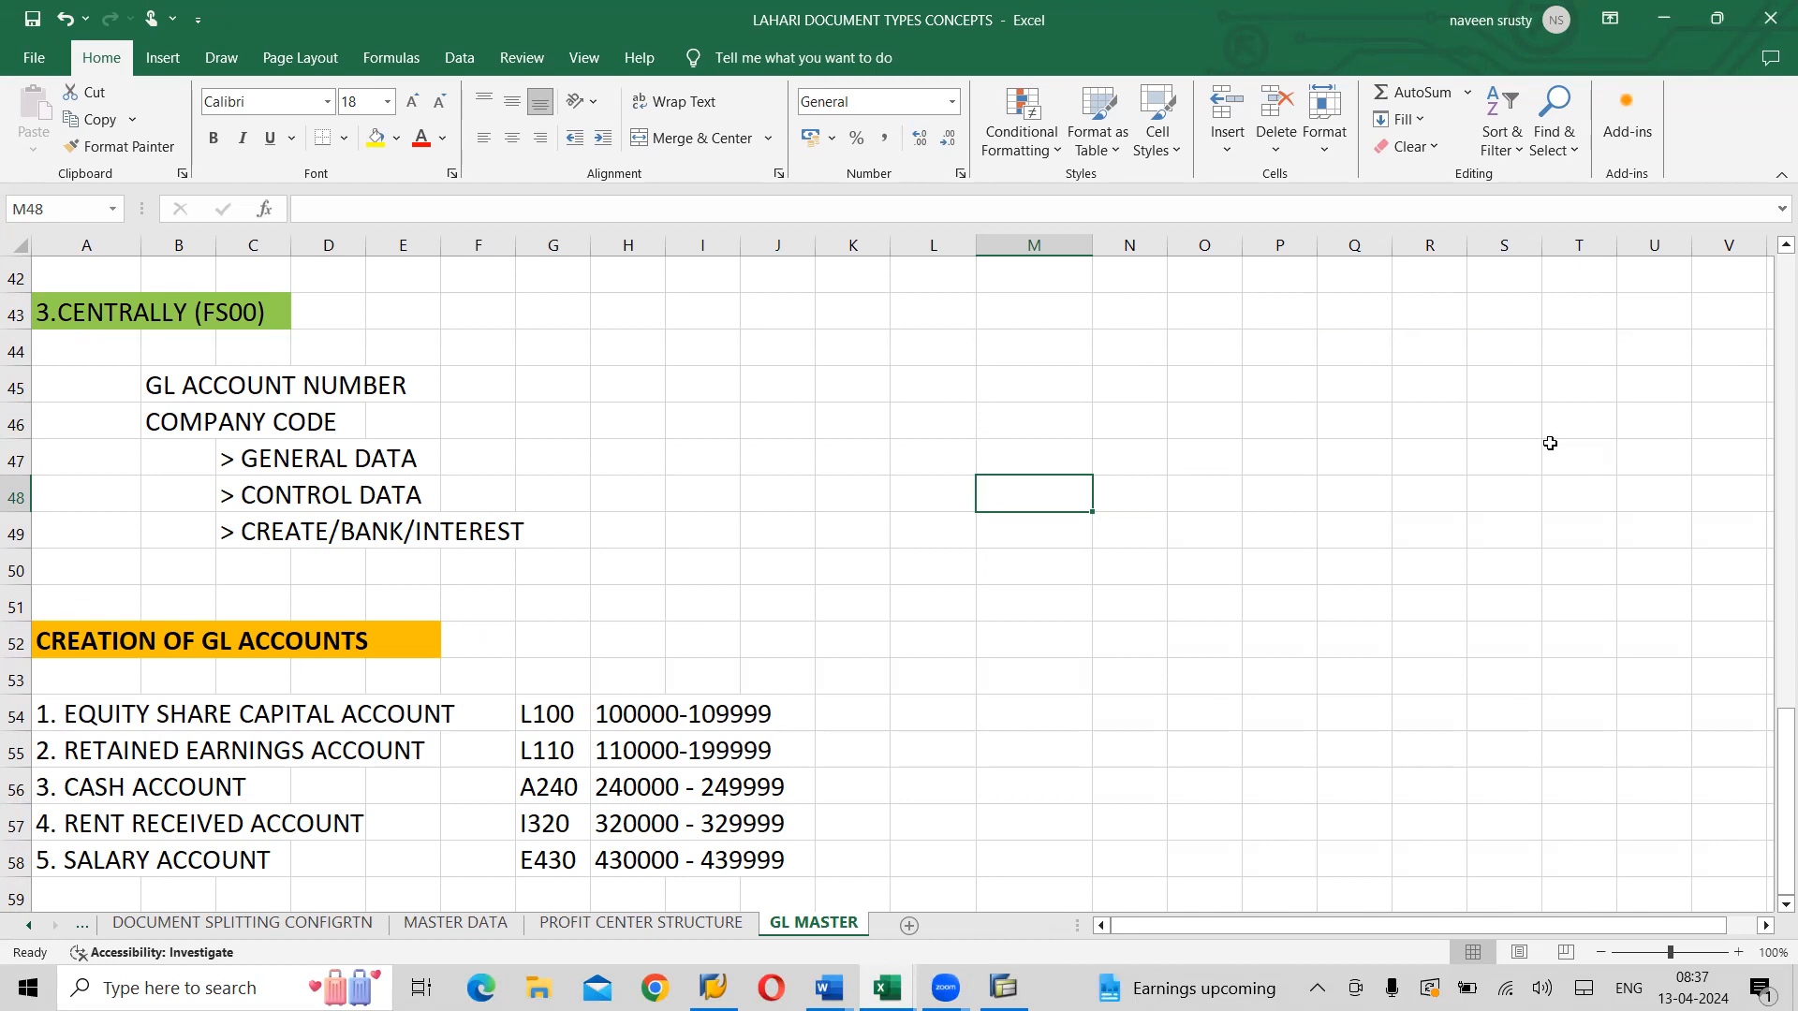
Enter the label CHART OF ACCOUNTS in cell M43, beside the CENTRALLY (FS00) heading
{"action": "left_click", "coordinate": [1212, 319]}
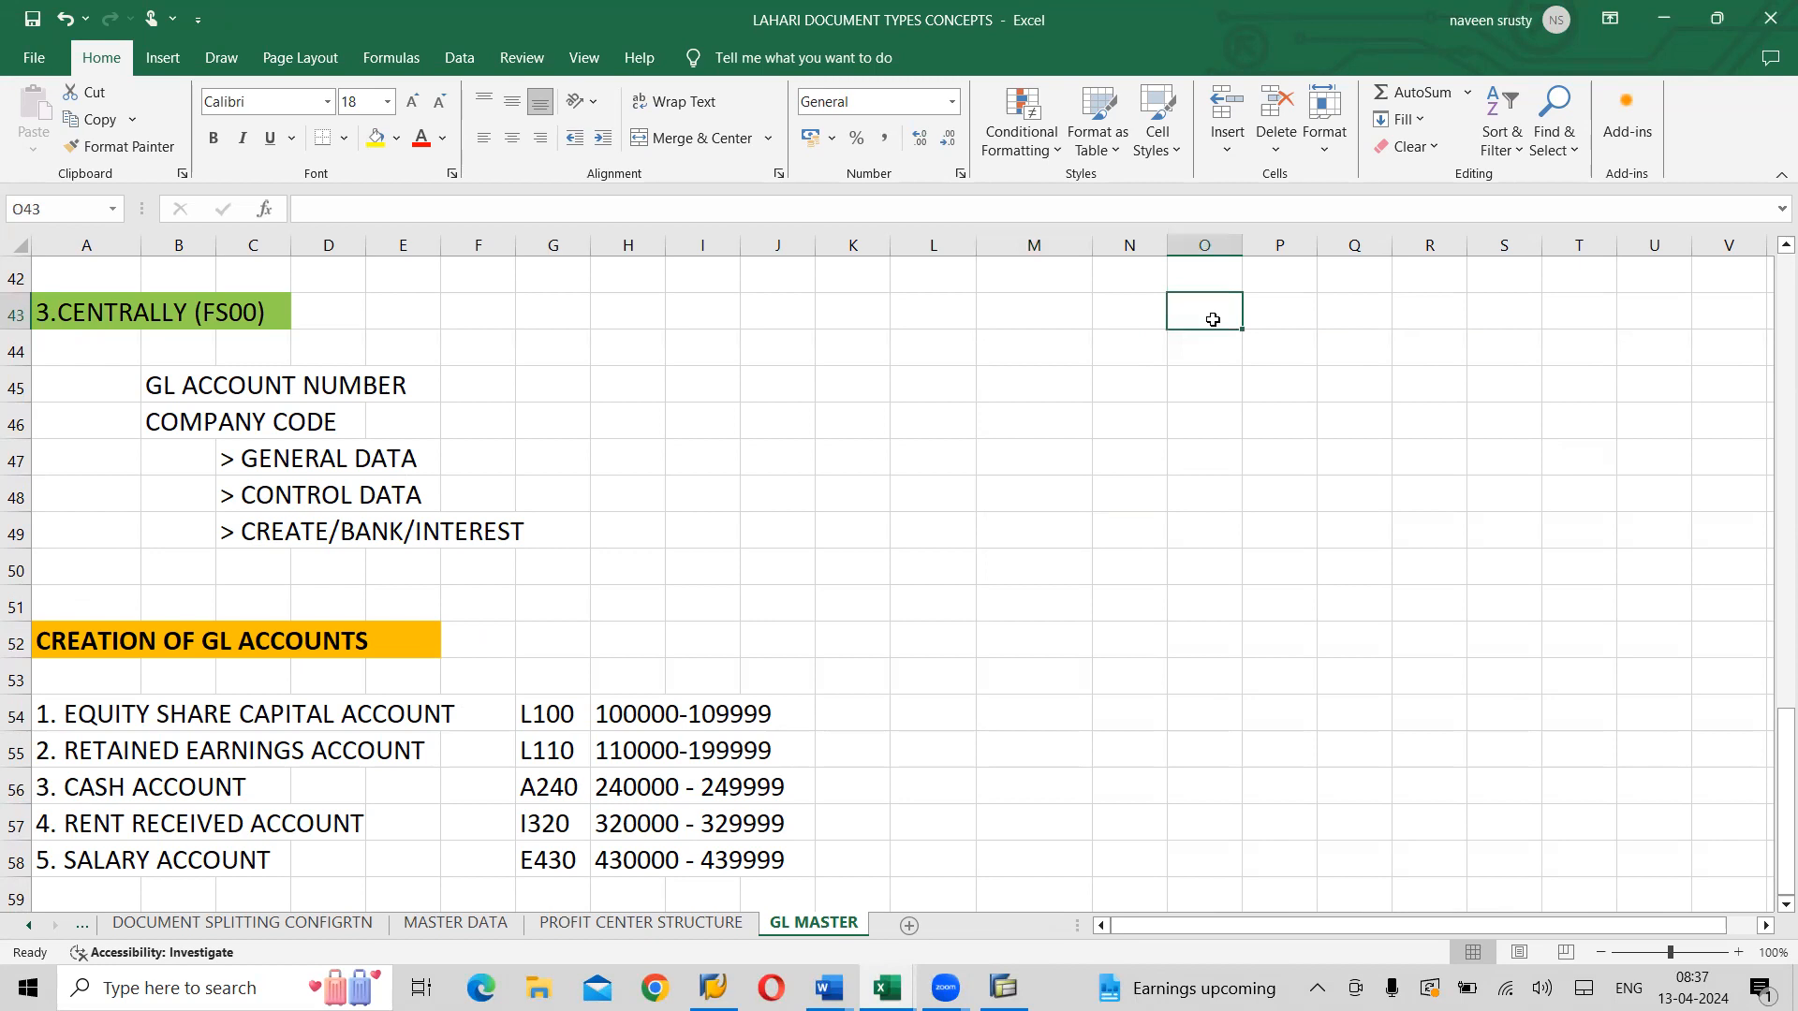
{"action": "left_click", "coordinate": [1038, 316]}
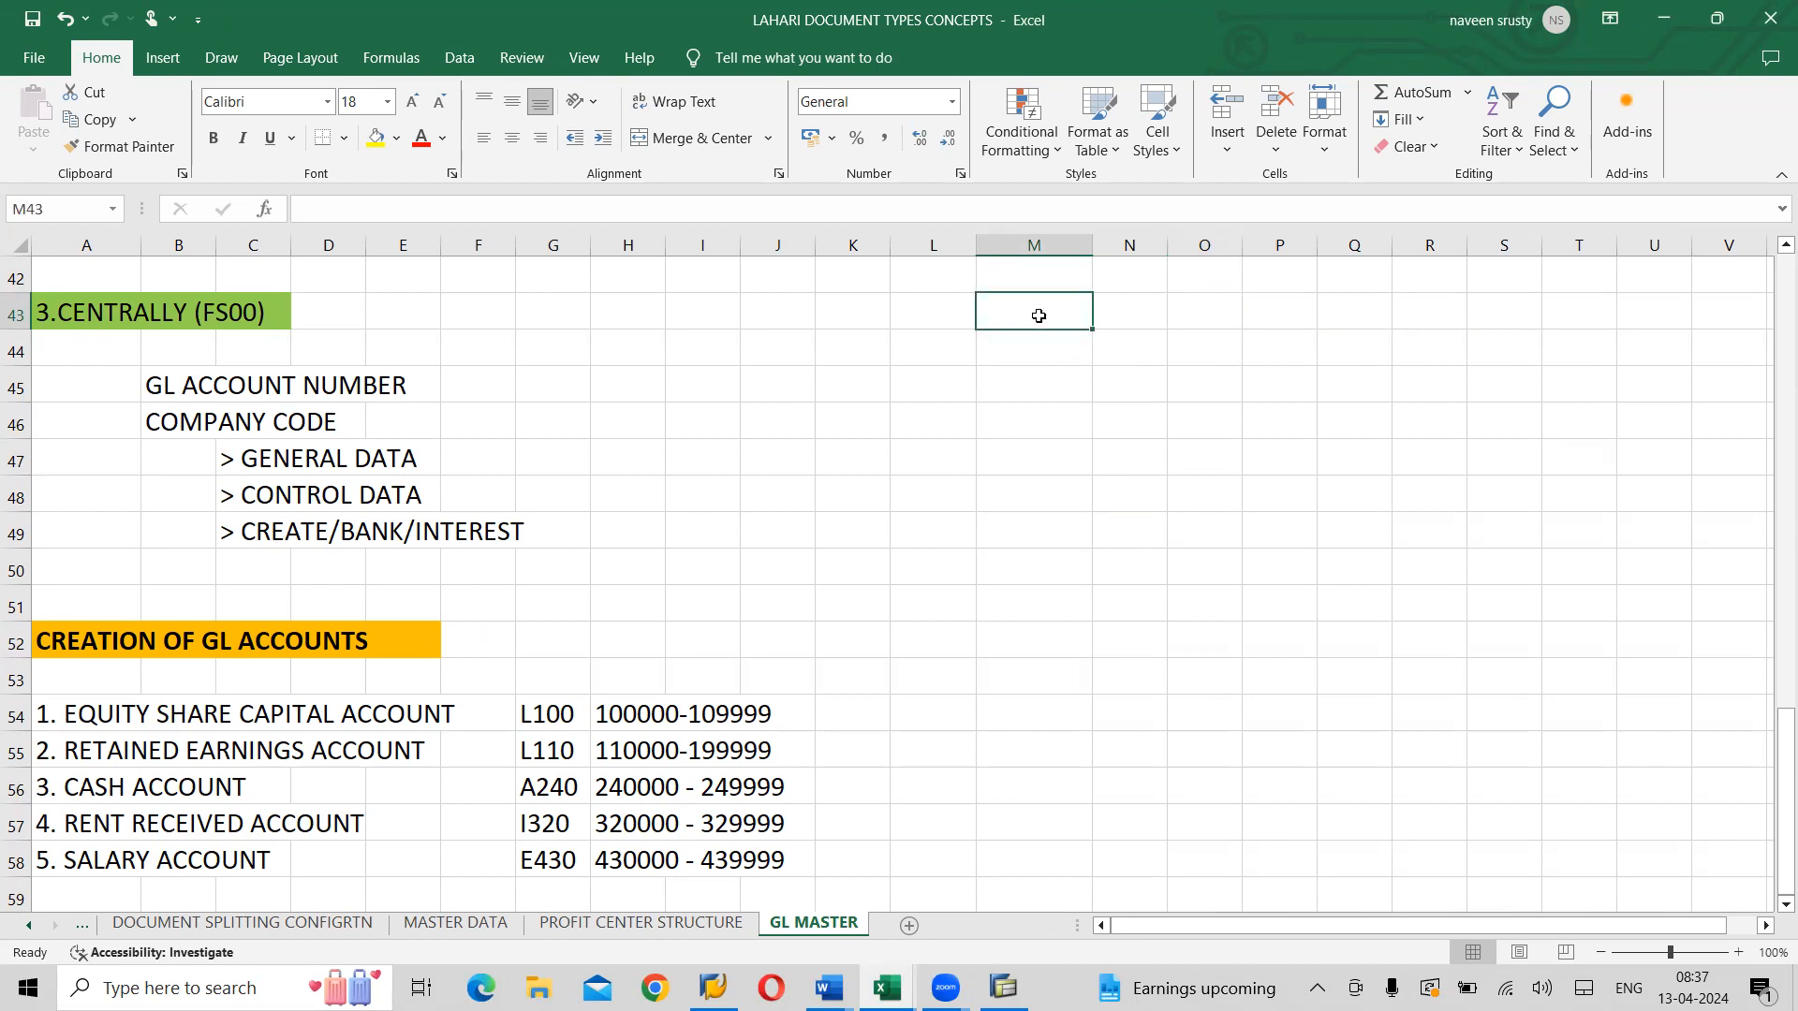
{"action": "type", "text": "chart"}
{"action": "key", "text": "BackSpace"}
{"action": "key", "text": "BackSpace"}
{"action": "key", "text": "BackSpace"}
{"action": "key", "text": "BackSpace"}
{"action": "key", "text": "BackSpace"}
{"action": "type", "text": "CHART "}
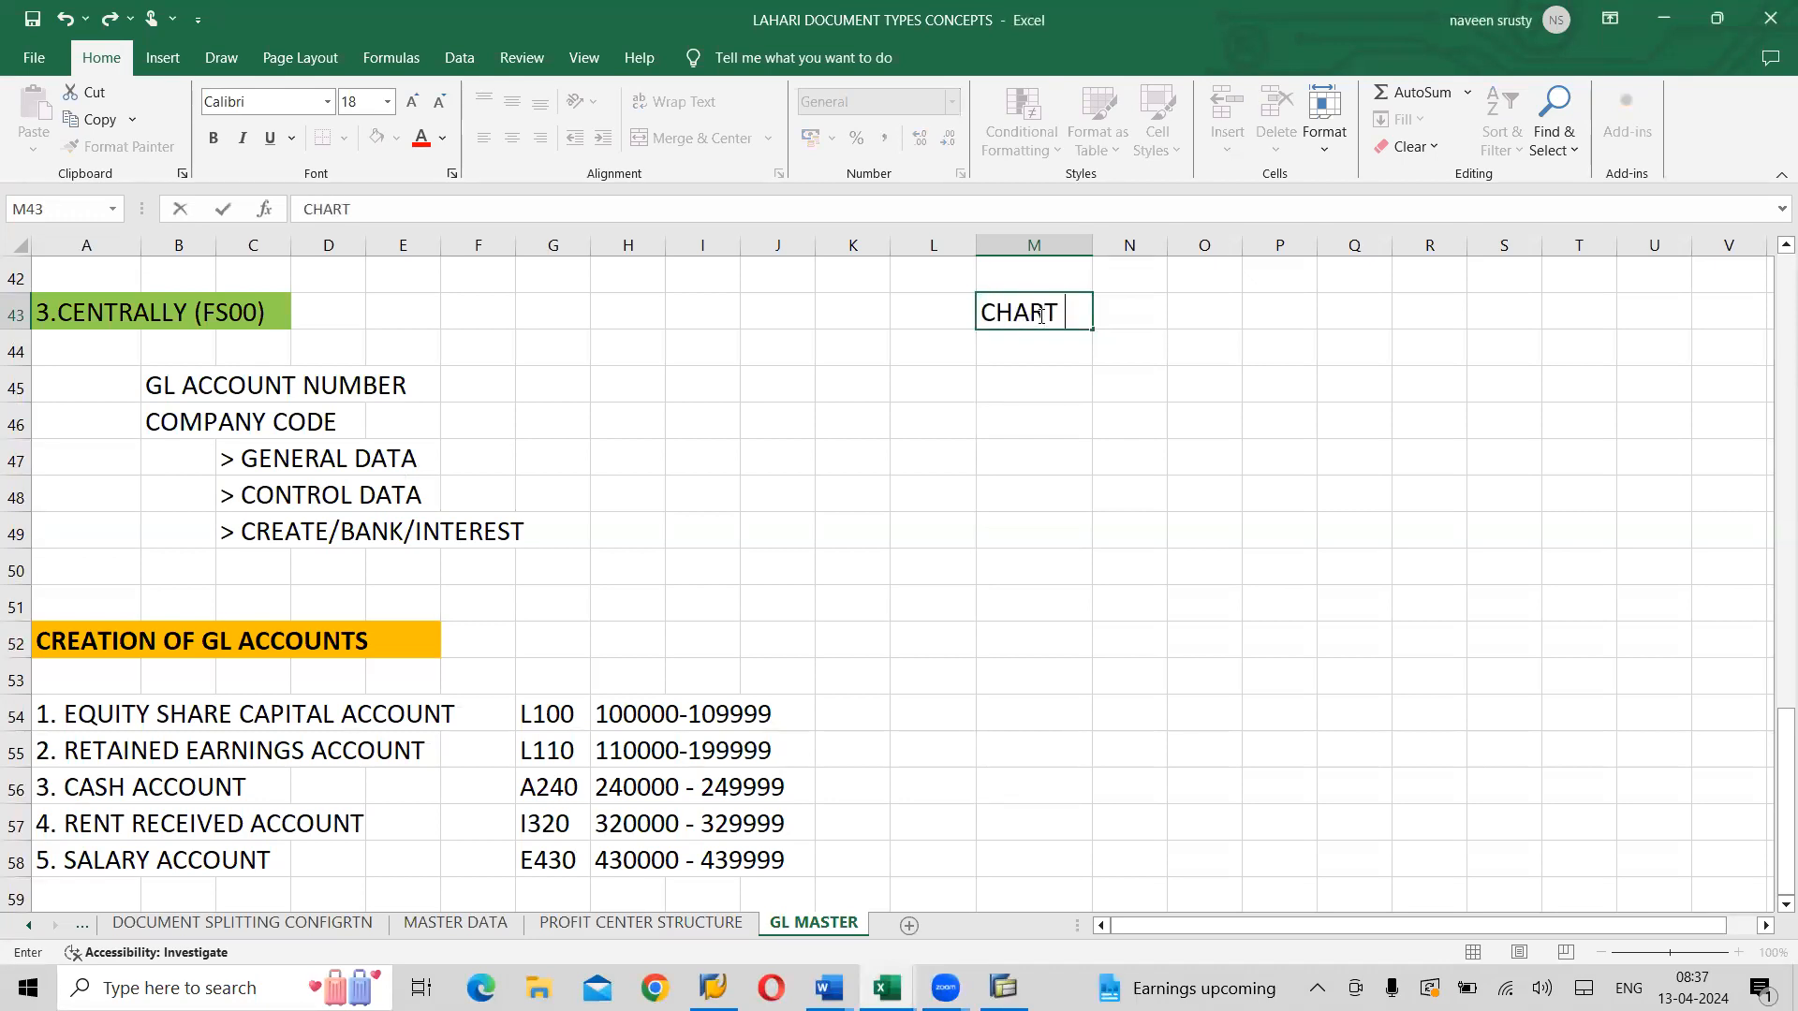
{"action": "type", "text": "OF ACCOU"}
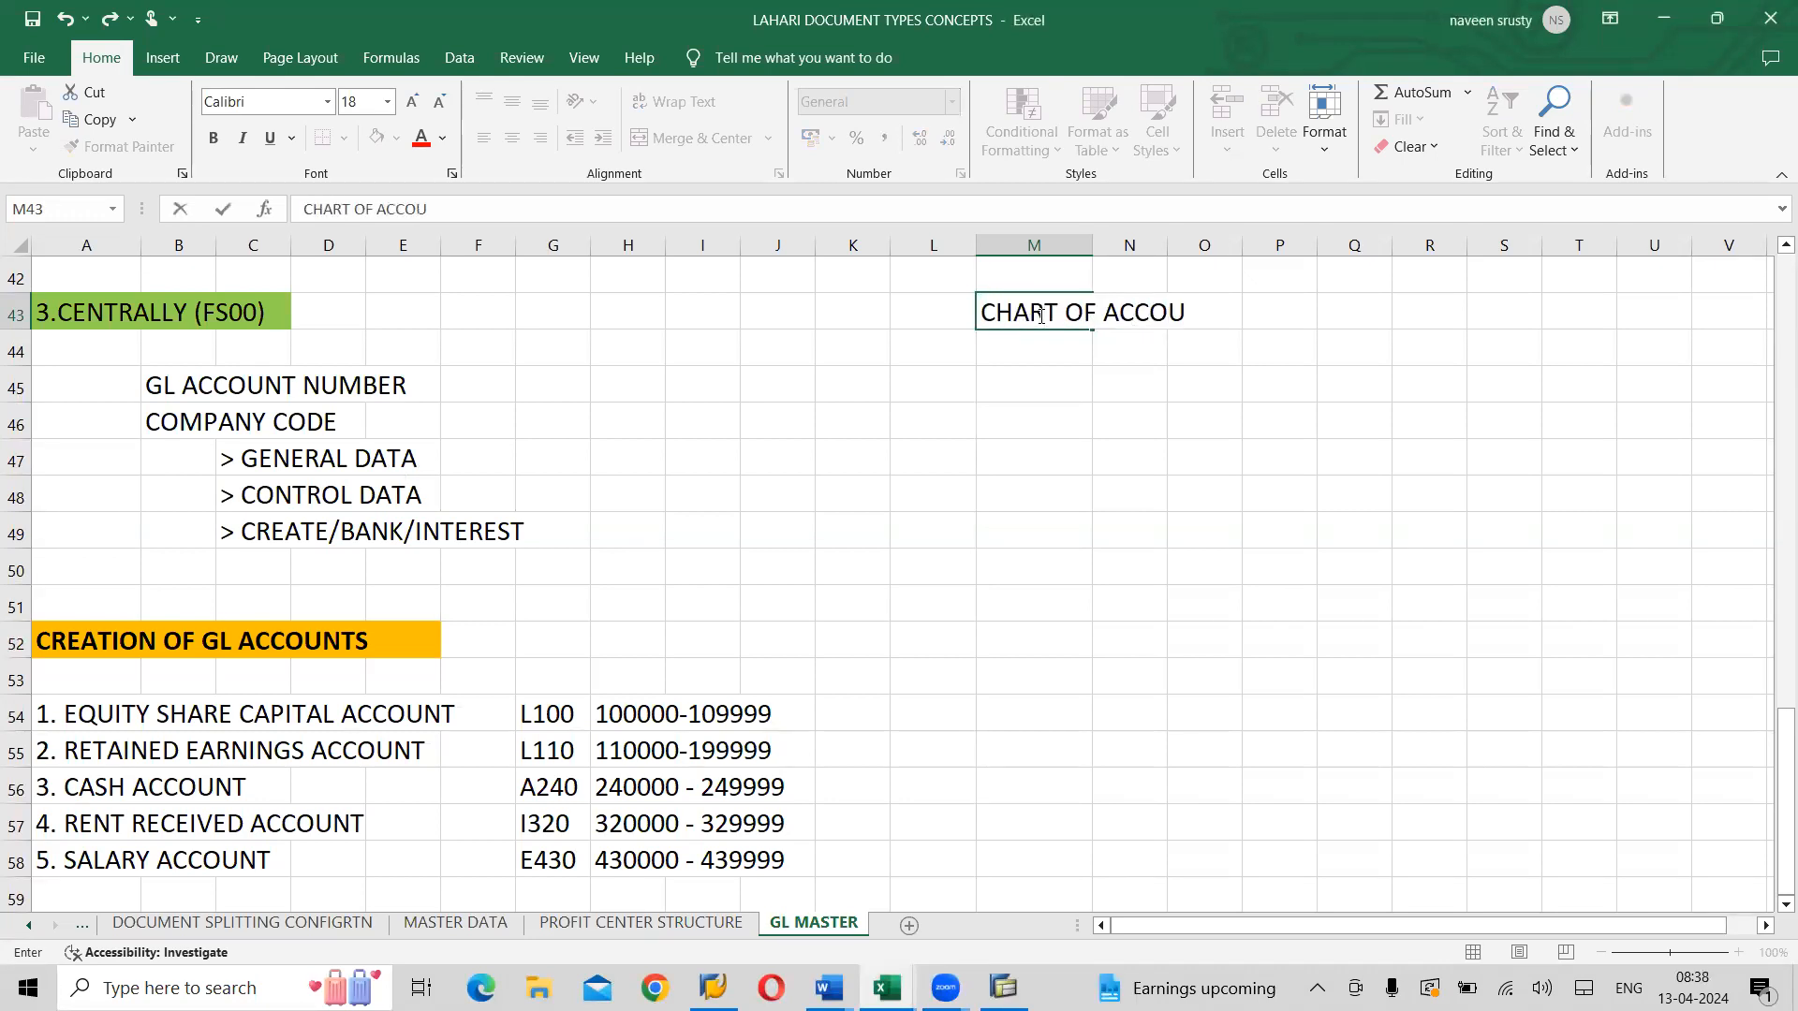
{"action": "type", "text": "NTS"}
{"action": "key", "text": "Return"}
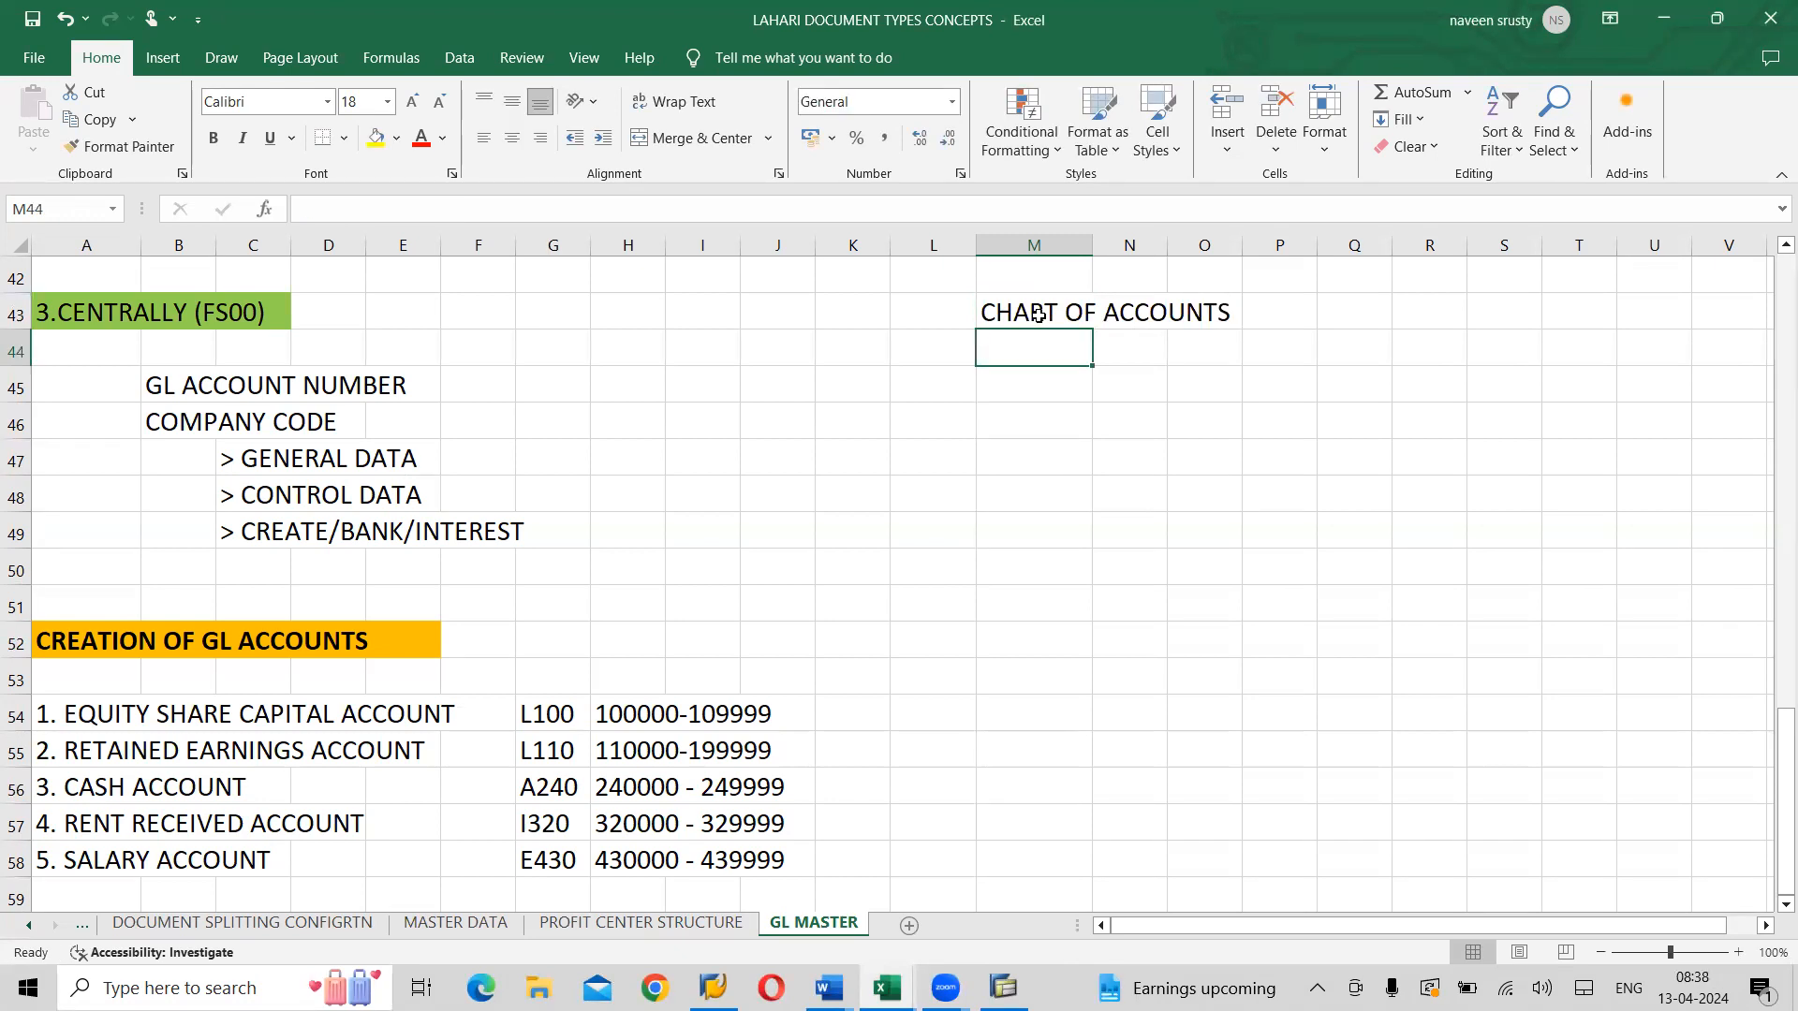
Add COMPANY CODE in cell M44 and CENTRALLY in cell M45 beneath the CHART OF ACCOUNTS label
{"action": "type", "text": "COMPANY CODE S"}
{"action": "key", "text": "BackSpace"}
{"action": "key", "text": "BackSpace"}
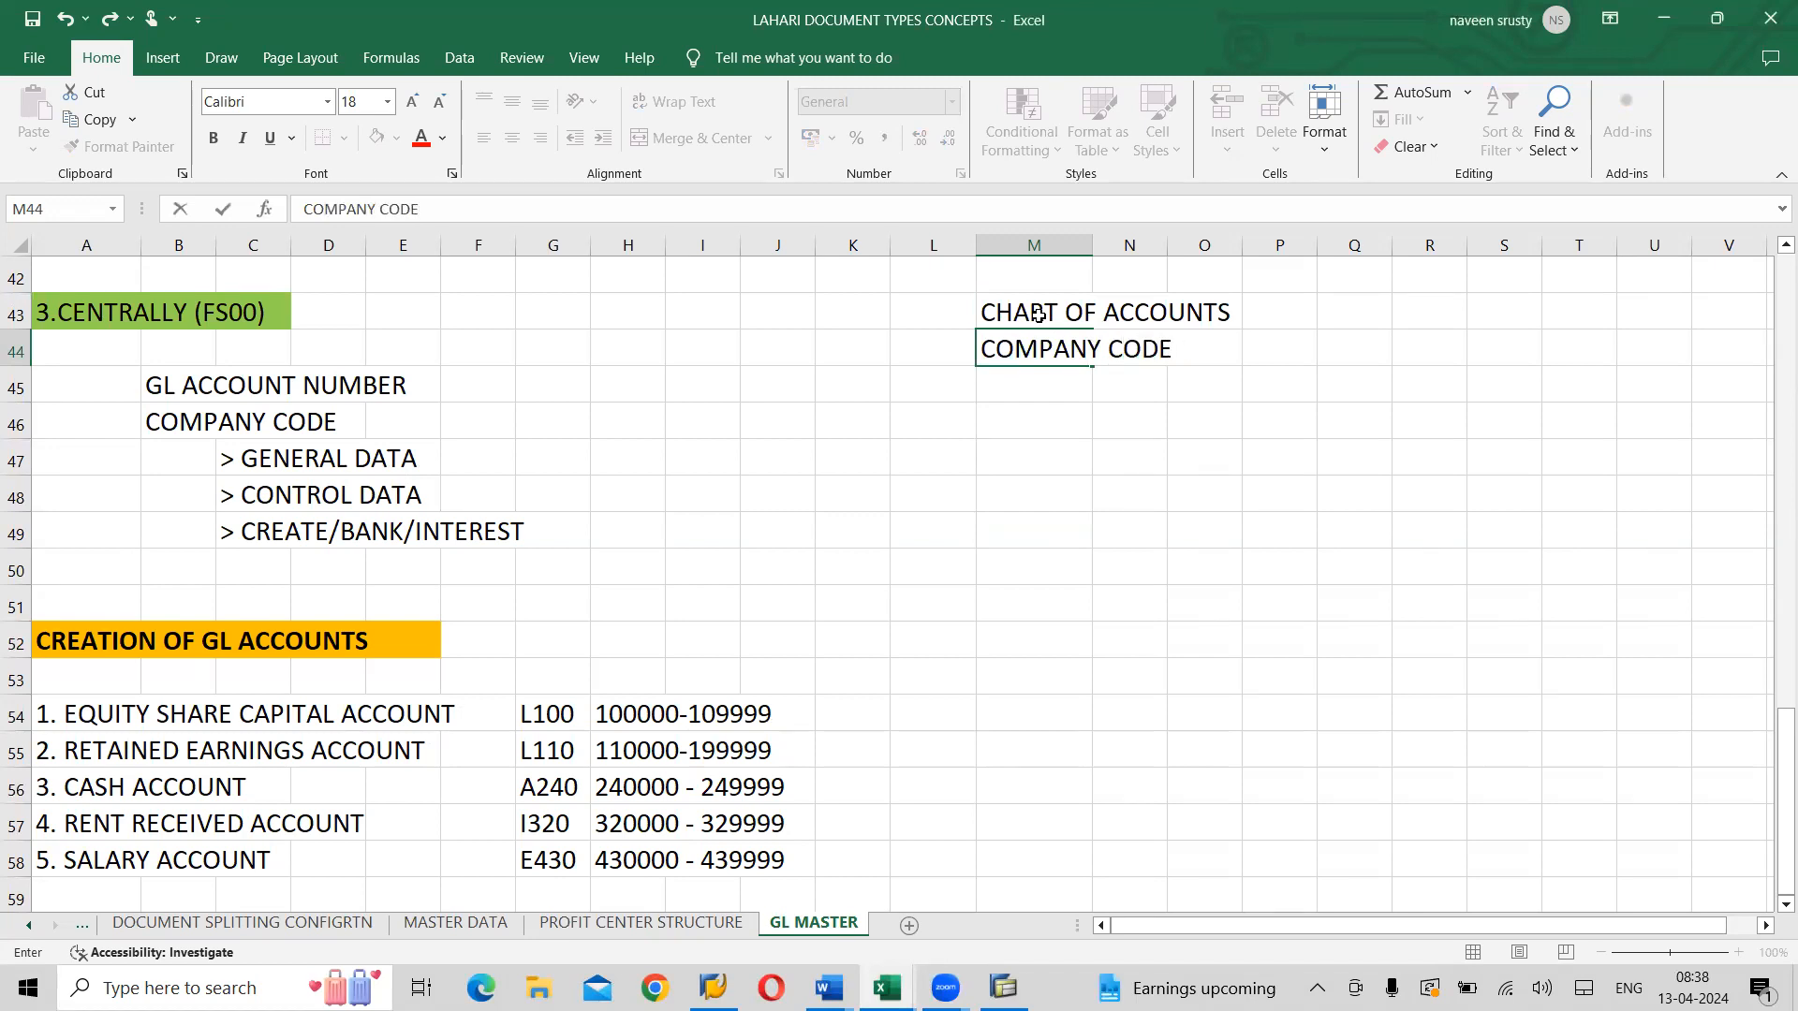
{"action": "key", "text": "Return"}
{"action": "type", "text": "CENTRALL"}
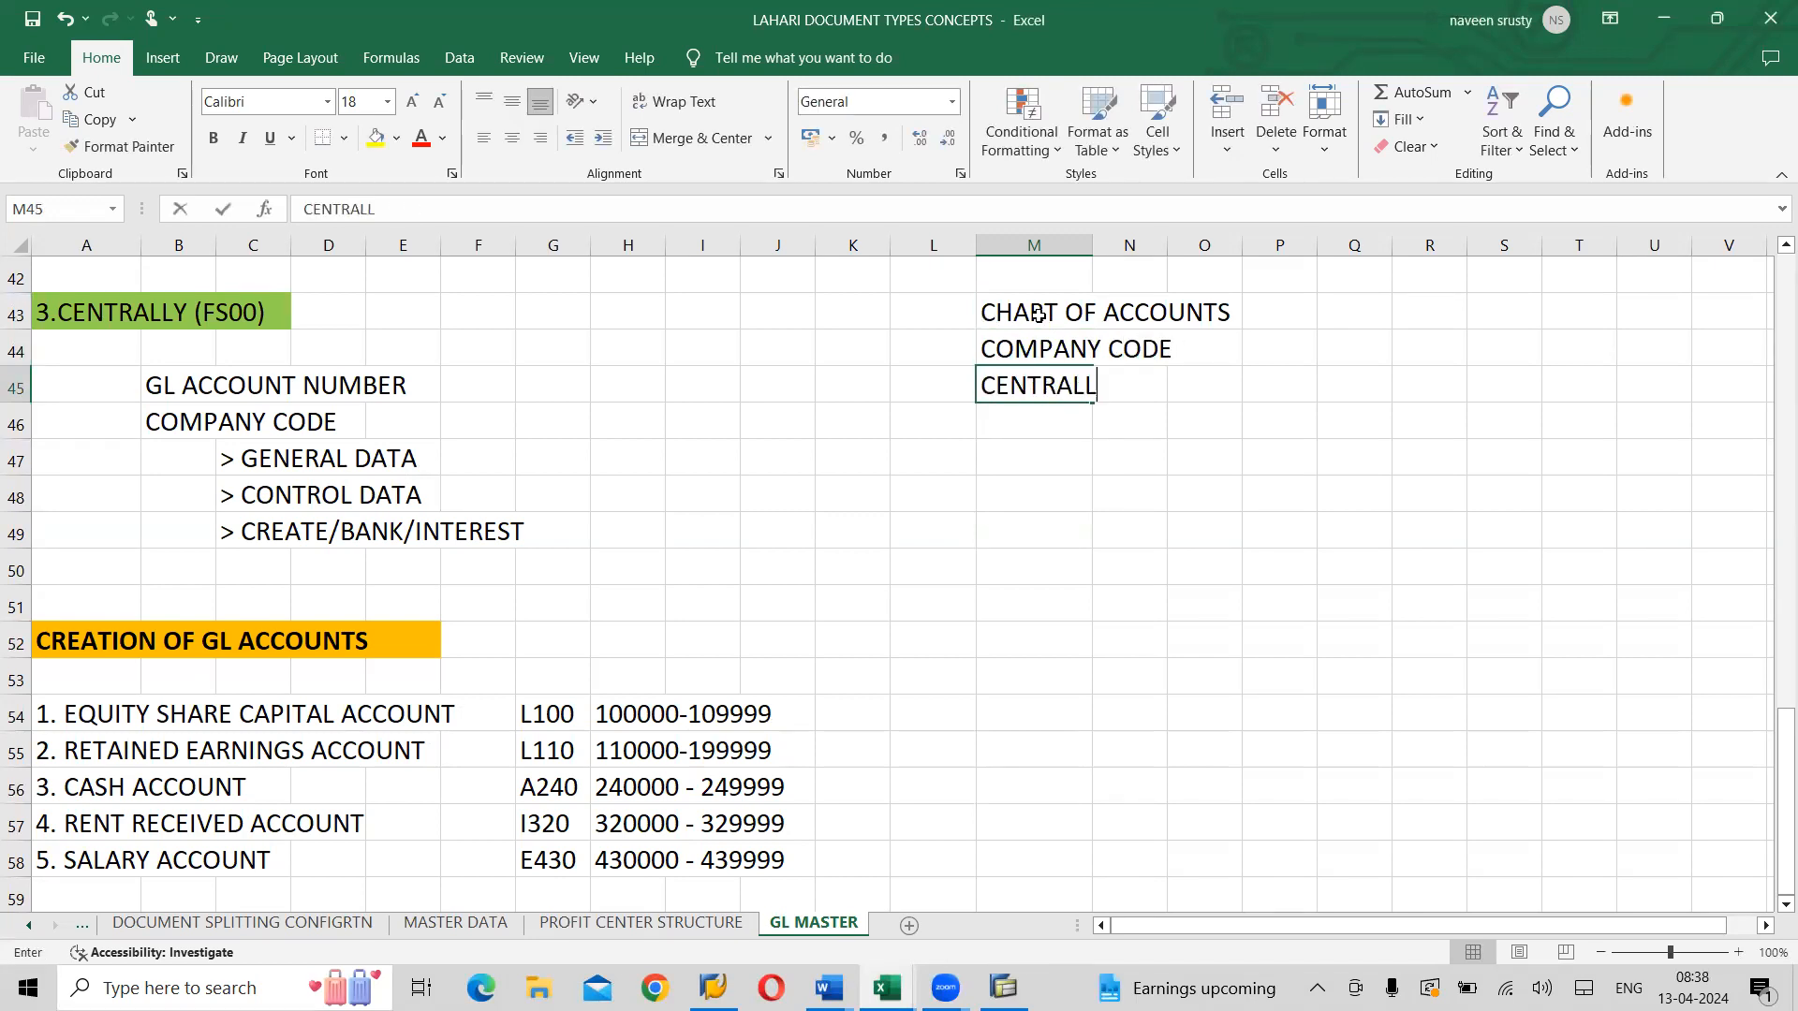
{"action": "type", "text": "Y"}
{"action": "left_click", "coordinate": [1022, 323]}
{"action": "left_click_drag", "start_coordinate": [1022, 323], "coordinate": [1018, 389]}
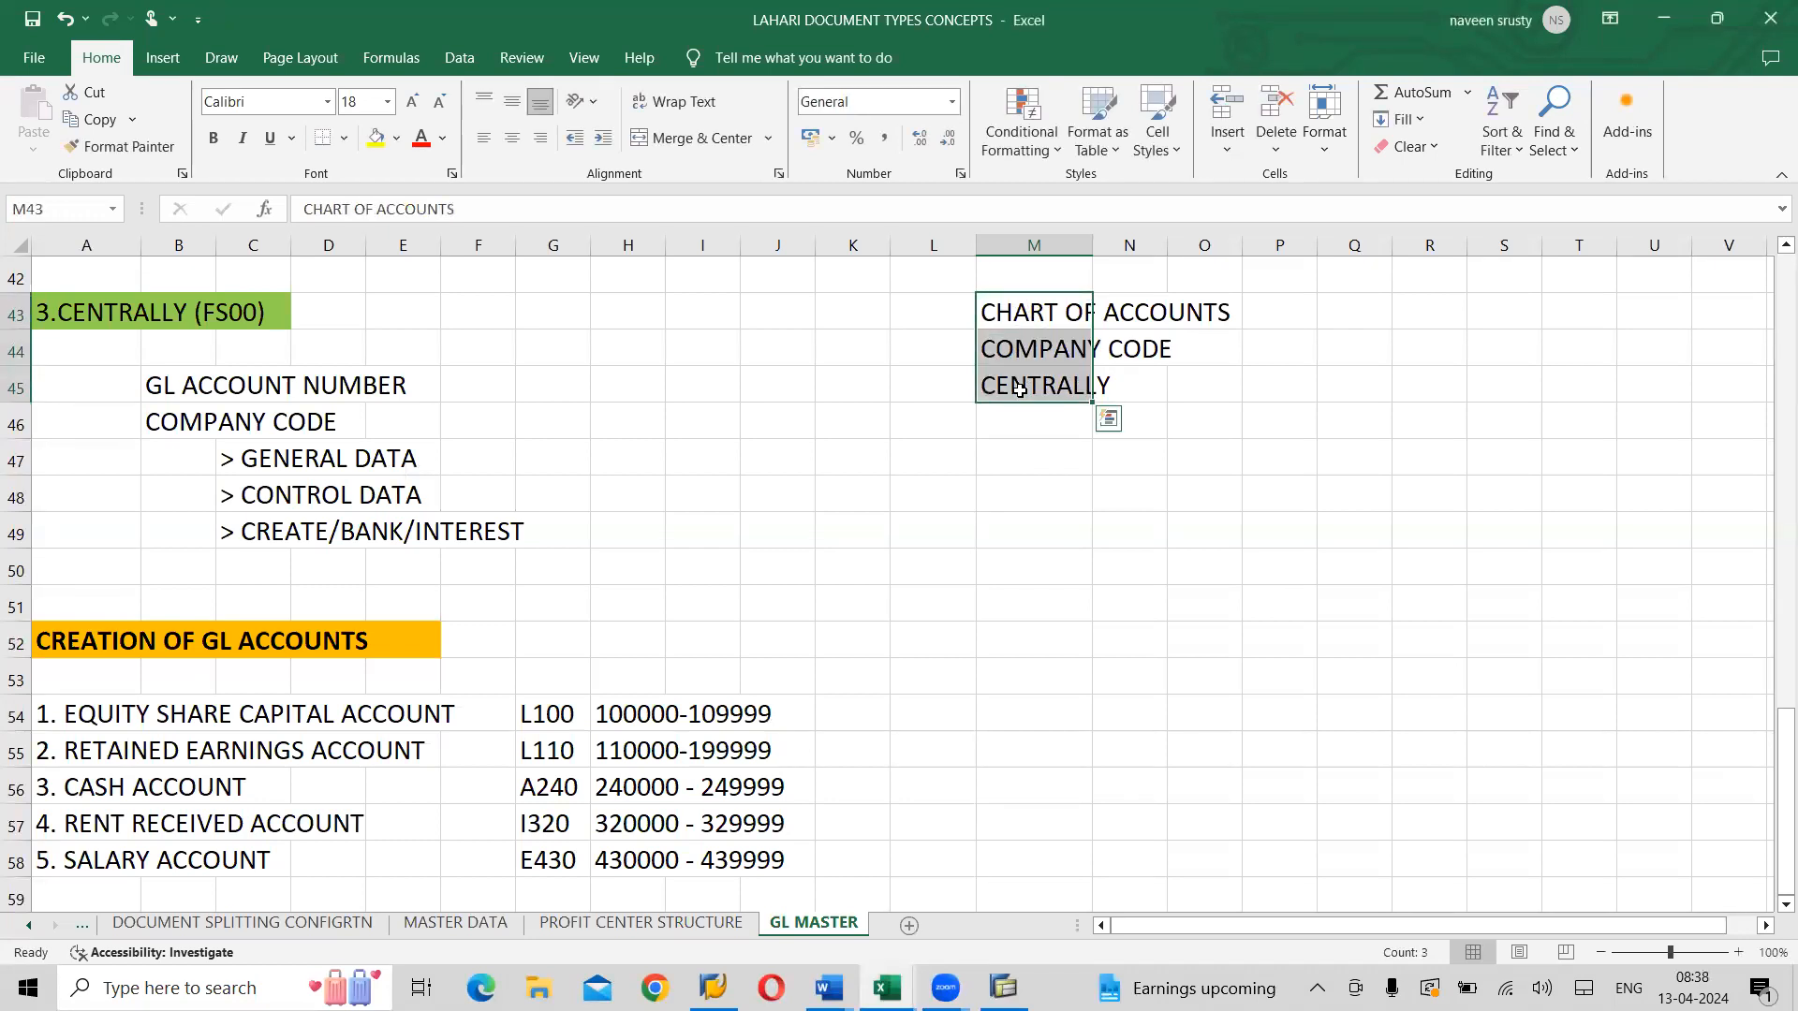
{"action": "left_click", "coordinate": [1041, 323]}
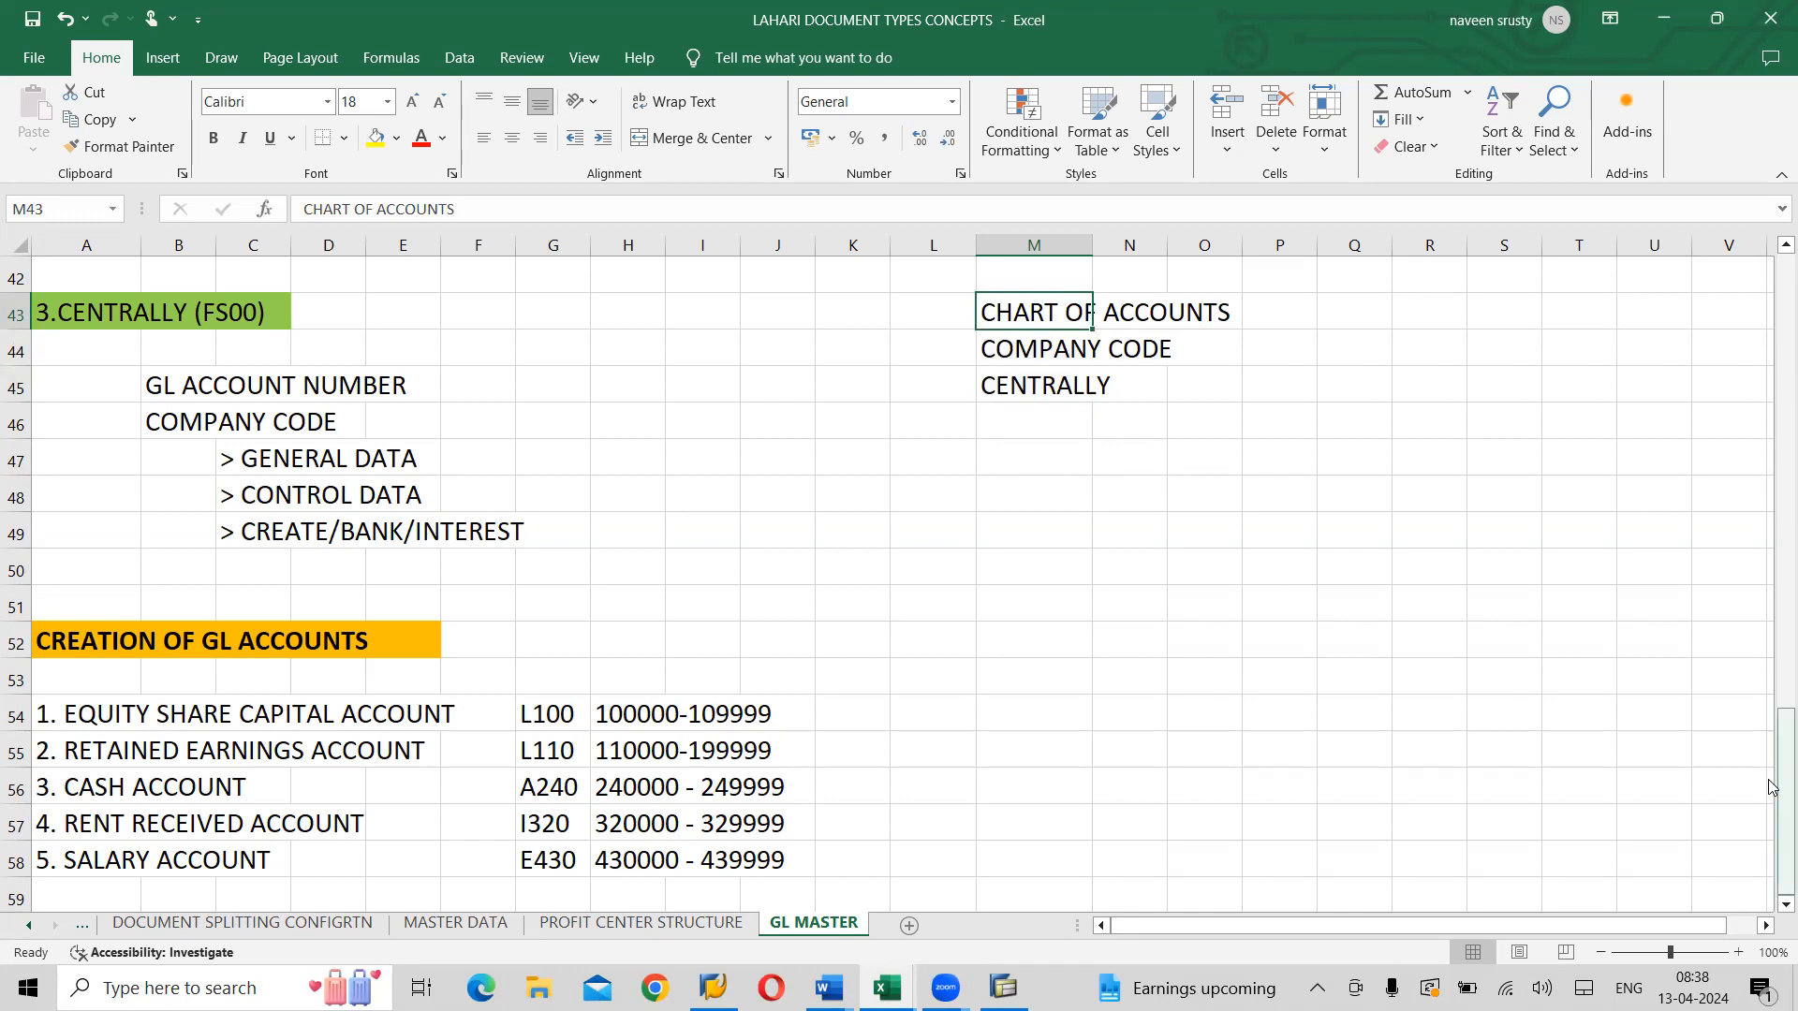
Enter 11.30 in cell L14, on the ACCOUNT TYPES row of the chart of accounts area
{"action": "left_click_drag", "start_coordinate": [1772, 788], "coordinate": [1772, 377]}
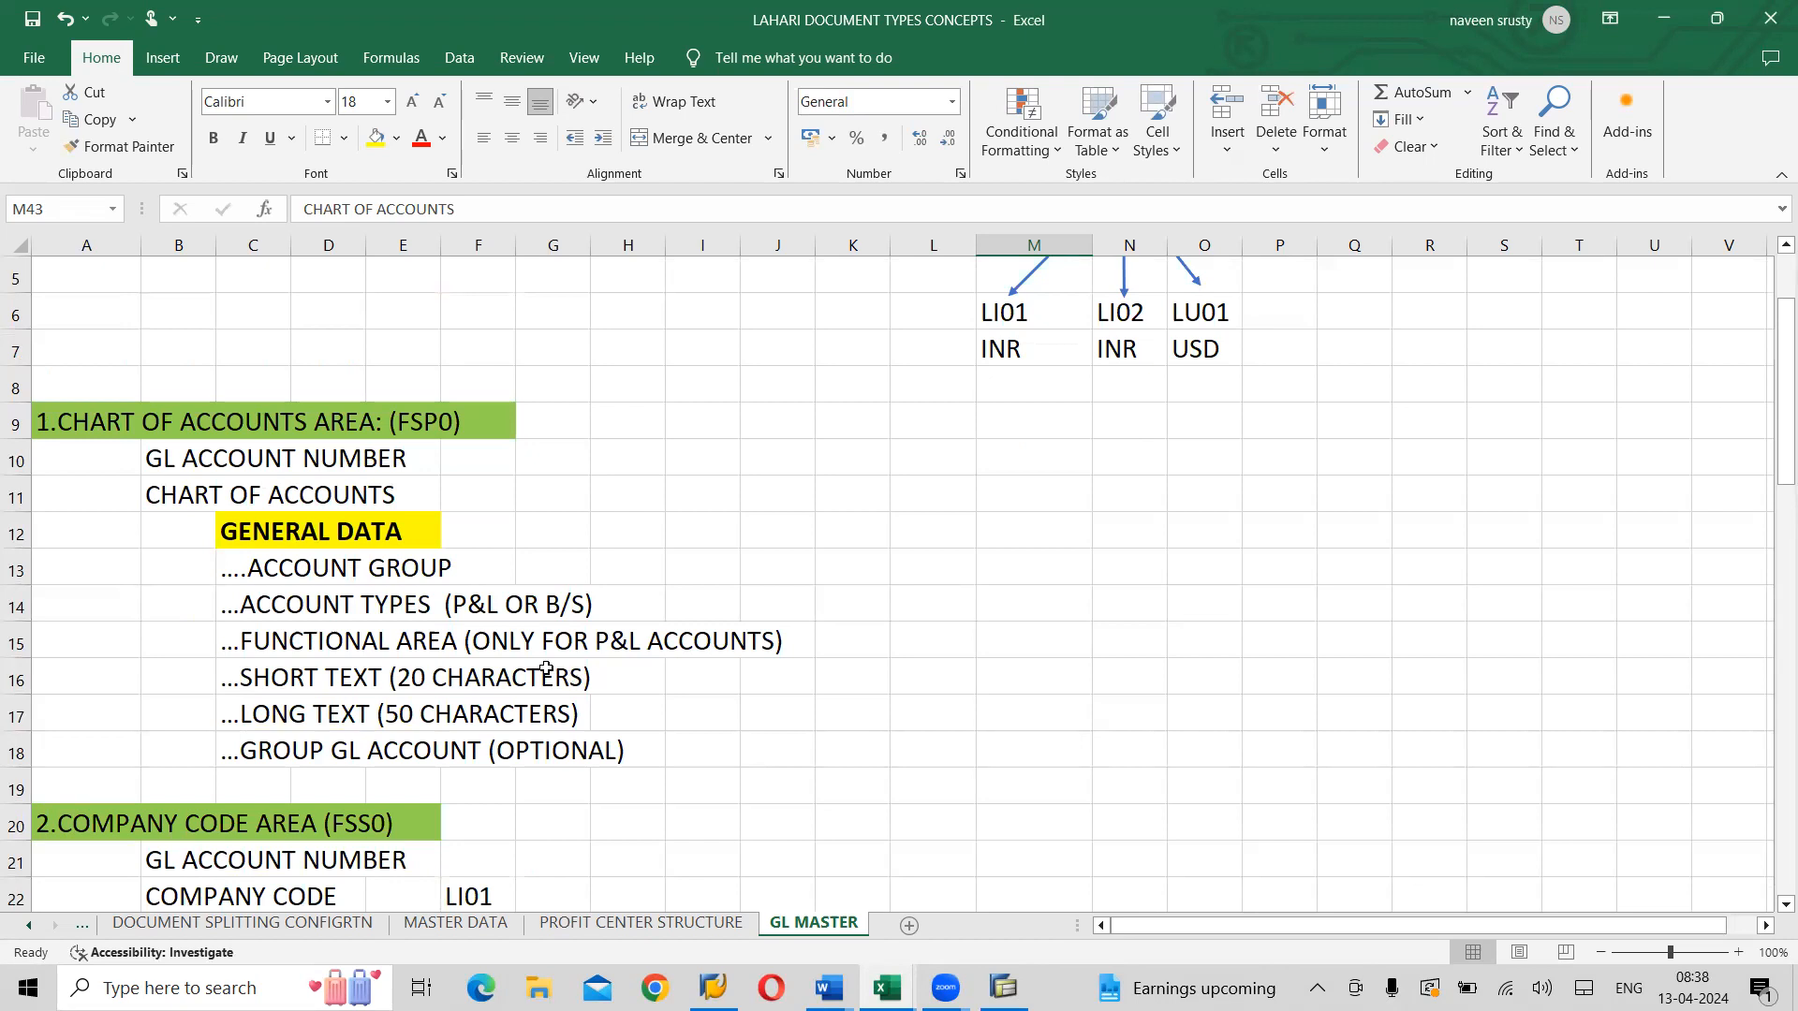
{"action": "left_click", "coordinate": [325, 600]}
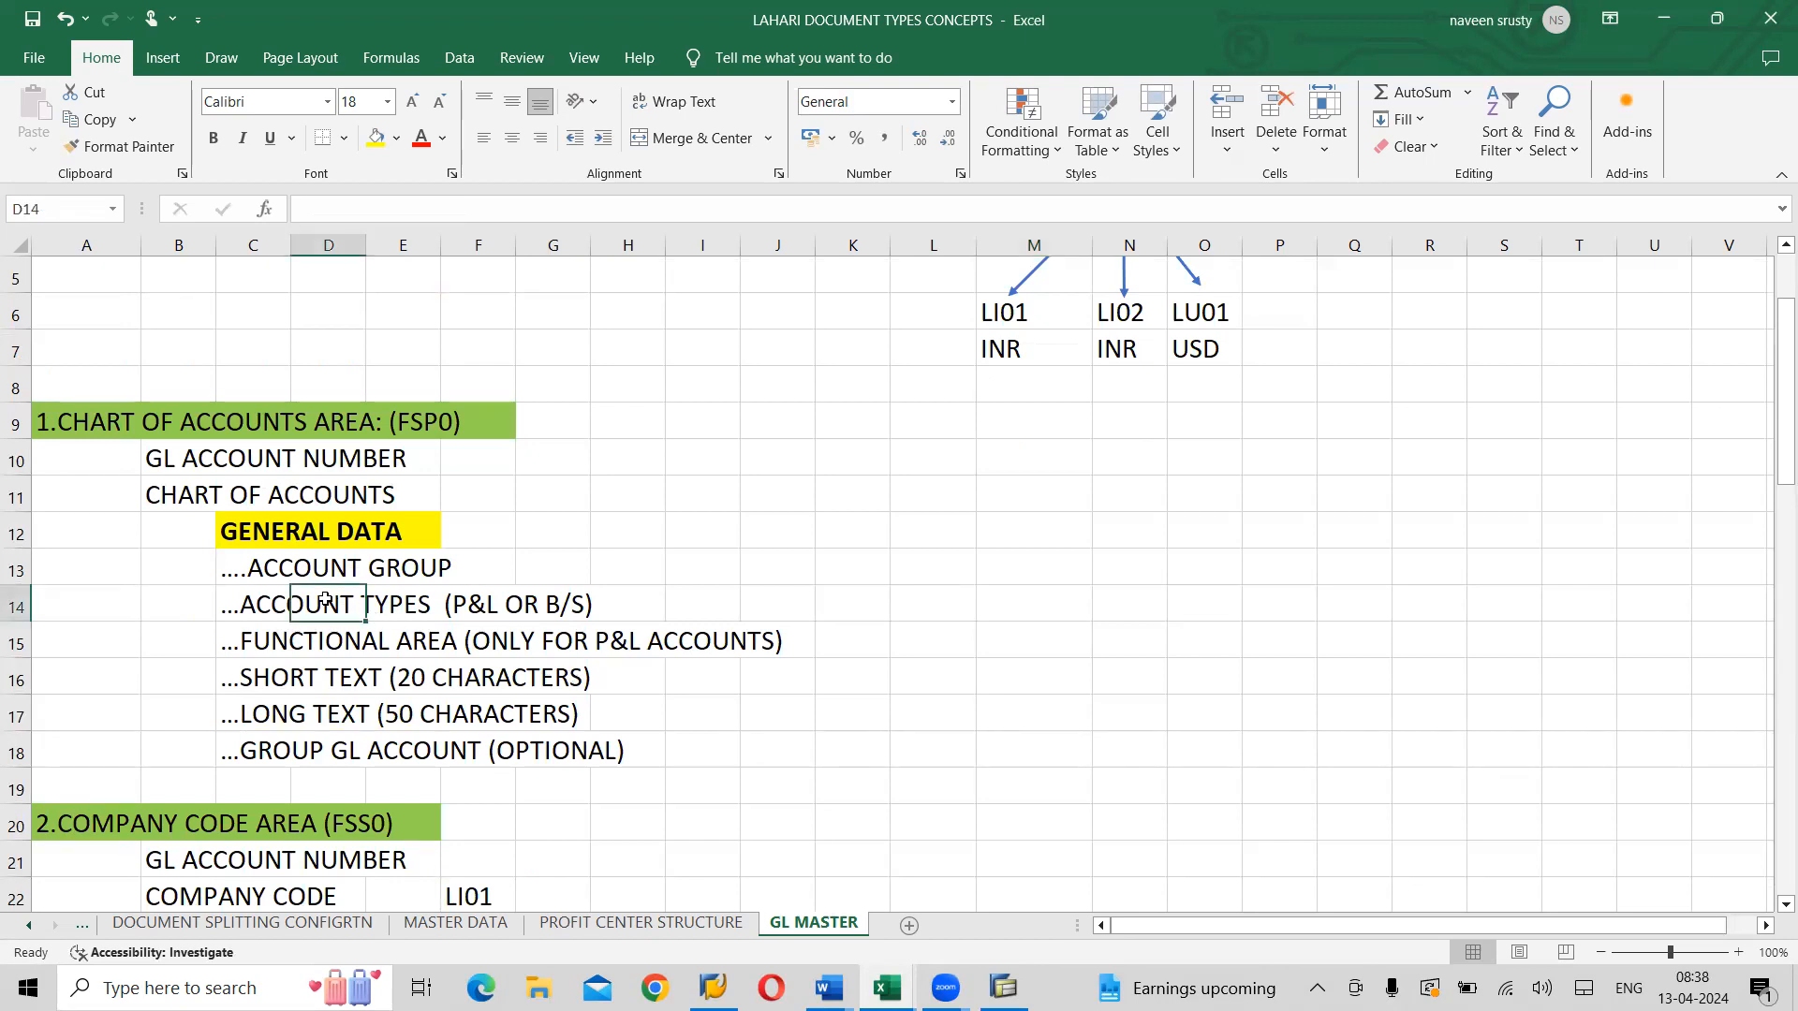
{"action": "left_click", "coordinate": [259, 606]}
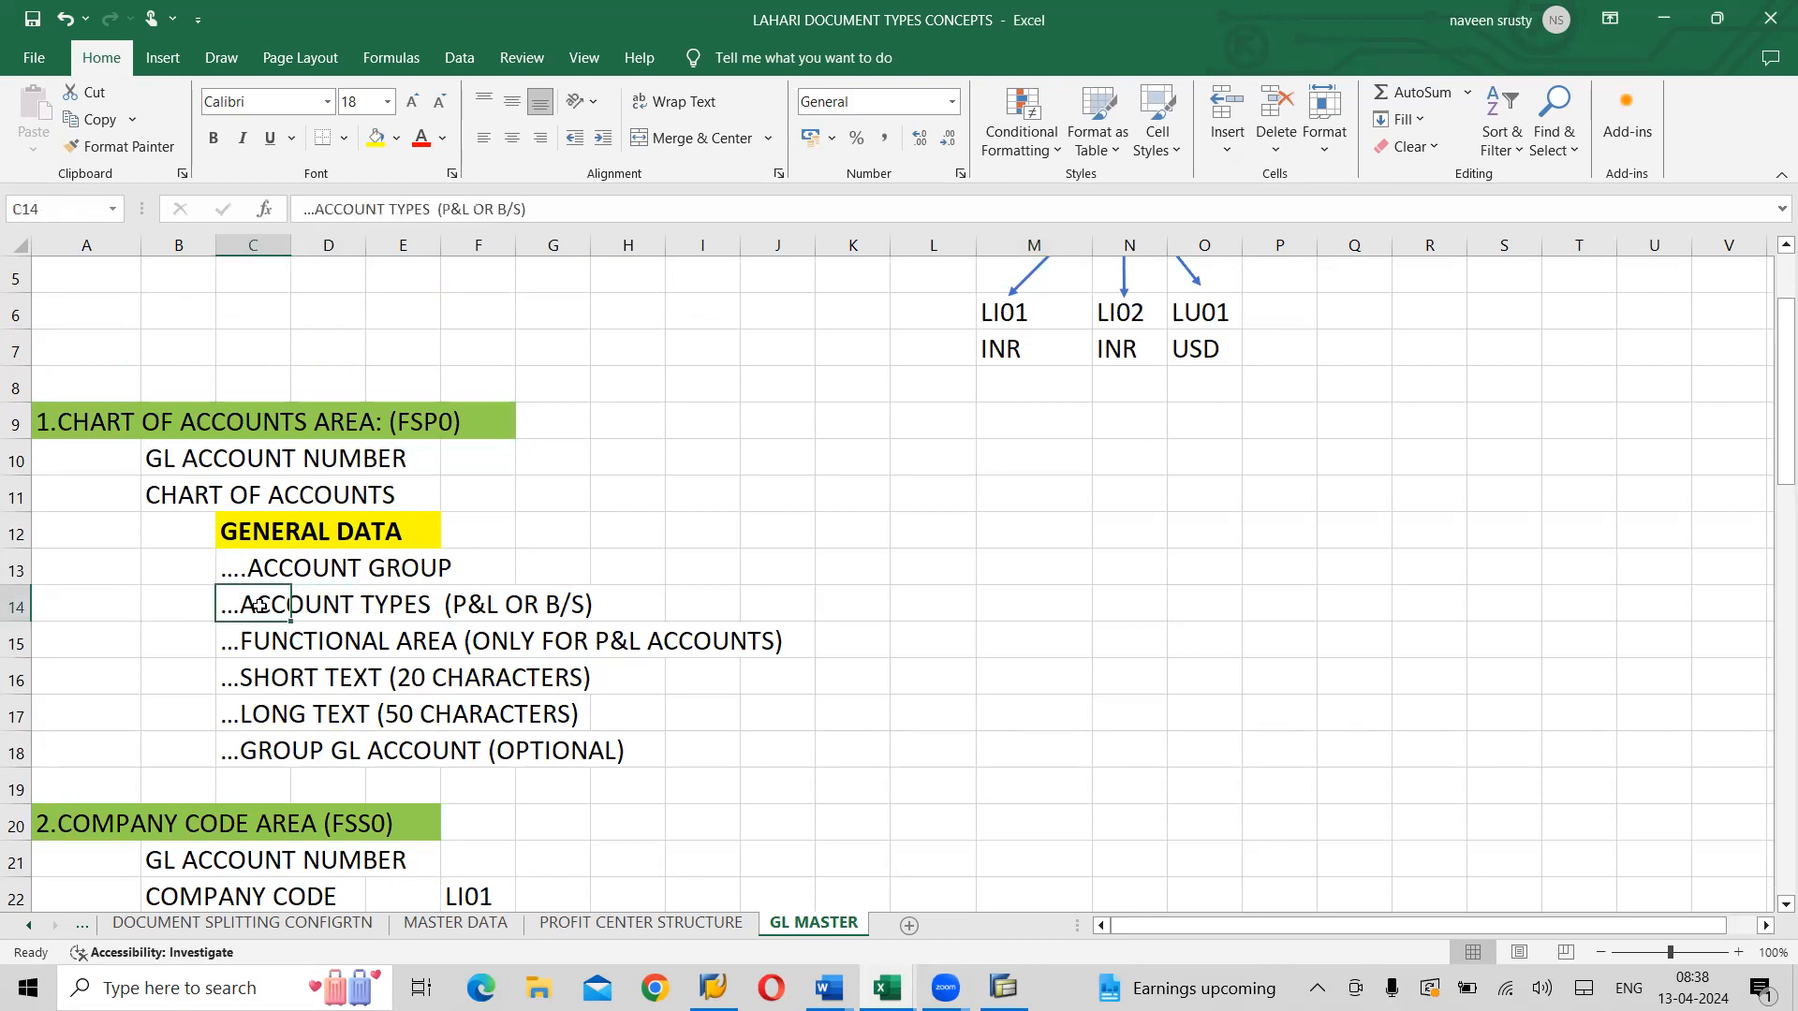
{"action": "left_click", "coordinate": [945, 606]}
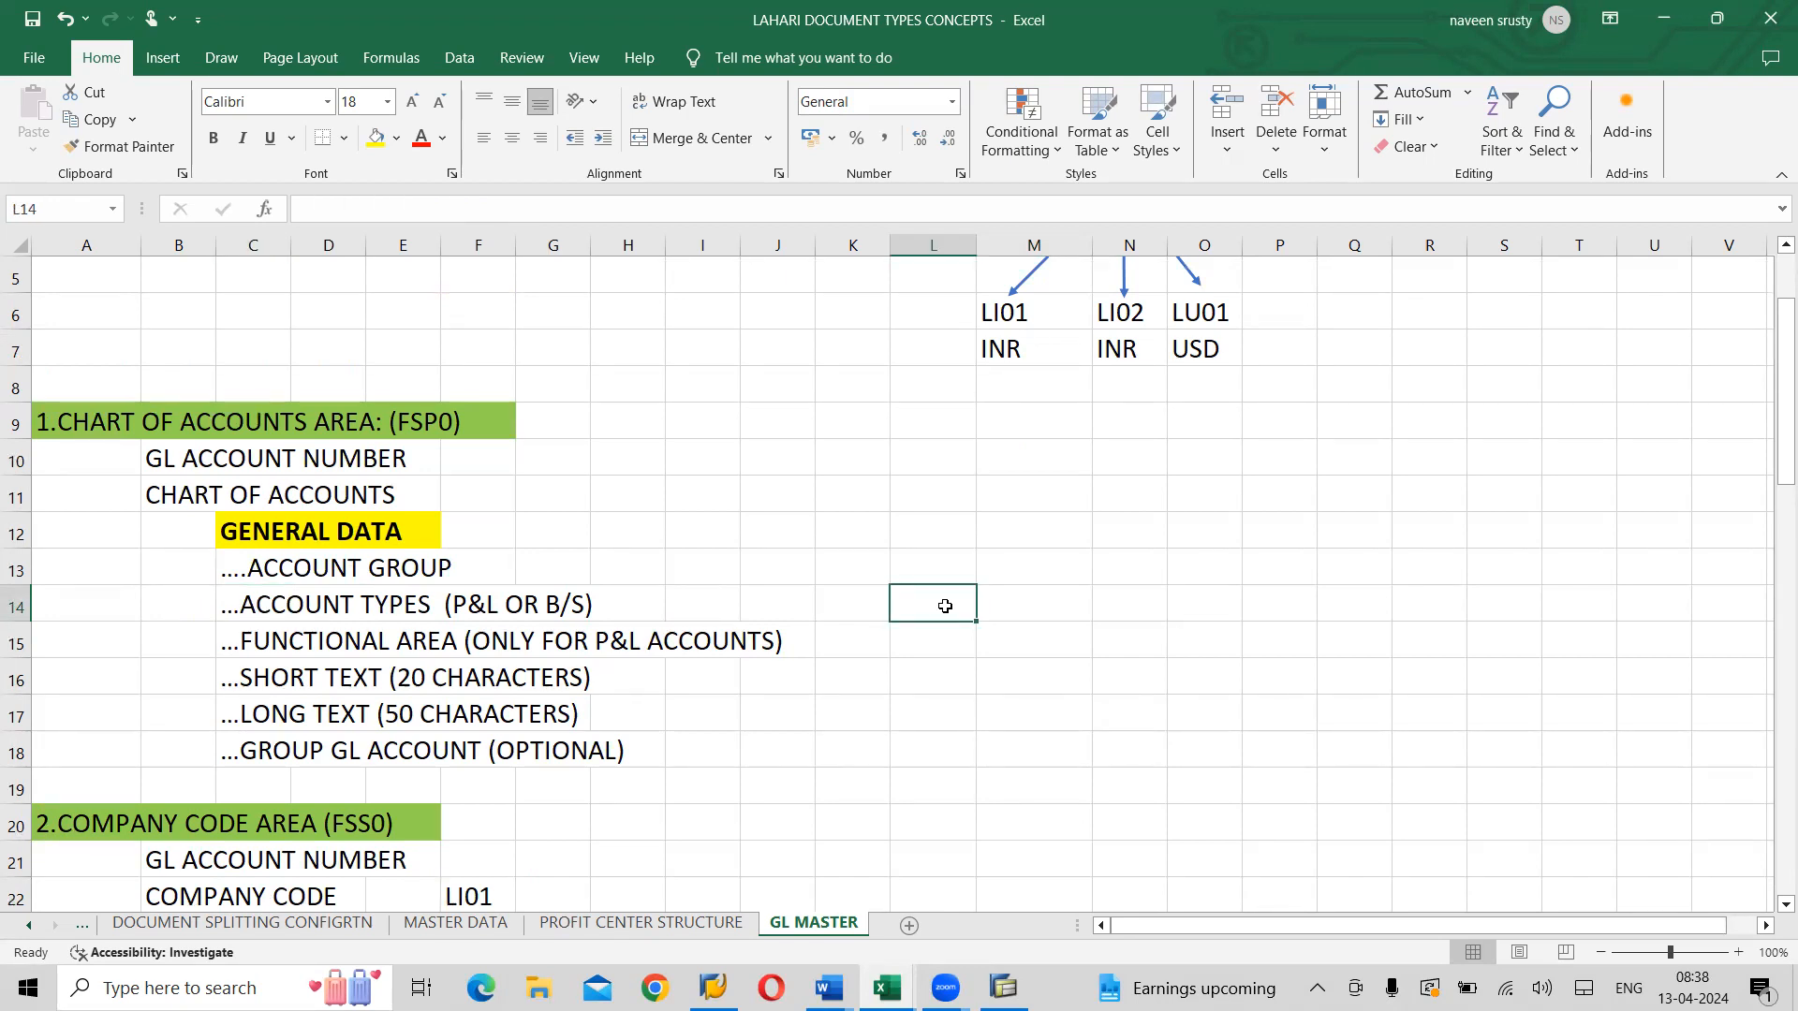
{"action": "type", "text": "11.30"}
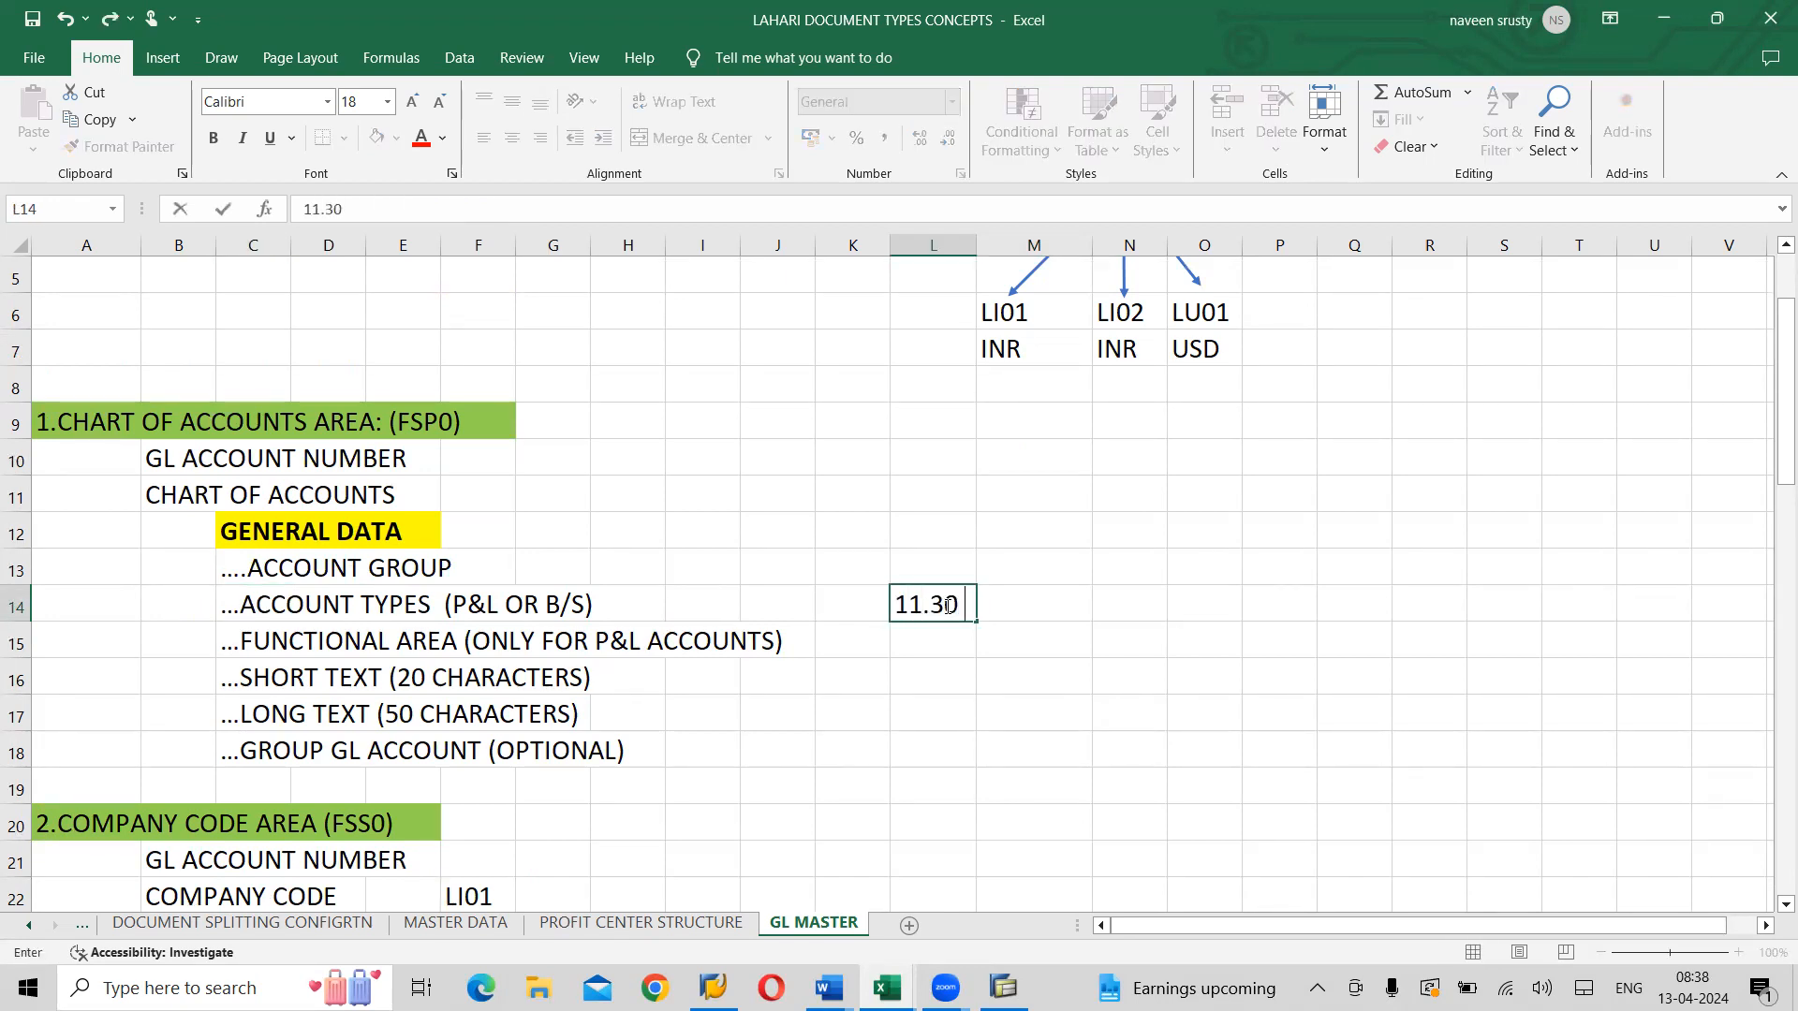
{"action": "left_click", "coordinate": [1082, 709]}
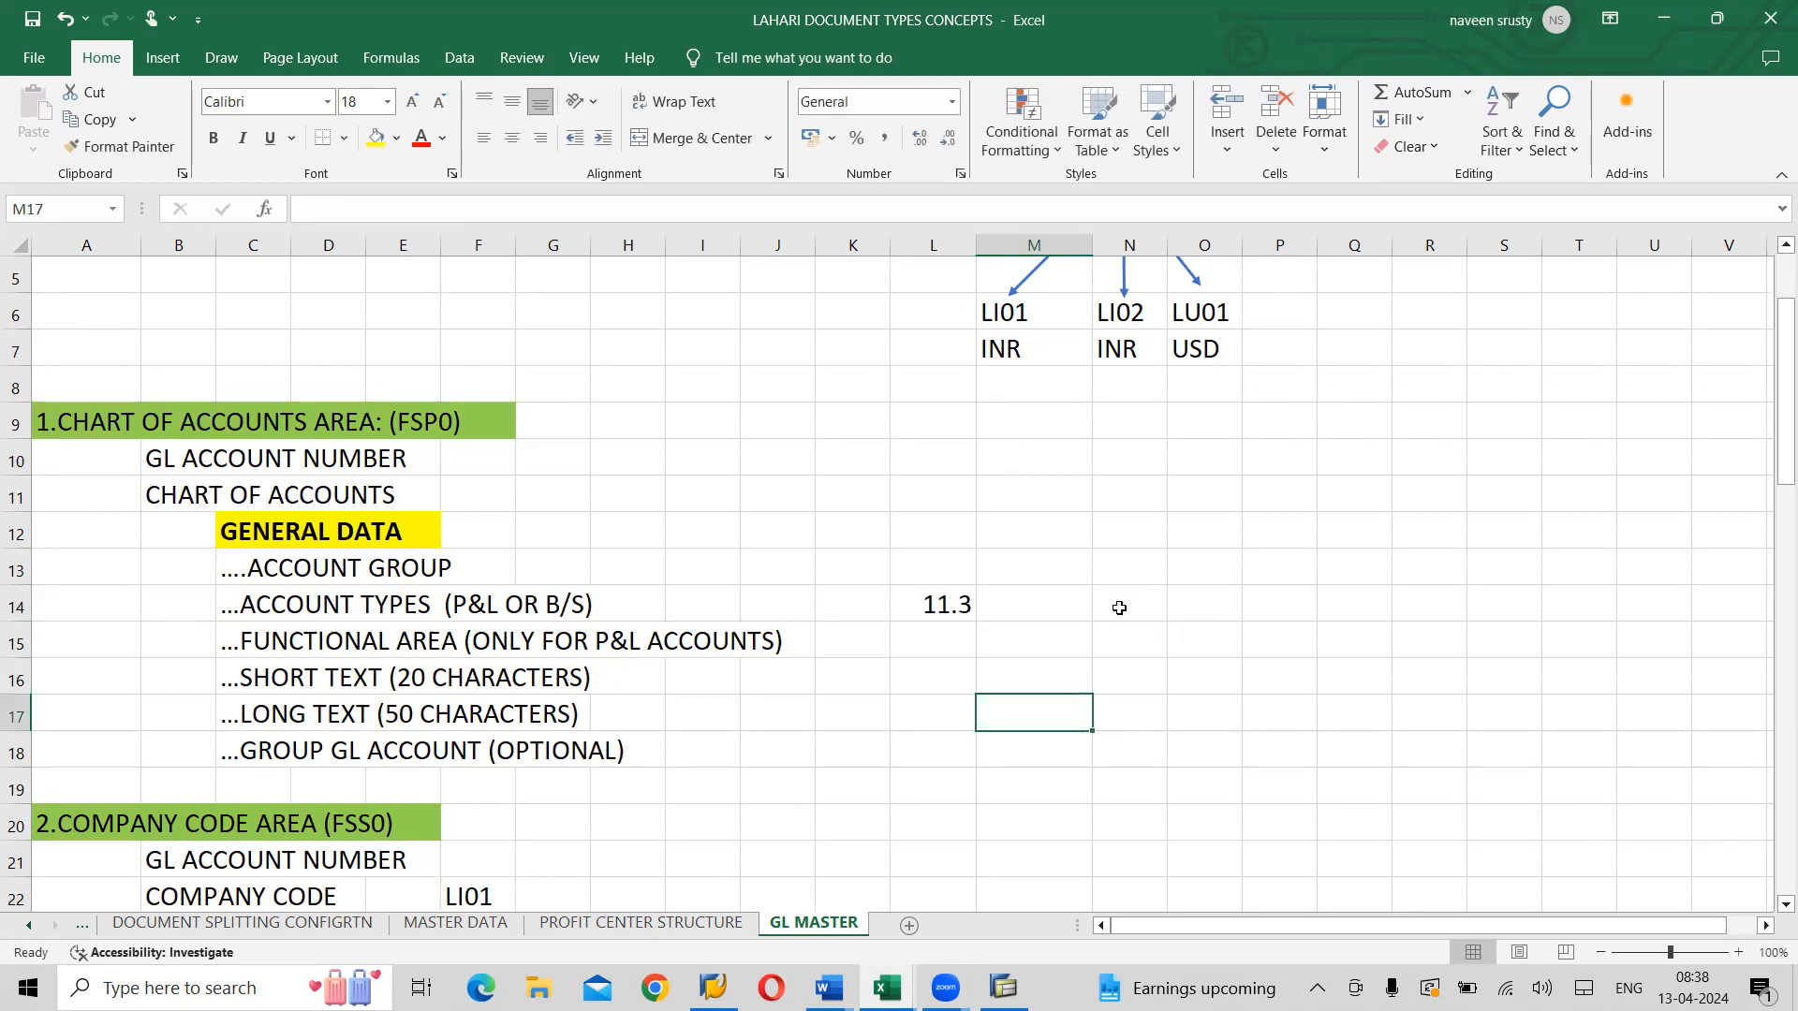
Enter the note ECC WITH S/4 HANA in cell N14, on the ACCOUNT TYPES row
{"action": "left_click", "coordinate": [1119, 609]}
{"action": "type", "text": "ECC "}
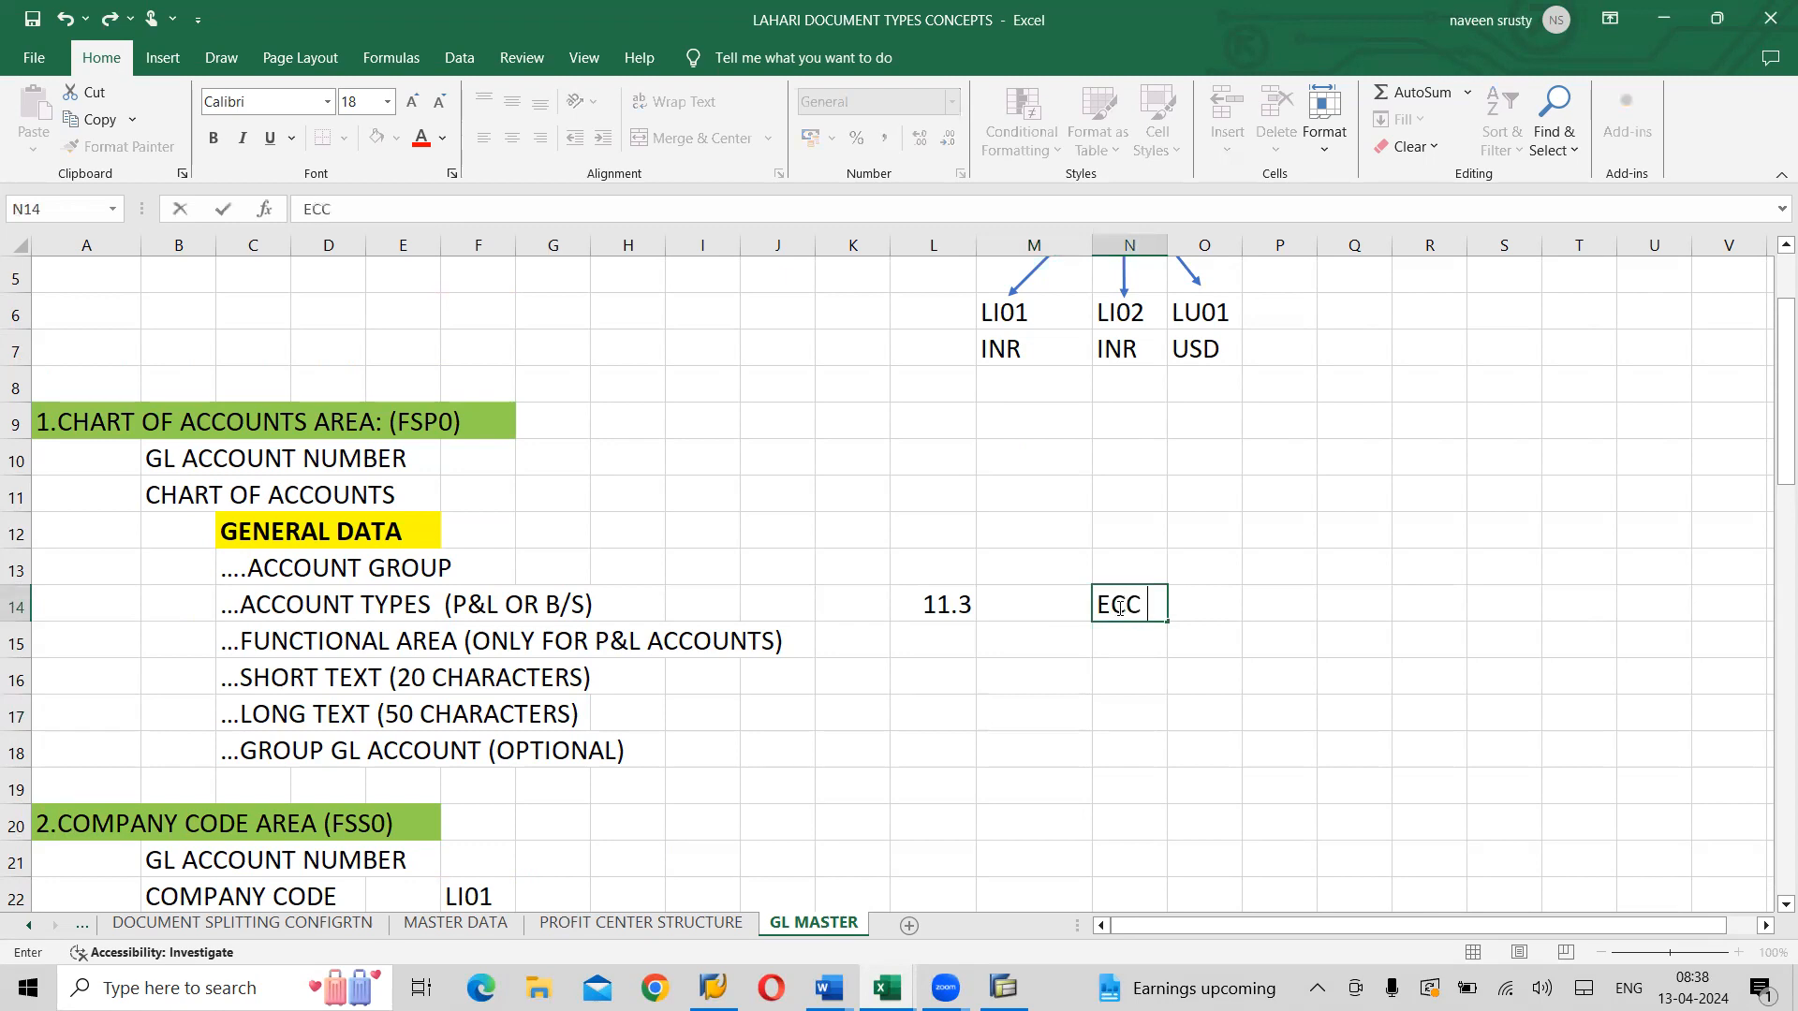
{"action": "type", "text": "WITH S/4 "}
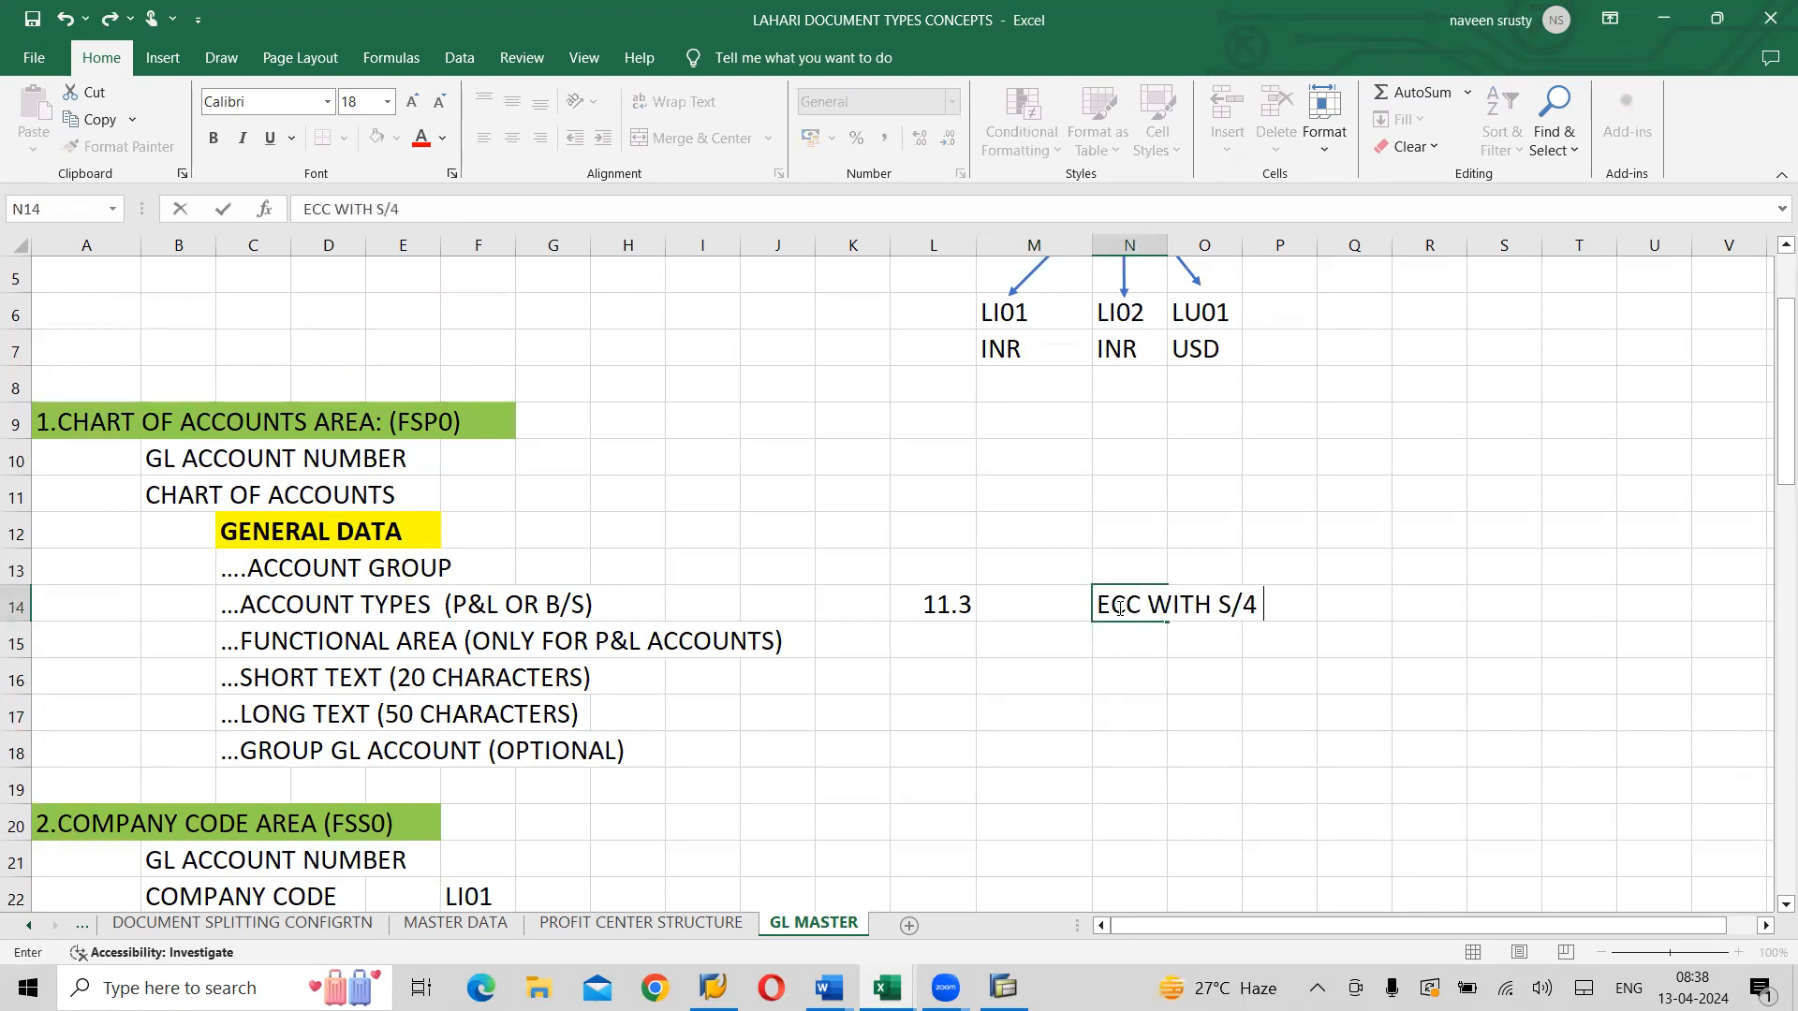
{"action": "type", "text": "HANA"}
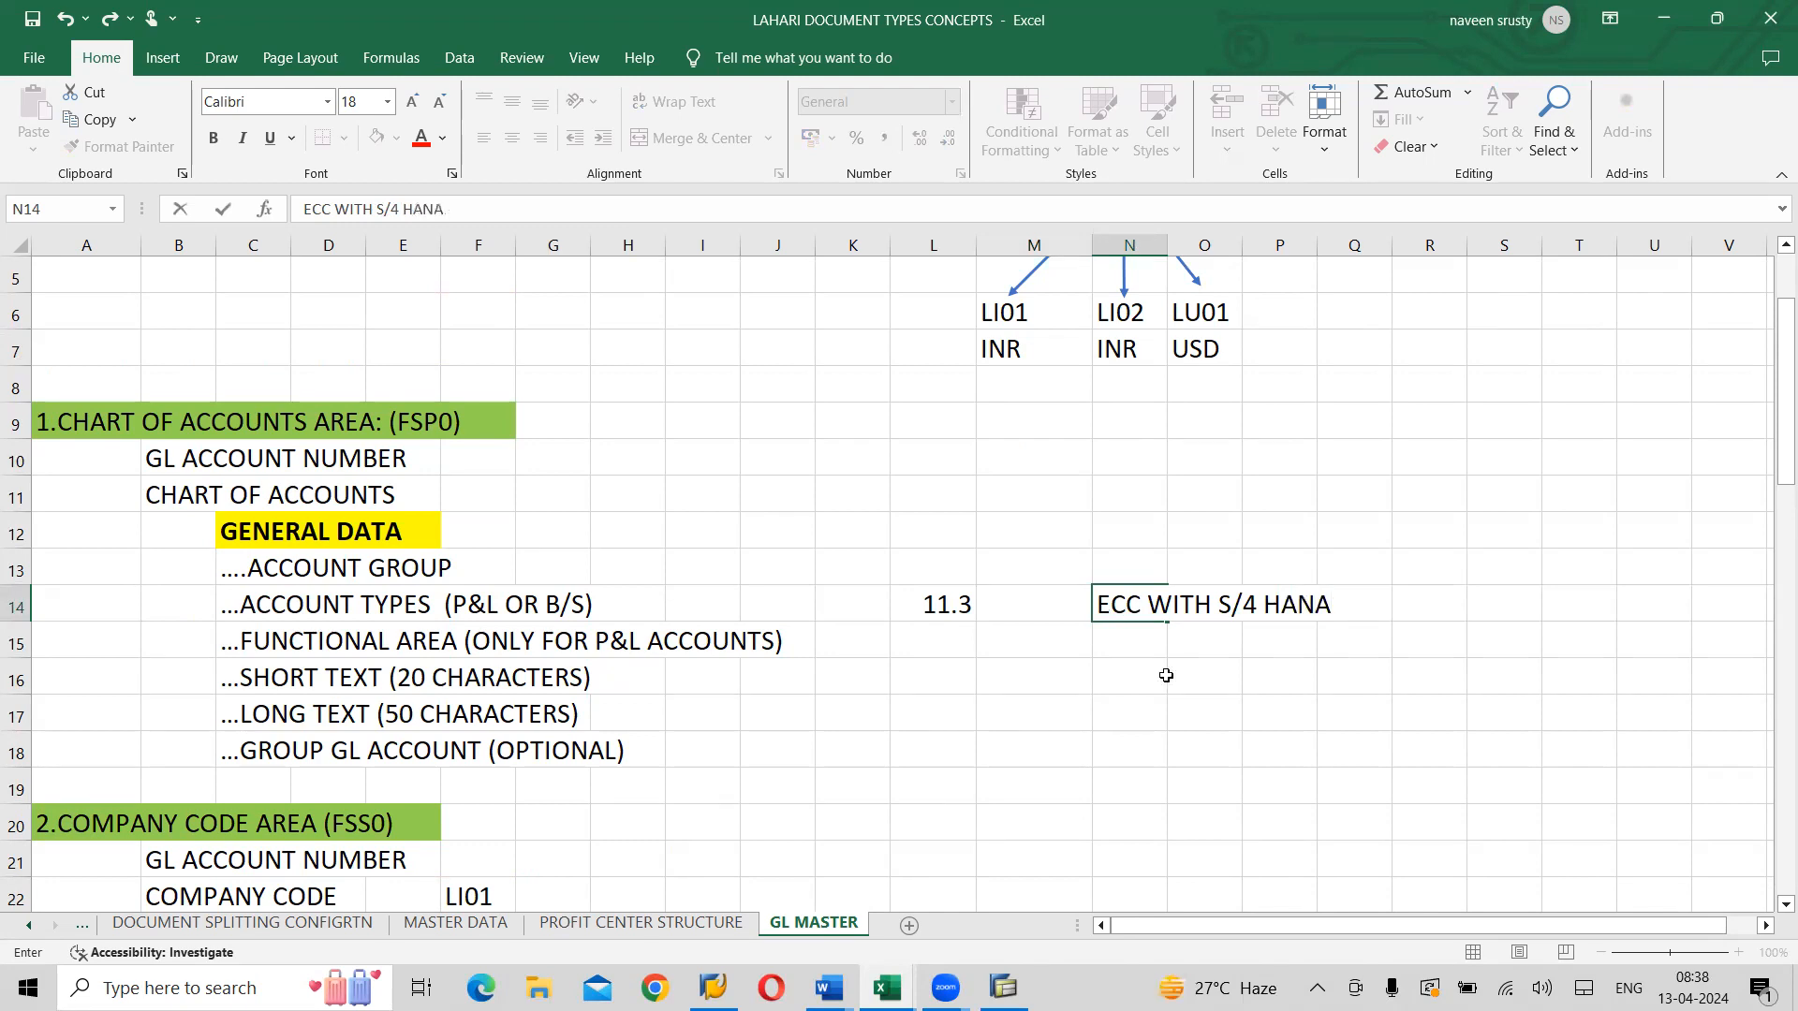
{"action": "left_click", "coordinate": [1094, 782]}
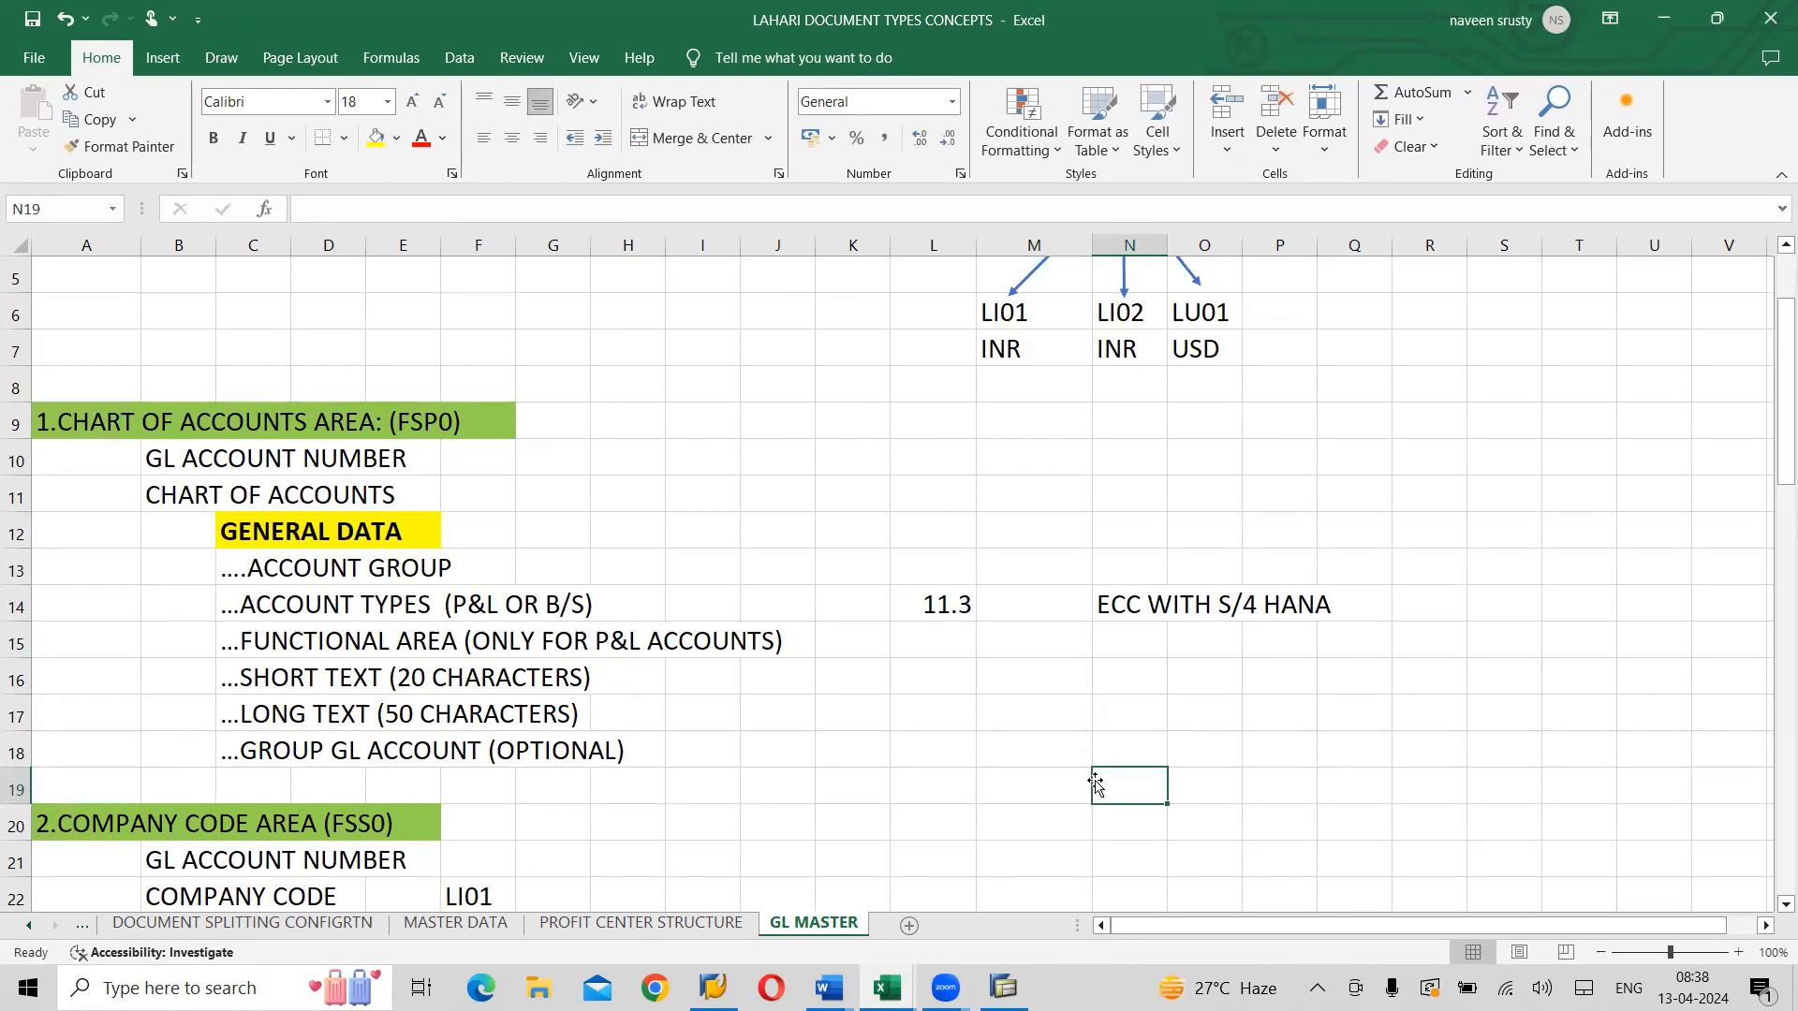
Enter PO in cell L11, on the CHART OF ACCOUNTS row
{"action": "left_click", "coordinate": [931, 488]}
{"action": "type", "text": "PO"}
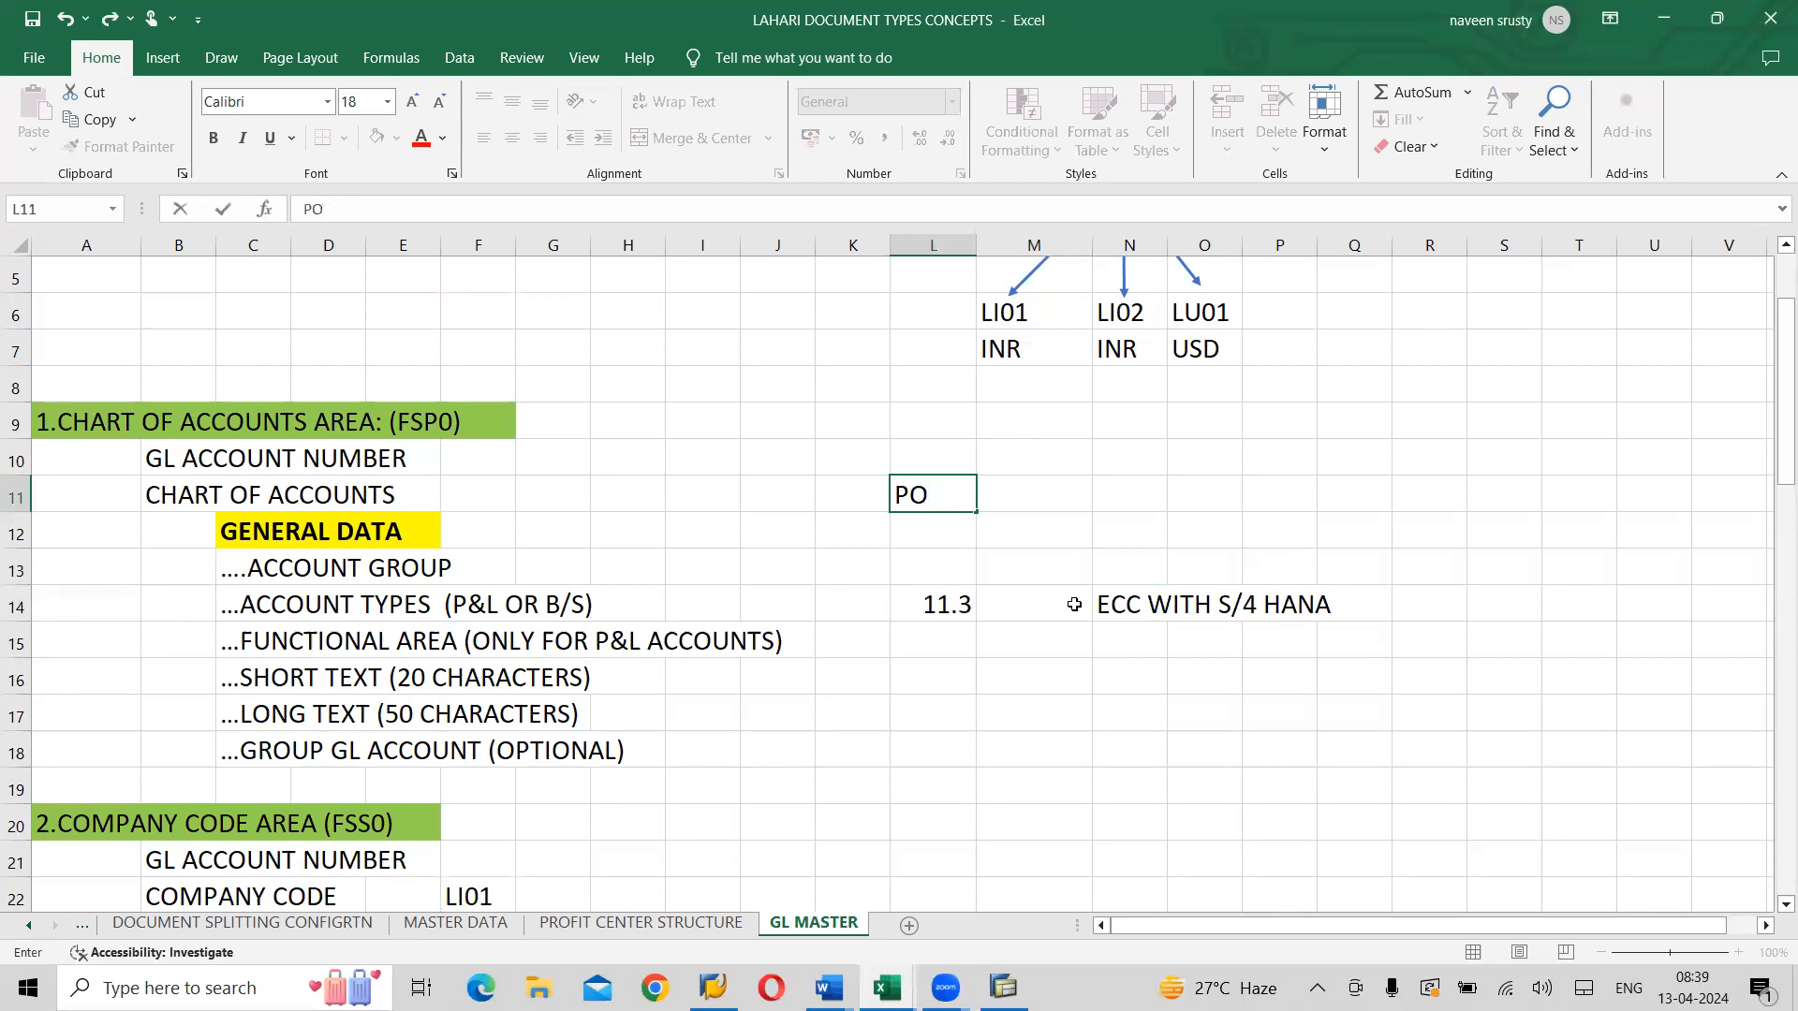
{"action": "left_click", "coordinate": [1124, 621]}
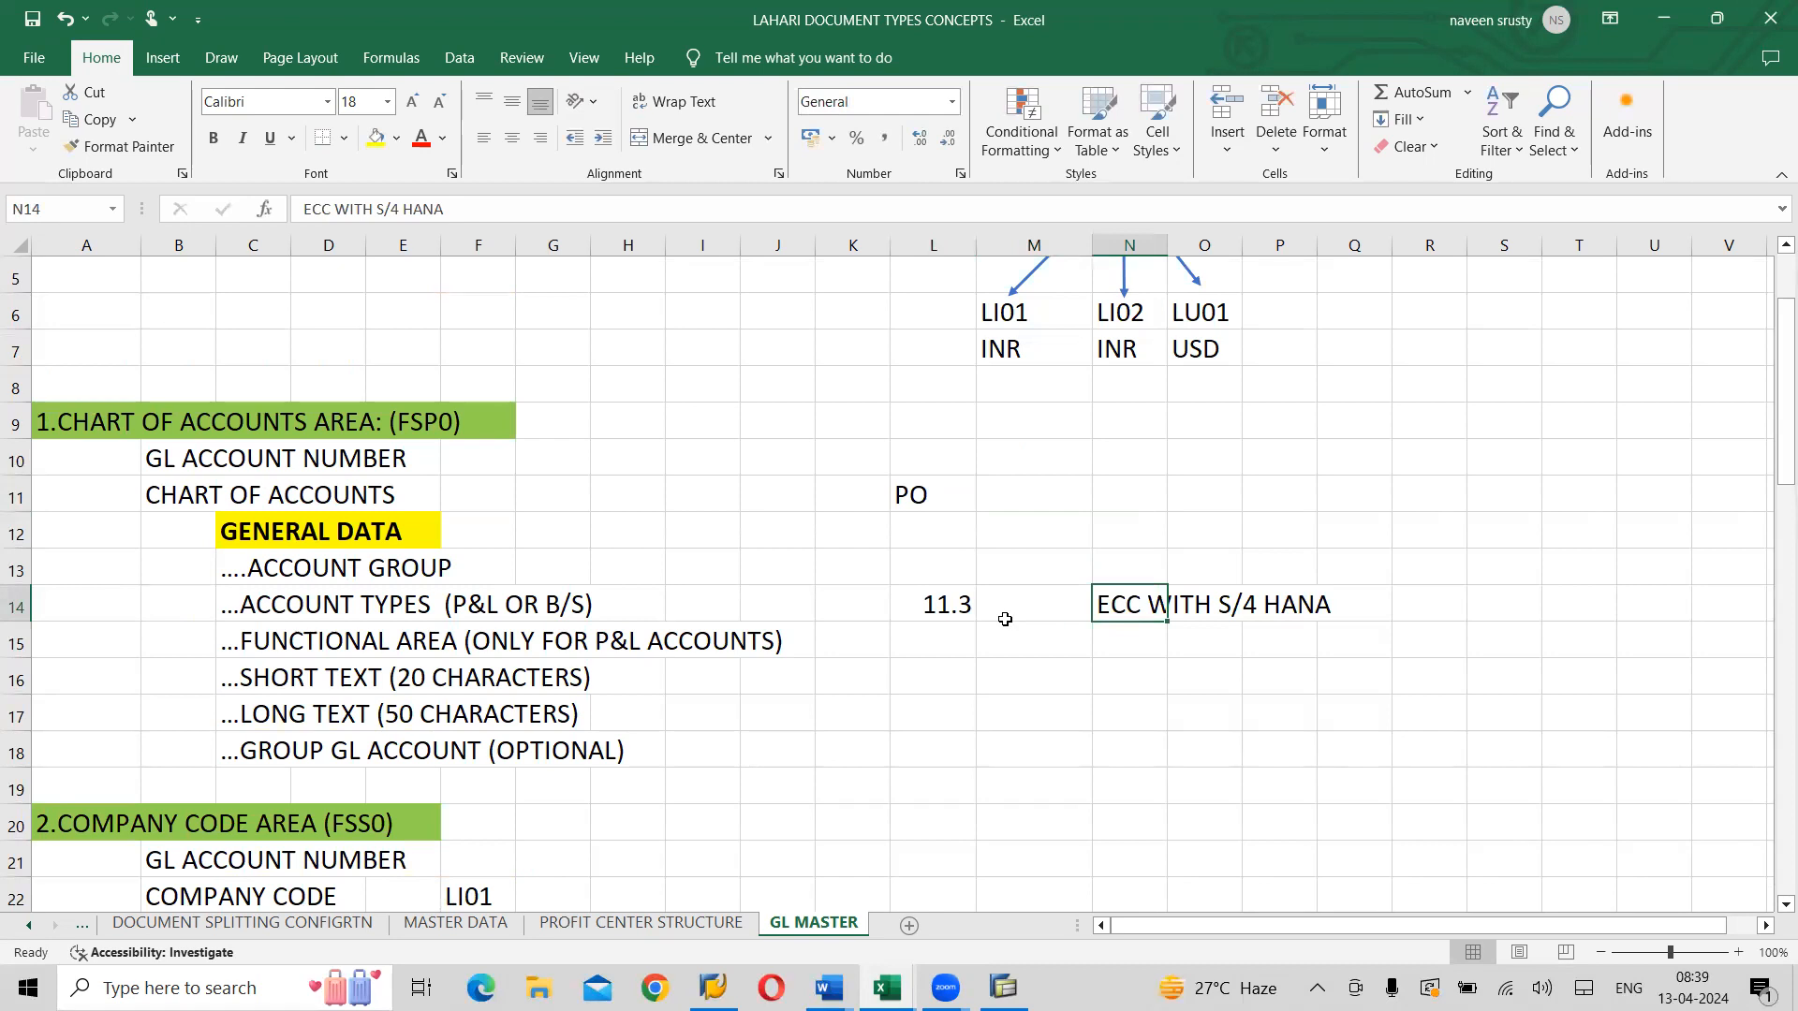
{"action": "left_click", "coordinate": [941, 607]}
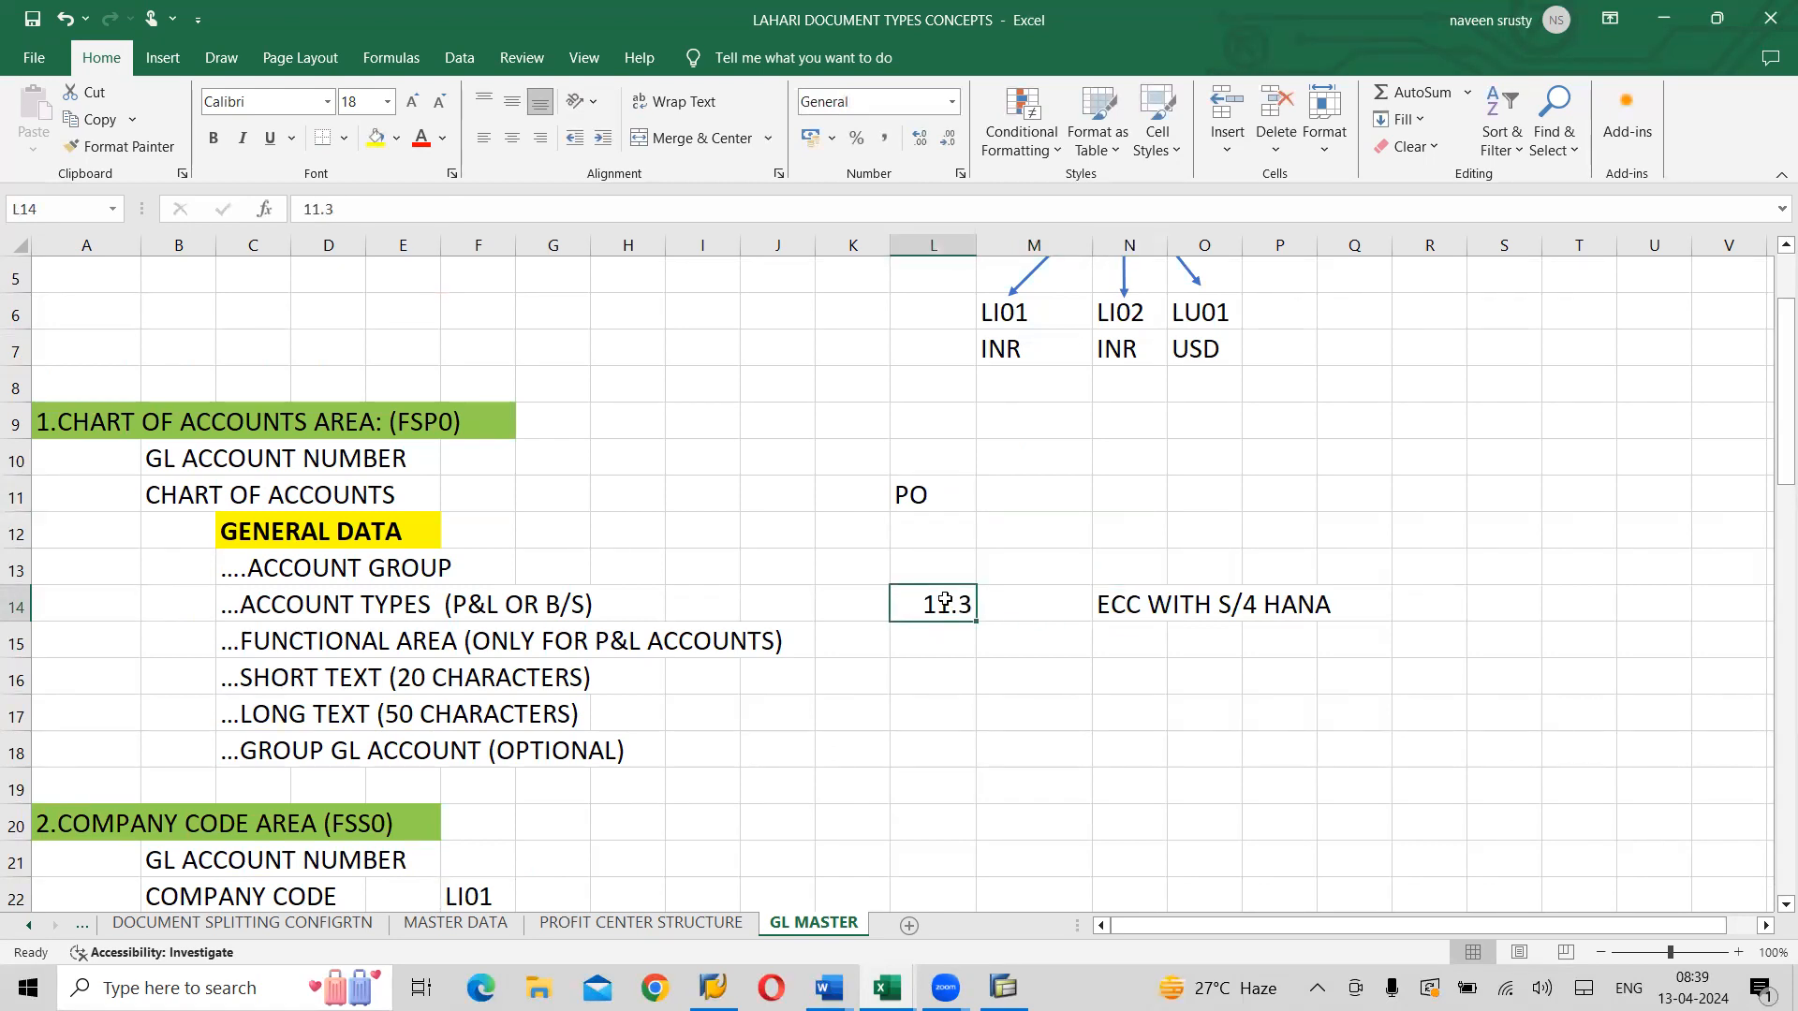
Clear the scratch notes from the range L11:Q14
{"action": "left_click_drag", "start_coordinate": [911, 494], "coordinate": [1354, 603]}
{"action": "key", "text": "Delete"}
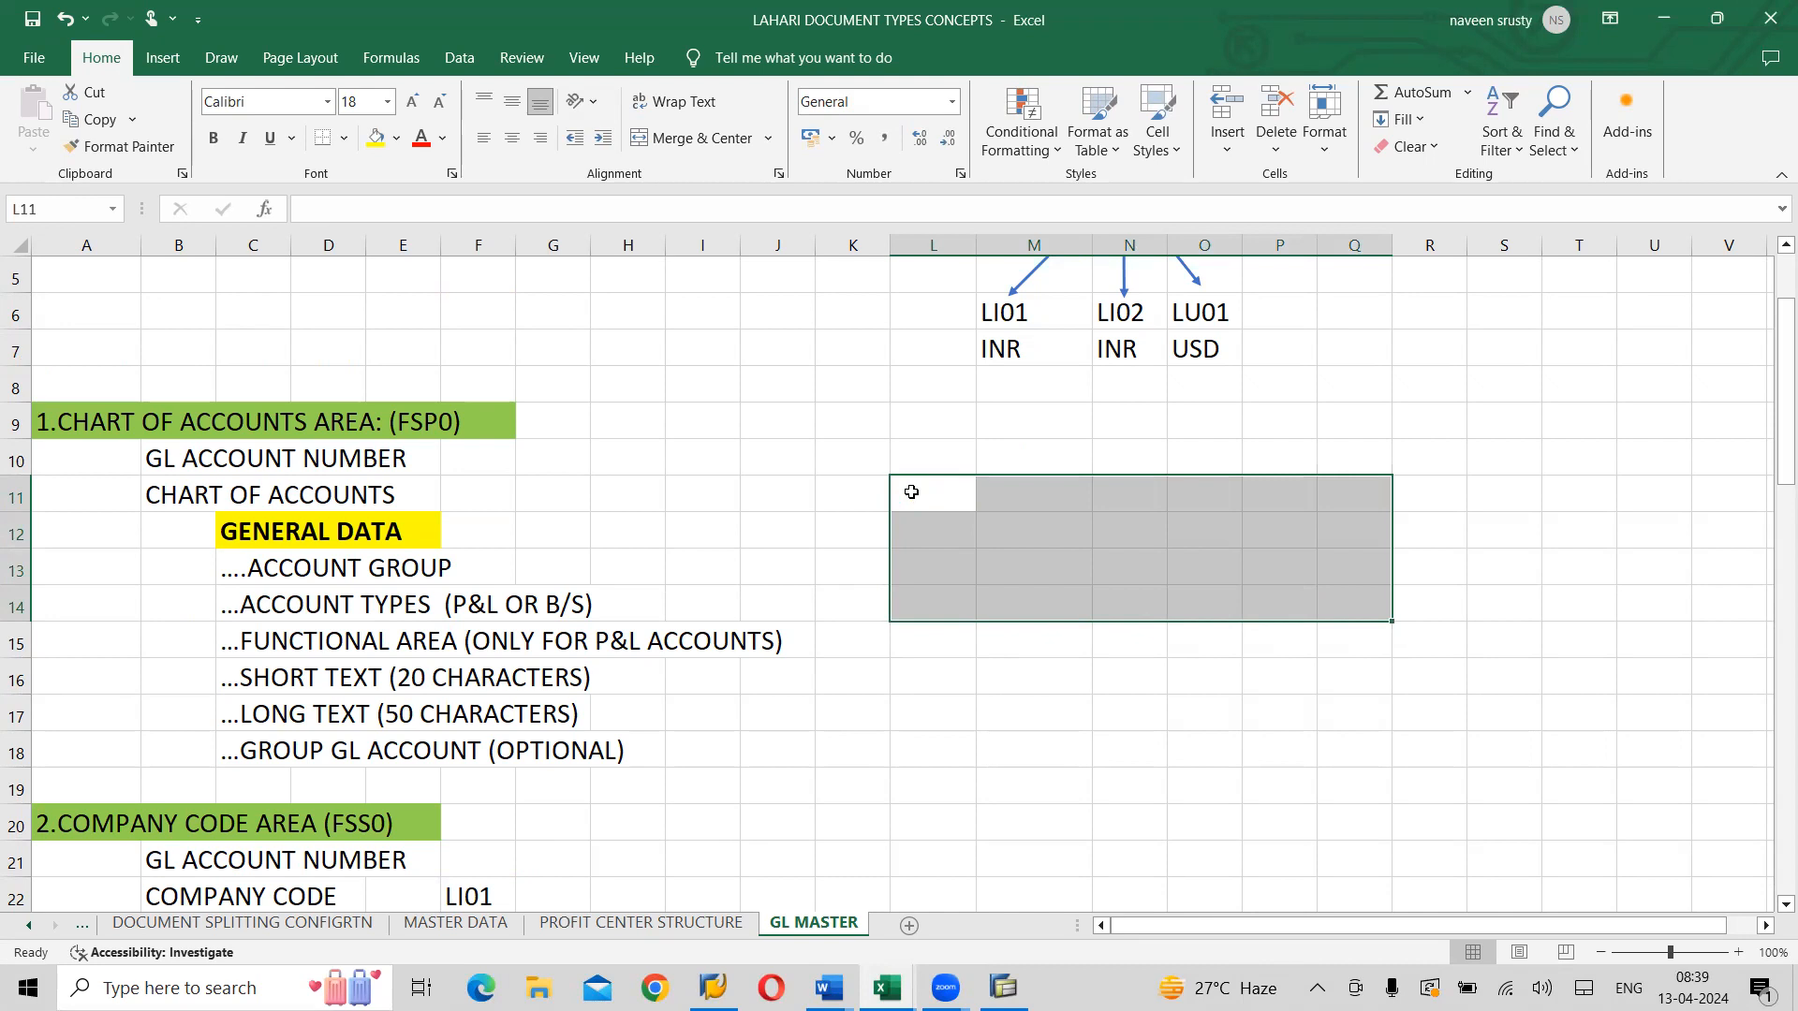
{"action": "left_click", "coordinate": [949, 748]}
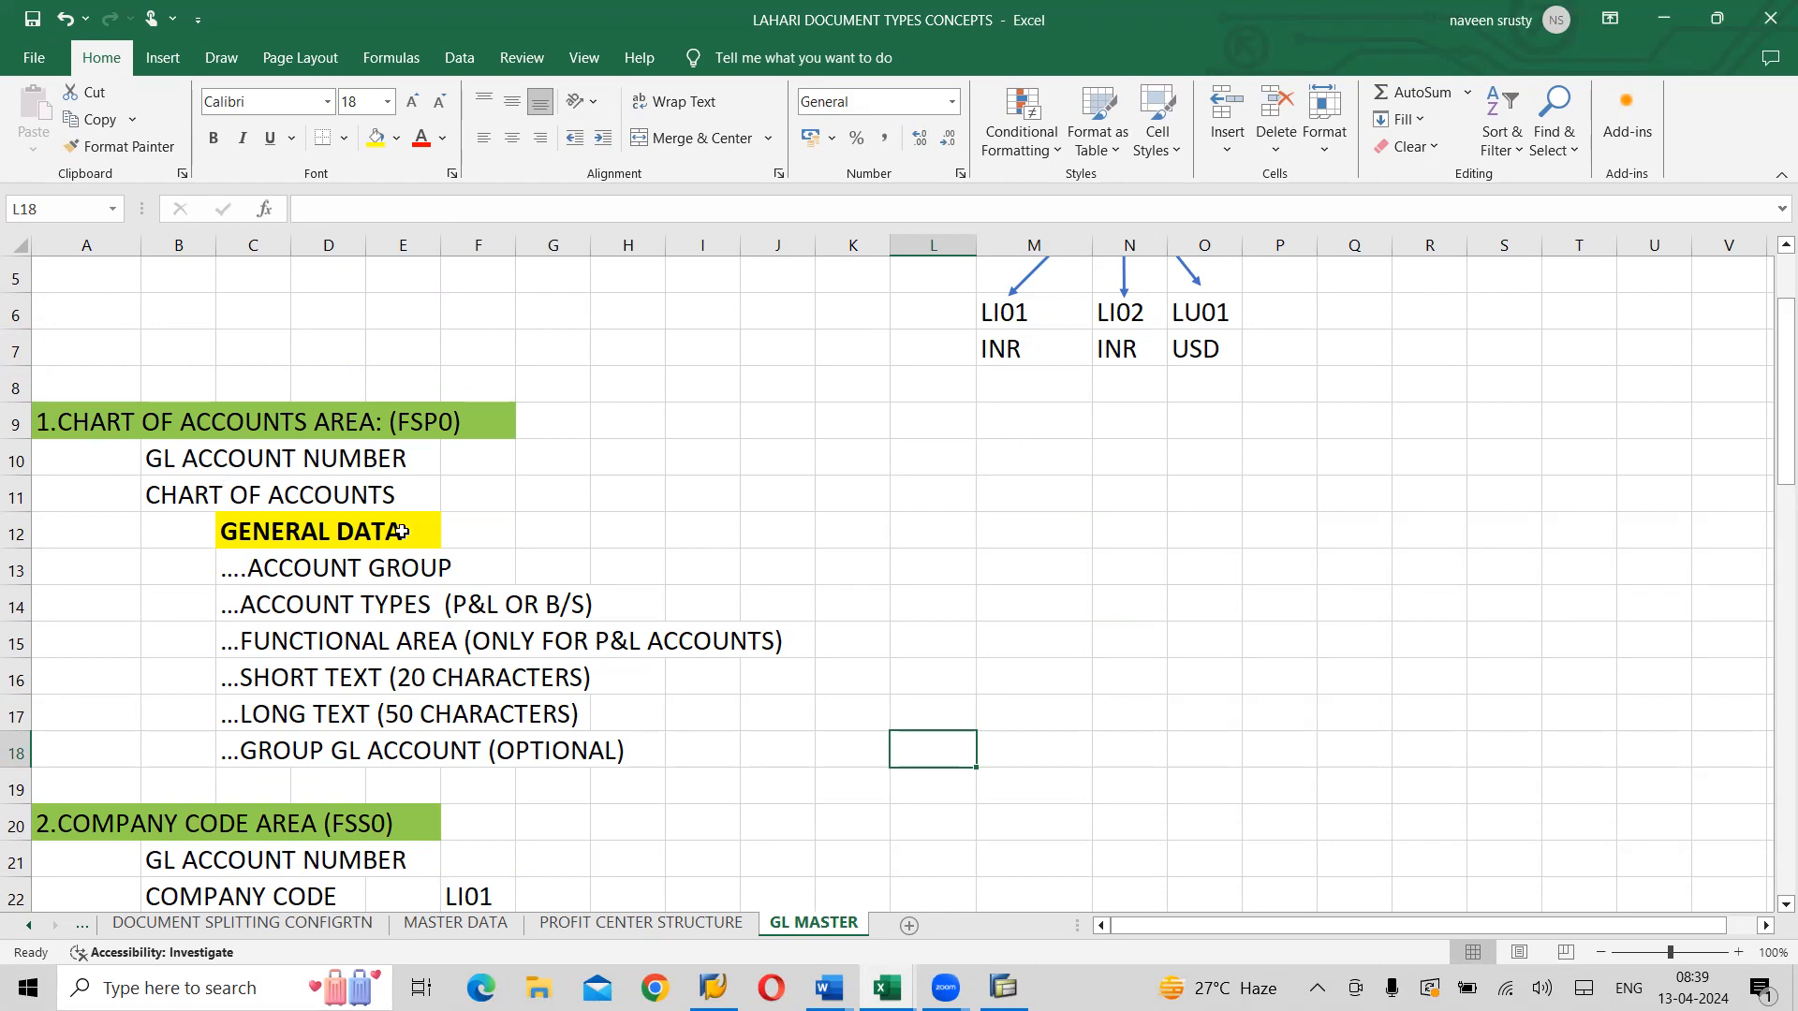
Go through the five accounts listed under CREATION OF GL ACCOUNTS, from equity share capital to salary
{"action": "left_click_drag", "start_coordinate": [1768, 477], "coordinate": [1768, 751]}
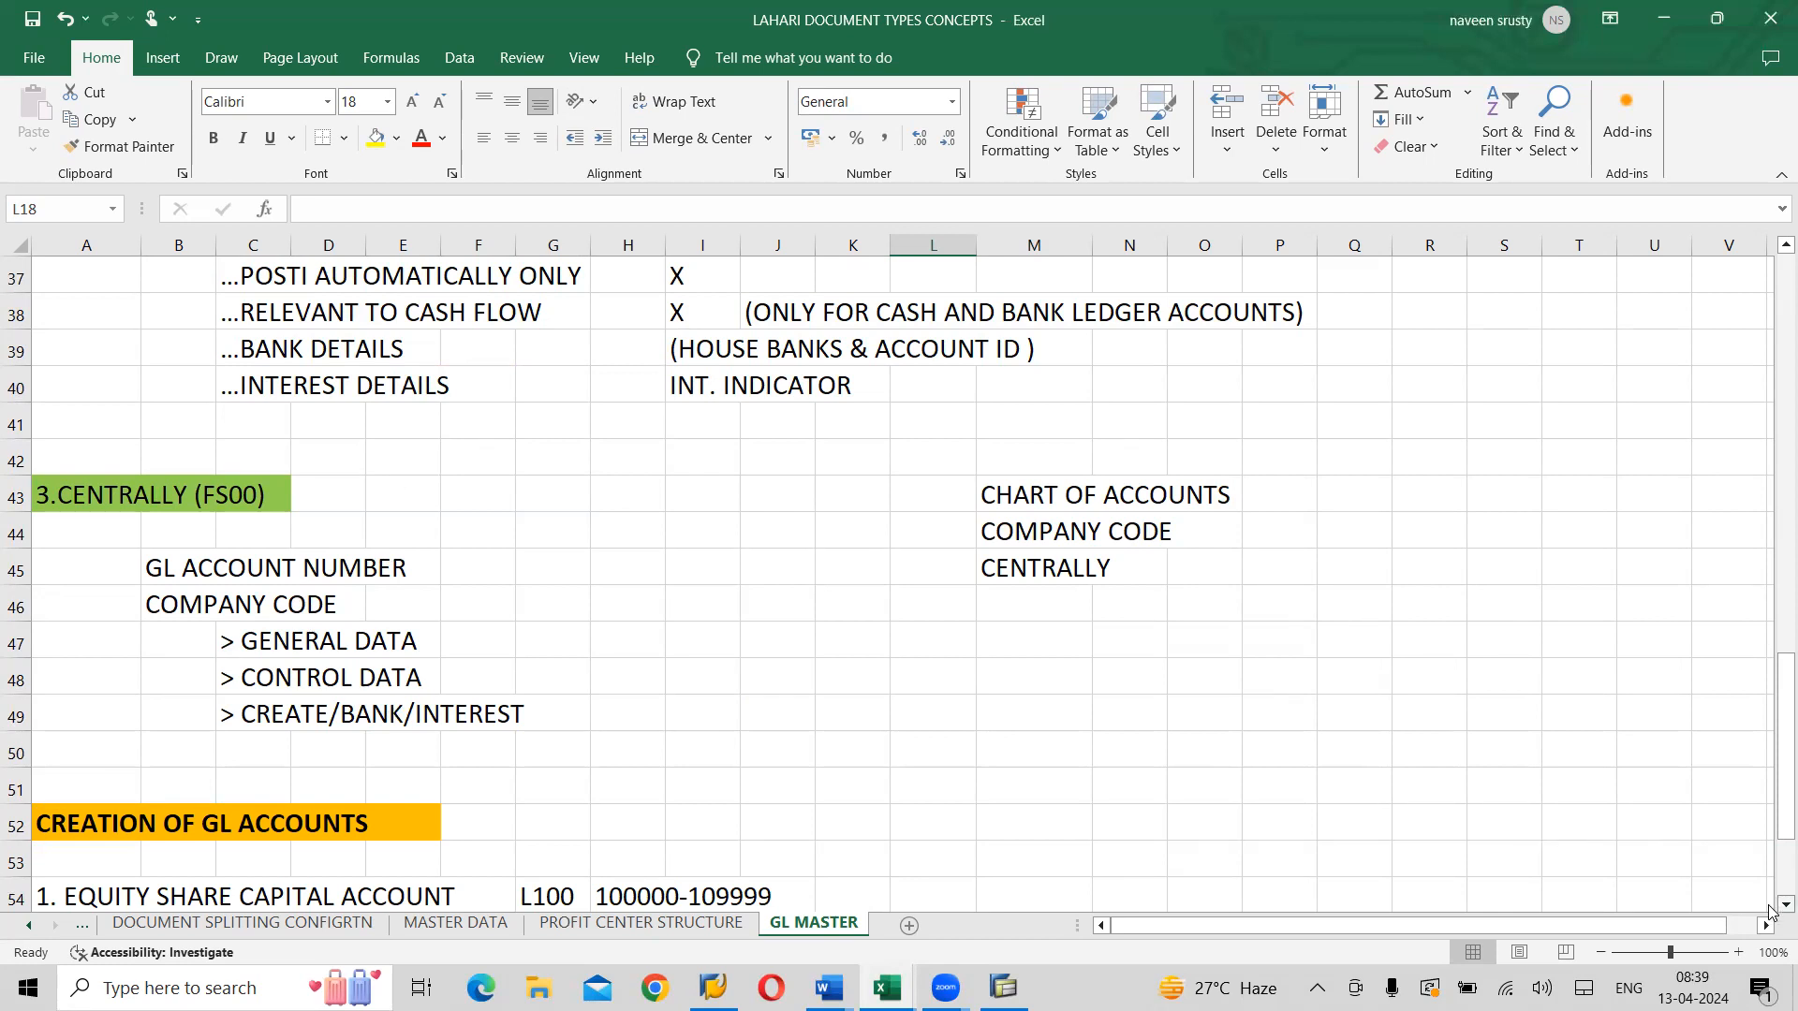
{"action": "scroll", "coordinate": [1769, 911], "scroll_direction": "down", "scroll_amount": 2}
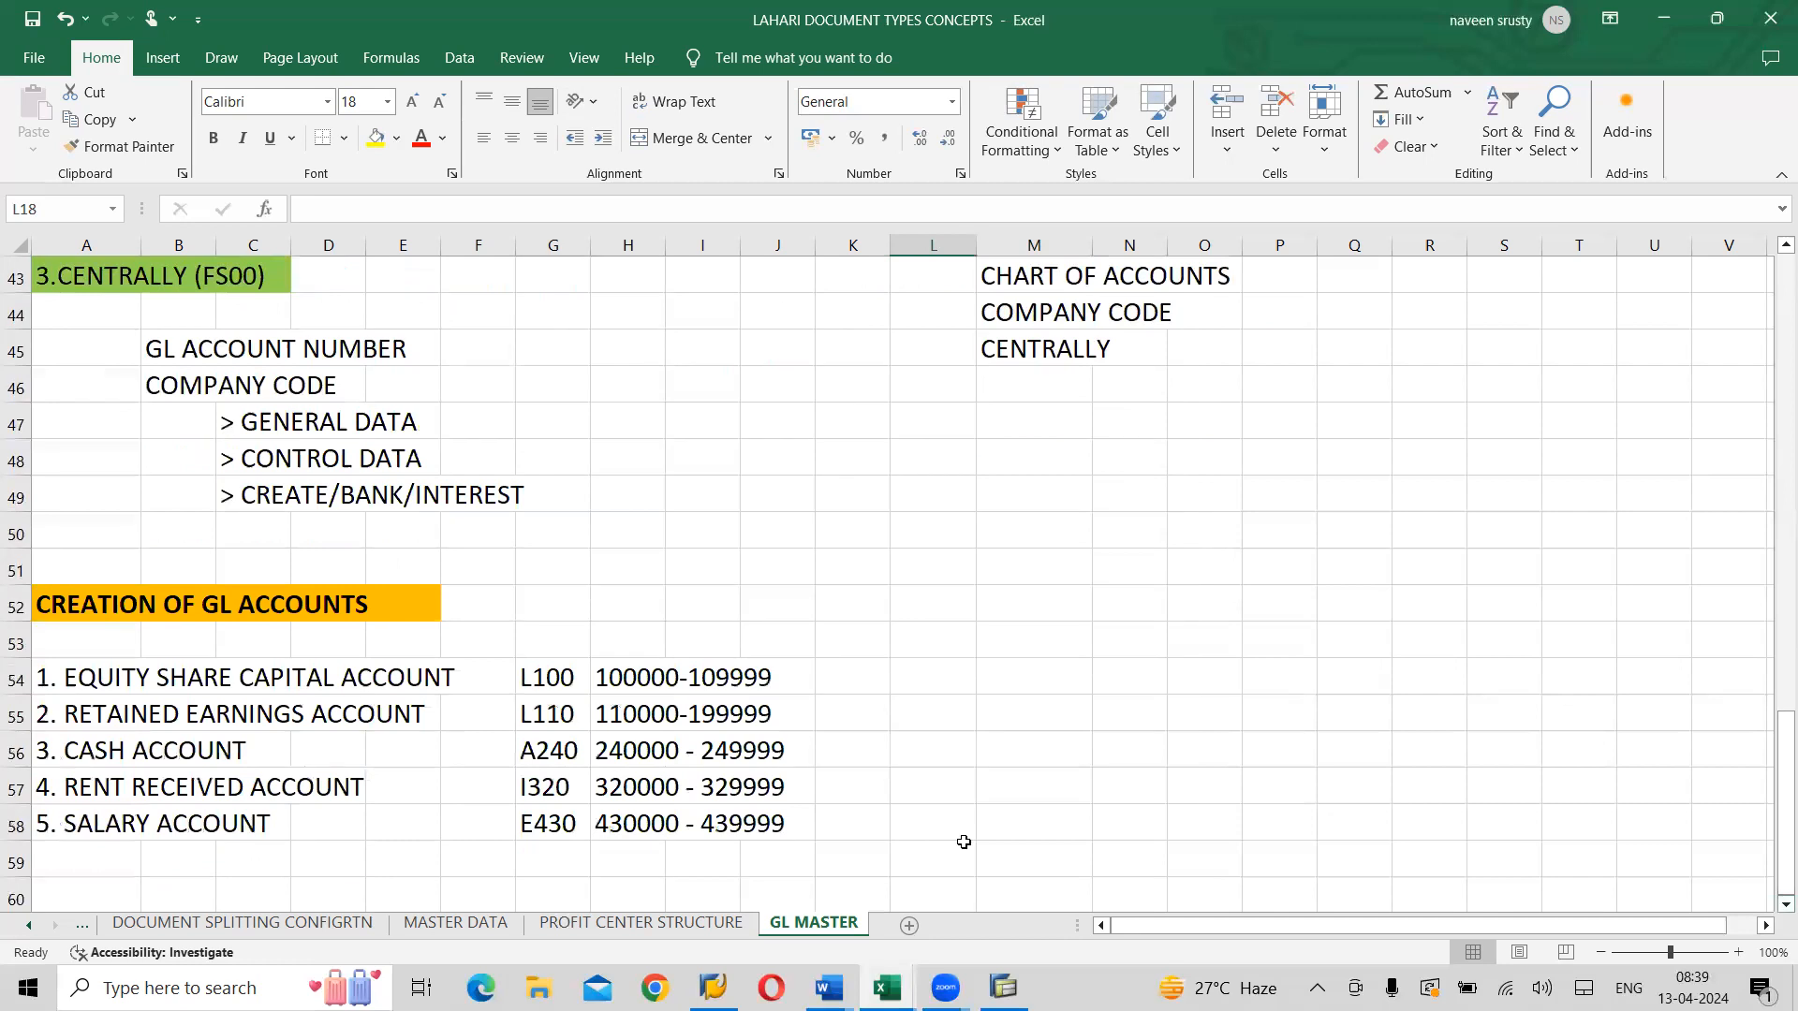
{"action": "left_click", "coordinate": [85, 681]}
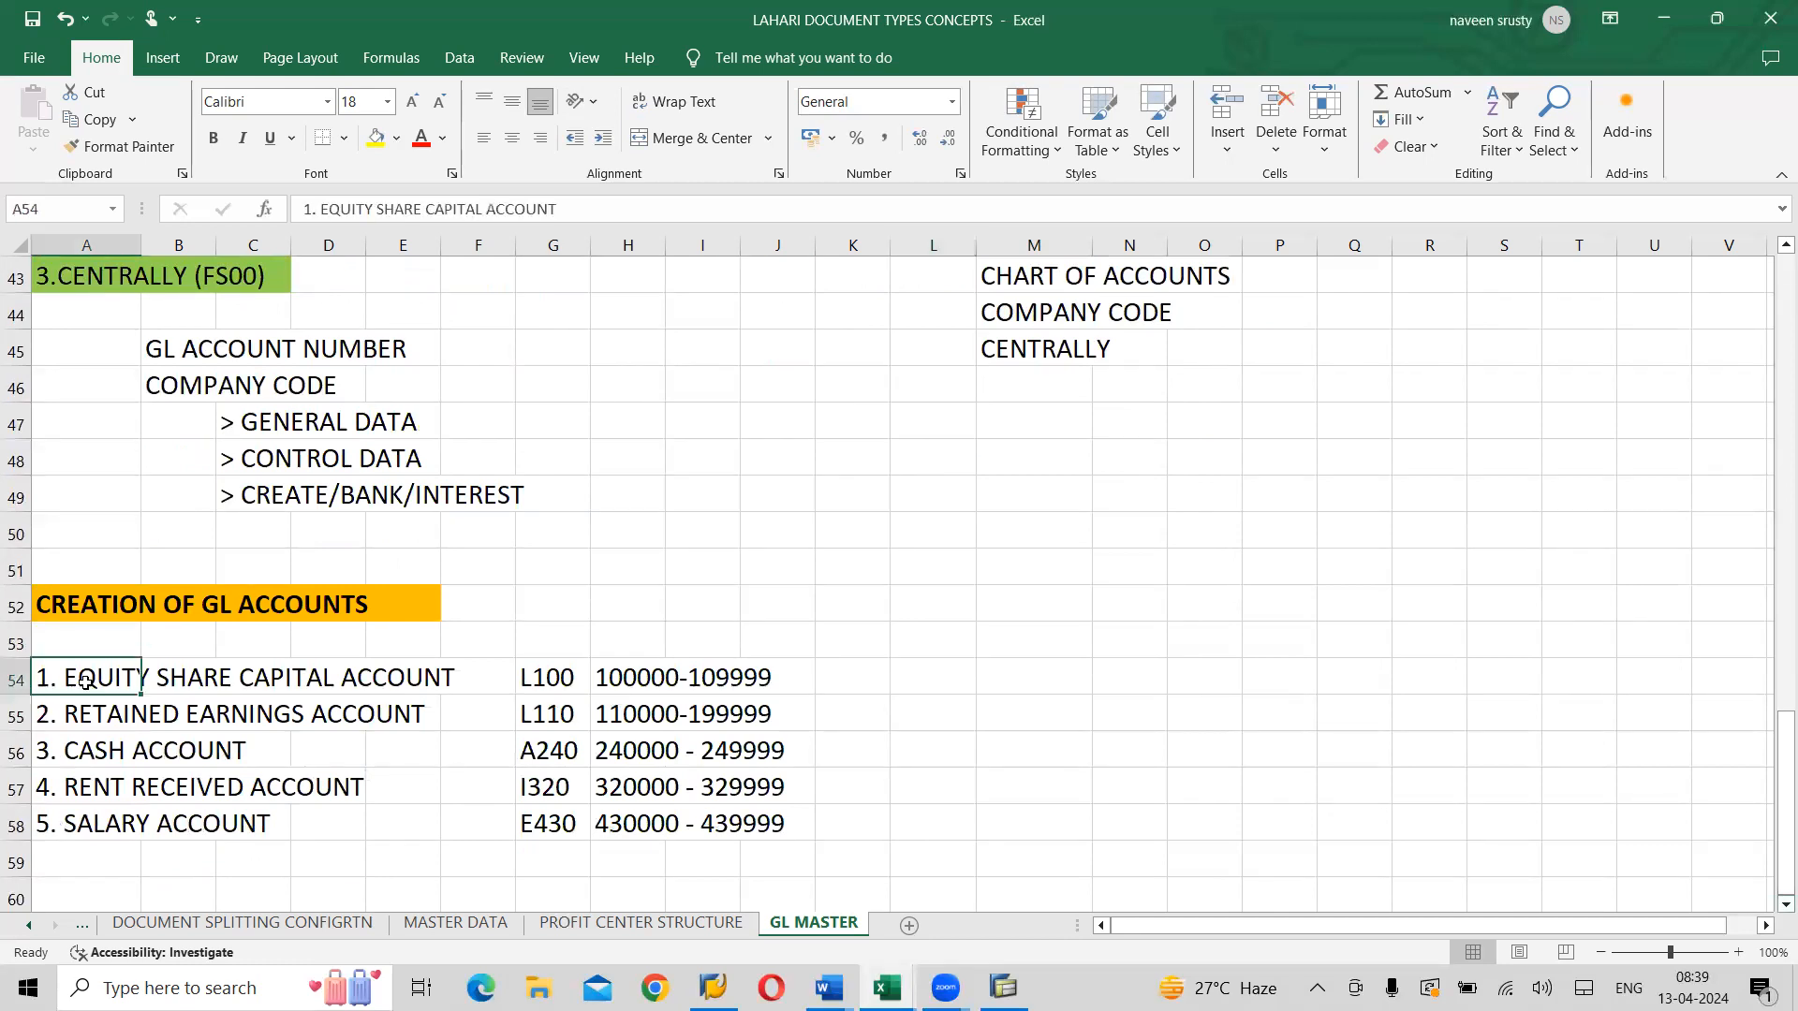
{"action": "left_click", "coordinate": [85, 711]}
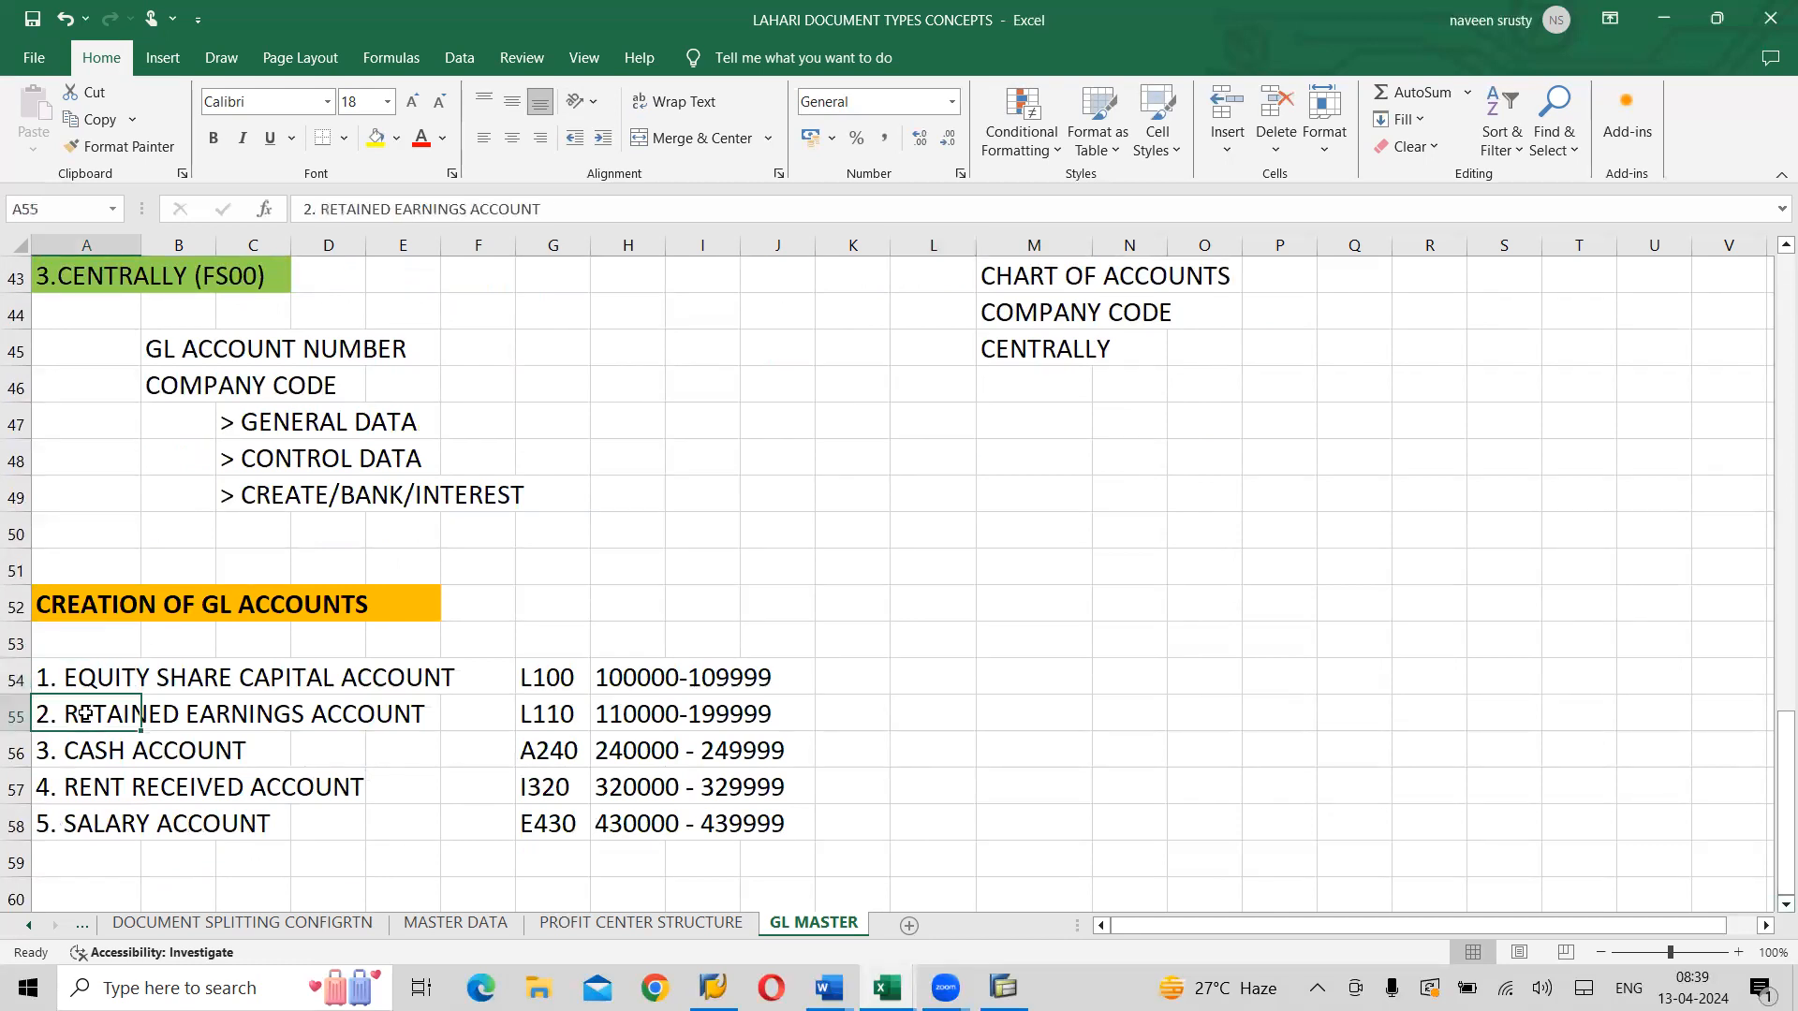
{"action": "left_click", "coordinate": [83, 744]}
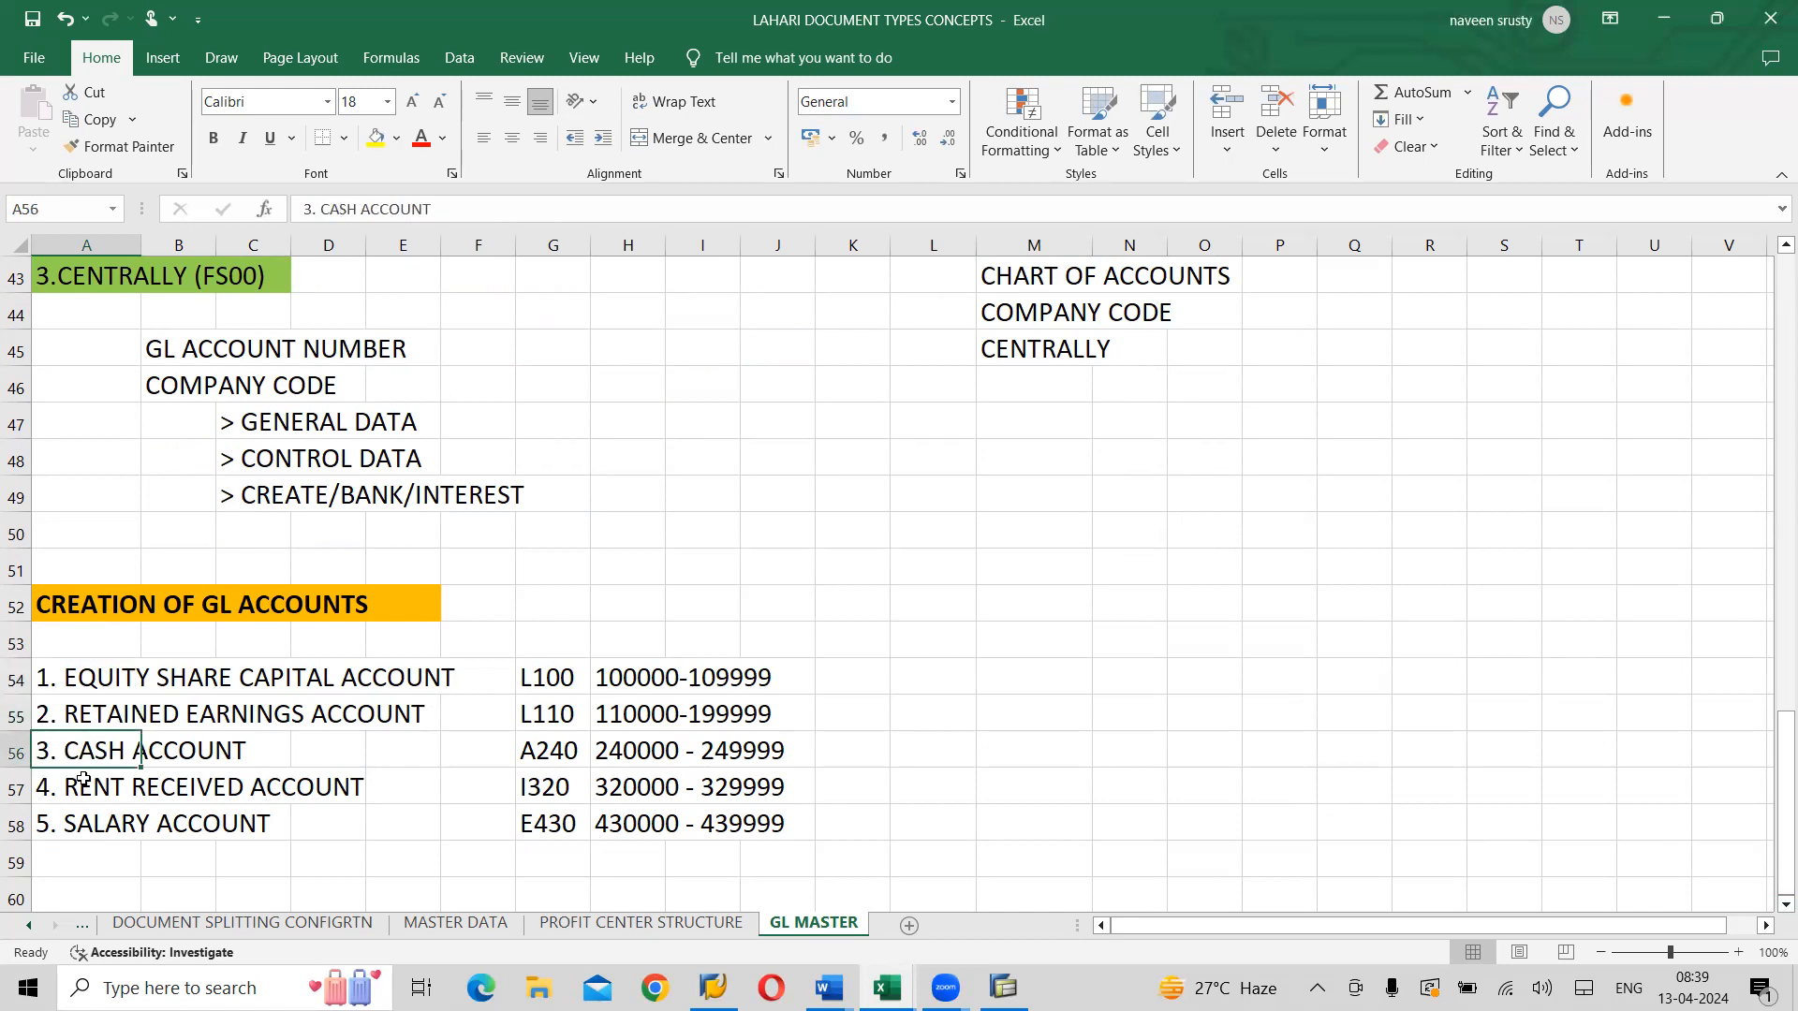
{"action": "left_click", "coordinate": [83, 779]}
{"action": "left_click", "coordinate": [83, 821]}
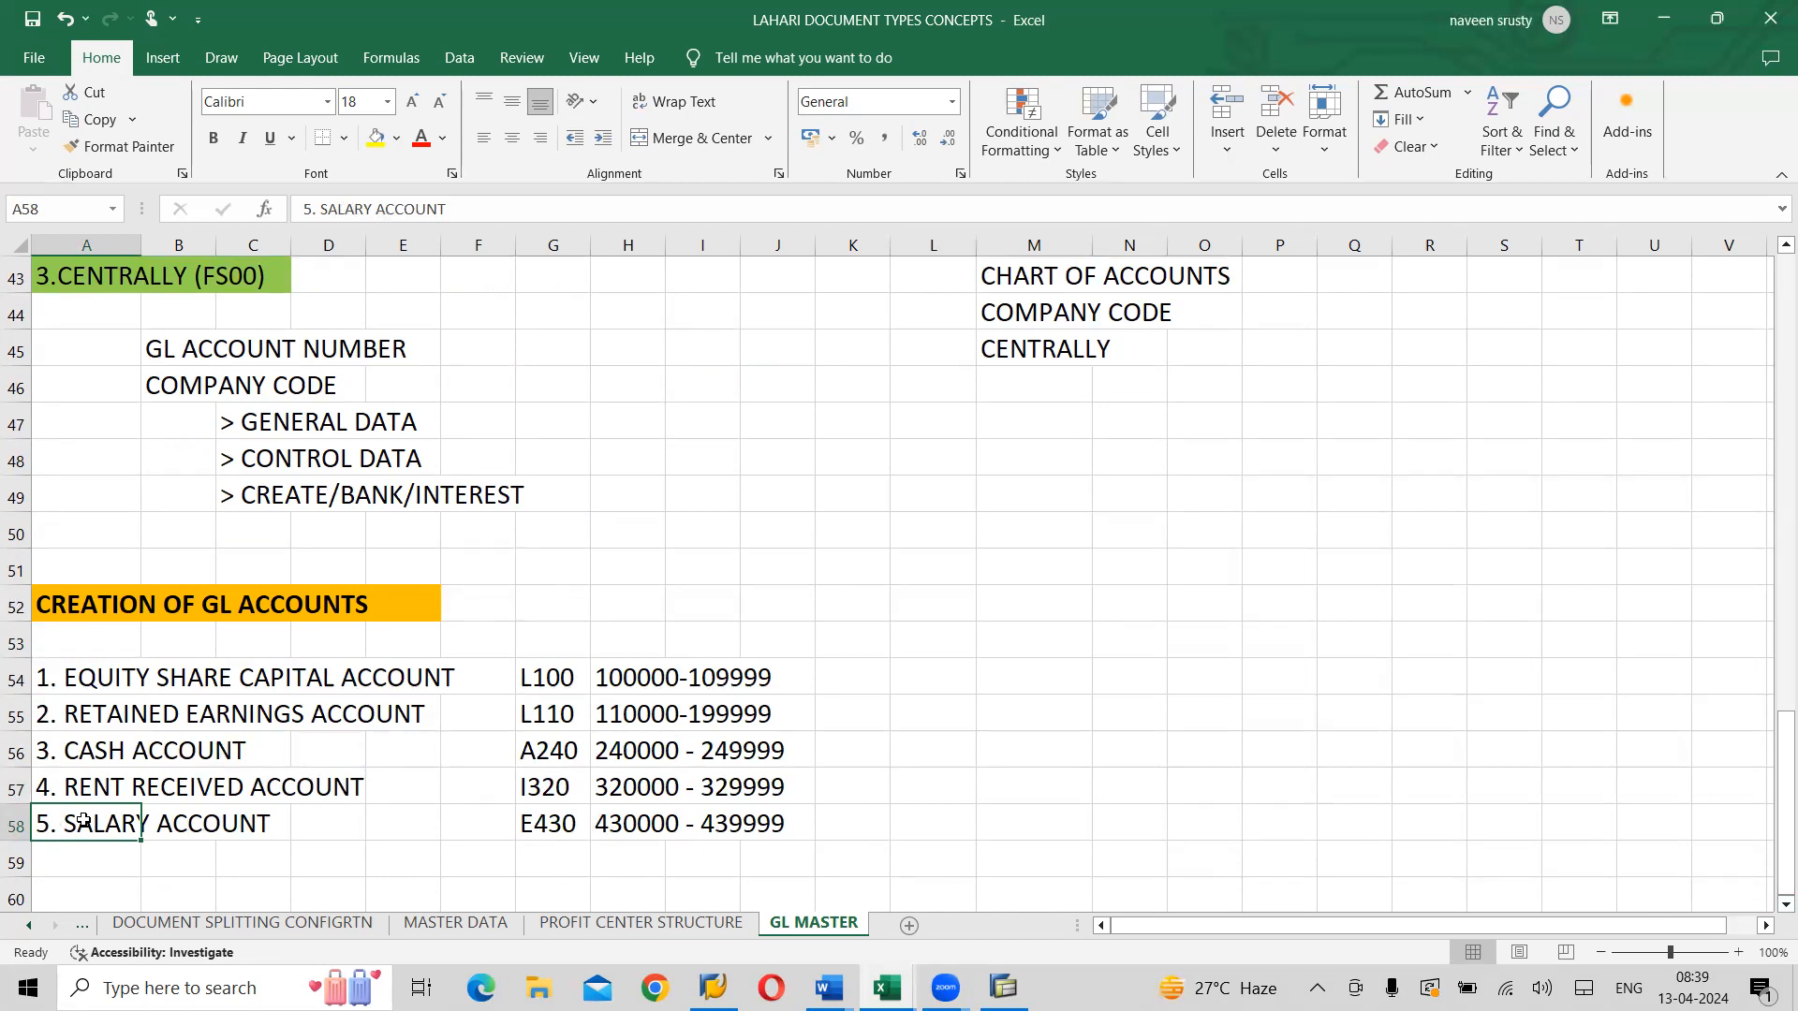
Switch to the SAP FI CO notes in Word and review the GL Master section's paths and transaction codes
{"action": "key", "text": "alt+Tab"}
{"action": "key", "text": "alt+Tab"}
{"action": "key", "text": "alt+Tab"}
{"action": "key", "text": "alt+Tab"}
{"action": "key", "text": "alt+Tab"}
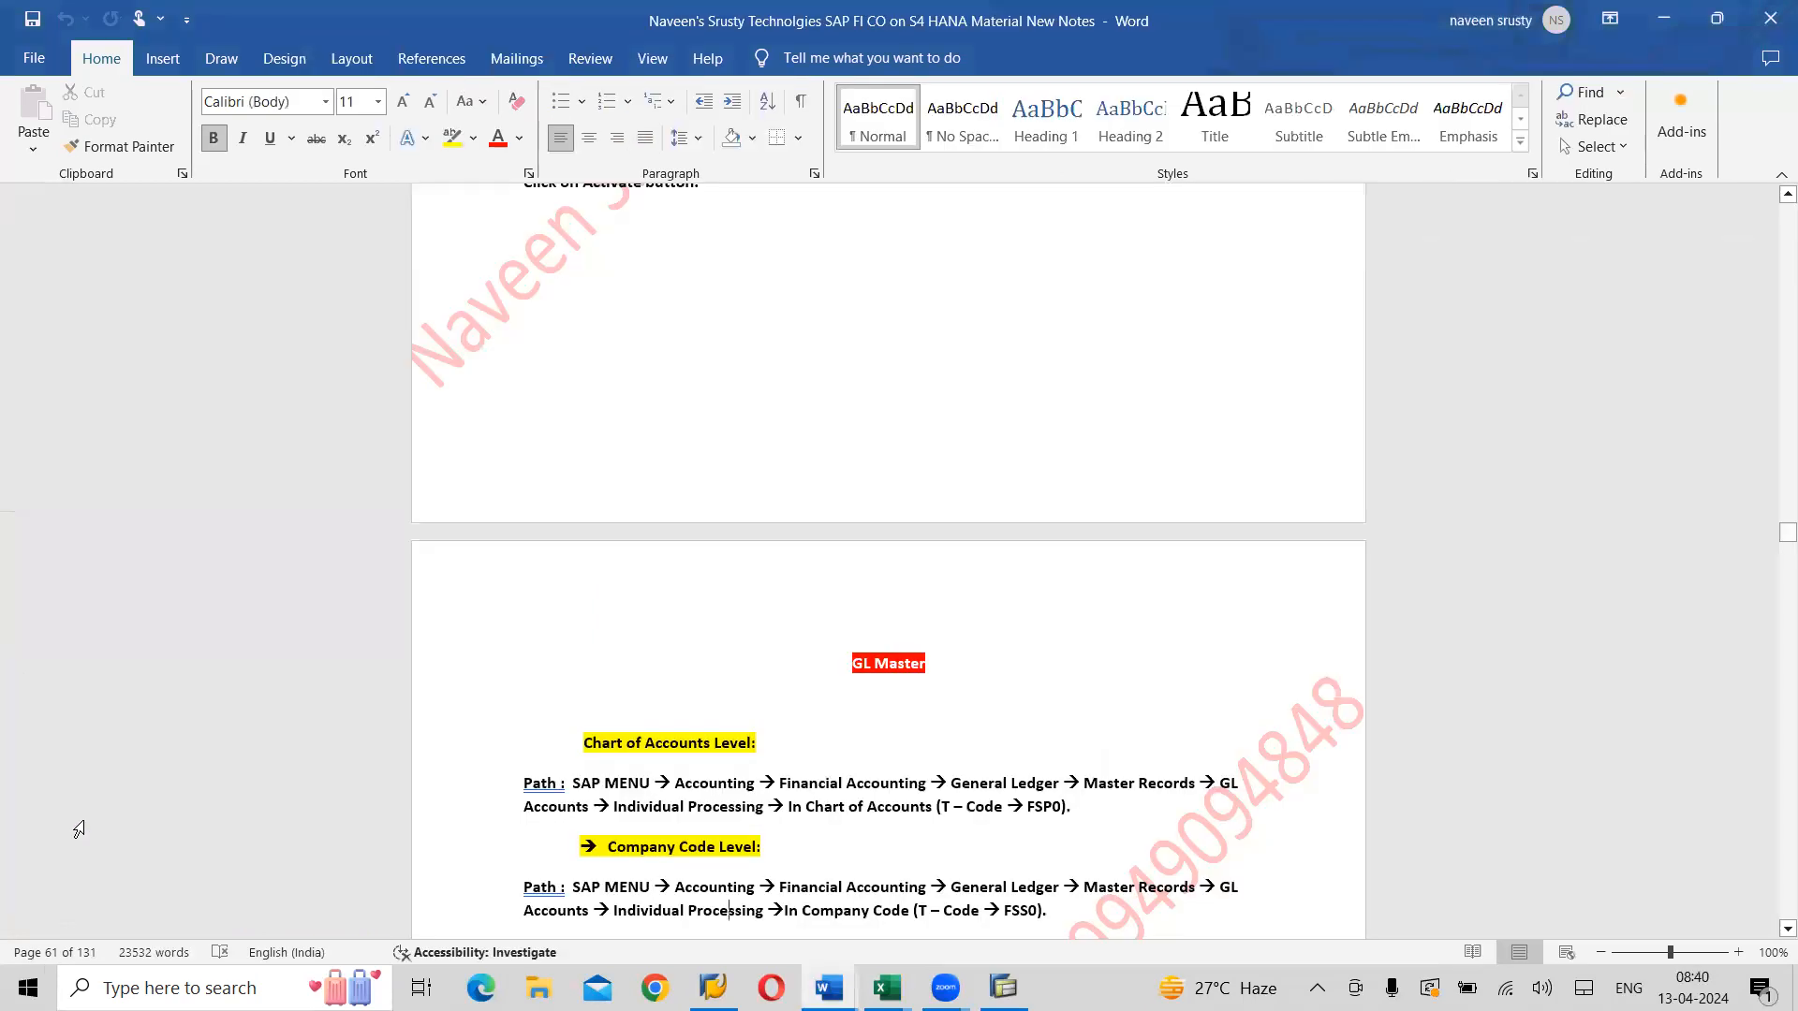
{"action": "scroll", "coordinate": [82, 827], "scroll_direction": "down", "scroll_amount": 4}
{"action": "scroll", "coordinate": [80, 830], "scroll_direction": "down", "scroll_amount": 5}
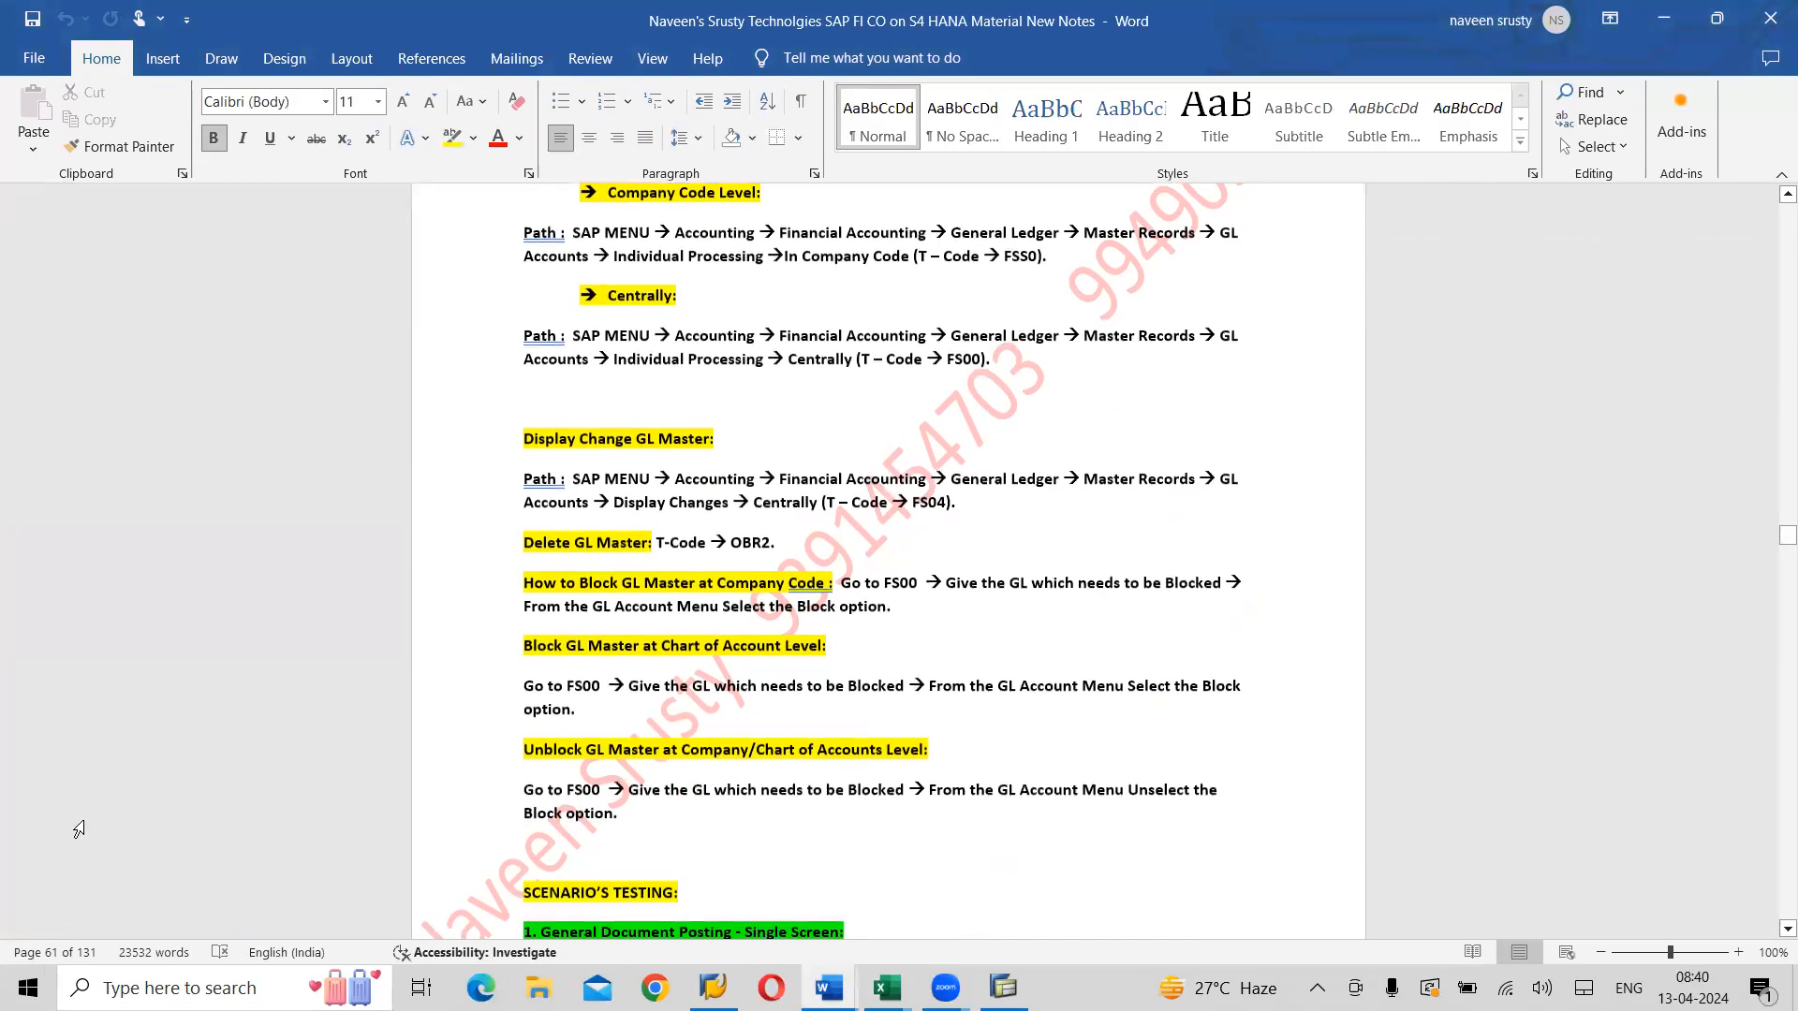
{"action": "scroll", "coordinate": [79, 829], "scroll_direction": "down", "scroll_amount": 4}
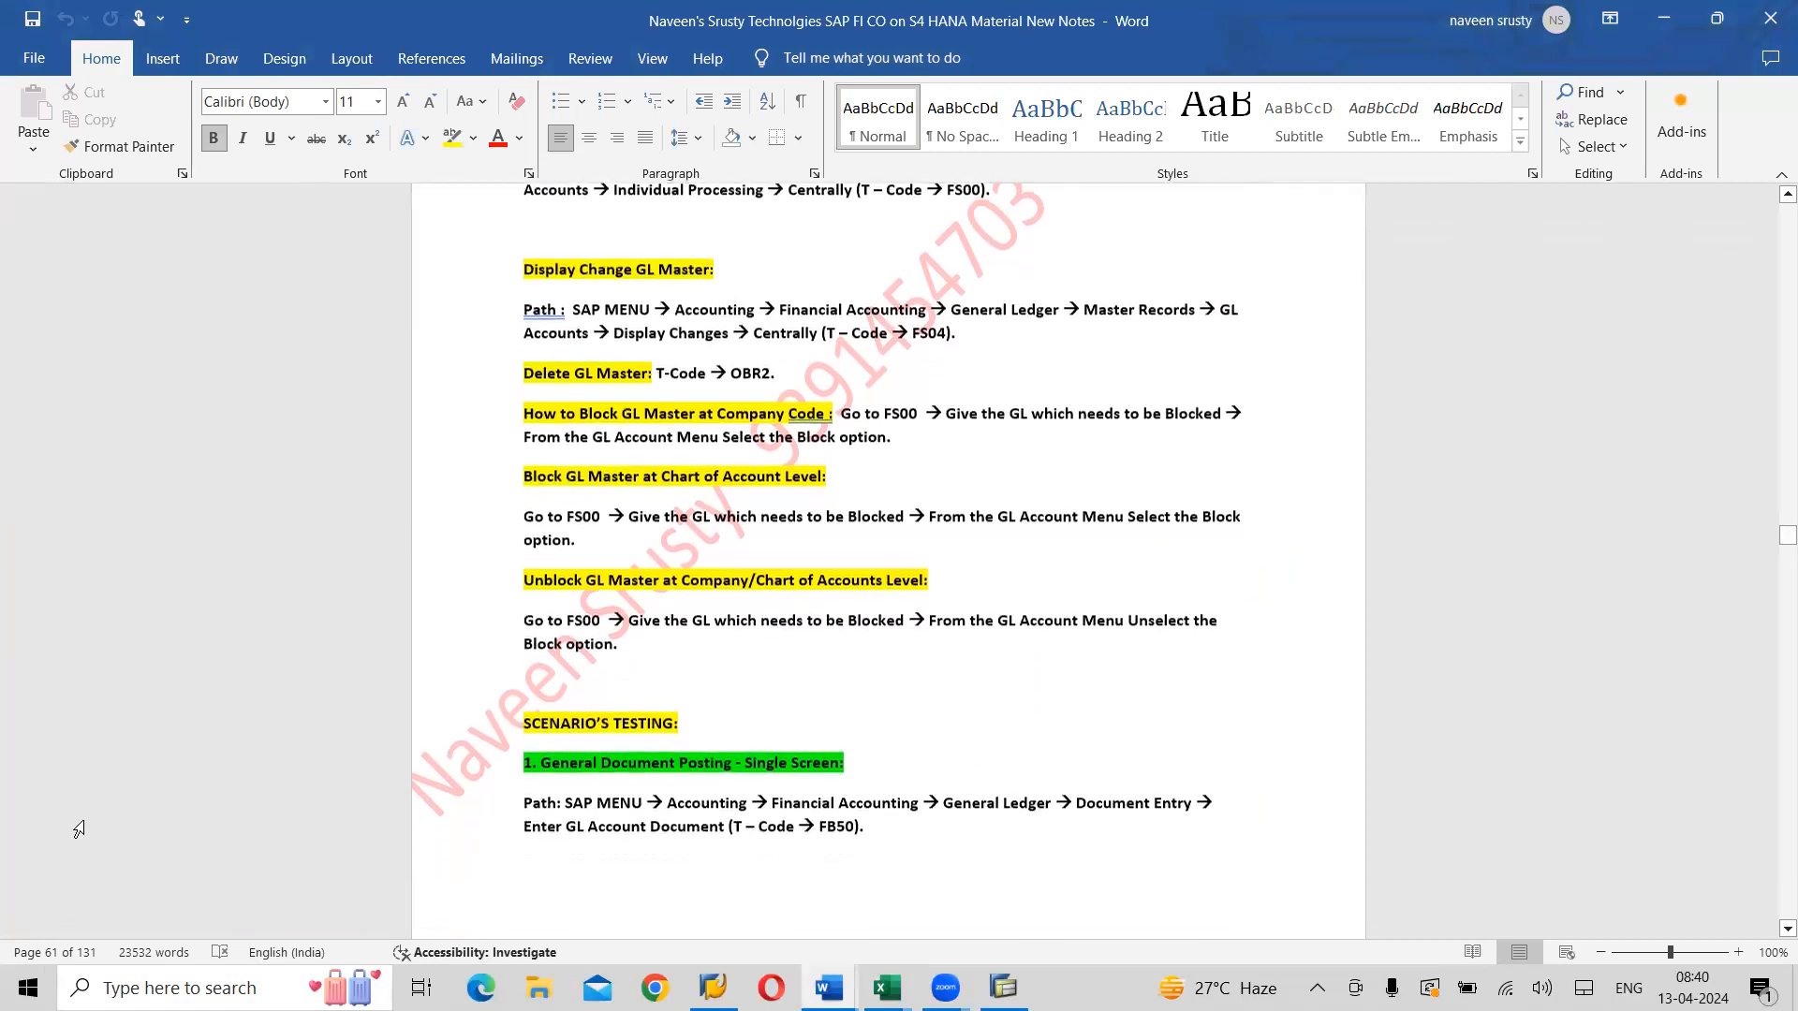
{"action": "scroll", "coordinate": [78, 829], "scroll_direction": "up", "scroll_amount": 1}
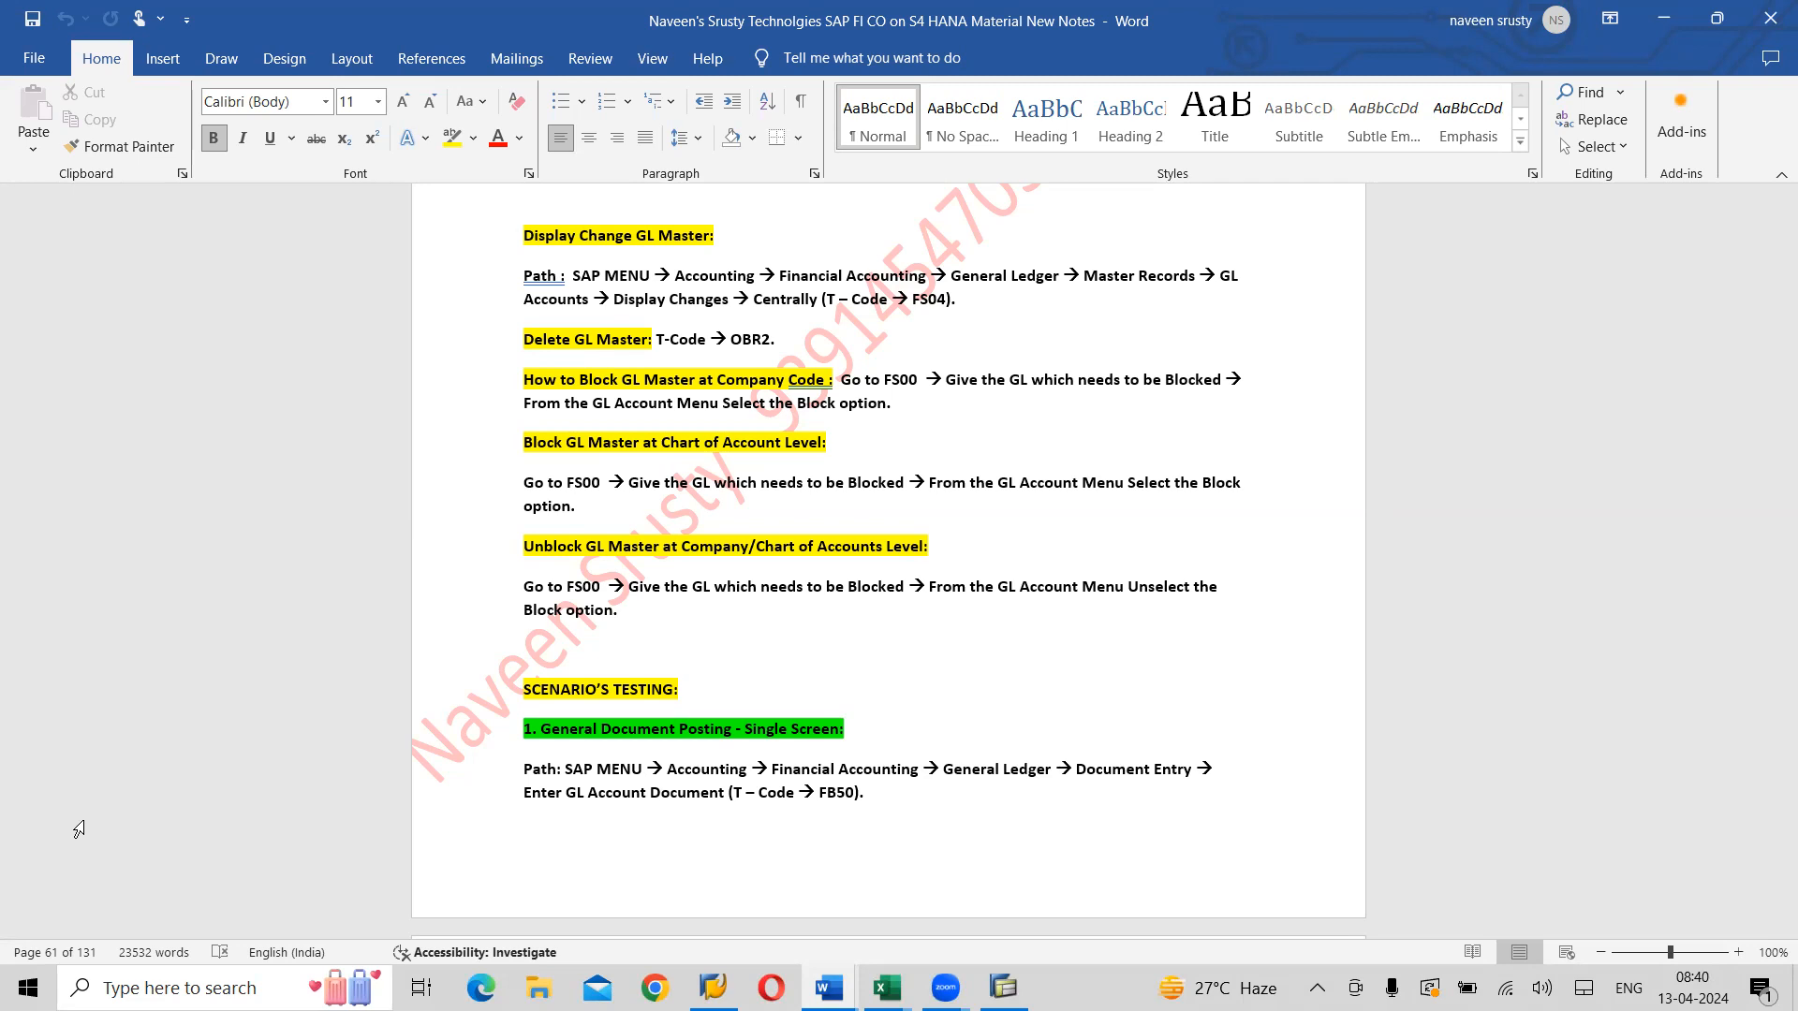
{"action": "scroll", "coordinate": [79, 829], "scroll_direction": "up", "scroll_amount": 8}
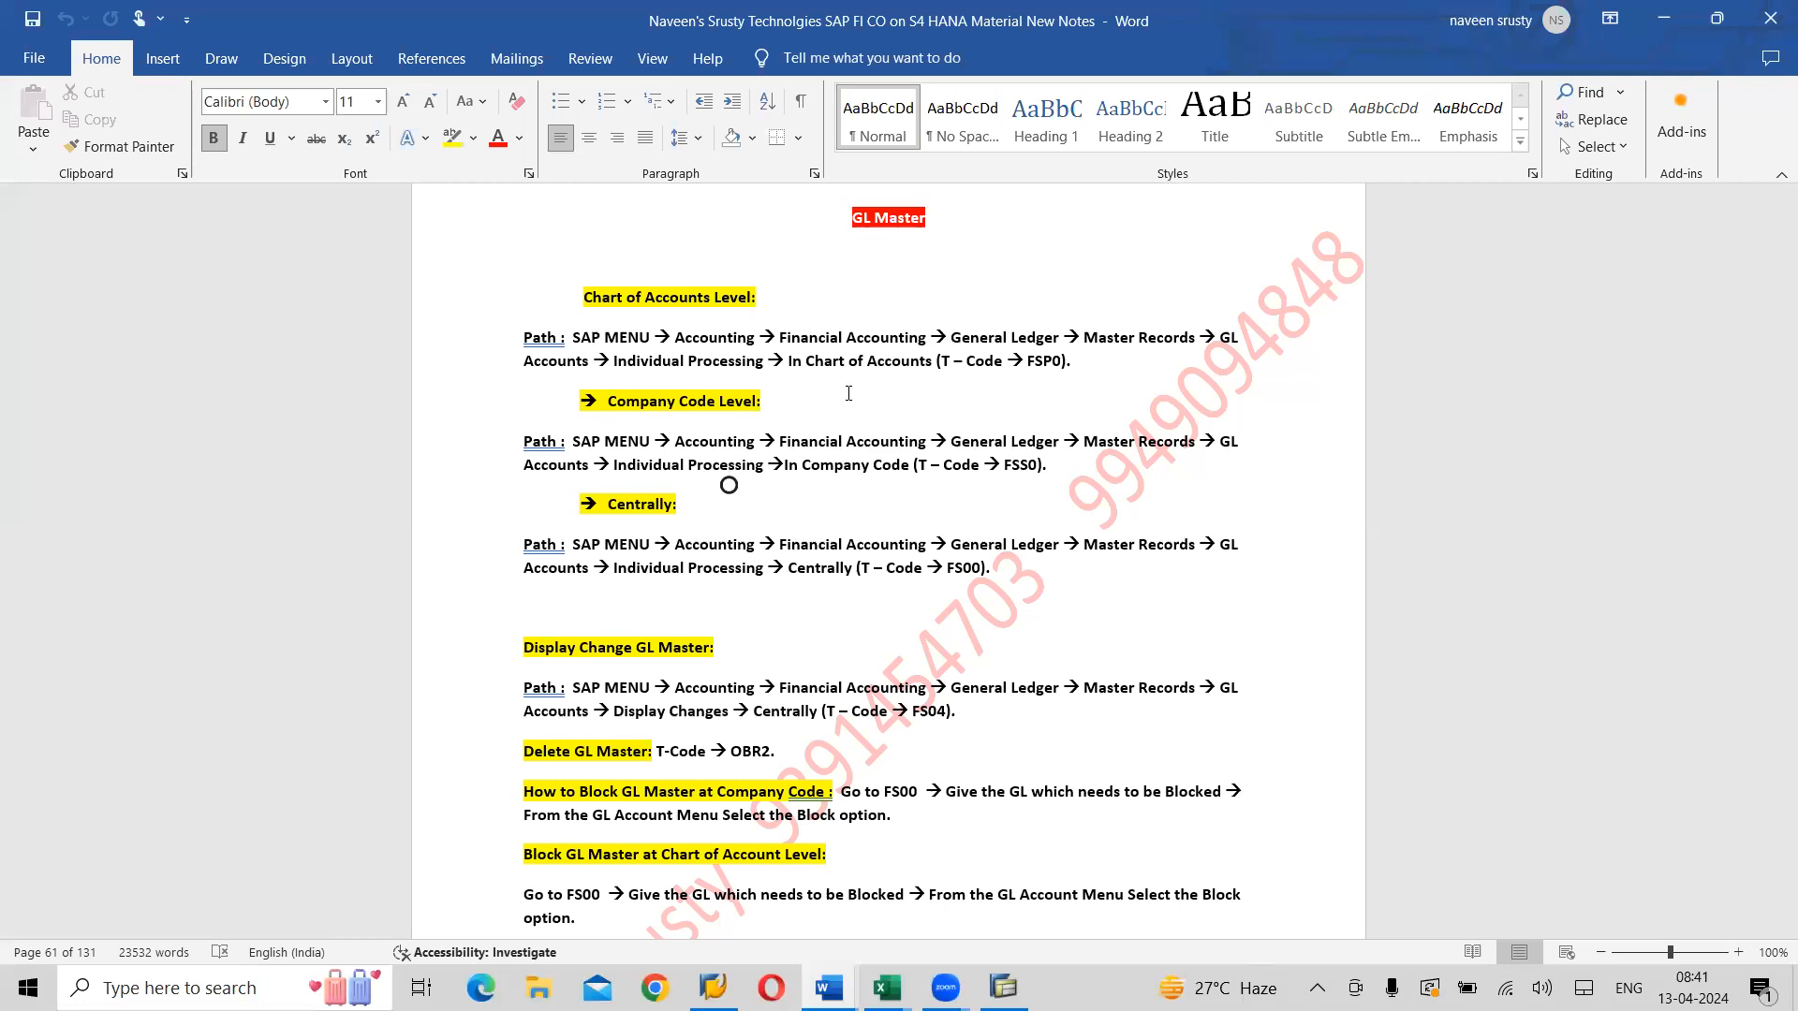
Switch to SAP Easy Access and expand the SAP menu through Accounting and Financial Accounting to General Ledger
{"action": "key", "text": "alt"}
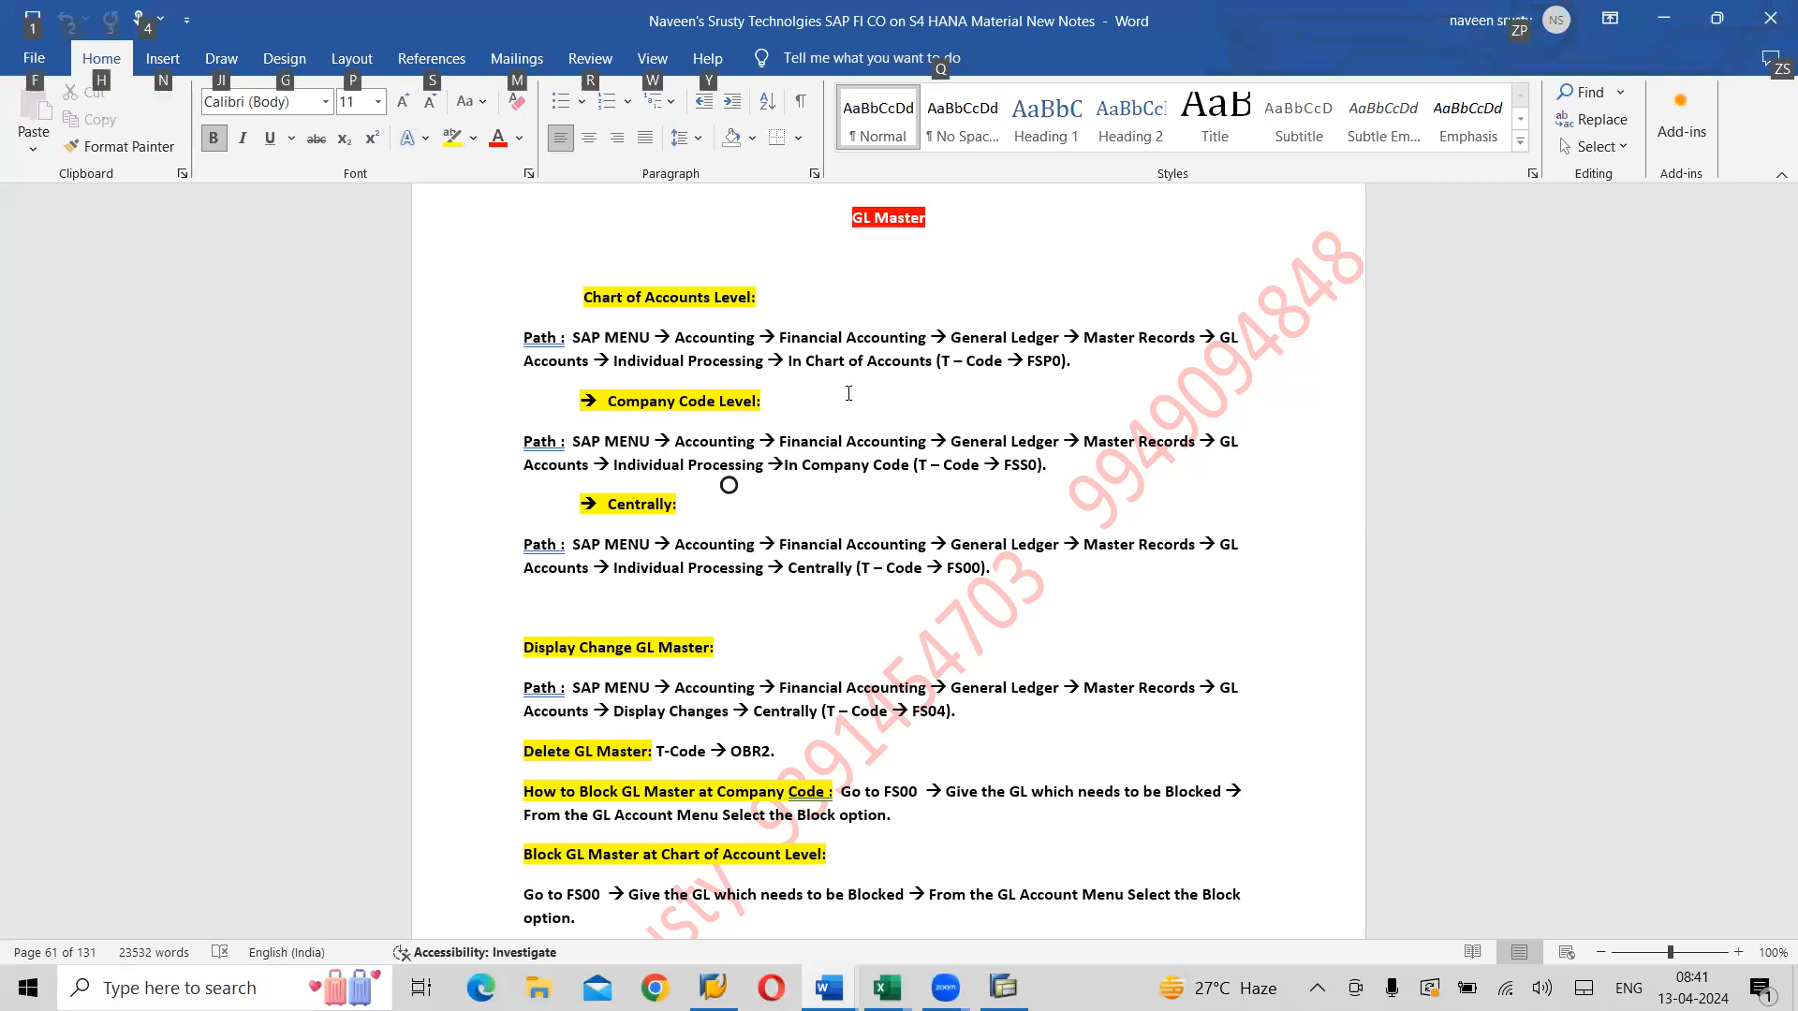
{"action": "key", "text": "alt+Tab"}
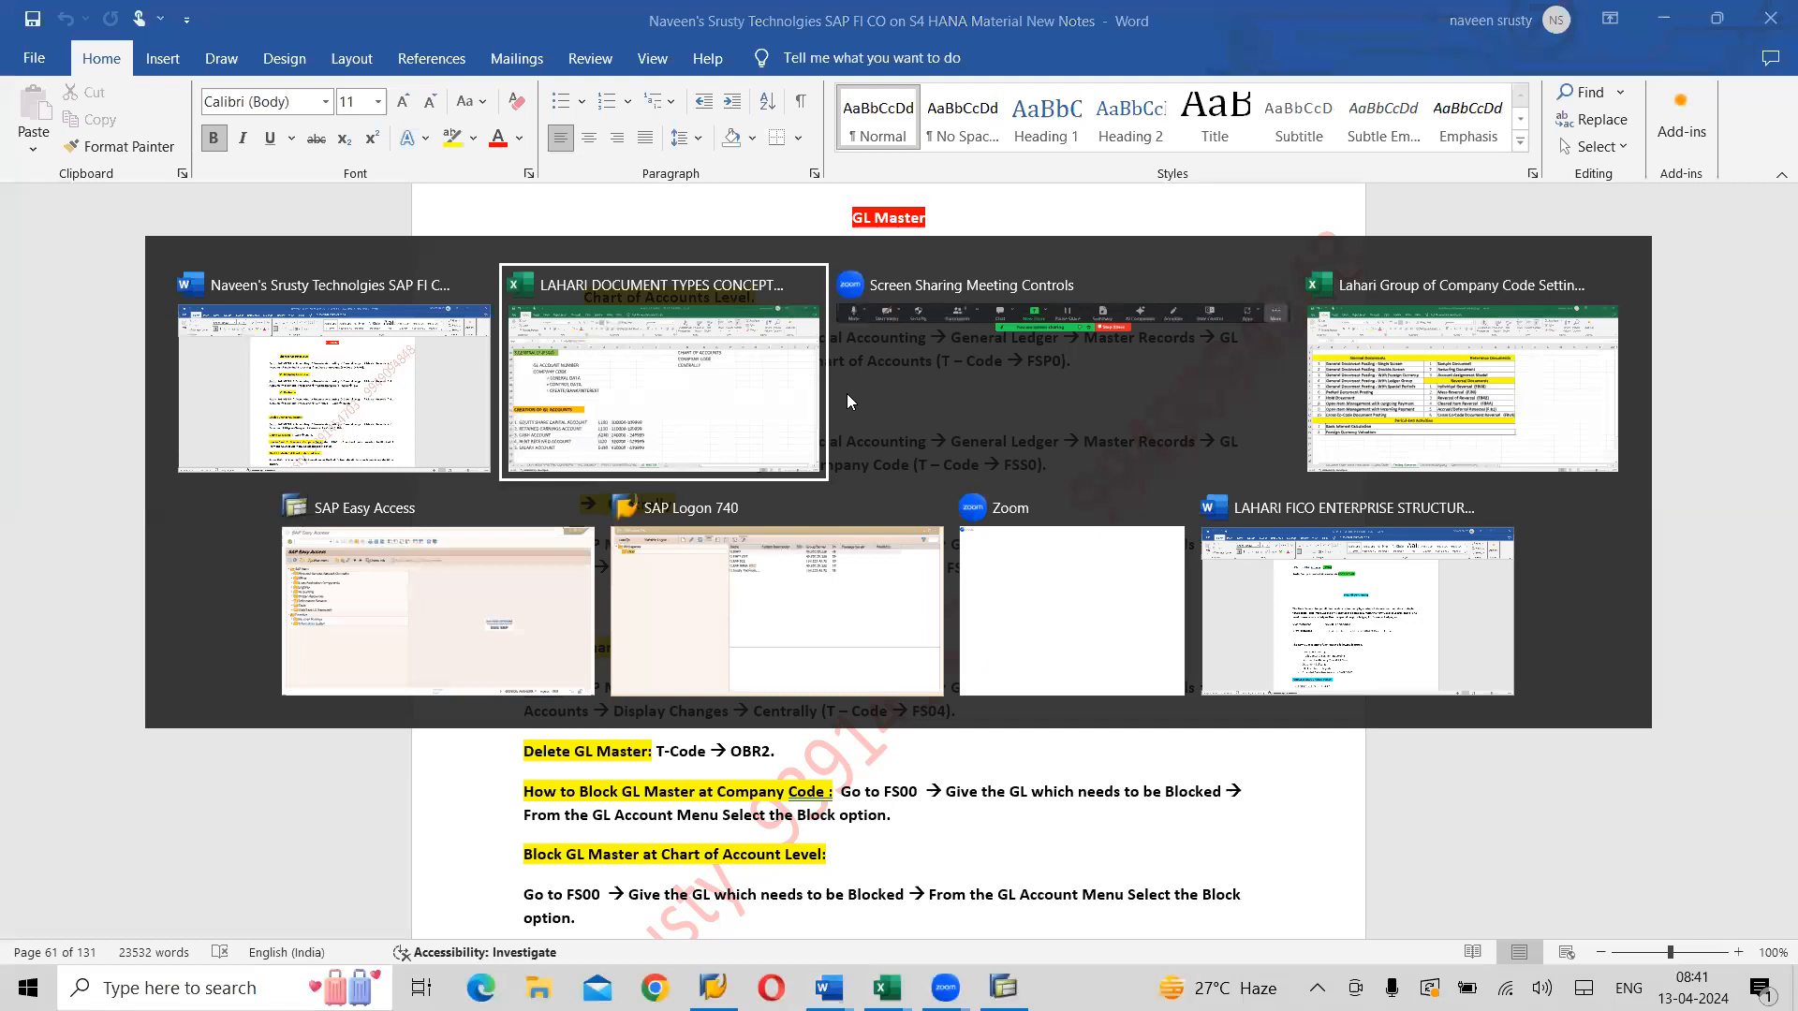
{"action": "key", "text": "Tab"}
{"action": "key", "text": "Tab"}
{"action": "key", "text": "Tab"}
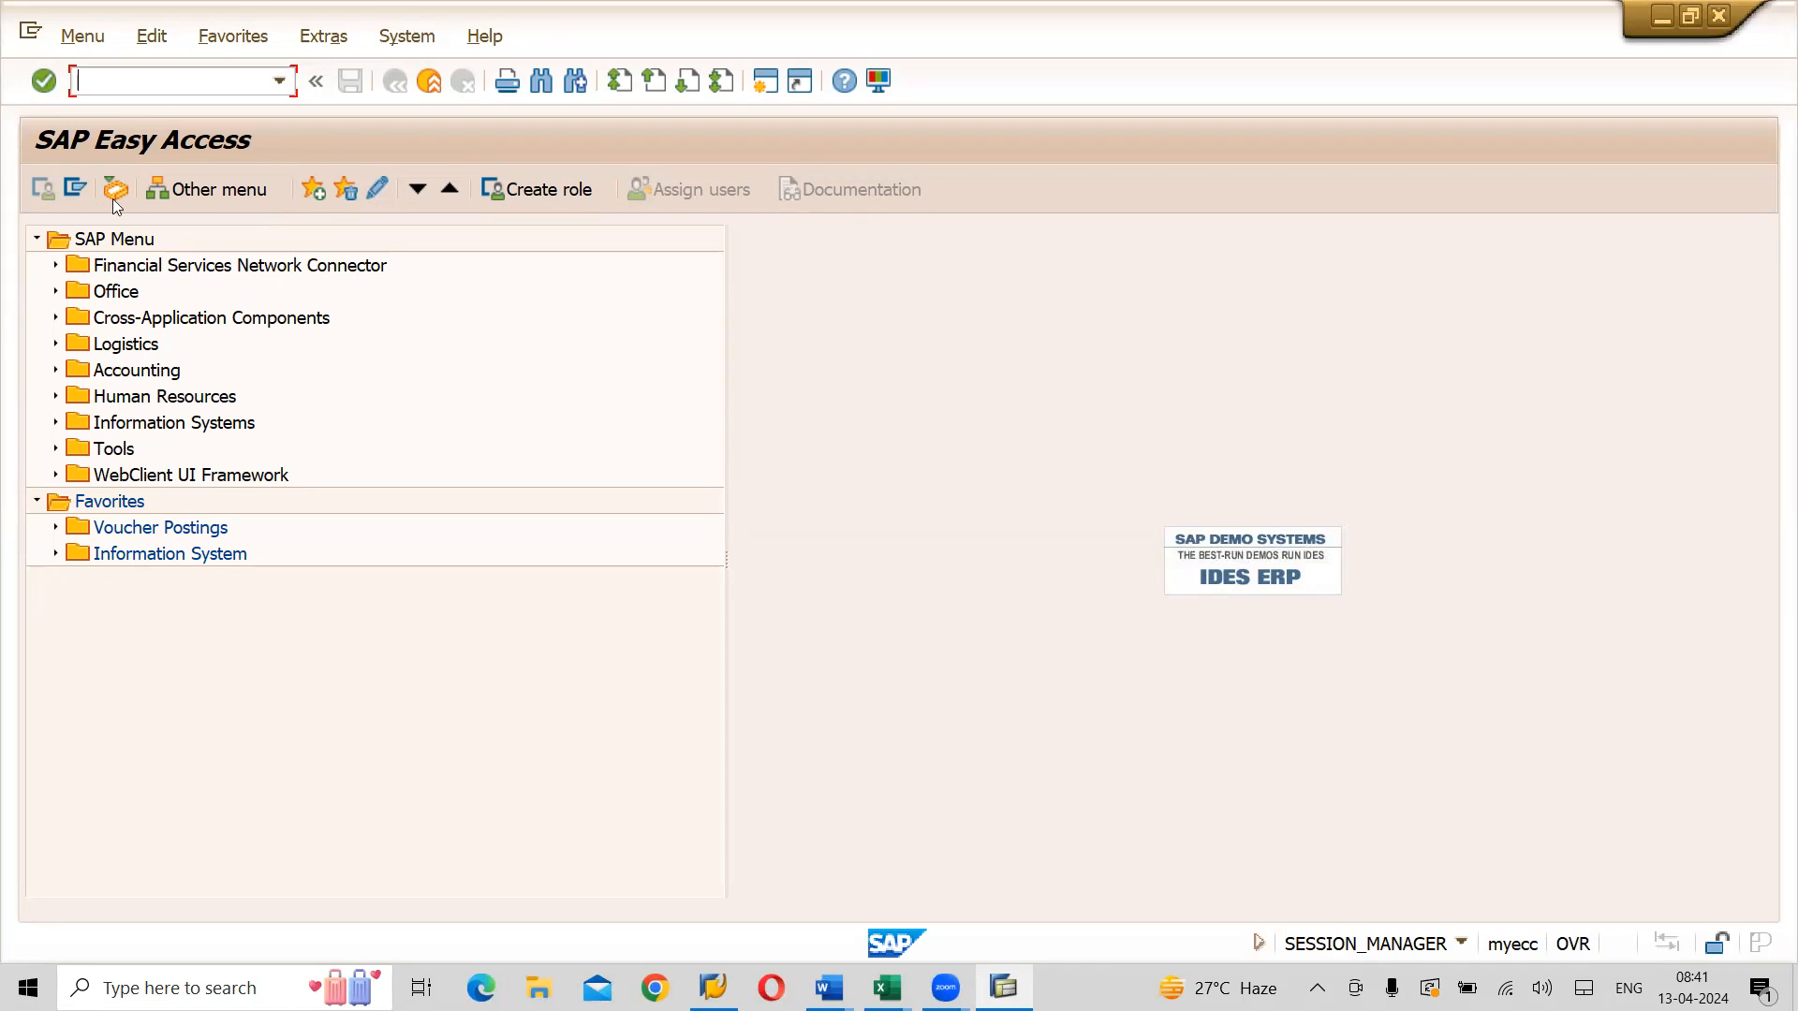
{"action": "left_click", "coordinate": [55, 373]}
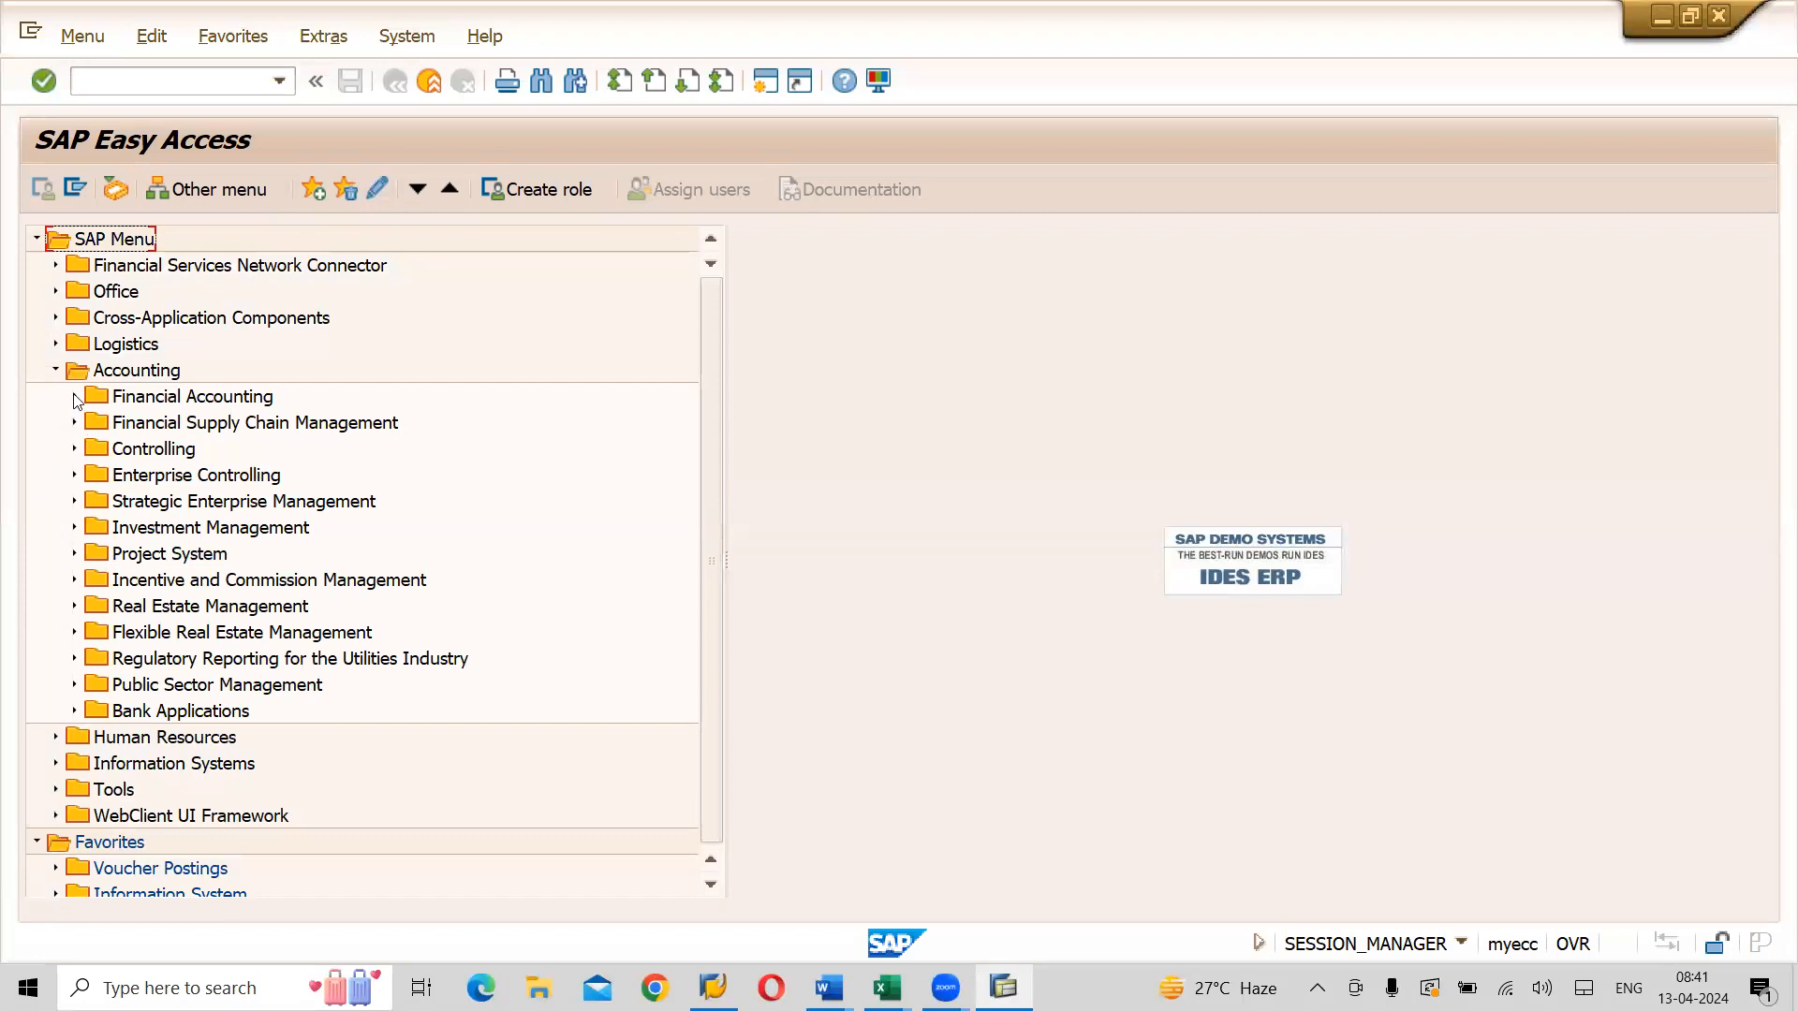
{"action": "left_click", "coordinate": [75, 397]}
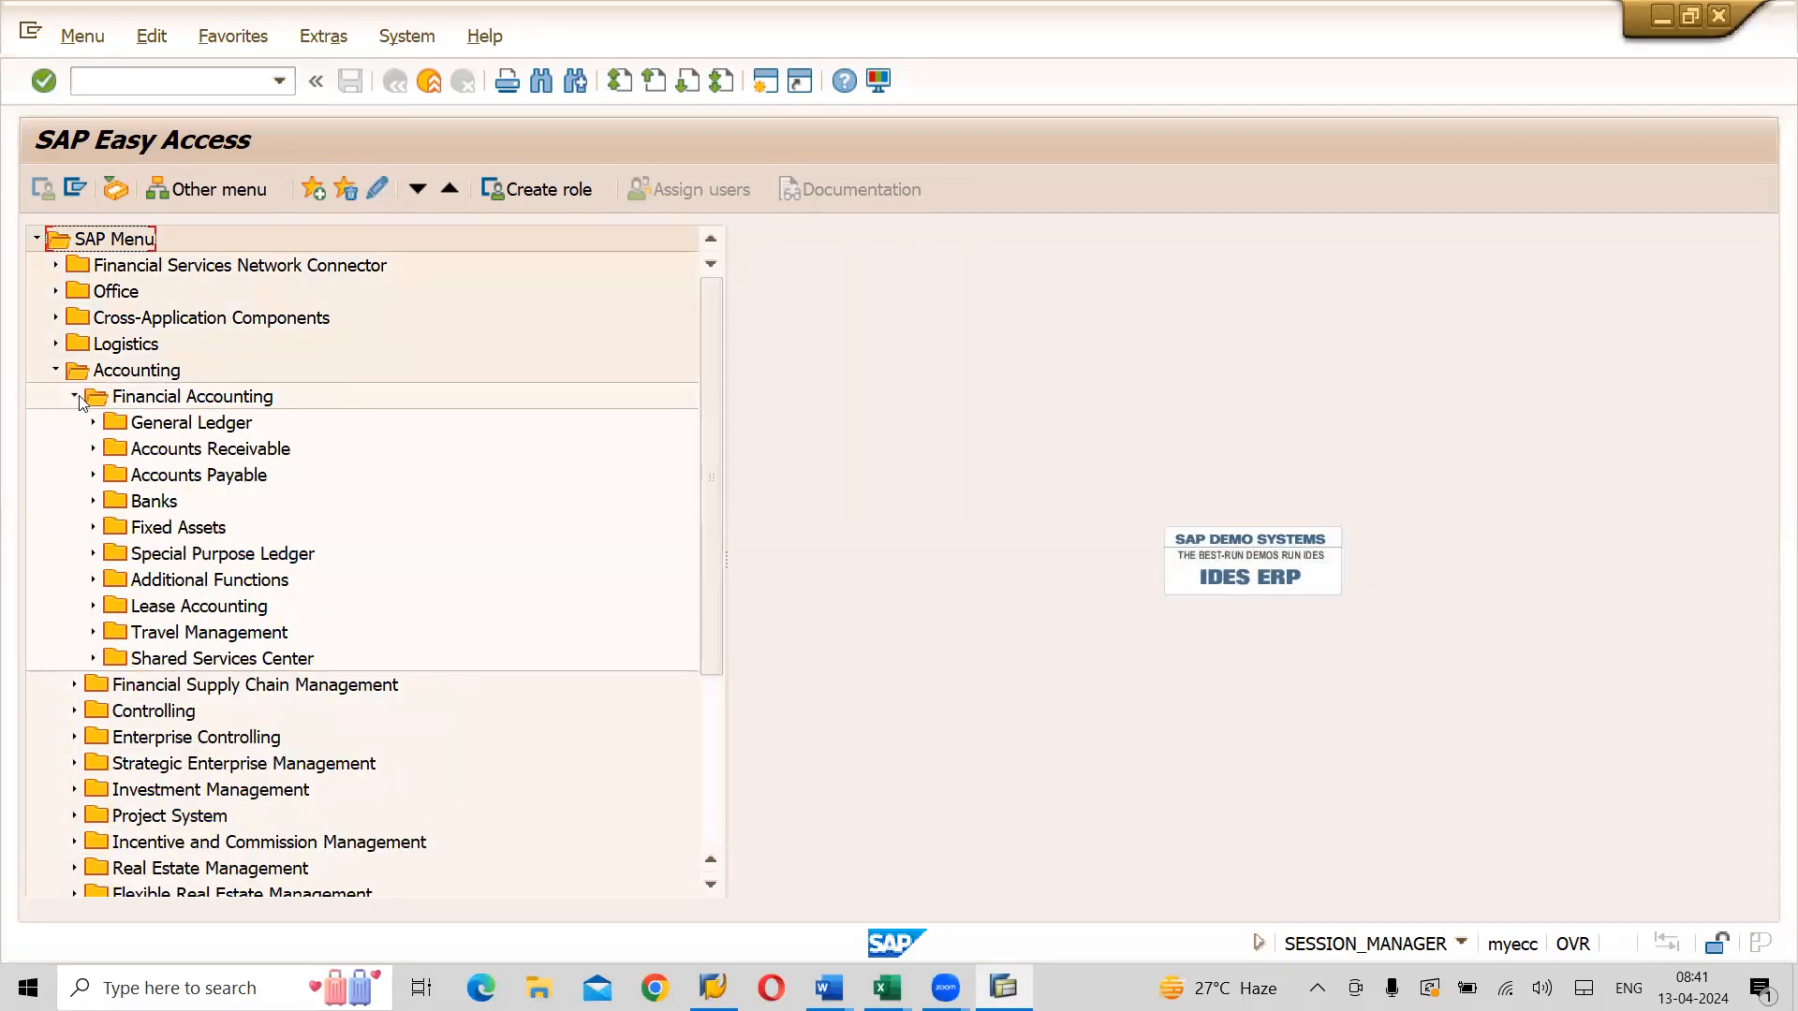
{"action": "left_click", "coordinate": [181, 425]}
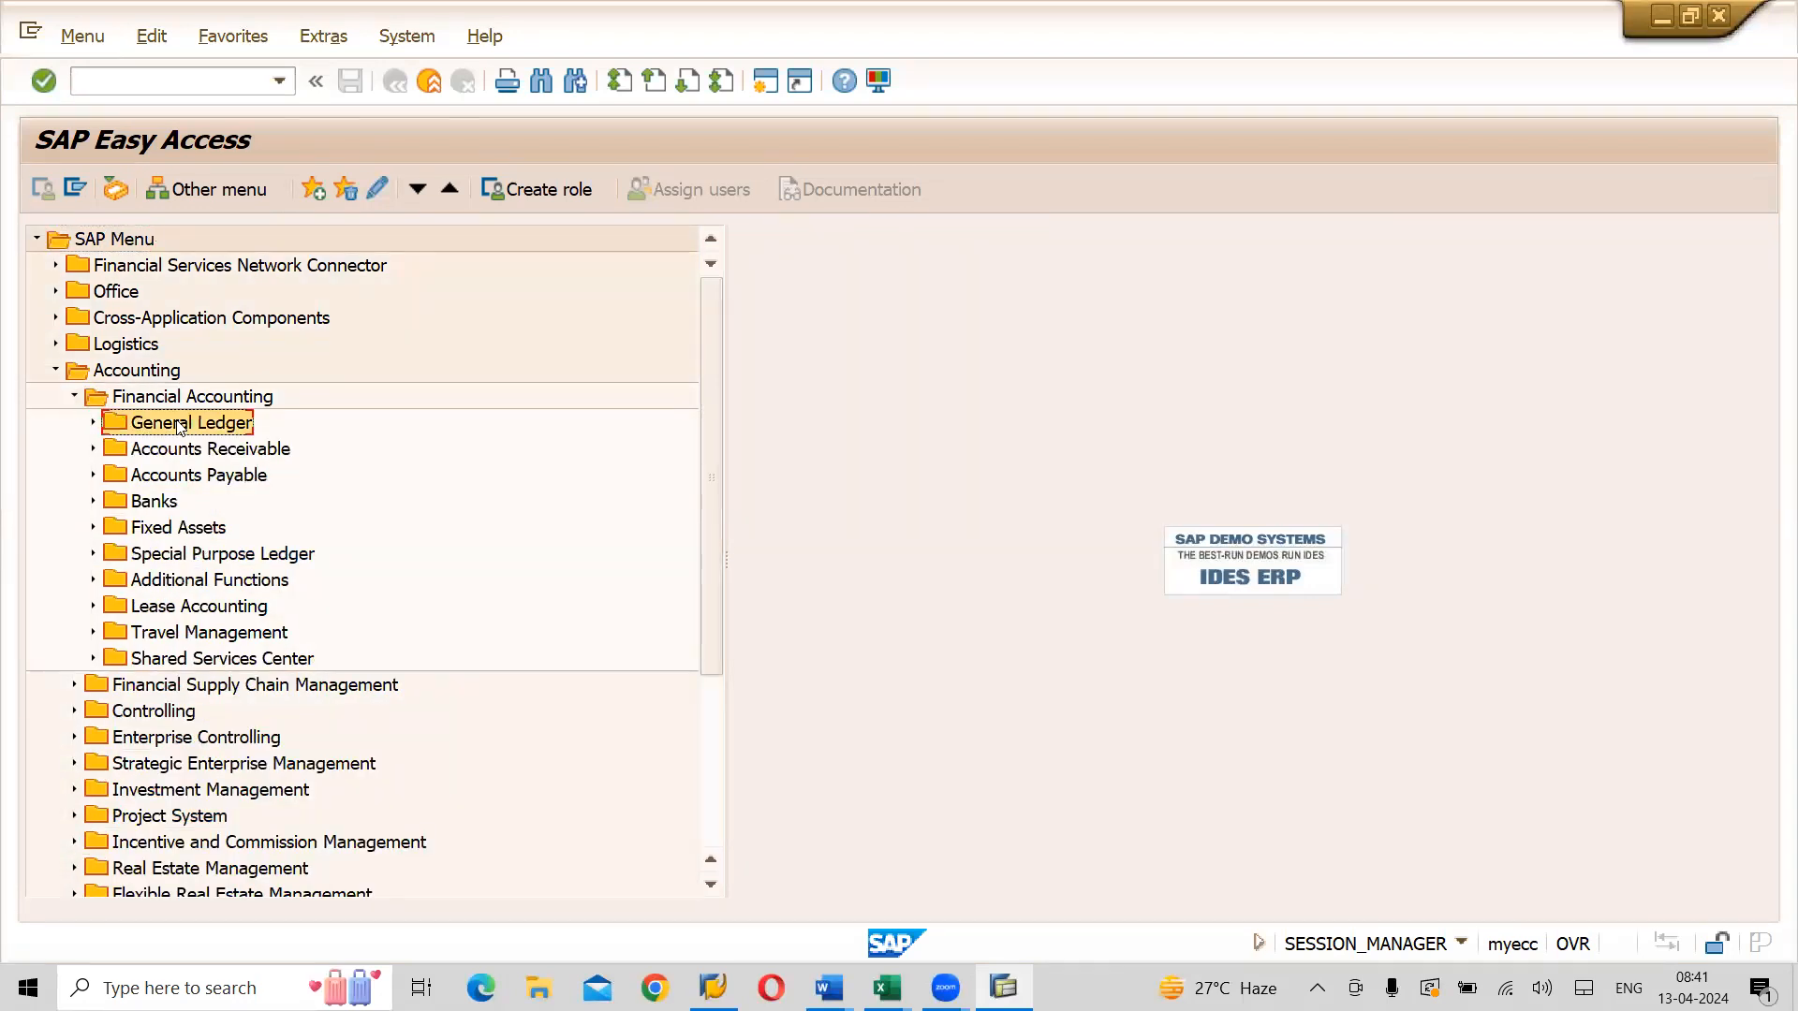
{"action": "left_click", "coordinate": [92, 426]}
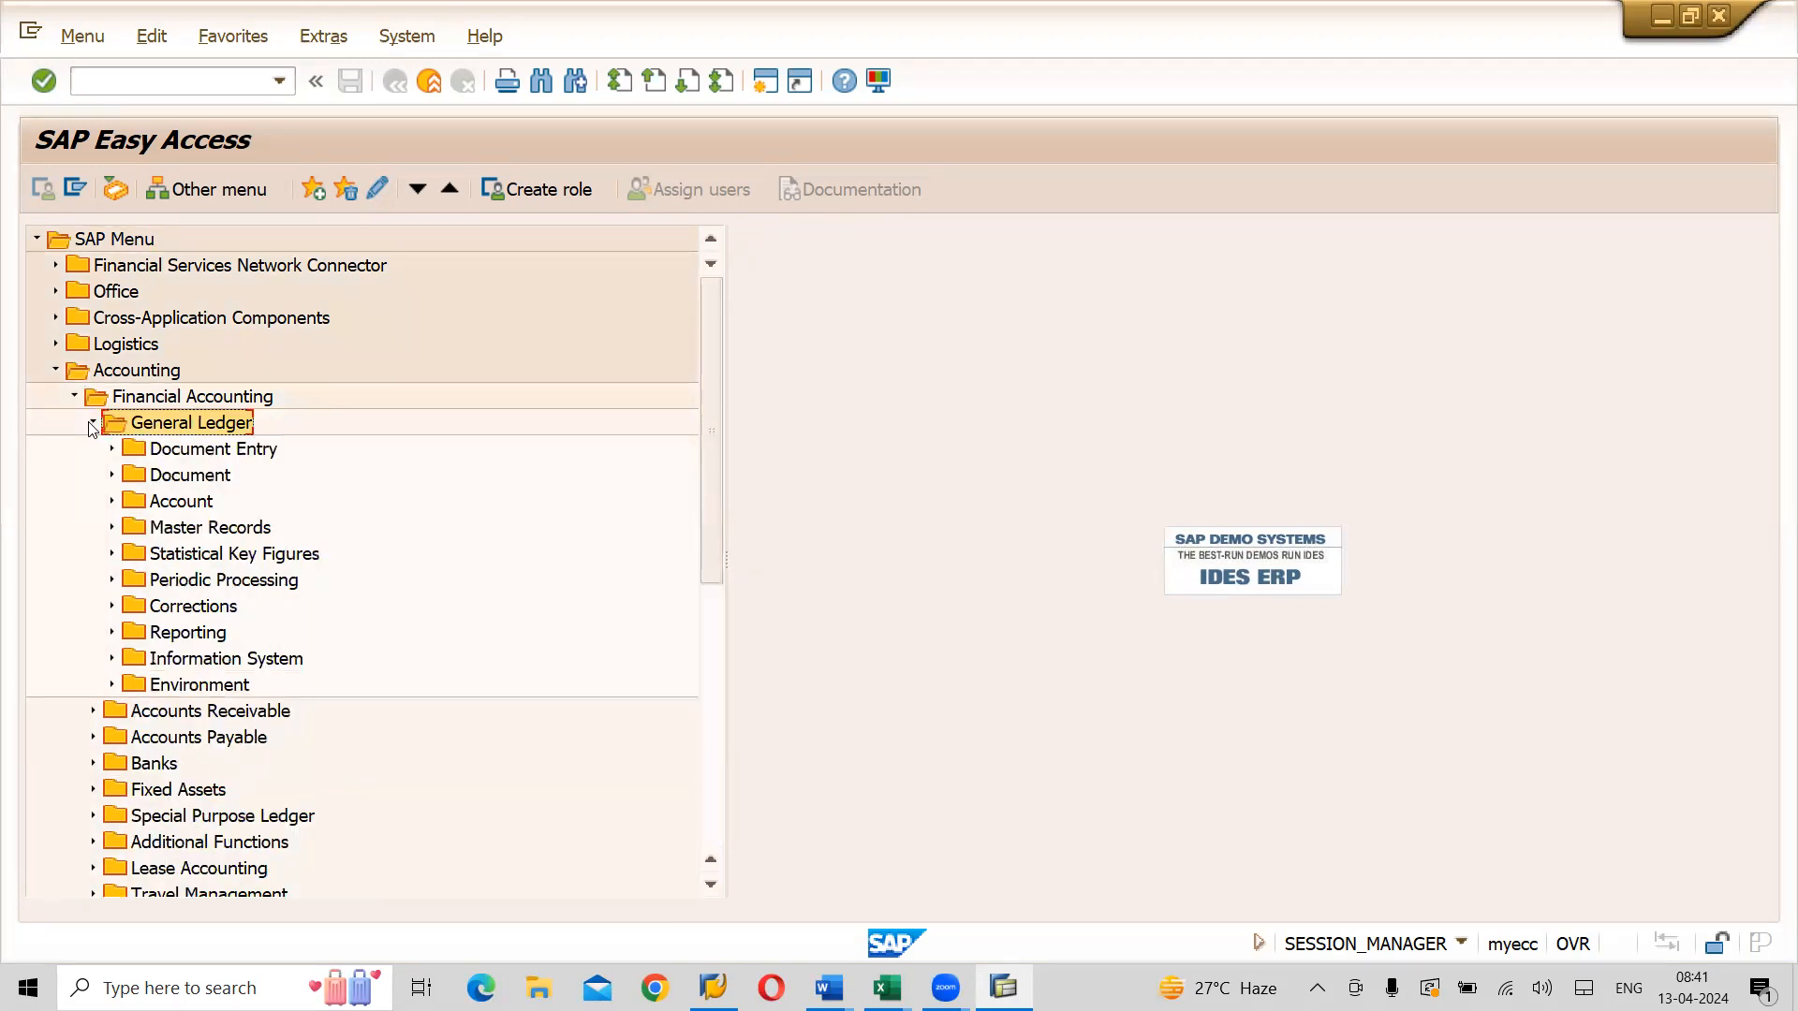
Under General Ledger, expand Master Records, G/L Accounts and Individual Processing, and open FSP0 - In Chart of Accounts
{"action": "left_click", "coordinate": [186, 537]}
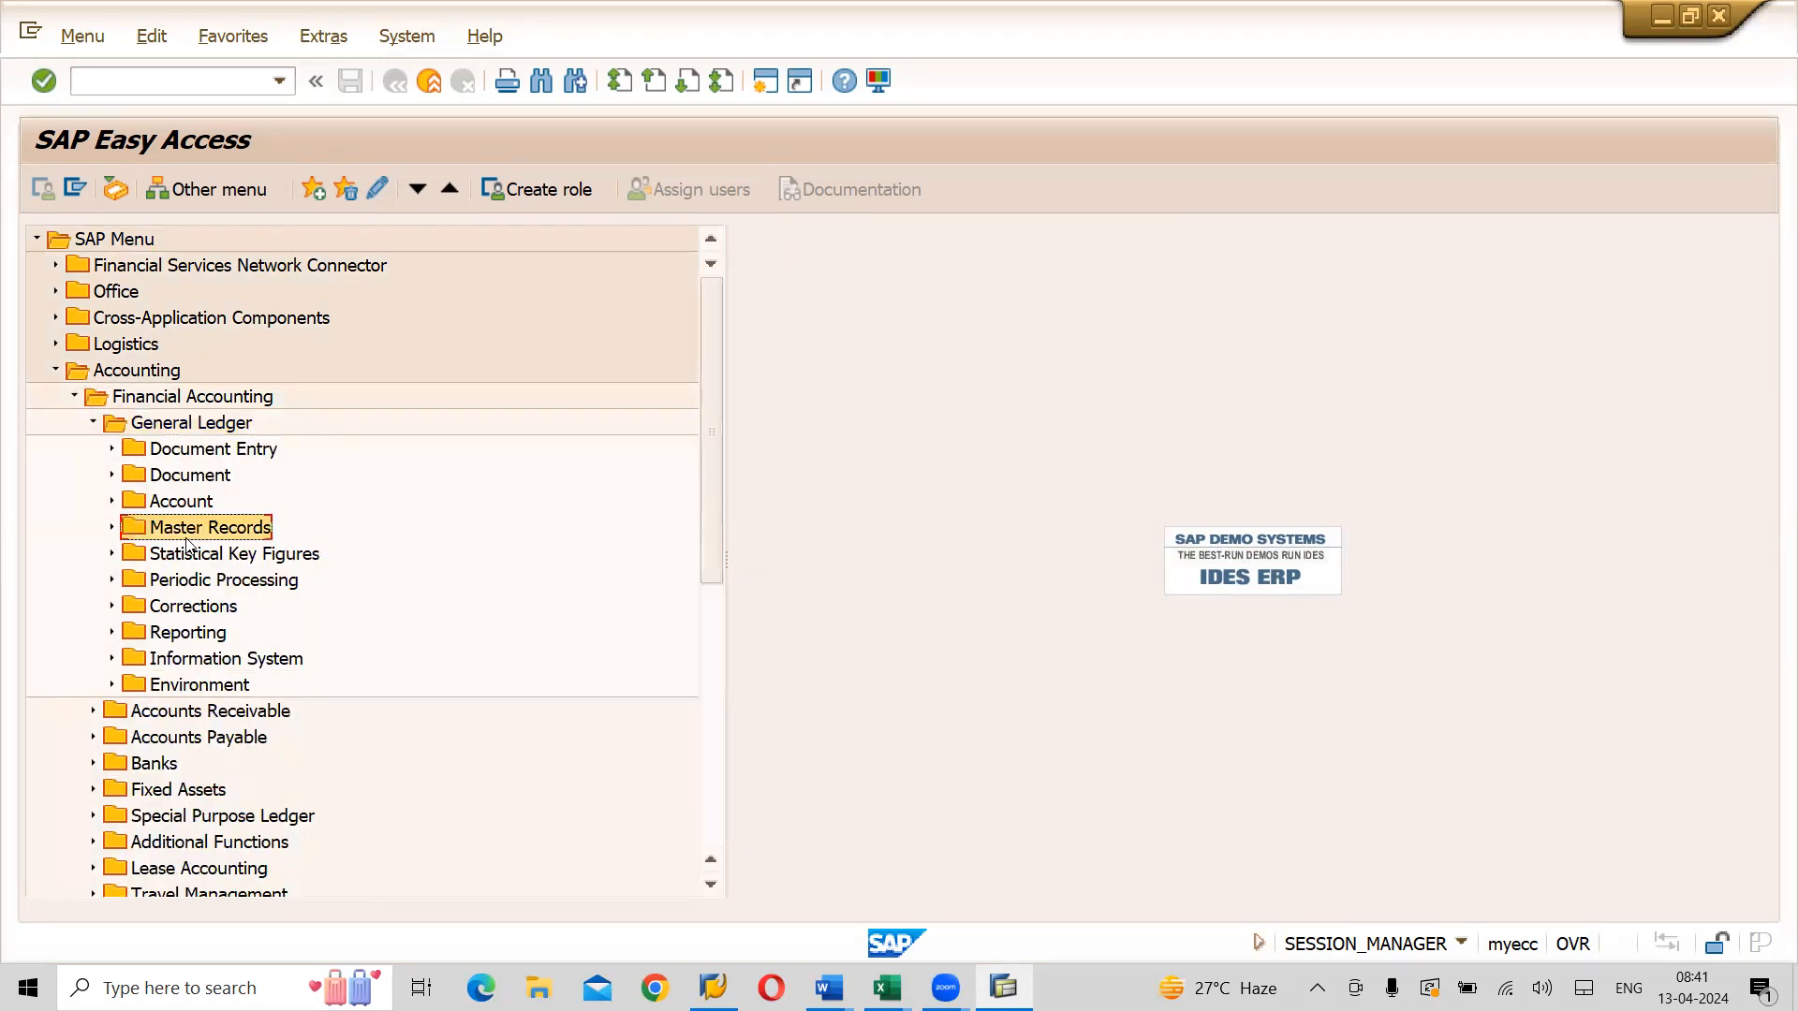
{"action": "left_click", "coordinate": [111, 528]}
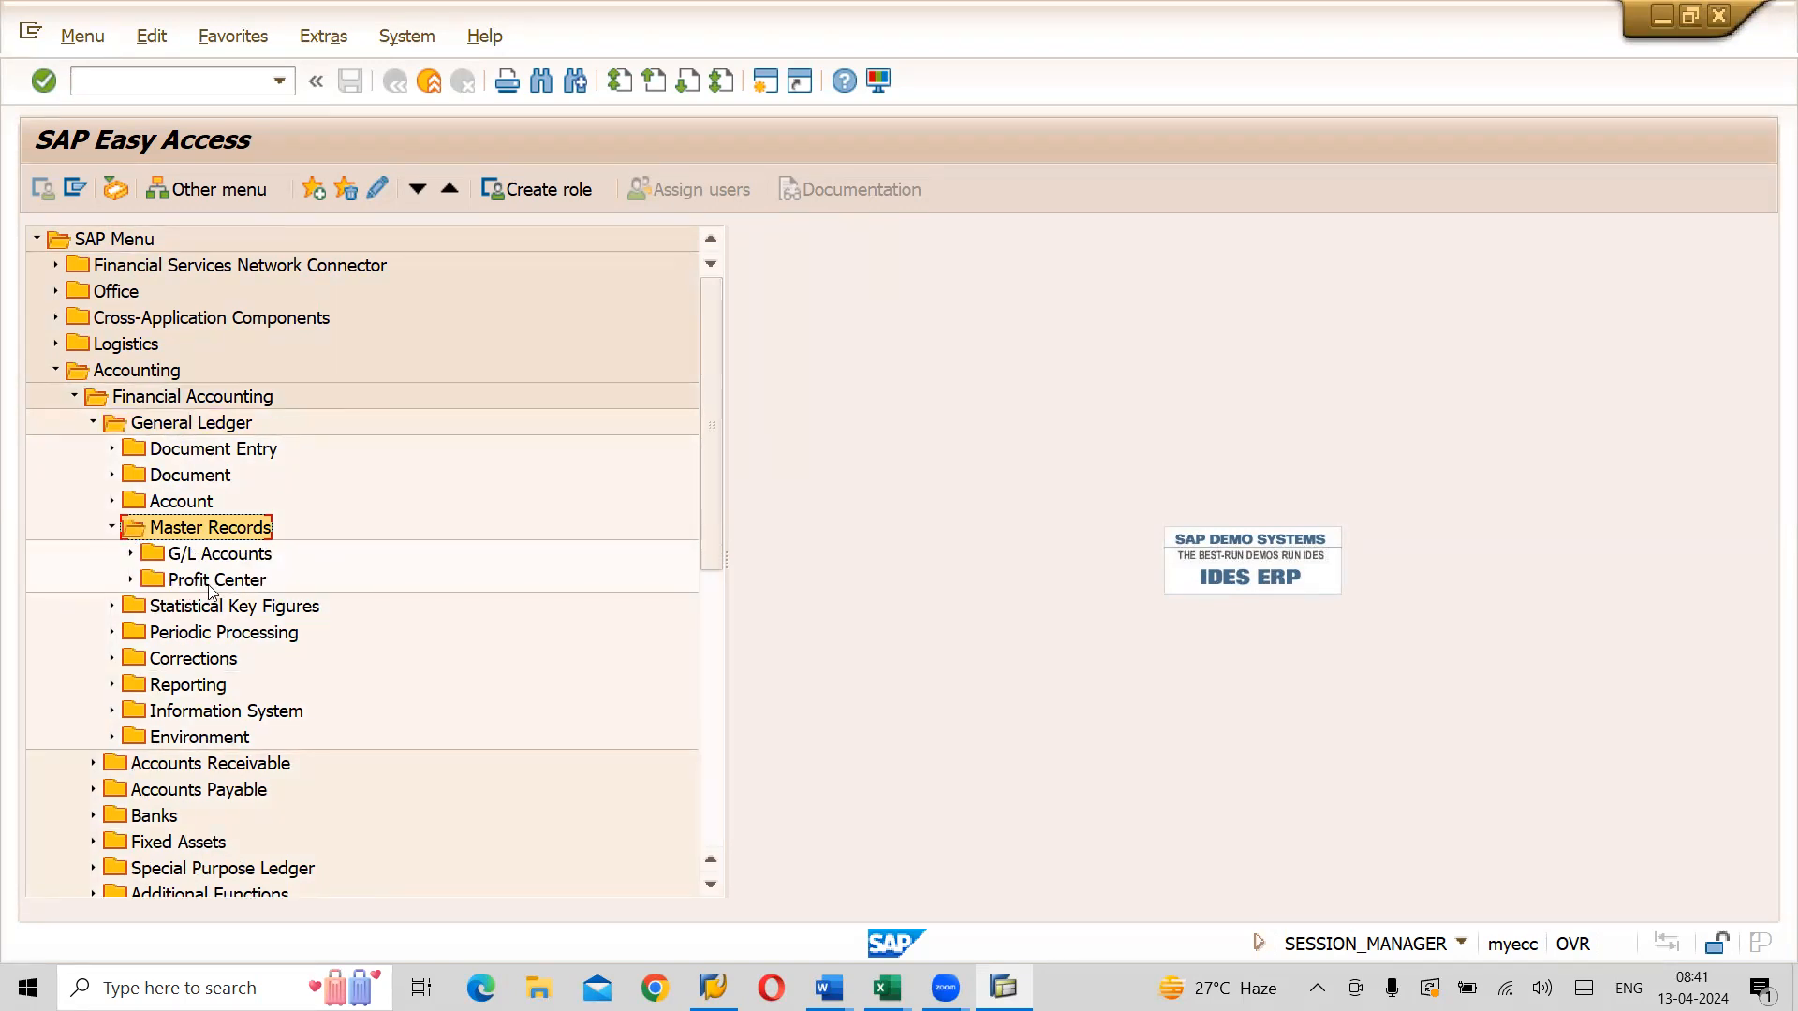
{"action": "left_click", "coordinate": [130, 555]}
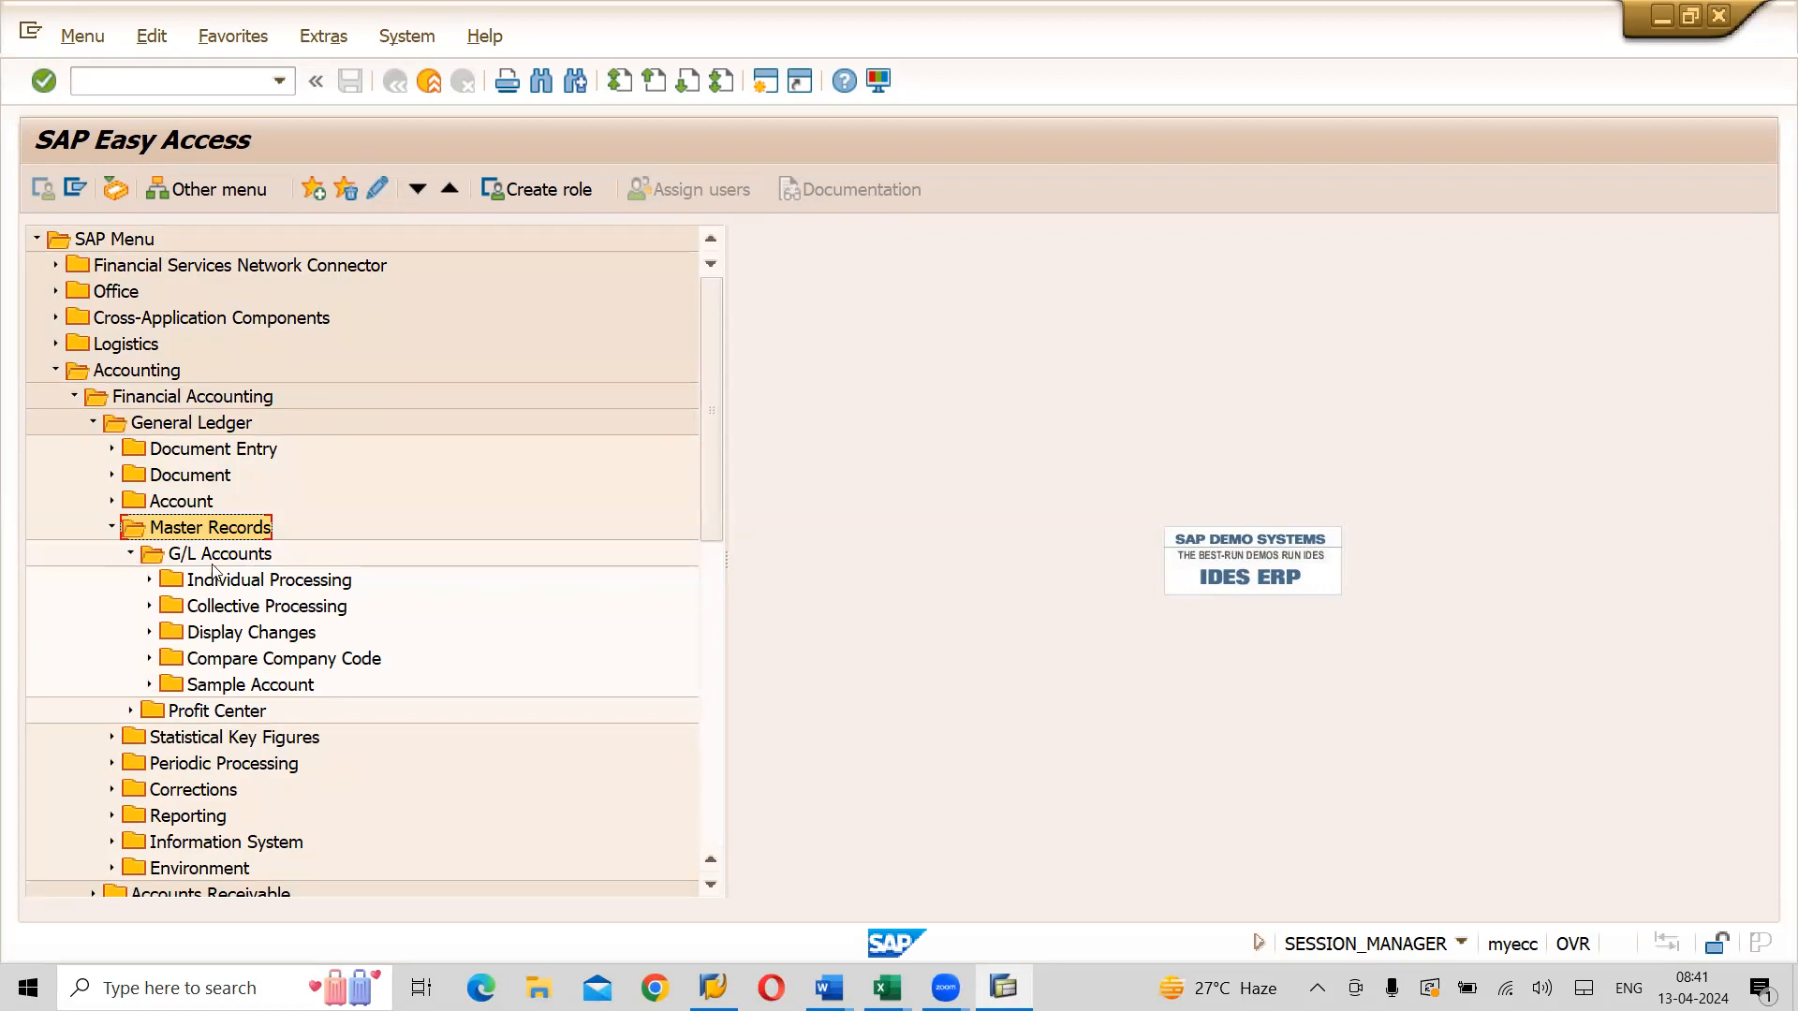
{"action": "left_click", "coordinate": [293, 582]}
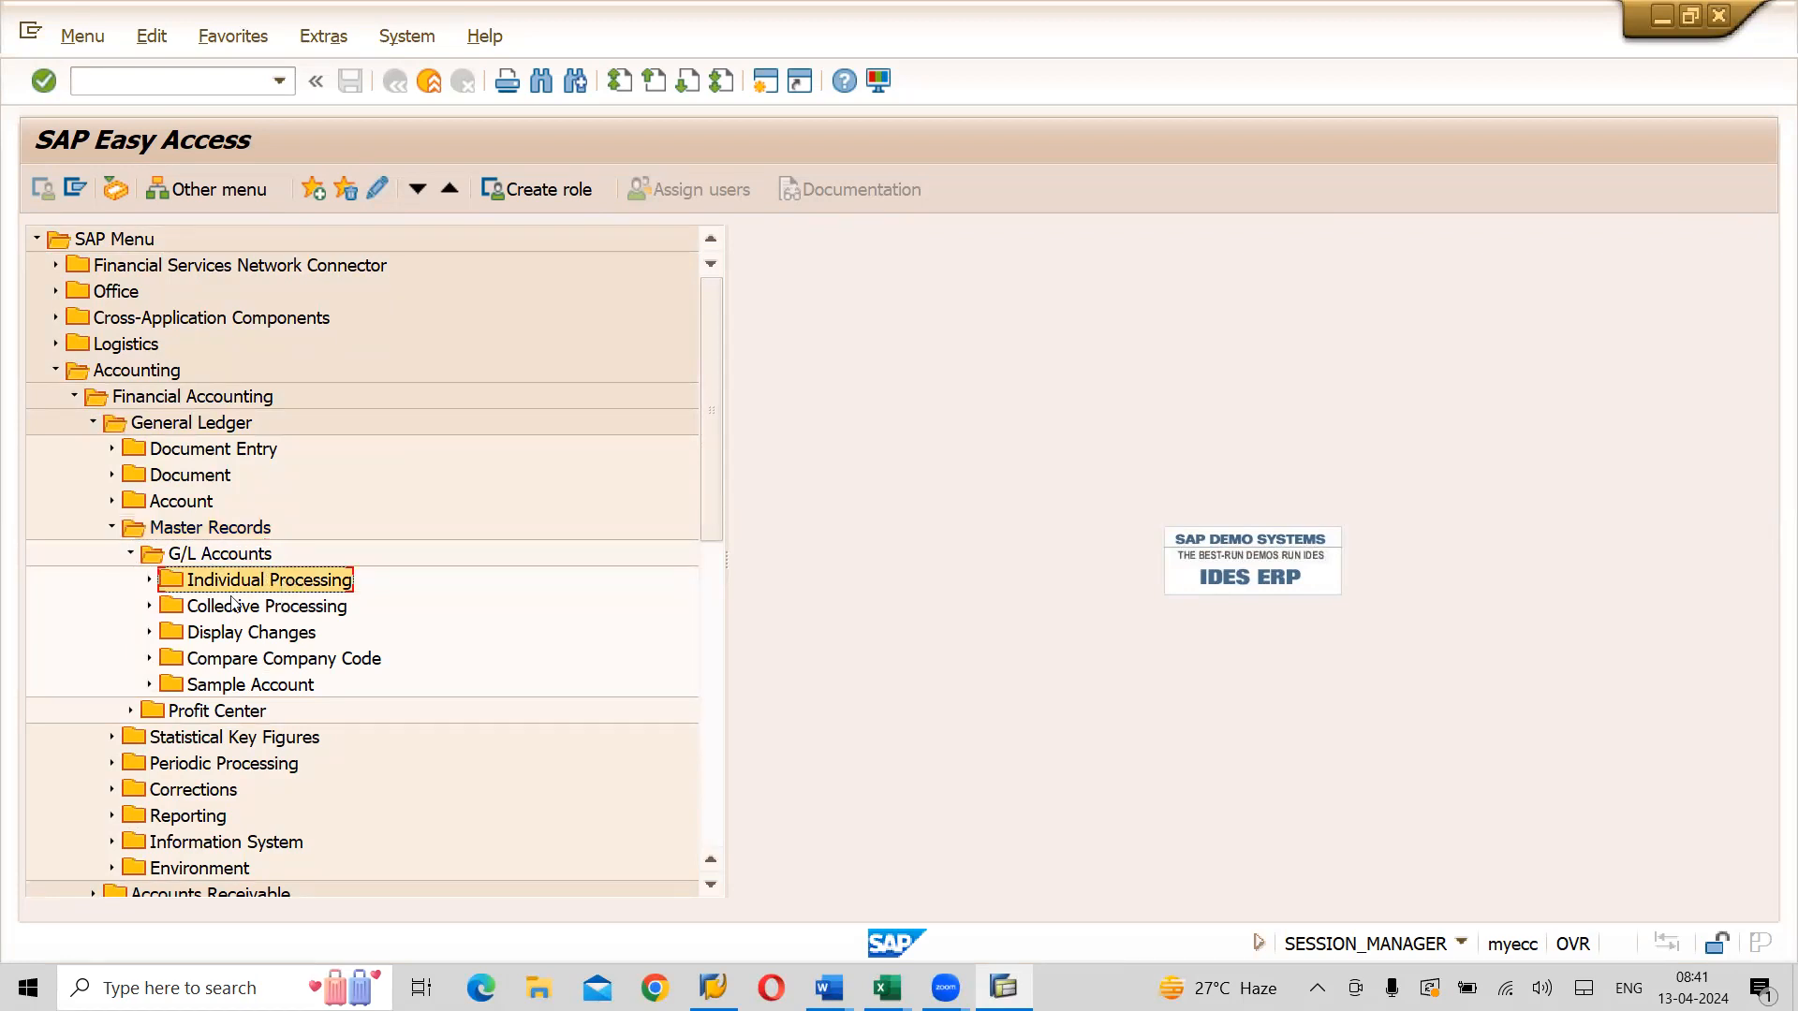
{"action": "left_click", "coordinate": [149, 580]}
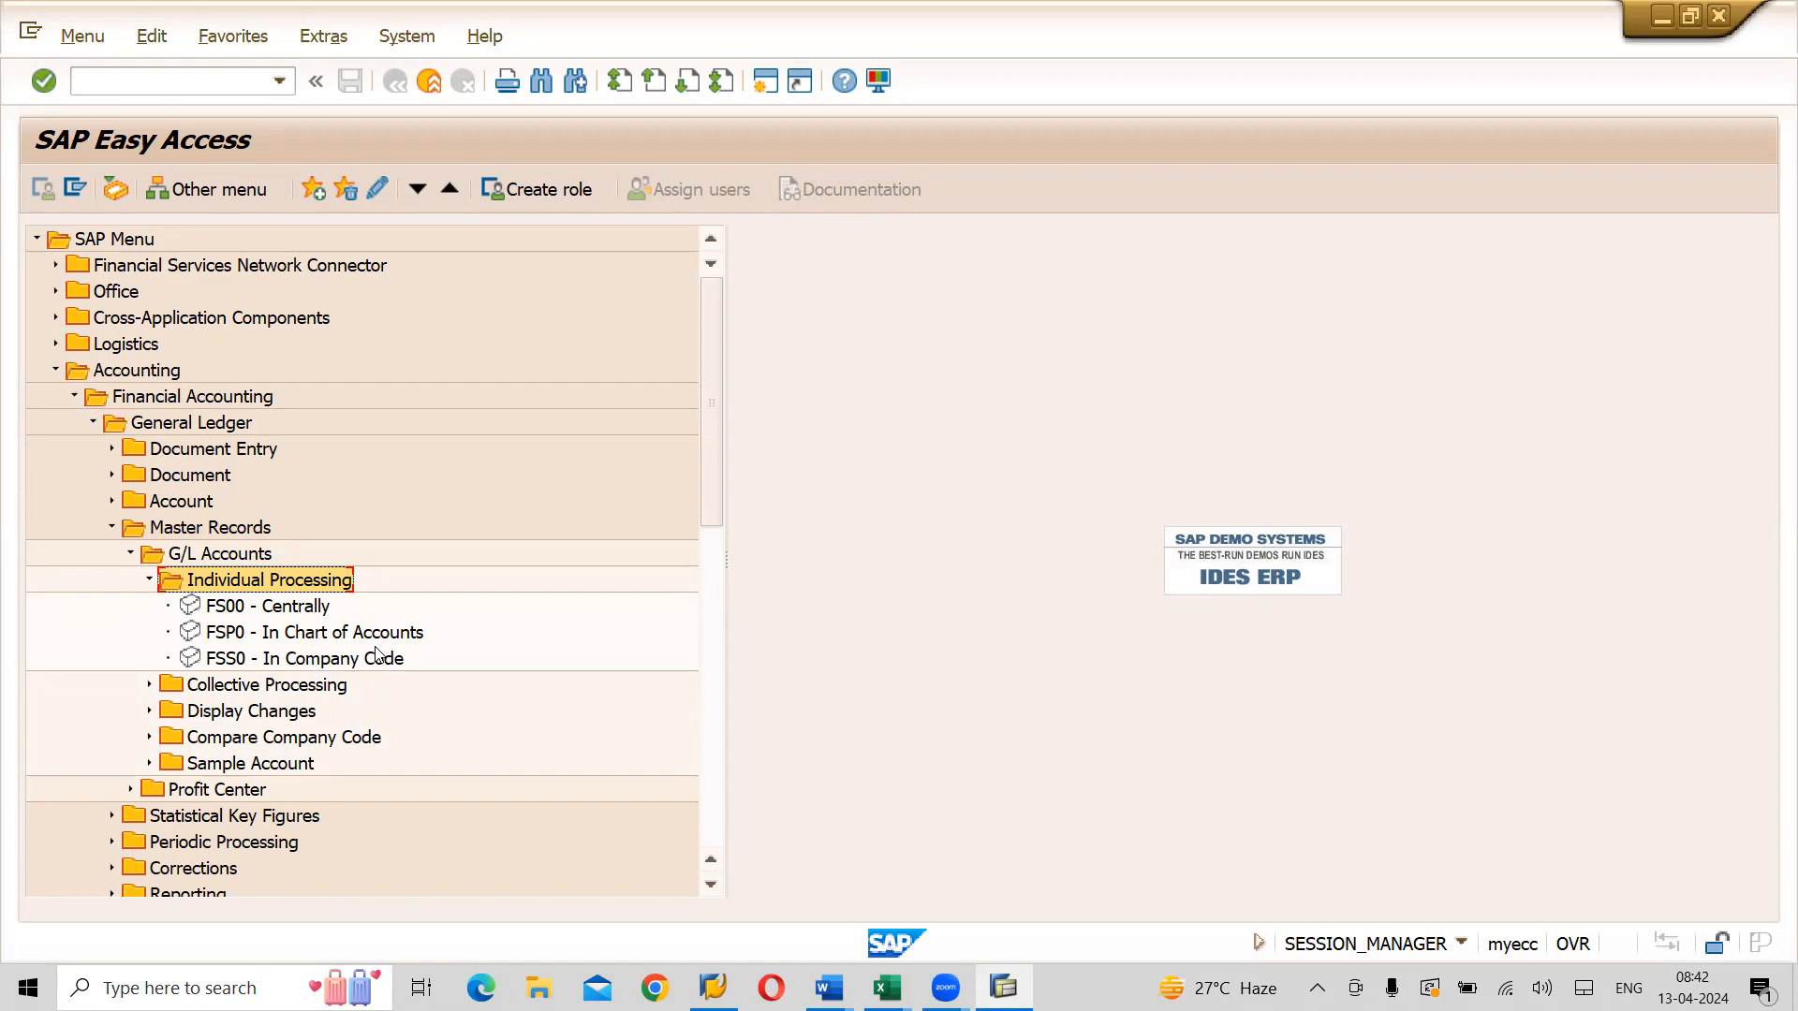
{"action": "left_click", "coordinate": [318, 634]}
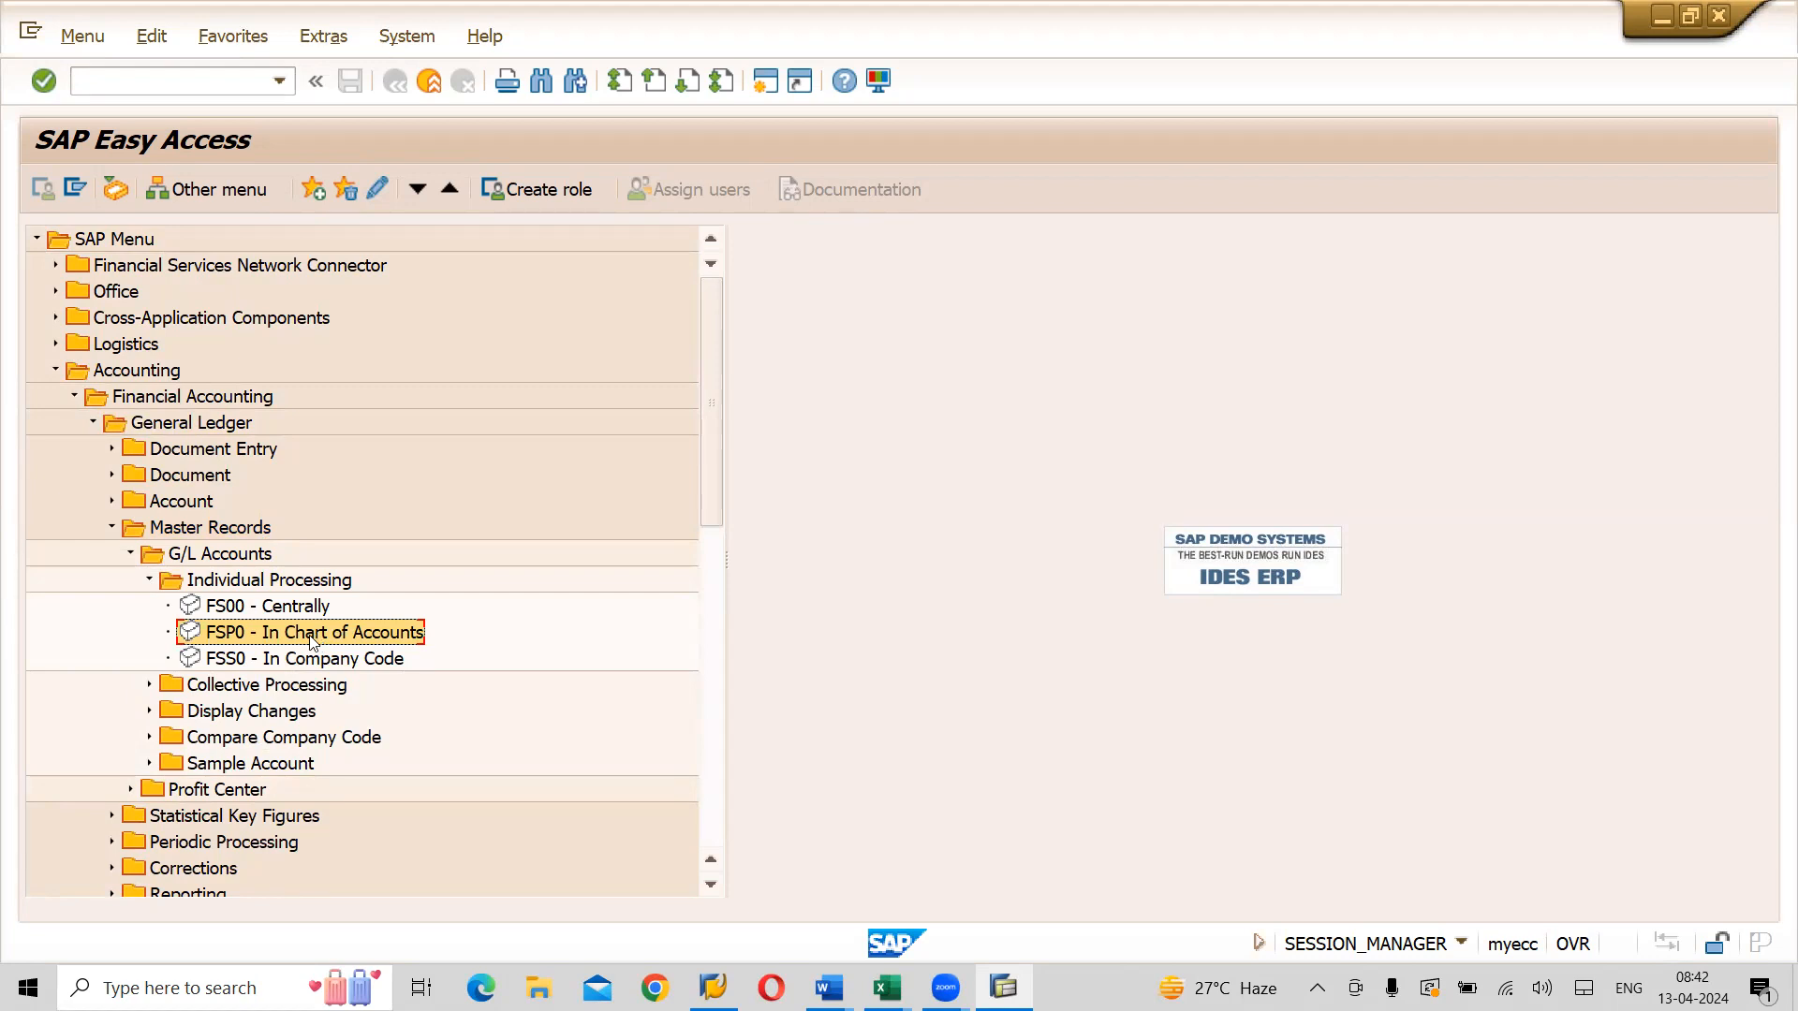
{"action": "double_click", "coordinate": [317, 641]}
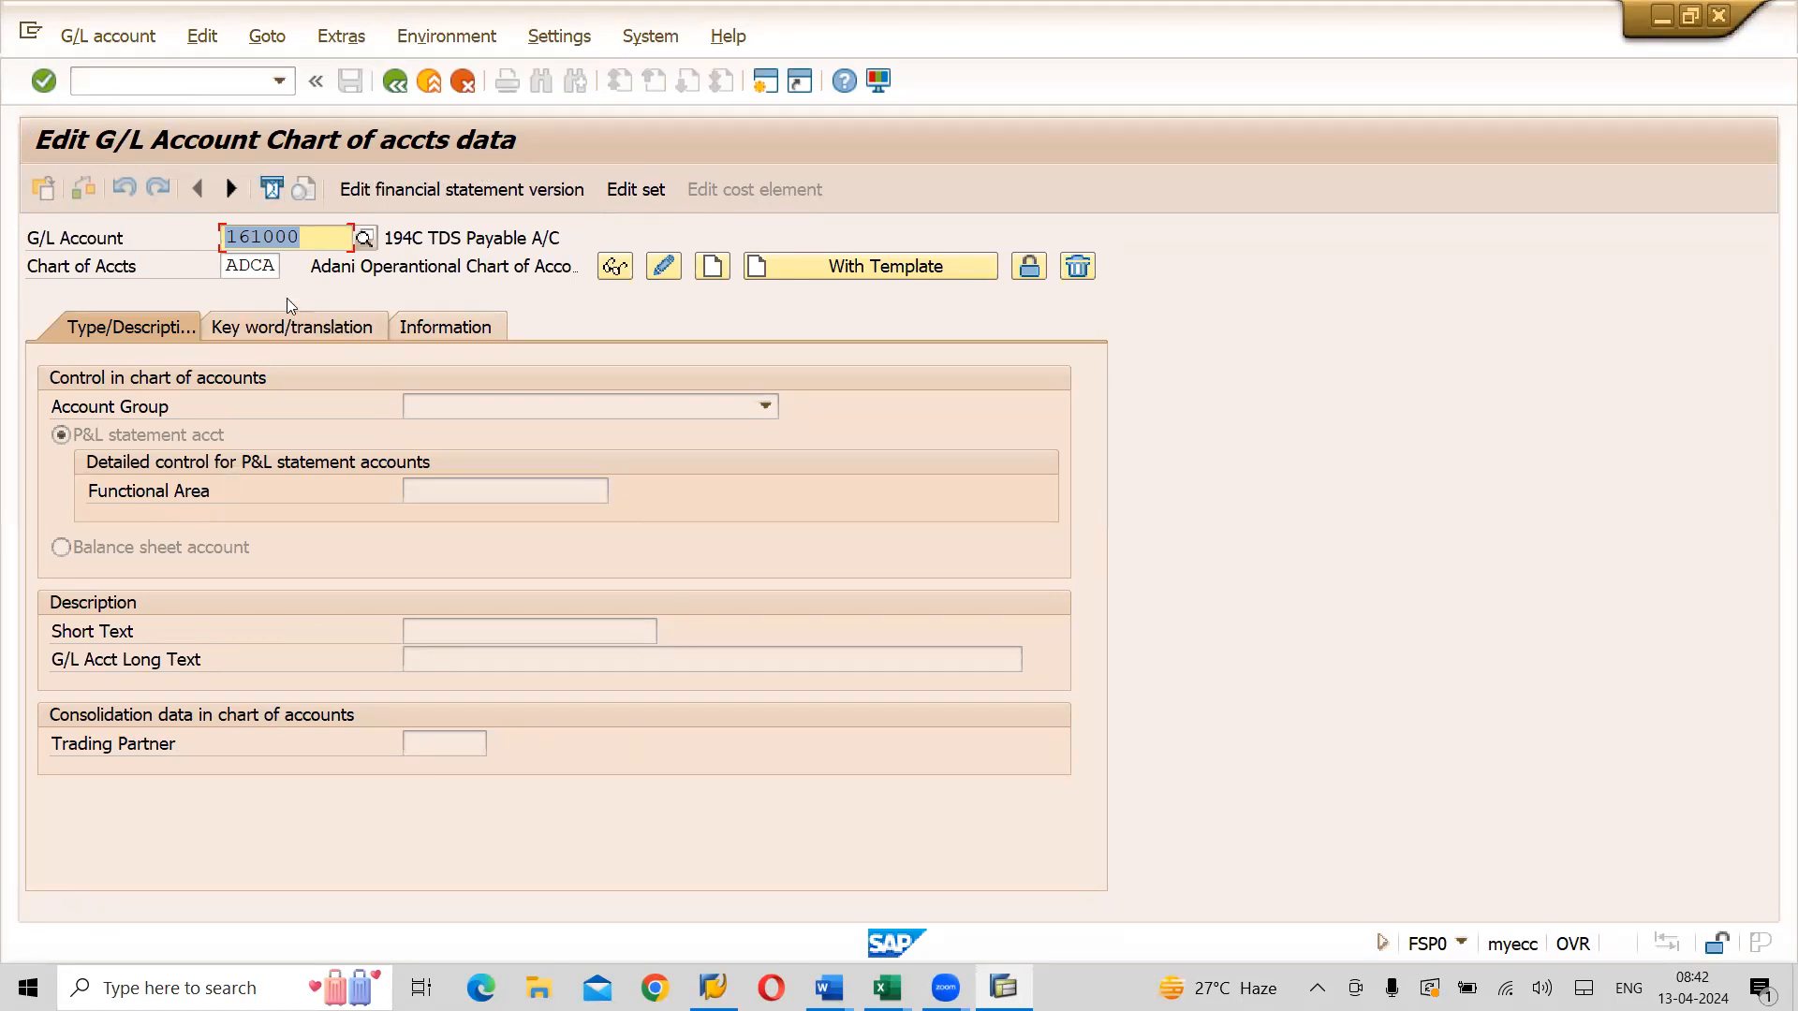
Set the chart of accounts to LOCA, Lahari Operational Chart of Accounts
{"action": "left_click", "coordinate": [232, 264]}
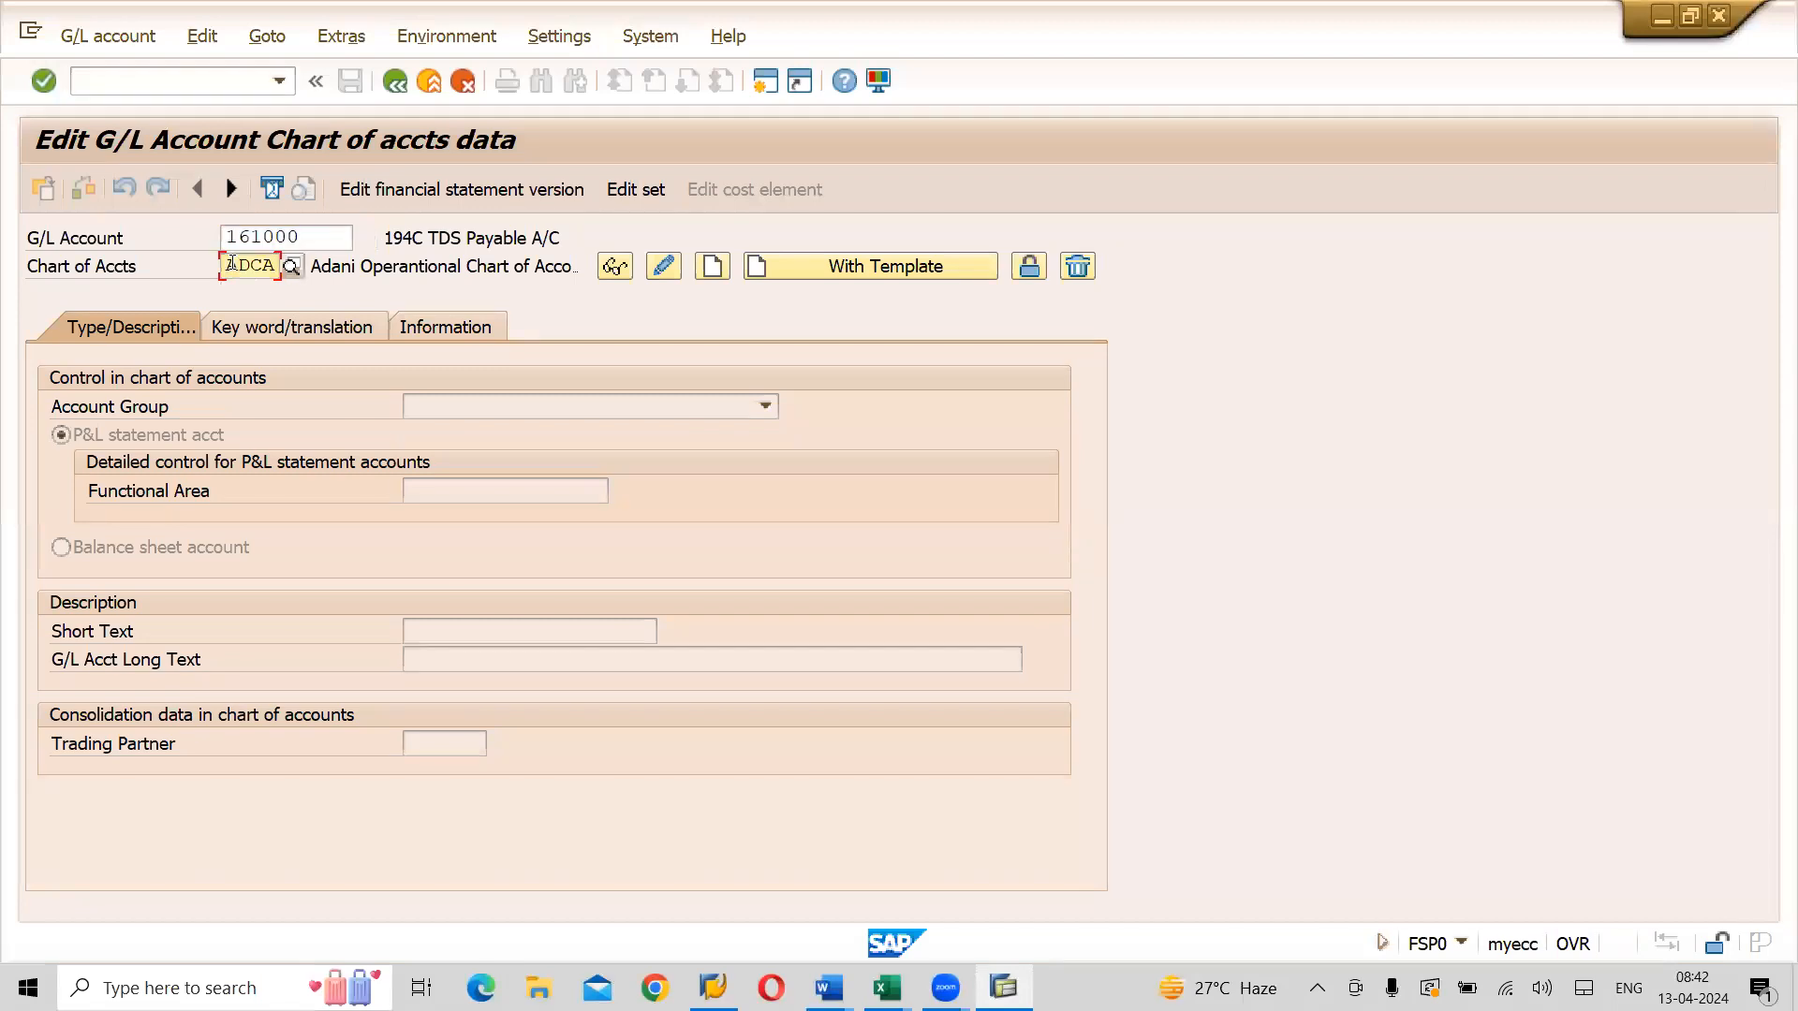
{"action": "key", "text": "BackSpace"}
{"action": "key", "text": "BackSpace"}
{"action": "key", "text": "BackSpace"}
{"action": "key", "text": "BackSpace"}
{"action": "type", "text": "I"}
{"action": "key", "text": "BackSpace"}
{"action": "type", "text": "l"}
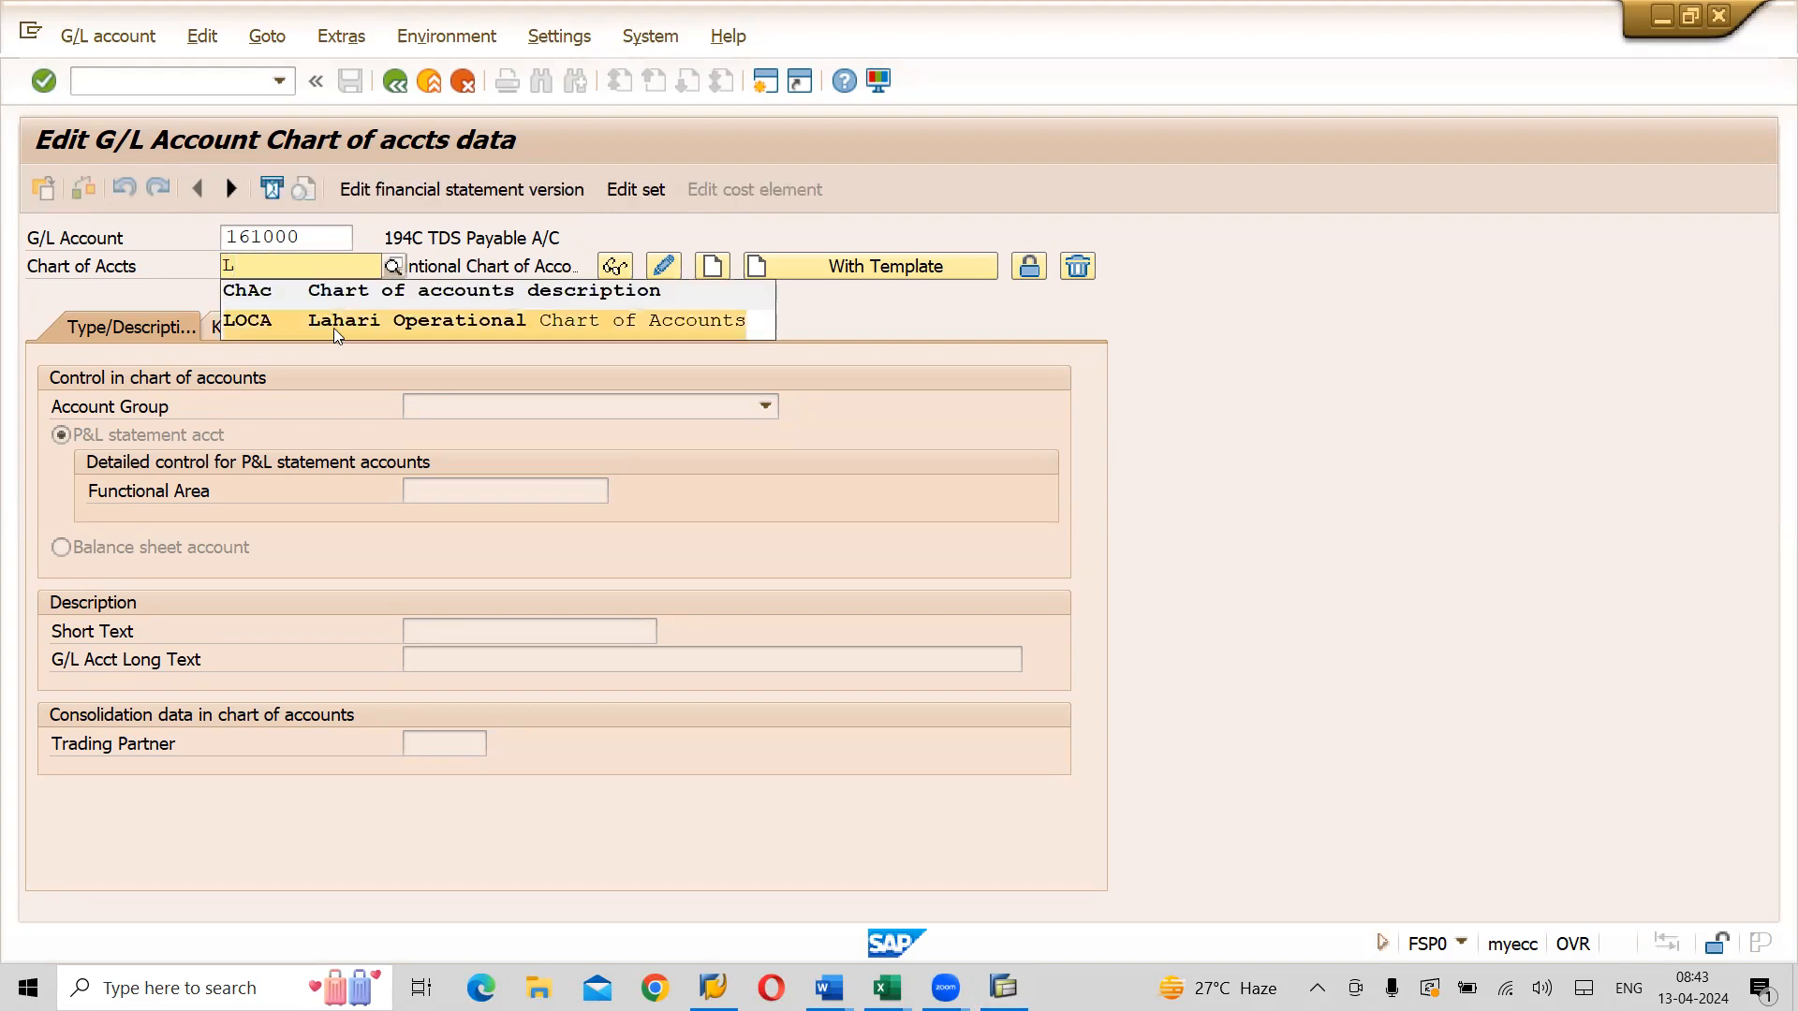
{"action": "left_click", "coordinate": [407, 325]}
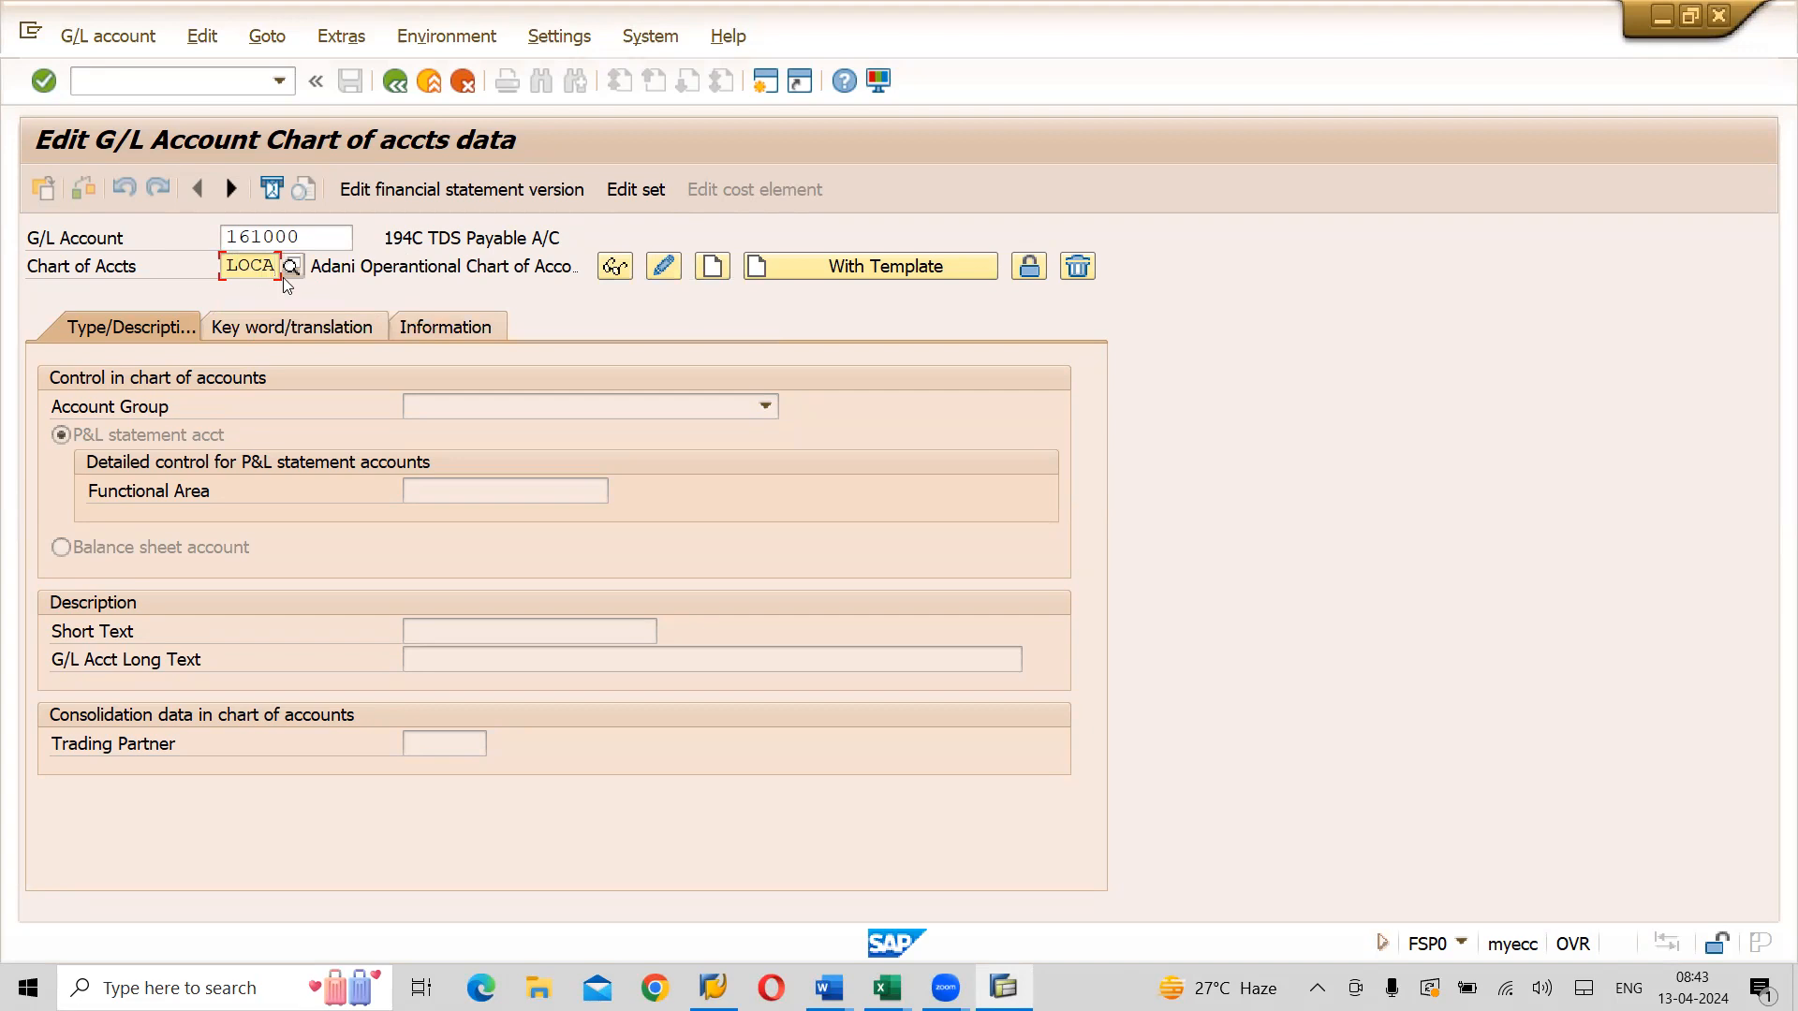
Switch to the GL MASTER sheet in Excel and check the number range of the equity share capital account
{"action": "left_click", "coordinate": [315, 240]}
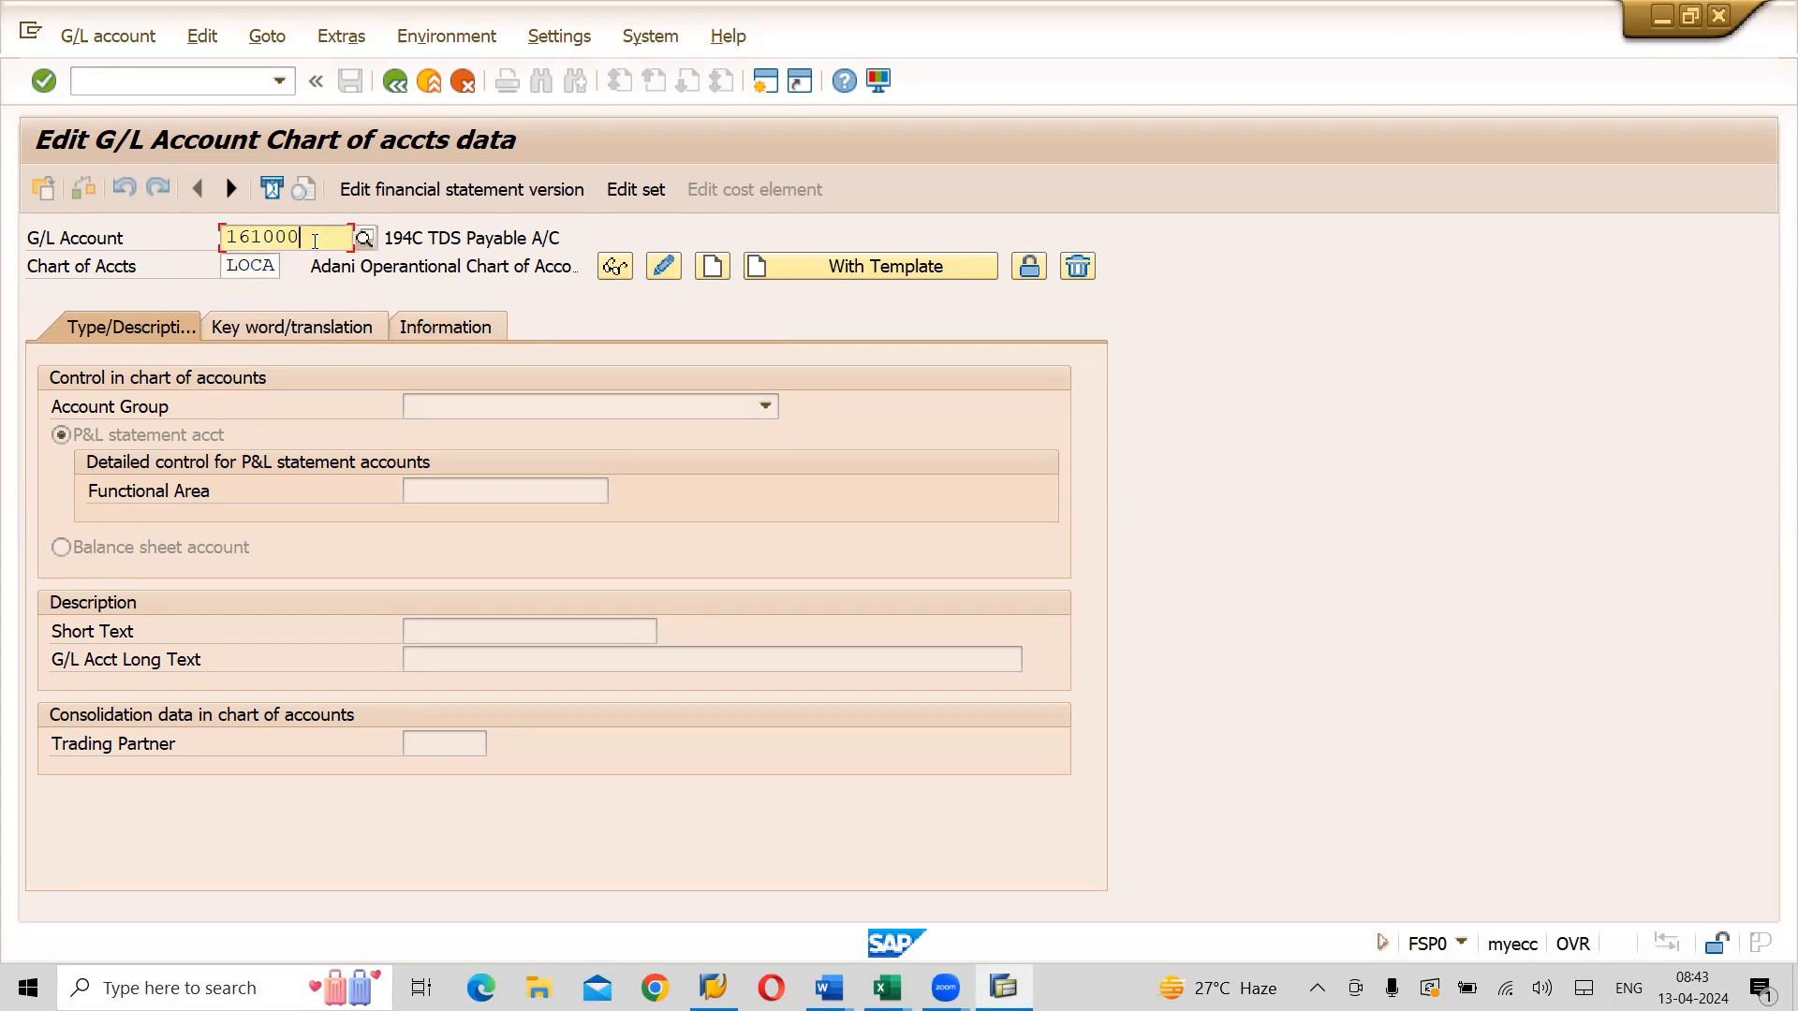
{"action": "key", "text": "alt+Tab"}
{"action": "key", "text": "Tab"}
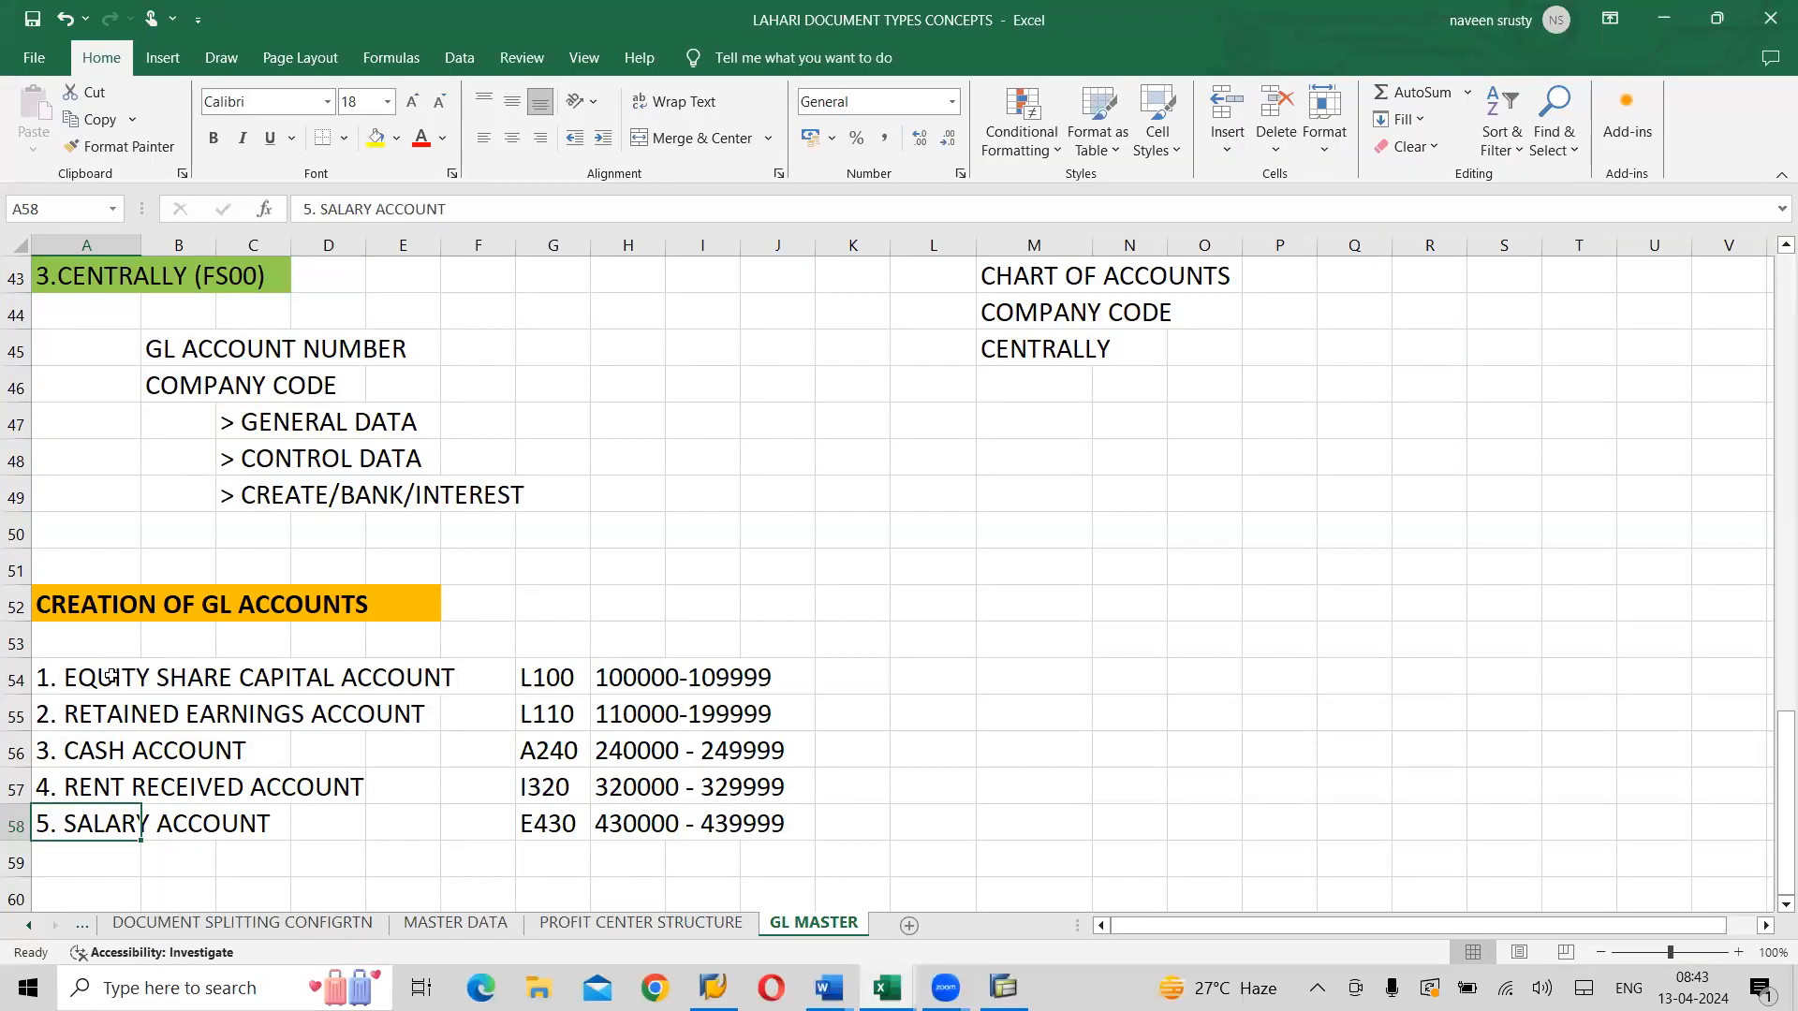
{"action": "left_click", "coordinate": [110, 676]}
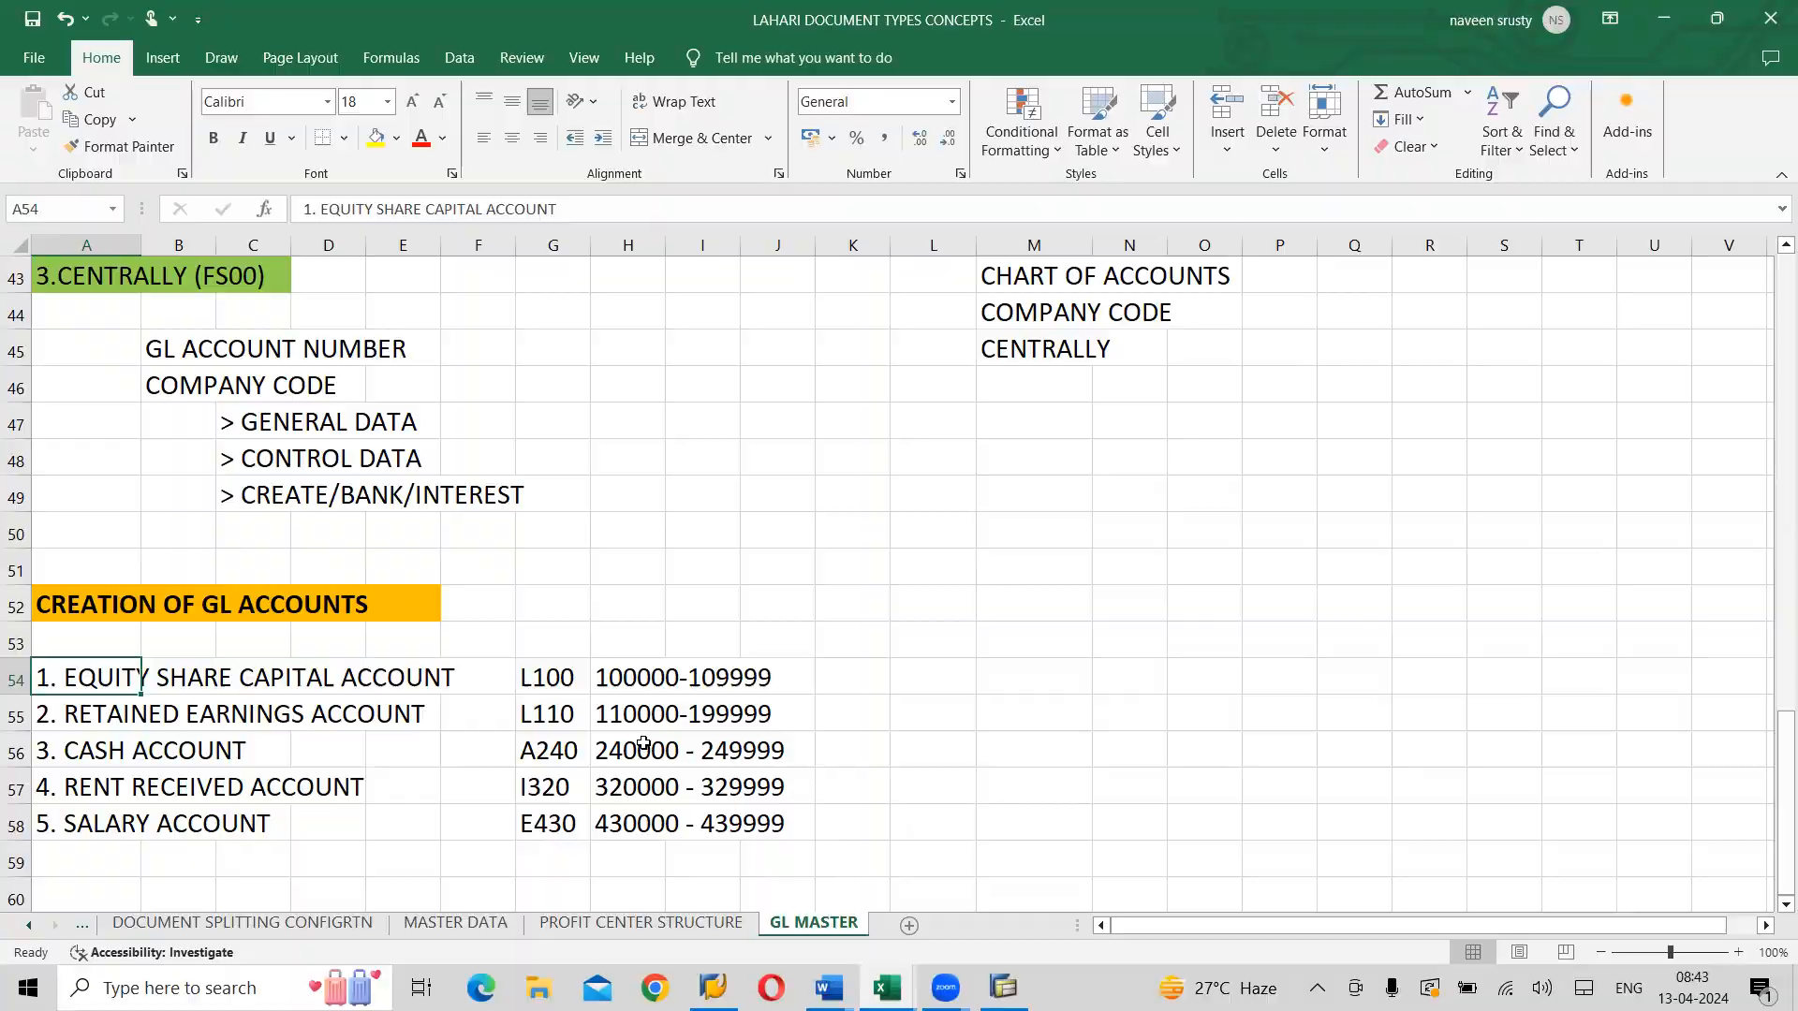
Return to the chart of accounts data screen in SAP and set the G/L account to 100000
{"action": "key", "text": "alt+Tab"}
{"action": "key", "text": "BackSpace"}
{"action": "key", "text": "BackSpace"}
{"action": "key", "text": "BackSpace"}
{"action": "key", "text": "BackSpace"}
{"action": "key", "text": "BackSpace"}
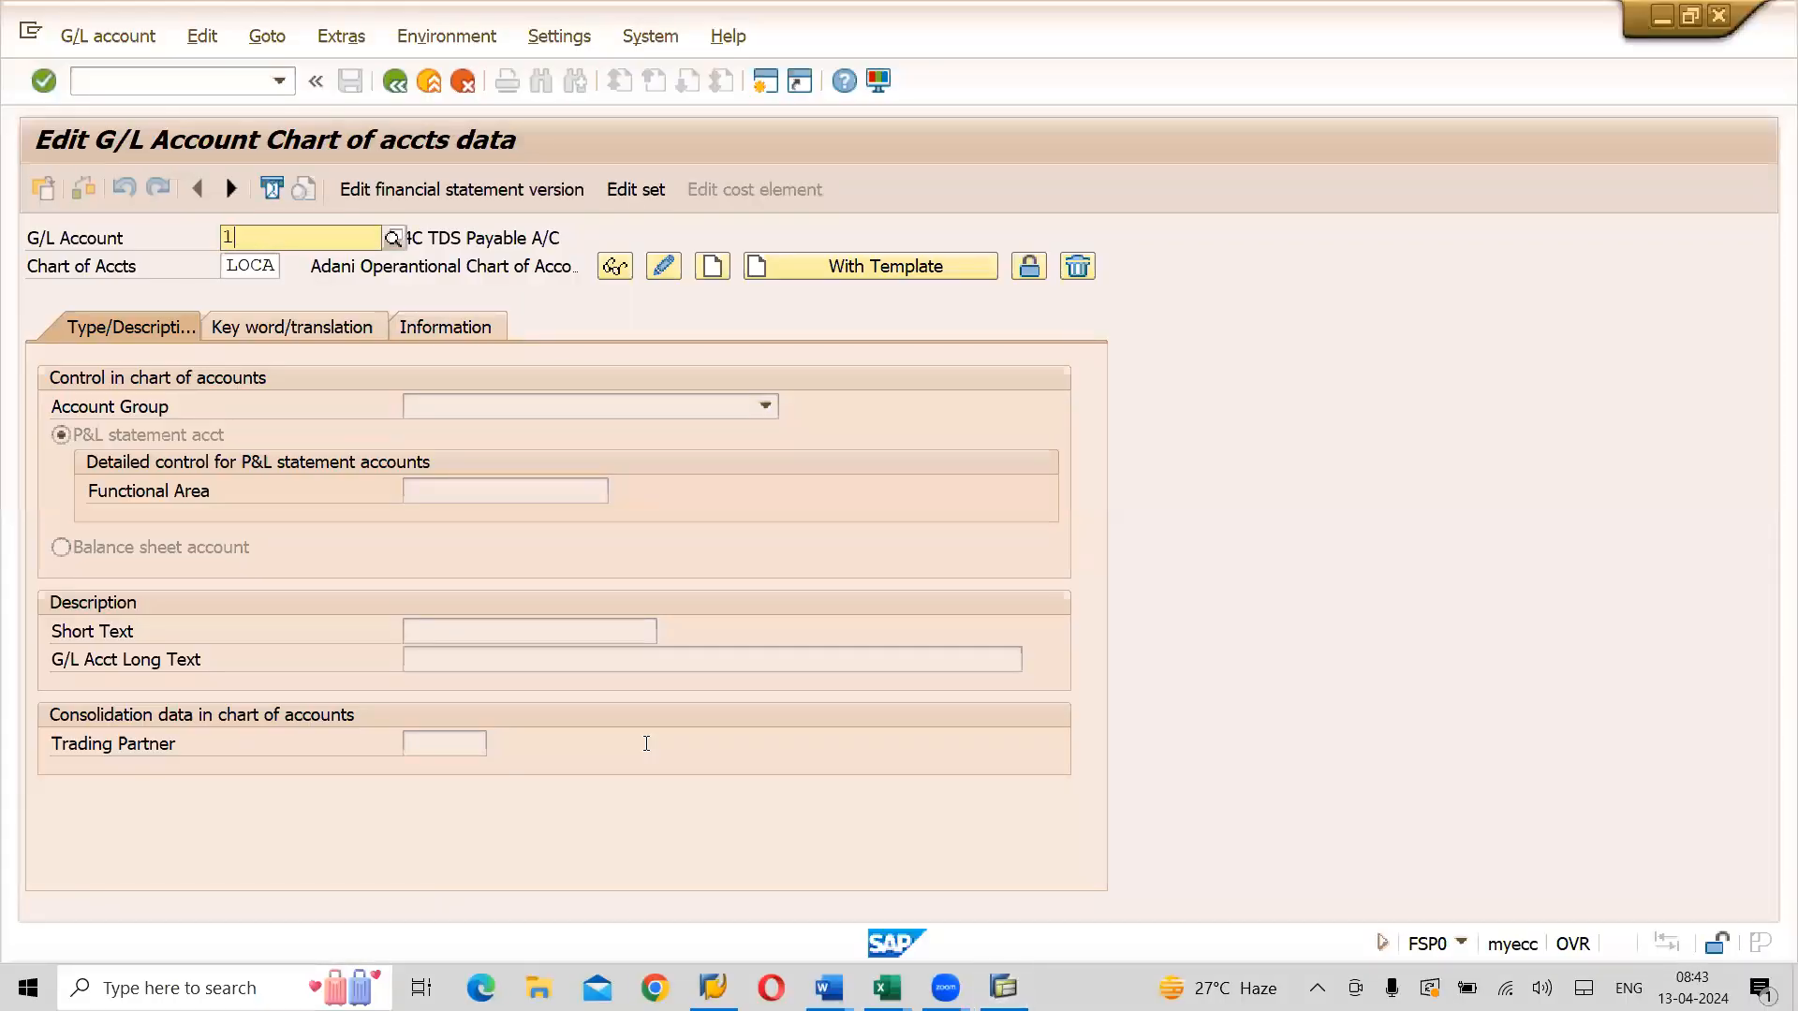
{"action": "type", "text": "00"}
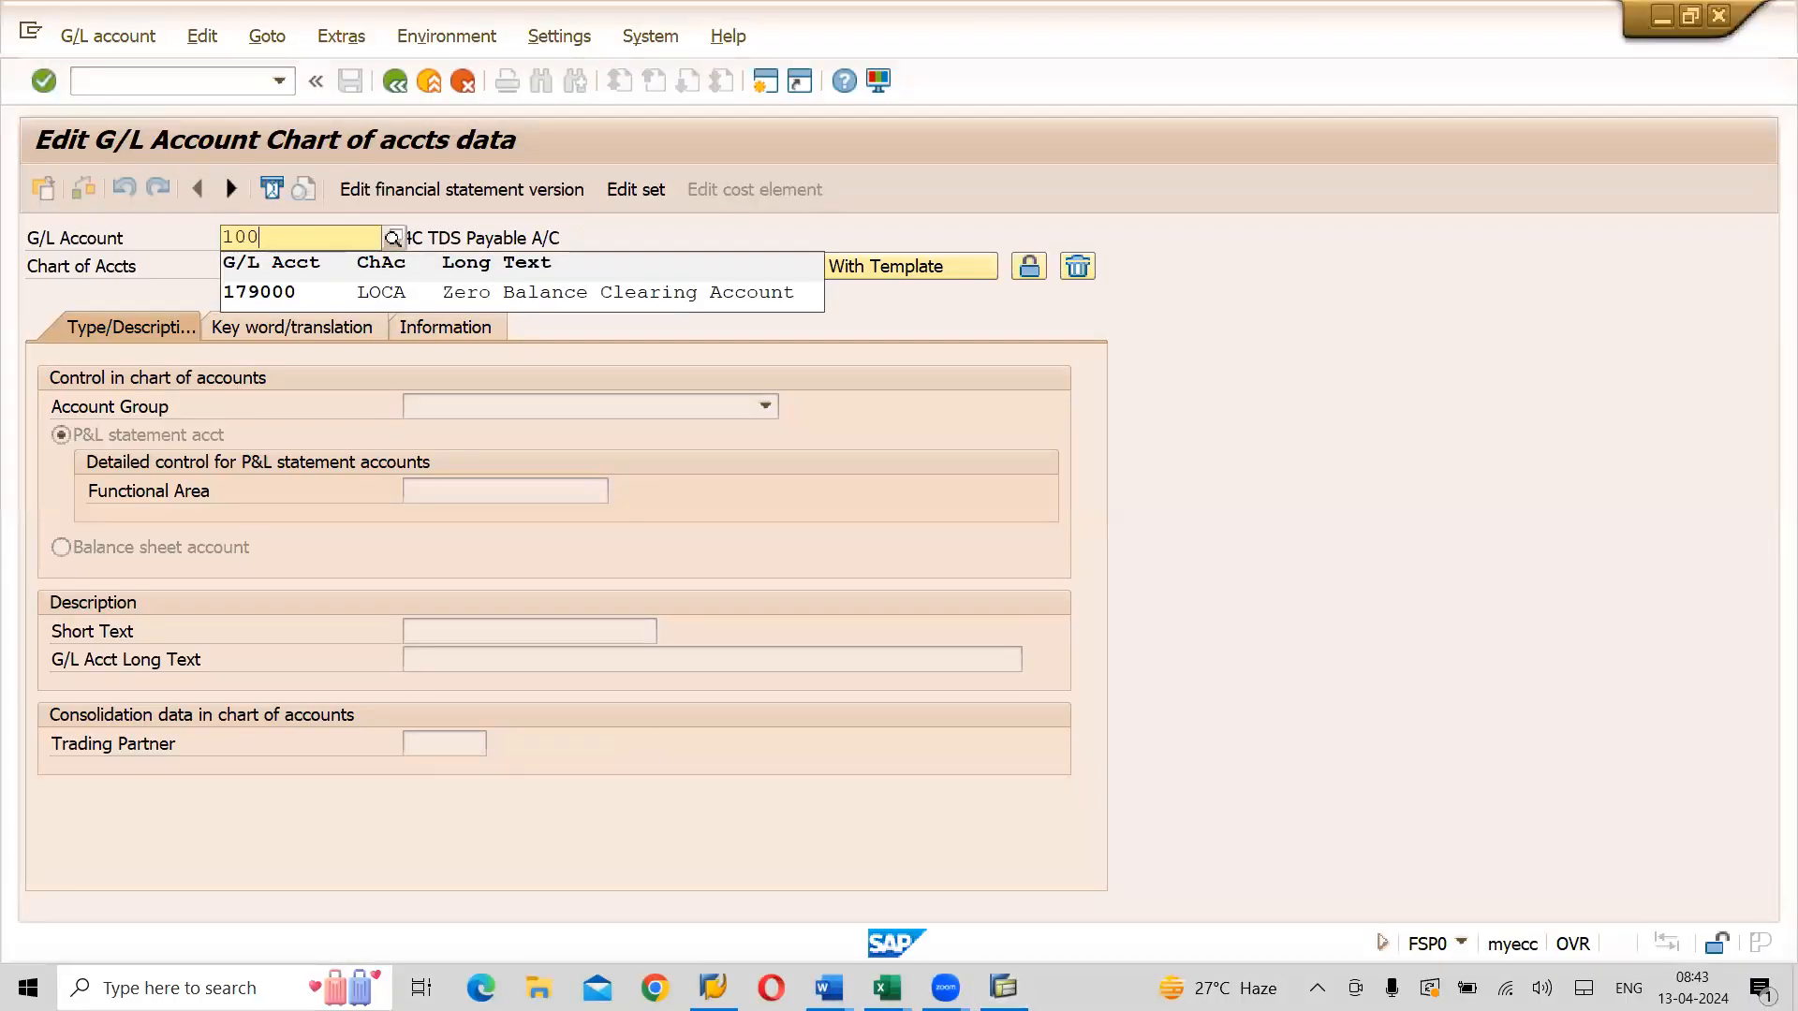
{"action": "type", "text": "000"}
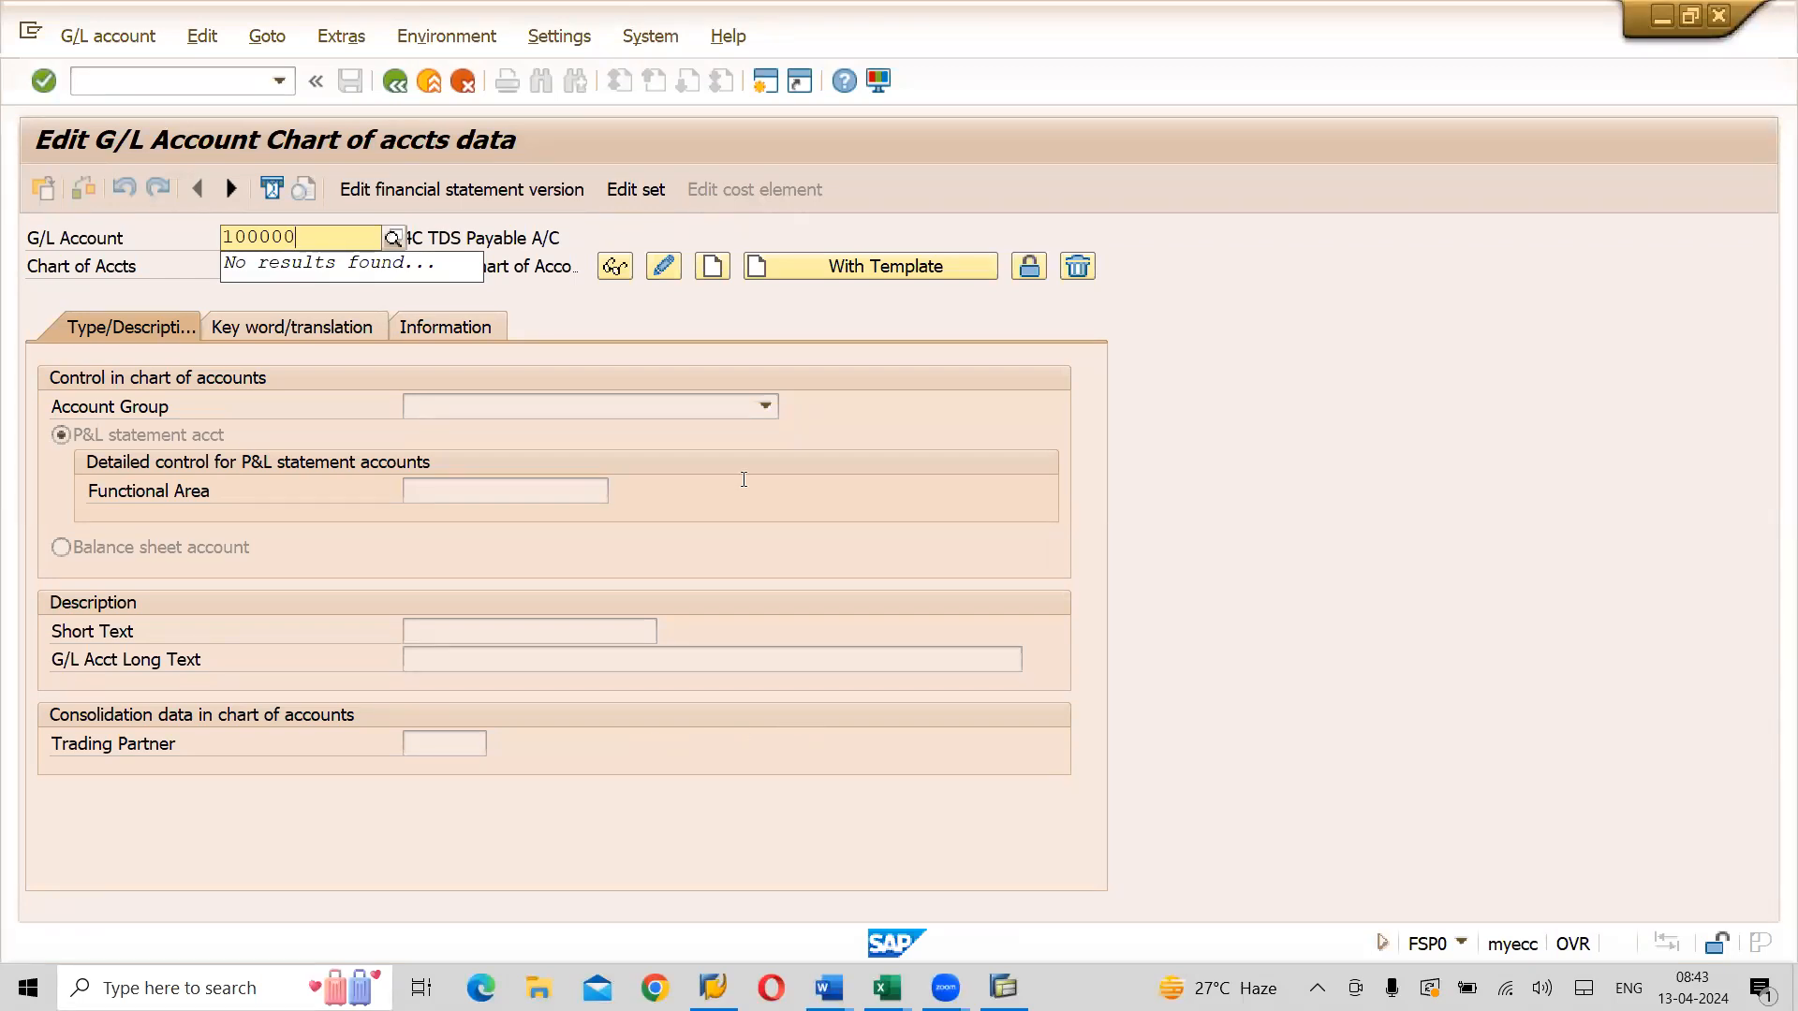
{"action": "left_click", "coordinate": [644, 321]}
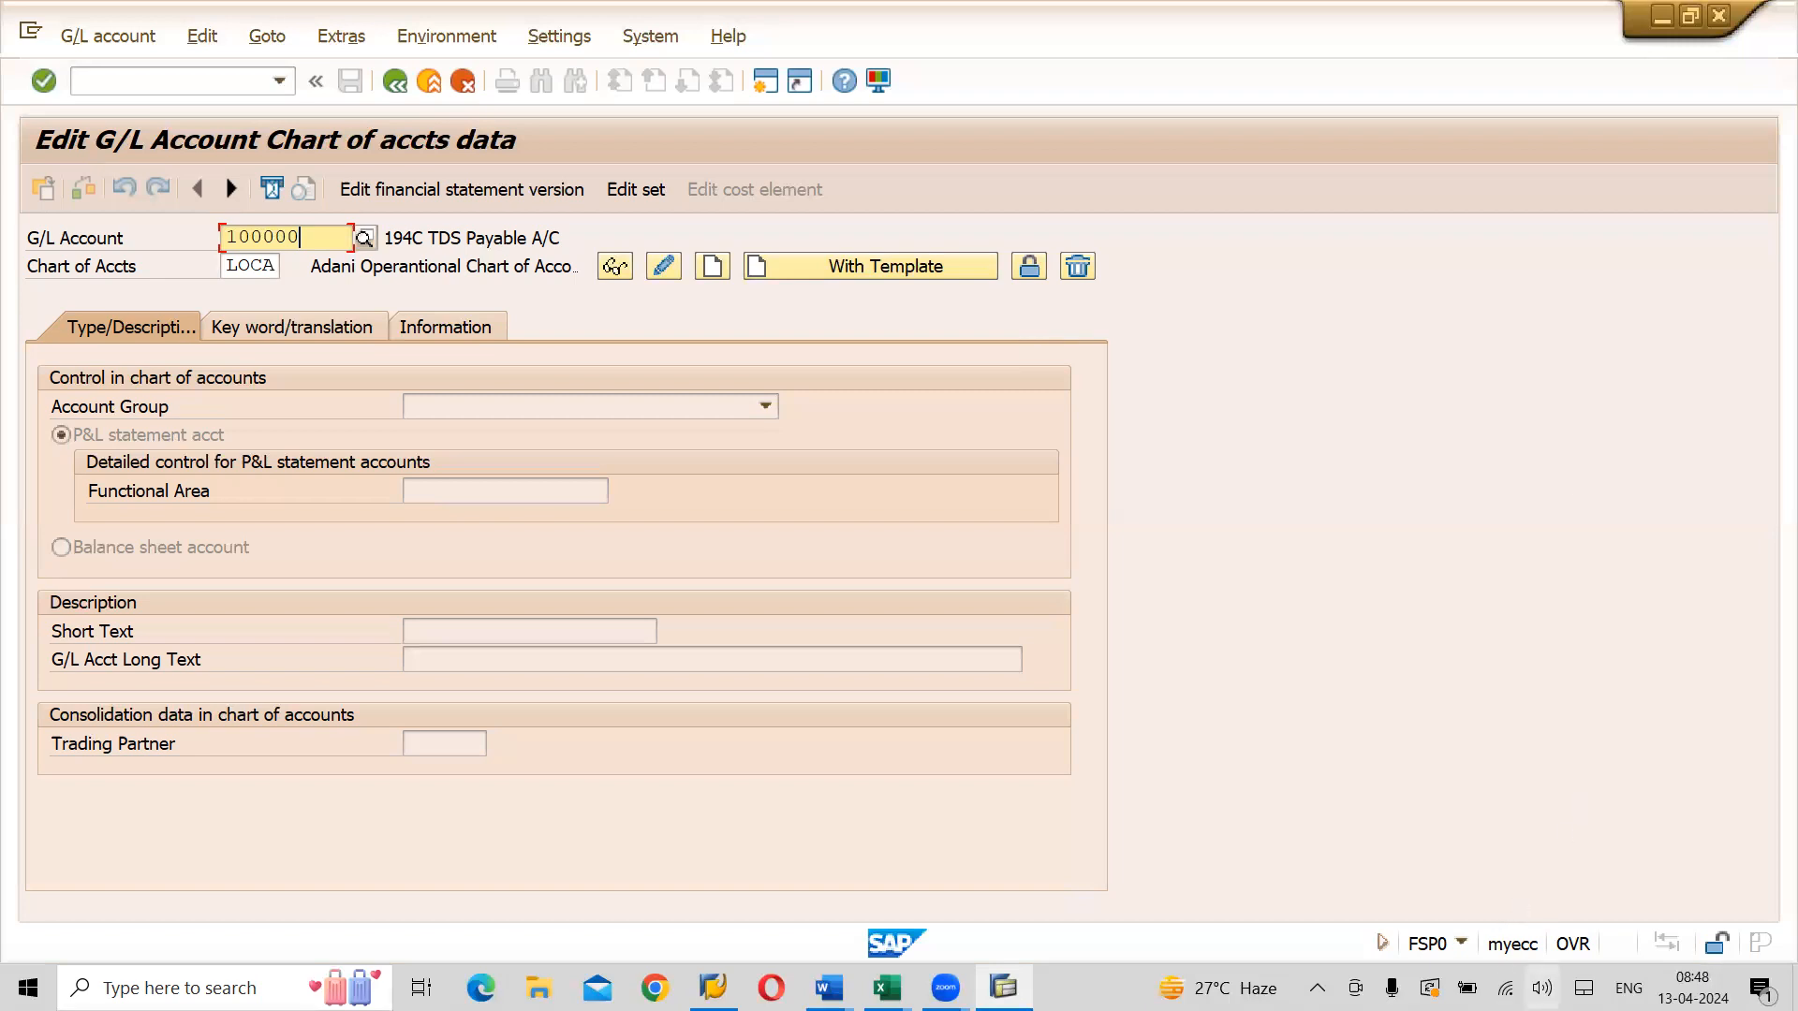
{"action": "left_click", "coordinate": [1541, 988]}
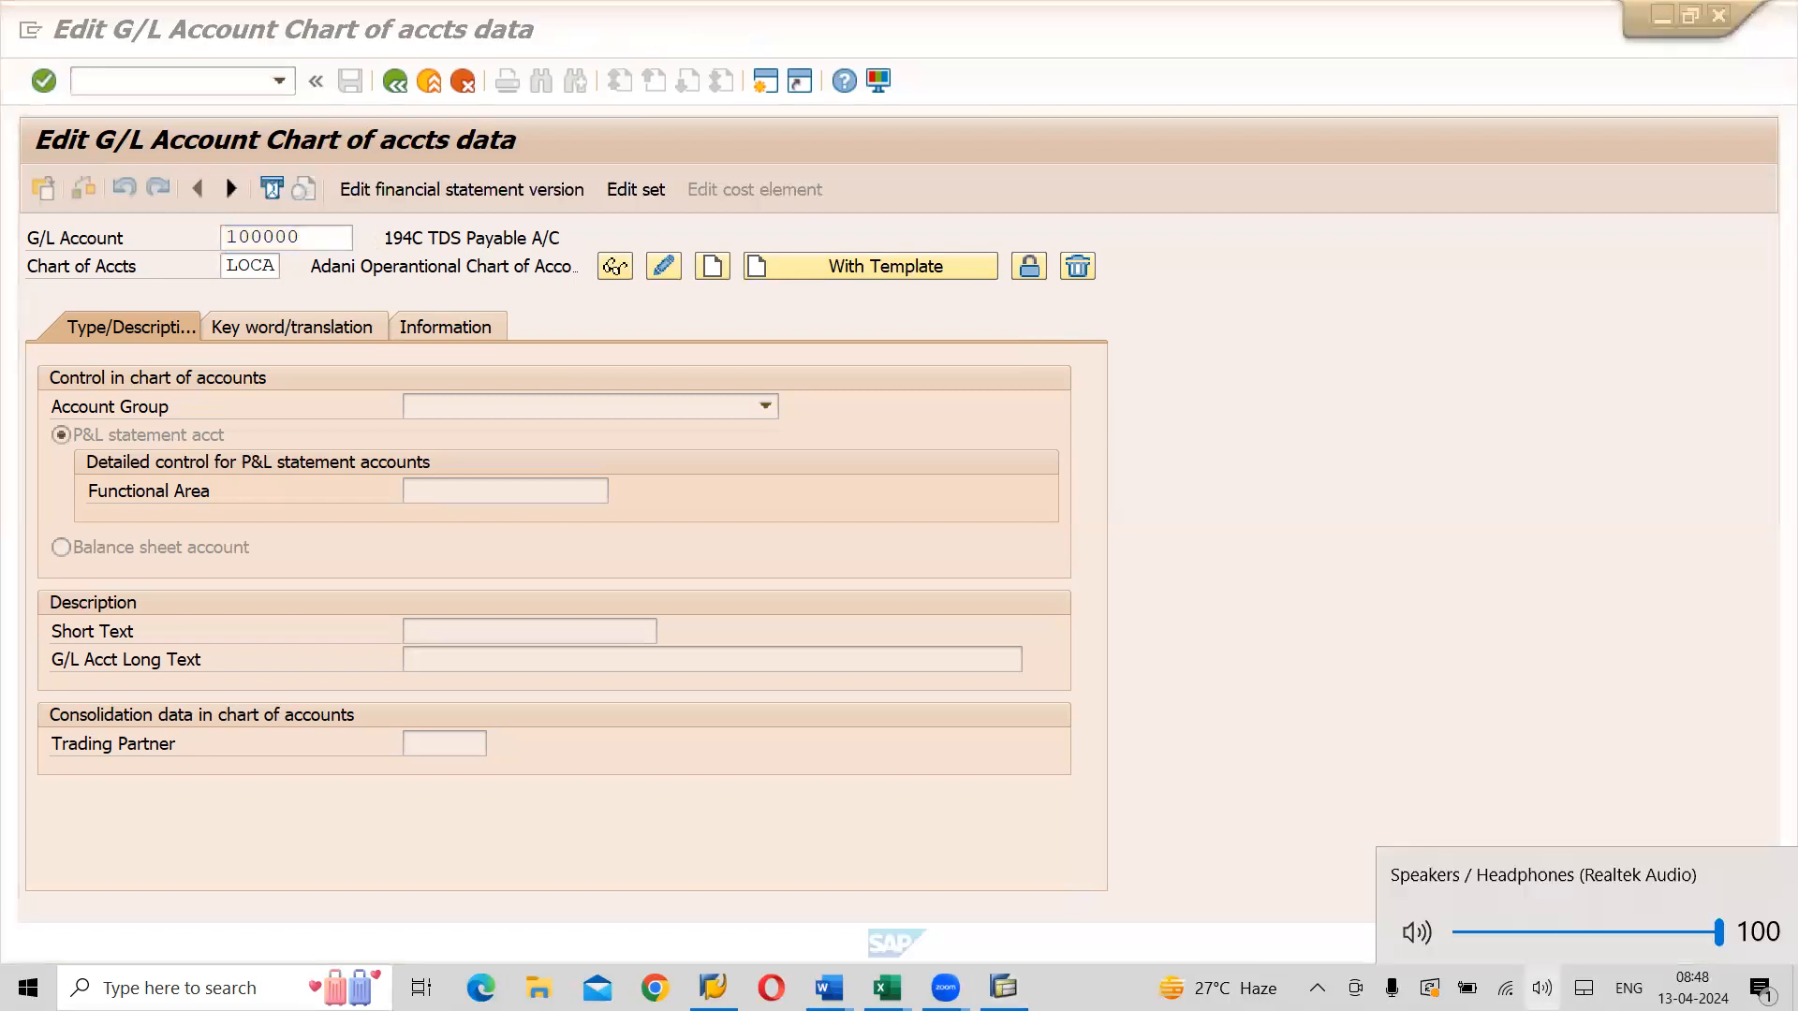
{"action": "left_click", "coordinate": [1543, 432]}
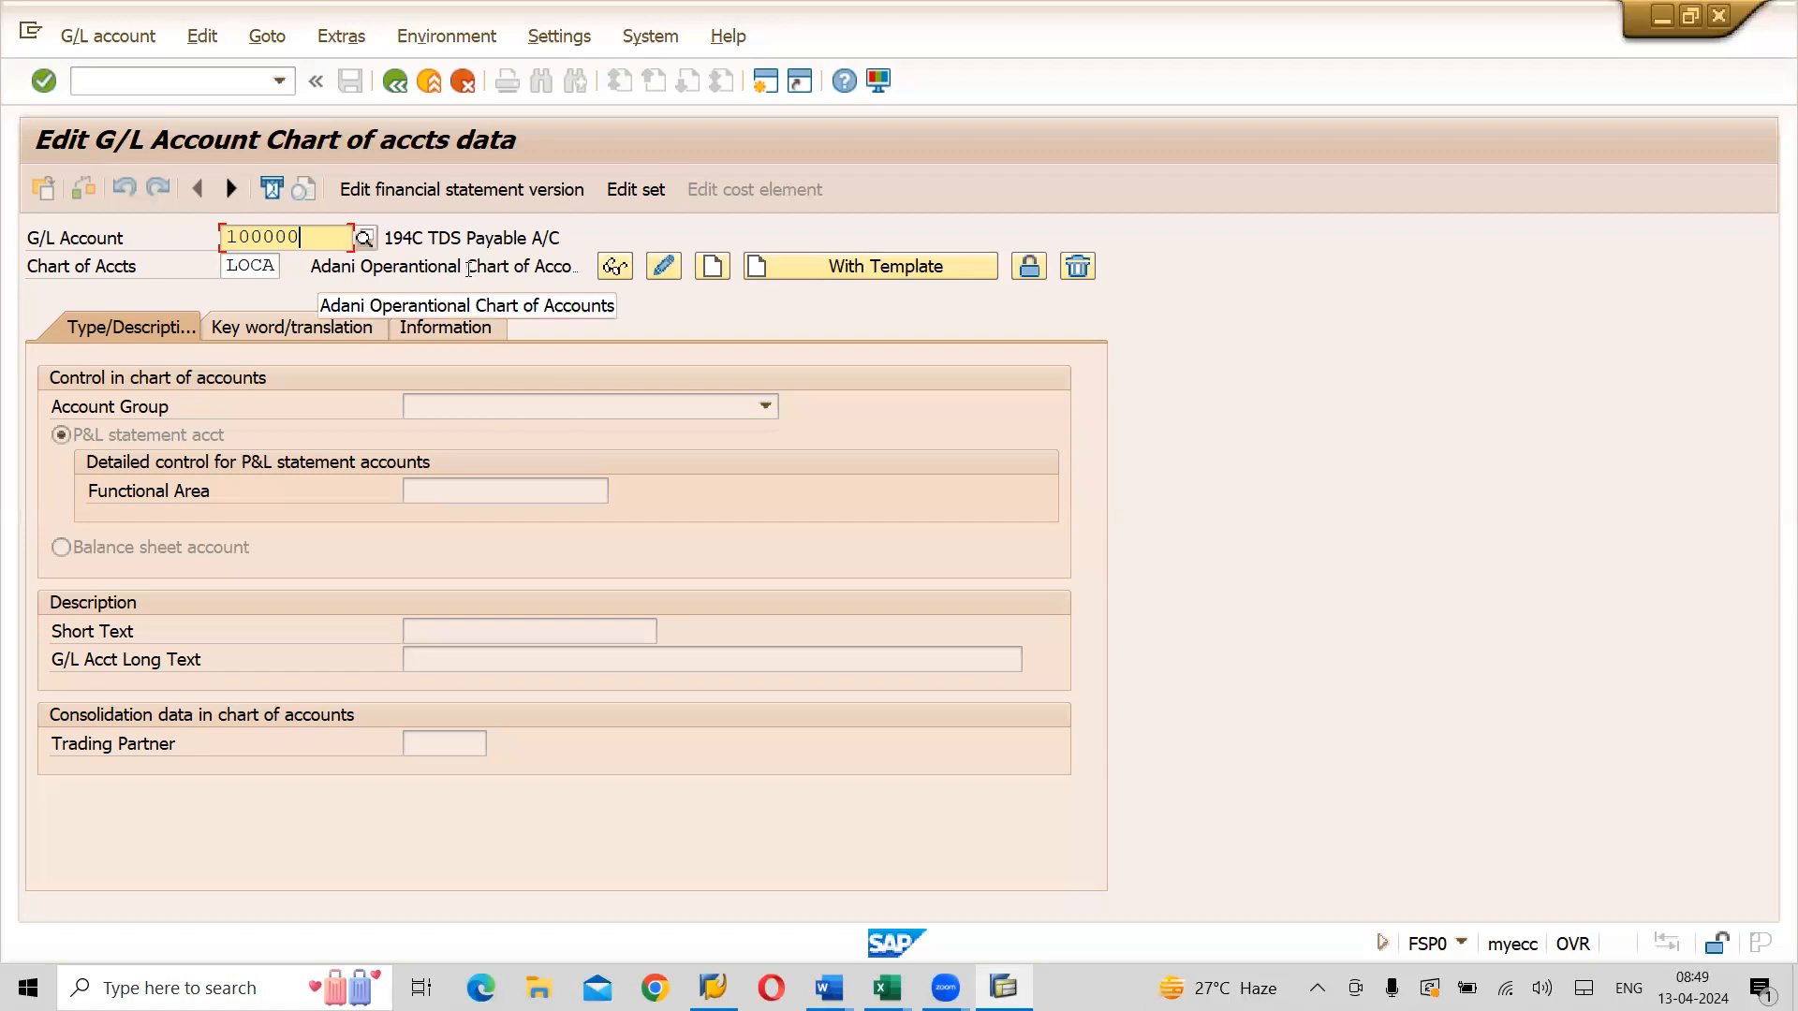
Start creating G/L account 100000 at chart of accounts level and check the equity share capital row in the Excel list
{"action": "left_click", "coordinate": [713, 268]}
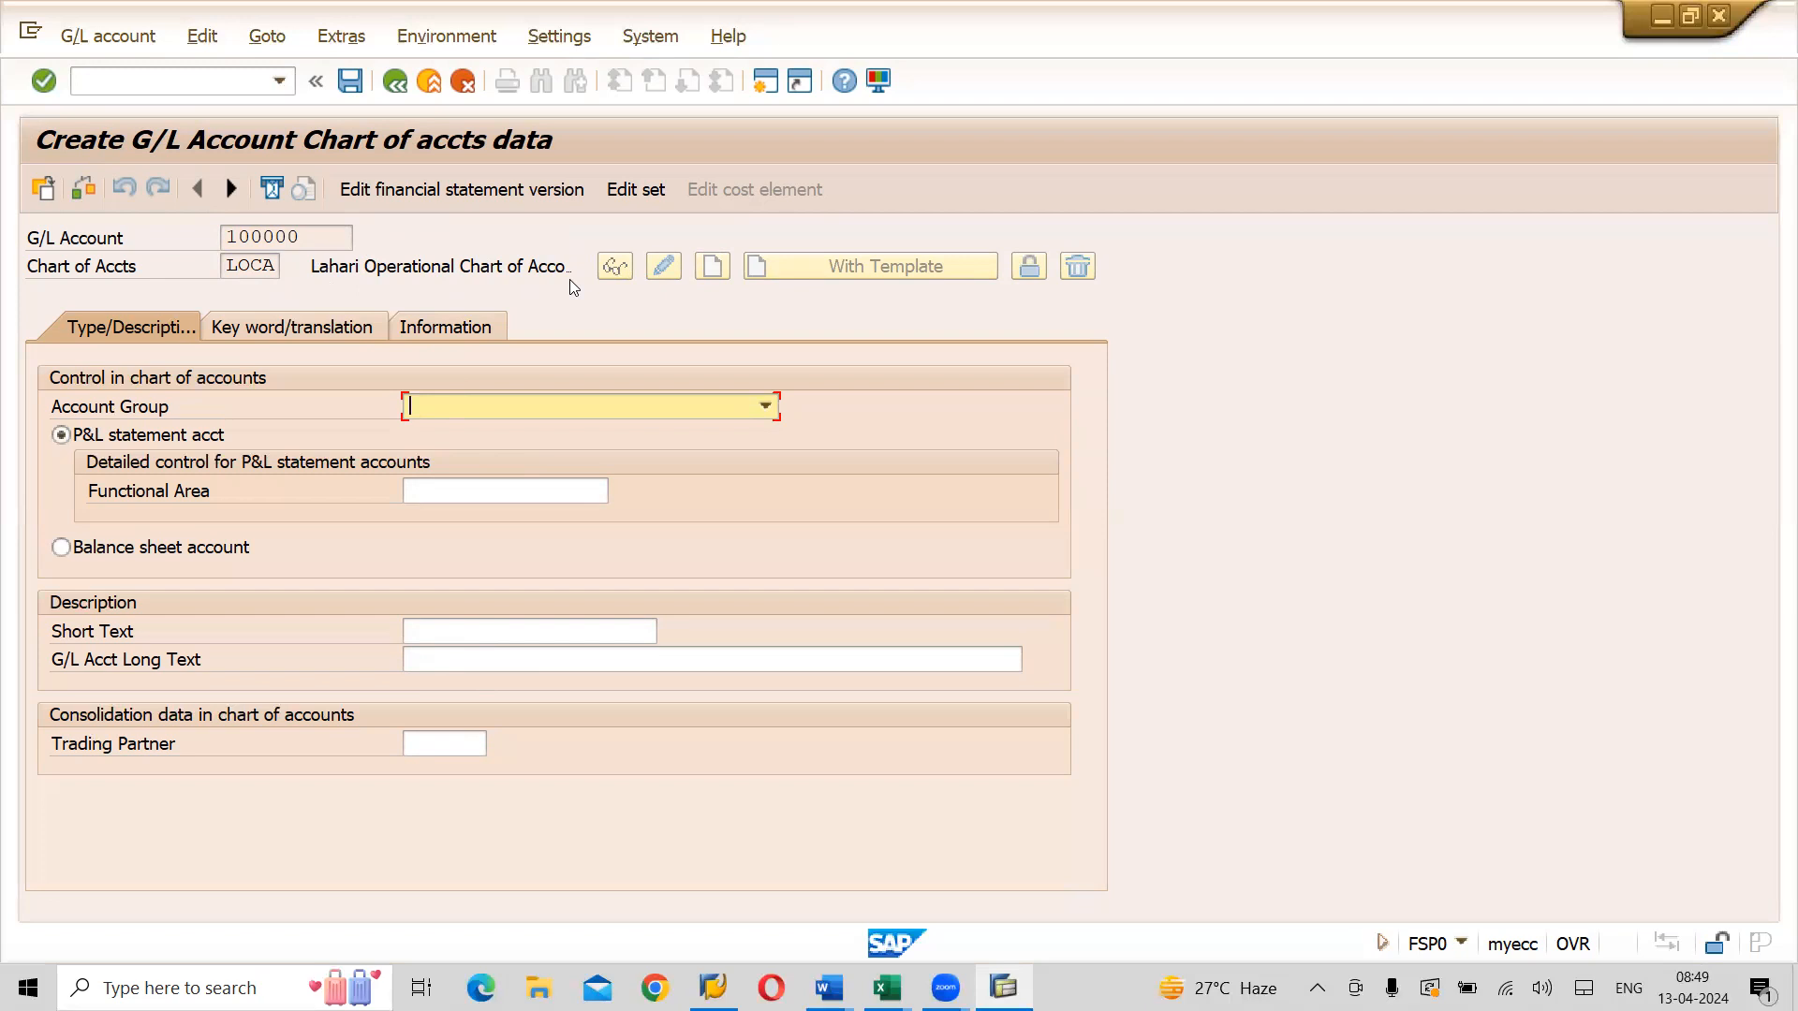
{"action": "key", "text": "alt+Tab"}
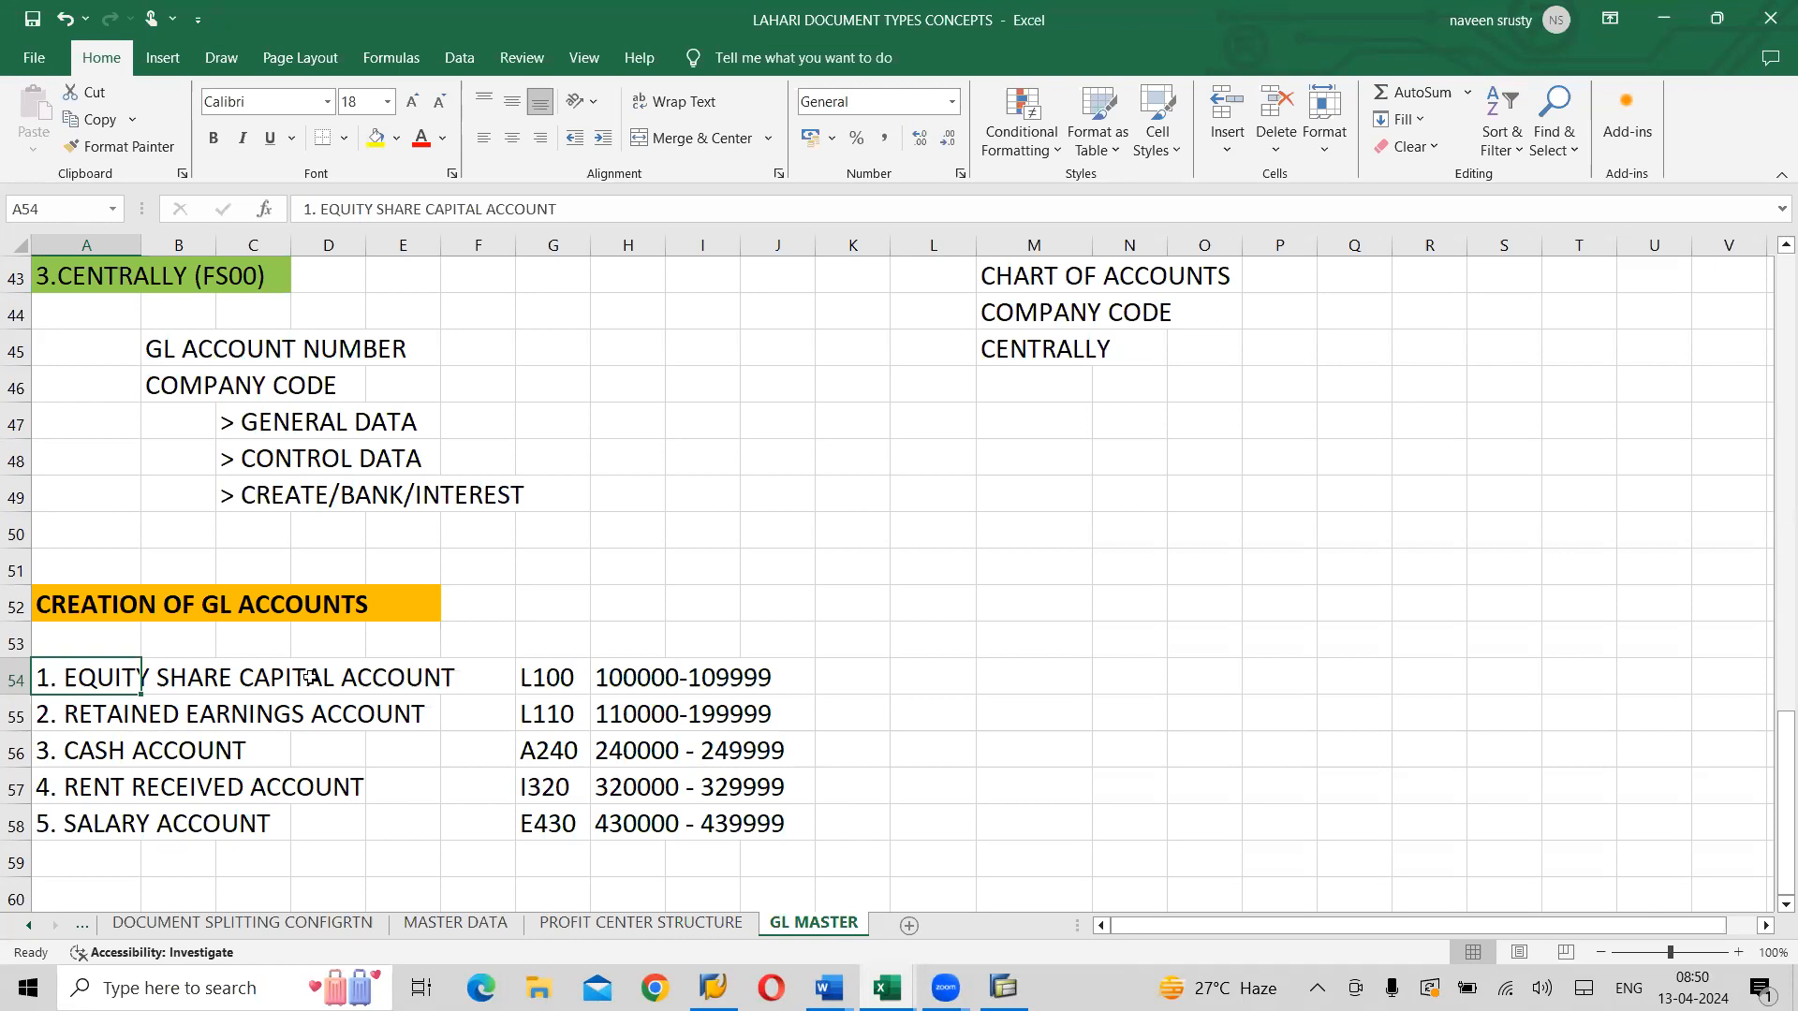
{"action": "key", "text": "alt+Tab"}
{"action": "key", "text": "alt+Tab"}
{"action": "key", "text": "alt+Tab"}
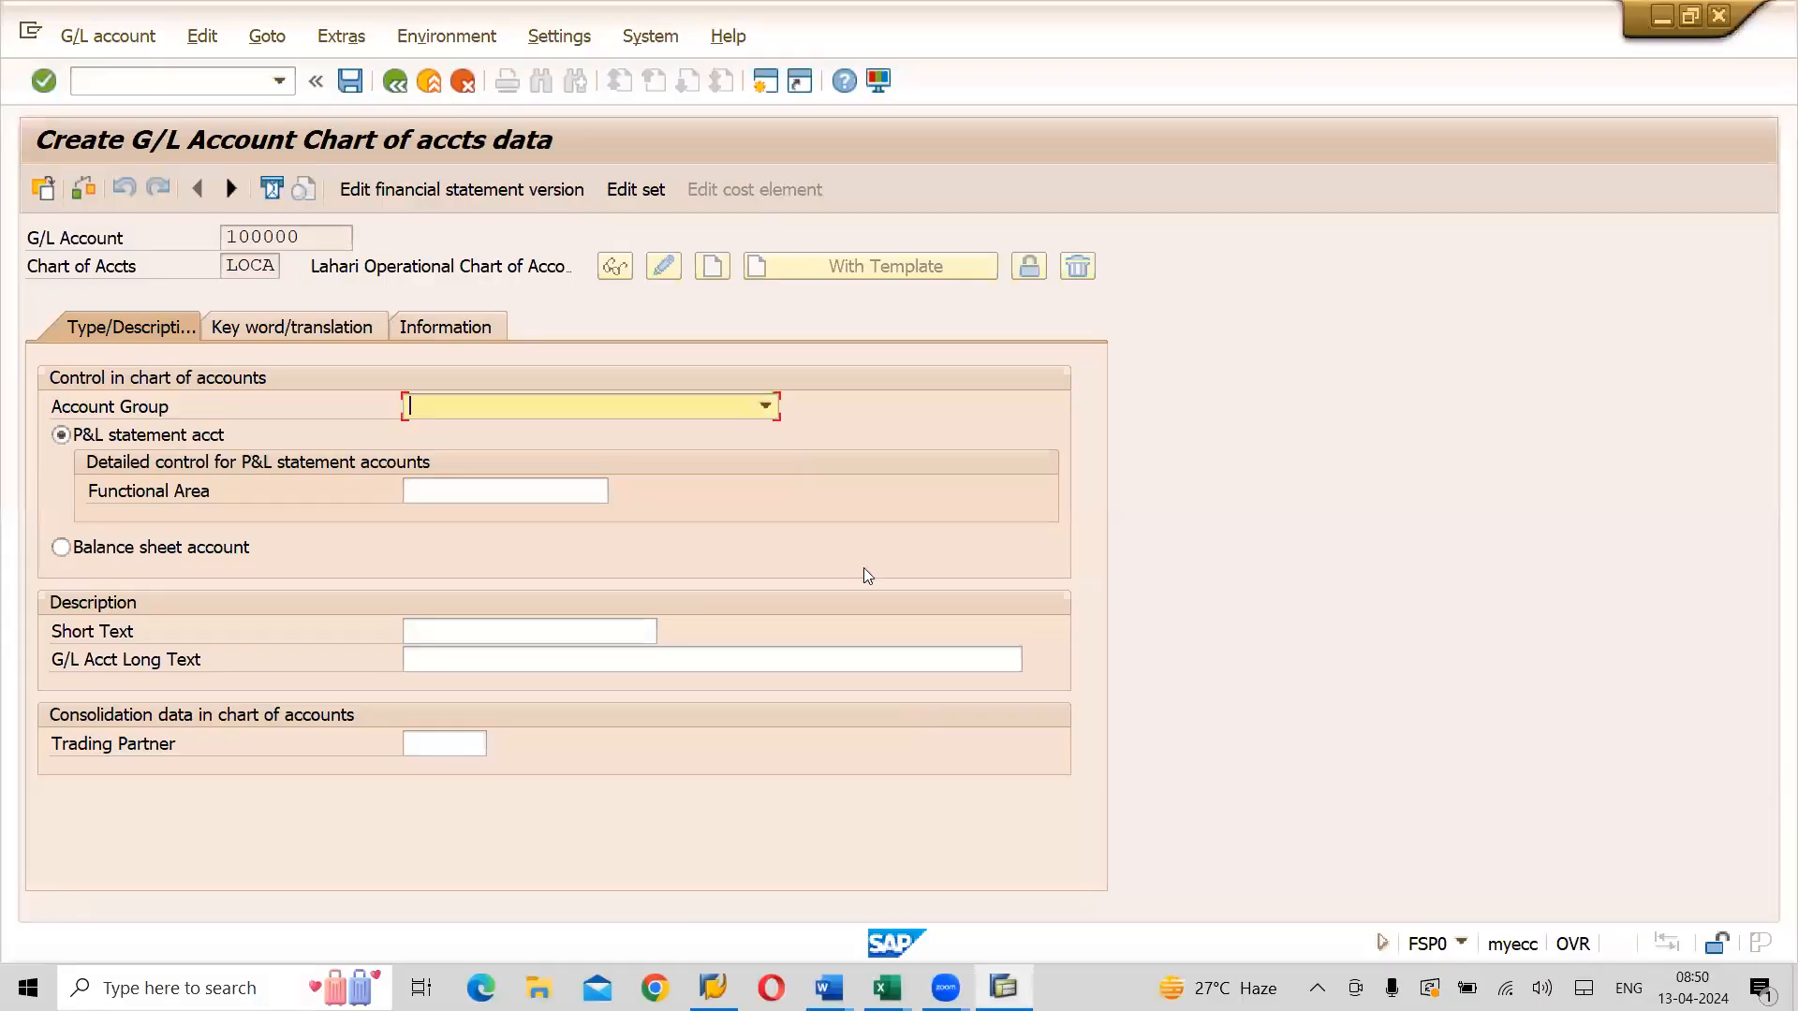
Assign the account group L100 Share Capital to the new G/L account
{"action": "left_click", "coordinate": [765, 408]}
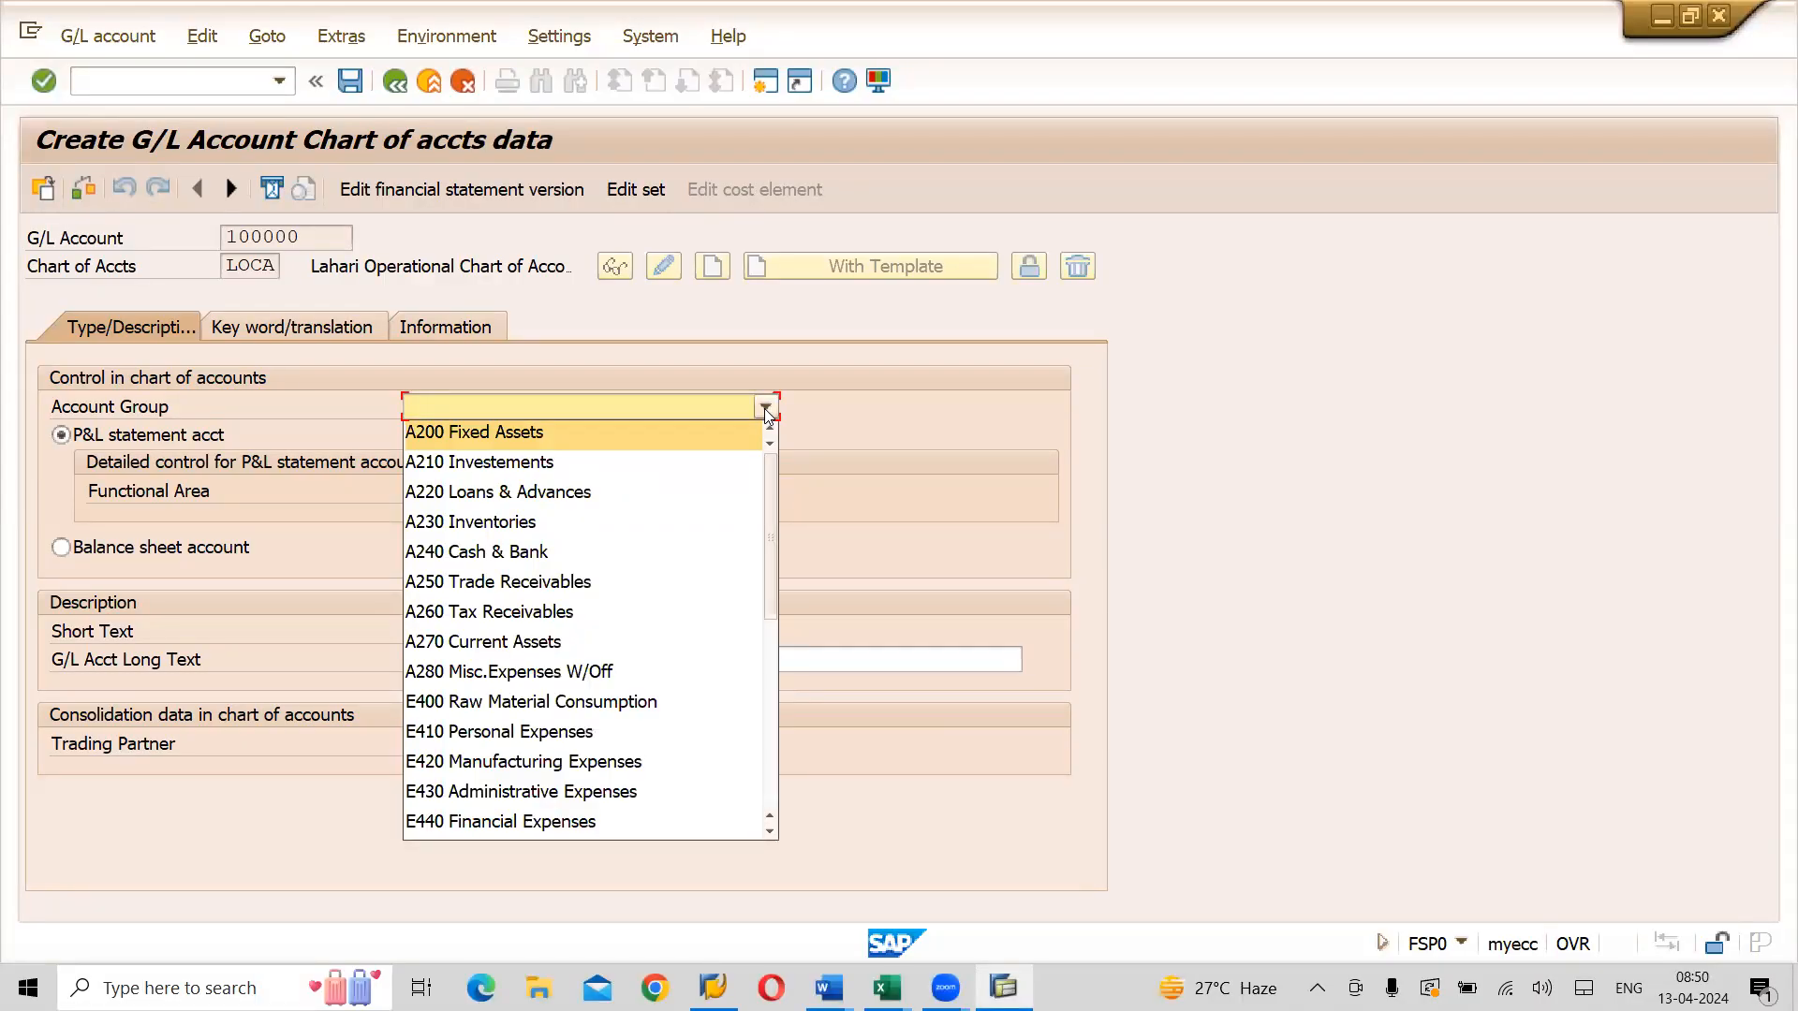
{"action": "left_click", "coordinate": [770, 833]}
{"action": "left_click", "coordinate": [770, 833]}
{"action": "left_click", "coordinate": [770, 833]}
{"action": "left_click", "coordinate": [769, 833]}
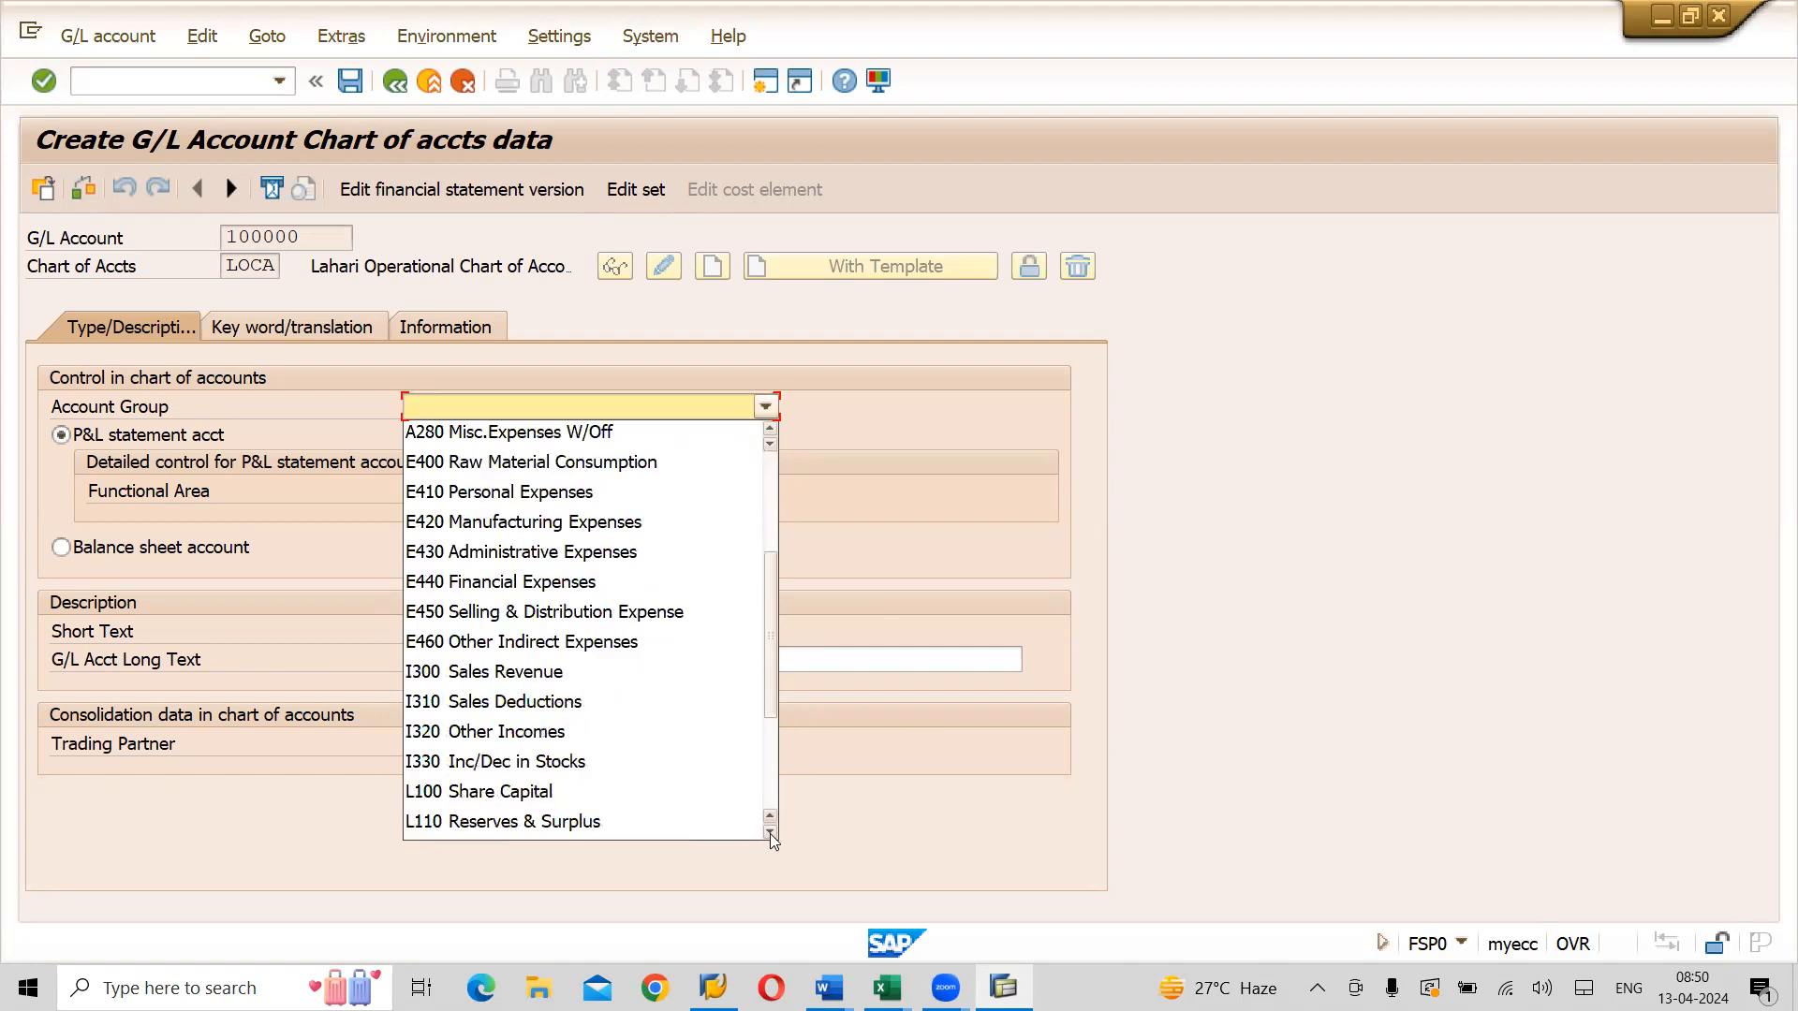
{"action": "left_click", "coordinate": [567, 794]}
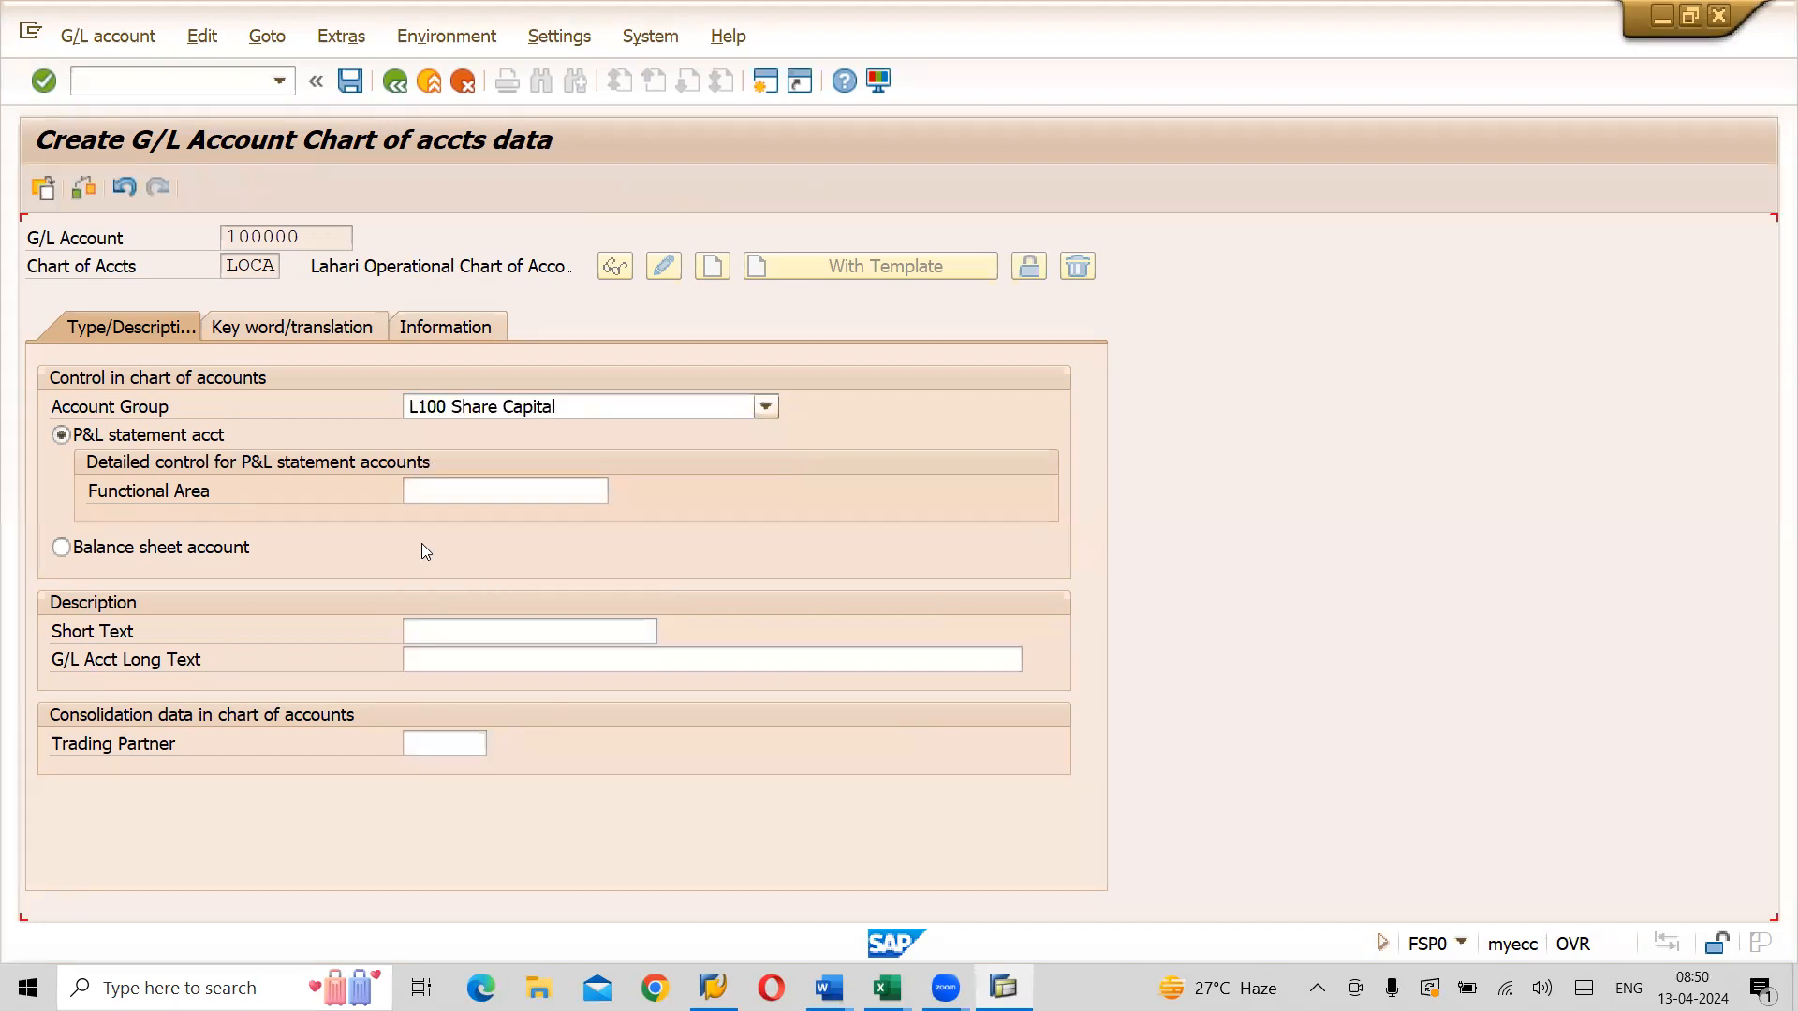
Open transaction OBD4 in a new session and position the G/L account groups list at chart of accounts AOCA
{"action": "left_click", "coordinate": [129, 81]}
{"action": "type", "text": "/OOBD4"}
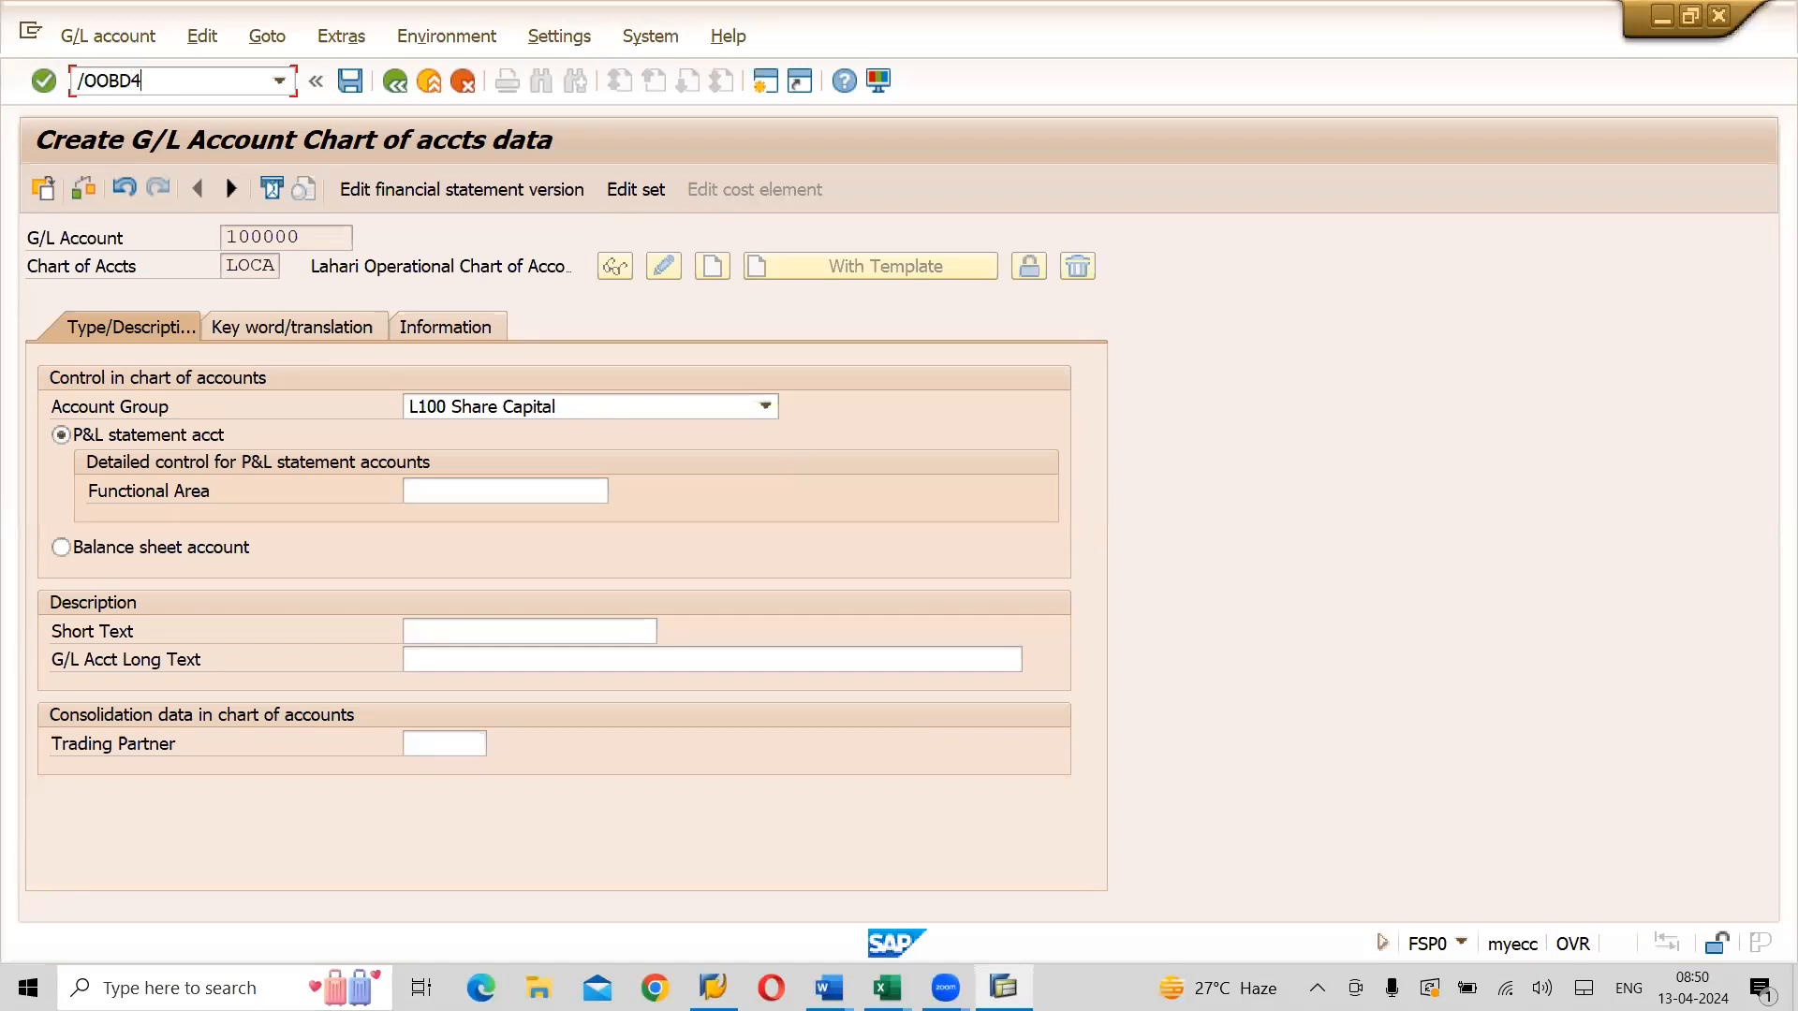
{"action": "key", "text": "Return"}
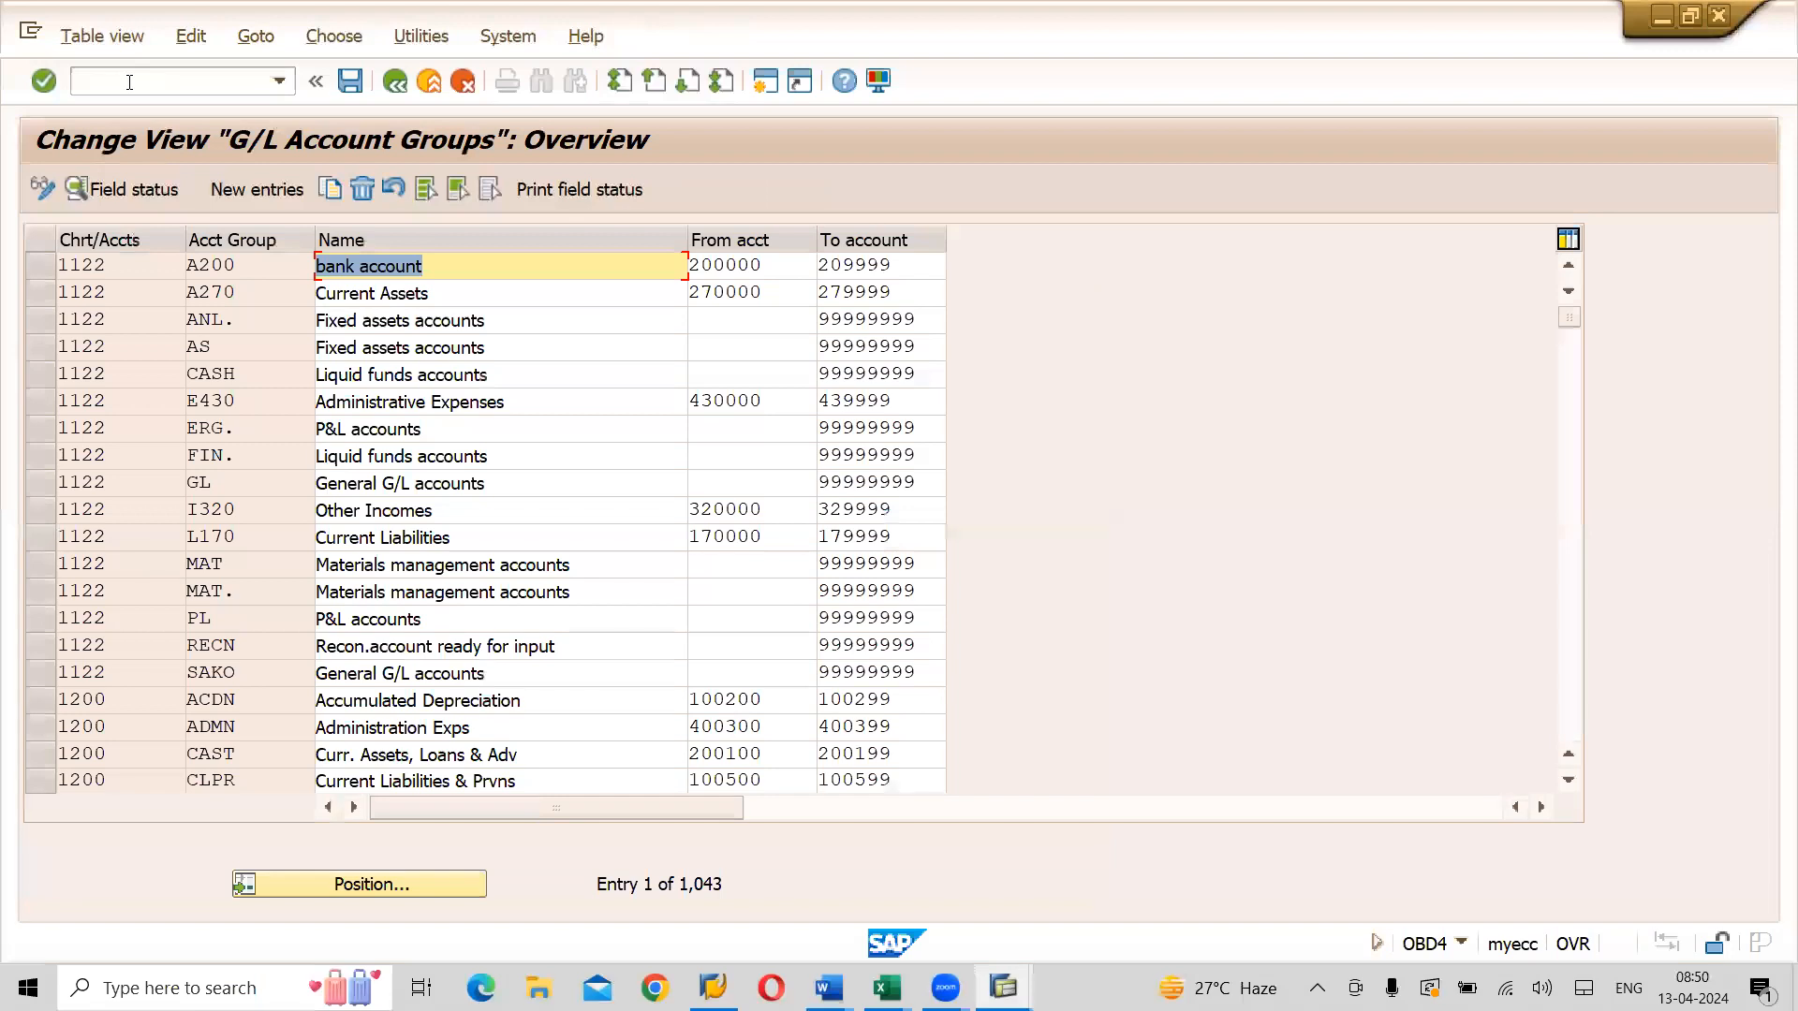
{"action": "left_click", "coordinate": [369, 896]}
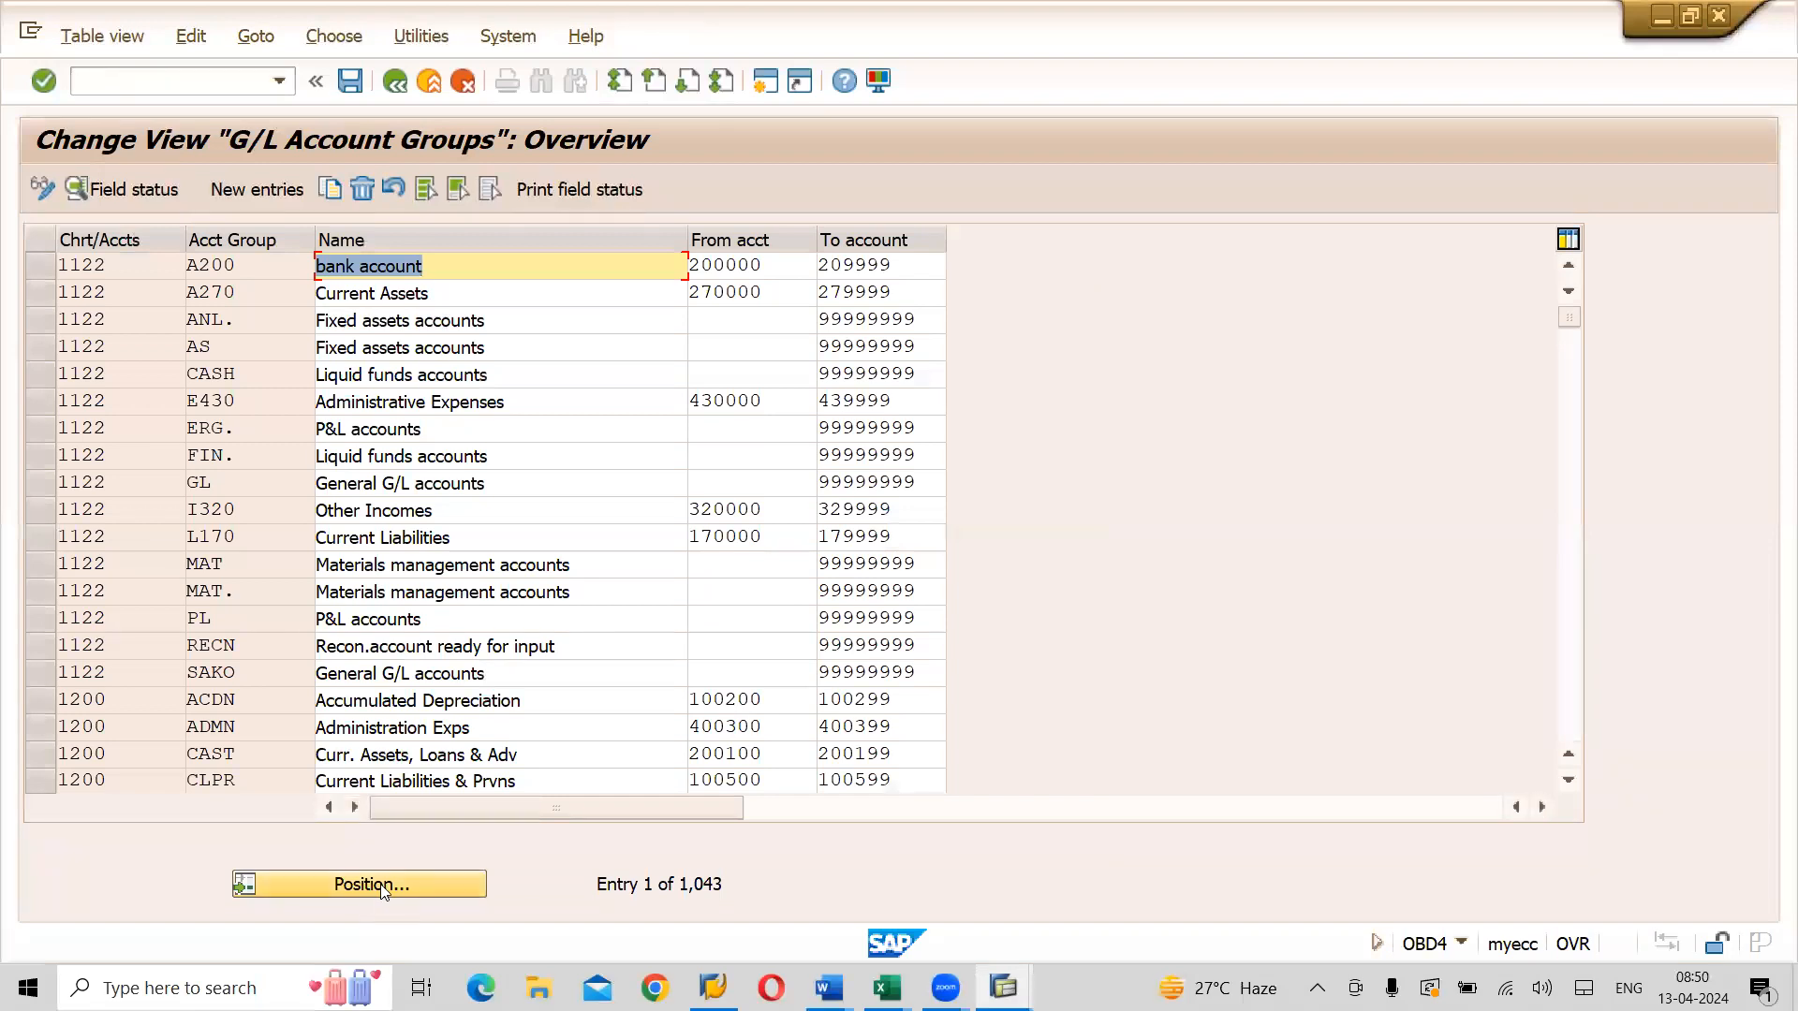
{"action": "type", "text": "AOCA"}
{"action": "key", "text": "Return"}
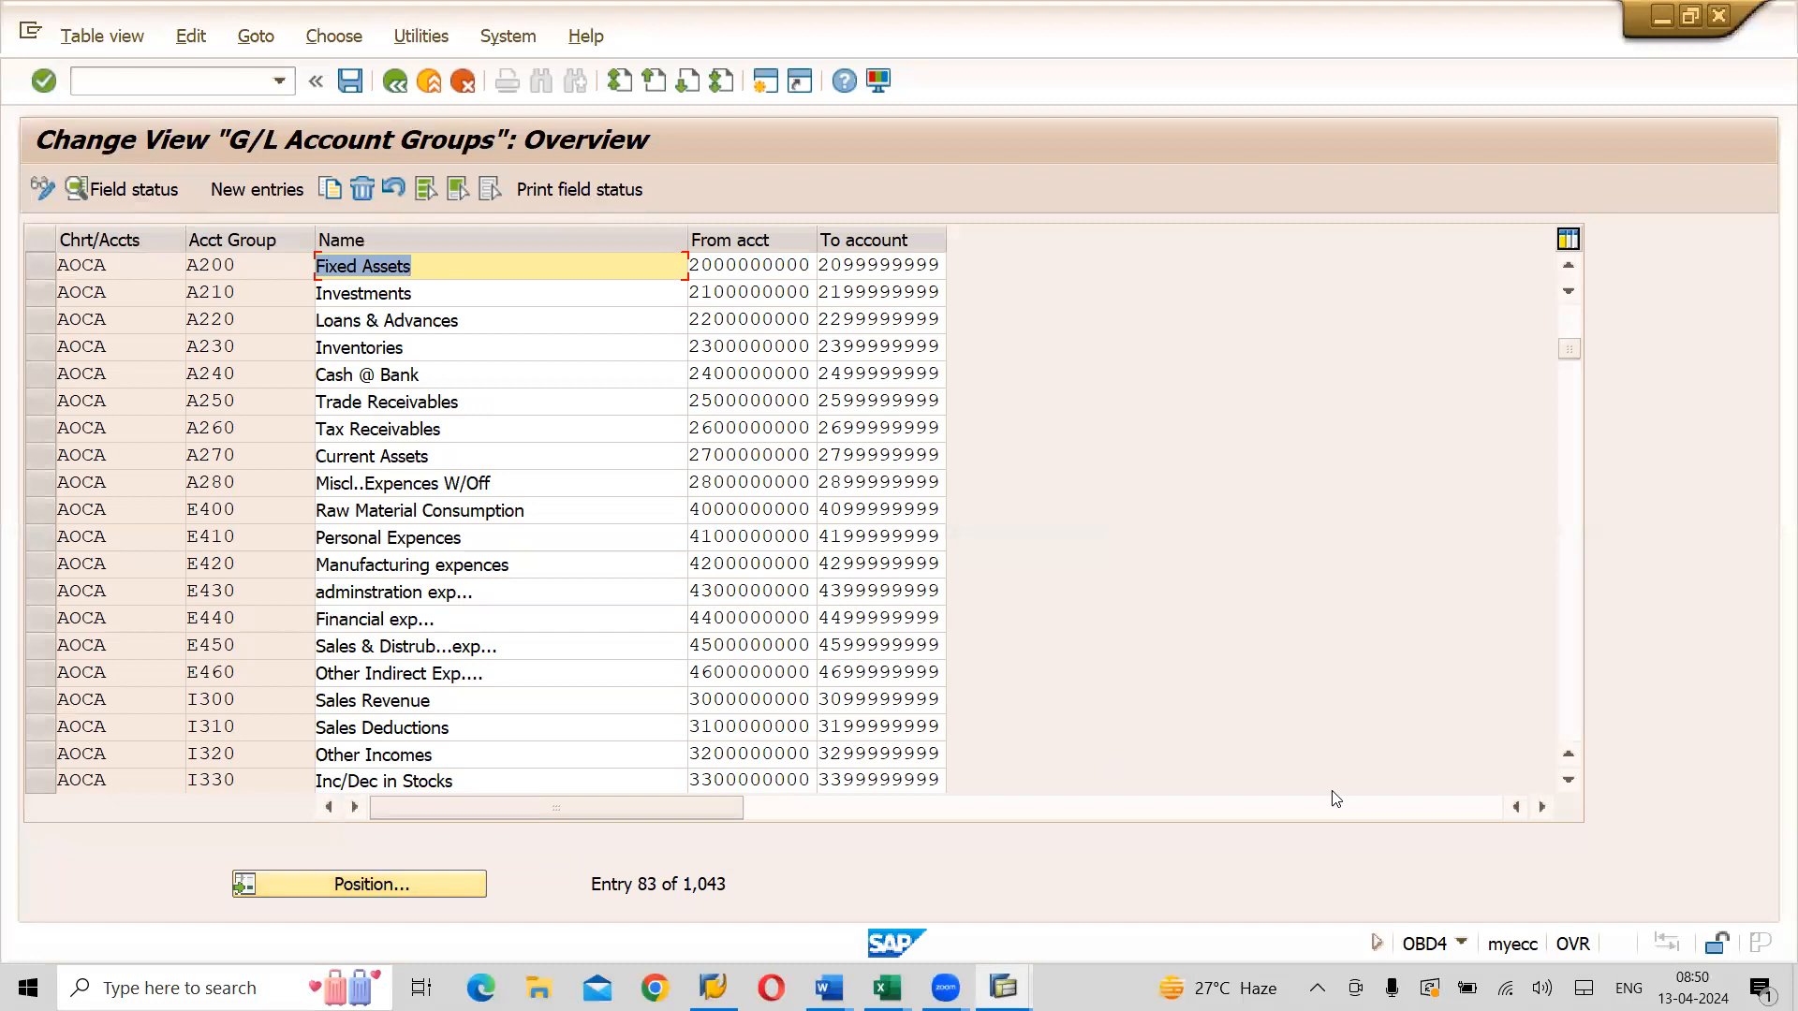
Check the number range of account group L100 Share Capital in chart AOCA
{"action": "left_click", "coordinate": [1568, 780]}
{"action": "left_click", "coordinate": [1568, 781]}
{"action": "left_click", "coordinate": [1567, 781]}
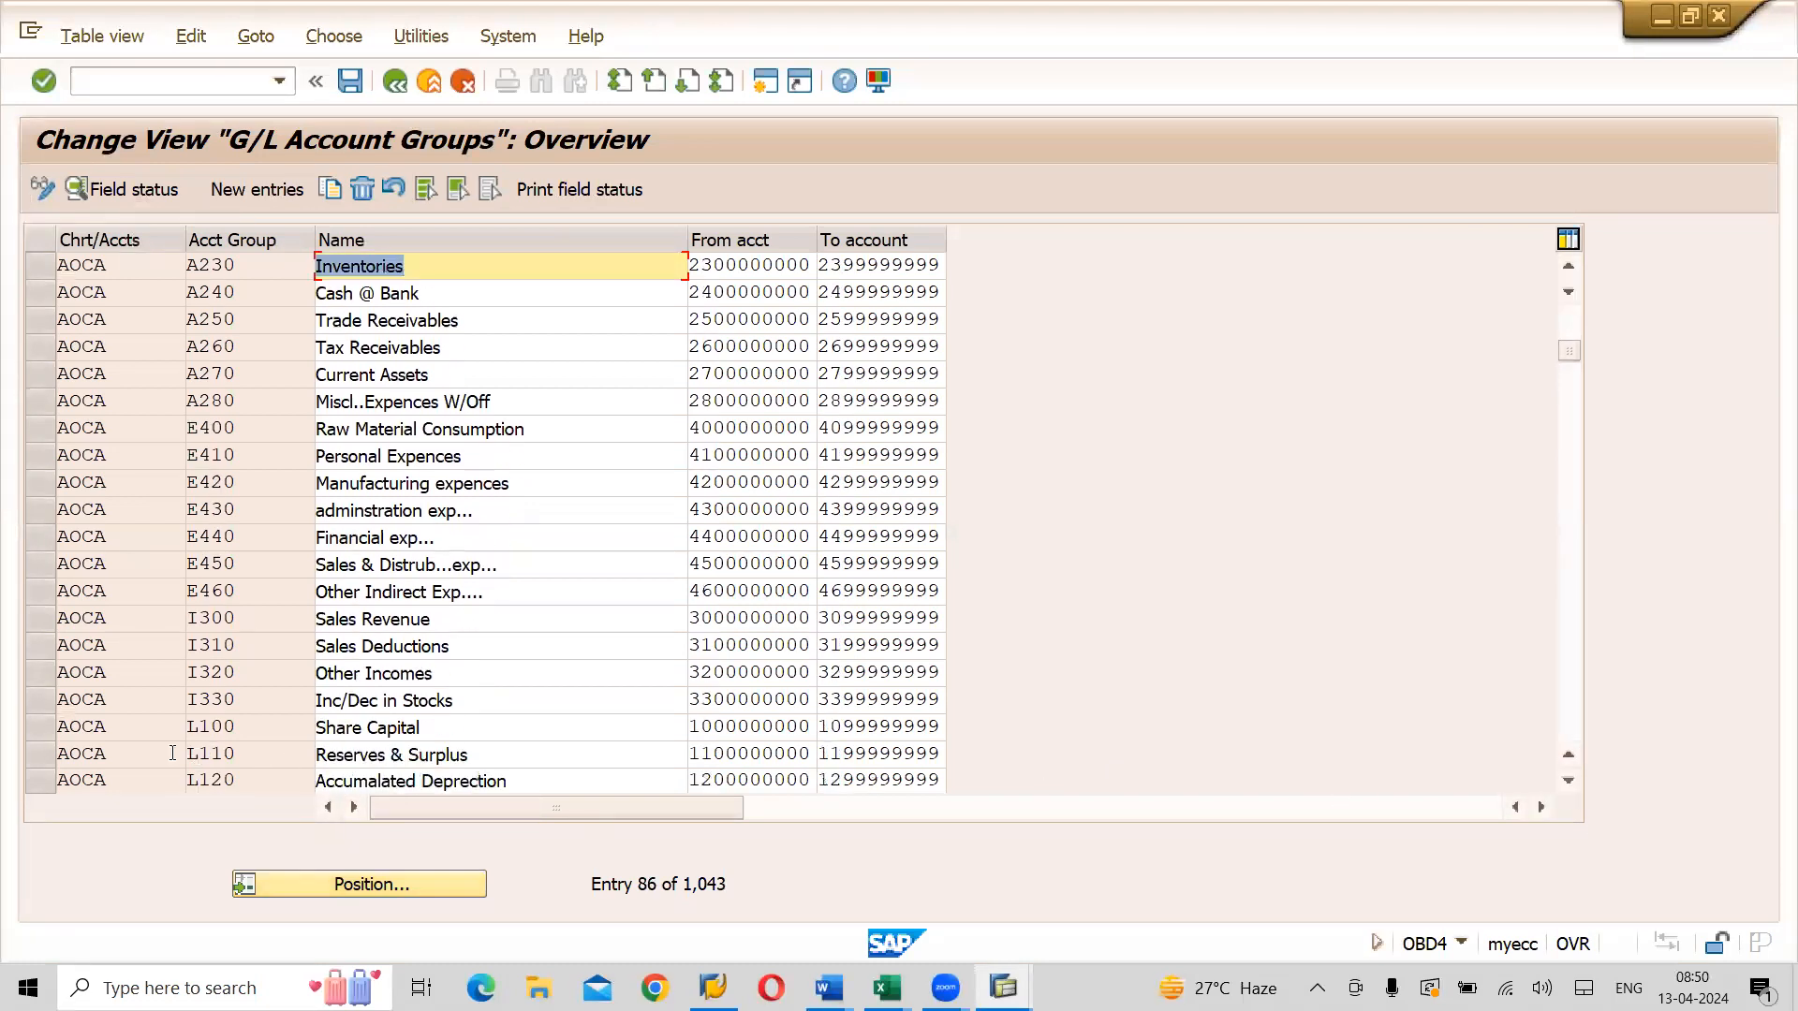
{"action": "left_click", "coordinate": [31, 730]}
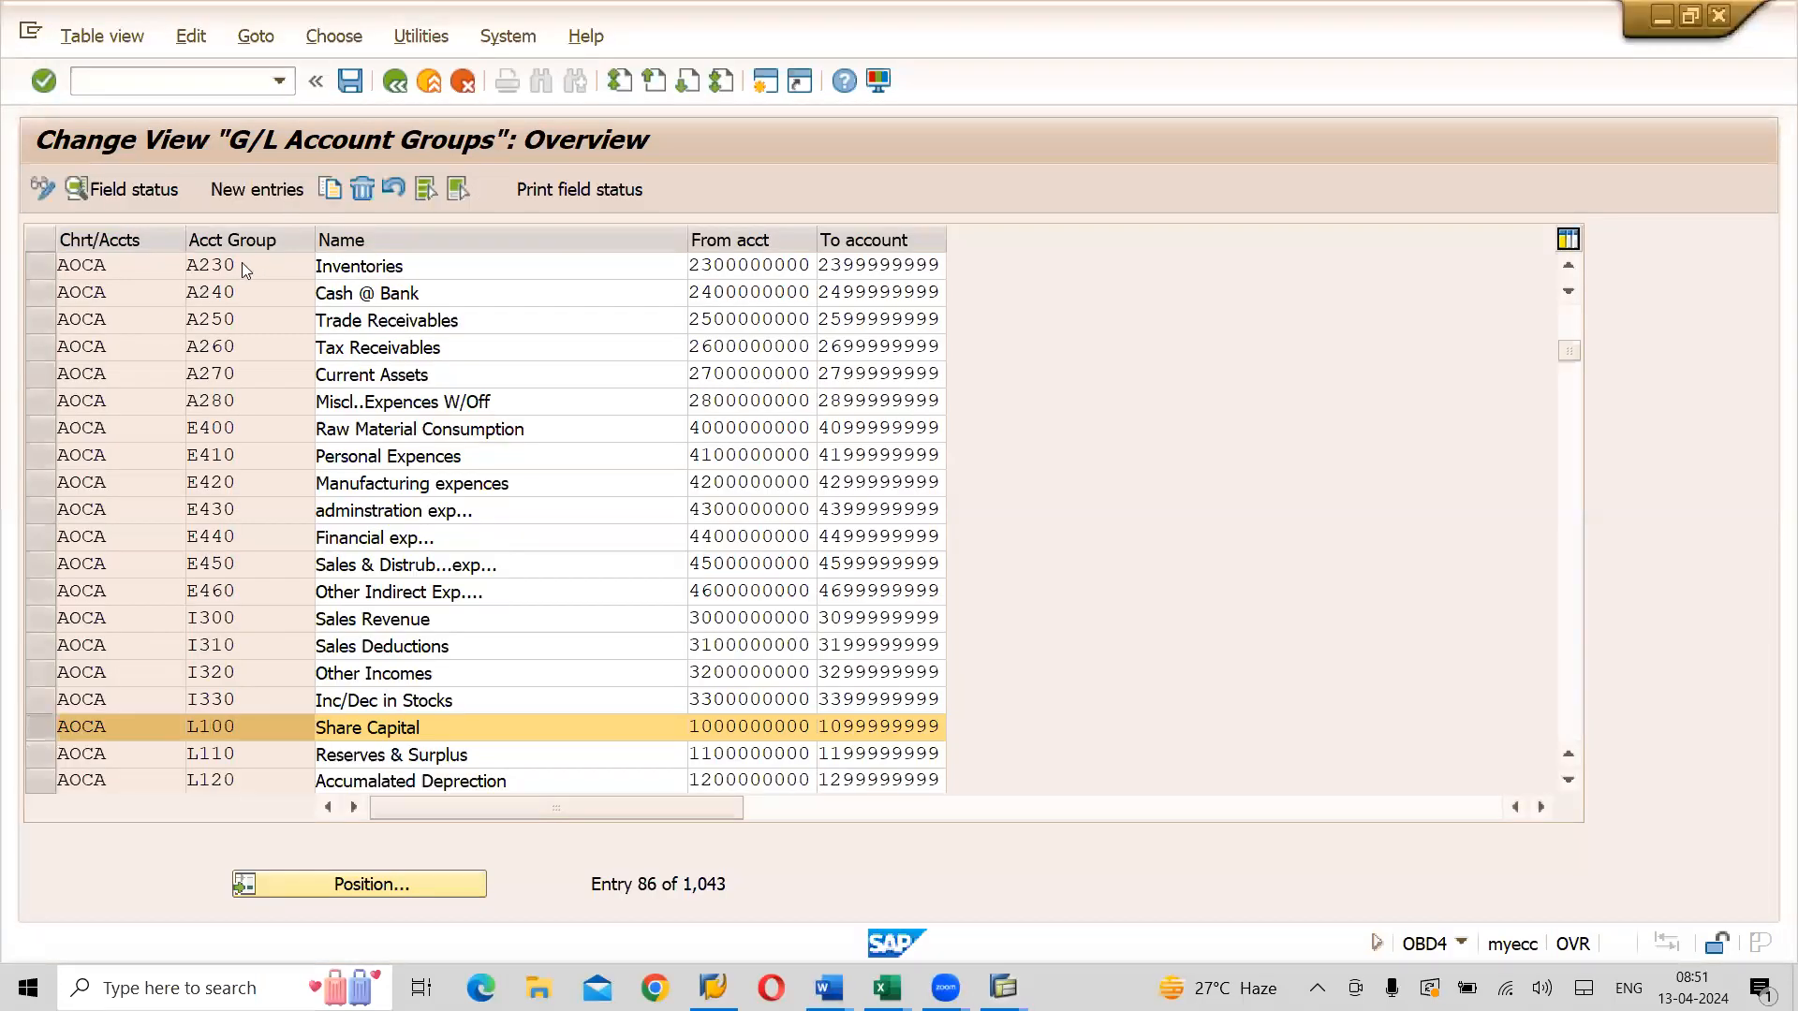
{"action": "left_click", "coordinate": [45, 727]}
Position the account groups list at chart LOCA and compare the L100 Share Capital range with the new account
{"action": "left_click", "coordinate": [326, 883]}
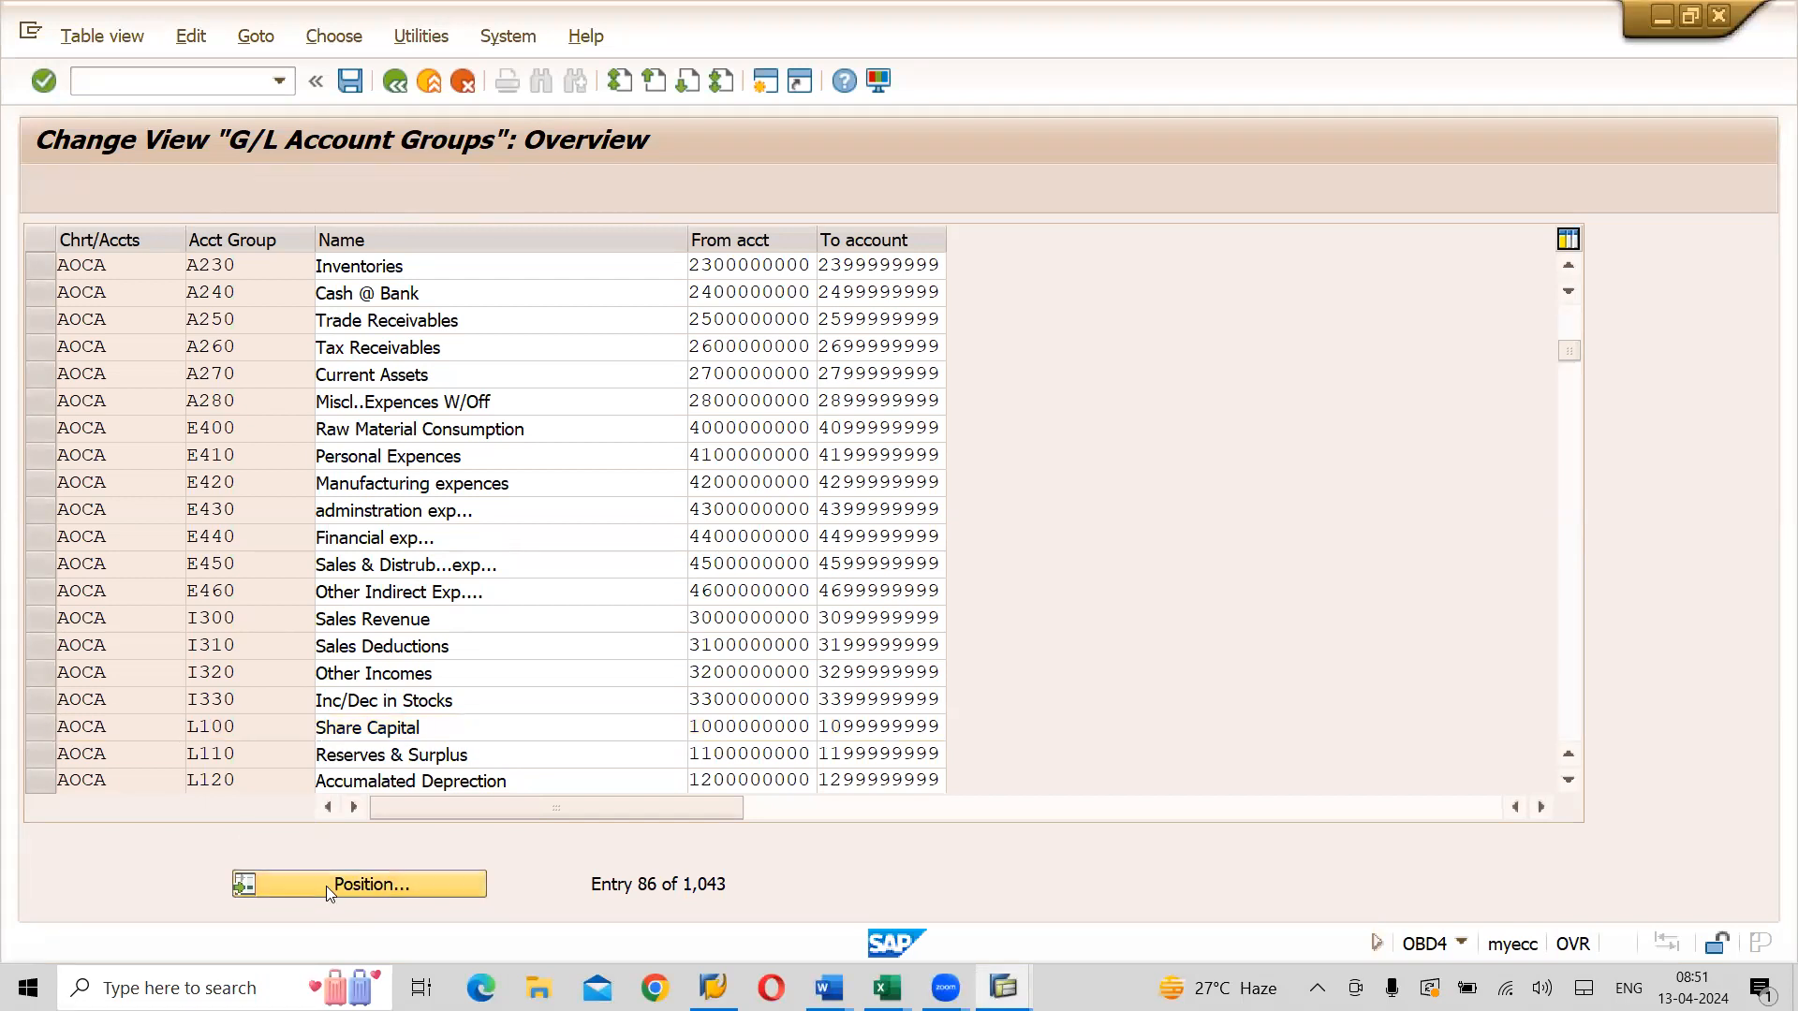
{"action": "type", "text": "LOCA"}
{"action": "key", "text": "Return"}
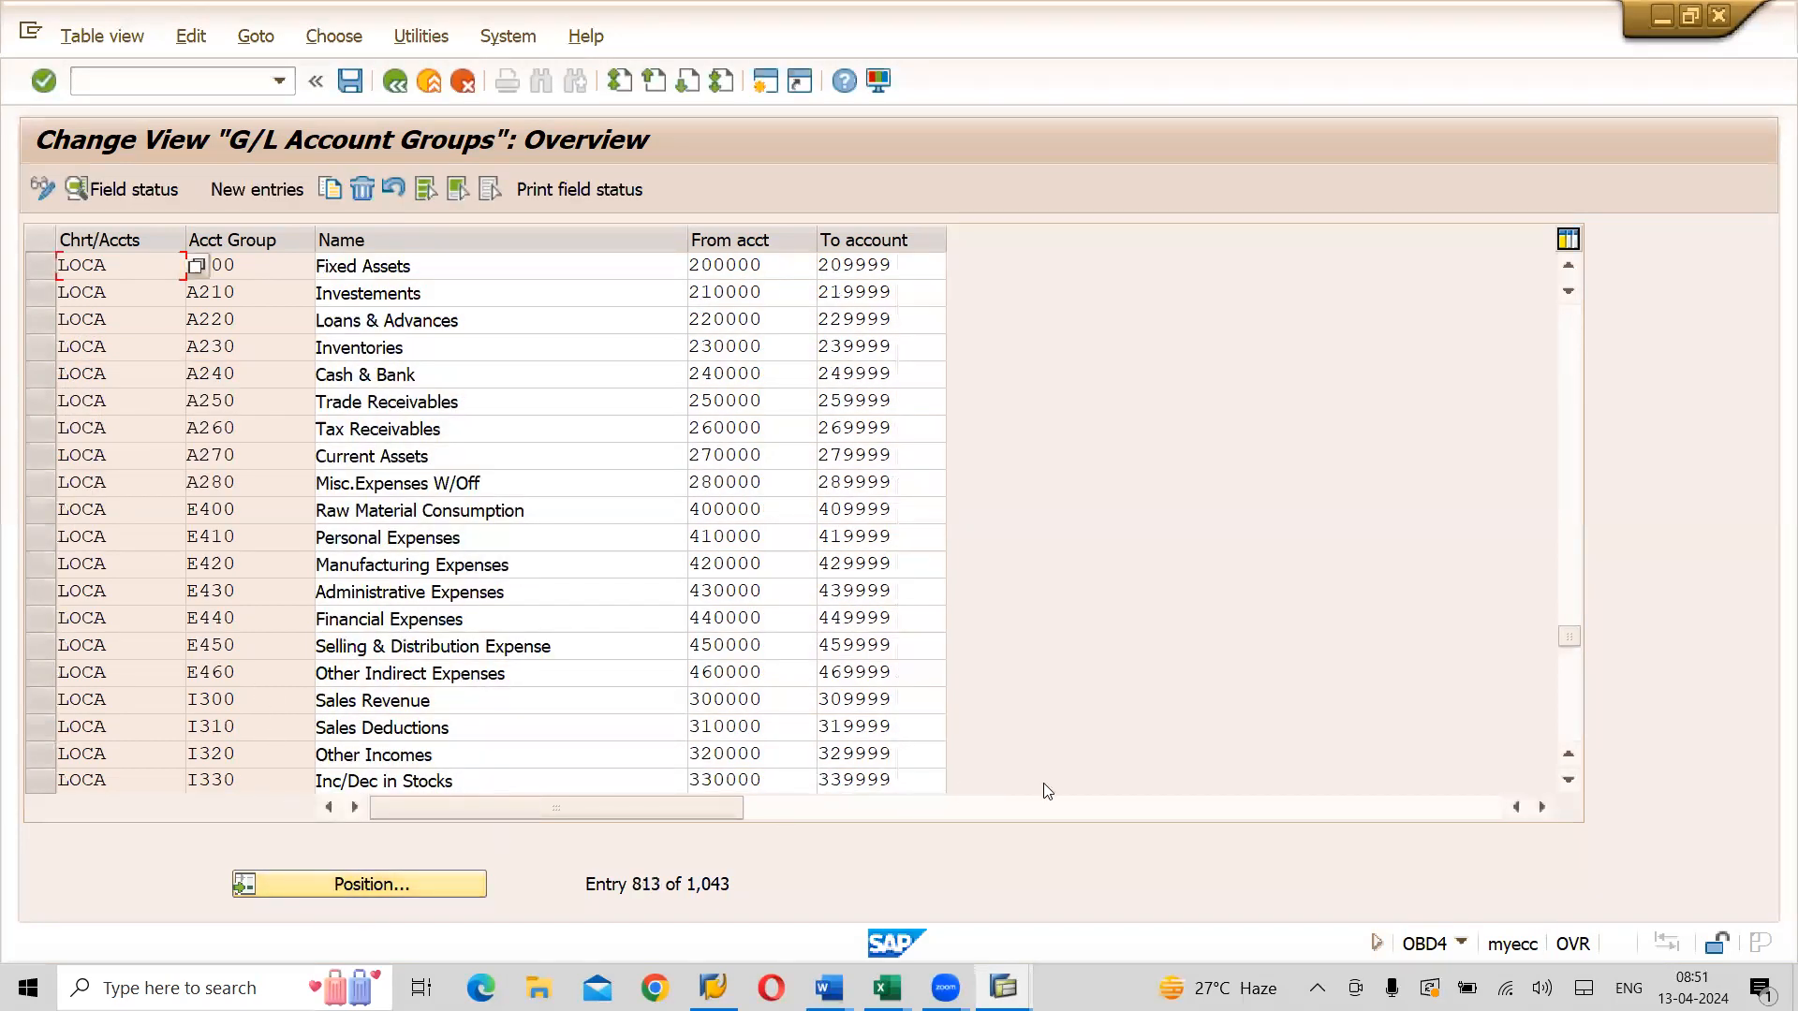
{"action": "left_click", "coordinate": [1568, 783]}
{"action": "left_click", "coordinate": [1568, 782]}
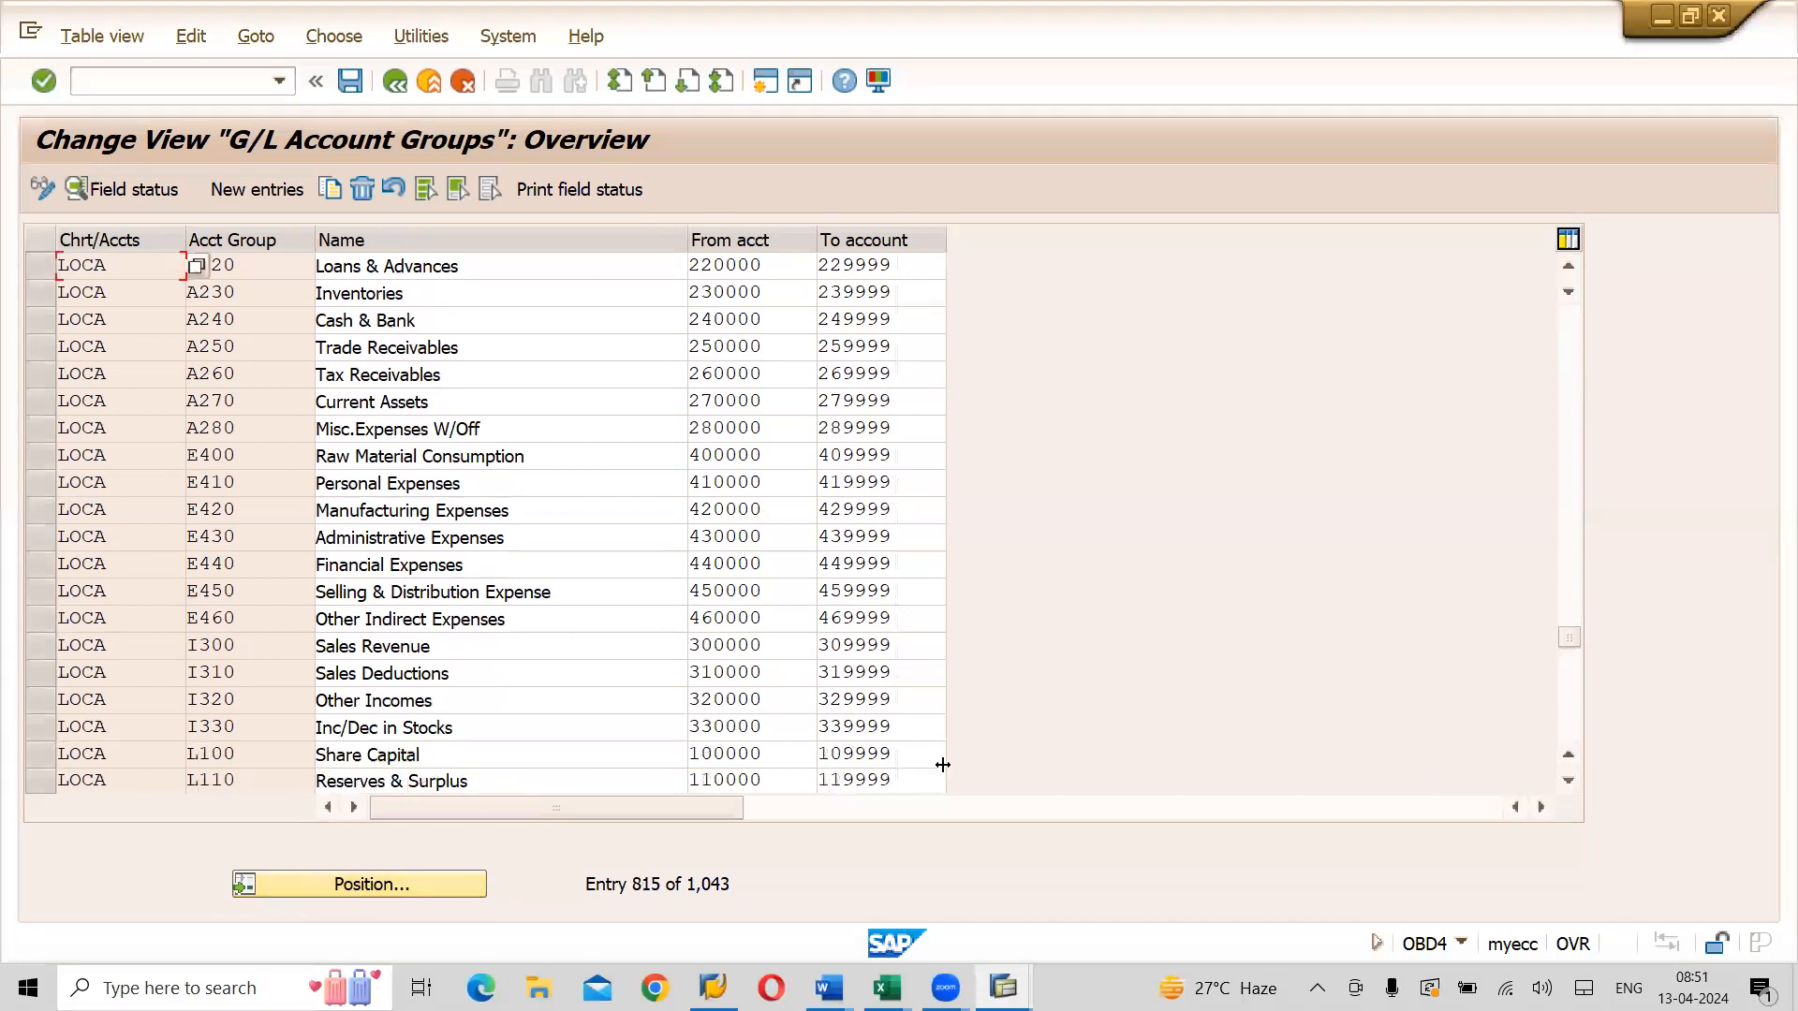
{"action": "left_click", "coordinate": [37, 754]}
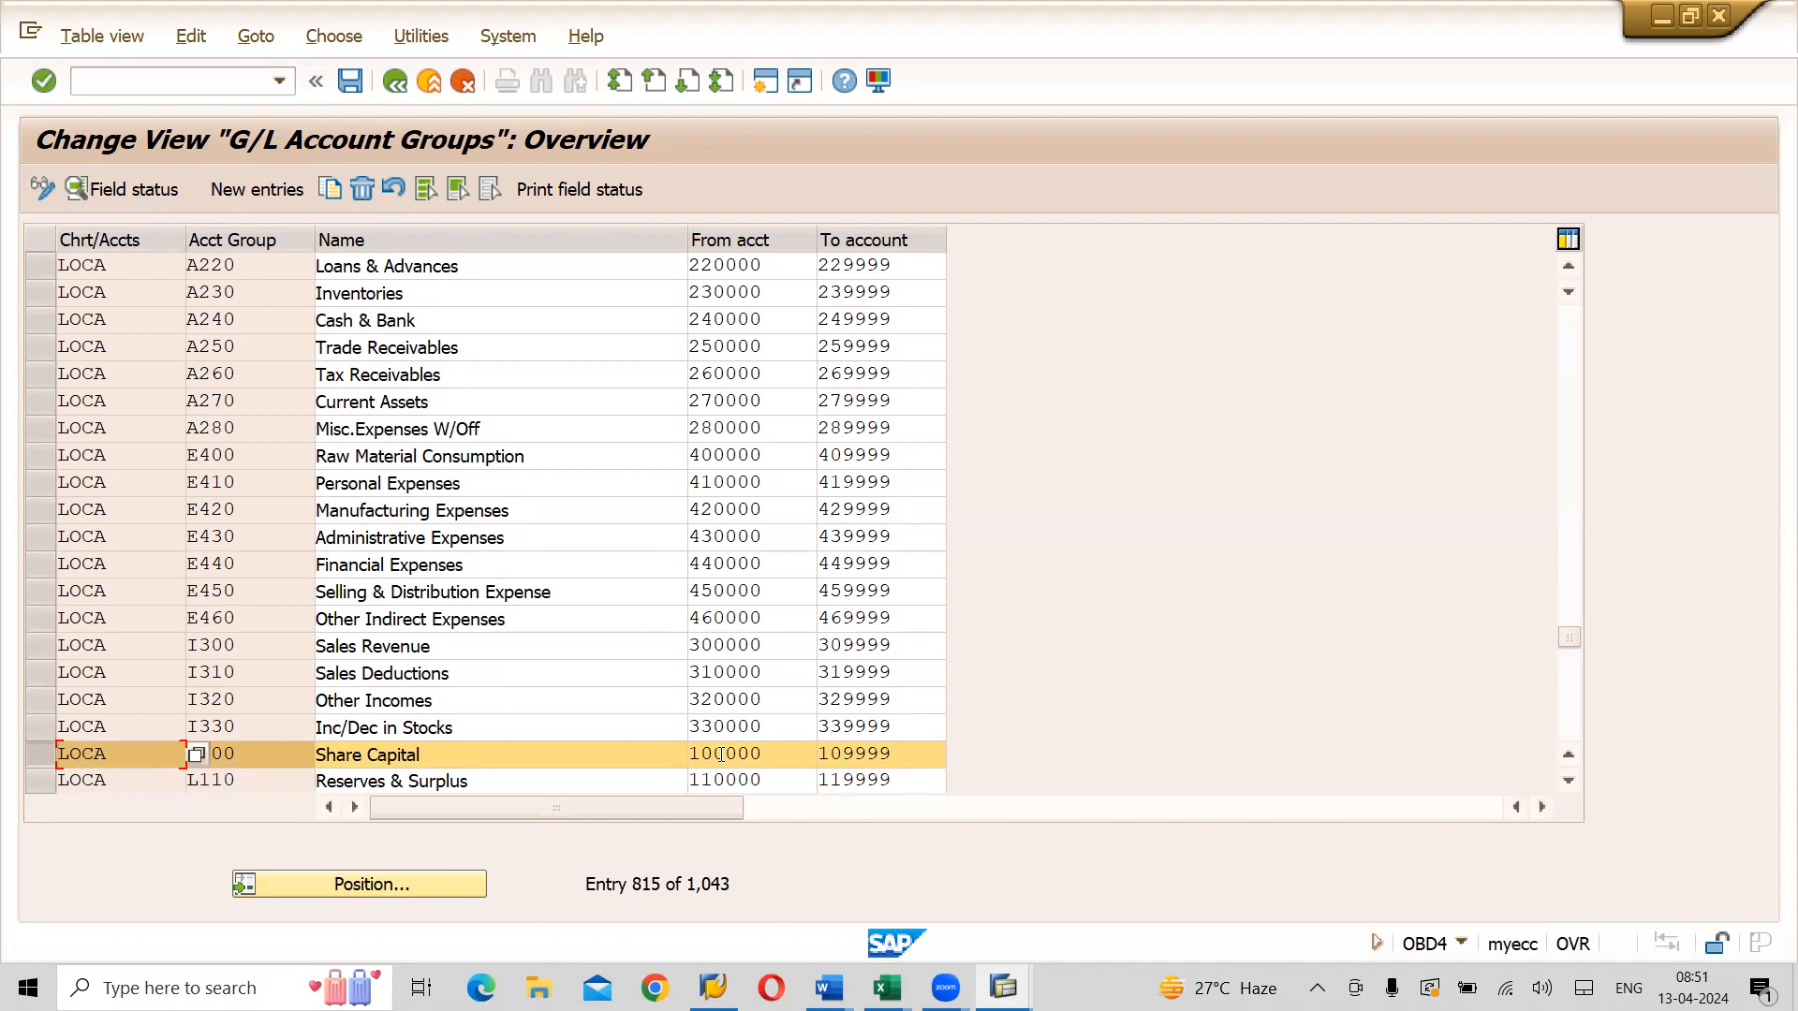
{"action": "key", "text": "alt+Tab"}
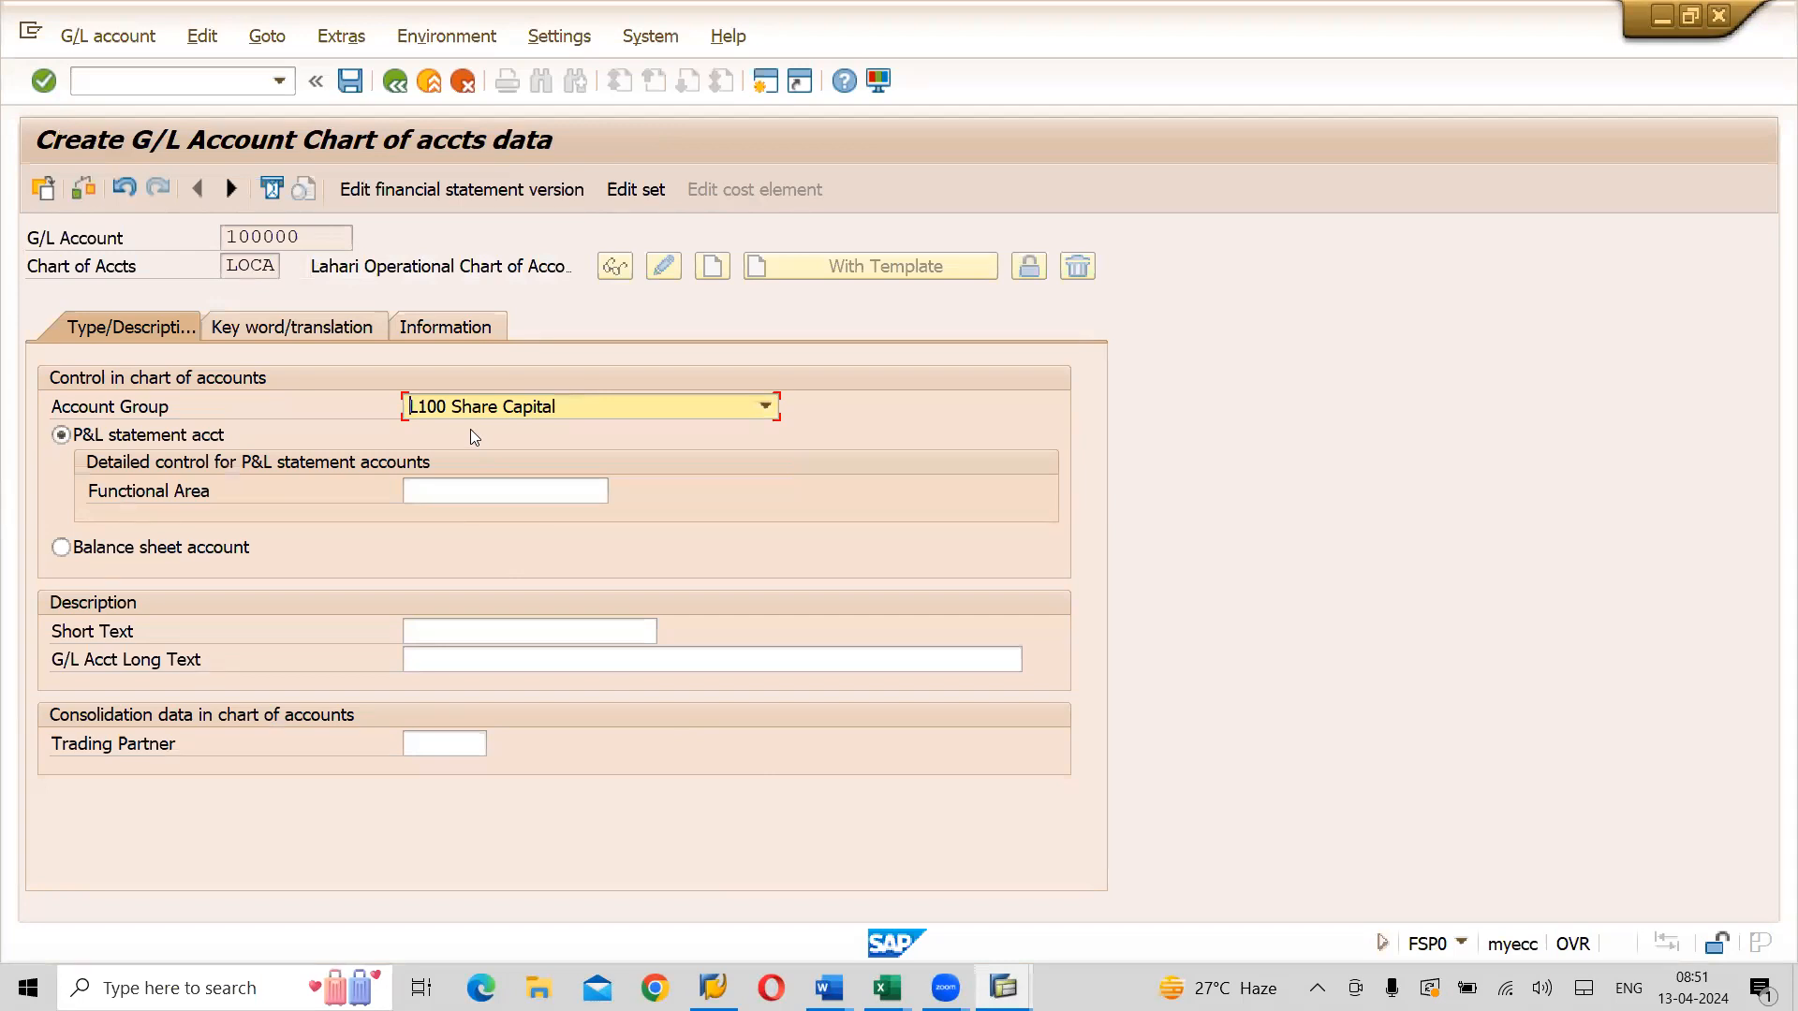
{"action": "key", "text": "alt+Tab"}
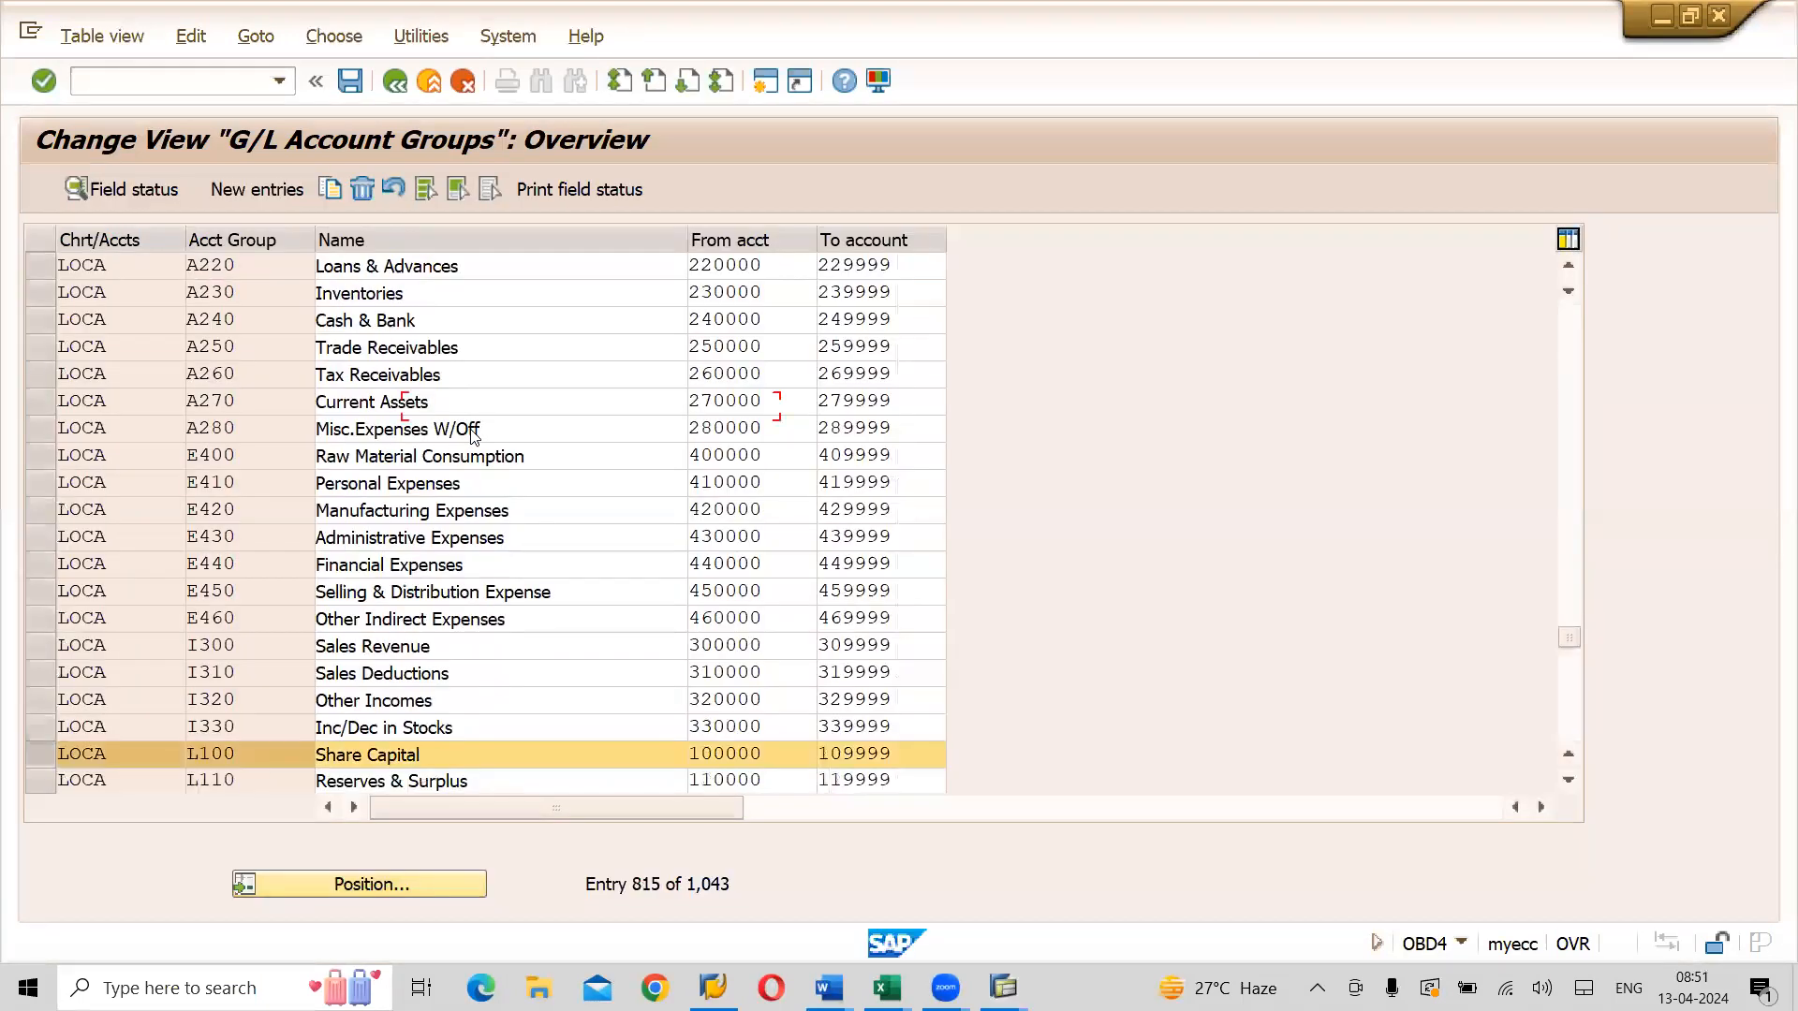
Return to the creation screen of G/L account 100000 and classify it as a balance sheet account
{"action": "key", "text": "alt+Tab"}
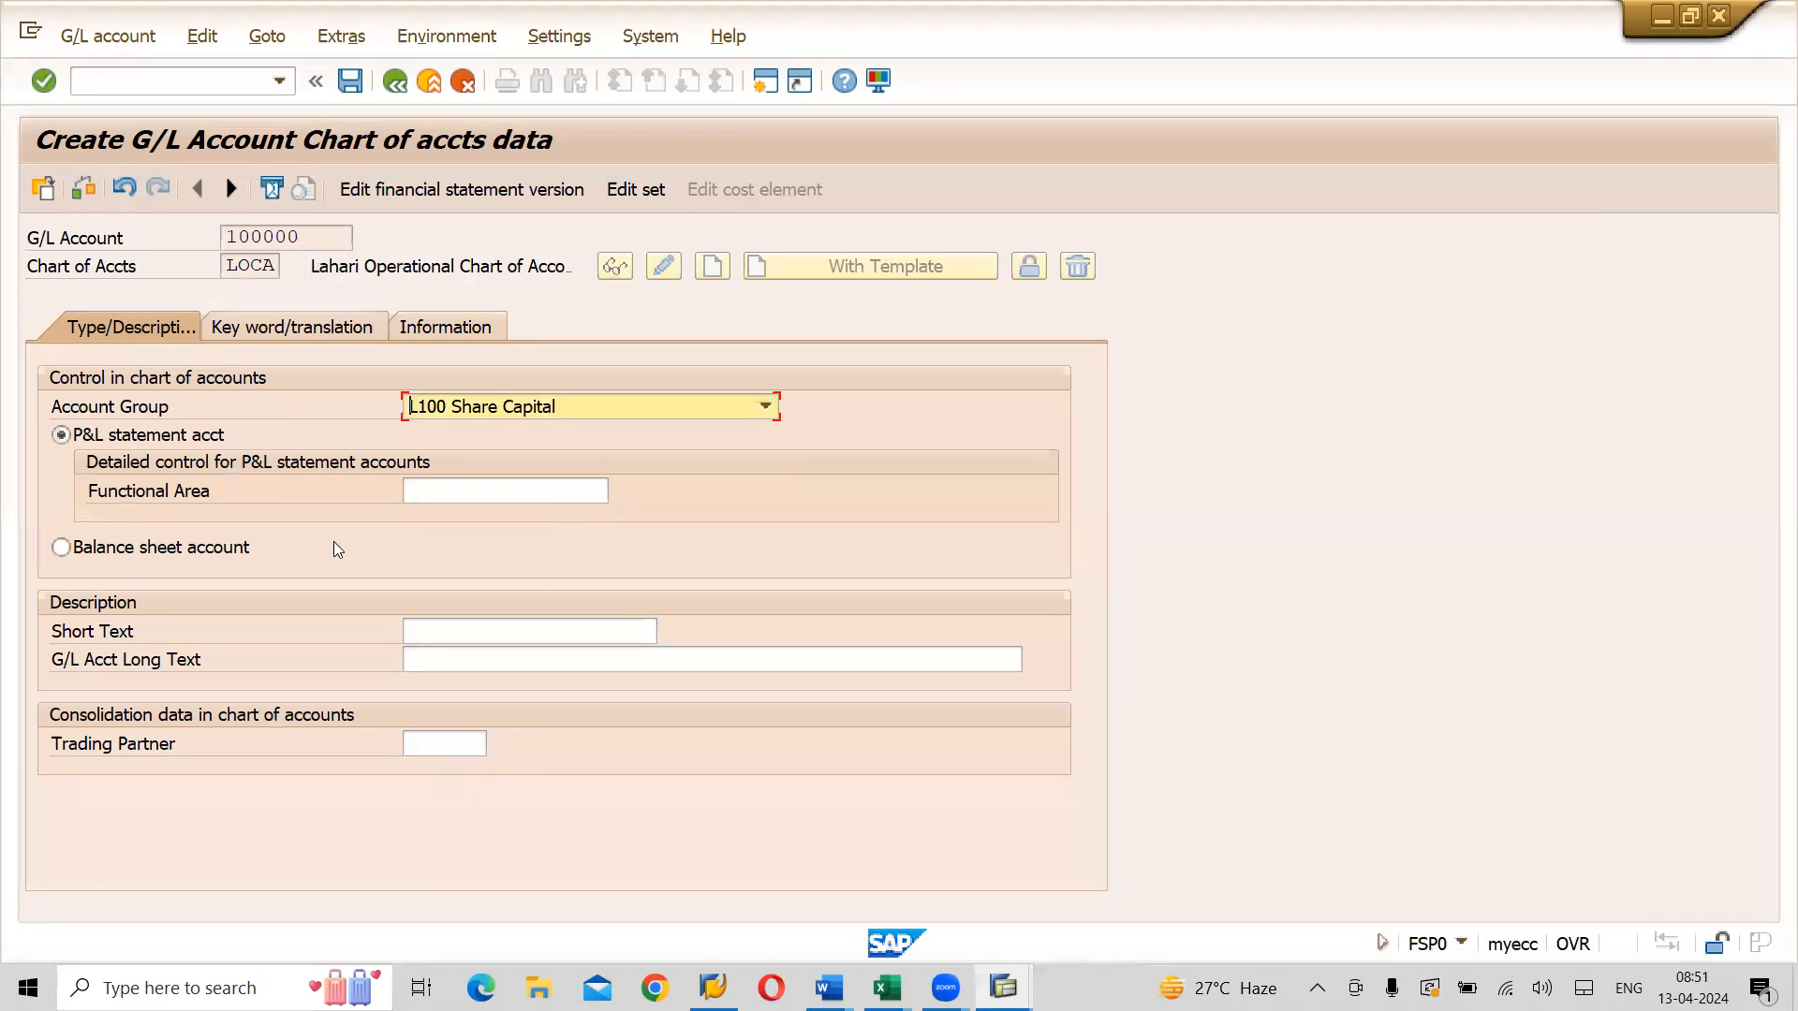
{"action": "left_click", "coordinate": [62, 547]}
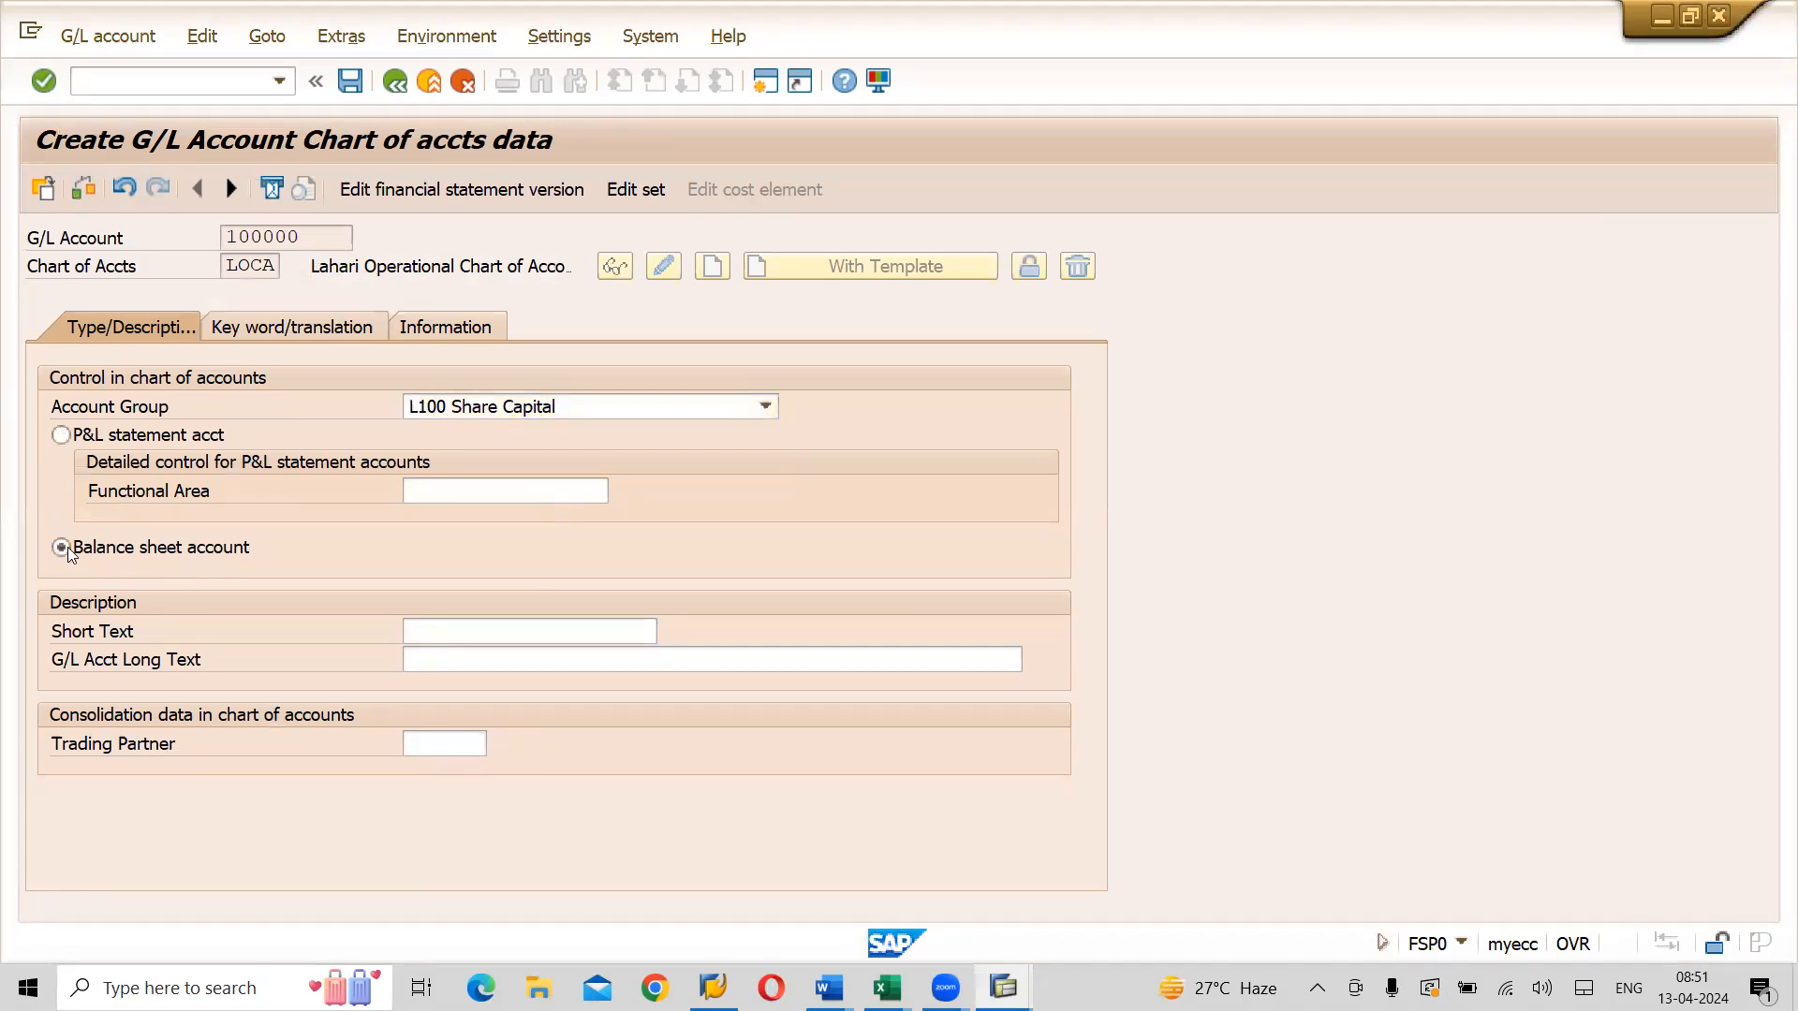
{"action": "left_click", "coordinate": [467, 480]}
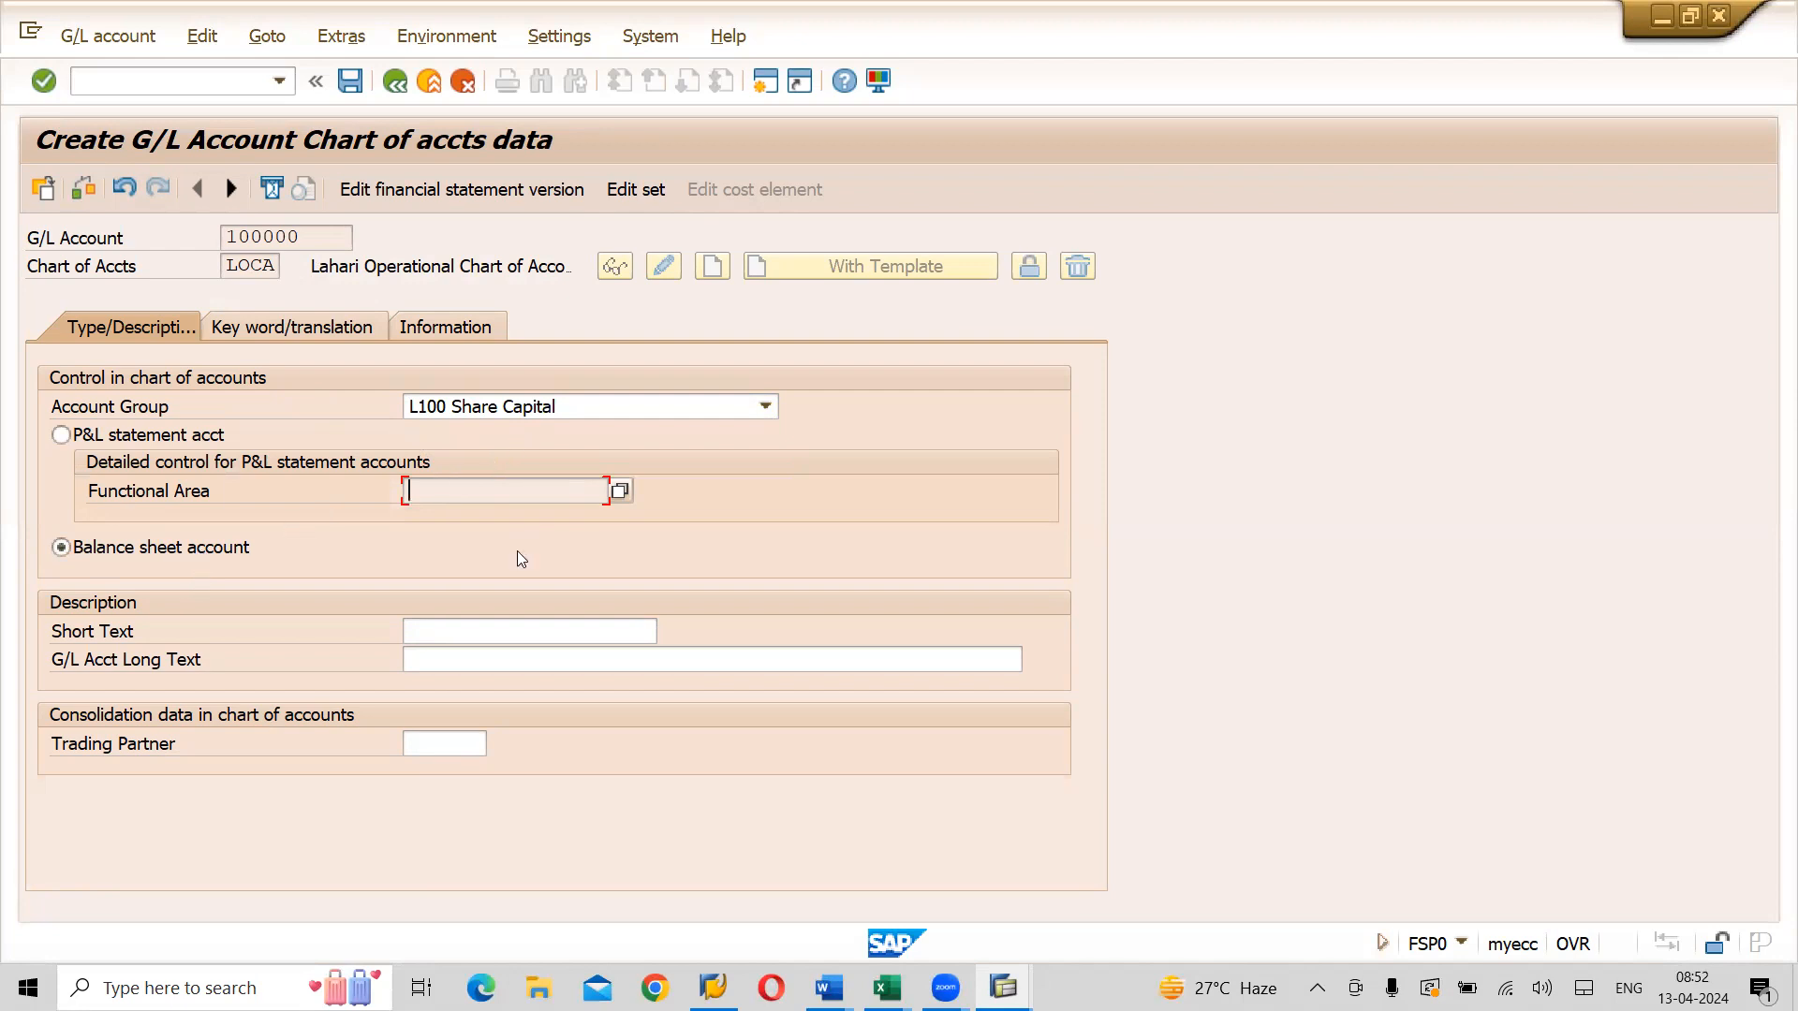
Check the account name in the Excel list and set the short text to Equity Share Cap A/C
{"action": "left_click", "coordinate": [490, 633]}
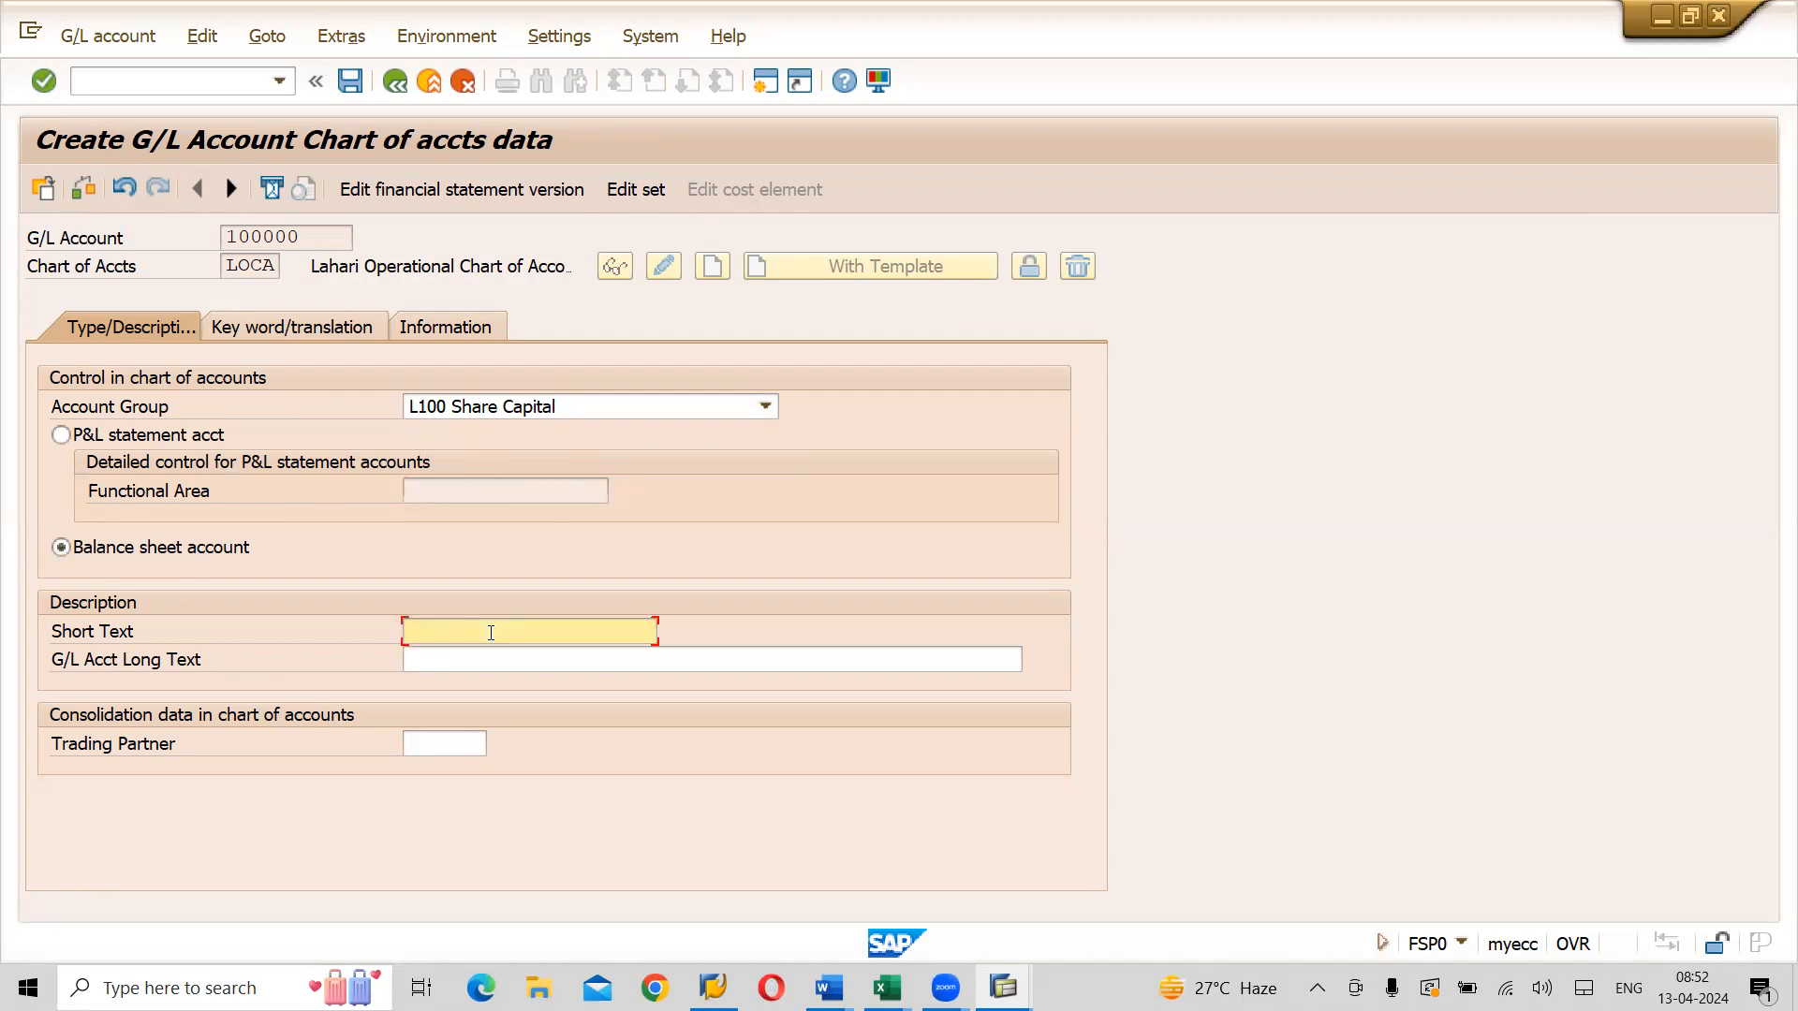
{"action": "key", "text": "alt+Tab"}
{"action": "key", "text": "alt+Tab"}
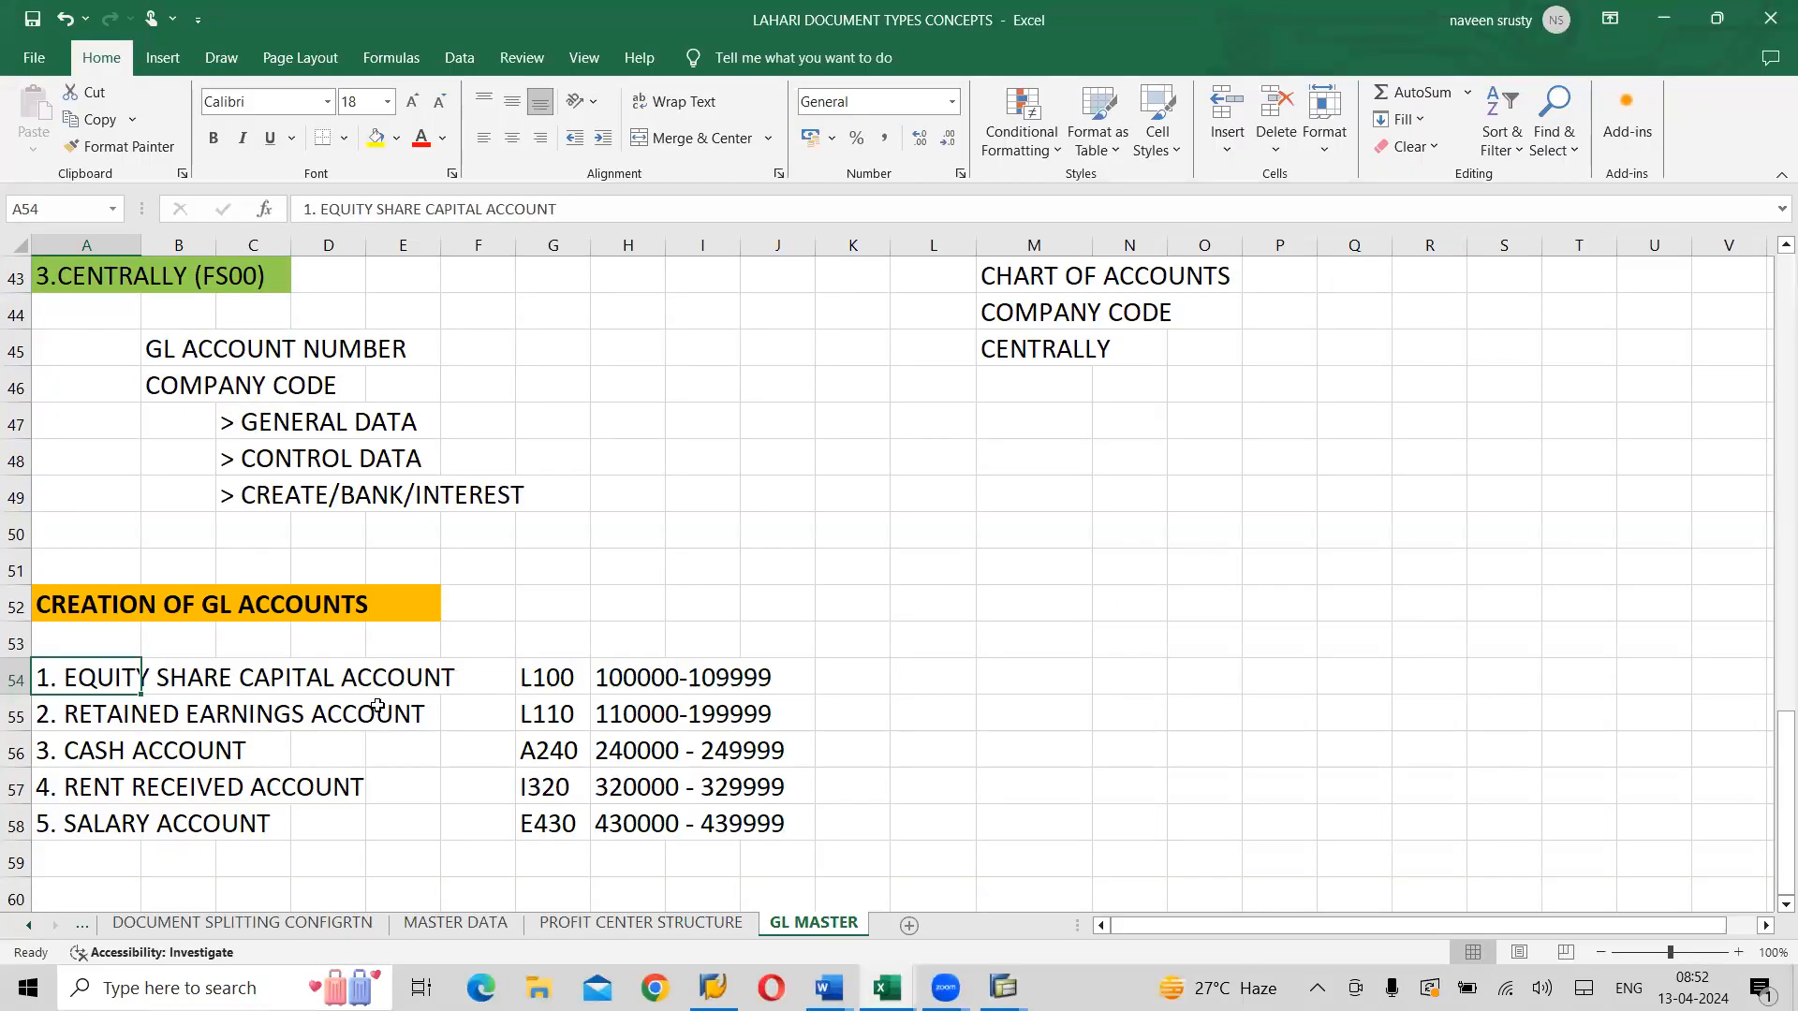
{"action": "key", "text": "alt+Tab"}
{"action": "type", "text": "EQ"}
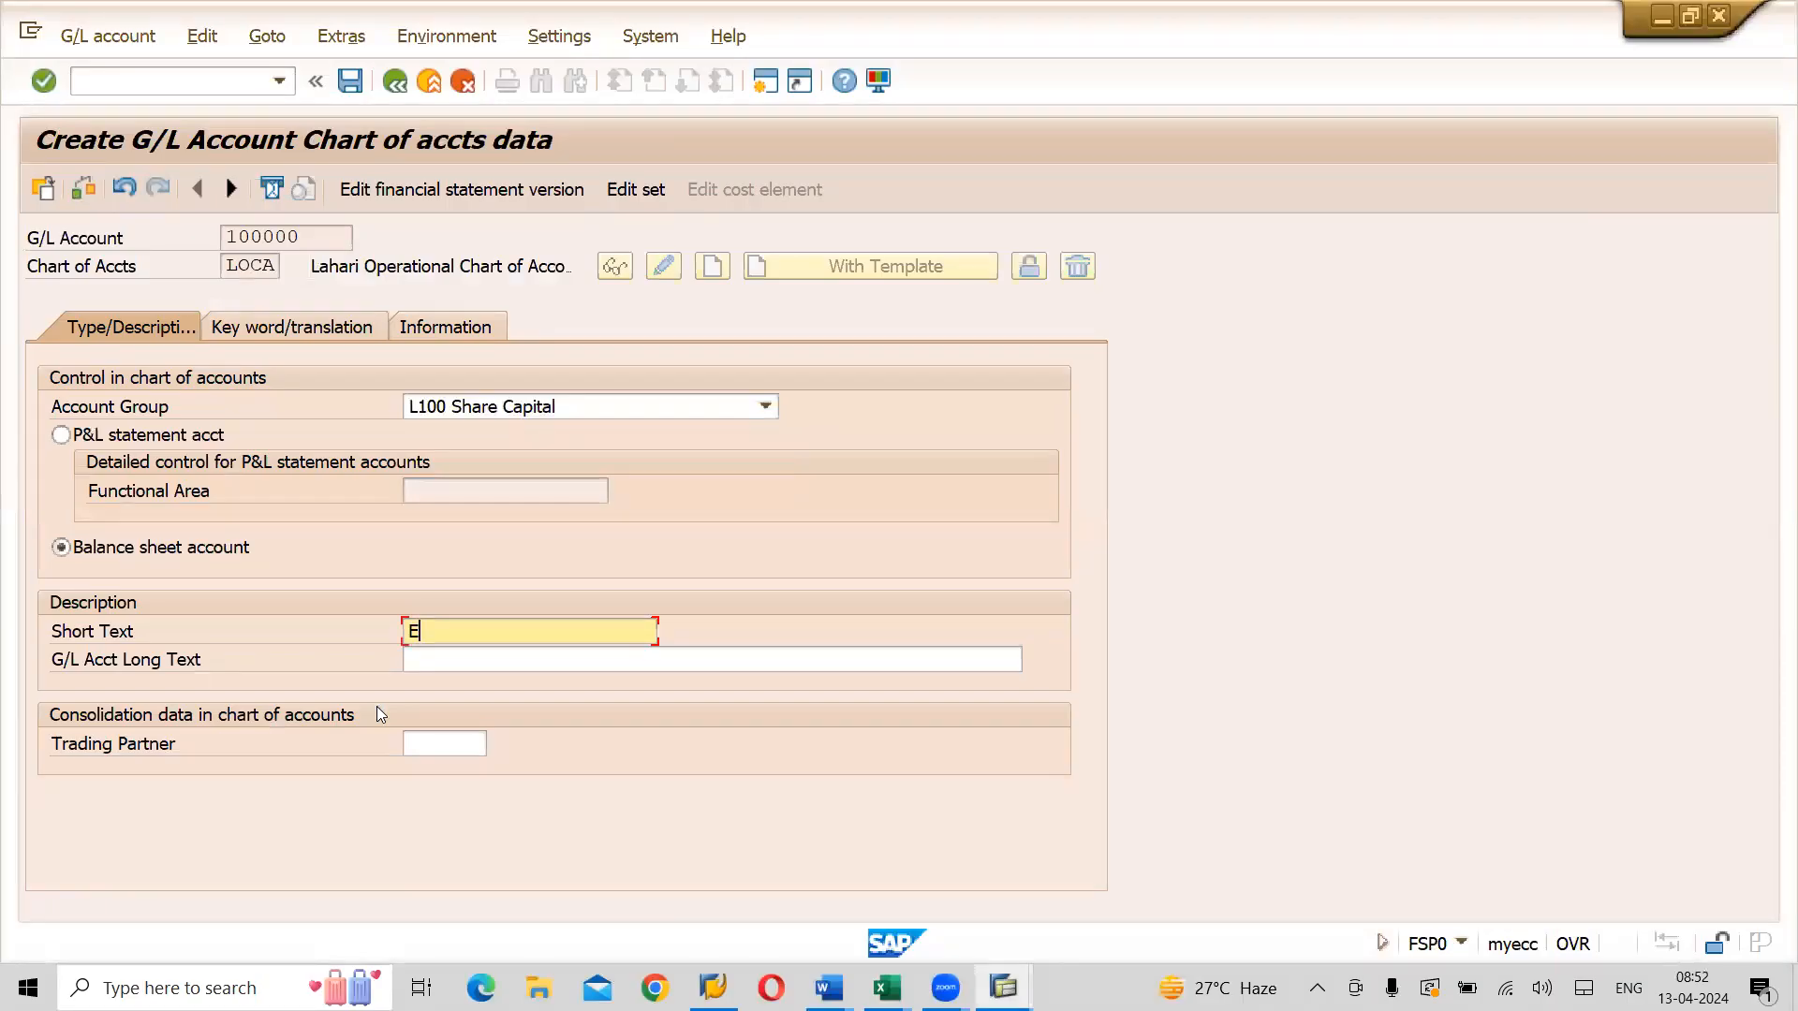
{"action": "key", "text": "BackSpace"}
{"action": "type", "text": "quity"}
{"action": "type", "text": "Sar"}
{"action": "key", "text": "BackSpace"}
{"action": "key", "text": "BackSpace"}
{"action": "type", "text": "hare Cap A/c"}
{"action": "key", "text": "BackSpace"}
{"action": "type", "text": "C"}
Set the G/L account long text to Equity Share Capital Account, consulting the account list in Excel
{"action": "left_click", "coordinate": [497, 653]}
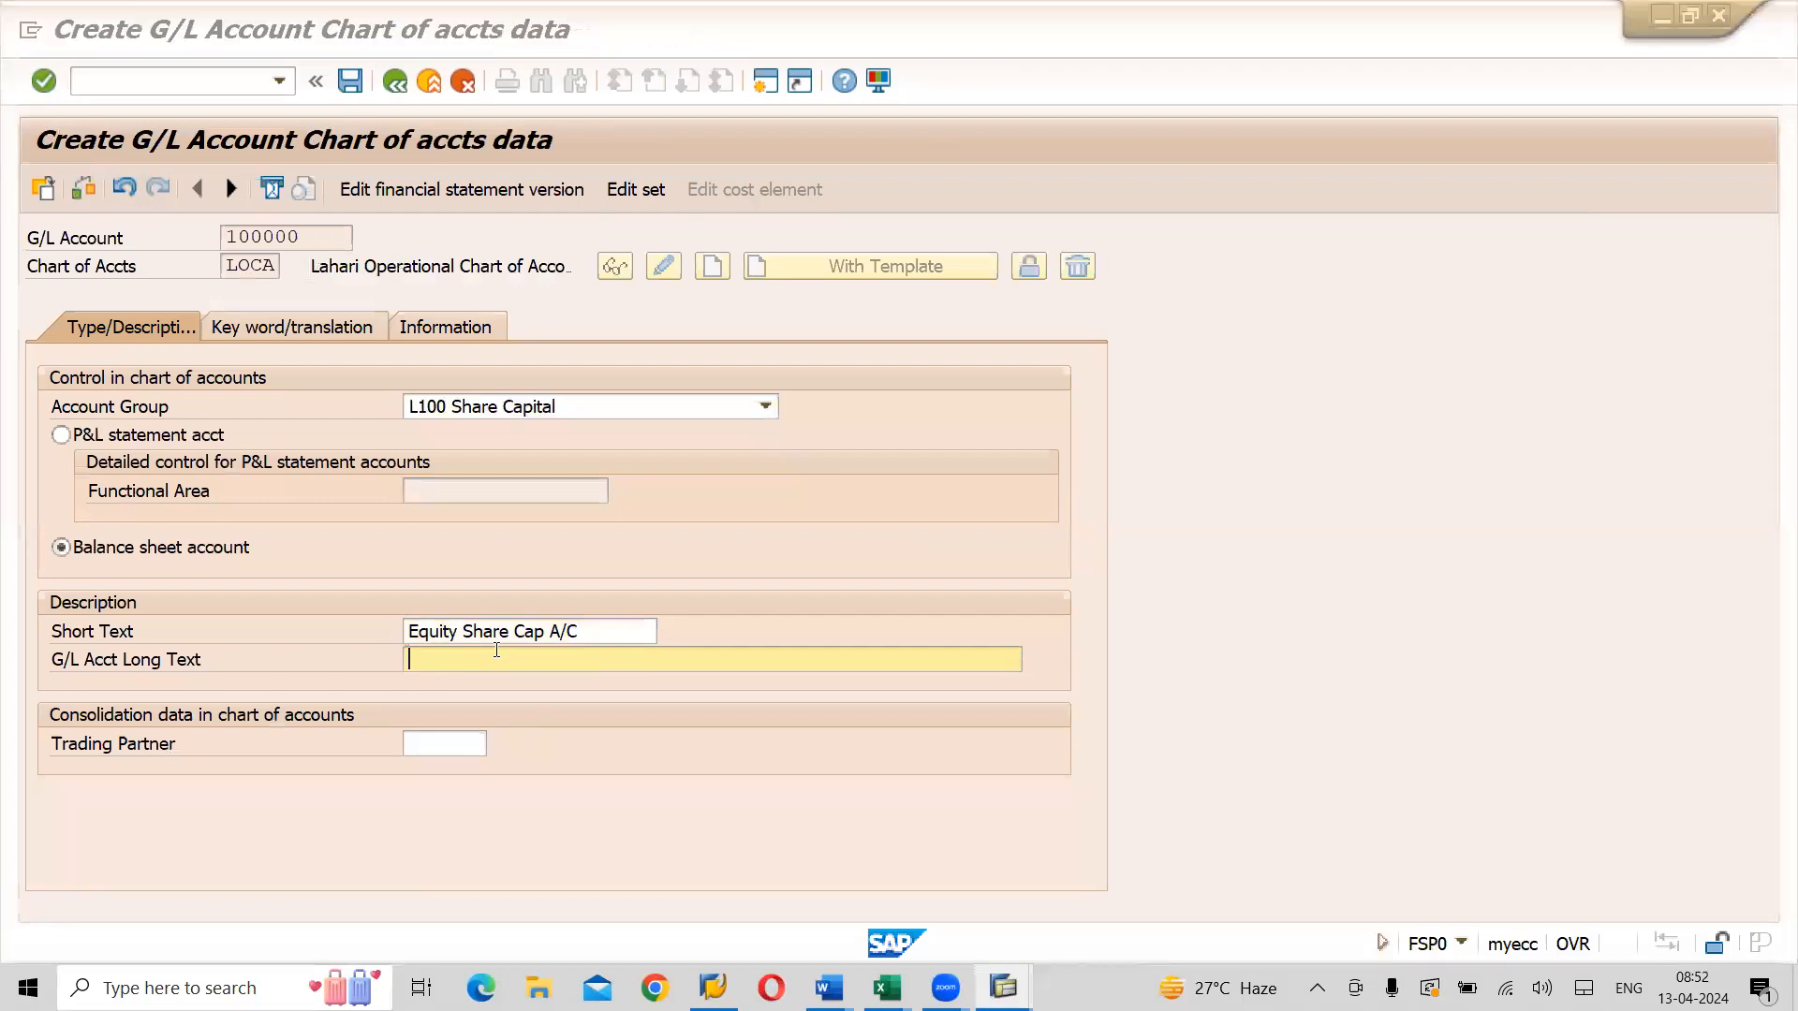
{"action": "key", "text": "alt+Tab"}
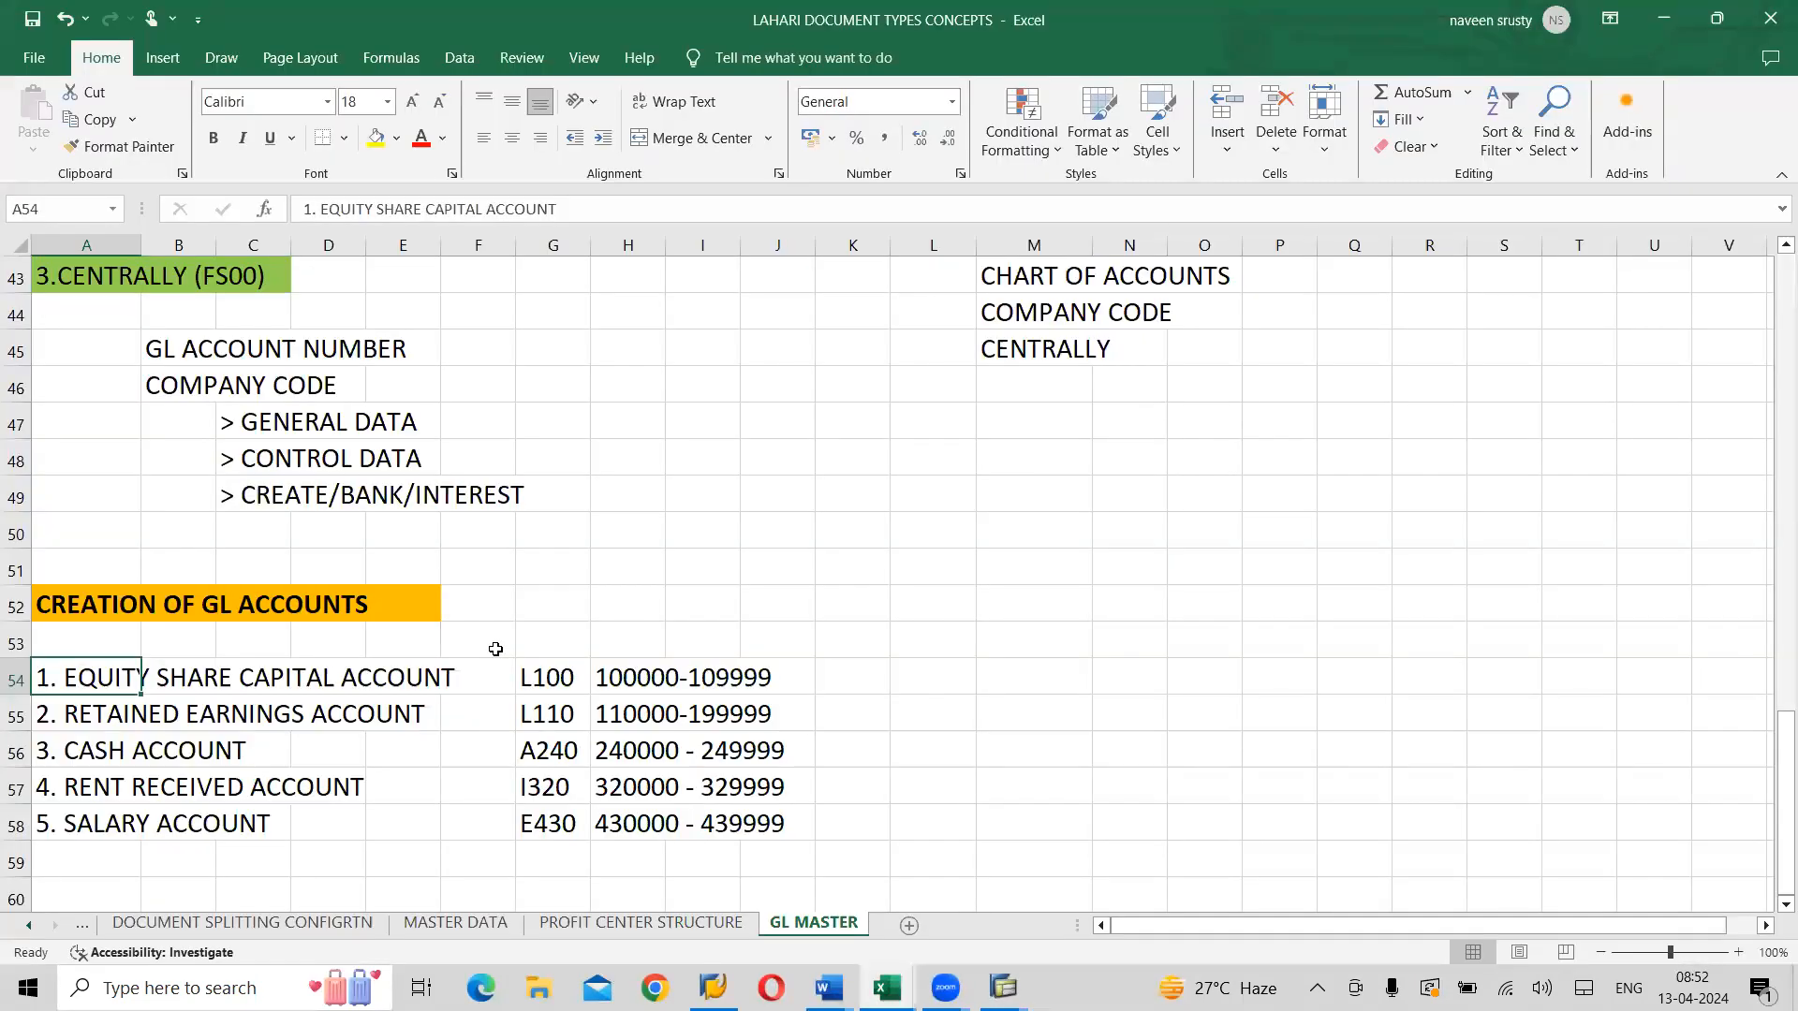
{"action": "key", "text": "alt+Tab"}
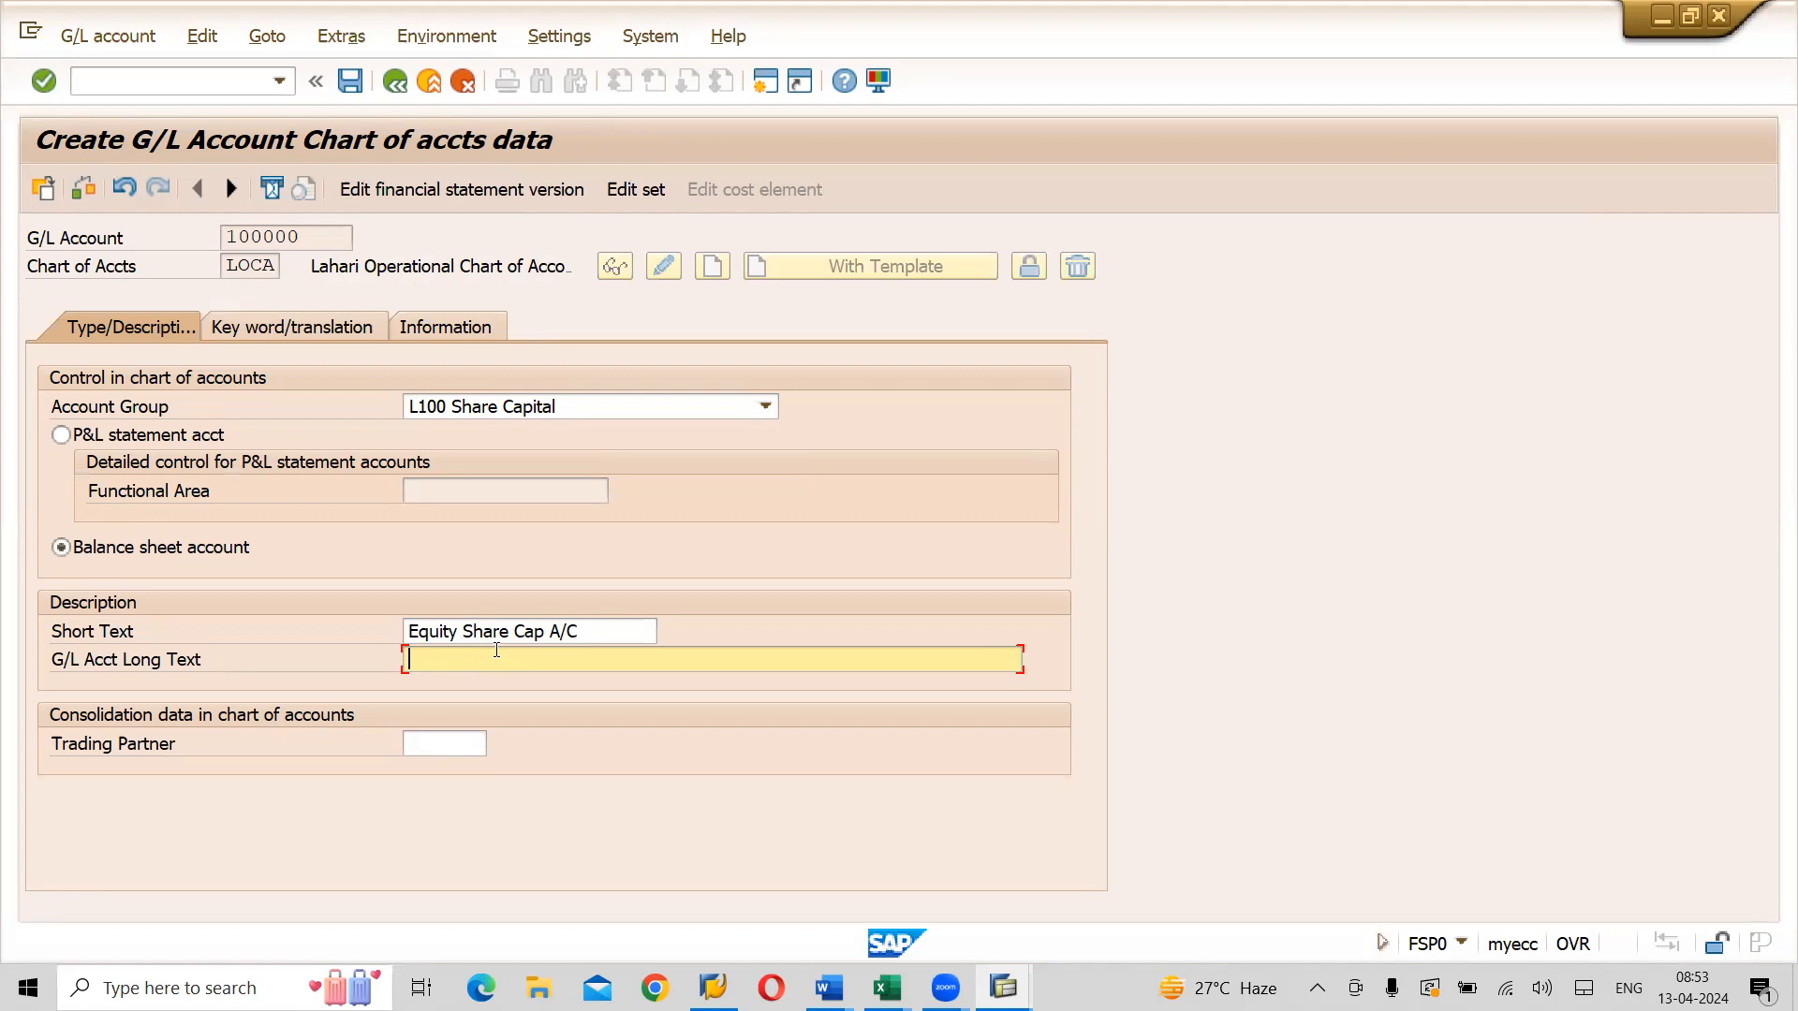
{"action": "type", "text": "Equity Share Capital Account"}
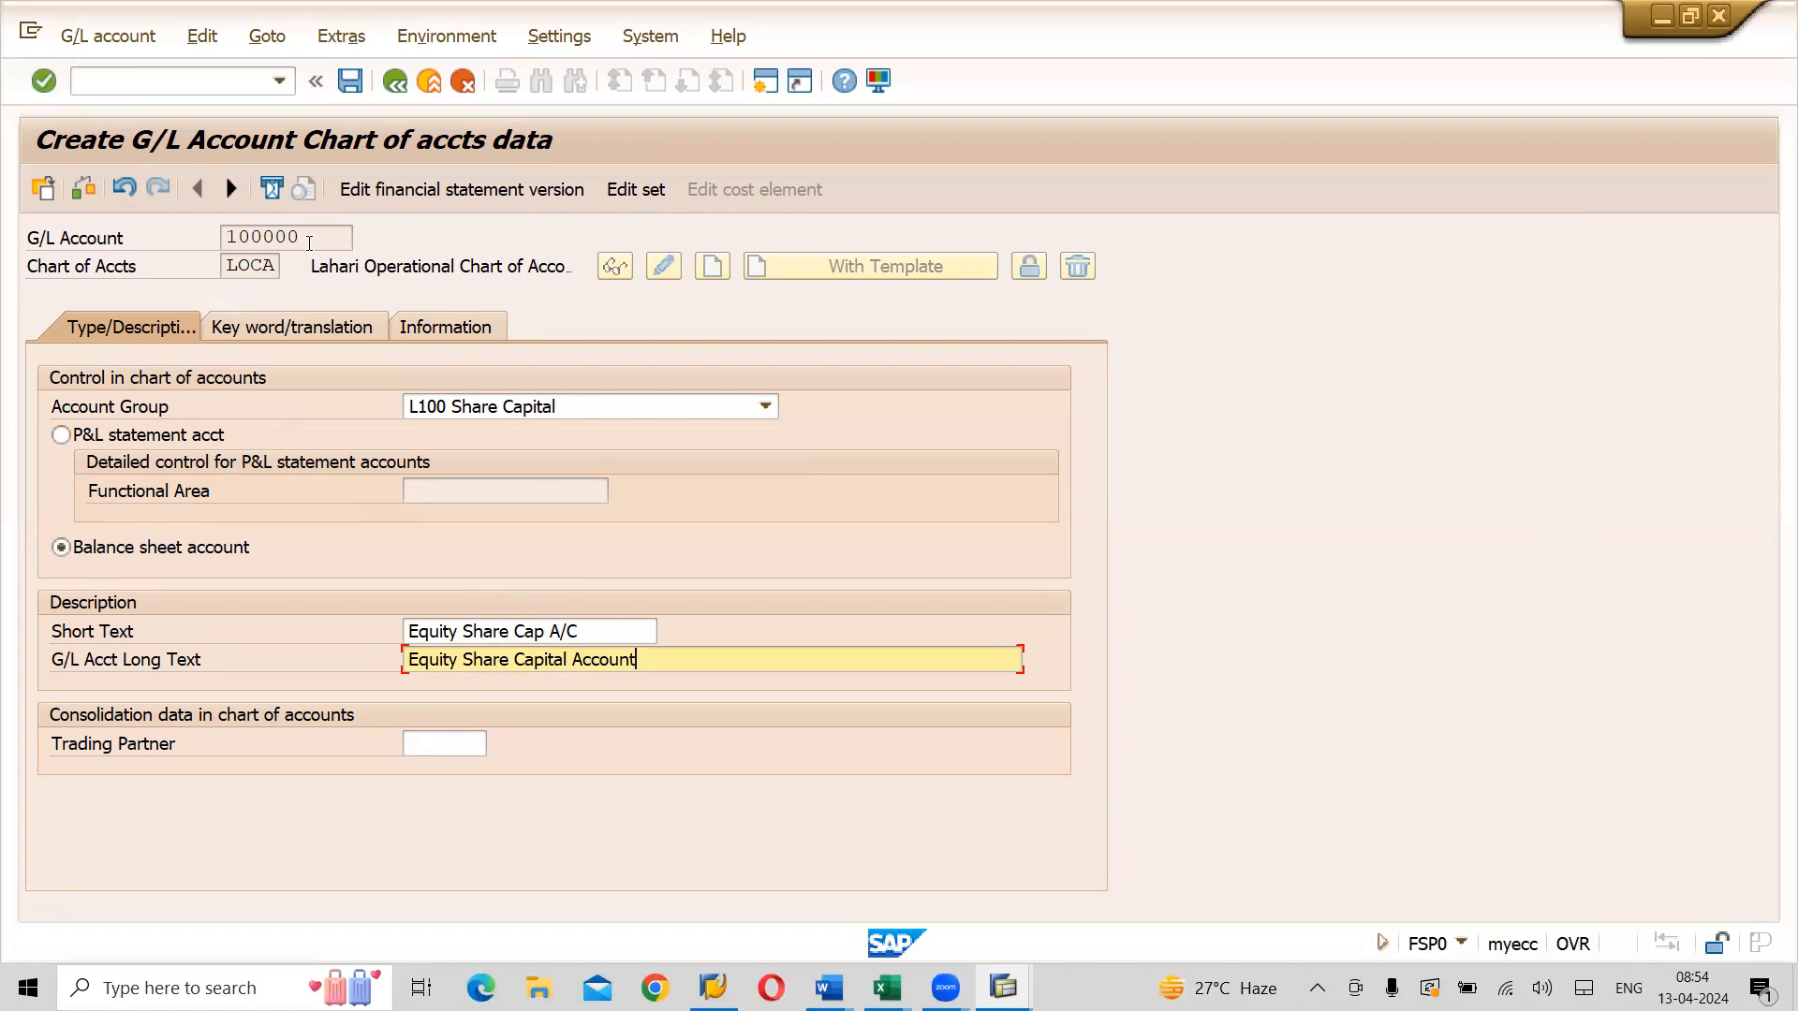
{"action": "key", "text": "alt+Tab"}
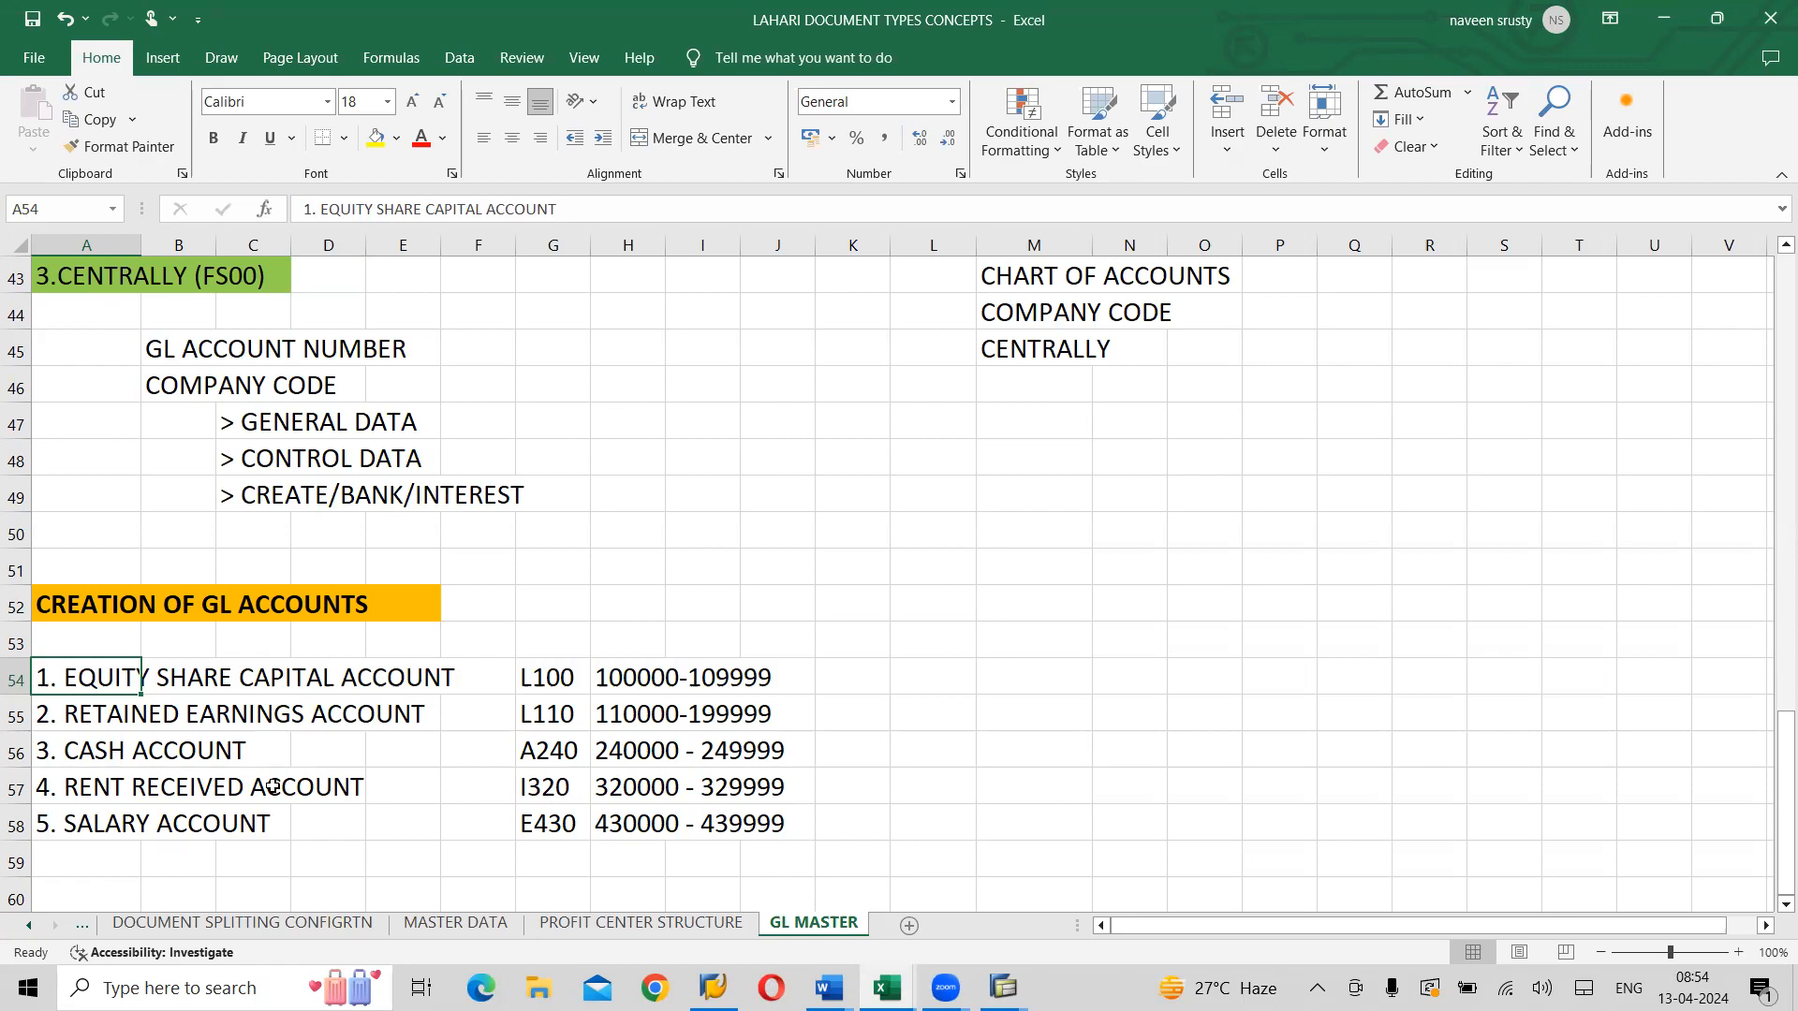
{"action": "key", "text": "alt+Tab"}
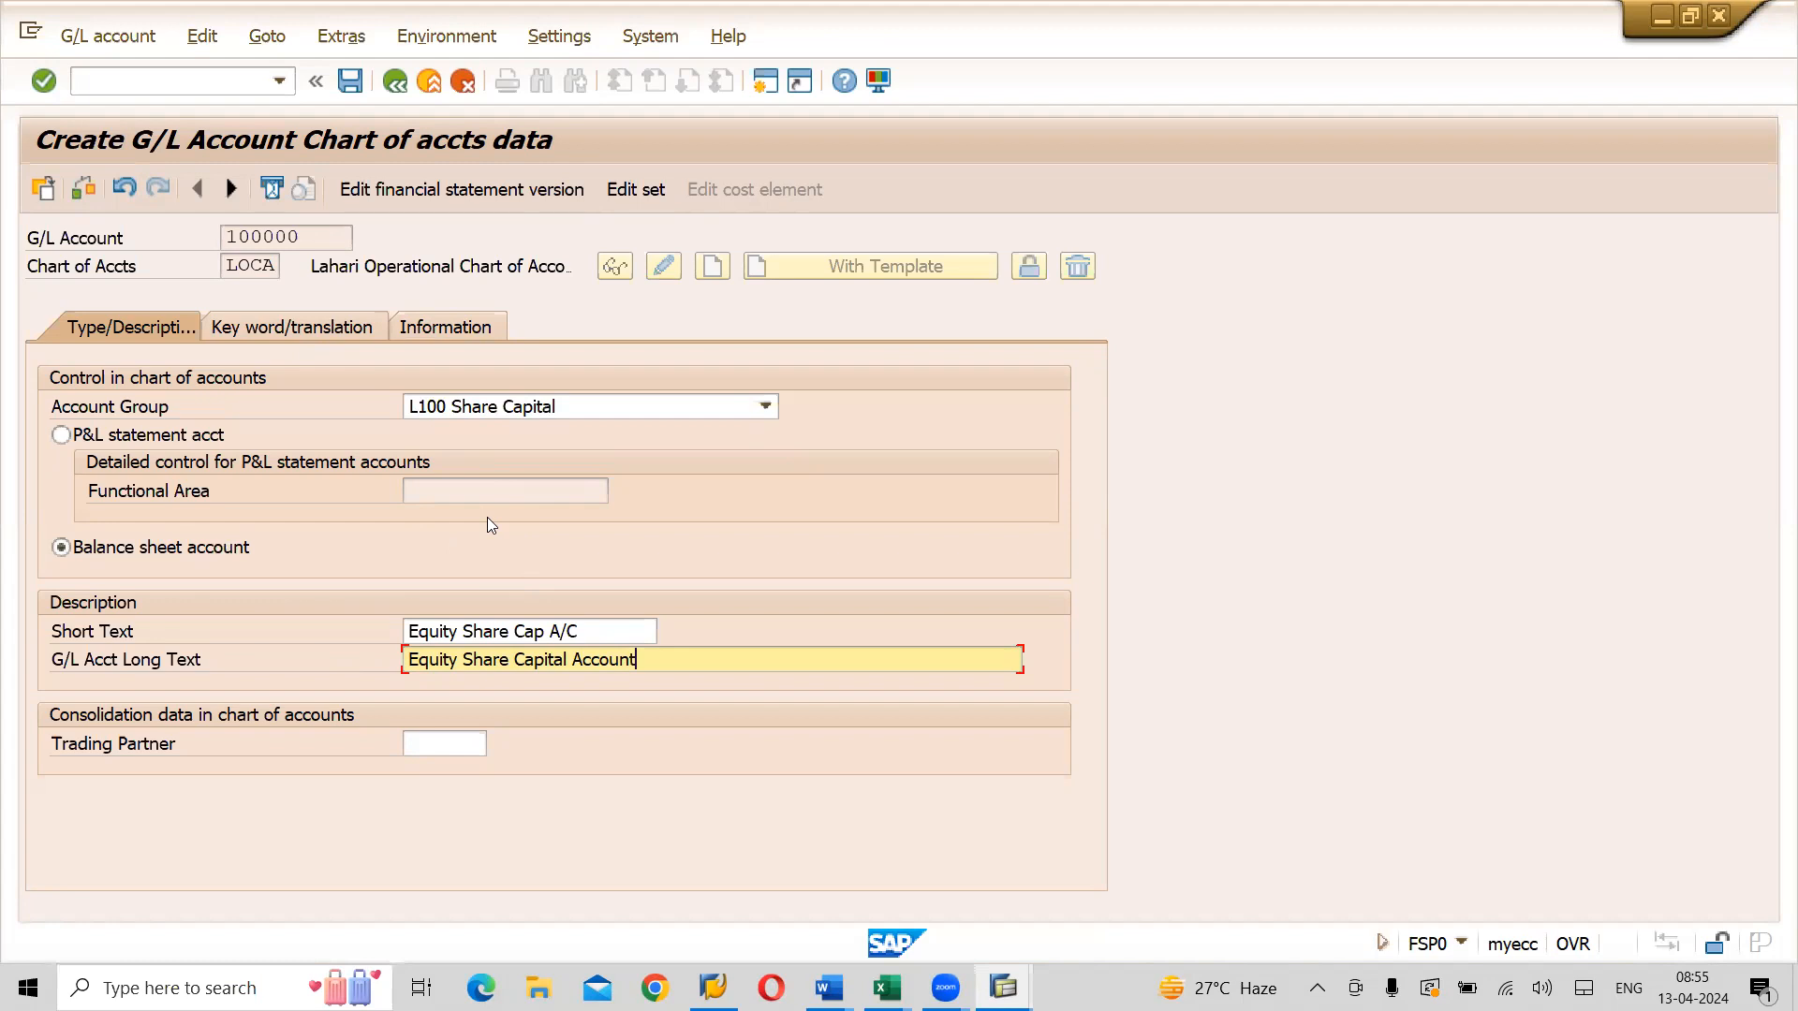
Review the keyword languages, the translation entries and the information page of the new G/L account
{"action": "left_click", "coordinate": [288, 329]}
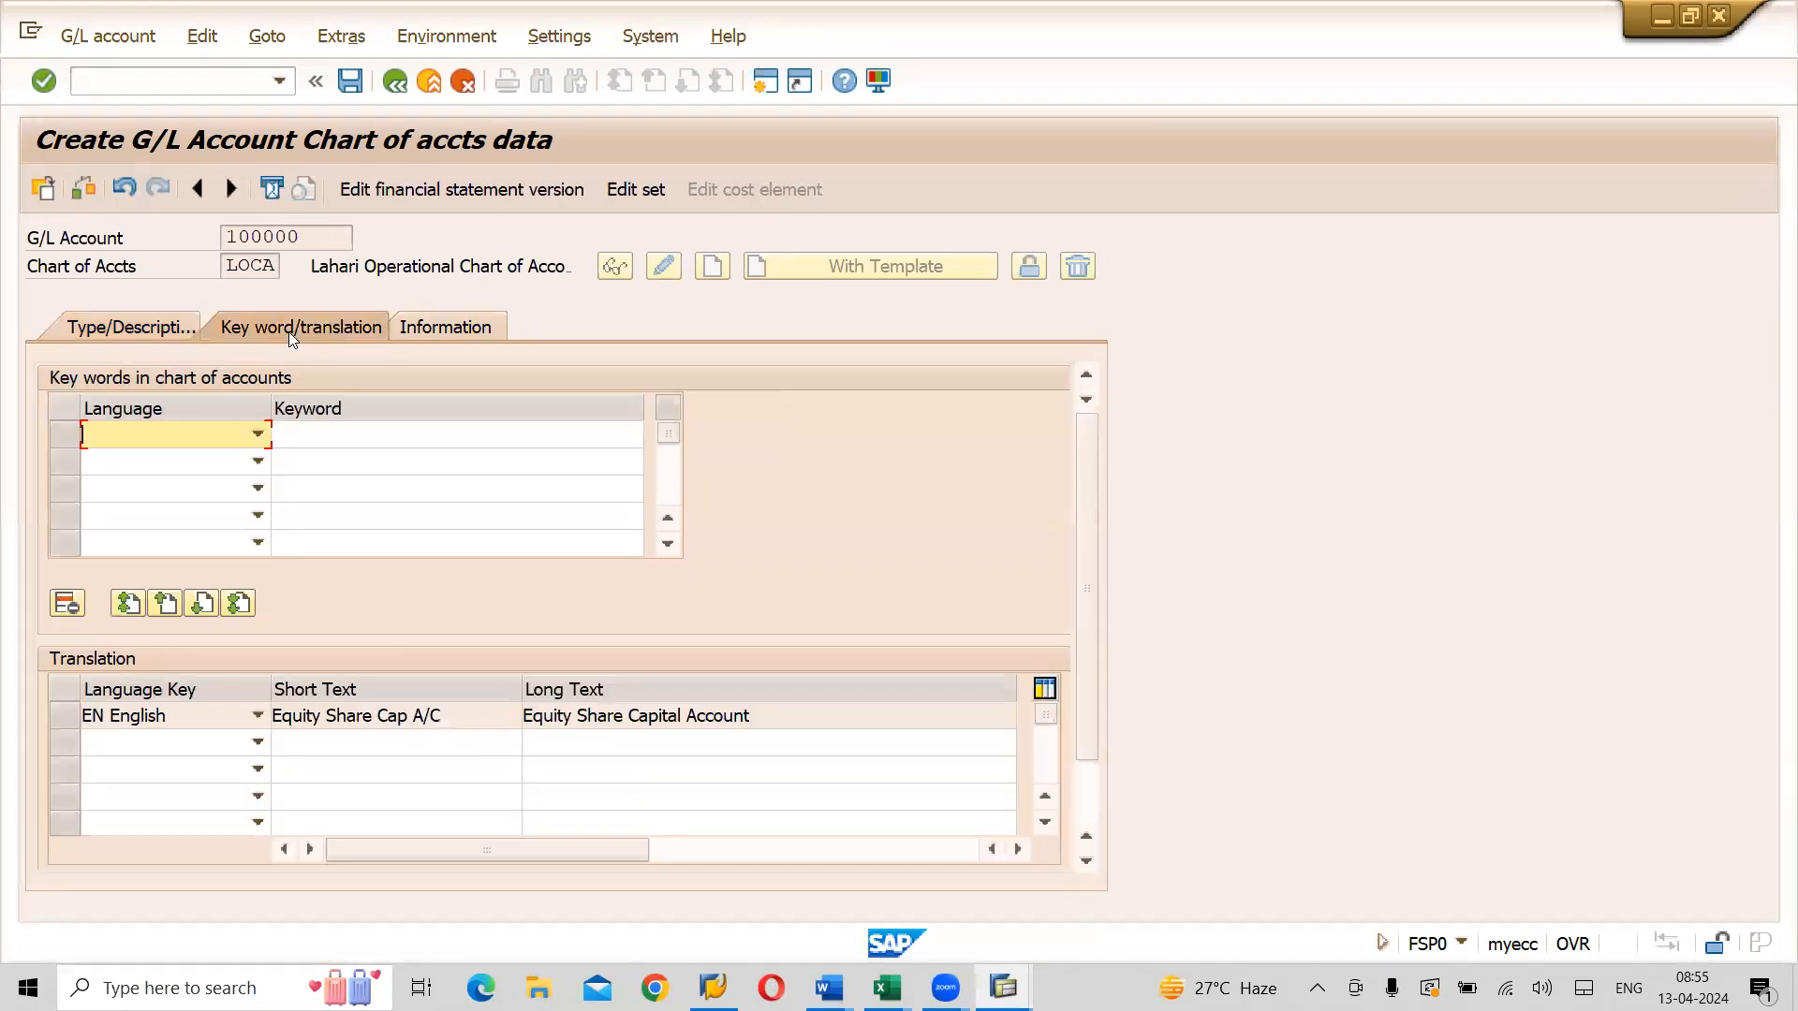
{"action": "left_click", "coordinate": [260, 436]}
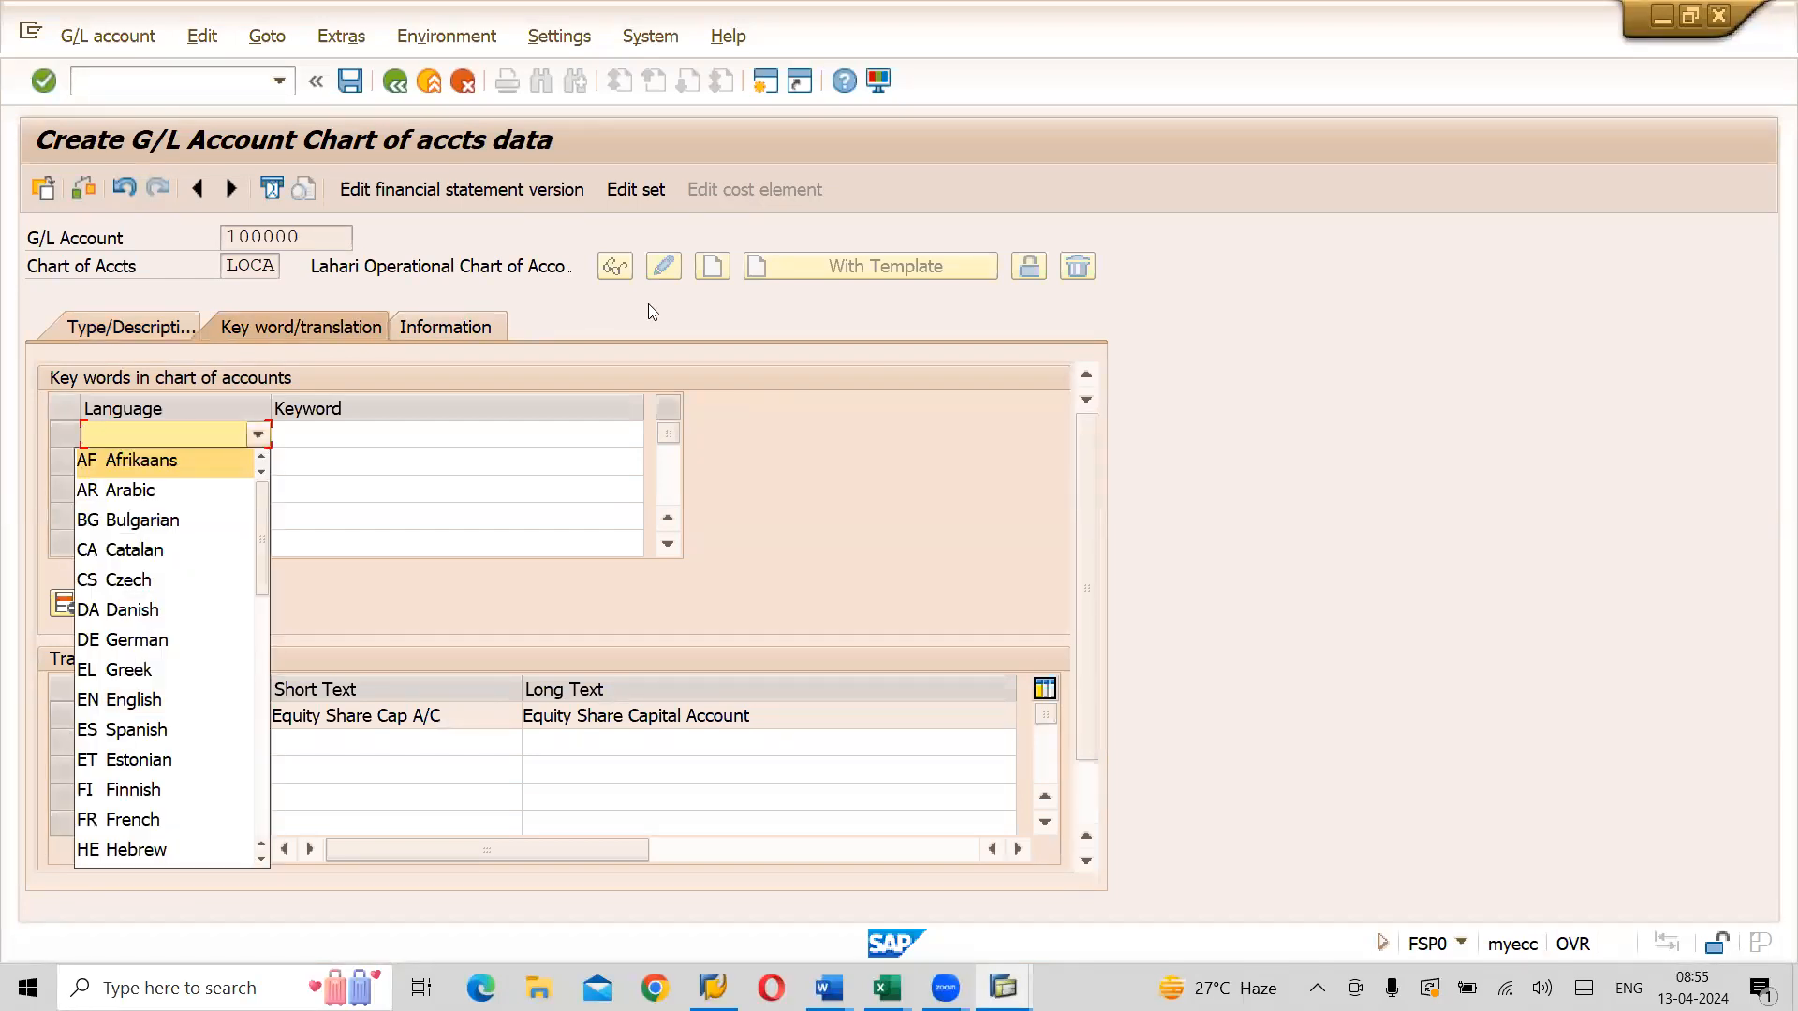
{"action": "left_click", "coordinate": [672, 303]}
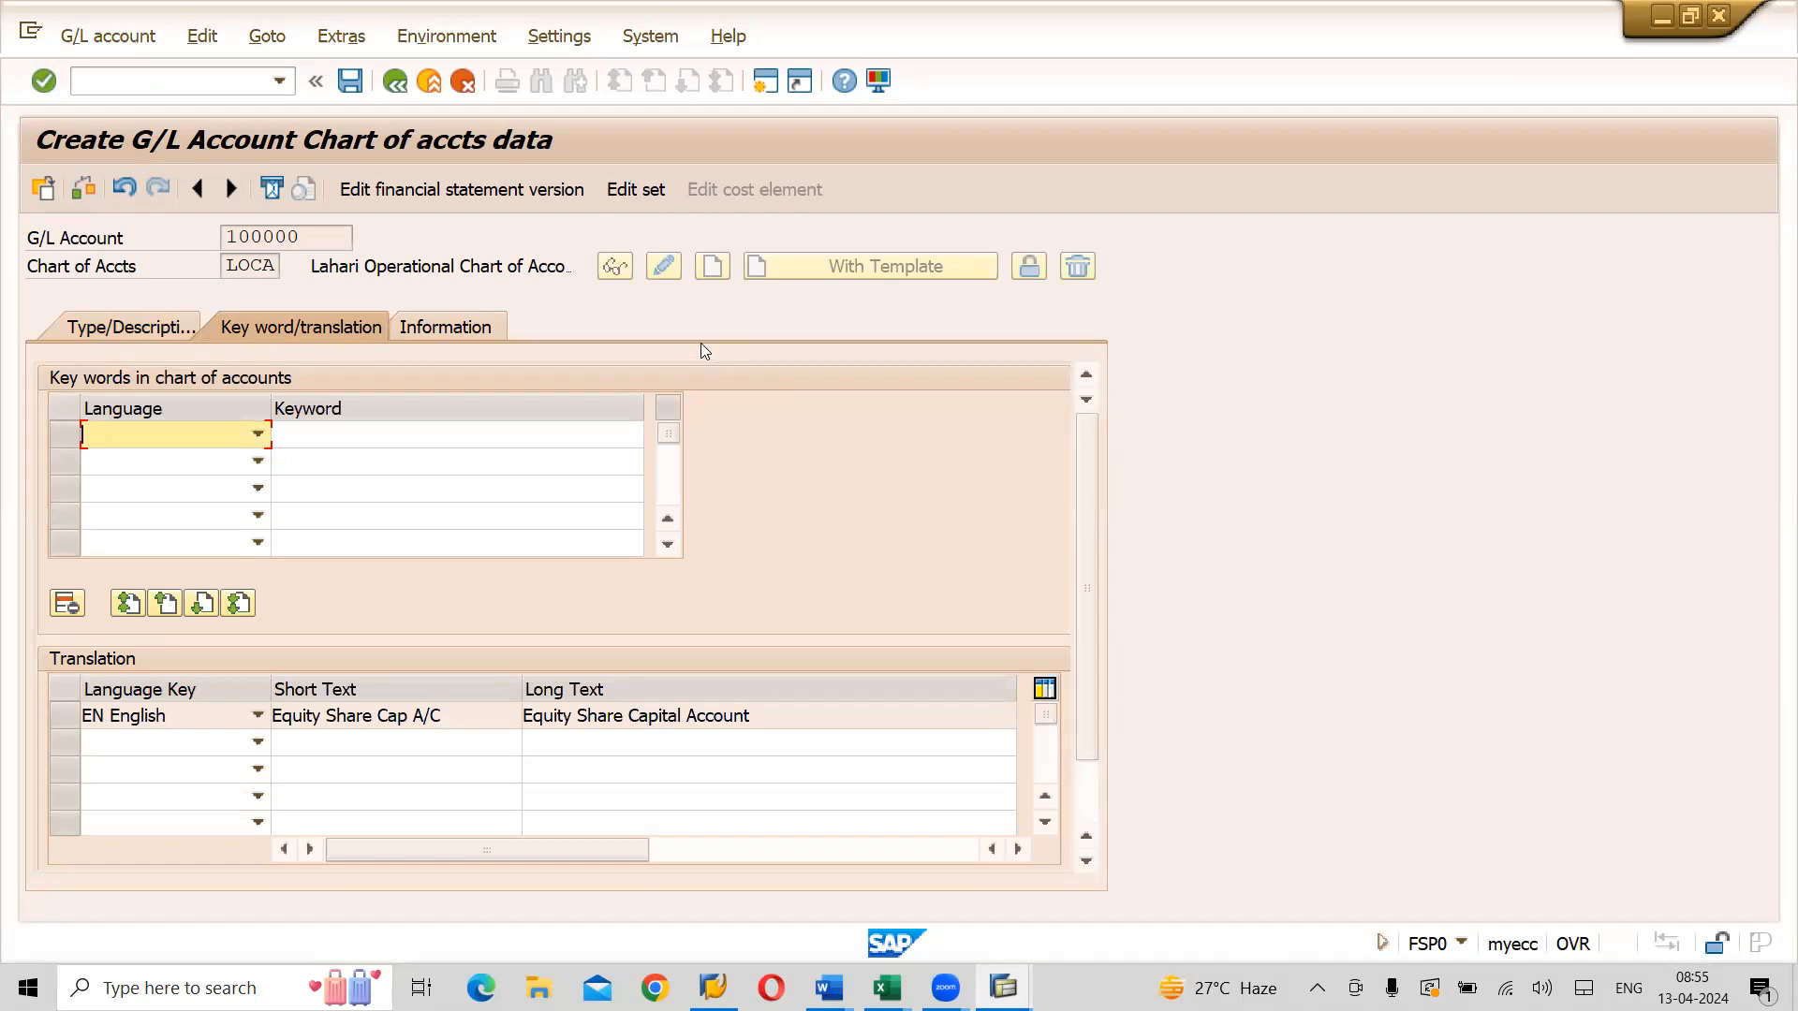
{"action": "left_click", "coordinate": [257, 436]}
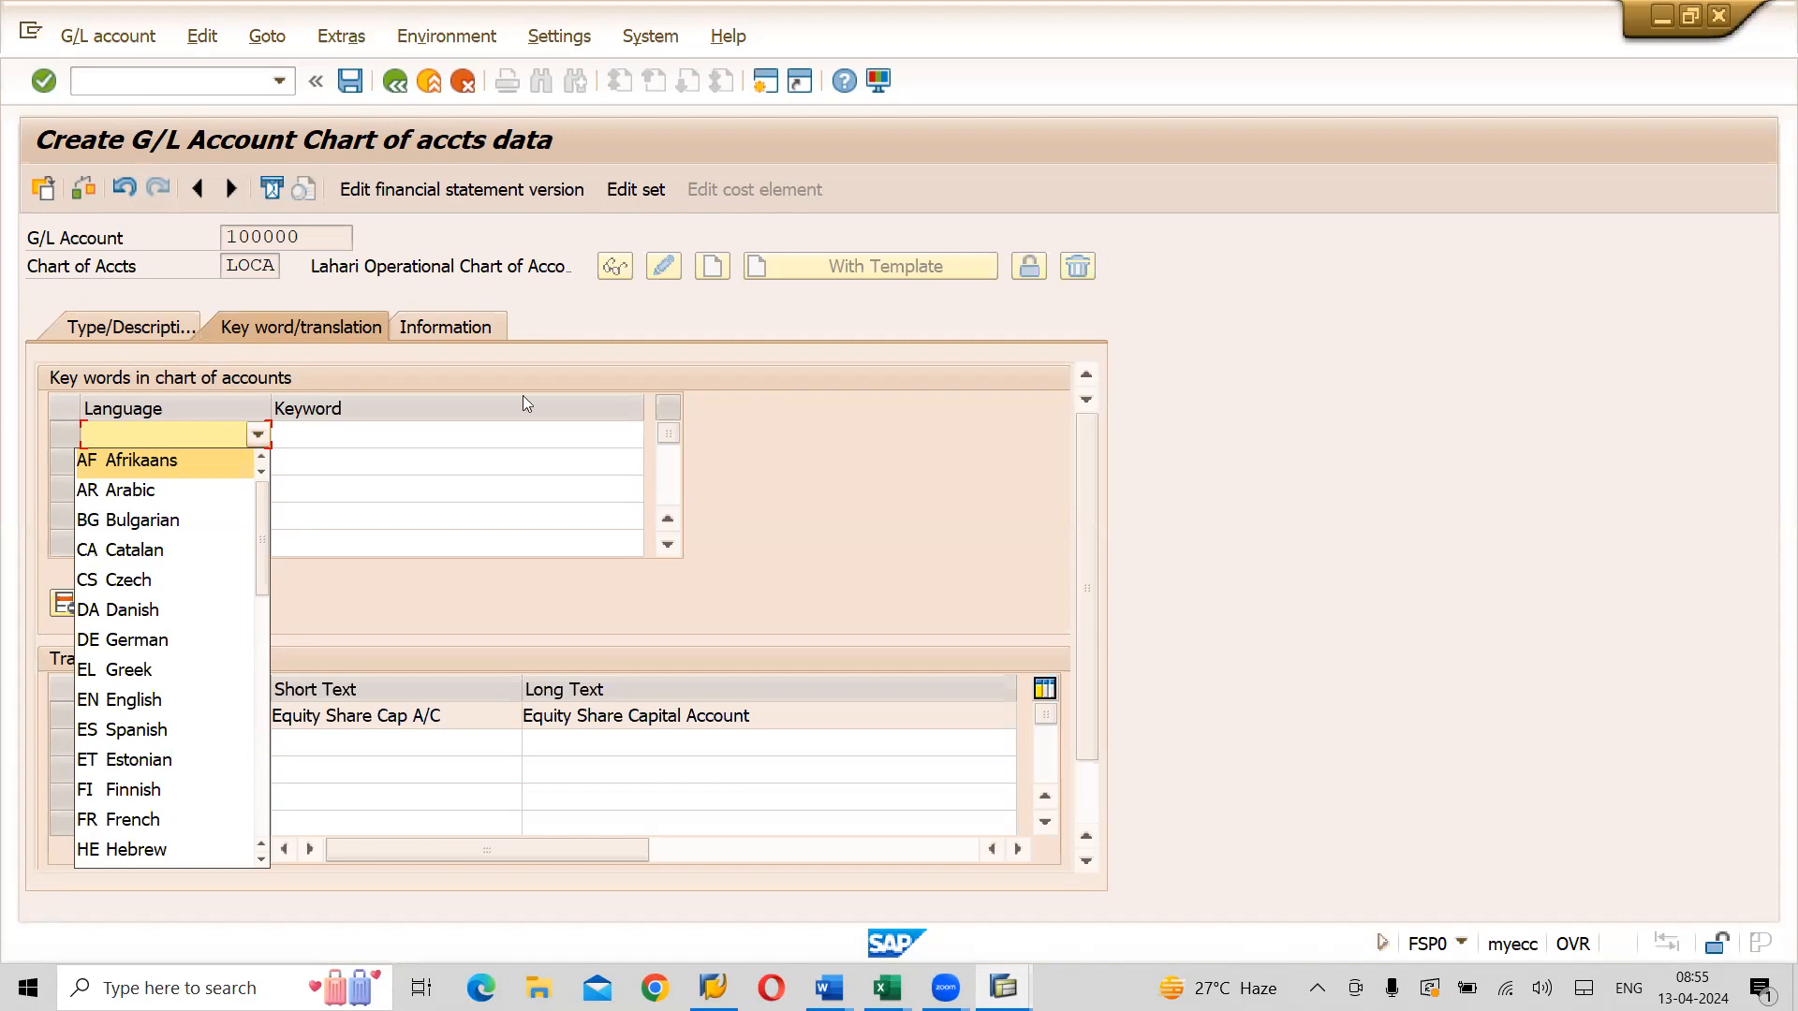
{"action": "left_click", "coordinate": [696, 328]}
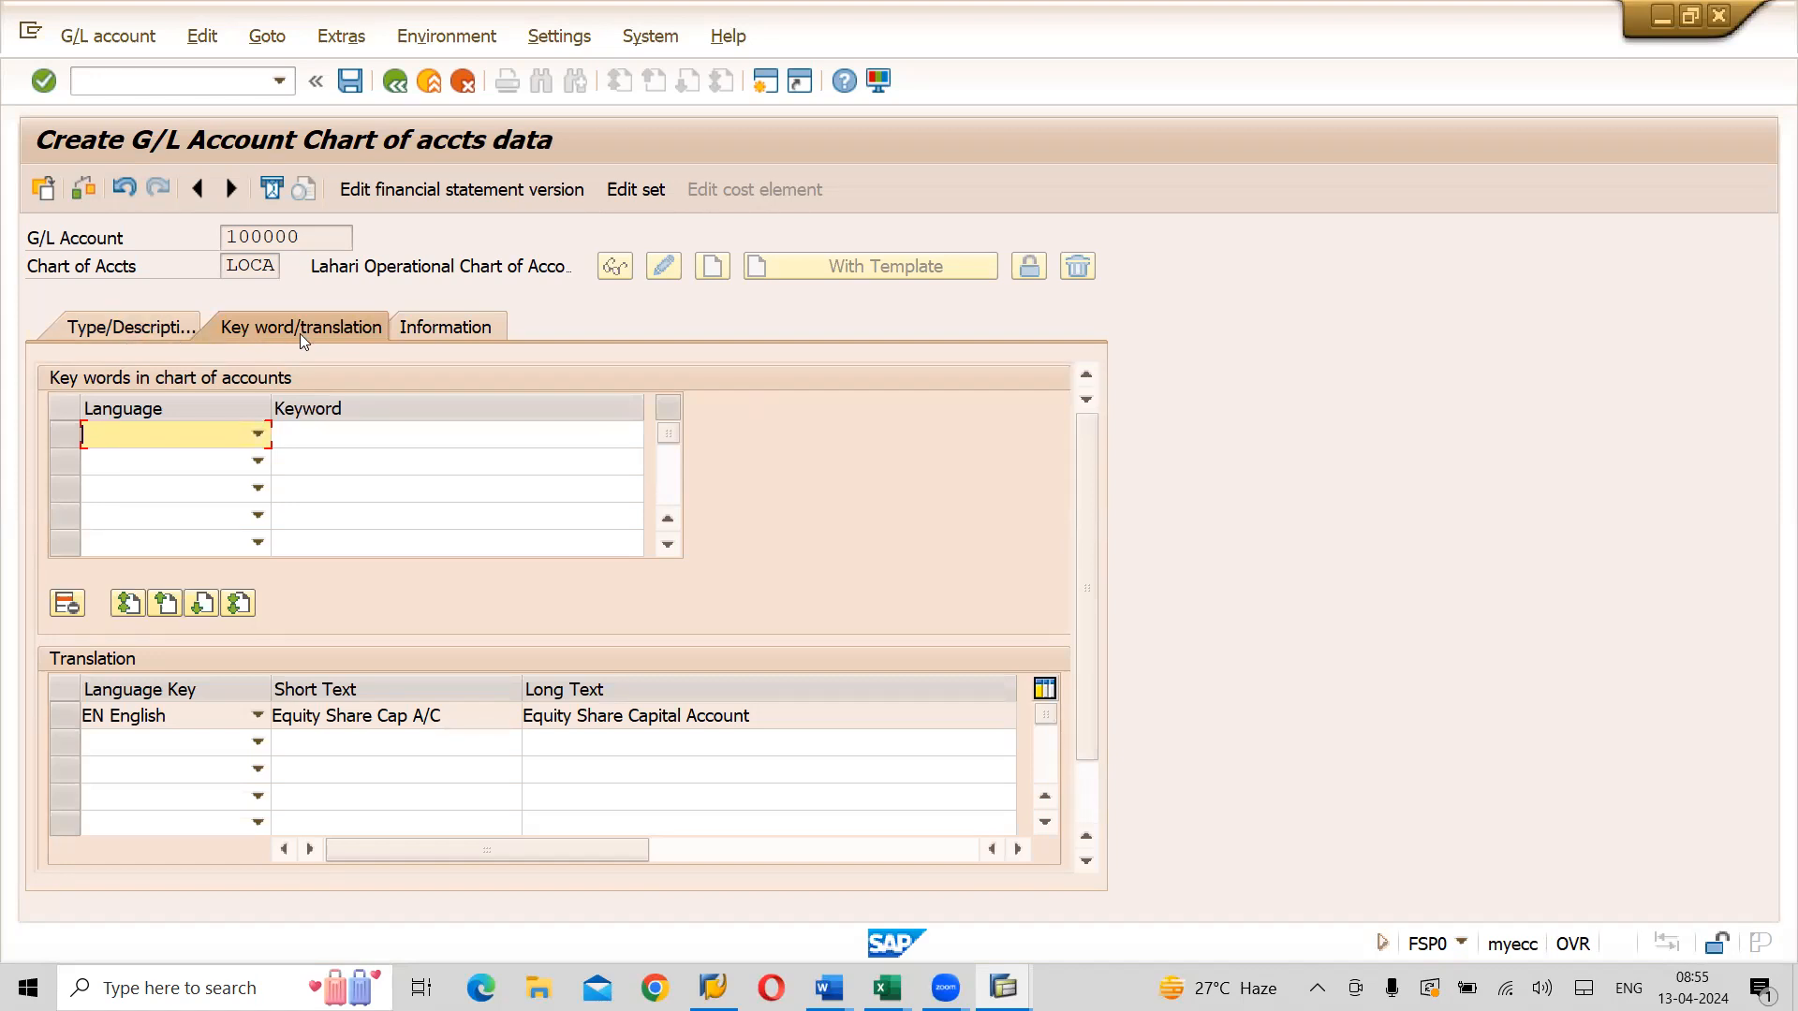
{"action": "left_click", "coordinate": [435, 328]}
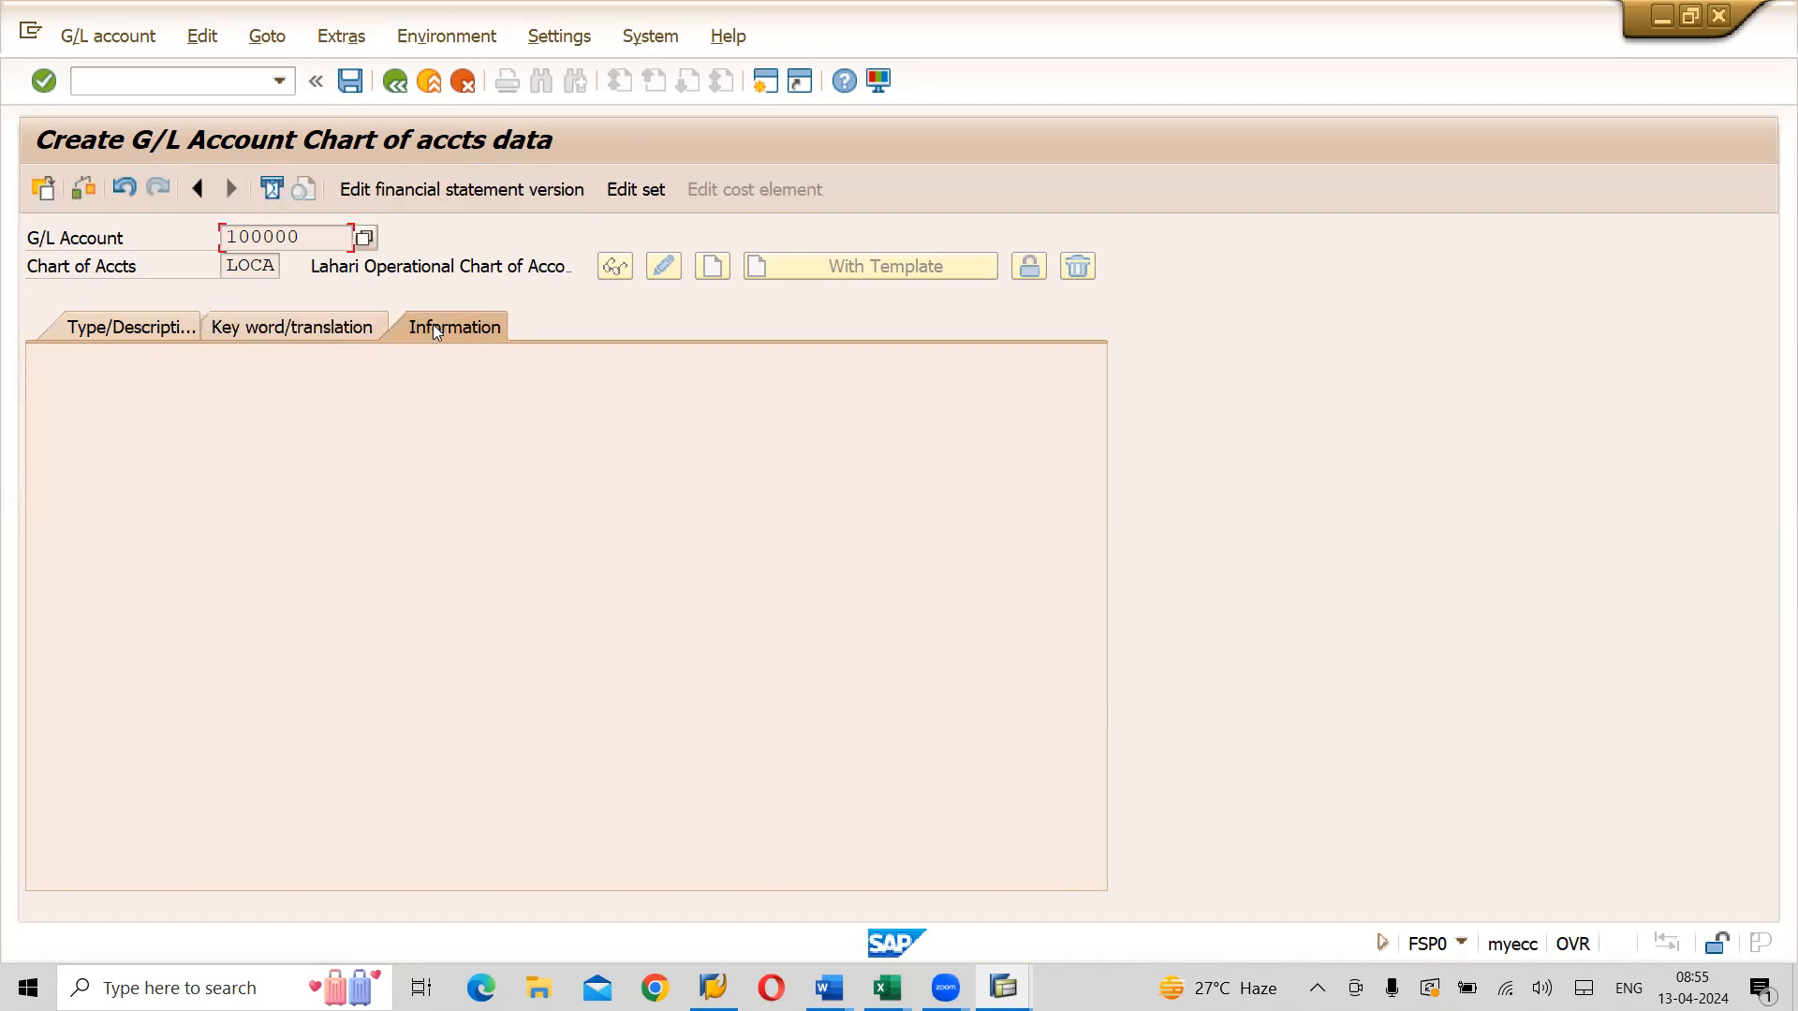
Return to the type and description data and save G/L account 100000 in chart LOCA
{"action": "left_click", "coordinate": [145, 335]}
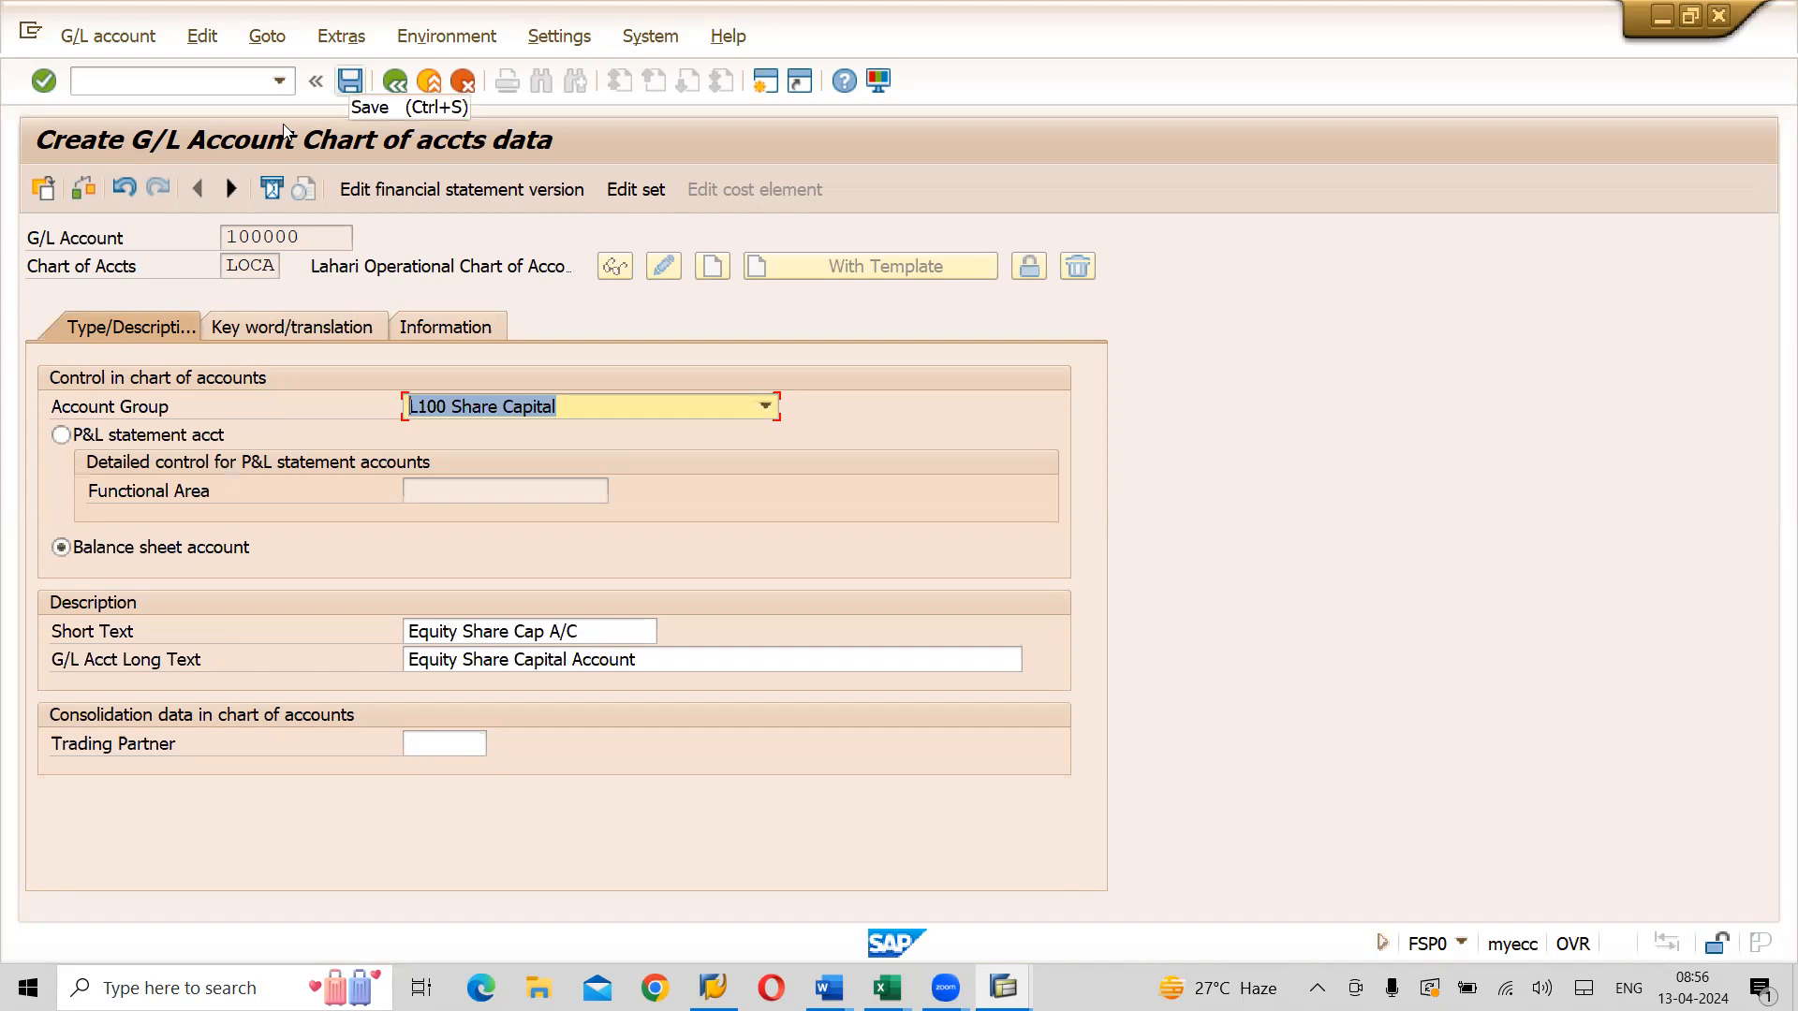
{"action": "key", "text": "ctrl+s"}
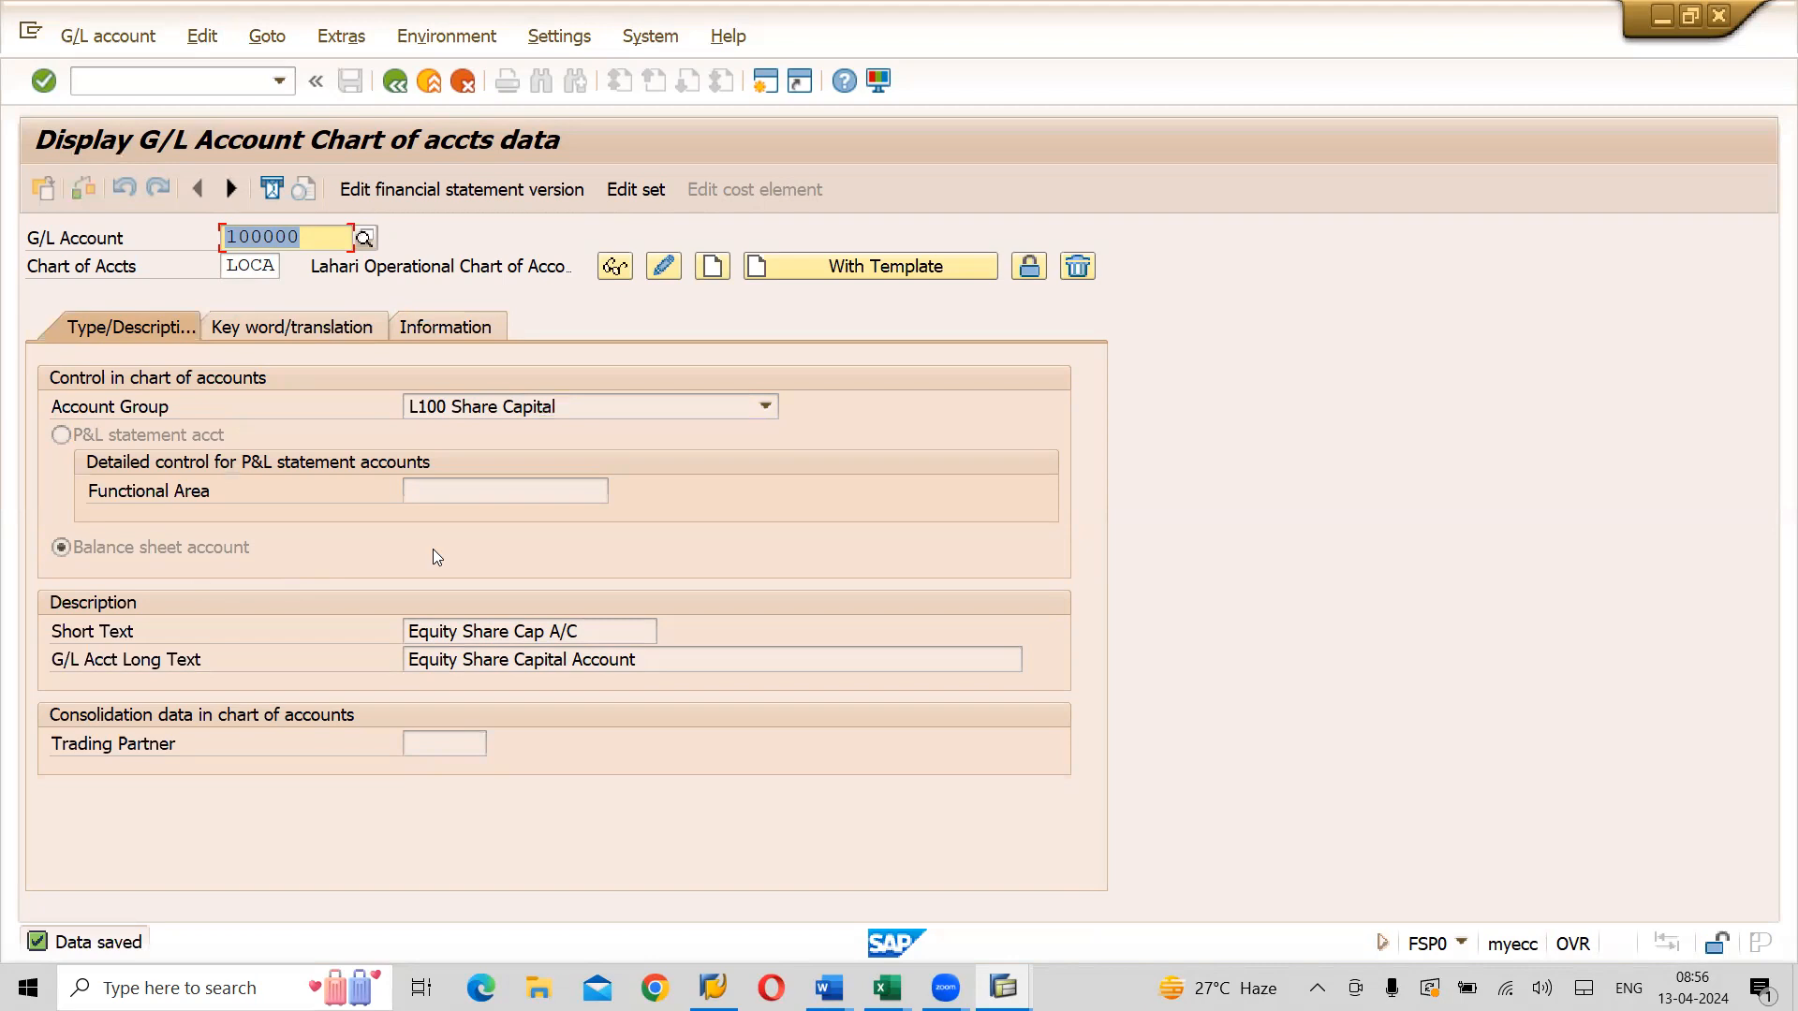
Check the company code level and central GL master transaction codes in the Word notes, then return to SAP
{"action": "key", "text": "alt+Tab"}
{"action": "key", "text": "alt+Tab"}
{"action": "key", "text": "alt+Tab"}
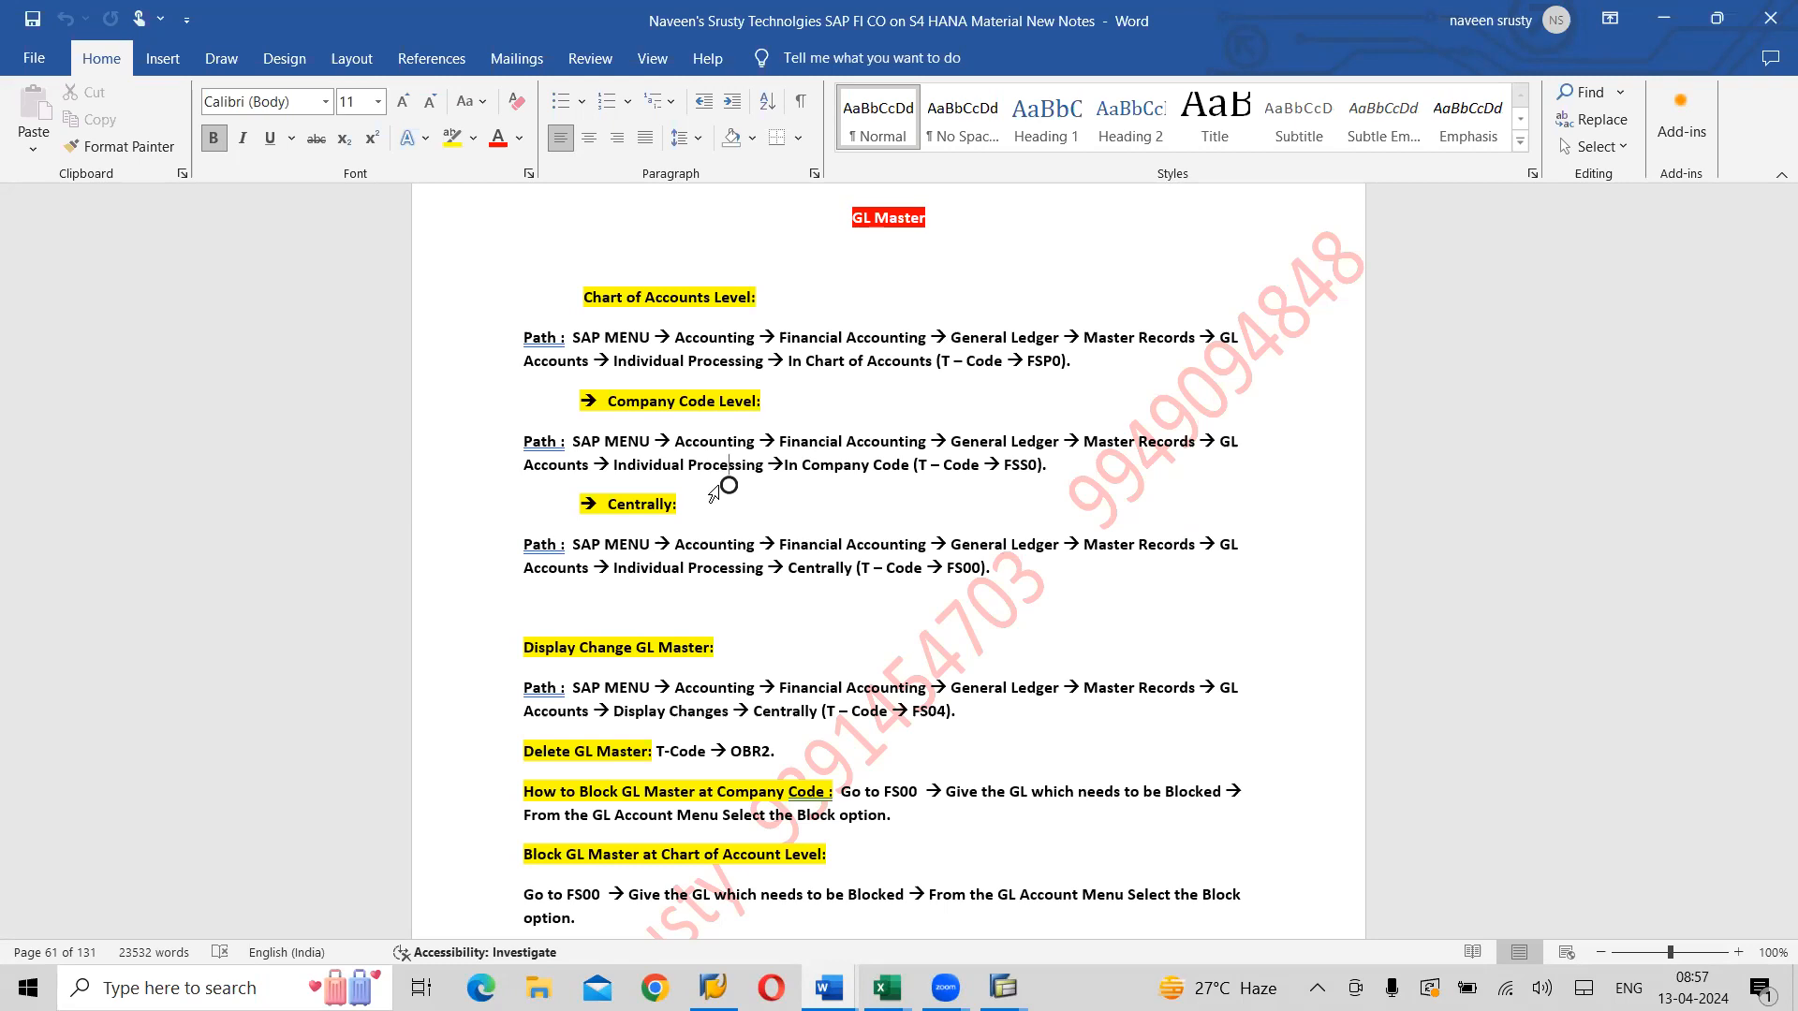
{"action": "double_click", "coordinate": [825, 488]}
{"action": "left_click", "coordinate": [779, 503]}
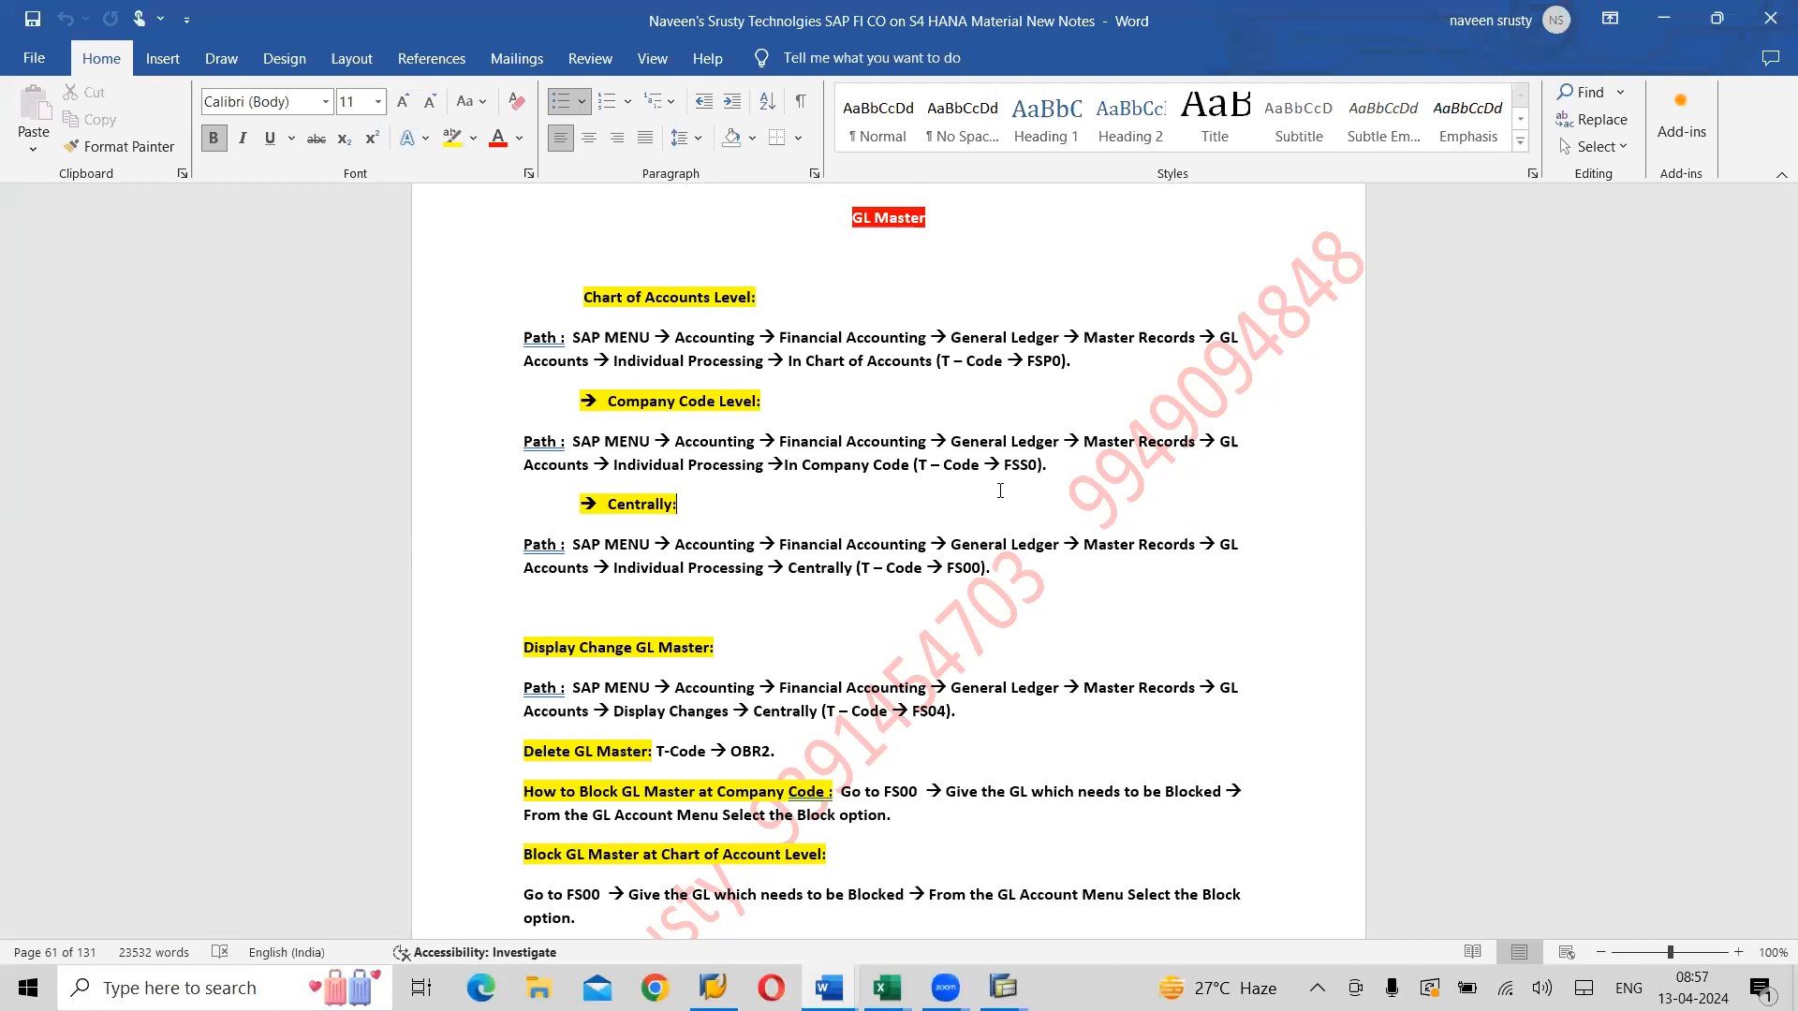
{"action": "key", "text": "alt+Tab"}
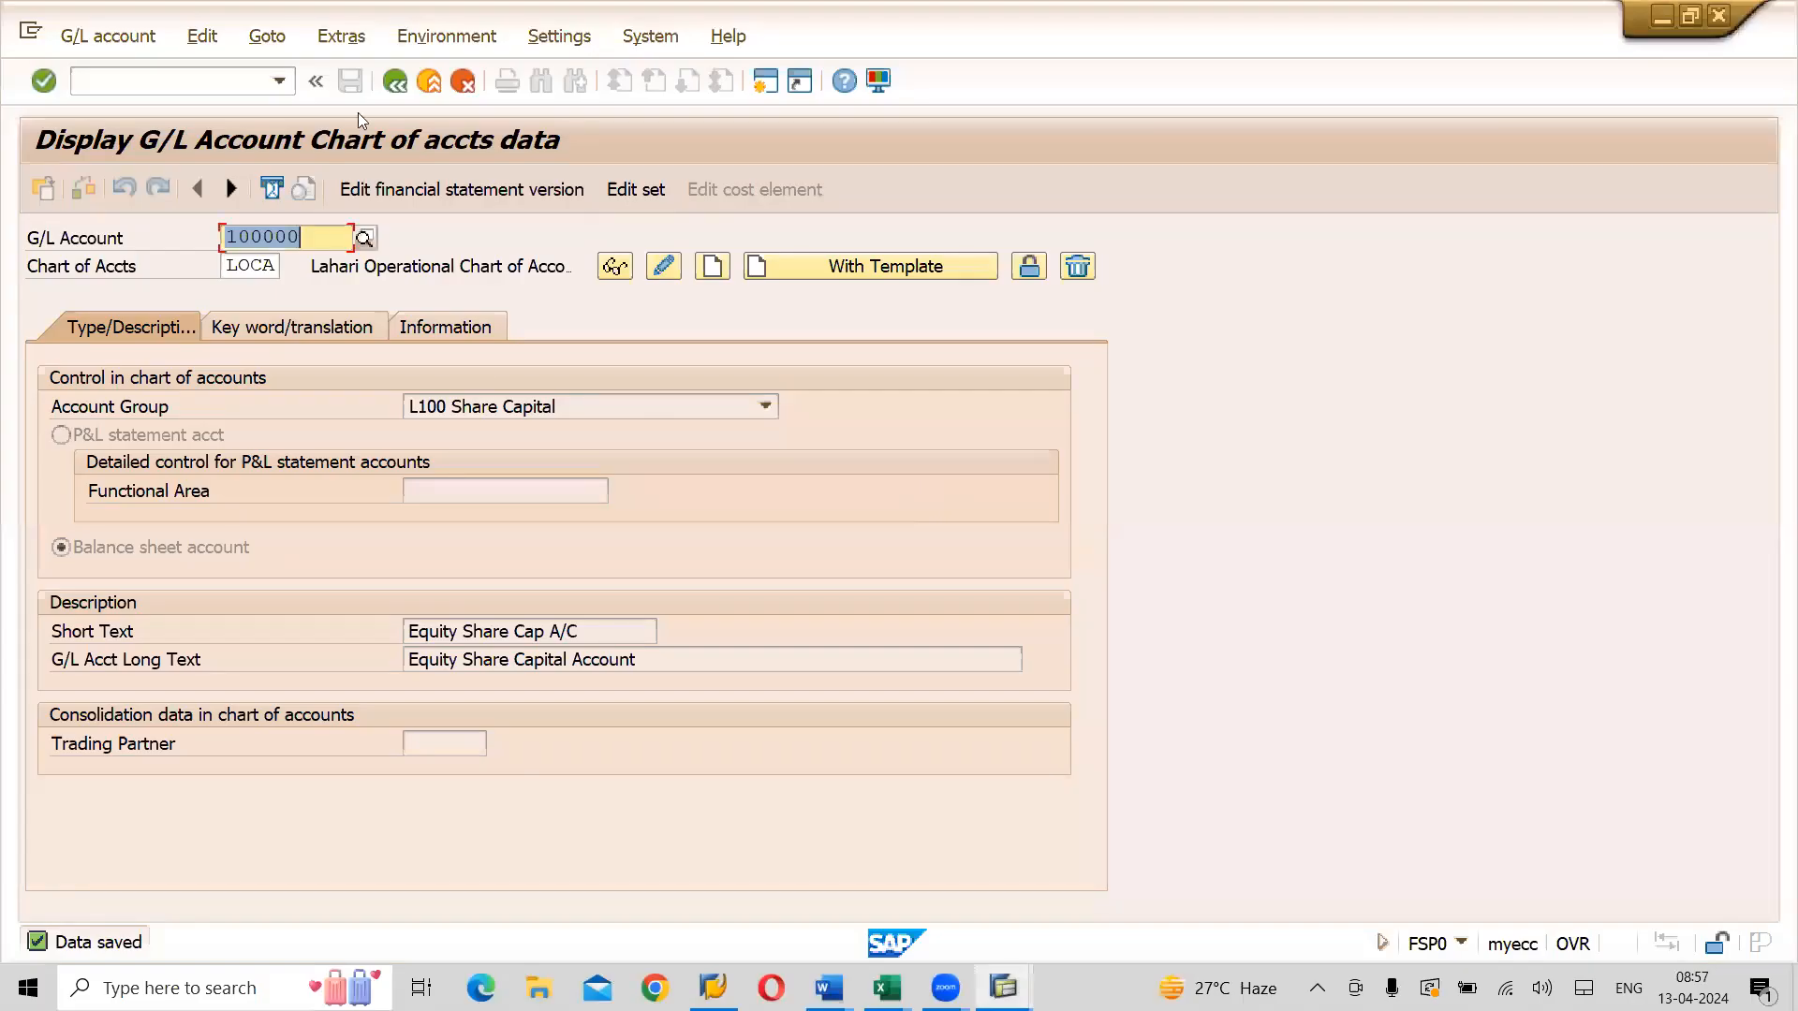
Leave the chart of accounts transaction and open FSS0 for processing individual G/L accounts in the company code
{"action": "key", "text": "F3"}
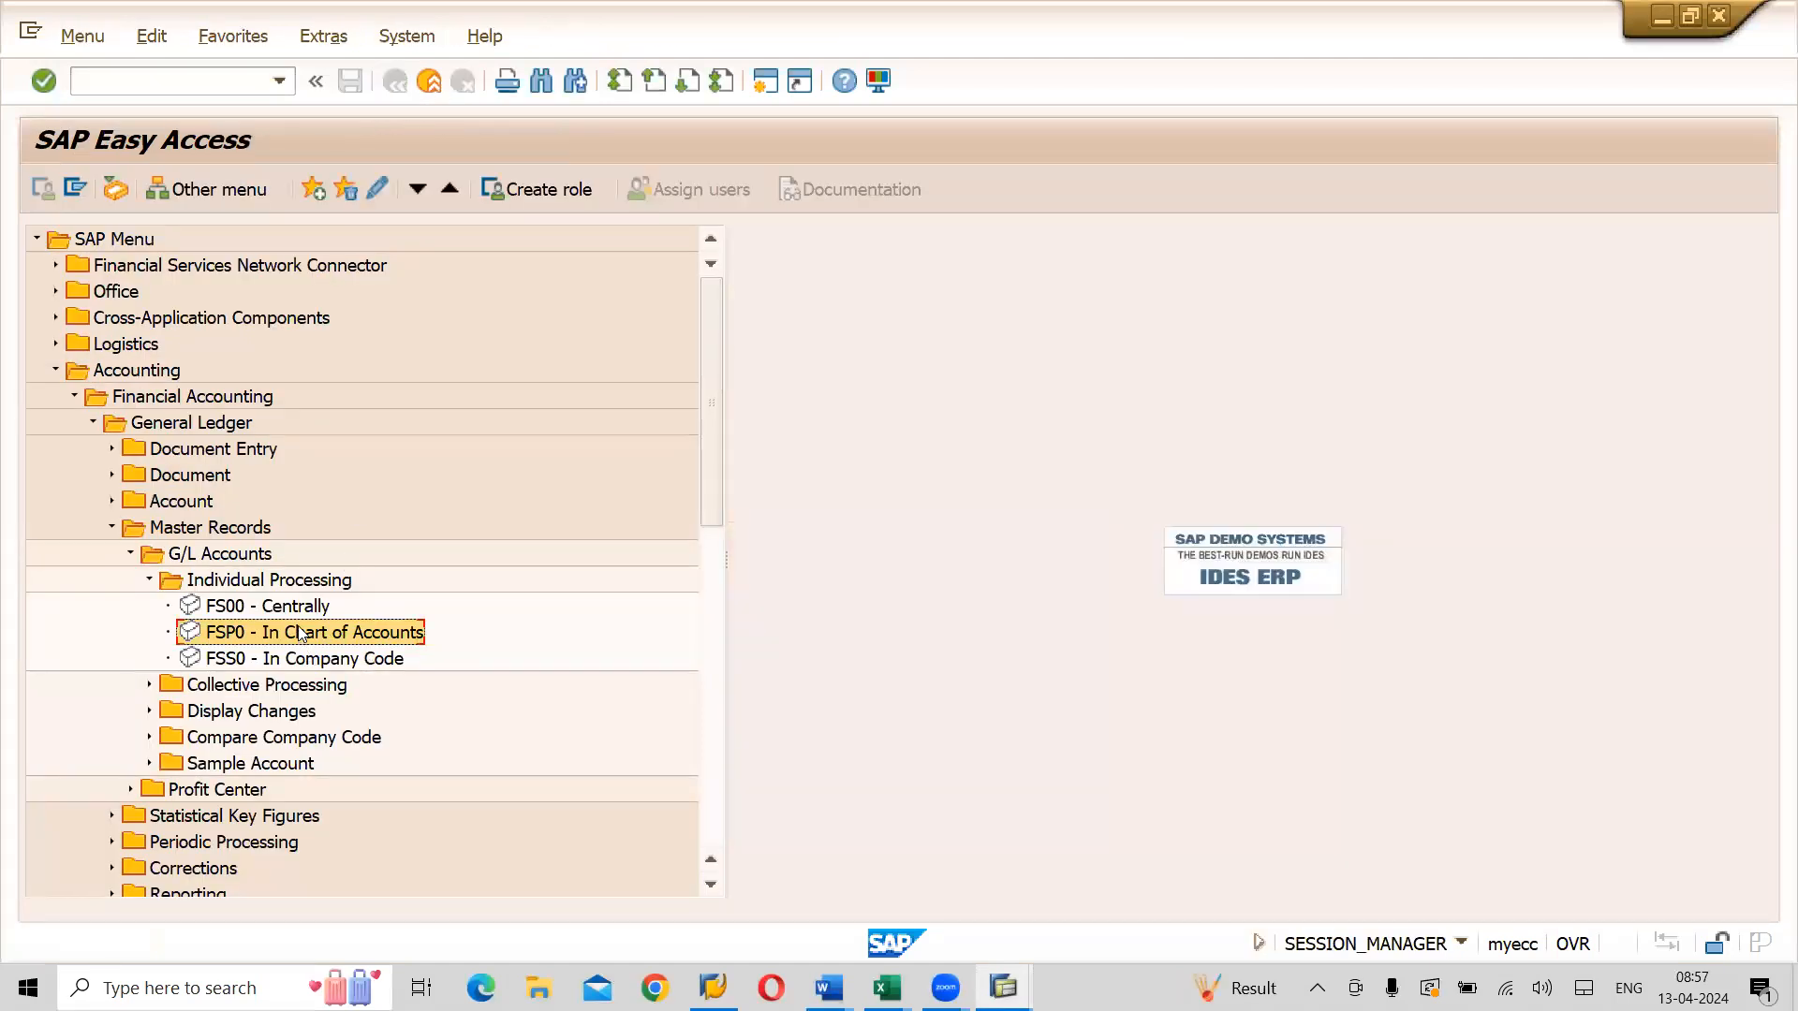
{"action": "left_click", "coordinate": [272, 580]}
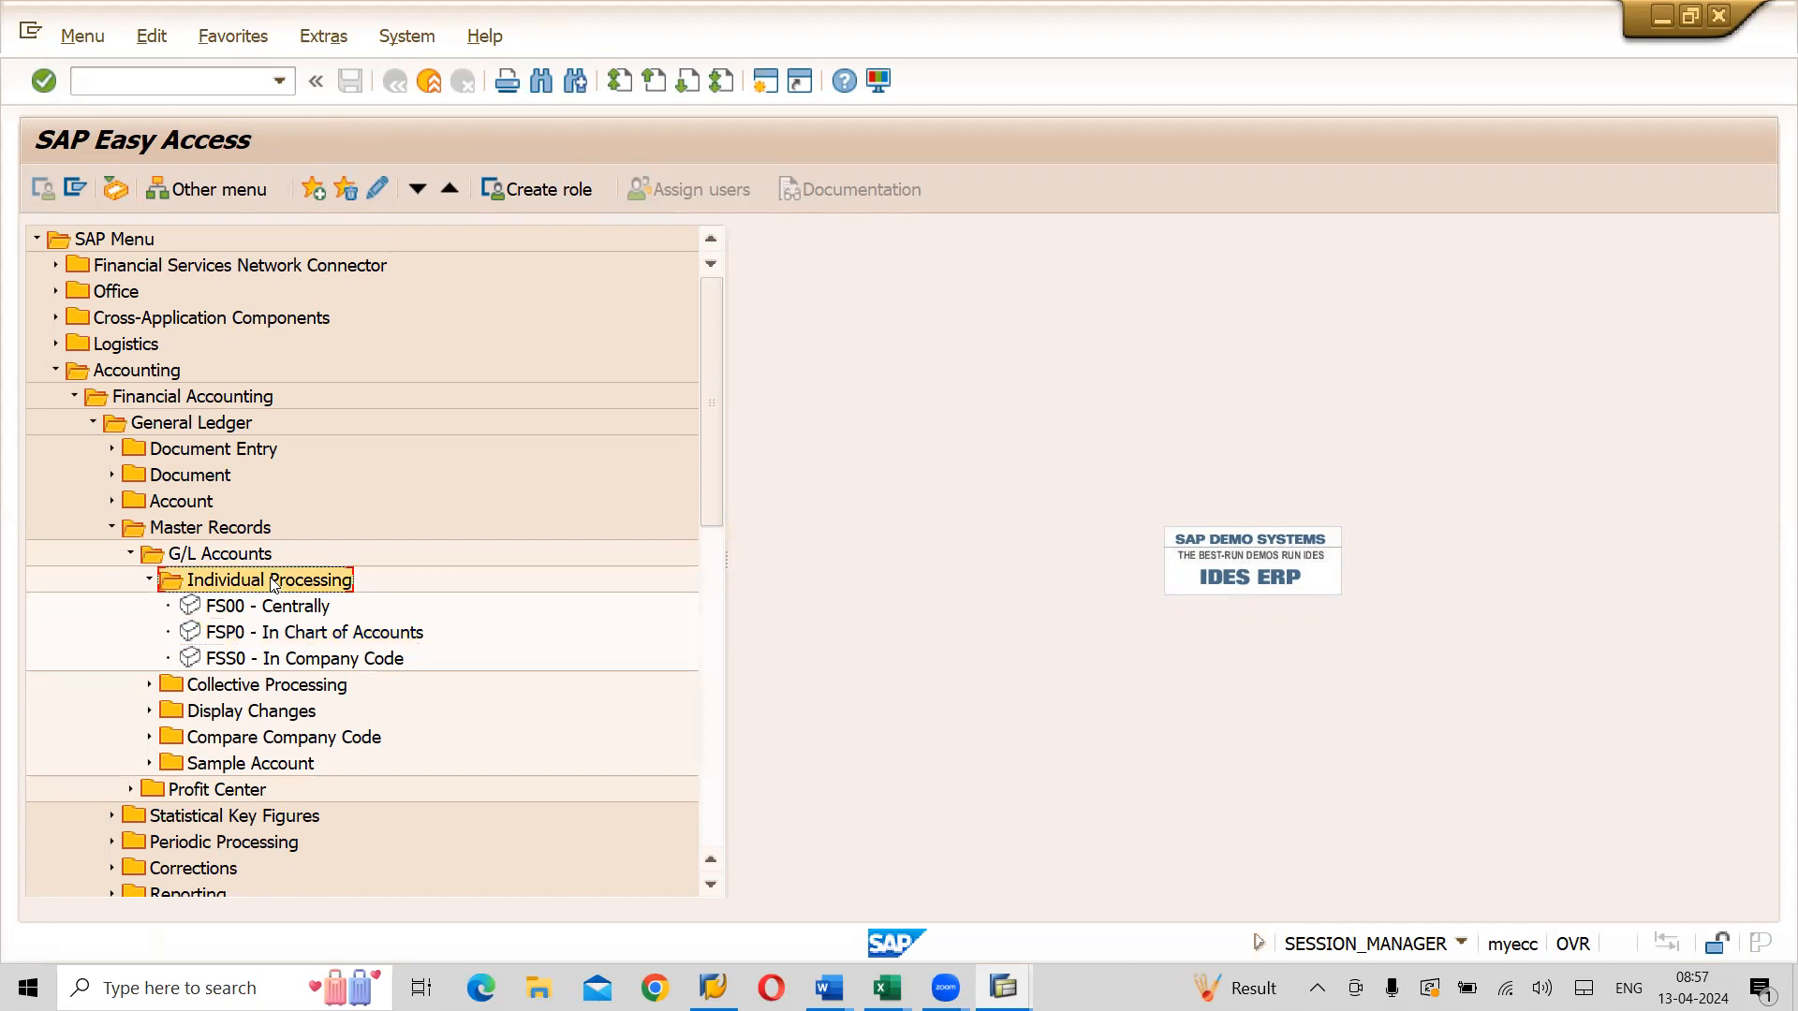
{"action": "left_click", "coordinate": [277, 666]}
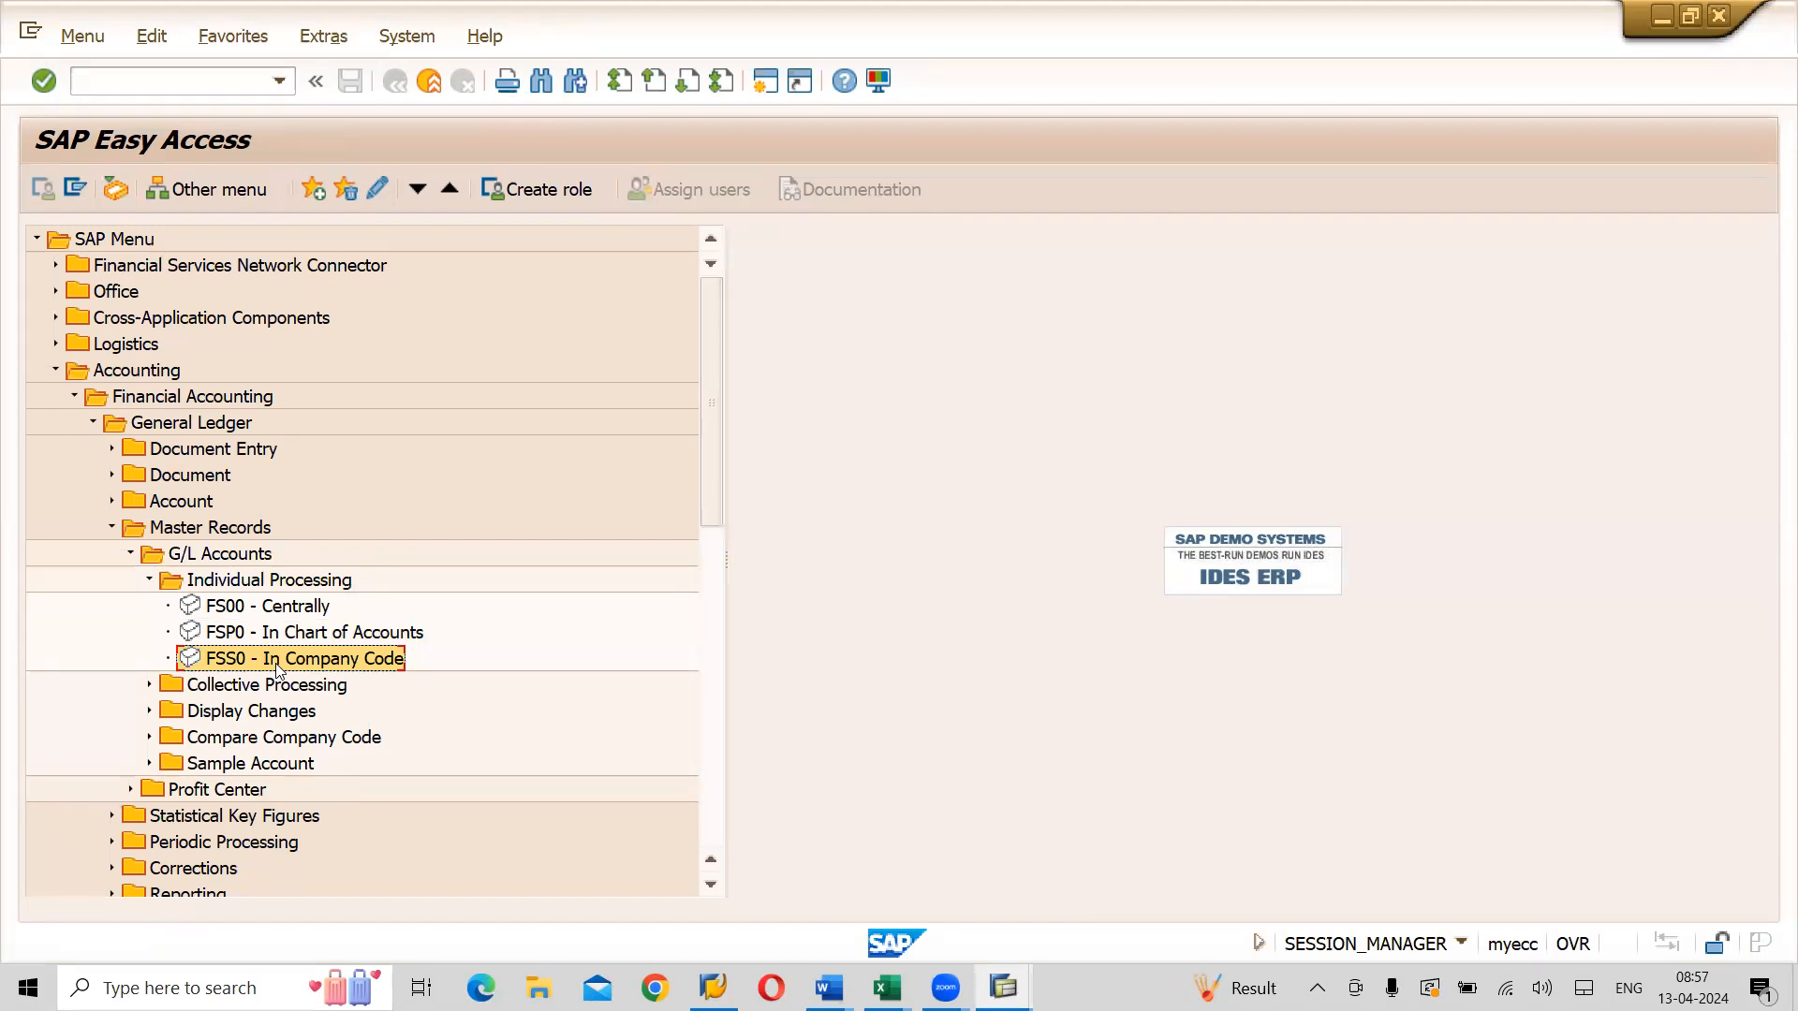
{"action": "double_click", "coordinate": [277, 666]}
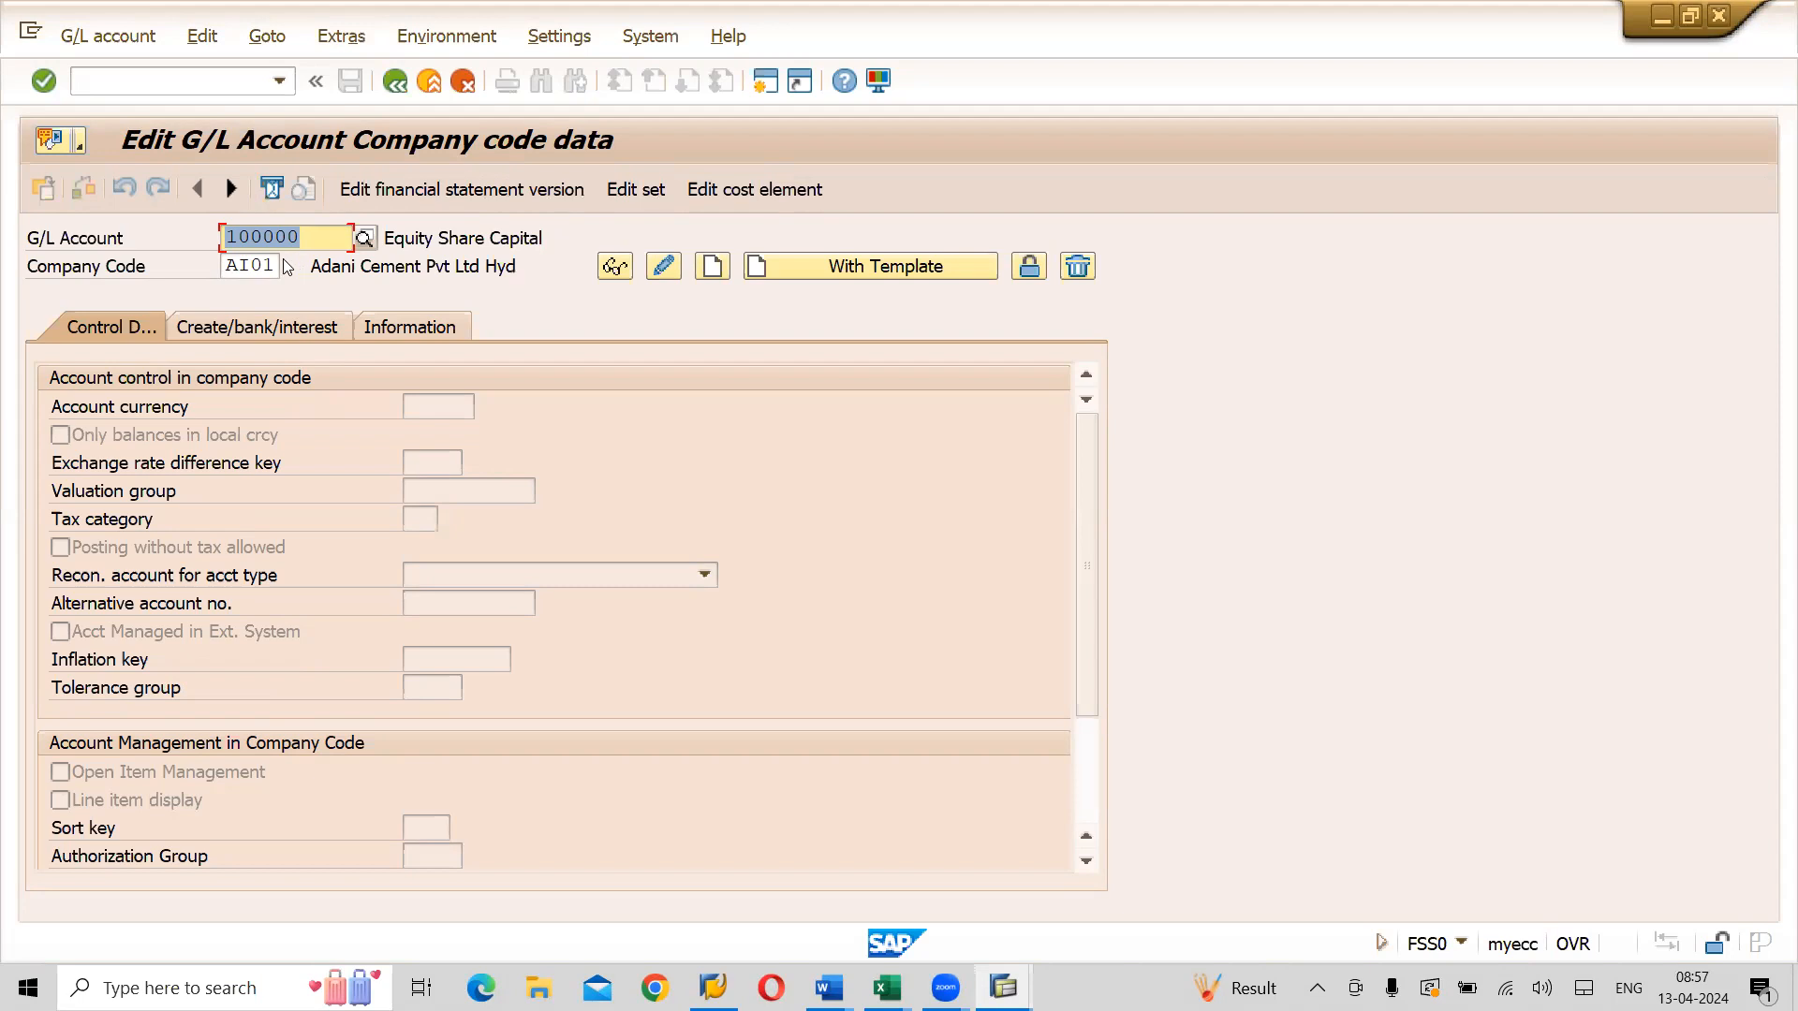
Set the company code to LI01 and start creating G/L account 100000 in it
{"action": "left_click", "coordinate": [230, 266]}
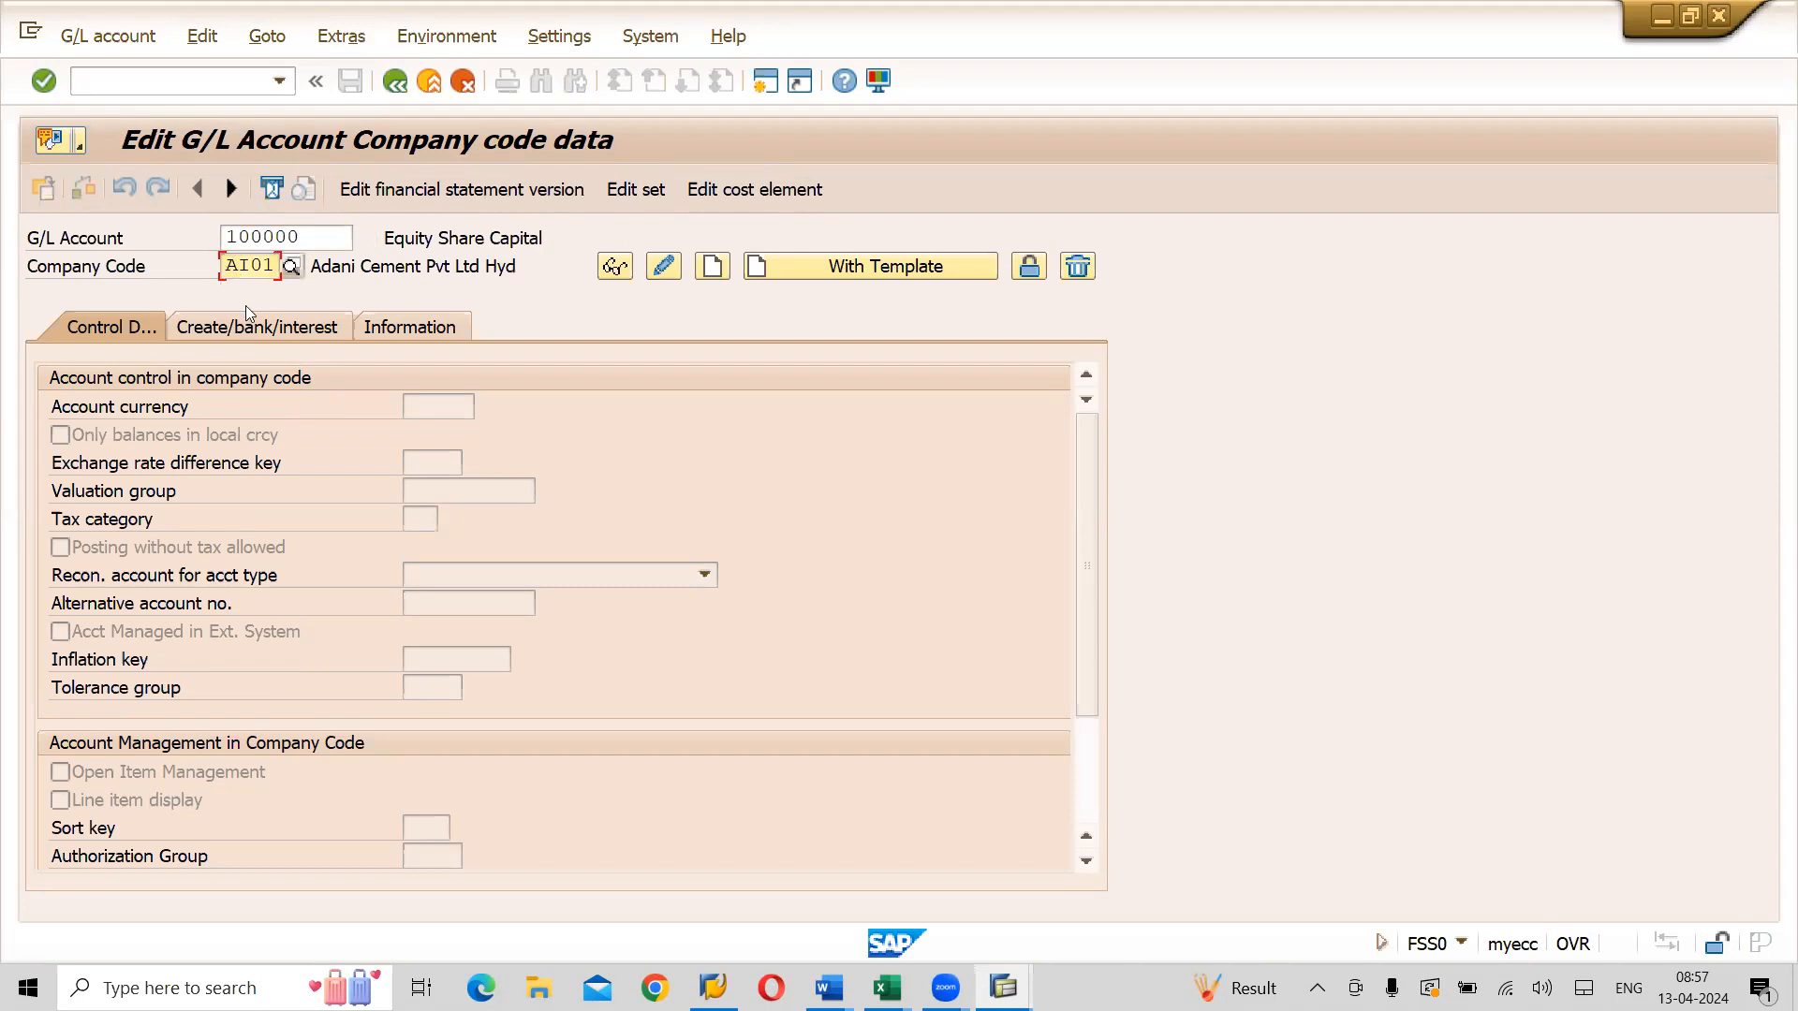
{"action": "type", "text": "1"}
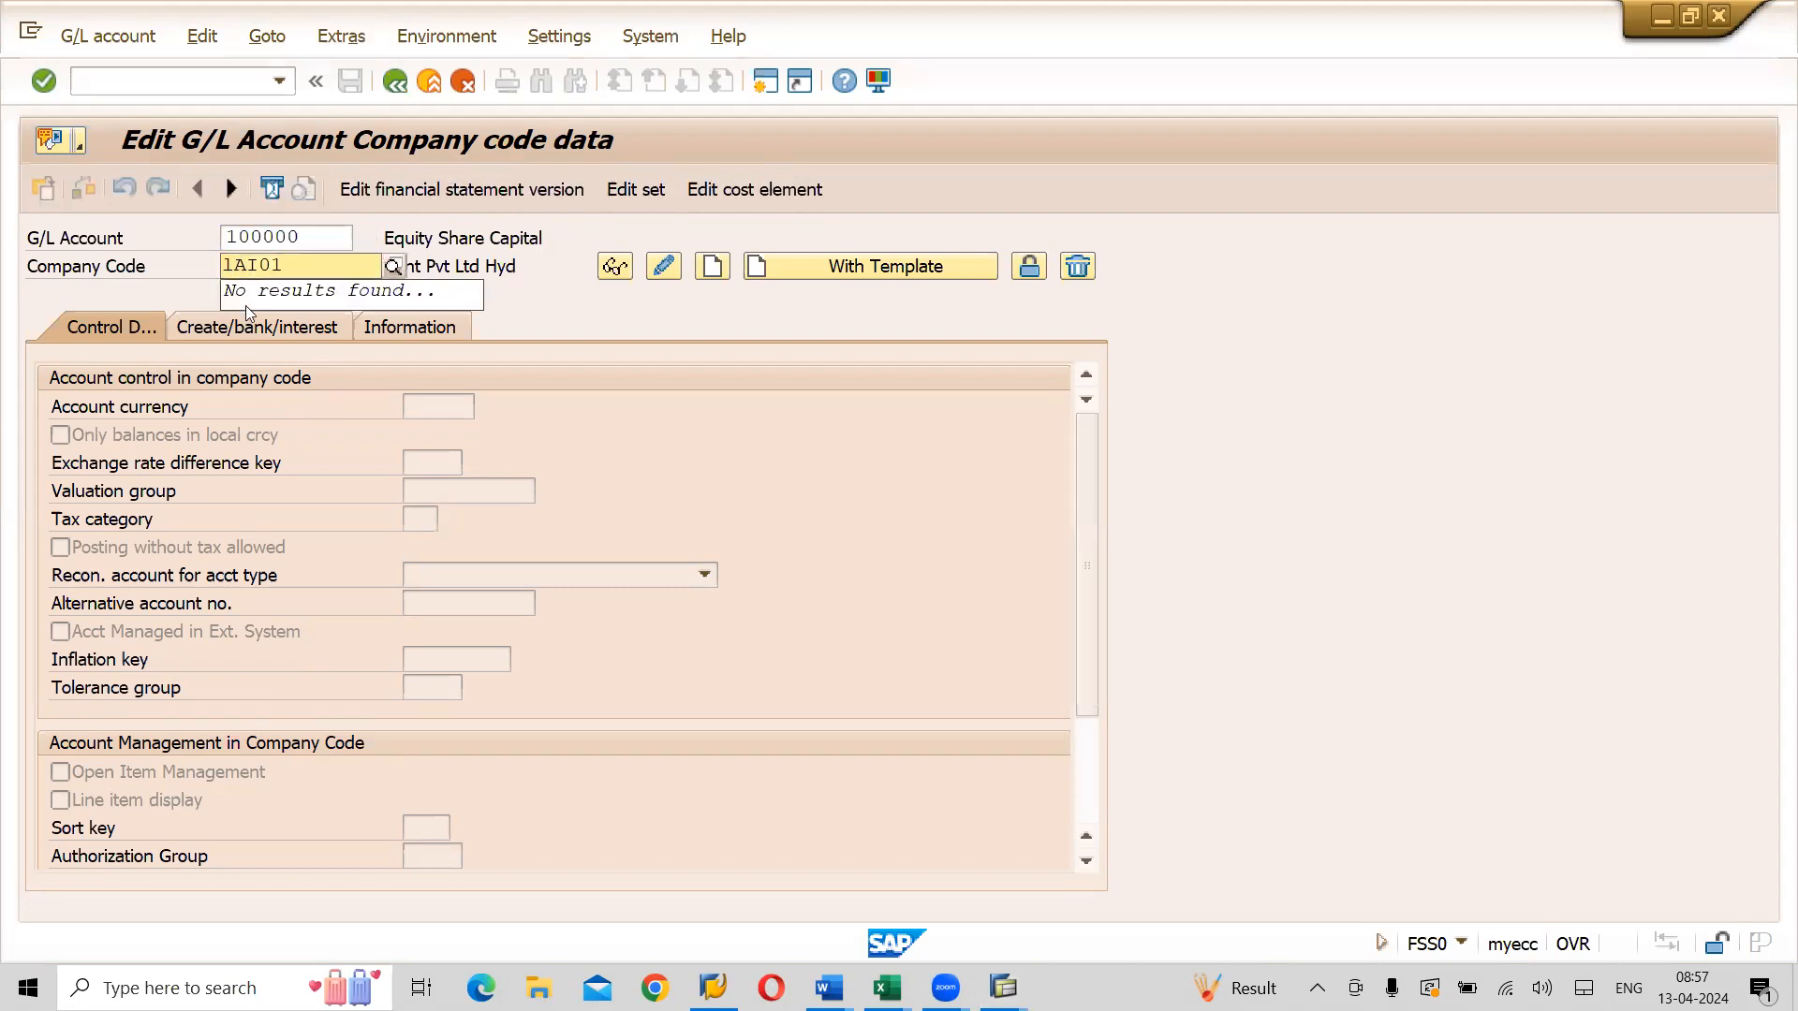
{"action": "key", "text": "BackSpace"}
{"action": "type", "text": "L"}
{"action": "key", "text": "Down"}
{"action": "key", "text": "Return"}
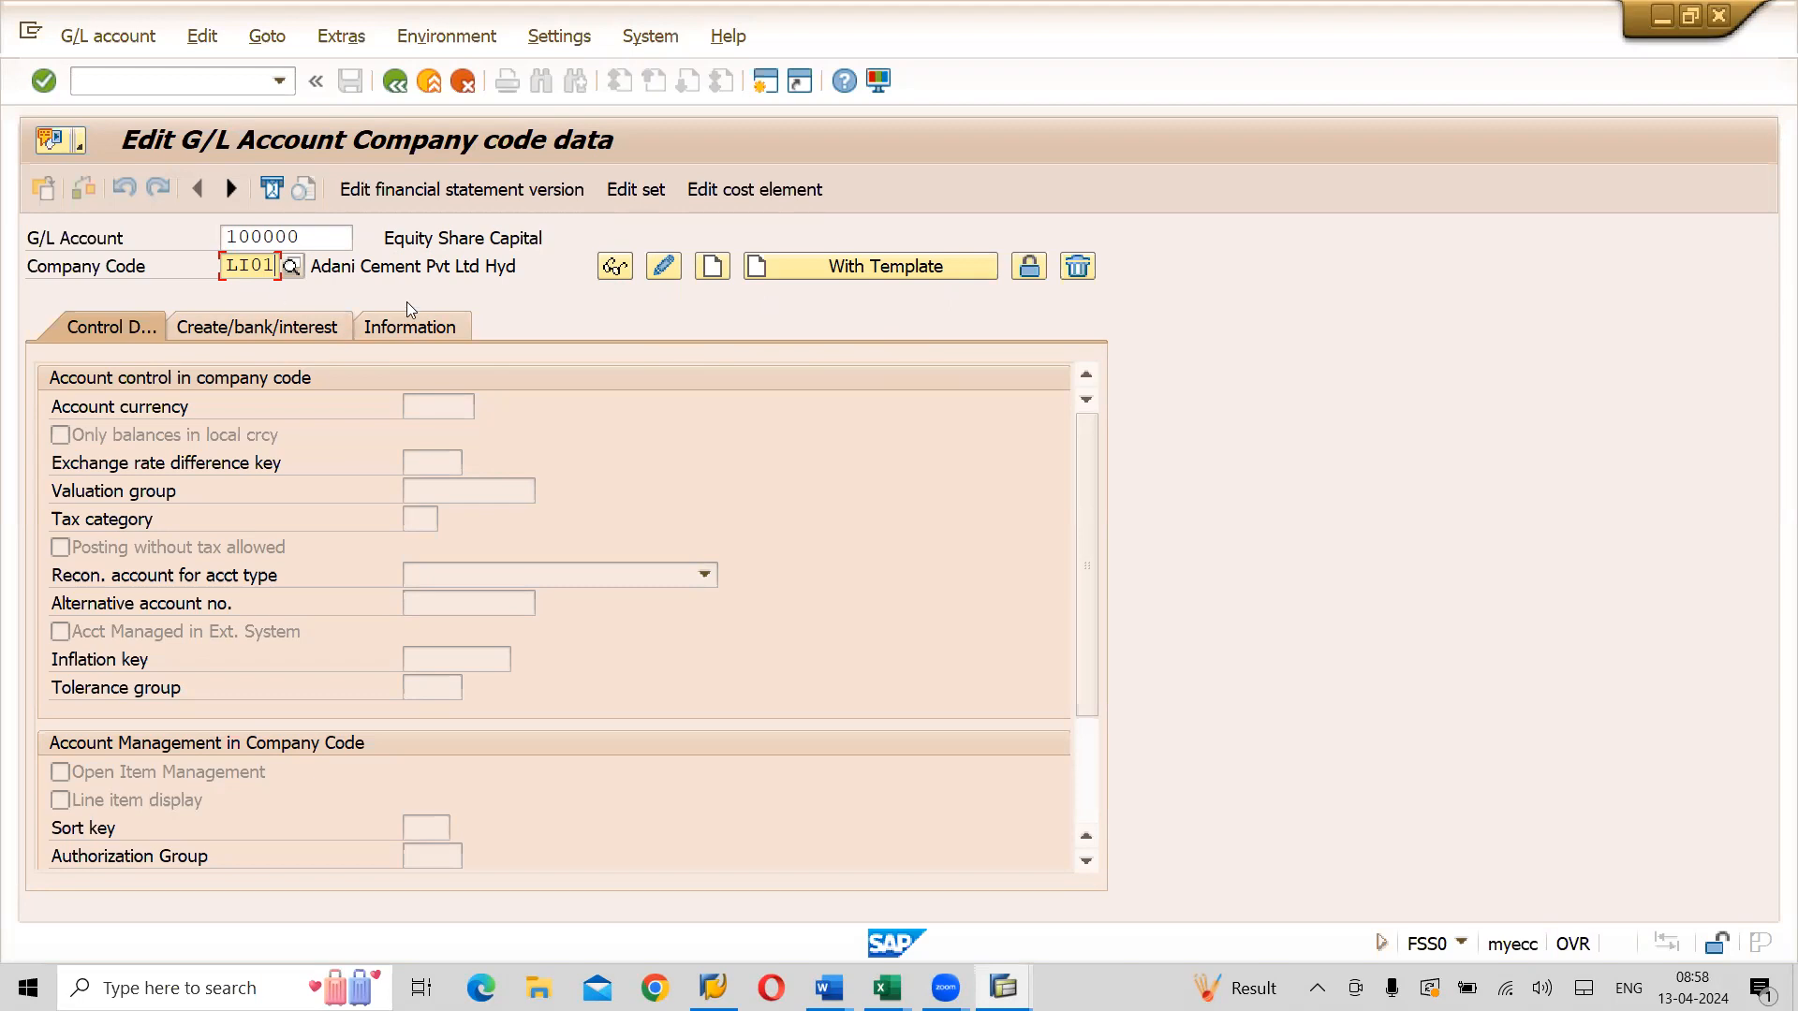
{"action": "left_click", "coordinate": [714, 268]}
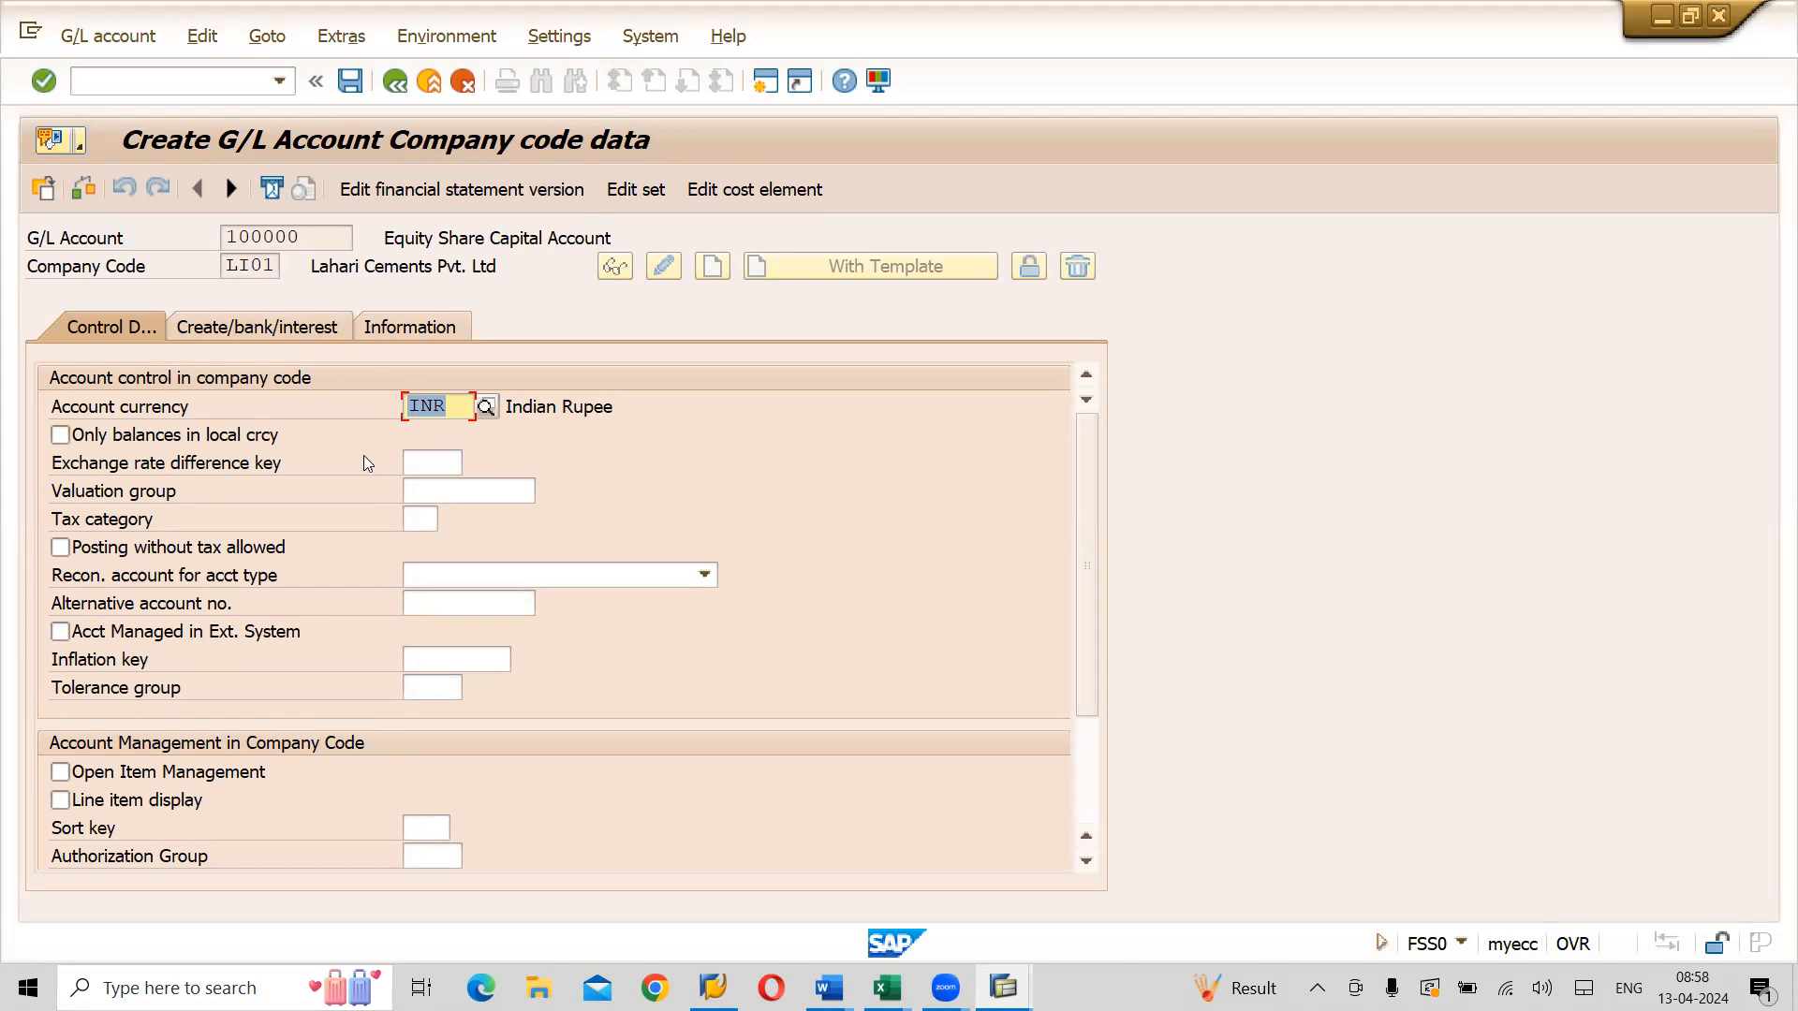
Enable only balances in local currency and line item display, and choose sort key 001 Posting date
{"action": "left_click", "coordinate": [59, 435]}
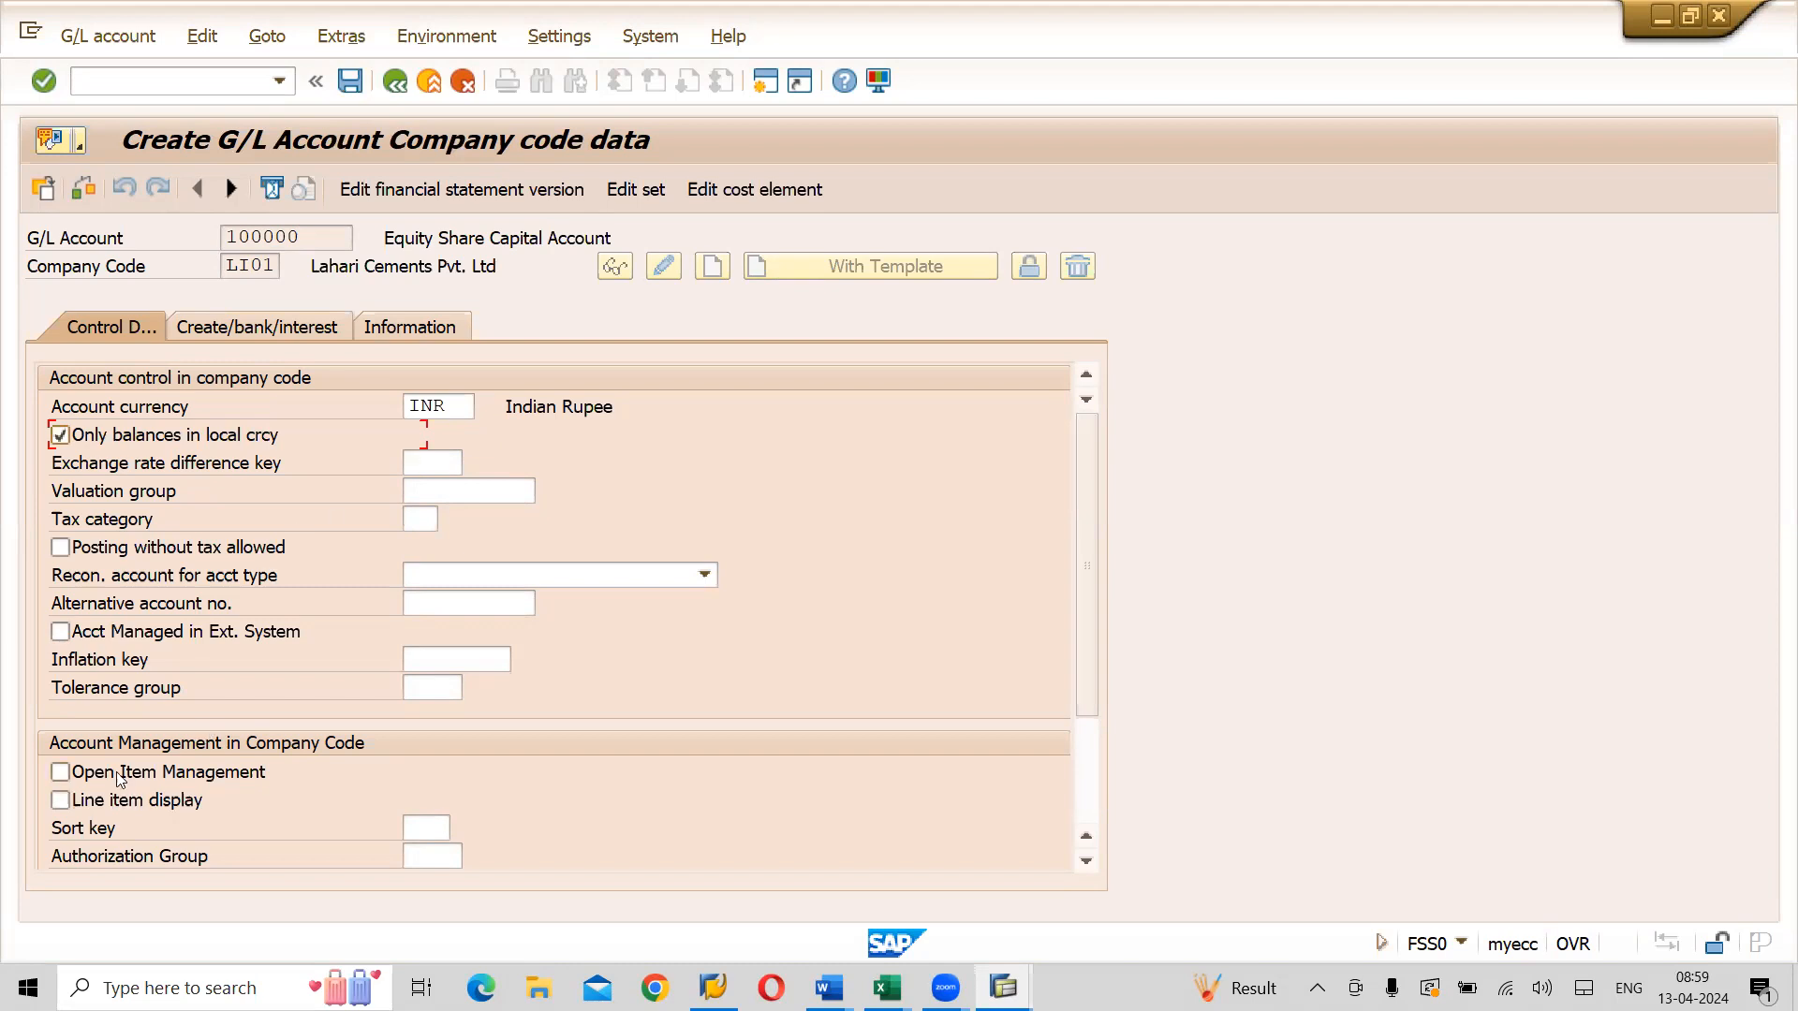
{"action": "left_click", "coordinate": [59, 800]}
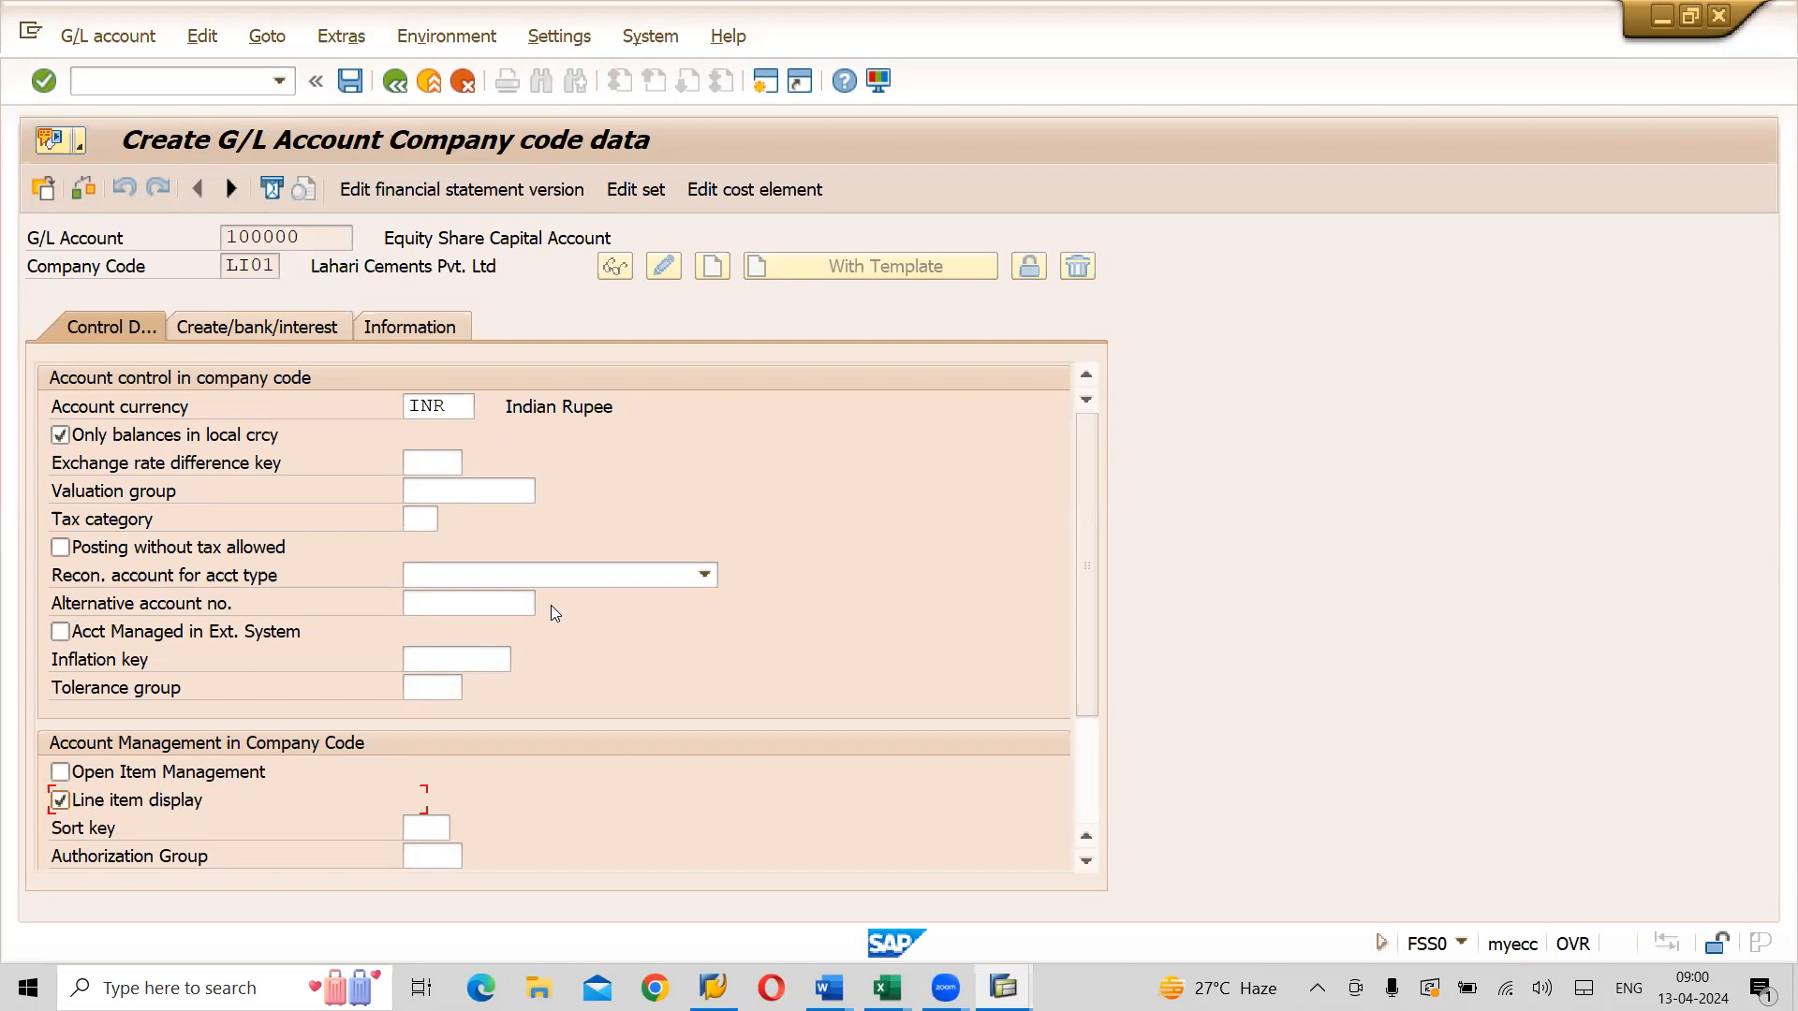
{"action": "left_click", "coordinate": [423, 830]}
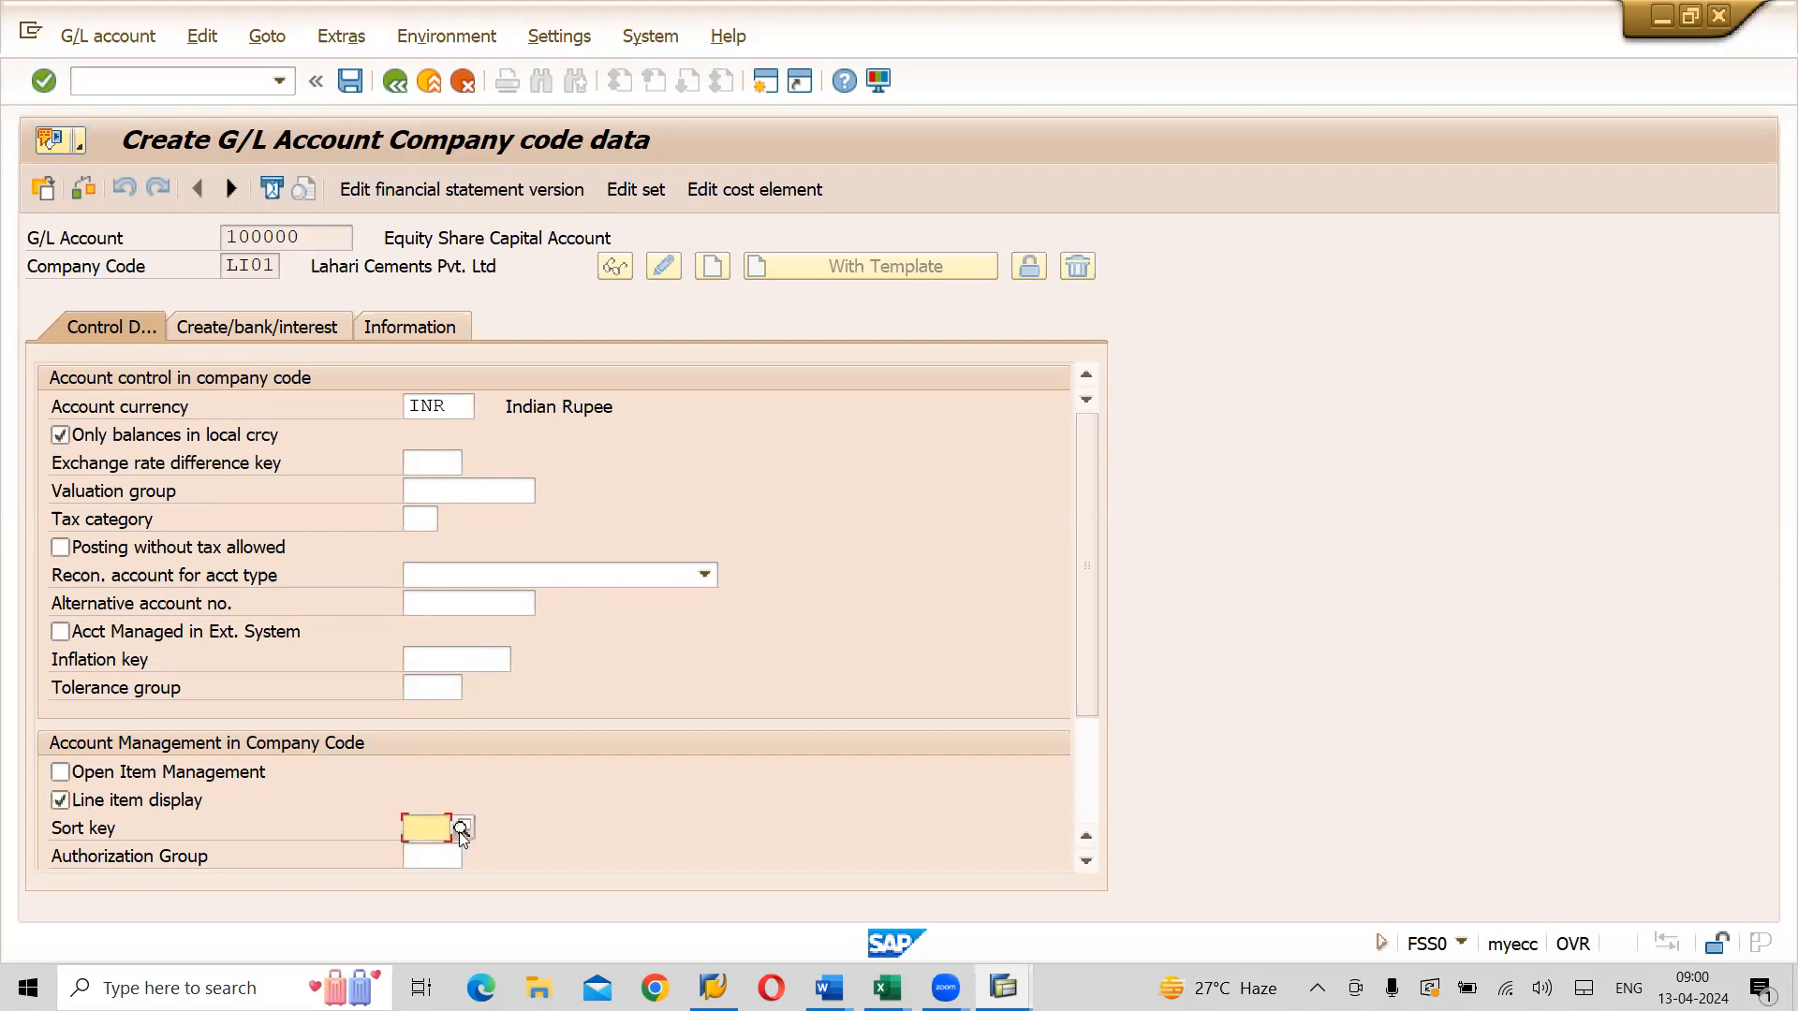
{"action": "left_click", "coordinate": [459, 832]}
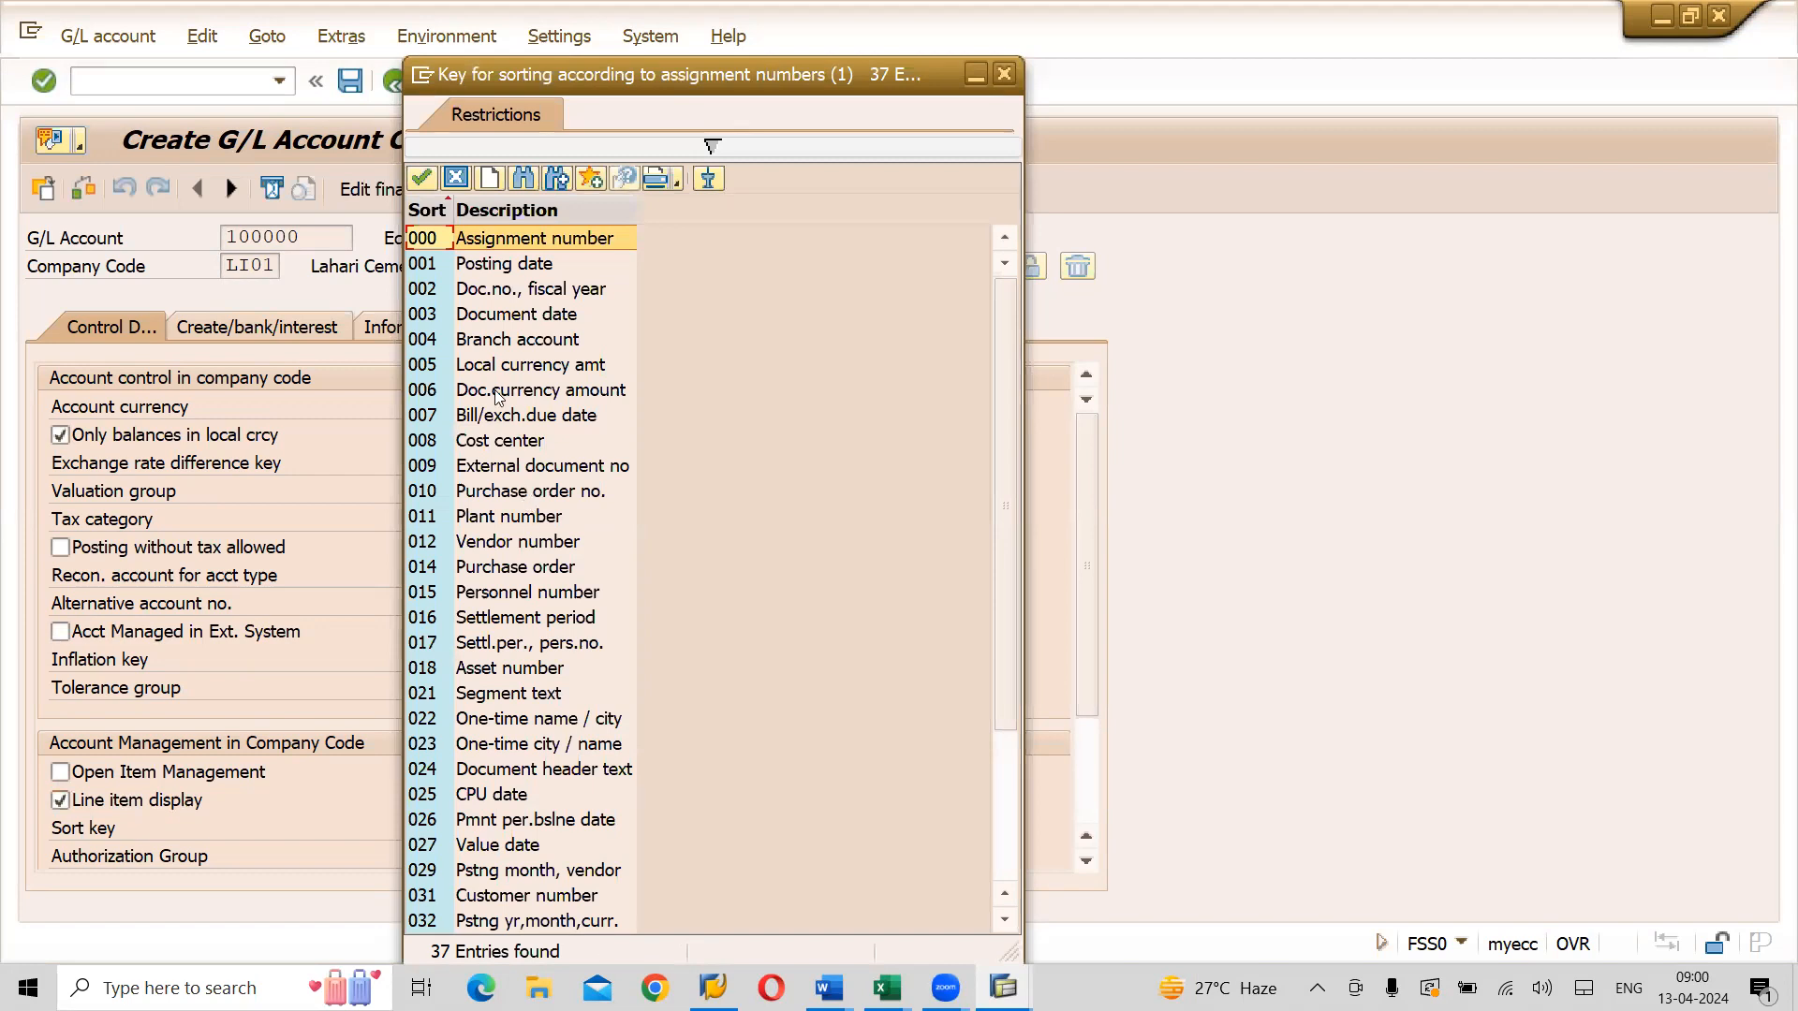
{"action": "double_click", "coordinate": [496, 266]}
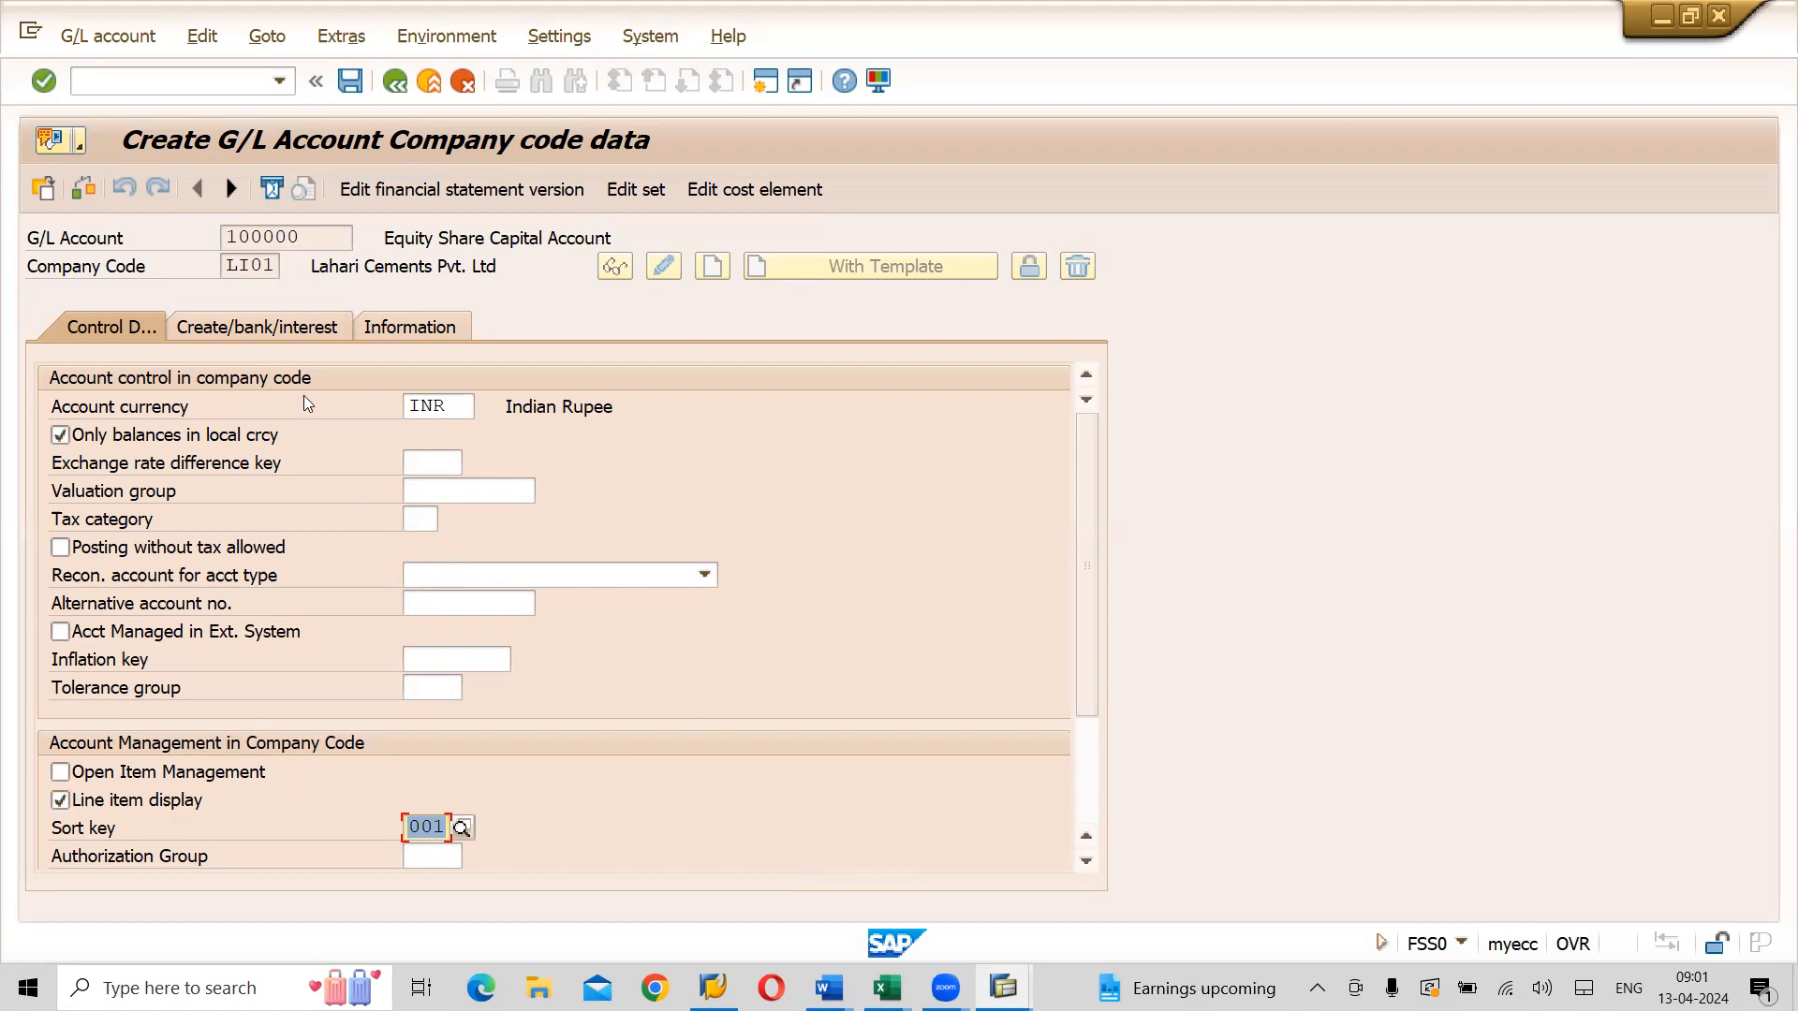
Assign field status group L001 Lahari Balance Sheet Accounts and save G/L account 100000 in company code LI01
{"action": "left_click", "coordinate": [273, 328]}
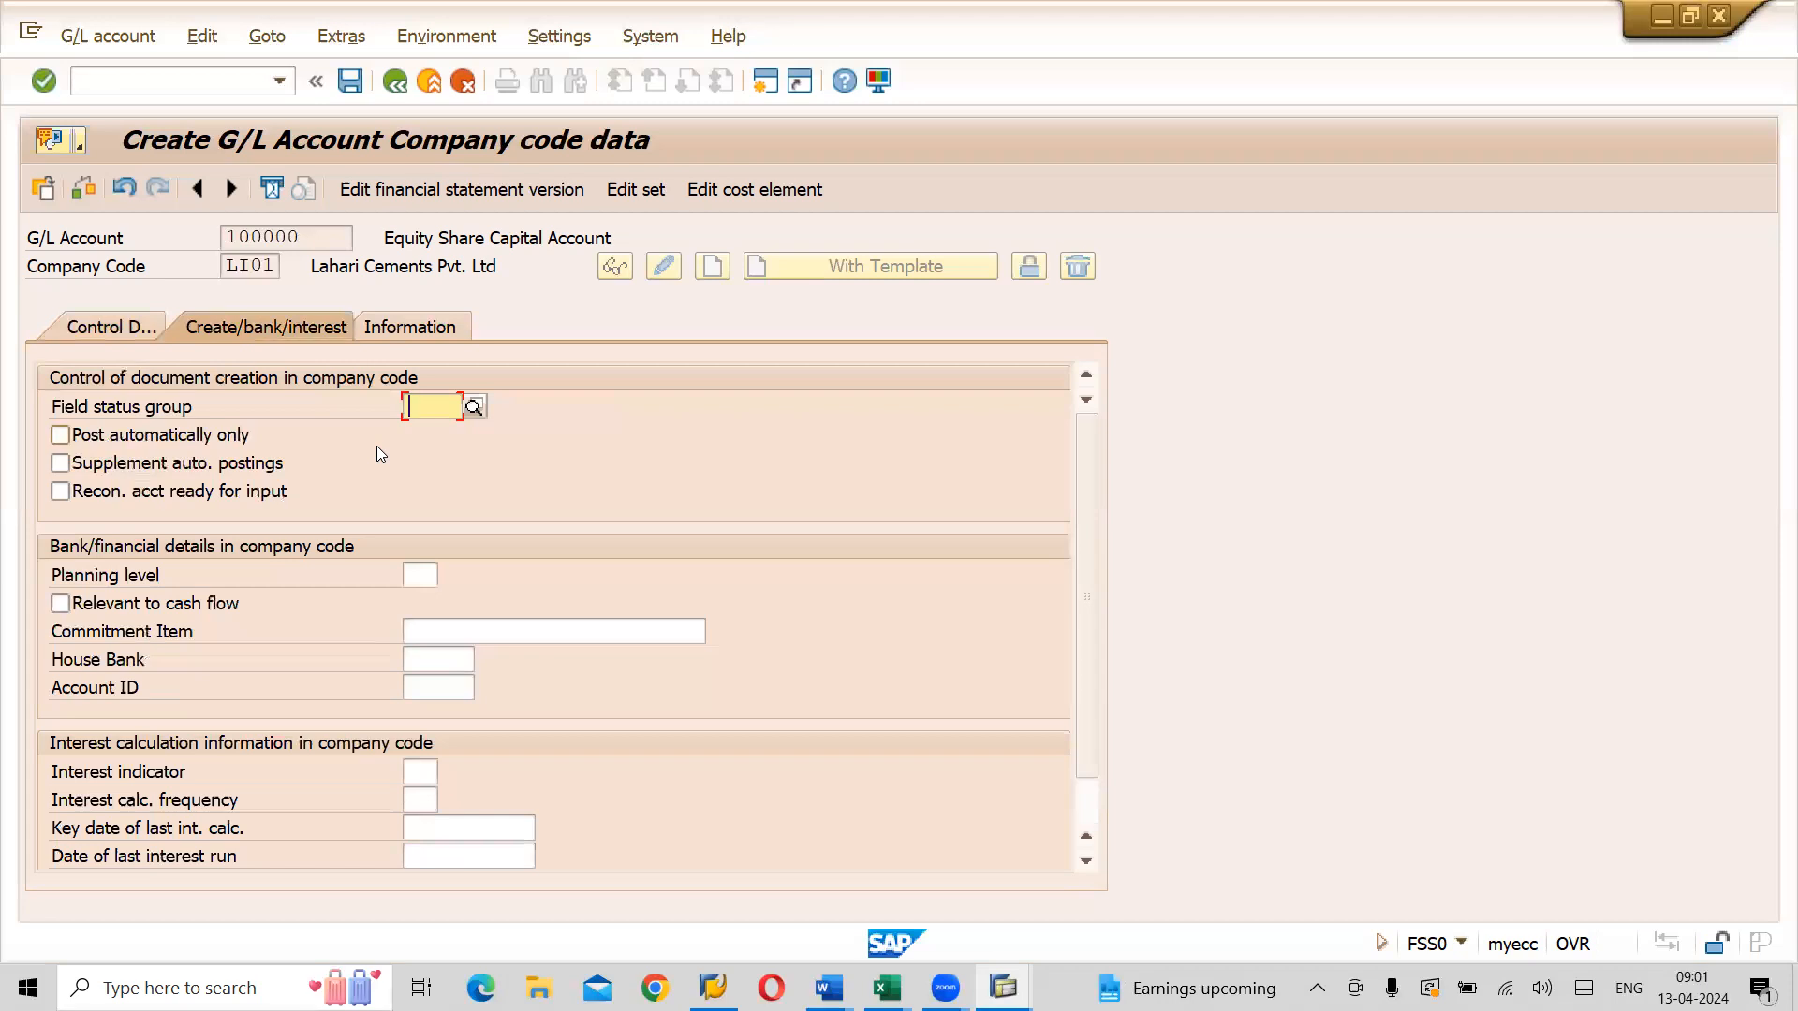
{"action": "left_click", "coordinate": [470, 409]}
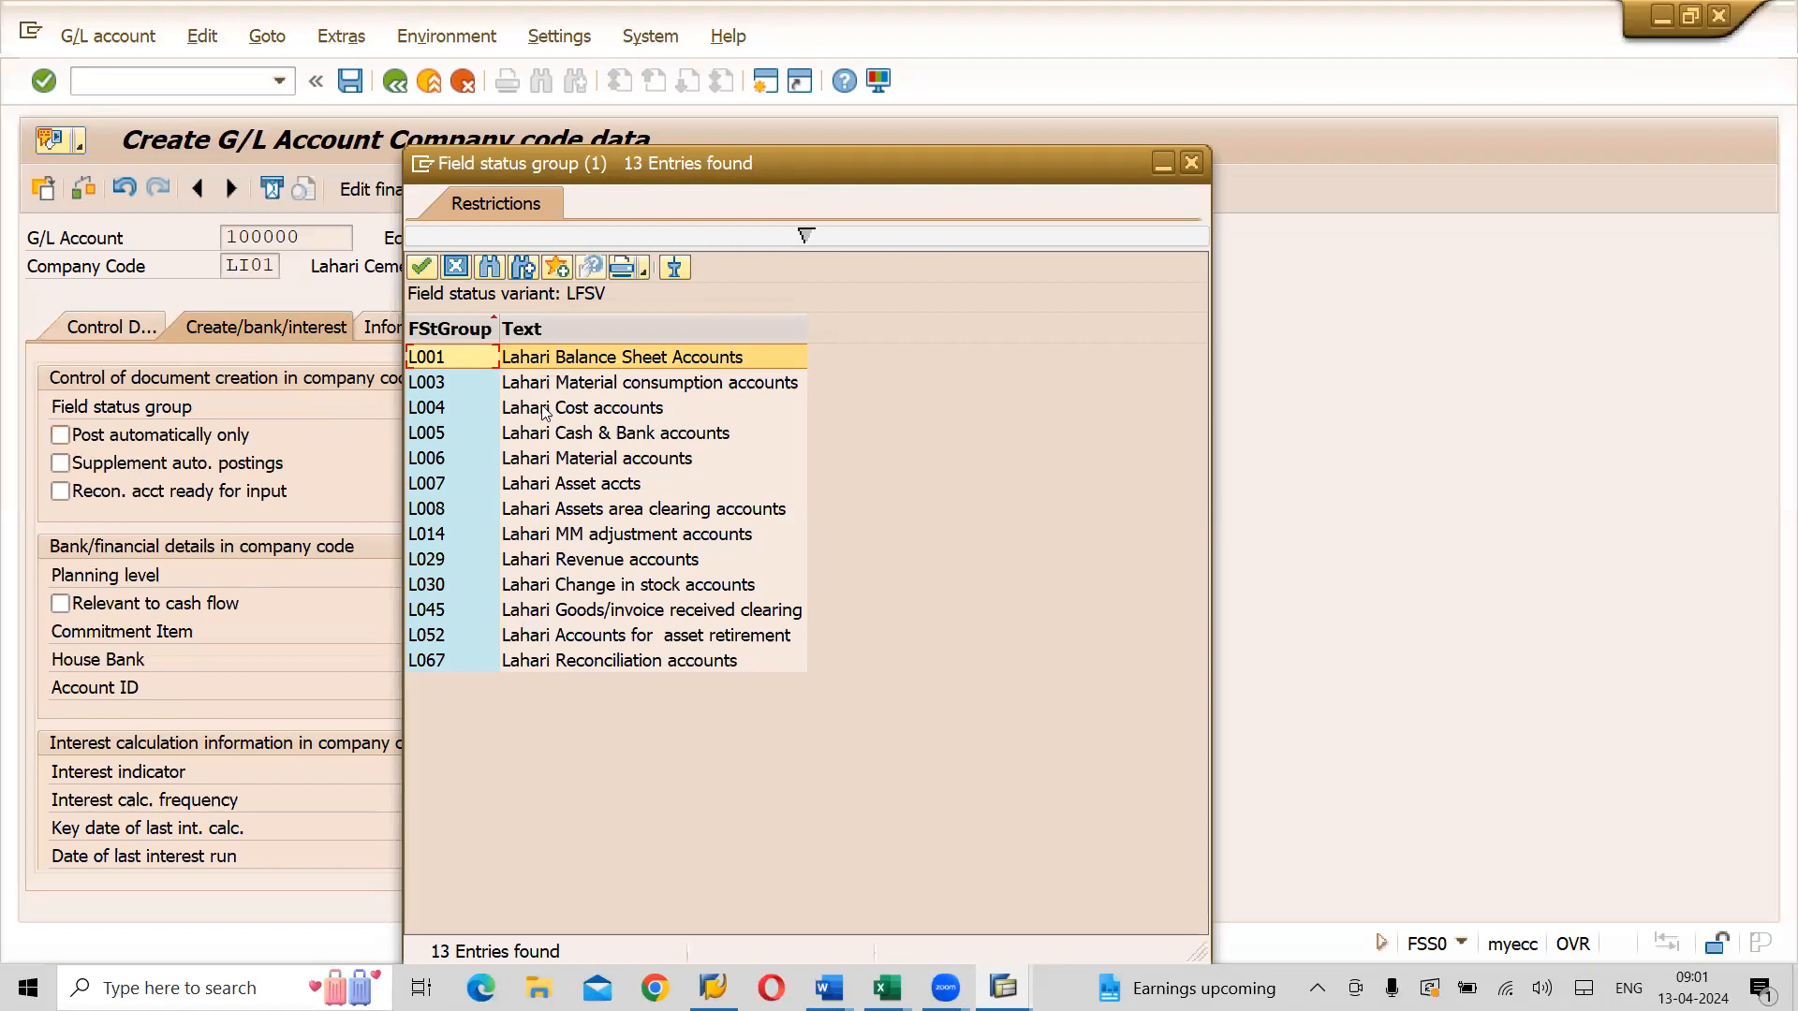
{"action": "double_click", "coordinate": [679, 360]}
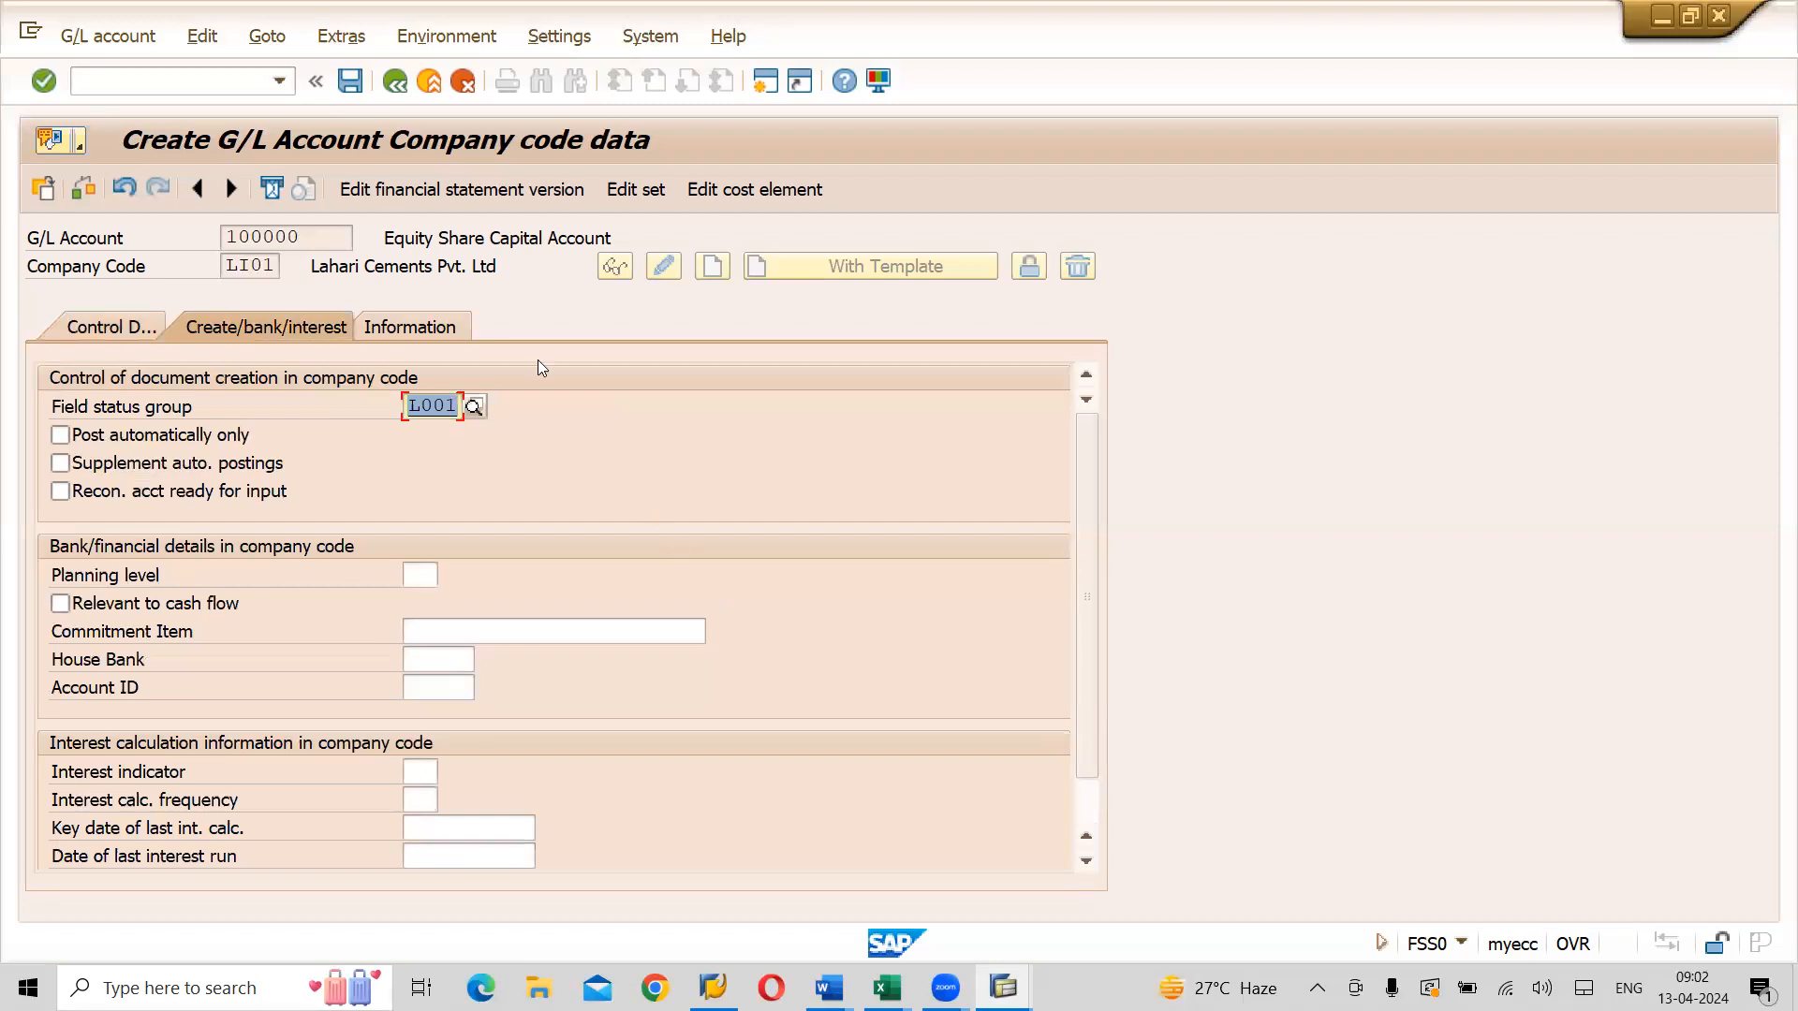
{"action": "left_click", "coordinate": [367, 96]}
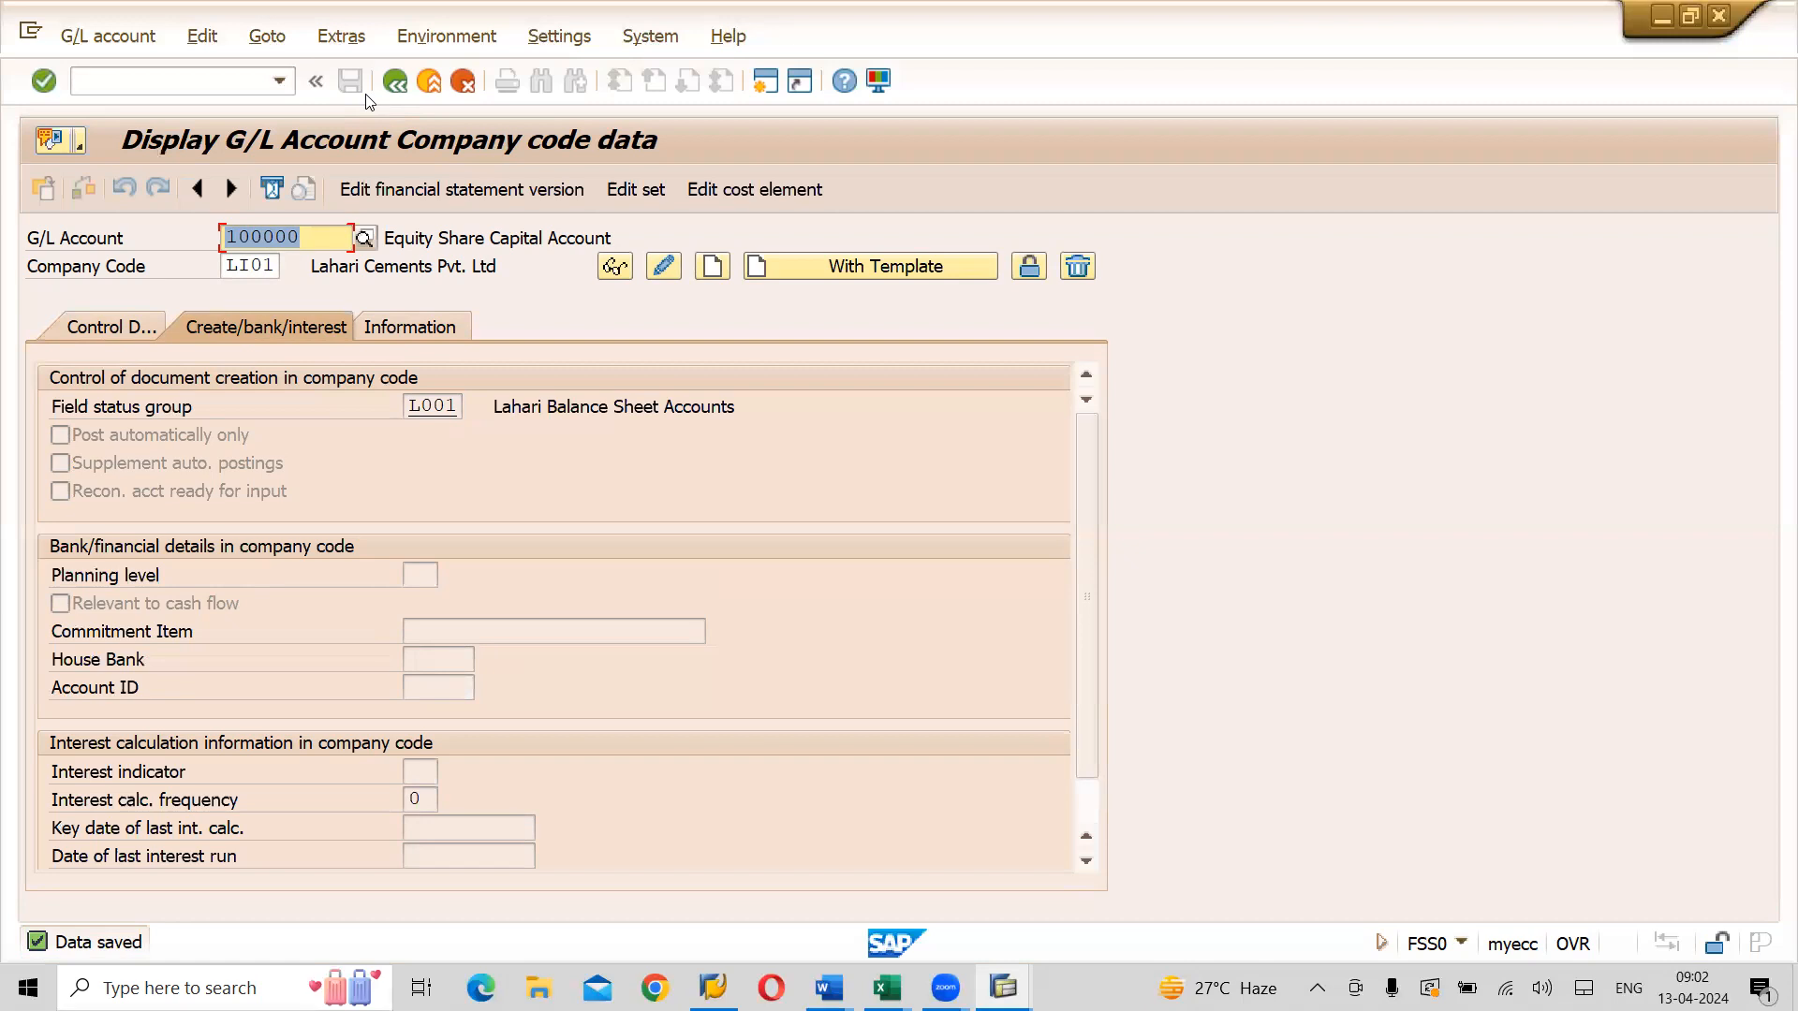
Review the saved account's information page and control data, and change the company code to LI02
{"action": "left_click", "coordinate": [435, 325]}
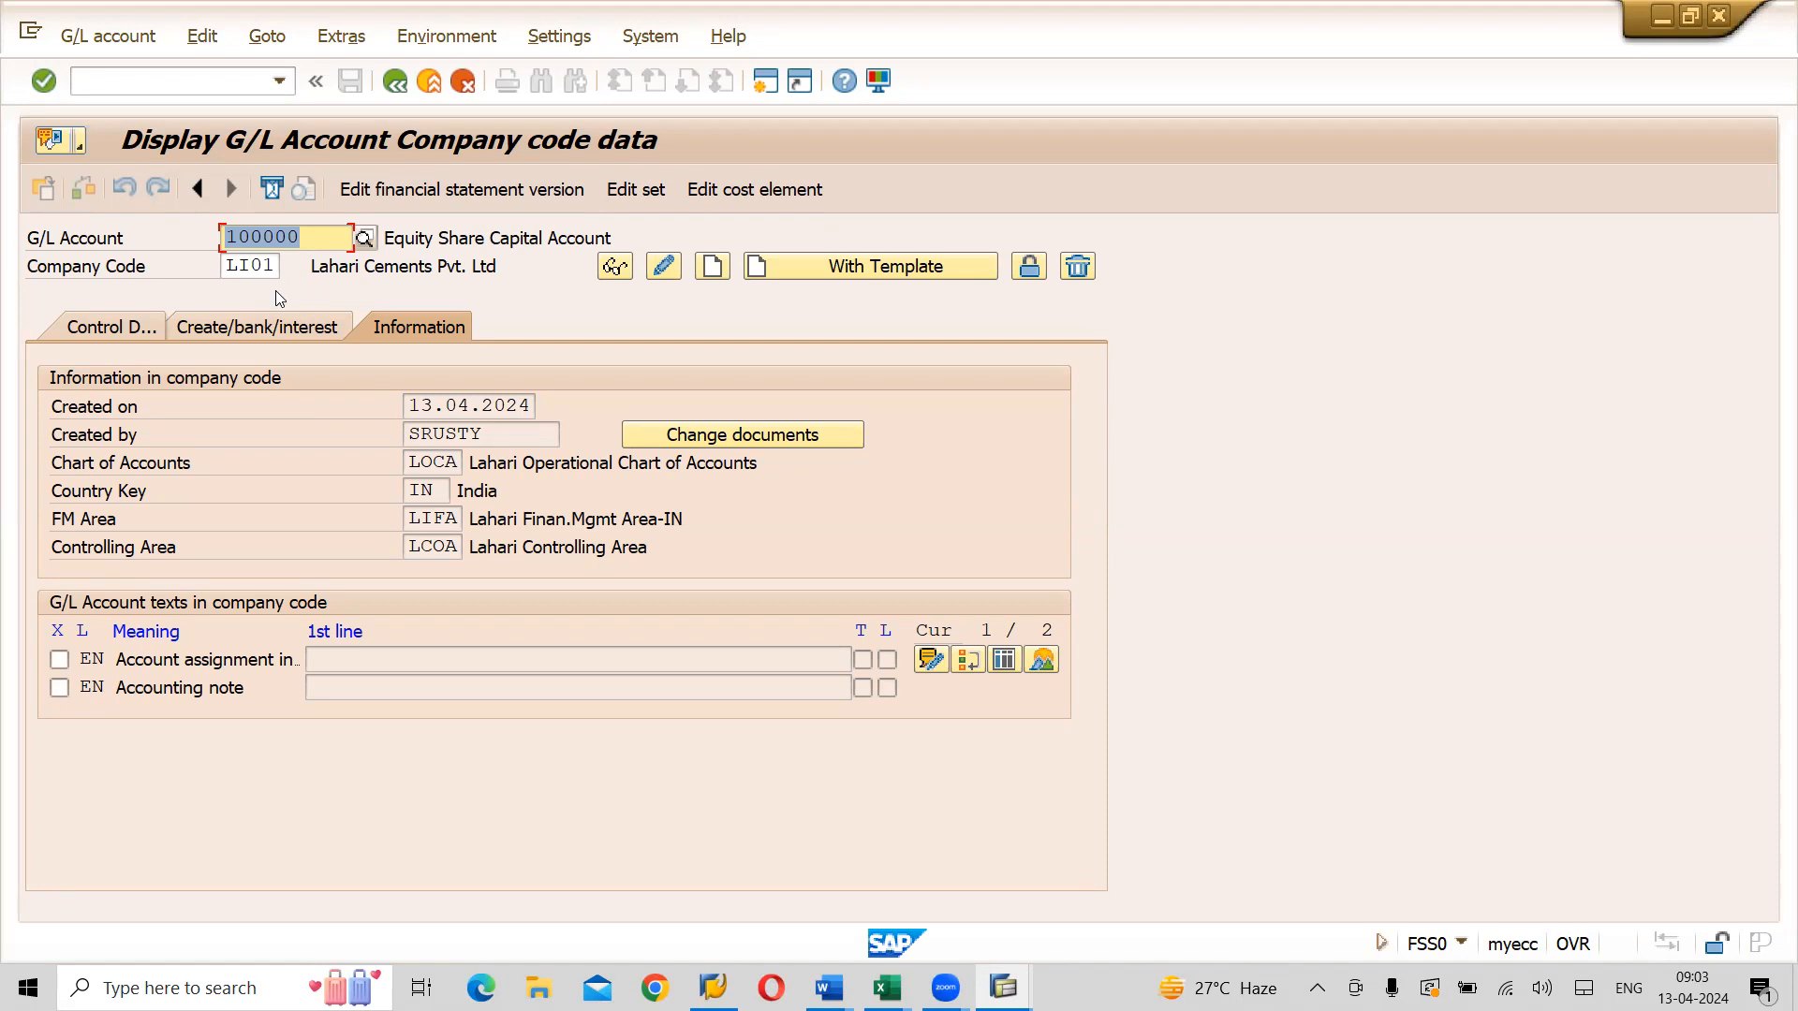
{"action": "left_click", "coordinate": [104, 328]}
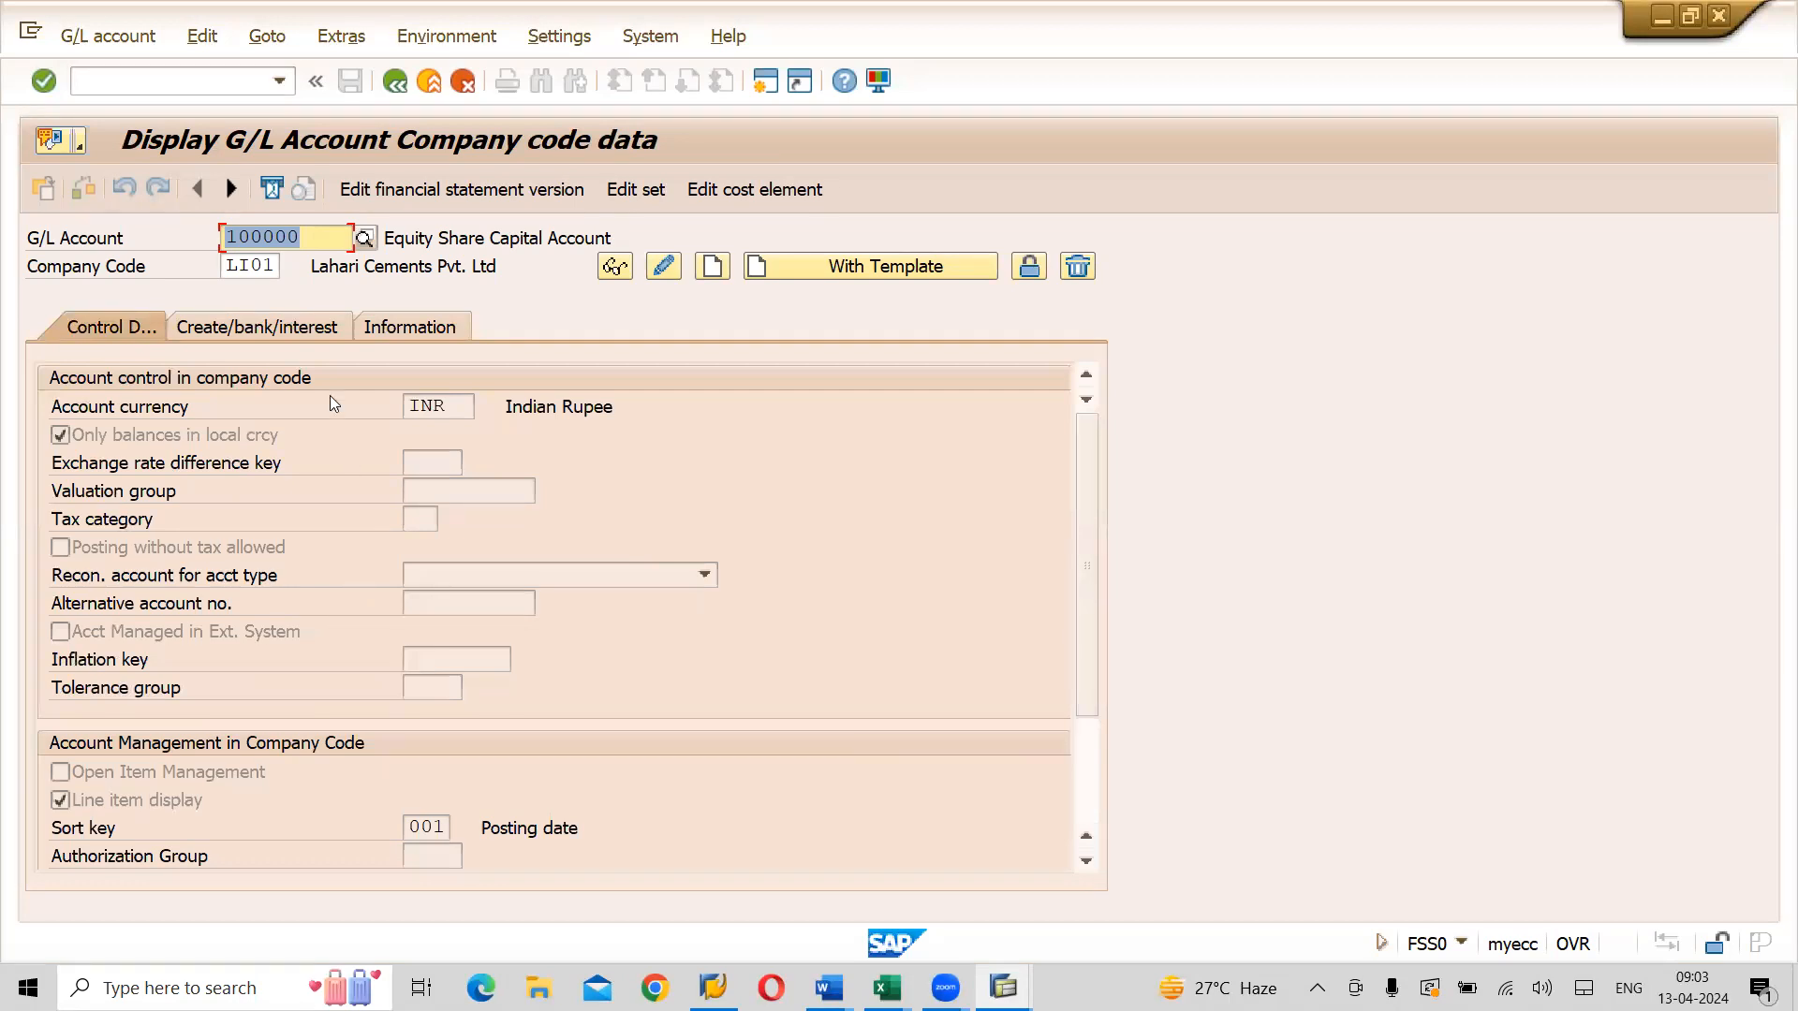
{"action": "left_click", "coordinate": [265, 267]}
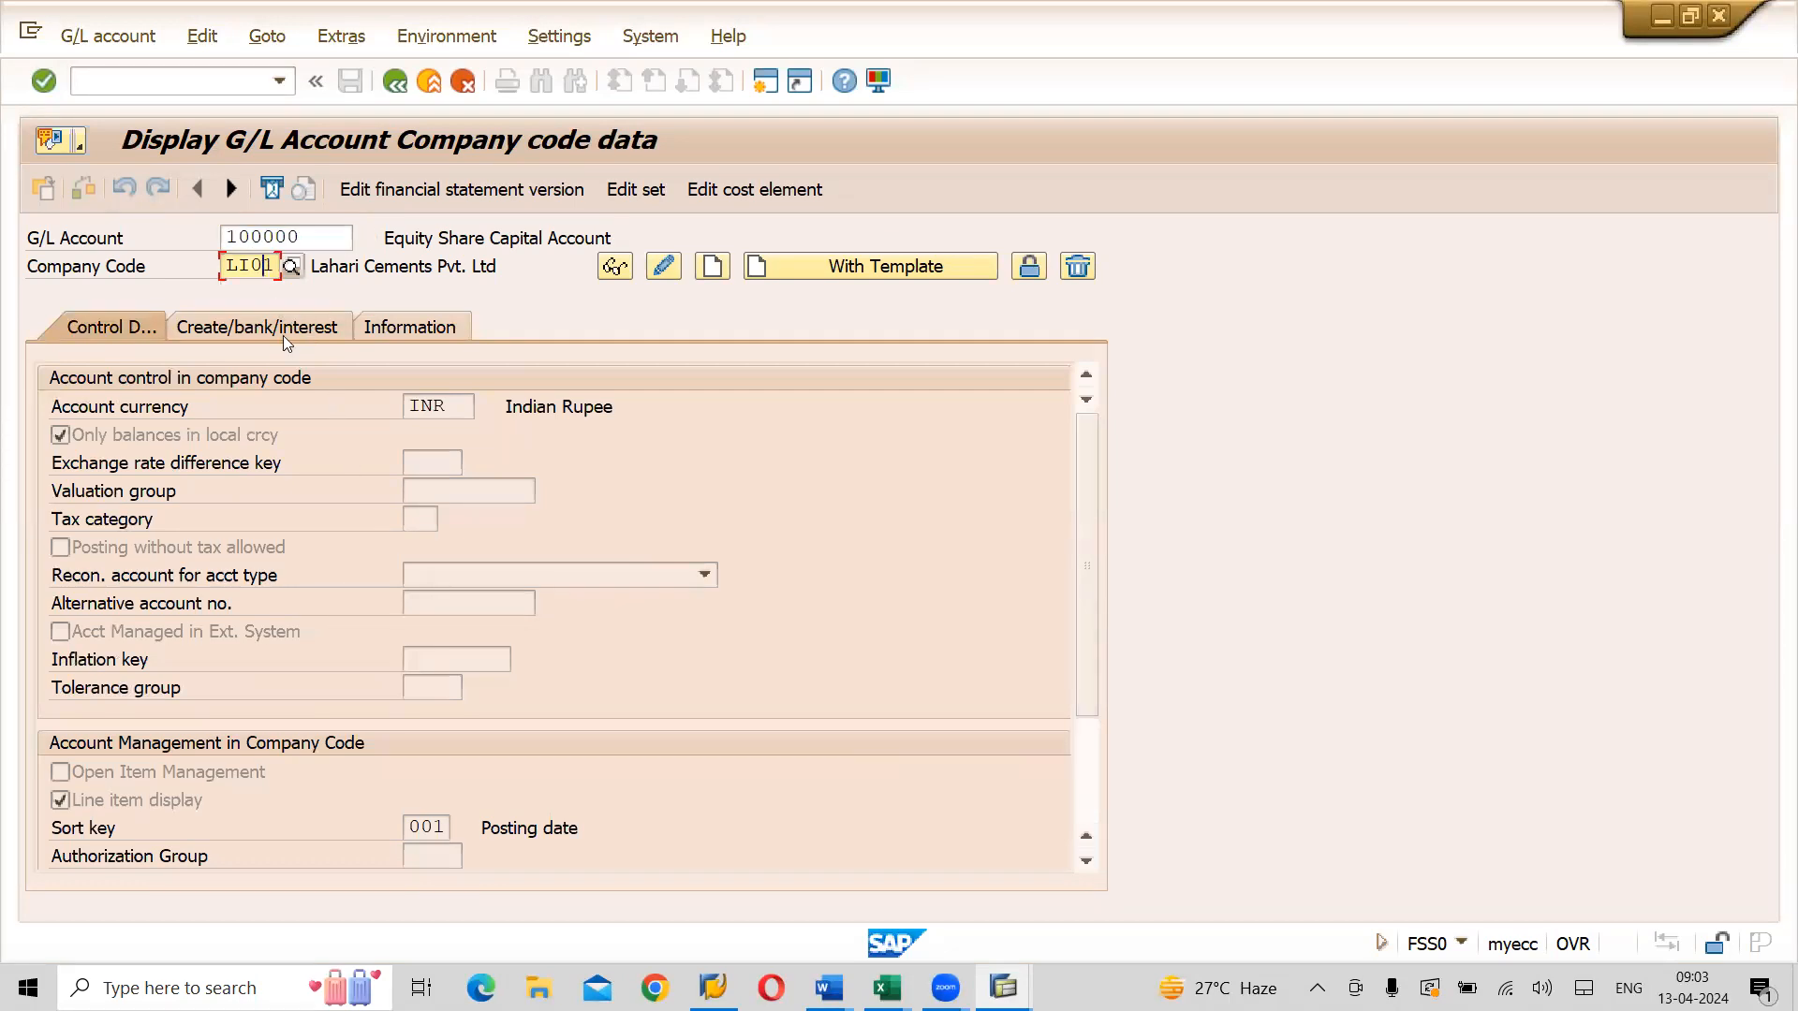
{"action": "type", "text": "2"}
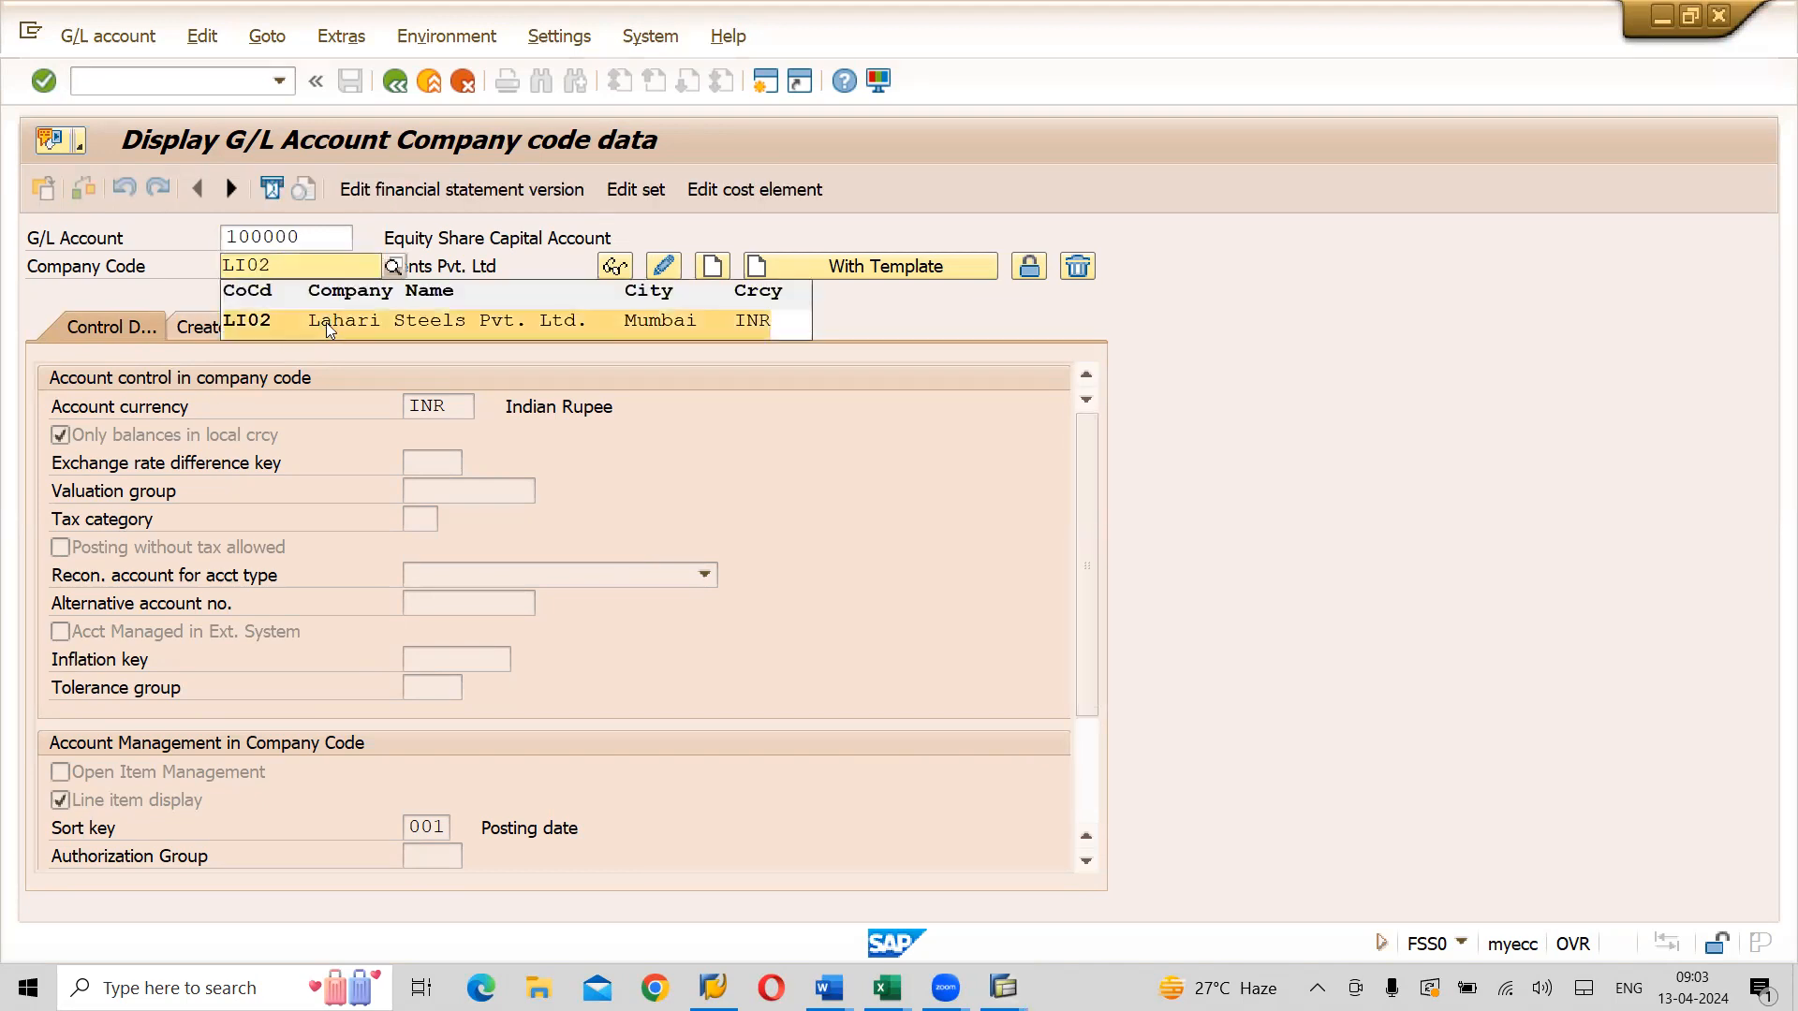
{"action": "key", "text": "Return"}
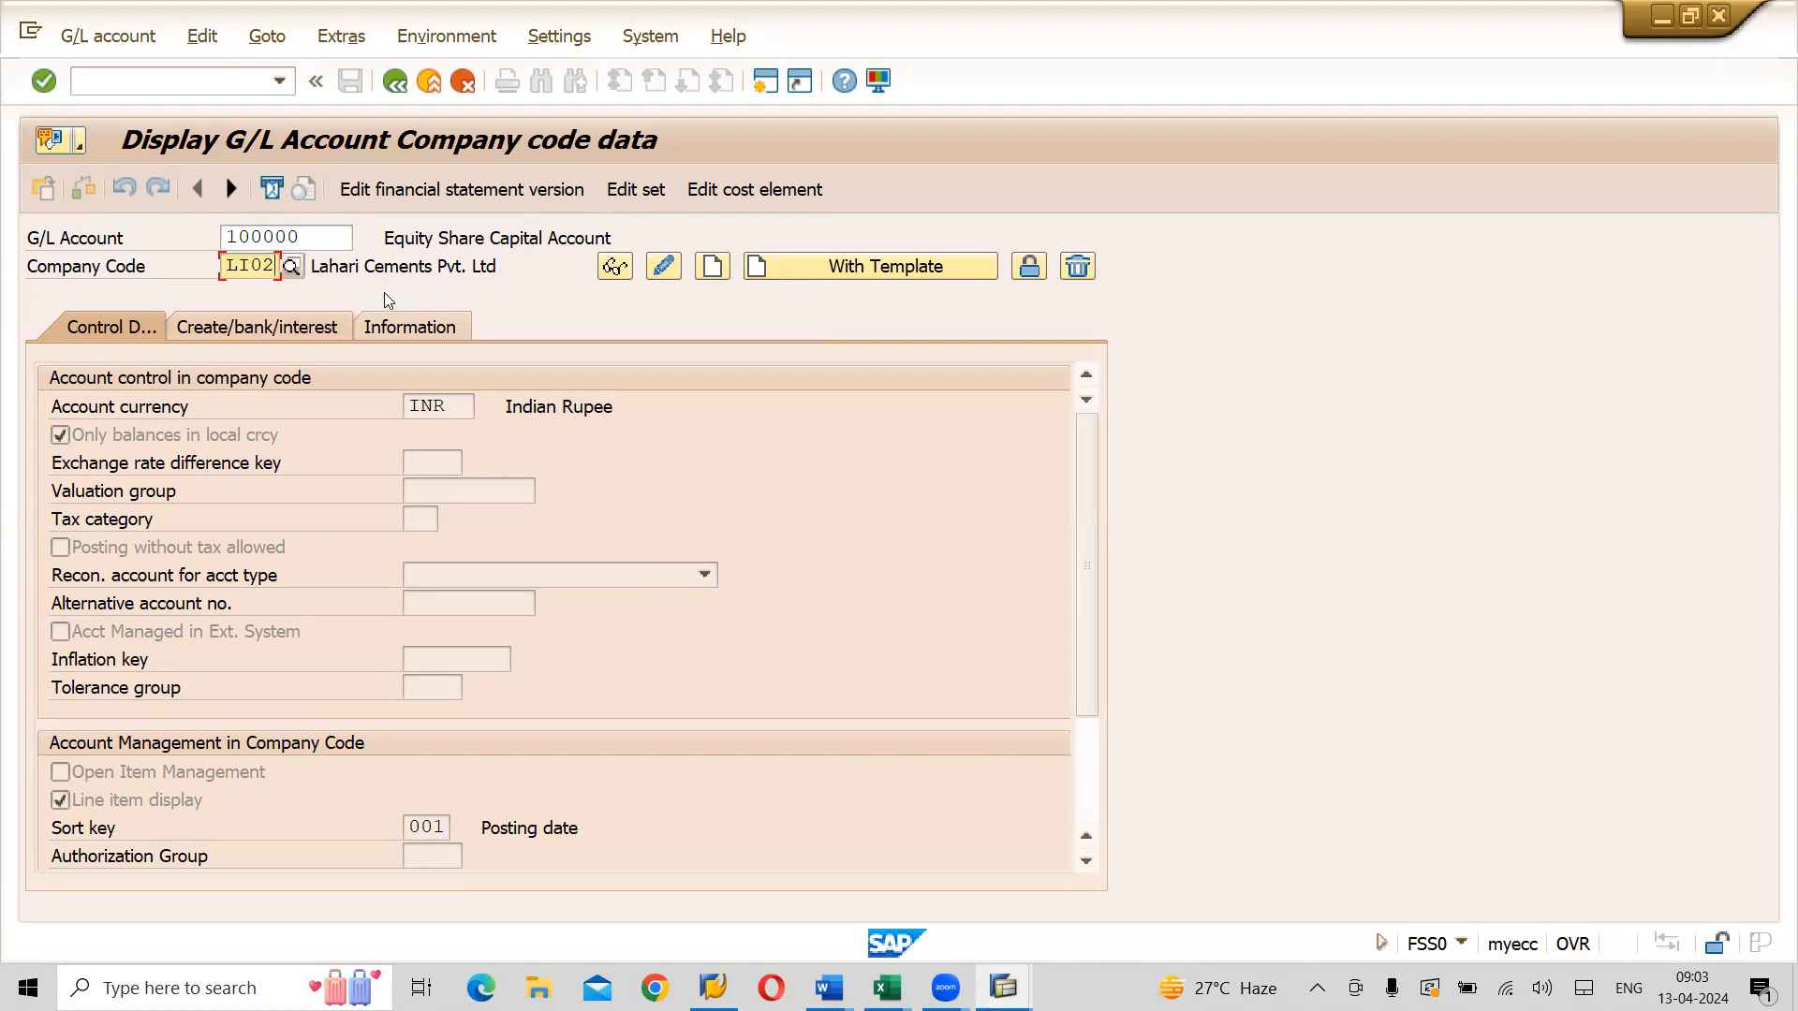
{"action": "left_click", "coordinate": [289, 237]}
{"action": "left_click_drag", "start_coordinate": [289, 237], "coordinate": [214, 236]}
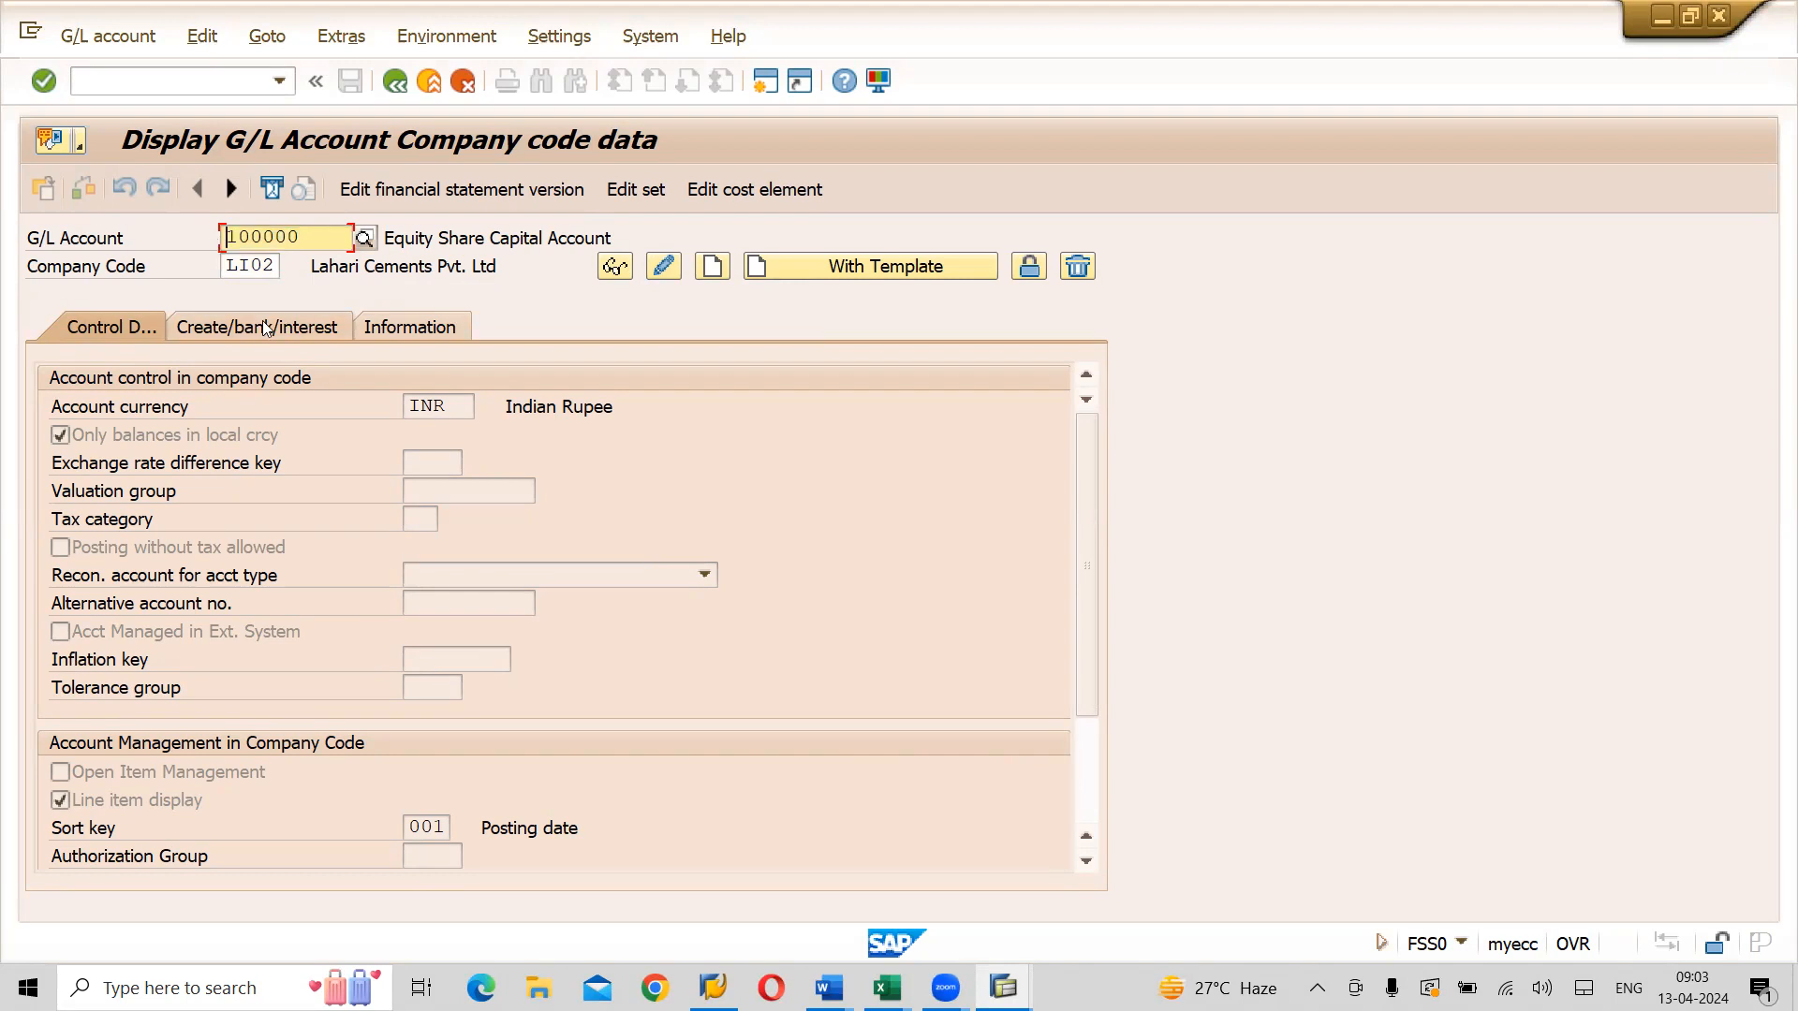
Create account 100000 in company code LI02 with account 100000 of LI01 as template, check its document creation data and save
{"action": "left_click", "coordinate": [857, 266]}
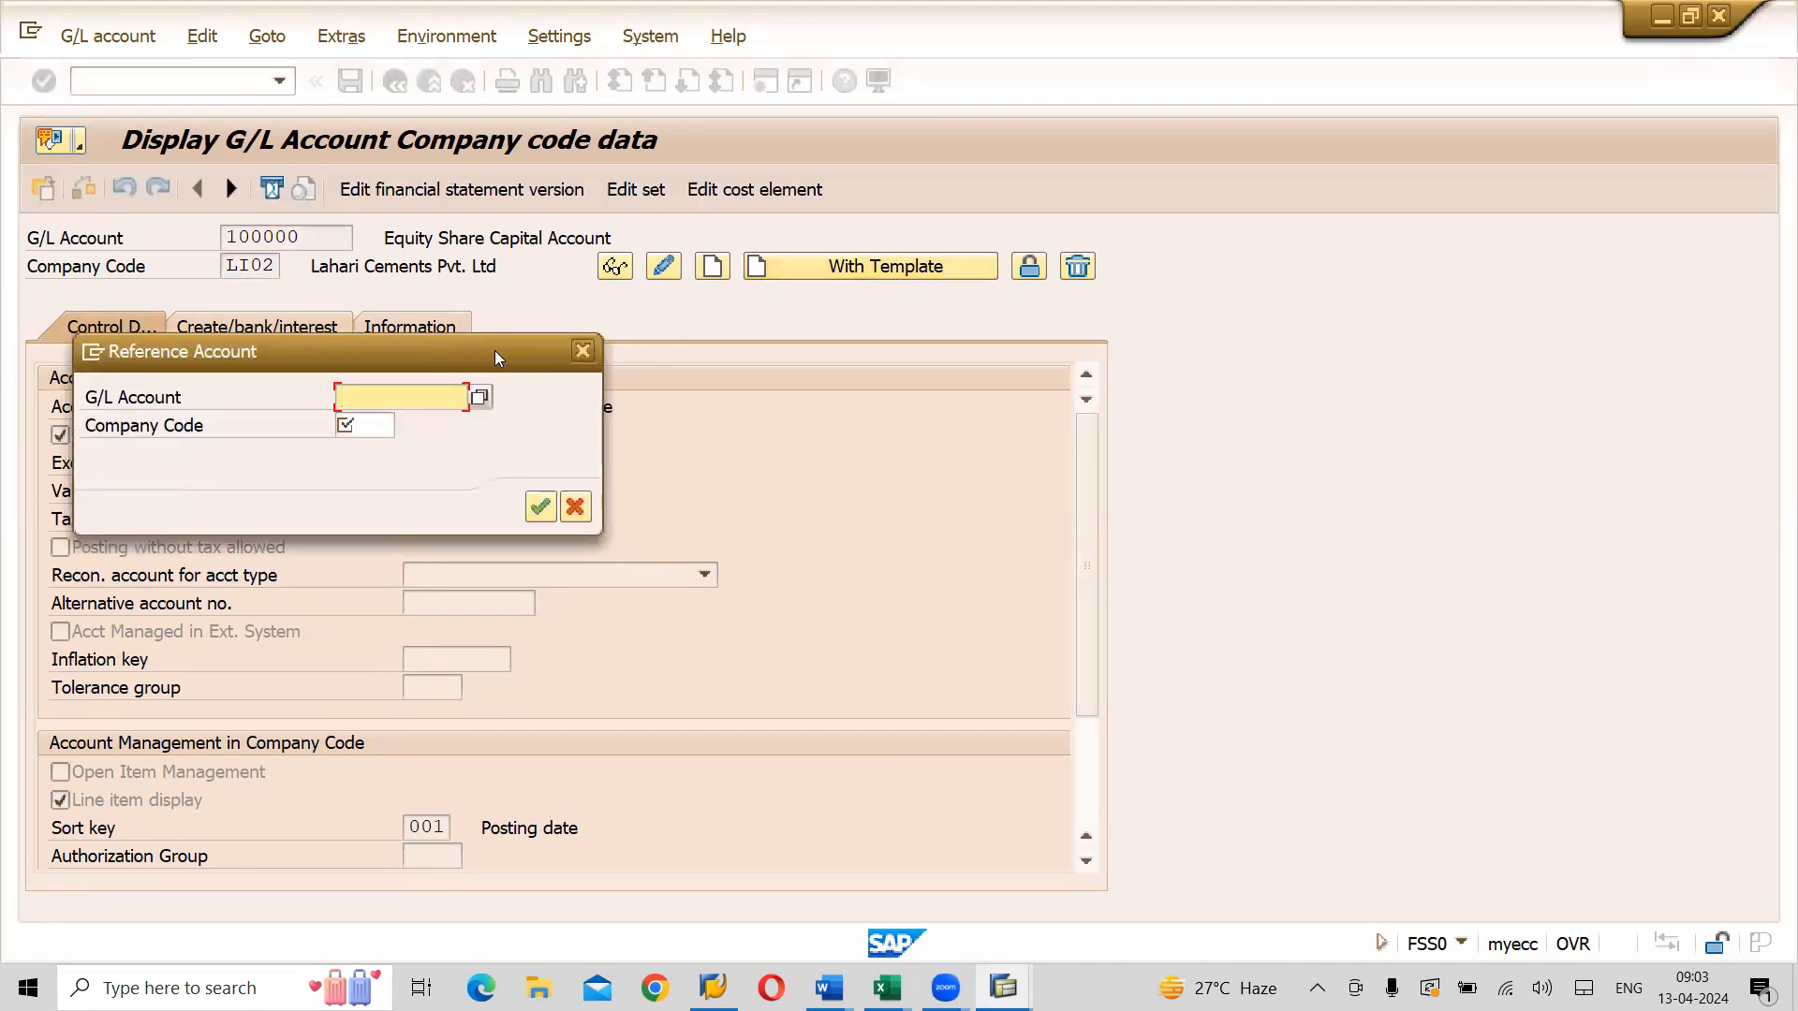
{"action": "left_click_drag", "start_coordinate": [495, 351], "coordinate": [1158, 375]}
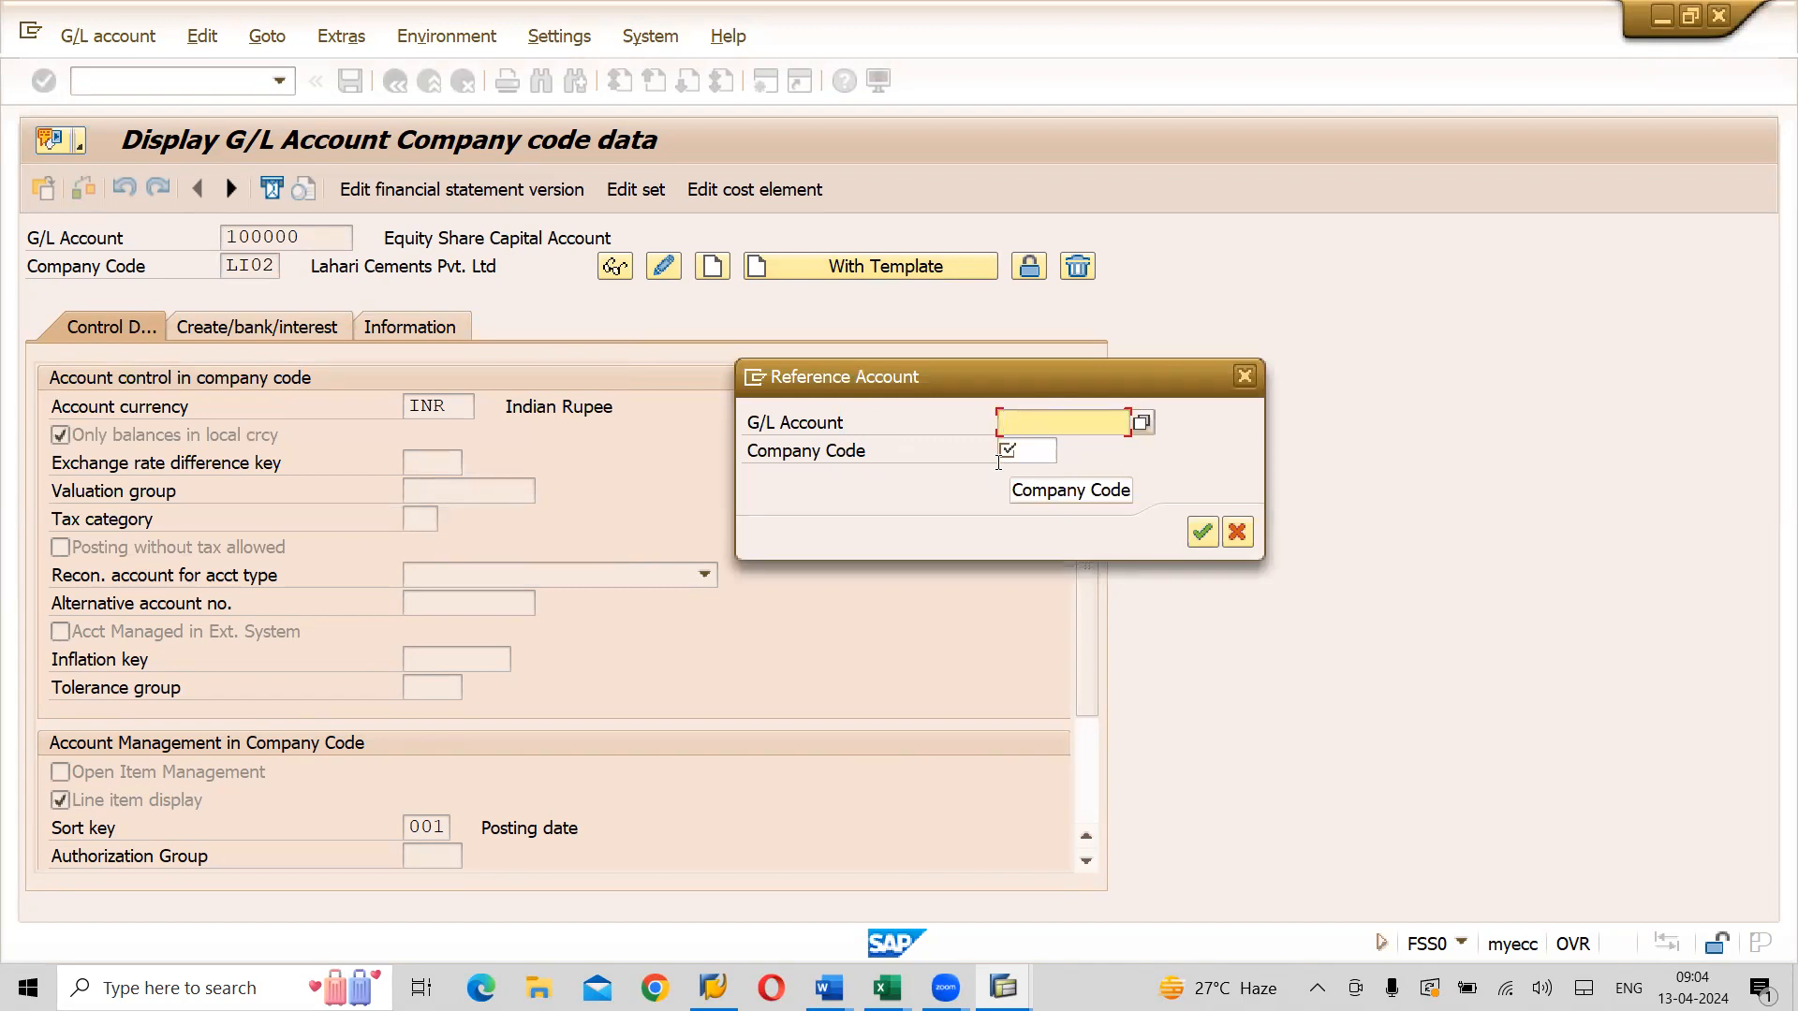
{"action": "type", "text": "100000"}
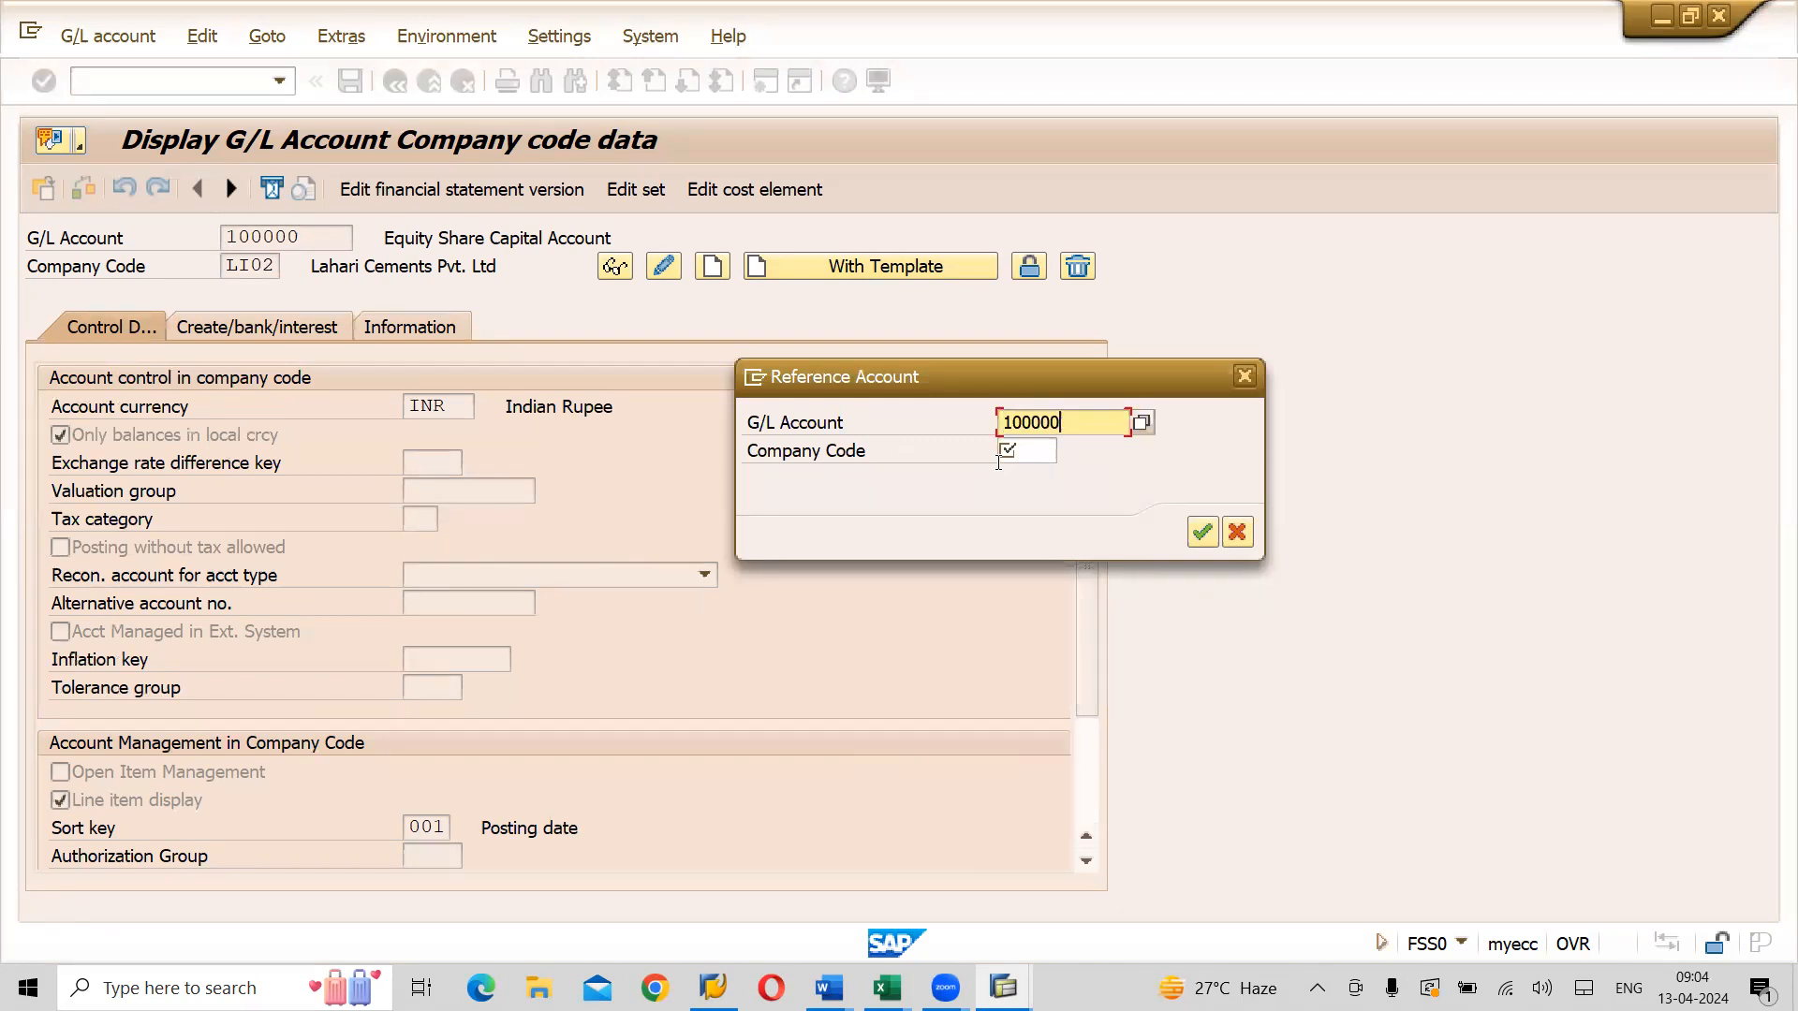
{"action": "left_click", "coordinate": [999, 459]}
{"action": "type", "text": "LI01"}
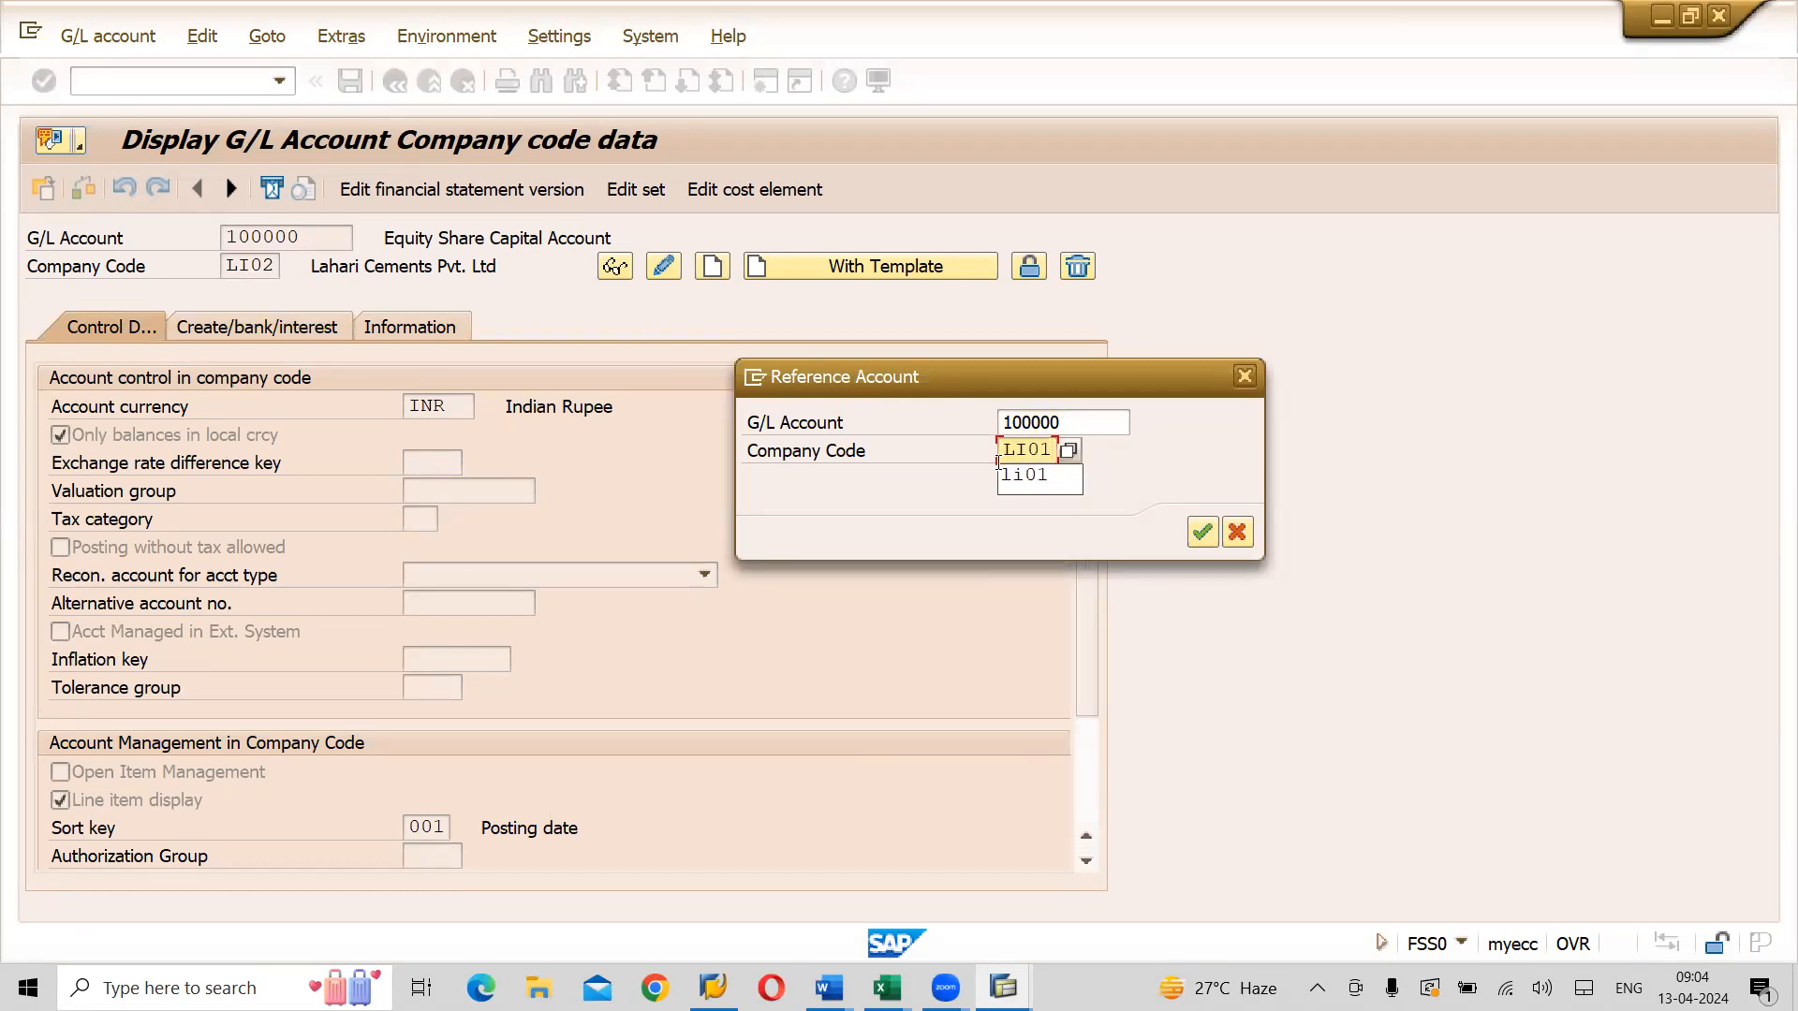
{"action": "key", "text": "Down"}
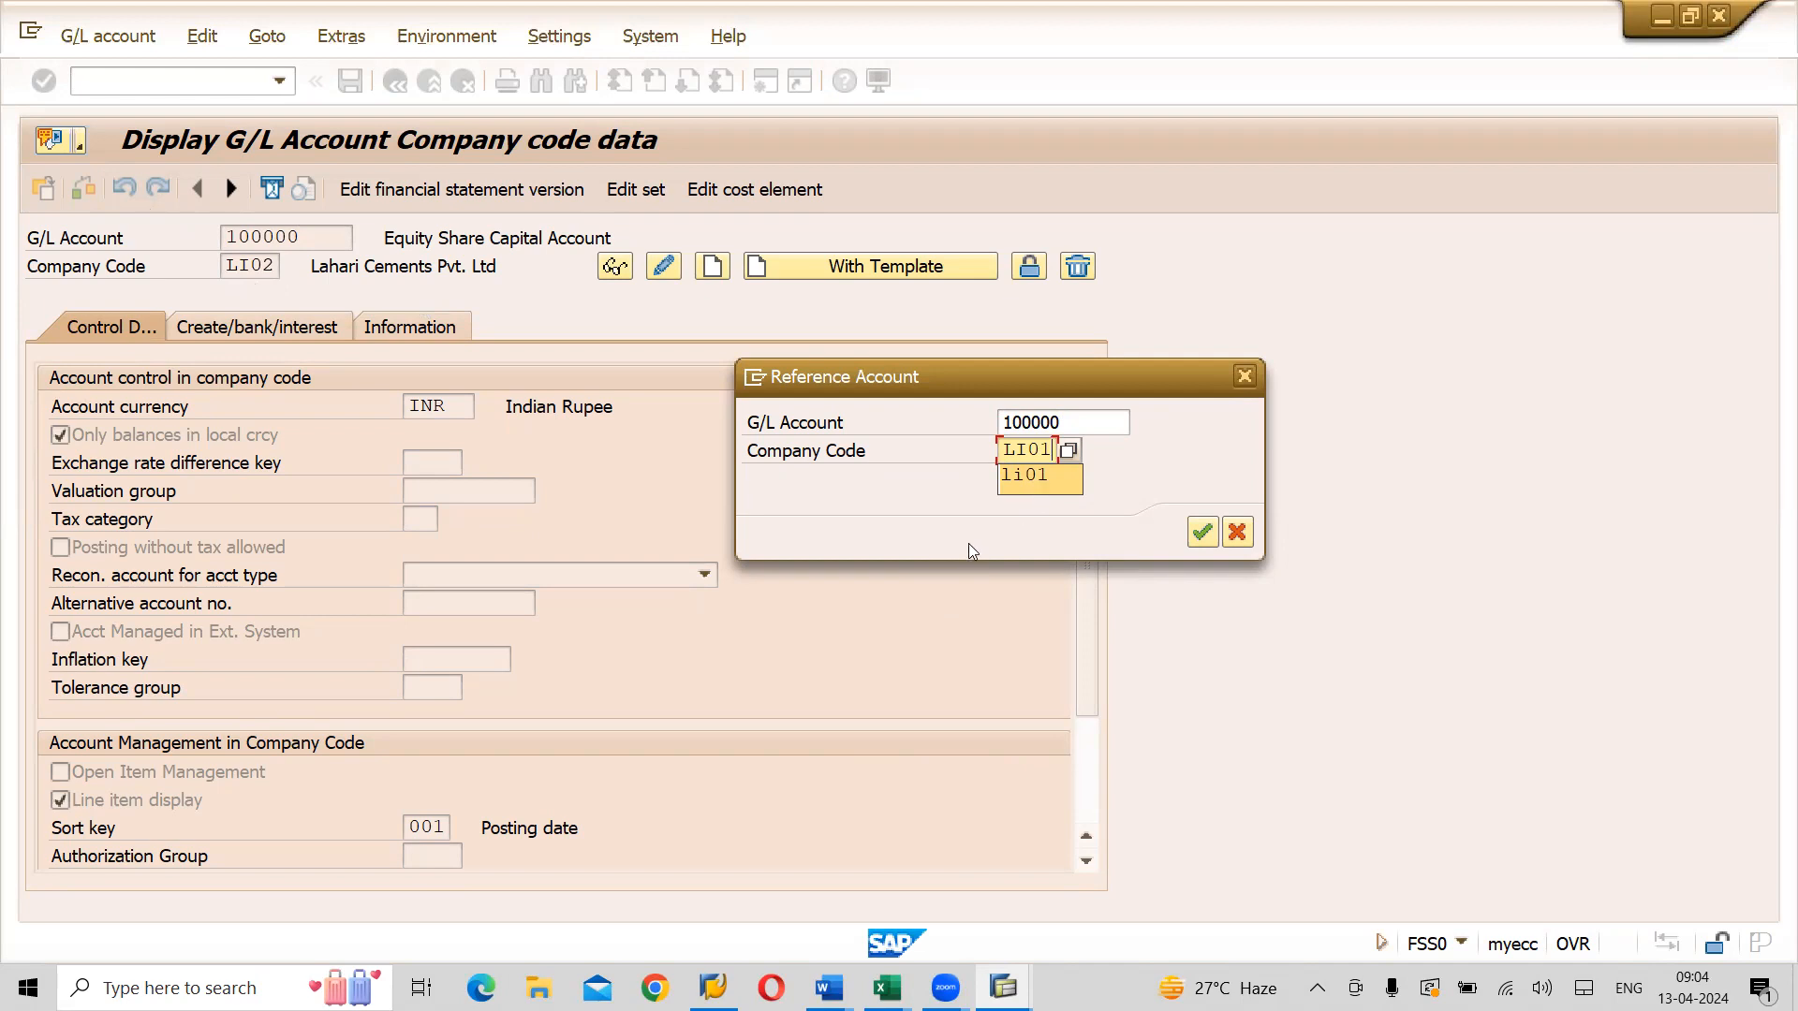
{"action": "key", "text": "Tab"}
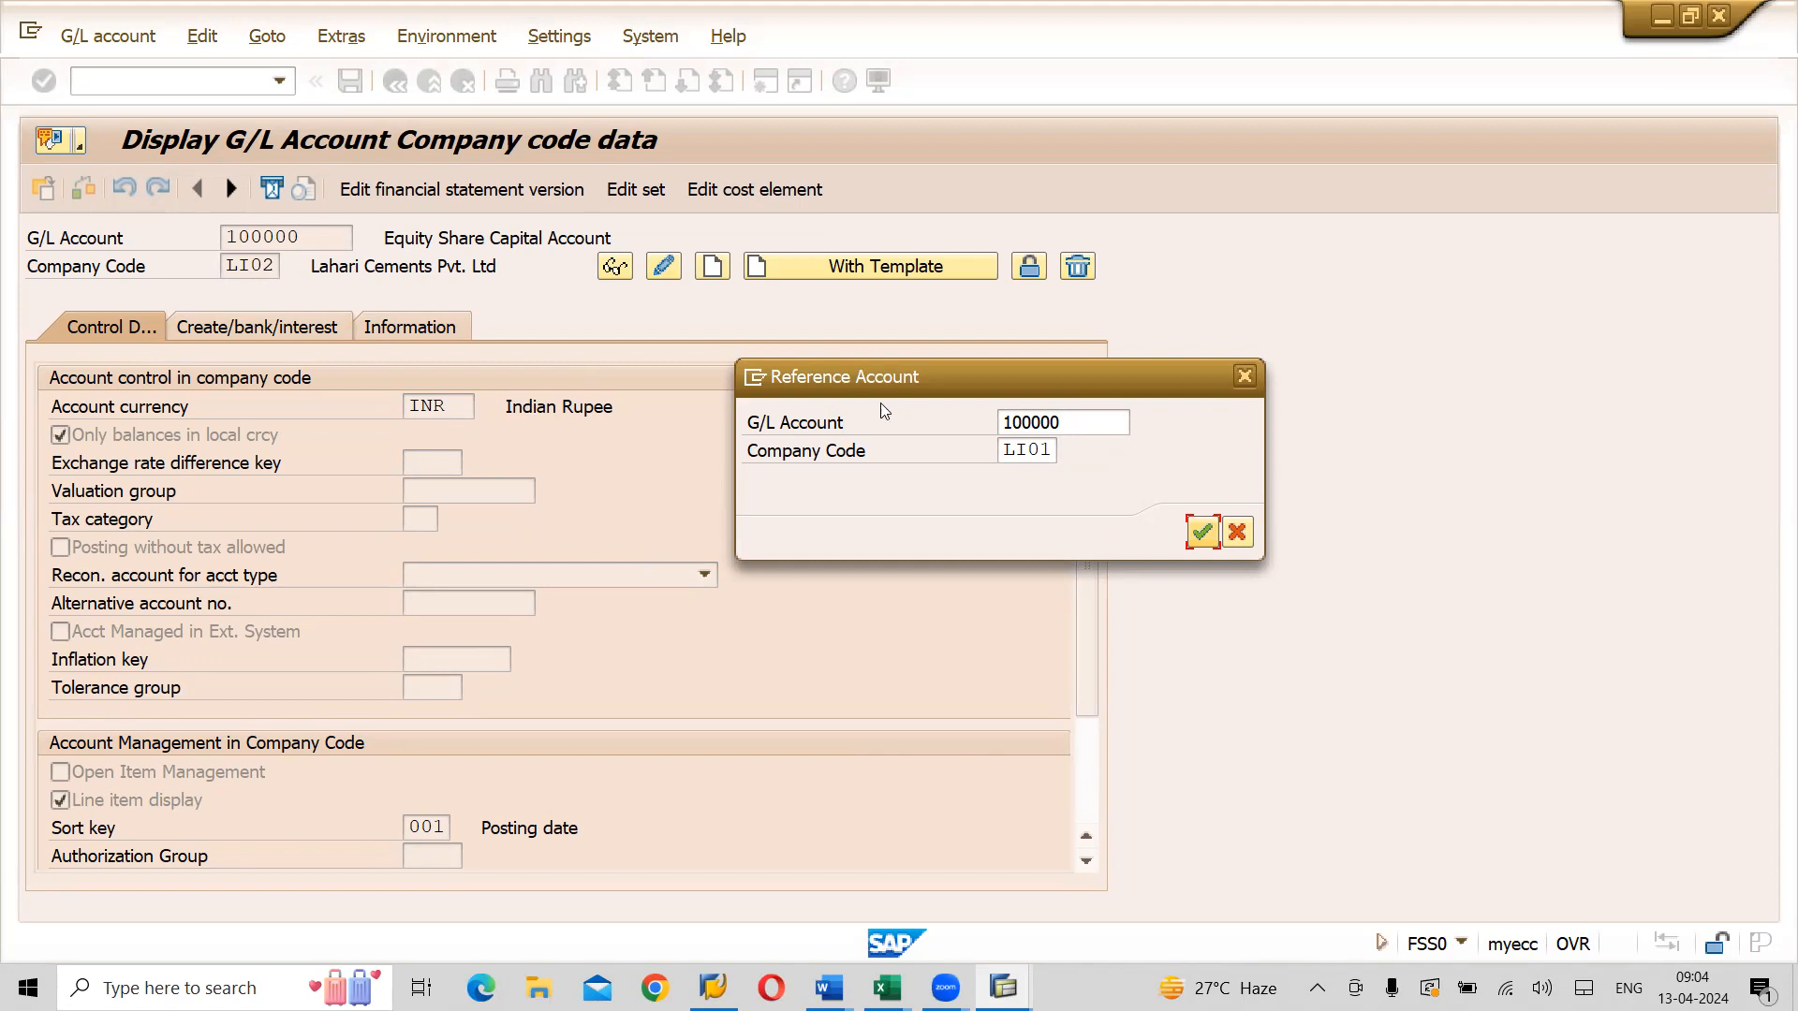
{"action": "left_click", "coordinate": [1202, 533]}
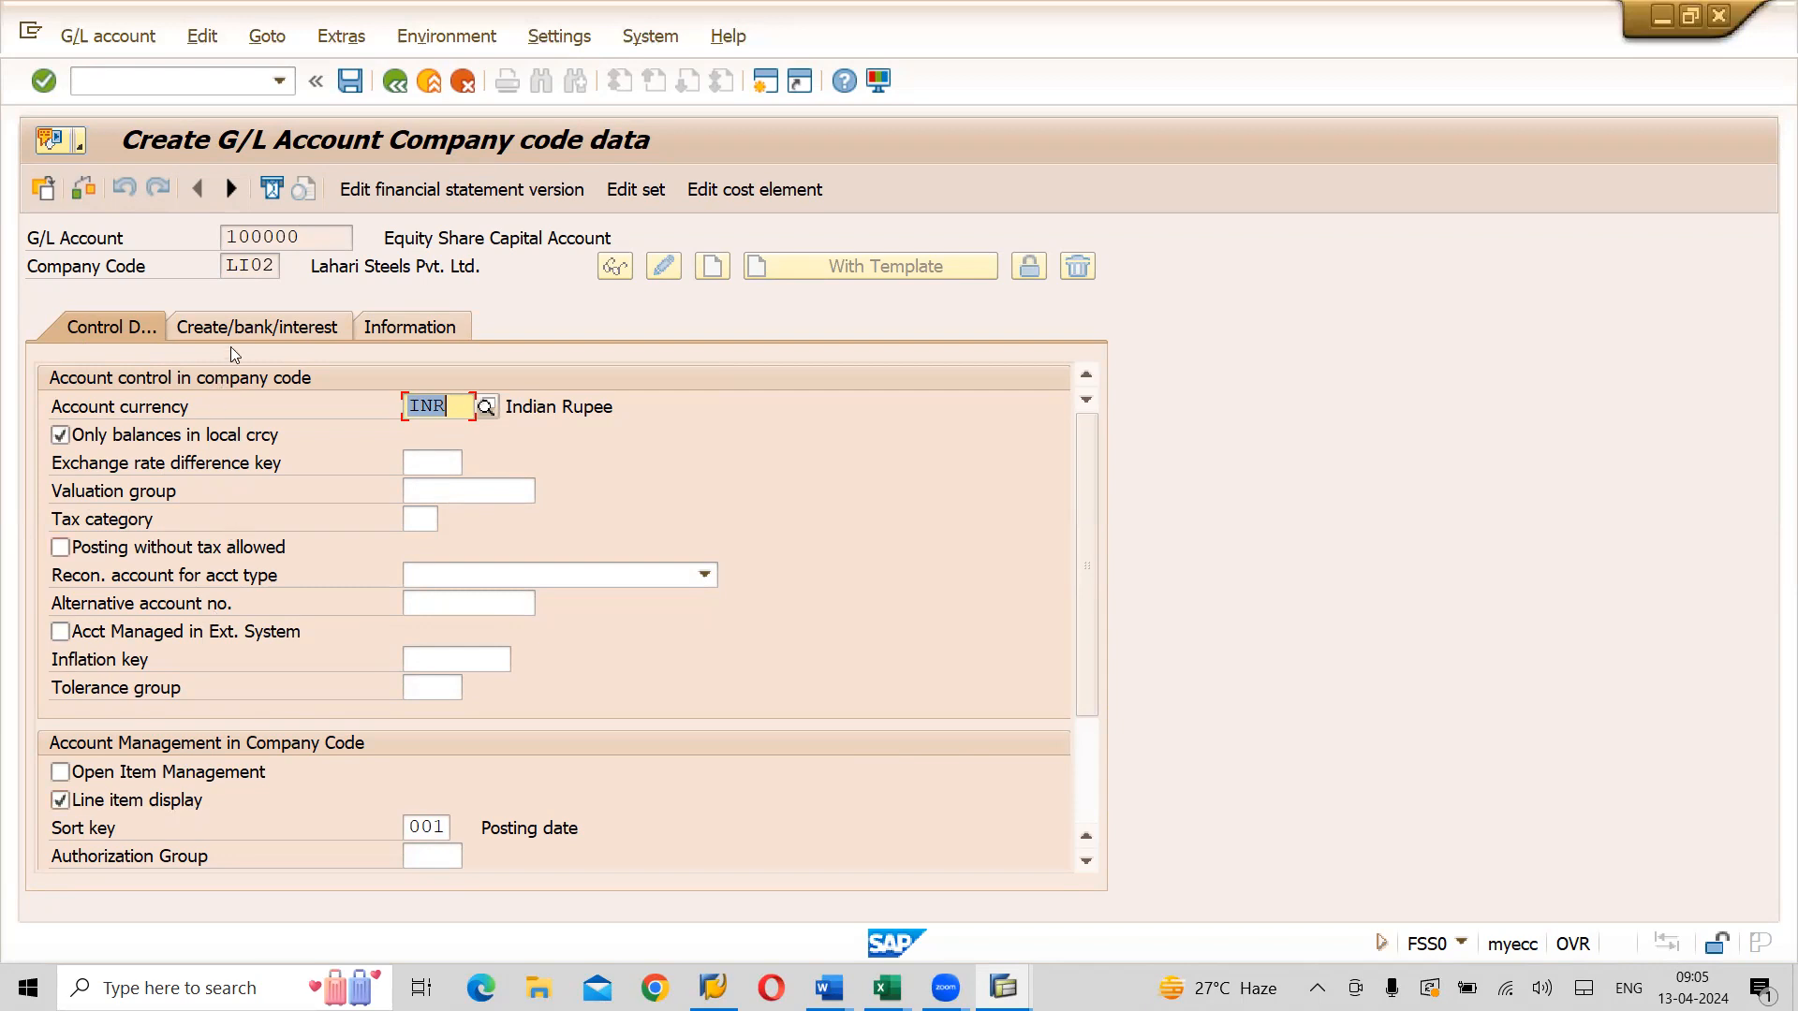
{"action": "left_click", "coordinate": [251, 326]}
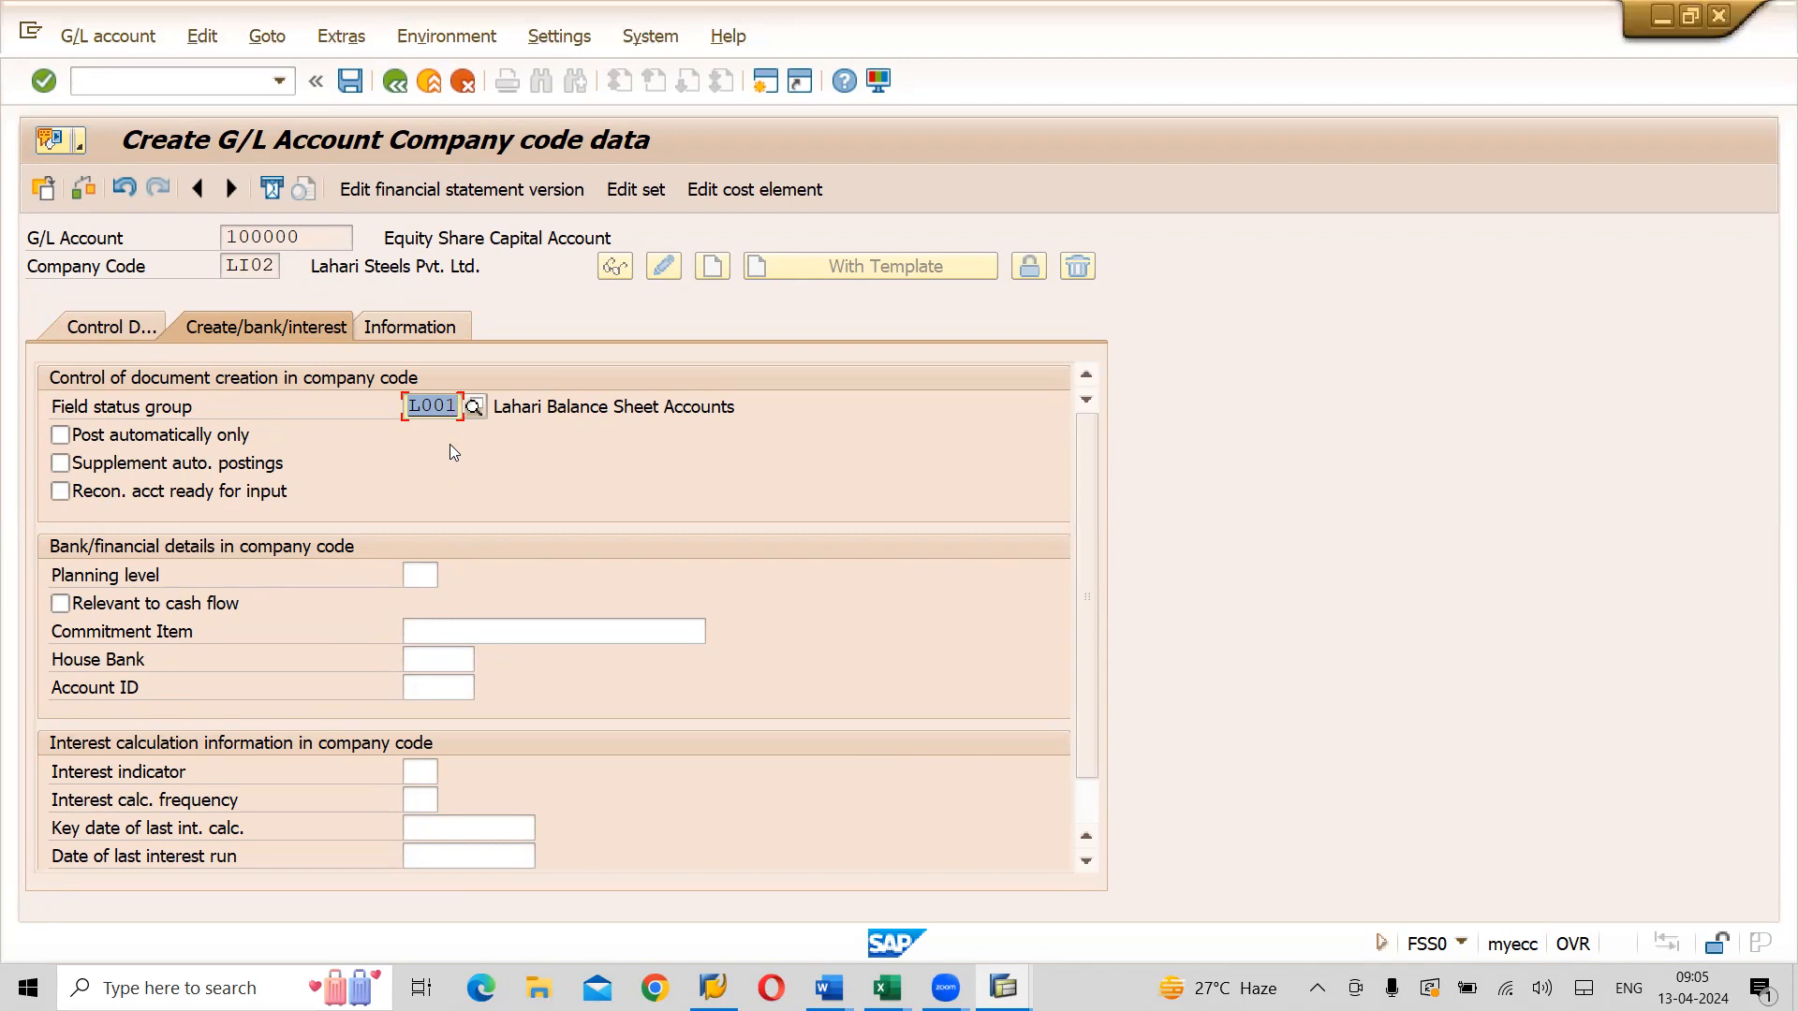
{"action": "left_click", "coordinate": [364, 97]}
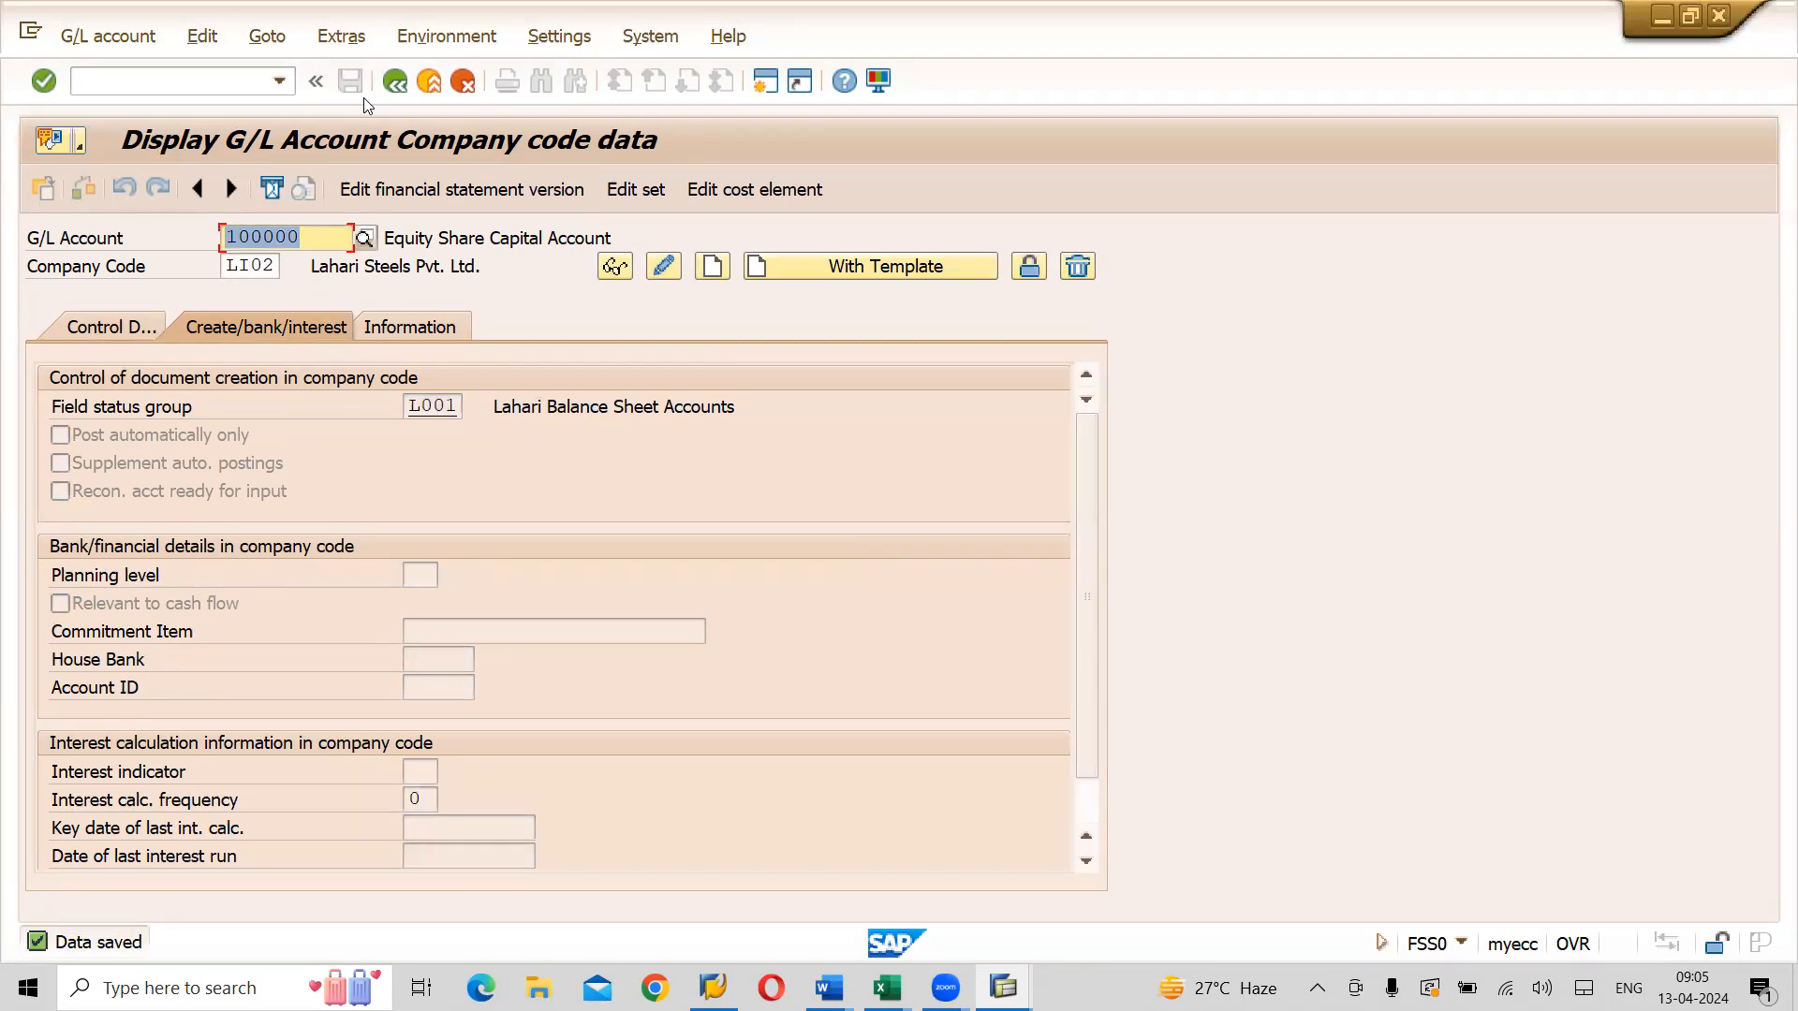
Change the company code for G/L account 100000 to LU01
{"action": "key", "text": "Tab"}
{"action": "key", "text": "BackSpace"}
{"action": "key", "text": "BackSpace"}
{"action": "key", "text": "BackSpace"}
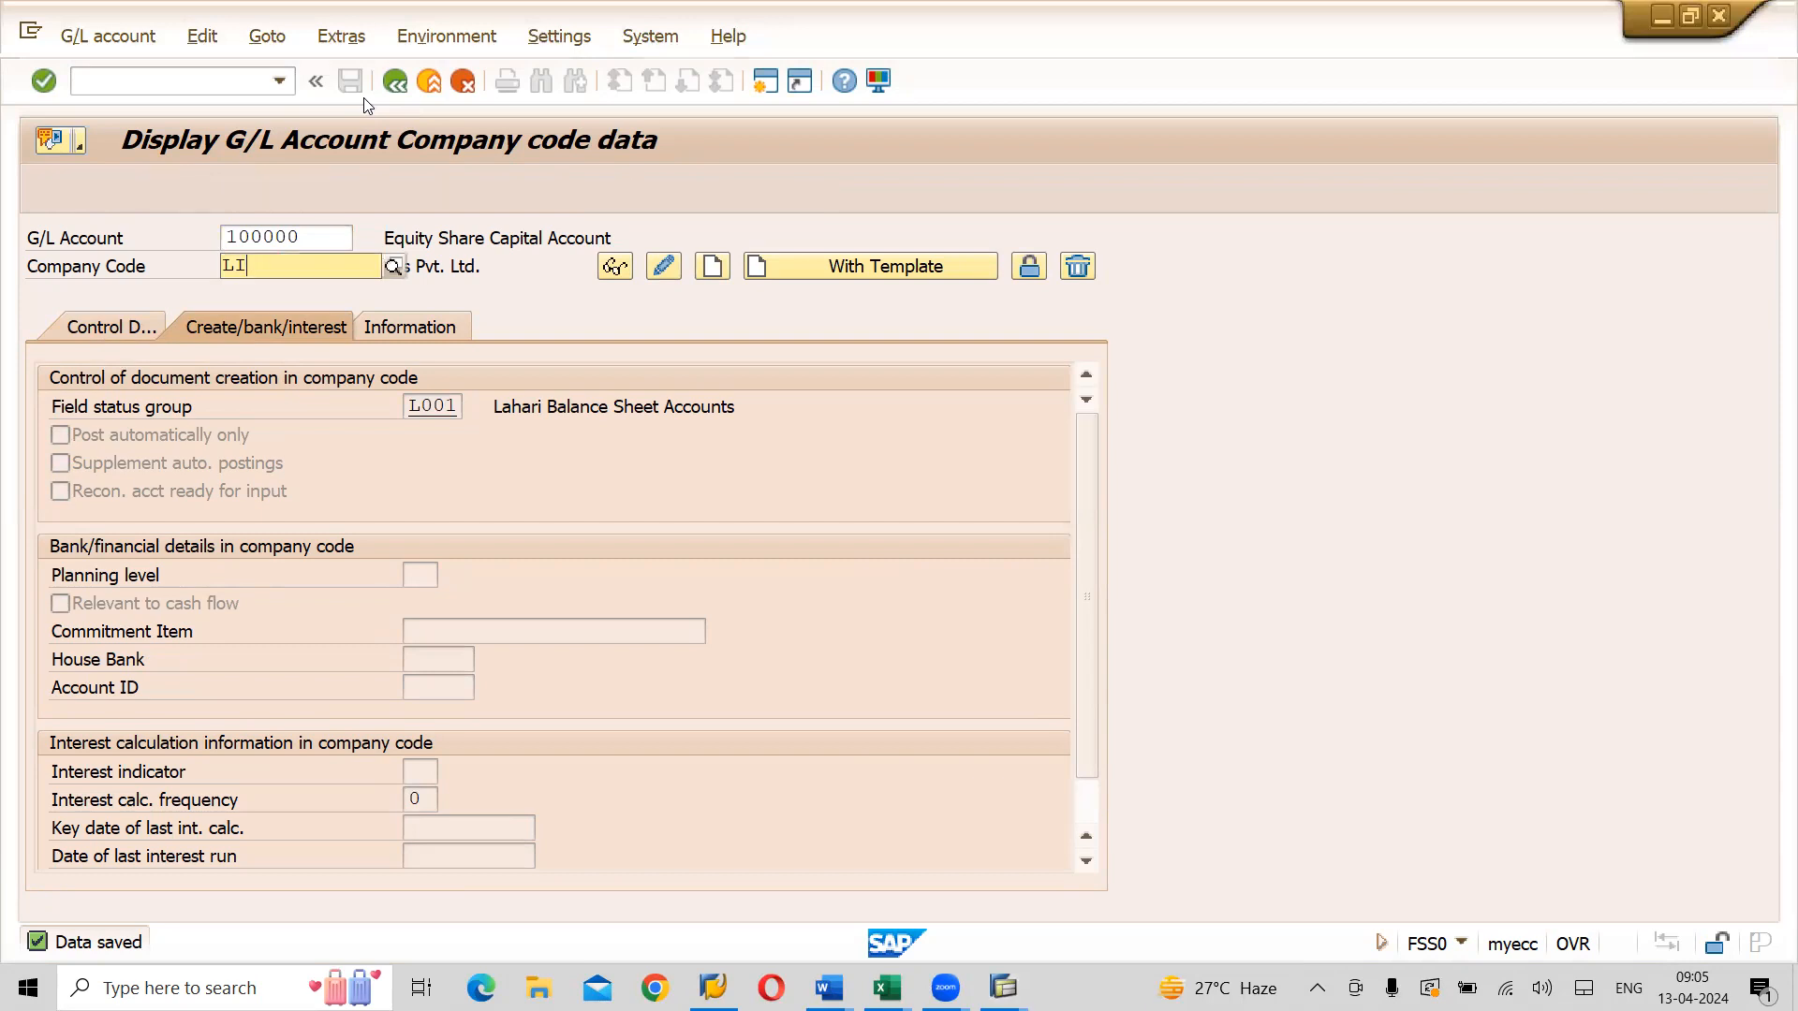
{"action": "type", "text": "U01"}
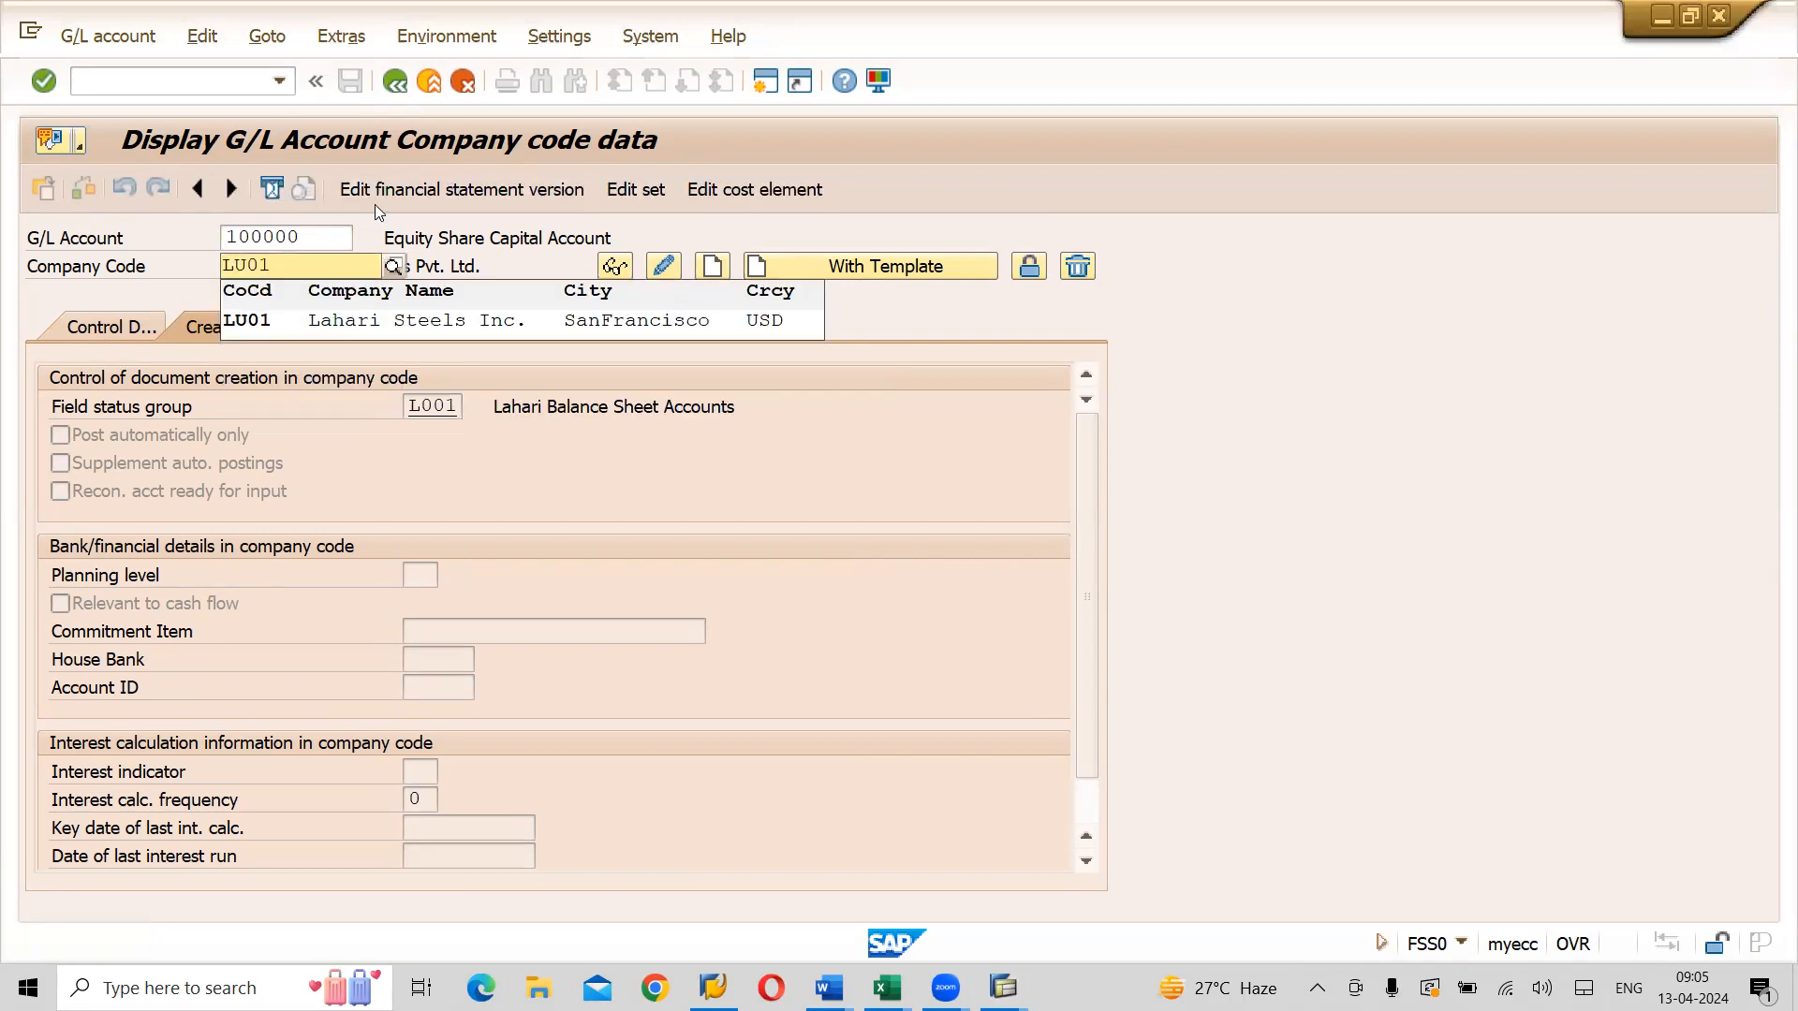
{"action": "key", "text": "Return"}
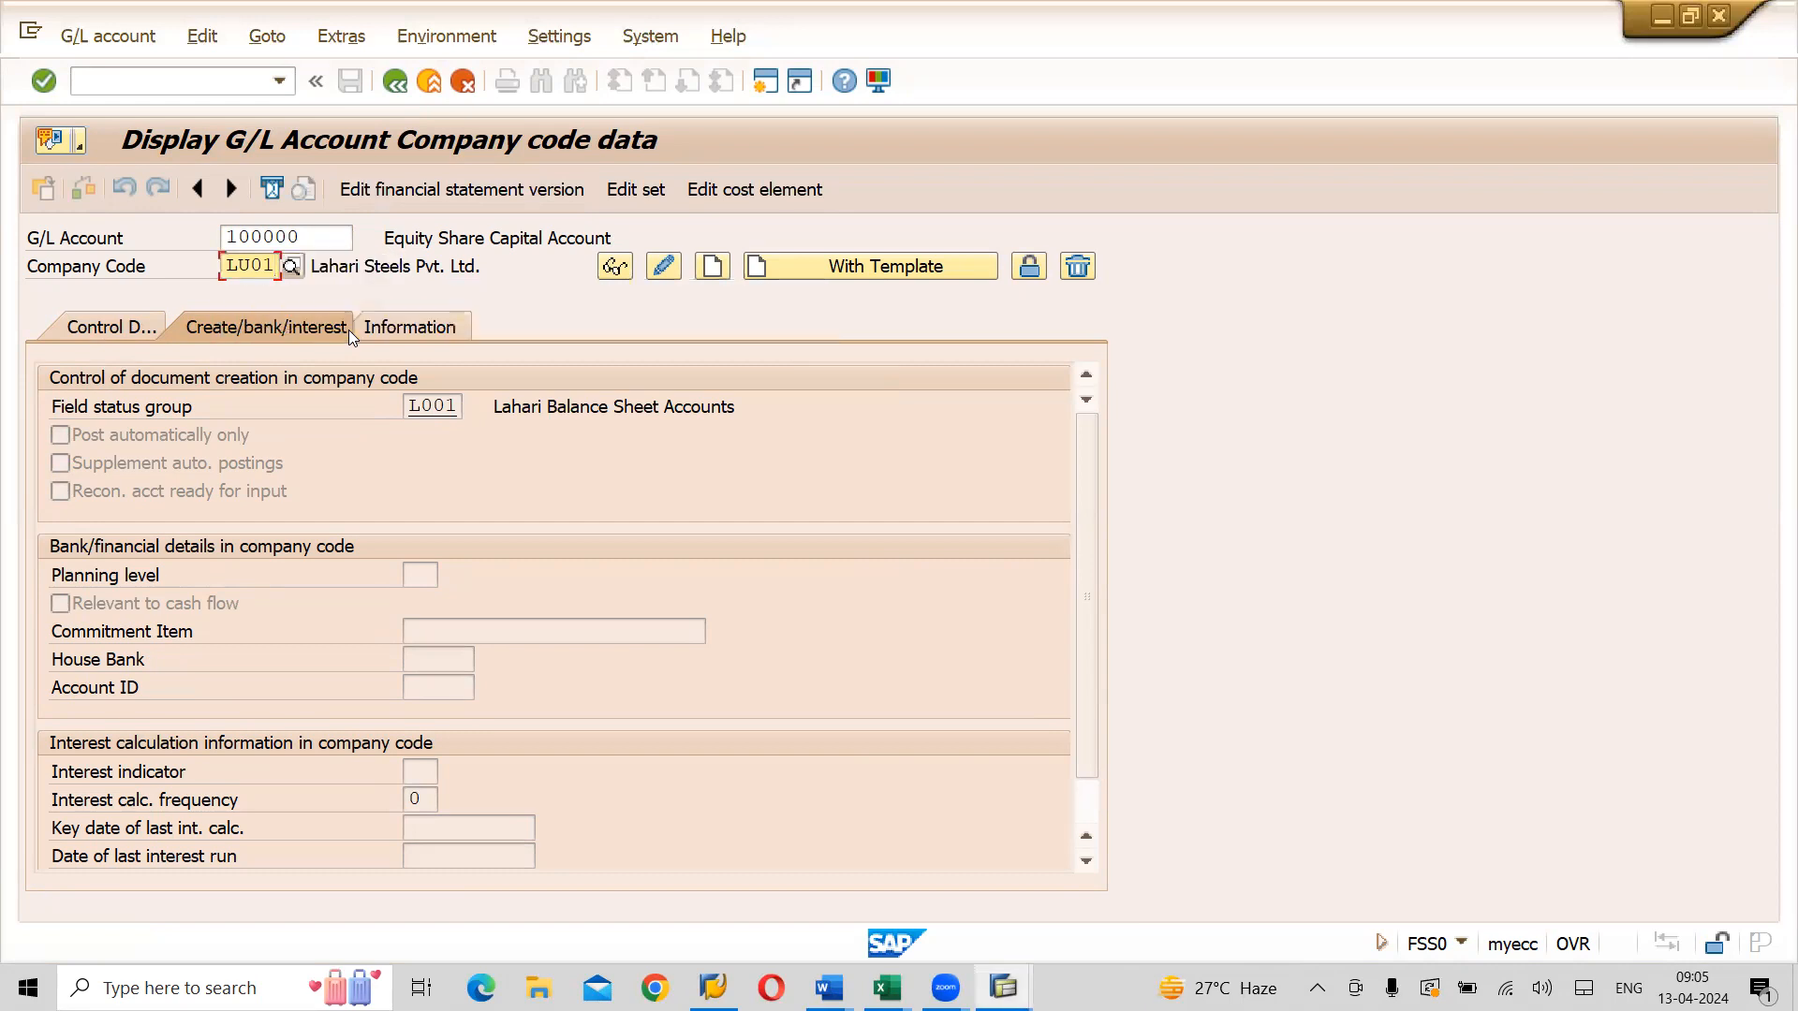
Create account 100000 in company code LU01 using account 100000 of company code LI01 as the template
{"action": "left_click", "coordinate": [871, 267]}
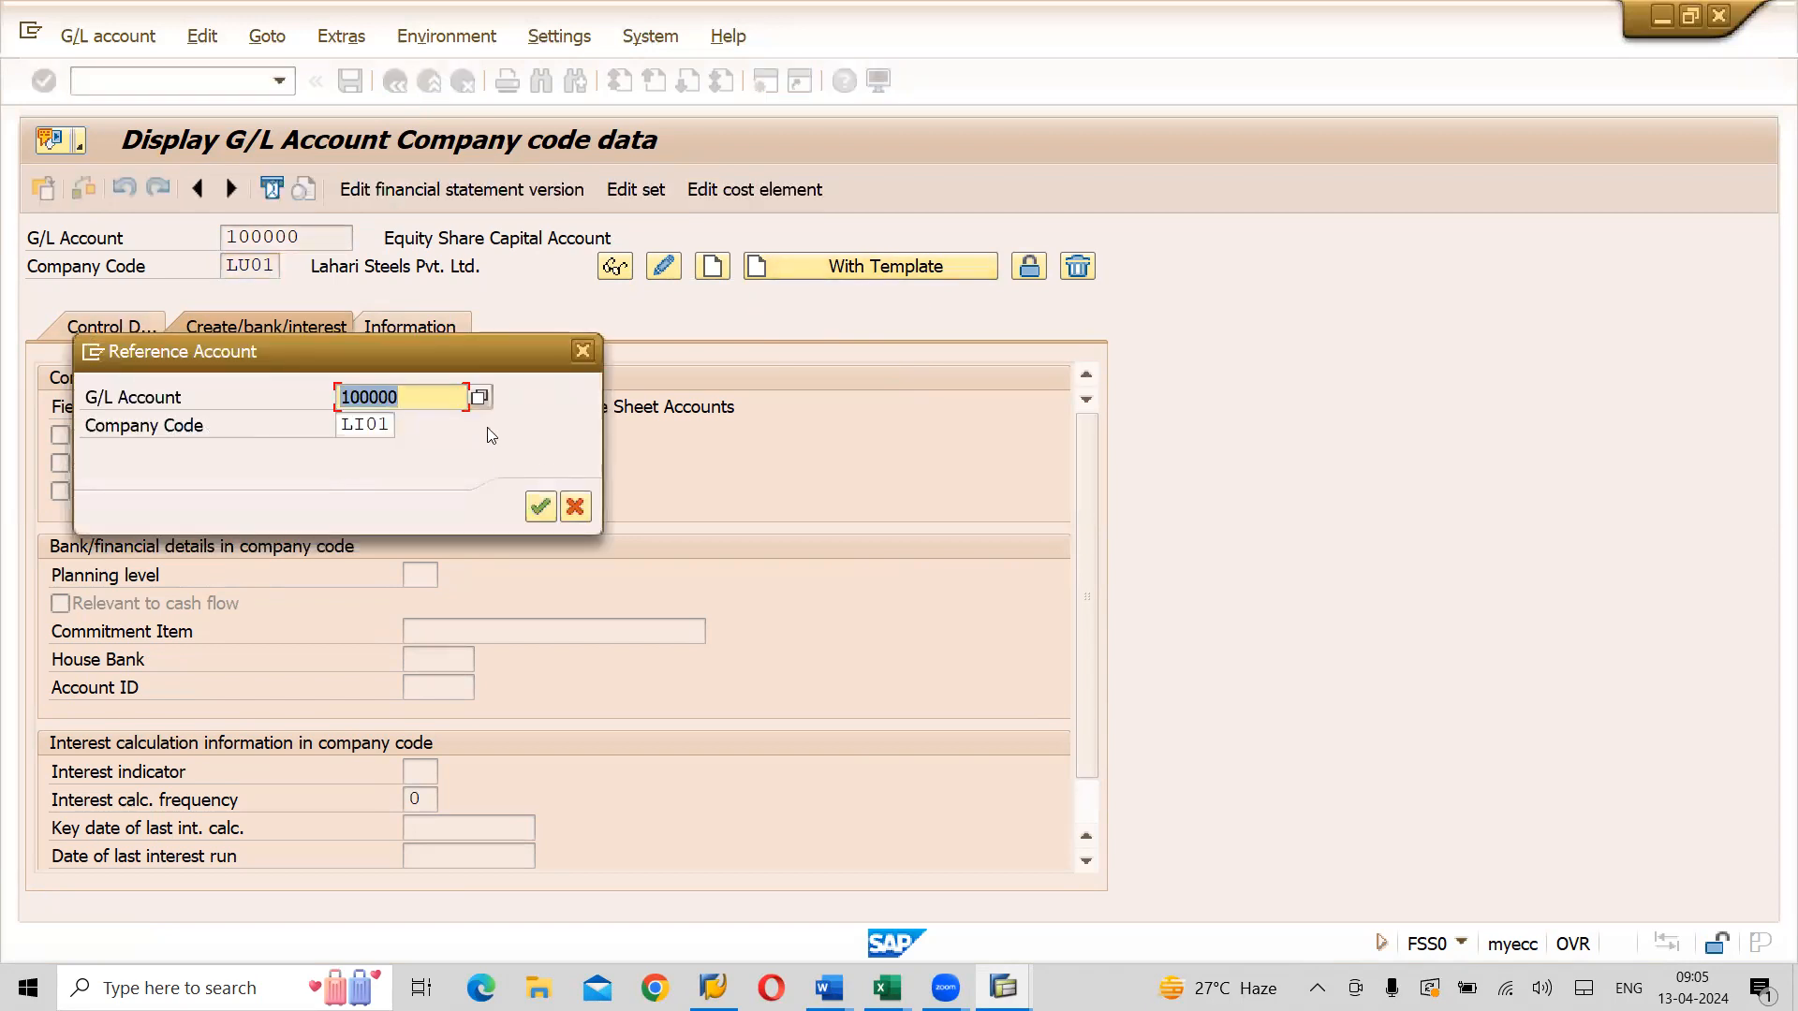
{"action": "left_click", "coordinate": [580, 352]}
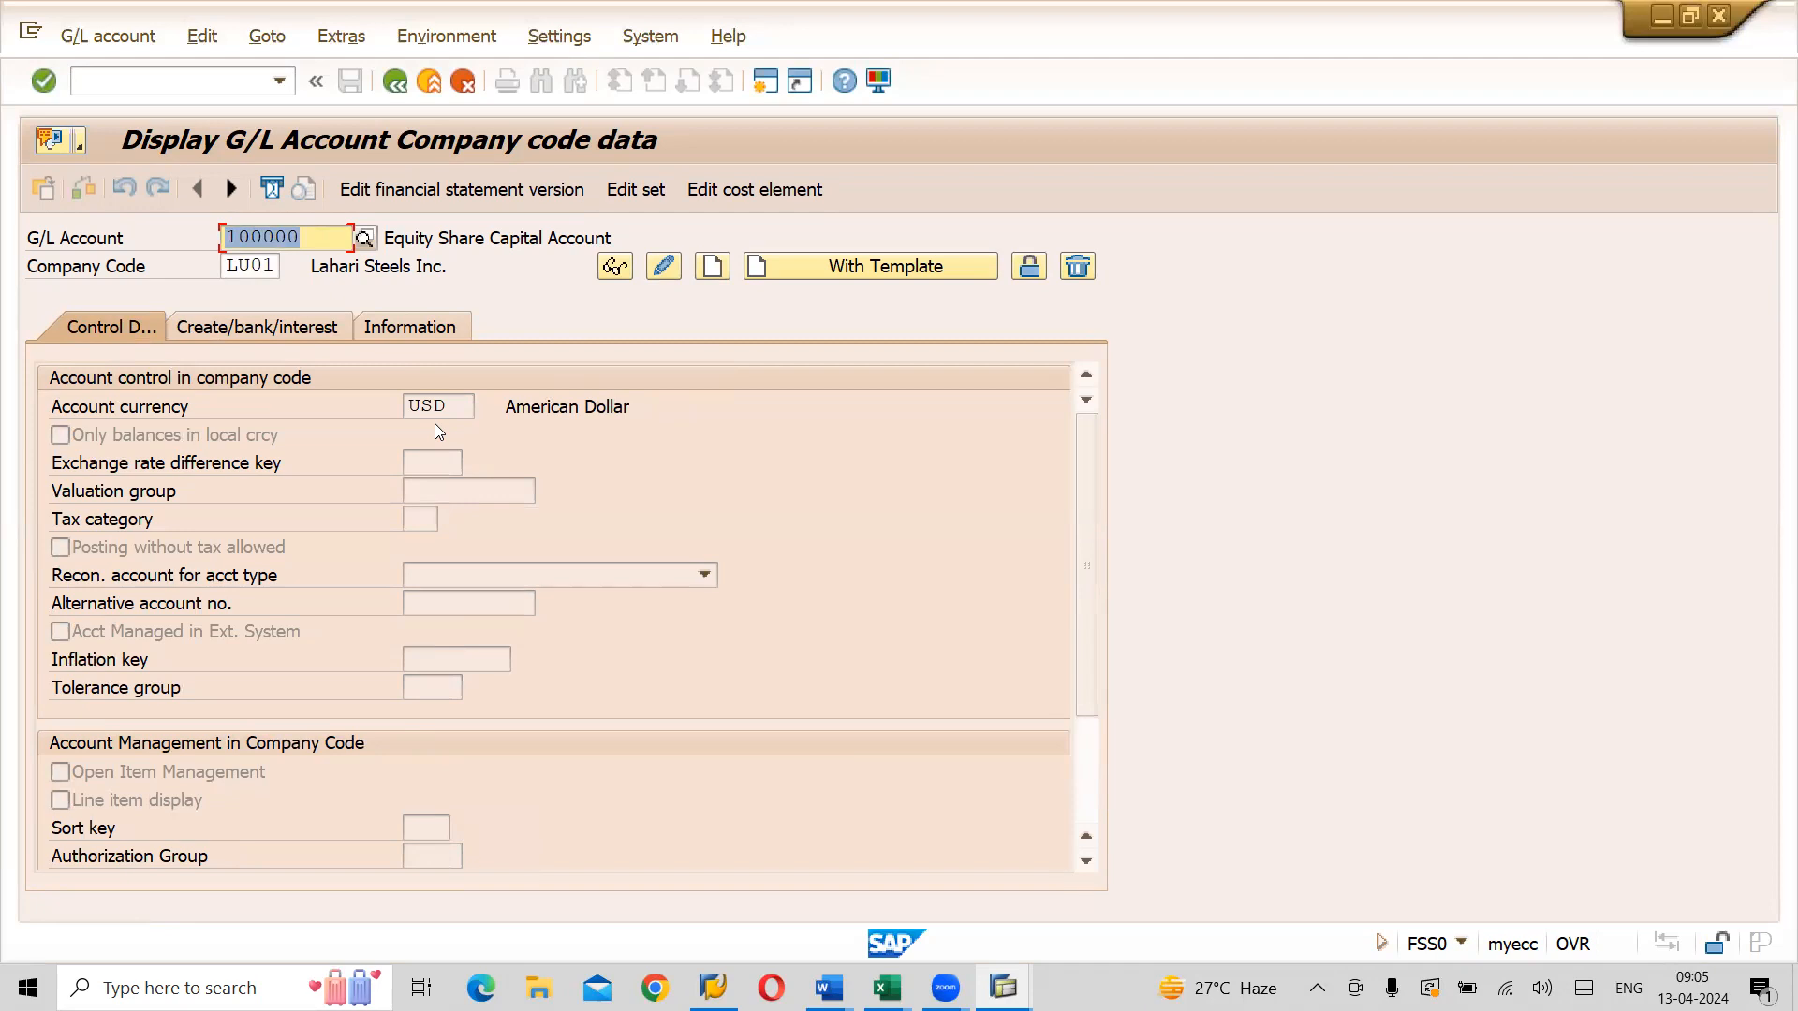
{"action": "left_click", "coordinate": [871, 270]}
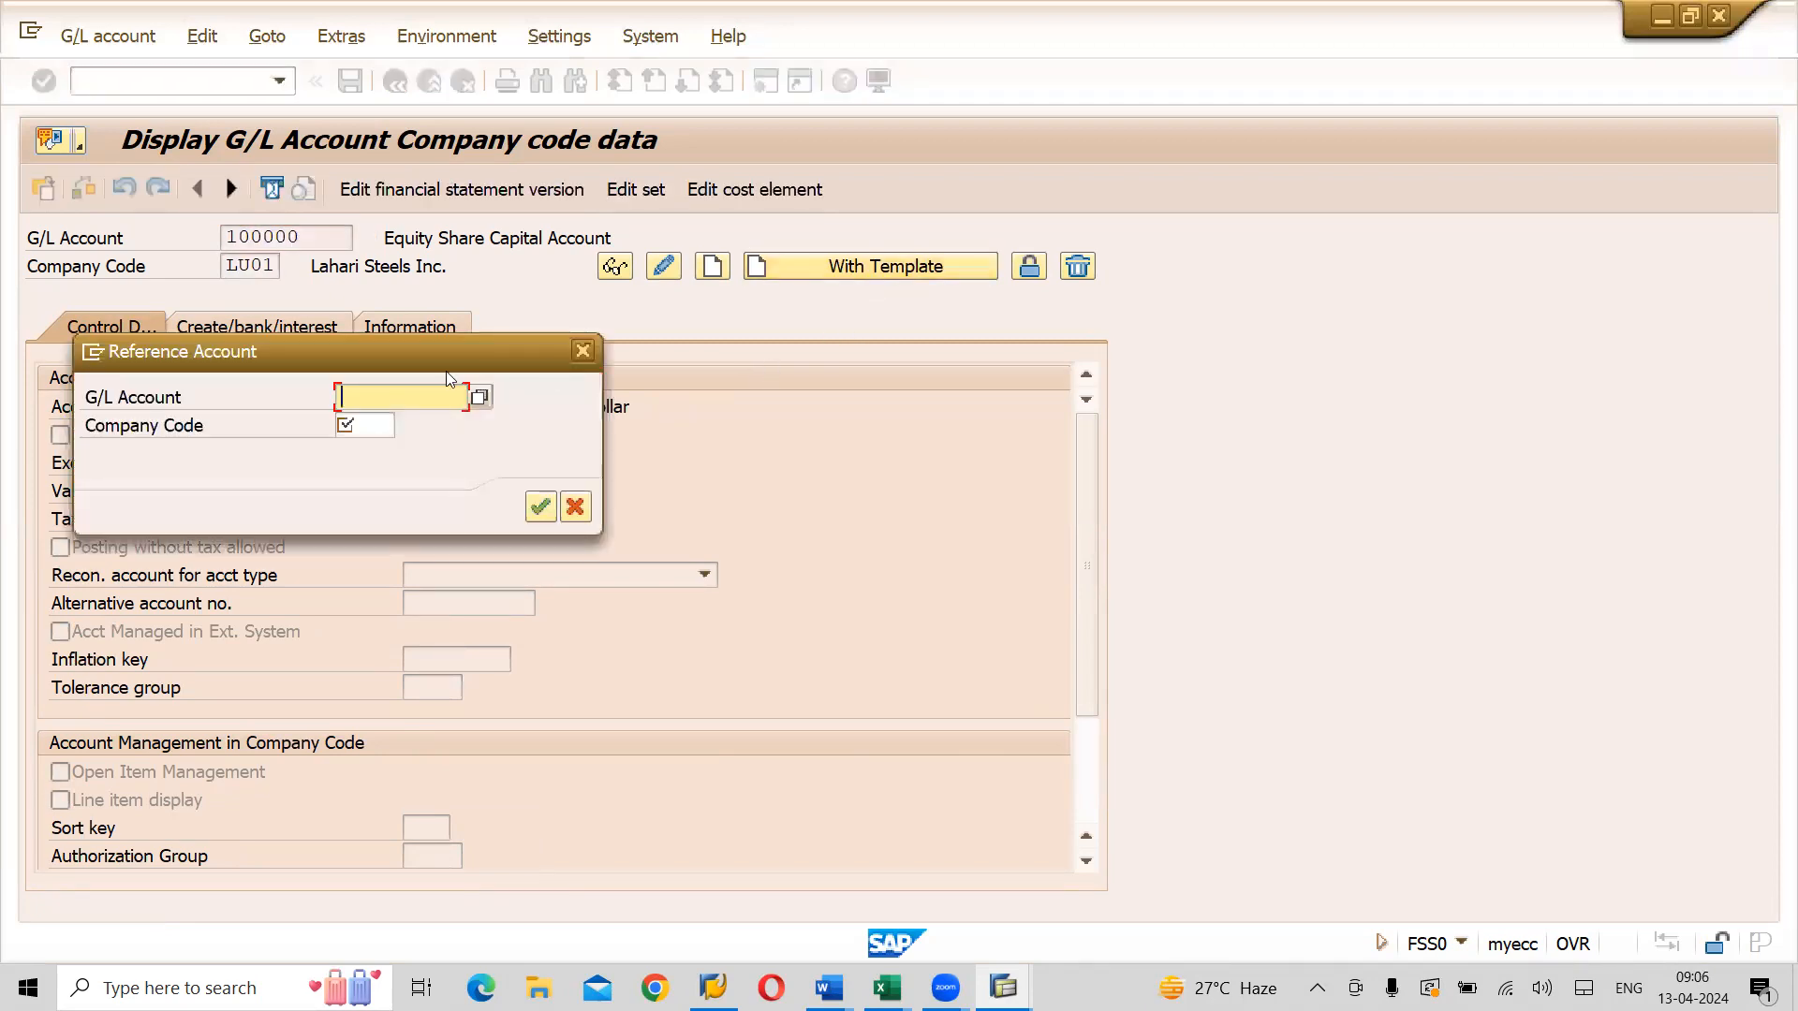
{"action": "left_click_drag", "start_coordinate": [382, 352], "coordinate": [891, 421]}
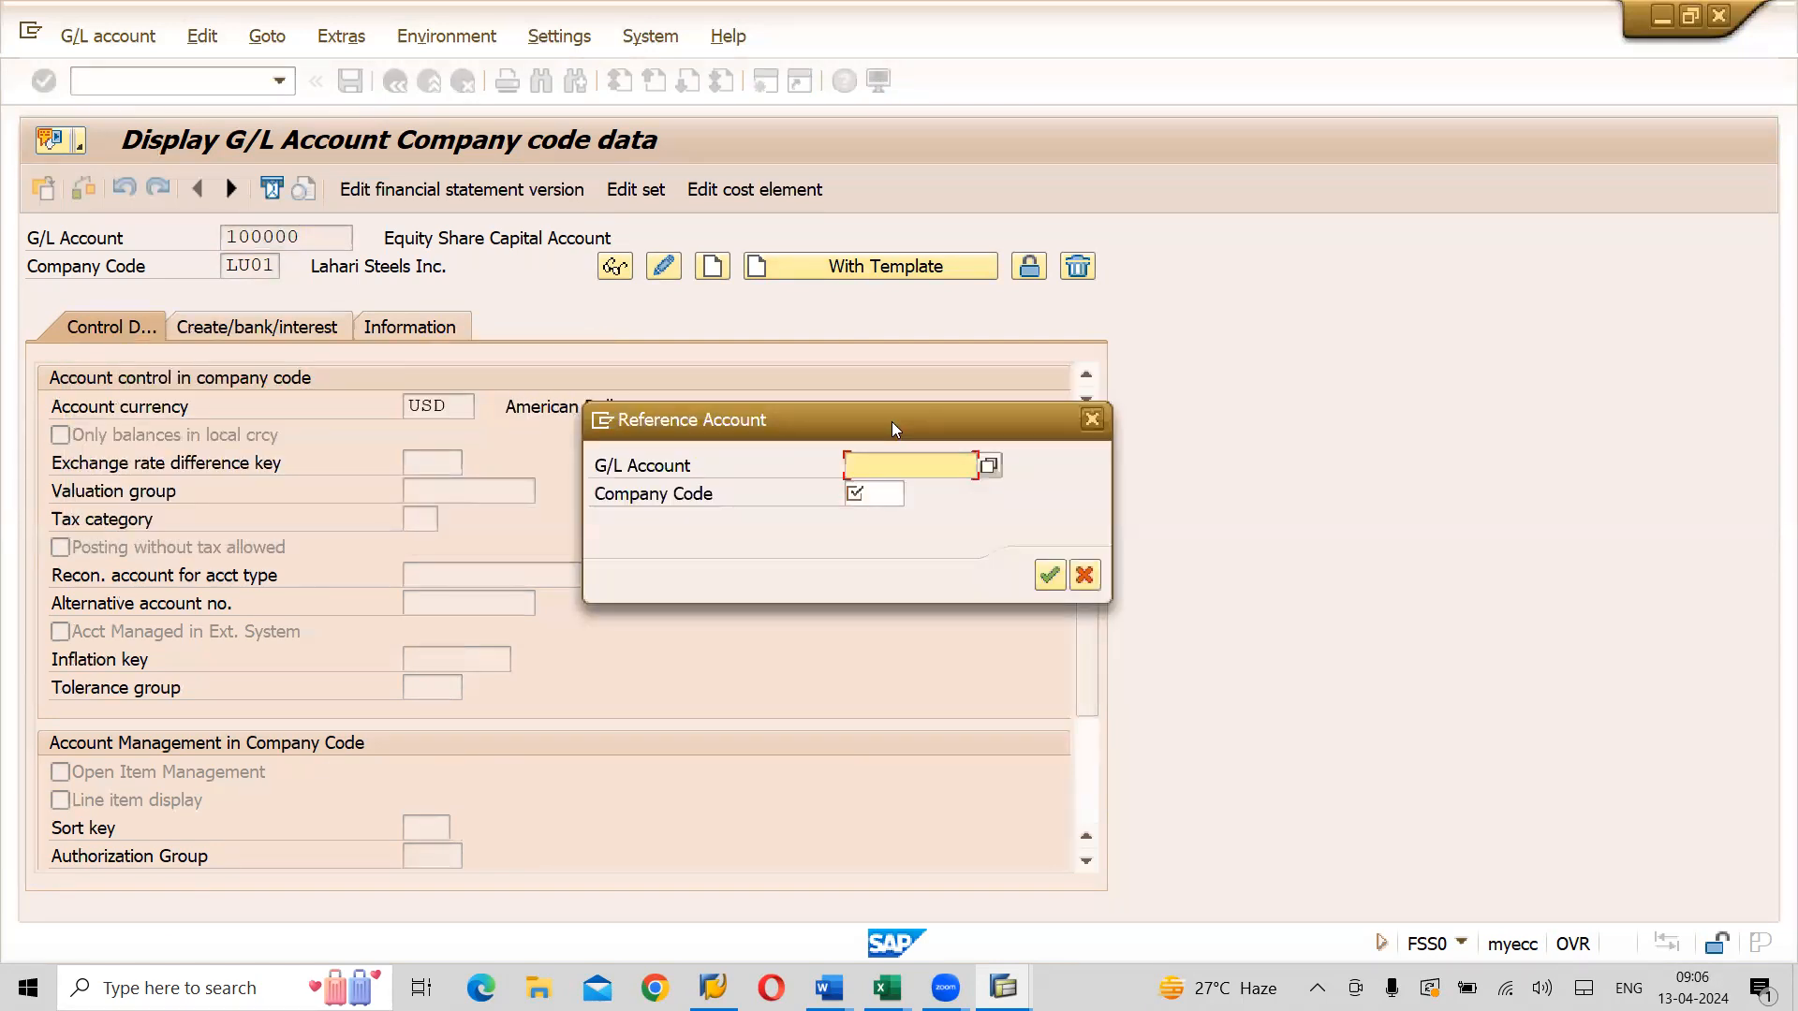
{"action": "key", "text": "Tab"}
{"action": "type", "text": "LI01"}
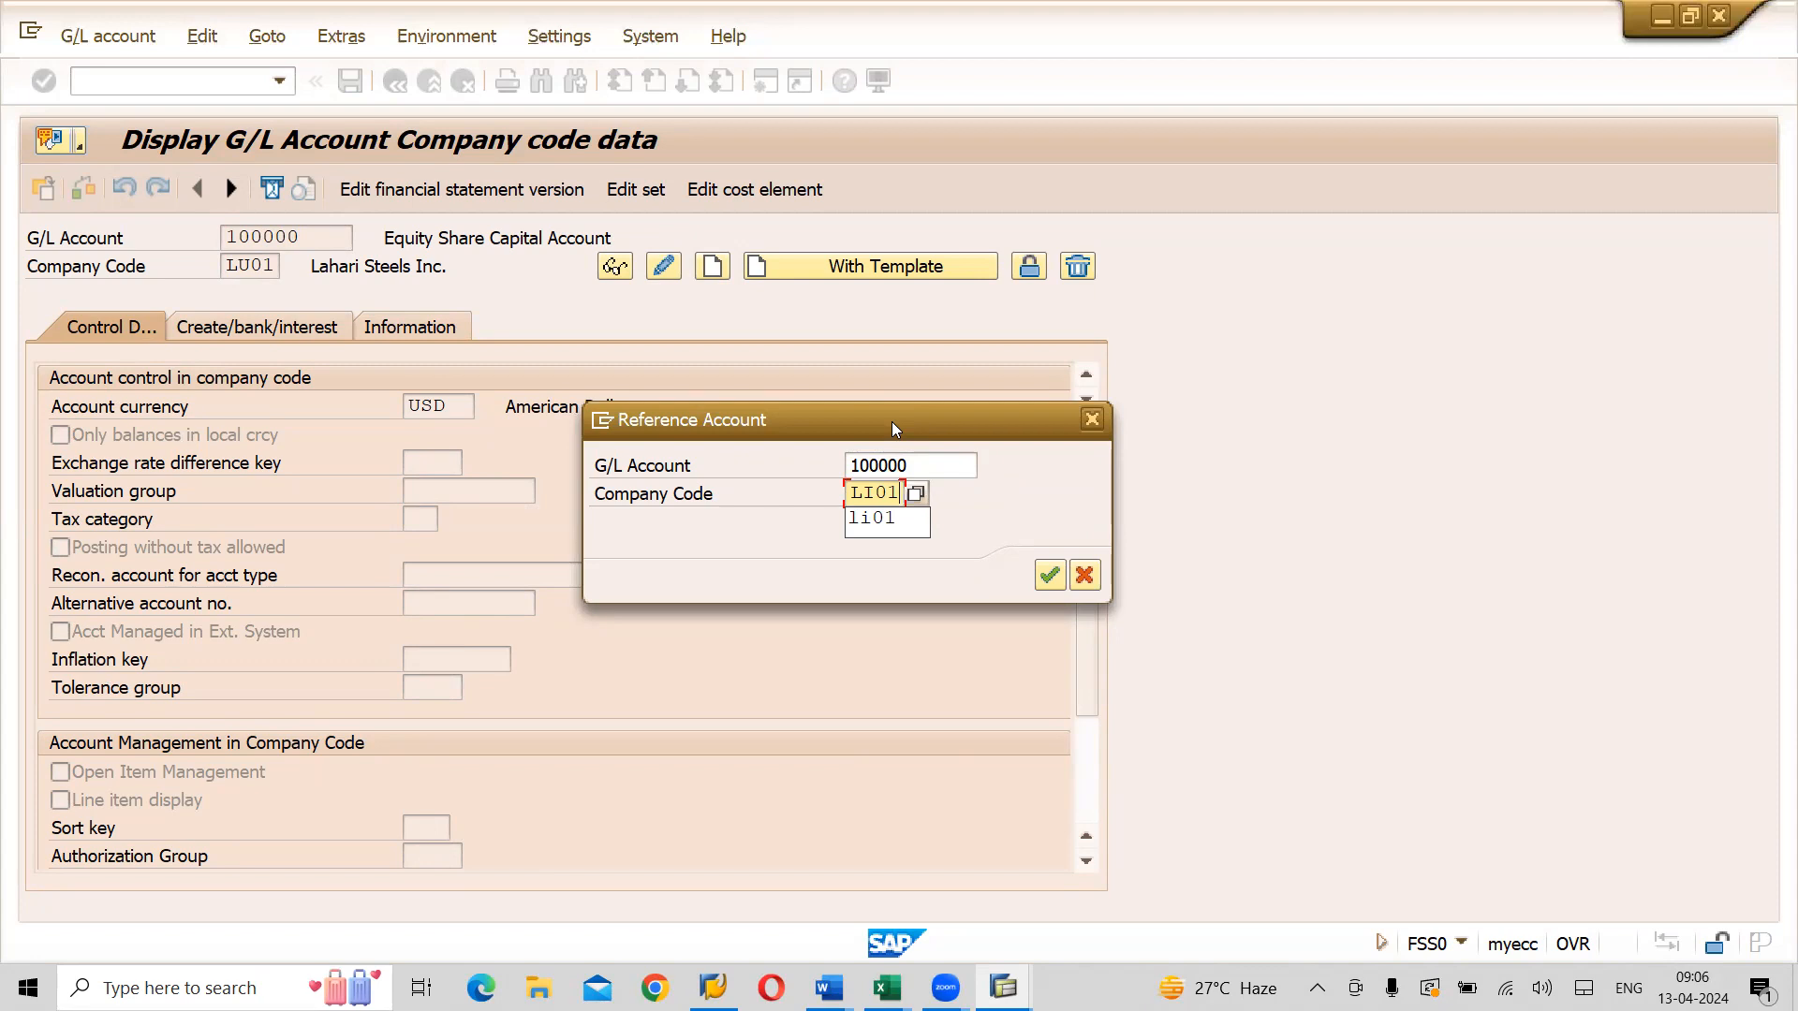
{"action": "left_click", "coordinate": [1050, 575]}
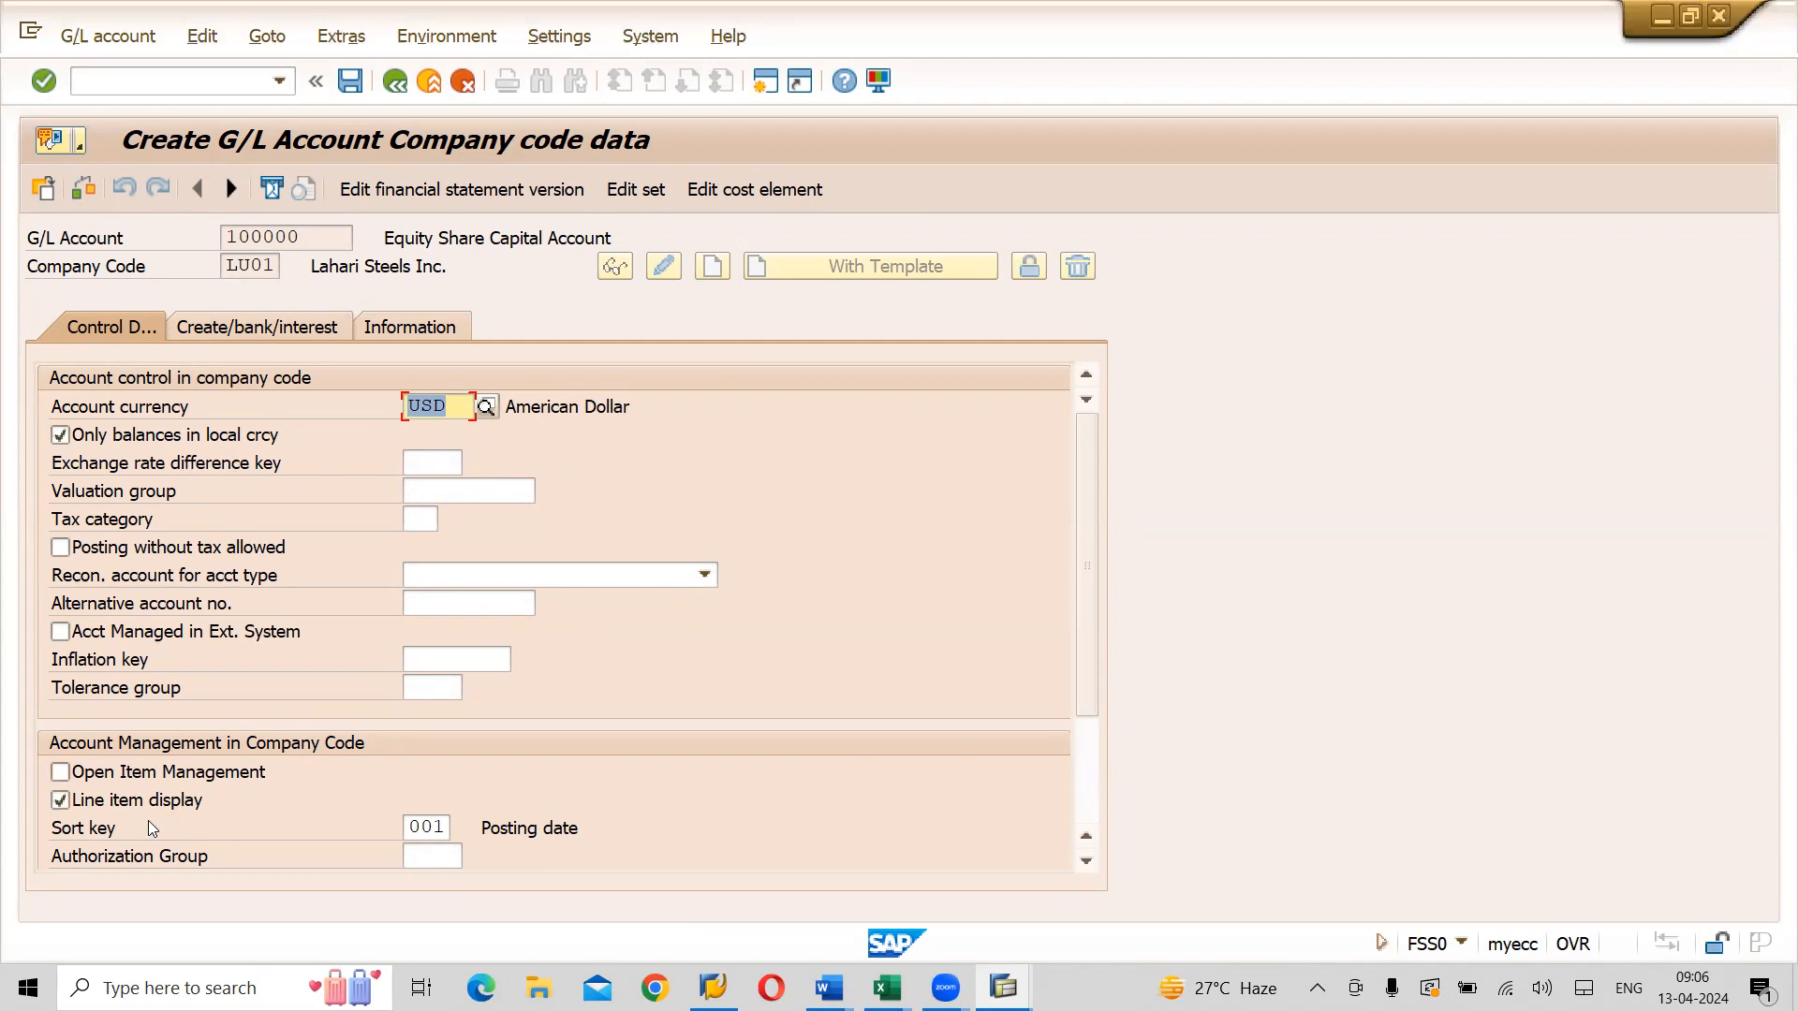
Check the document creation data of account 100000 in company code LU01 and save the account
{"action": "left_click", "coordinate": [294, 335]}
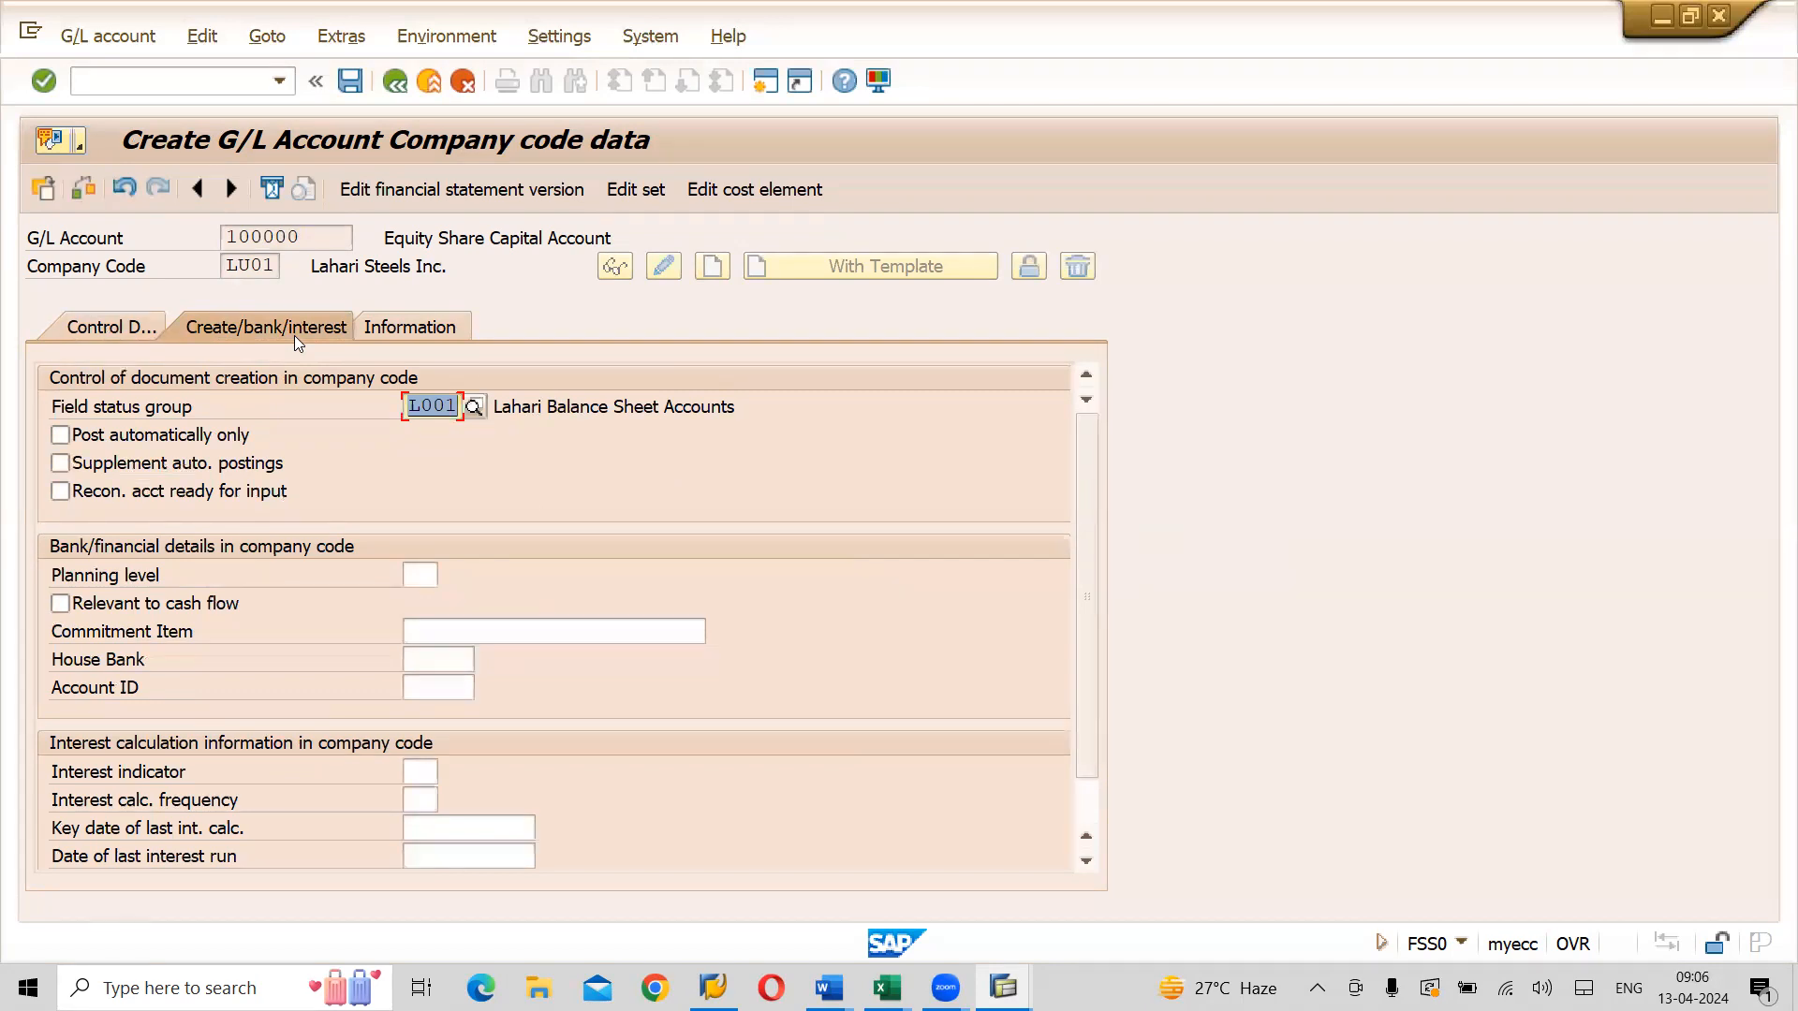
{"action": "left_click", "coordinate": [350, 82]}
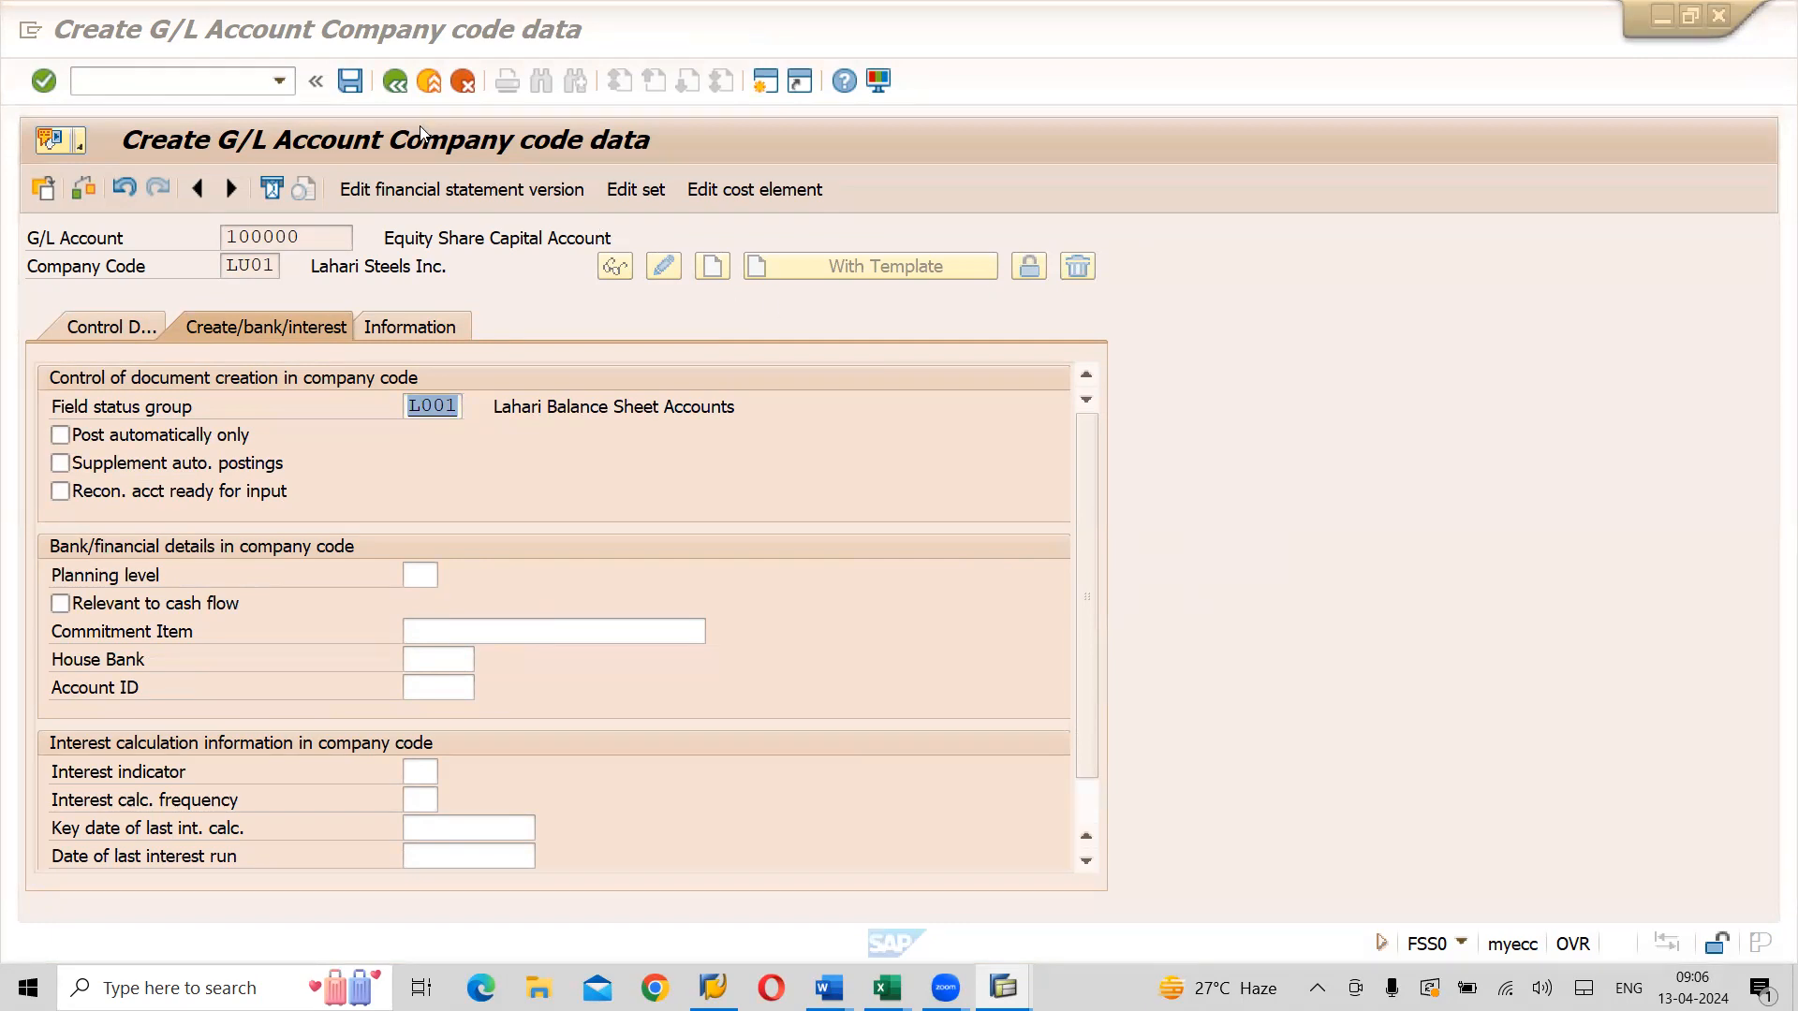
{"action": "key", "text": "ctrl+s"}
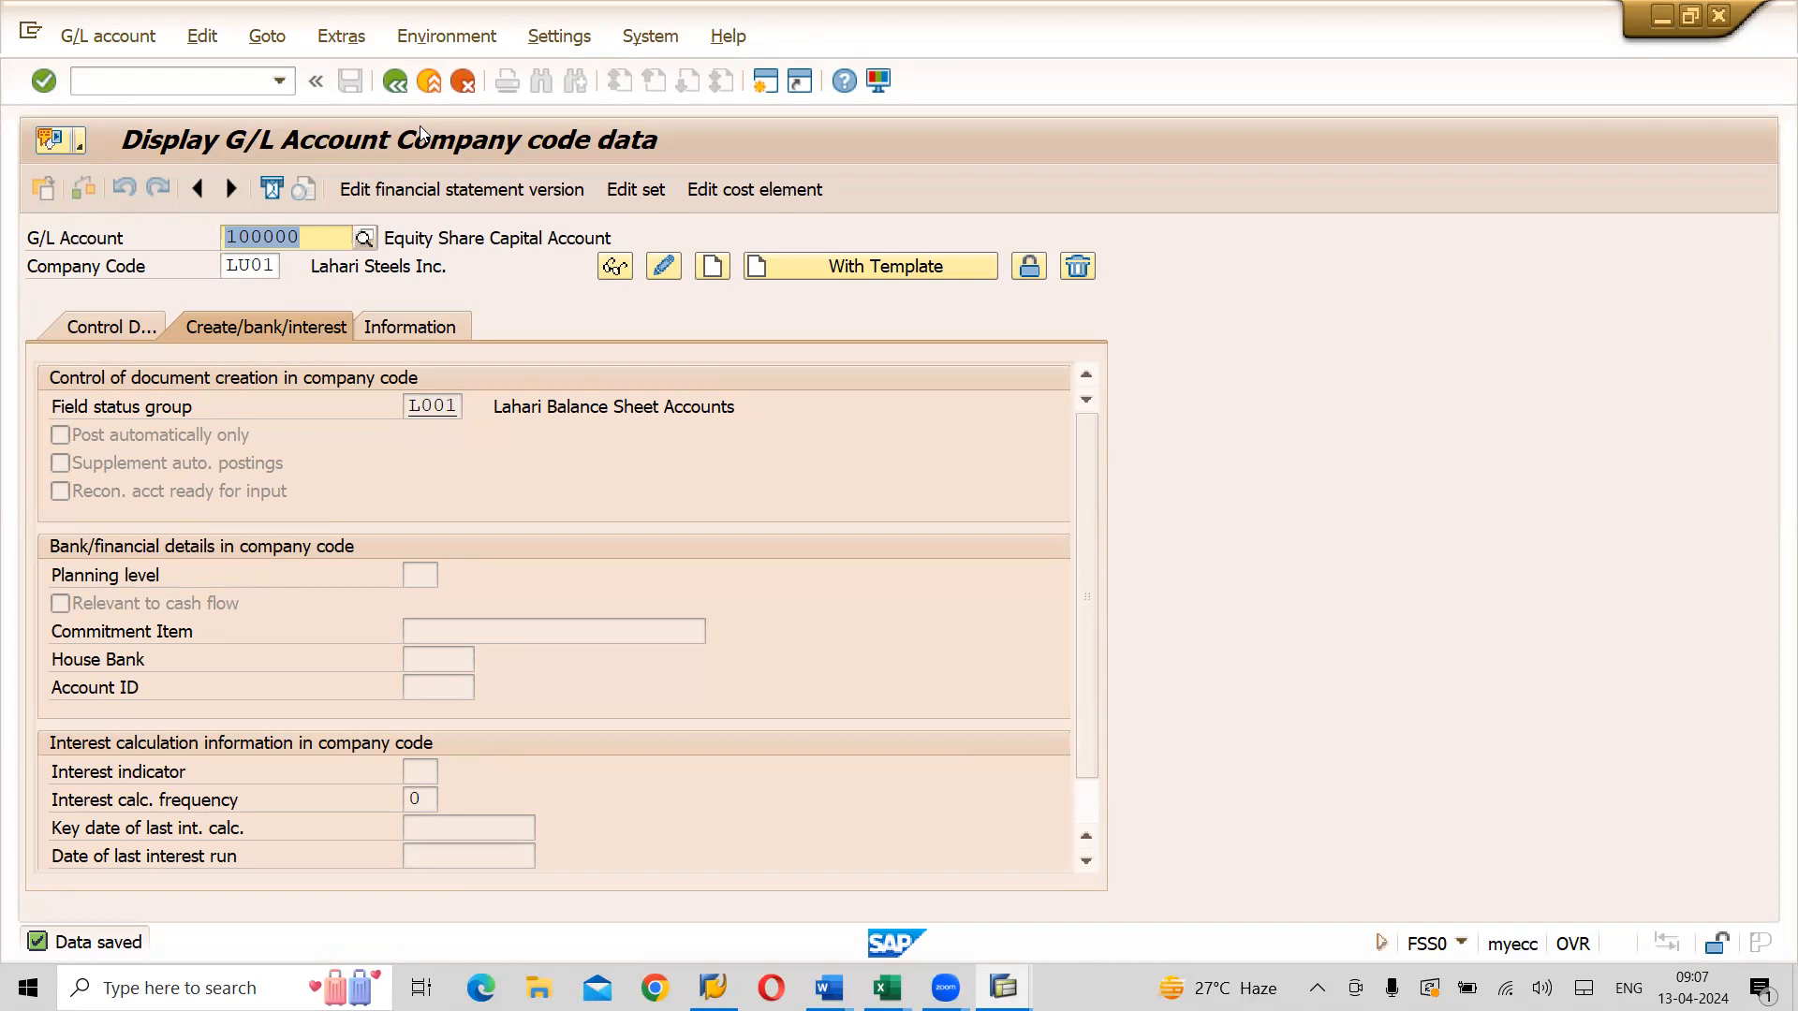
Consult the GL Master notes in Word, return to SAP and open central G/L account maintenance (FS00)
{"action": "key", "text": "alt+Tab"}
{"action": "key", "text": "Tab"}
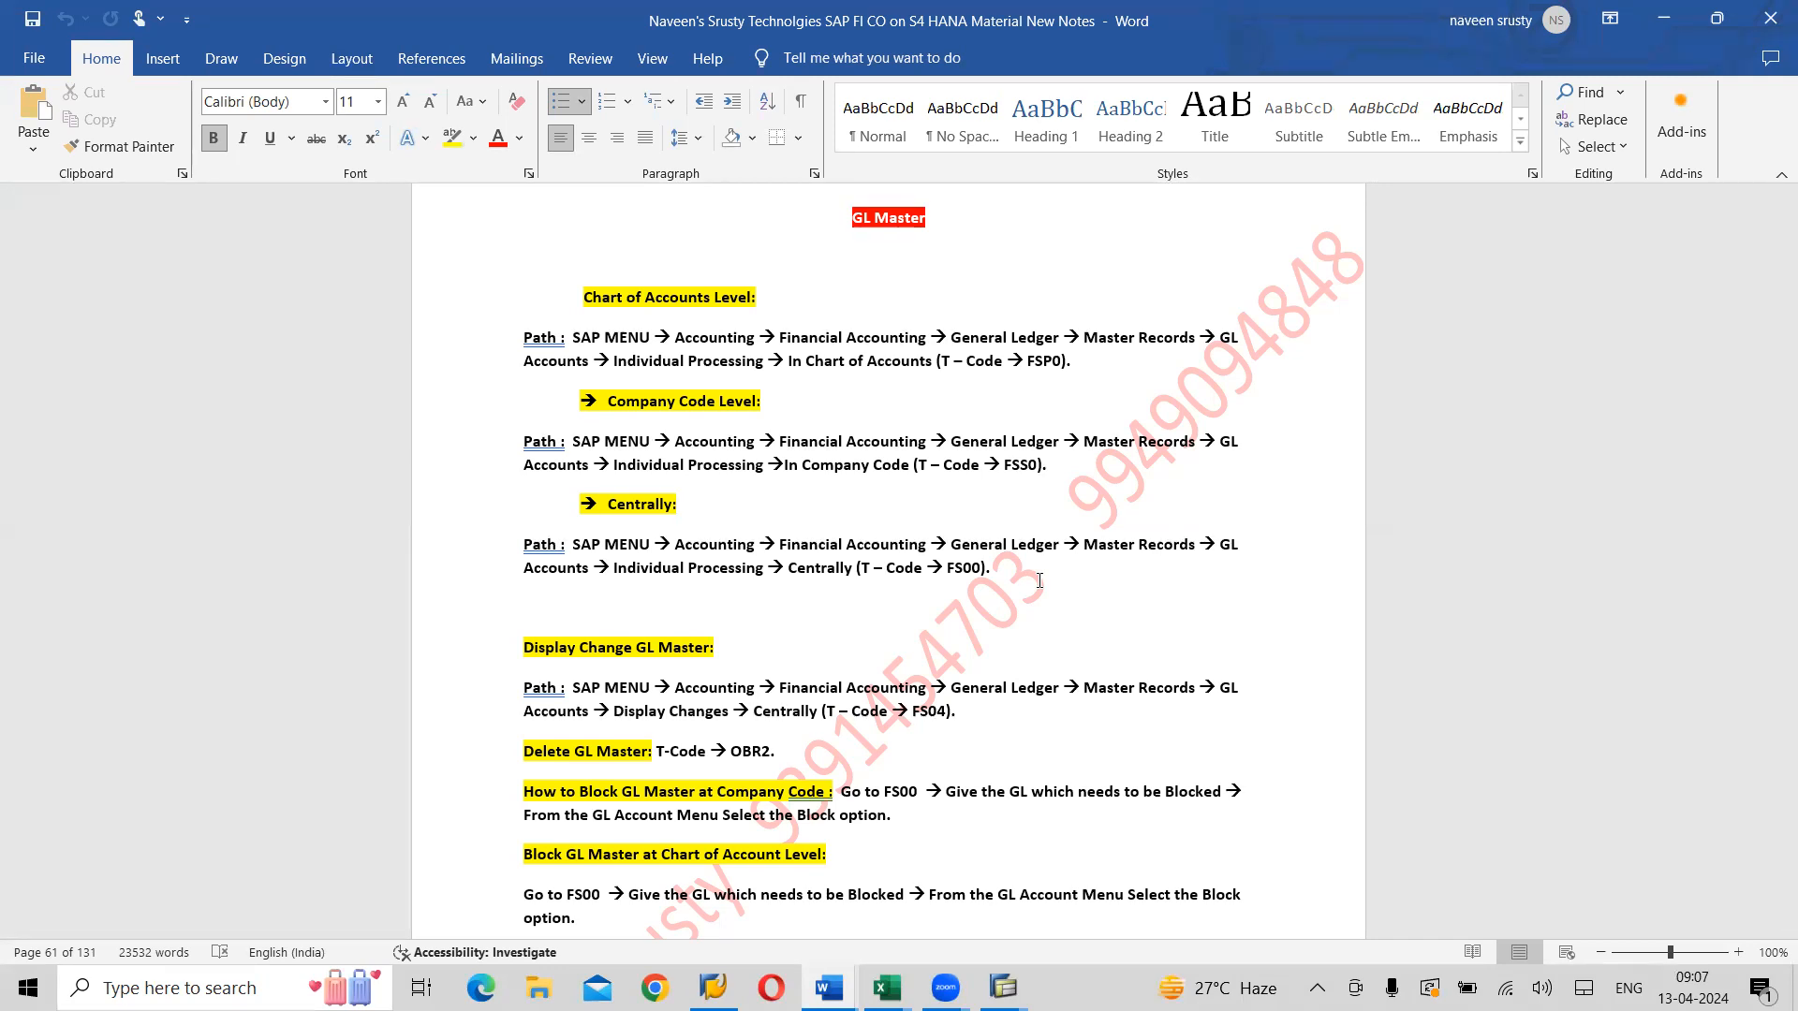
{"action": "key", "text": "alt+Tab"}
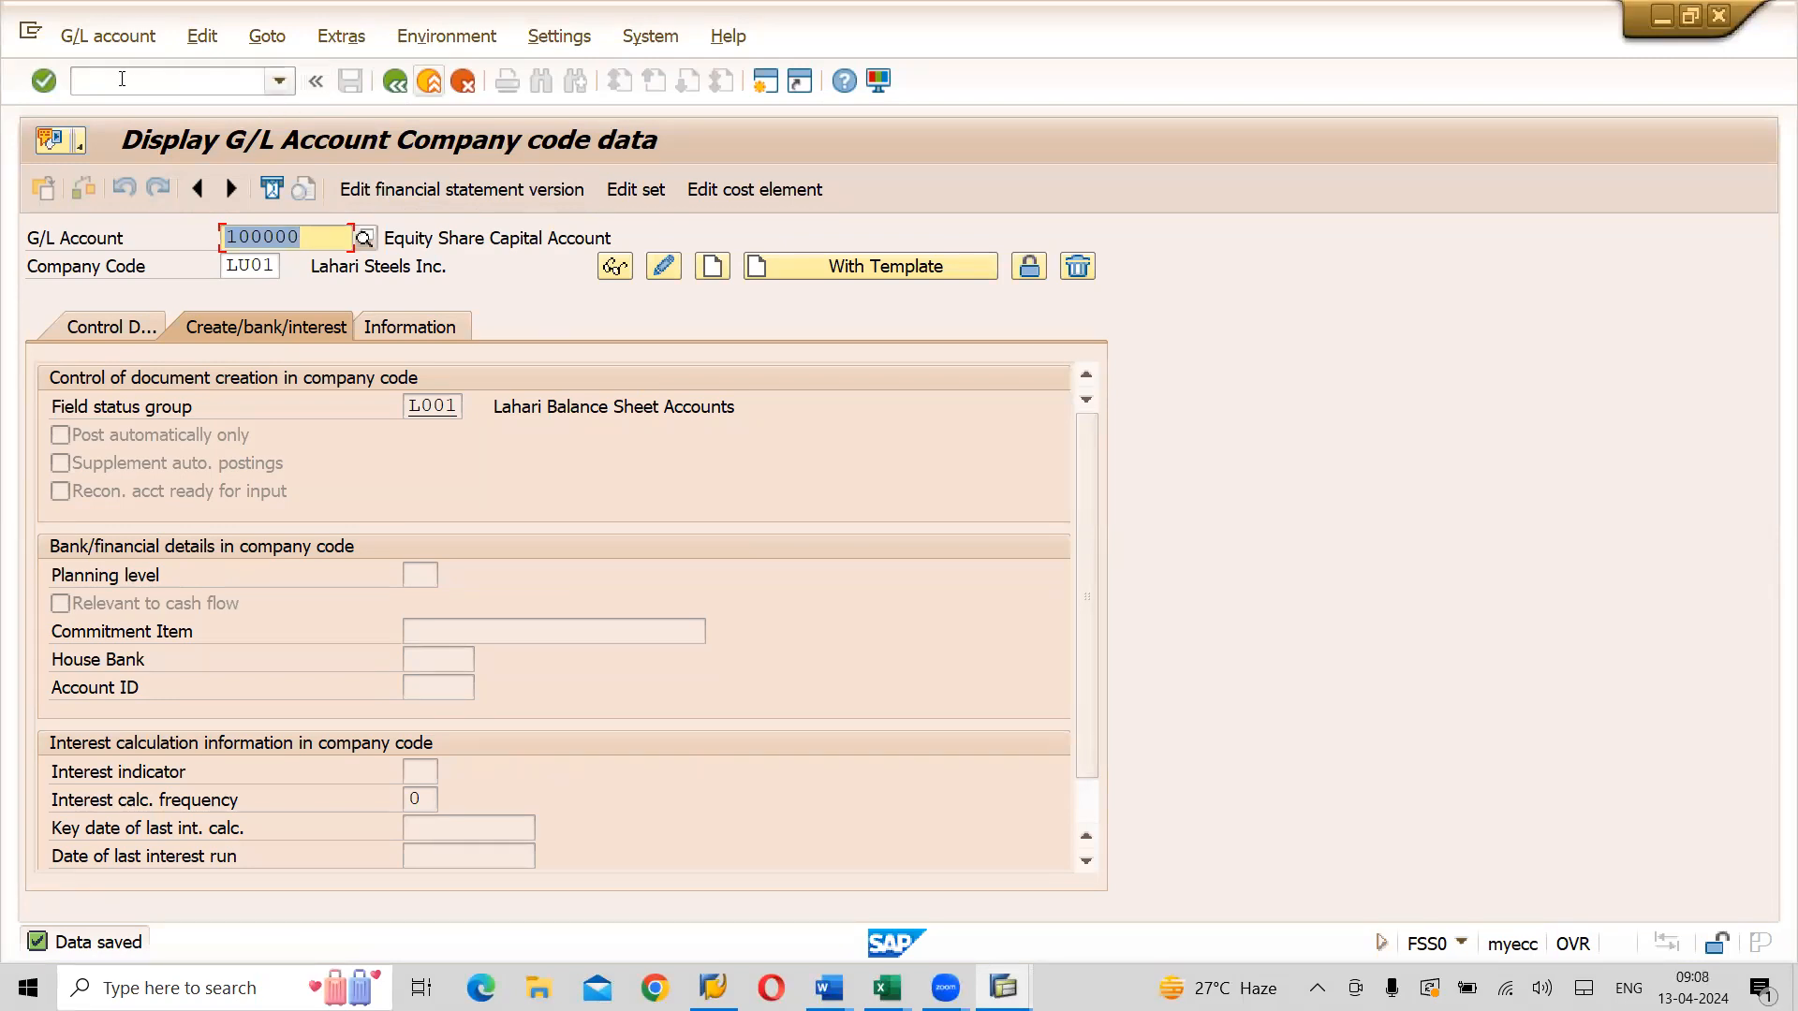
{"action": "left_click", "coordinate": [395, 81]}
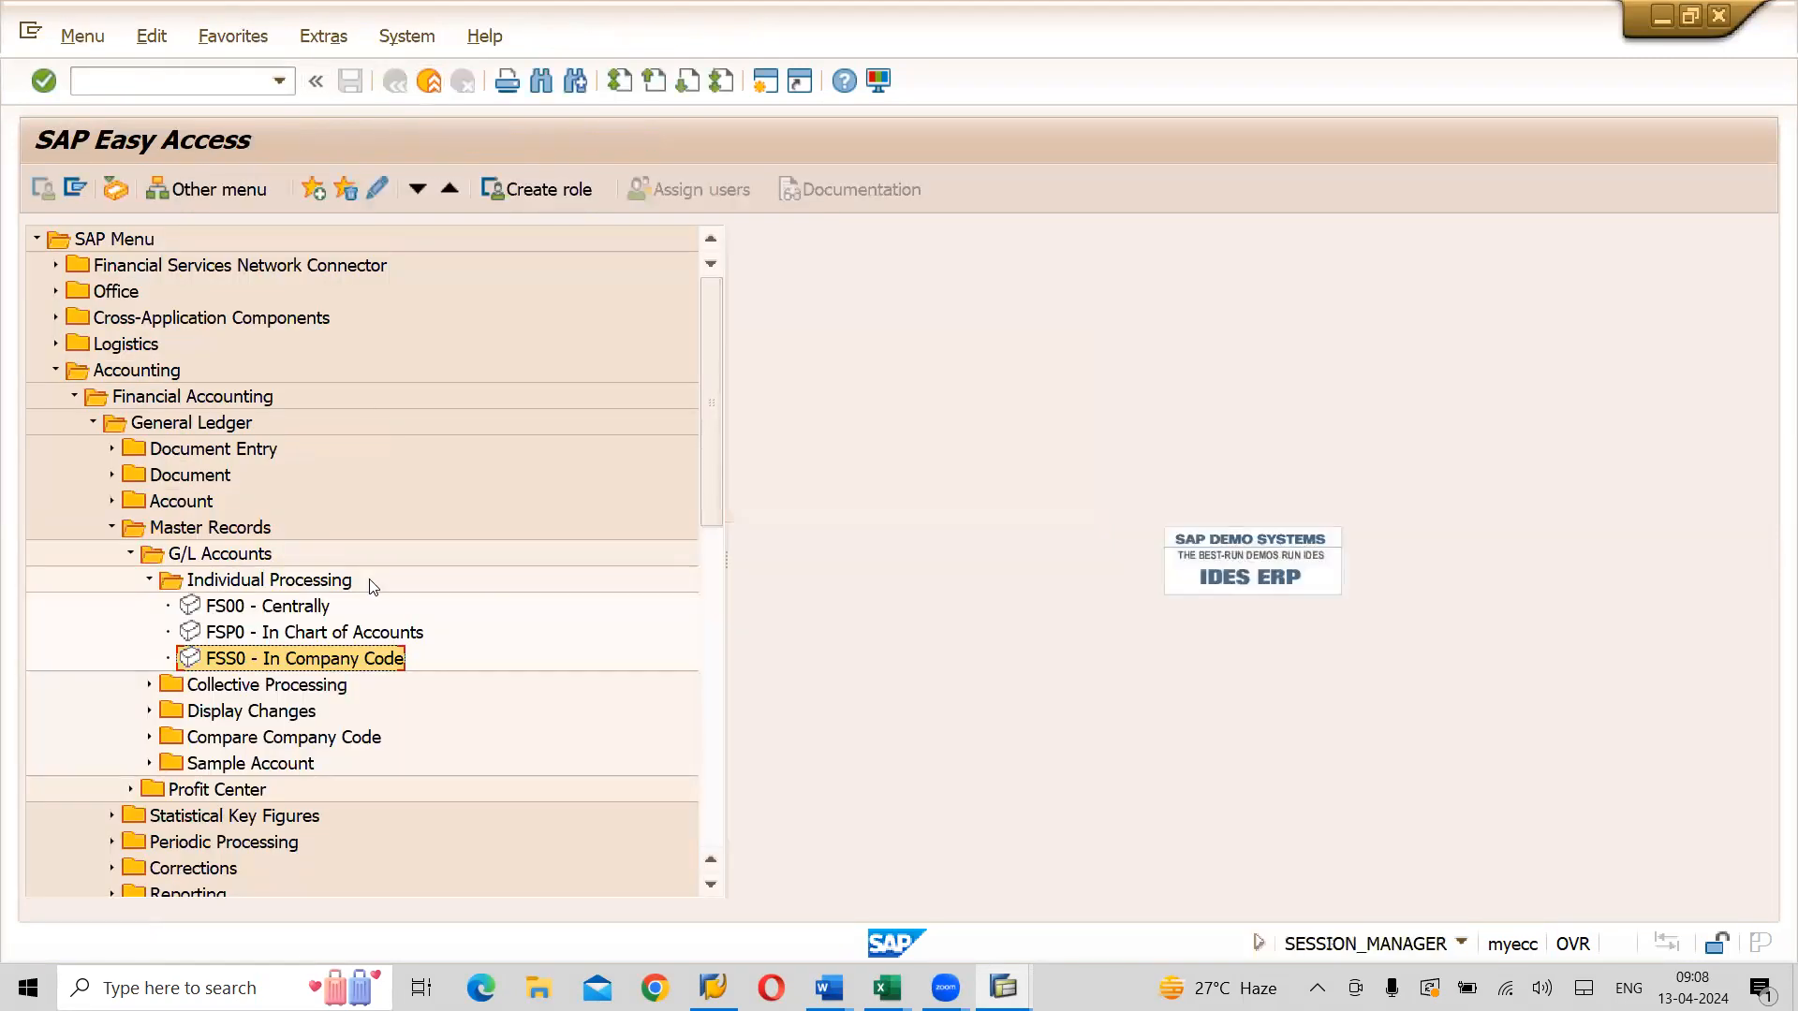
{"action": "double_click", "coordinate": [250, 616]}
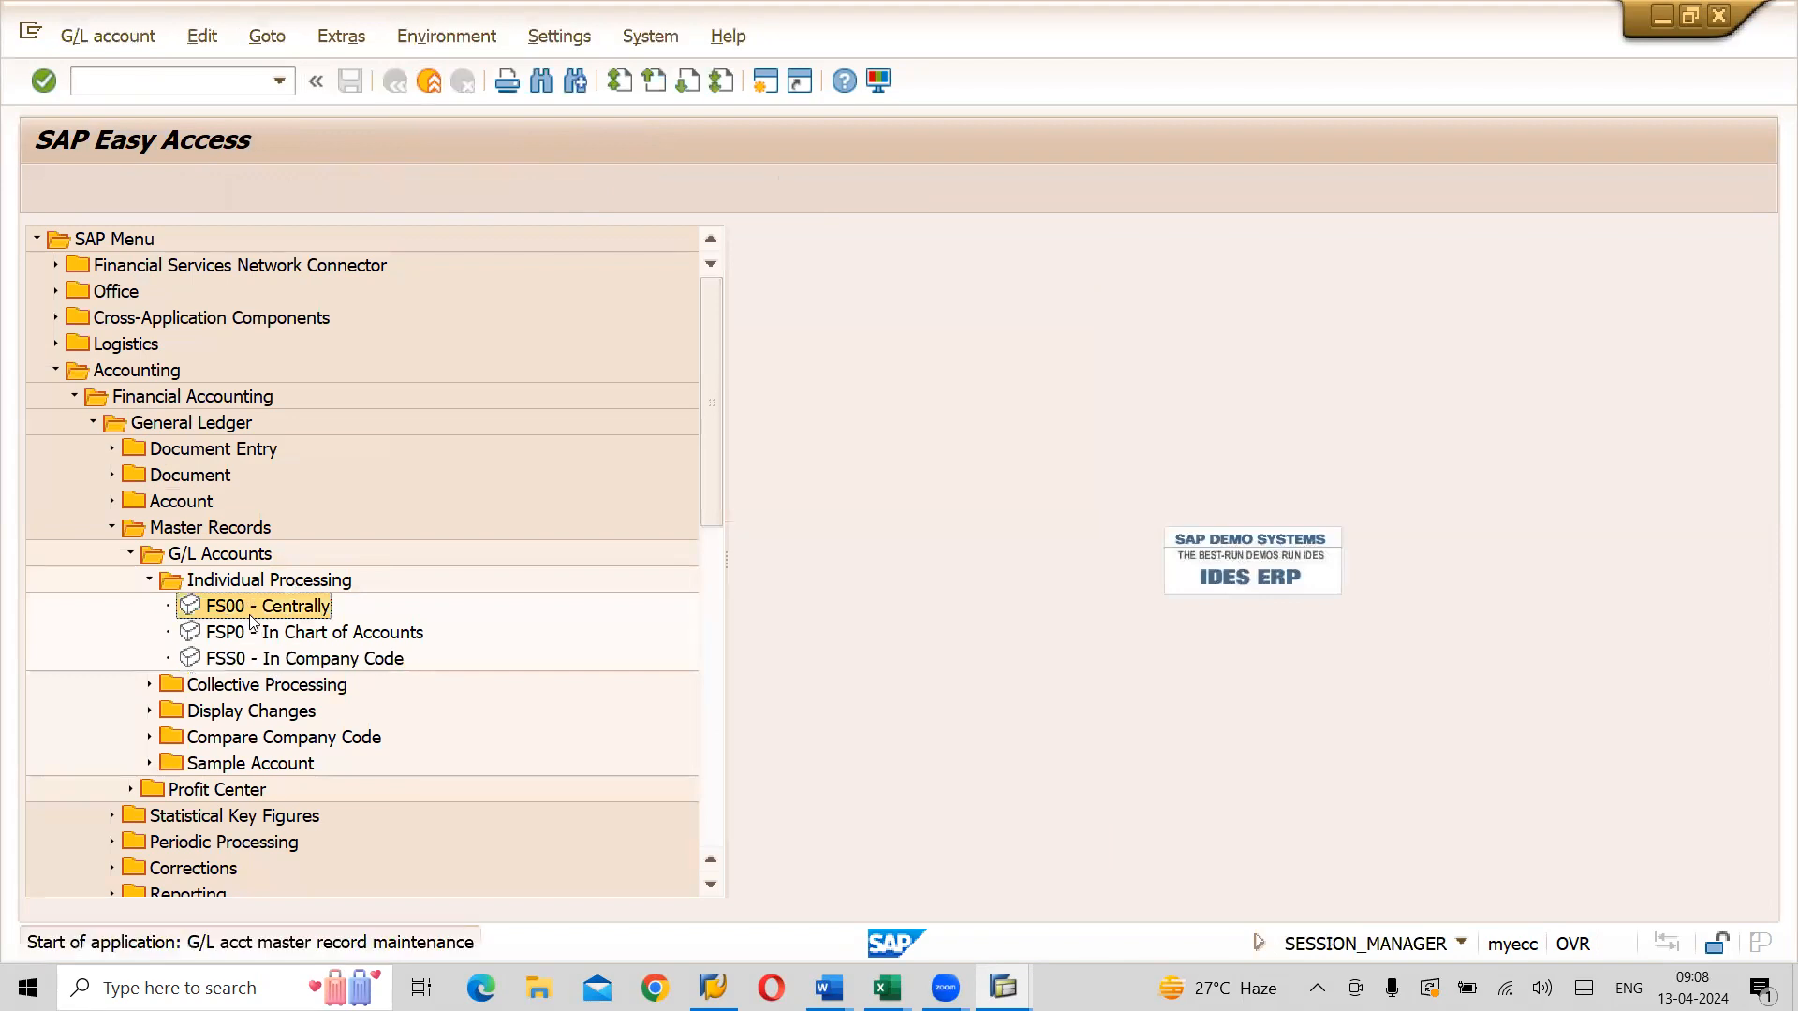
Look up the retained earnings account in the Excel GL Master sheet, and set the company code to LI01 in SAP
{"action": "key", "text": "alt+Tab"}
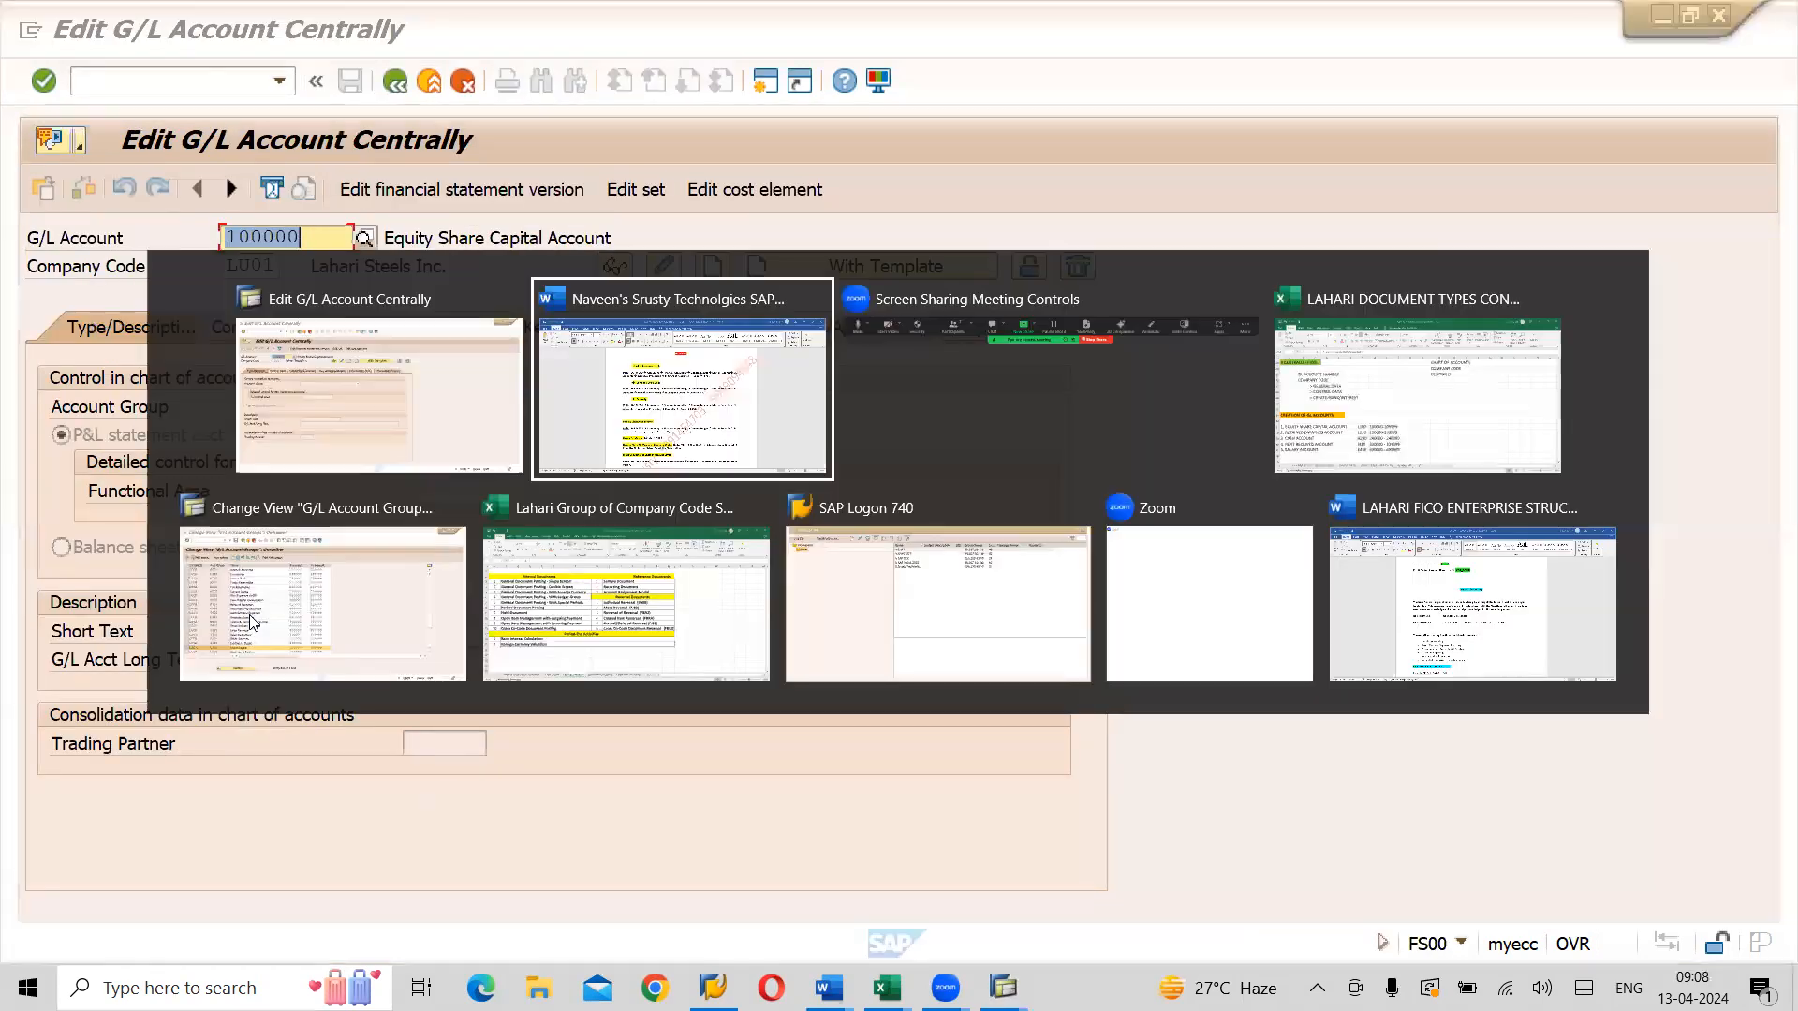
{"action": "key", "text": "alt+Tab"}
{"action": "key", "text": "alt+Tab"}
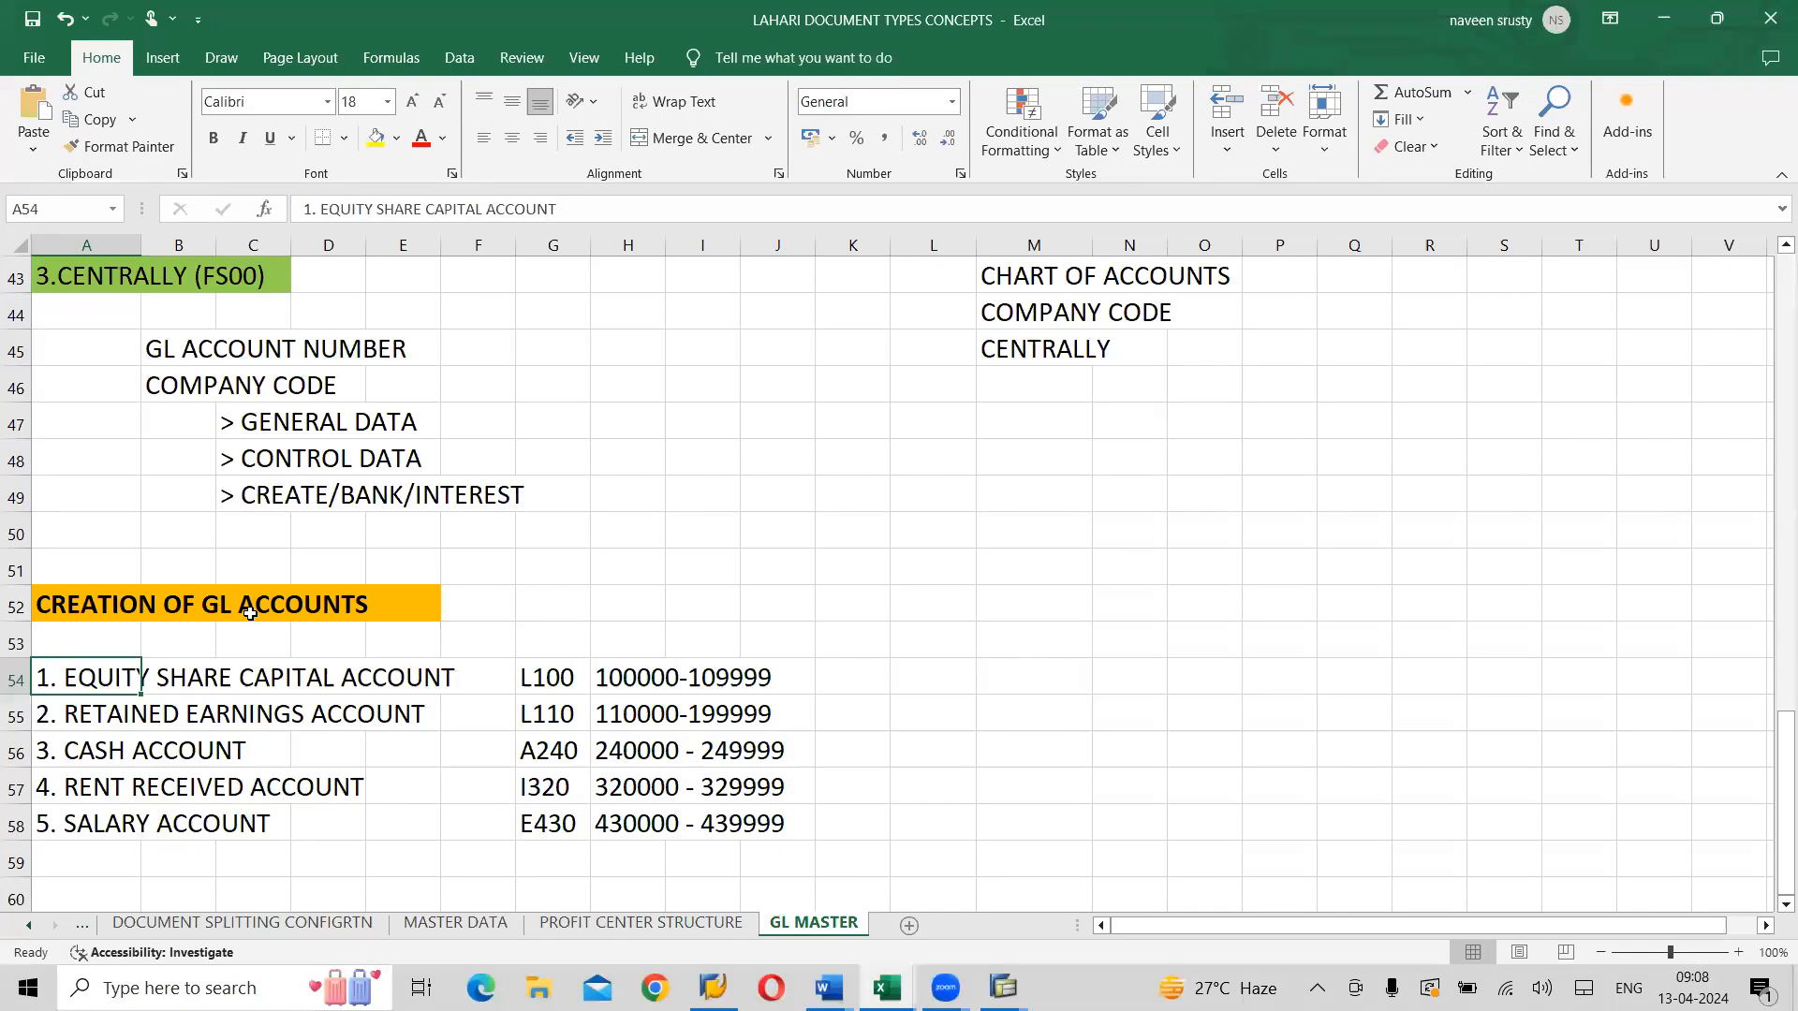
{"action": "left_click", "coordinate": [142, 714]}
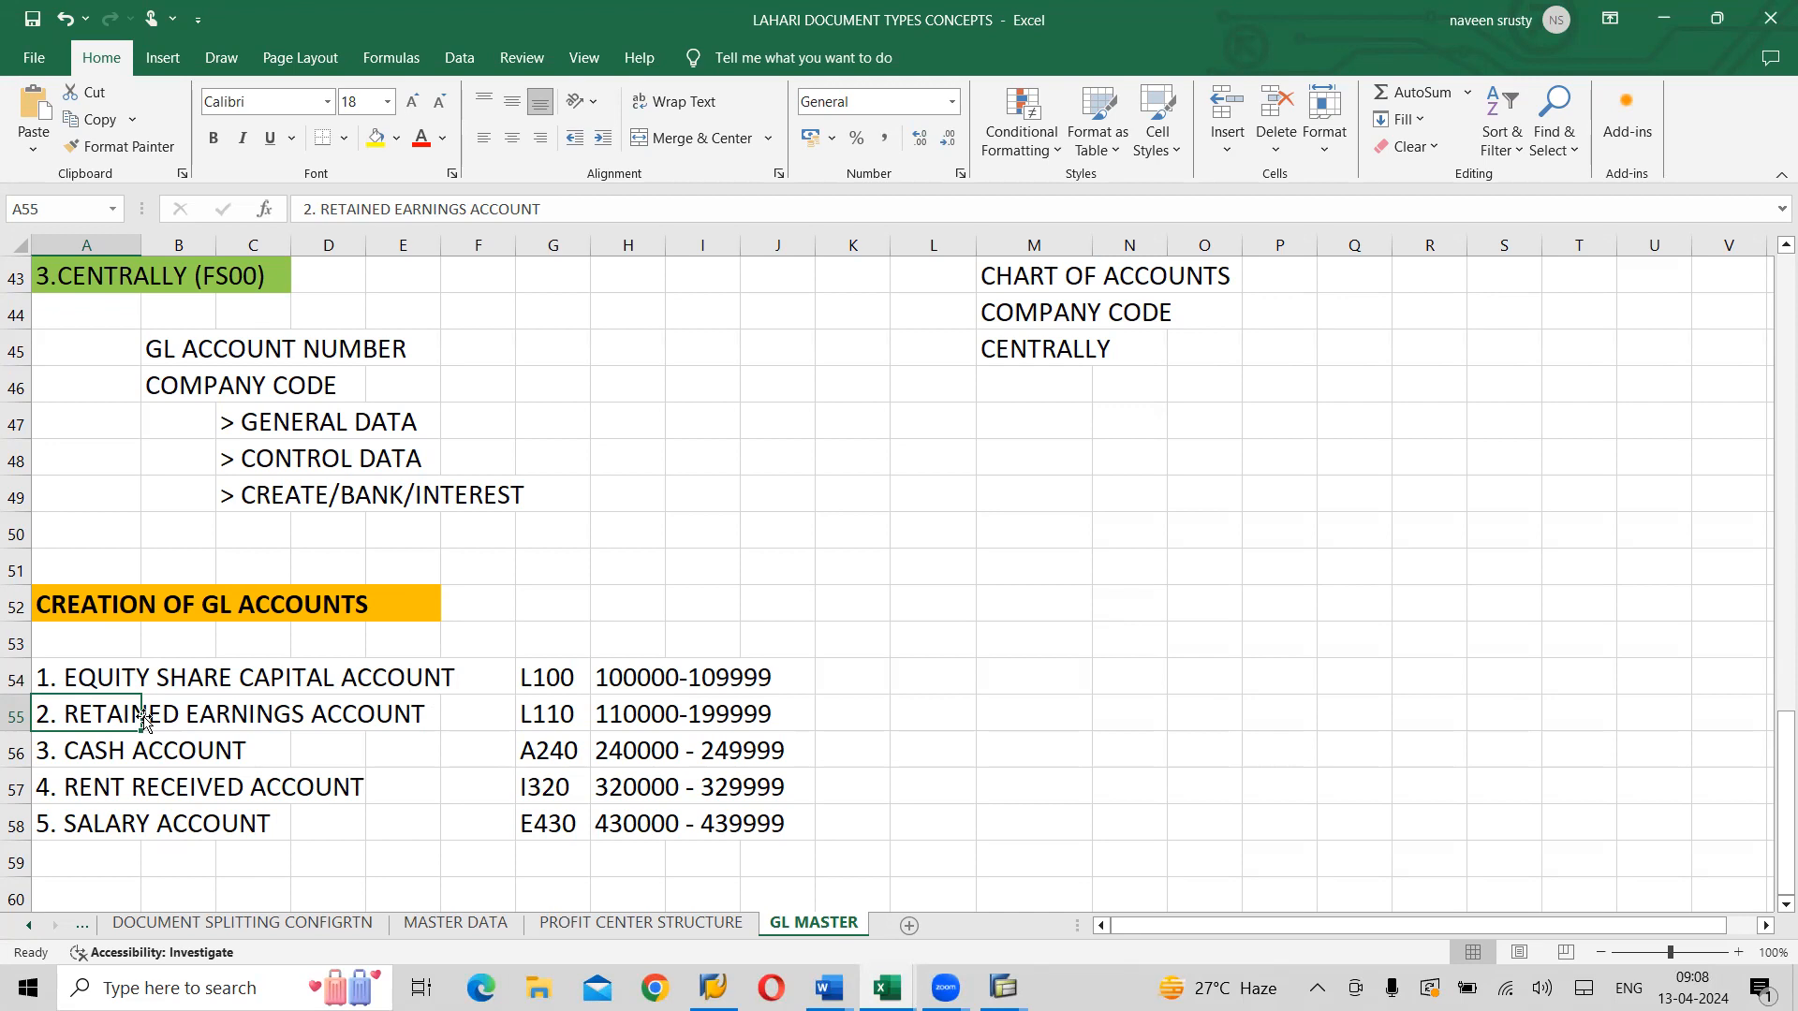
{"action": "key", "text": "alt+Tab"}
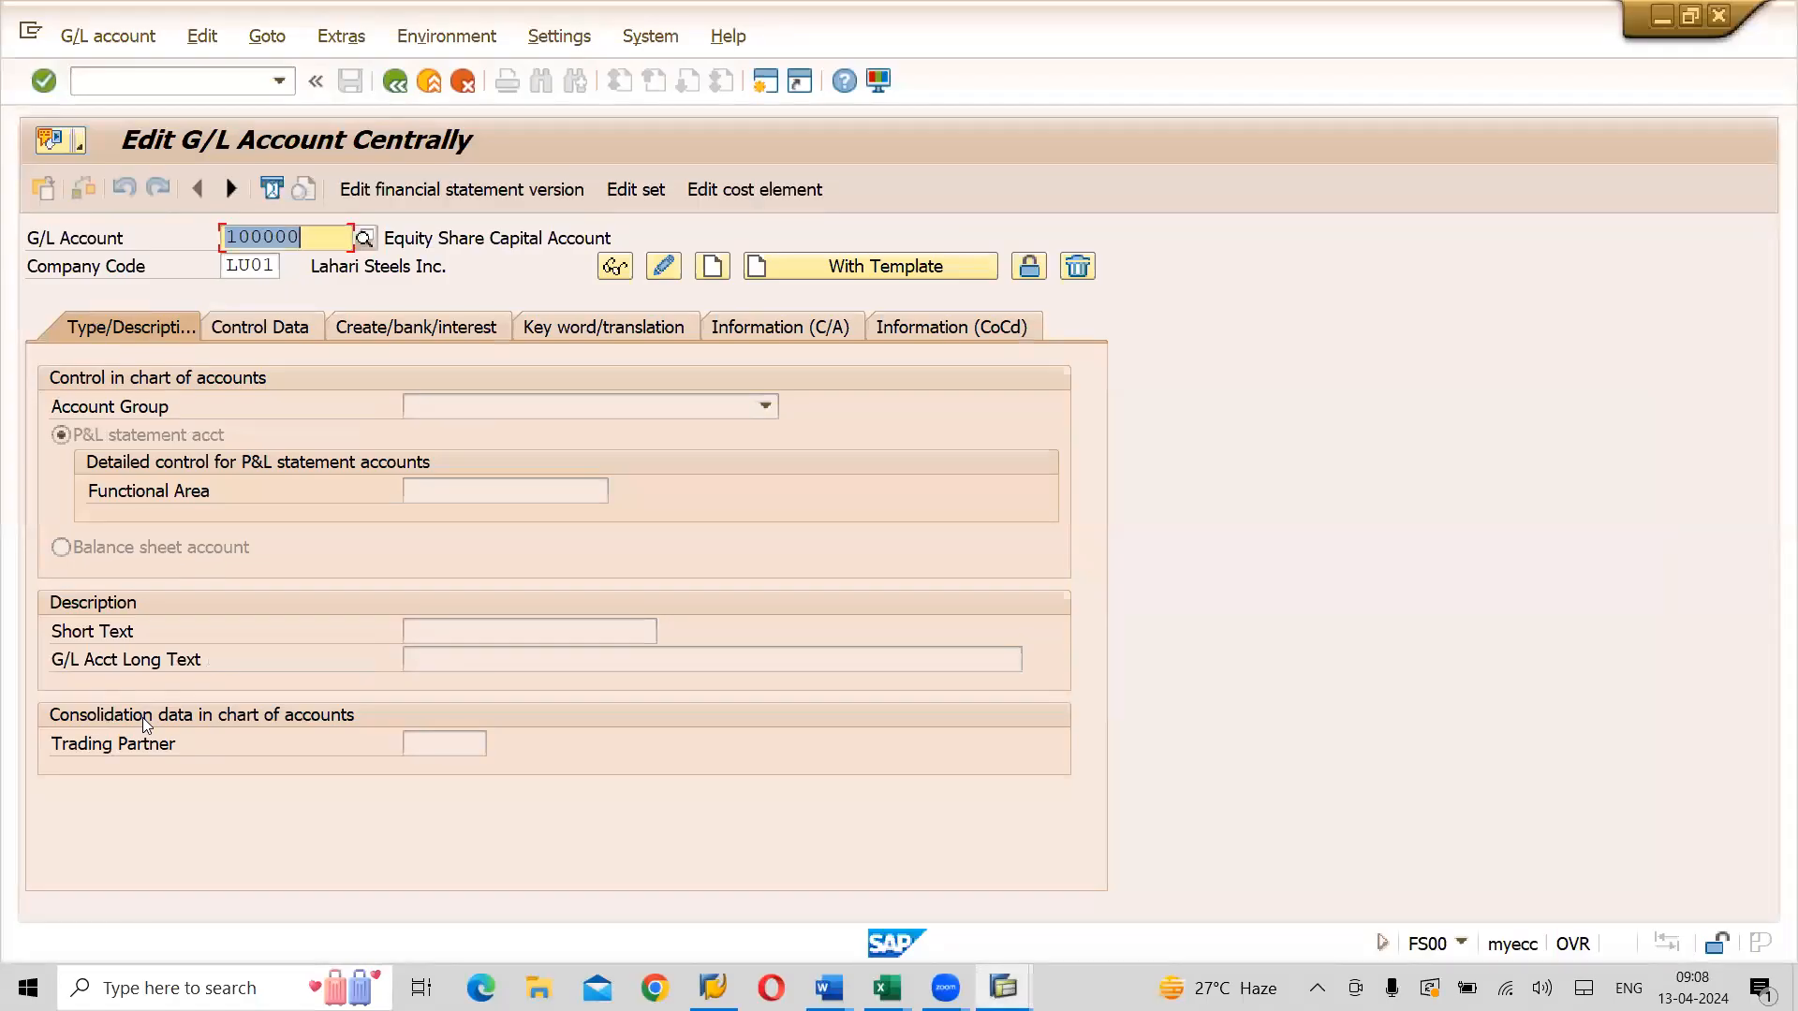
{"action": "key", "text": "Tab"}
{"action": "type", "text": "LI01"}
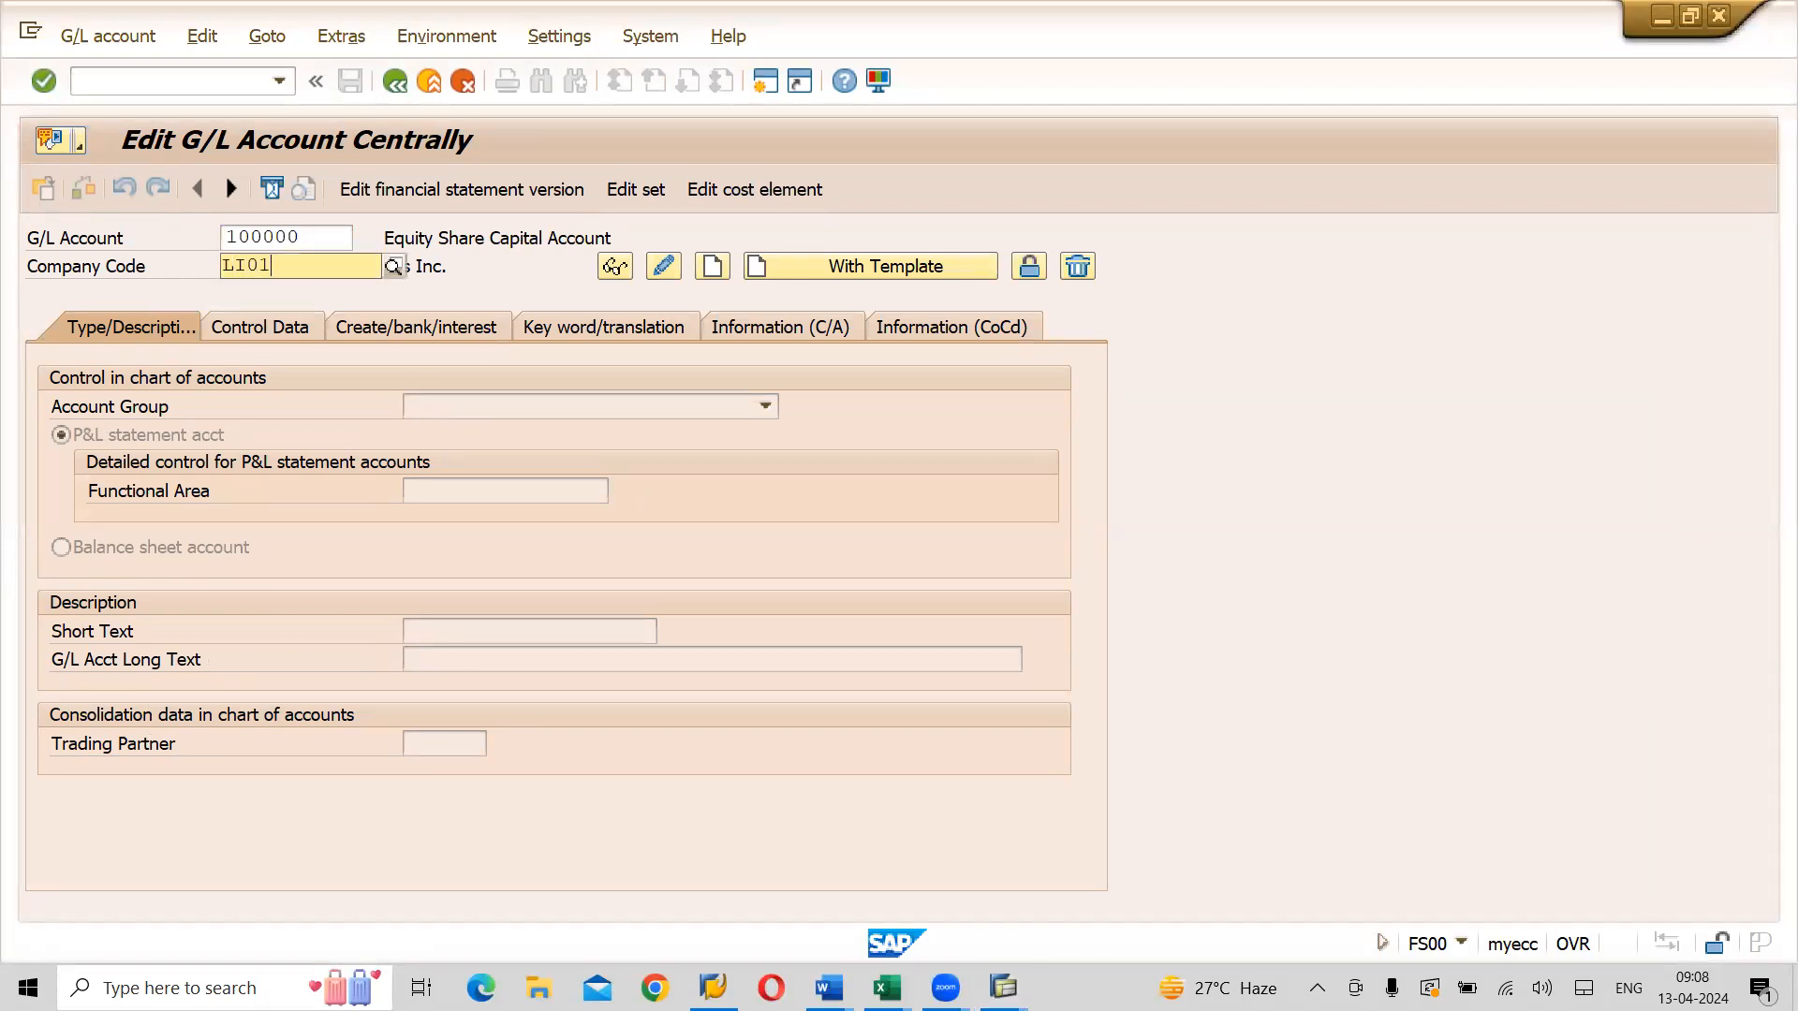
{"action": "key", "text": "Down"}
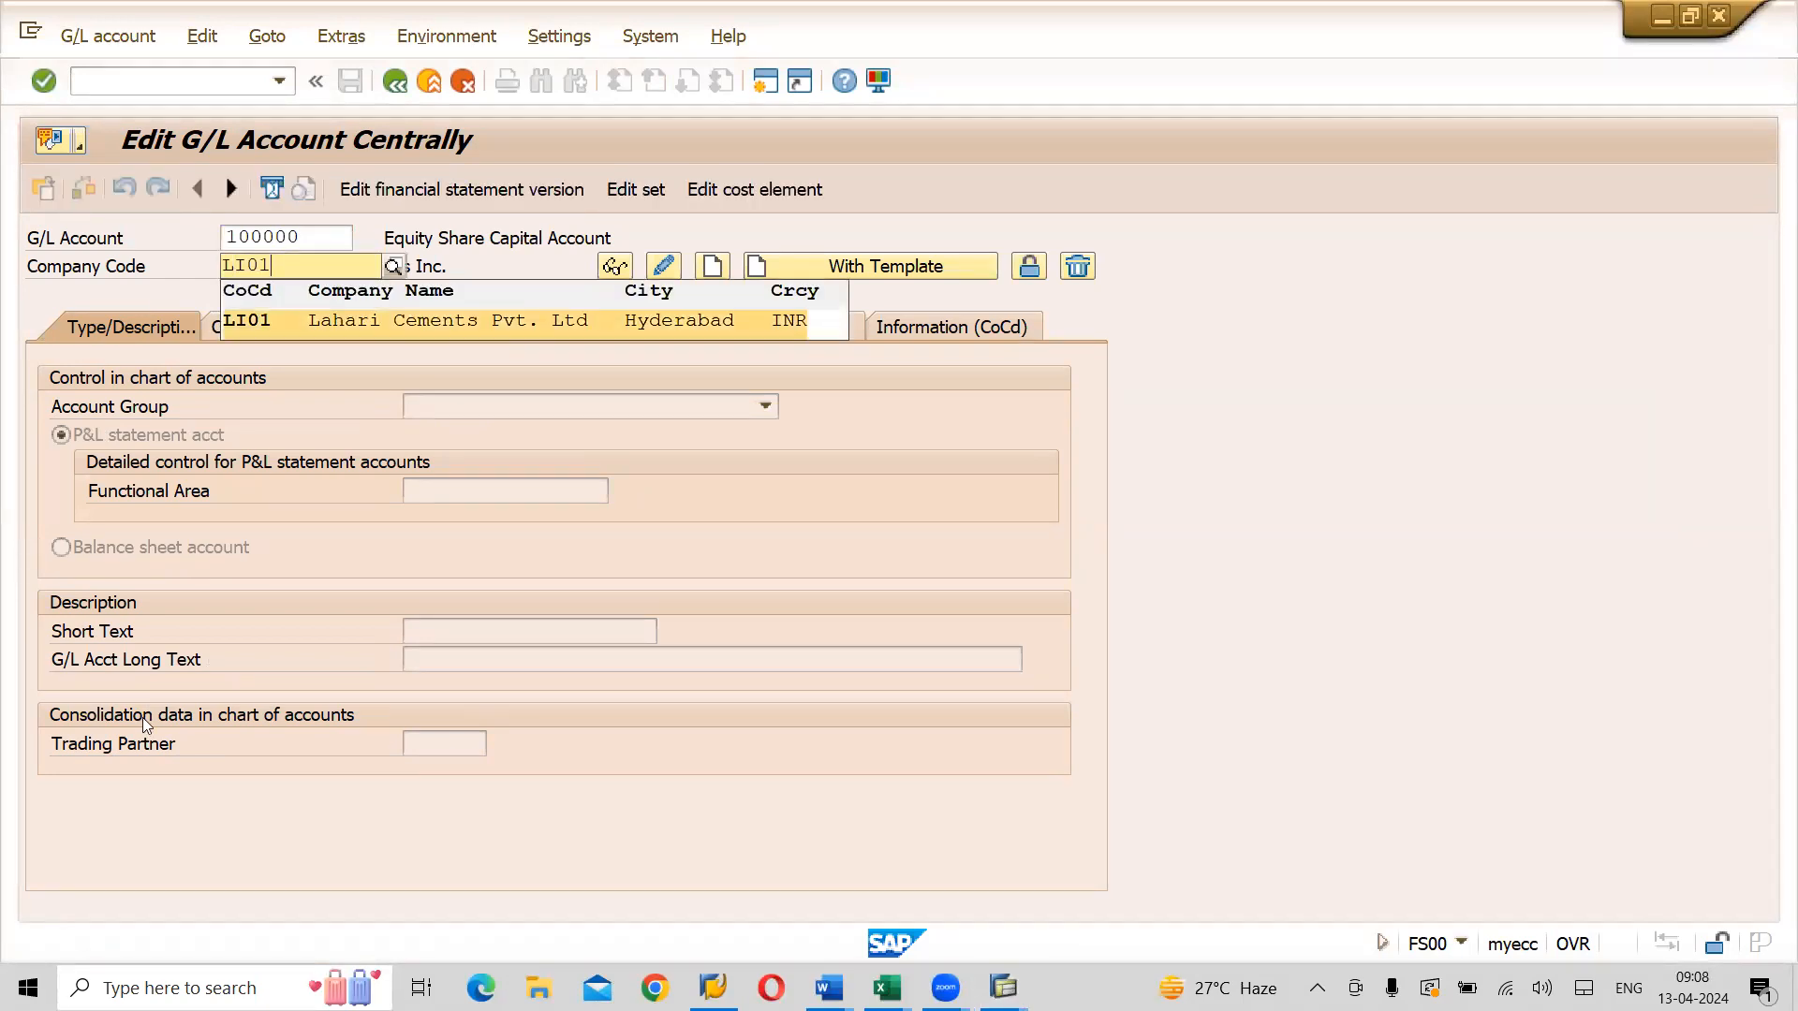
{"action": "key", "text": "Return"}
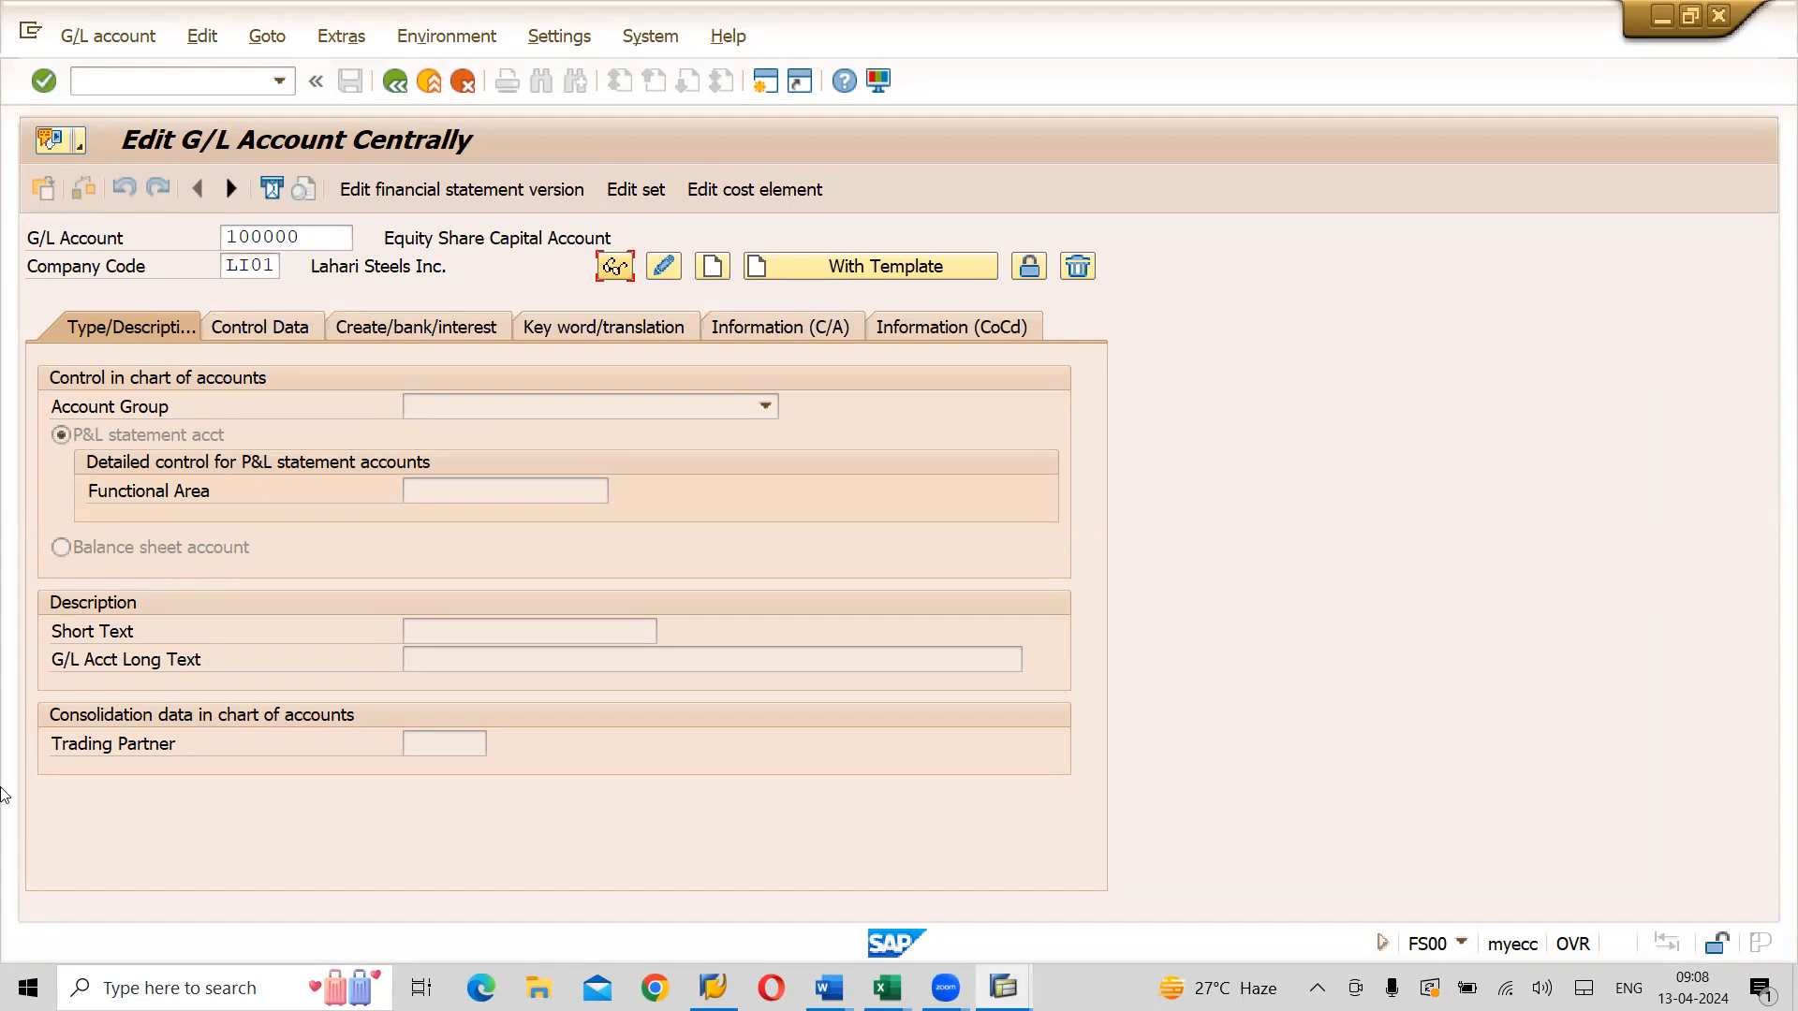
Change the G/L account number to 110000
{"action": "left_click", "coordinate": [251, 237]}
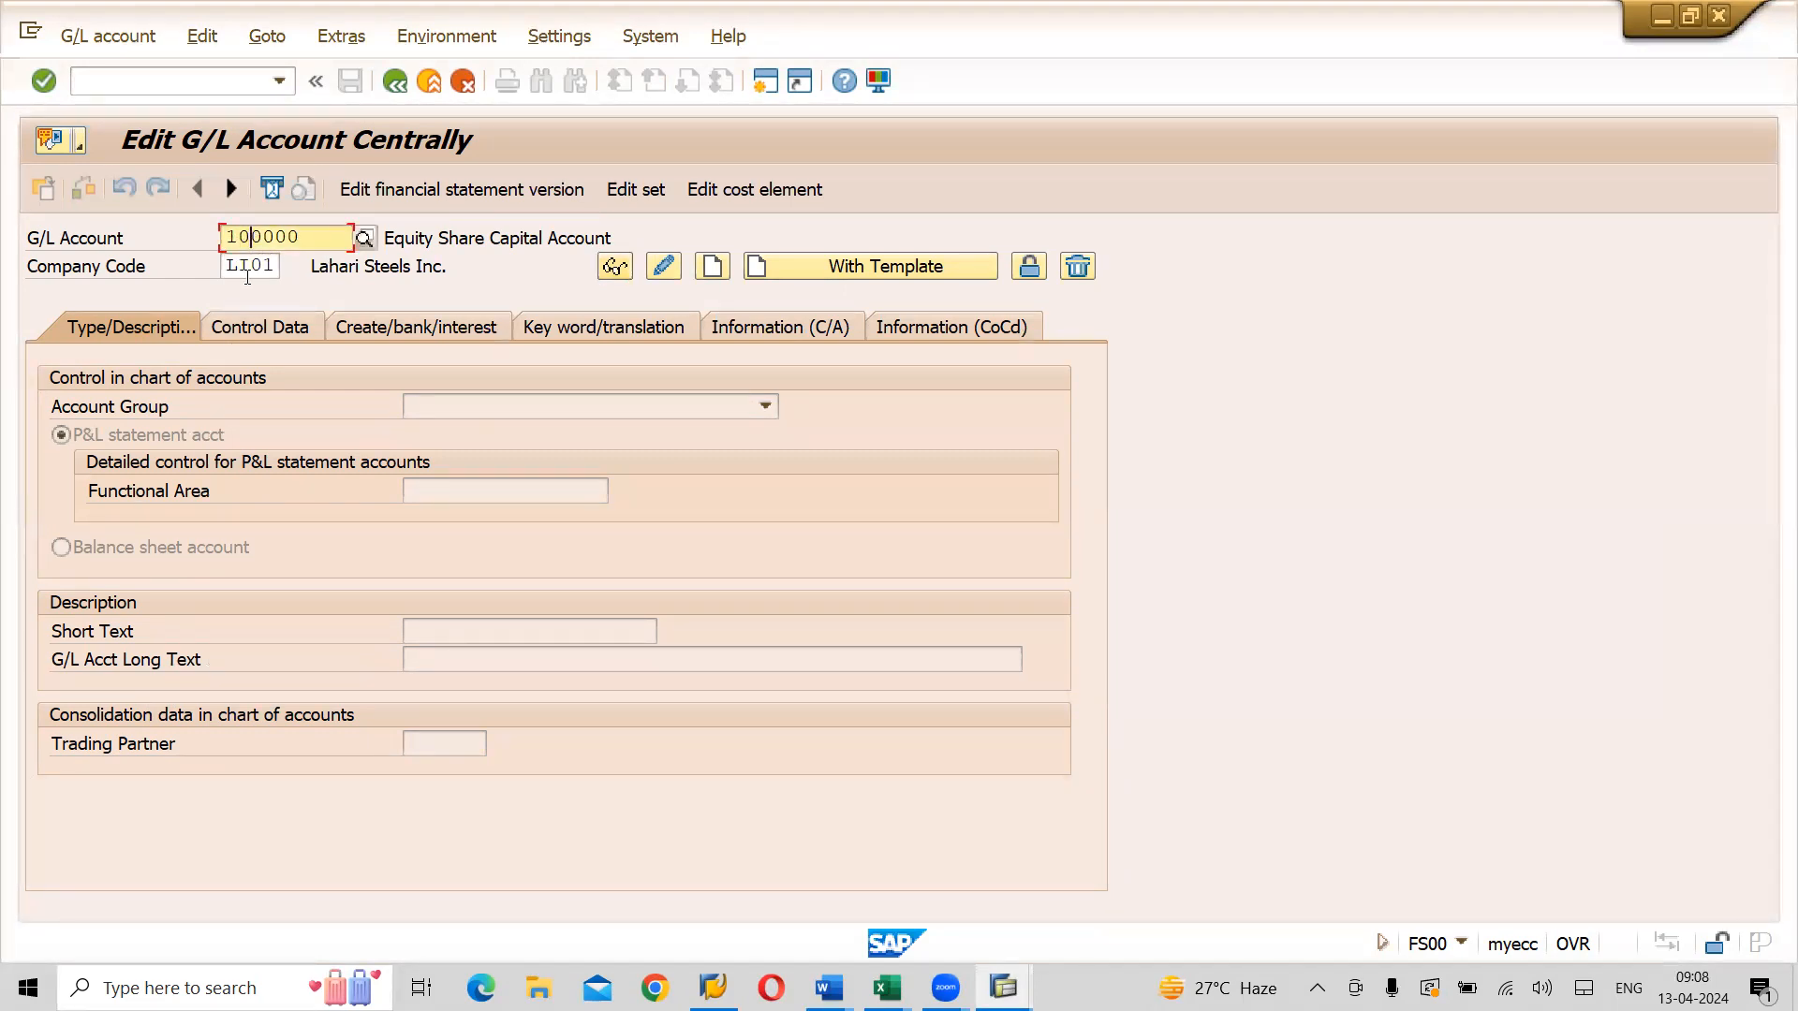
{"action": "key", "text": "Left"}
{"action": "type", "text": "1"}
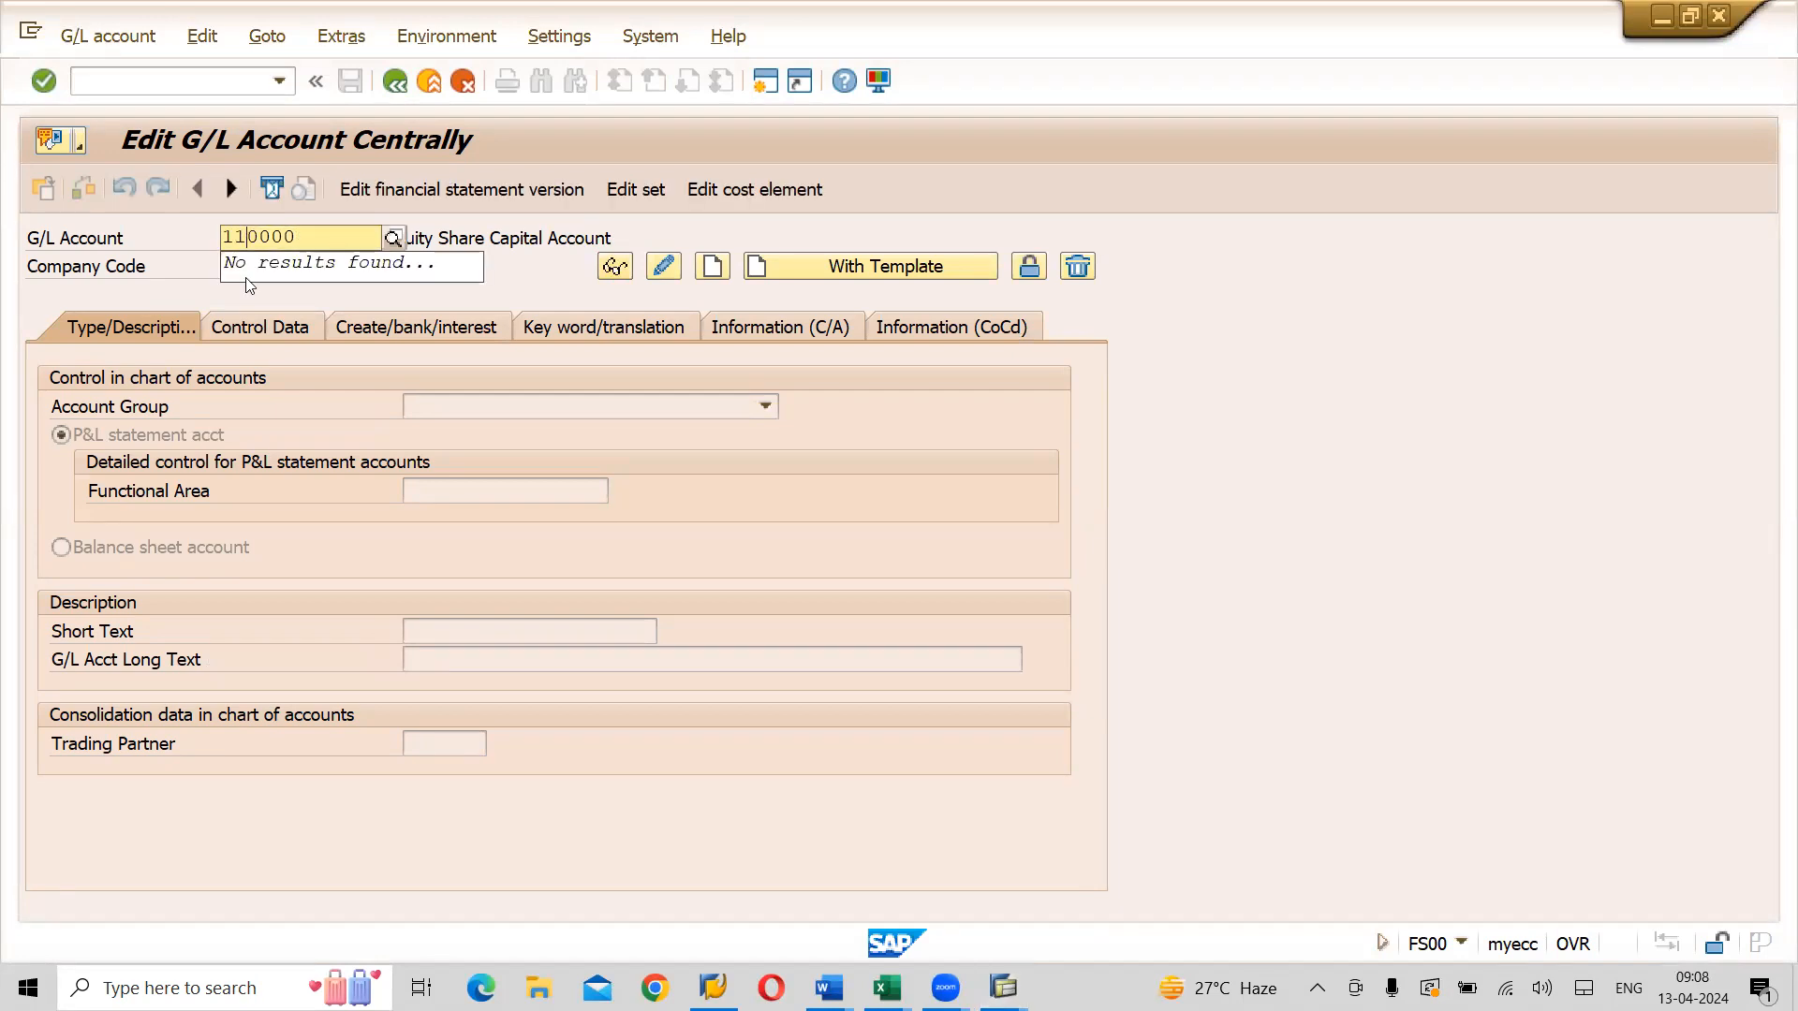
{"action": "left_click", "coordinate": [496, 300]}
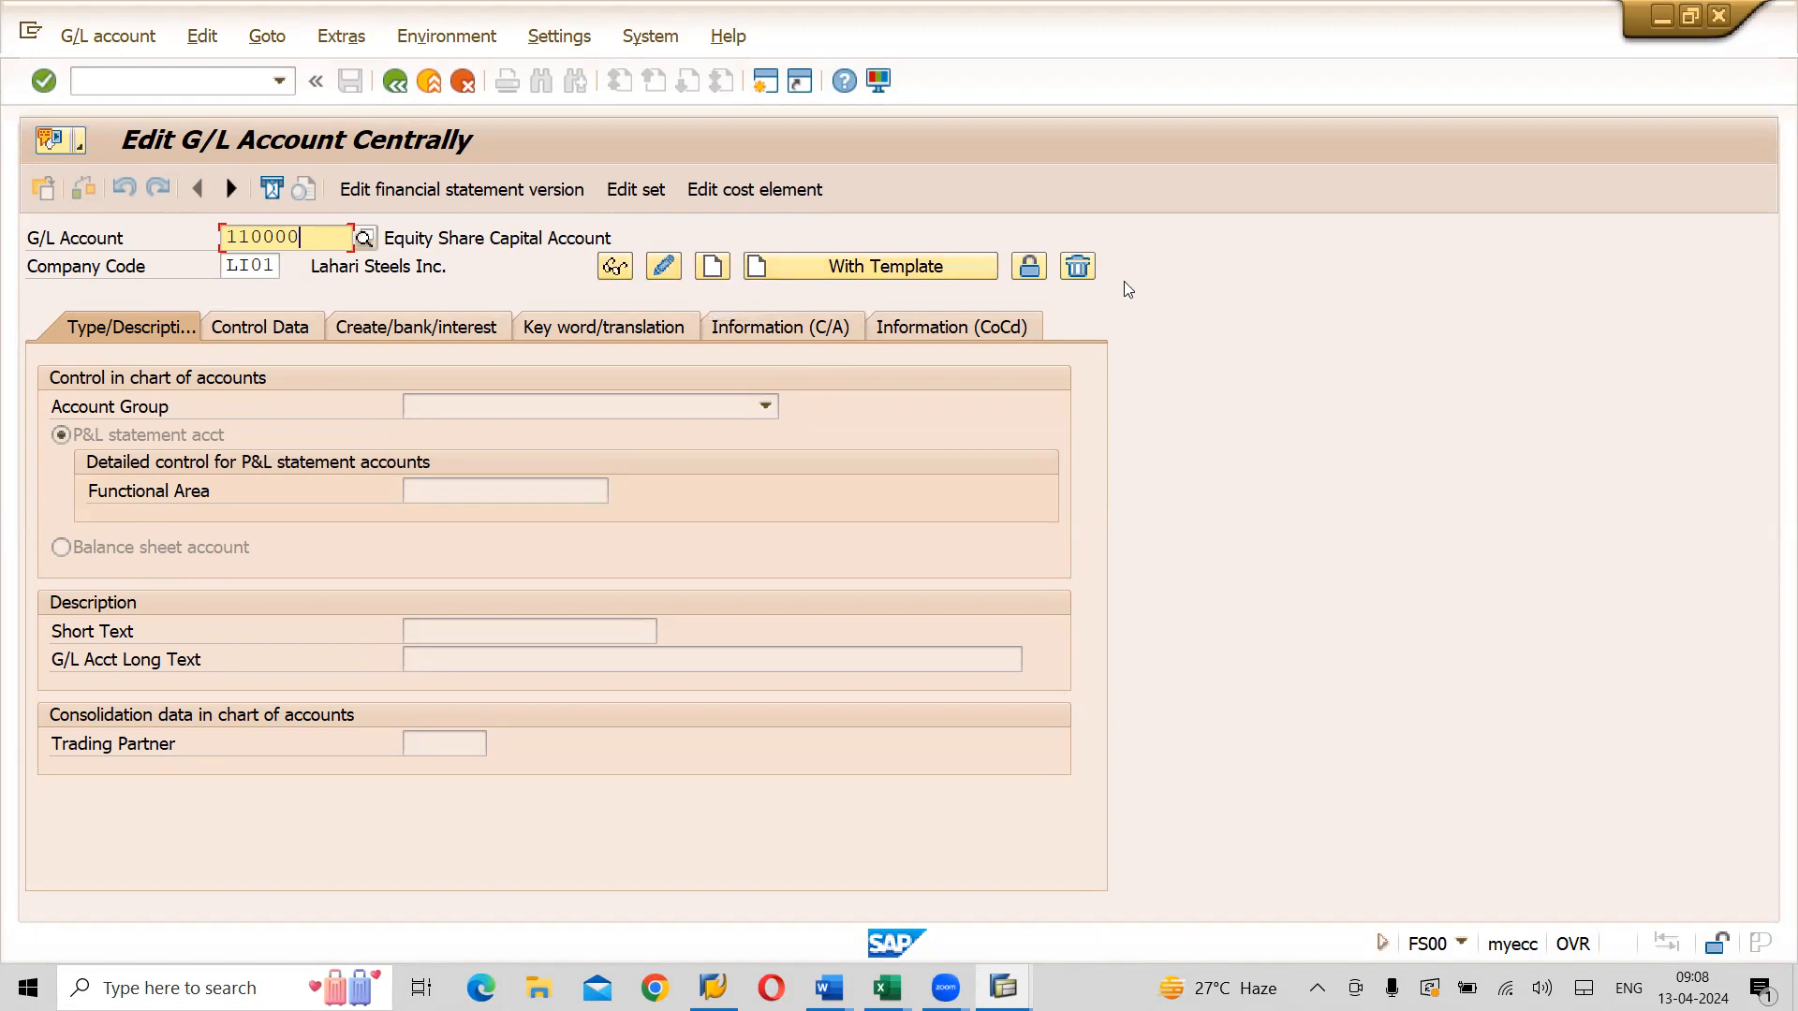
Start creating account 110000 in LI01 as a balance sheet account with account group L110 Reserves & Surplus
{"action": "left_click", "coordinate": [712, 271]}
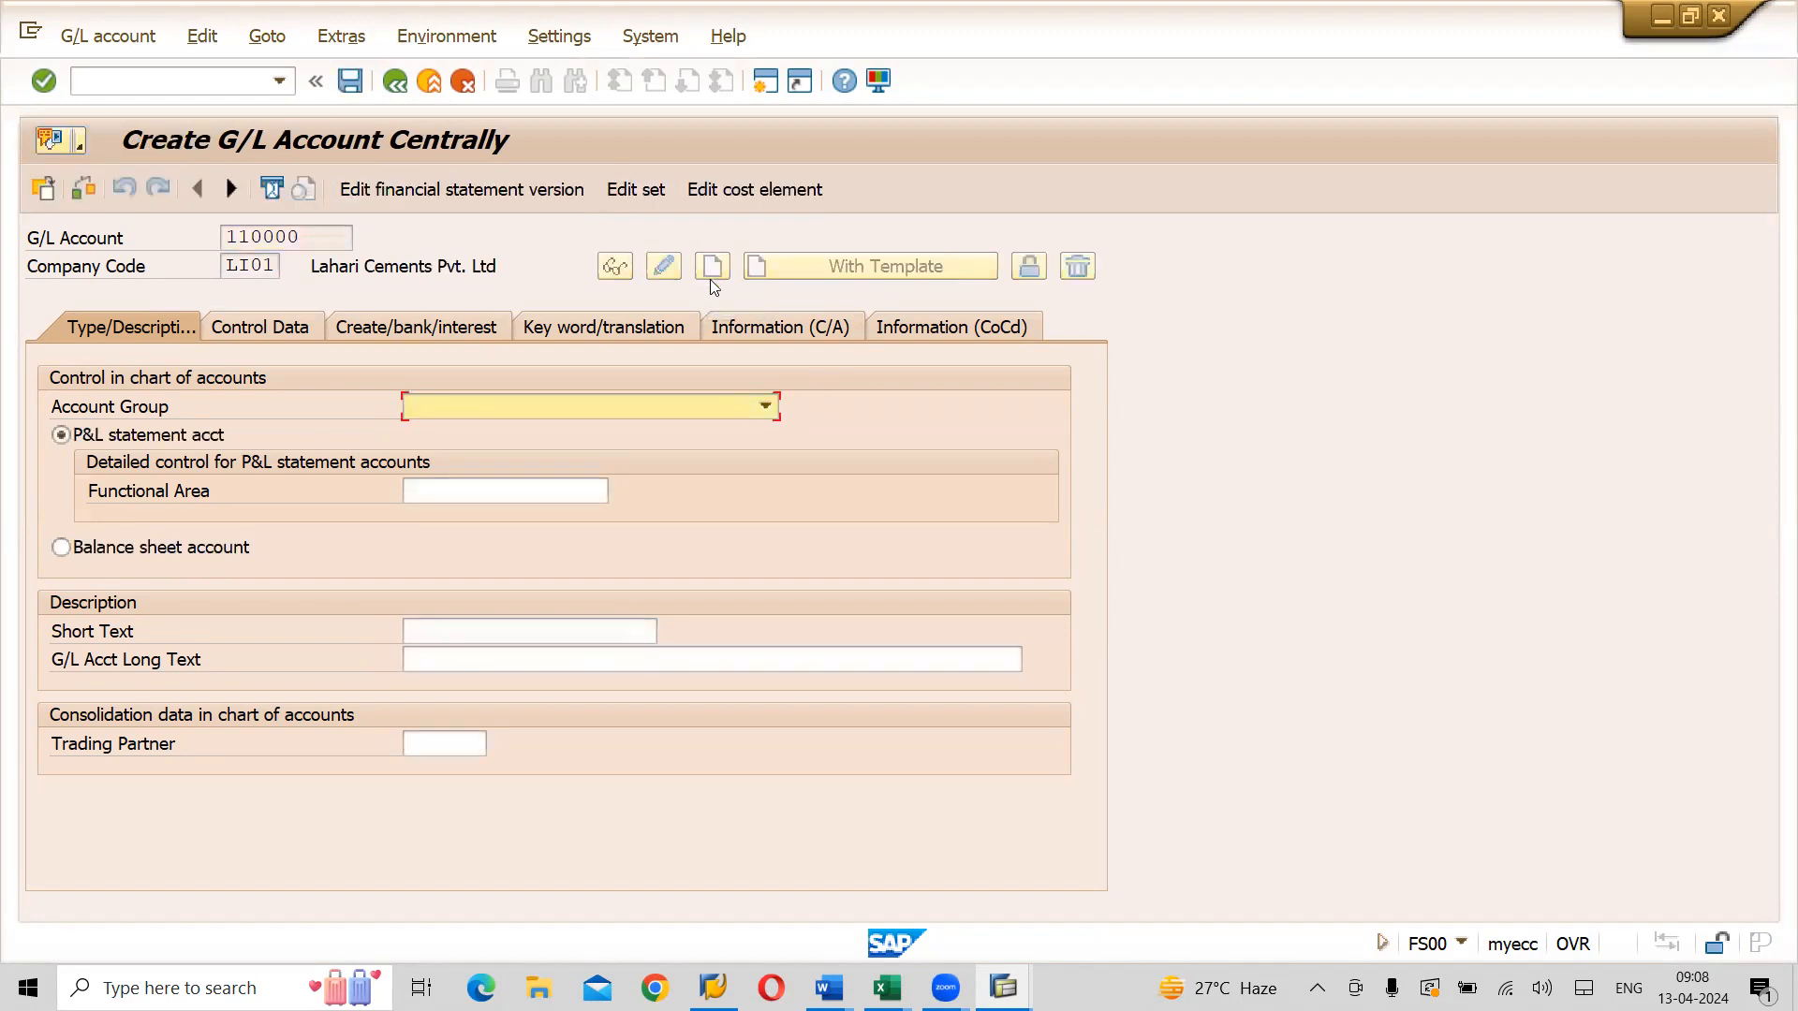
{"action": "left_click", "coordinate": [765, 406]}
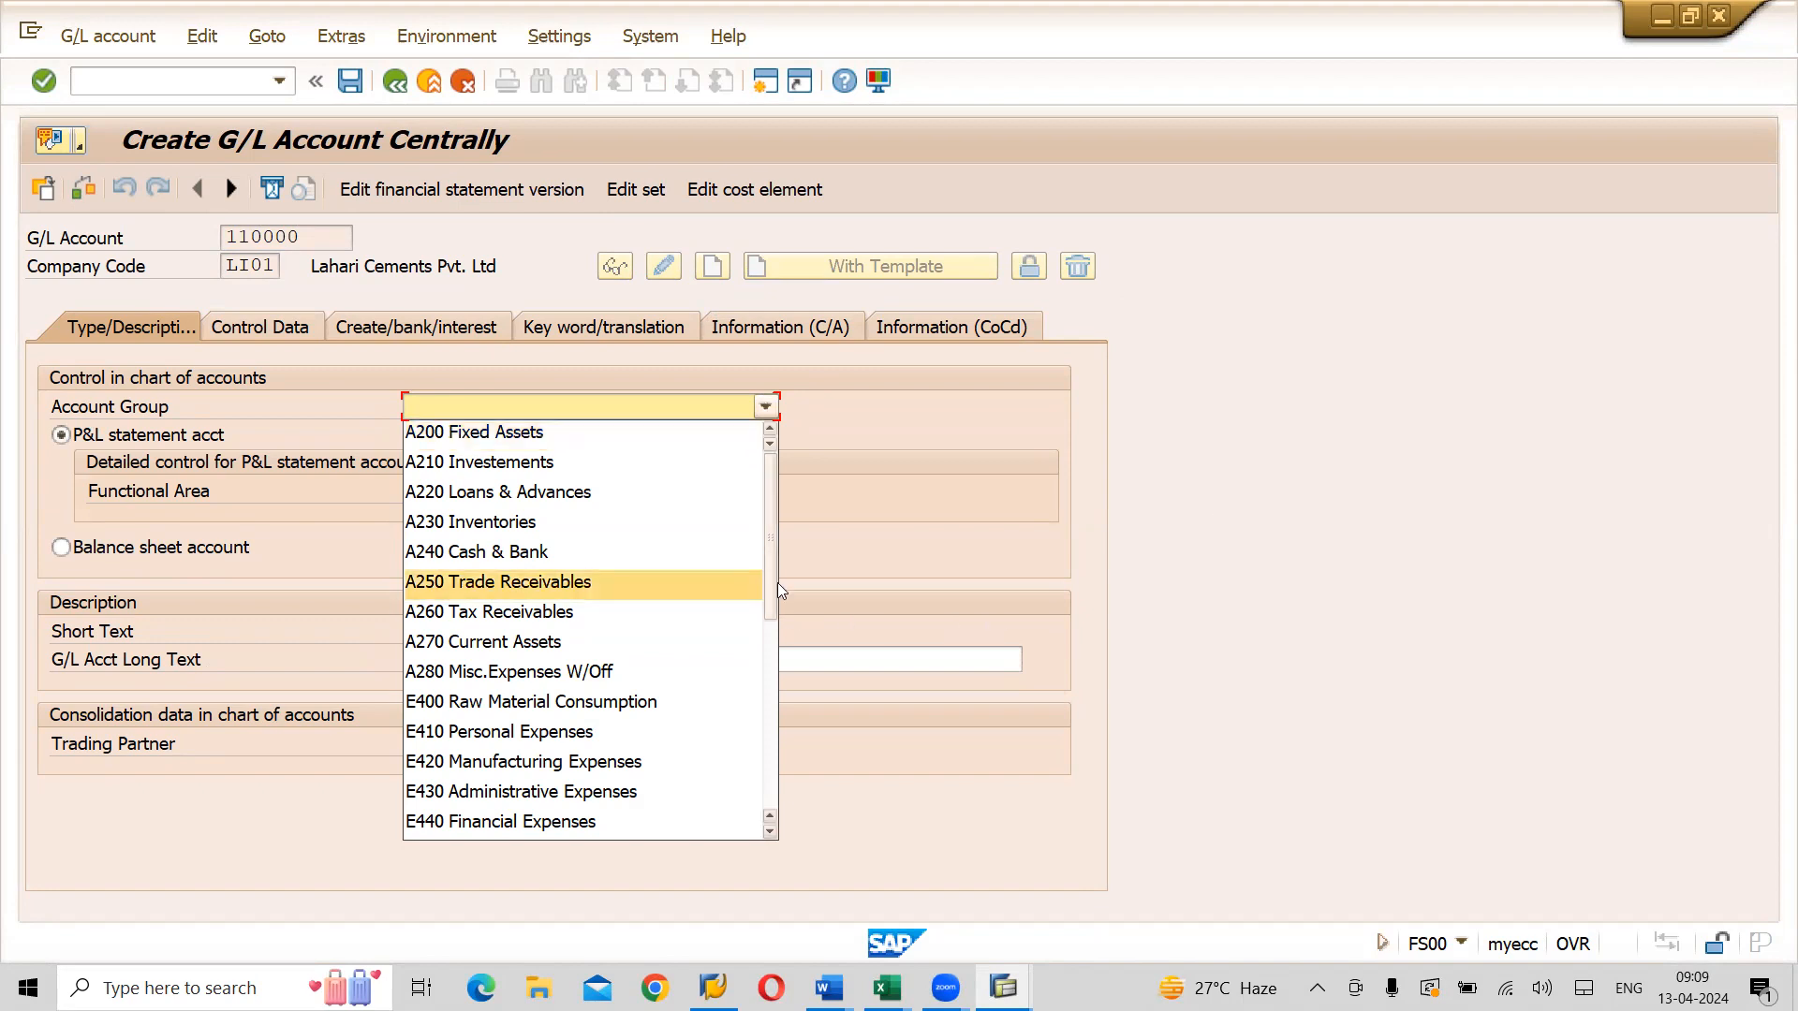
{"action": "left_click_drag", "start_coordinate": [773, 585], "coordinate": [766, 687]}
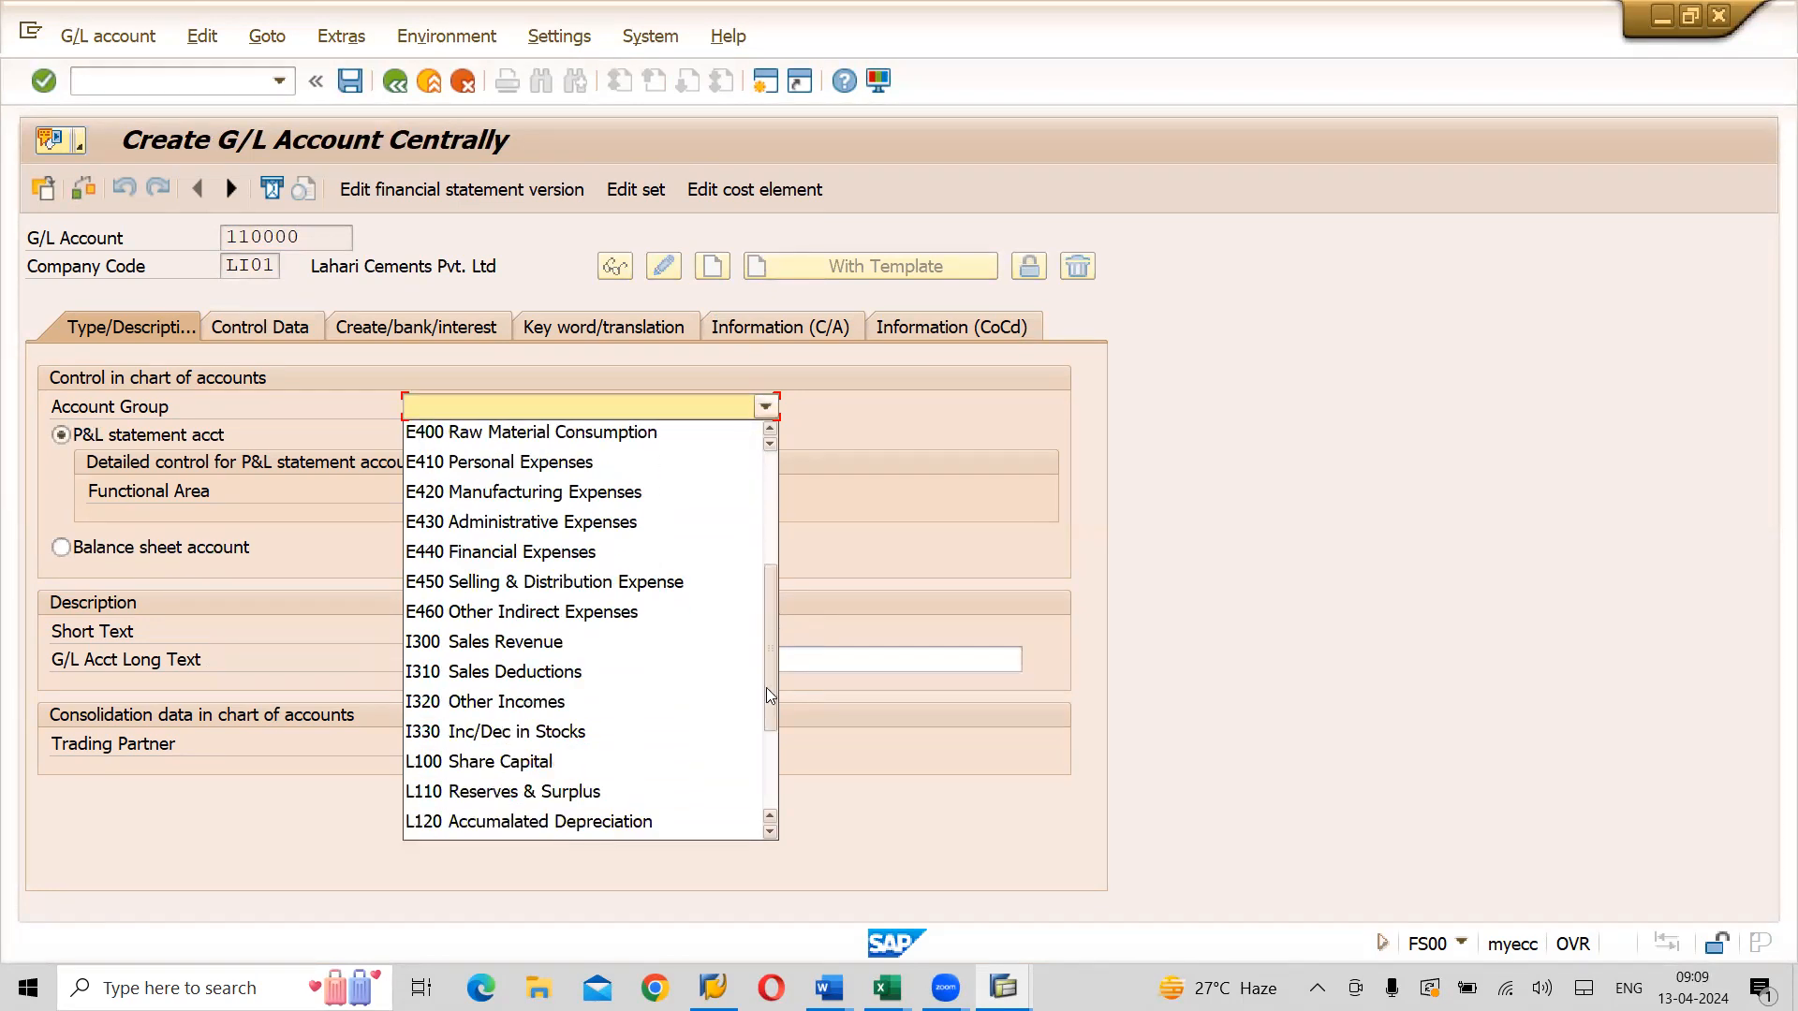
{"action": "left_click", "coordinate": [567, 791]}
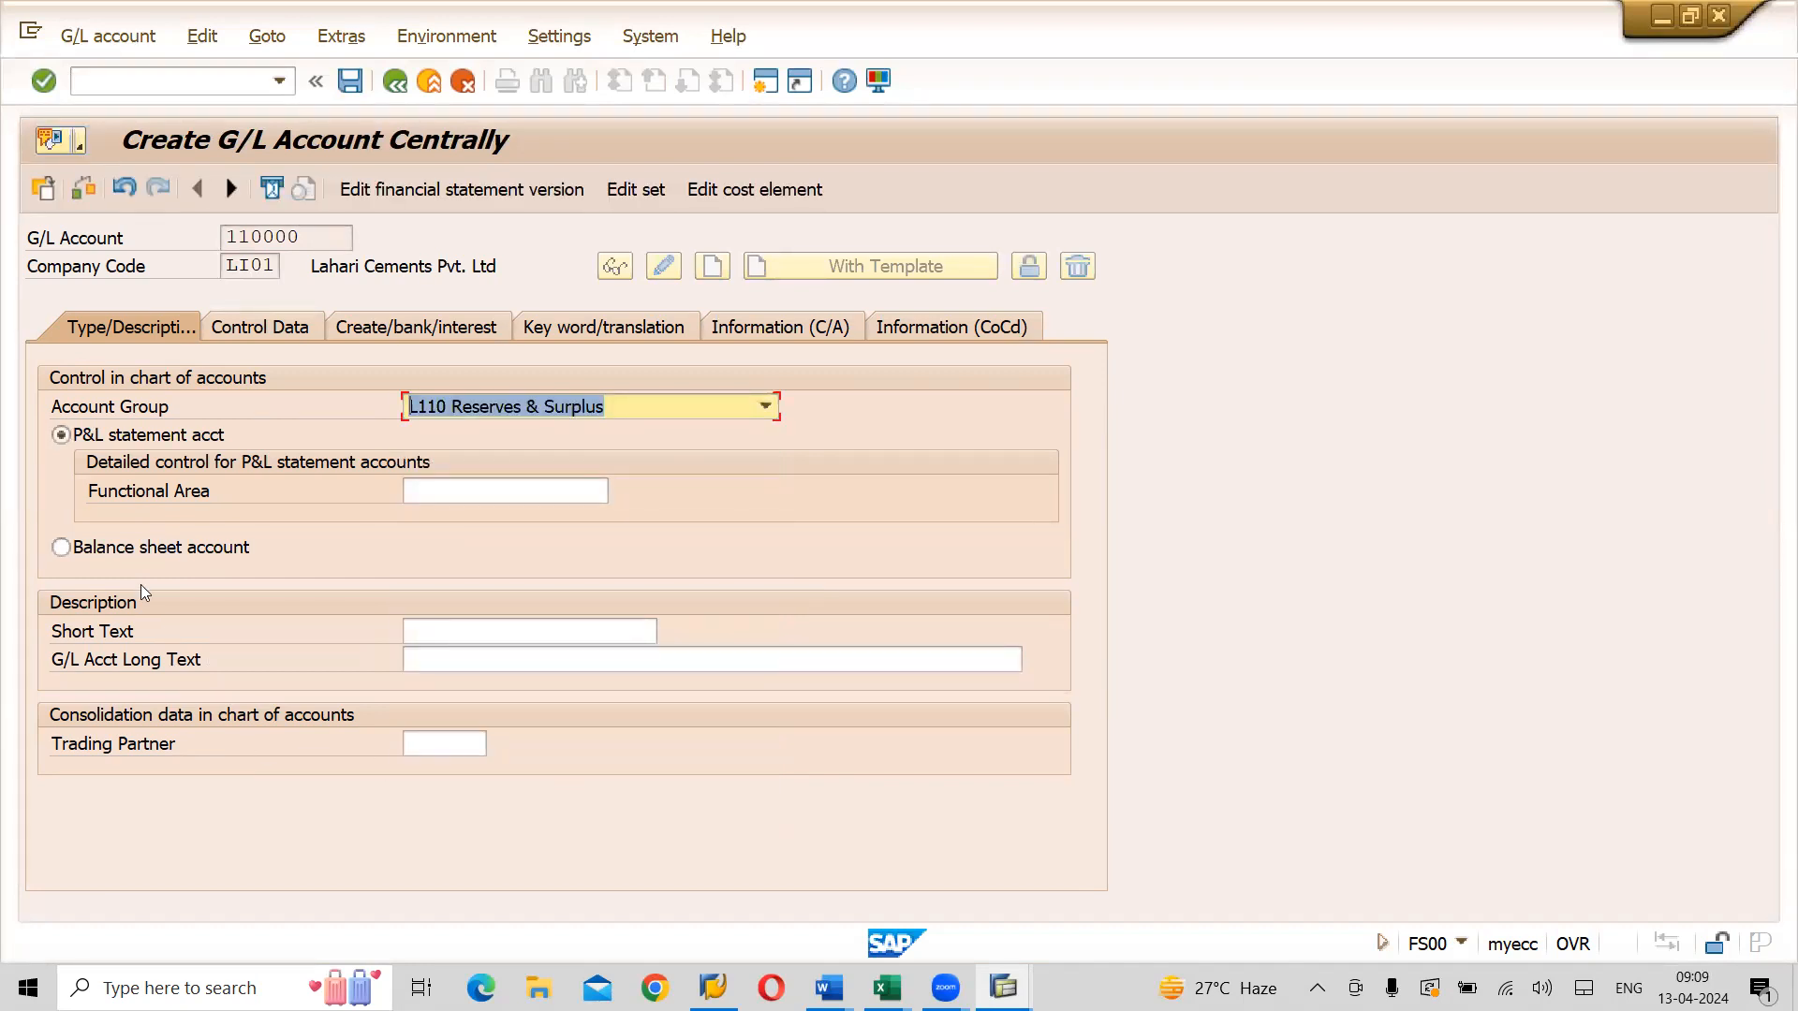
{"action": "left_click", "coordinate": [62, 546]}
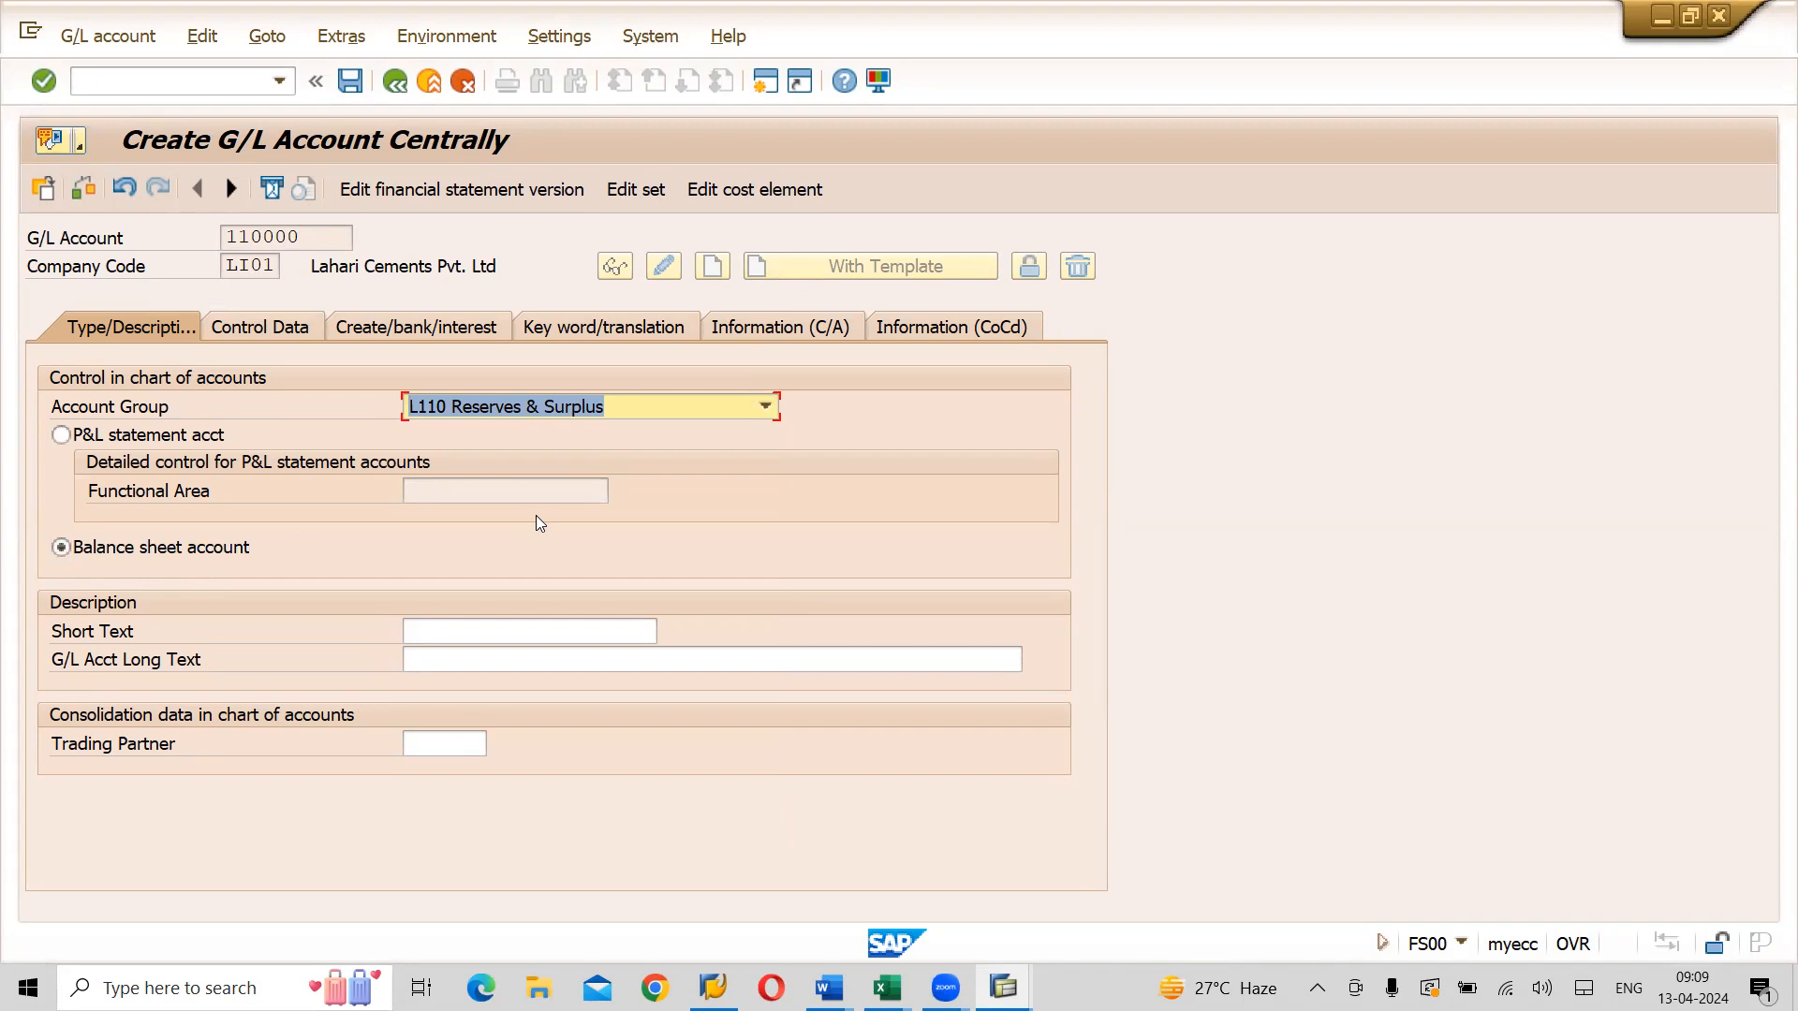
Enter Retained Earnings as the short text and Retained Earnings Account as the G/L account long text
{"action": "left_click", "coordinate": [468, 633]}
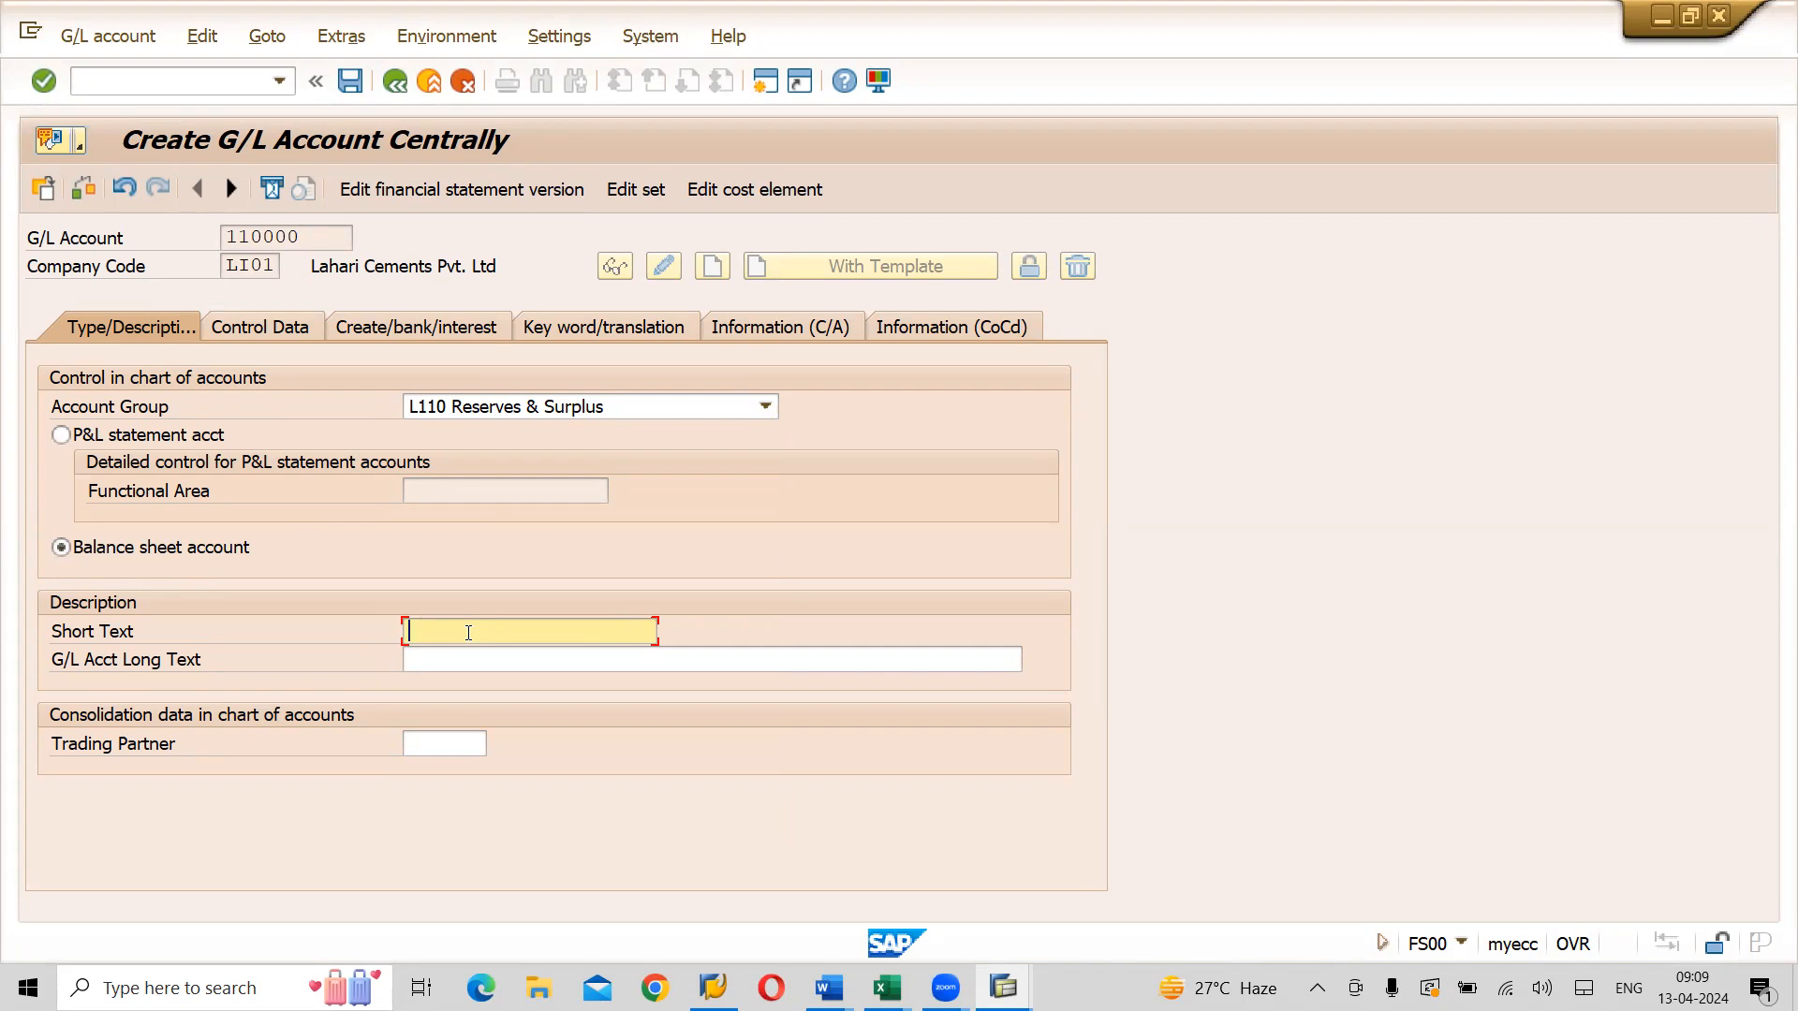
{"action": "type", "text": "rET"}
{"action": "key", "text": "BackSpace"}
{"action": "key", "text": "BackSpace"}
{"action": "key", "text": "BackSpace"}
{"action": "type", "text": "Retained Earnings A/"}
{"action": "key", "text": "BackSpace"}
{"action": "key", "text": "BackSpace"}
{"action": "key", "text": "Tab"}
{"action": "type", "text": "Retained Ea"}
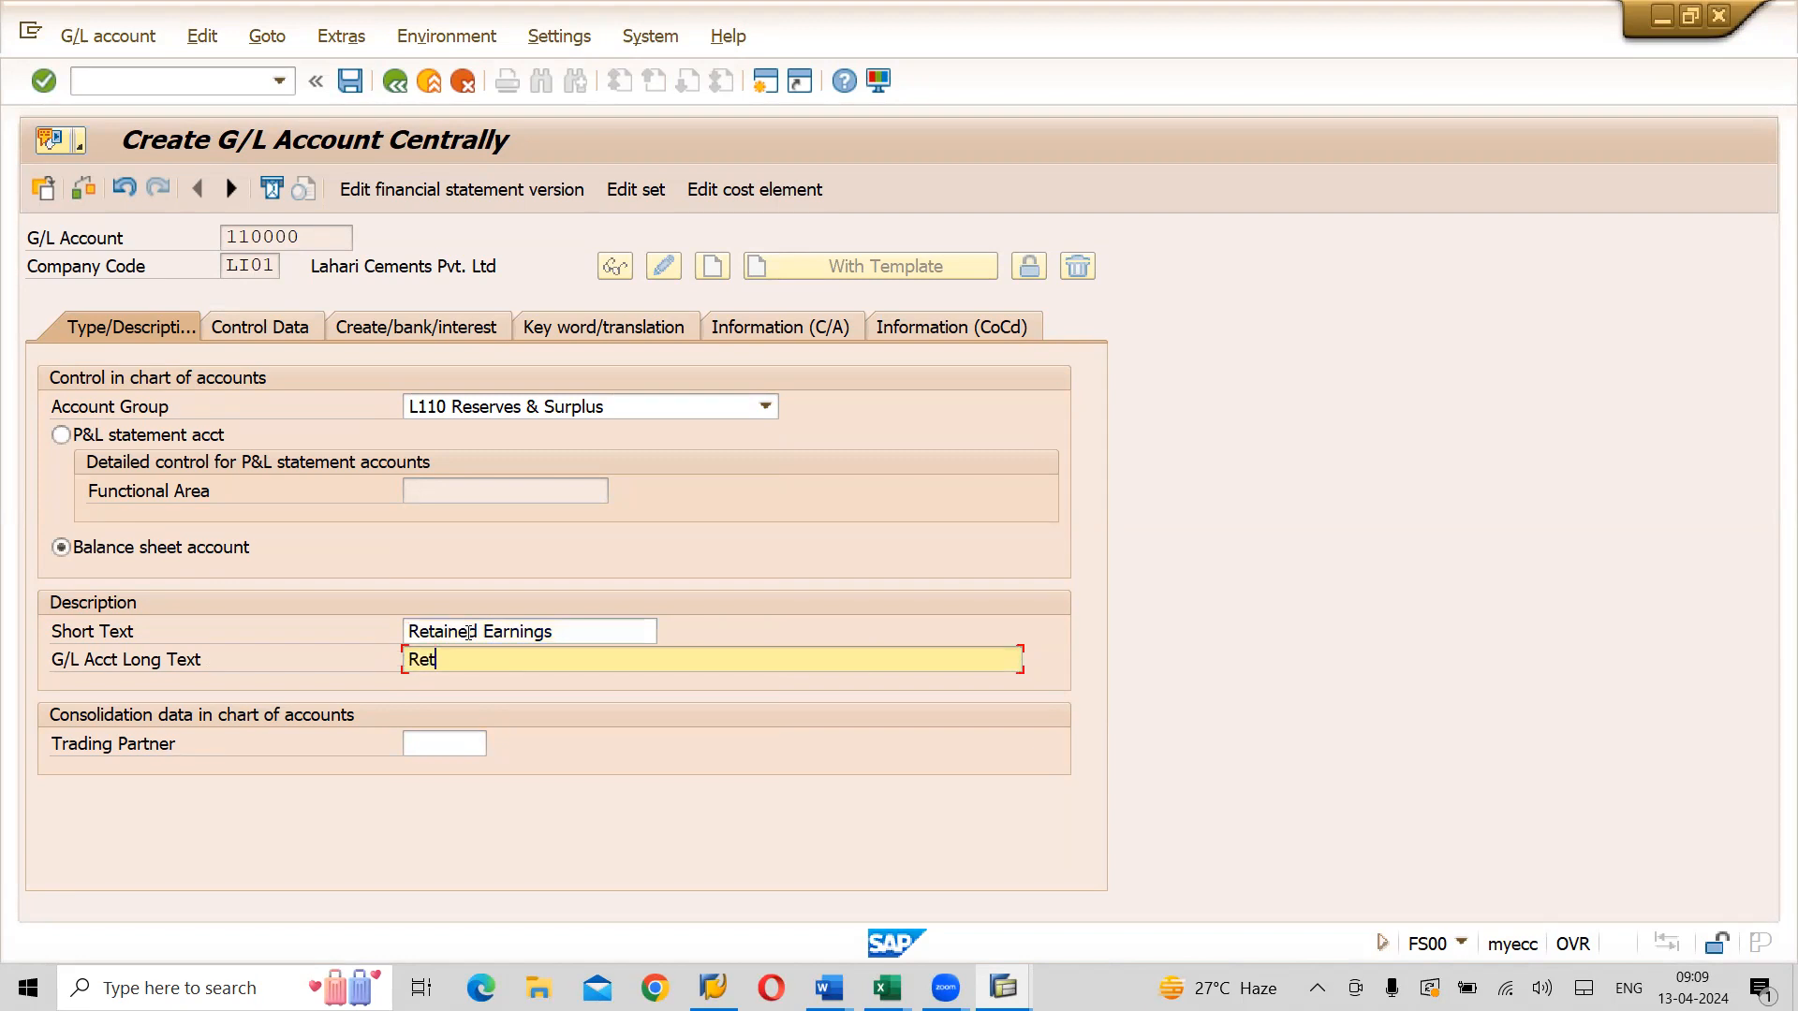
{"action": "type", "text": "rnings Account"}
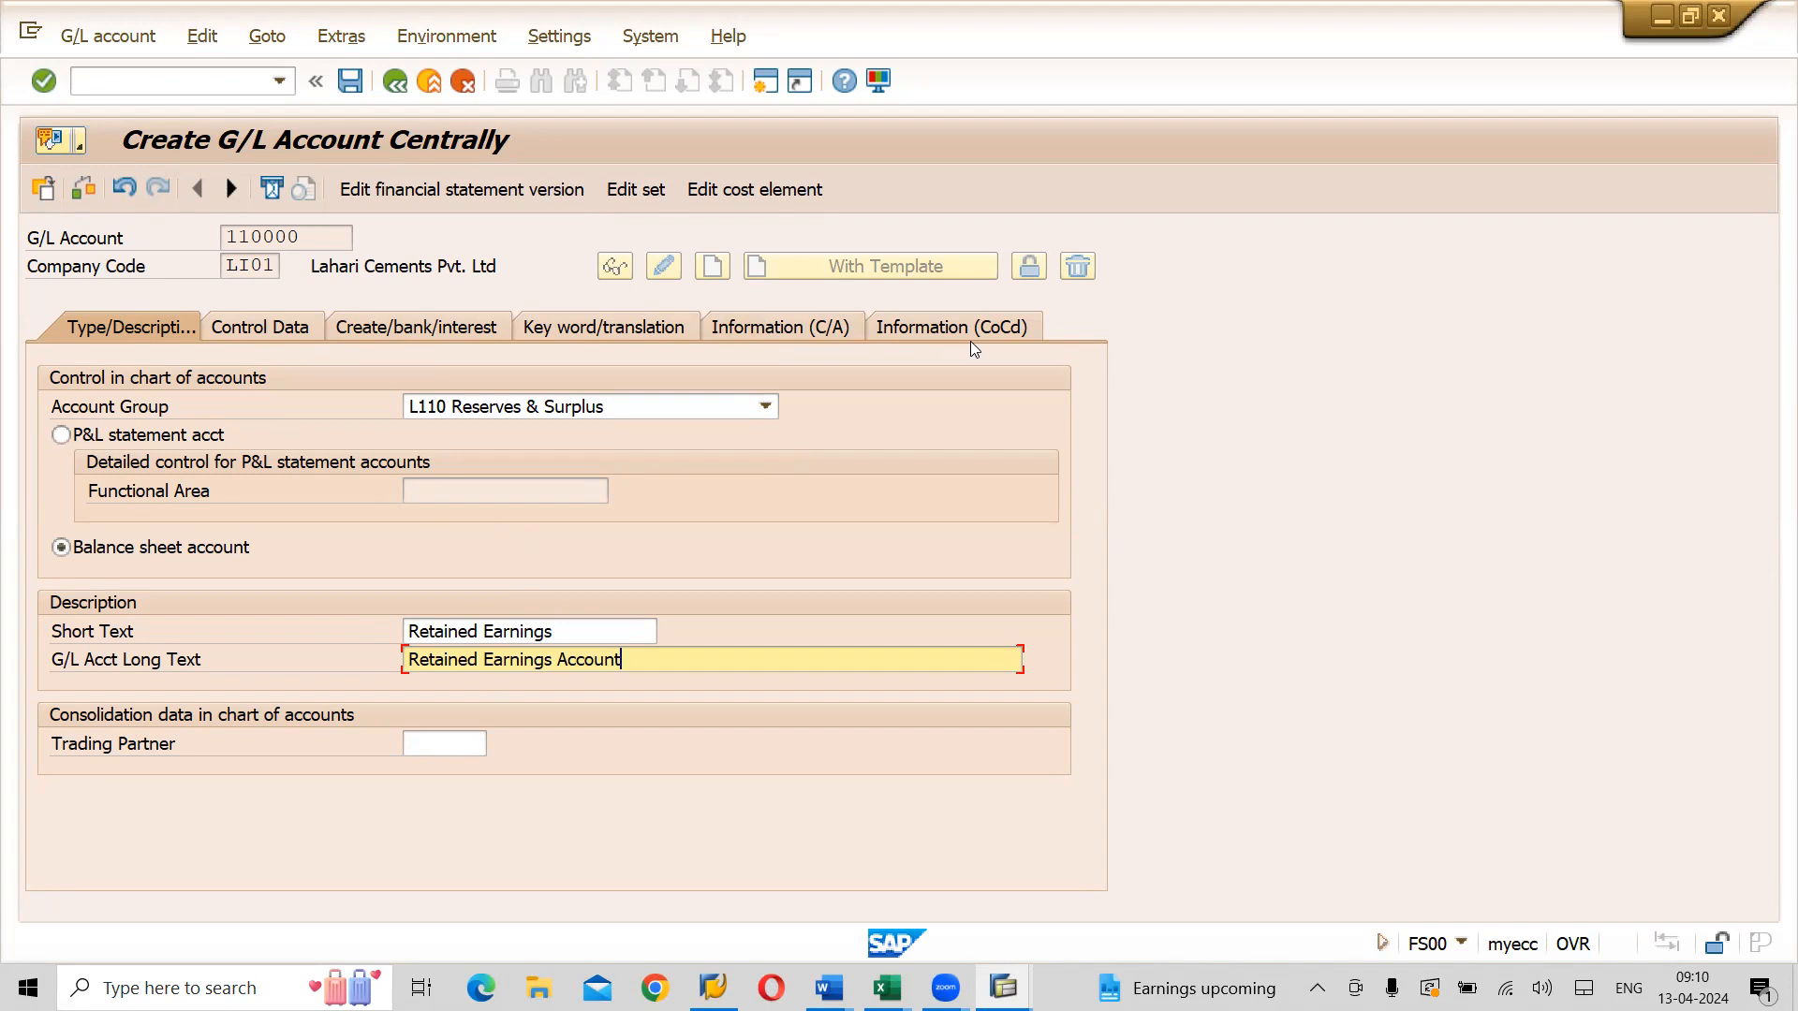
In account 110000's control data, enable only balances in local currency and line item display, and set sort key 001
{"action": "left_click", "coordinate": [283, 326]}
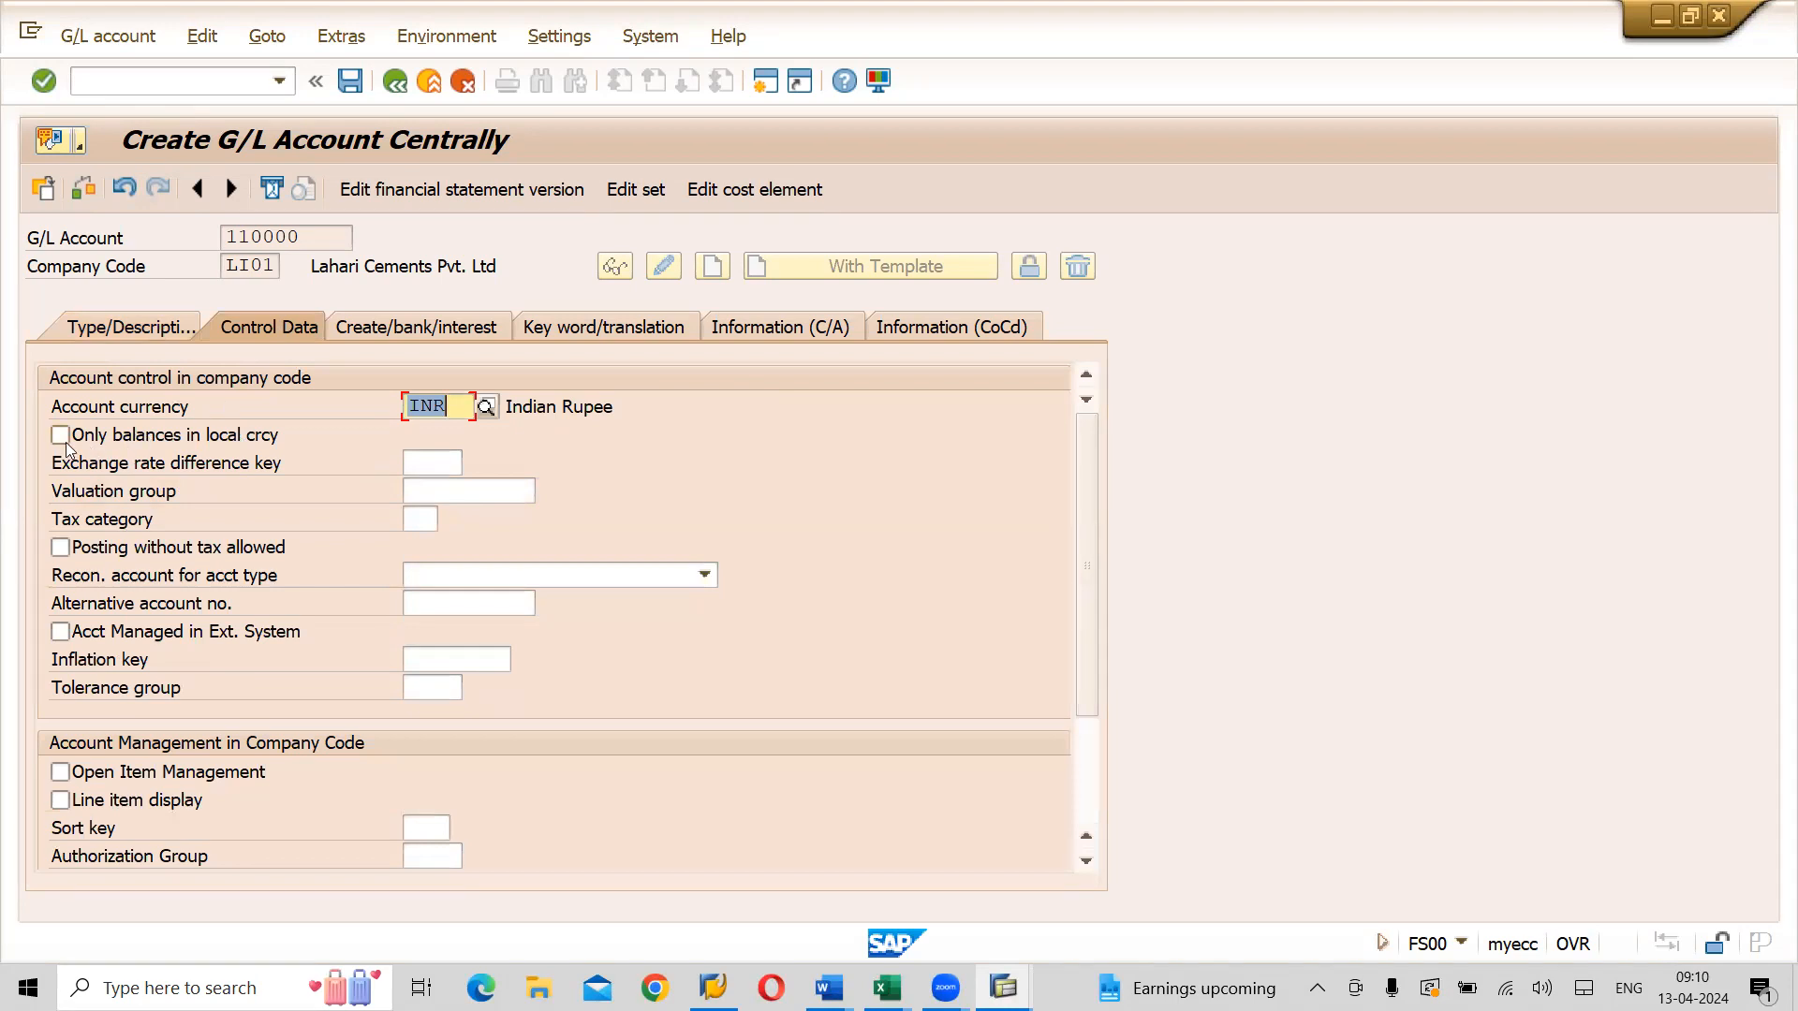
{"action": "left_click", "coordinate": [60, 435]}
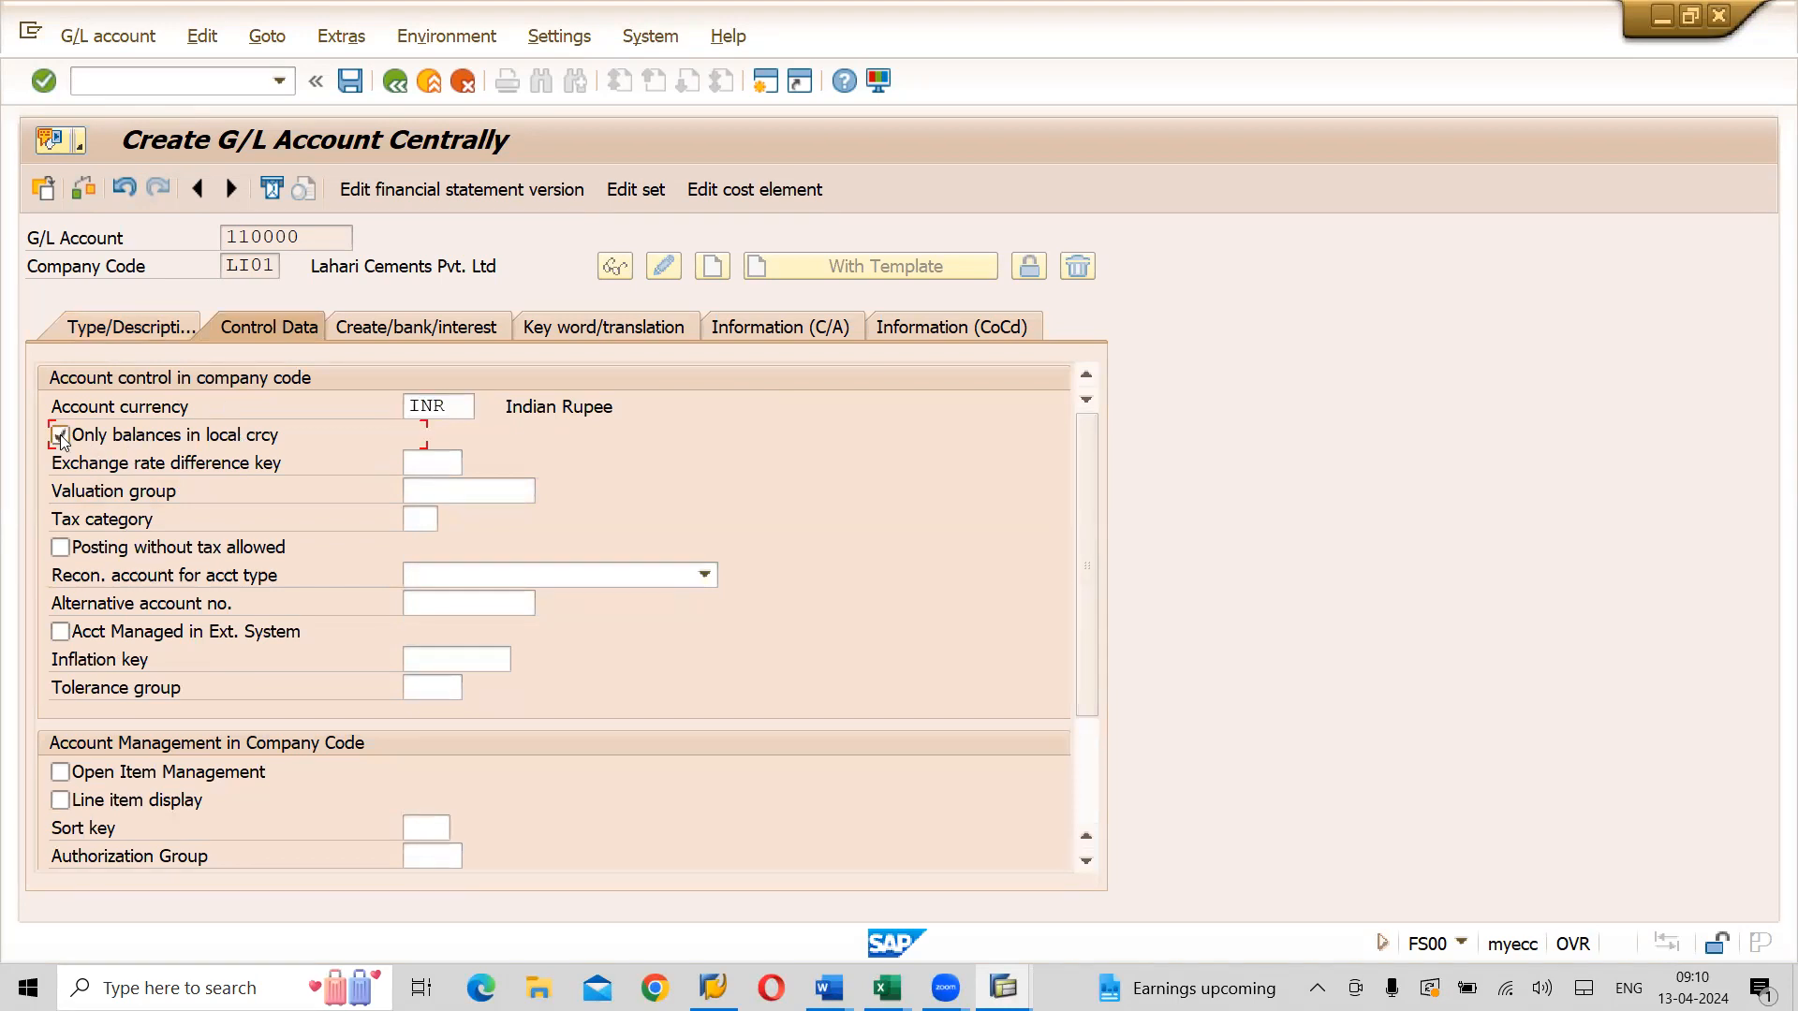
{"action": "left_click", "coordinate": [60, 800]}
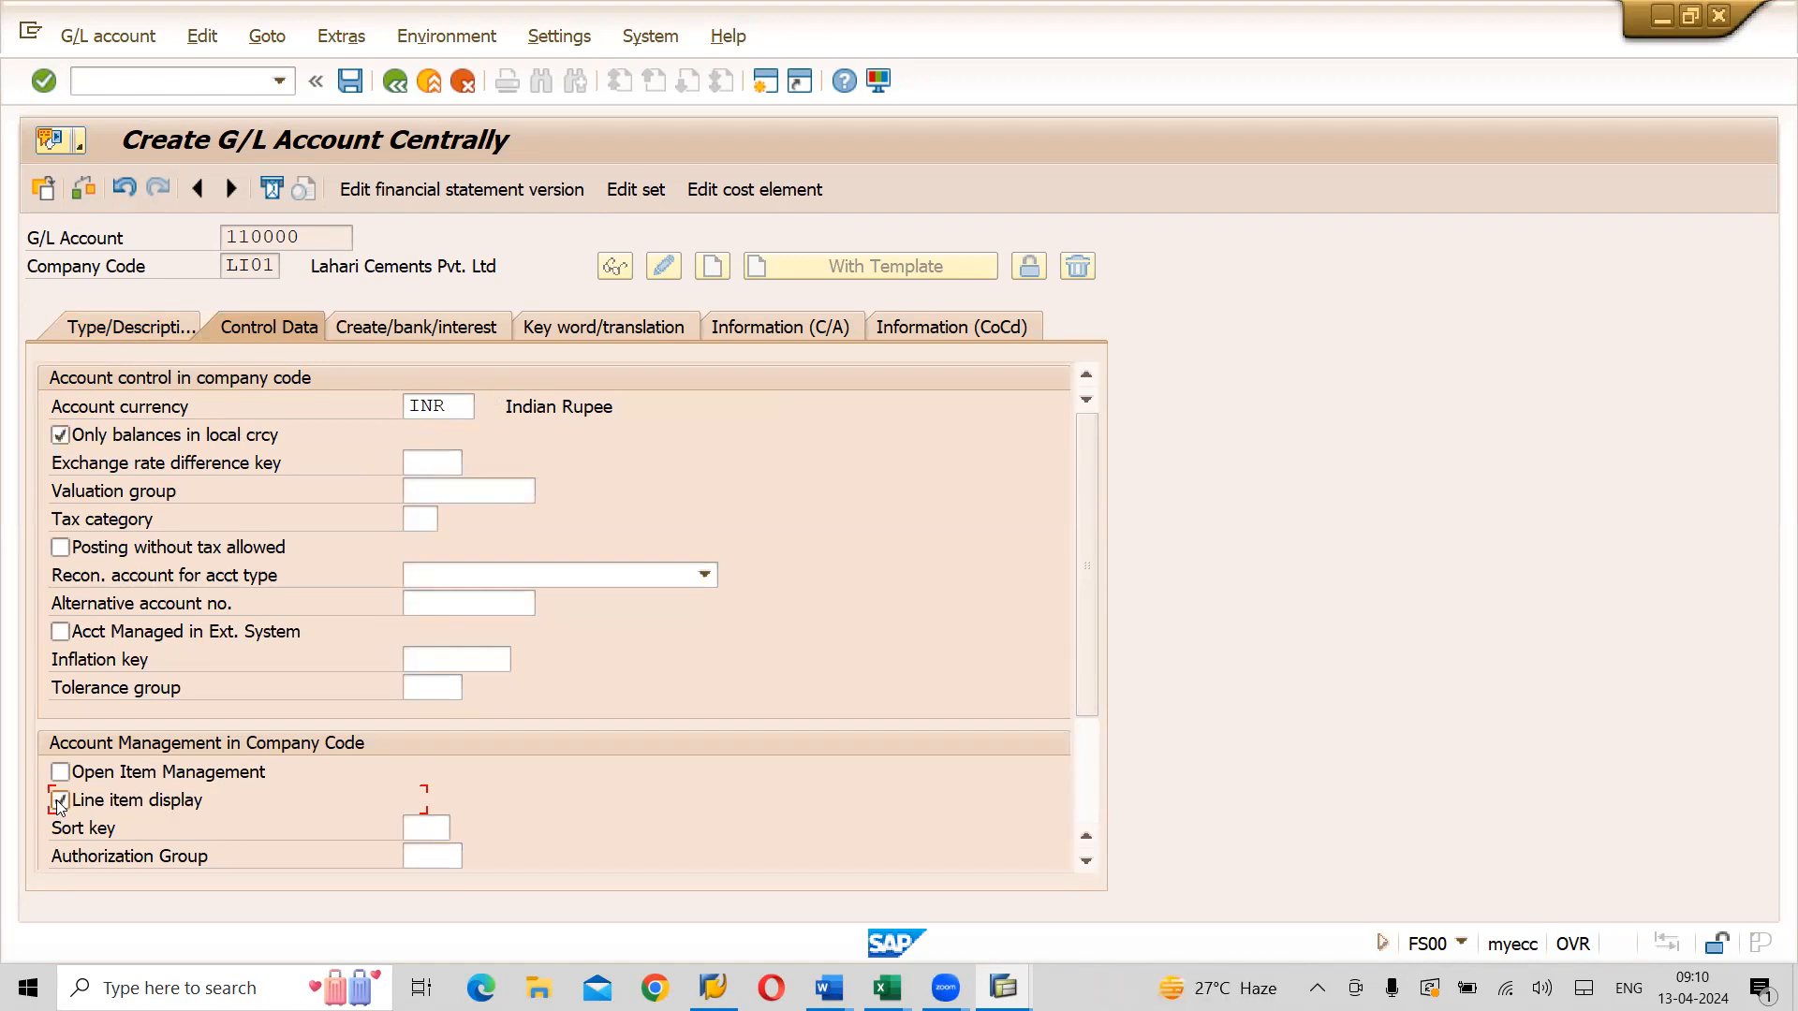
{"action": "left_click", "coordinate": [442, 834]}
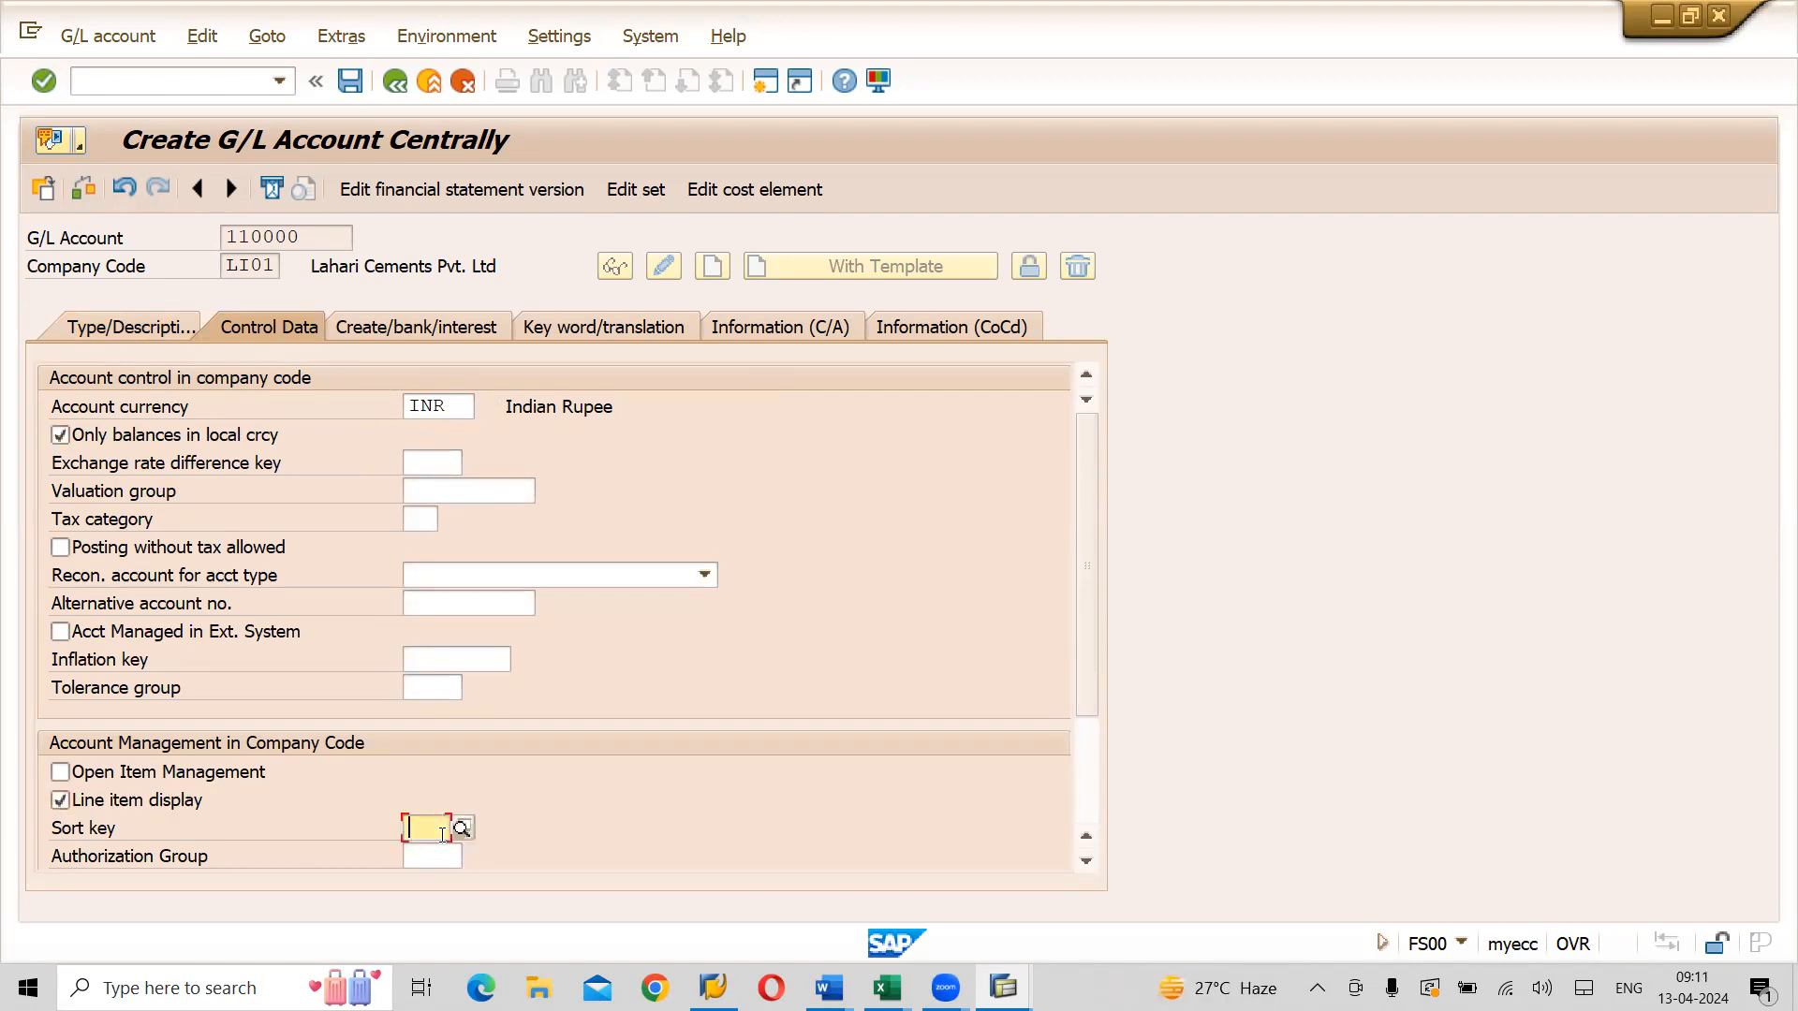
{"action": "left_click", "coordinate": [442, 834]}
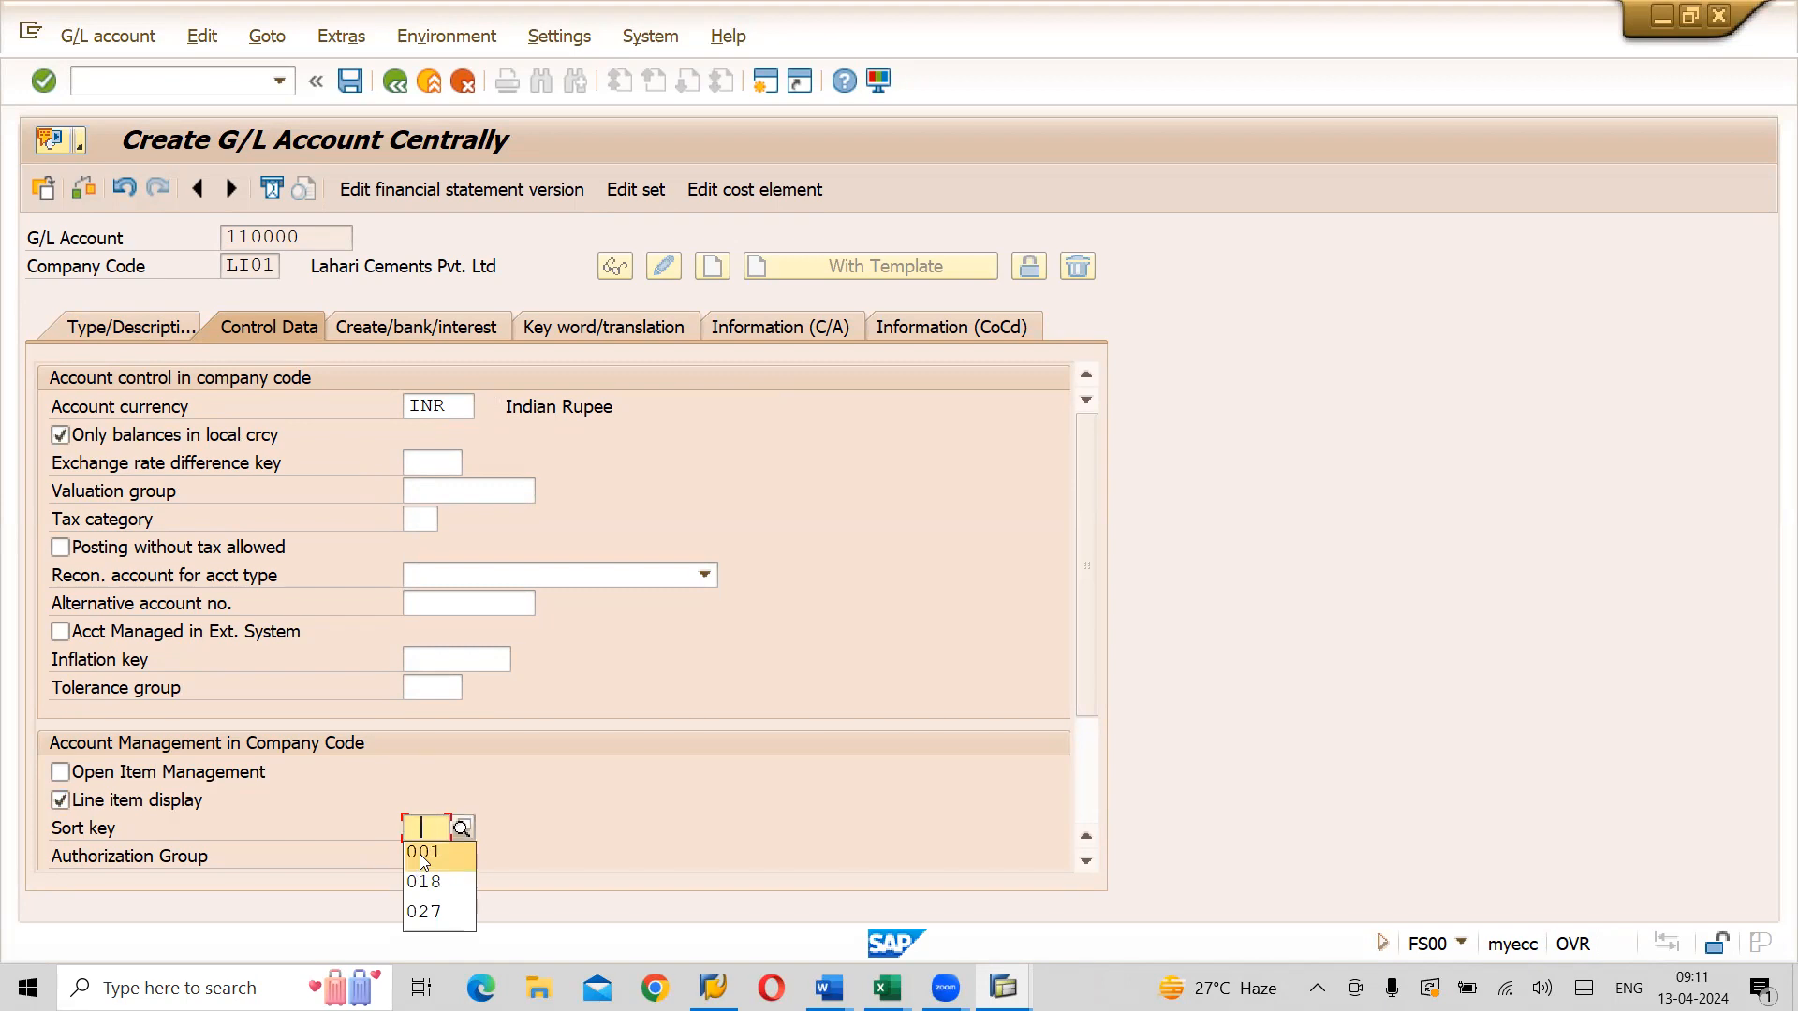
{"action": "left_click", "coordinate": [419, 853]}
{"action": "left_click", "coordinate": [680, 688]}
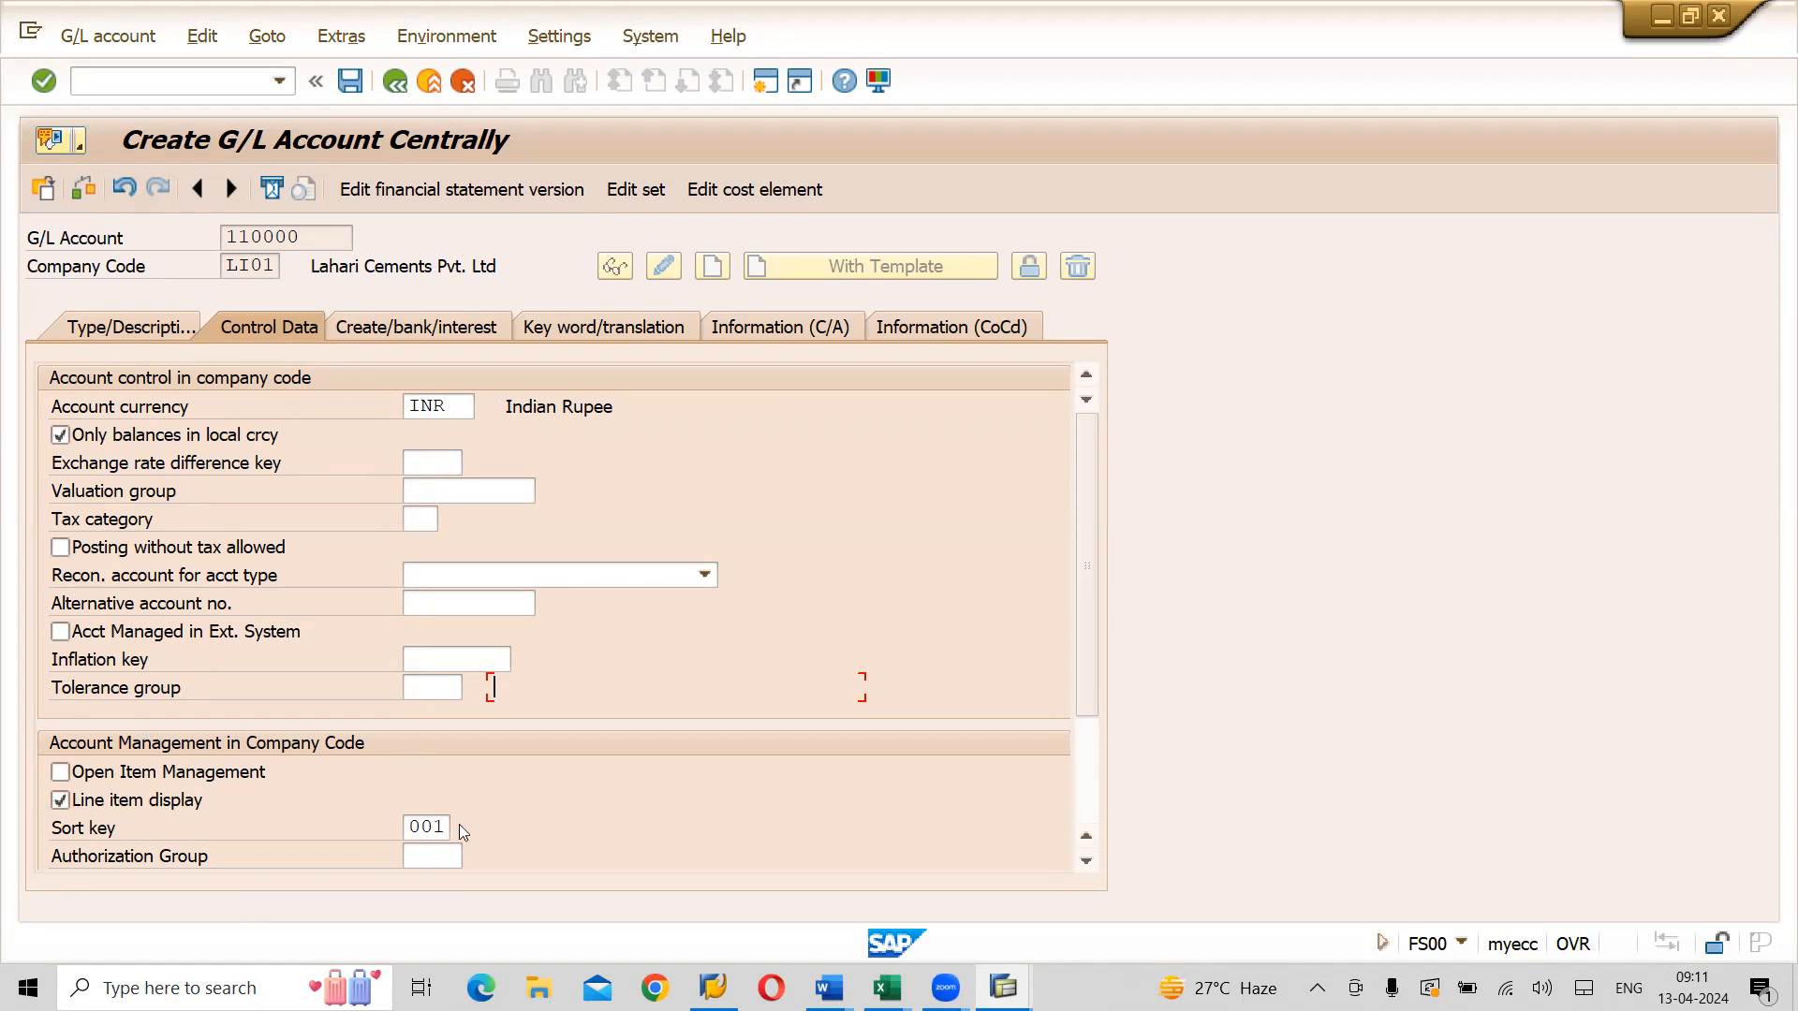
Assign field status group L001 with Post automatically only to account 110000, and save the account
{"action": "left_click", "coordinate": [424, 325]}
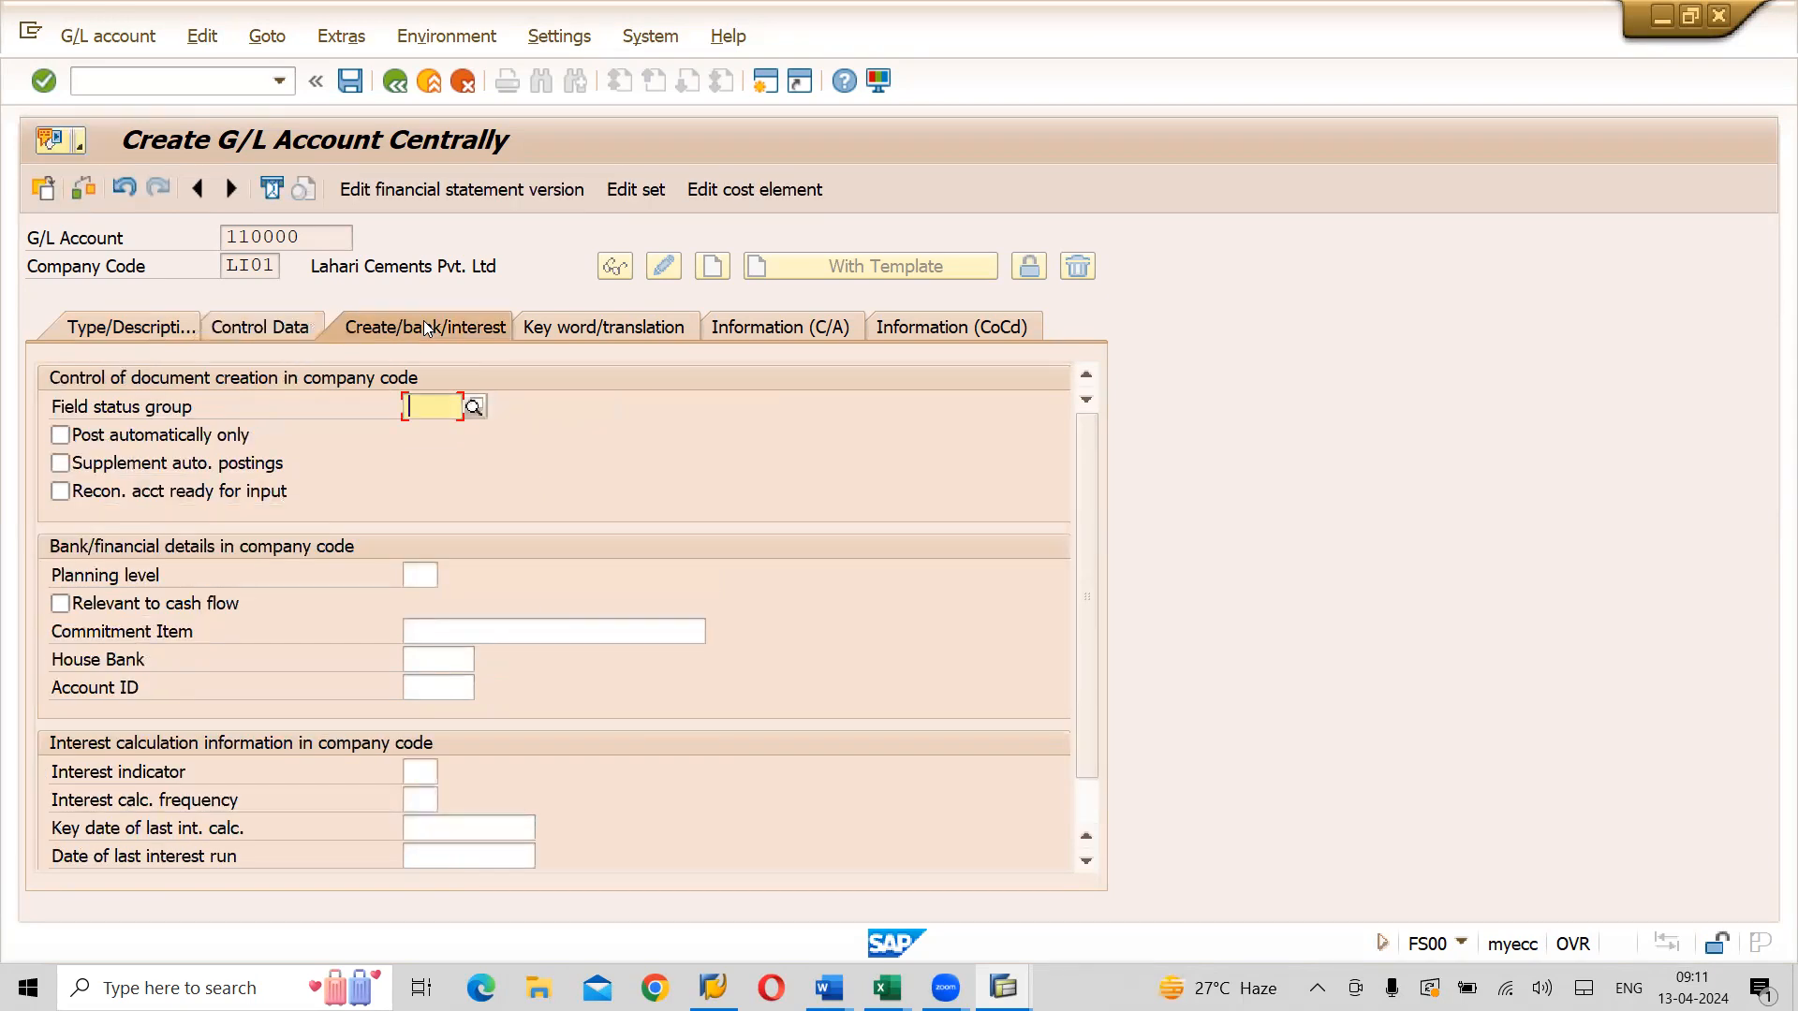
{"action": "left_click", "coordinate": [478, 410]}
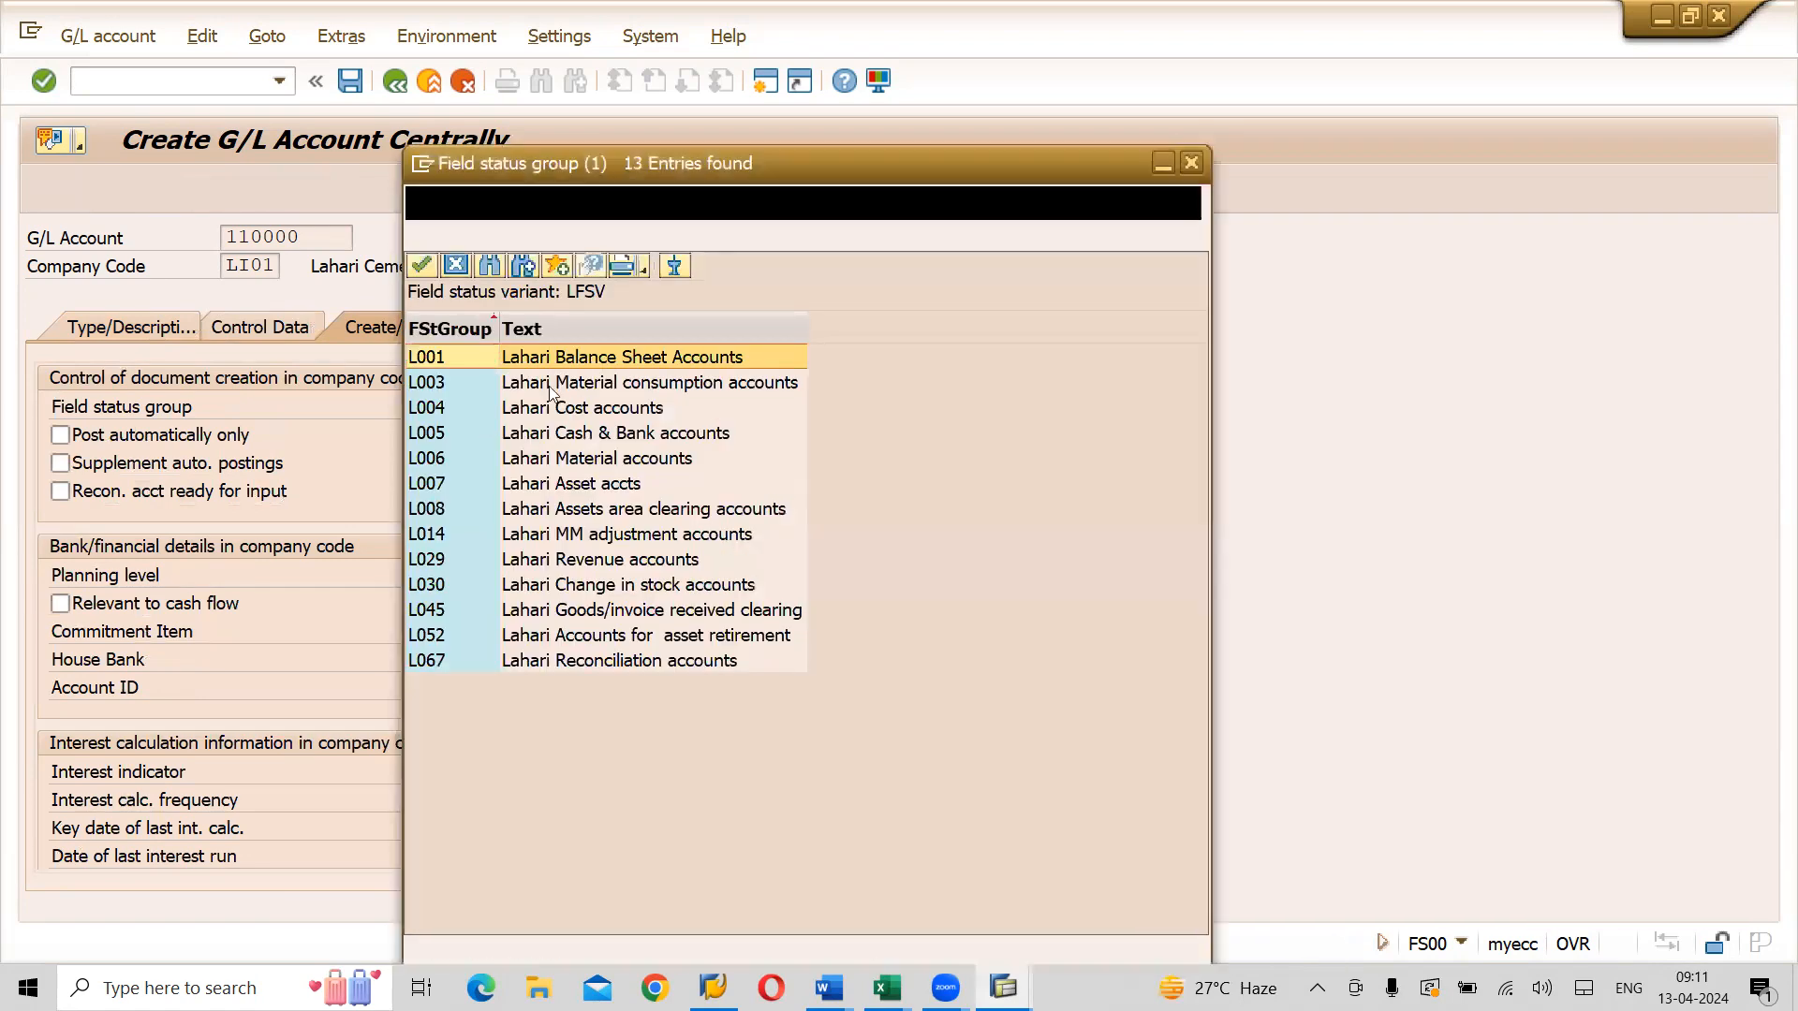
{"action": "double_click", "coordinate": [614, 355]}
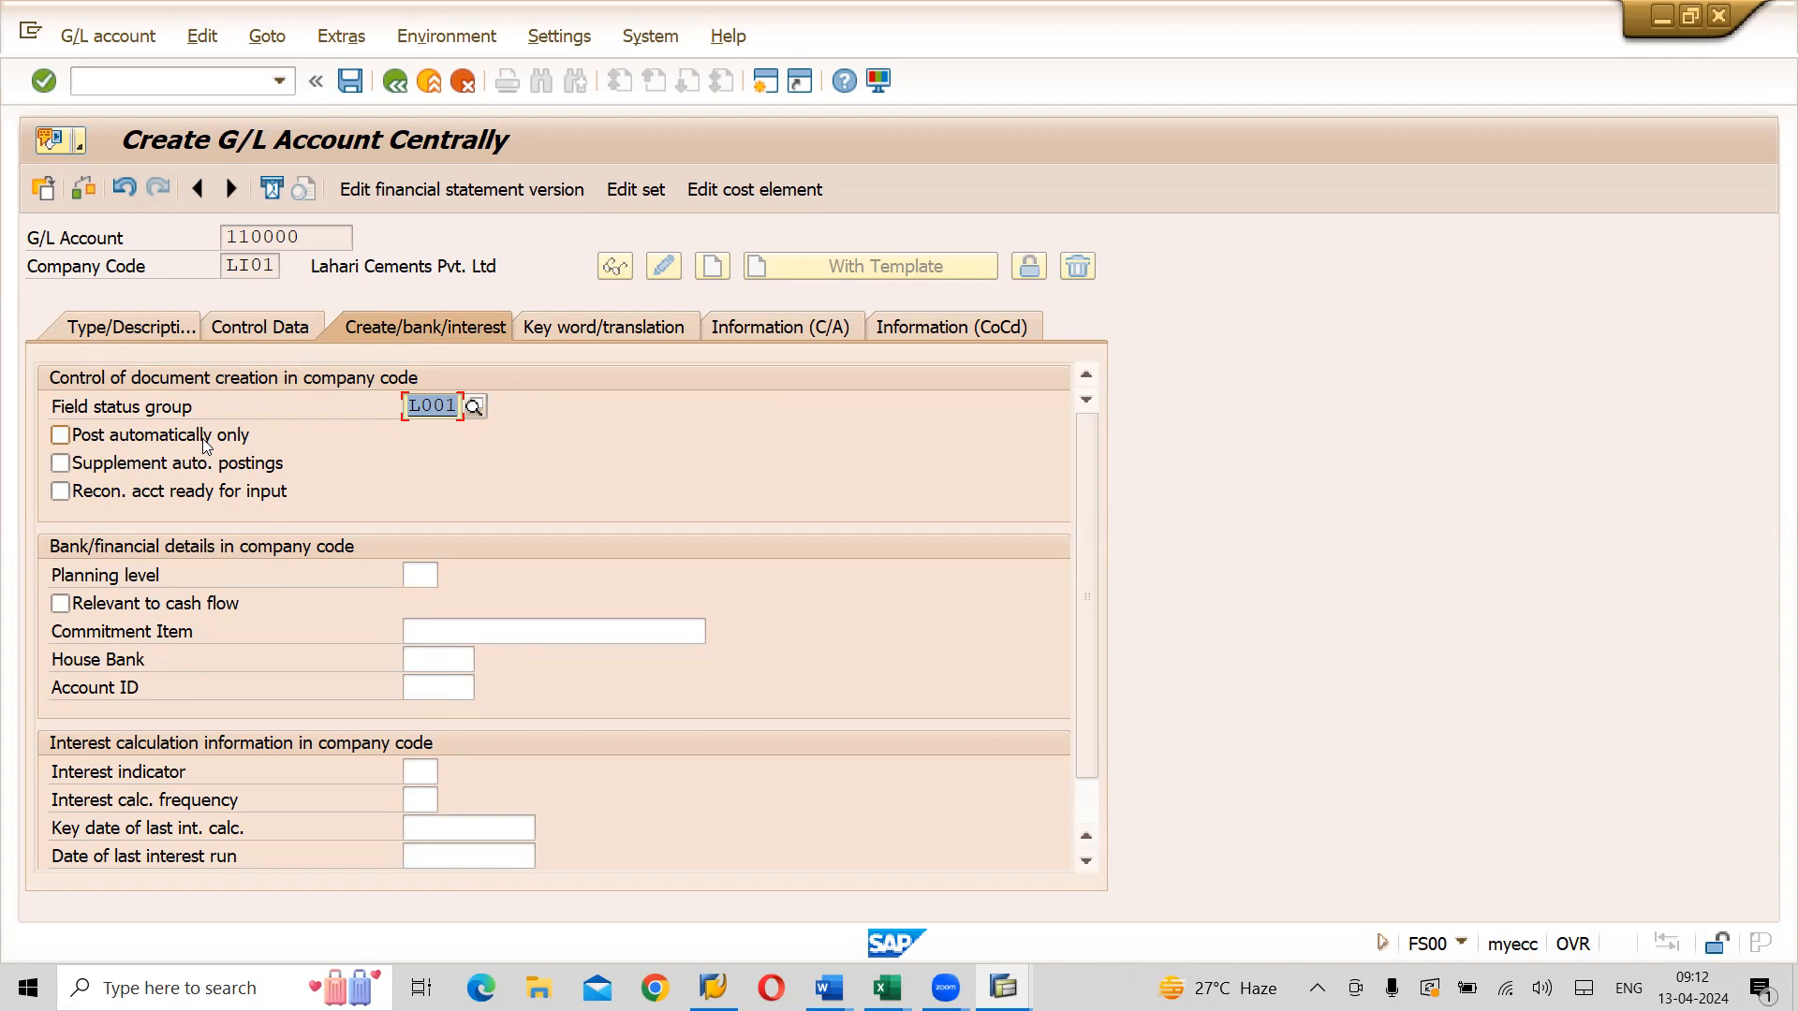
{"action": "left_click", "coordinate": [60, 437]}
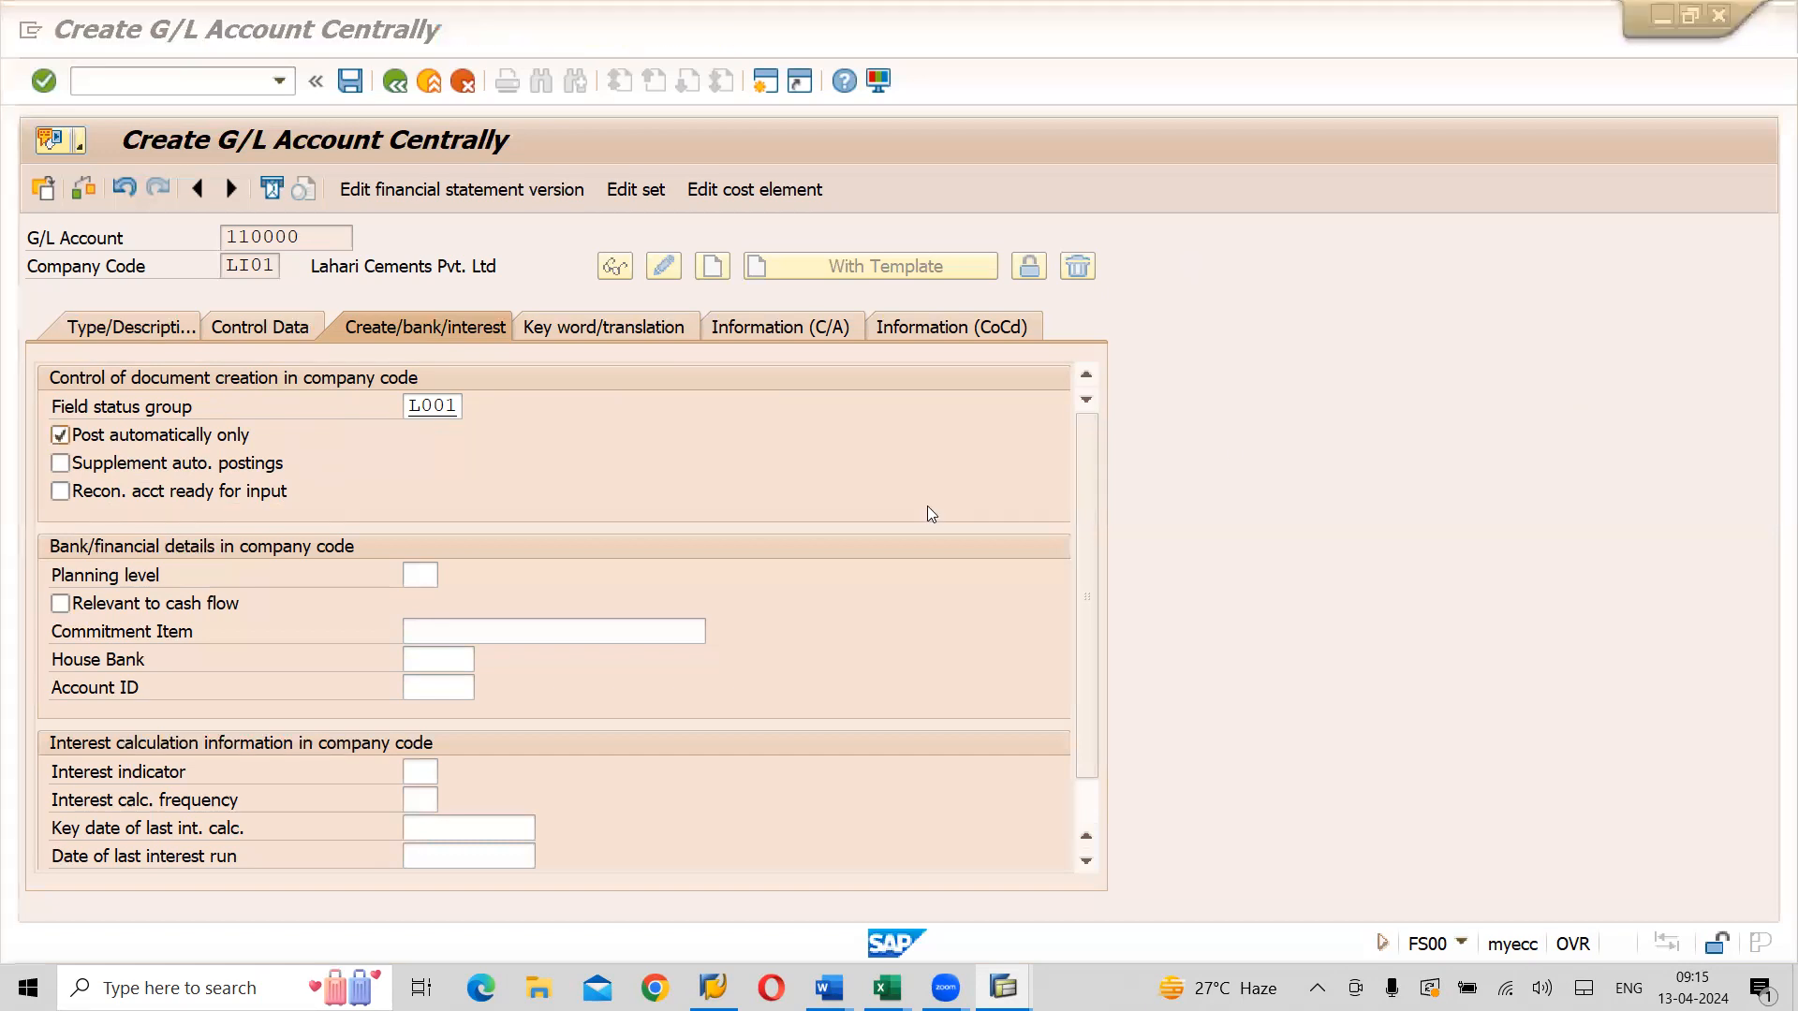
{"action": "key", "text": "alt+Tab"}
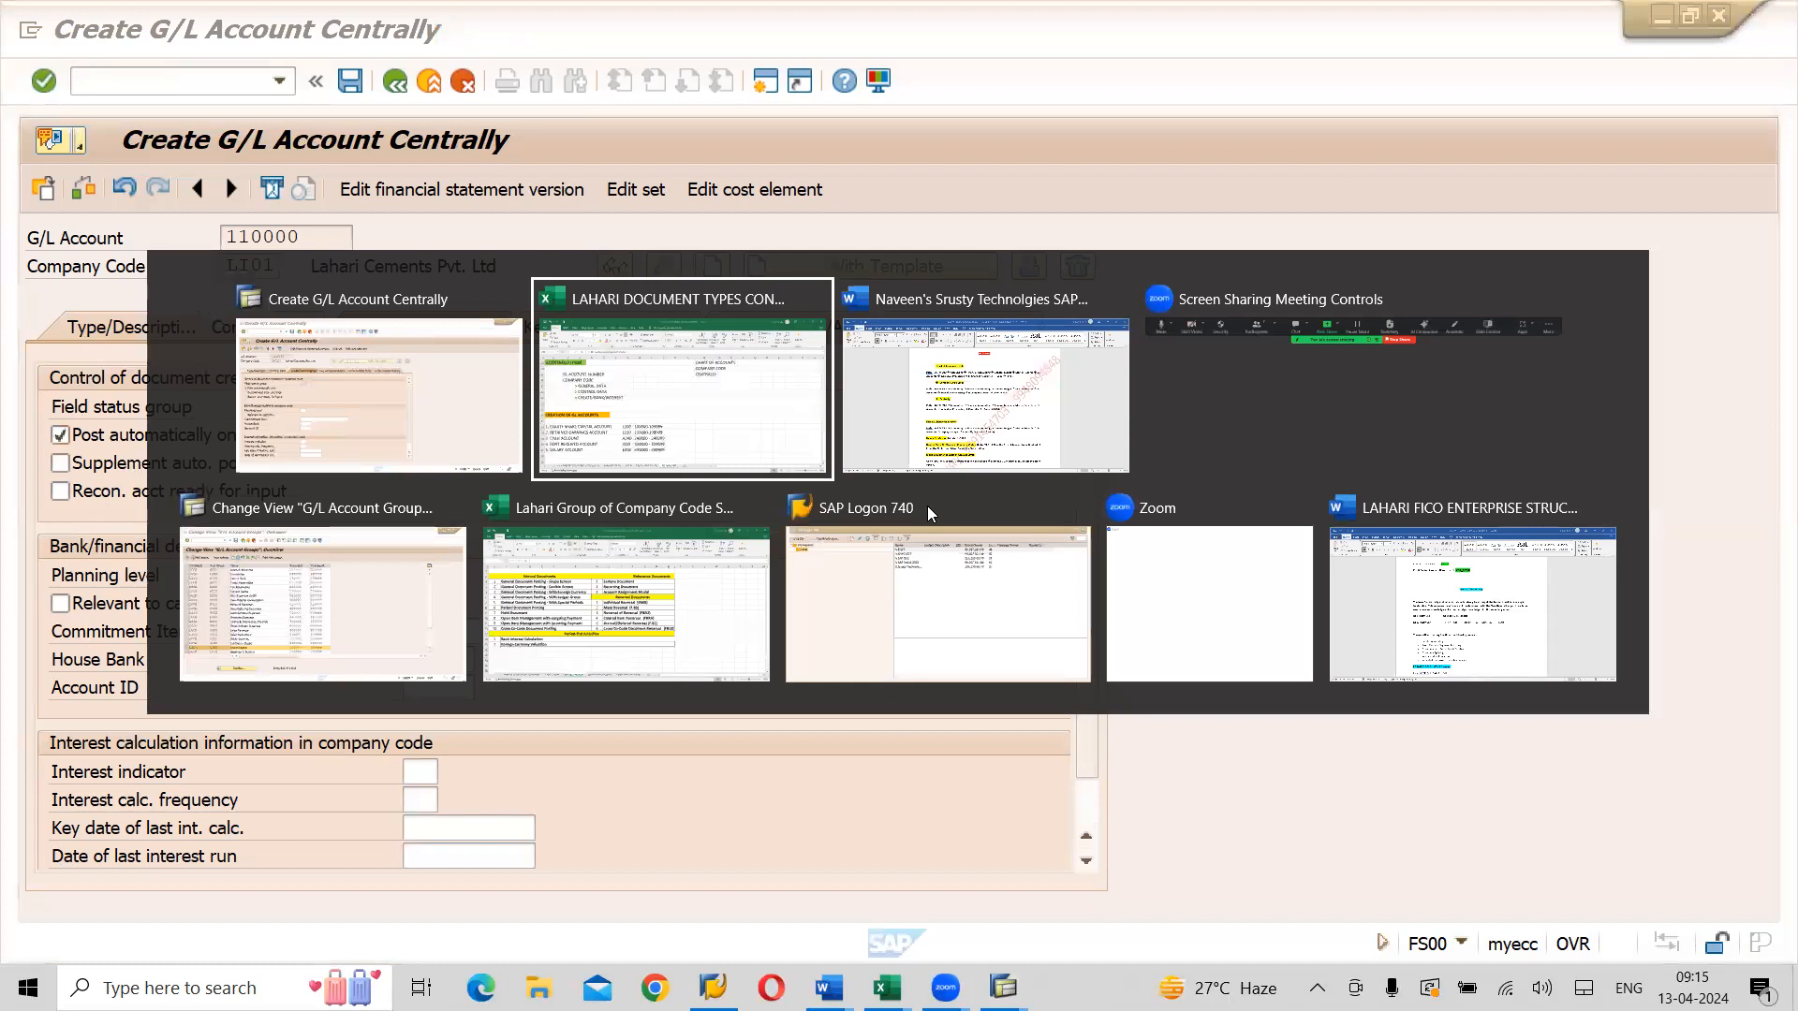
{"action": "key", "text": "alt+shift+Tab"}
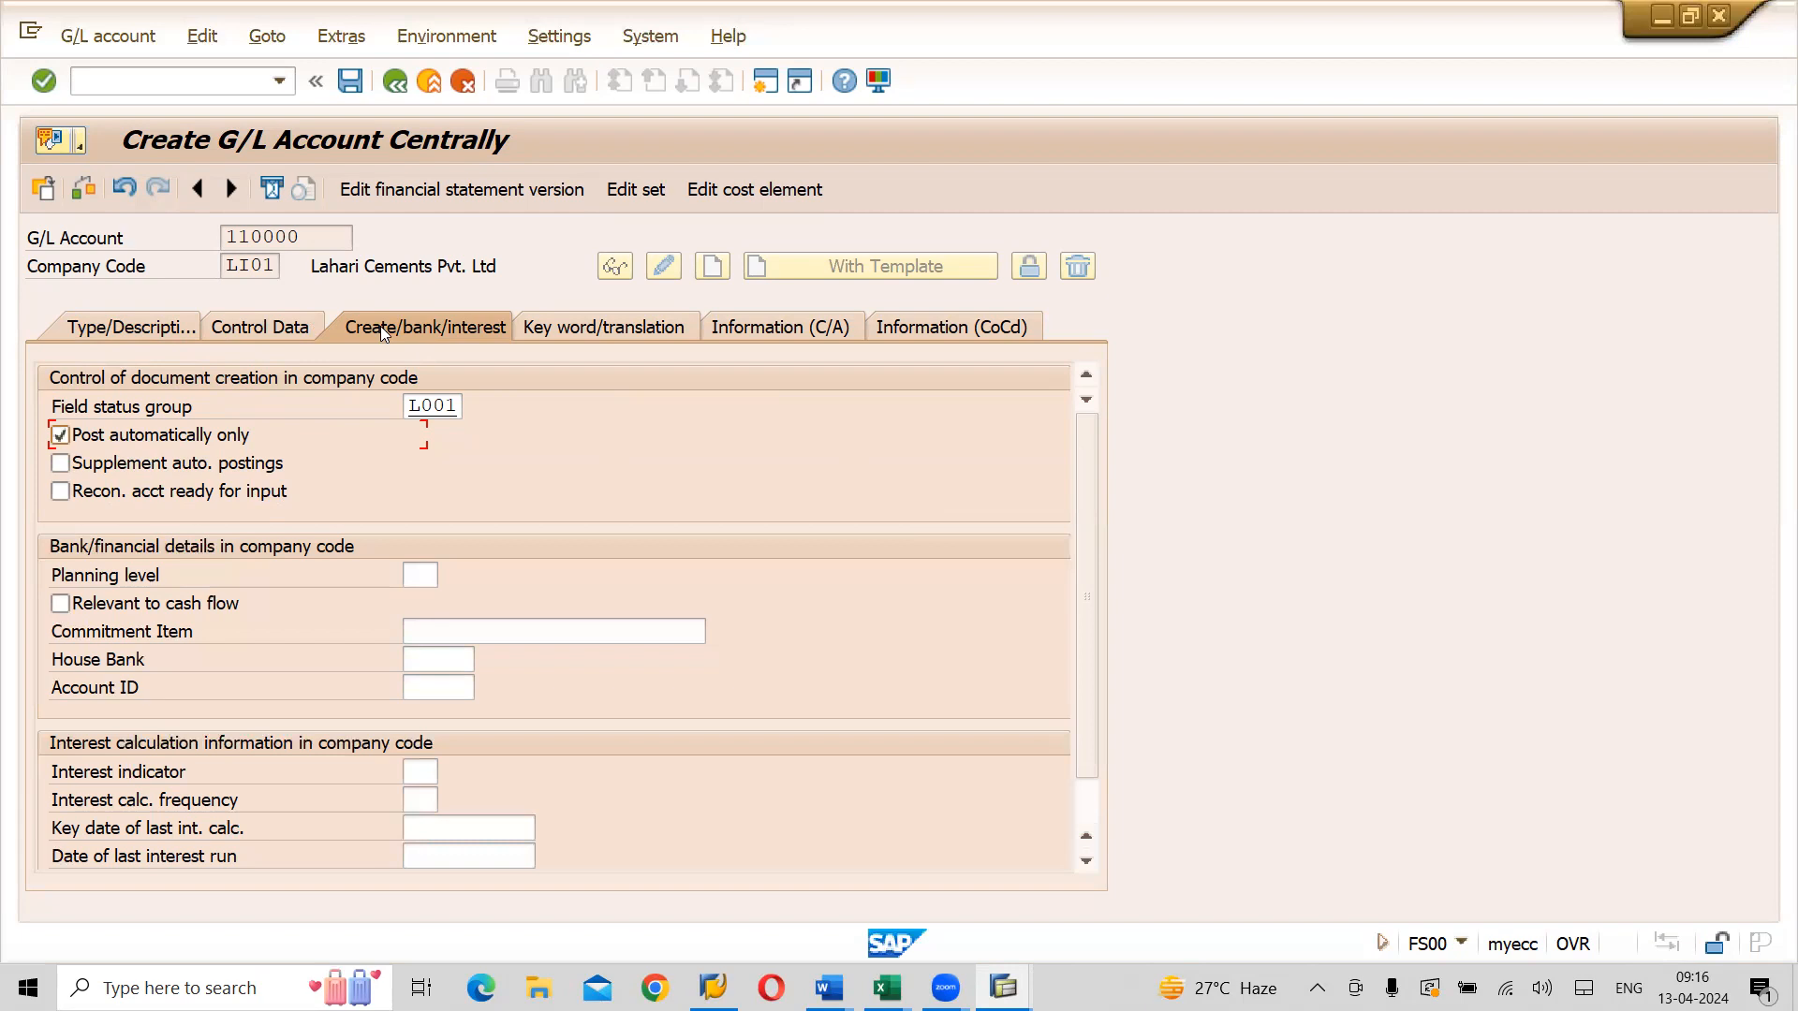
{"action": "left_click", "coordinate": [350, 82]}
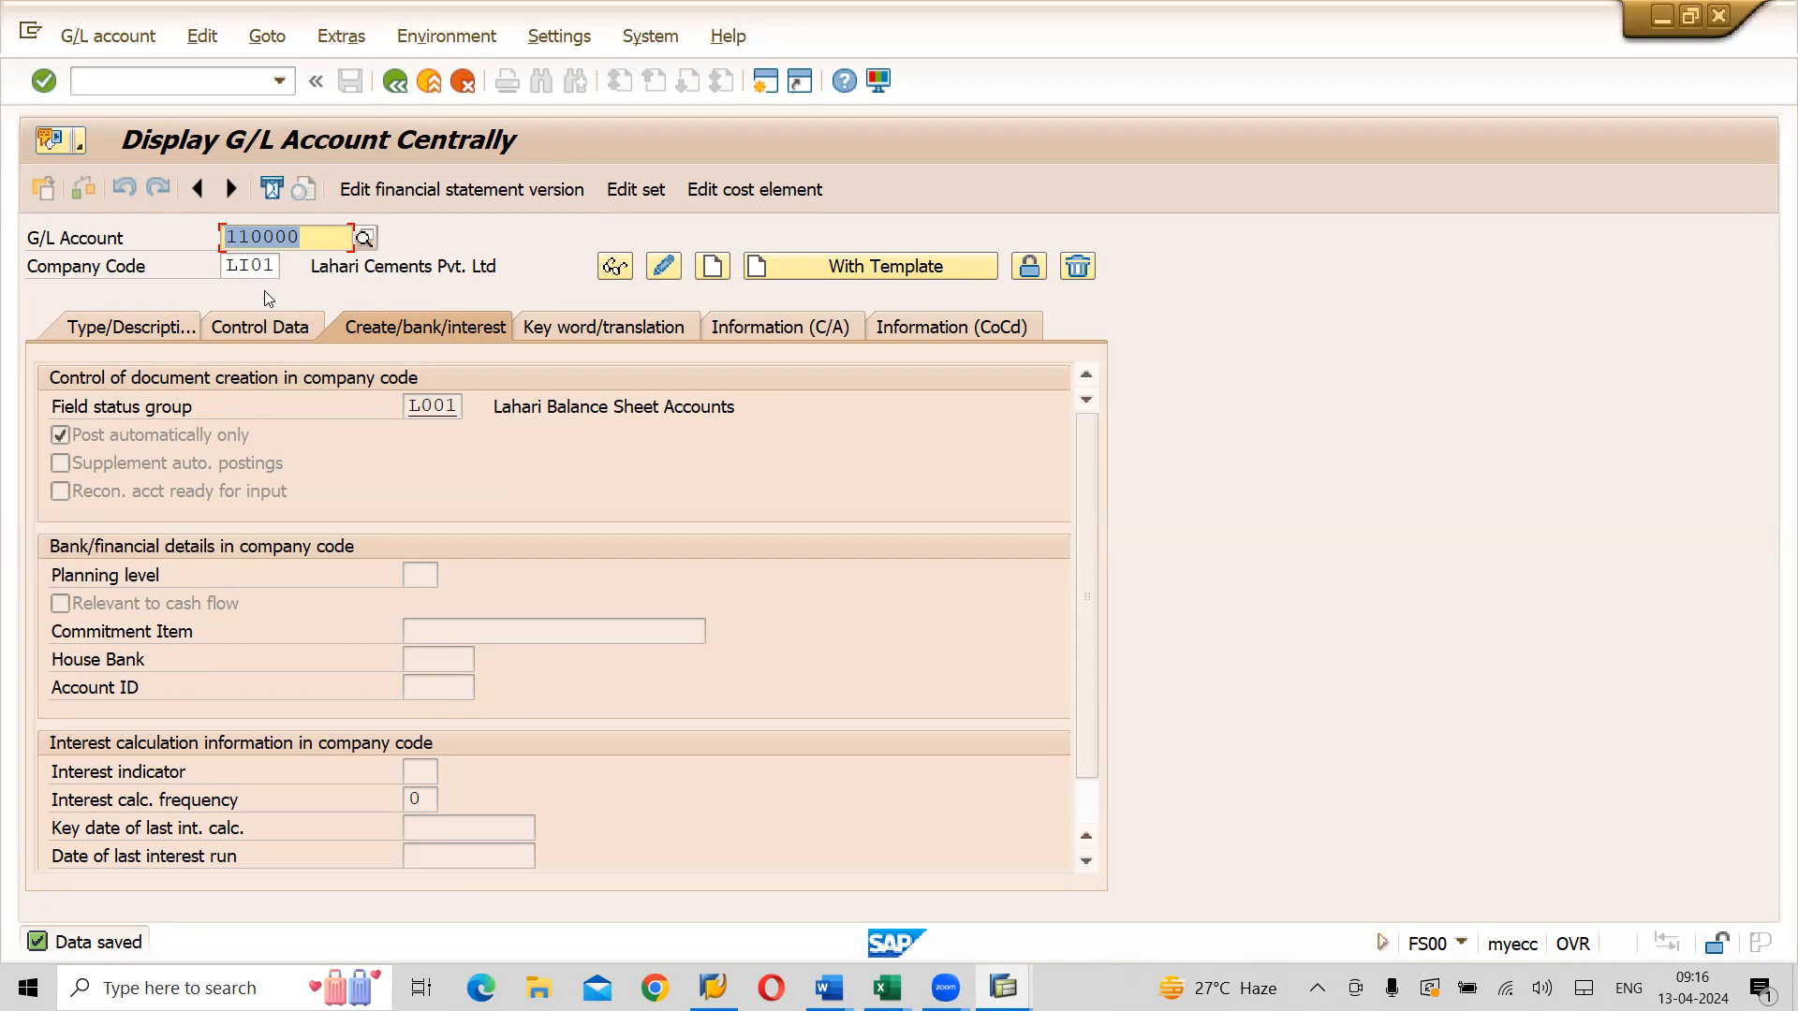
Check the equity share capital and retained earnings number ranges in the Excel GL Master sheet, and return to the account in SAP
{"action": "key", "text": "alt+Tab"}
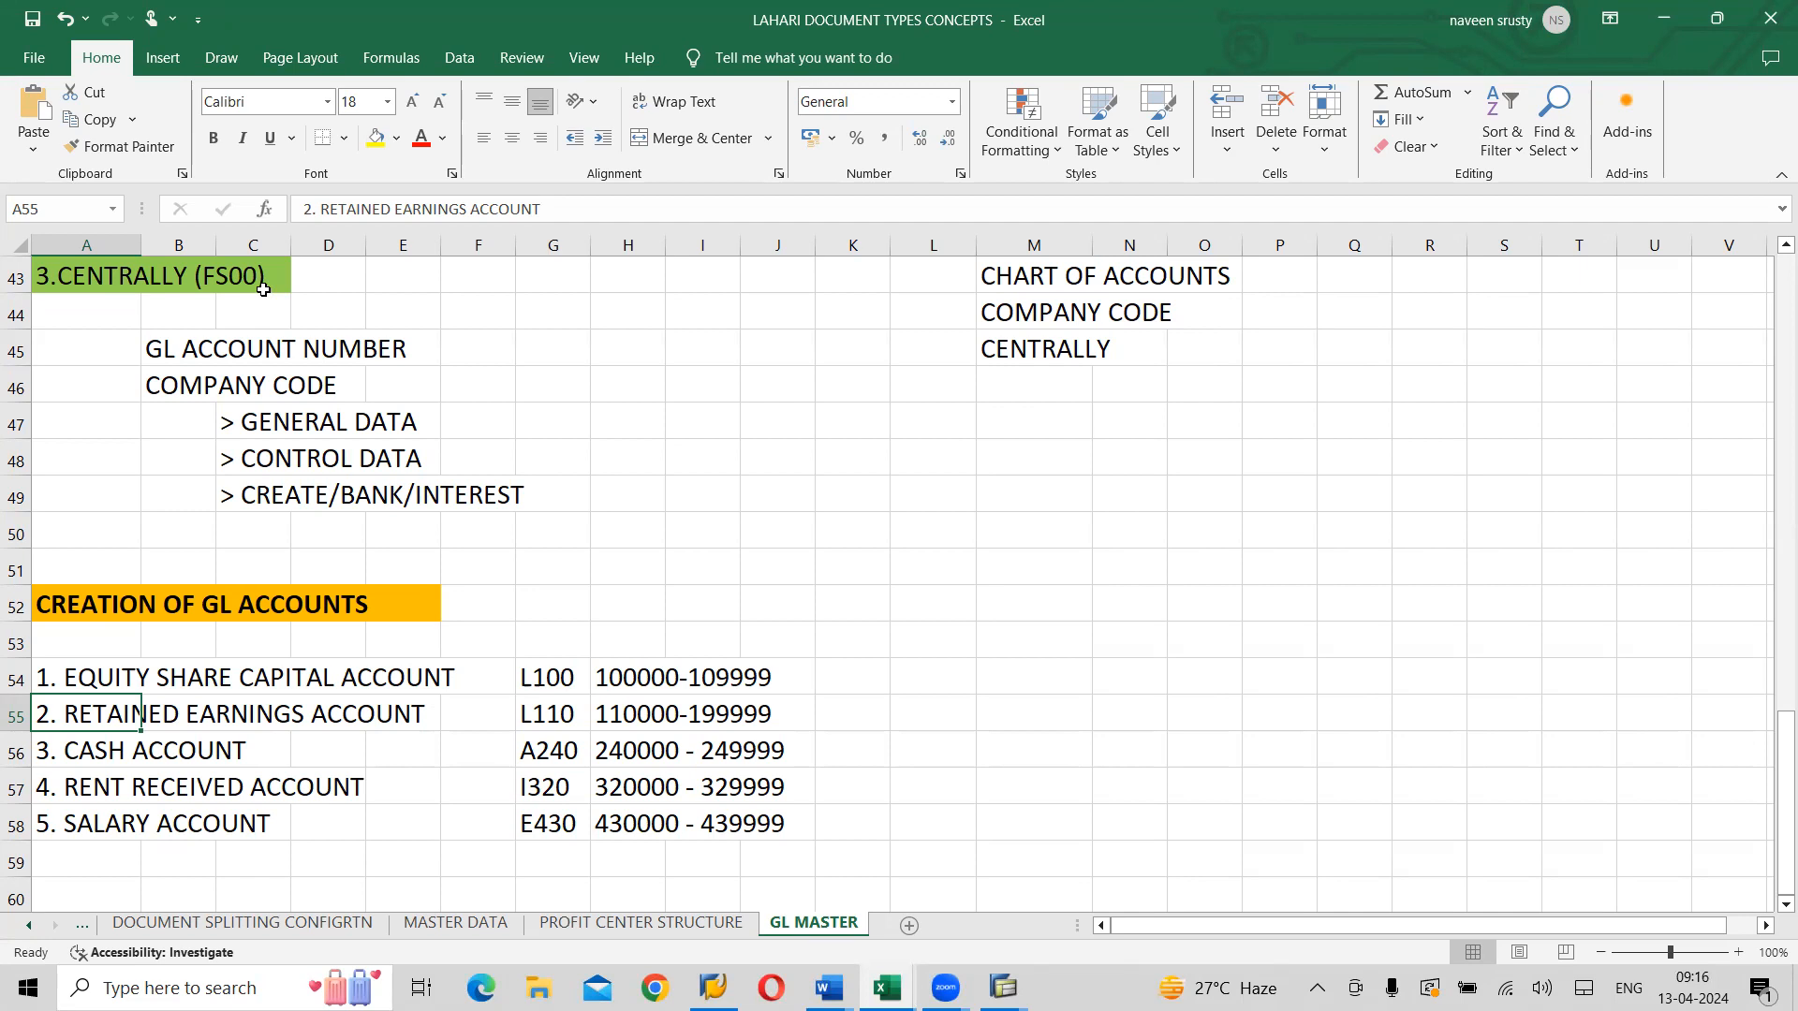
{"action": "left_click", "coordinate": [644, 685]}
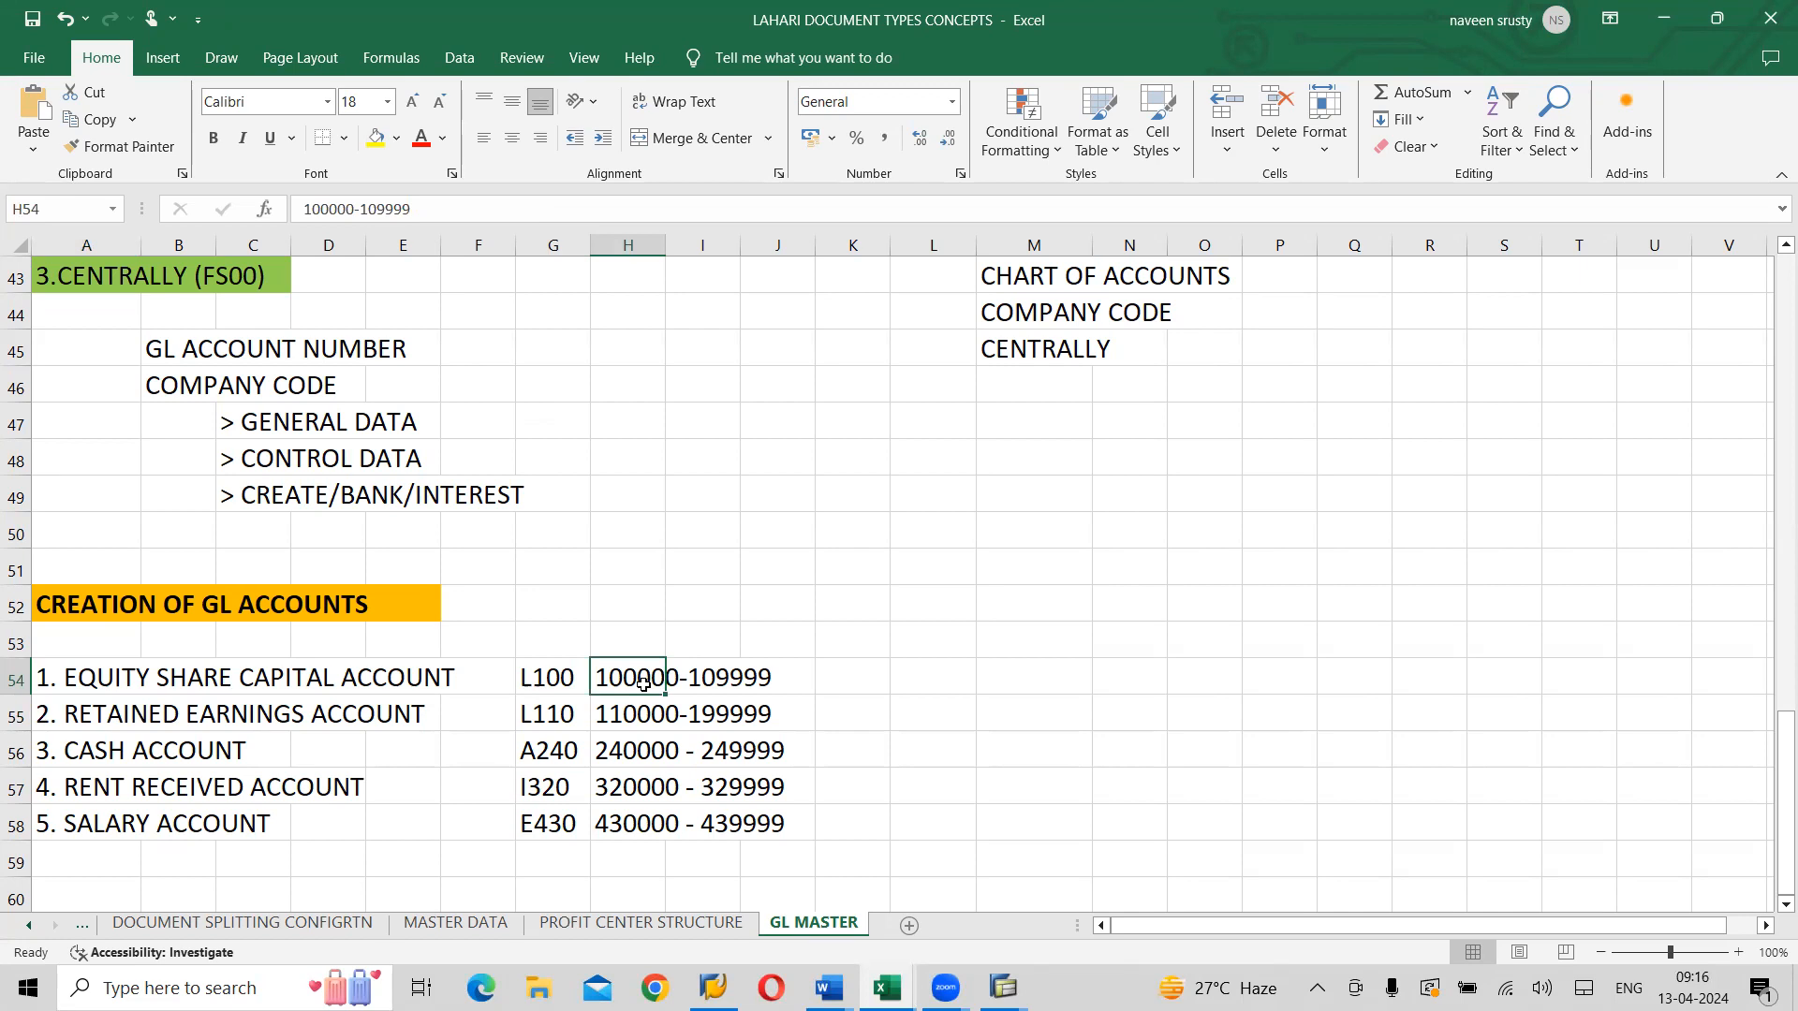
{"action": "left_click", "coordinate": [633, 717]}
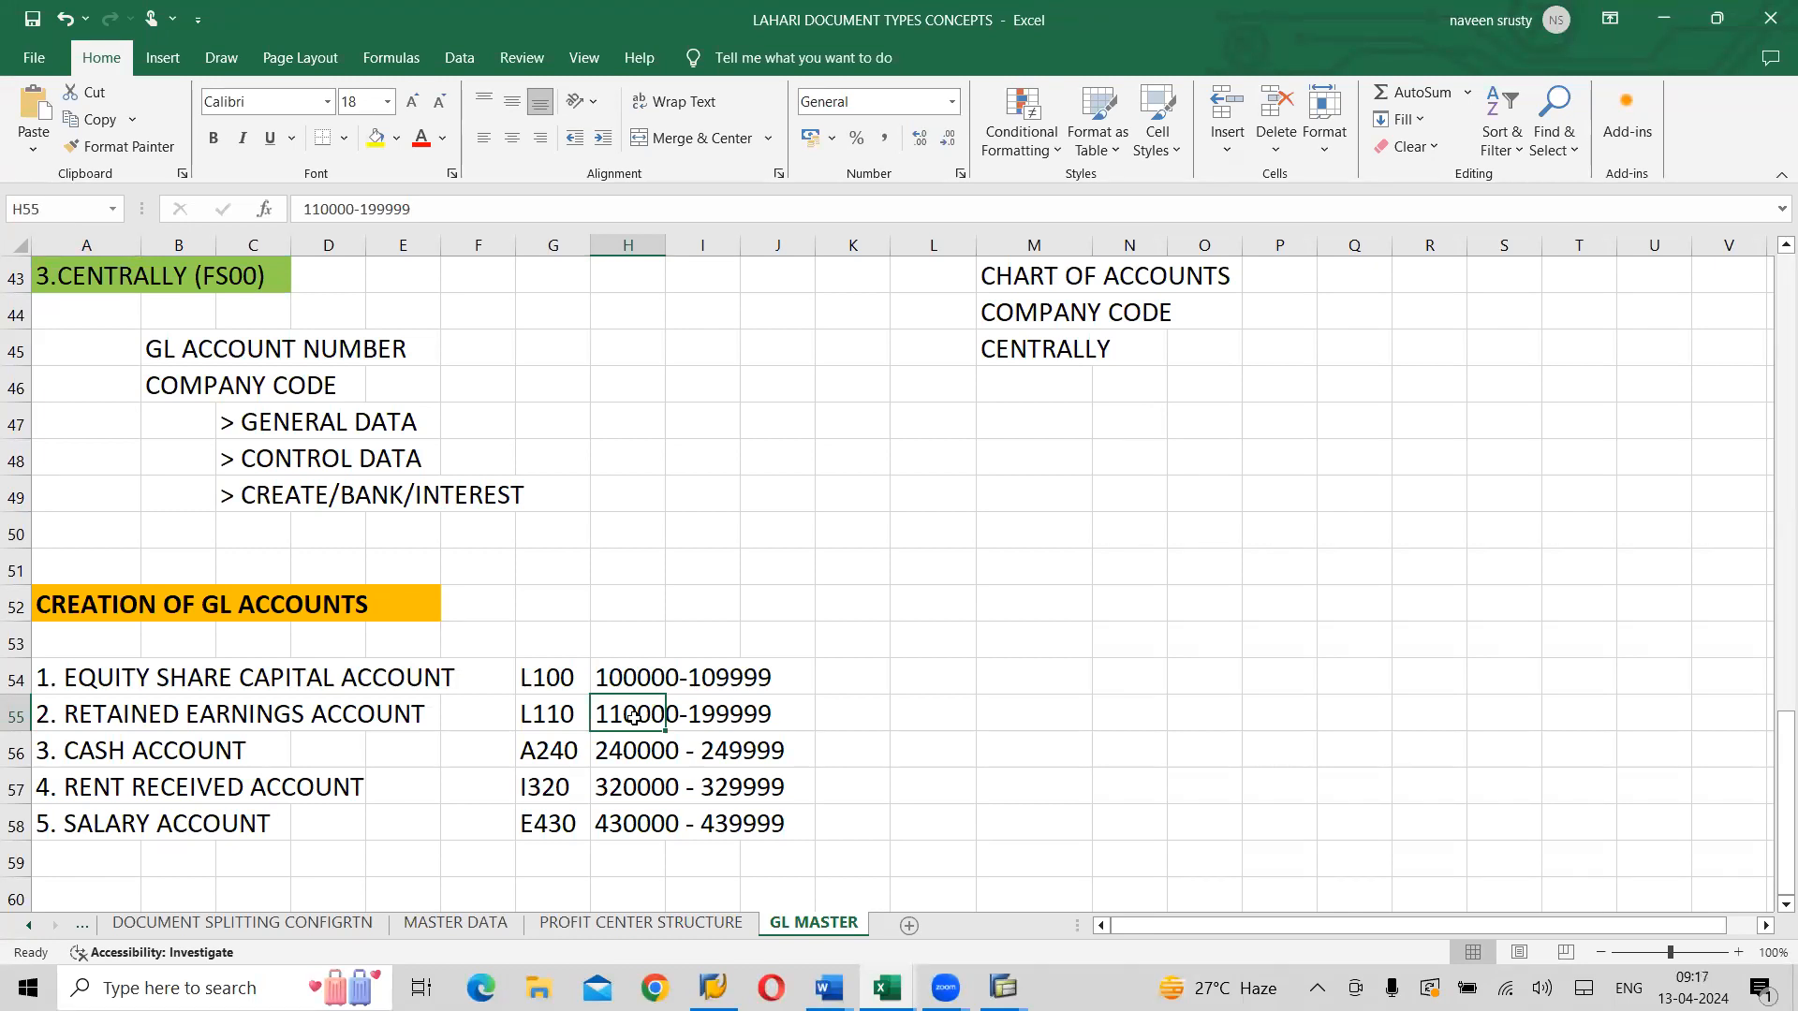
{"action": "key", "text": "alt+Tab"}
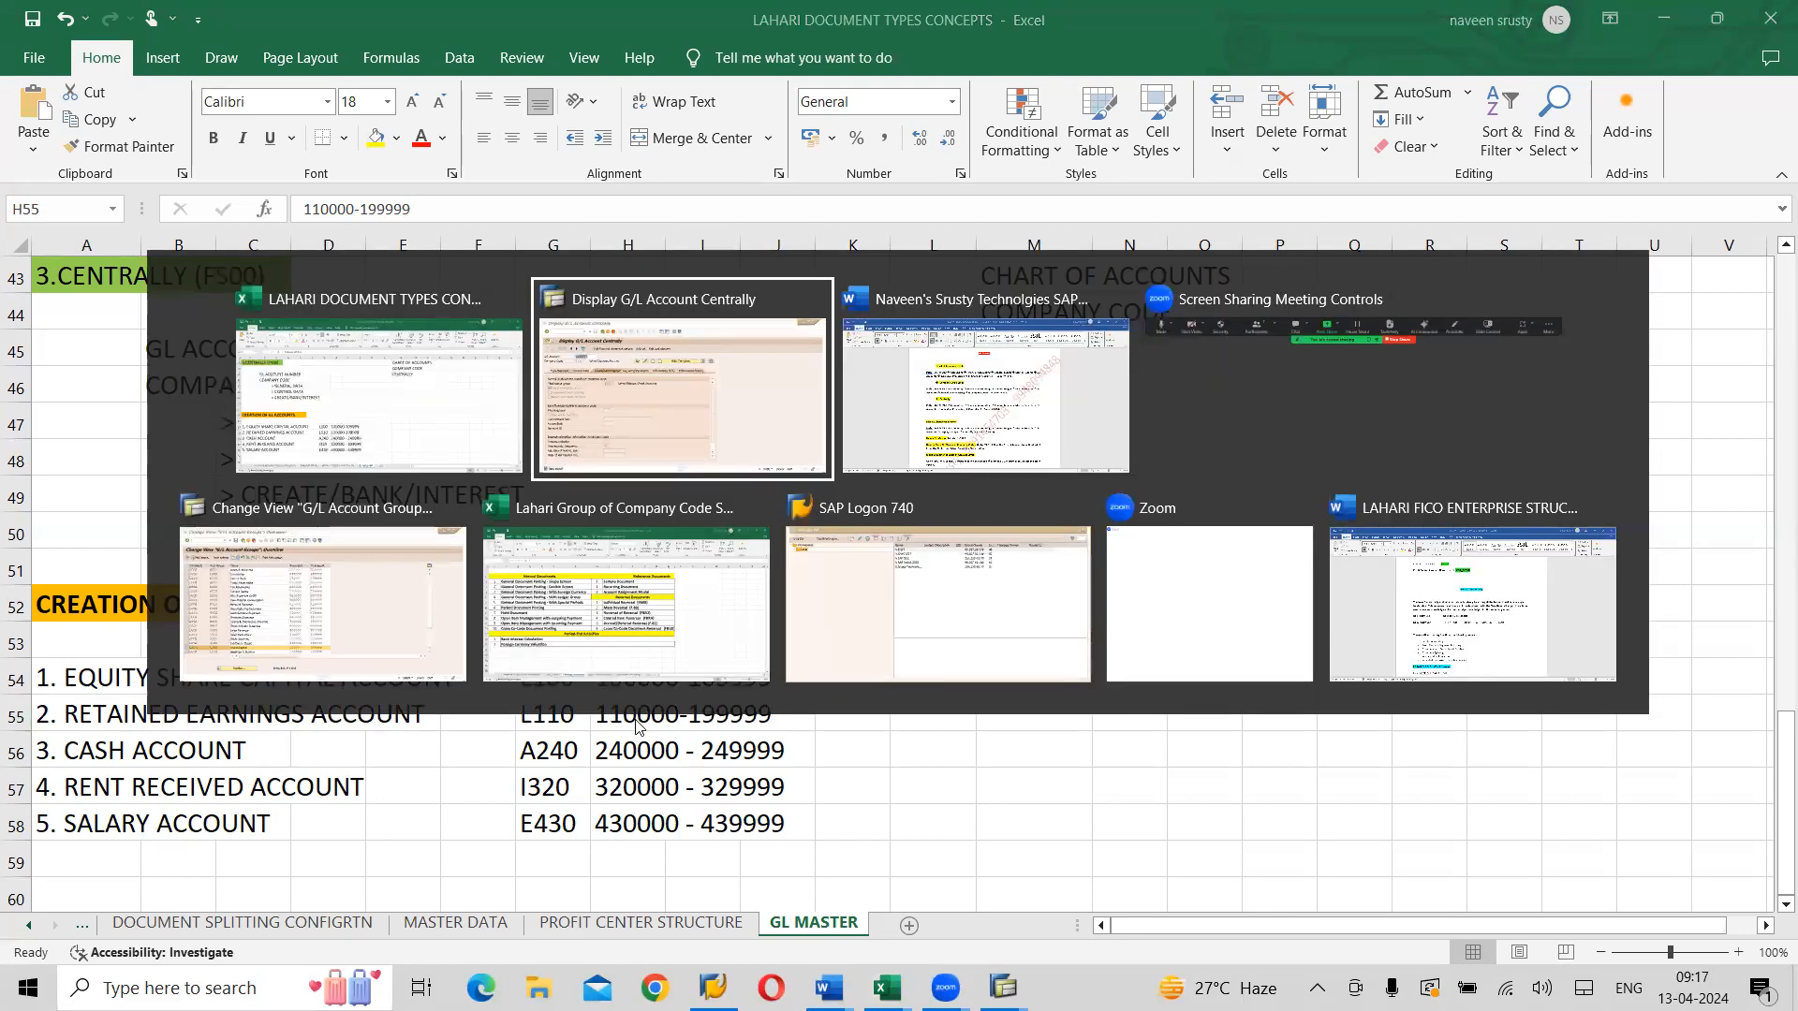
{"action": "key", "text": "alt+Tab"}
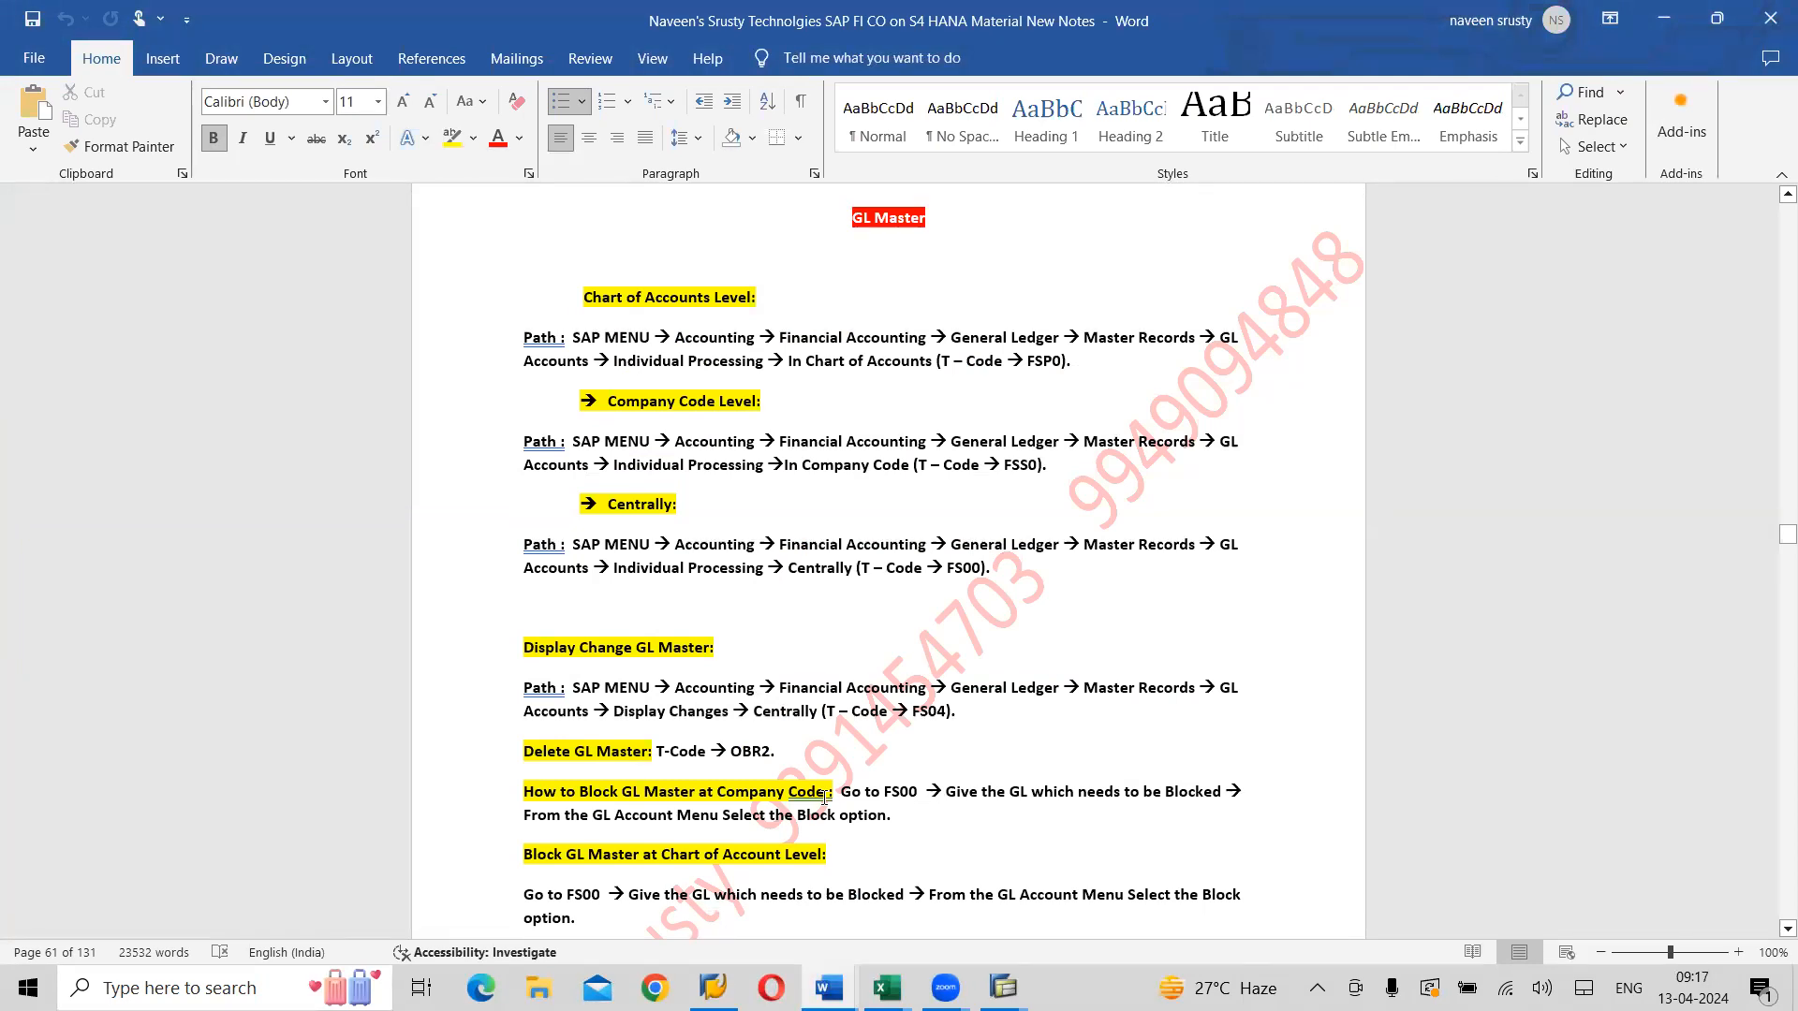
{"action": "key", "text": "alt+Tab"}
{"action": "key", "text": "alt+Tab"}
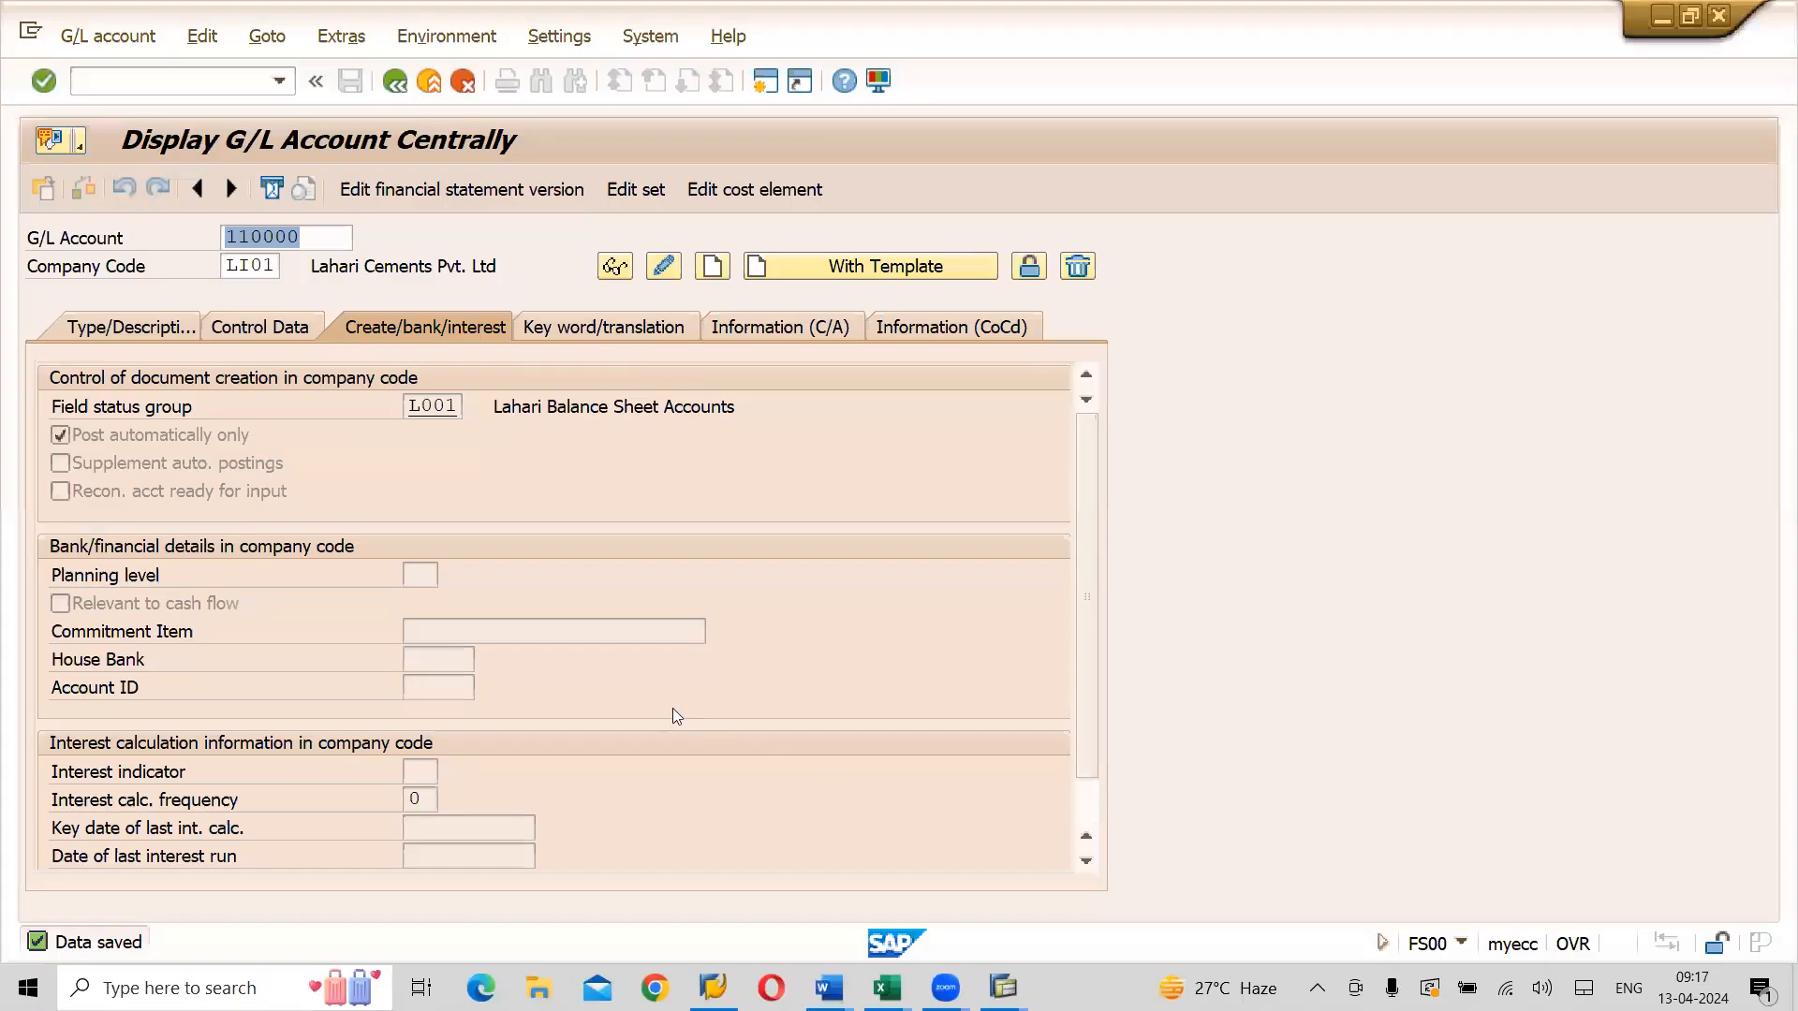
Review the type and description, control data, and create/bank/interest settings of account 110000
{"action": "left_click", "coordinate": [145, 326]}
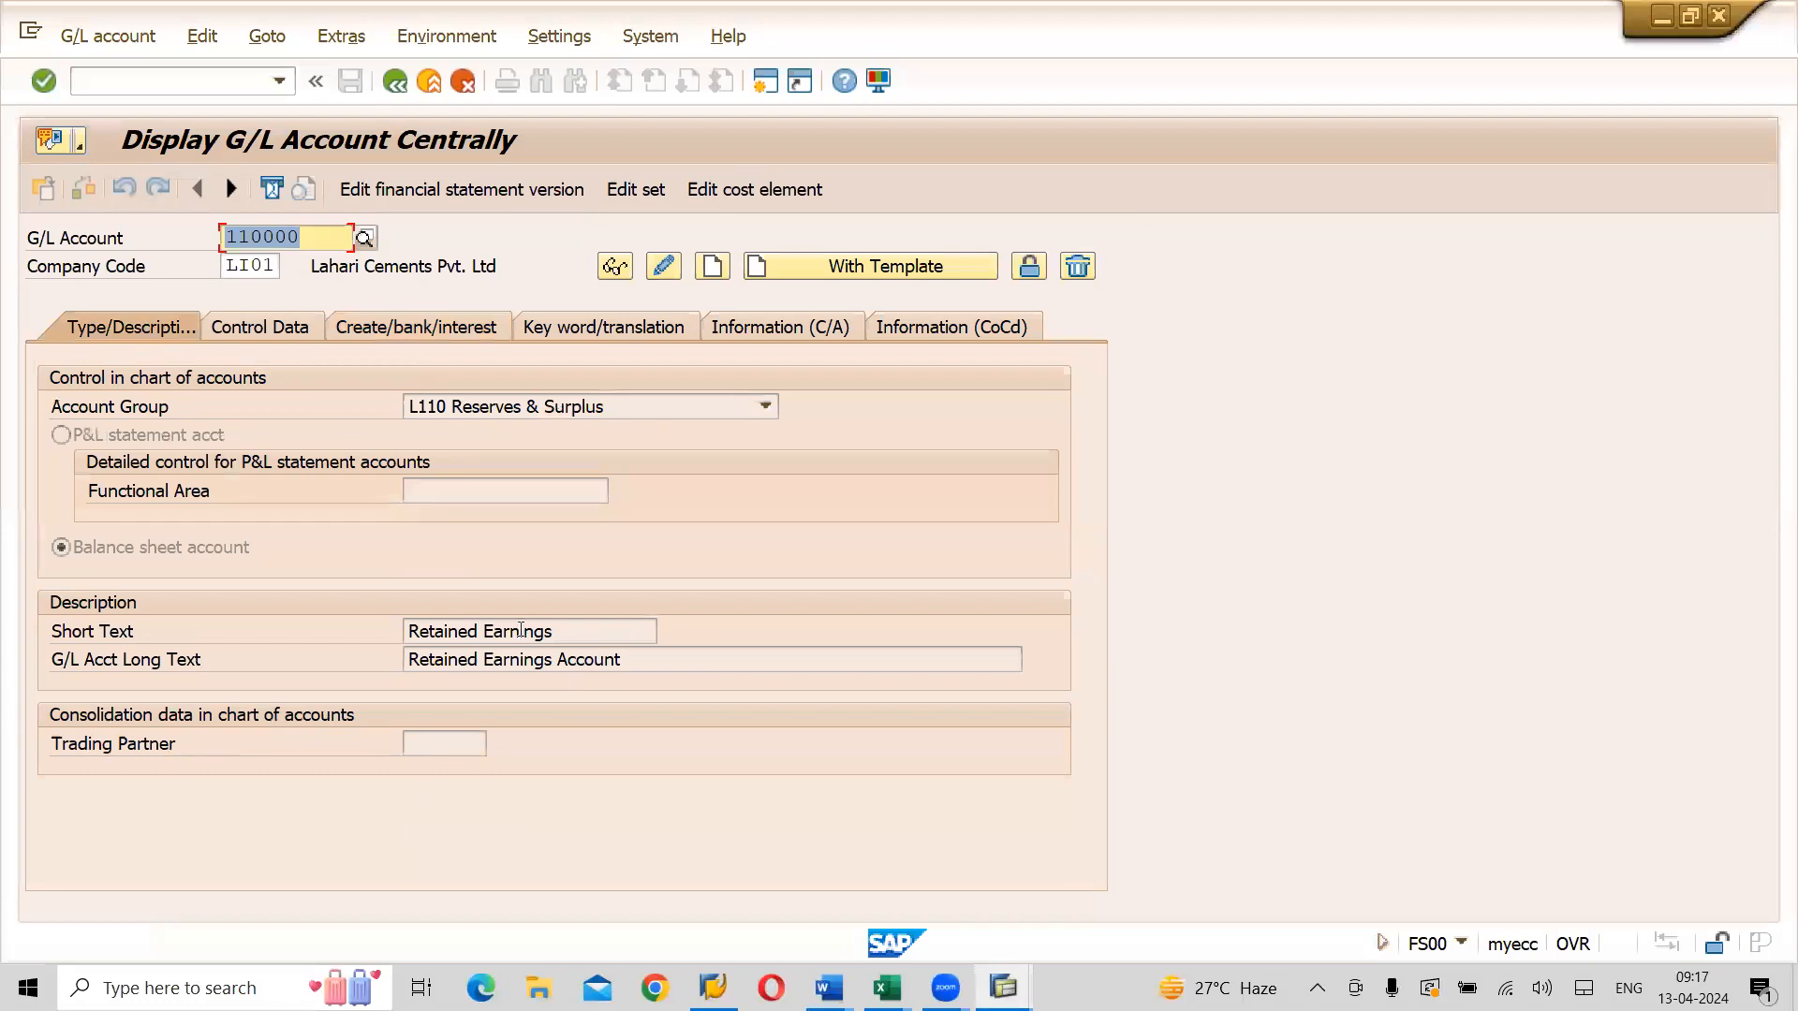
{"action": "left_click", "coordinate": [309, 329]}
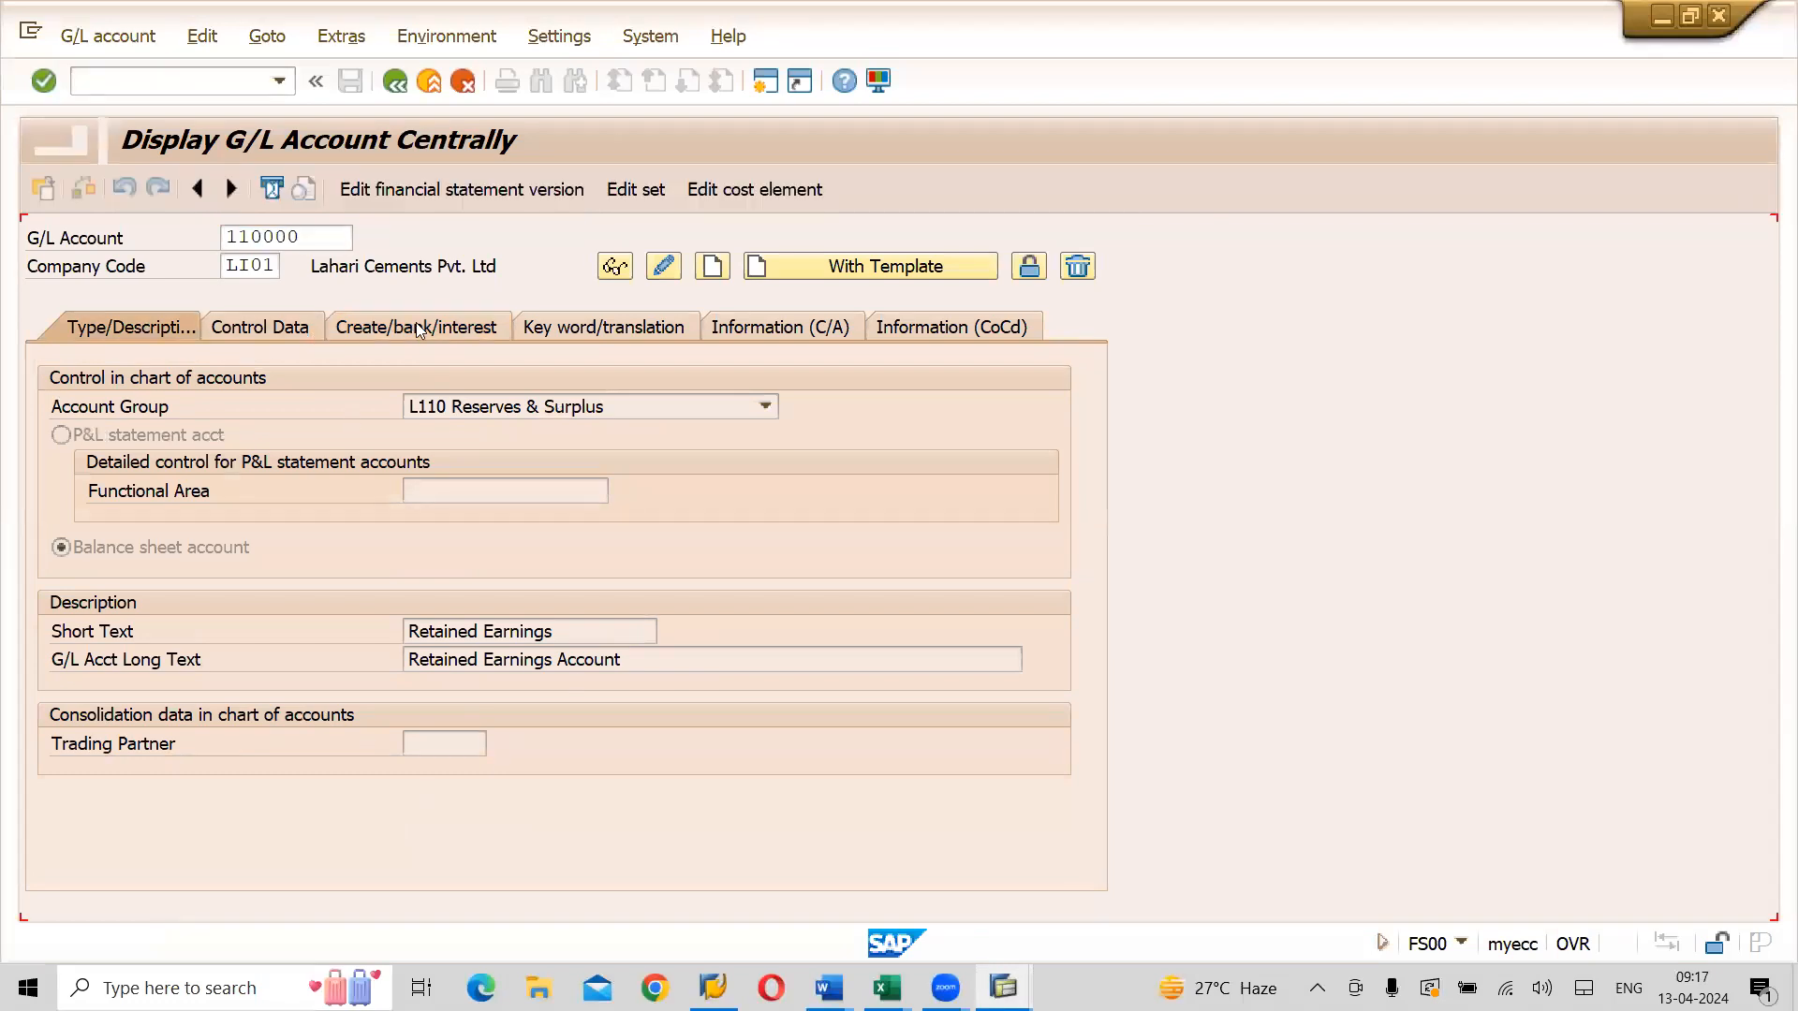
{"action": "left_click", "coordinate": [416, 326]}
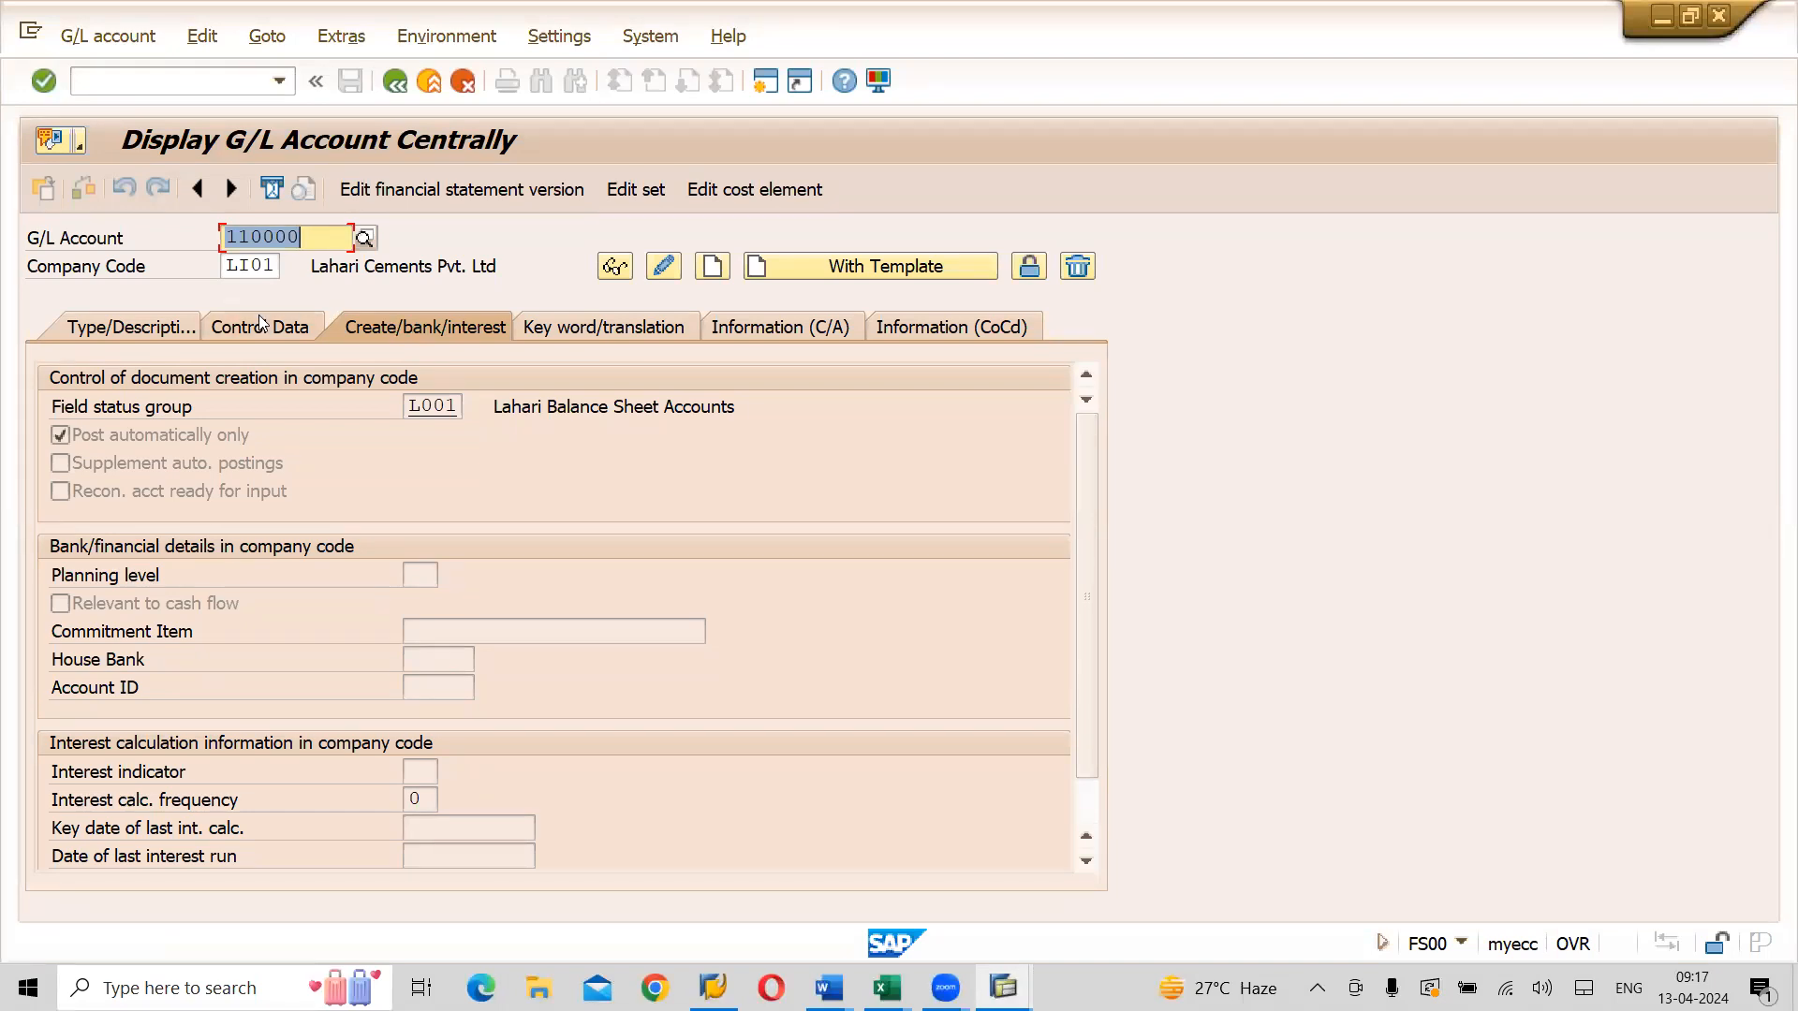
{"action": "left_click", "coordinate": [154, 326]}
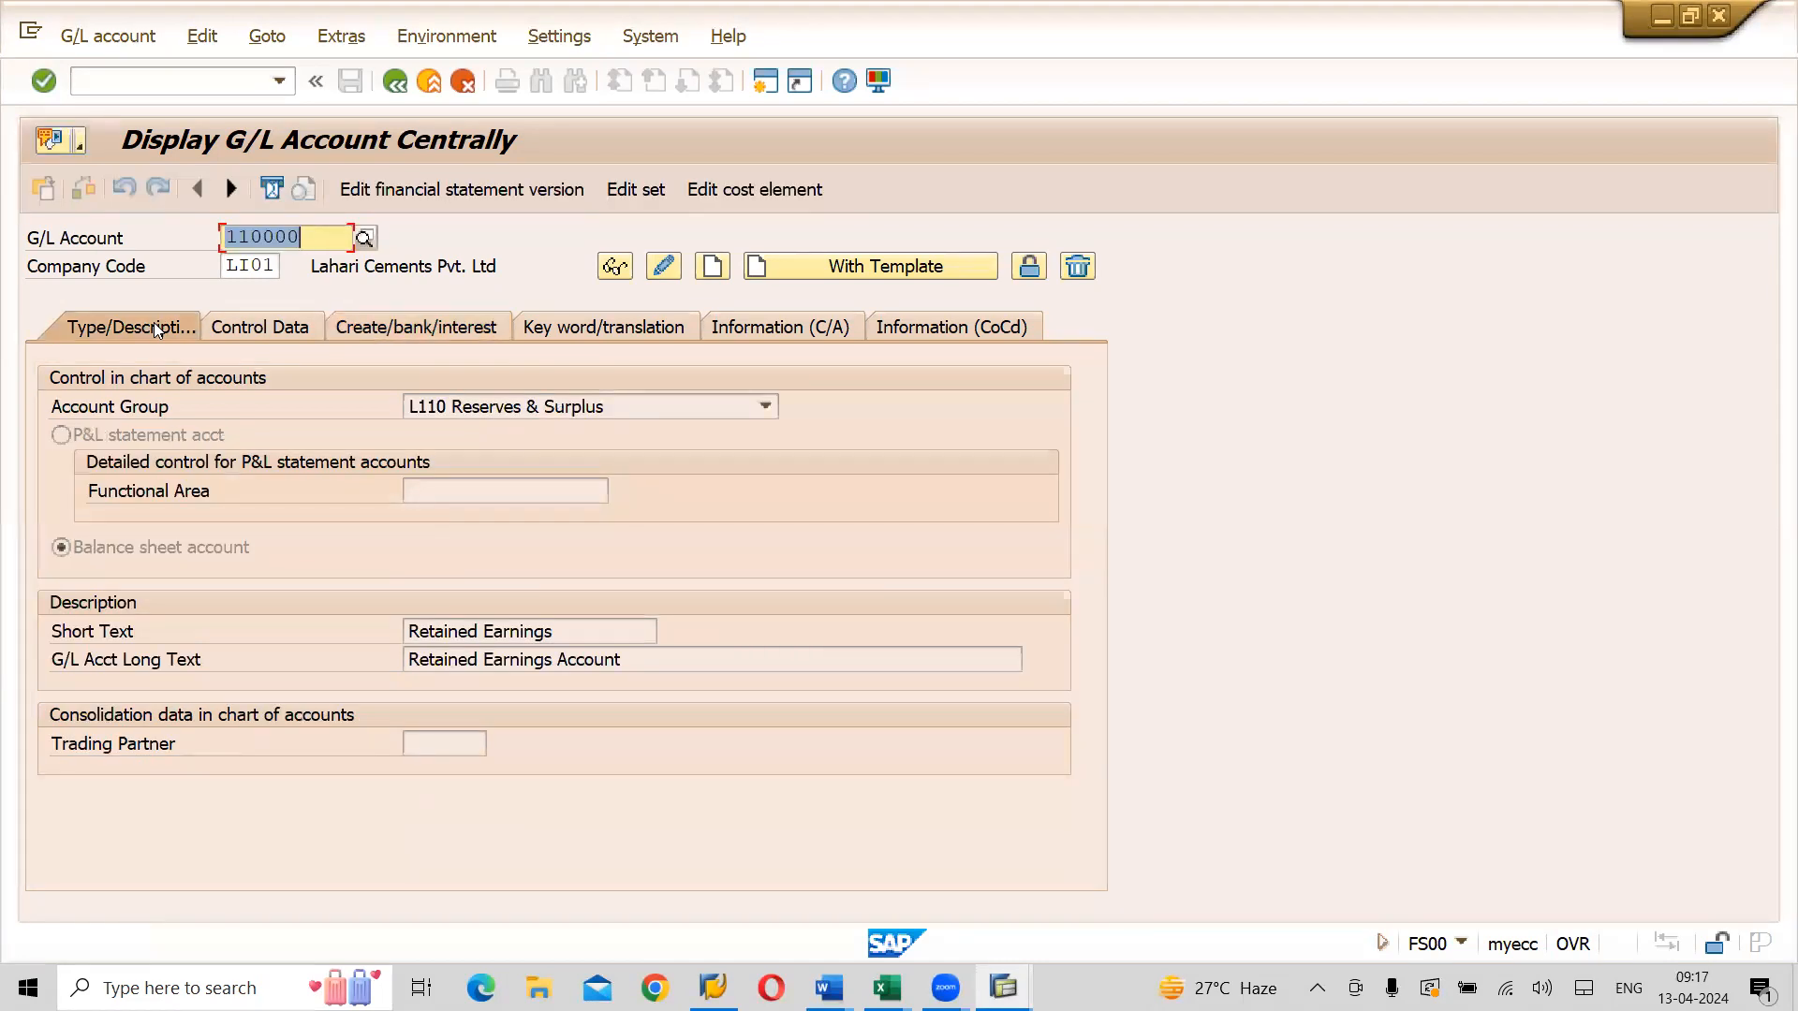
{"action": "left_click", "coordinate": [276, 330]}
{"action": "left_click", "coordinate": [405, 330]}
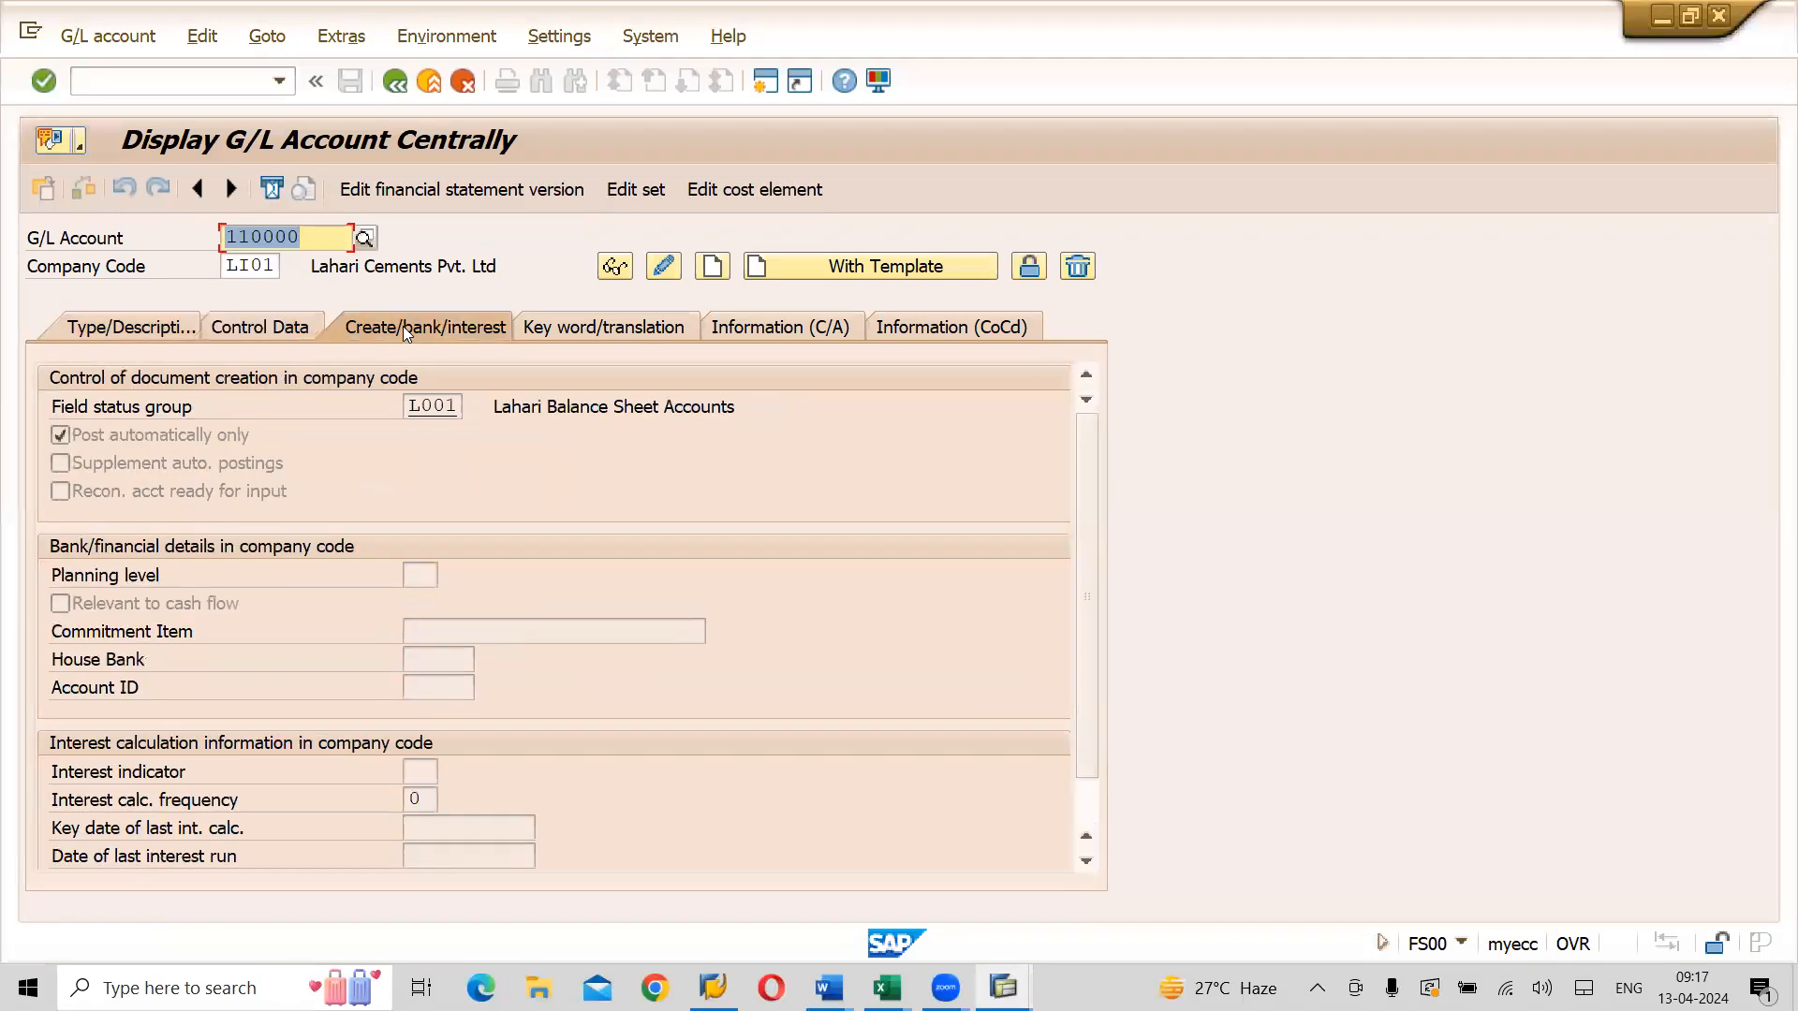
{"action": "left_click", "coordinate": [131, 326]}
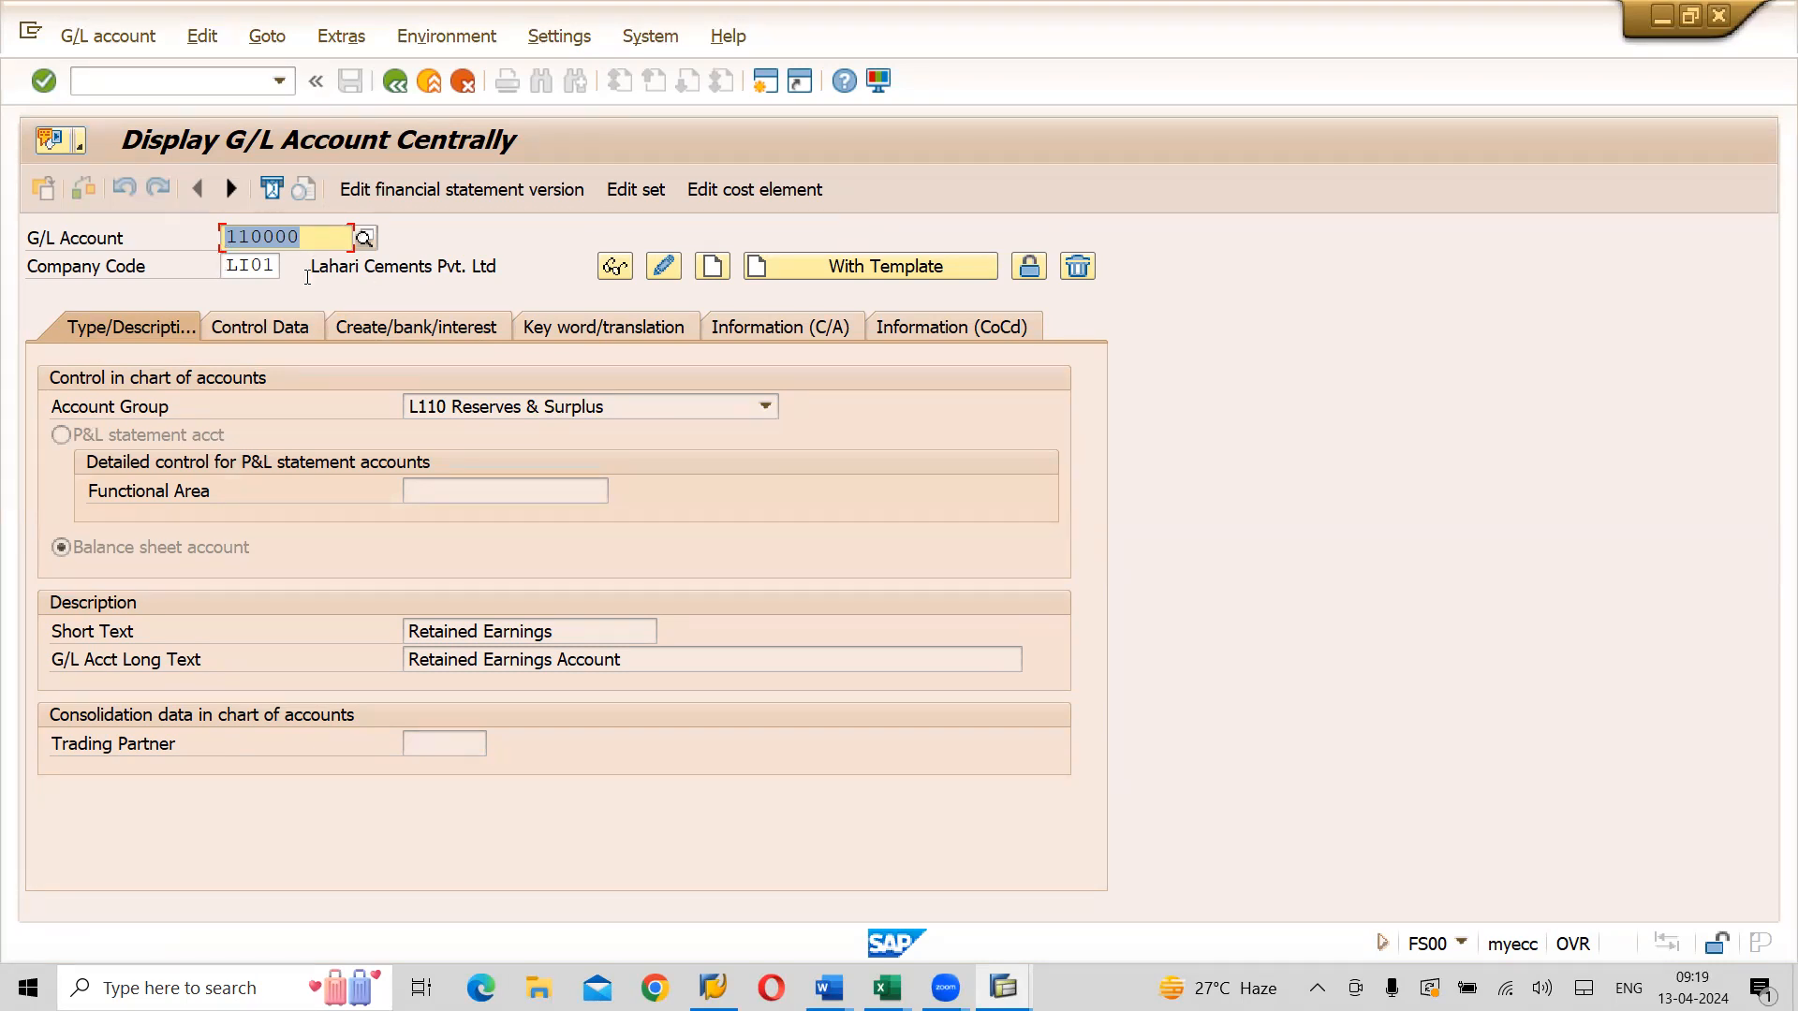
{"action": "left_click", "coordinate": [274, 324]}
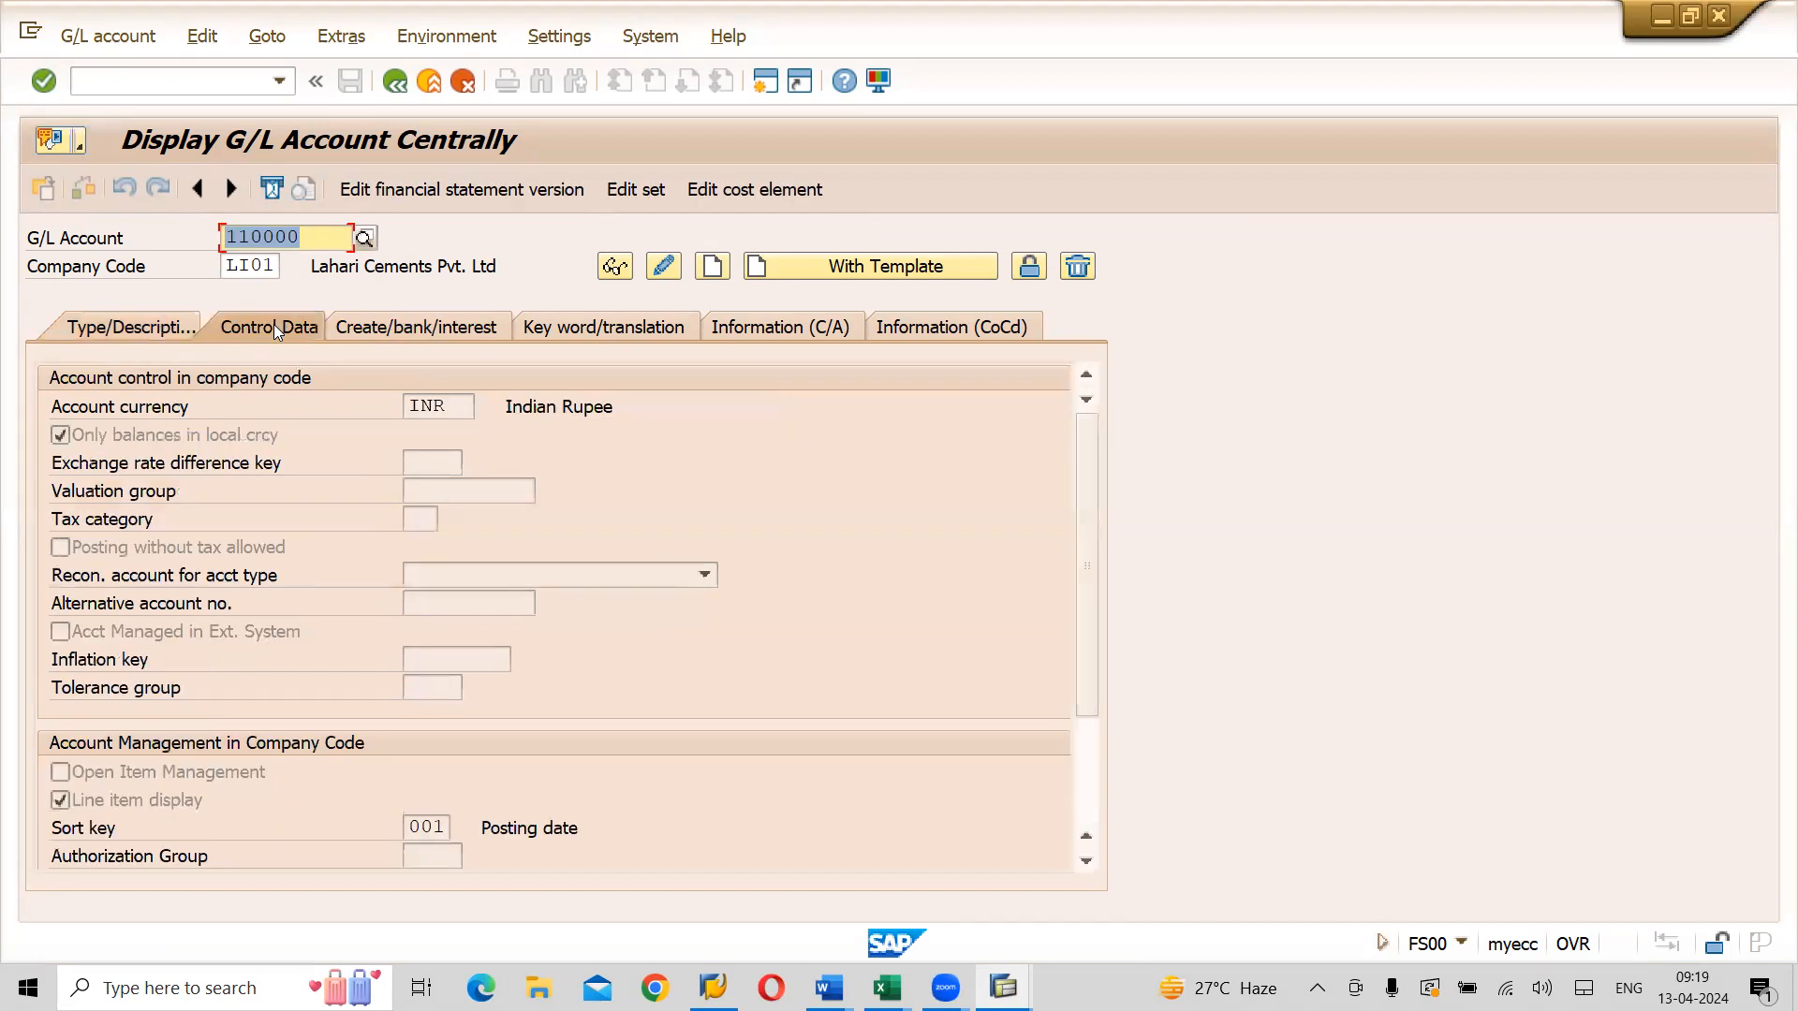
Consult the field status group and central creation notes in the Excel GL Master sheet, and return to SAP
{"action": "key", "text": "alt+Tab"}
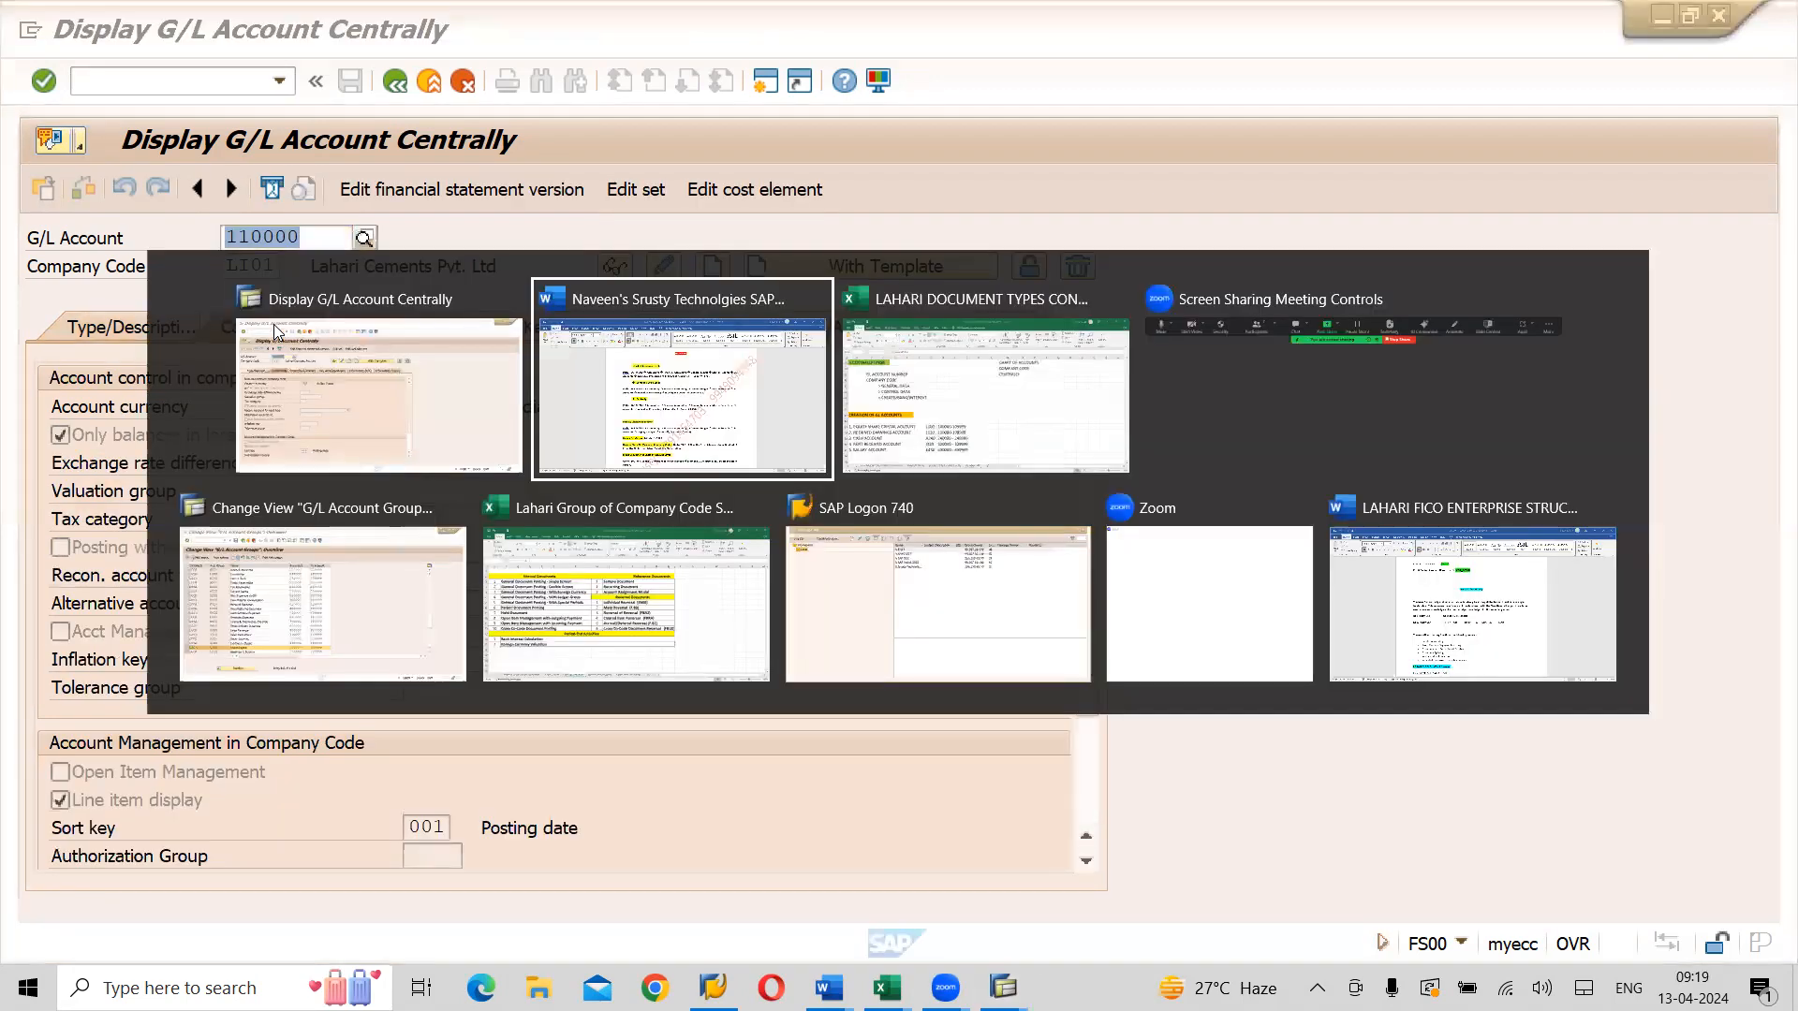
{"action": "left_click_drag", "start_coordinate": [1772, 801], "coordinate": [1770, 721]}
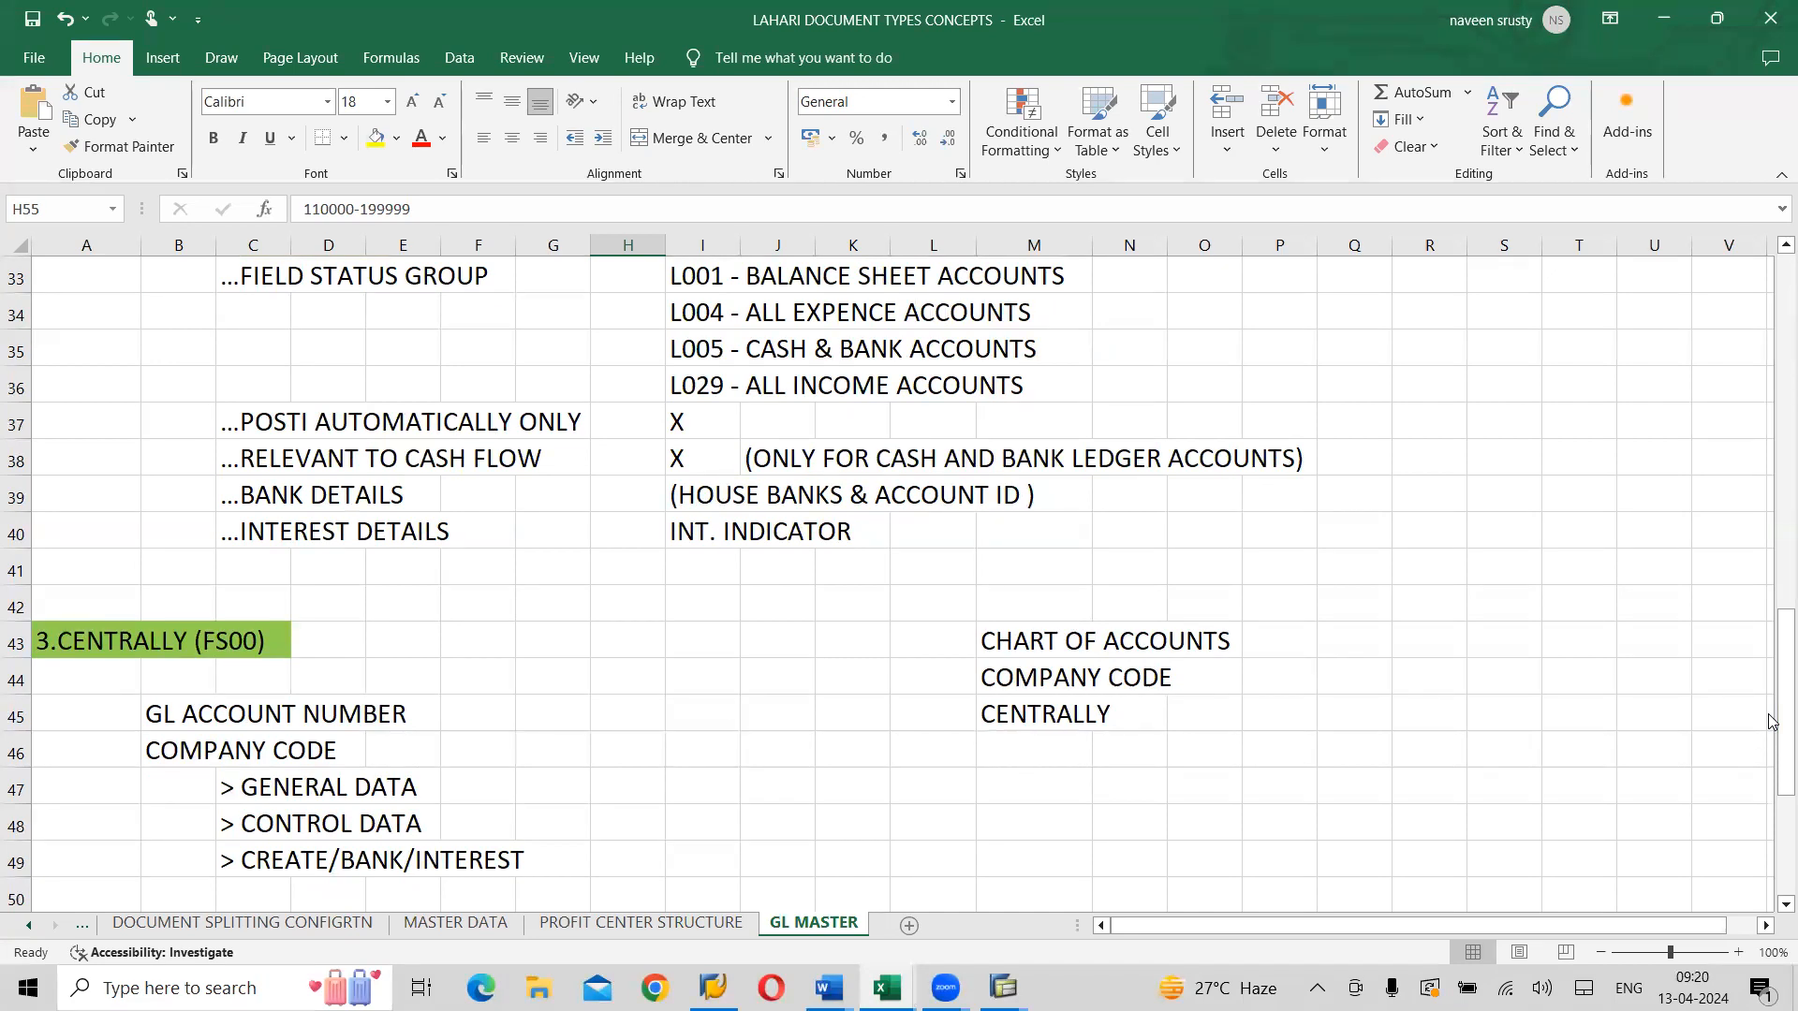
{"action": "key", "text": "alt+Tab"}
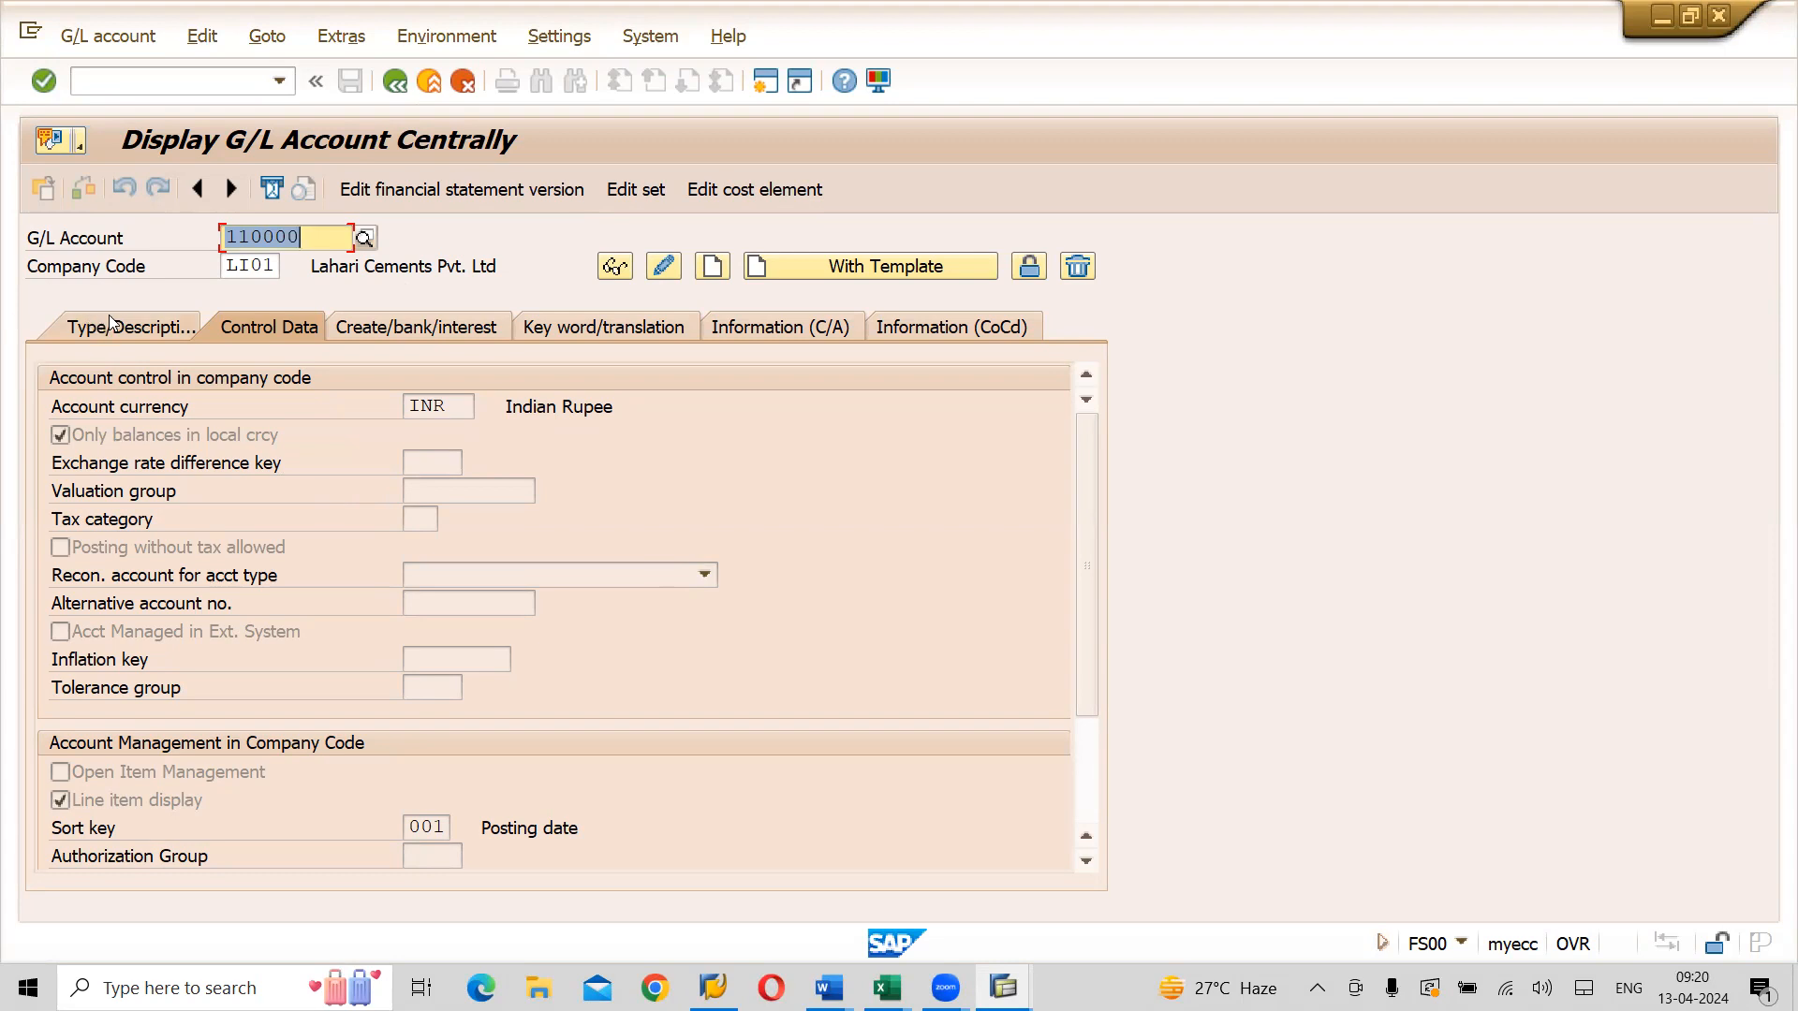
Set the company code for retained earnings account 110000 to LI02, Lahari Steels Pvt. Ltd
{"action": "left_click", "coordinate": [152, 321]}
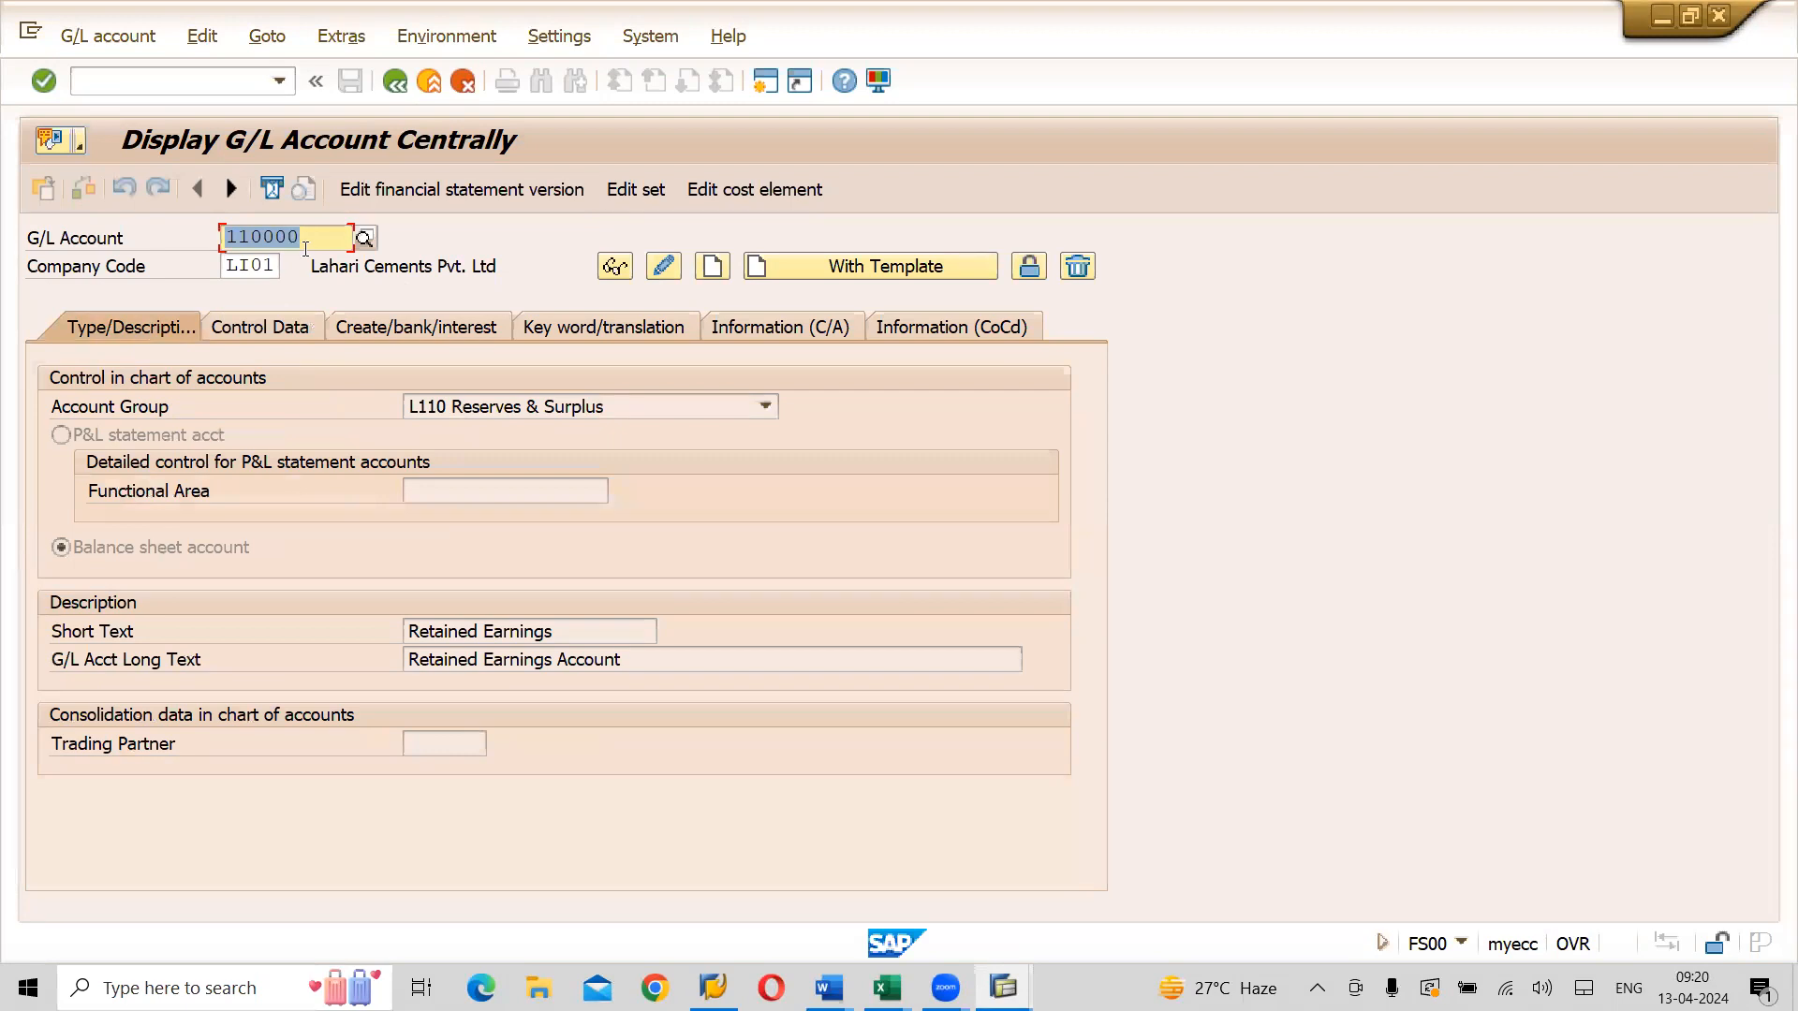
{"action": "left_click_drag", "start_coordinate": [301, 237], "coordinate": [234, 236]}
{"action": "left_click", "coordinate": [222, 241]}
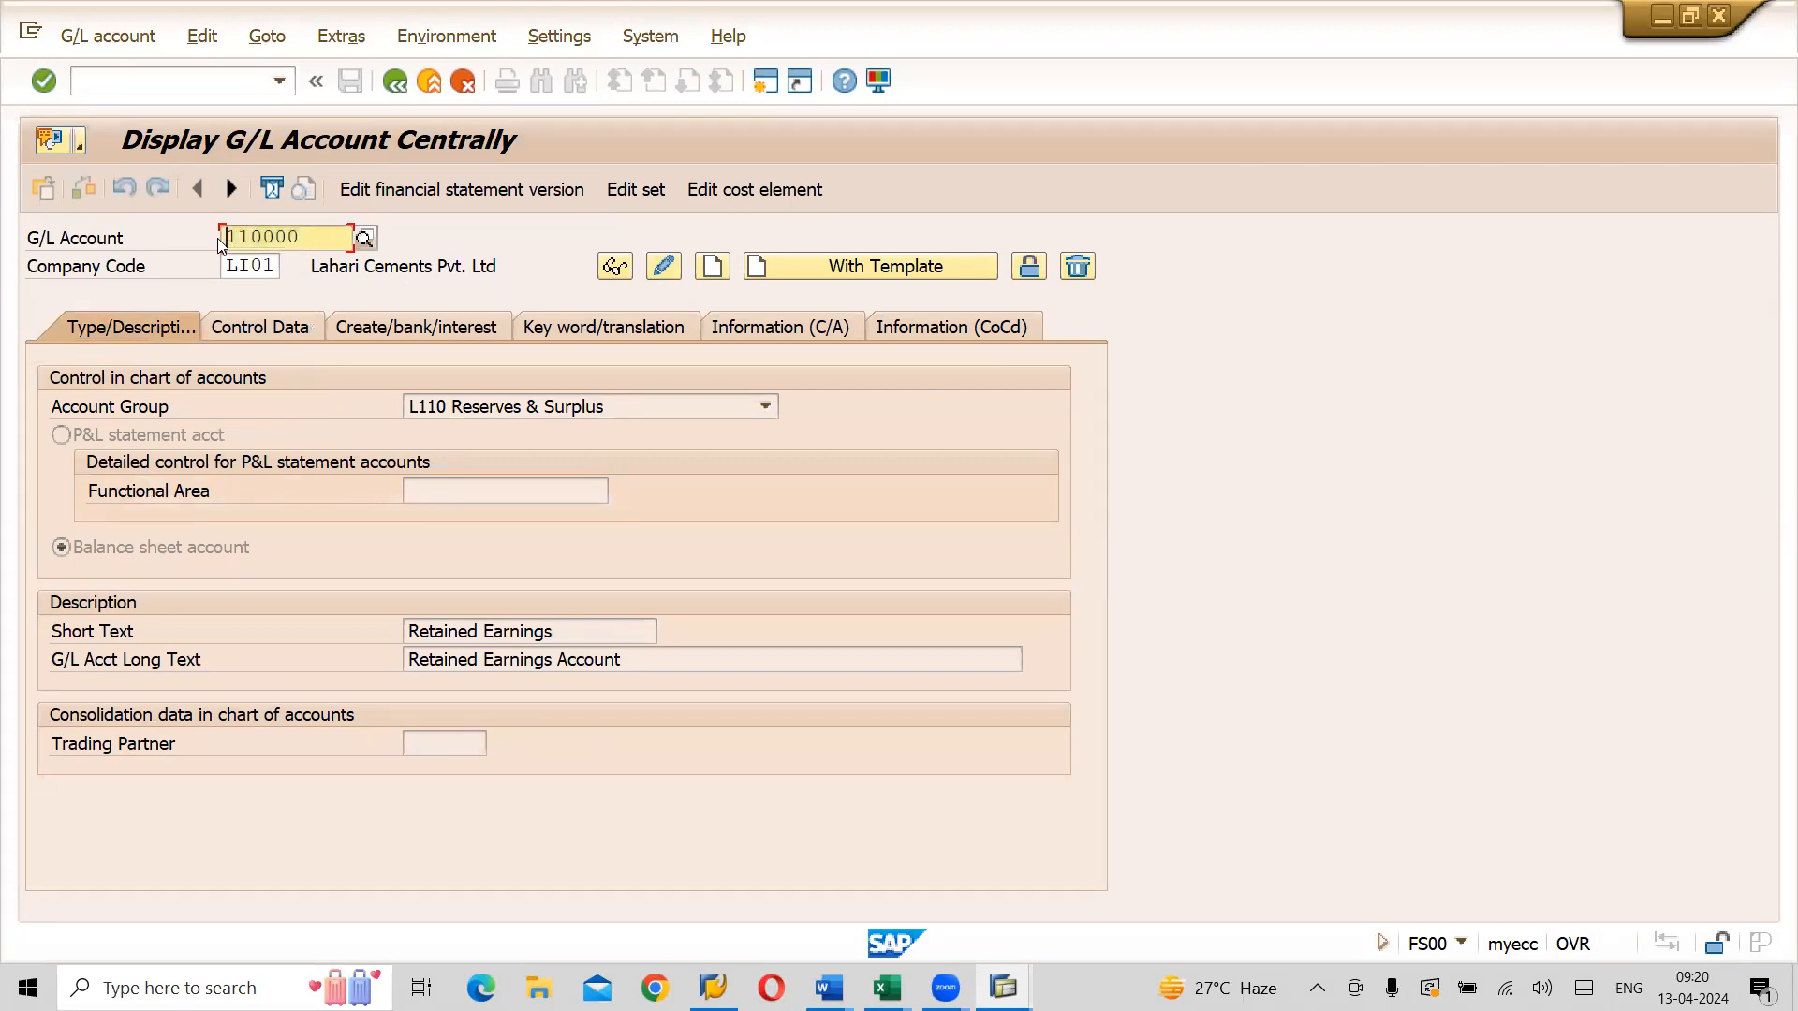
{"action": "left_click", "coordinate": [265, 269]}
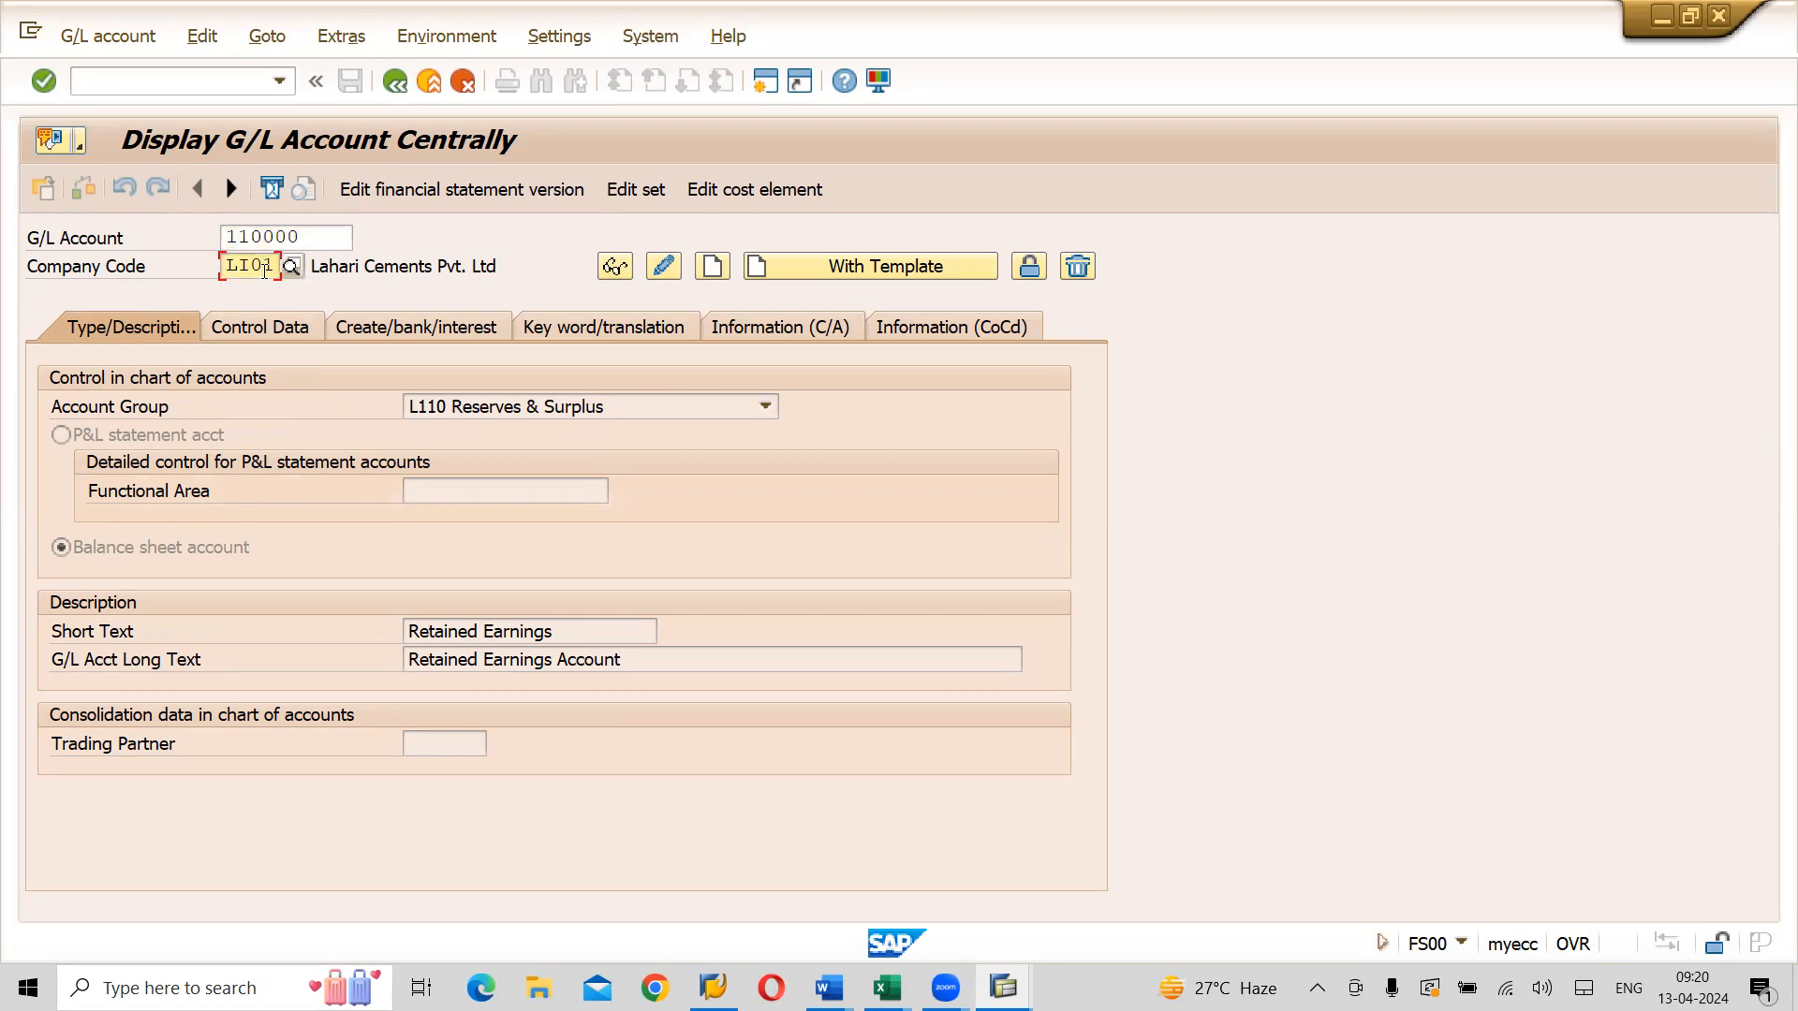
{"action": "key", "text": "BackSpace"}
{"action": "type", "text": "2"}
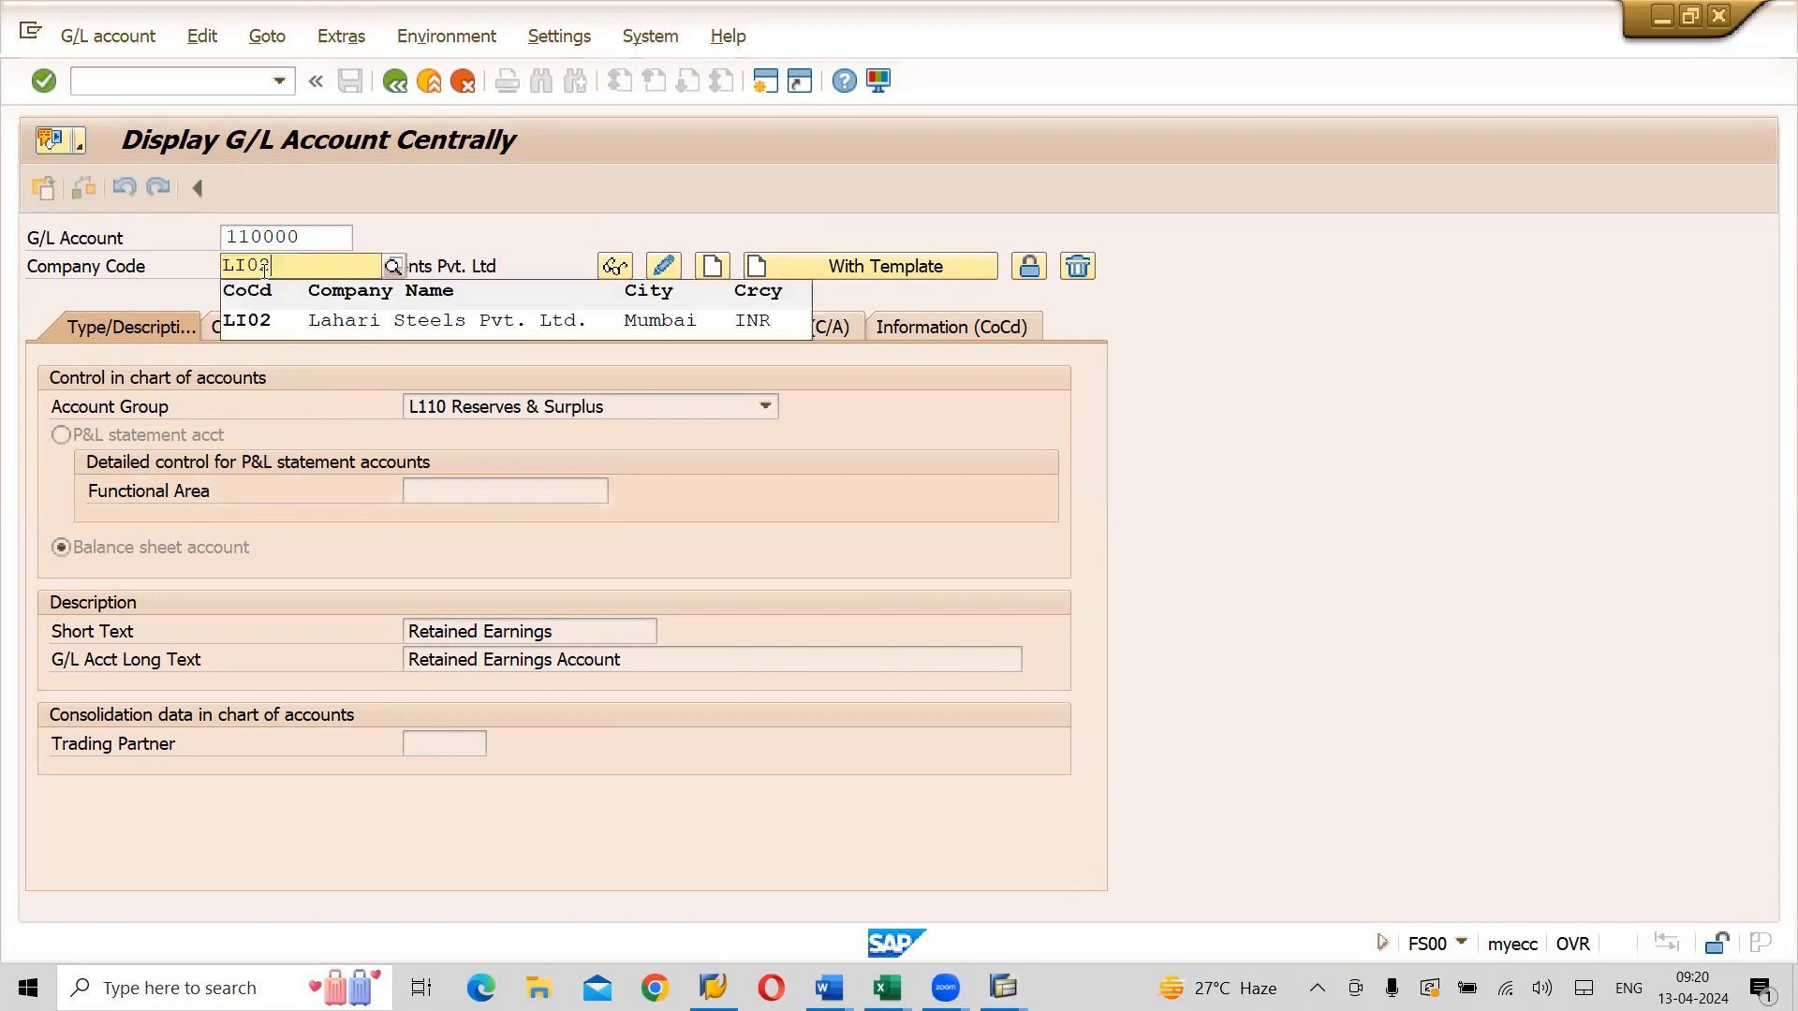
{"action": "left_click", "coordinate": [296, 320]}
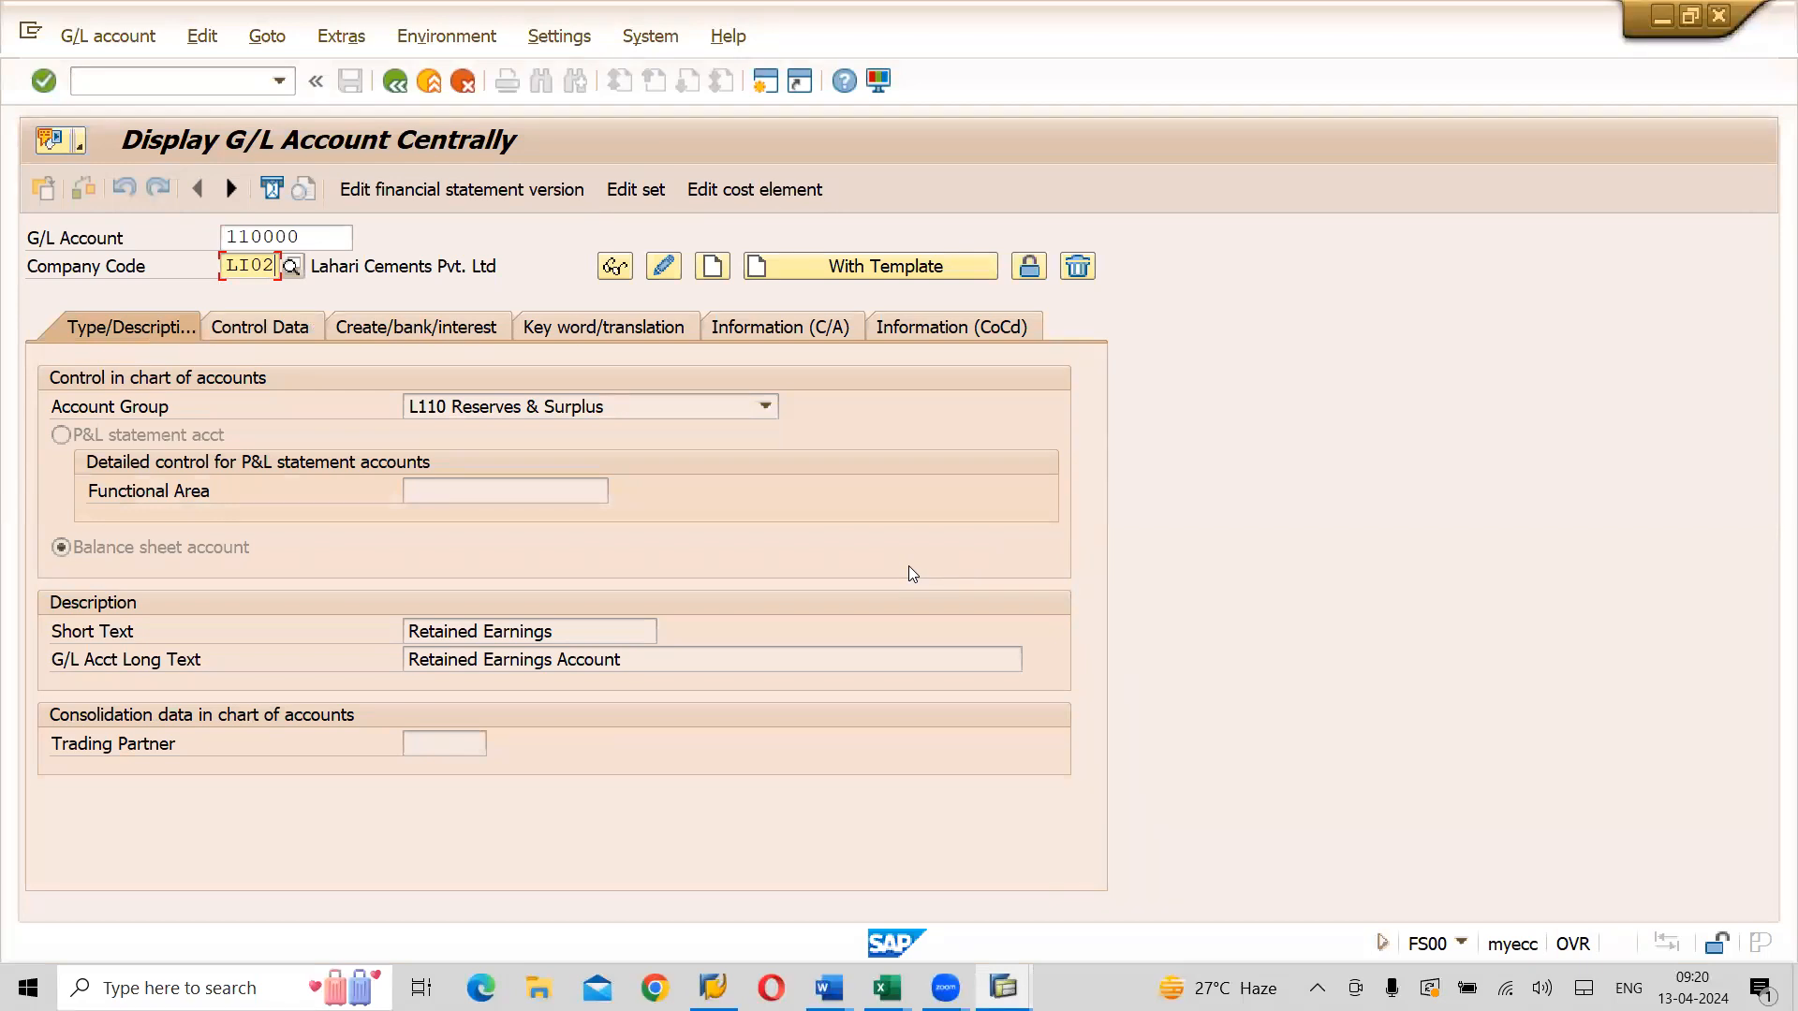
Start creating the account in LI02 with a template, using G/L account 110000 of company code LI01 as the reference
{"action": "left_click", "coordinate": [878, 267]}
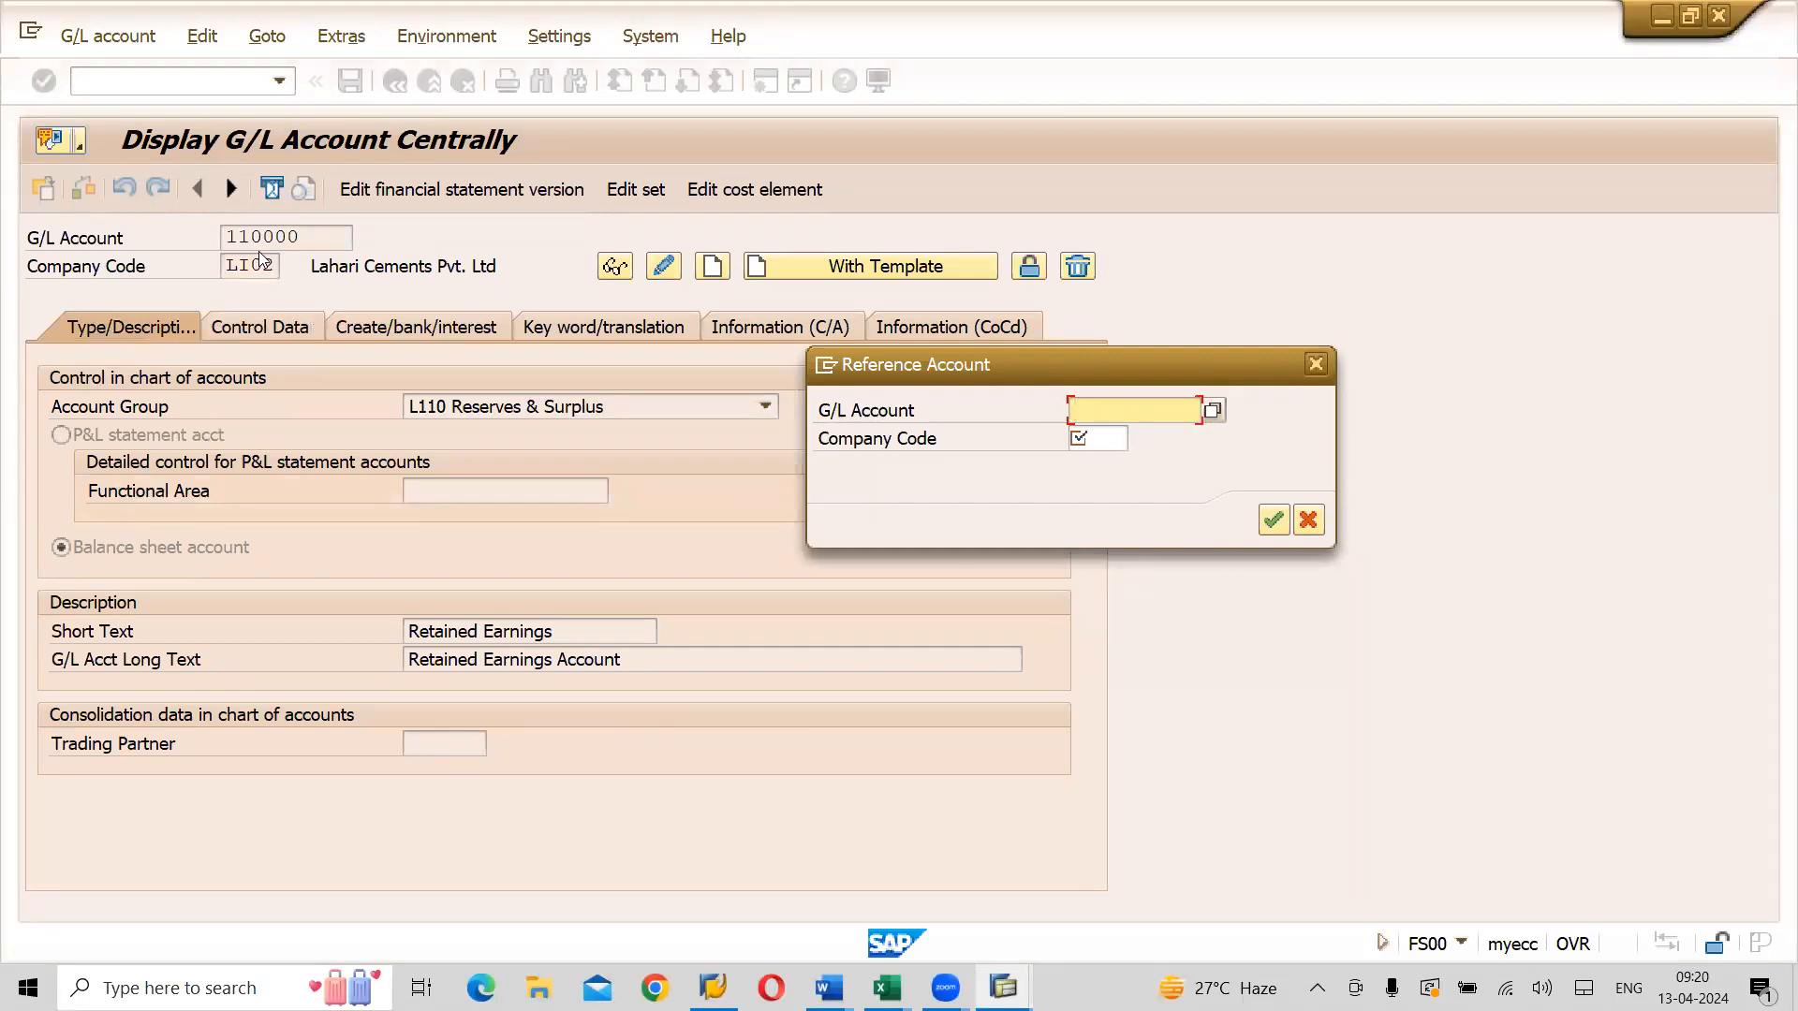
{"action": "type", "text": "110000"}
{"action": "key", "text": "Tab"}
{"action": "type", "text": "l"}
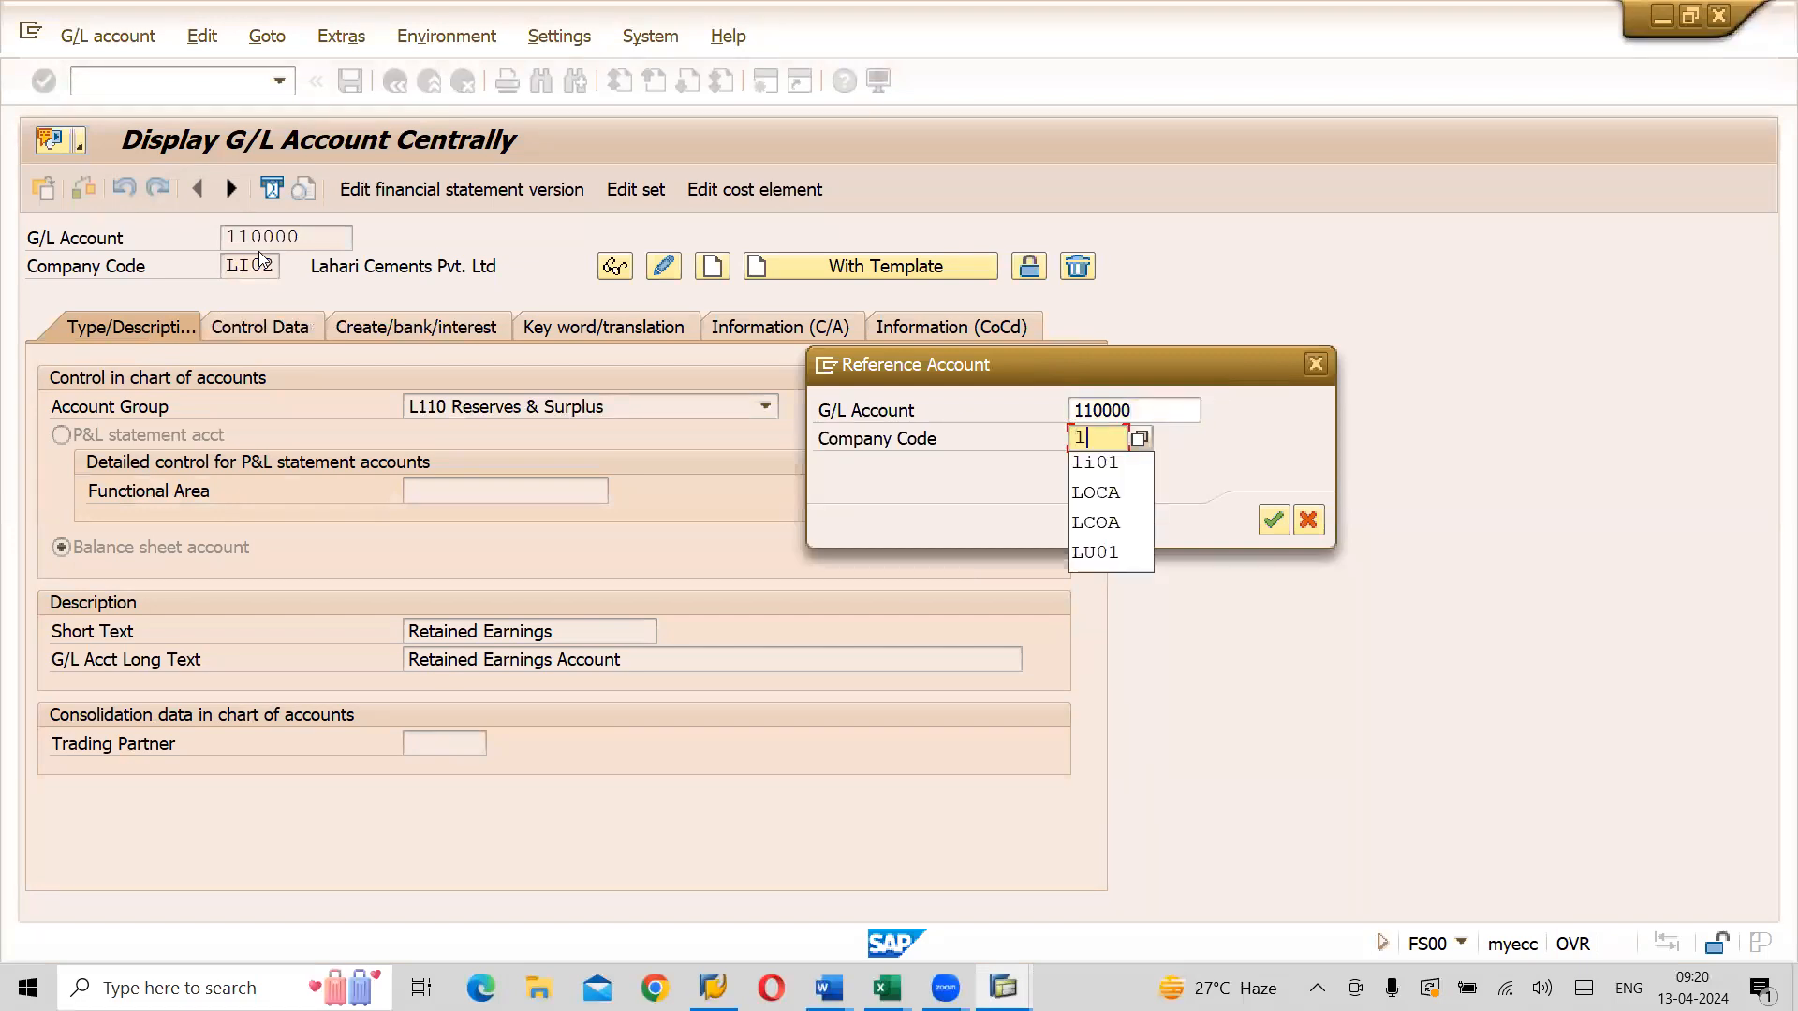
{"action": "key", "text": "BackSpace"}
{"action": "type", "text": "LI01"}
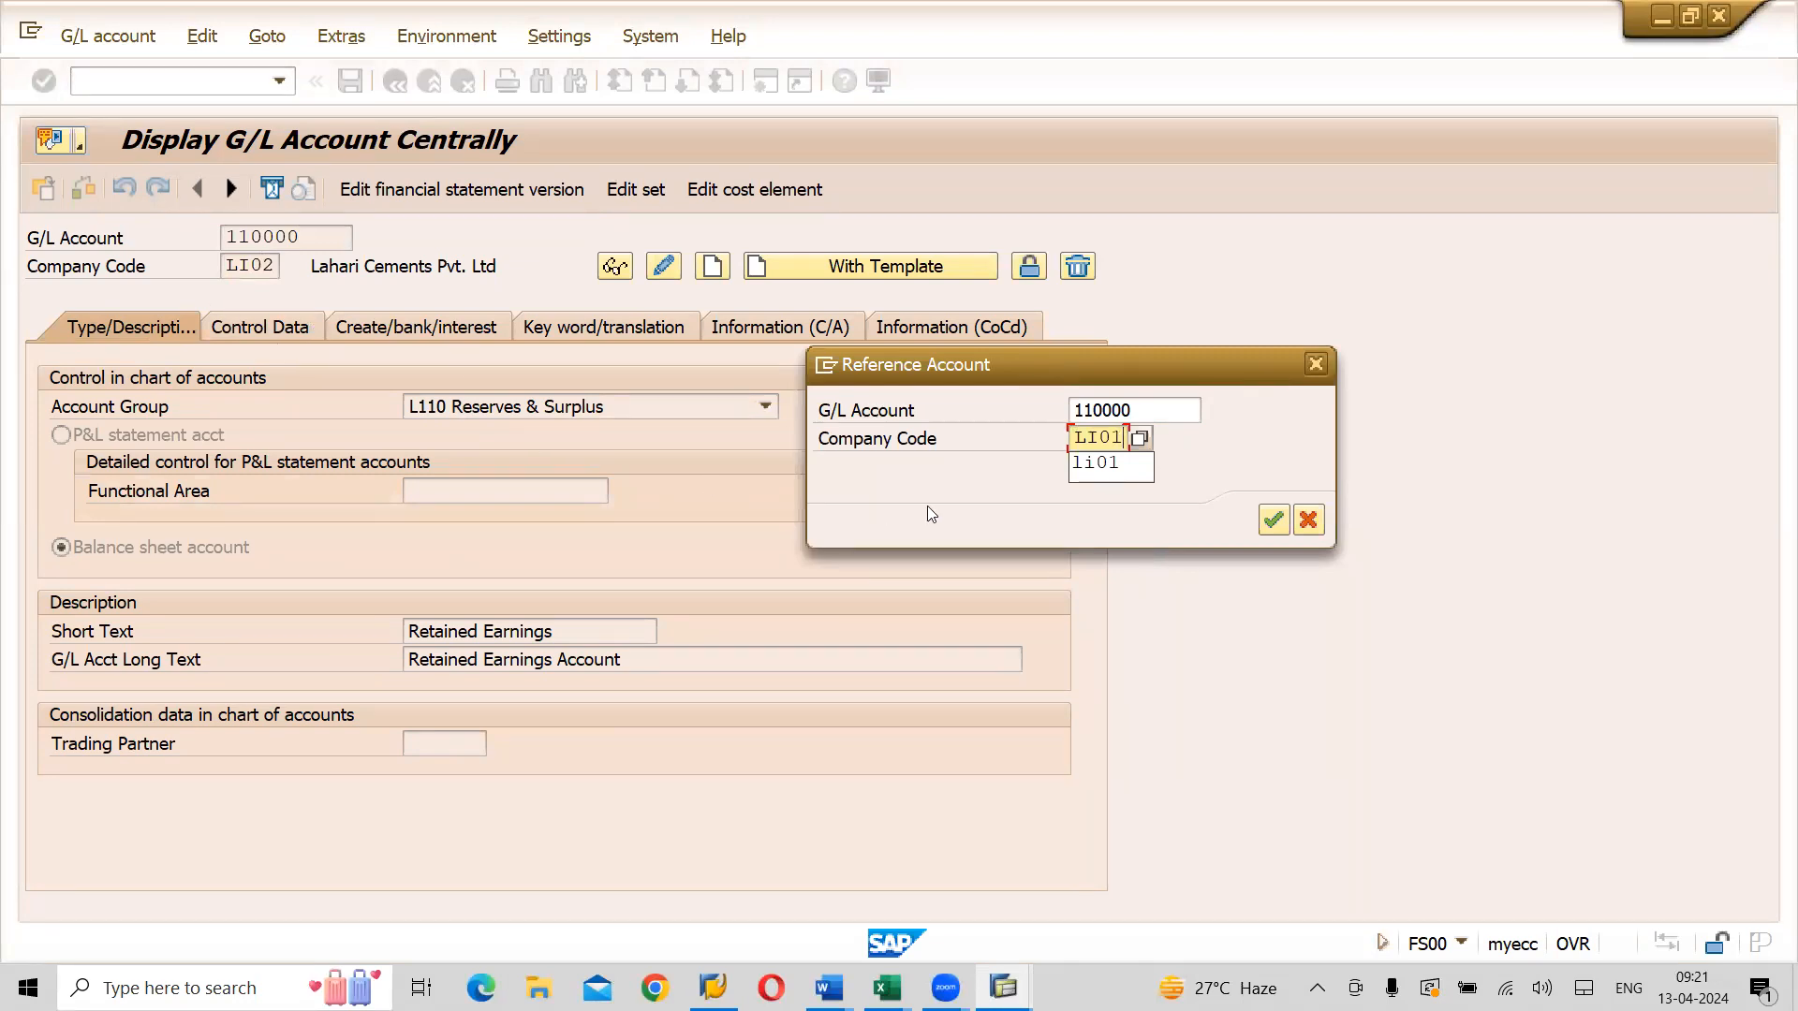
{"action": "key", "text": "Tab"}
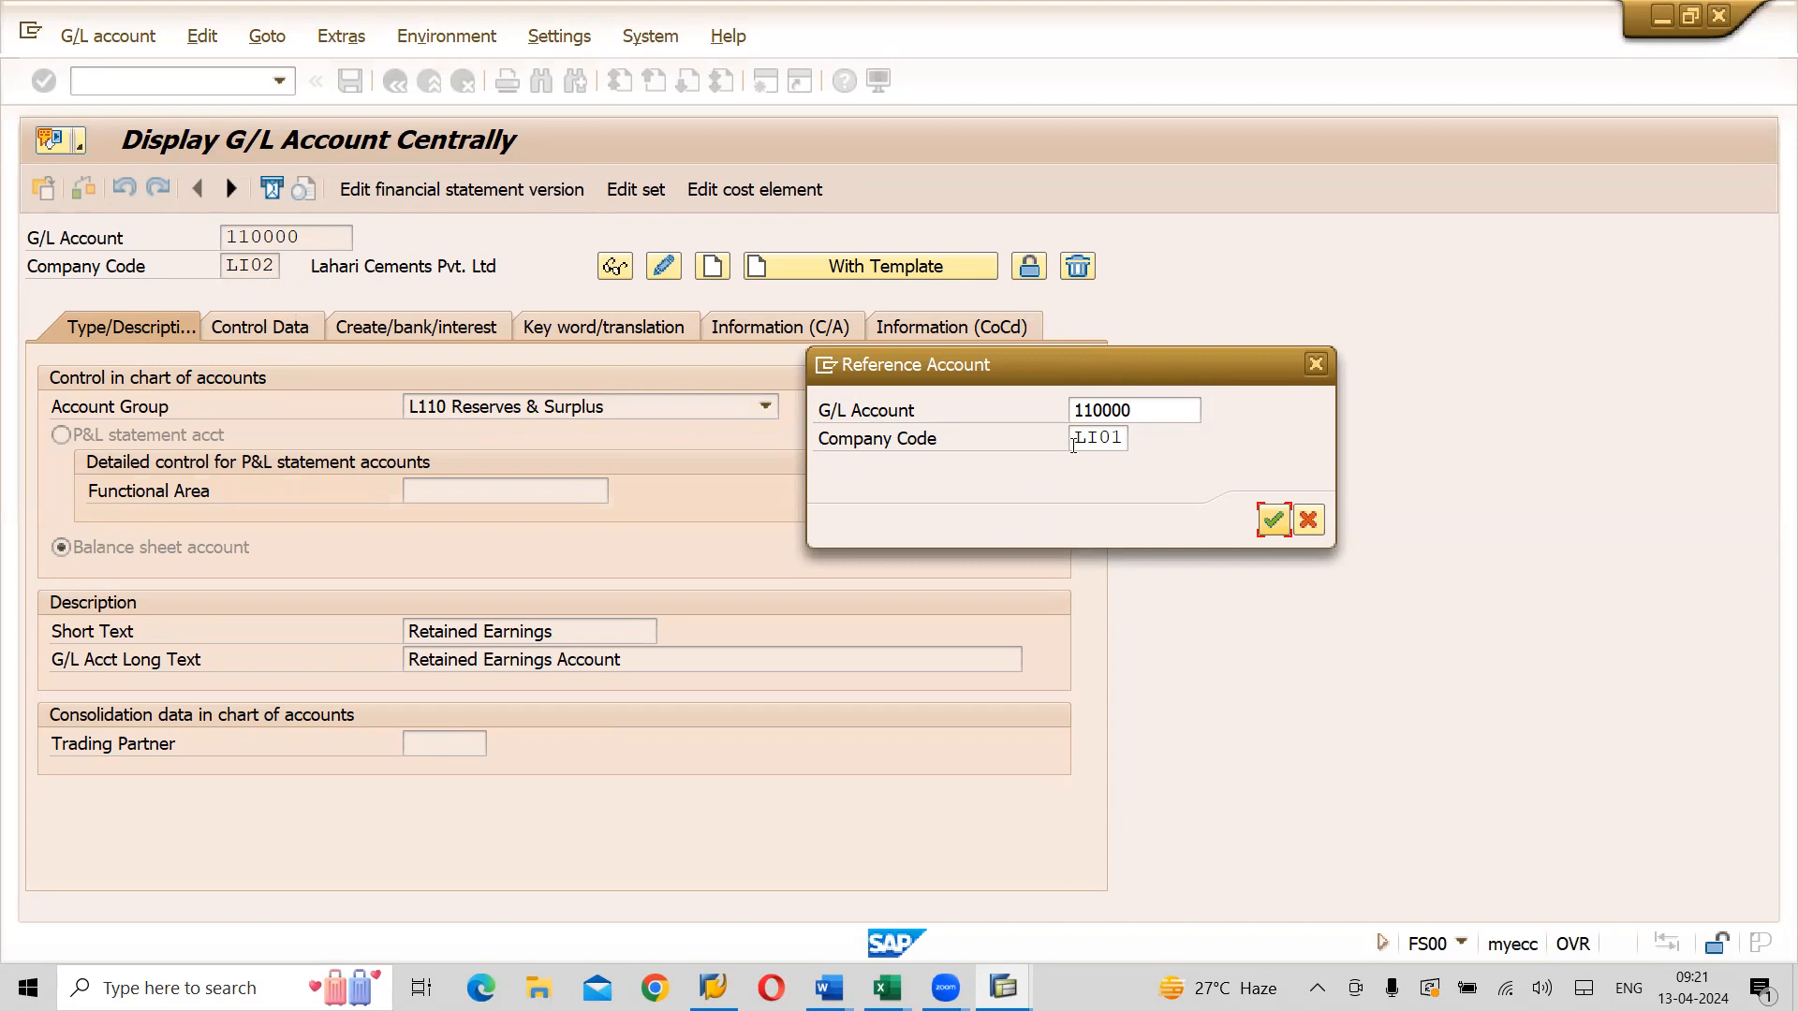
{"action": "left_click", "coordinate": [1273, 522]}
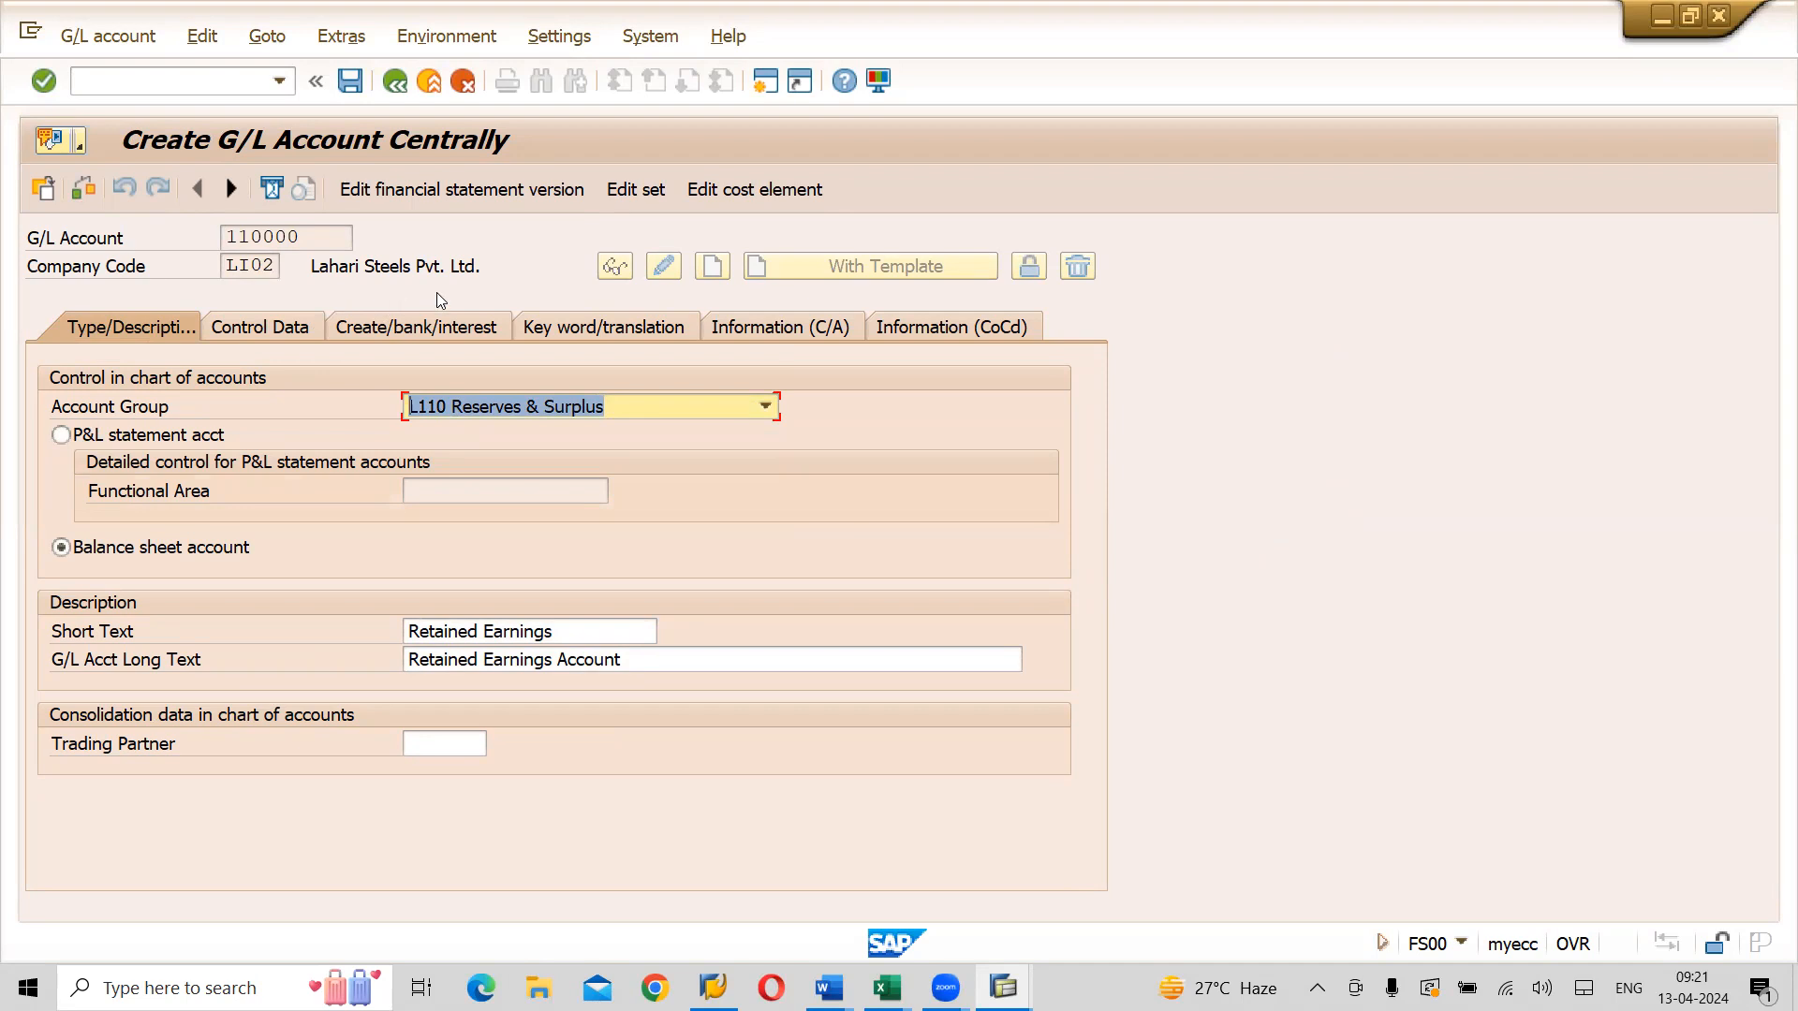
Review the copied control data and create/bank/interest settings, and save account 110000 in company code LI02
{"action": "left_click", "coordinate": [234, 330]}
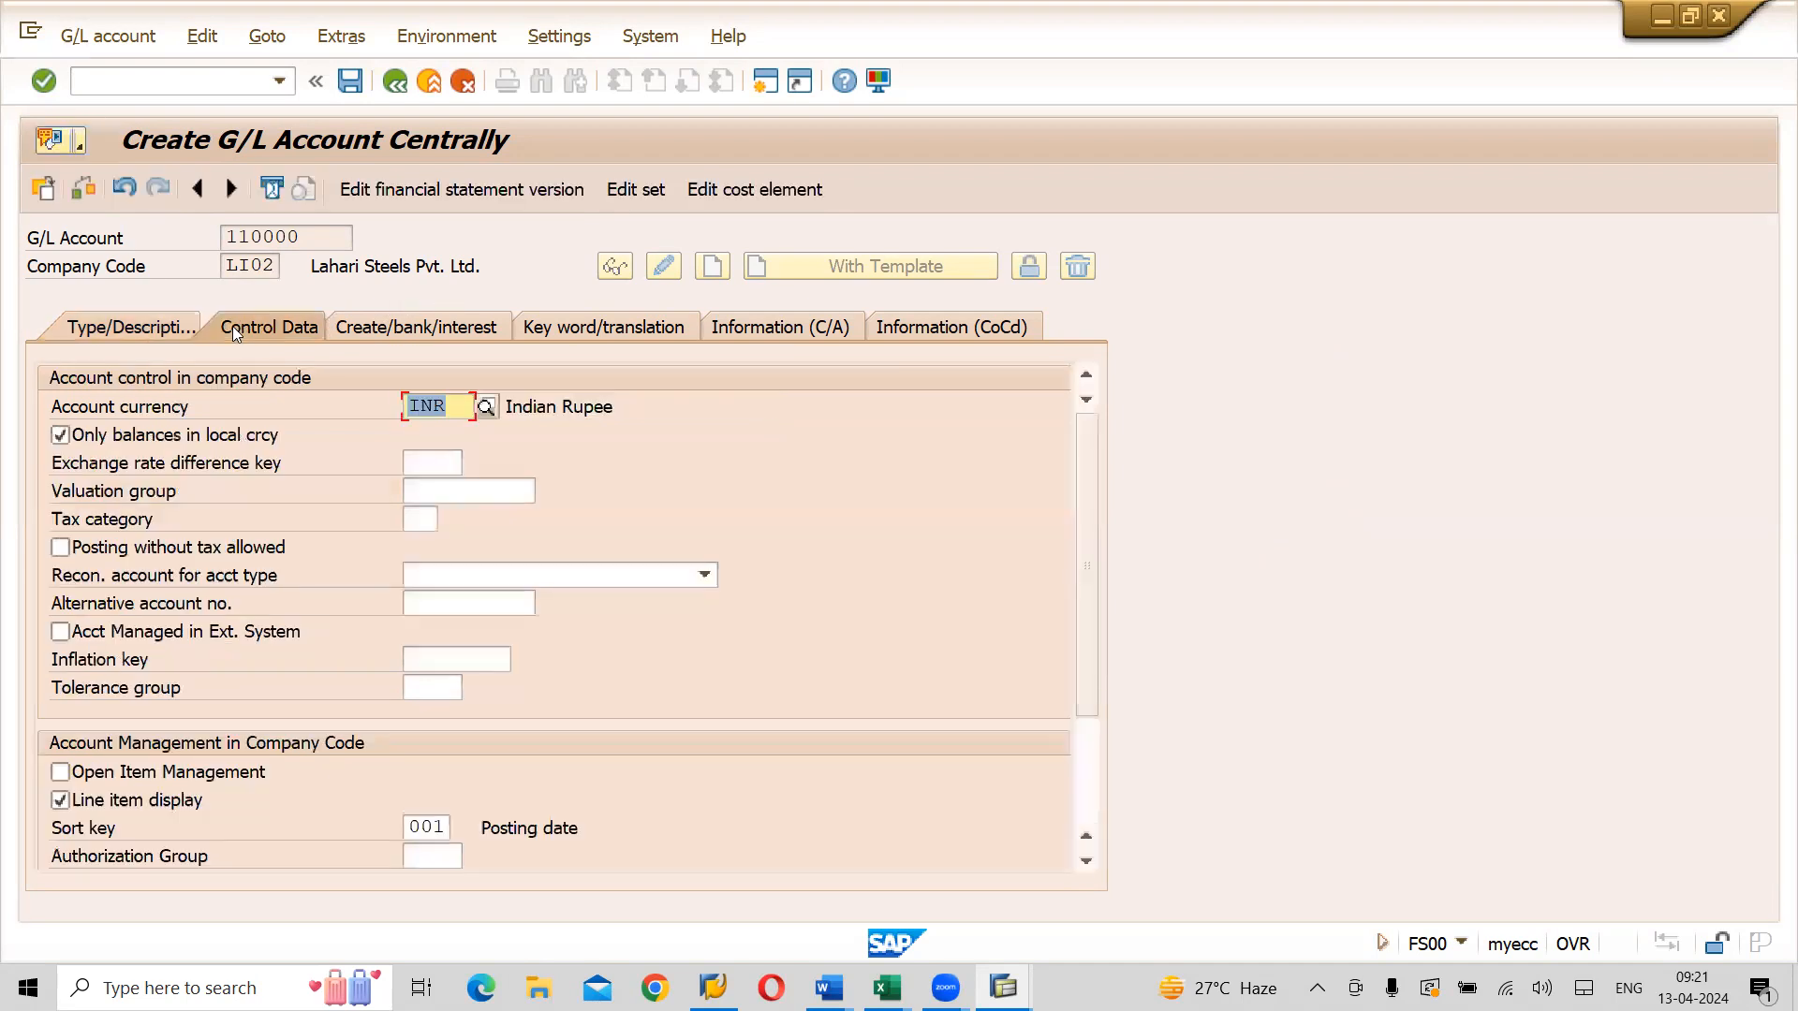
{"action": "left_click", "coordinate": [395, 330]}
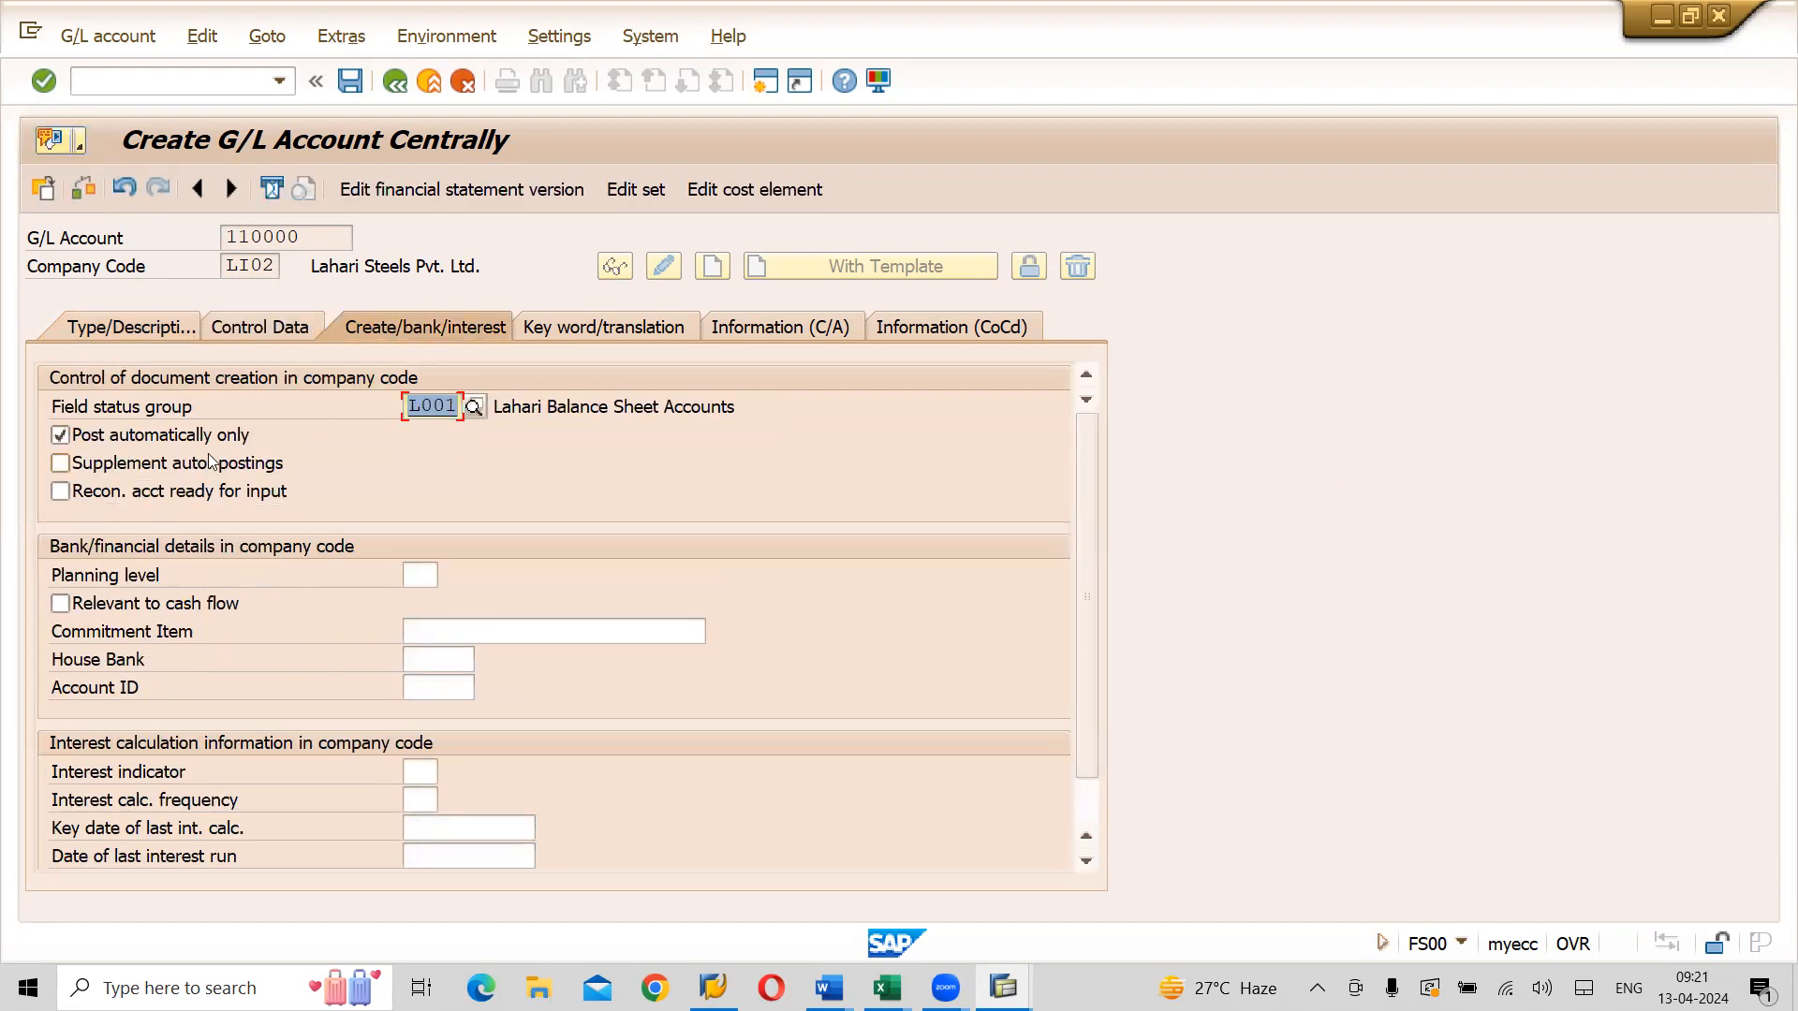
{"action": "left_click", "coordinate": [352, 97]}
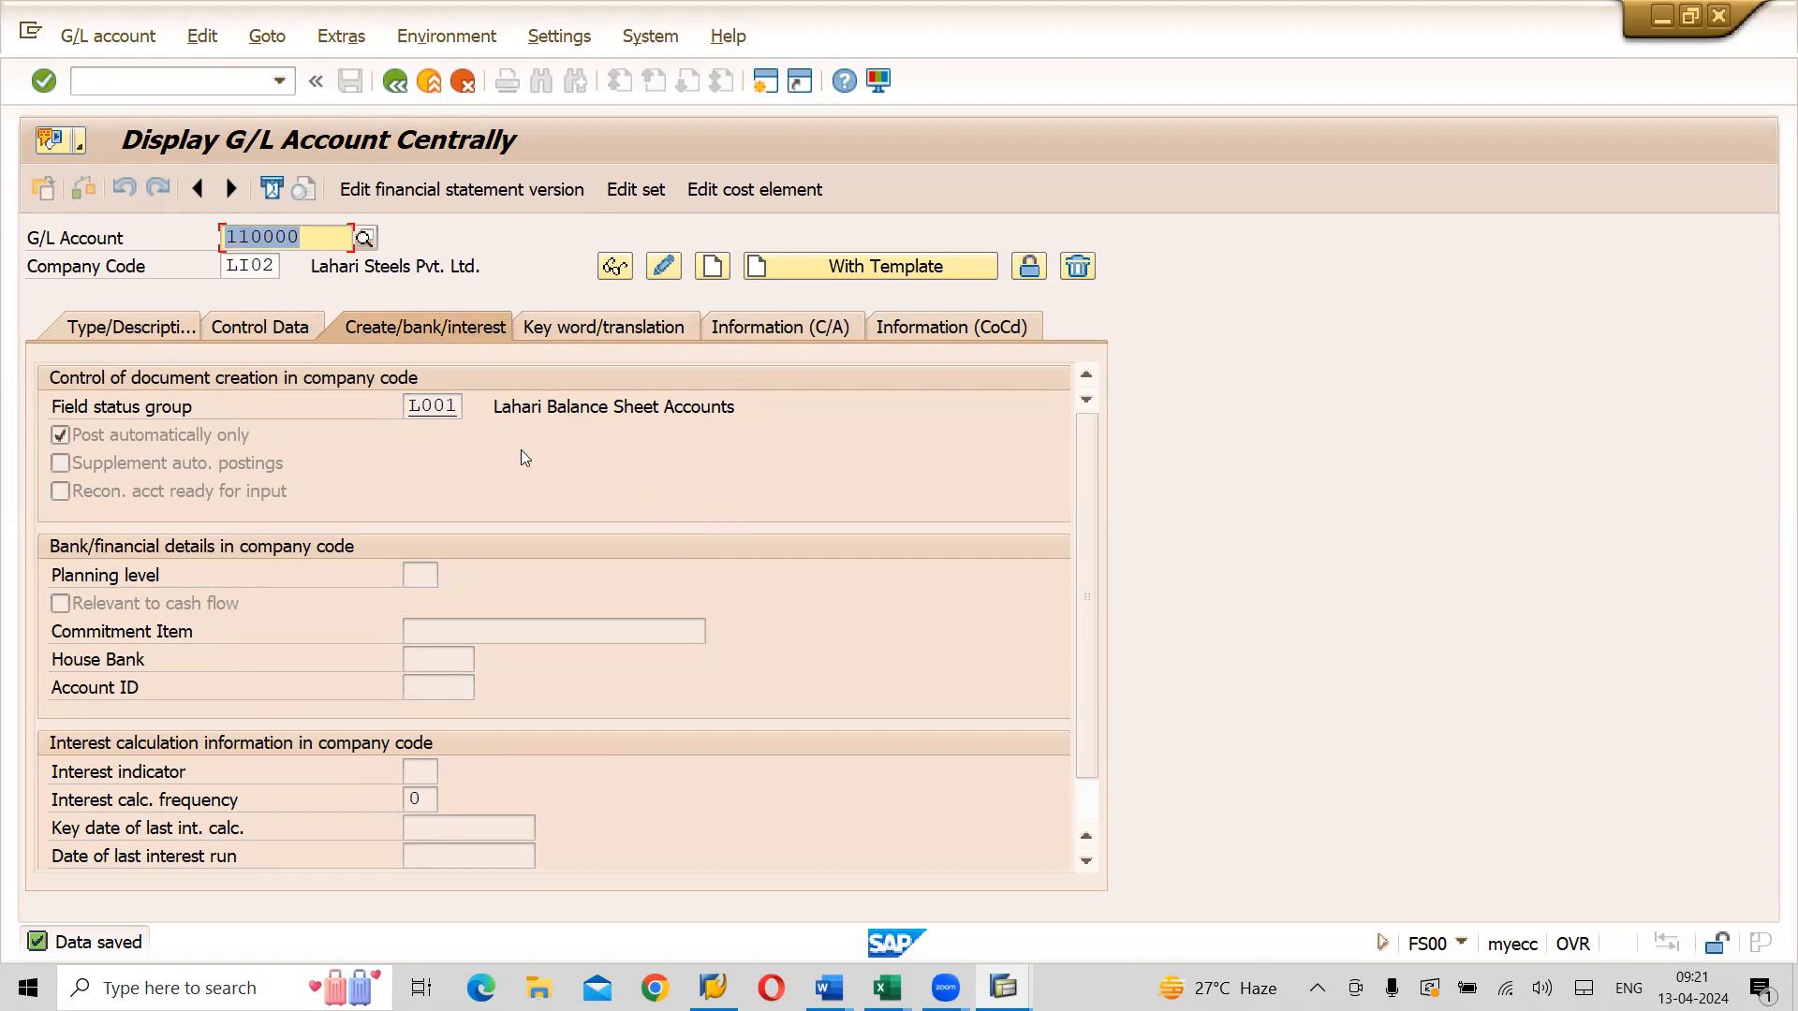
Start creating account 110000 in company code LU01, Lahari Steels Inc., using account 110000 of LI01 as the template
{"action": "left_click", "coordinate": [249, 270]}
{"action": "key", "text": "Delete"}
{"action": "key", "text": "Delete"}
{"action": "key", "text": "Delete"}
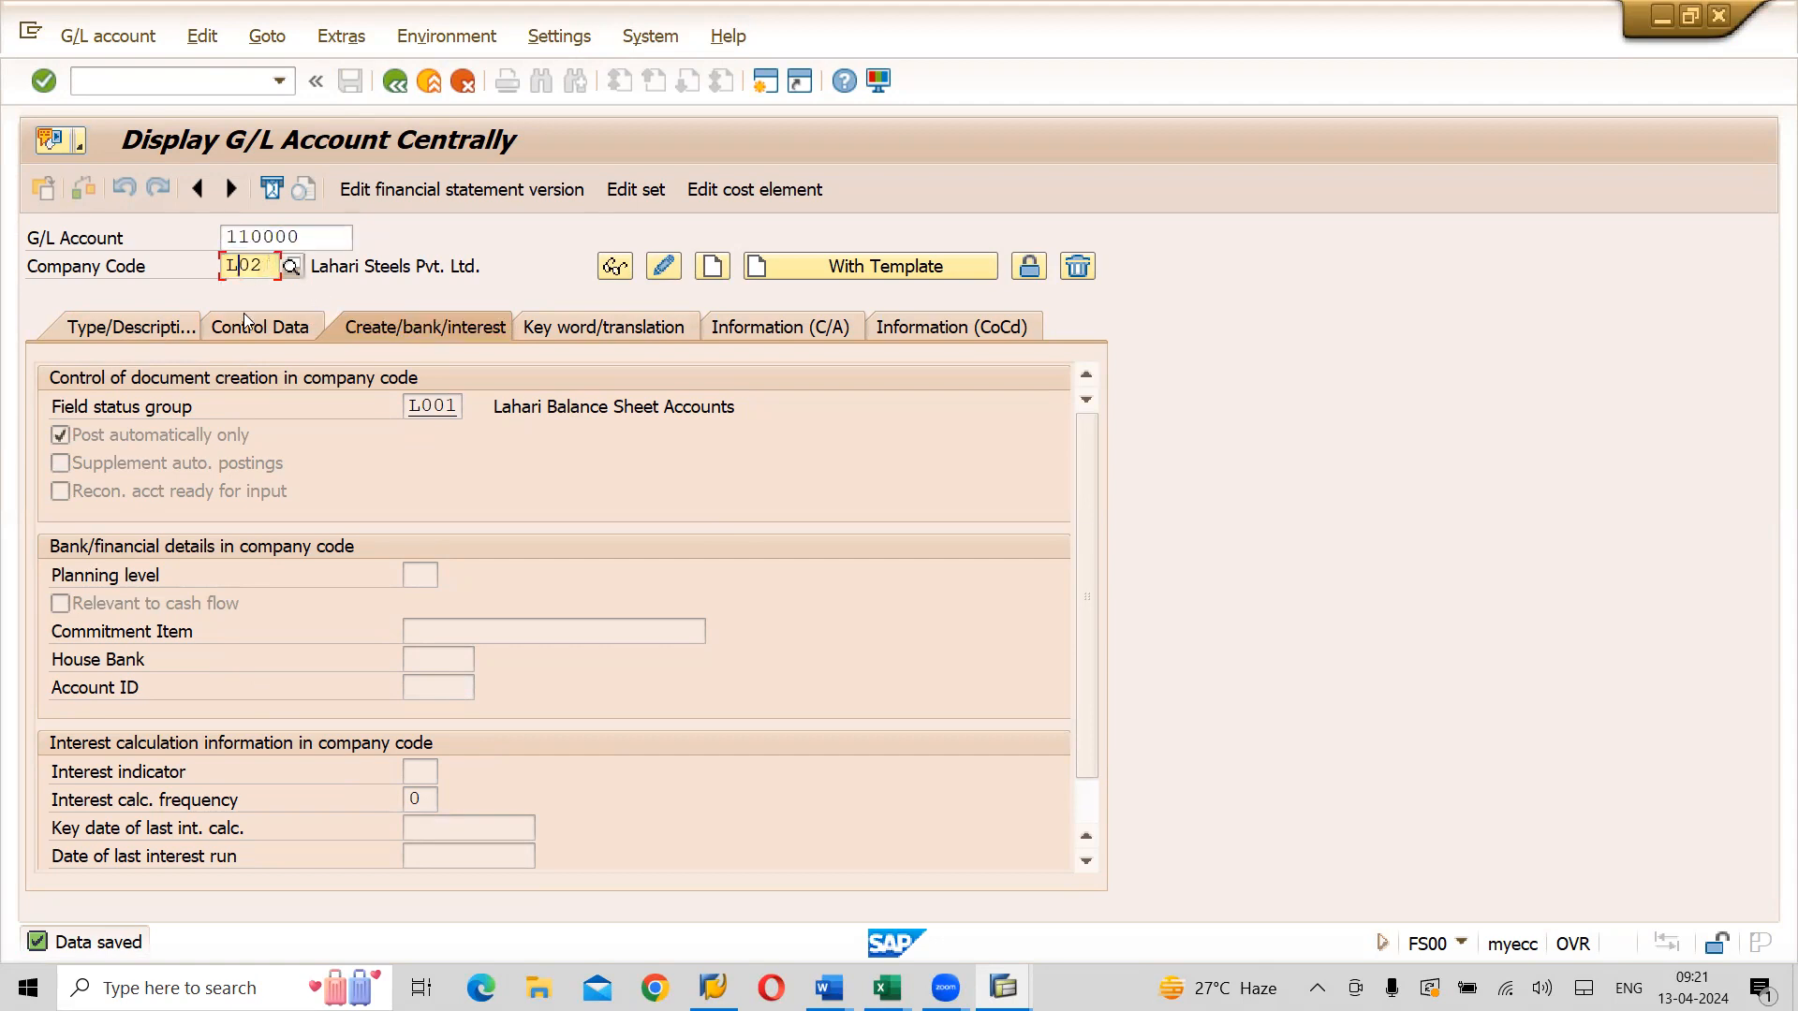
{"action": "type", "text": "U01"}
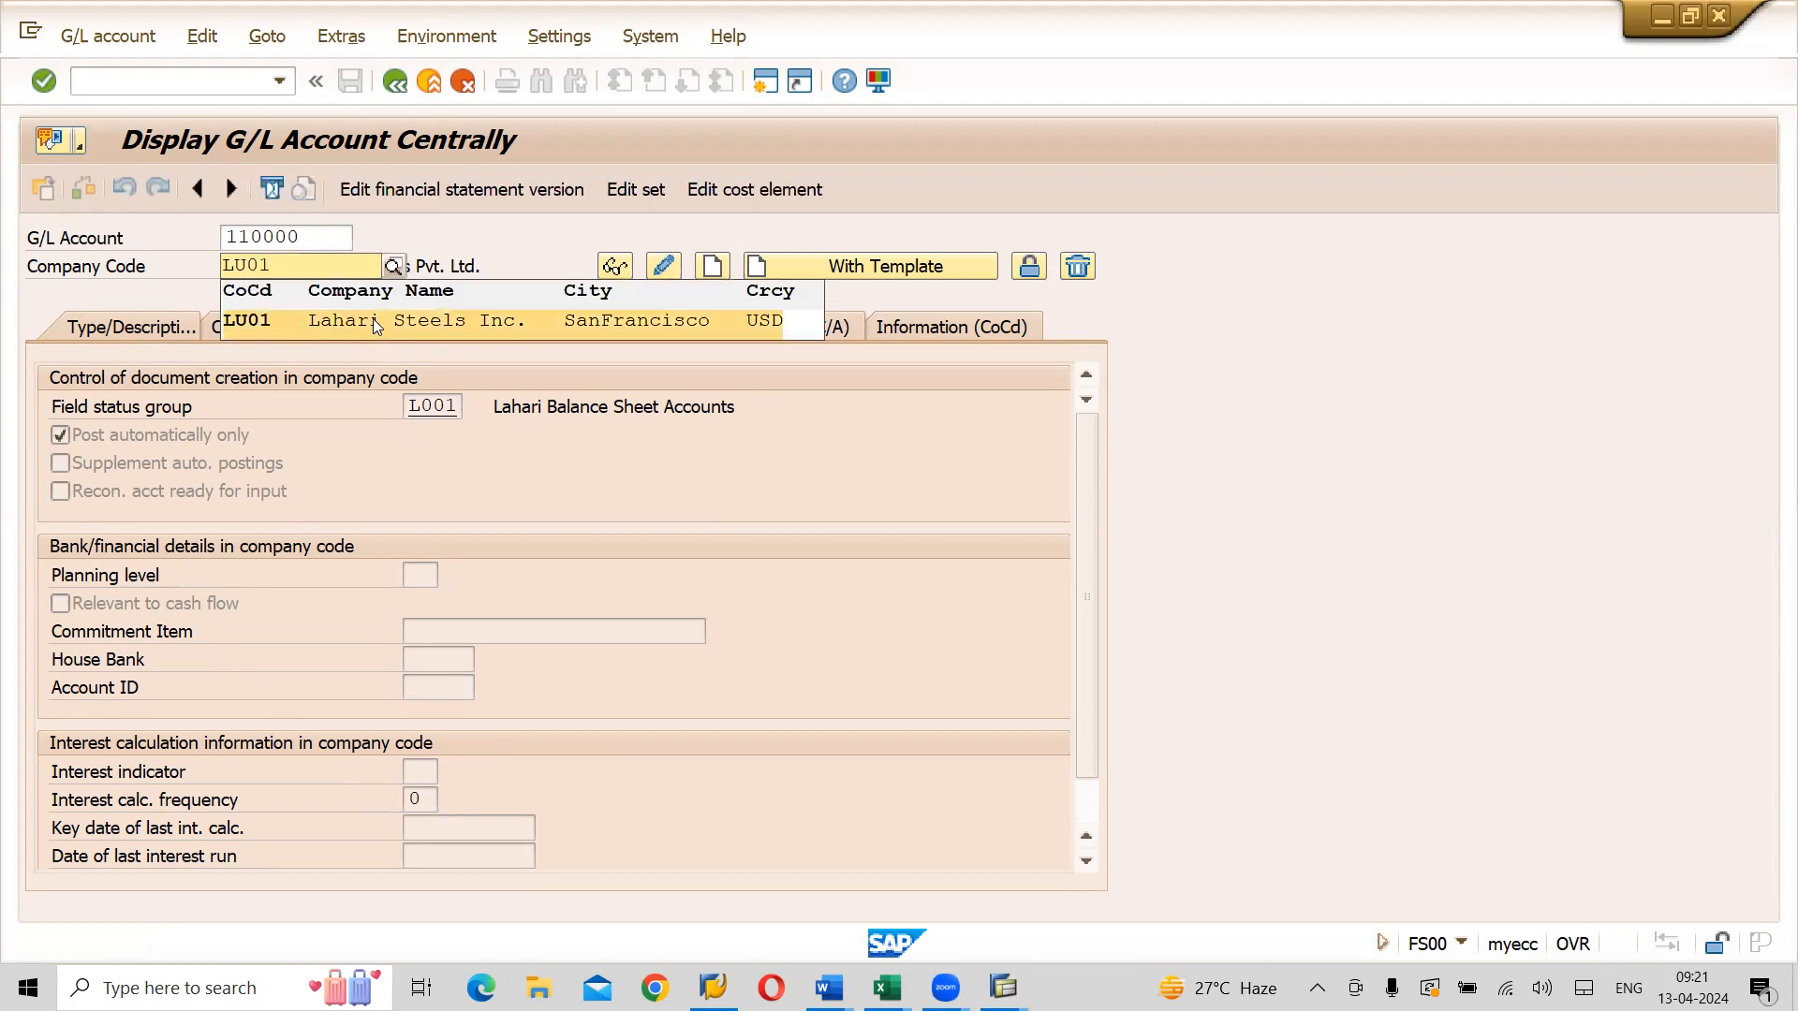
{"action": "left_click", "coordinate": [375, 323]}
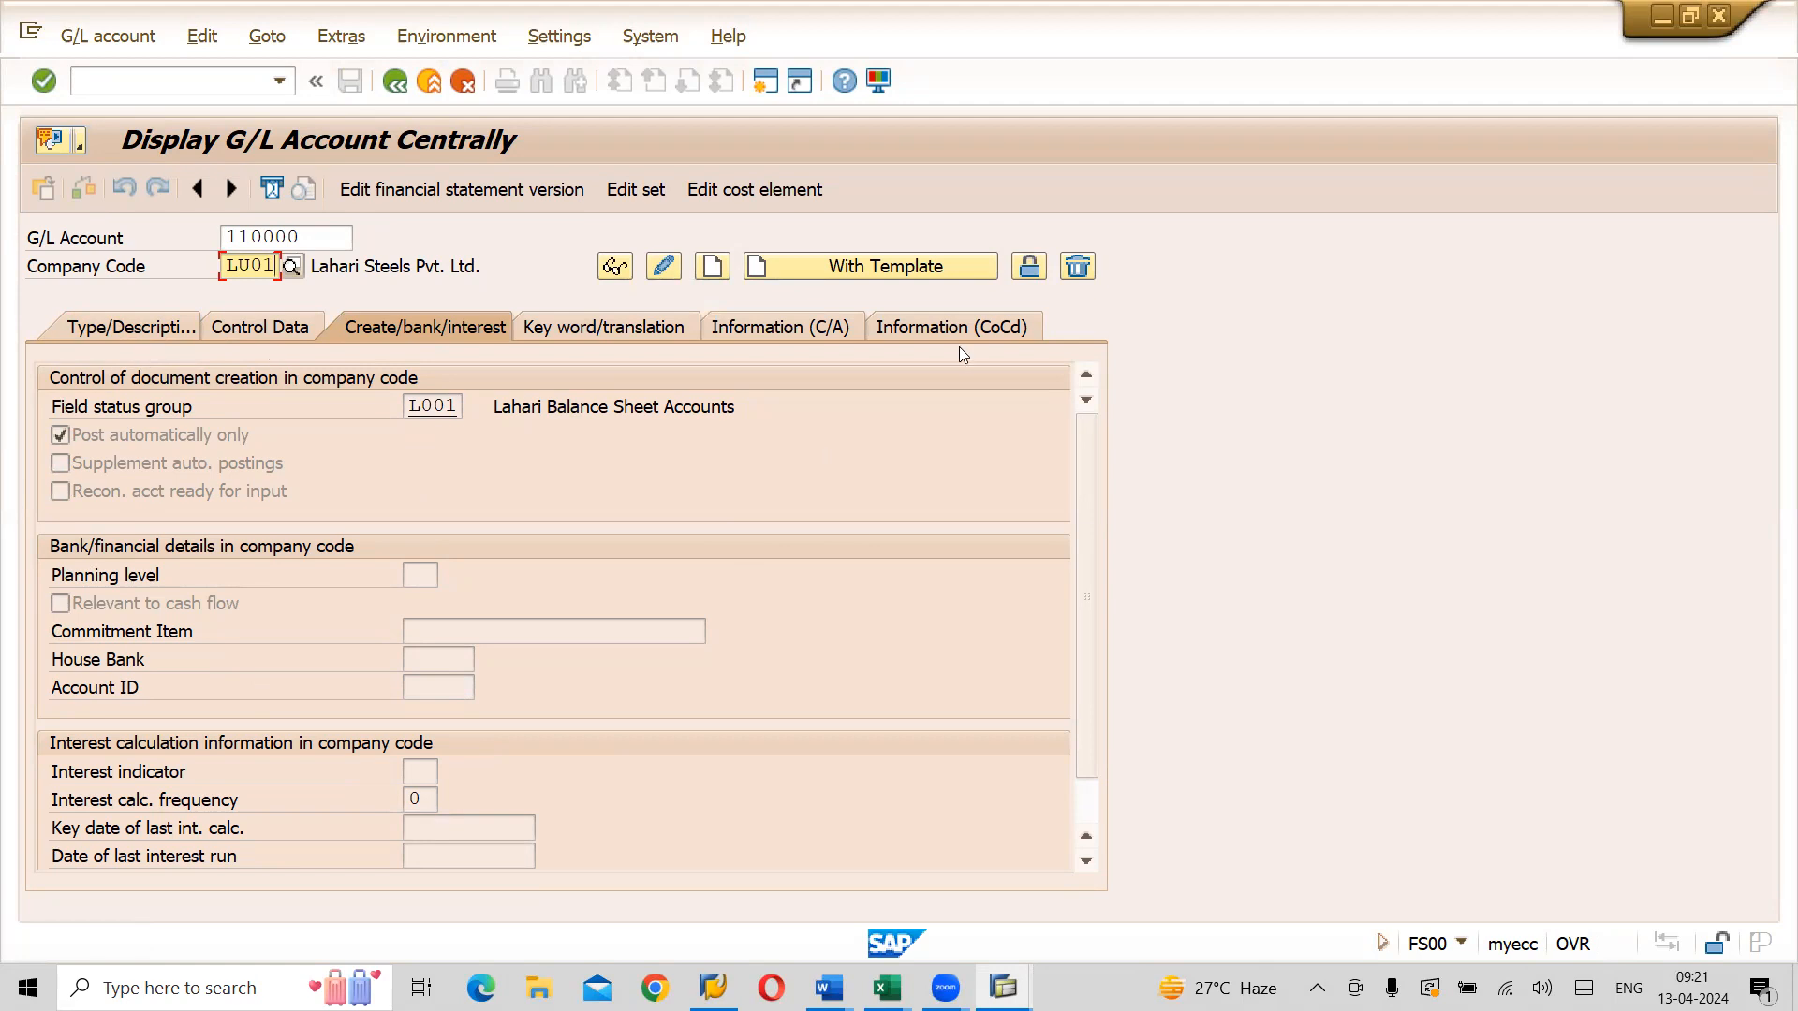
{"action": "left_click", "coordinate": [906, 266]}
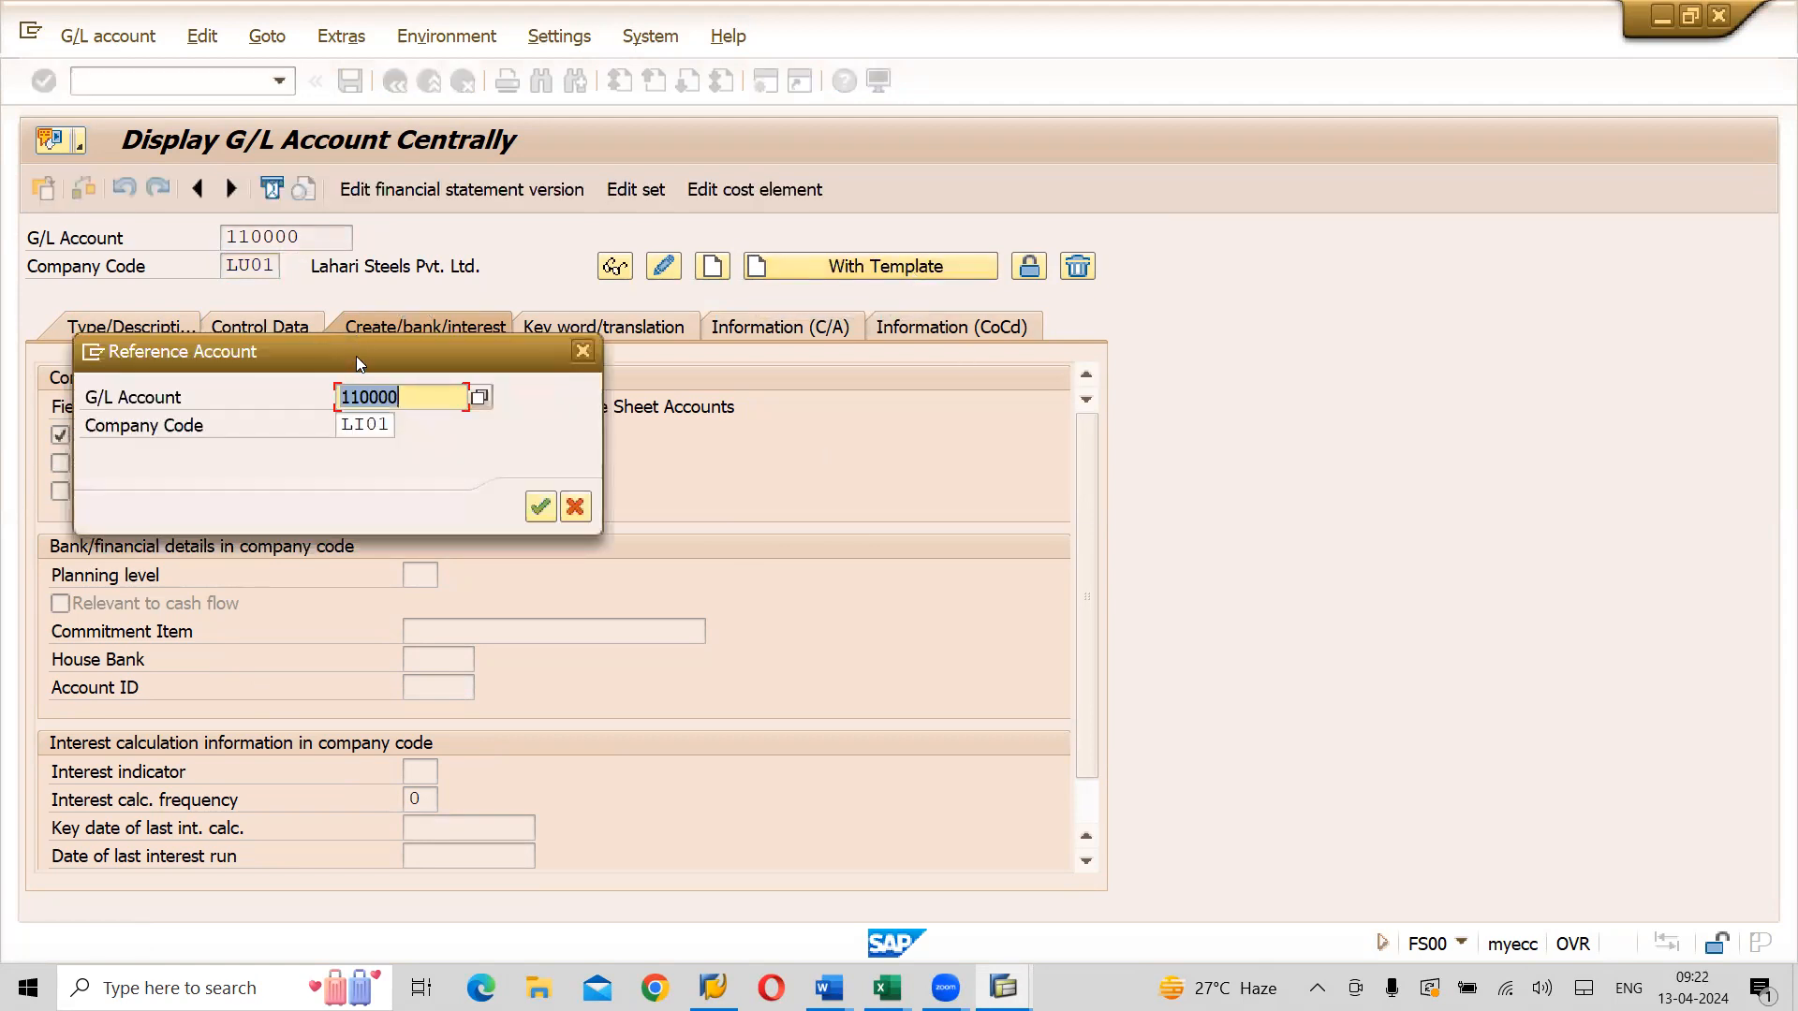
{"action": "left_click_drag", "start_coordinate": [356, 362], "coordinate": [902, 389]}
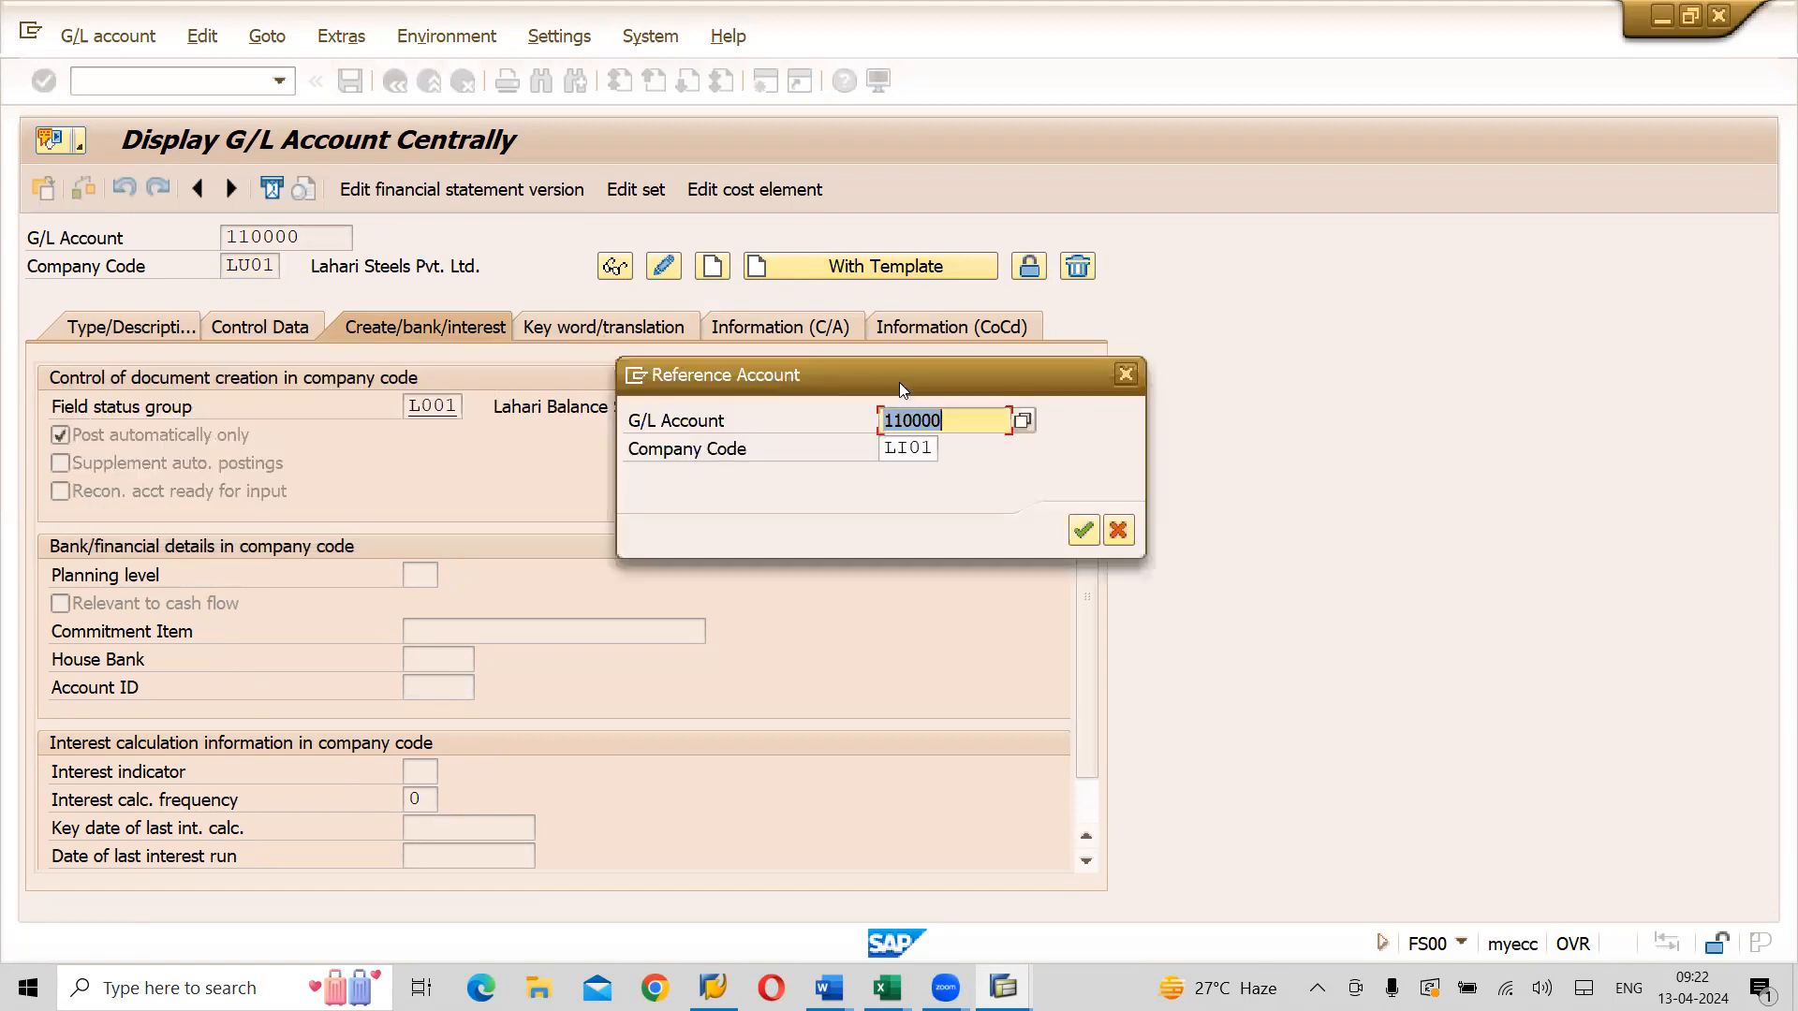
{"action": "left_click", "coordinate": [1083, 531]}
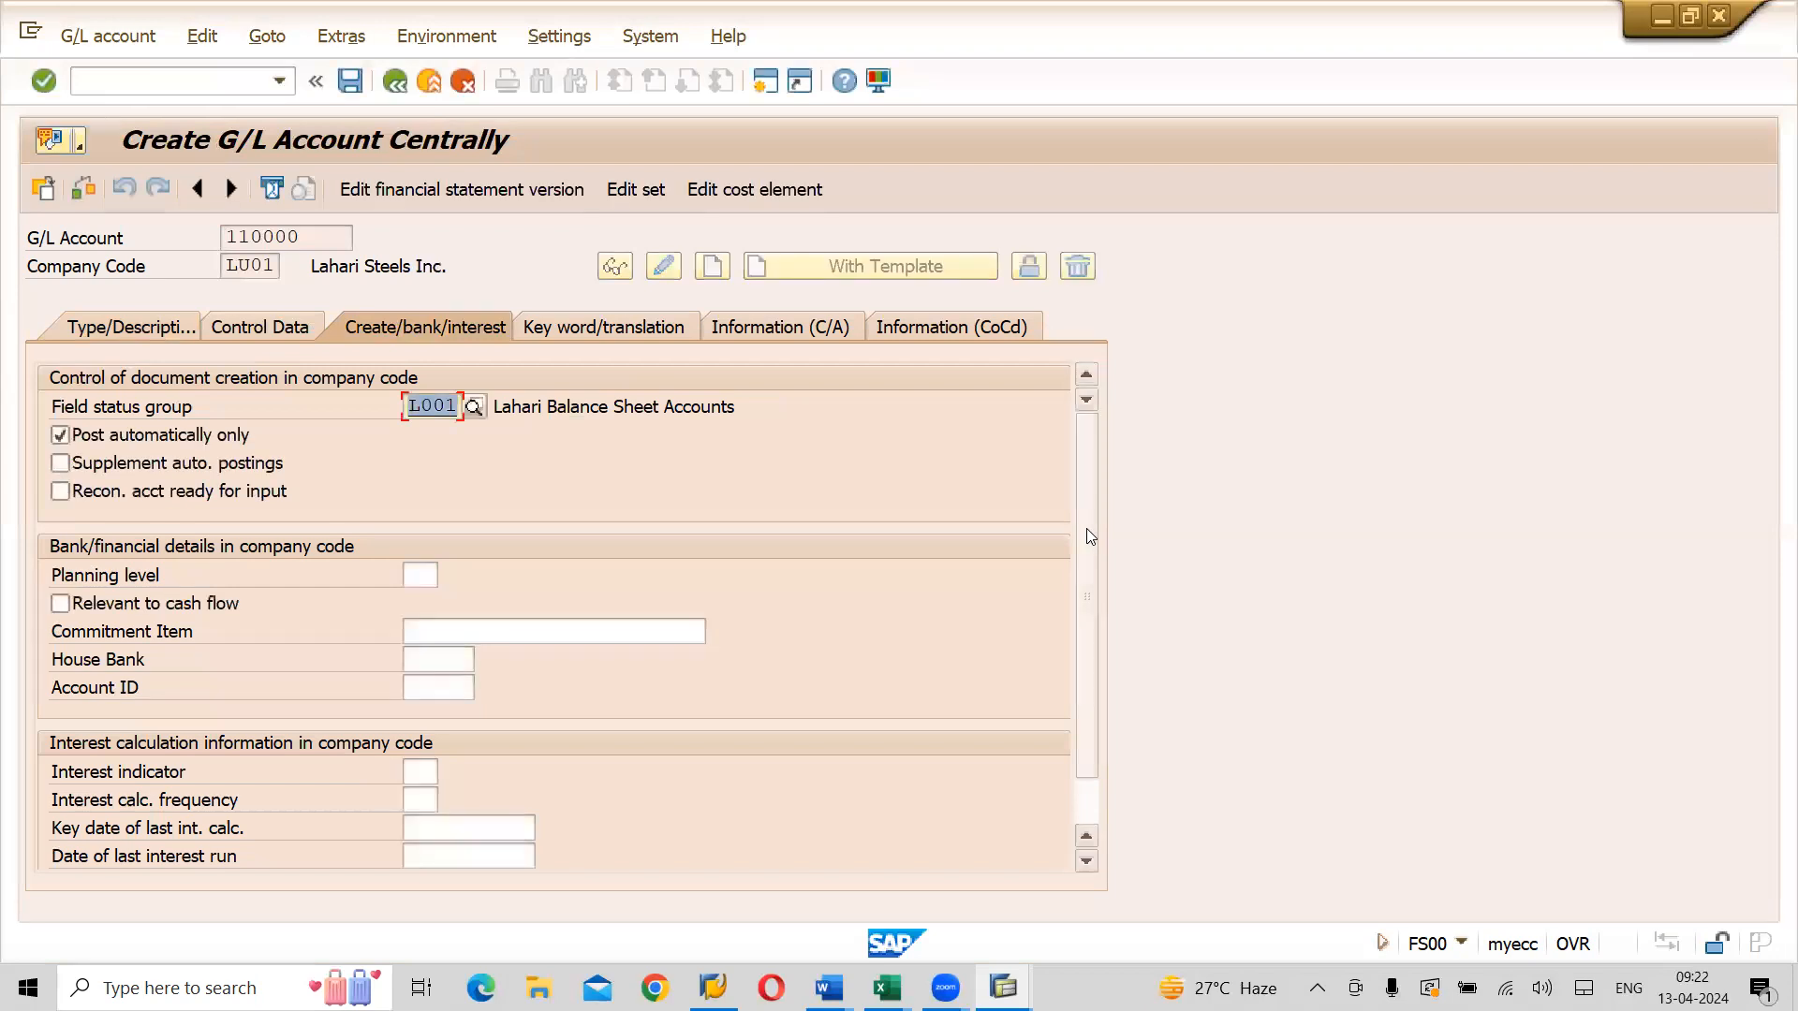
Review the type/description and control data copied for LU01, and save account 110000
{"action": "left_click", "coordinate": [129, 331]}
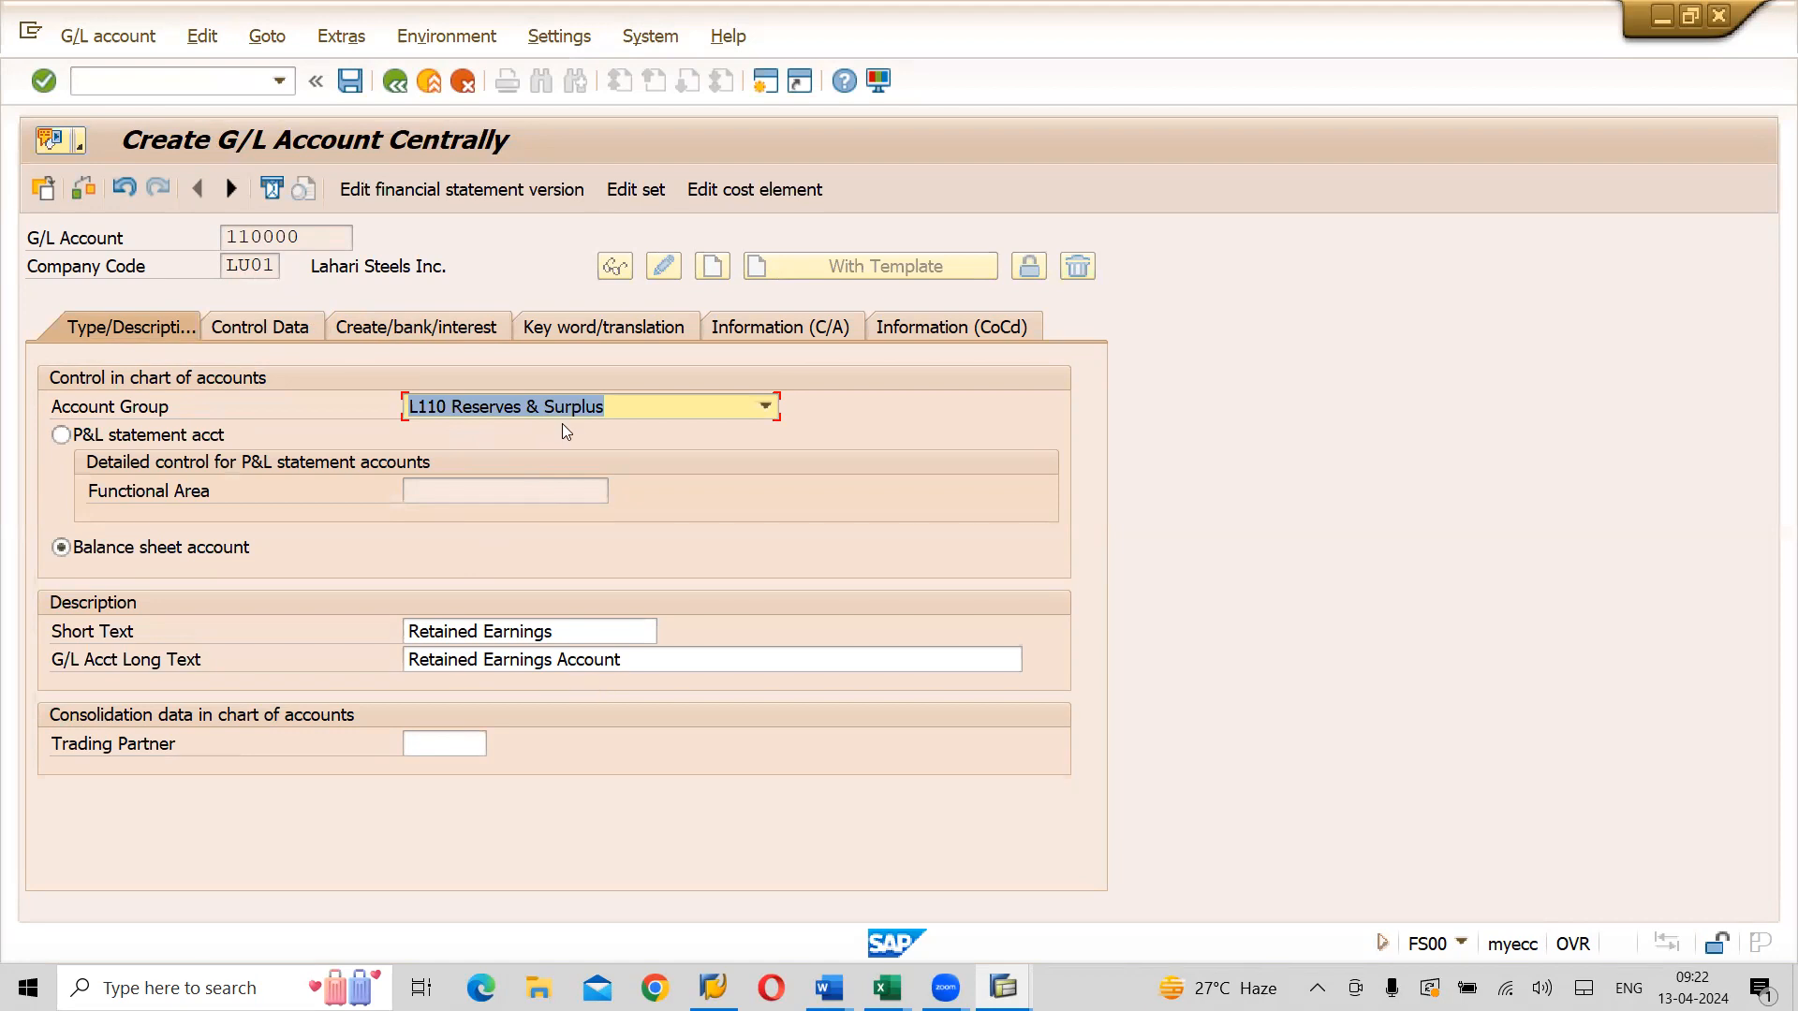
{"action": "left_click", "coordinate": [281, 332]}
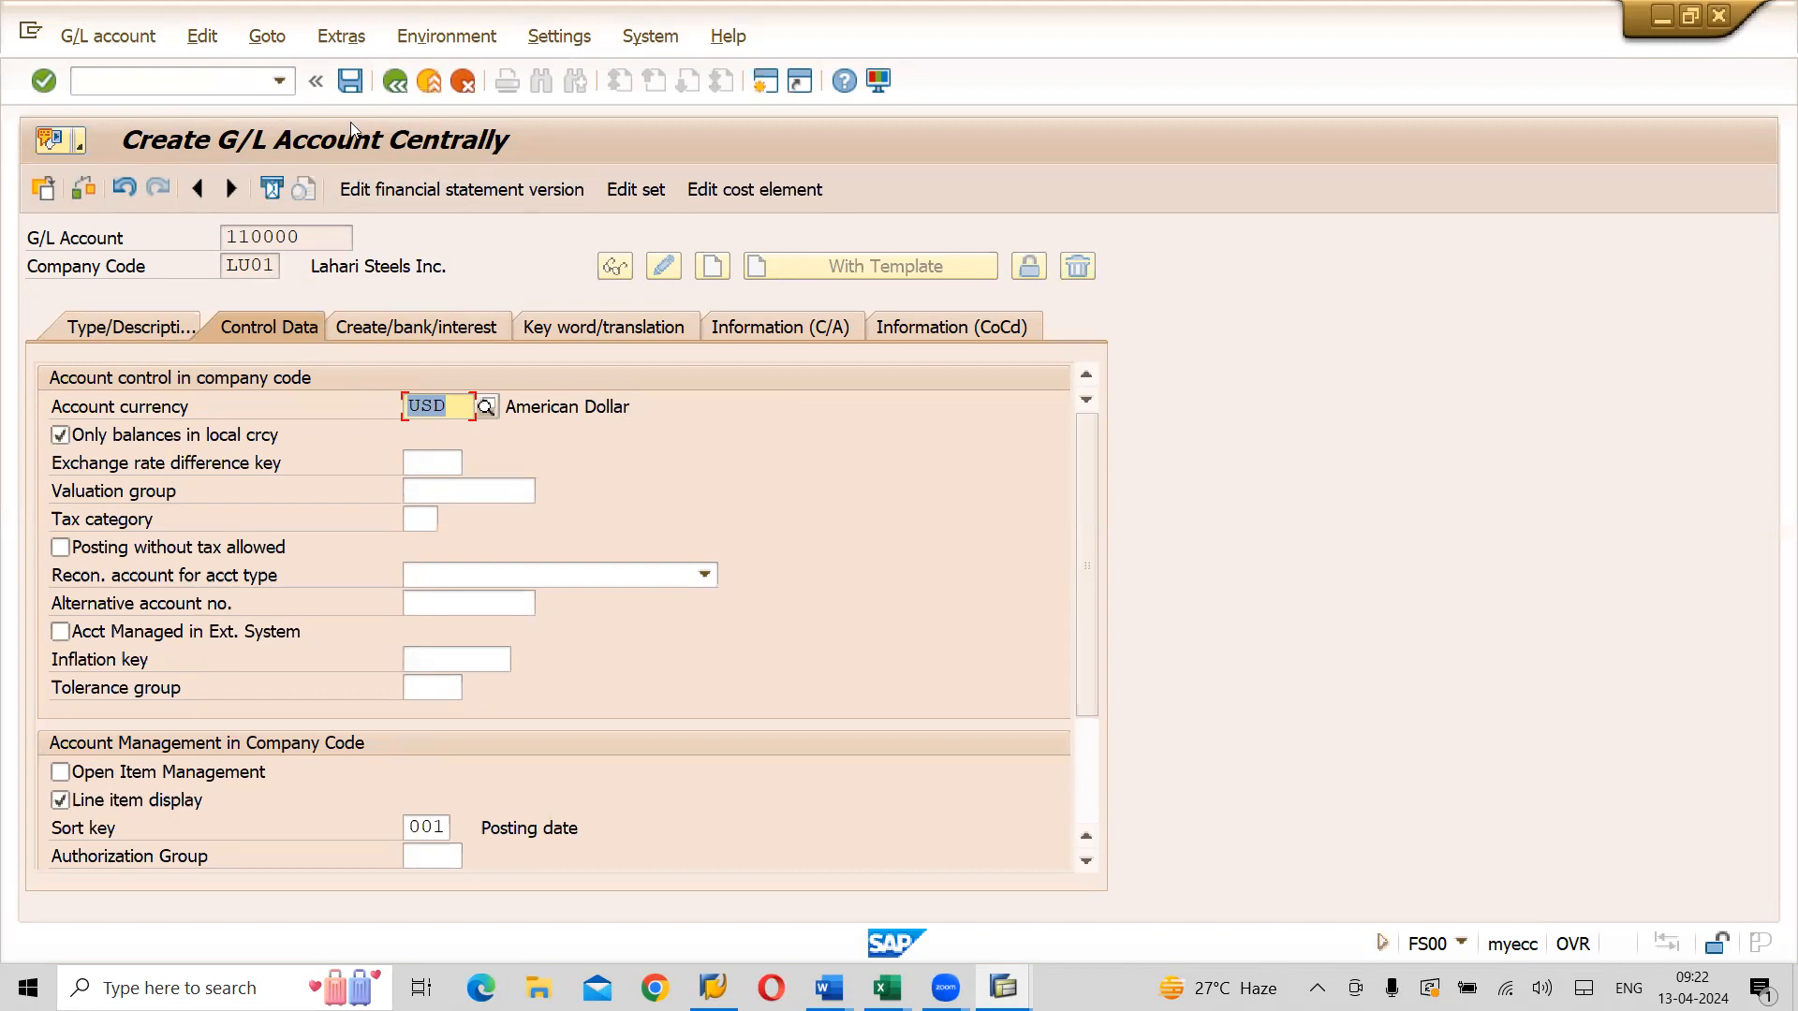
{"action": "key", "text": "ctrl+s"}
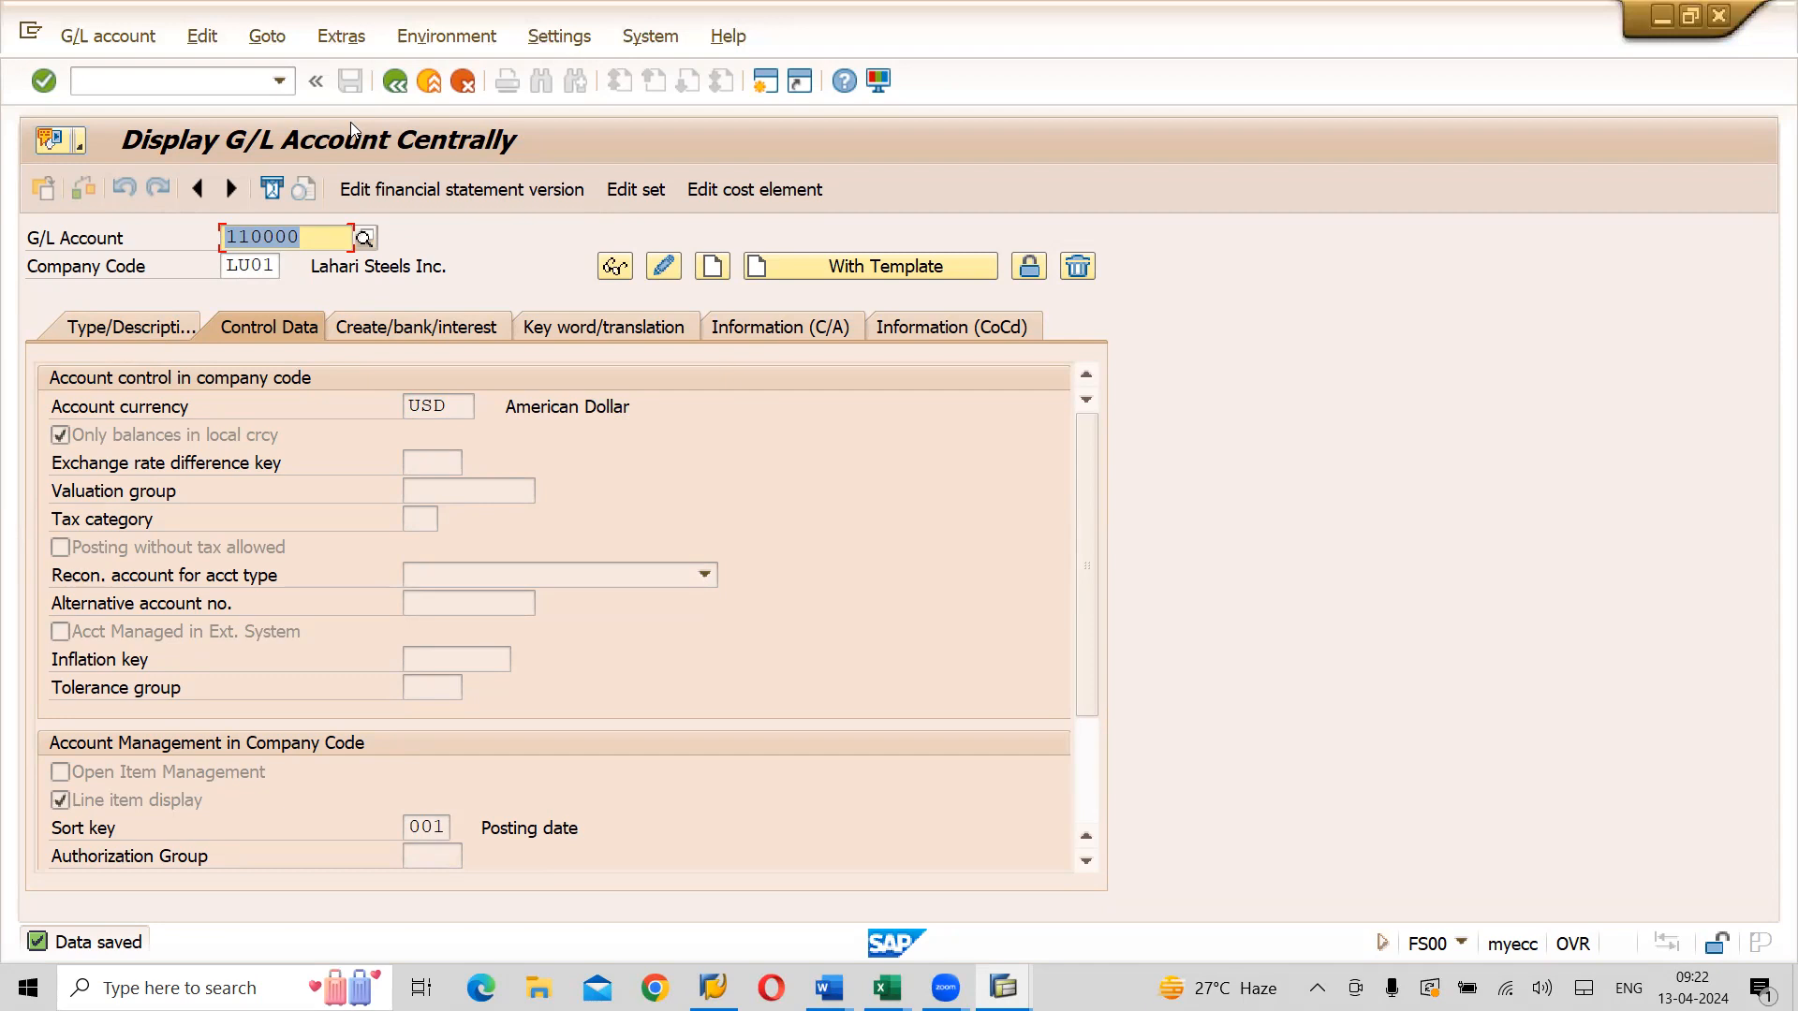
Check the cash account's group and number range in the Excel GL Master sheet, and return to SAP
{"action": "key", "text": "alt+Tab"}
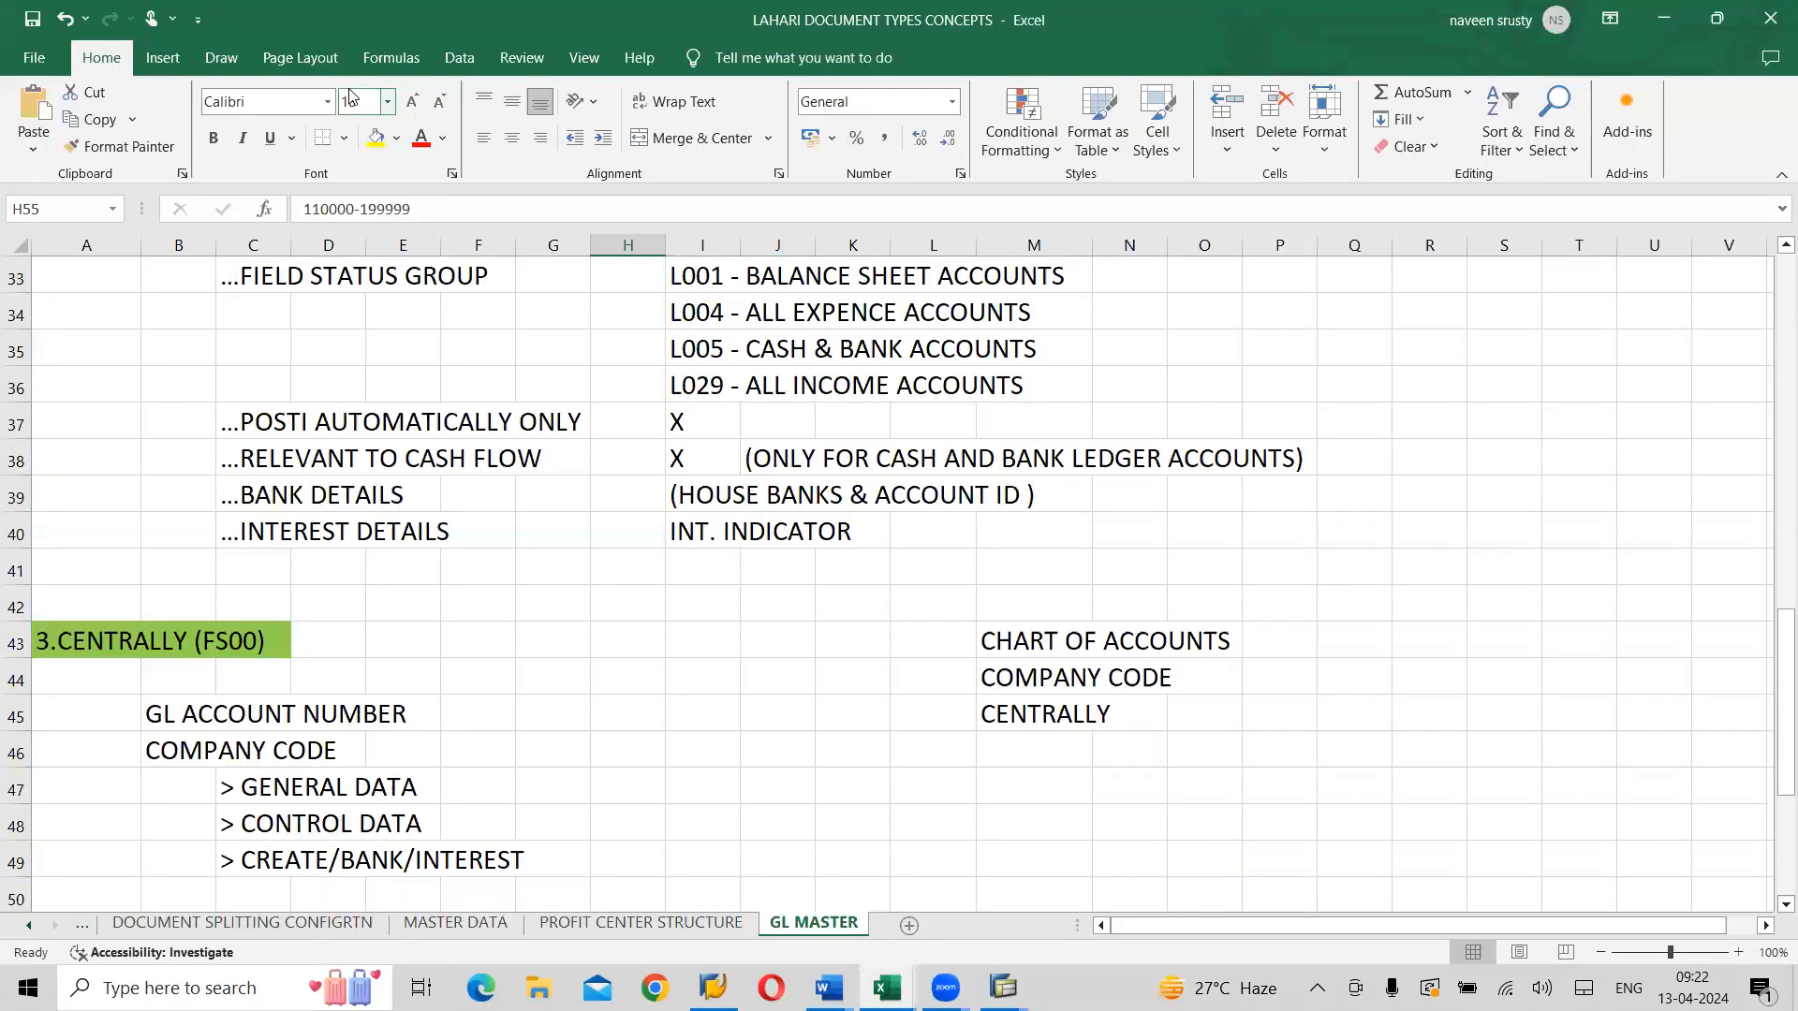
{"action": "scroll", "coordinate": [367, 224], "scroll_direction": "down", "scroll_amount": 4}
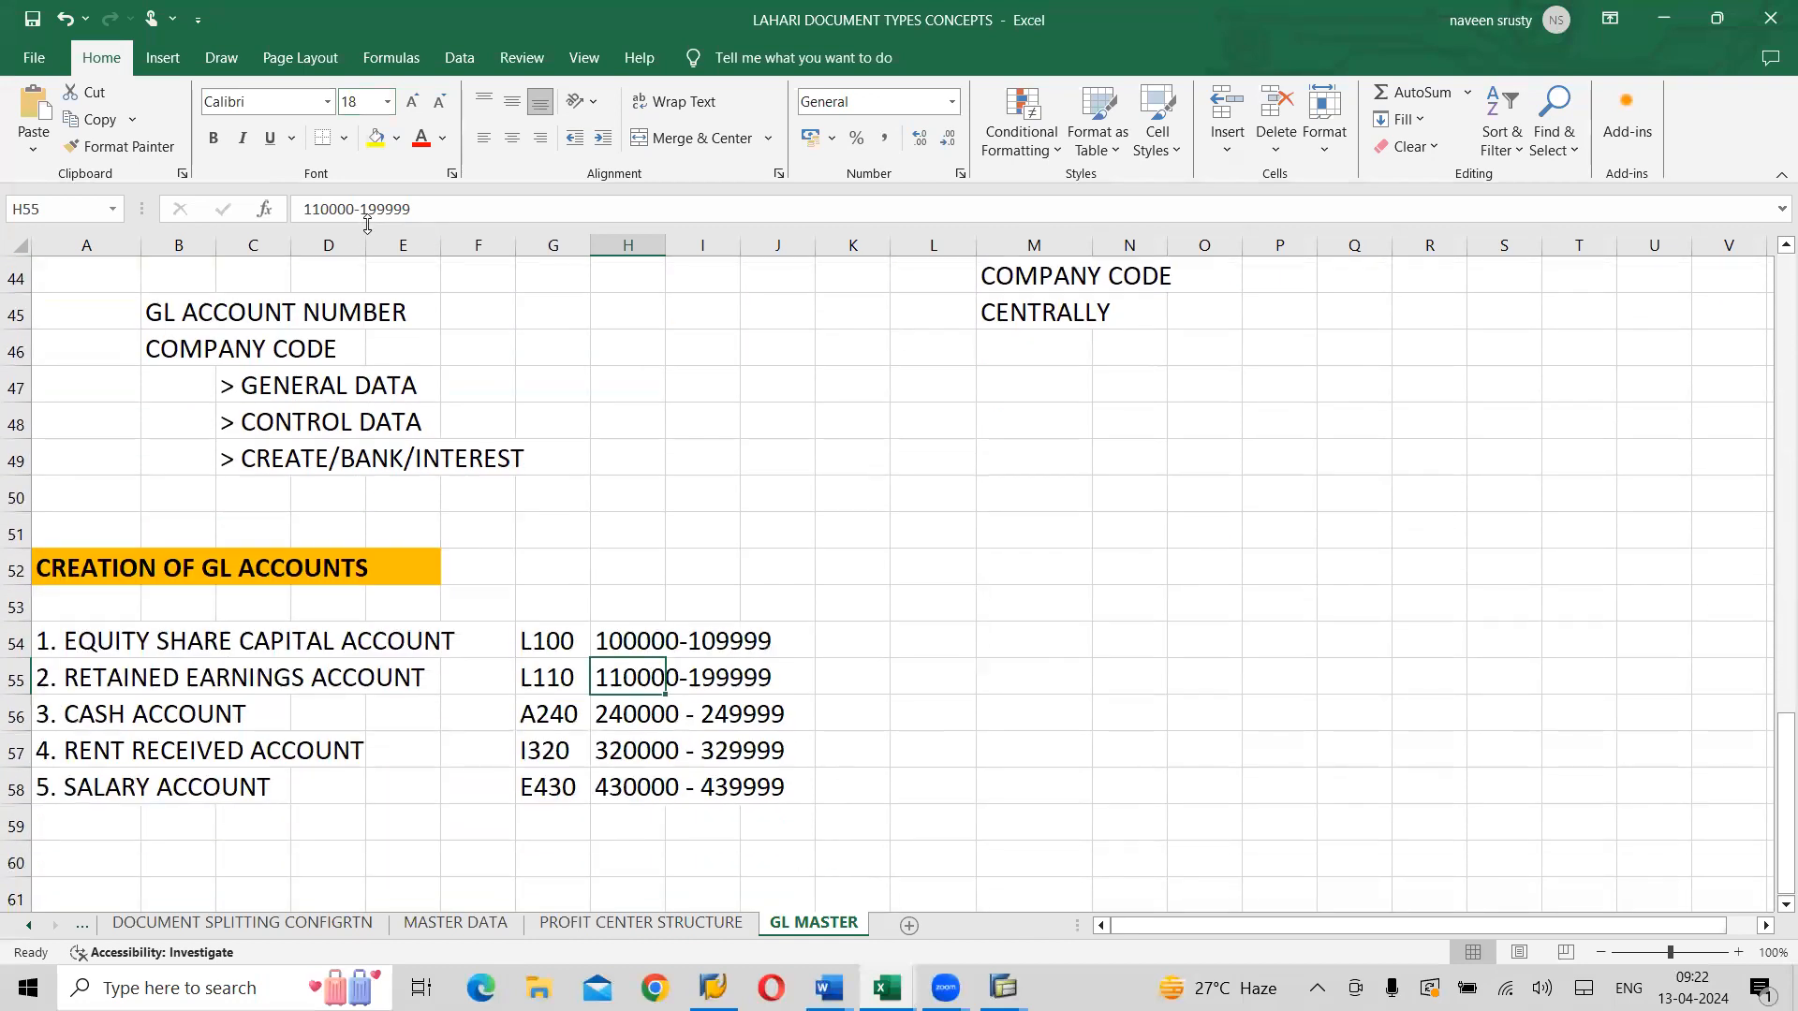
{"action": "left_click", "coordinate": [98, 722]}
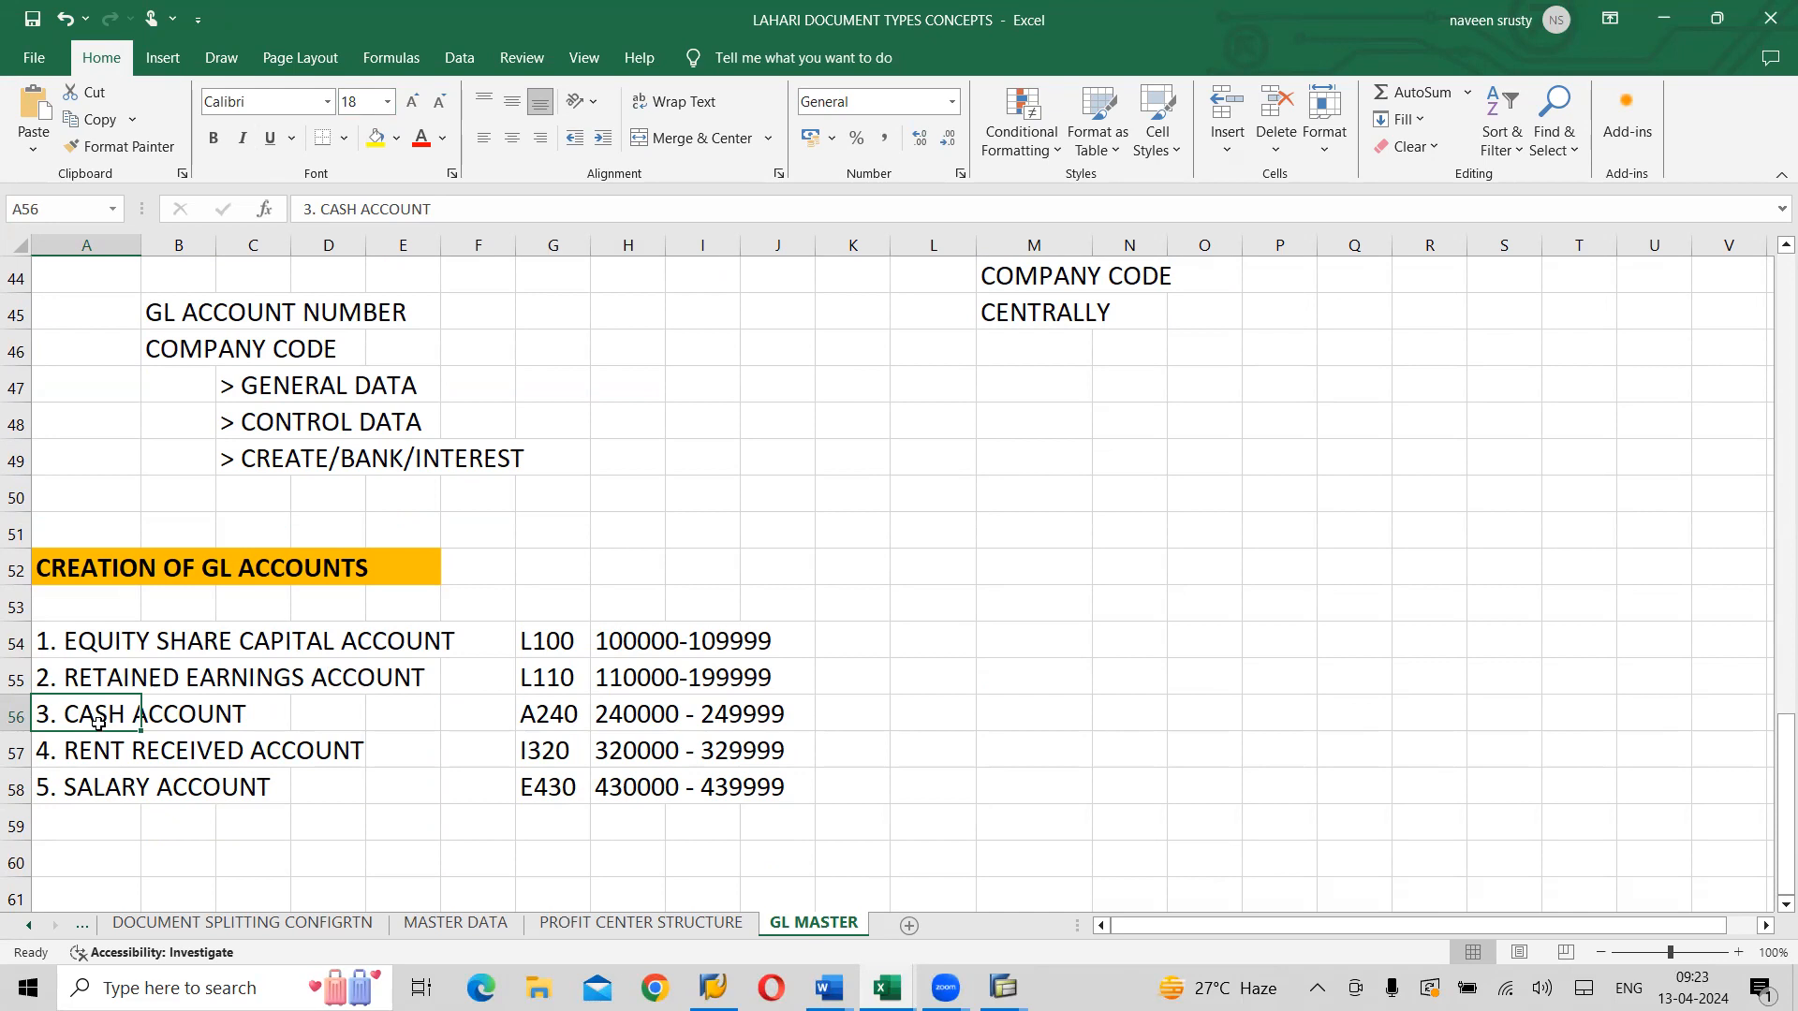
{"action": "key", "text": "alt+Tab"}
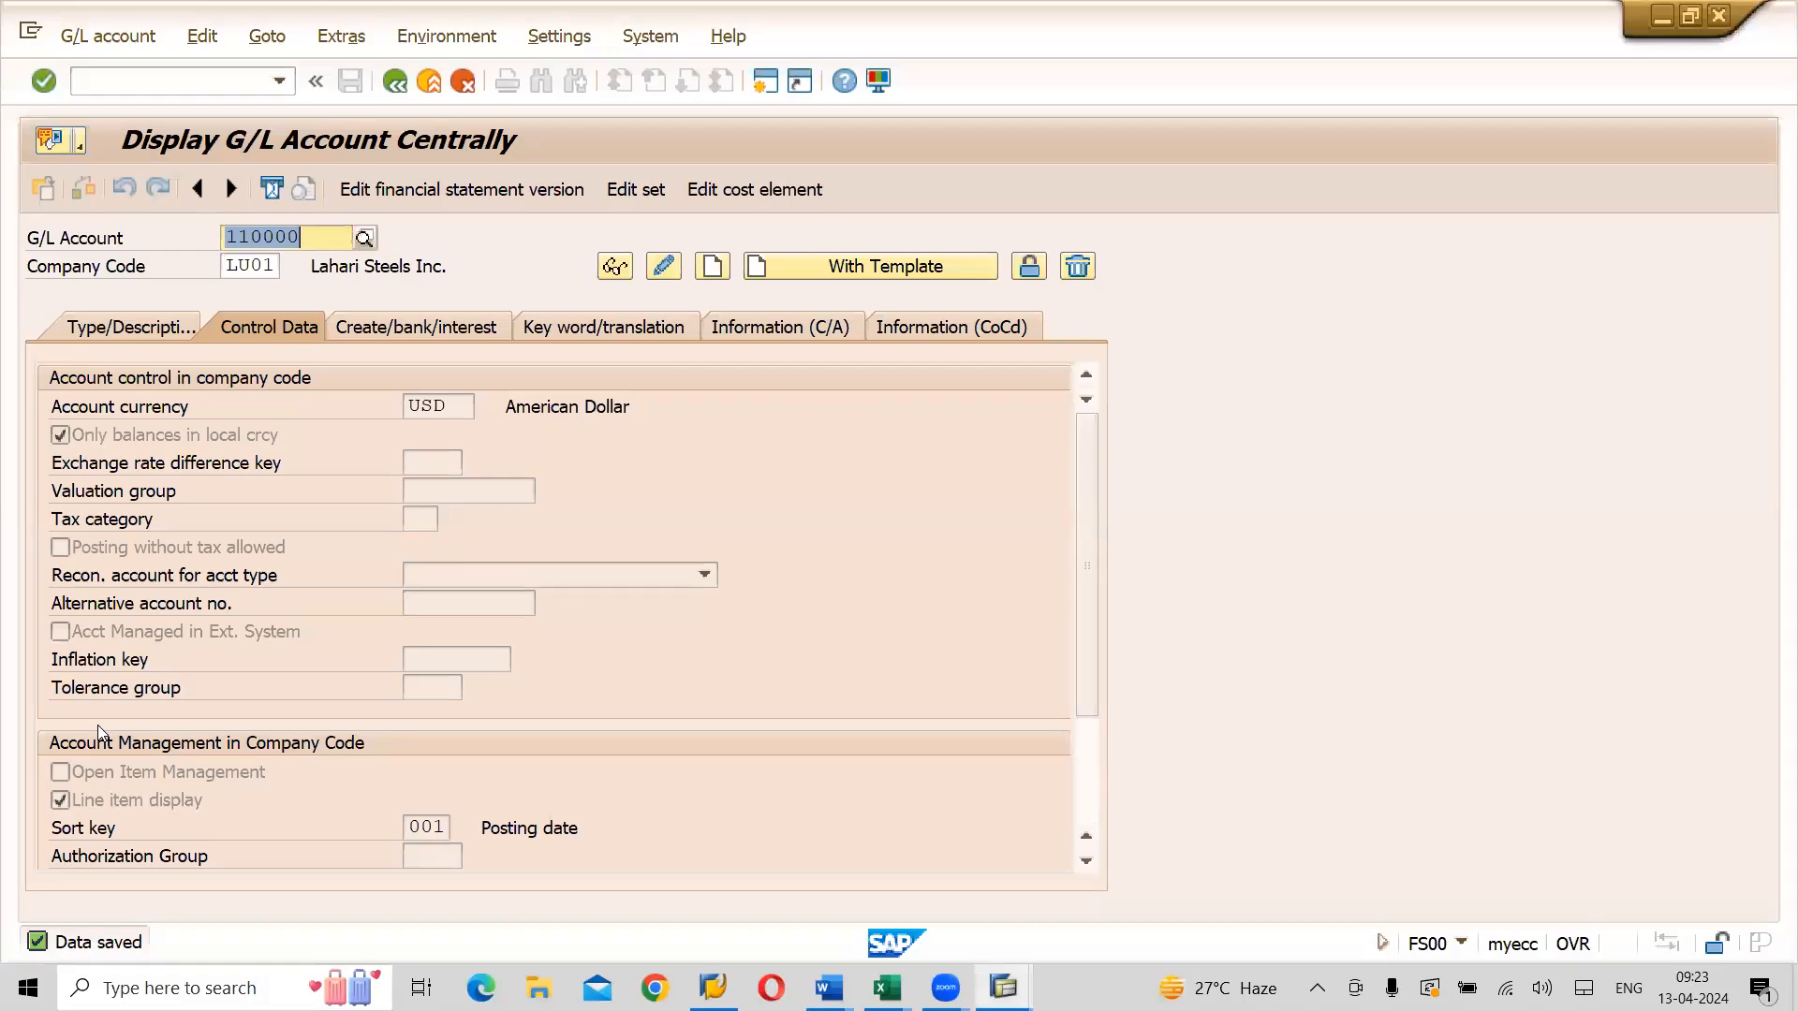
{"action": "key", "text": "alt+Tab"}
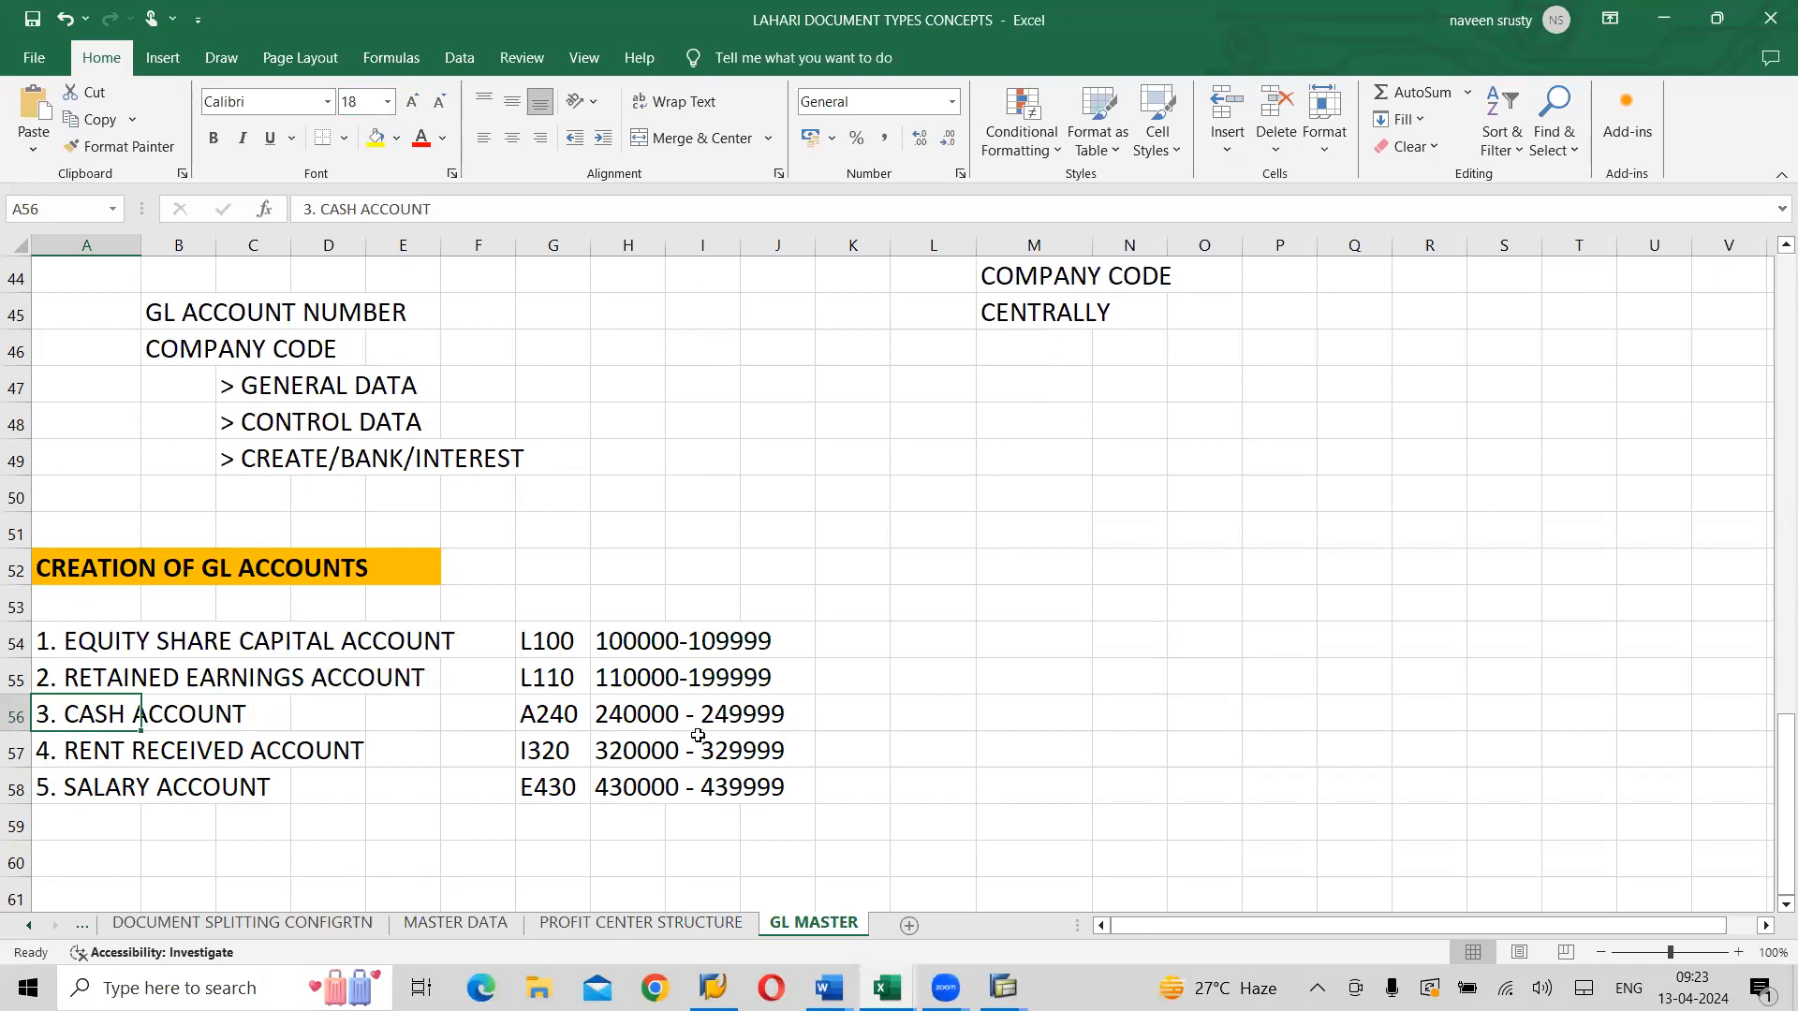
{"action": "key", "text": "alt+Tab"}
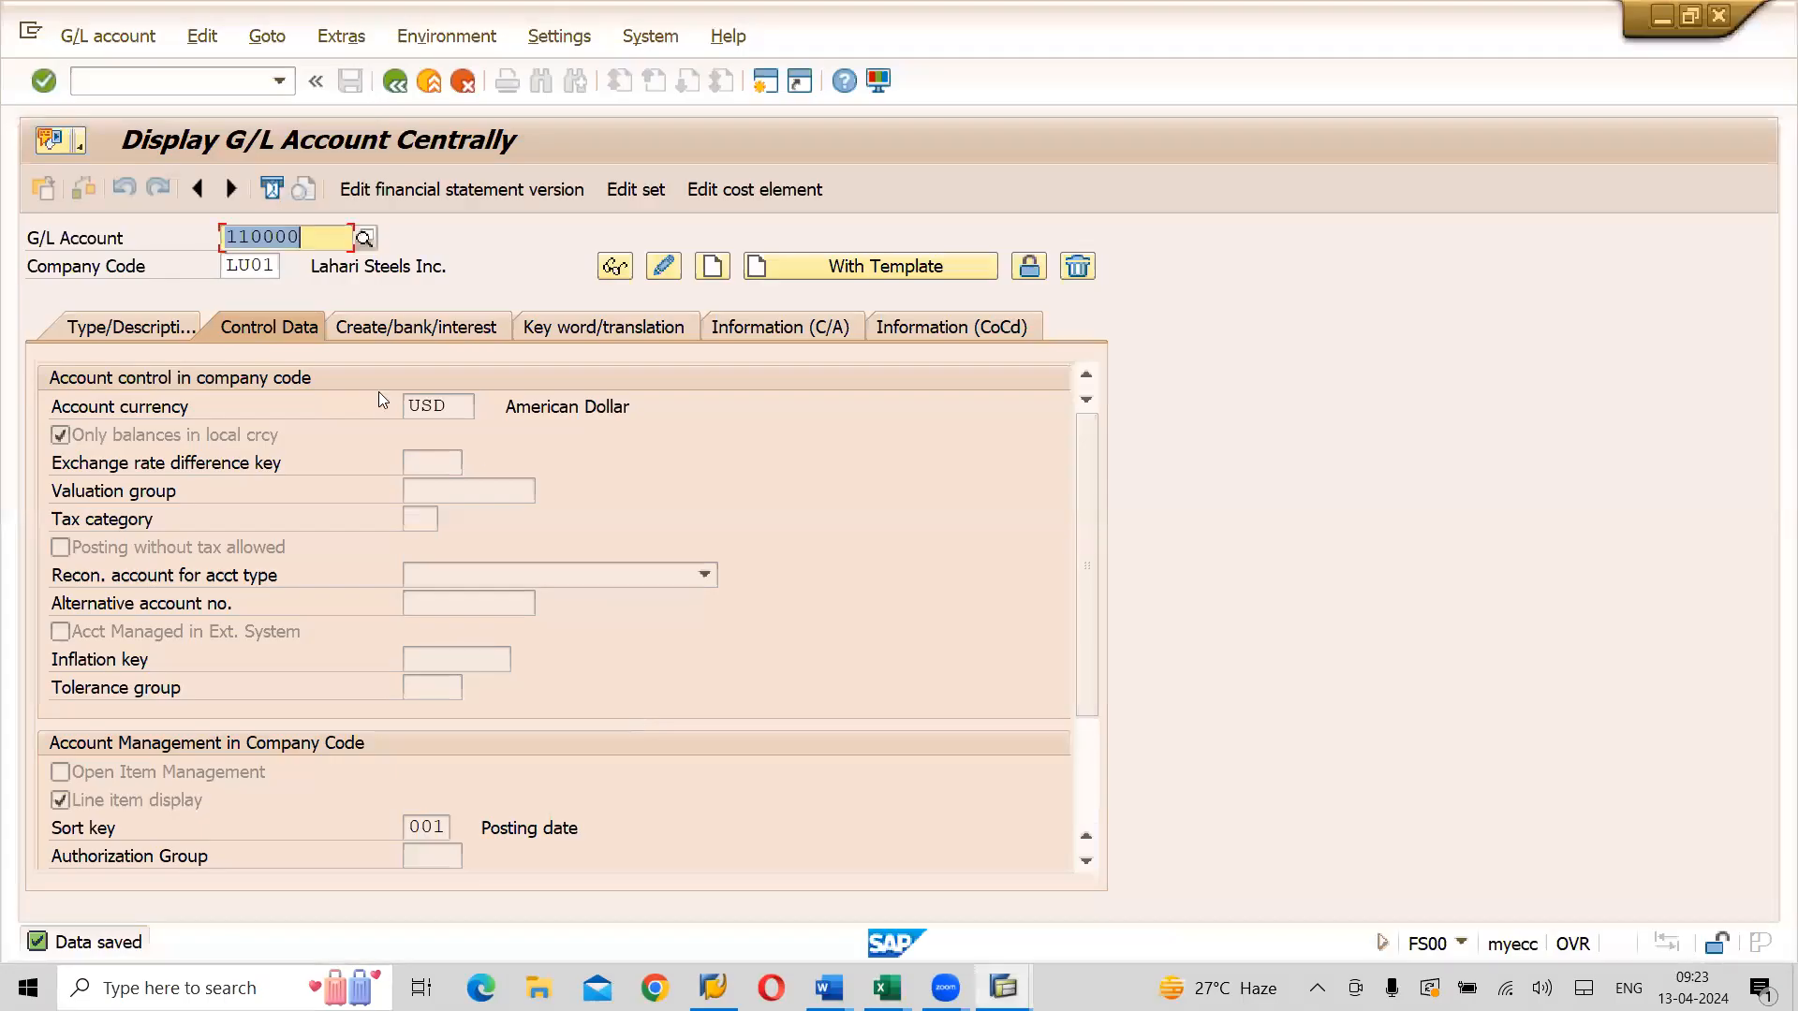
Enter G/L account number 240000 with company code LI01 for the cash account
{"action": "type", "text": "241000"}
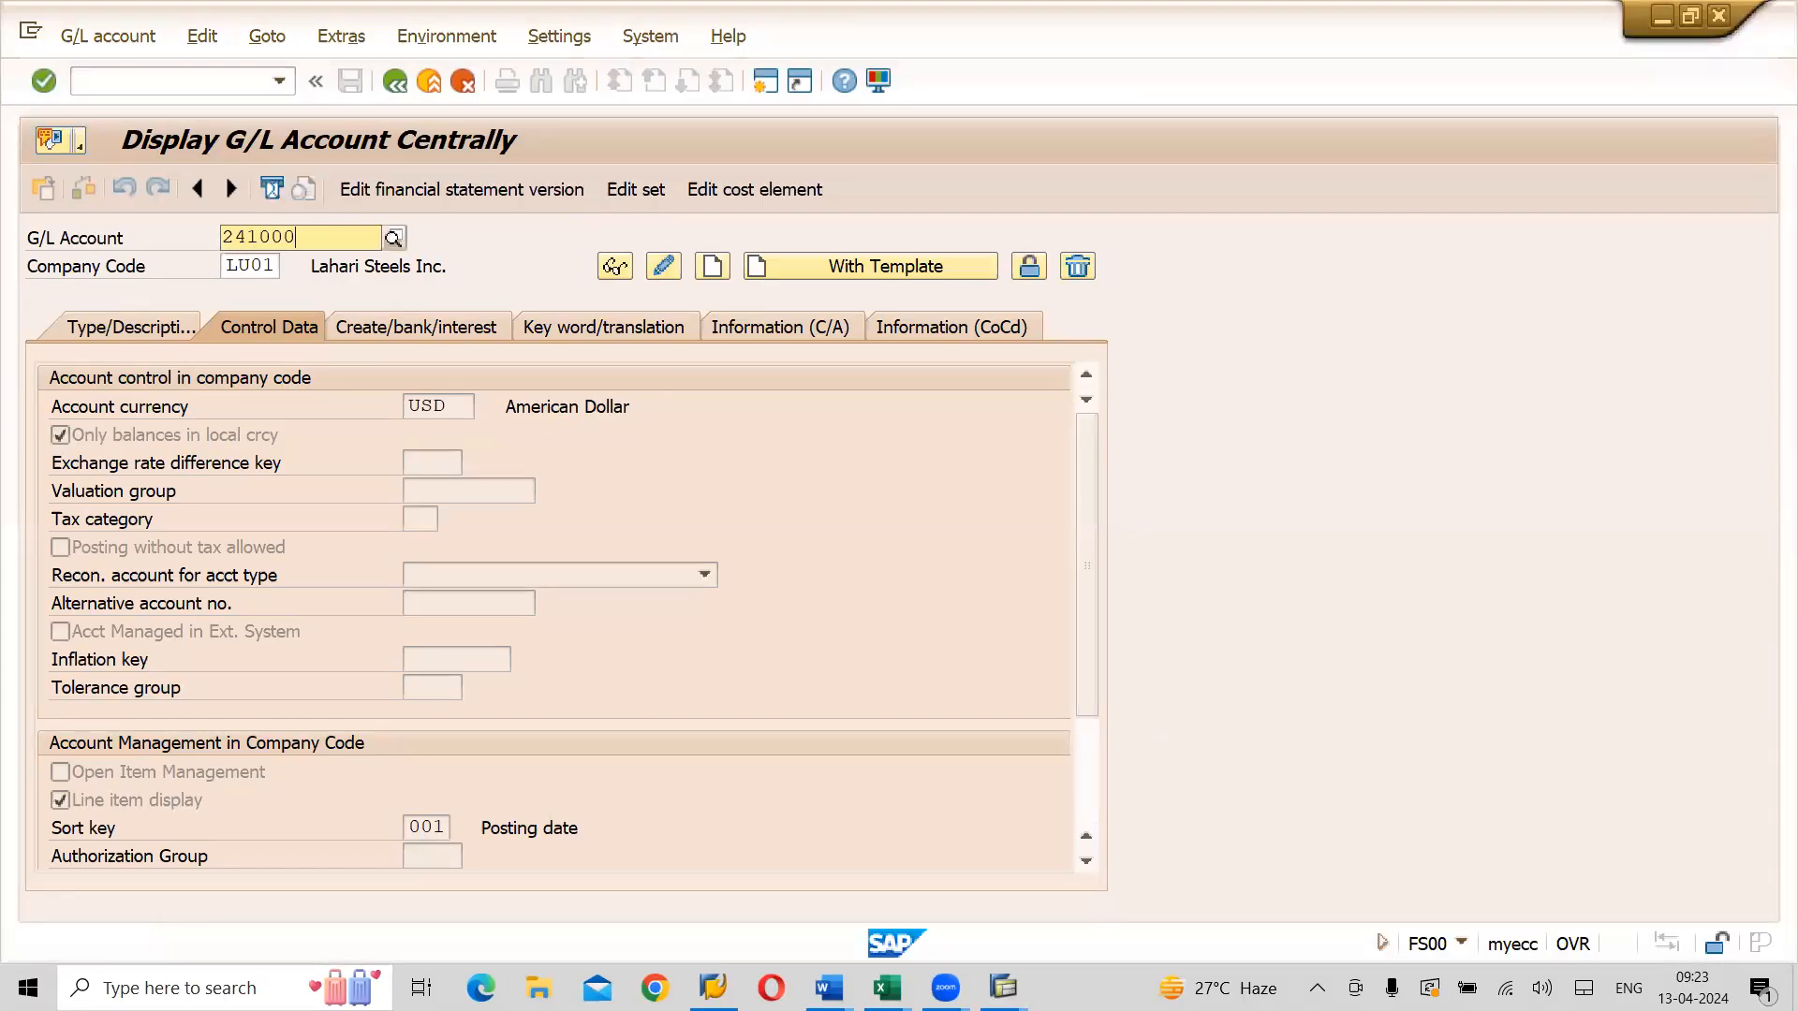
{"action": "key", "text": "BackSpace"}
{"action": "key", "text": "BackSpace"}
{"action": "key", "text": "BackSpace"}
{"action": "key", "text": "BackSpace"}
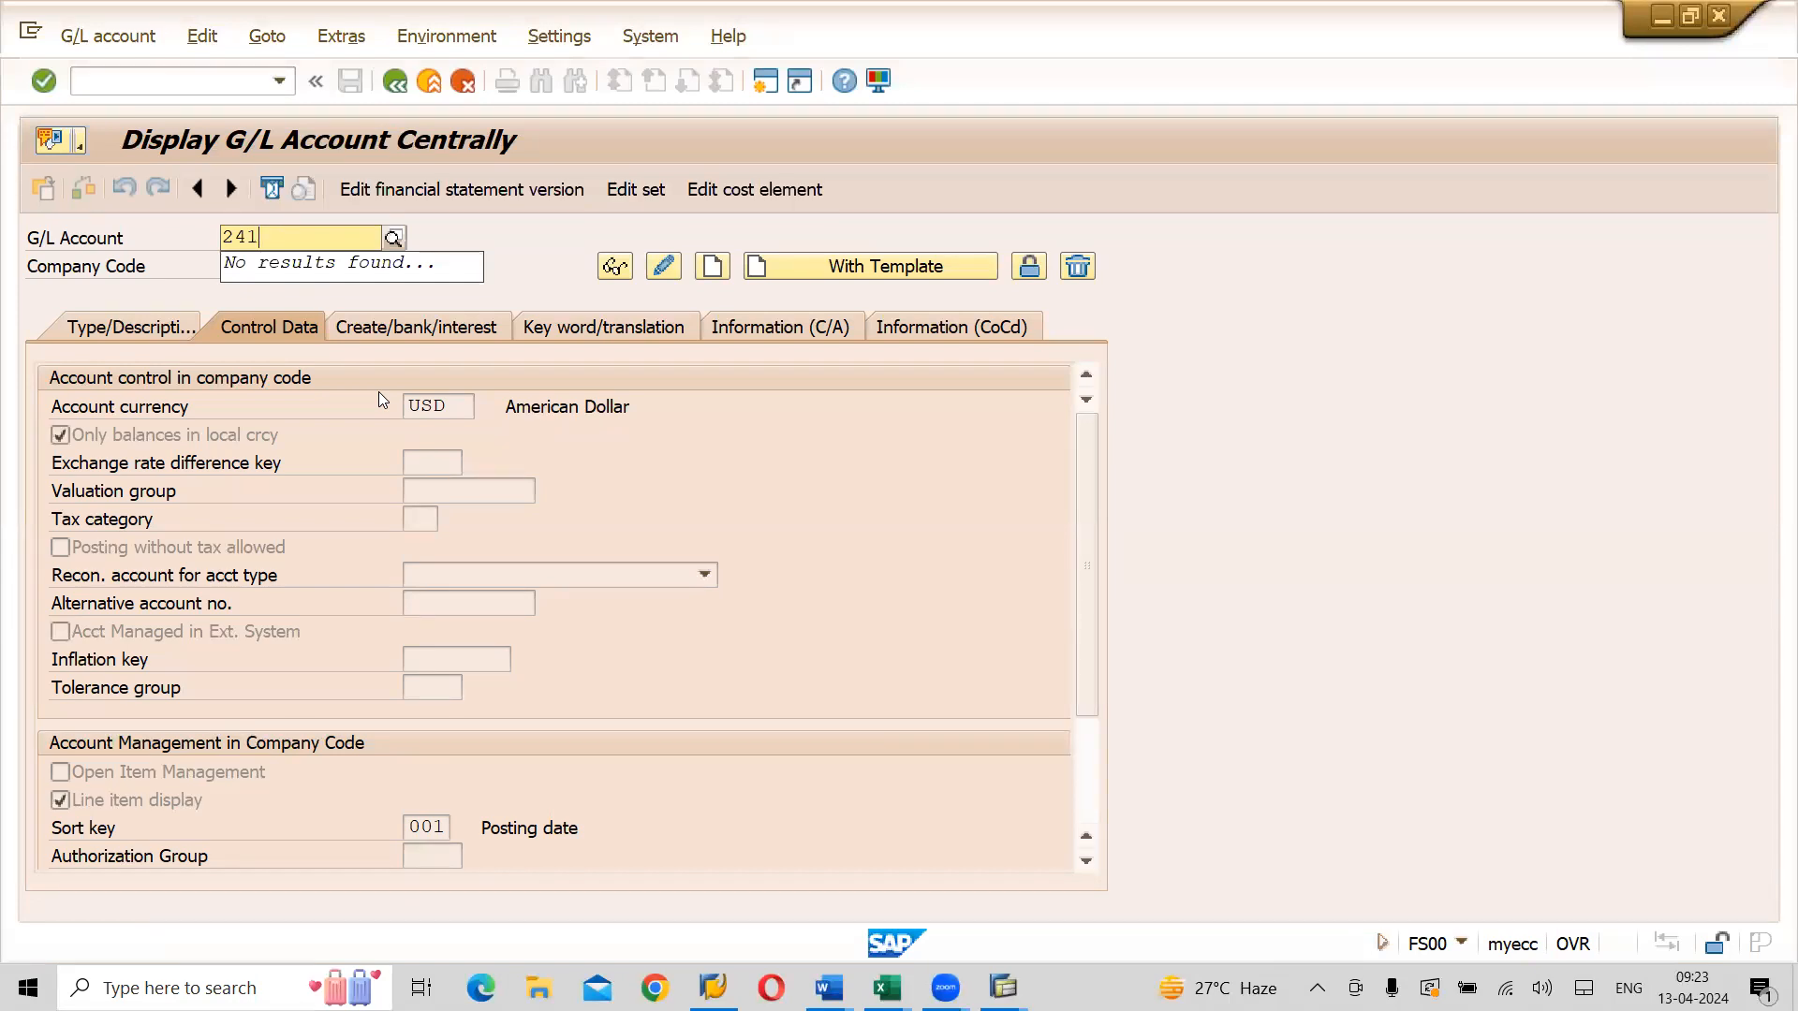
{"action": "type", "text": "0000"}
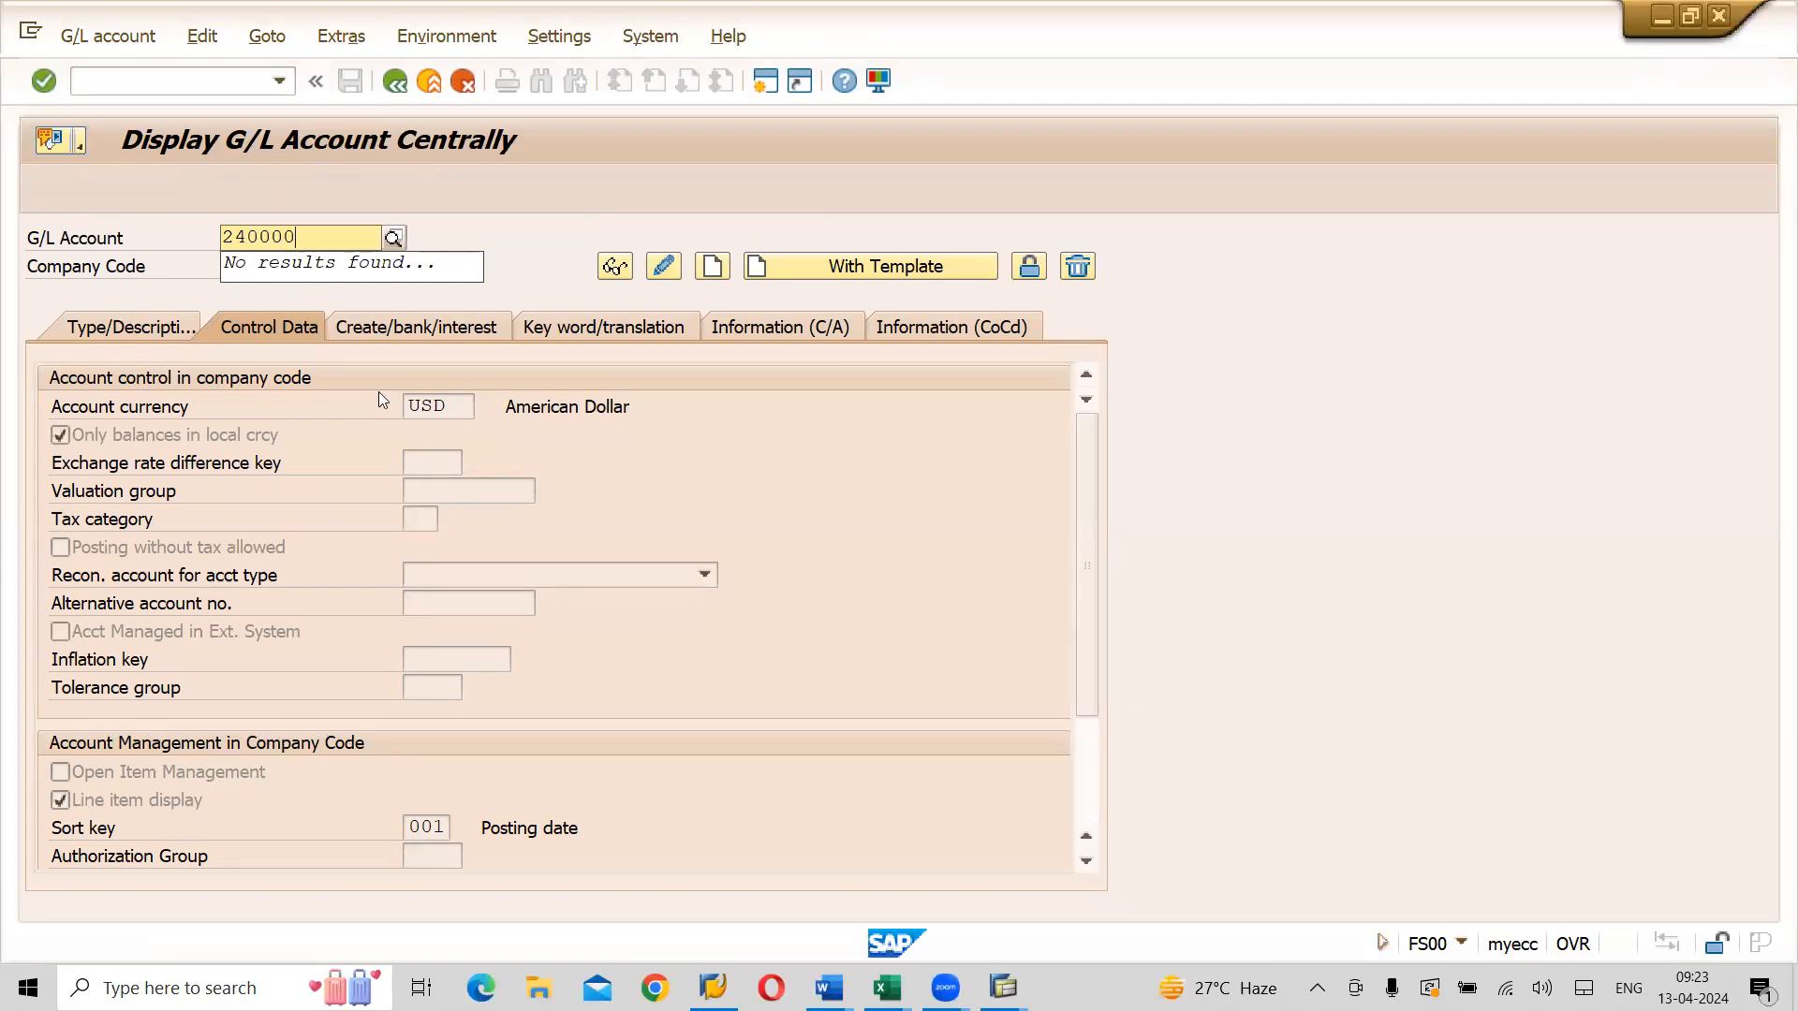
{"action": "key", "text": "Return"}
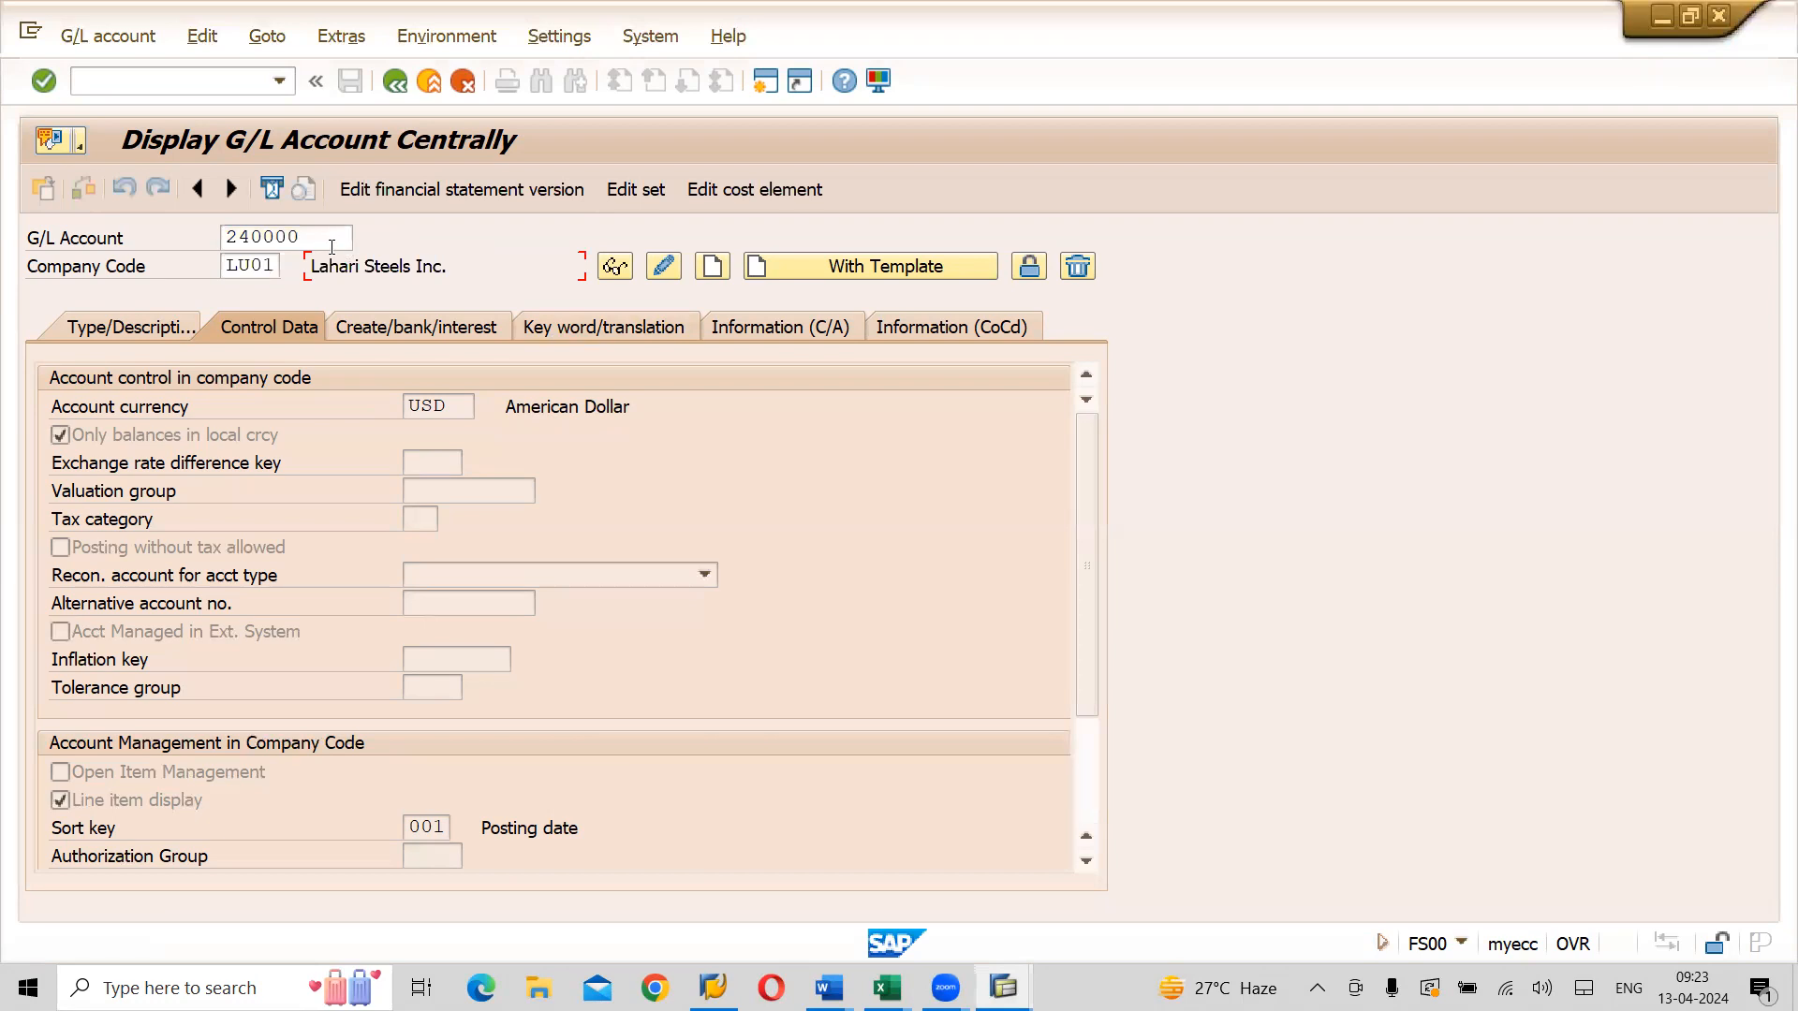
{"action": "double_click", "coordinate": [275, 265]}
{"action": "type", "text": "L"}
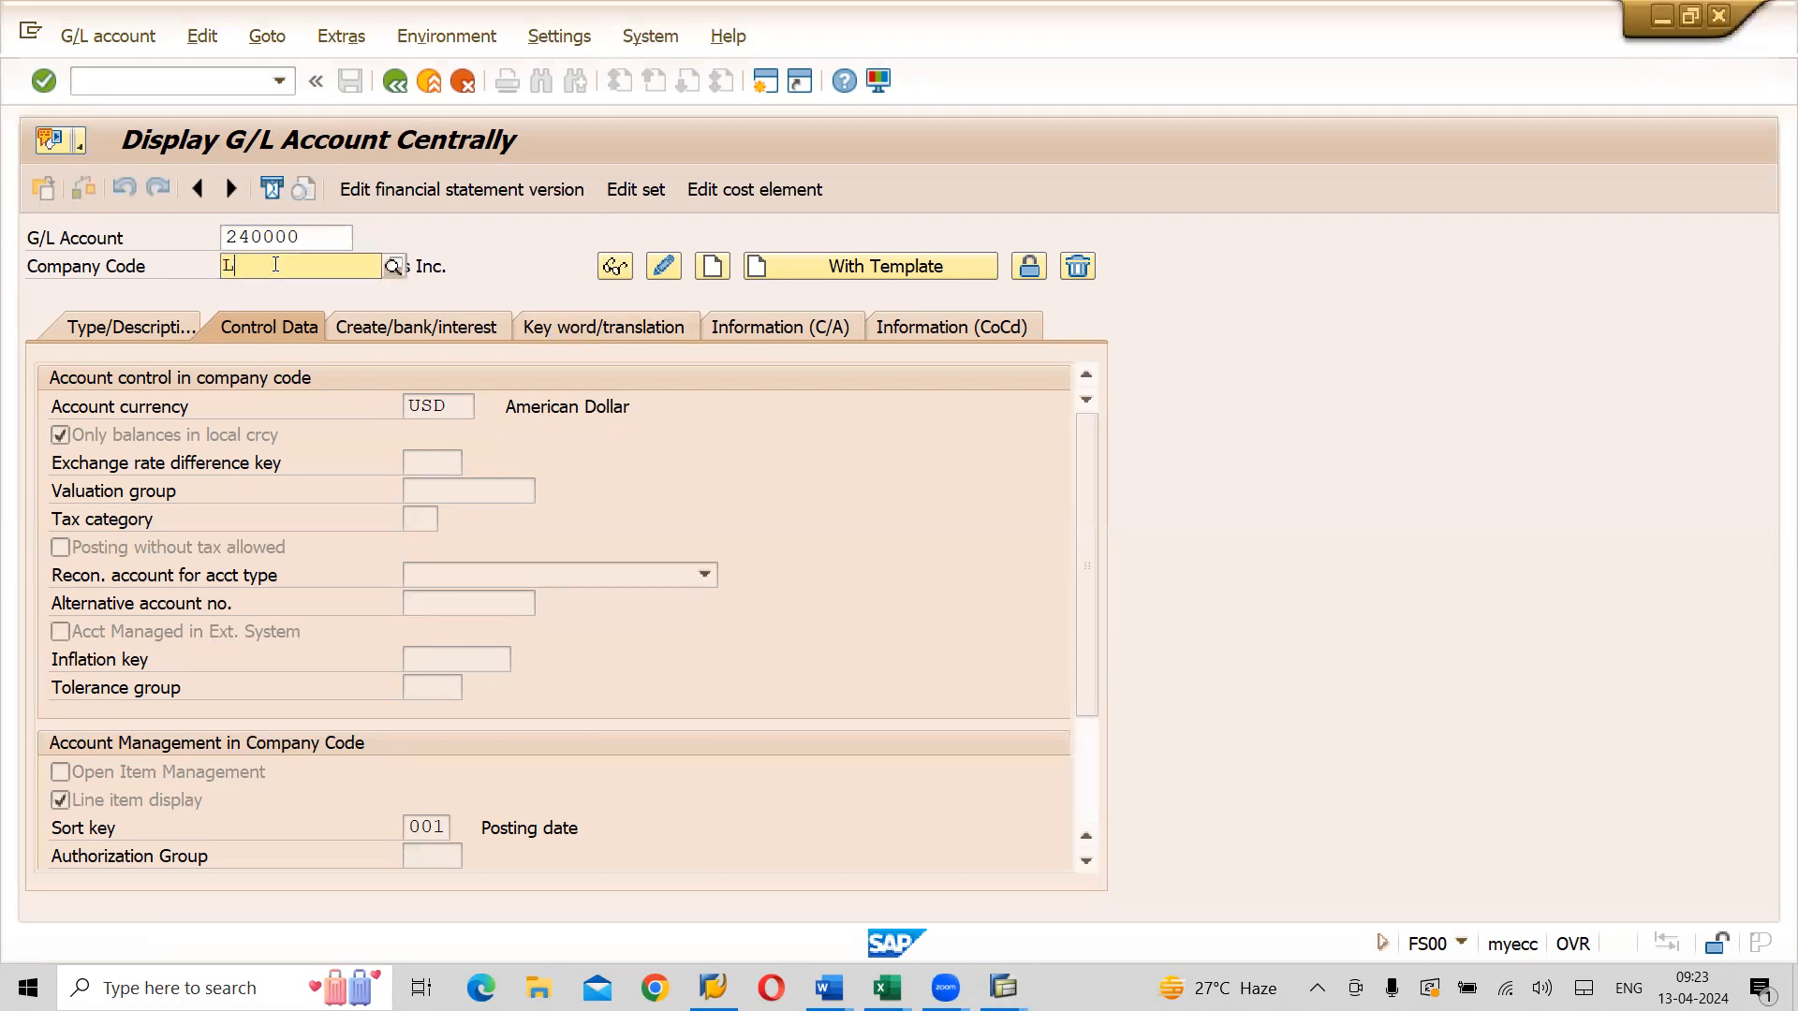
{"action": "type", "text": "I"}
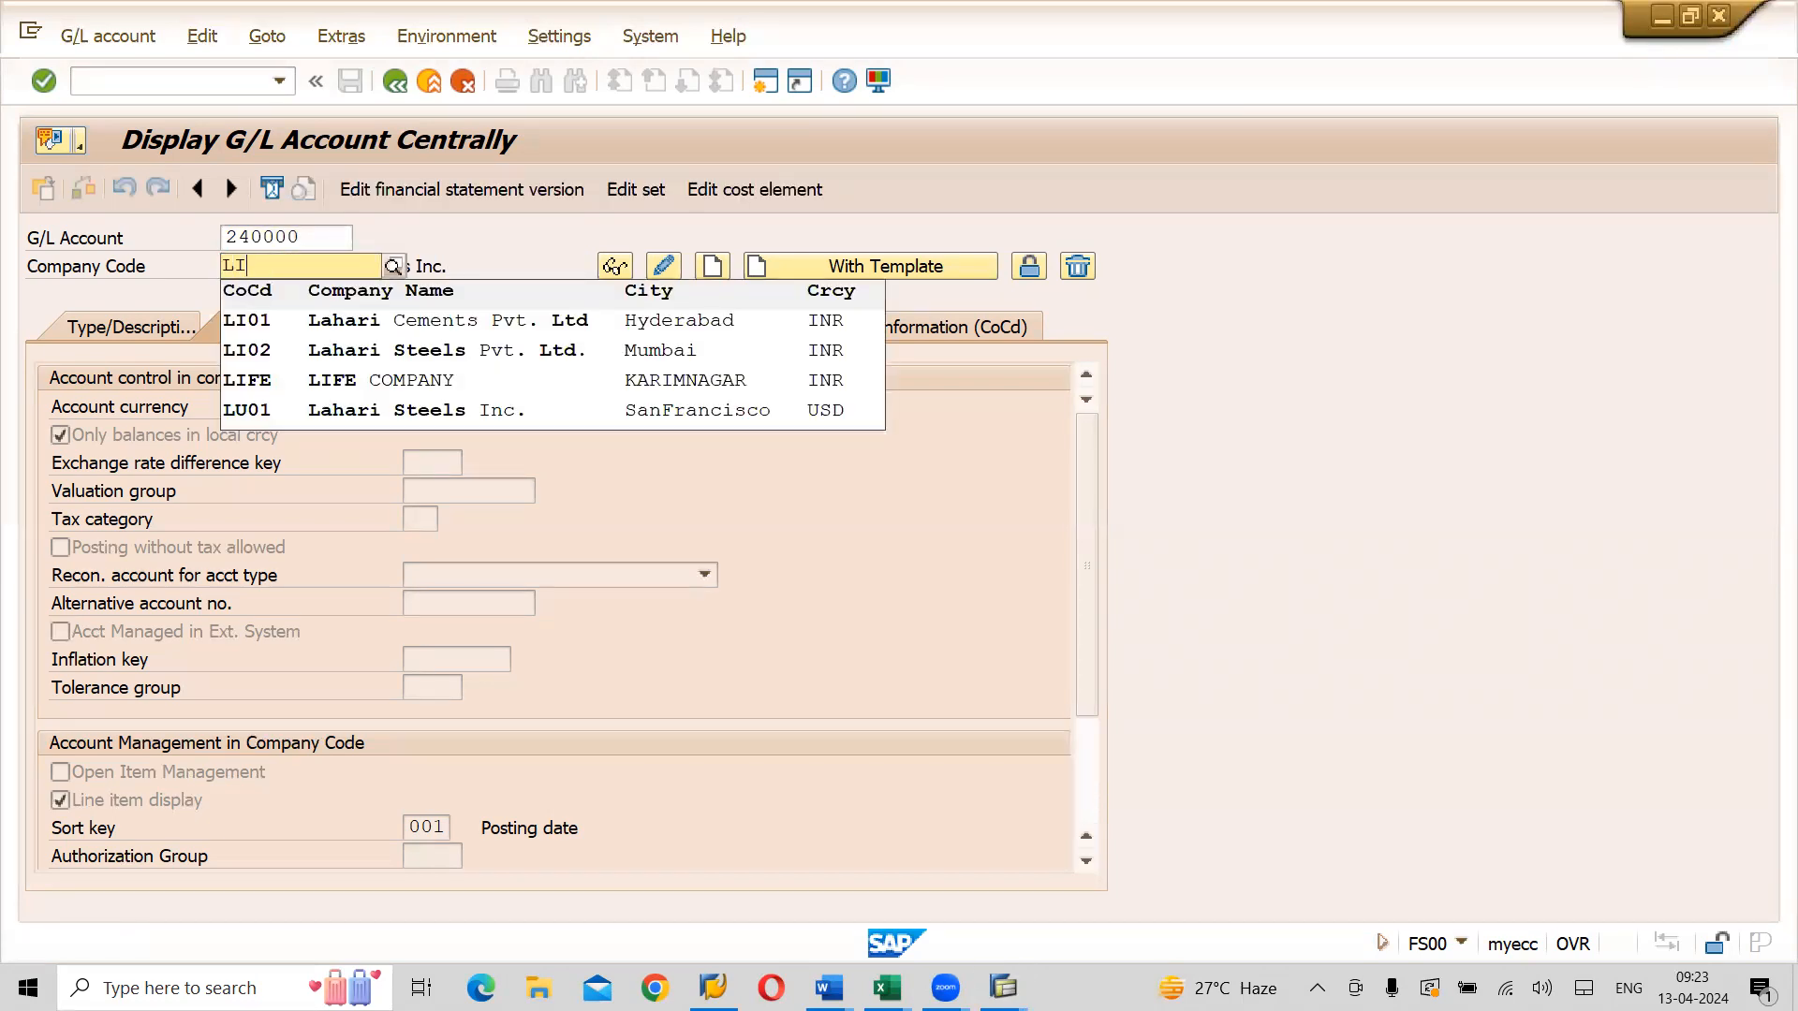
{"action": "type", "text": "01"}
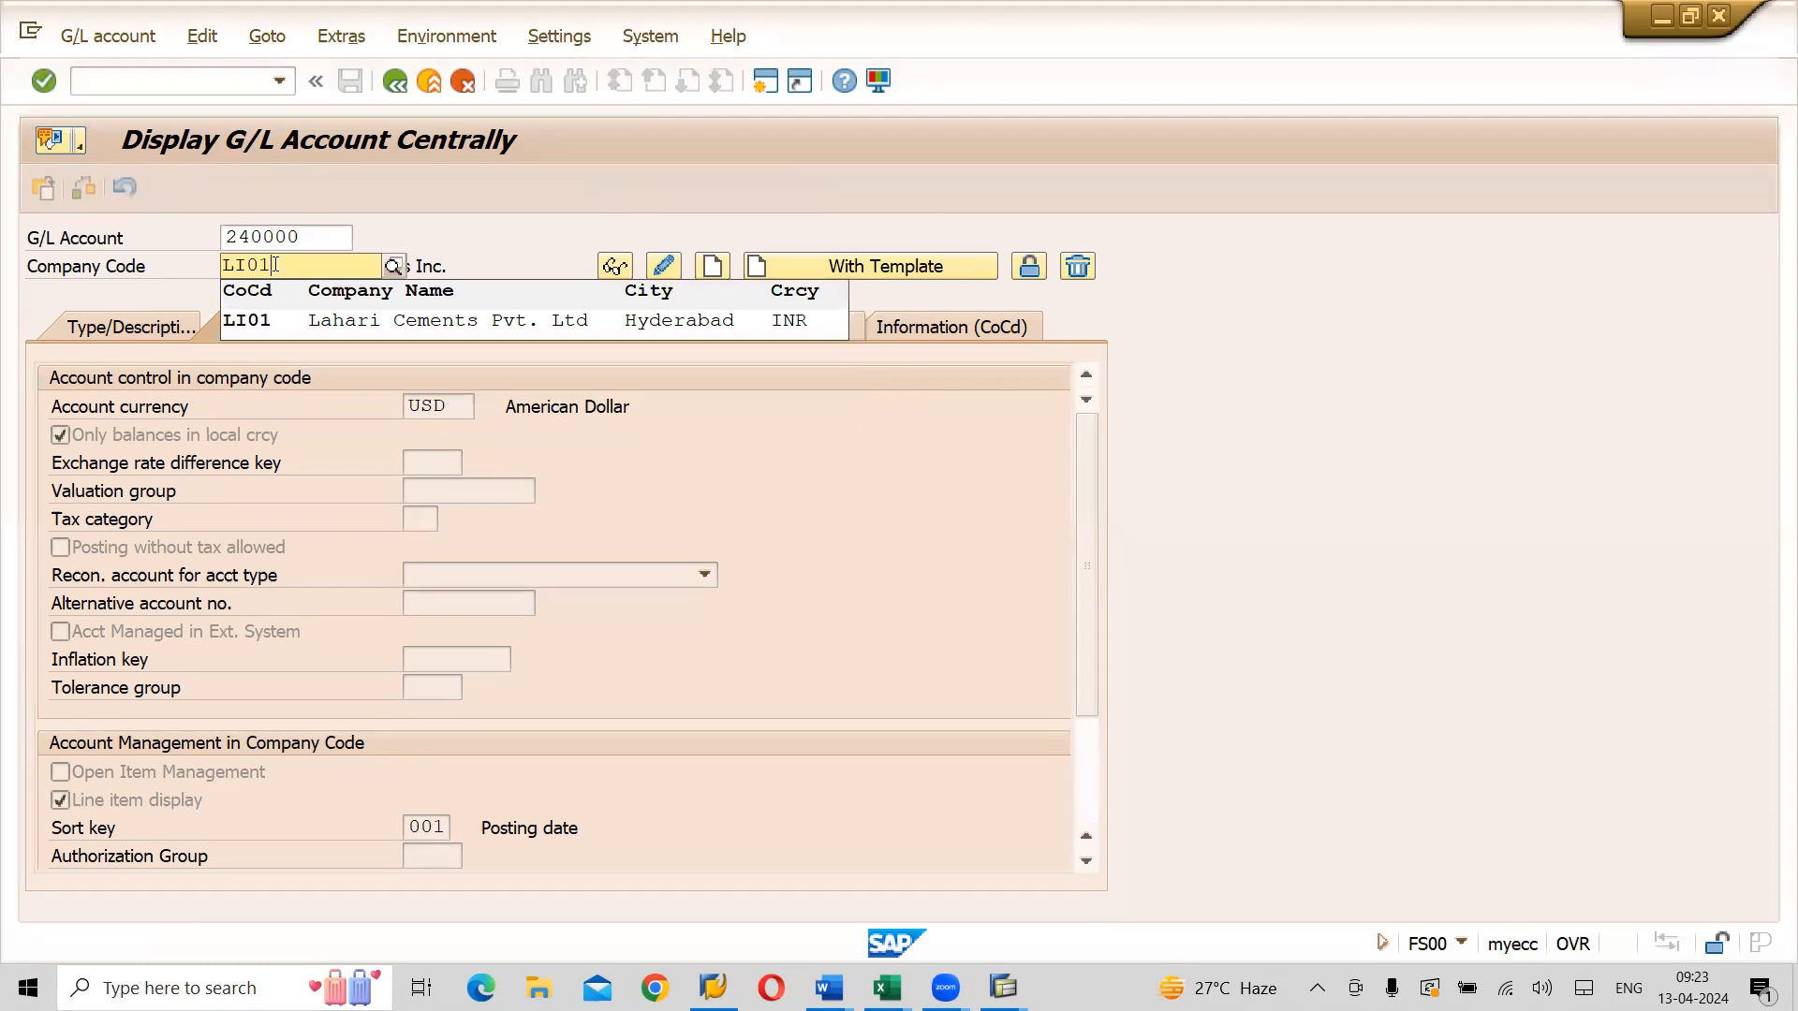
Start creating G/L account 240000 centrally in company code LI01 and show its type/description data
{"action": "left_click", "coordinate": [367, 331]}
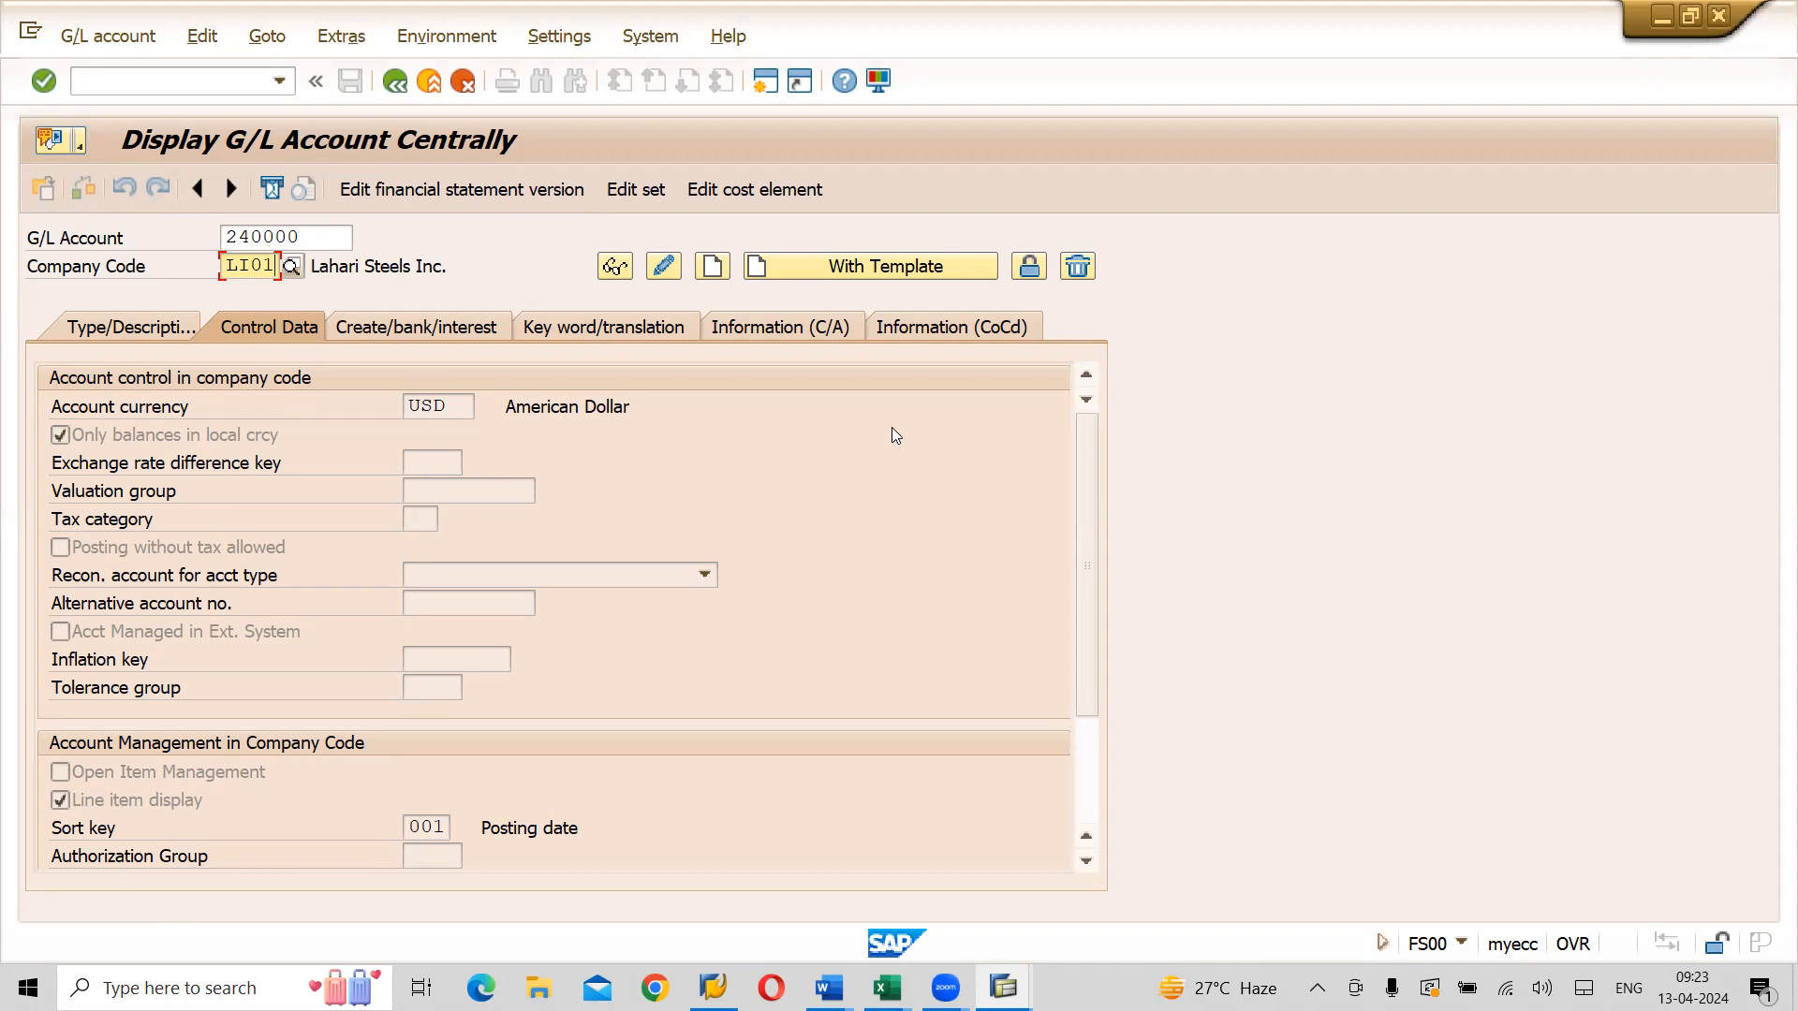
{"action": "left_click", "coordinate": [711, 268]}
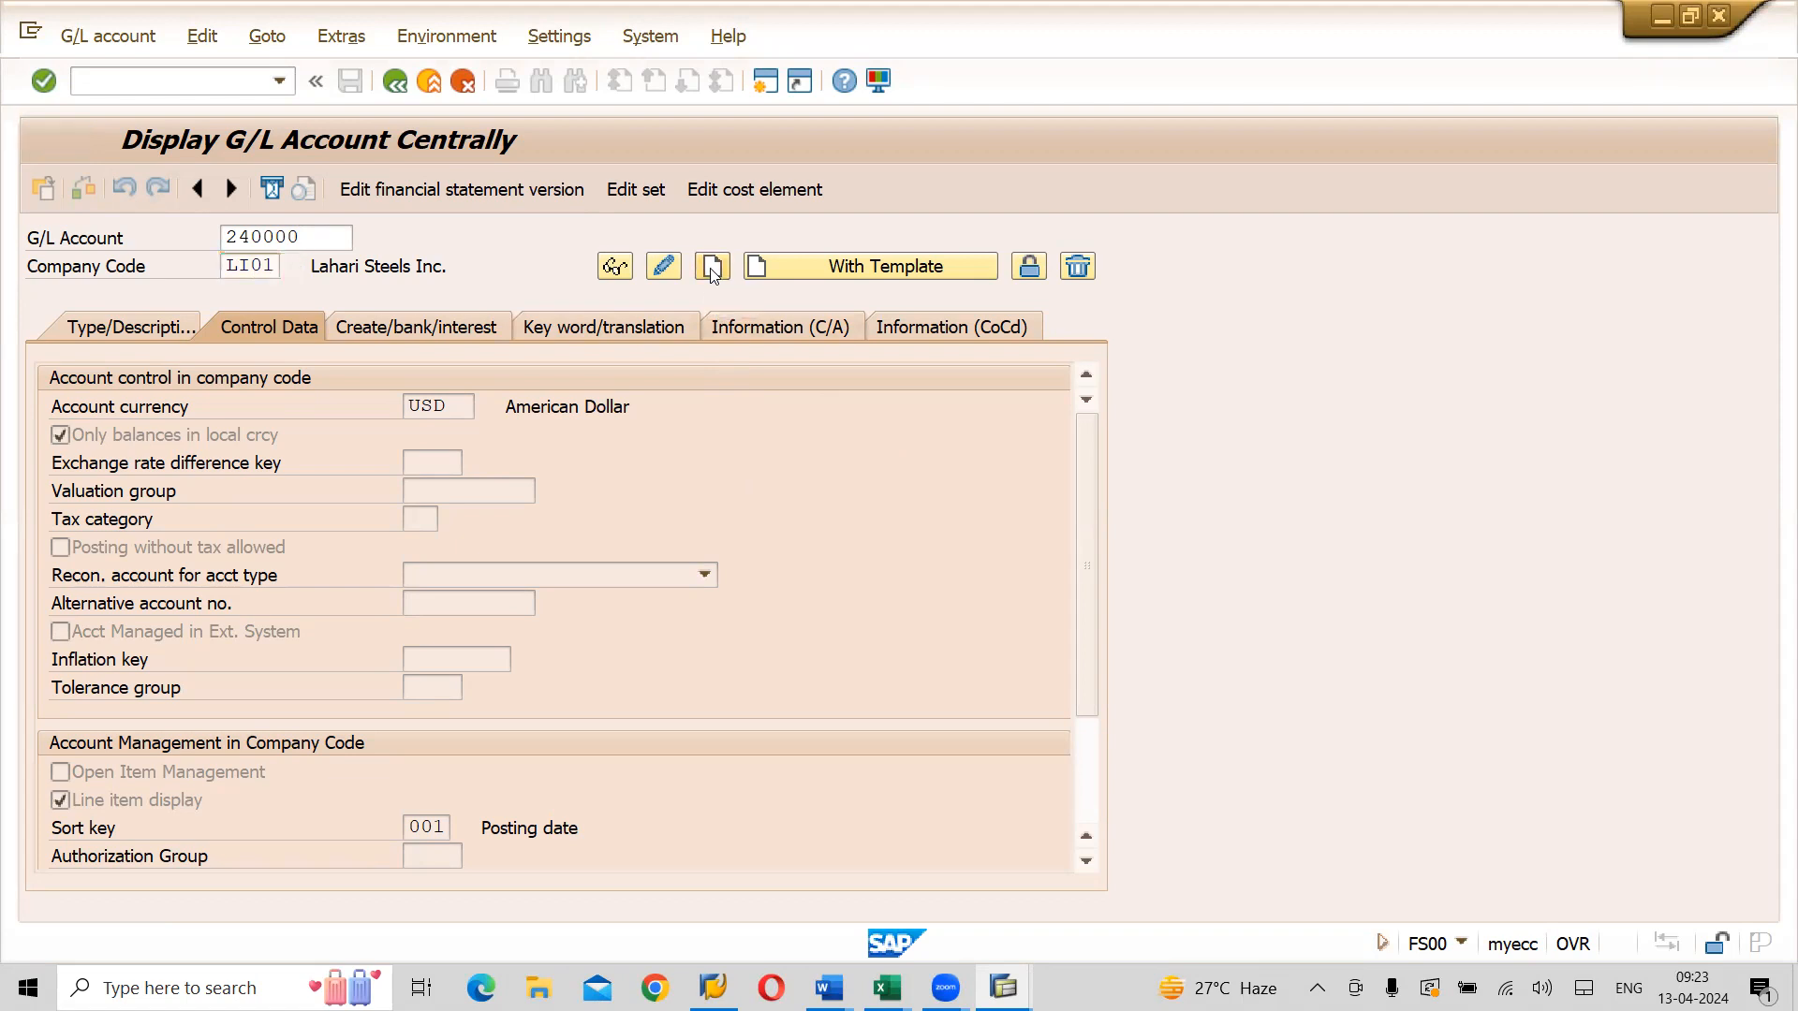
{"action": "left_click", "coordinate": [109, 334]}
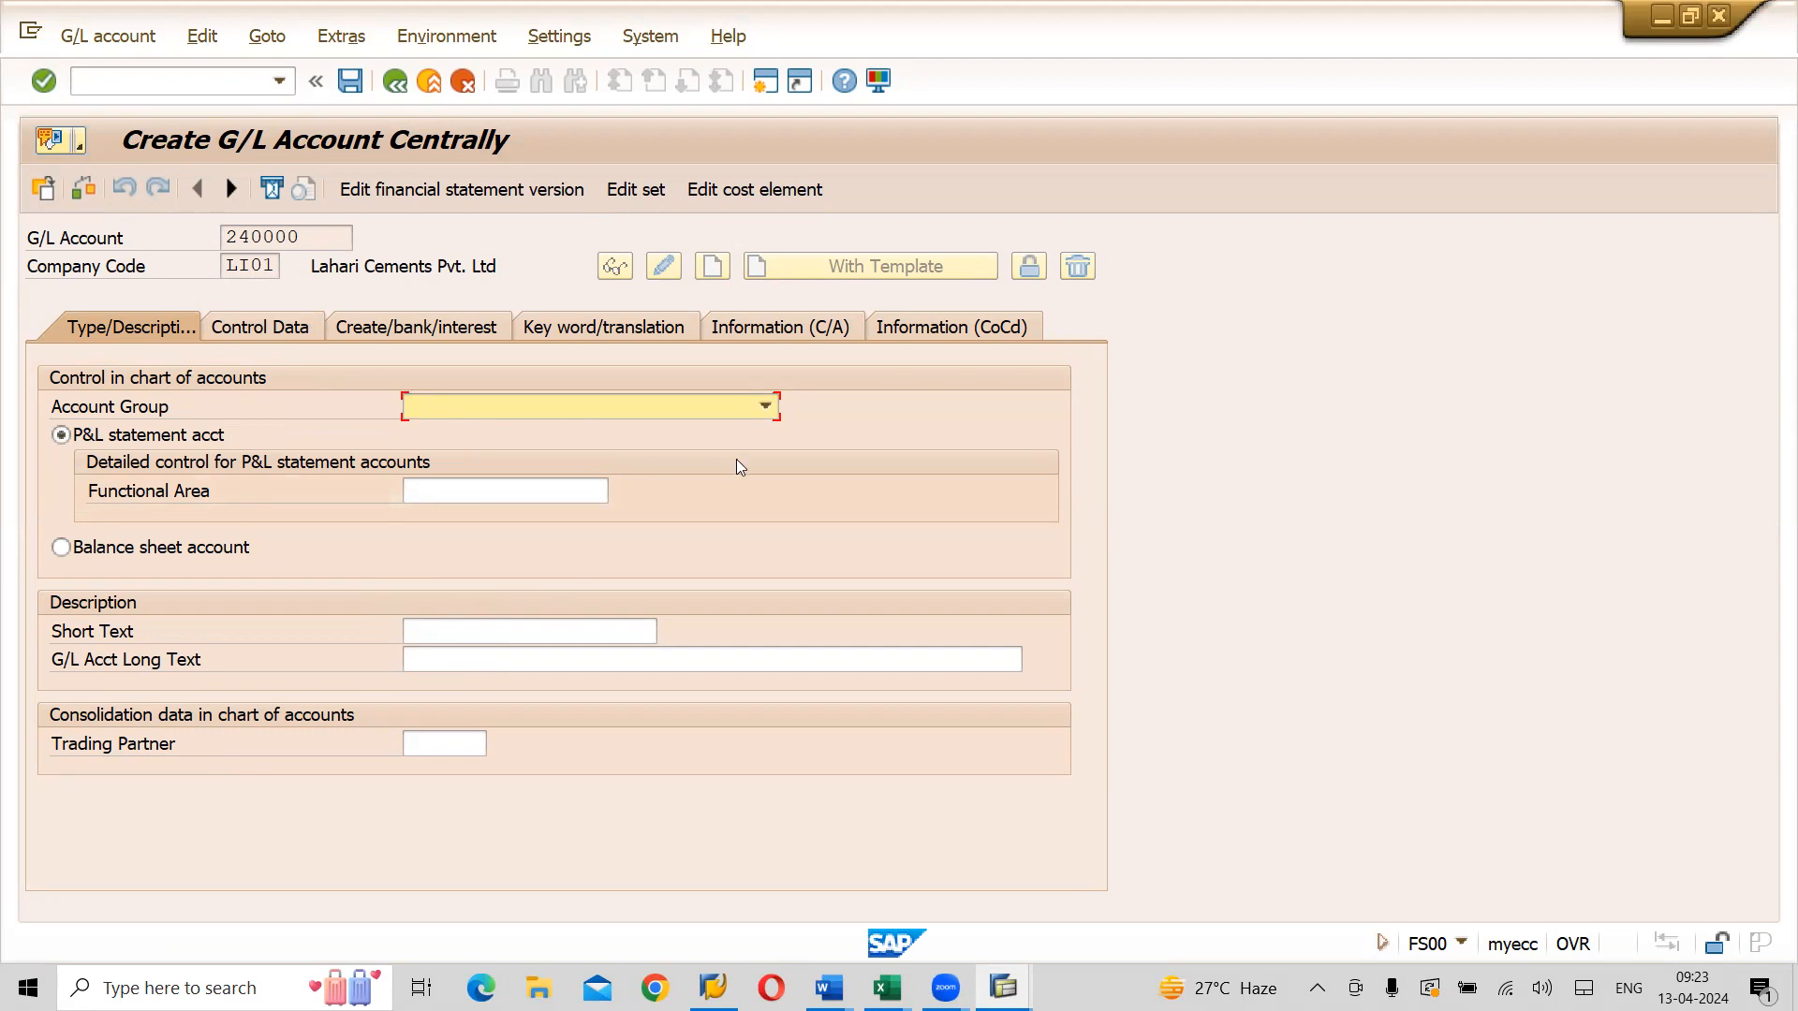
Check the A240 Cash & Bank entry in the G/L Account Groups overview, marking it instead of Share Capital, and return to the account creation
{"action": "key", "text": "alt+Tab"}
{"action": "key", "text": "alt+Tab"}
{"action": "key", "text": "alt+Tab"}
{"action": "key", "text": "alt+Tab"}
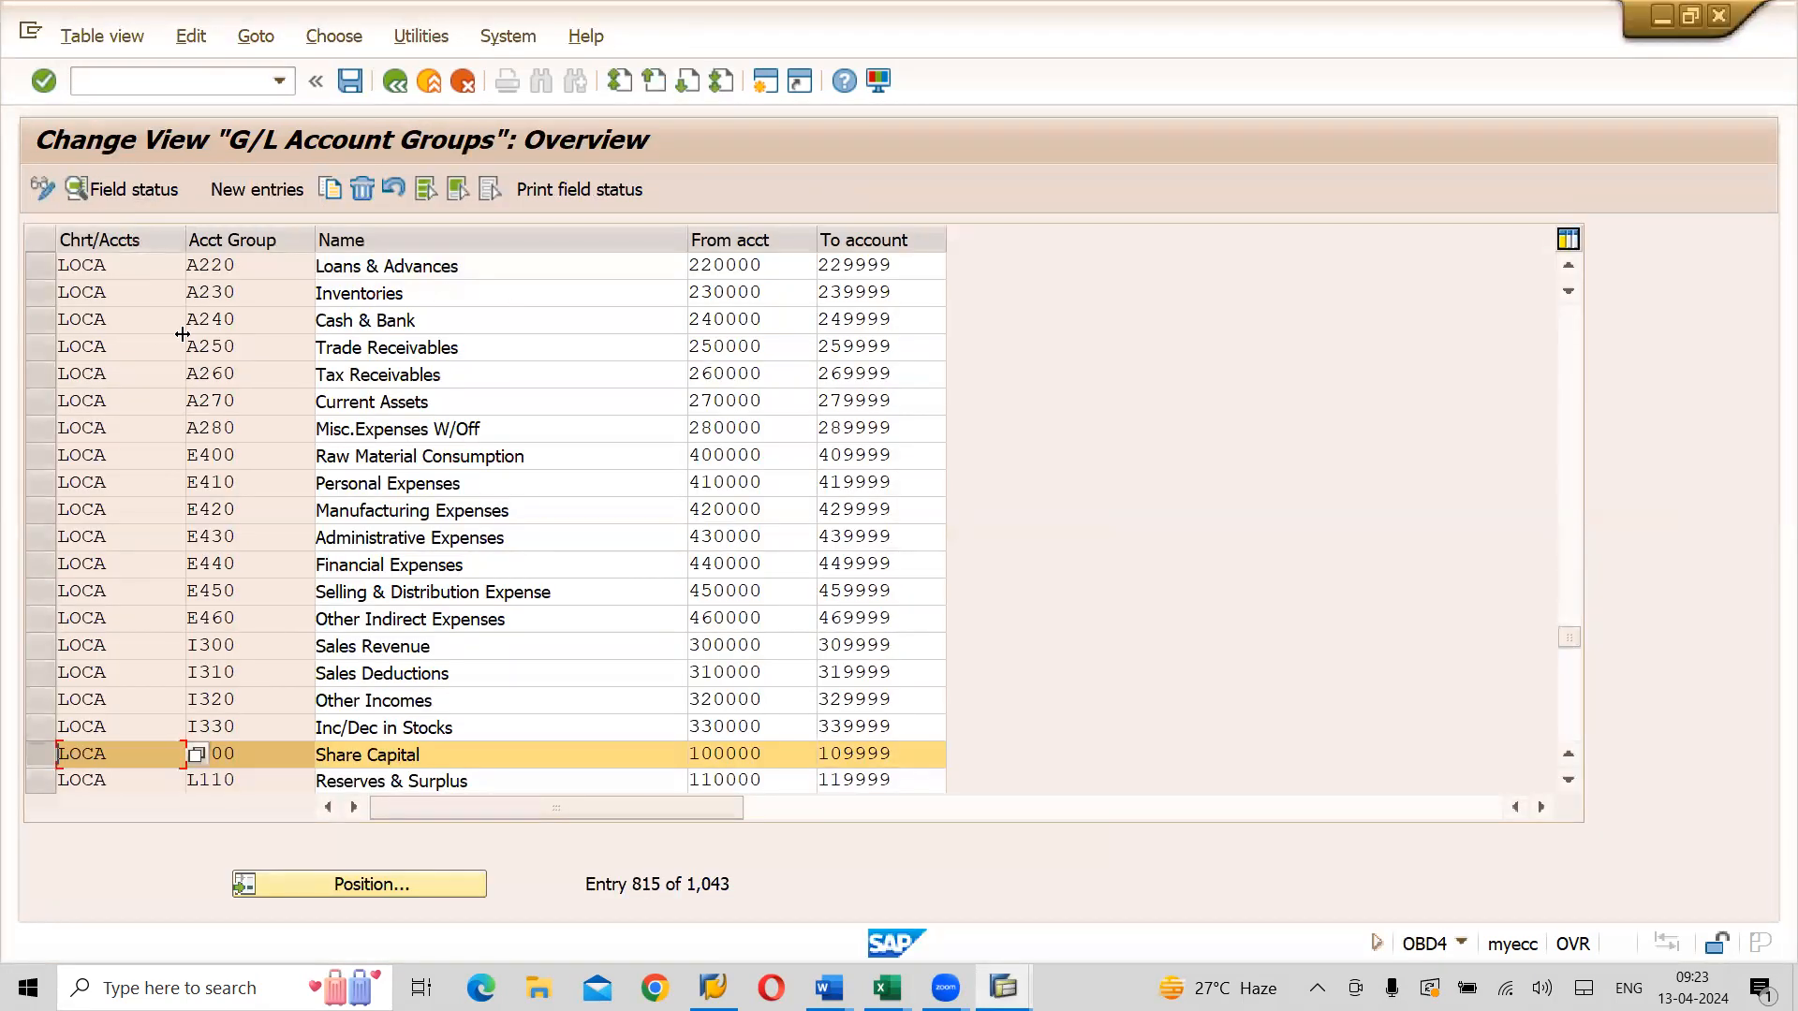
{"action": "left_click", "coordinate": [39, 326]}
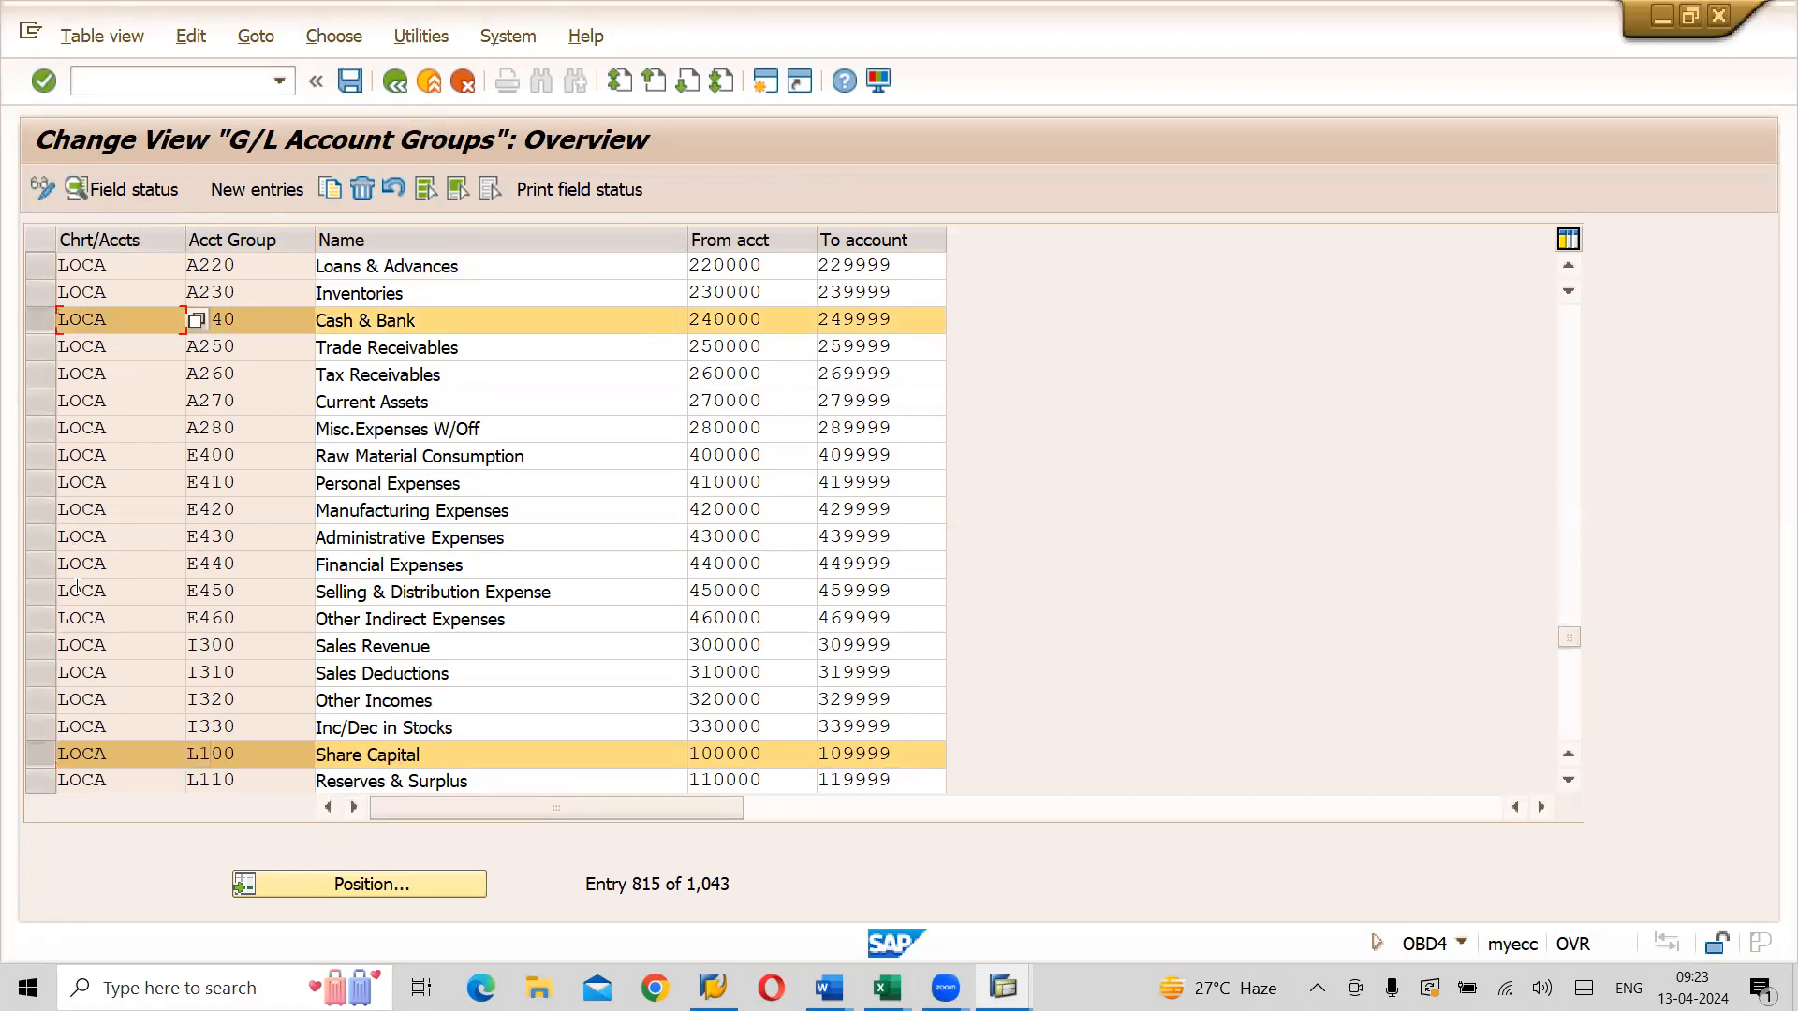
{"action": "left_click", "coordinate": [43, 762]}
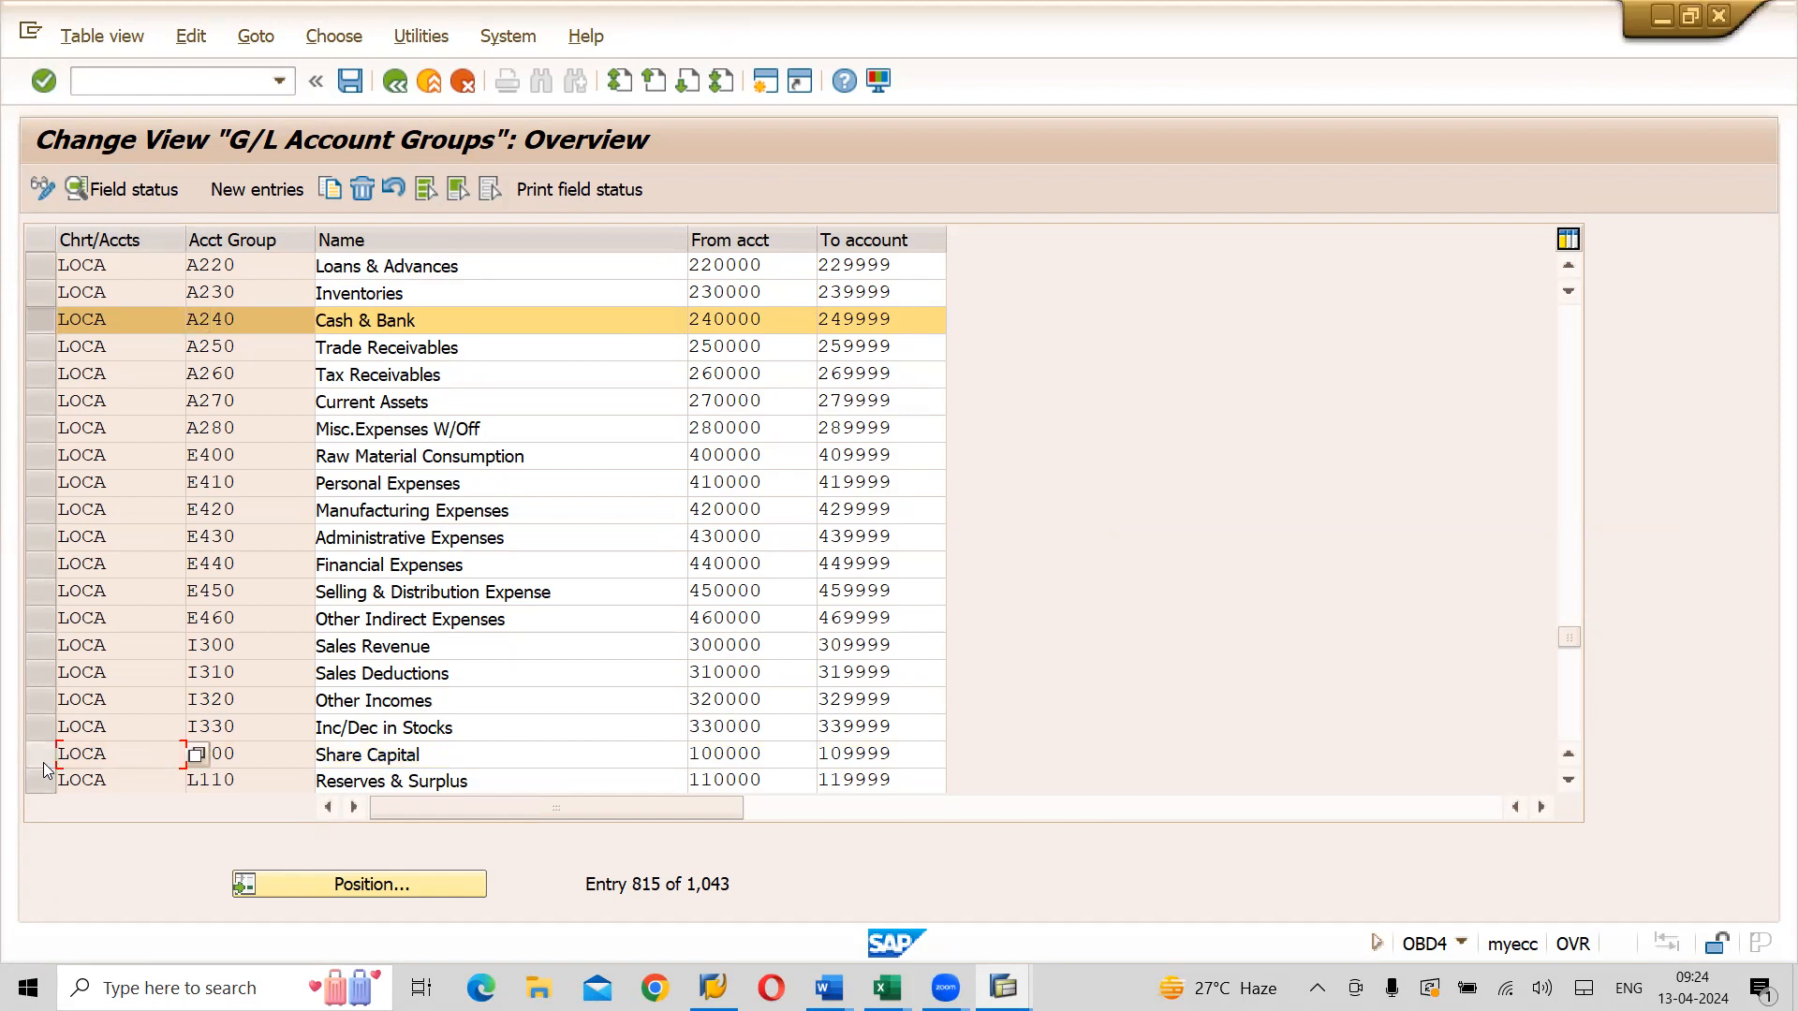
{"action": "key", "text": "alt+Tab"}
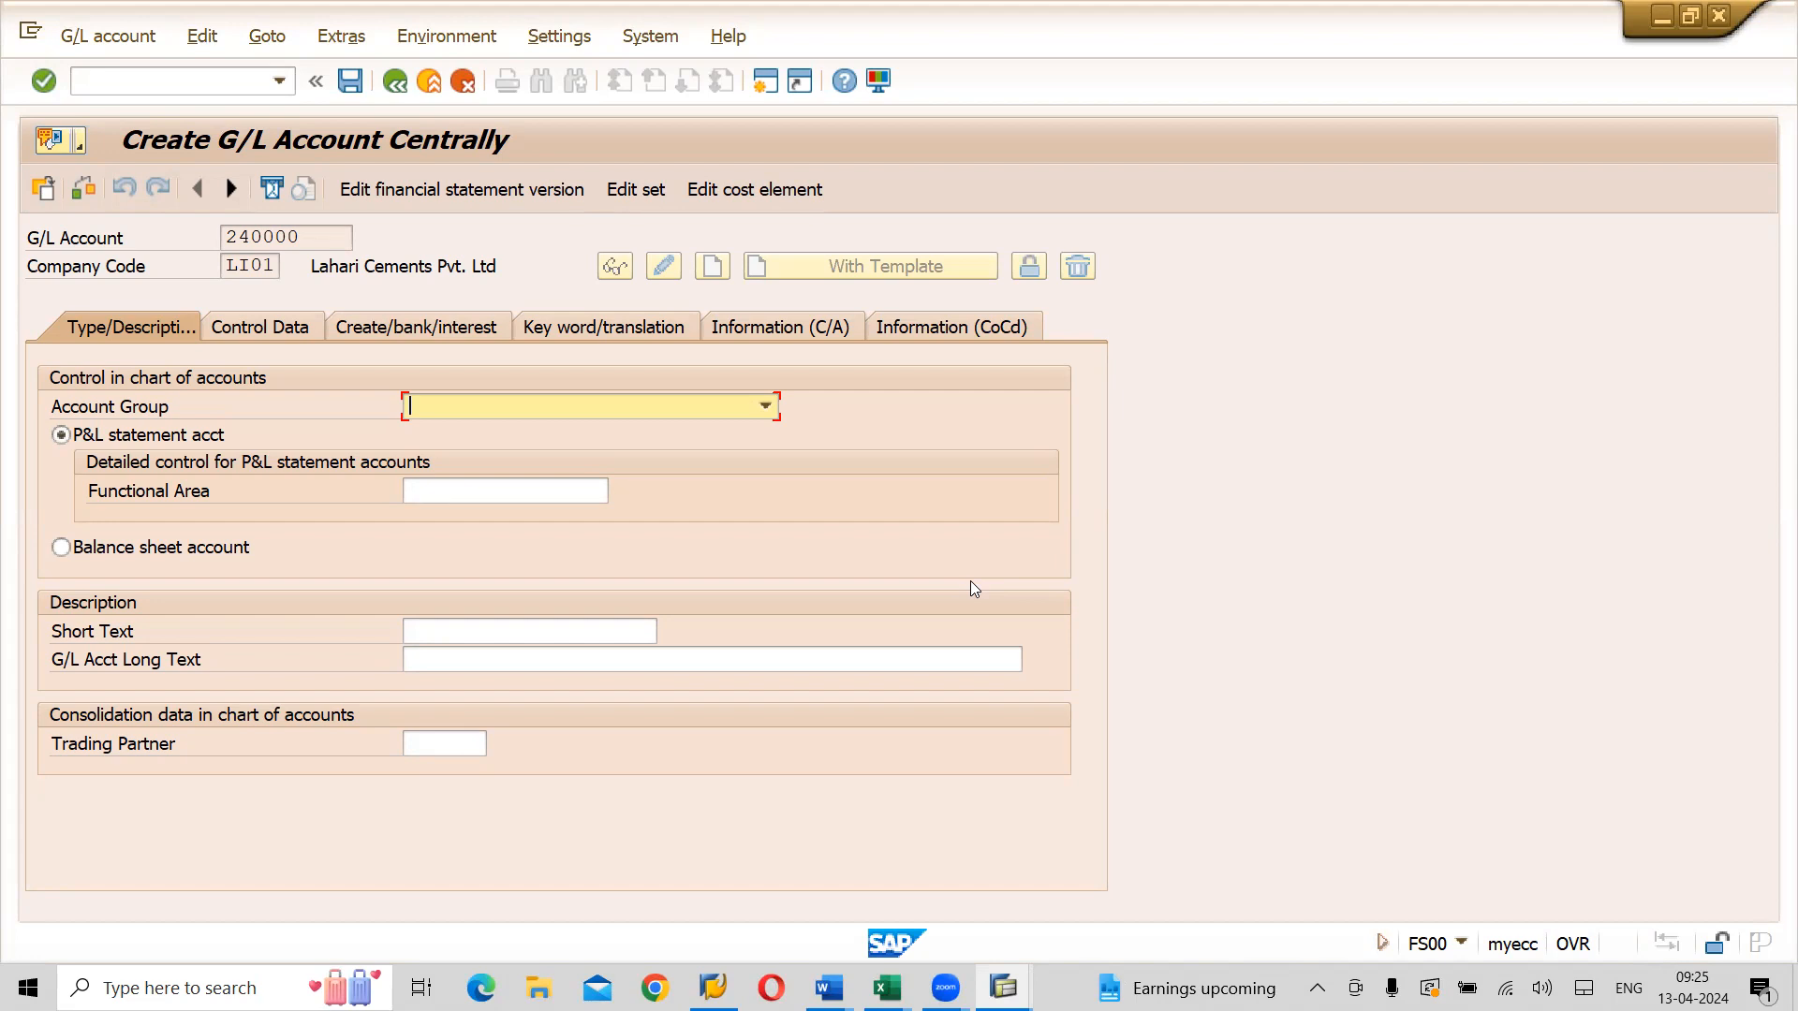
{"action": "key", "text": "alt+Tab"}
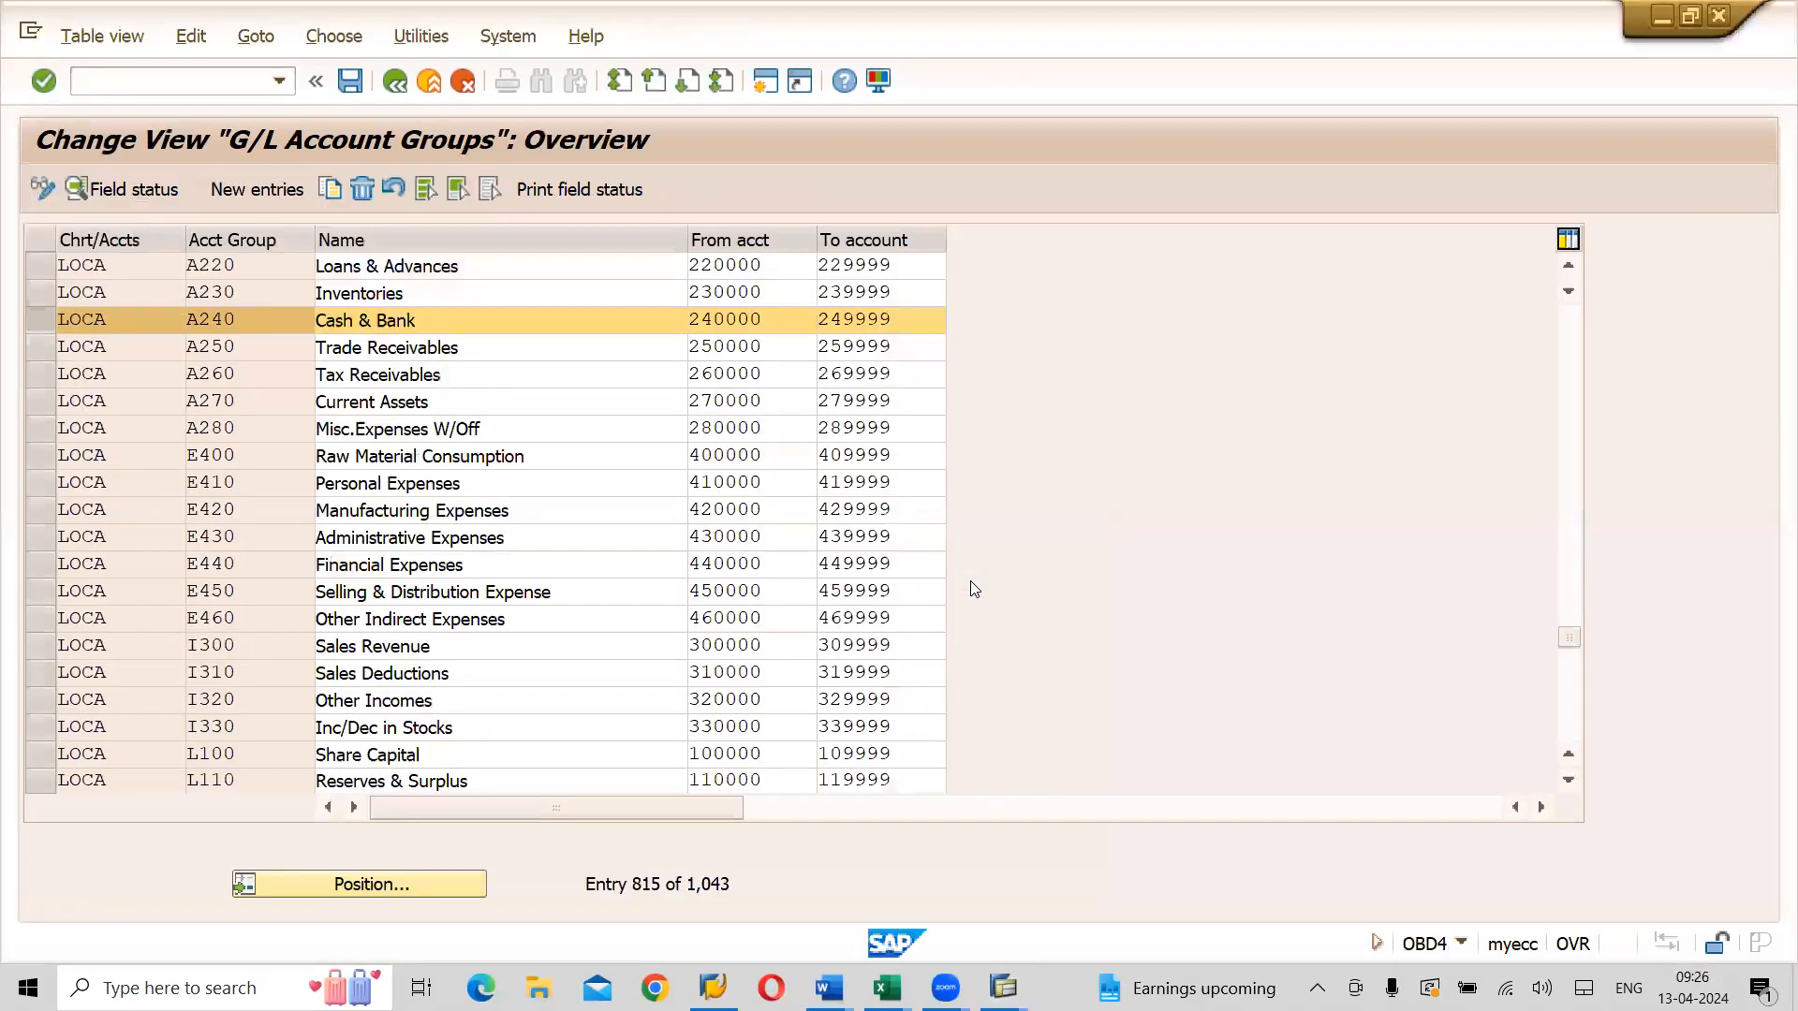
{"action": "key", "text": "alt+Tab"}
Assign account group A240 Cash & Bank to account 240000 and classify it as a balance sheet account
{"action": "left_click", "coordinate": [766, 404]}
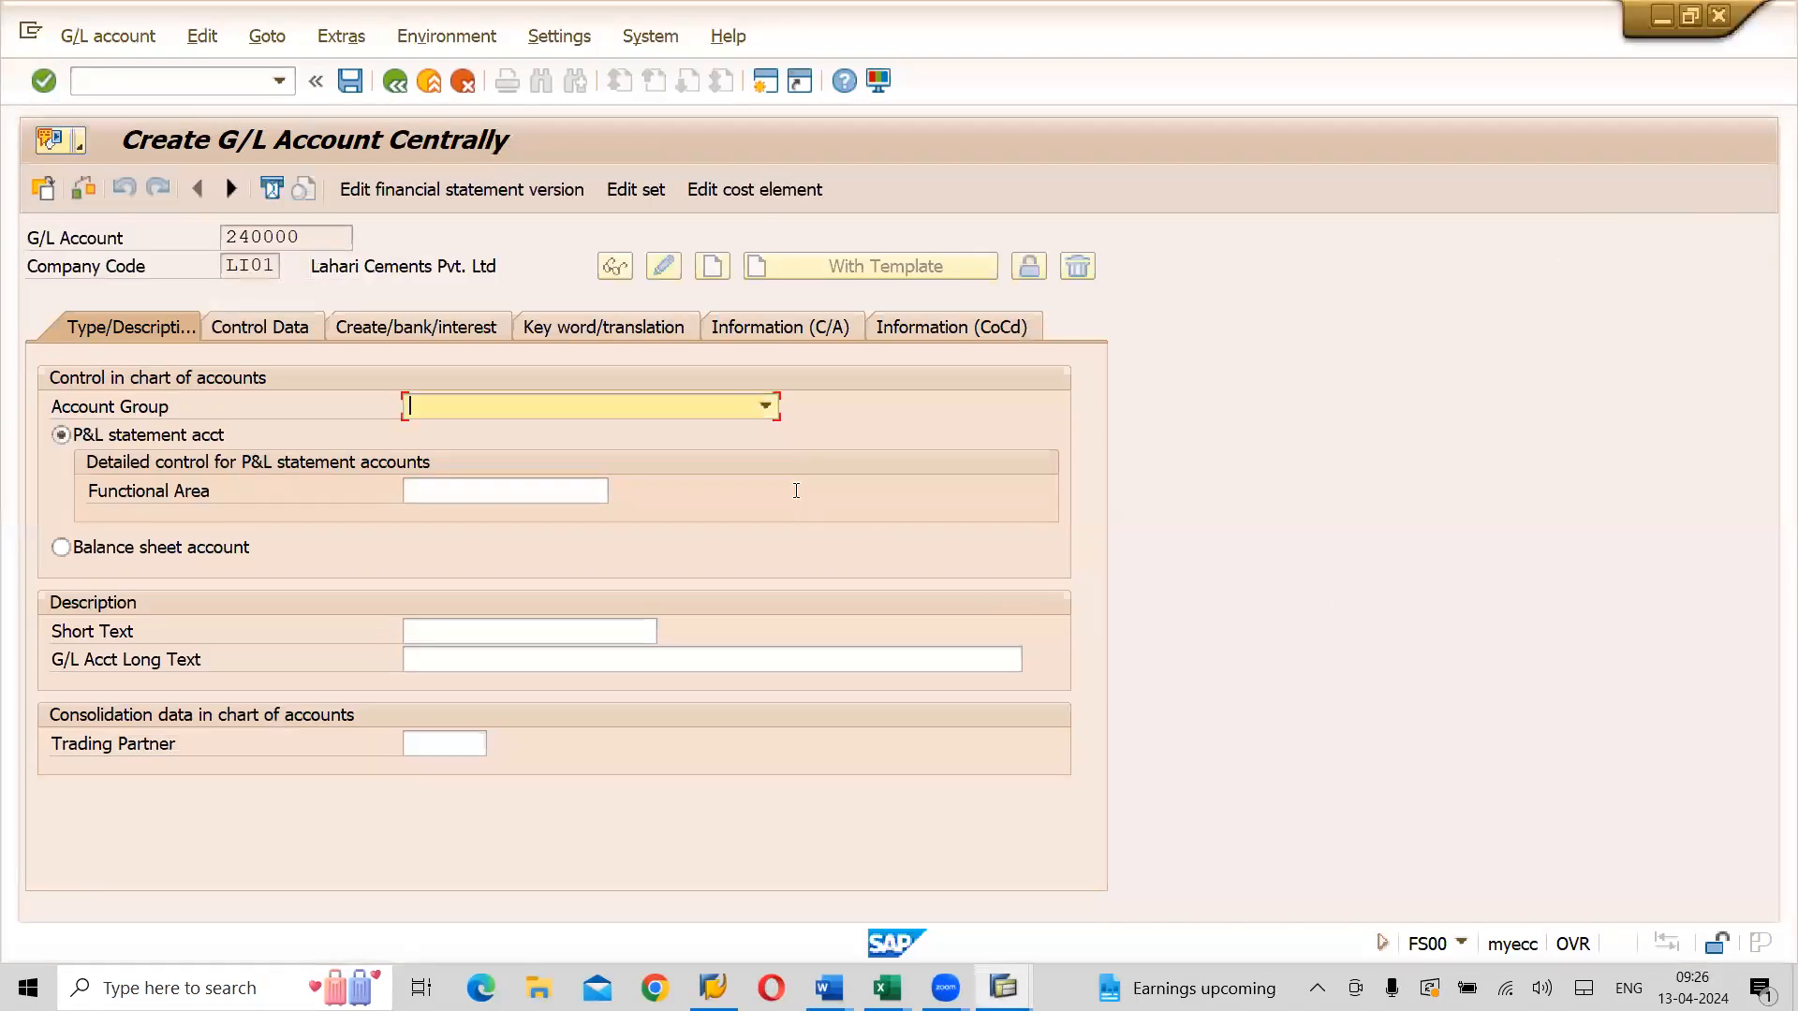
{"action": "left_click", "coordinate": [766, 406]}
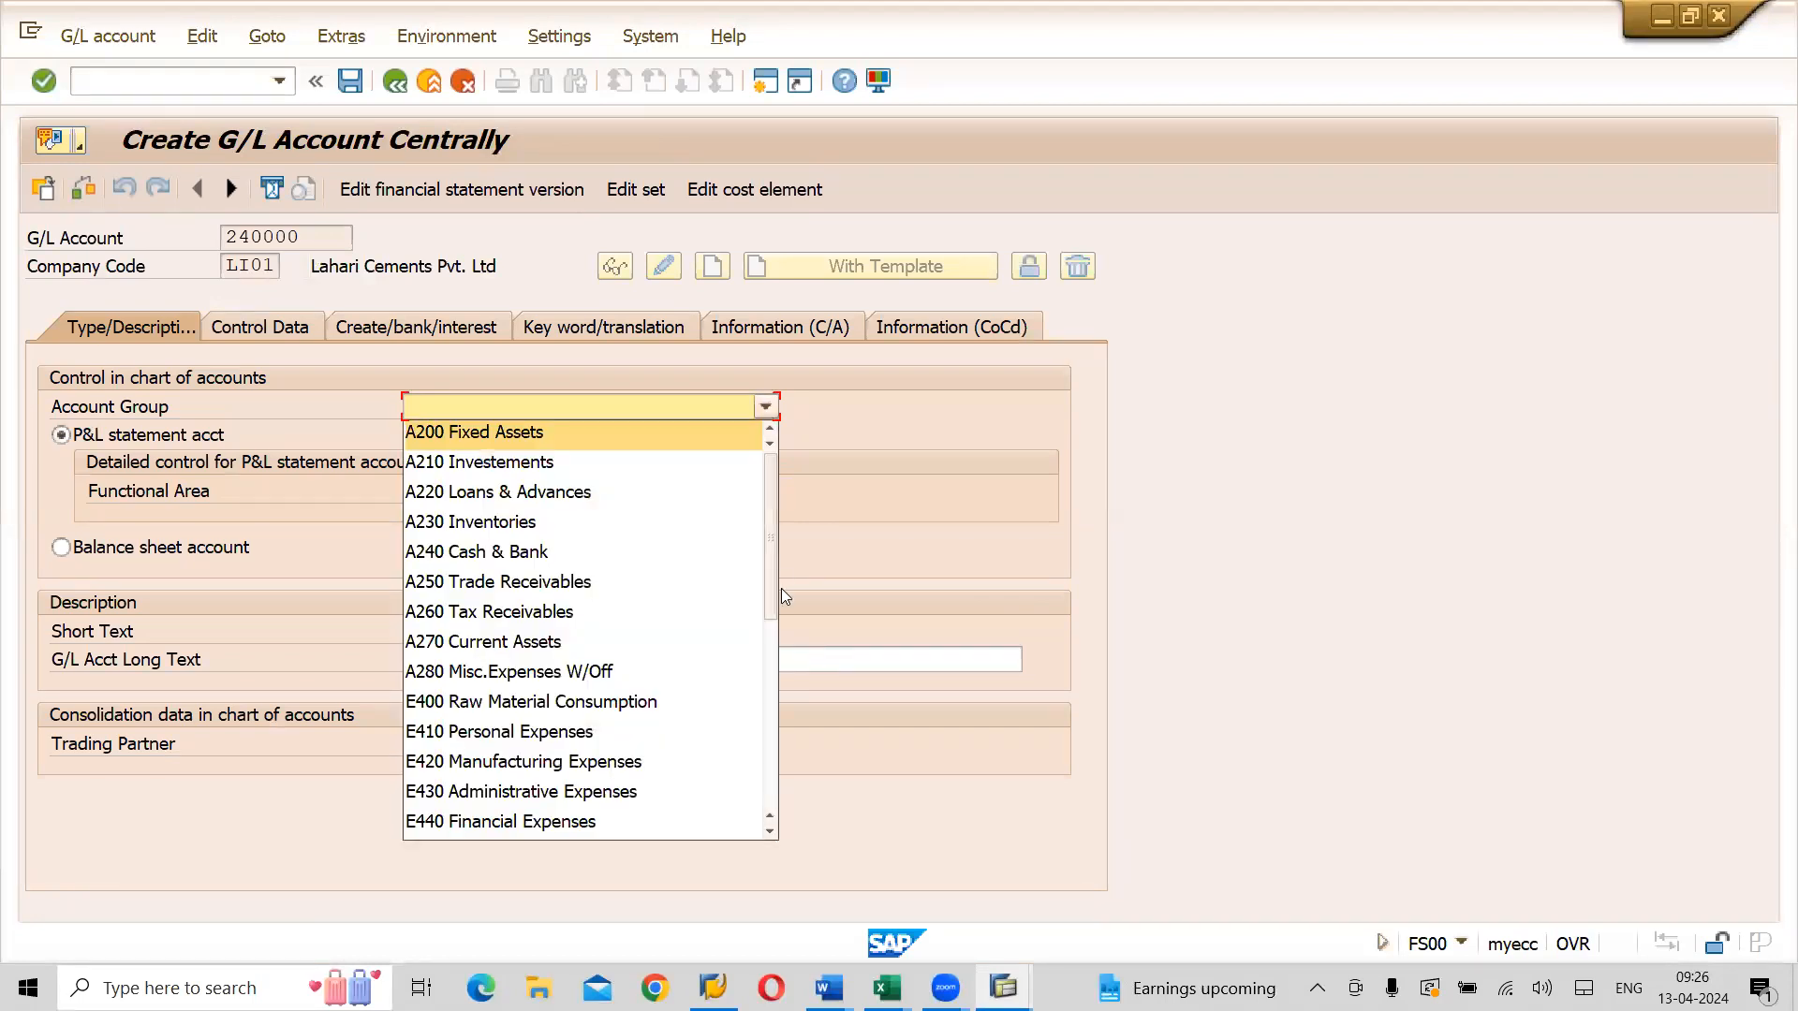
{"action": "left_click", "coordinate": [487, 551]}
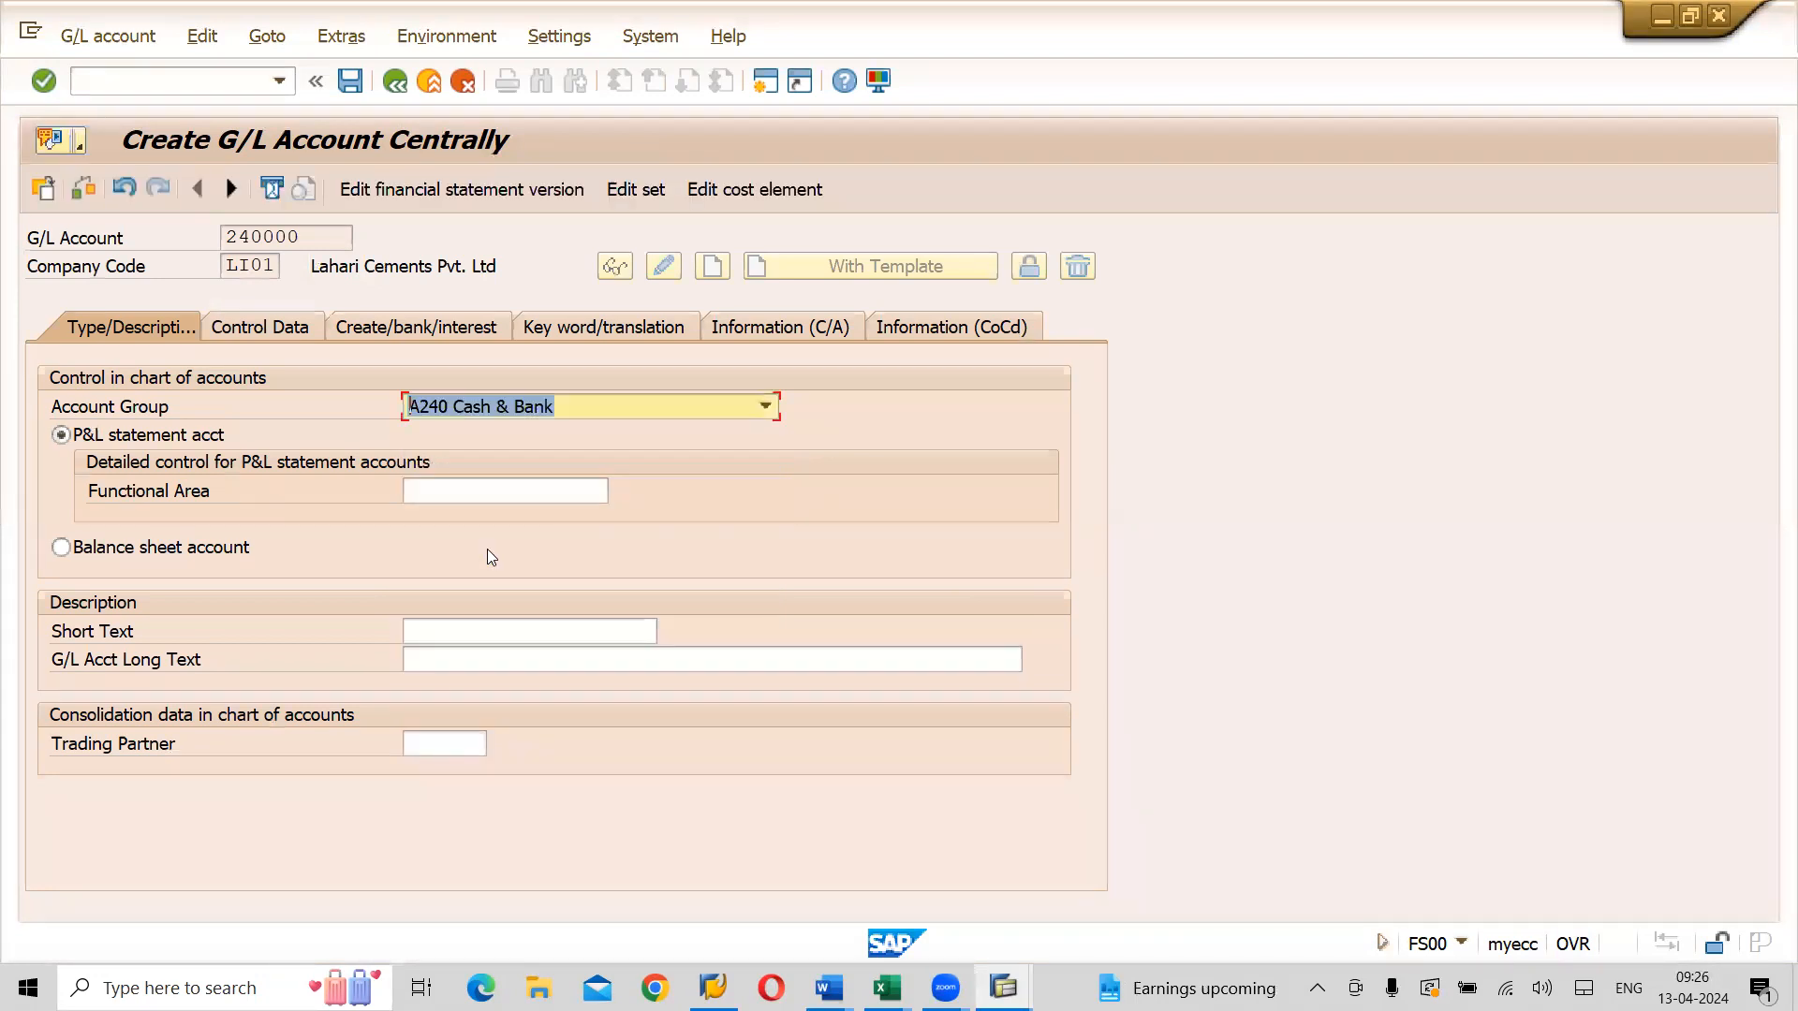
{"action": "left_click", "coordinate": [61, 549]}
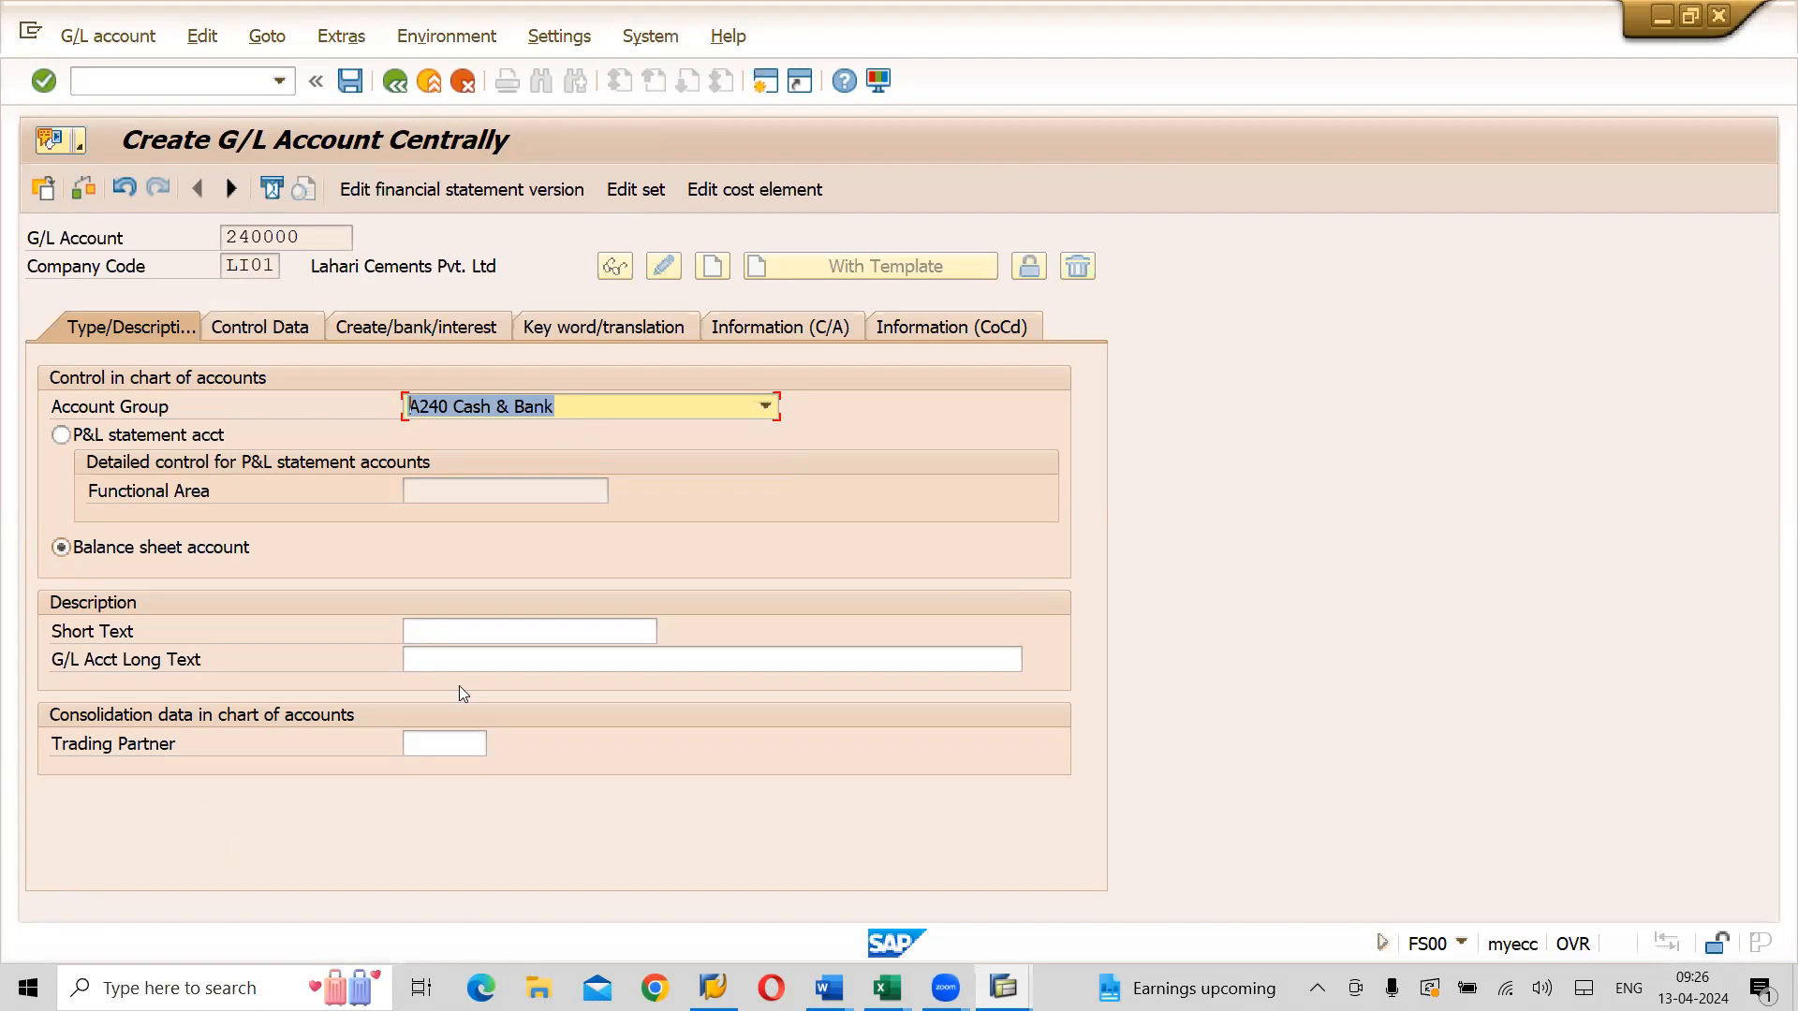
Enter Cash Account as both the short text and the G/L account long text
{"action": "left_click", "coordinate": [462, 634]}
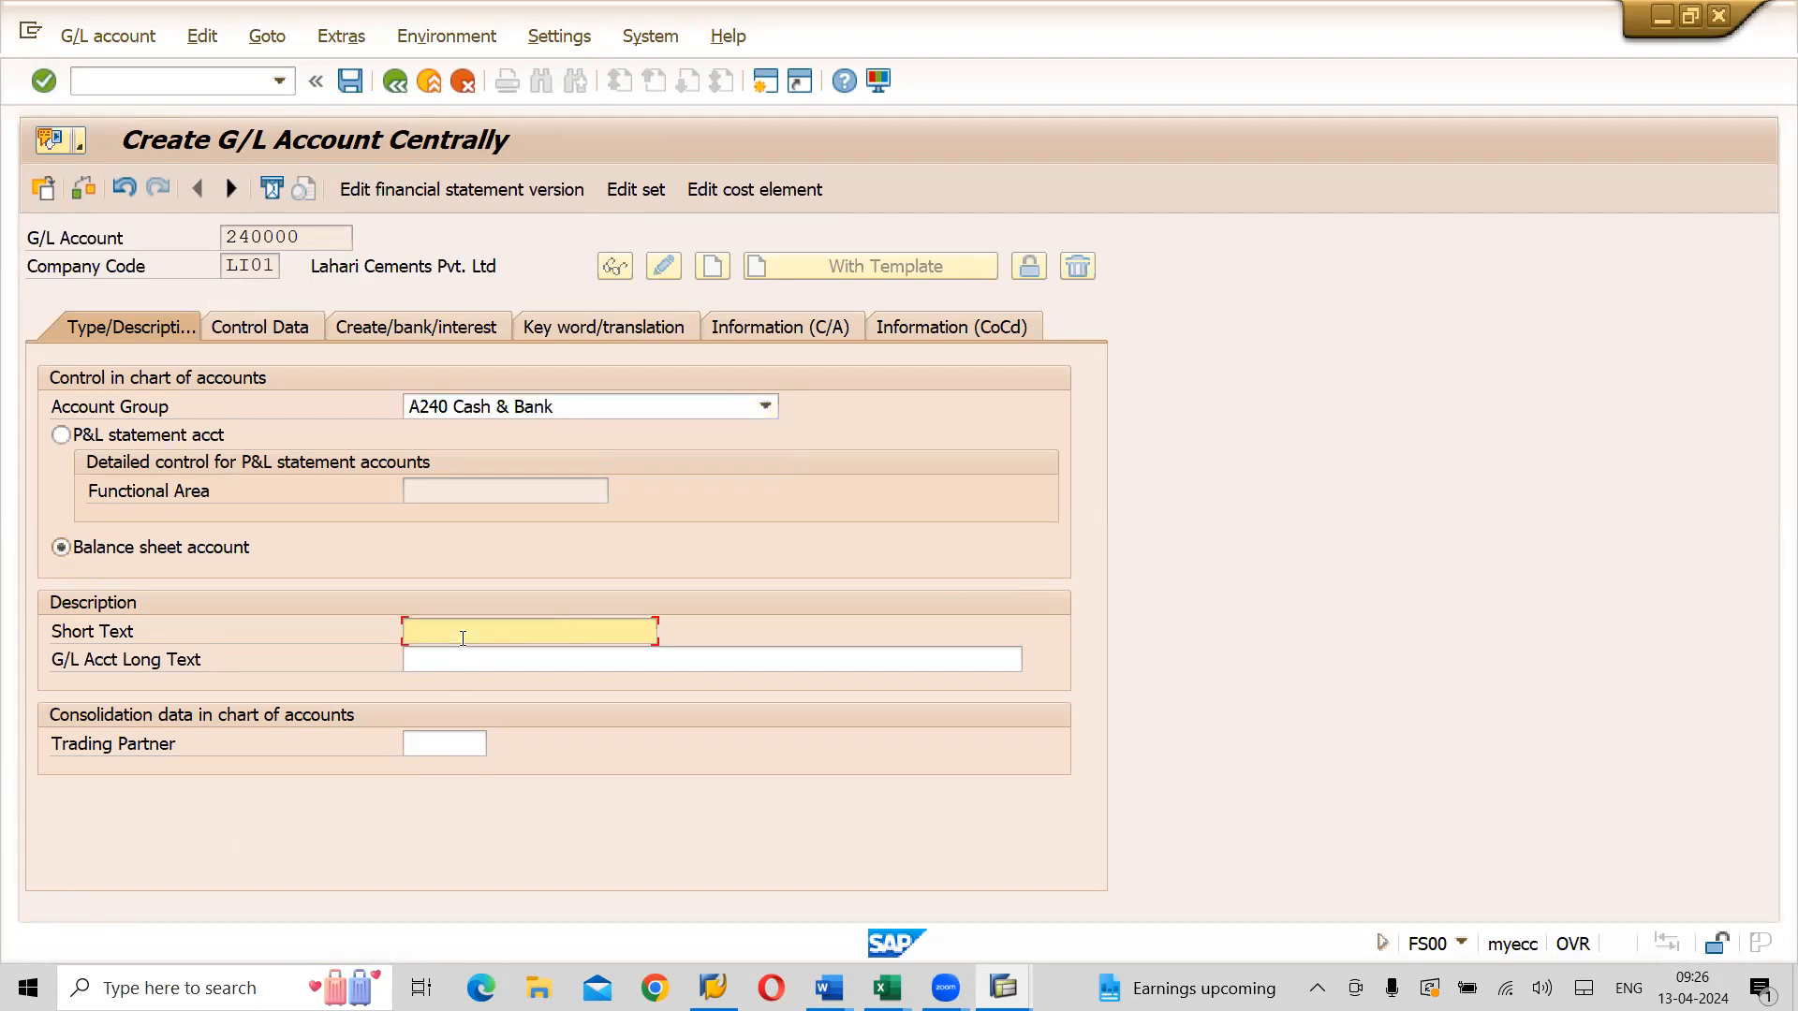
{"action": "type", "text": "Cash A"}
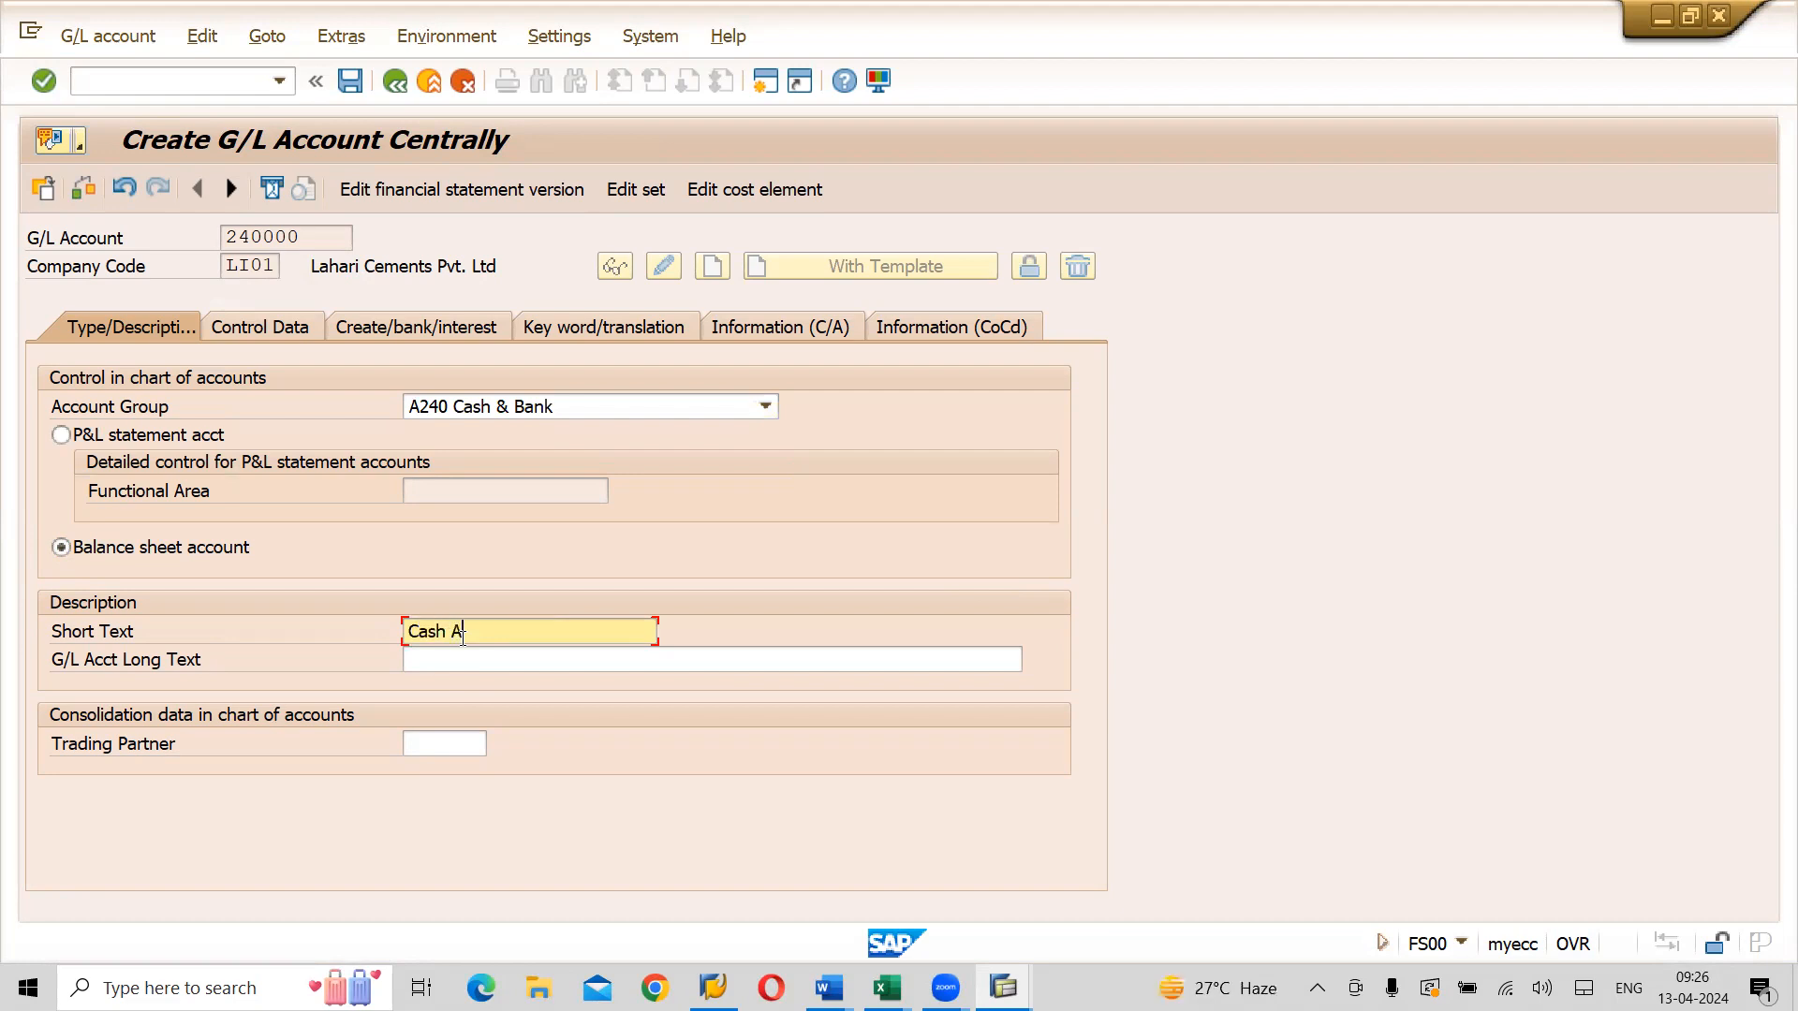
{"action": "type", "text": "ccount"}
{"action": "key", "text": "Tab"}
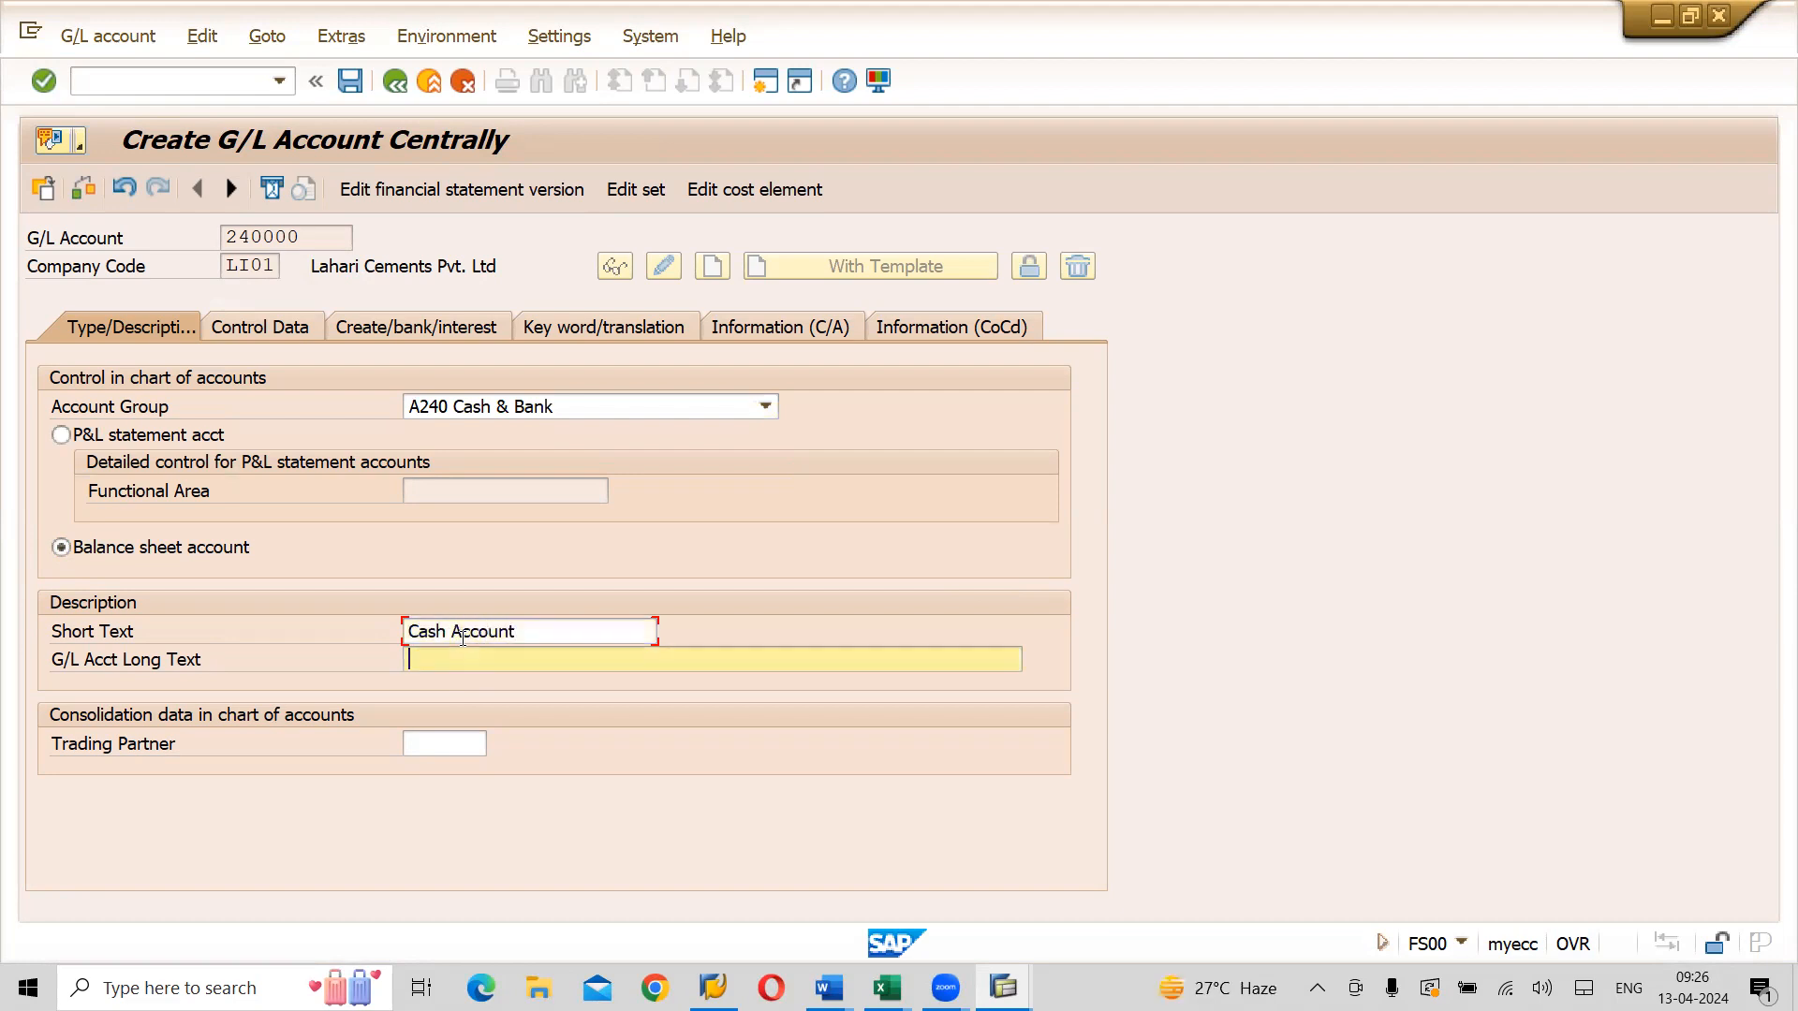
{"action": "type", "text": "Cash a"}
{"action": "key", "text": "BackSpace"}
{"action": "type", "text": "Account"}
Enable line item display in the control data of account 240000, and switch to the GL Master sheet in Excel
{"action": "left_click", "coordinate": [273, 326]}
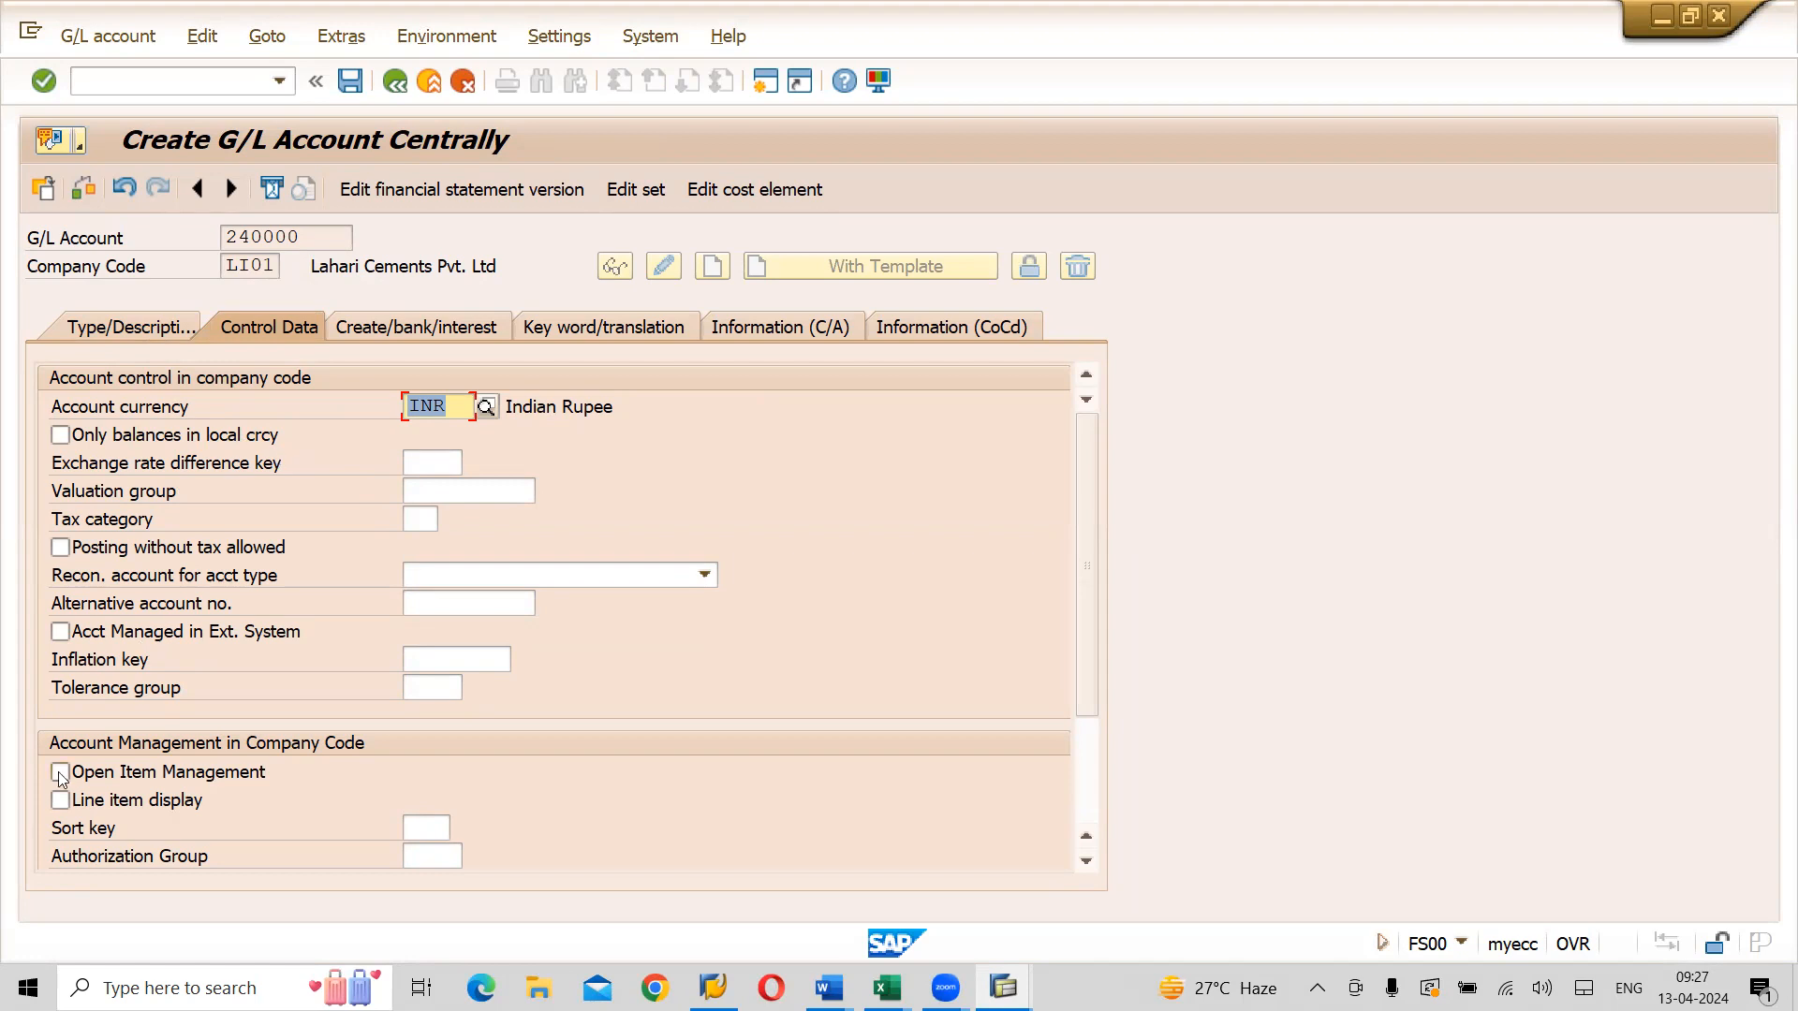
{"action": "left_click", "coordinate": [60, 800]}
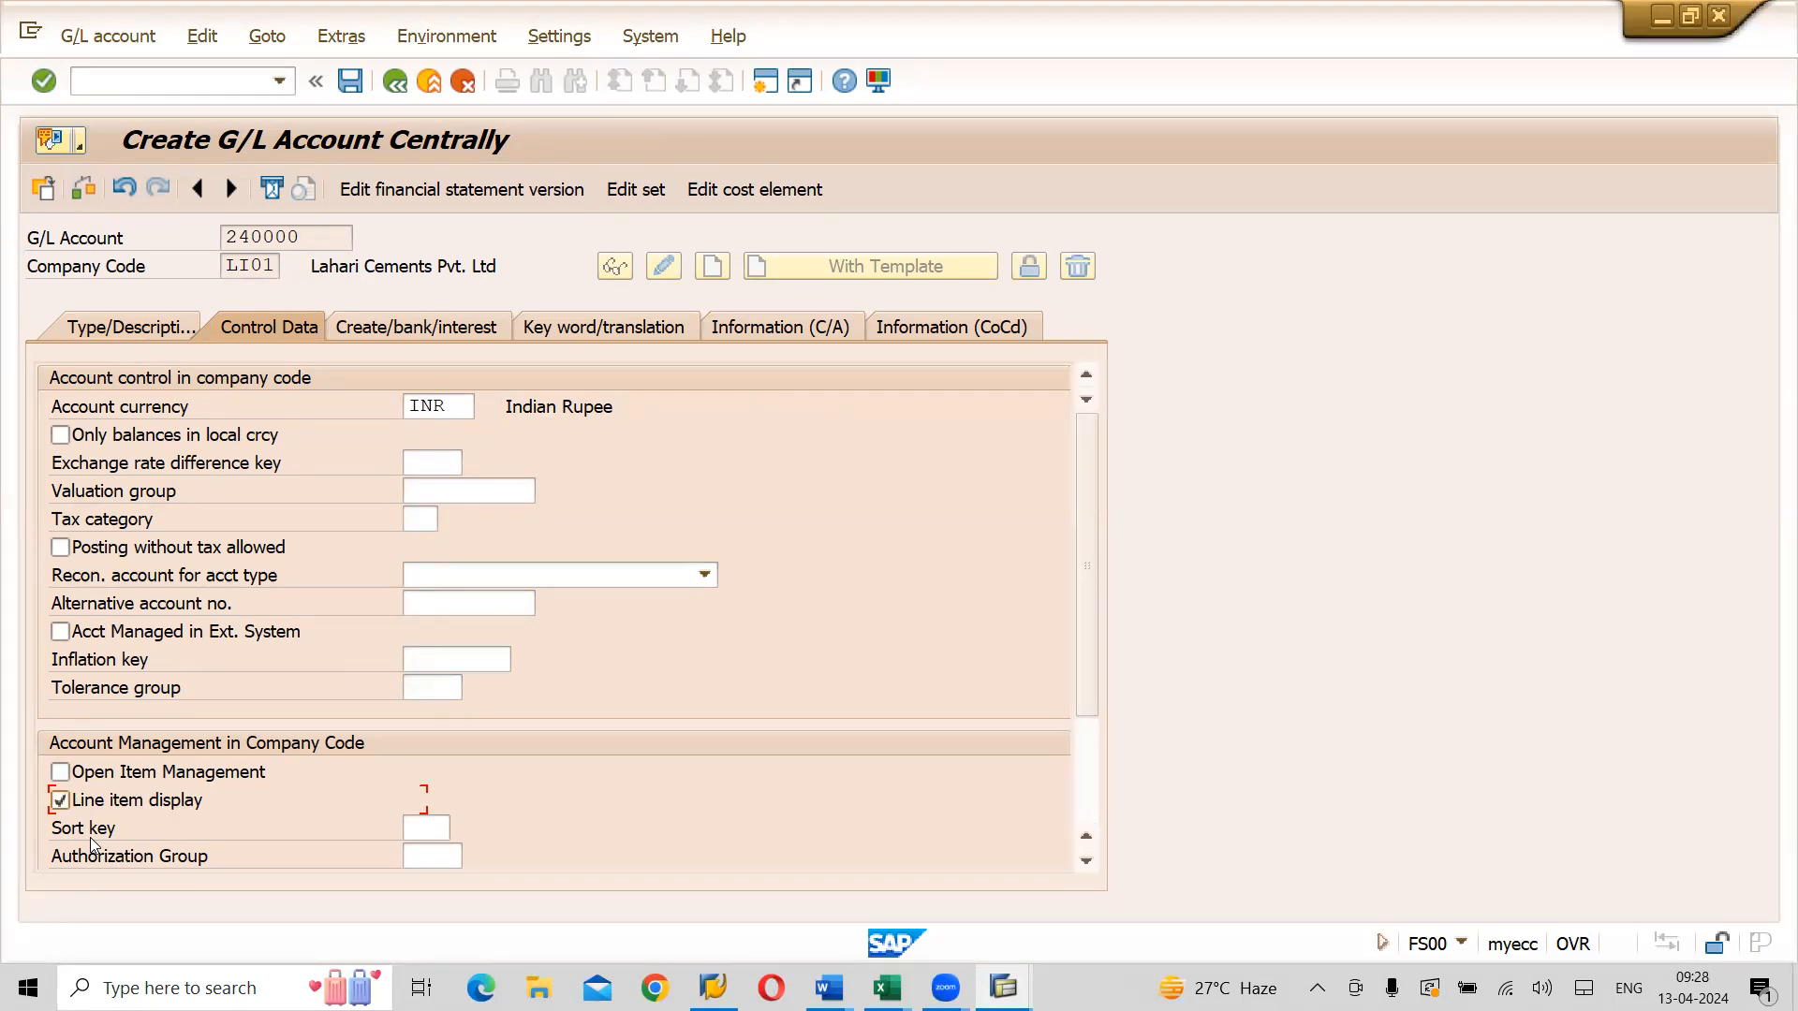
{"action": "key", "text": "alt+Tab"}
{"action": "key", "text": "alt+Tab"}
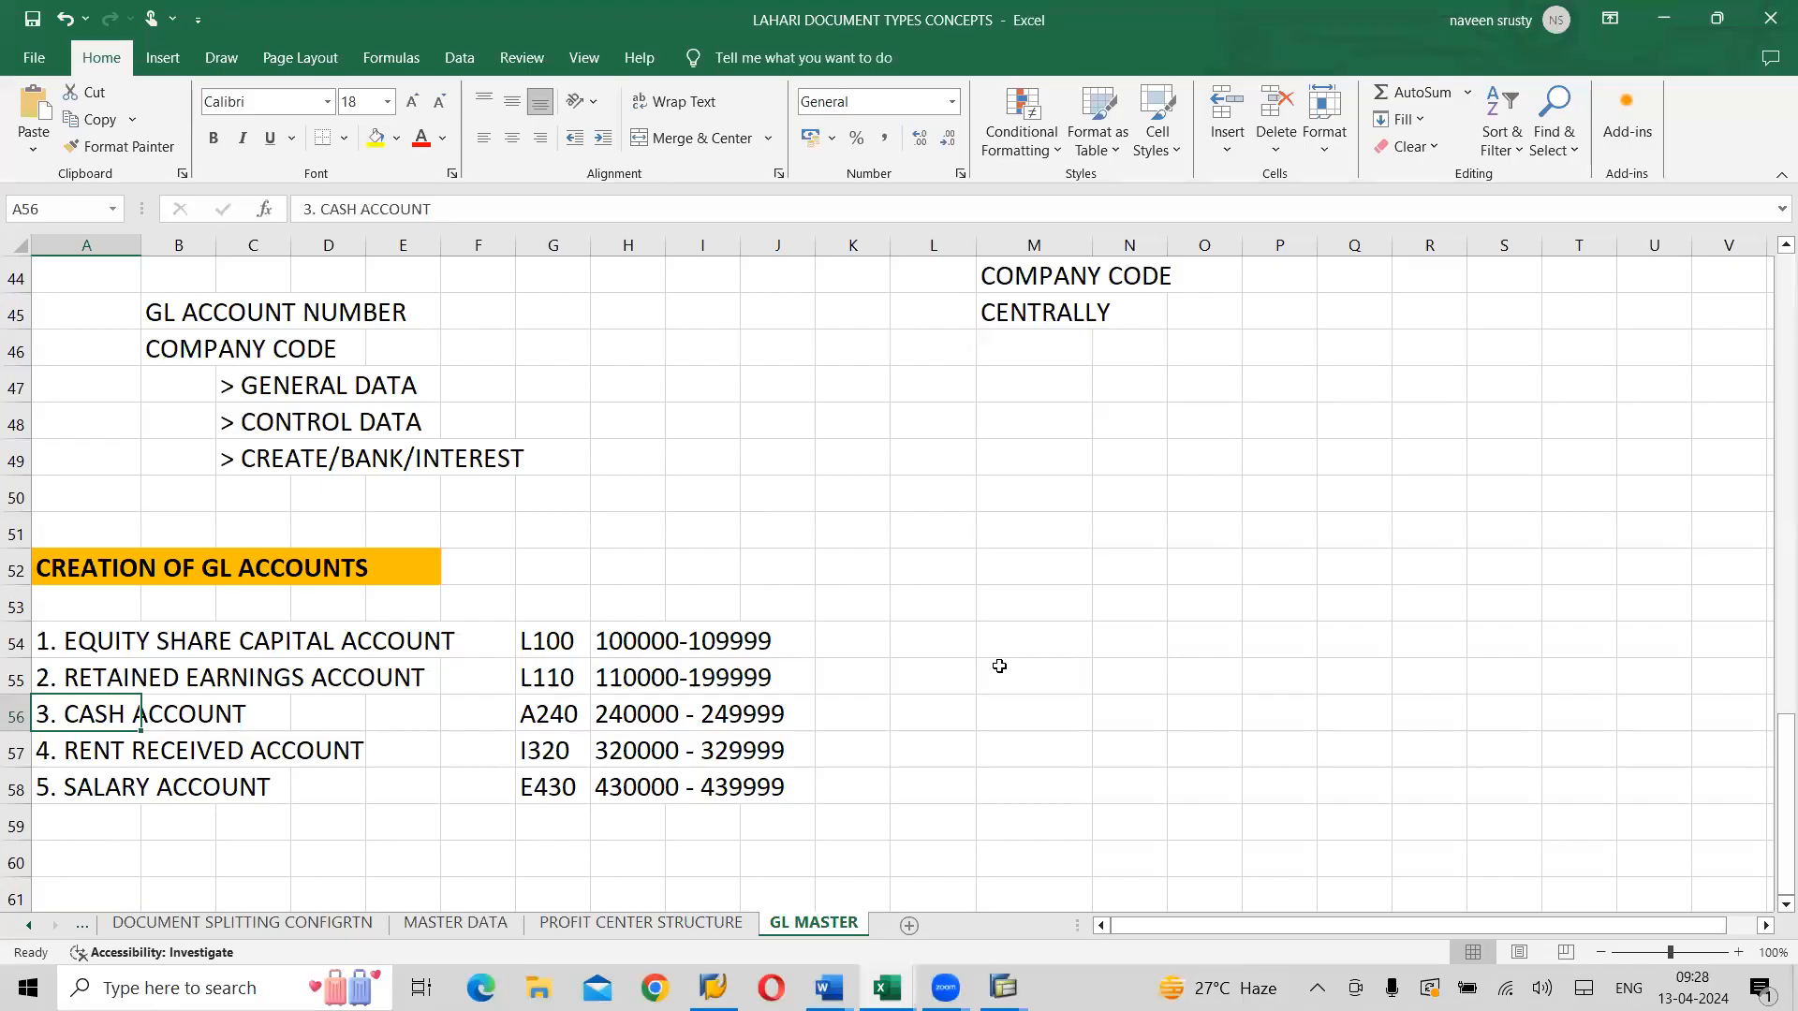
List DOC DATE, POSTING DATE, VALUE DATE, SYSTEM DATE and TRANSLATION DATE in cells S51 to S55
{"action": "left_click", "coordinate": [1499, 555]}
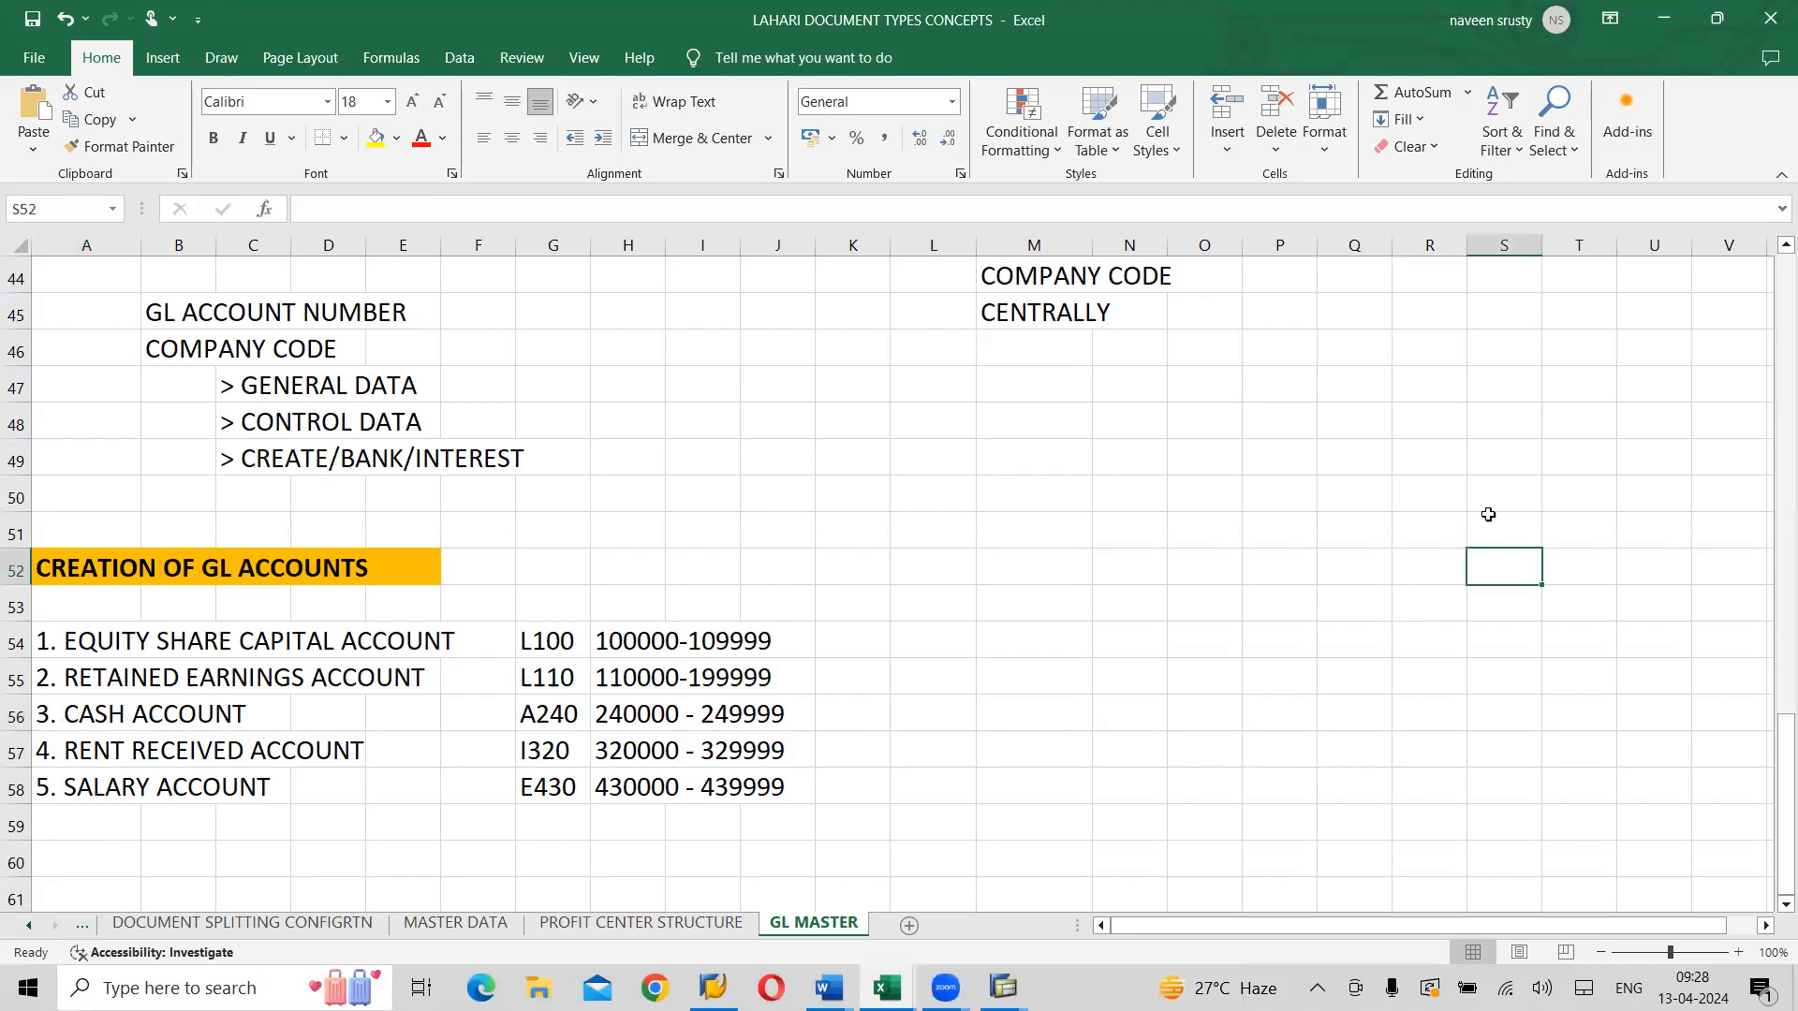
{"action": "left_click", "coordinate": [1487, 523]}
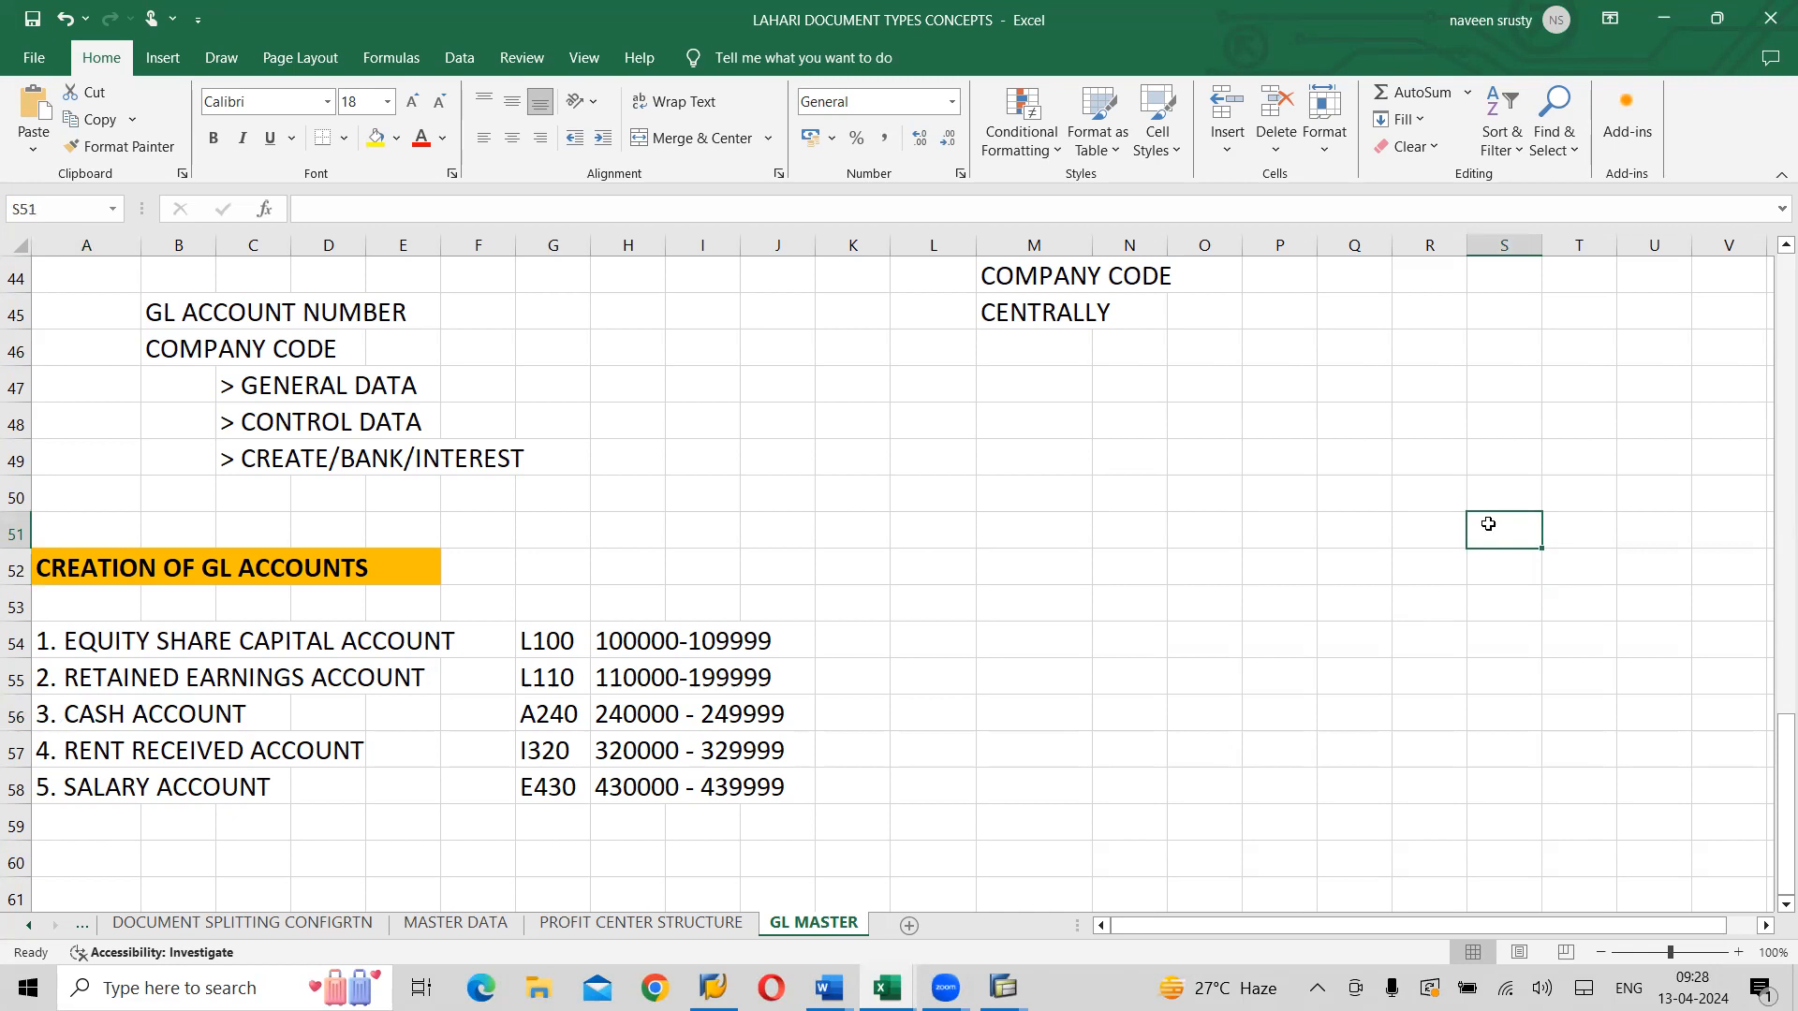
{"action": "type", "text": "DOC DATE"}
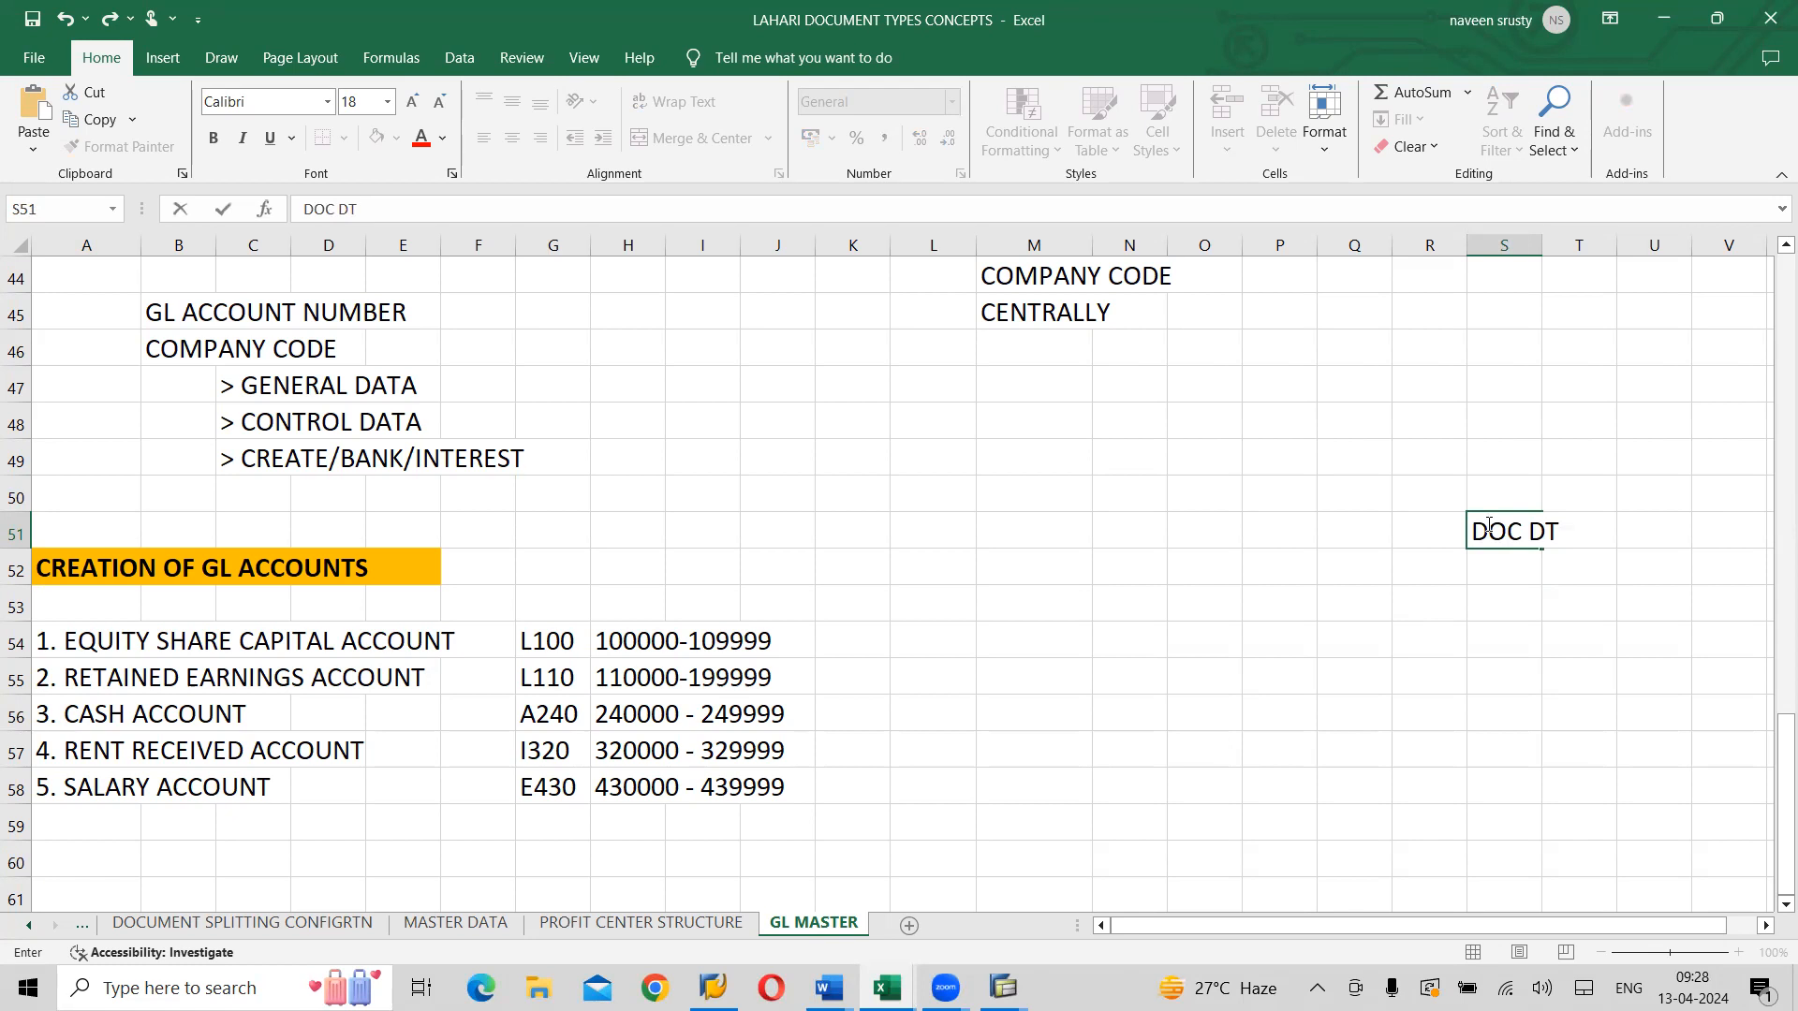
{"action": "key", "text": "Return"}
{"action": "type", "text": "POS"}
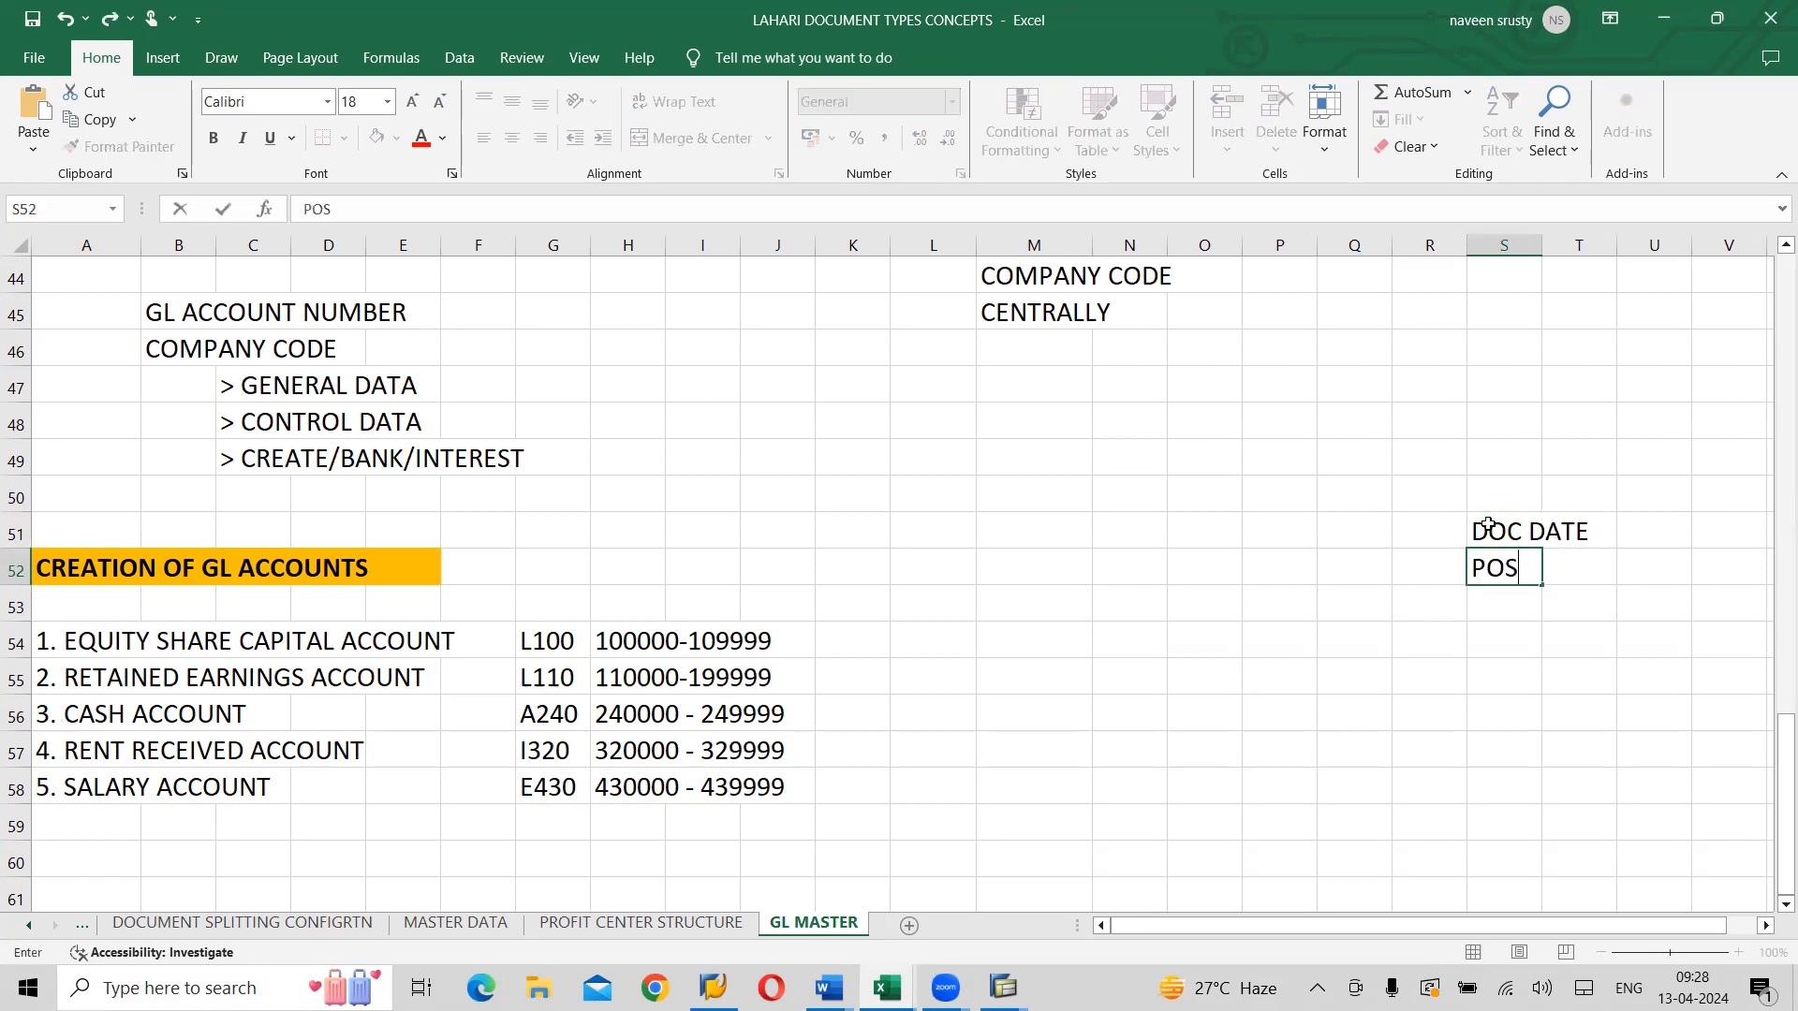
{"action": "type", "text": "TING DATE"}
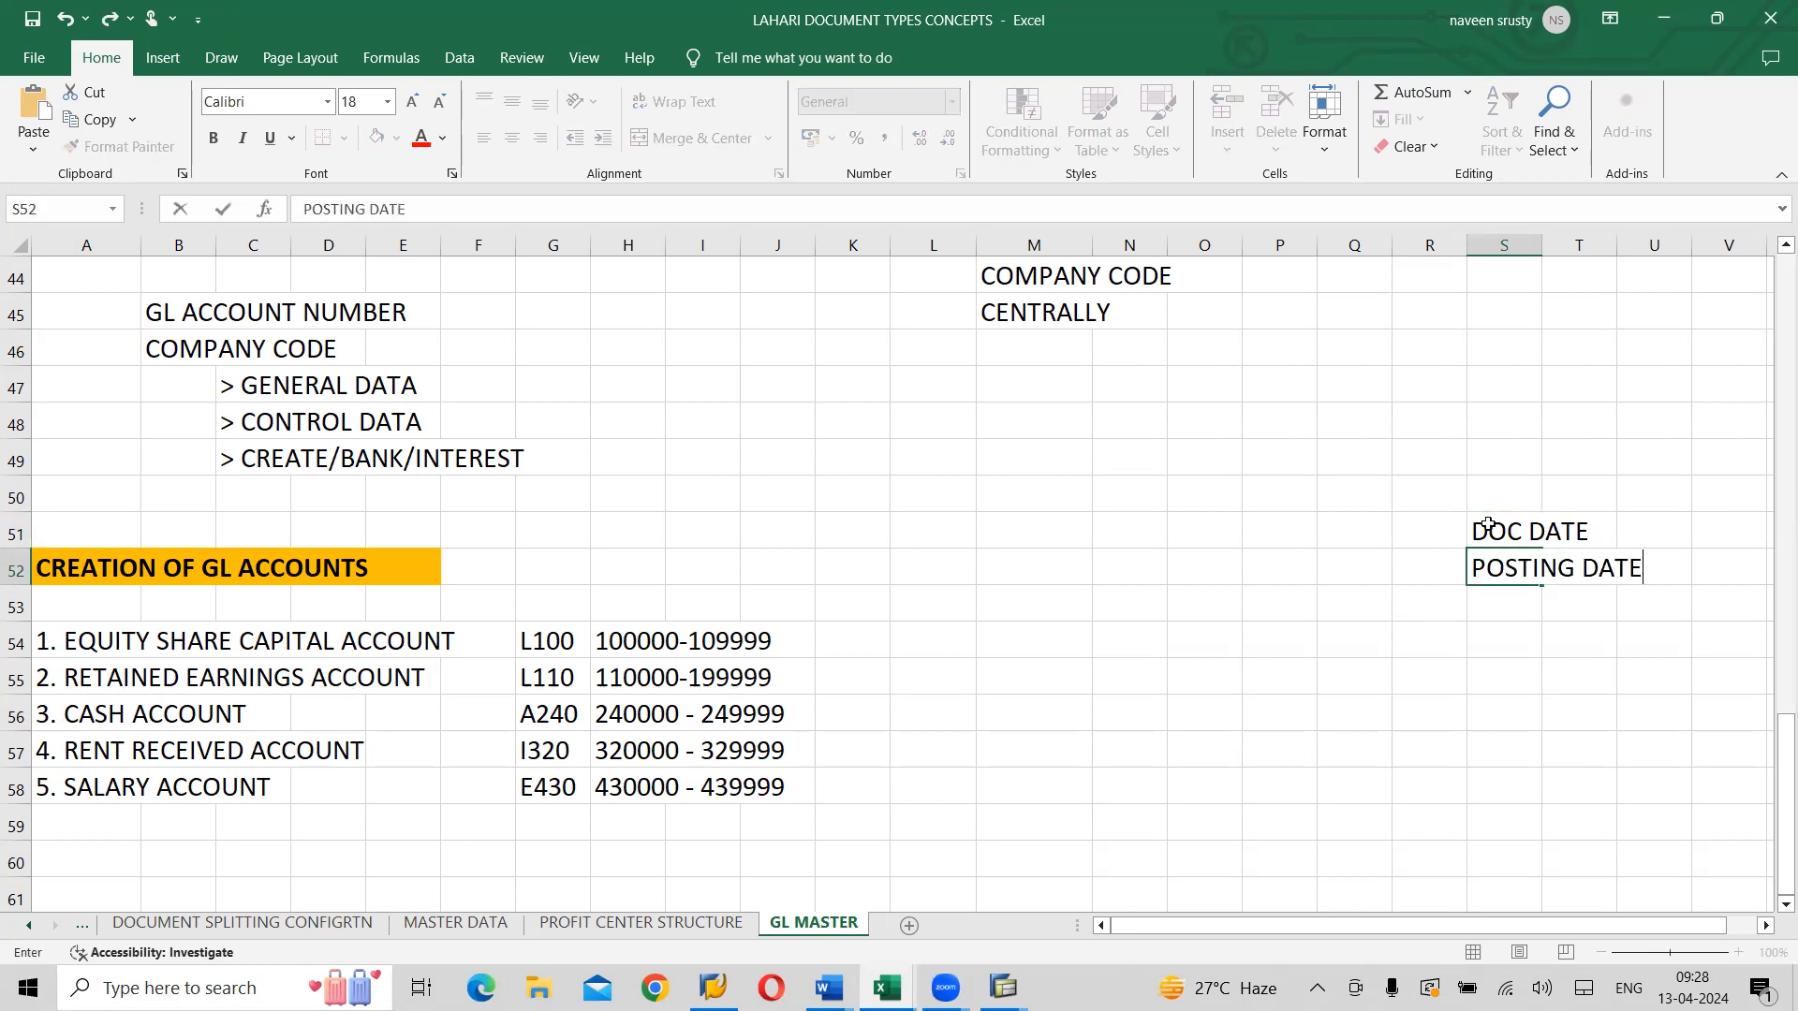
{"action": "key", "text": "Return"}
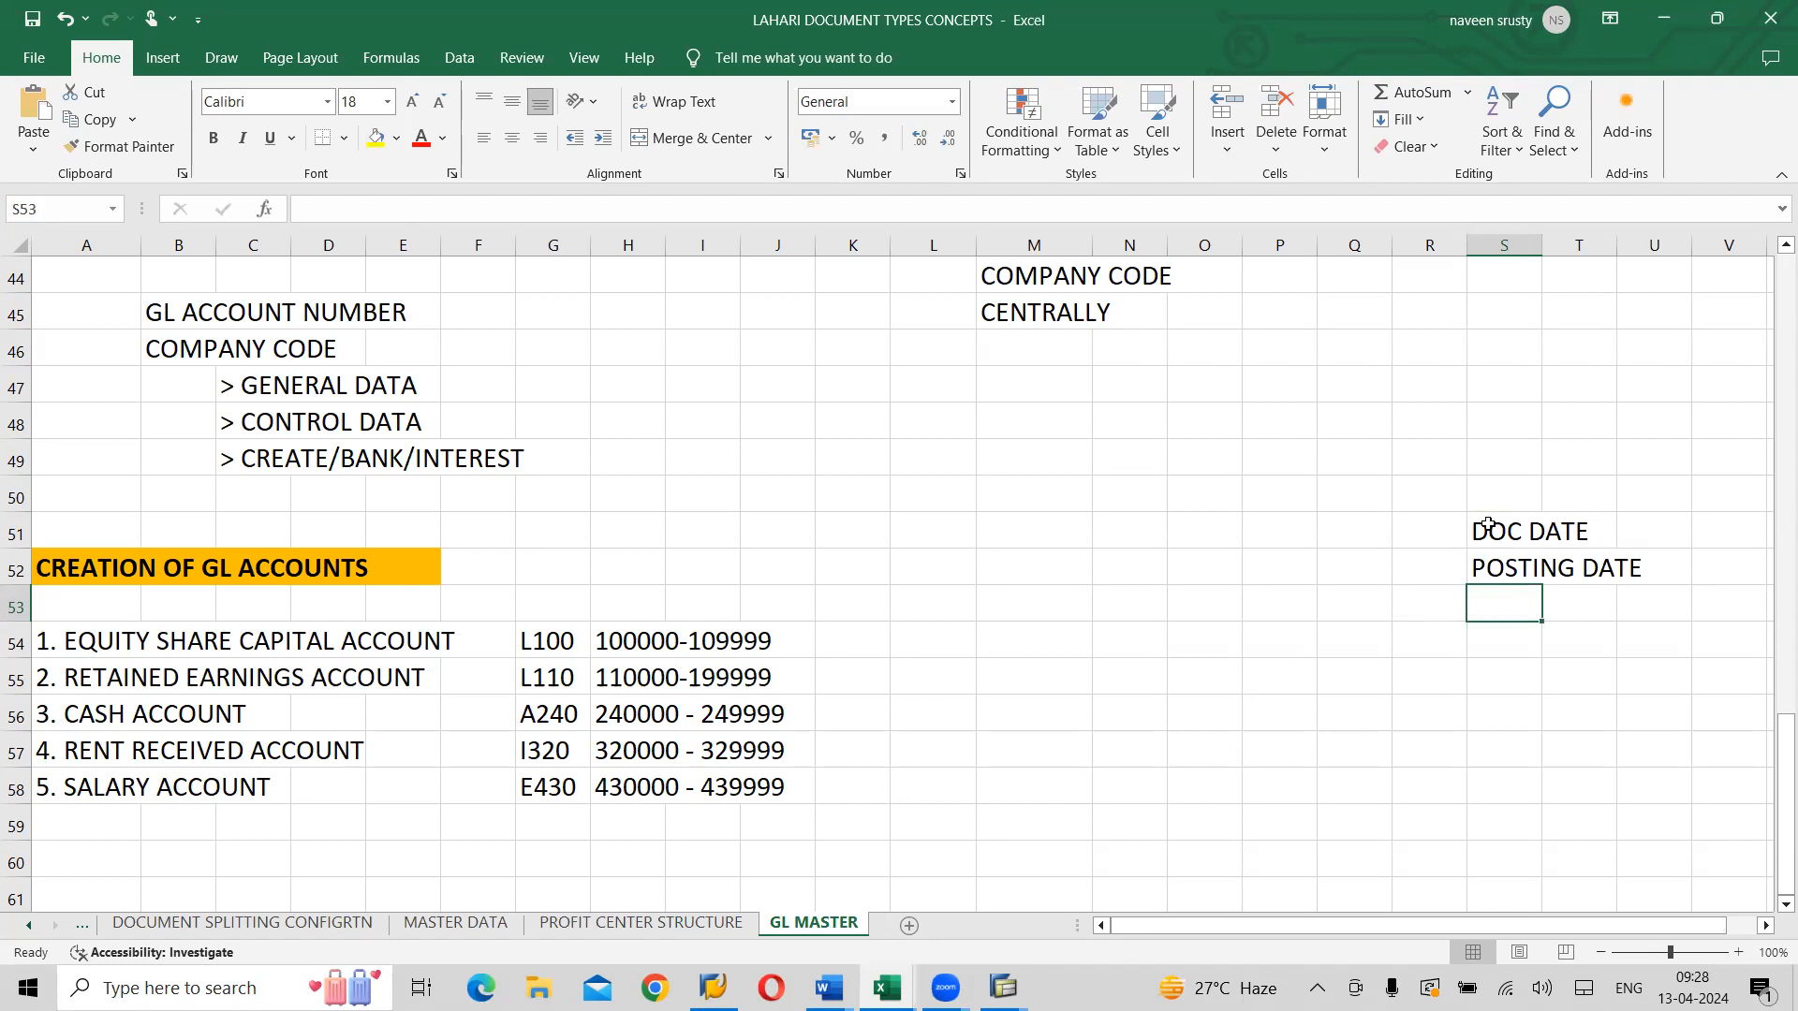
{"action": "type", "text": "VALUE DATE"}
{"action": "key", "text": "Return"}
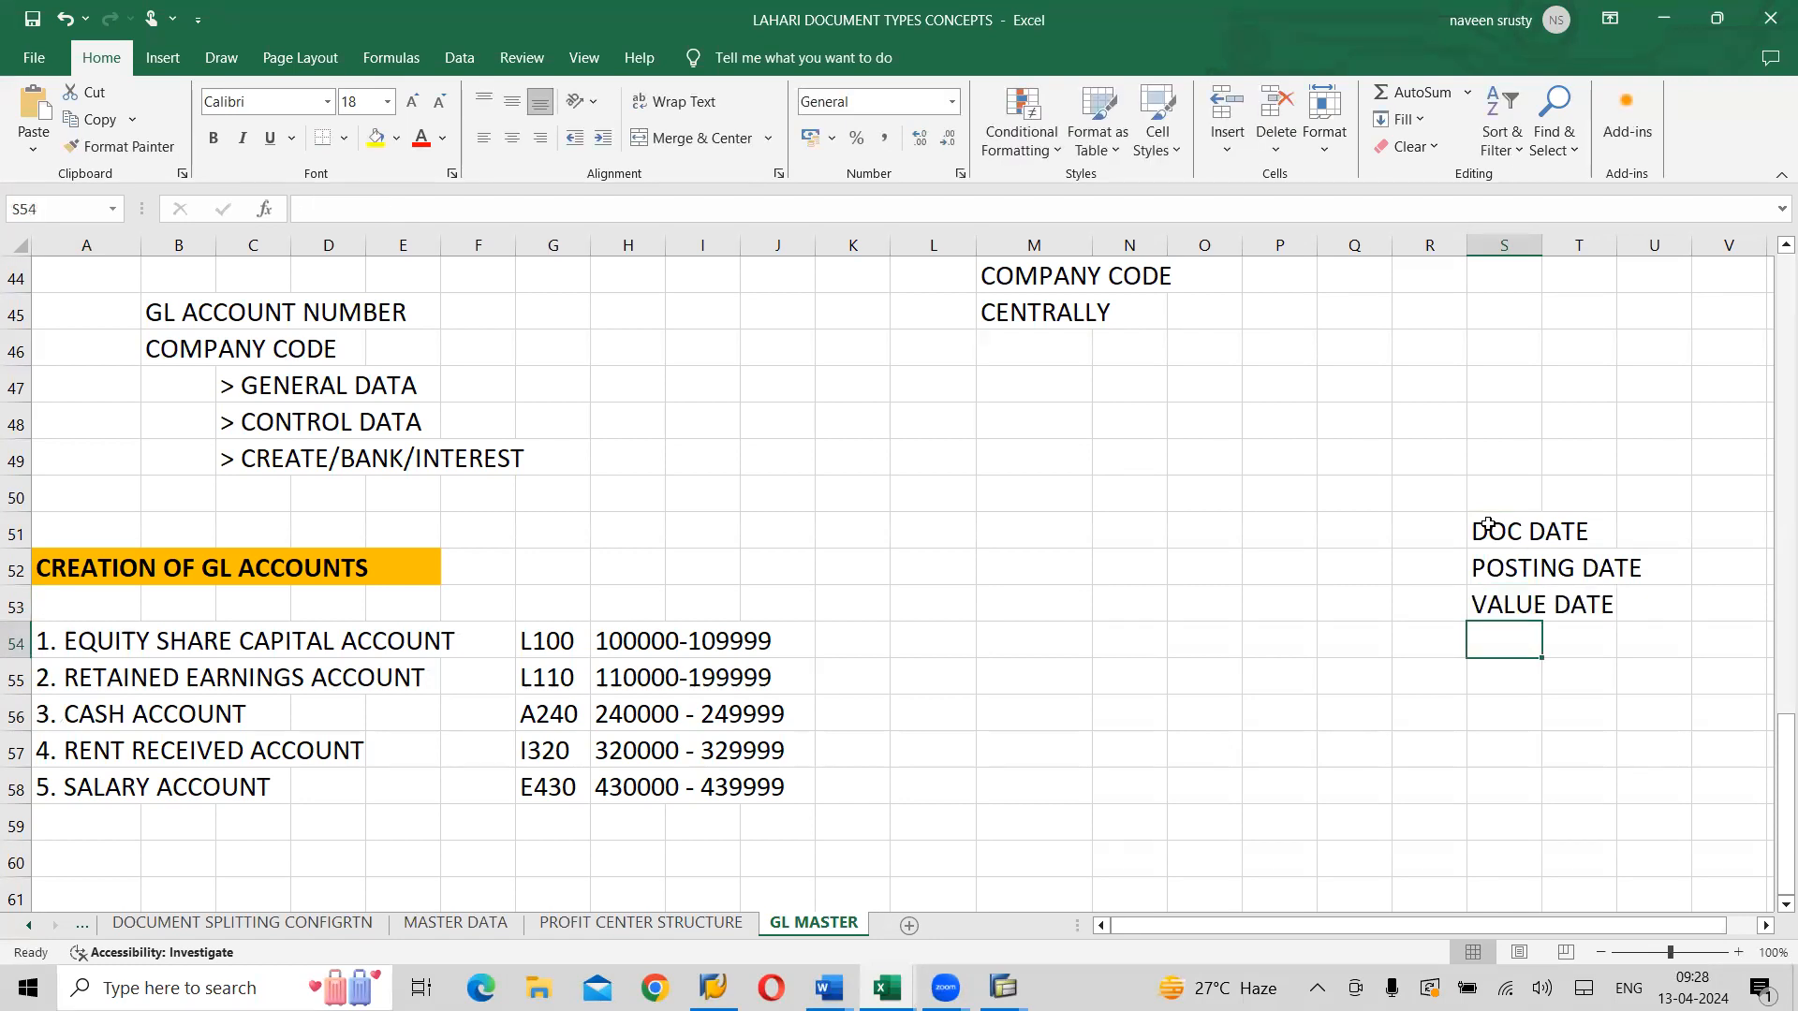
{"action": "type", "text": "SYSTEM"}
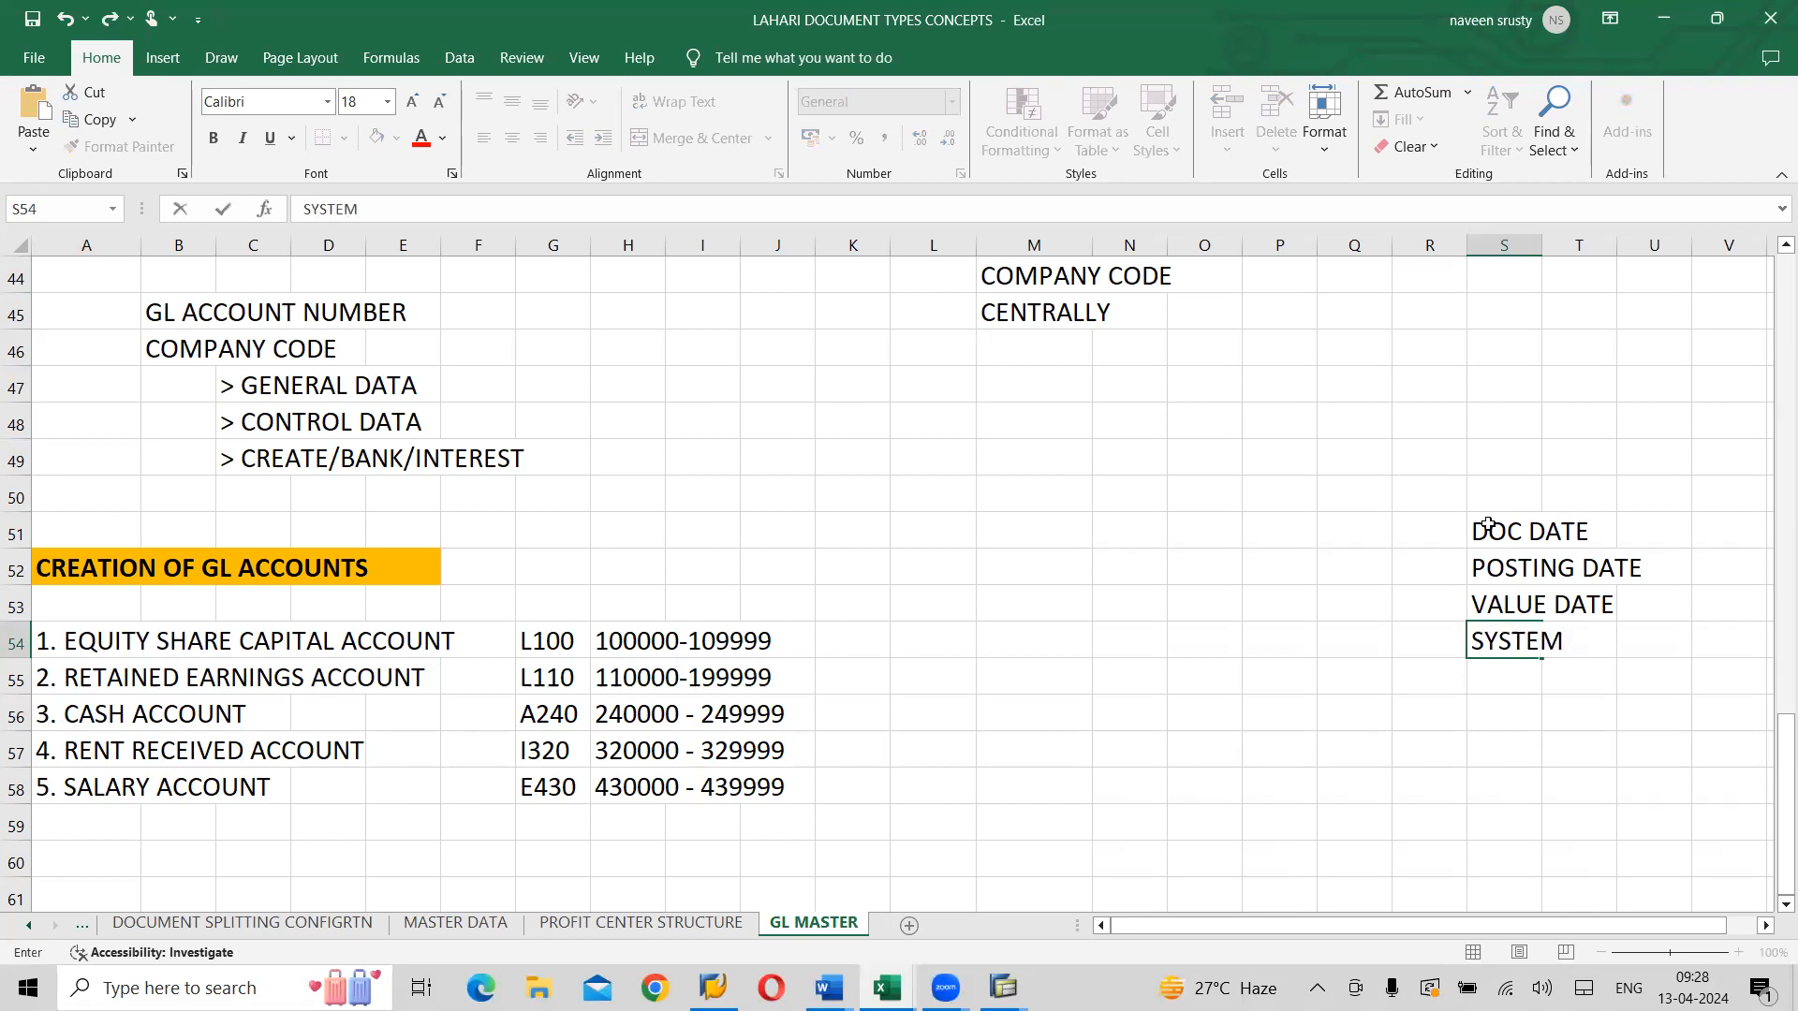
{"action": "type", "text": " DTE"}
{"action": "key", "text": "BackSpace"}
{"action": "key", "text": "BackSpace"}
{"action": "type", "text": "ATE"}
{"action": "key", "text": "Return"}
{"action": "type", "text": "TRANSLATION DATE"}
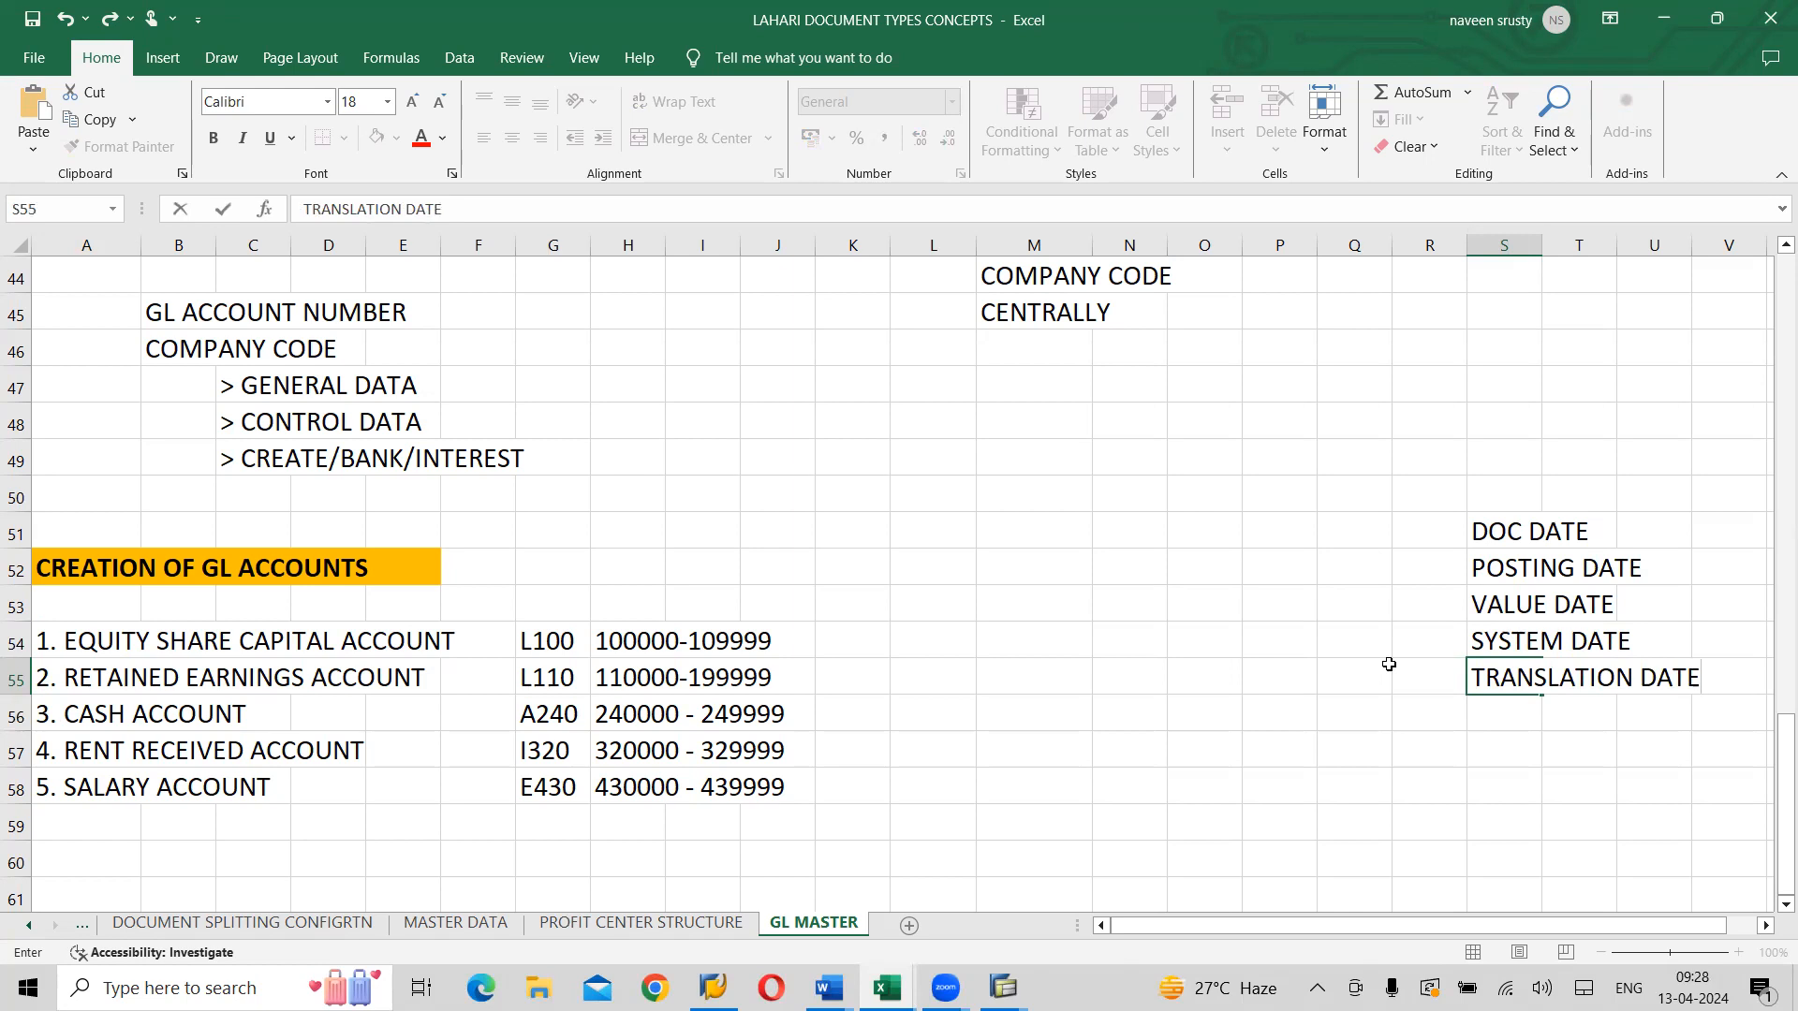
Clear the list of date types from cells S51 to S55
{"action": "left_click", "coordinate": [1509, 604]}
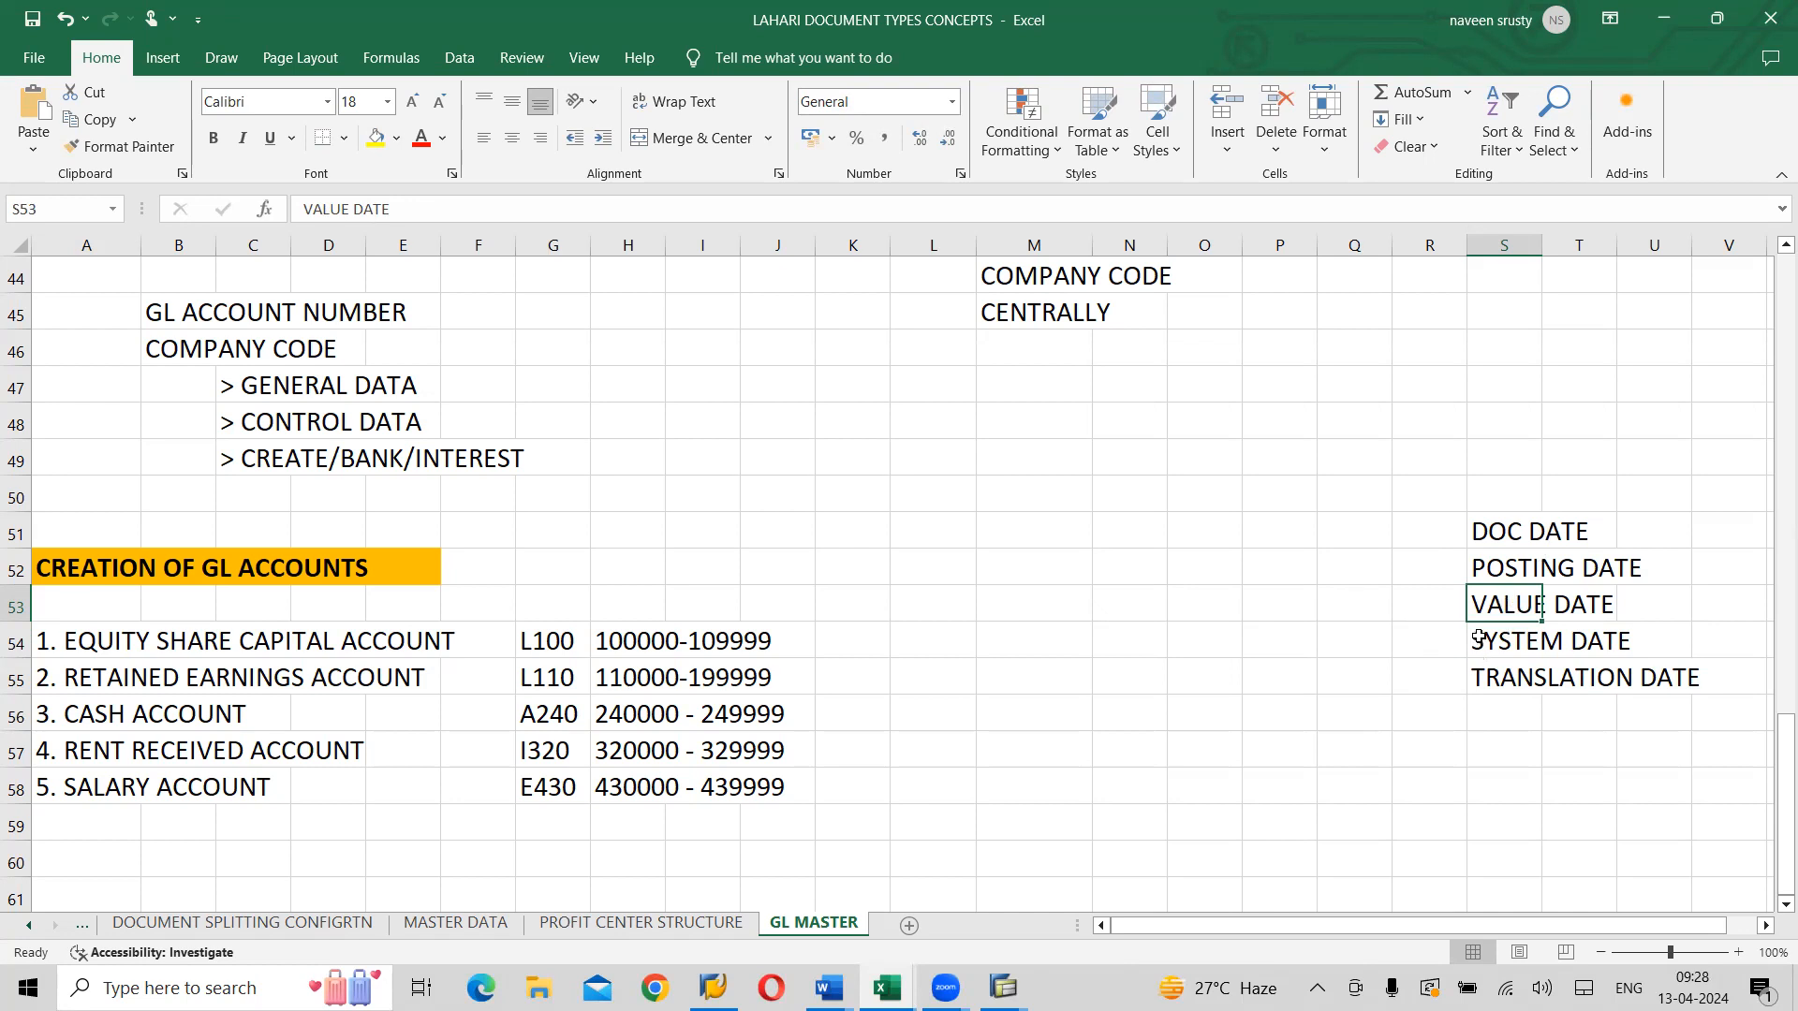
{"action": "left_click", "coordinate": [1498, 531]}
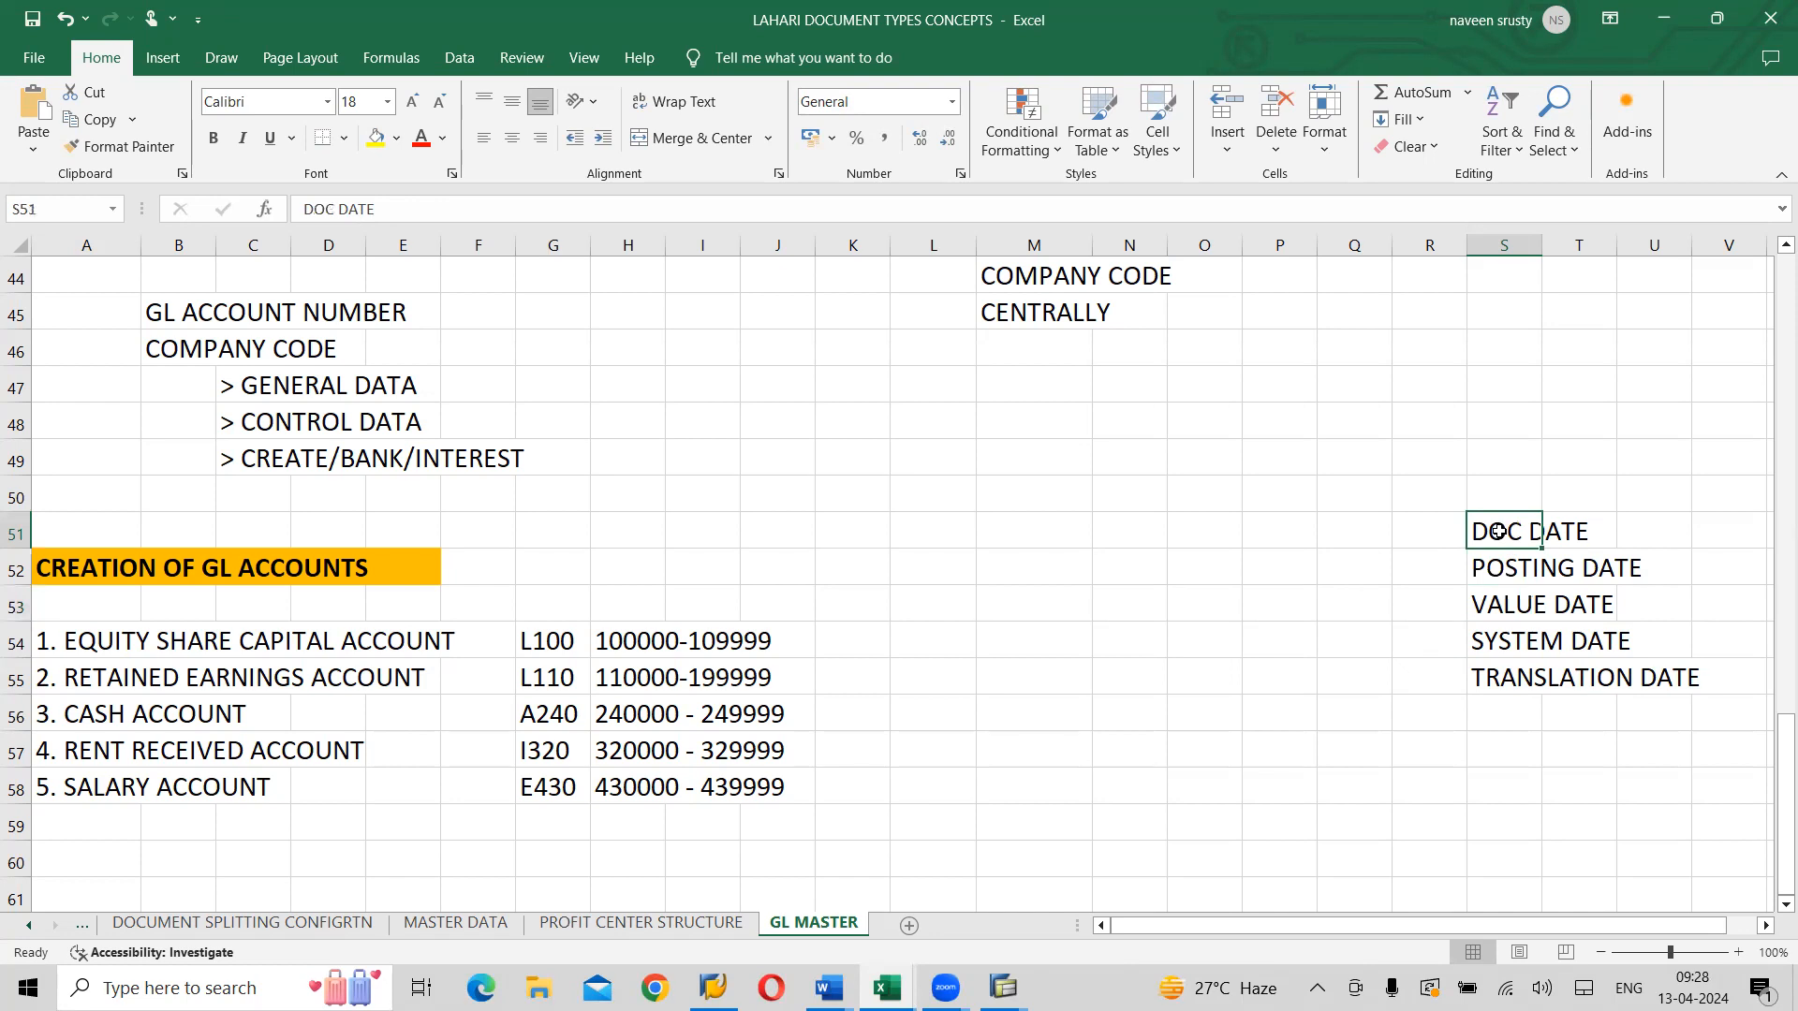
{"action": "key", "text": "shift+Down"}
{"action": "key", "text": "shift+Down"}
{"action": "key", "text": "shift+Down"}
{"action": "key", "text": "shift+Down"}
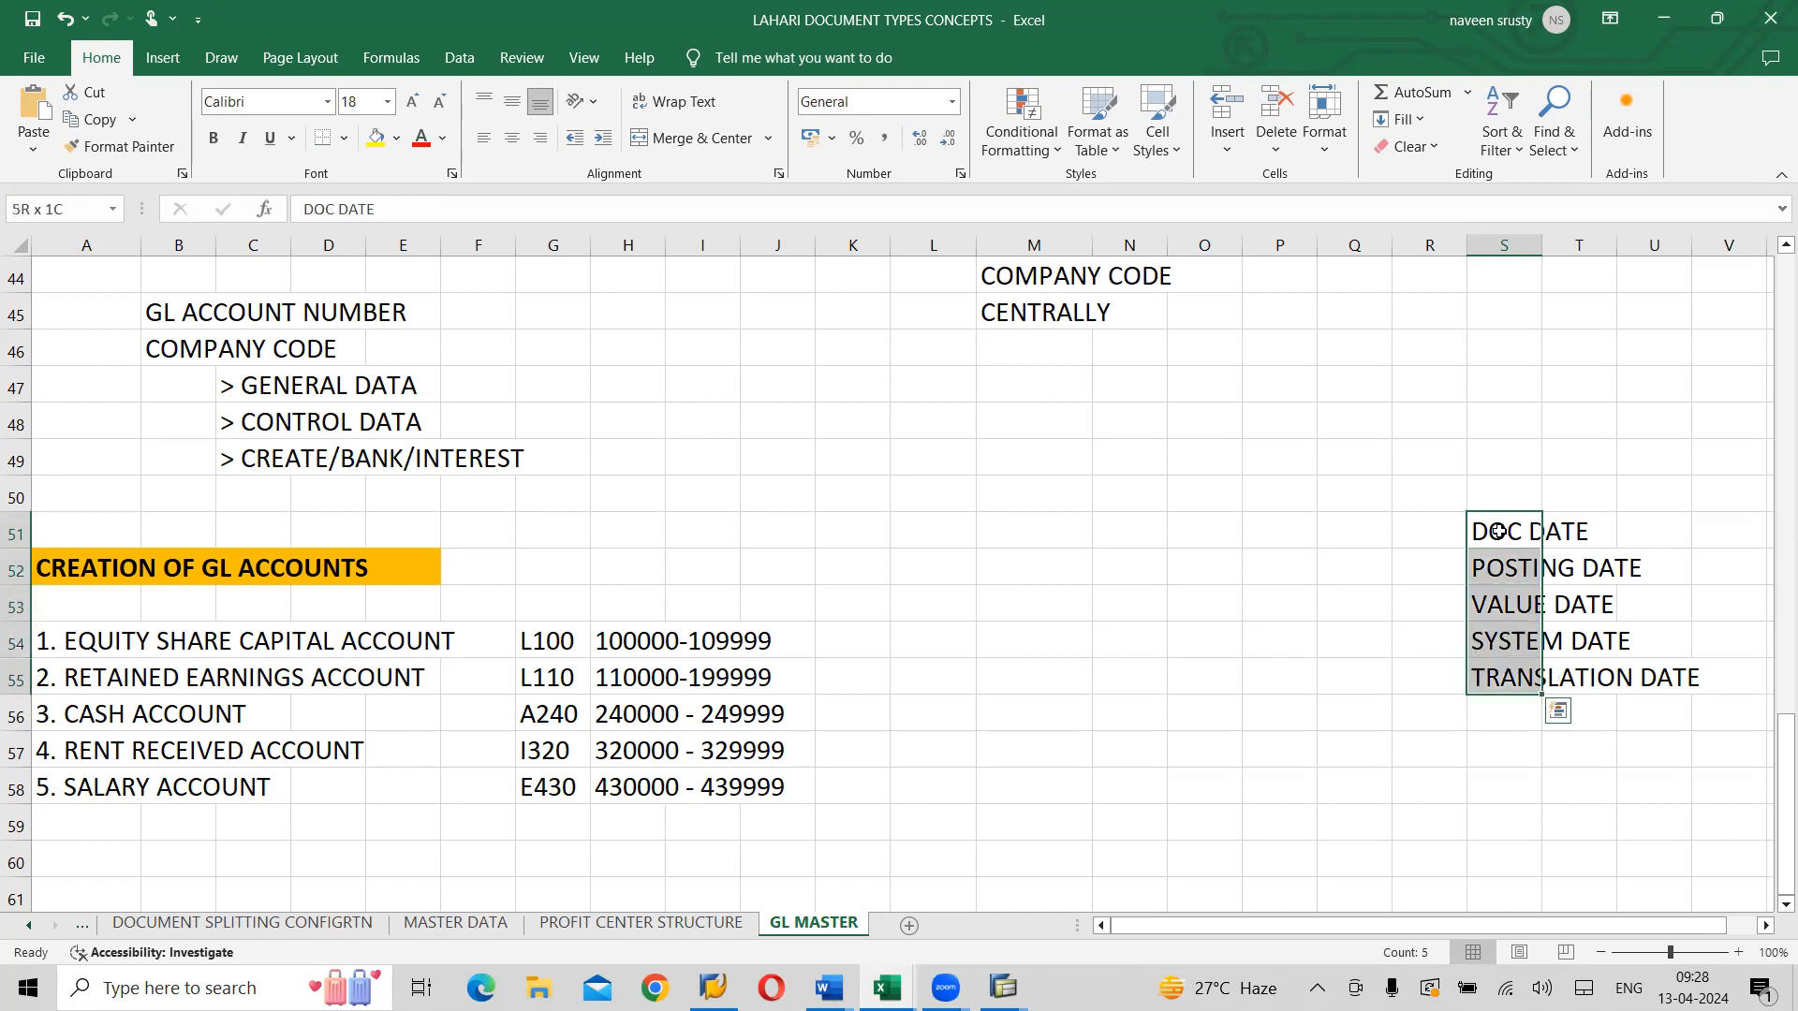
{"action": "key", "text": "Delete"}
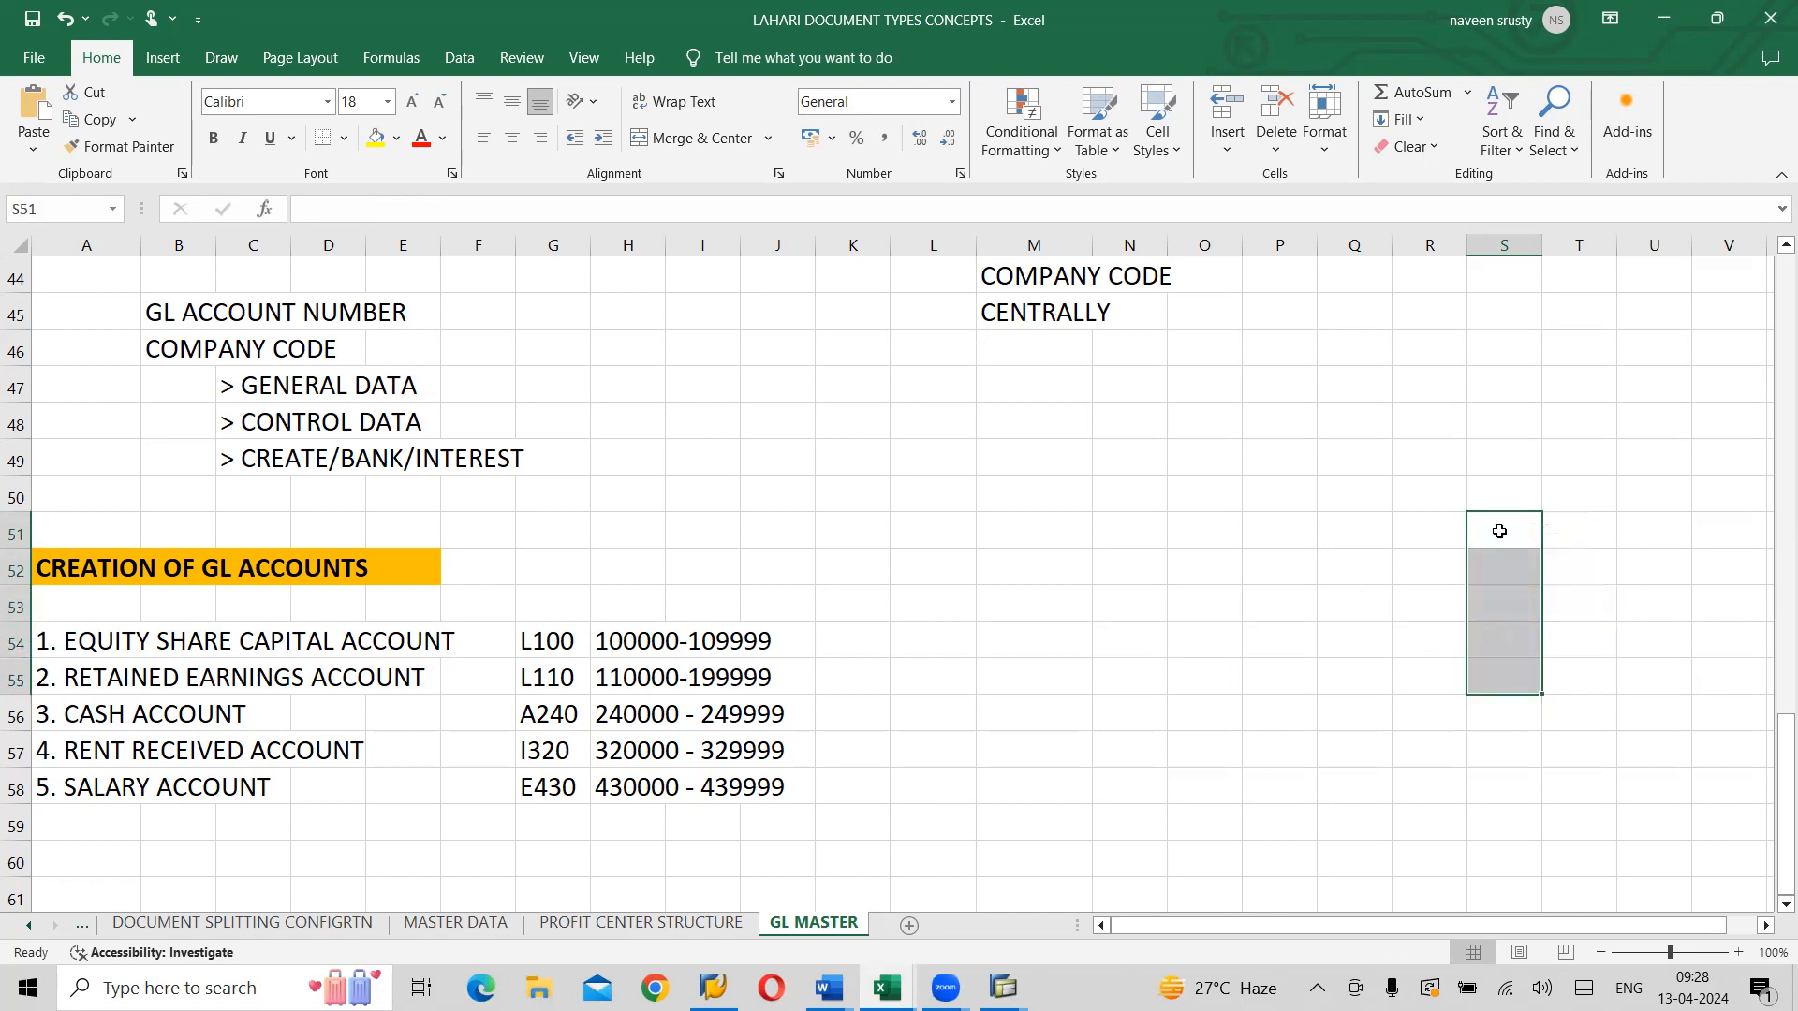
Enter in cell Q52: VALUE DATE : FOR ALL THE CASH TRANSACTION THE ENCASHMENT DATE IS CONSIDERED AS VALUE DATE
{"action": "left_click", "coordinate": [1370, 561]}
{"action": "type", "text": "VALUE "}
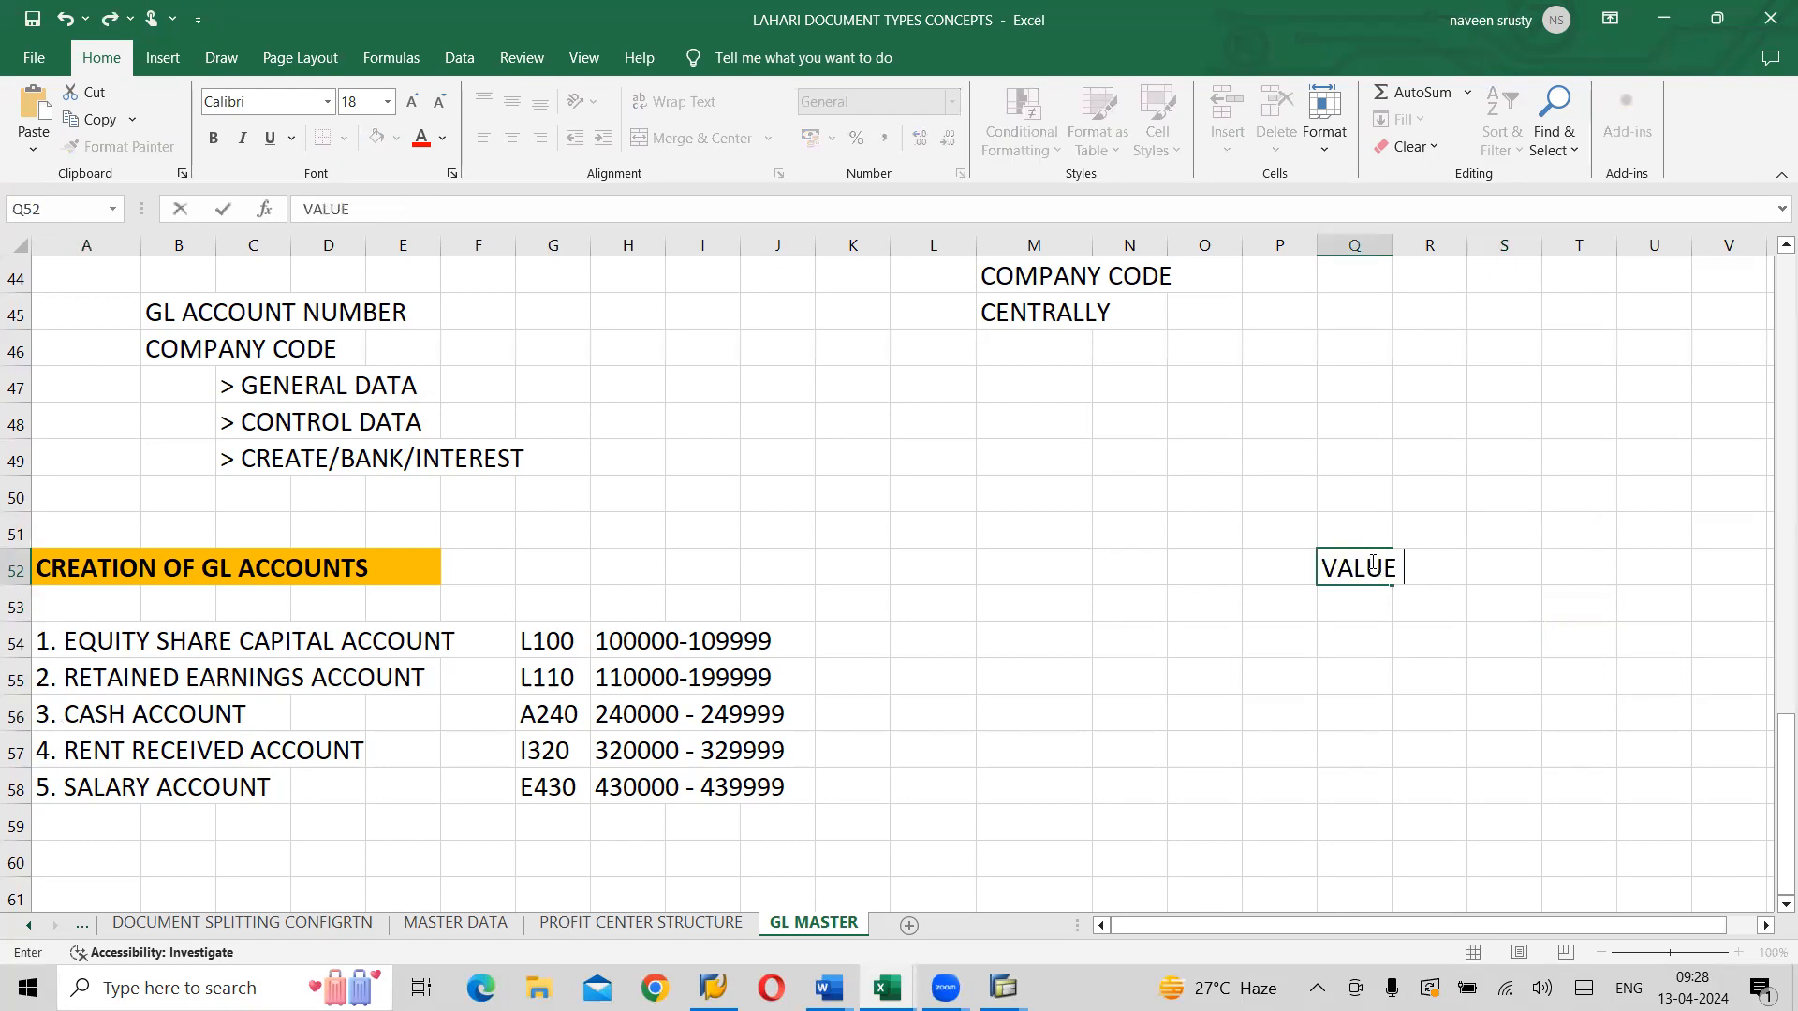
{"action": "type", "text": "DATE : FOR ALL THE CAS"}
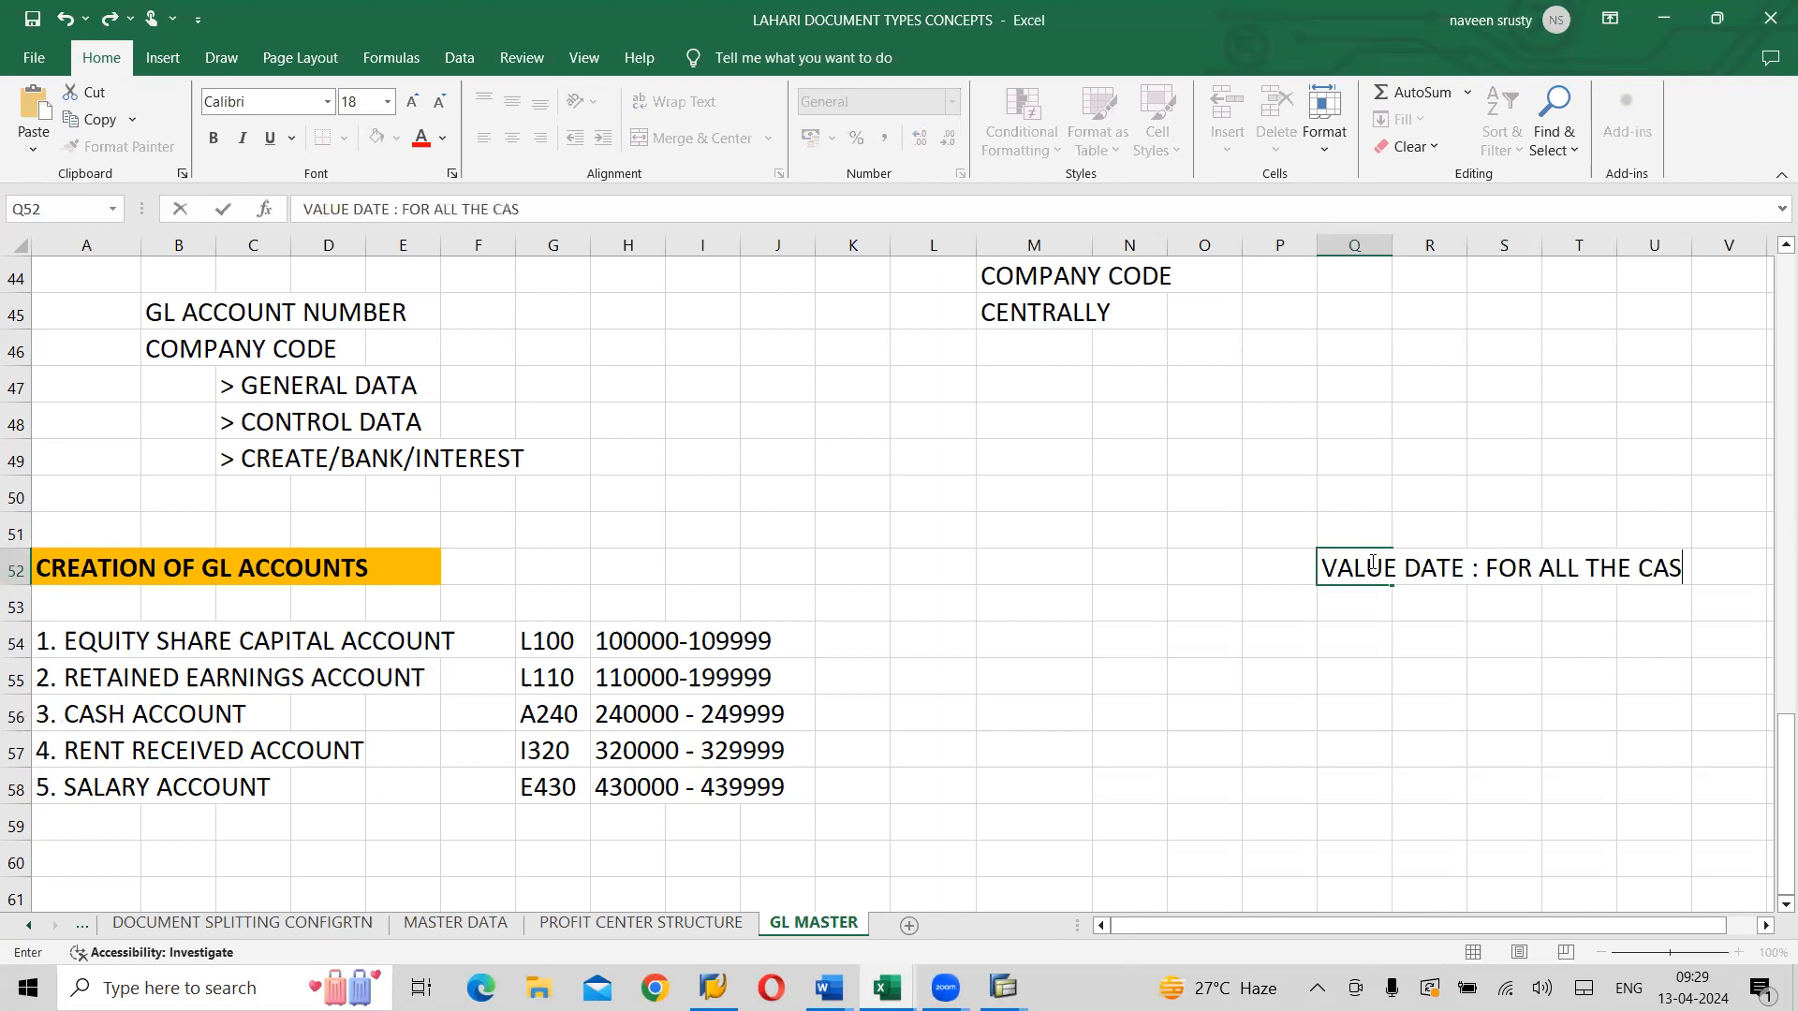
{"action": "type", "text": "H TRANSACT"}
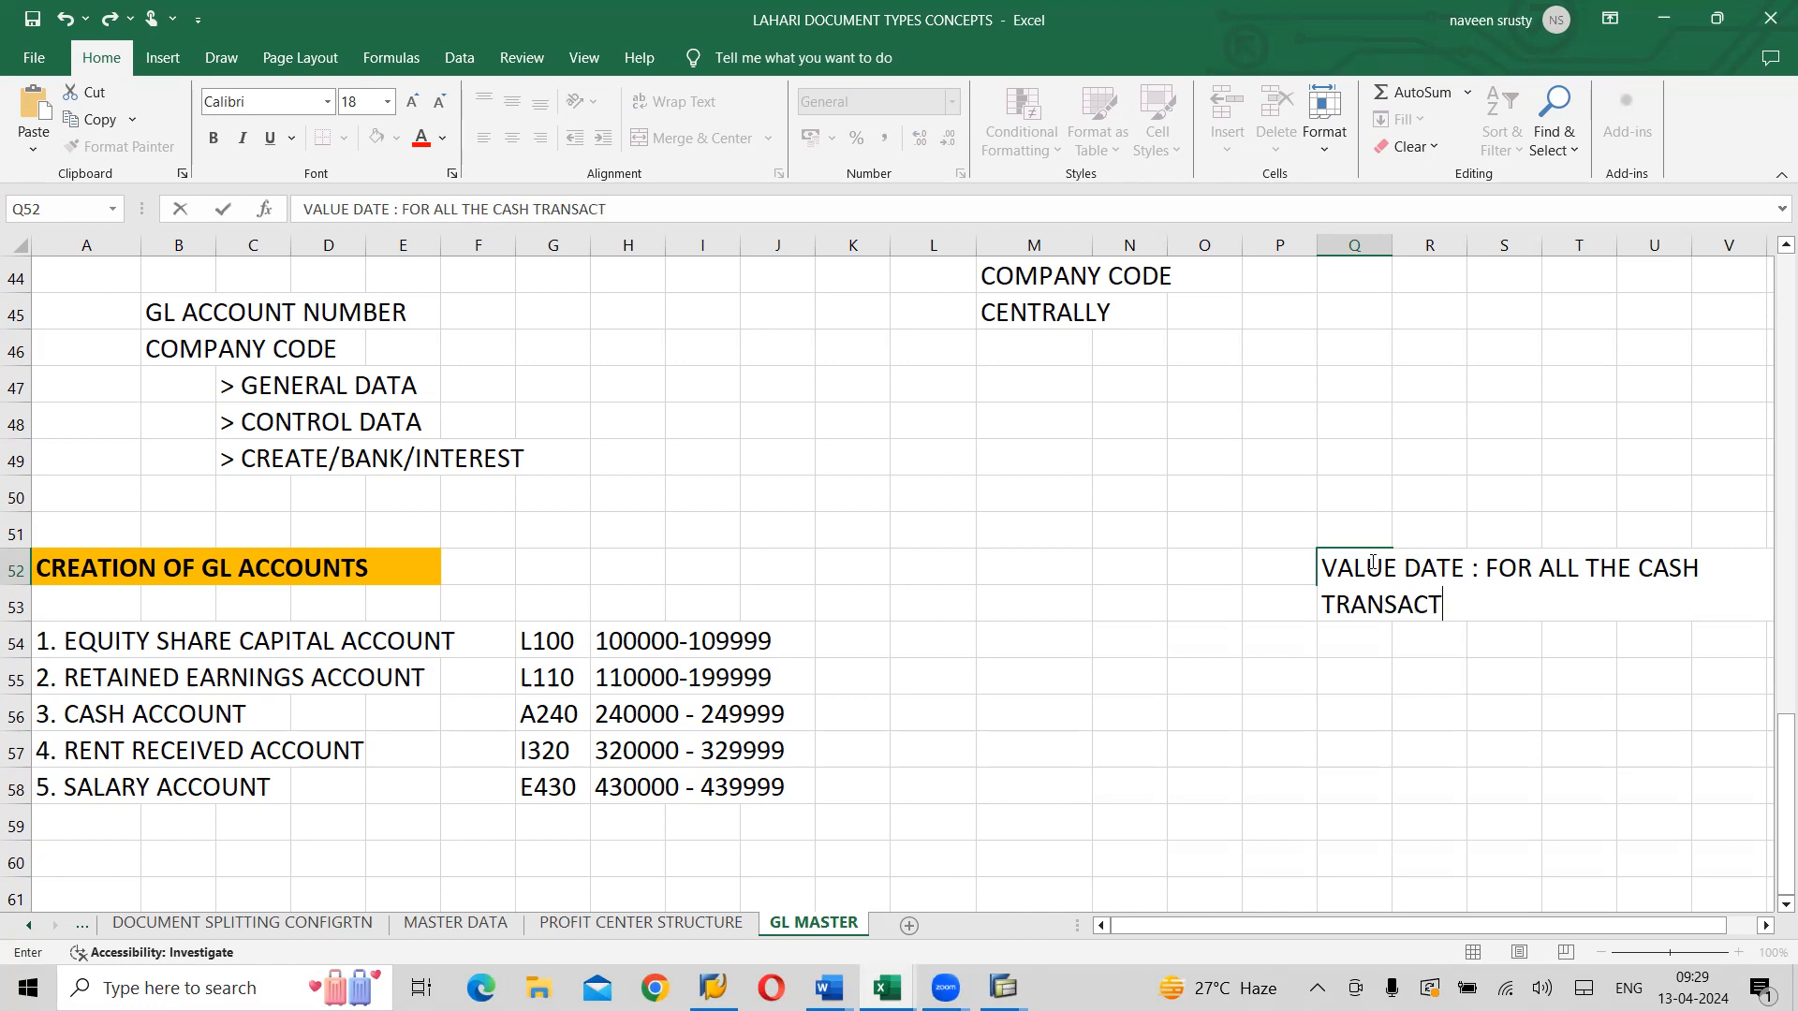
{"action": "type", "text": "ION THE EN"}
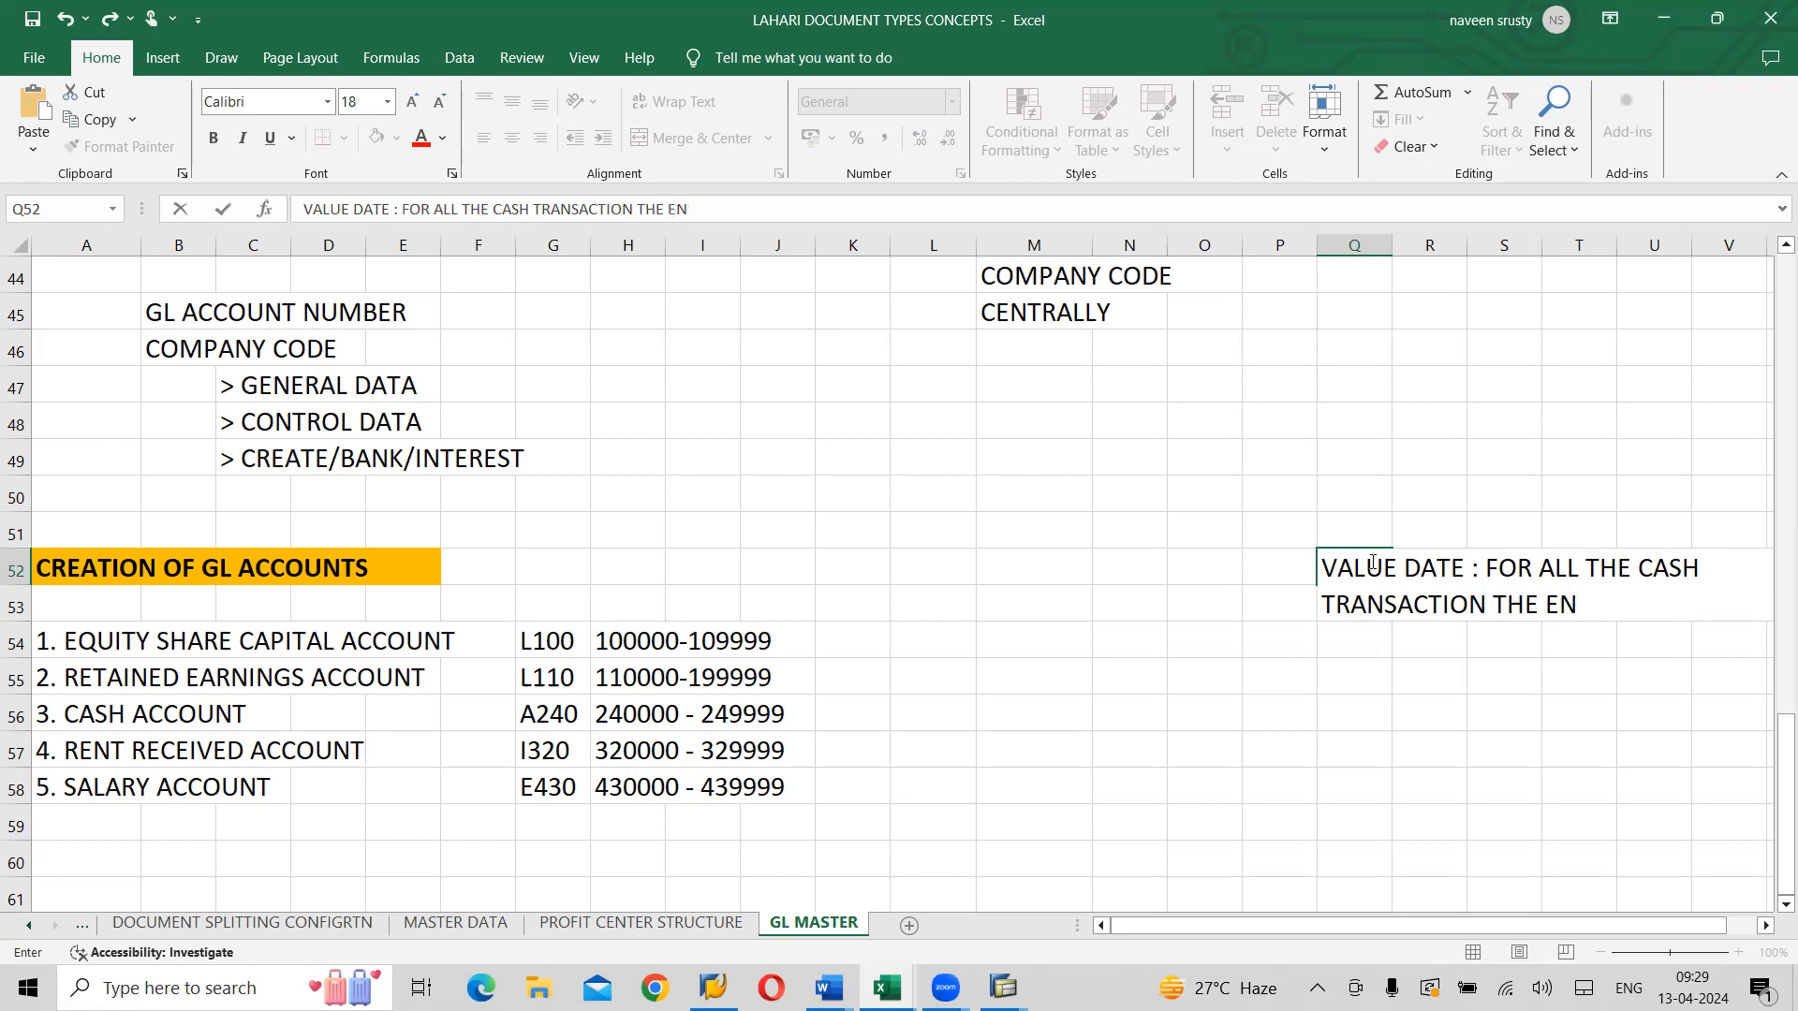
{"action": "type", "text": "CASHMENT "}
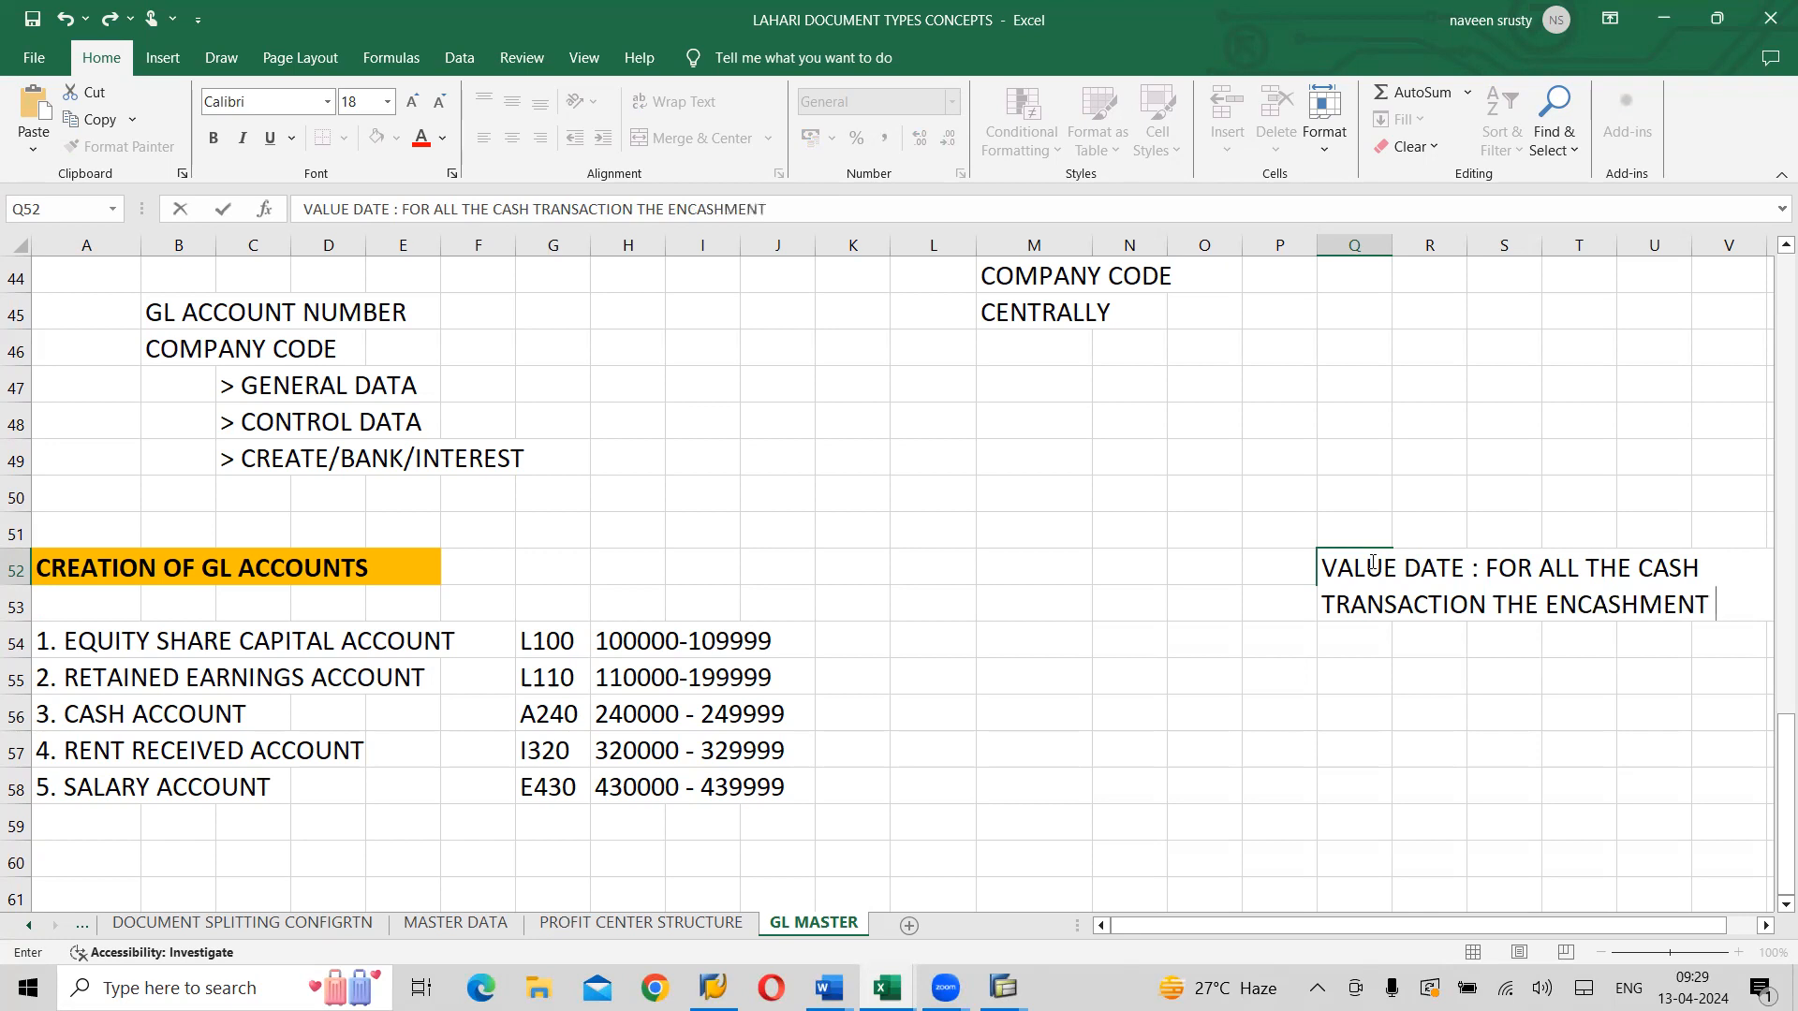
{"action": "type", "text": "DATE IS CONSIDERD"}
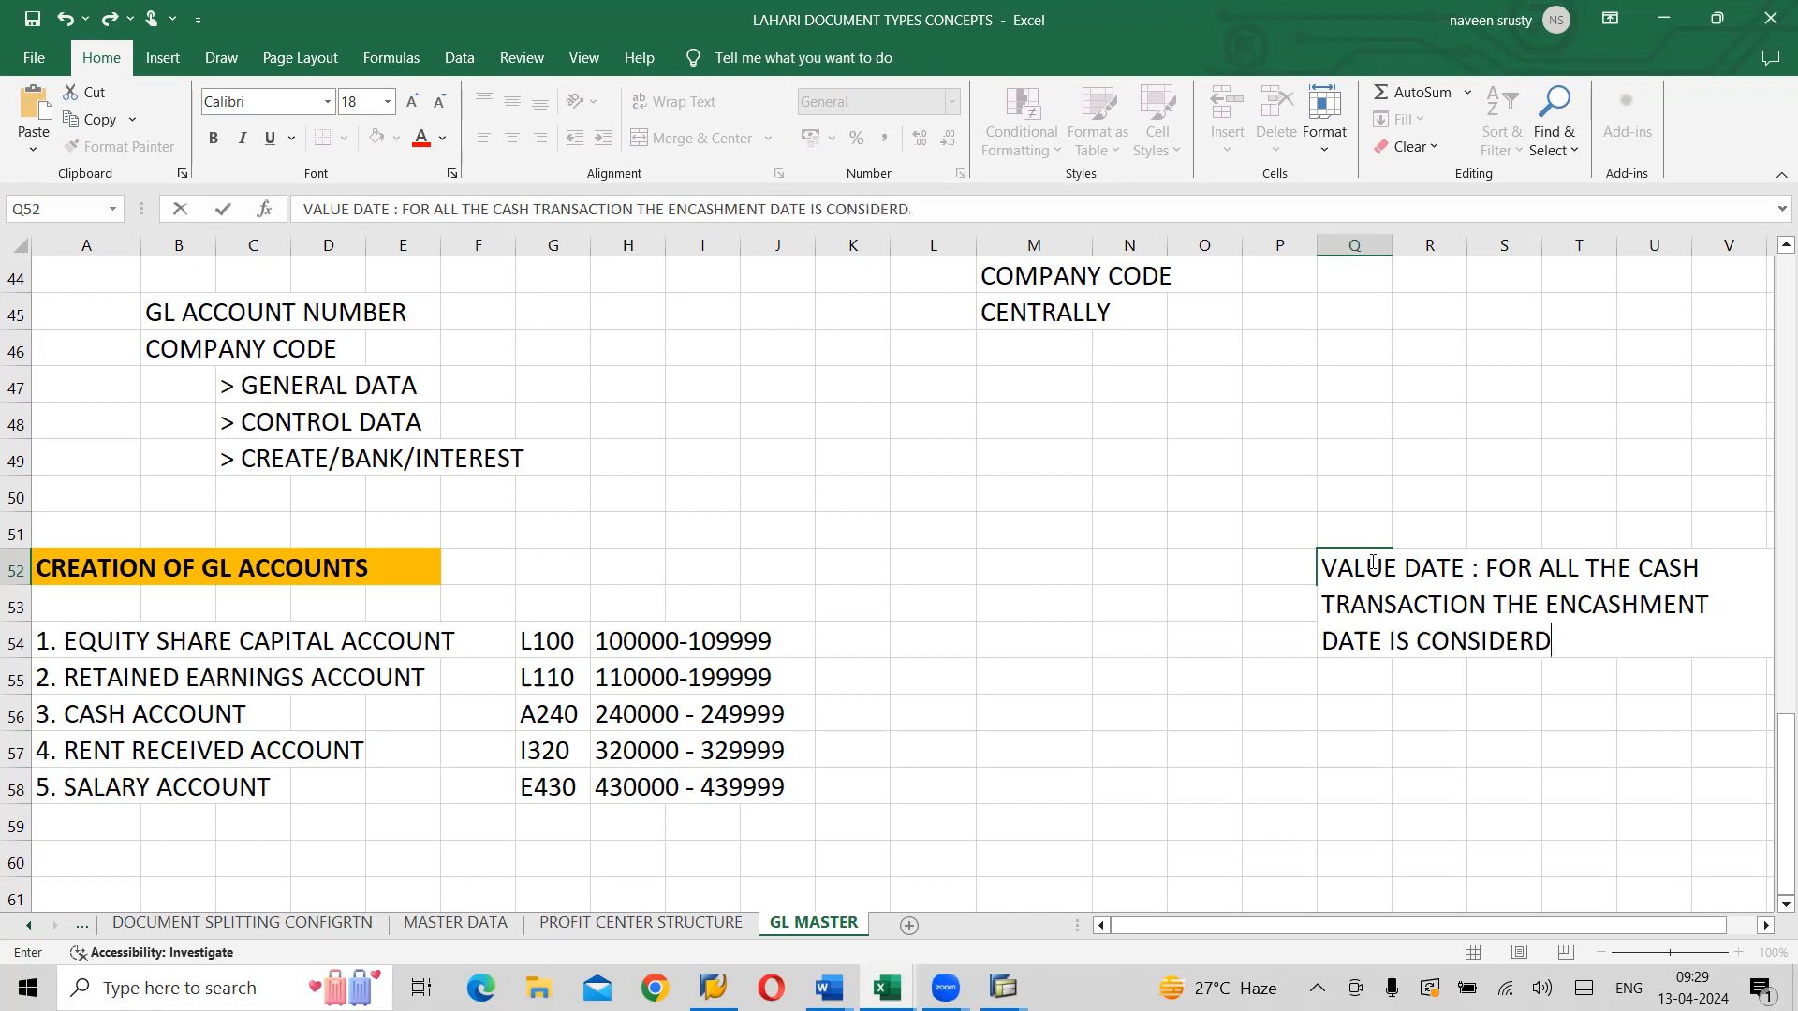
{"action": "key", "text": "BackSpace"}
{"action": "type", "text": "ED ASVA"}
{"action": "key", "text": "BackSpace"}
{"action": "key", "text": "BackSpace"}
{"action": "type", "text": "VALUE DATE"}
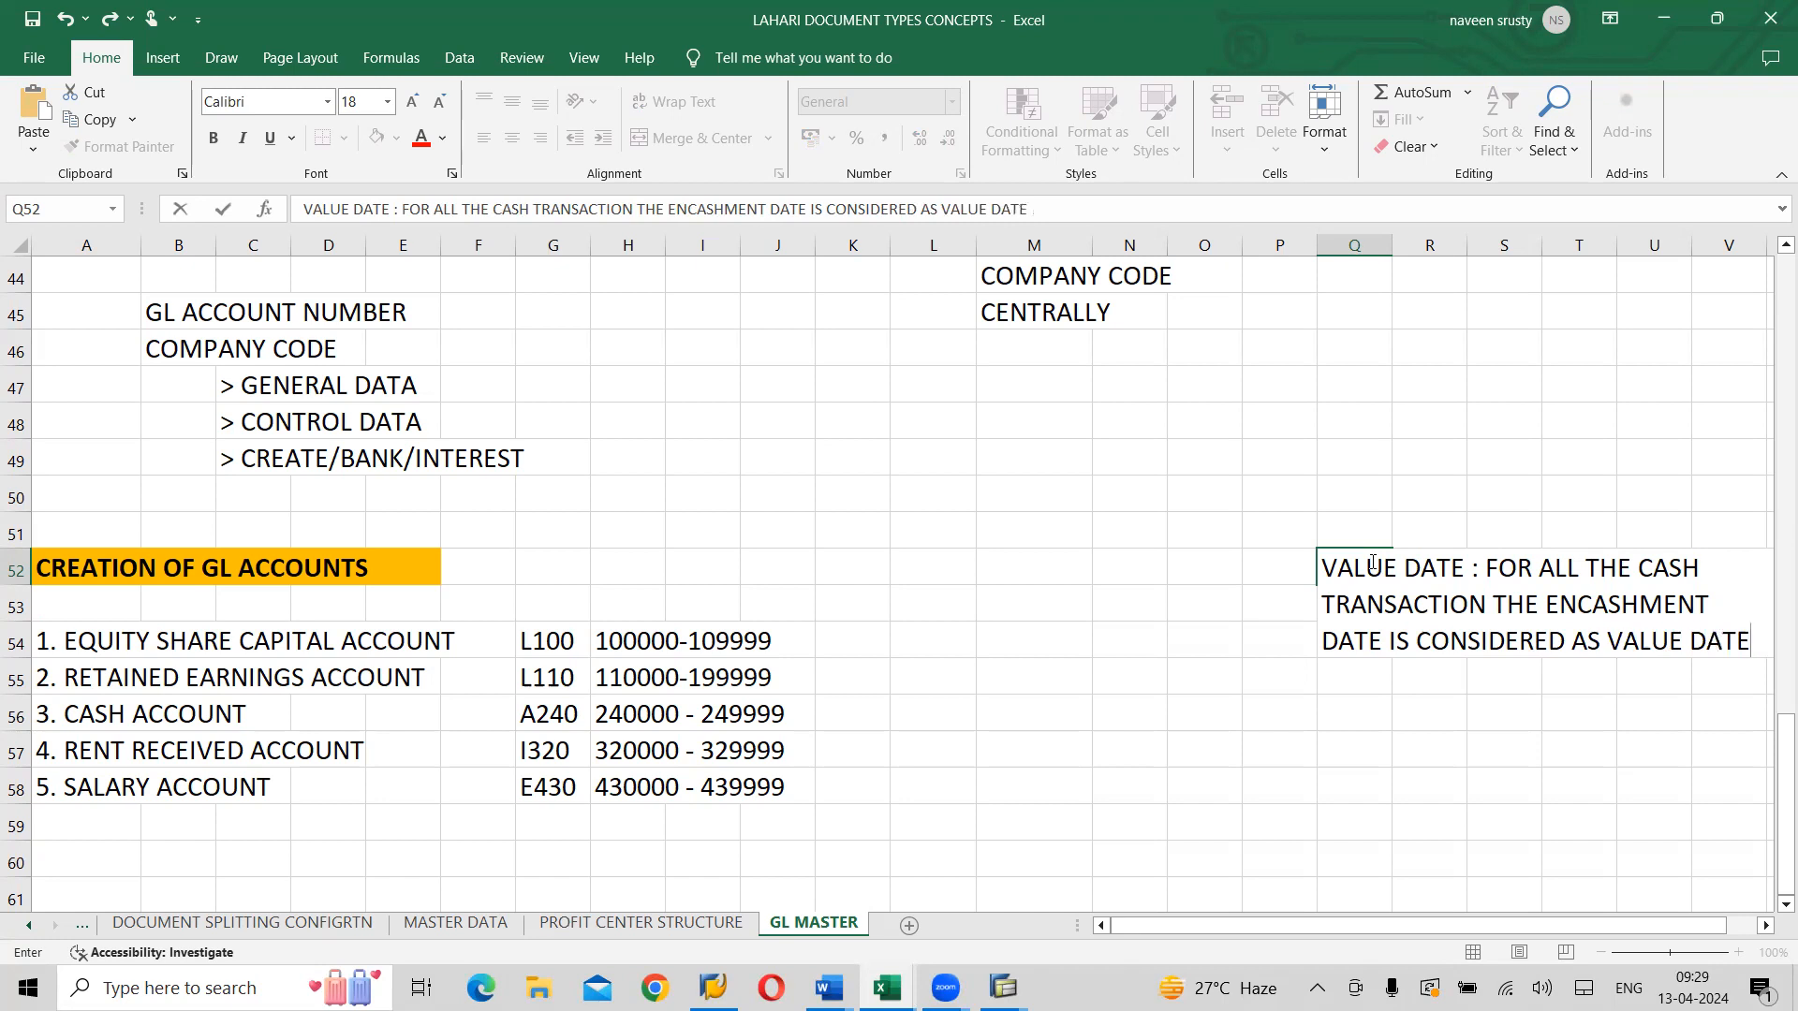
Extend the note in Q52 with: FOR ALL THE BANK TRANSACTION THE REALIZATION DATE IS CONSIDERED AS VALUE DATE
{"action": "type", "text": ". A"}
{"action": "type", "text": "LL"}
{"action": "key", "text": "BackSpace"}
{"action": "key", "text": "BackSpace"}
{"action": "key", "text": "BackSpace"}
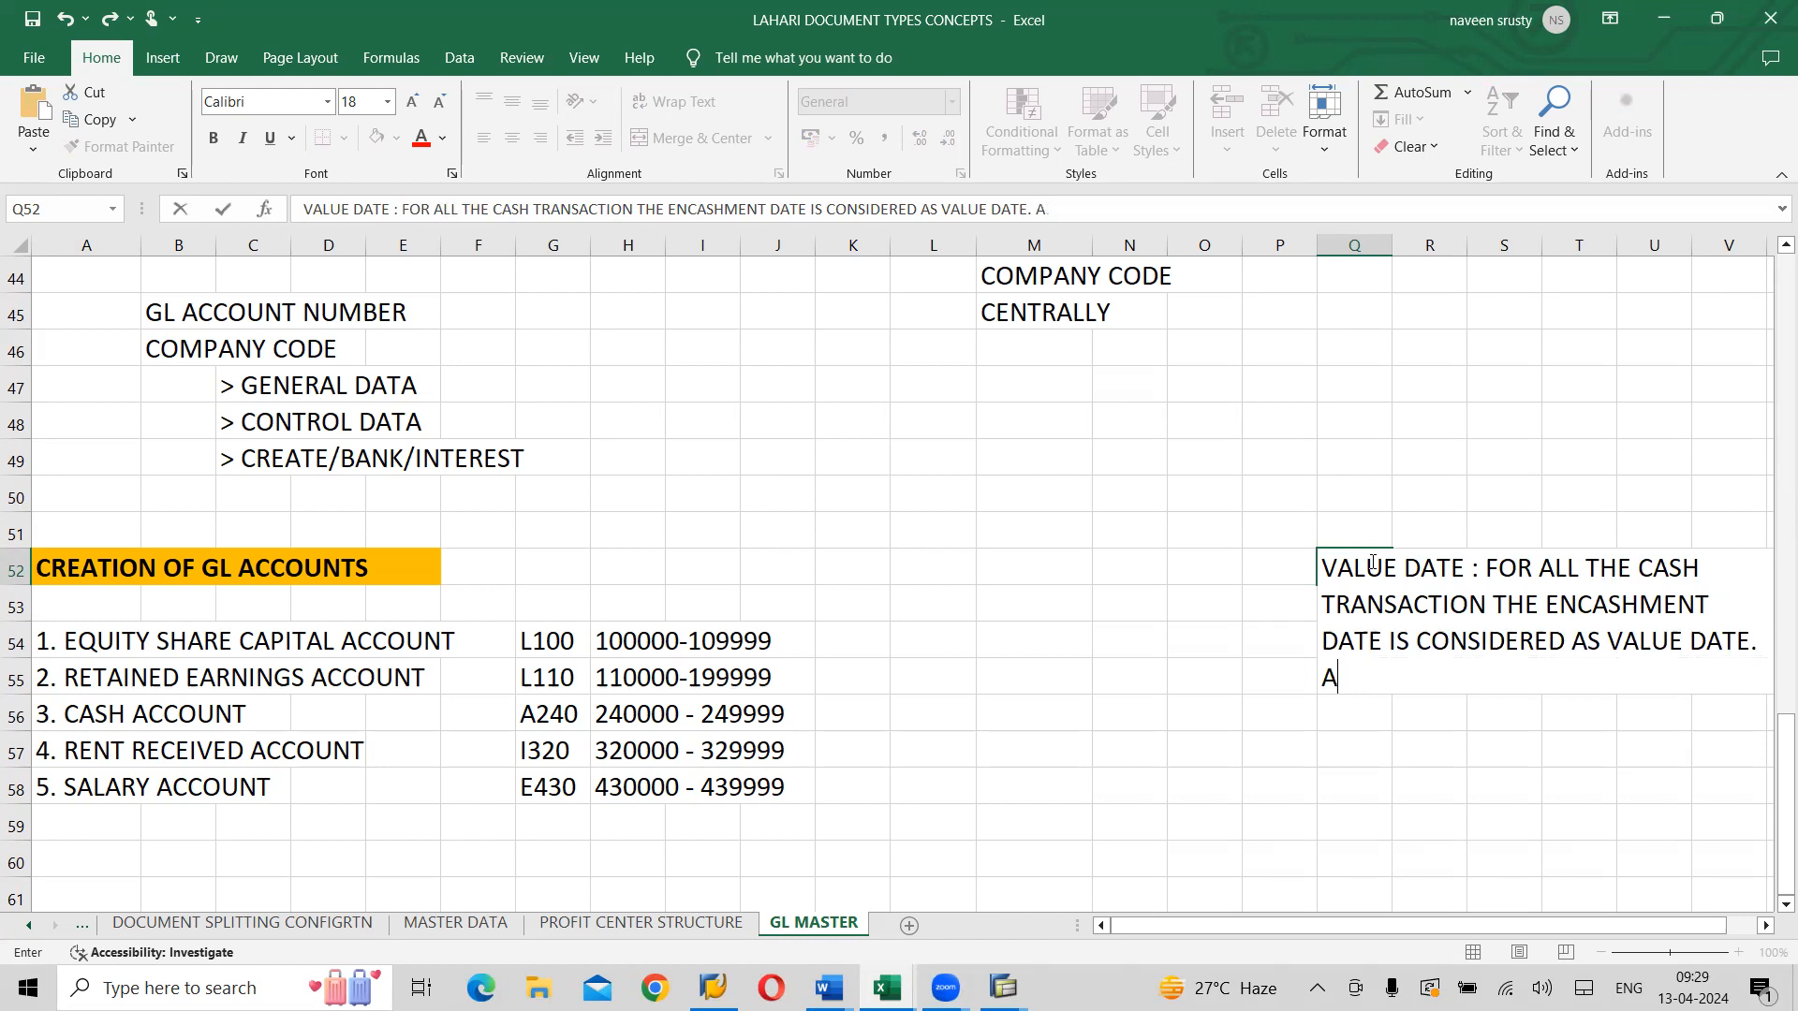
{"action": "type", "text": "FOR ALL THE BANK "}
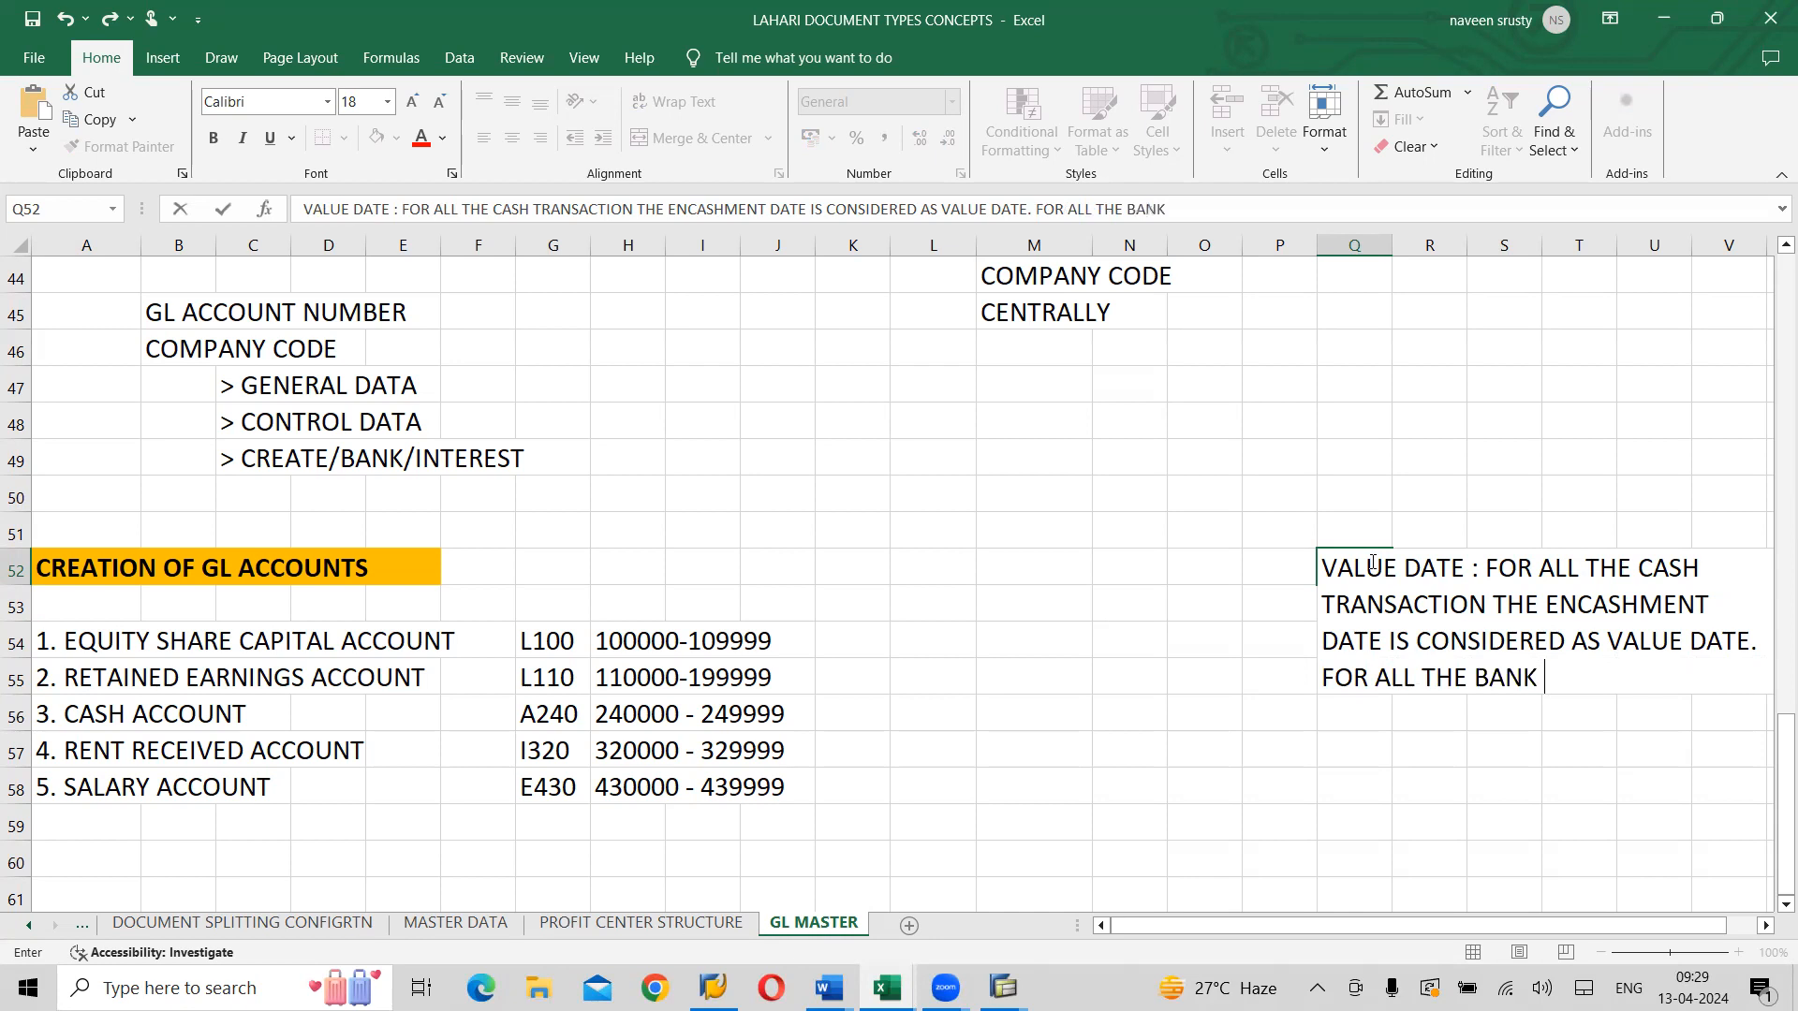
{"action": "type", "text": "TRANSAT"}
{"action": "key", "text": "BackSpace"}
{"action": "type", "text": "CTION THE"}
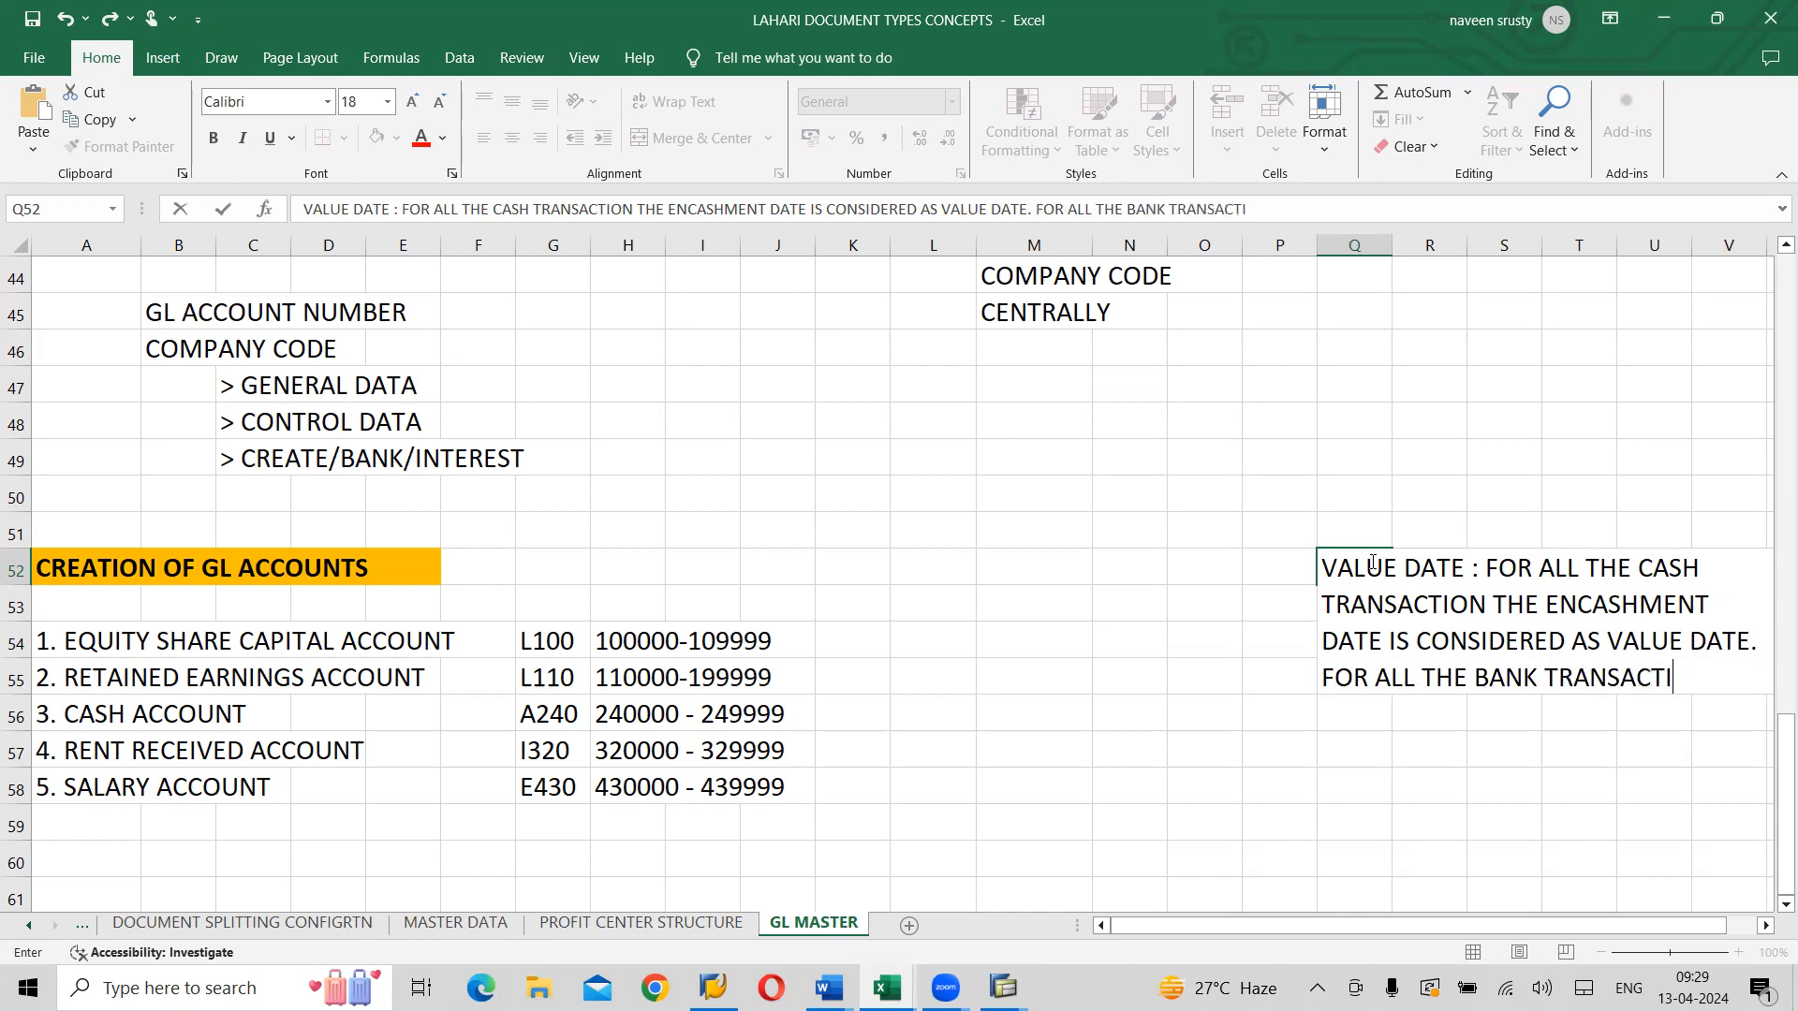
{"action": "type", "text": " RE"}
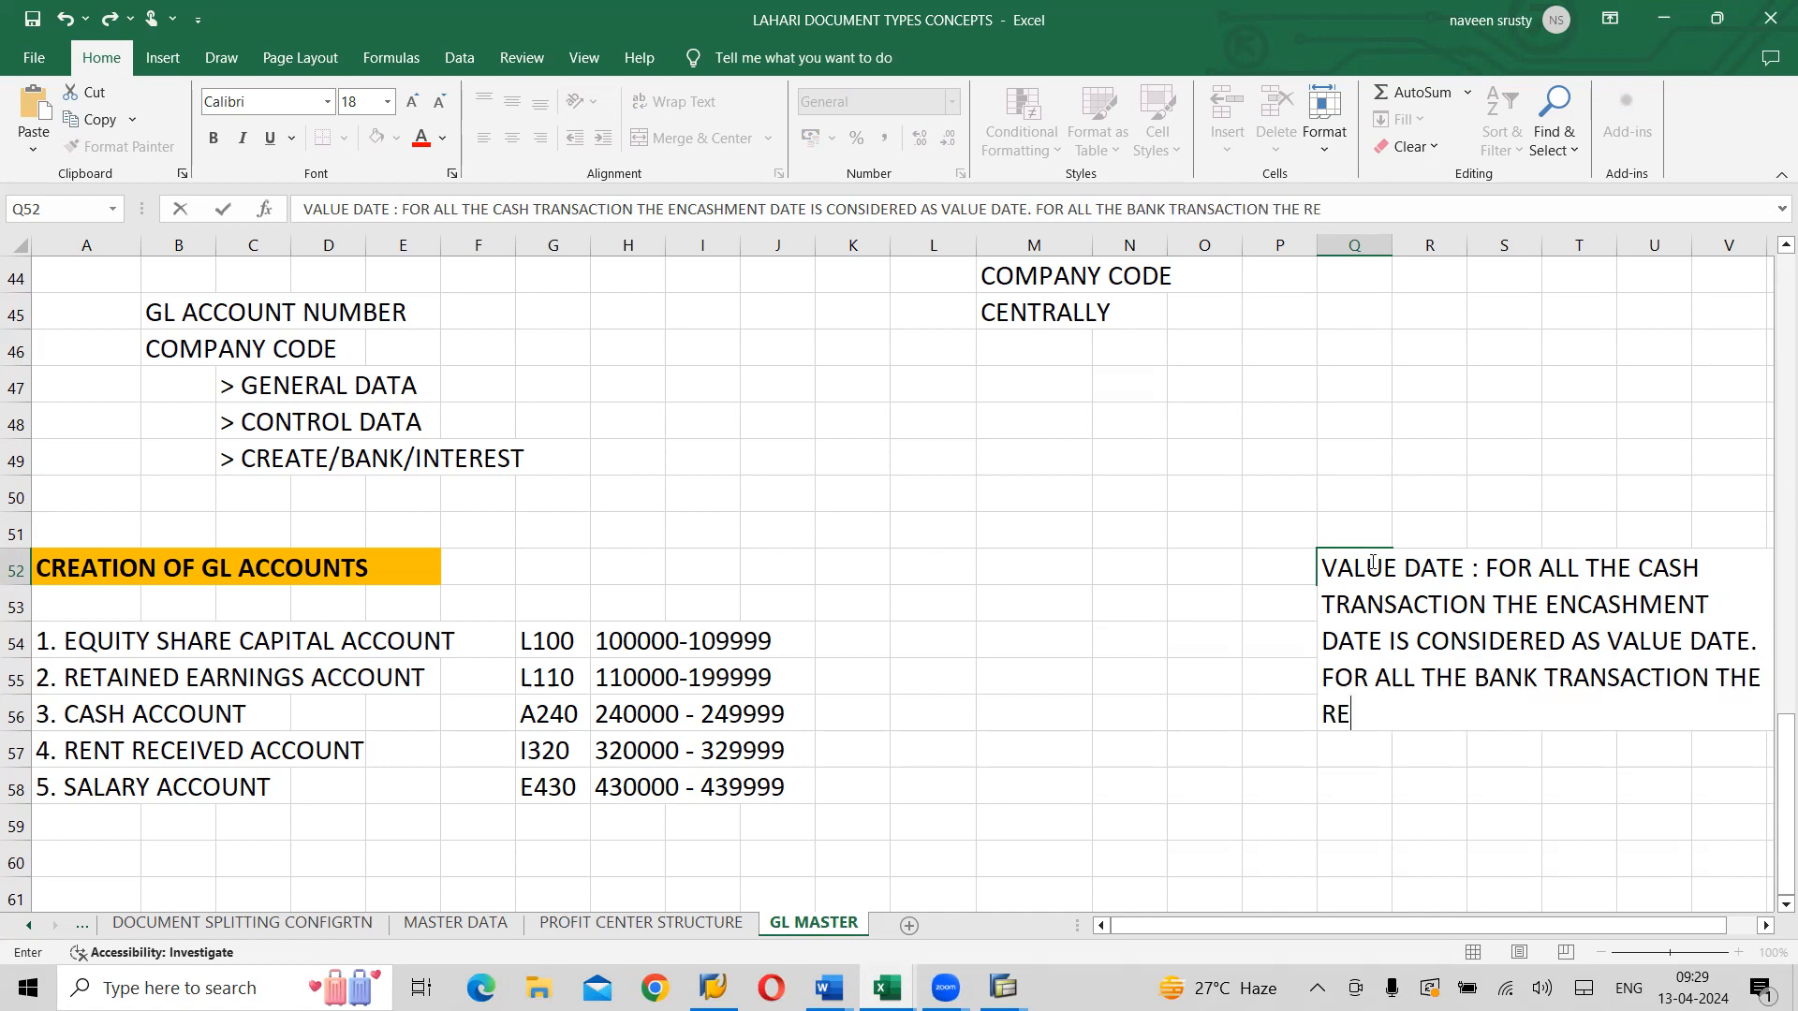
{"action": "type", "text": "ALIZATION "}
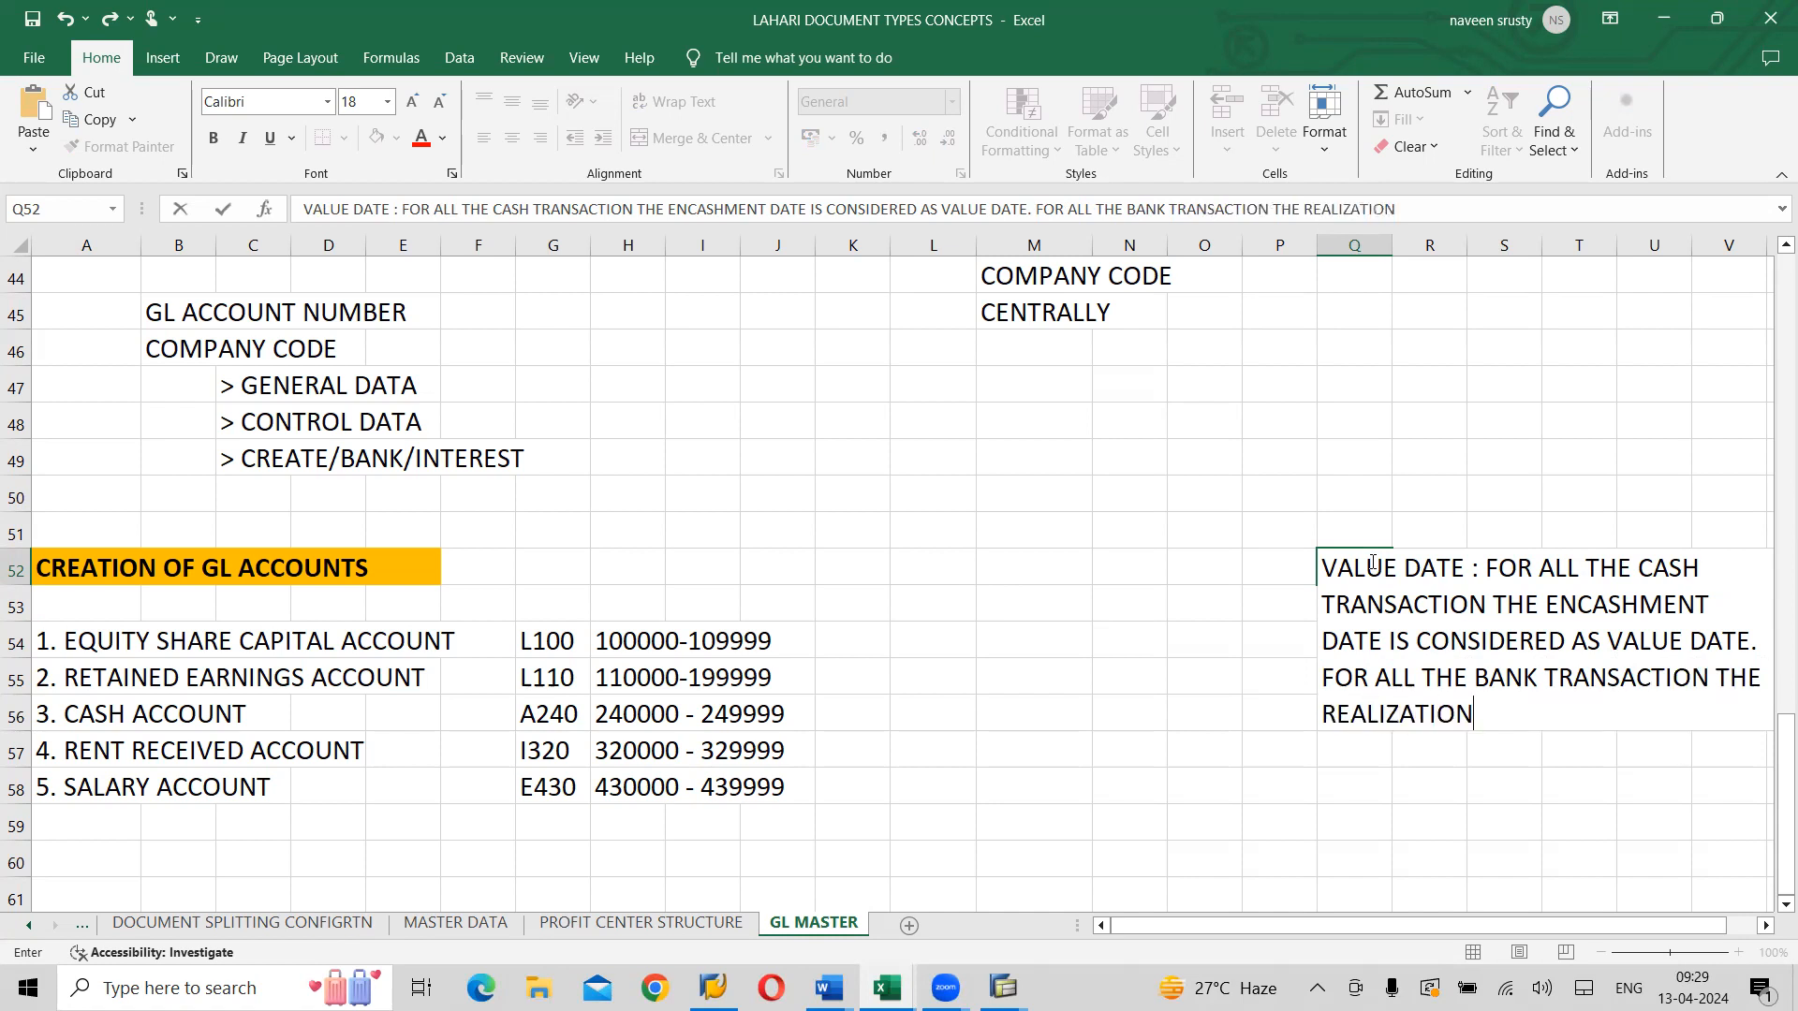
{"action": "type", "text": "DATE IS CONSIDERED AS"}
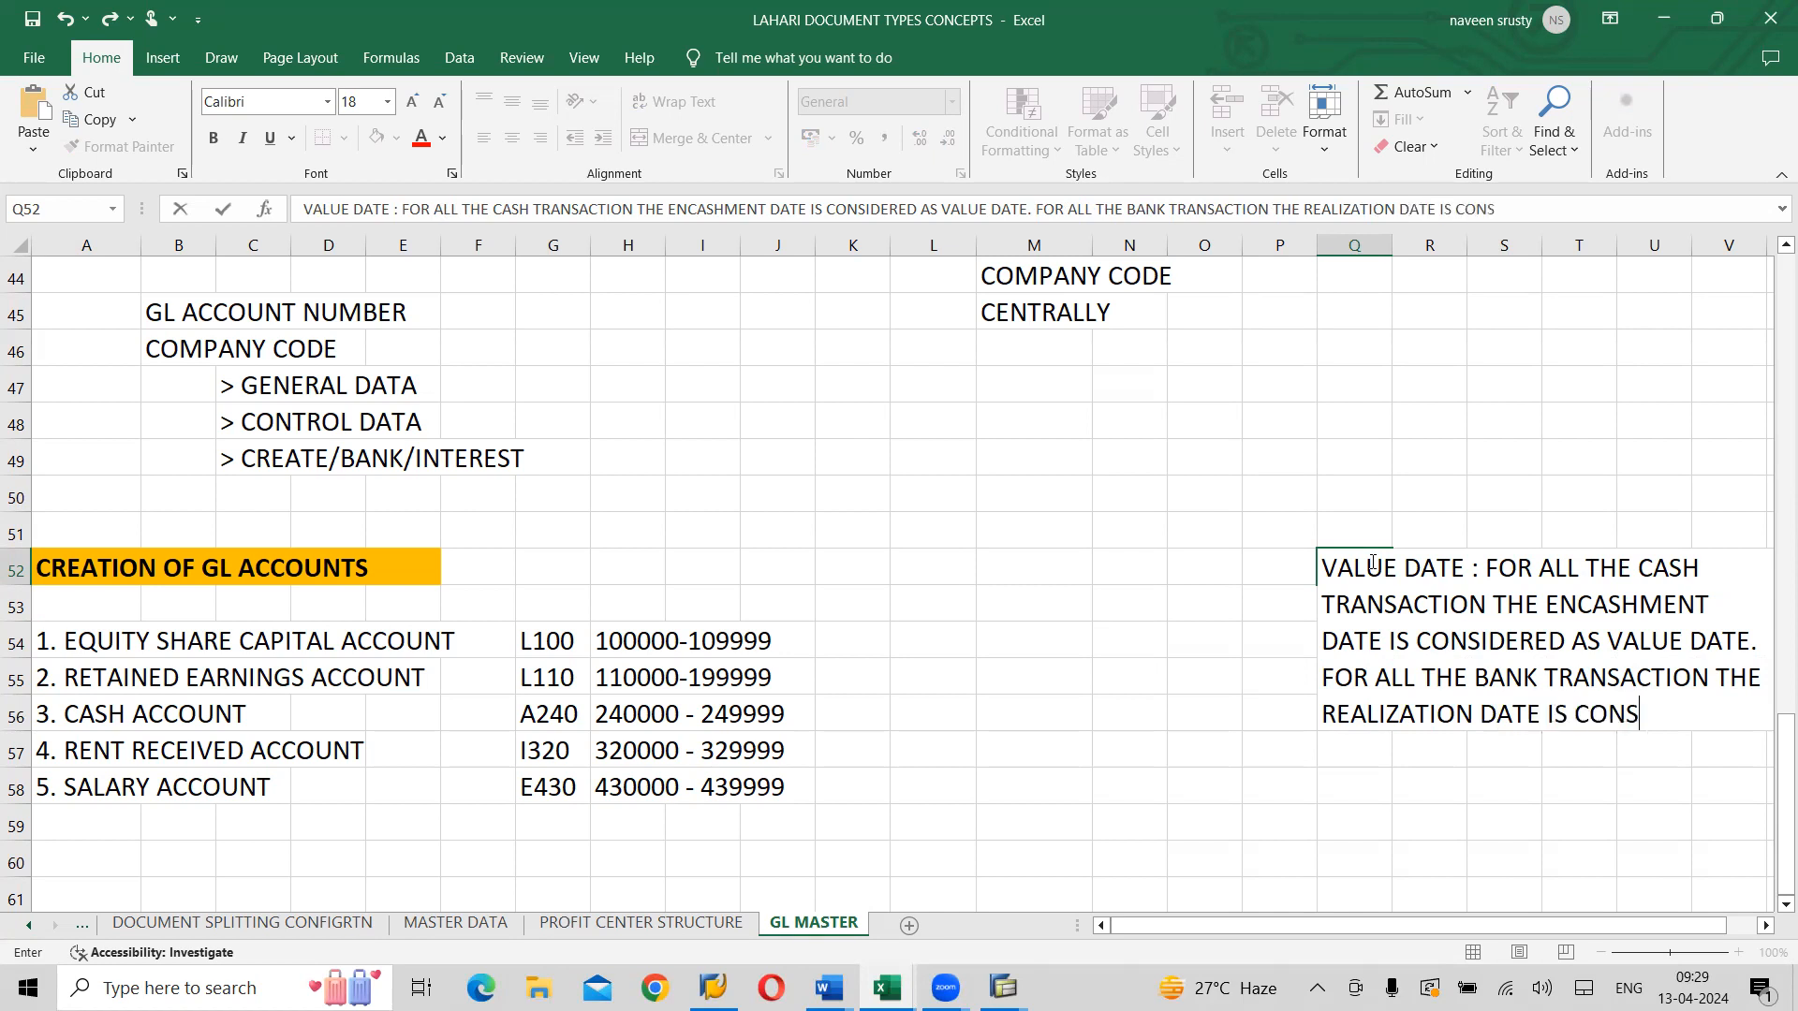
{"action": "type", "text": " VALUE DATE"}
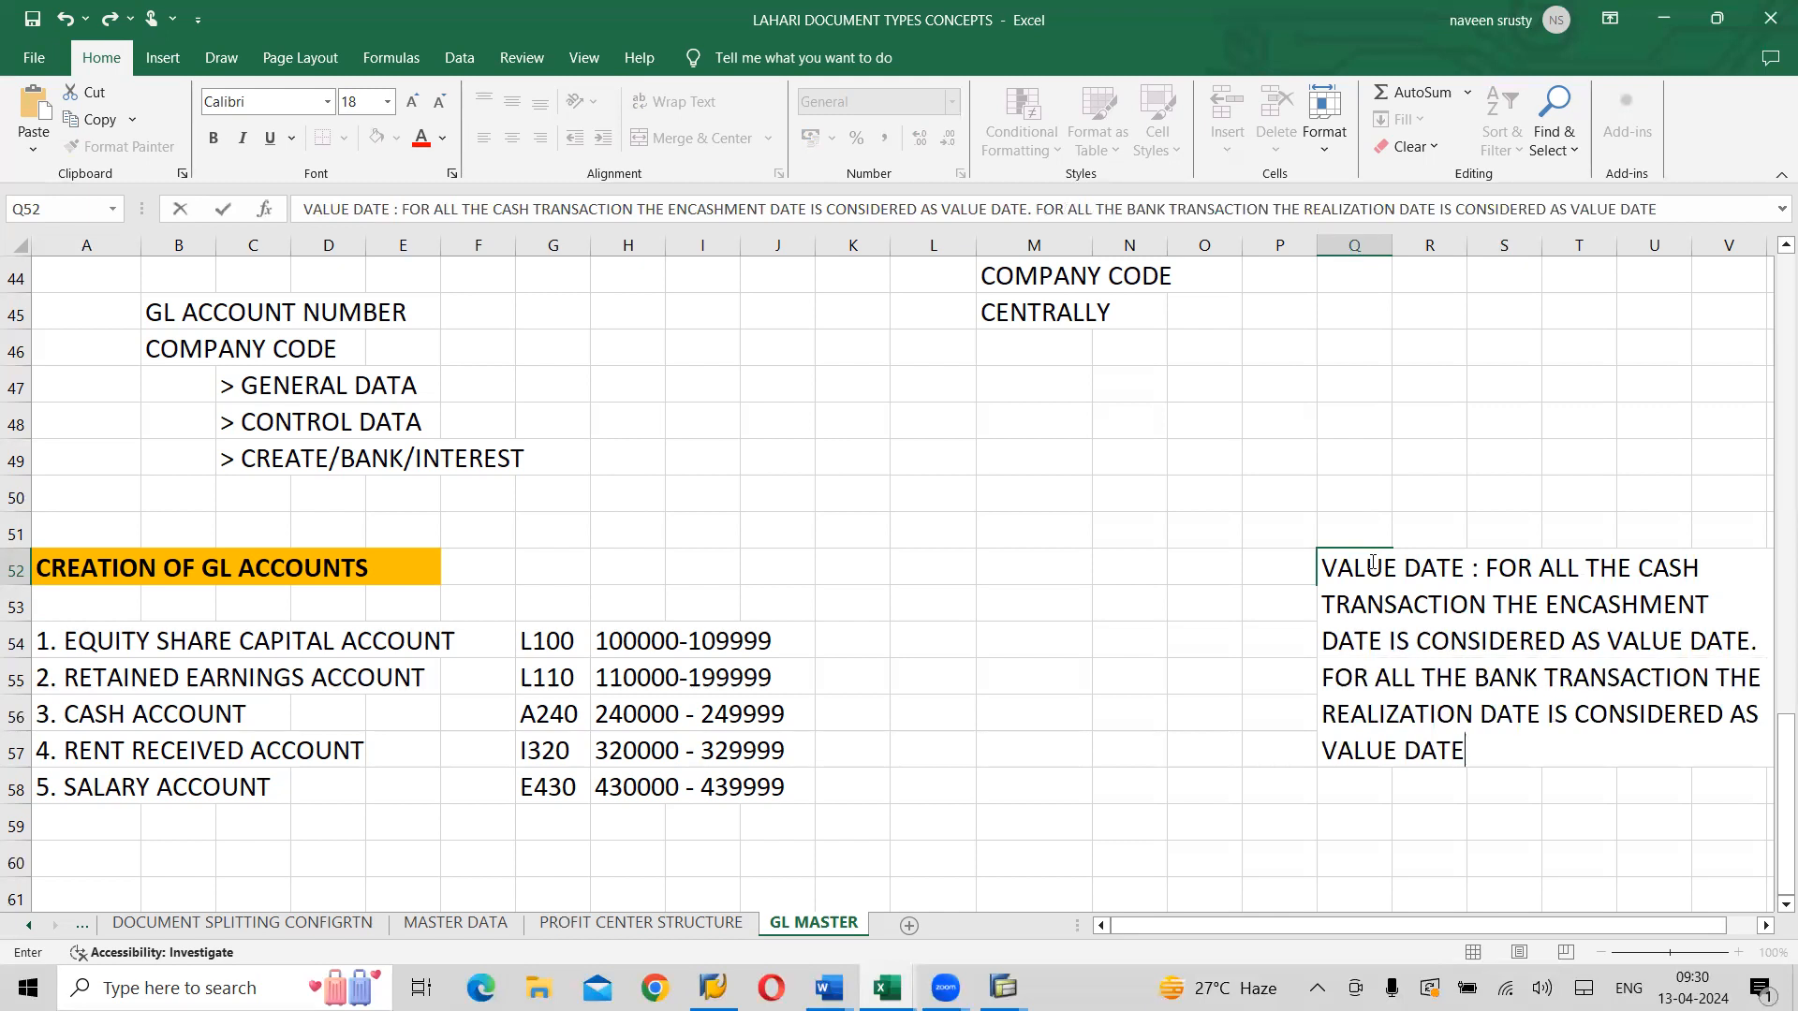
{"action": "left_click", "coordinate": [1256, 495]}
Clear the value date note from cell Q52
{"action": "left_click", "coordinate": [1355, 570]}
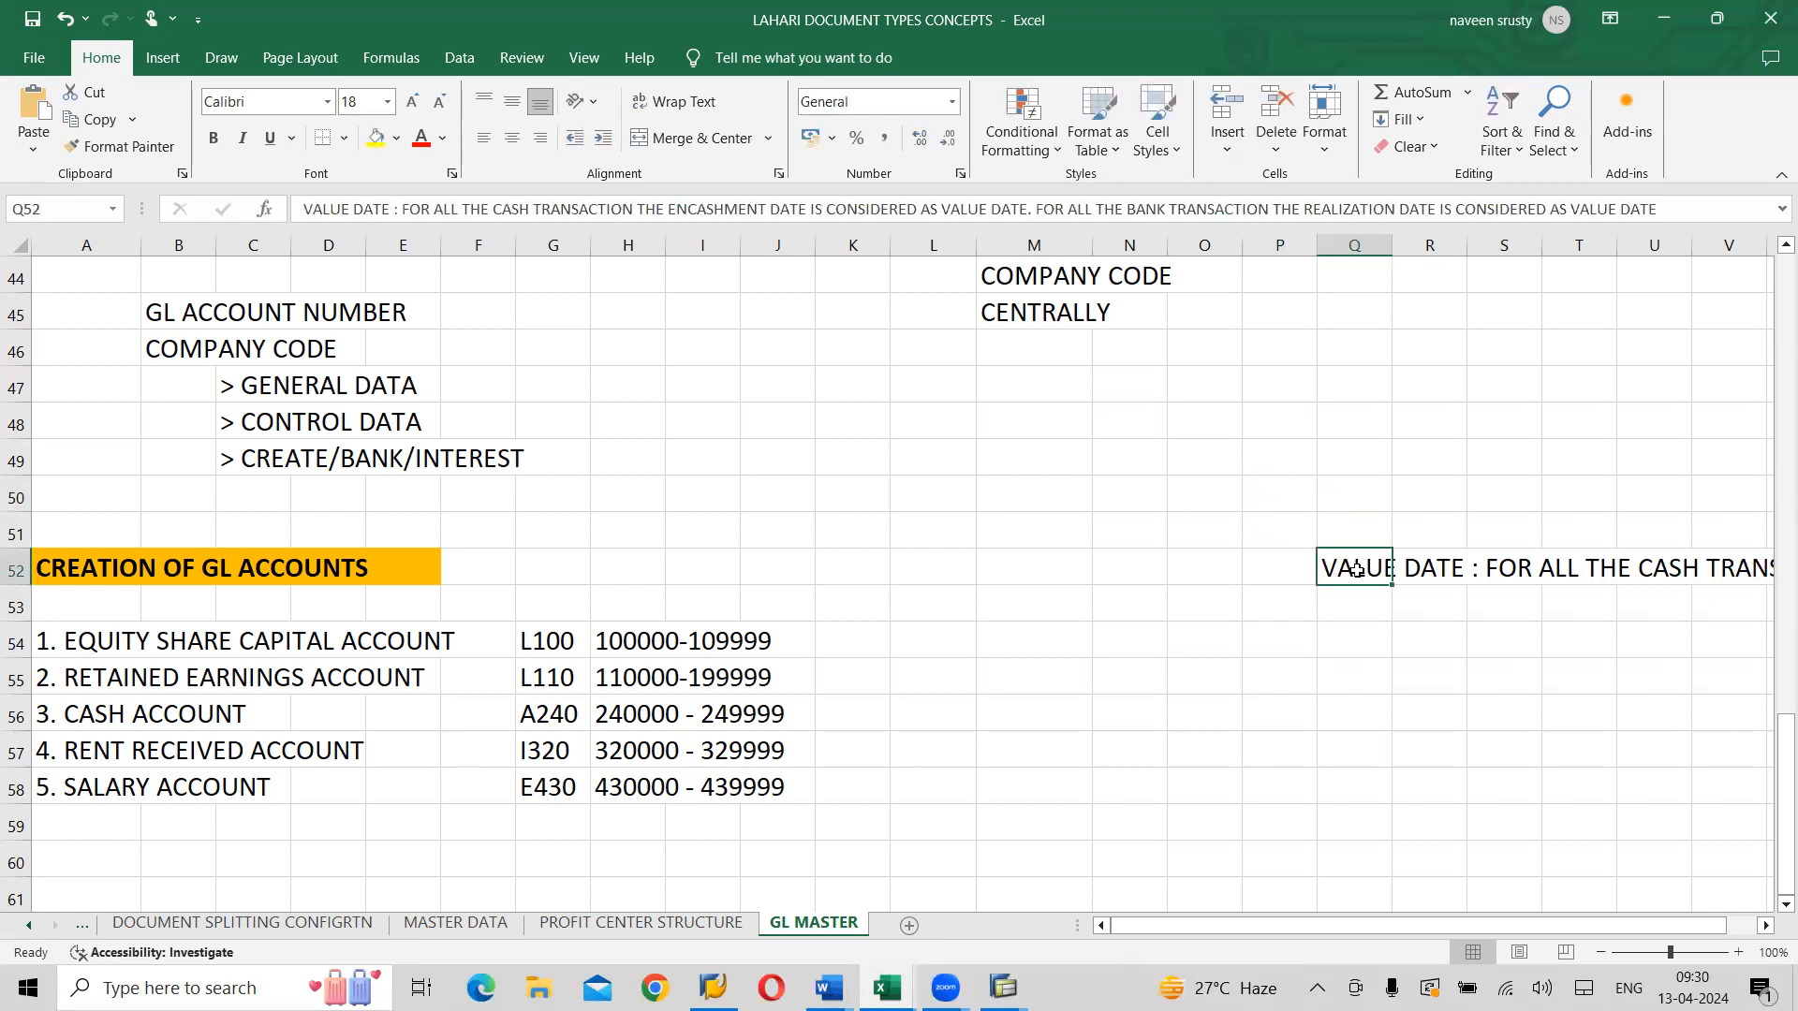
{"action": "key", "text": "Delete"}
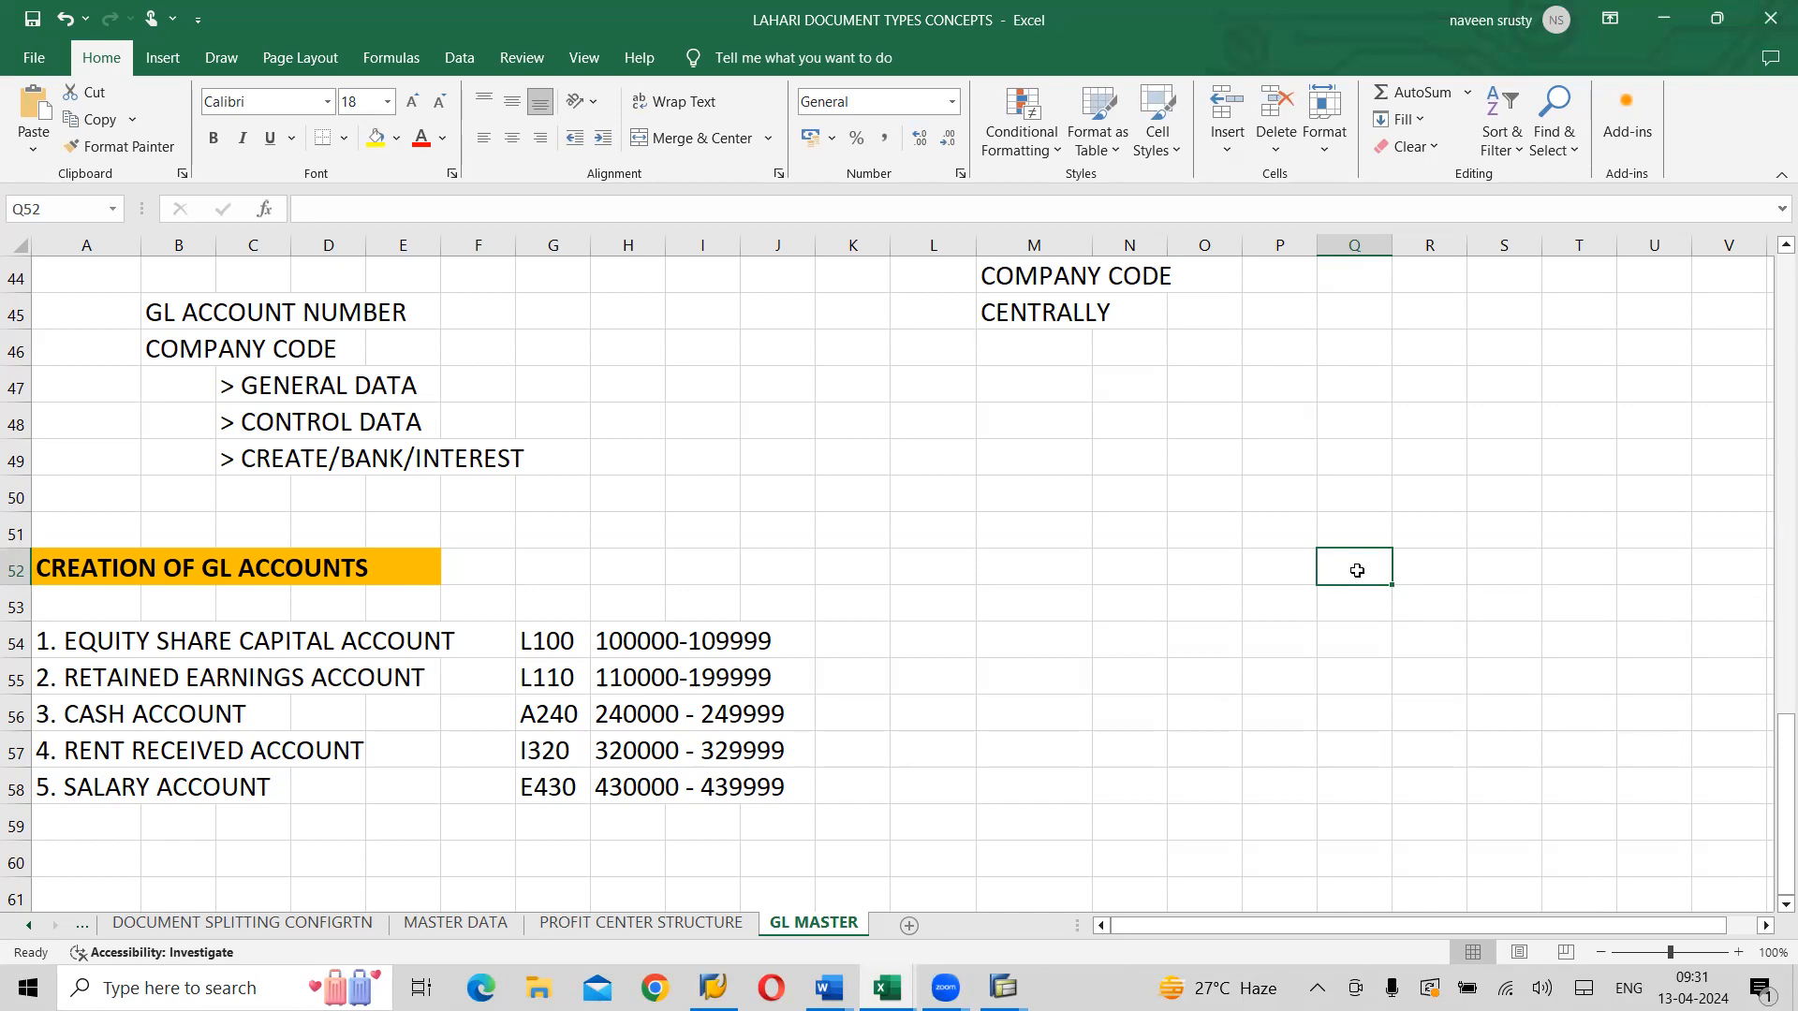
Switch to SAP and set the sort key of account 240000 to 027 Value date
{"action": "key", "text": "alt+Tab"}
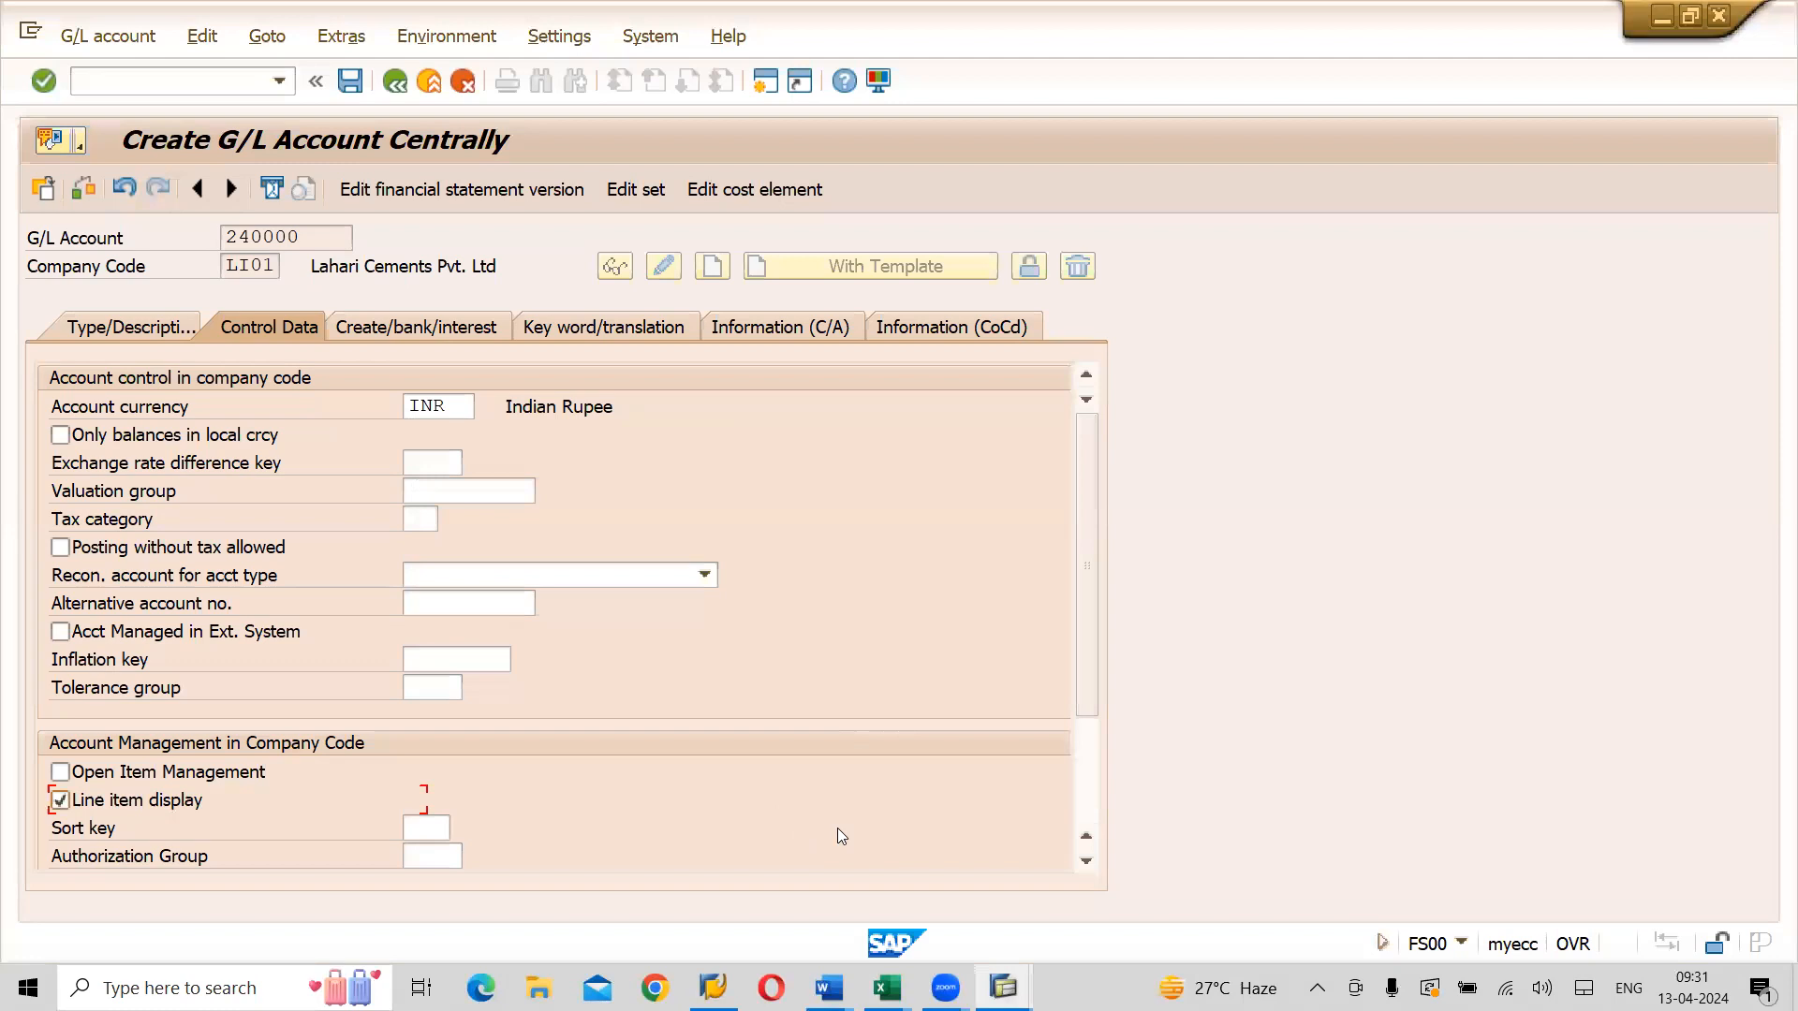
{"action": "left_click", "coordinate": [423, 827]}
{"action": "left_click", "coordinate": [468, 828]}
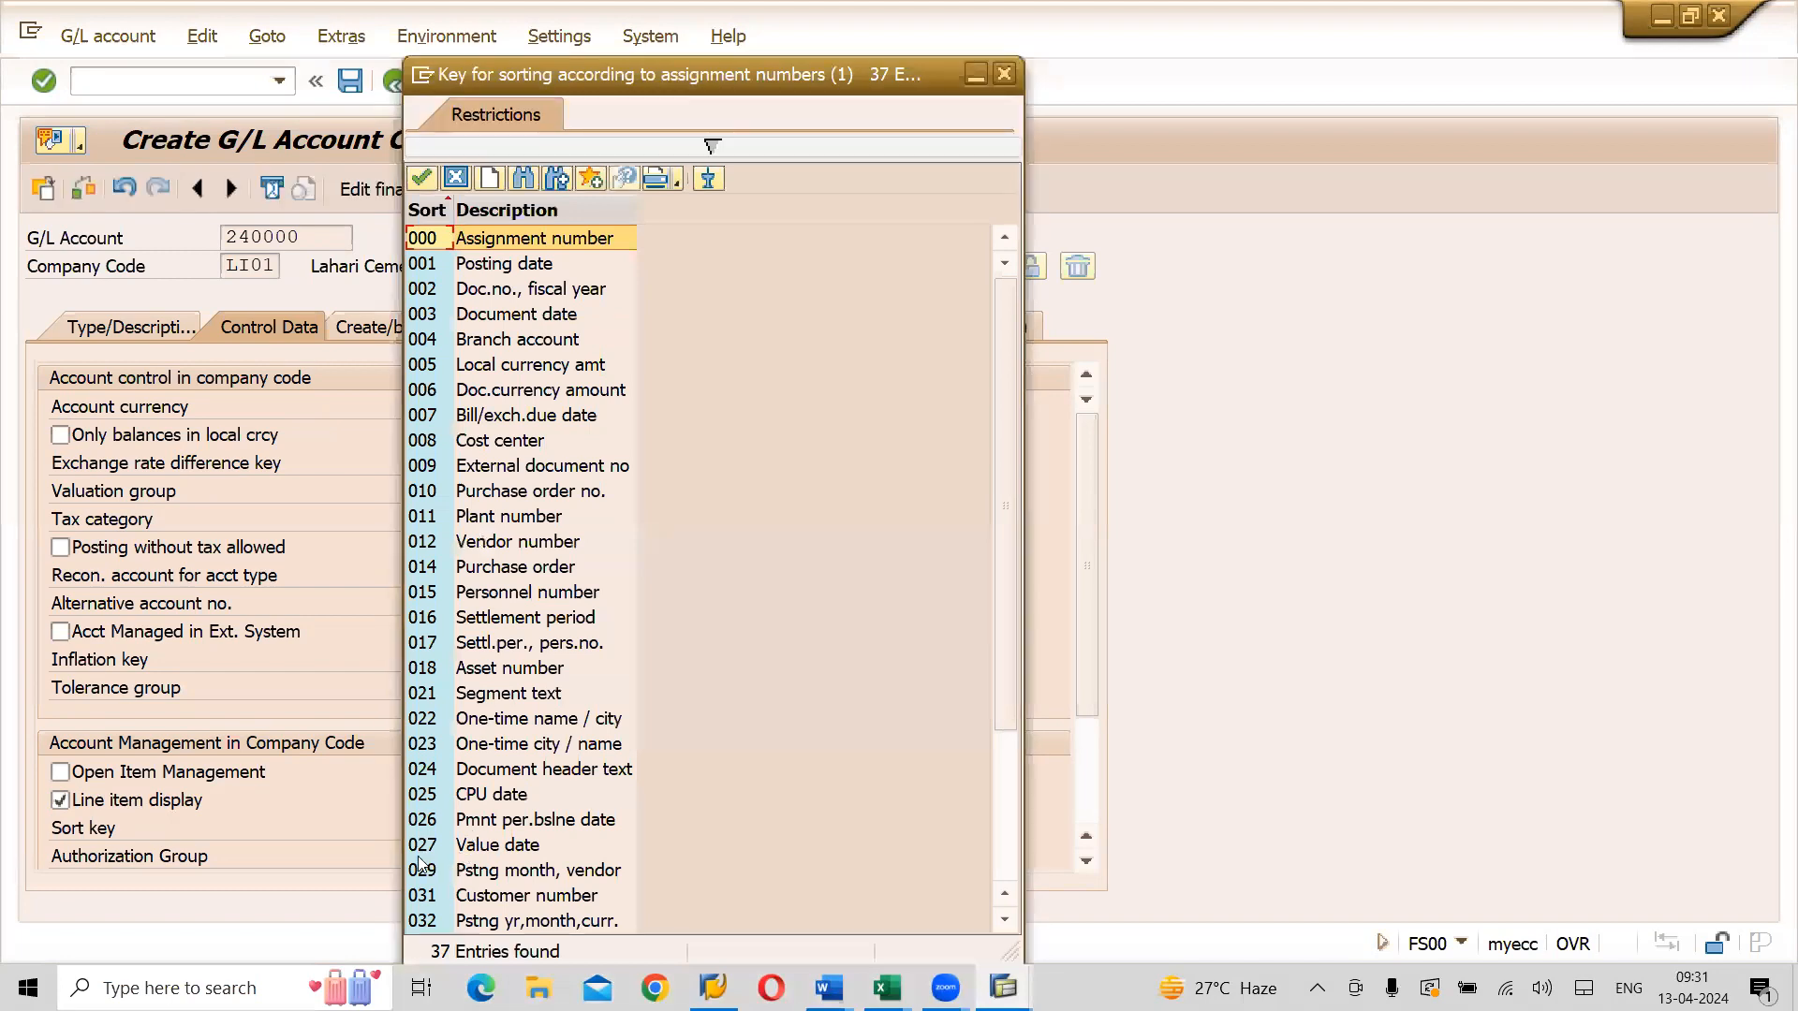
{"action": "left_click", "coordinate": [478, 847]}
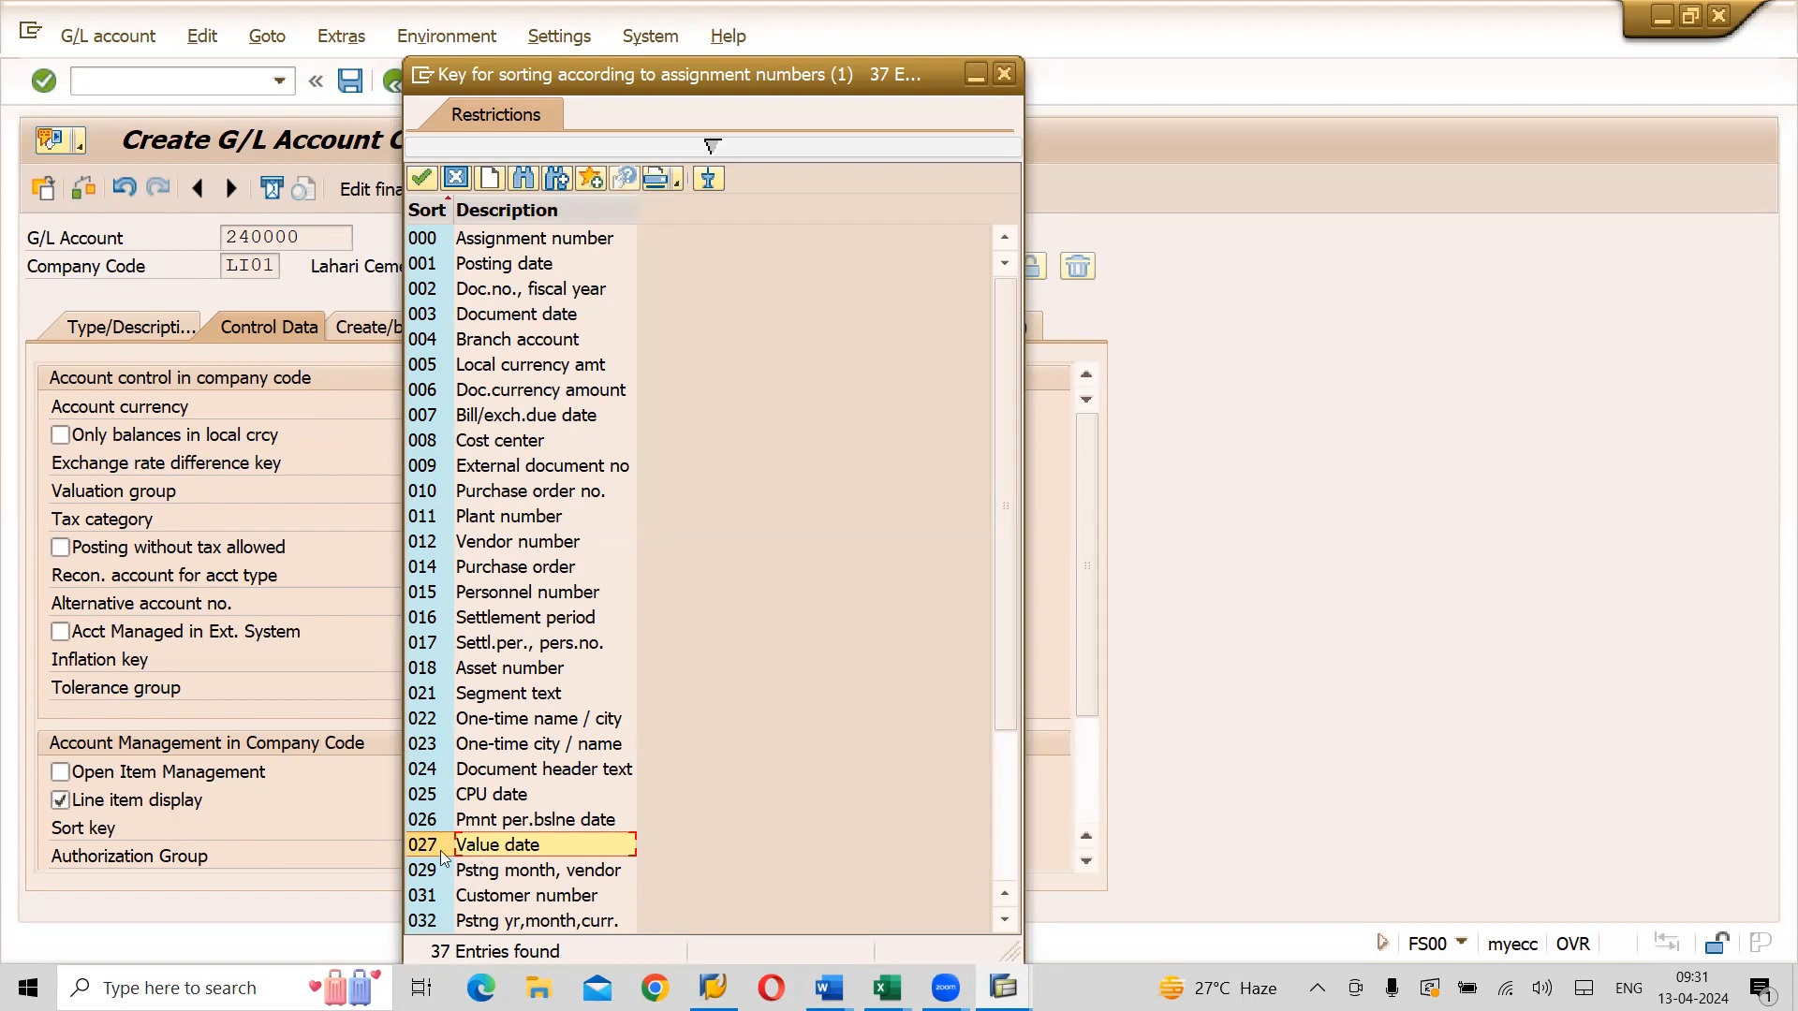
{"action": "double_click", "coordinate": [492, 845]}
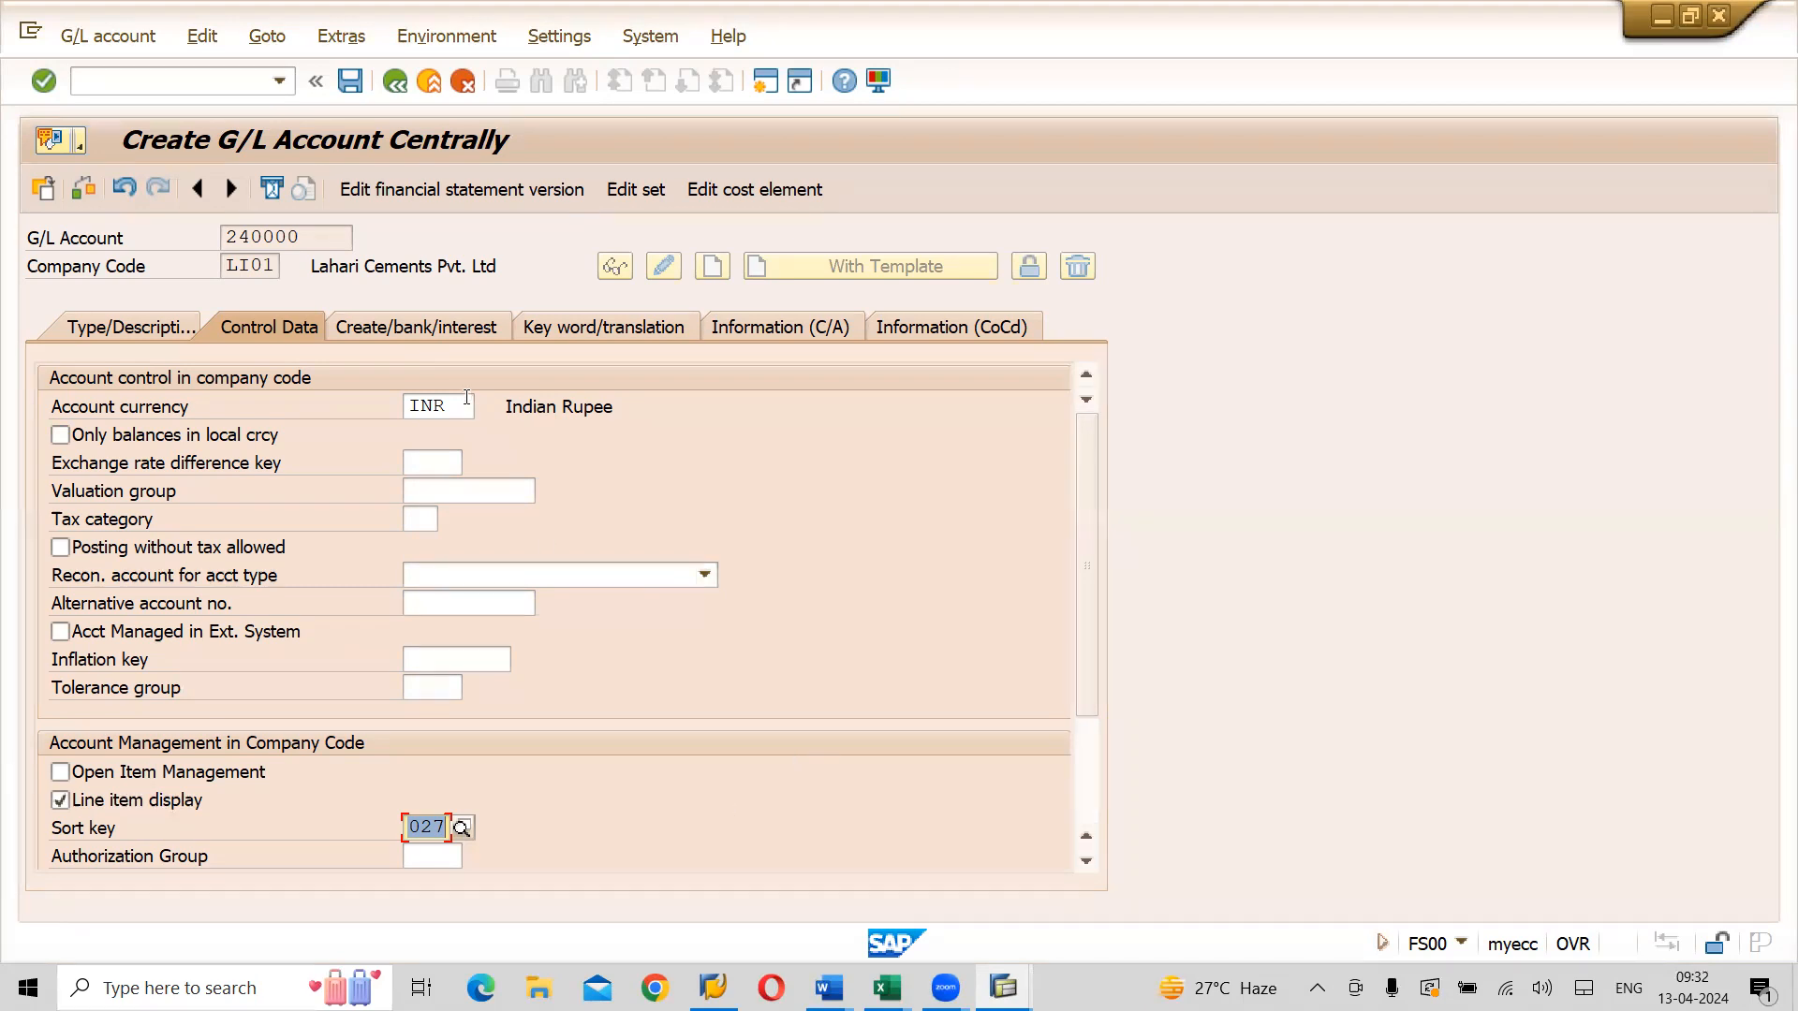
Assign field status group L005 Lahari Cash & Bank accounts to account 240000 and save the account, accepting the warnings
{"action": "left_click", "coordinate": [434, 330]}
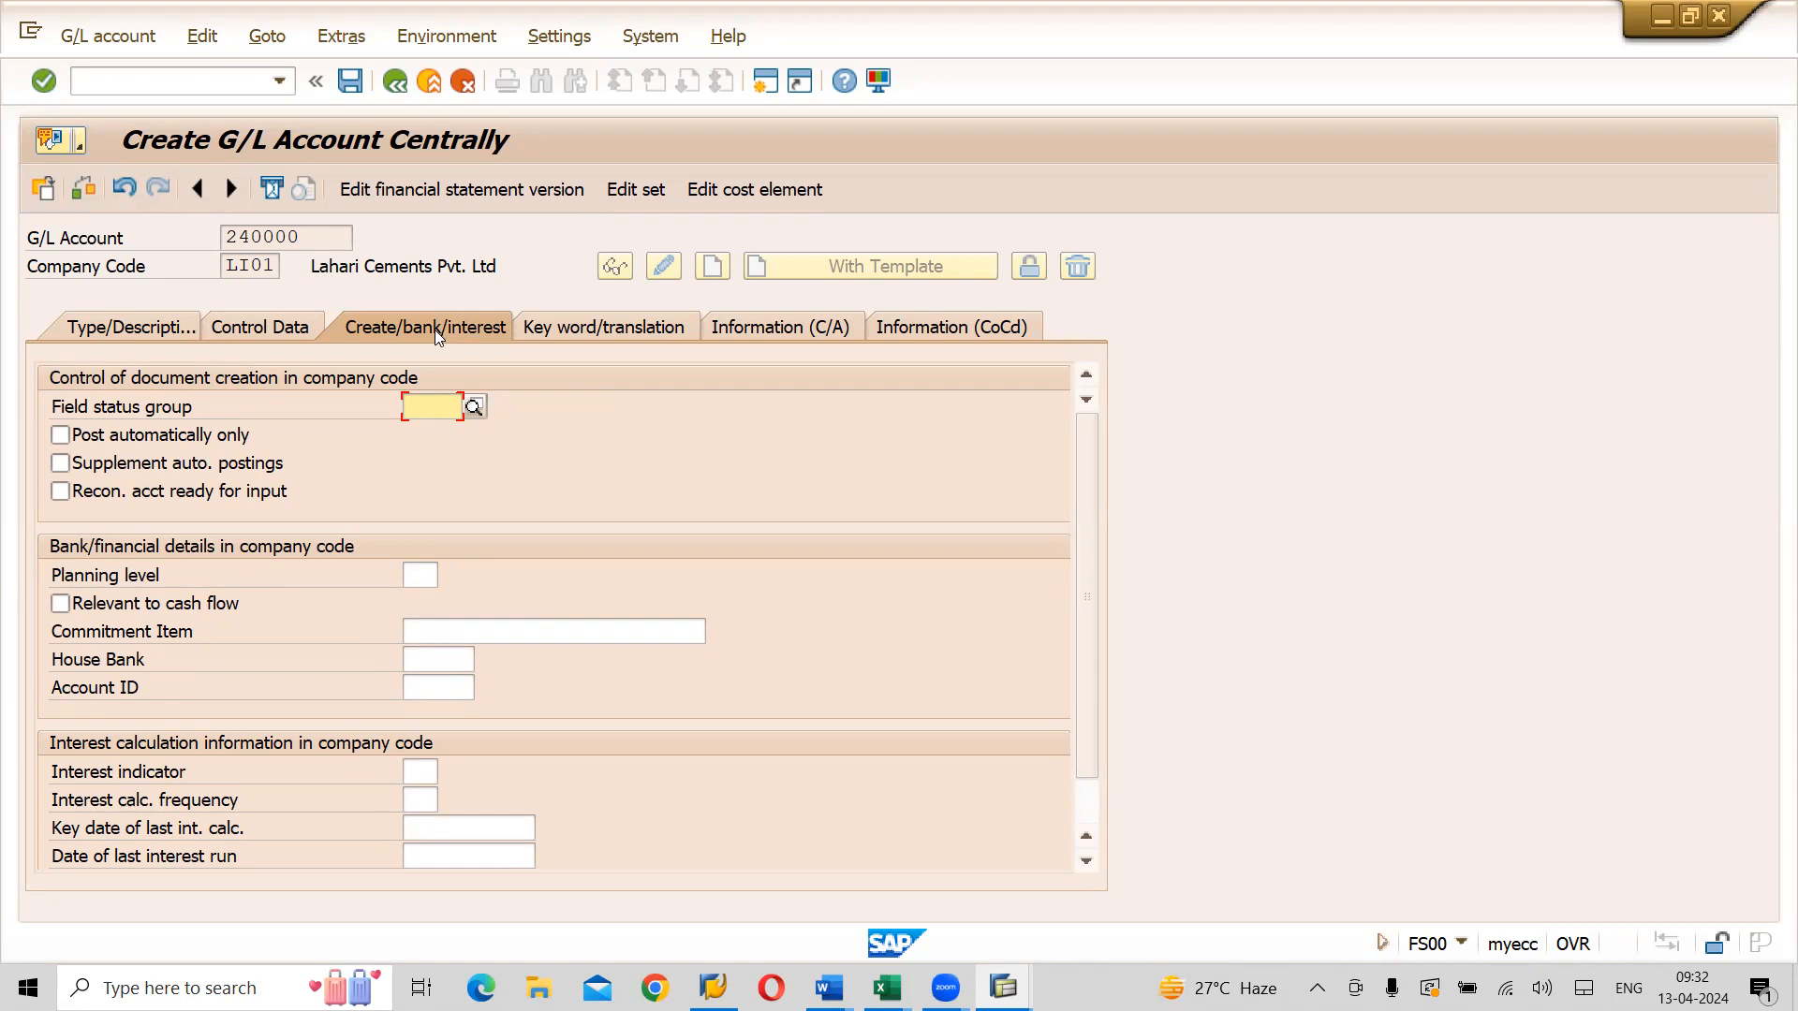
{"action": "left_click", "coordinate": [473, 406]}
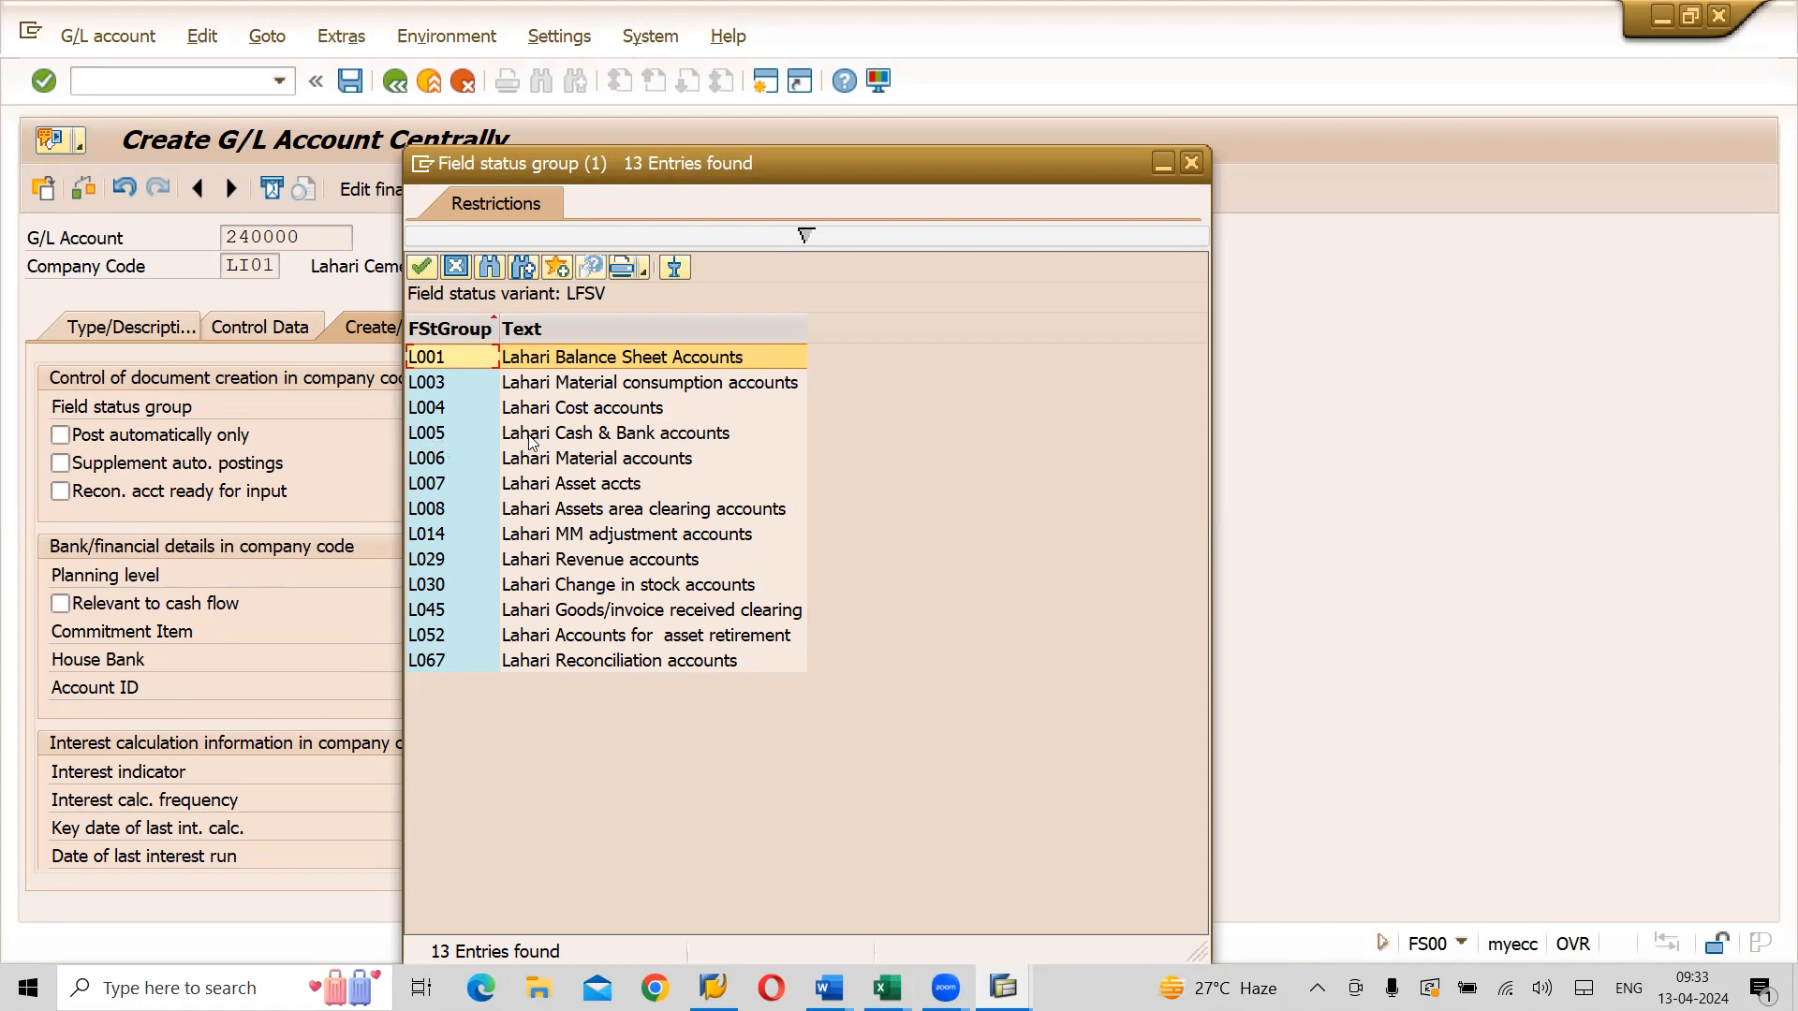
{"action": "left_click", "coordinate": [629, 435]}
{"action": "double_click", "coordinate": [627, 436]}
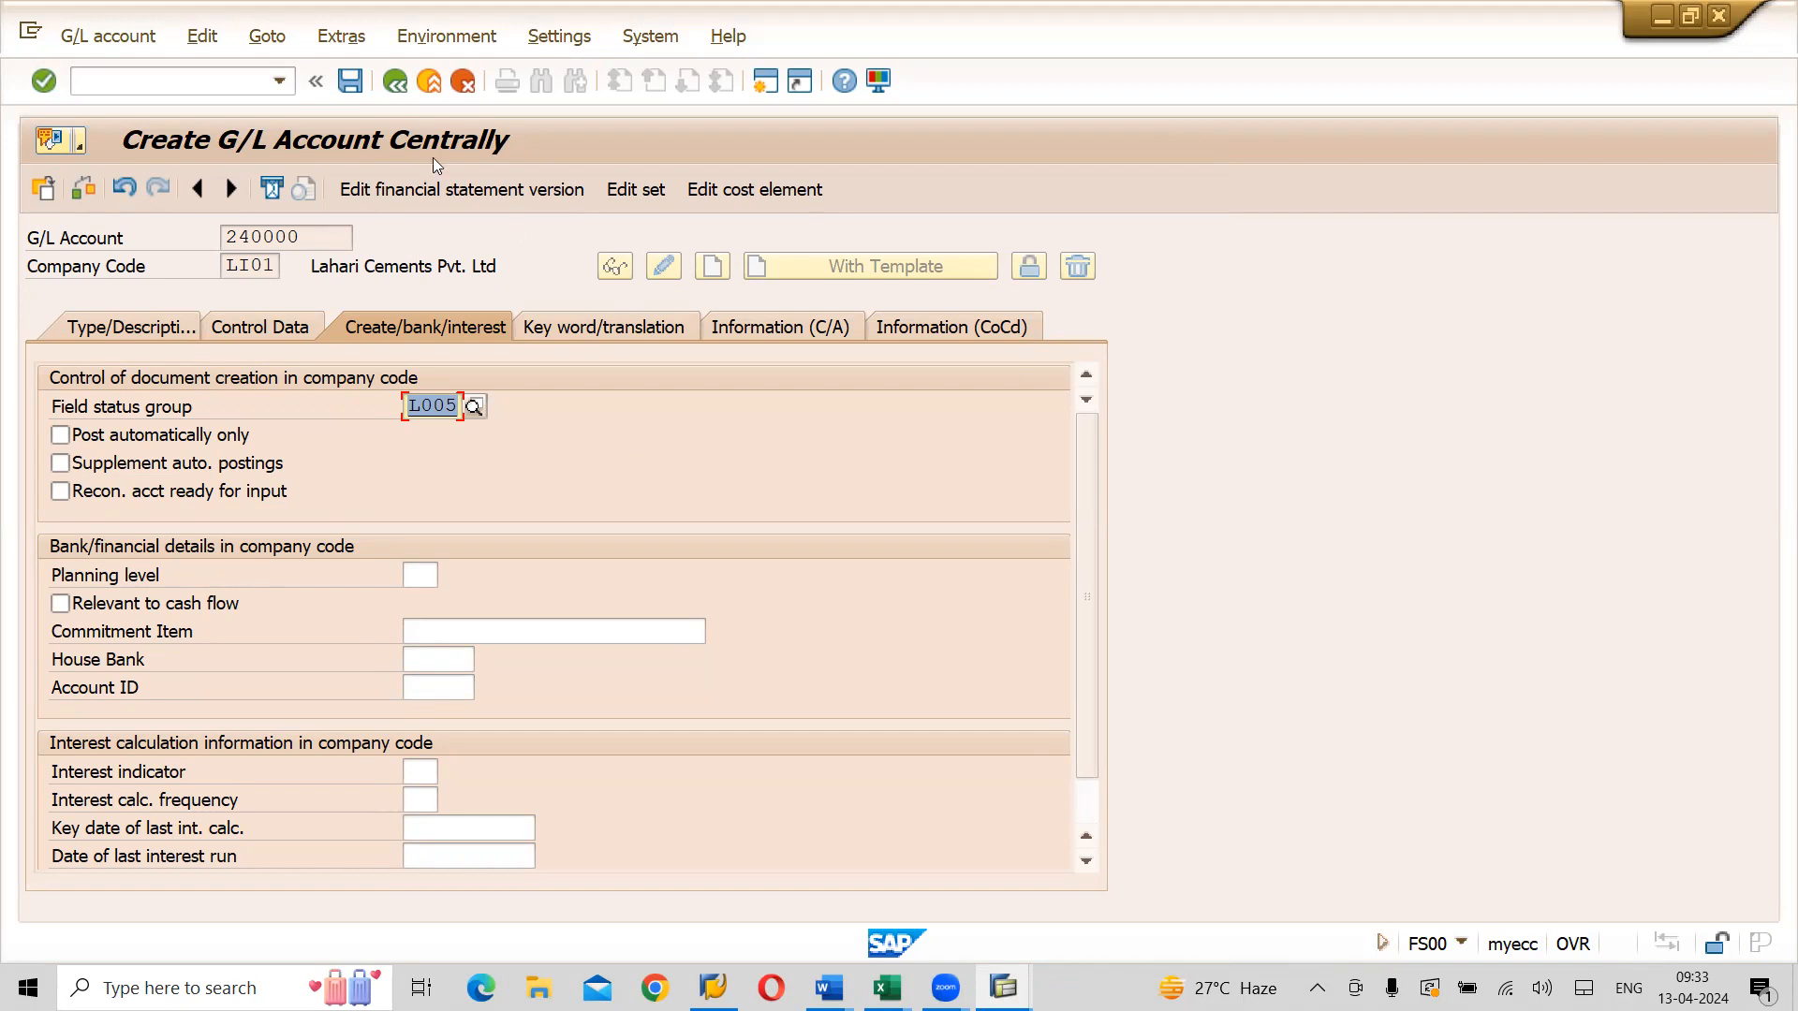
{"action": "left_click", "coordinate": [367, 101]}
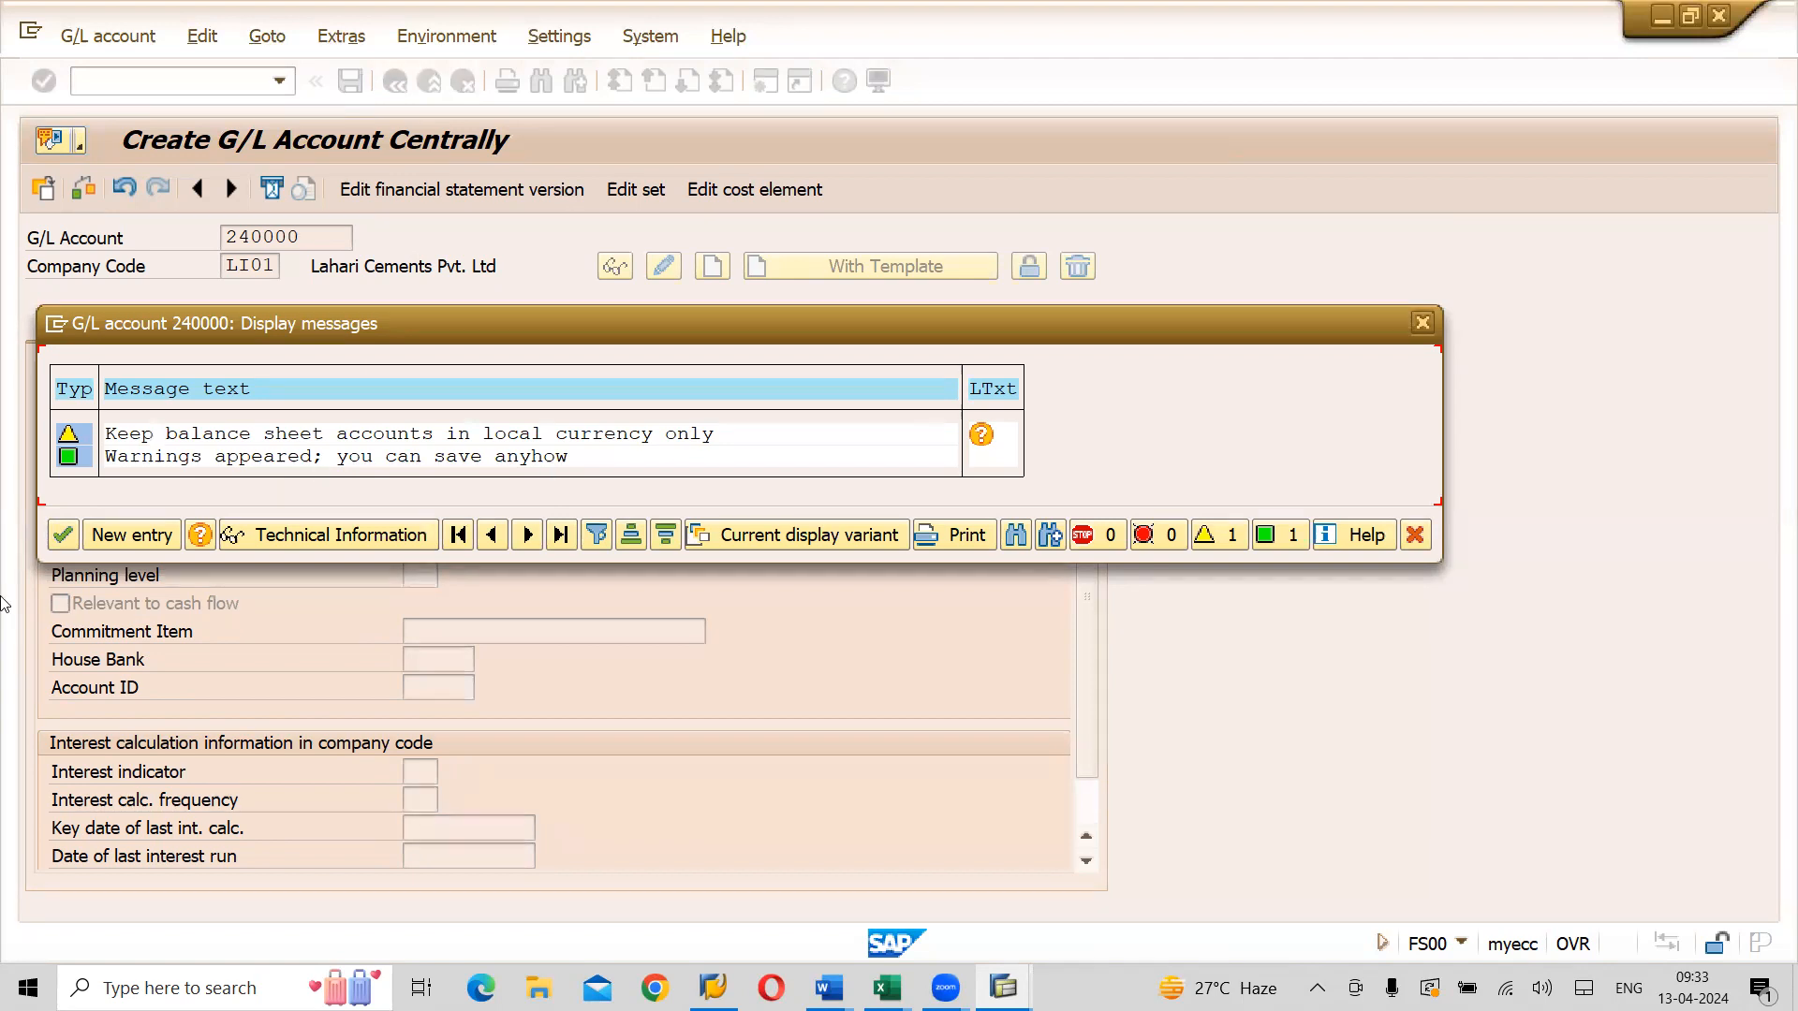
{"action": "left_click", "coordinate": [62, 535]}
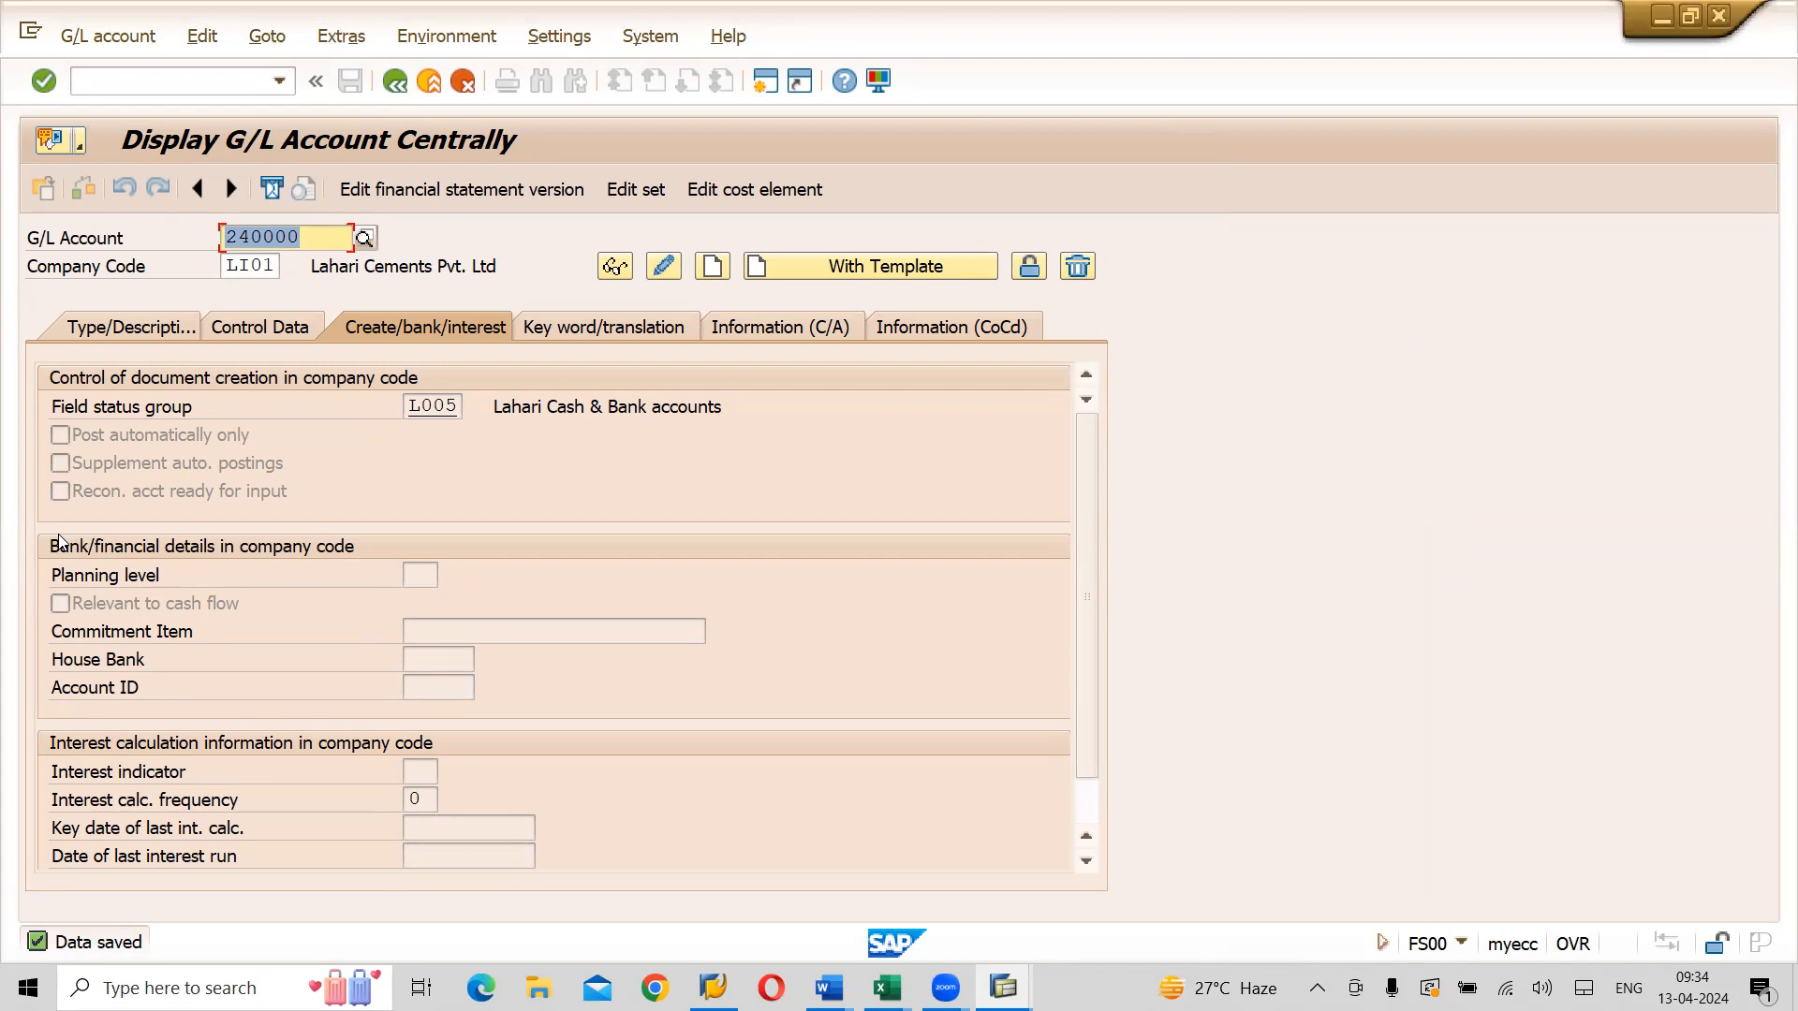
Start creating account 240000 in company code LI02, using account 240000 of company code LI01 as the template
{"action": "key", "text": "Right"}
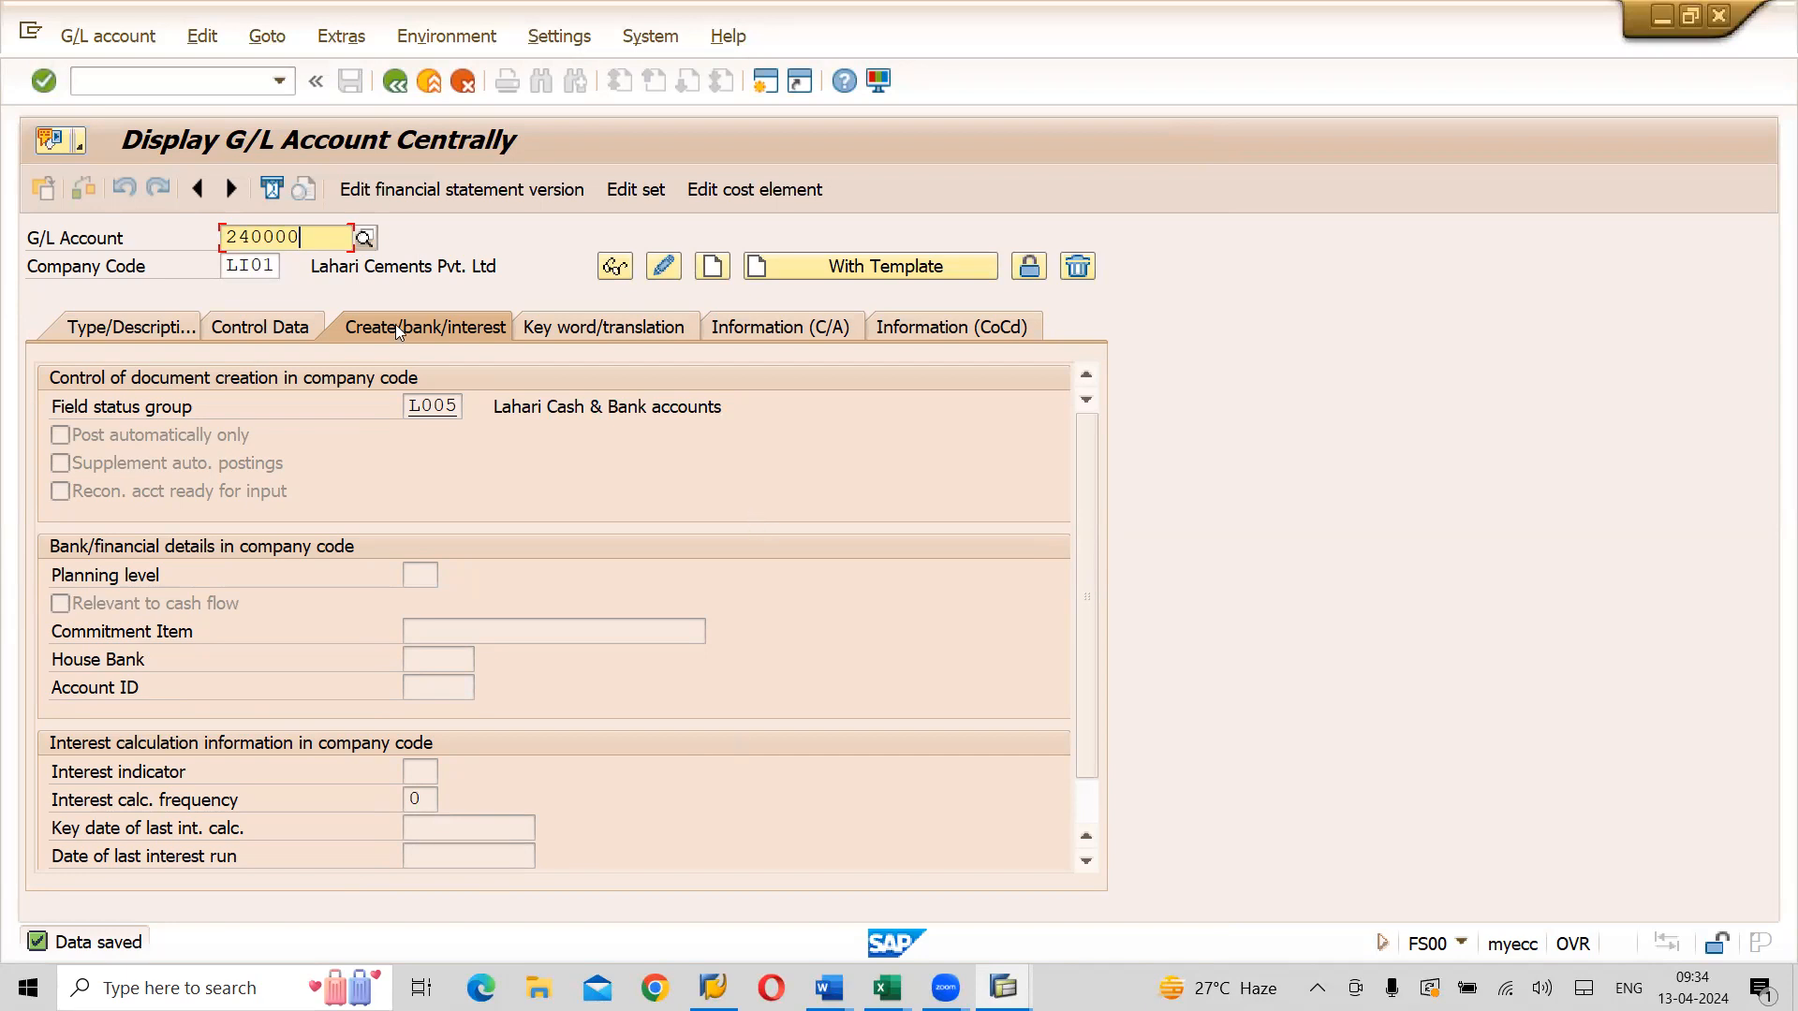
{"action": "left_click", "coordinate": [156, 335]}
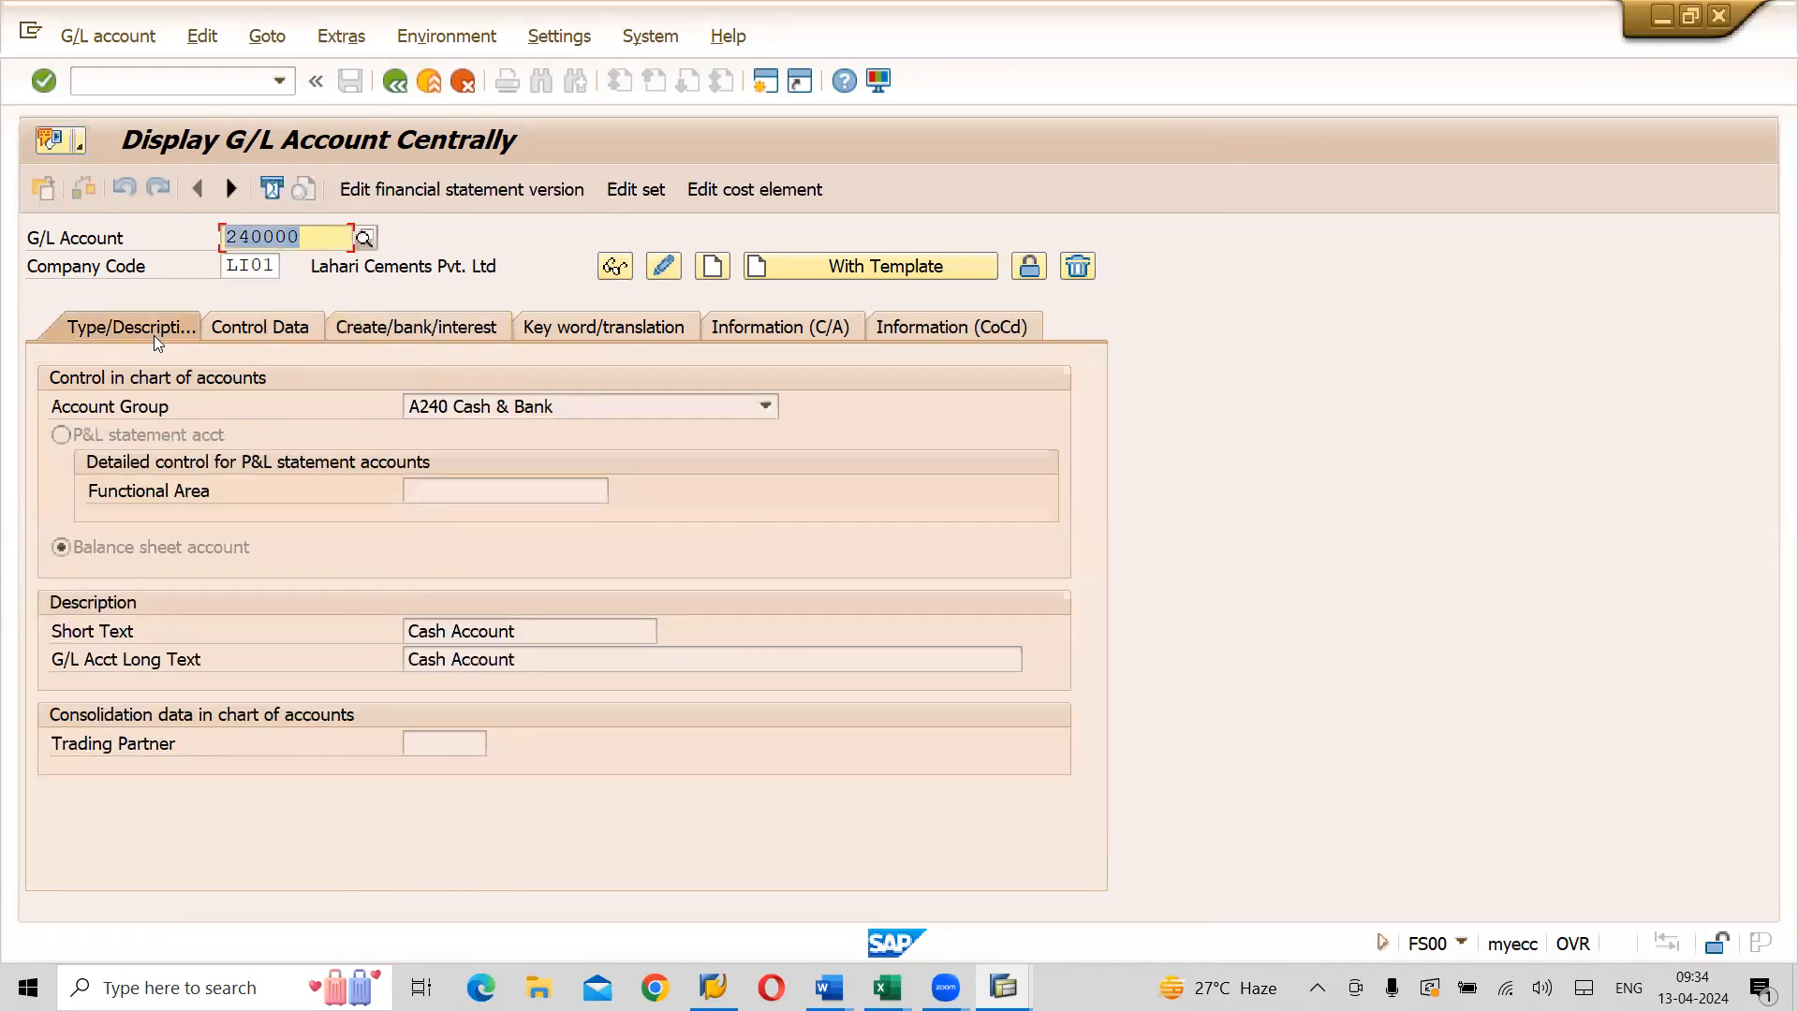
{"action": "left_click", "coordinate": [272, 264]}
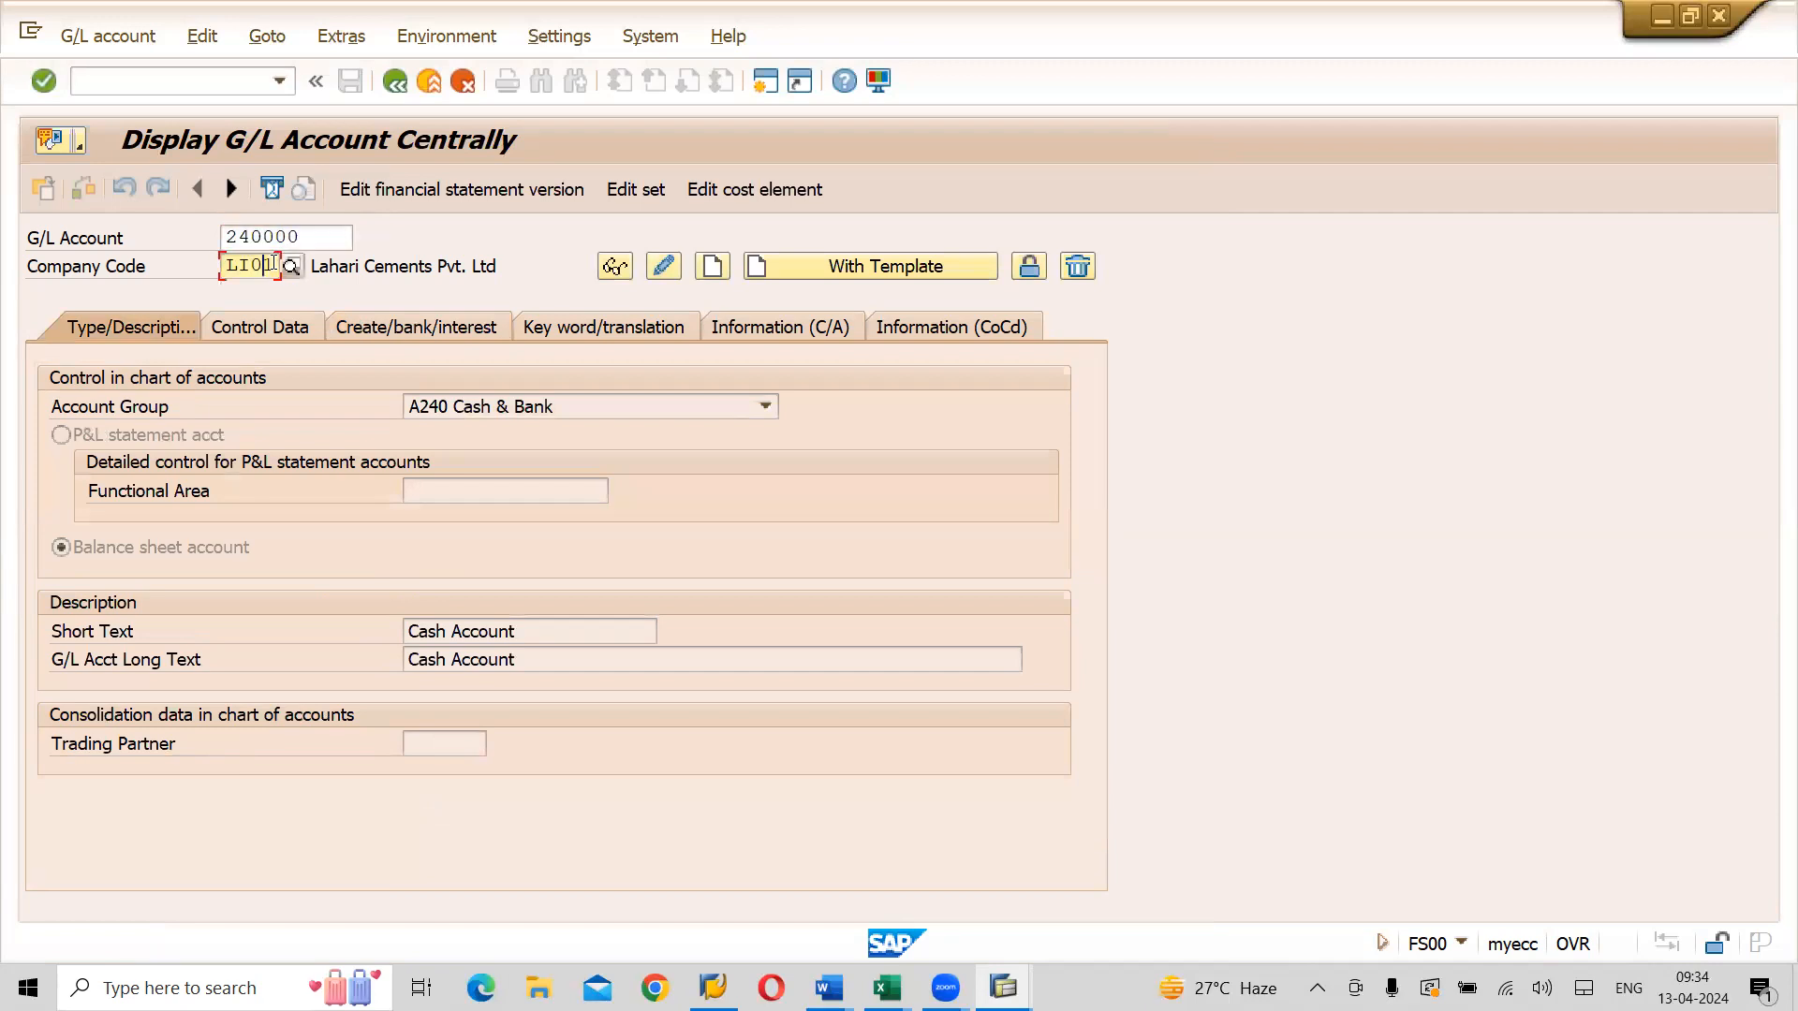
{"action": "key", "text": "BackSpace"}
{"action": "type", "text": "2"}
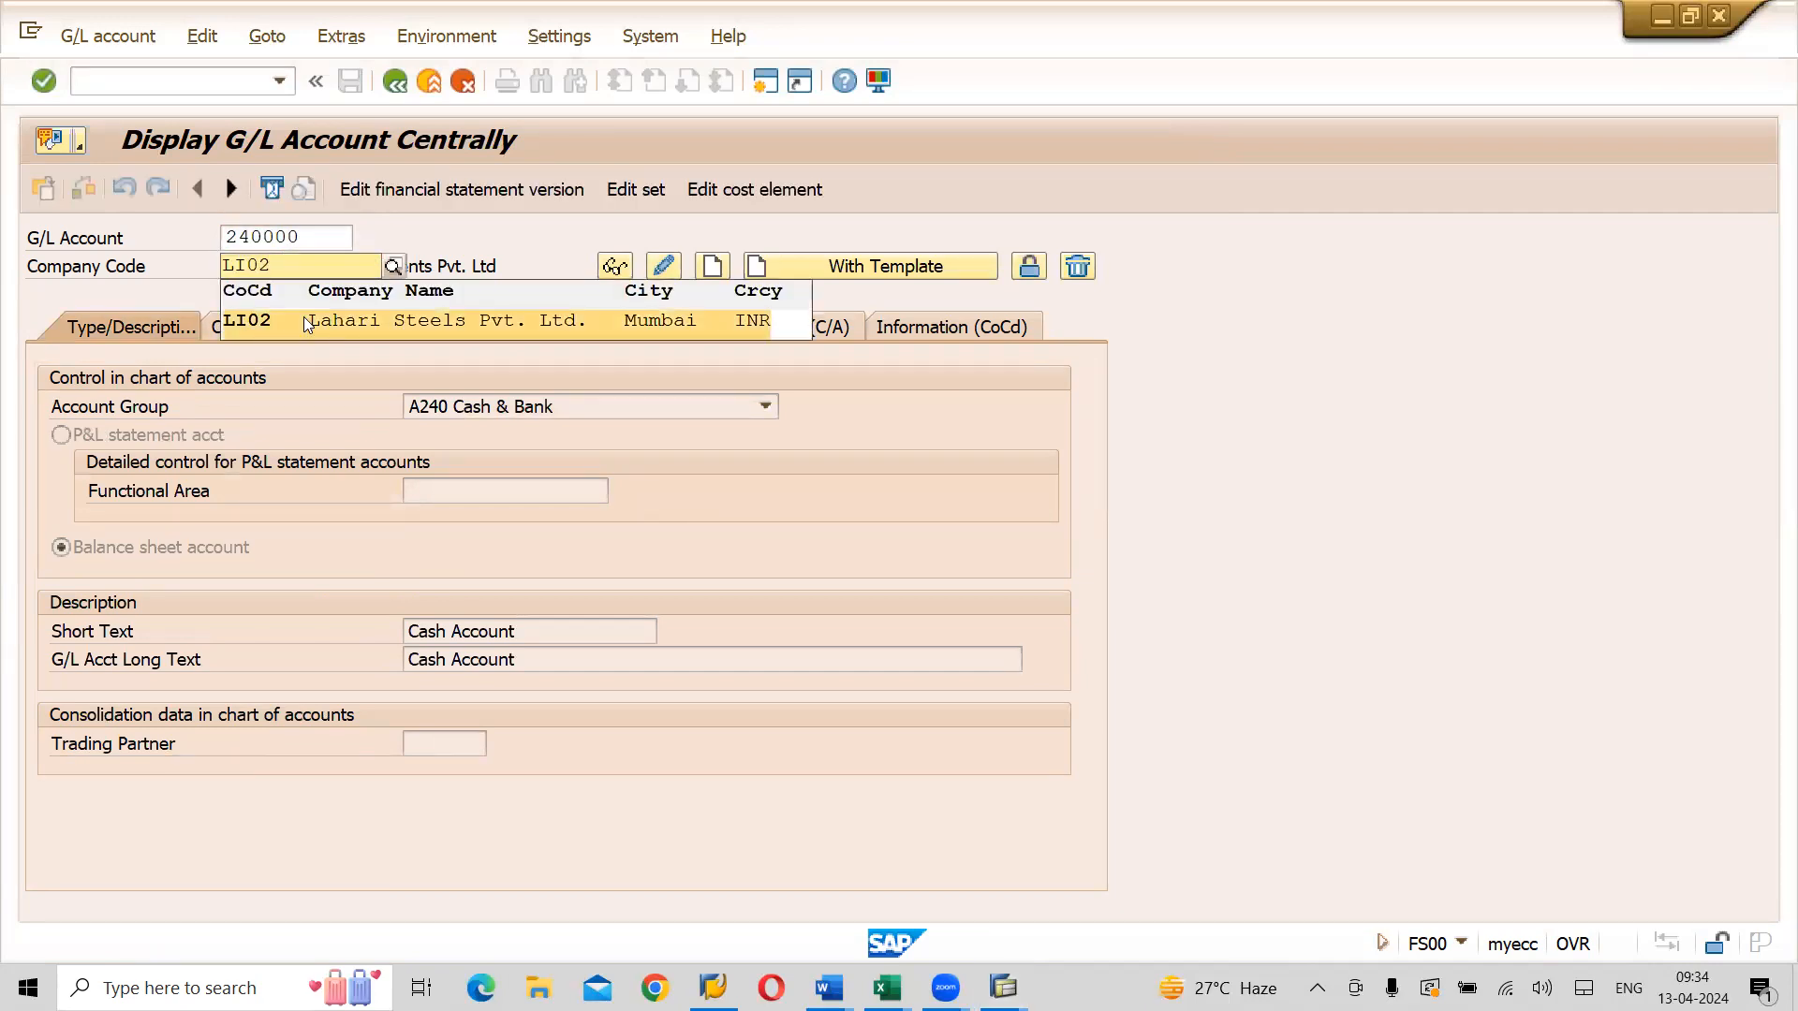
{"action": "left_click", "coordinate": [304, 319]}
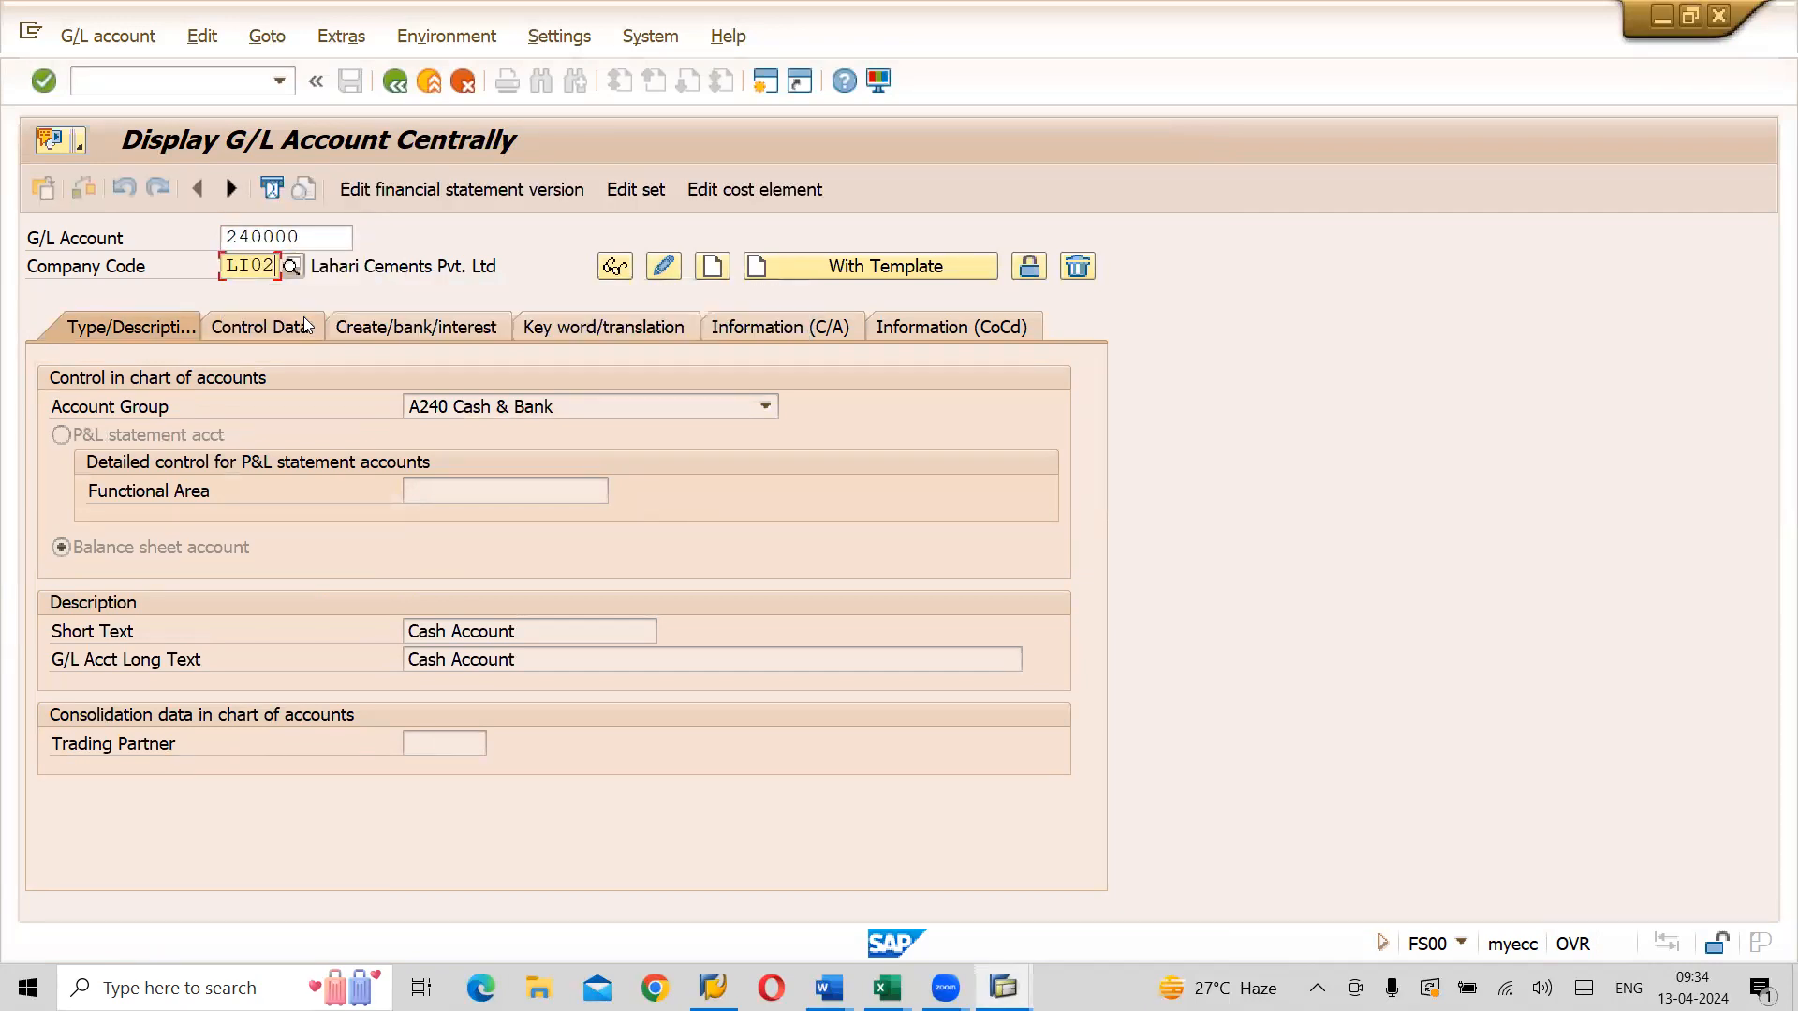
{"action": "left_click", "coordinate": [880, 270]}
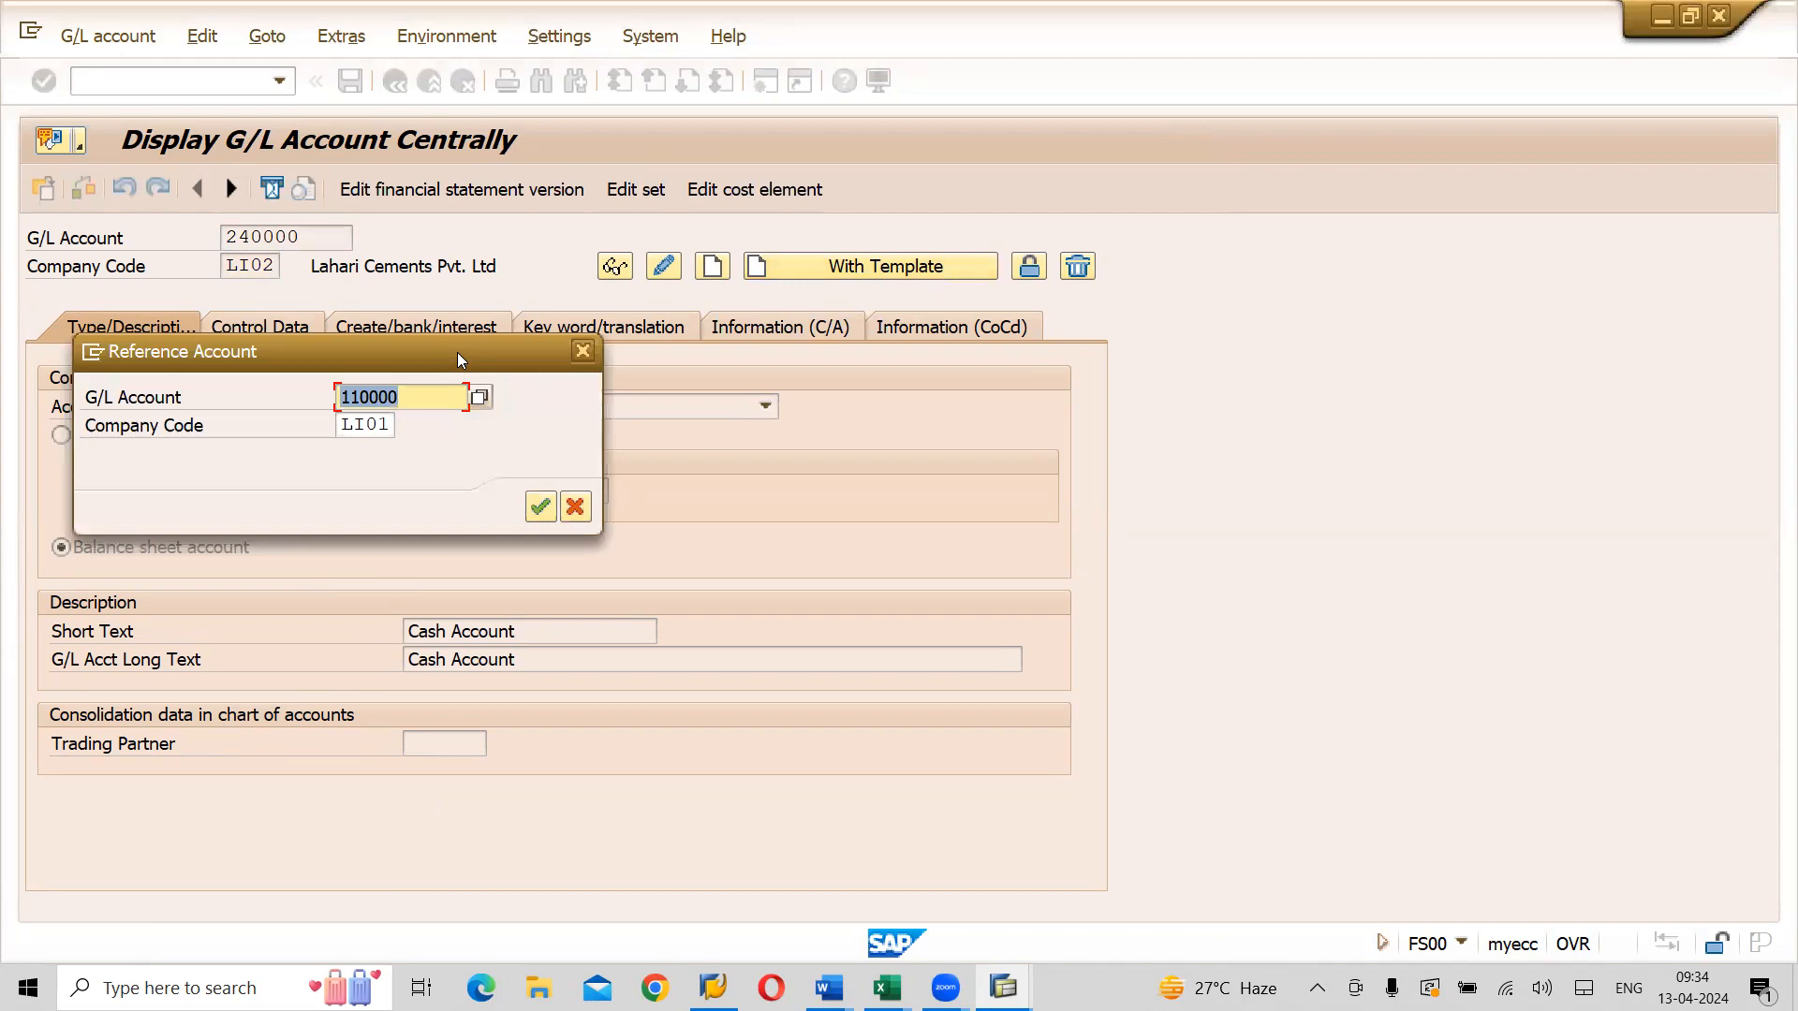
{"action": "left_click_drag", "start_coordinate": [456, 352], "coordinate": [998, 417]}
{"action": "type", "text": "240000"}
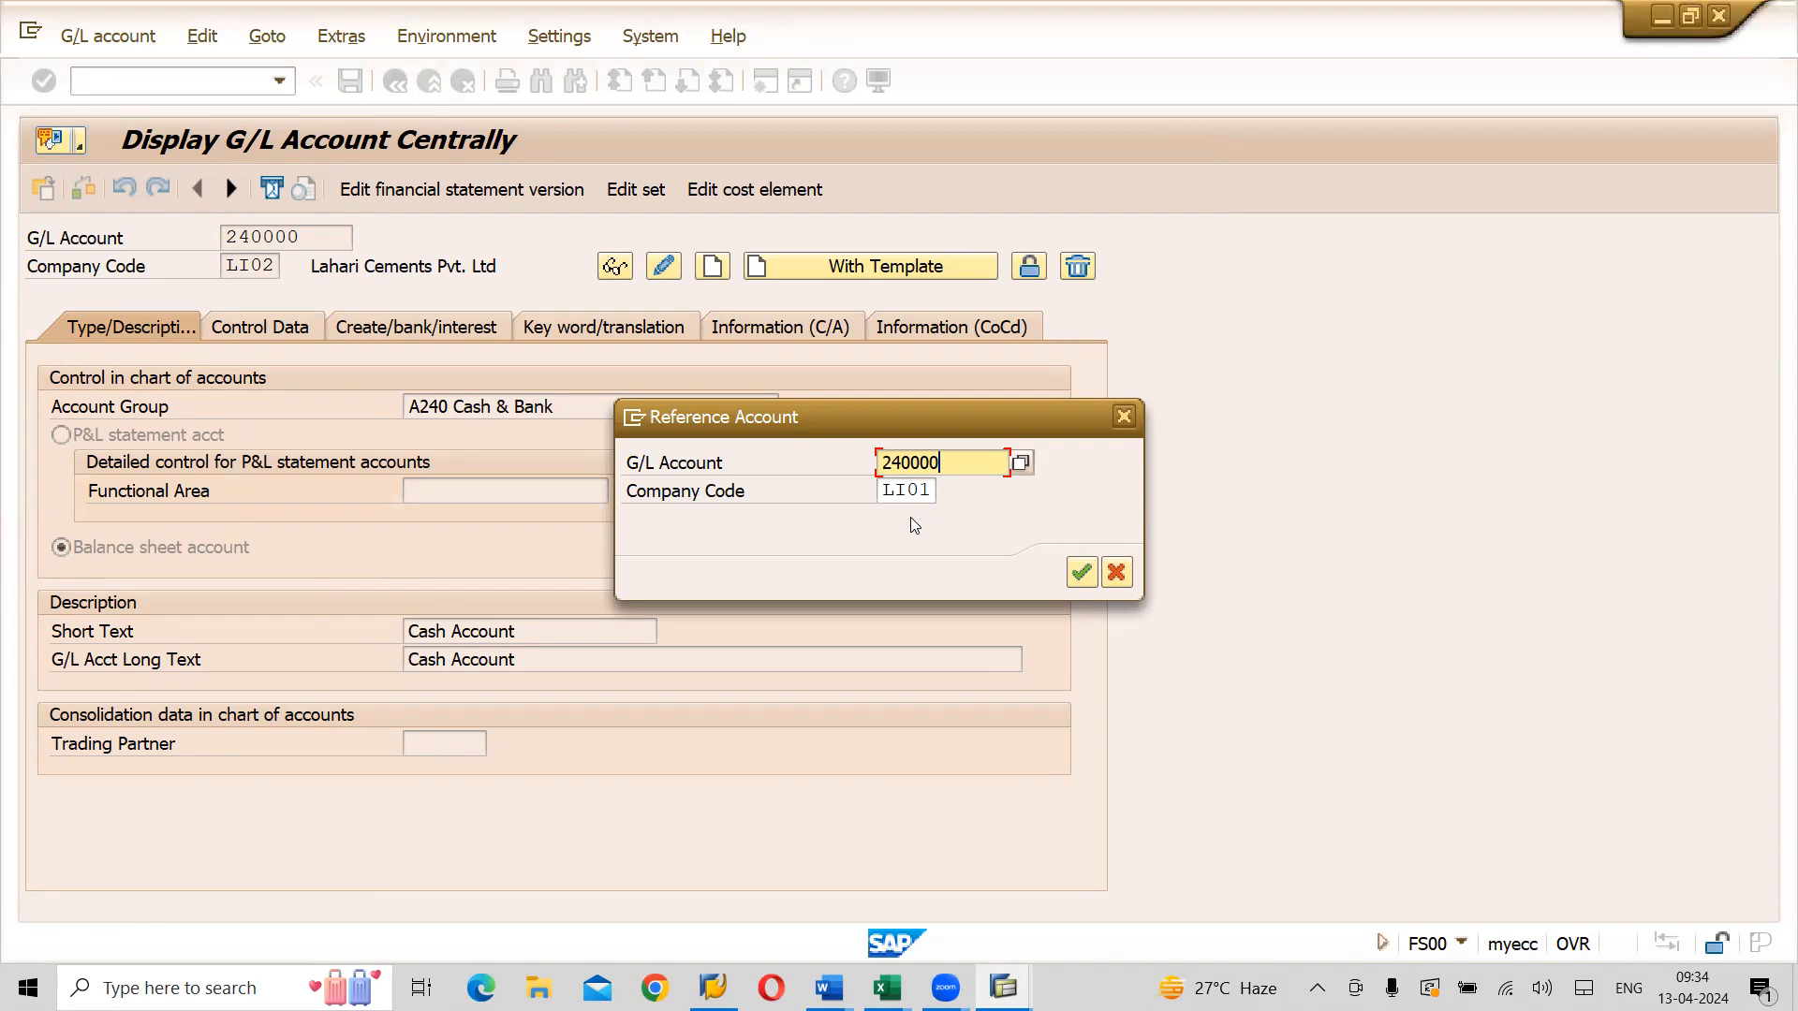
{"action": "left_click", "coordinate": [1081, 573]}
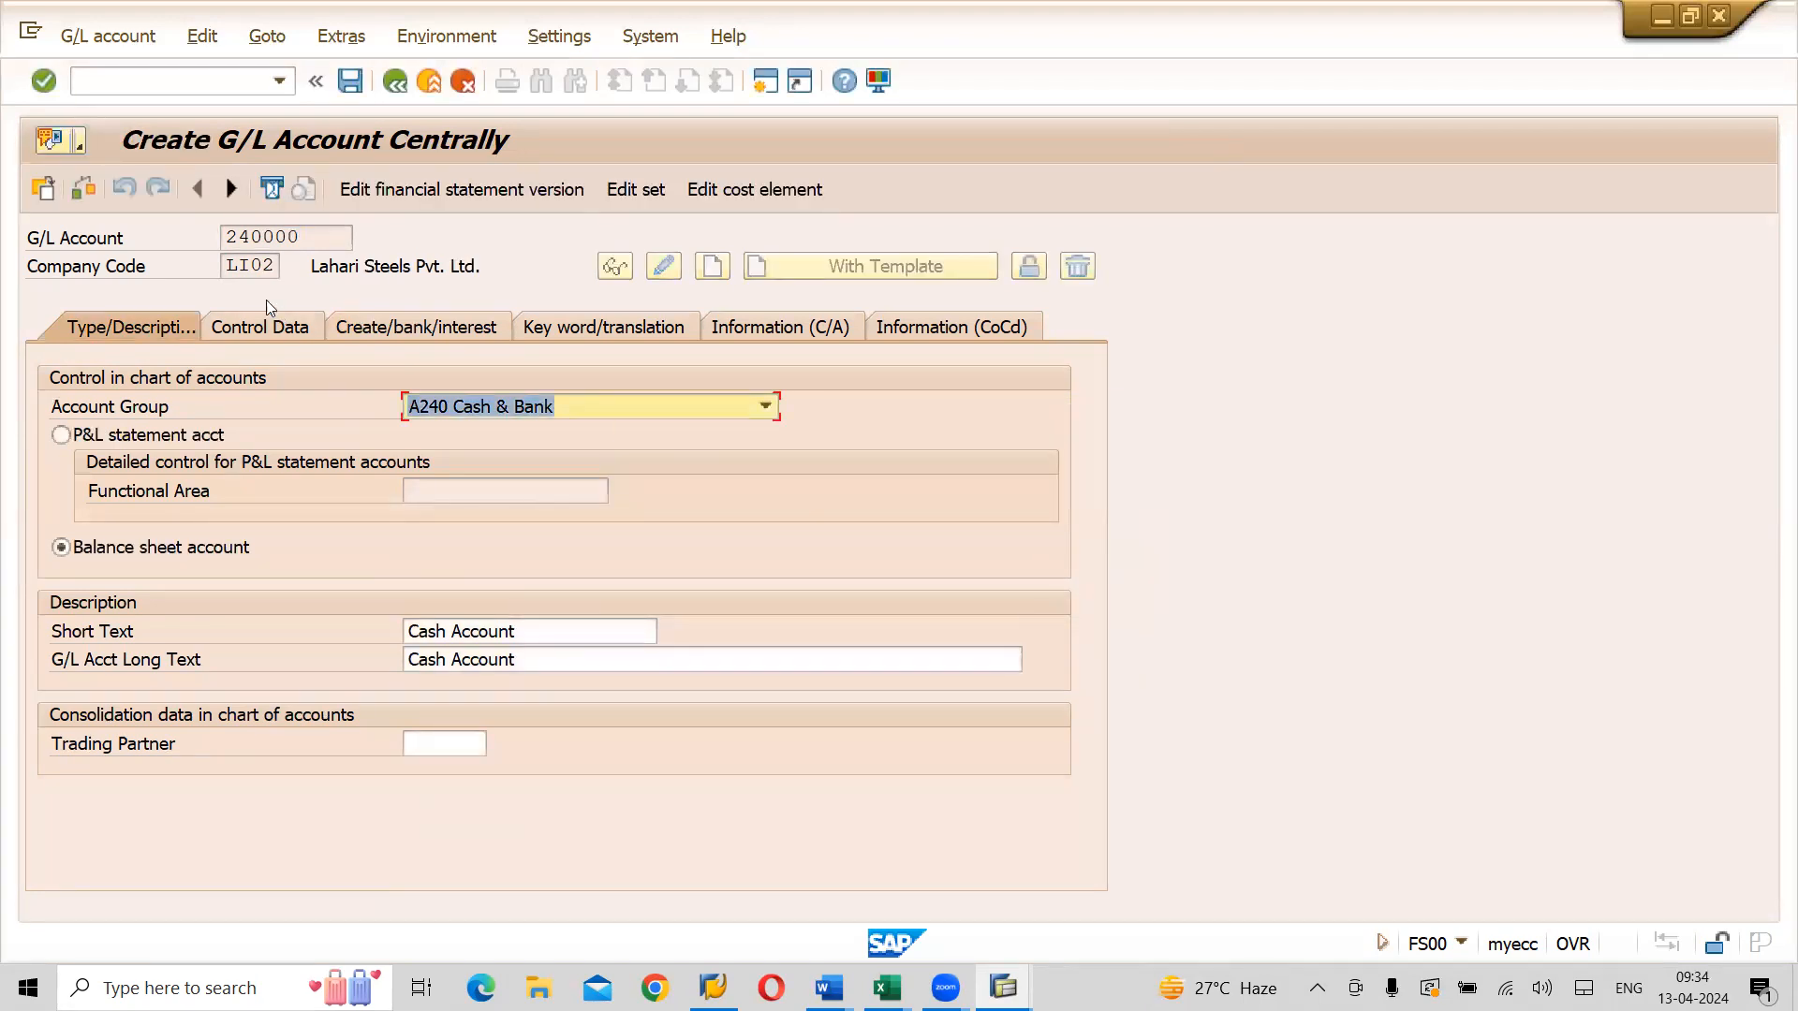
Review the copied settings of account 240000 for company code LI02 and save the account, accepting the warning
{"action": "left_click", "coordinate": [233, 328]}
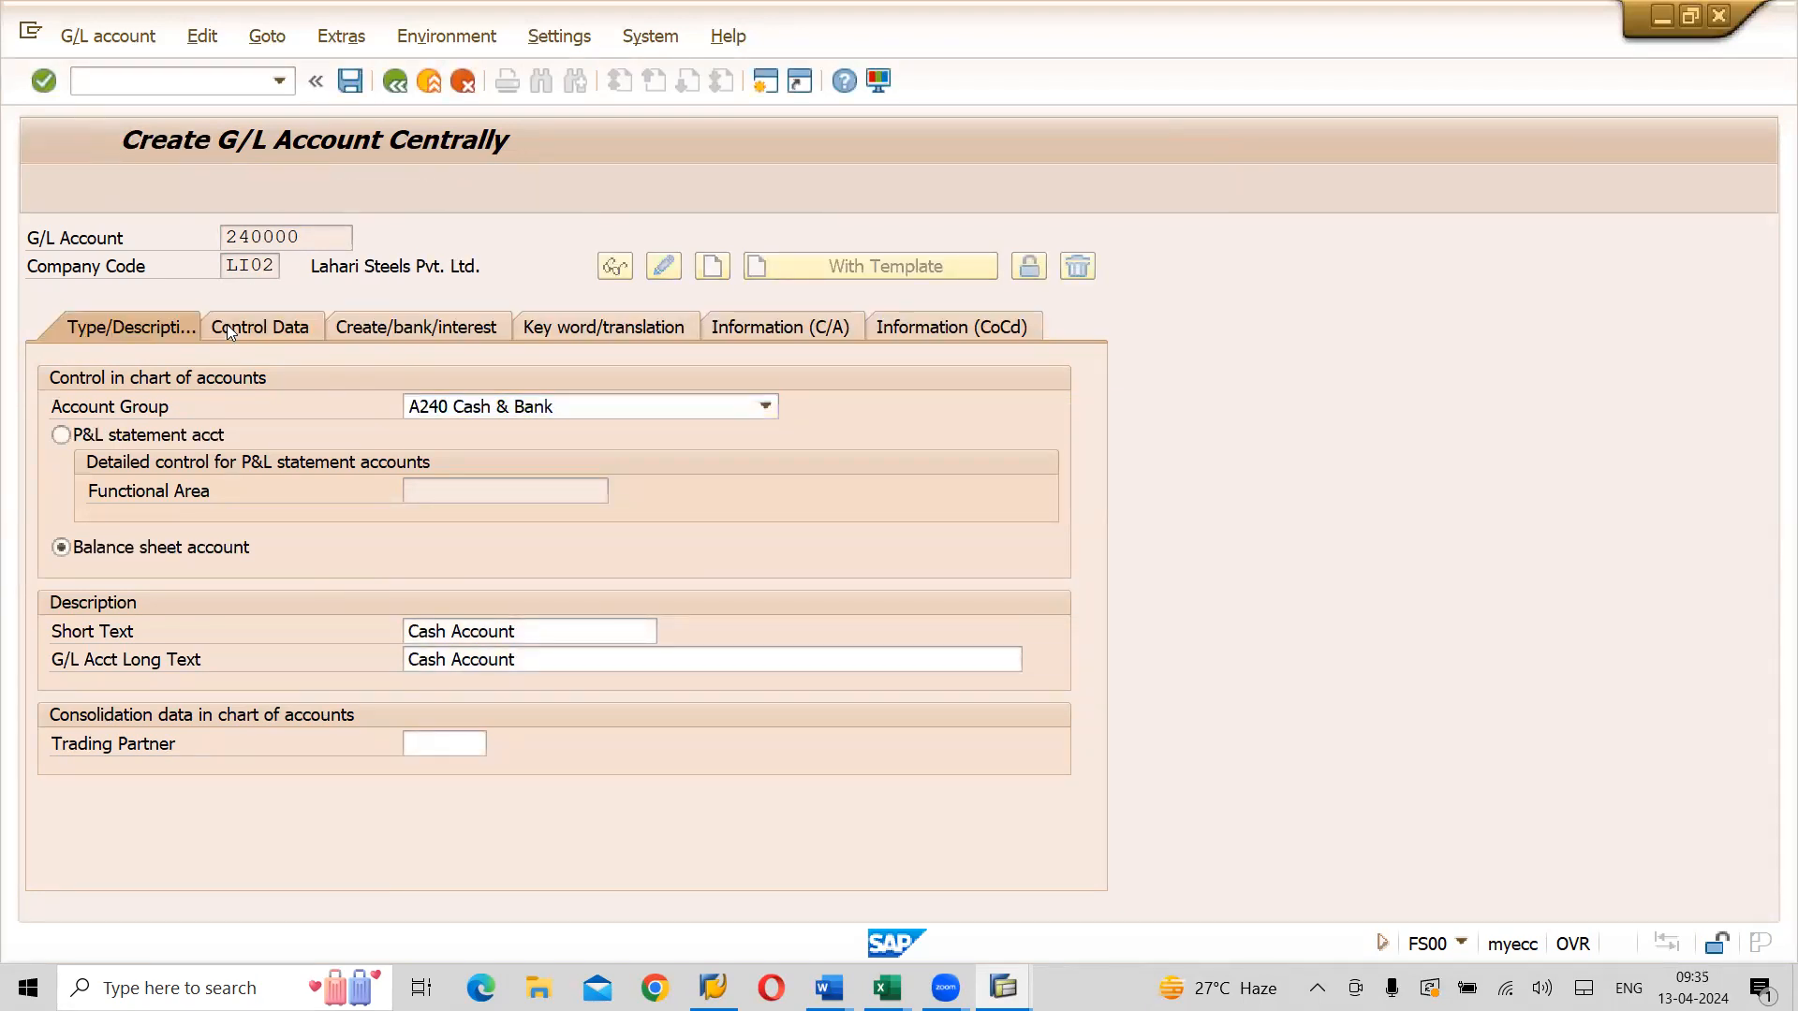
{"action": "left_click", "coordinate": [361, 333]}
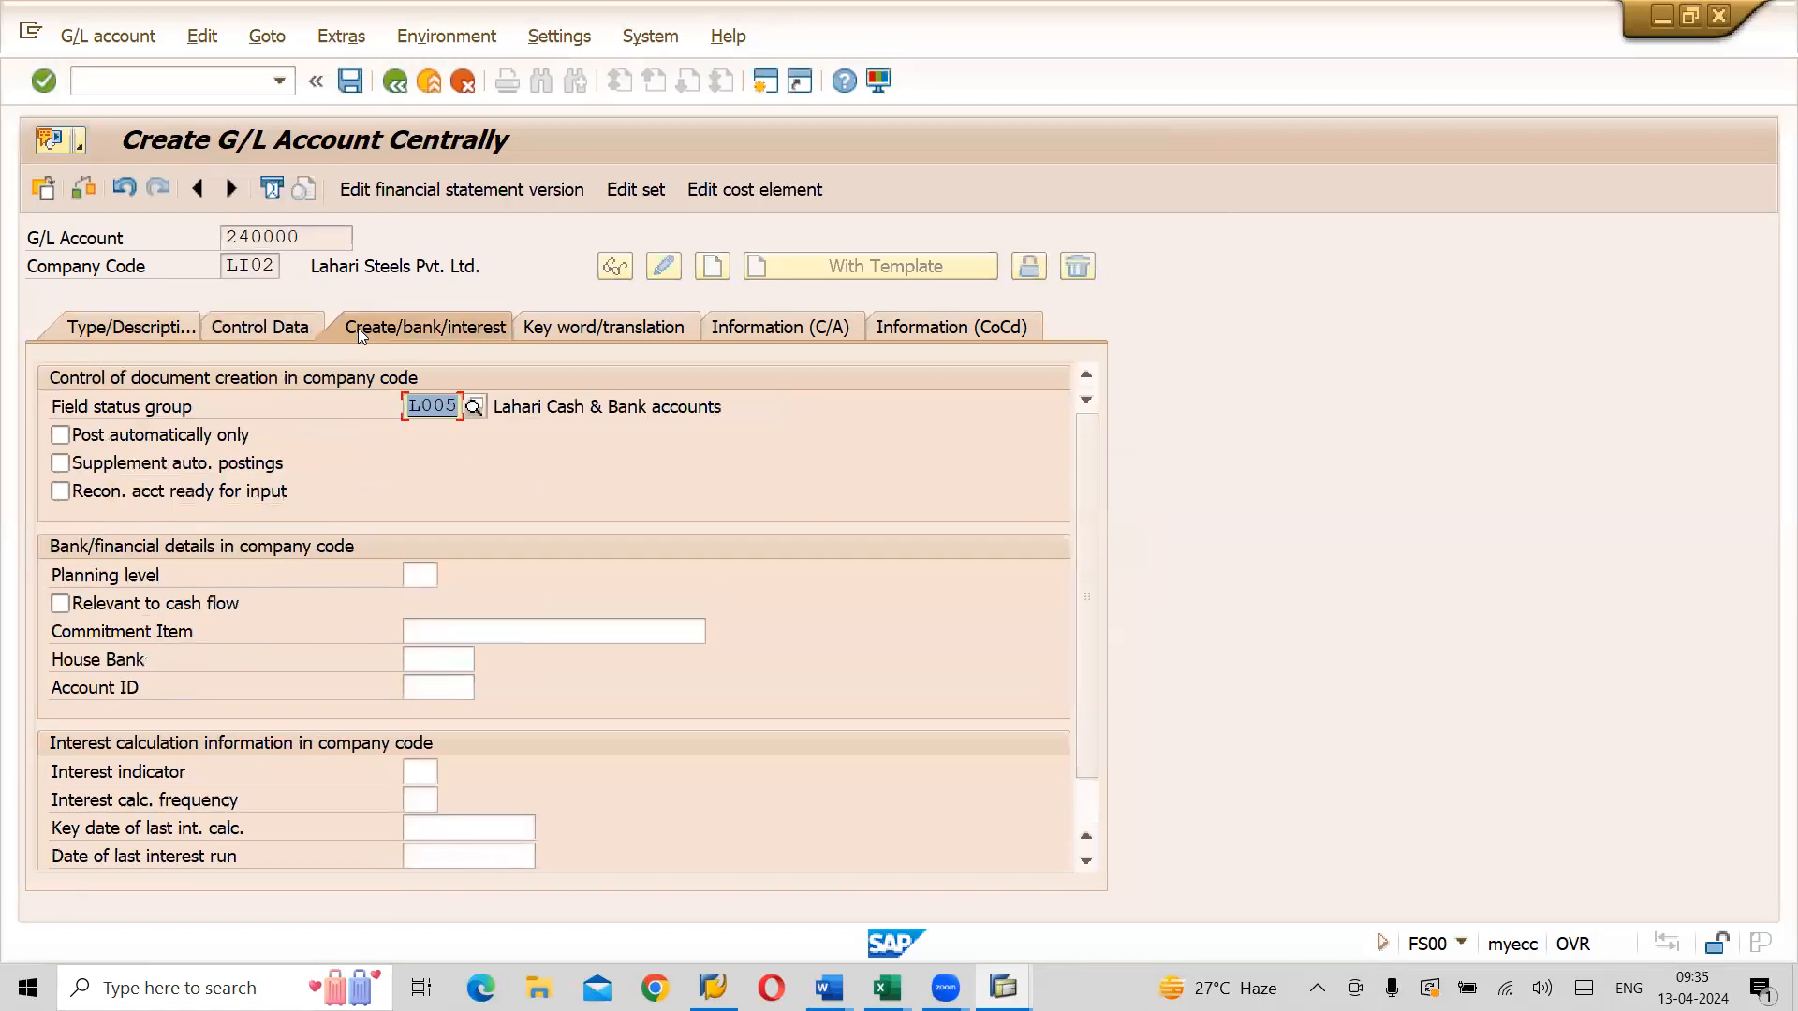
{"action": "left_click", "coordinate": [120, 333]}
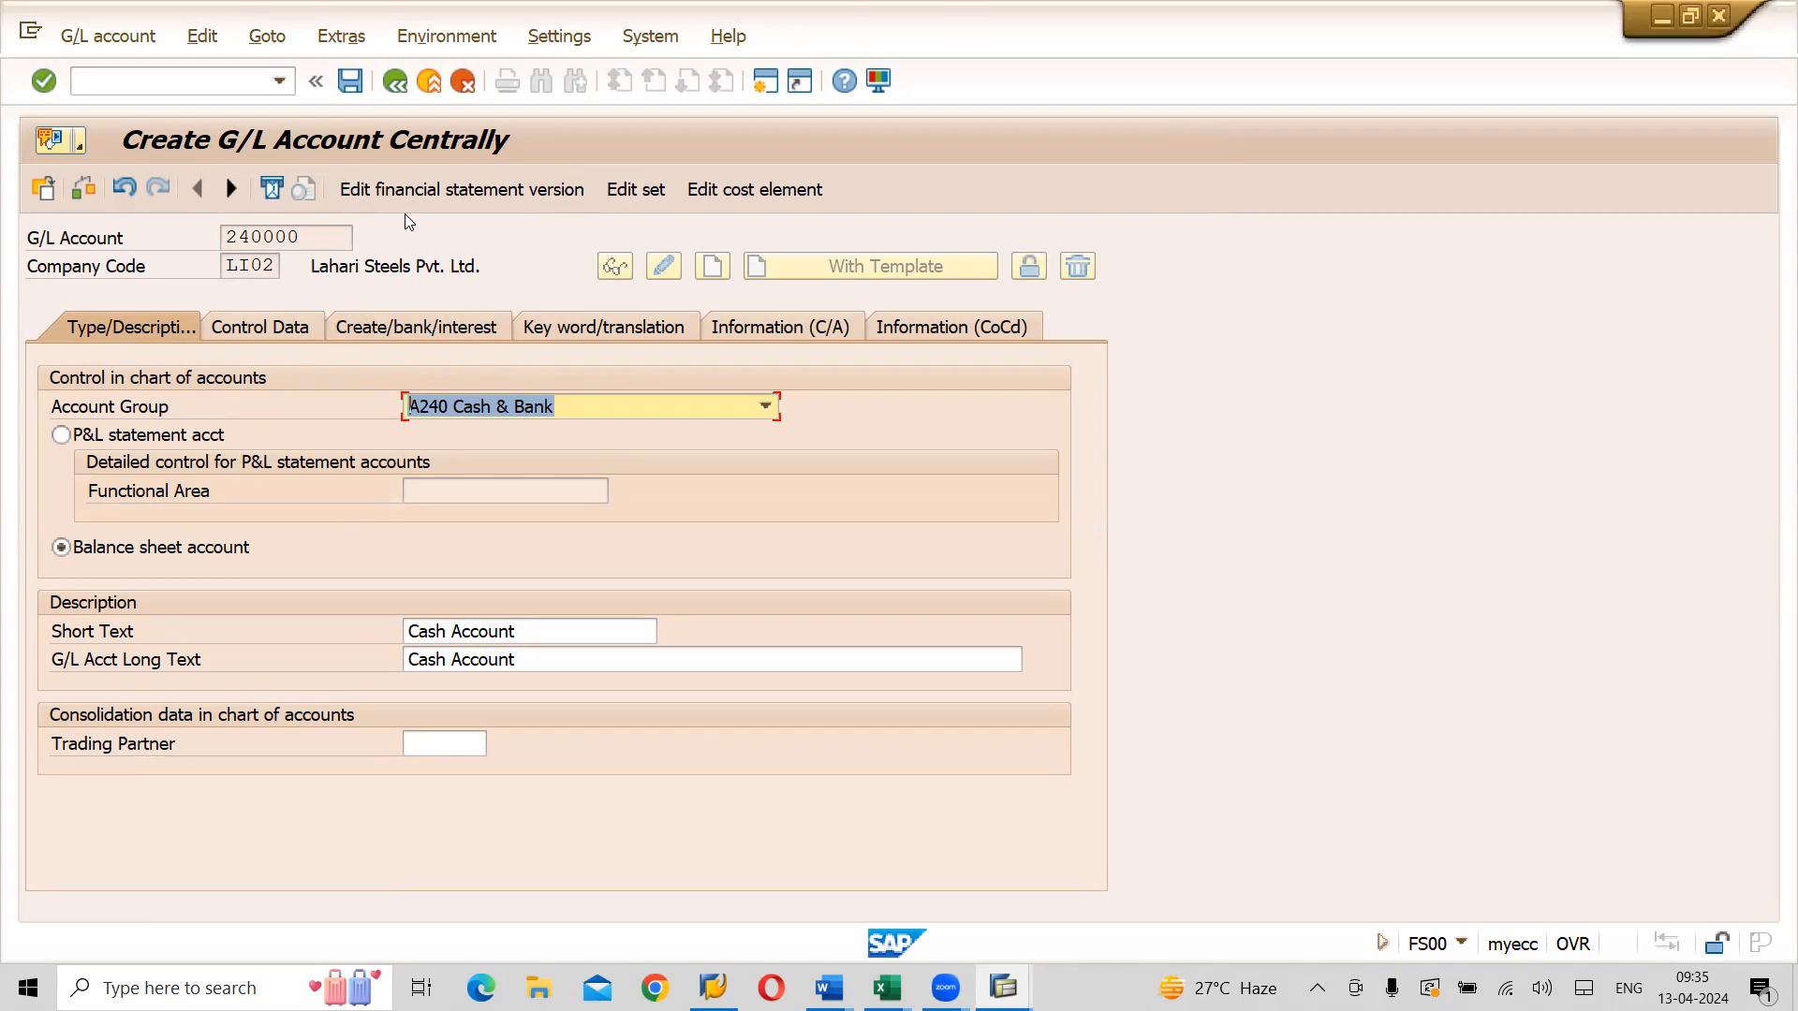
{"action": "key", "text": "ctrl+s"}
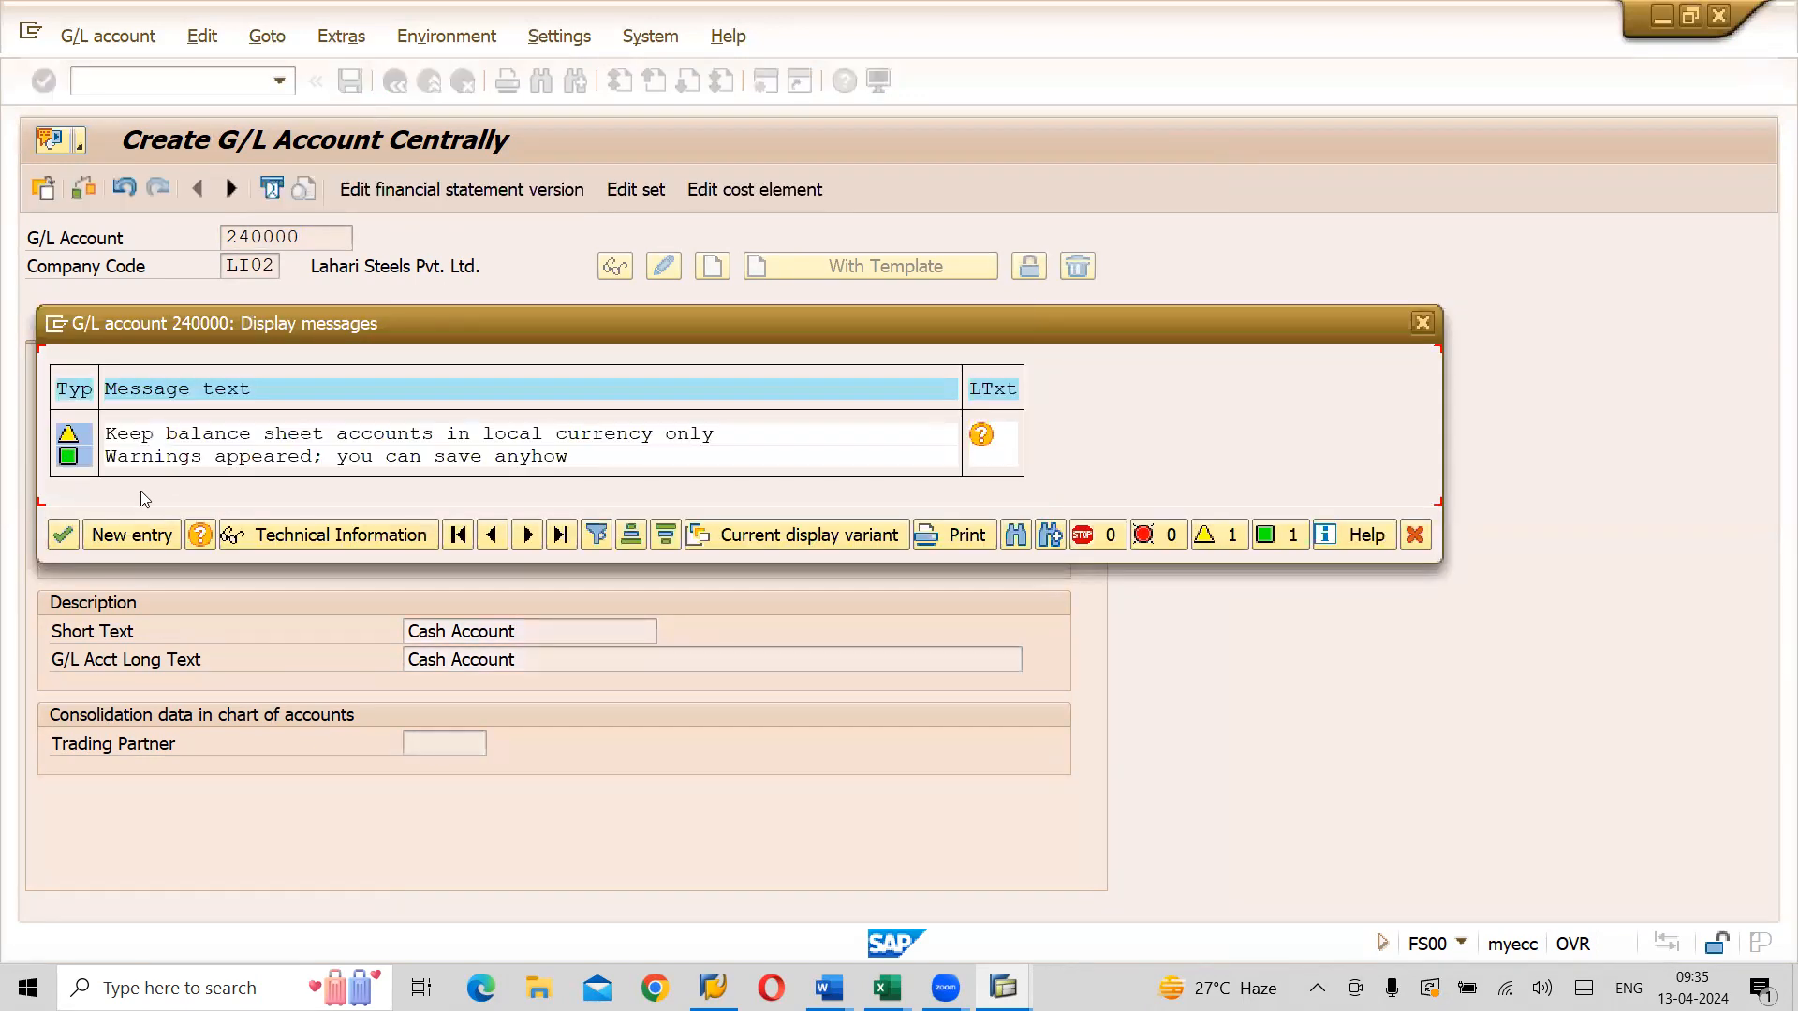
{"action": "left_click", "coordinate": [62, 537]}
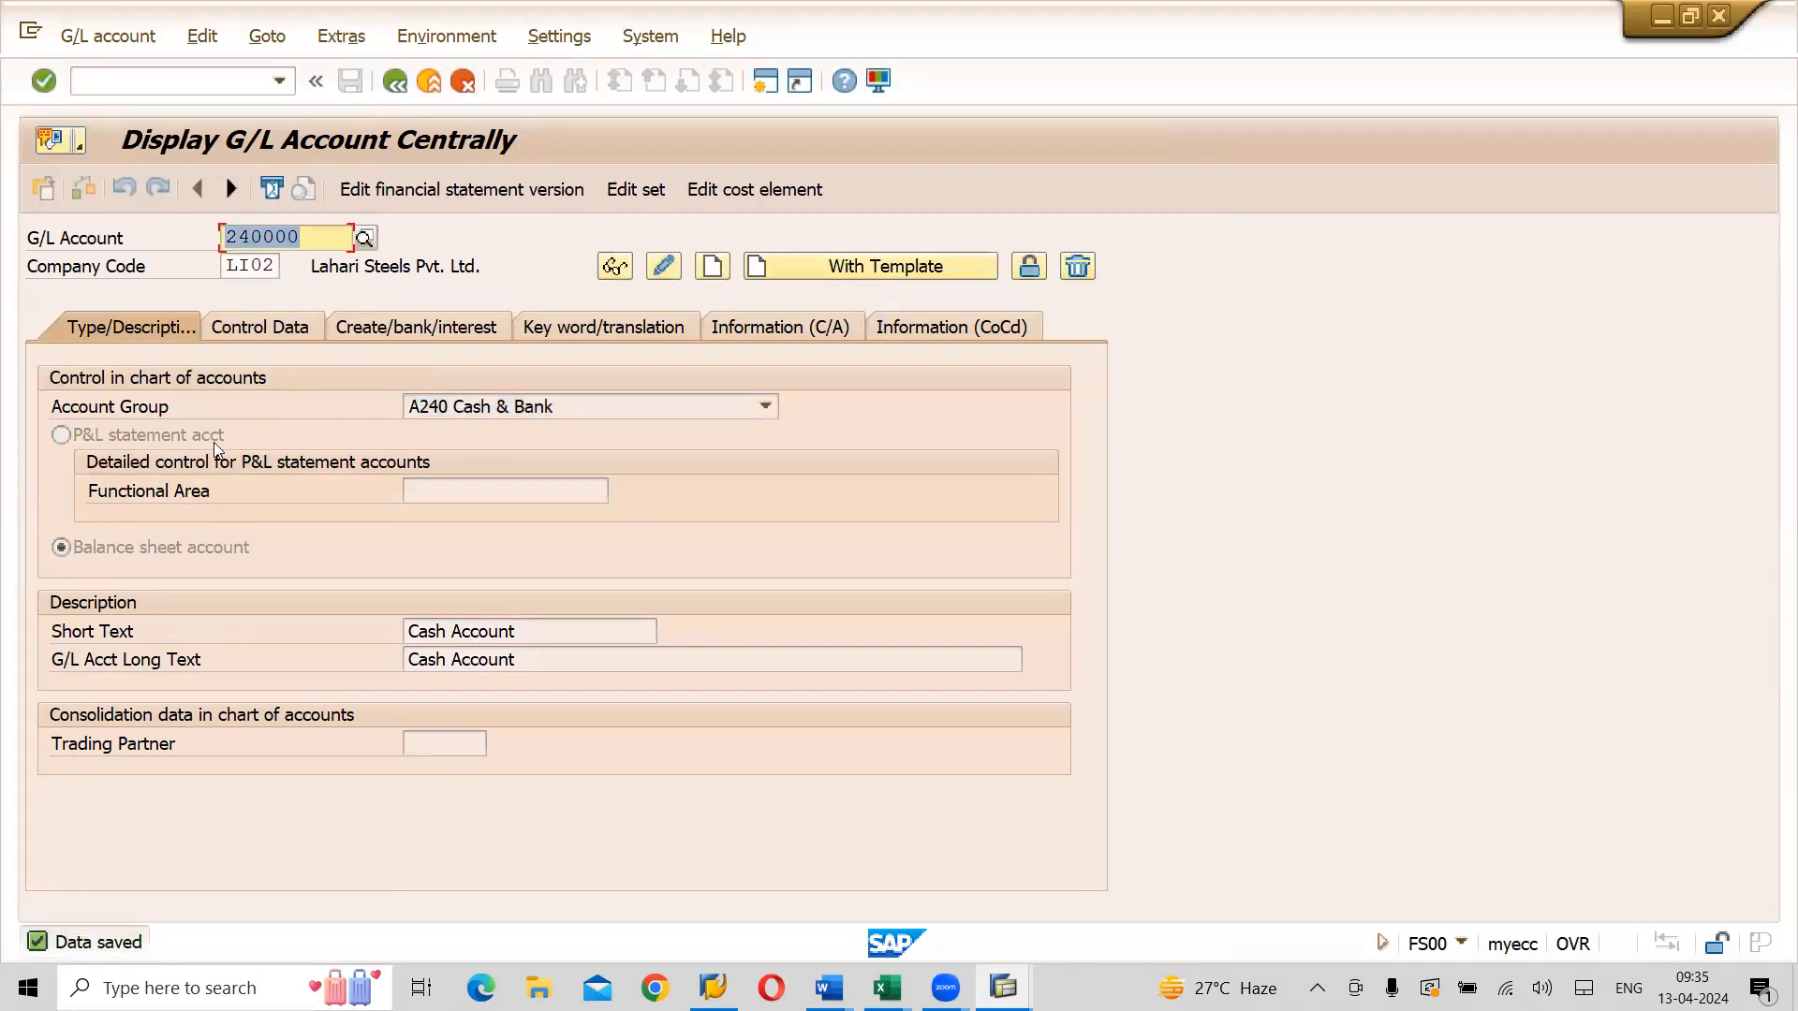
Create account 240000 in company code LU01 from the template account 240000 of LI01 and save it, accepting the warning
{"action": "left_click", "coordinate": [269, 265]}
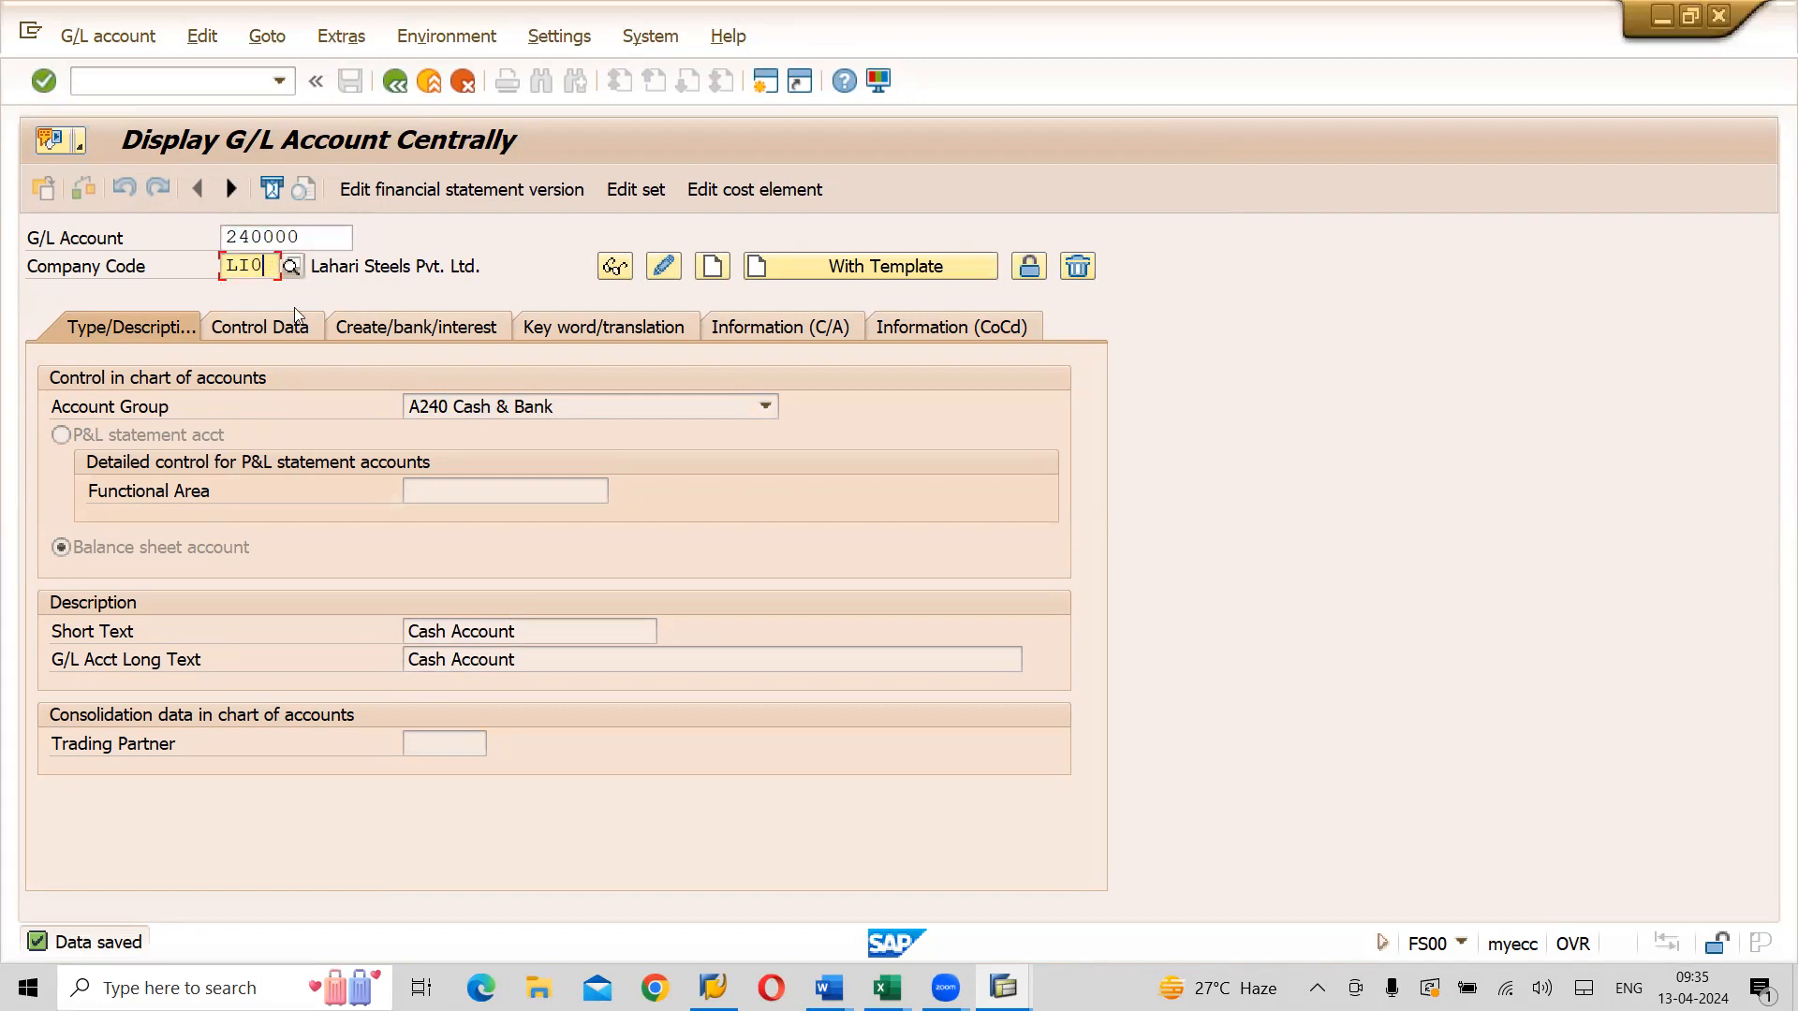
{"action": "key", "text": "BackSpace"}
{"action": "key", "text": "BackSpace"}
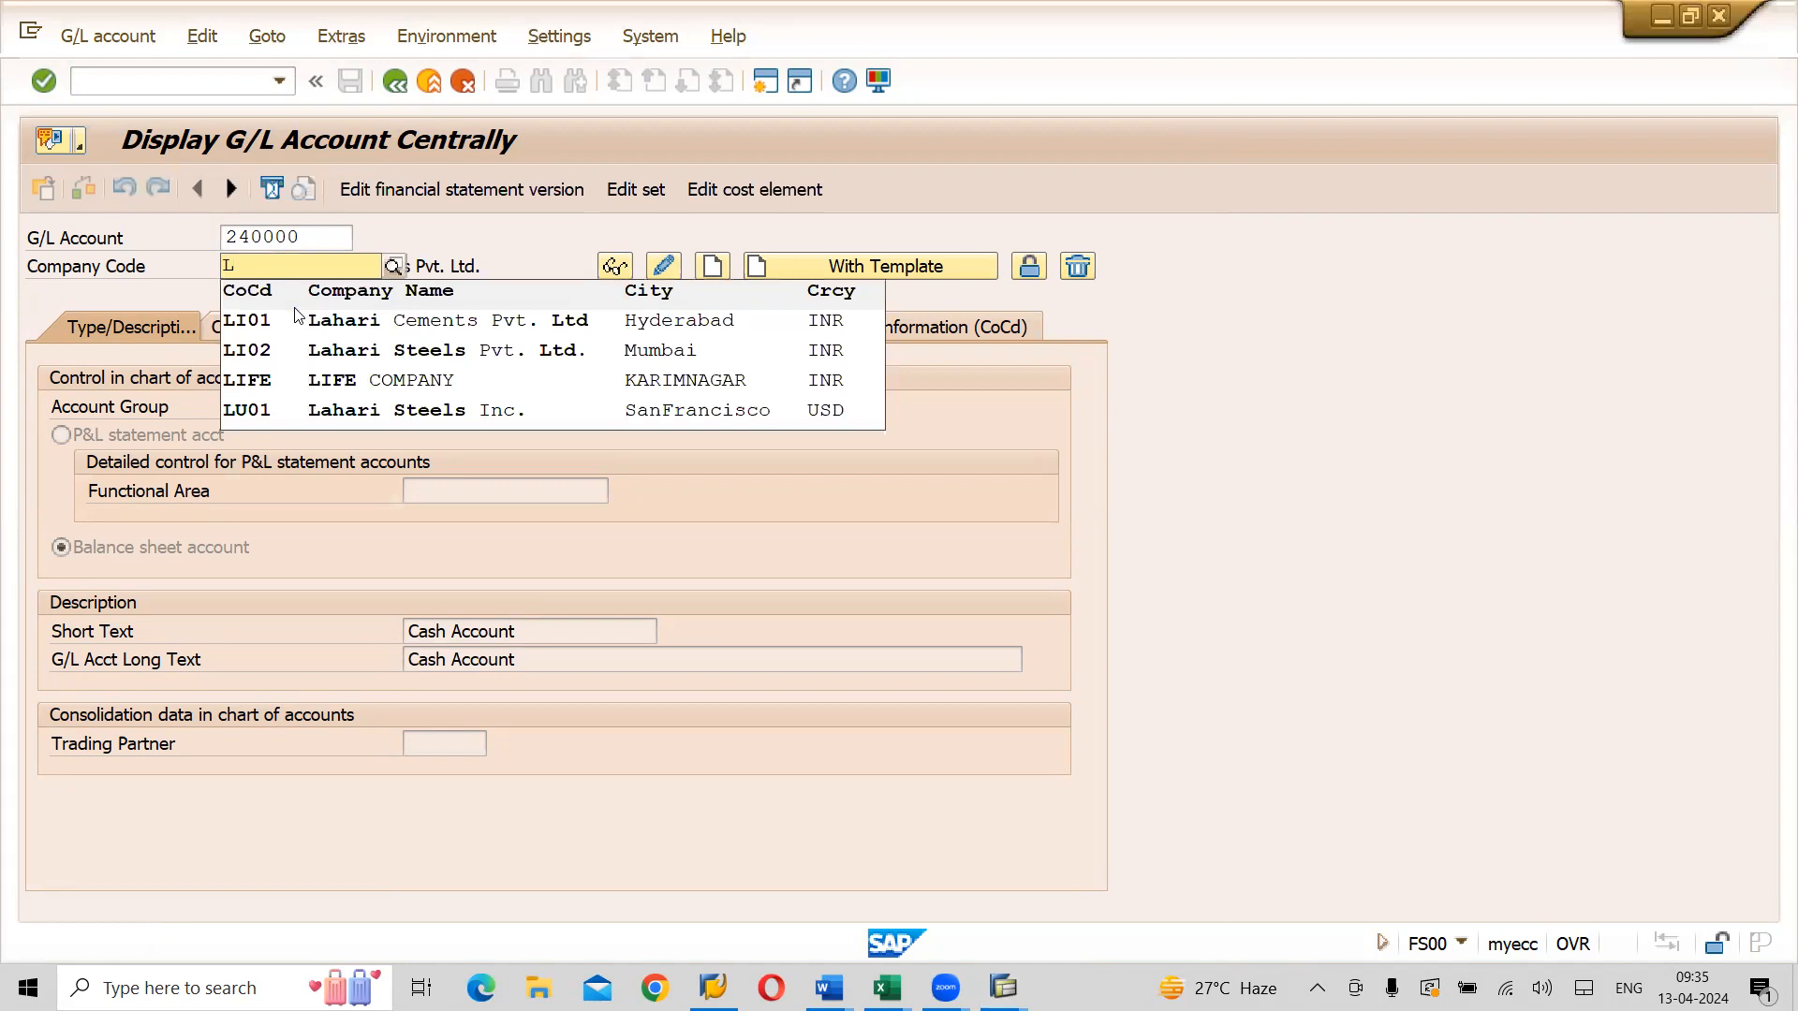
{"action": "left_click", "coordinate": [298, 412]}
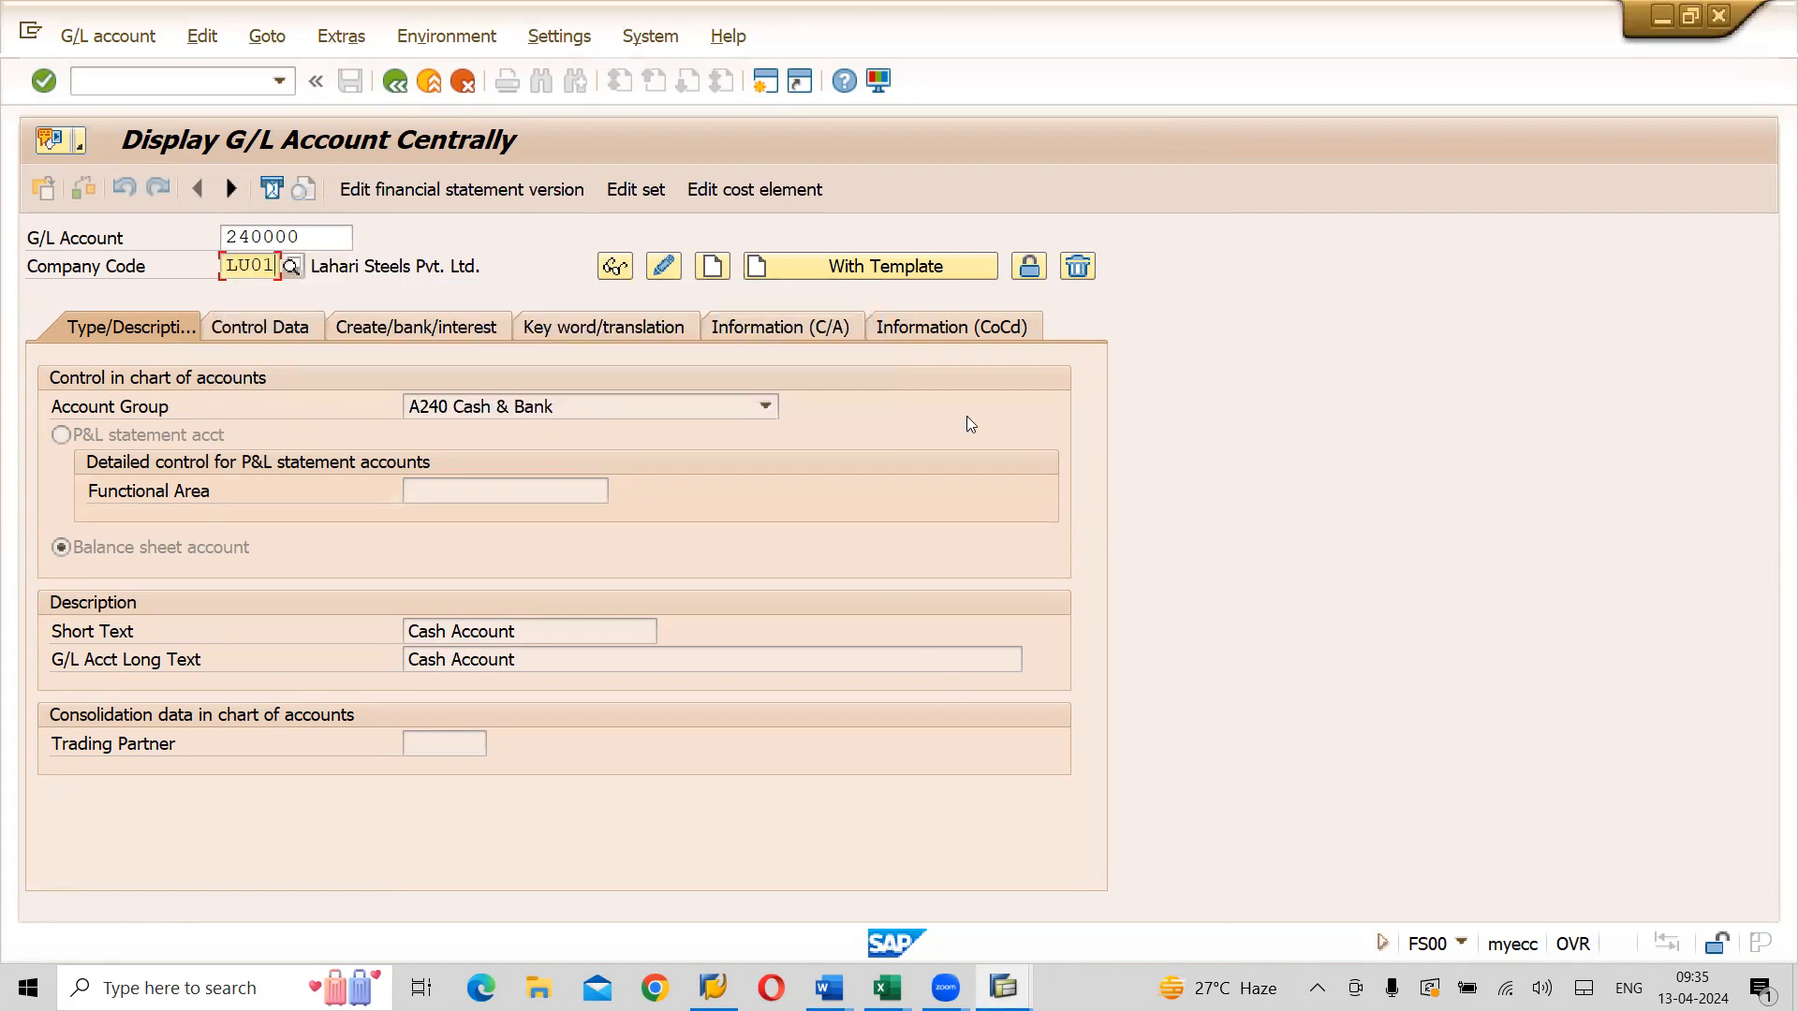
{"action": "left_click", "coordinate": [914, 265]}
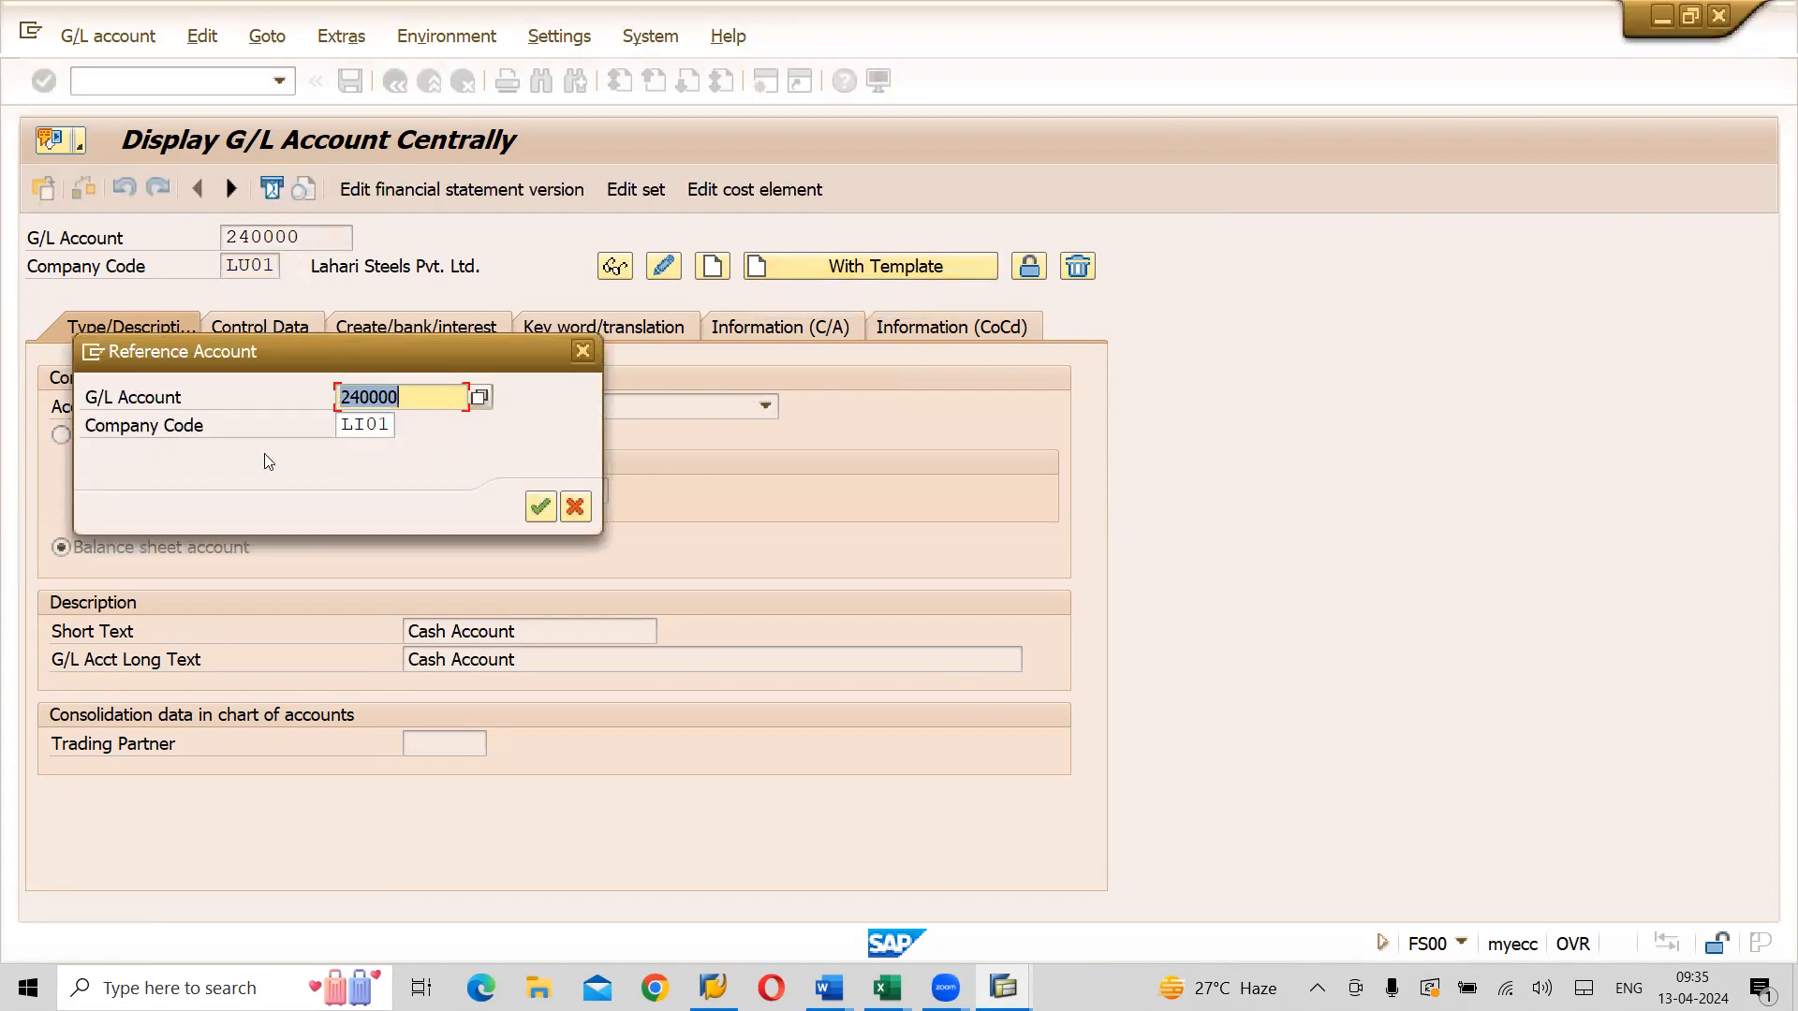
{"action": "left_click", "coordinate": [540, 507]}
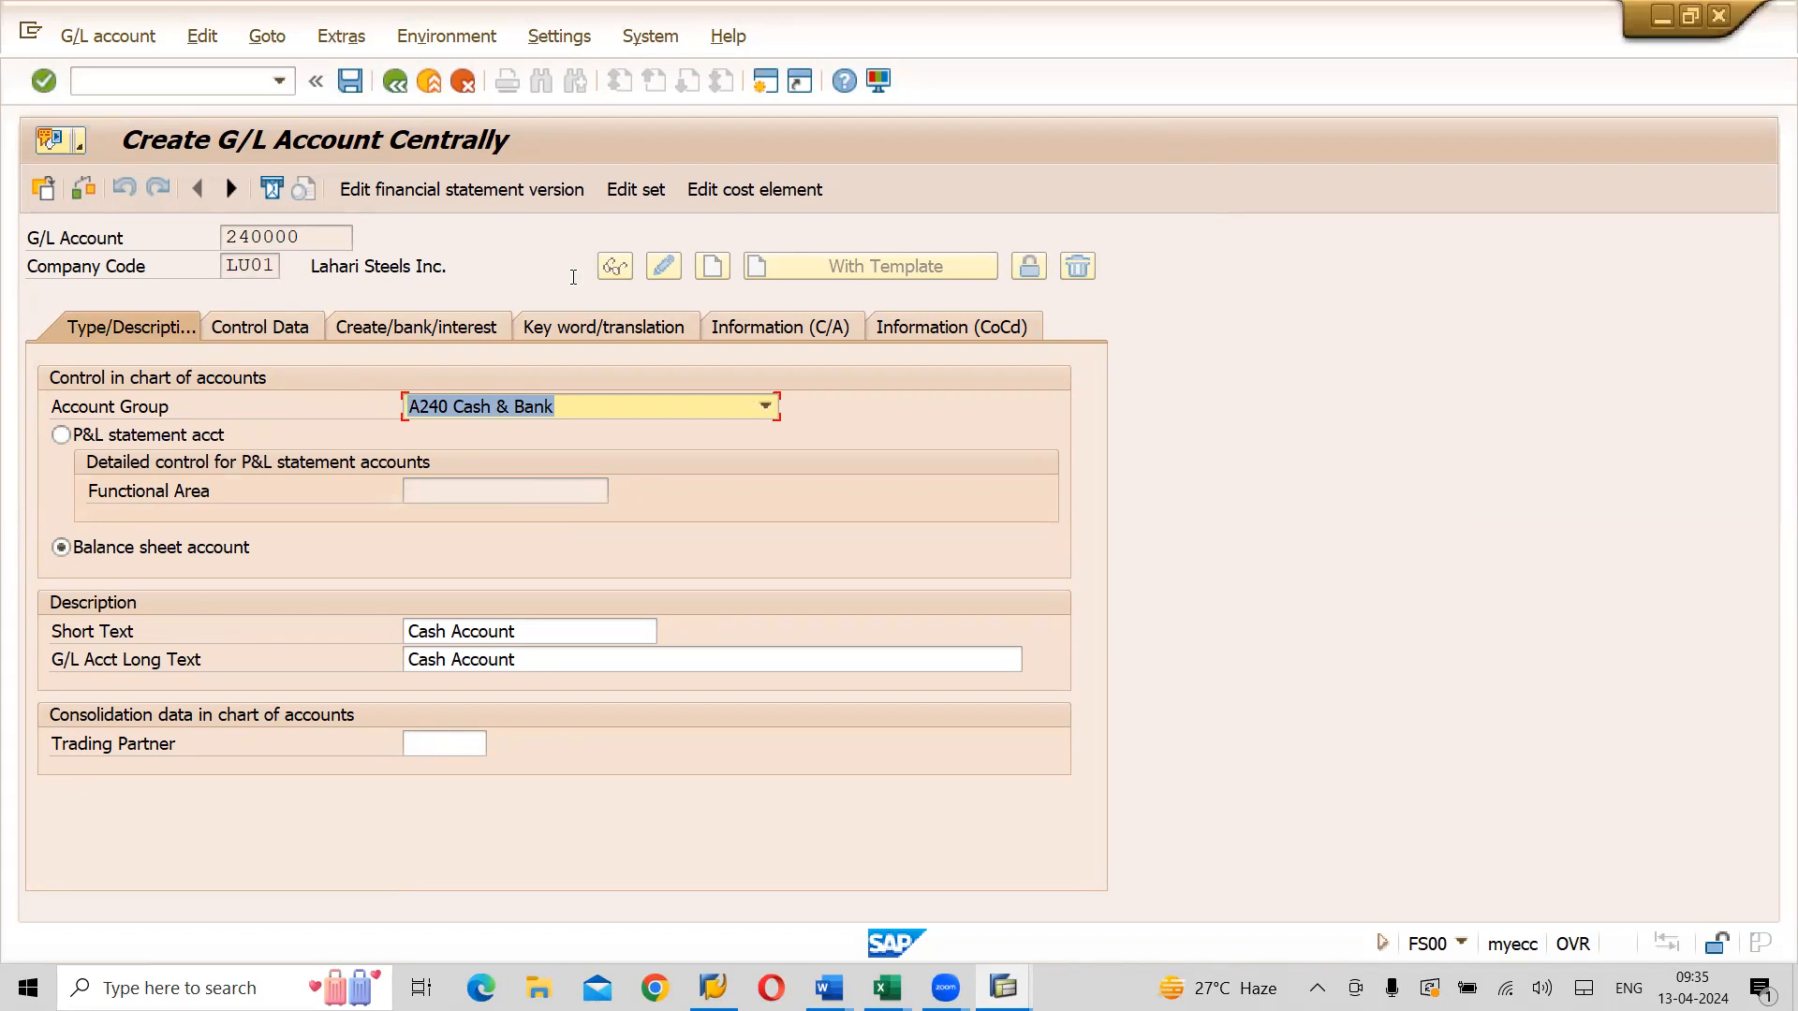
{"action": "key", "text": "ctrl+s"}
{"action": "key", "text": "Return"}
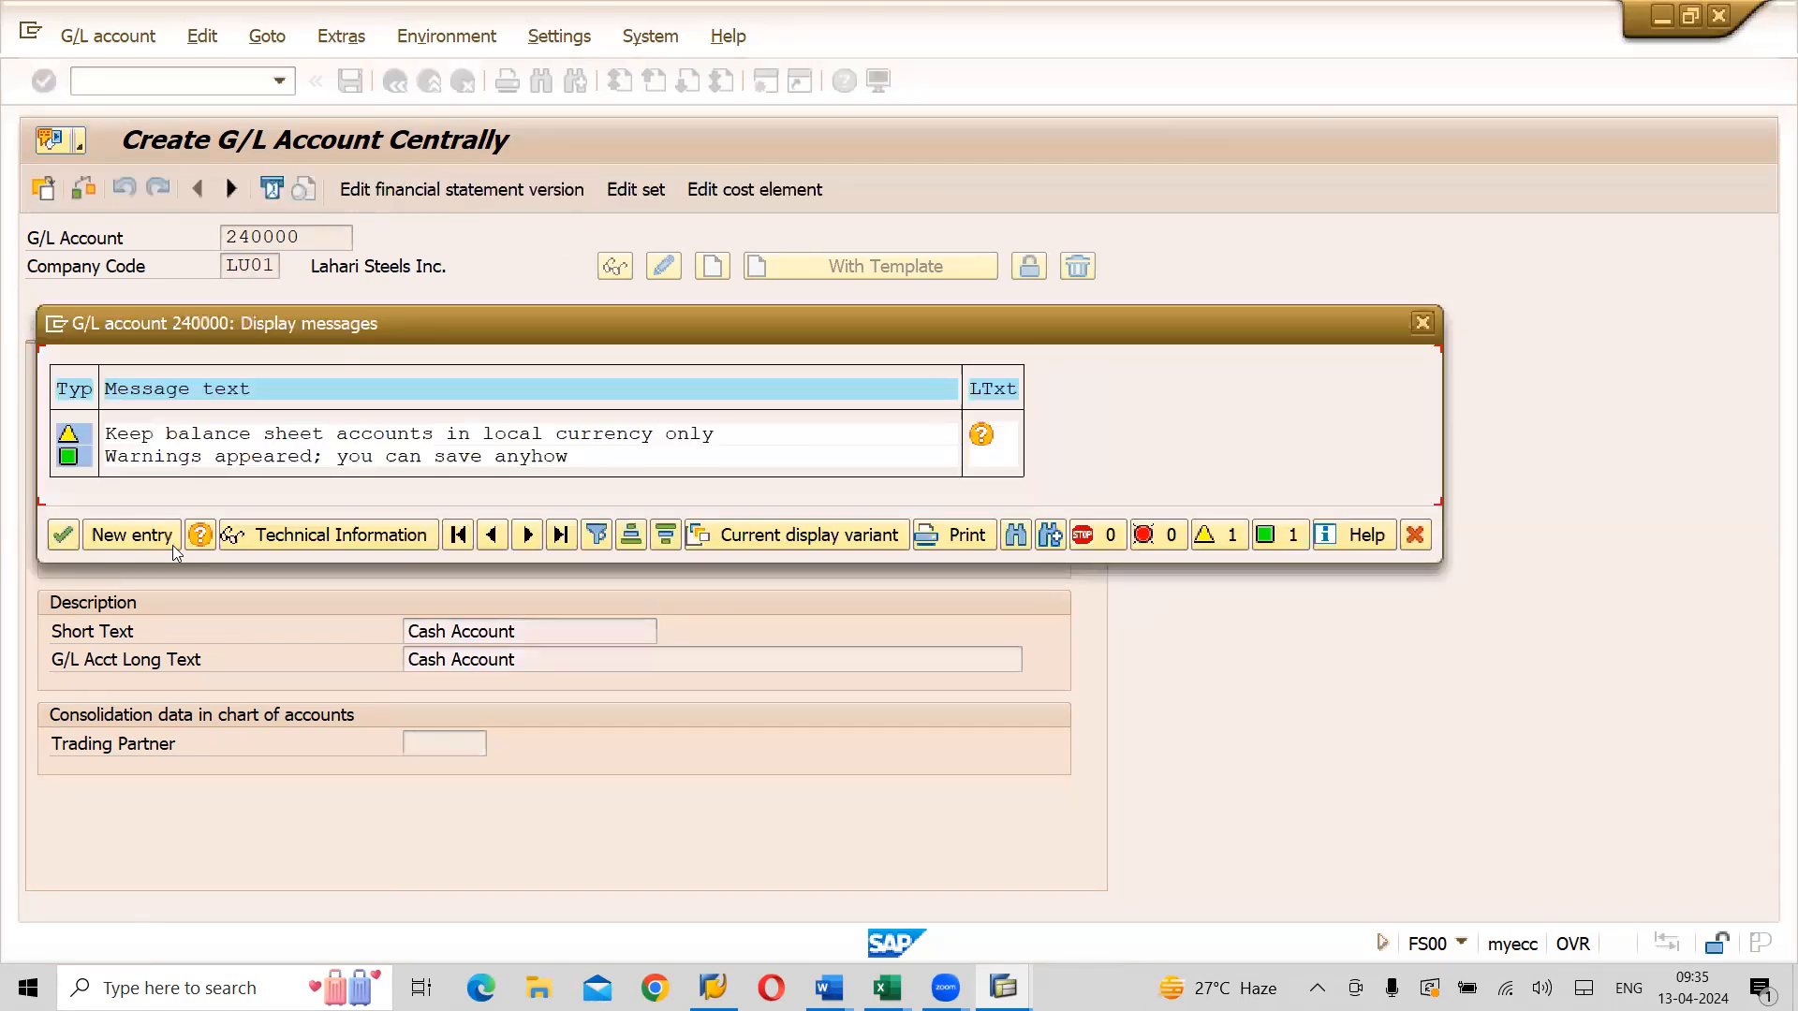
{"action": "left_click", "coordinate": [60, 537]}
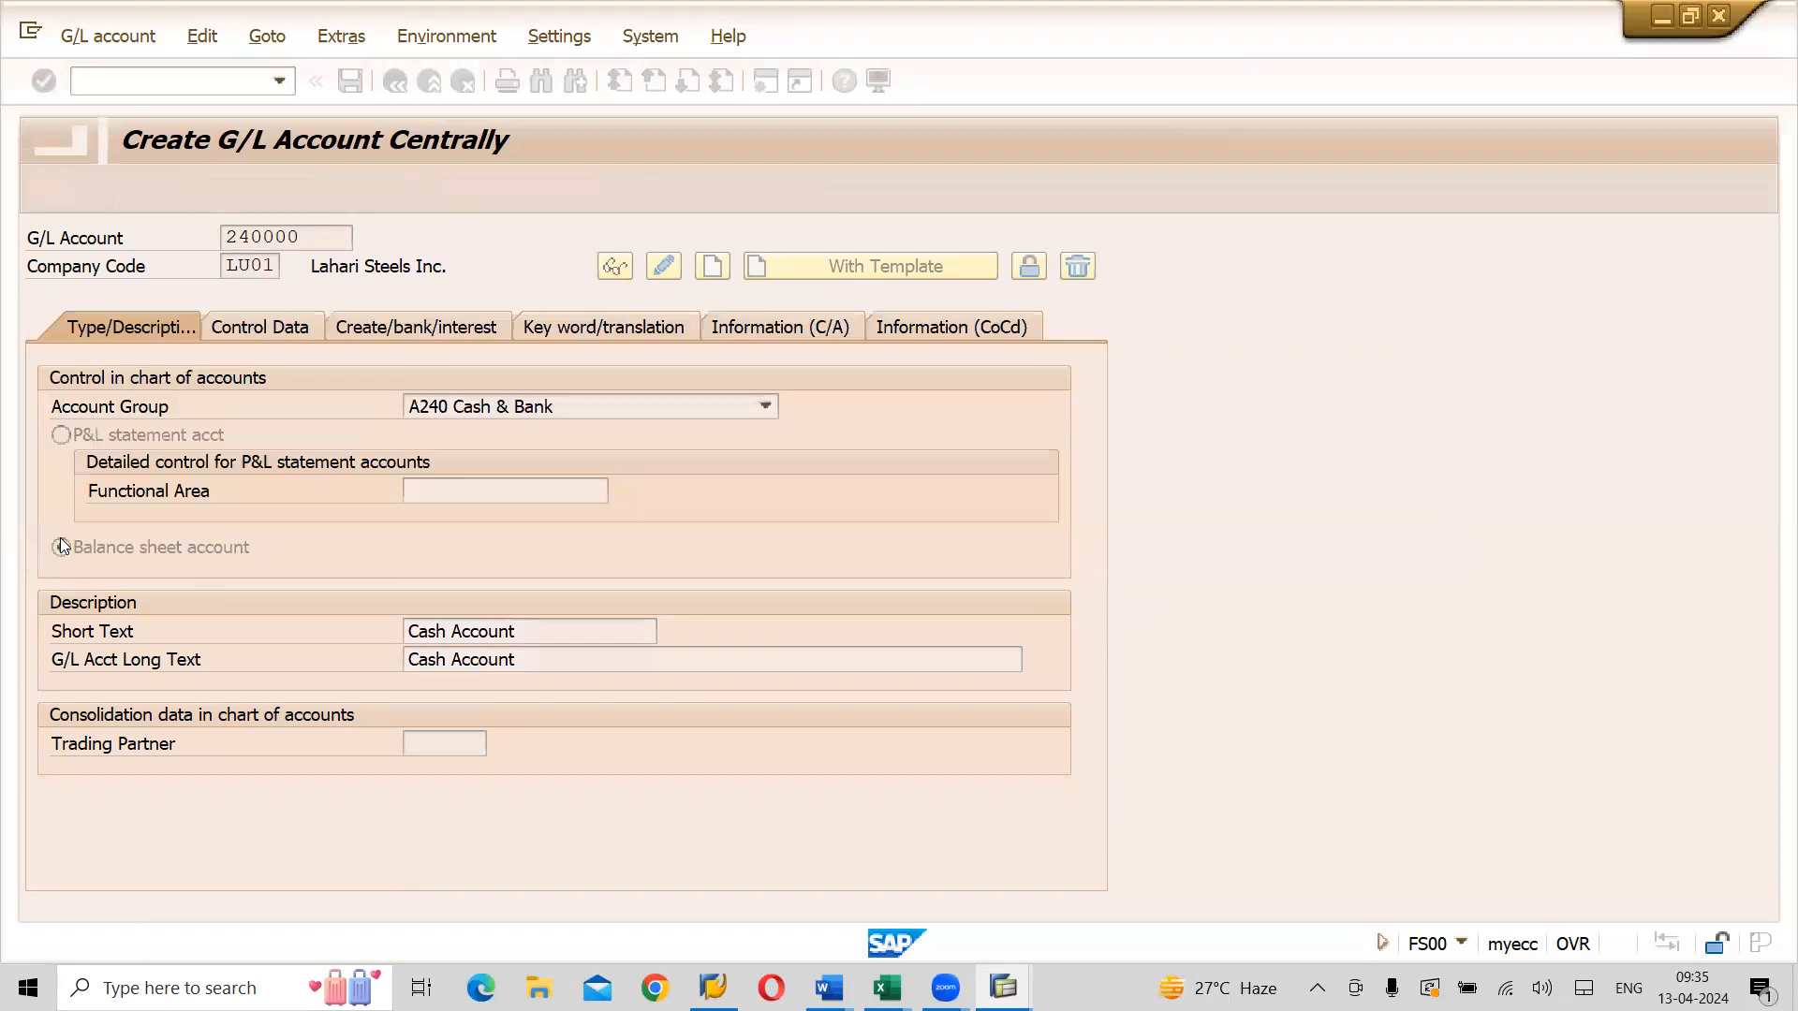
Switch to Excel and check the finished accounts and the number range of the rent received account in the GL list
{"action": "key", "text": "alt+Tab"}
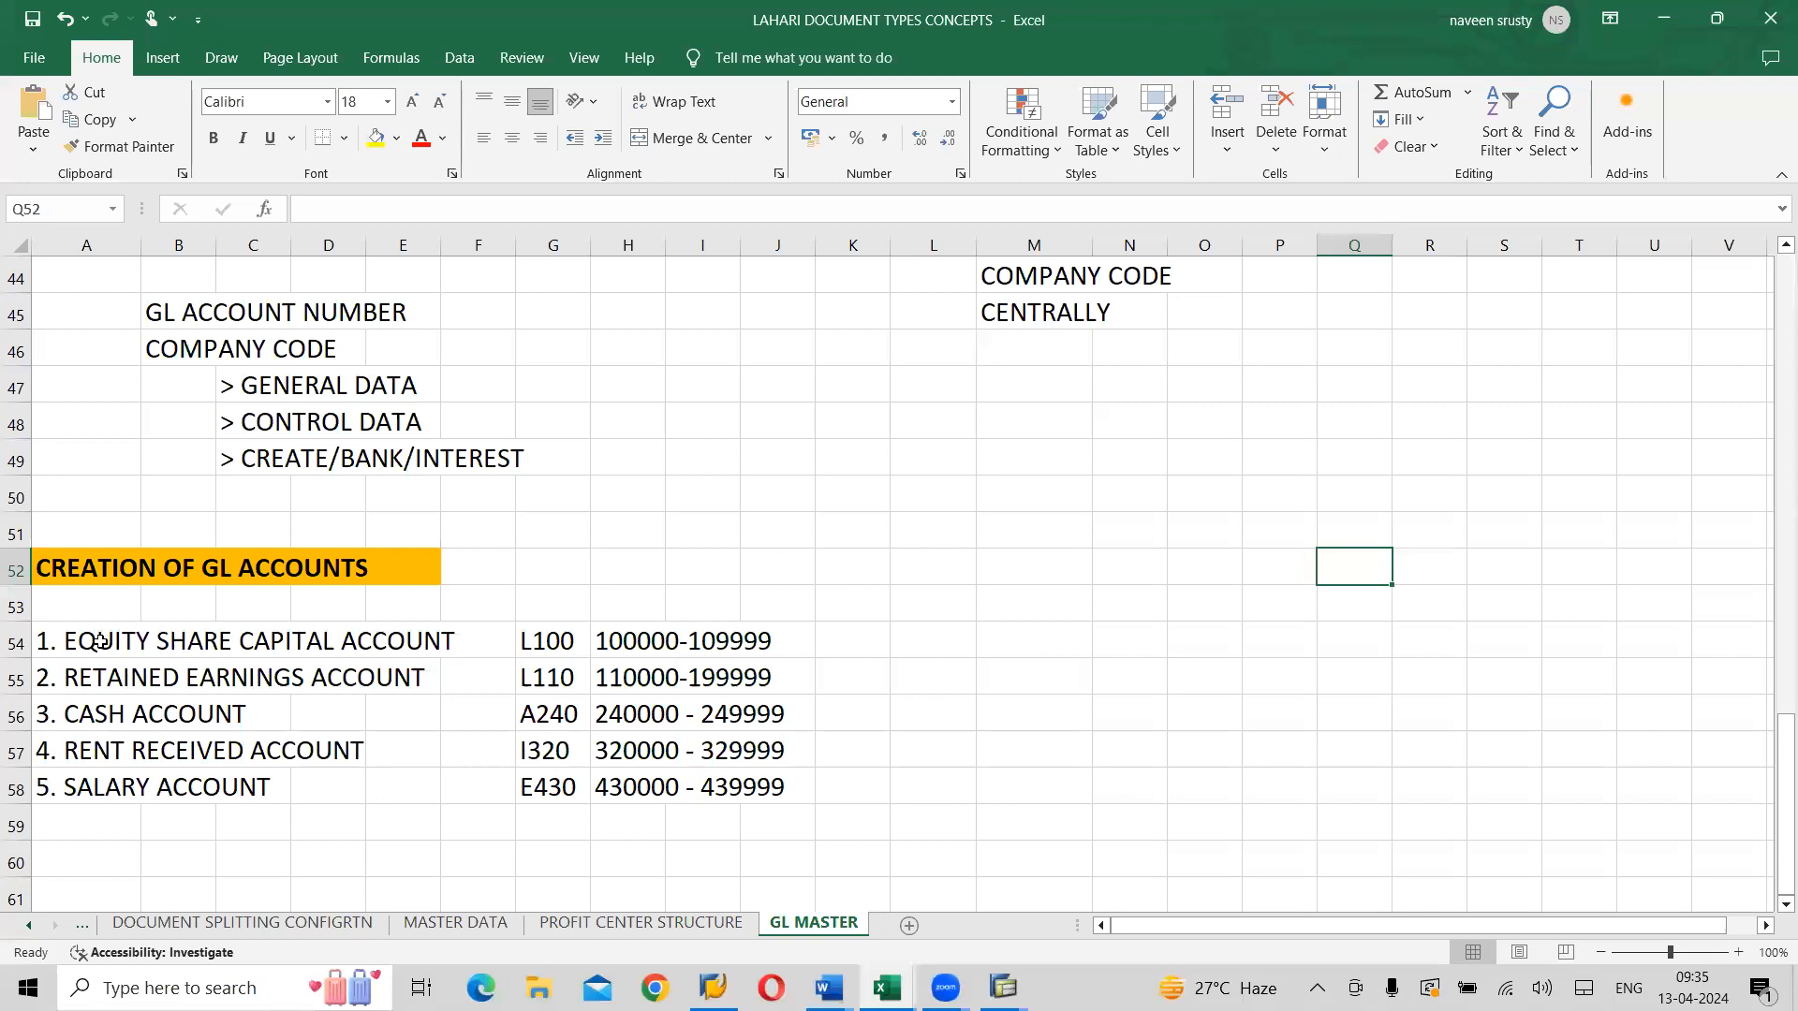
{"action": "left_click", "coordinate": [97, 649]}
{"action": "left_click_drag", "start_coordinate": [97, 649], "coordinate": [98, 709]}
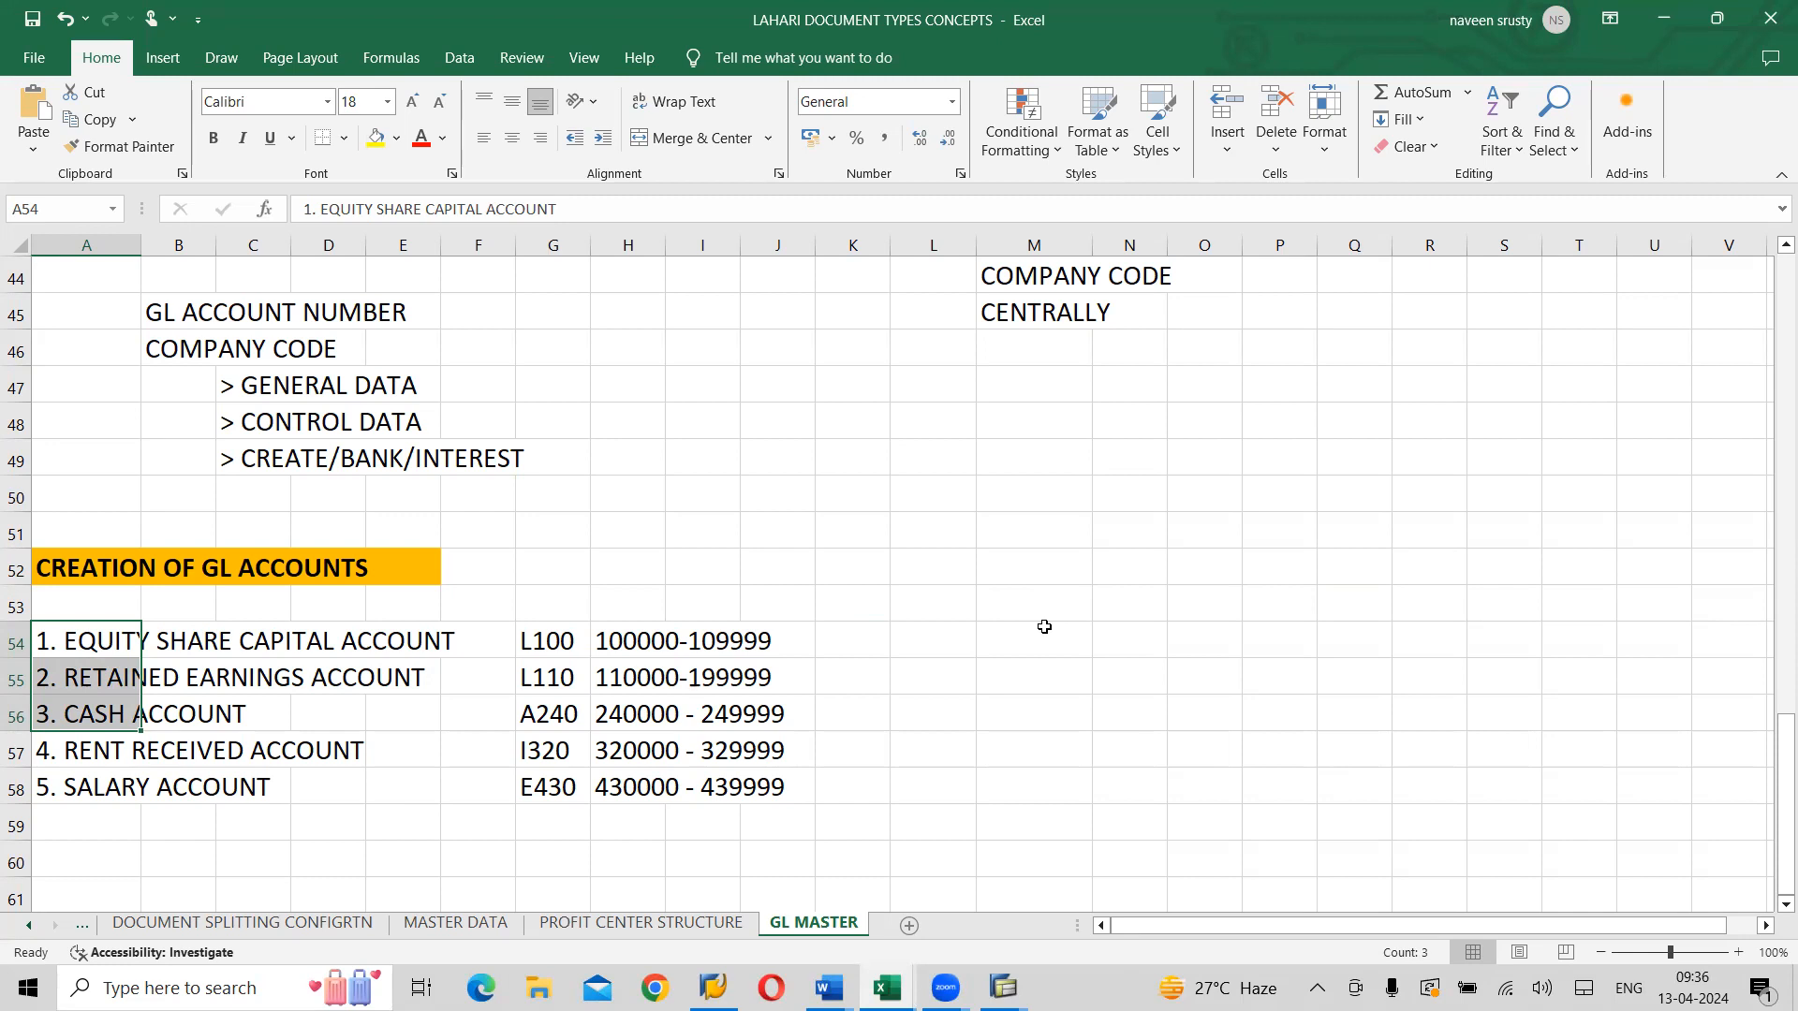
{"action": "left_click", "coordinate": [651, 757]}
Switch back to SAP and start creating G/L account 320000 in company code LI01 without a template
{"action": "key", "text": "alt+Tab"}
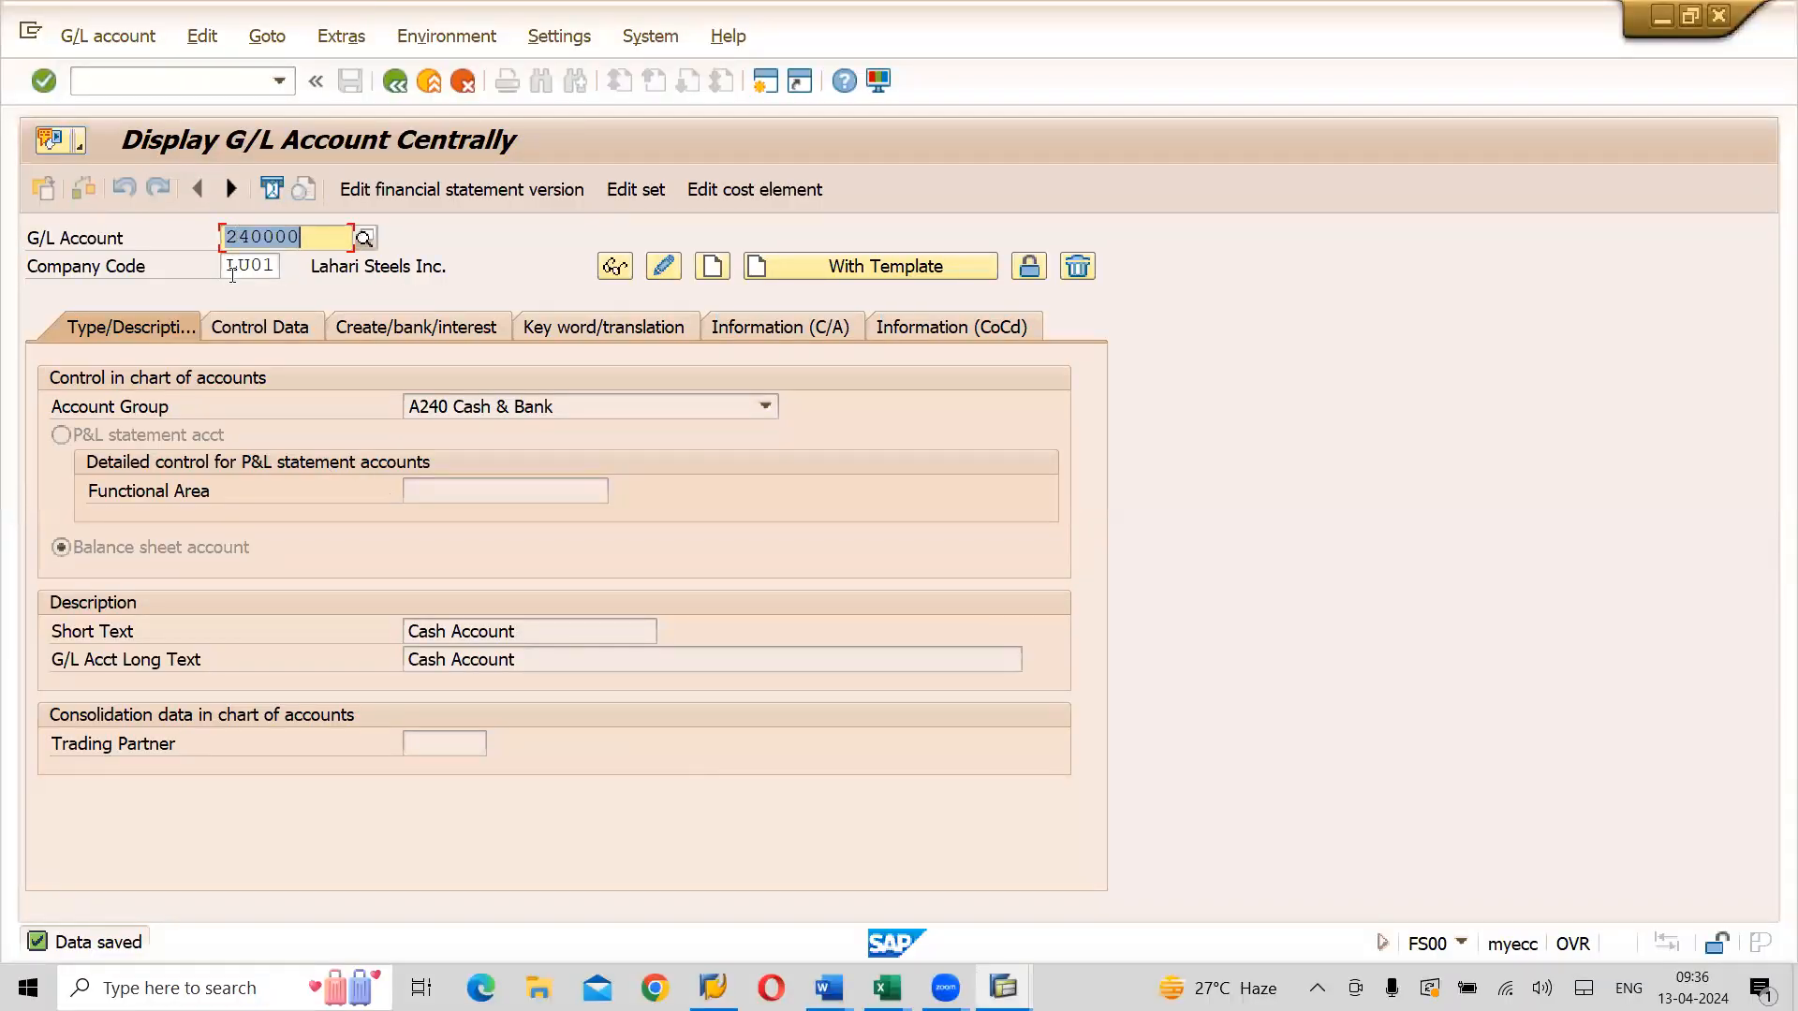
{"action": "left_click", "coordinate": [237, 267]}
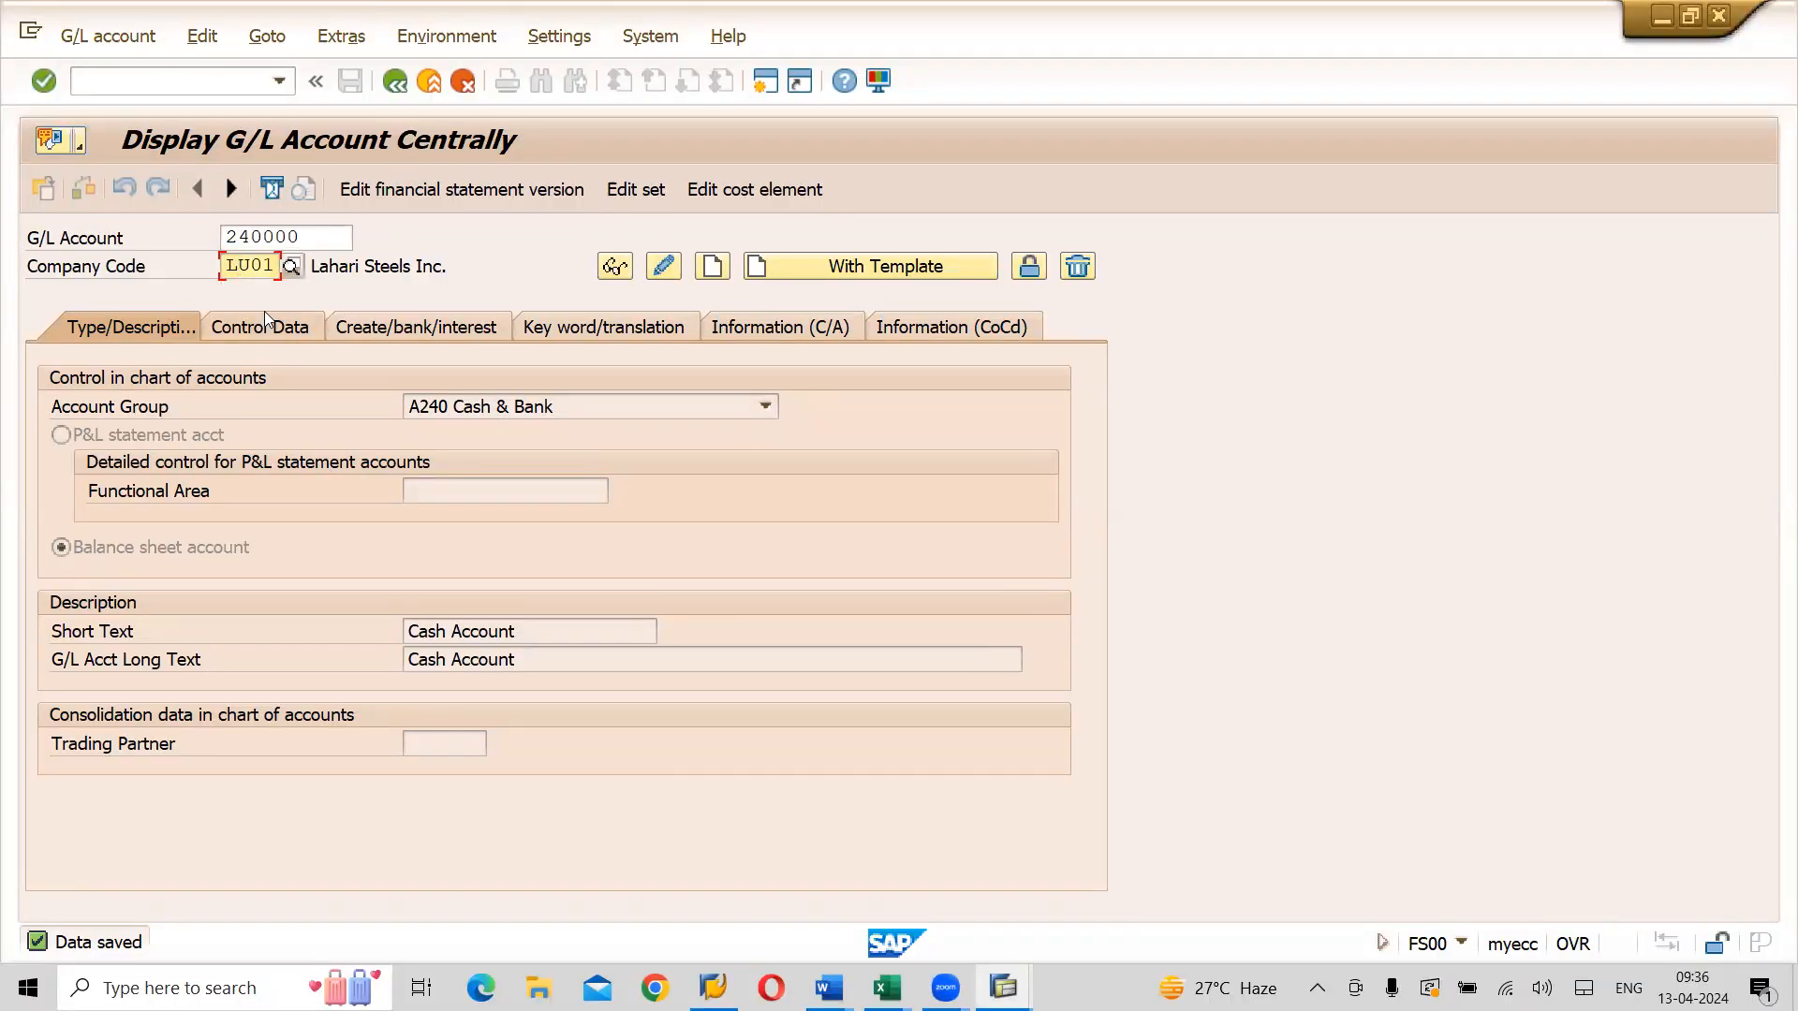
{"action": "type", "text": "I"}
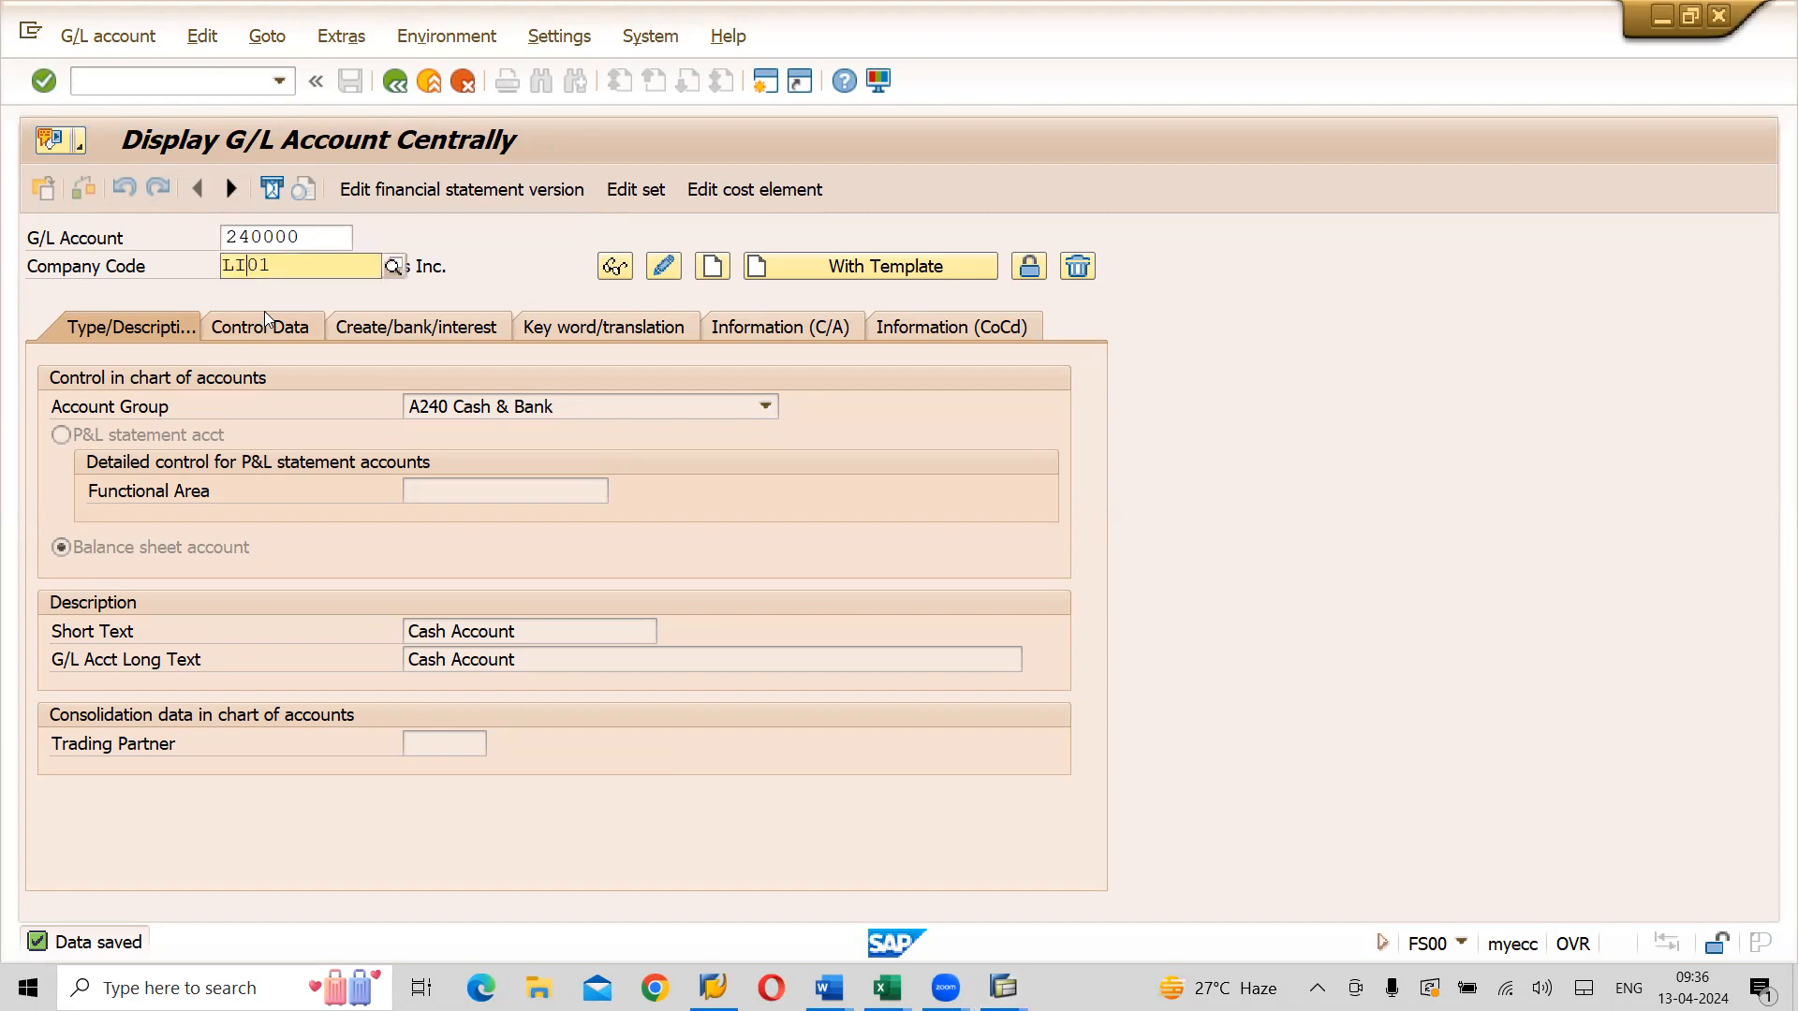
{"action": "left_click", "coordinate": [283, 311]}
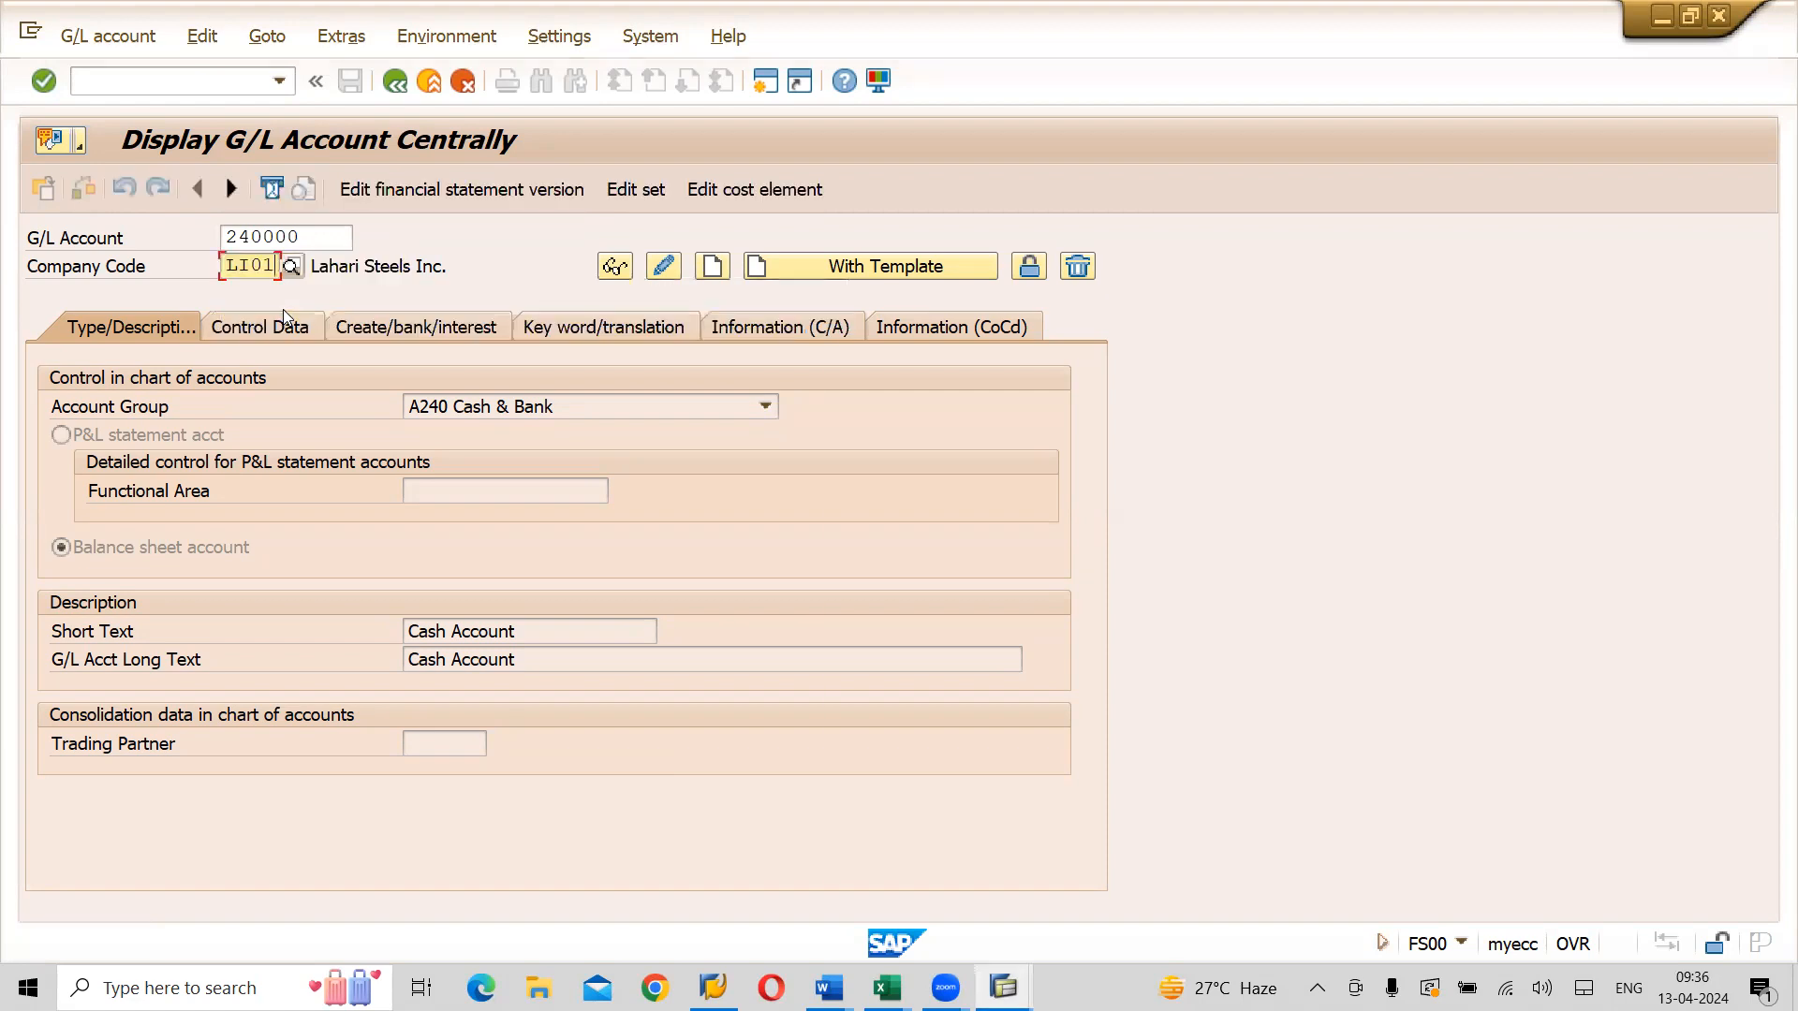
{"action": "left_click", "coordinate": [305, 233]}
{"action": "key", "text": "BackSpace"}
{"action": "key", "text": "BackSpace"}
{"action": "key", "text": "BackSpace"}
{"action": "key", "text": "BackSpace"}
{"action": "key", "text": "BackSpace"}
{"action": "key", "text": "BackSpace"}
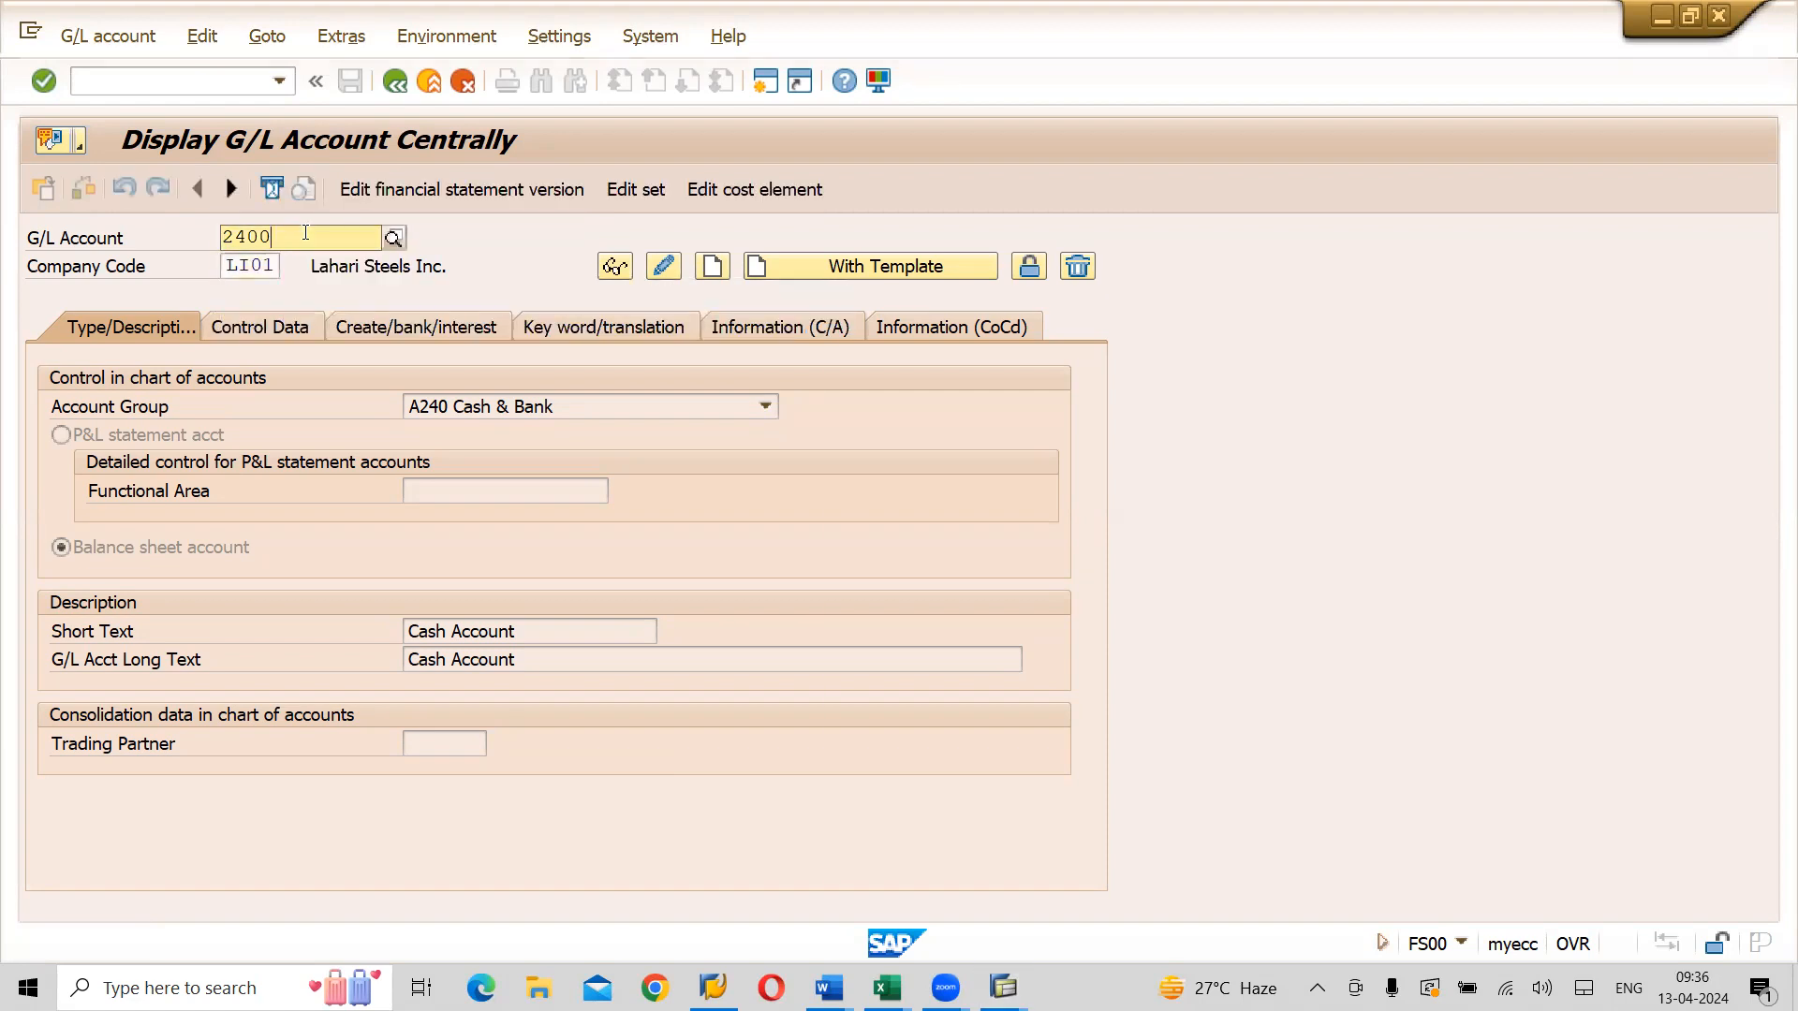
{"action": "type", "text": "32"}
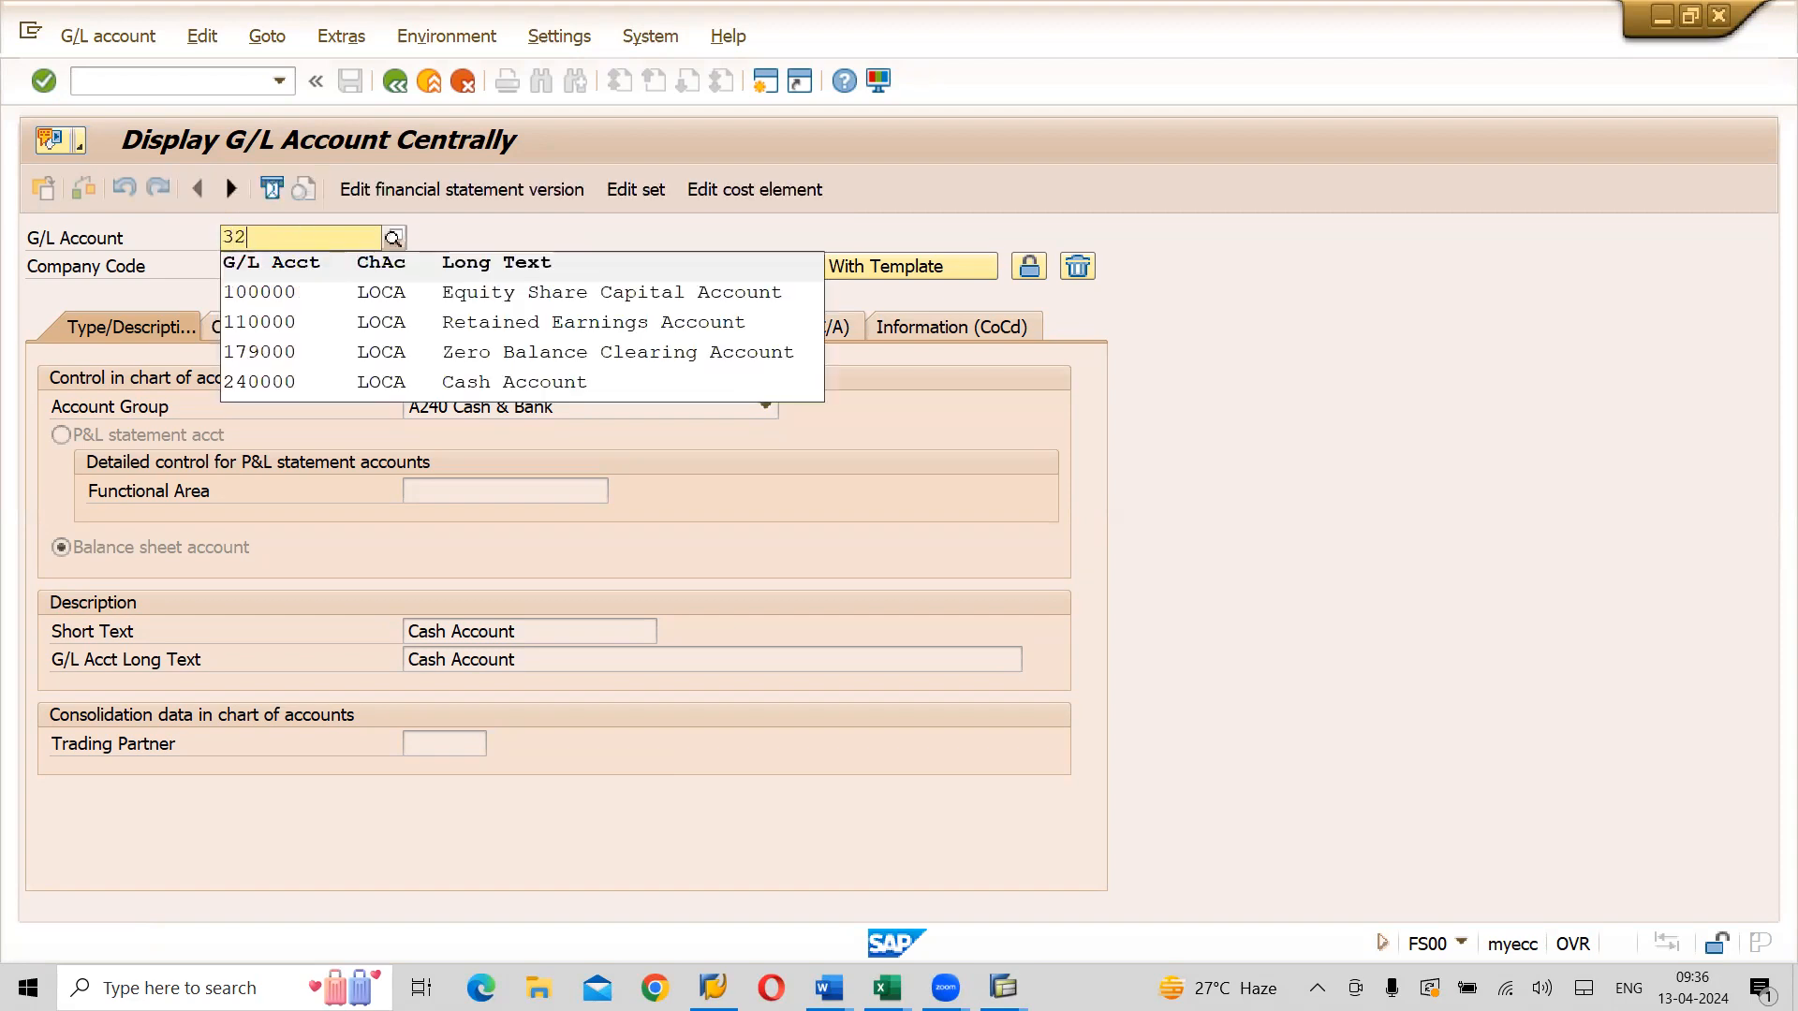
{"action": "type", "text": "0000"}
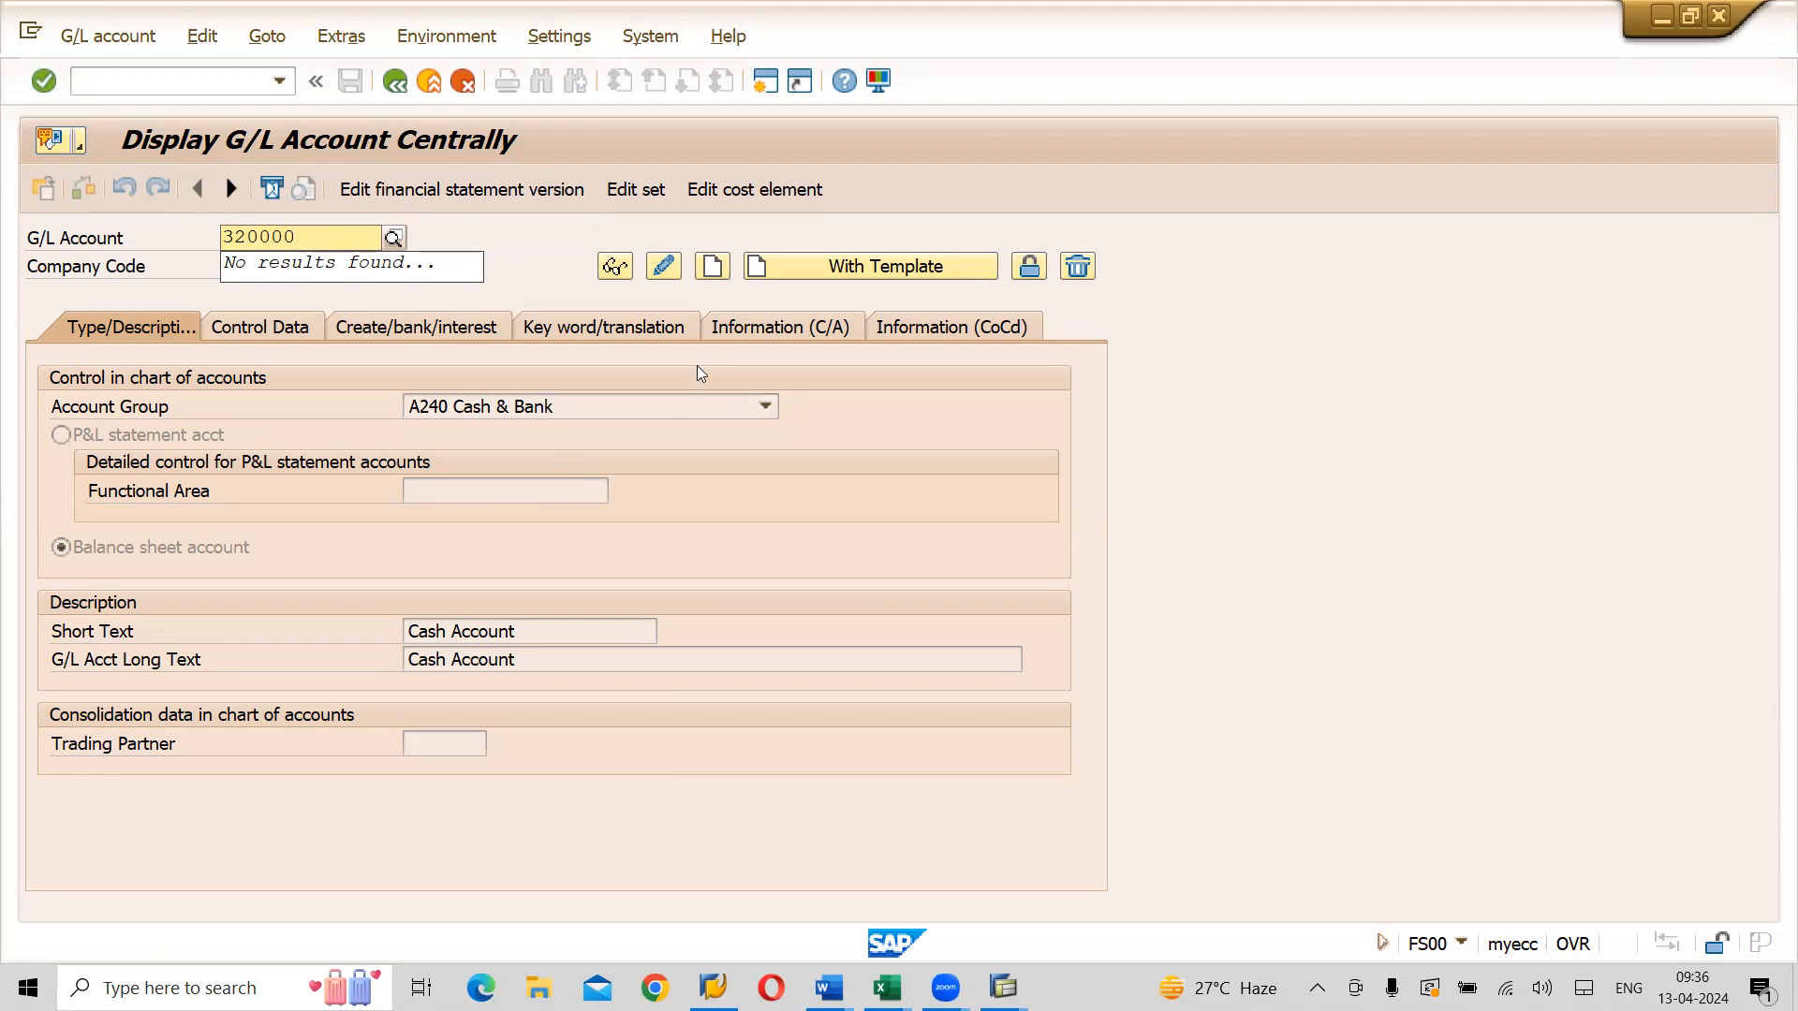
{"action": "left_click", "coordinate": [712, 270]}
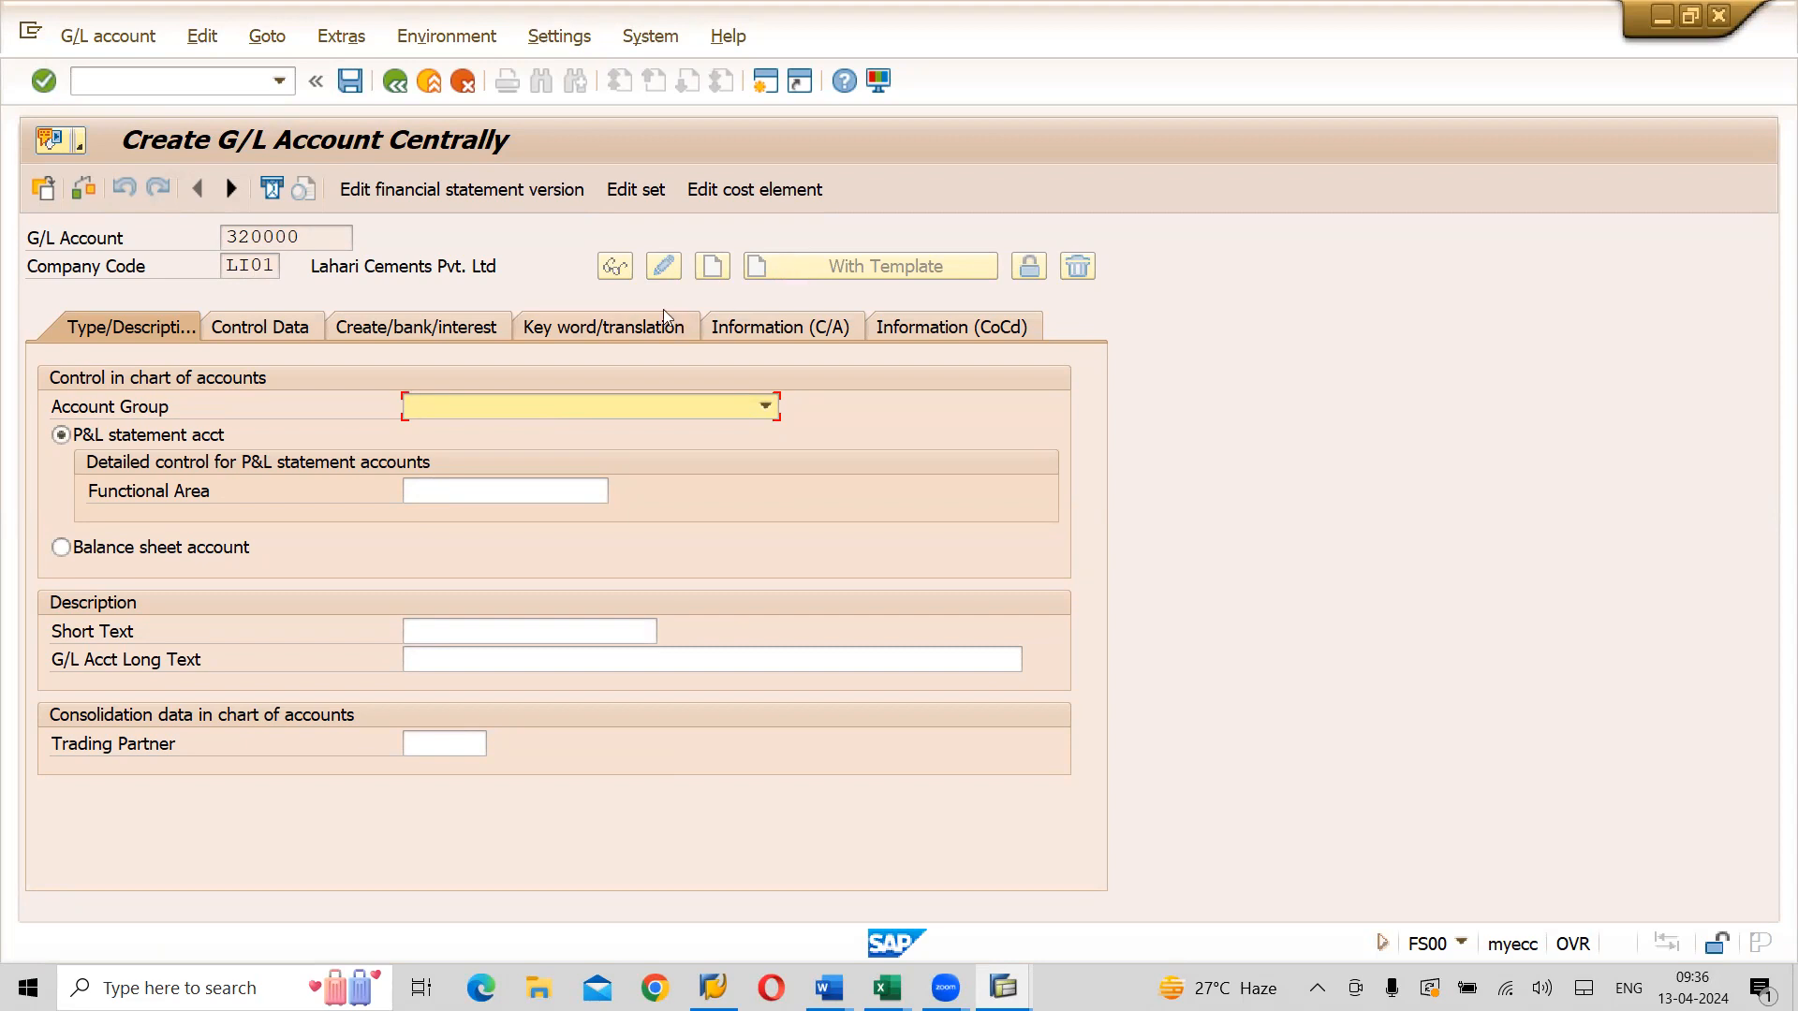
Assign account group I320 Other Incomes to account 320000
{"action": "left_click", "coordinate": [766, 405]}
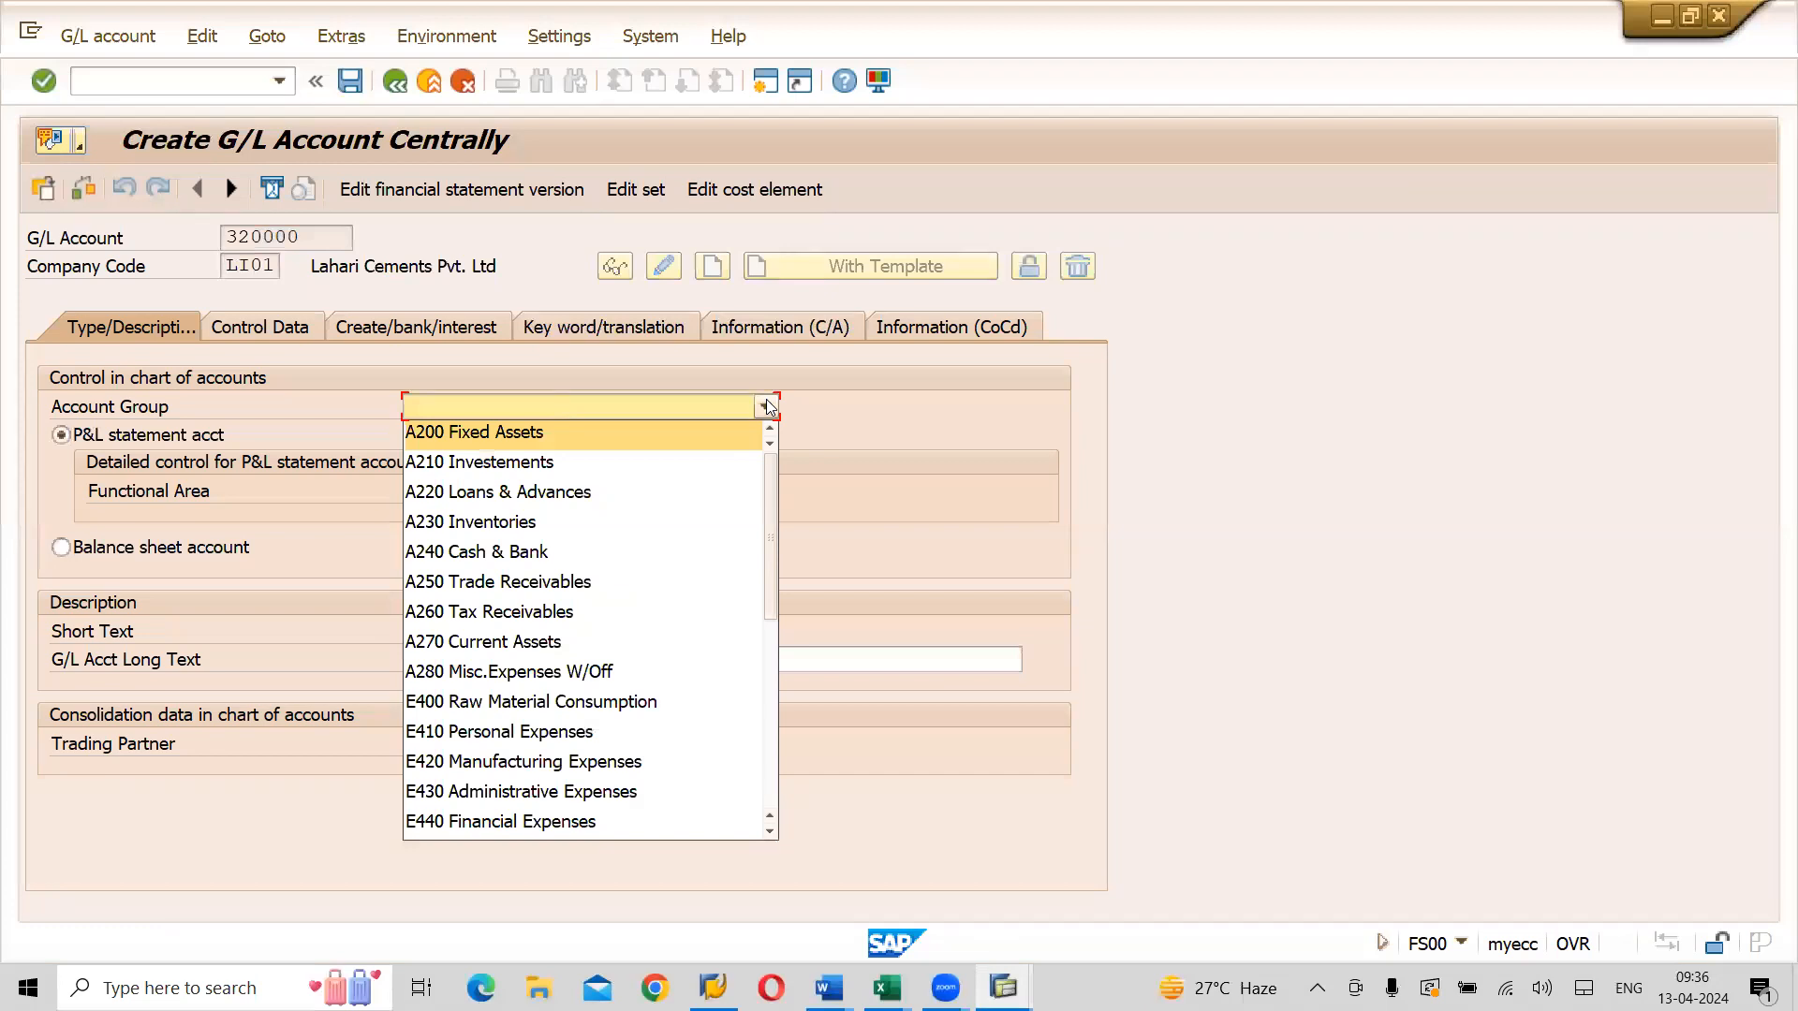
{"action": "left_click", "coordinate": [768, 775]}
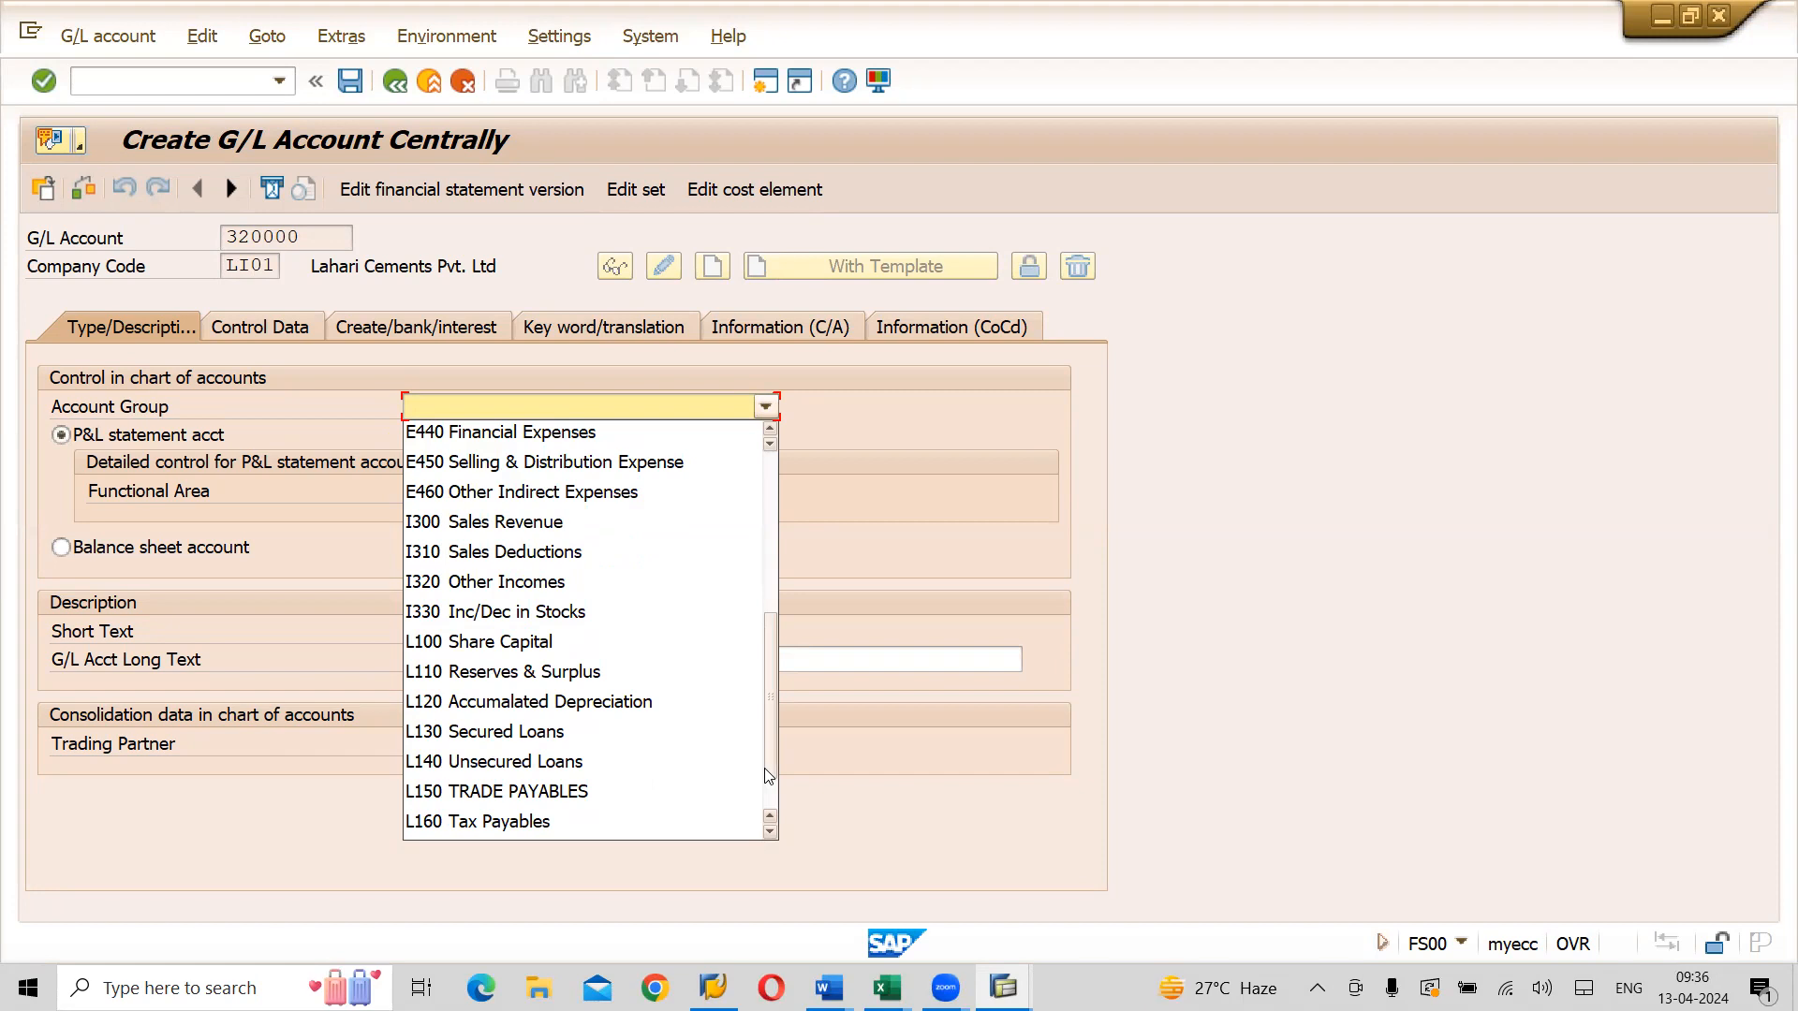
{"action": "left_click", "coordinate": [766, 482]}
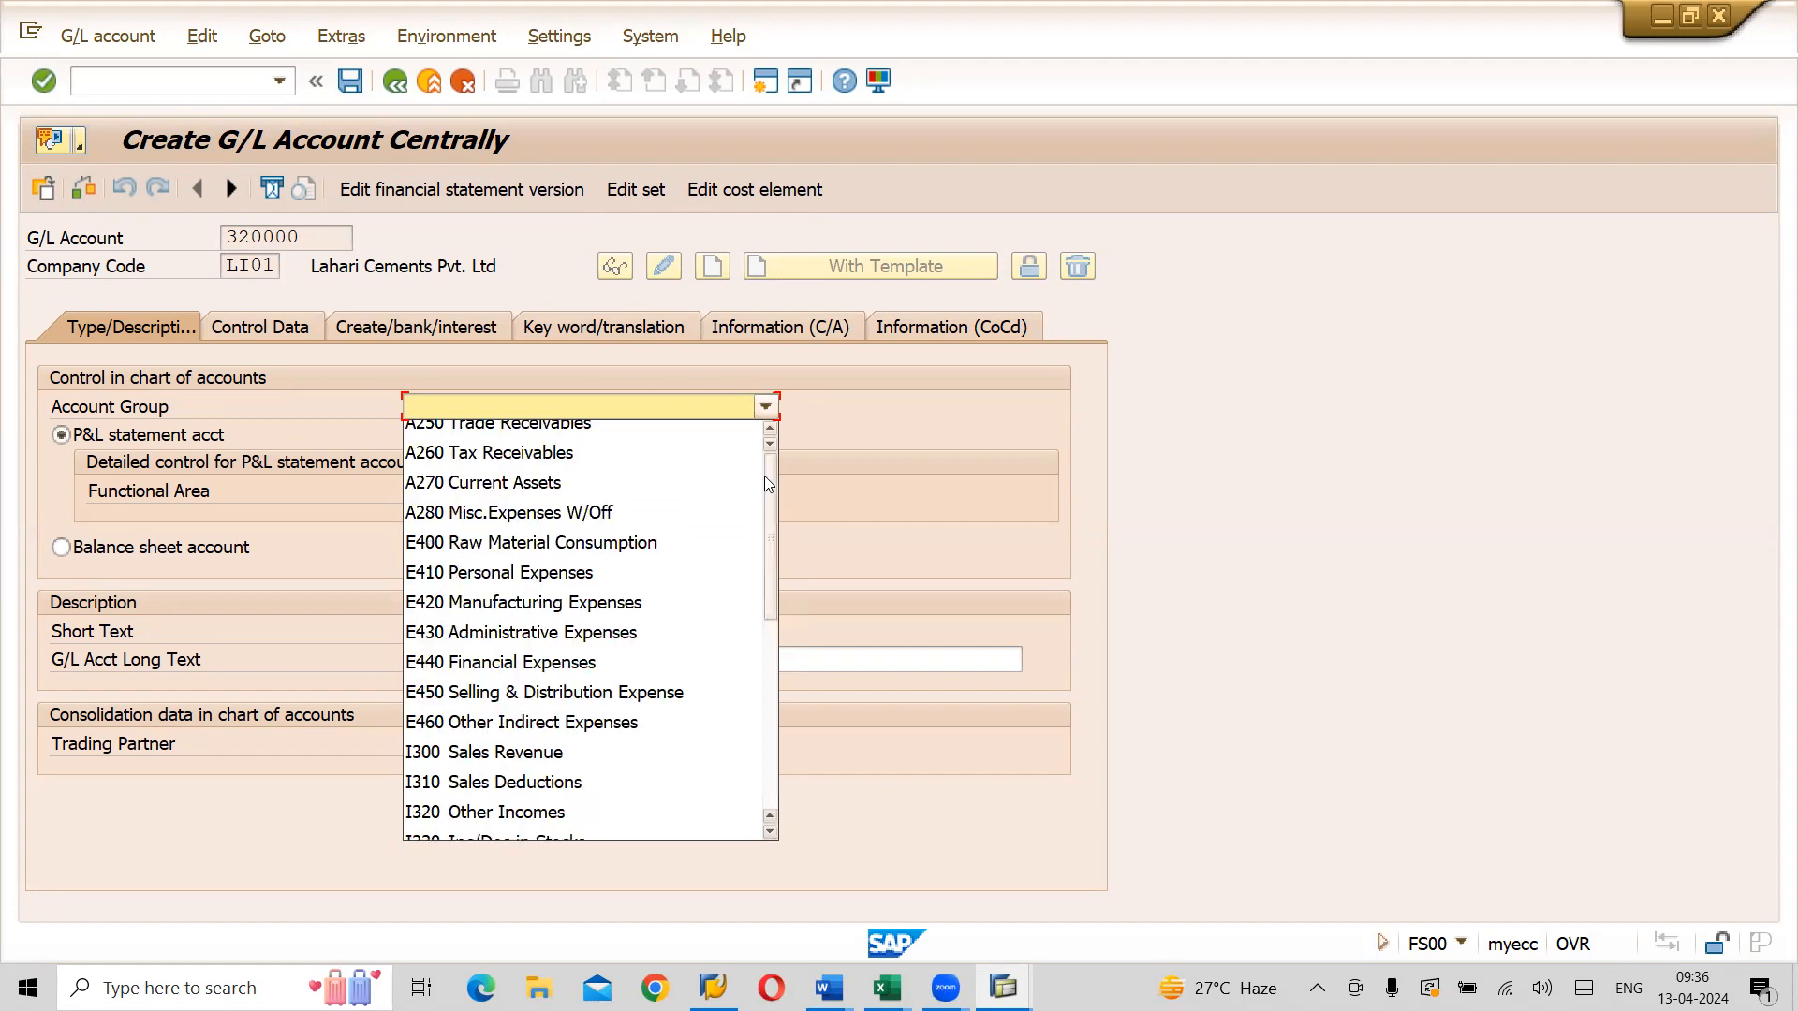
{"action": "left_click", "coordinate": [766, 483]}
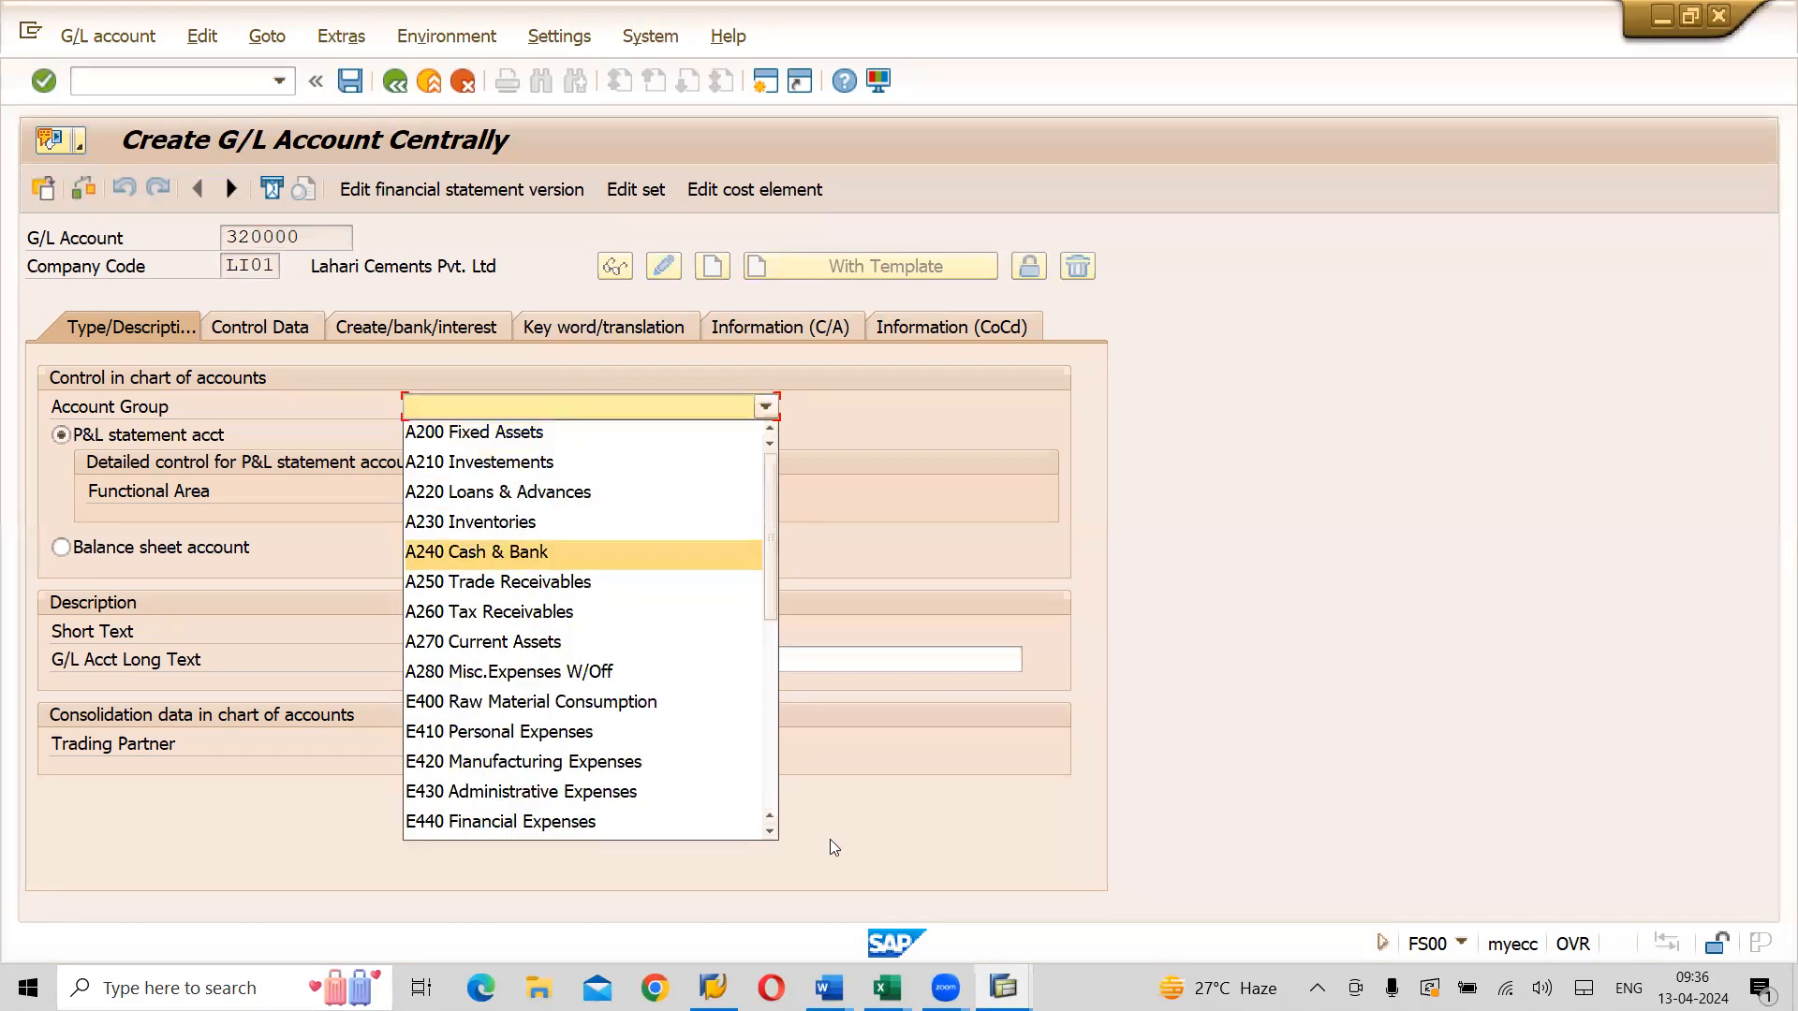
{"action": "left_click", "coordinate": [765, 755]}
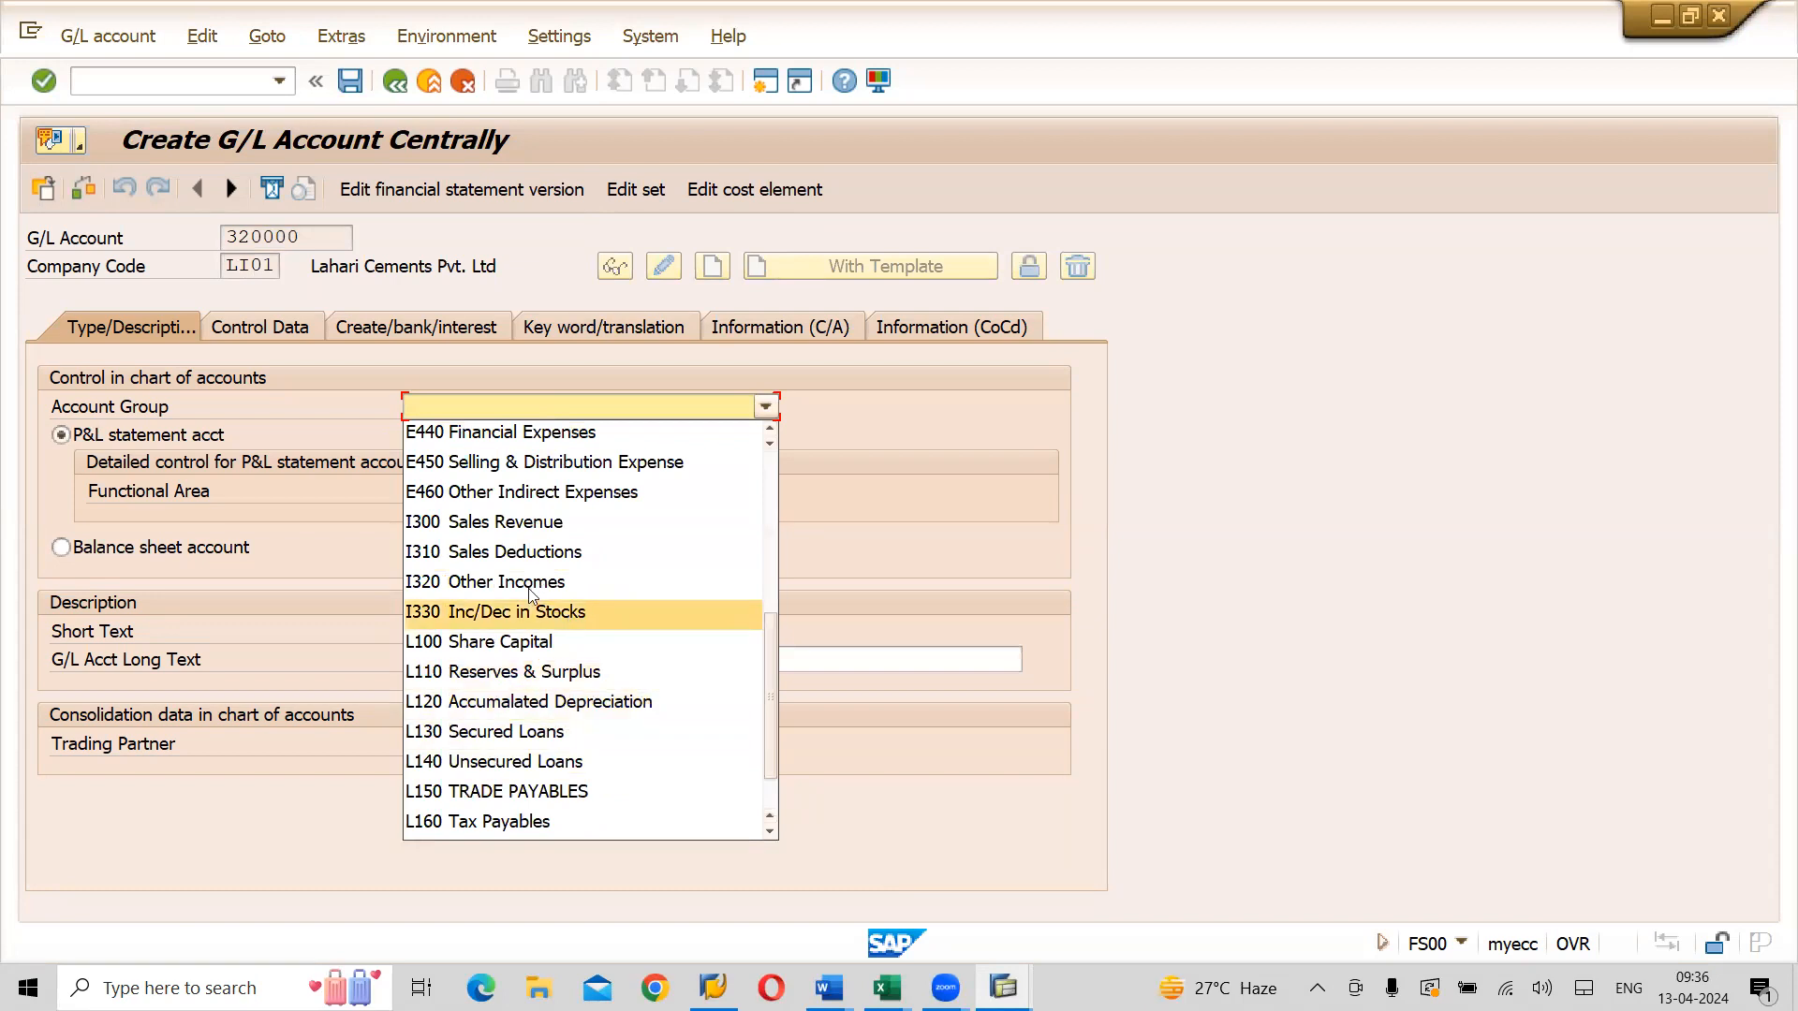
{"action": "left_click", "coordinate": [491, 586]}
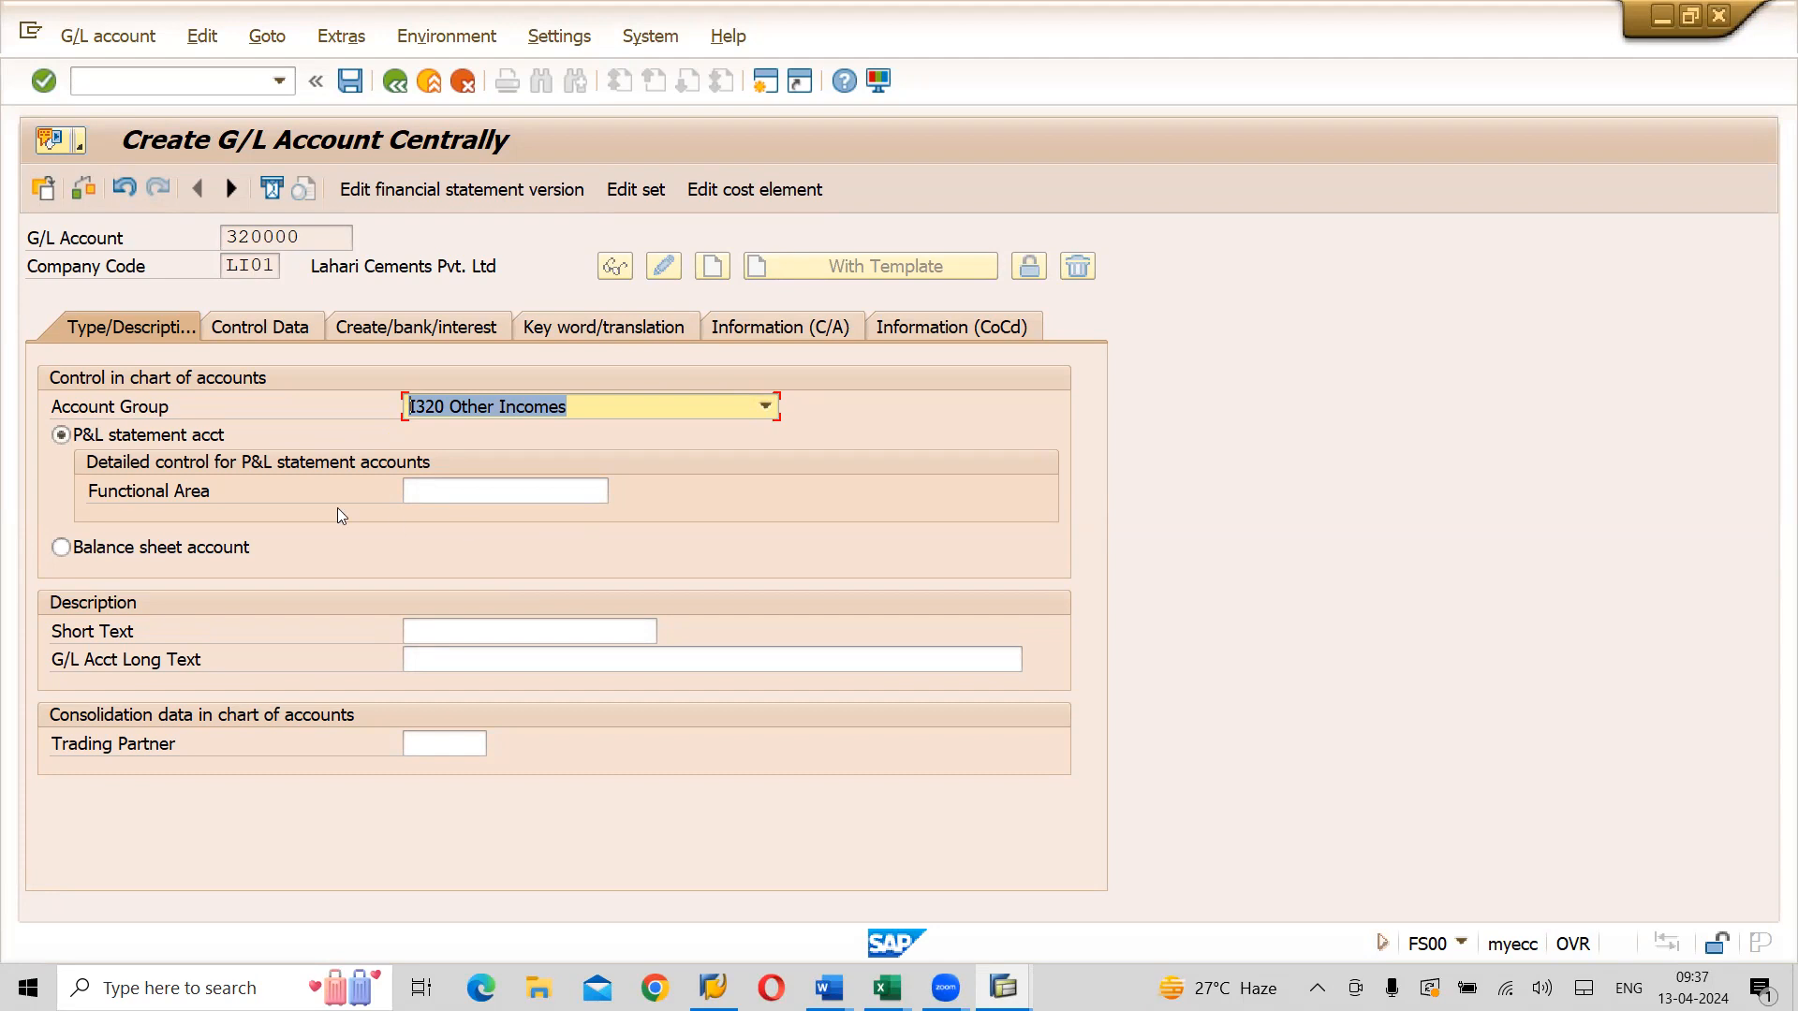
Look up the available functional areas and assign LFIN, Lahari Finance Department, to account 320000
{"action": "left_click", "coordinate": [429, 489]}
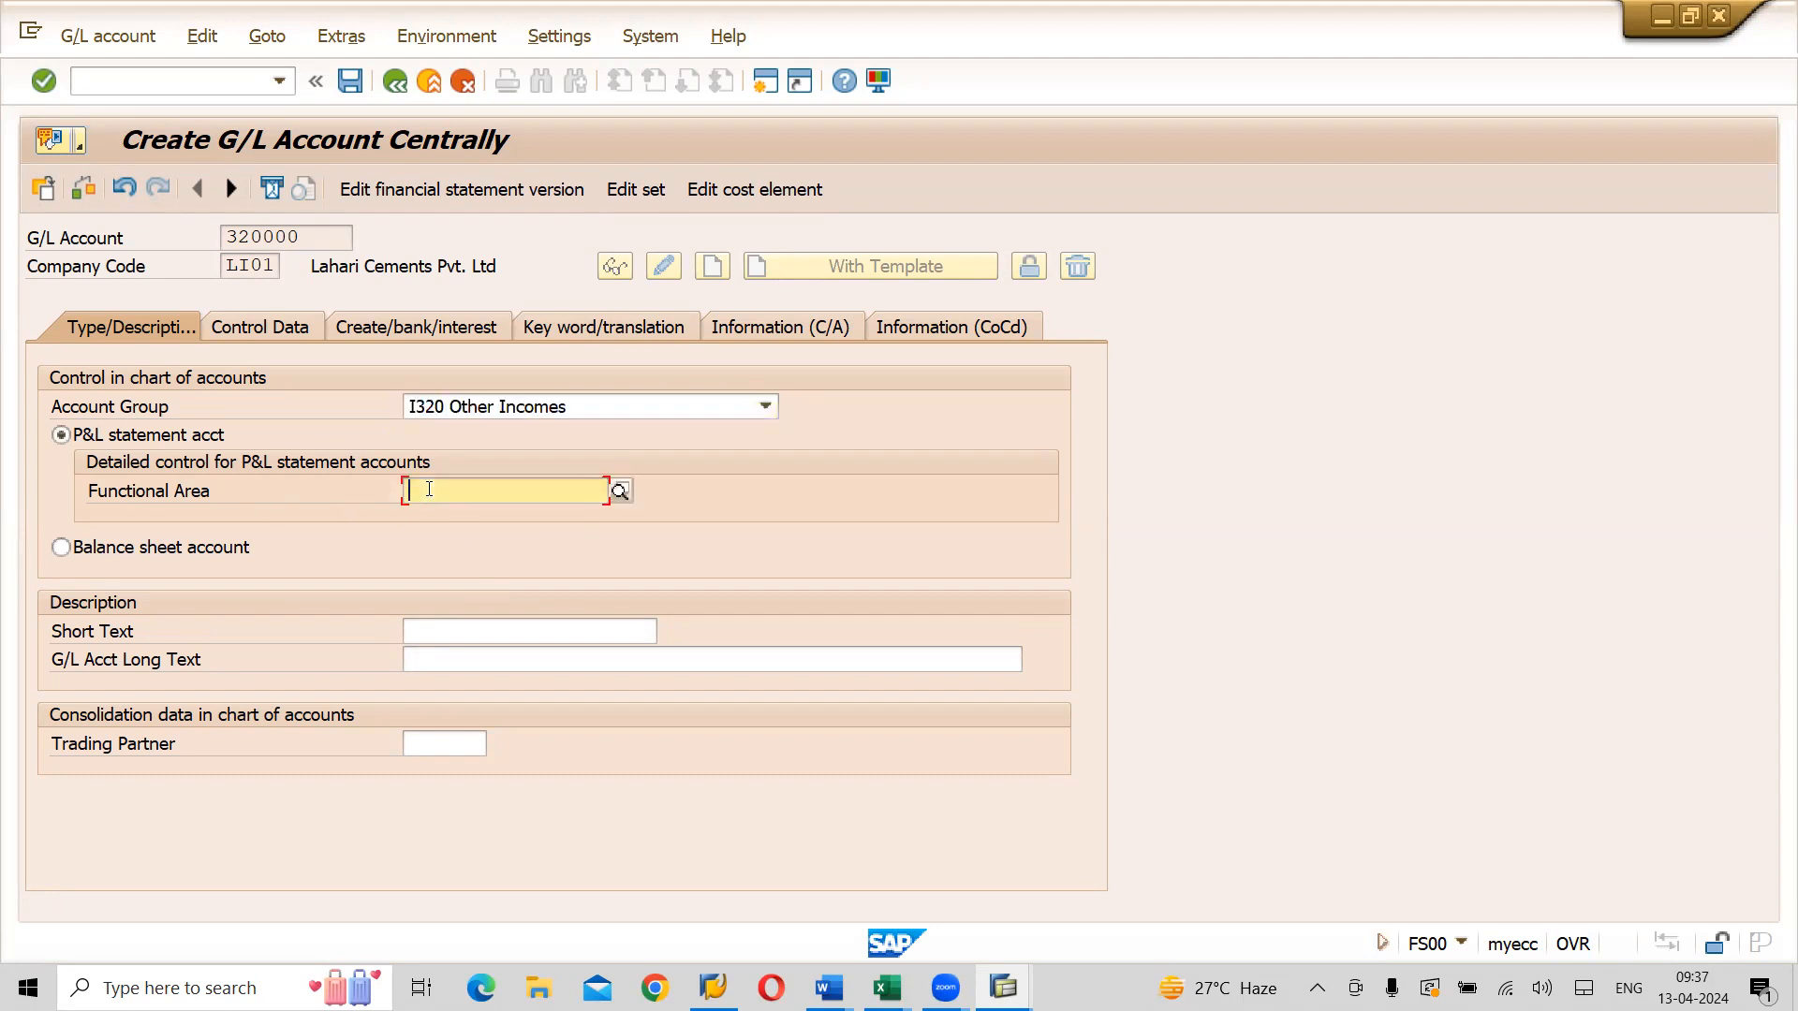
{"action": "left_click", "coordinate": [618, 494]}
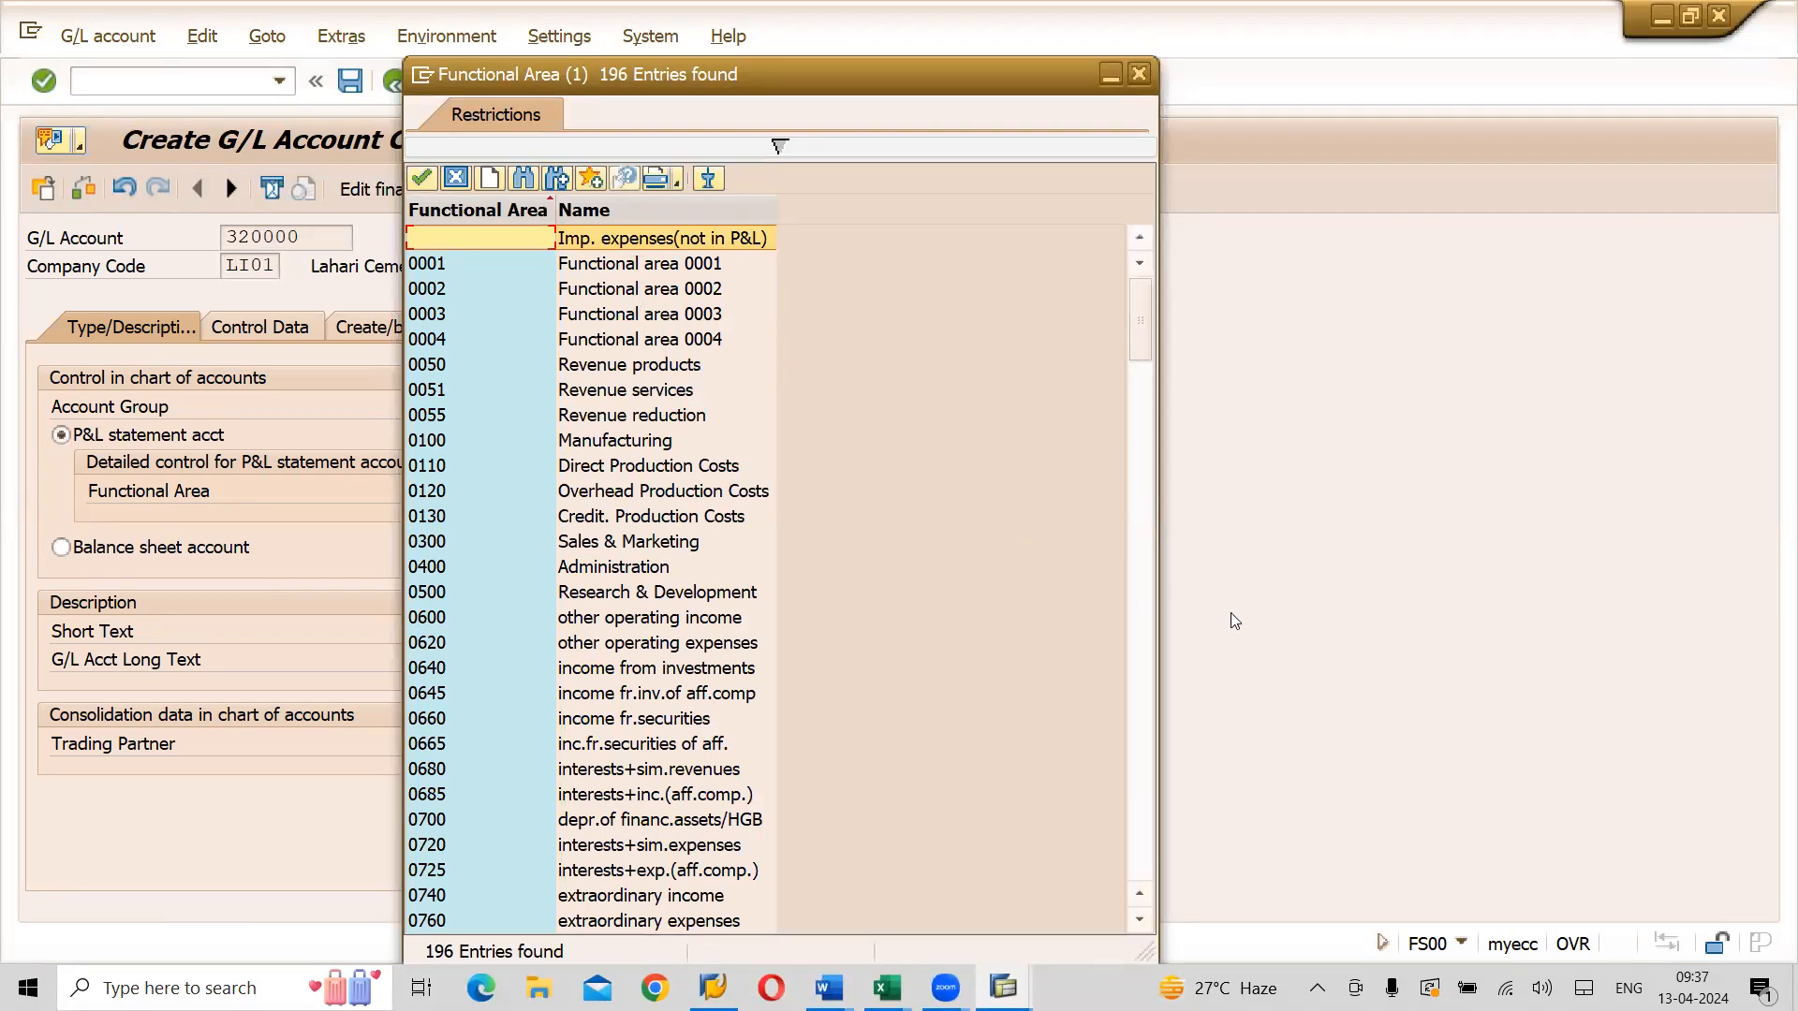
{"action": "left_click", "coordinate": [1148, 822]}
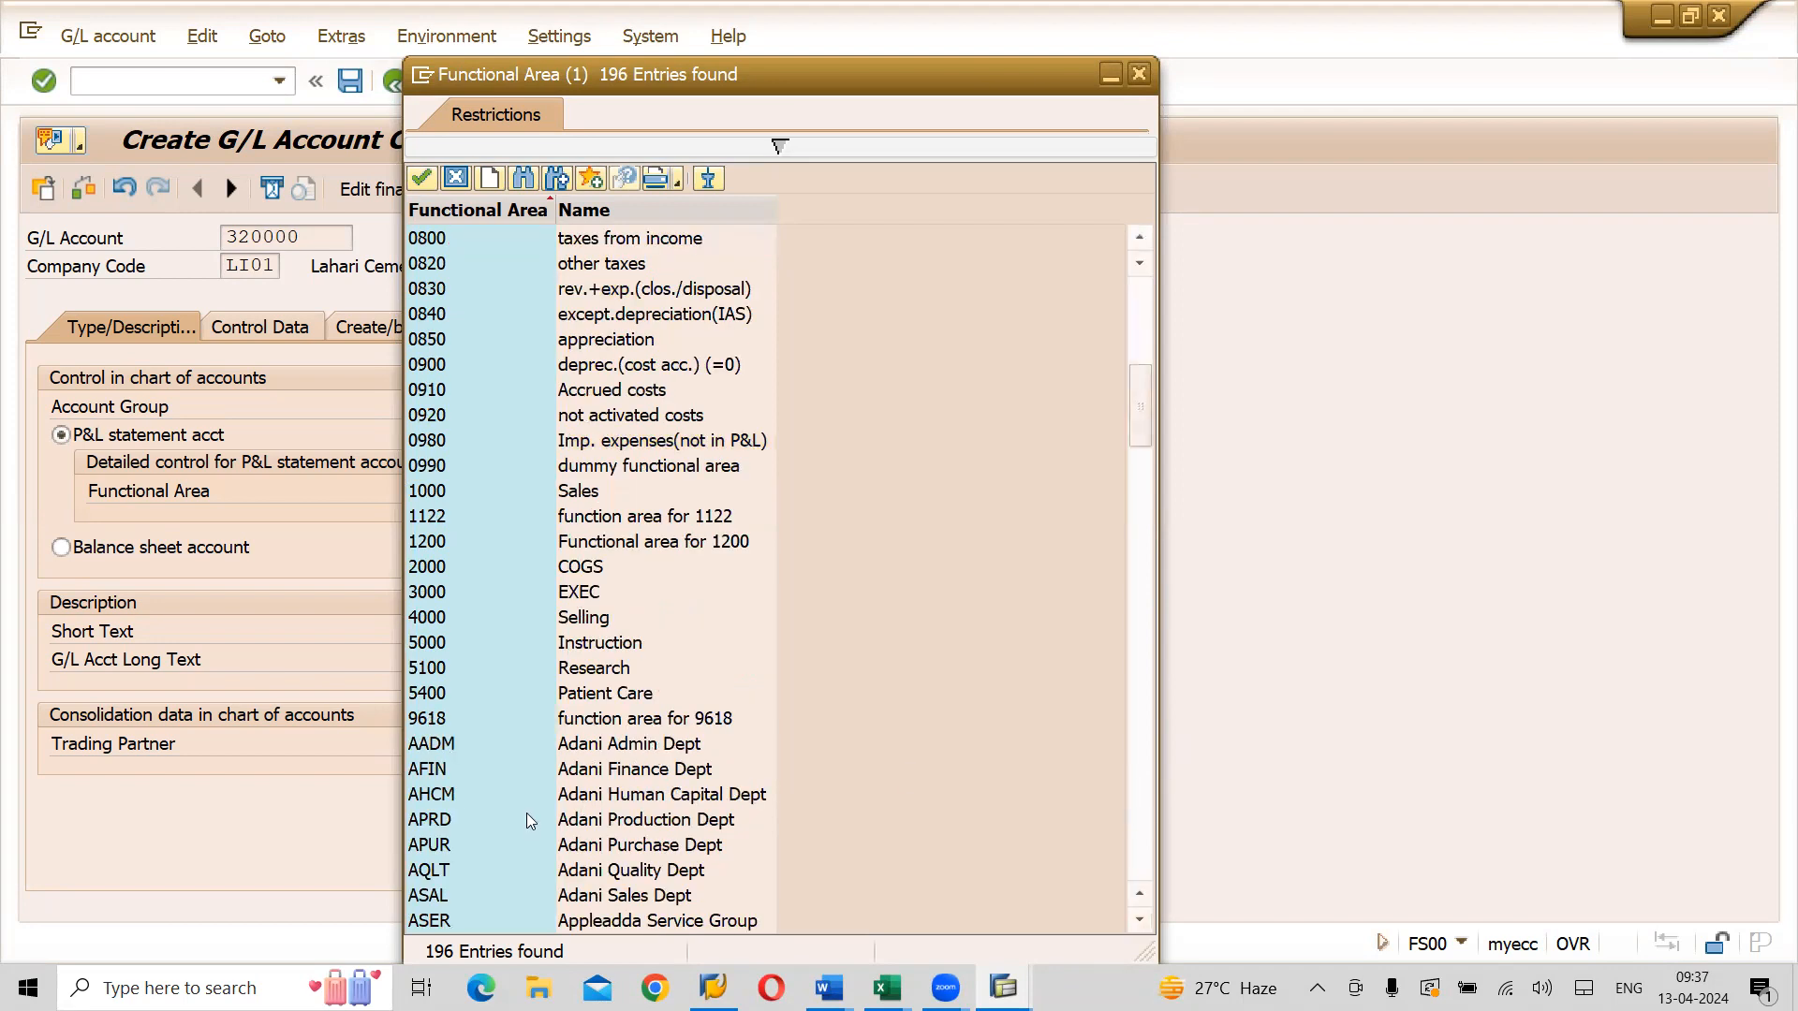
{"action": "left_click", "coordinate": [1144, 860]}
{"action": "left_click", "coordinate": [1144, 865]}
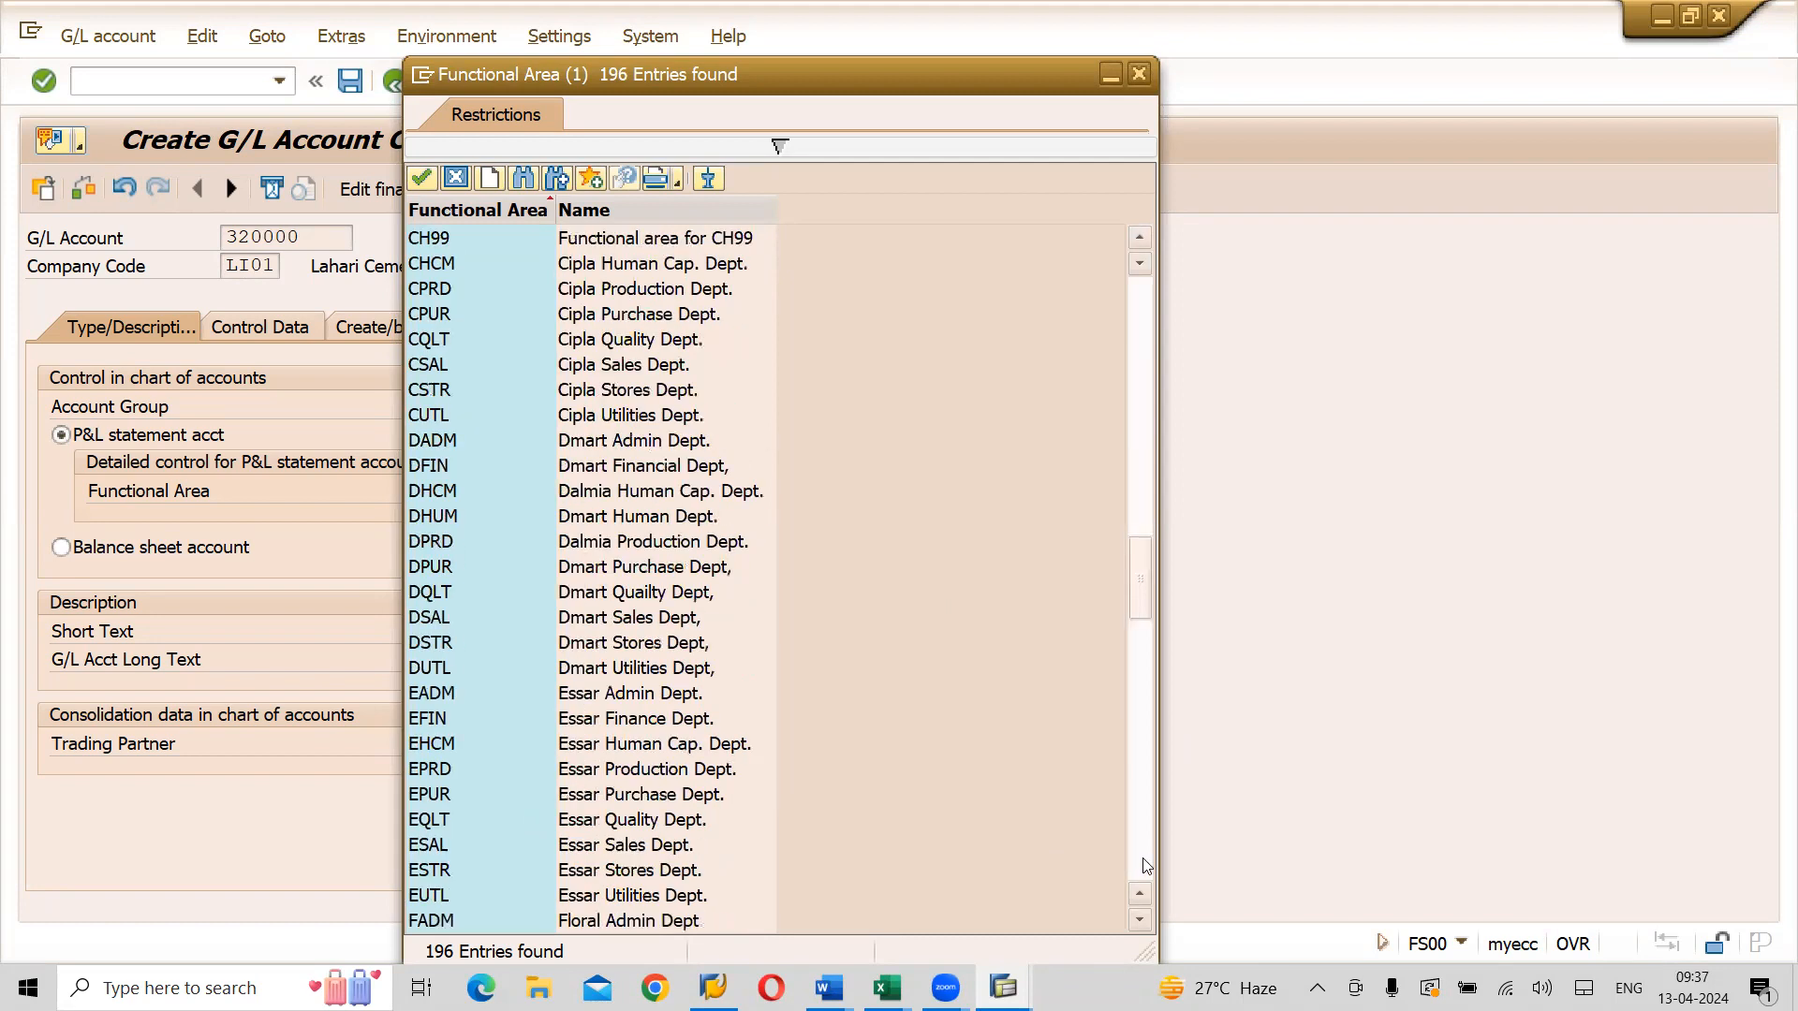
{"action": "left_click", "coordinate": [1144, 863]}
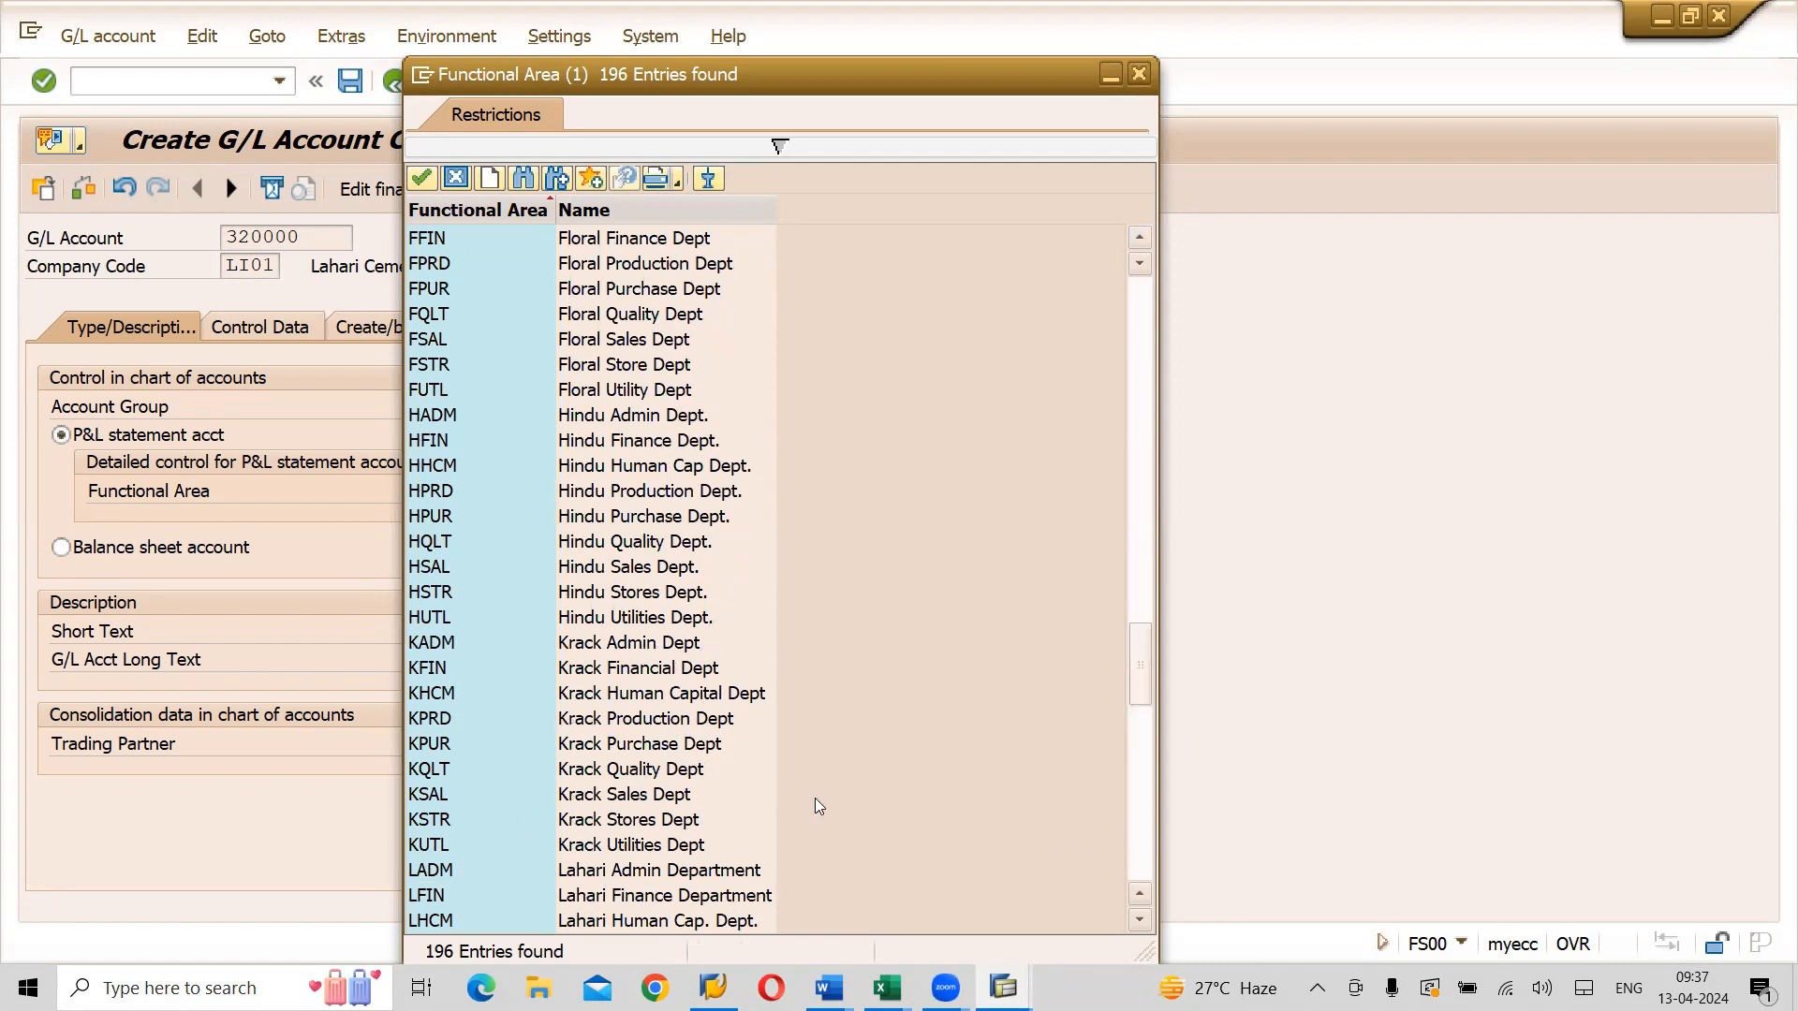
{"action": "double_click", "coordinate": [650, 896]}
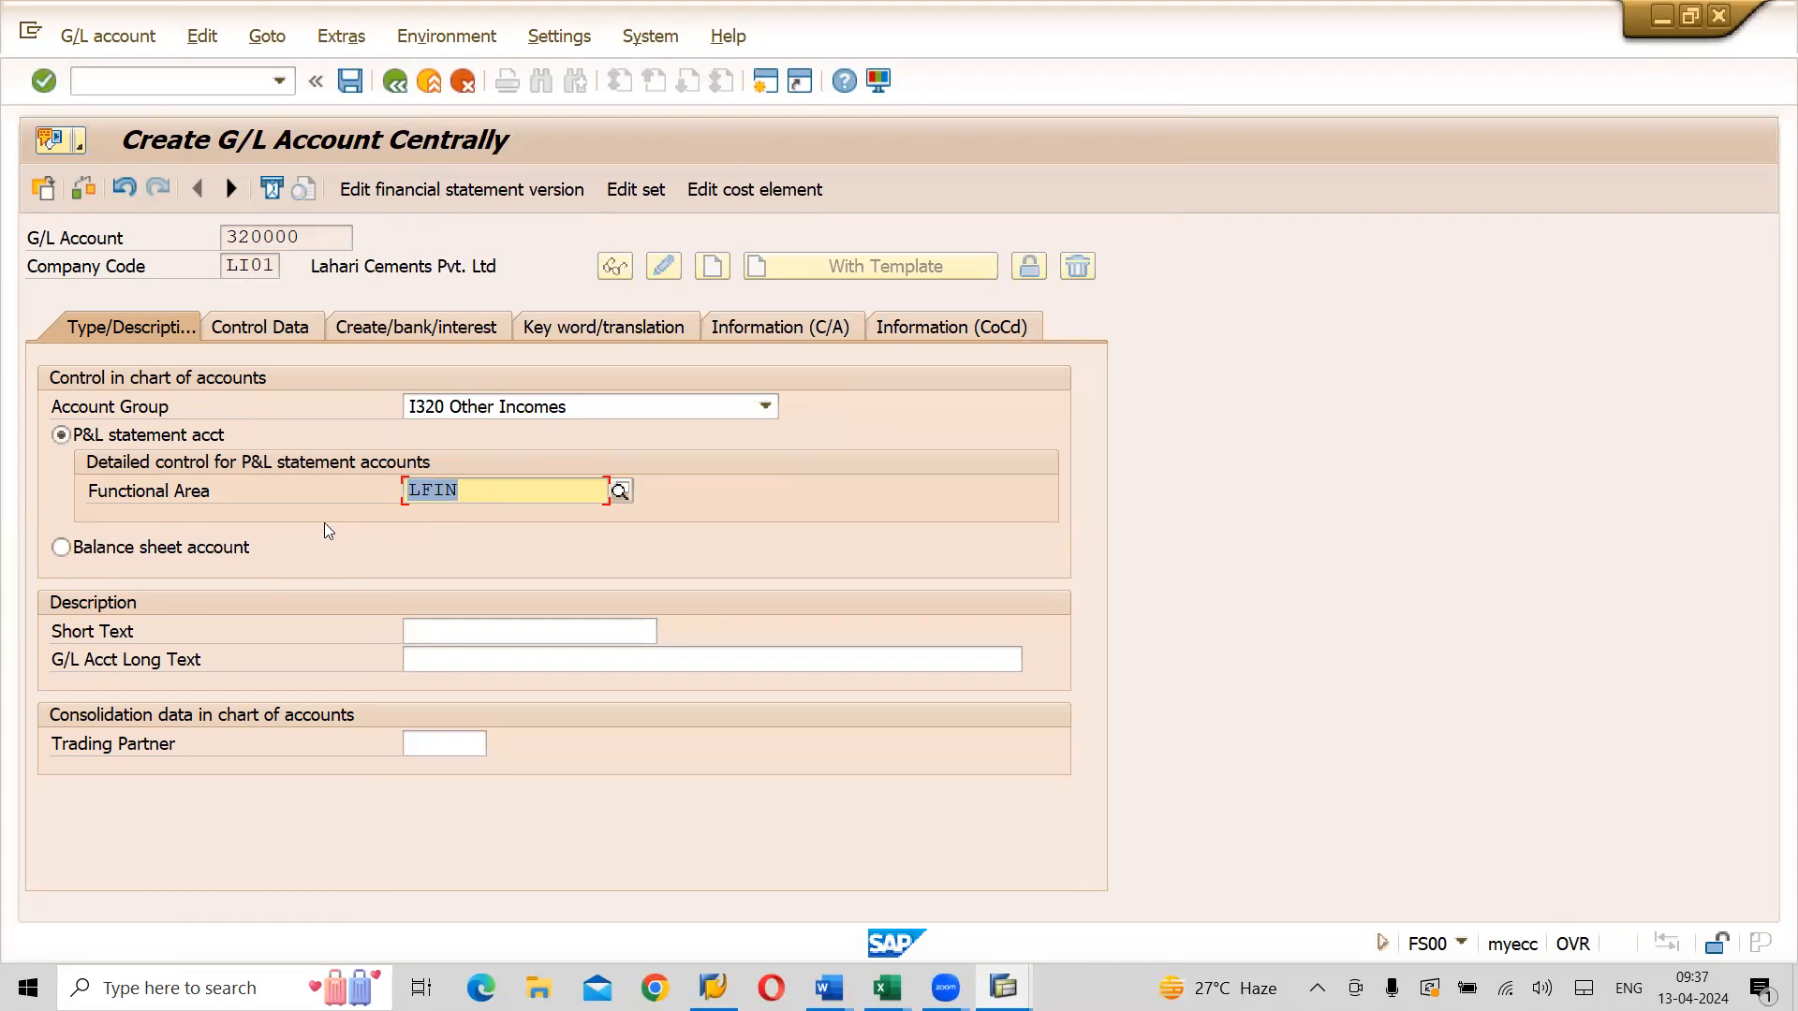
Describe account 320000 with the short text Rent Received and the long text Rent Received Account
{"action": "left_click", "coordinate": [478, 640]}
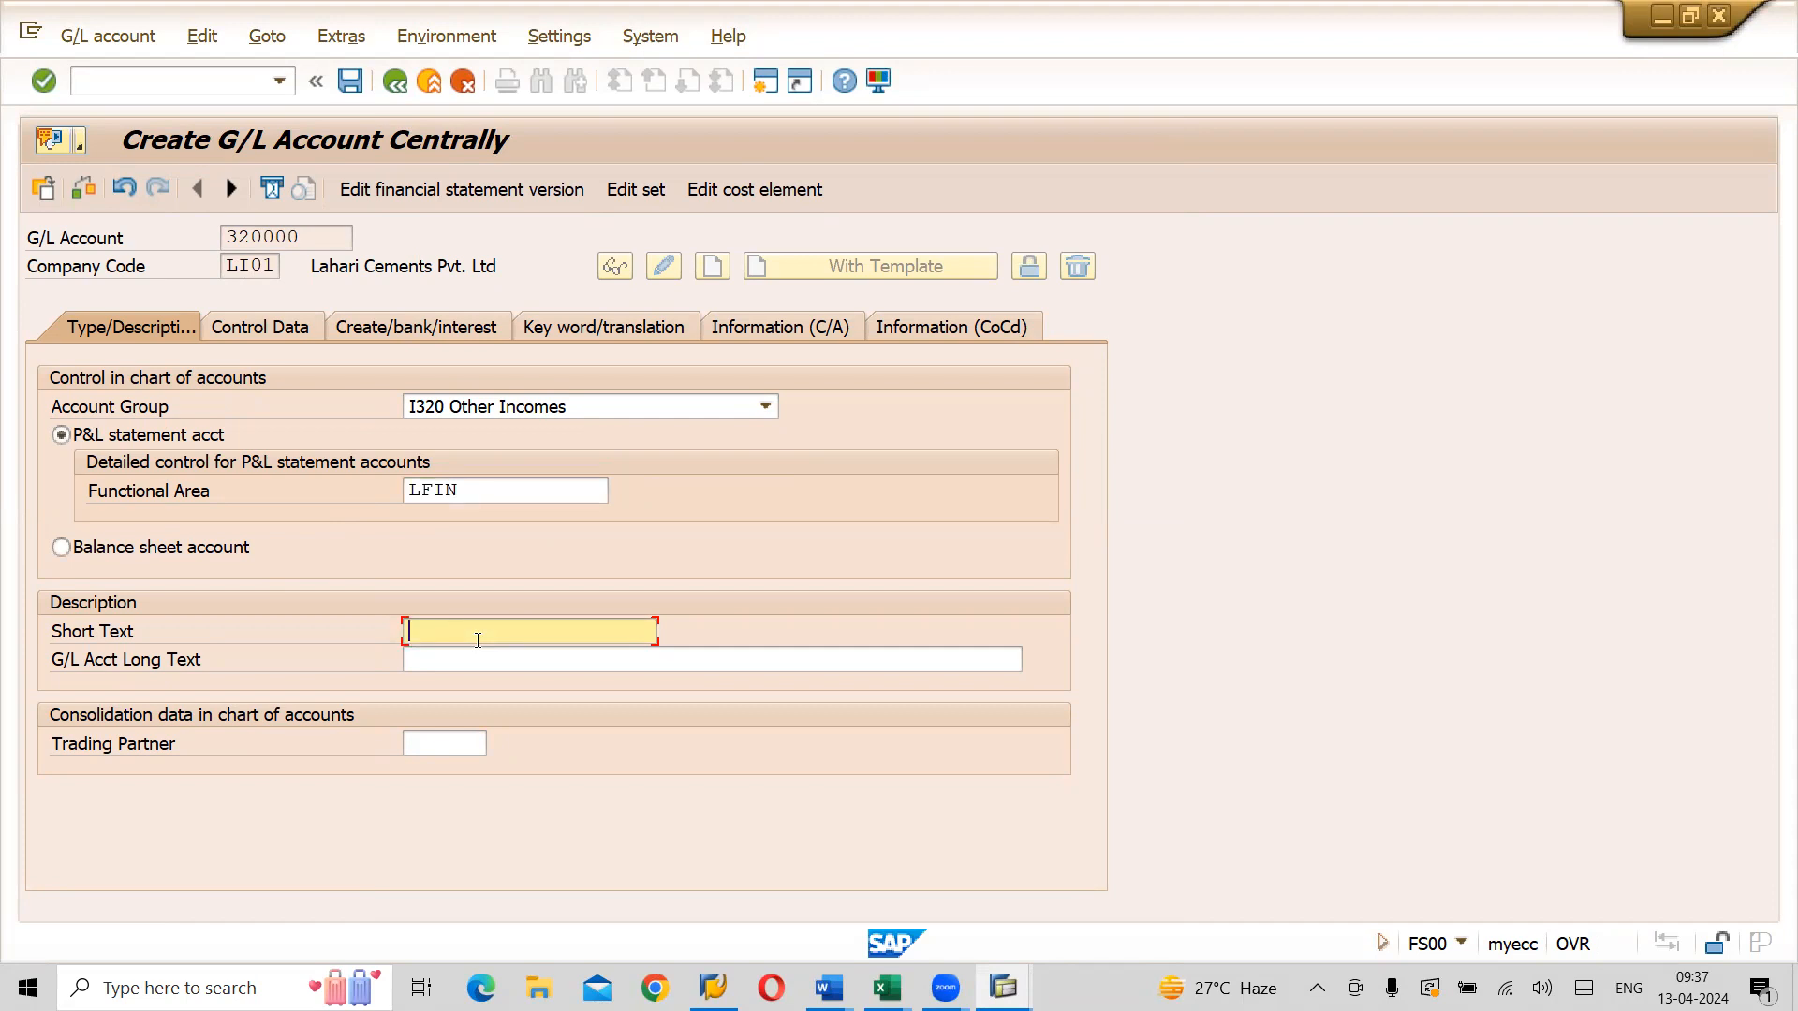
{"action": "type", "text": "vEN"}
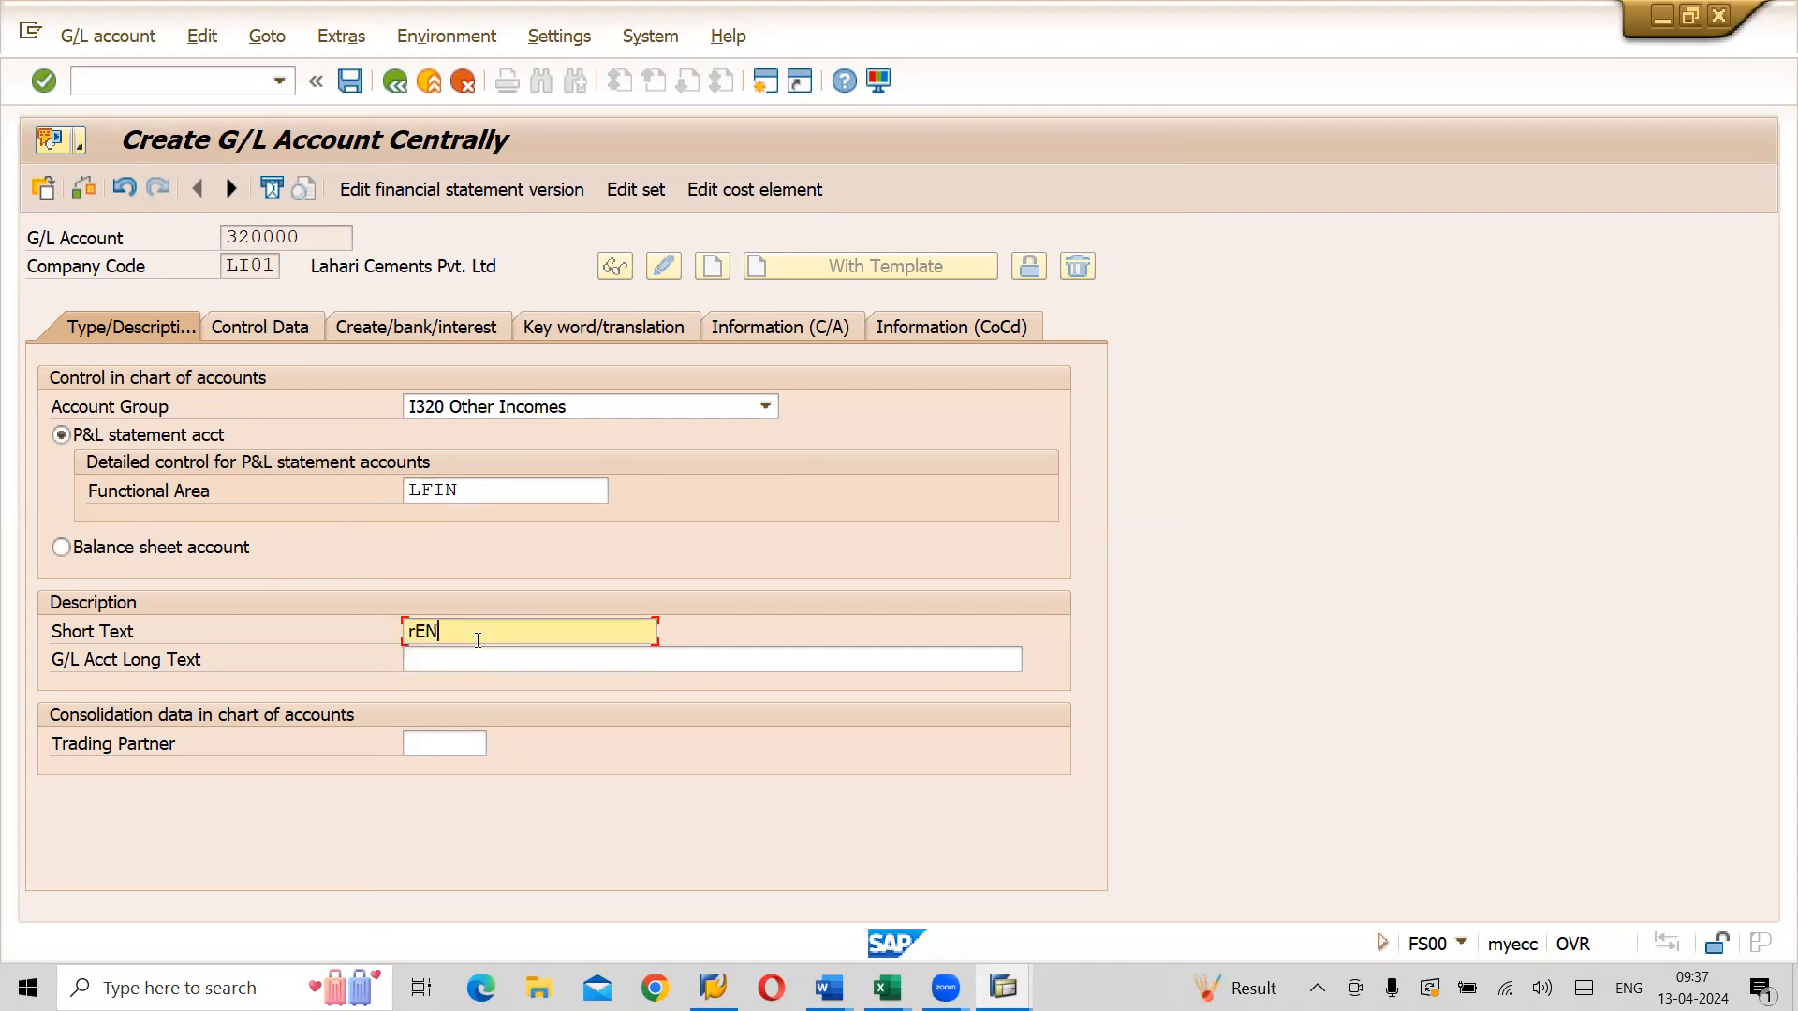
{"action": "key", "text": "BackSpace"}
{"action": "key", "text": "BackSpace"}
{"action": "key", "text": "BackSpace"}
{"action": "type", "text": "Rent Received"}
{"action": "key", "text": "Tab"}
{"action": "type", "text": "Ret"}
{"action": "key", "text": "BackSpace"}
{"action": "type", "text": "nt REcei"}
{"action": "key", "text": "BackSpace"}
{"action": "key", "text": "BackSpace"}
{"action": "key", "text": "BackSpace"}
{"action": "key", "text": "BackSpace"}
{"action": "type", "text": "eceived Account"}
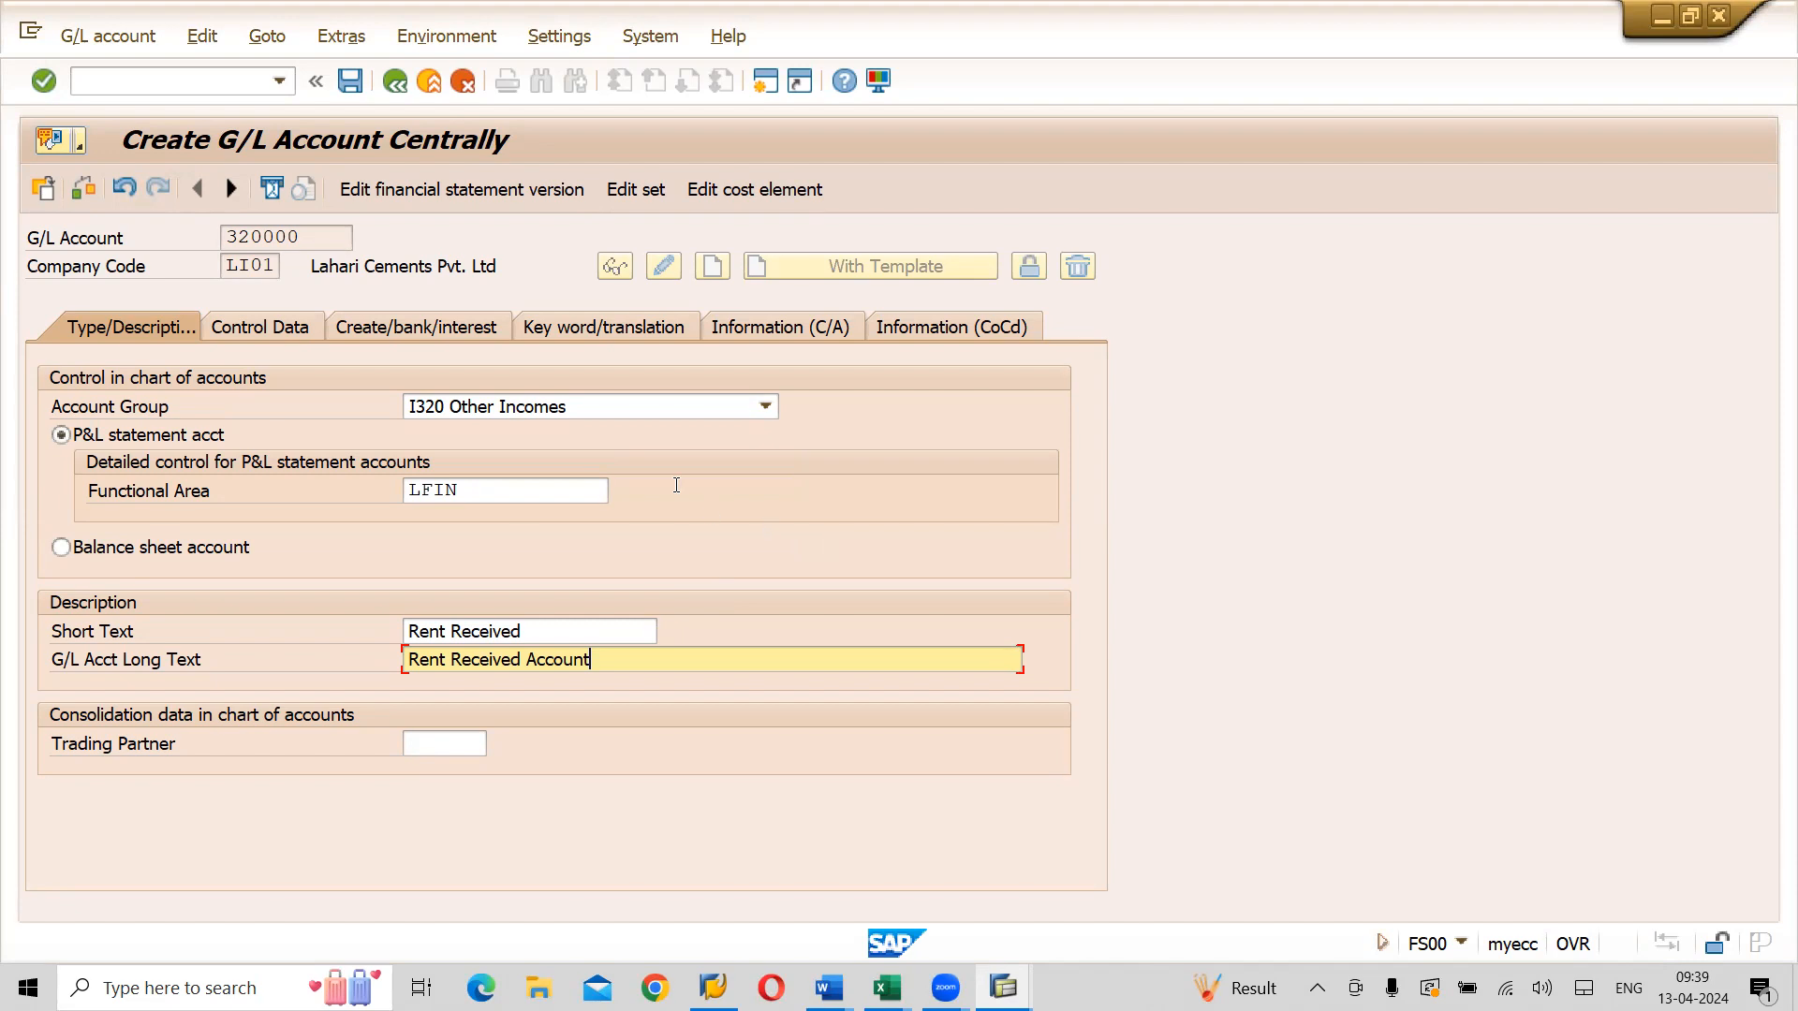
Switch account 320000 to a balance sheet account and back to a P&L statement account, and re-enter functional area LFIN
{"action": "left_click", "coordinate": [60, 549]}
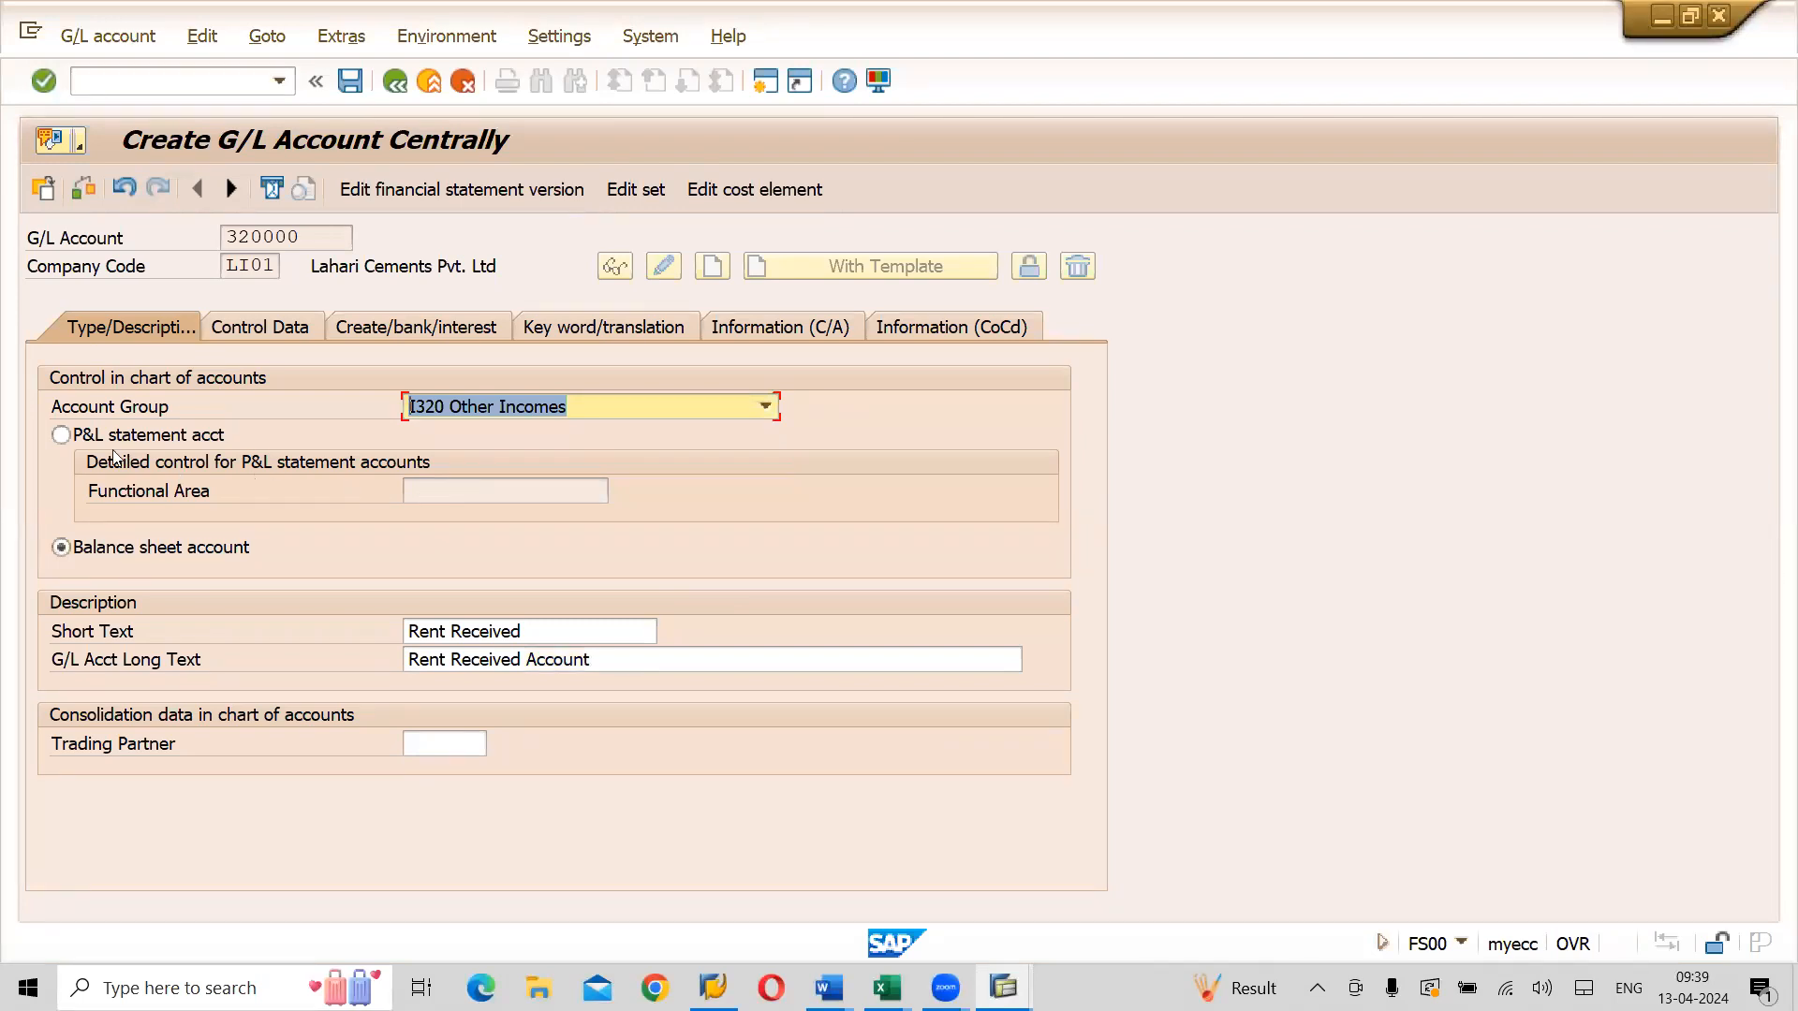
{"action": "left_click", "coordinate": [70, 437]}
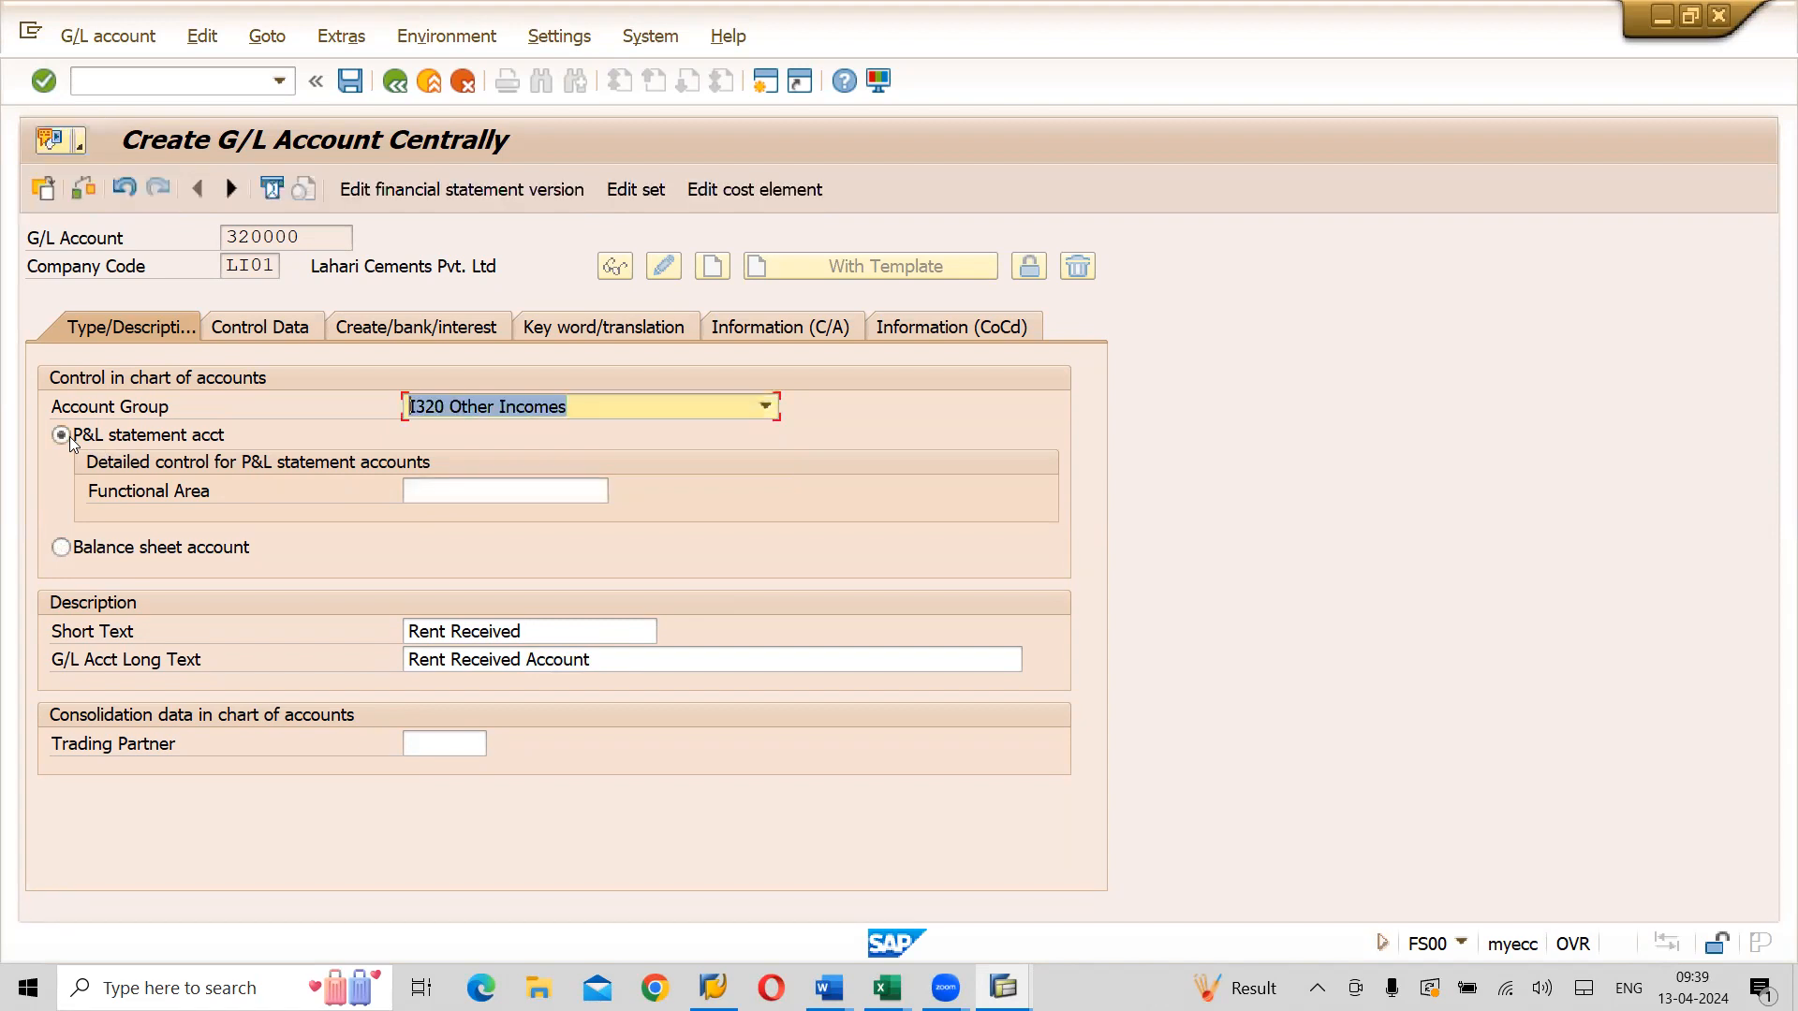
{"action": "left_click", "coordinate": [453, 494]}
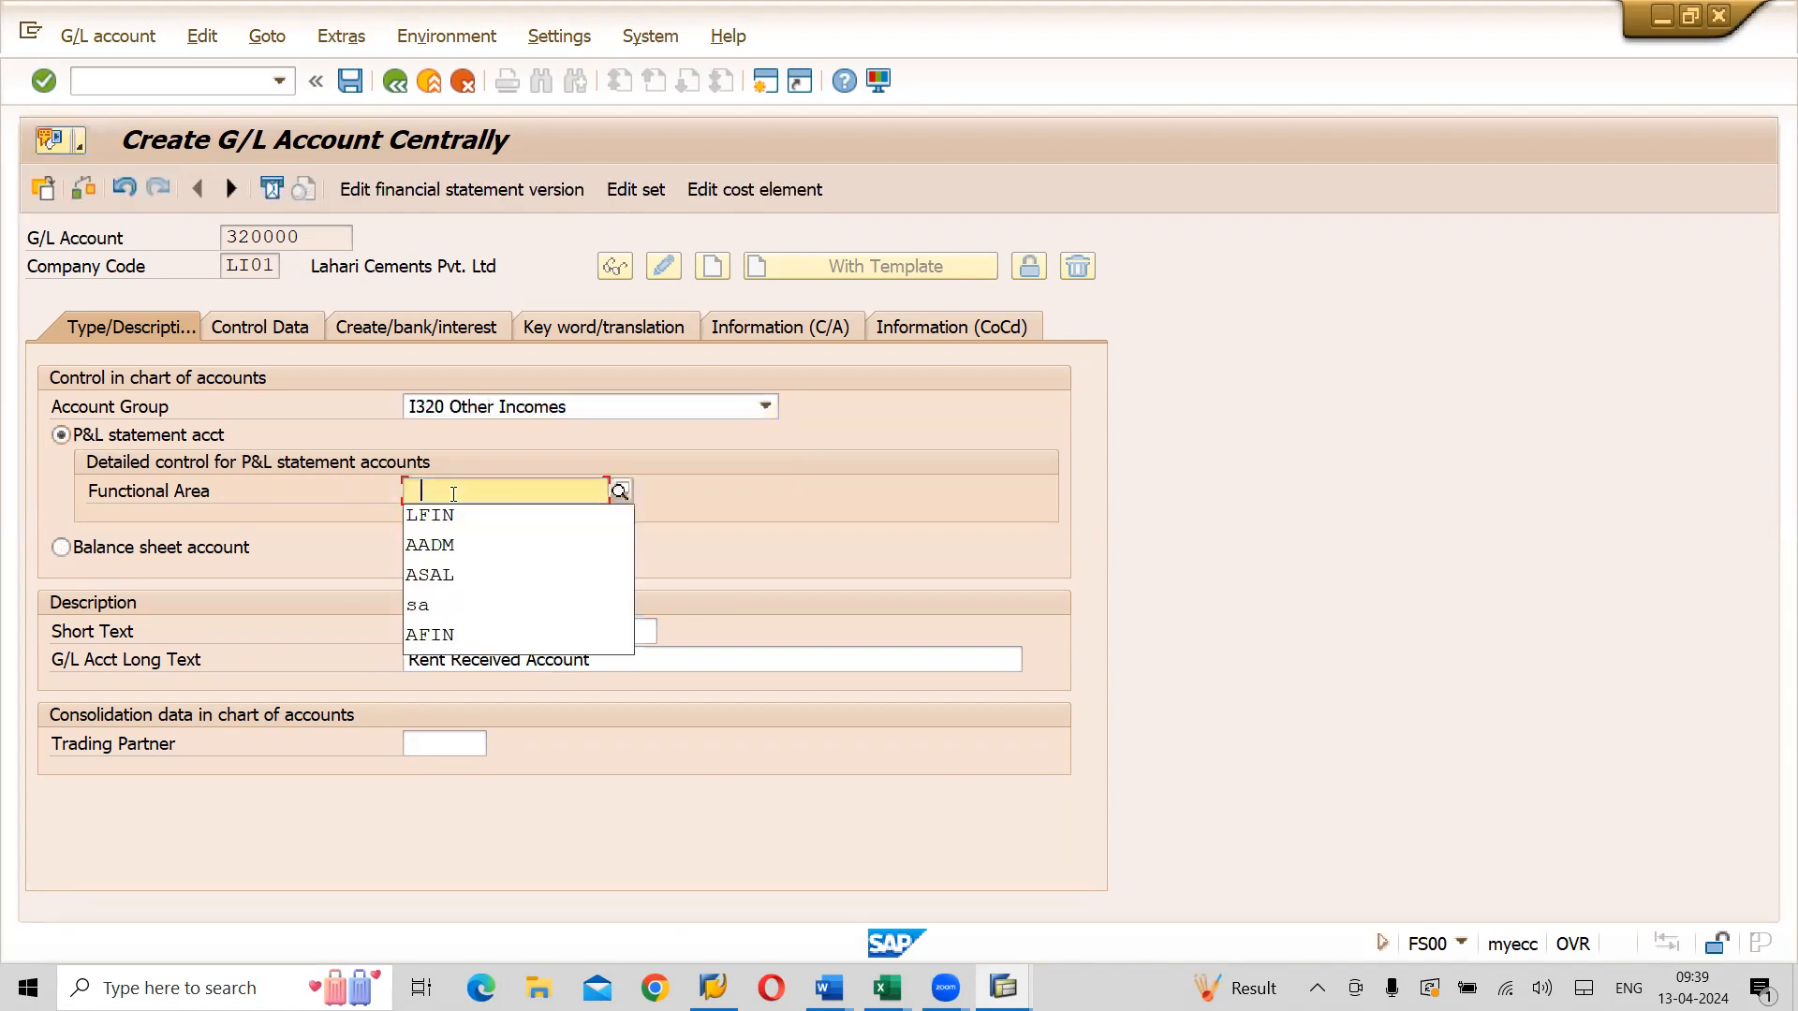
{"action": "left_click", "coordinate": [442, 523]}
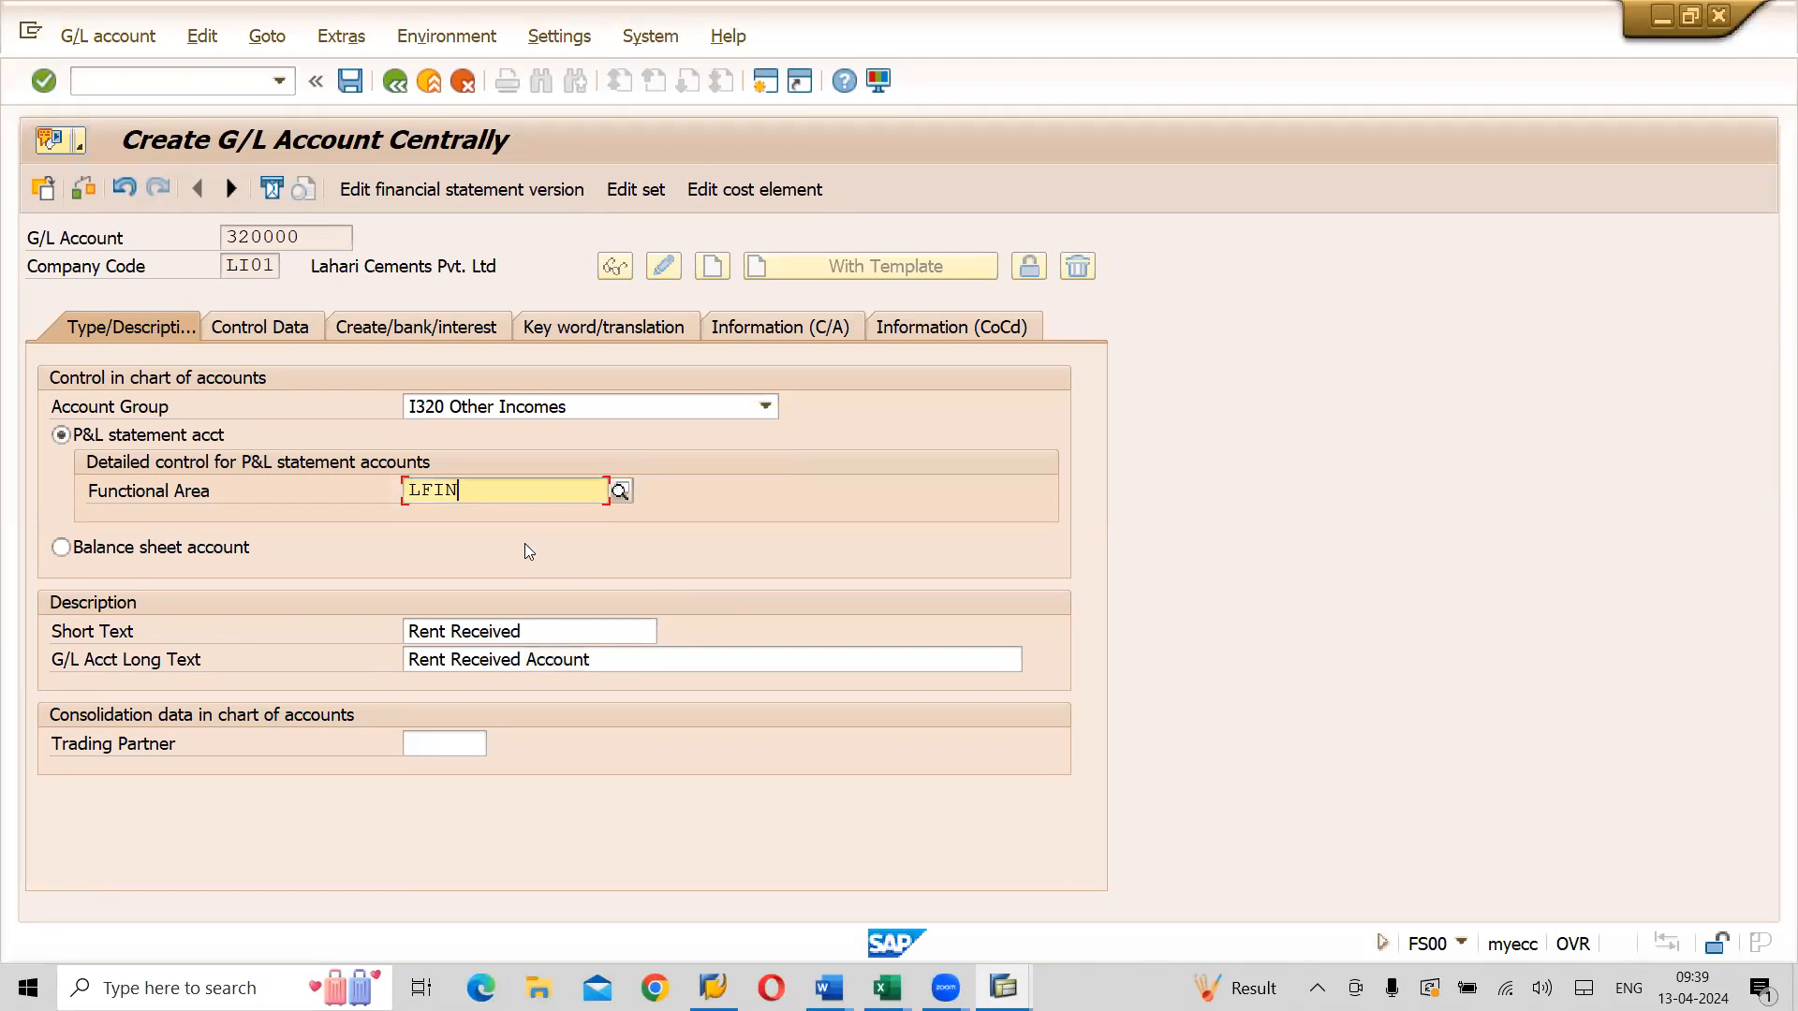
{"action": "key", "text": "Return"}
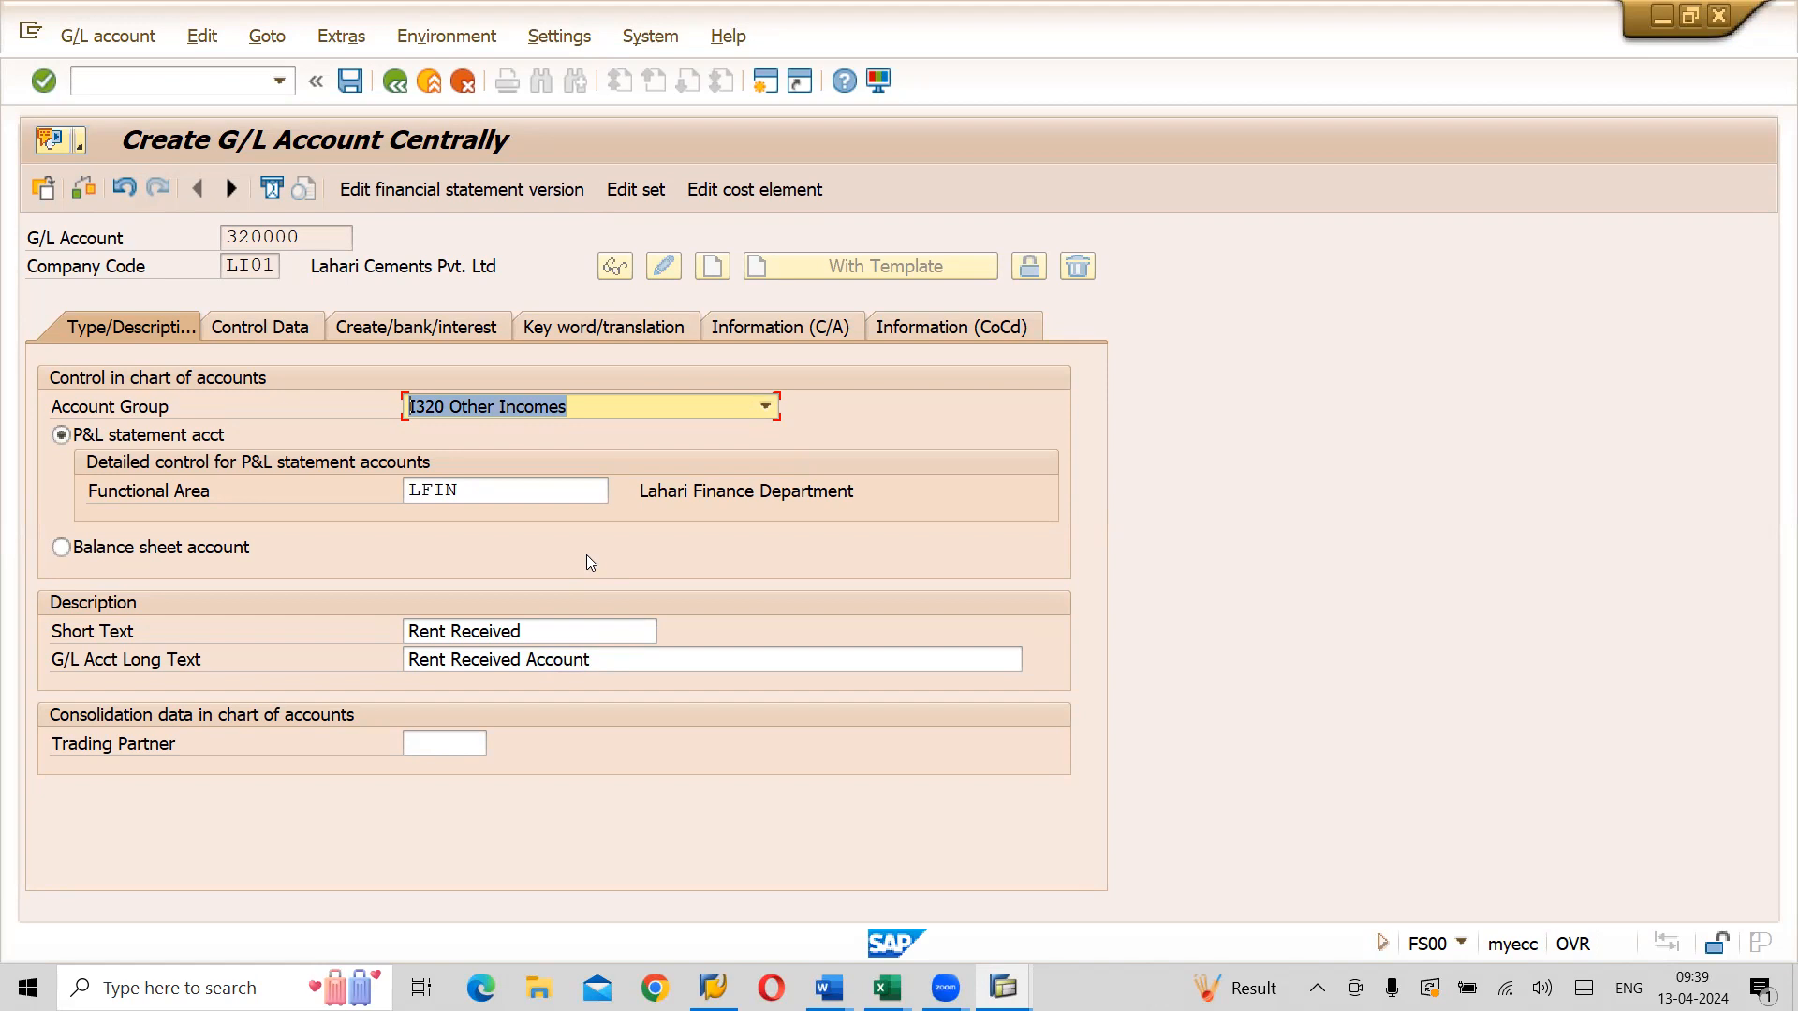
In the control data of account 320000, enable only balances in local currency and line item display, and set sort key 001
{"action": "left_click", "coordinate": [283, 332]}
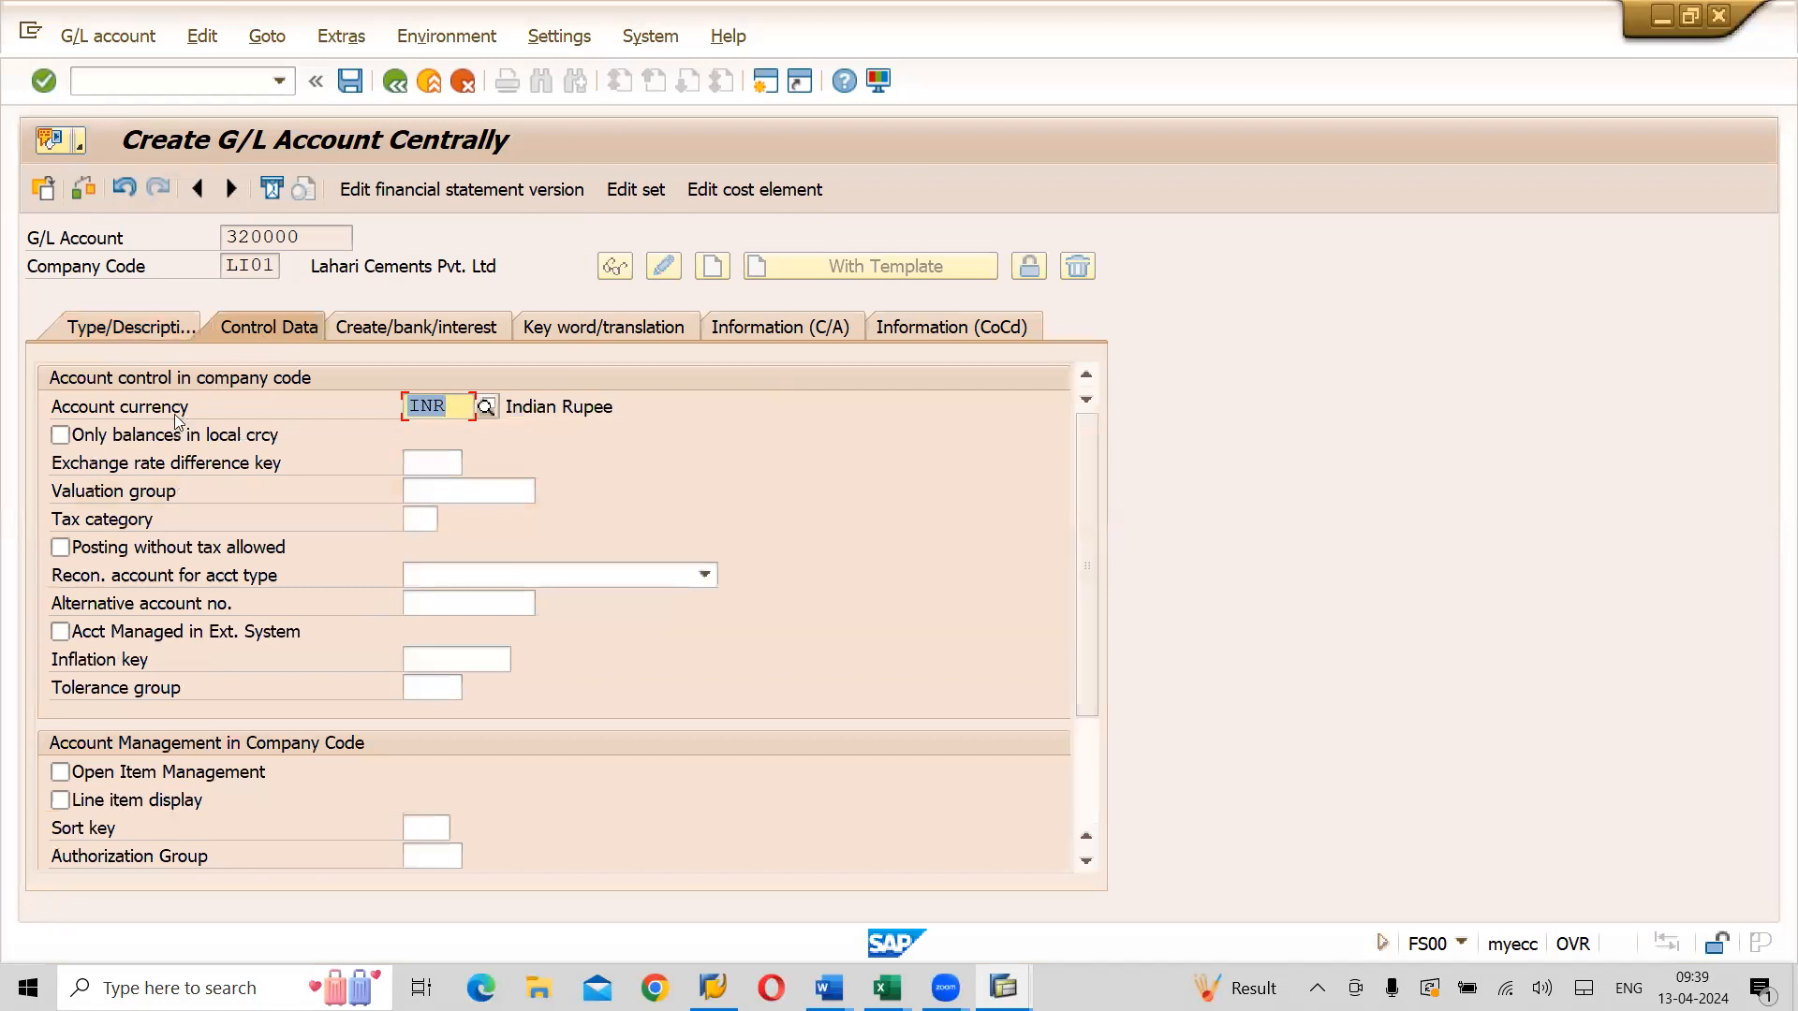
{"action": "left_click", "coordinate": [60, 437]}
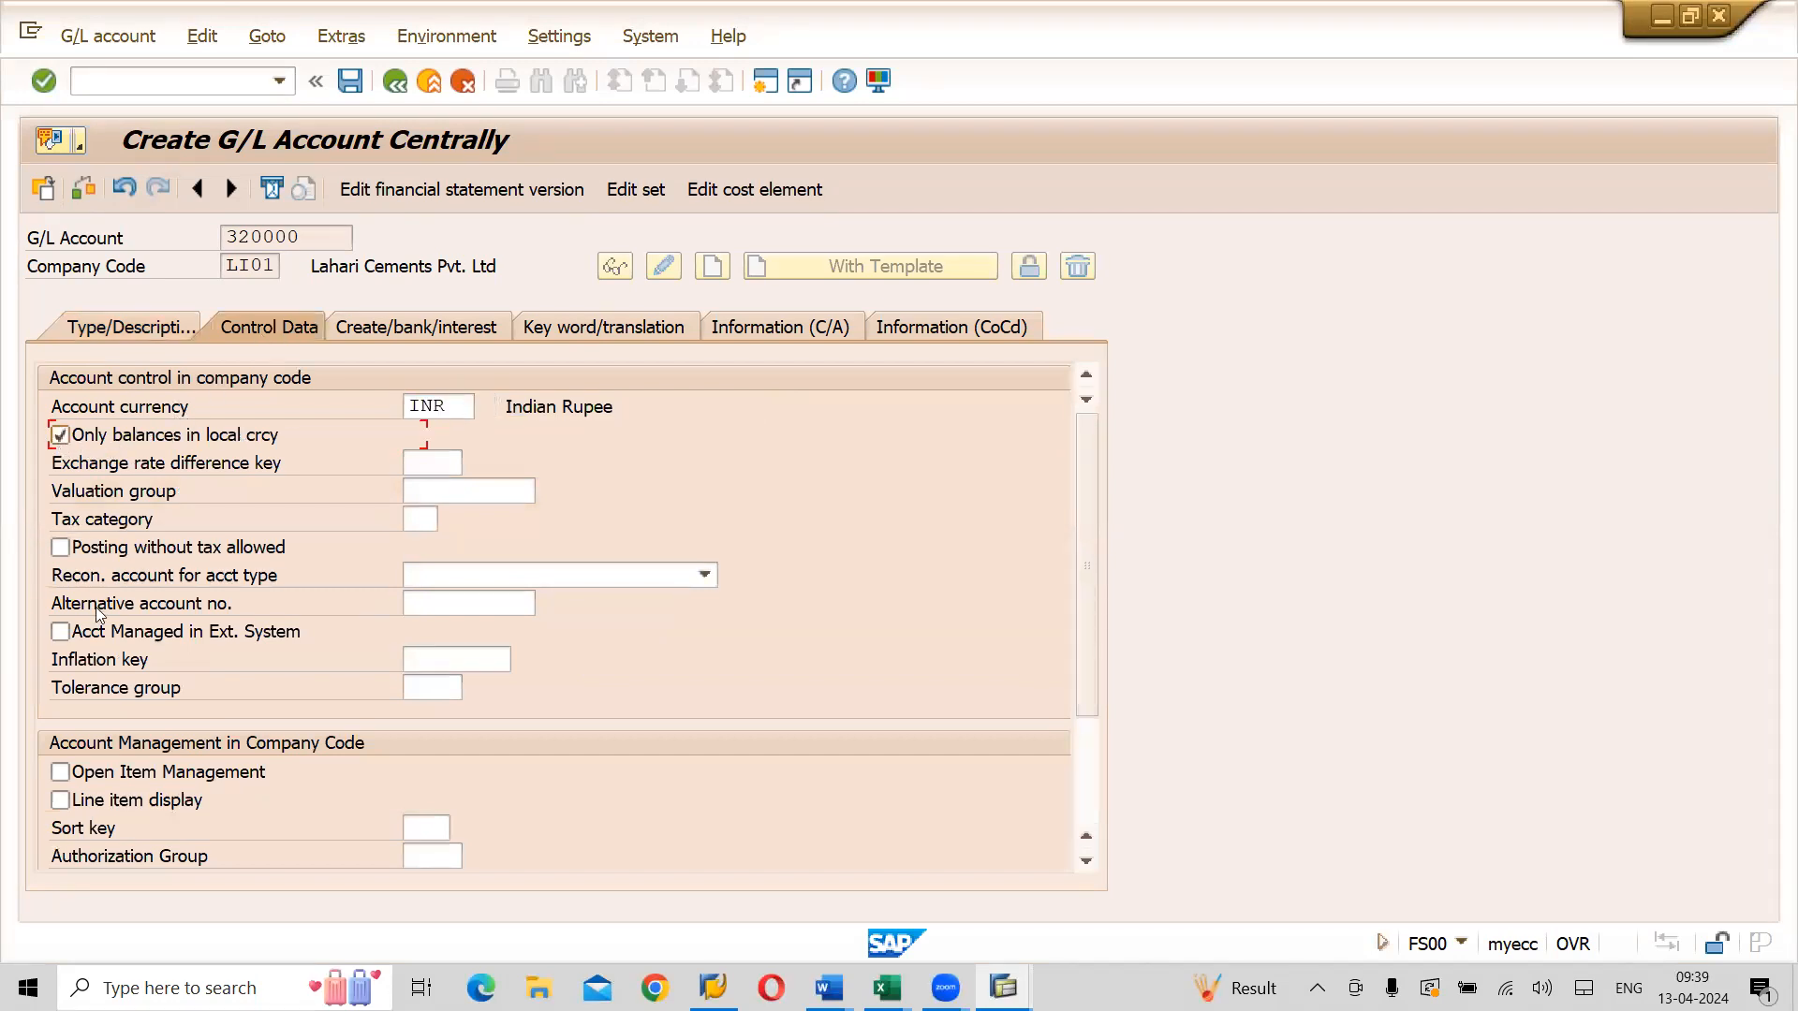
{"action": "left_click", "coordinate": [60, 800]}
{"action": "left_click", "coordinate": [438, 828]}
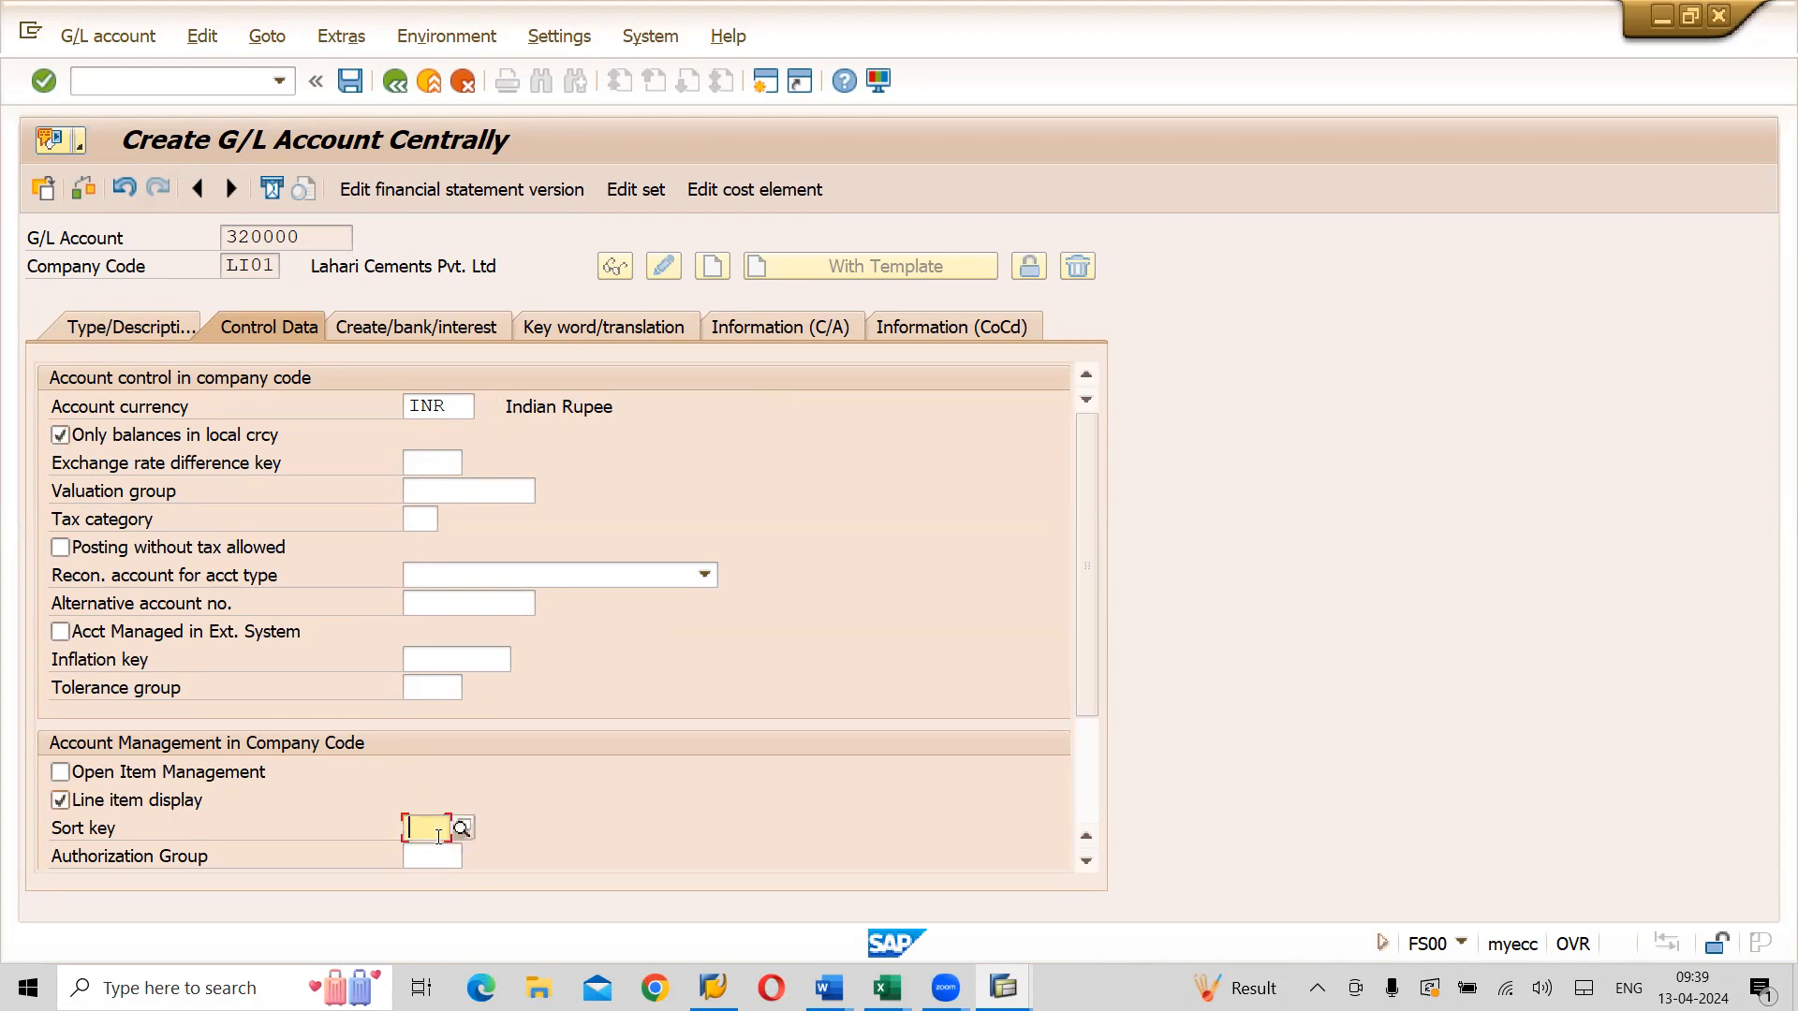
{"action": "left_click", "coordinate": [434, 882]}
{"action": "key", "text": "Return"}
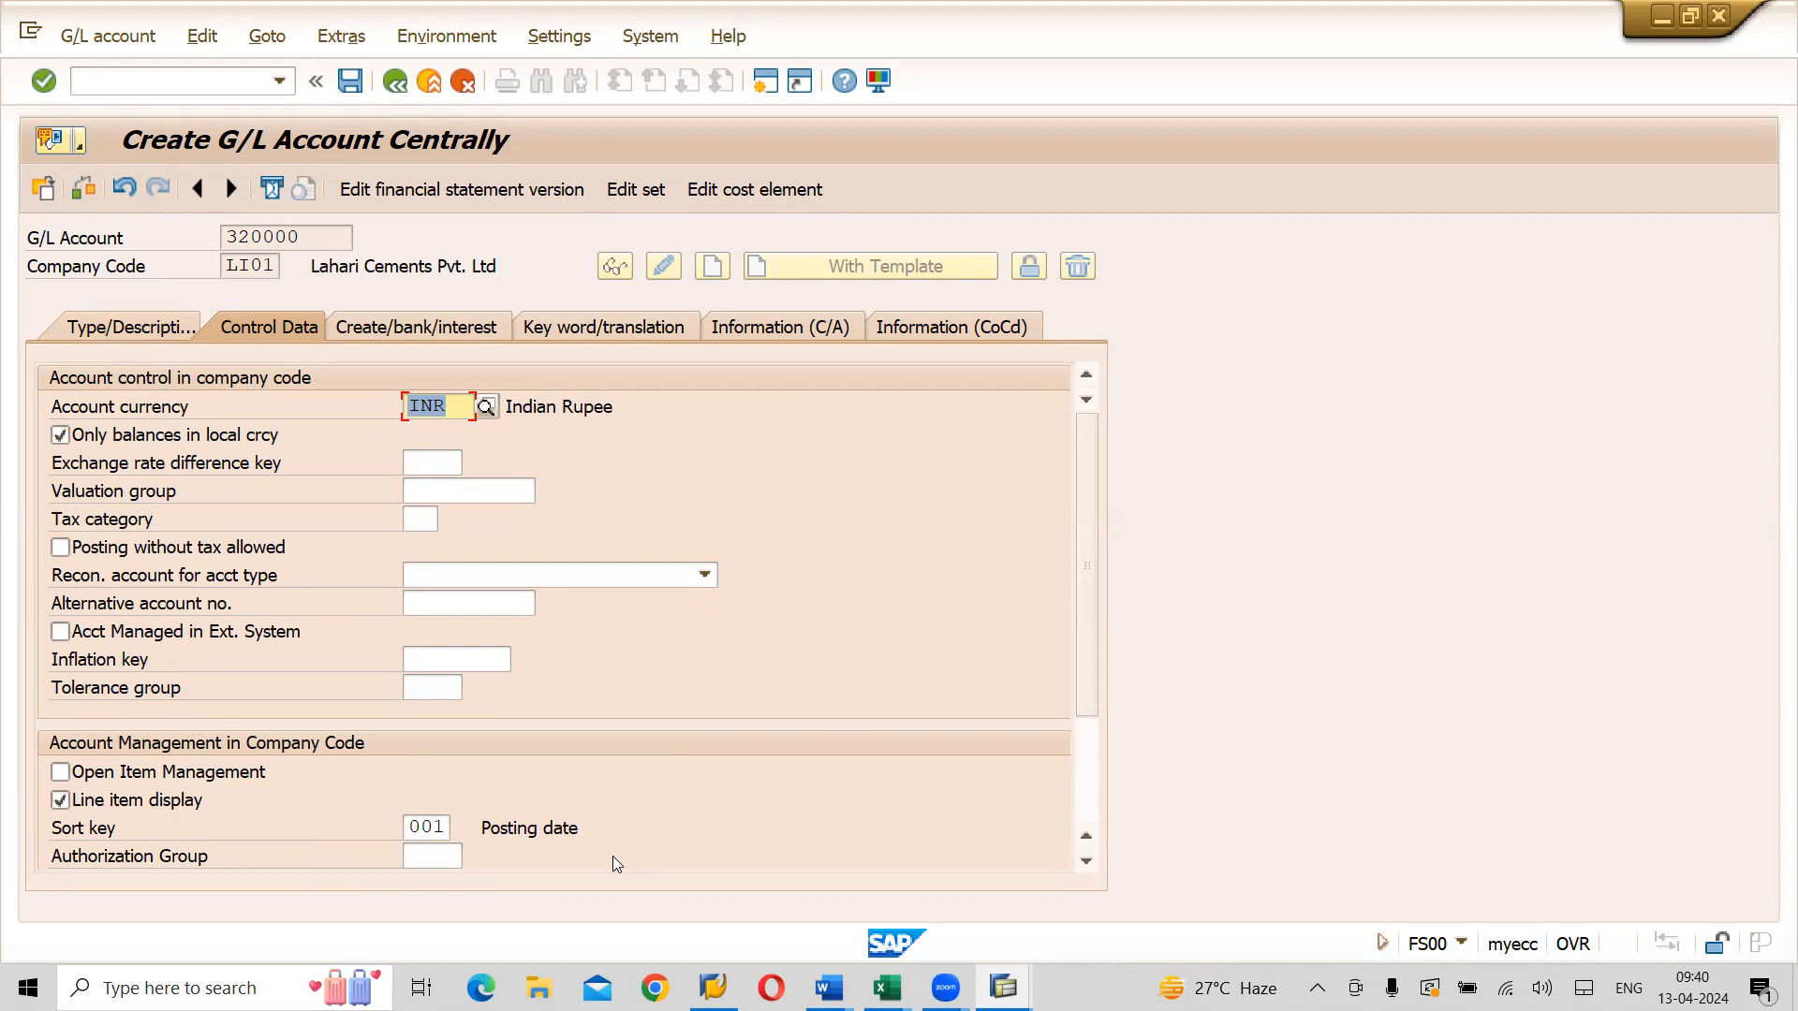
Assign field status group L029 Lahari Revenue accounts to account 320000 and save the account in company code LI01
{"action": "left_click", "coordinate": [449, 331]}
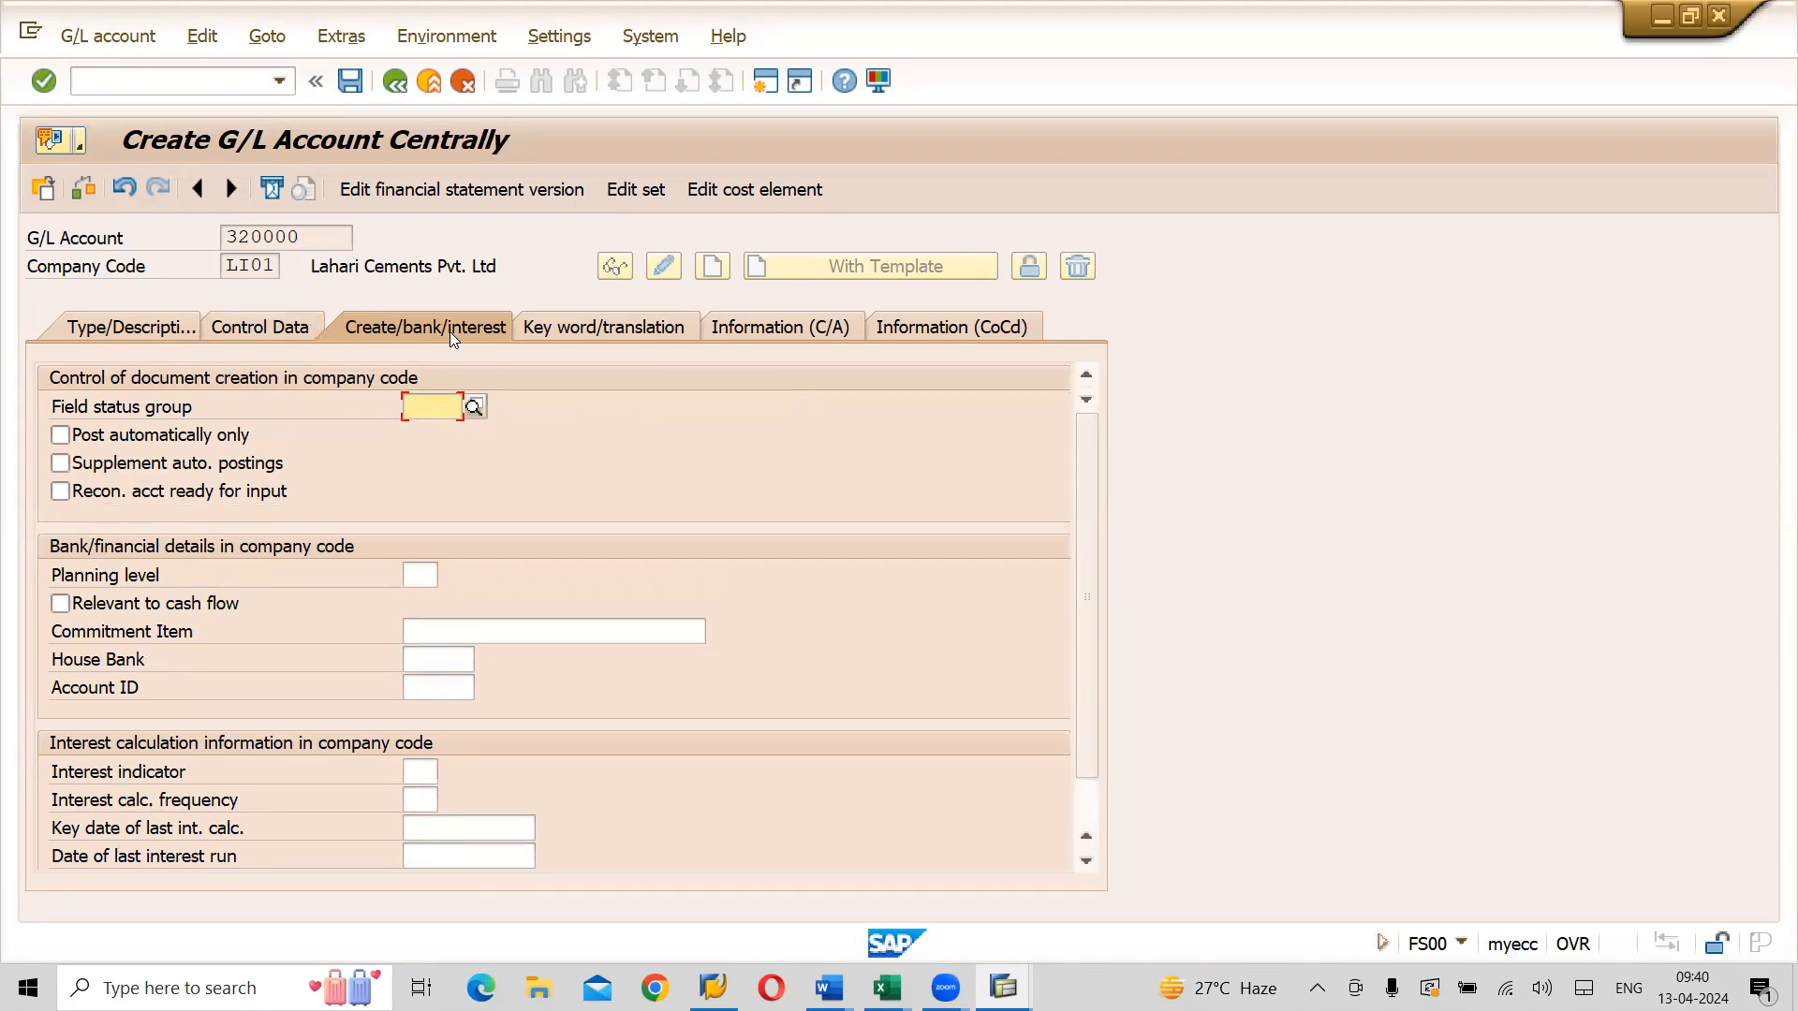
{"action": "left_click", "coordinate": [474, 407]}
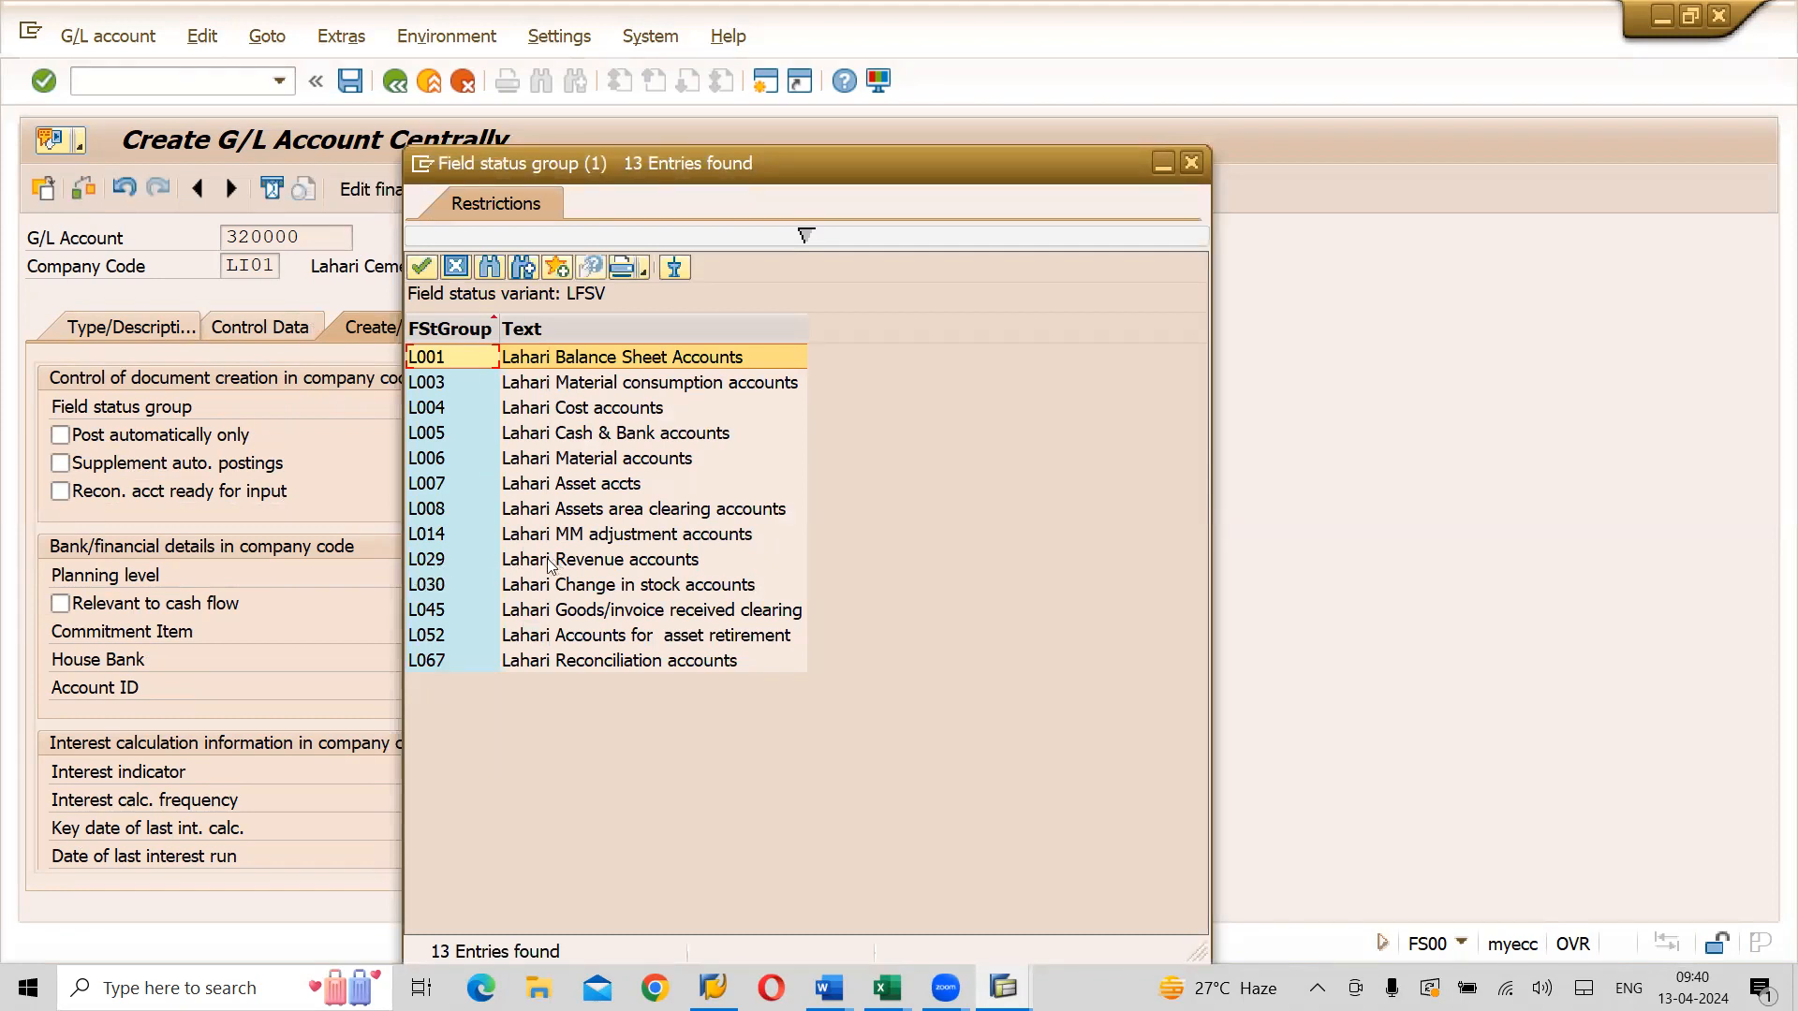
{"action": "double_click", "coordinate": [576, 559]}
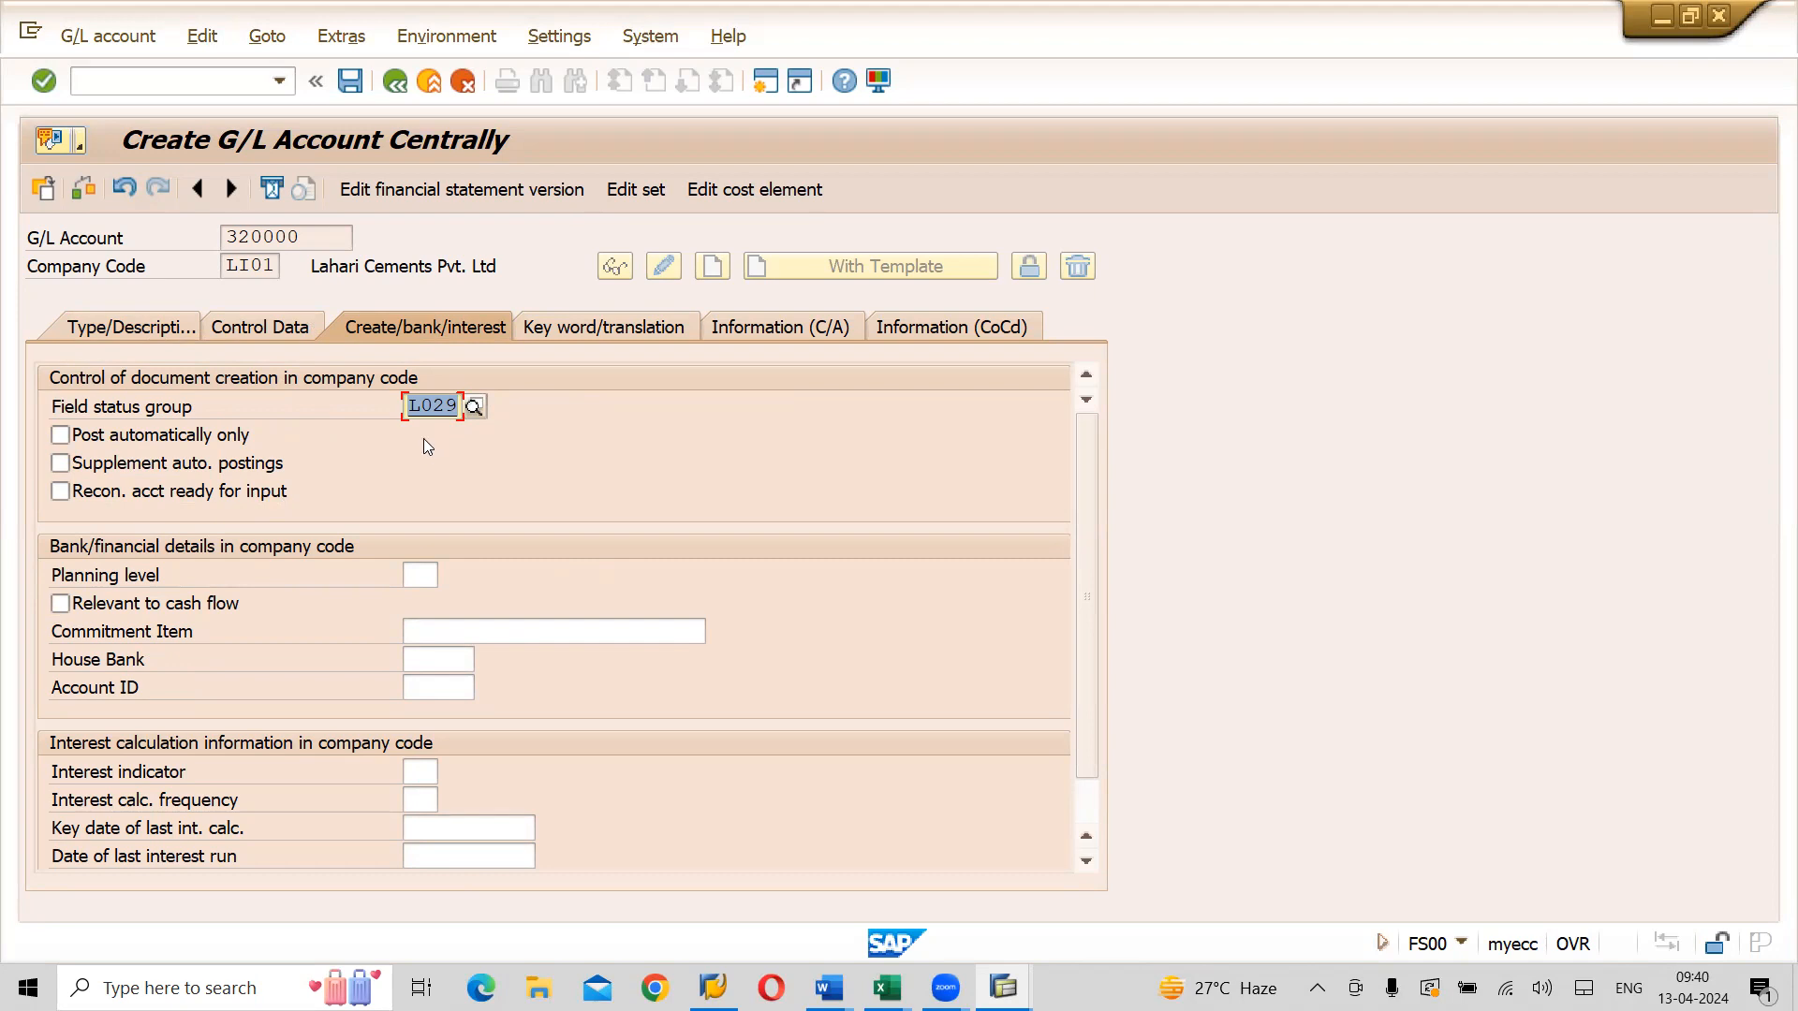
{"action": "key", "text": "Return"}
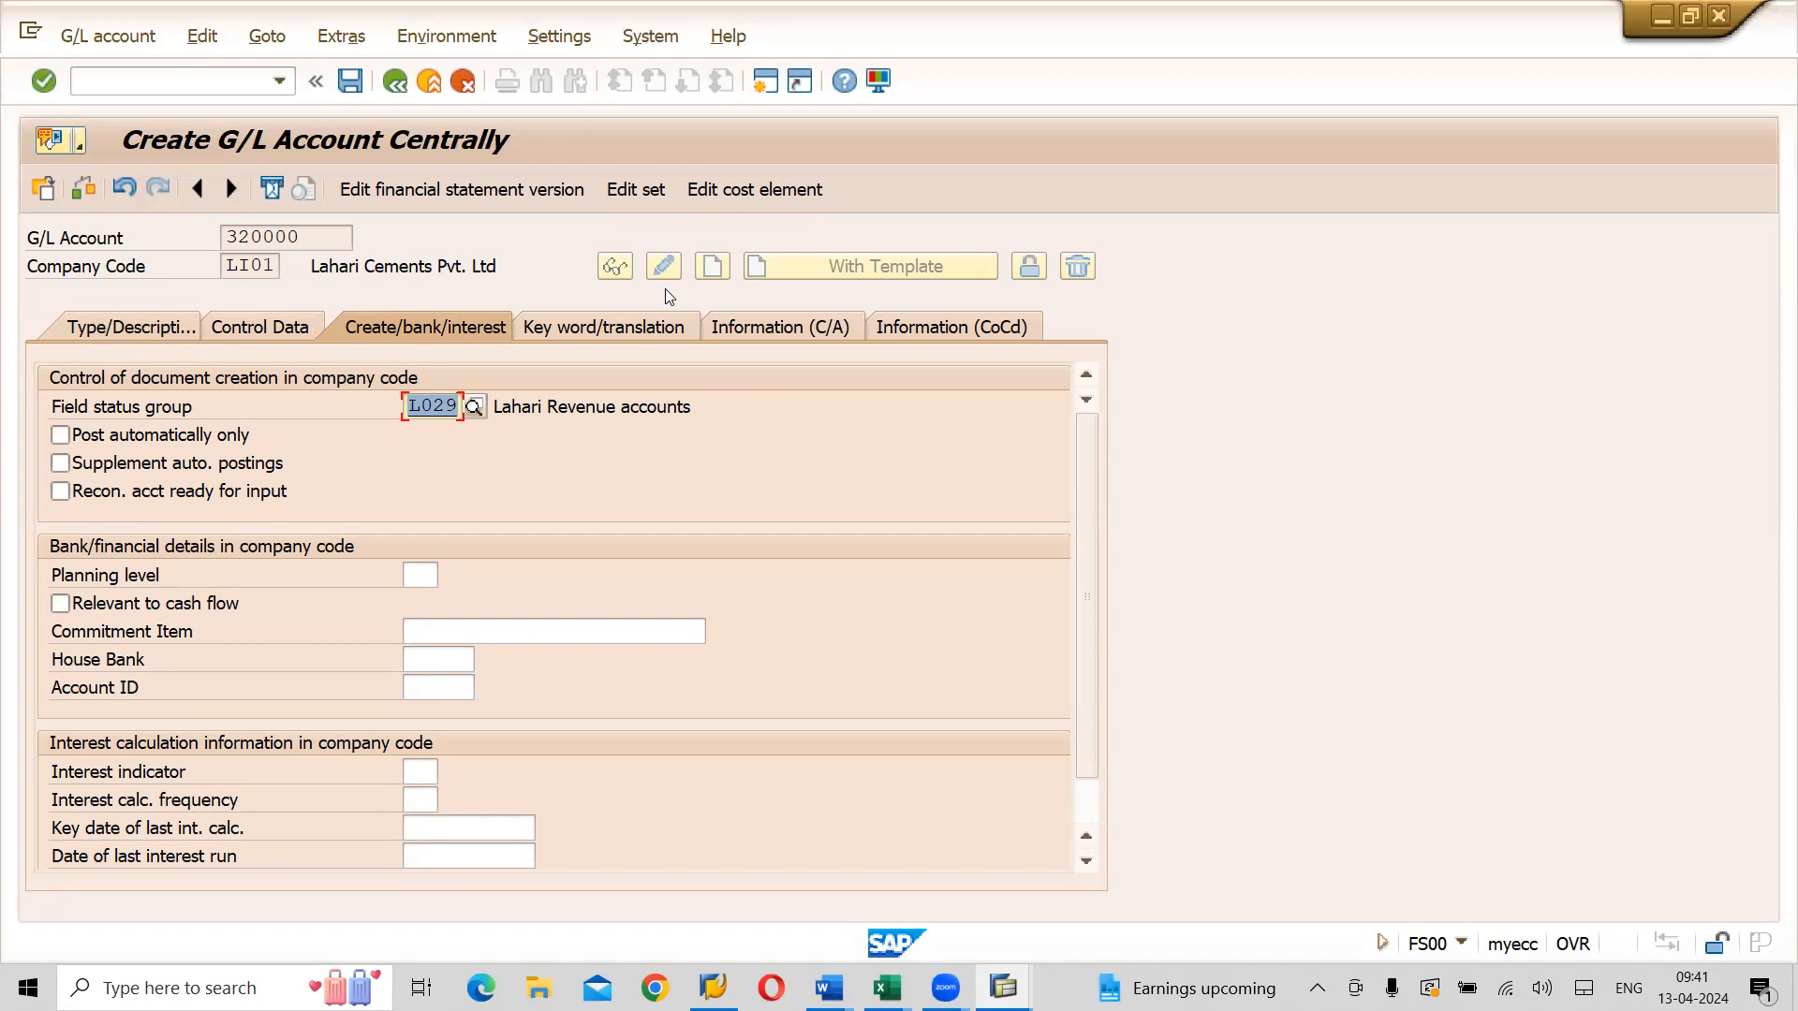
{"action": "left_click", "coordinate": [361, 95]}
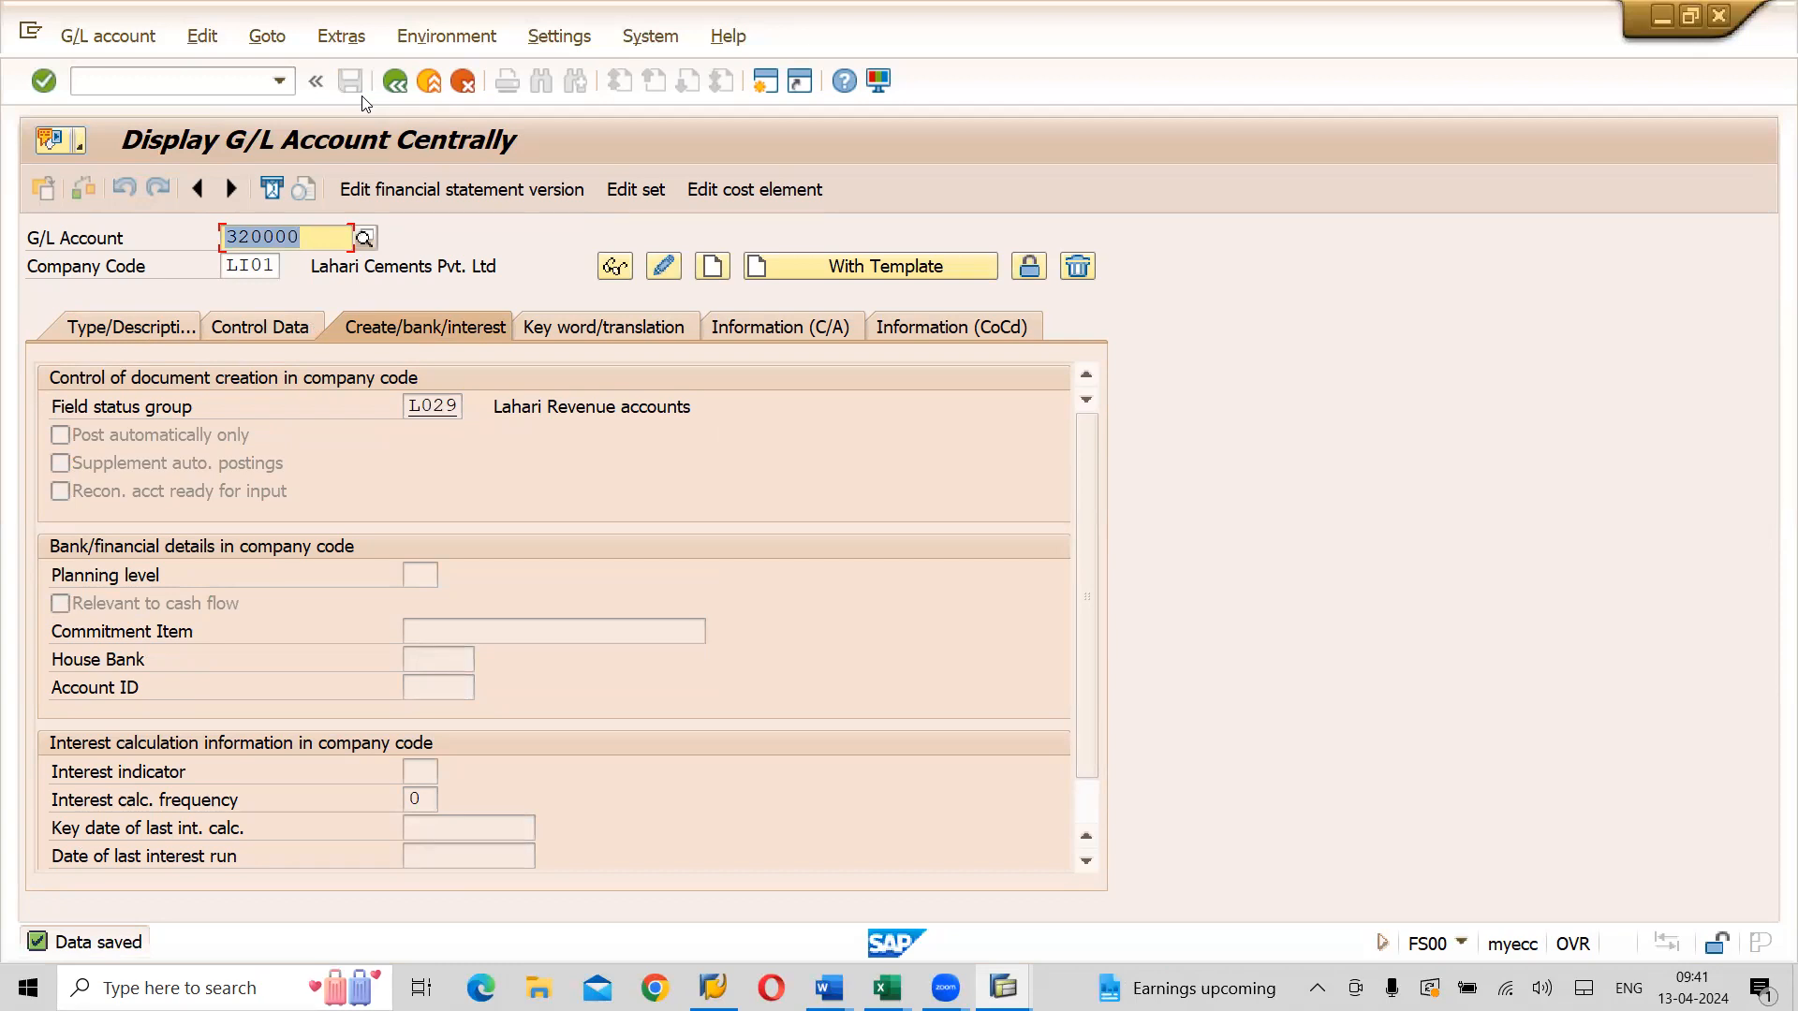
Start changing the company code entered for G/L account 320000
{"action": "left_click", "coordinate": [272, 268]}
{"action": "key", "text": "BackSpace"}
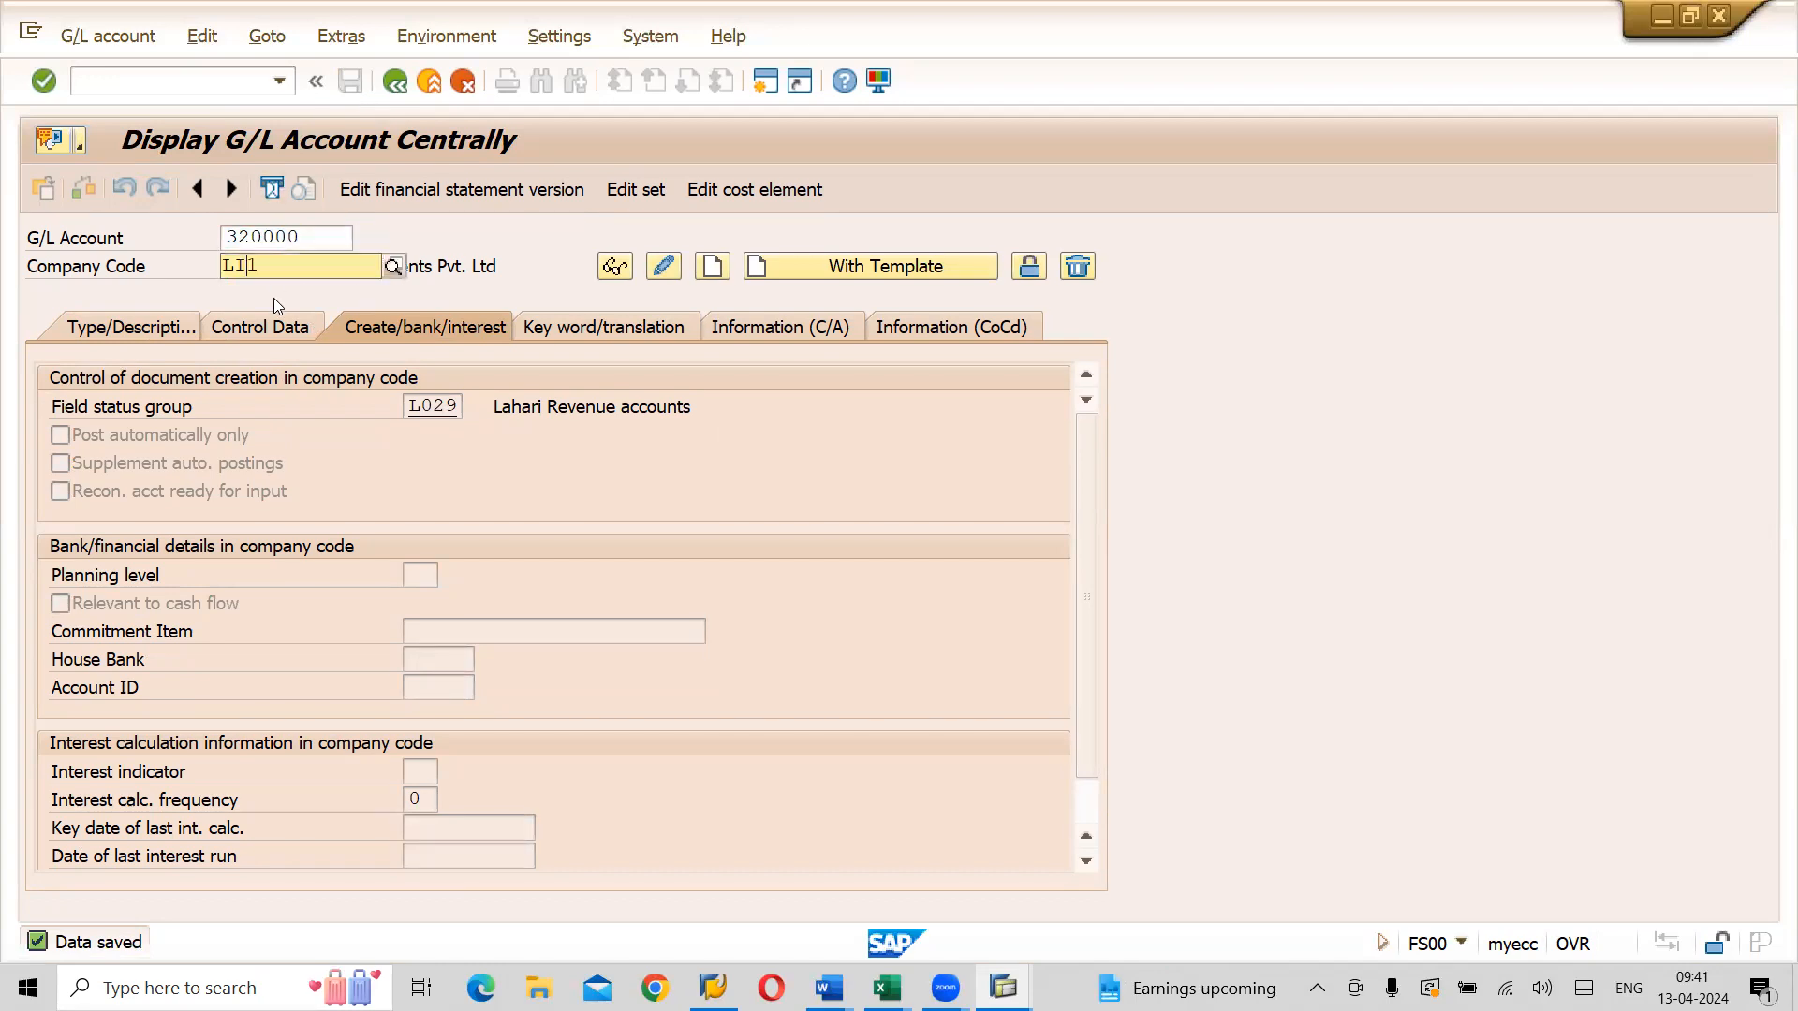
Create G/L account 320000 in company code LI02 from template account 320000 of company code LI01, and save it
{"action": "type", "text": "02"}
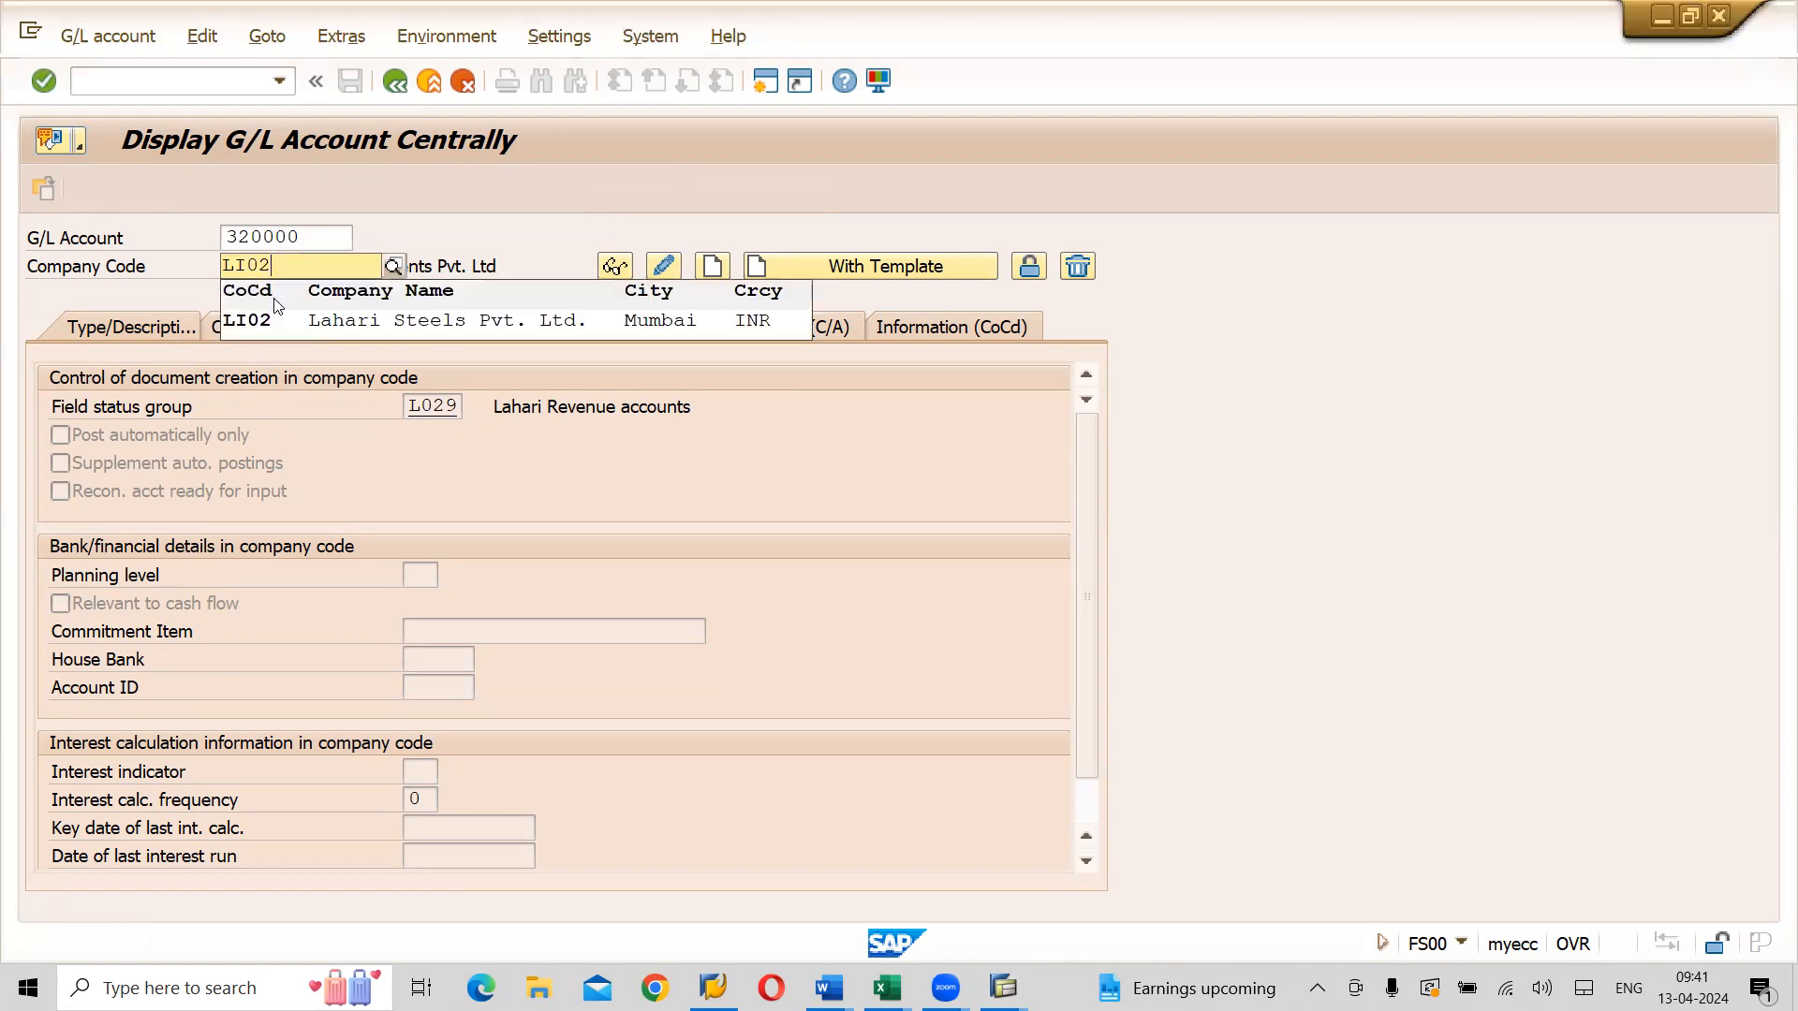
{"action": "left_click_drag", "start_coordinate": [320, 237], "coordinate": [225, 240]}
{"action": "left_click", "coordinate": [225, 240]}
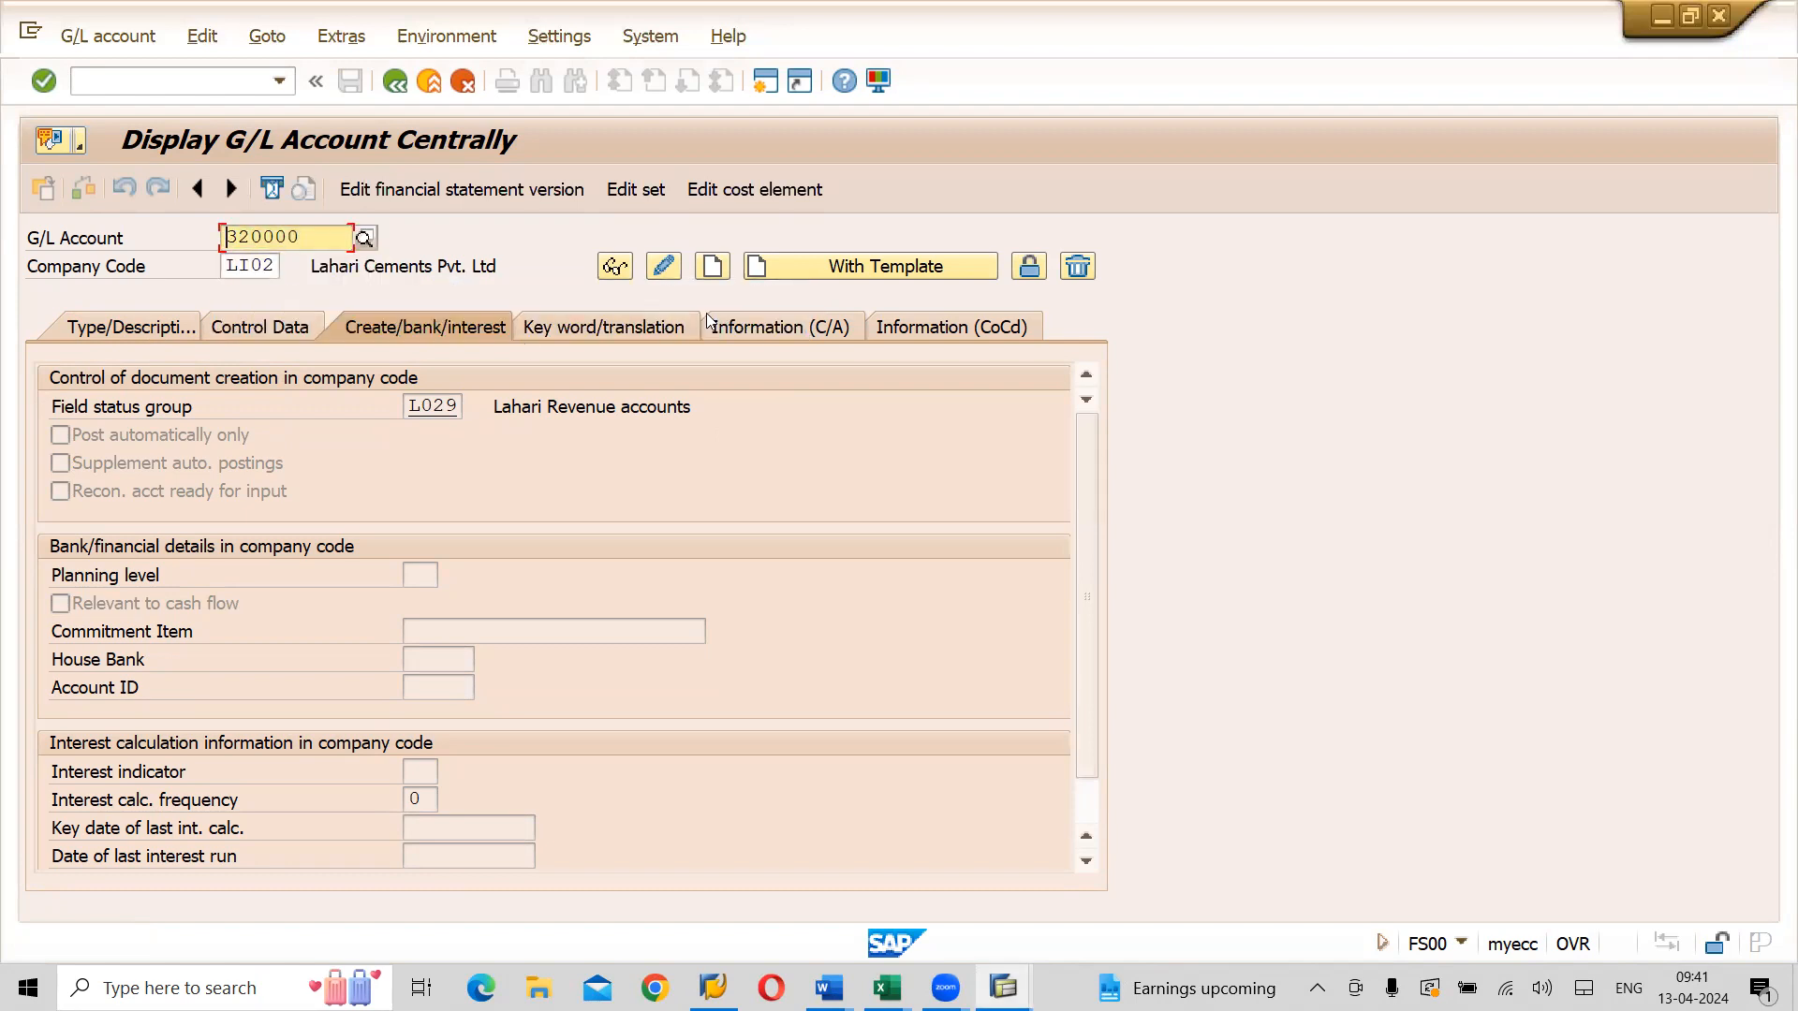
{"action": "left_click", "coordinate": [836, 270]}
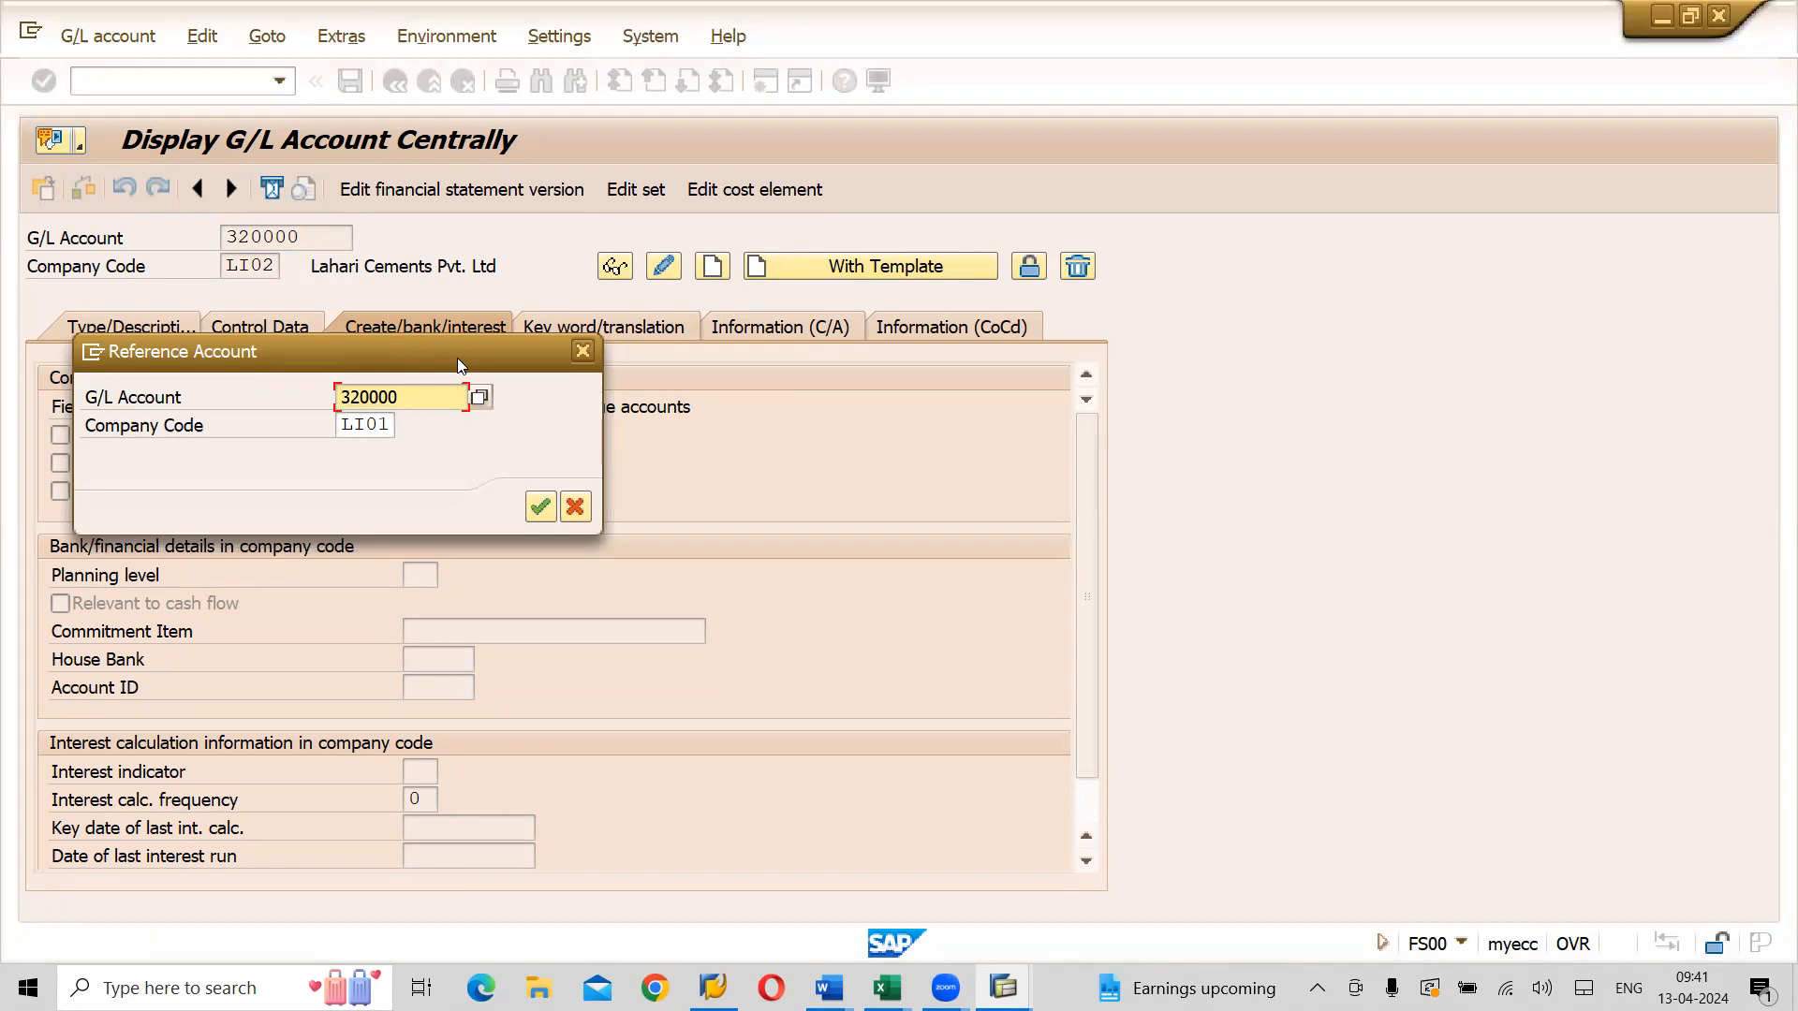
{"action": "left_click_drag", "start_coordinate": [457, 357], "coordinate": [1153, 386]}
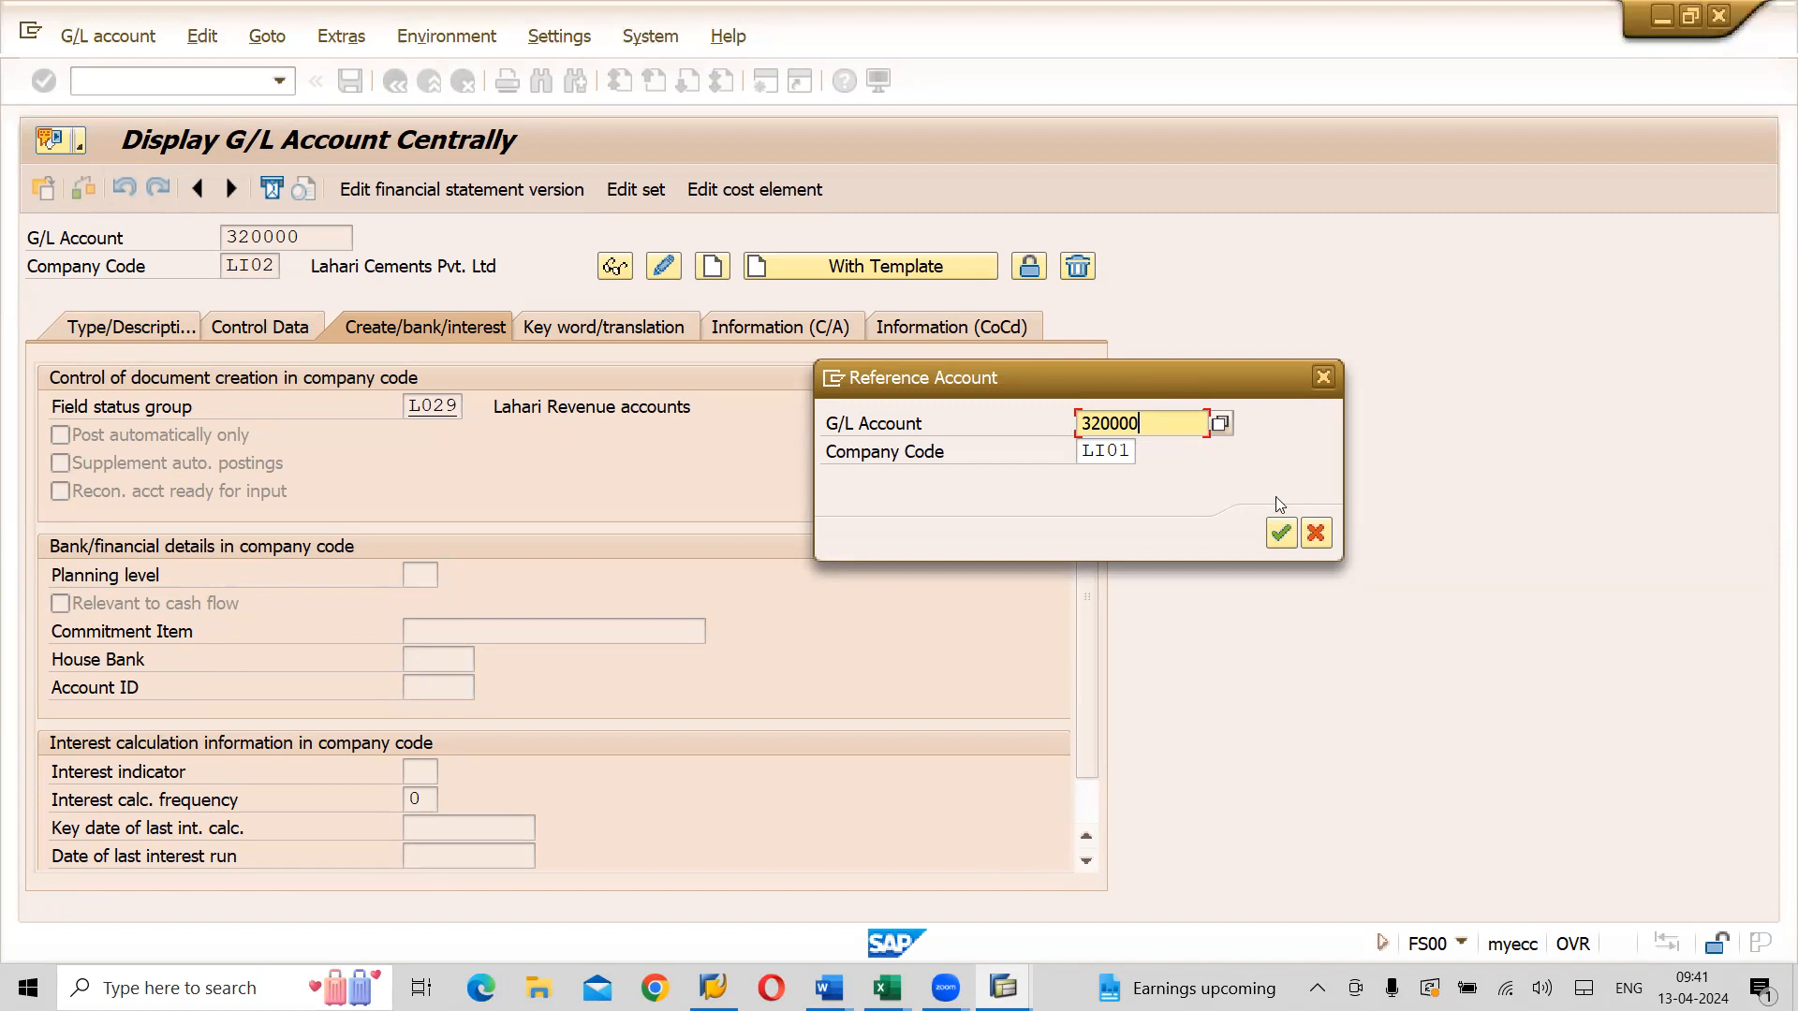
{"action": "left_click", "coordinate": [1280, 535]}
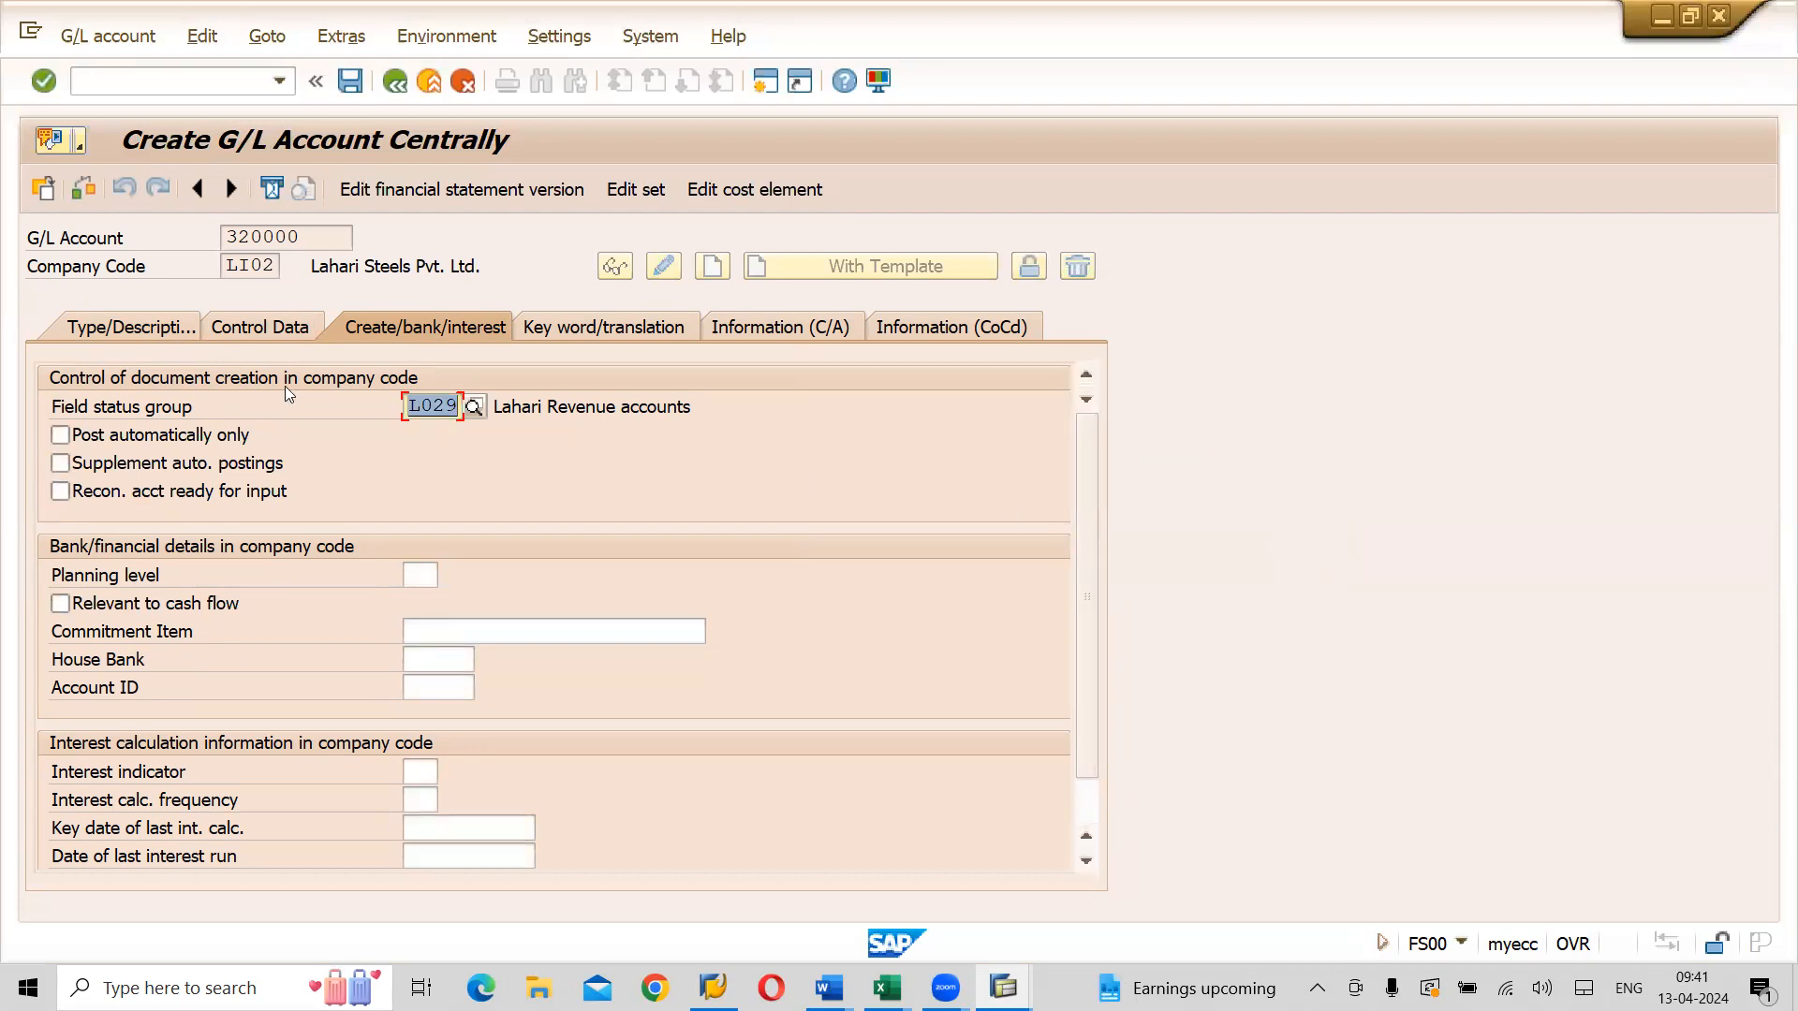
{"action": "left_click", "coordinate": [147, 335]}
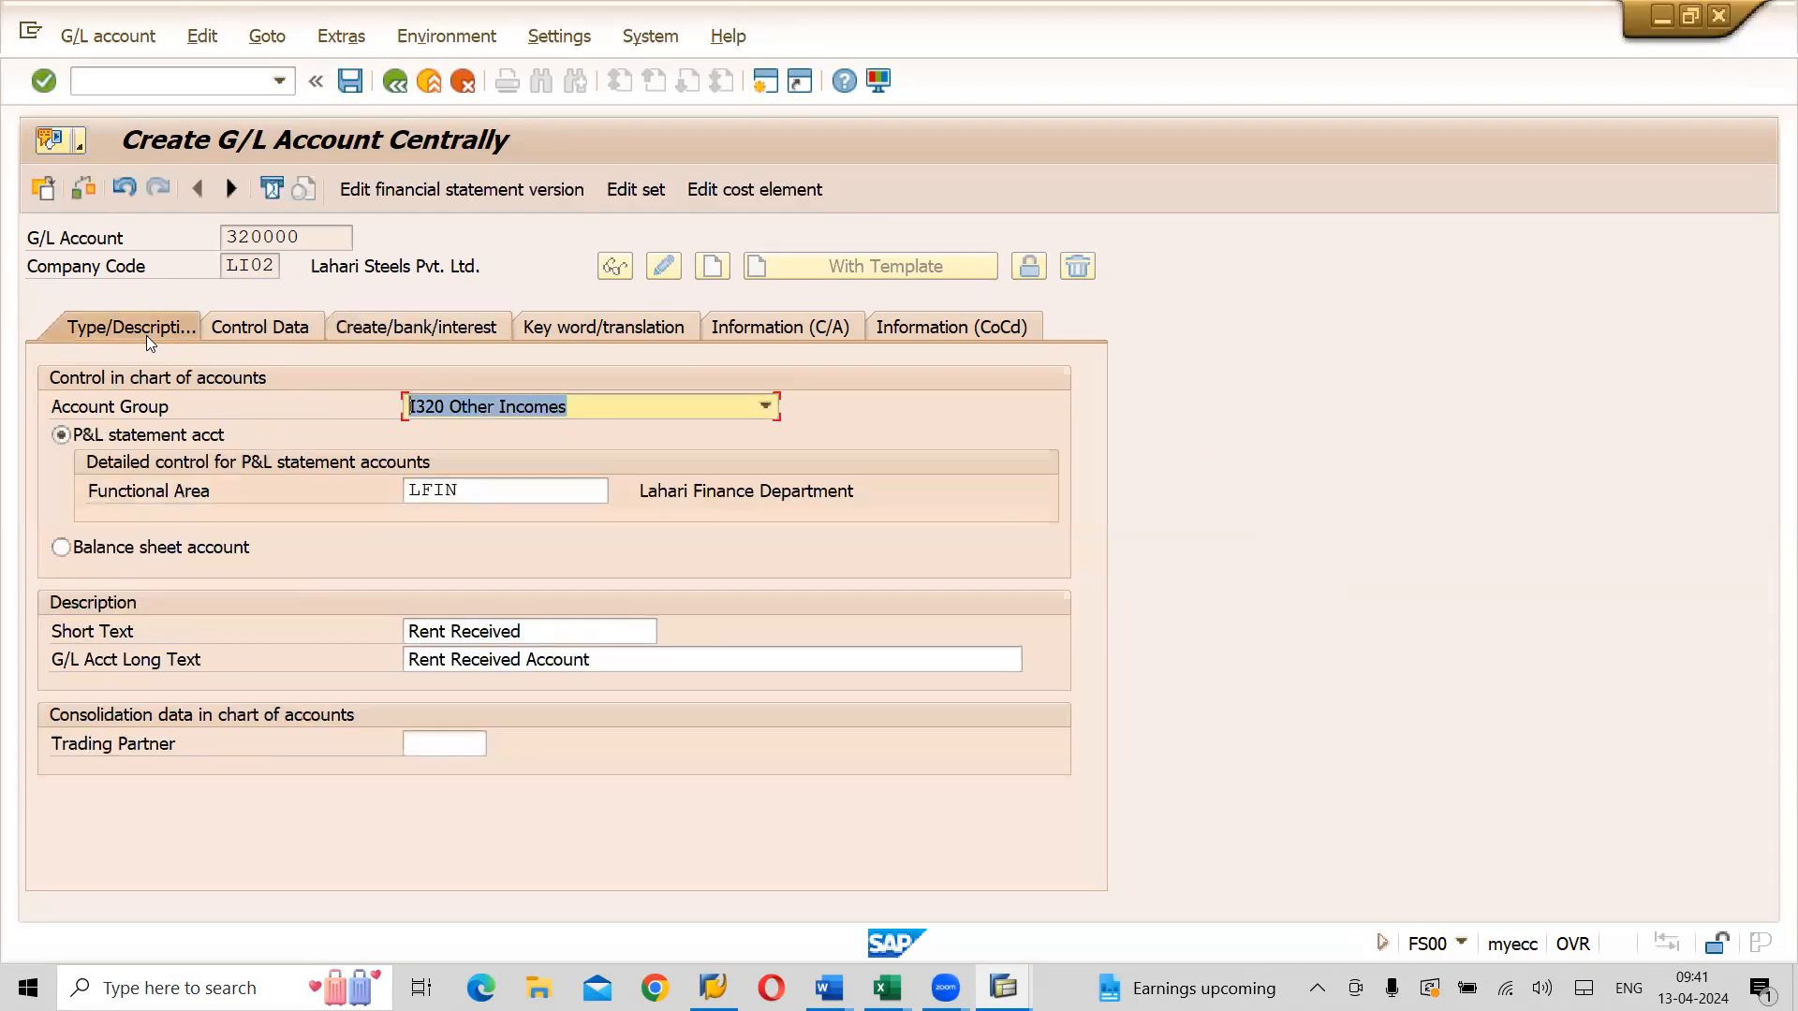
{"action": "left_click", "coordinate": [350, 111]}
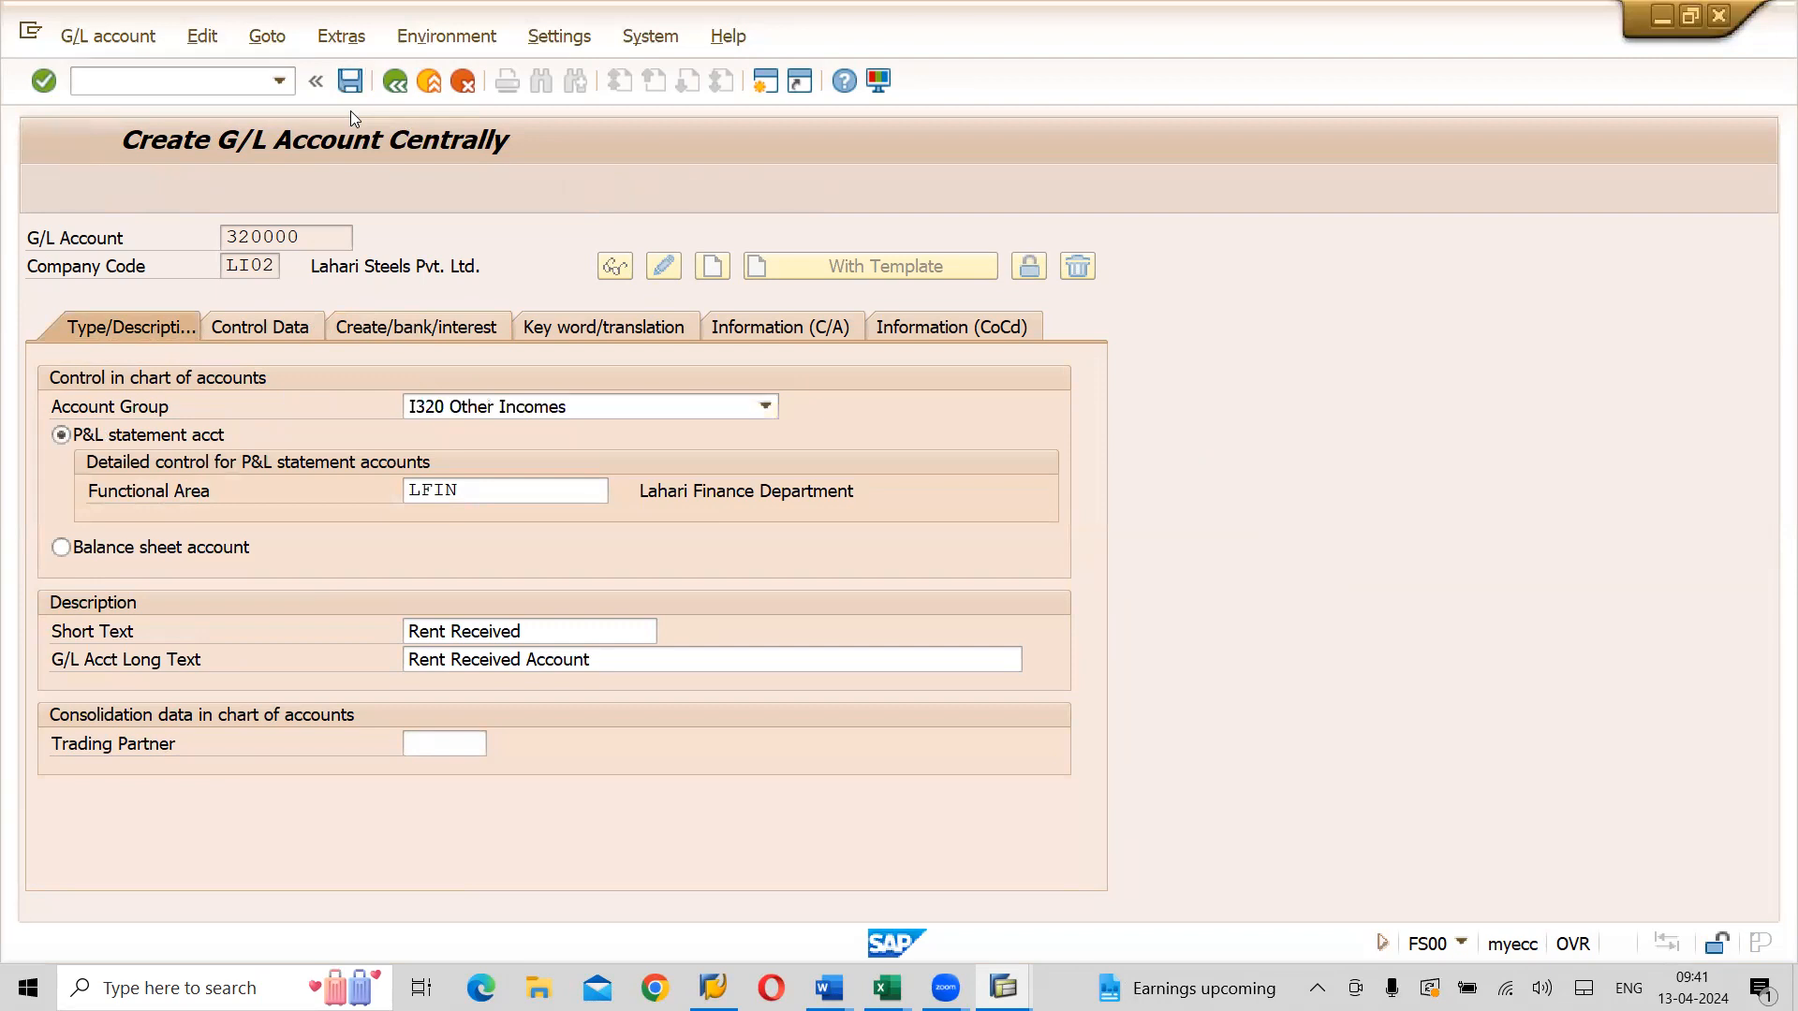
Create G/L account 320000 in company code LU01 from template account 320000 of company code LI01, and save it
{"action": "left_click", "coordinate": [245, 270]}
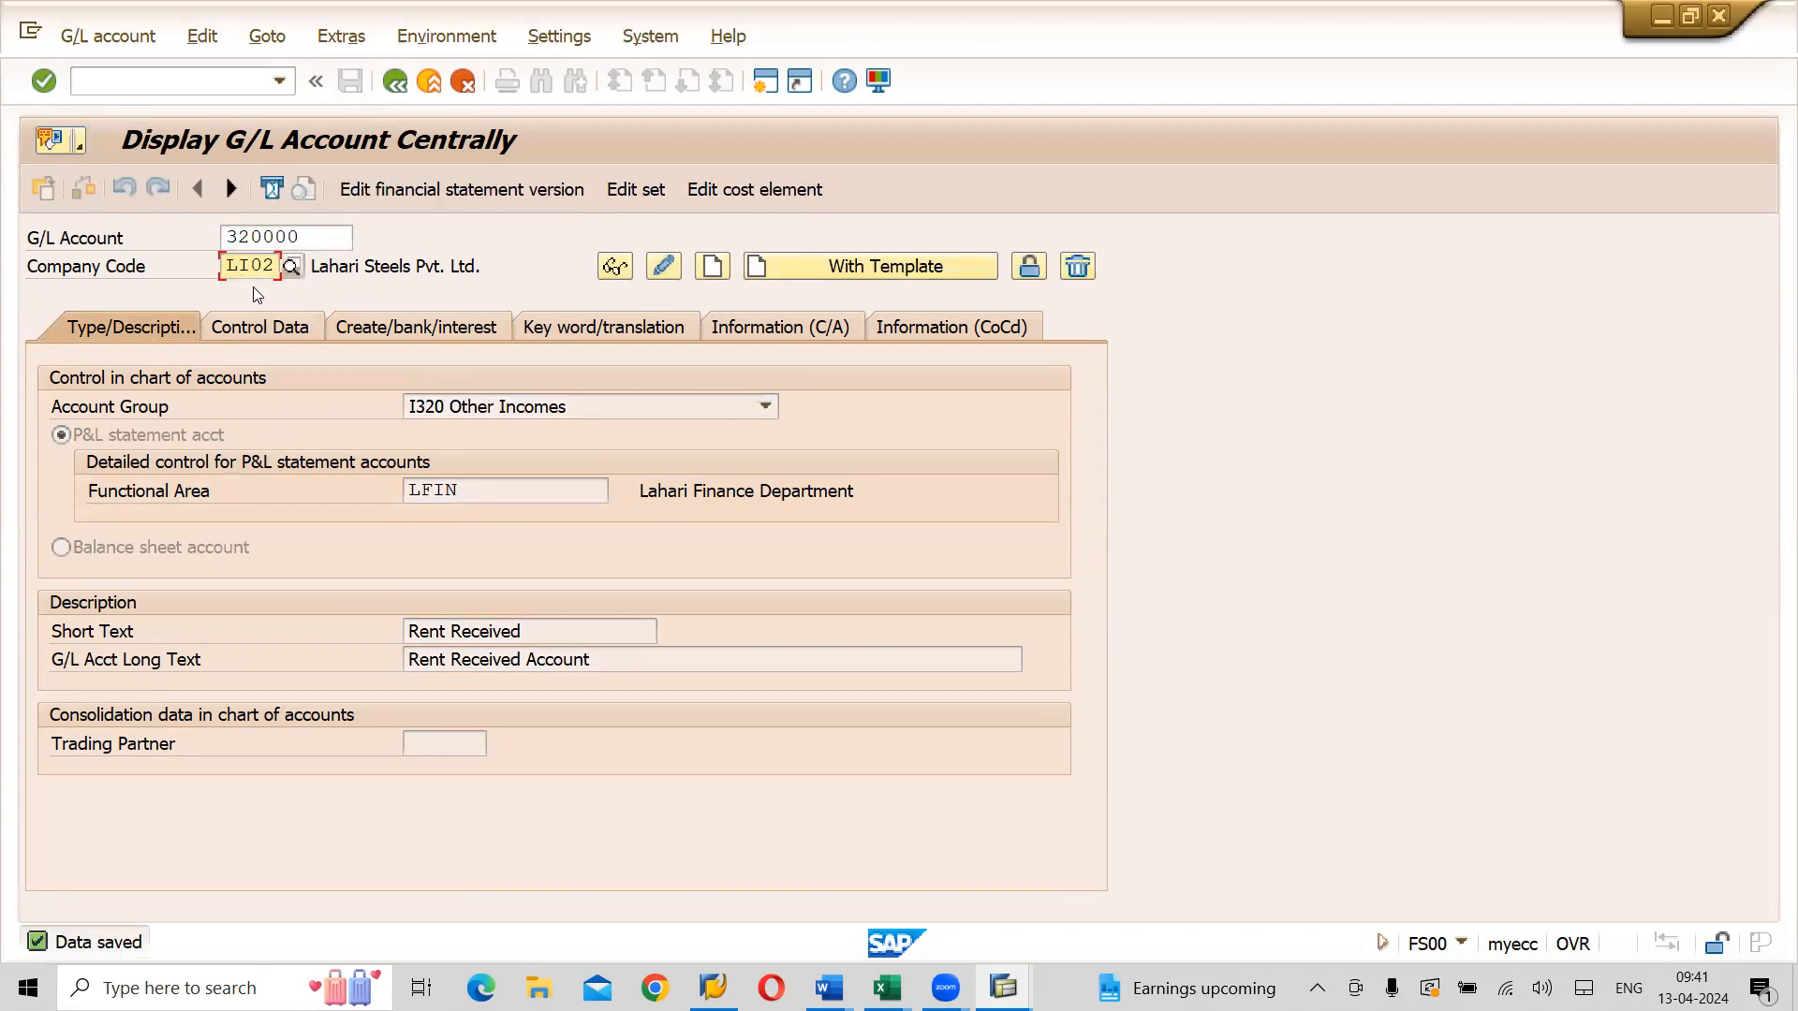
{"action": "key", "text": "Delete"}
{"action": "key", "text": "Delete"}
{"action": "key", "text": "Delete"}
{"action": "type", "text": "U01"}
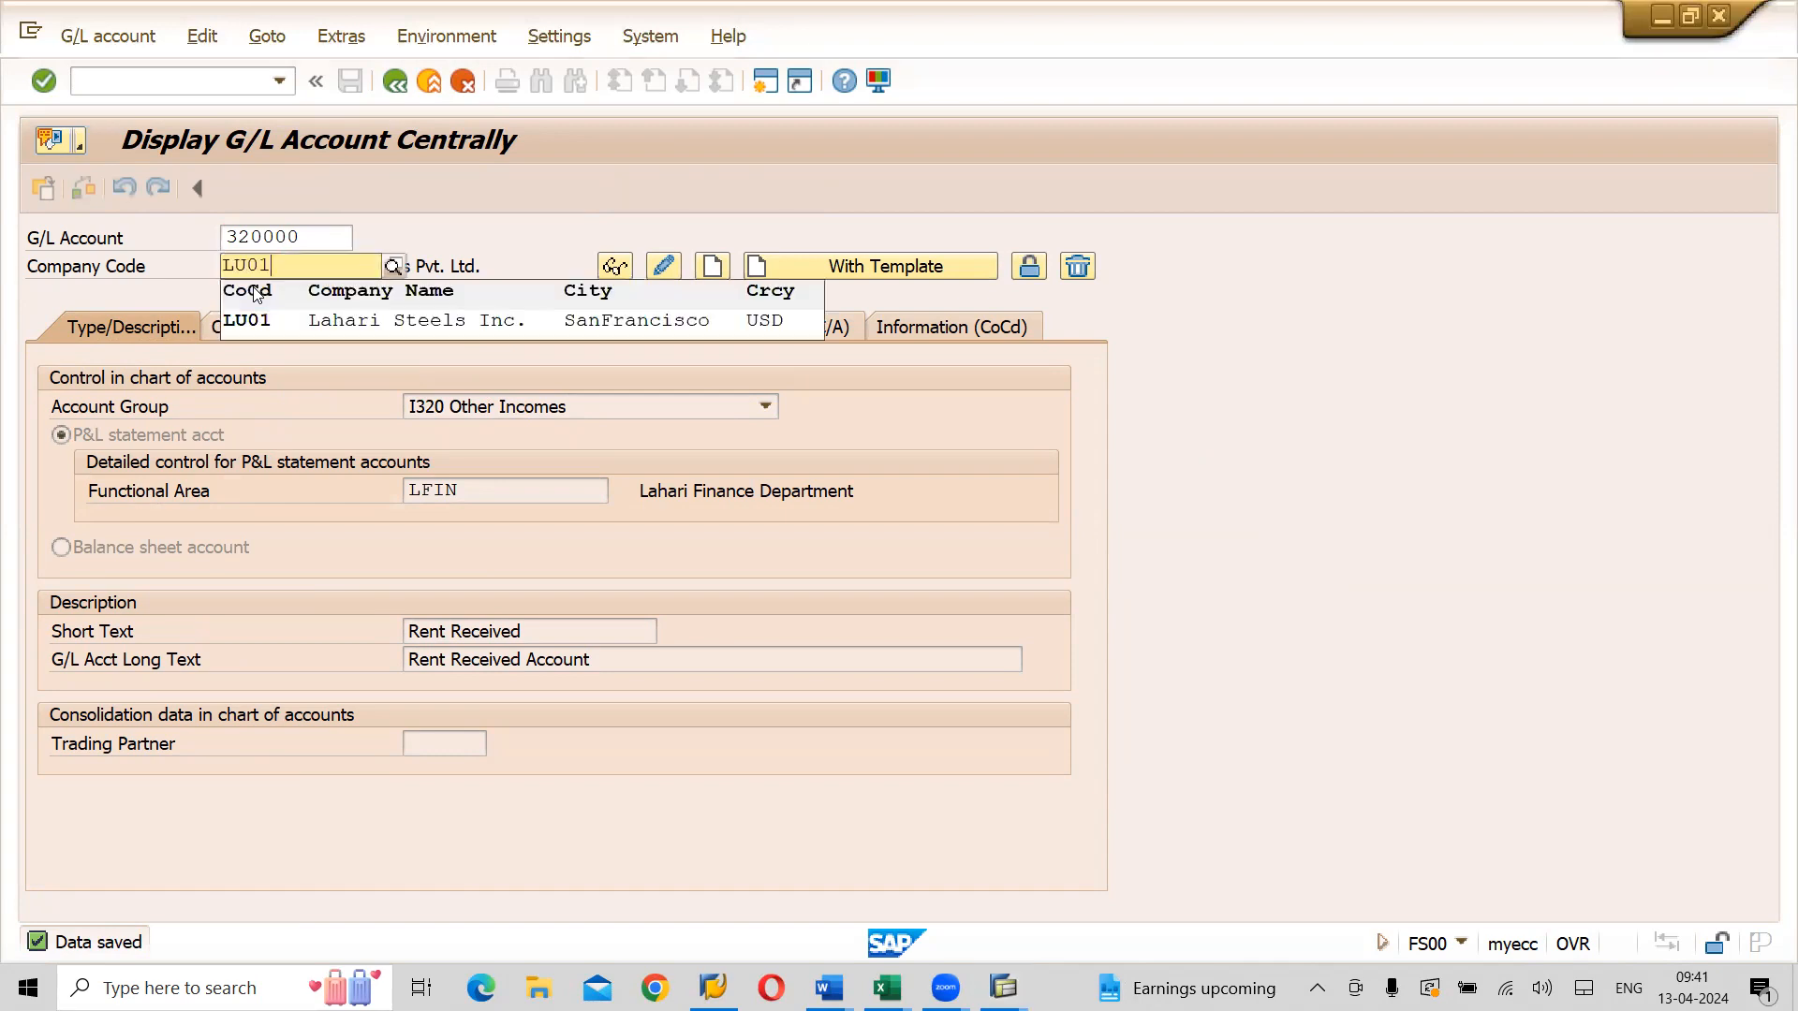
{"action": "left_click", "coordinate": [274, 315]}
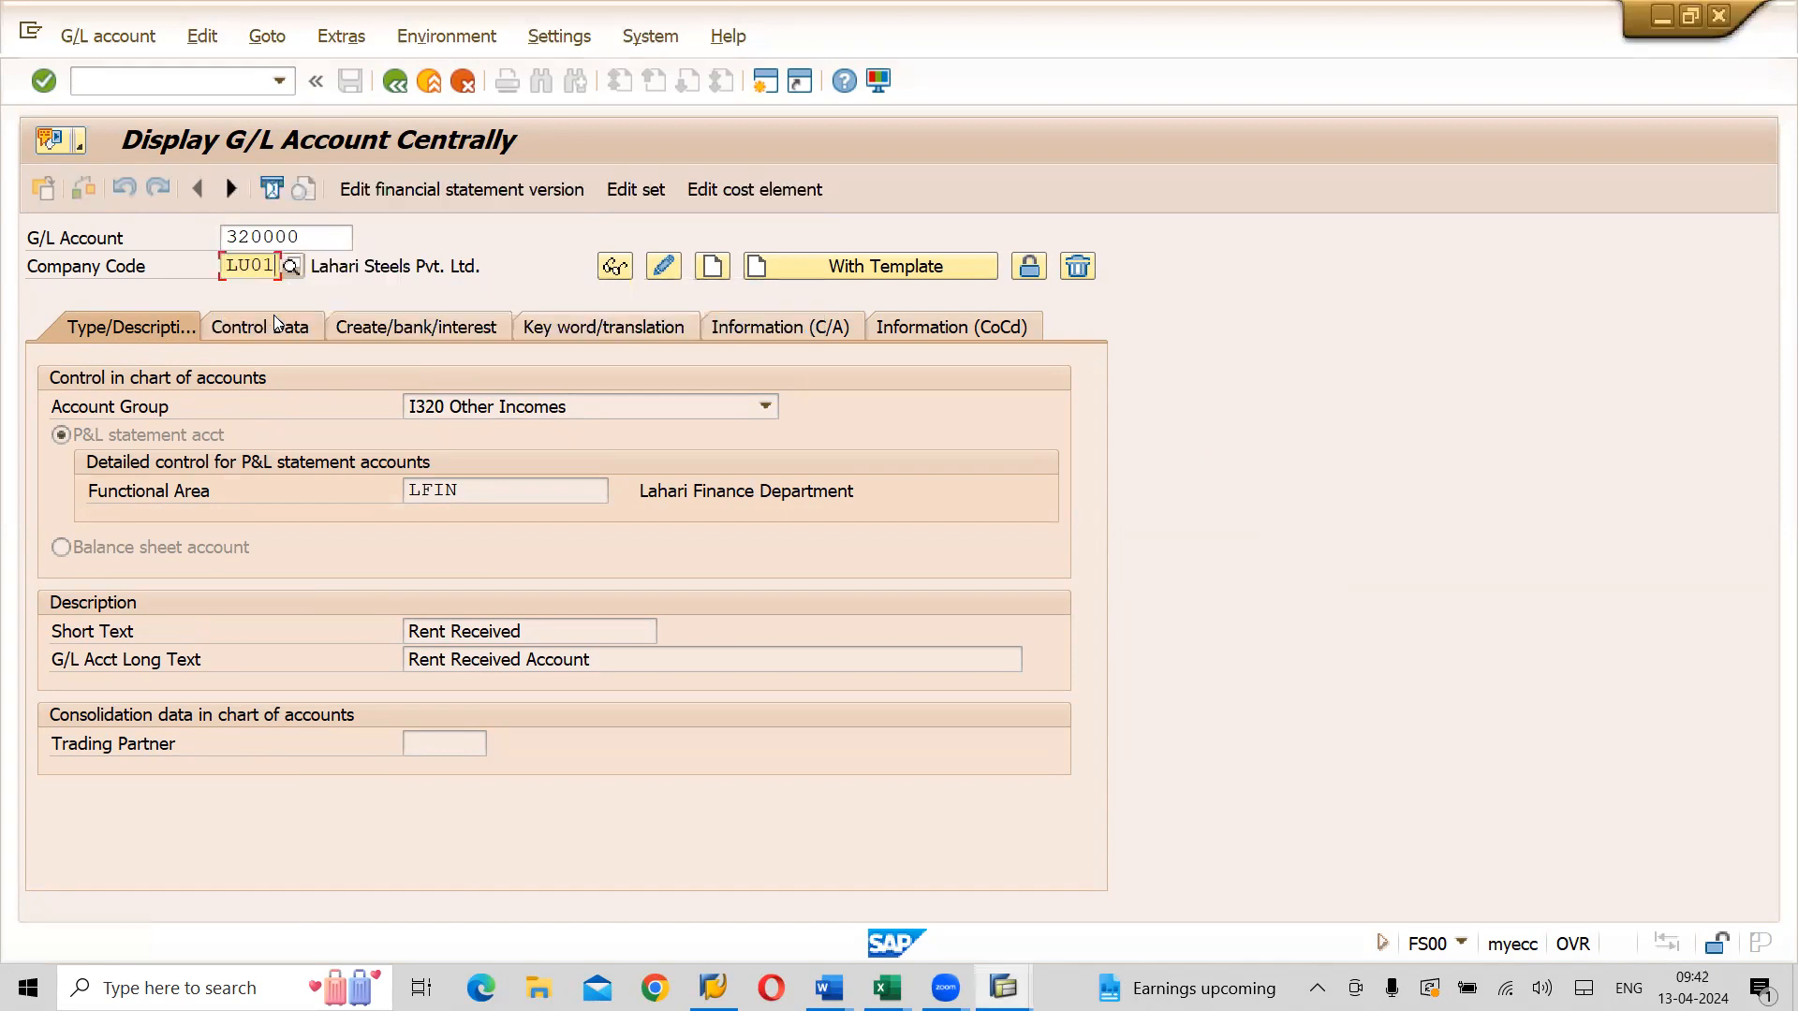
{"action": "left_click", "coordinate": [896, 264]}
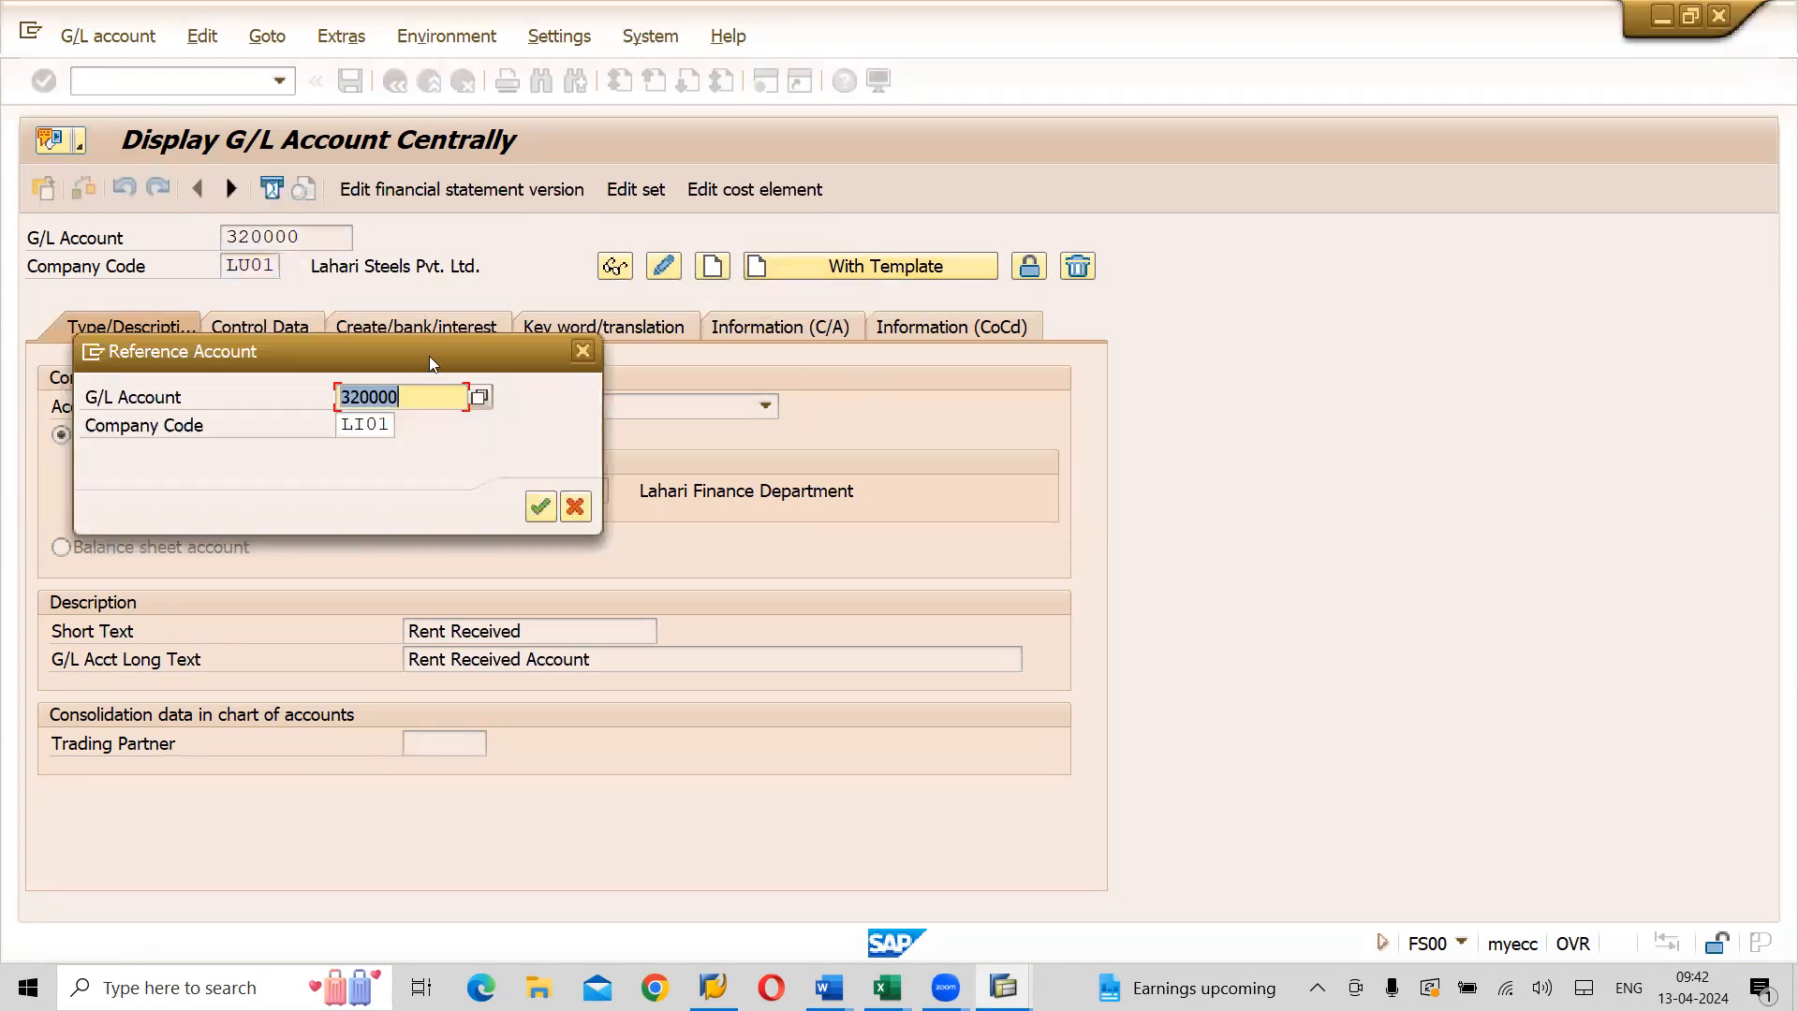
{"action": "left_click_drag", "start_coordinate": [426, 352], "coordinate": [1328, 333]}
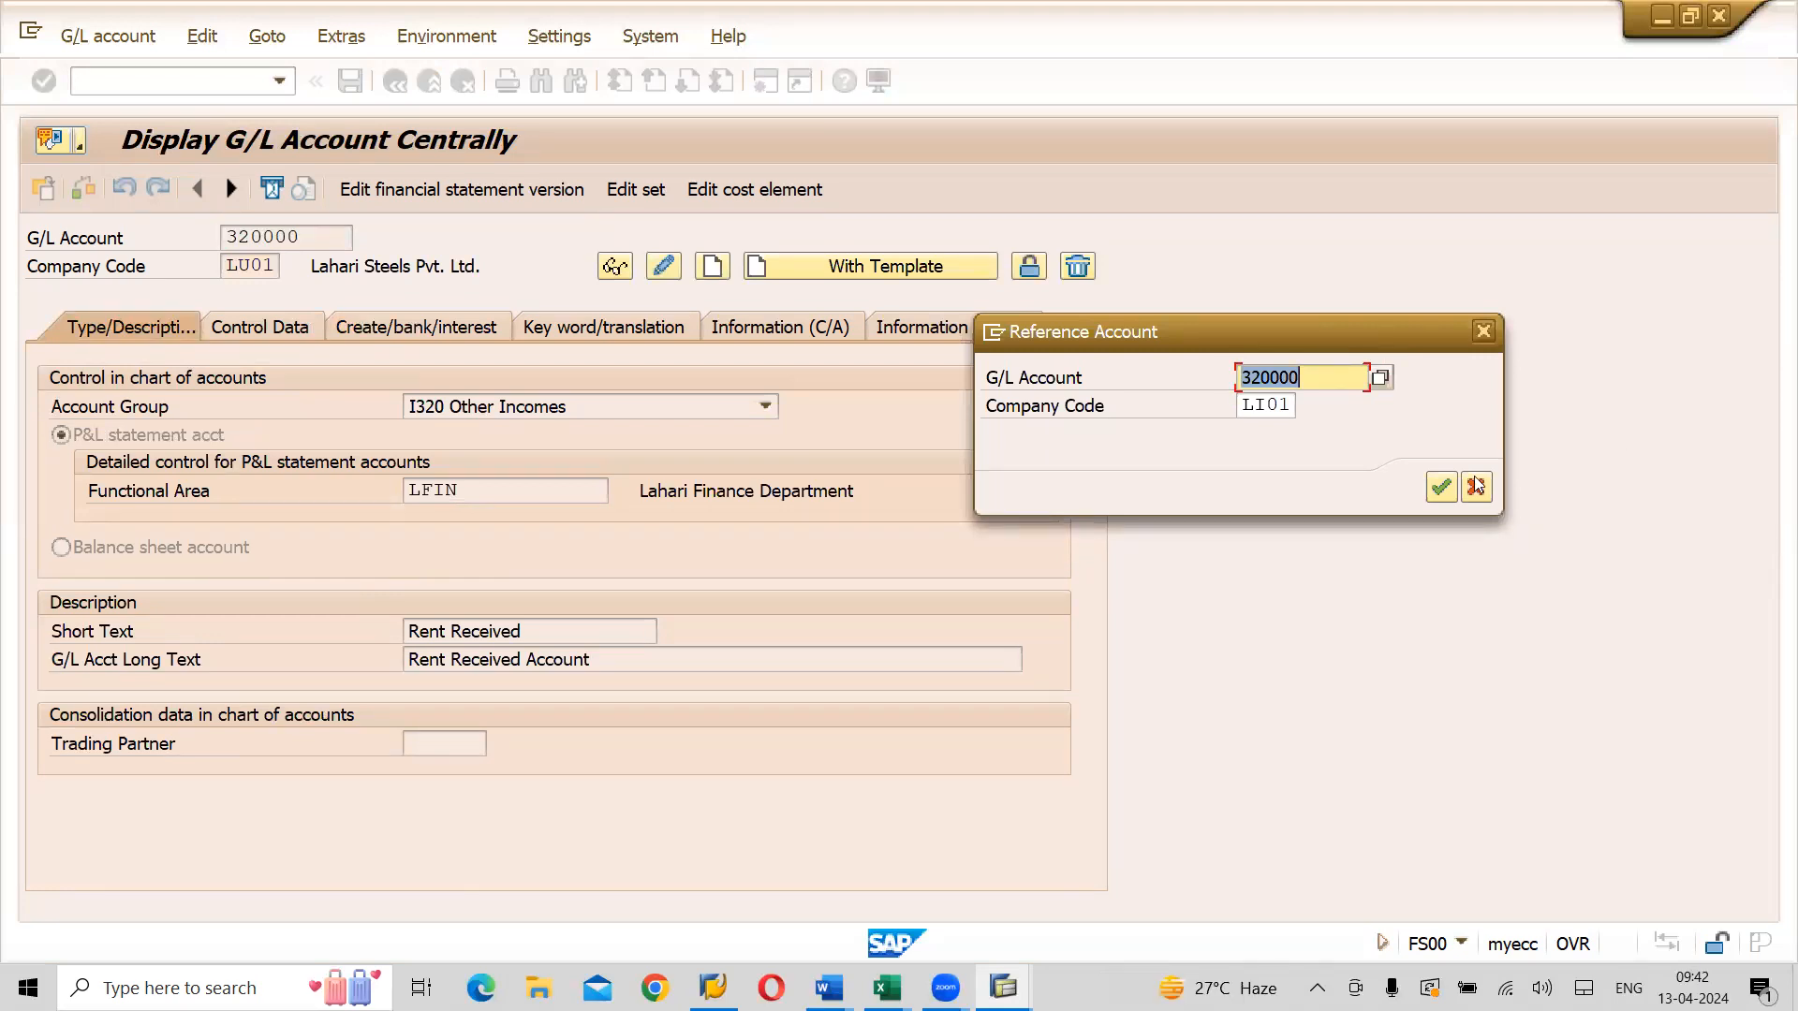
{"action": "left_click", "coordinate": [1439, 488]}
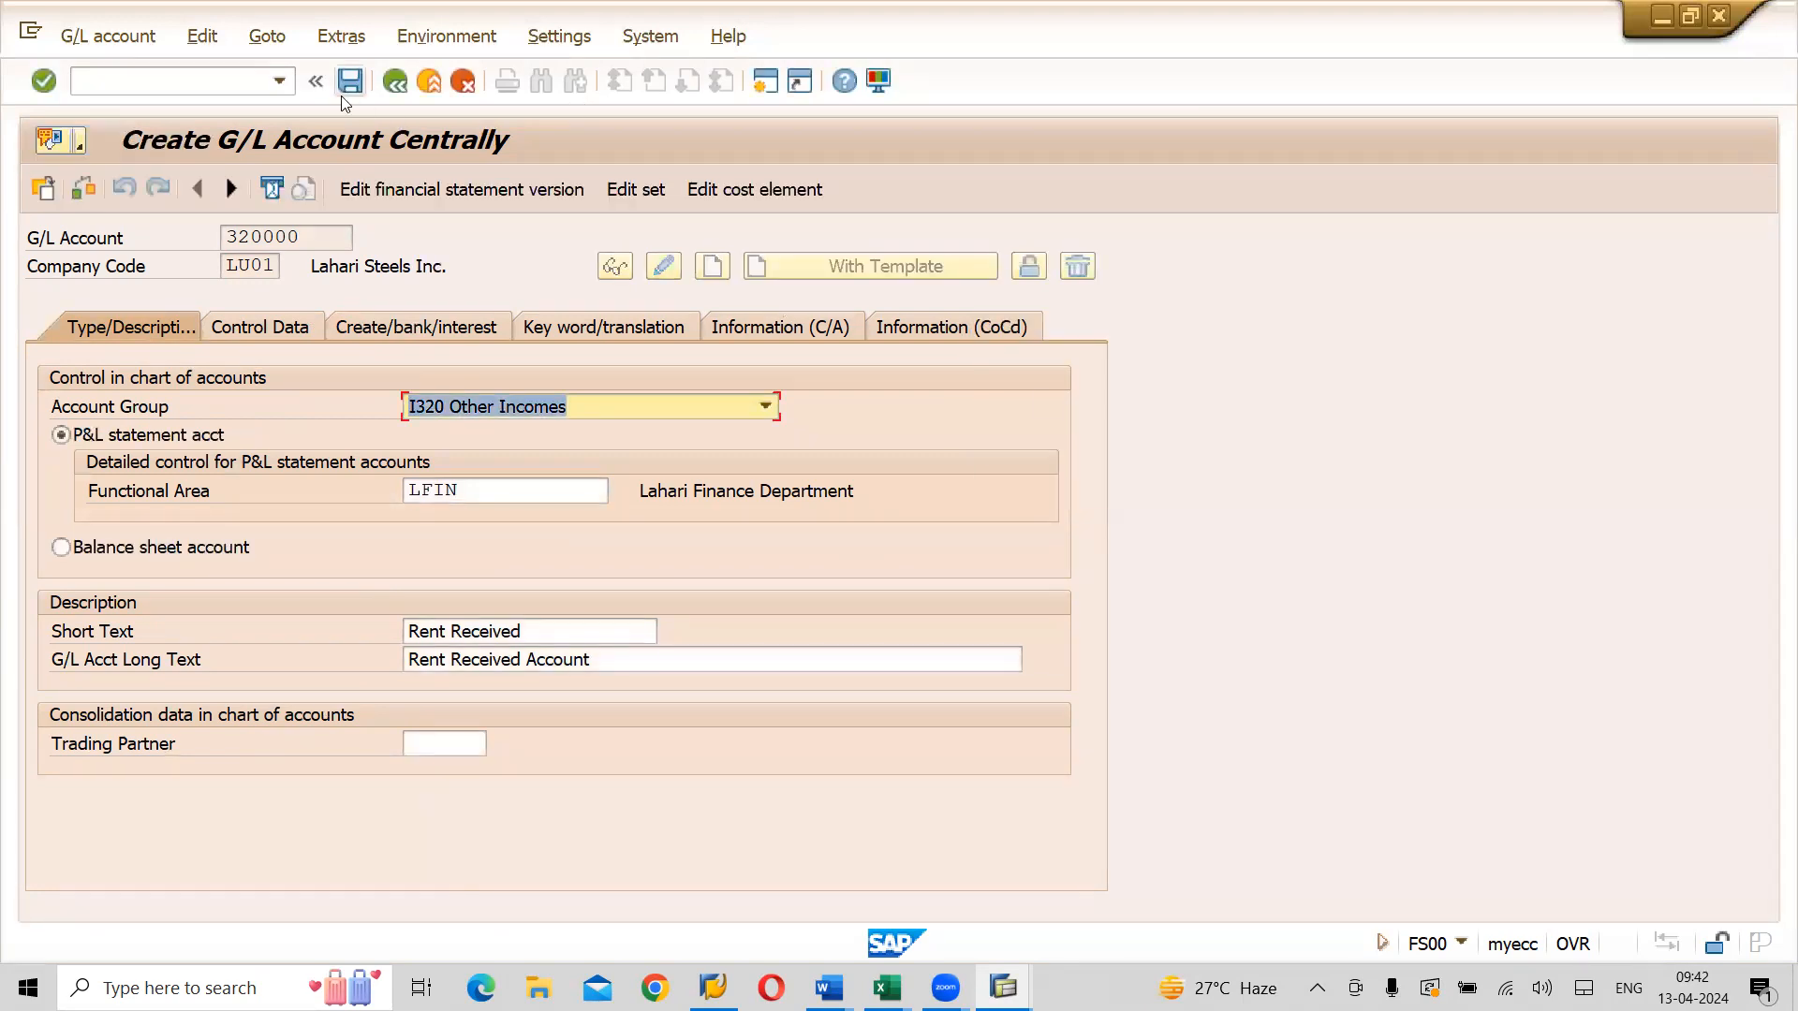
{"action": "left_click", "coordinate": [343, 97]}
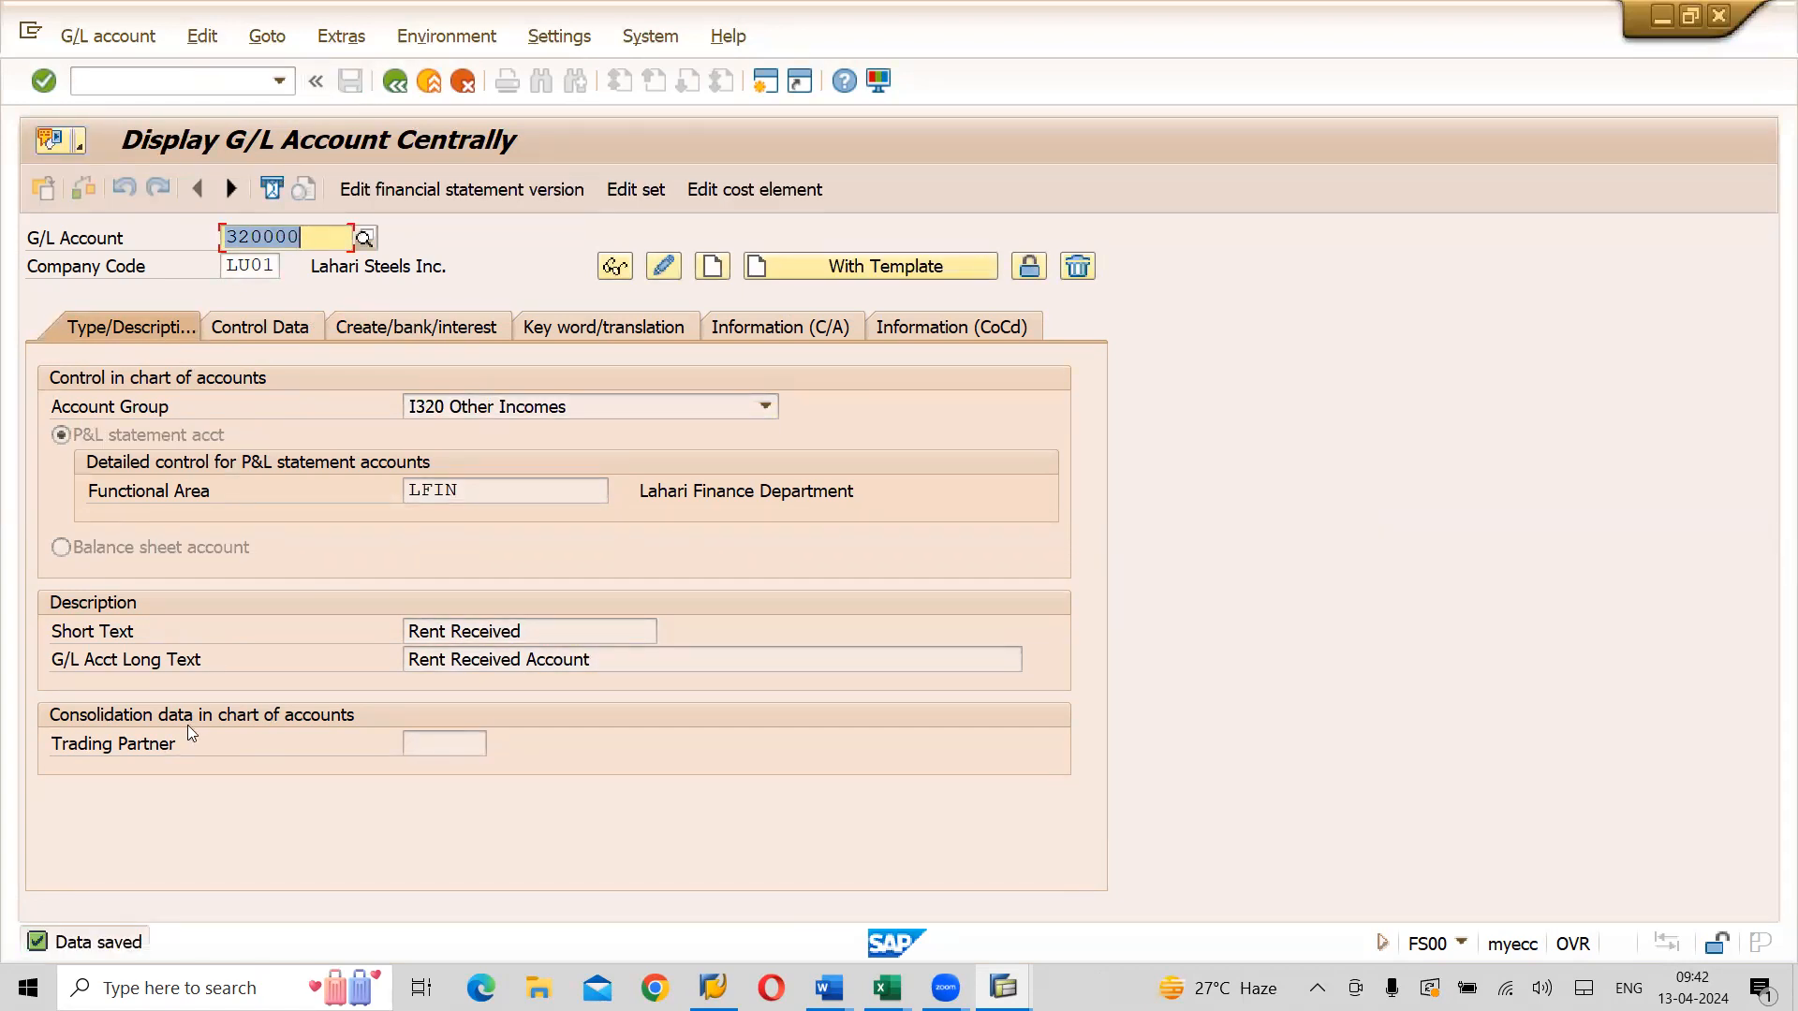
Switch to the Excel workbook and look up the salary account's group and number range on the GL MASTER sheet
{"action": "key", "text": "alt+Tab"}
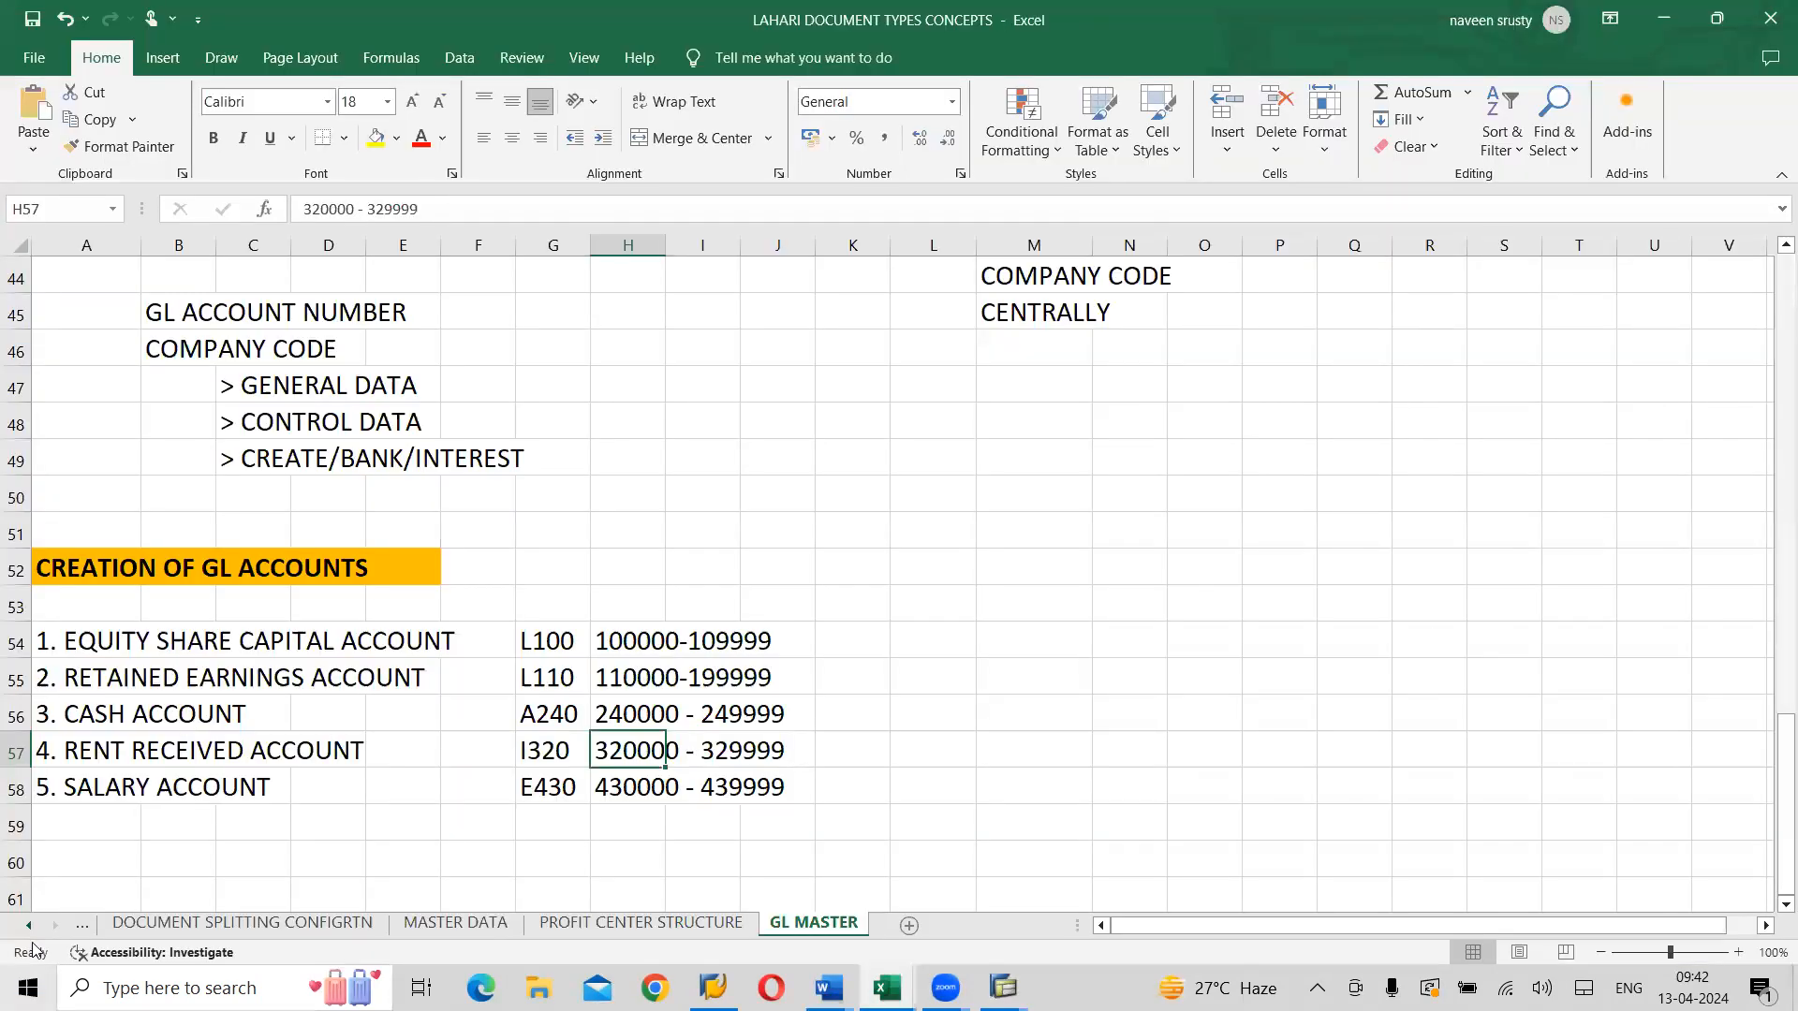
{"action": "left_click", "coordinate": [85, 782]}
{"action": "key", "text": "Right"}
{"action": "key", "text": "Right"}
{"action": "key", "text": "Right"}
{"action": "key", "text": "Right"}
{"action": "key", "text": "Right"}
{"action": "key", "text": "Right"}
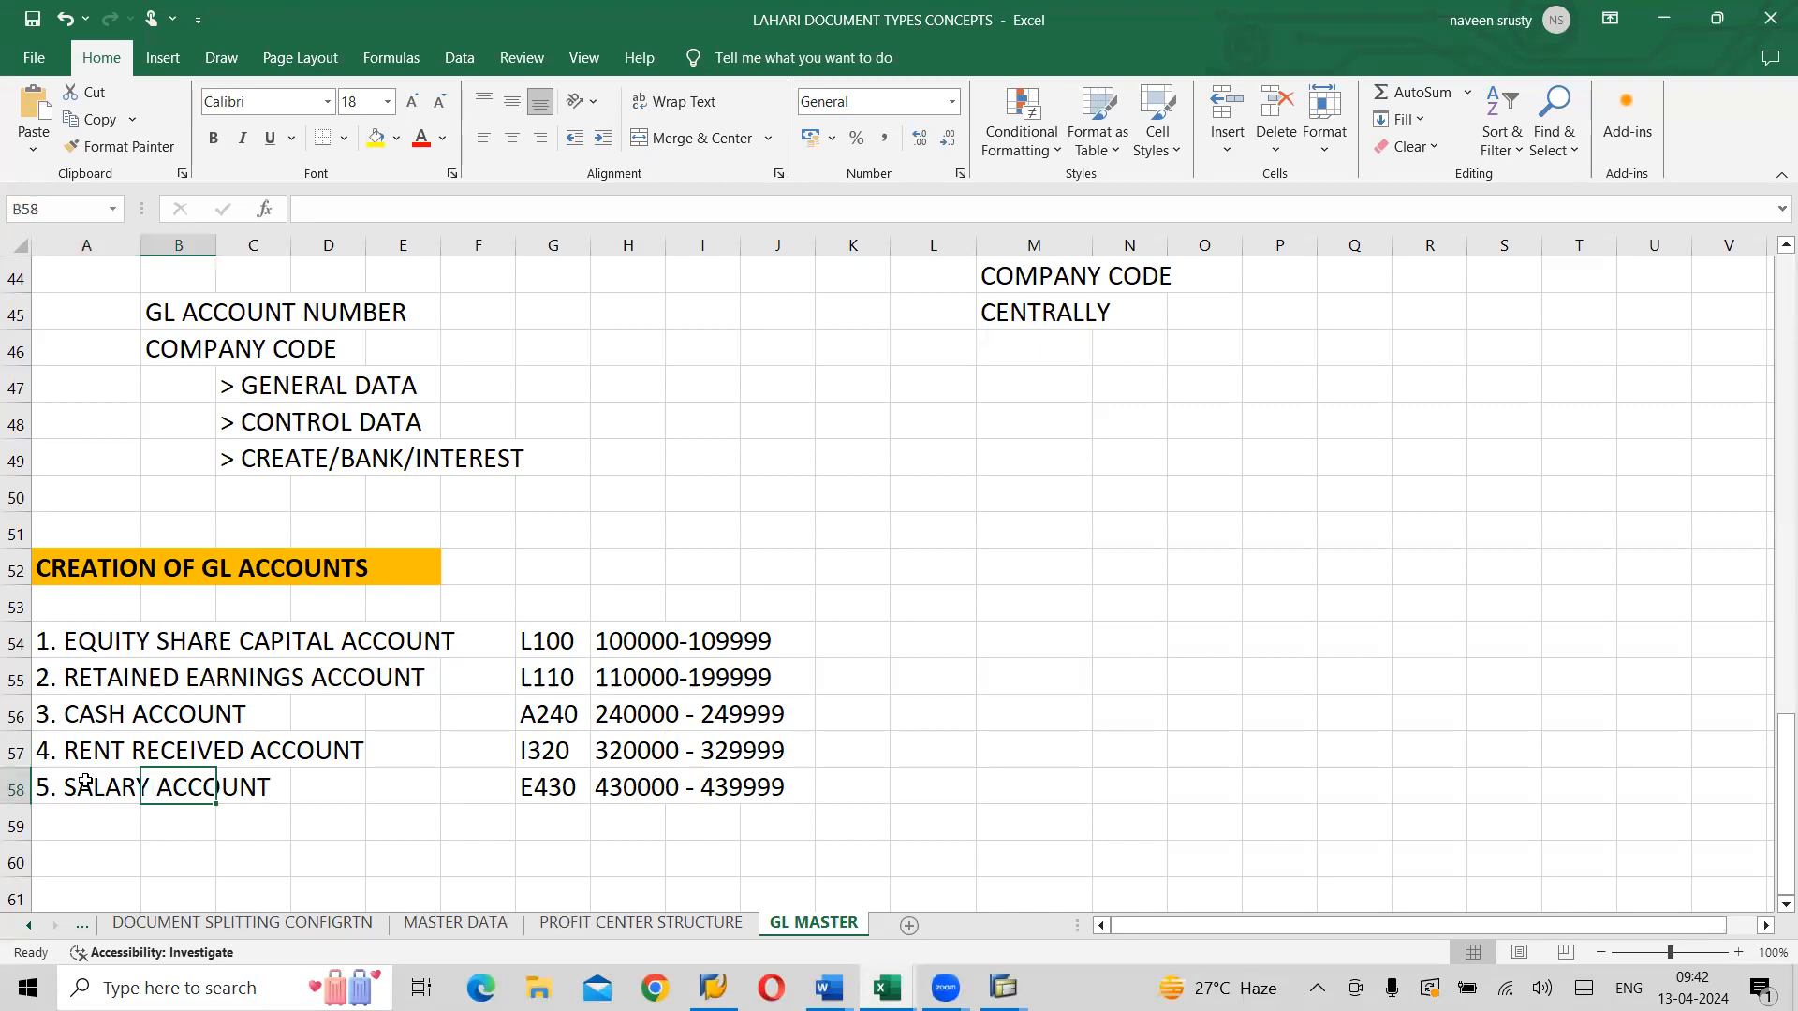
{"action": "key", "text": "Right"}
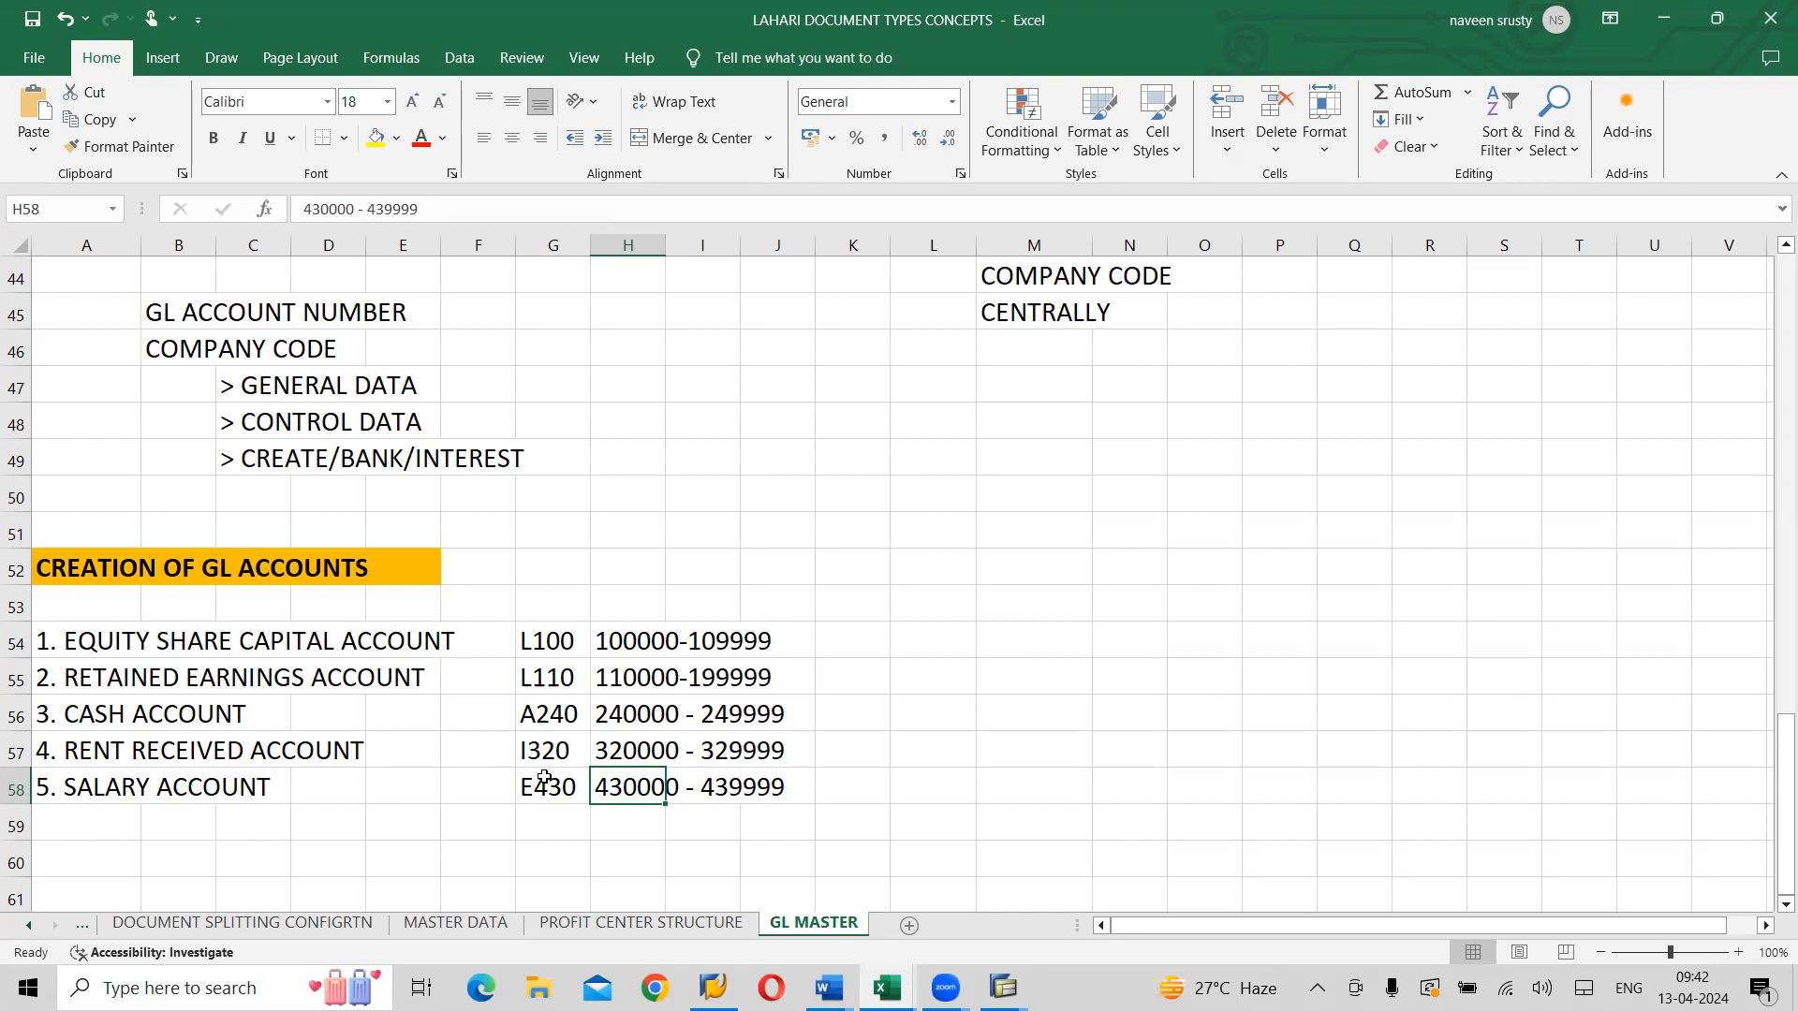
Return to SAP and start creating G/L account 430000 for company code LI01 without a template
{"action": "key", "text": "alt+Tab"}
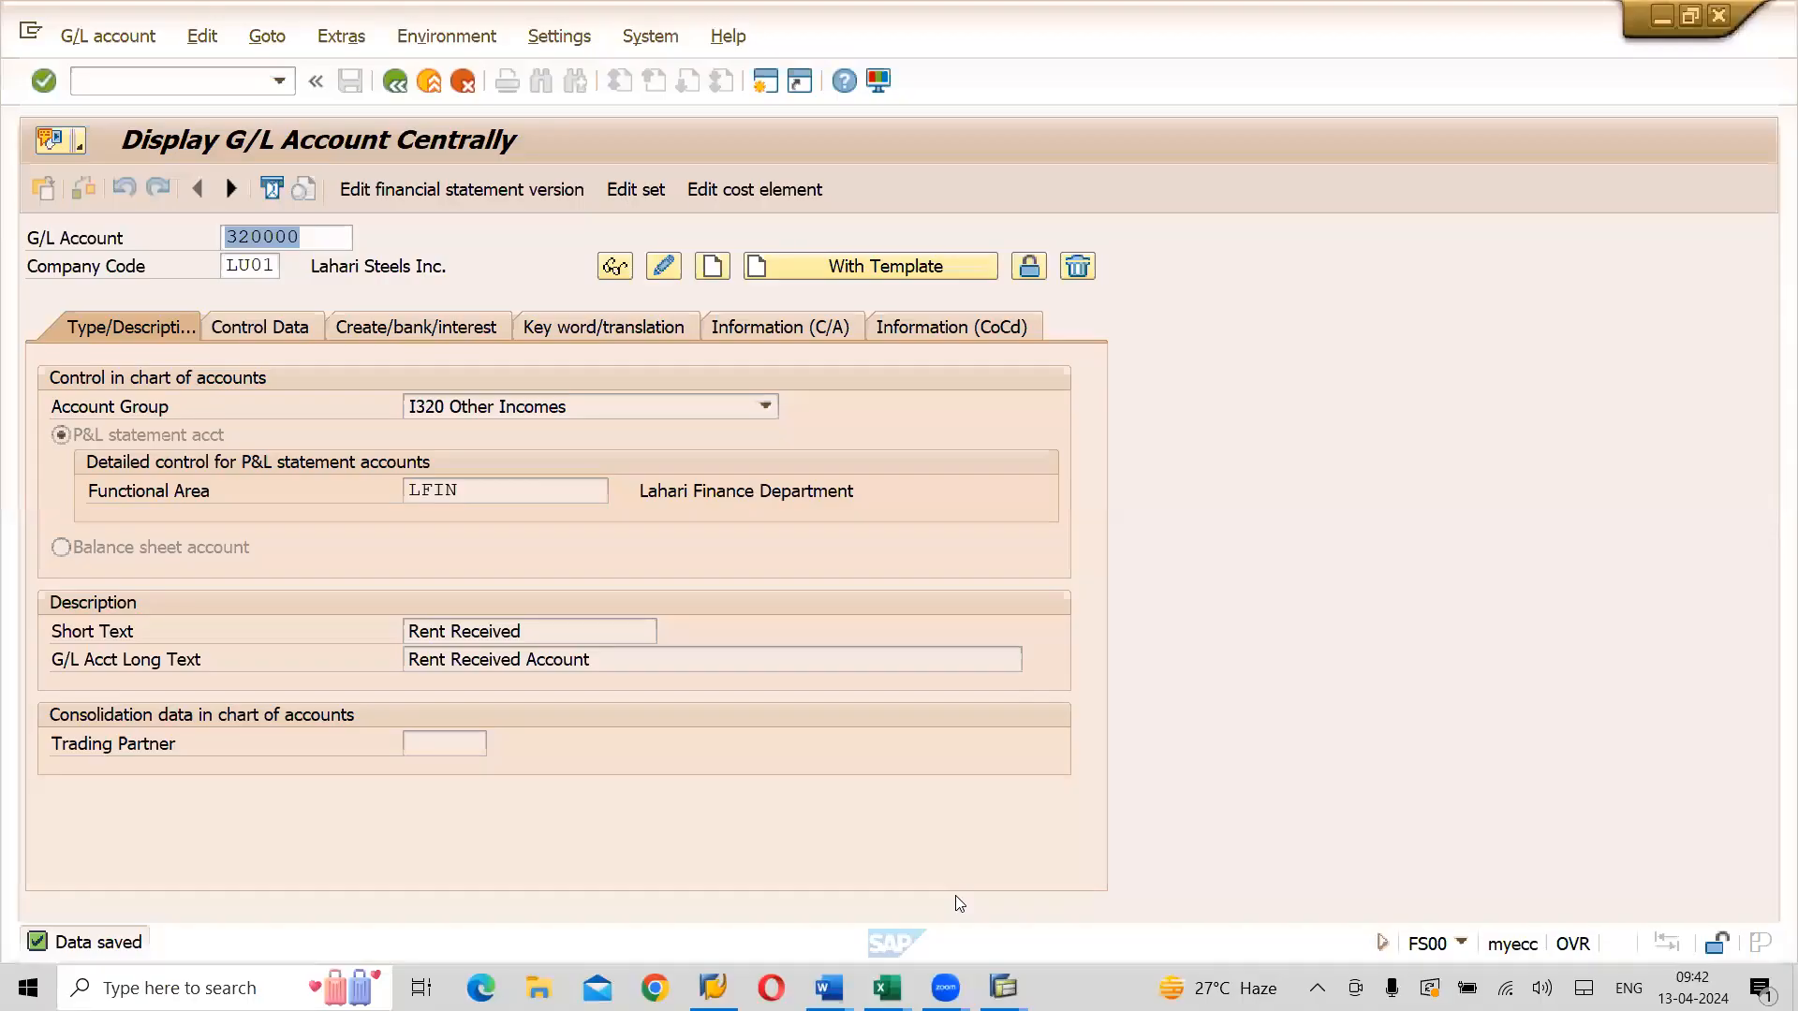
{"action": "type", "text": "43"}
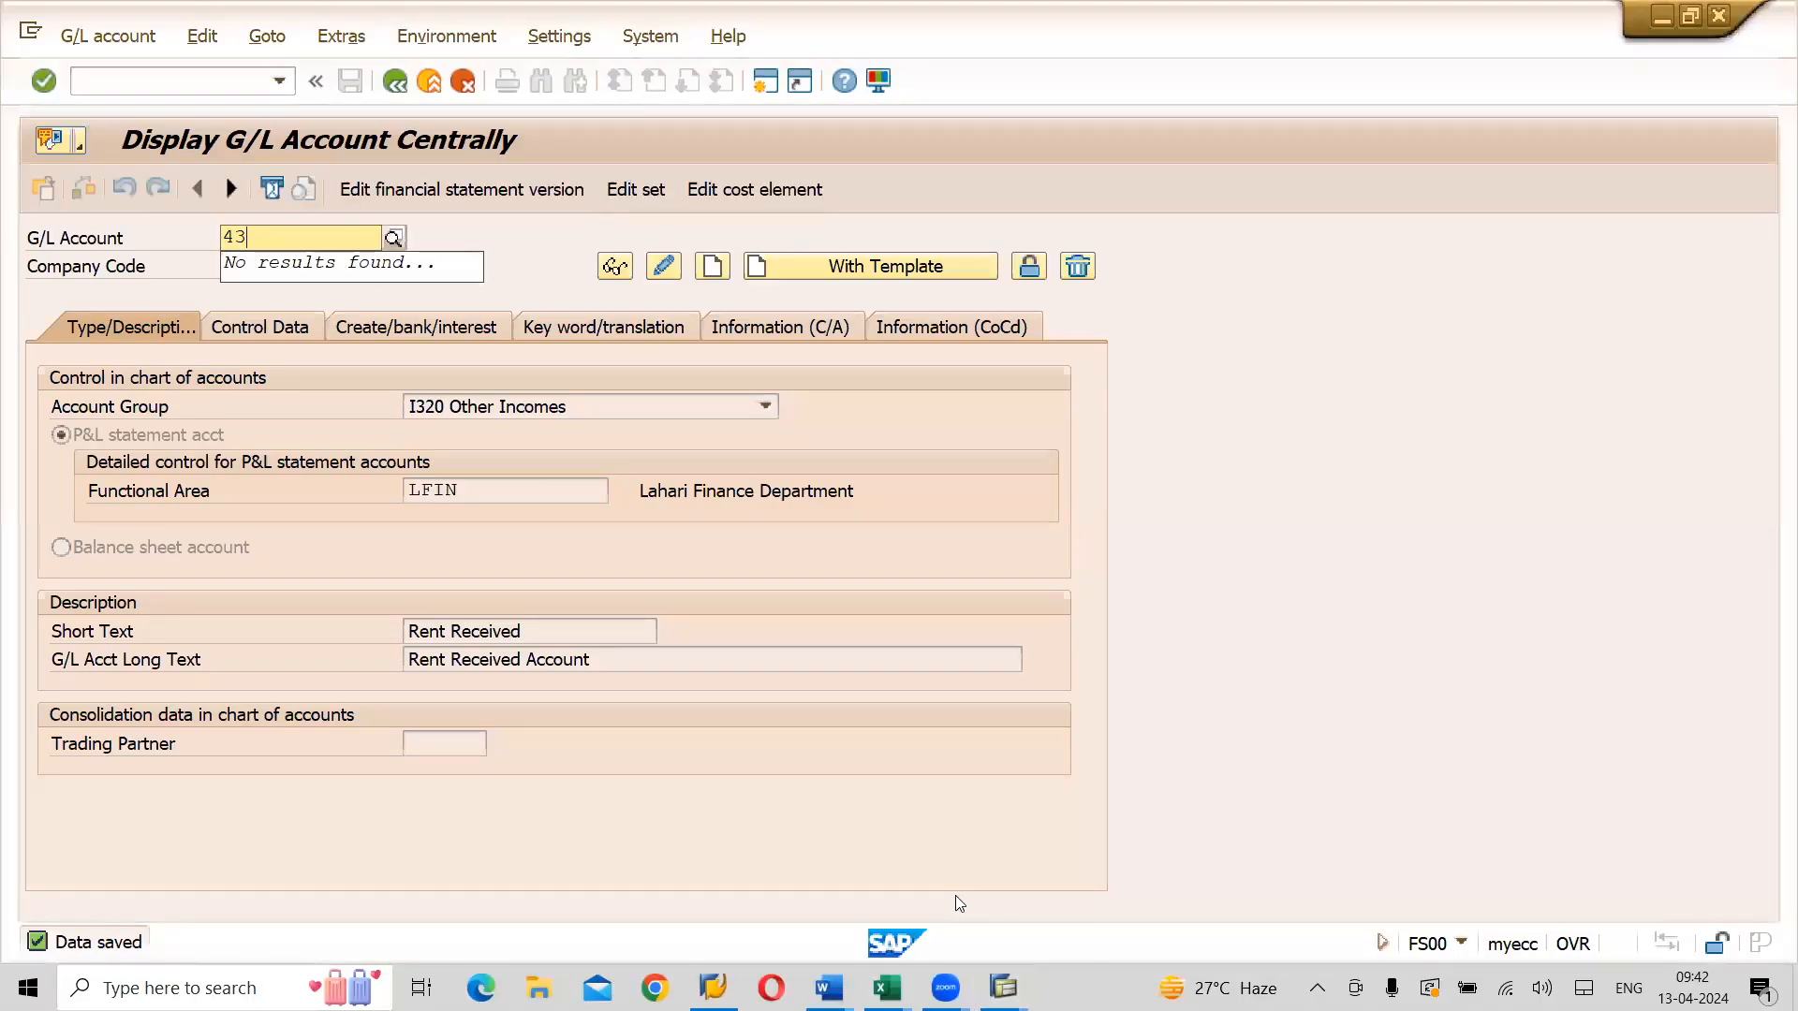
{"action": "type", "text": "0000"}
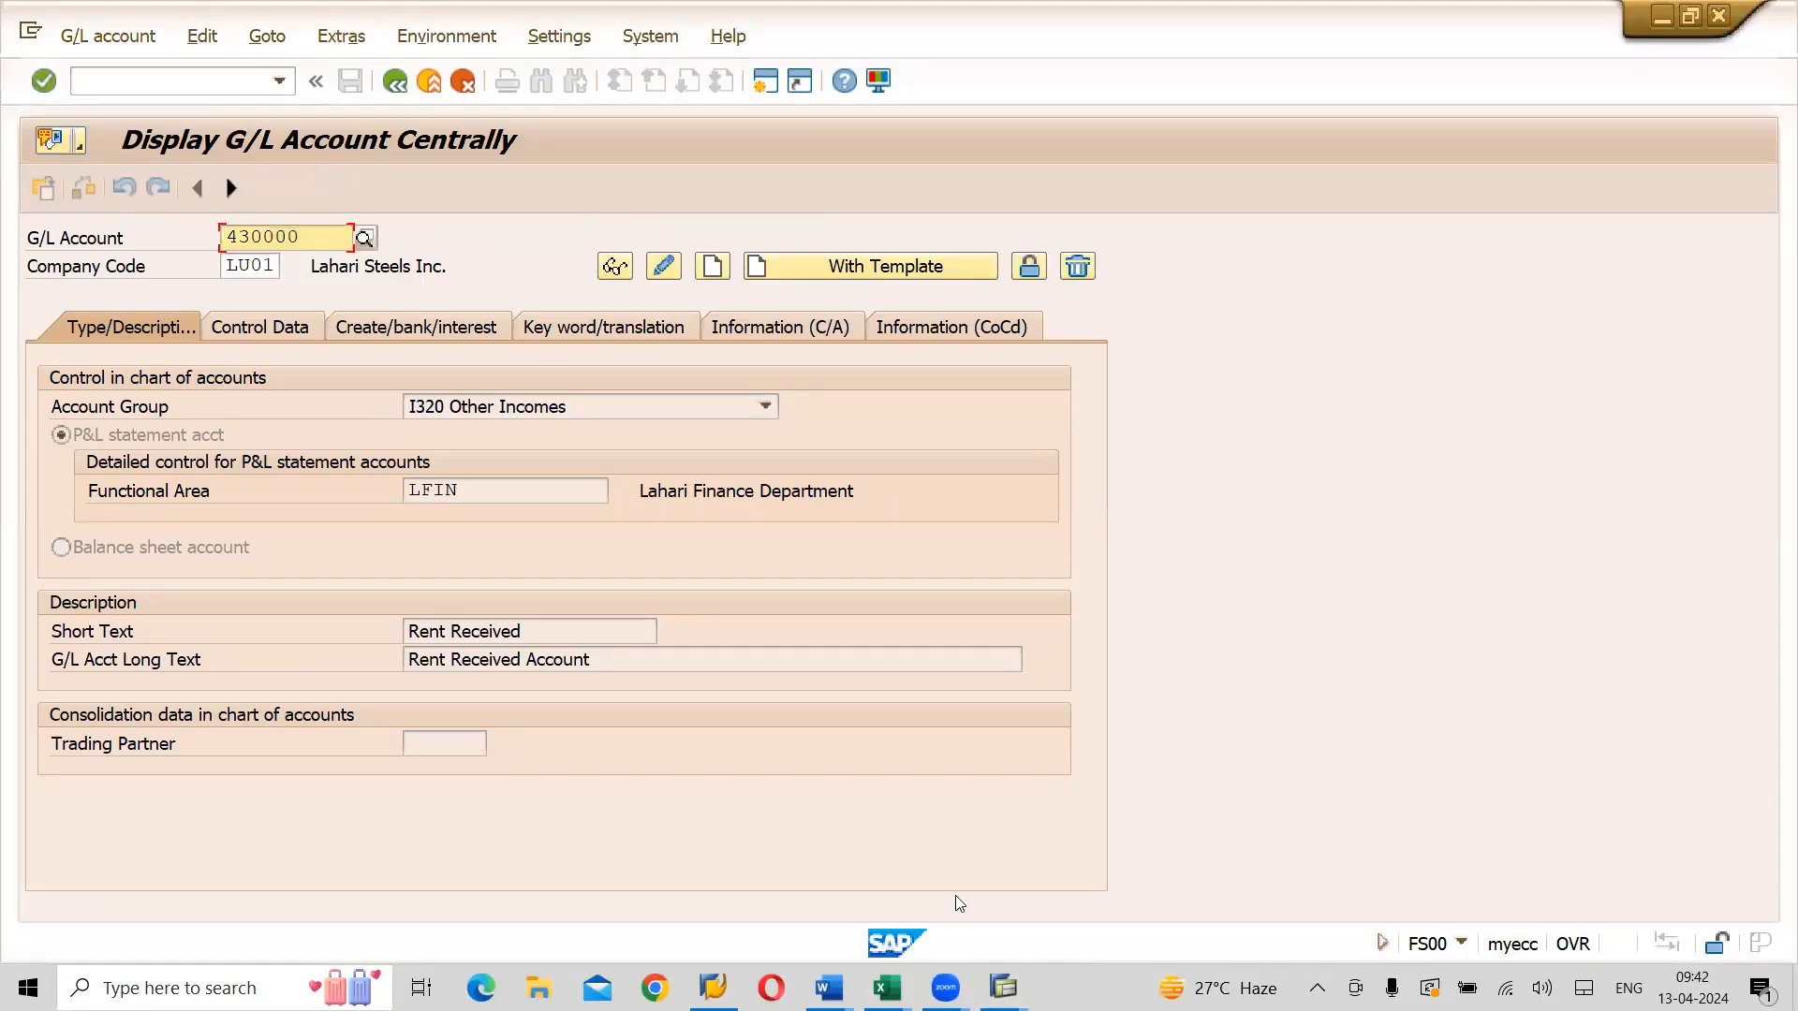
{"action": "key", "text": "Tab"}
{"action": "type", "text": "LI01"}
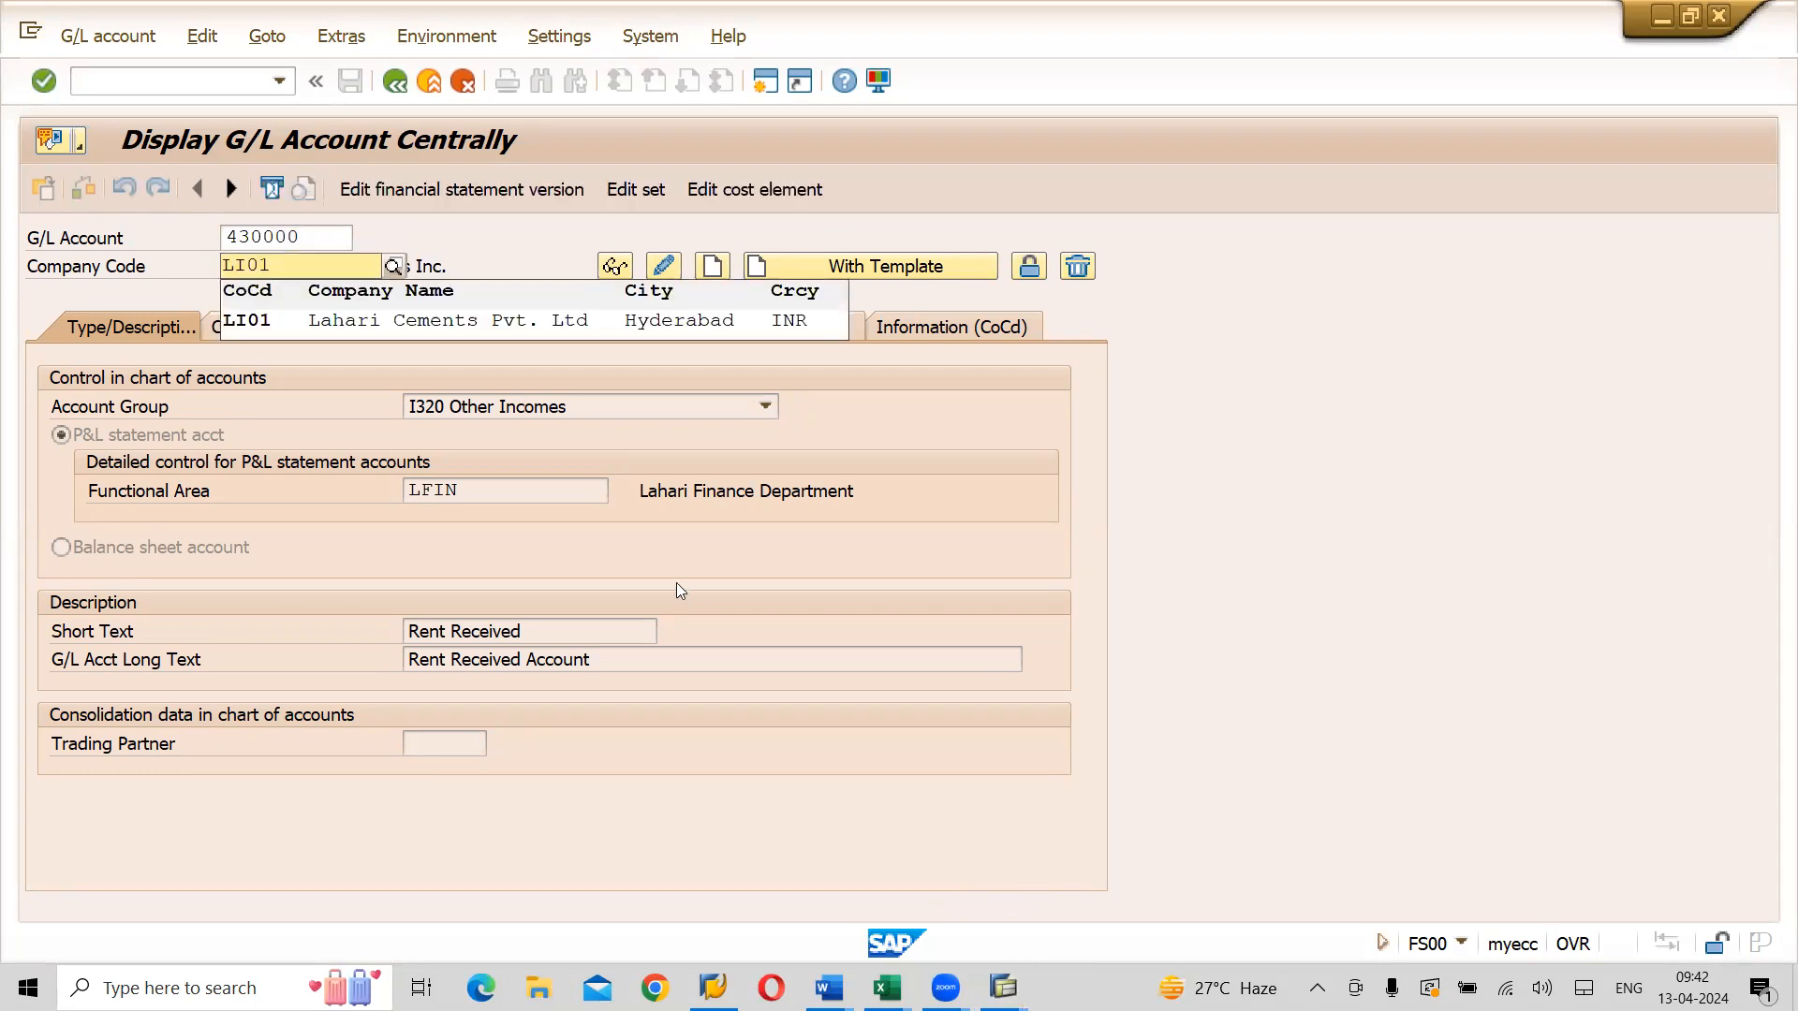
{"action": "left_click", "coordinate": [432, 320]}
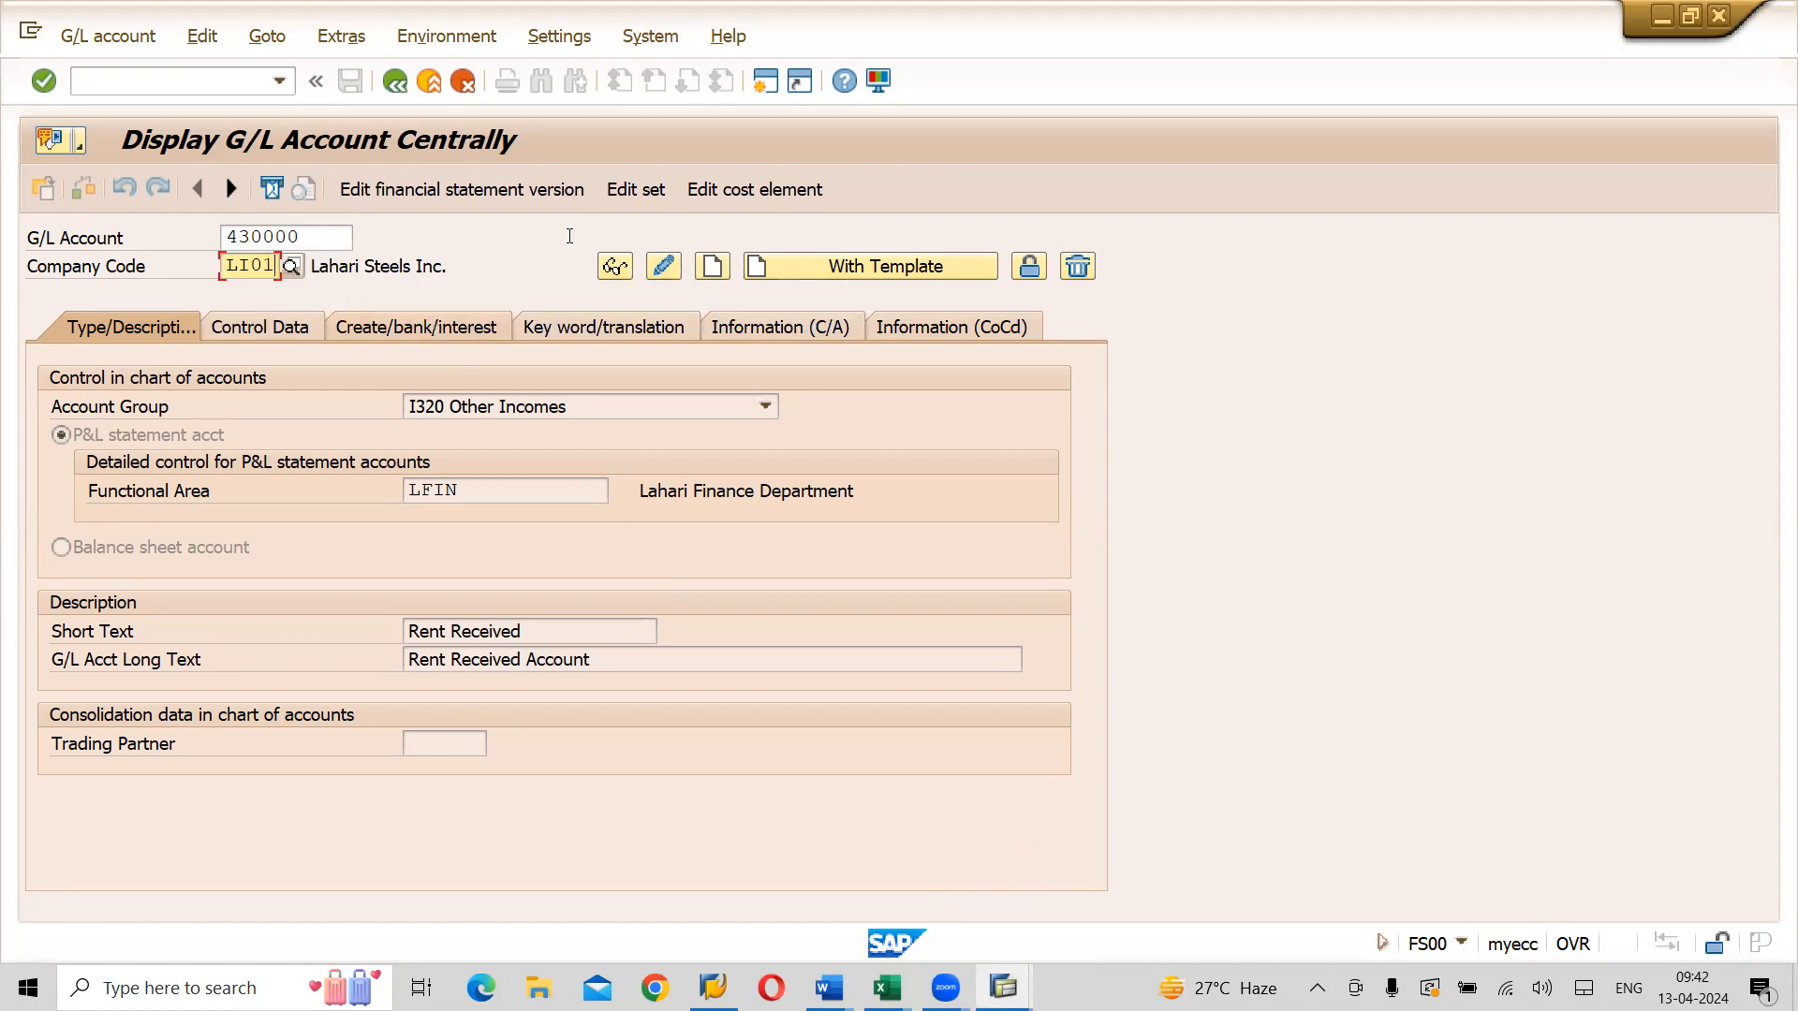
{"action": "left_click", "coordinate": [711, 268]}
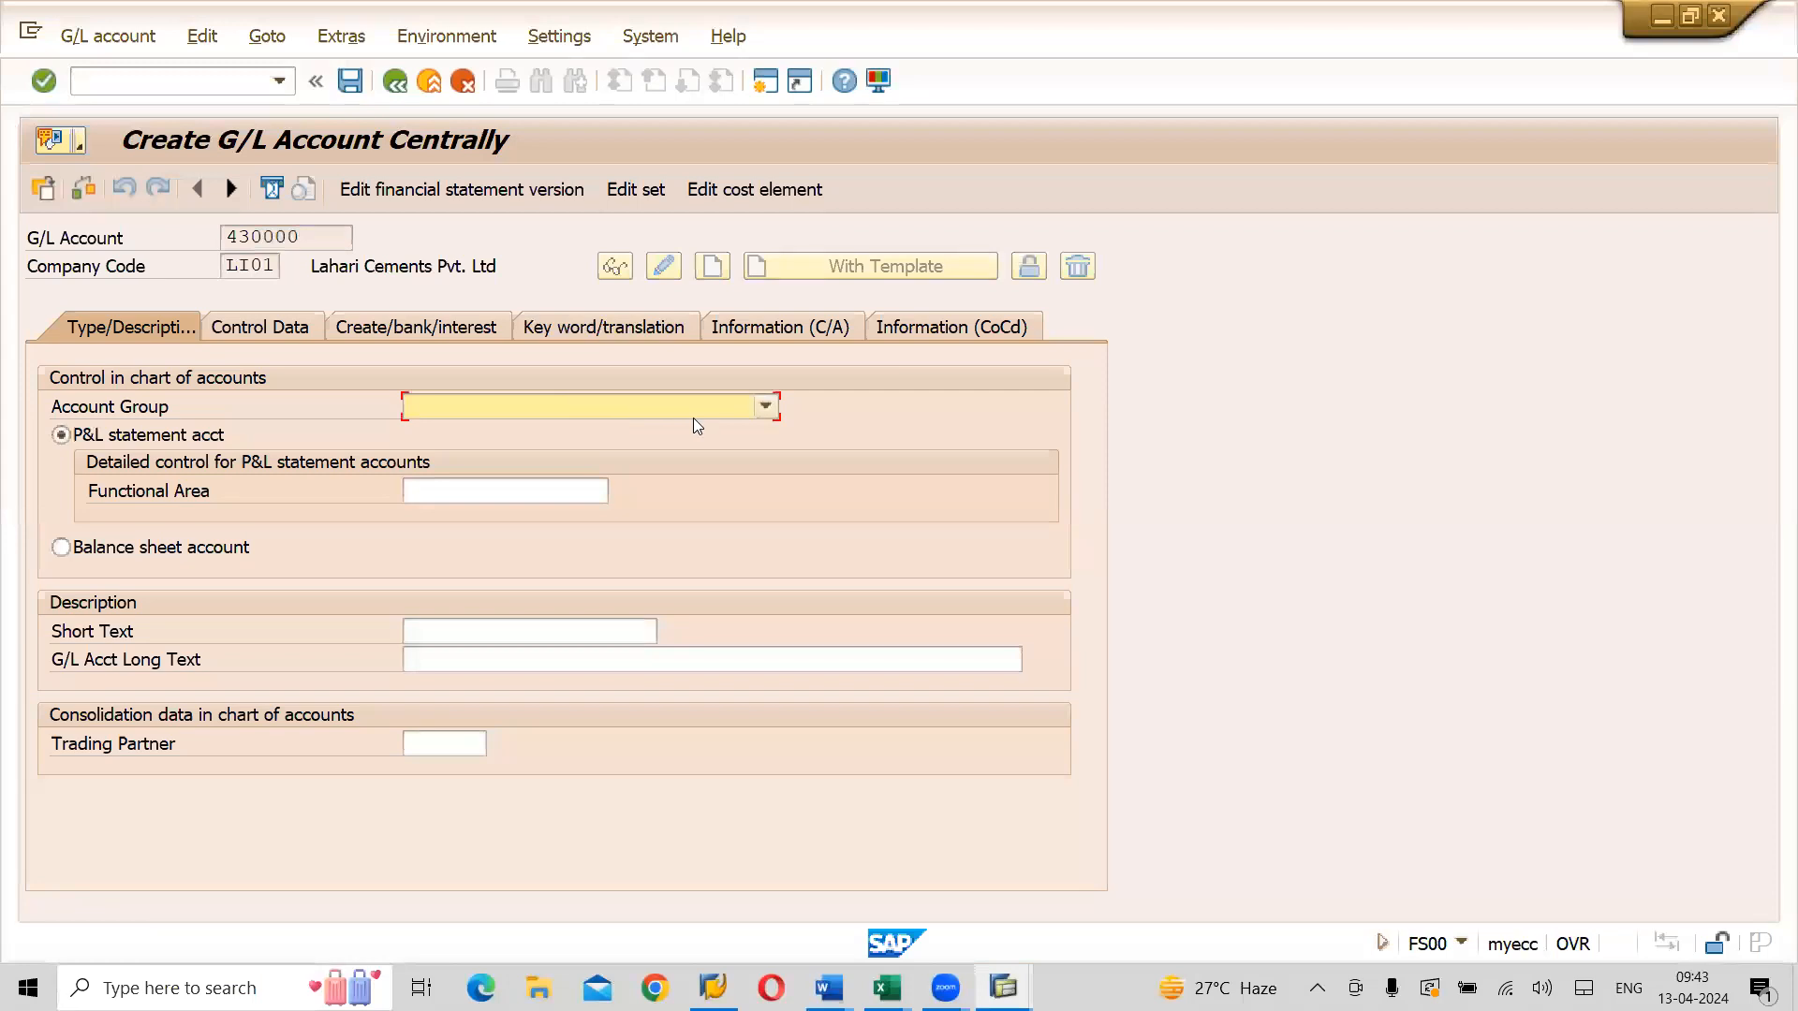
Assign account group E430 Administrative Expenses and functional area LADM to the new P&L account
{"action": "left_click", "coordinate": [765, 407]}
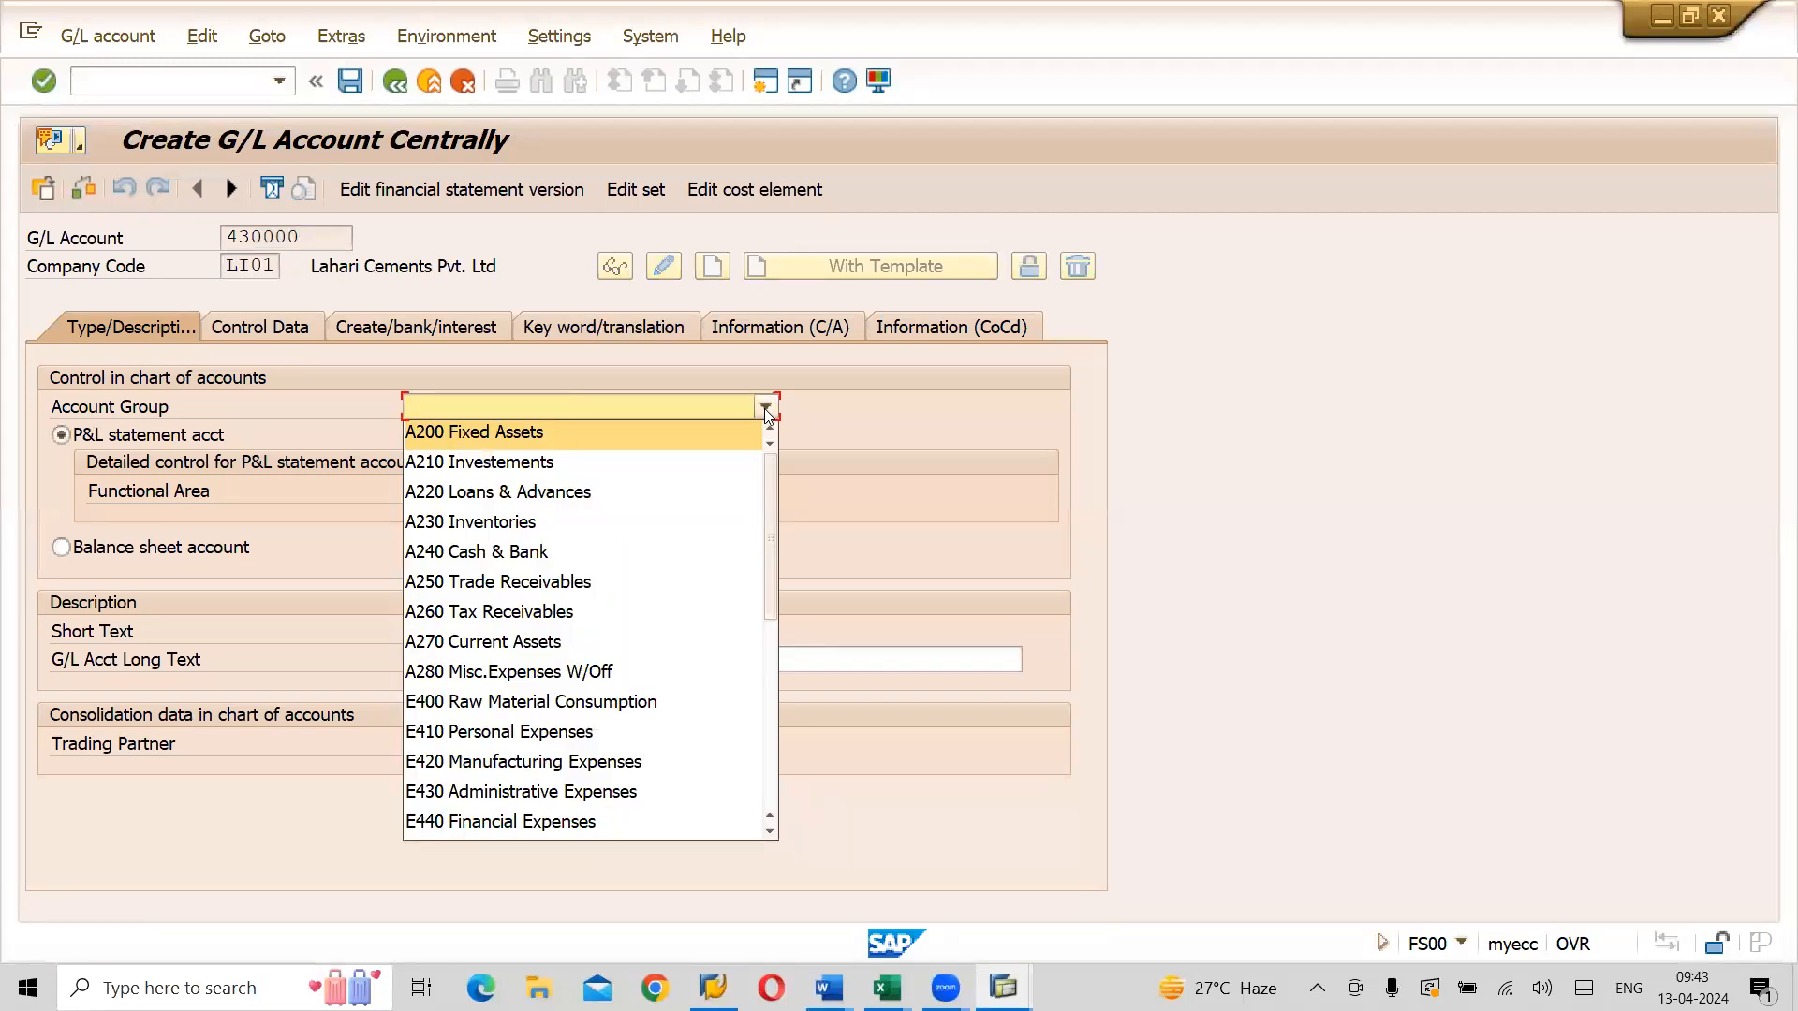
{"action": "left_click", "coordinate": [555, 792]}
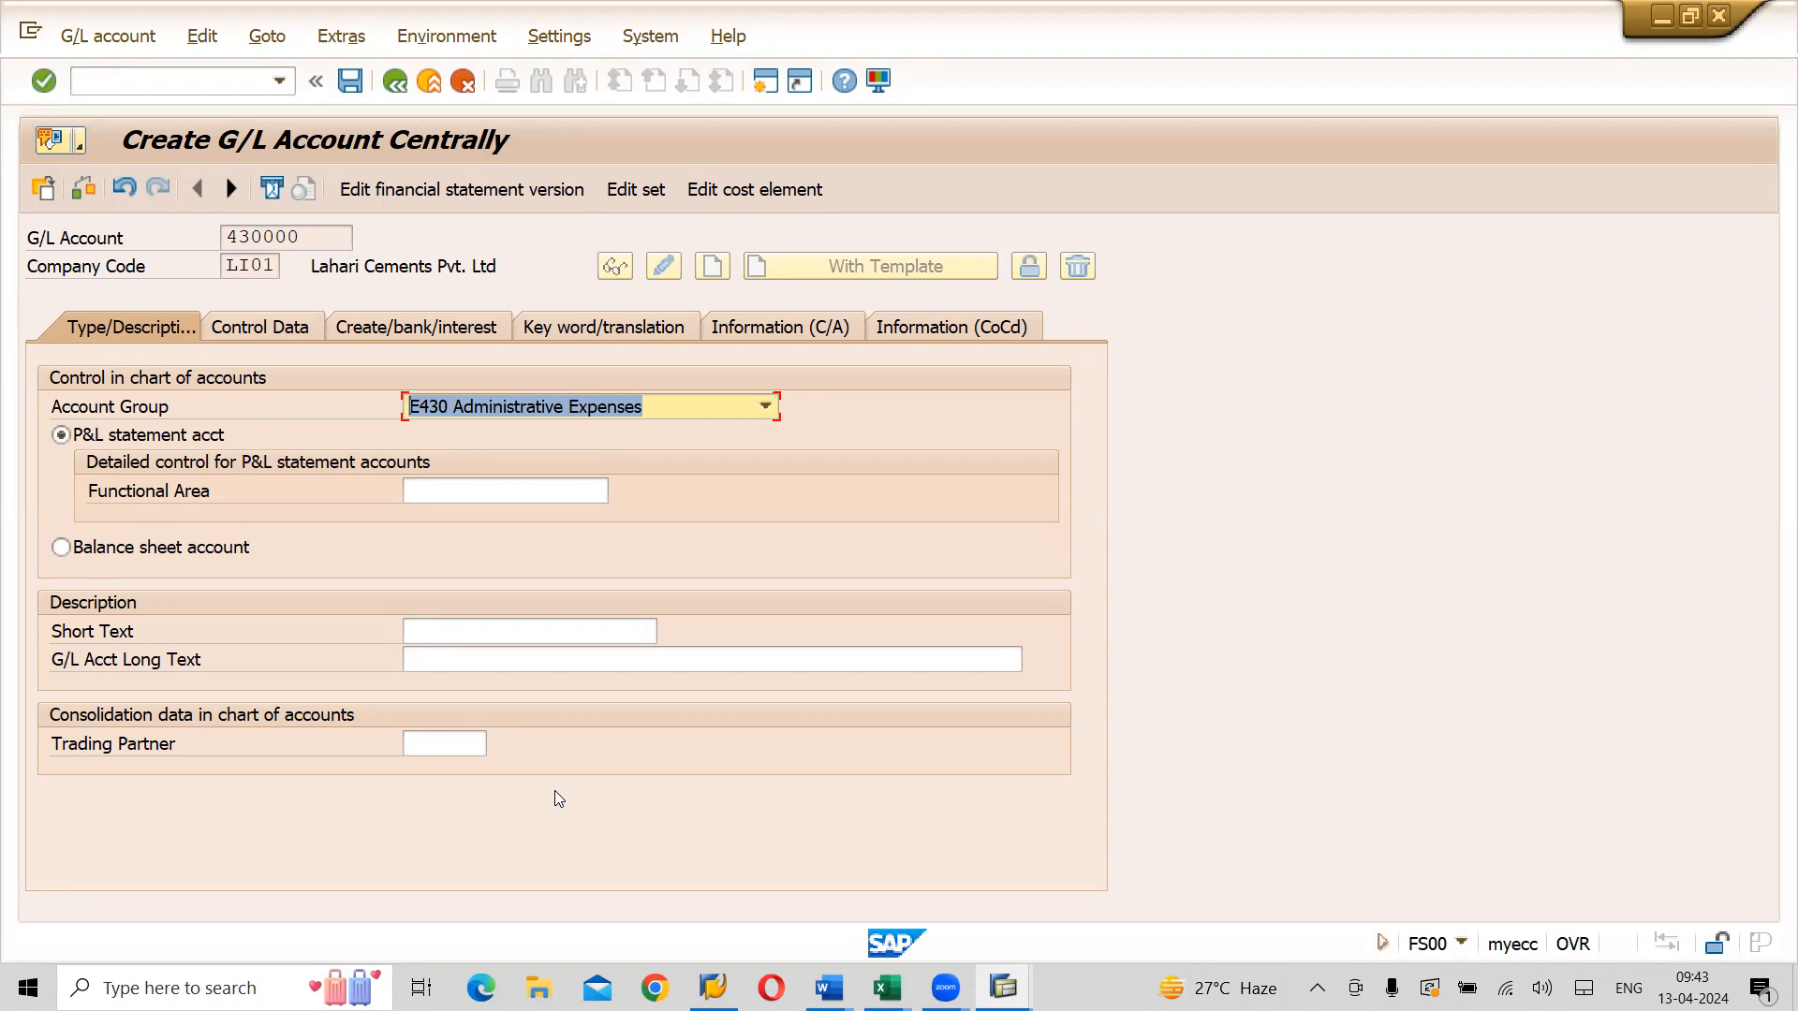
{"action": "left_click", "coordinate": [457, 494]}
{"action": "type", "text": "L"}
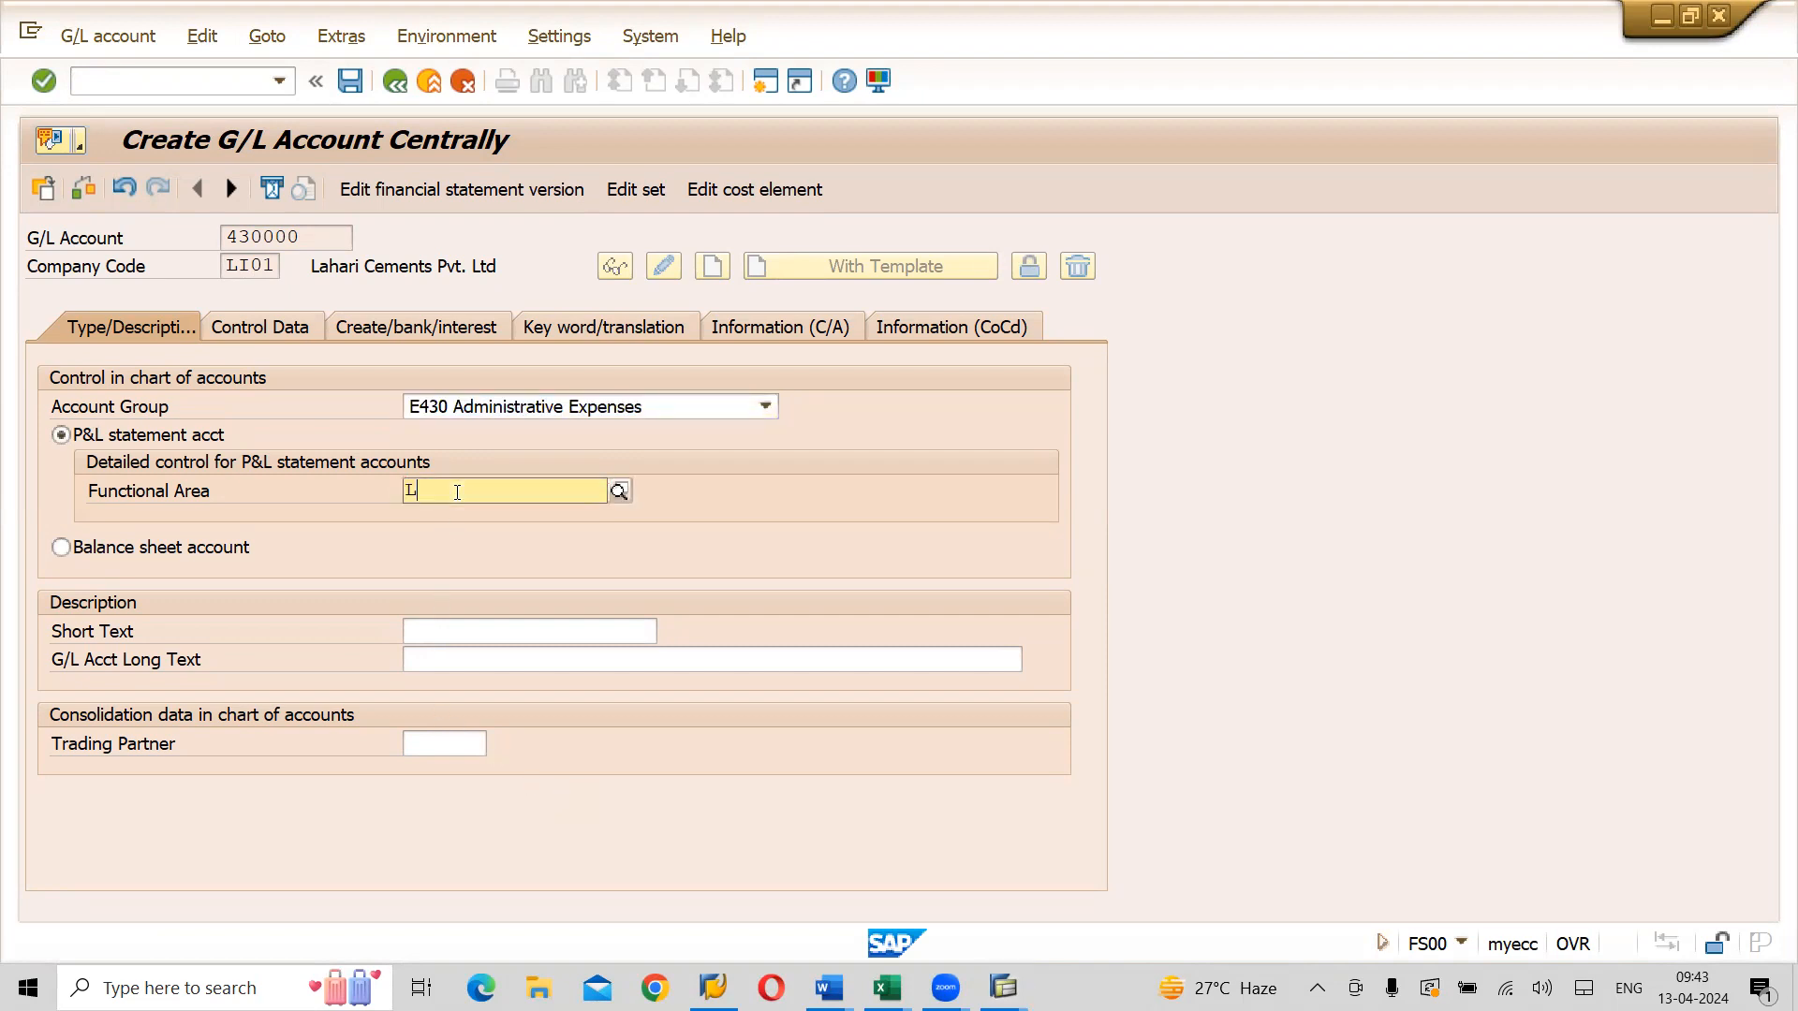
{"action": "left_click", "coordinate": [453, 539]}
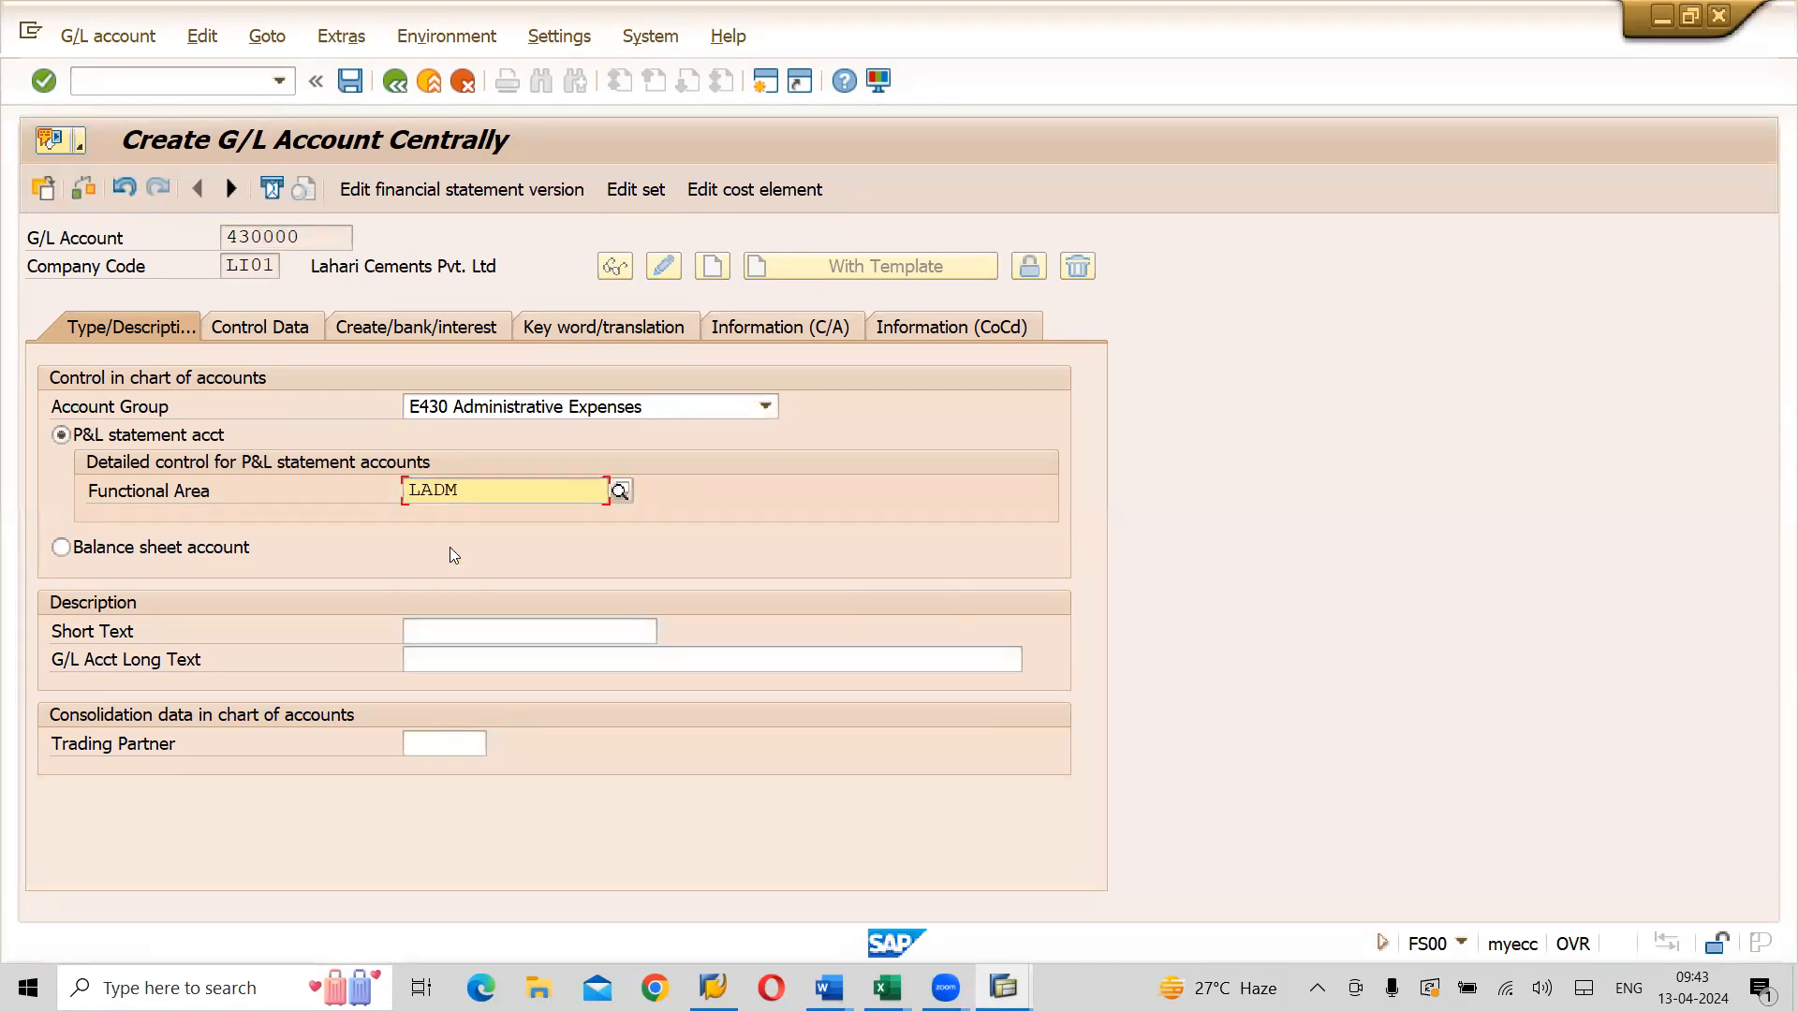
Enter "Salary Account" as both the short text and the G/L account long text
{"action": "left_click", "coordinate": [470, 638]}
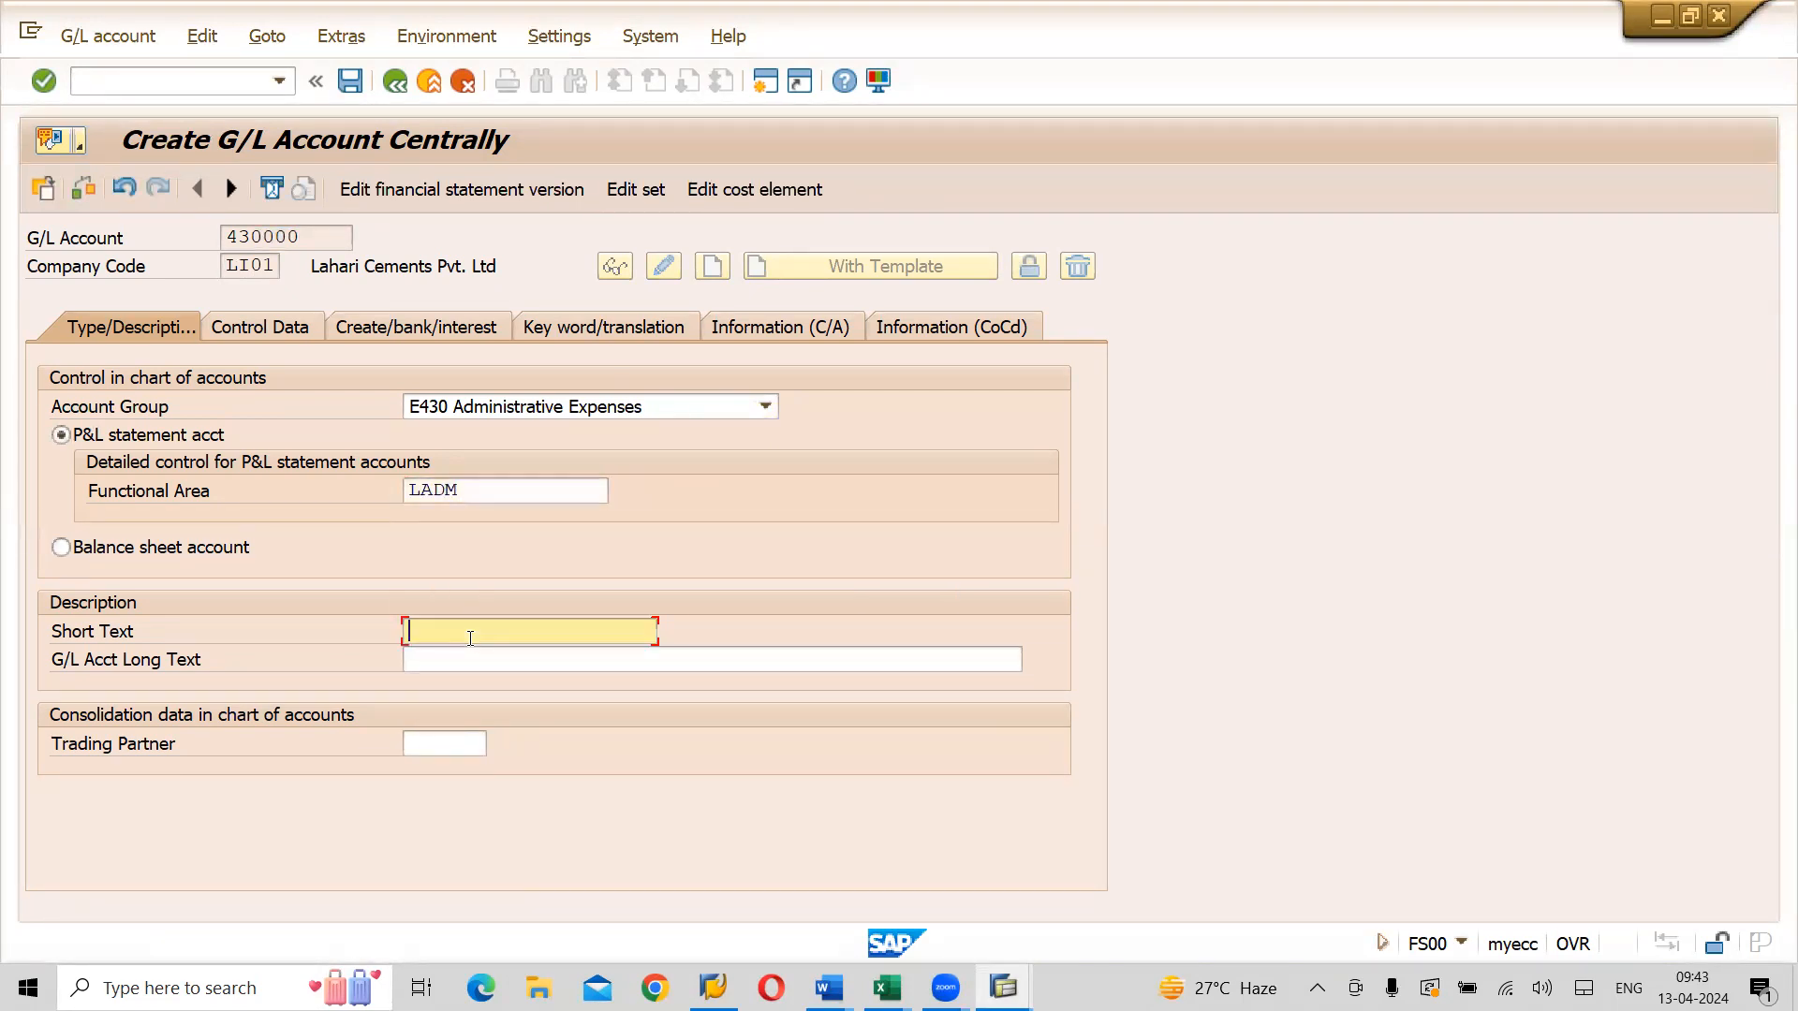
{"action": "type", "text": "Salary Account"}
{"action": "key", "text": "Tab"}
{"action": "type", "text": "Salaries Account"}
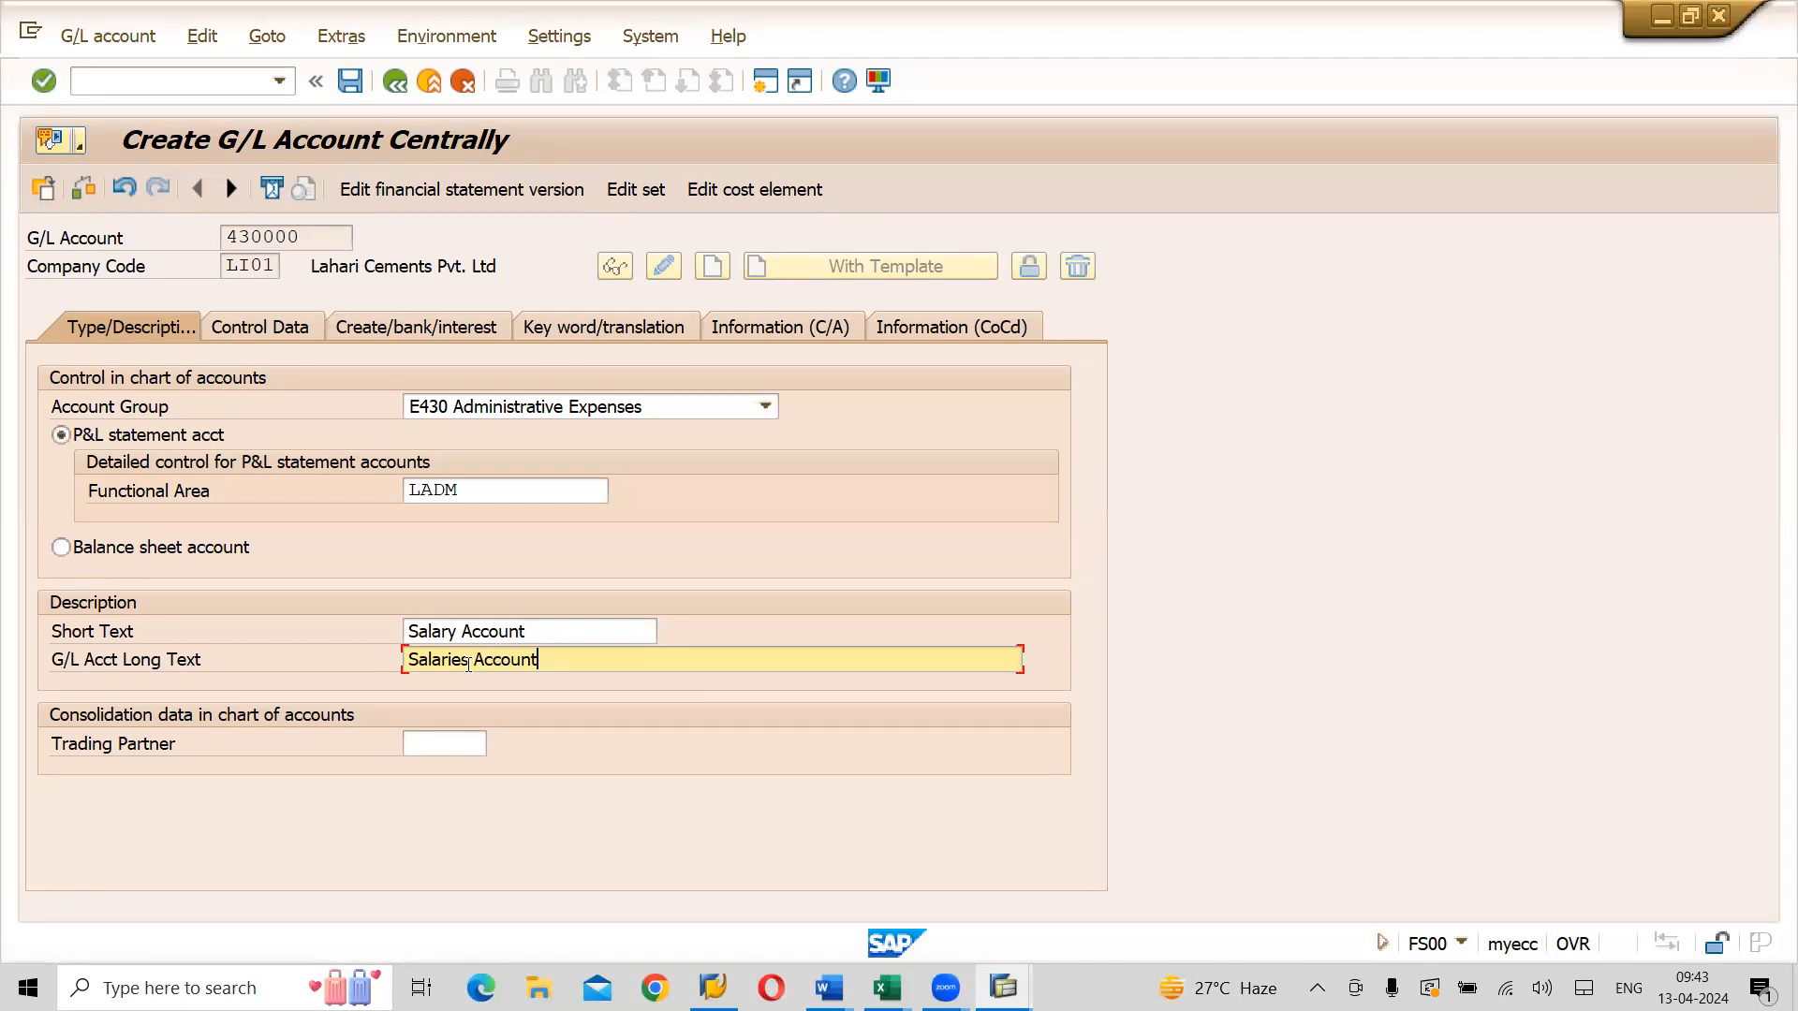
{"action": "left_click", "coordinate": [468, 664]}
{"action": "key", "text": "BackSpace"}
{"action": "key", "text": "BackSpace"}
{"action": "key", "text": "BackSpace"}
{"action": "type", "text": "y"}
In the account's control data, enable only balances in local currency and line item display, and set sort key 001
{"action": "left_click", "coordinate": [274, 332]}
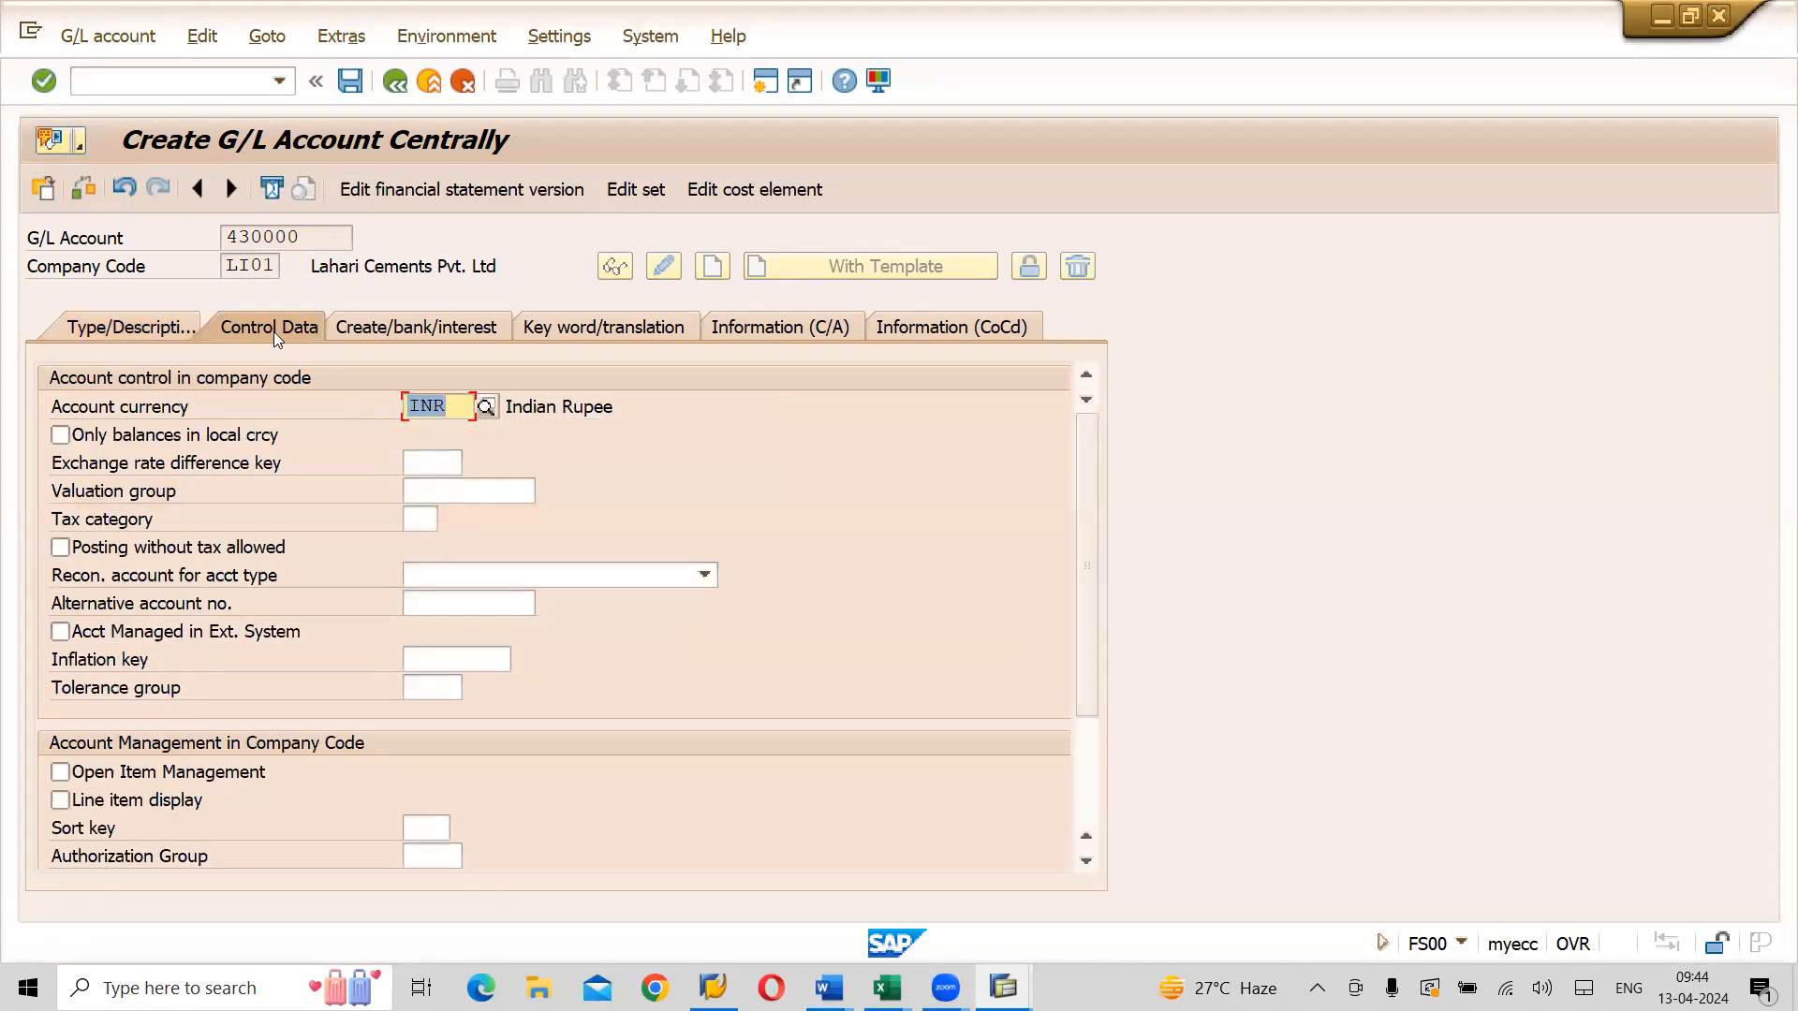
{"action": "left_click", "coordinate": [62, 436]}
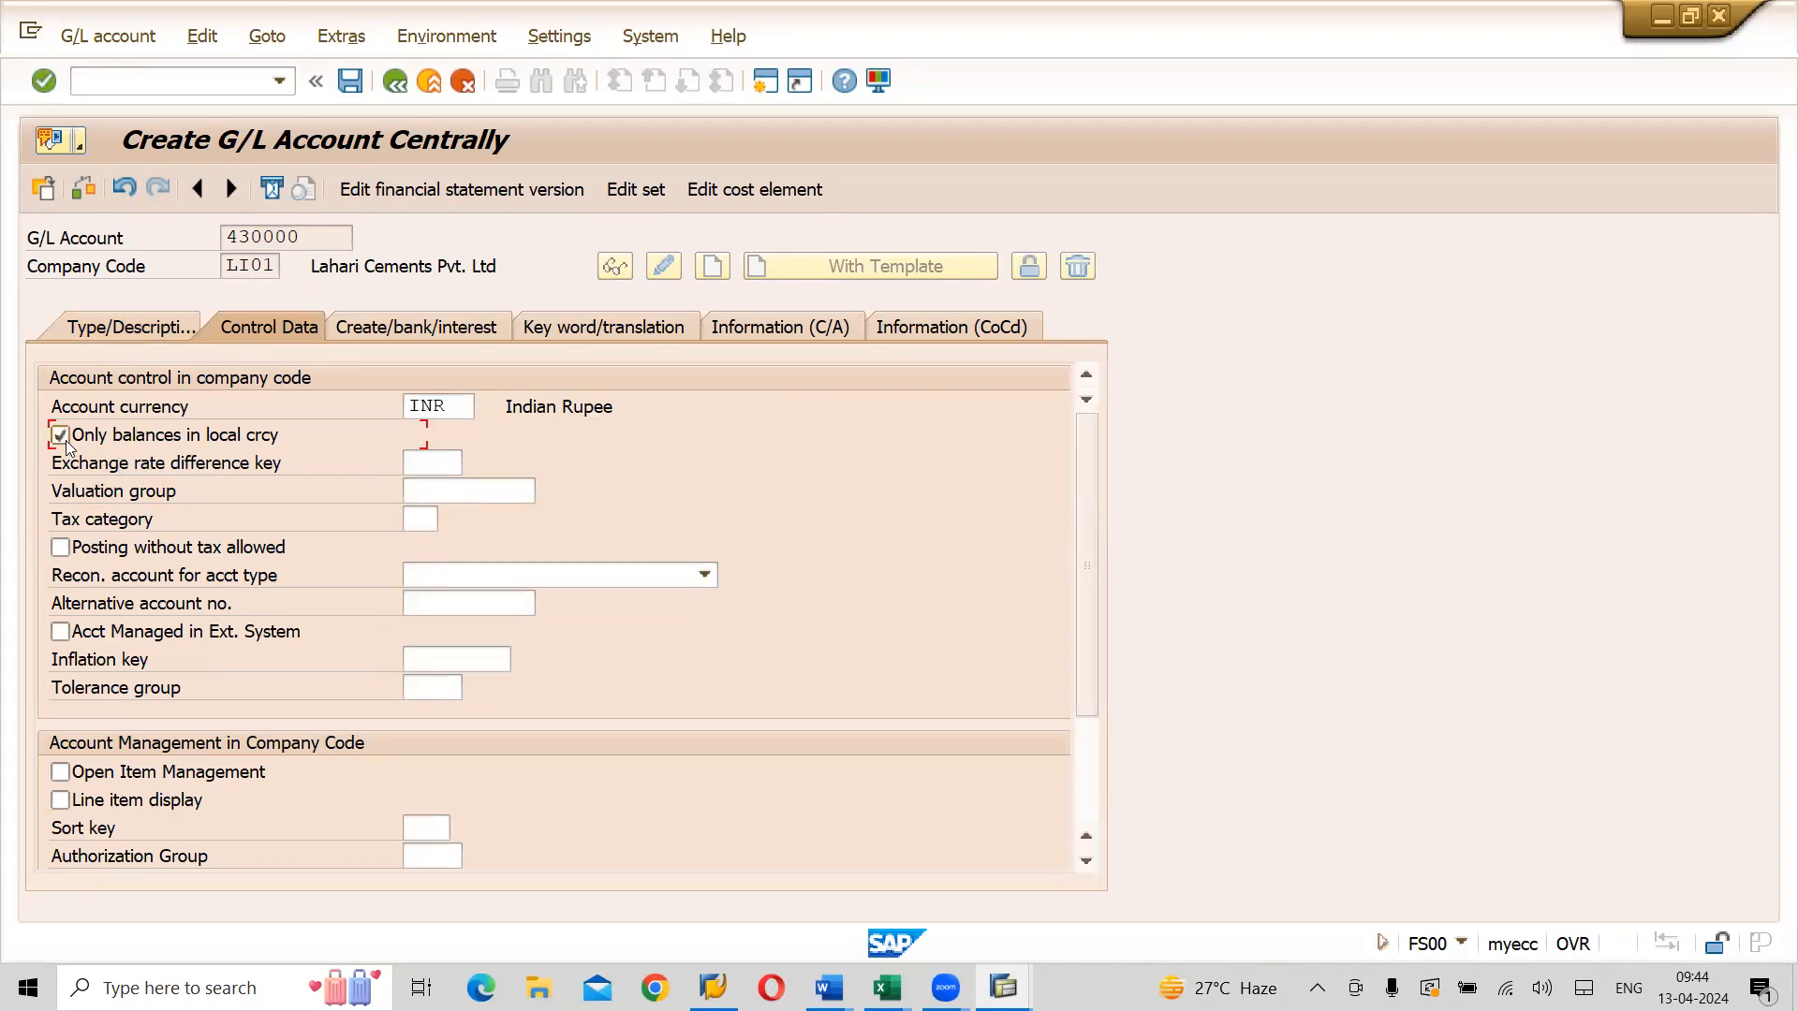
{"action": "left_click", "coordinate": [64, 803]}
{"action": "left_click", "coordinate": [431, 818]}
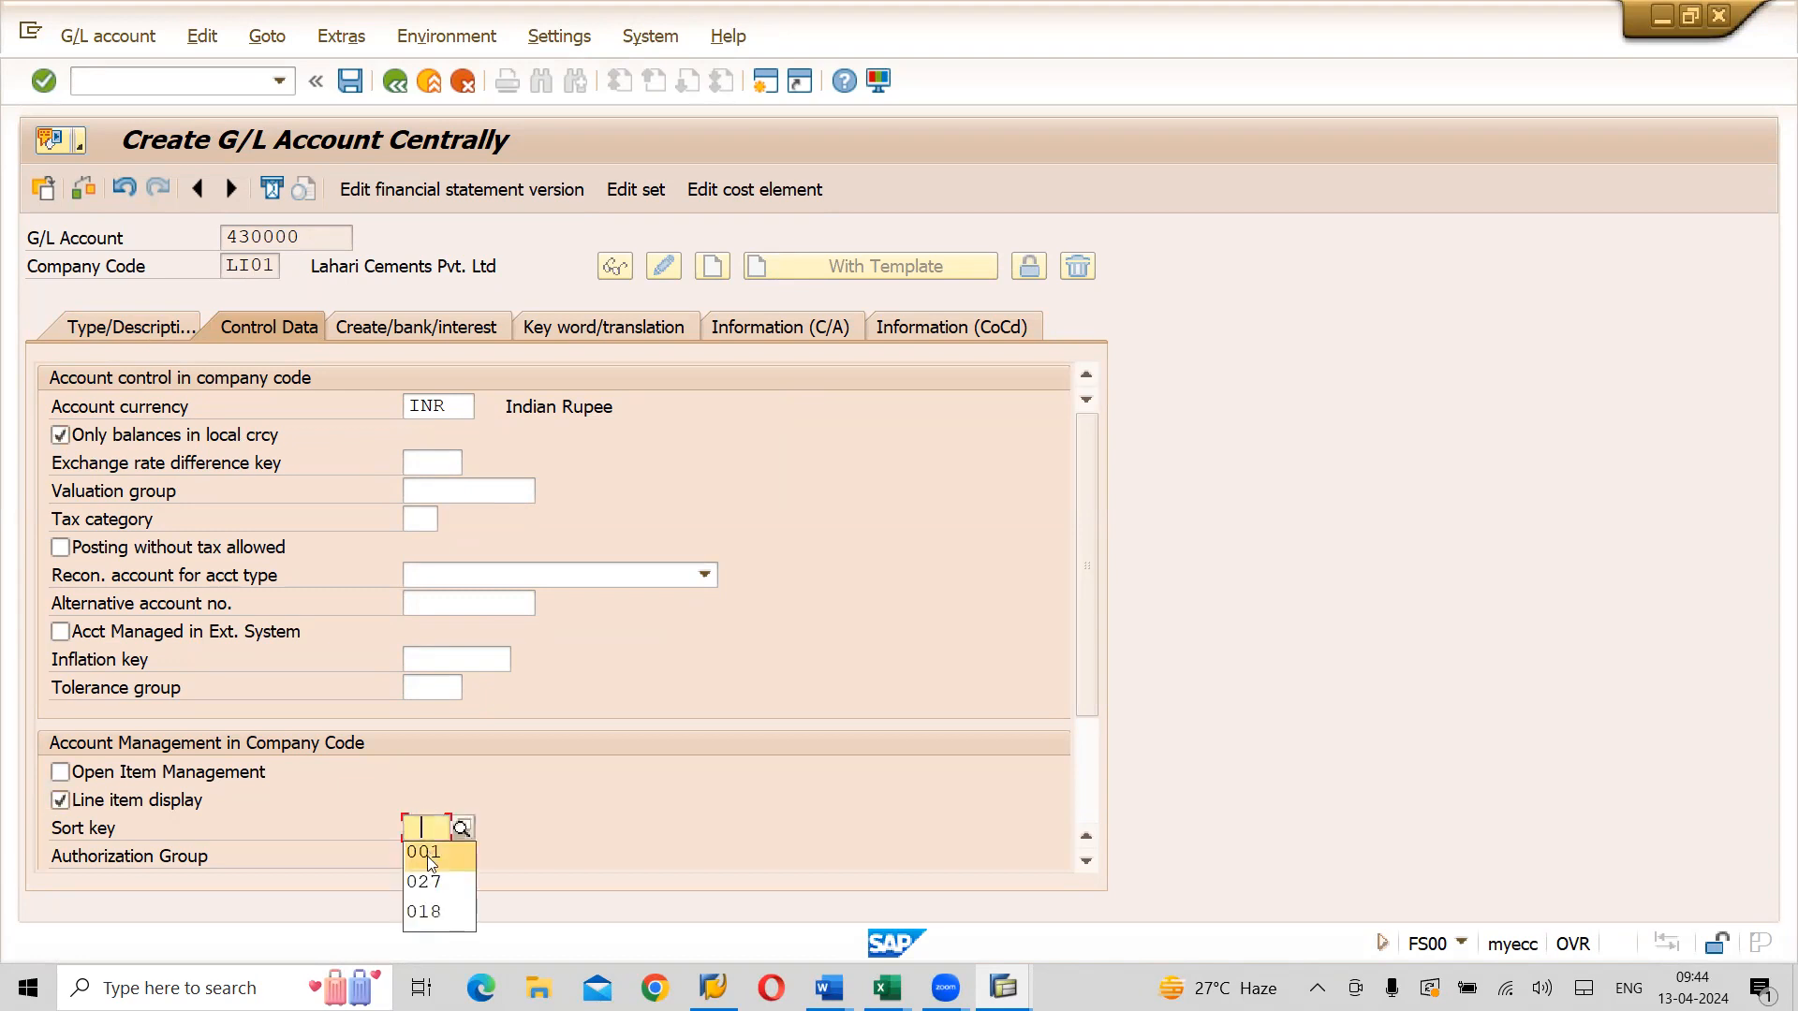
{"action": "left_click", "coordinate": [427, 856]}
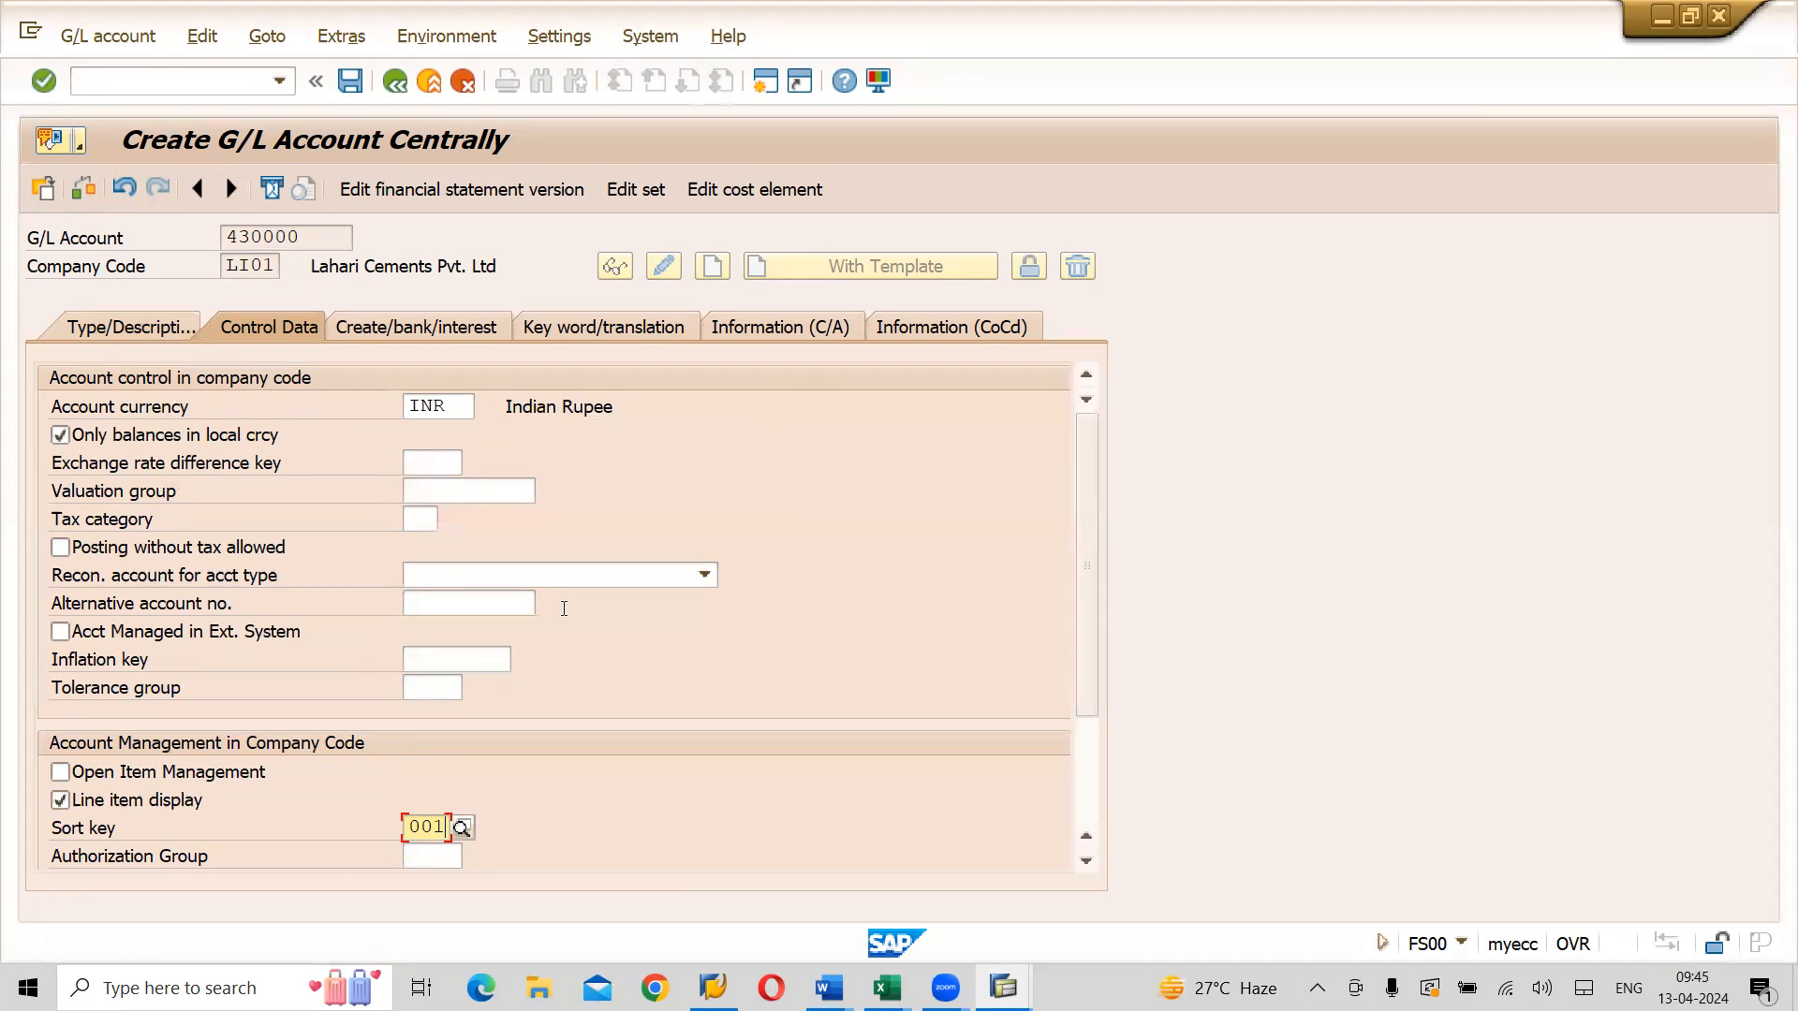
Assign field status group L004 Lahari Cost accounts to the new salary account and save it
{"action": "left_click", "coordinate": [440, 330]}
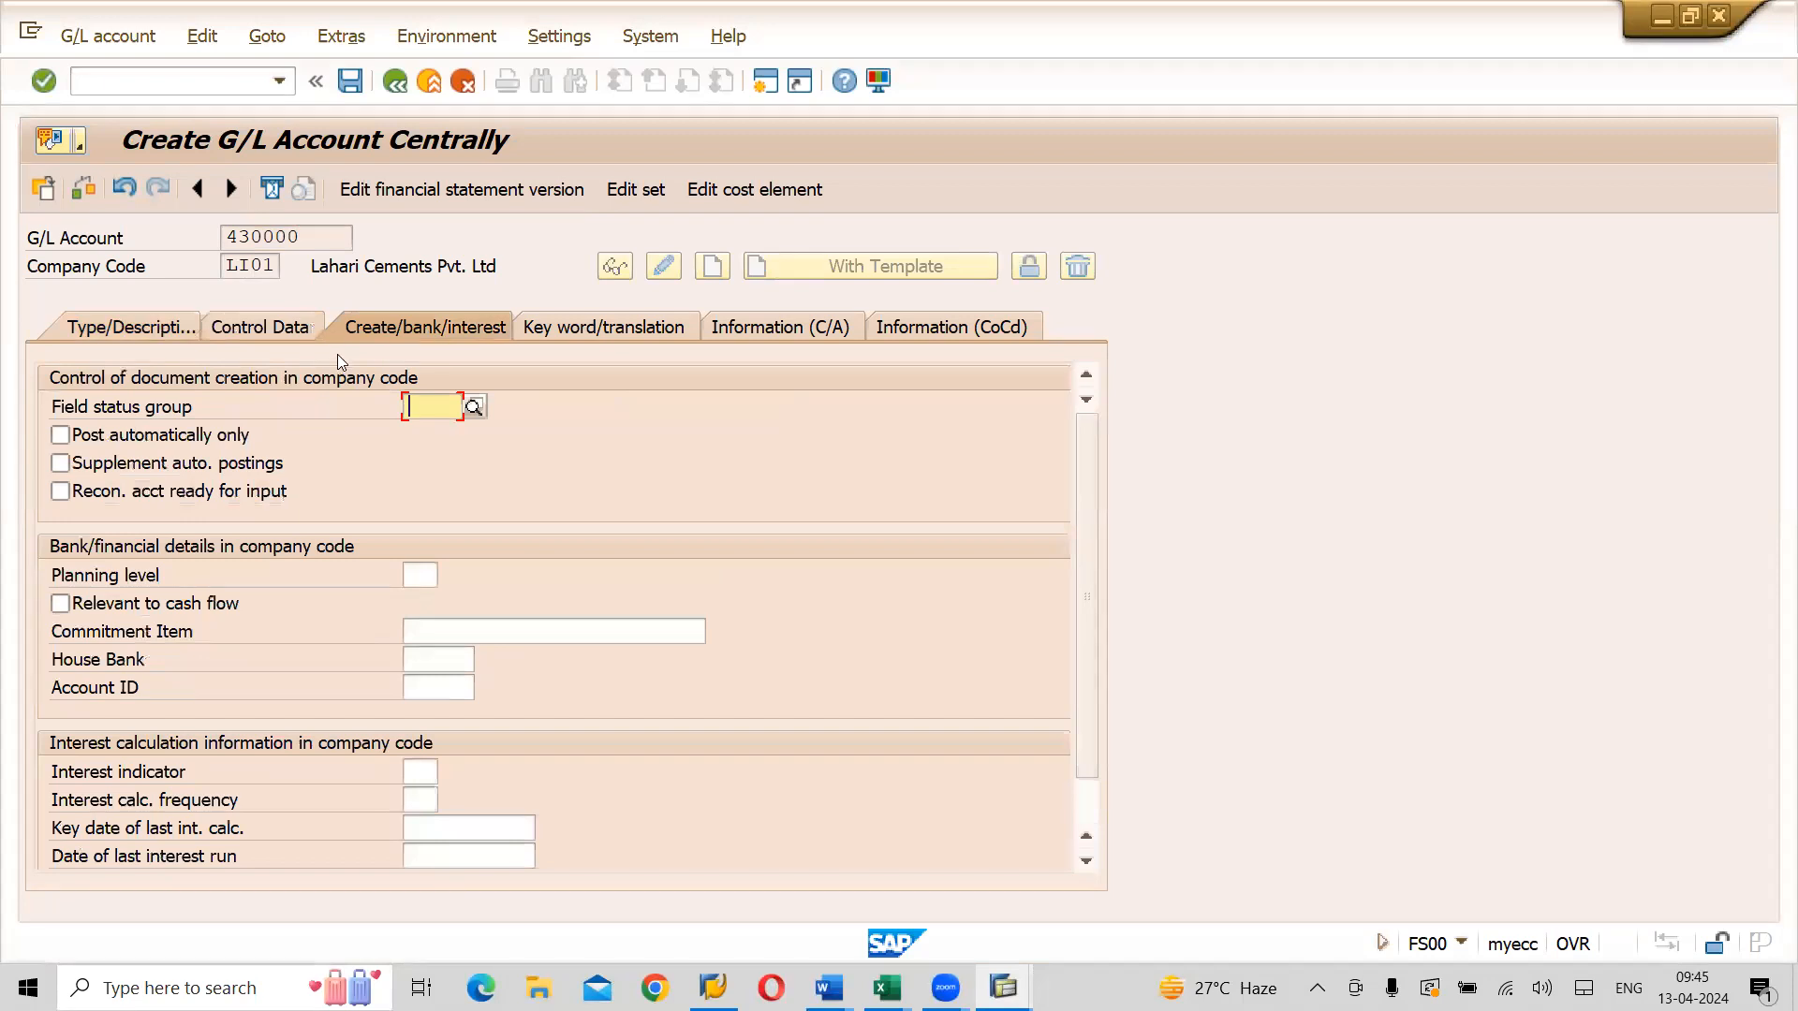
{"action": "left_click", "coordinate": [475, 404]}
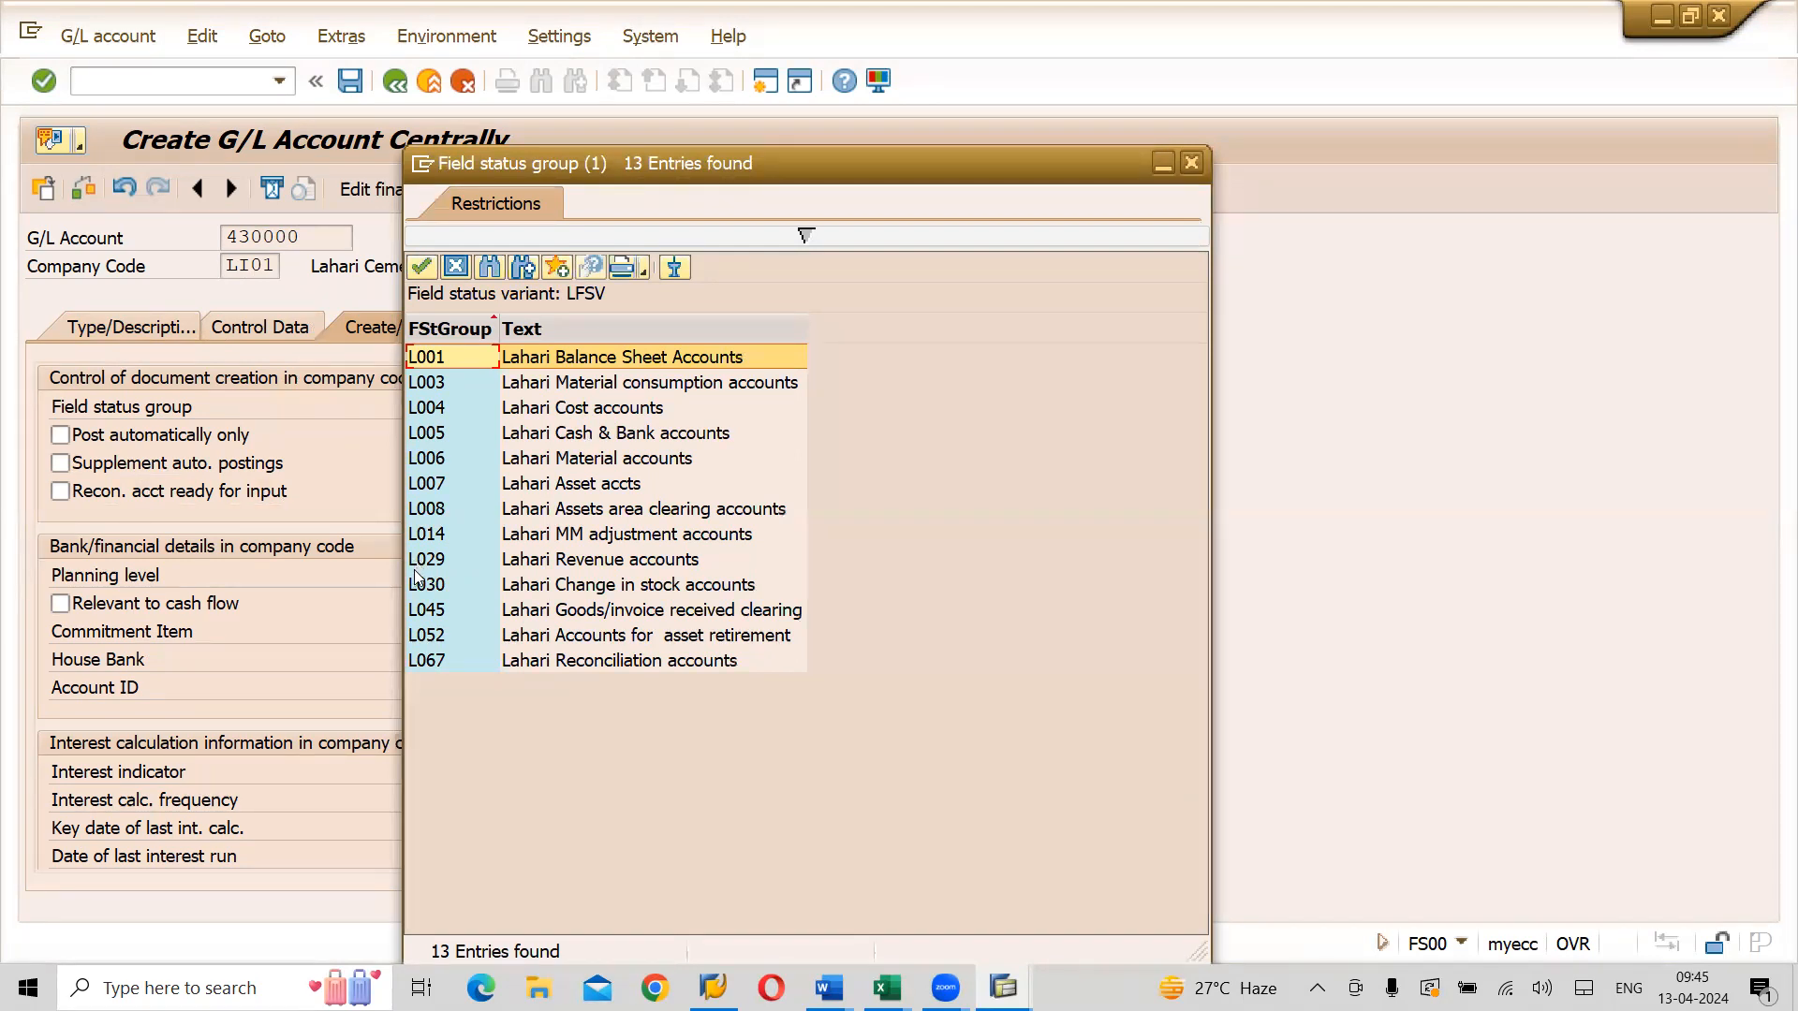
{"action": "double_click", "coordinate": [594, 409]}
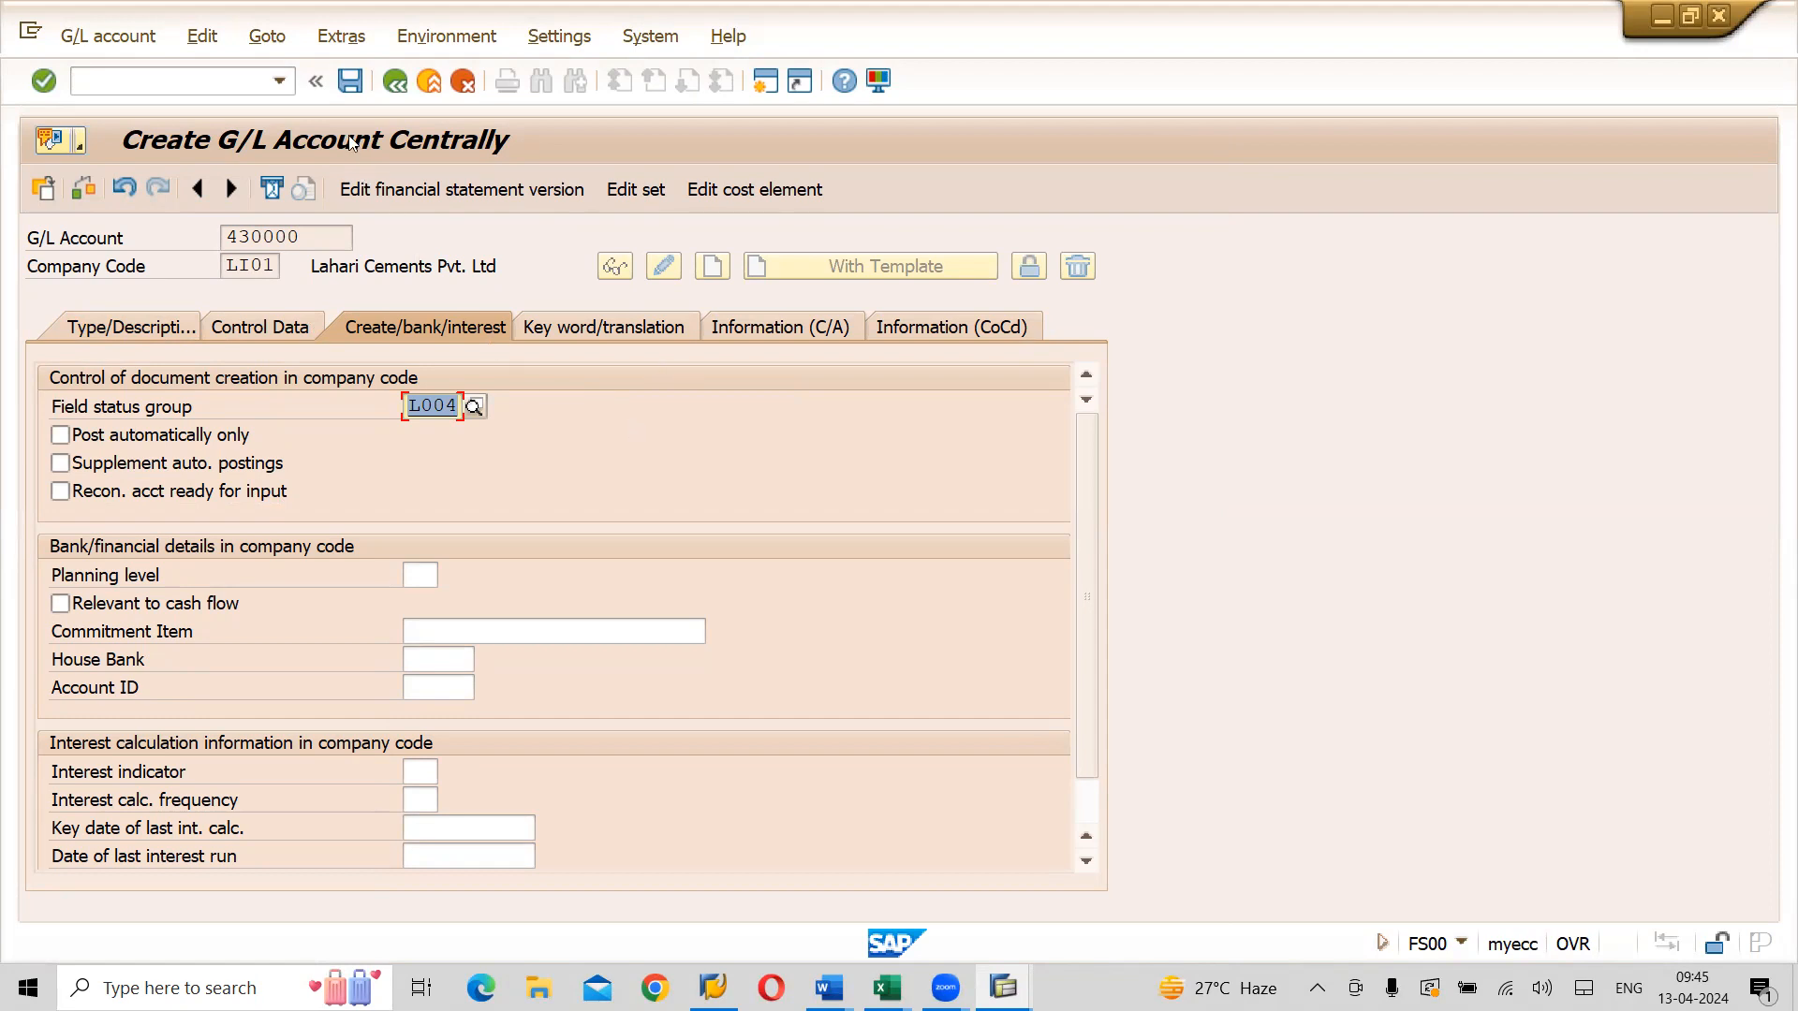
{"action": "left_click", "coordinate": [342, 101]}
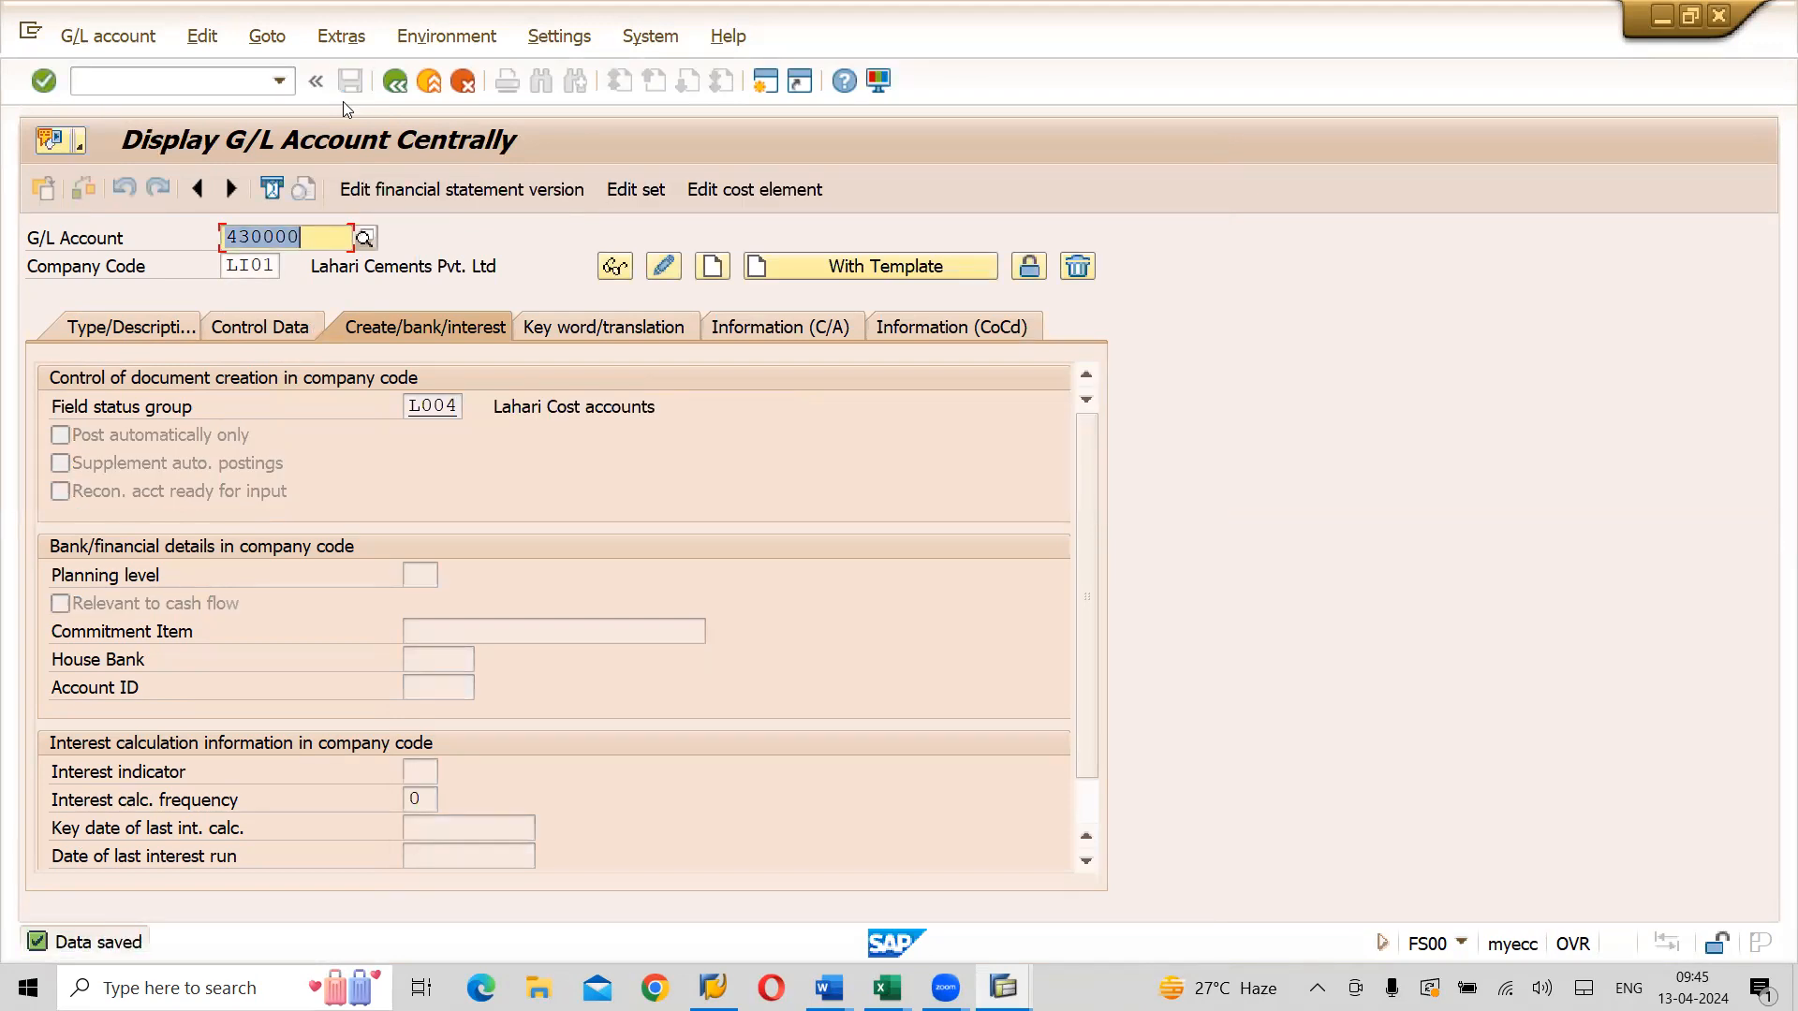
Create and save G/L account 430000 for company code LI02, using account 430000 in LI01 as the template
{"action": "left_click_drag", "start_coordinate": [321, 235], "coordinate": [249, 227]}
{"action": "left_click", "coordinate": [222, 226]}
{"action": "left_click", "coordinate": [264, 266]}
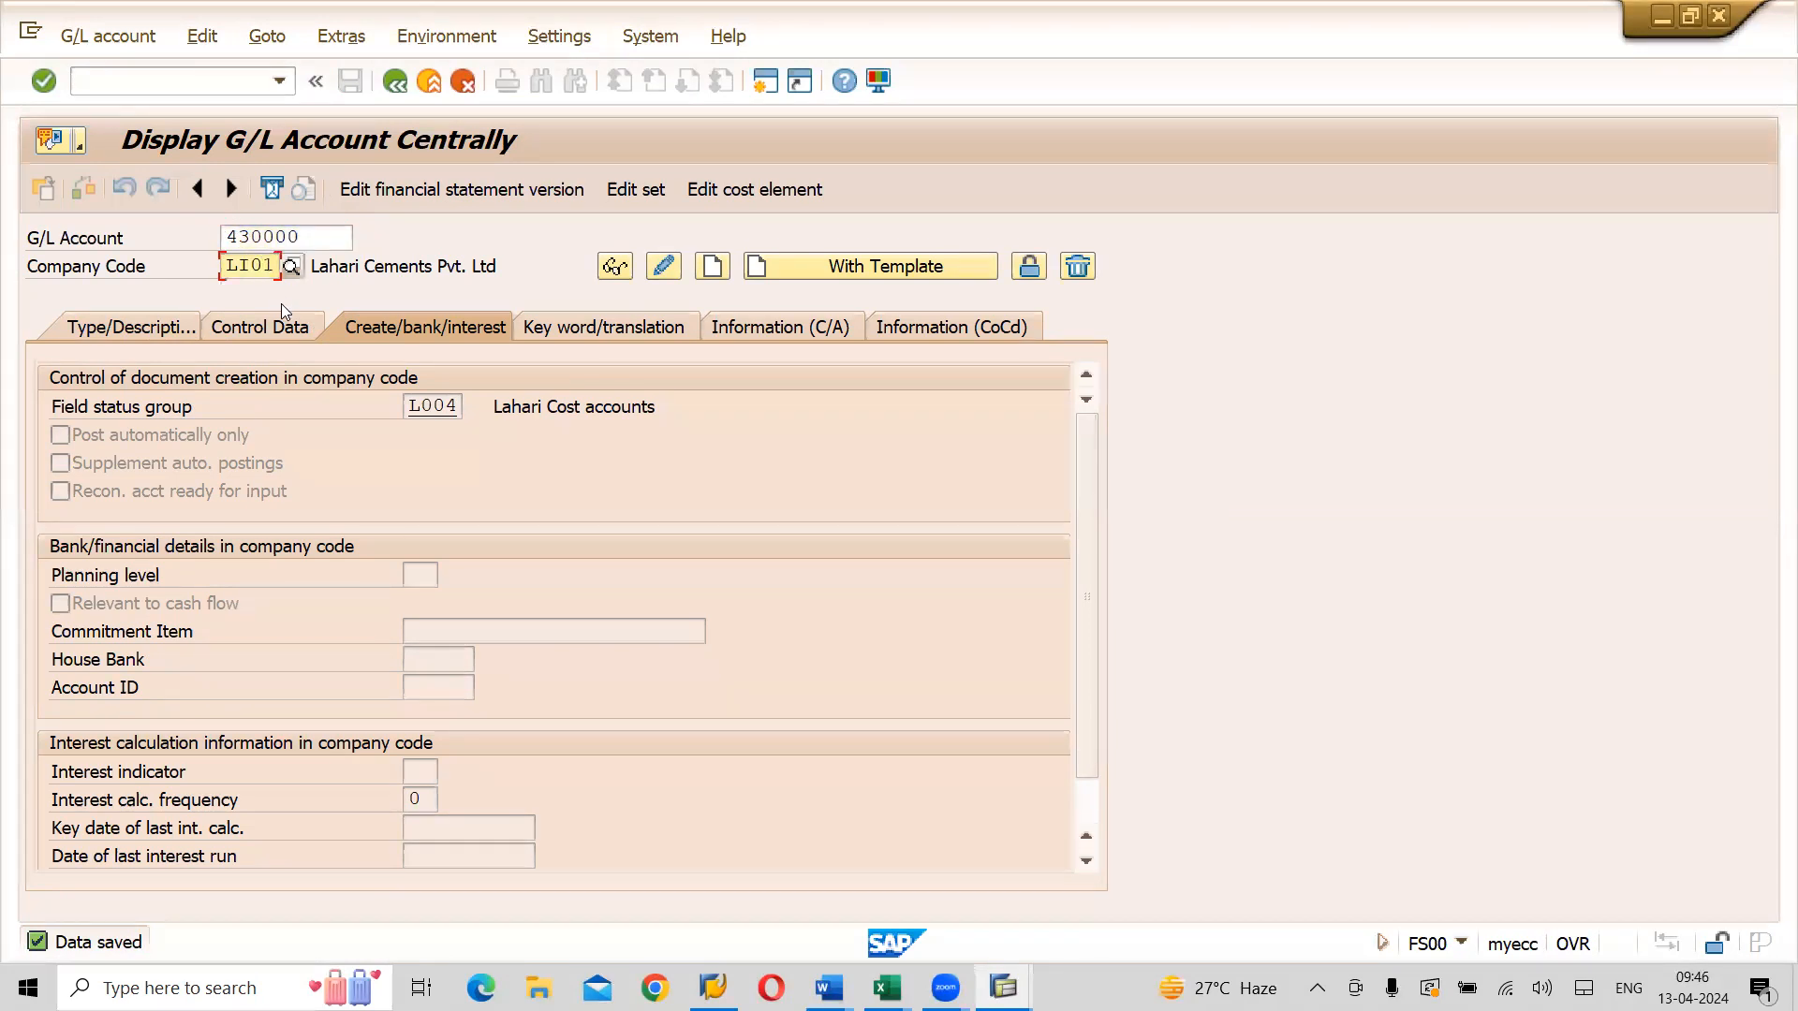
{"action": "type", "text": "2"}
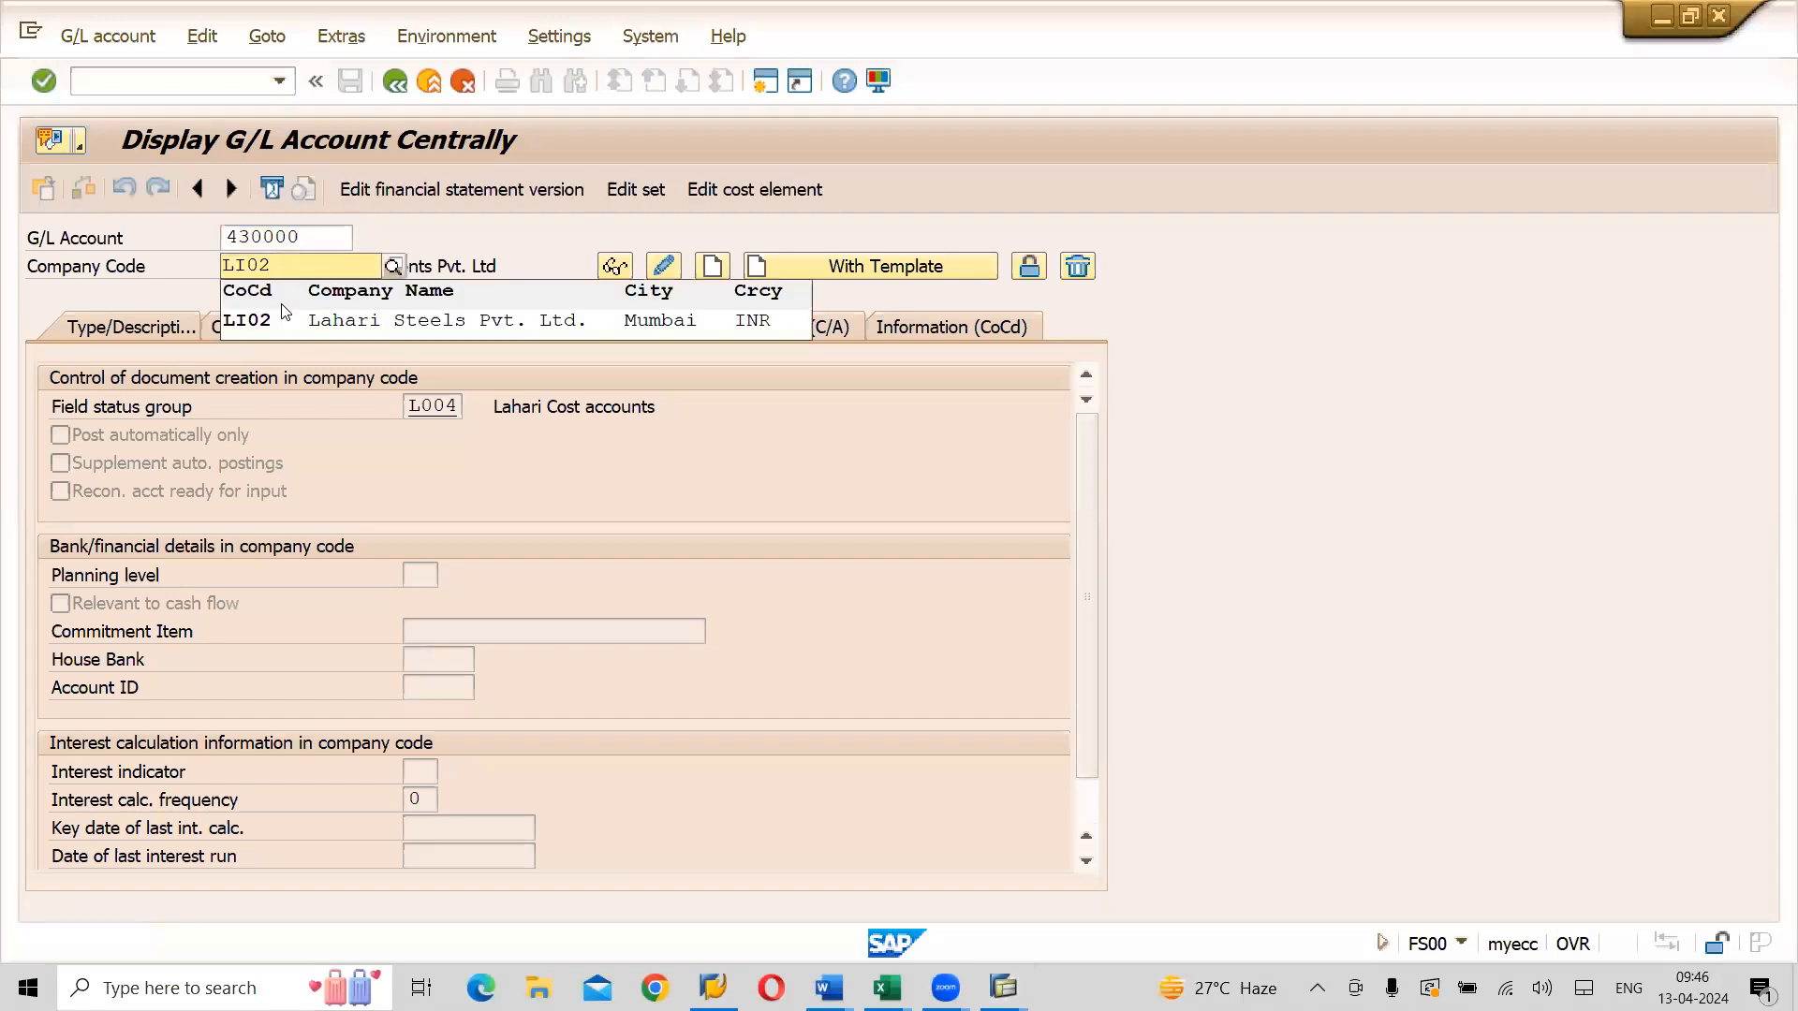
{"action": "left_click", "coordinate": [289, 333]}
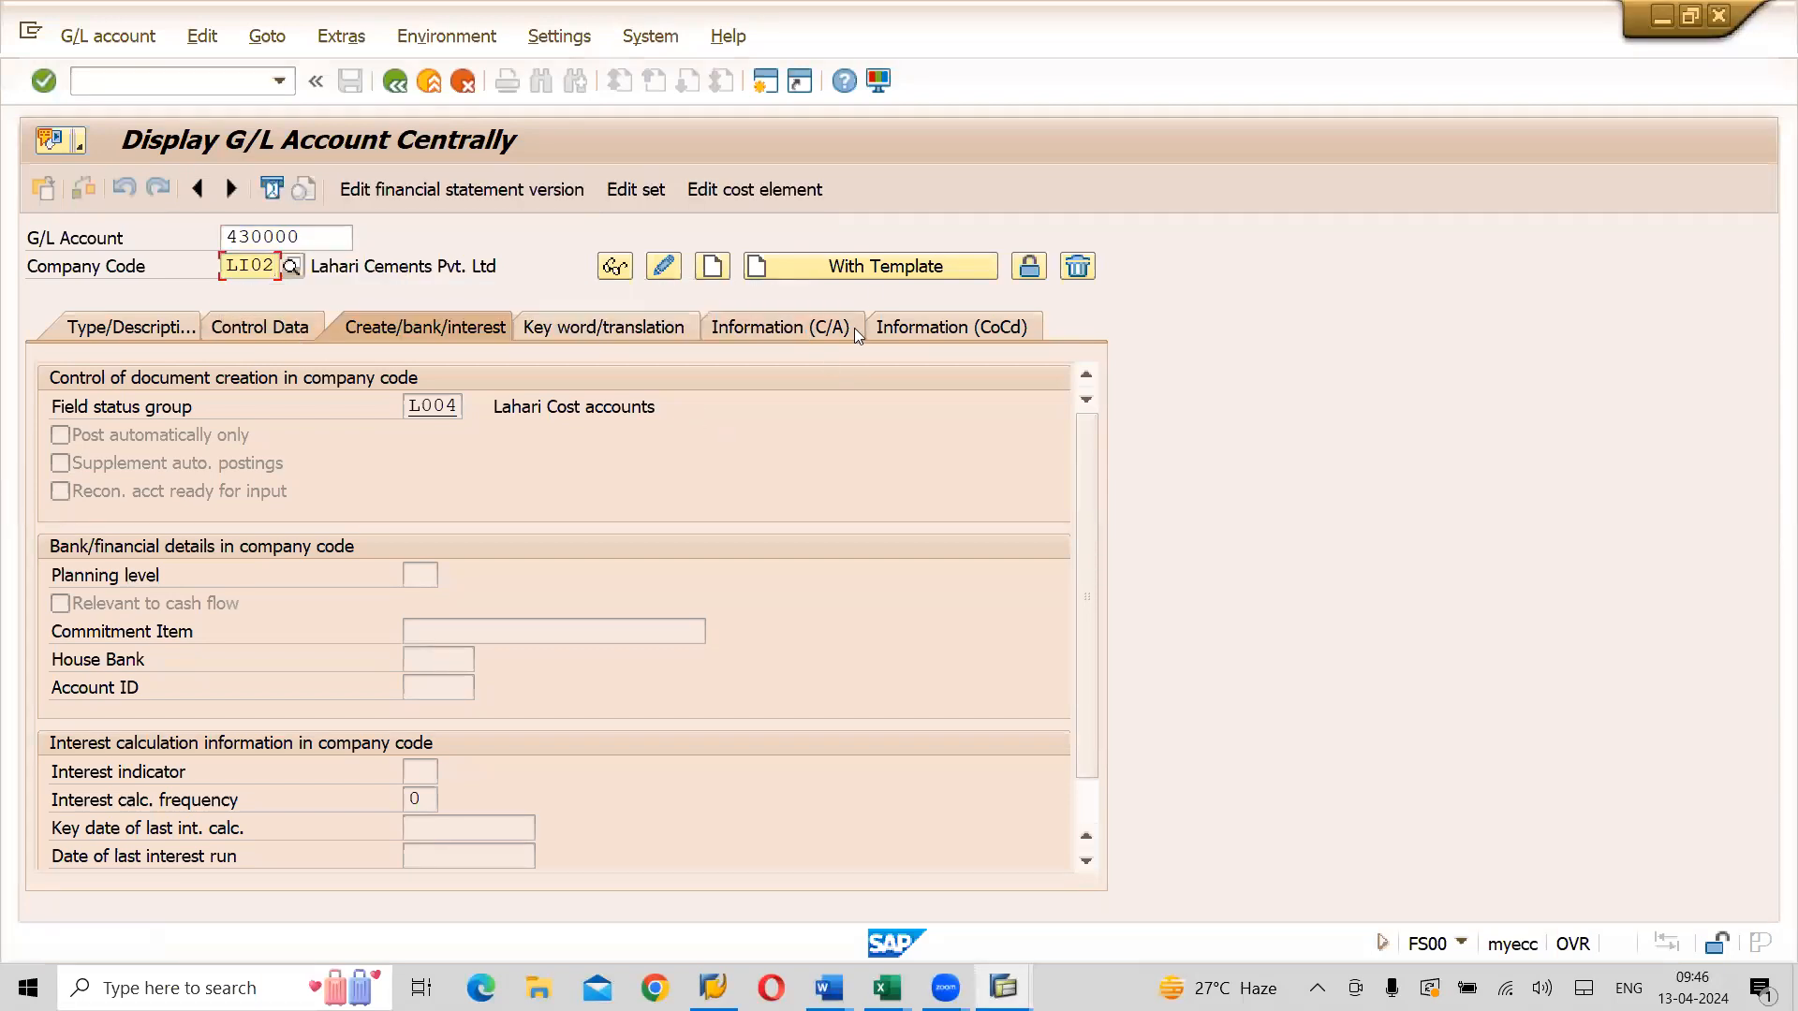
{"action": "left_click", "coordinate": [877, 267]}
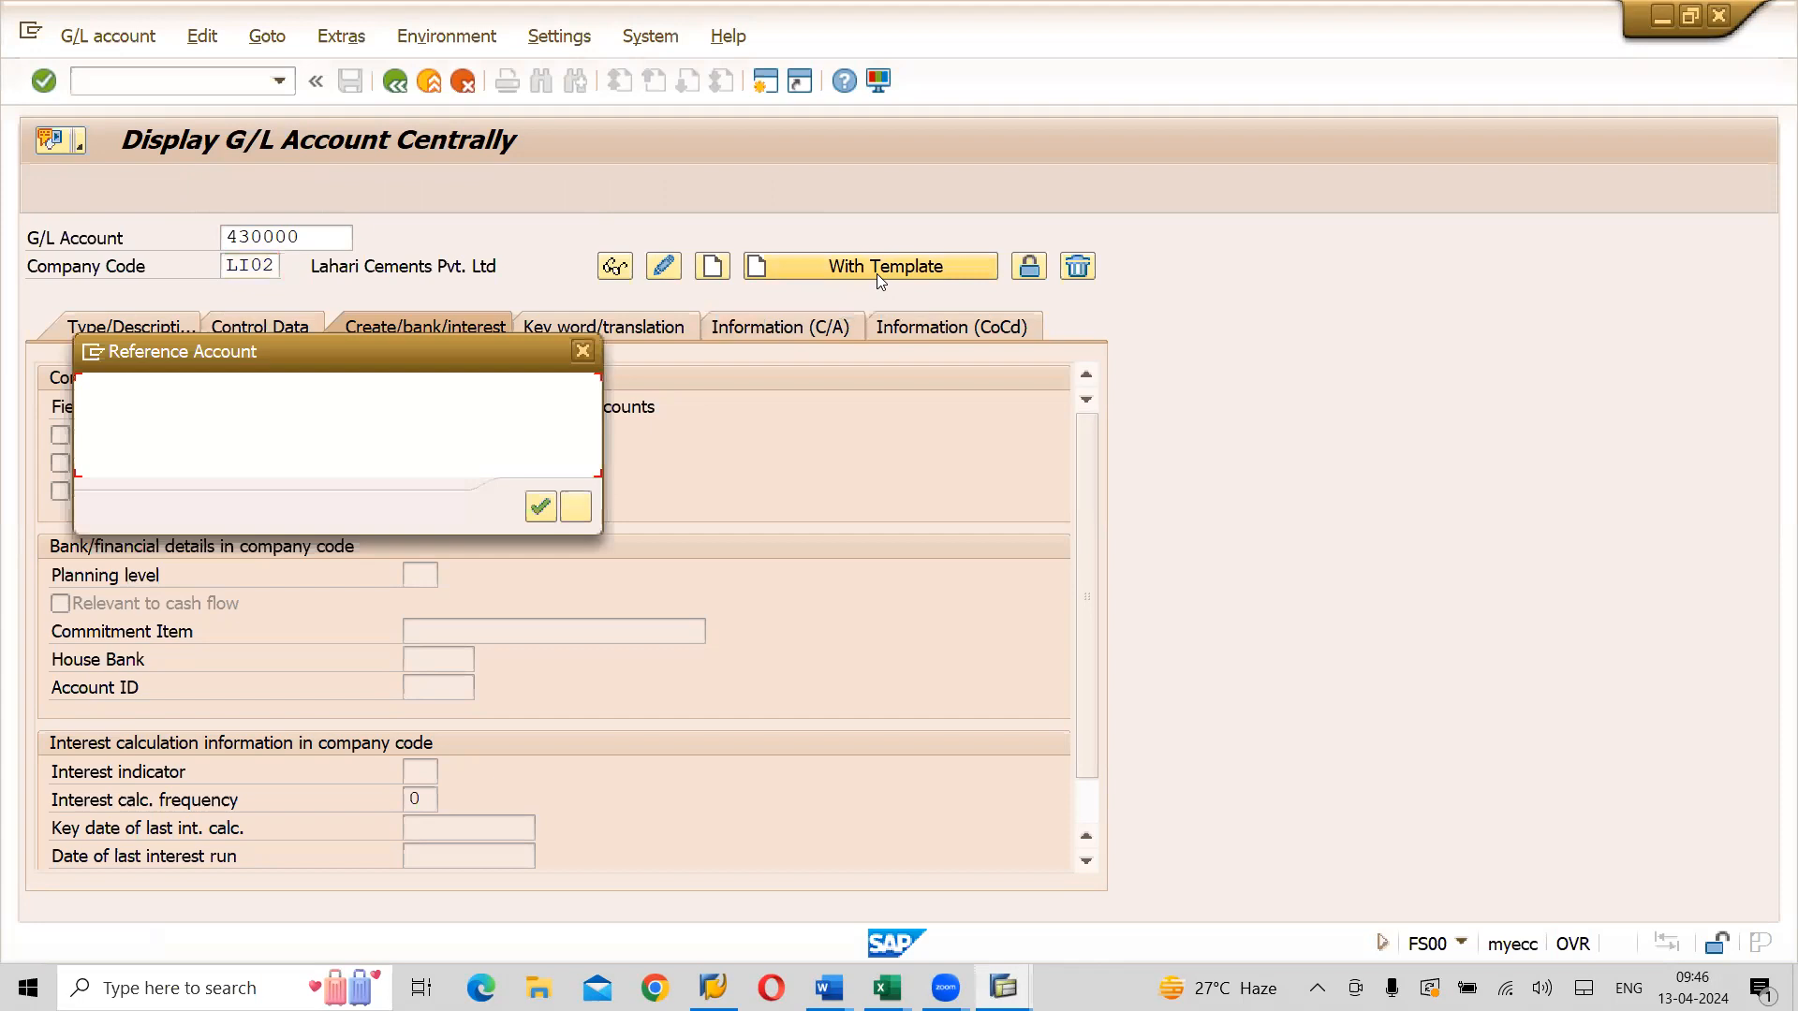
{"action": "type", "text": "430000"}
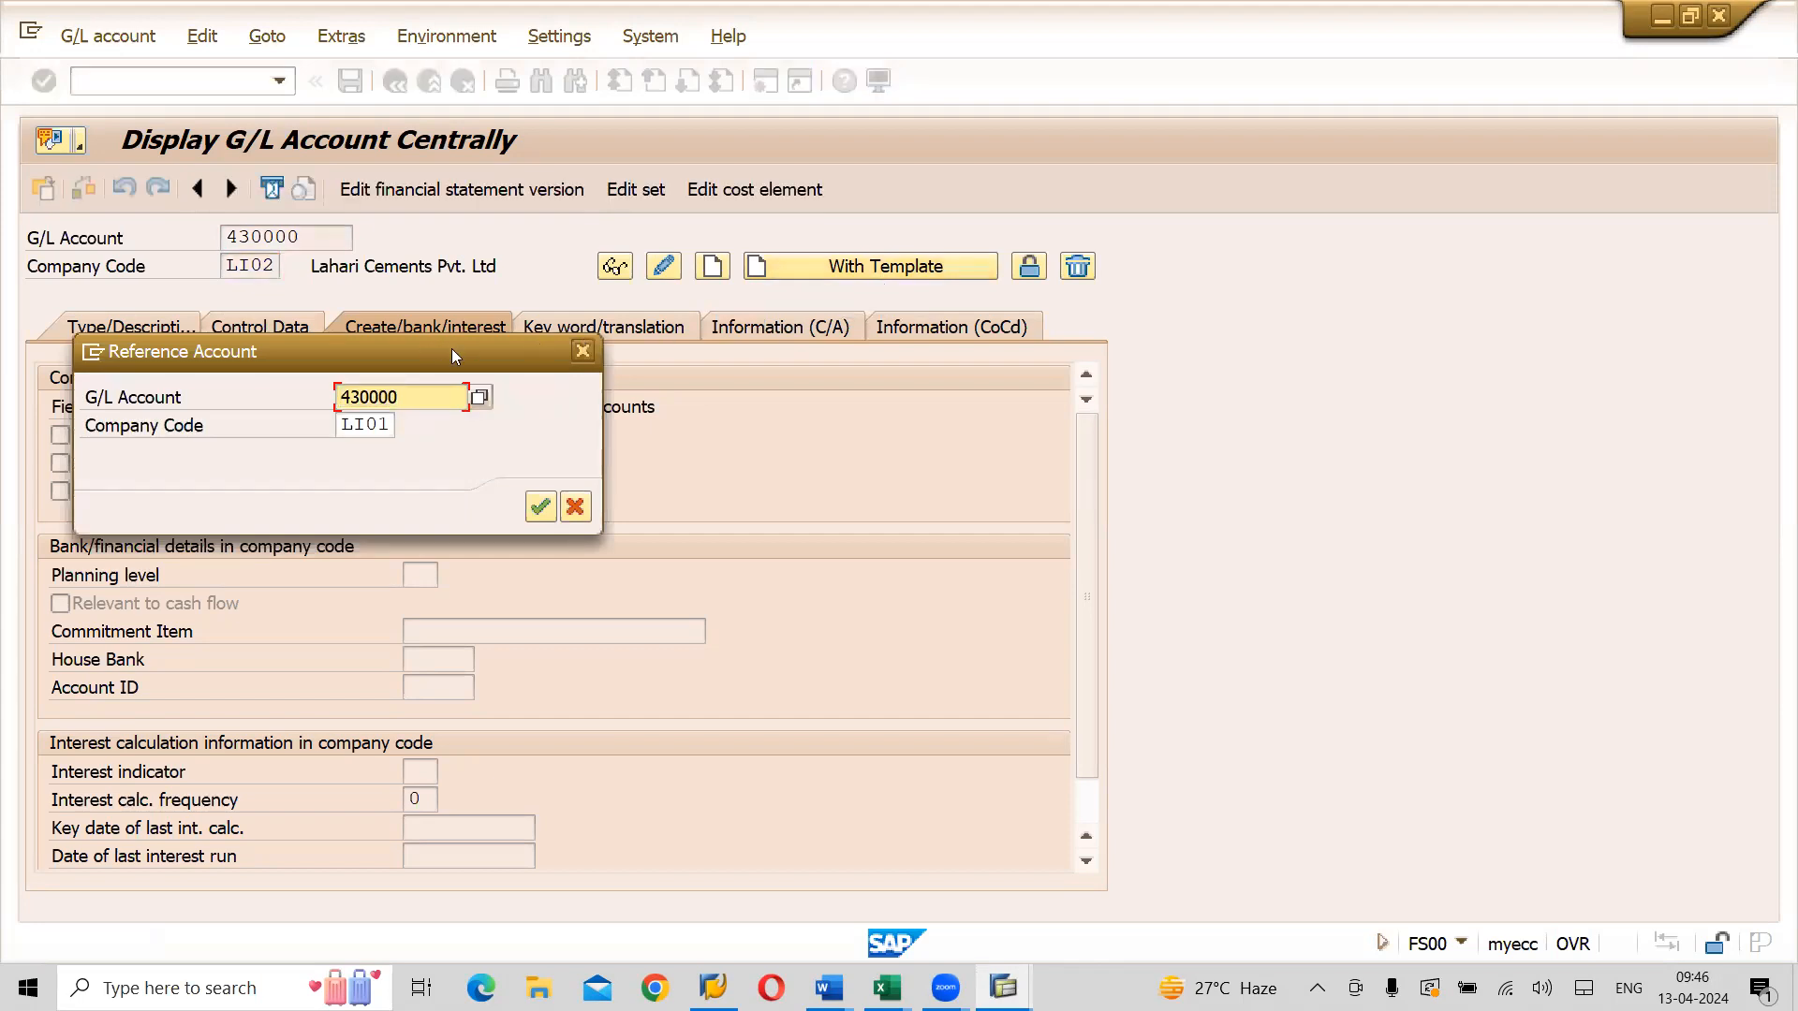
{"action": "left_click_drag", "start_coordinate": [452, 348], "coordinate": [1193, 404]}
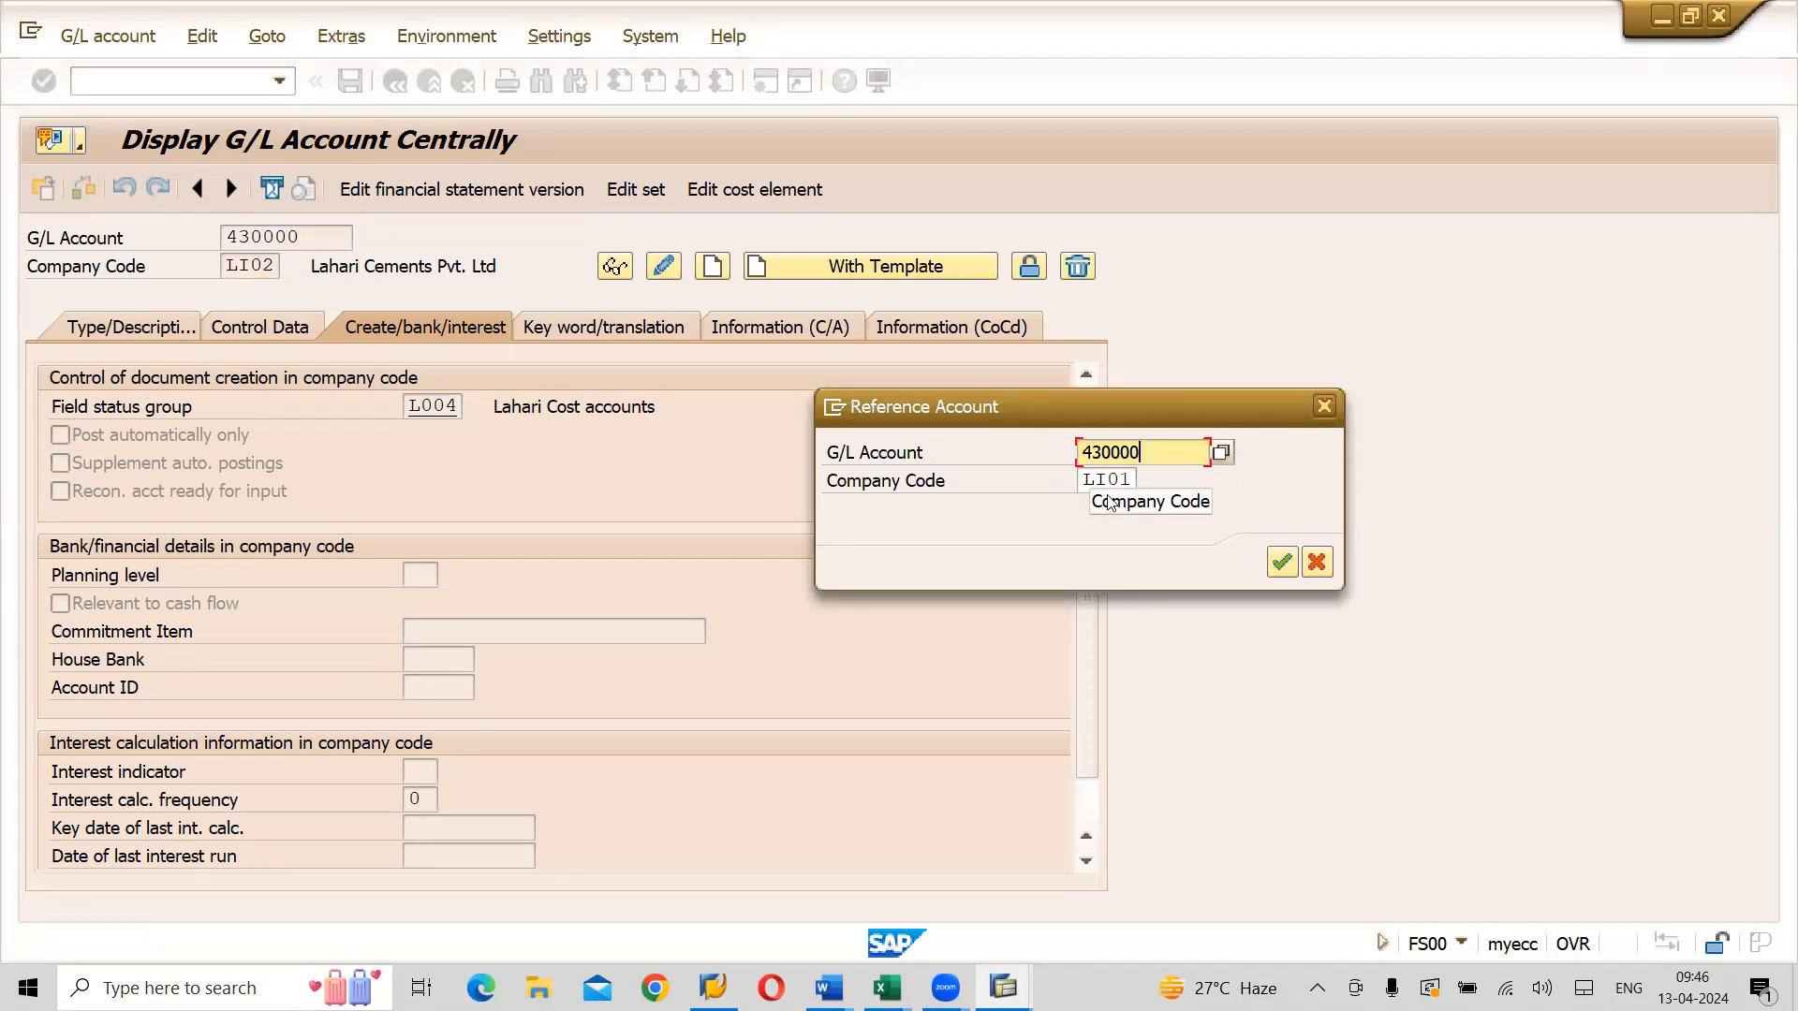
{"action": "left_click", "coordinate": [1281, 561]}
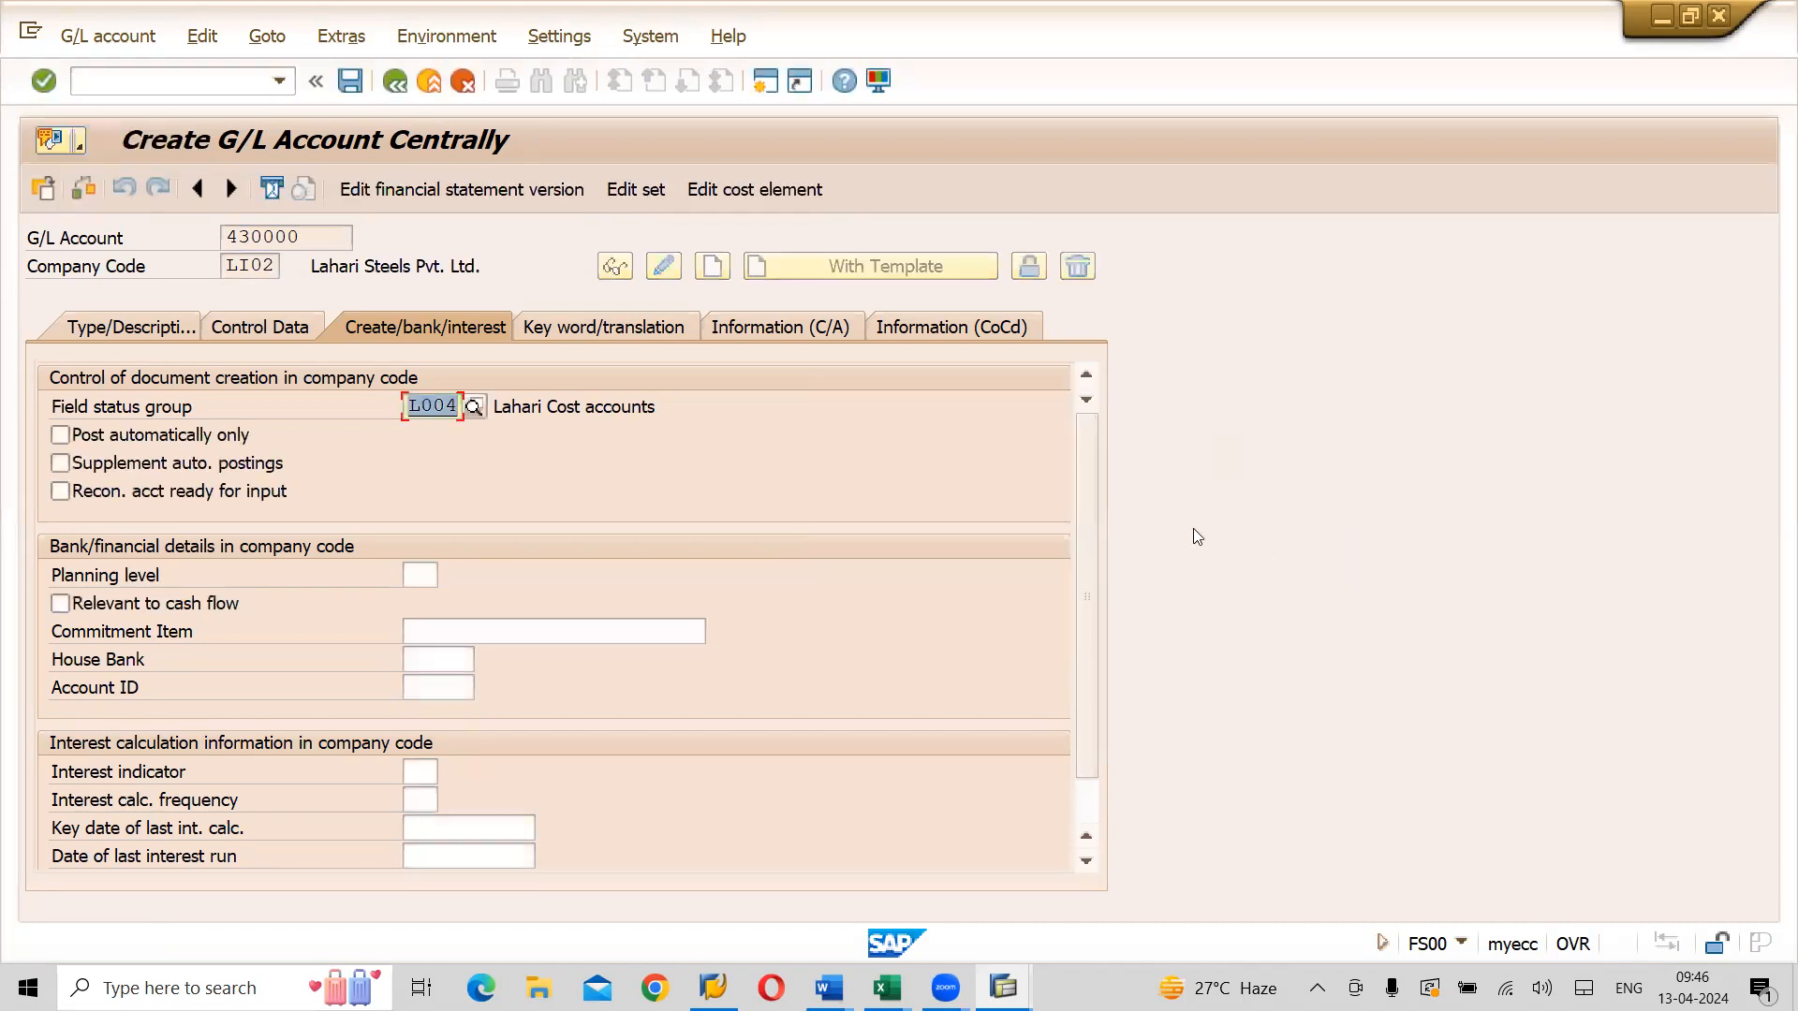
{"action": "left_click", "coordinate": [347, 93]}
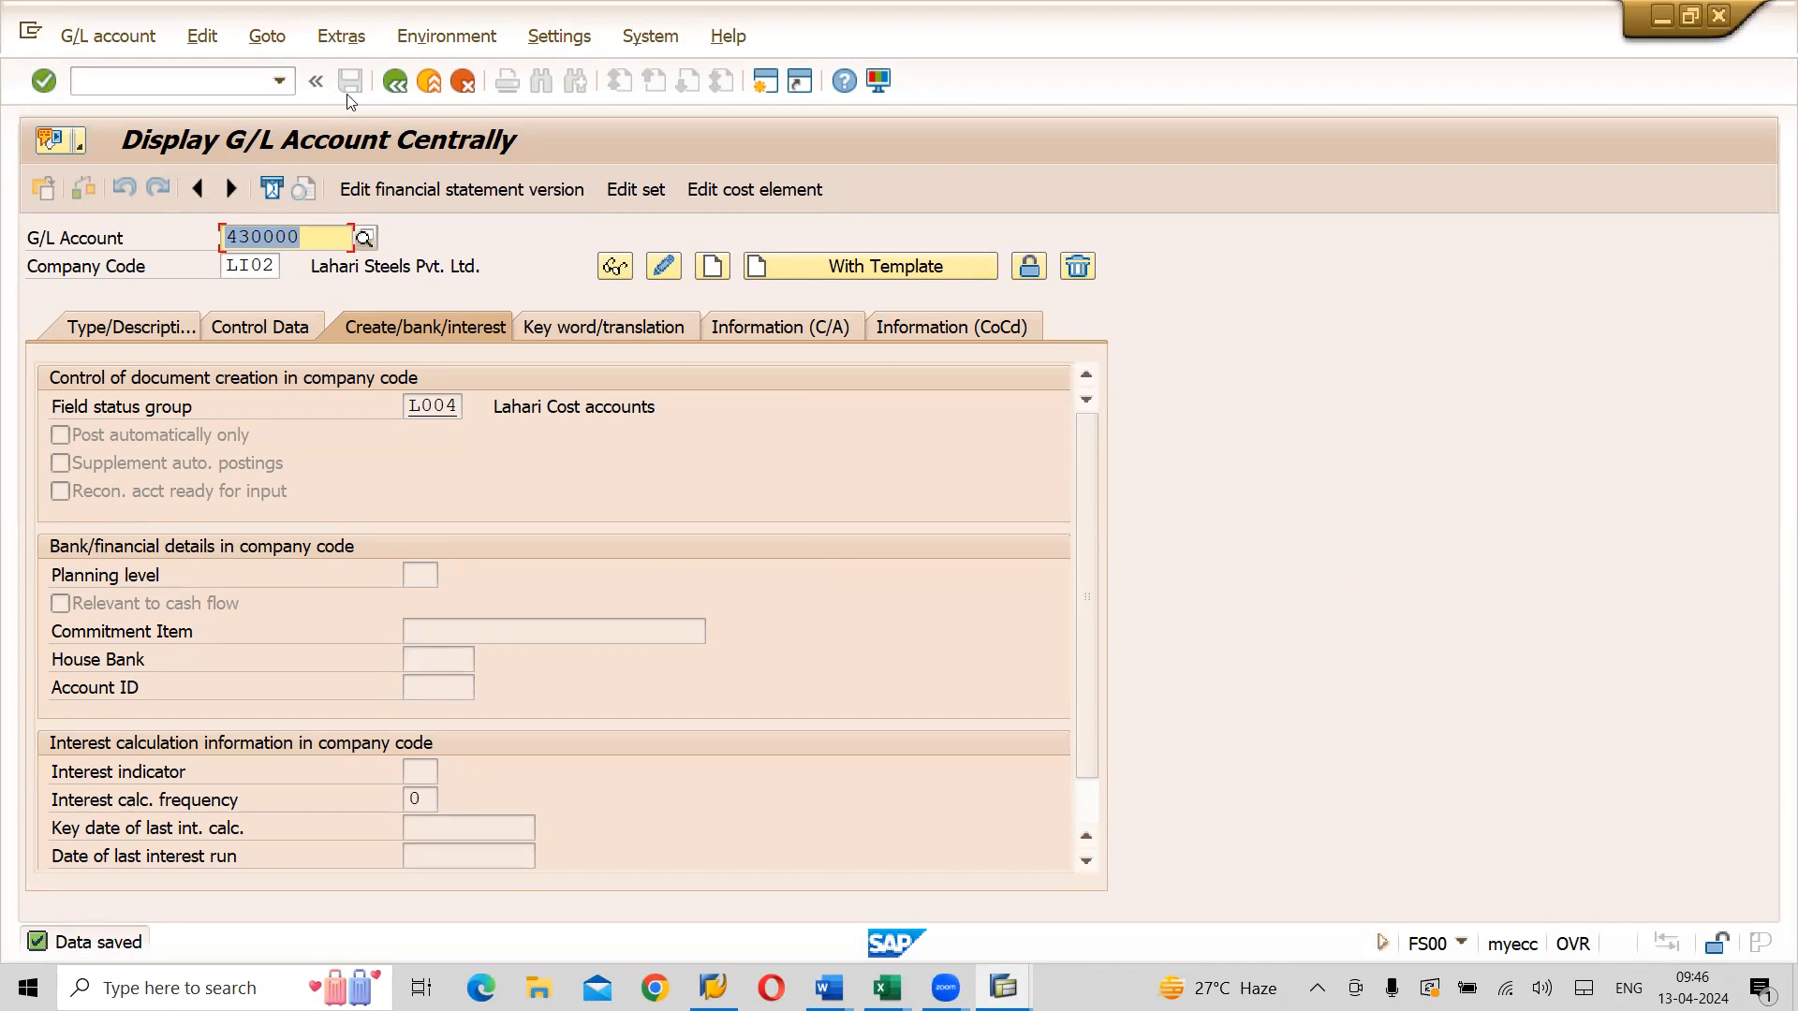
Create and save G/L account 430000 for company code LU01, using account 430000 in LI01 as the template
{"action": "left_click", "coordinate": [269, 264]}
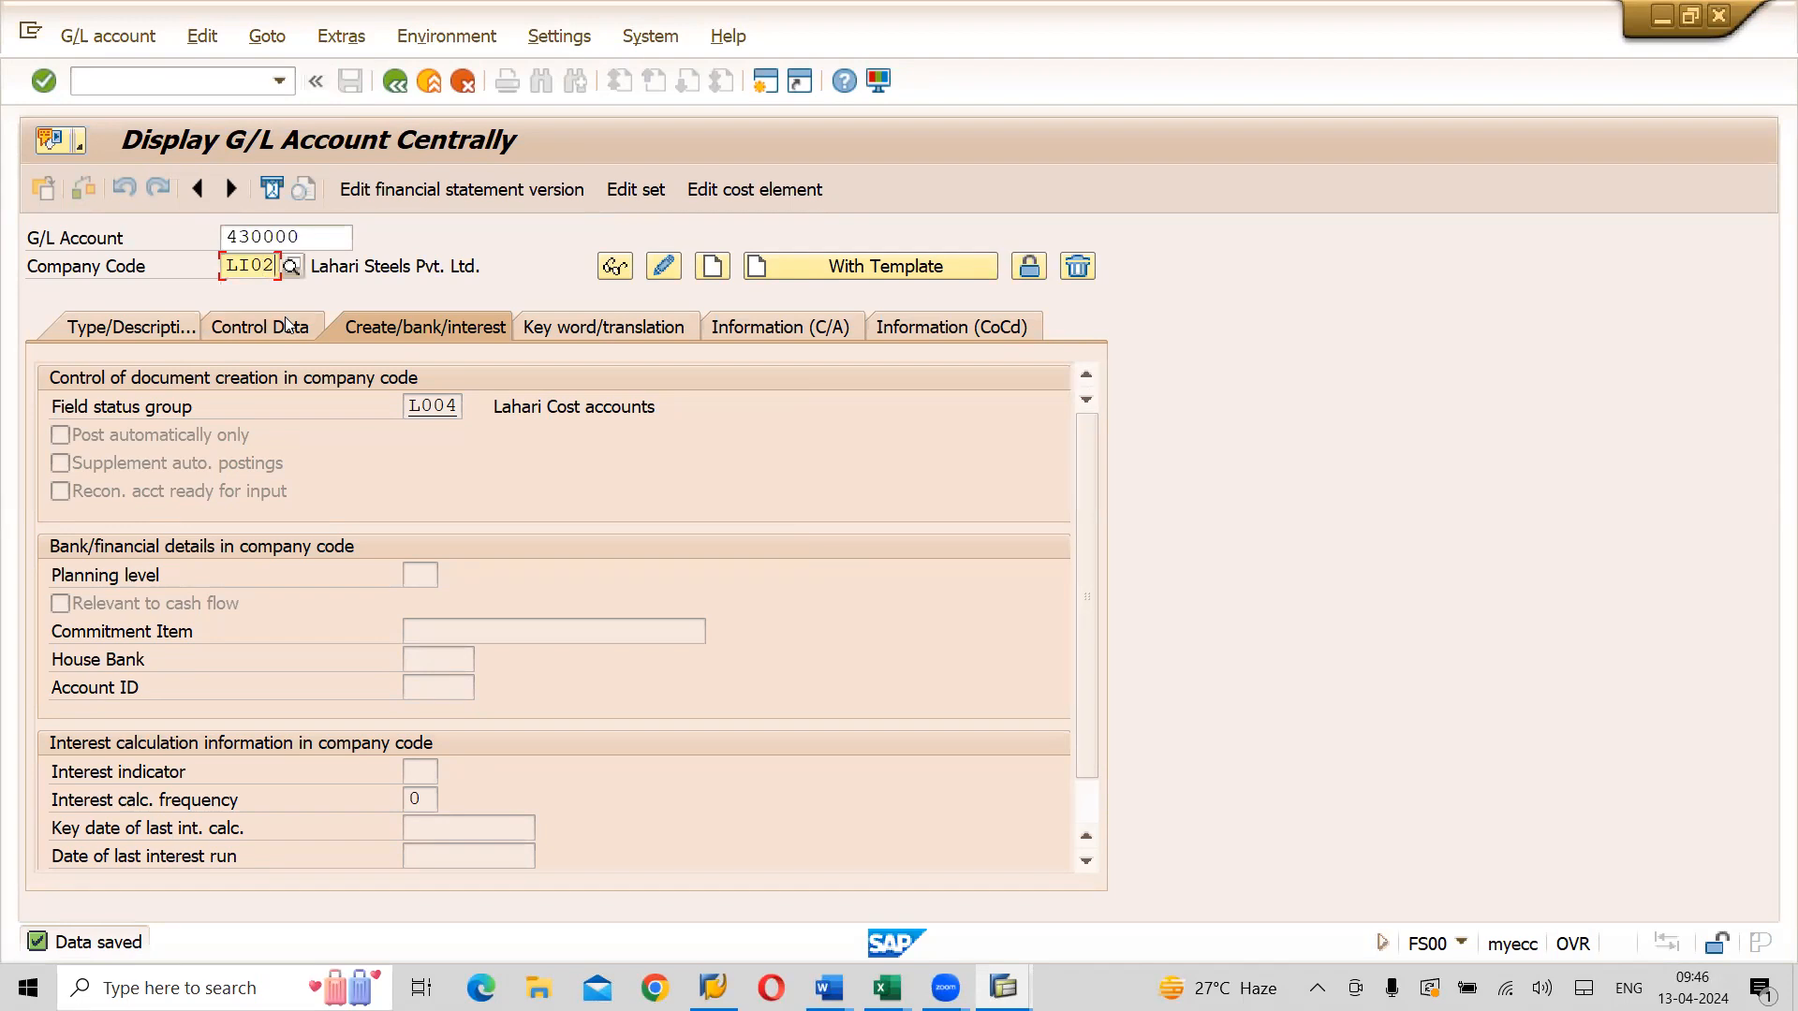
{"action": "type", "text": "L"}
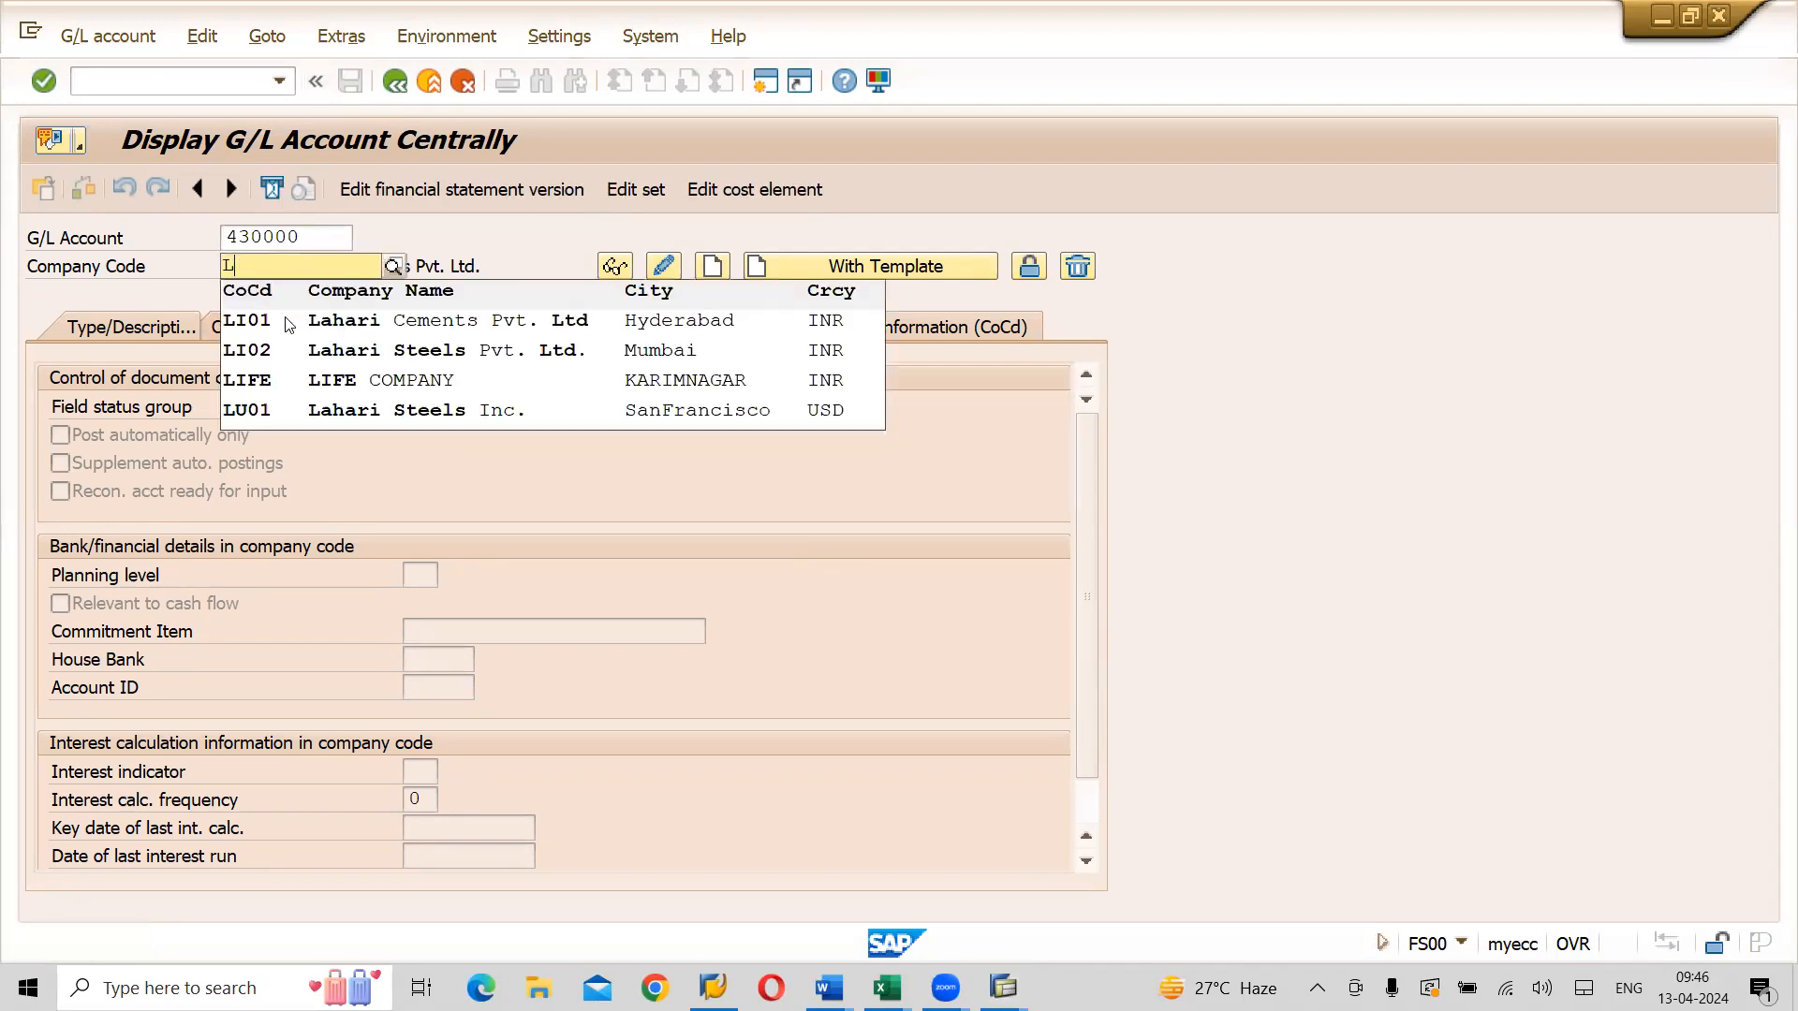
{"action": "left_click", "coordinate": [277, 405]}
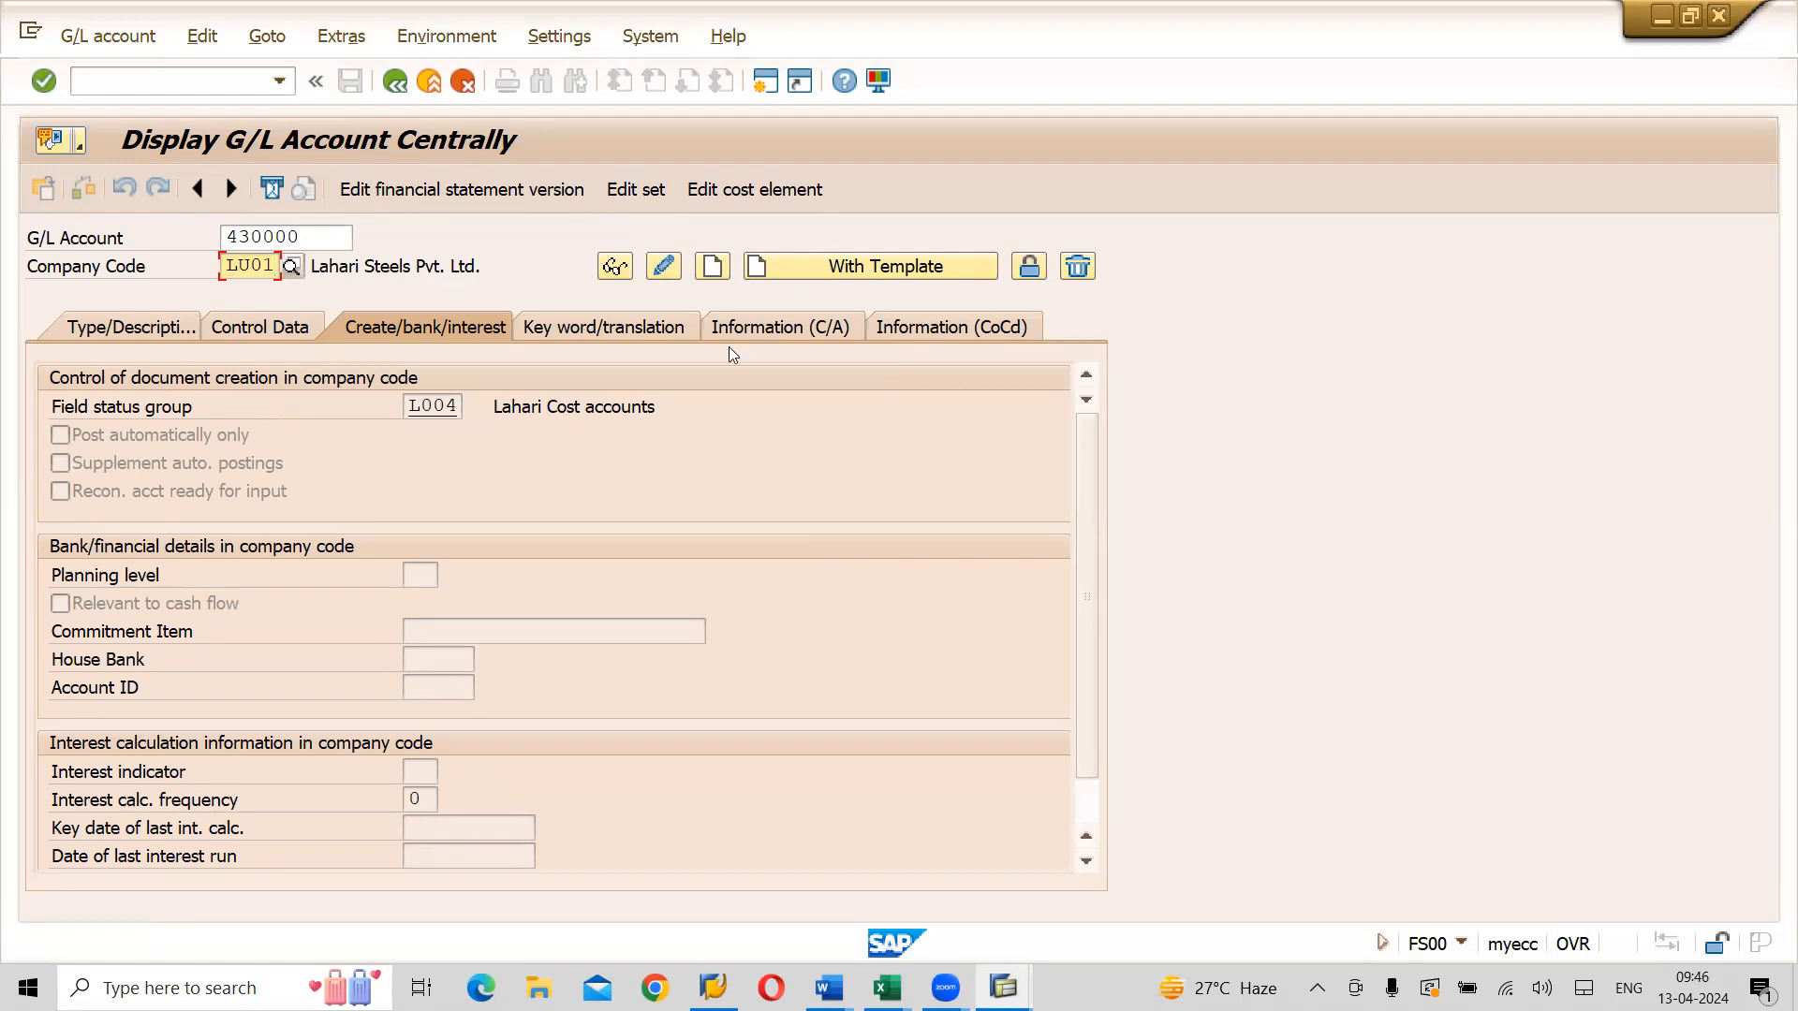
{"action": "left_click", "coordinate": [848, 266]}
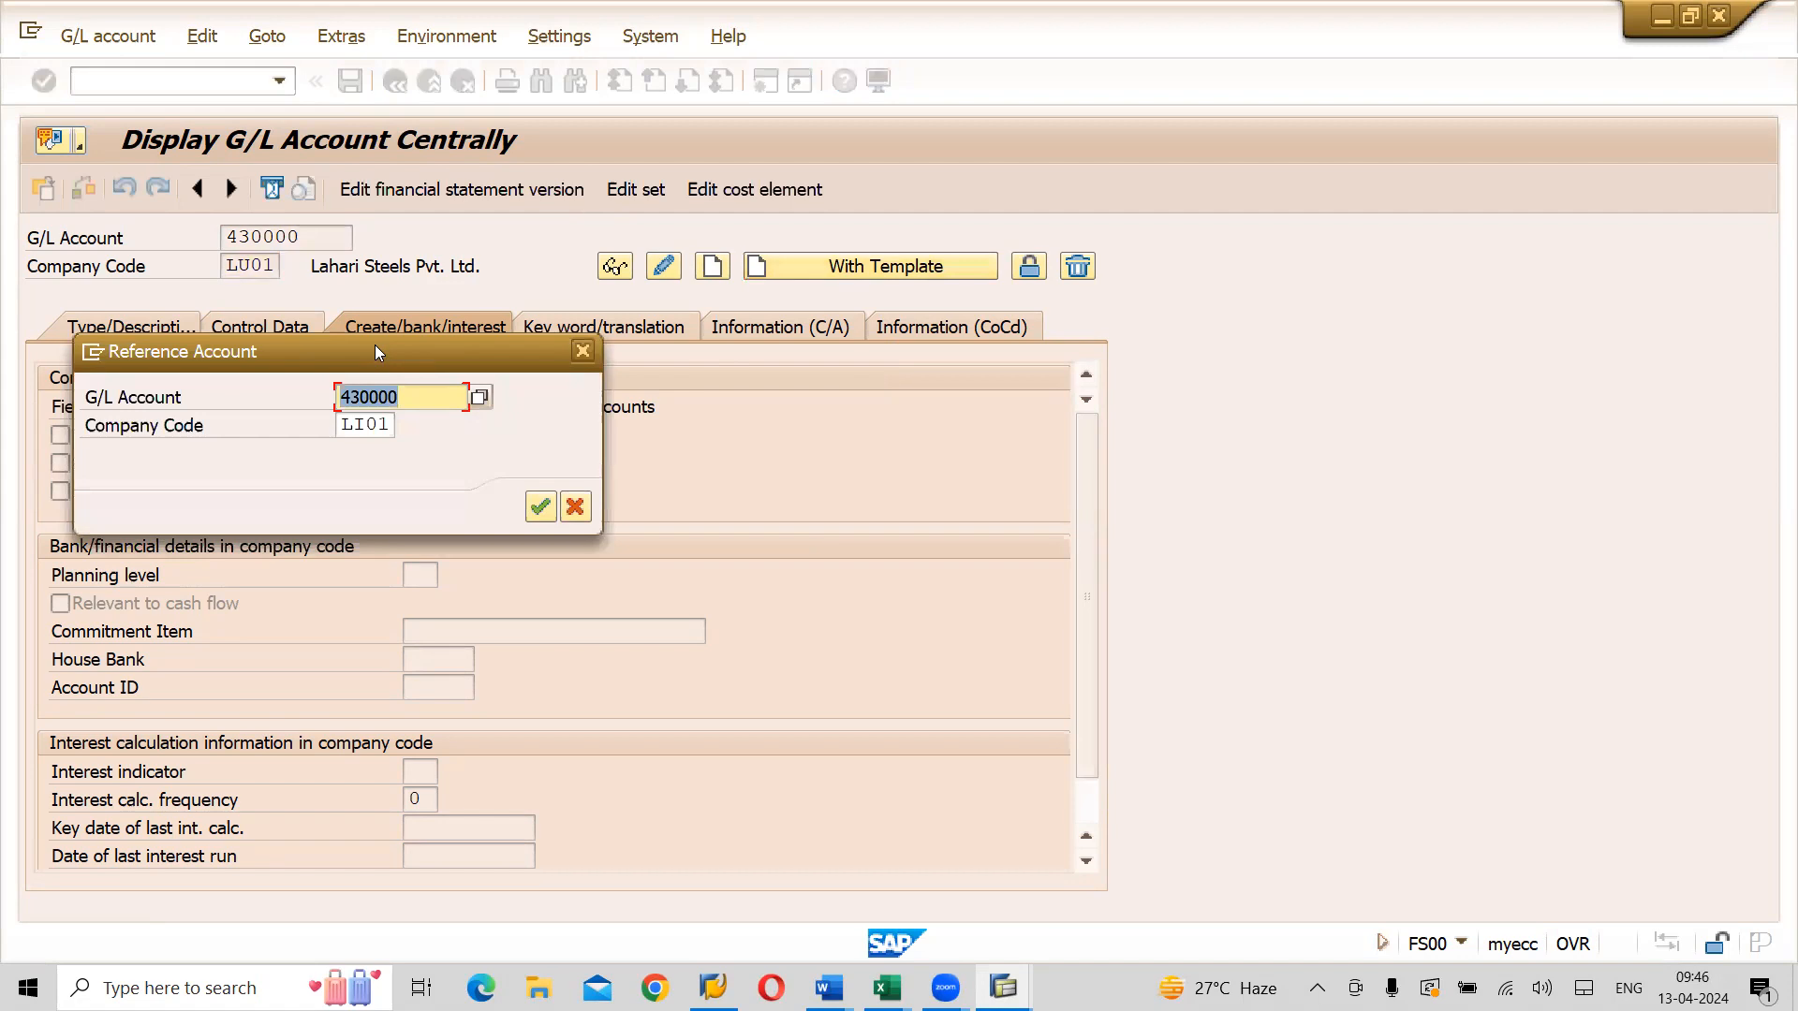
{"action": "left_click_drag", "start_coordinate": [372, 350], "coordinate": [953, 421]}
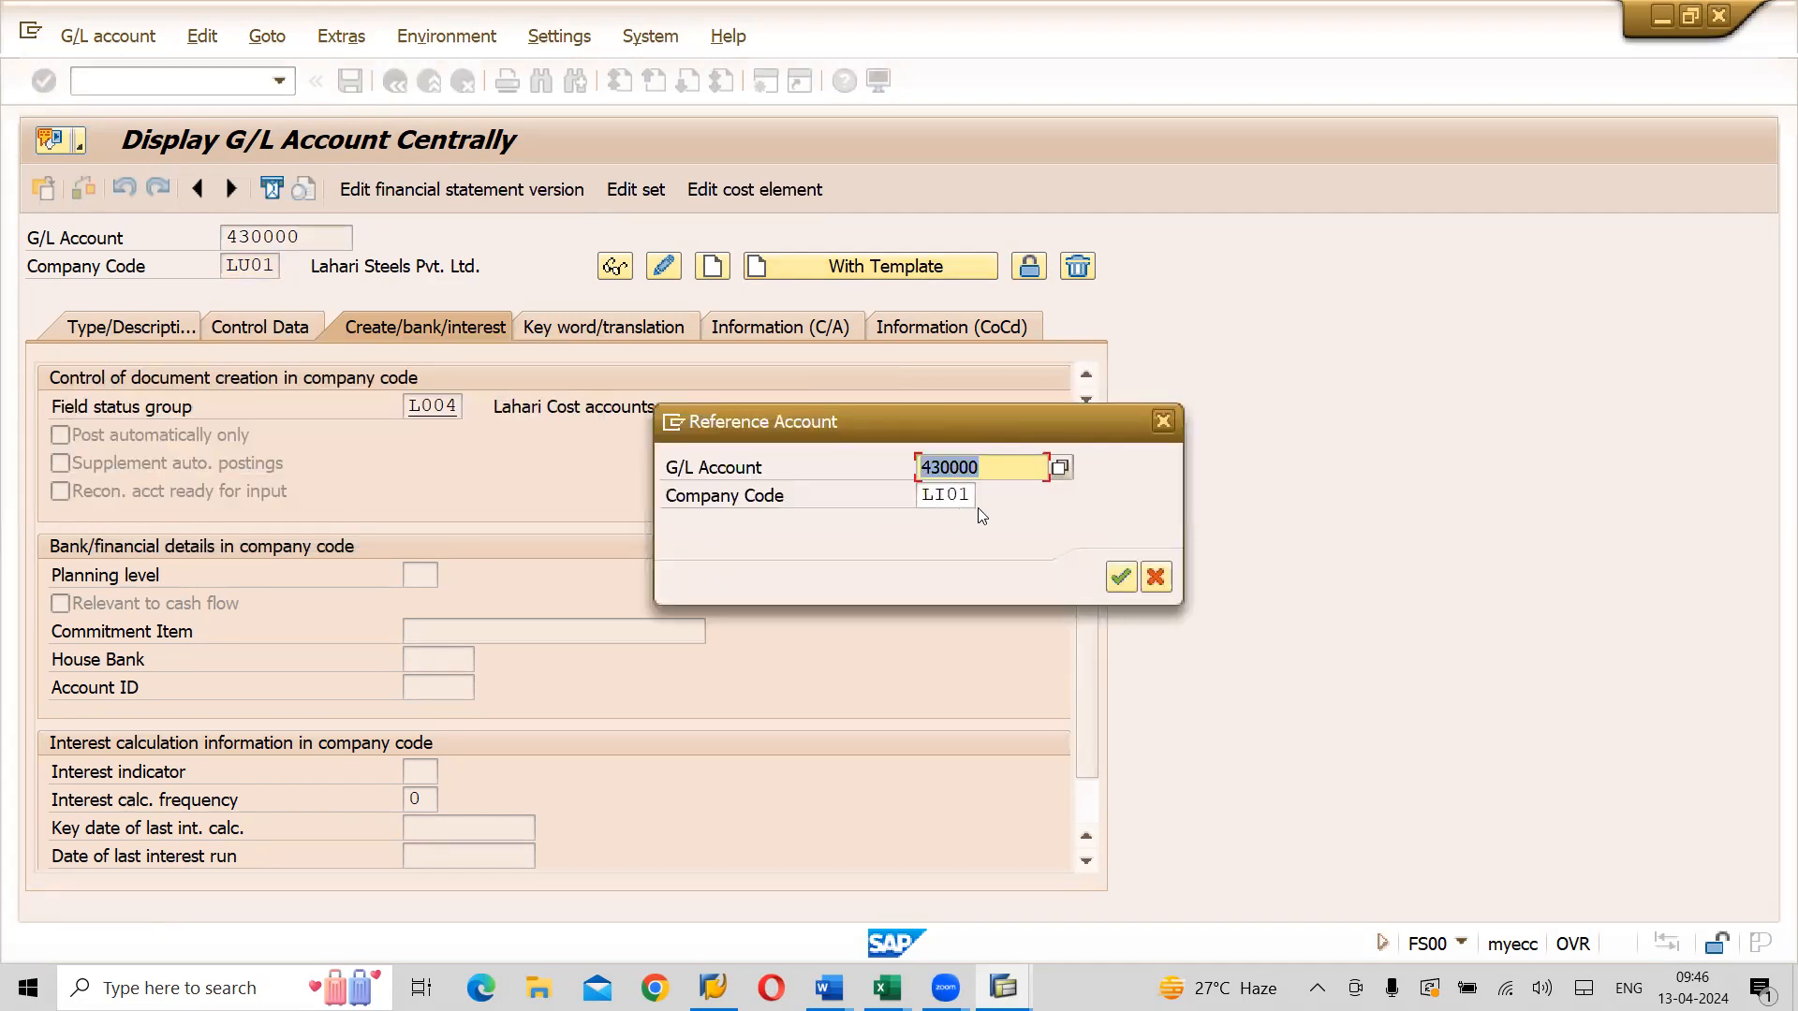
{"action": "left_click", "coordinate": [1120, 578]}
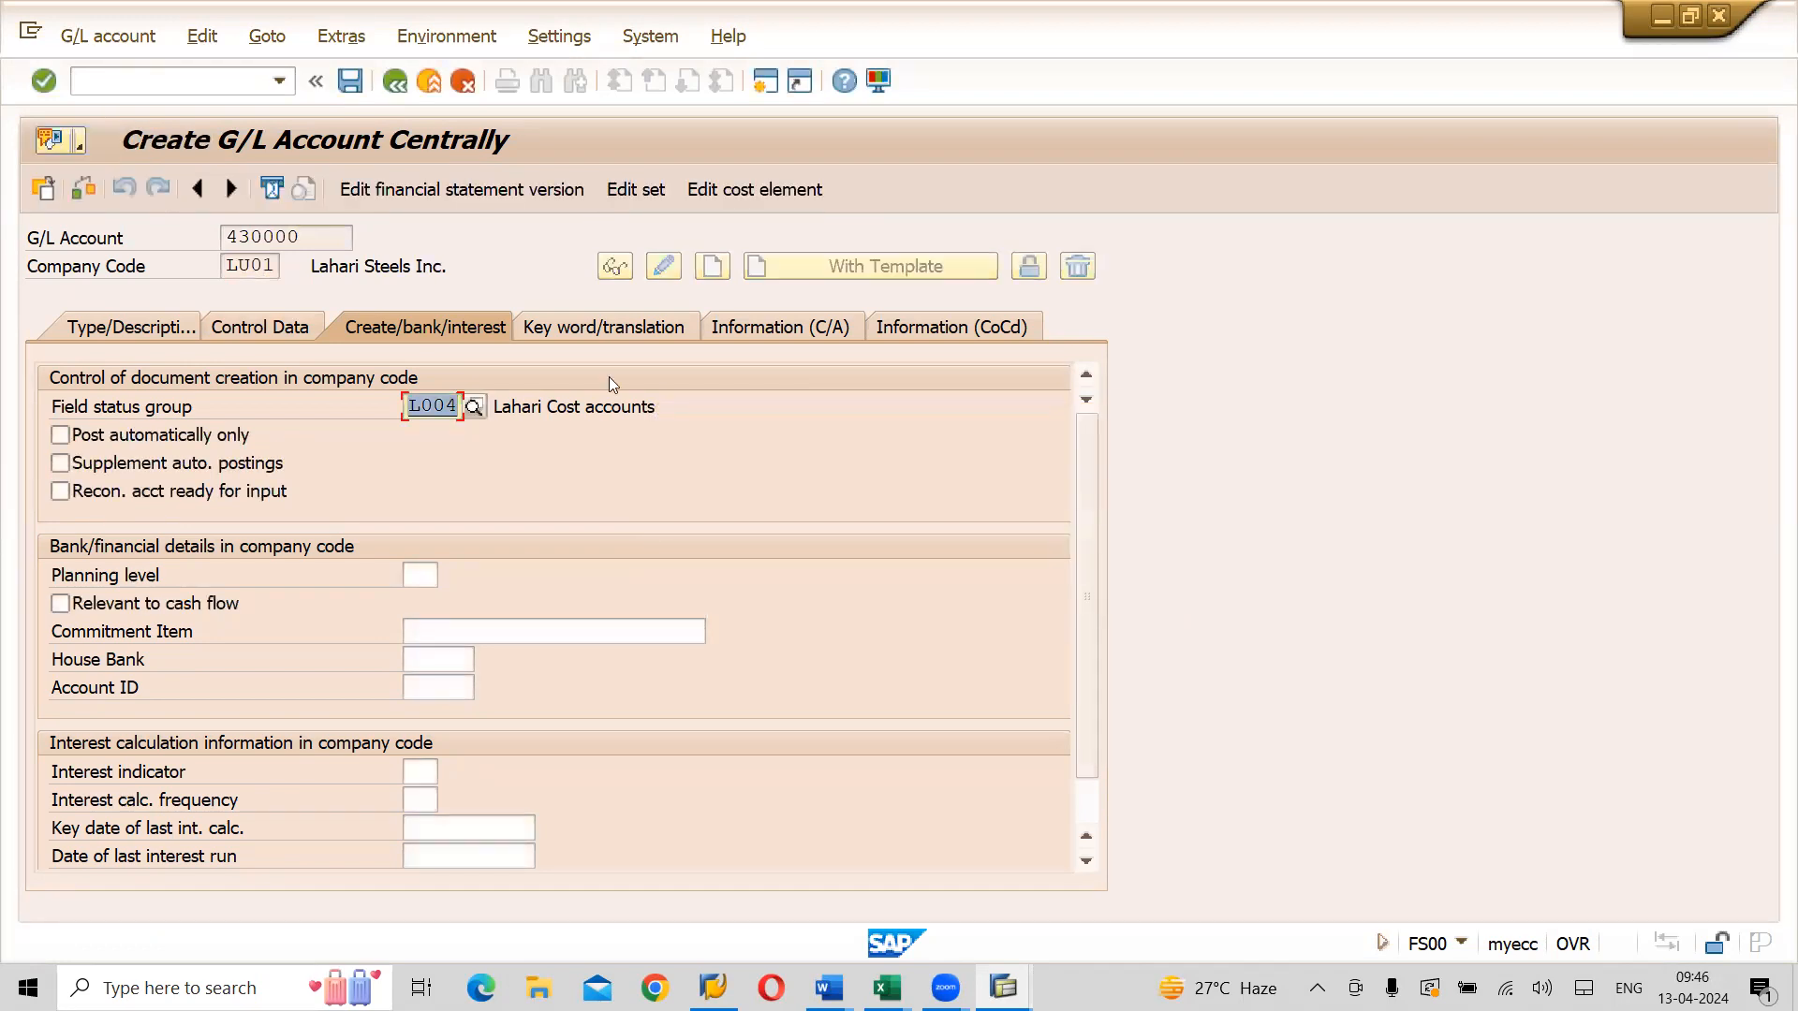
{"action": "left_click", "coordinate": [348, 81]}
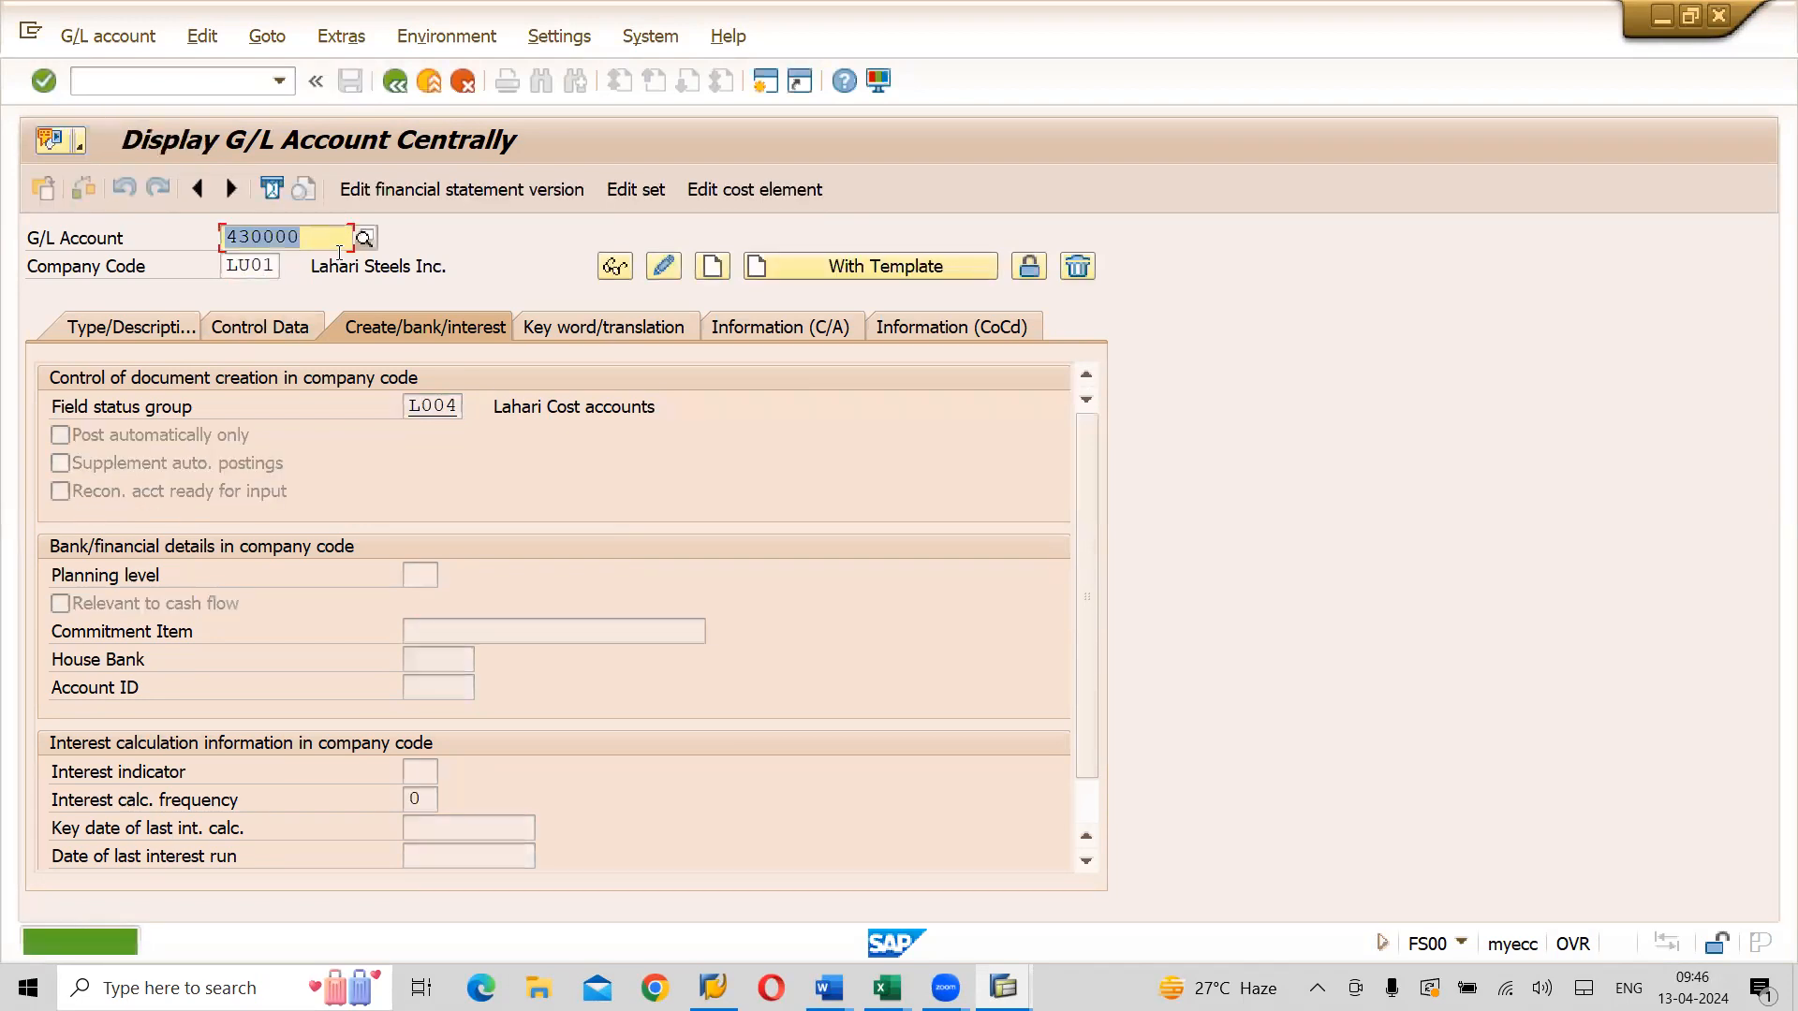
Show the salary account's type and description data and set the company code to LI01
{"action": "left_click", "coordinate": [141, 324]}
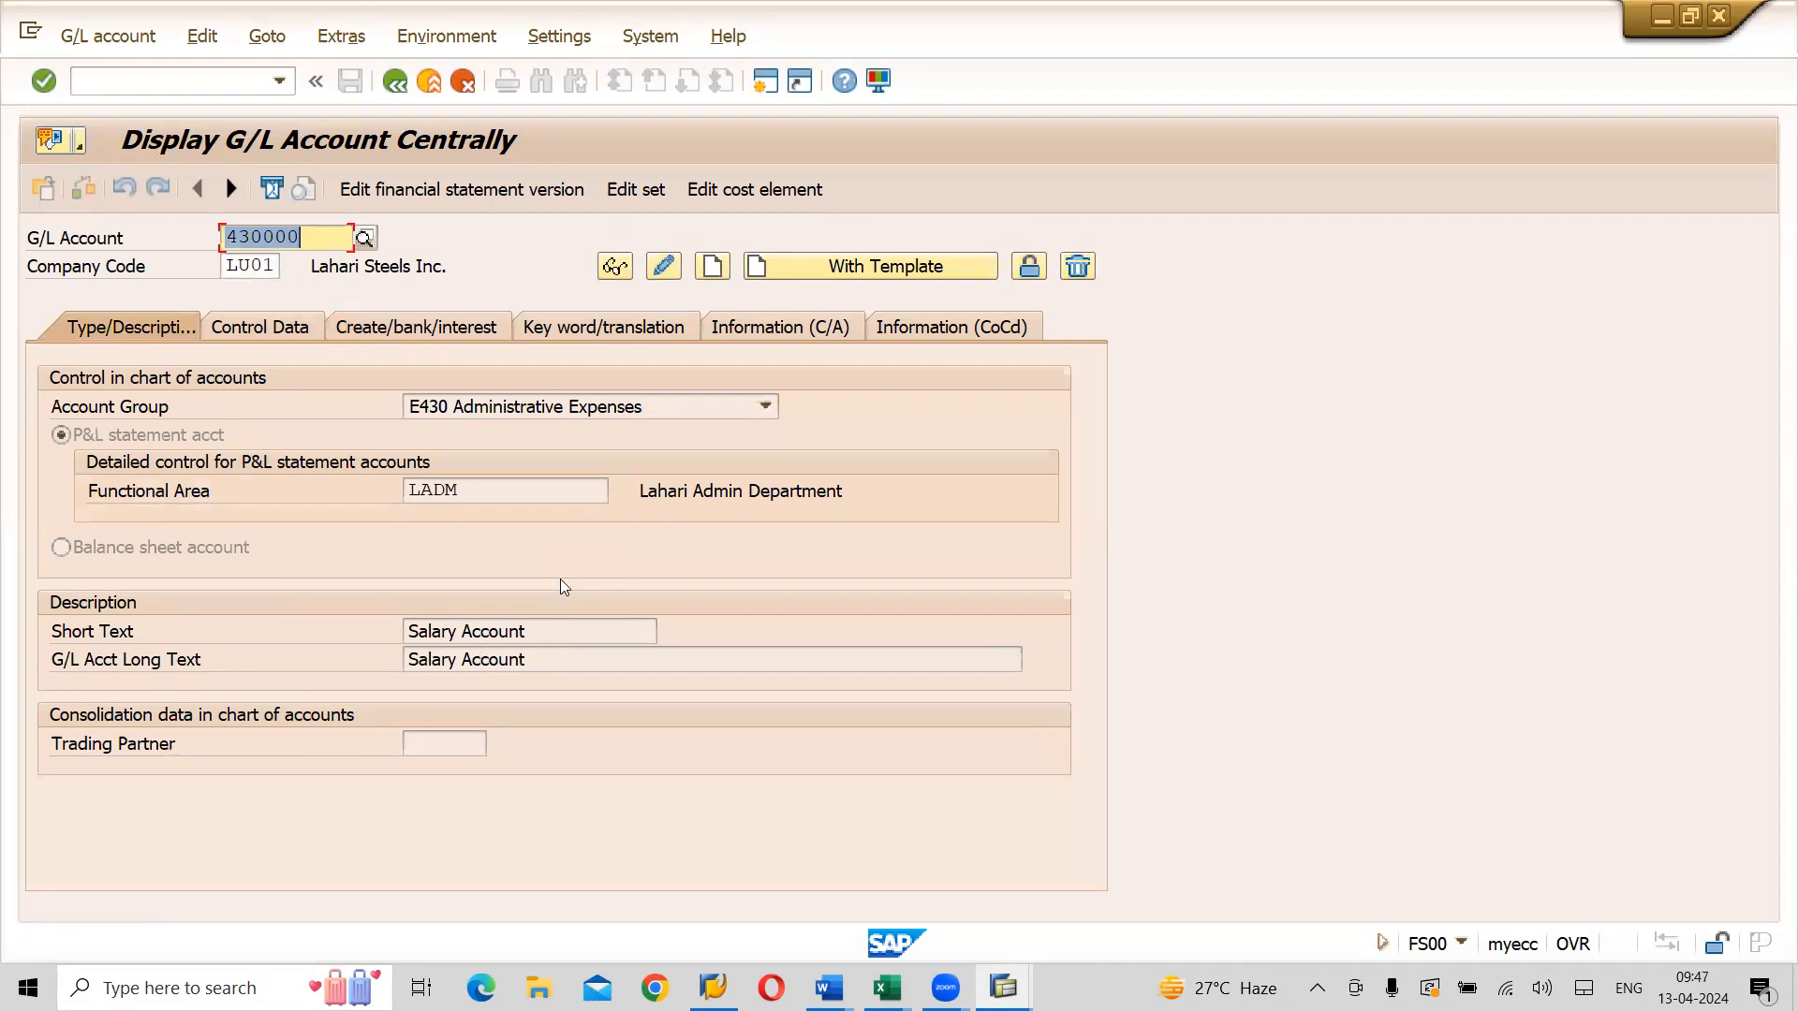
{"action": "left_click", "coordinate": [239, 265]}
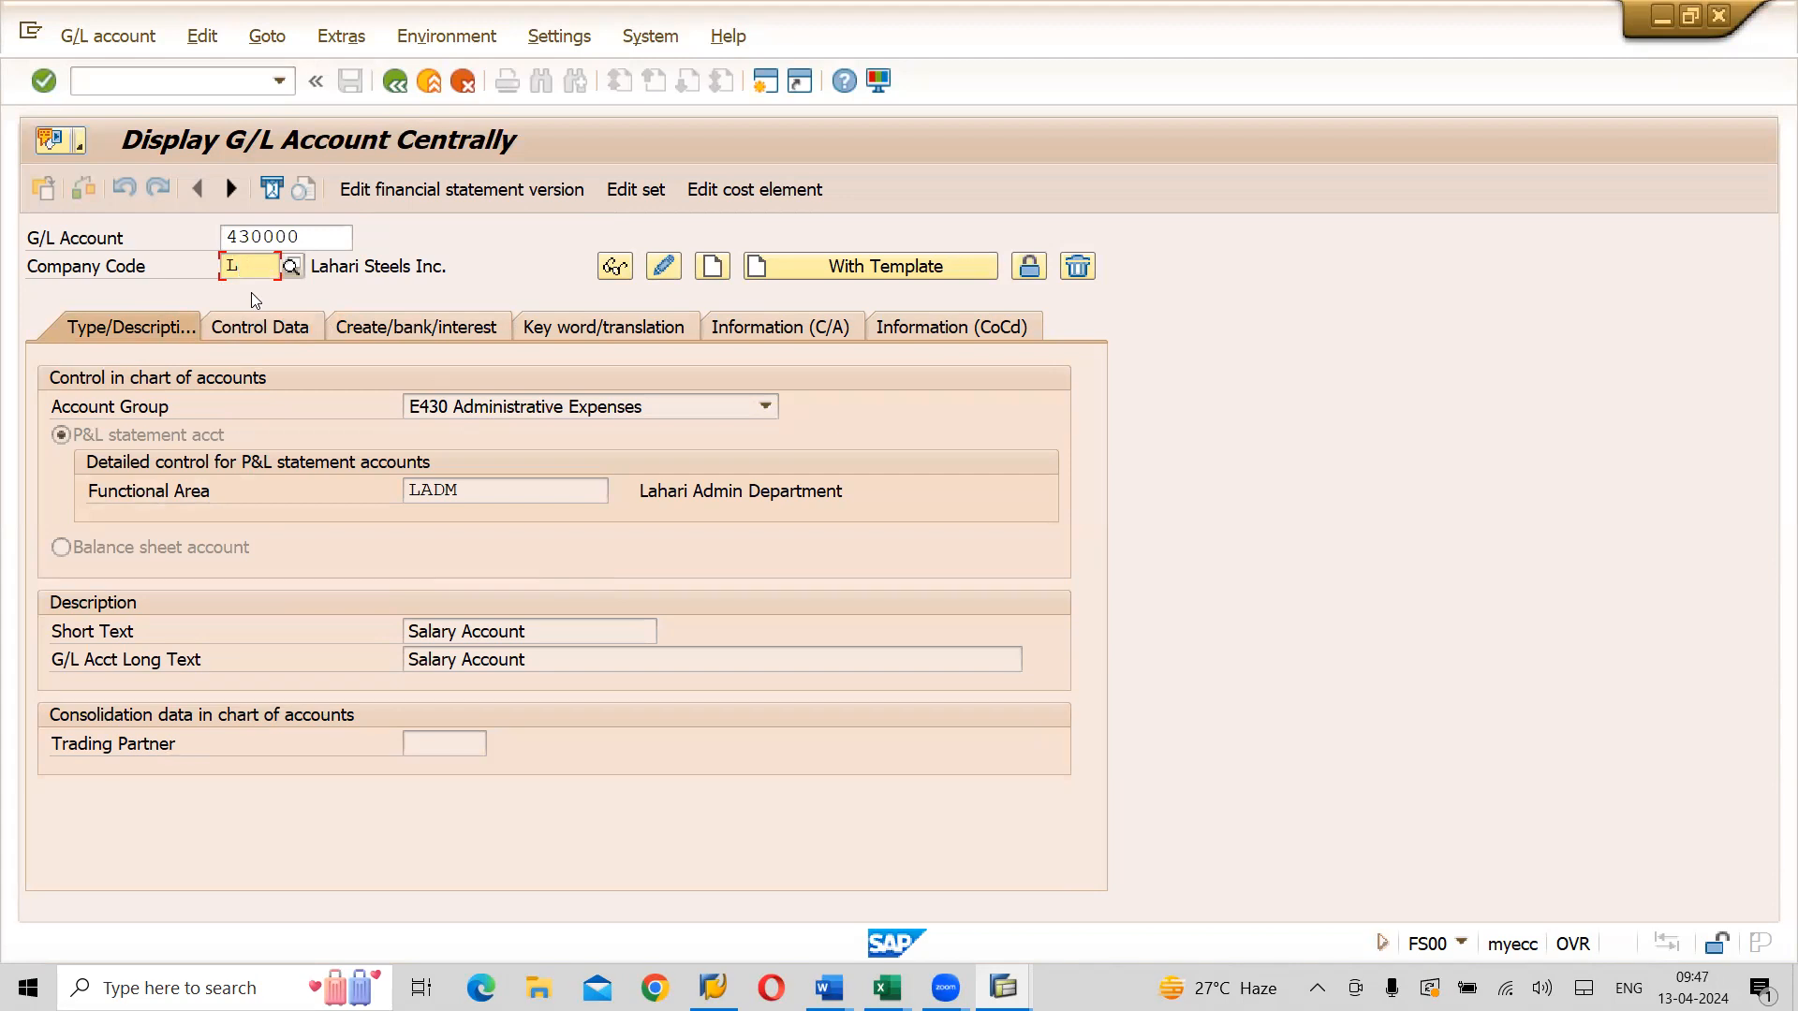
{"action": "type", "text": "I01"}
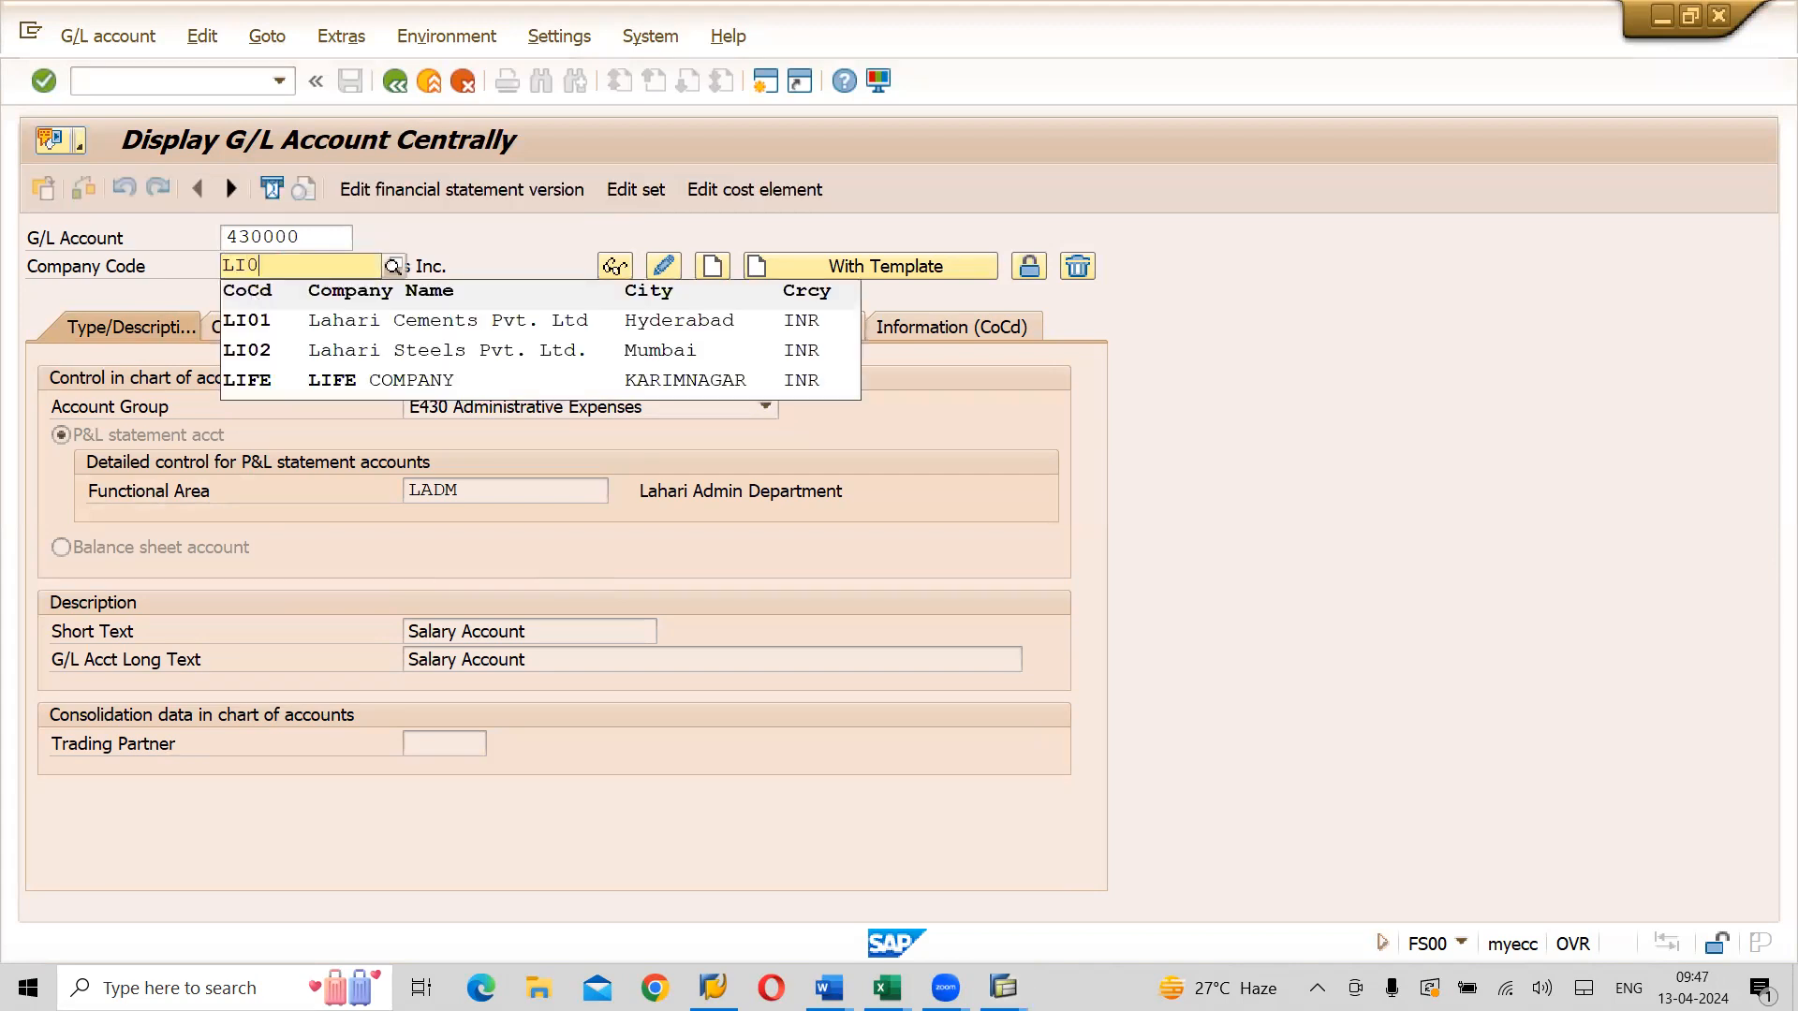
{"action": "left_click", "coordinate": [330, 328]}
{"action": "left_click", "coordinate": [323, 237]}
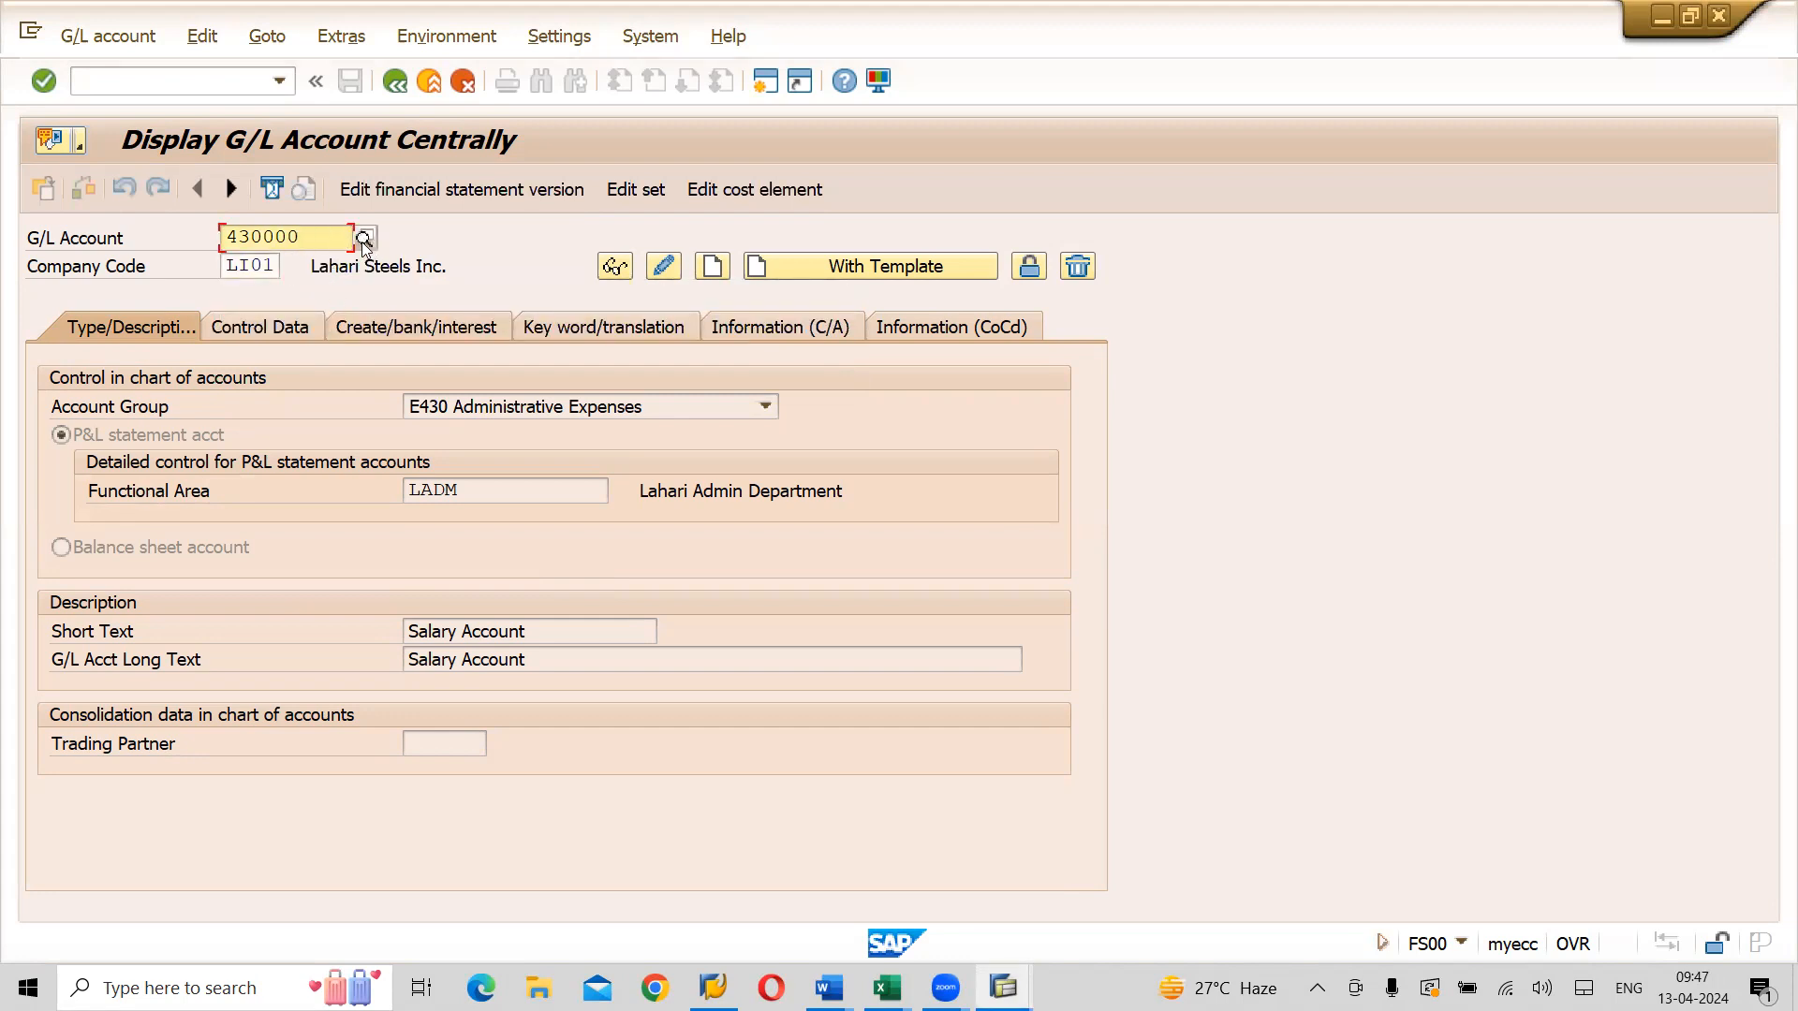
List the G/L accounts by account number in company code LI01 and pick the Salary Account
{"action": "left_click", "coordinate": [363, 240]}
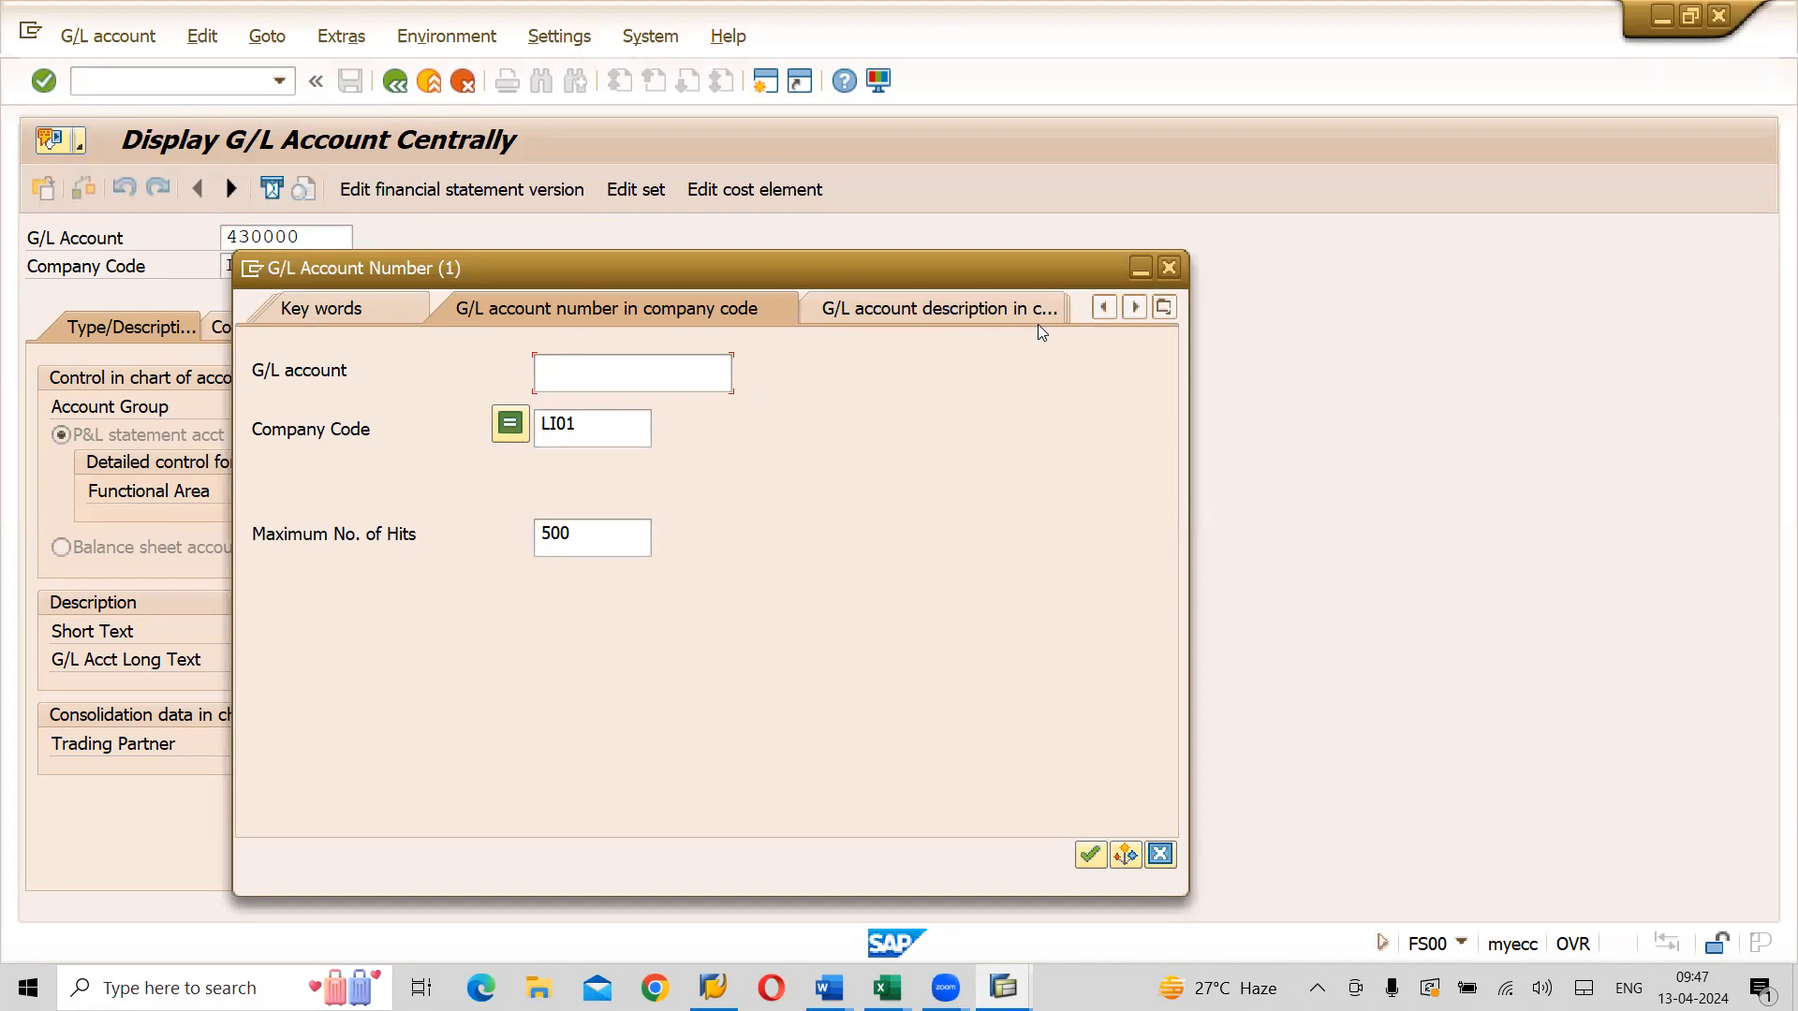
{"action": "left_click", "coordinate": [1163, 307]}
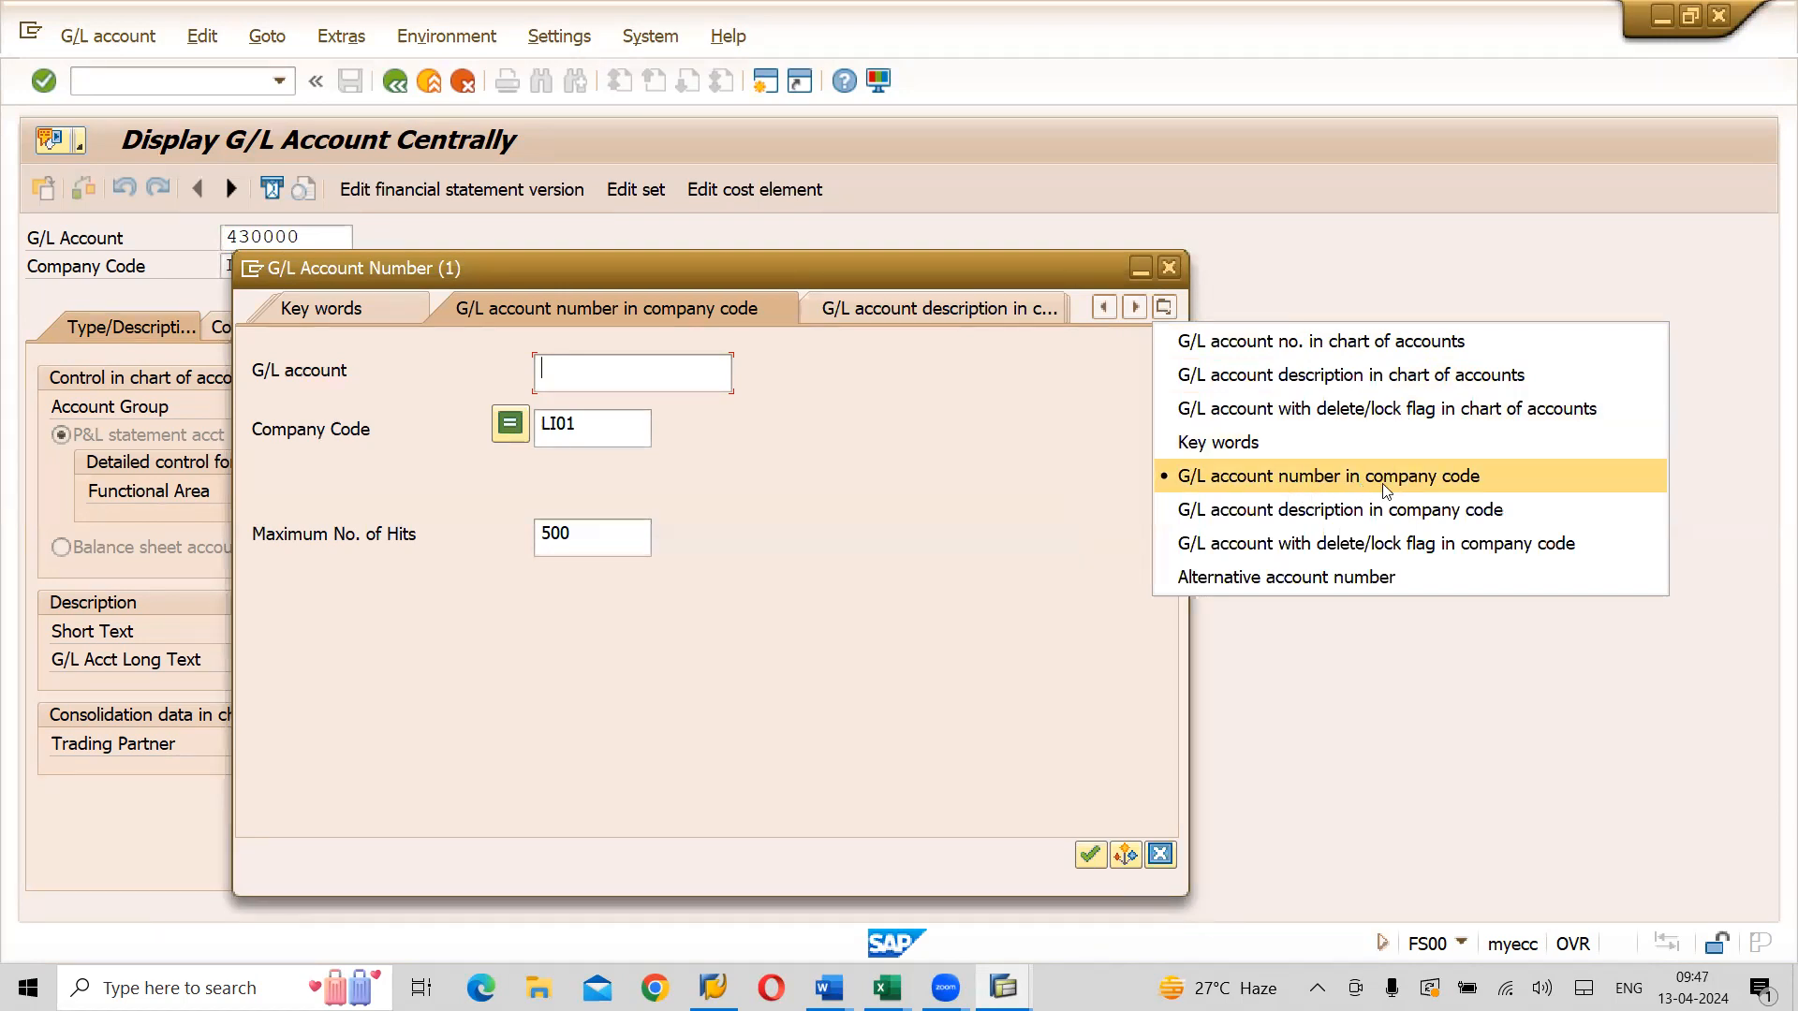
{"action": "left_click", "coordinate": [1303, 485]}
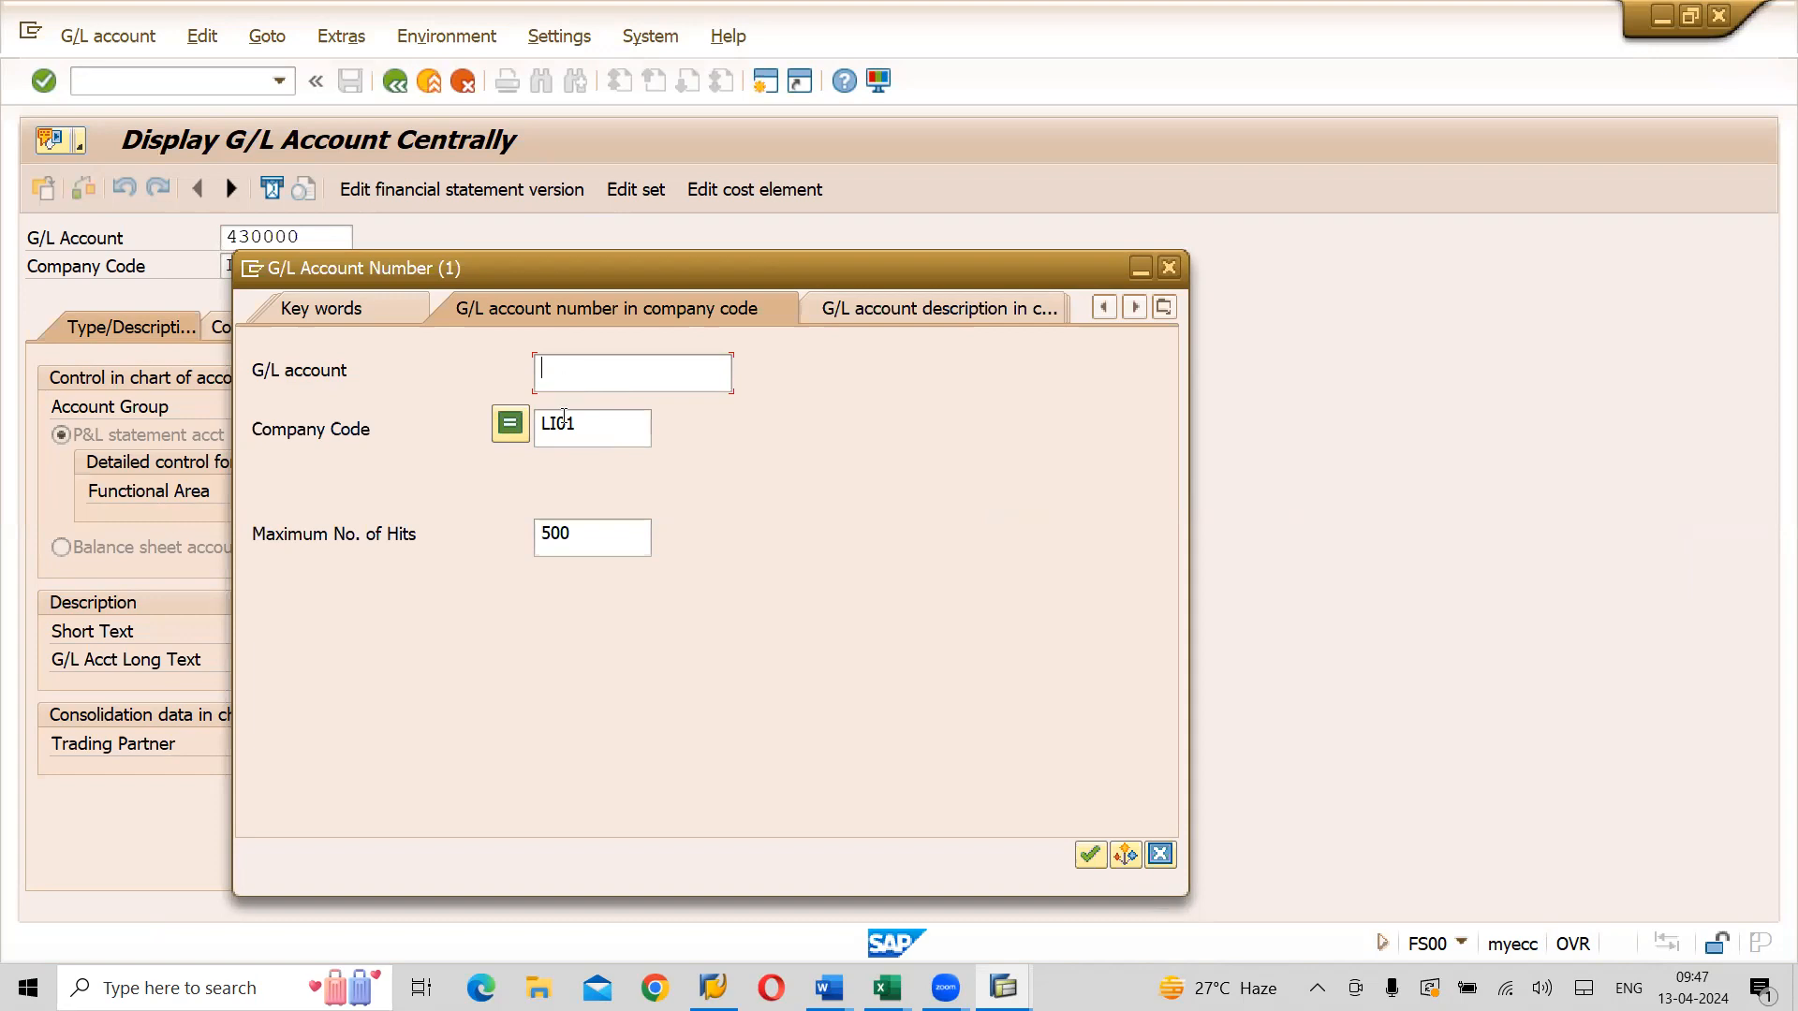
{"action": "key", "text": "Return"}
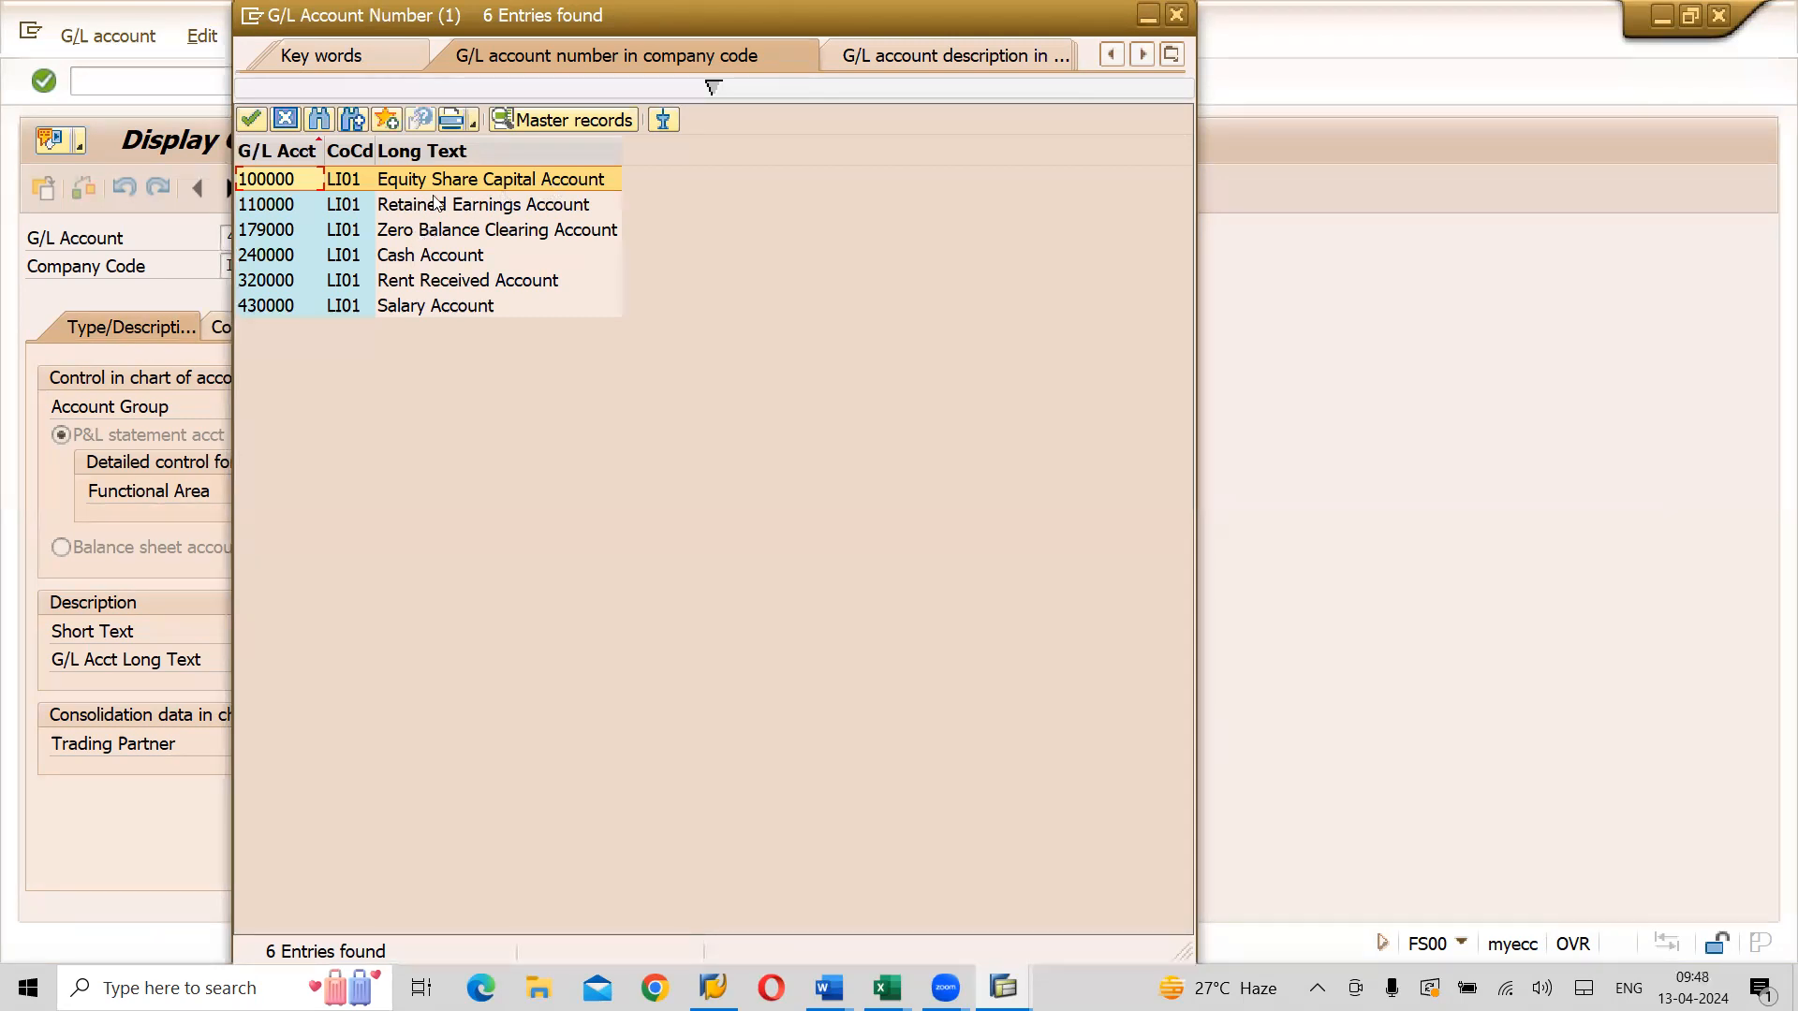
{"action": "double_click", "coordinate": [482, 305]}
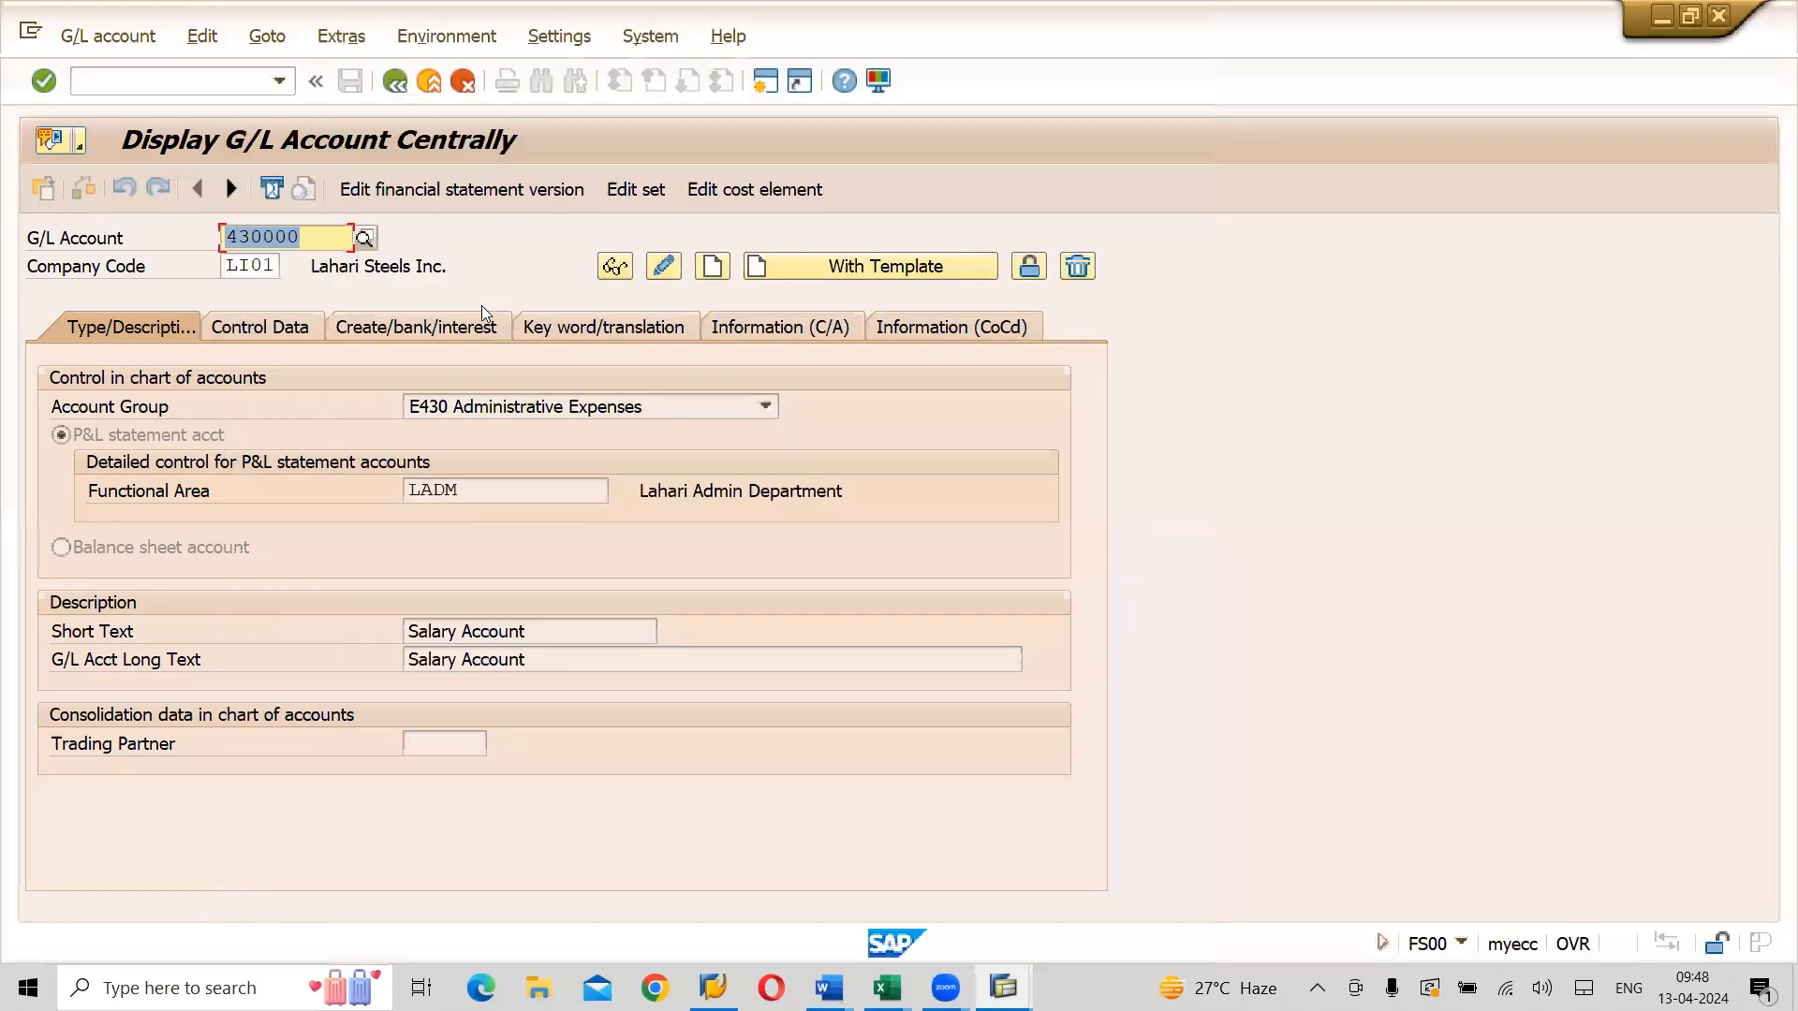
Look up the G/L accounts by account number in company code LI02
{"action": "left_click", "coordinate": [365, 238]}
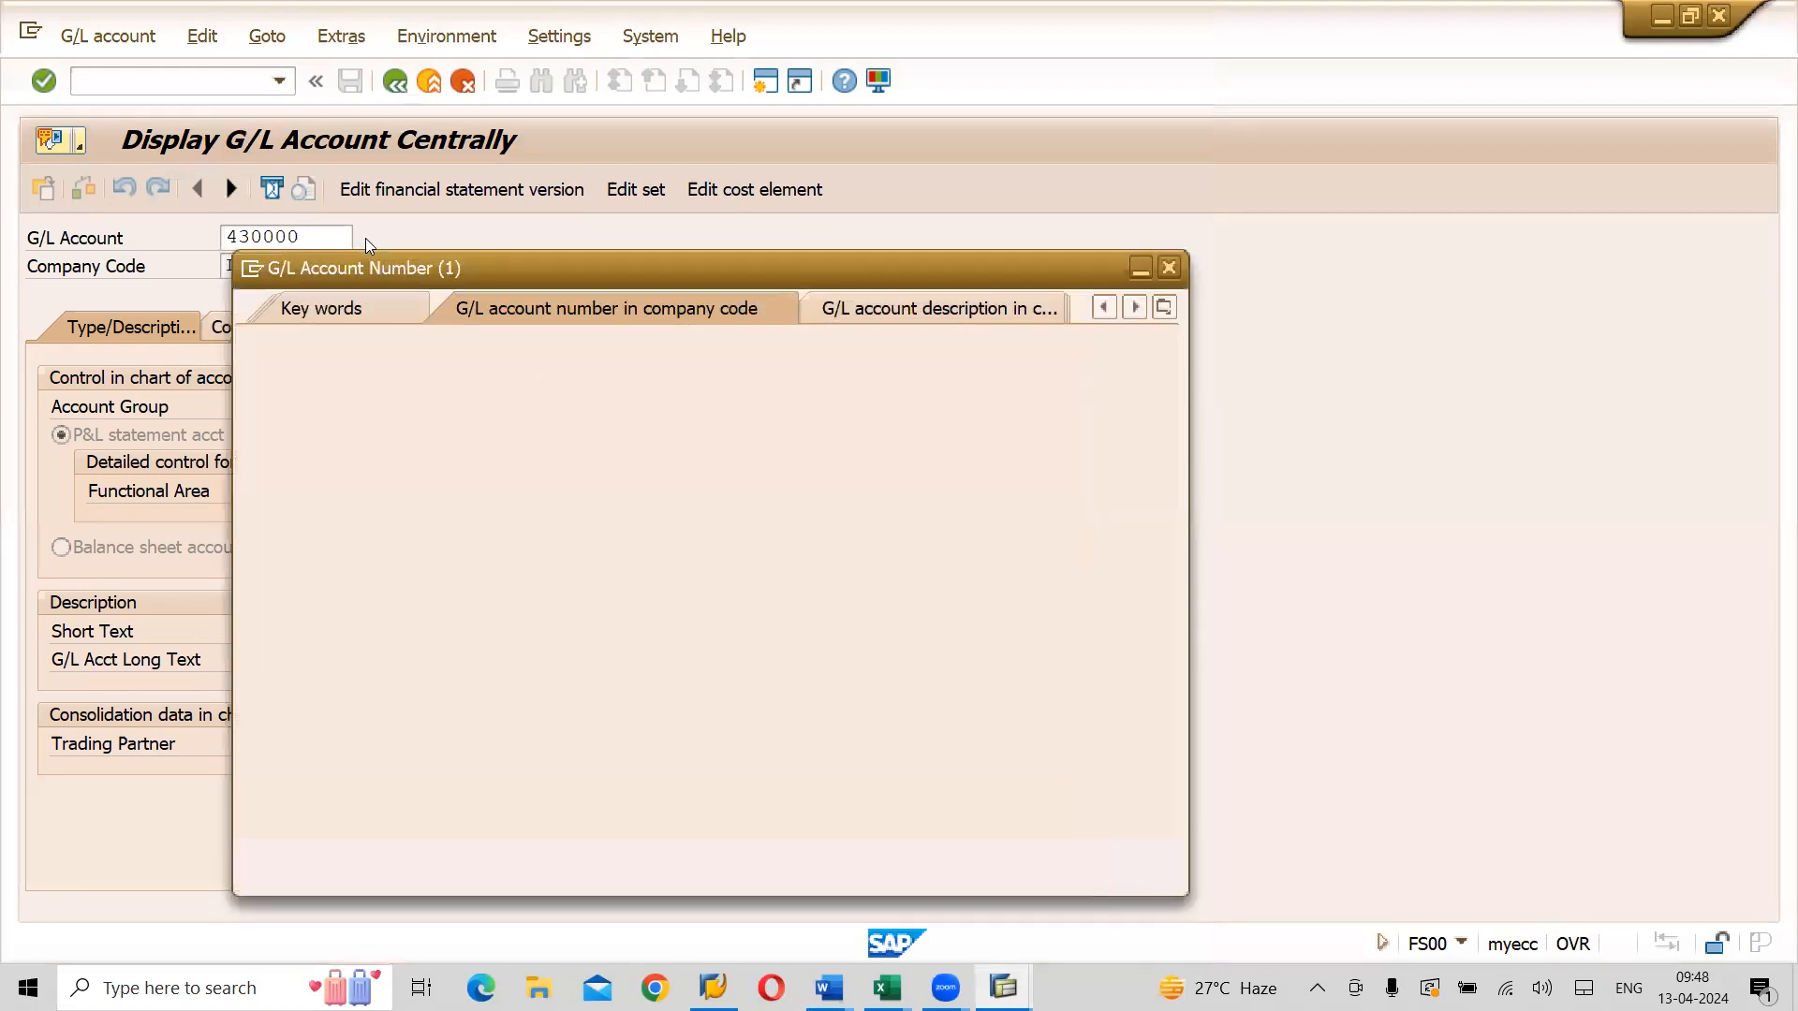
{"action": "left_click", "coordinate": [592, 430]}
{"action": "key", "text": "BackSpace"}
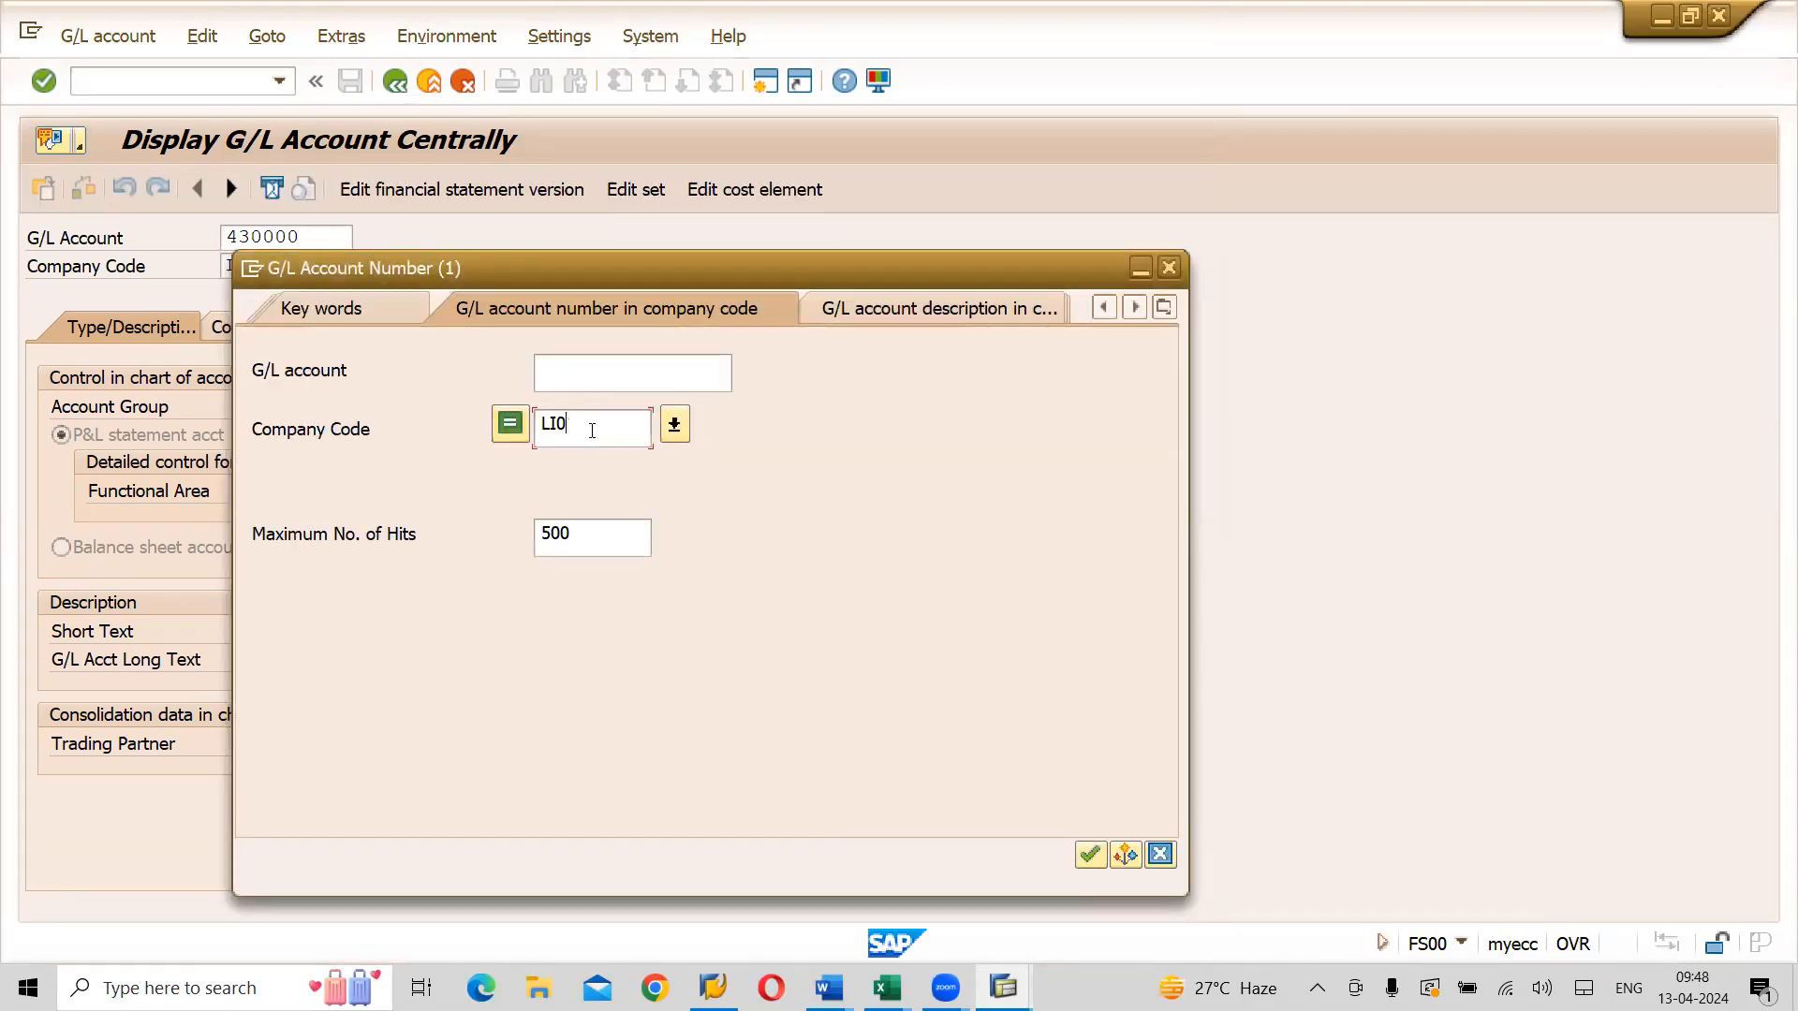
{"action": "type", "text": "2"}
{"action": "key", "text": "Return"}
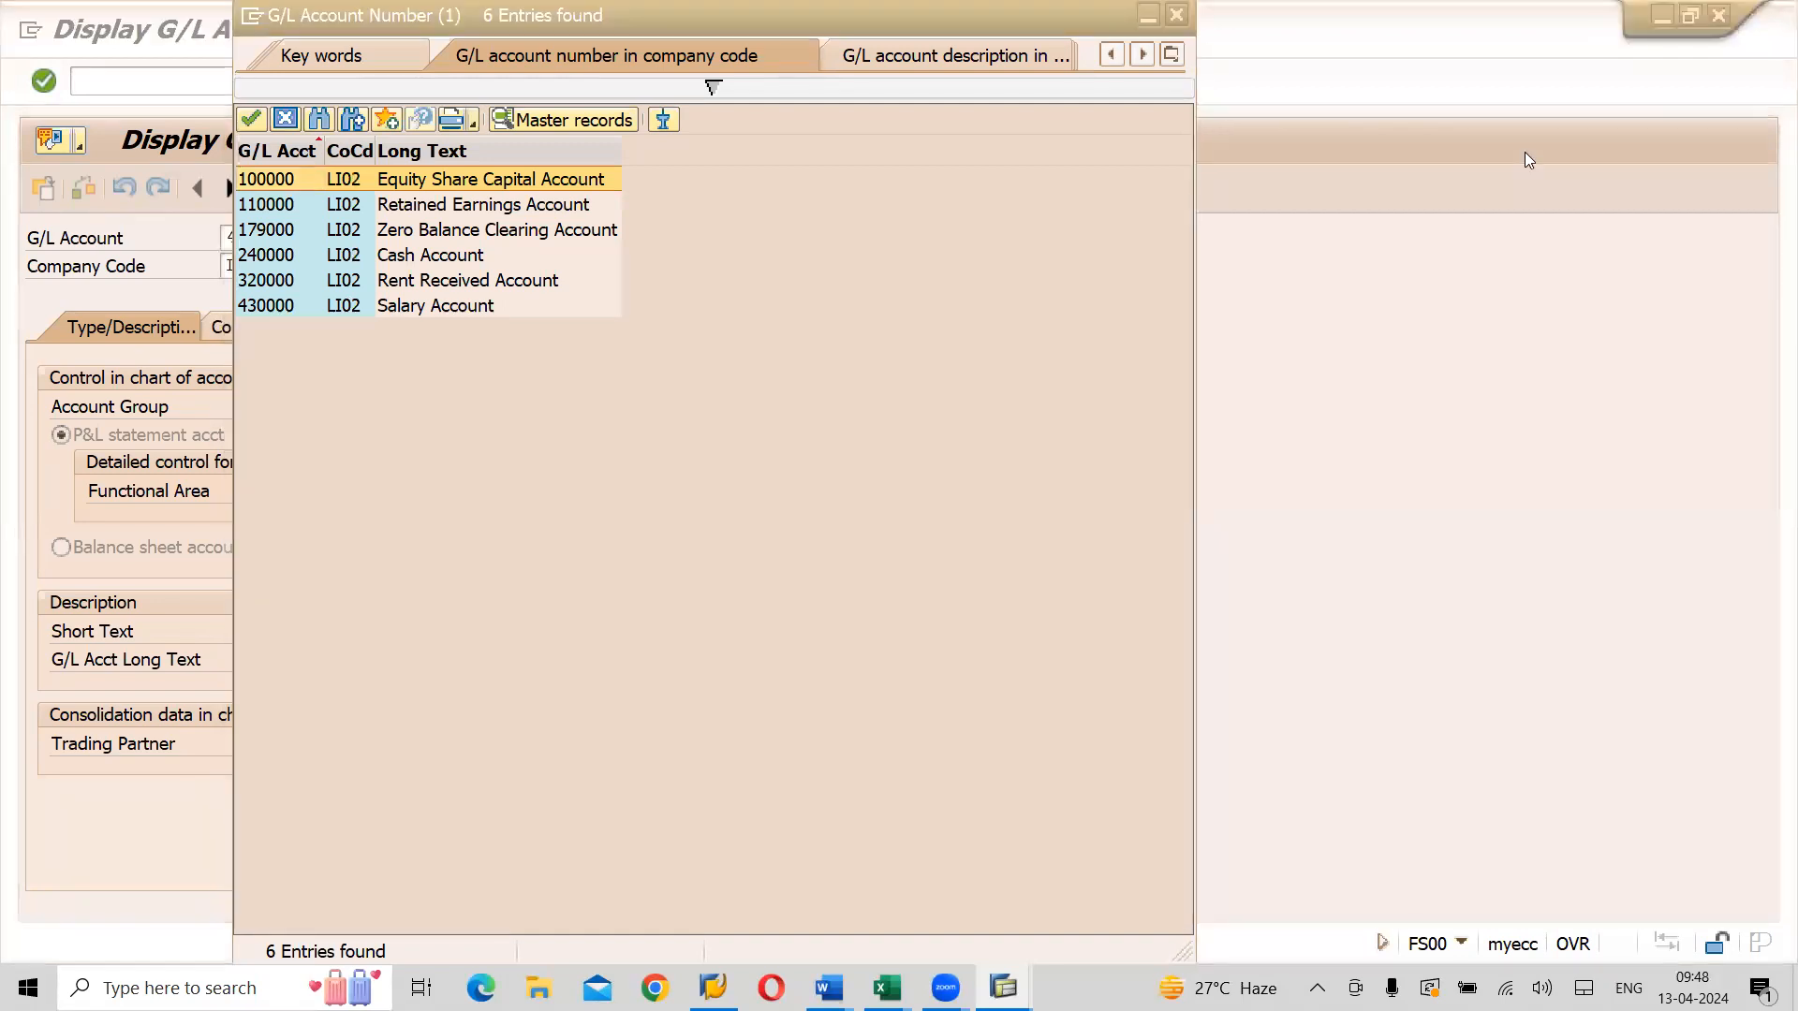
{"action": "left_click", "coordinate": [1301, 269]}
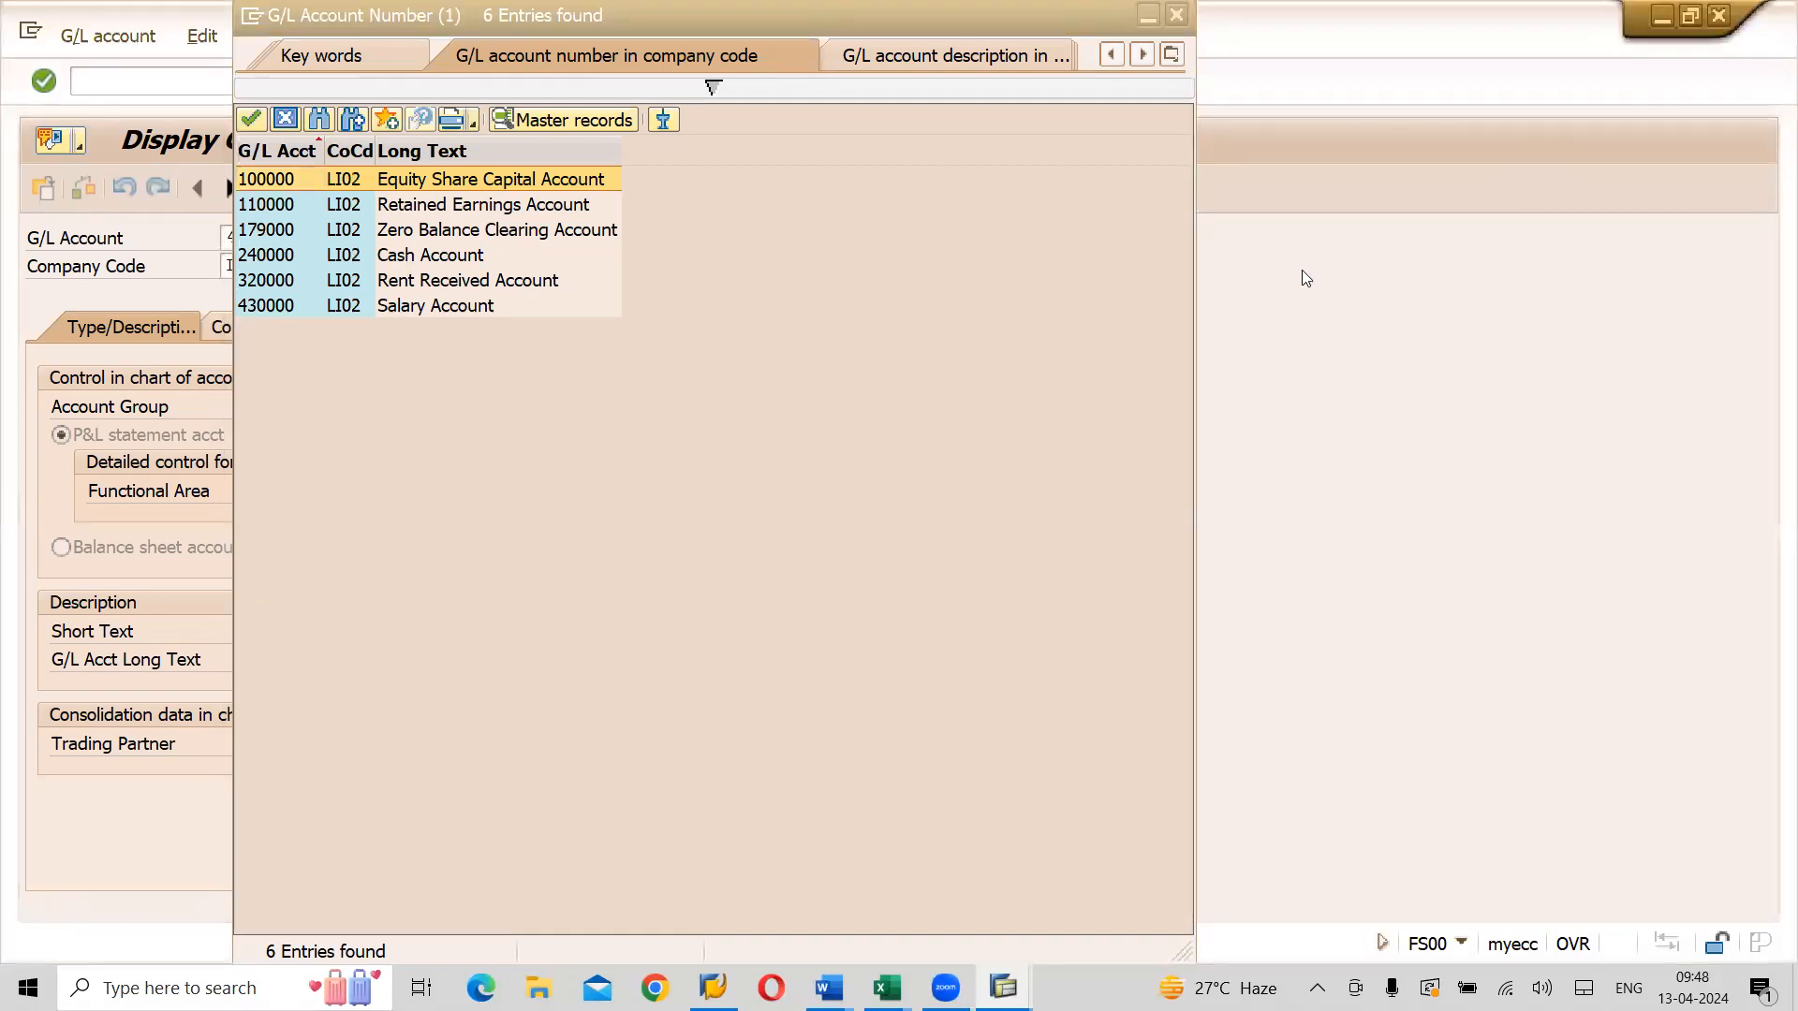
{"action": "left_click", "coordinate": [773, 286]}
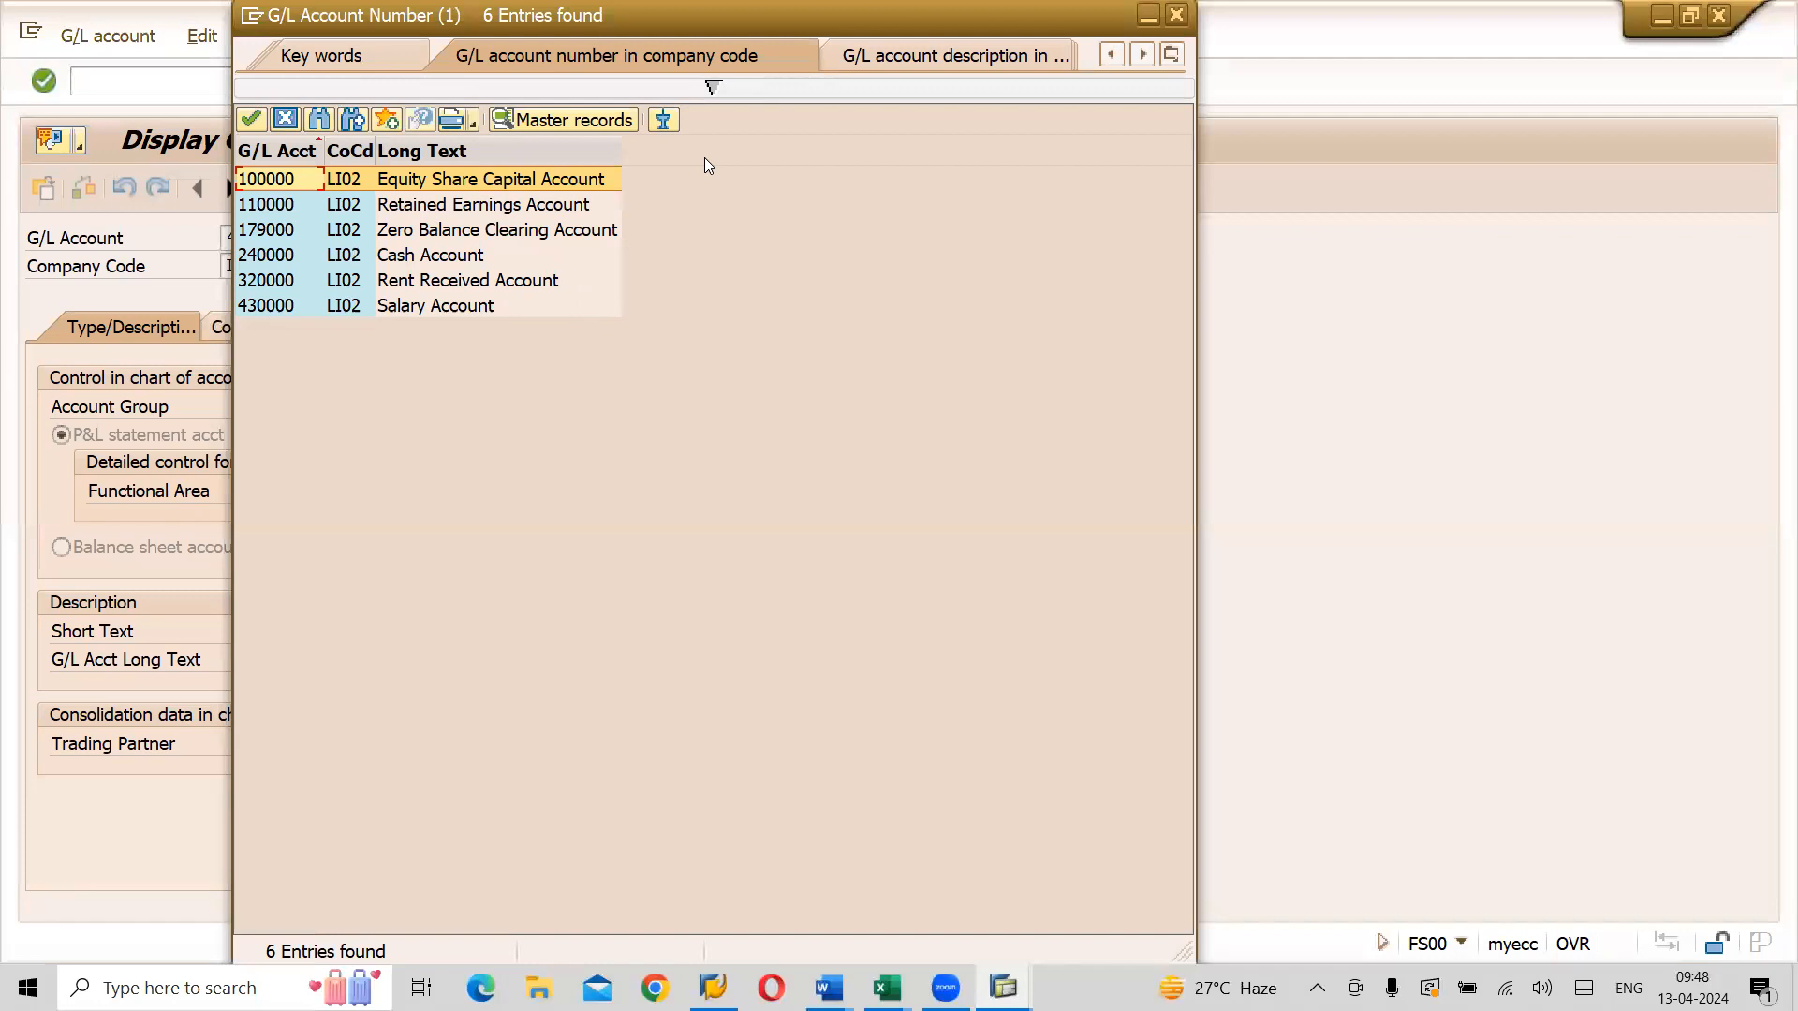
Change the search's company code to LU01 and list its G/L accounts
{"action": "left_click", "coordinate": [708, 86]}
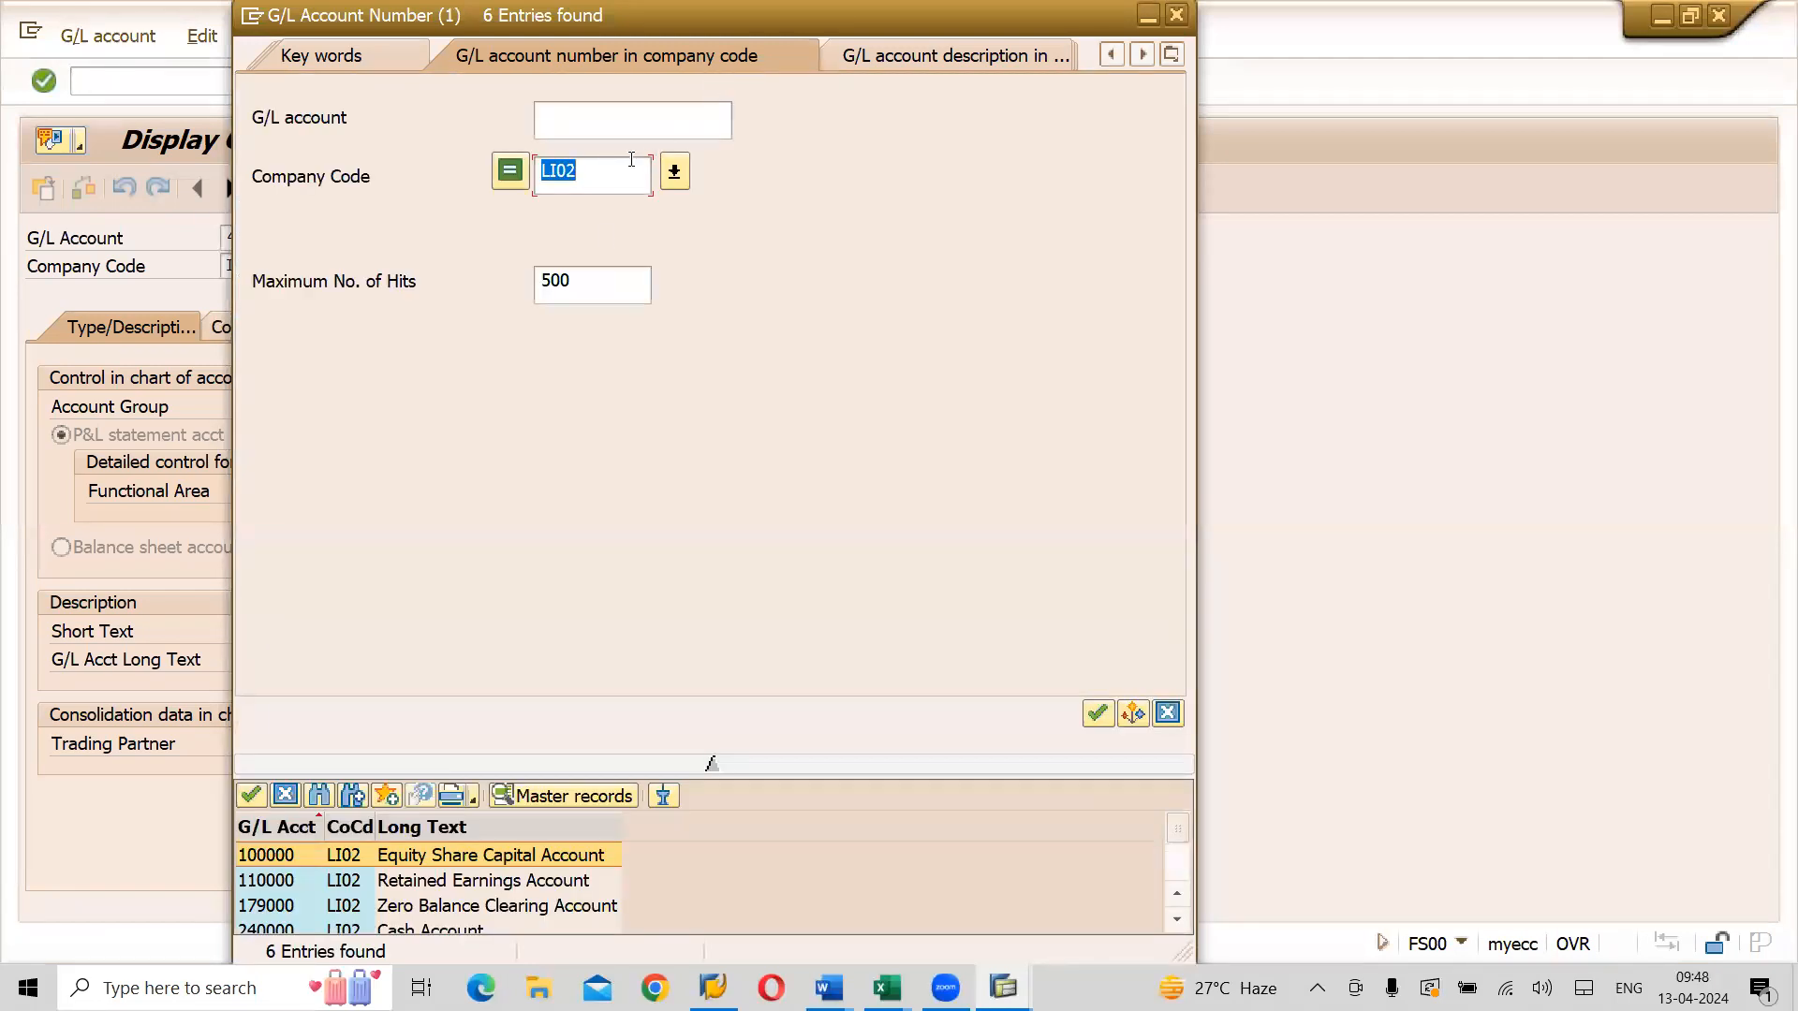
{"action": "left_click", "coordinate": [601, 180]}
{"action": "key", "text": "BackSpace"}
{"action": "key", "text": "BackSpace"}
{"action": "key", "text": "BackSpace"}
{"action": "type", "text": "U01"}
{"action": "key", "text": "Return"}
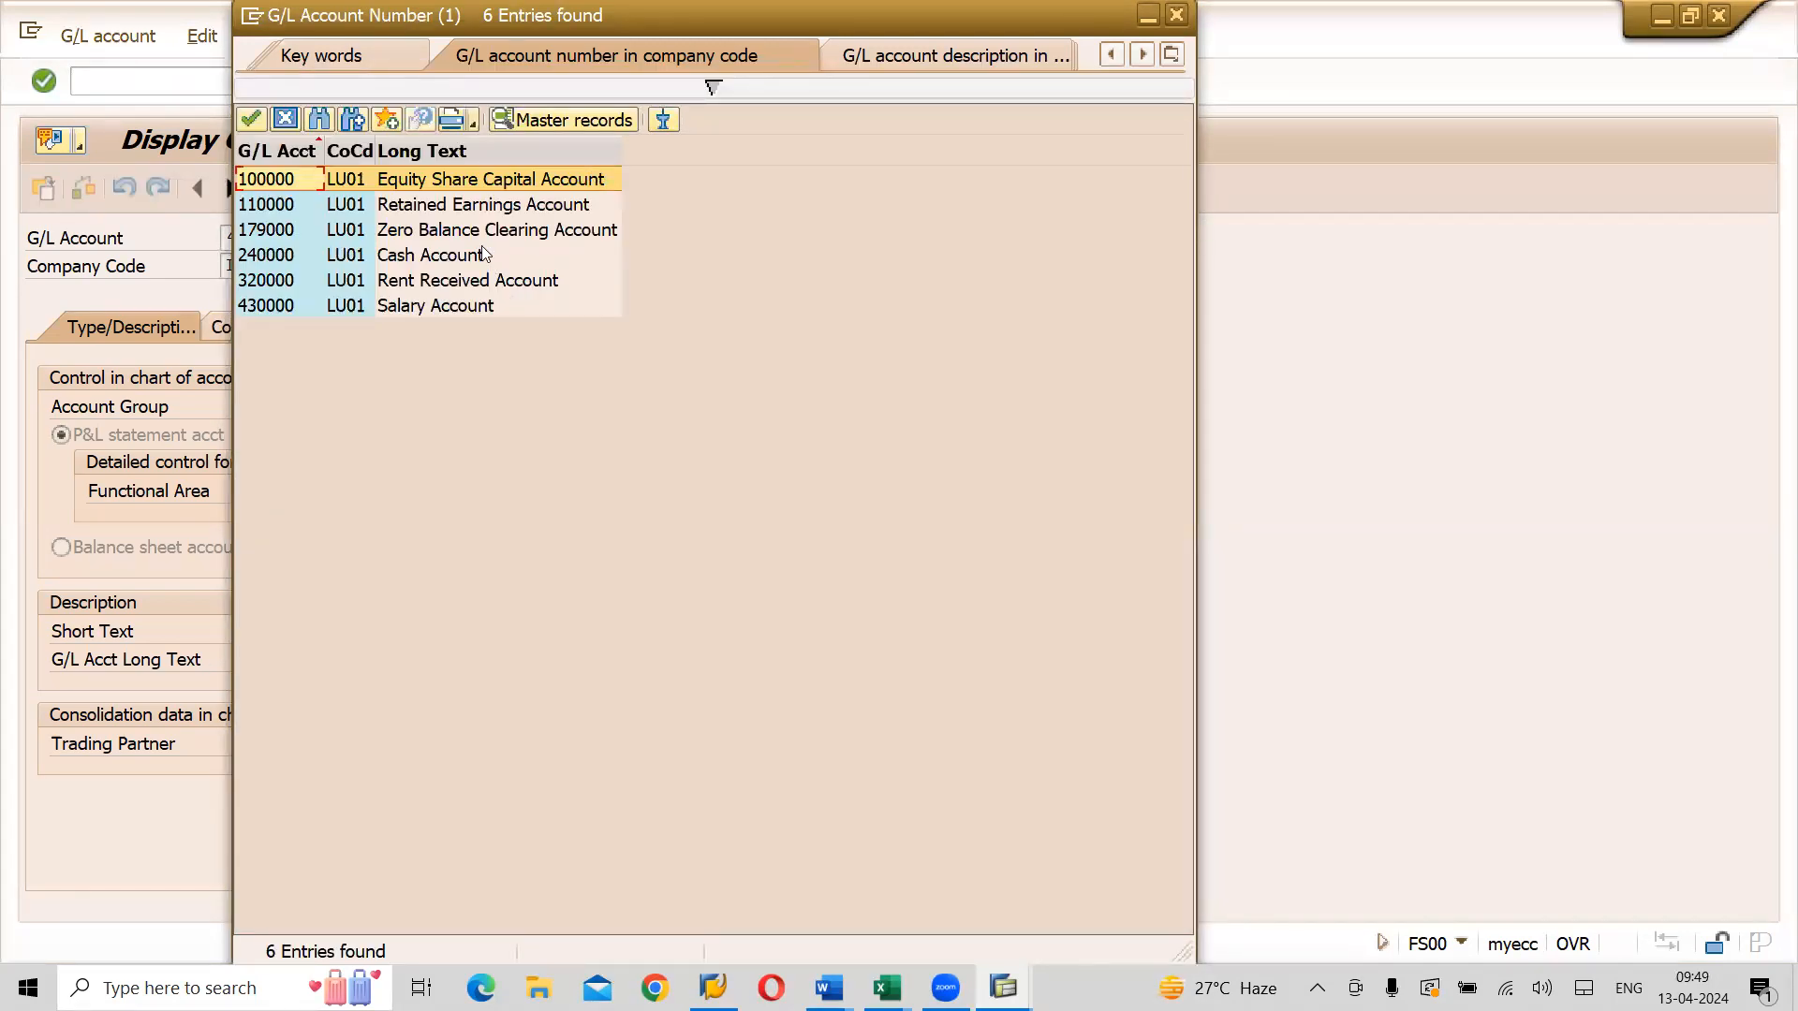
Change the G/L account search's company code to LI01, list its accounts and close the search
{"action": "left_click", "coordinate": [712, 88]}
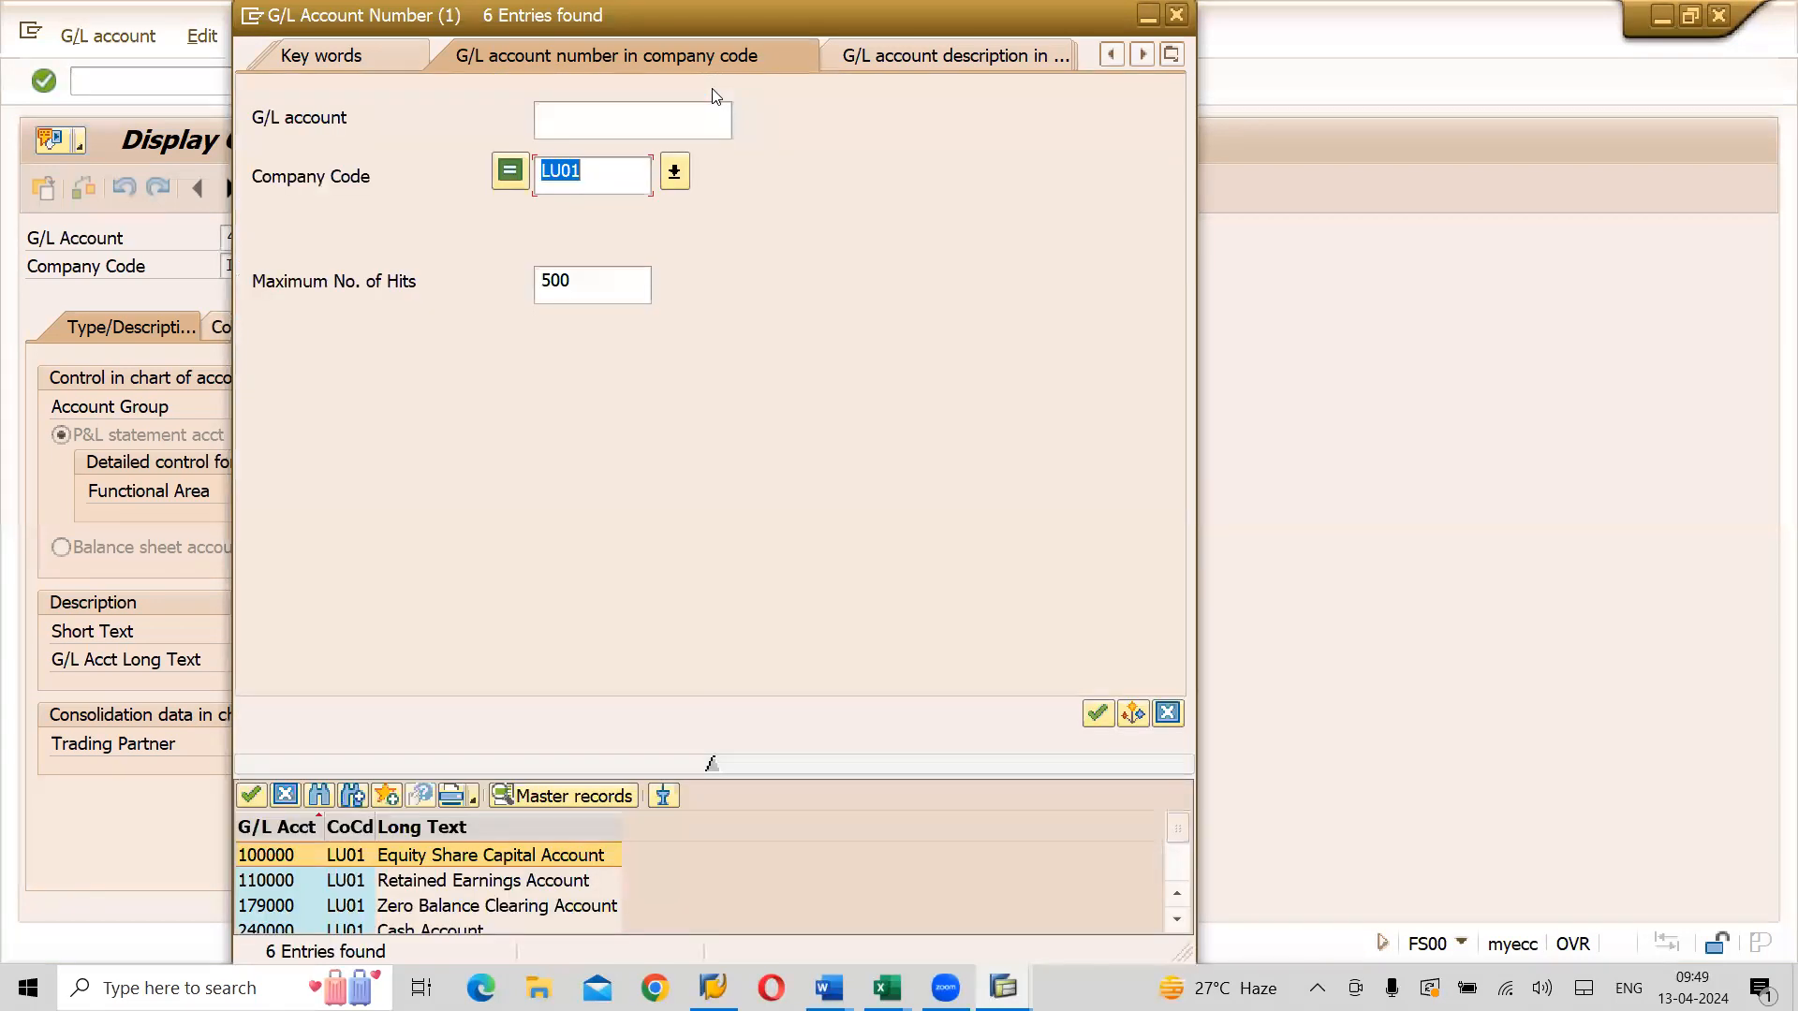
{"action": "left_click", "coordinate": [620, 170]}
{"action": "key", "text": "BackSpace"}
{"action": "key", "text": "BackSpace"}
{"action": "key", "text": "BackSpace"}
{"action": "type", "text": "I01"}
{"action": "key", "text": "Return"}
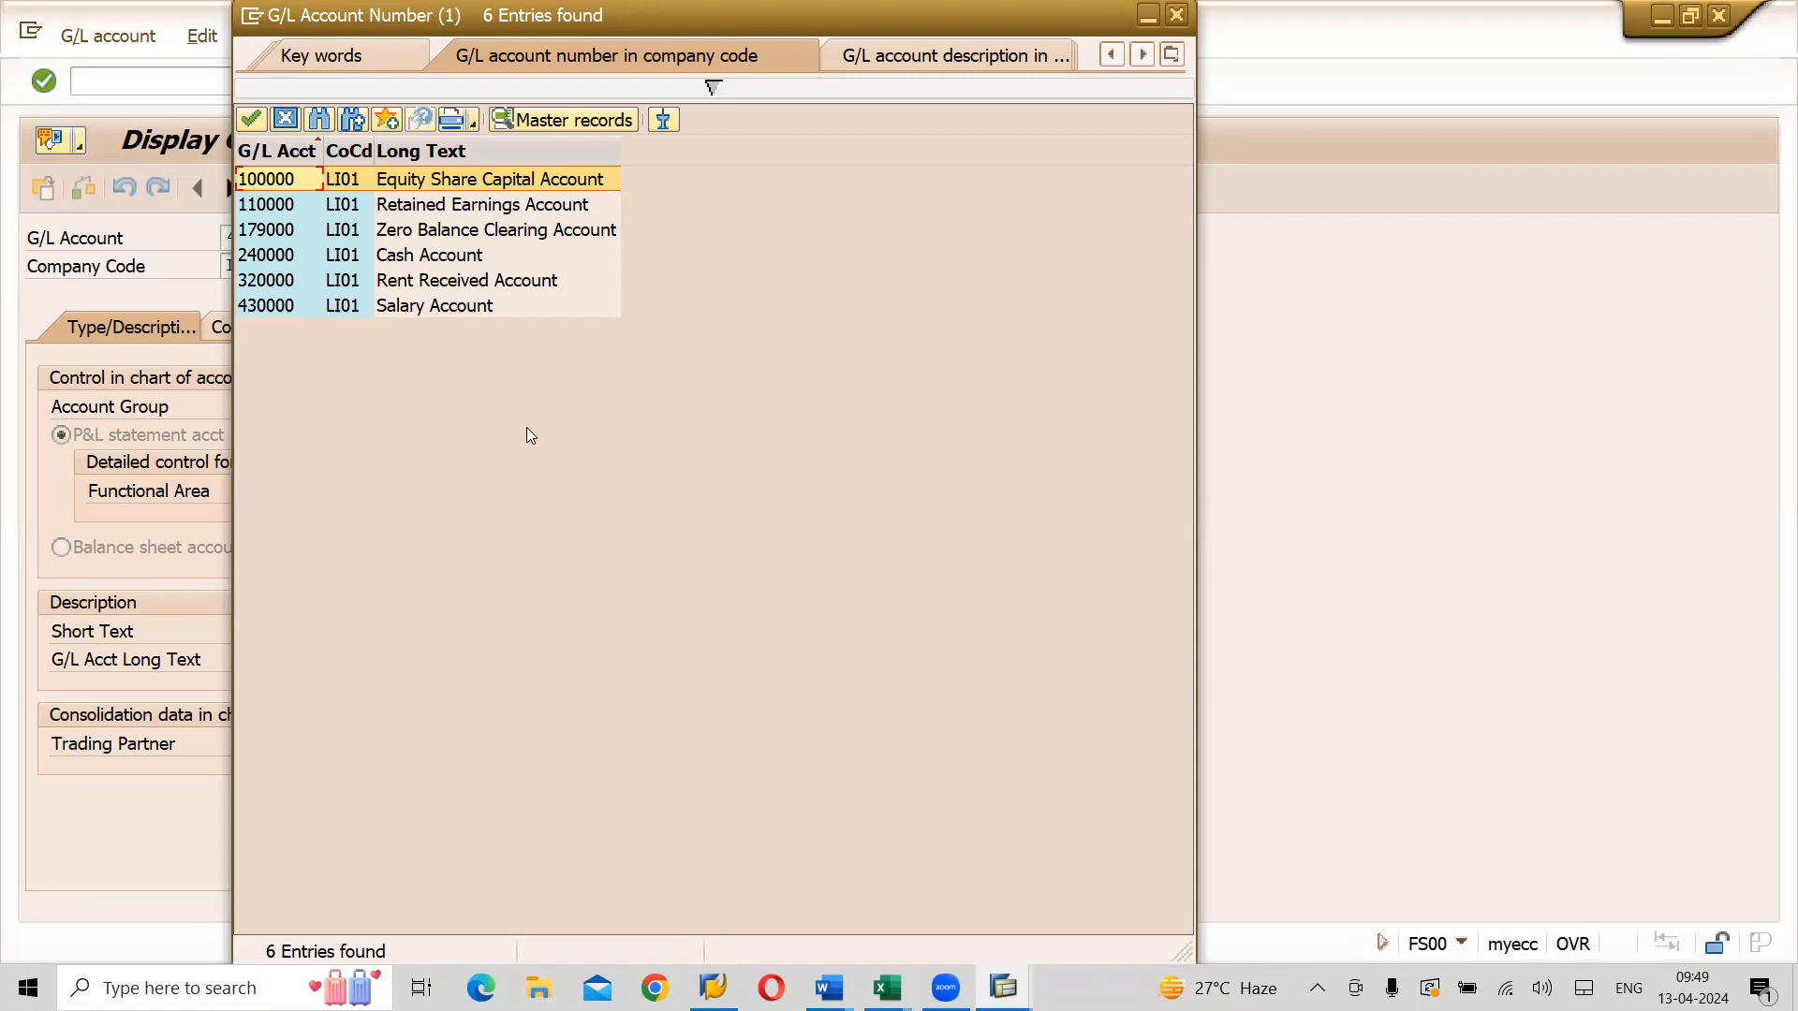
{"action": "left_click", "coordinate": [1176, 14]}
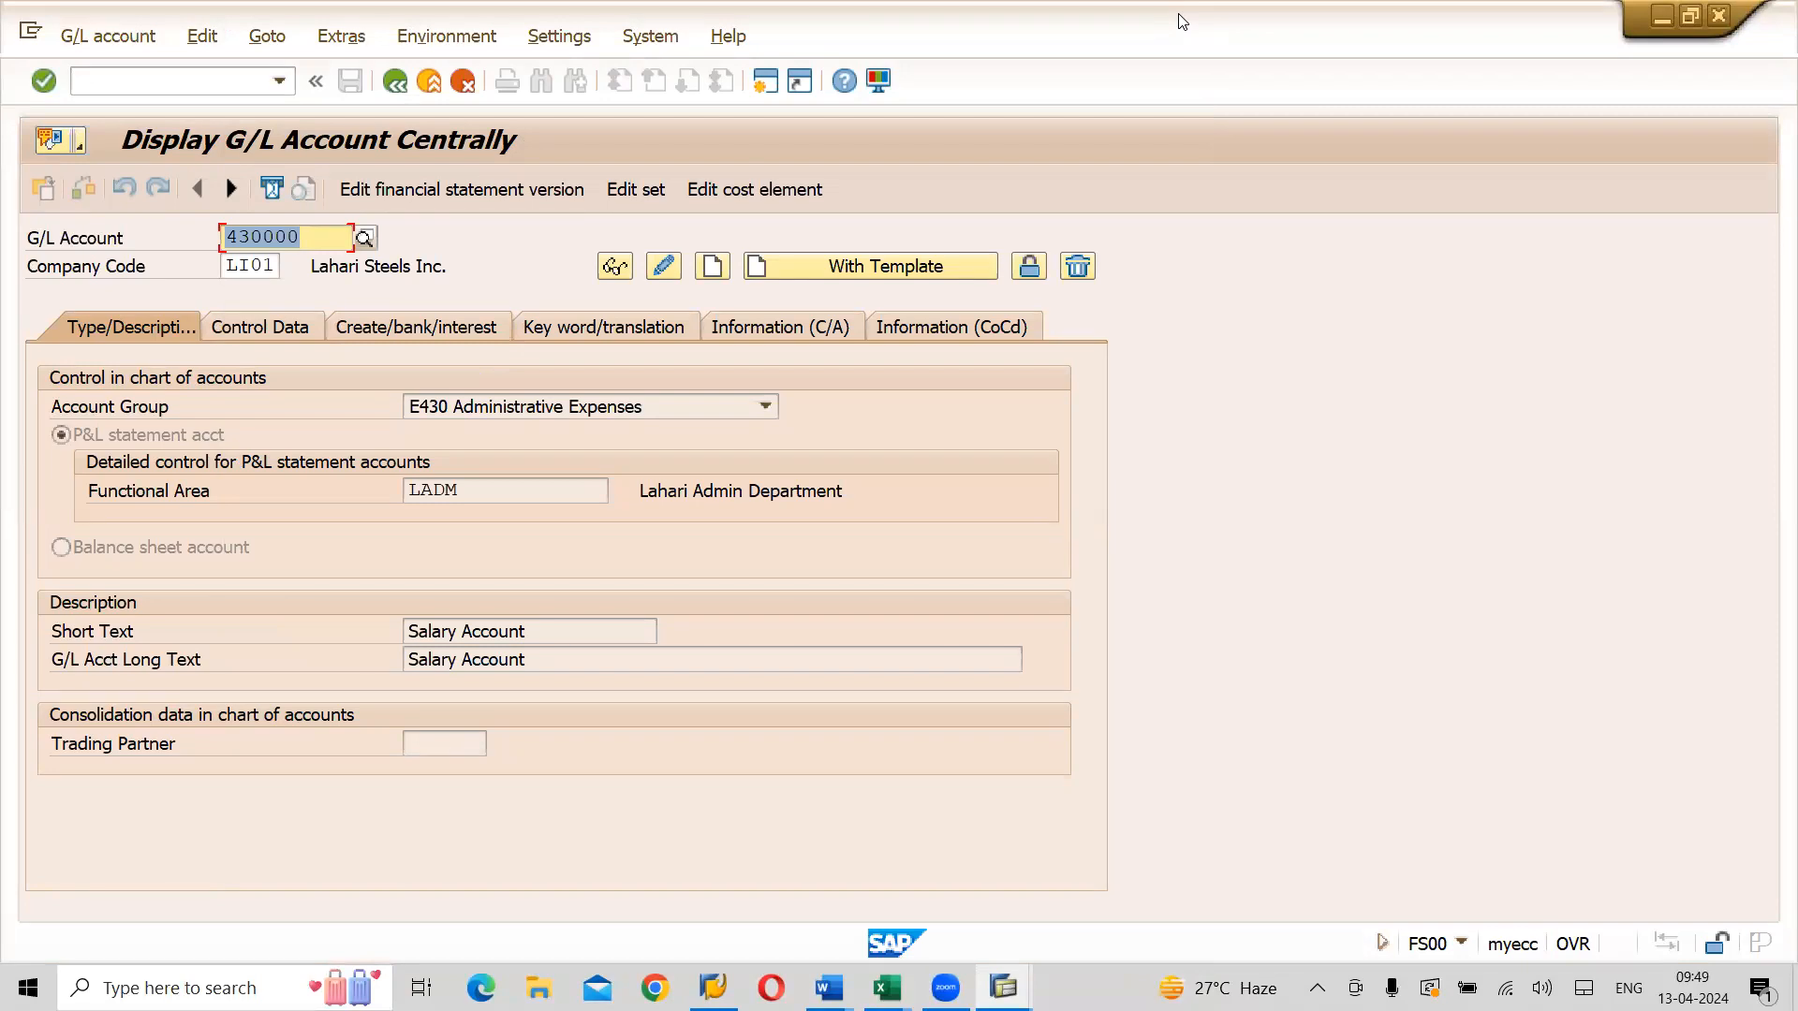
Switch to the Excel workbook and enter the heading RECORDING OF TRANSACTION in A62 of the GL MASTER sheet
{"action": "key", "text": "alt+Tab"}
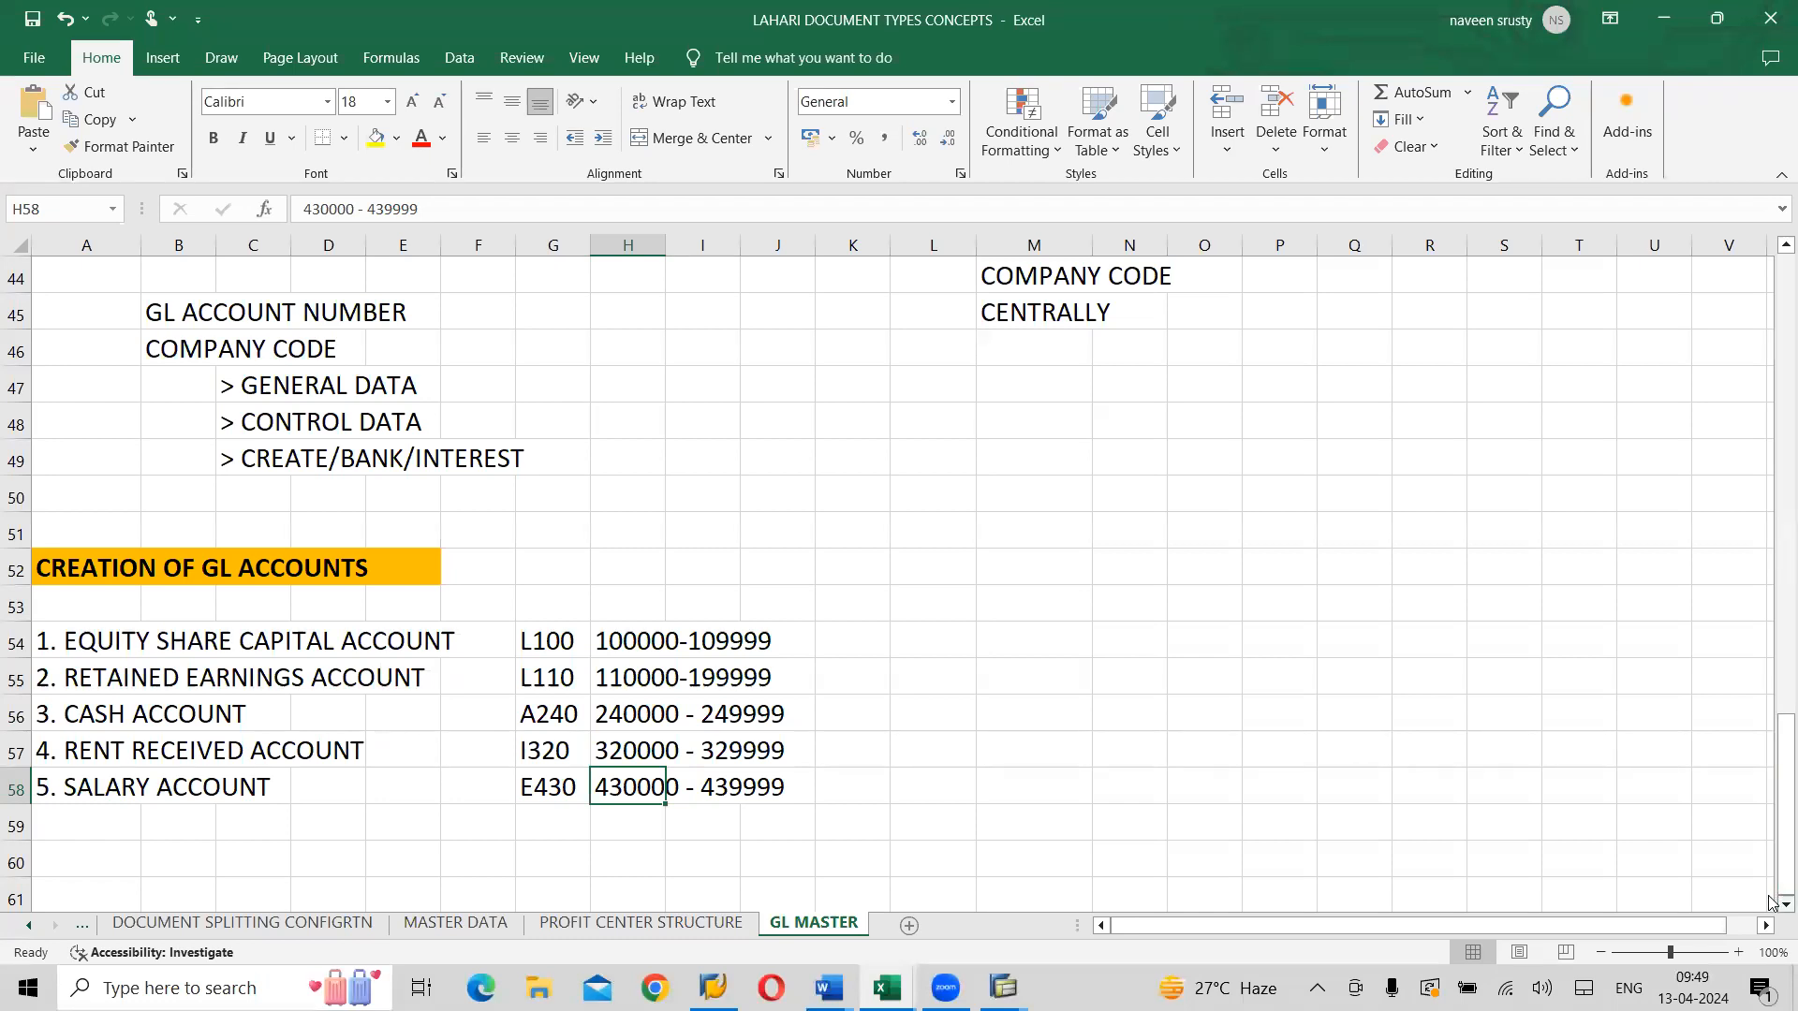
{"action": "scroll", "coordinate": [1772, 894], "scroll_direction": "down", "scroll_amount": 2}
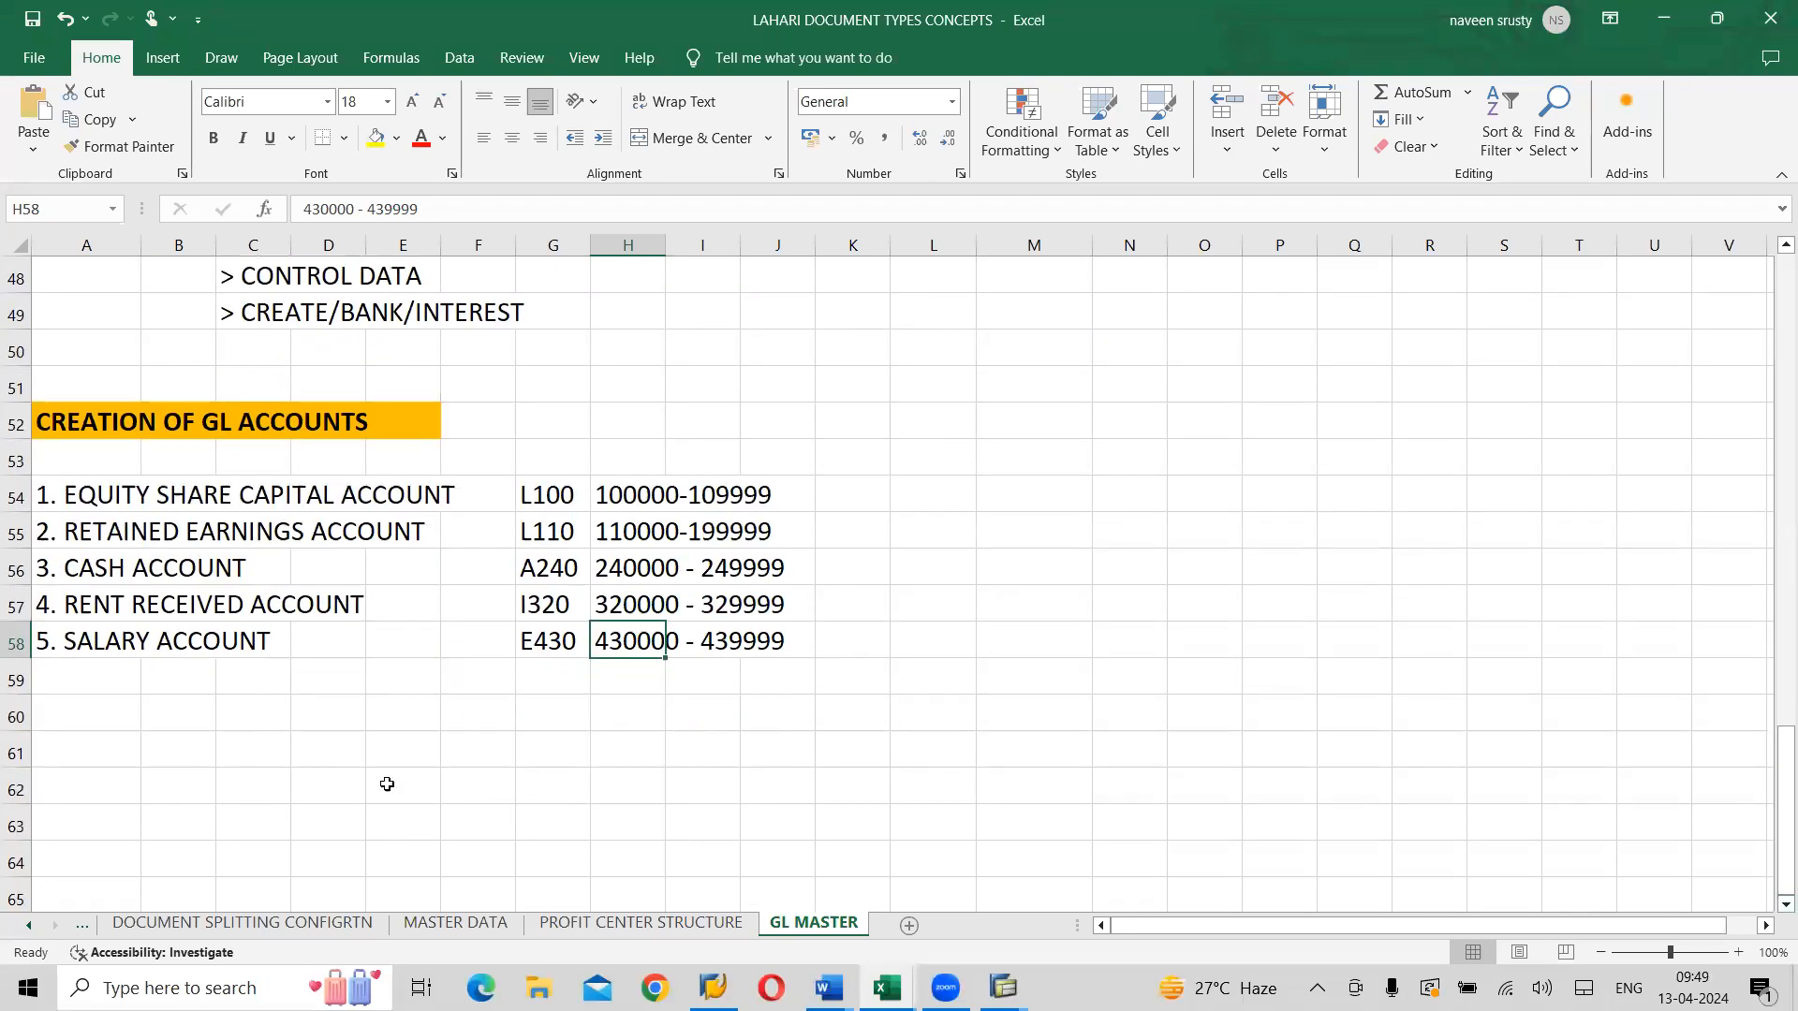
{"action": "left_click", "coordinate": [106, 788]}
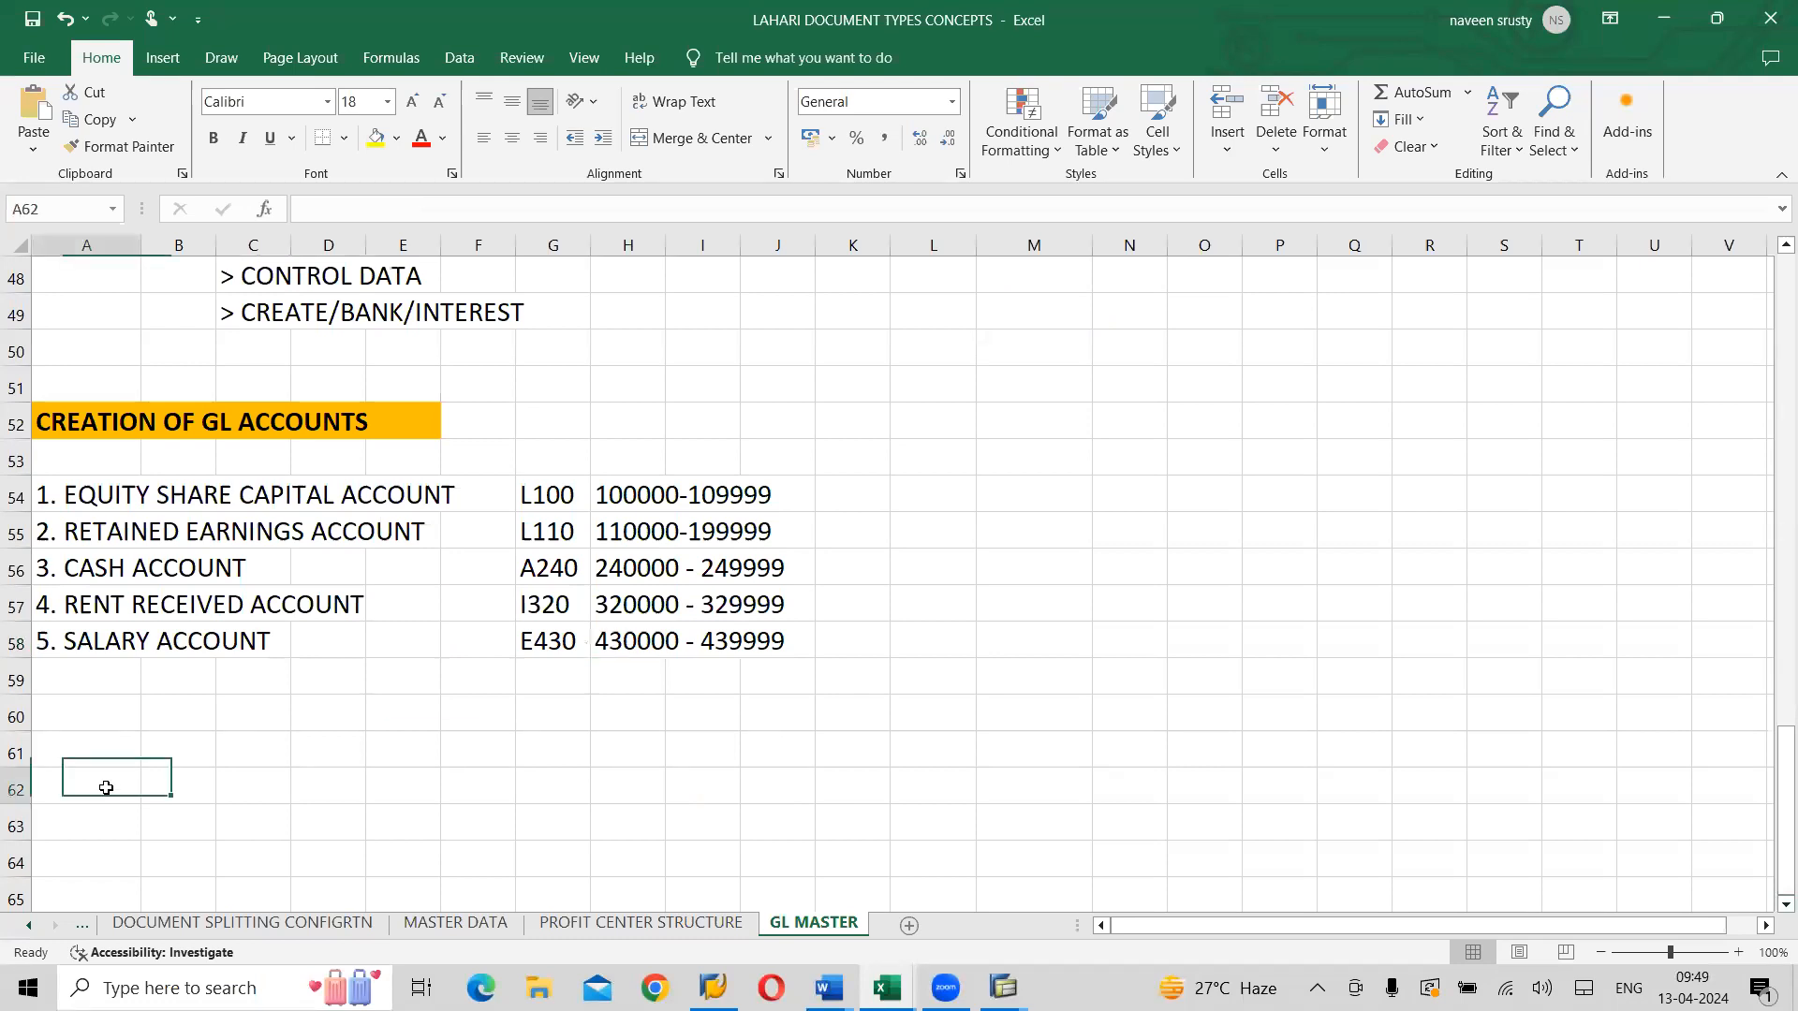
{"action": "type", "text": "RECORDI"}
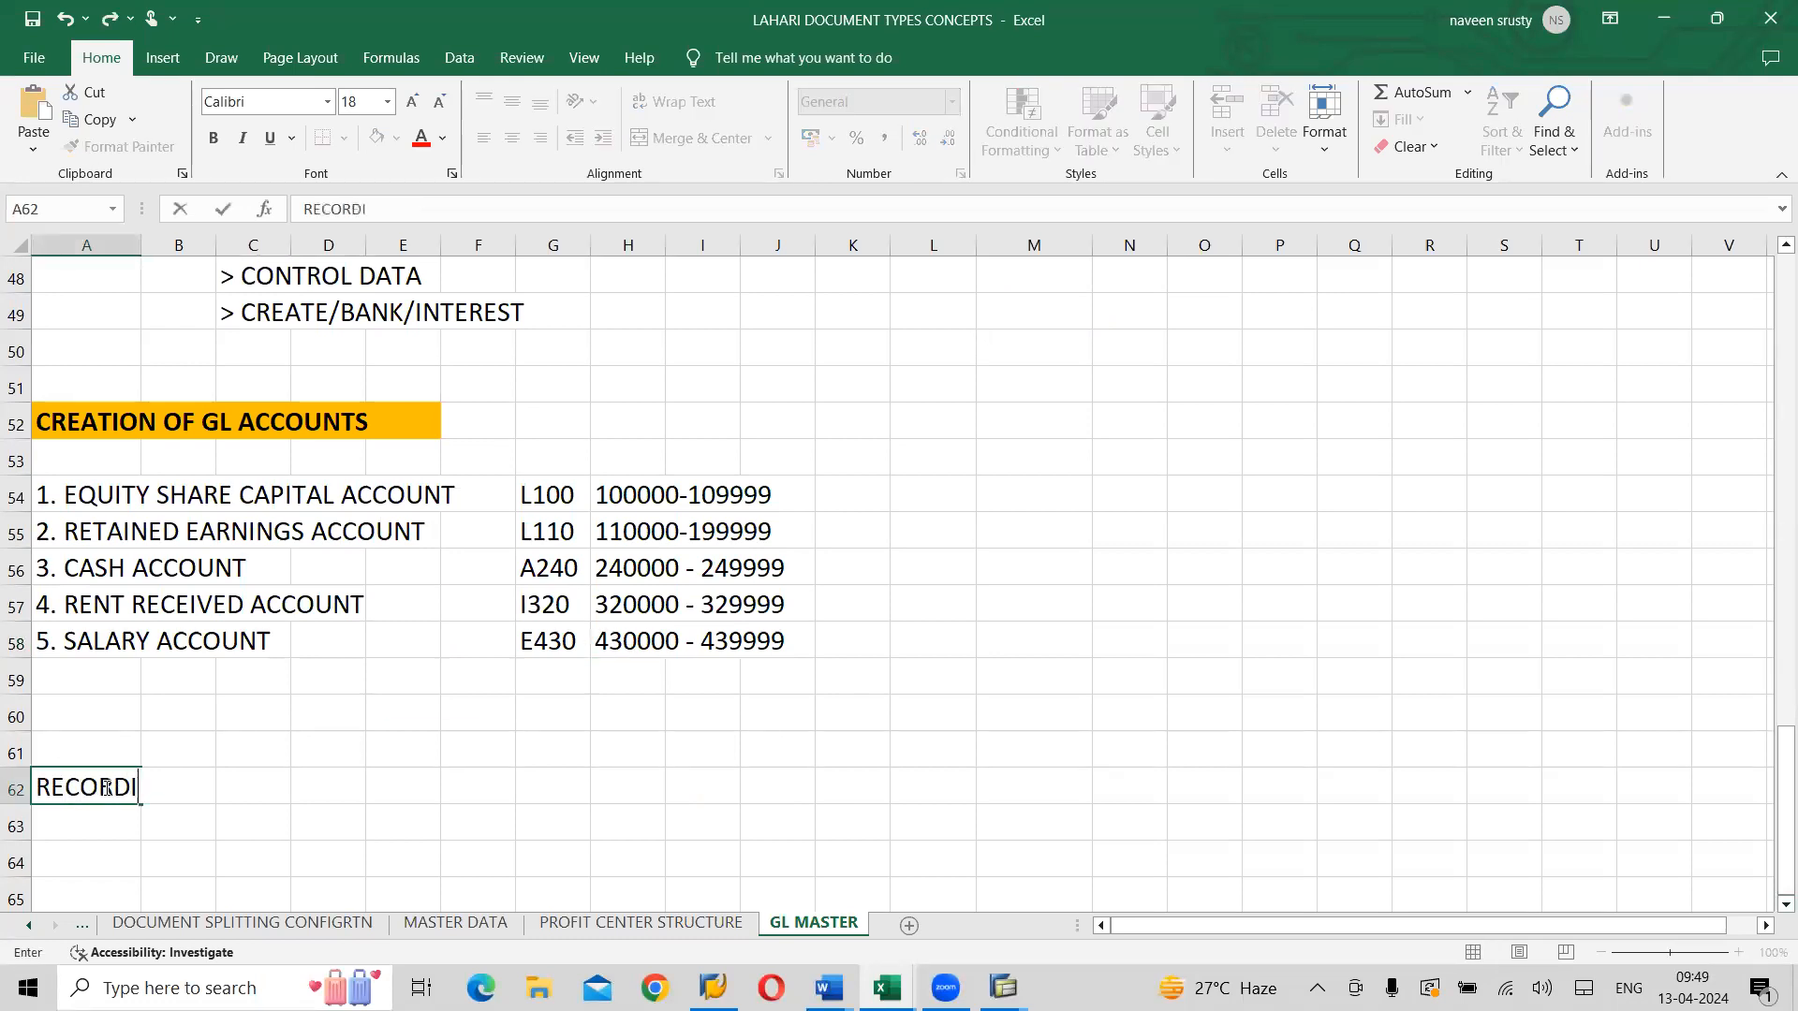
{"action": "type", "text": "NGS "}
{"action": "type", "text": "OF"}
{"action": "key", "text": "BackSpace"}
{"action": "key", "text": "BackSpace"}
{"action": "key", "text": "BackSpace"}
{"action": "key", "text": "BackSpace"}
{"action": "key", "text": "BackSpace"}
{"action": "type", "text": "OF TRANSACTION"}
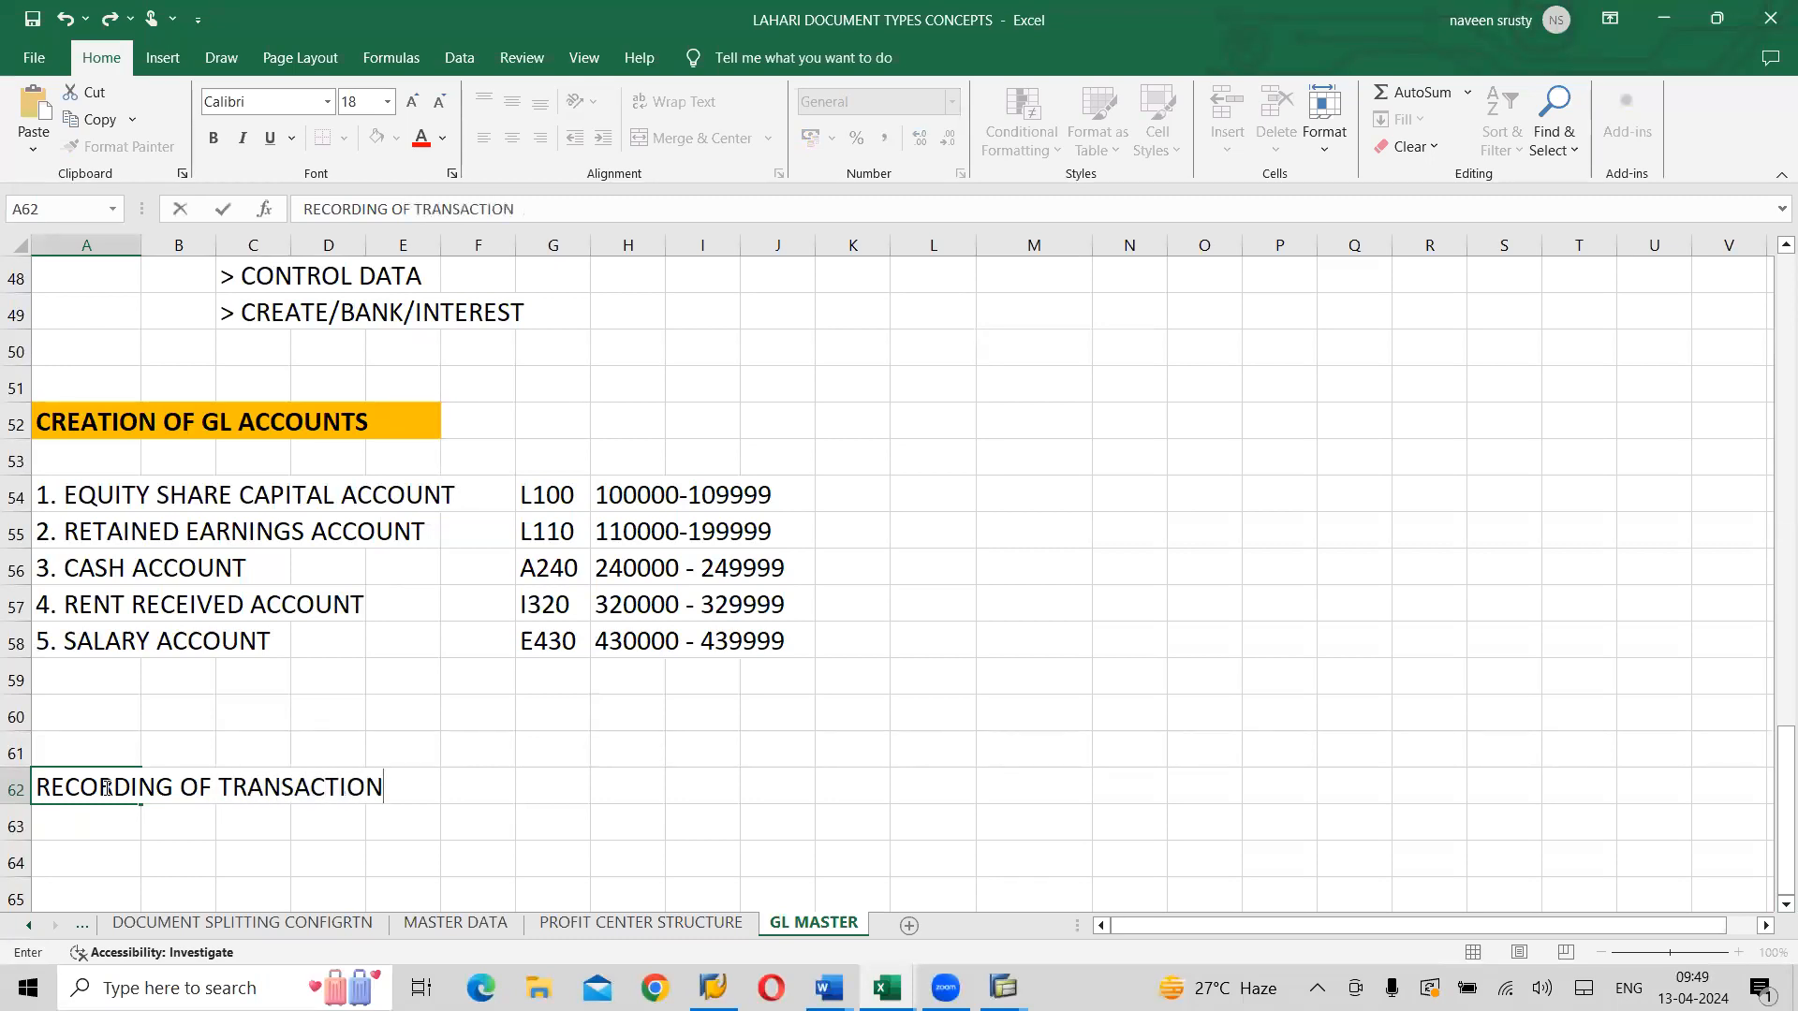
{"action": "key", "text": "Return"}
{"action": "key", "text": "Return"}
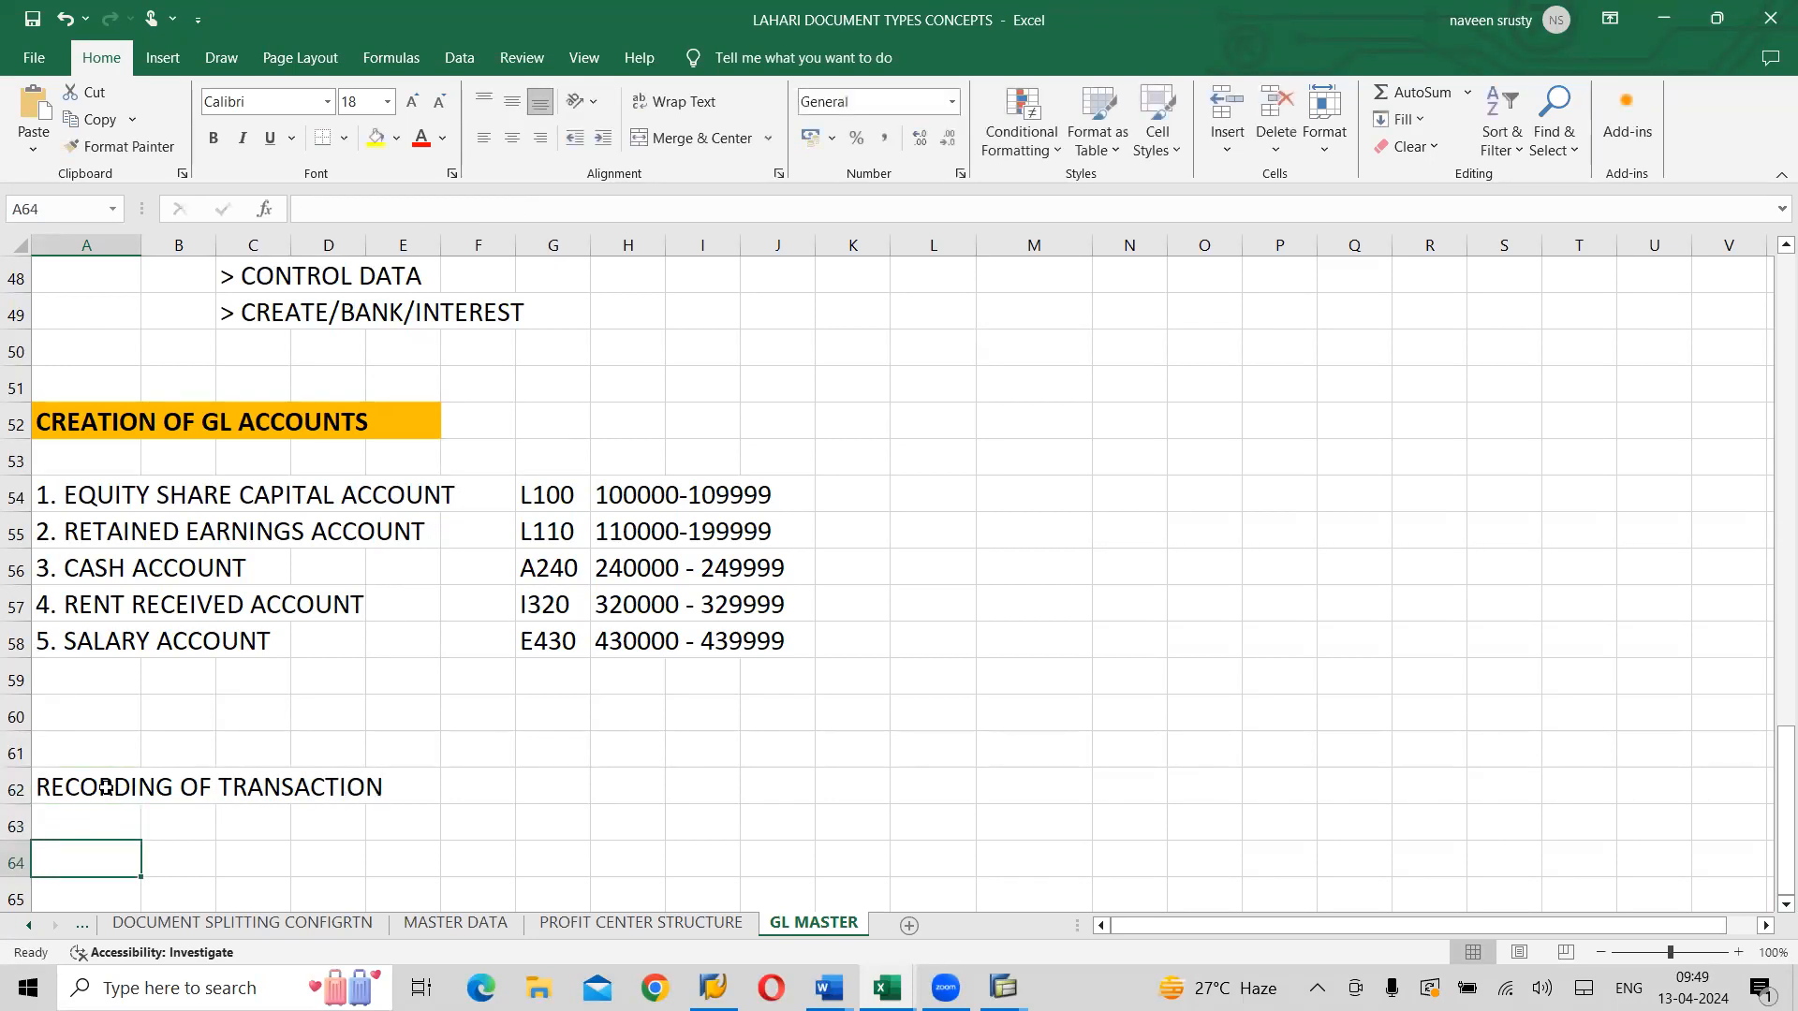
Write the journal entry from A64: CASH A/C DR, with TO EQUITY SHARE CAPITAL on the line below
{"action": "type", "text": "C"}
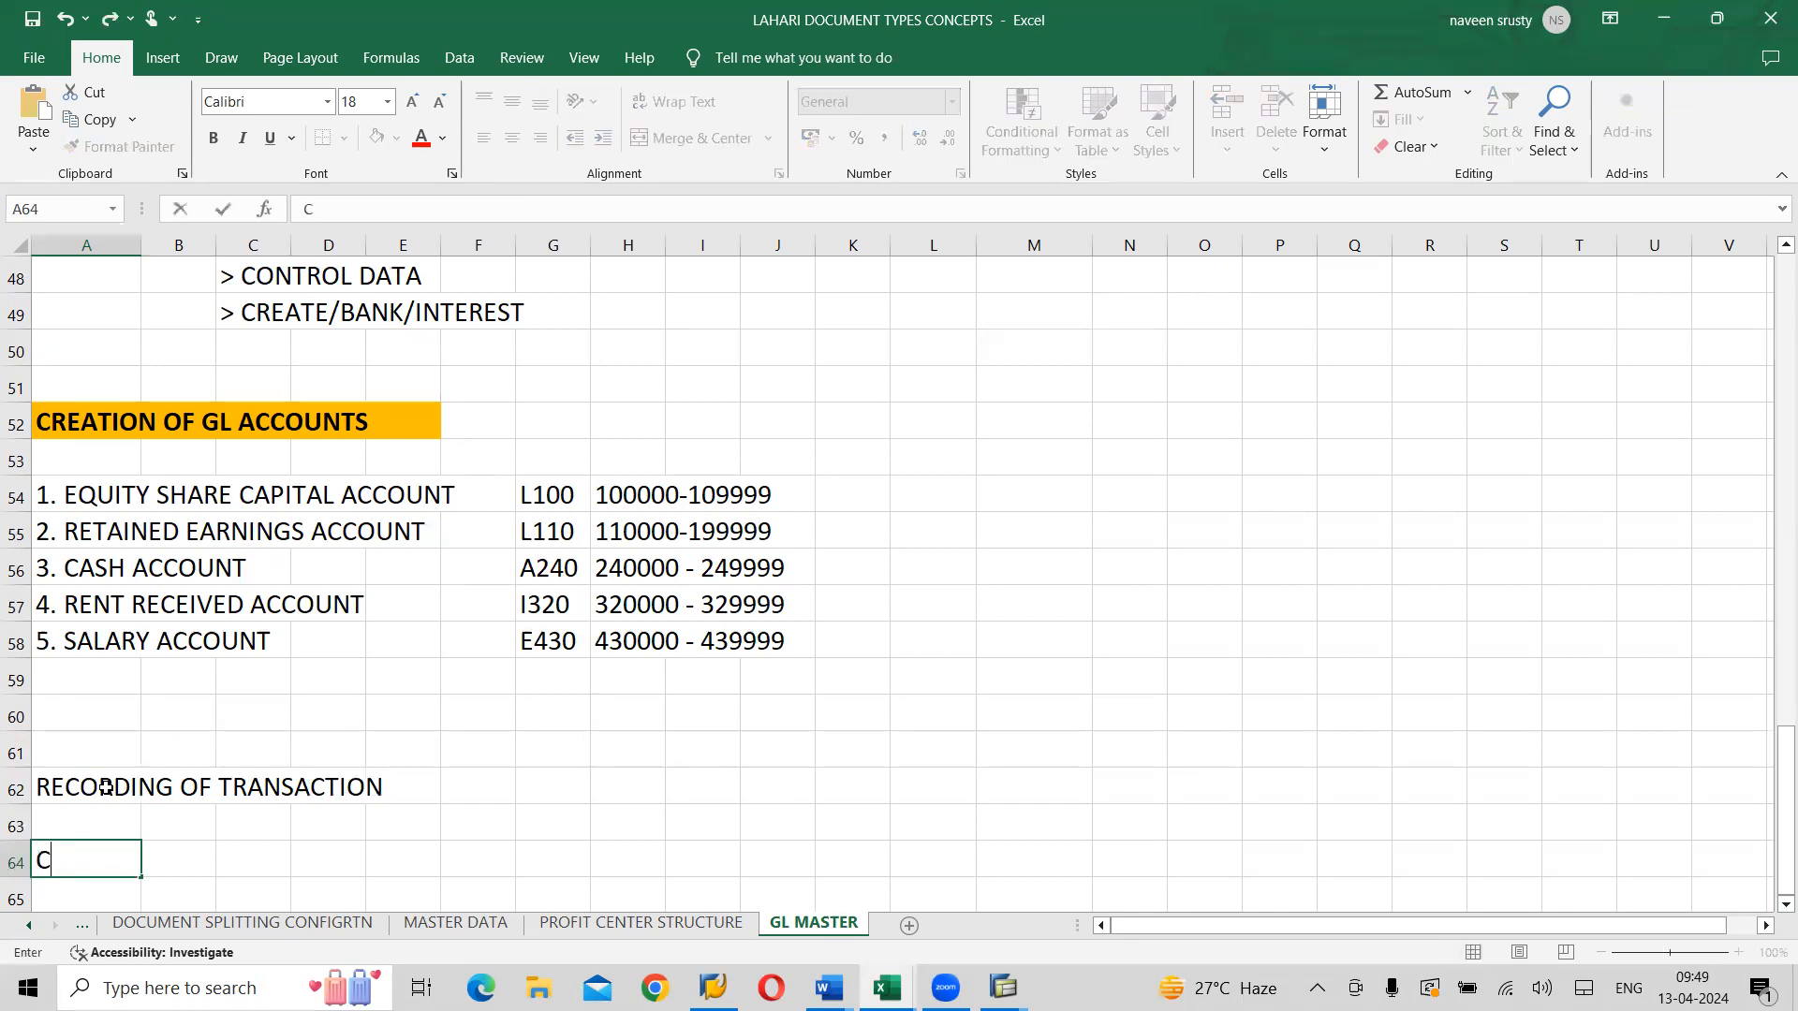
{"action": "type", "text": "ASH A/C"}
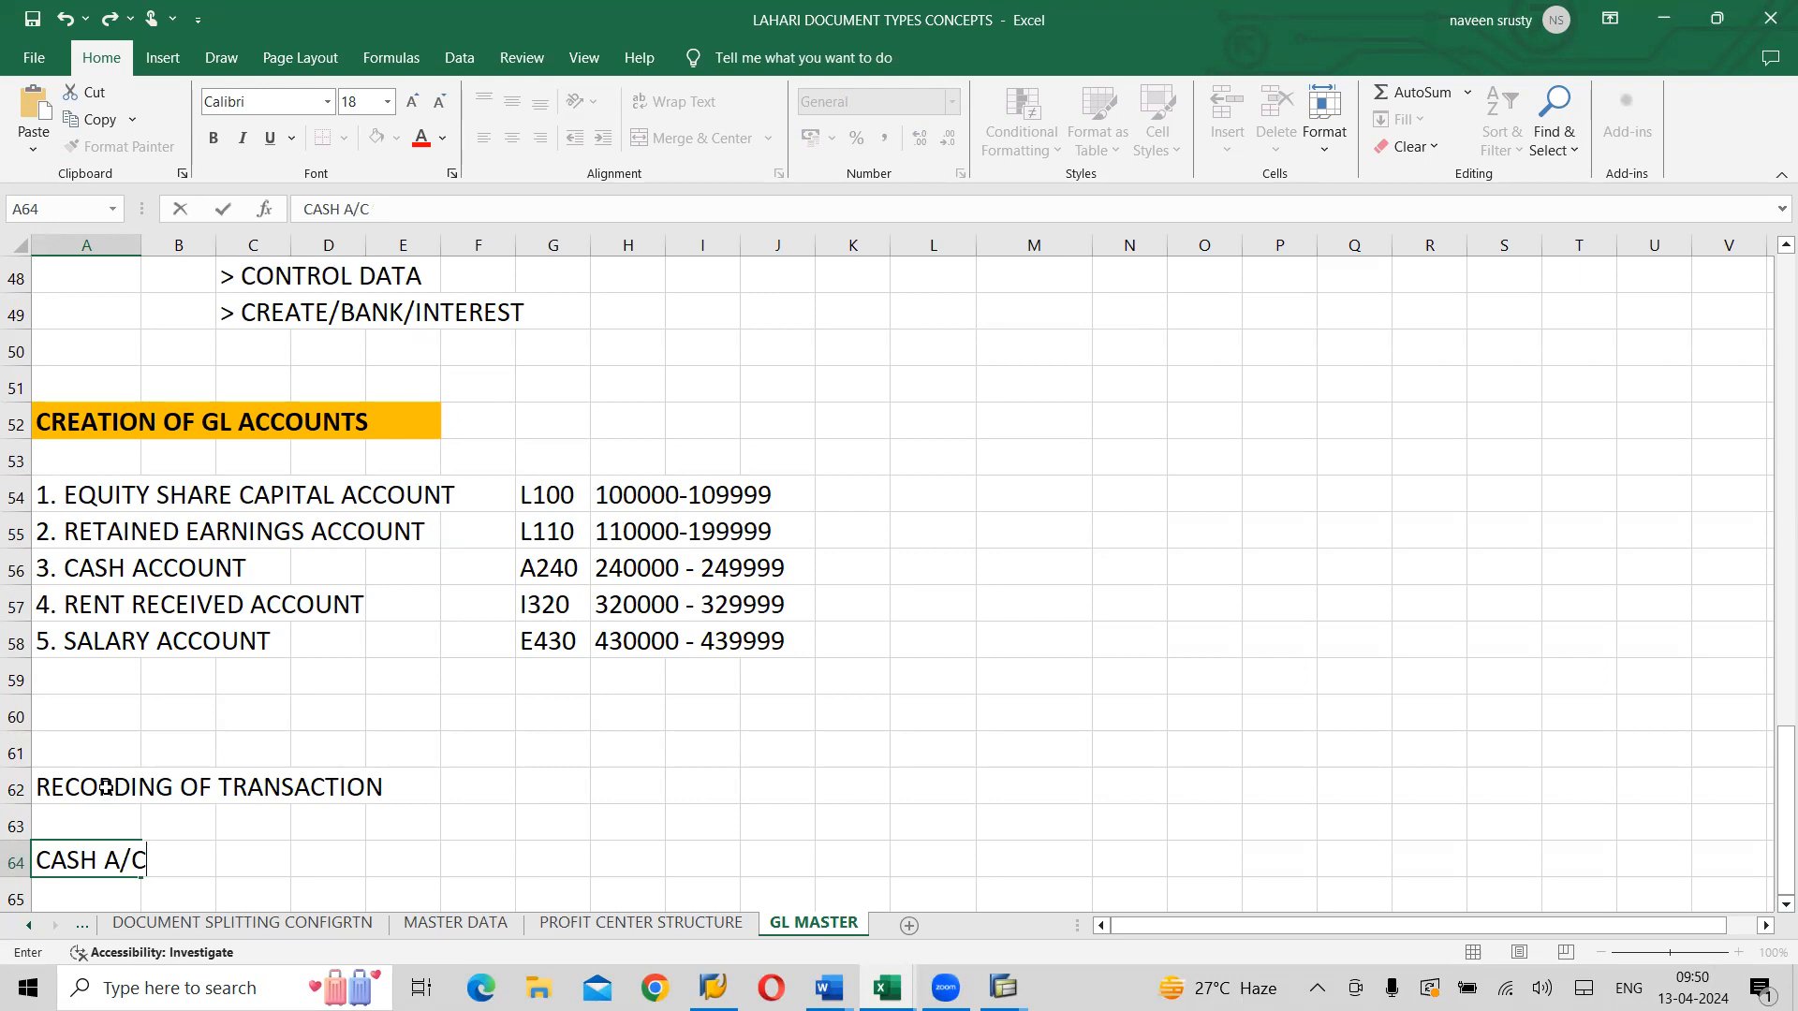
{"action": "type", "text": "        DR"}
{"action": "key", "text": "Return"}
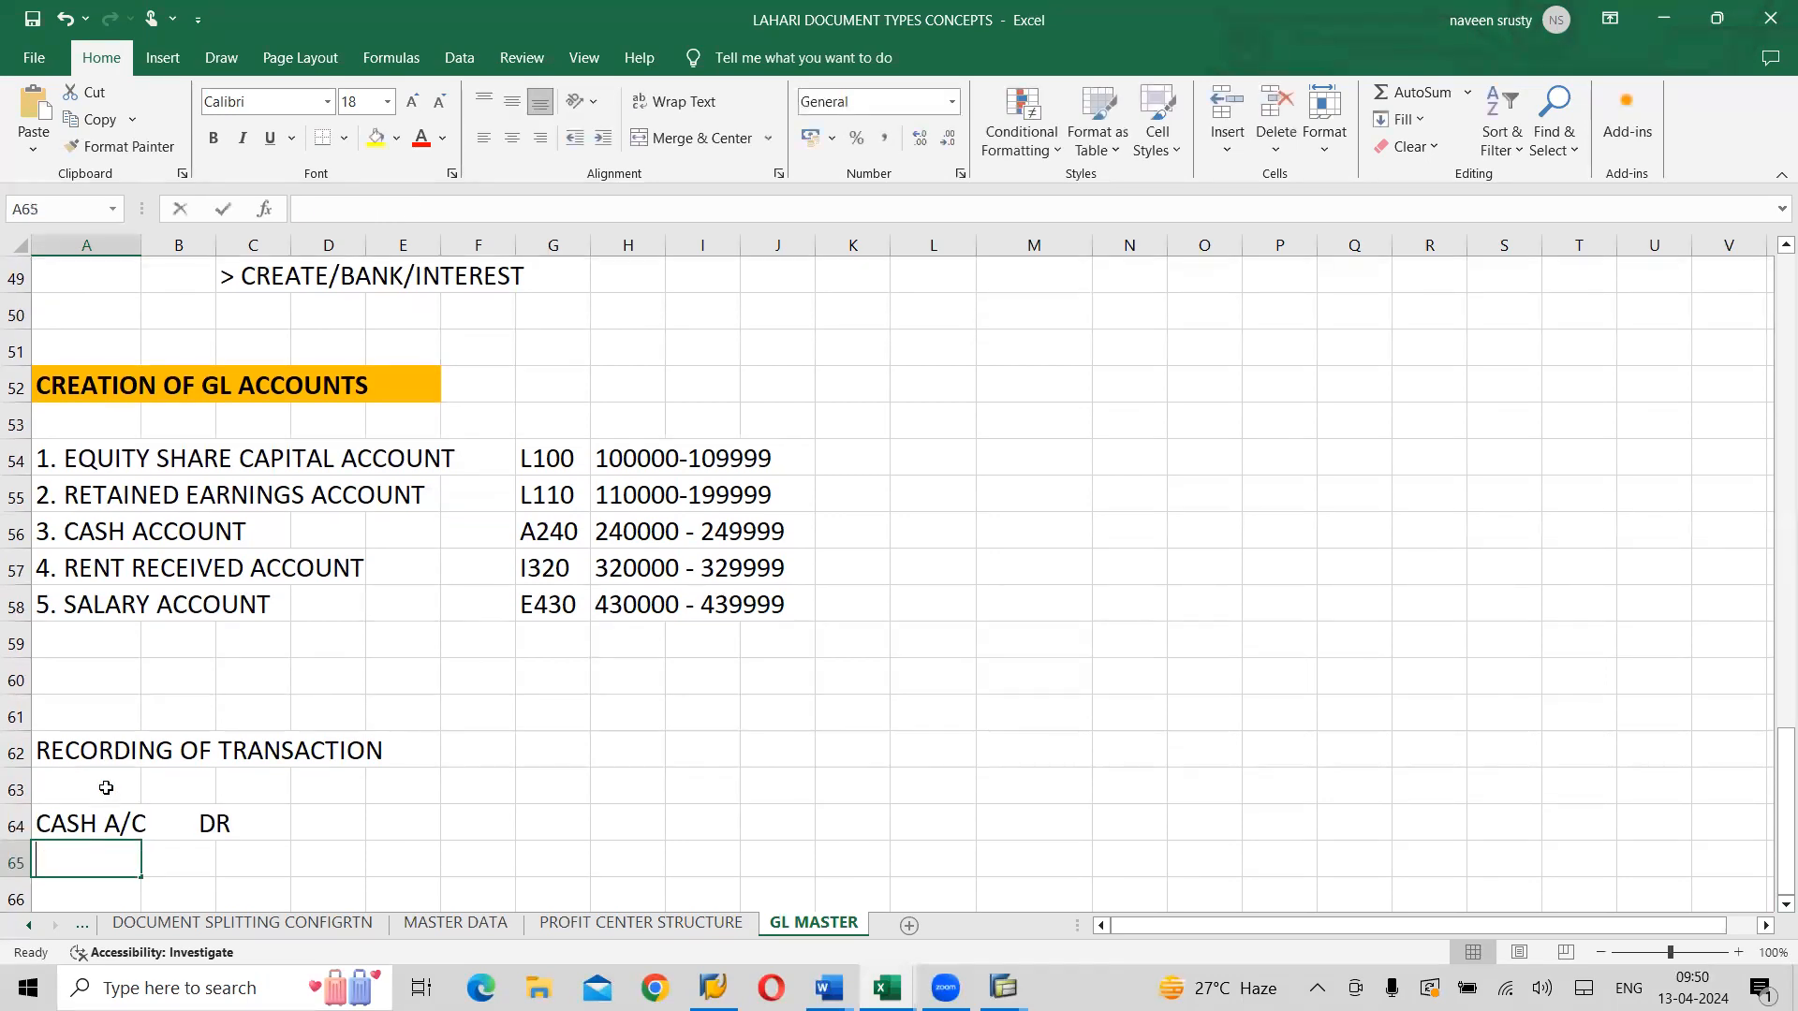
{"action": "type", "text": "TO EQU"}
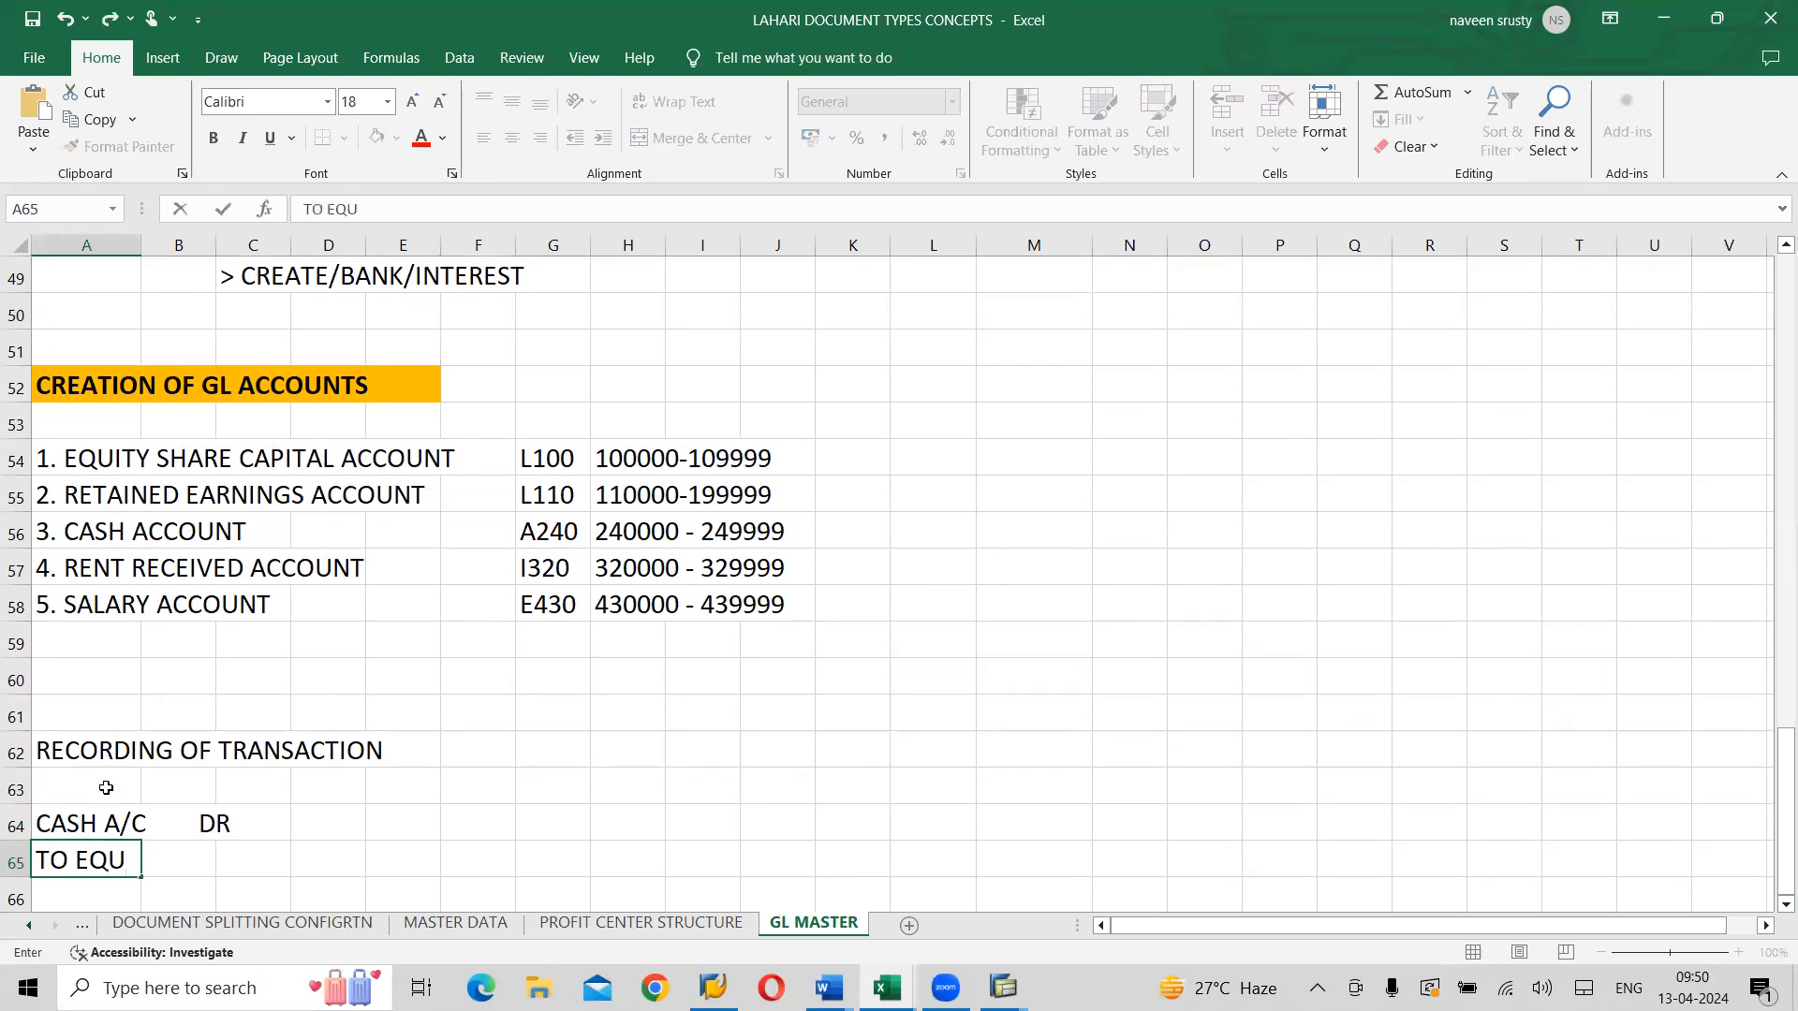
{"action": "type", "text": "ITY SHARE CAPITAL"}
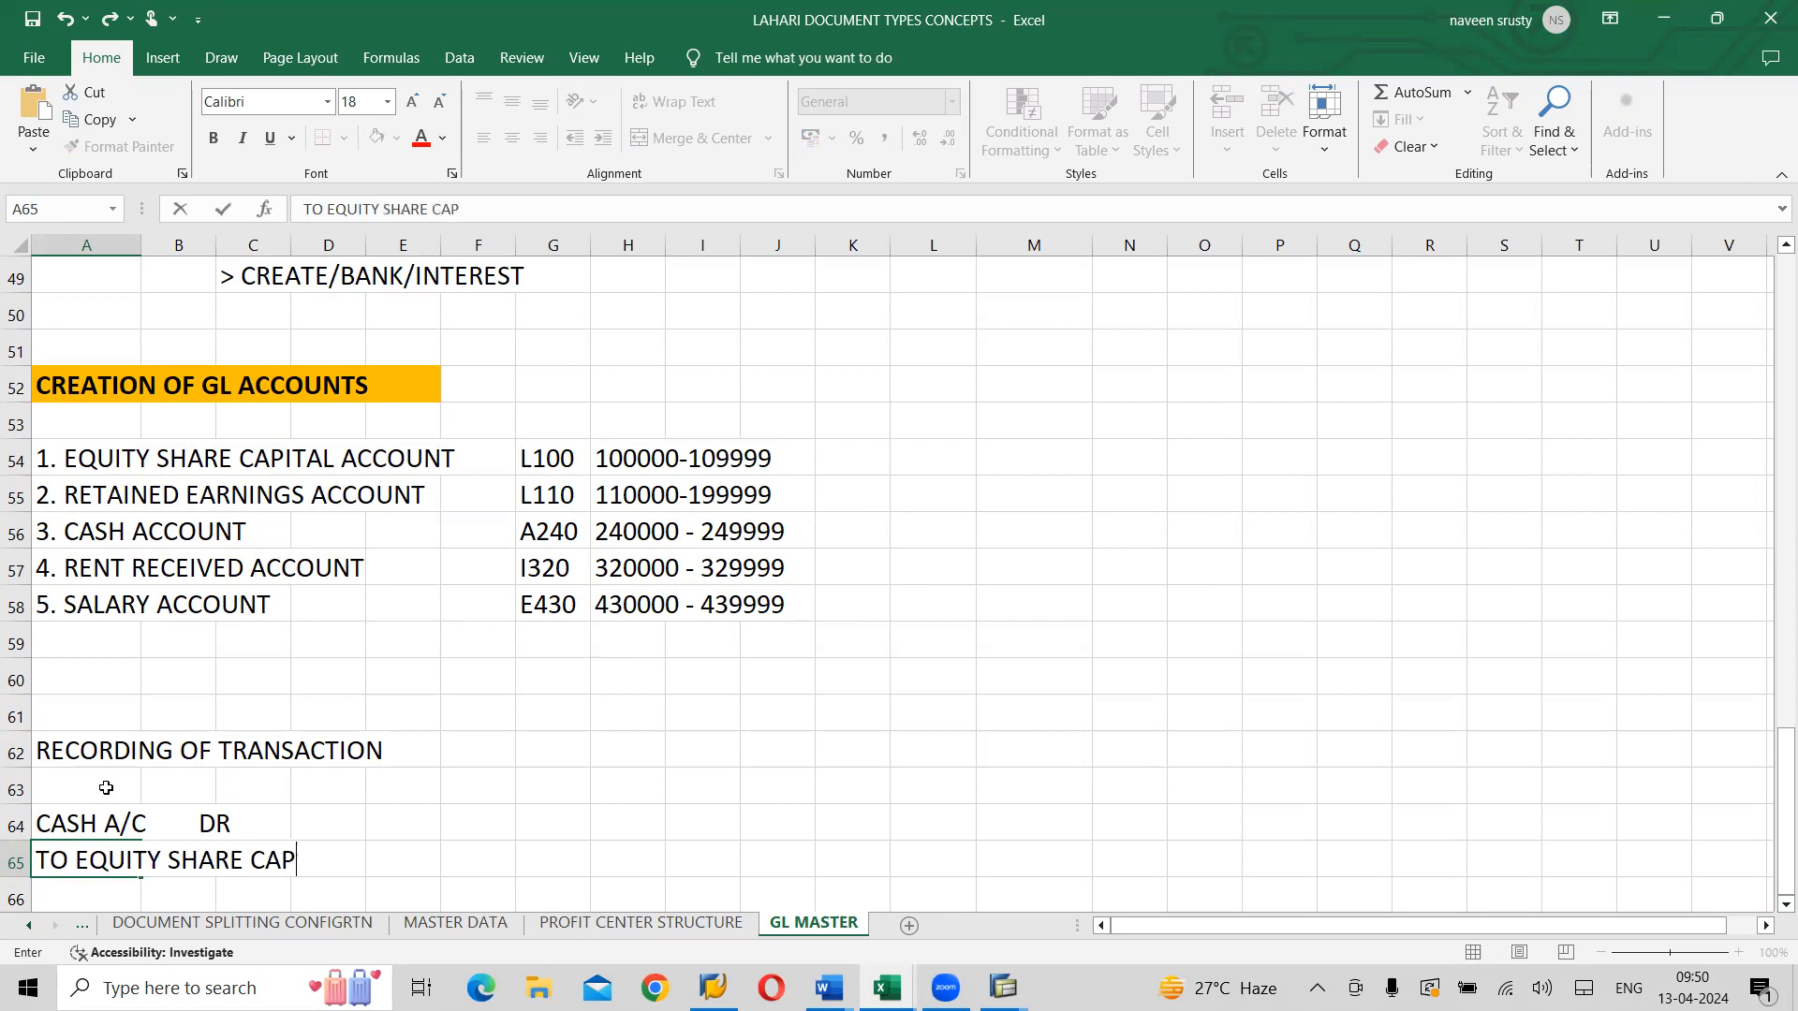
{"action": "key", "text": "Tab"}
Insert a row above the CASH A/C line and enter the company code LI01 in A64
{"action": "key", "text": "Up"}
{"action": "key", "text": "Right"}
{"action": "key", "text": "Right"}
{"action": "key", "text": "Right"}
{"action": "key", "text": "Right"}
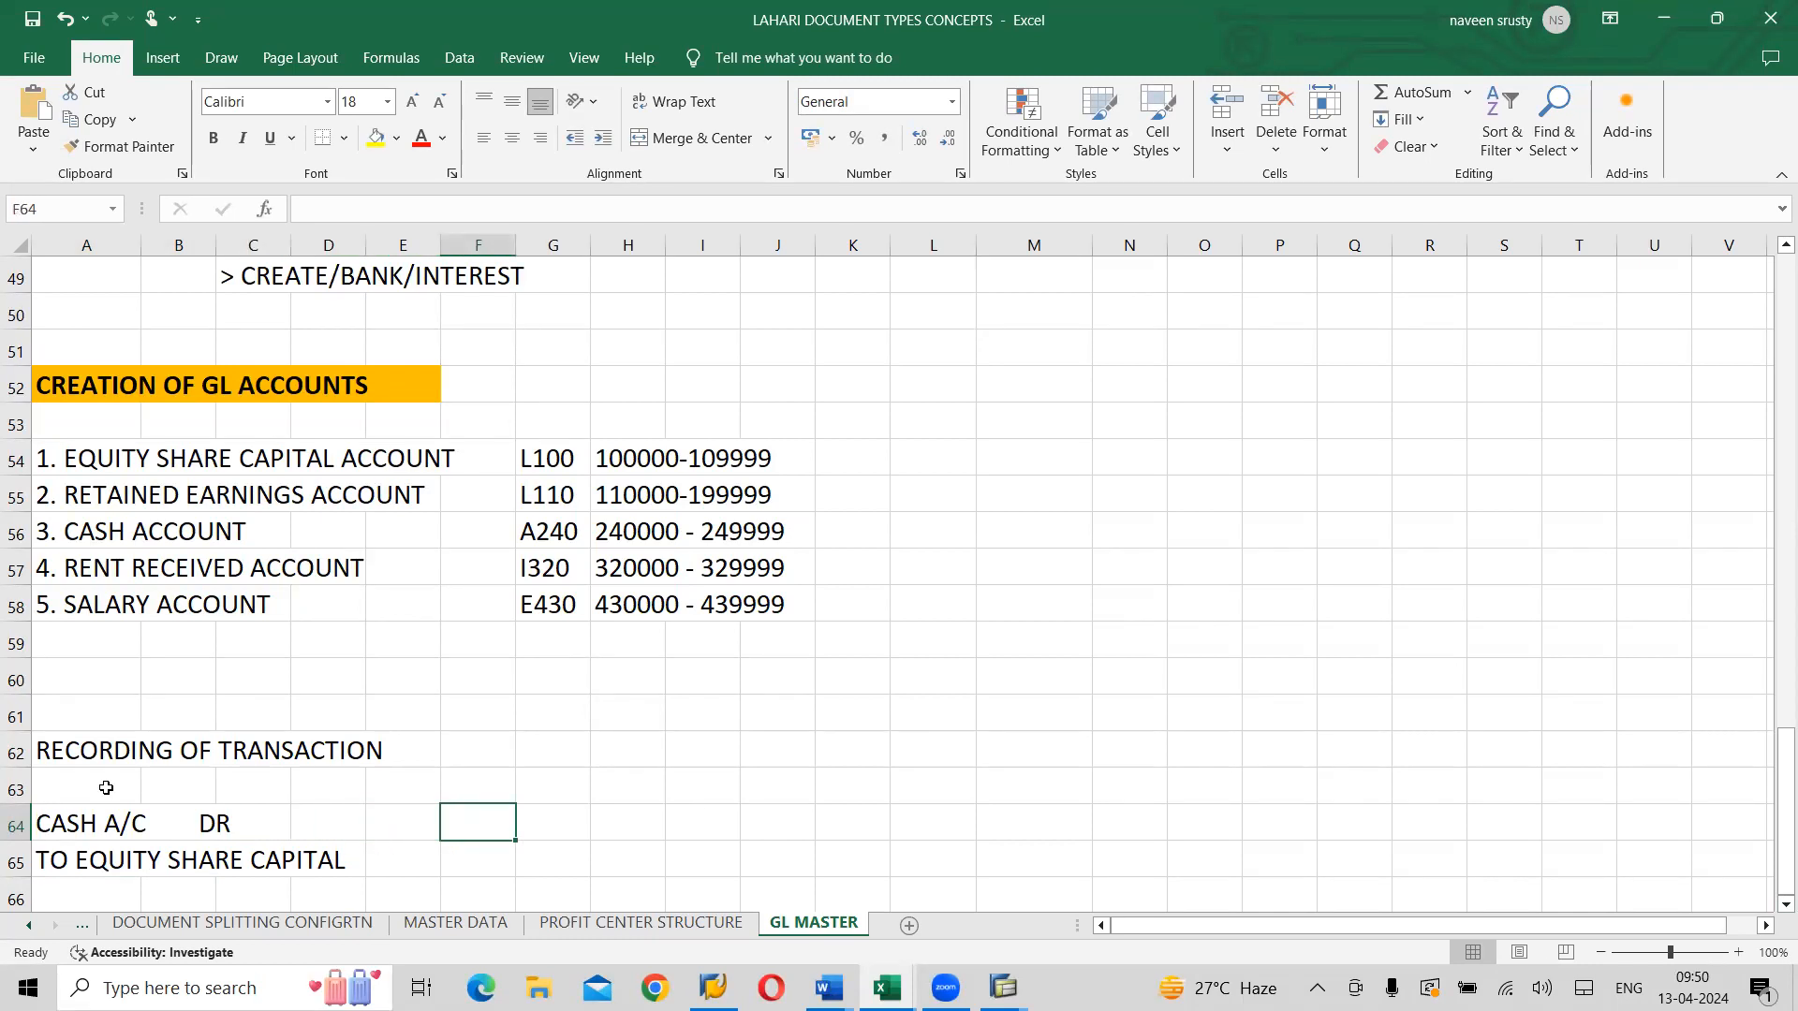
{"action": "left_click", "coordinate": [16, 825]}
{"action": "key", "text": "ctrl+shift+plus"}
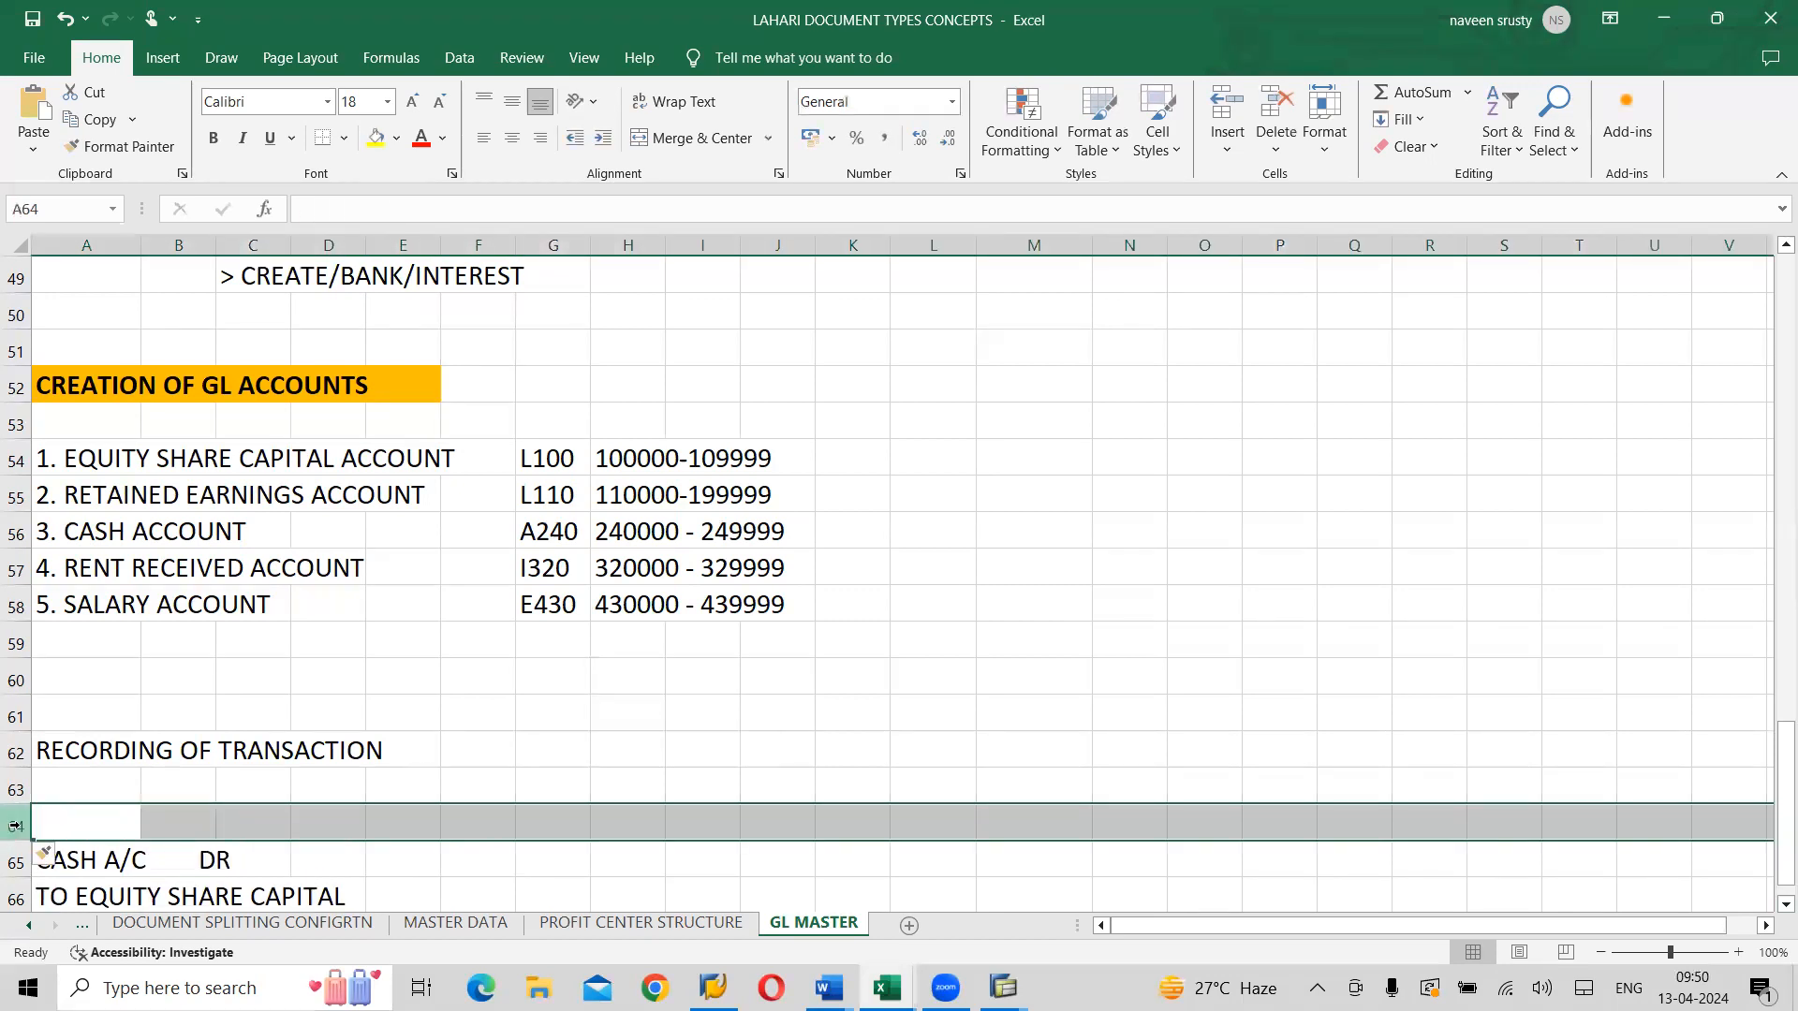
{"action": "left_click", "coordinate": [64, 829]}
{"action": "type", "text": "LI01"}
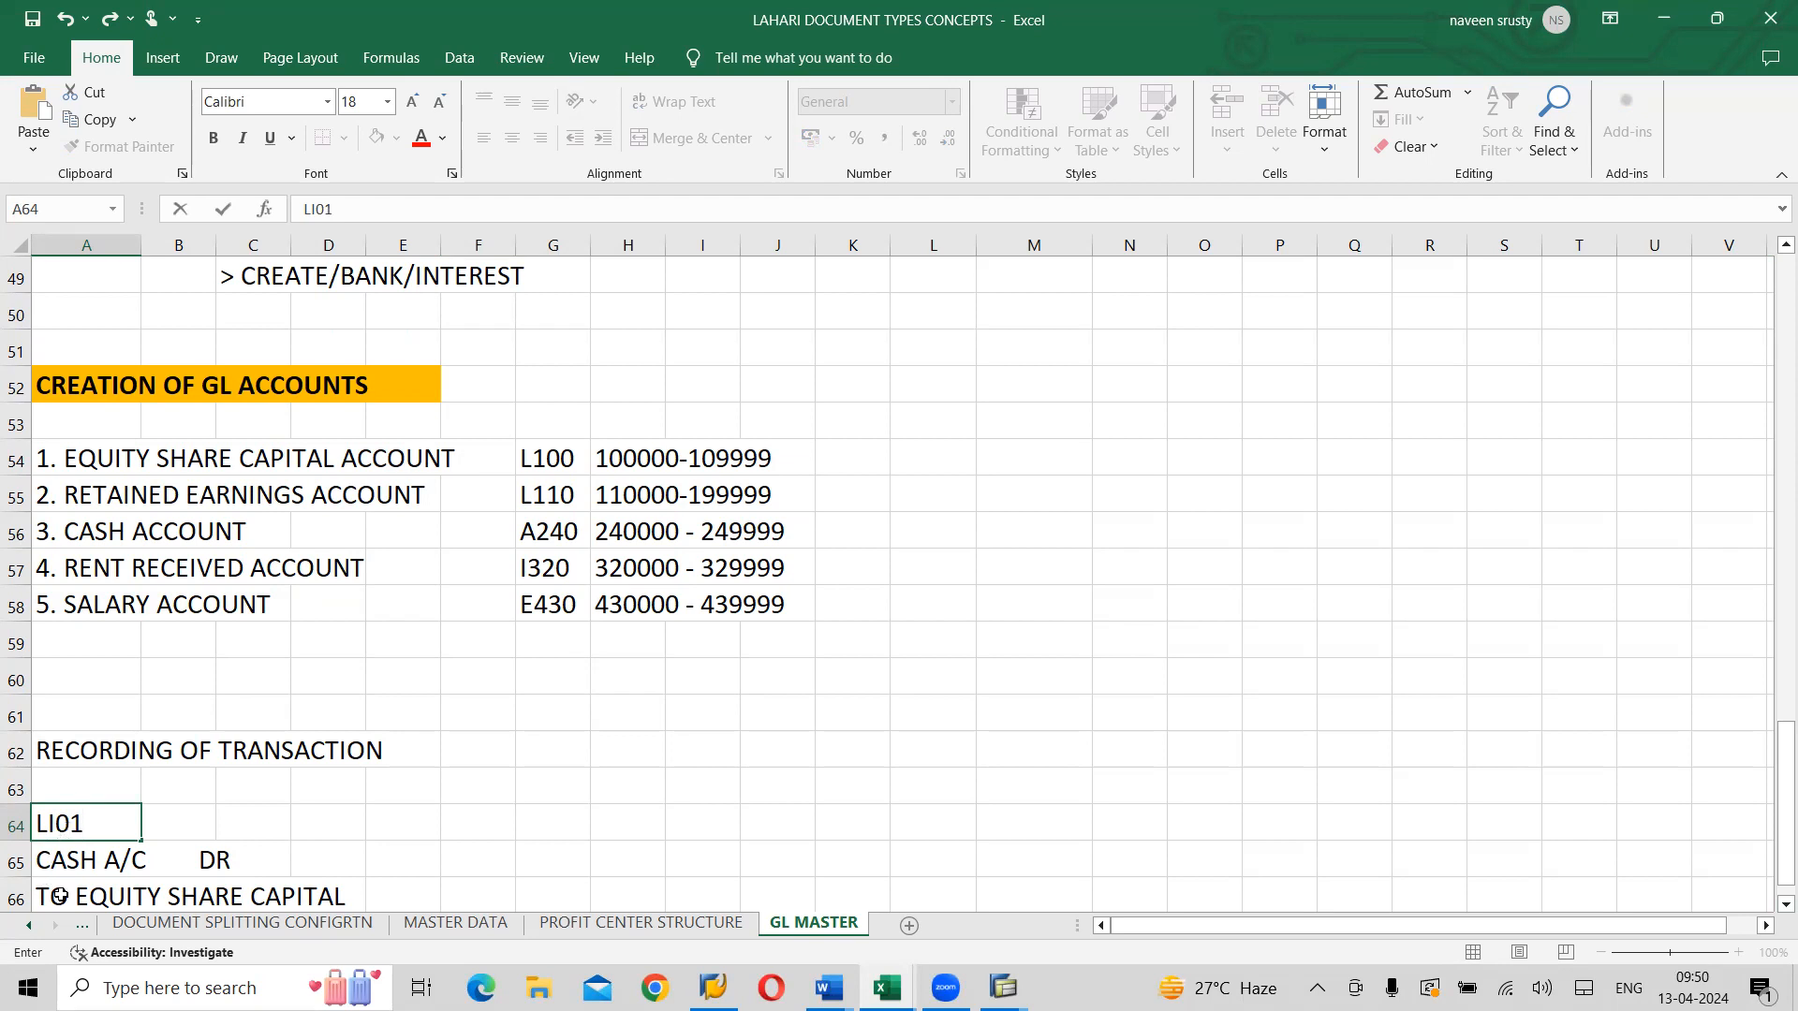
Add a PK column in E64 with posting key 40 for the cash line and 50 for the equity share capital line
{"action": "left_click", "coordinate": [419, 828]}
{"action": "type", "text": "PK"}
{"action": "key", "text": "Return"}
{"action": "type", "text": "40"}
{"action": "key", "text": "Return"}
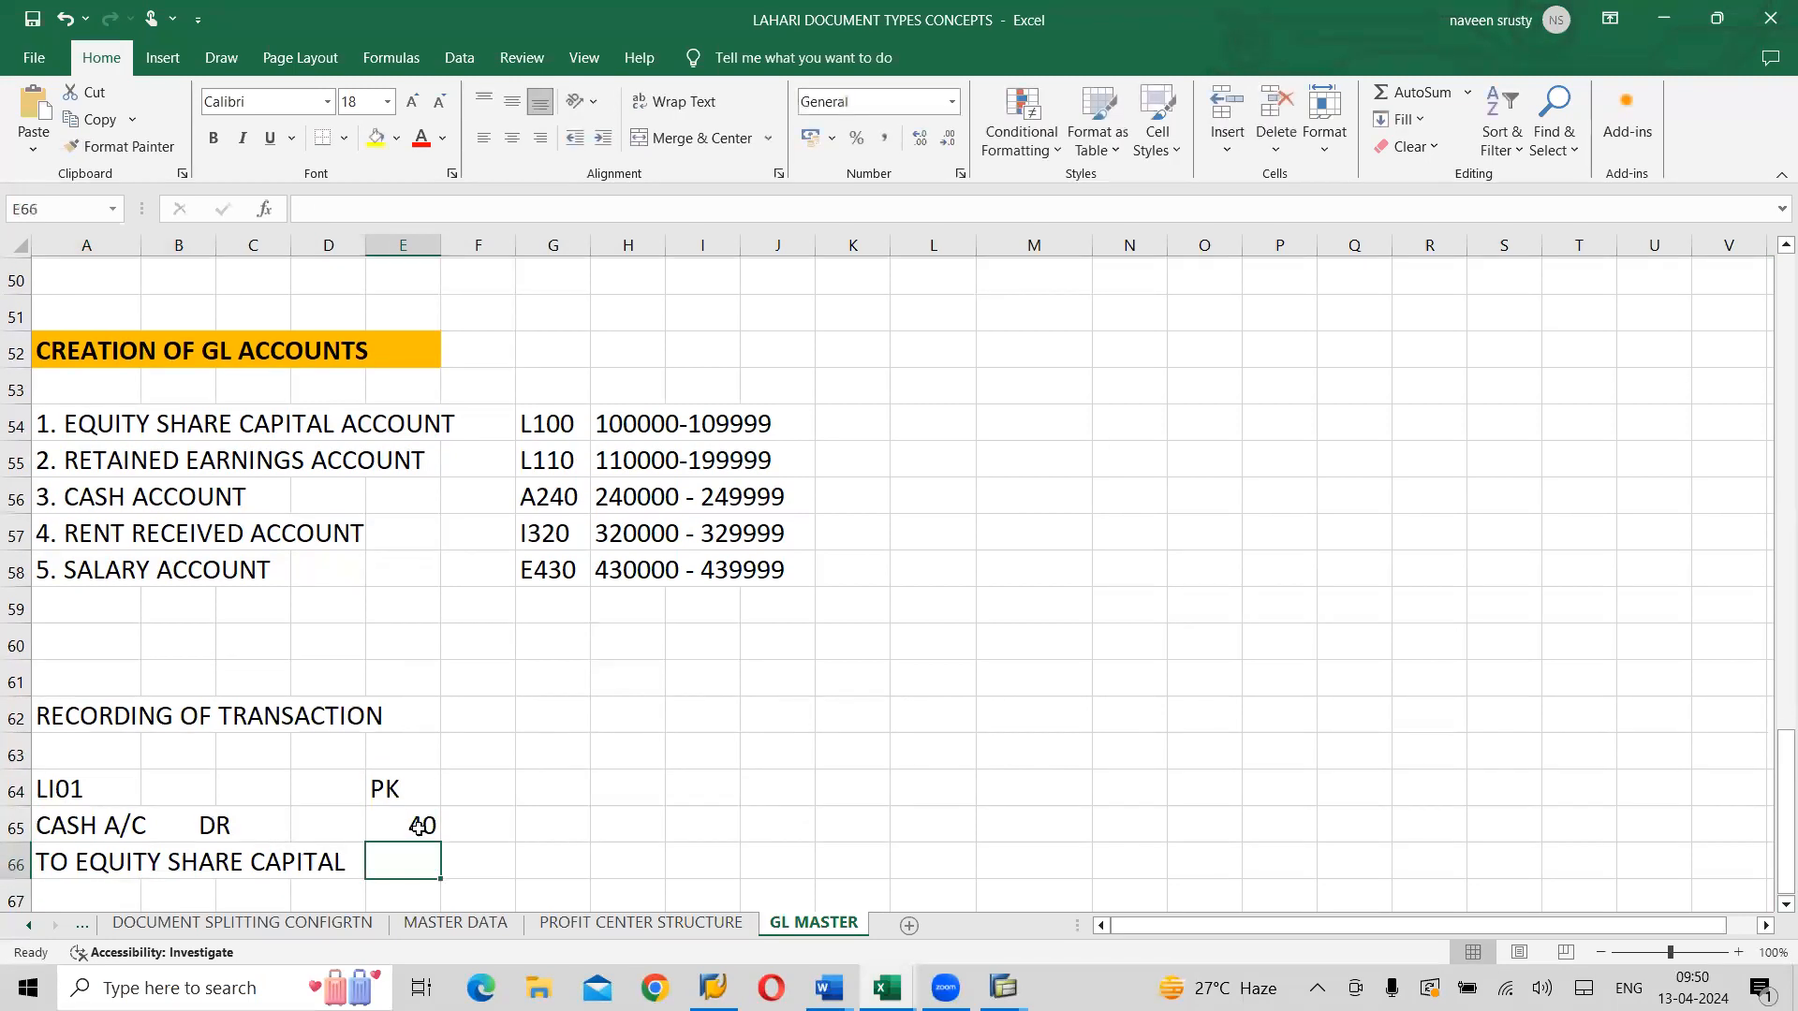
{"action": "type", "text": "50"}
{"action": "key", "text": "Right"}
Add an SGD amount column in F64 with 10000 on both the cash and equity share capital lines
{"action": "key", "text": "Up"}
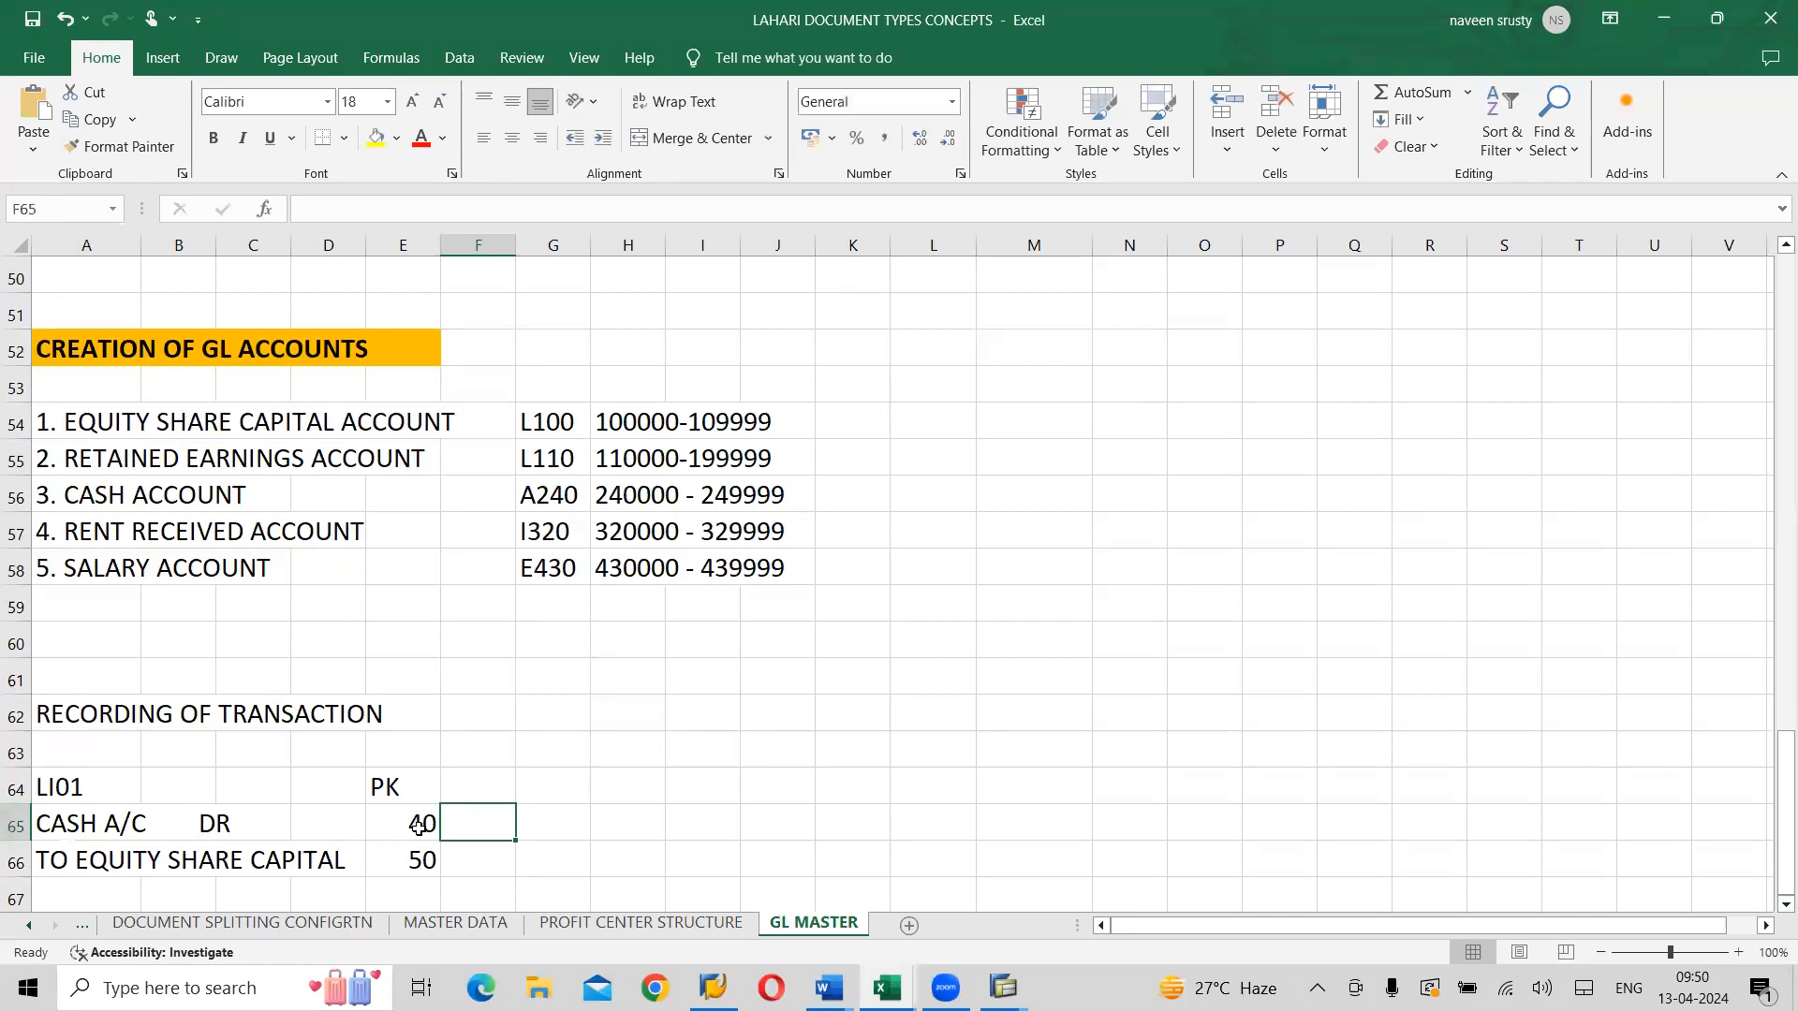
{"action": "key", "text": "Up"}
{"action": "type", "text": "SGD"}
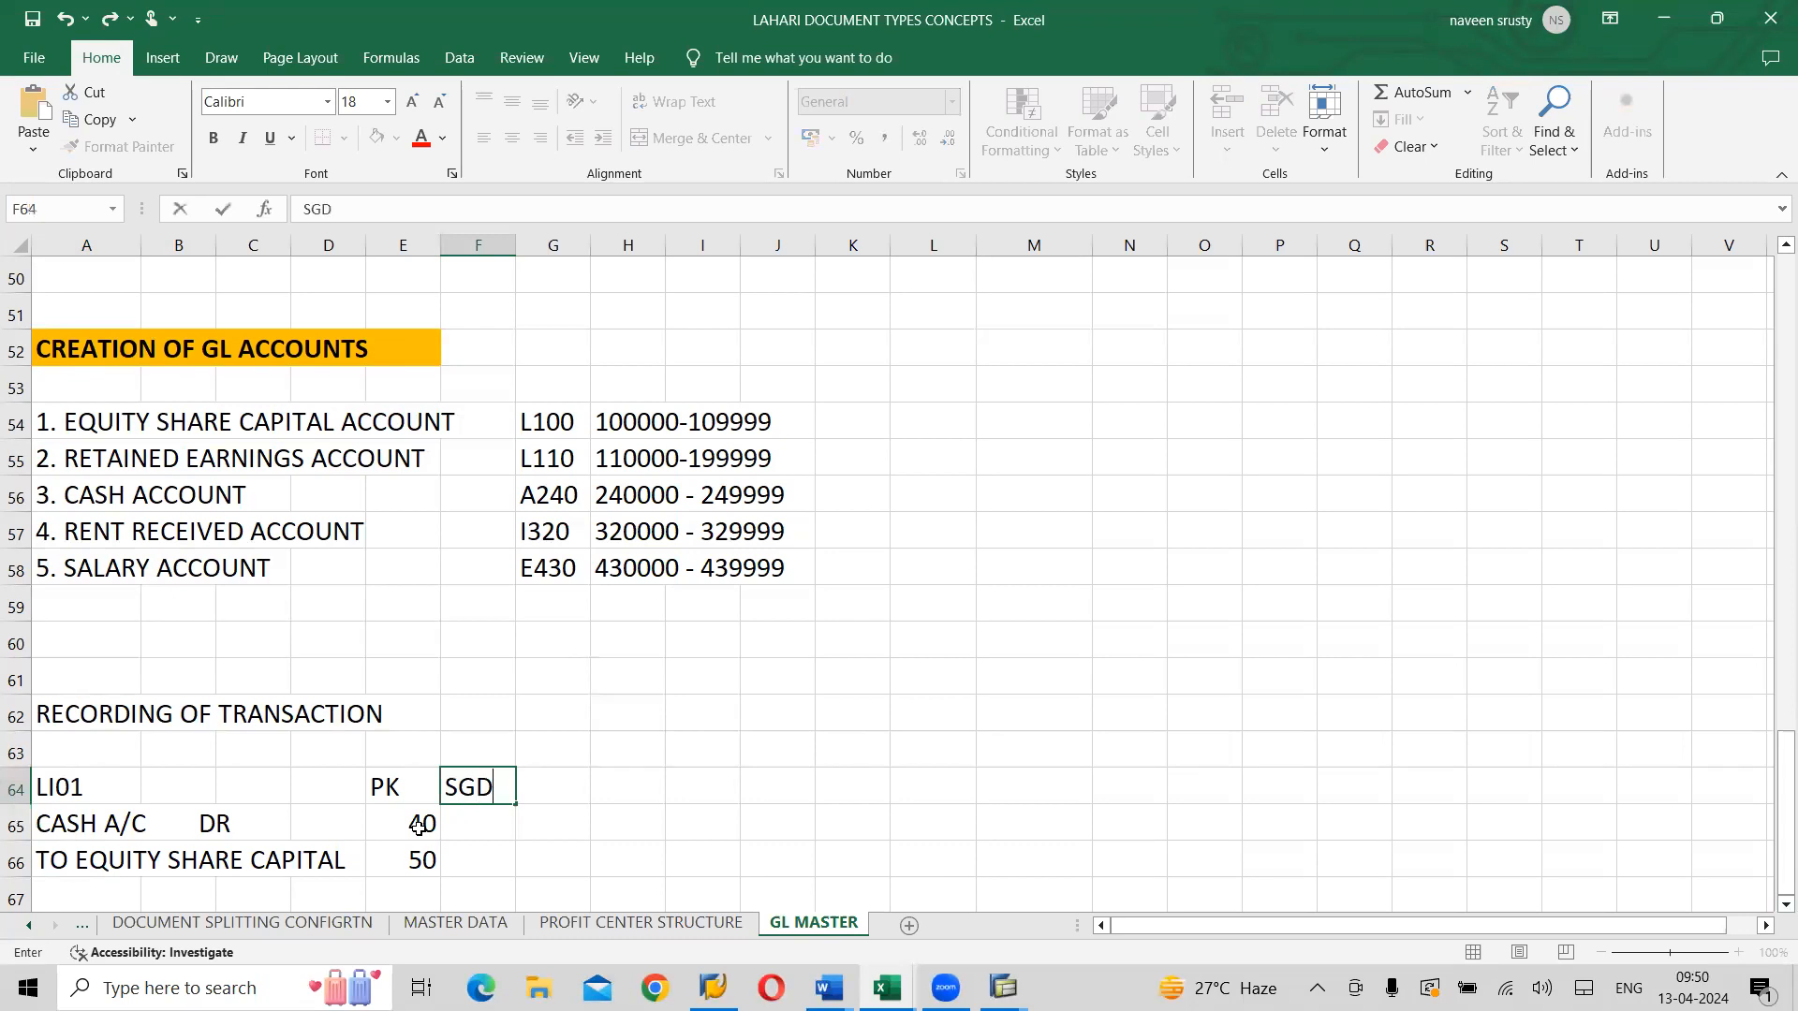
{"action": "key", "text": "Return"}
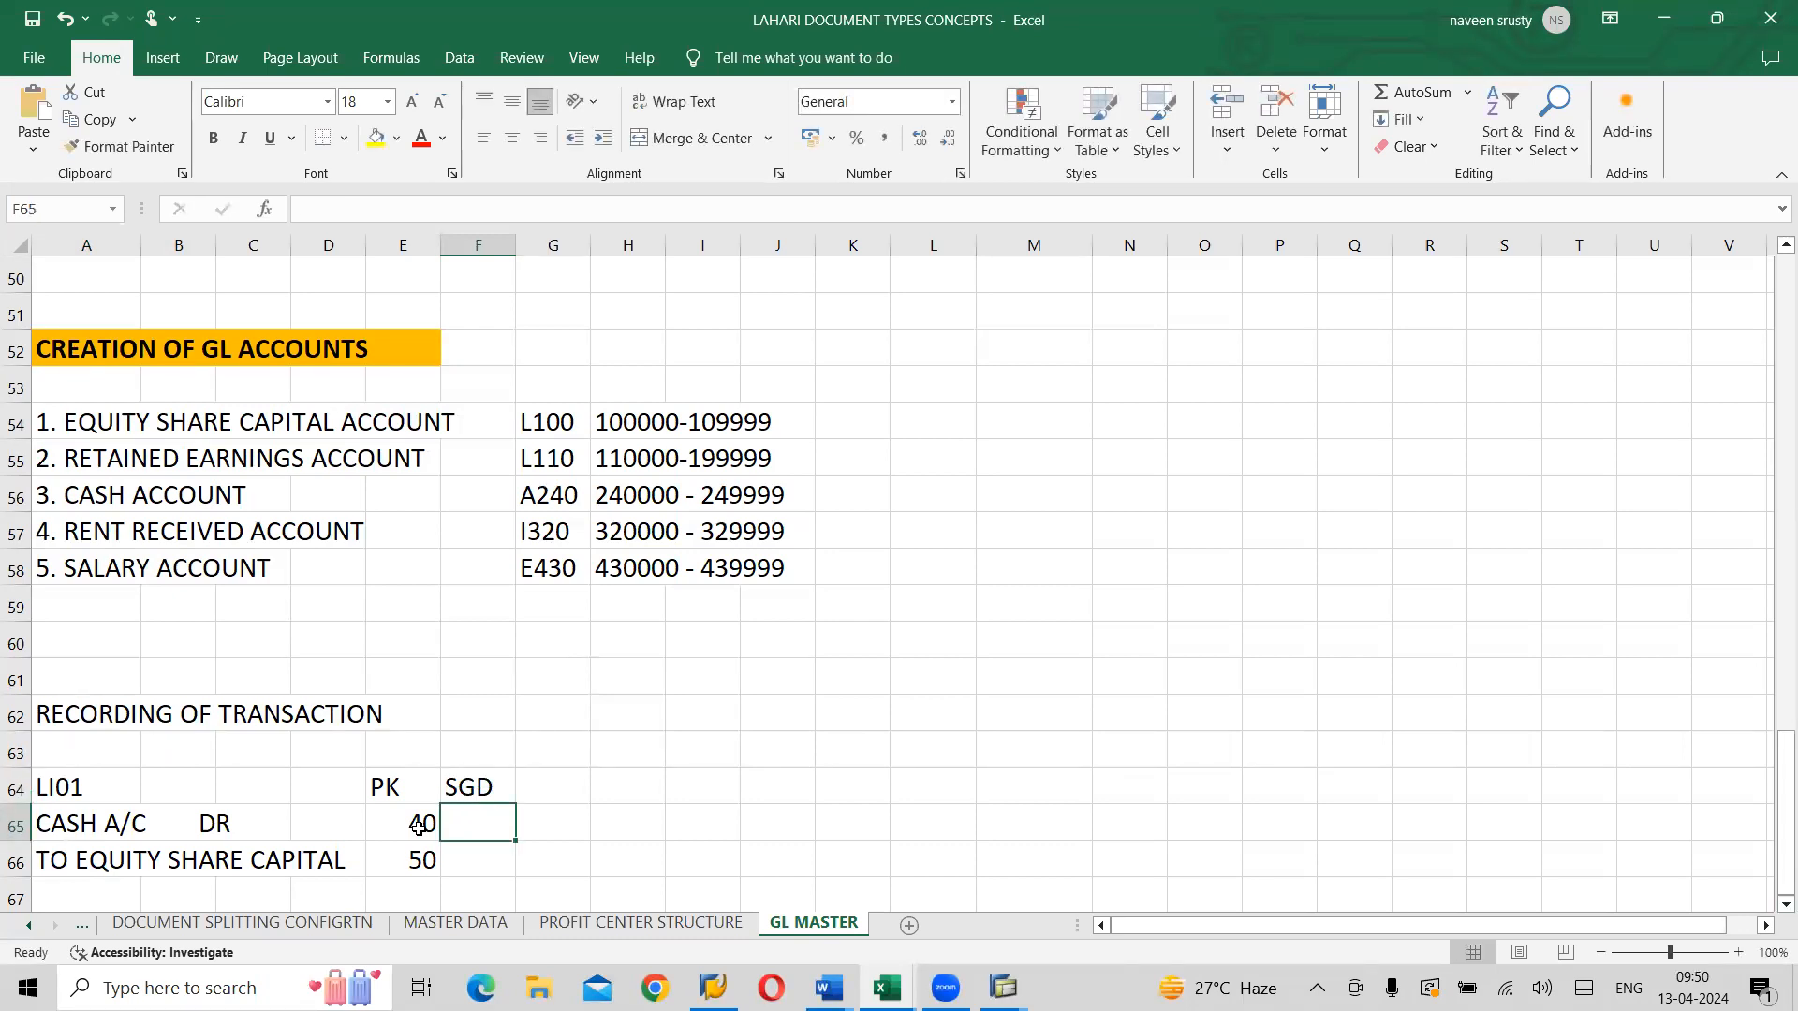
{"action": "type", "text": "10000"}
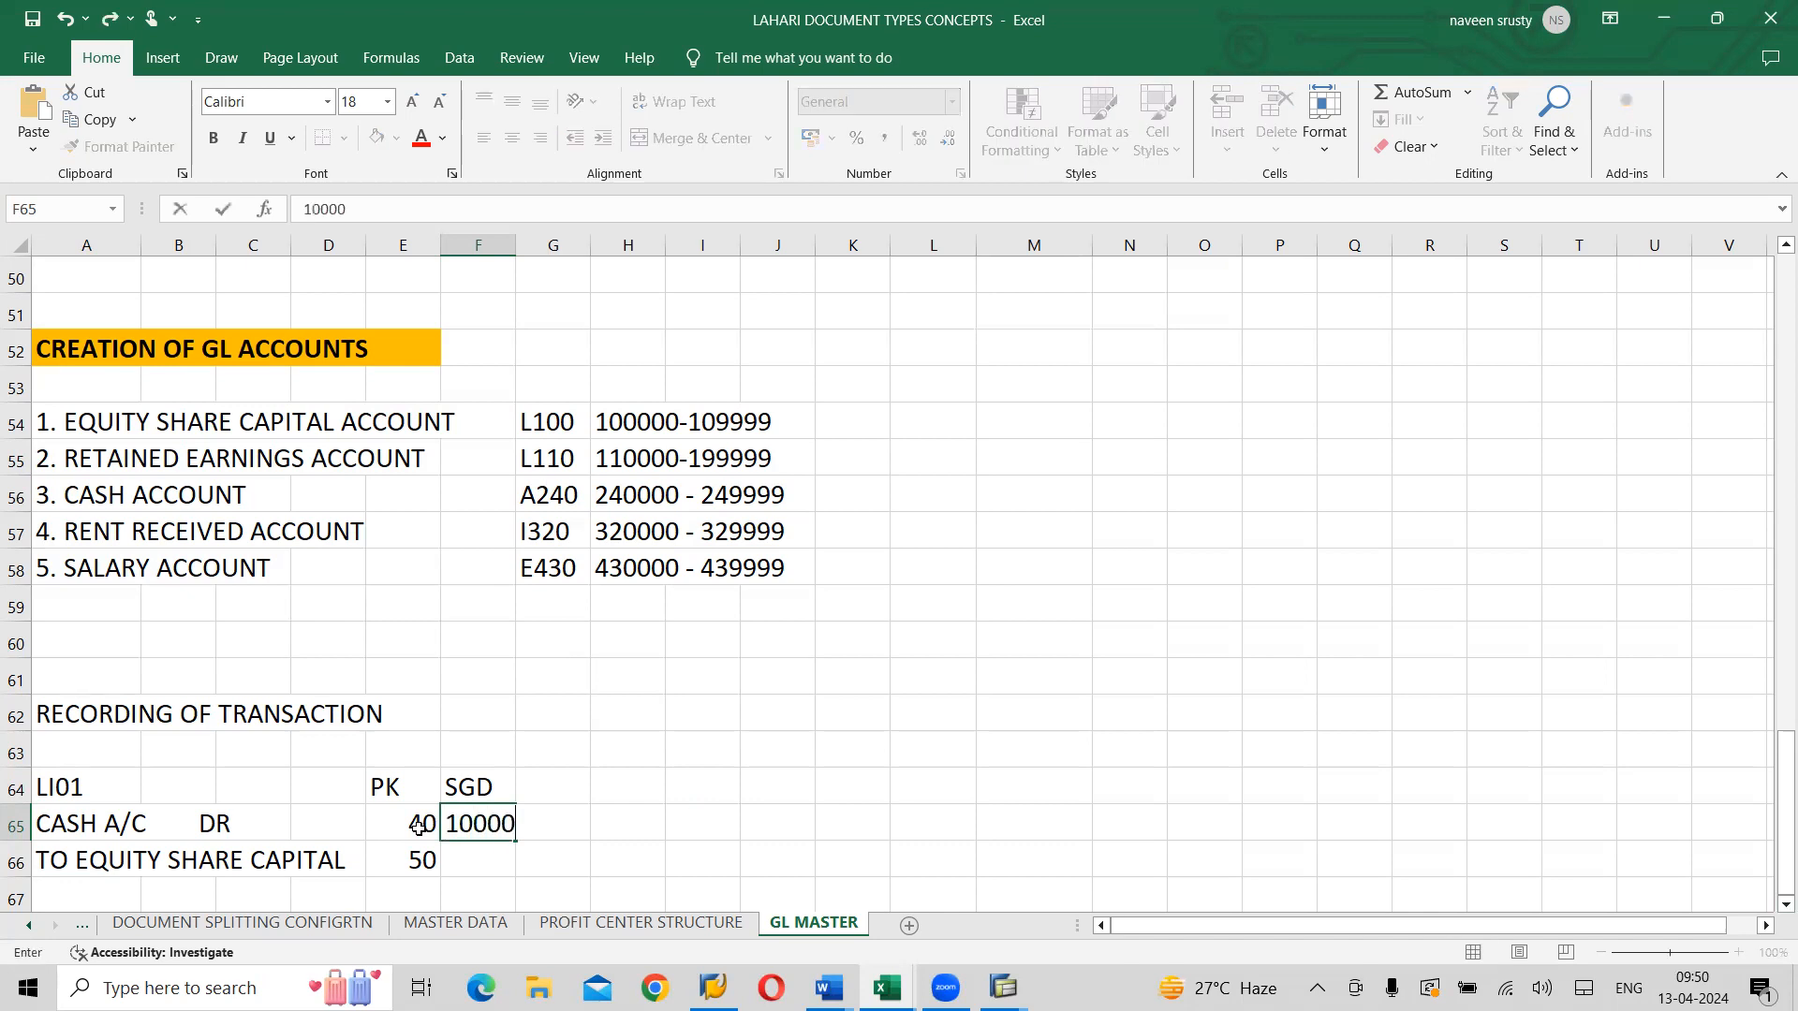
{"action": "key", "text": "Return"}
{"action": "type", "text": "10000"}
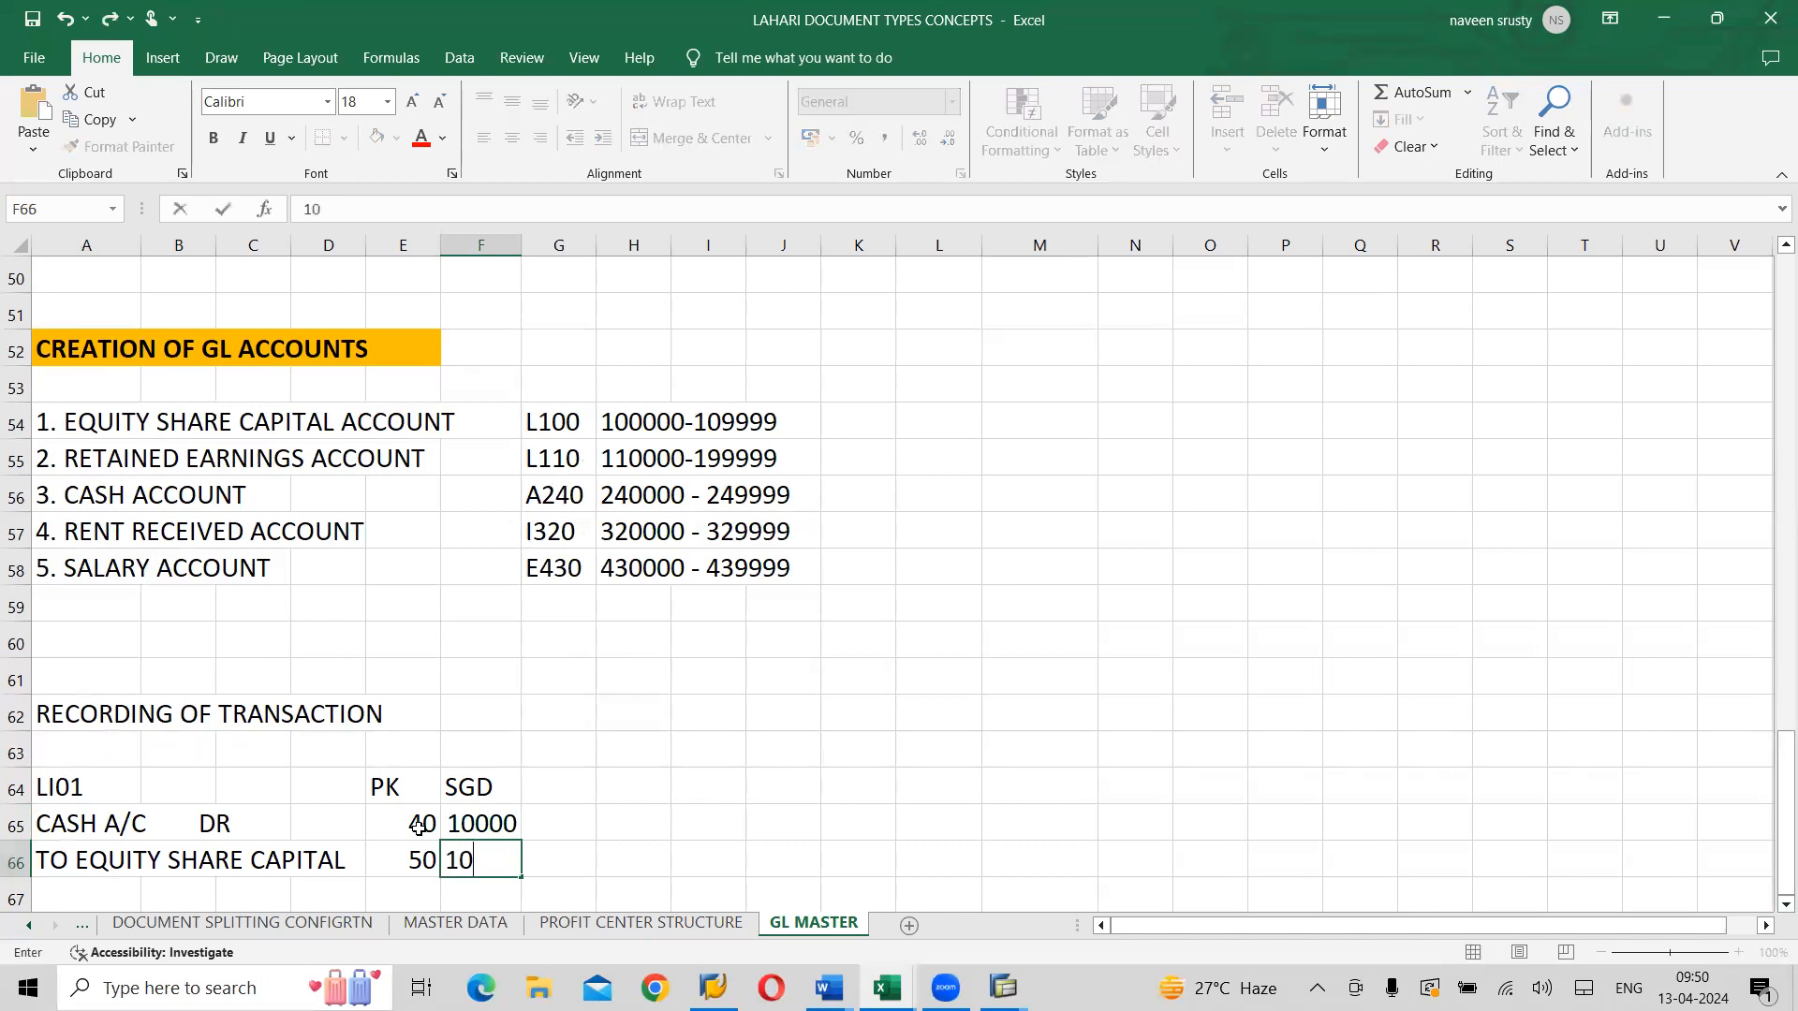
{"action": "key", "text": "Up"}
Add a BA column in G64 and enter LHYD for the cash line
{"action": "key", "text": "Up"}
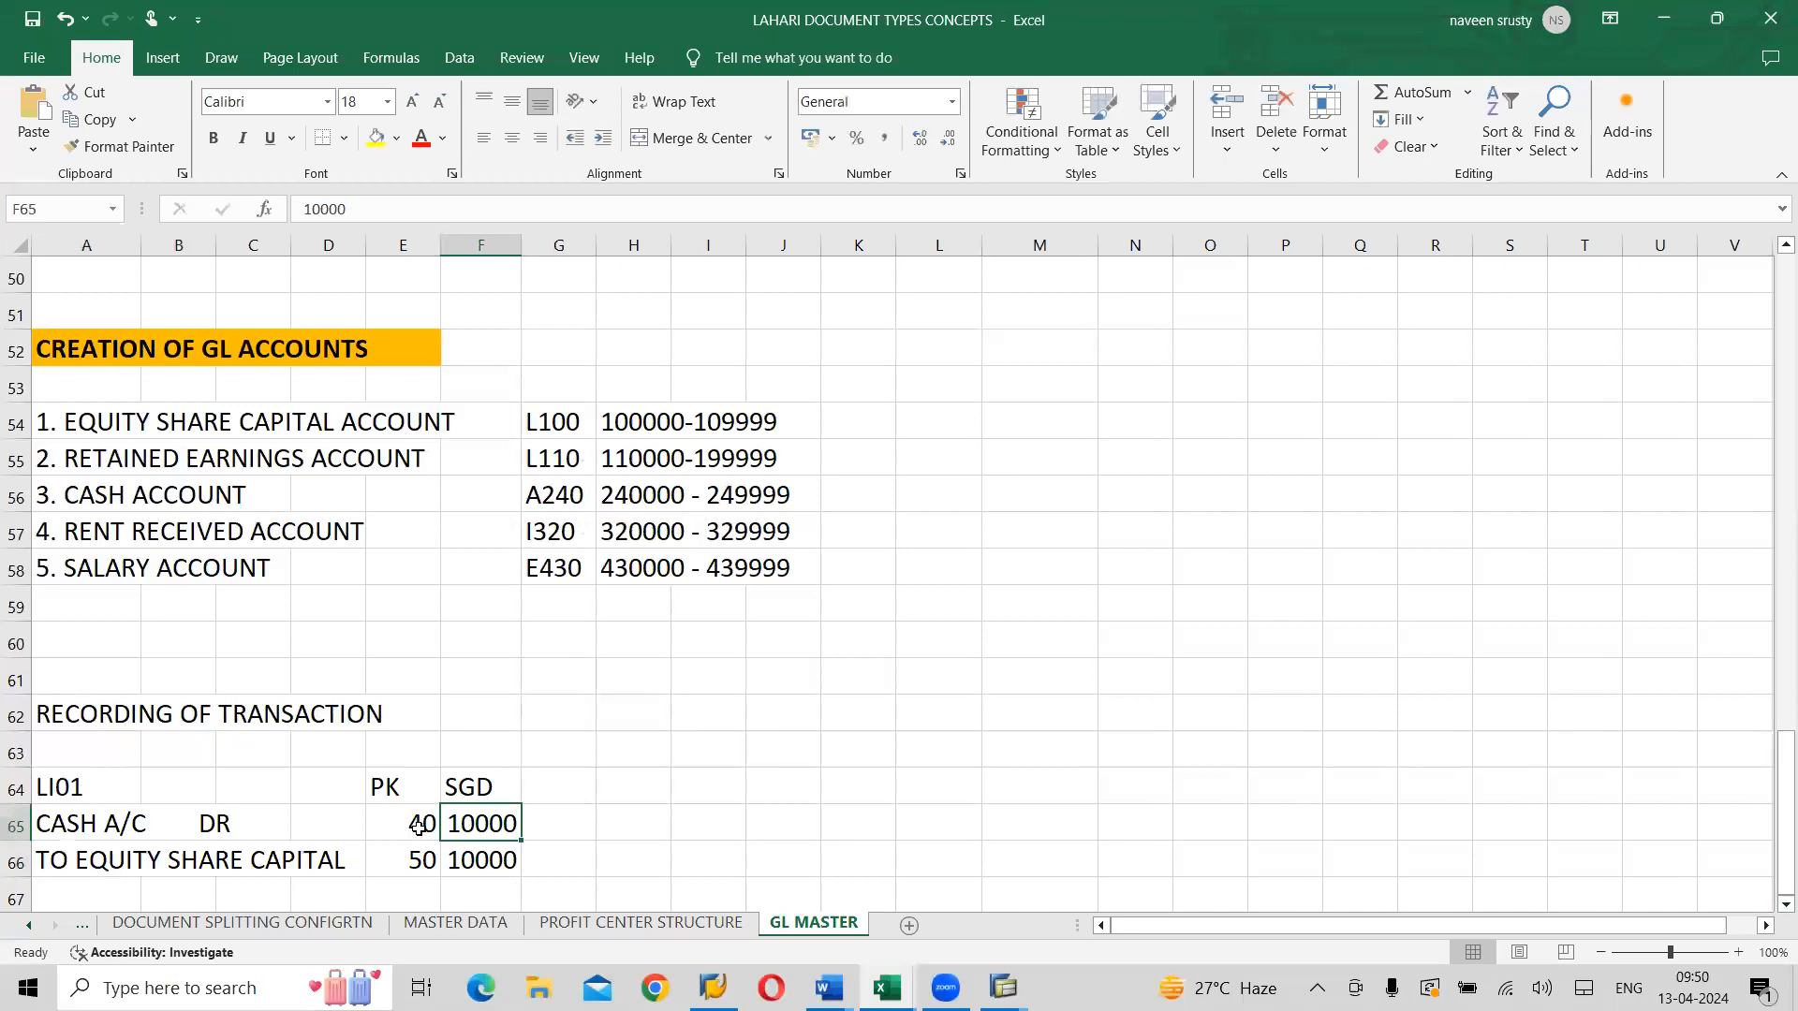
{"action": "key", "text": "Right"}
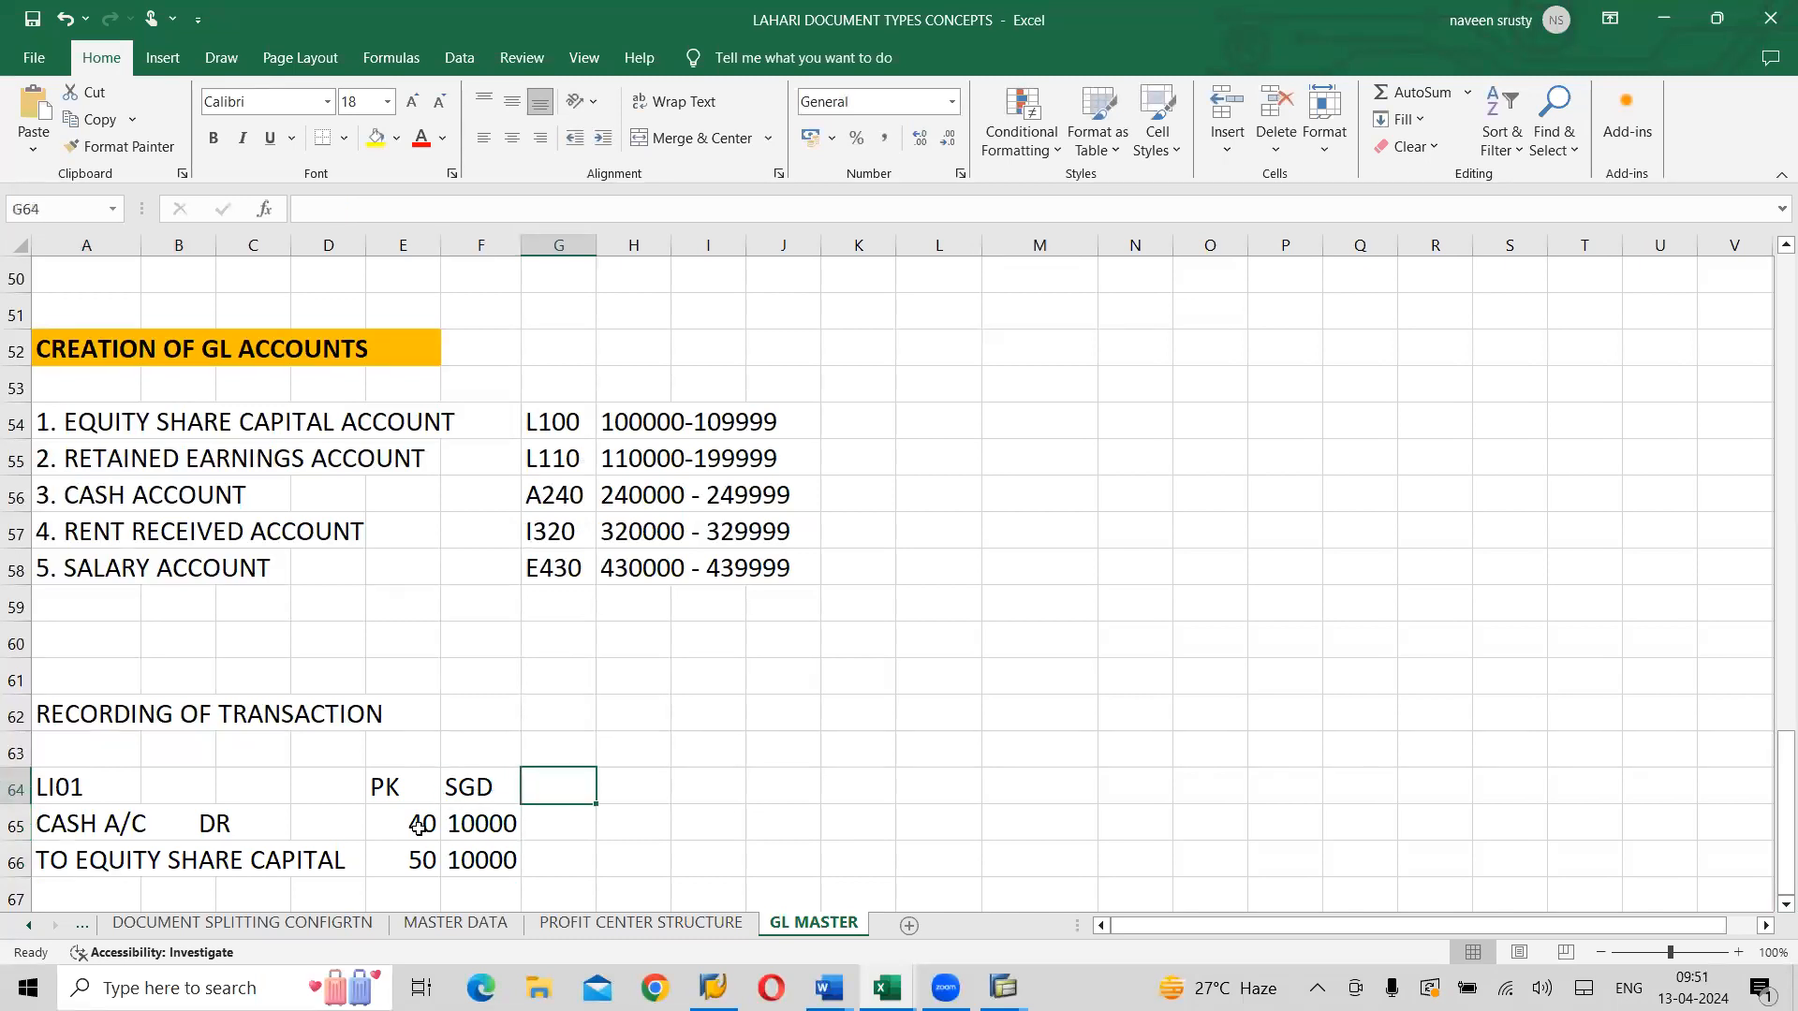
{"action": "type", "text": "BA"}
{"action": "key", "text": "Return"}
{"action": "type", "text": "LHYD"}
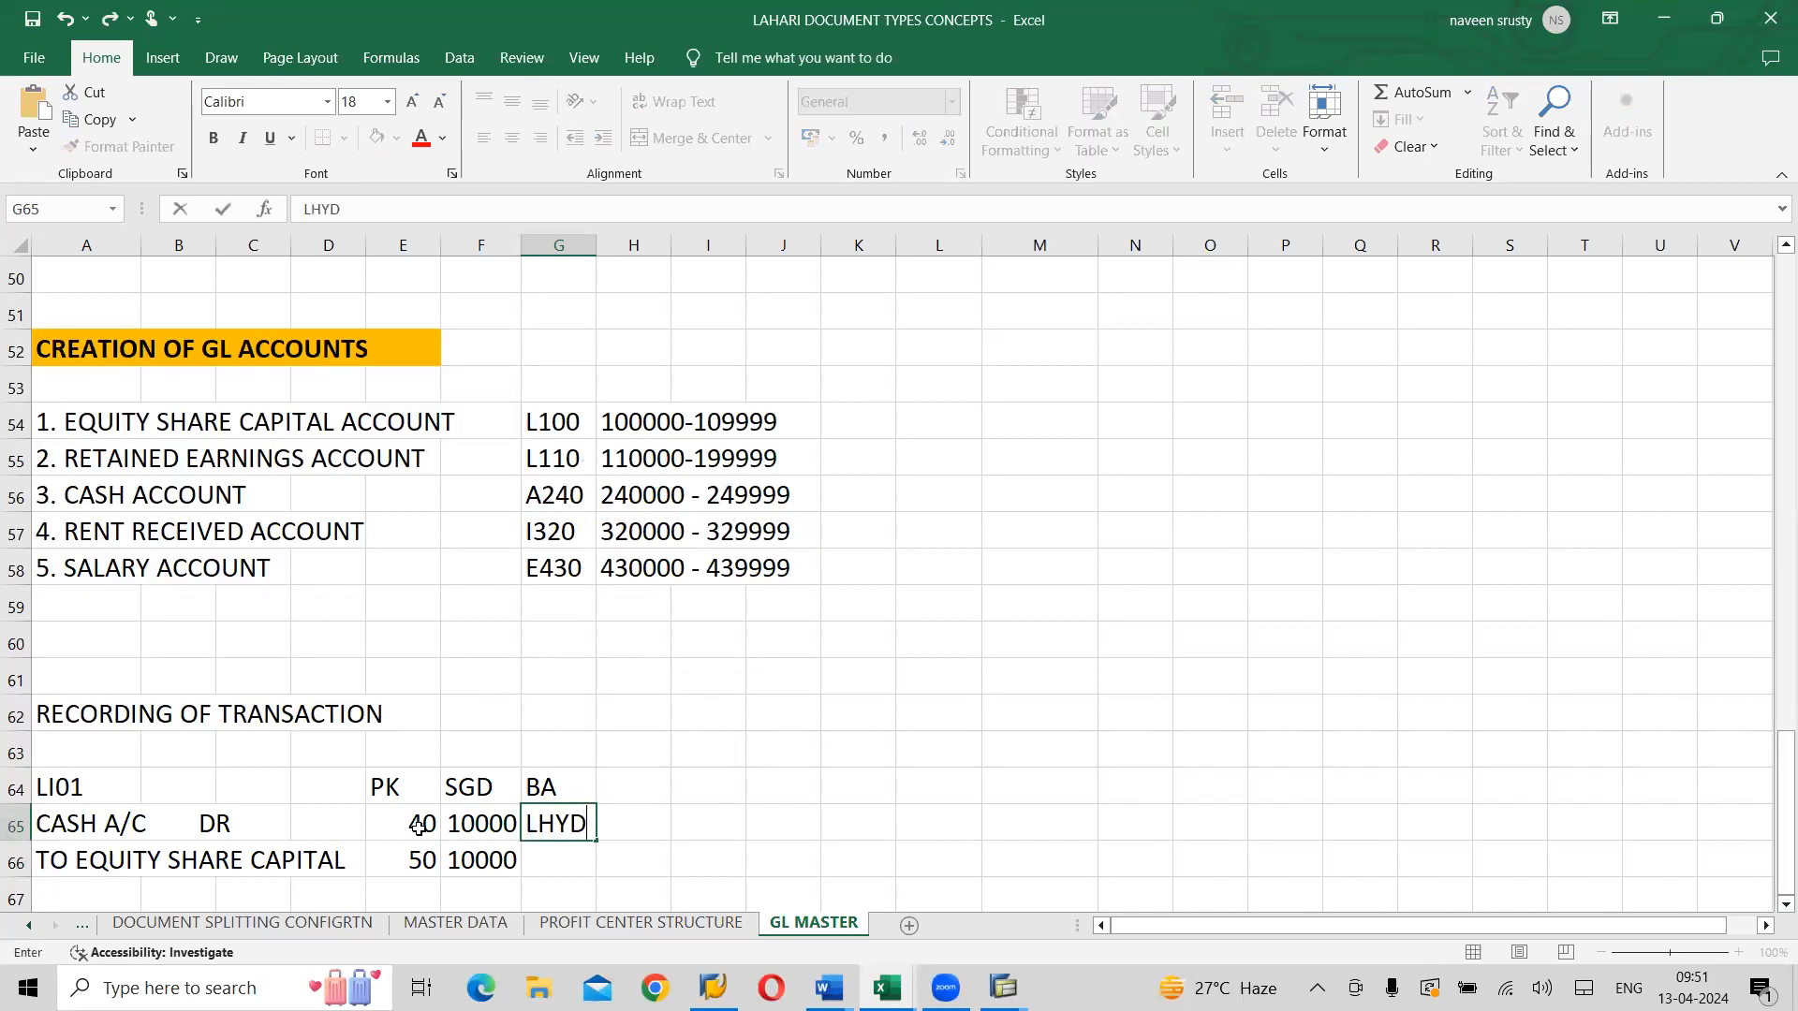
{"action": "key", "text": "Tab"}
Add a PC column in H64 and enter L9000 for the cash line
{"action": "key", "text": "Up"}
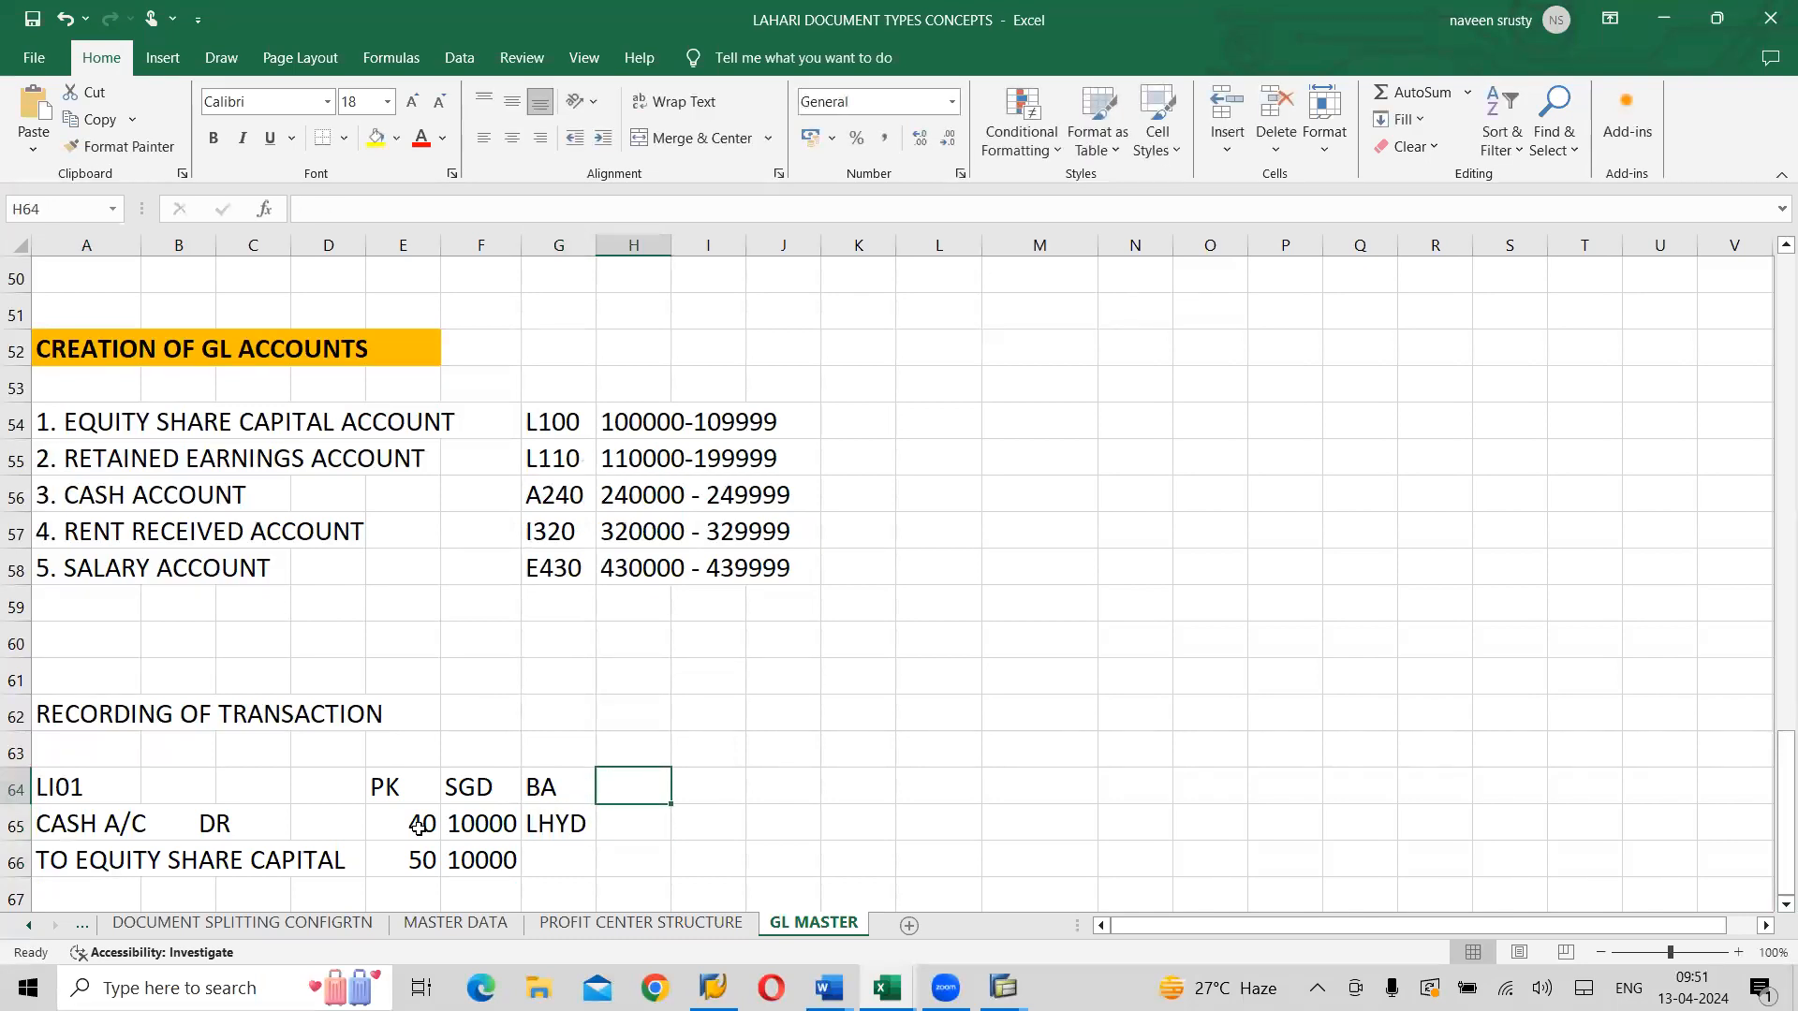
{"action": "type", "text": "PC"}
{"action": "key", "text": "Return"}
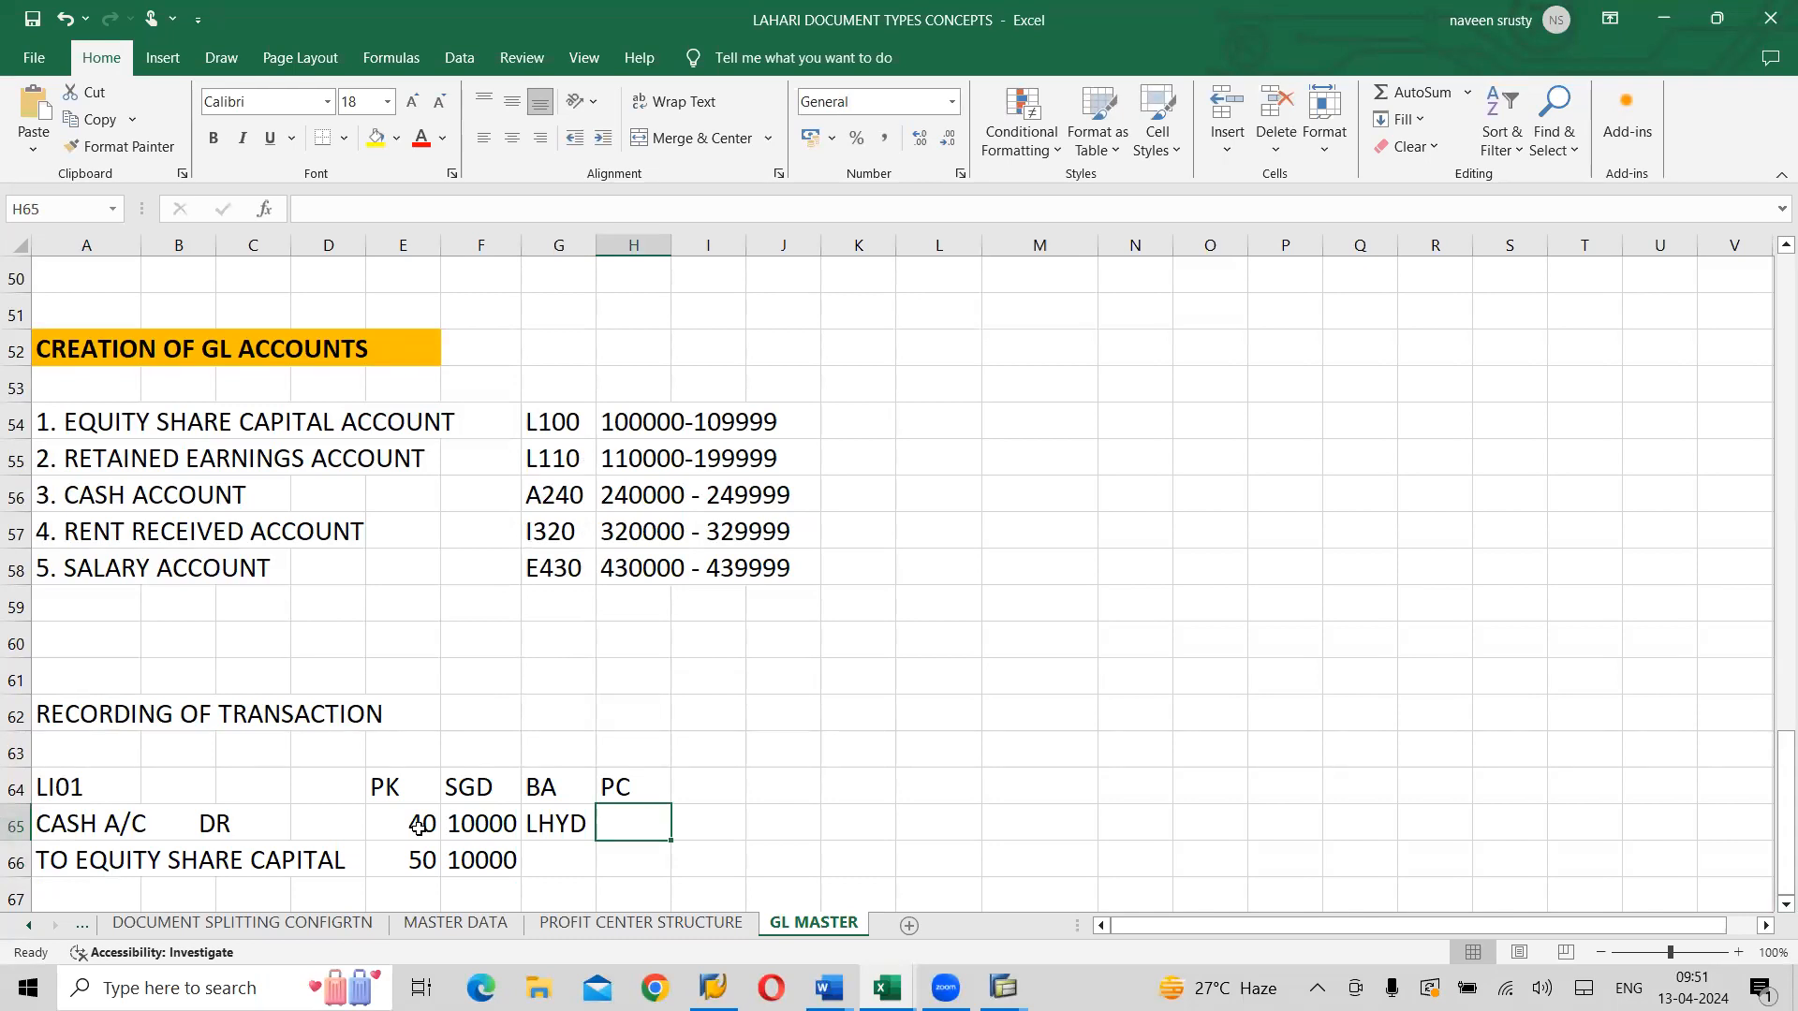
{"action": "type", "text": "L"}
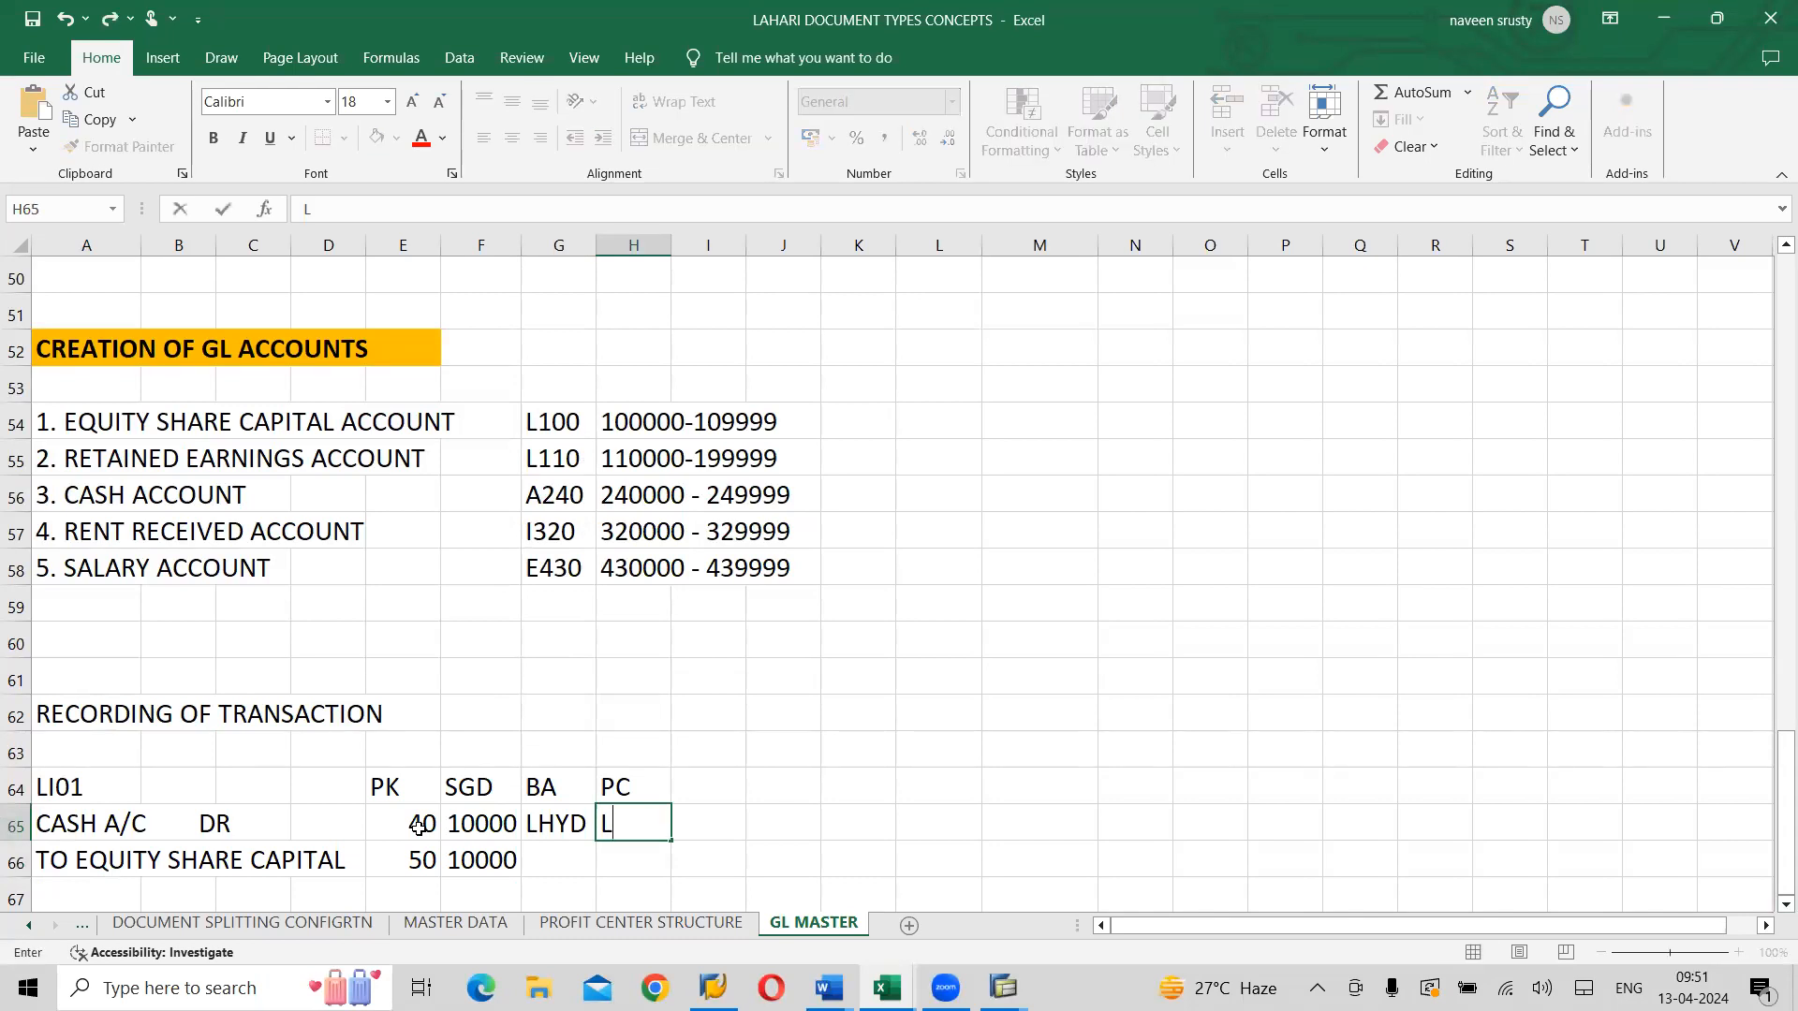
{"action": "type", "text": "9000"}
{"action": "left_click", "coordinate": [392, 785]}
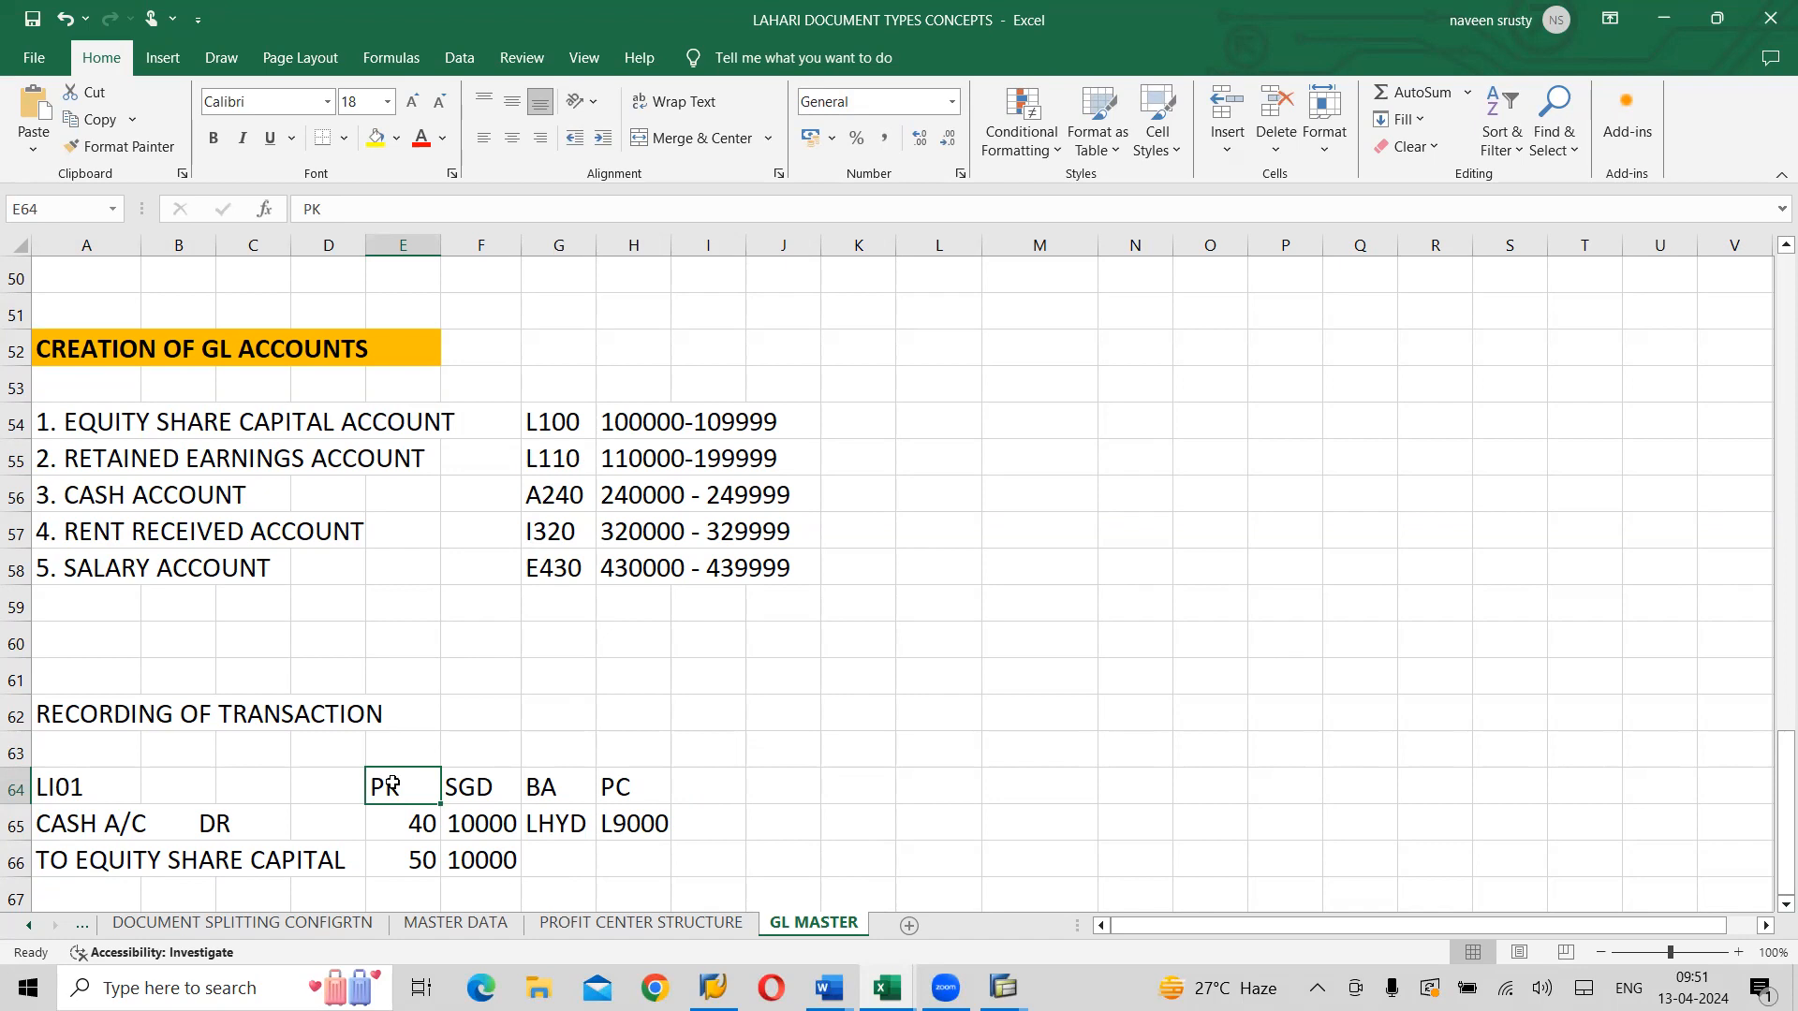
{"action": "key", "text": "Down"}
{"action": "key", "text": "Down"}
{"action": "key", "text": "Down"}
{"action": "key", "text": "Down"}
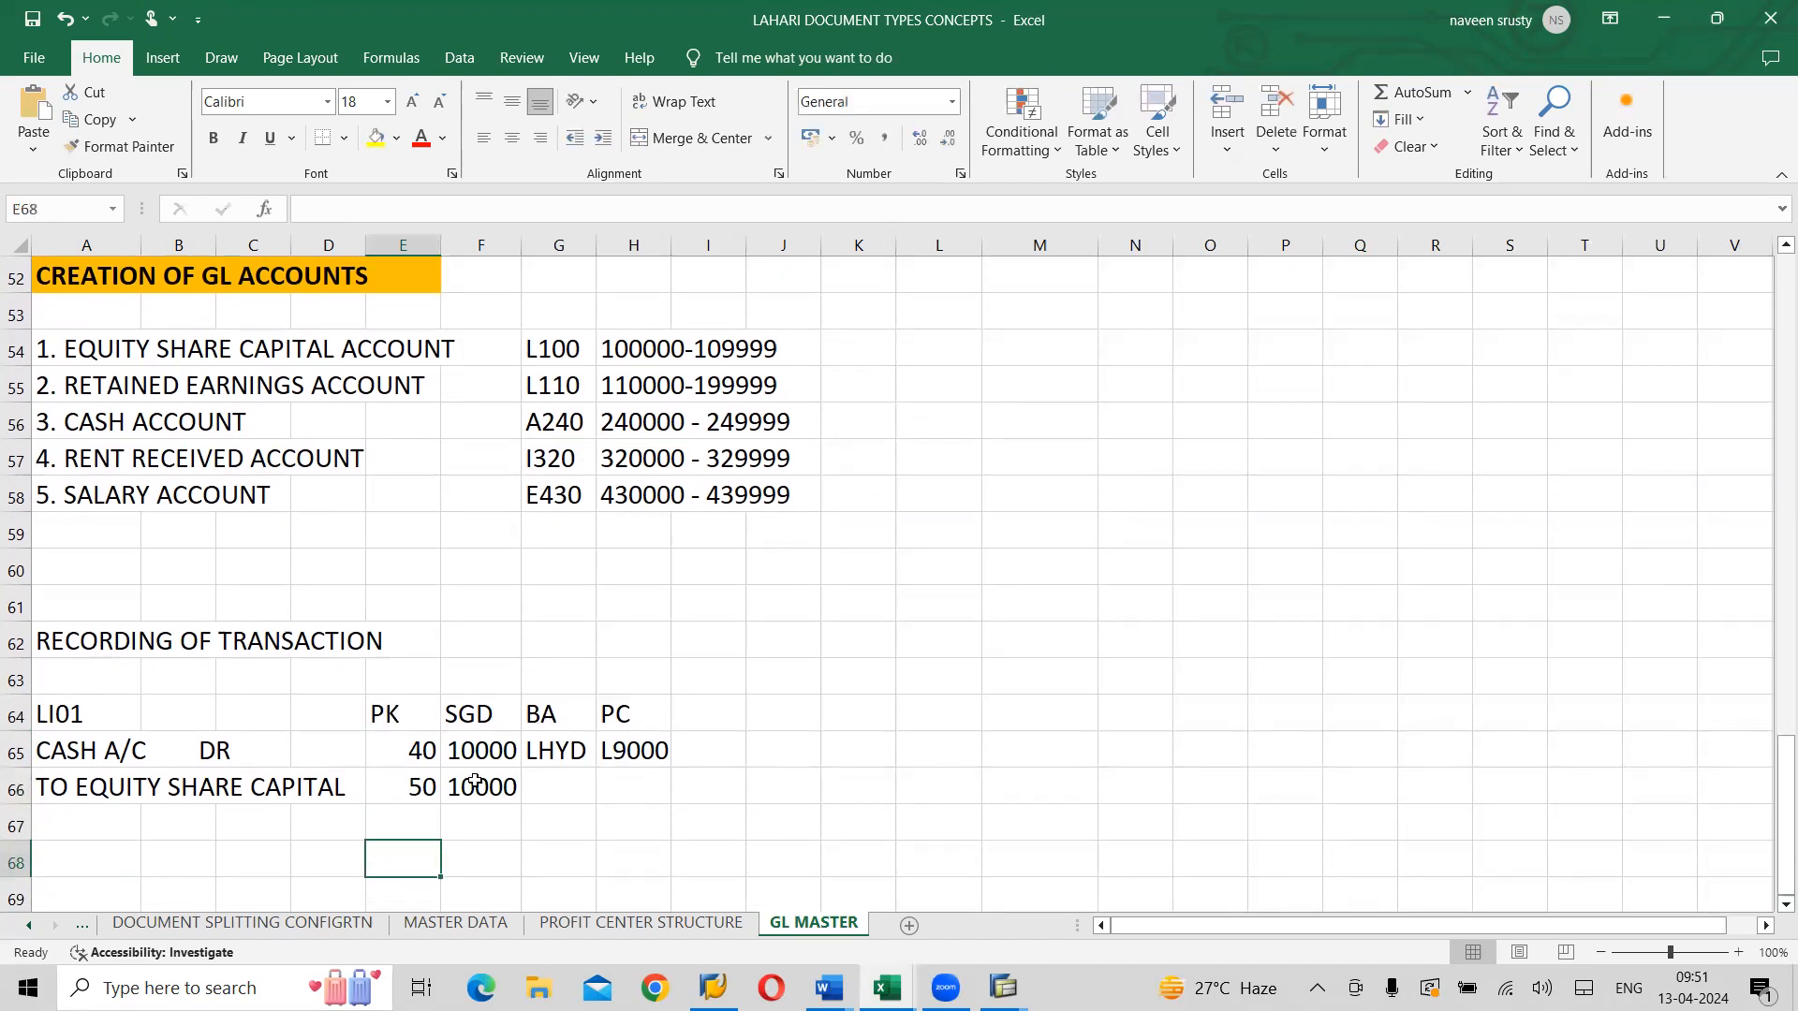
{"action": "left_click", "coordinate": [469, 720]}
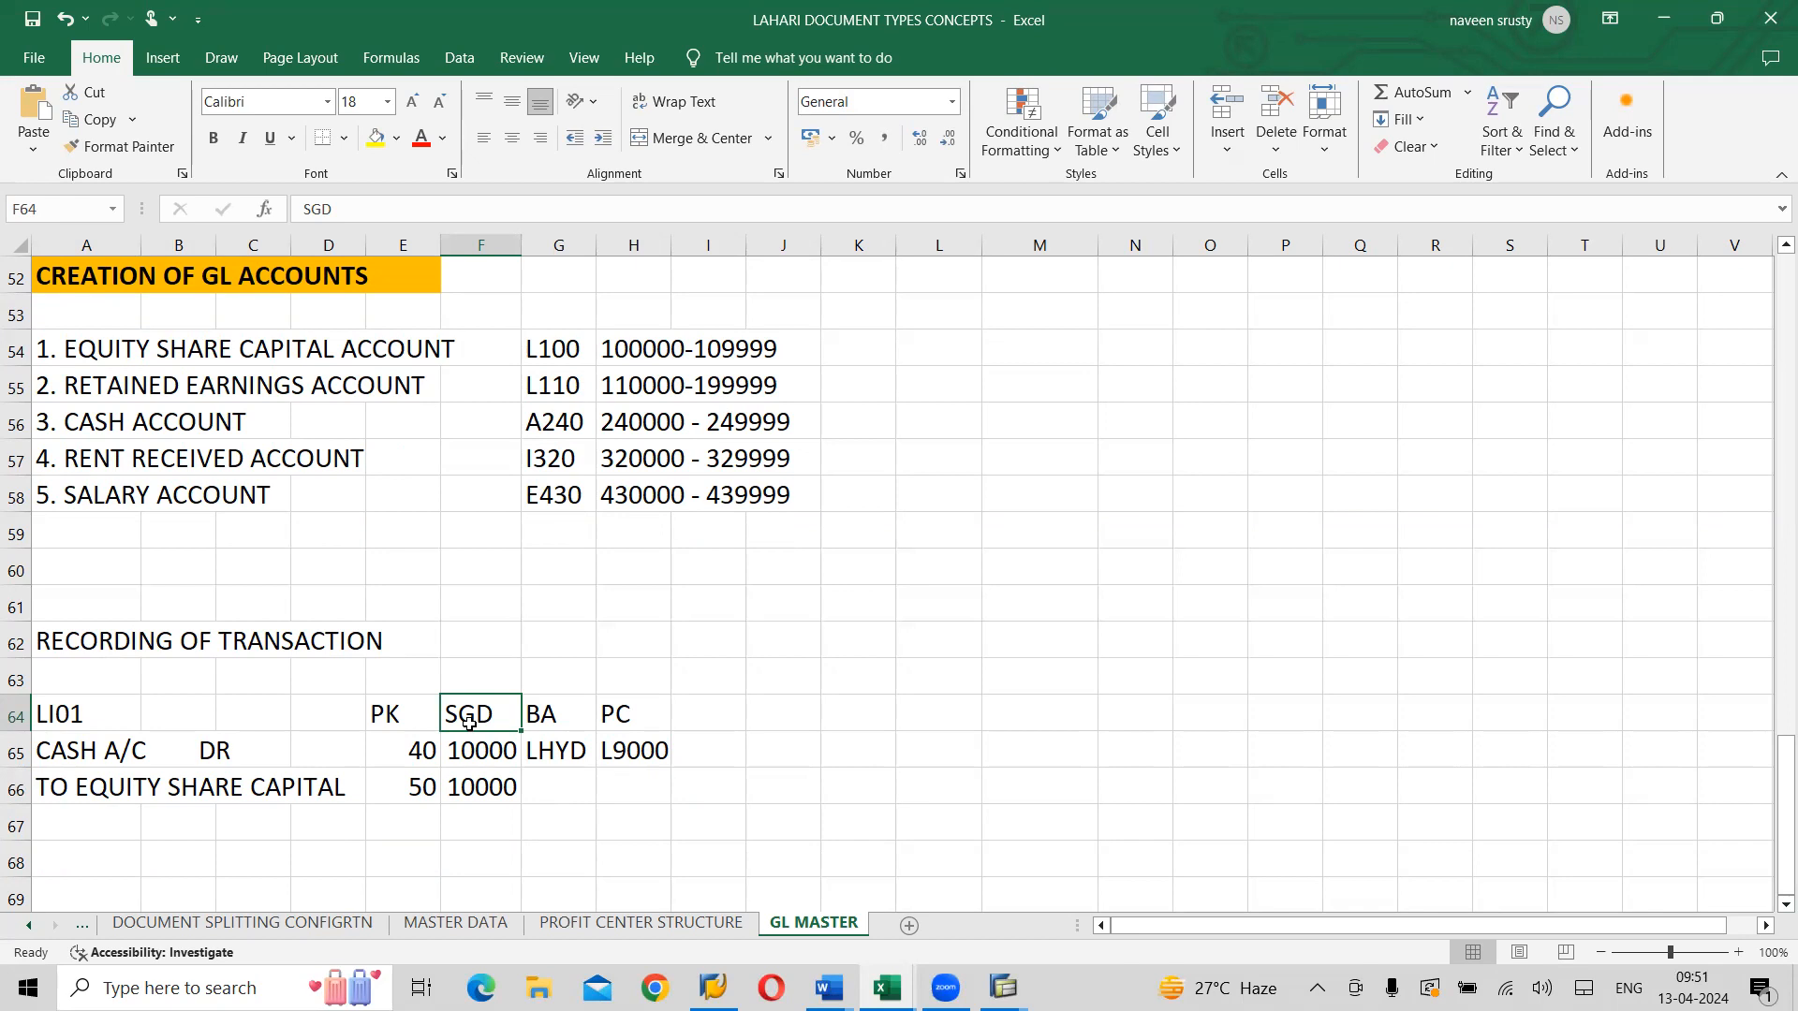
Add the note "0L,RX,RY & DC, LC, HC" in A68 below the journal entry
{"action": "key", "text": "Down"}
{"action": "key", "text": "Down"}
{"action": "key", "text": "Down"}
{"action": "key", "text": "Down"}
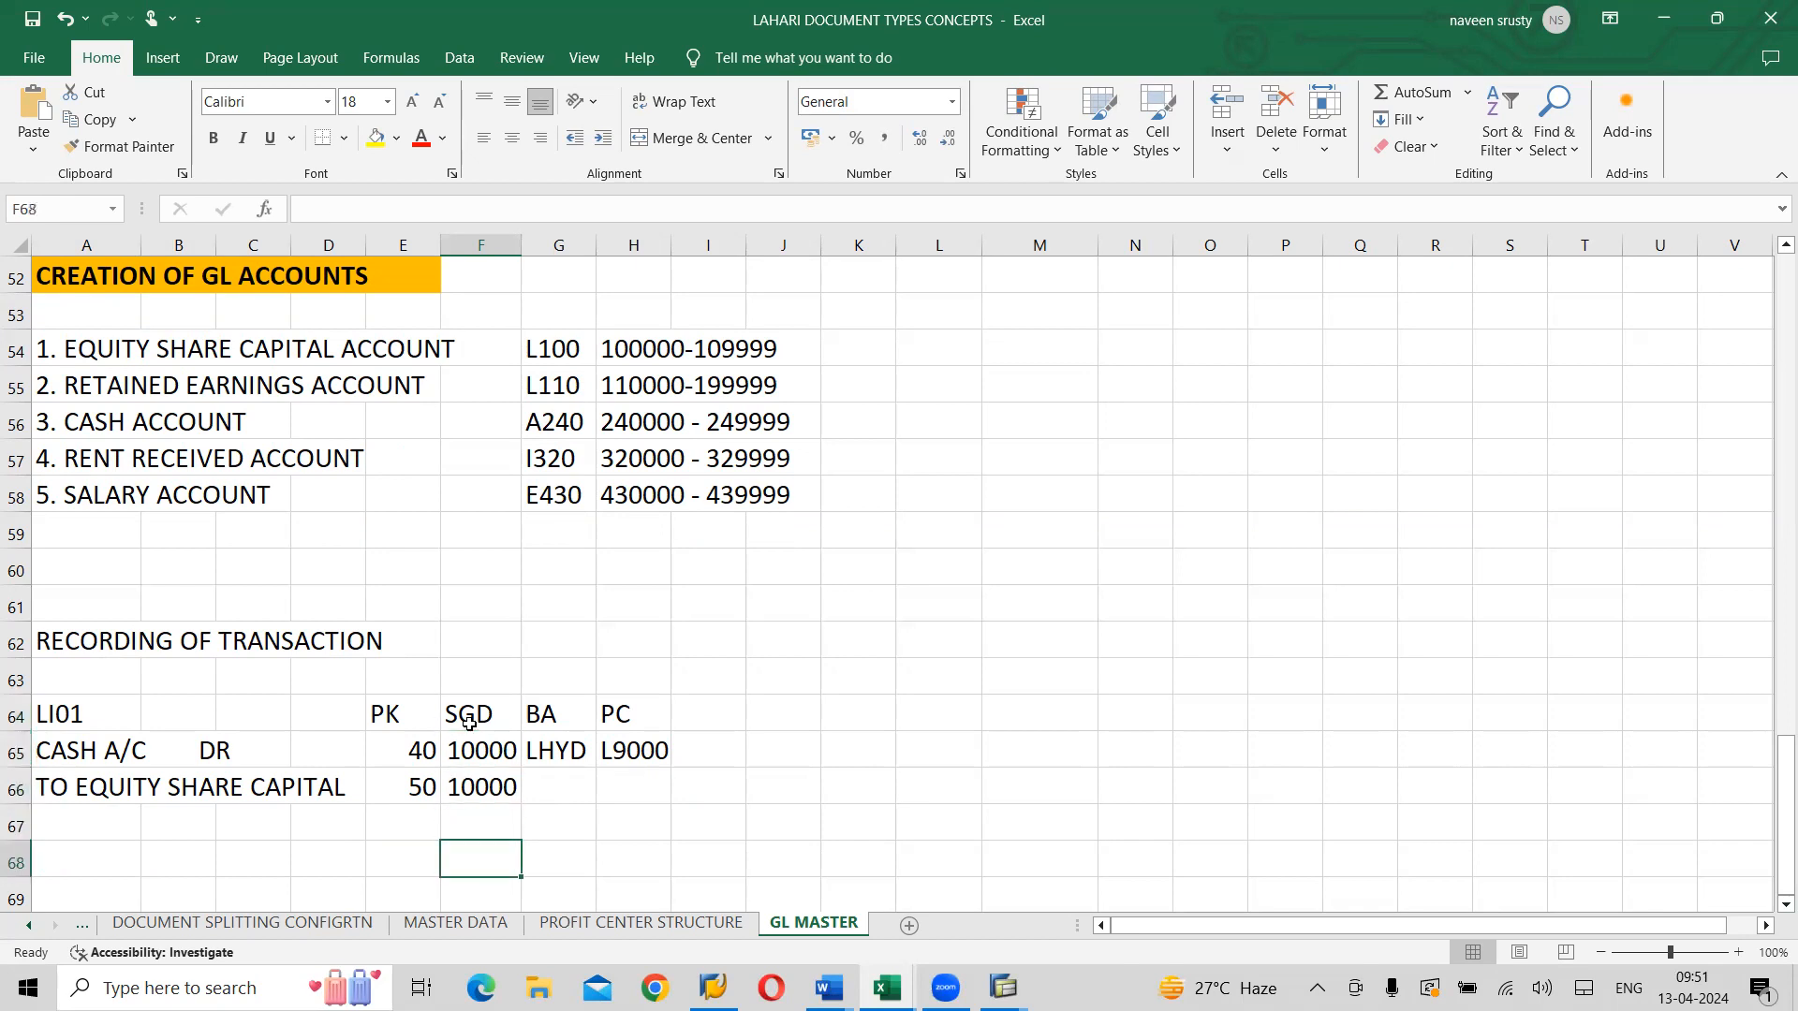
{"action": "key", "text": "Left"}
{"action": "key", "text": "Left"}
{"action": "key", "text": "Left"}
{"action": "key", "text": "Left"}
{"action": "key", "text": "Left"}
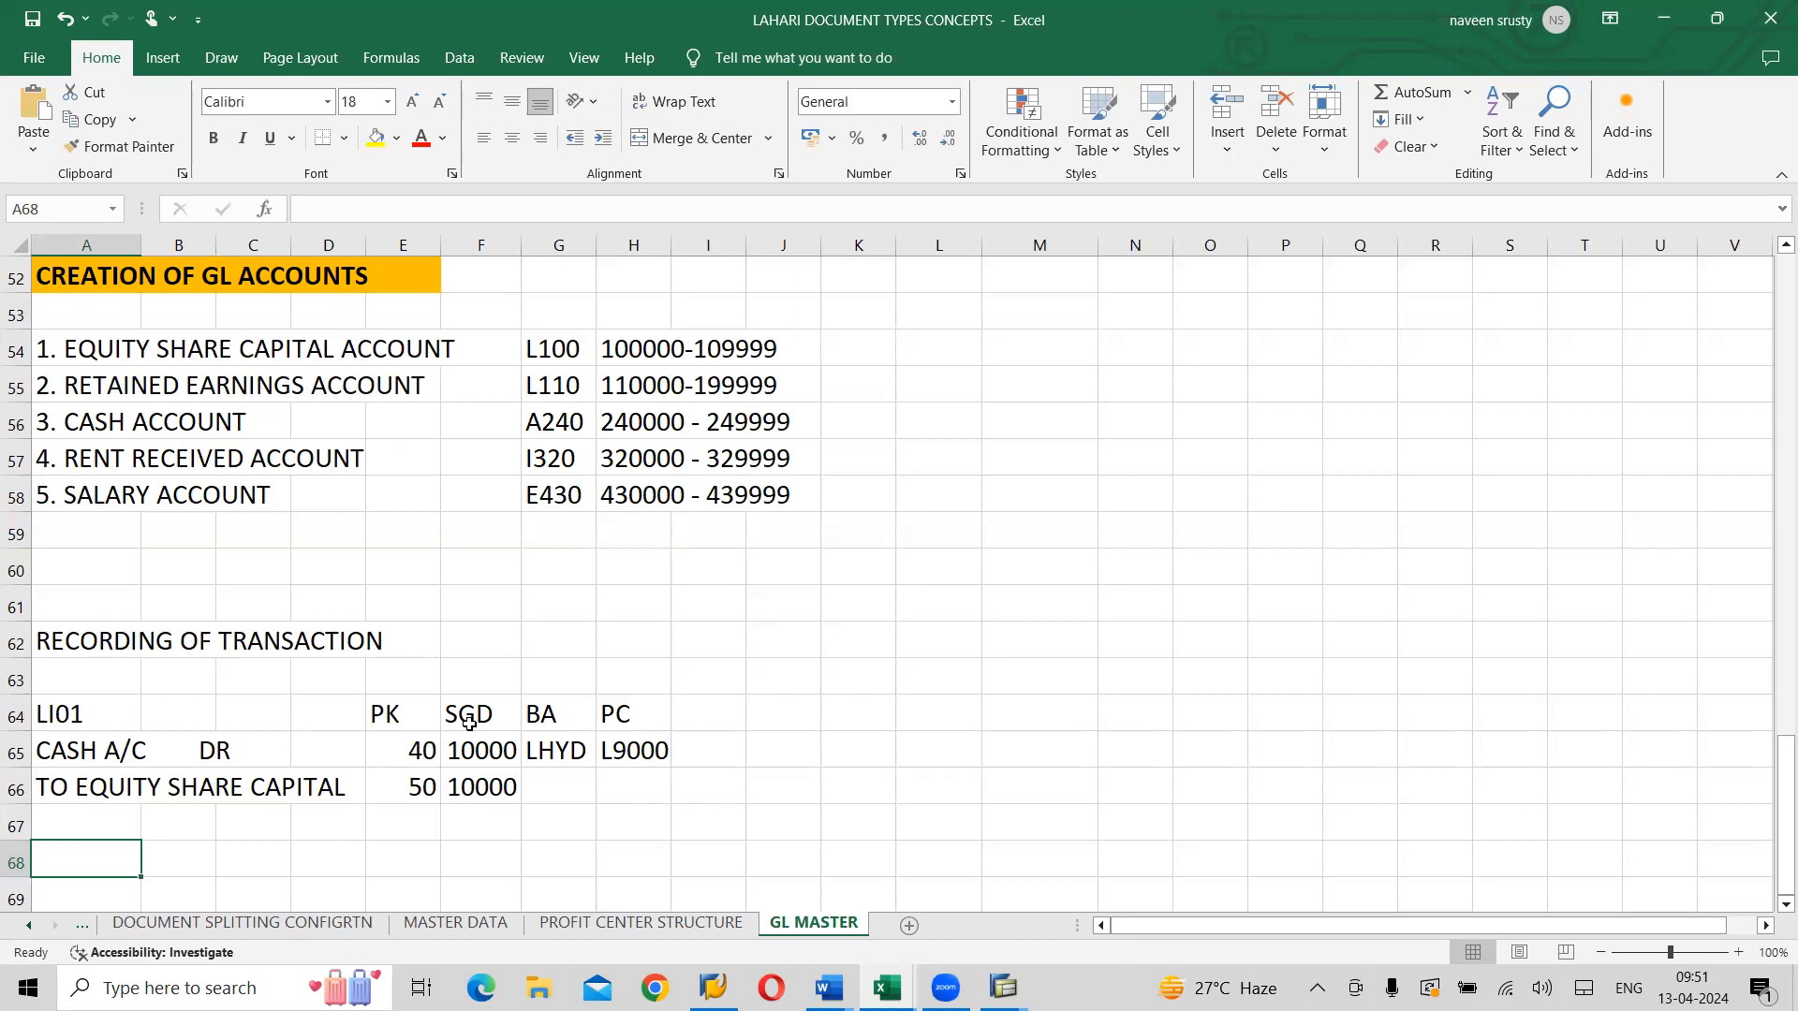
{"action": "type", "text": "0L"}
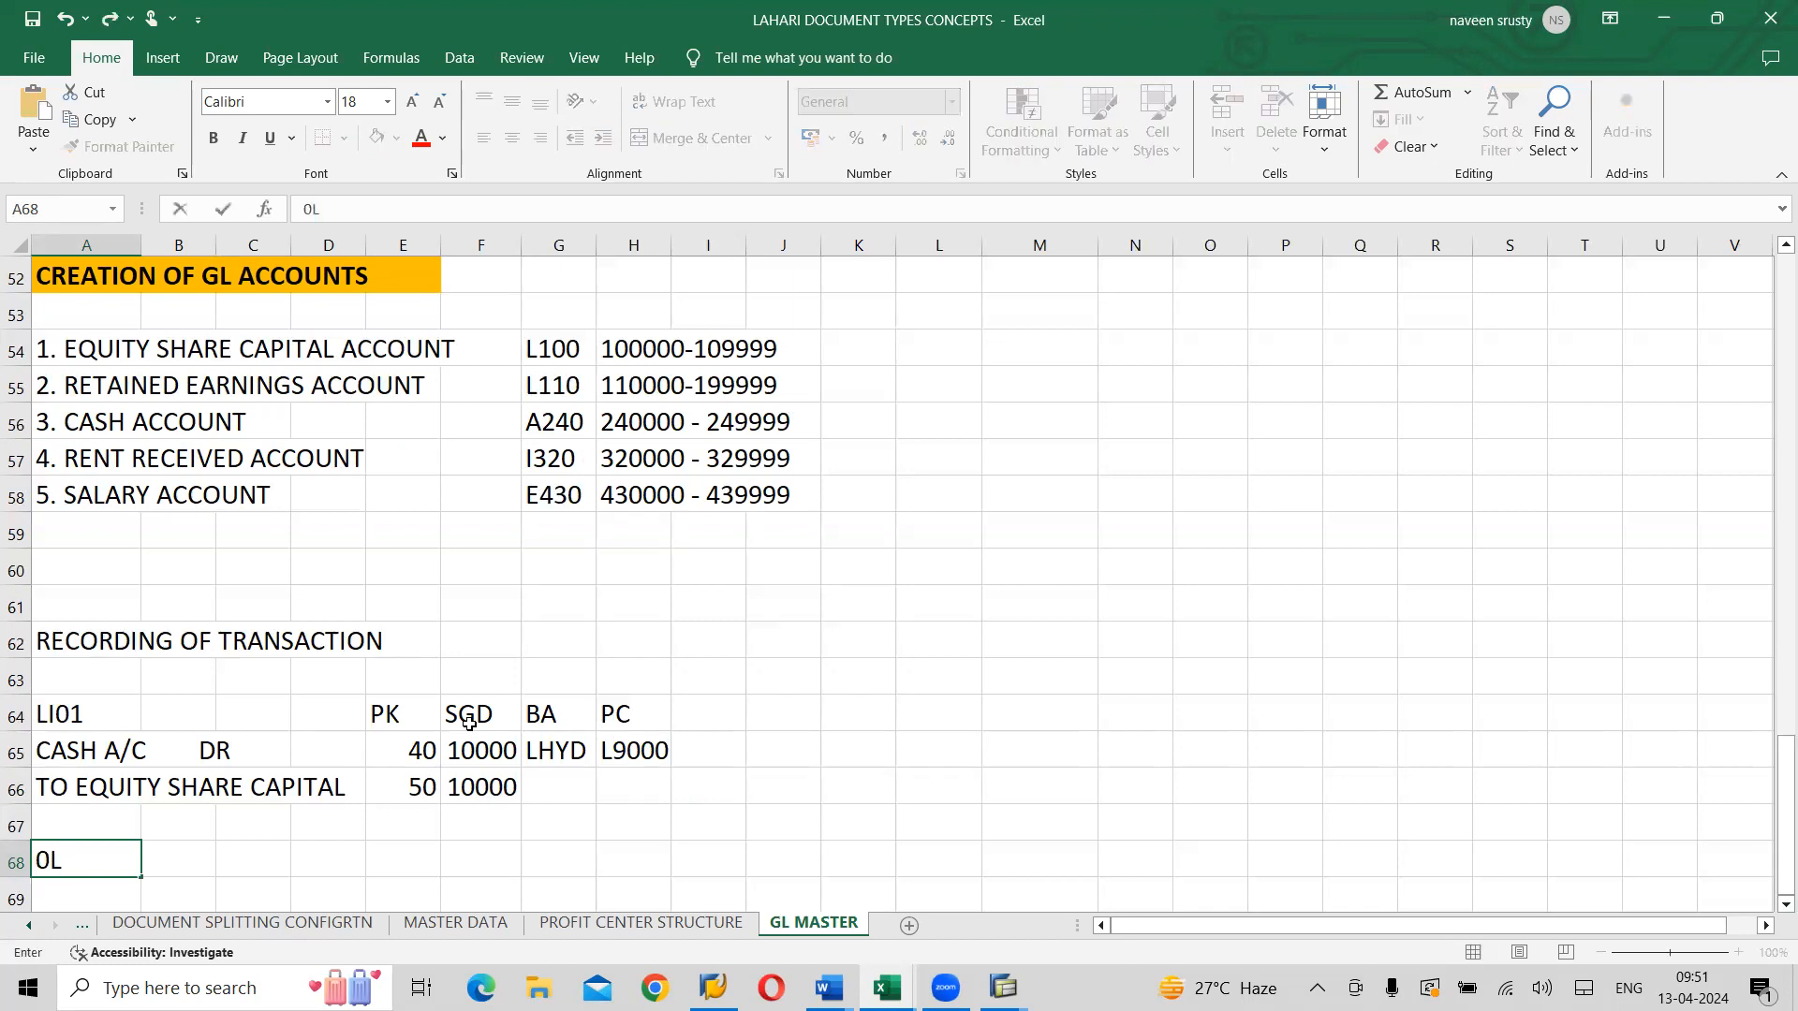
{"action": "type", "text": ",RX,RY &"}
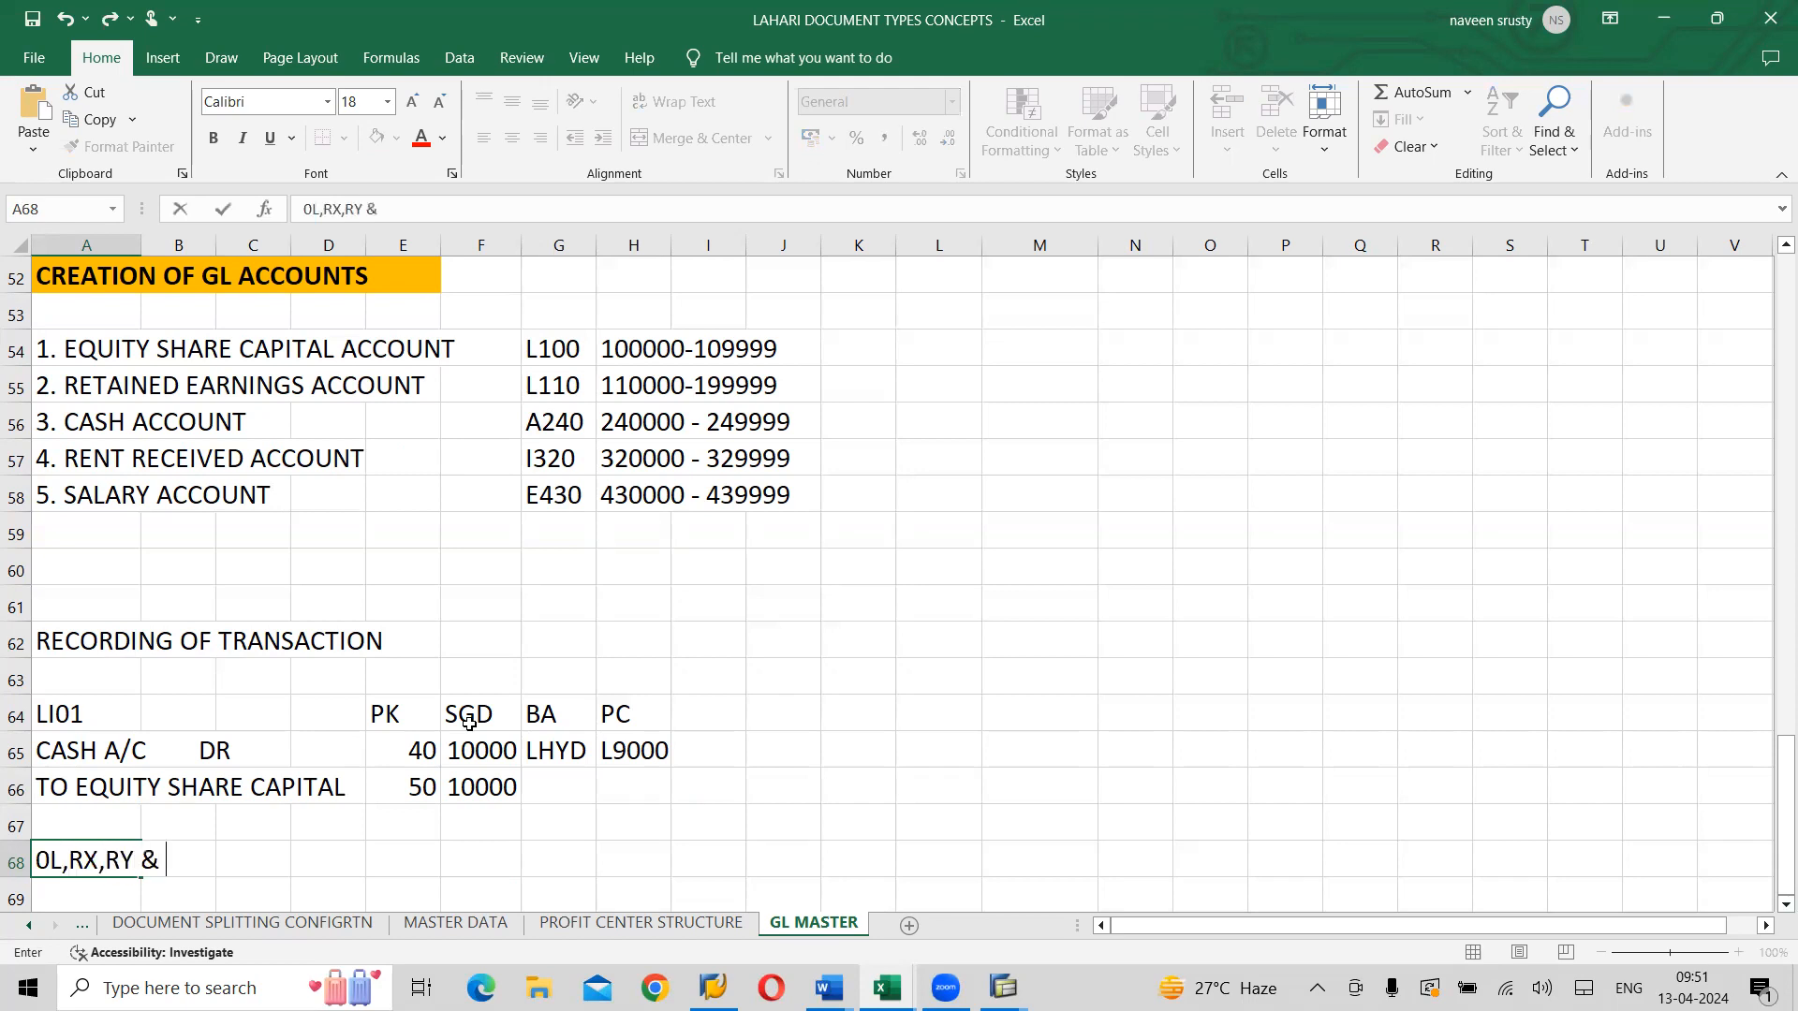
{"action": "type", "text": " DC, LC, HC"}
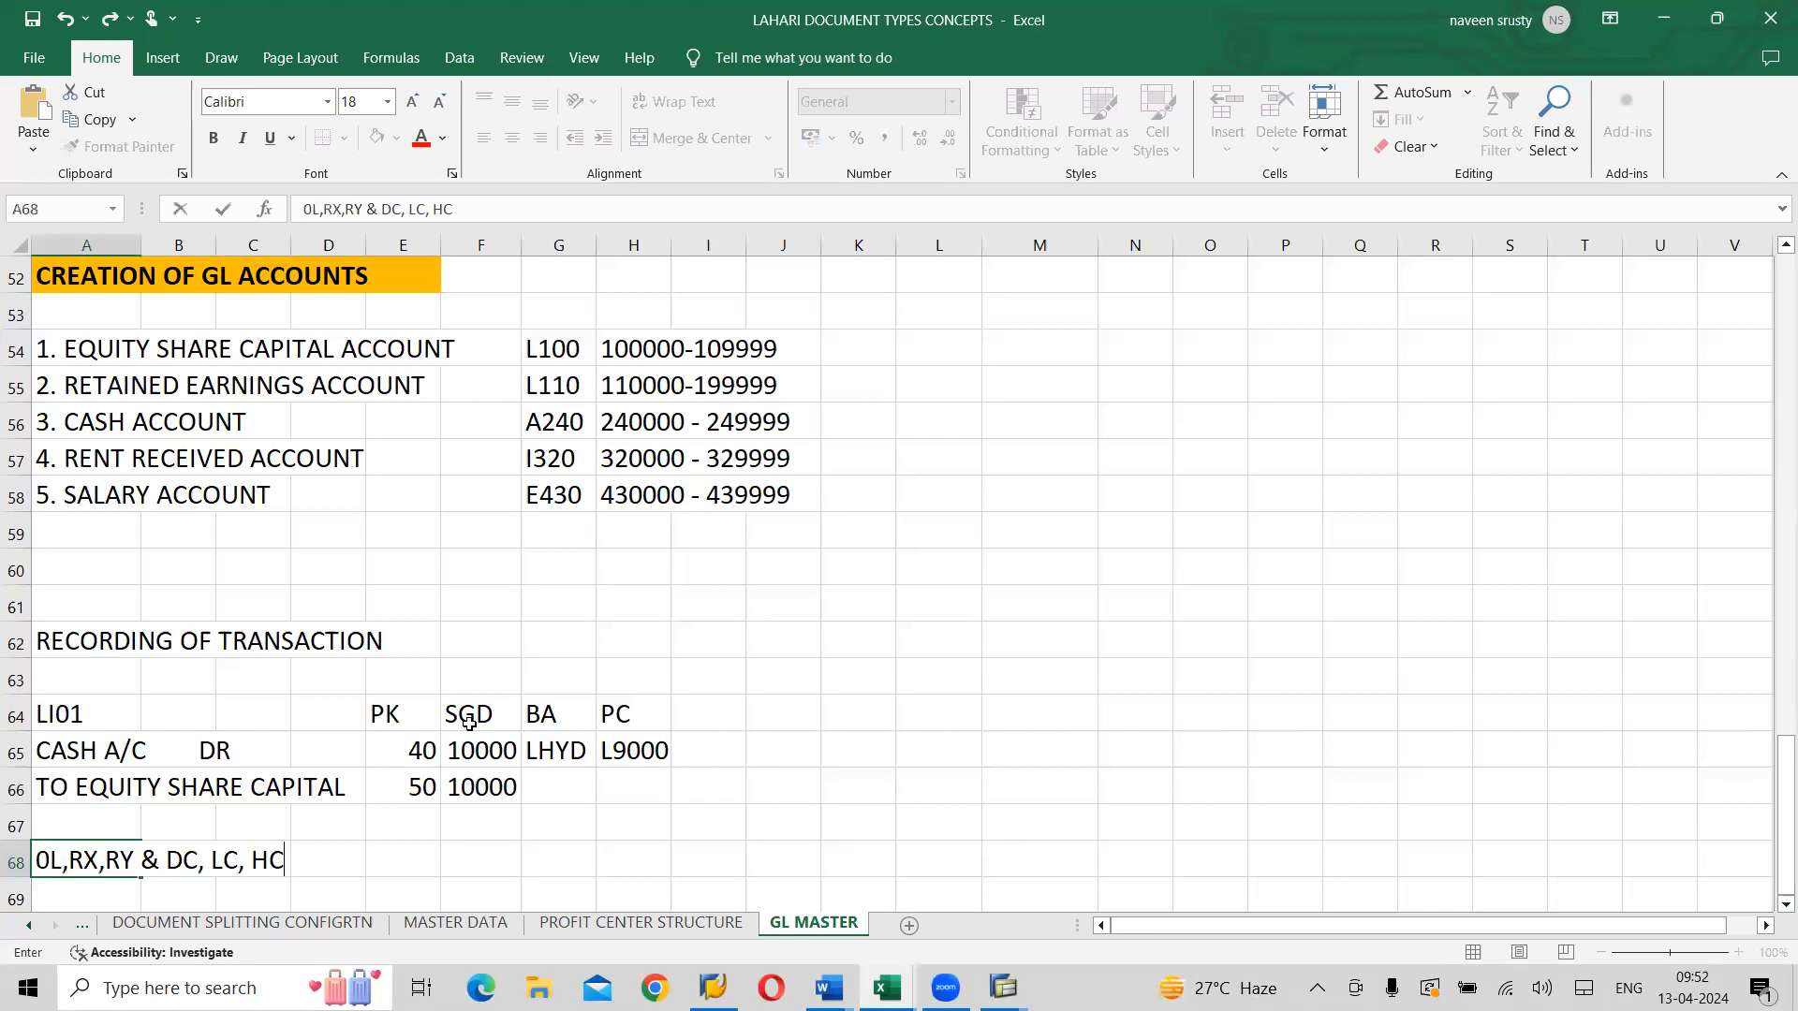
{"action": "left_click", "coordinate": [1014, 761]}
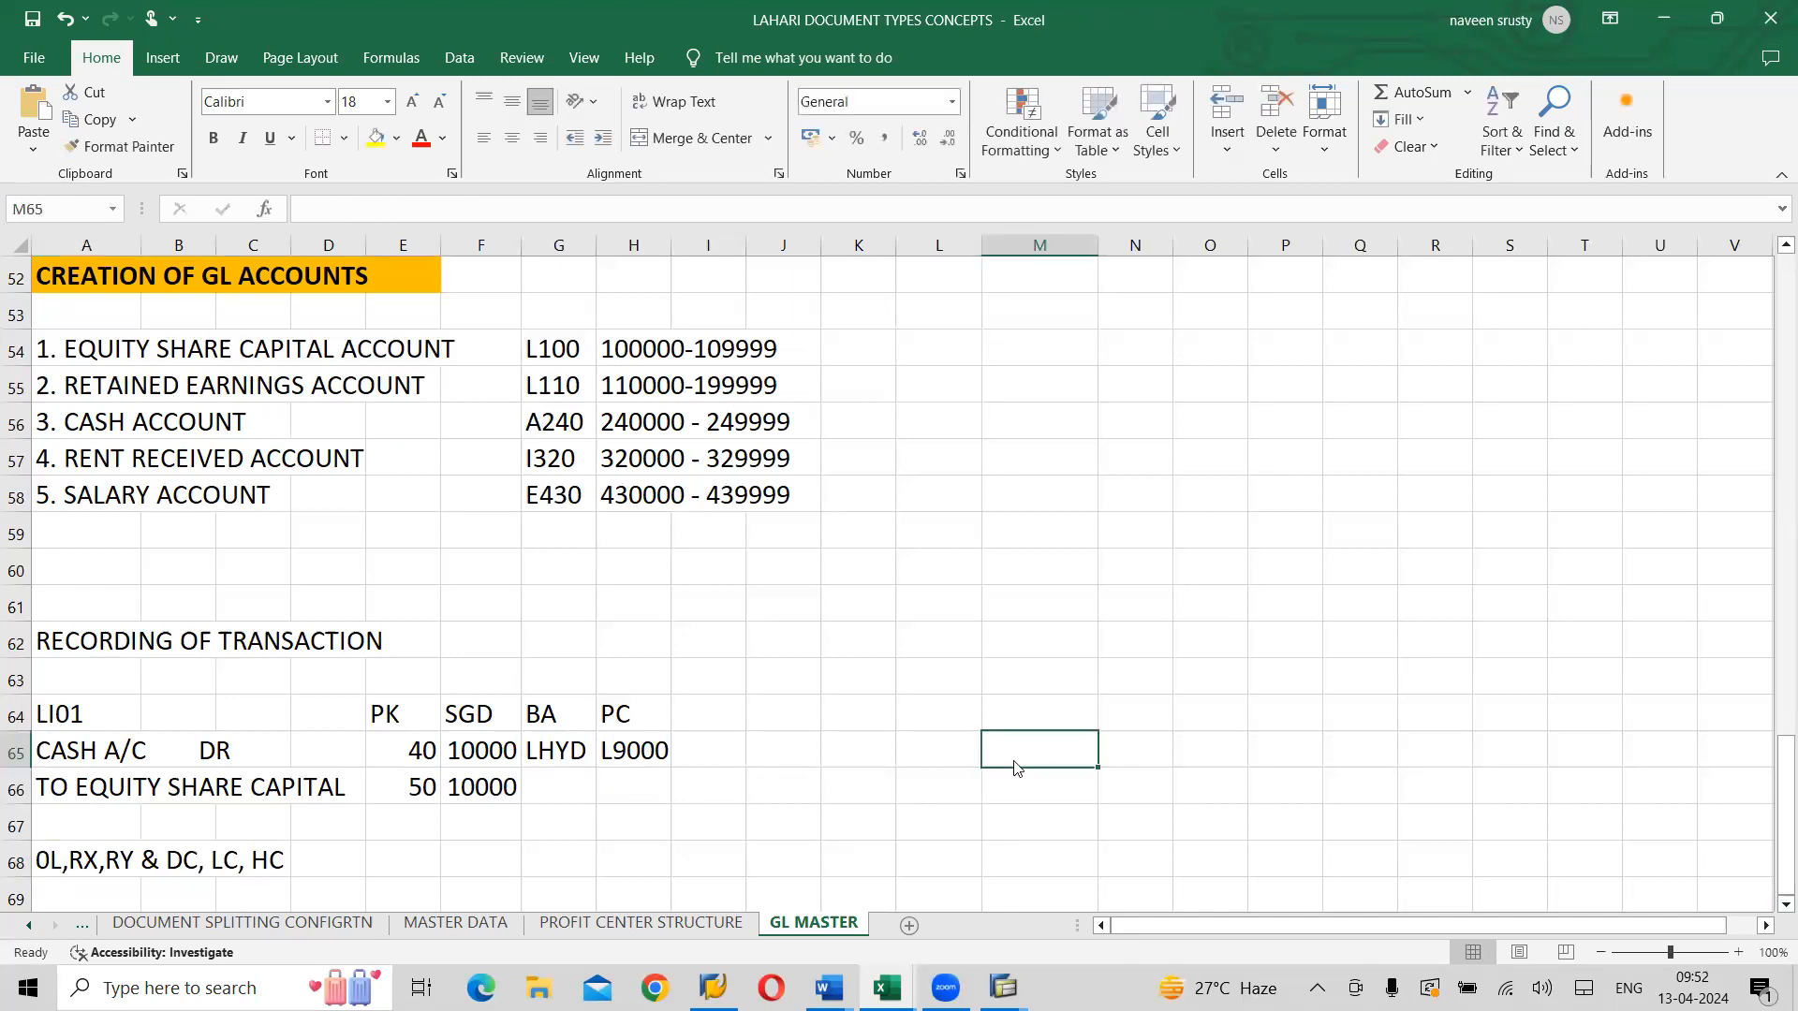
Switch to SAP, leave the G/L account display and open FB50 - Enter G/L Account Document
{"action": "key", "text": "alt+Tab"}
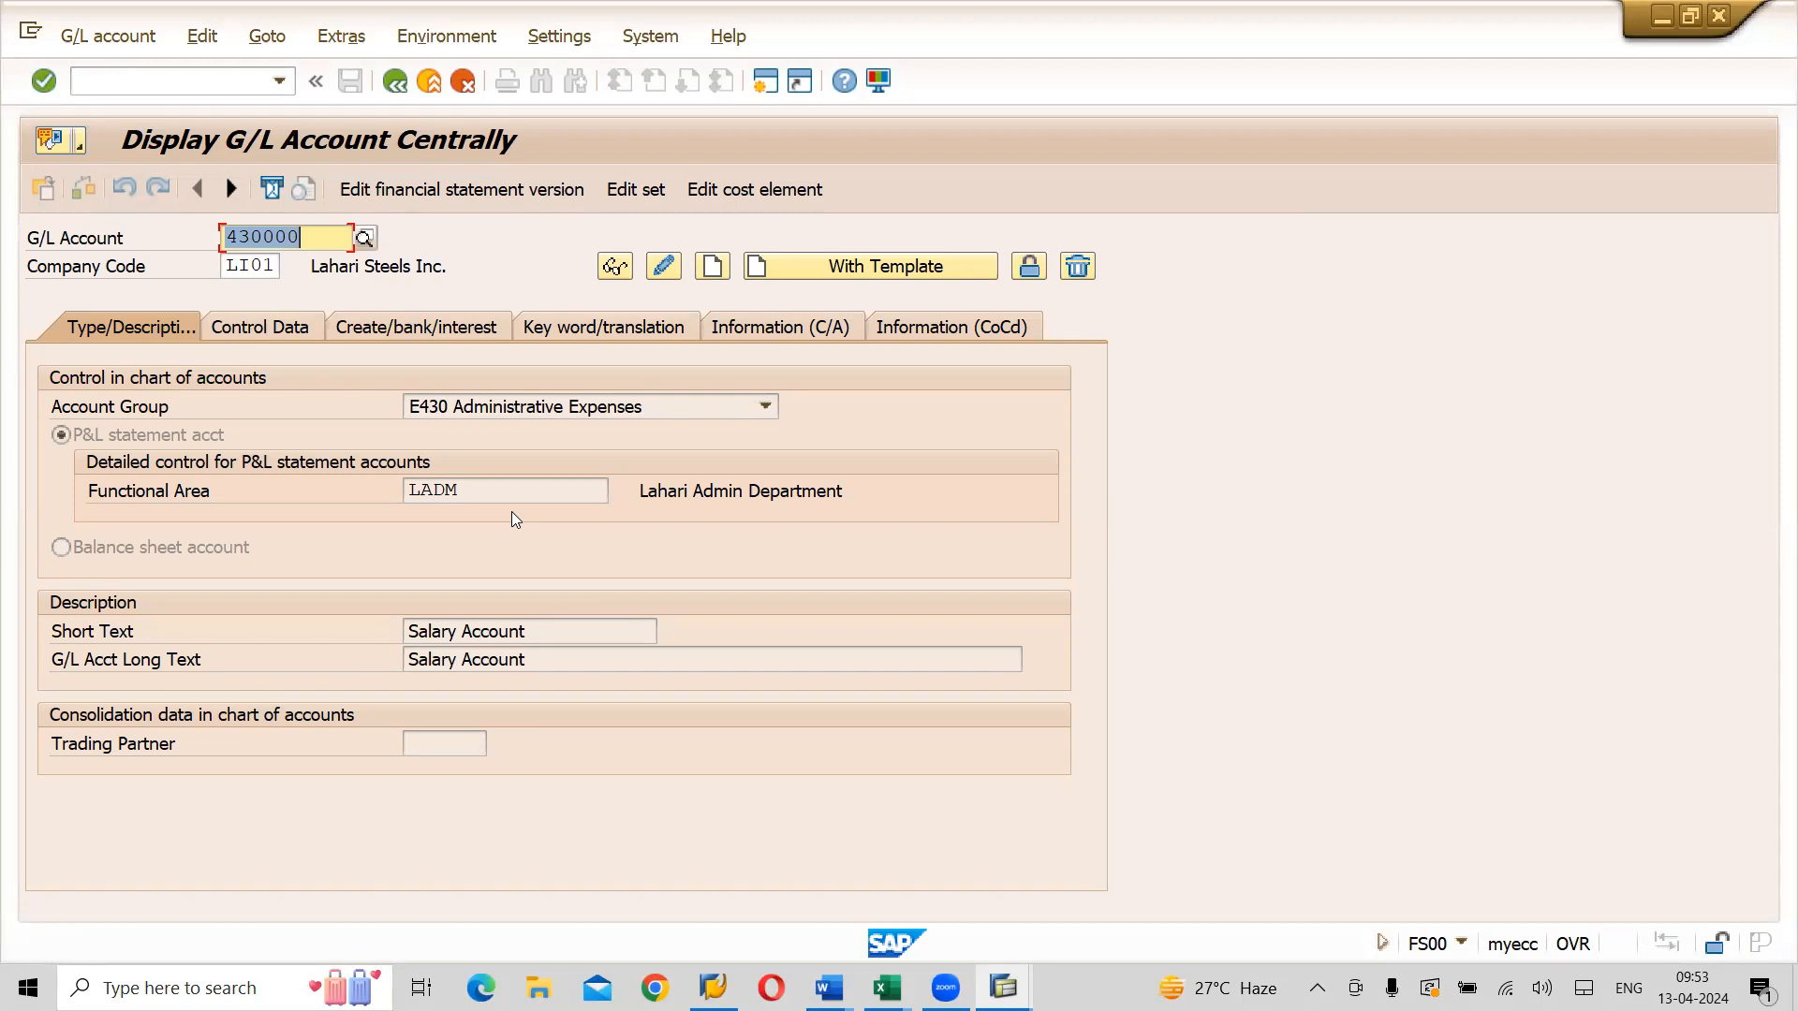
{"action": "key", "text": "alt+Tab"}
{"action": "key", "text": "alt+shift+Tab"}
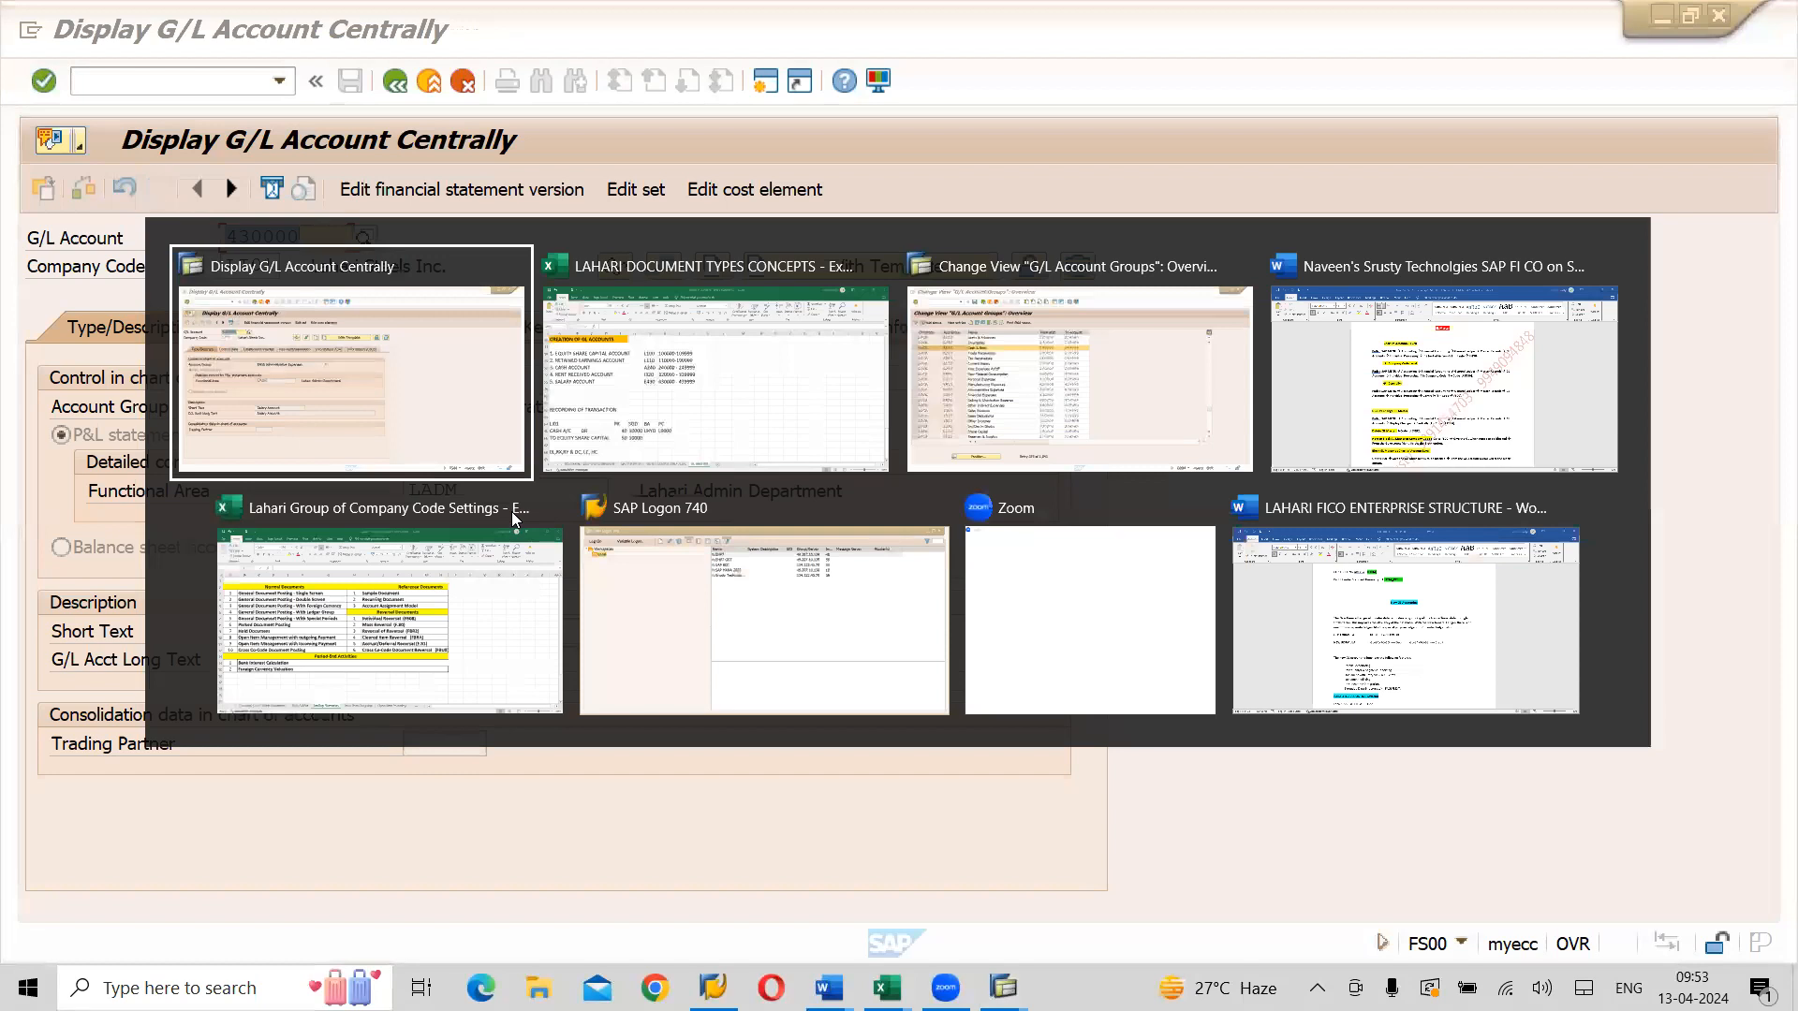
{"action": "left_click", "coordinate": [394, 83]}
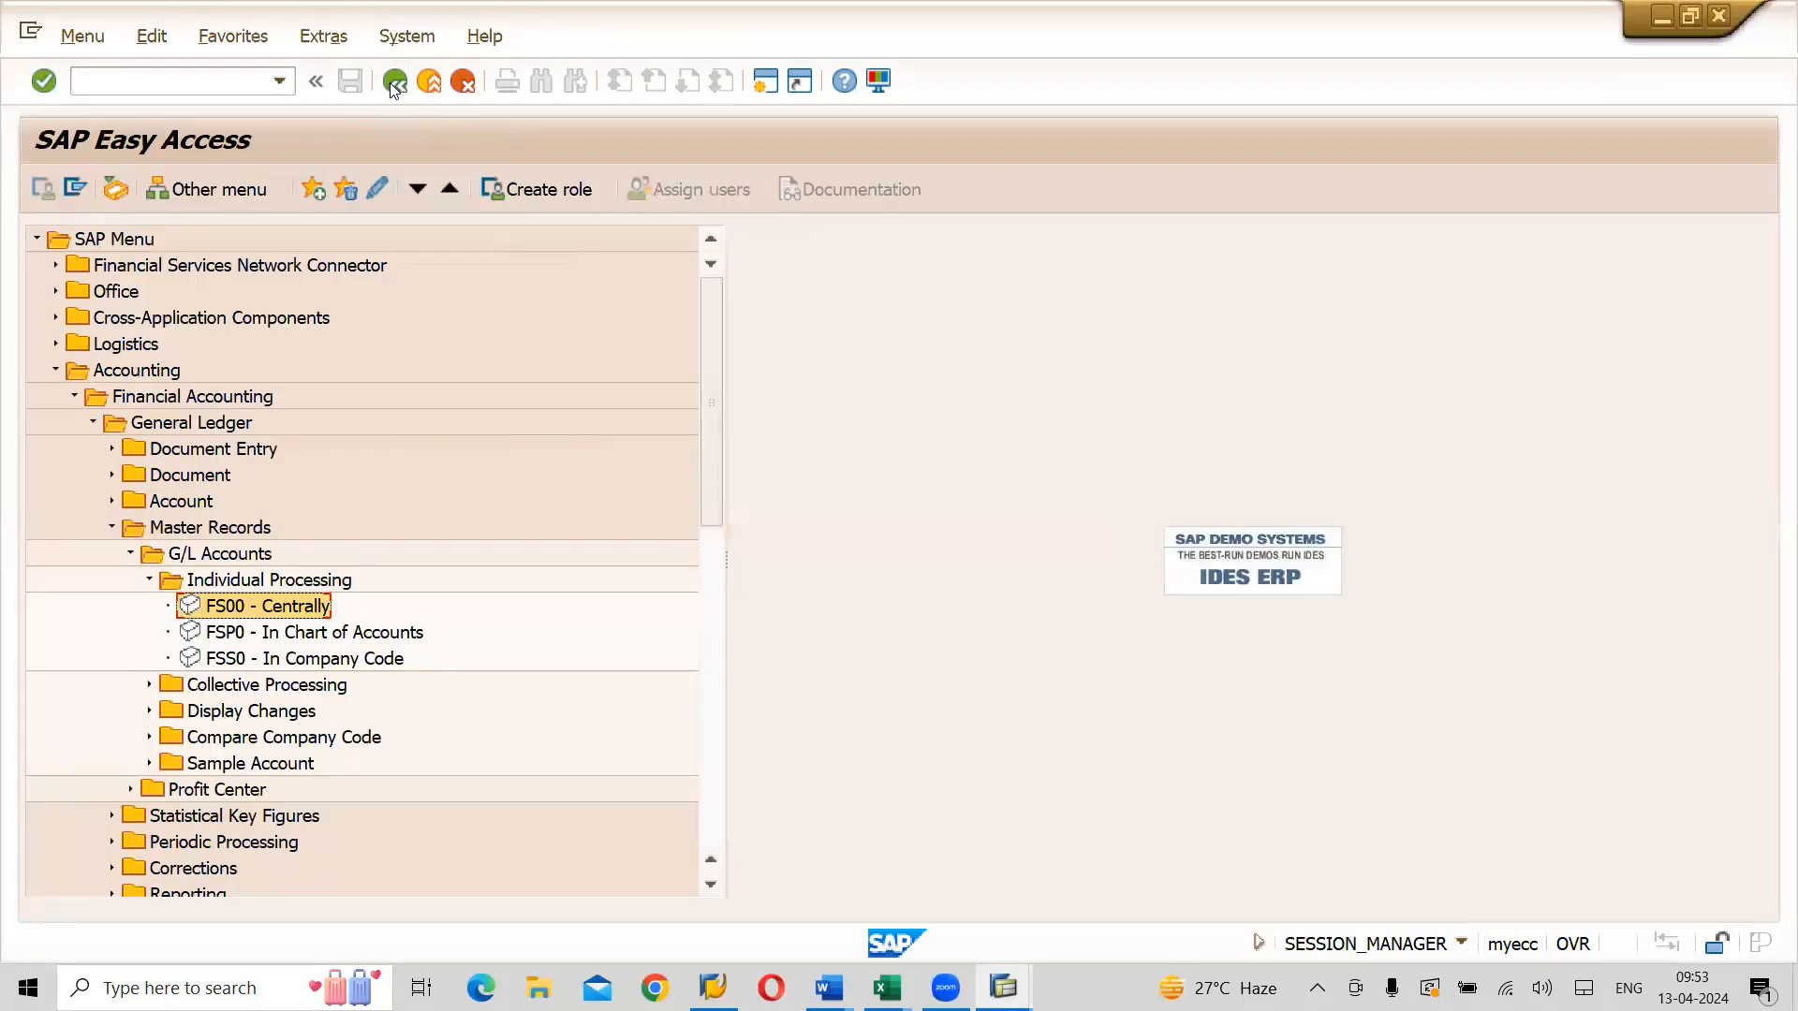
{"action": "left_click", "coordinate": [150, 581]}
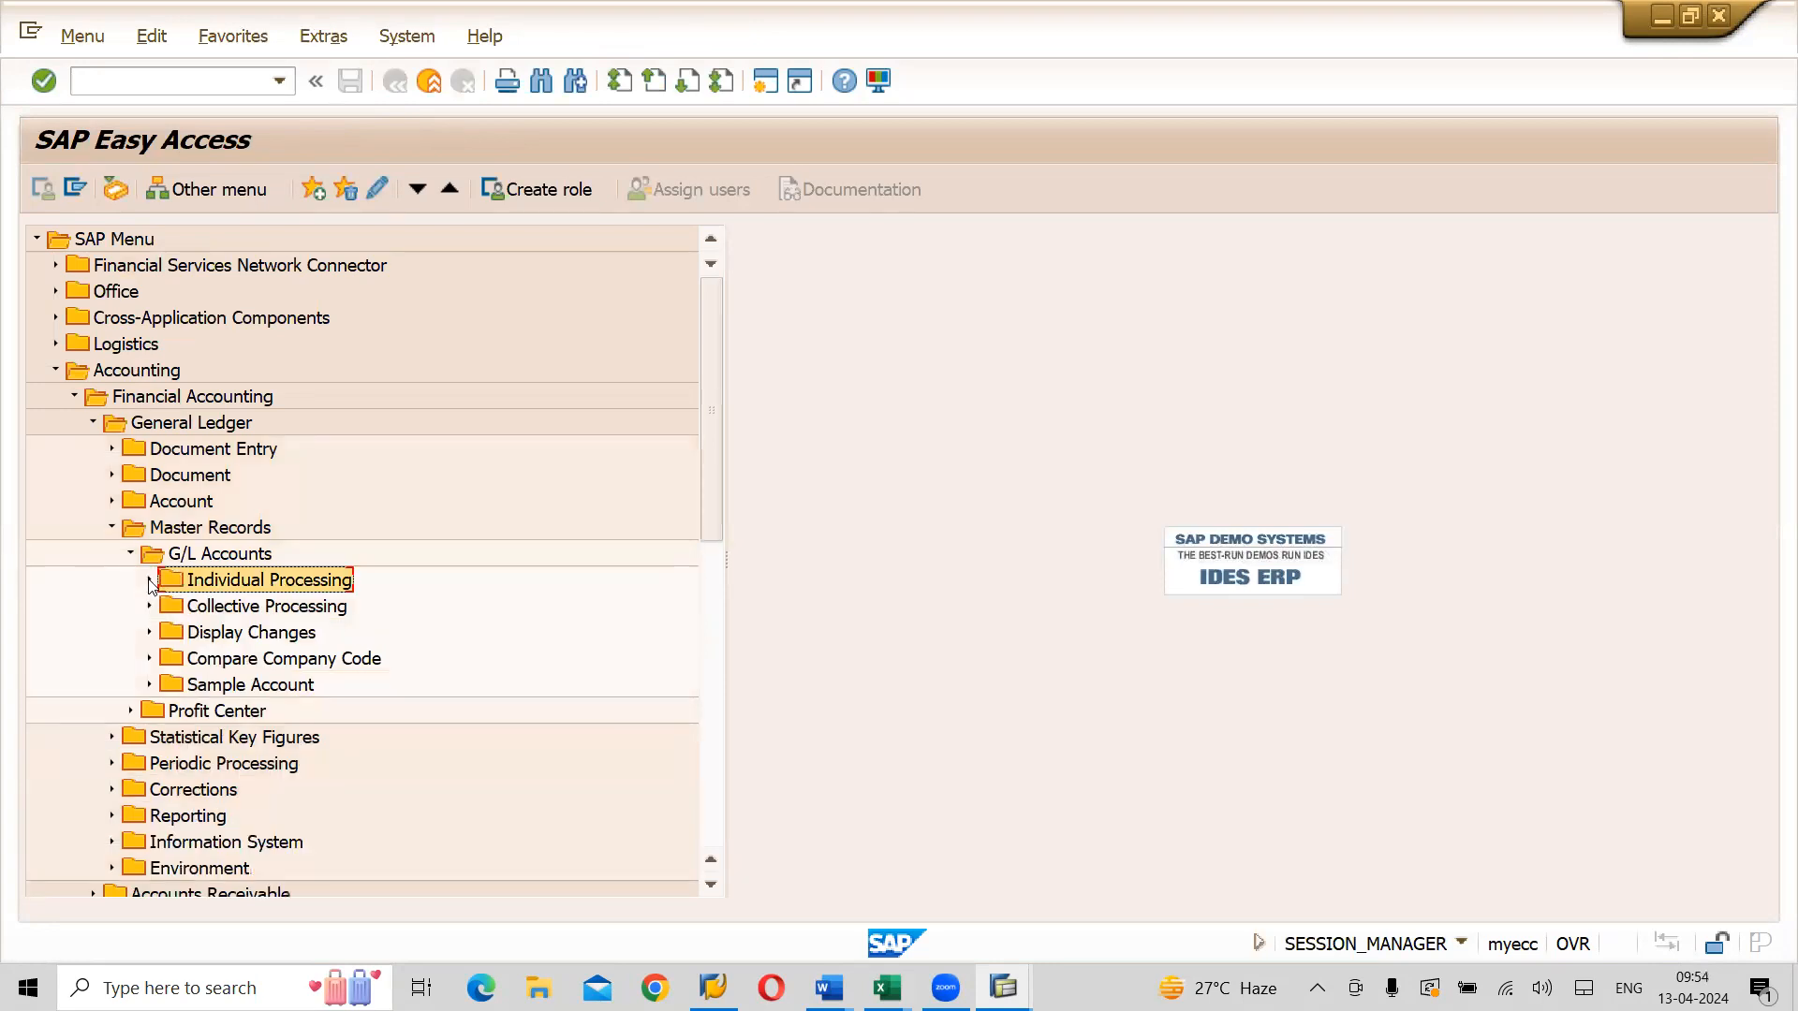
{"action": "left_click", "coordinate": [110, 450]}
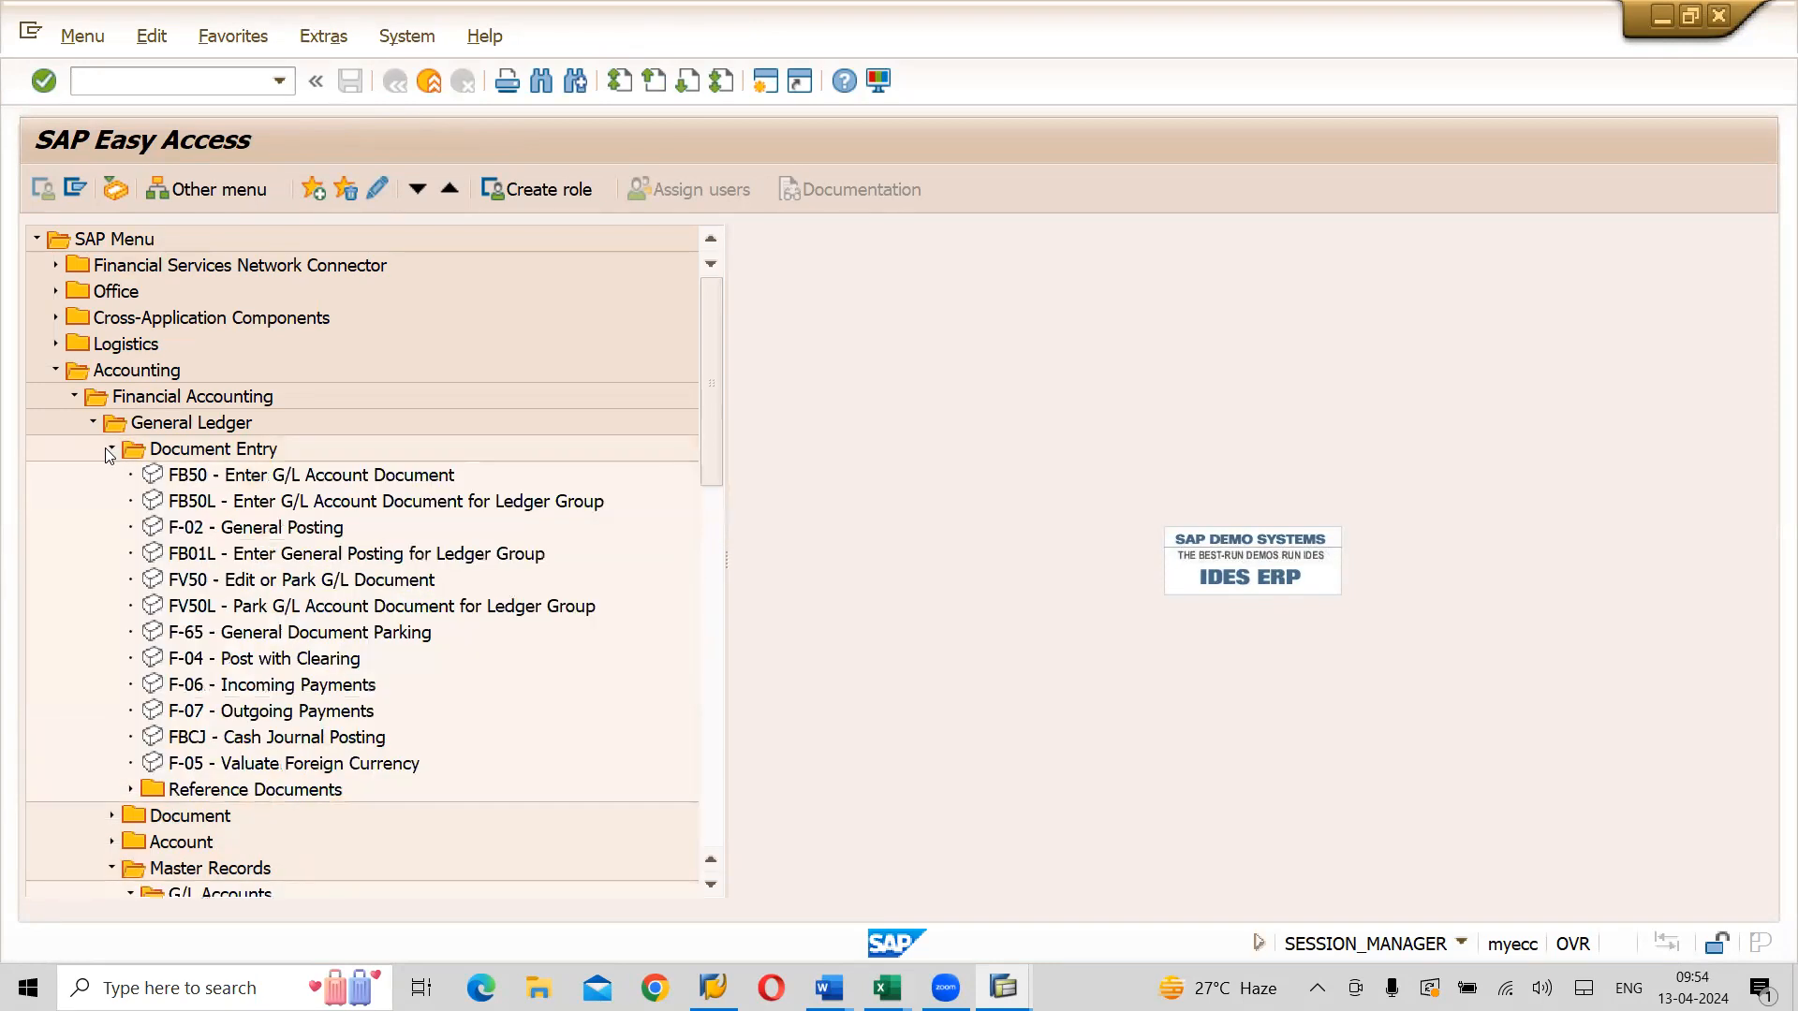
{"action": "double_click", "coordinate": [278, 481]}
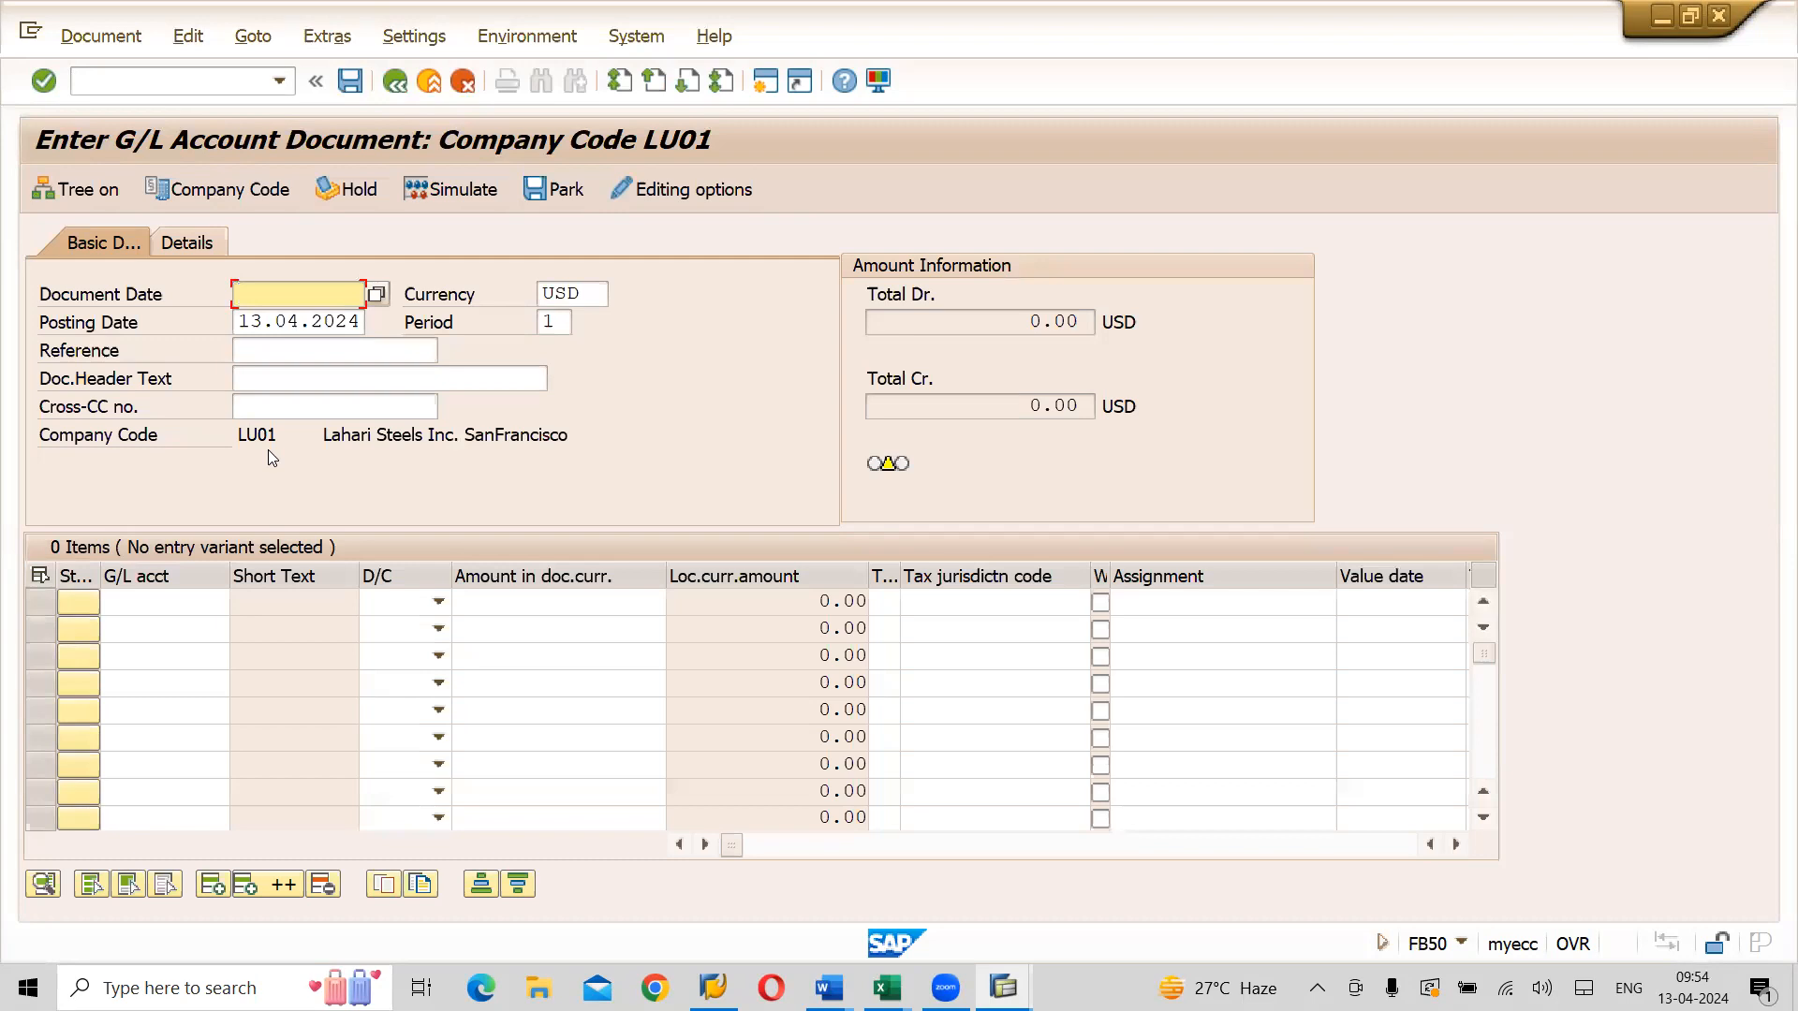
Switch to the Excel notes and make the LI01 heading in A64 bold
{"action": "key", "text": "alt+Tab"}
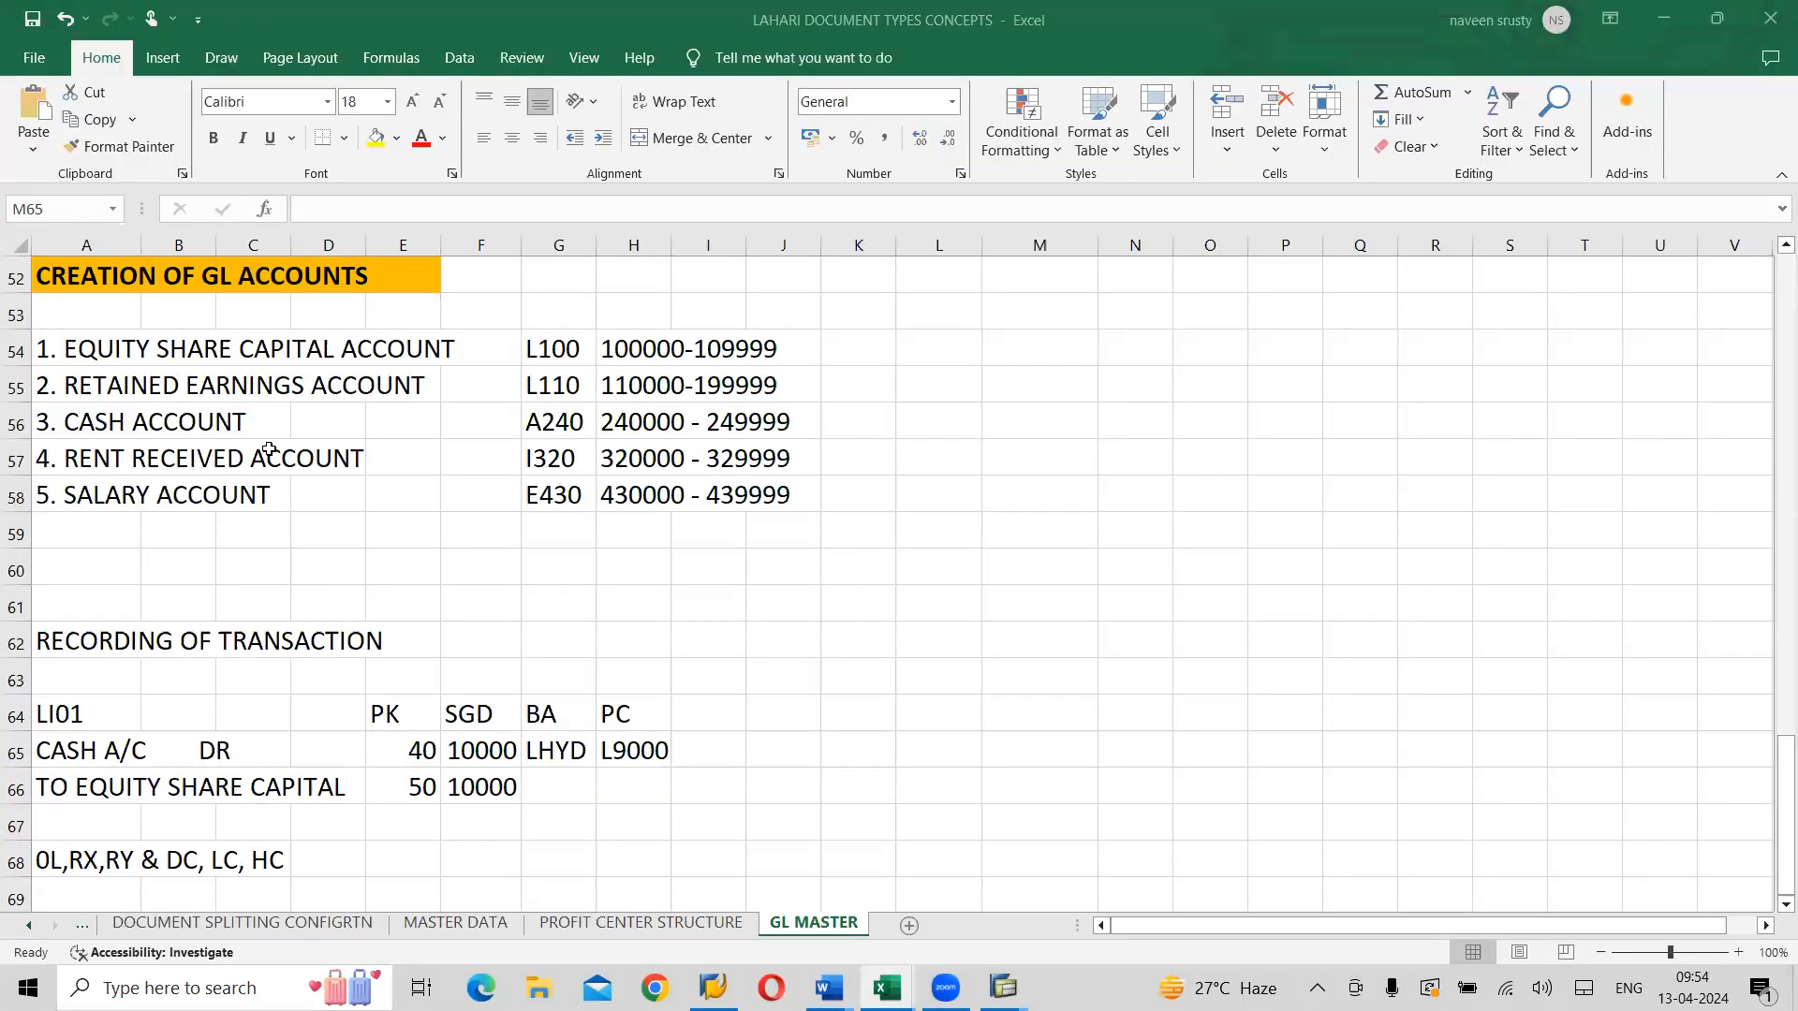
{"action": "left_click", "coordinate": [54, 715]}
{"action": "key", "text": "ctrl+b"}
Switch back to SAP and change the document's company code to LI01
{"action": "key", "text": "alt+Tab"}
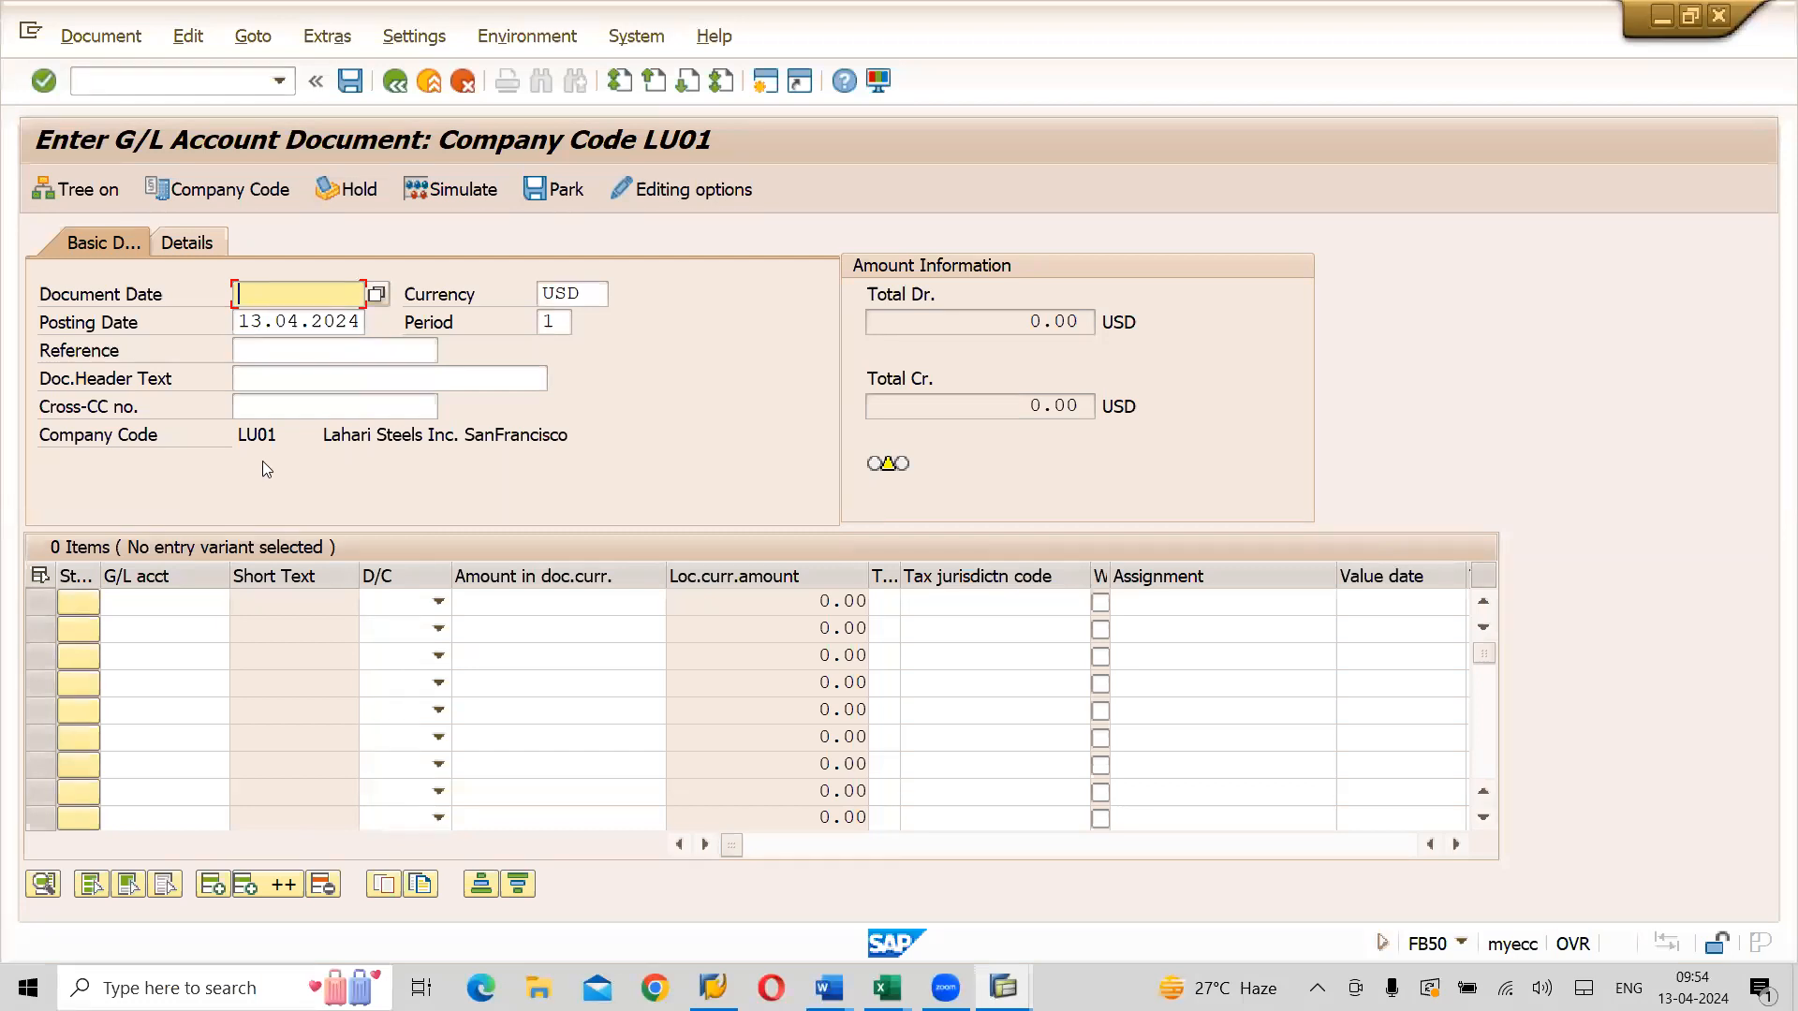
{"action": "left_click", "coordinate": [225, 190]}
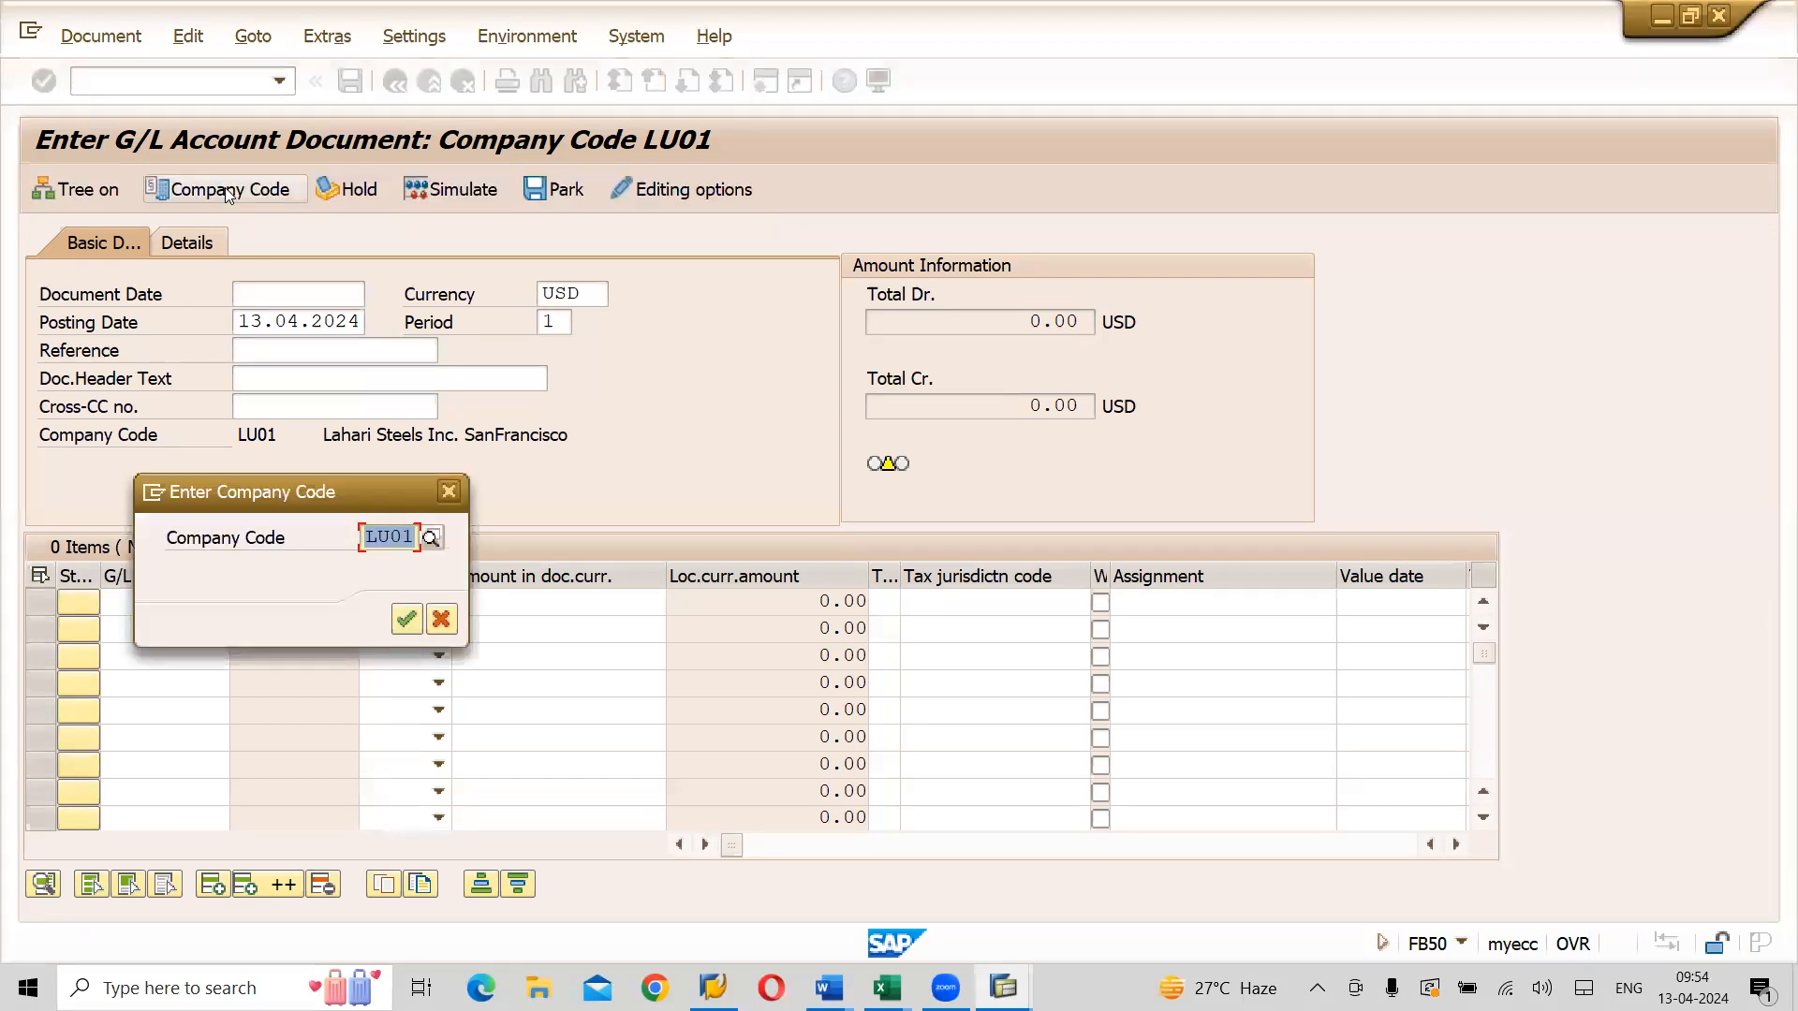
{"action": "type", "text": "LI01"}
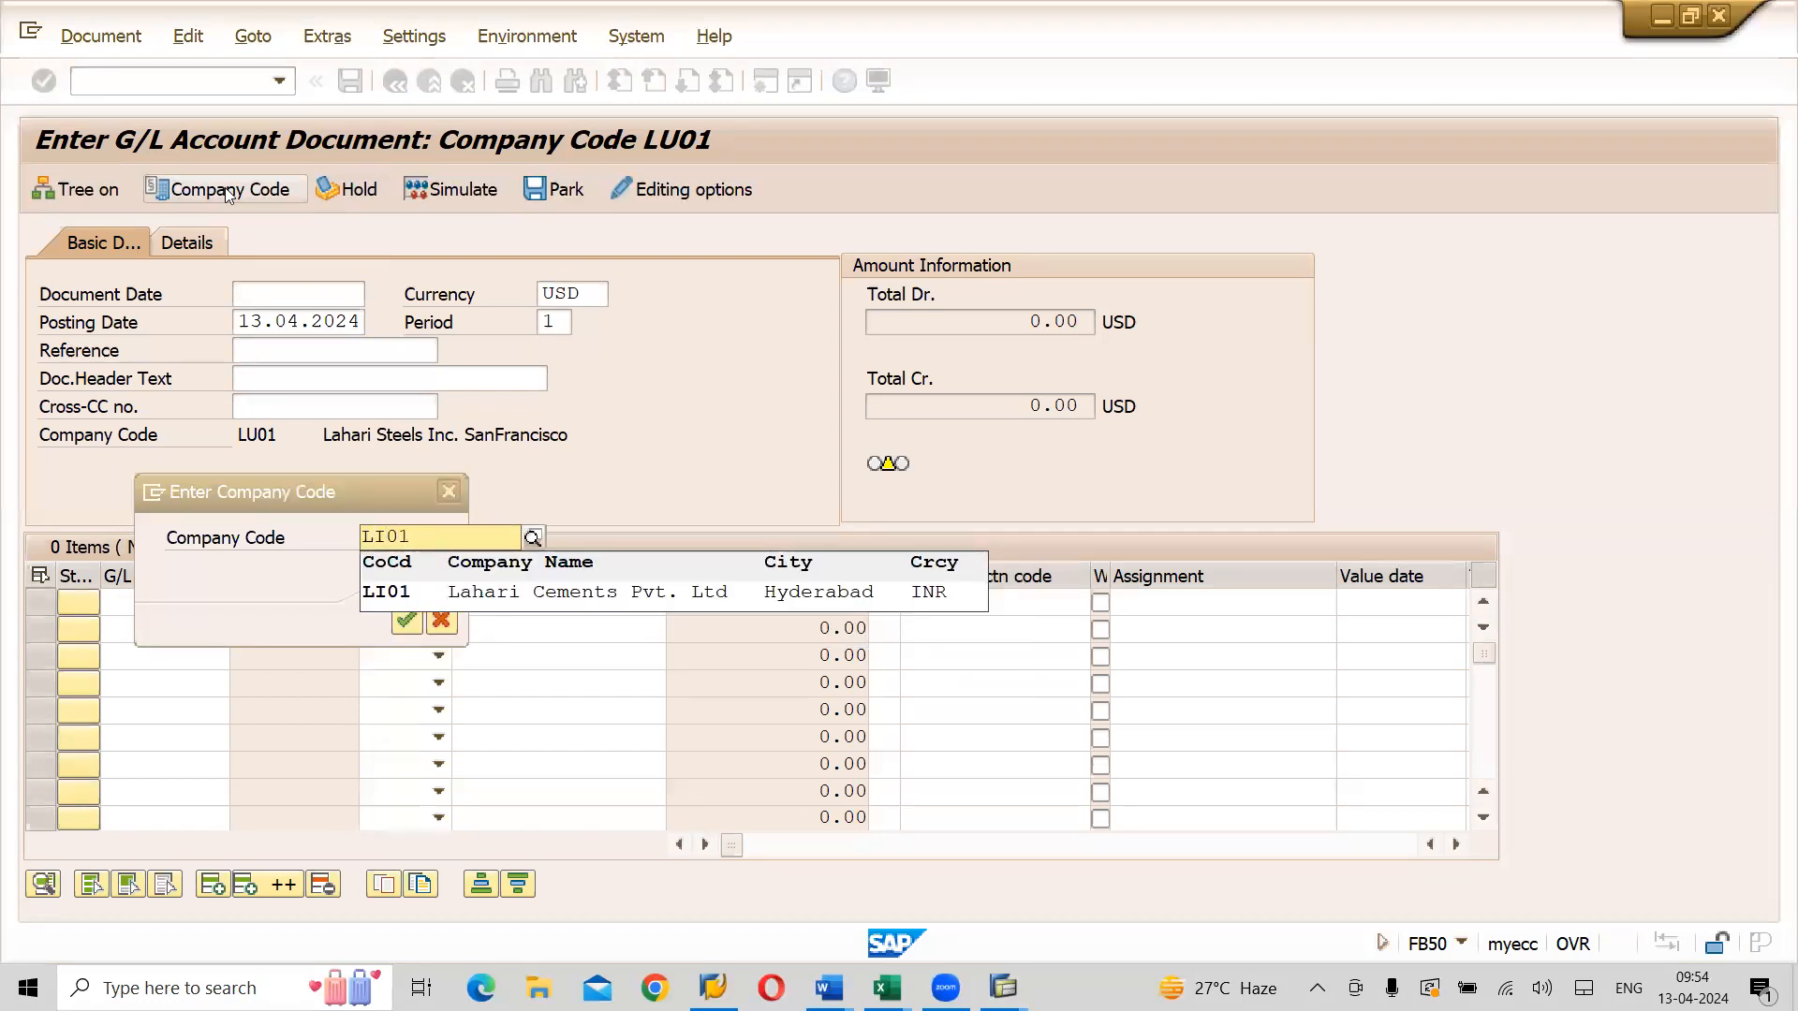
{"action": "left_click", "coordinate": [566, 598]}
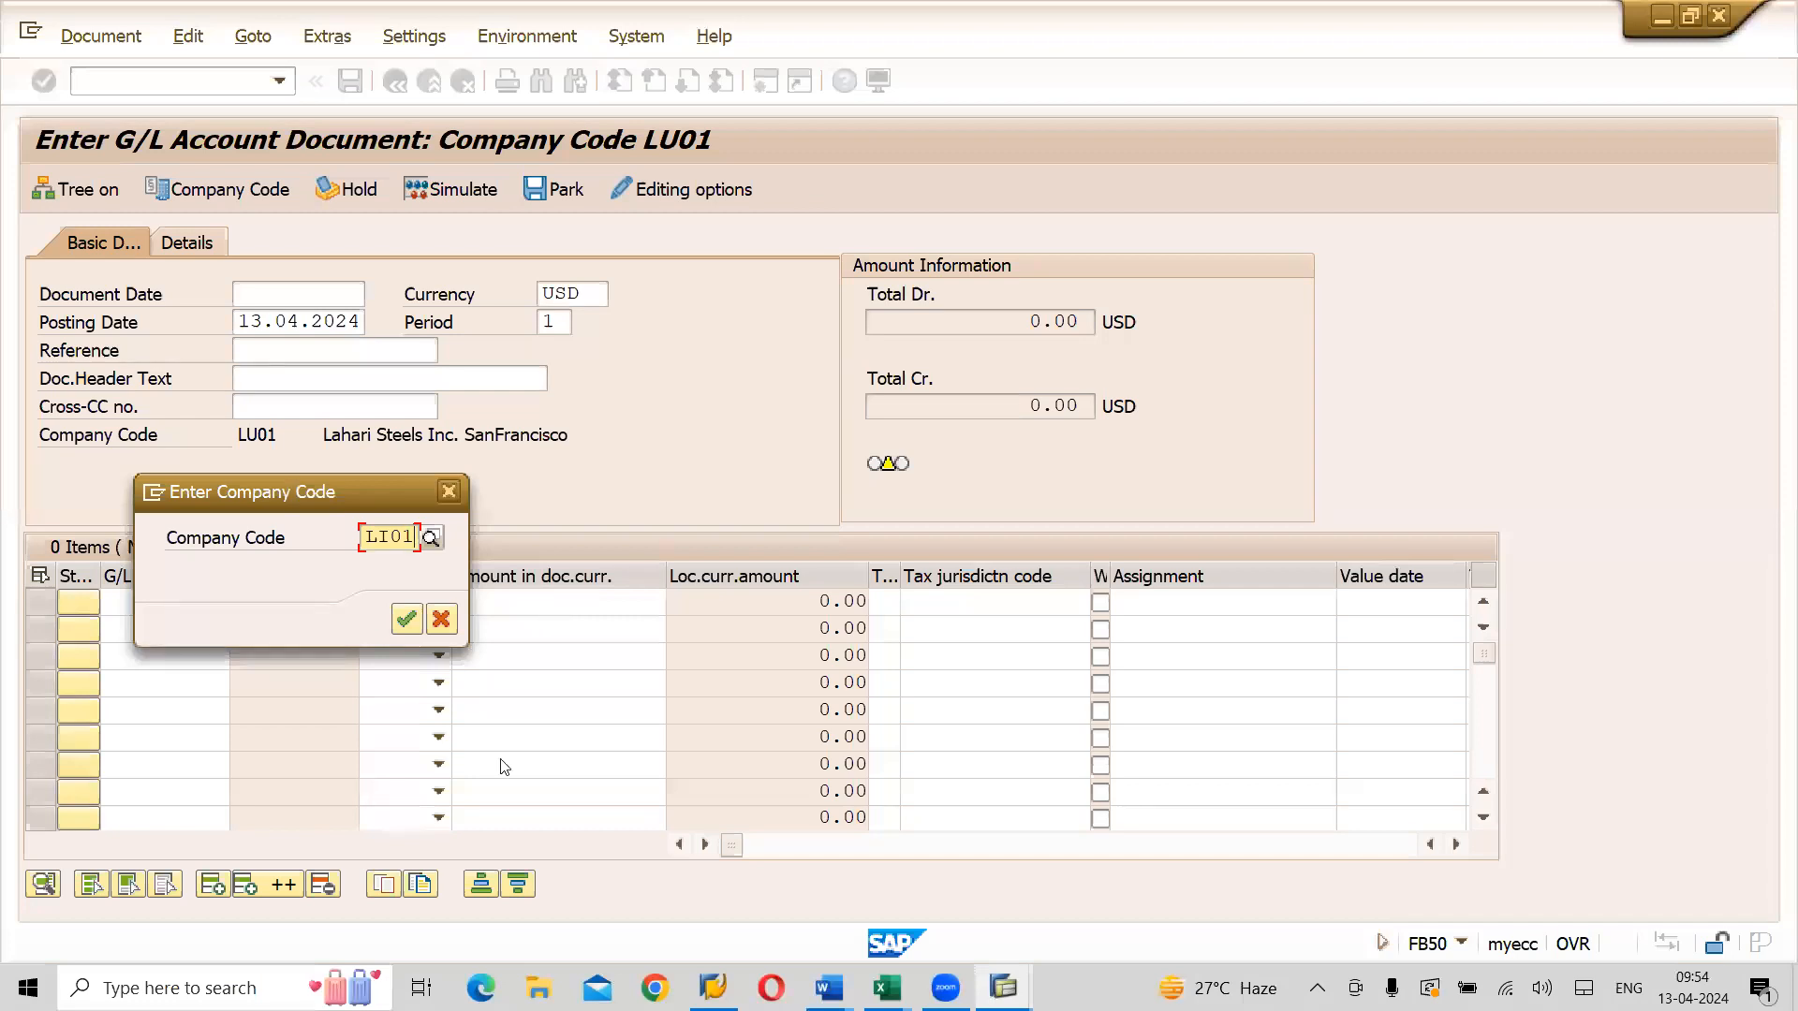
{"action": "left_click", "coordinate": [406, 620]}
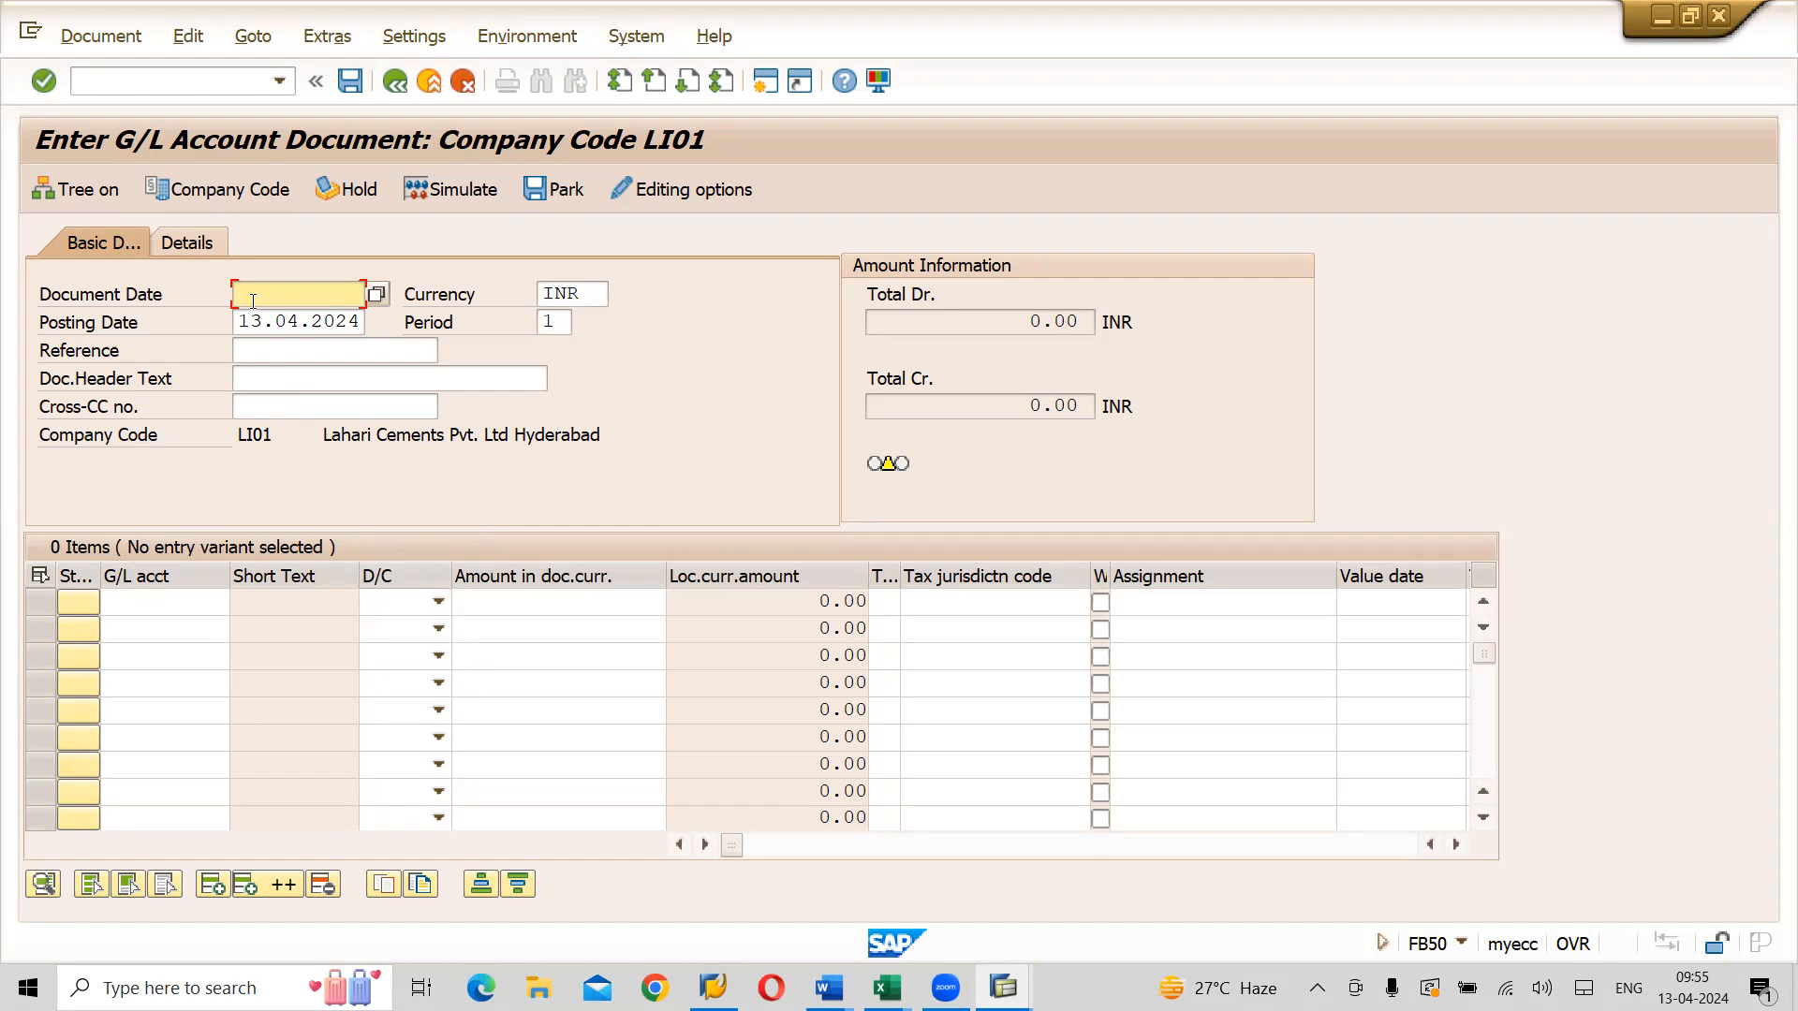
Set the document date to 12.04.2024 and the currency to SGD in the document header
{"action": "key", "text": "F4"}
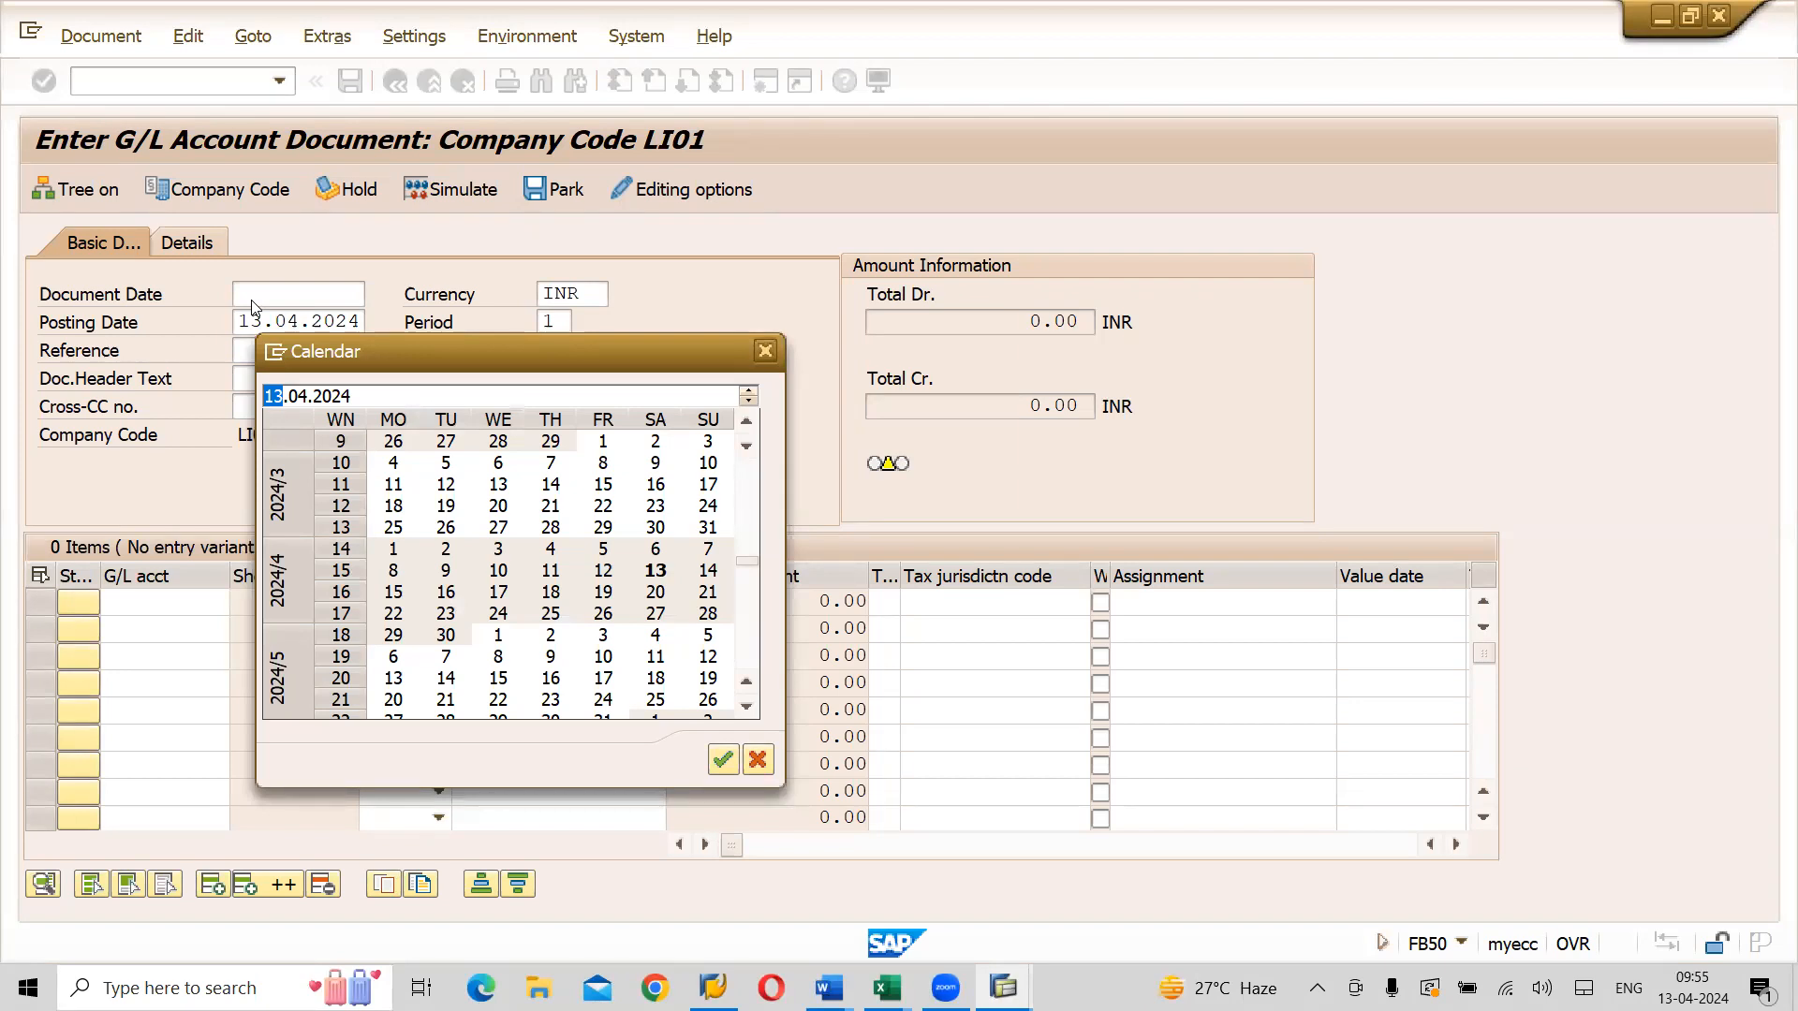
{"action": "key", "text": "Return"}
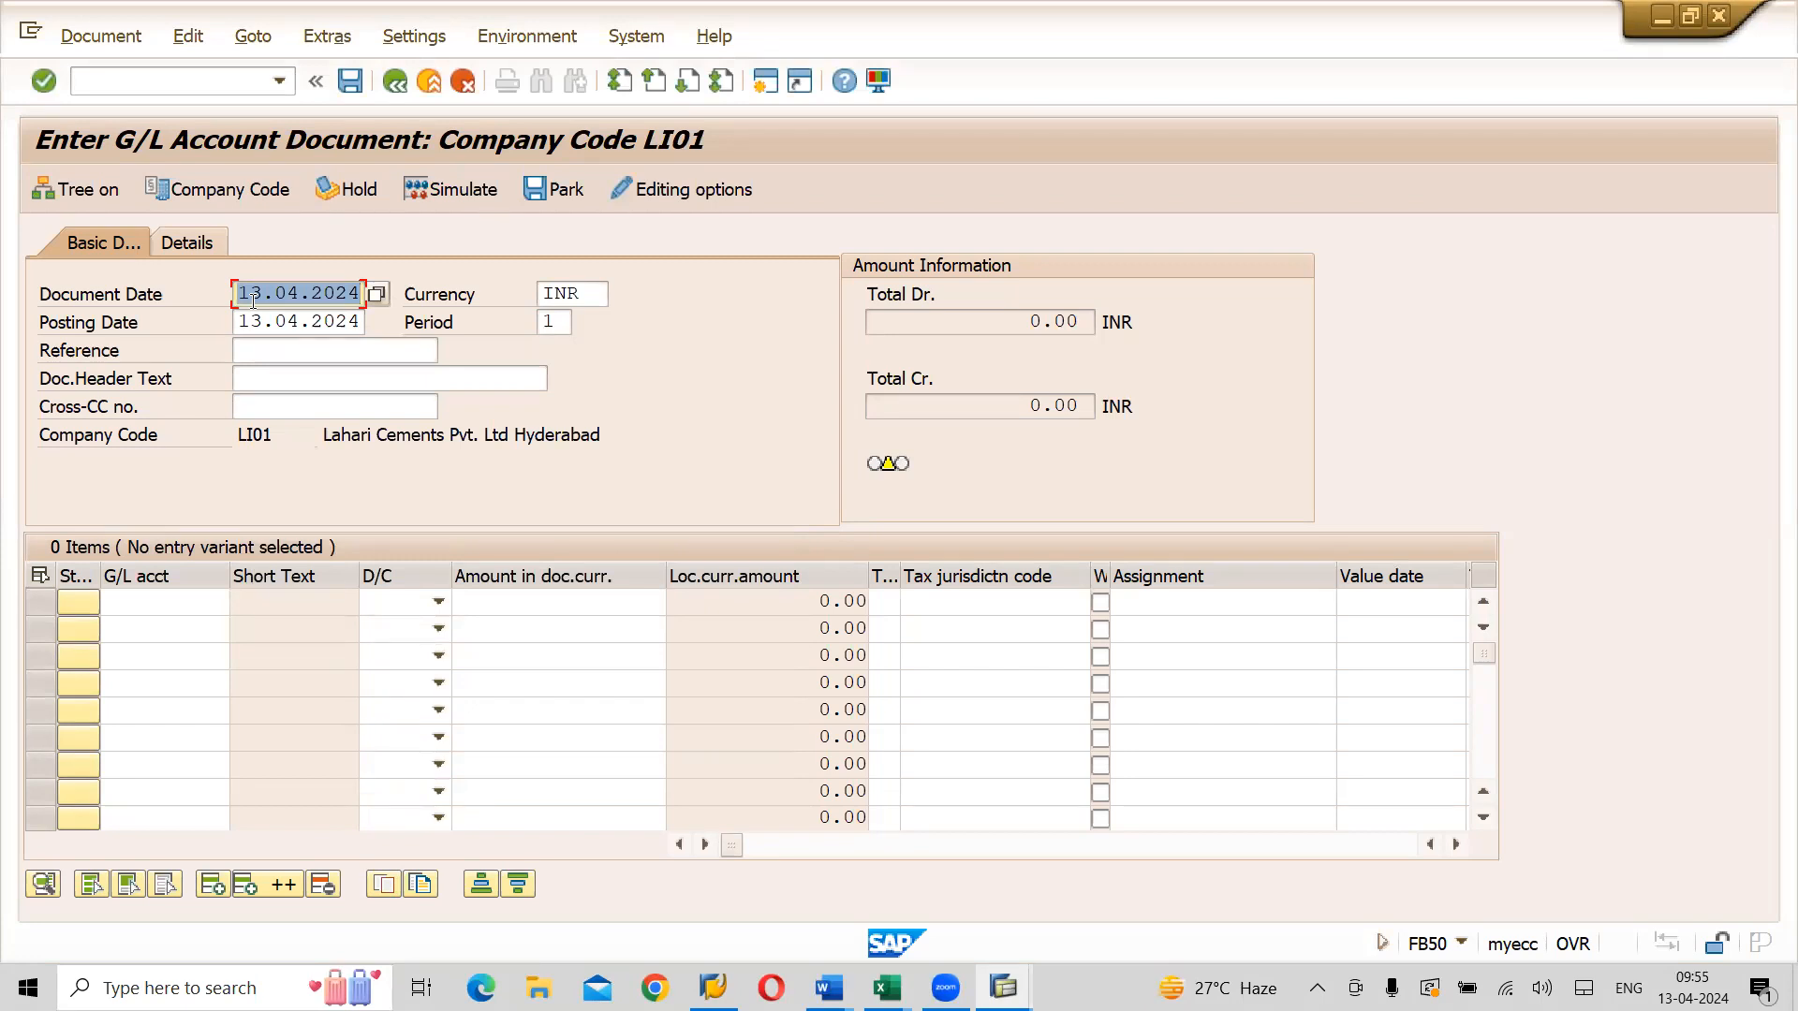
{"action": "key", "text": "F4"}
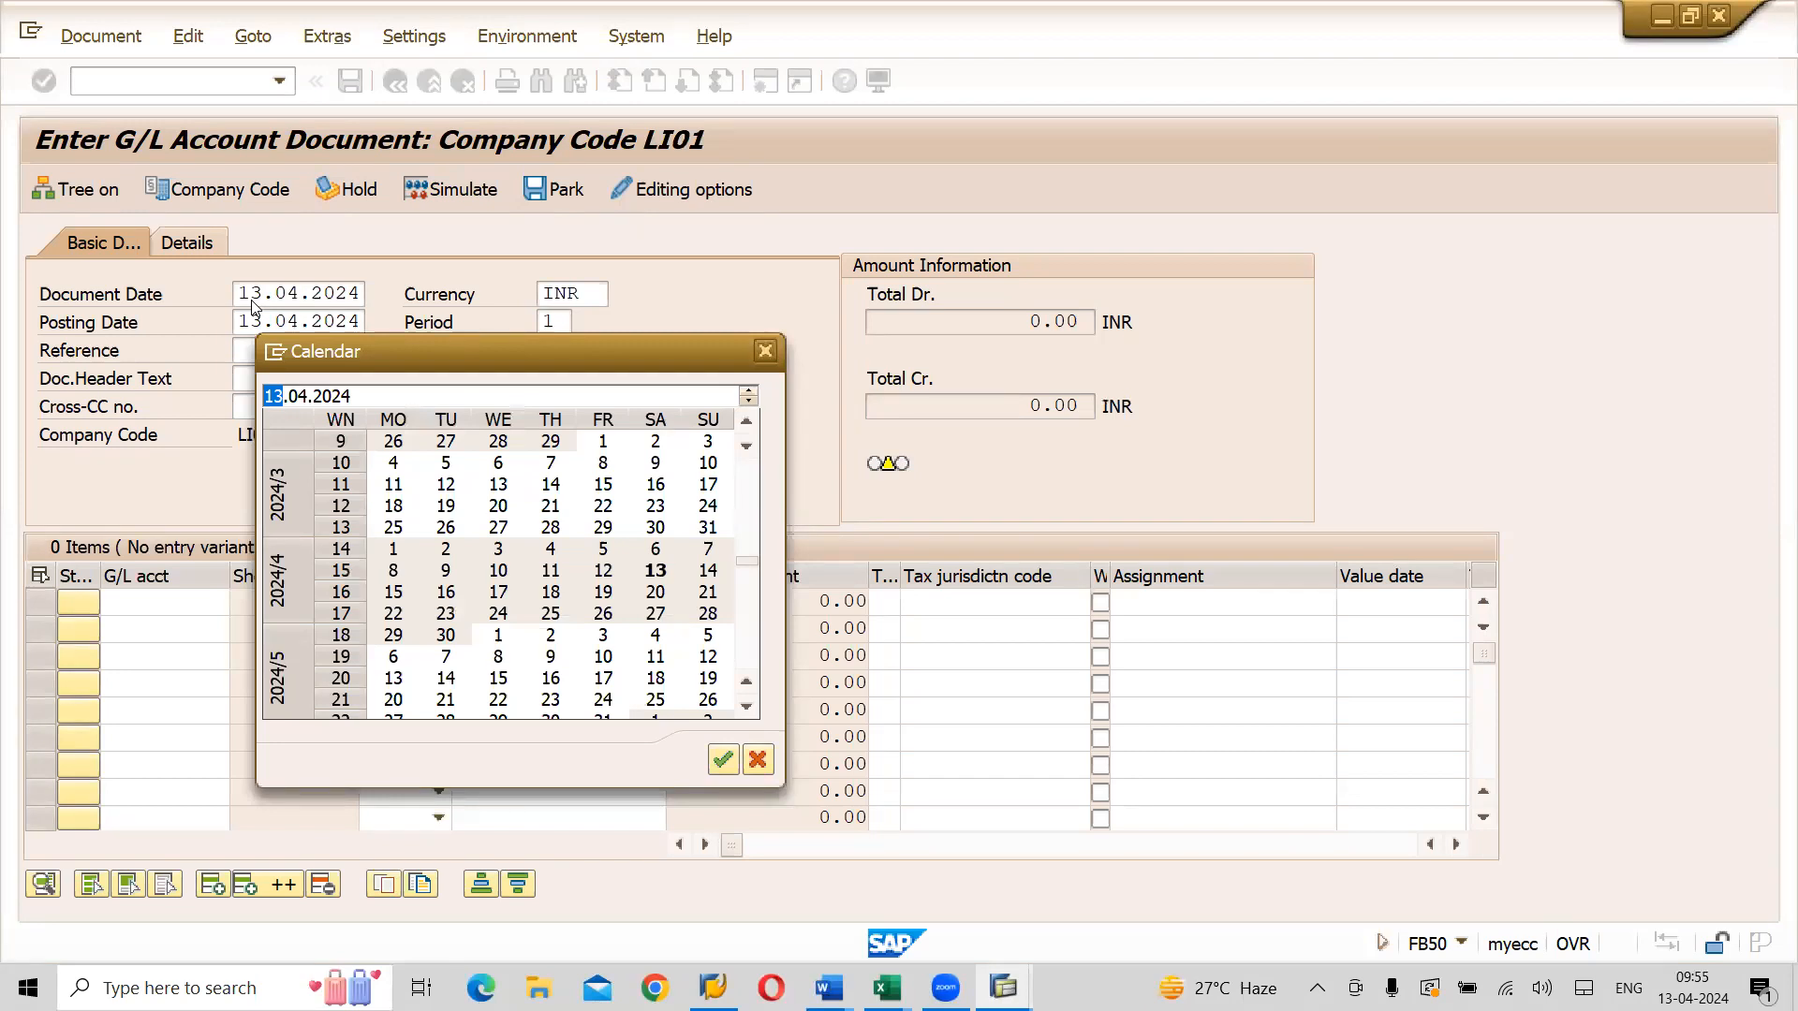
{"action": "key", "text": "Escape"}
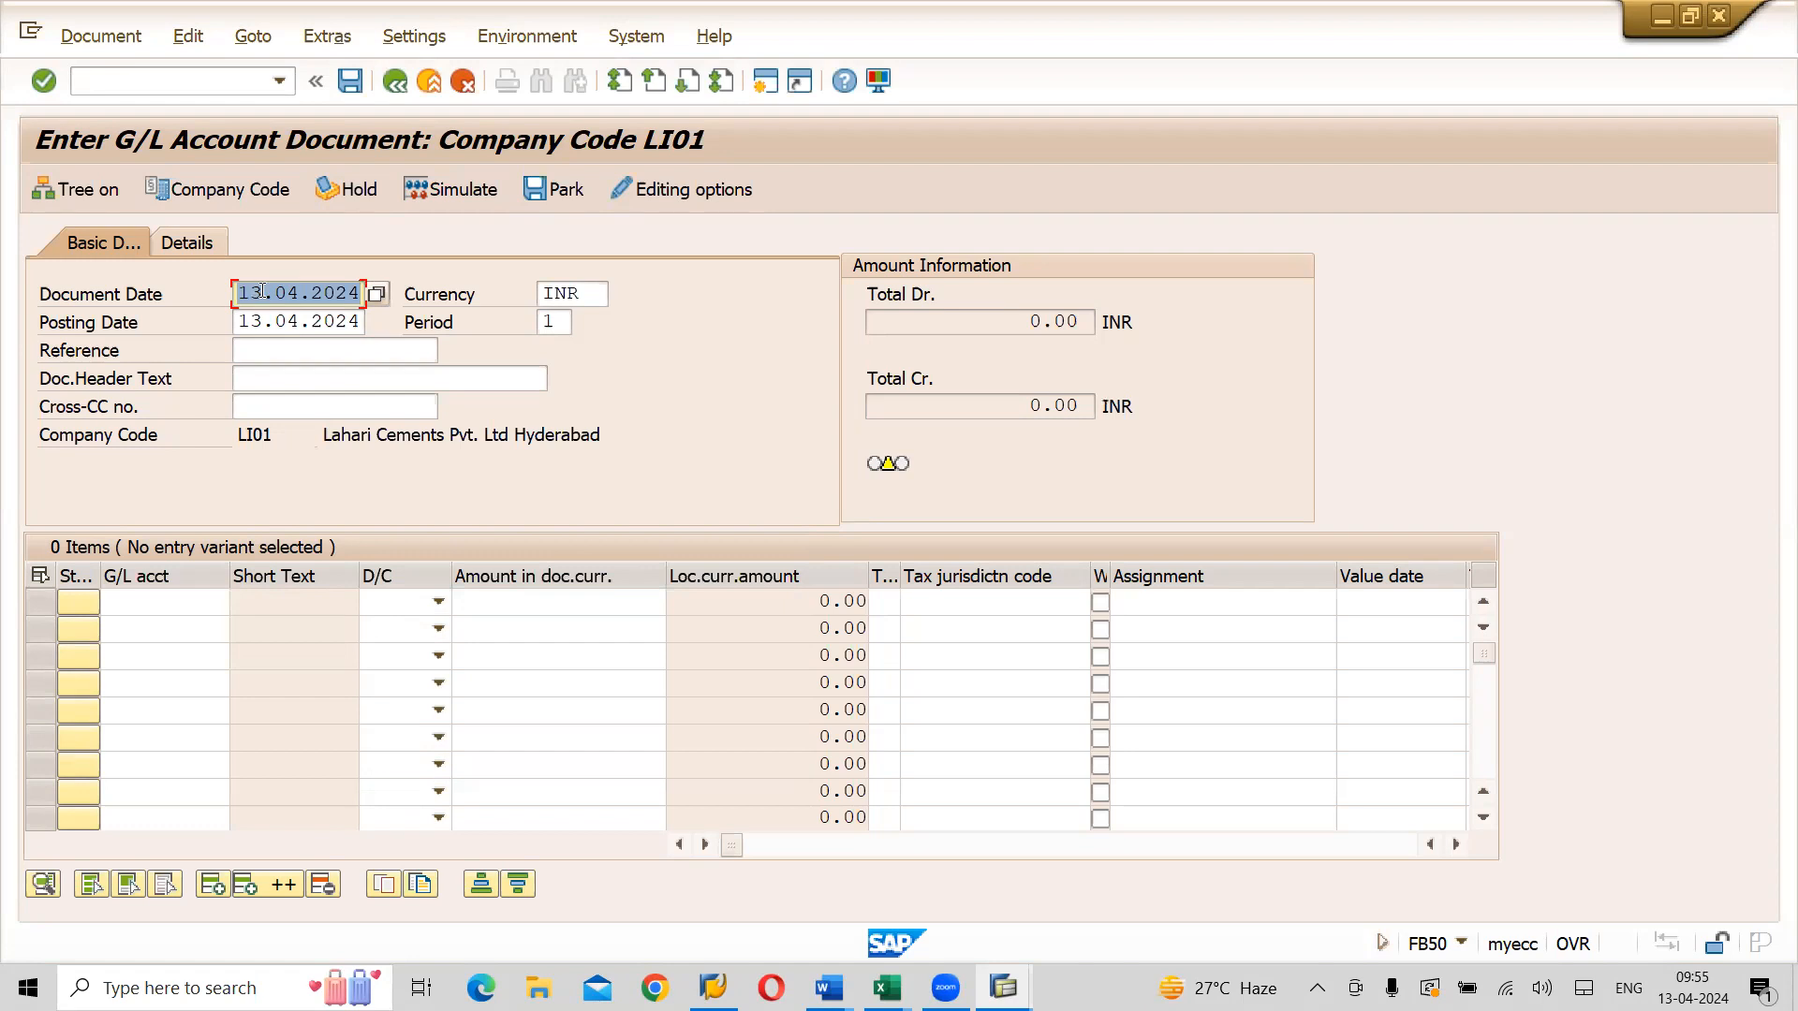
{"action": "left_click", "coordinate": [263, 292]}
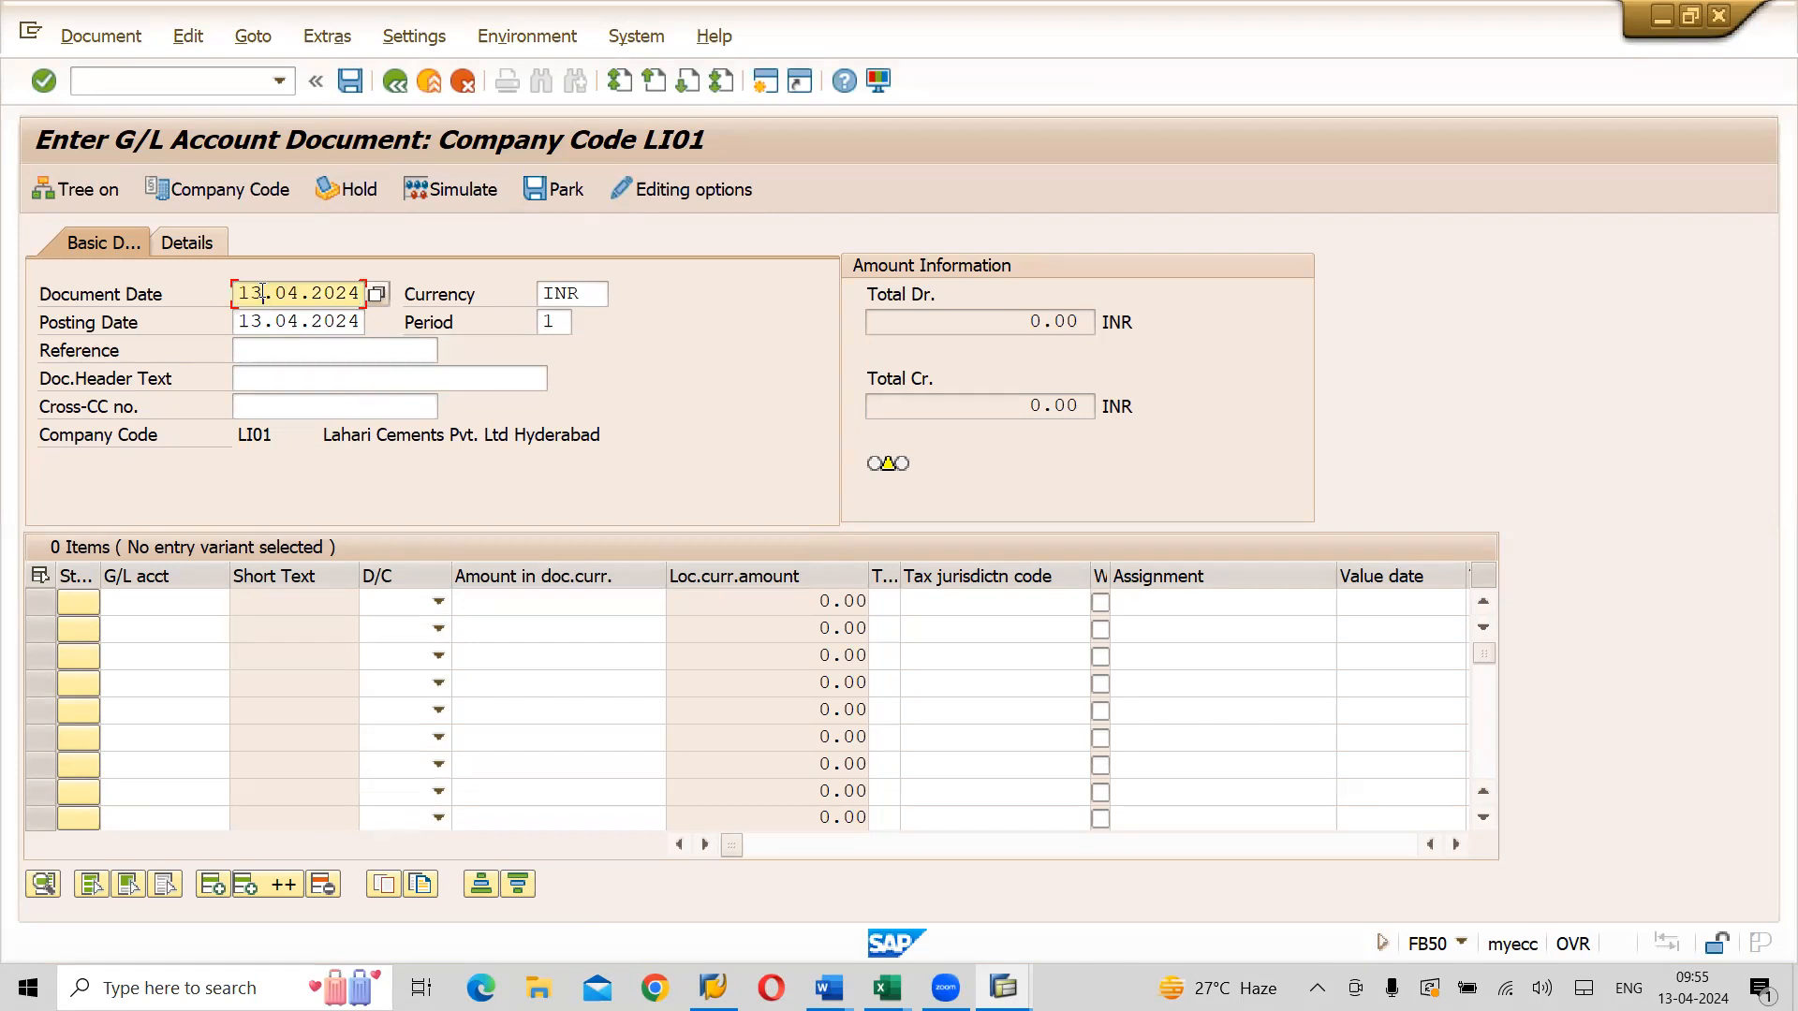
{"action": "key", "text": "BackSpace"}
{"action": "type", "text": "2"}
{"action": "key", "text": "Tab"}
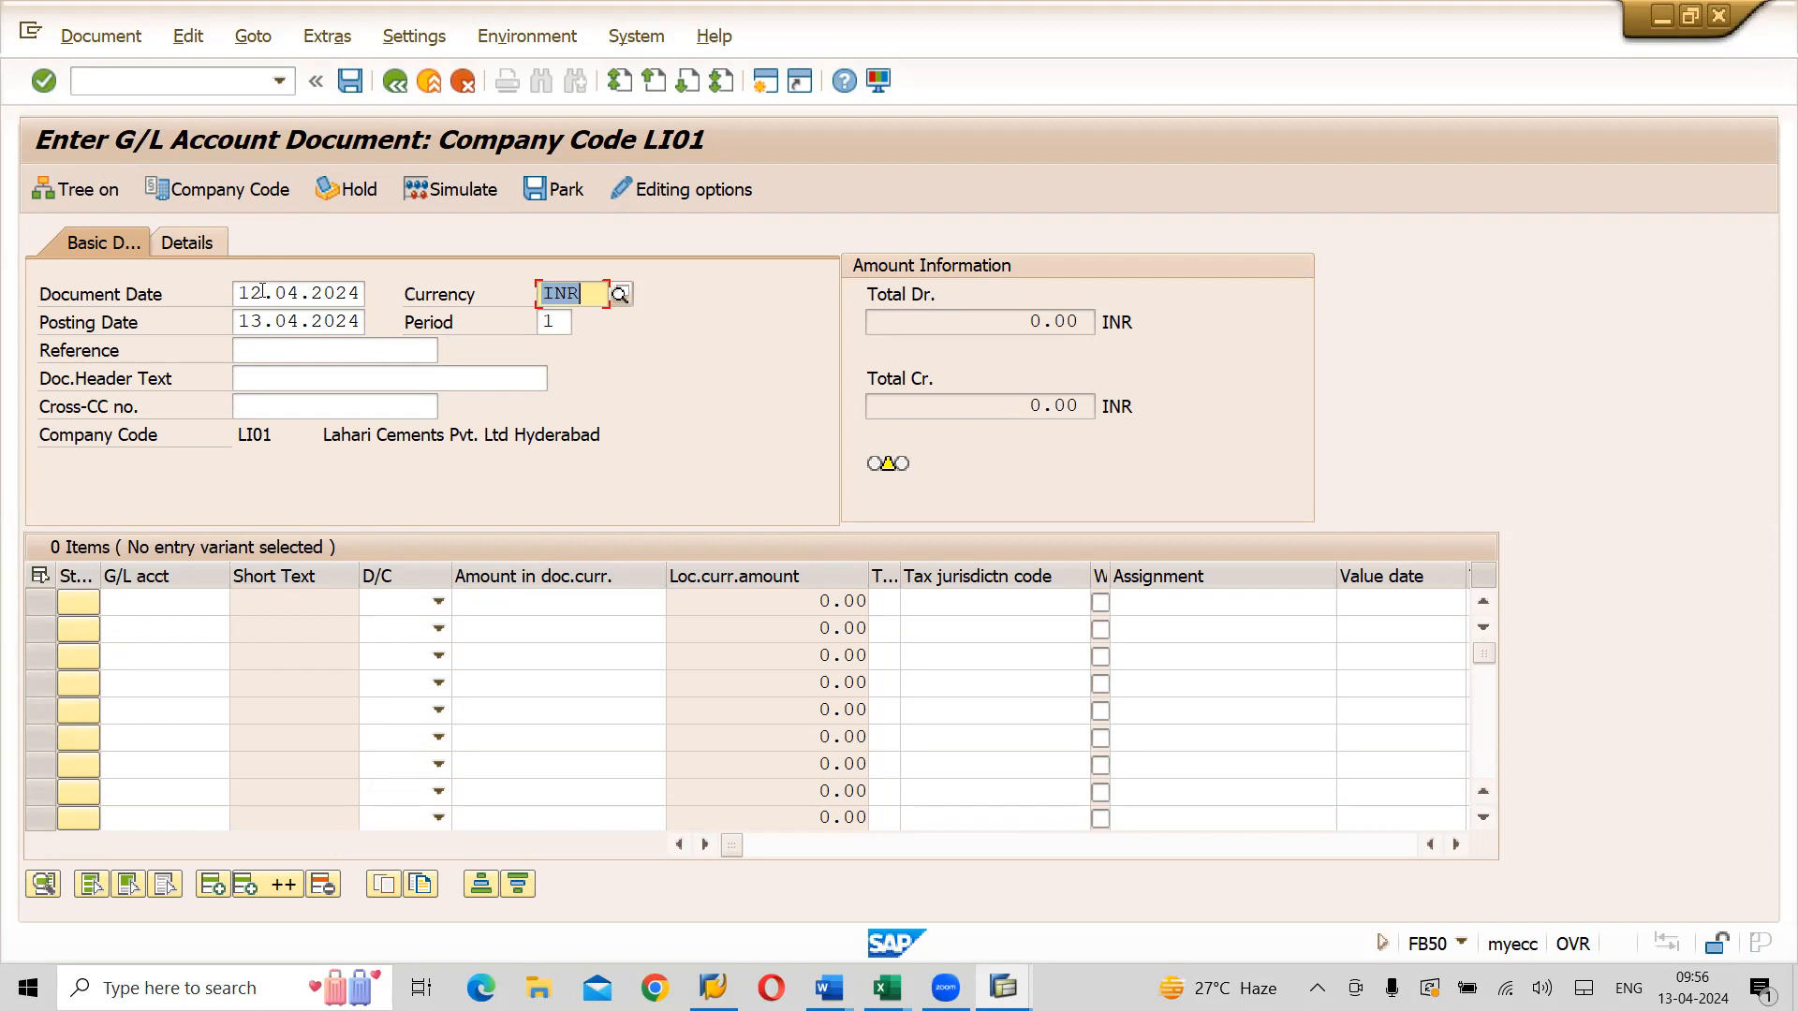
{"action": "type", "text": "SGD"}
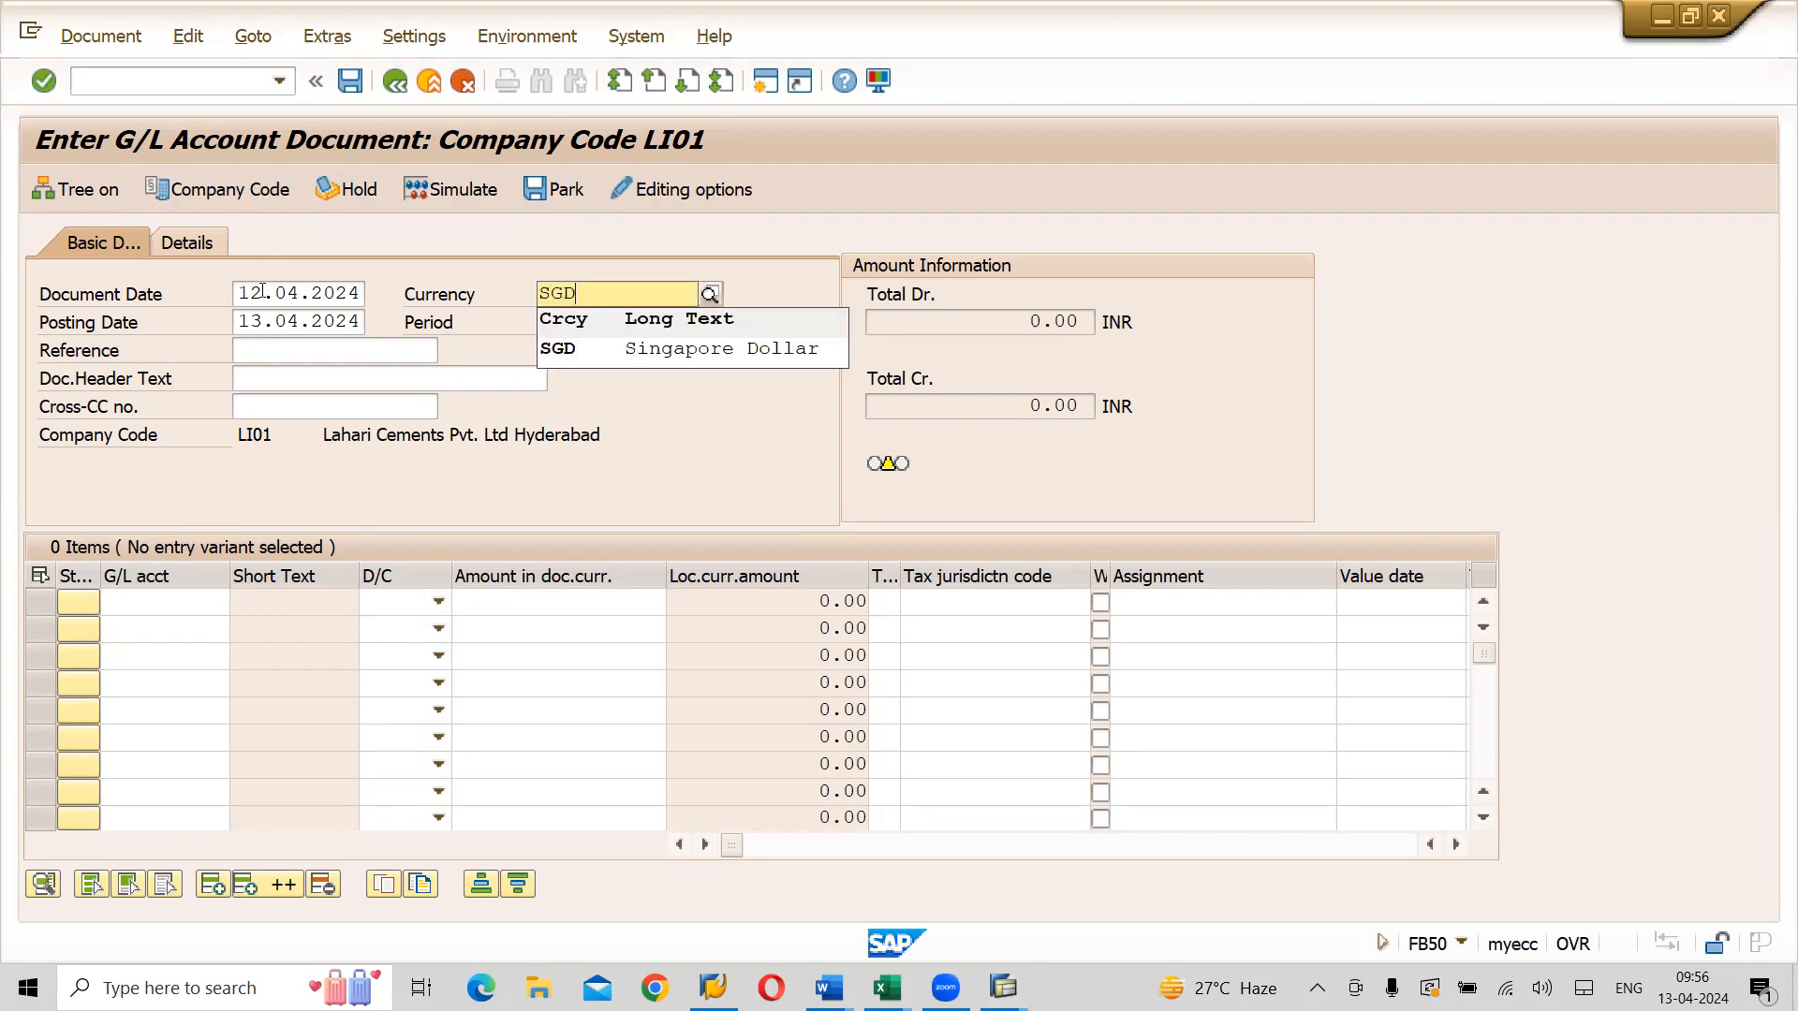
{"action": "left_click", "coordinate": [588, 358]}
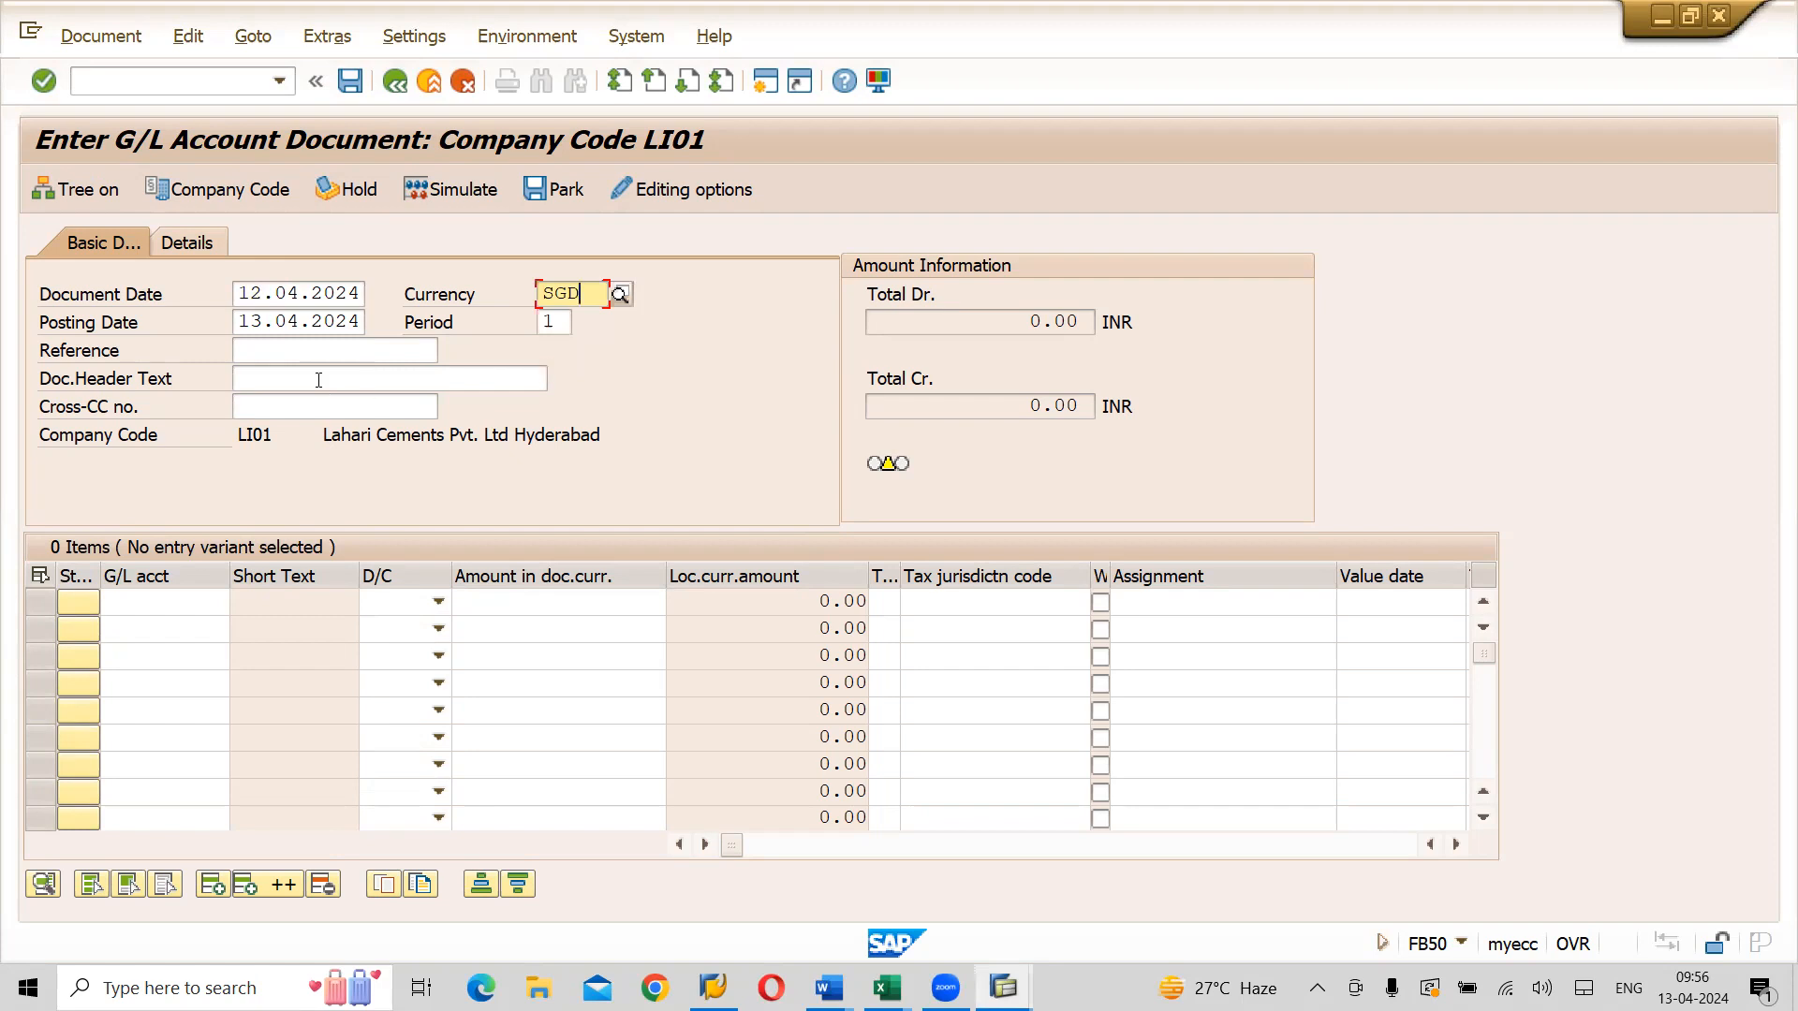
Enter the reference GL-01 and the document header text "General Document Test"
{"action": "left_click", "coordinate": [292, 349]}
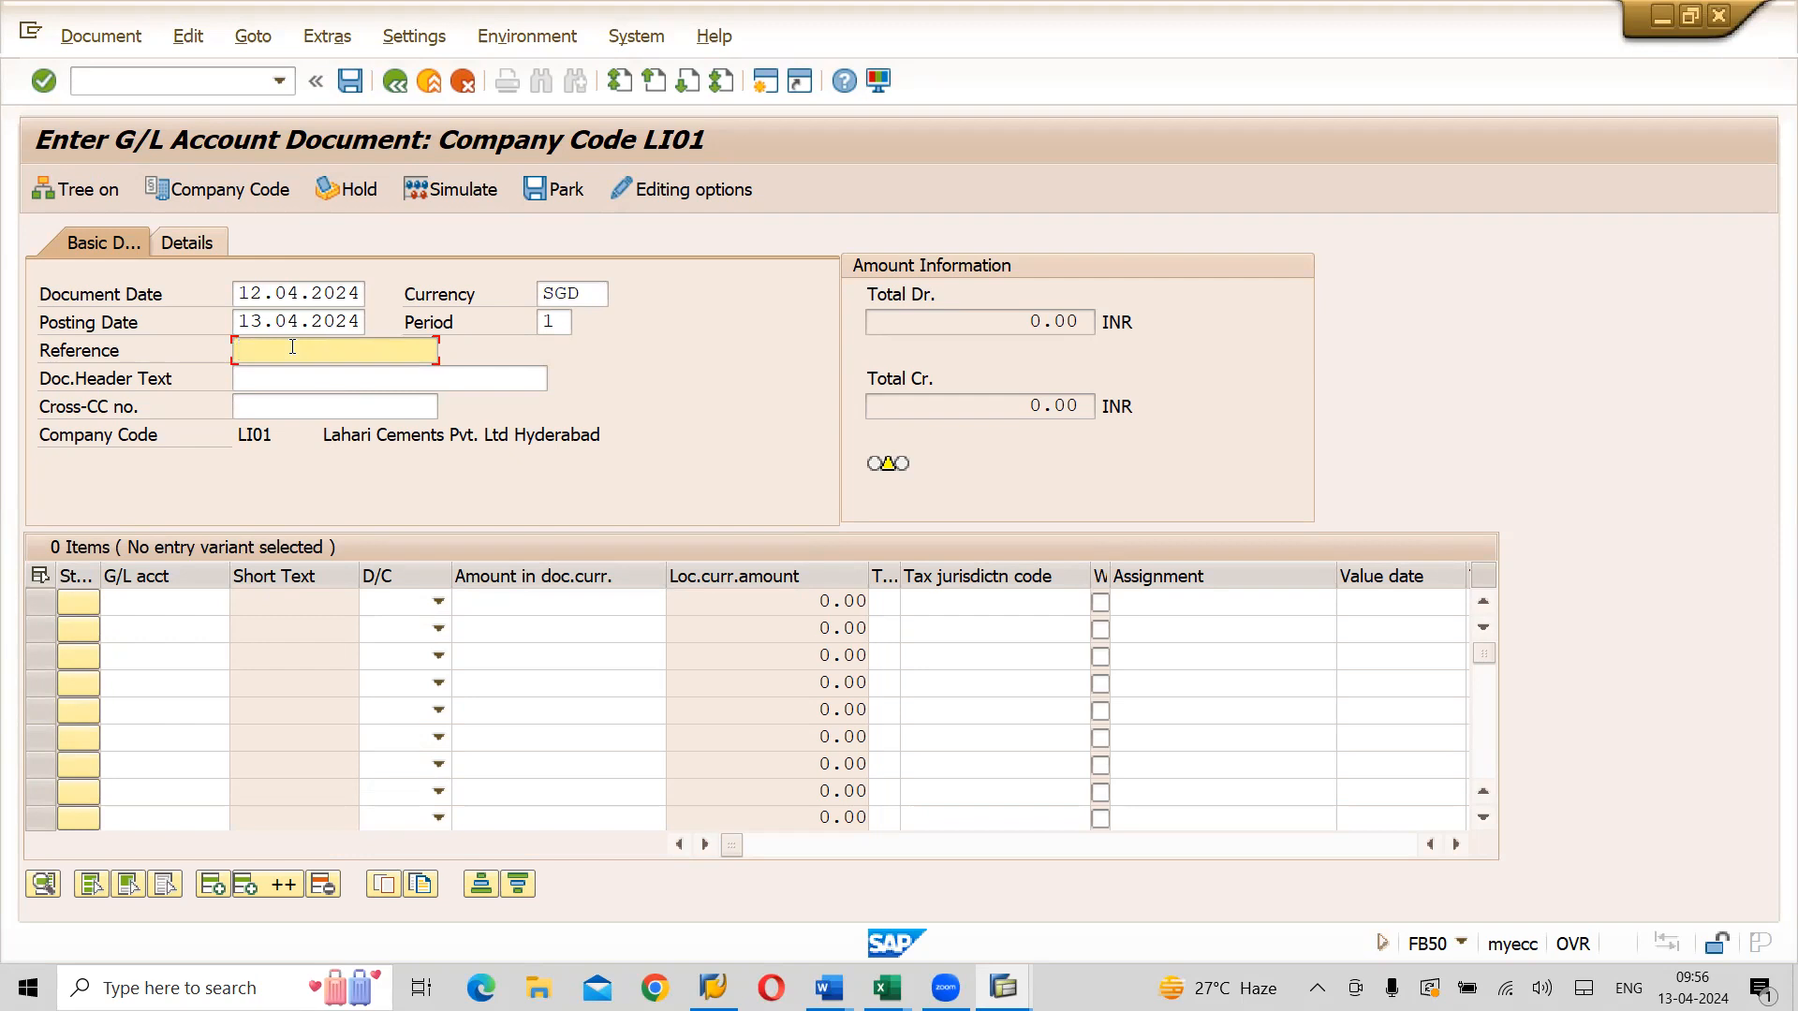
{"action": "type", "text": "GL-01"}
{"action": "key", "text": "Tab"}
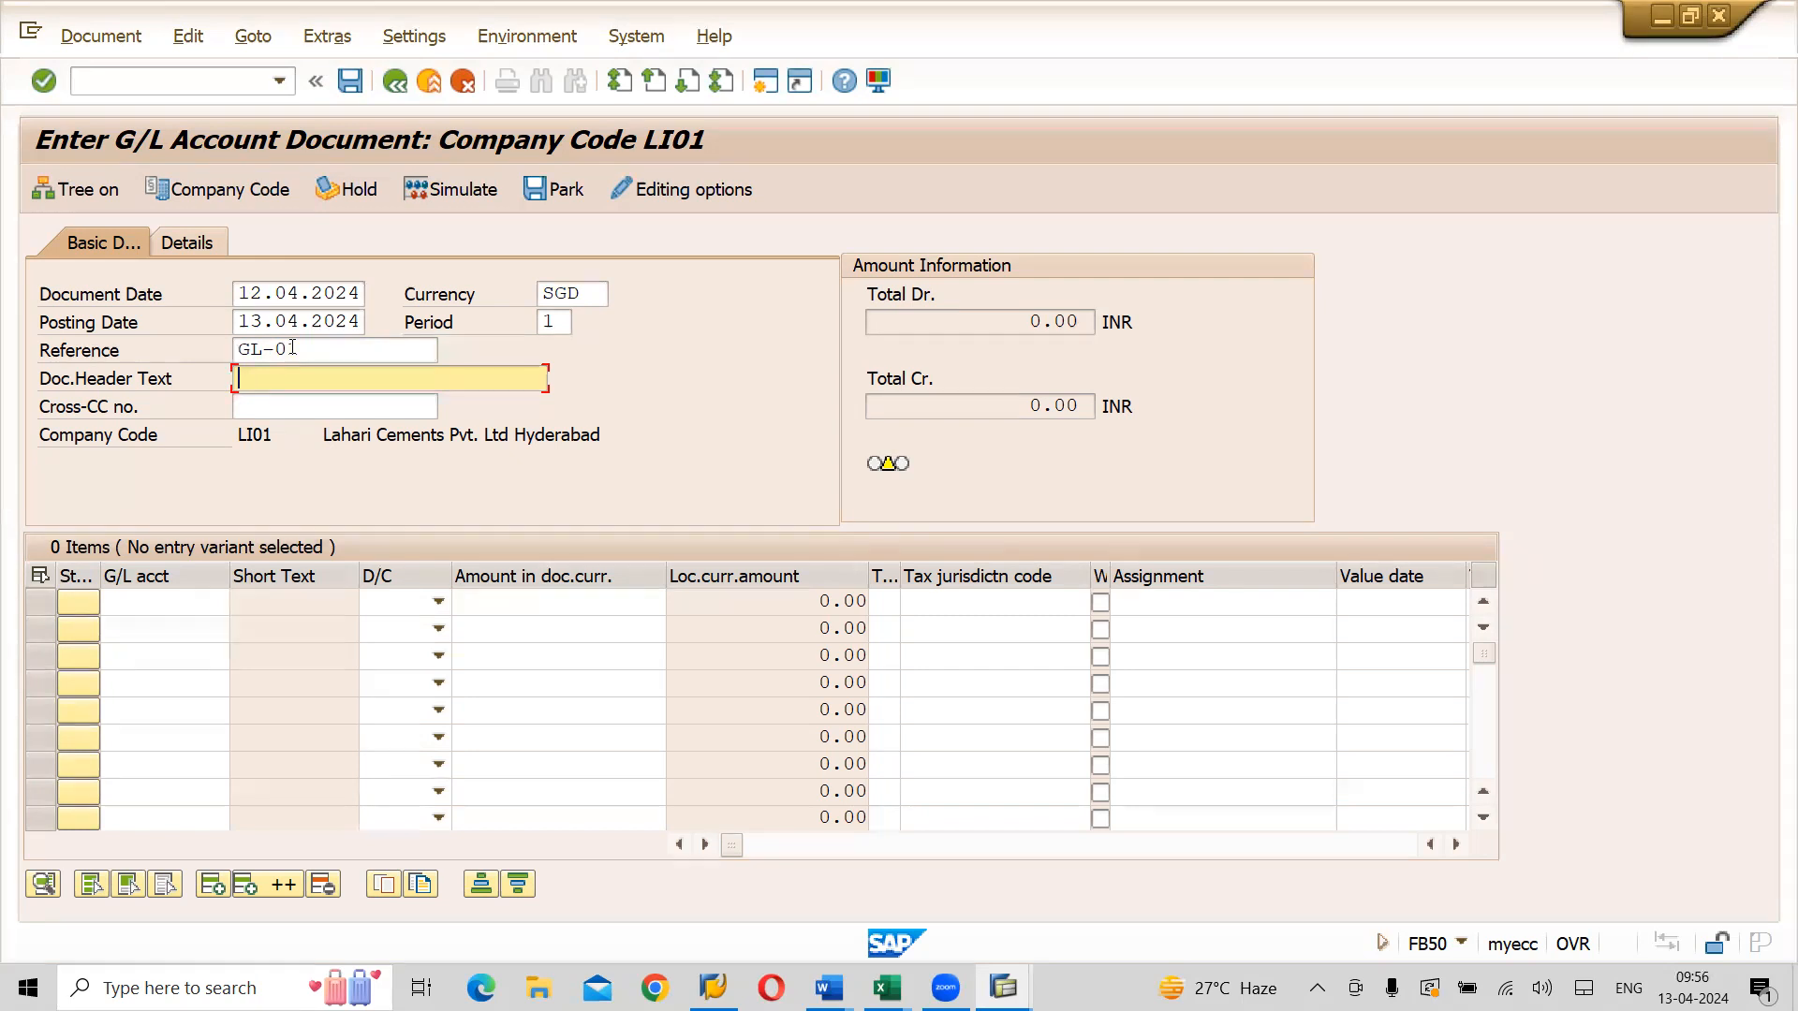
{"action": "type", "text": "General Document Test"}
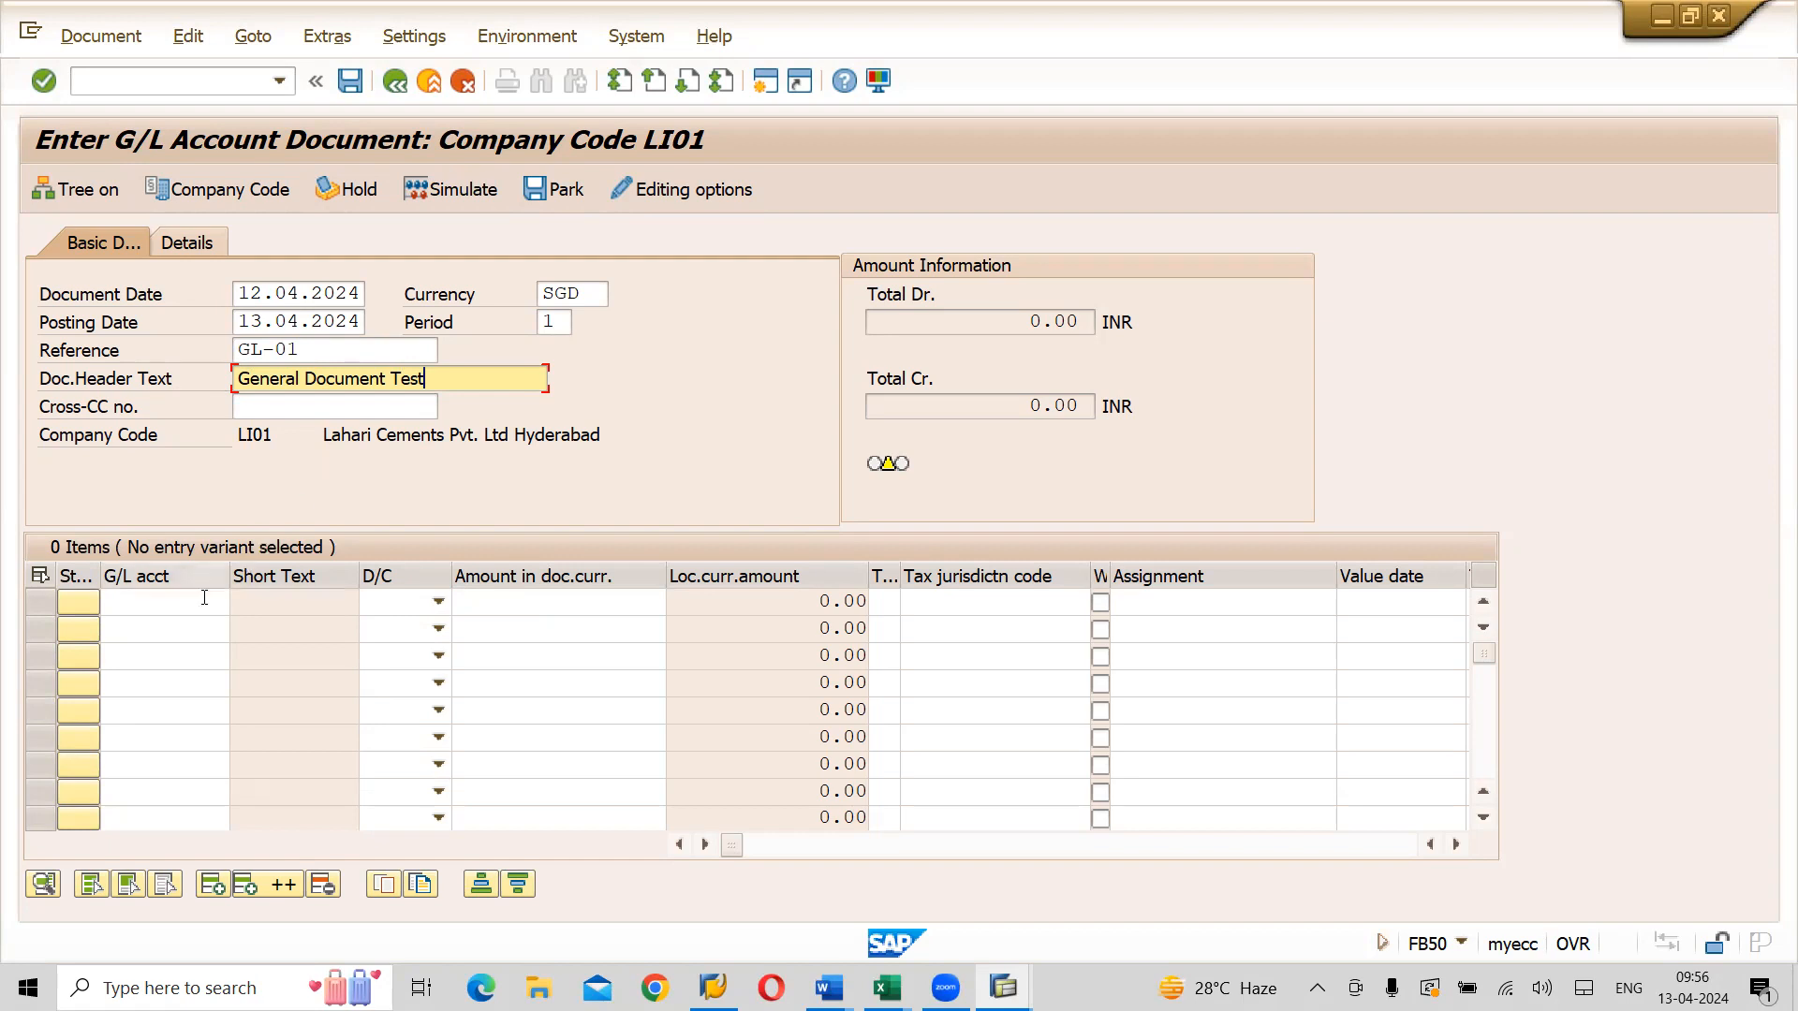
Look up the G/L accounts of LI01 and choose Cash Account 240000 for the first line item
{"action": "left_click", "coordinate": [169, 599]}
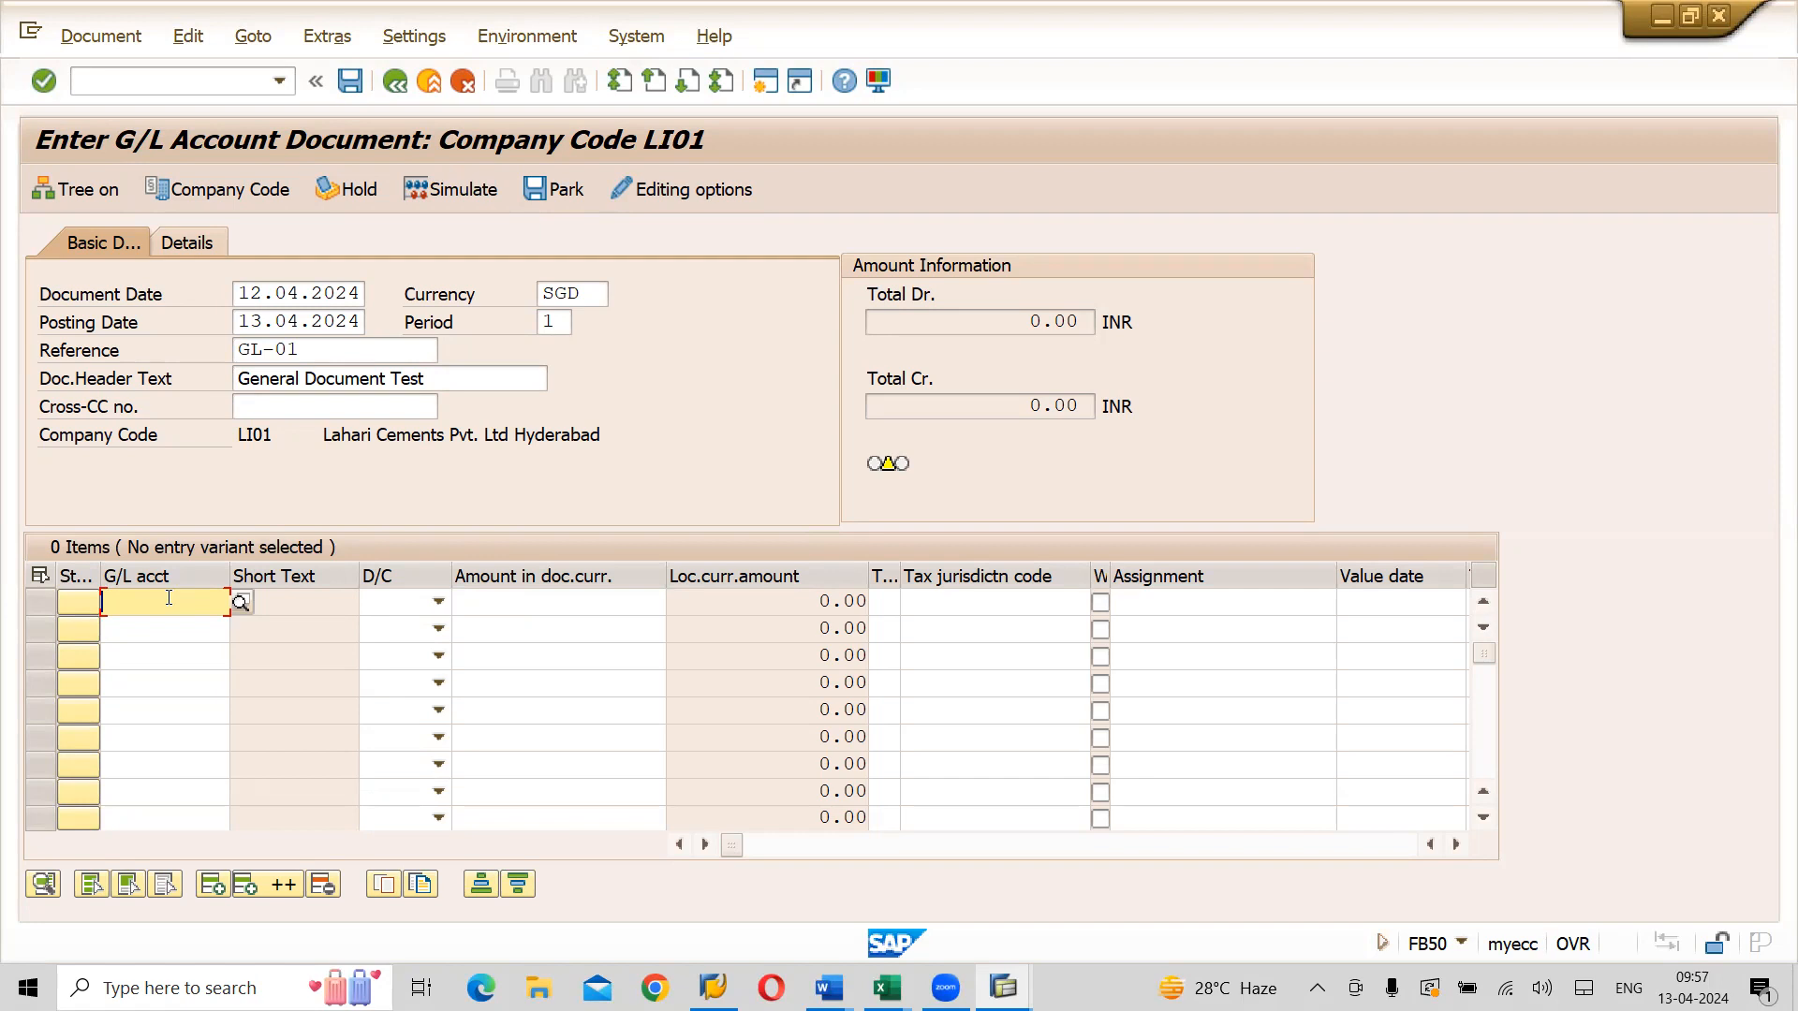
{"action": "key", "text": "alt+Tab"}
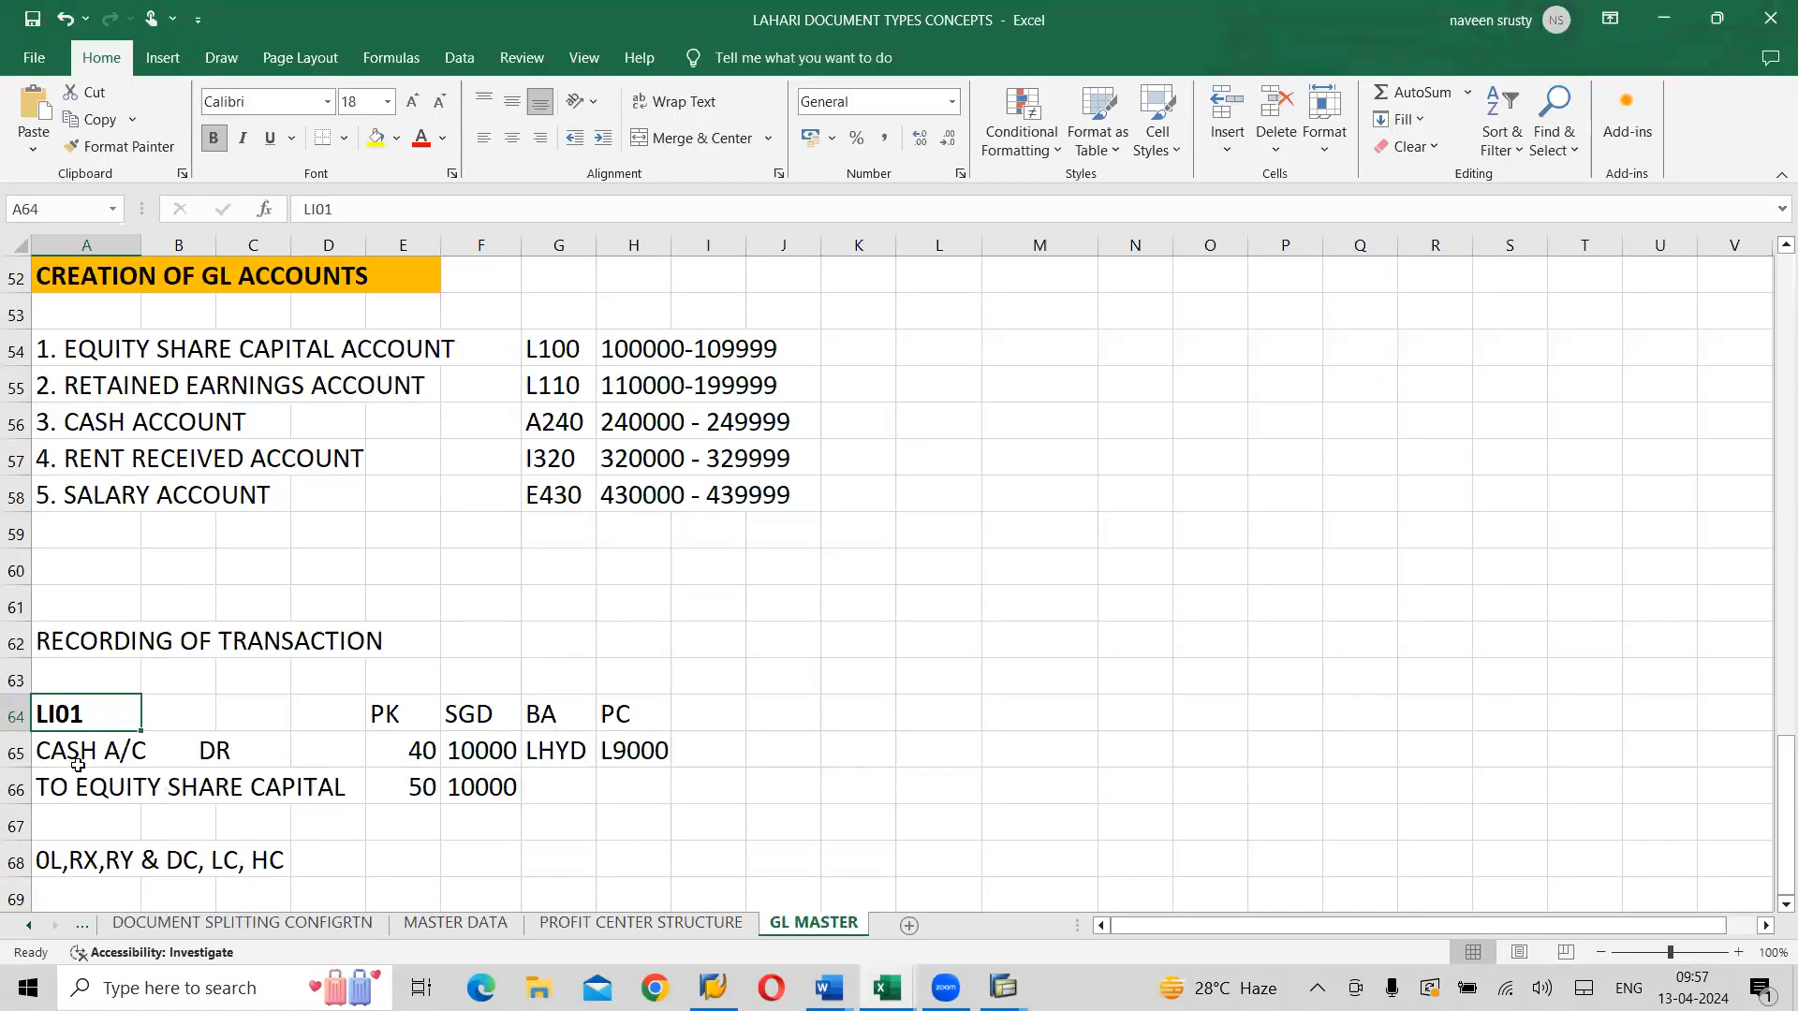
{"action": "key", "text": "alt+Tab"}
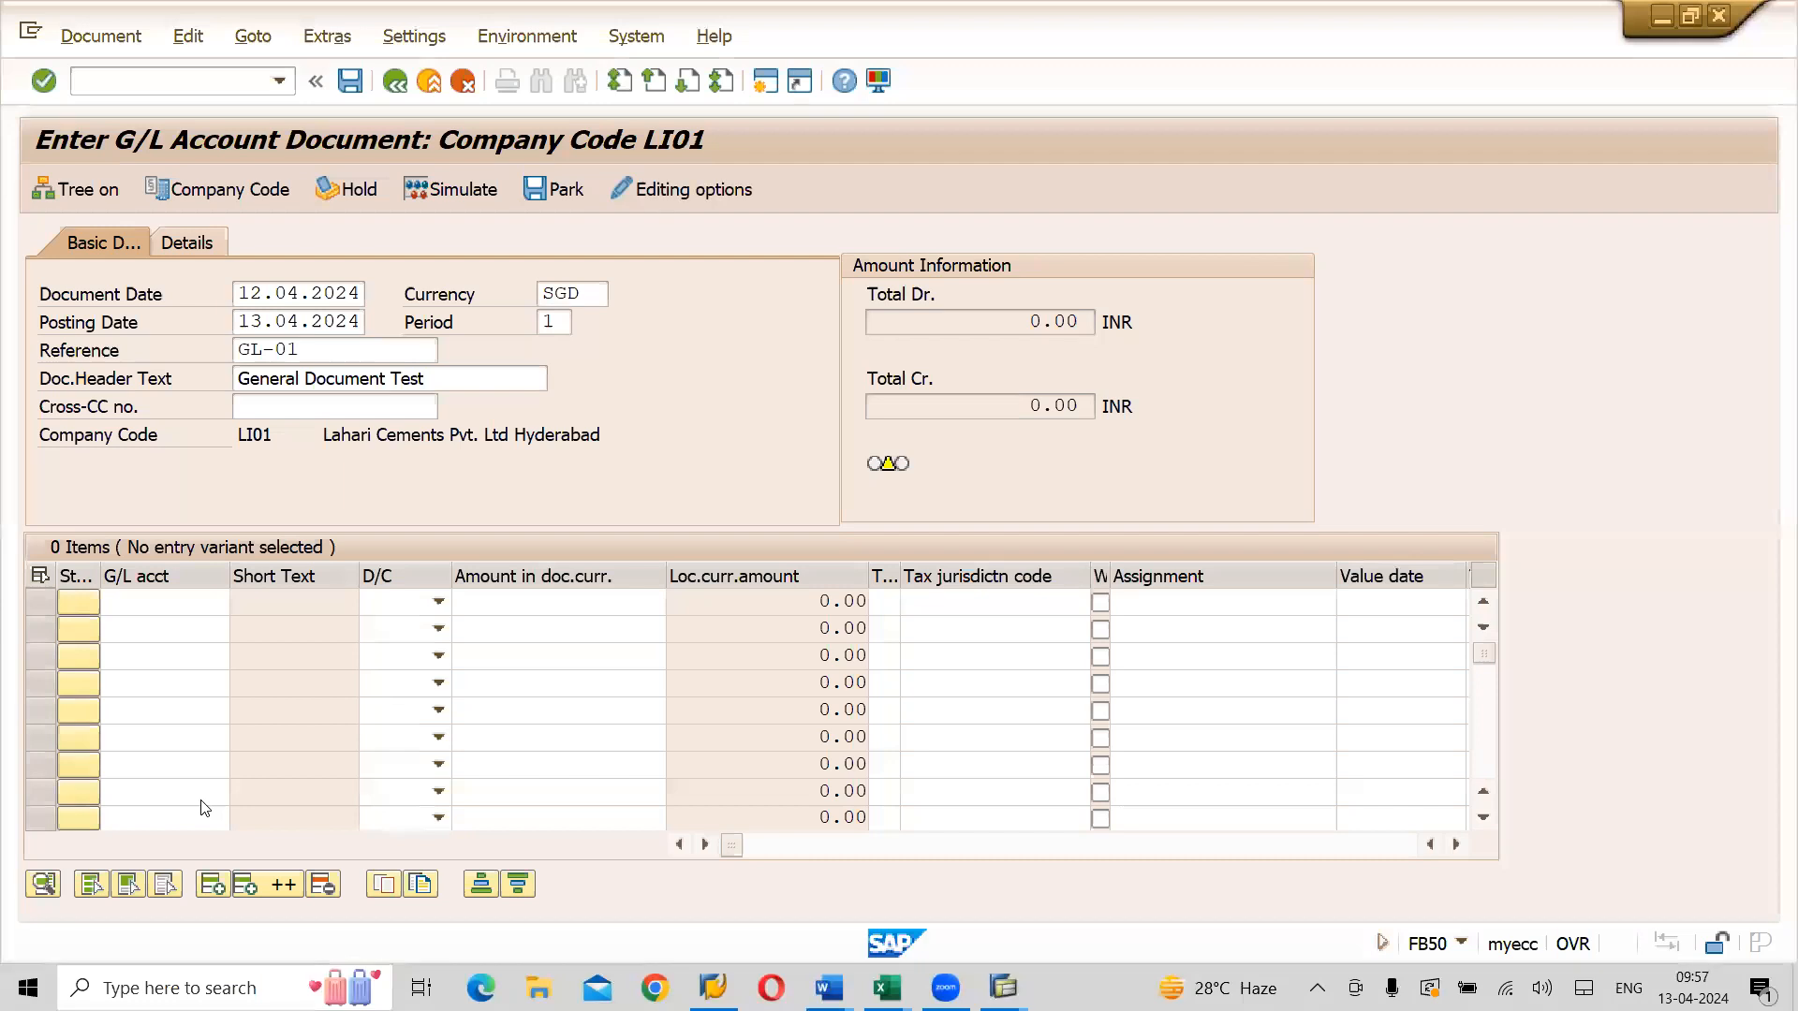
{"action": "left_click", "coordinate": [228, 601]}
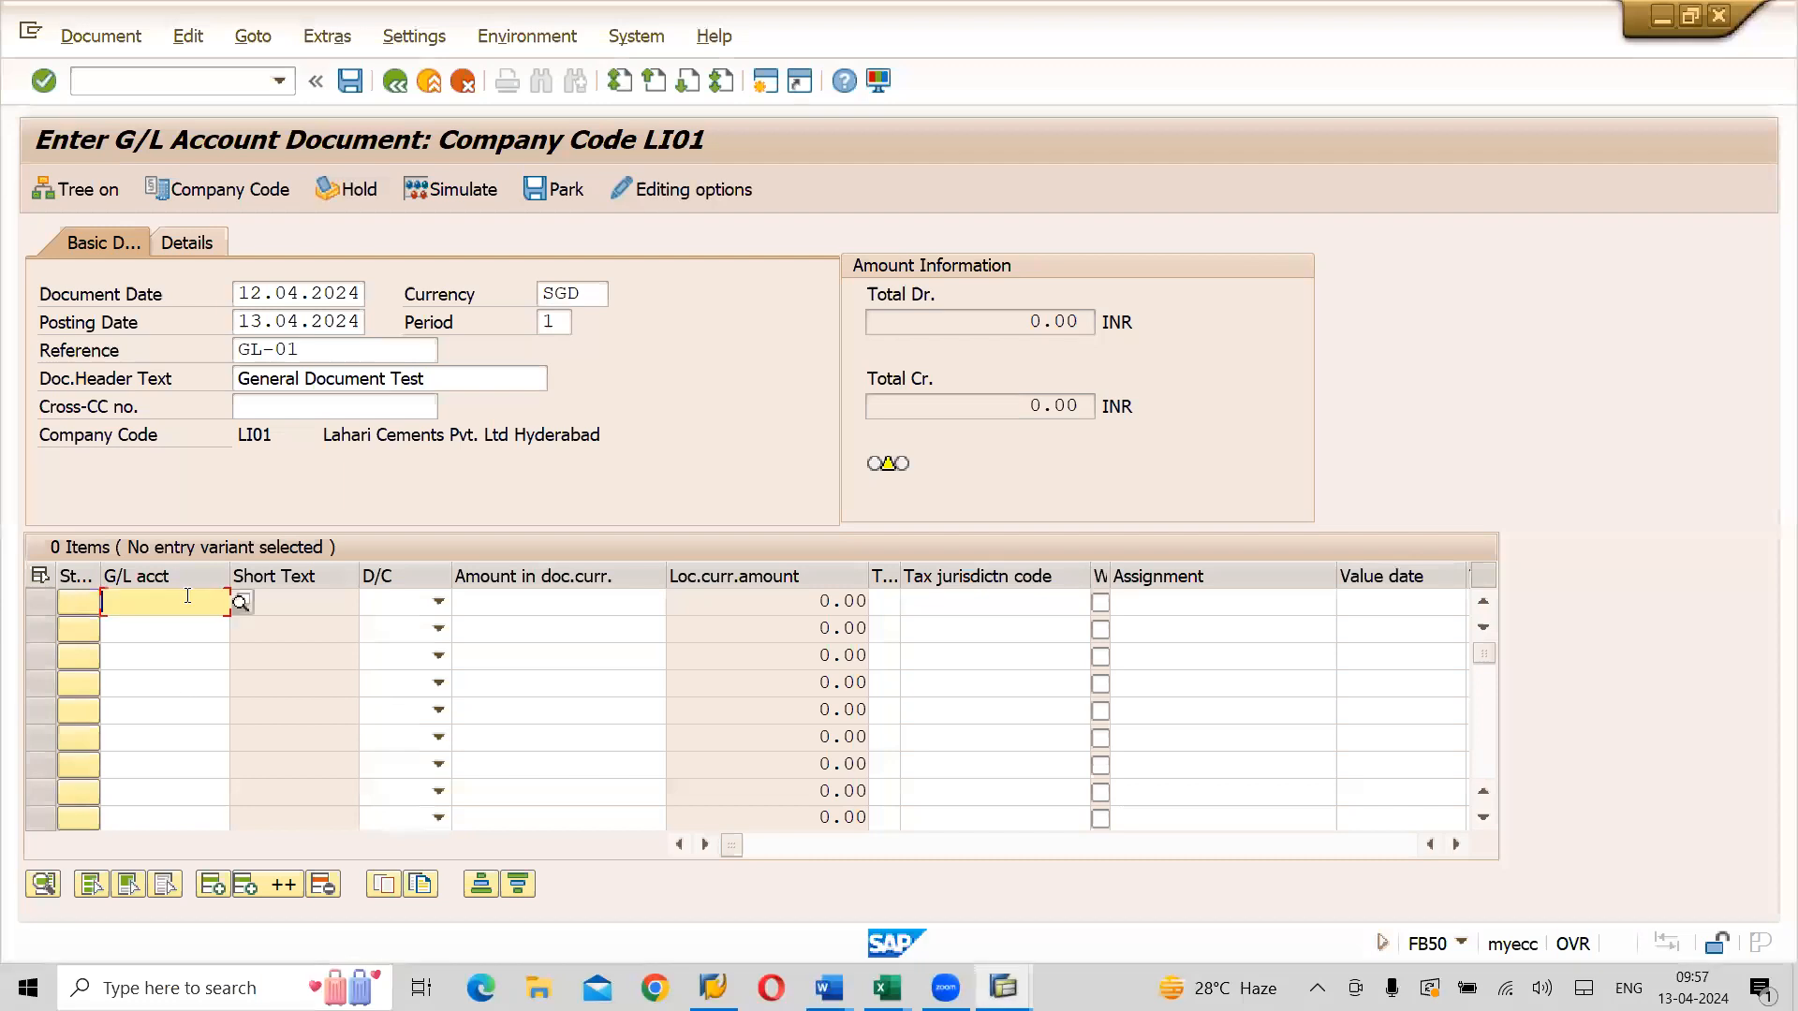
{"action": "left_click", "coordinate": [240, 603]}
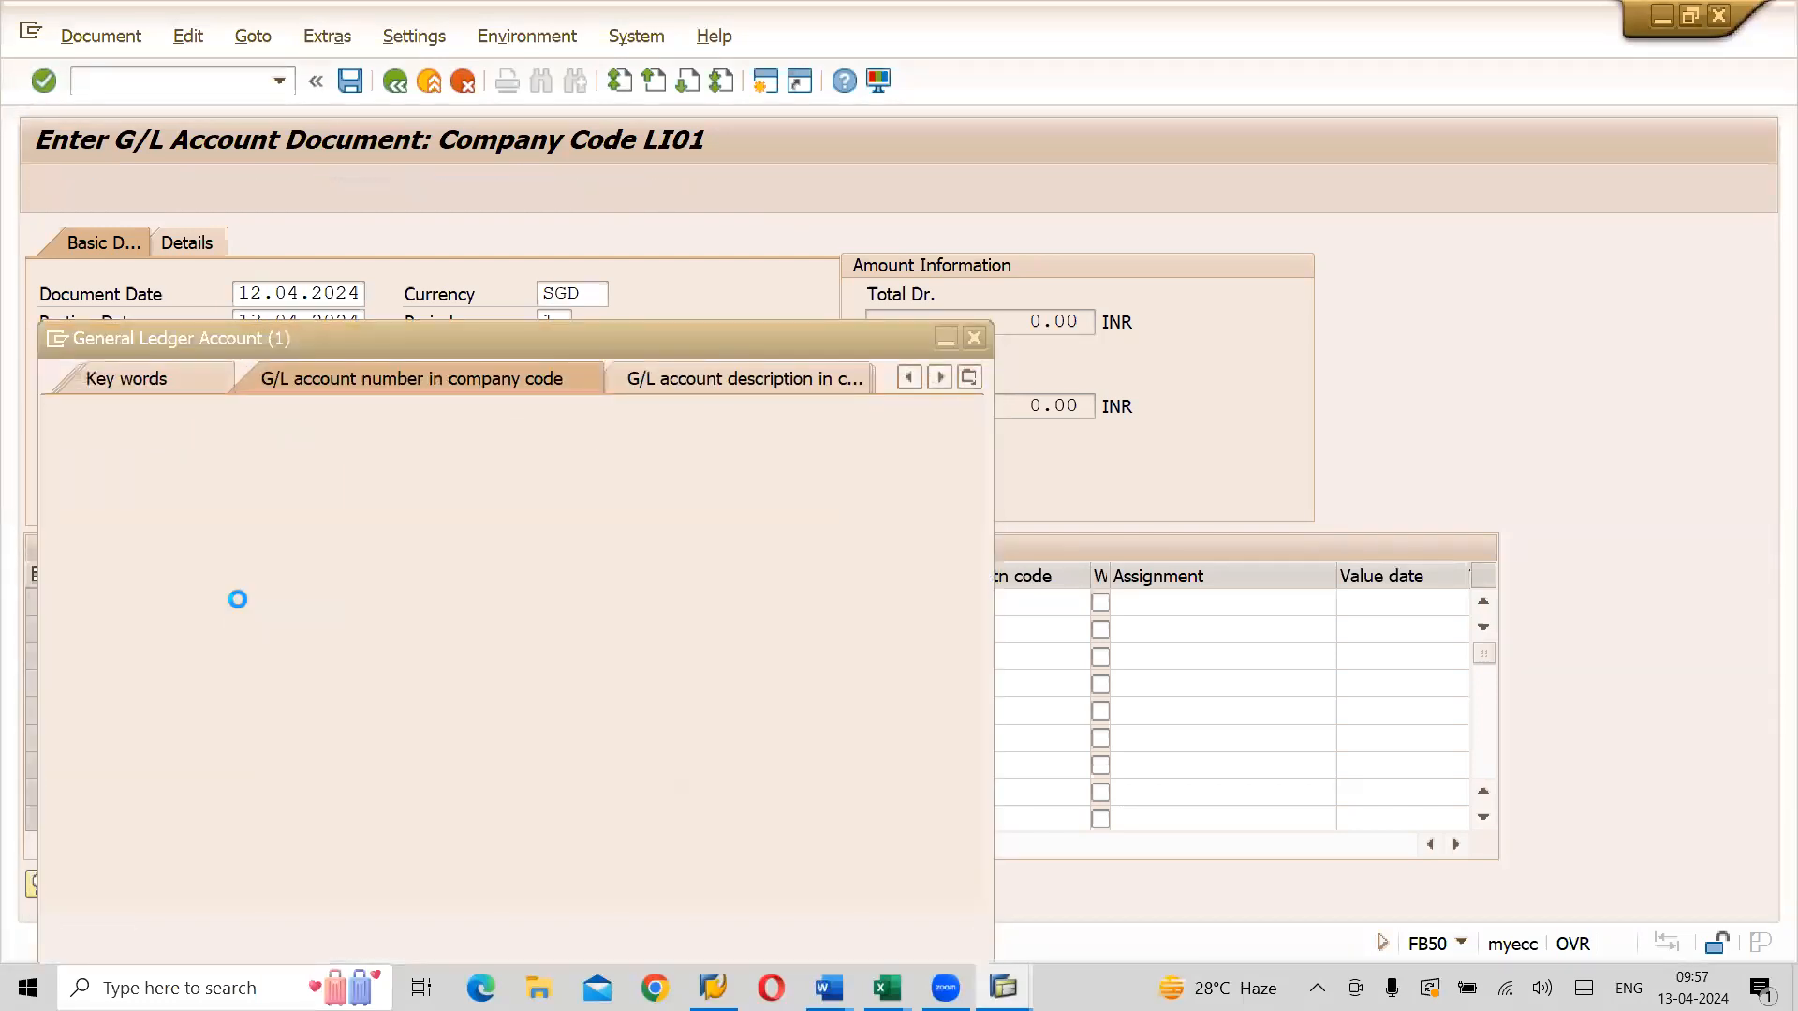
{"action": "key", "text": "Return"}
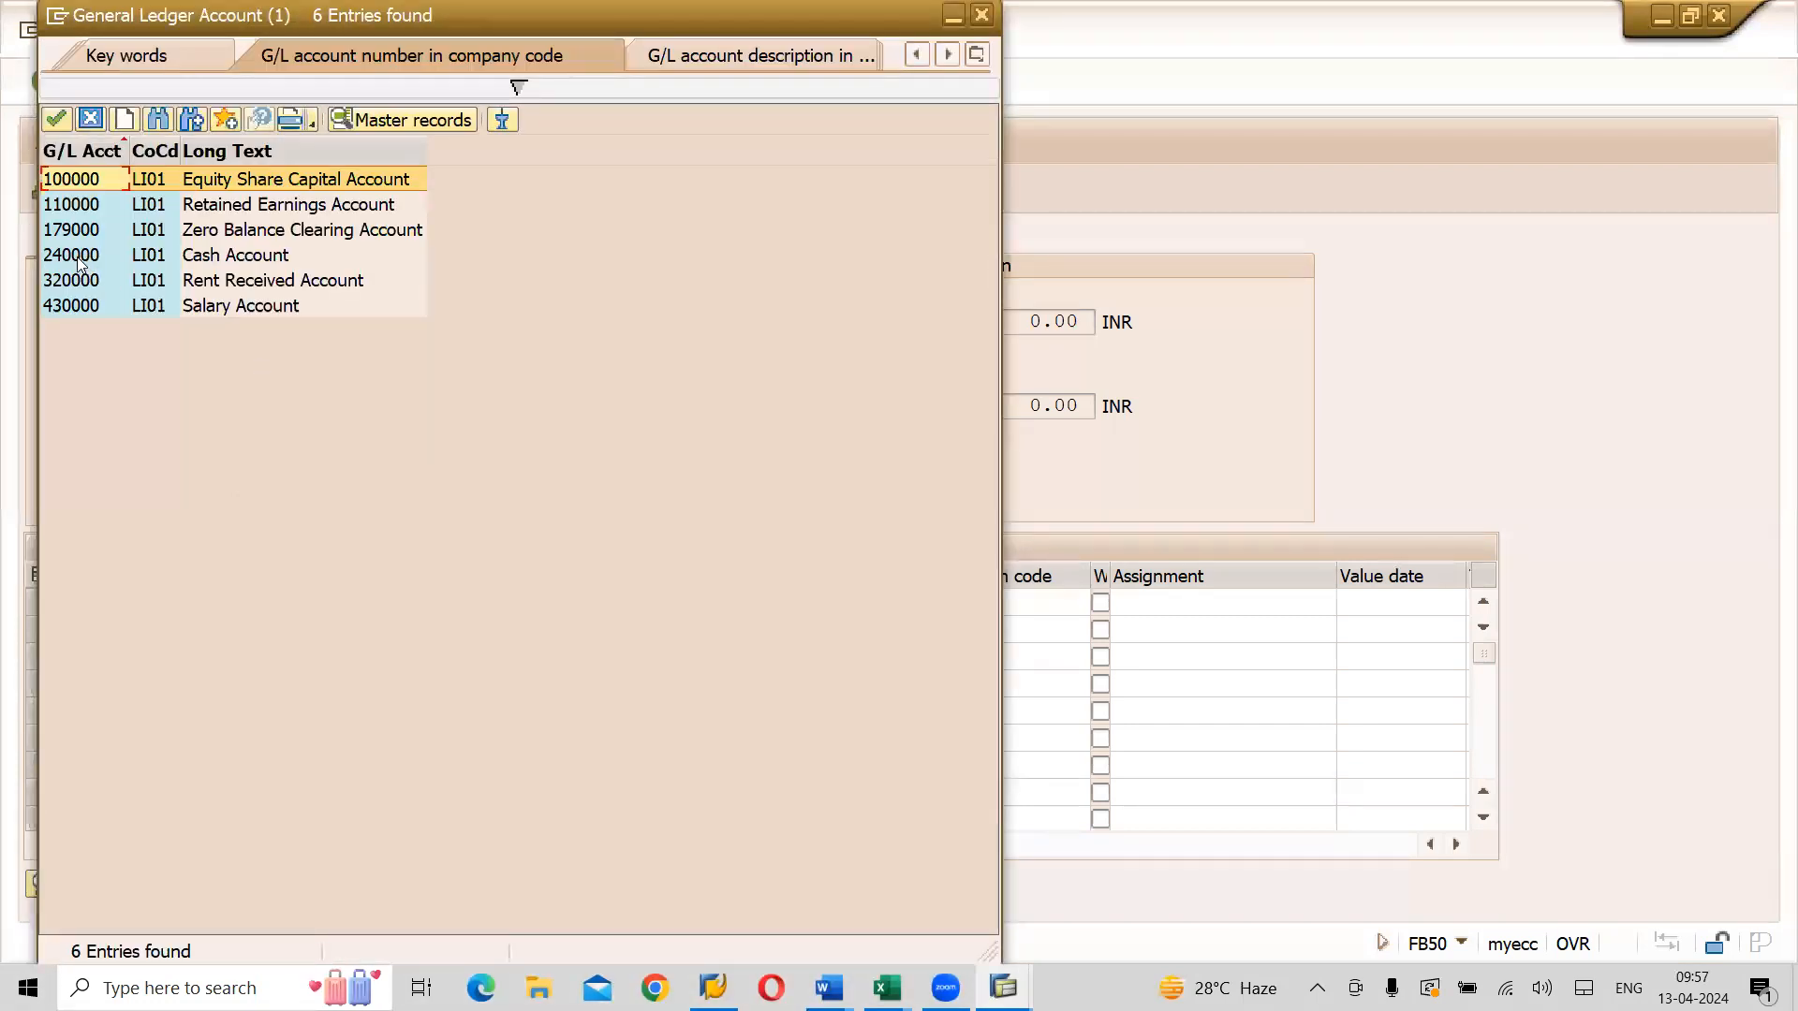
{"action": "double_click", "coordinate": [225, 258]}
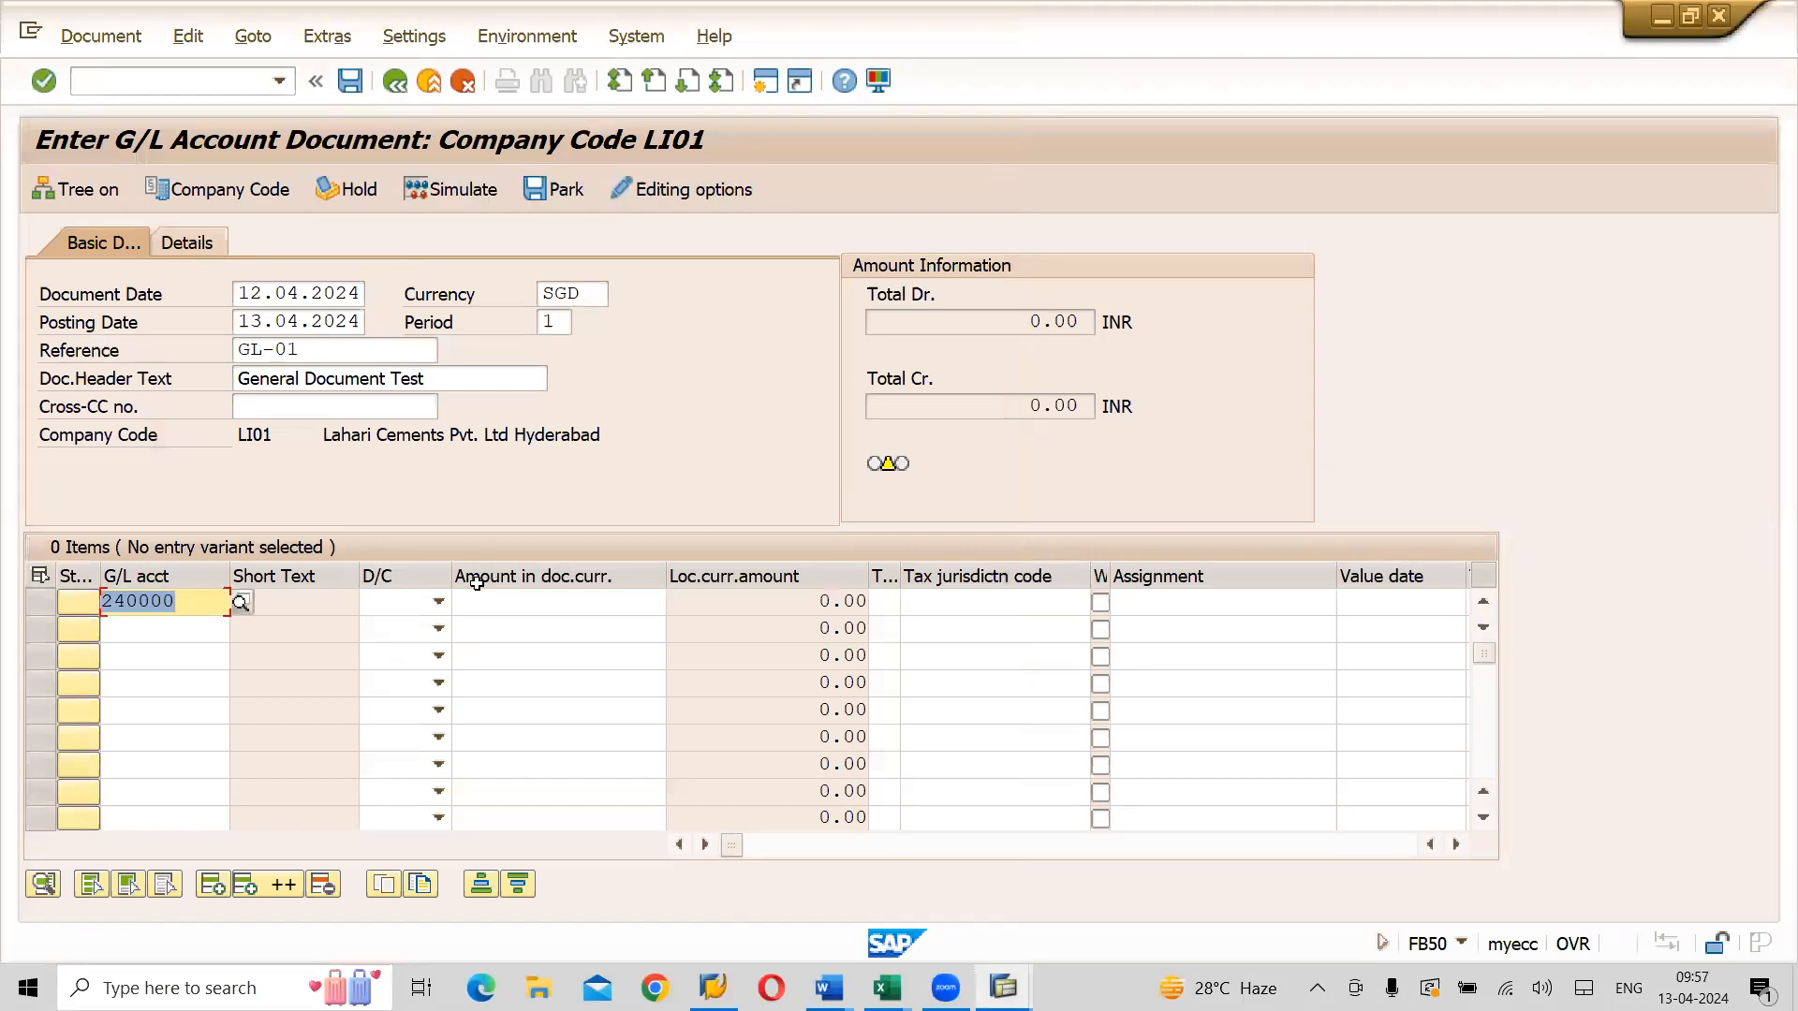
Make the cash line item a debit with a document currency amount of 10000
{"action": "left_click", "coordinate": [437, 602]}
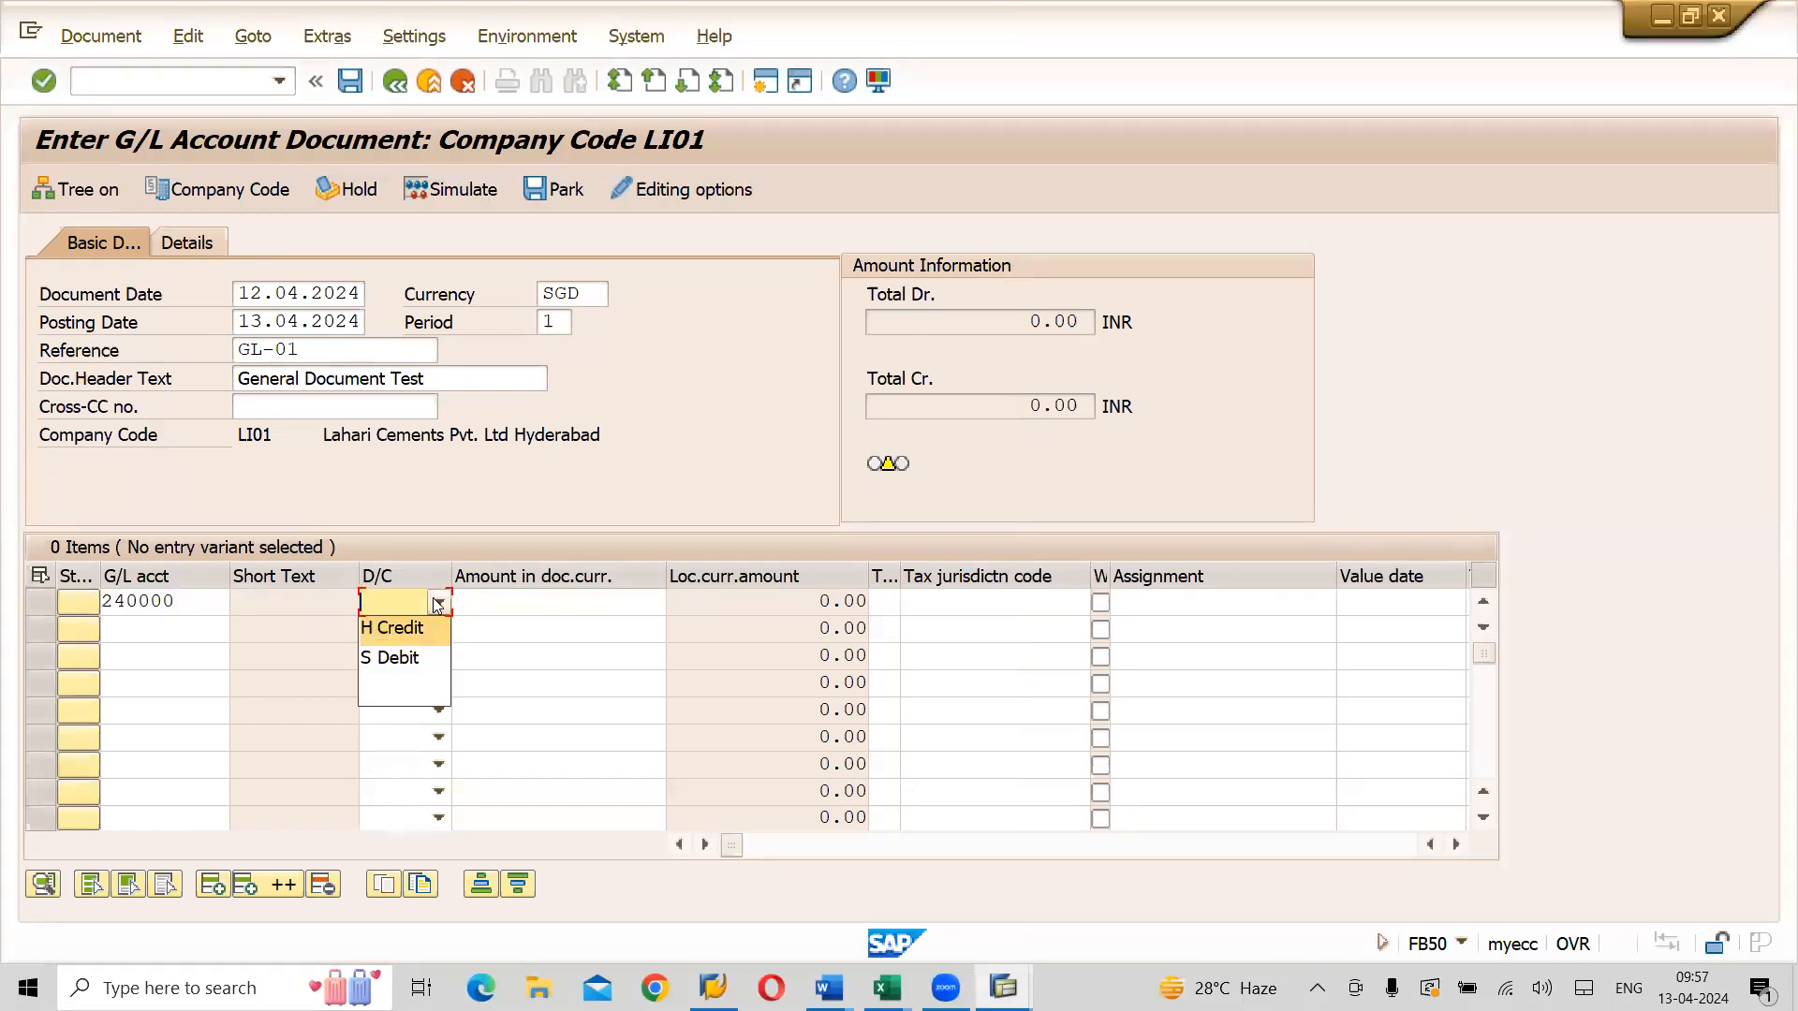
{"action": "left_click", "coordinate": [399, 658]}
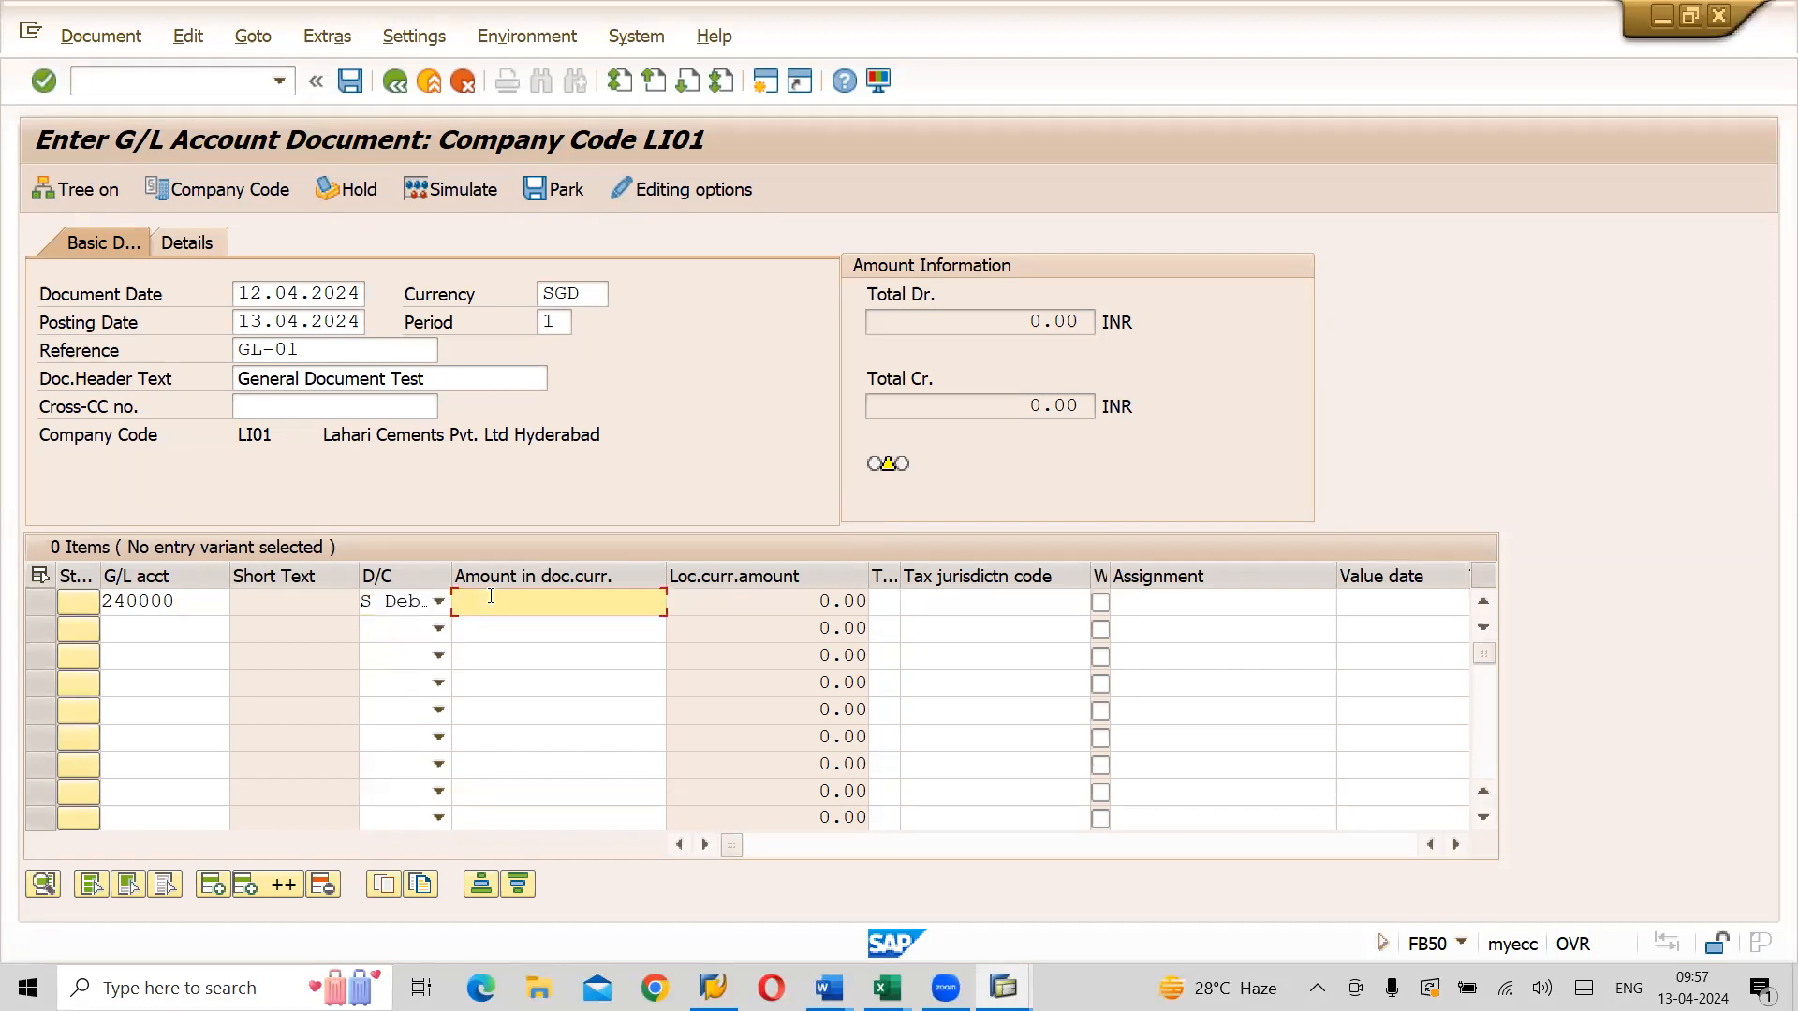
{"action": "key", "text": "alt+Tab"}
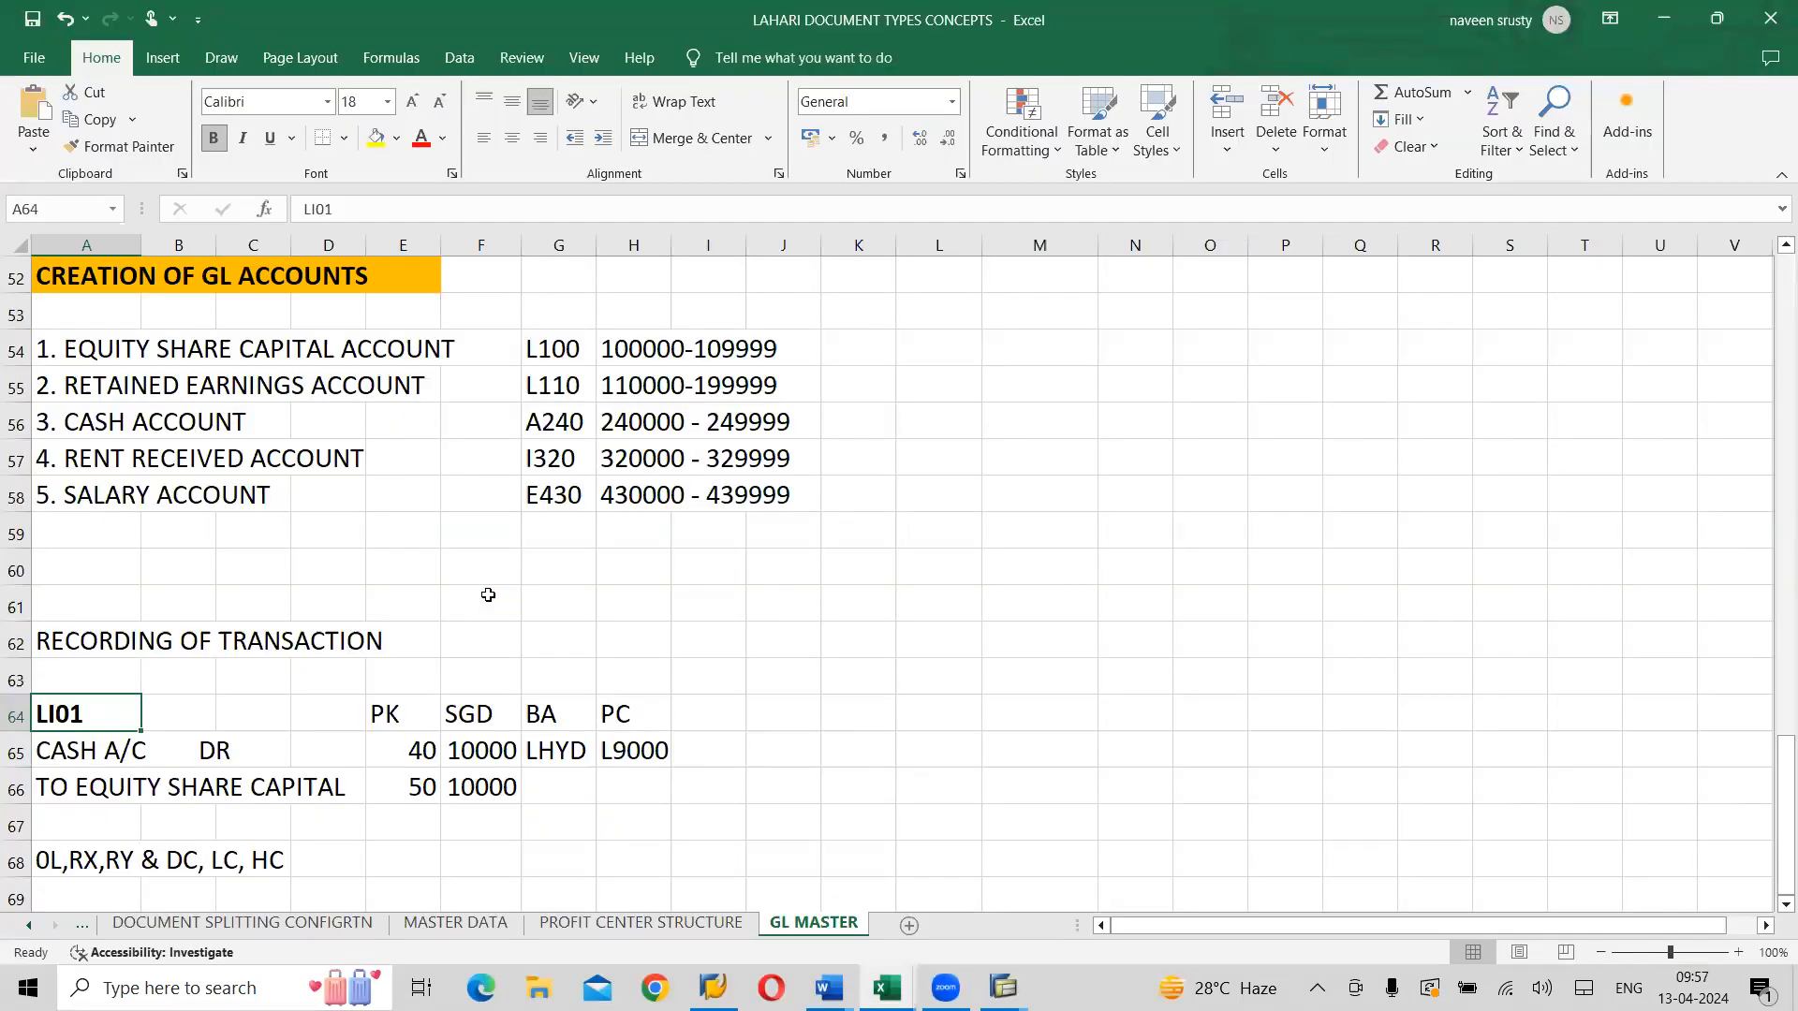
{"action": "key", "text": "alt+Tab"}
{"action": "left_click", "coordinate": [491, 596]}
{"action": "type", "text": "10000"}
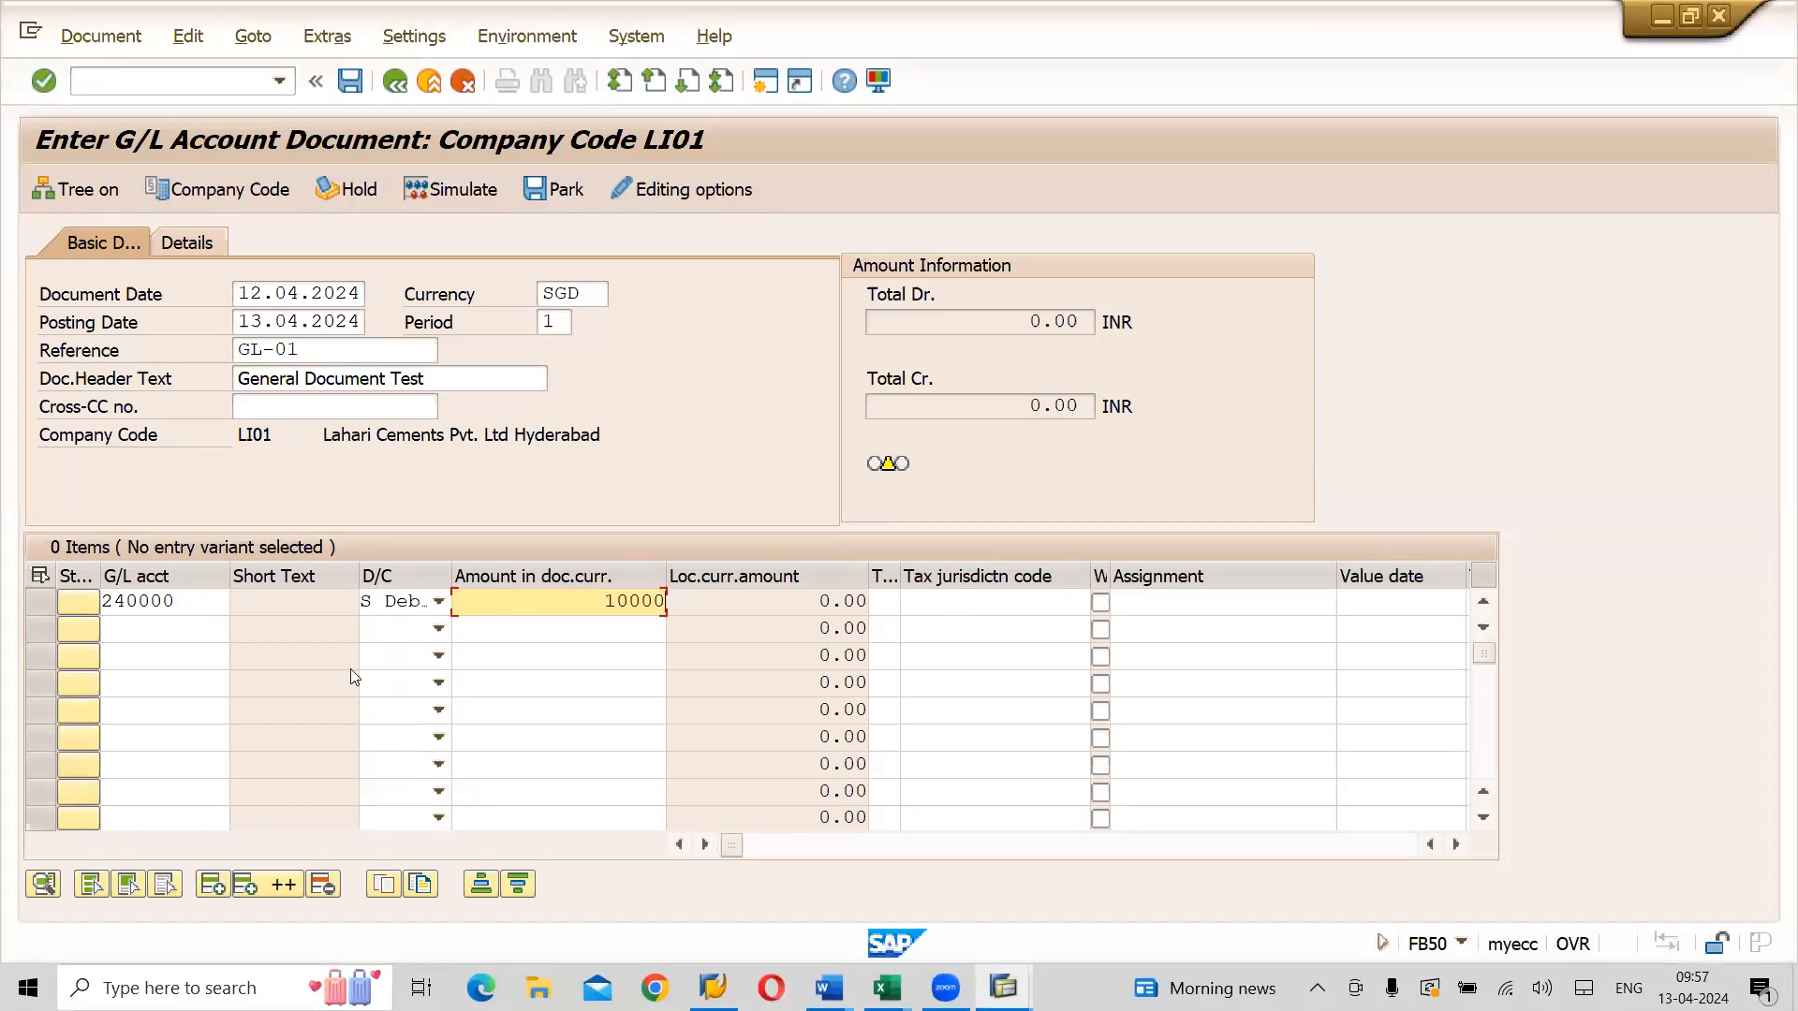
Look up and choose Equity Share Capital Account 100000 for the second line item
{"action": "left_click", "coordinate": [176, 636]}
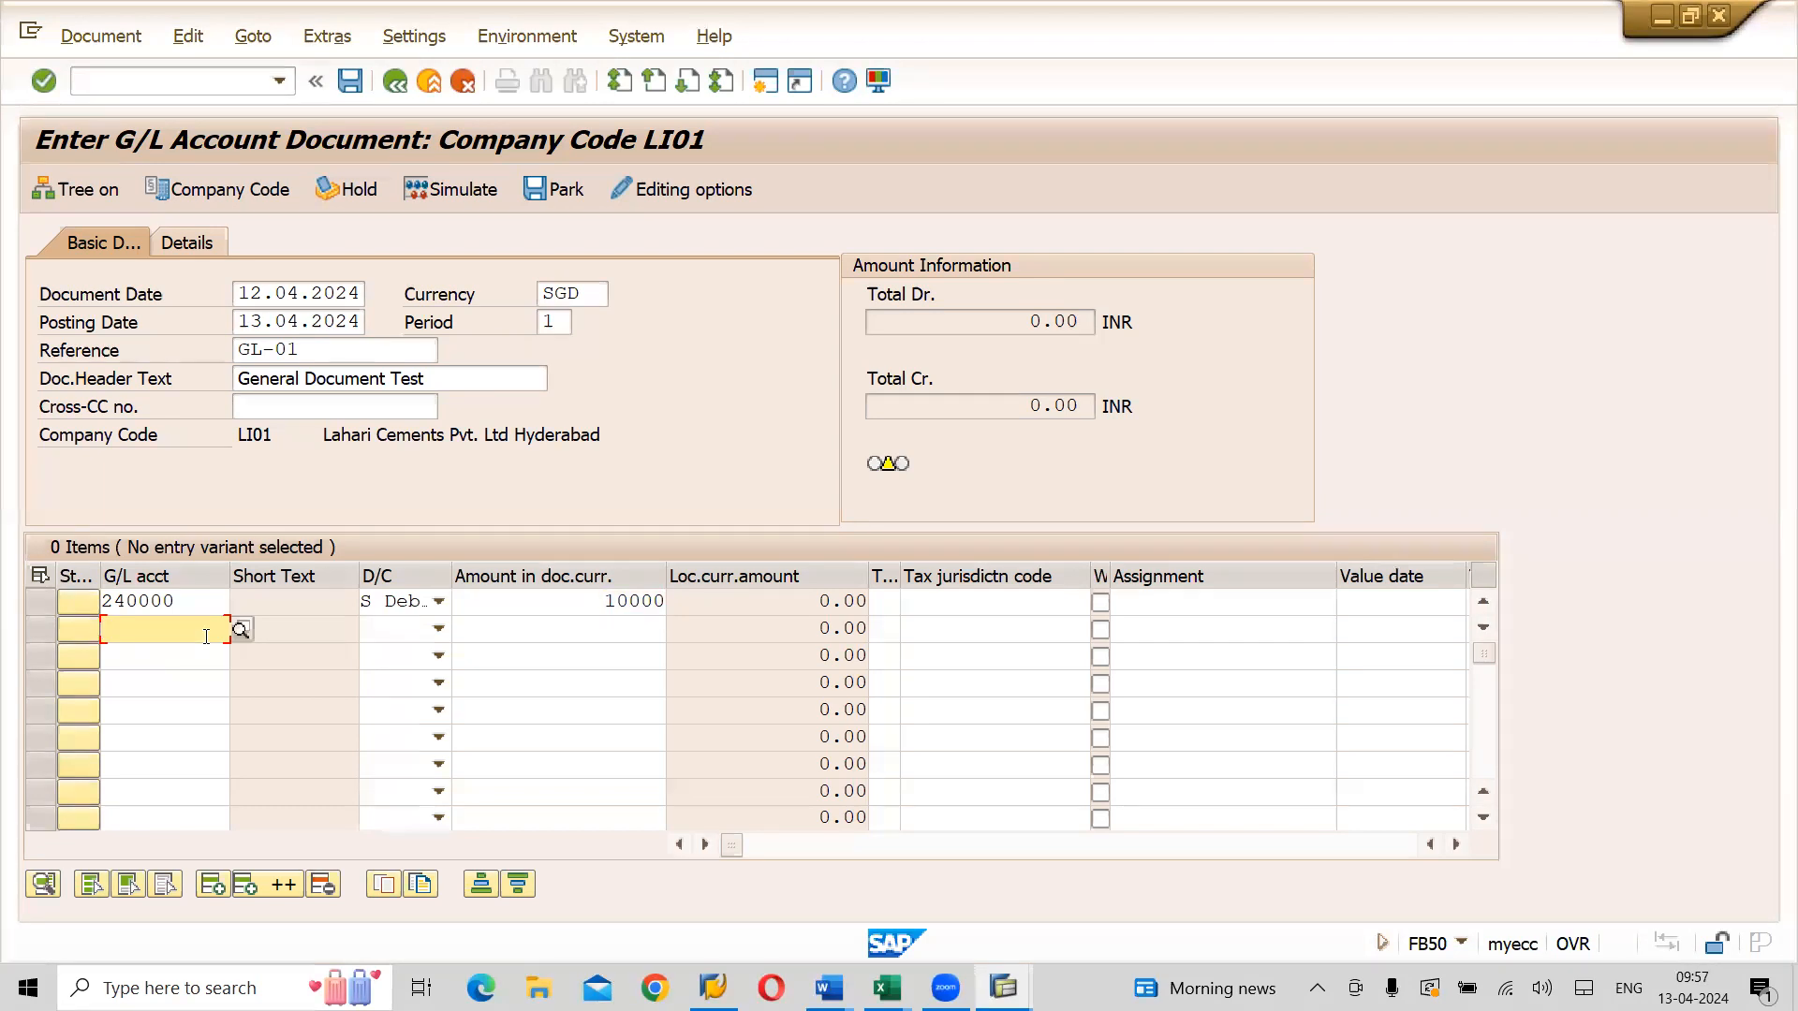
{"action": "left_click", "coordinate": [242, 629]}
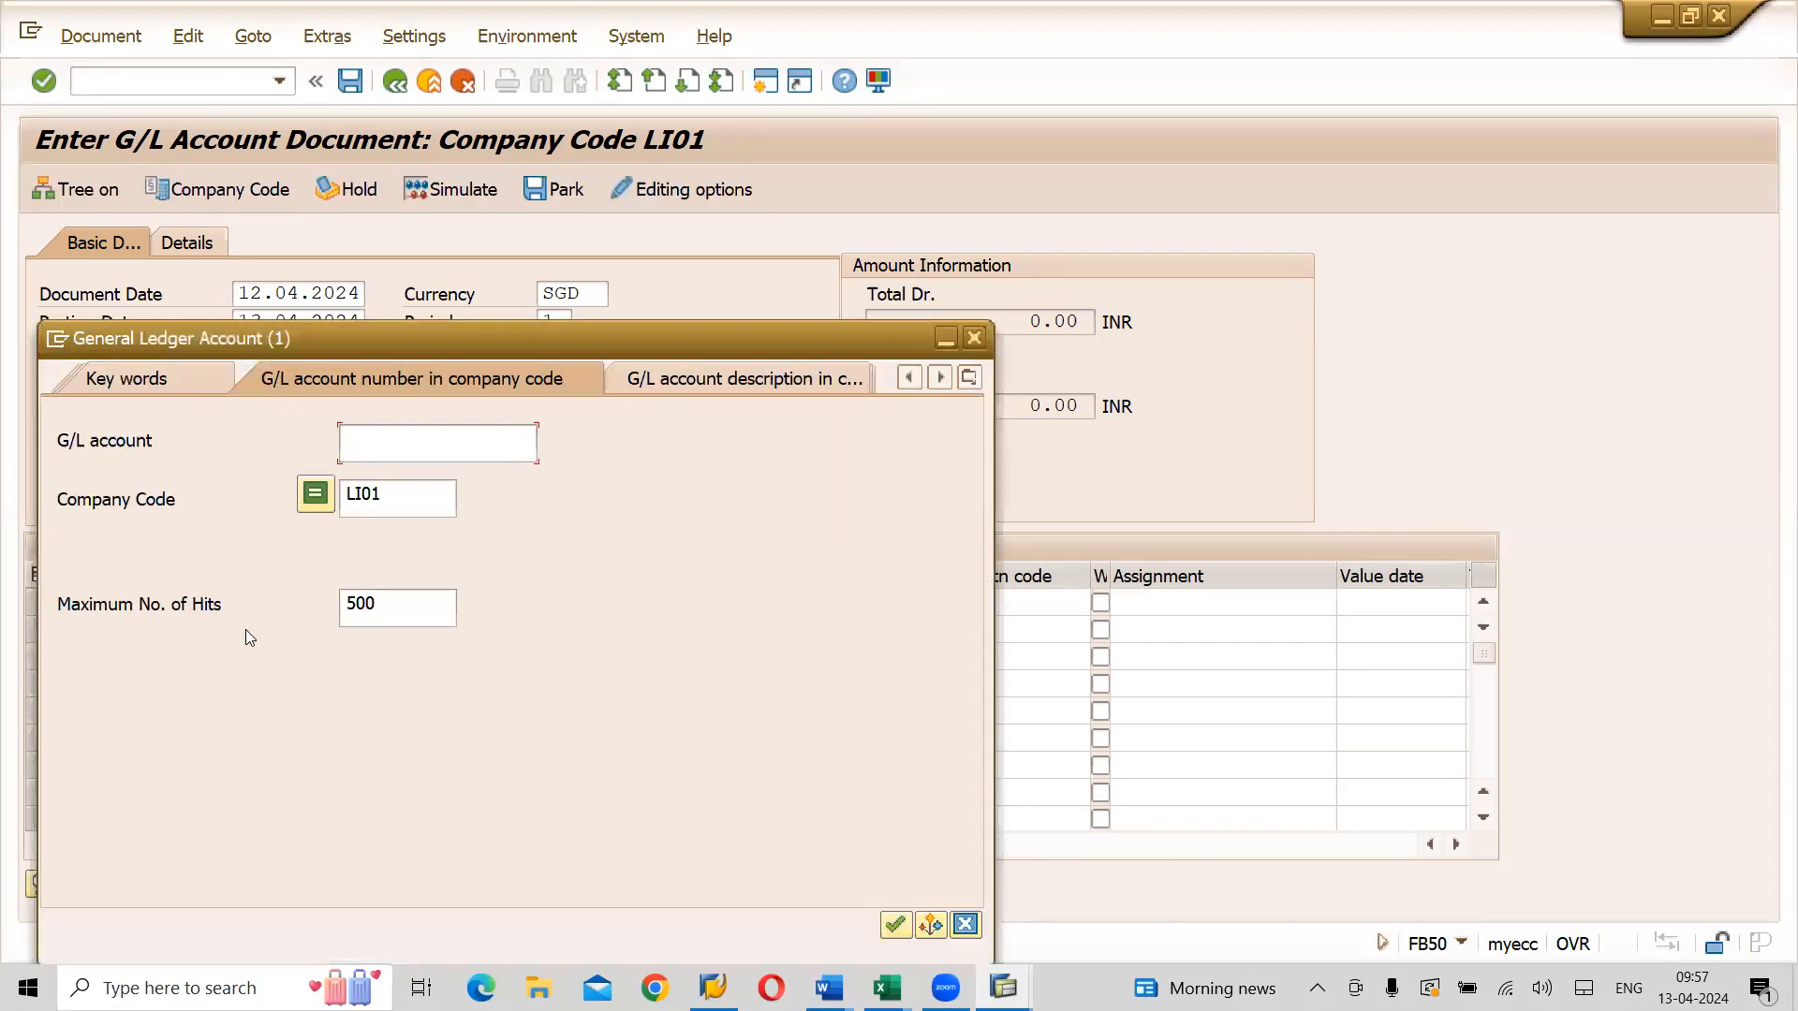
{"action": "key", "text": "Return"}
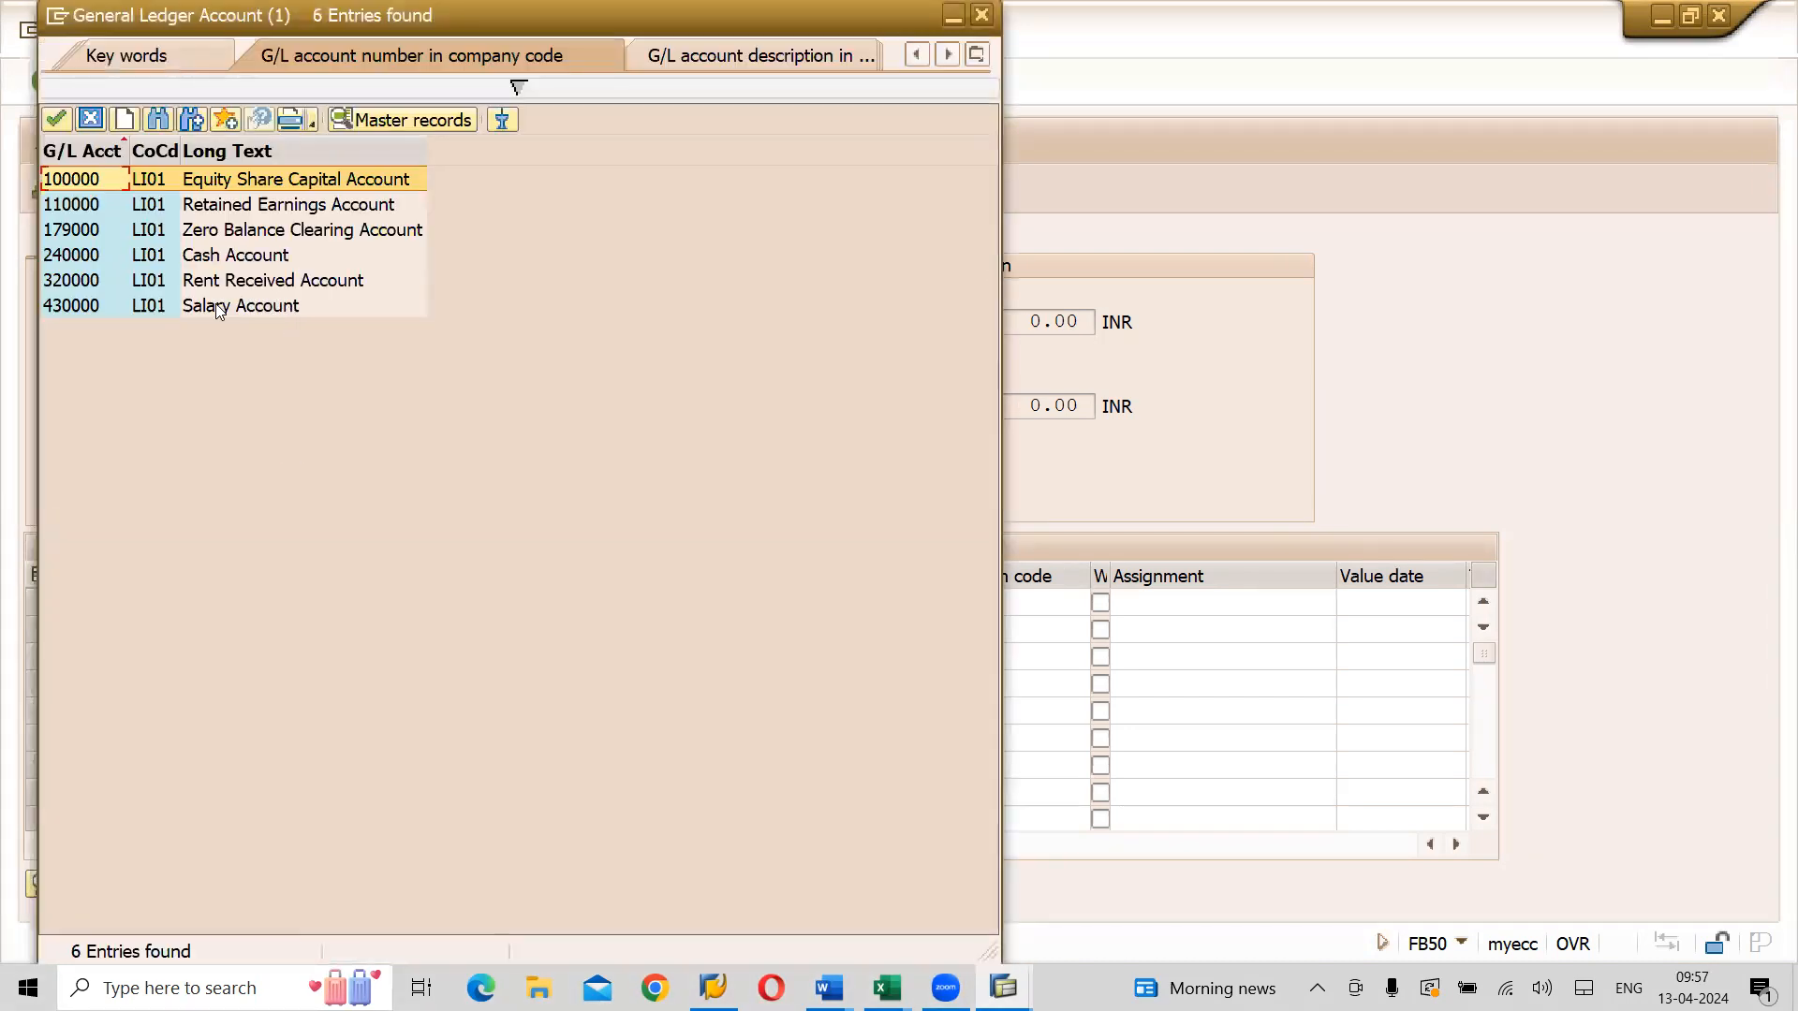
{"action": "double_click", "coordinate": [228, 190]}
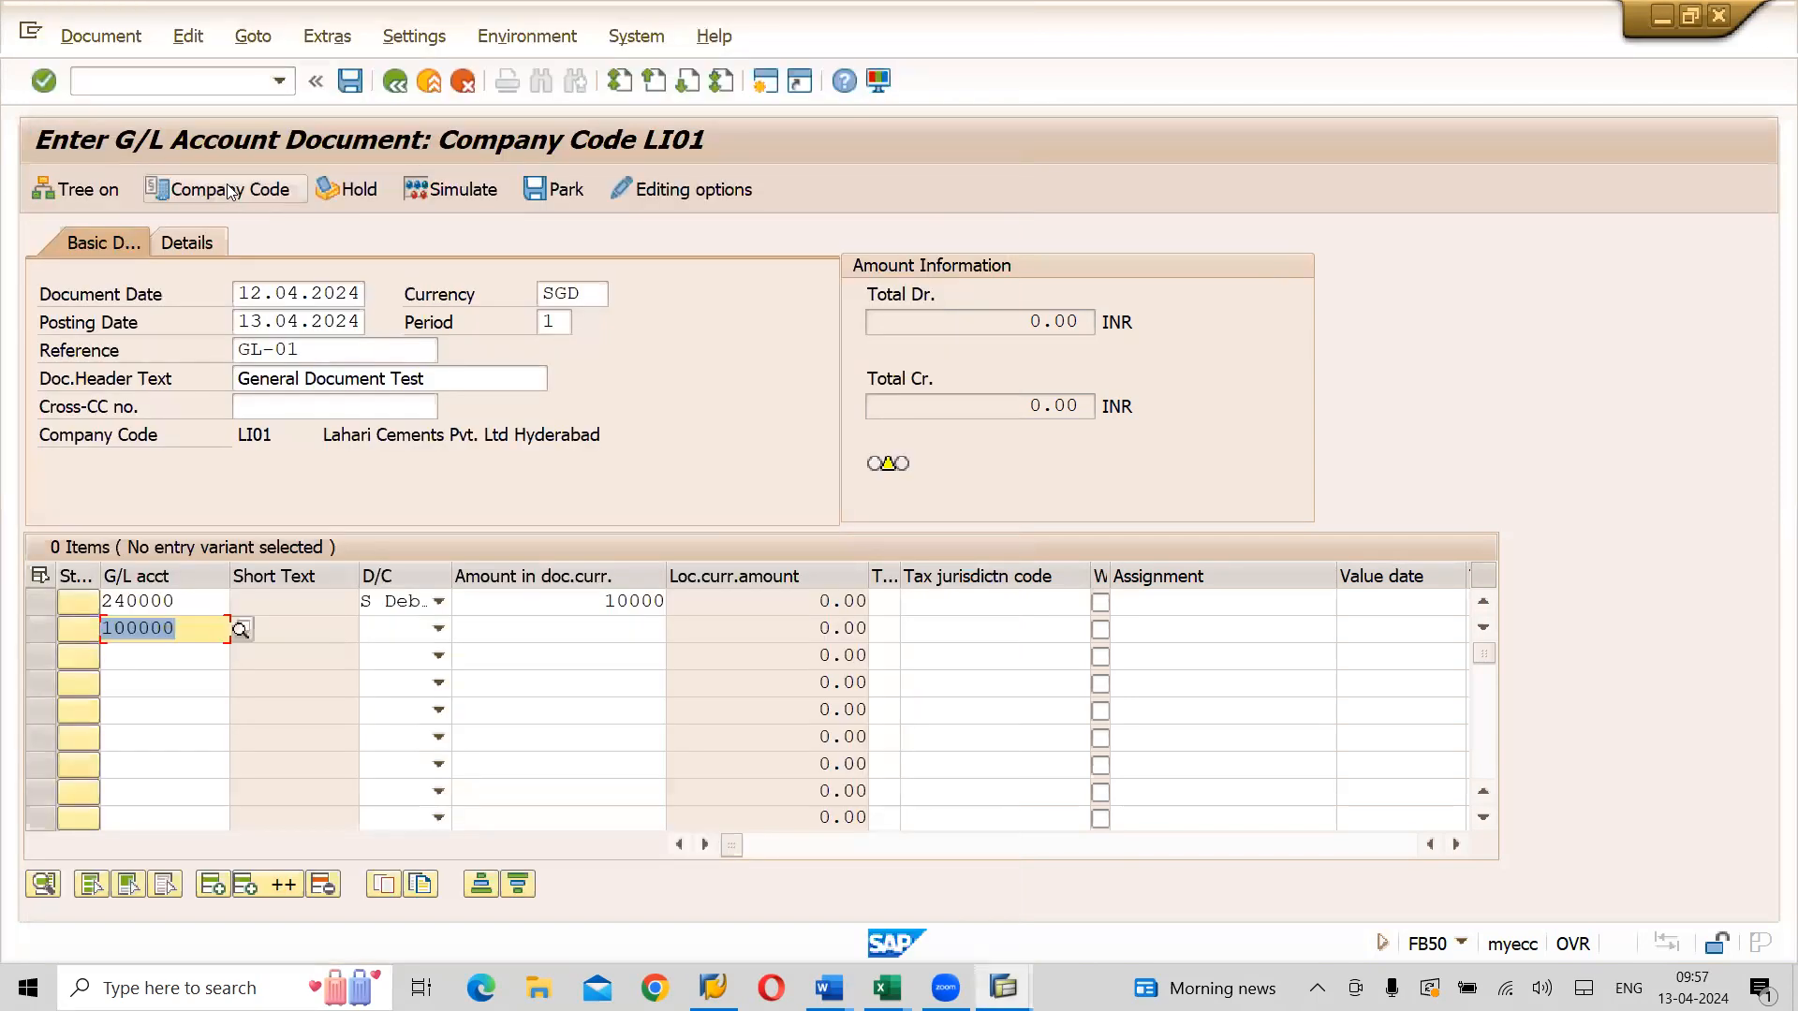
Make the equity share capital line item a credit with a document currency amount of 10000
{"action": "key", "text": "Tab"}
{"action": "key", "text": "Tab"}
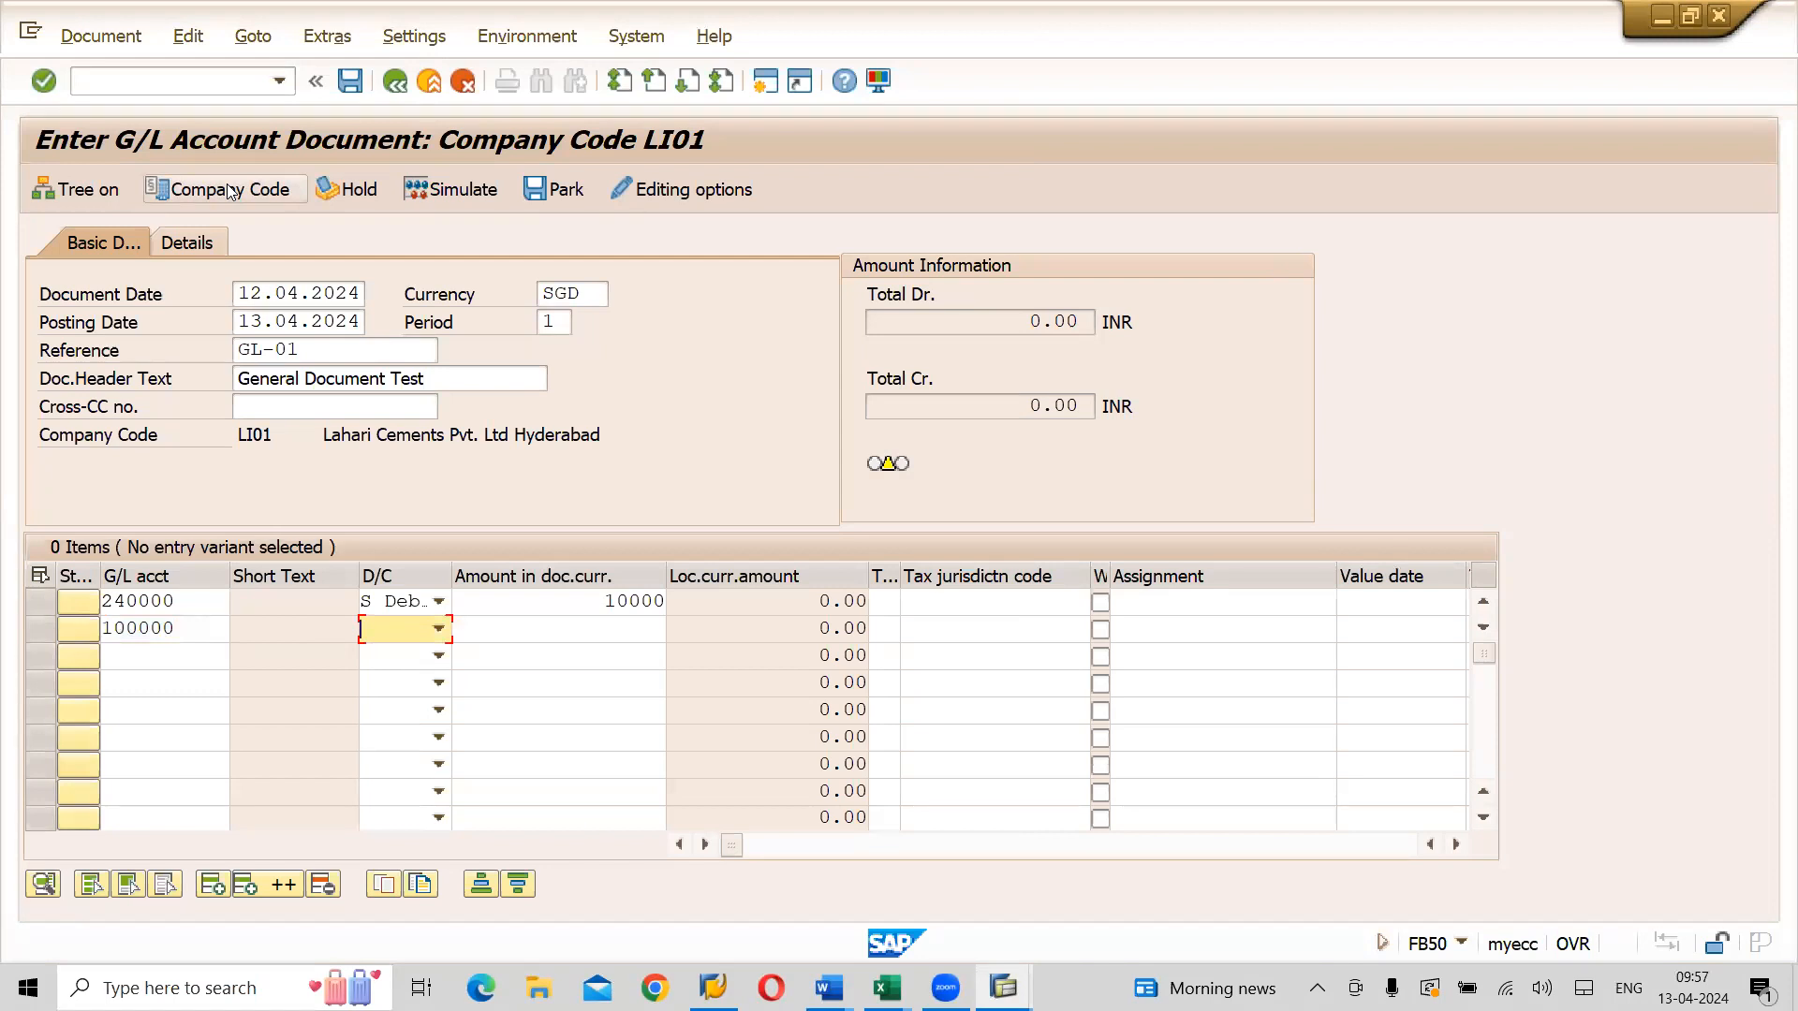
{"action": "key", "text": "h"}
{"action": "left_click", "coordinate": [601, 630]}
{"action": "type", "text": "10000"}
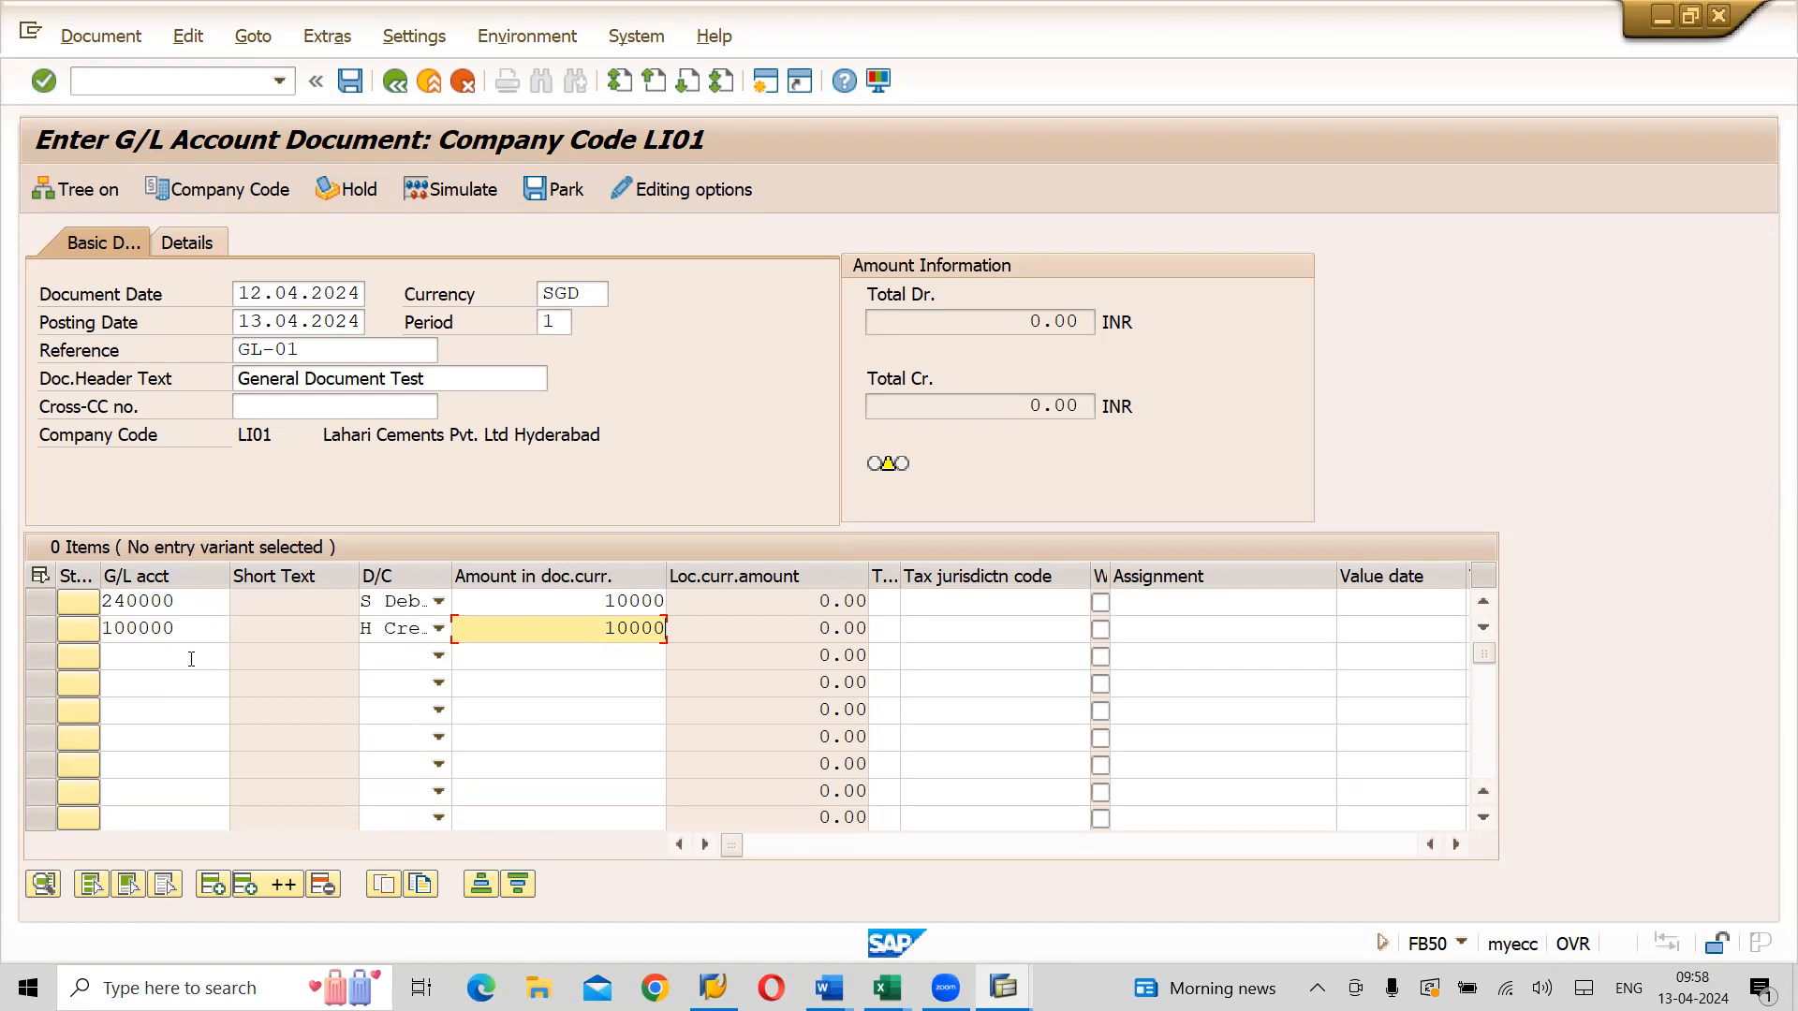
Switch to the Word notes and find the customizing path for Activate Document Splitting in the Document Splitting section
{"action": "key", "text": "alt+Tab"}
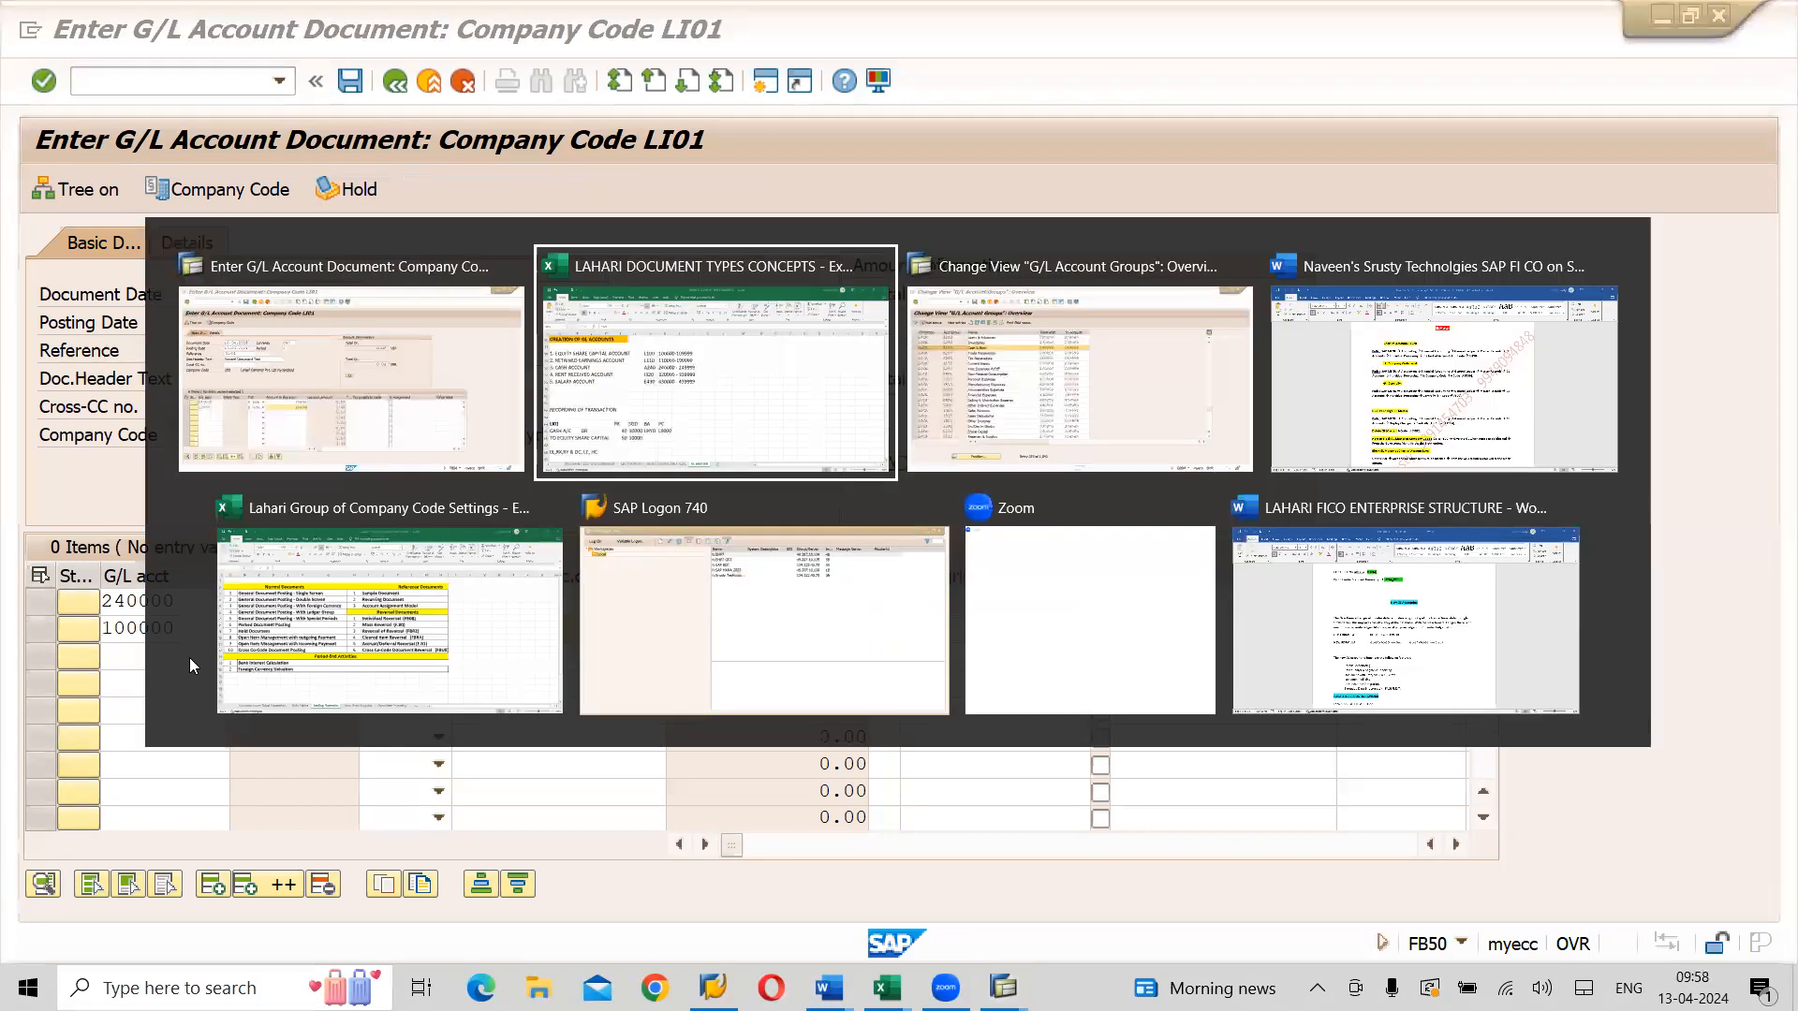
{"action": "key", "text": "alt+Tab"}
{"action": "key", "text": "alt+Tab"}
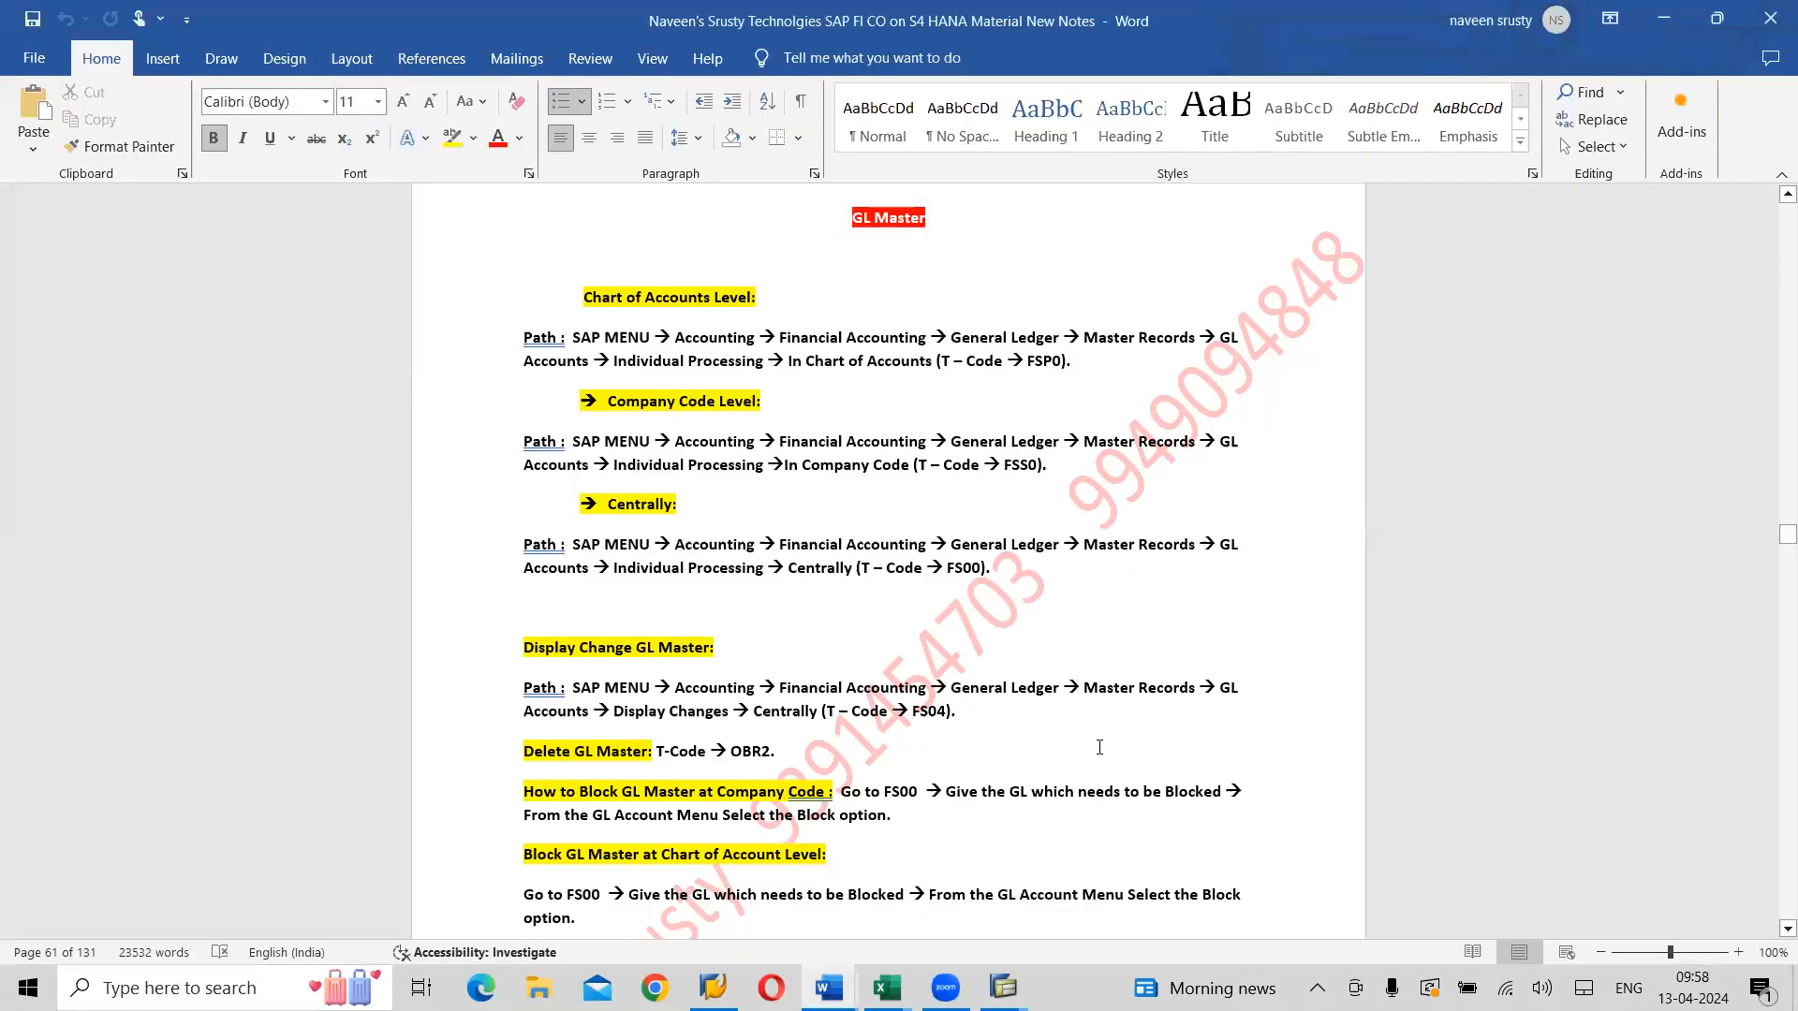
{"action": "left_click_drag", "start_coordinate": [1777, 539], "coordinate": [1772, 526]}
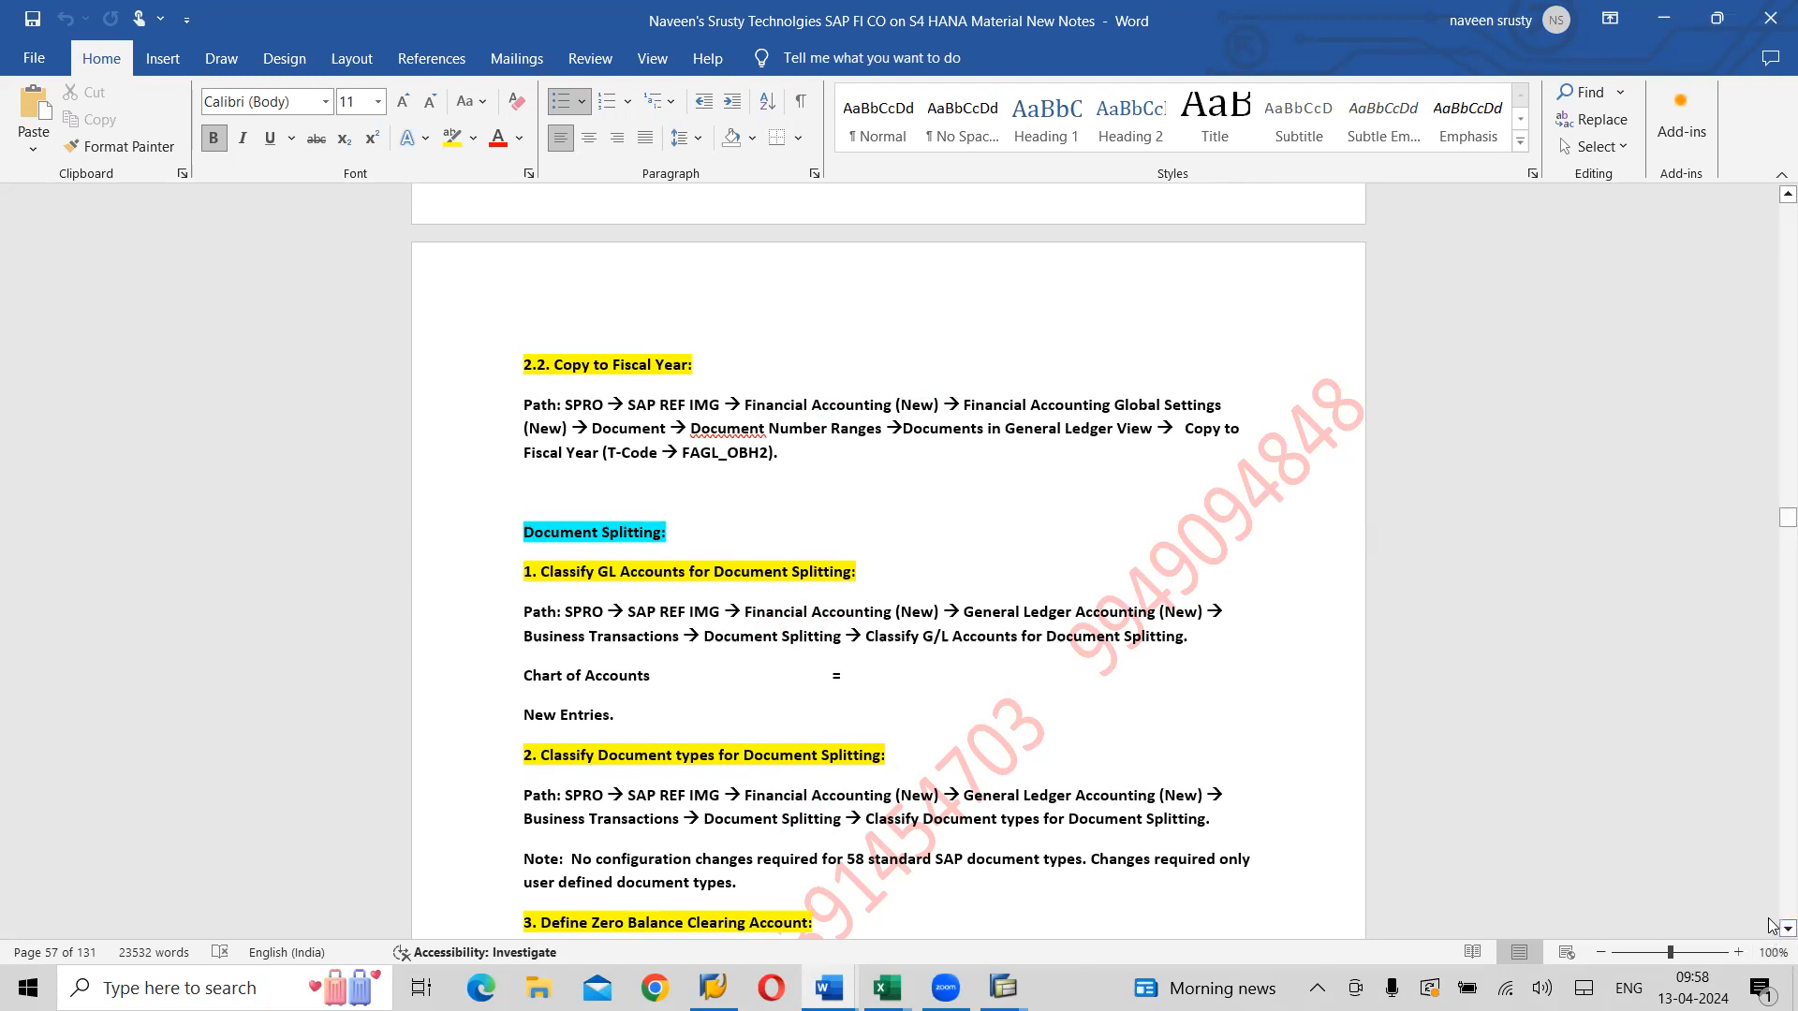
{"action": "scroll", "coordinate": [1773, 927], "scroll_direction": "down", "scroll_amount": 1}
{"action": "scroll", "coordinate": [1770, 934], "scroll_direction": "down", "scroll_amount": 6}
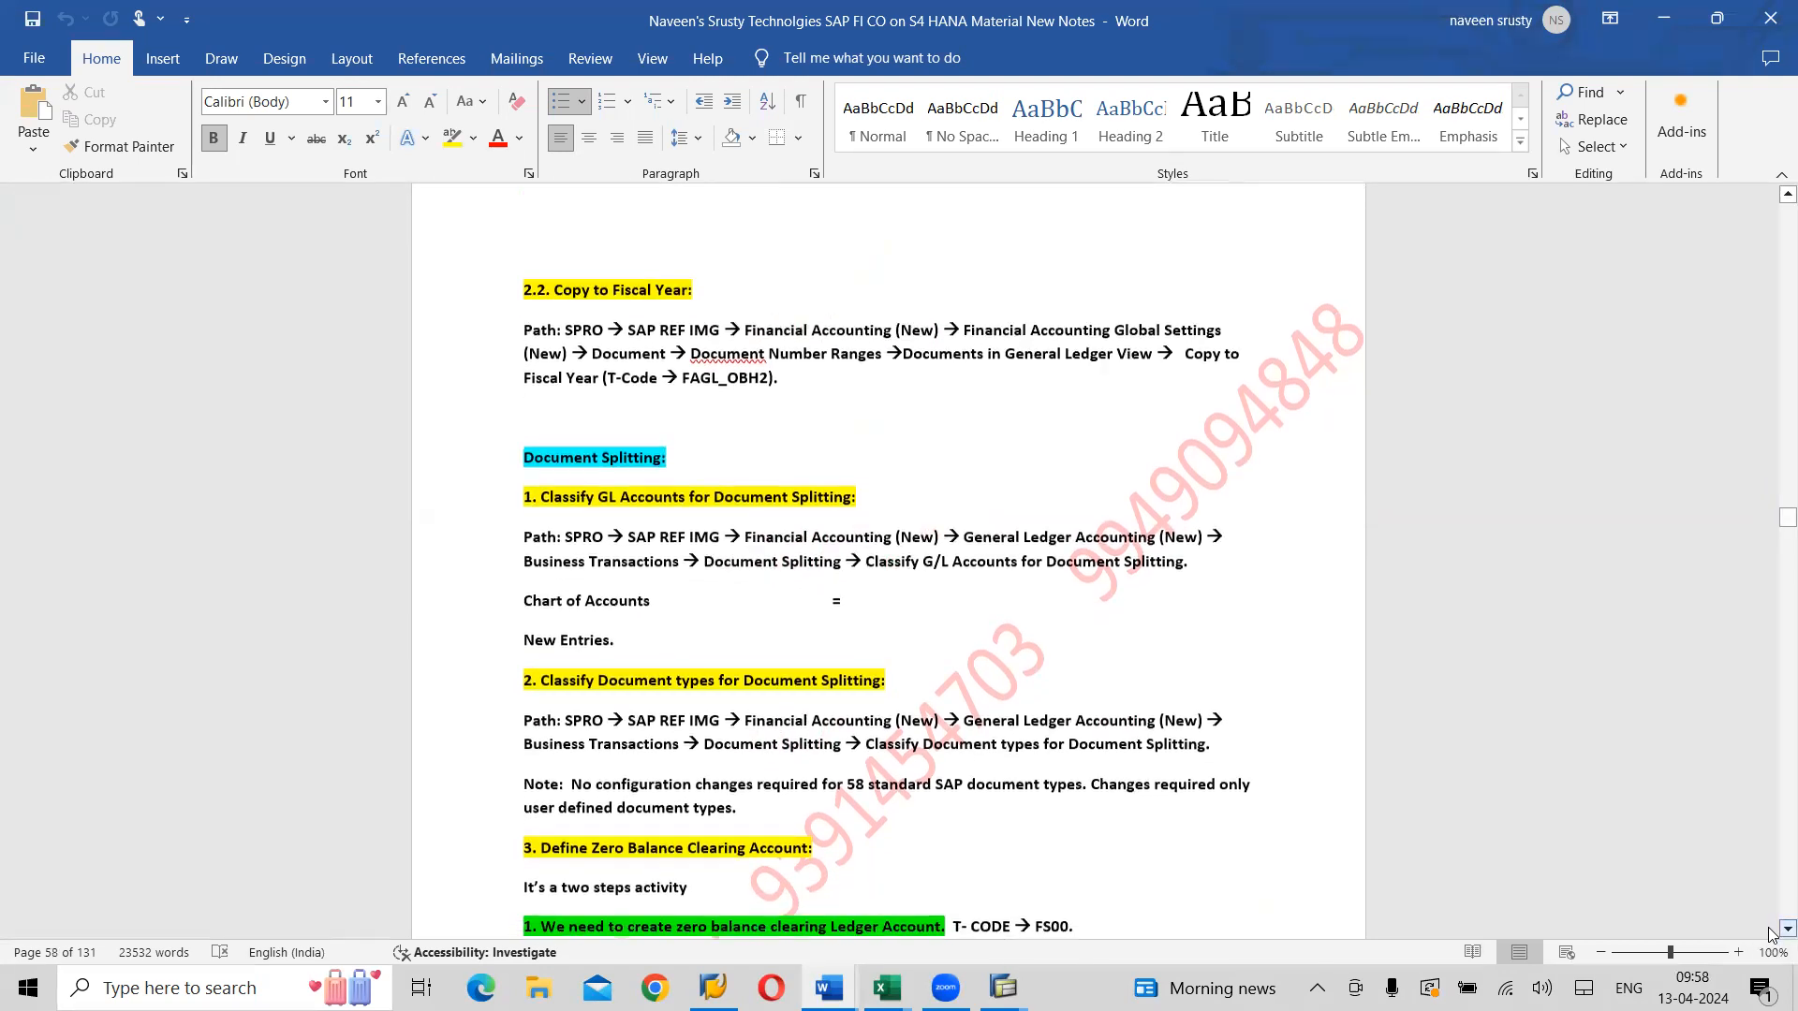
{"action": "scroll", "coordinate": [1772, 933], "scroll_direction": "down", "scroll_amount": 2}
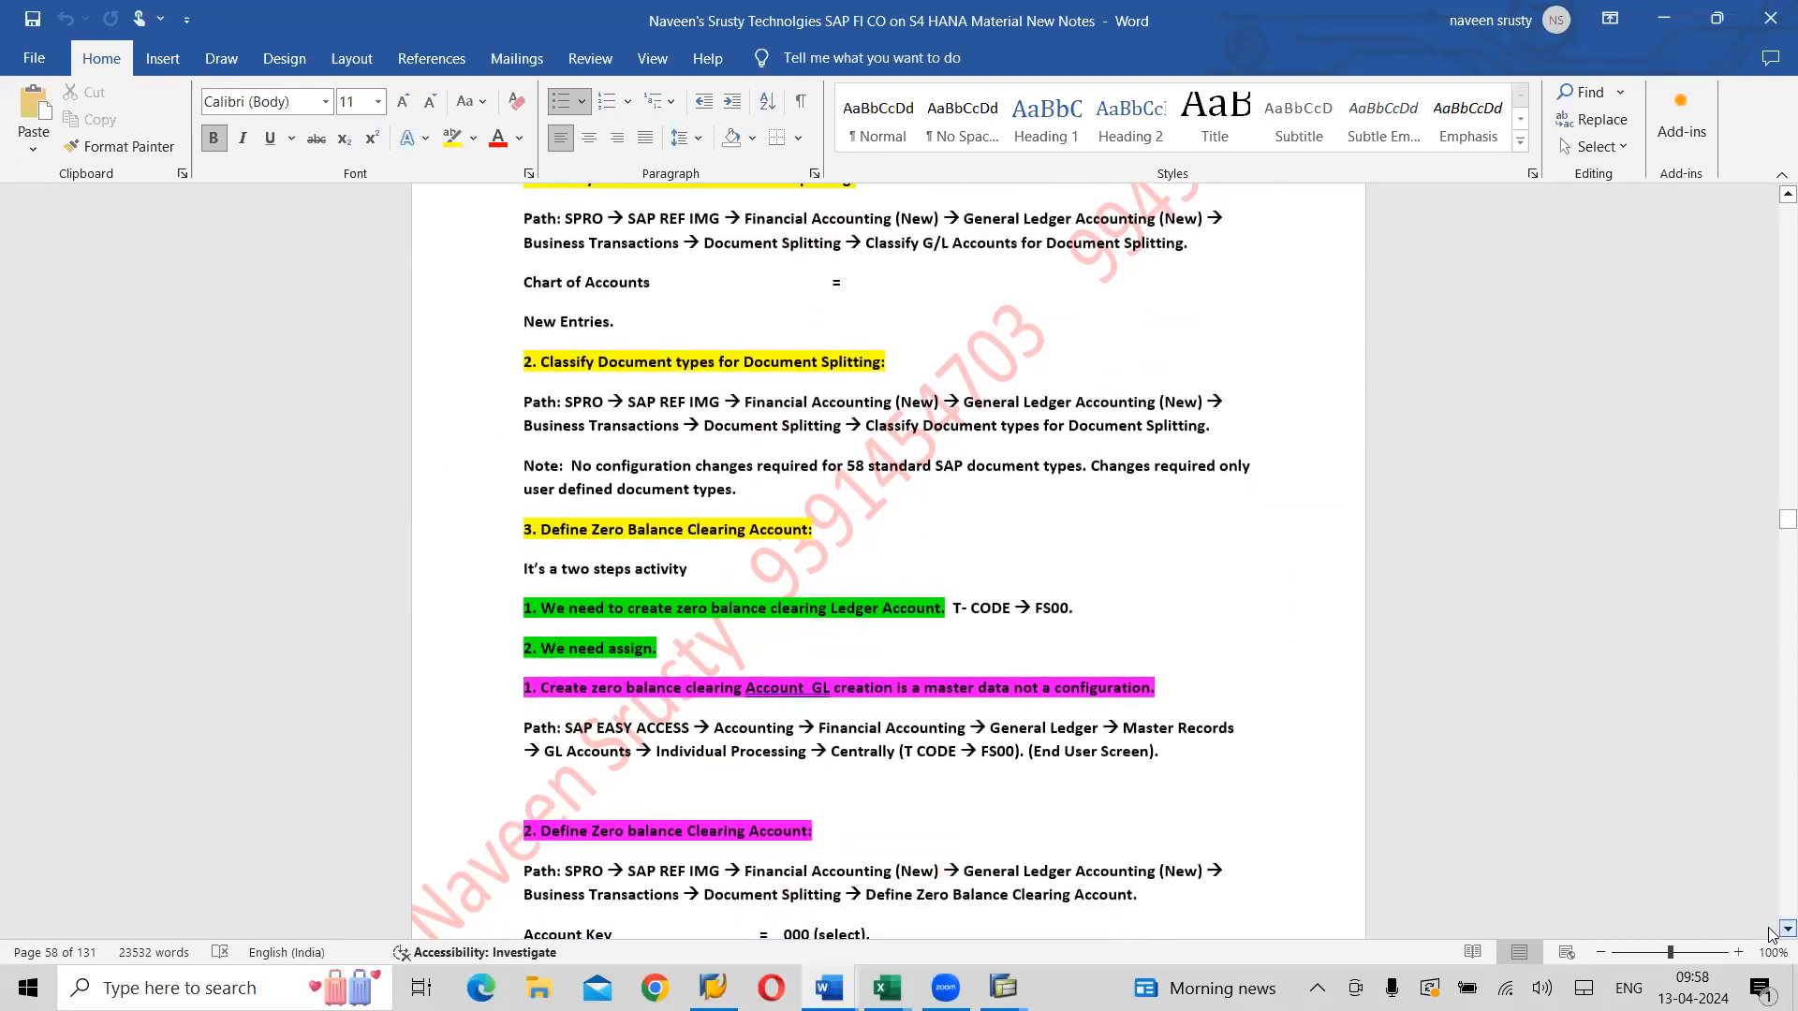
{"action": "scroll", "coordinate": [1771, 934], "scroll_direction": "down", "scroll_amount": 3}
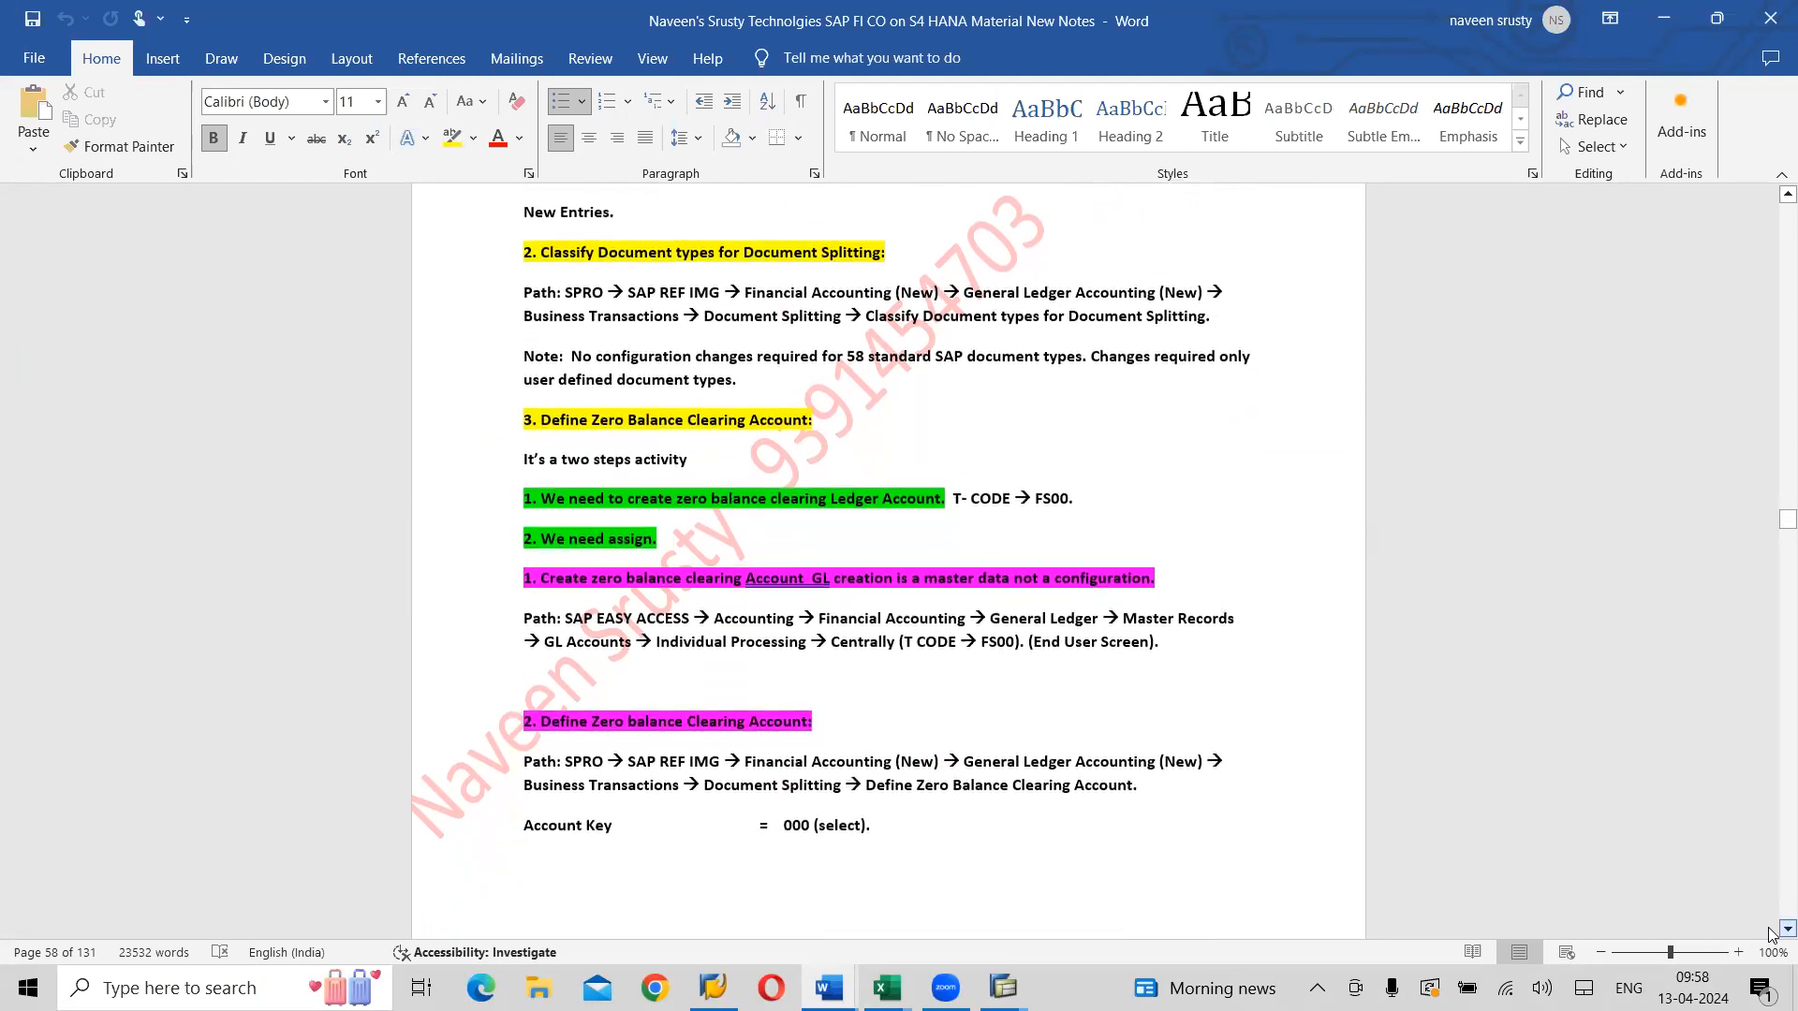
{"action": "scroll", "coordinate": [1770, 934], "scroll_direction": "down", "scroll_amount": 4}
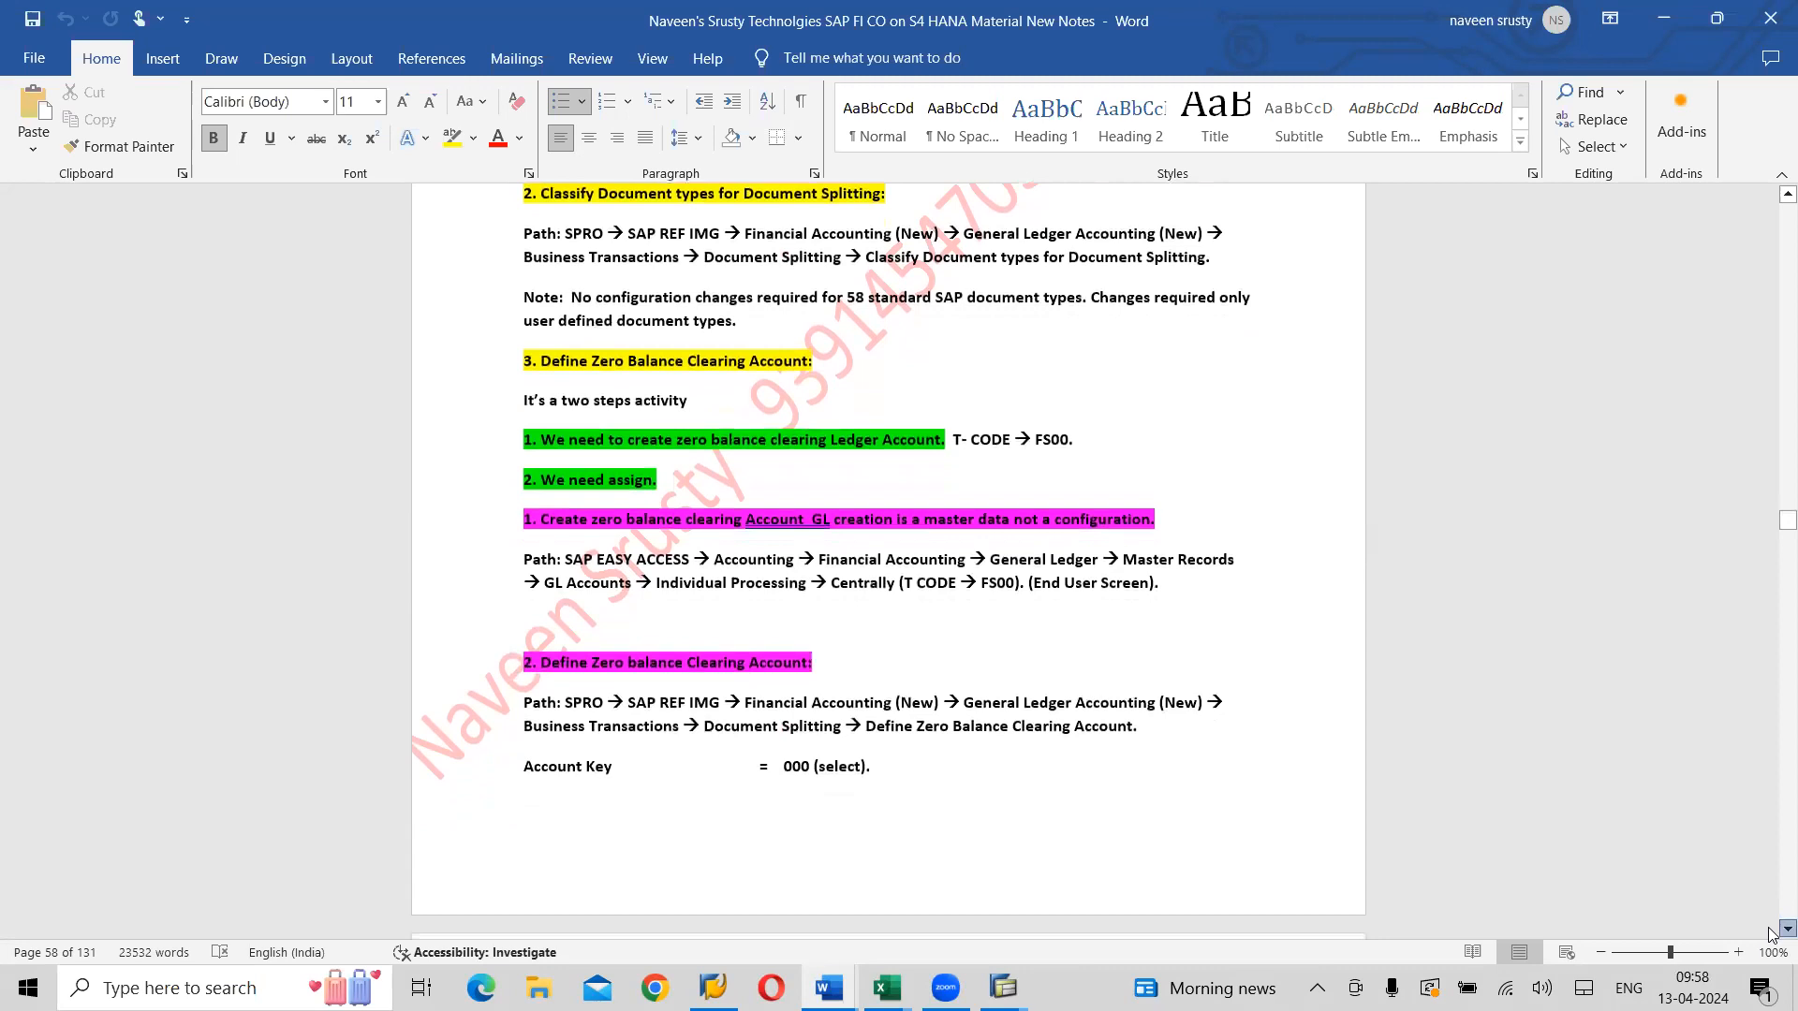
{"action": "scroll", "coordinate": [1770, 933], "scroll_direction": "down", "scroll_amount": 4}
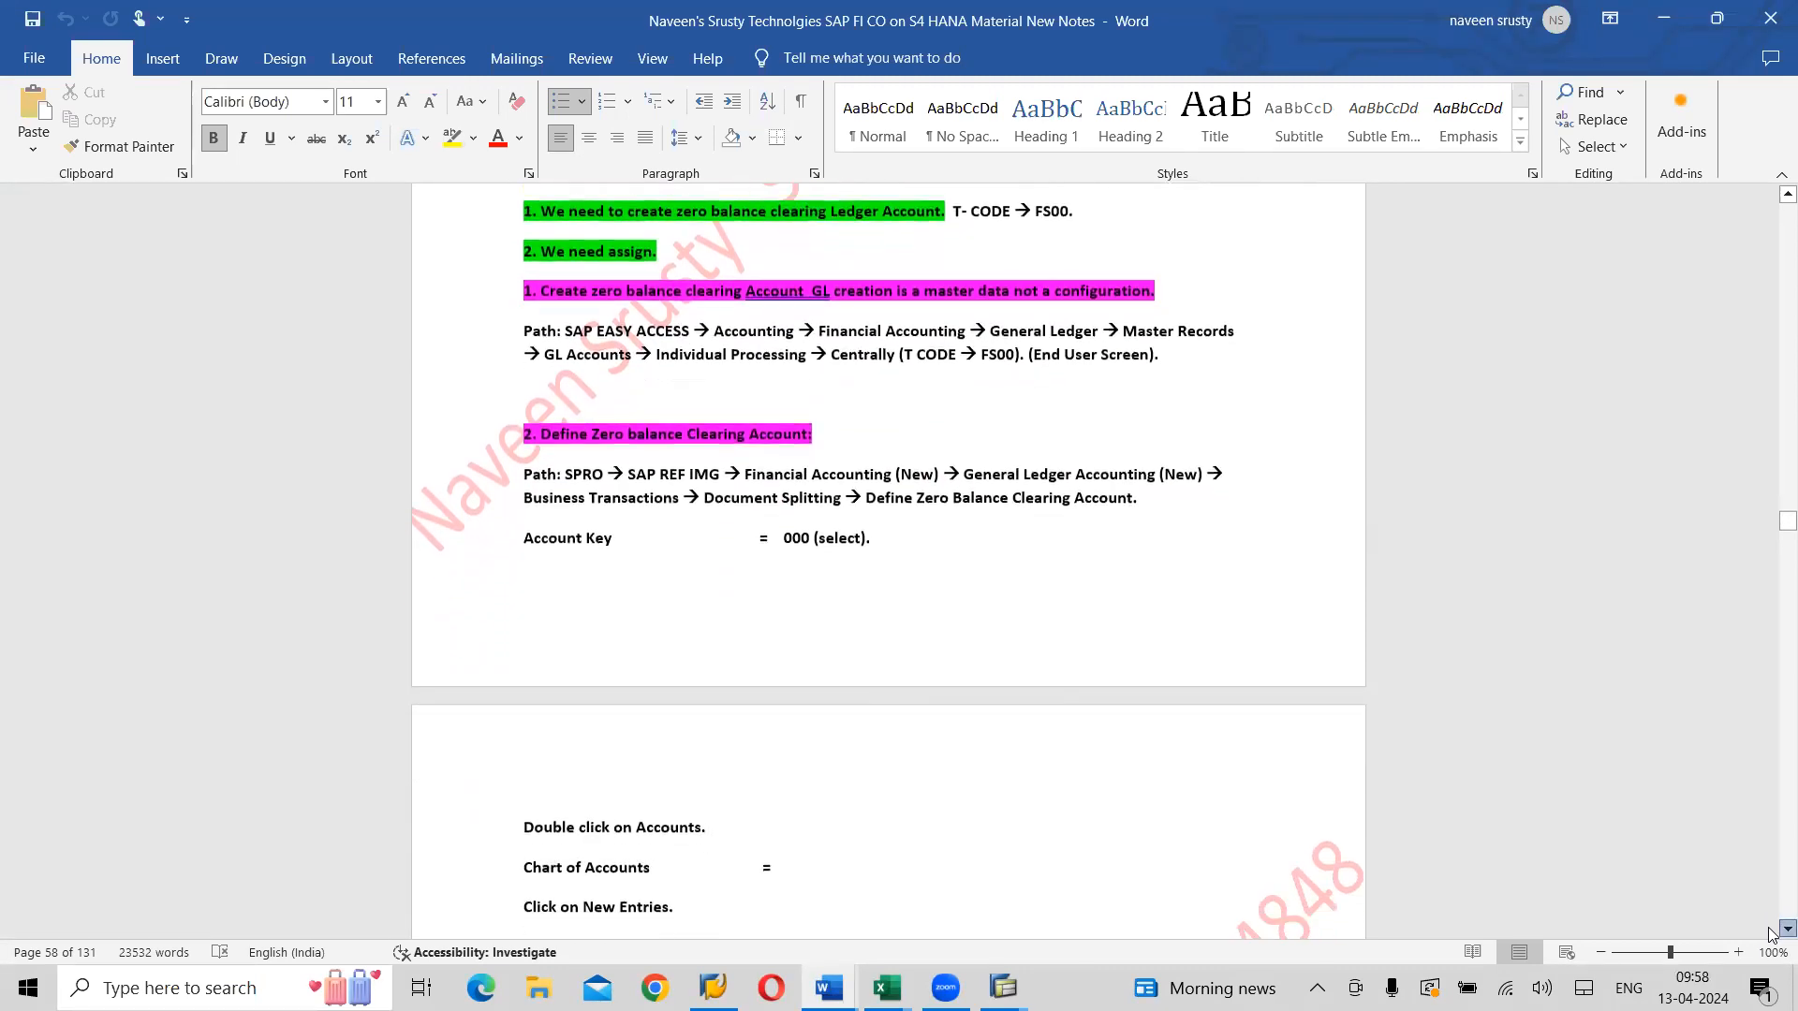
{"action": "scroll", "coordinate": [1770, 933], "scroll_direction": "down", "scroll_amount": 4}
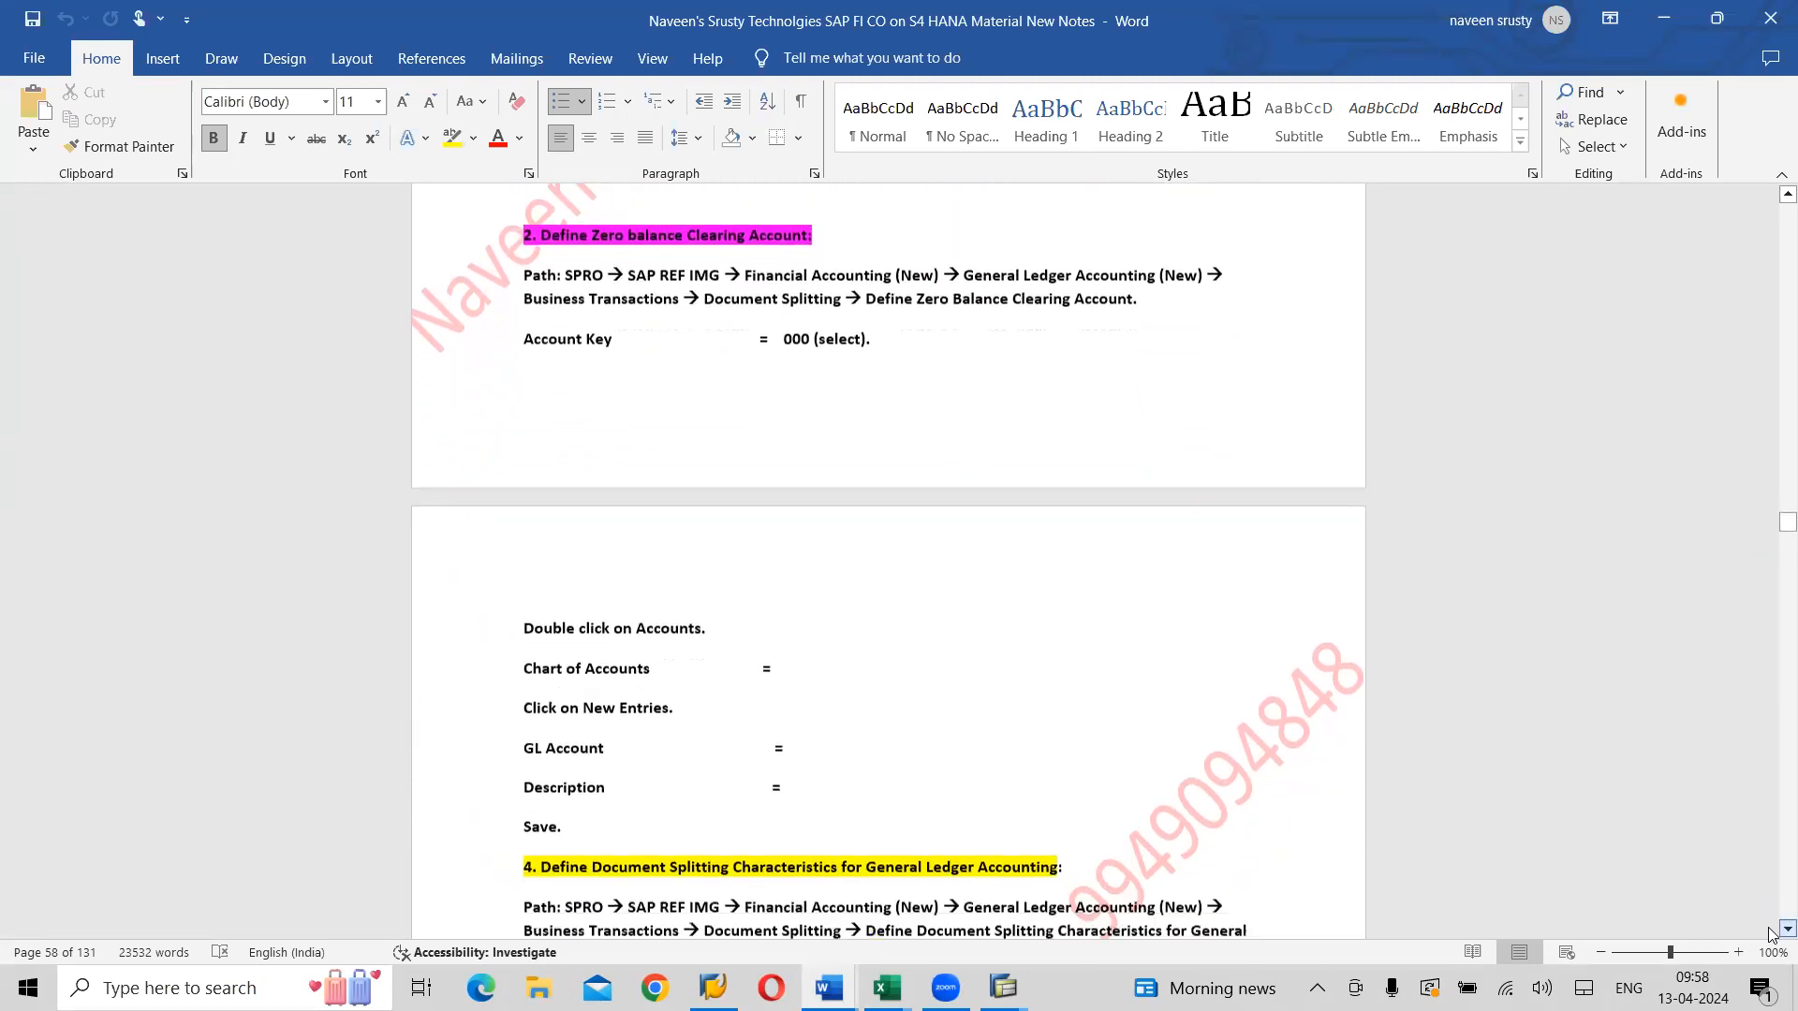
{"action": "scroll", "coordinate": [1770, 933], "scroll_direction": "down", "scroll_amount": 4}
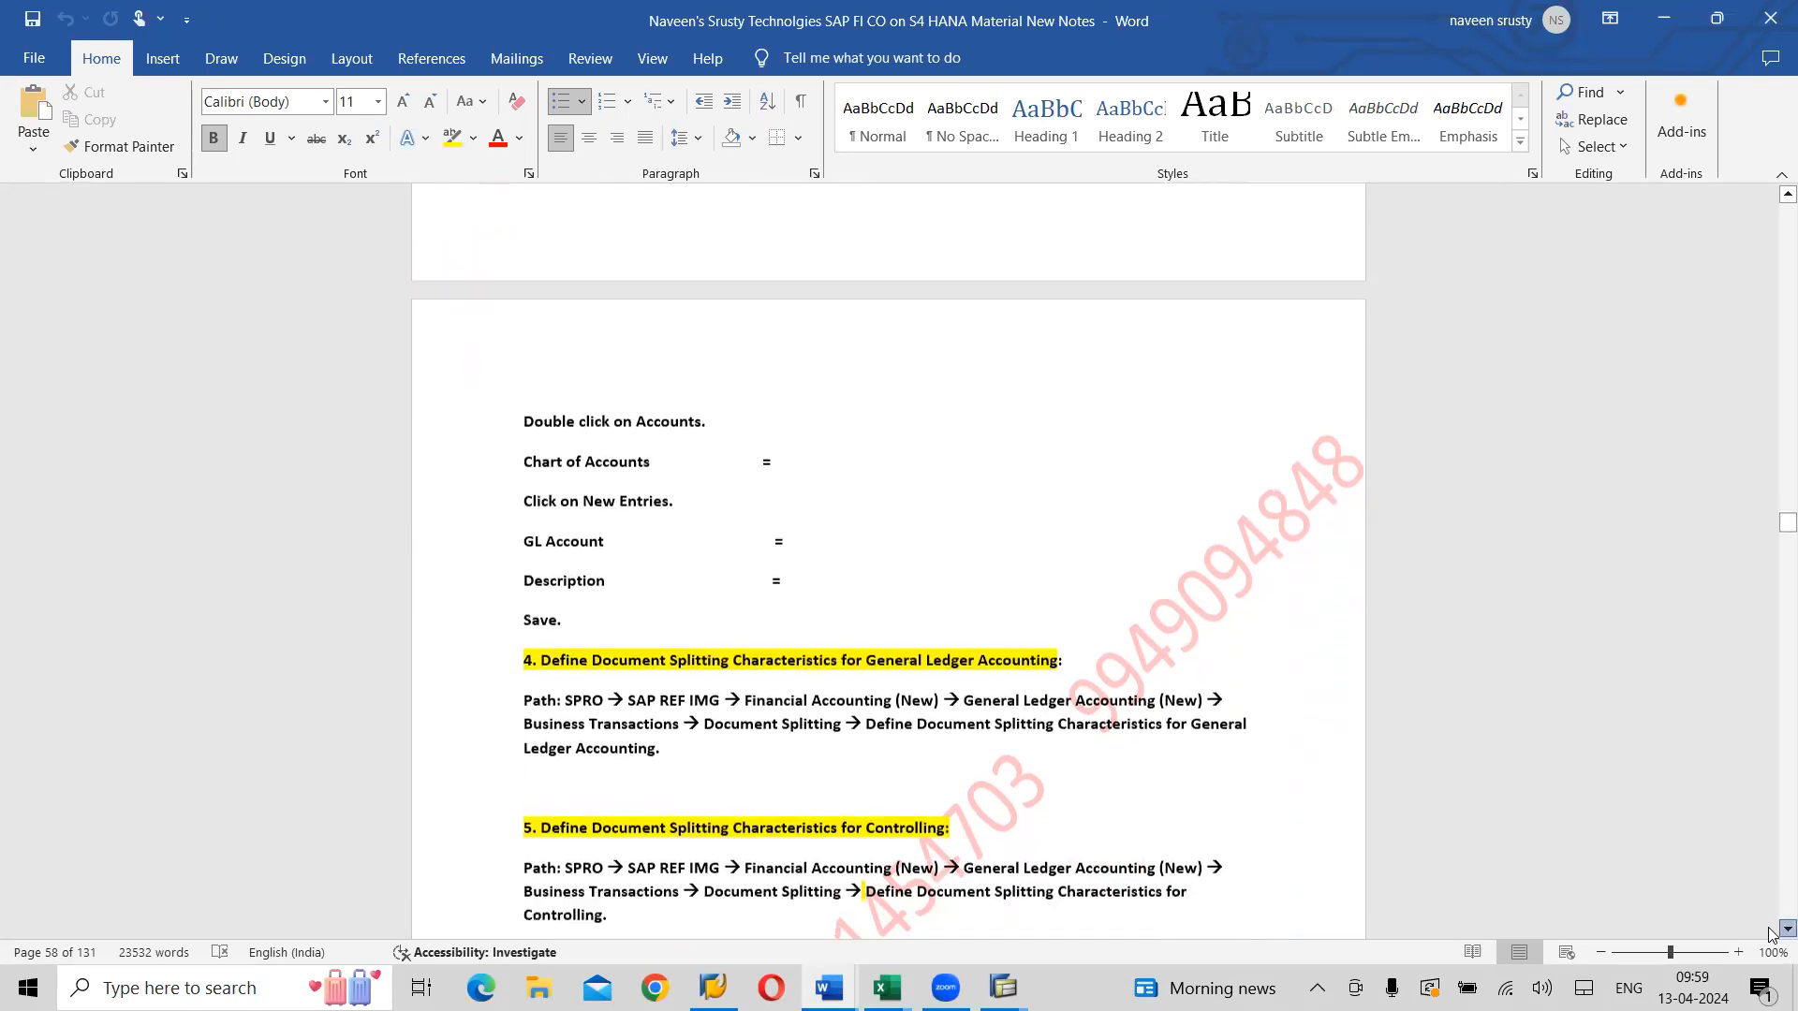
{"action": "scroll", "coordinate": [1771, 934], "scroll_direction": "down", "scroll_amount": 4}
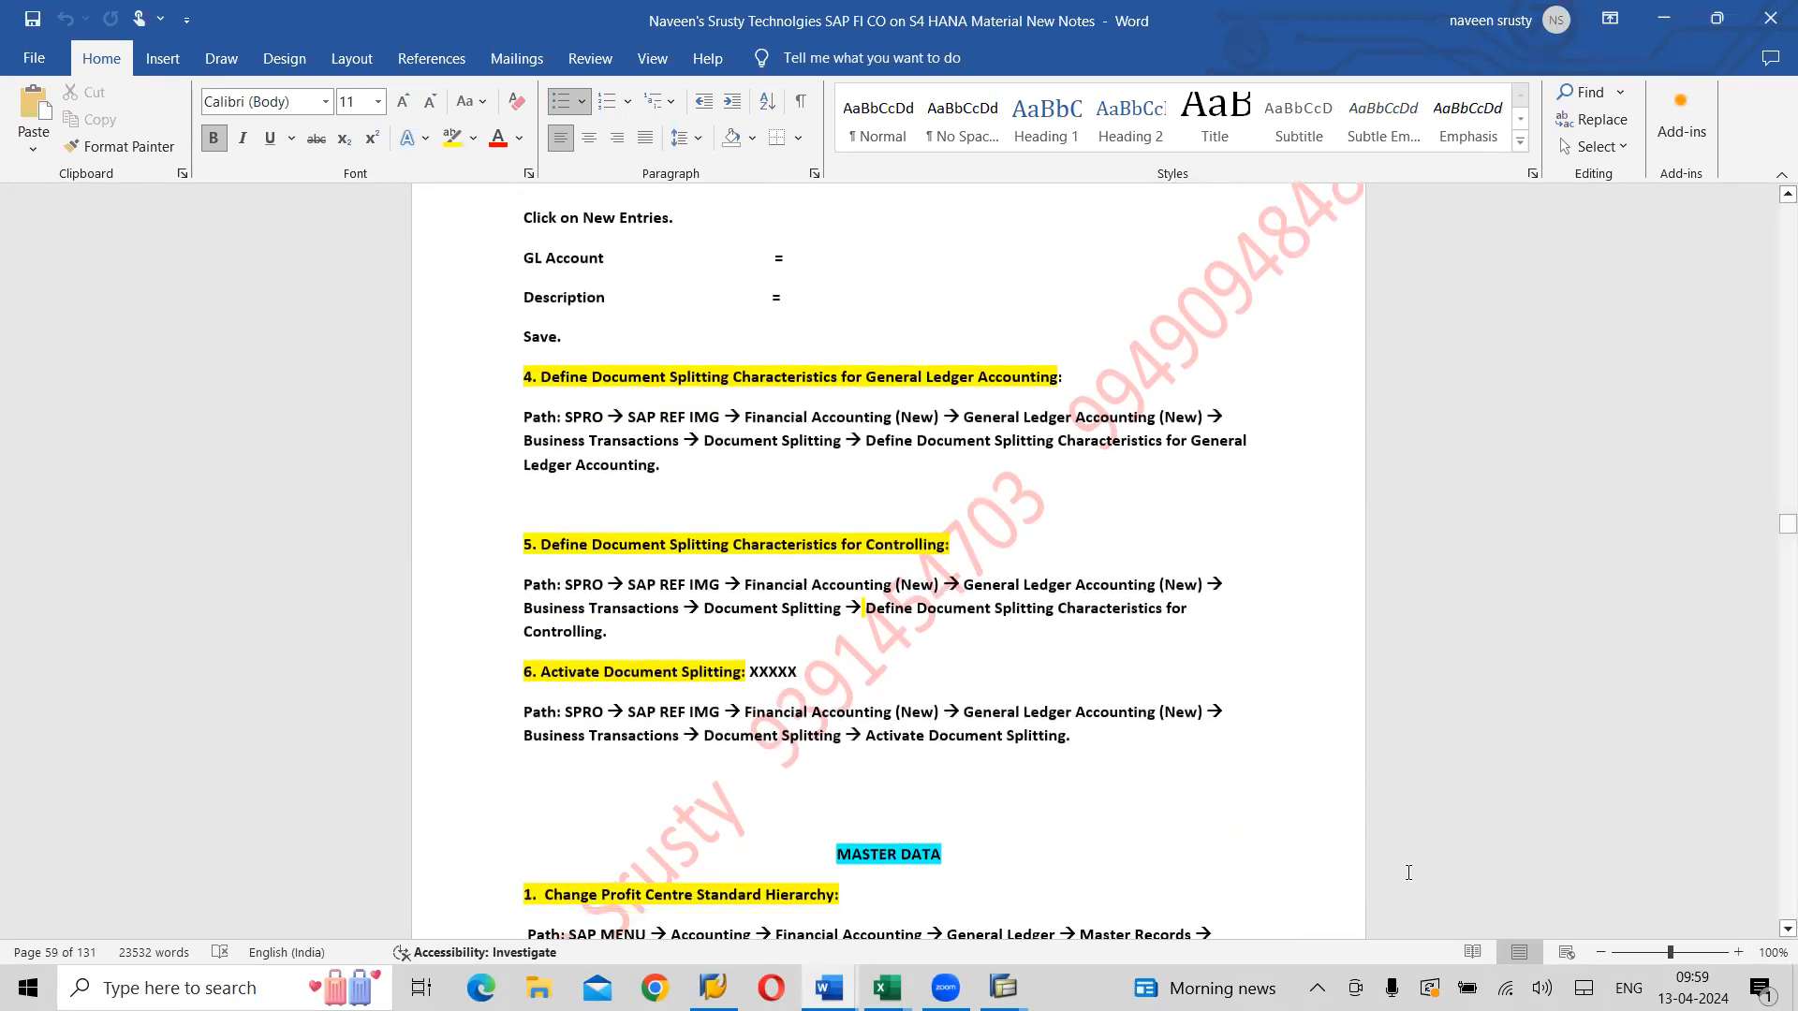
{"action": "left_click_drag", "start_coordinate": [1073, 738], "coordinate": [480, 684]}
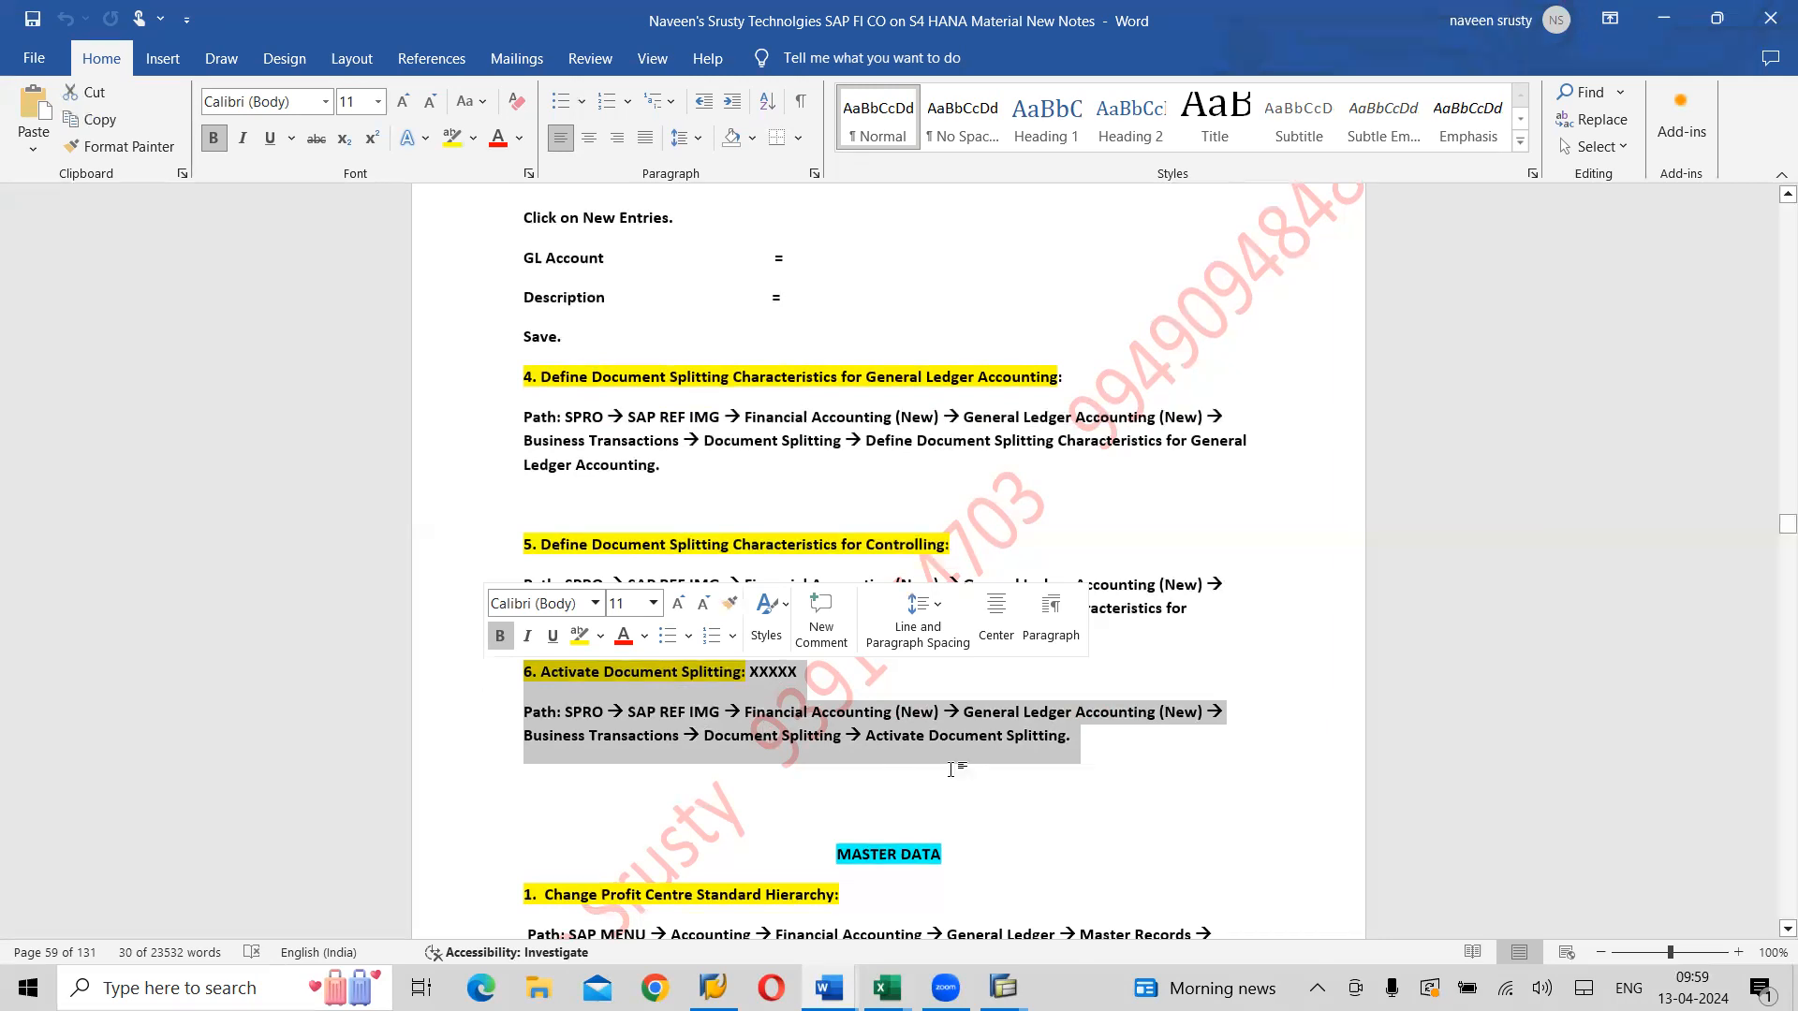
{"action": "left_click", "coordinate": [1132, 780]}
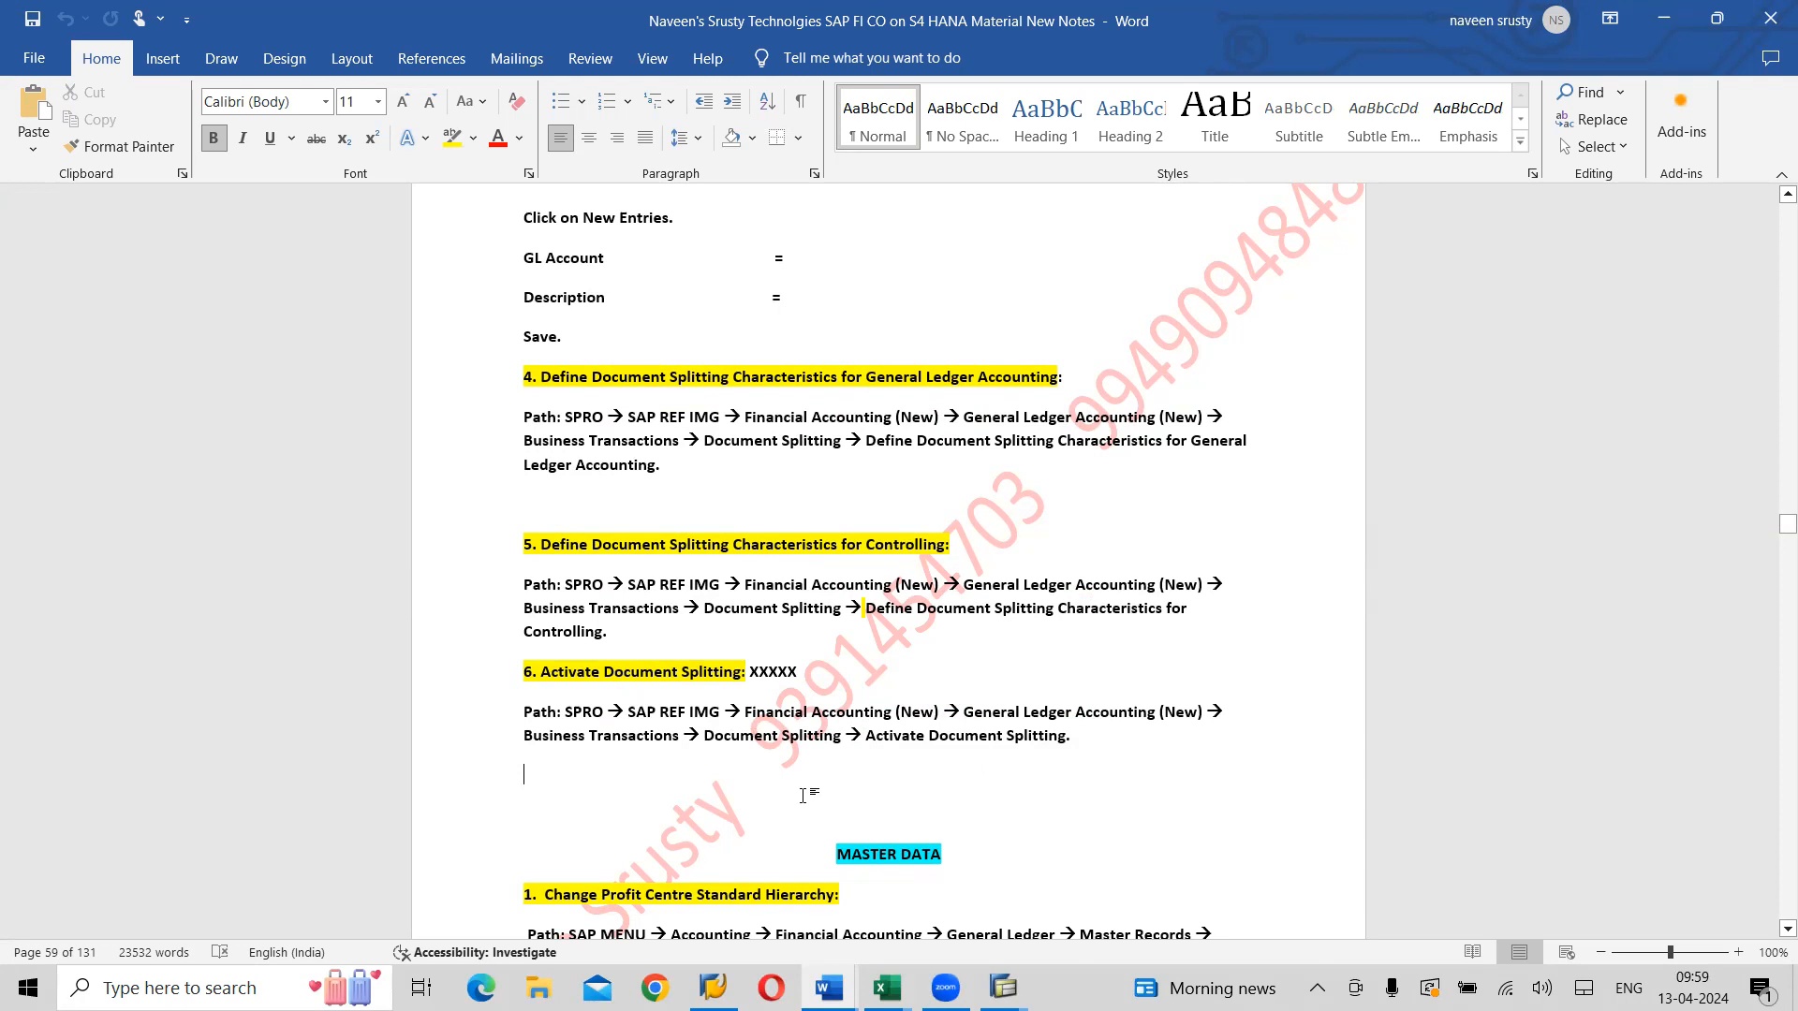
Switch to the SAP G/L account groups window and start transaction SPRO in a new session
{"action": "key", "text": "alt+Tab"}
{"action": "key", "text": "alt+Tab"}
{"action": "key", "text": "alt+Tab"}
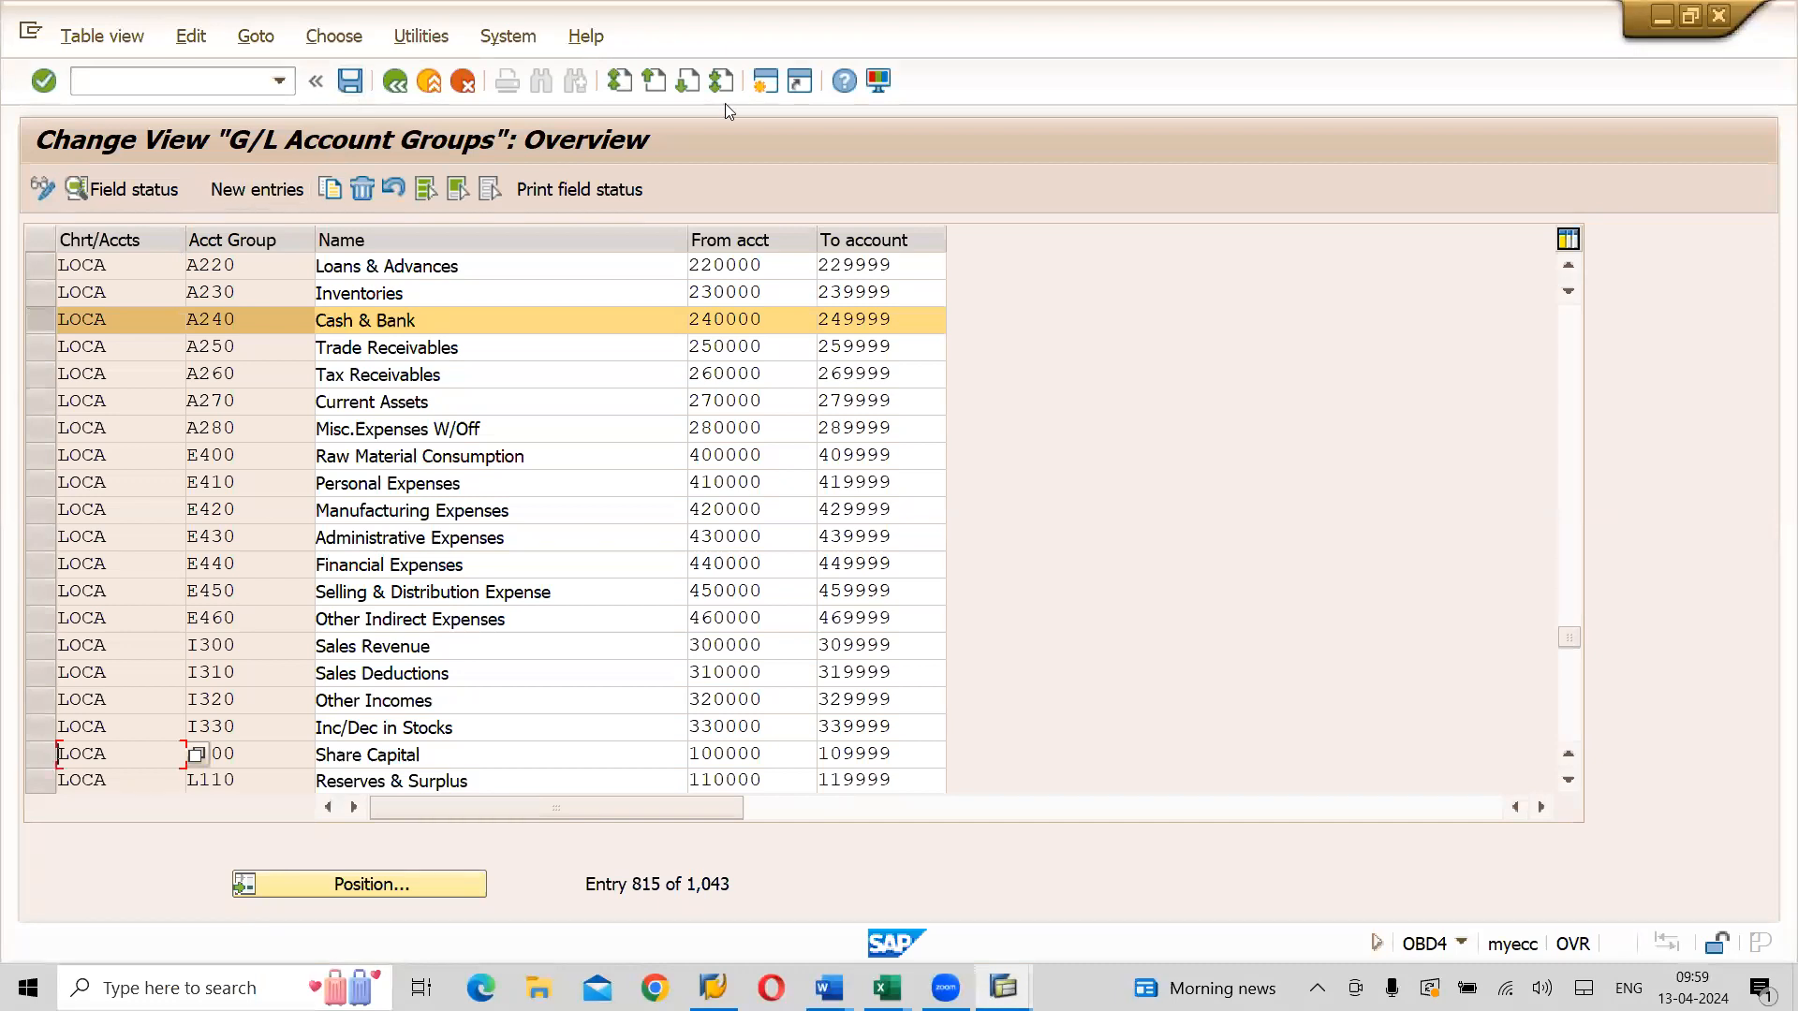
{"action": "left_click", "coordinate": [765, 82]}
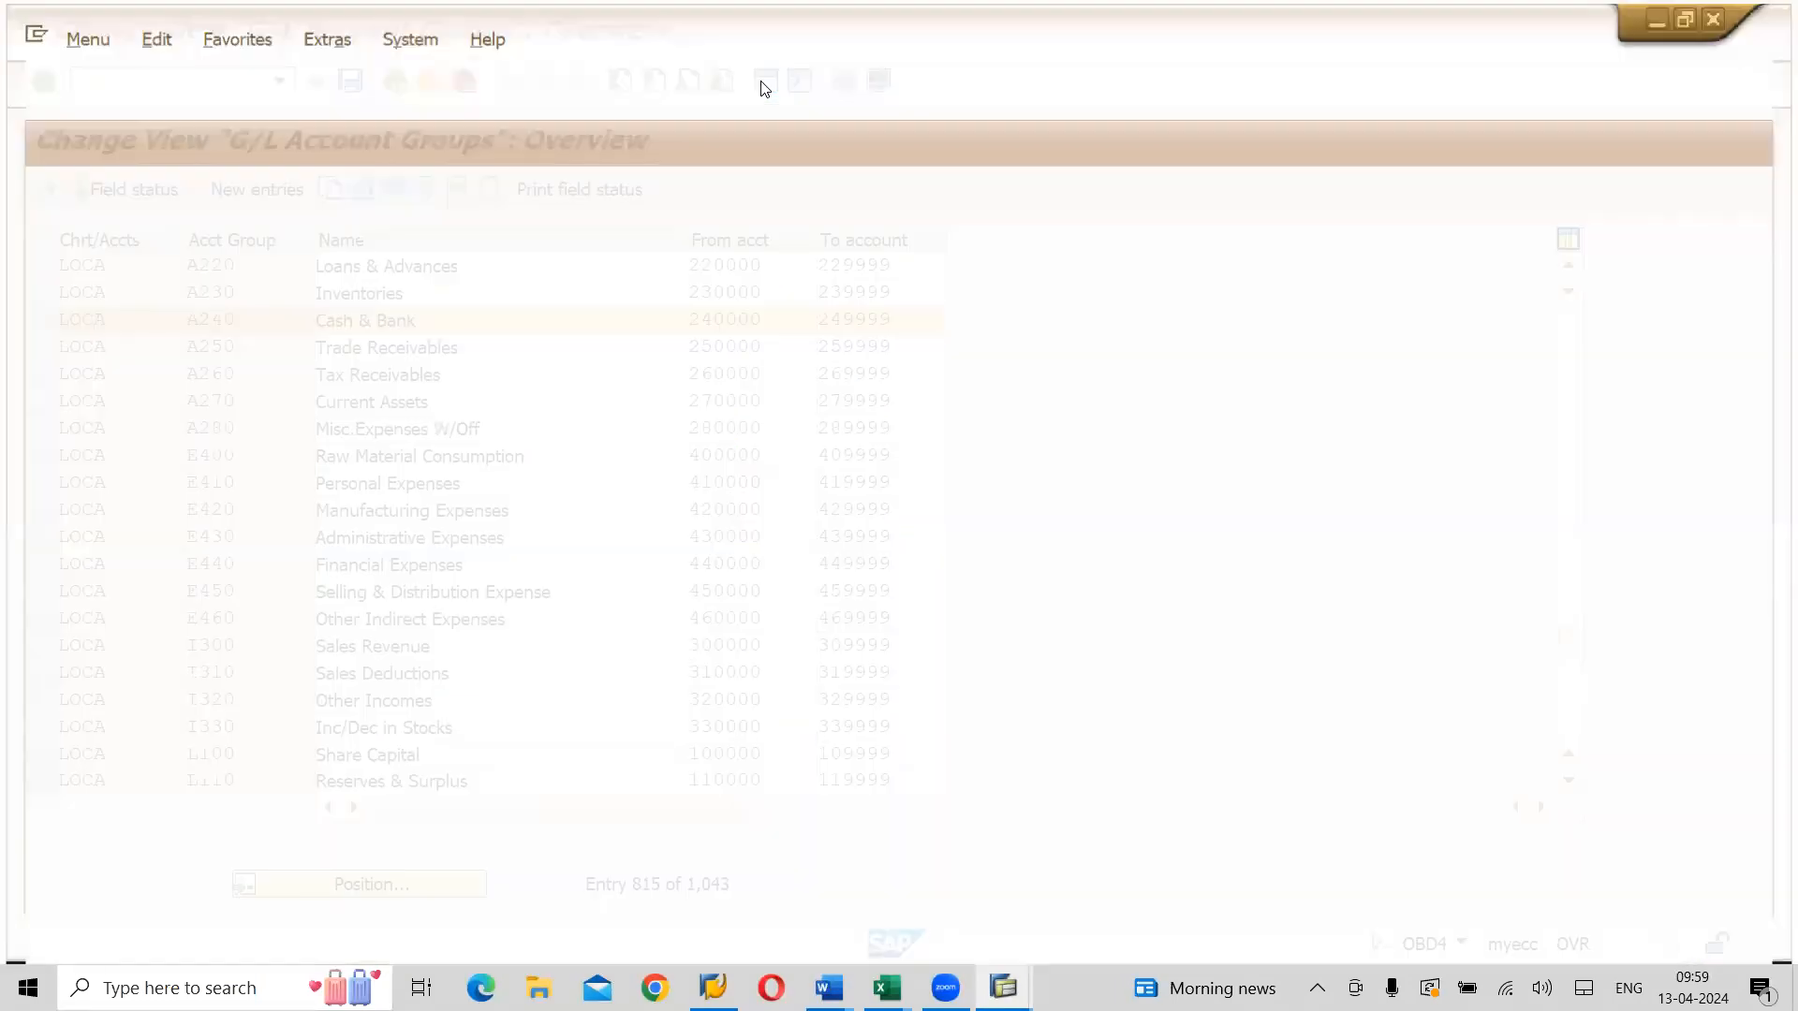
{"action": "type", "text": "spro"}
{"action": "key", "text": "Return"}
Check the Activate Document Splitting path in the Word notes and return to the SAP SPRO session
{"action": "key", "text": "alt+Tab"}
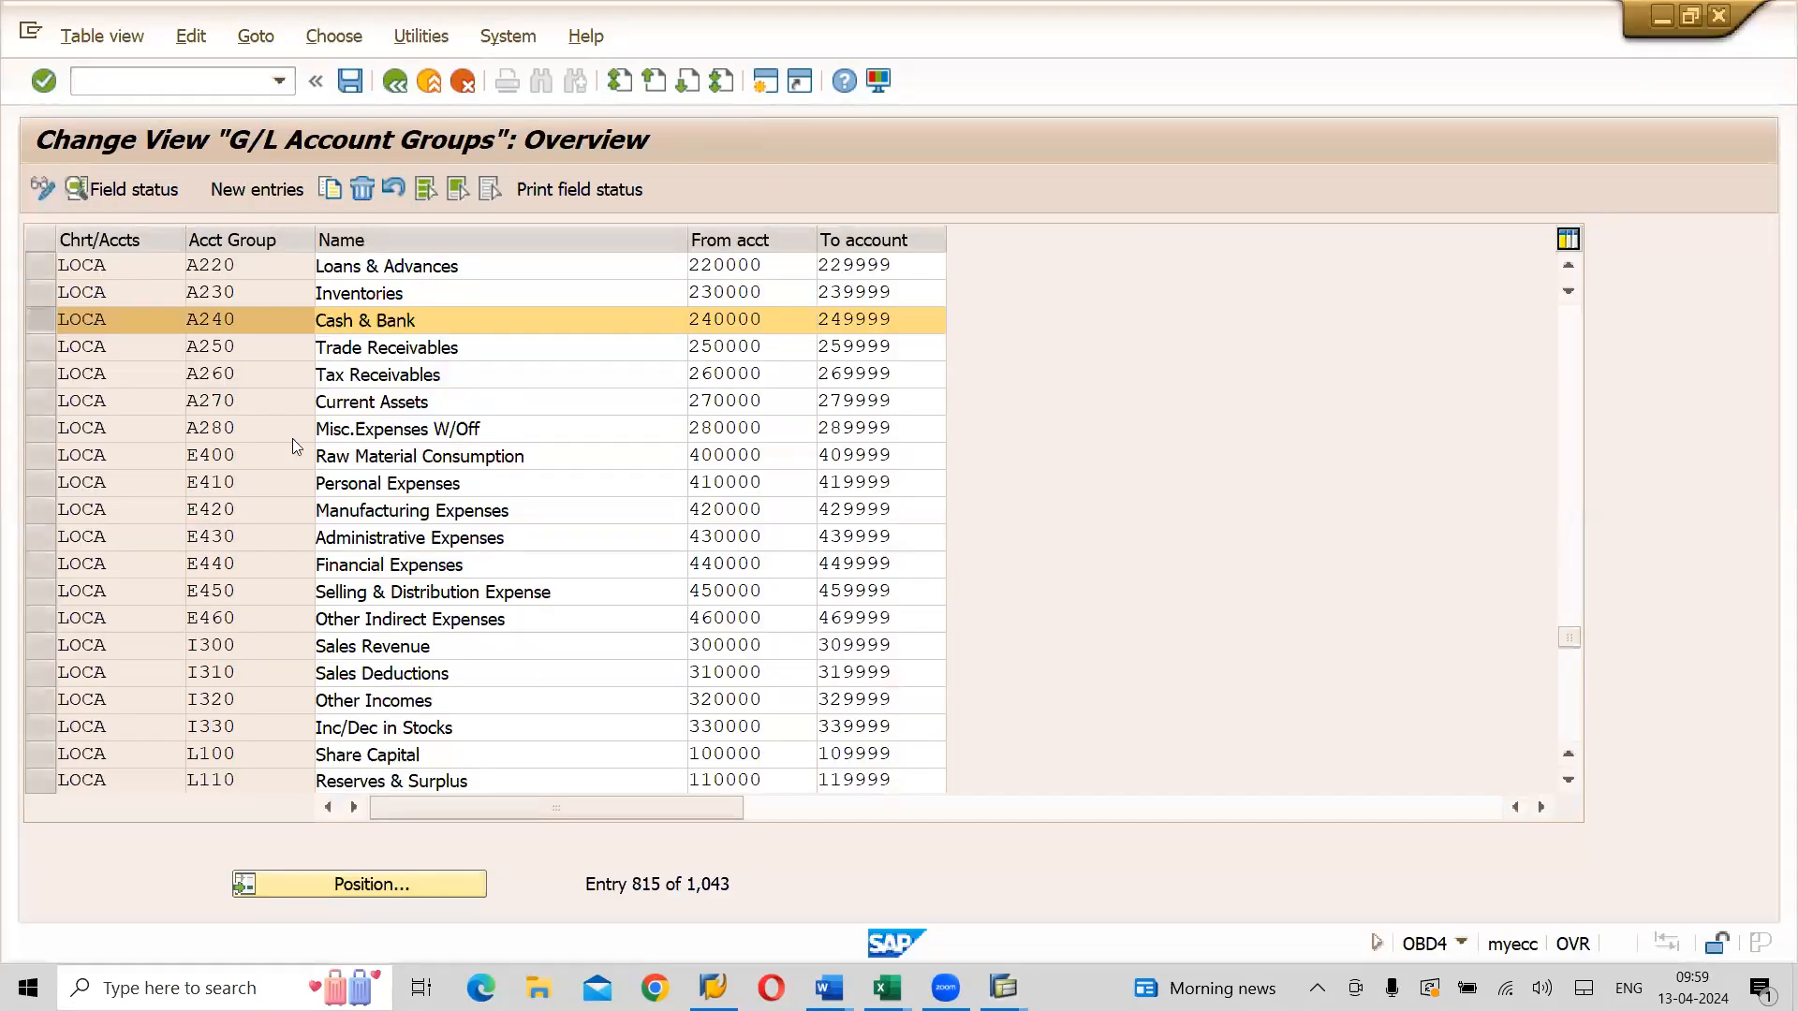
{"action": "key", "text": "alt+Tab"}
{"action": "key", "text": "alt+Tab"}
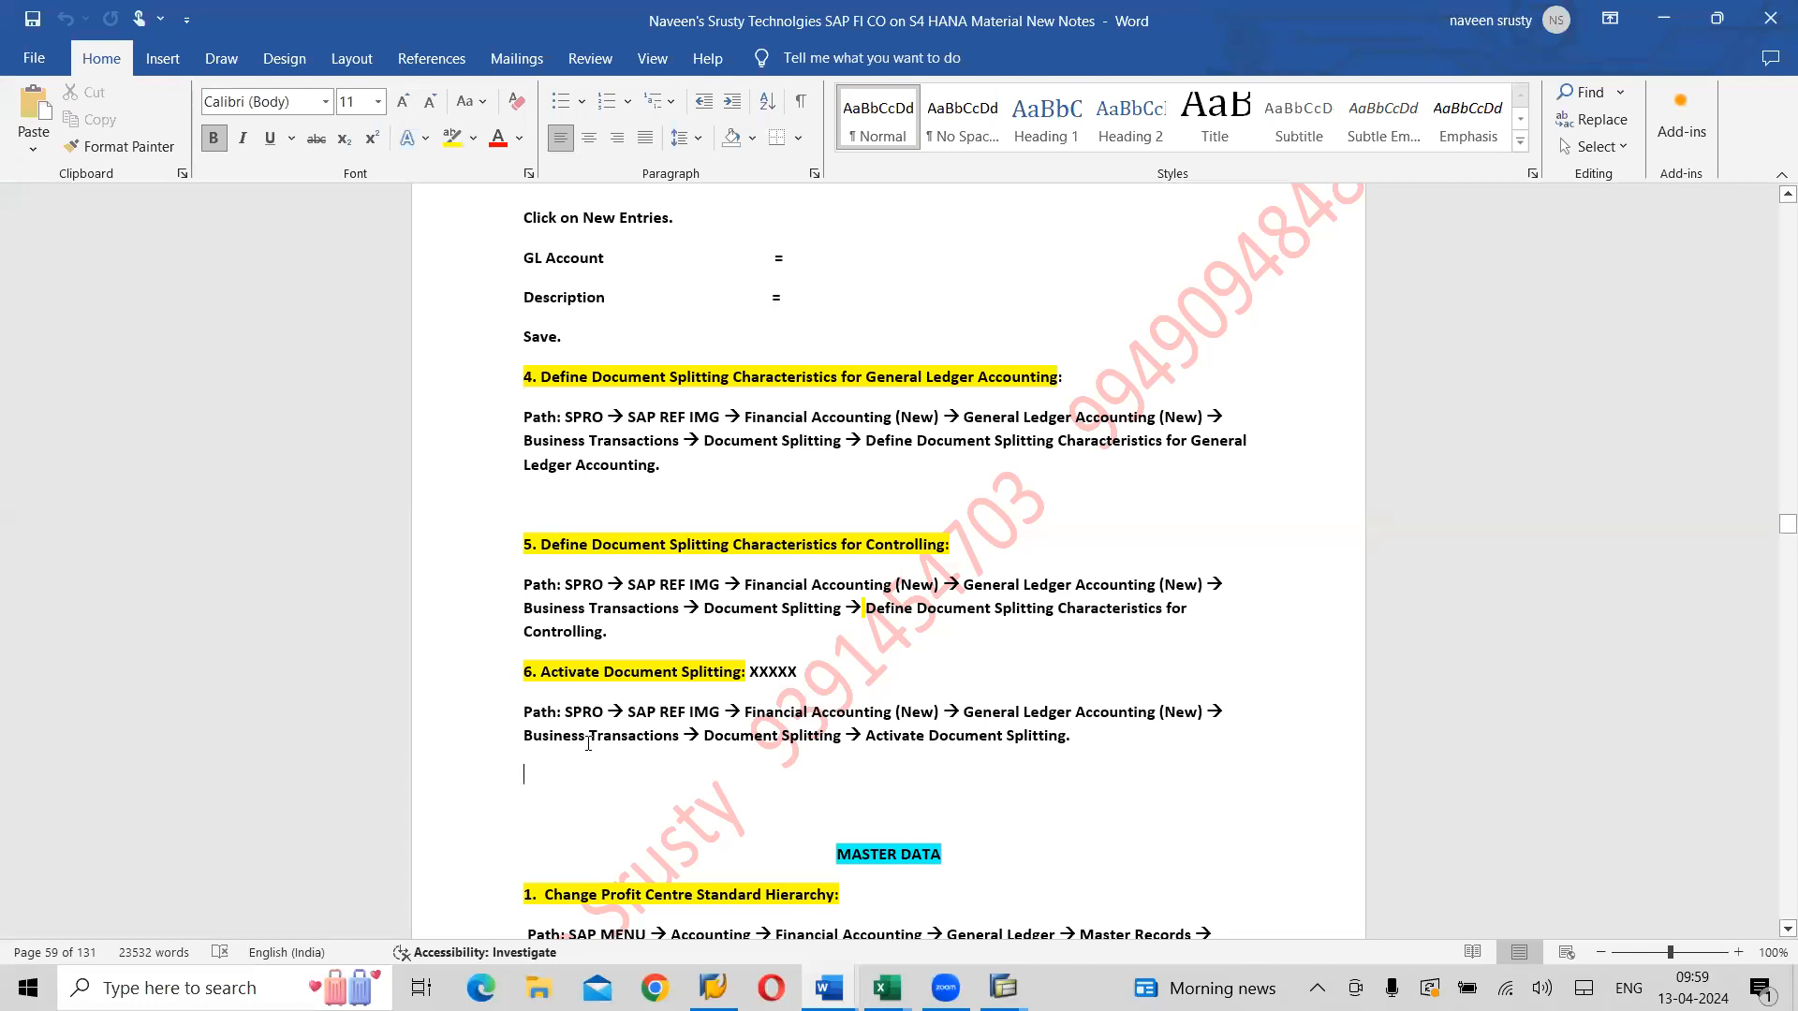
{"action": "key", "text": "alt+Tab"}
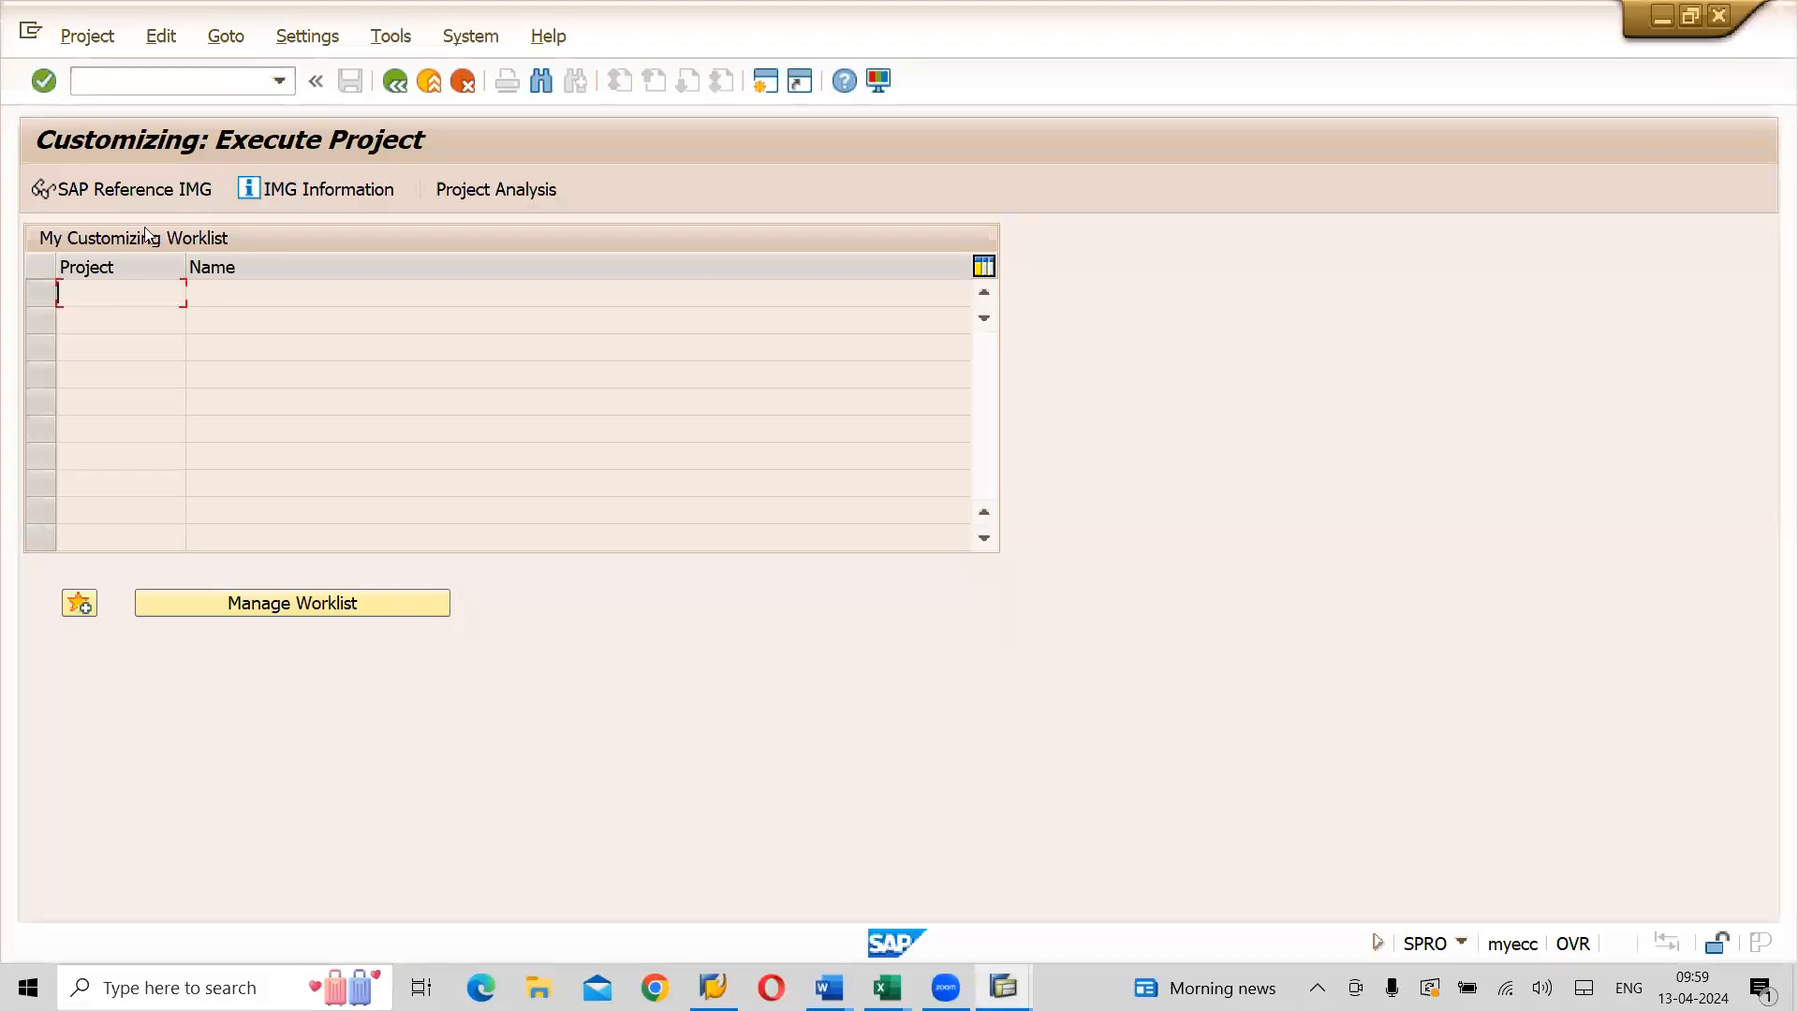
Open the SAP Reference IMG and expand Financial Accounting (New), General Ledger Accounting (New), Business Transactions and Document Splitting
{"action": "left_click", "coordinate": [138, 188]}
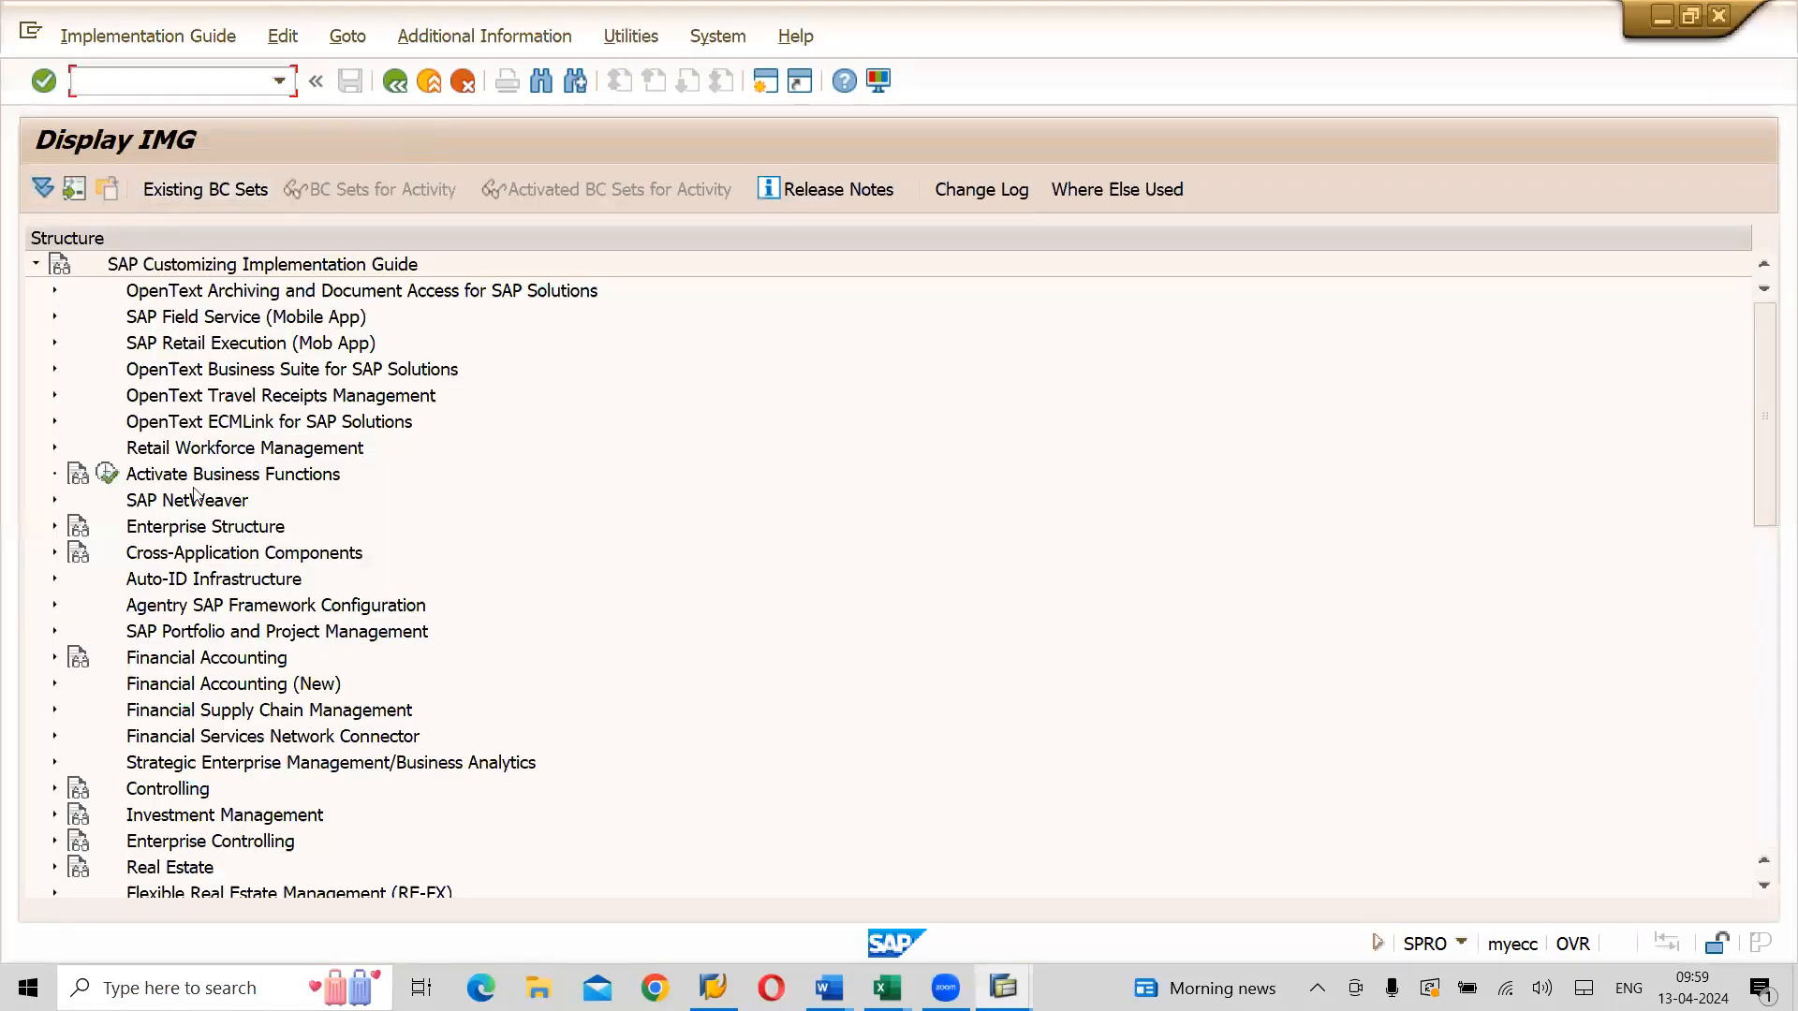
{"action": "left_click", "coordinate": [56, 685]}
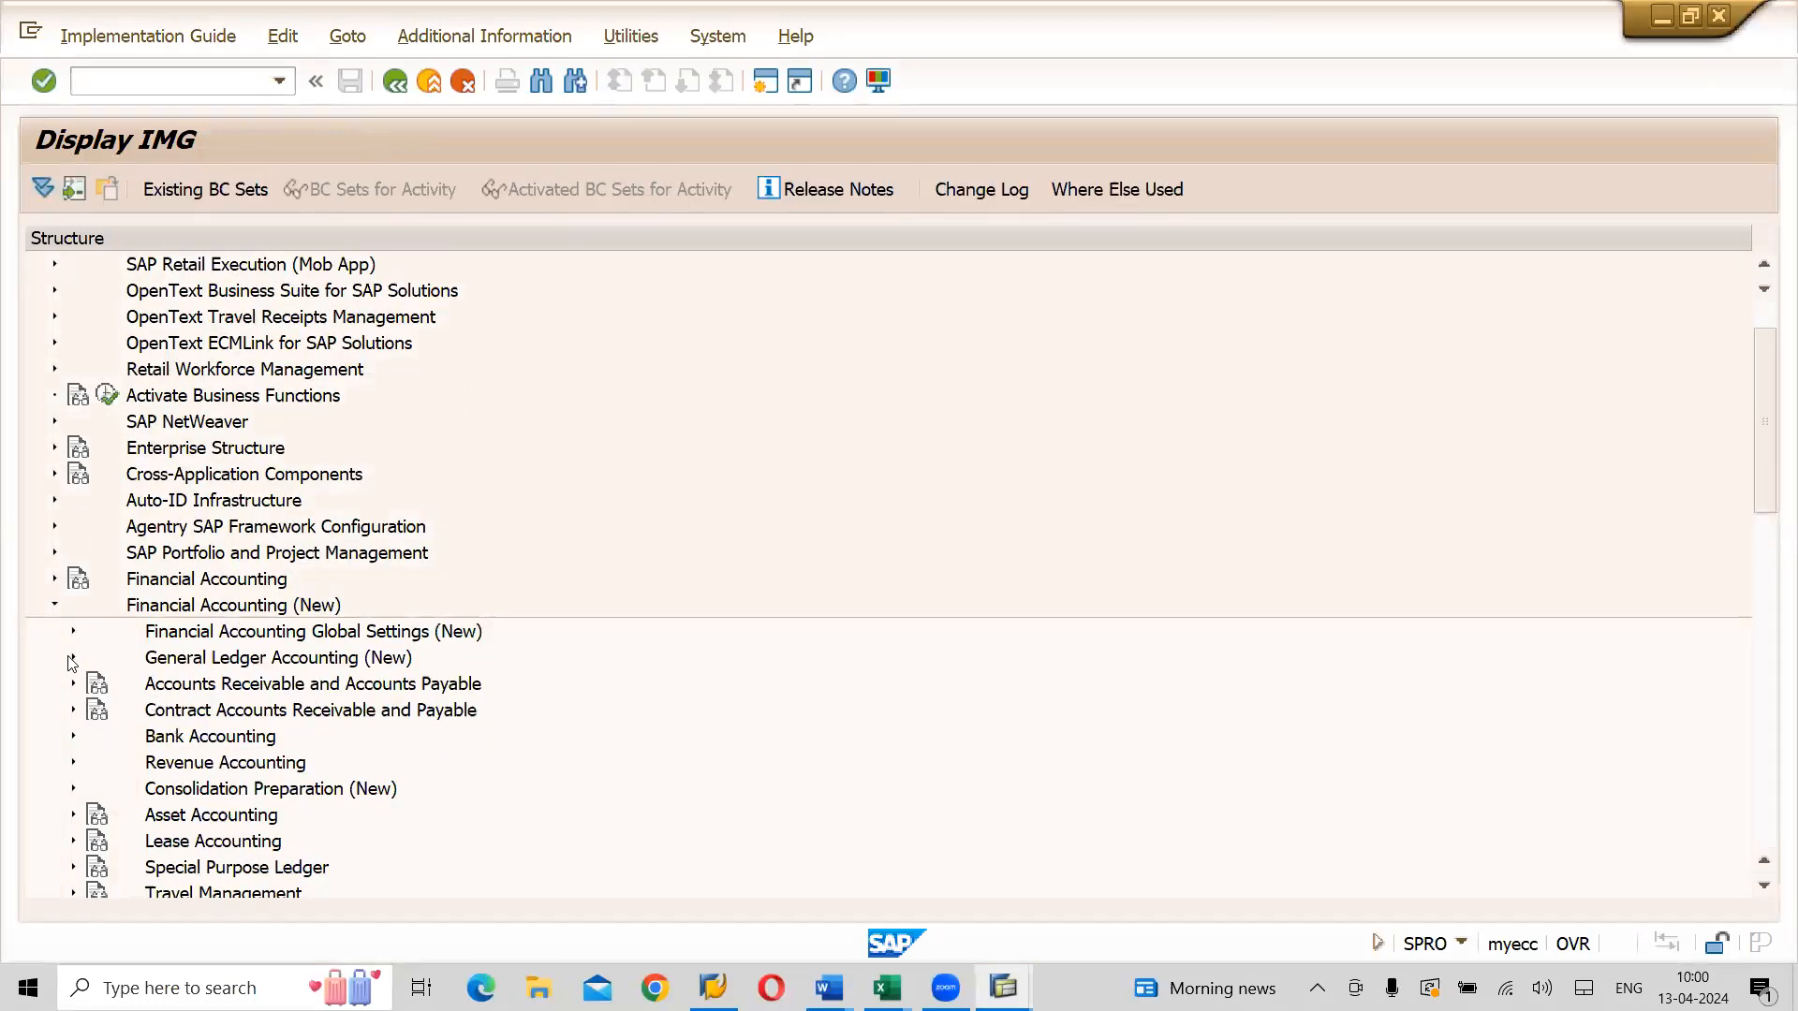
{"action": "left_click", "coordinate": [73, 658]}
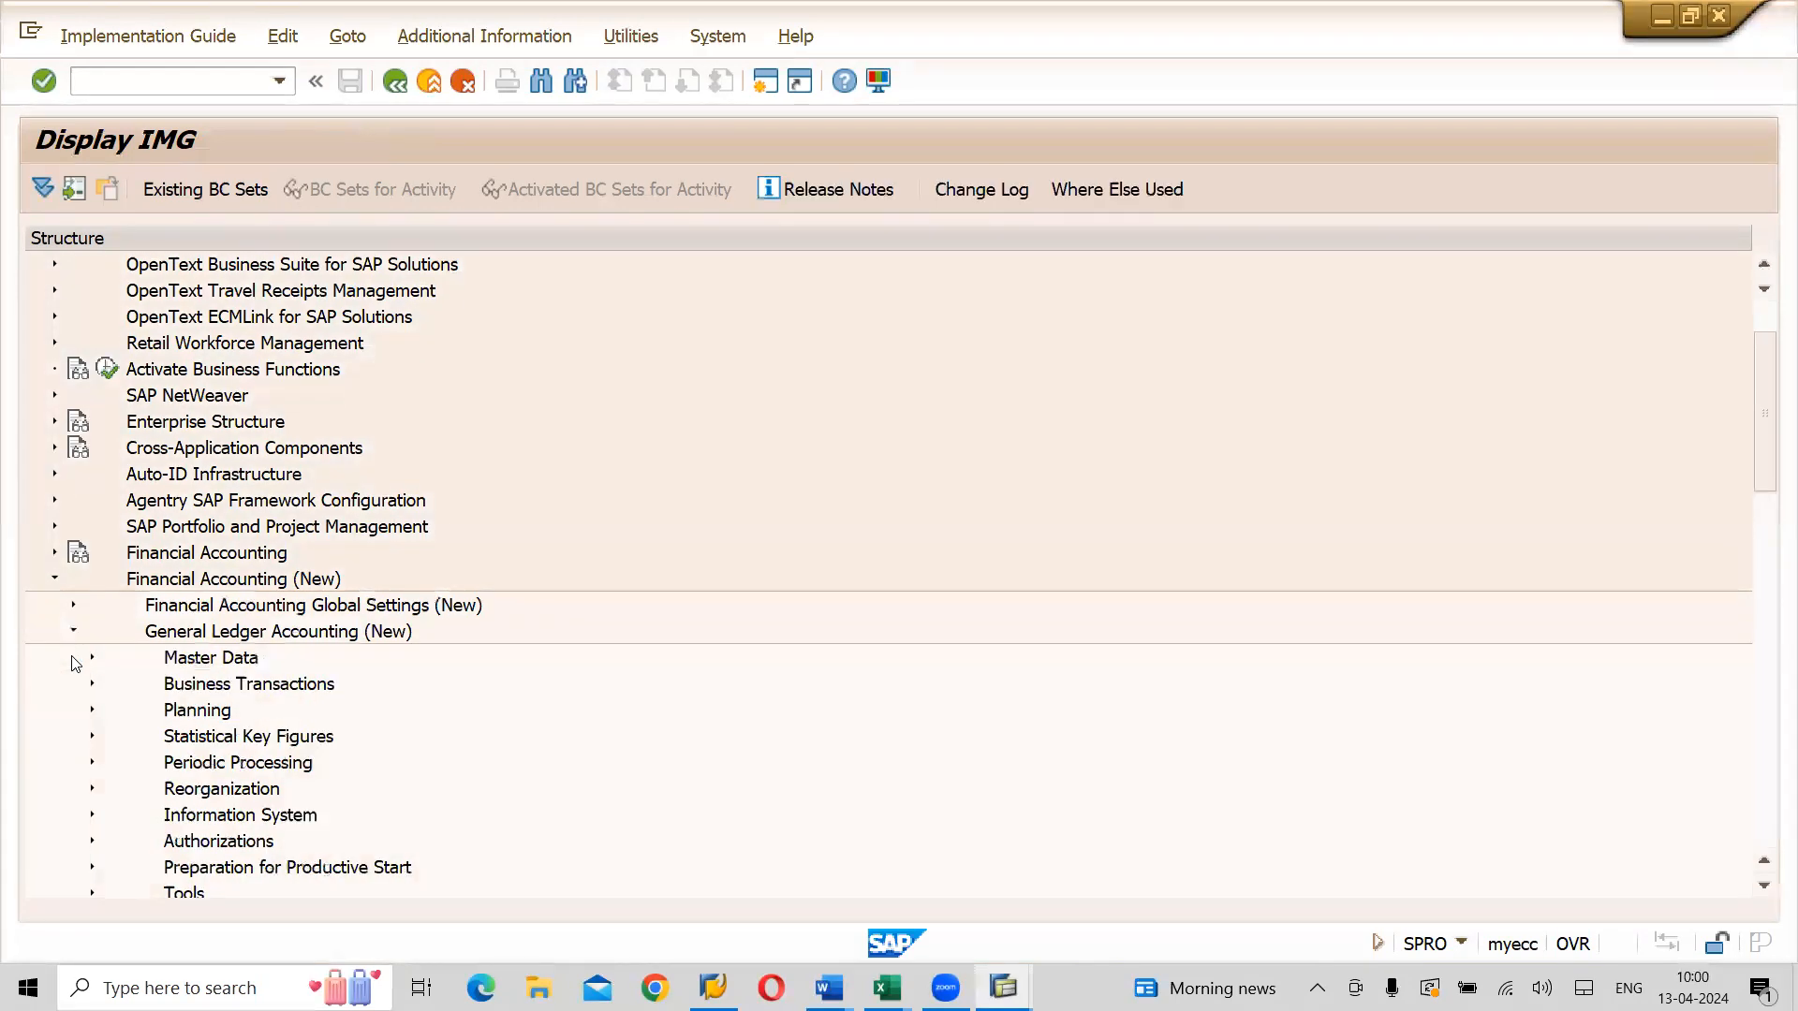
{"action": "left_click", "coordinate": [94, 685]}
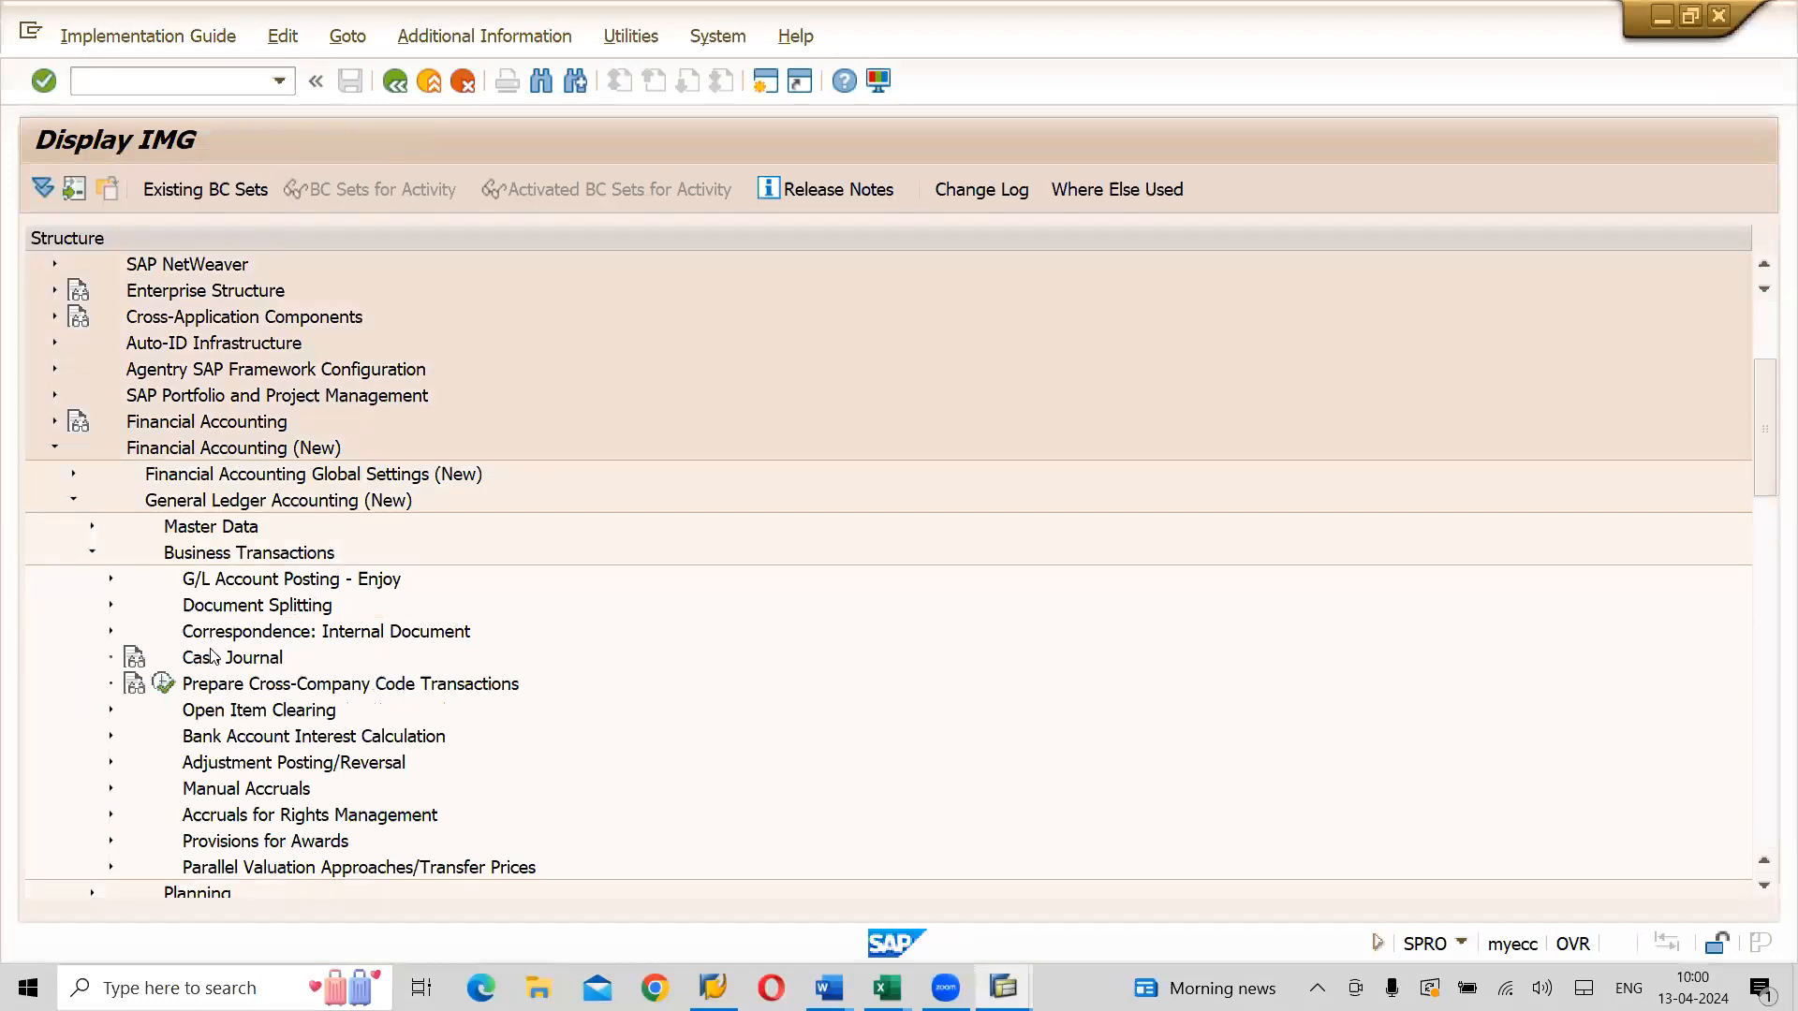
{"action": "left_click", "coordinate": [112, 606]}
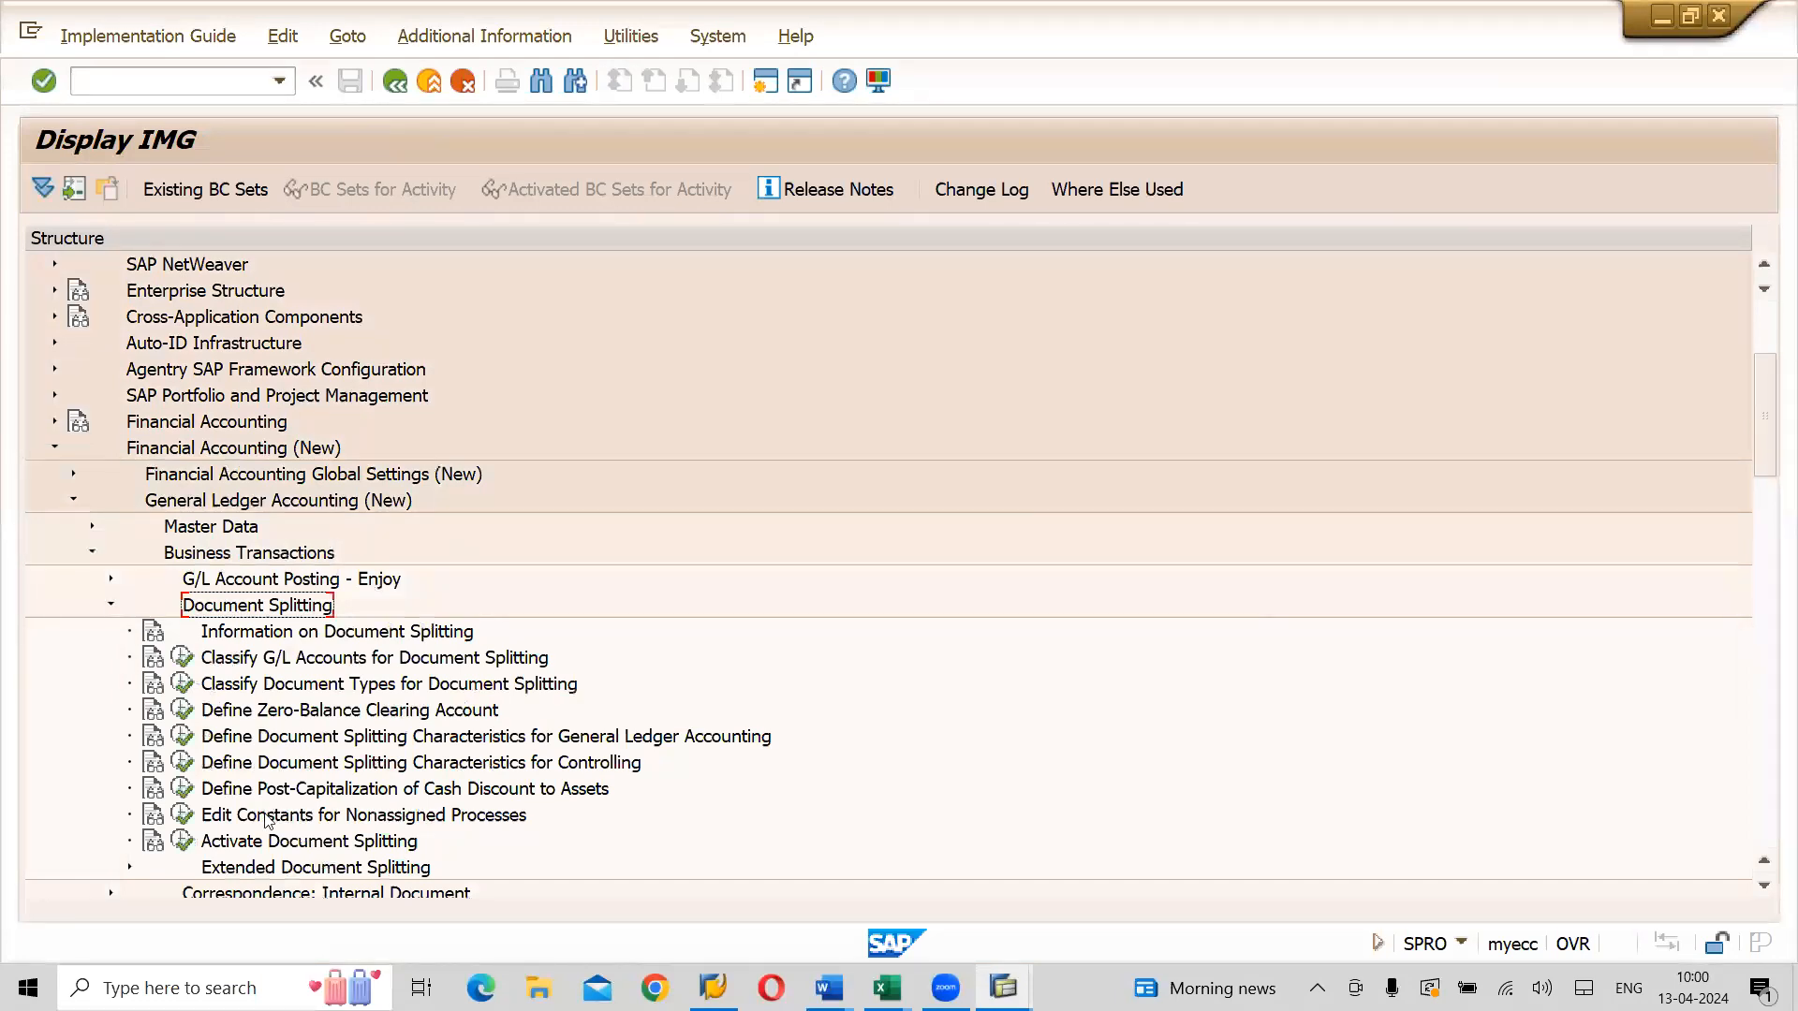
Open the Activate Document Splitting activity, save its settings and return to the IMG structure
{"action": "left_click", "coordinate": [281, 841]}
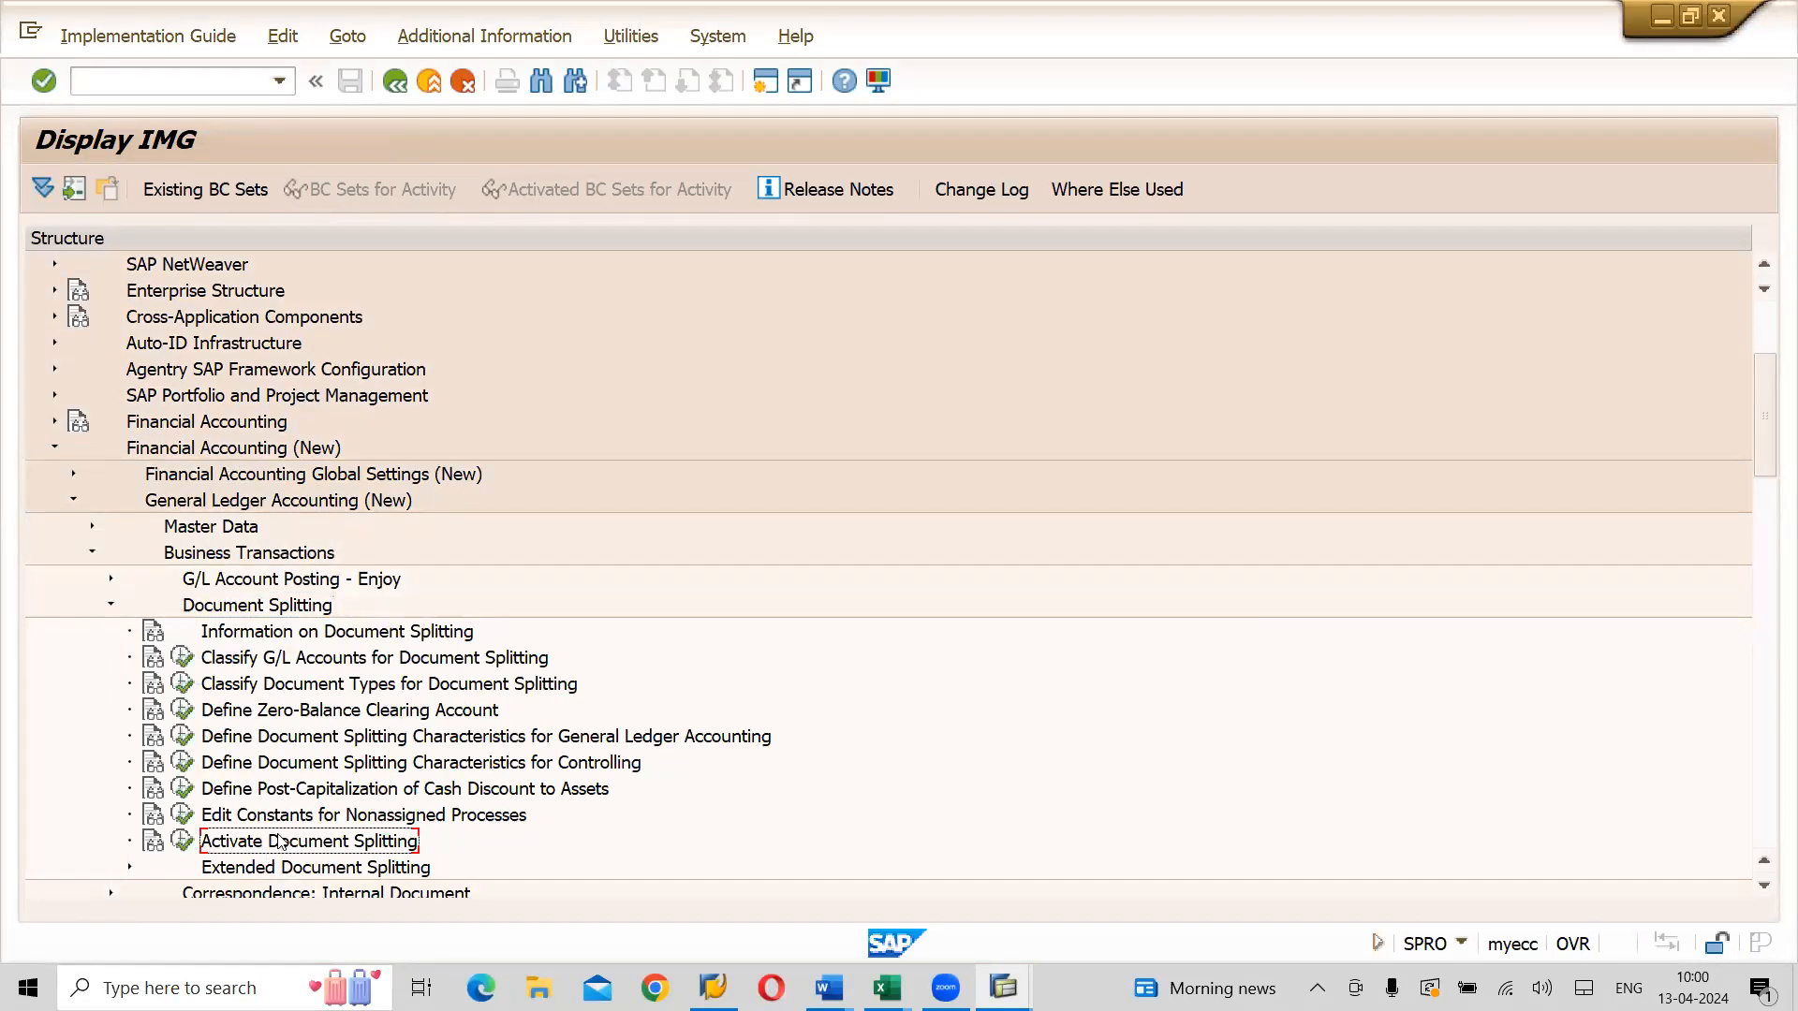
{"action": "left_click", "coordinate": [184, 840]}
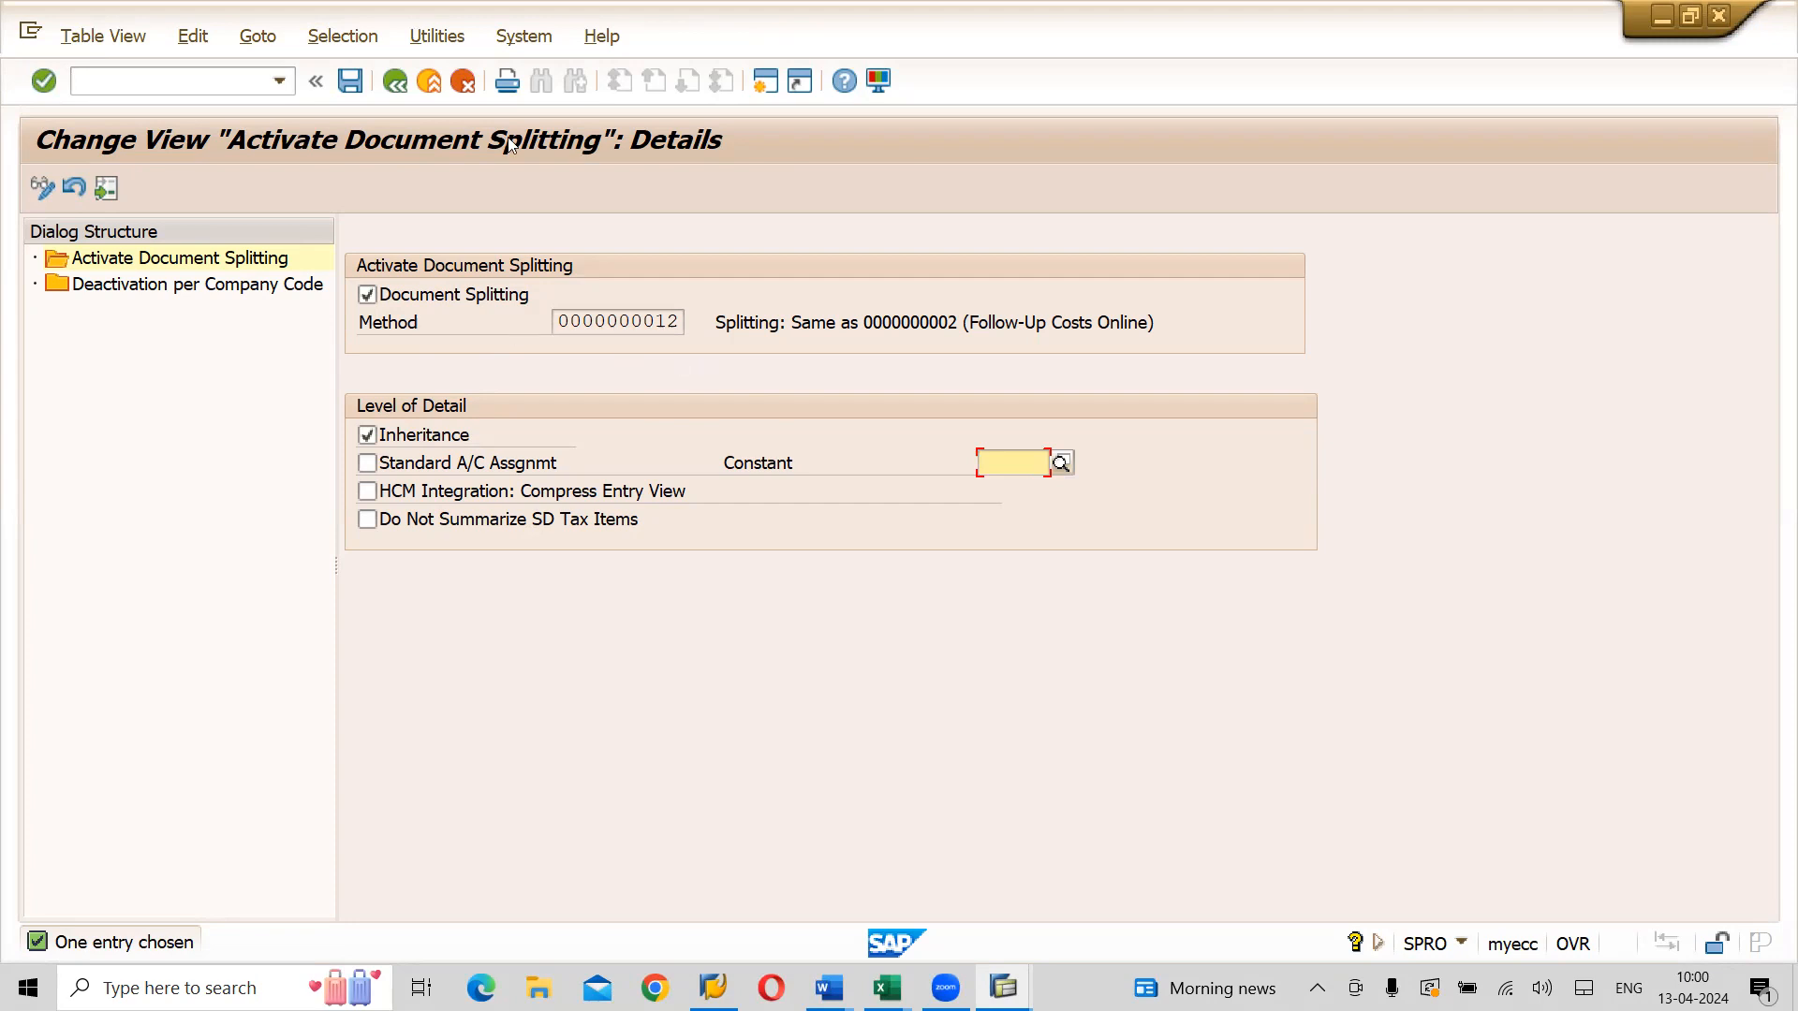
{"action": "left_click", "coordinate": [352, 85]}
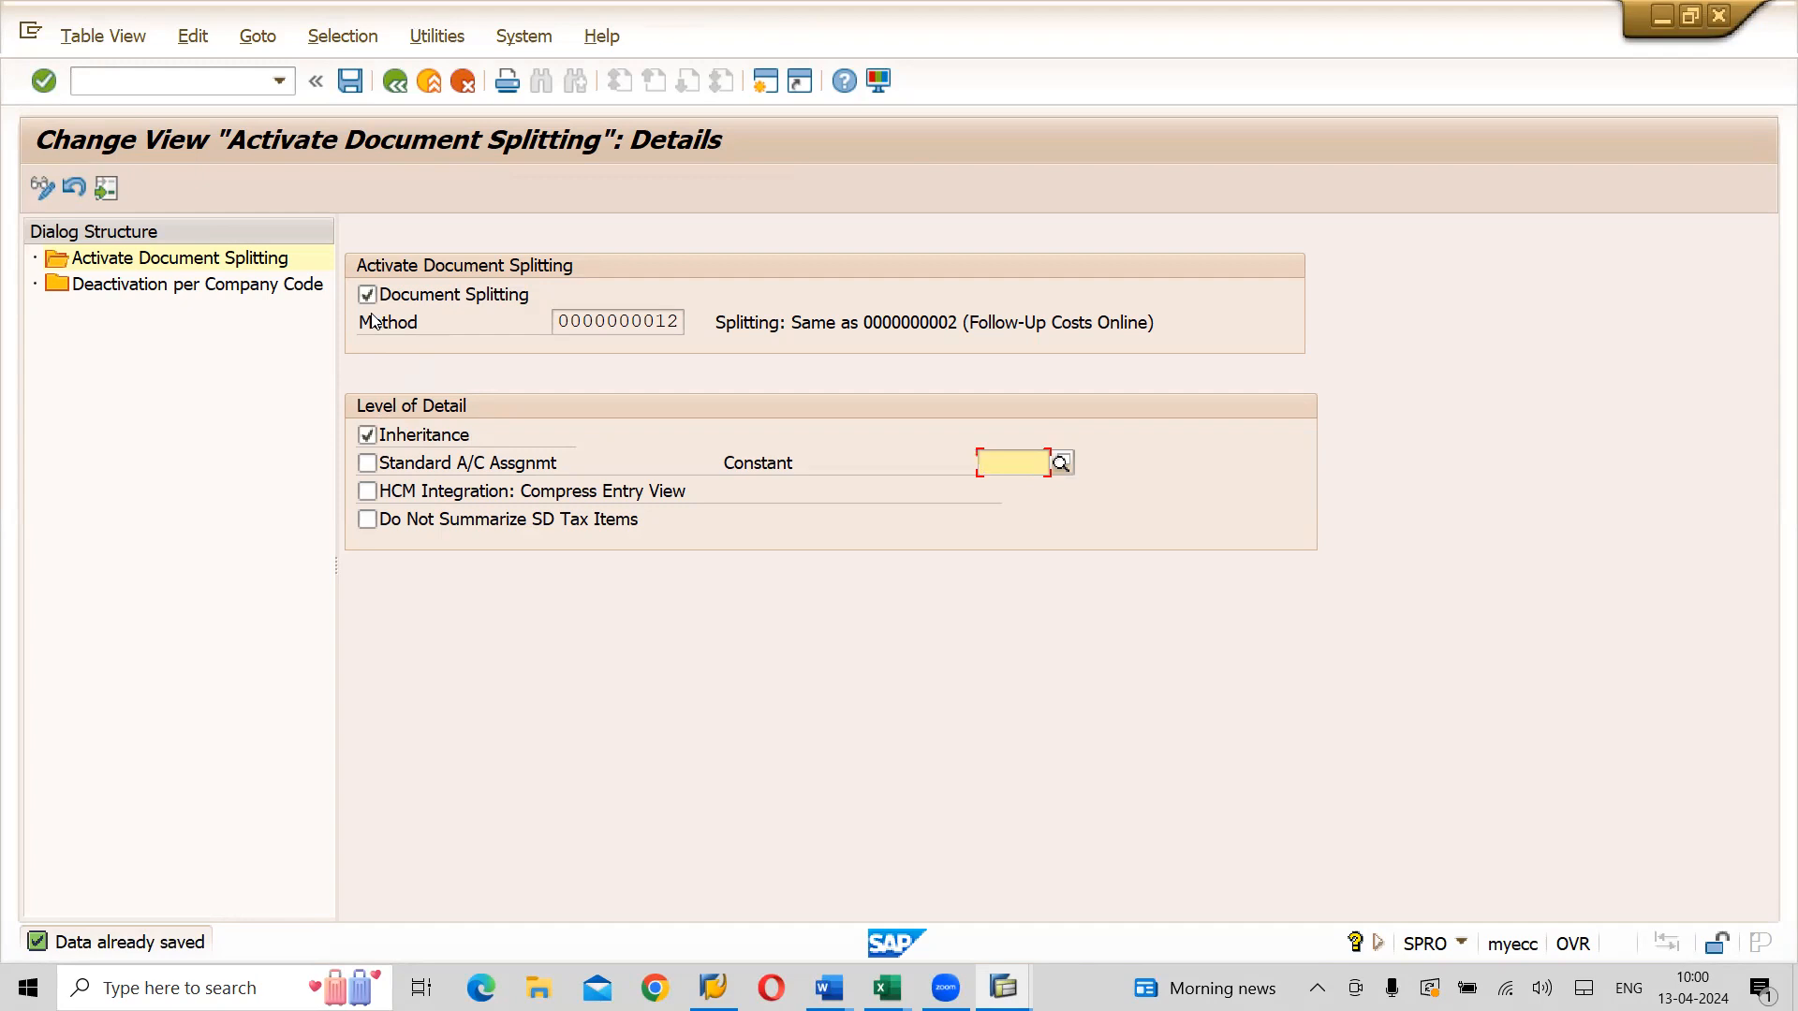
{"action": "left_click", "coordinate": [398, 93]}
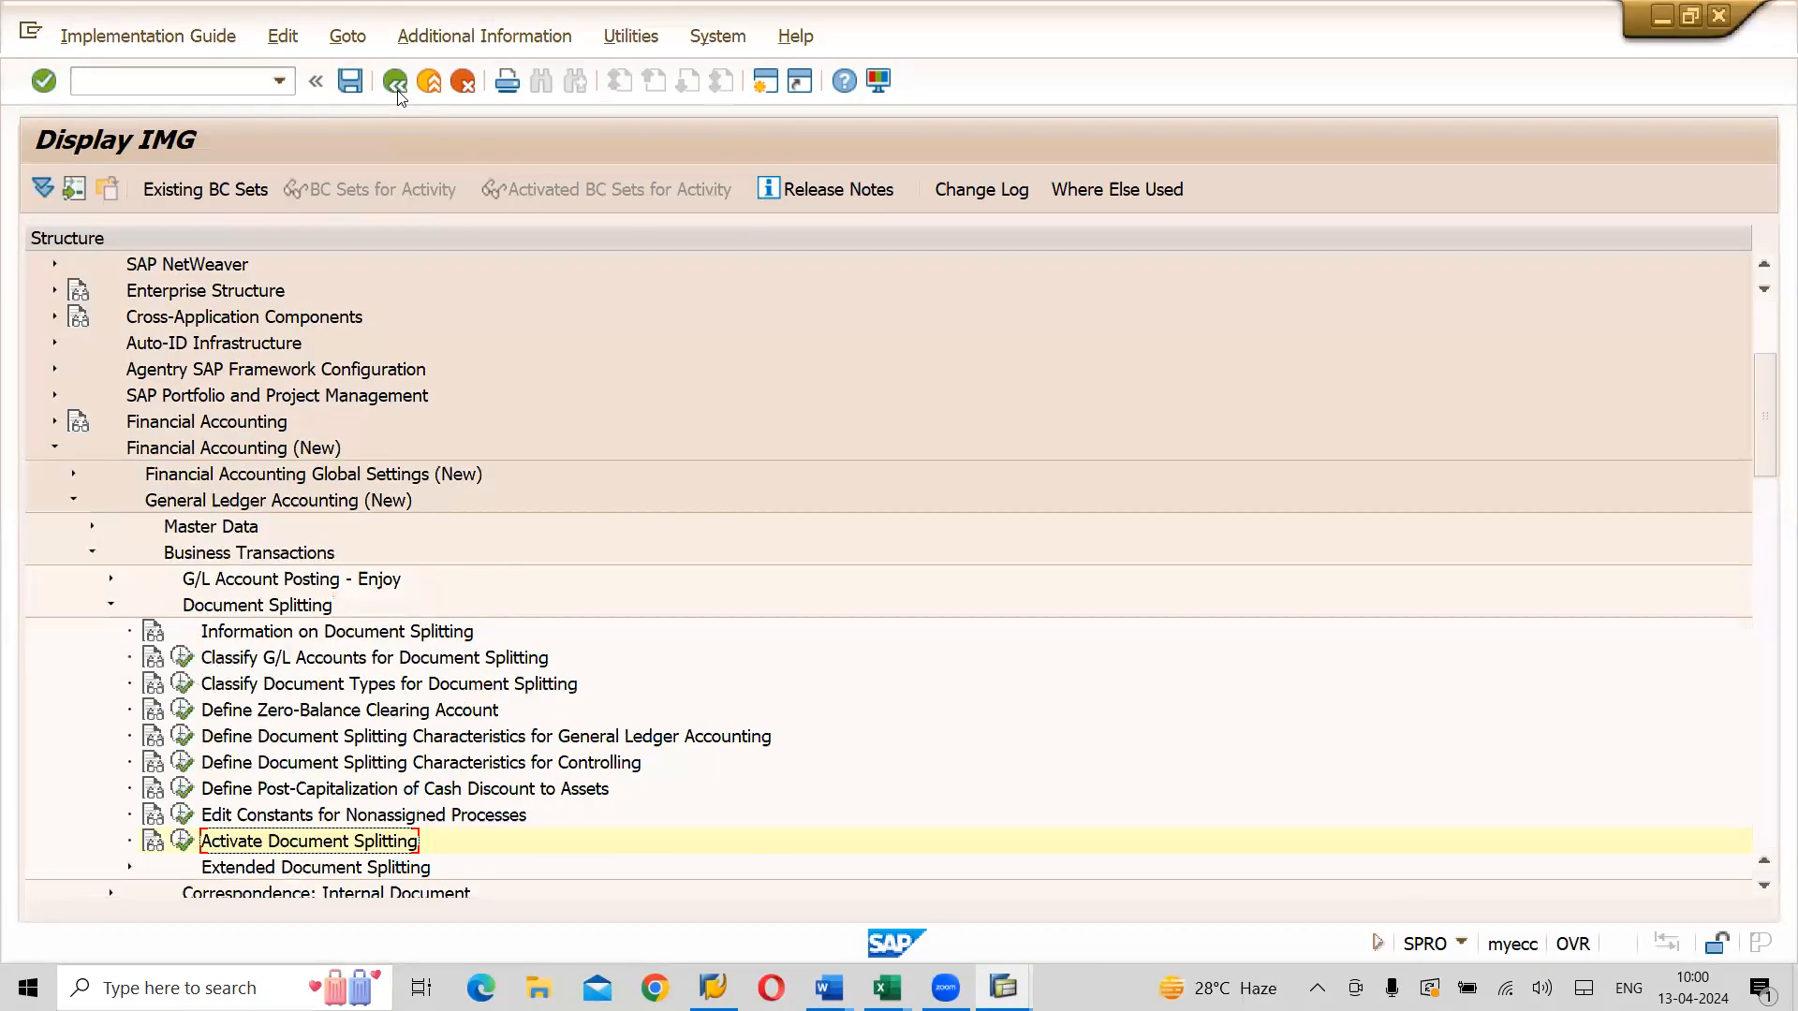
Return to the FB50 session and try to post the LI01 G/L document
{"action": "key", "text": "alt+Tab"}
{"action": "key", "text": "alt+Tab"}
{"action": "key", "text": "alt+Tab"}
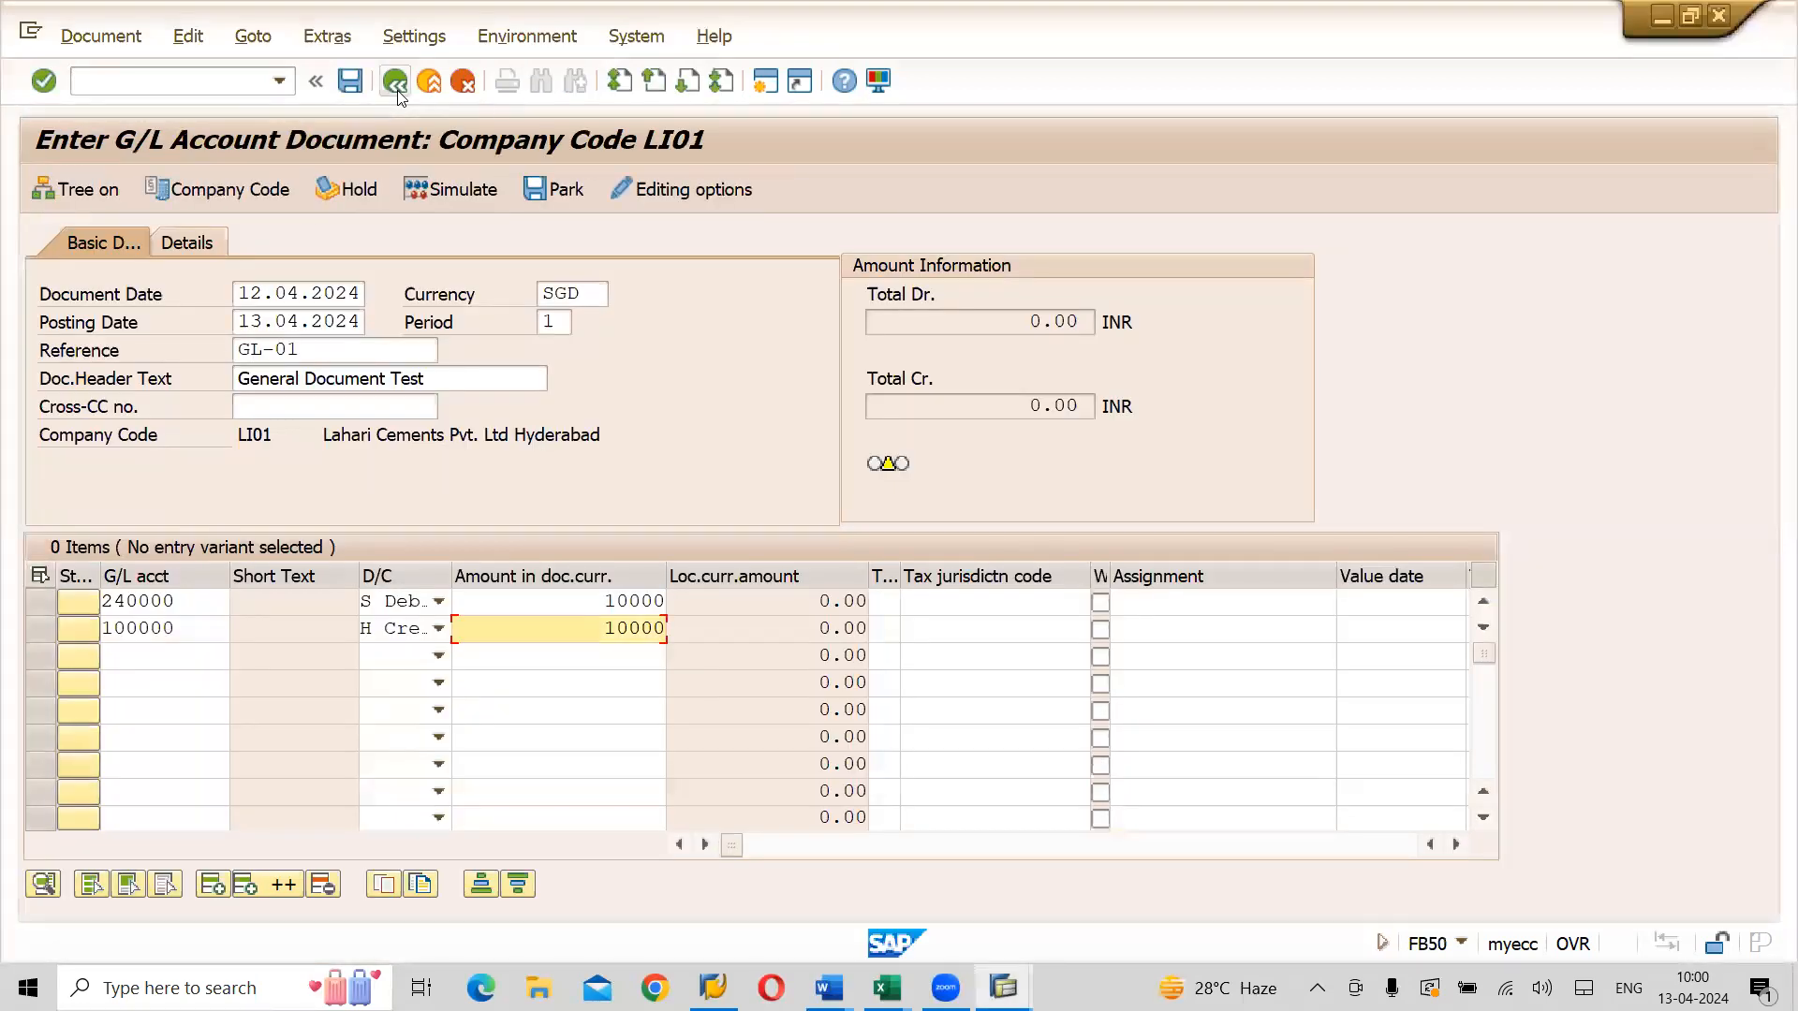
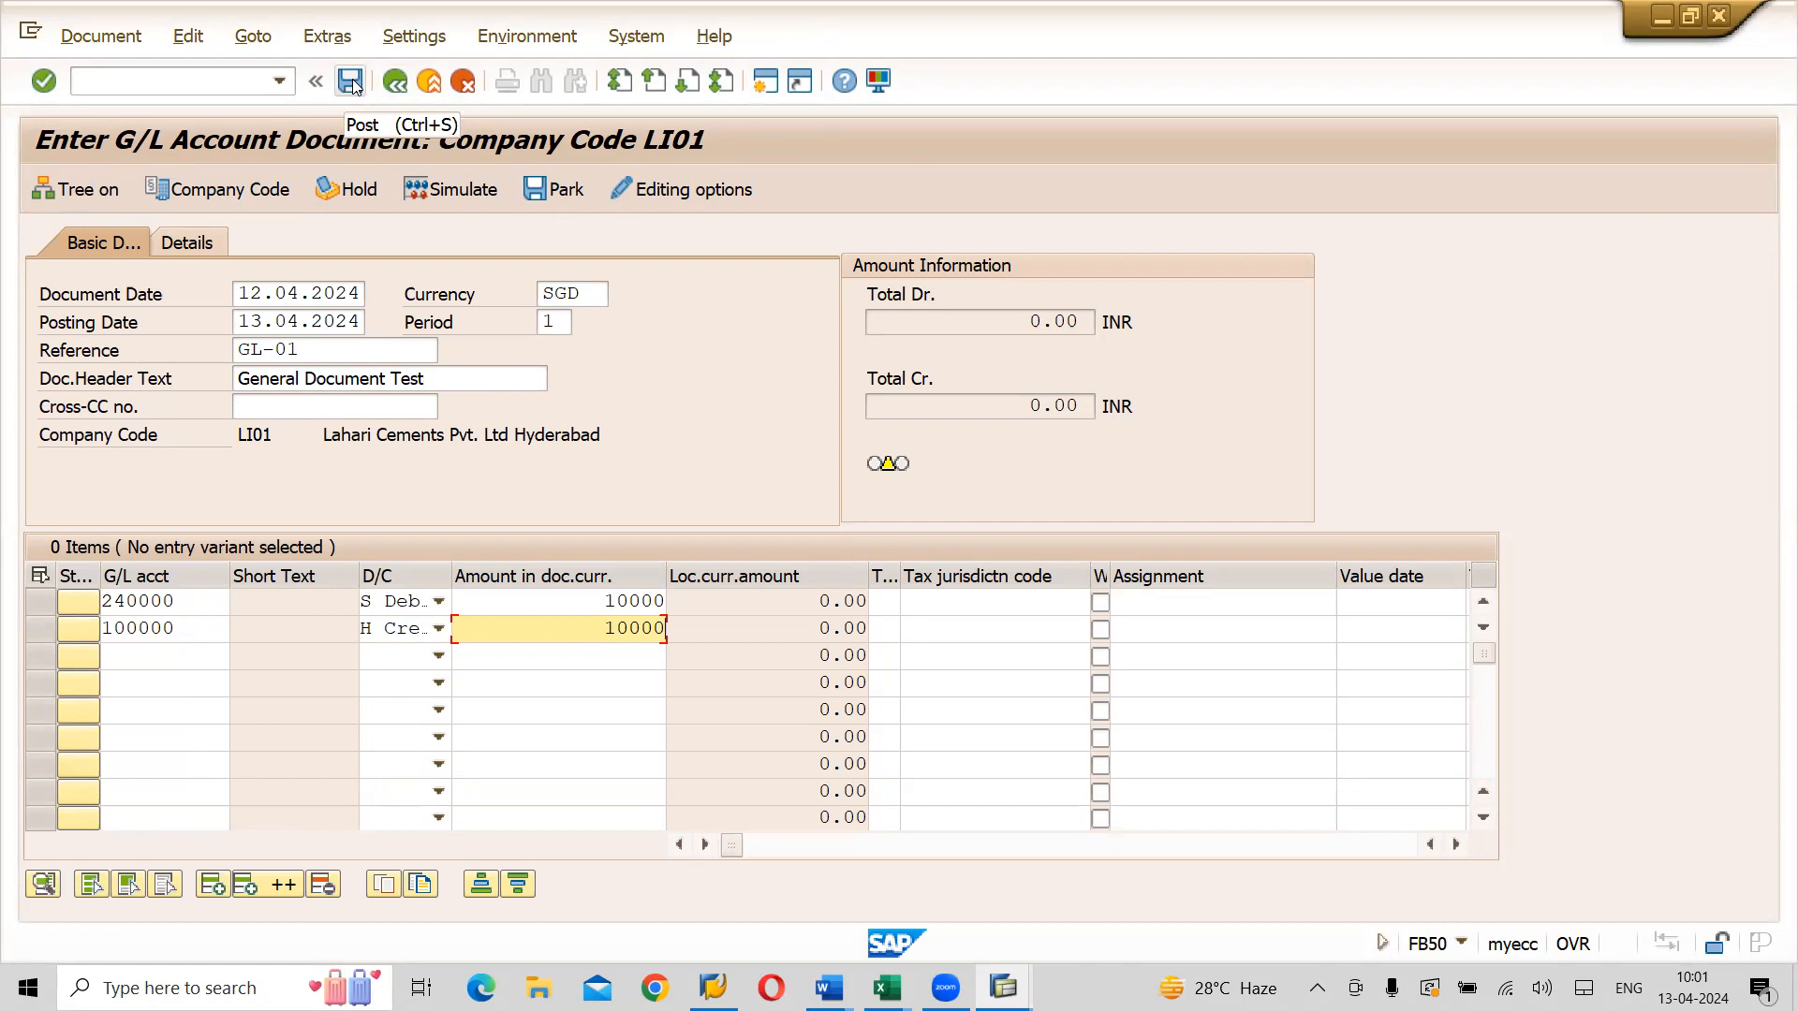
{"action": "left_click", "coordinate": [351, 82]}
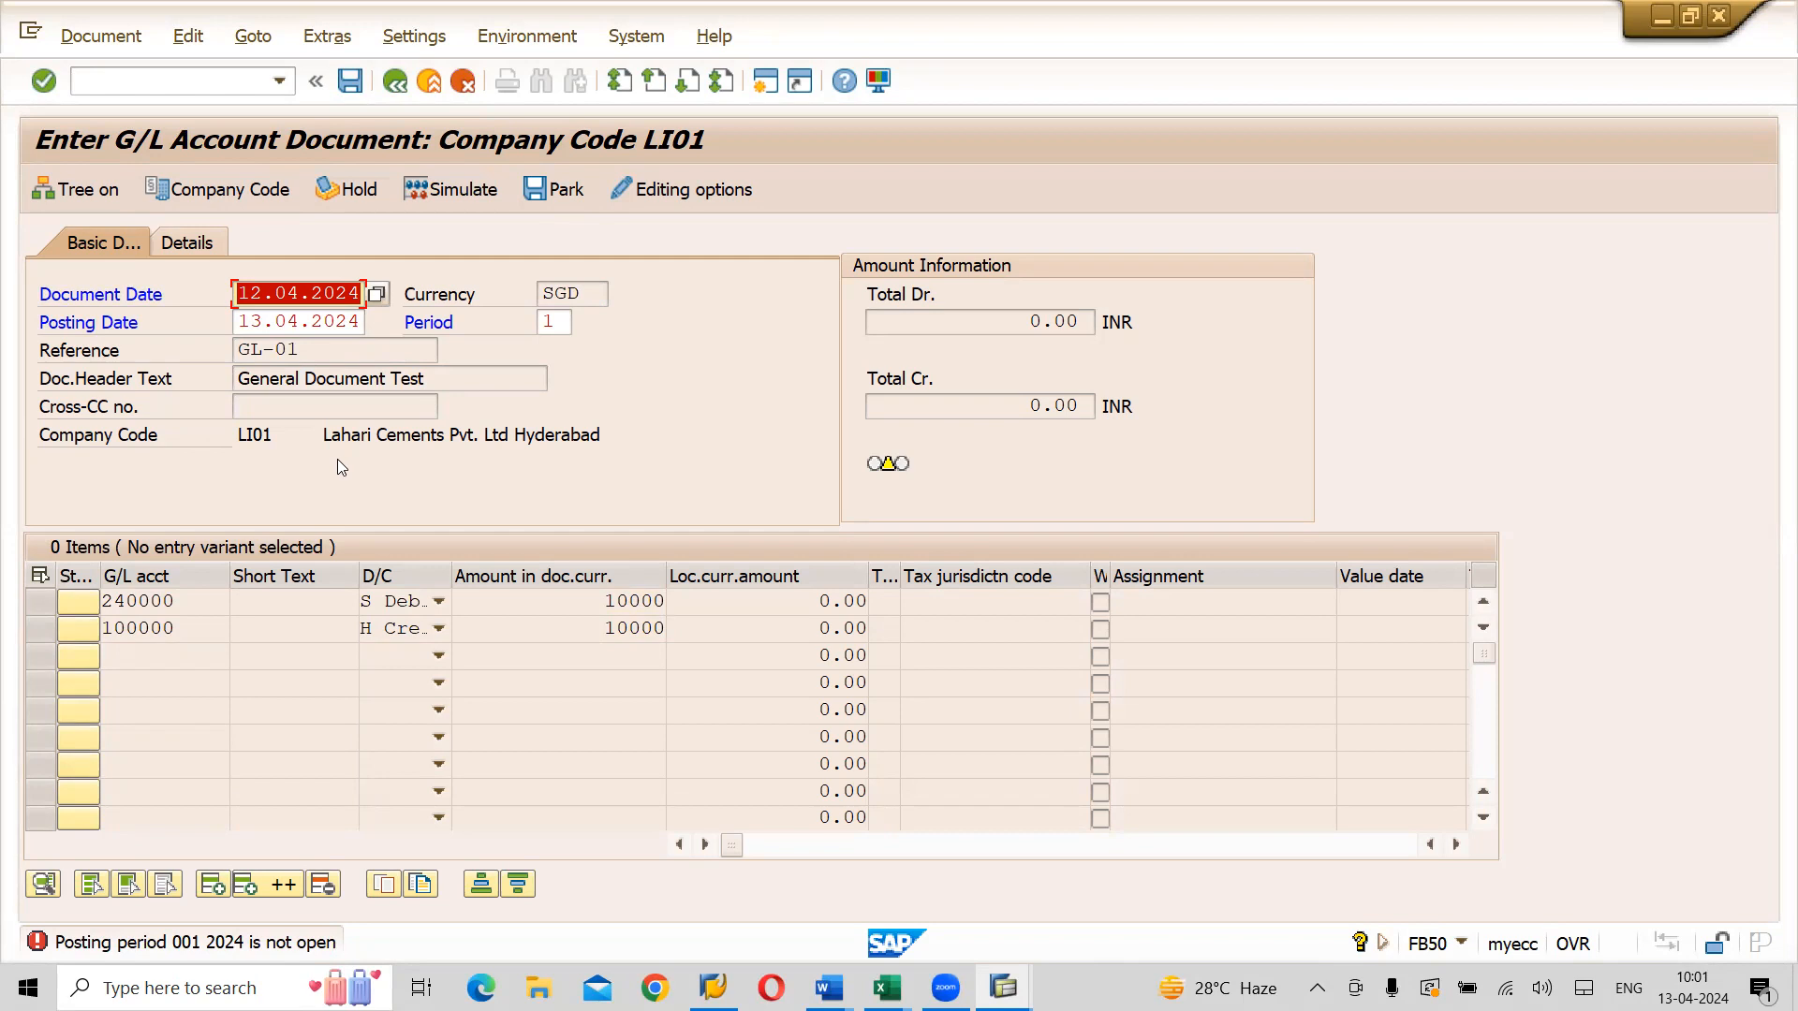
Switch to the G/L account groups window and start transaction OB52 in a new session
{"action": "key", "text": "alt+Tab"}
{"action": "key", "text": "alt+Tab"}
{"action": "key", "text": "alt+Tab"}
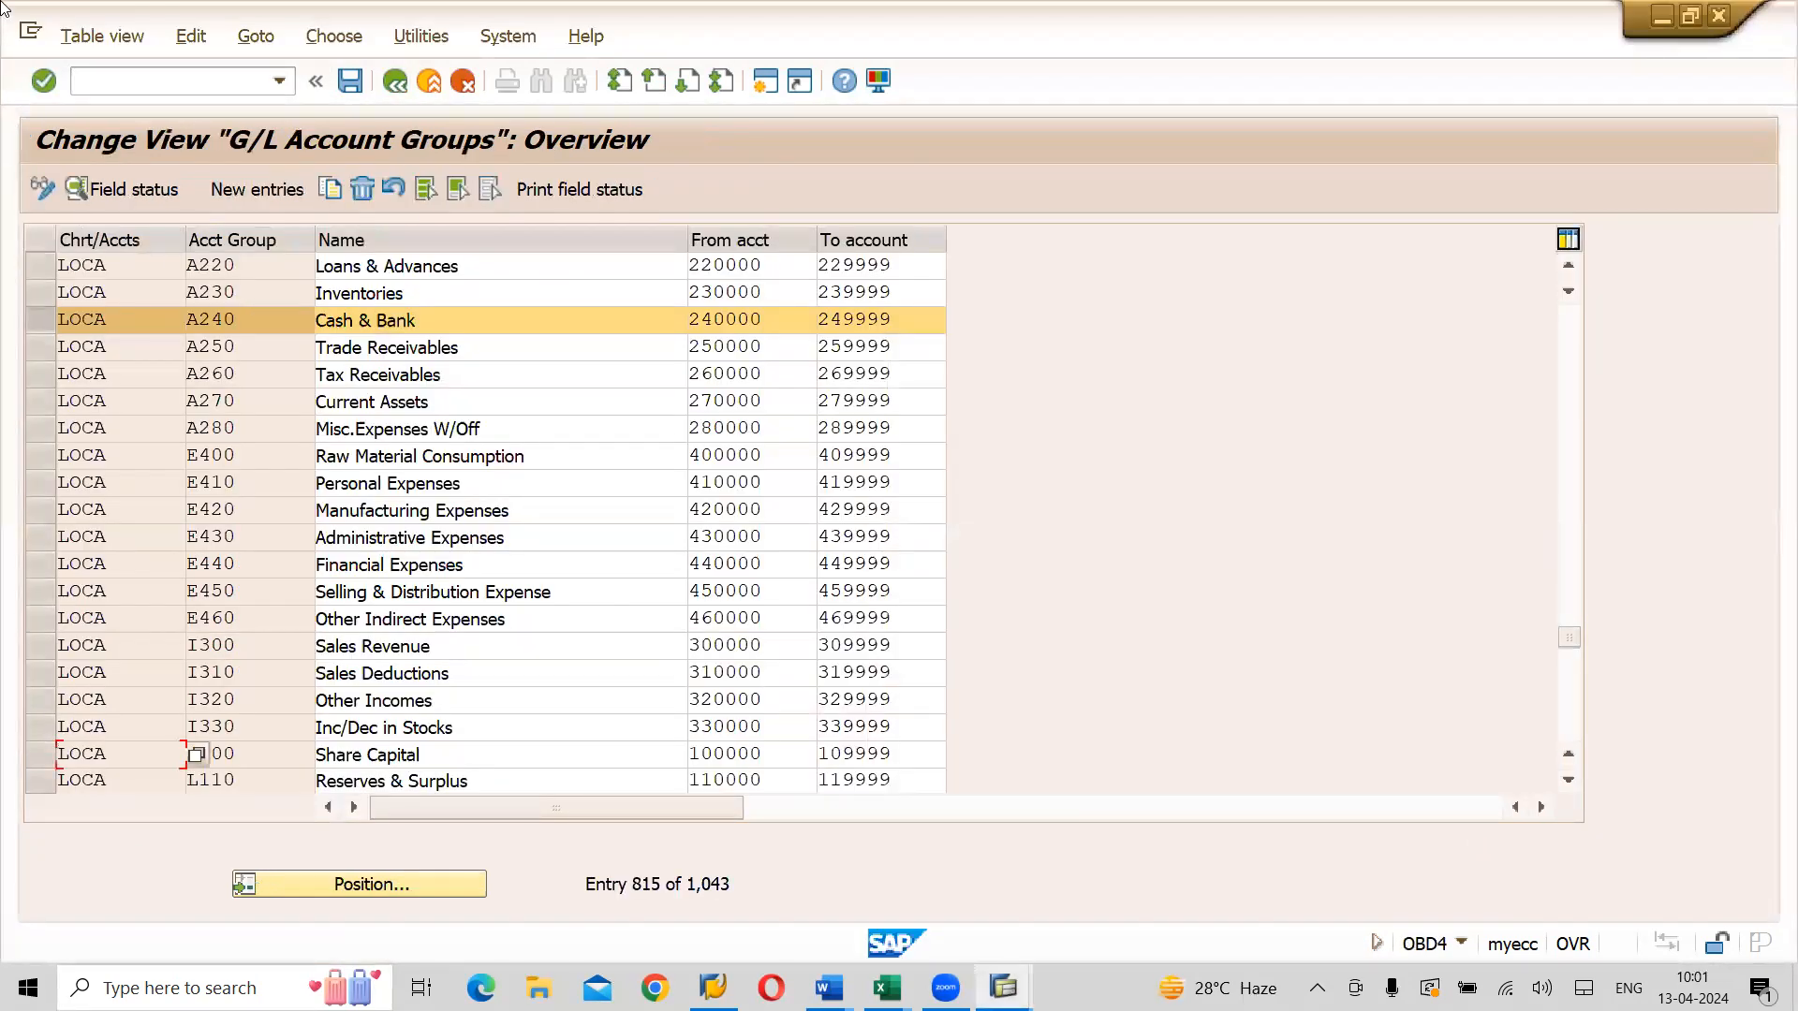
{"action": "left_click", "coordinate": [119, 82]}
{"action": "type", "text": "/nob52"}
{"action": "key", "text": "Return"}
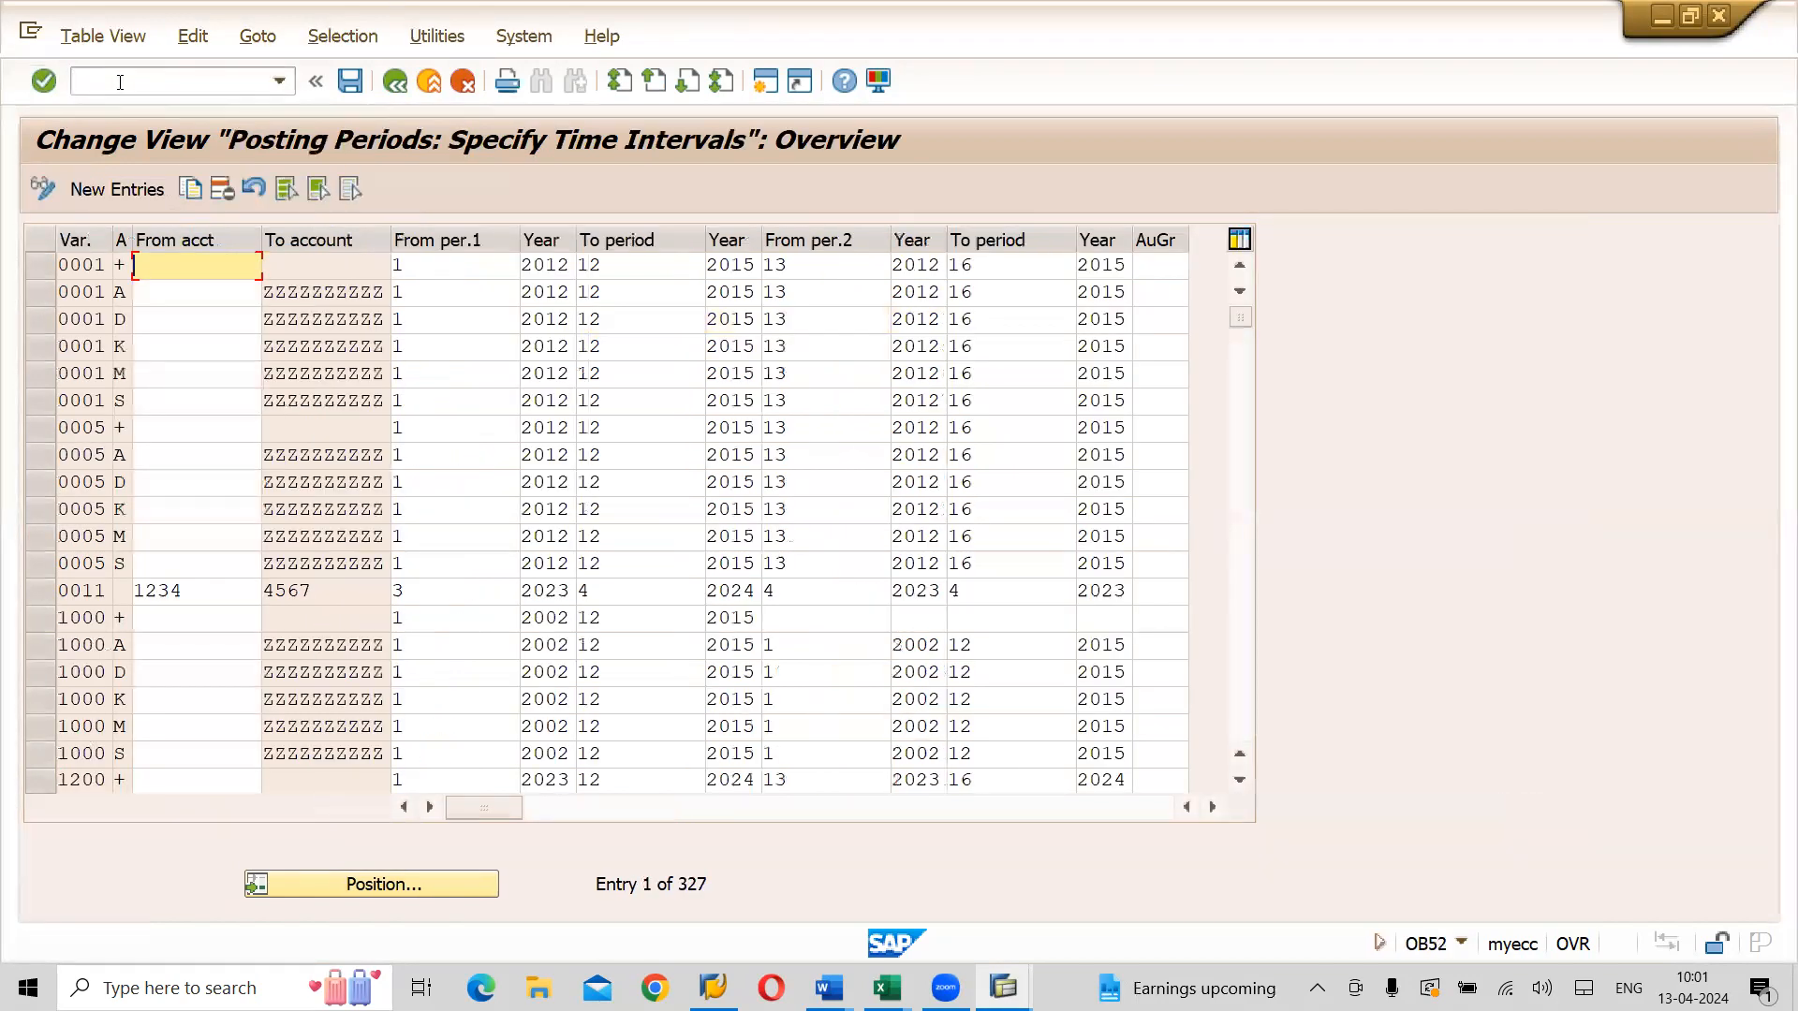
Position the posting periods overview at posting period variant LPV3, choosing it from the list of possible entries
{"action": "left_click", "coordinate": [371, 888]}
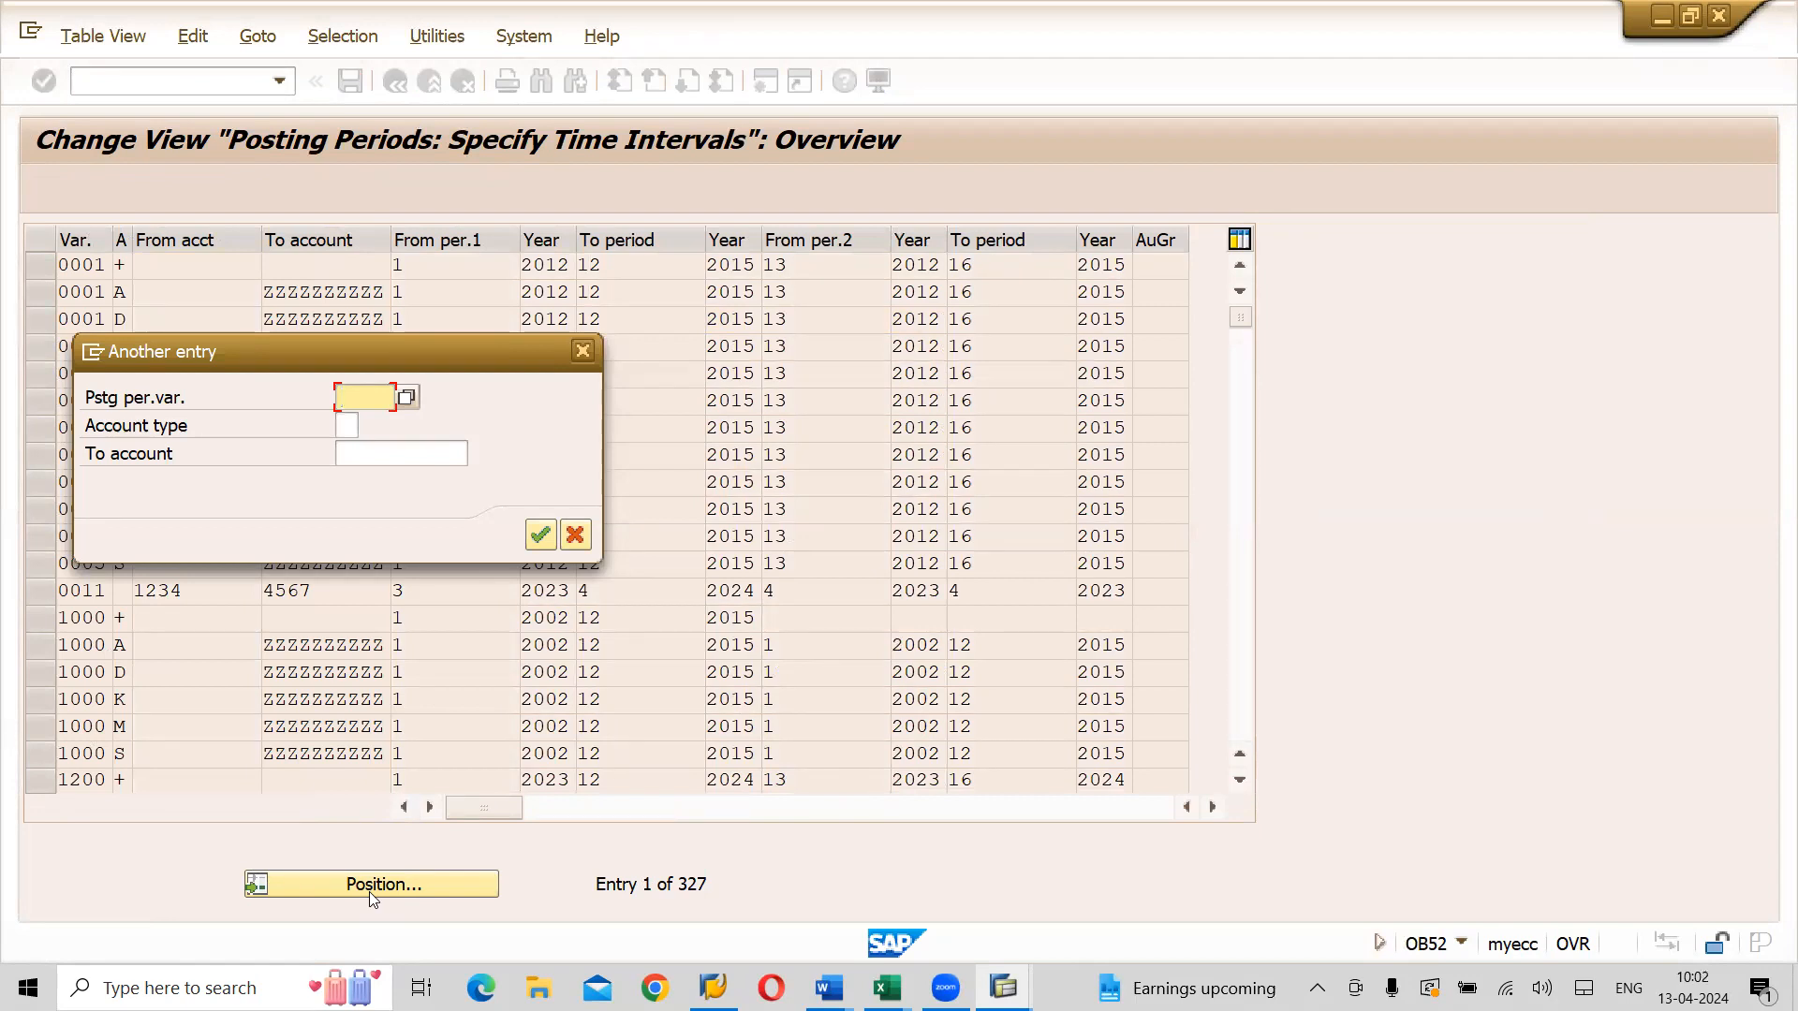
{"action": "left_click", "coordinate": [410, 400]}
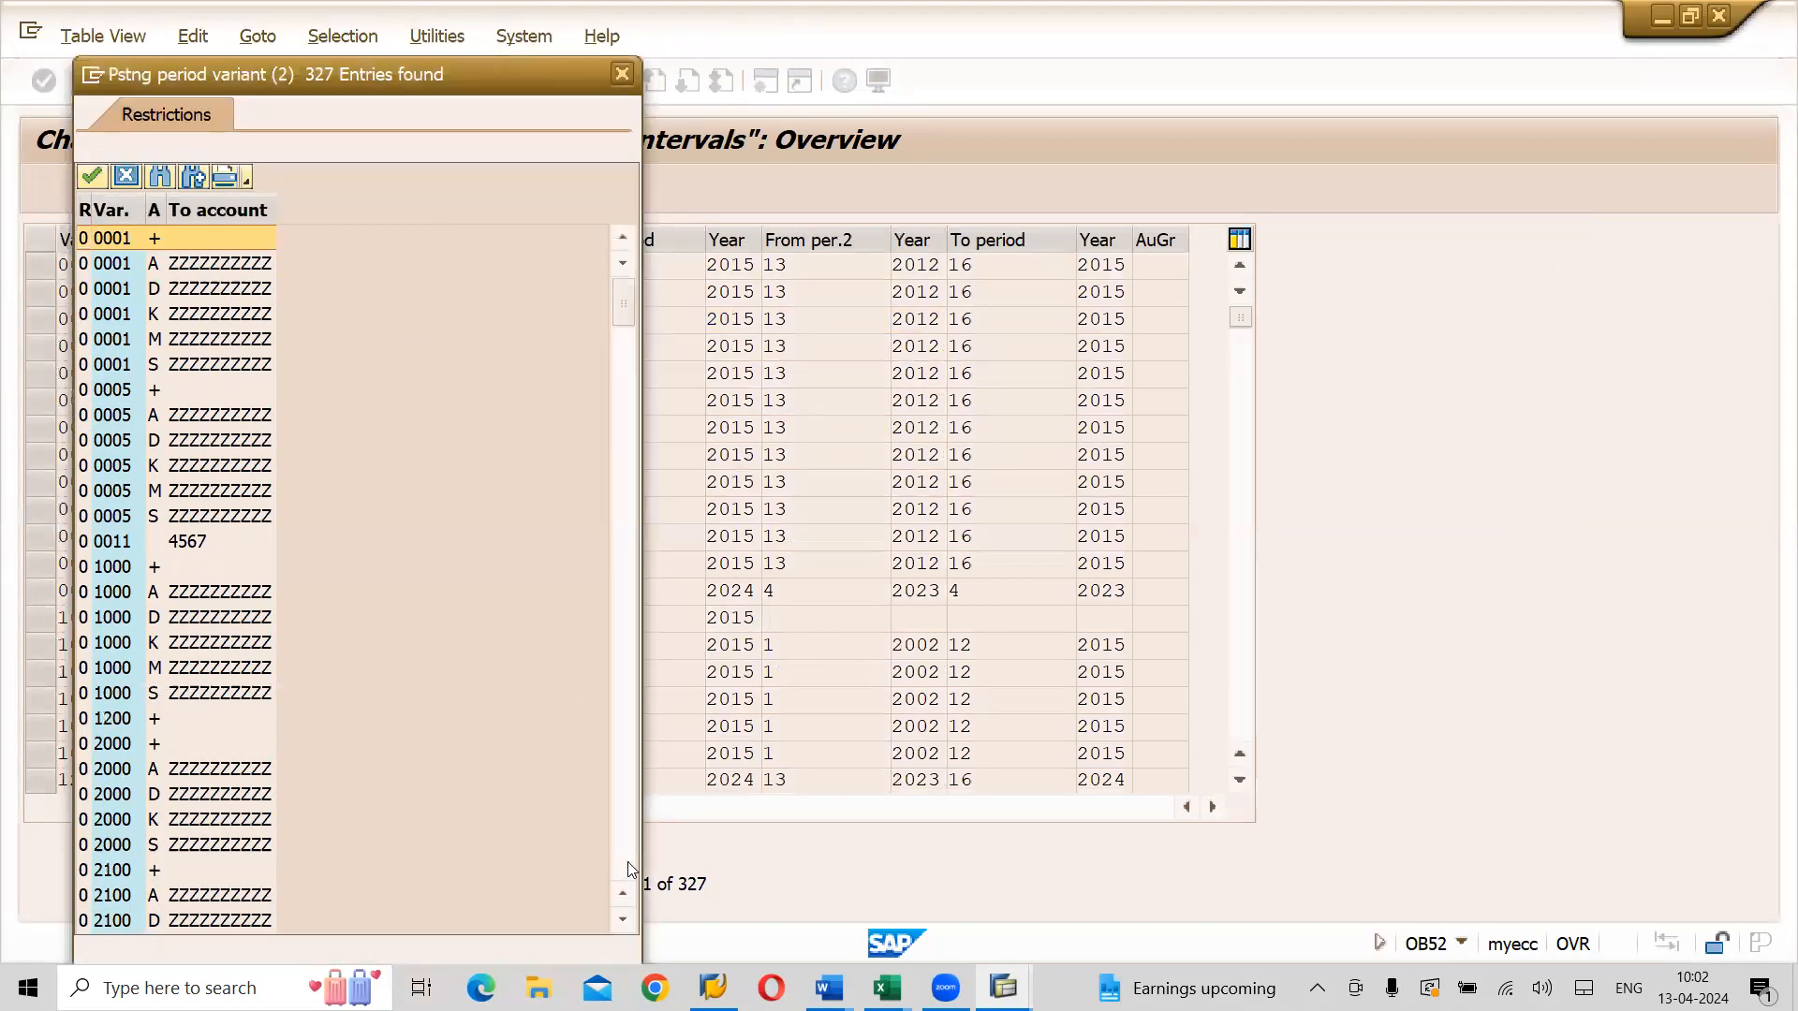
{"action": "scroll", "coordinate": [631, 804], "scroll_direction": "down", "scroll_amount": 10}
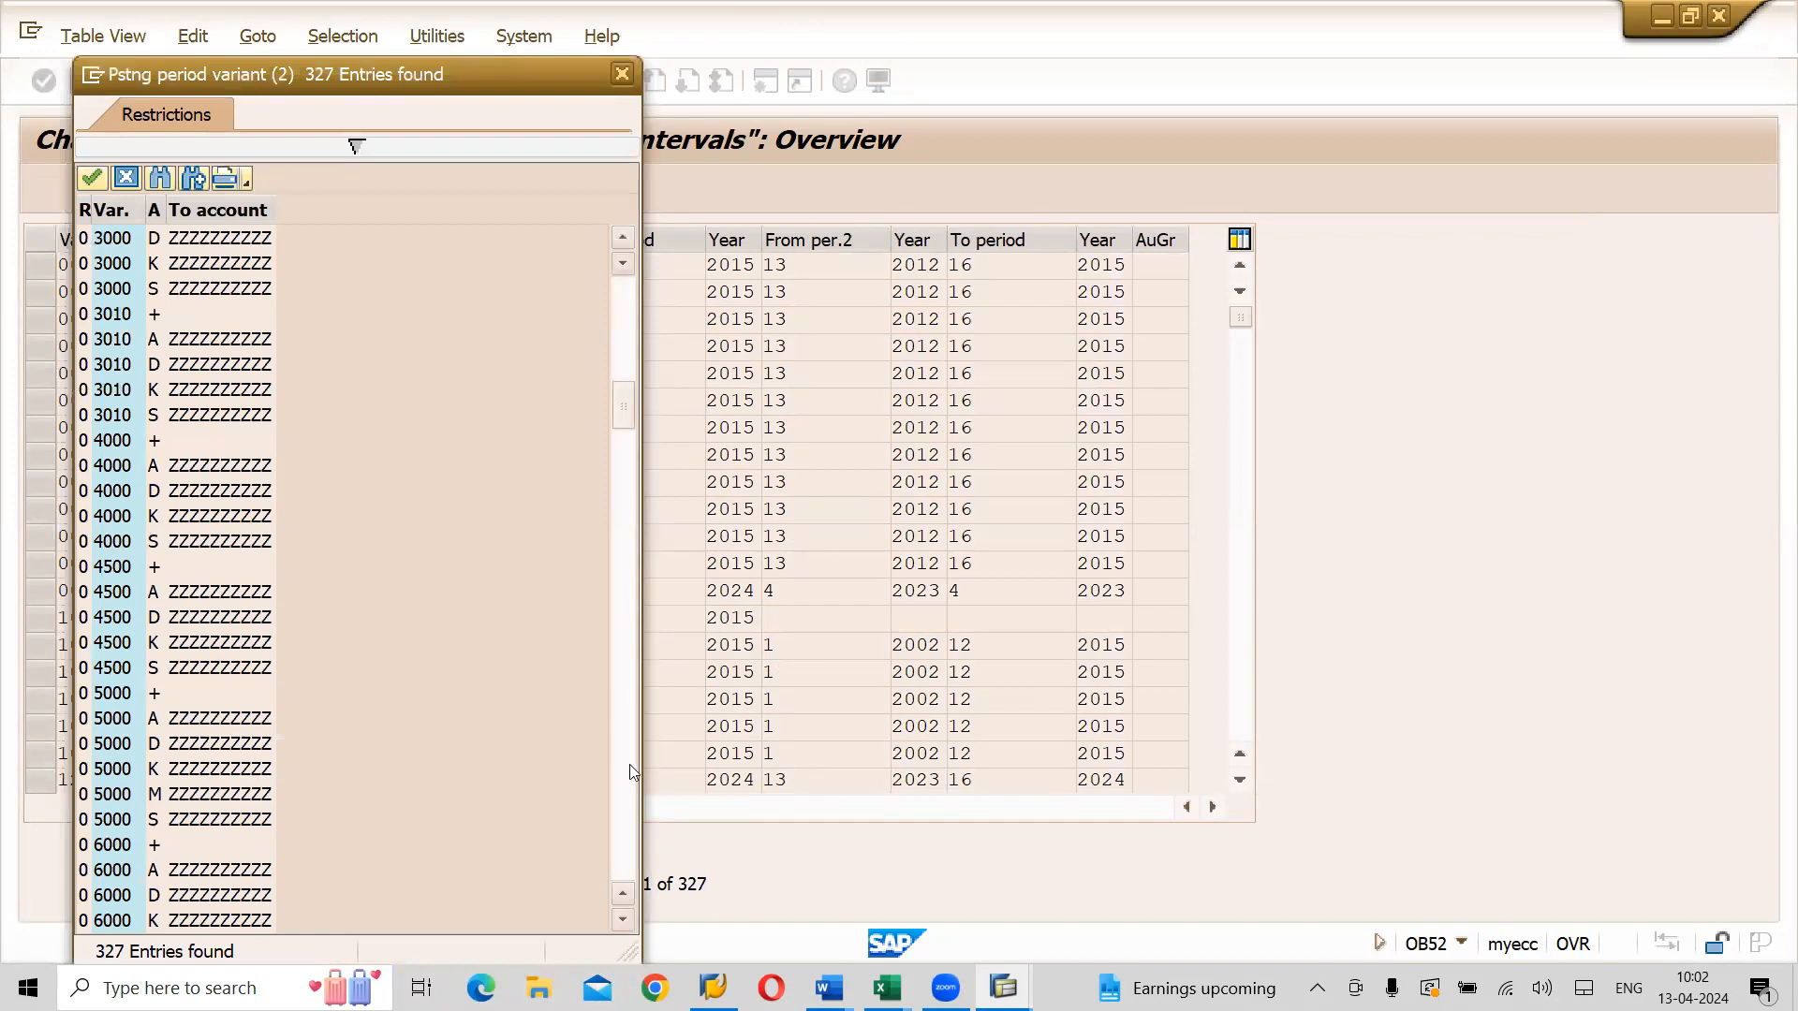
{"action": "scroll", "coordinate": [630, 771], "scroll_direction": "down", "scroll_amount": 9}
{"action": "scroll", "coordinate": [630, 772], "scroll_direction": "down", "scroll_amount": 20}
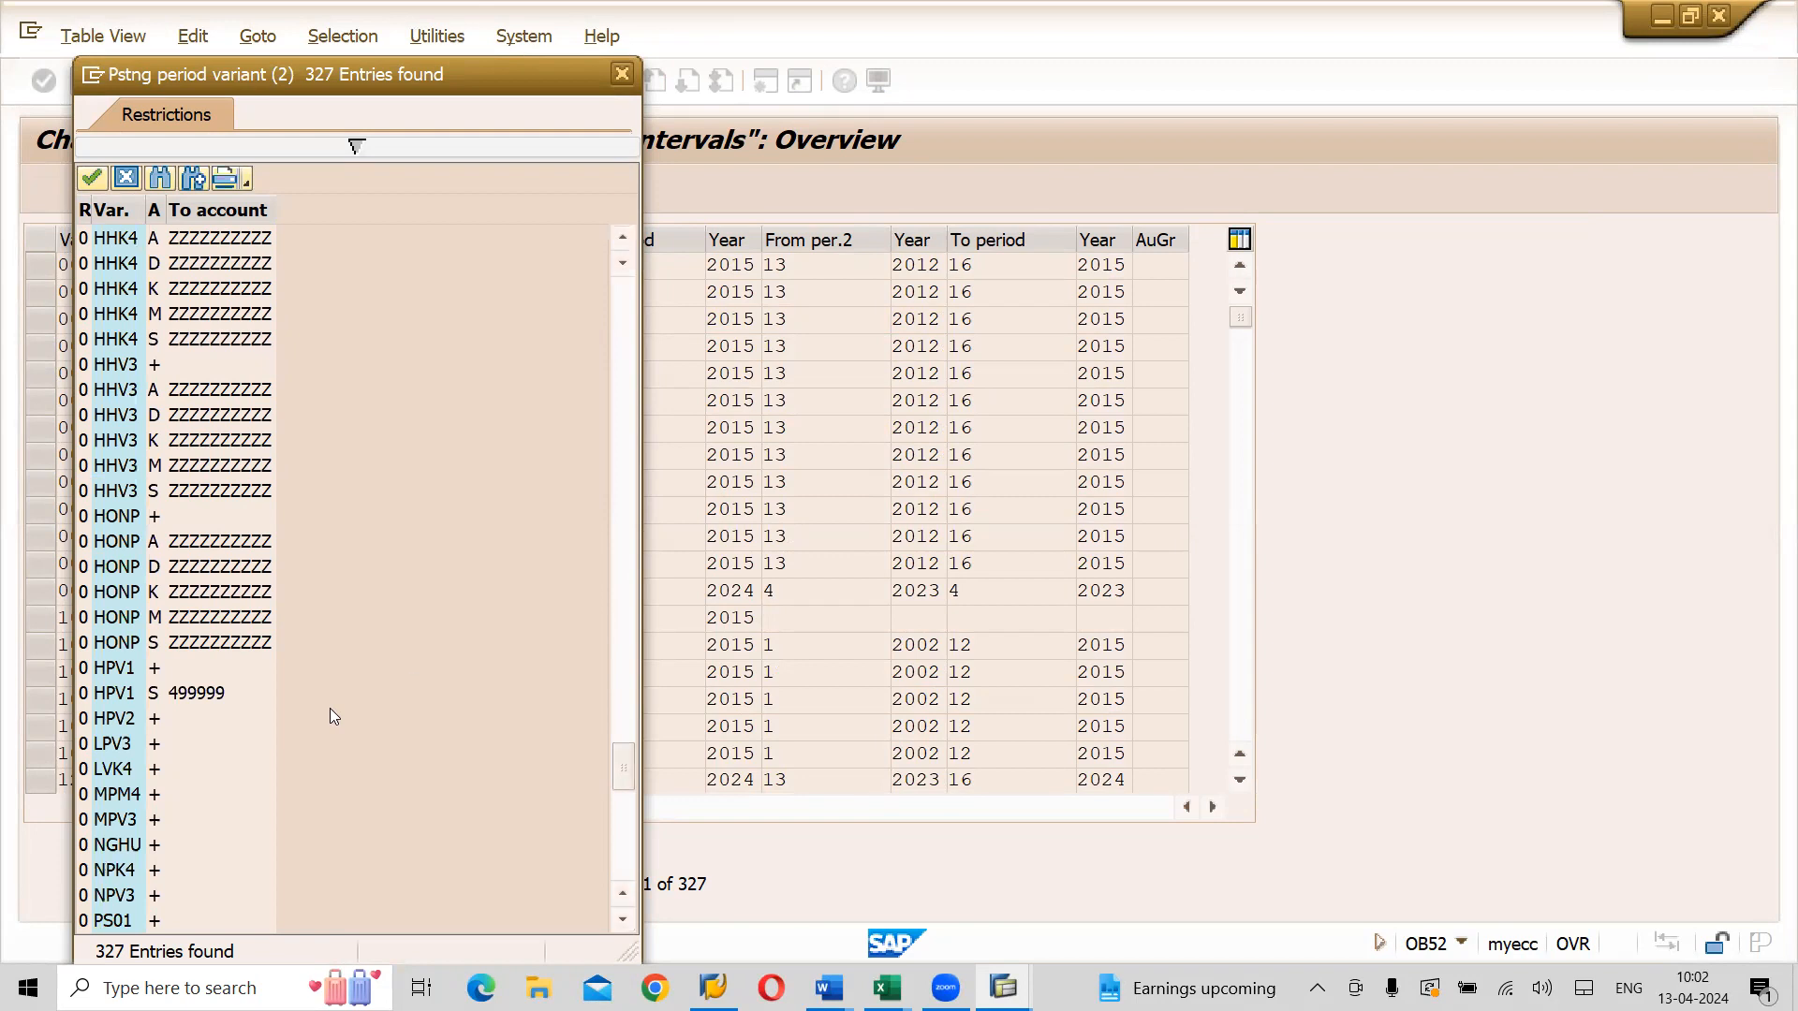
{"action": "left_click", "coordinate": [111, 745]}
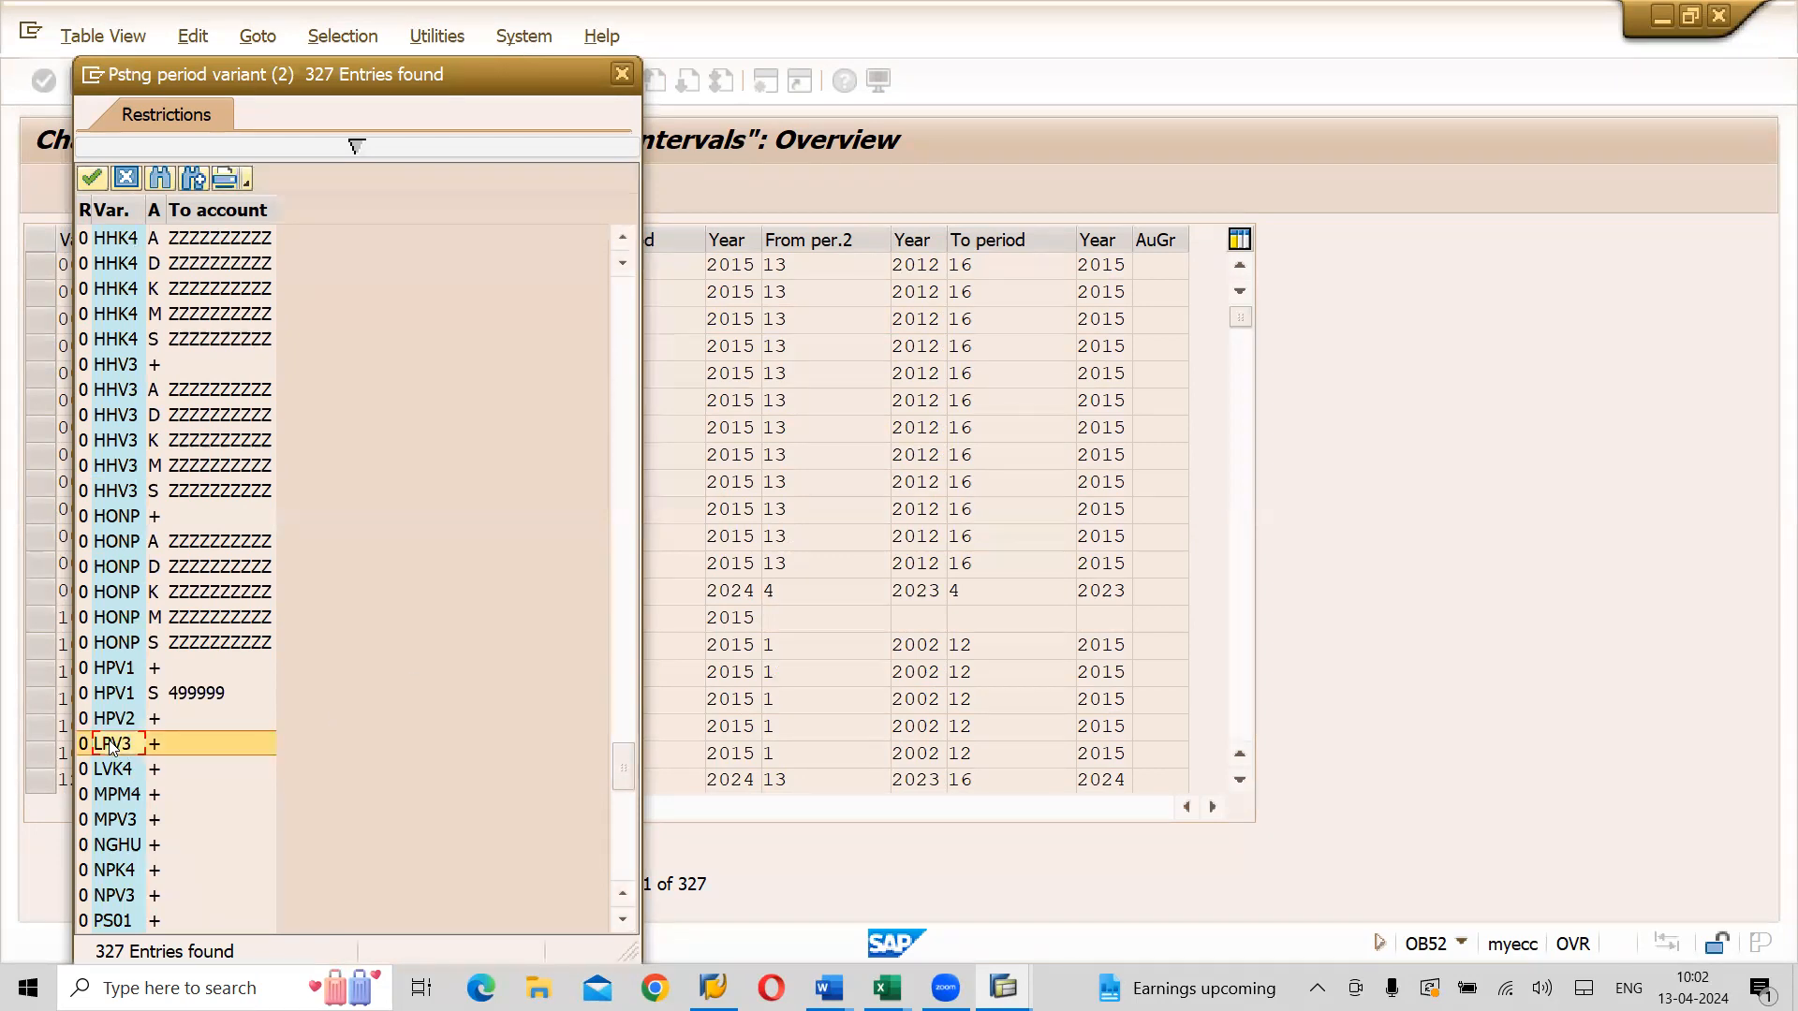
{"action": "double_click", "coordinate": [111, 746]}
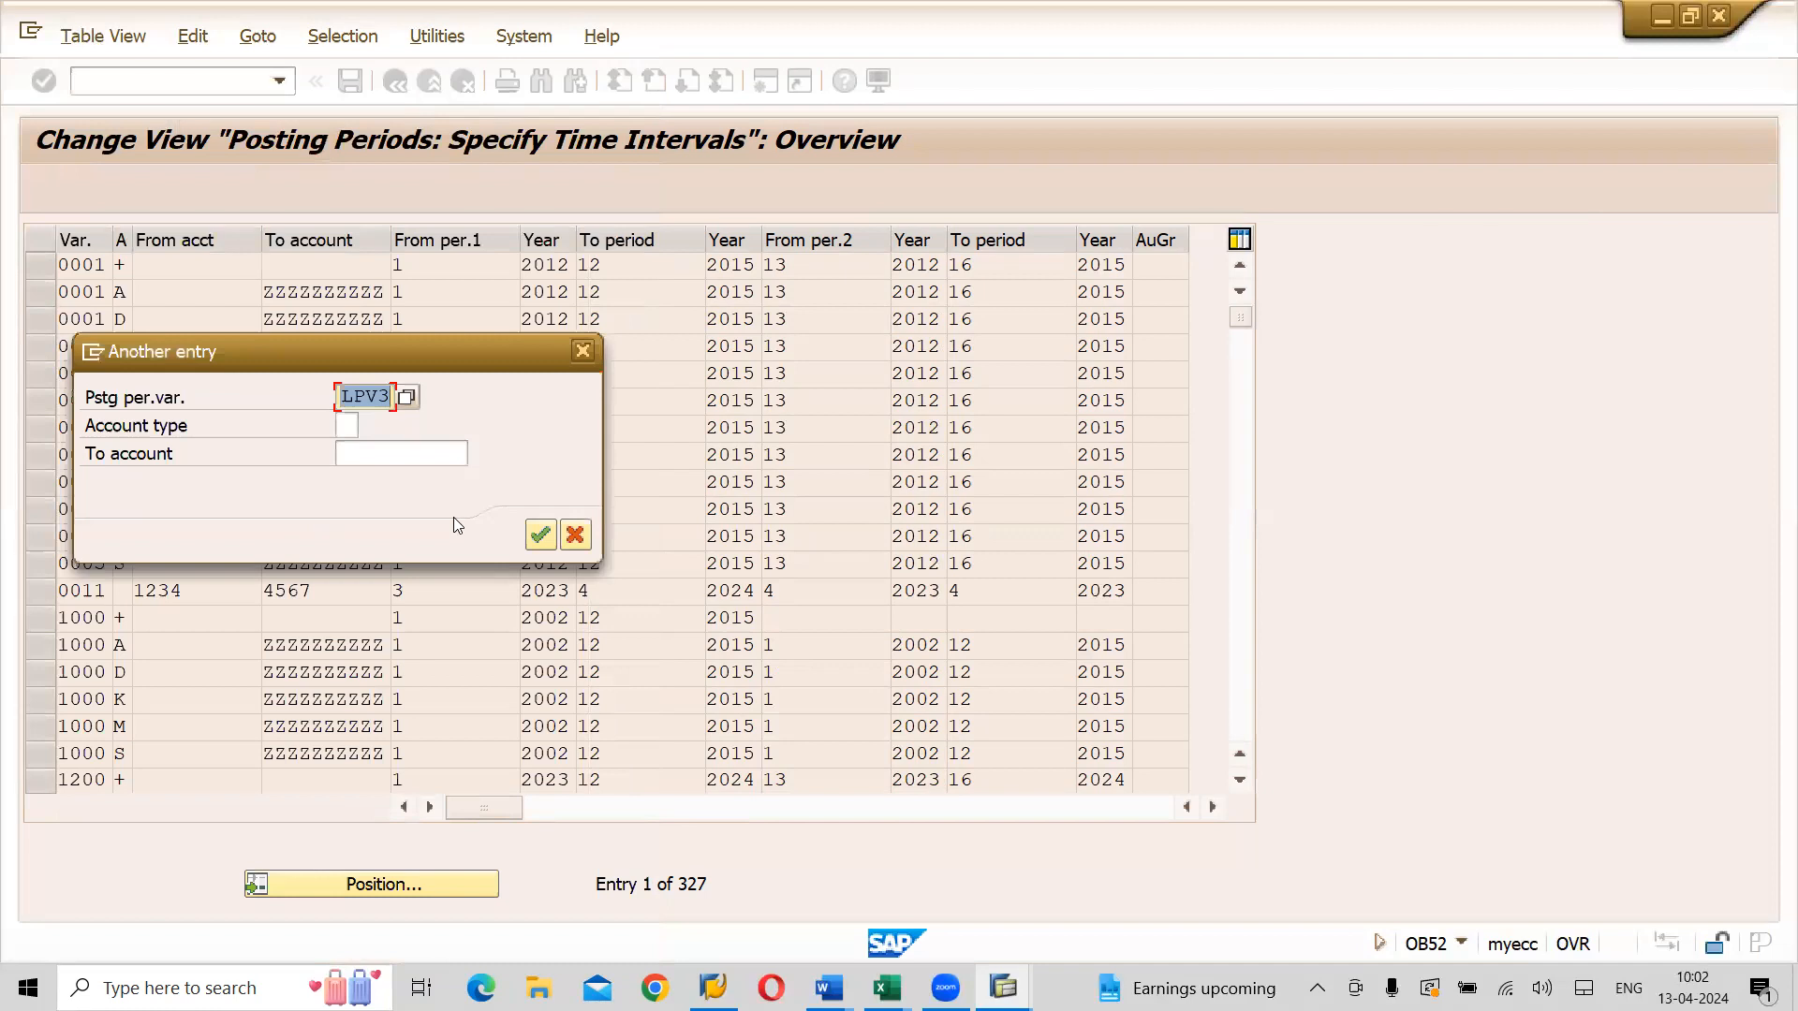
{"action": "left_click", "coordinate": [539, 536]}
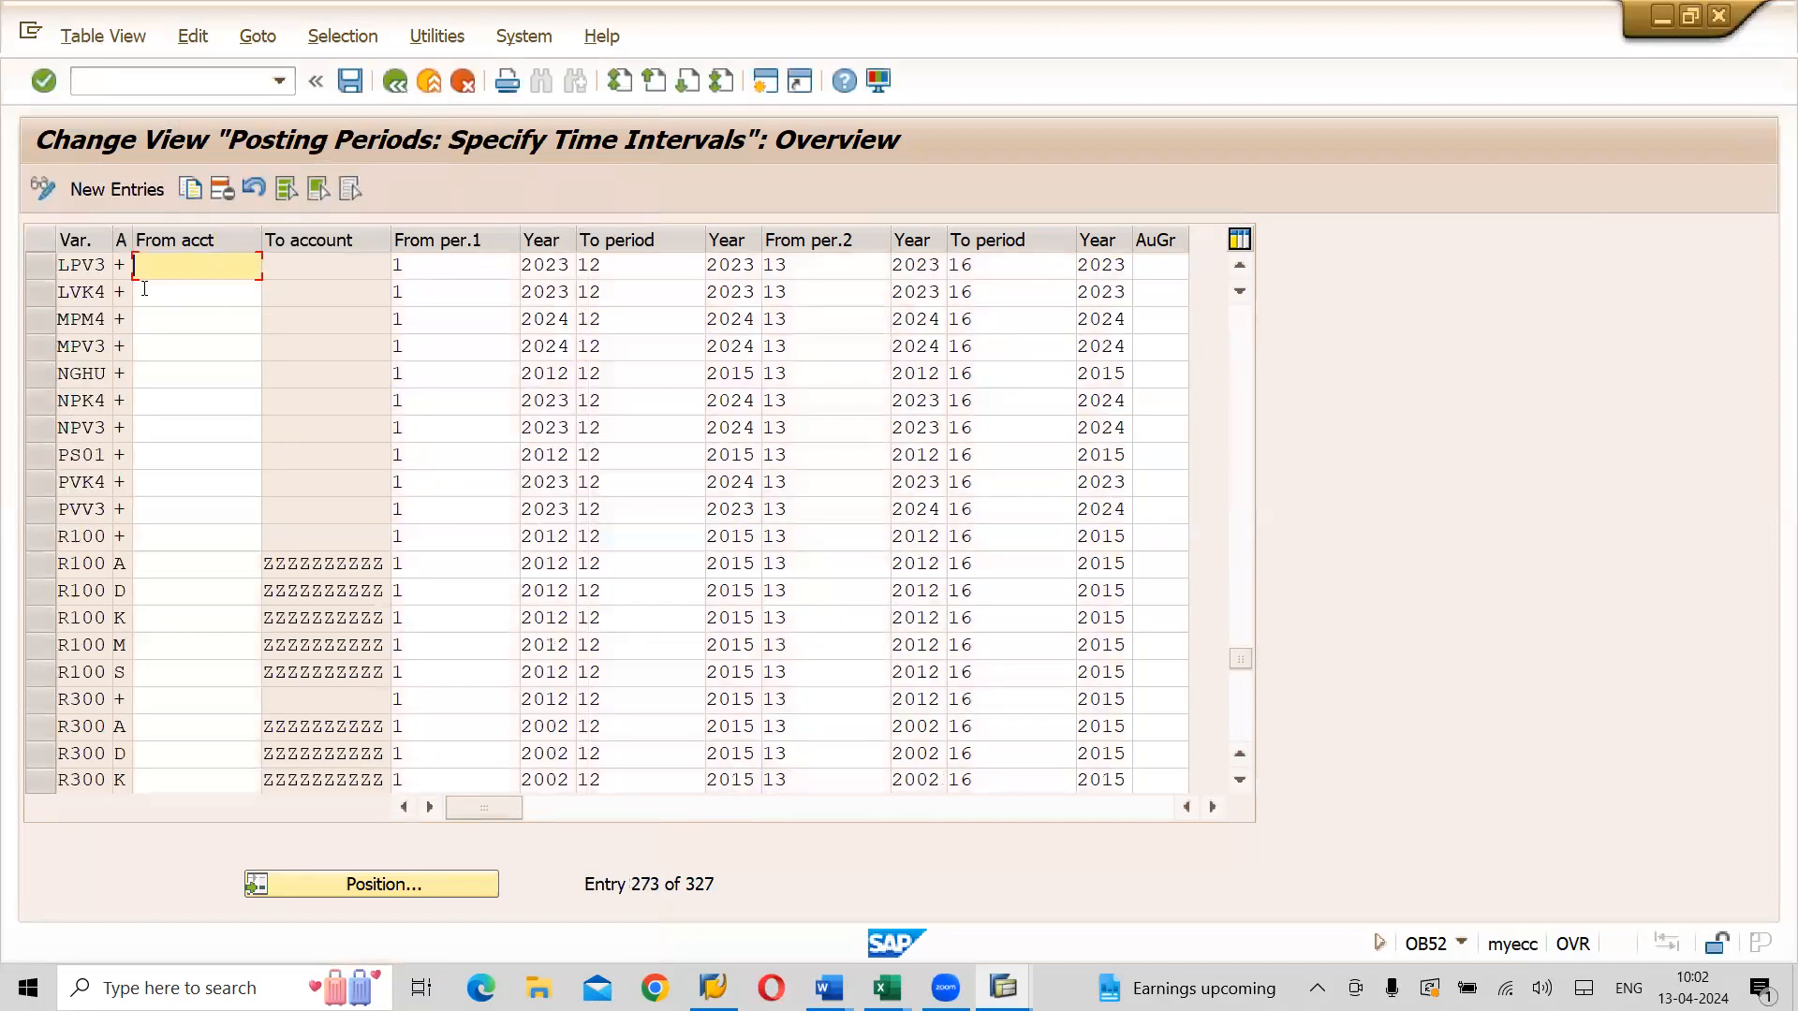
Set all four year fields of posting period variant LPV3 to 2024
{"action": "left_click", "coordinate": [43, 266]}
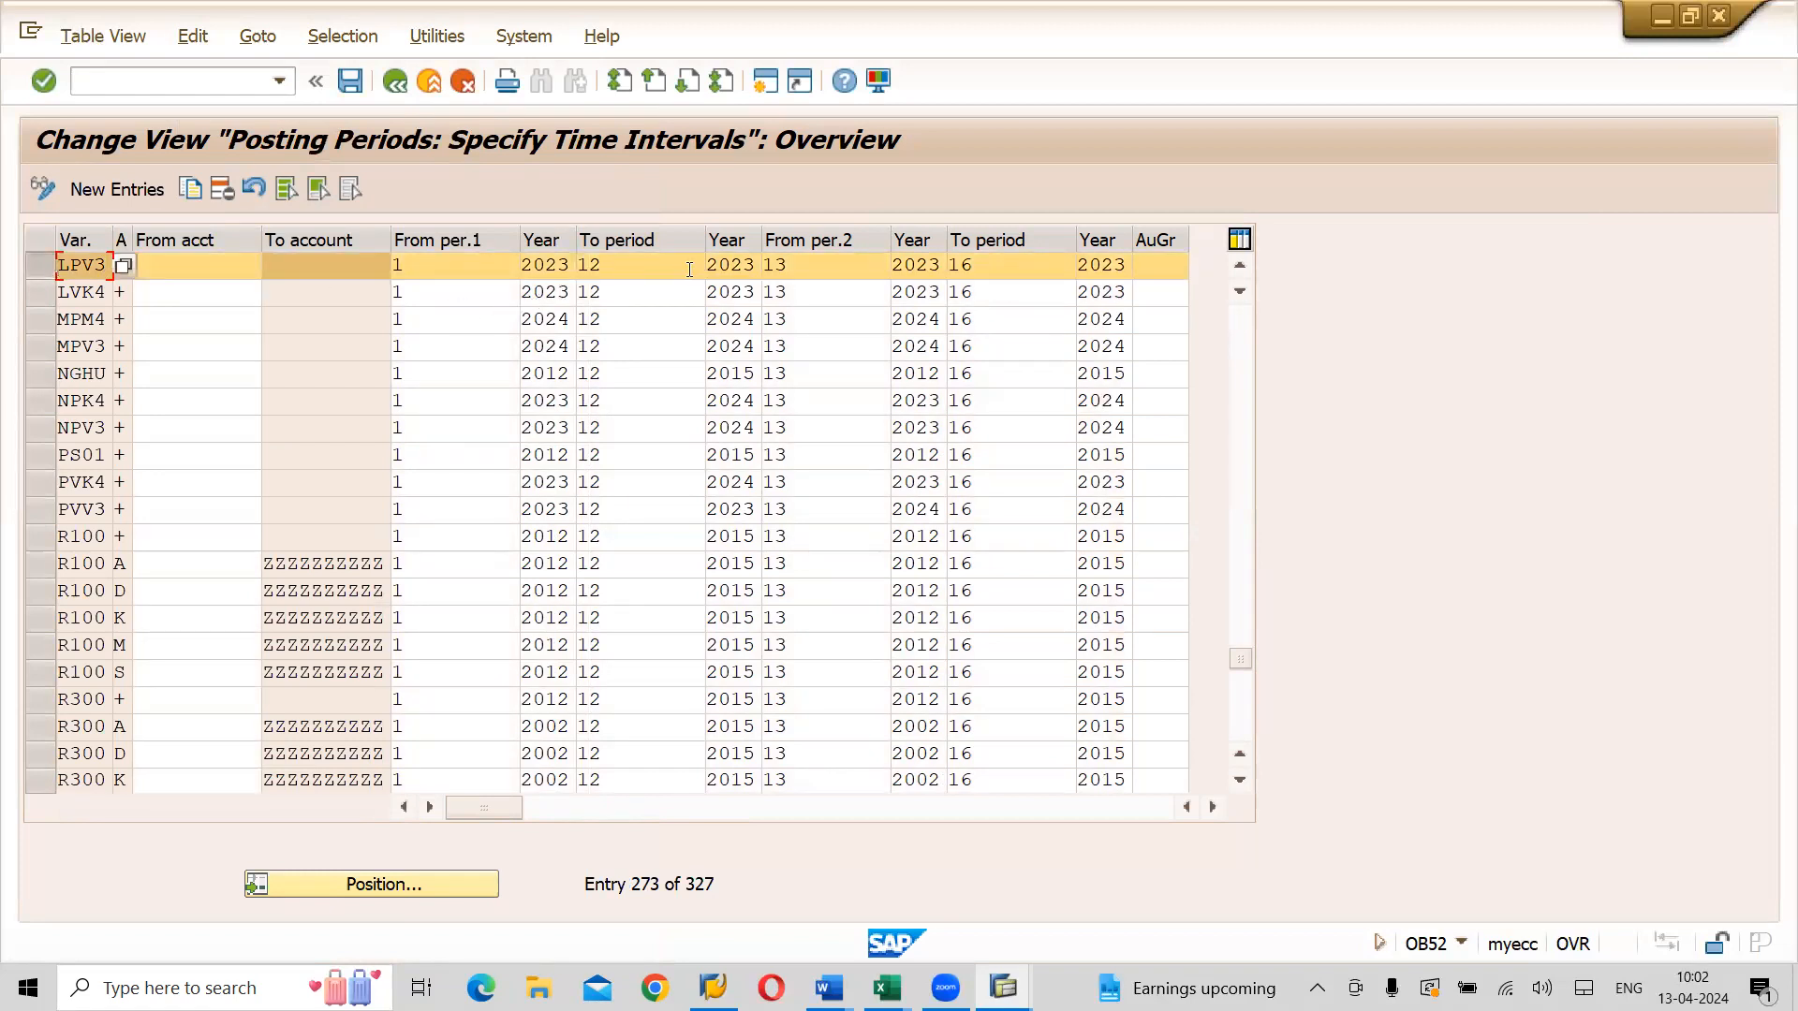
{"action": "left_click", "coordinate": [562, 265]}
{"action": "type", "text": "4"}
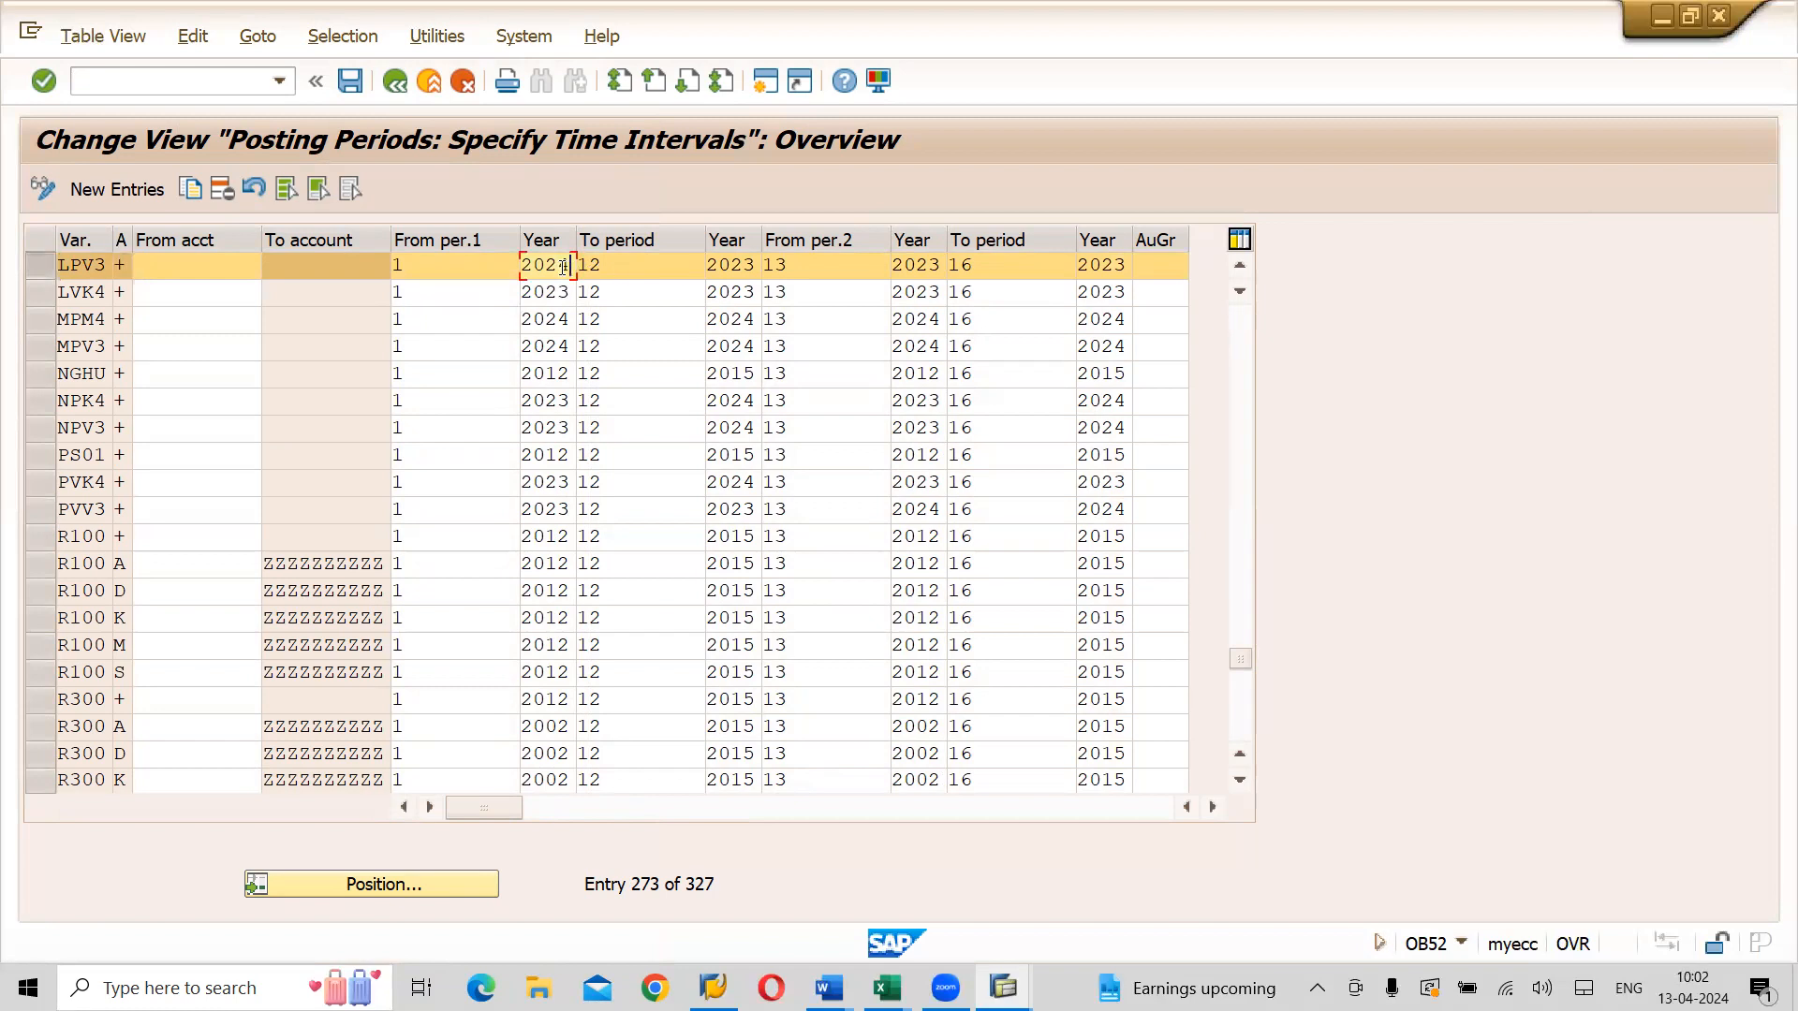
{"action": "left_click", "coordinate": [742, 266]}
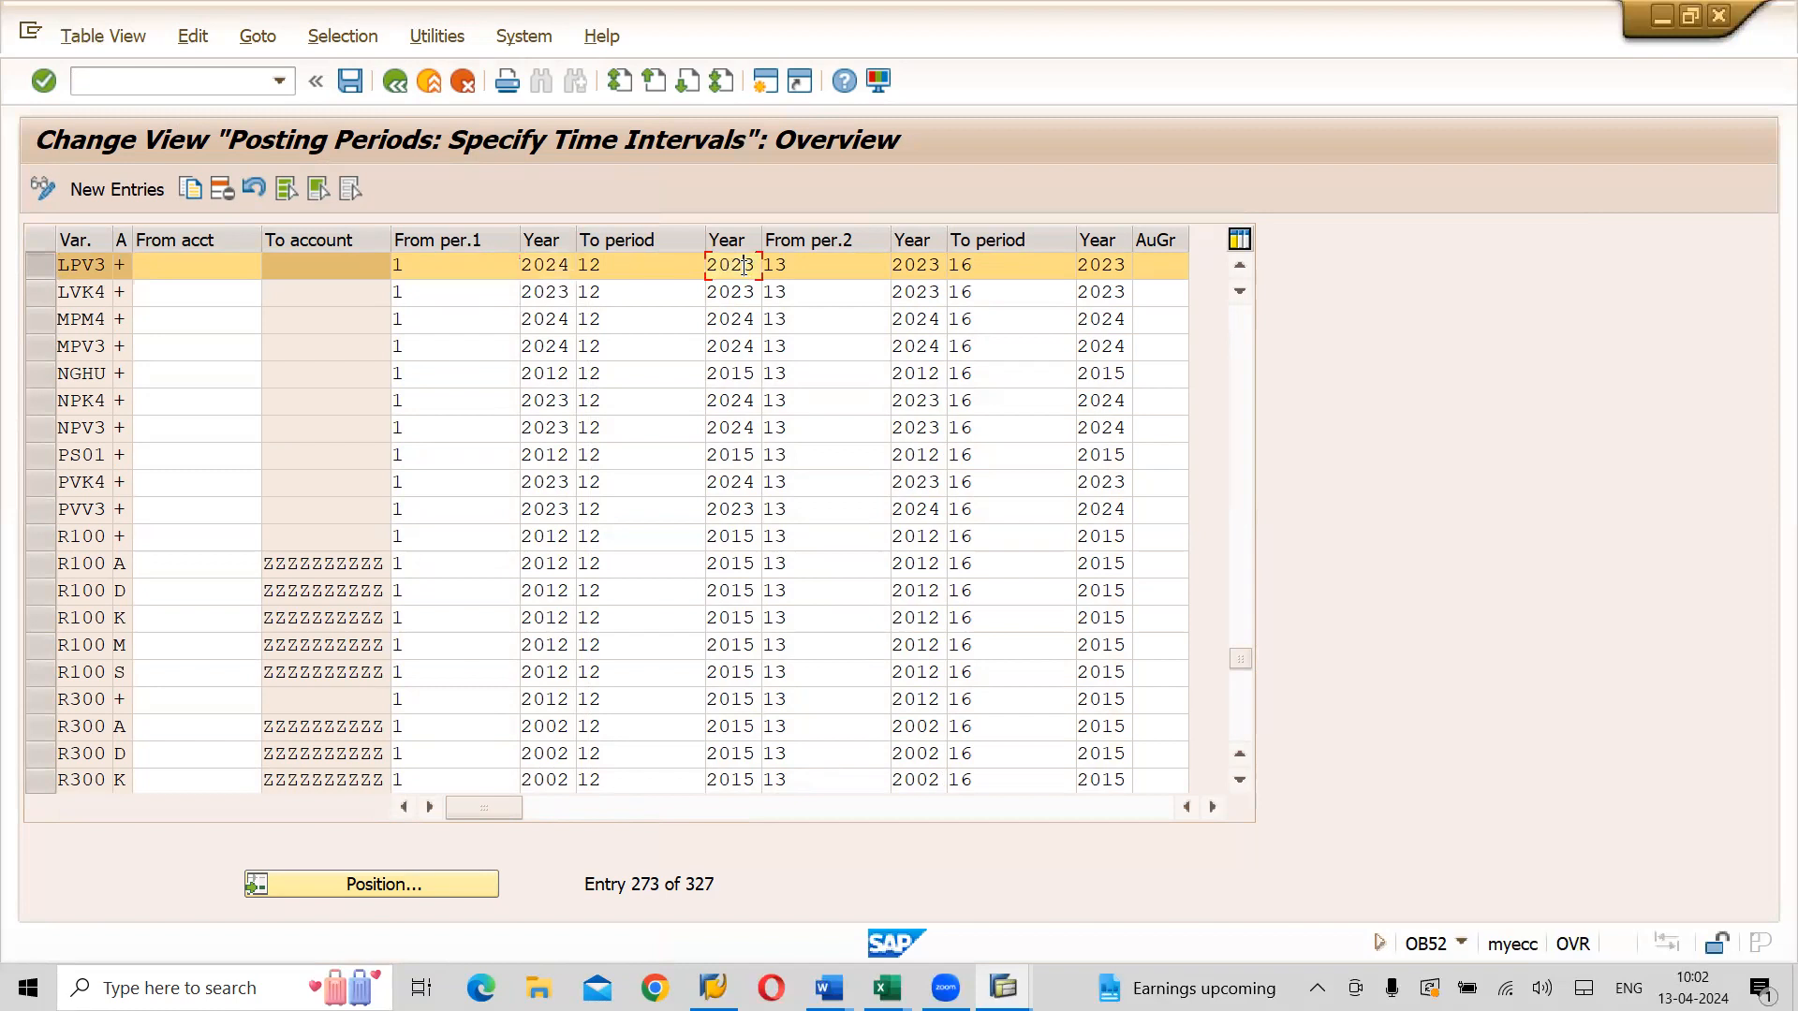
{"action": "type", "text": "4"}
{"action": "left_click", "coordinate": [928, 263]}
{"action": "type", "text": "4"}
{"action": "left_click", "coordinate": [1116, 267]}
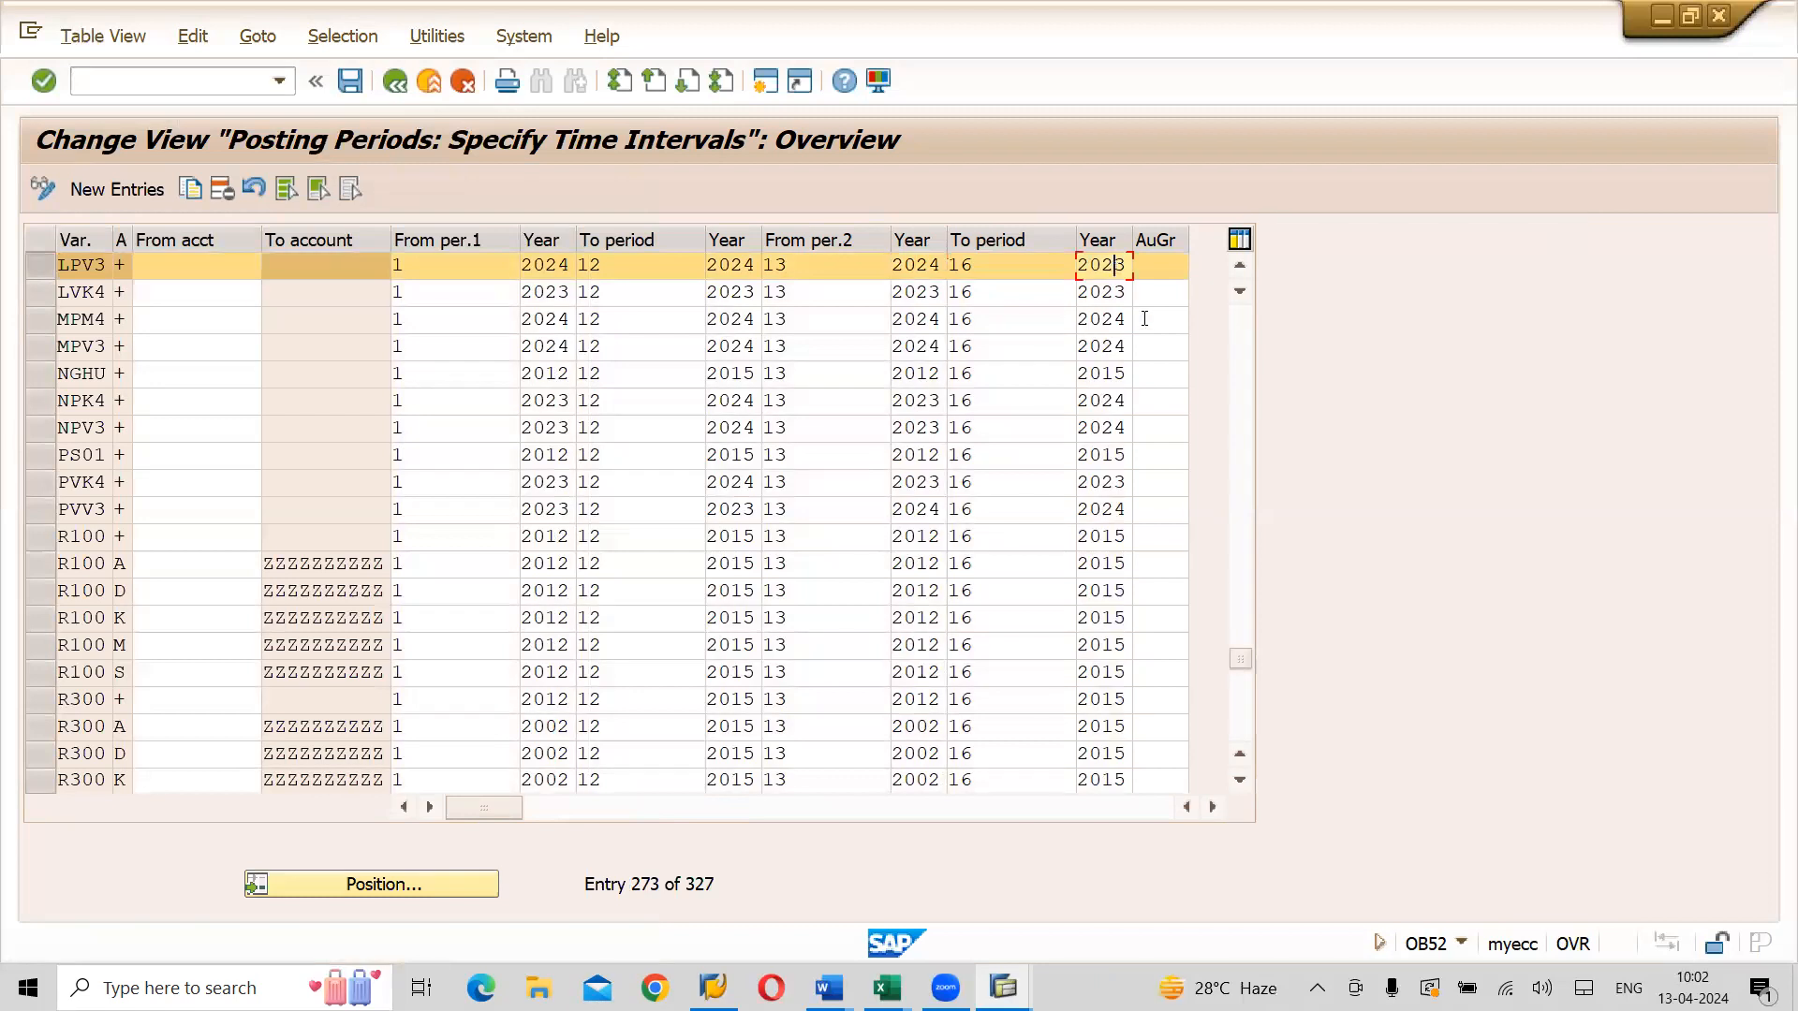
{"action": "key", "text": "Delete"}
{"action": "type", "text": "4"}
Set all four year fields of posting period variant LVK4 to 2024
{"action": "left_click", "coordinate": [567, 296]}
{"action": "key", "text": "BackSpace"}
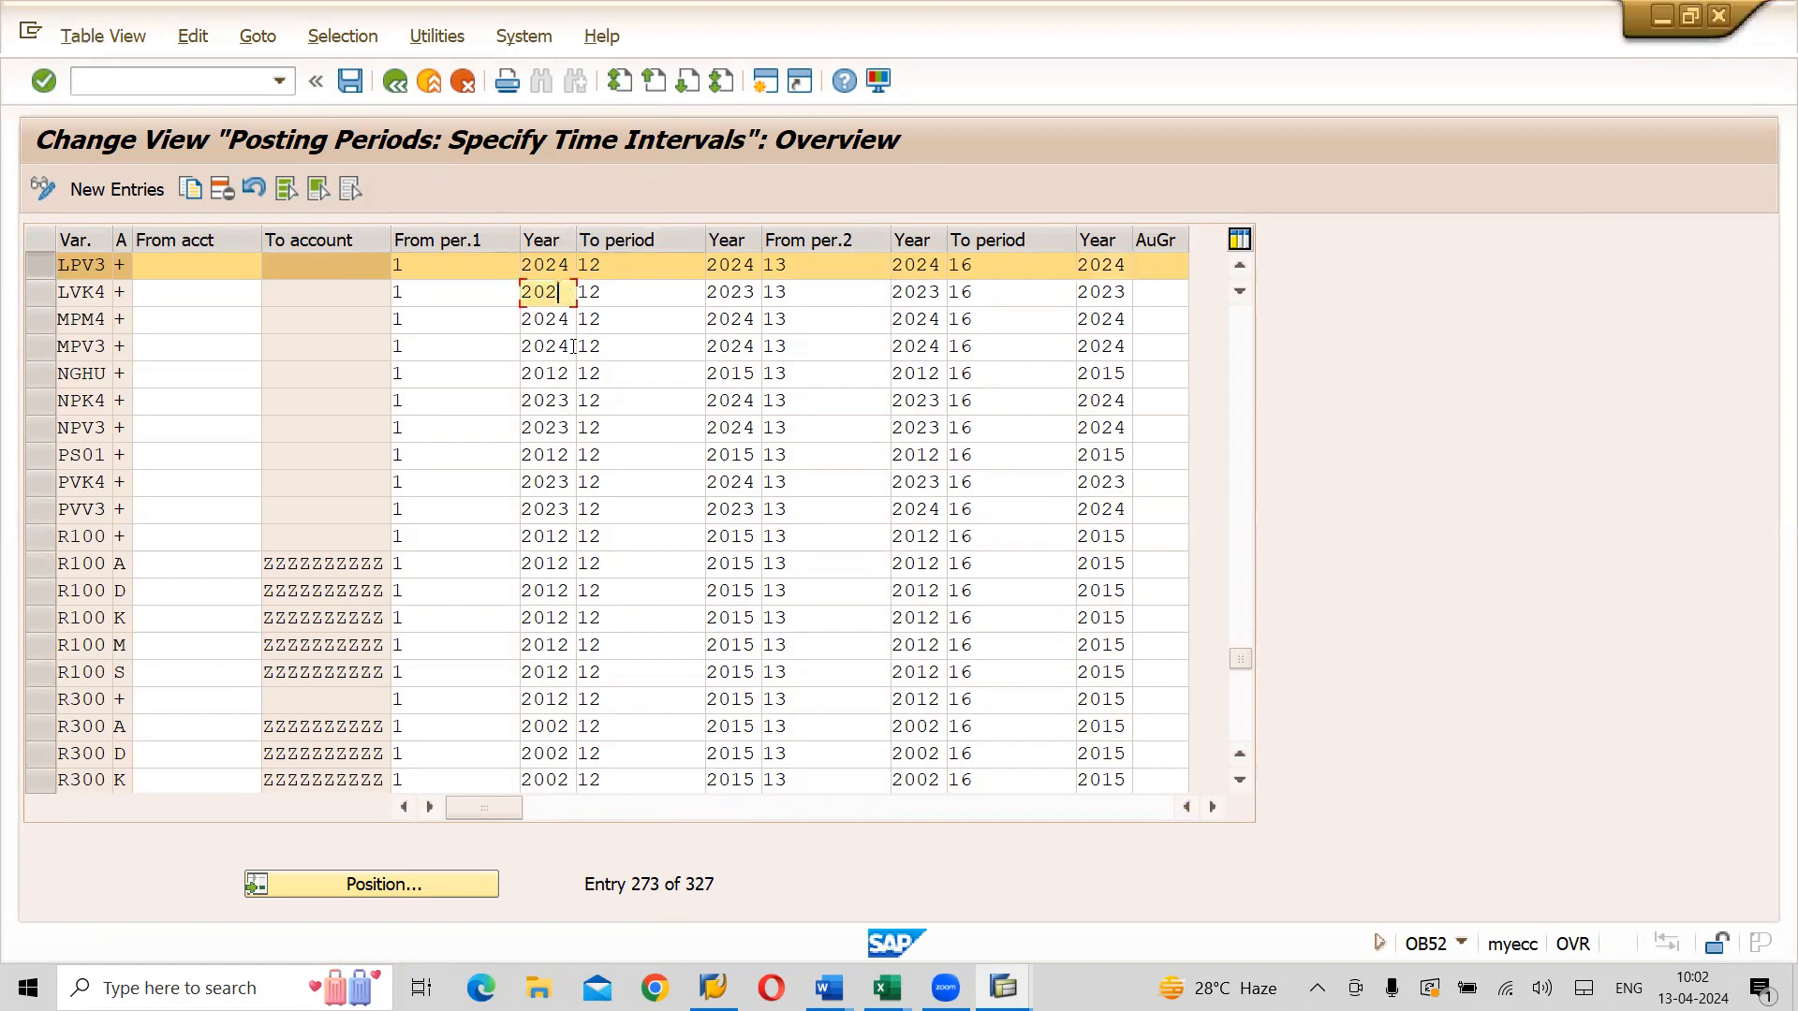
{"action": "type", "text": "4"}
{"action": "left_click", "coordinate": [746, 294]}
{"action": "type", "text": "4"}
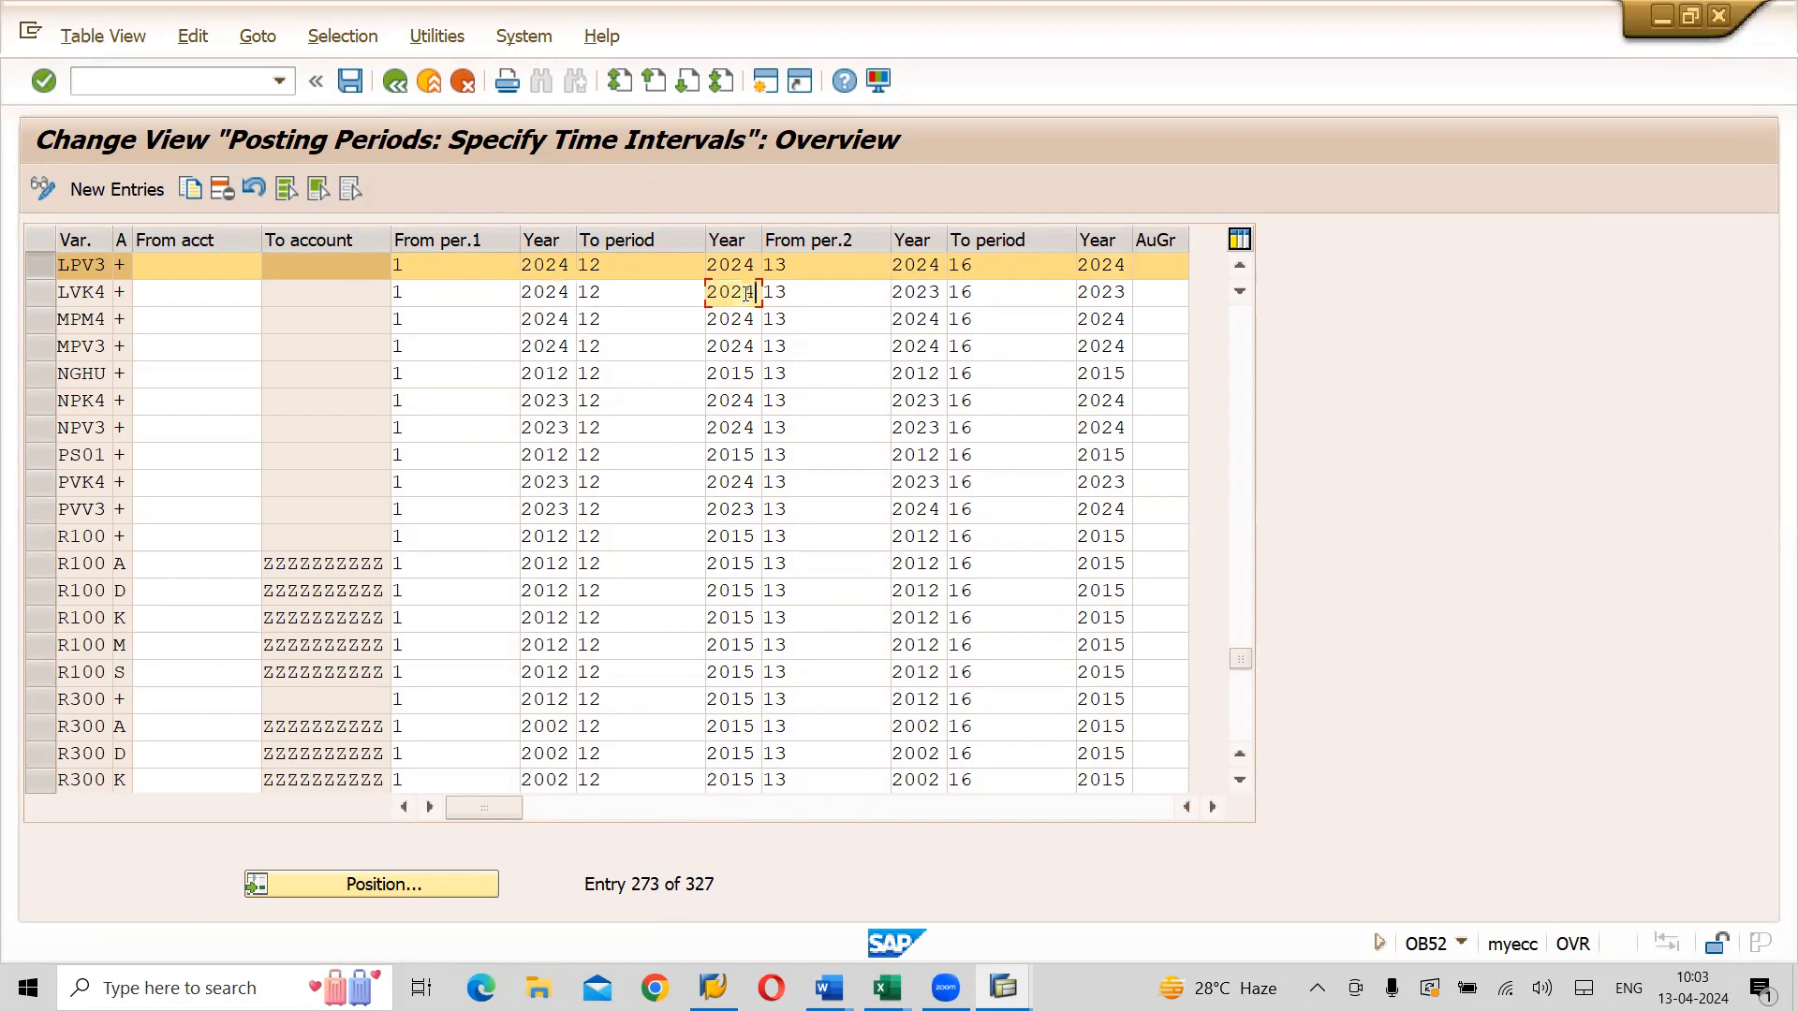
{"action": "left_click", "coordinate": [926, 294]}
{"action": "type", "text": "4"}
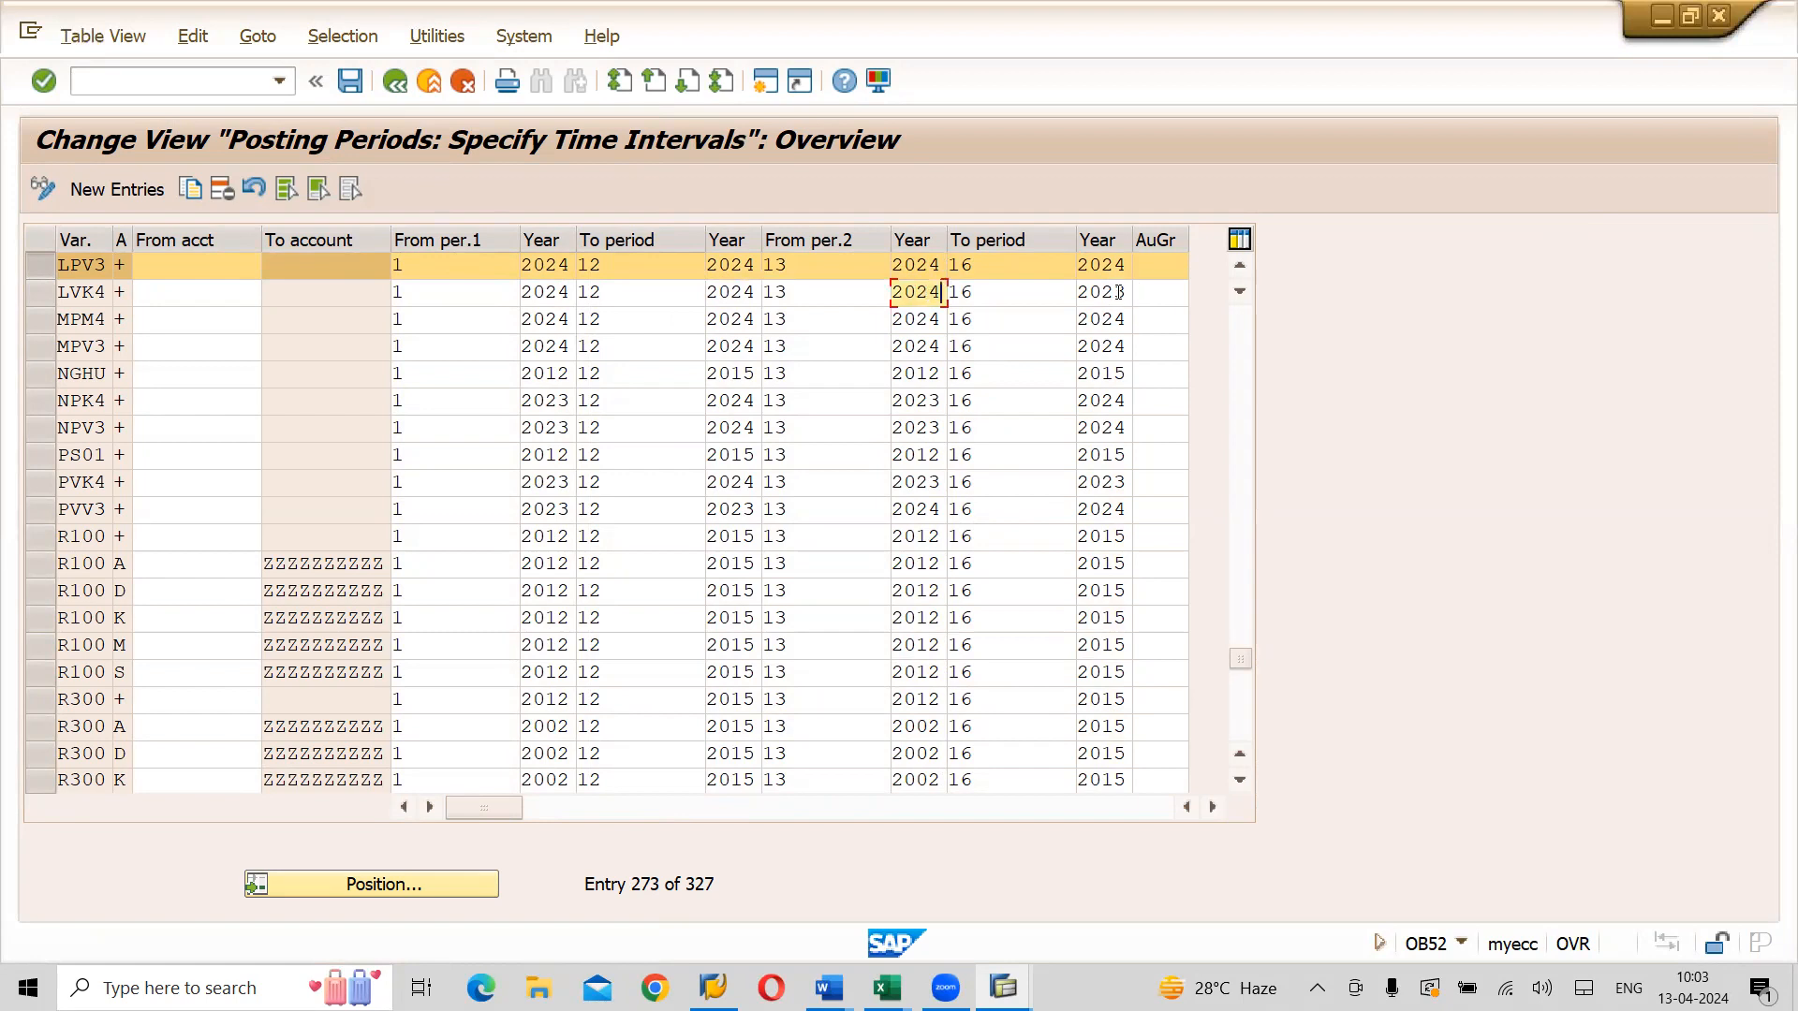
{"action": "left_click", "coordinate": [1117, 293]}
{"action": "key", "text": "BackSpace"}
{"action": "type", "text": "4"}
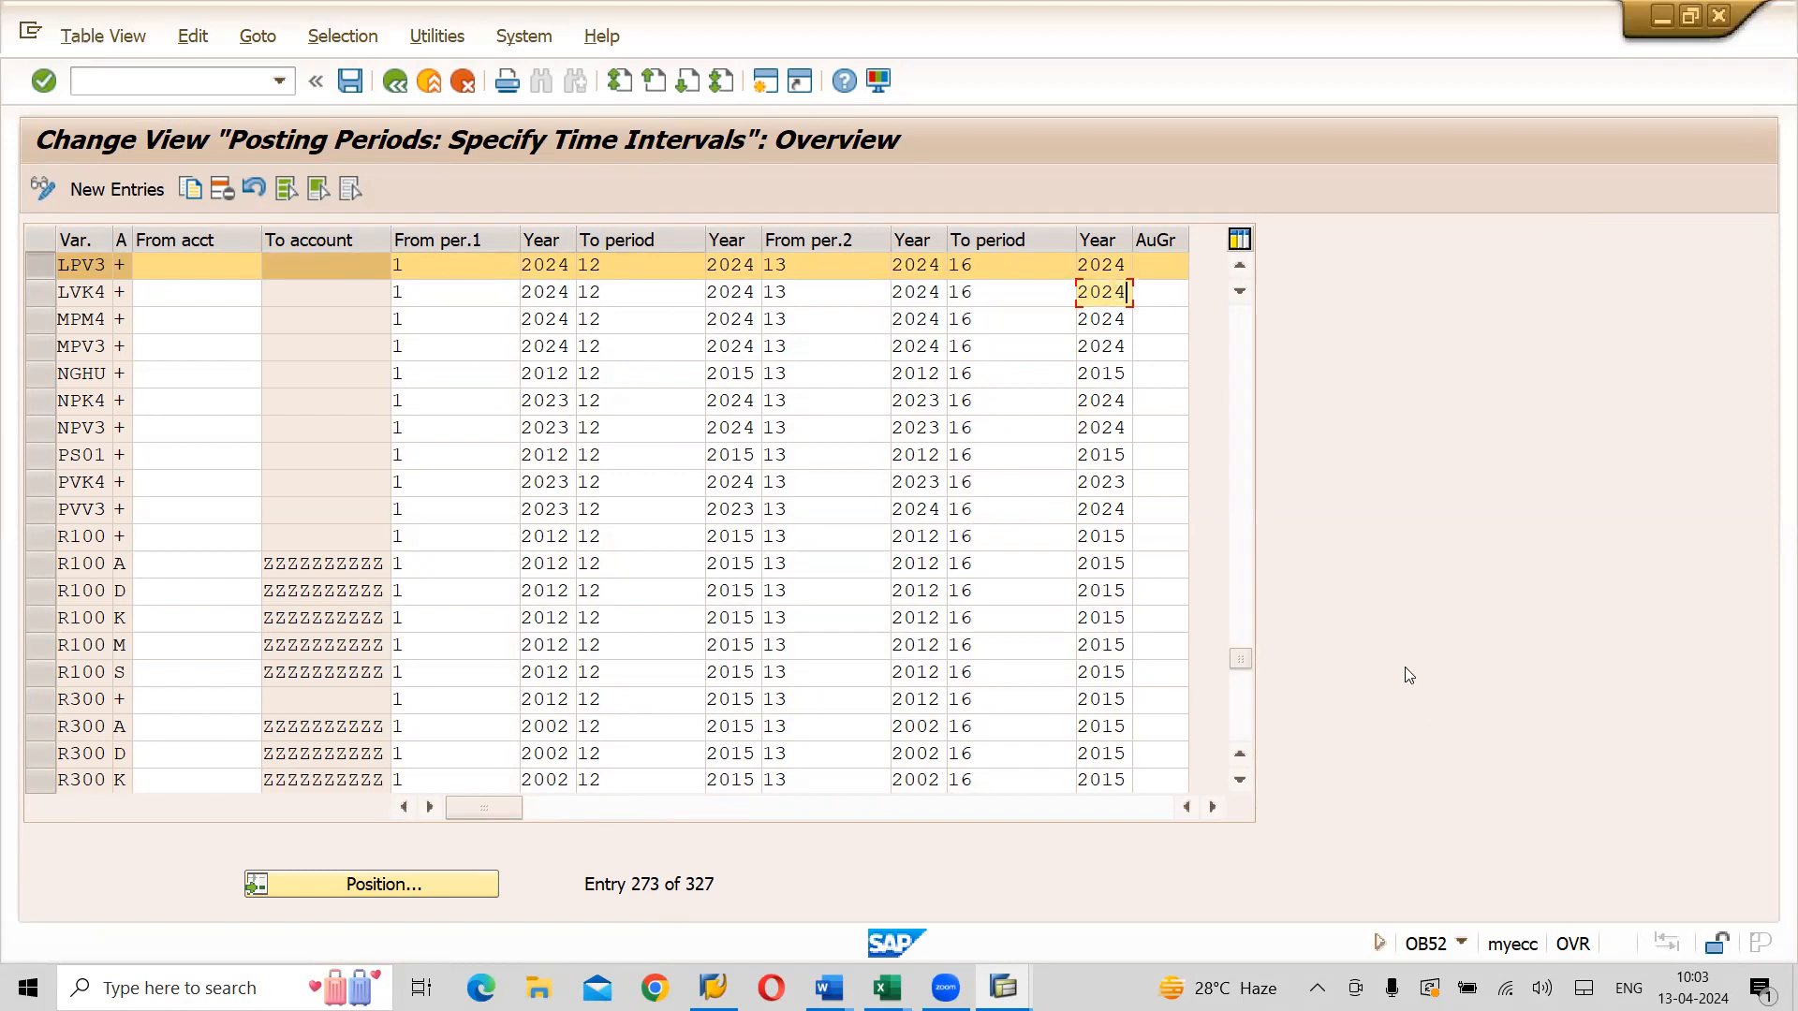
Save the posting period changes under customizing request Y01K900092 and close the OB52 session
{"action": "left_click", "coordinate": [350, 83]}
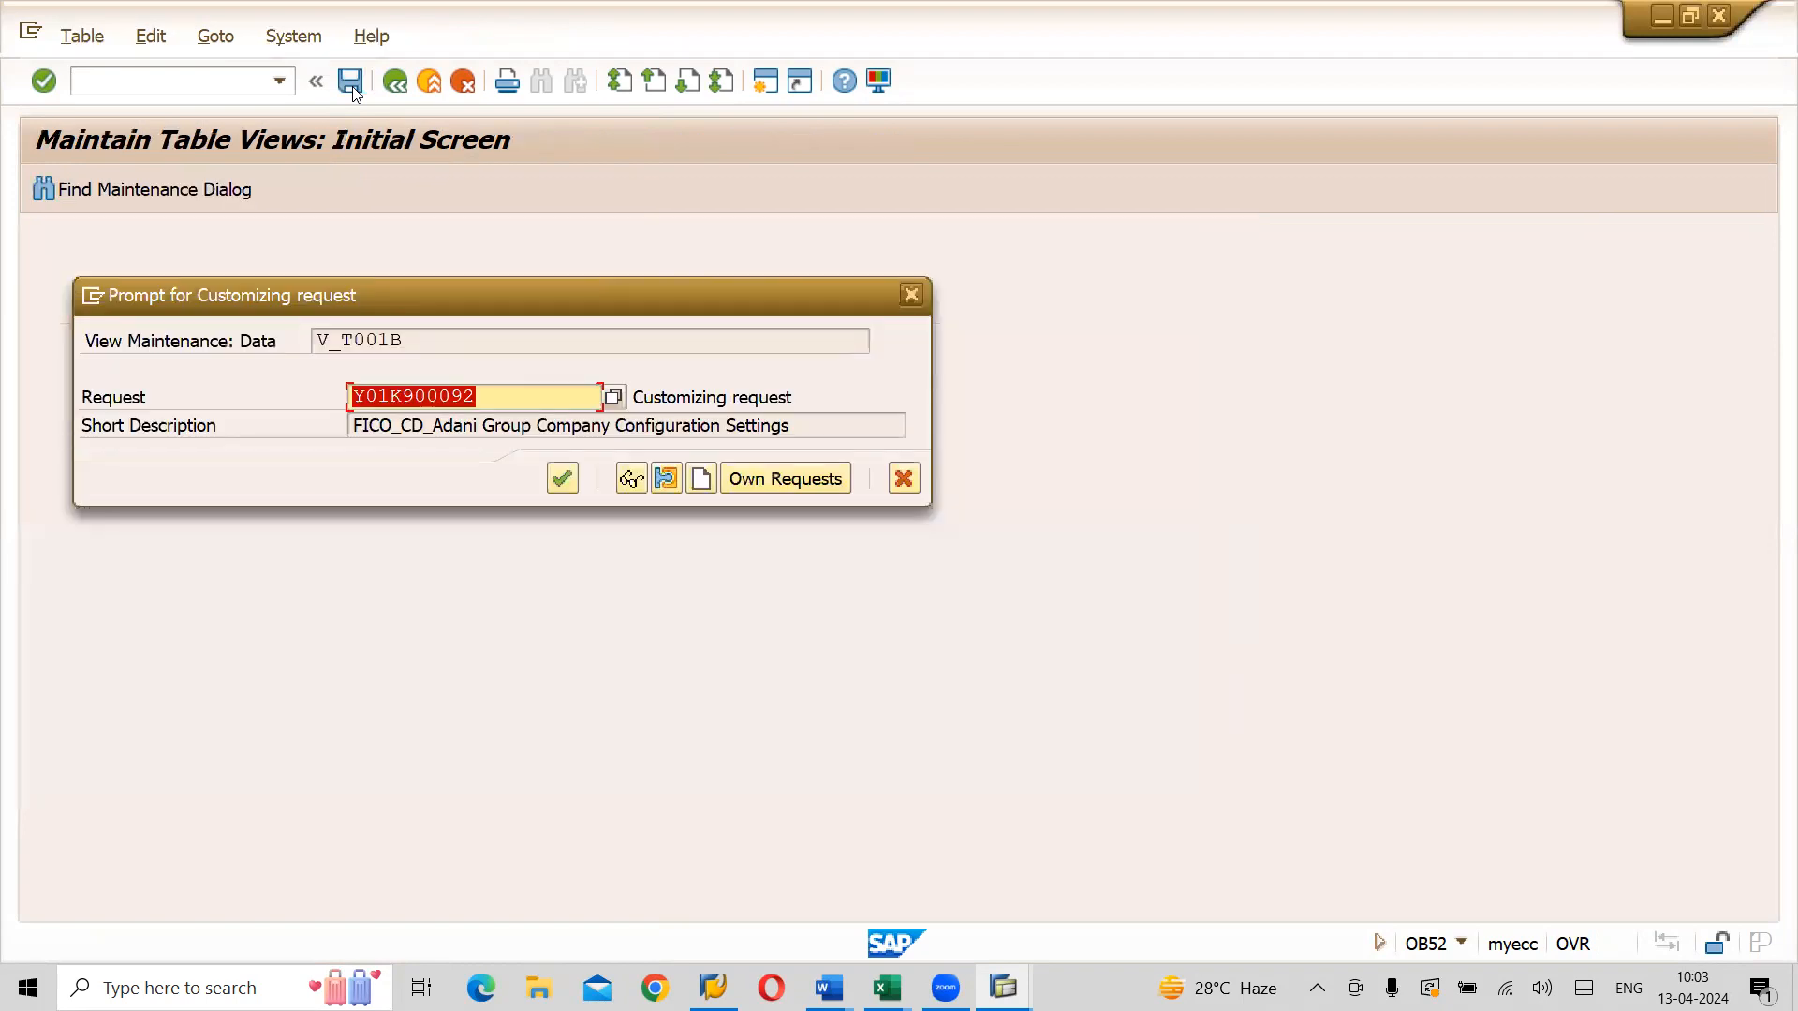
{"action": "left_click", "coordinate": [562, 478]}
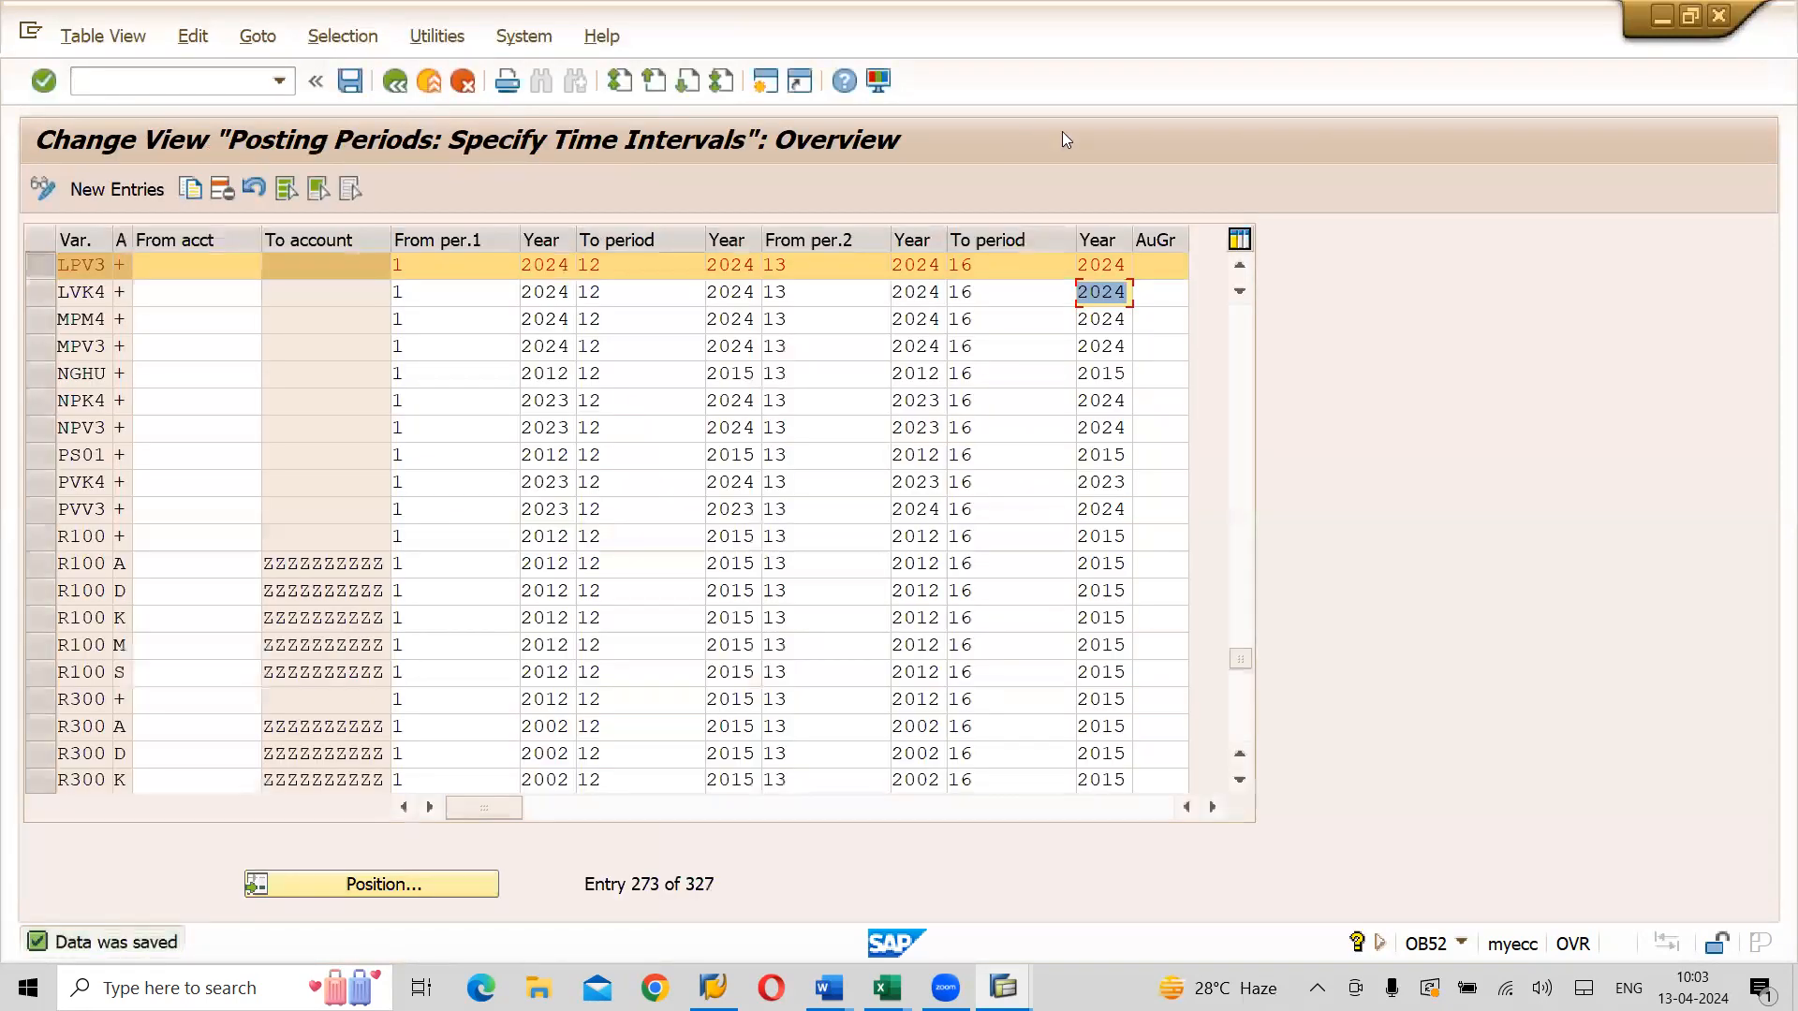
{"action": "left_click", "coordinate": [1721, 18]}
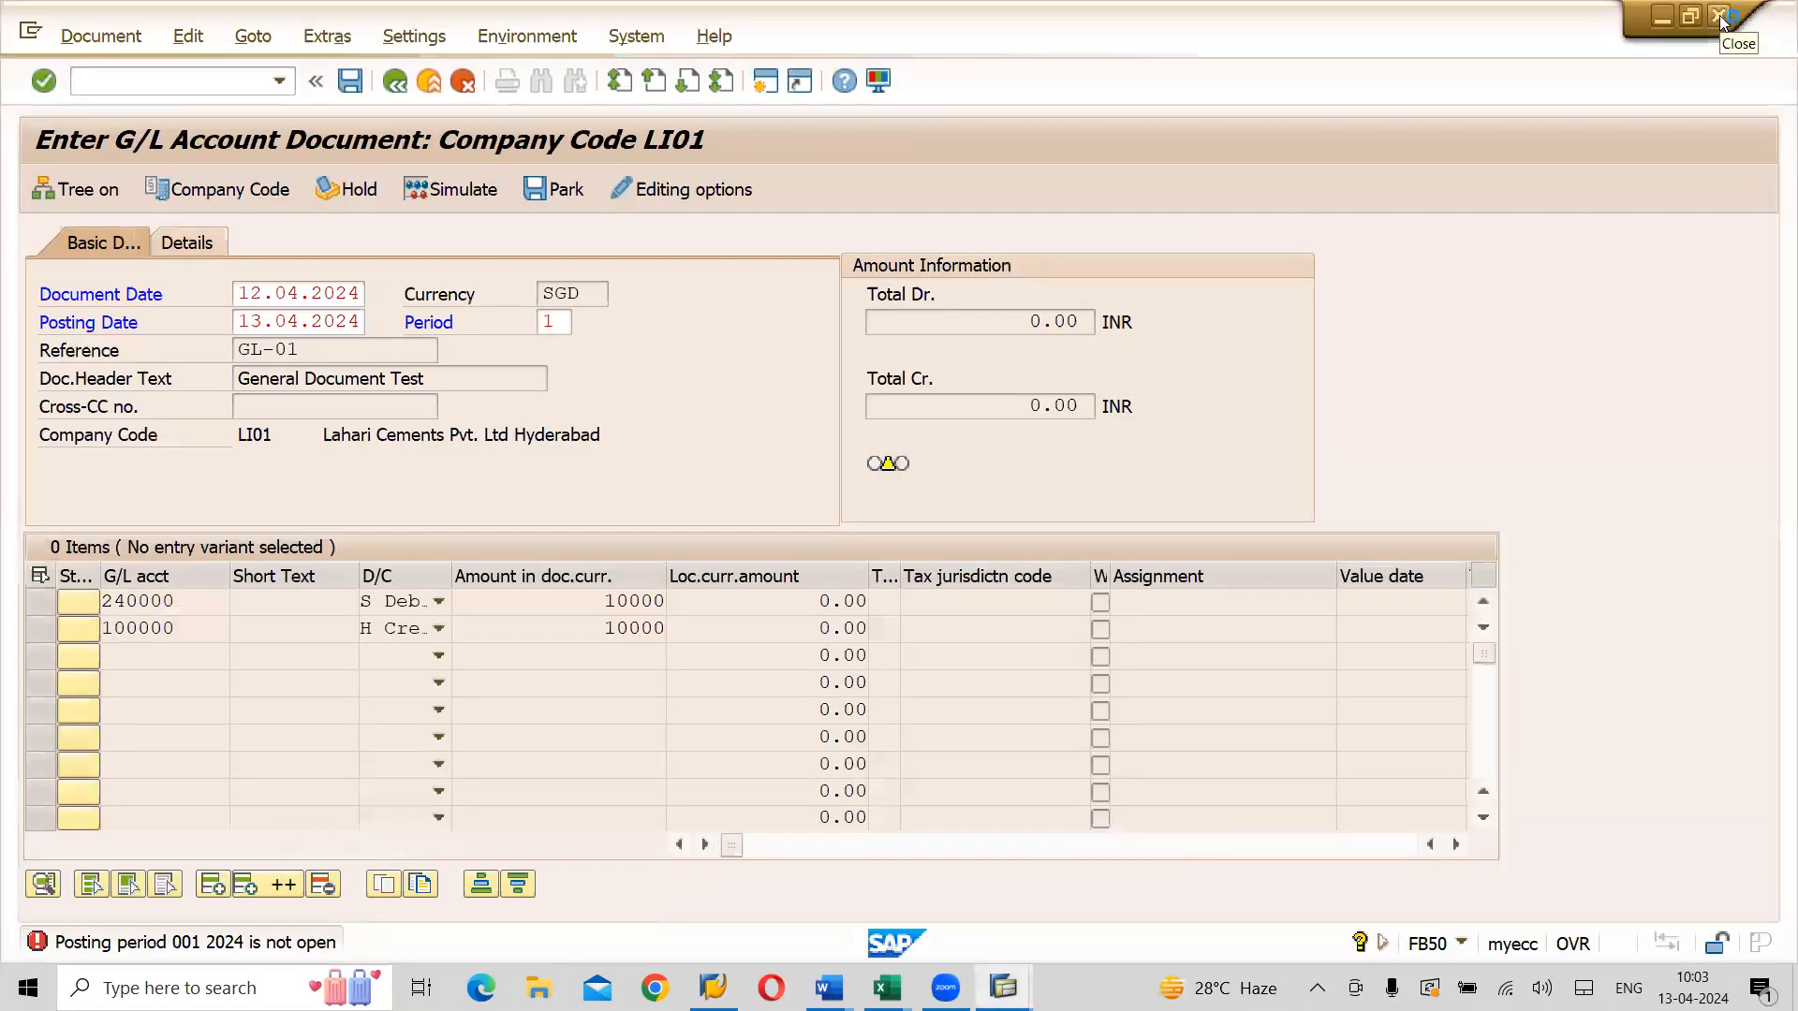
Recheck the LI01 G/L document in FB50, start leaving it, and decline to exit editing so the line items stay editable
{"action": "key", "text": "Return"}
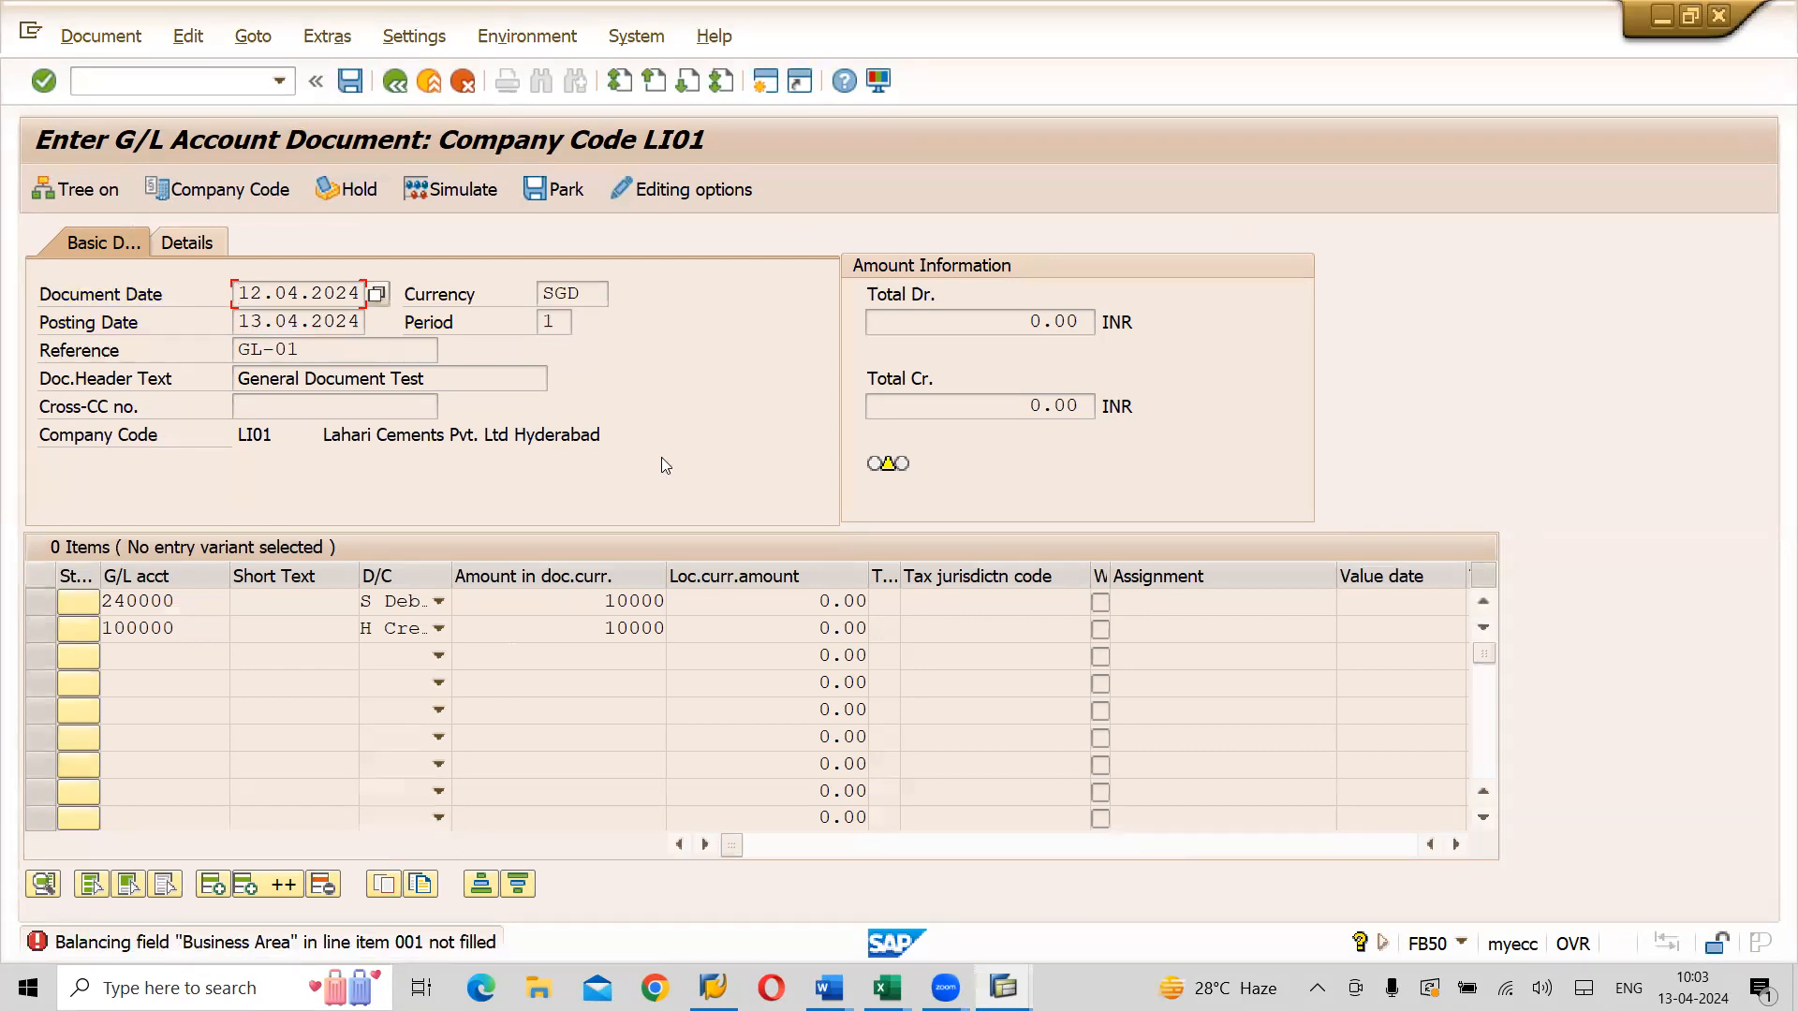
{"action": "key", "text": "F3"}
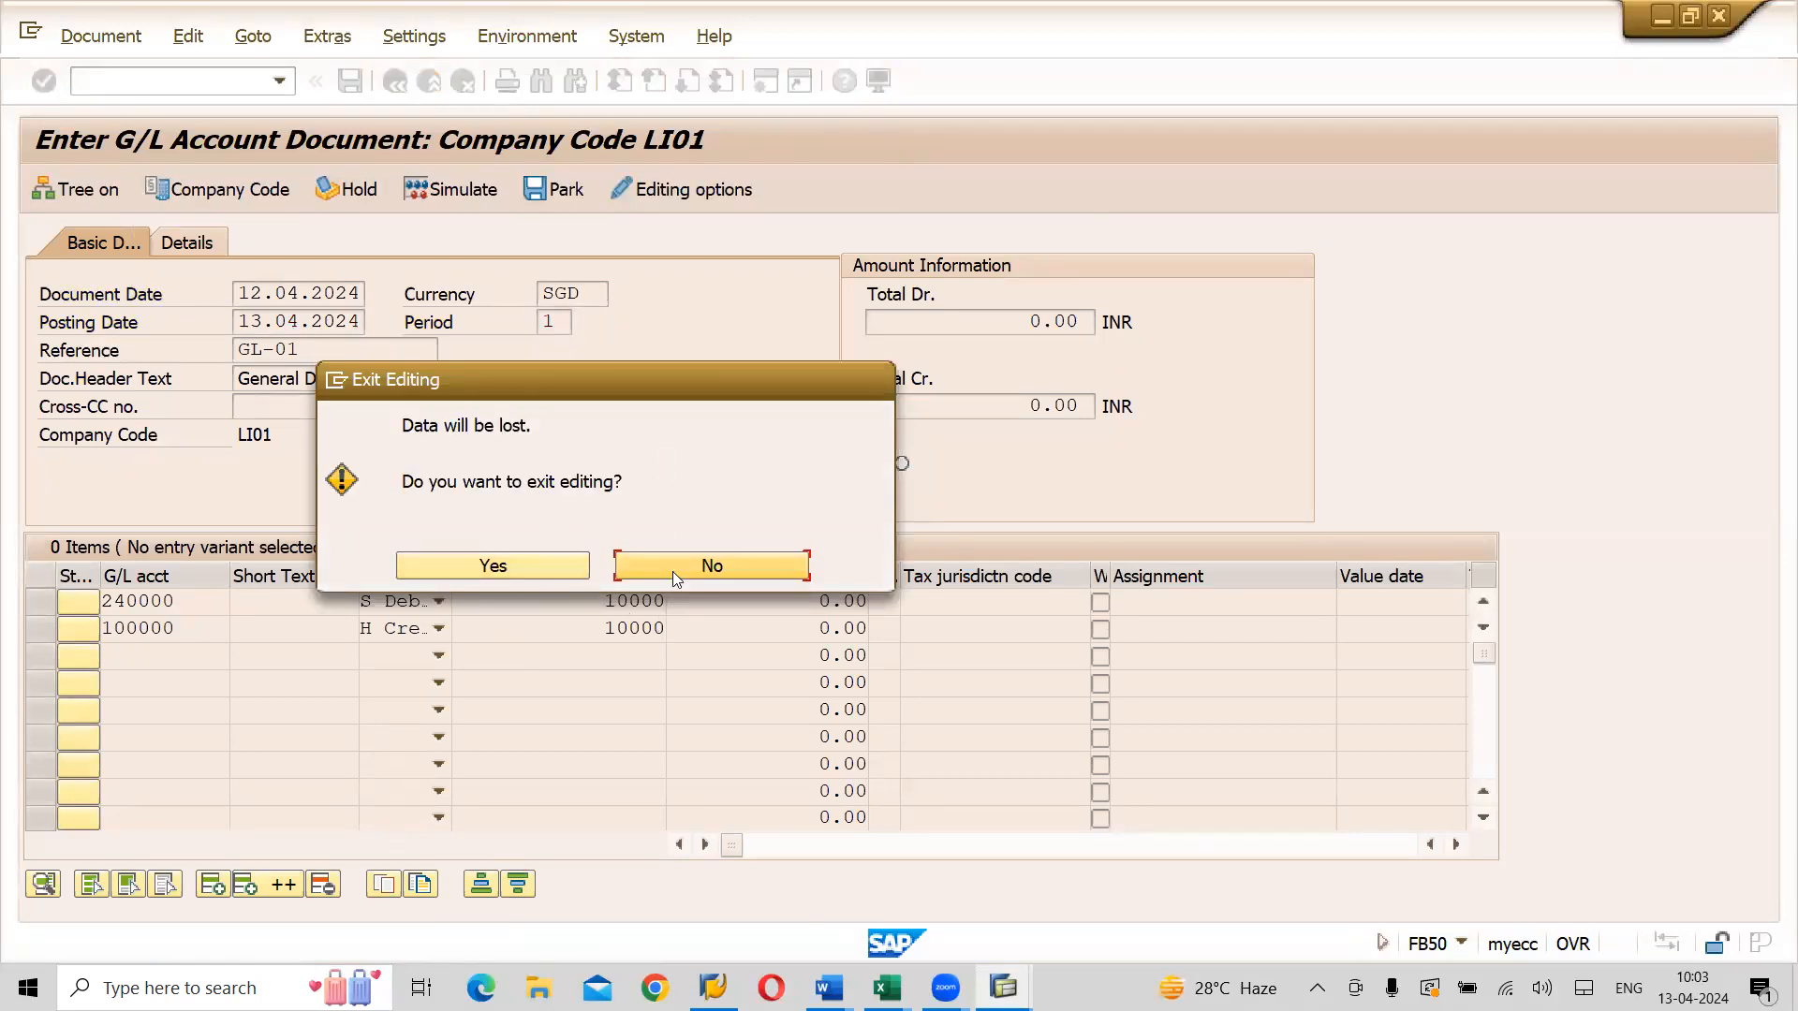
{"action": "left_click", "coordinate": [723, 567]}
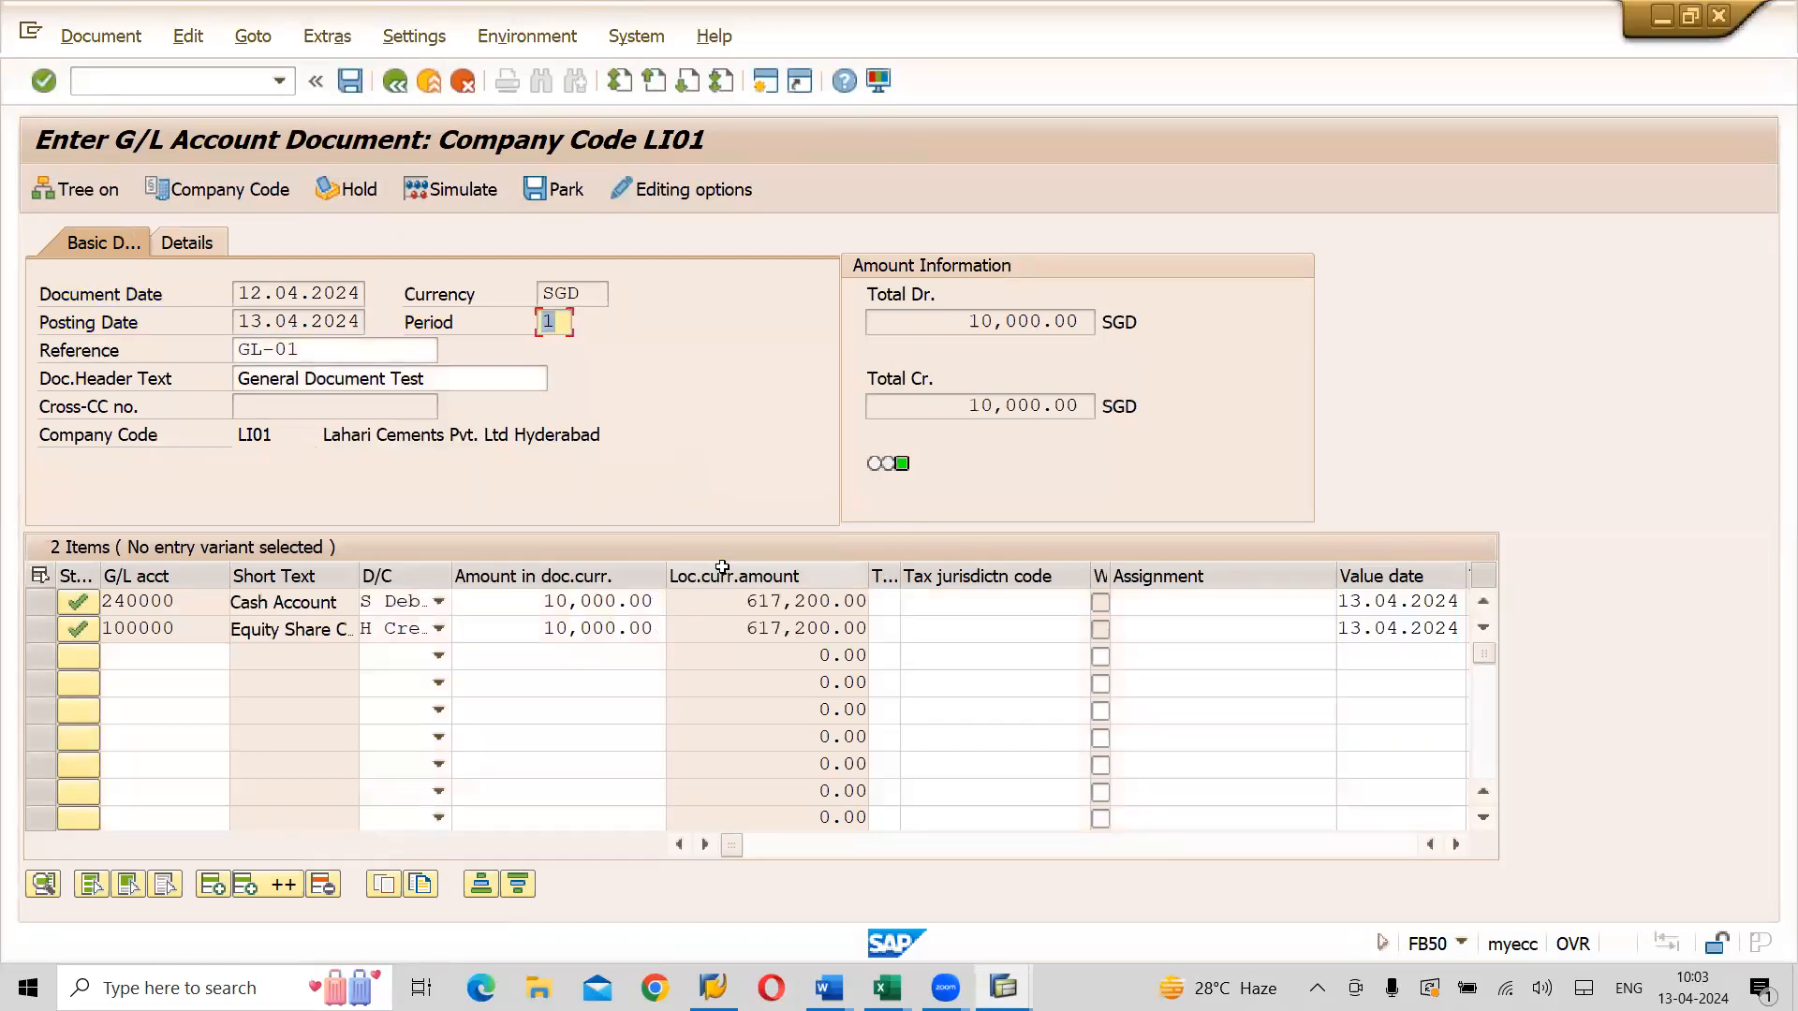
Check the planned LI01 entry in the GL MASTER worksheet and assign business area LHYD to the Cash Account line
{"action": "left_click", "coordinate": [991, 601]}
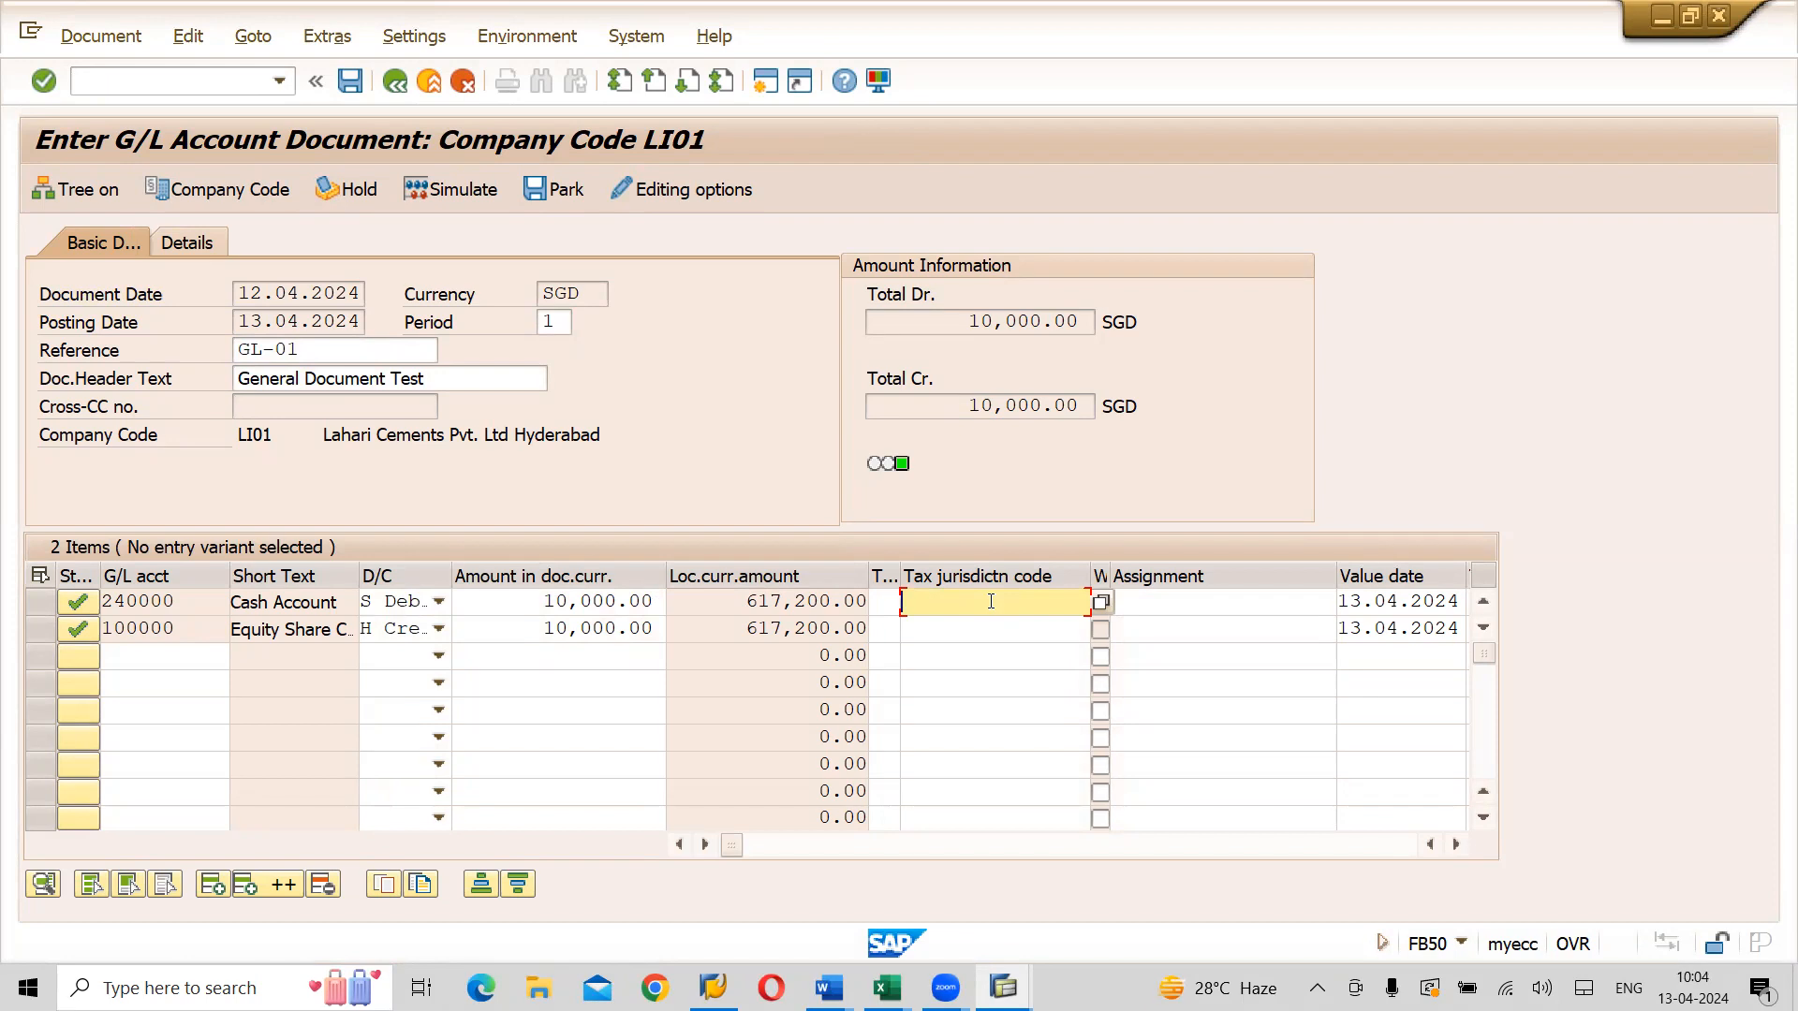
{"action": "key", "text": "alt+Tab"}
{"action": "key", "text": "alt+Tab"}
{"action": "key", "text": "alt+Tab"}
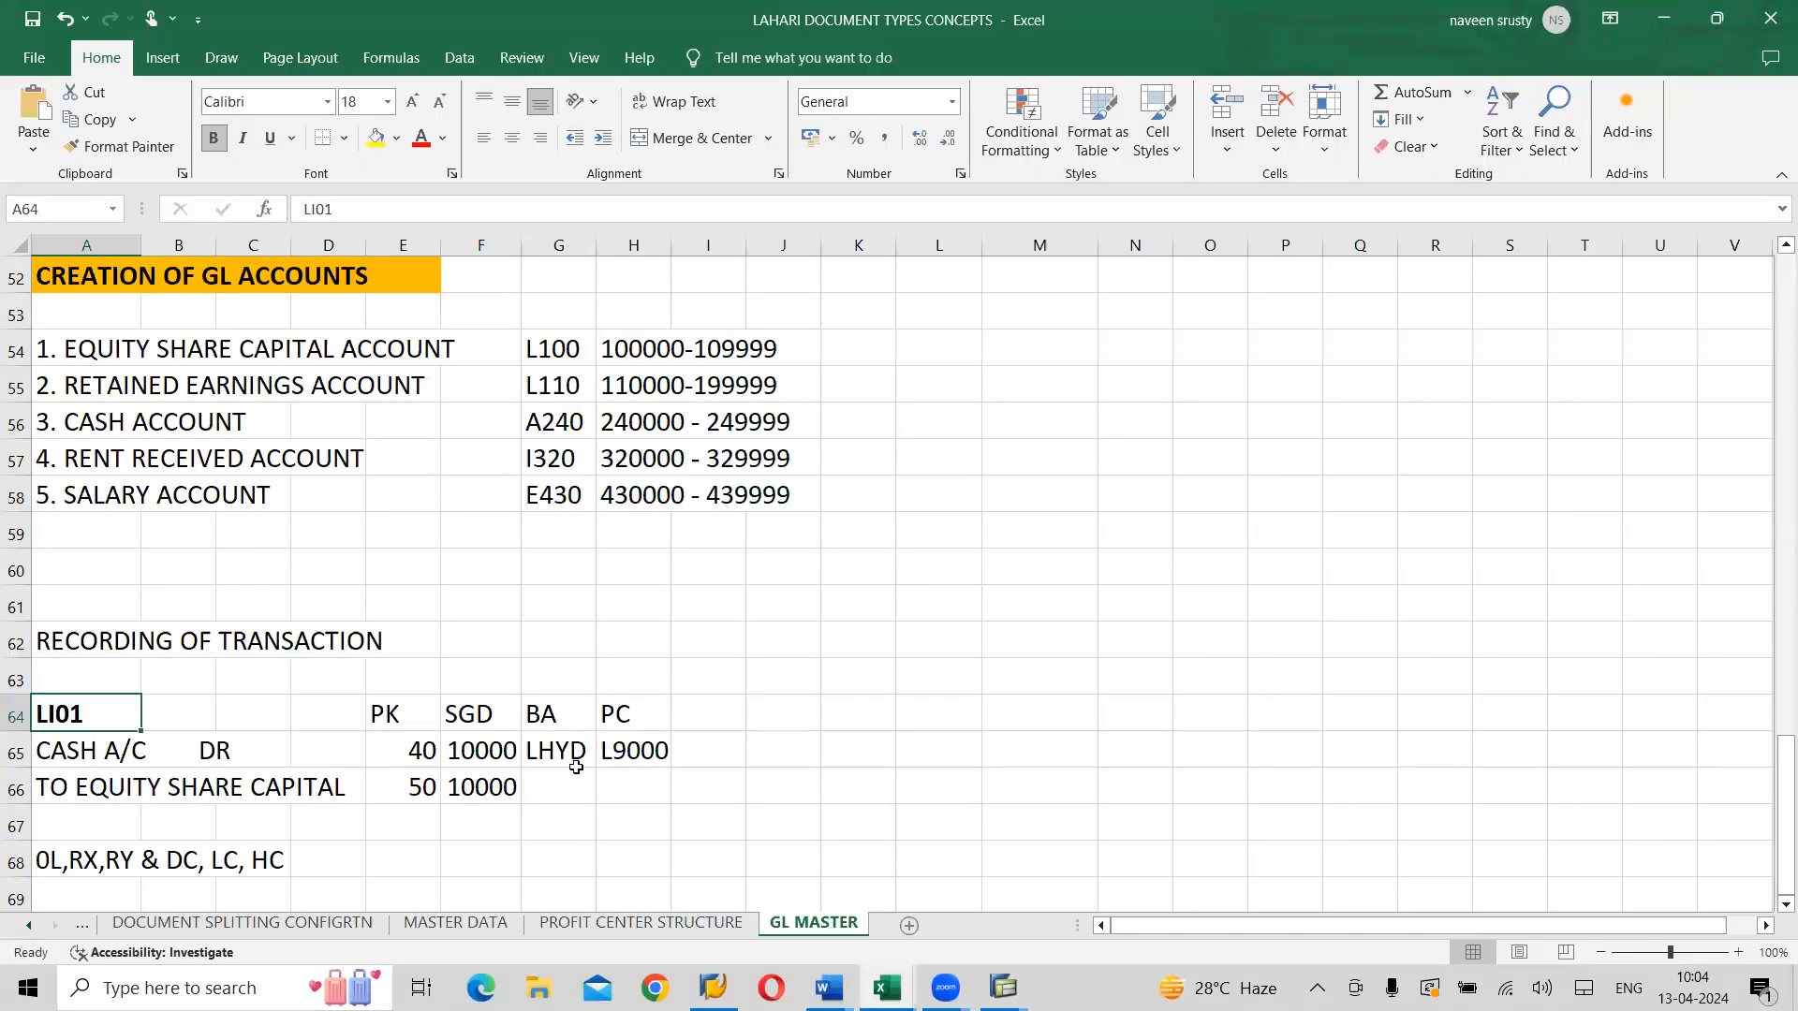
{"action": "key", "text": "alt+Tab"}
{"action": "key", "text": "Tab"}
{"action": "key", "text": "Tab"}
{"action": "key", "text": "Tab"}
{"action": "key", "text": "Tab"}
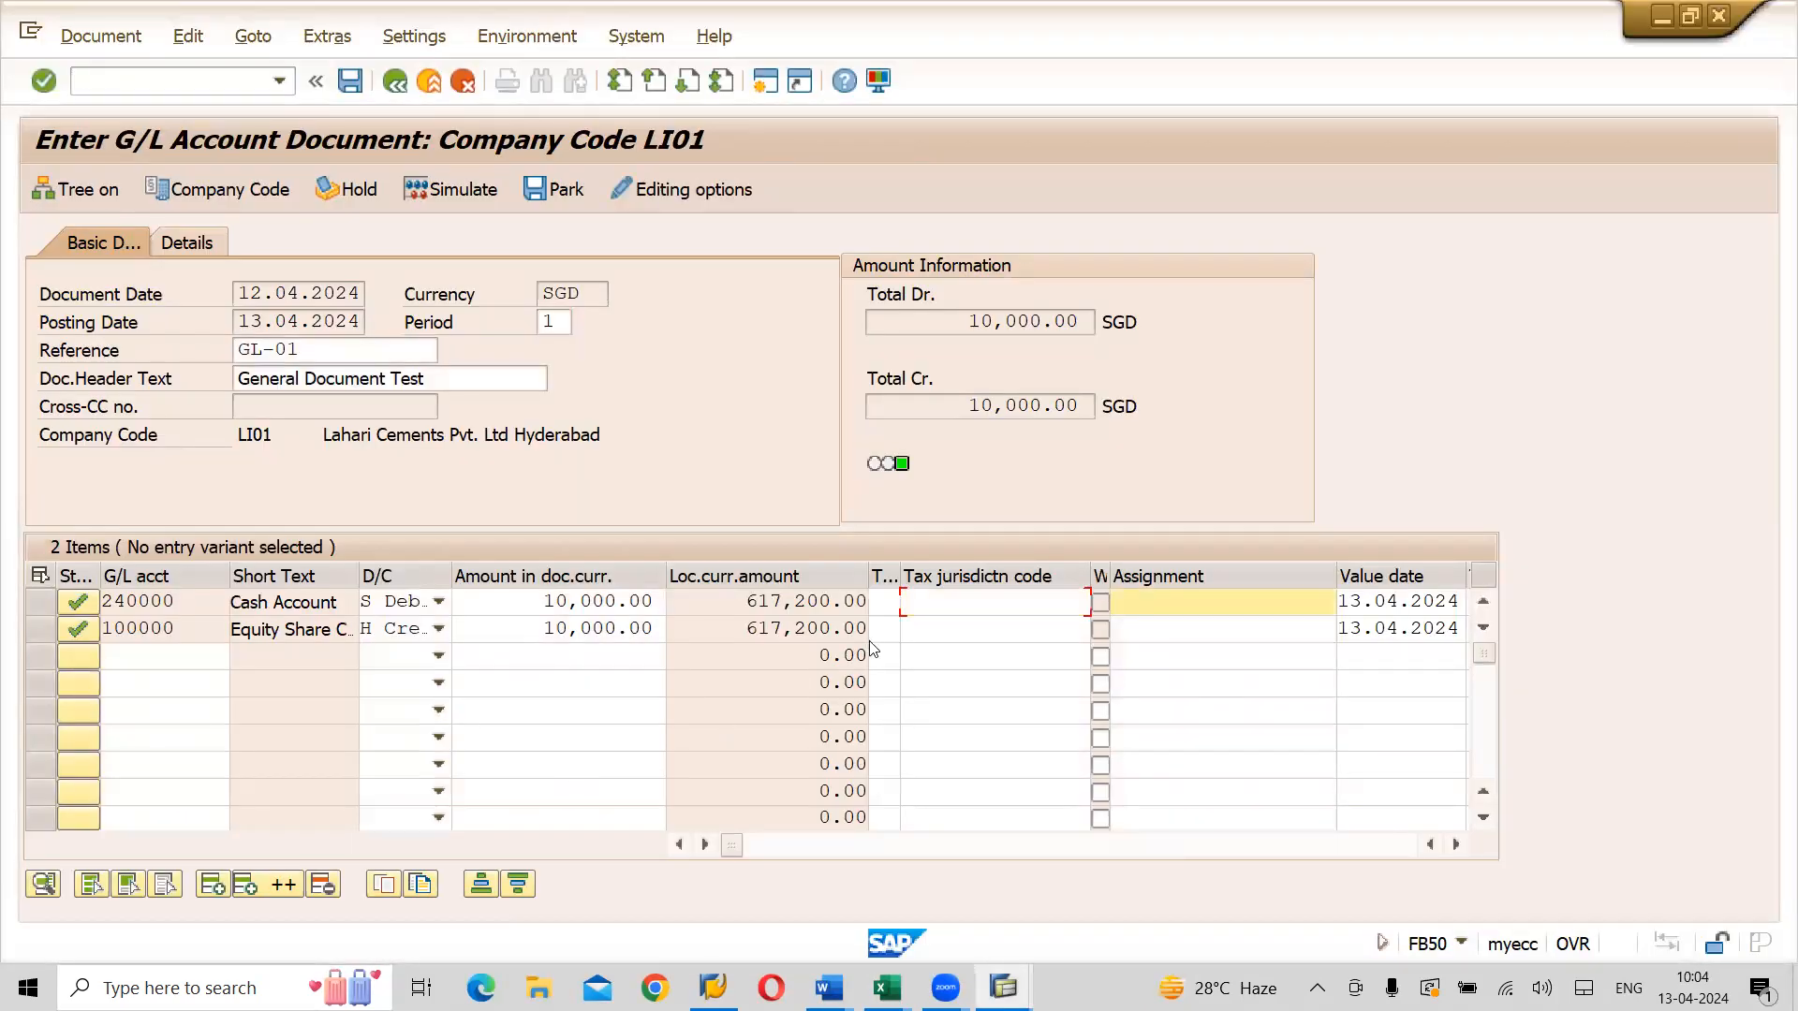
{"action": "key", "text": "Tab"}
{"action": "key", "text": "Tab"}
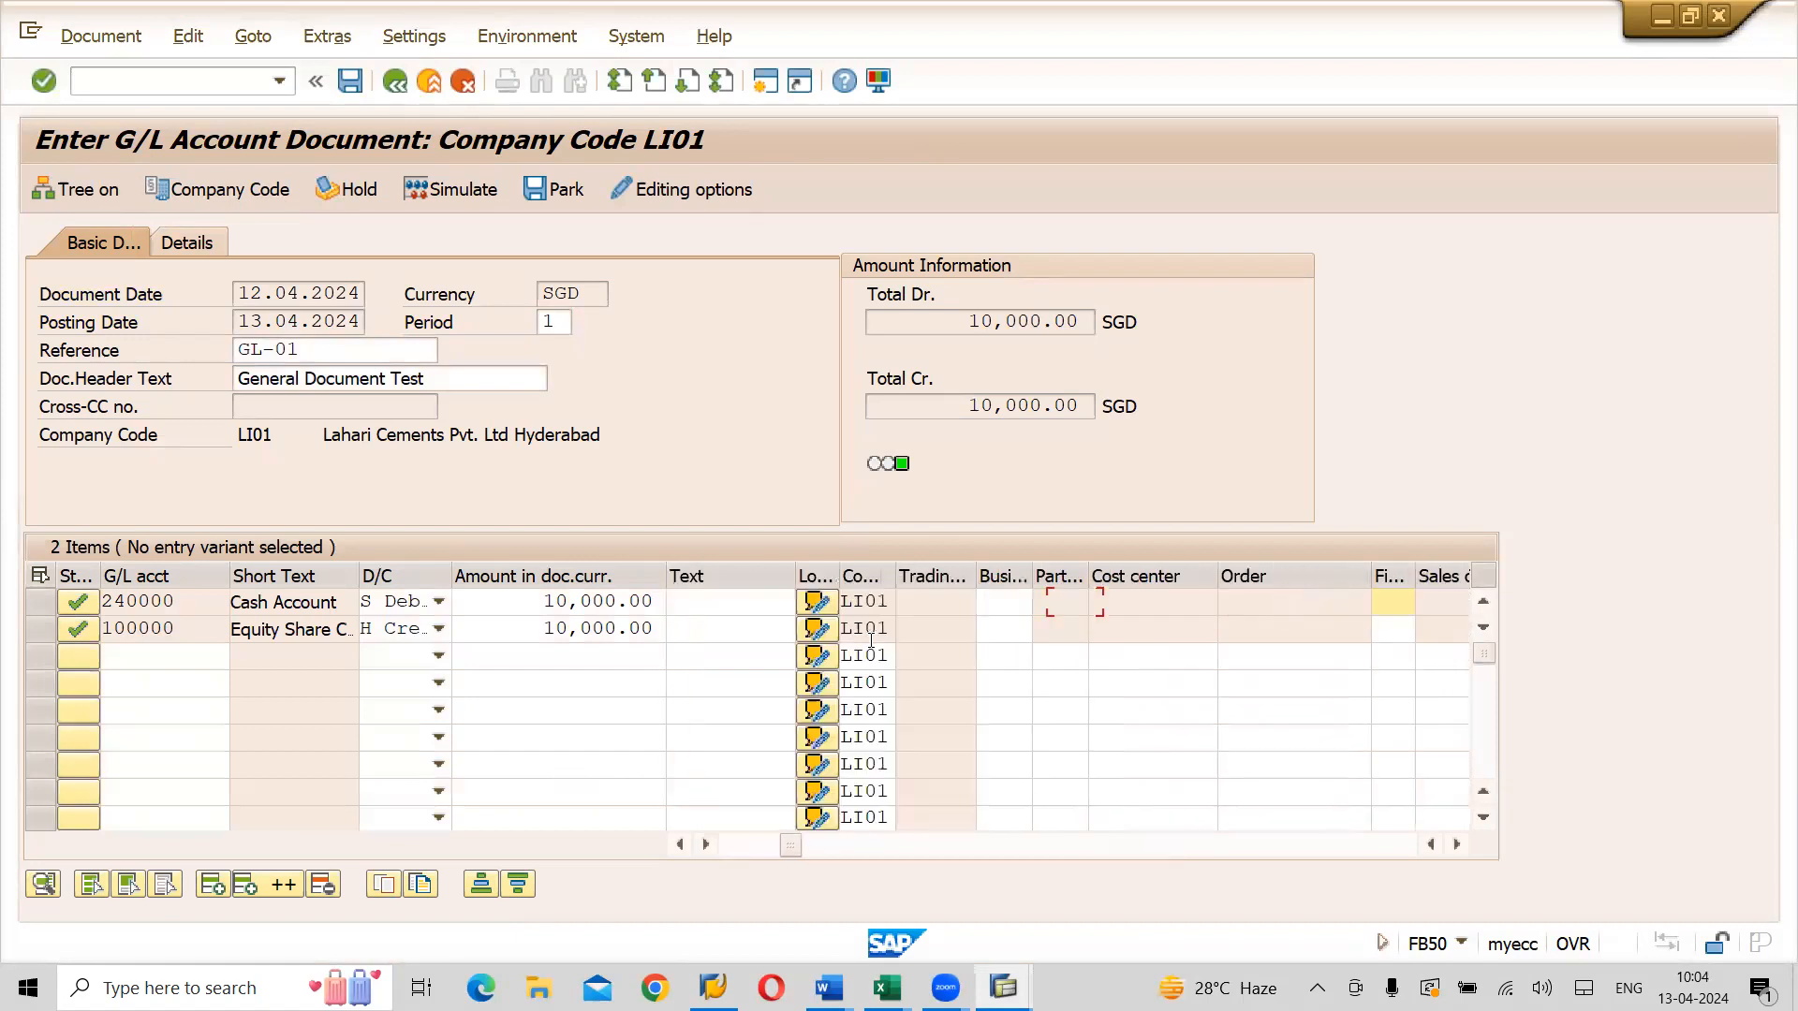
{"action": "key", "text": "shift+Tab"}
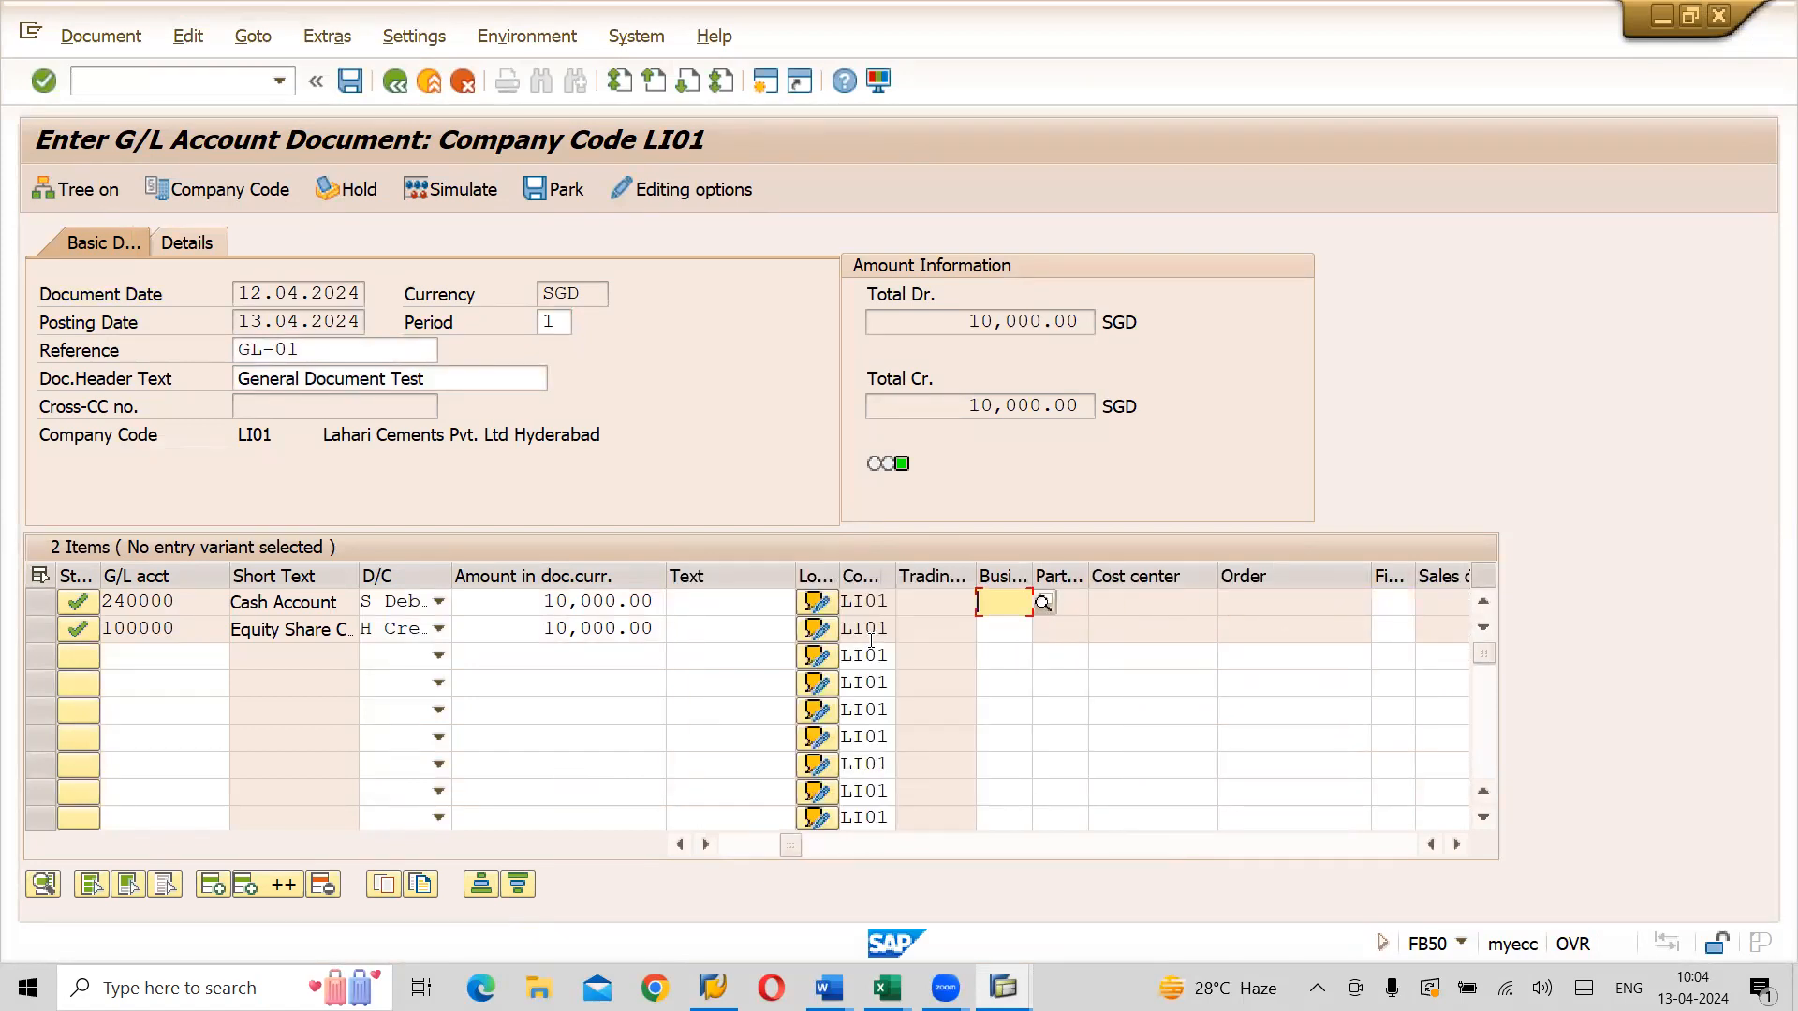
{"action": "type", "text": "LHYD"}
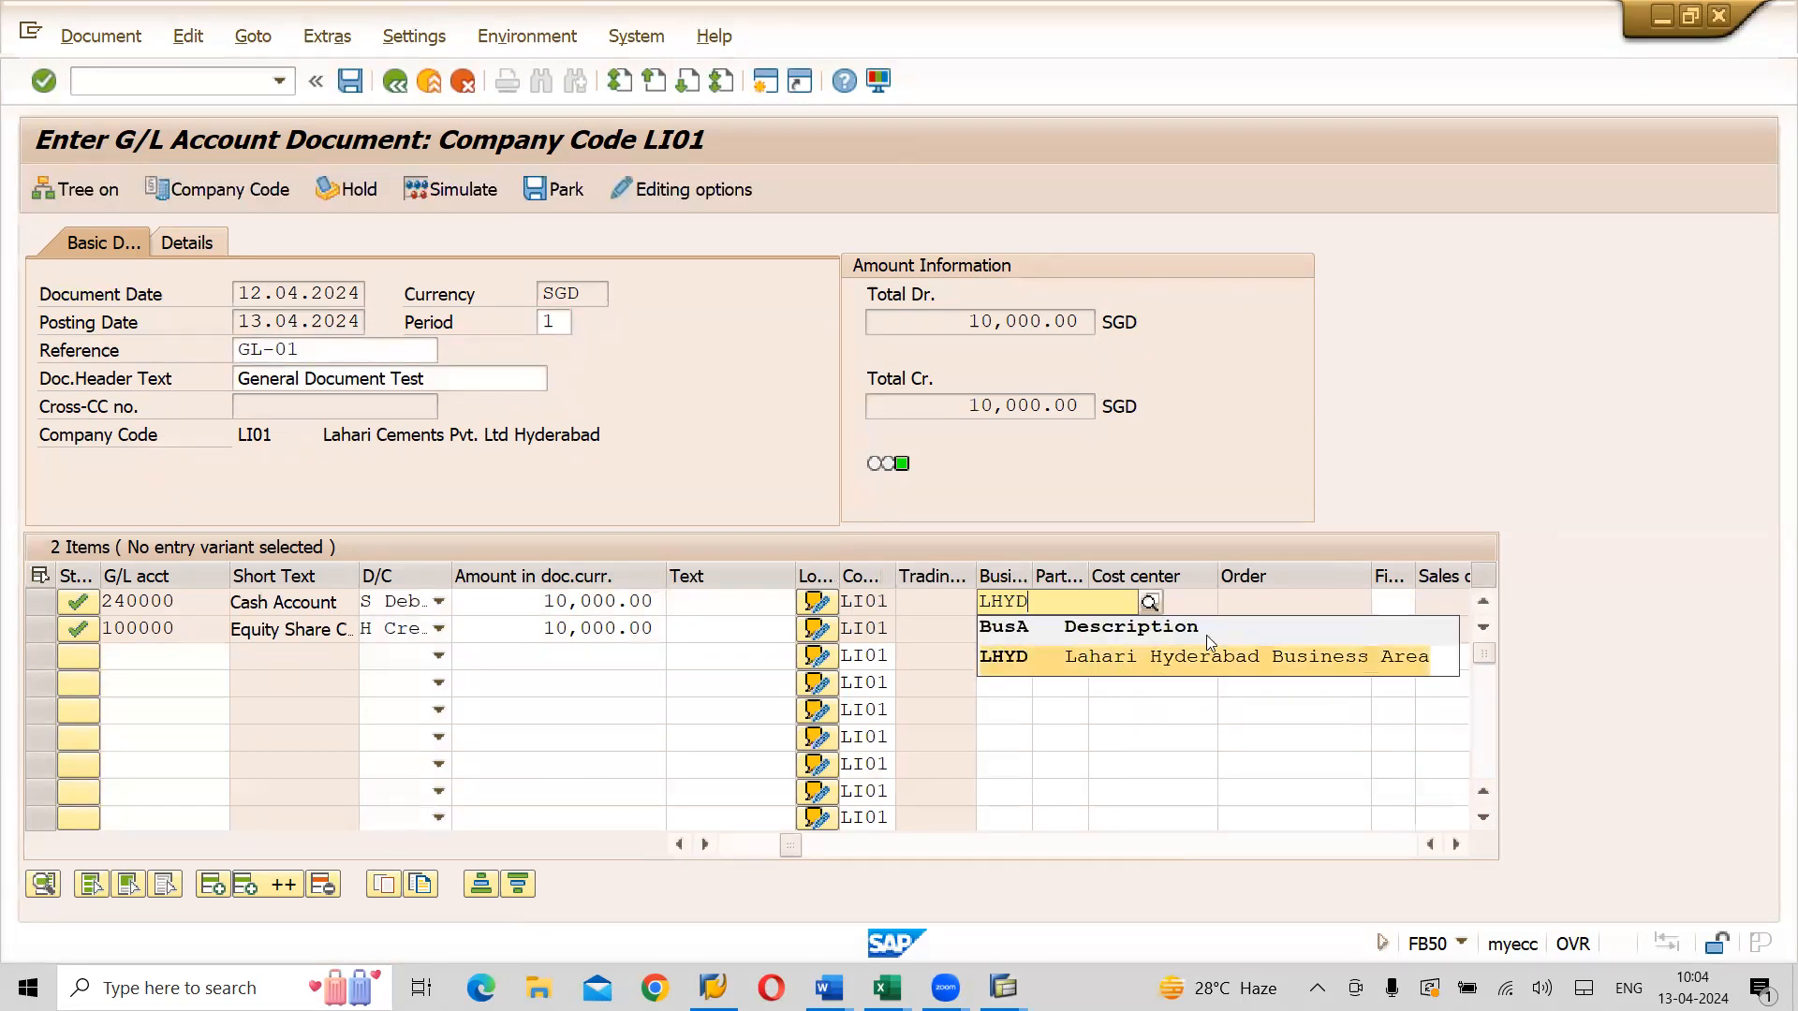
{"action": "left_click", "coordinate": [1107, 665]}
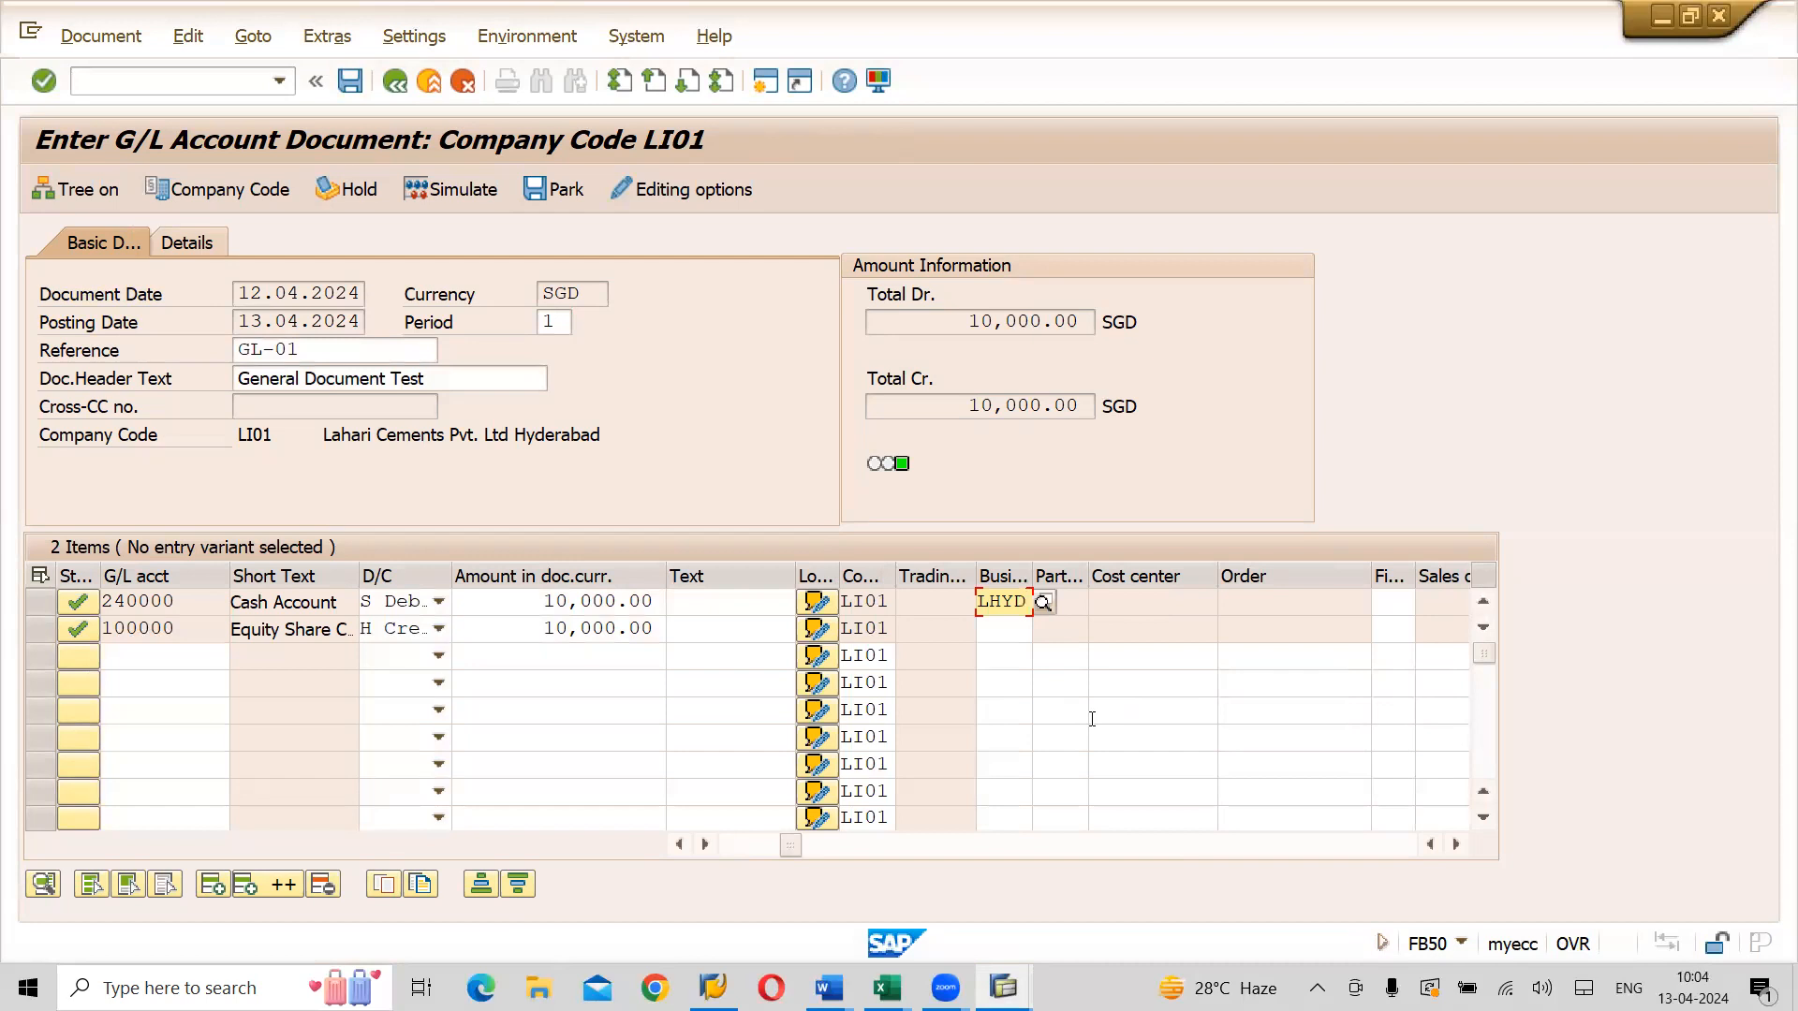
{"action": "key", "text": "Return"}
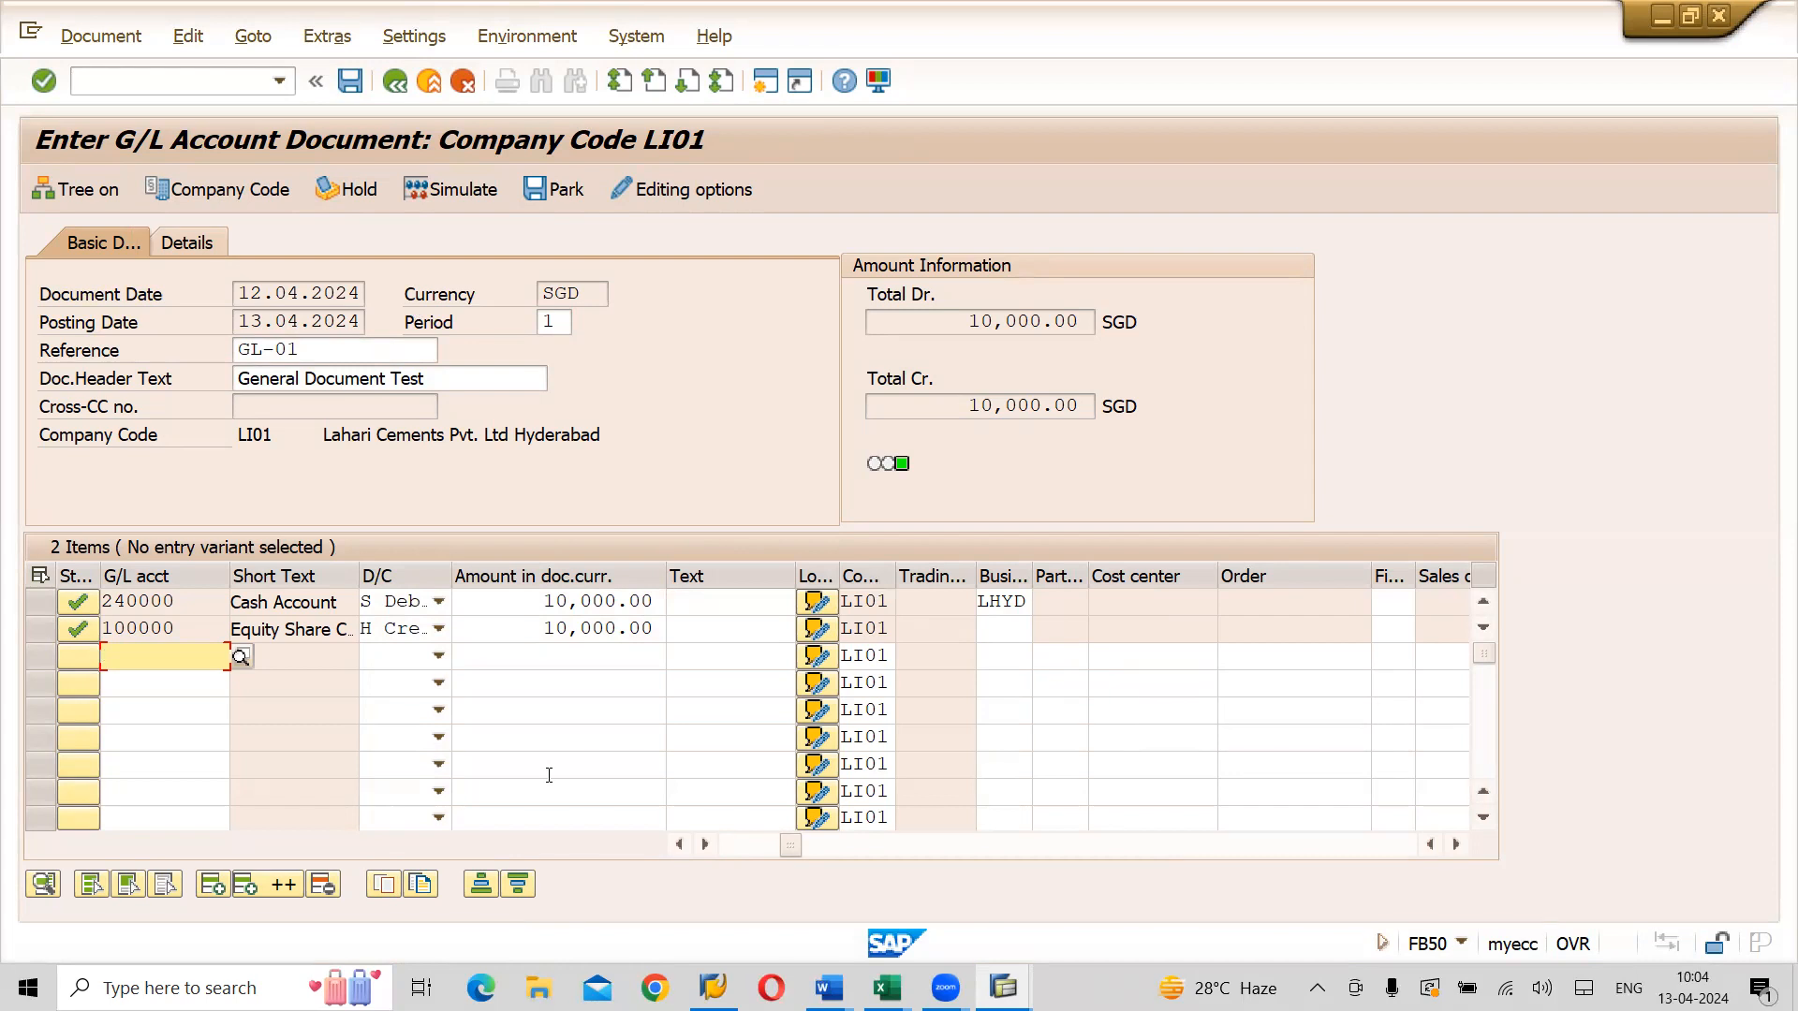
Try to post the document, start leaving it, and decline to exit editing
{"action": "left_click", "coordinate": [350, 82]}
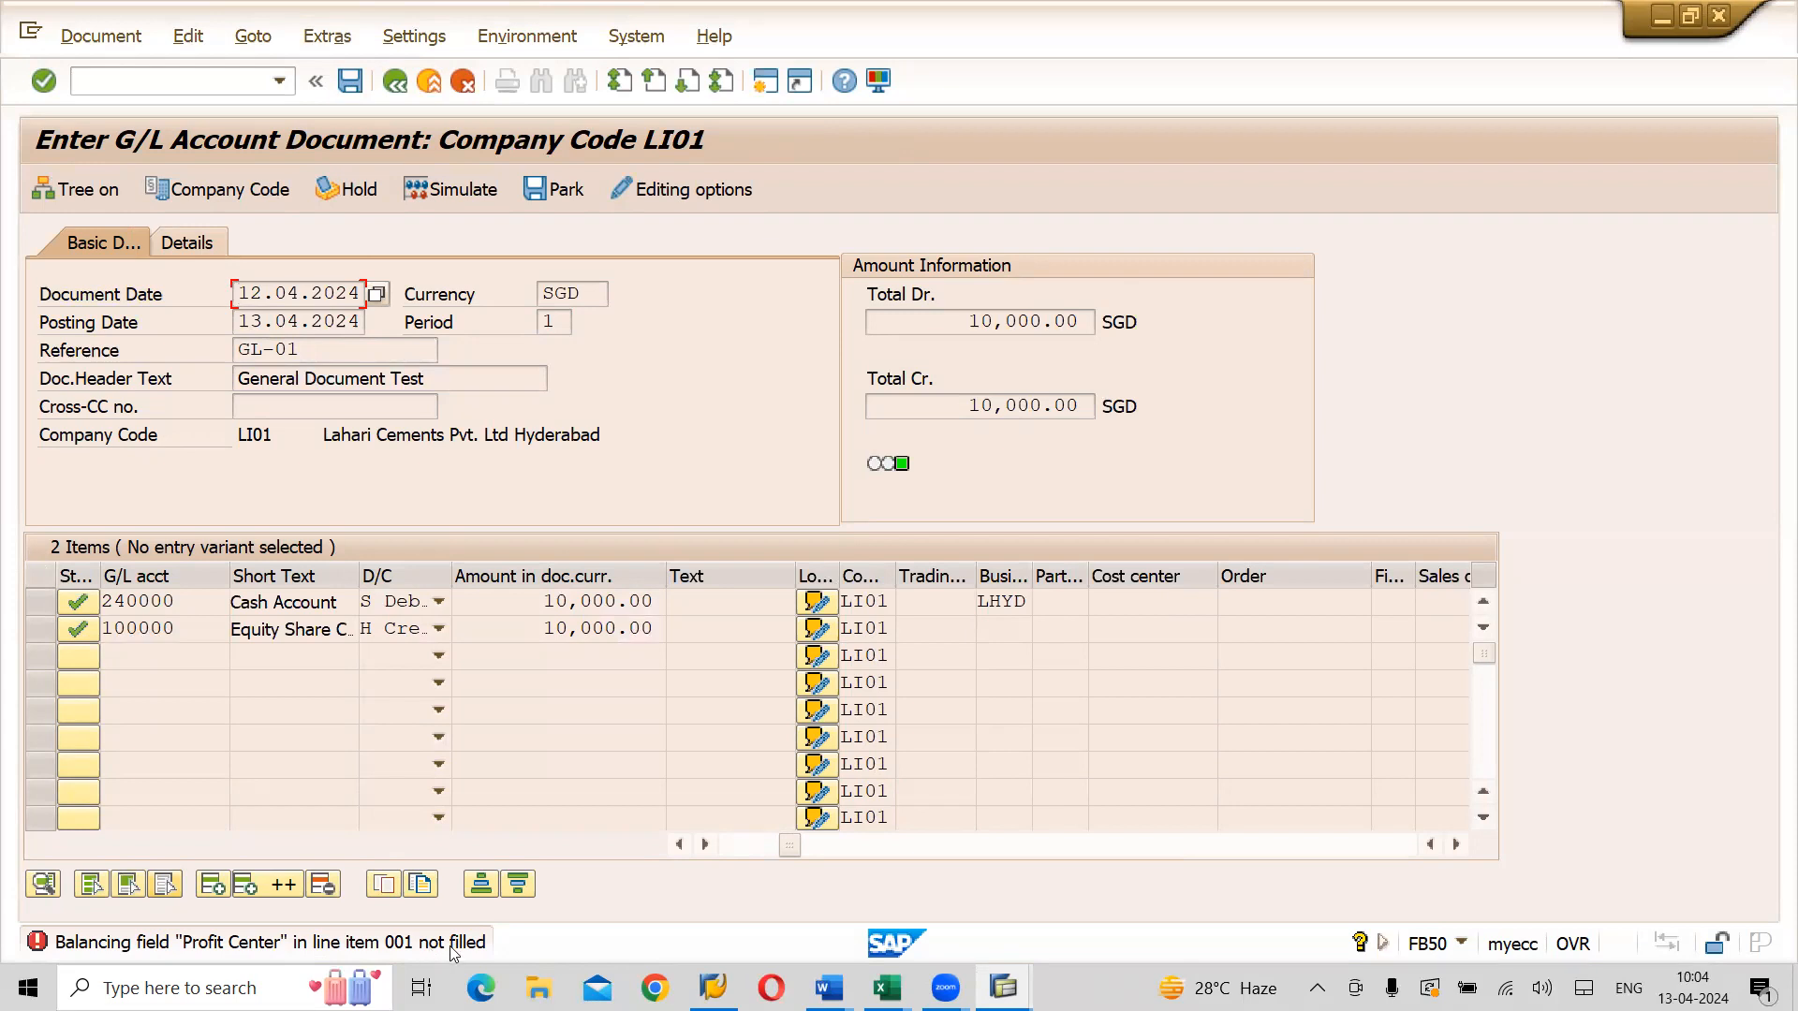
{"action": "key", "text": "F3"}
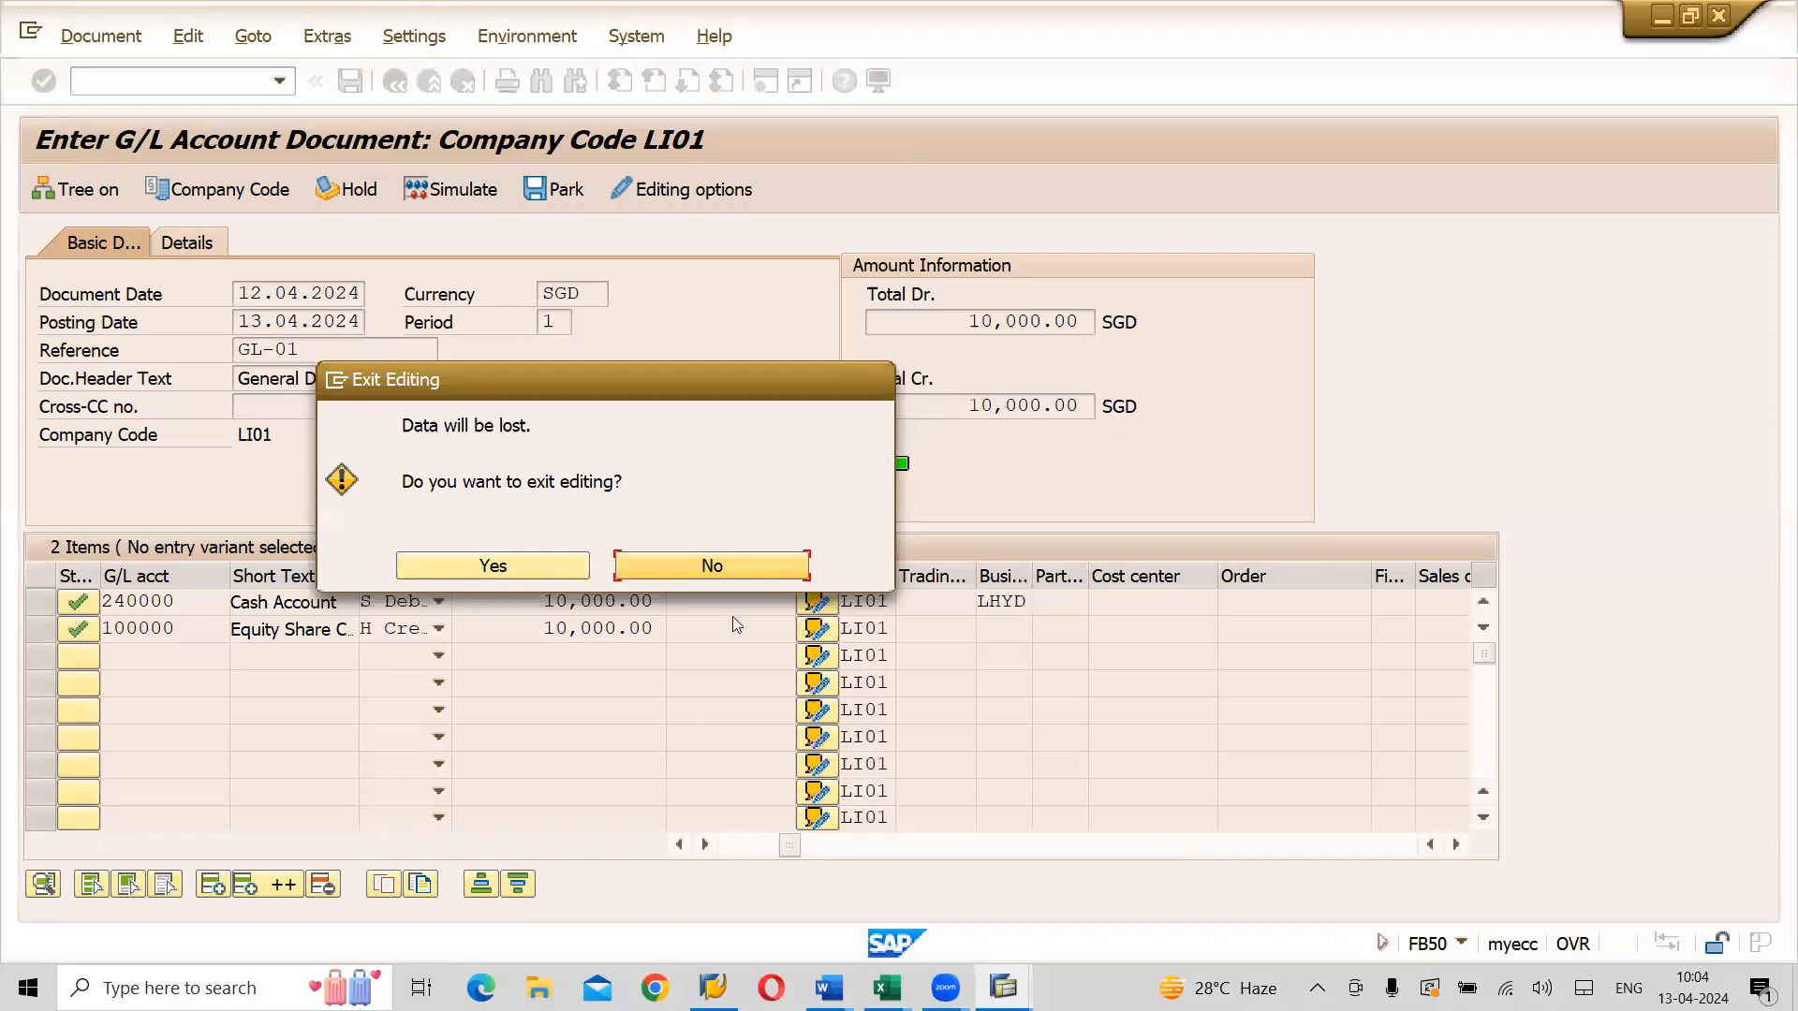
{"action": "left_click", "coordinate": [751, 571]}
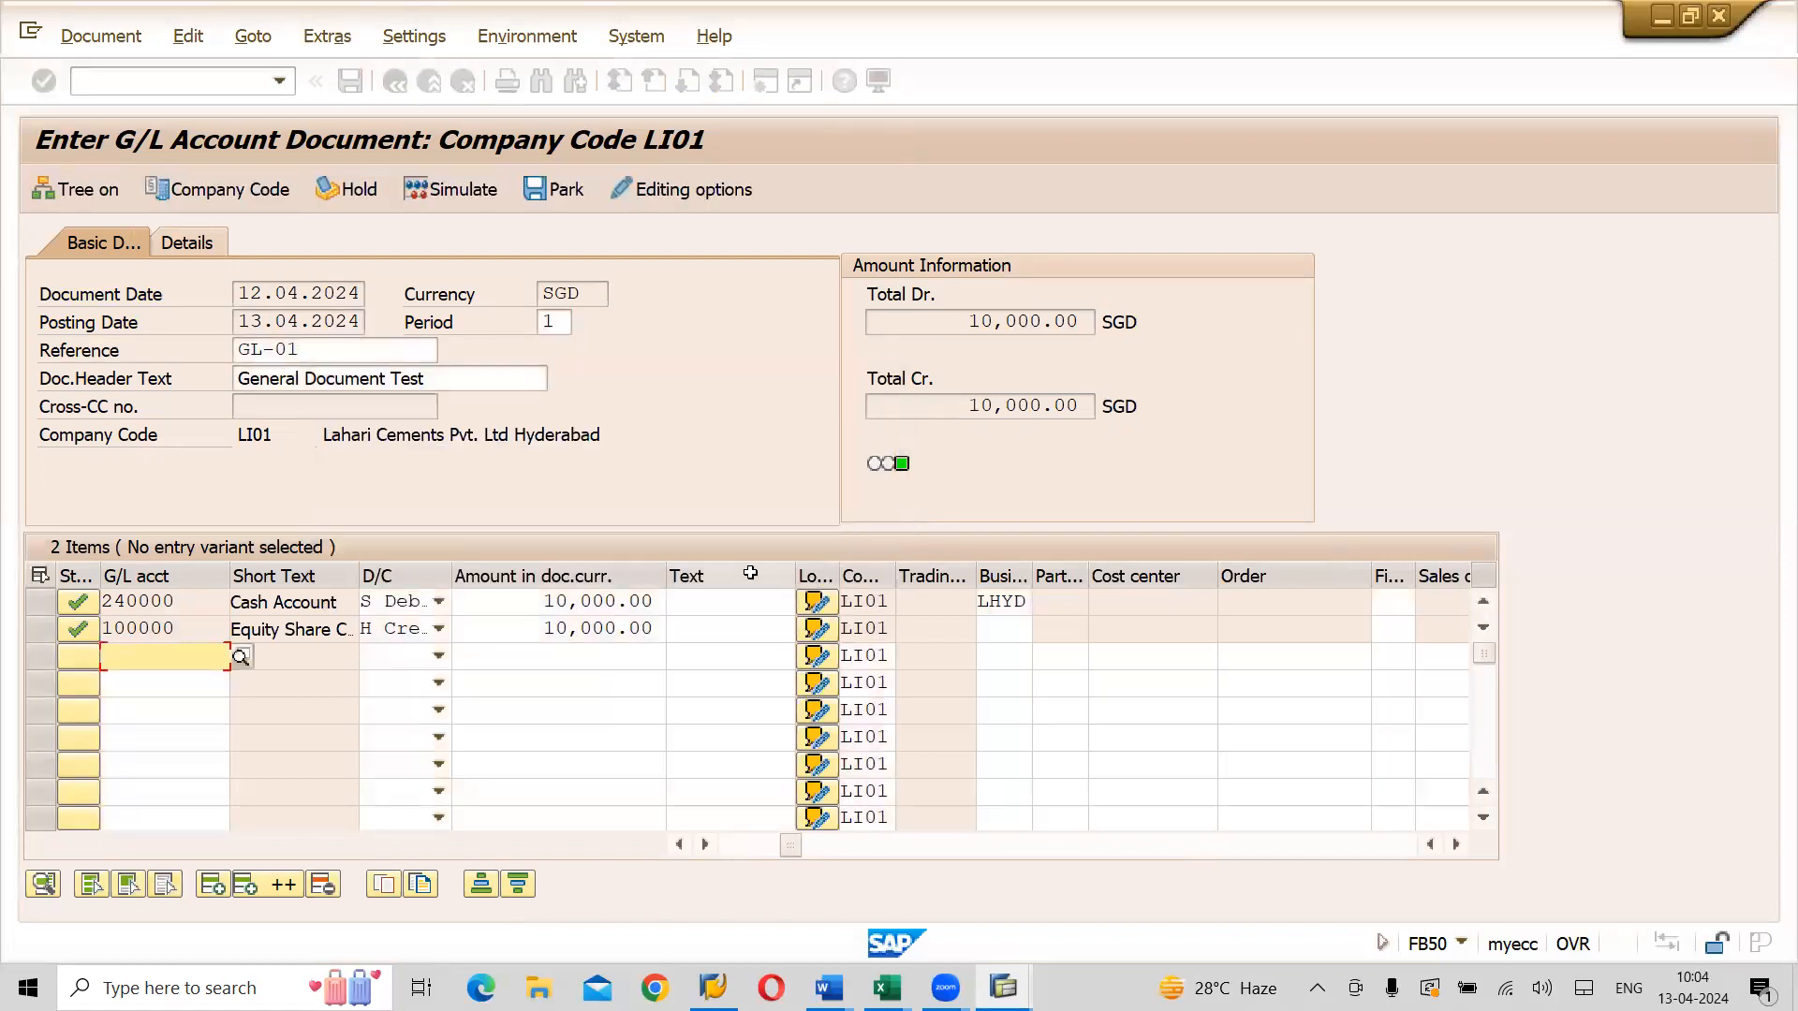
Assign profit center L9000 to the Cash Account line item
{"action": "left_click", "coordinate": [1061, 596]}
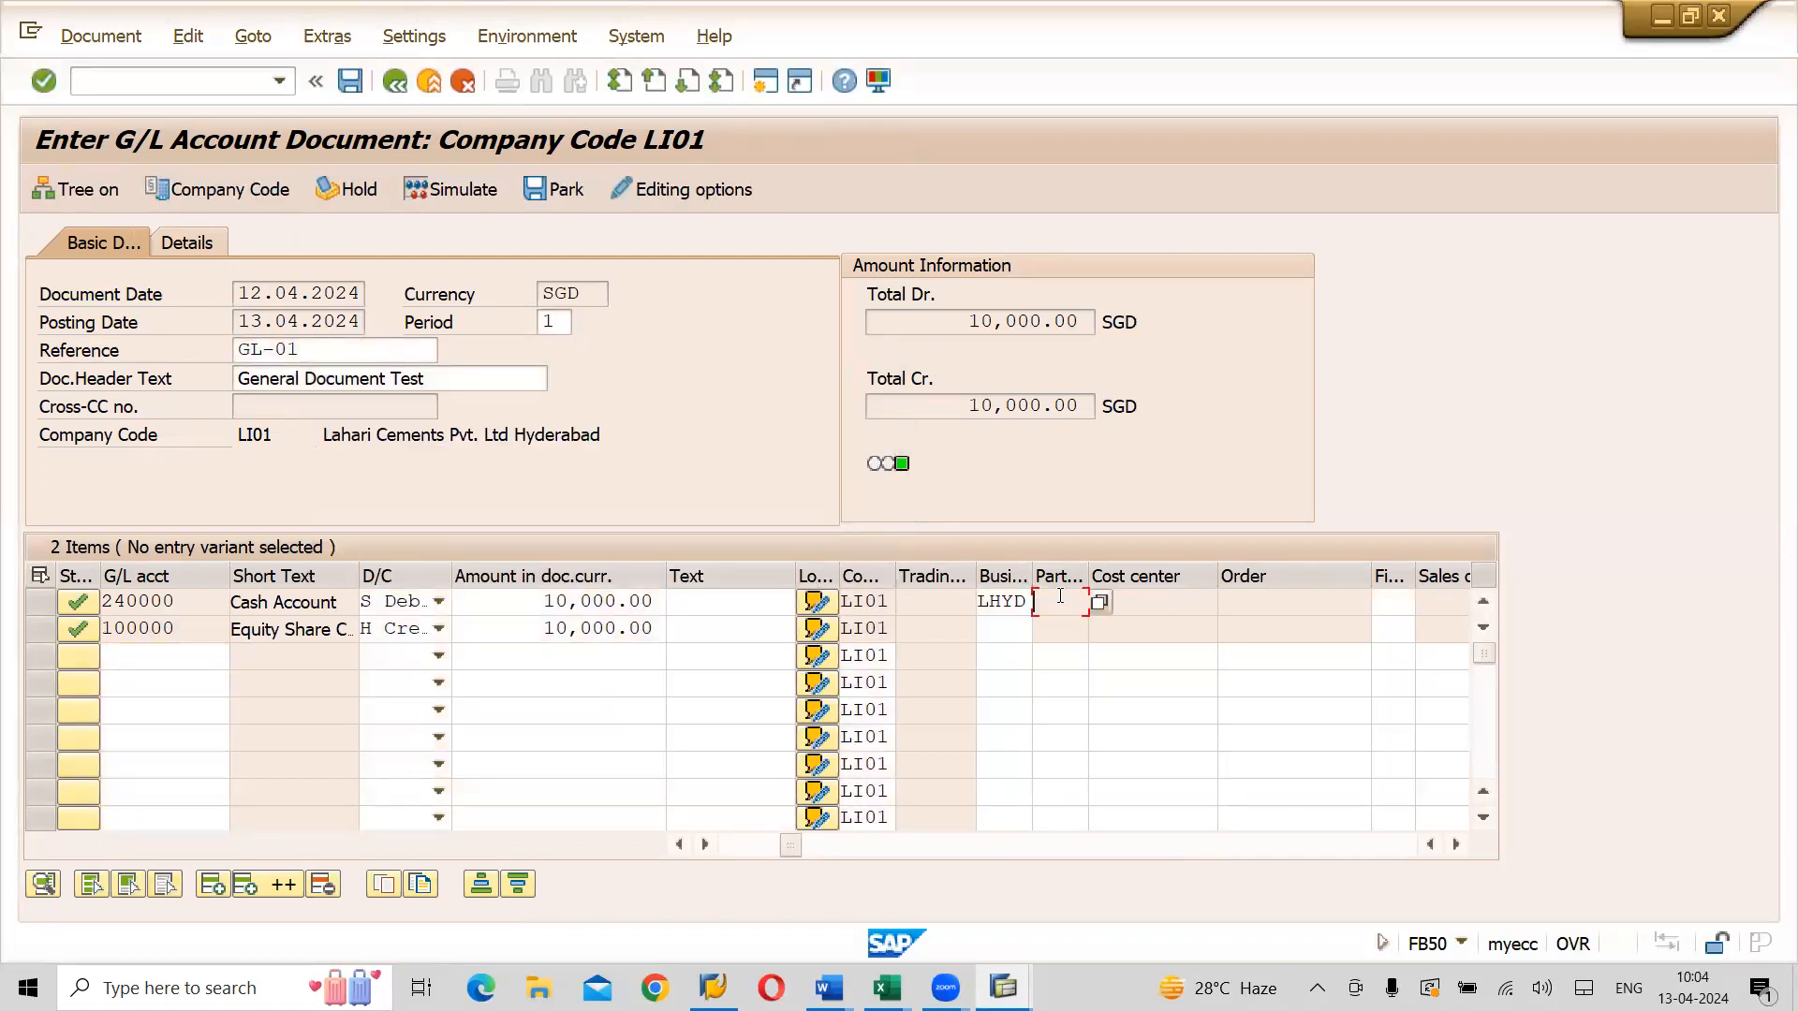
{"action": "key", "text": "Tab"}
{"action": "key", "text": "Tab"}
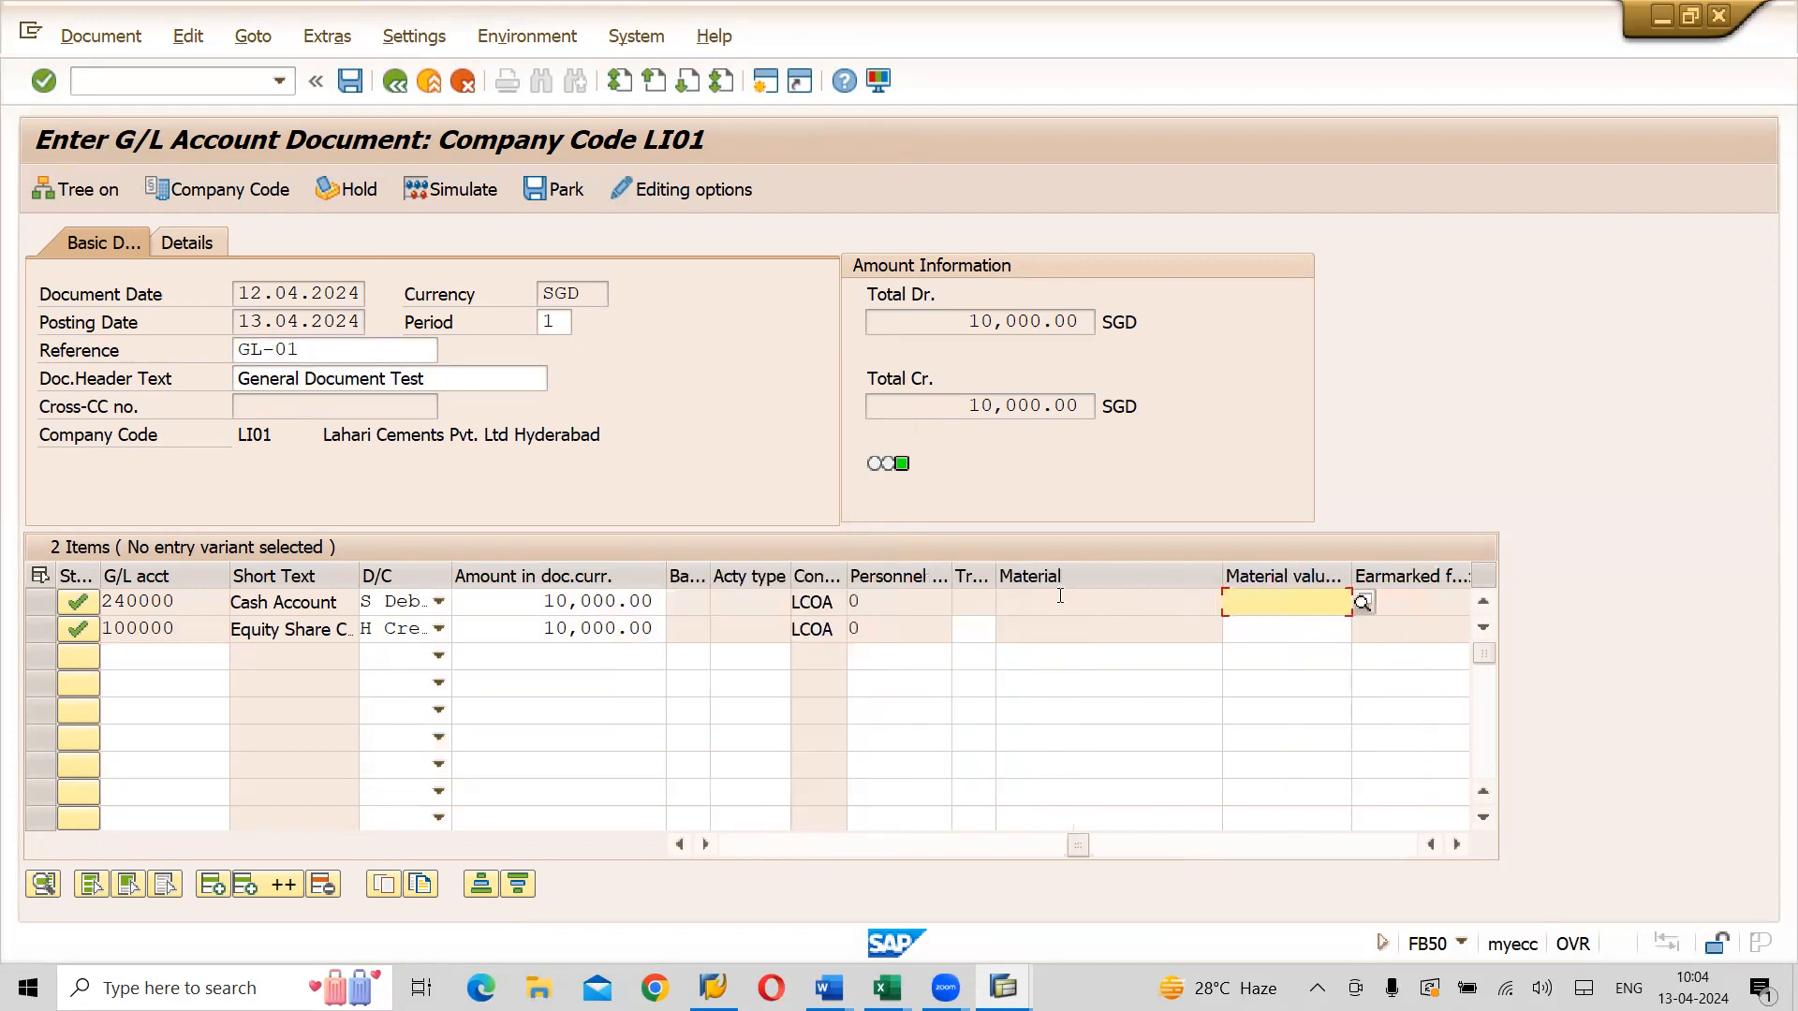
{"action": "key", "text": "shift+Tab"}
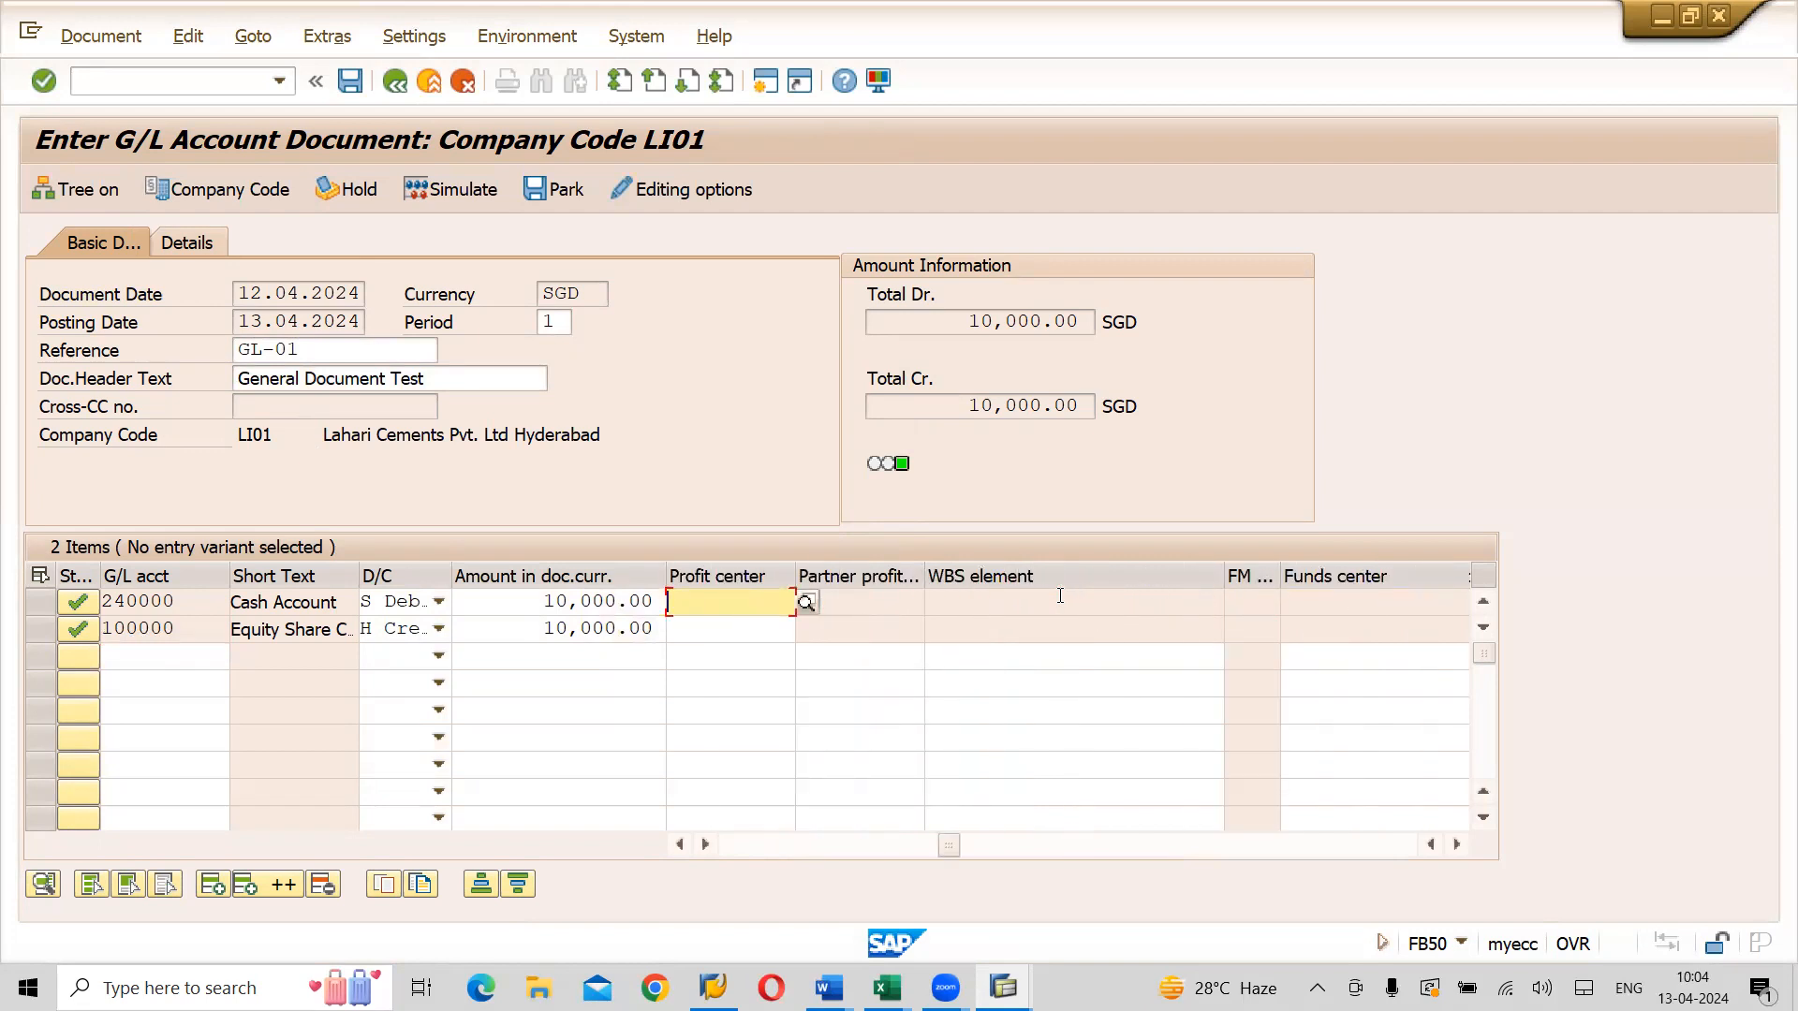
{"action": "type", "text": "L9000"}
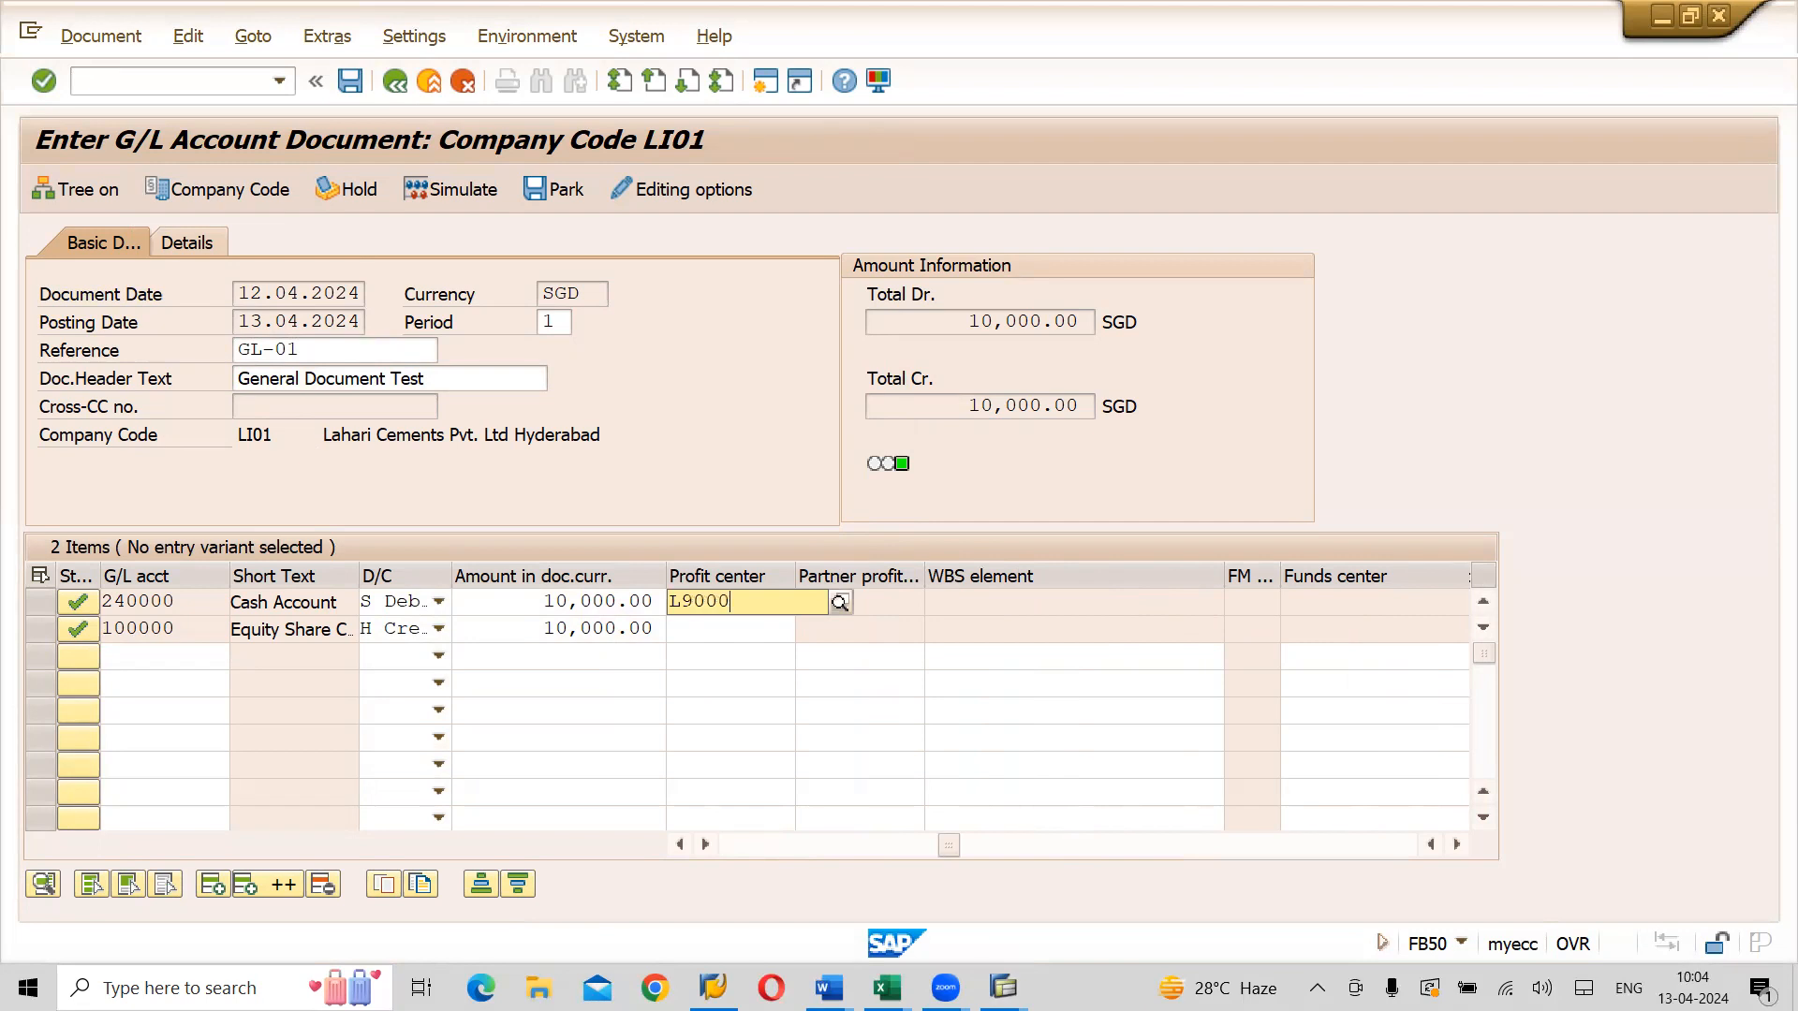
{"action": "left_click", "coordinate": [976, 735]}
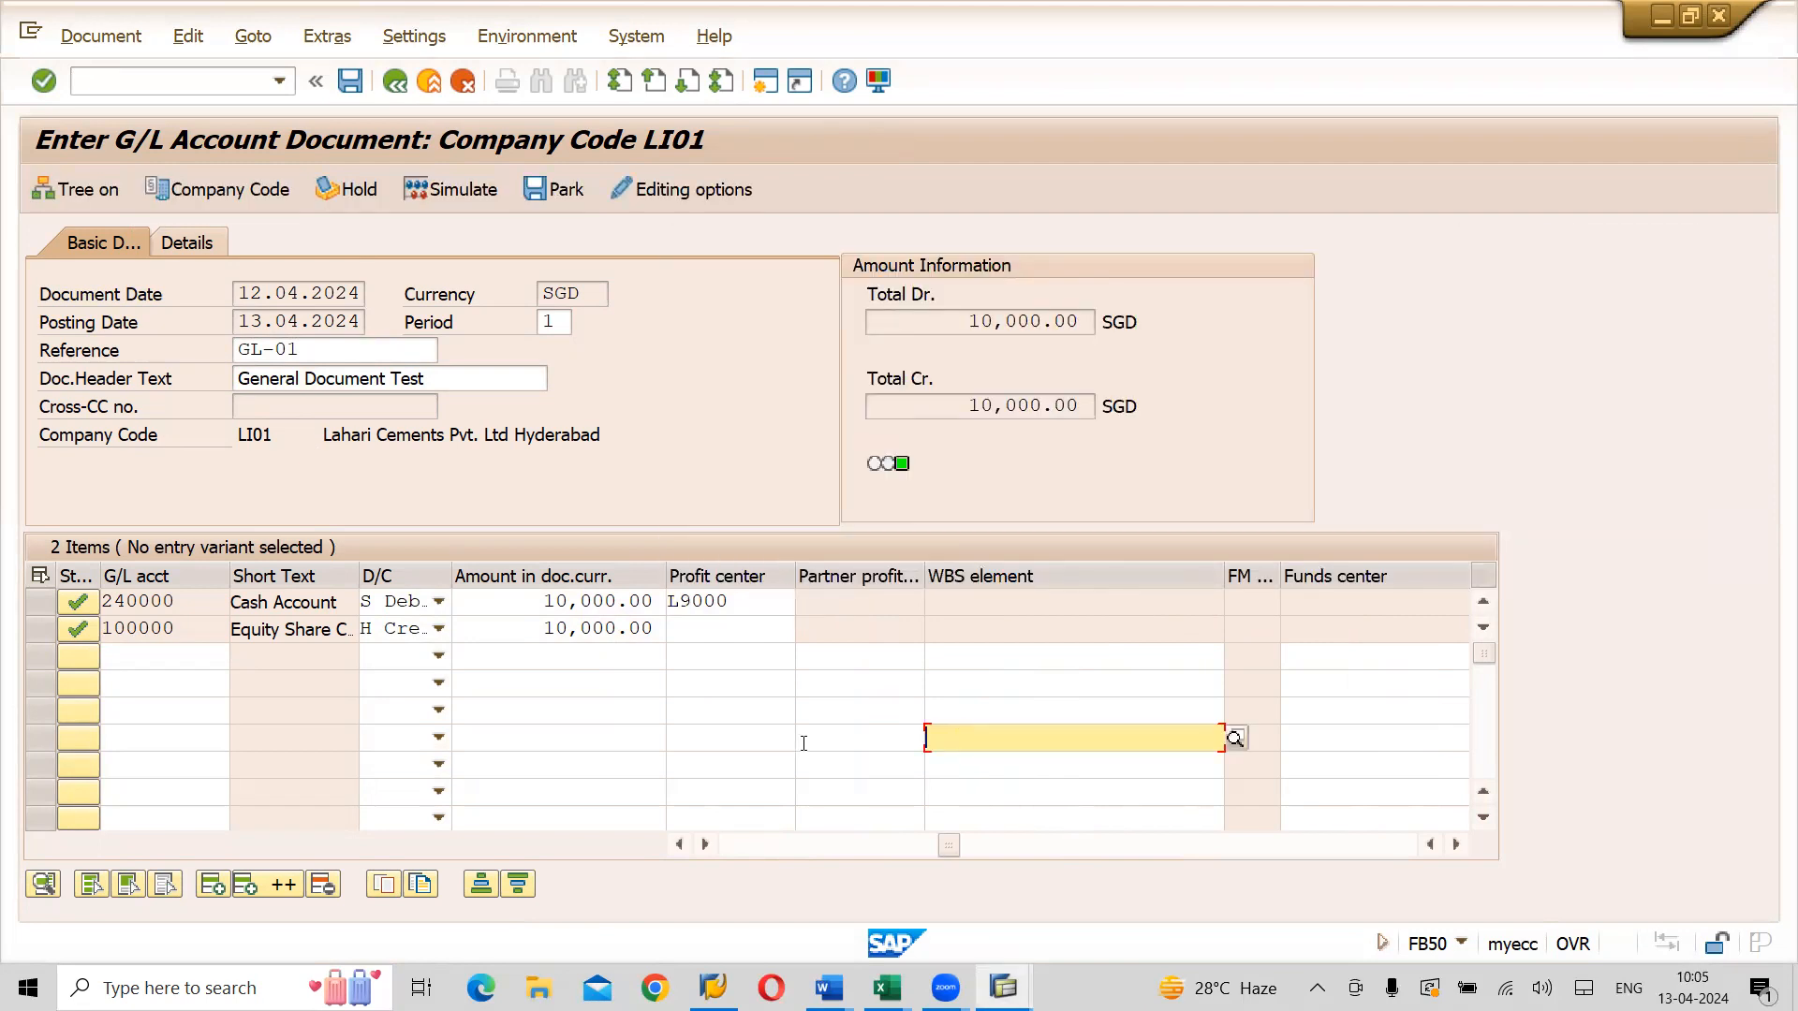
Review the business area and profit center assignments across the columns of the two line items
{"action": "left_click", "coordinate": [681, 845]}
{"action": "left_click", "coordinate": [681, 845]}
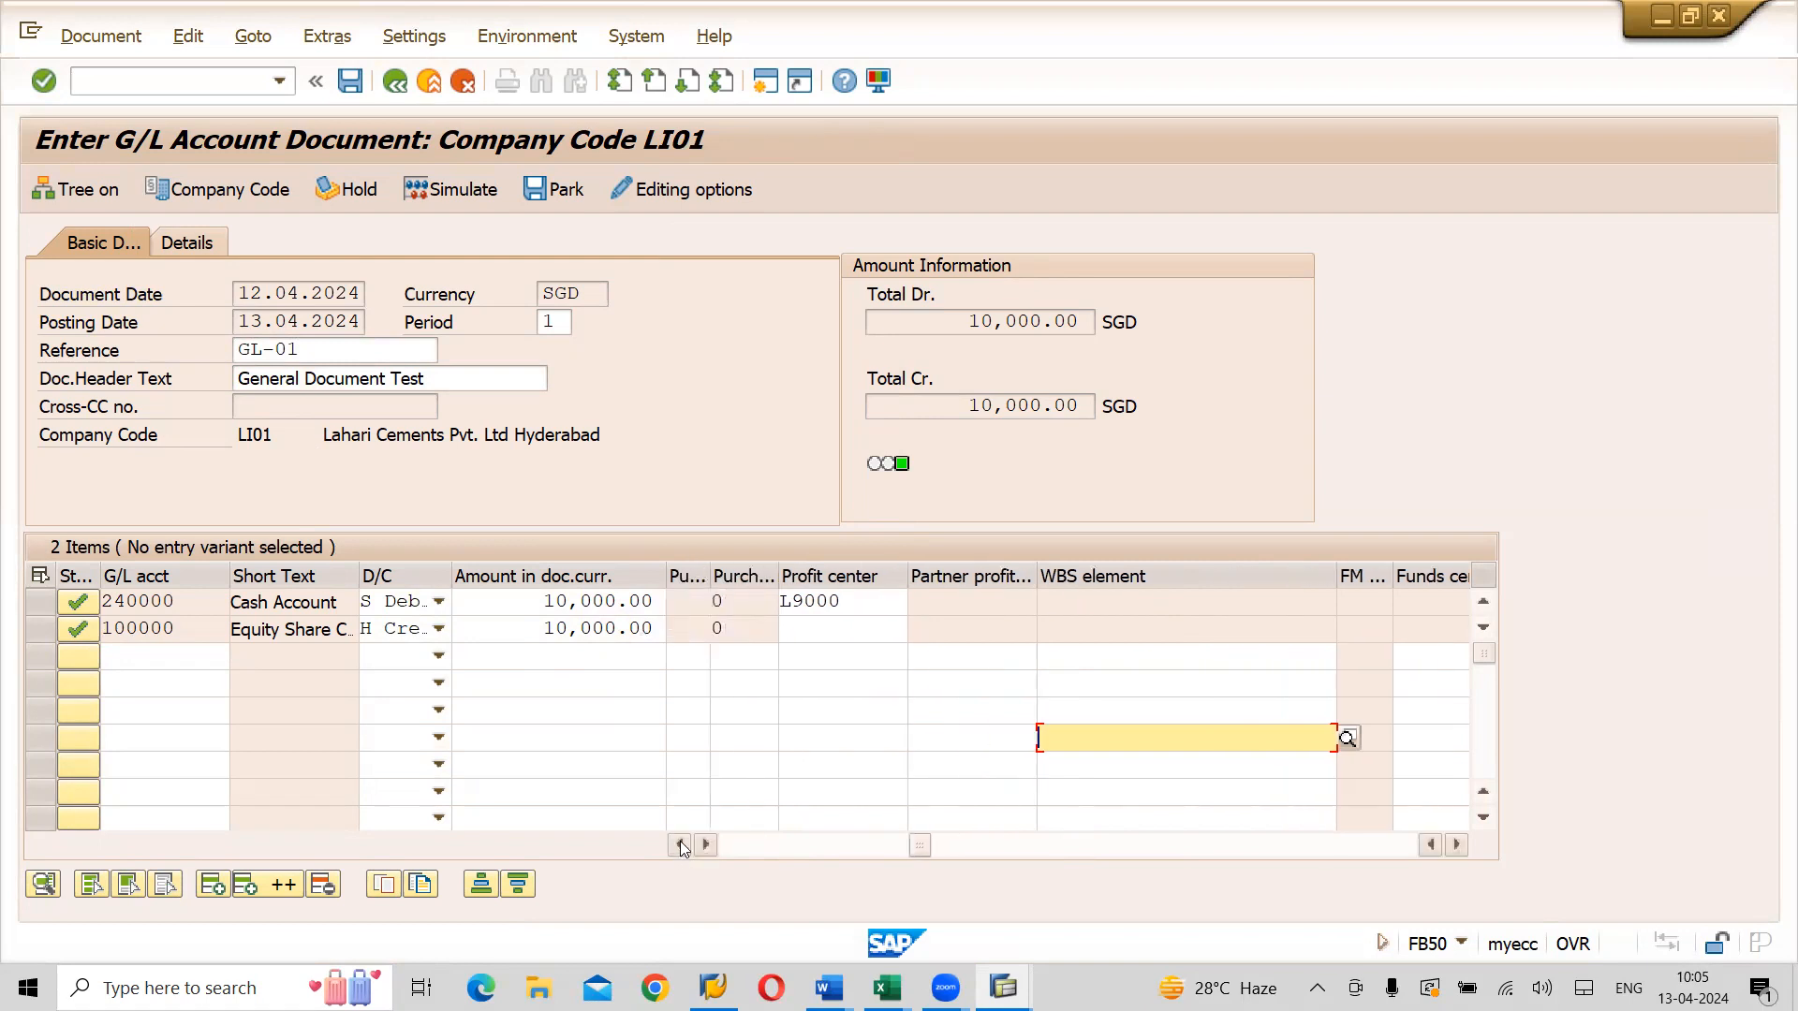
{"action": "left_click", "coordinate": [682, 845]}
{"action": "left_click", "coordinate": [682, 845]}
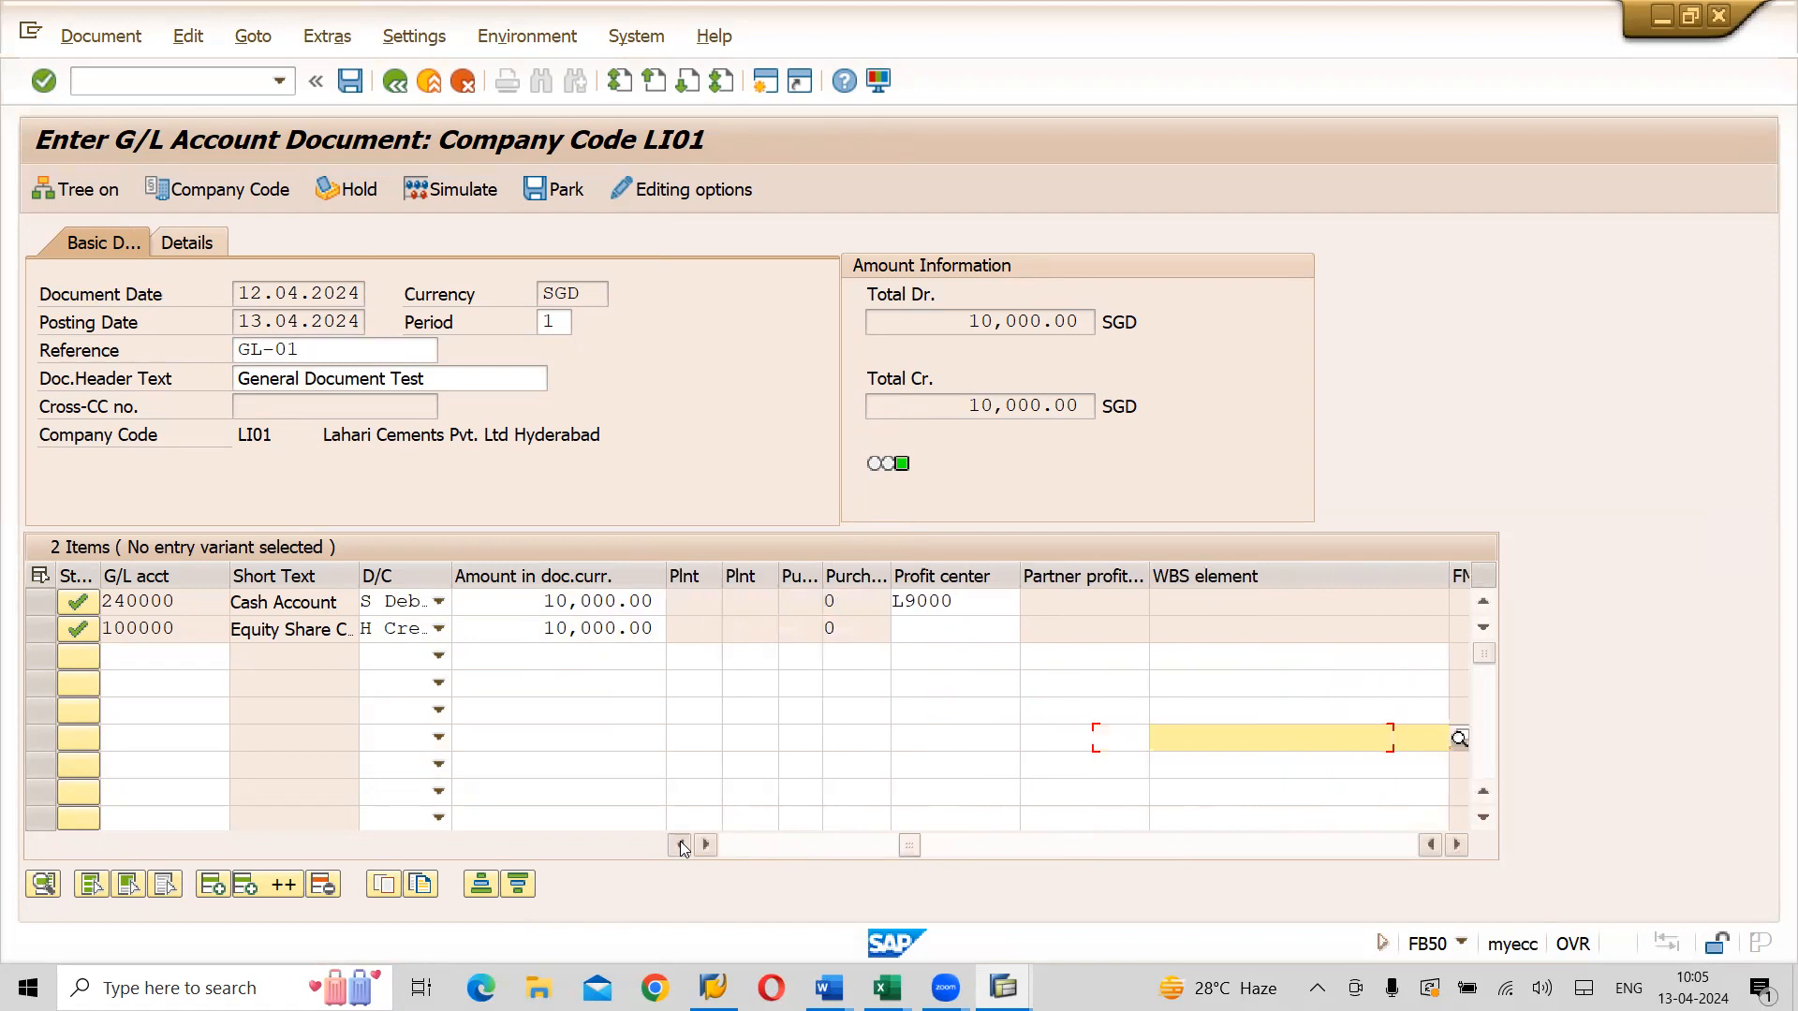
{"action": "left_click", "coordinate": [681, 844]}
{"action": "left_click", "coordinate": [682, 844]}
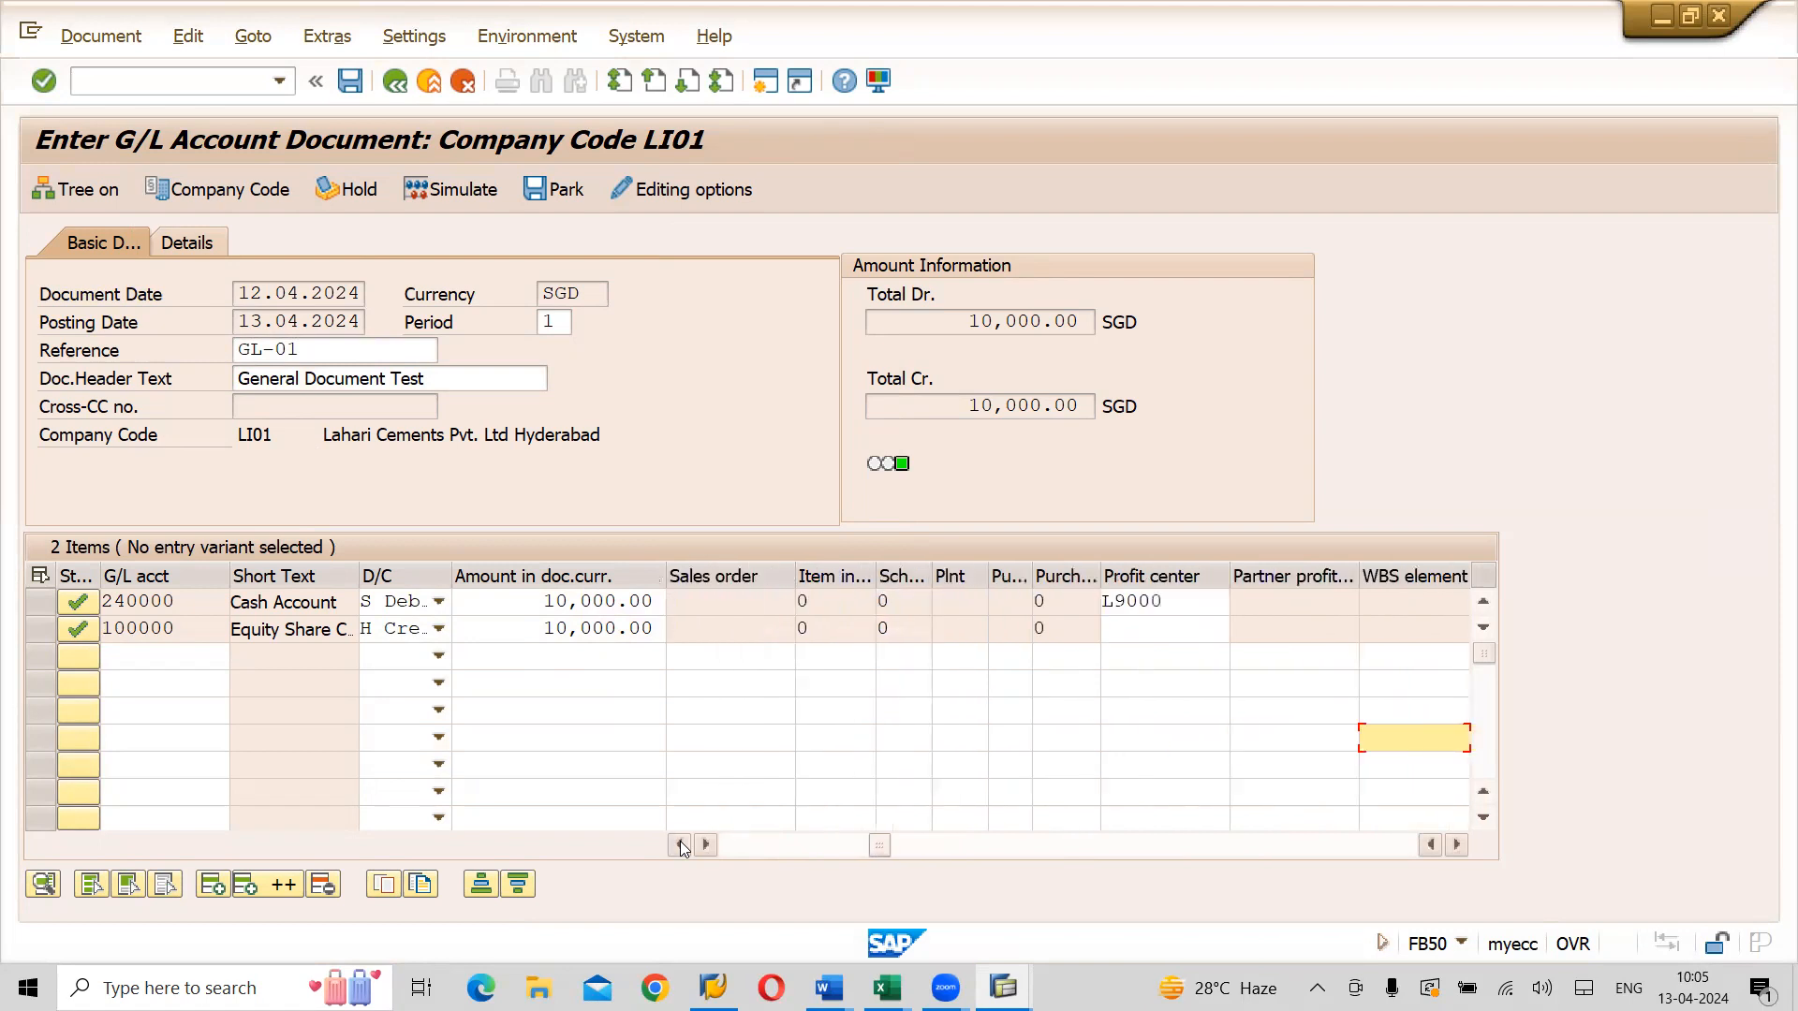
{"action": "left_click", "coordinate": [681, 844]}
{"action": "left_click", "coordinate": [681, 843]}
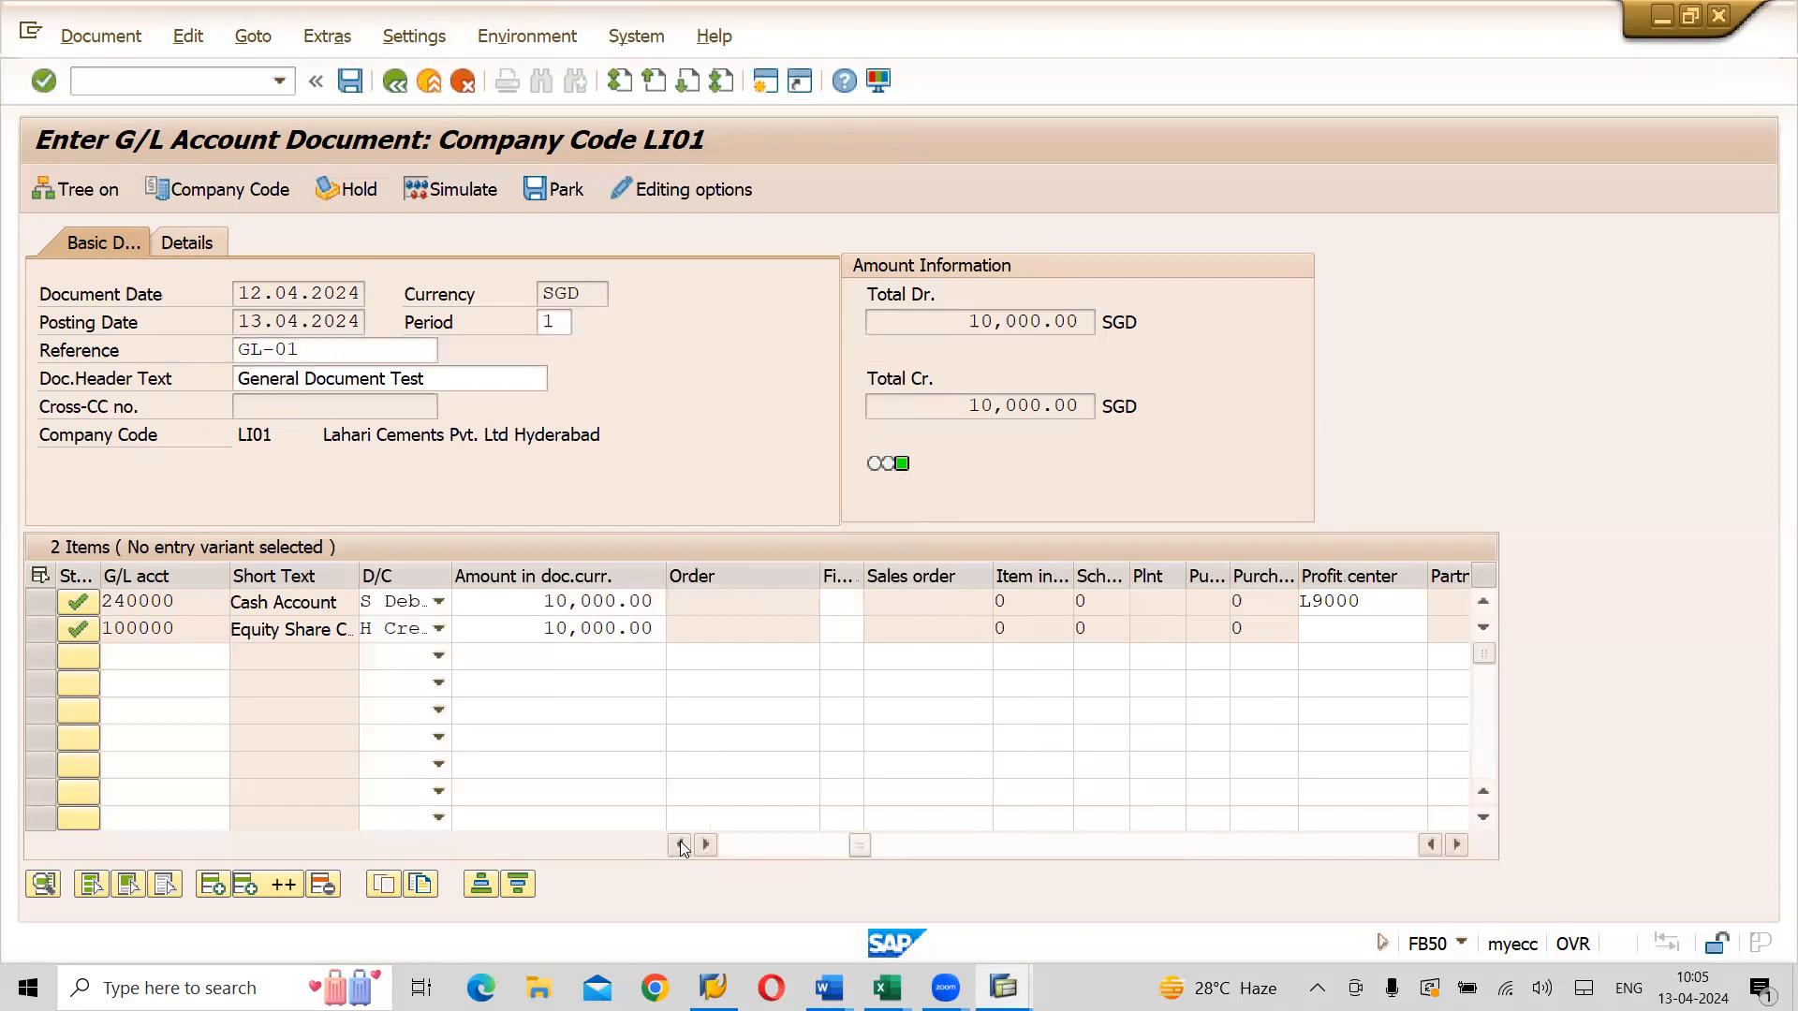
{"action": "left_click", "coordinate": [681, 843]}
{"action": "left_click", "coordinate": [682, 844]}
{"action": "left_click", "coordinate": [682, 844]}
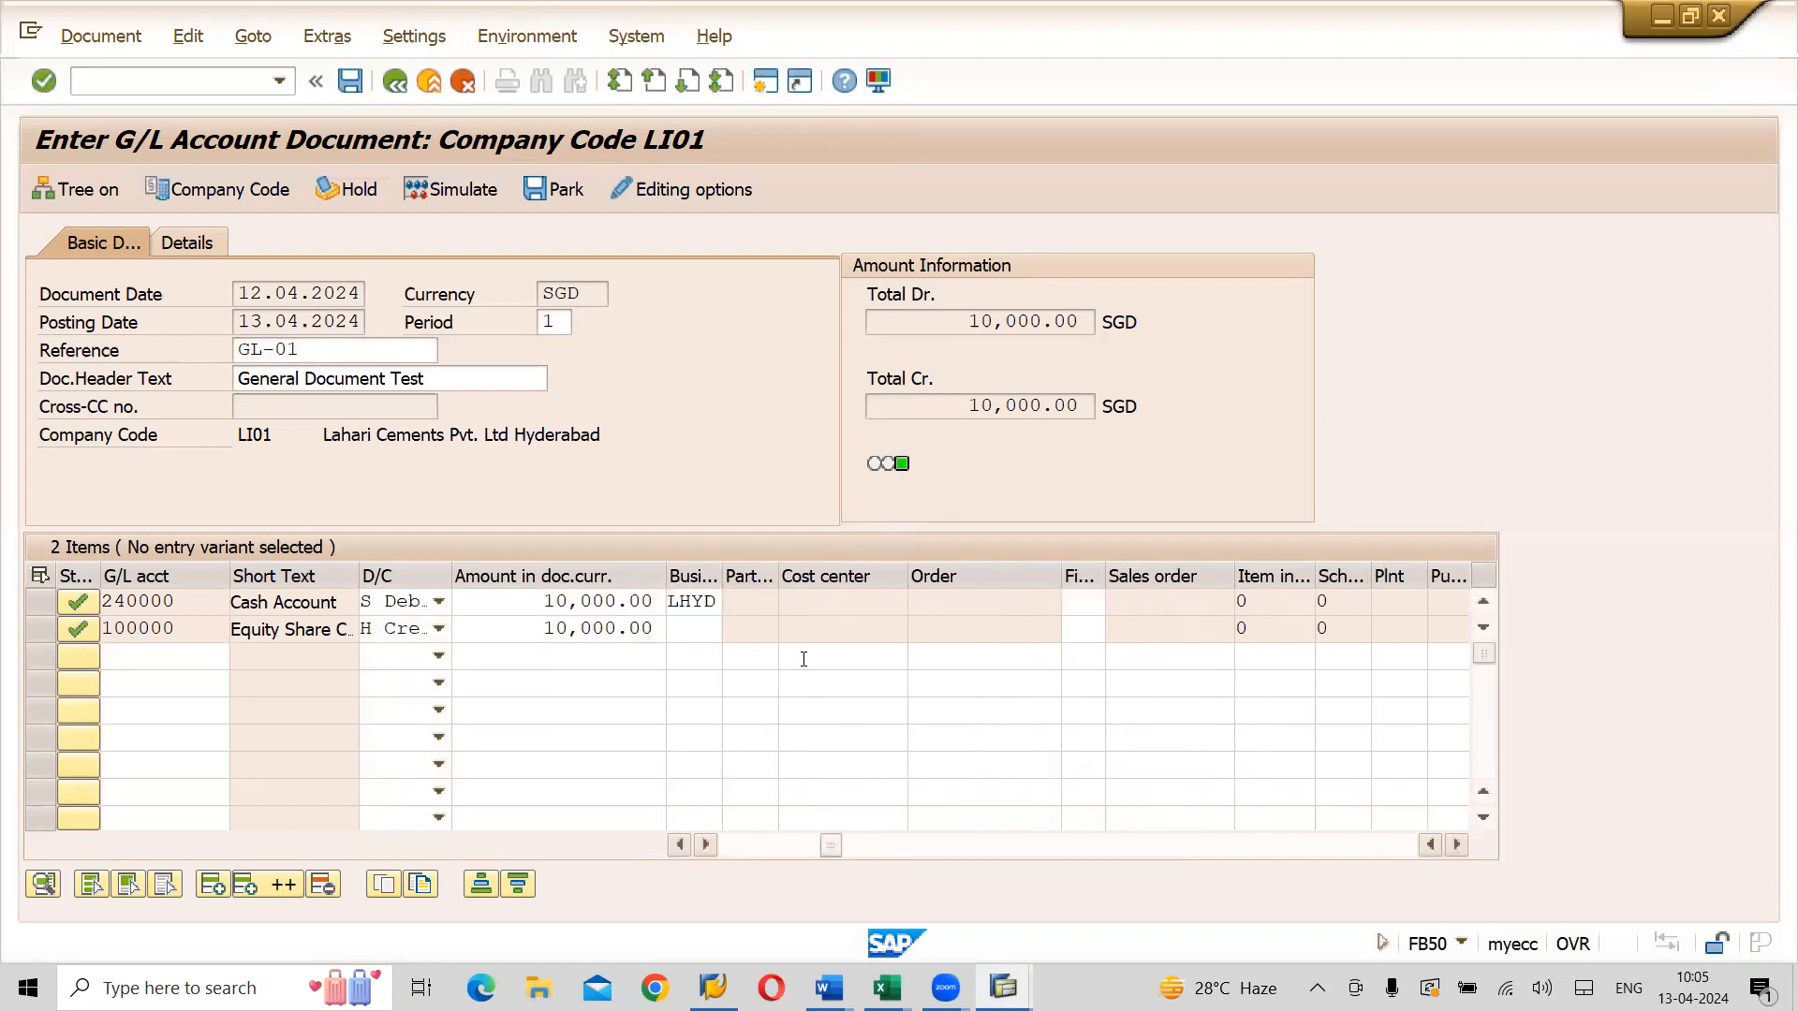
{"action": "left_click", "coordinate": [706, 845]}
{"action": "left_click", "coordinate": [706, 846]}
{"action": "left_click", "coordinate": [706, 846]}
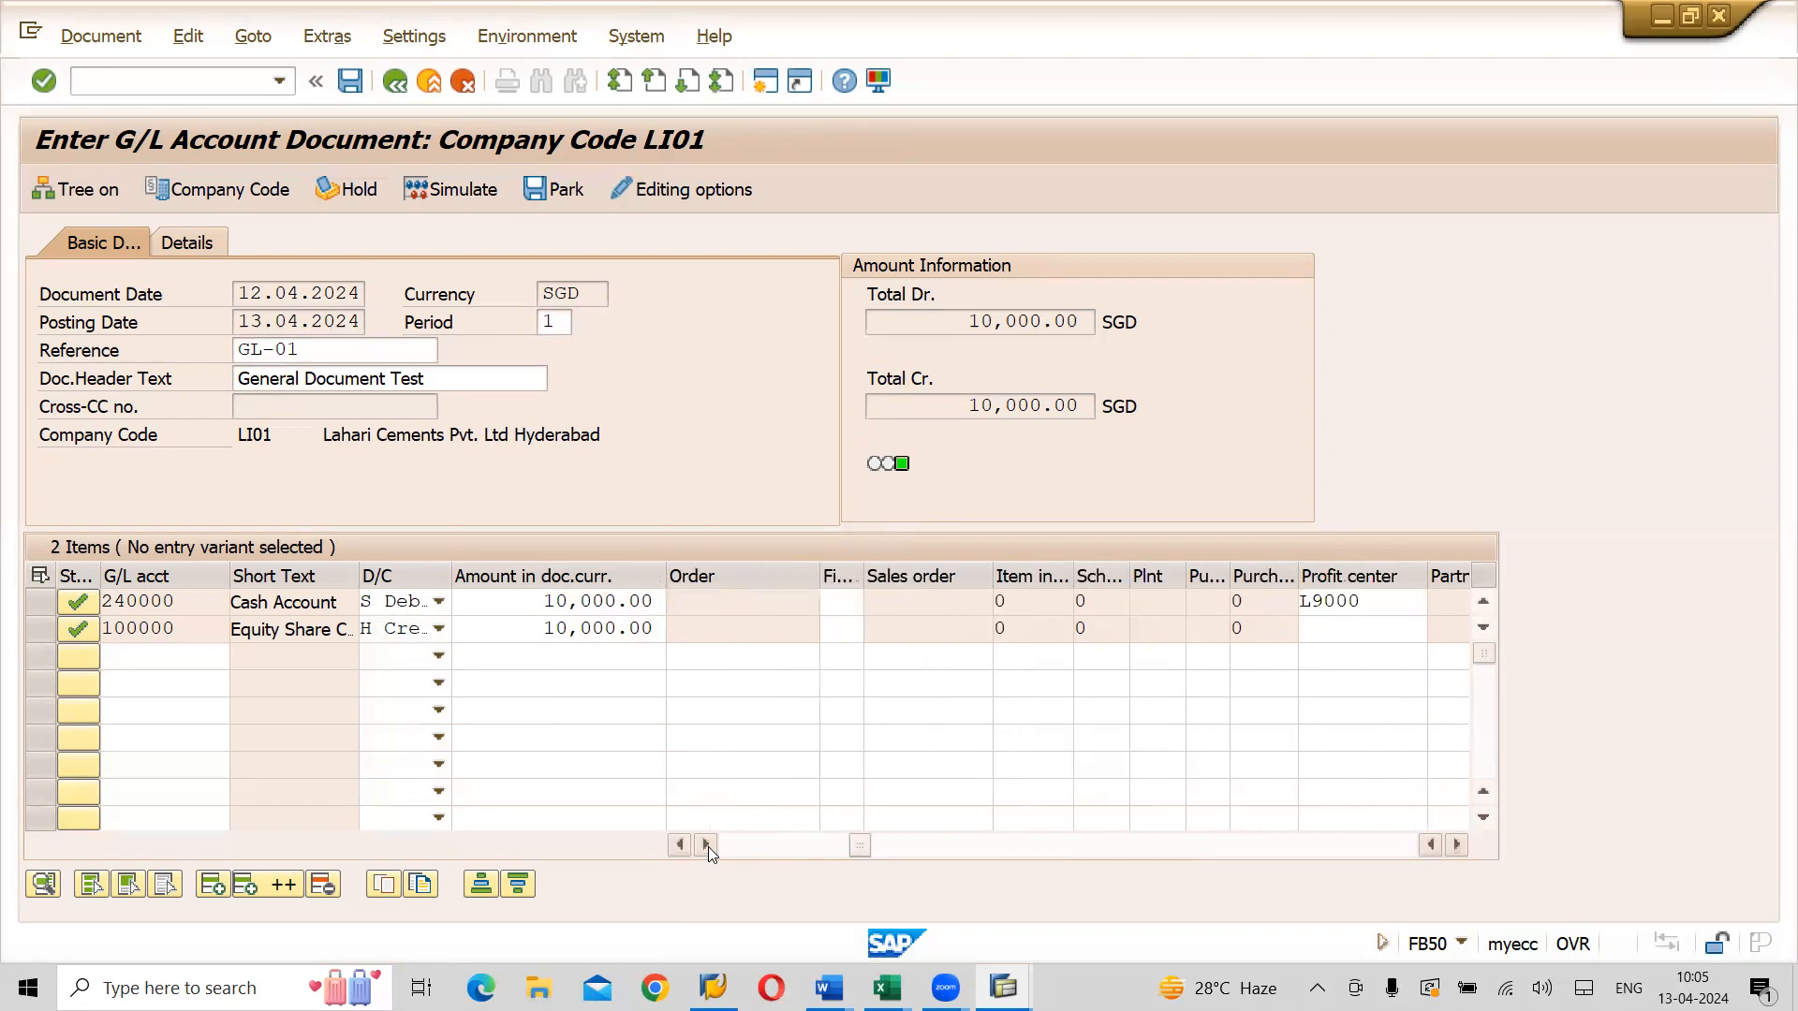
{"action": "left_click", "coordinate": [706, 846]}
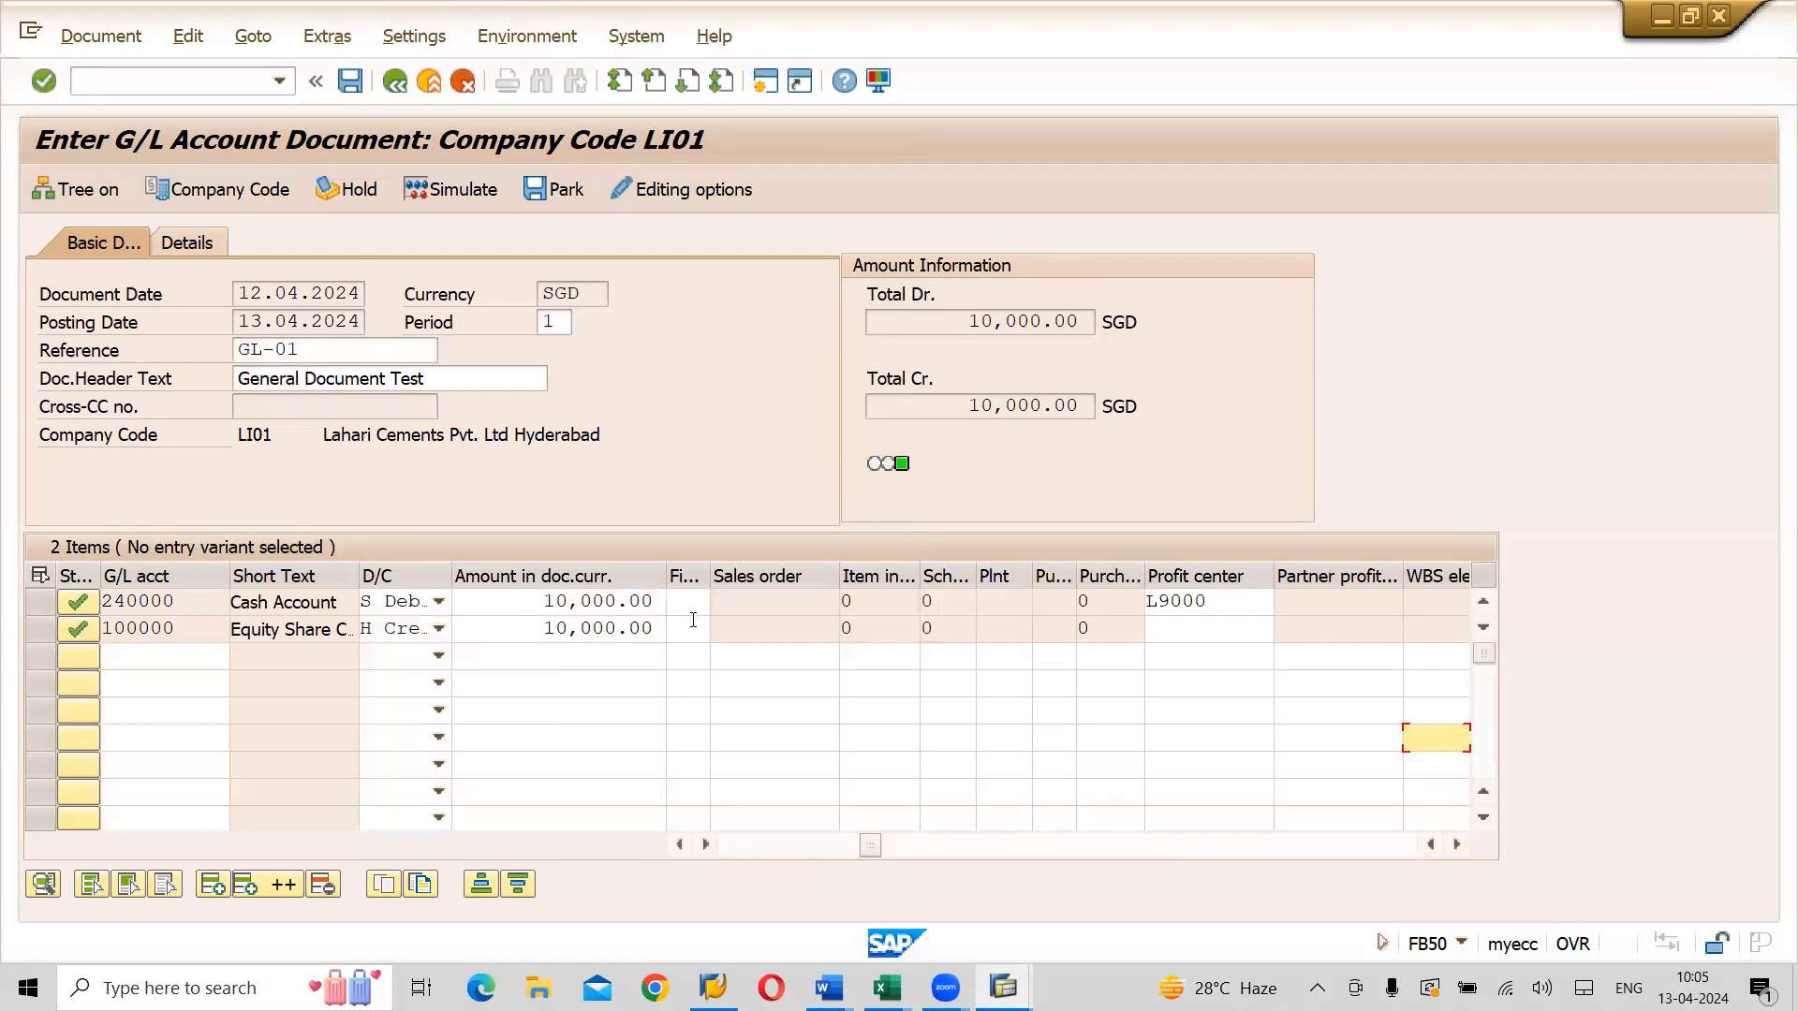
Simulate the document and compare its posting keys, accounts and amounts with the LI01 entry in the Excel worksheet
{"action": "left_click", "coordinate": [457, 191]}
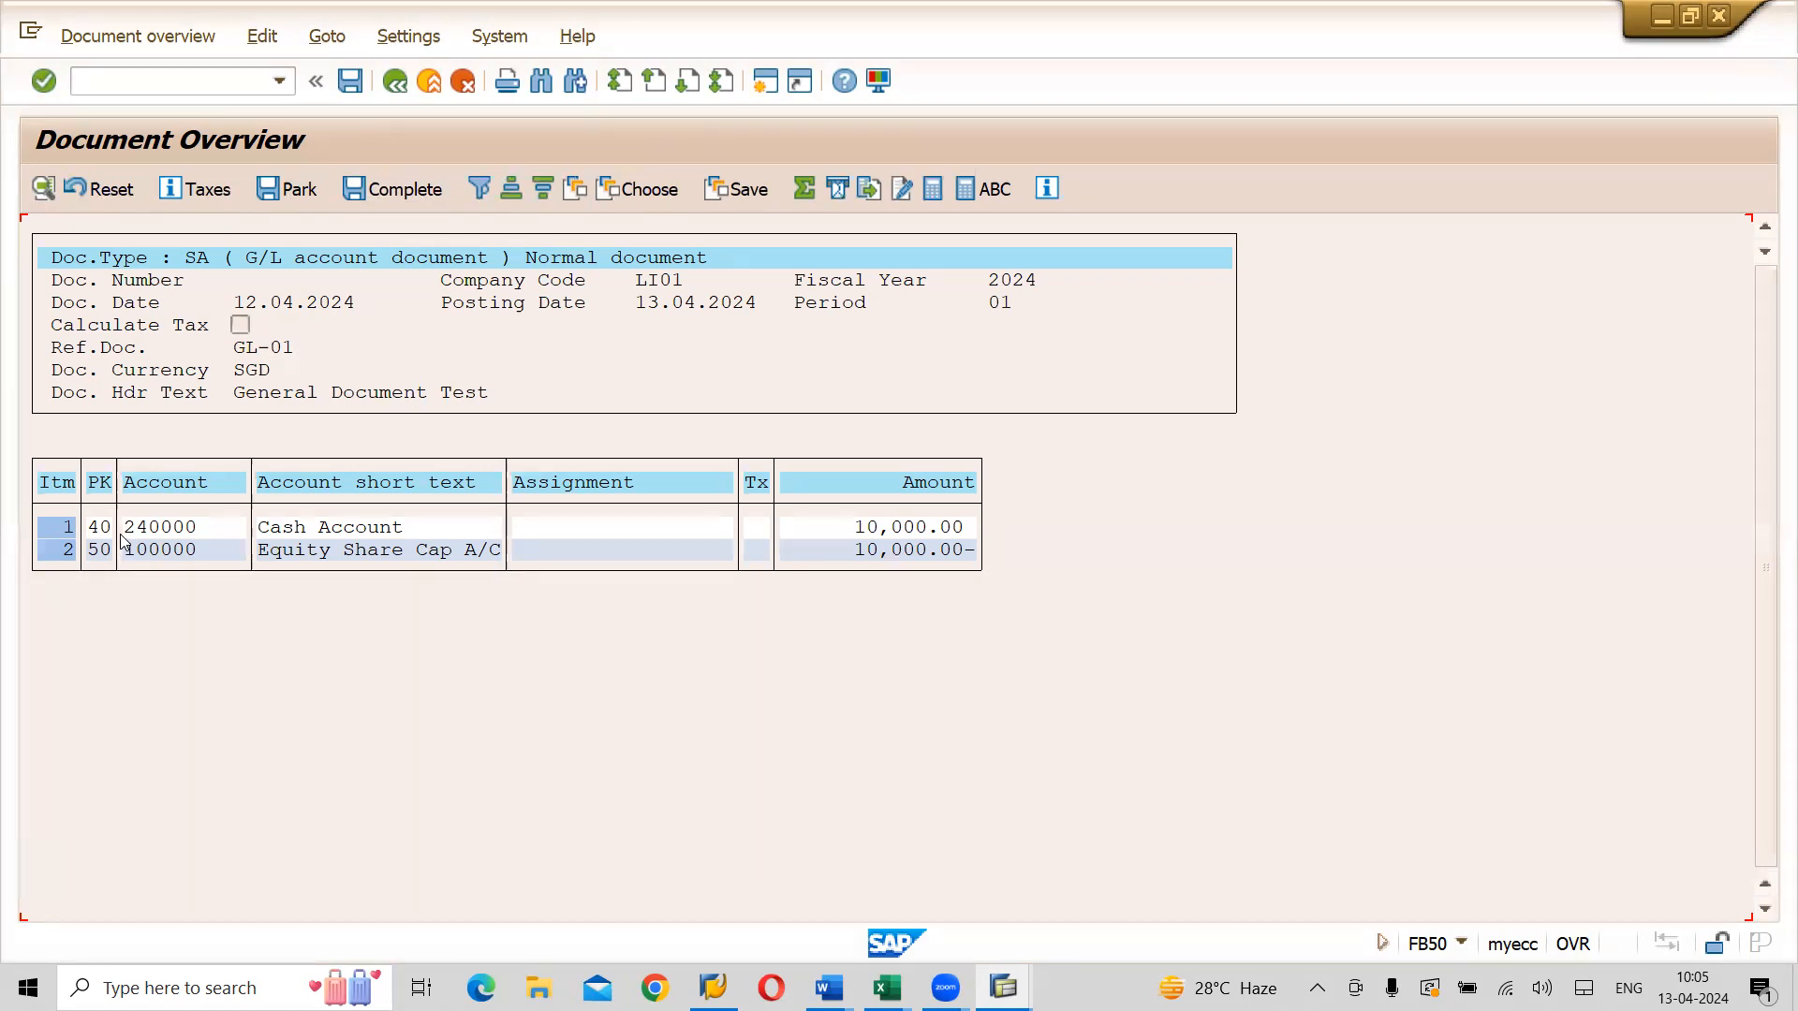
{"action": "key", "text": "alt+Tab"}
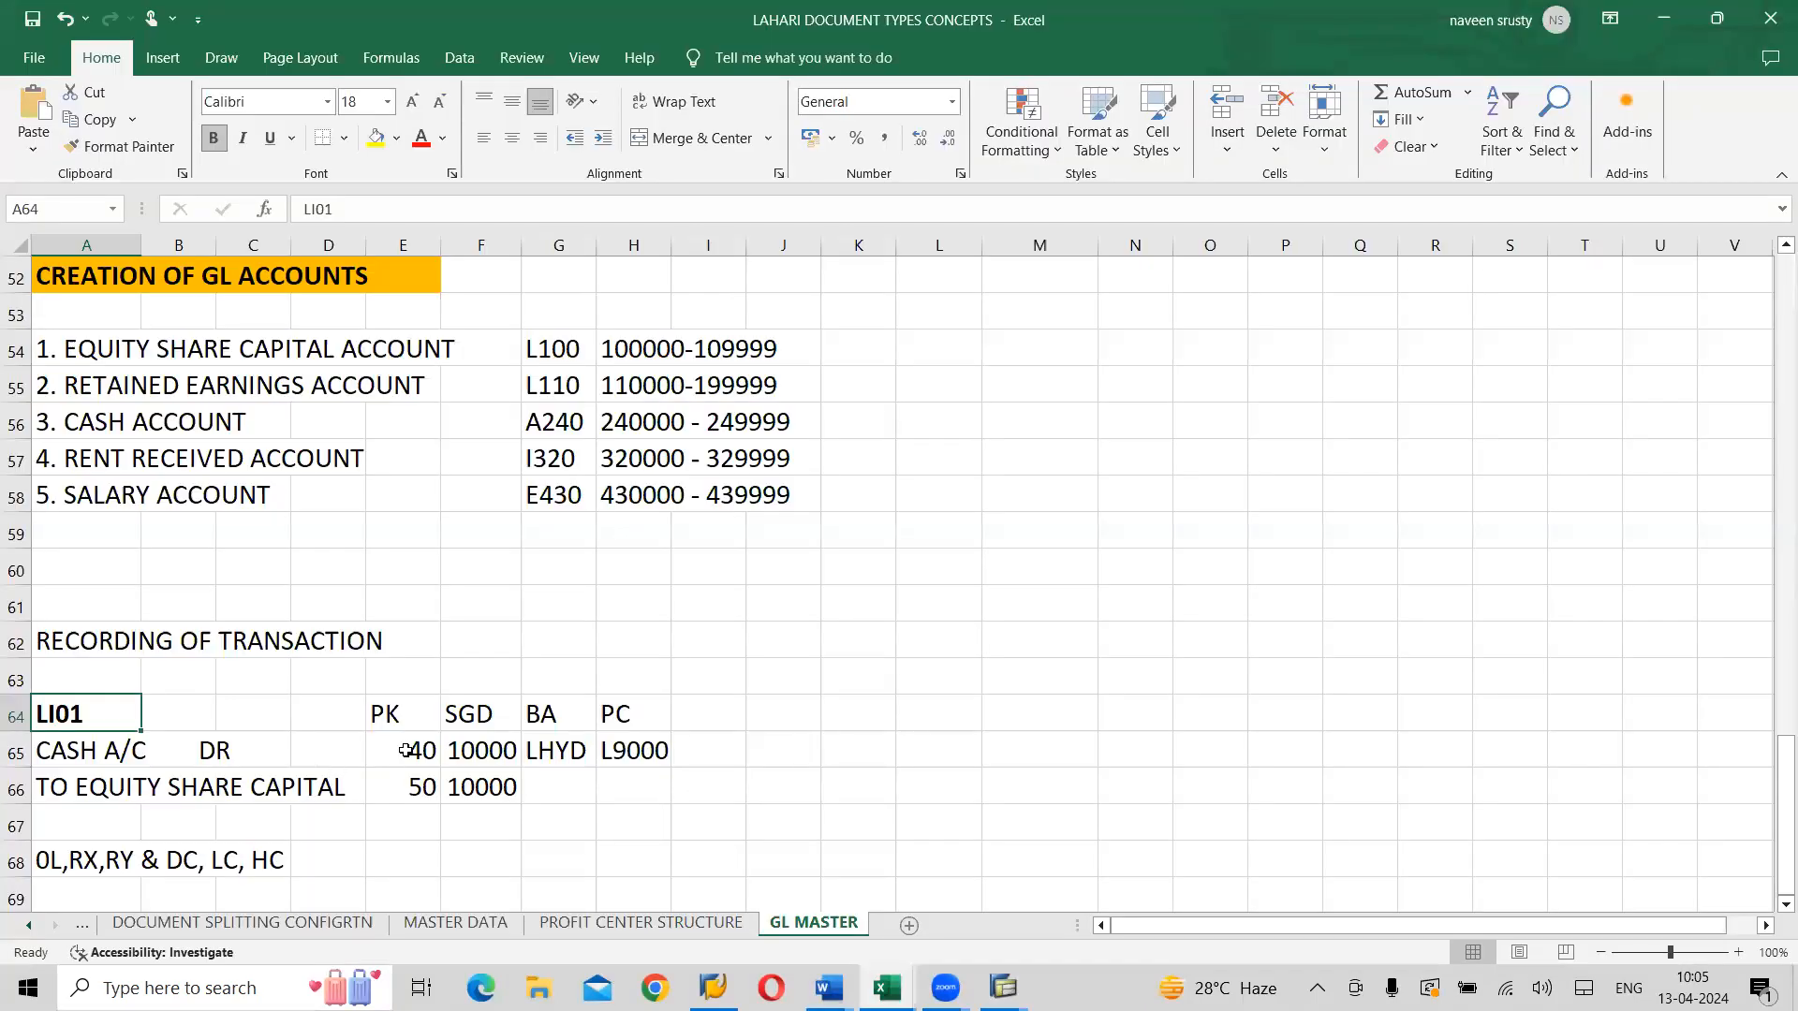
{"action": "key", "text": "alt+Tab"}
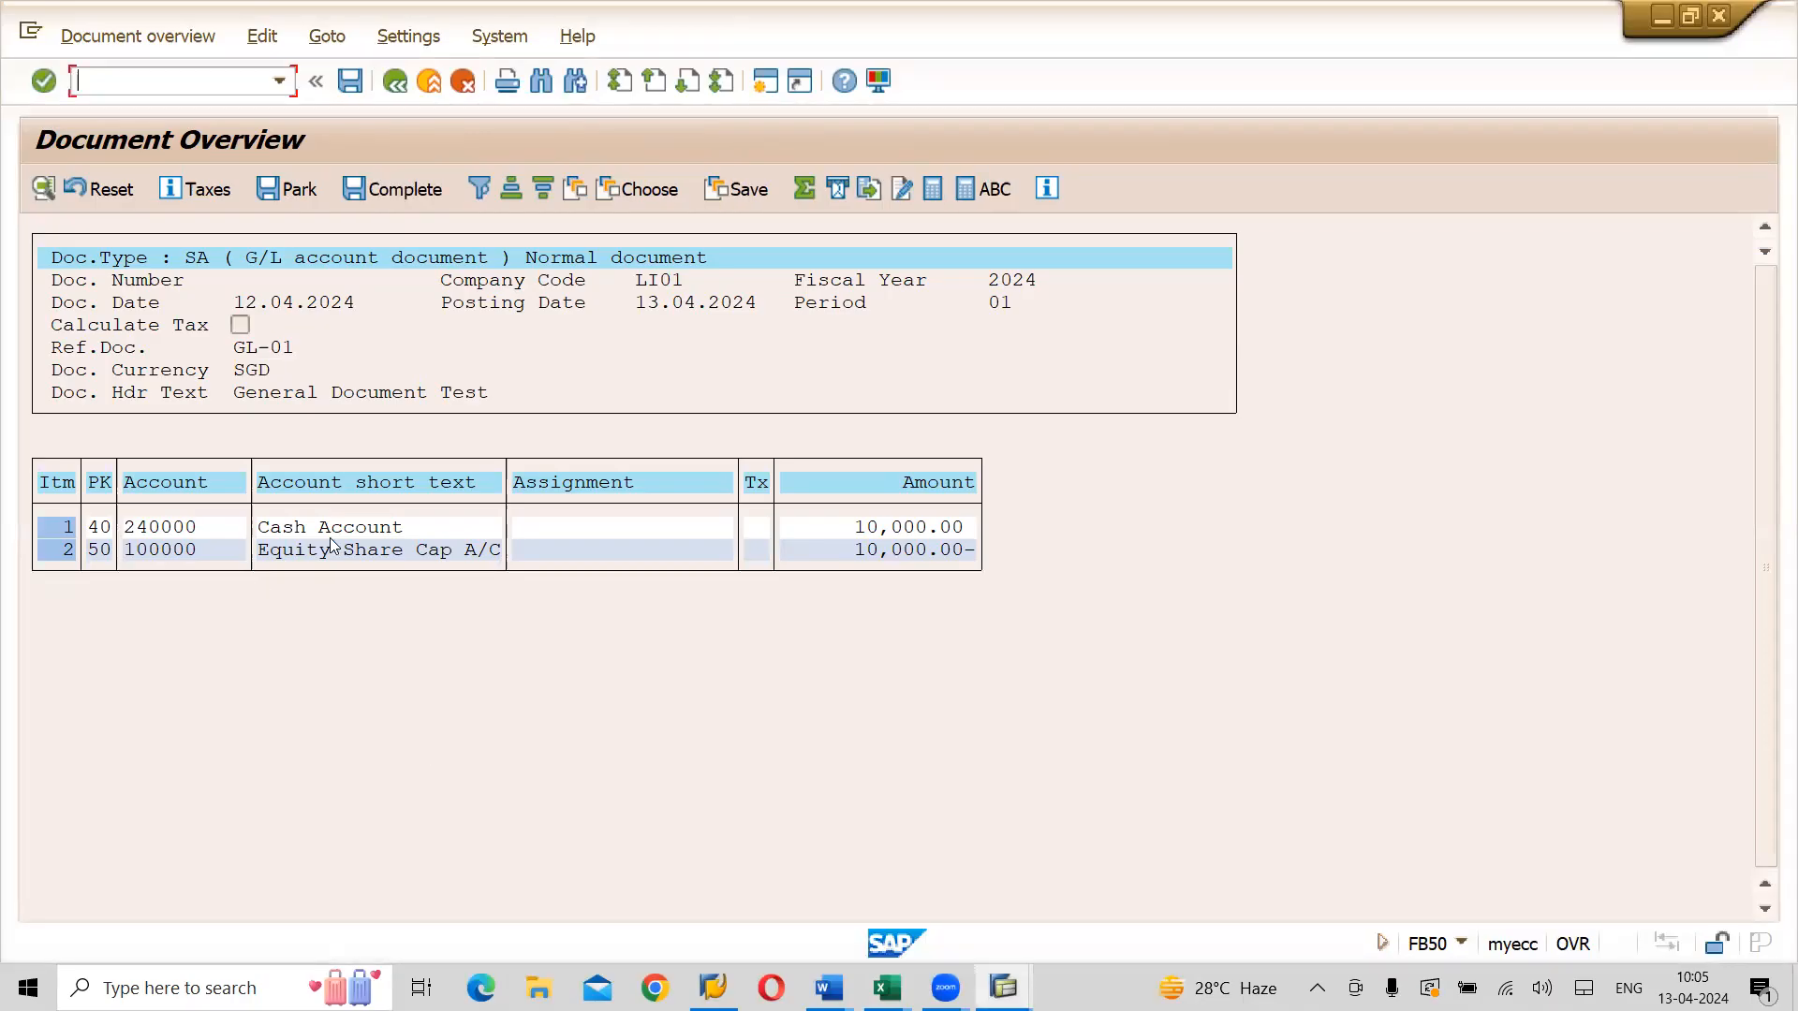
{"action": "key", "text": "alt+Tab"}
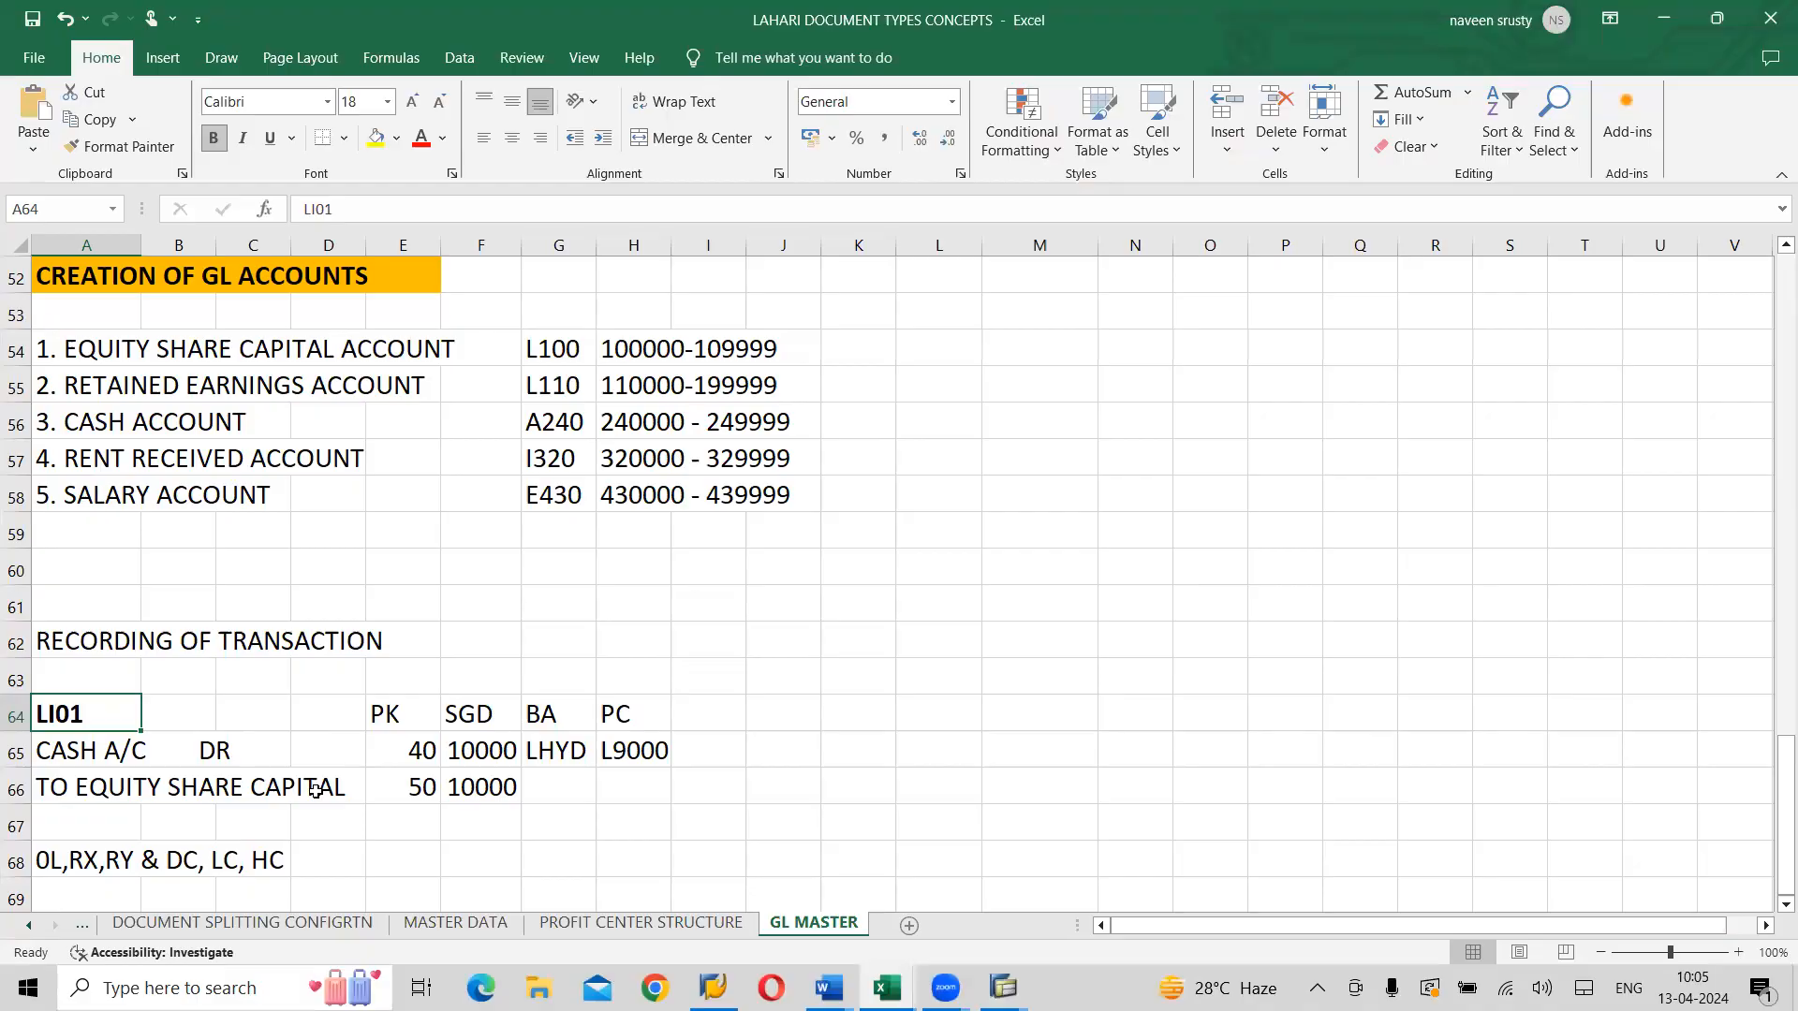
{"action": "key", "text": "alt+Tab"}
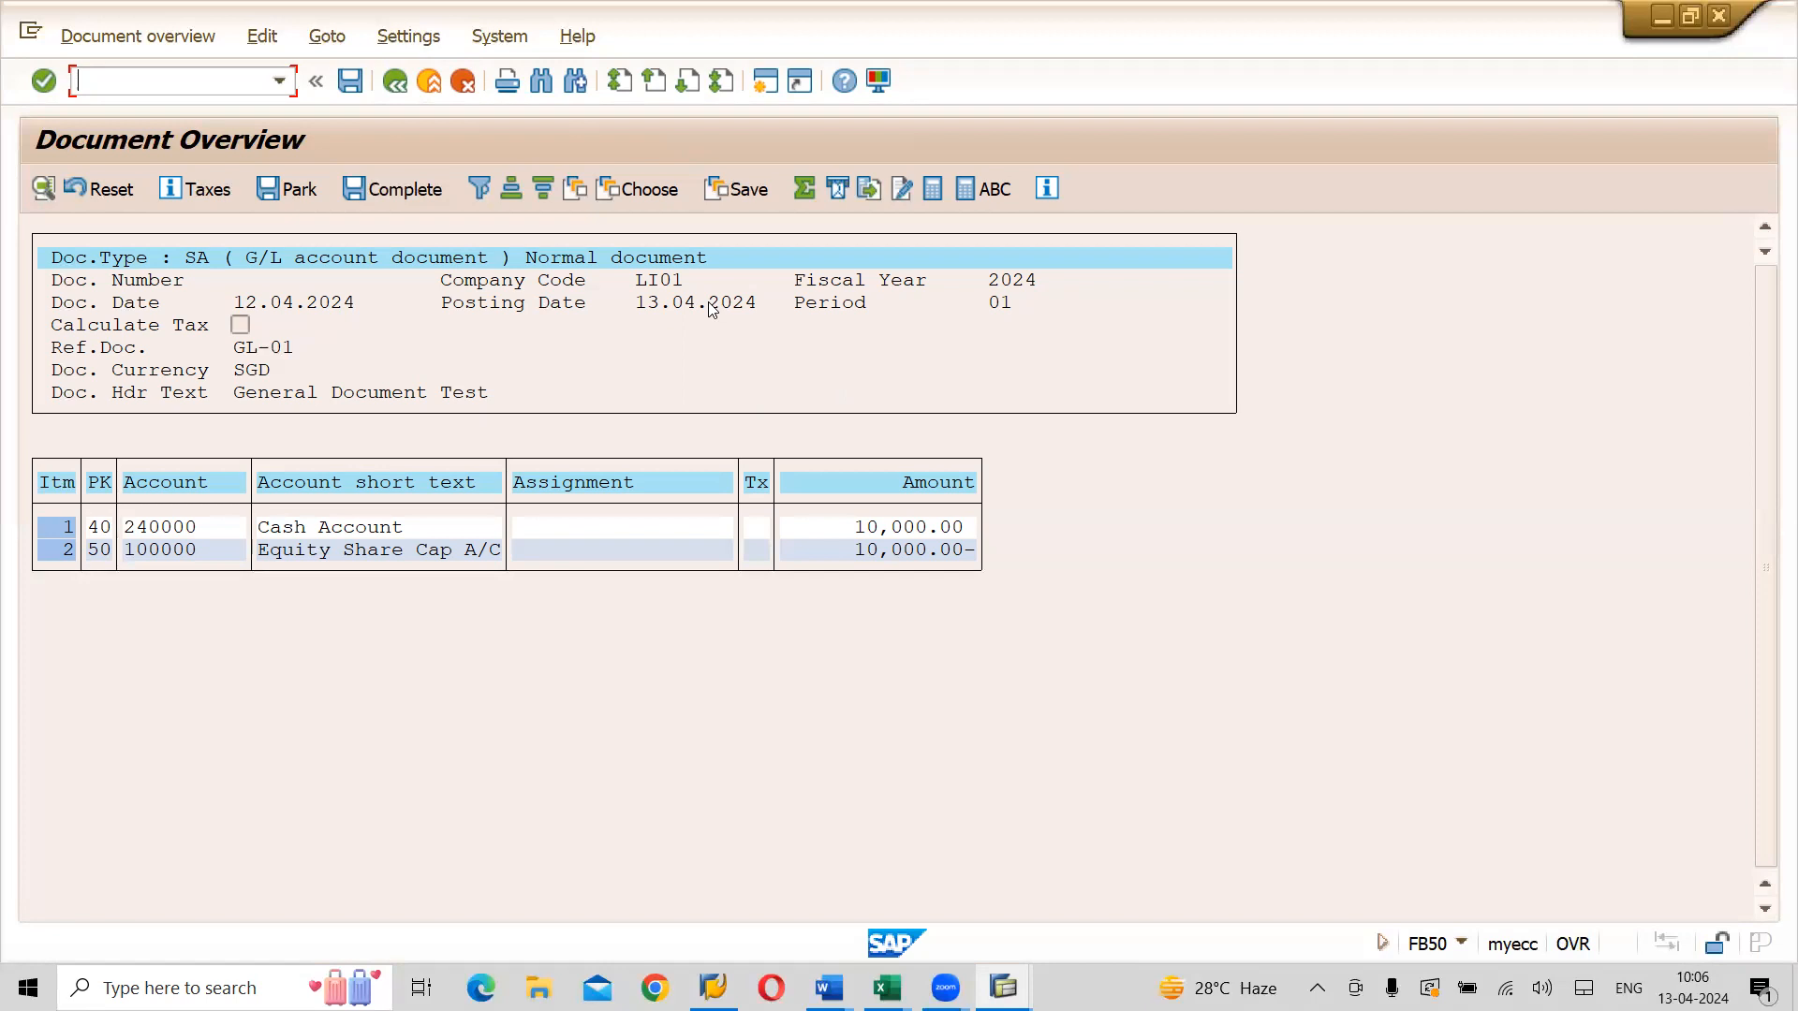
Post the simulated G/L document and display the posted document in data entry view
{"action": "left_click", "coordinate": [351, 84]}
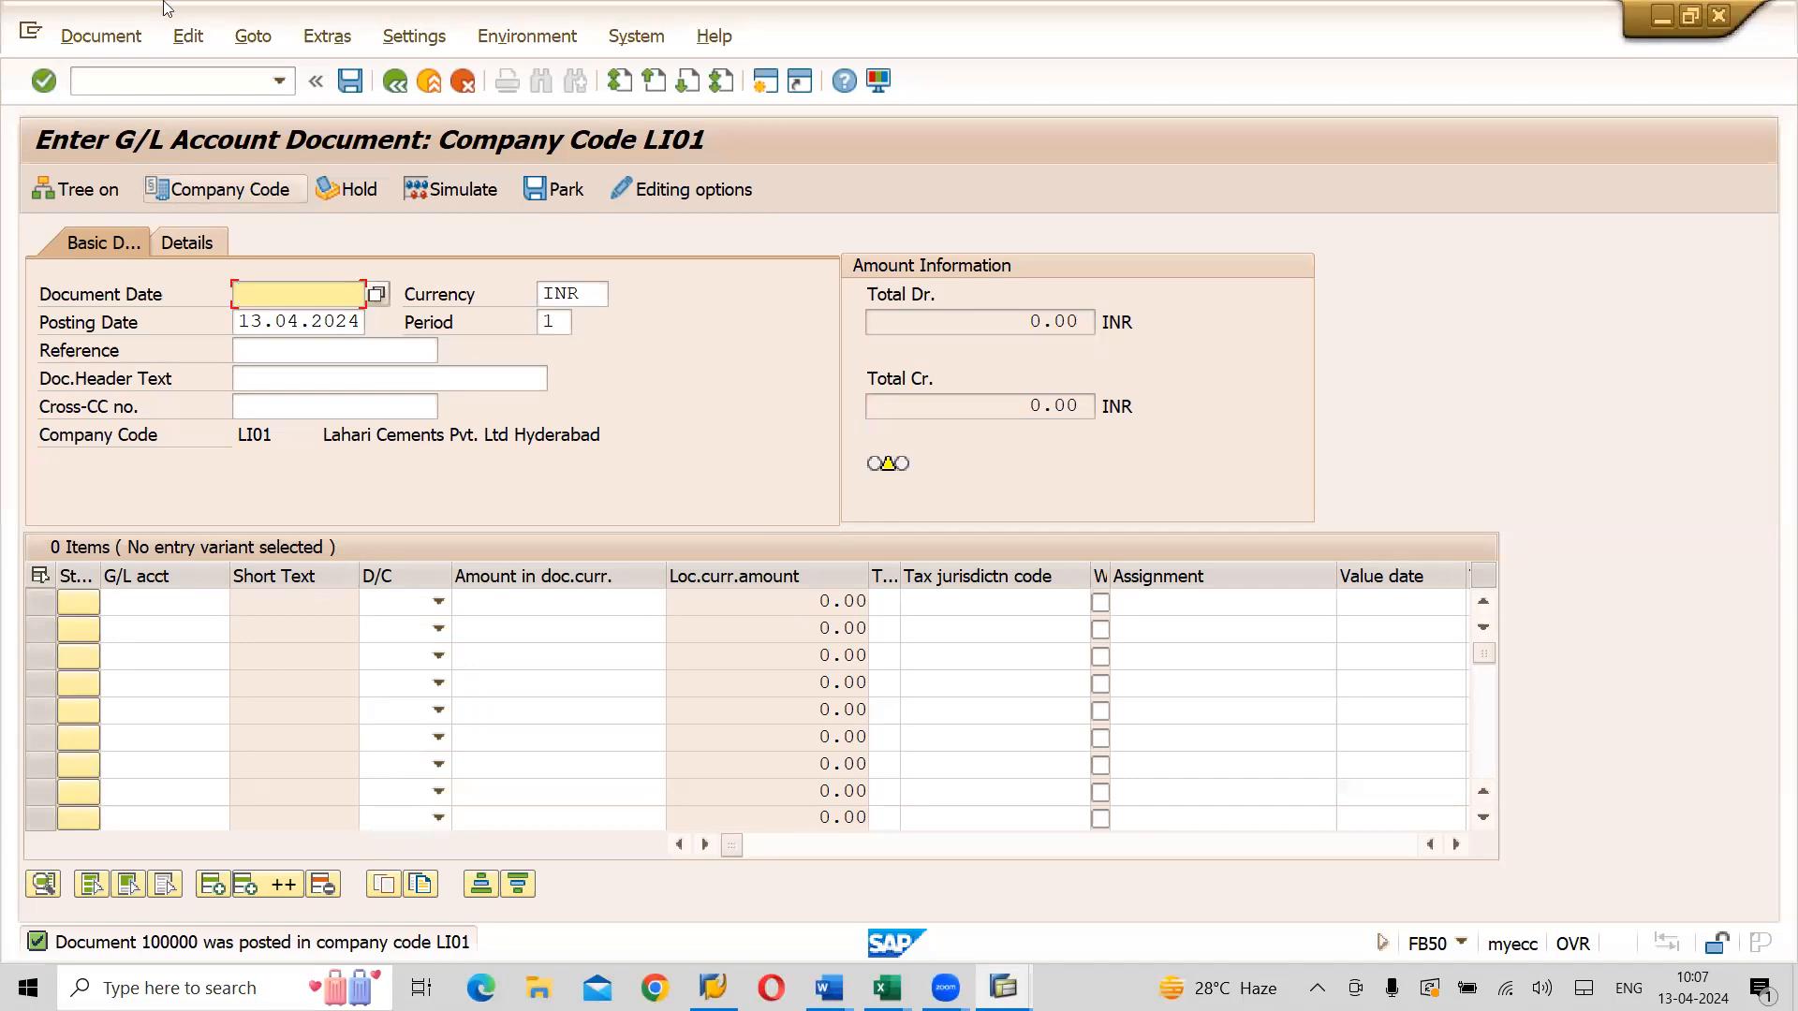
{"action": "left_click", "coordinate": [101, 39]}
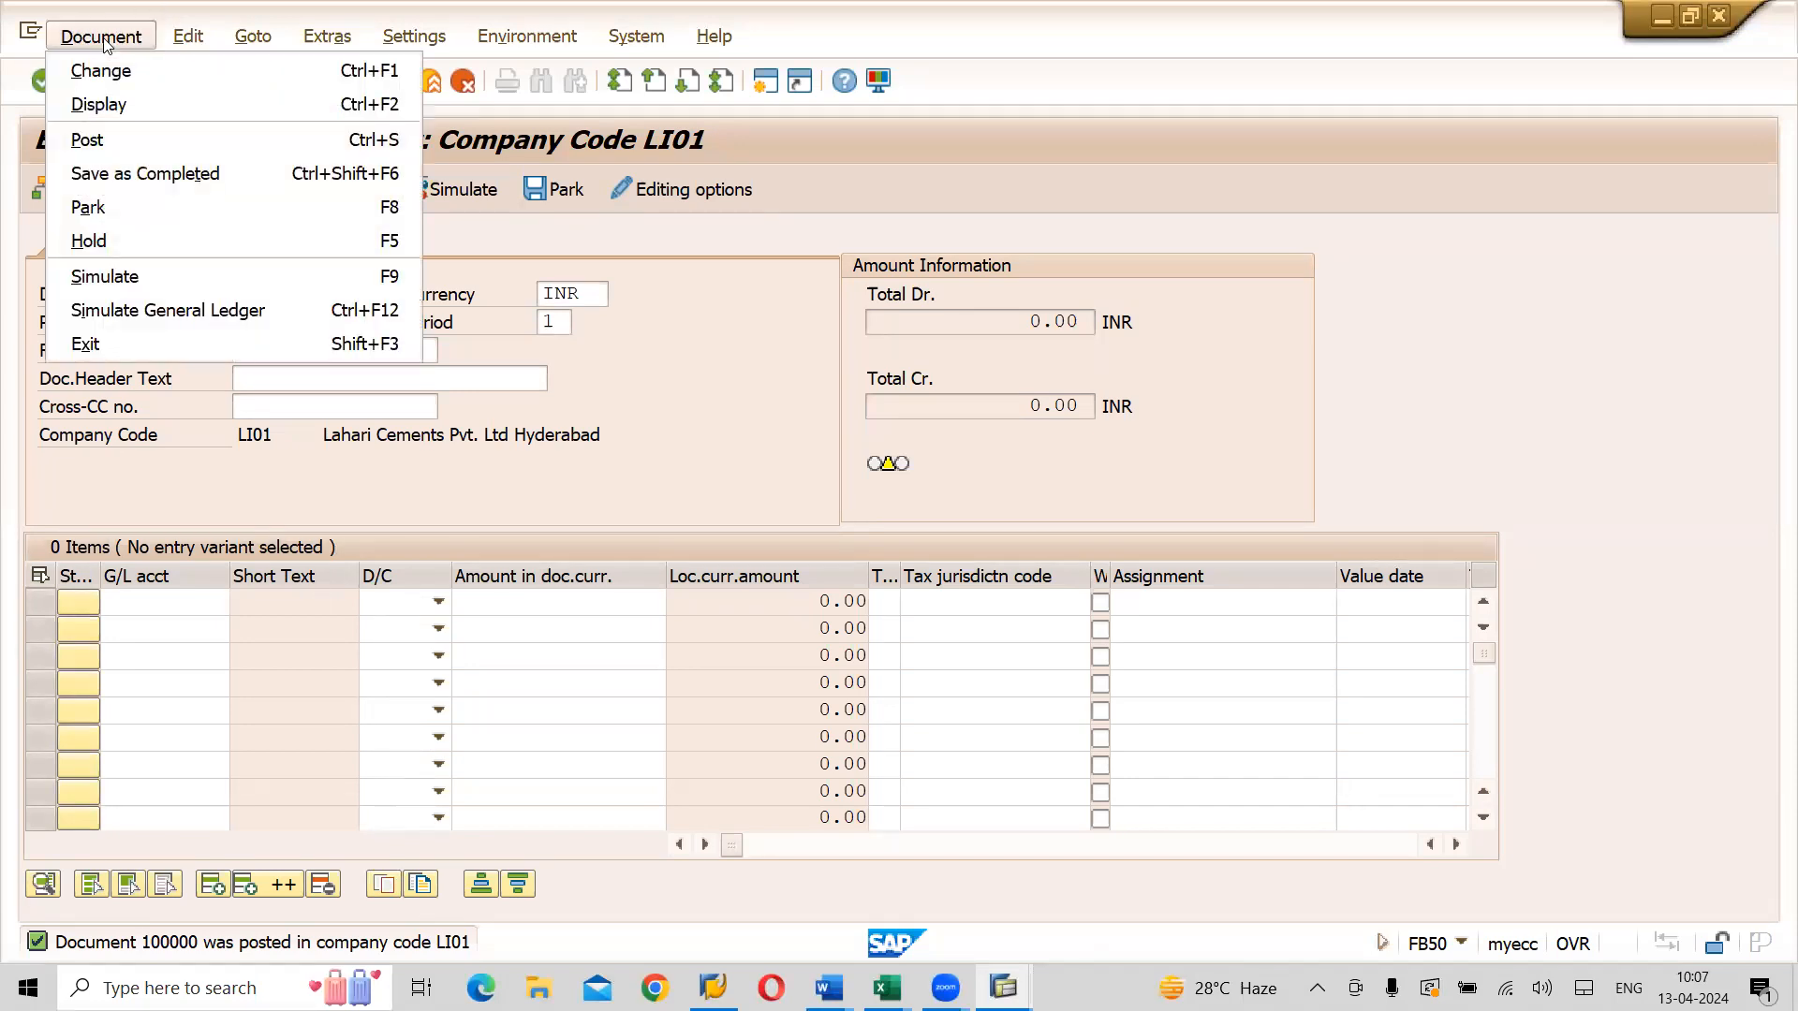
{"action": "left_click", "coordinate": [98, 111]}
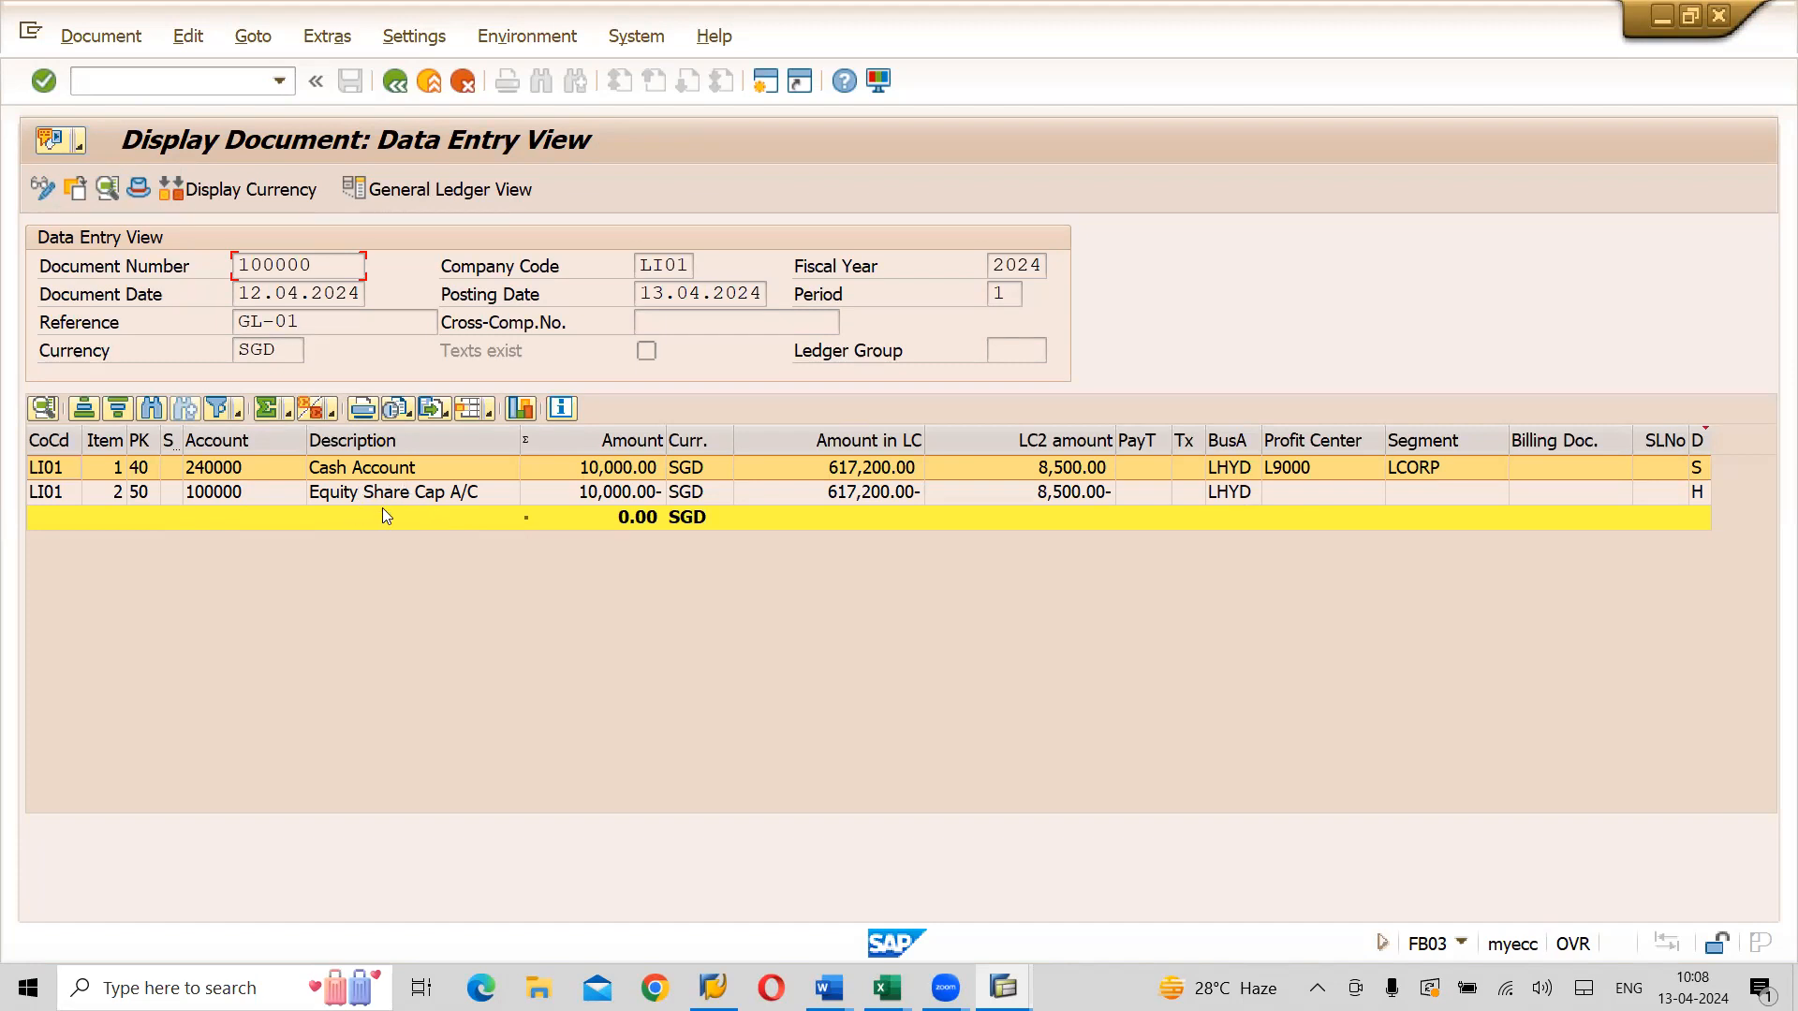
Open the posted document's header and examine who entered it, its entry date and its transaction code
{"action": "left_click", "coordinate": [139, 190]}
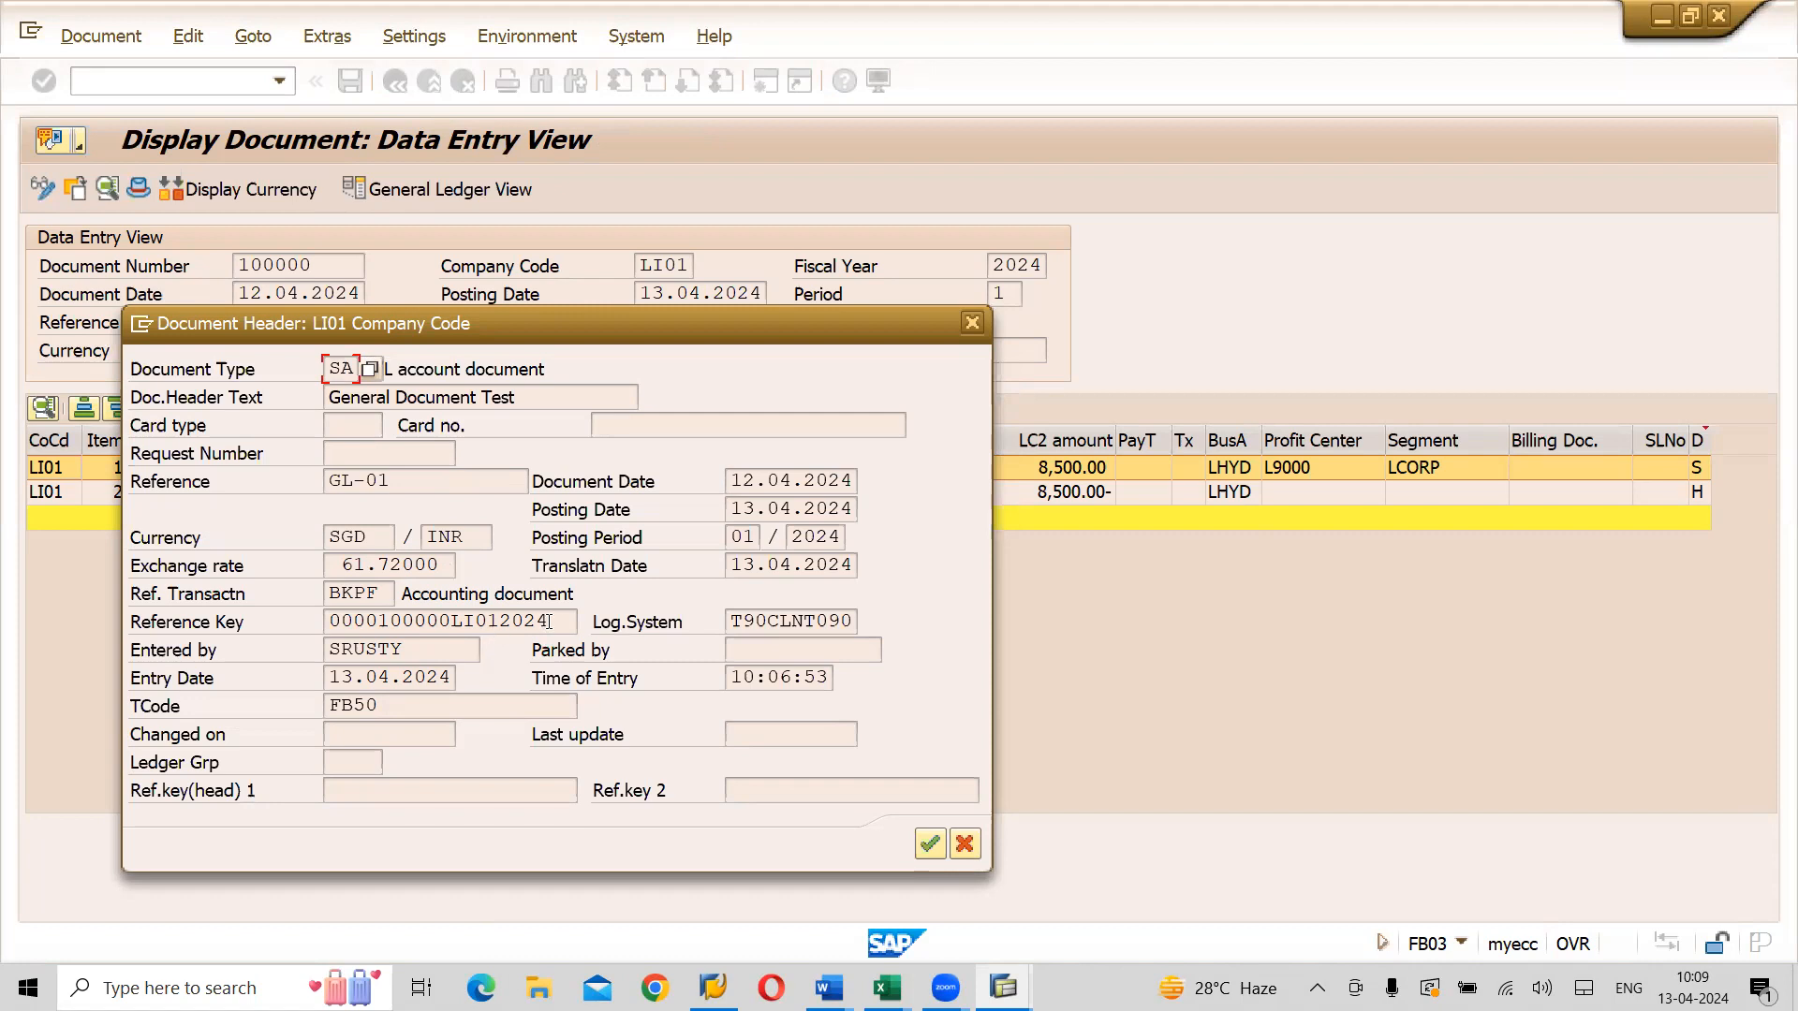
{"action": "left_click", "coordinate": [428, 648]}
{"action": "left_click", "coordinate": [412, 676]}
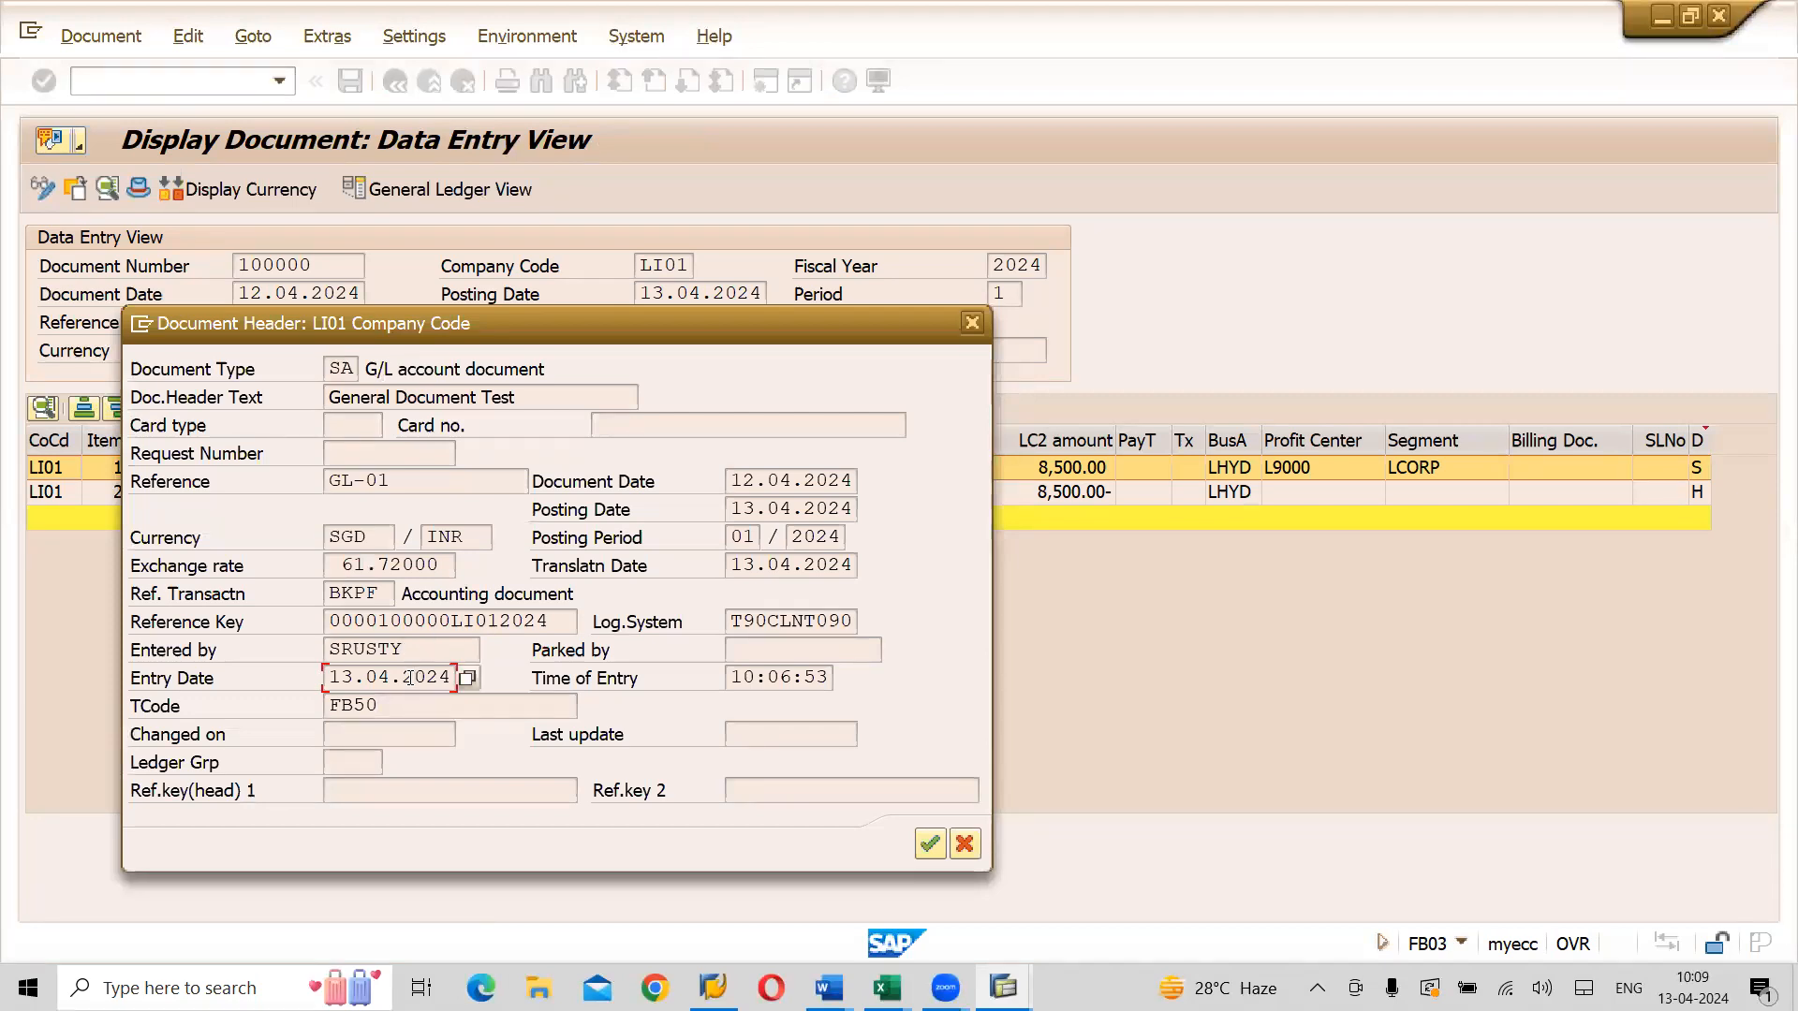
{"action": "left_click", "coordinate": [378, 706]}
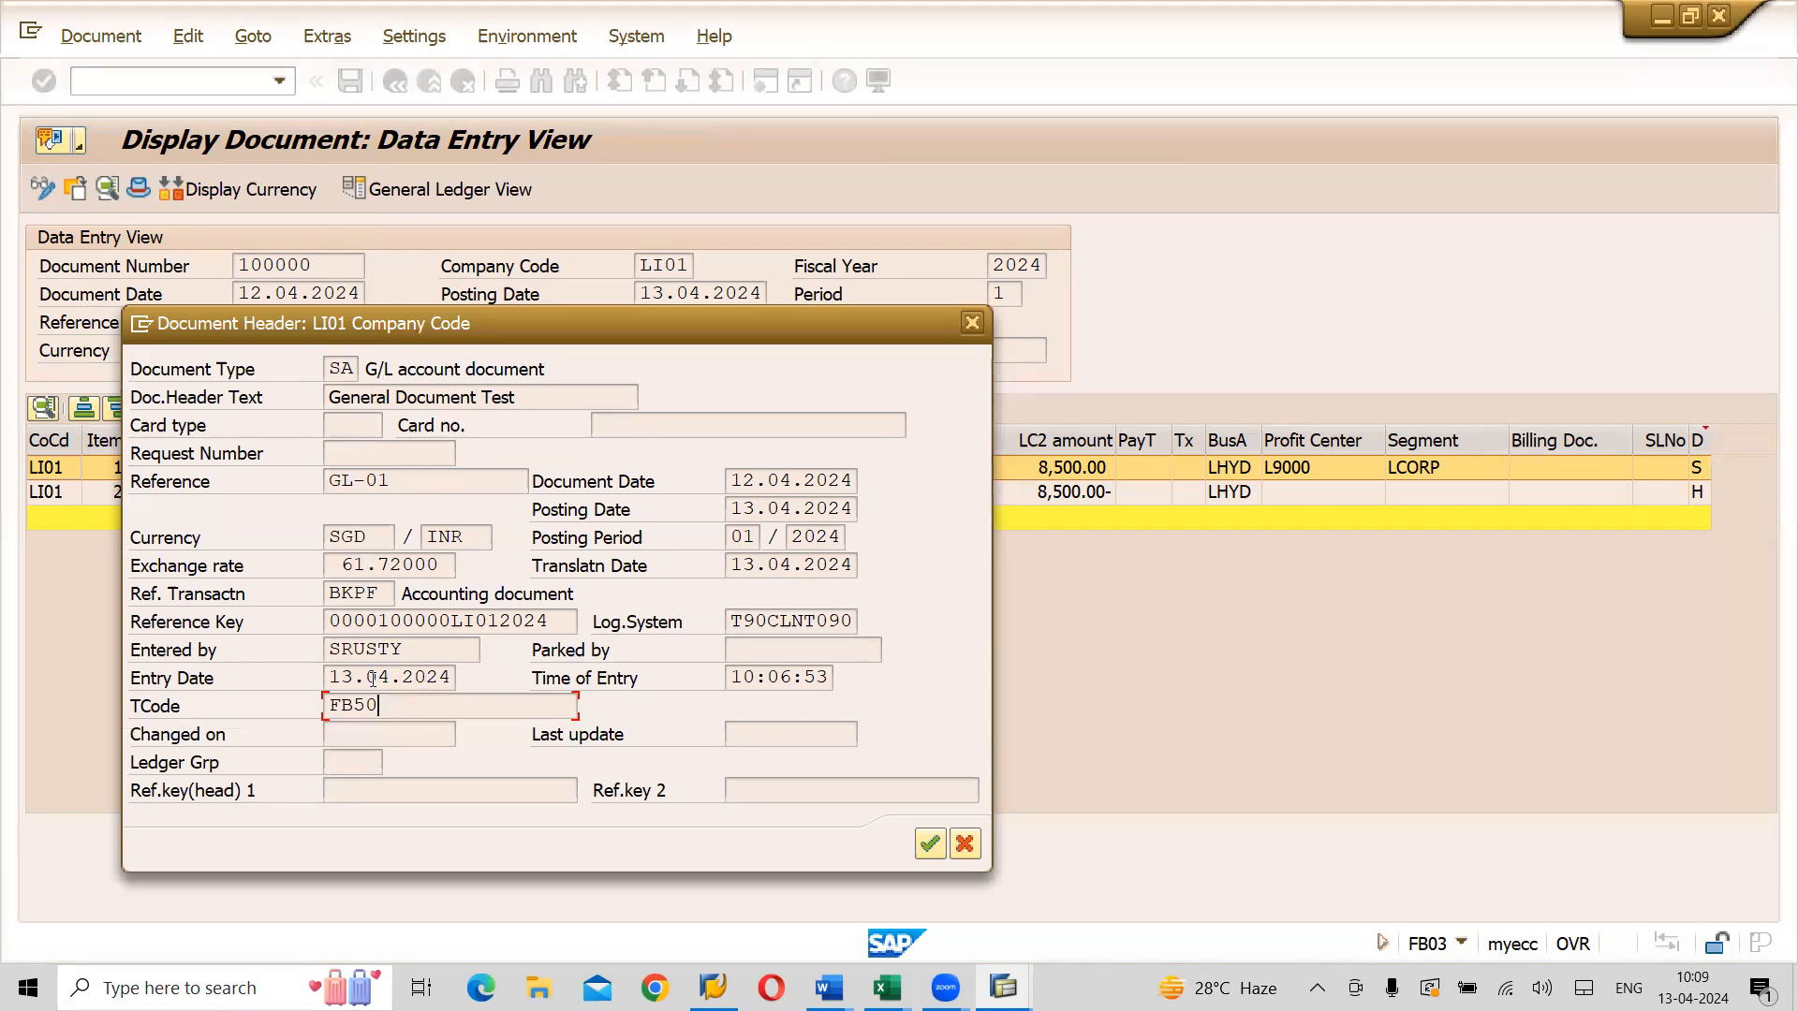
{"action": "left_click_drag", "start_coordinate": [331, 674], "coordinate": [462, 686]}
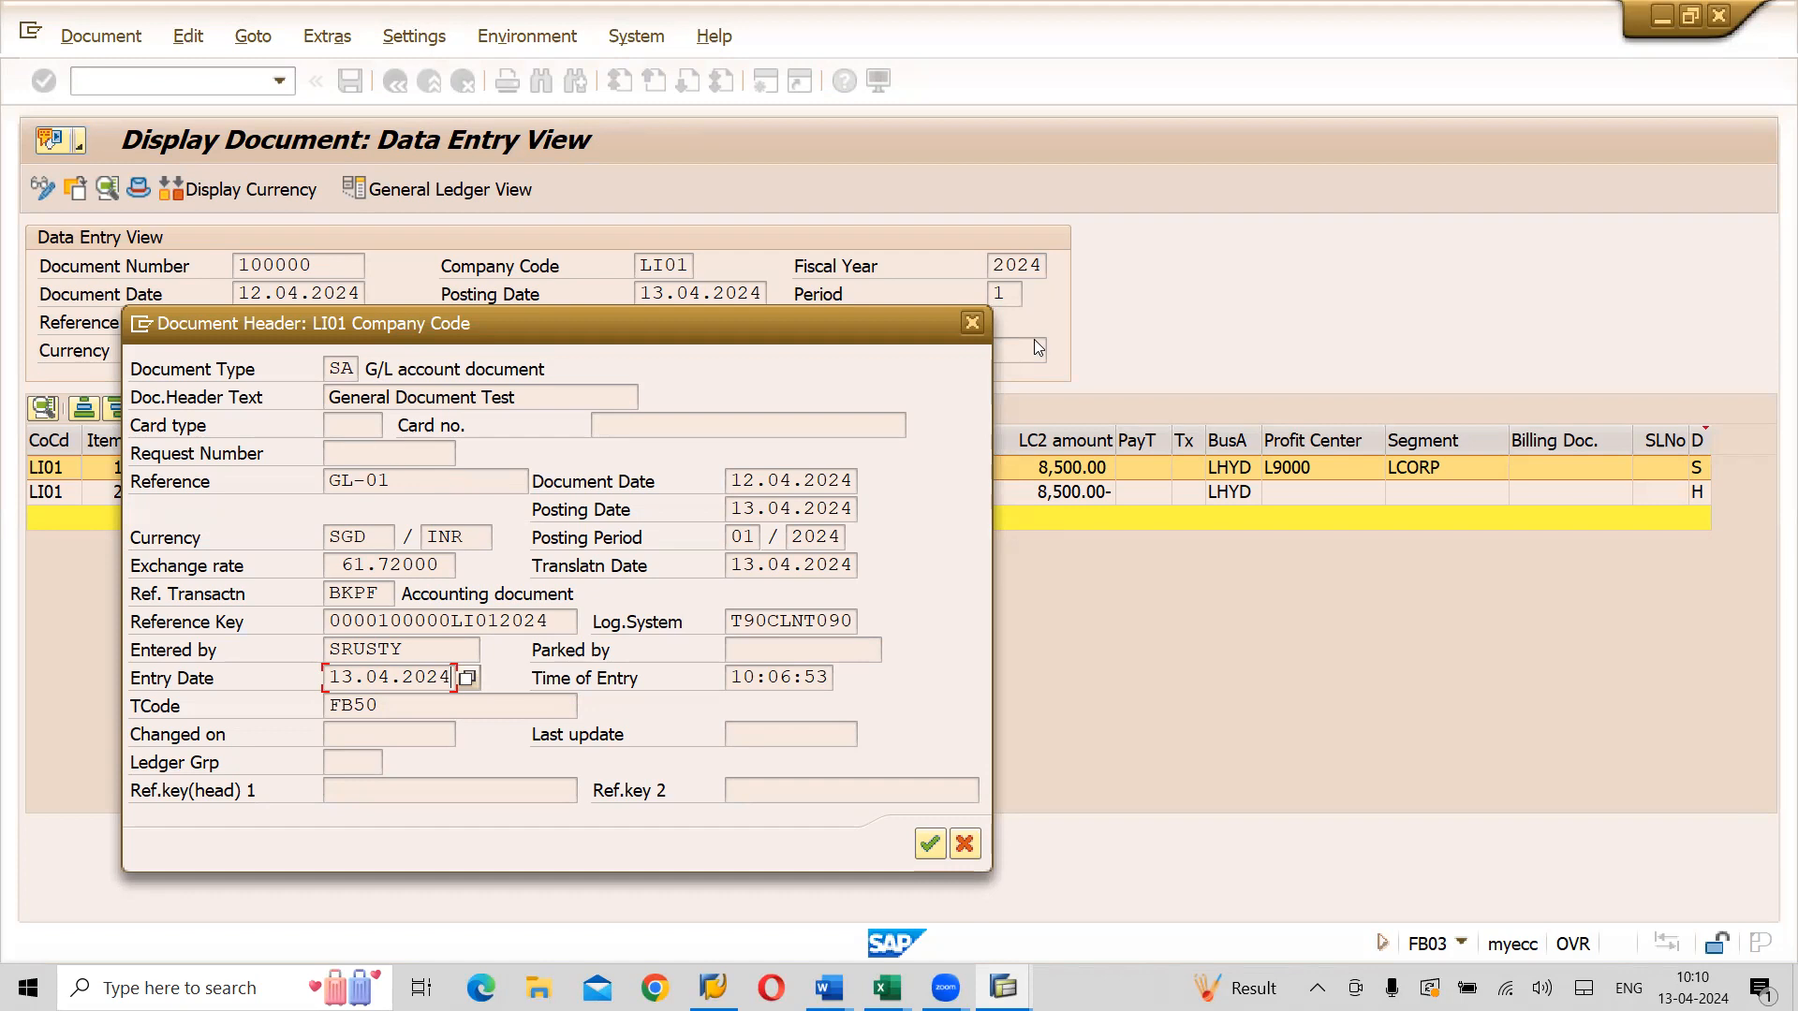
Close the document header details and display the posted document in General Ledger View
{"action": "left_click", "coordinate": [972, 324]}
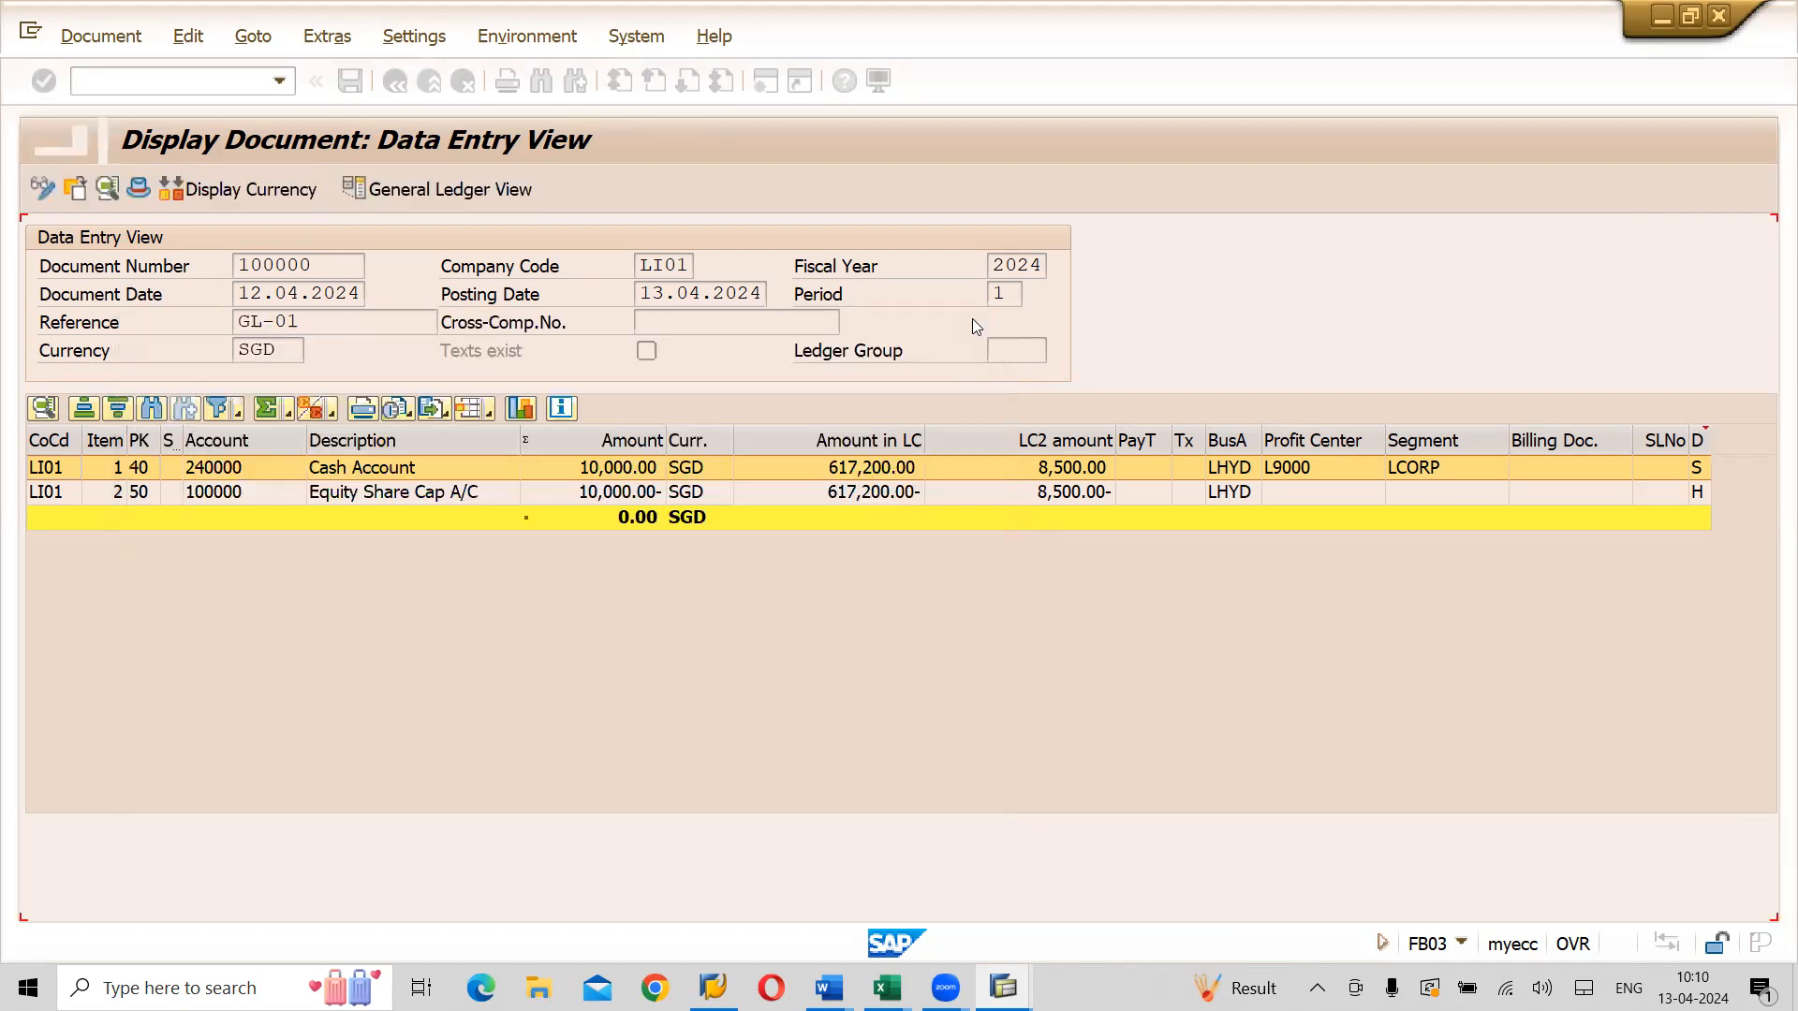
{"action": "left_click", "coordinate": [485, 197]}
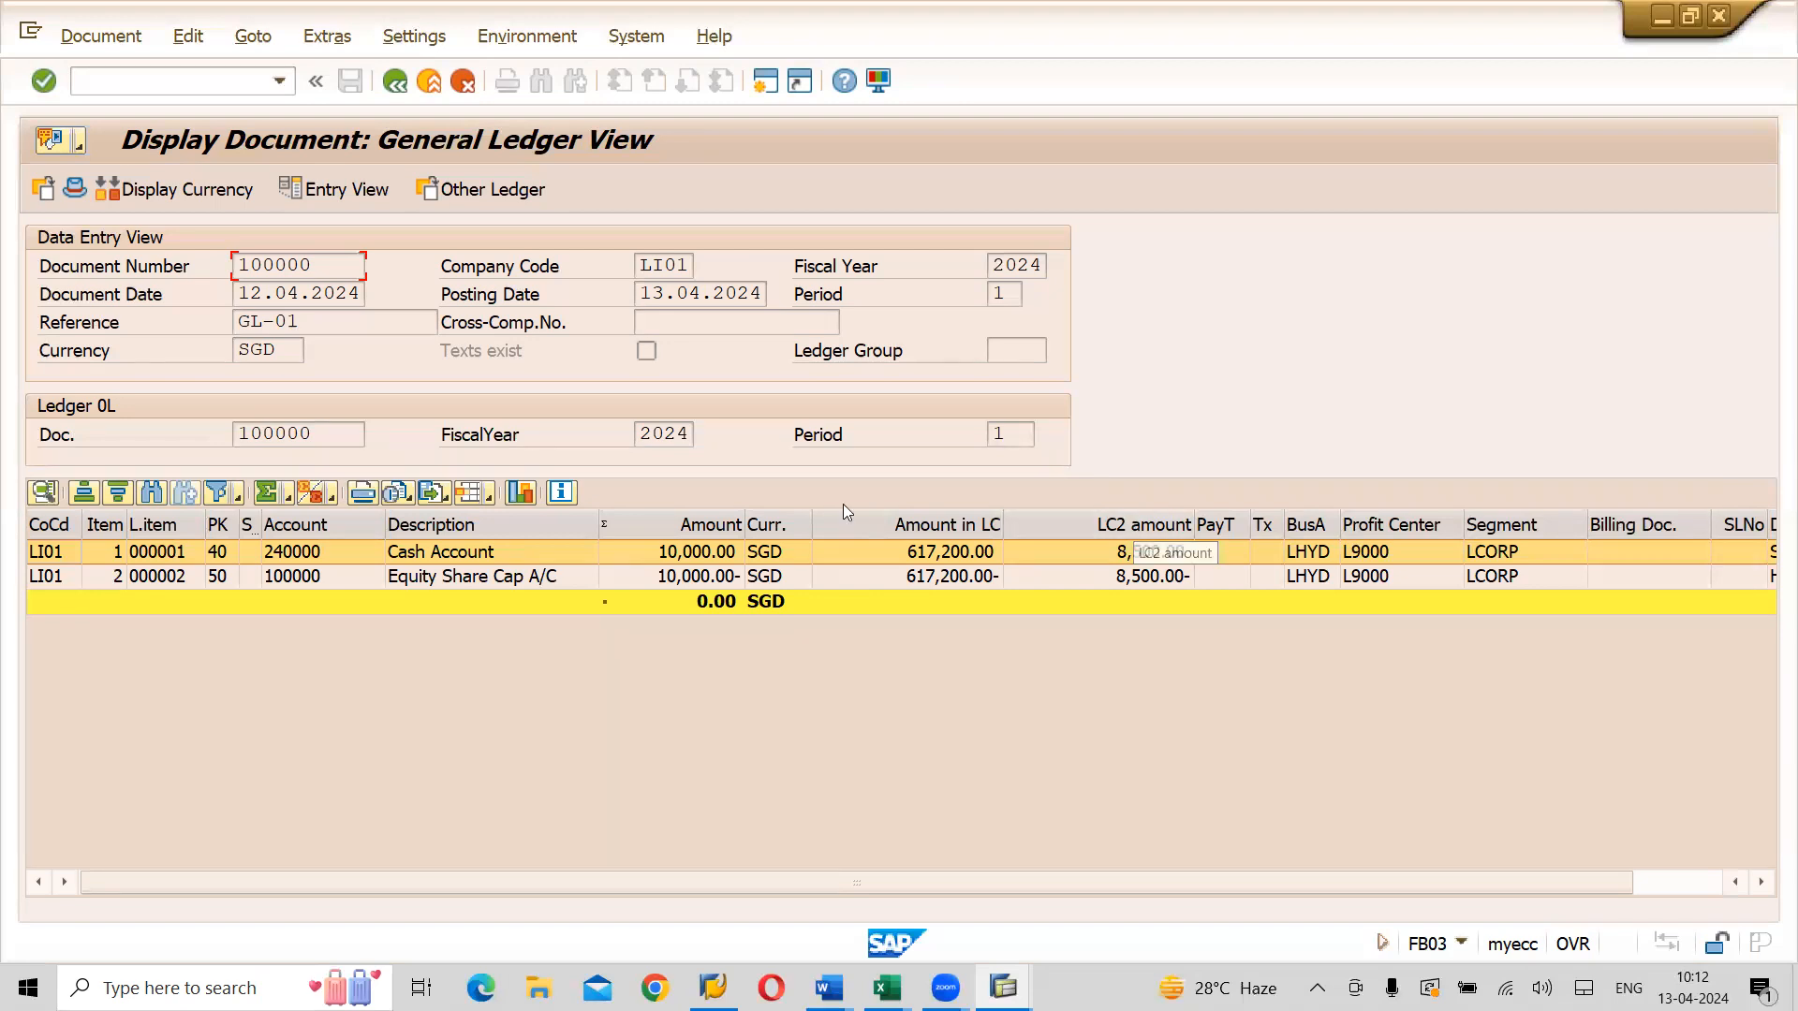
{"action": "left_click", "coordinate": [488, 498]}
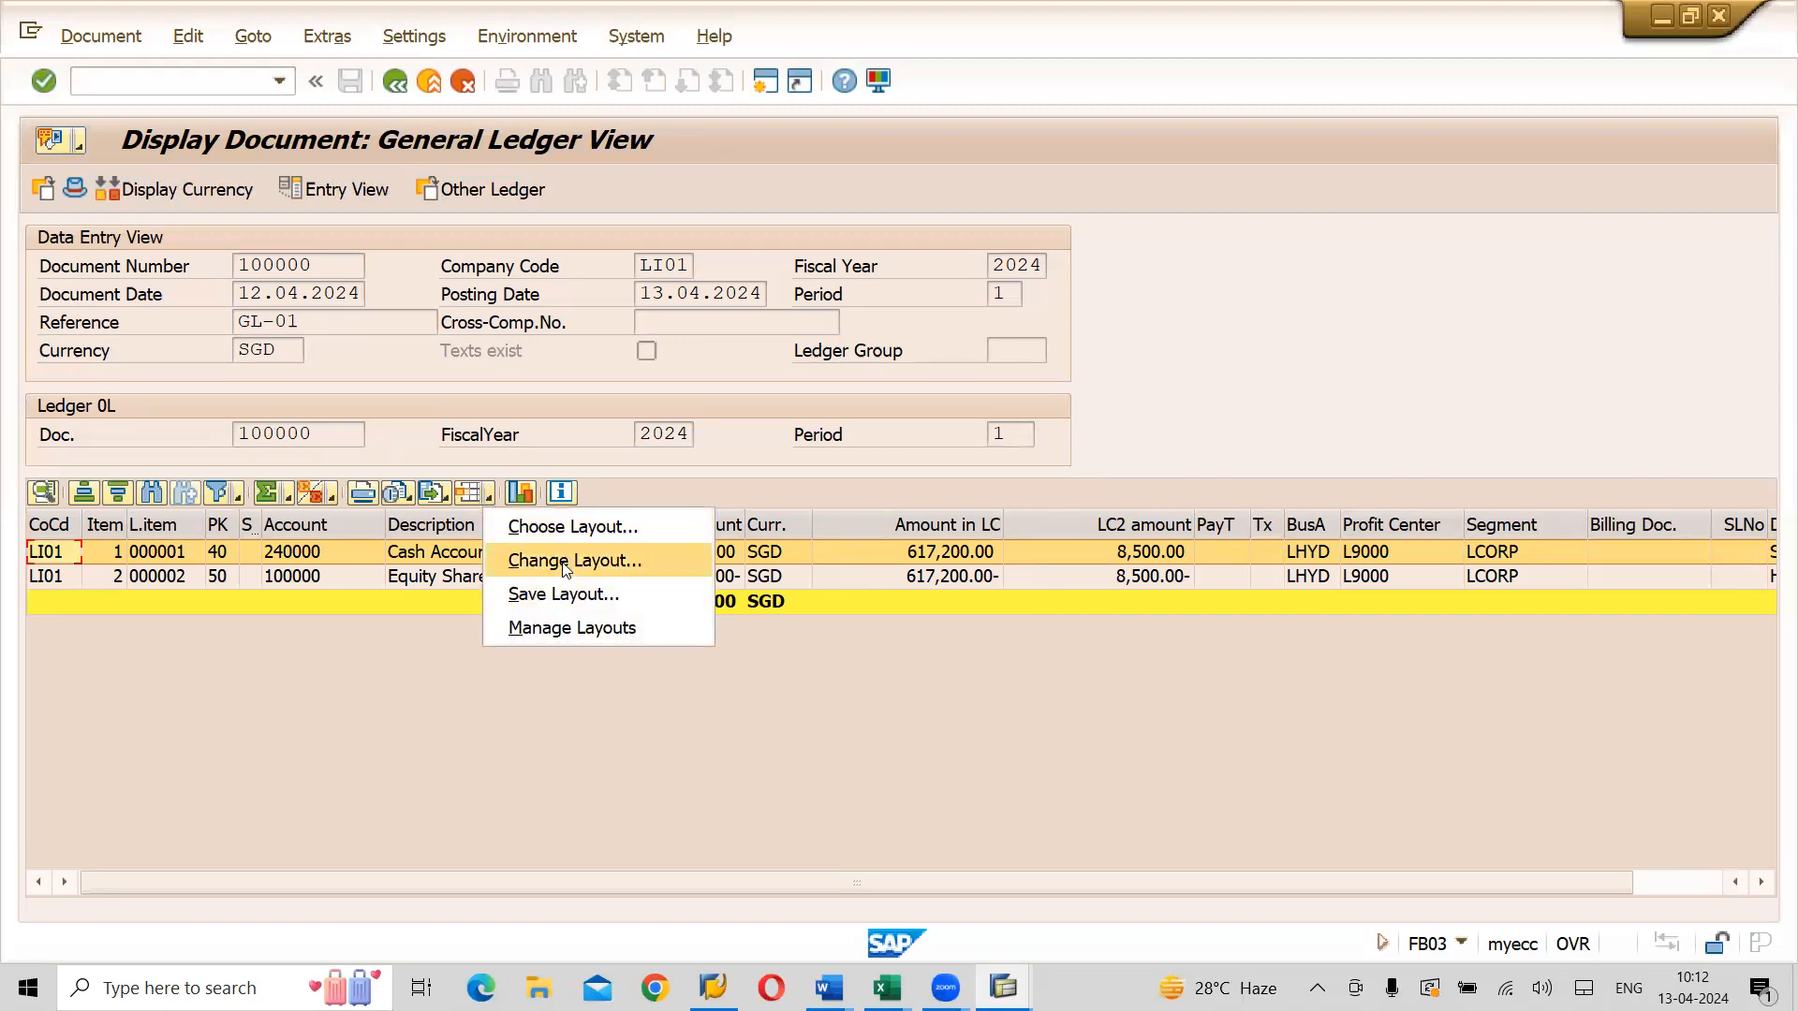
{"action": "left_click", "coordinate": [578, 528]}
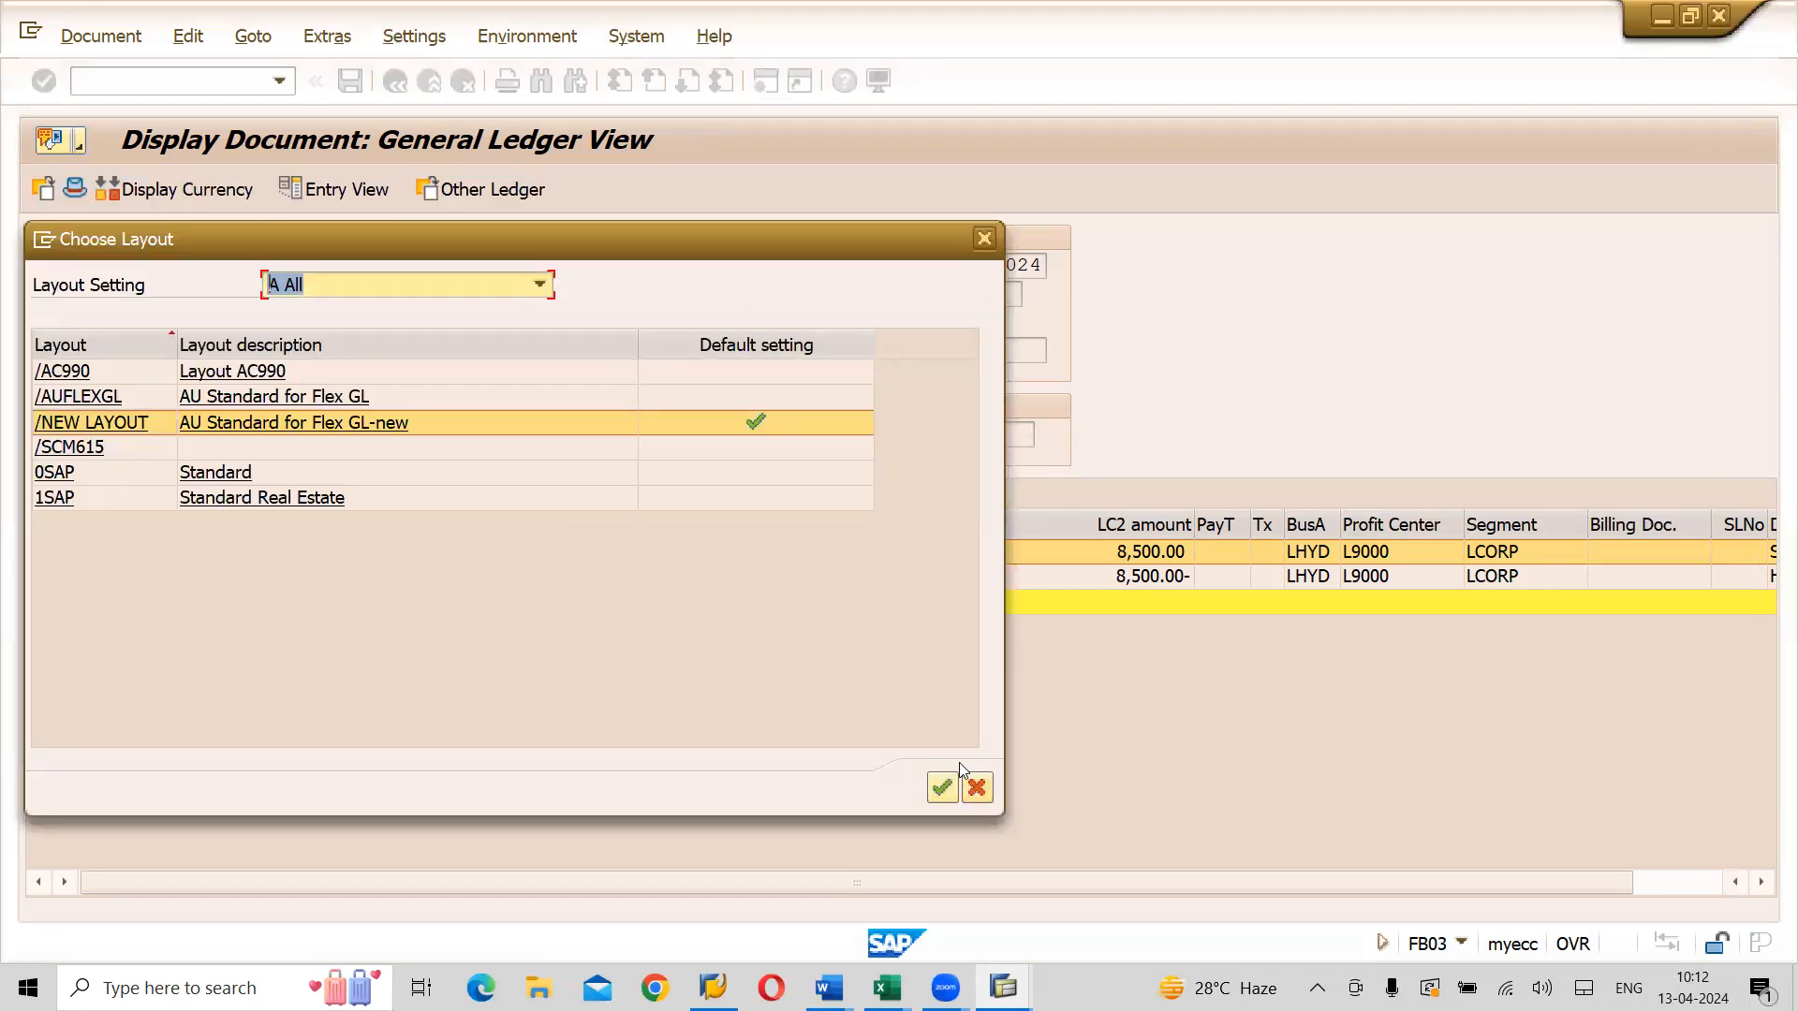
{"action": "left_click", "coordinate": [976, 787]}
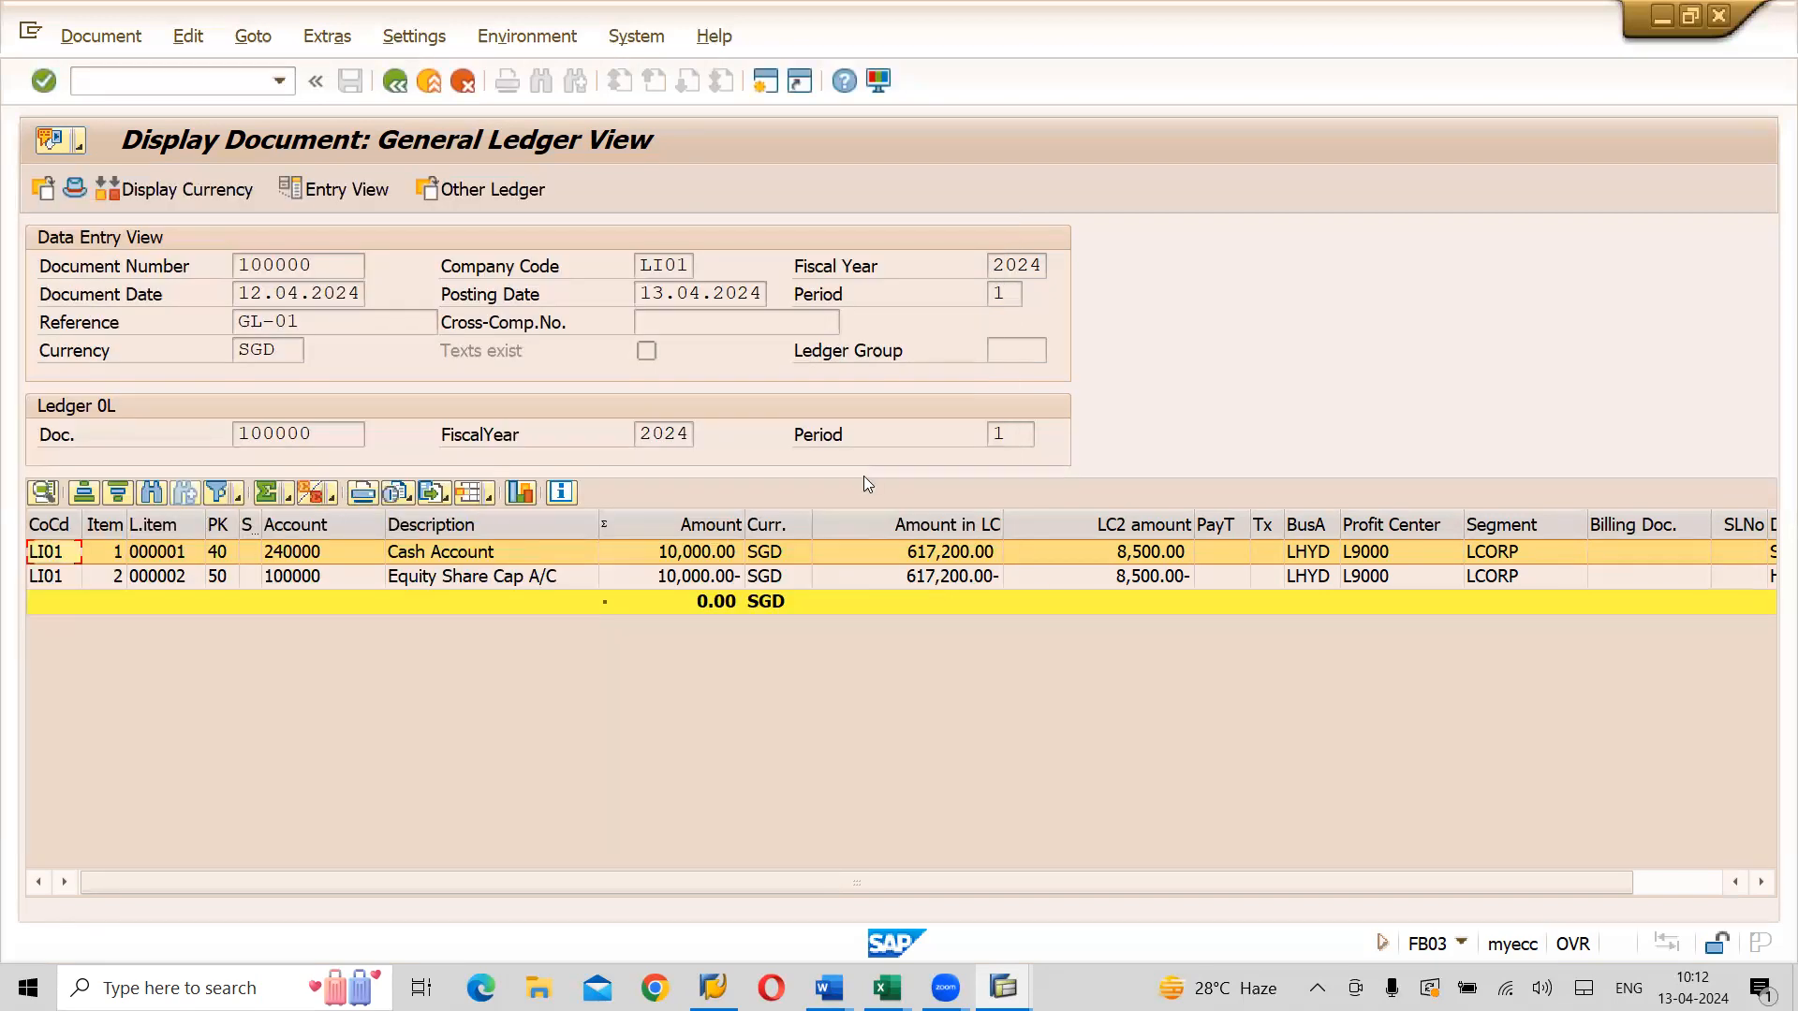
Add the Local currency 2 column between LC2 amount and Terms of Payment in the general ledger view's line item layout
{"action": "left_click", "coordinate": [493, 495]}
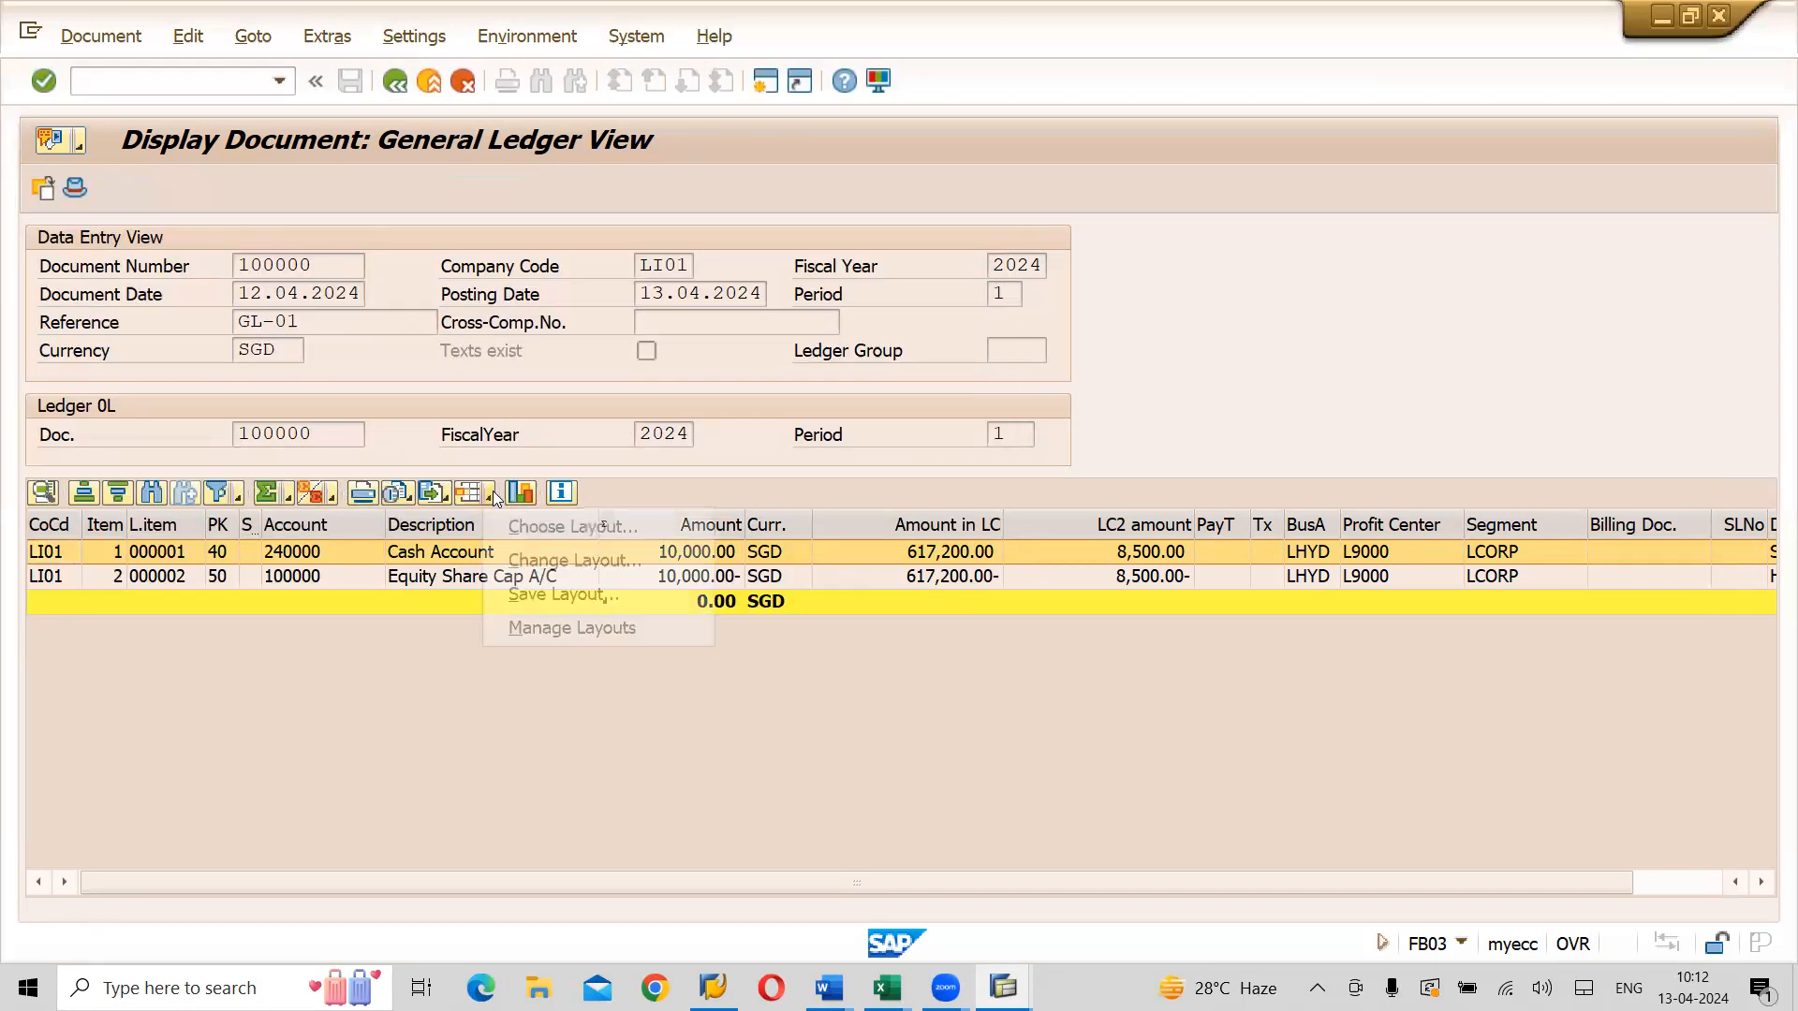
{"action": "left_click", "coordinate": [592, 562]}
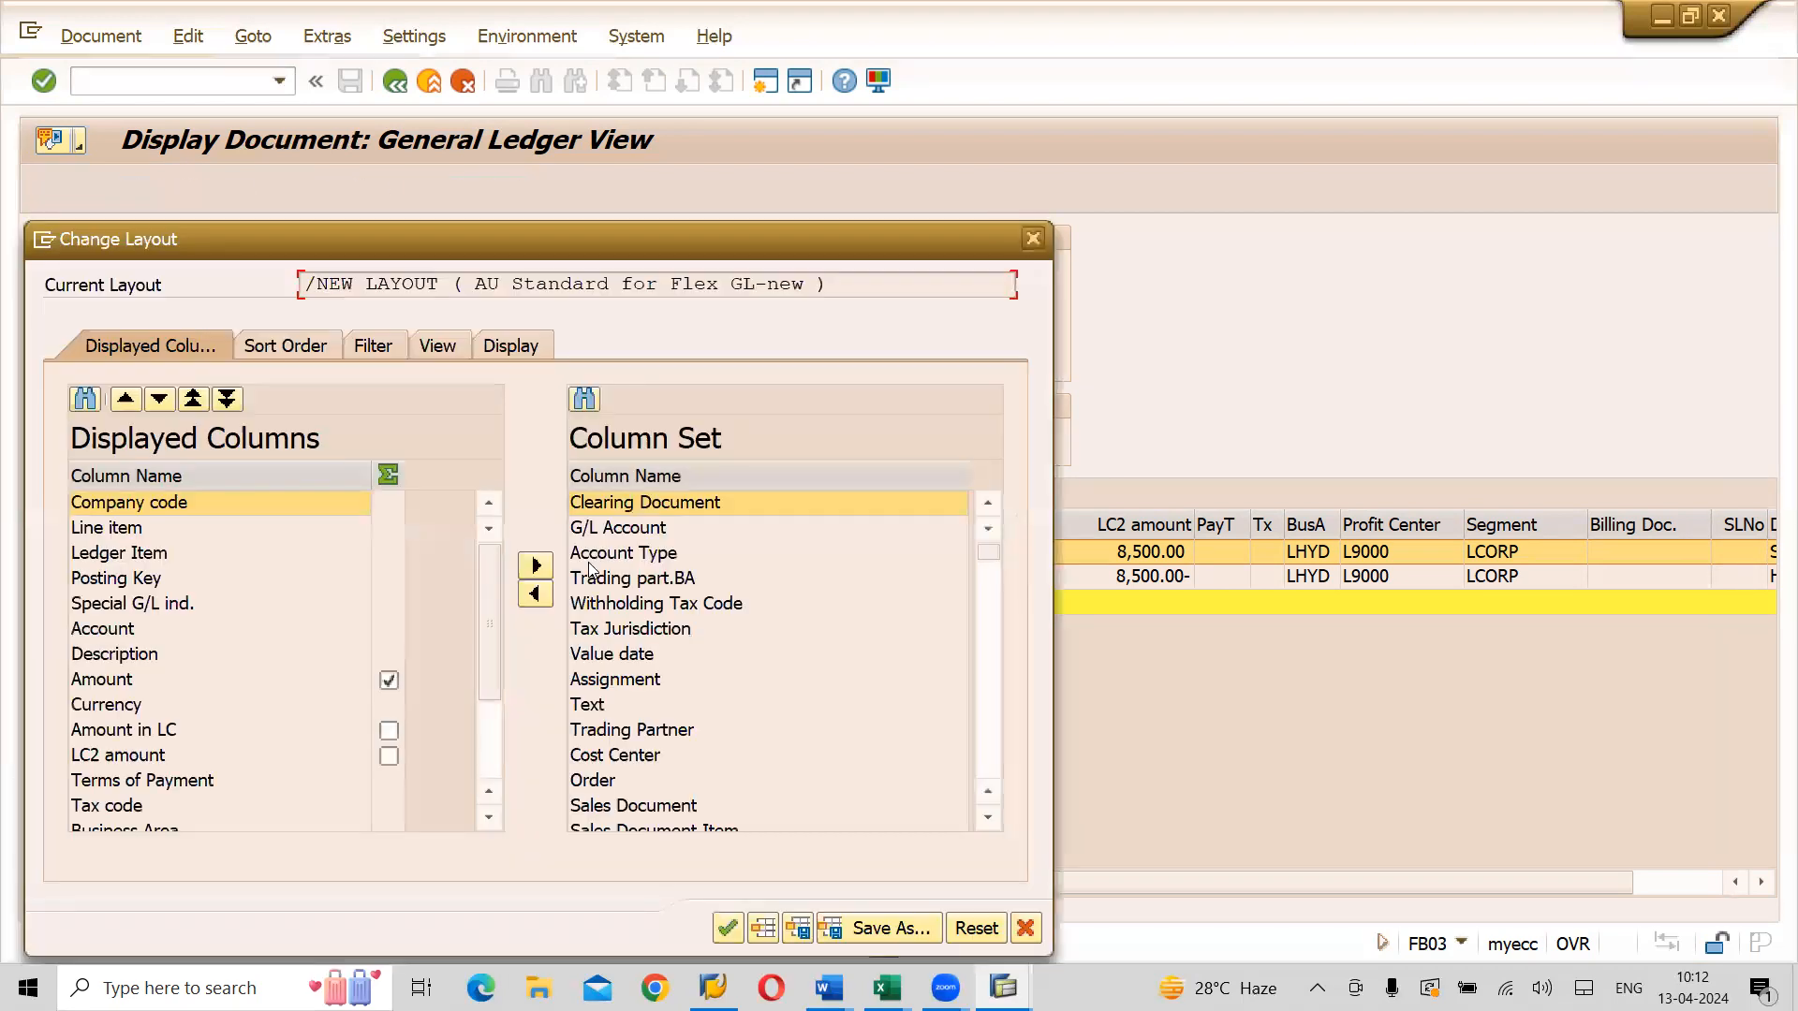
{"action": "left_click", "coordinate": [989, 818]}
{"action": "left_click", "coordinate": [991, 819]}
{"action": "left_click", "coordinate": [989, 819]}
{"action": "left_click", "coordinate": [990, 819]}
{"action": "left_click", "coordinate": [990, 818]}
{"action": "left_click", "coordinate": [991, 819]}
{"action": "left_click", "coordinate": [990, 818]}
{"action": "left_click", "coordinate": [990, 818]}
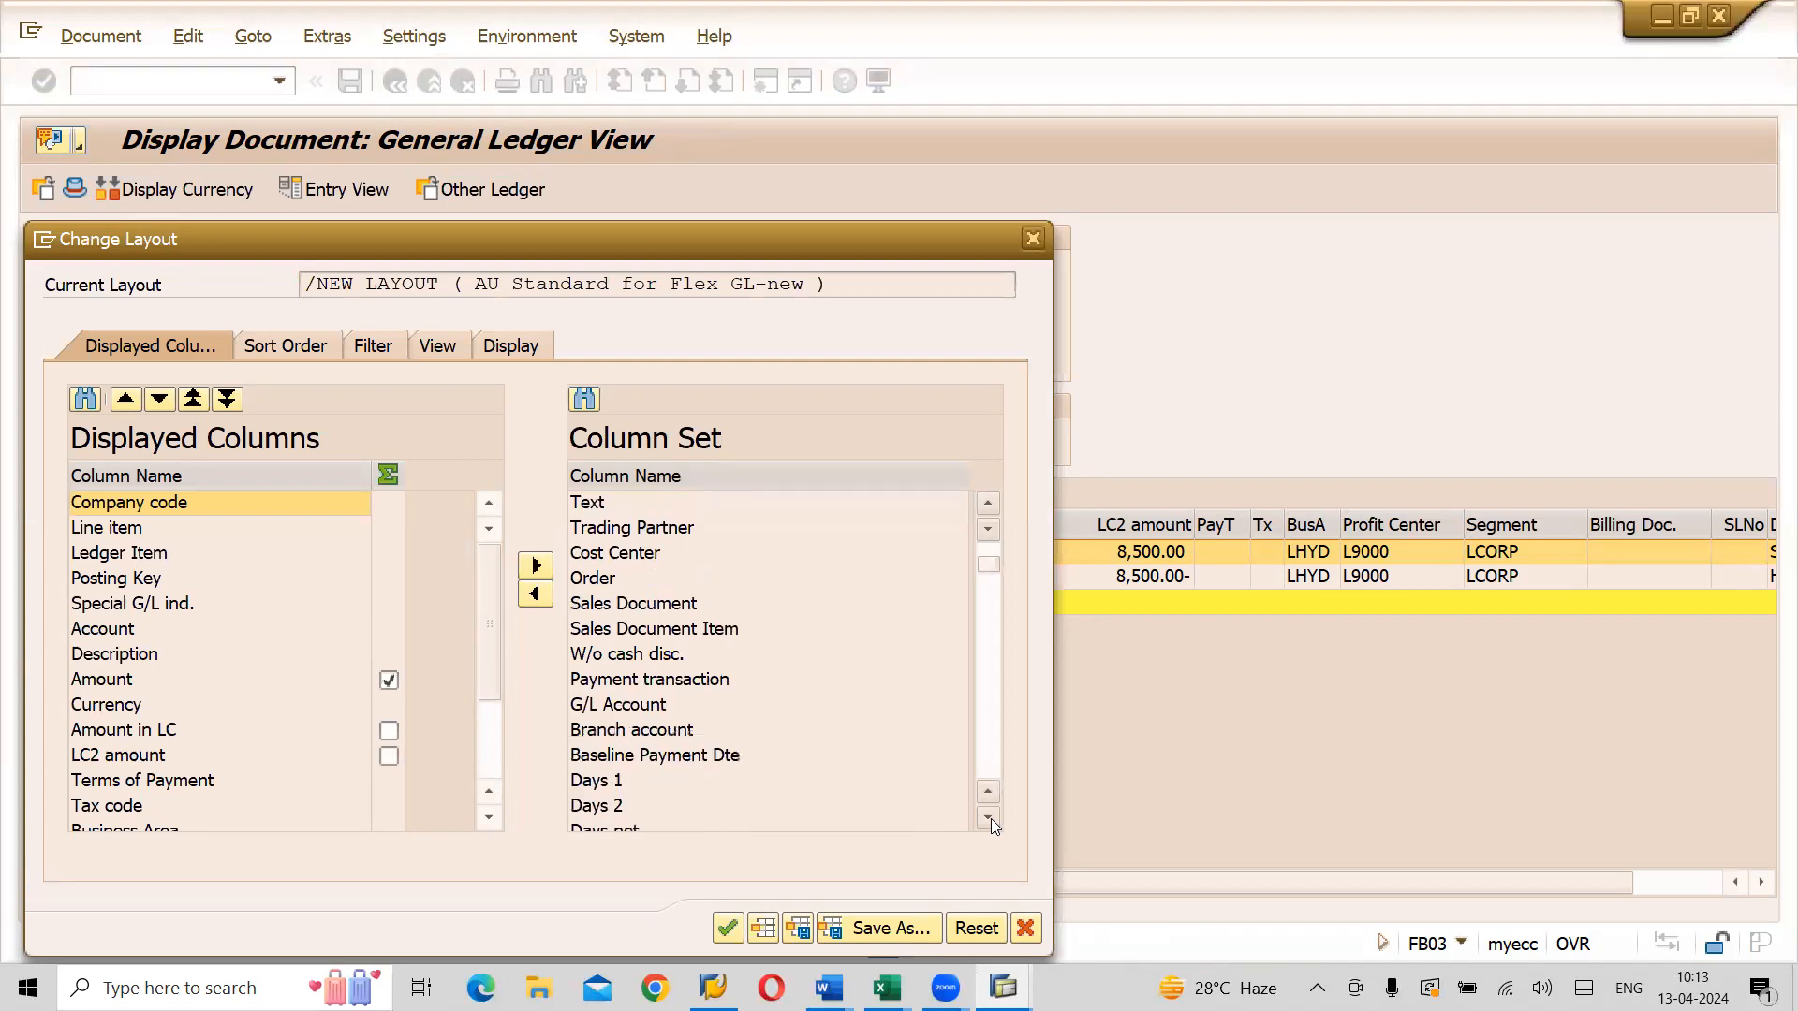
{"action": "left_click", "coordinate": [989, 818]}
{"action": "left_click", "coordinate": [989, 819]}
{"action": "left_click", "coordinate": [991, 819]}
{"action": "left_click", "coordinate": [991, 820]}
{"action": "left_click", "coordinate": [989, 819]}
{"action": "left_click", "coordinate": [991, 820]}
{"action": "left_click", "coordinate": [991, 820]}
{"action": "left_click", "coordinate": [991, 819]}
{"action": "left_click", "coordinate": [991, 819]}
{"action": "left_click", "coordinate": [991, 818]}
{"action": "left_click", "coordinate": [990, 819]}
{"action": "left_click", "coordinate": [990, 819]}
{"action": "left_click", "coordinate": [990, 819]}
{"action": "left_click", "coordinate": [991, 819]}
{"action": "left_click", "coordinate": [989, 818]}
{"action": "left_click", "coordinate": [990, 818]}
{"action": "left_click", "coordinate": [990, 820]}
{"action": "left_click", "coordinate": [991, 818]}
{"action": "left_click", "coordinate": [990, 818]}
{"action": "left_click", "coordinate": [989, 819]}
{"action": "left_click", "coordinate": [990, 819]}
{"action": "left_click", "coordinate": [990, 819]}
{"action": "left_click", "coordinate": [991, 819]}
{"action": "left_click", "coordinate": [991, 819]}
{"action": "left_click", "coordinate": [990, 818]}
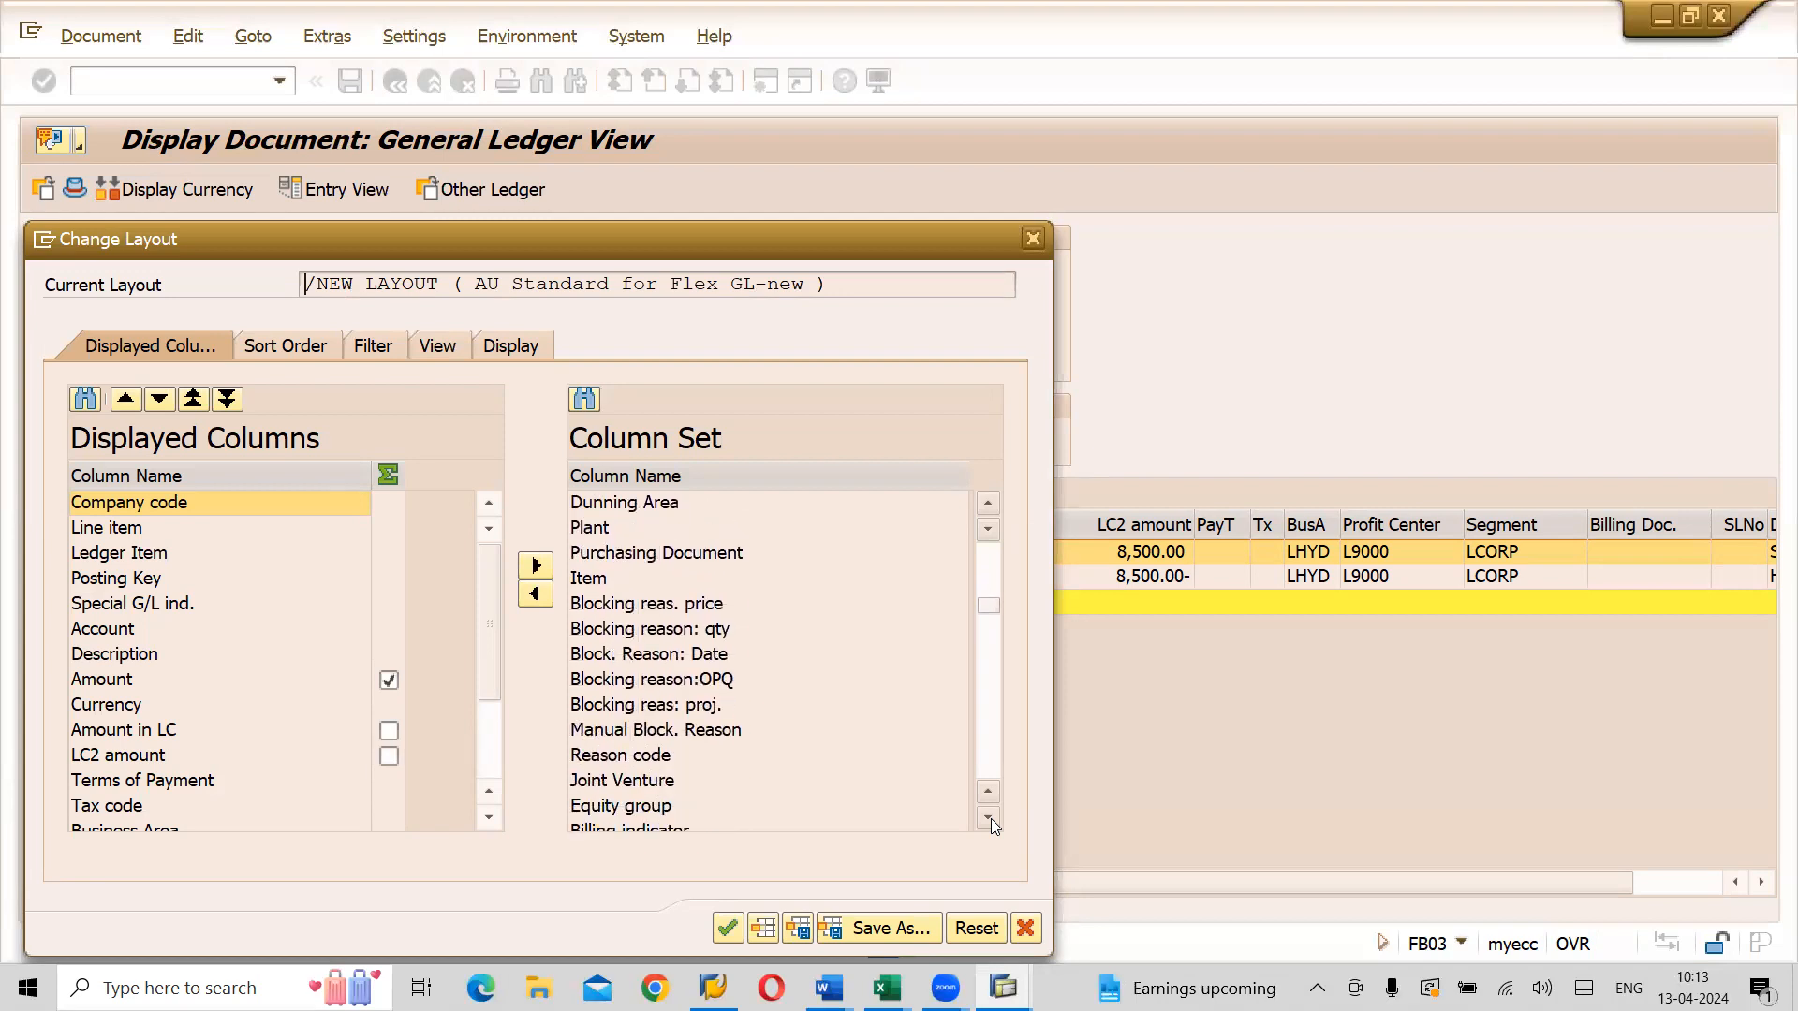
{"action": "left_click", "coordinate": [991, 818]}
{"action": "left_click", "coordinate": [991, 819]}
{"action": "left_click", "coordinate": [991, 819]}
{"action": "left_click", "coordinate": [990, 819]}
{"action": "left_click", "coordinate": [990, 819]}
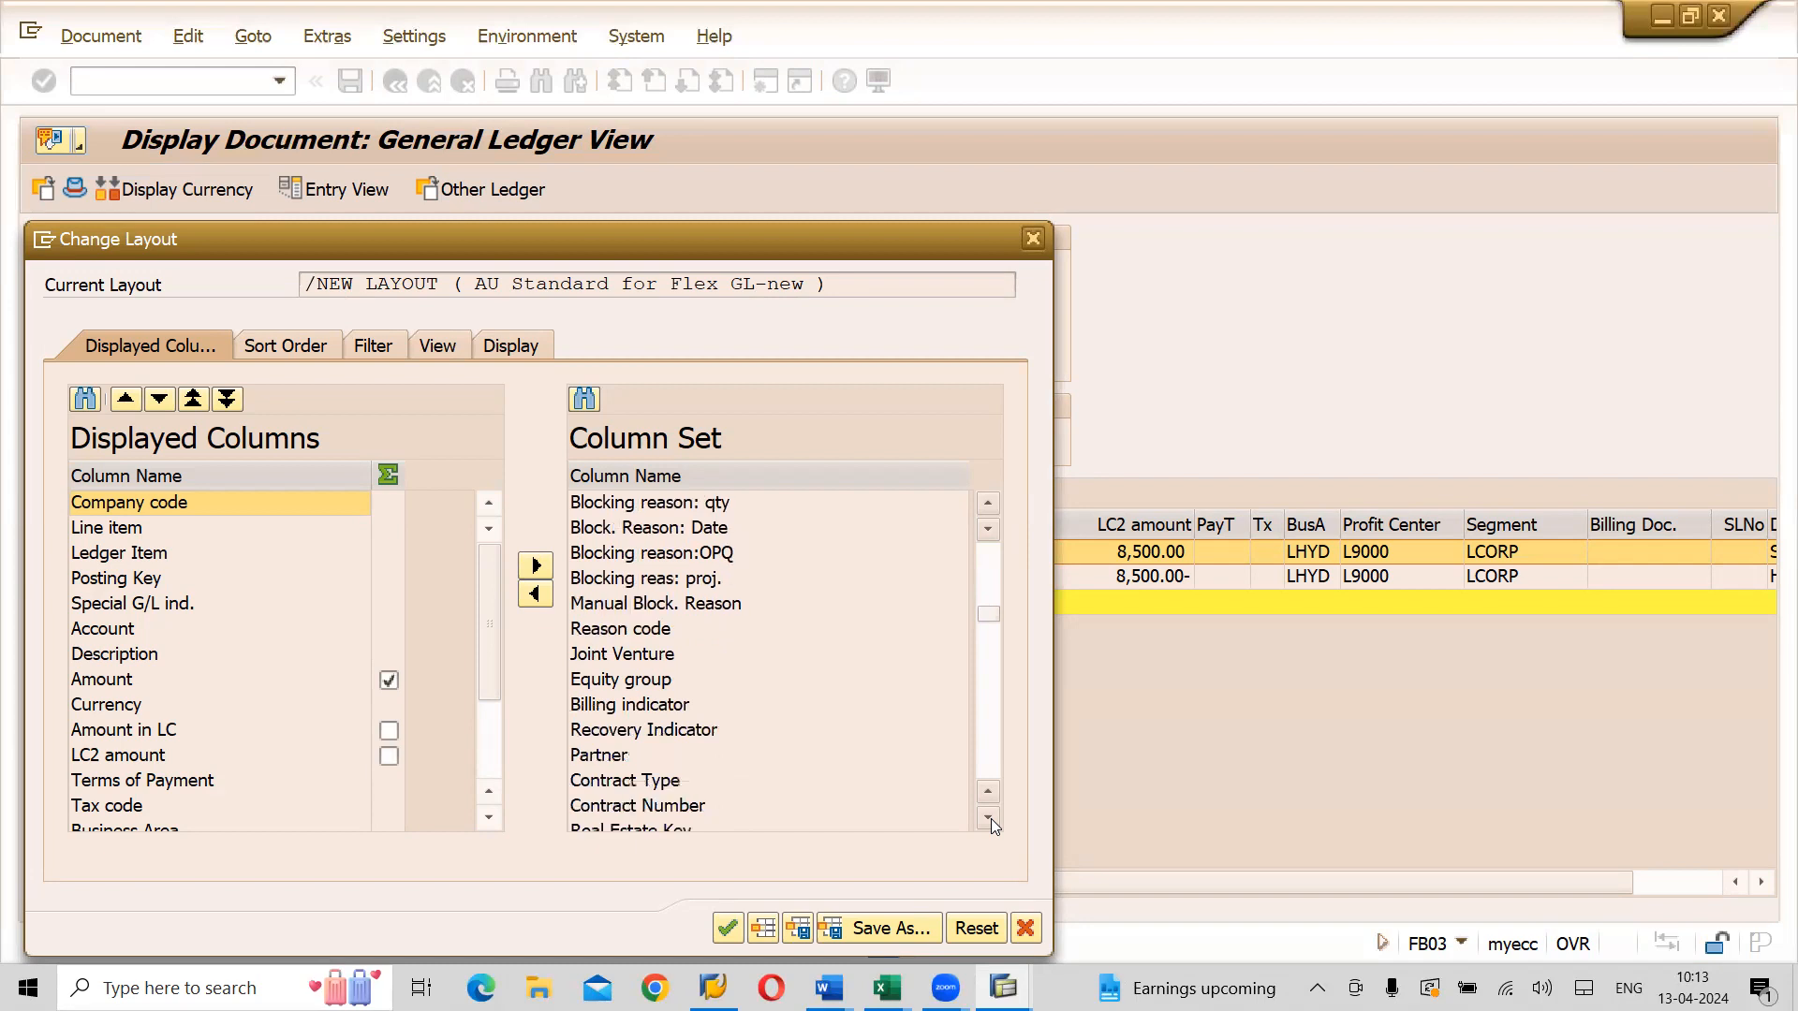
{"action": "left_click", "coordinate": [990, 819]}
{"action": "left_click", "coordinate": [990, 819]}
{"action": "left_click", "coordinate": [990, 819]}
{"action": "left_click", "coordinate": [990, 819]}
{"action": "left_click", "coordinate": [990, 819]}
{"action": "left_click", "coordinate": [990, 818]}
{"action": "left_click", "coordinate": [990, 820]}
{"action": "left_click", "coordinate": [990, 819]}
{"action": "left_click", "coordinate": [990, 818]}
{"action": "left_click", "coordinate": [991, 819]}
{"action": "left_click", "coordinate": [991, 818]}
{"action": "left_click", "coordinate": [990, 819]}
{"action": "left_click", "coordinate": [990, 819]}
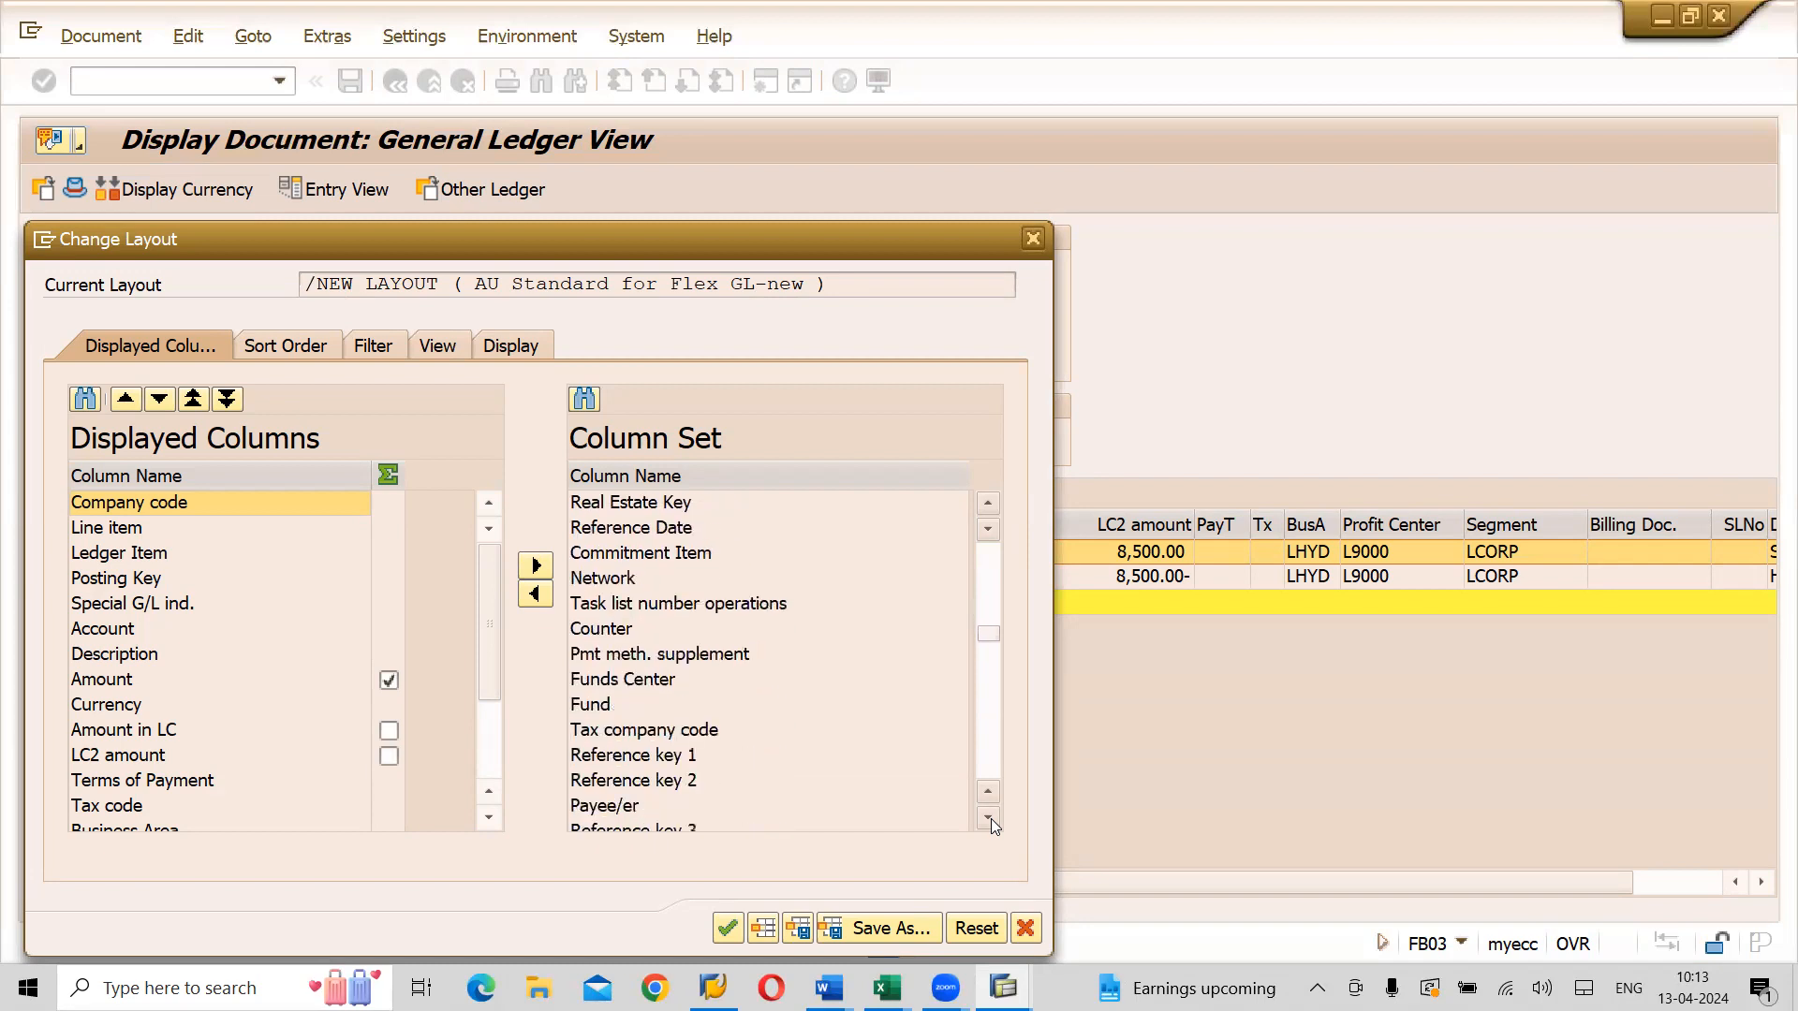
{"action": "left_click", "coordinate": [991, 820]}
{"action": "left_click", "coordinate": [990, 820]}
{"action": "left_click", "coordinate": [989, 819]}
{"action": "double_click", "coordinate": [990, 819]}
{"action": "double_click", "coordinate": [991, 818]}
{"action": "double_click", "coordinate": [991, 819]}
{"action": "double_click", "coordinate": [990, 819]}
{"action": "double_click", "coordinate": [990, 819]}
{"action": "double_click", "coordinate": [991, 819]}
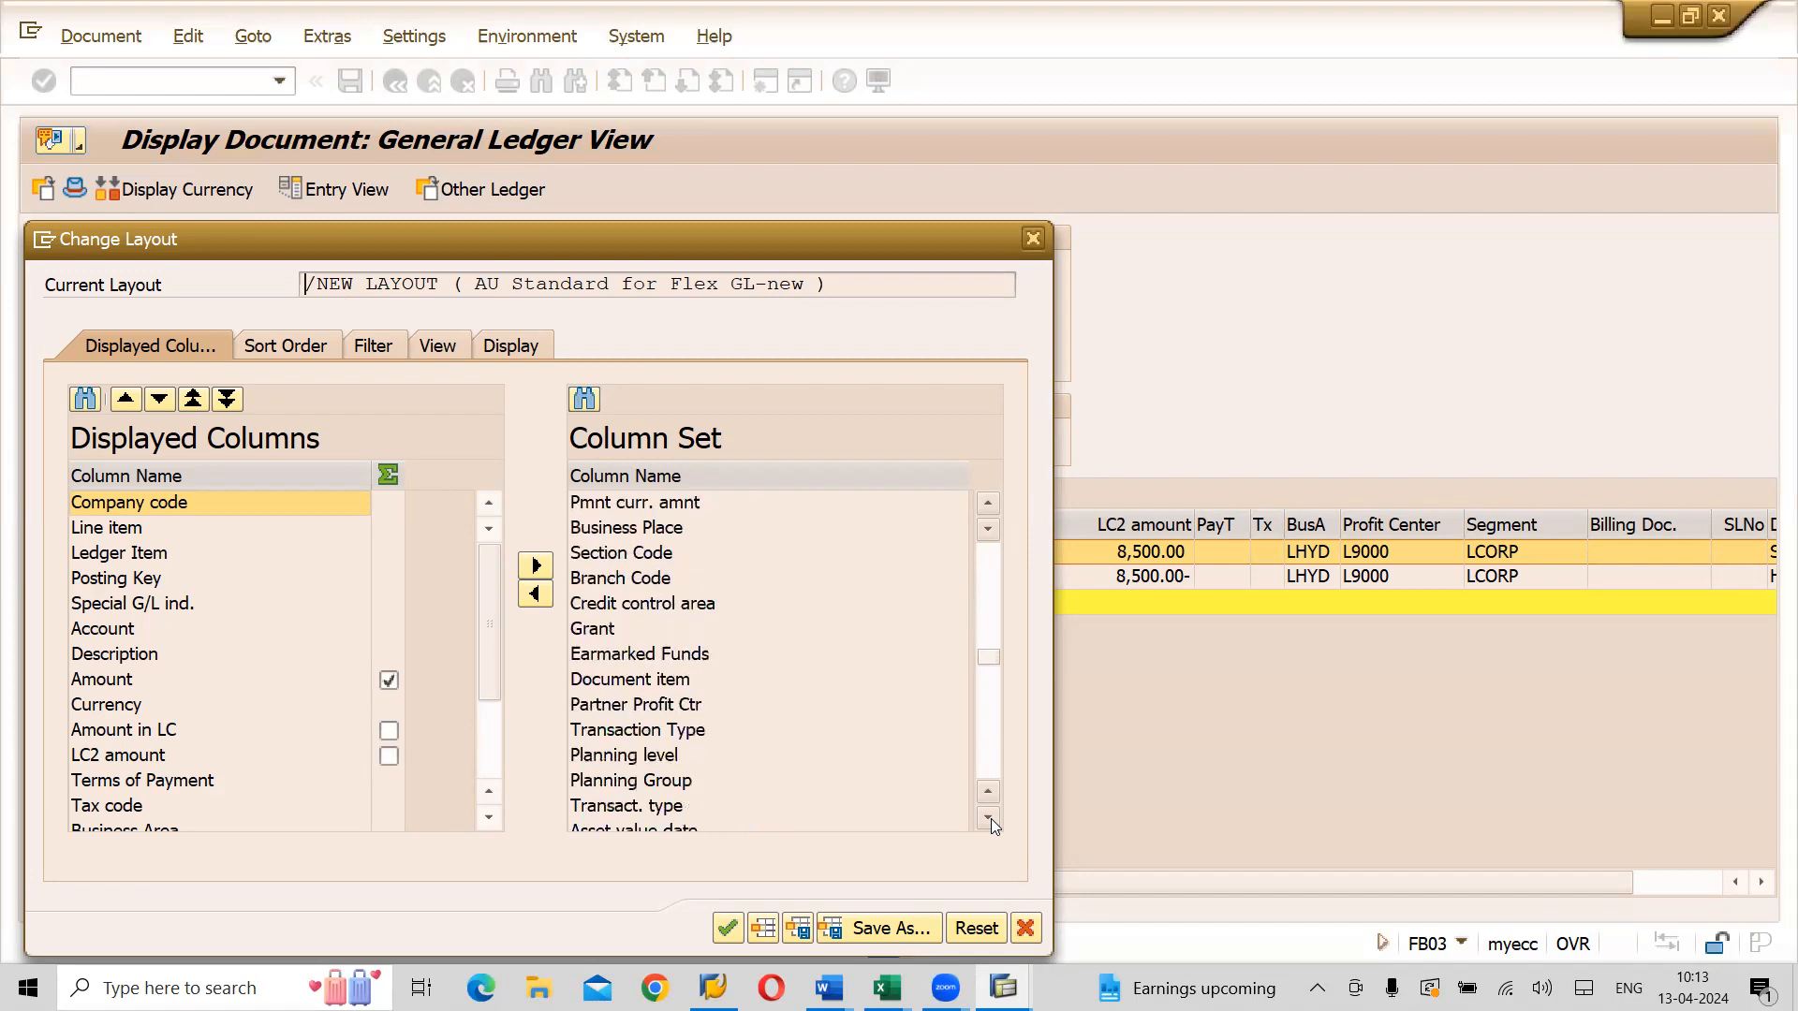
{"action": "double_click", "coordinate": [990, 818]}
{"action": "double_click", "coordinate": [989, 819]}
{"action": "double_click", "coordinate": [990, 819]}
{"action": "left_click", "coordinate": [991, 819]}
{"action": "double_click", "coordinate": [991, 819]}
{"action": "double_click", "coordinate": [990, 819]}
{"action": "double_click", "coordinate": [991, 819]}
{"action": "double_click", "coordinate": [991, 820]}
{"action": "double_click", "coordinate": [990, 818]}
{"action": "double_click", "coordinate": [990, 819]}
{"action": "double_click", "coordinate": [990, 818]}
{"action": "double_click", "coordinate": [990, 819]}
{"action": "double_click", "coordinate": [990, 819]}
{"action": "double_click", "coordinate": [990, 819]}
{"action": "double_click", "coordinate": [990, 819]}
{"action": "double_click", "coordinate": [990, 819]}
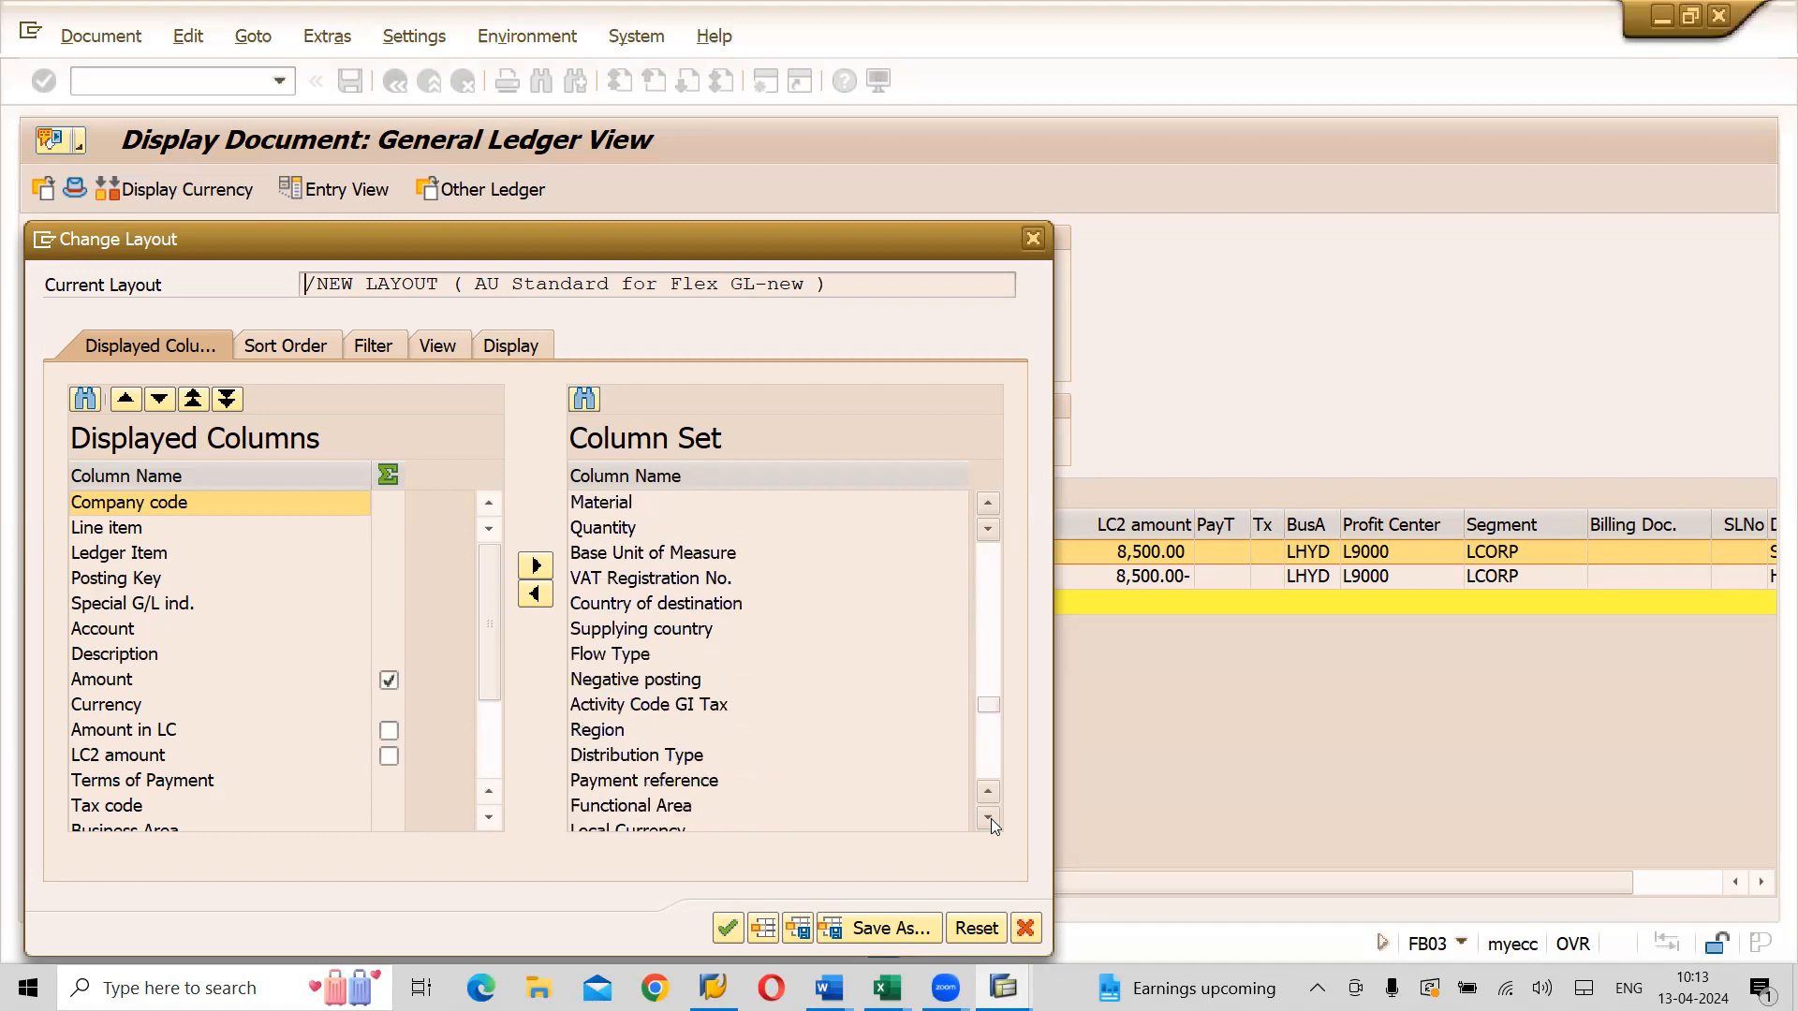
{"action": "double_click", "coordinate": [990, 820]}
{"action": "double_click", "coordinate": [990, 819]}
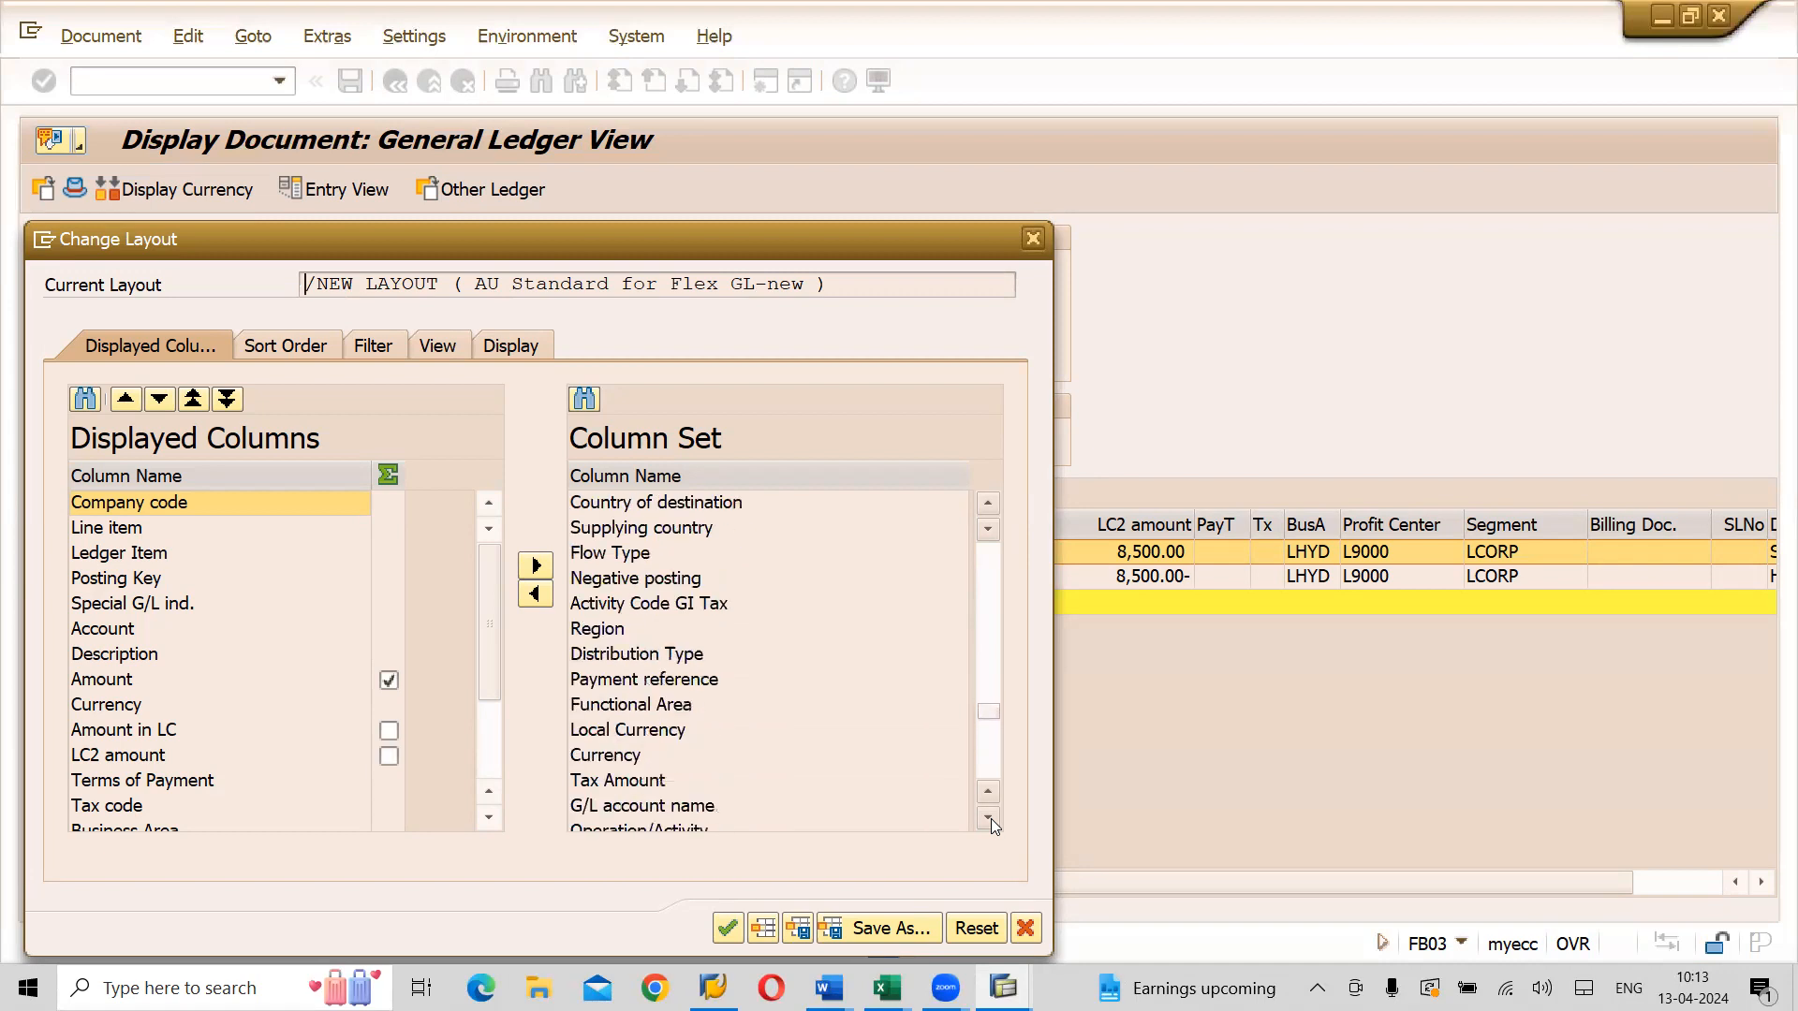
{"action": "left_click", "coordinate": [991, 820]}
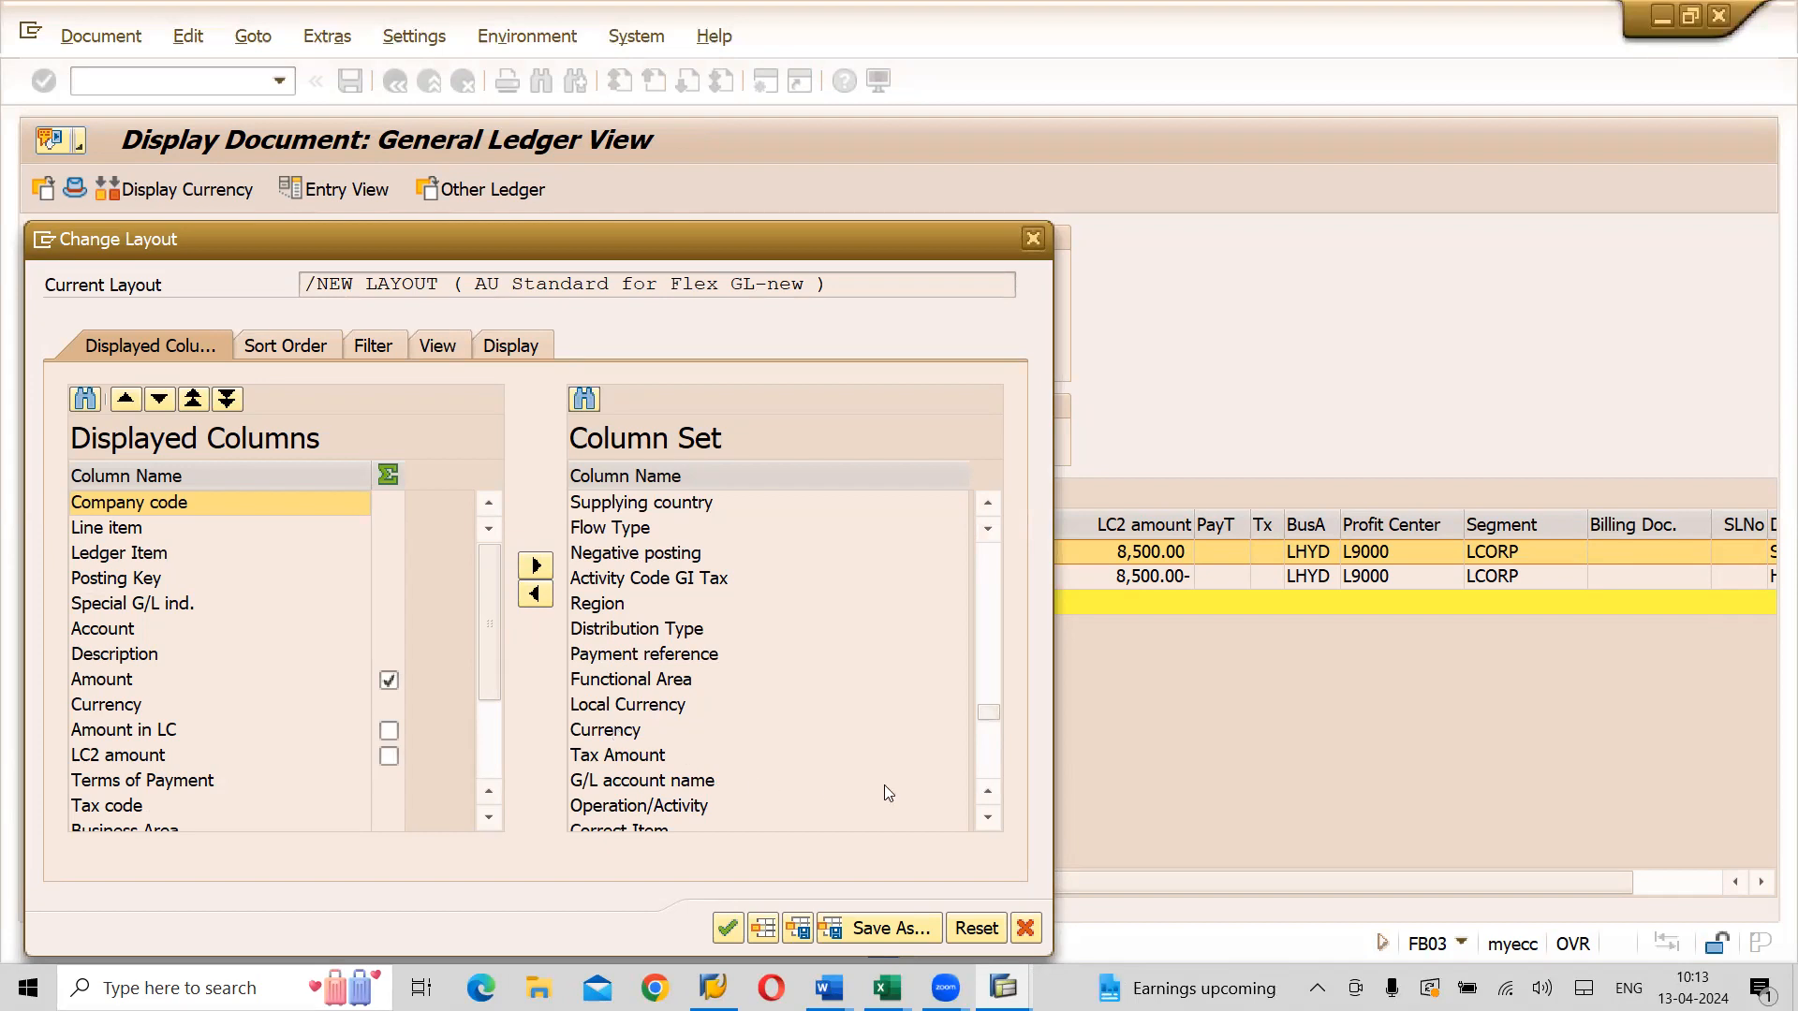
{"action": "left_click", "coordinate": [987, 820]}
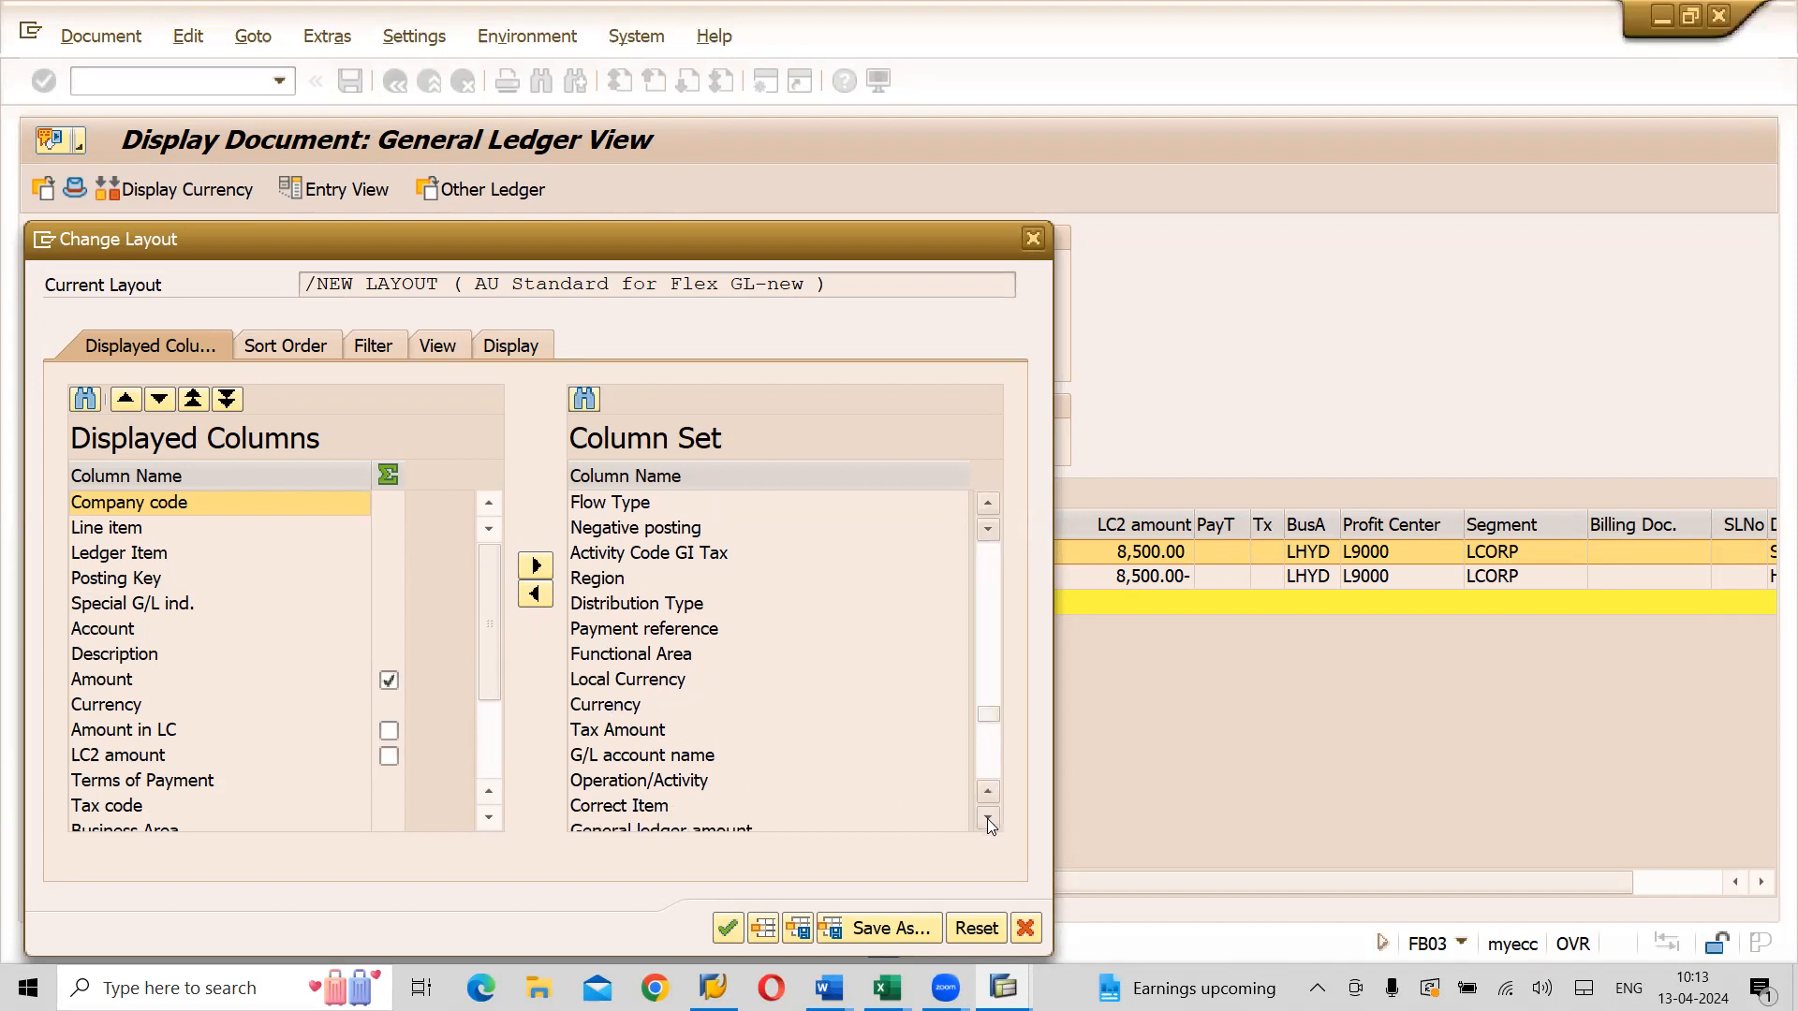
{"action": "double_click", "coordinate": [986, 820]}
{"action": "scroll", "coordinate": [987, 820], "scroll_direction": "down", "scroll_amount": 3}
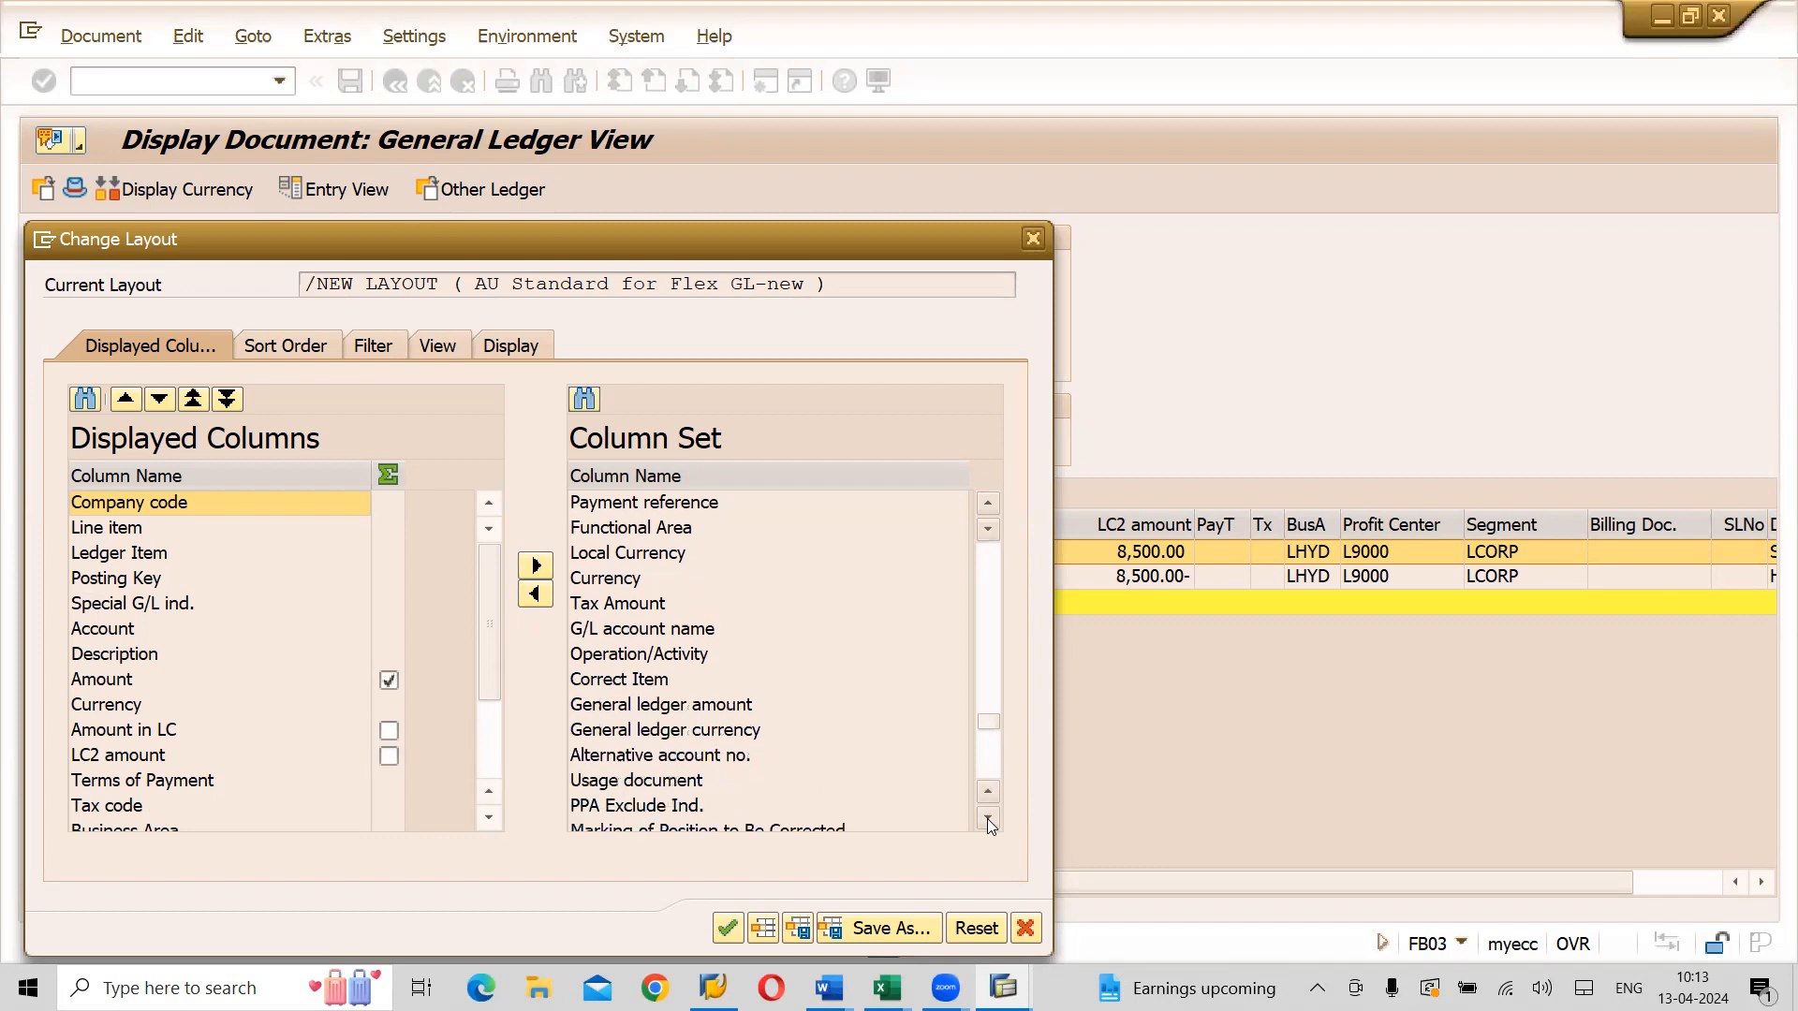
{"action": "scroll", "coordinate": [988, 819], "scroll_direction": "down", "scroll_amount": 3}
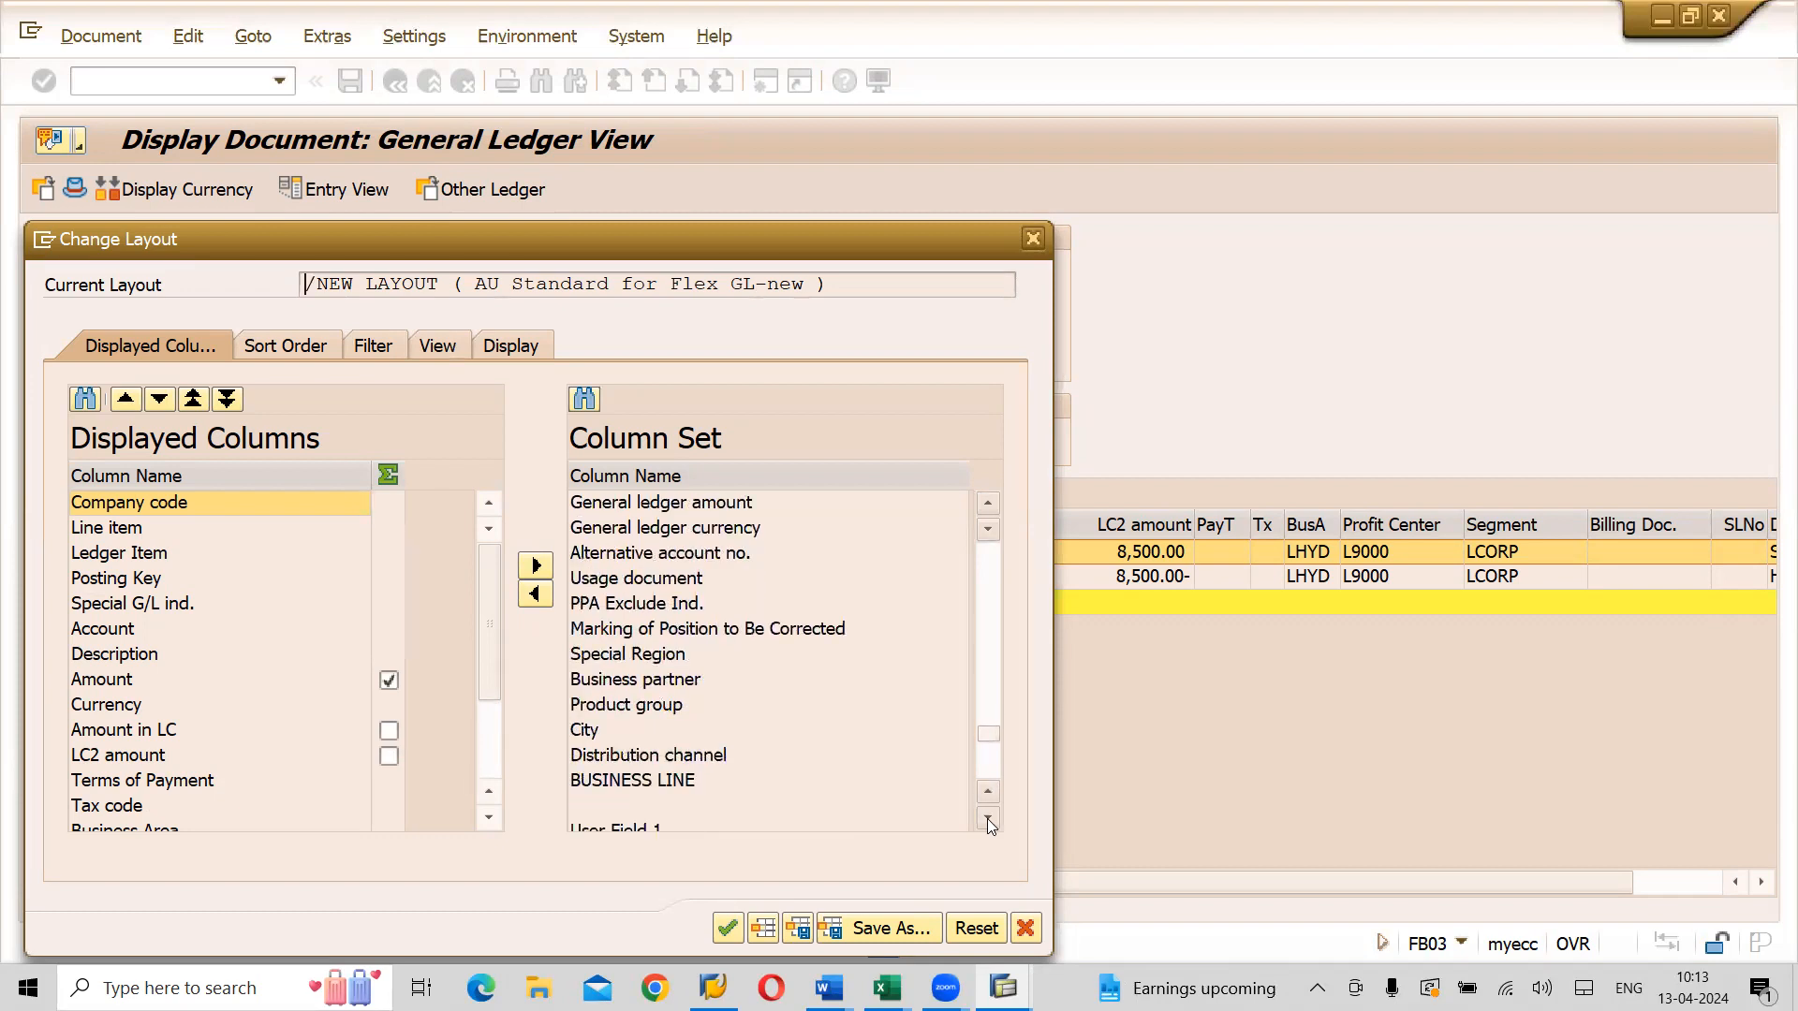
{"action": "scroll", "coordinate": [988, 818], "scroll_direction": "down", "scroll_amount": 4}
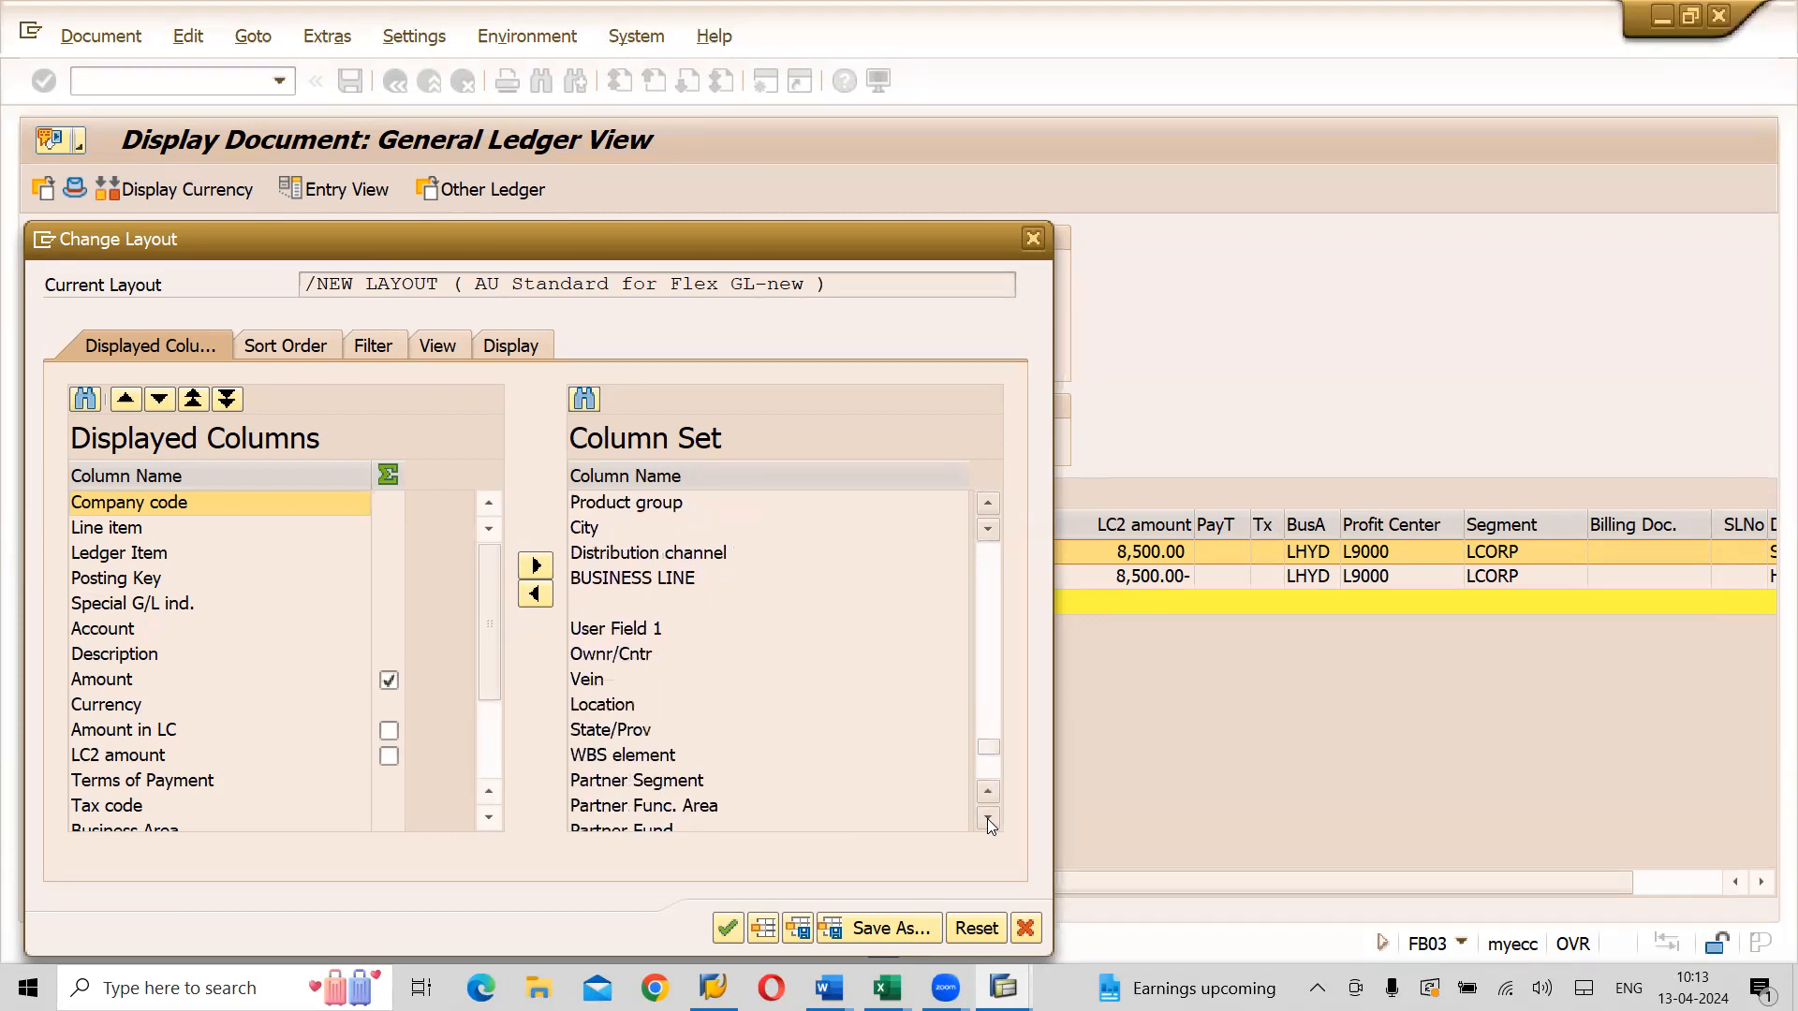
{"action": "scroll", "coordinate": [988, 819], "scroll_direction": "down", "scroll_amount": 2}
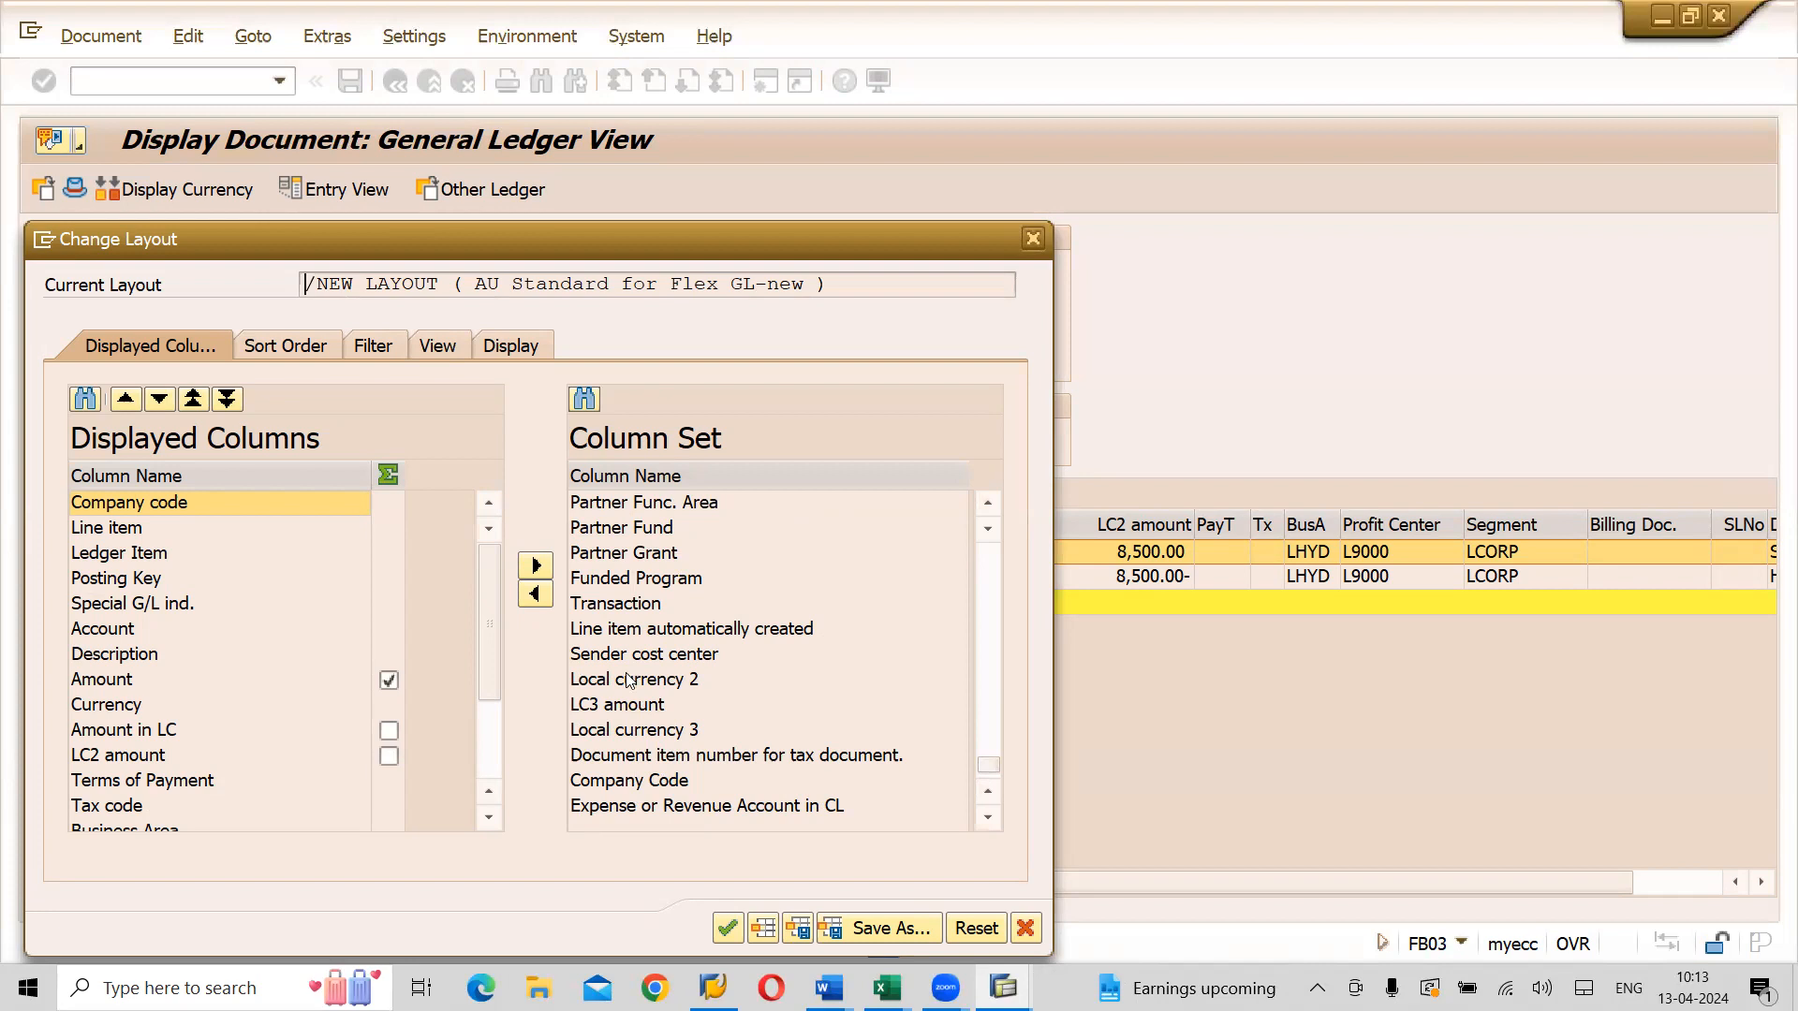
{"action": "left_click", "coordinate": [628, 682]}
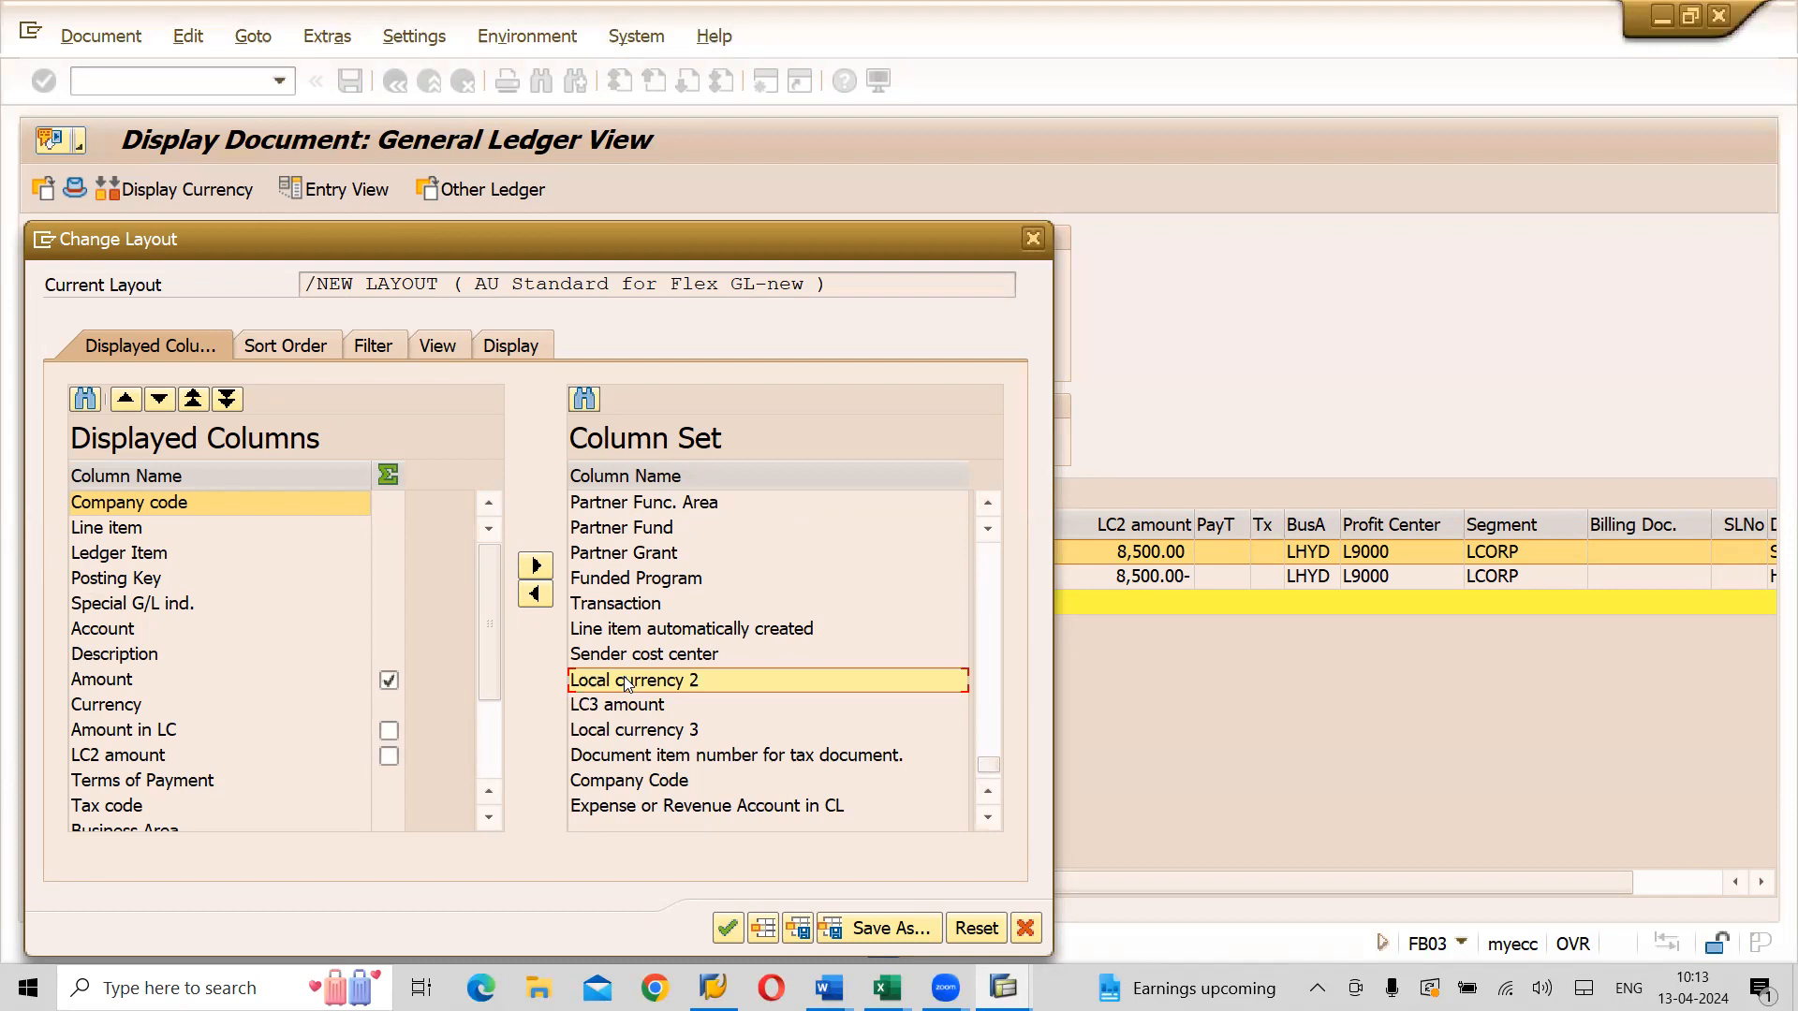
{"action": "left_click", "coordinate": [131, 782]}
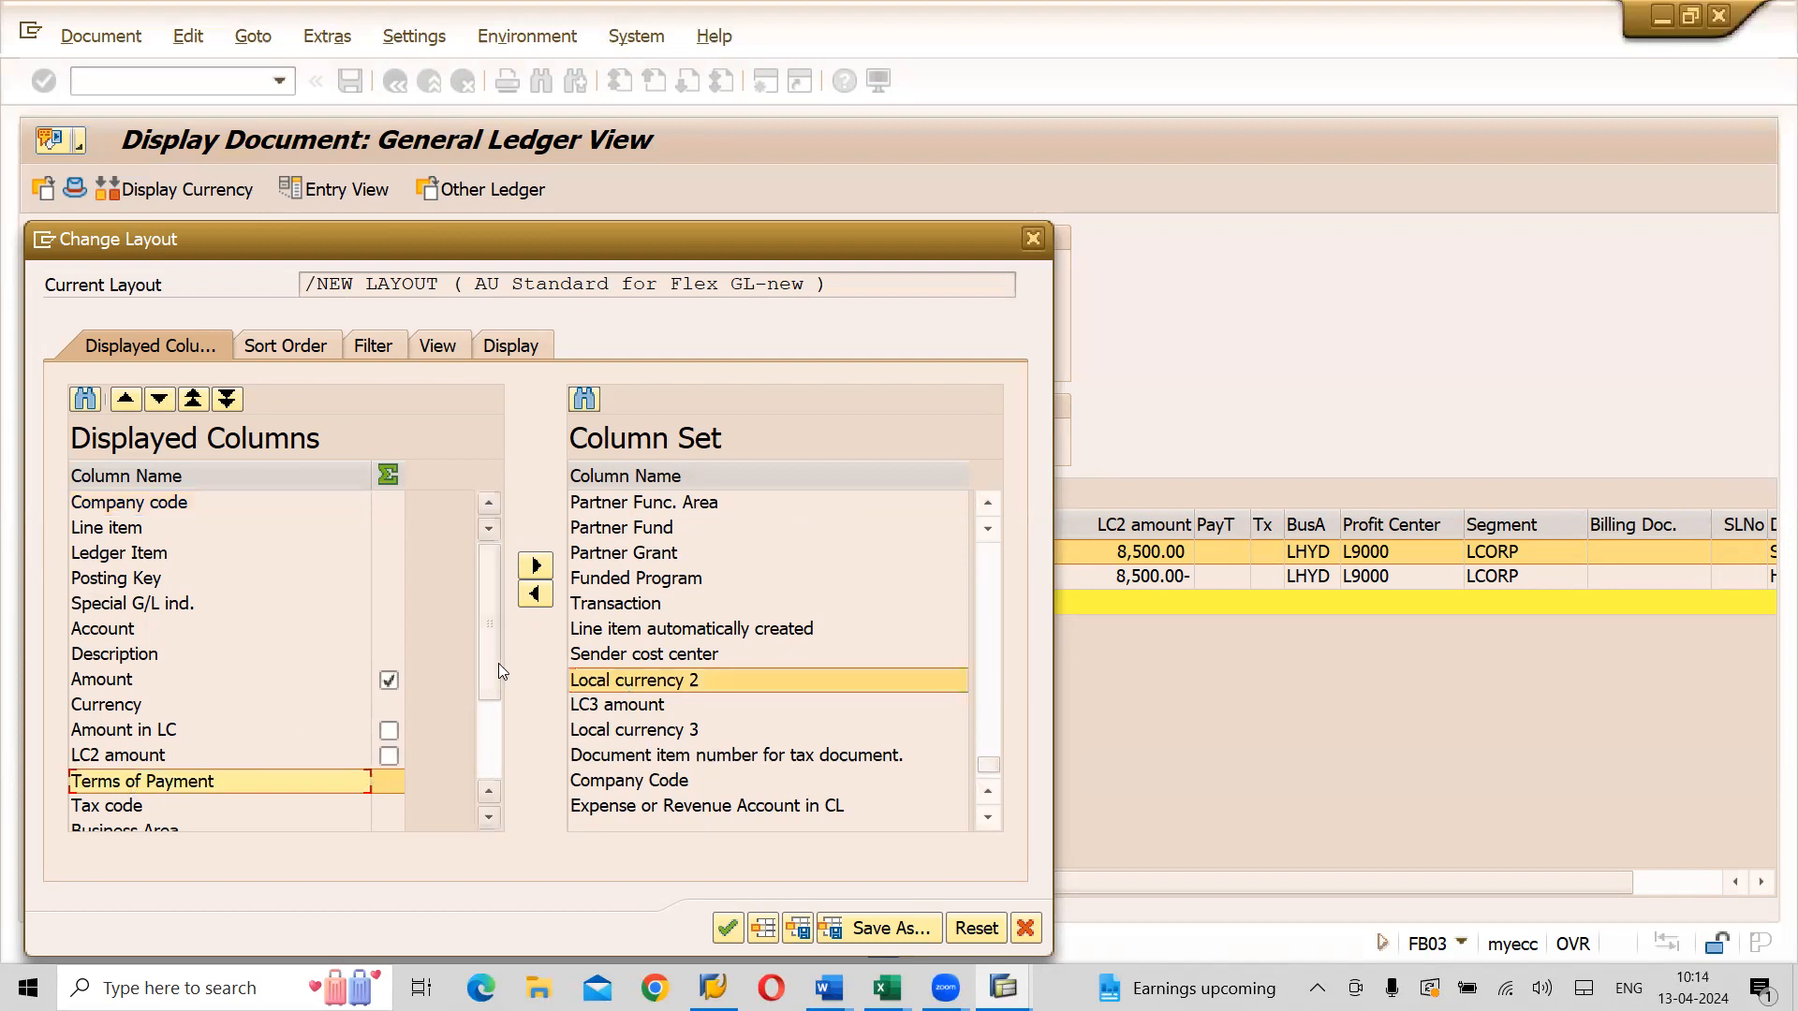
{"action": "left_click", "coordinate": [536, 595]}
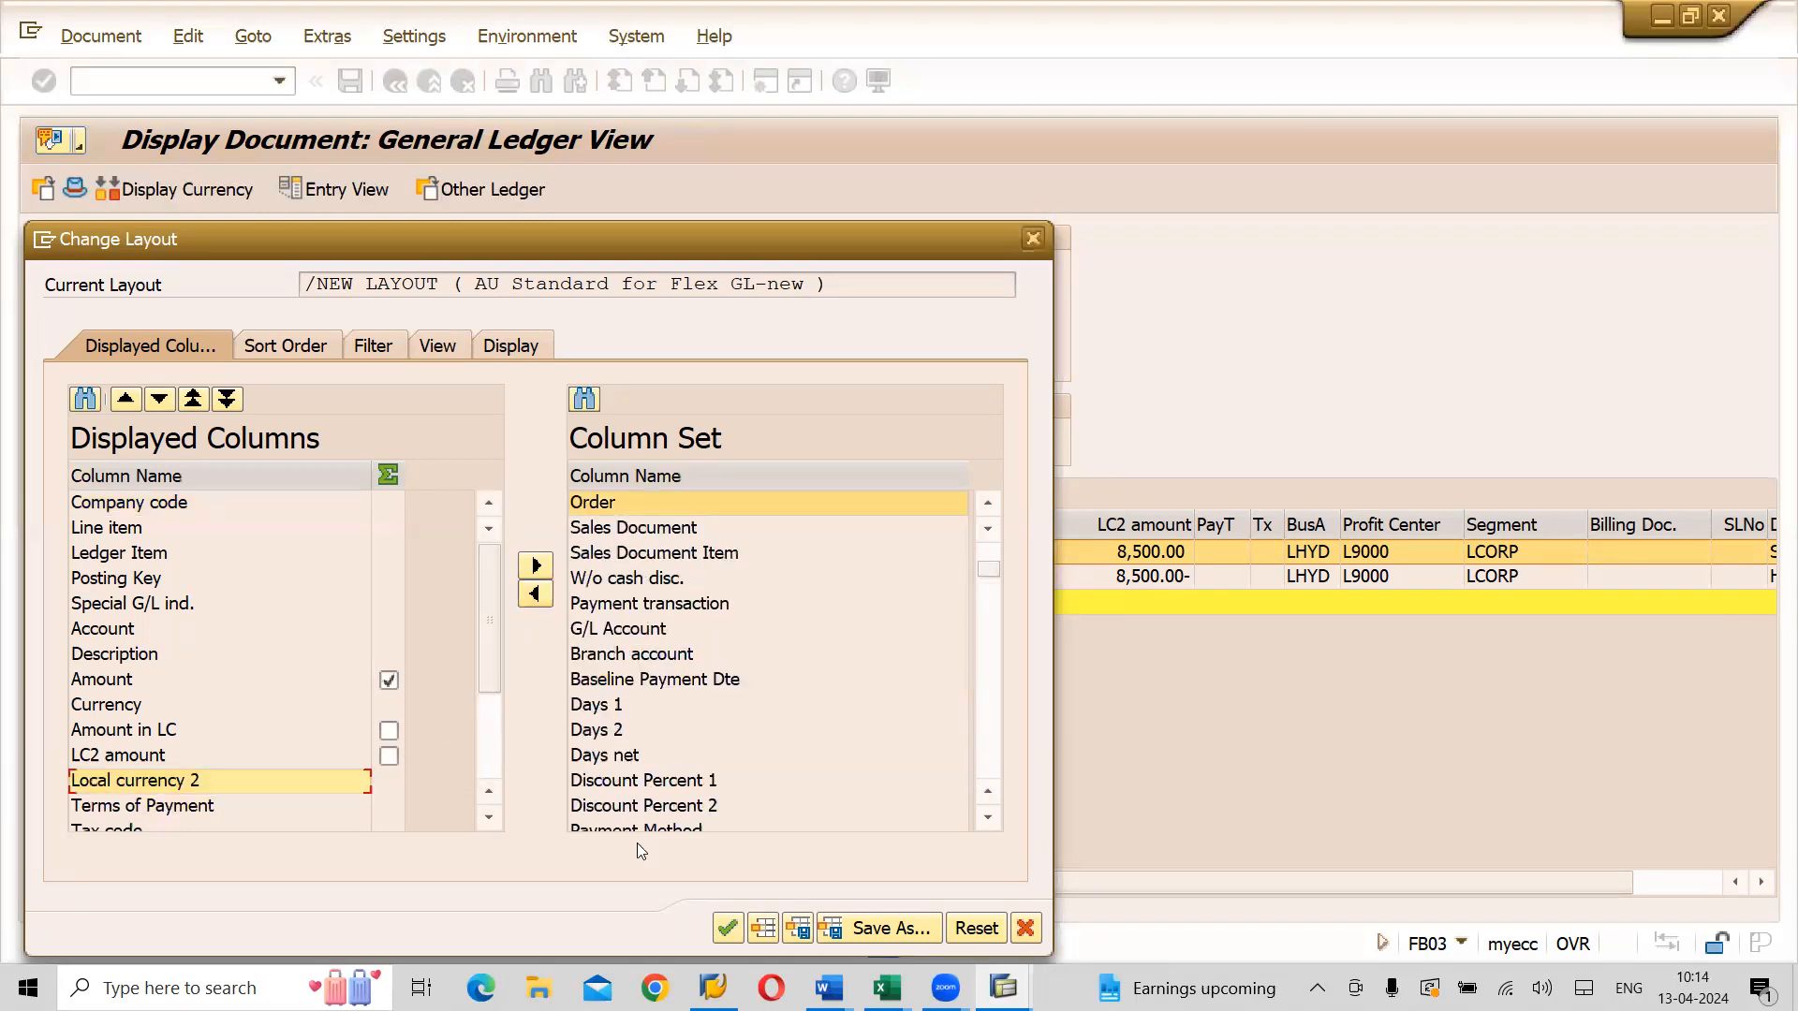
{"action": "left_click", "coordinate": [727, 927]}
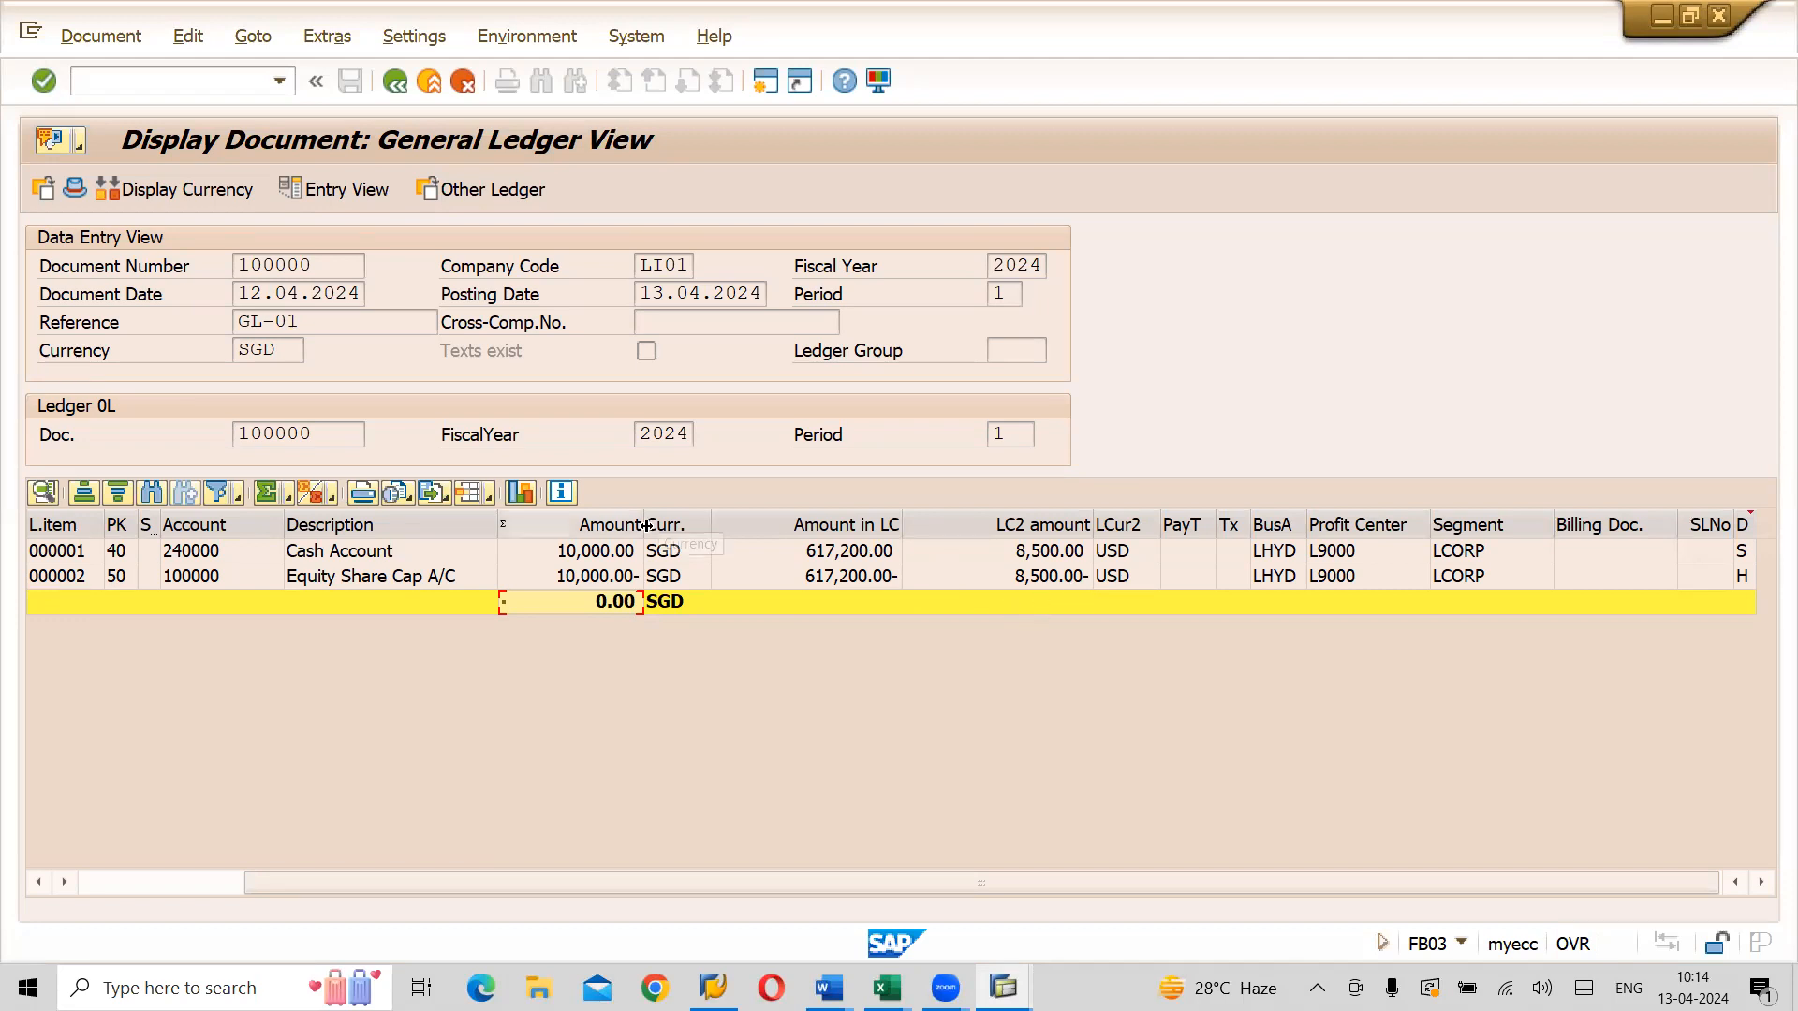
Add the Local Currency column between Amount in LC and LC2 amount in the general ledger view's line item layout
{"action": "left_click", "coordinate": [492, 499]}
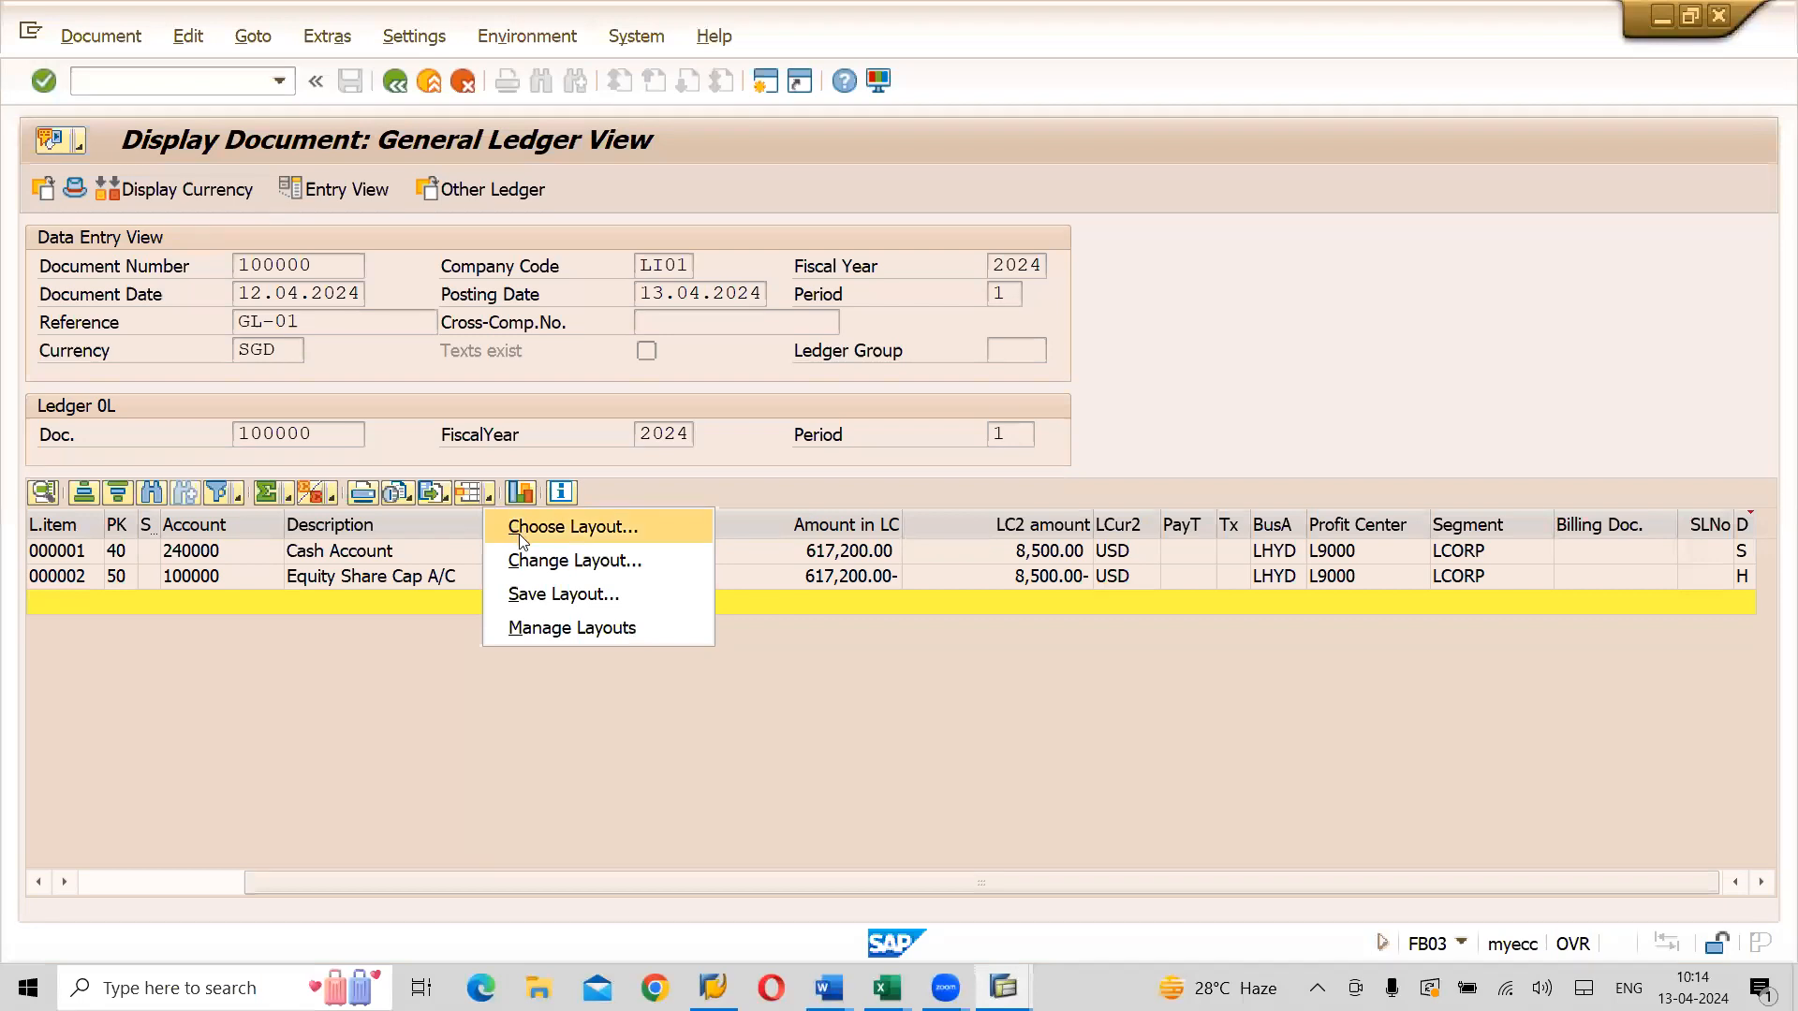
{"action": "left_click", "coordinate": [538, 562]}
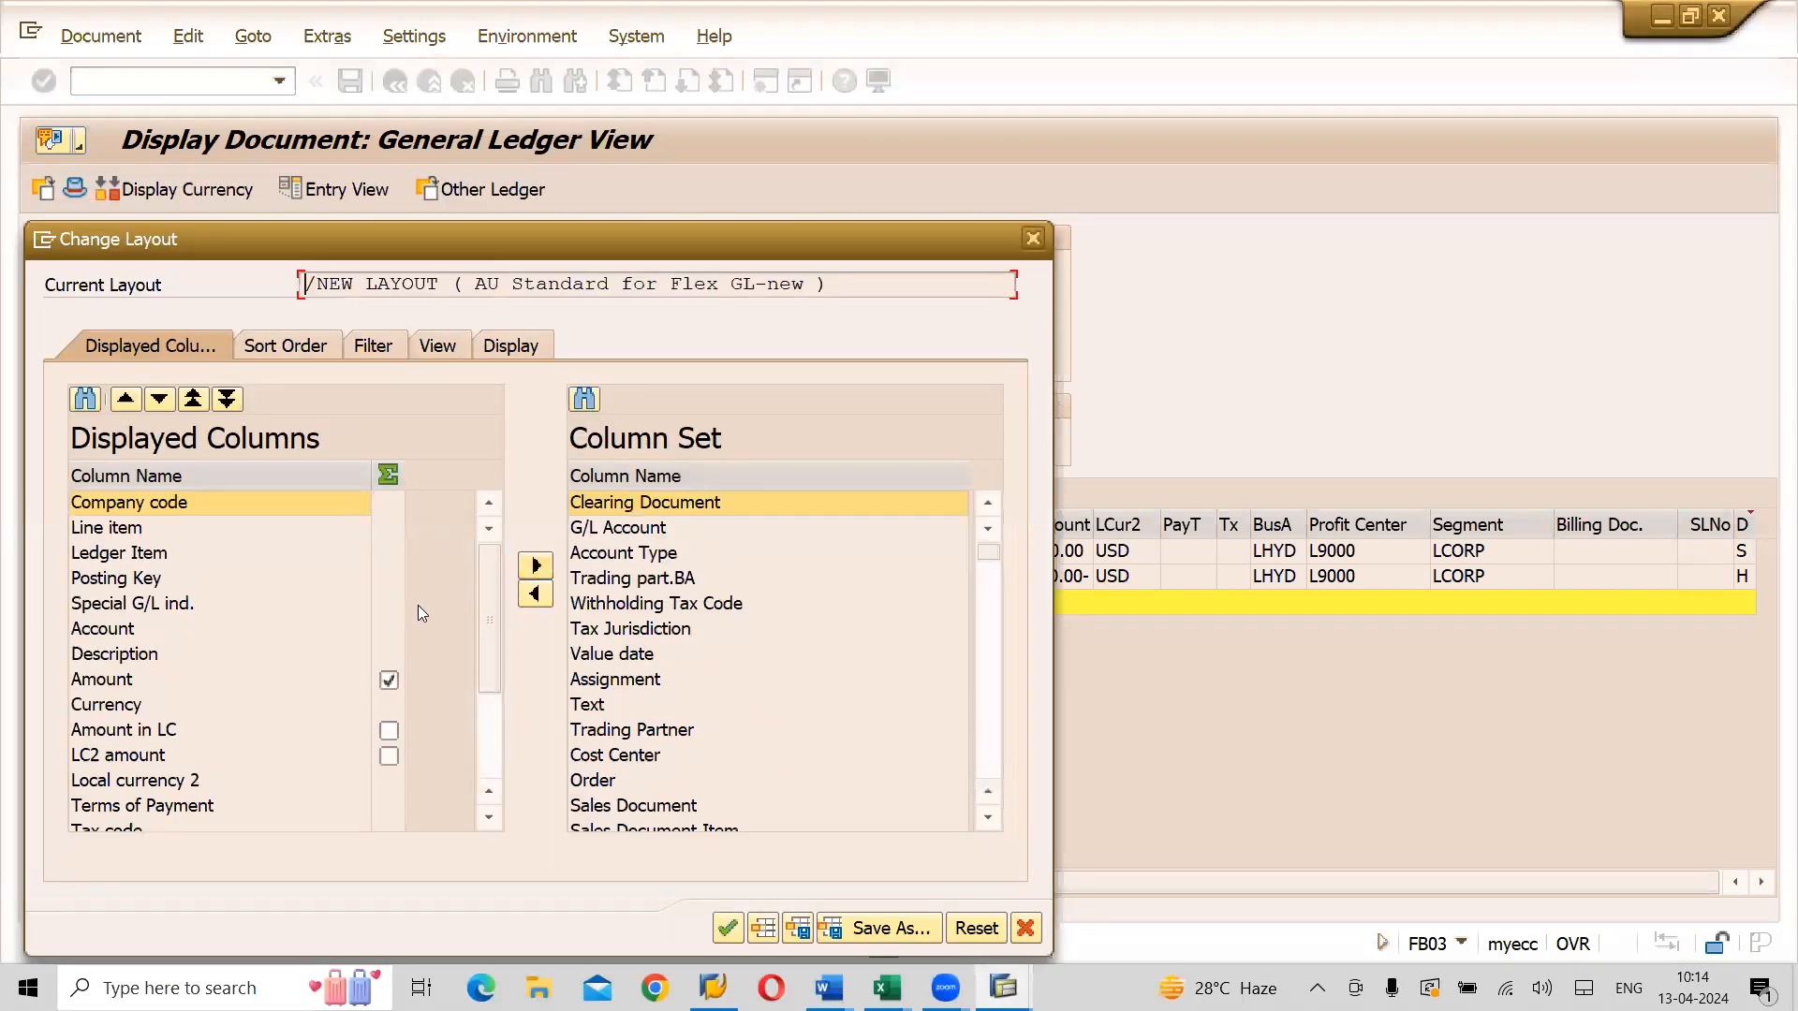
{"action": "left_click", "coordinate": [138, 732]}
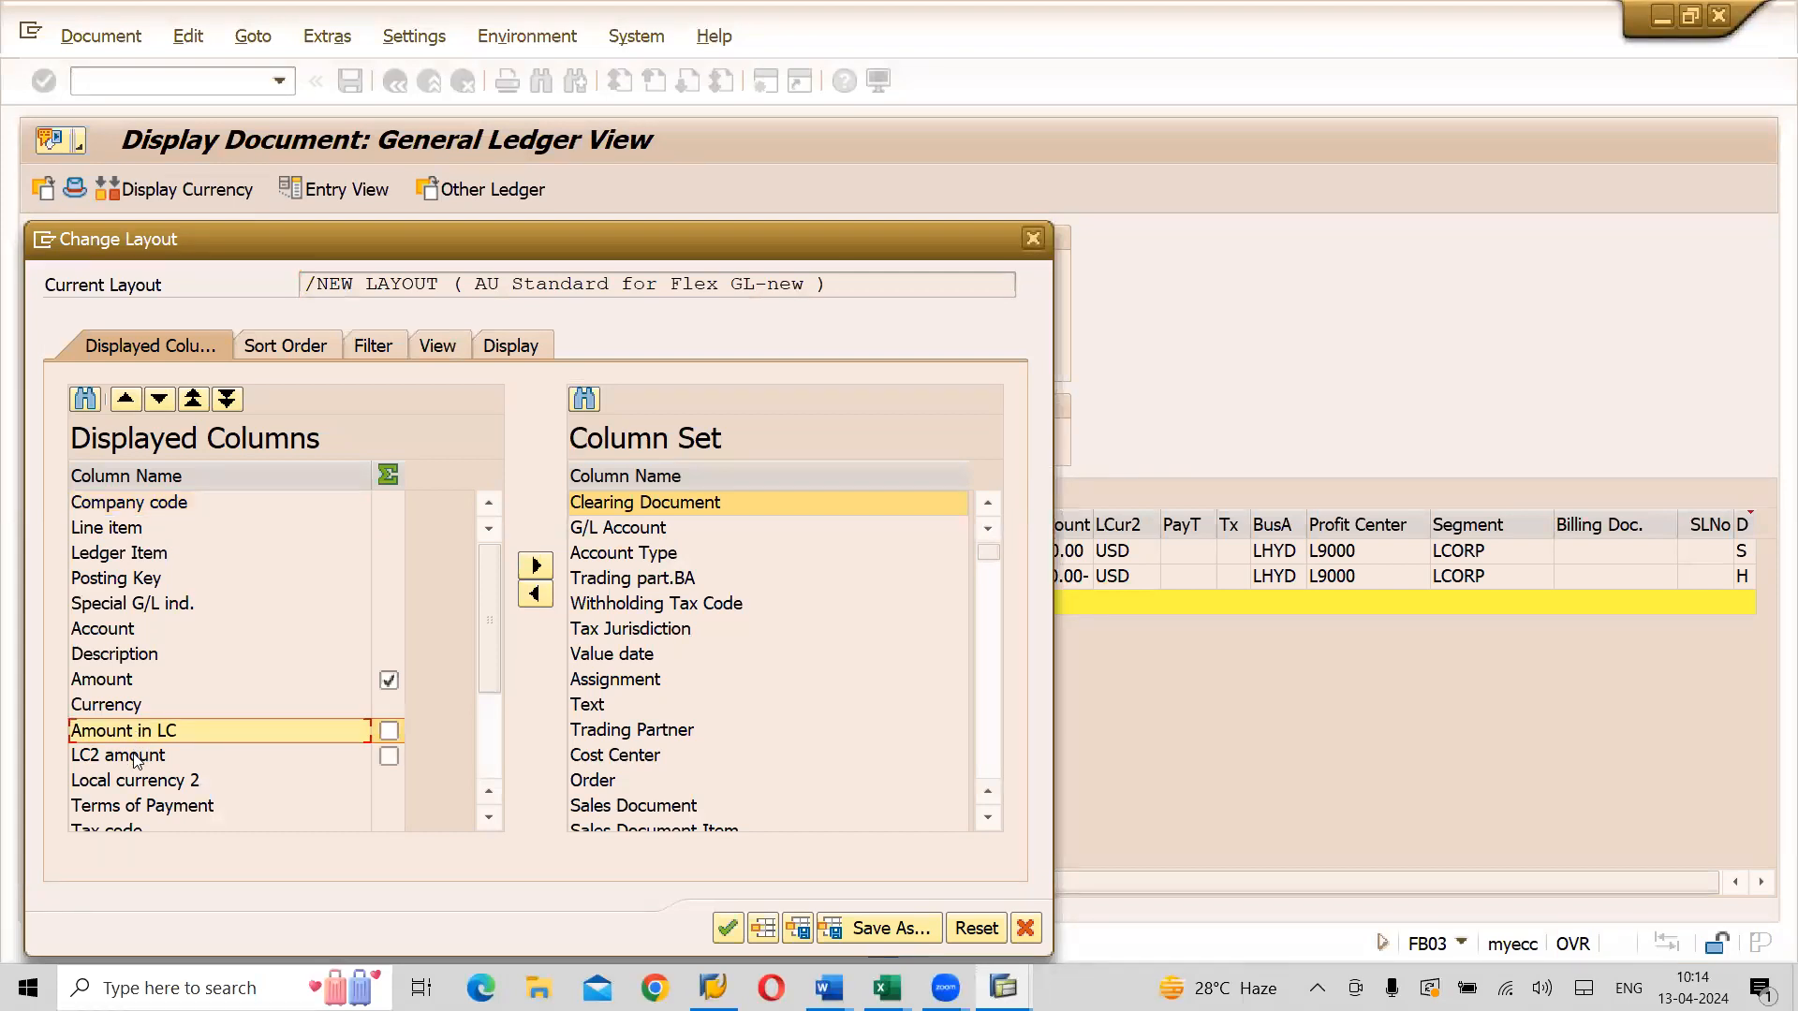
{"action": "left_click", "coordinate": [136, 756]}
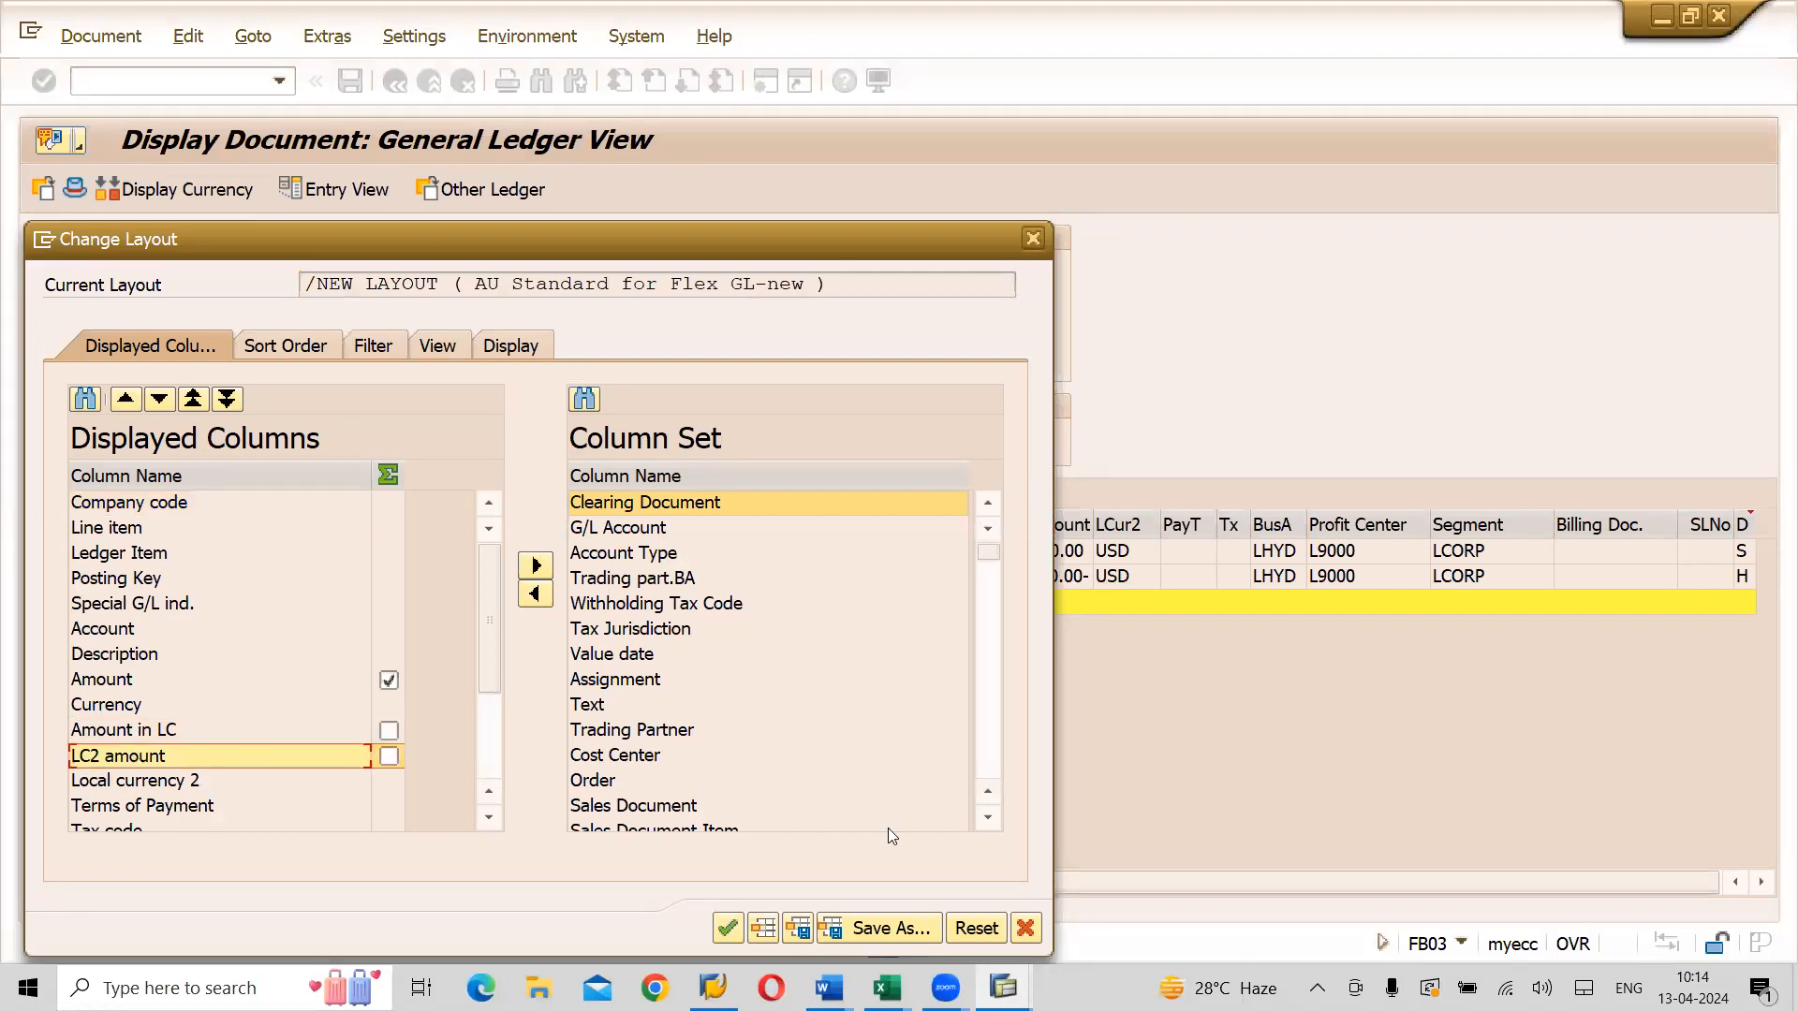
{"action": "left_click", "coordinate": [987, 818]}
{"action": "left_click", "coordinate": [986, 820]}
{"action": "left_click", "coordinate": [987, 820]}
{"action": "left_click", "coordinate": [988, 821]}
{"action": "left_click", "coordinate": [988, 821]}
{"action": "left_click", "coordinate": [987, 820]}
{"action": "left_click", "coordinate": [987, 820]}
{"action": "left_click", "coordinate": [988, 820]}
{"action": "left_click", "coordinate": [988, 820]}
{"action": "left_click", "coordinate": [987, 820]}
{"action": "left_click", "coordinate": [987, 820]}
{"action": "left_click", "coordinate": [988, 821]}
{"action": "left_click", "coordinate": [988, 820]}
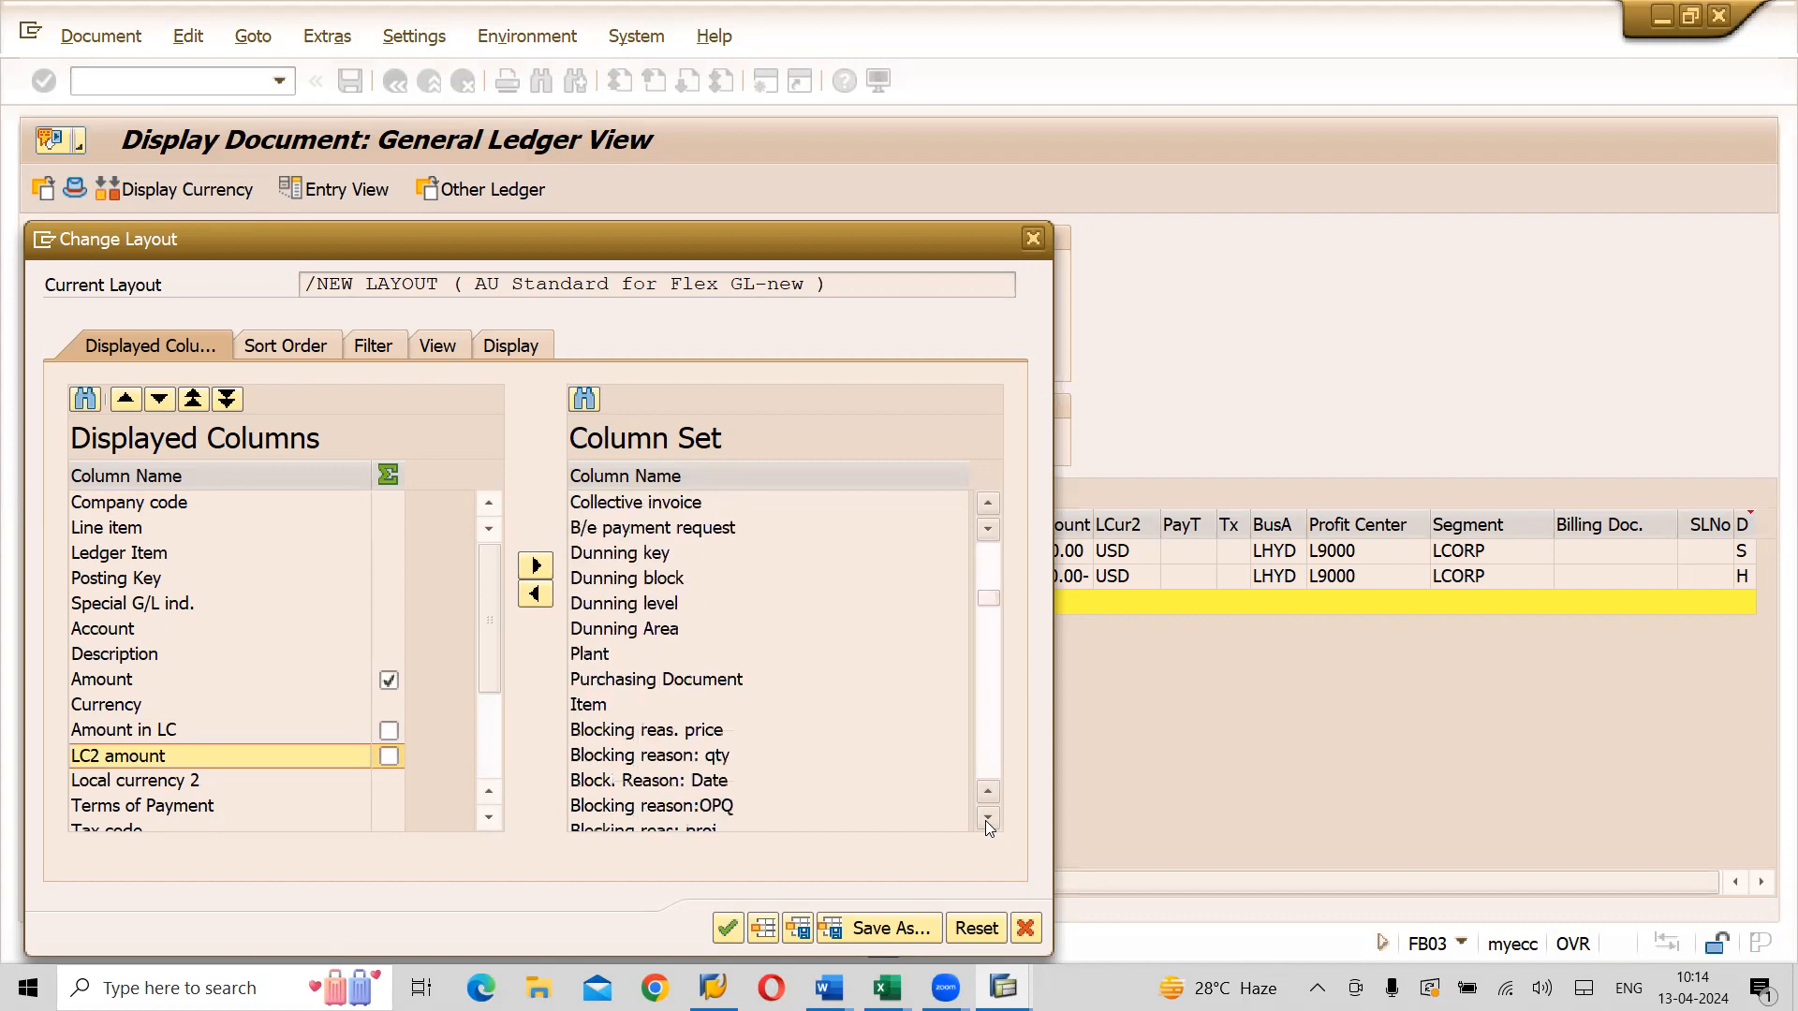
{"action": "left_click", "coordinate": [986, 821]}
{"action": "left_click", "coordinate": [987, 821]}
{"action": "left_click", "coordinate": [988, 820]}
{"action": "left_click", "coordinate": [987, 820]}
{"action": "left_click", "coordinate": [986, 821]}
{"action": "left_click", "coordinate": [988, 820]}
{"action": "left_click", "coordinate": [988, 821]}
{"action": "left_click", "coordinate": [987, 820]}
{"action": "left_click", "coordinate": [987, 822]}
{"action": "left_click", "coordinate": [987, 820]}
{"action": "left_click", "coordinate": [988, 820]}
{"action": "left_click", "coordinate": [987, 821]}
{"action": "left_click", "coordinate": [988, 820]}
{"action": "left_click", "coordinate": [988, 820]}
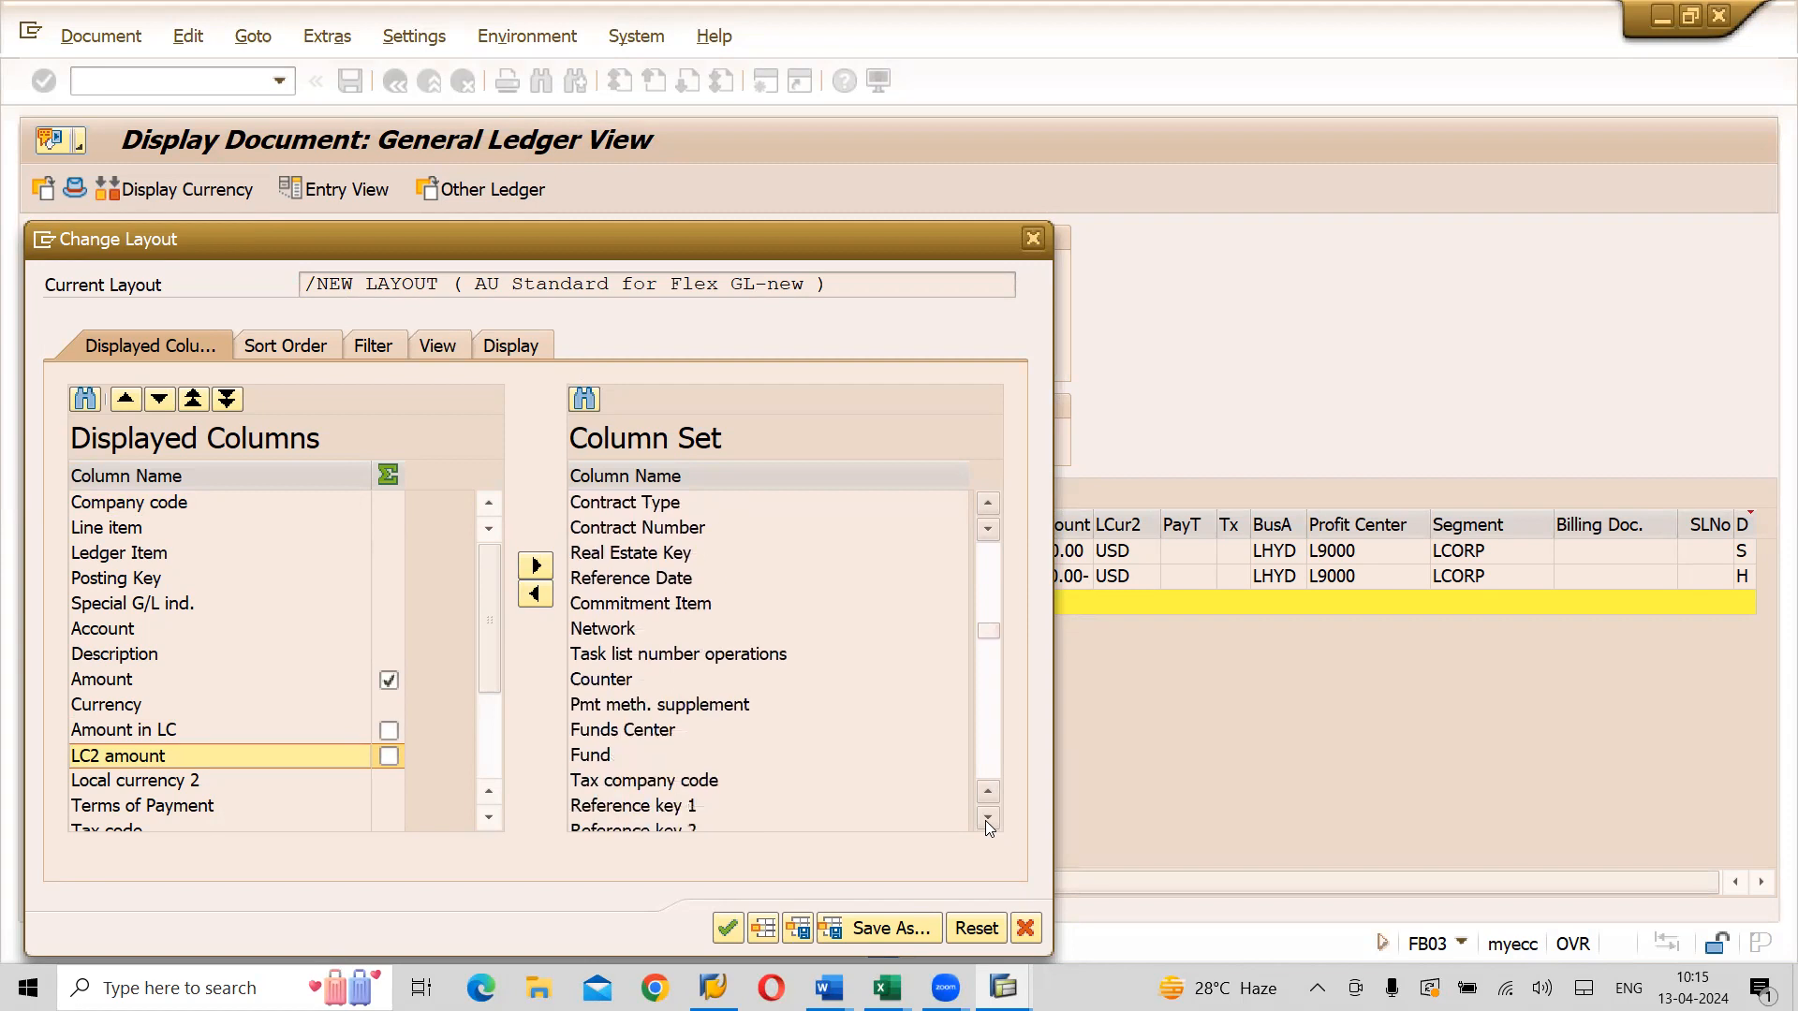
{"action": "left_click", "coordinate": [987, 821]}
{"action": "left_click", "coordinate": [988, 820]}
{"action": "left_click", "coordinate": [987, 821]}
{"action": "left_click", "coordinate": [986, 820]}
{"action": "left_click", "coordinate": [988, 820]}
{"action": "left_click", "coordinate": [987, 820]}
{"action": "left_click", "coordinate": [988, 820]}
{"action": "left_click", "coordinate": [987, 820]}
{"action": "left_click", "coordinate": [988, 821]}
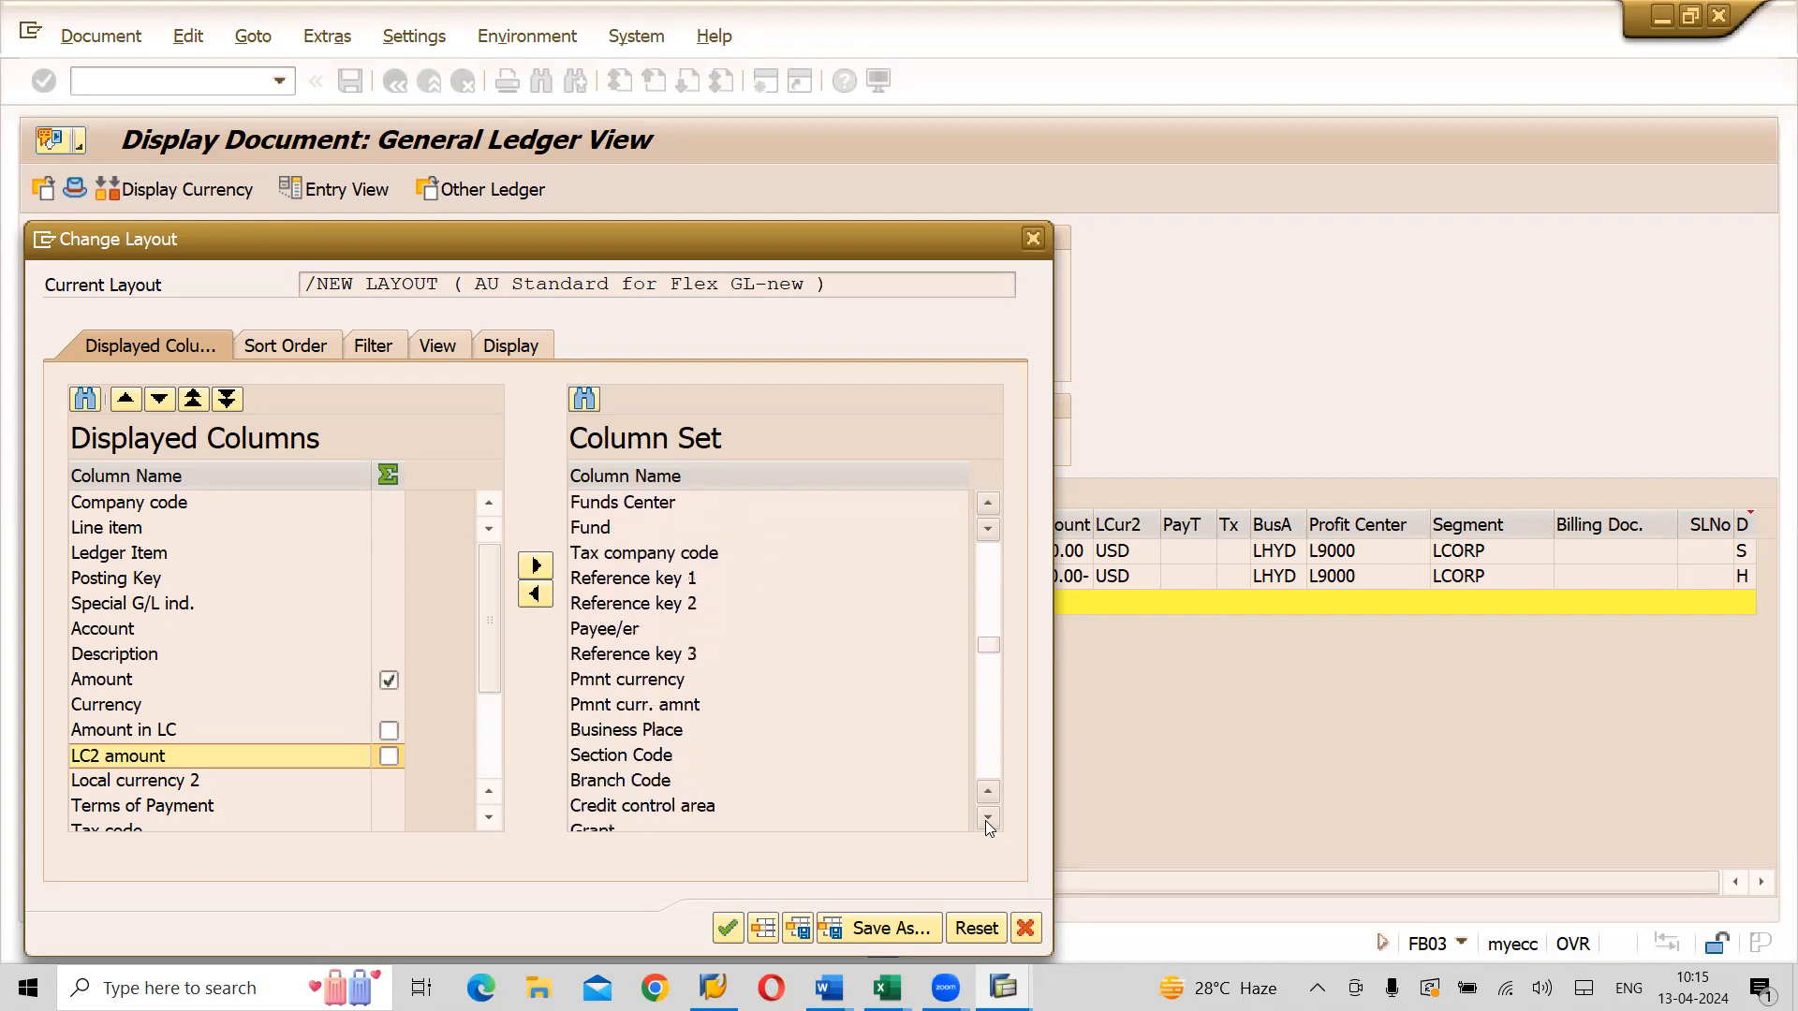
{"action": "left_click", "coordinate": [988, 820]}
{"action": "left_click", "coordinate": [988, 820]}
{"action": "left_click", "coordinate": [986, 821]}
{"action": "left_click", "coordinate": [987, 821]}
{"action": "left_click", "coordinate": [988, 820]}
{"action": "left_click", "coordinate": [988, 820]}
{"action": "left_click", "coordinate": [987, 821]}
{"action": "left_click", "coordinate": [987, 820]}
{"action": "left_click", "coordinate": [987, 820]}
{"action": "left_click", "coordinate": [988, 821]}
{"action": "left_click", "coordinate": [987, 820]}
{"action": "left_click", "coordinate": [988, 820]}
{"action": "left_click", "coordinate": [988, 820]}
{"action": "left_click", "coordinate": [987, 821]}
{"action": "left_click", "coordinate": [988, 821]}
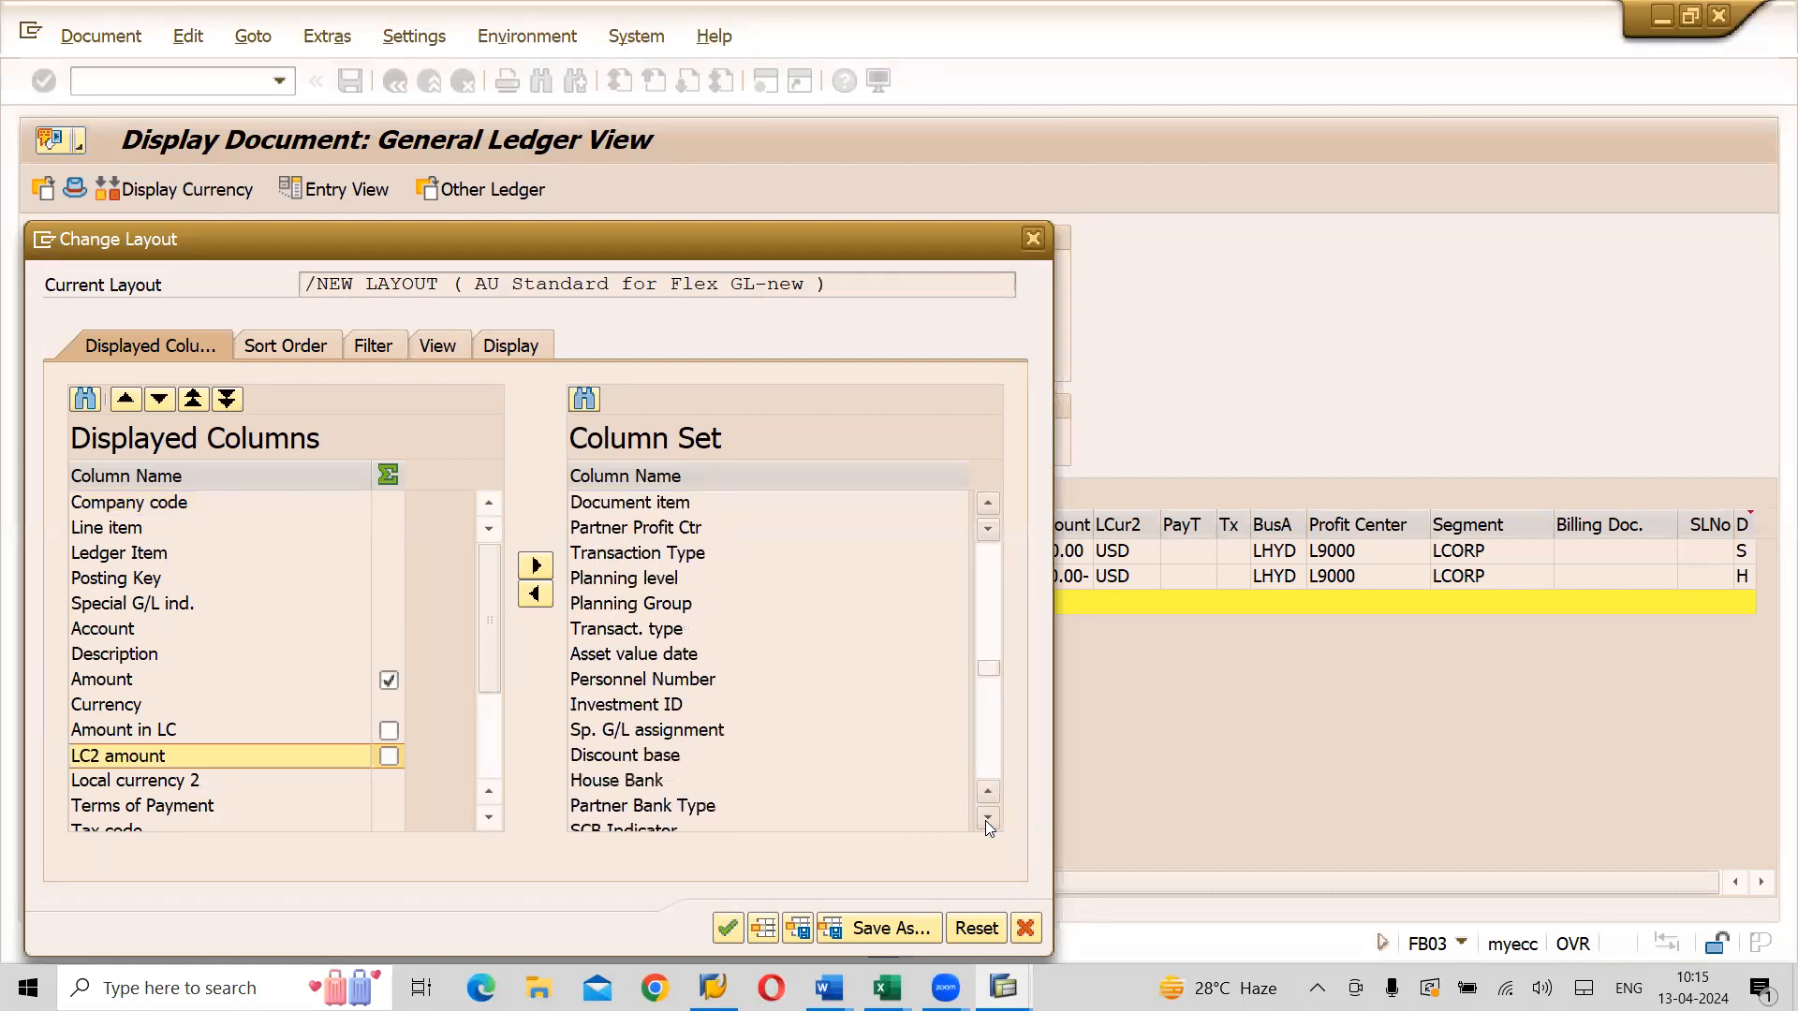
{"action": "left_click", "coordinate": [988, 821]}
{"action": "left_click", "coordinate": [986, 820]}
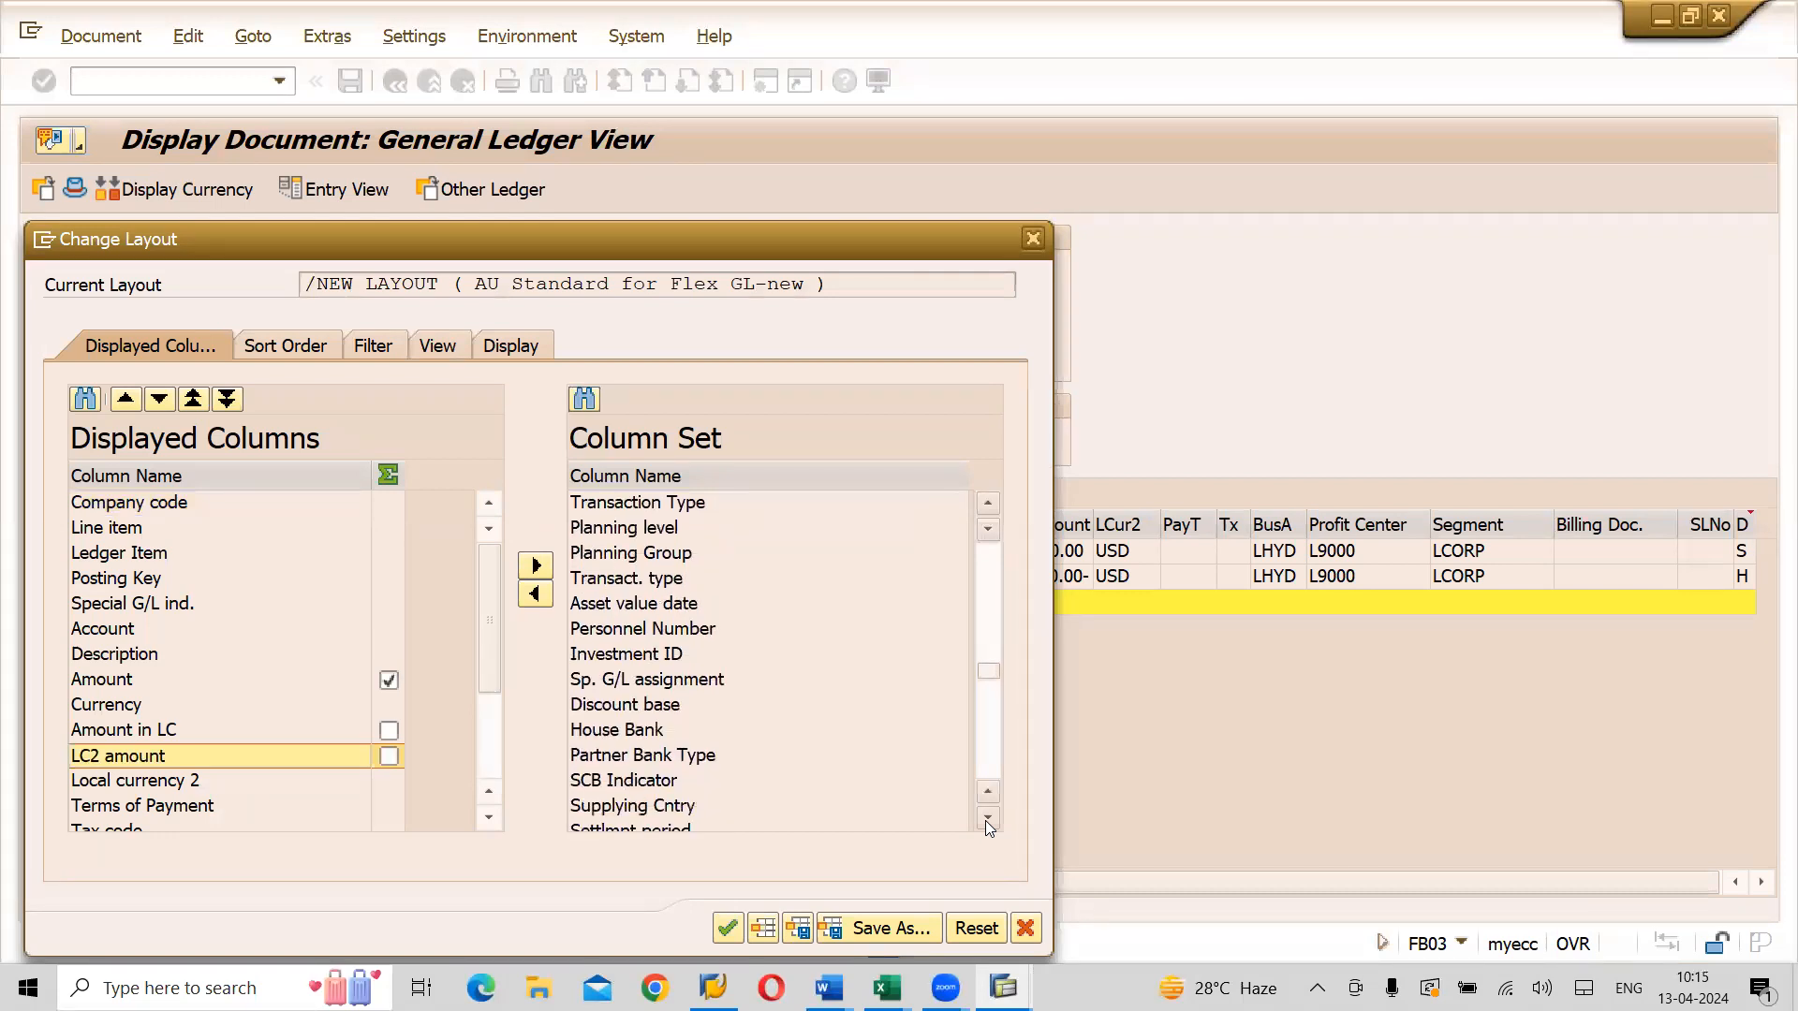
{"action": "left_click", "coordinate": [988, 820]}
{"action": "left_click", "coordinate": [987, 820]}
{"action": "left_click", "coordinate": [988, 821]}
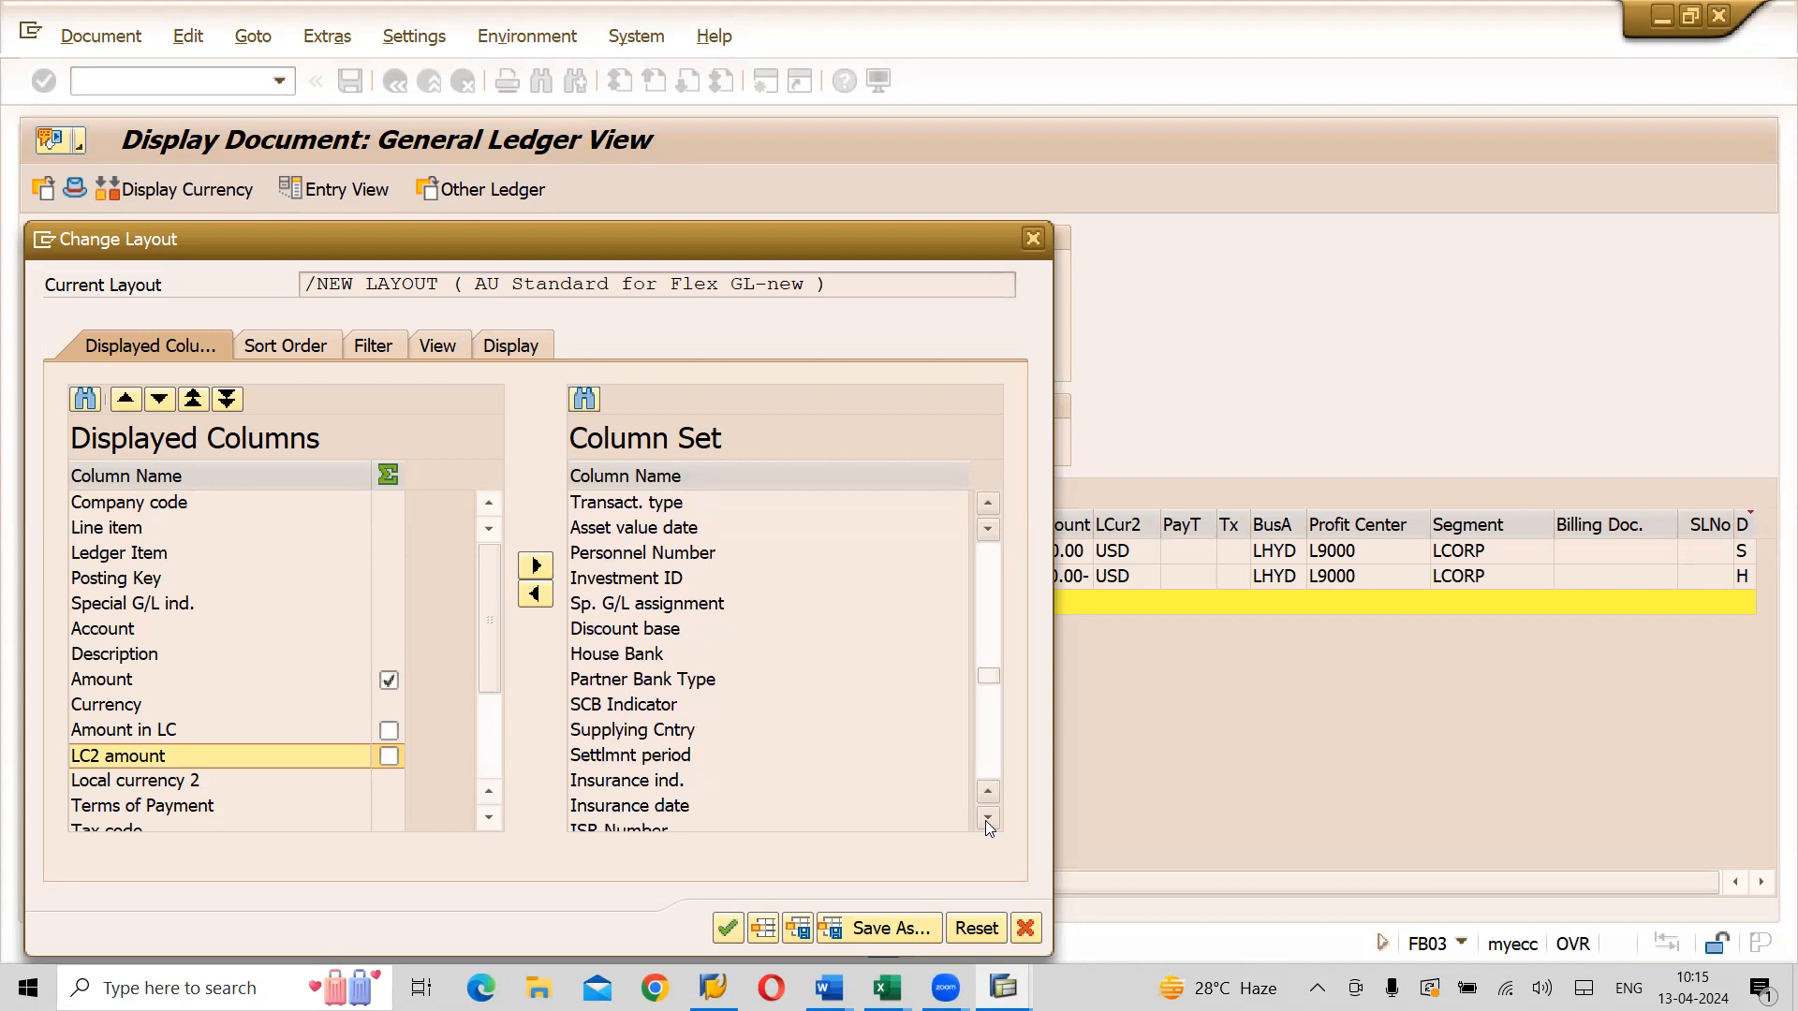
{"action": "left_click", "coordinate": [986, 820]}
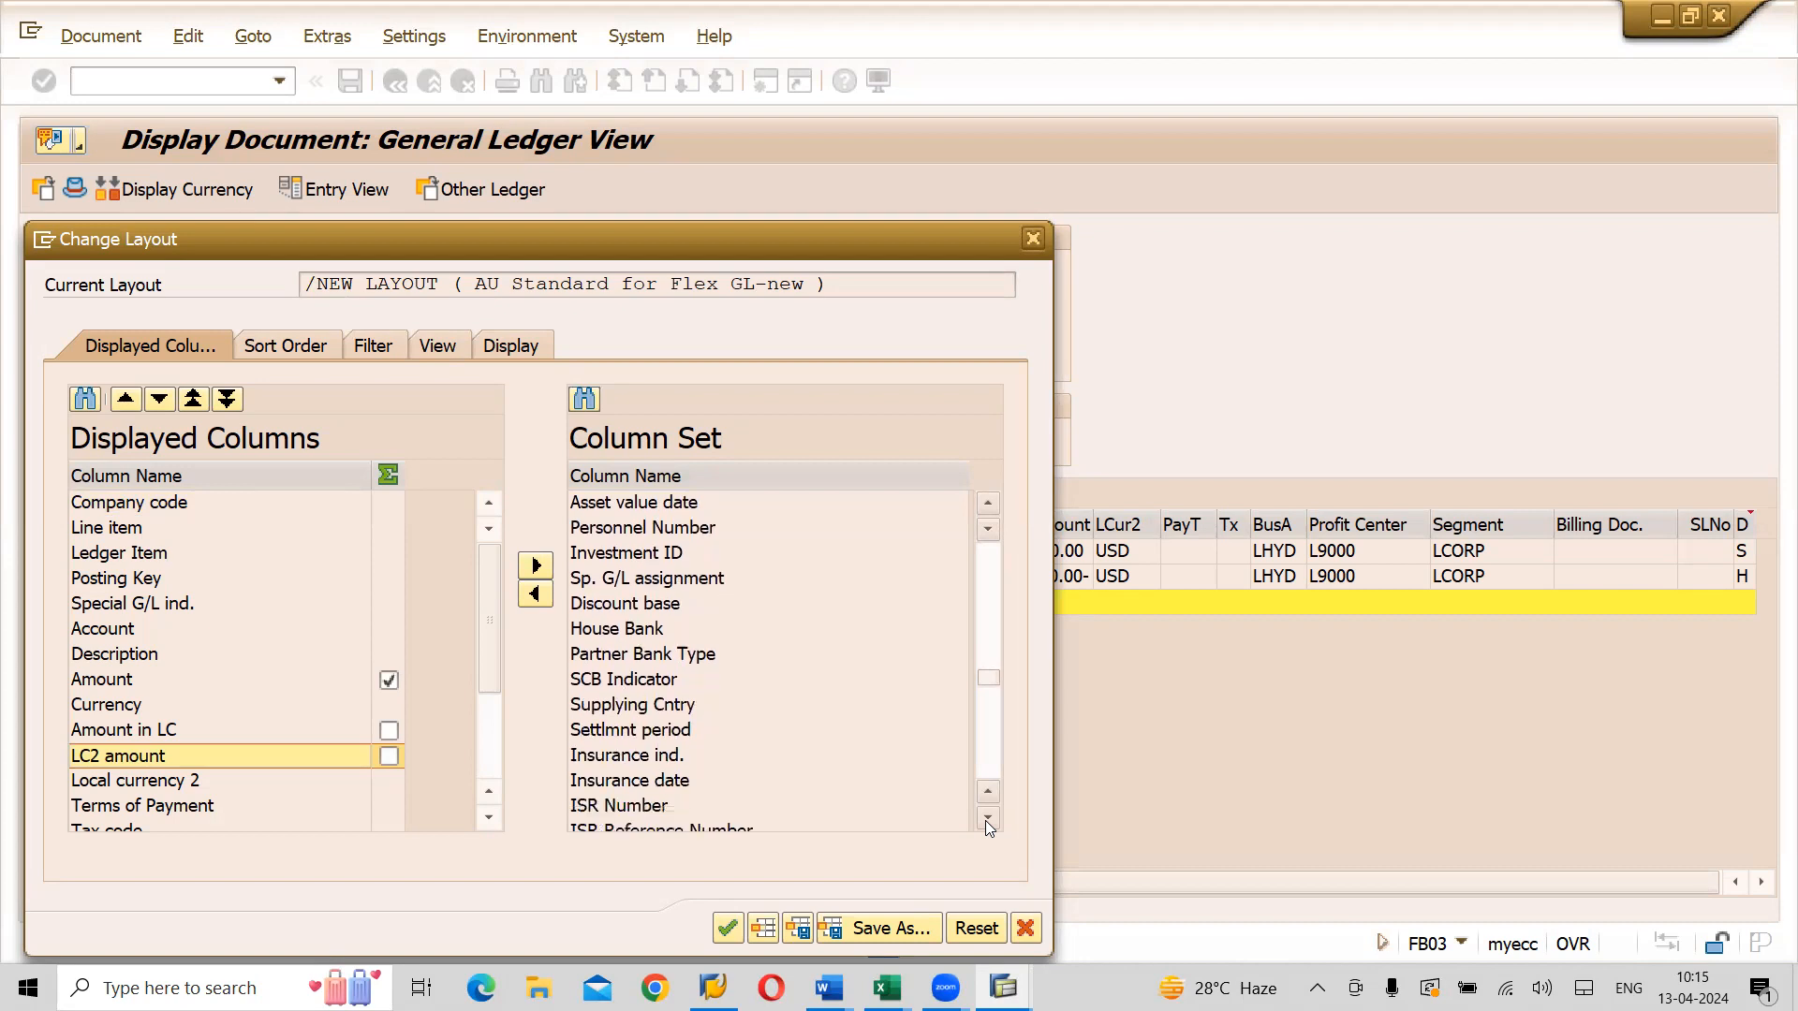
{"action": "left_click", "coordinate": [988, 820]}
{"action": "left_click", "coordinate": [987, 820]}
{"action": "left_click", "coordinate": [986, 820]}
{"action": "left_click", "coordinate": [987, 821]}
{"action": "left_click", "coordinate": [987, 821]}
{"action": "left_click", "coordinate": [988, 821]}
{"action": "left_click", "coordinate": [986, 820]}
{"action": "left_click", "coordinate": [988, 821]}
{"action": "left_click", "coordinate": [988, 821]}
{"action": "left_click", "coordinate": [988, 820]}
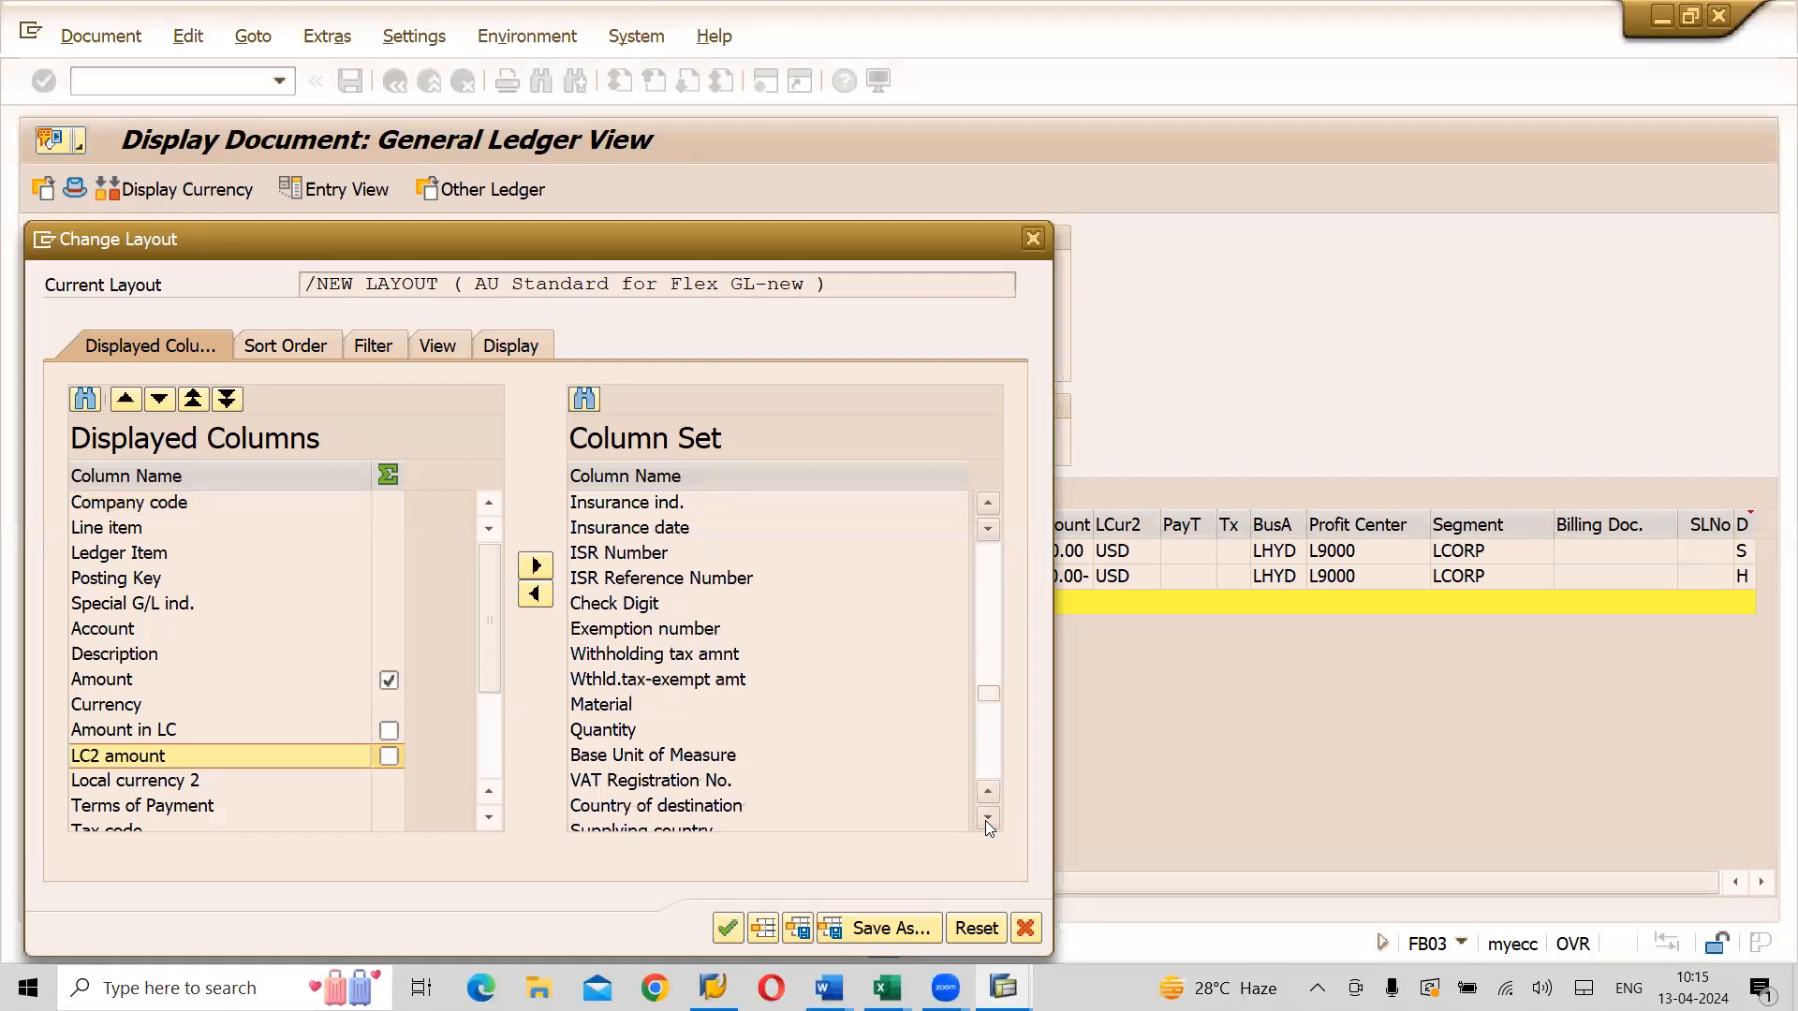
{"action": "left_click", "coordinate": [986, 820]}
{"action": "left_click", "coordinate": [988, 820]}
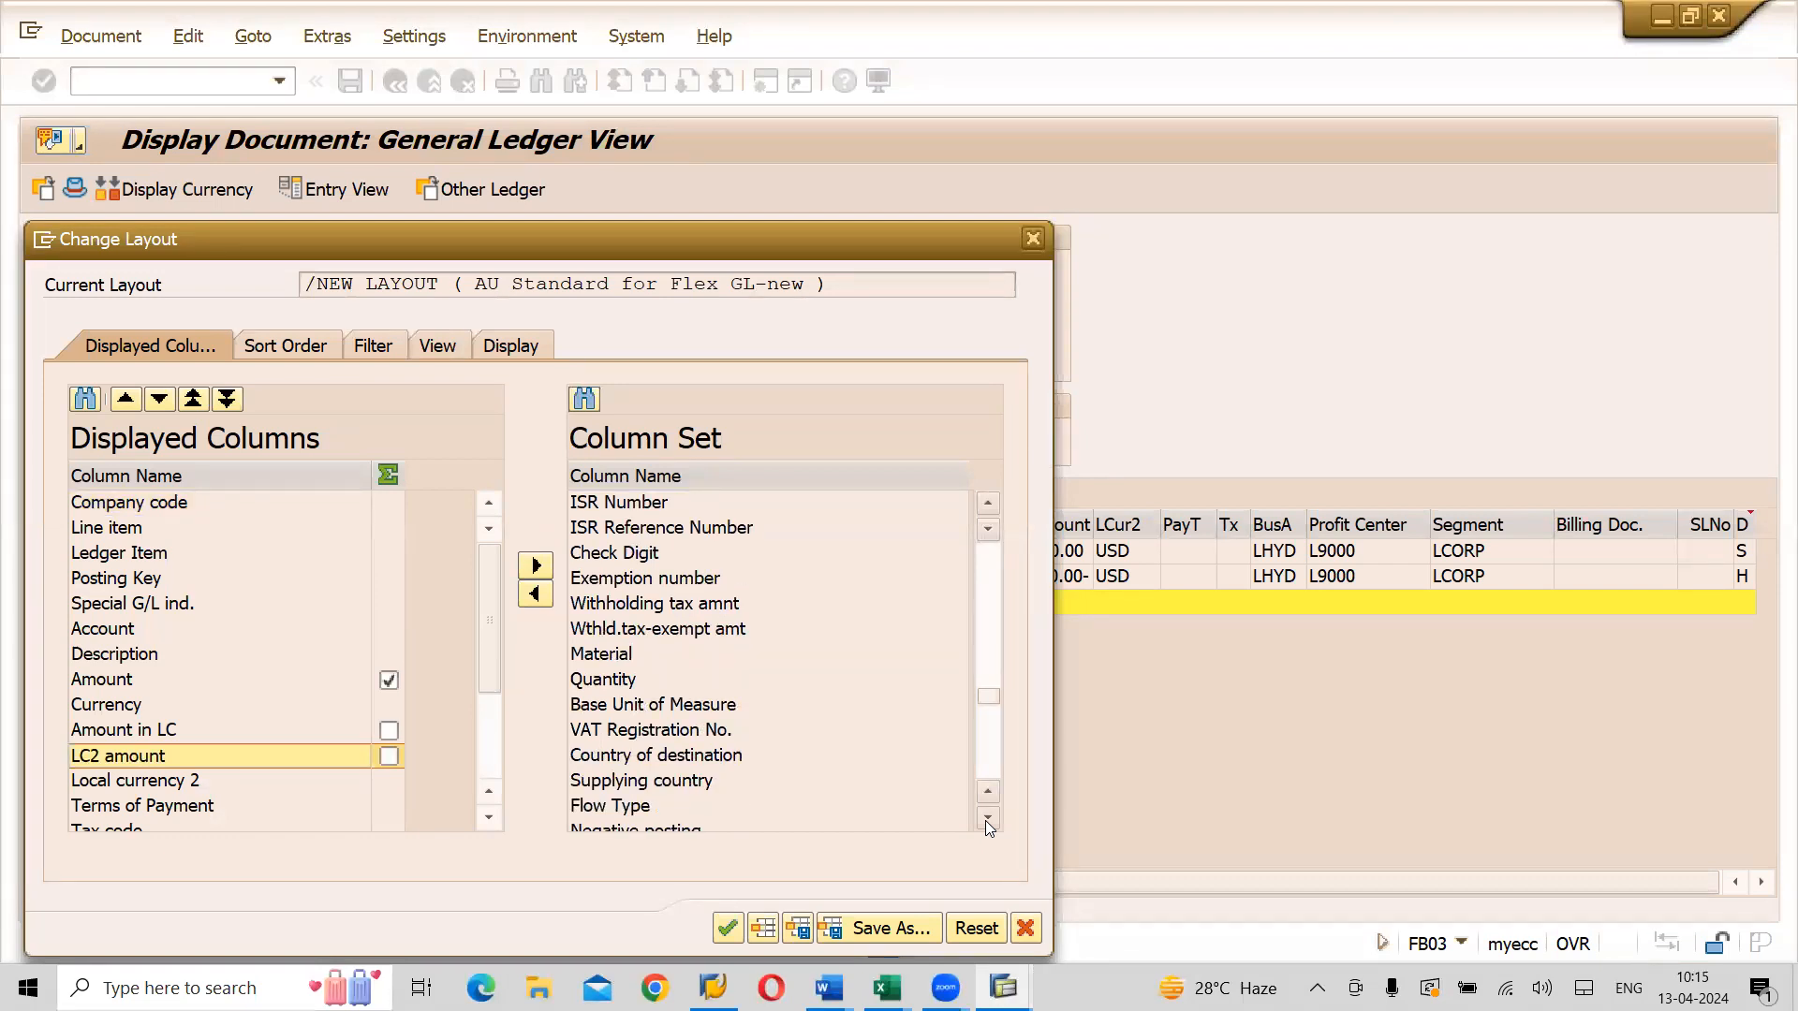
{"action": "left_click", "coordinate": [988, 821]}
{"action": "left_click", "coordinate": [987, 820]}
{"action": "left_click", "coordinate": [988, 821]}
{"action": "left_click", "coordinate": [987, 820]}
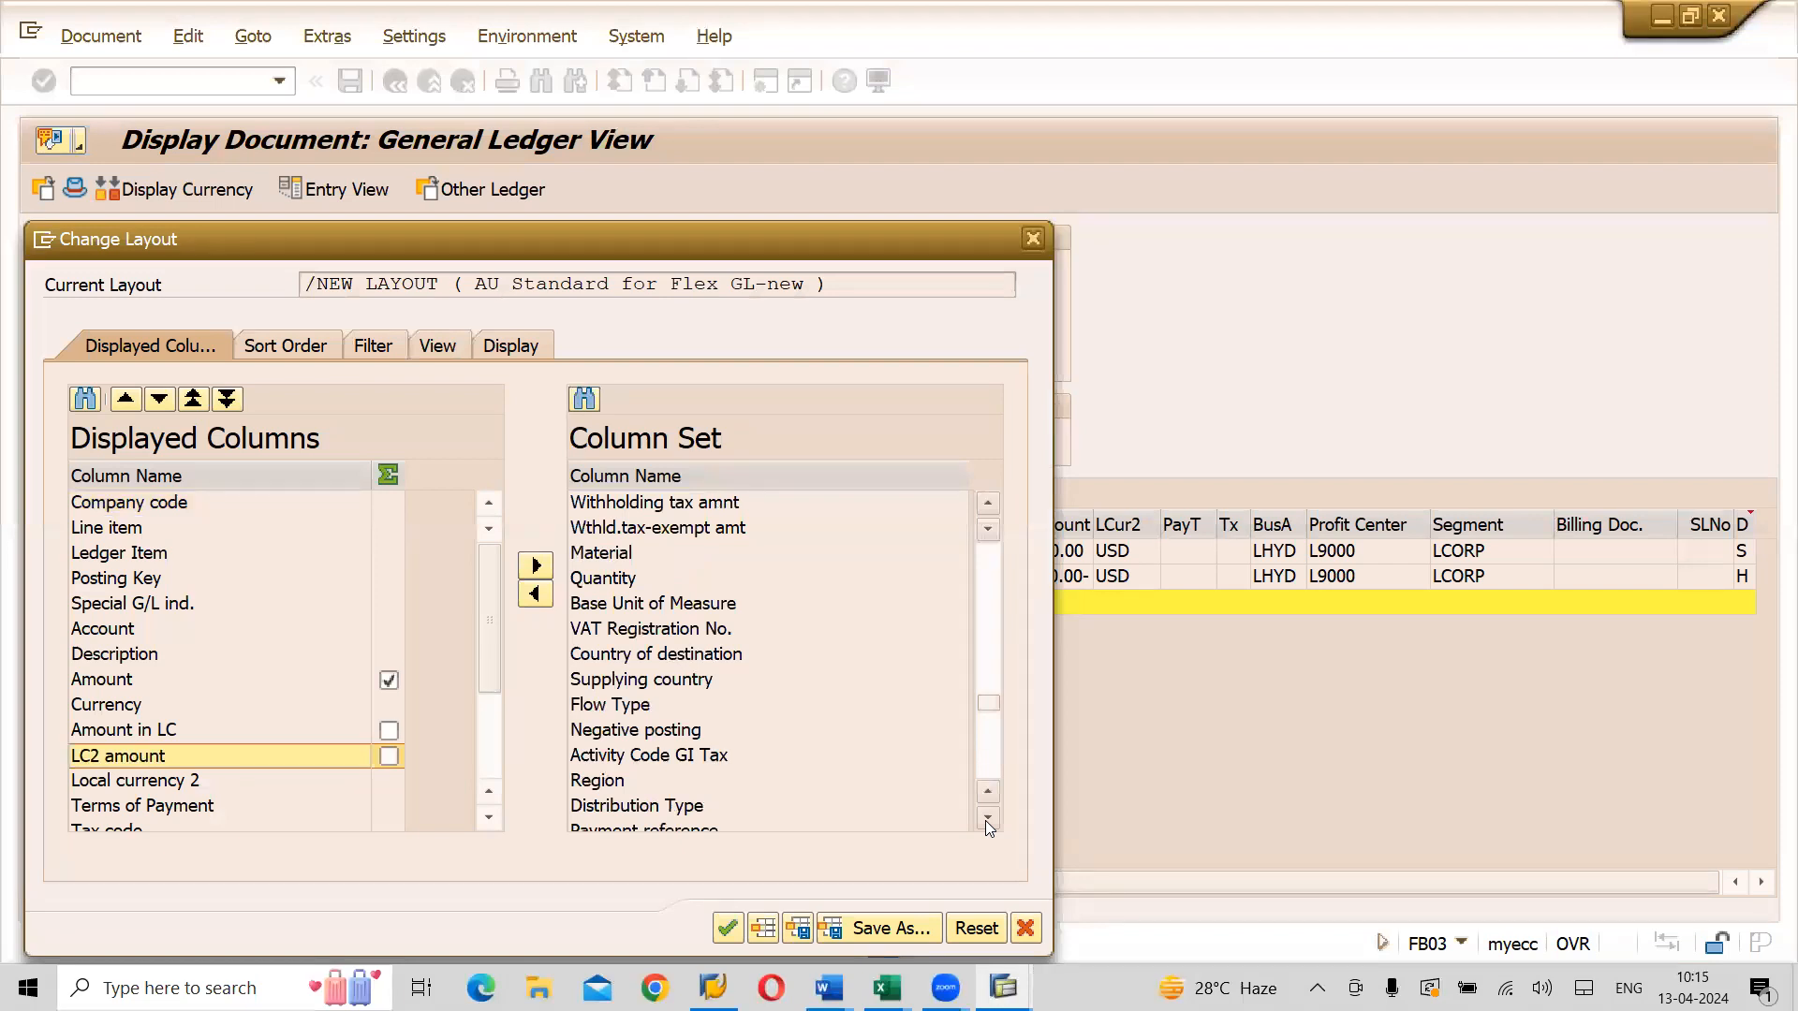
{"action": "left_click", "coordinate": [987, 820]}
{"action": "left_click", "coordinate": [988, 821]}
{"action": "left_click", "coordinate": [988, 820]}
{"action": "left_click", "coordinate": [988, 820]}
{"action": "left_click", "coordinate": [987, 821]}
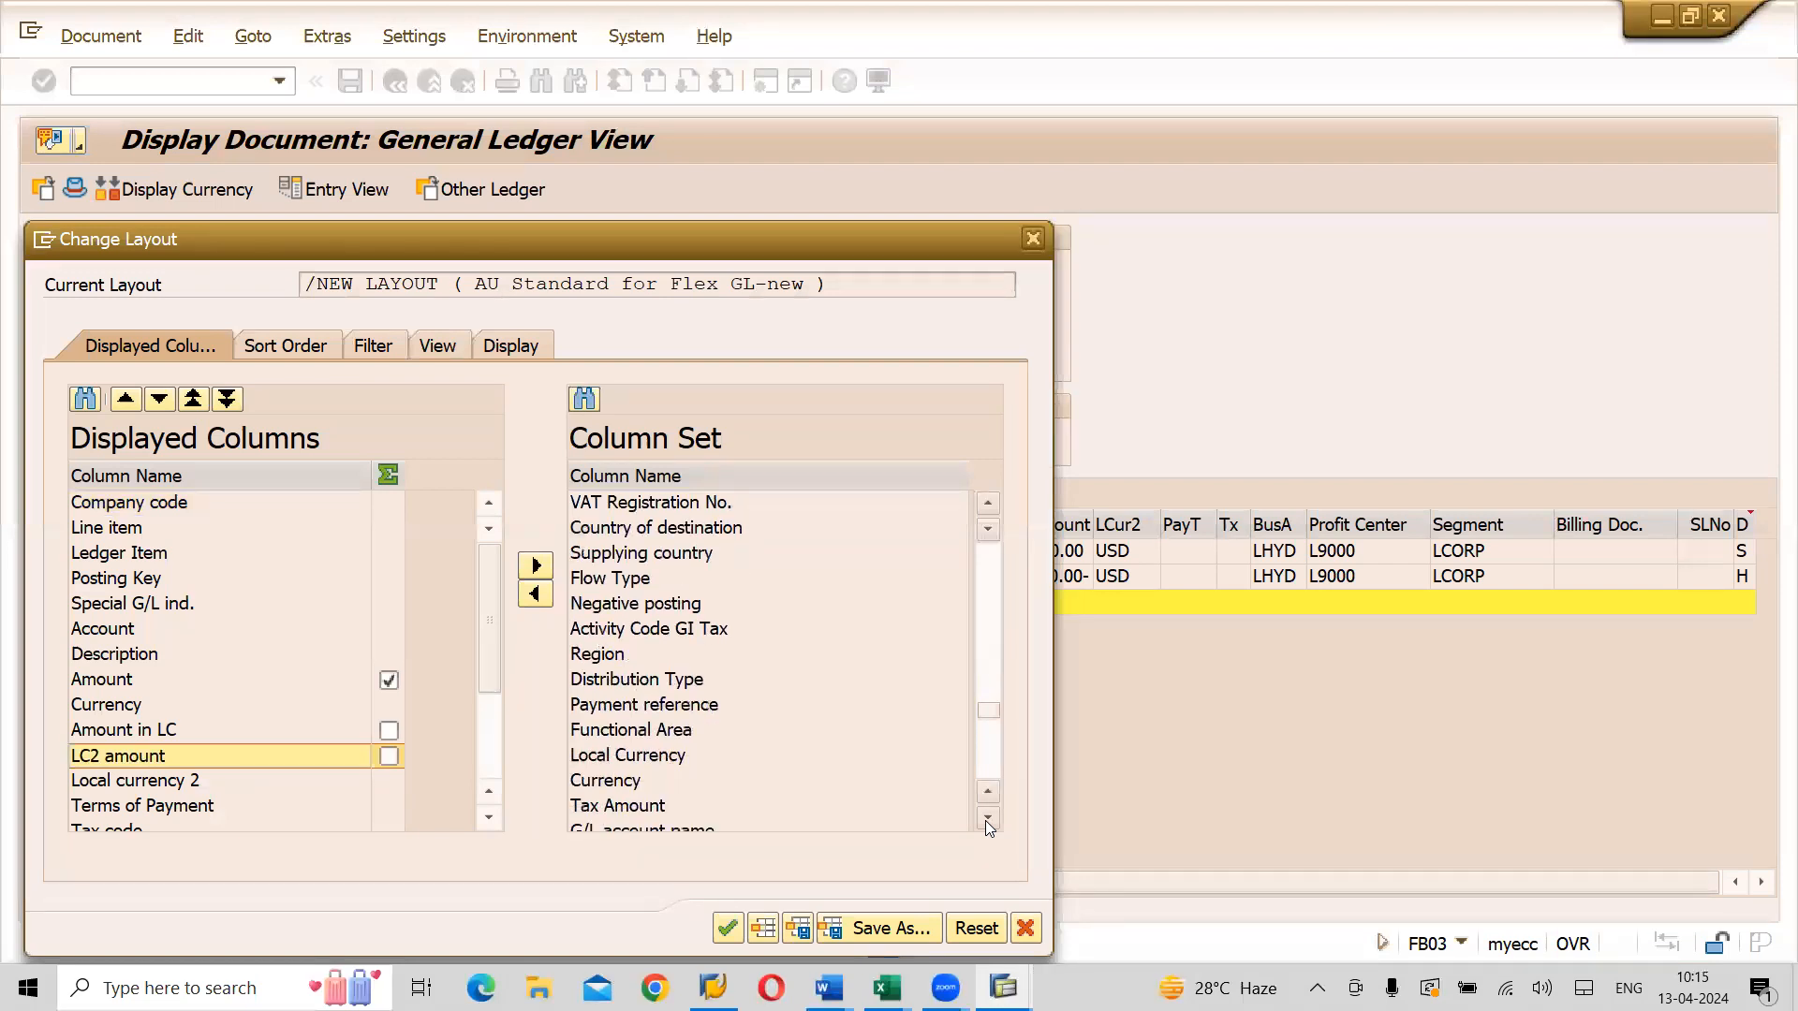
{"action": "left_click", "coordinate": [663, 766]}
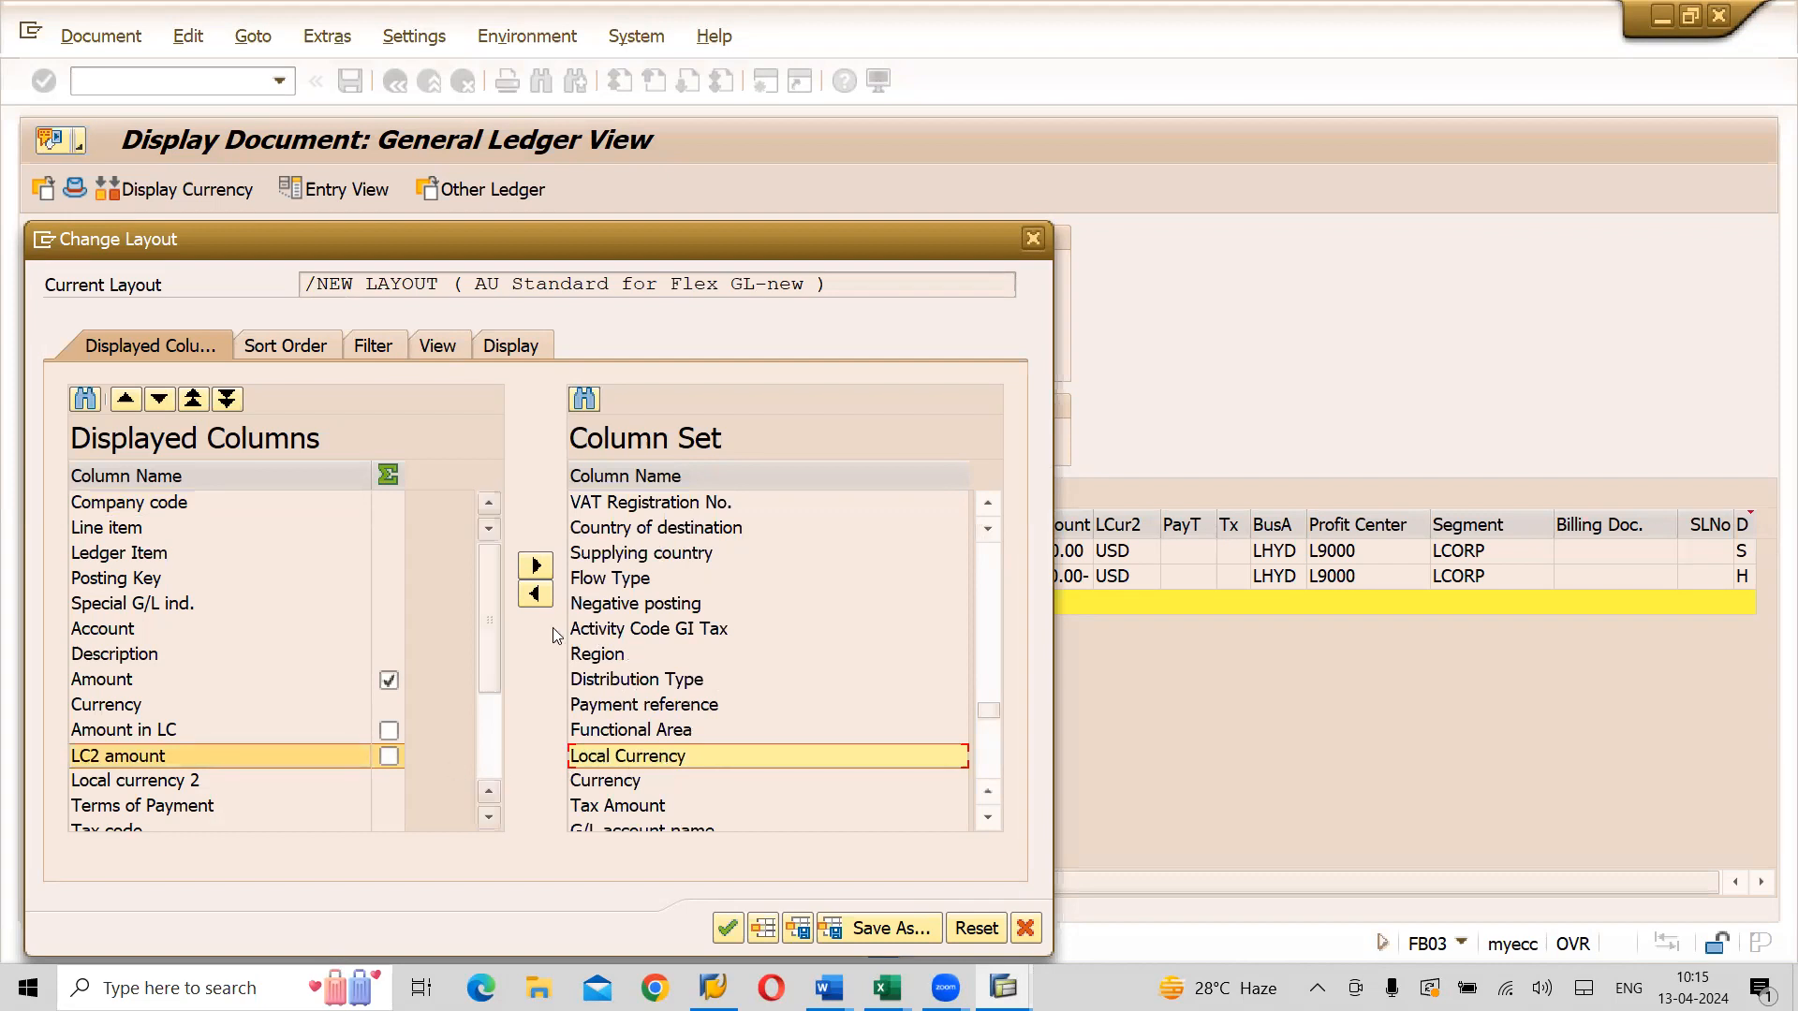
{"action": "left_click", "coordinate": [536, 596]}
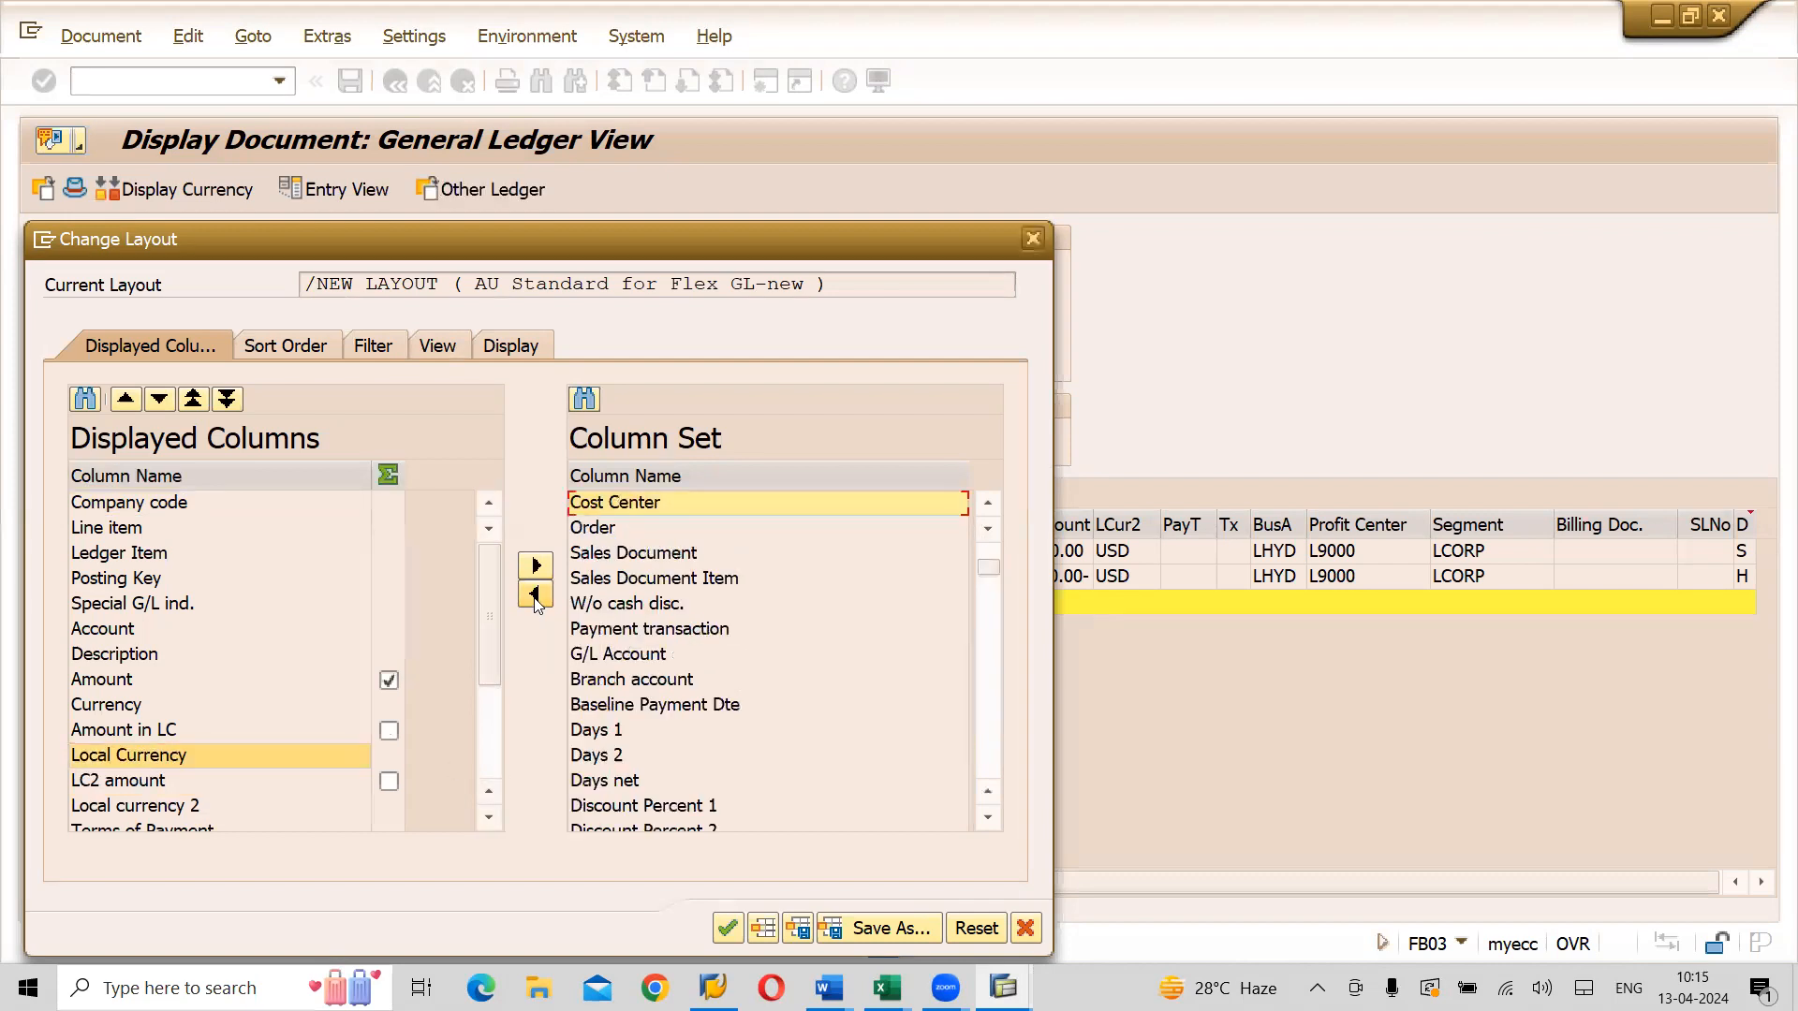
Save the changed layout as /NEW LAYOUT with the default setting, overwriting the existing one, and apply it to the line items
{"action": "left_click", "coordinate": [889, 929]}
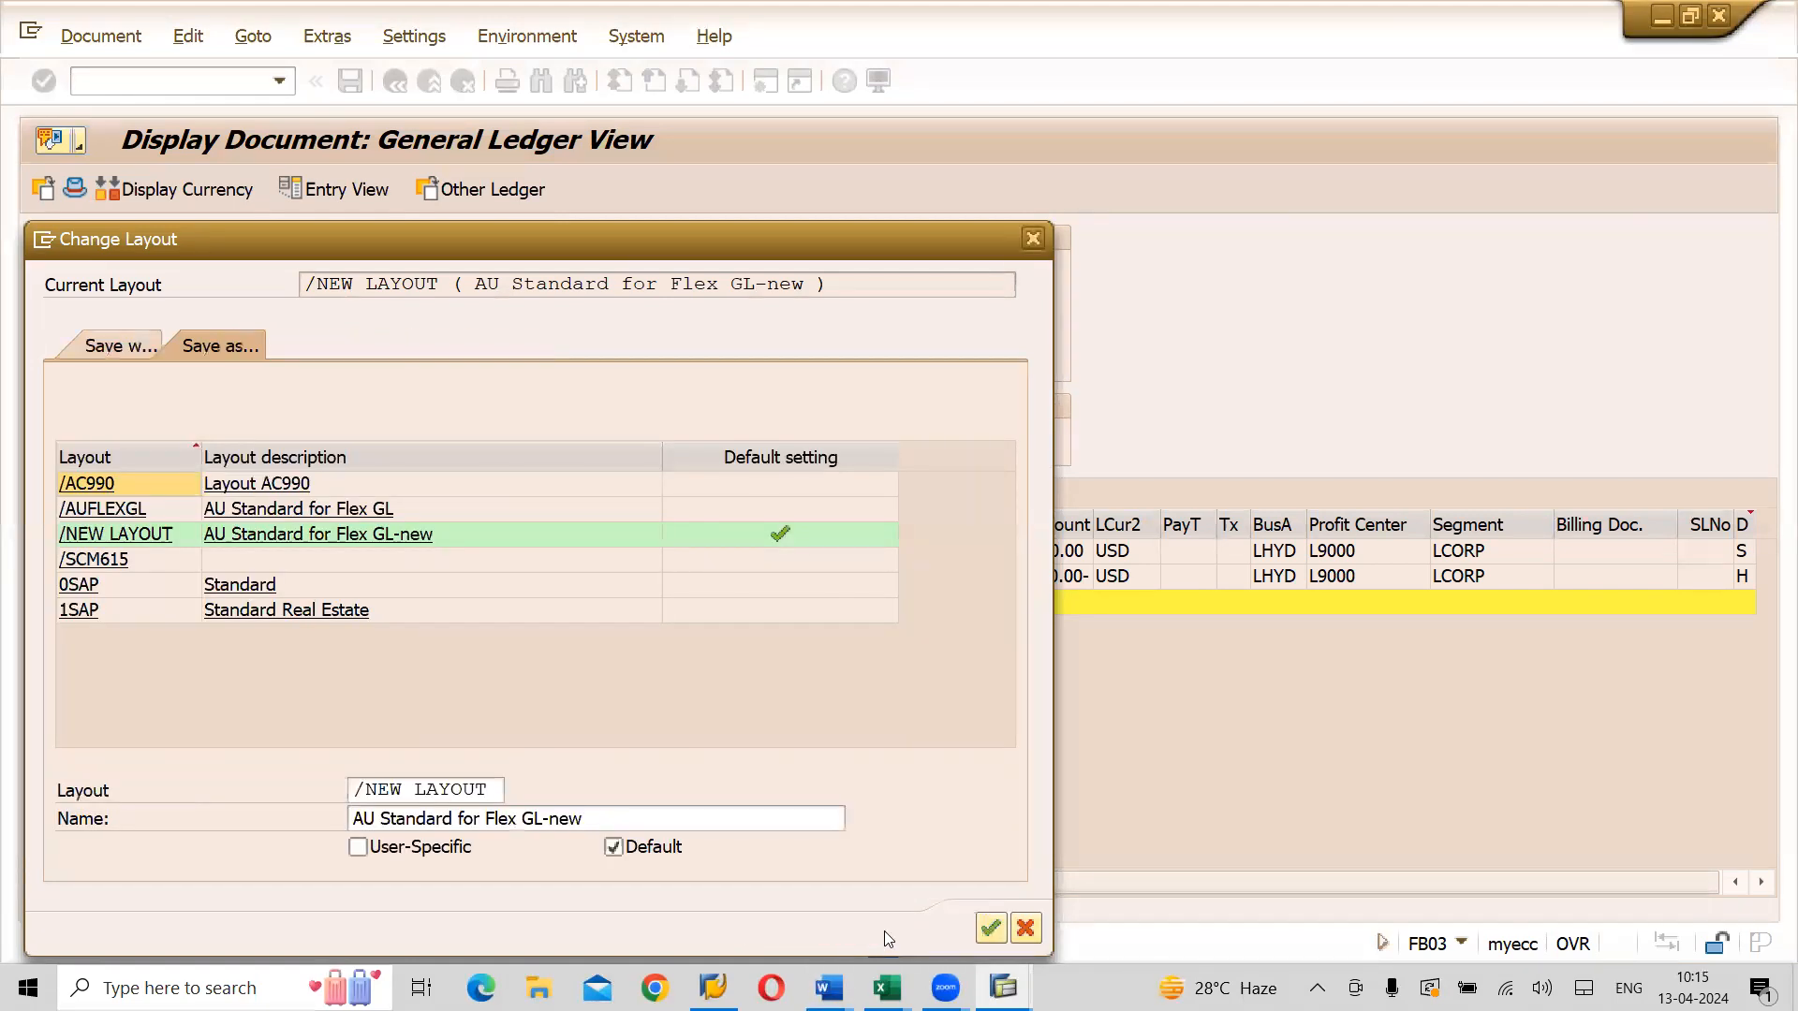
{"action": "left_click", "coordinate": [371, 788]}
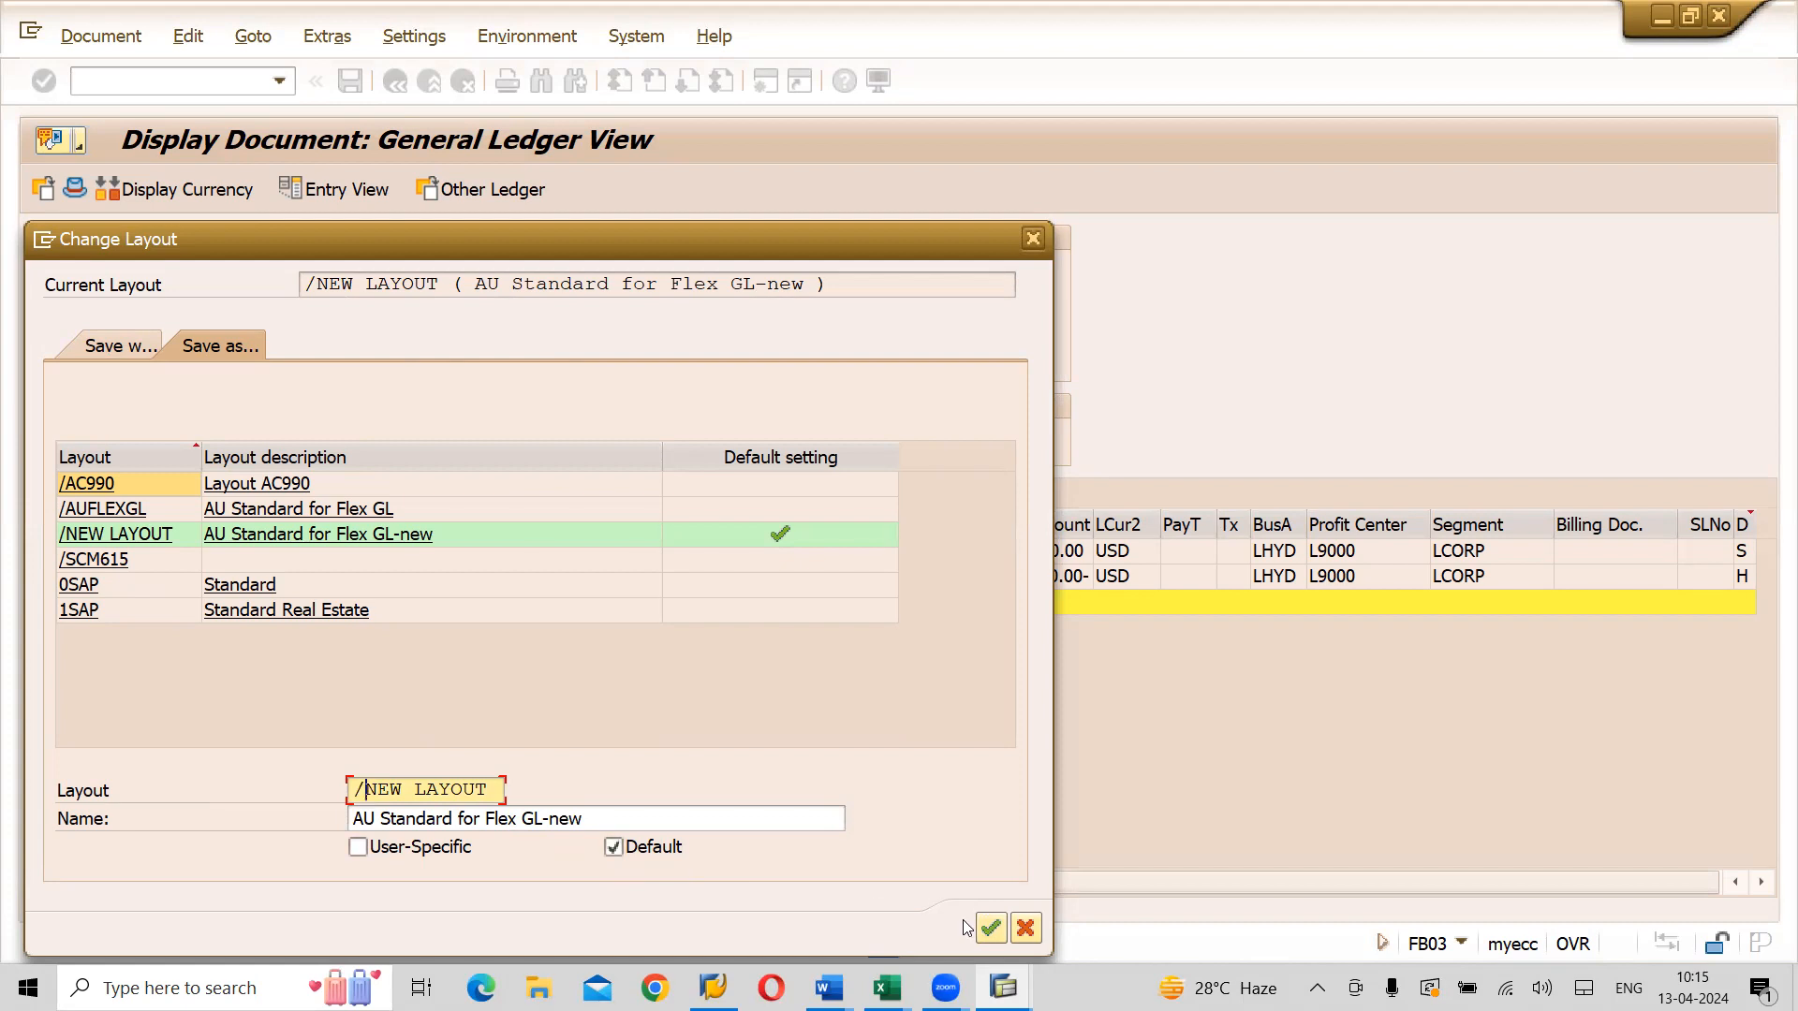
{"action": "left_click", "coordinate": [993, 928]}
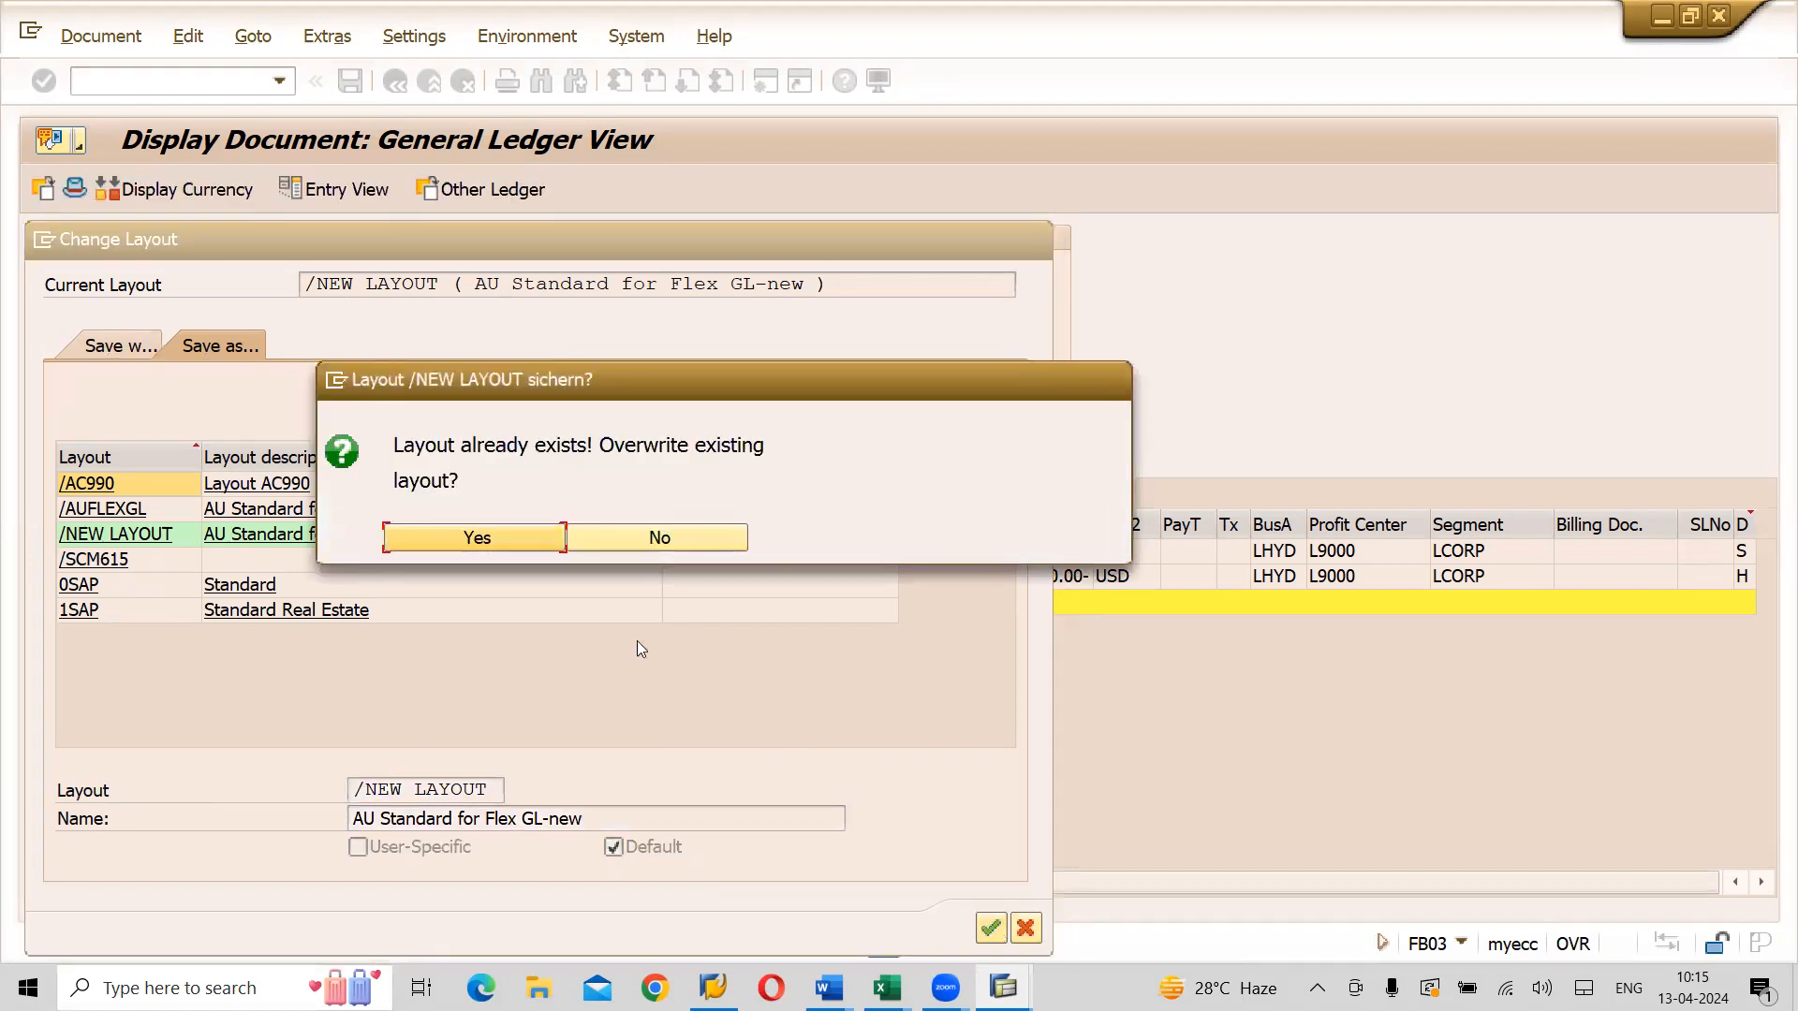
{"action": "left_click", "coordinate": [505, 538]}
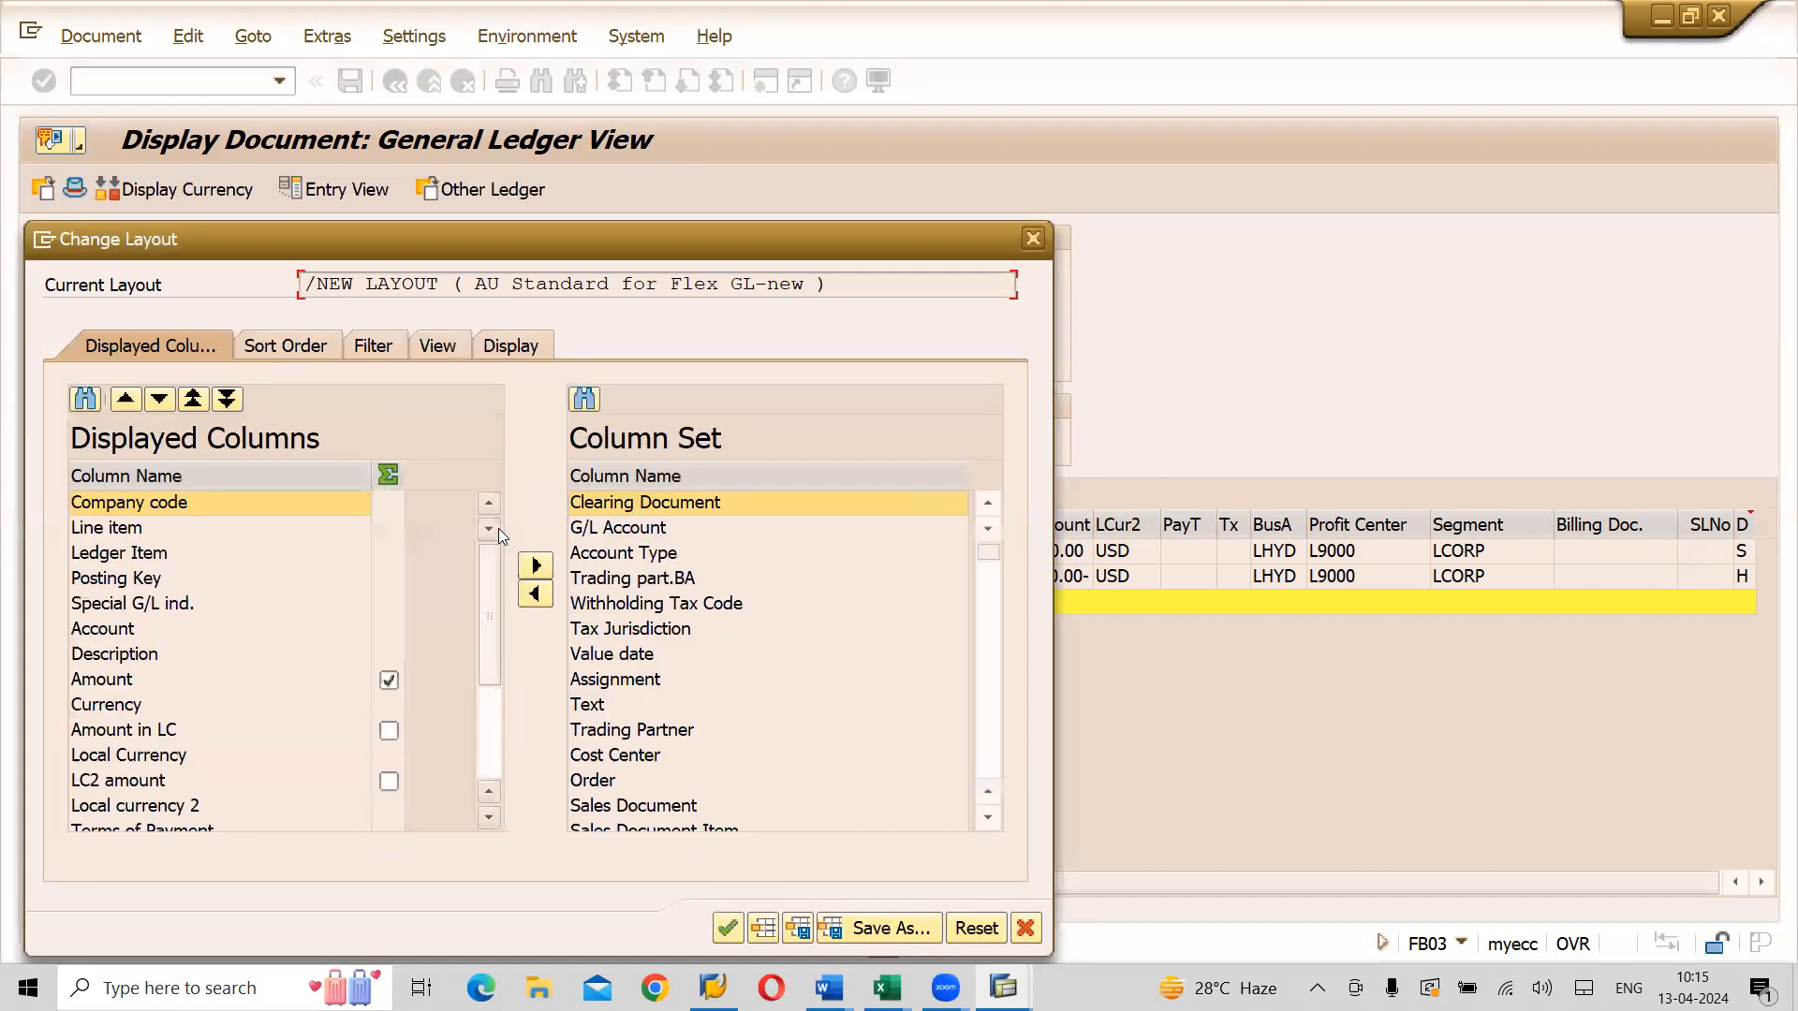
{"action": "left_click", "coordinate": [729, 929]}
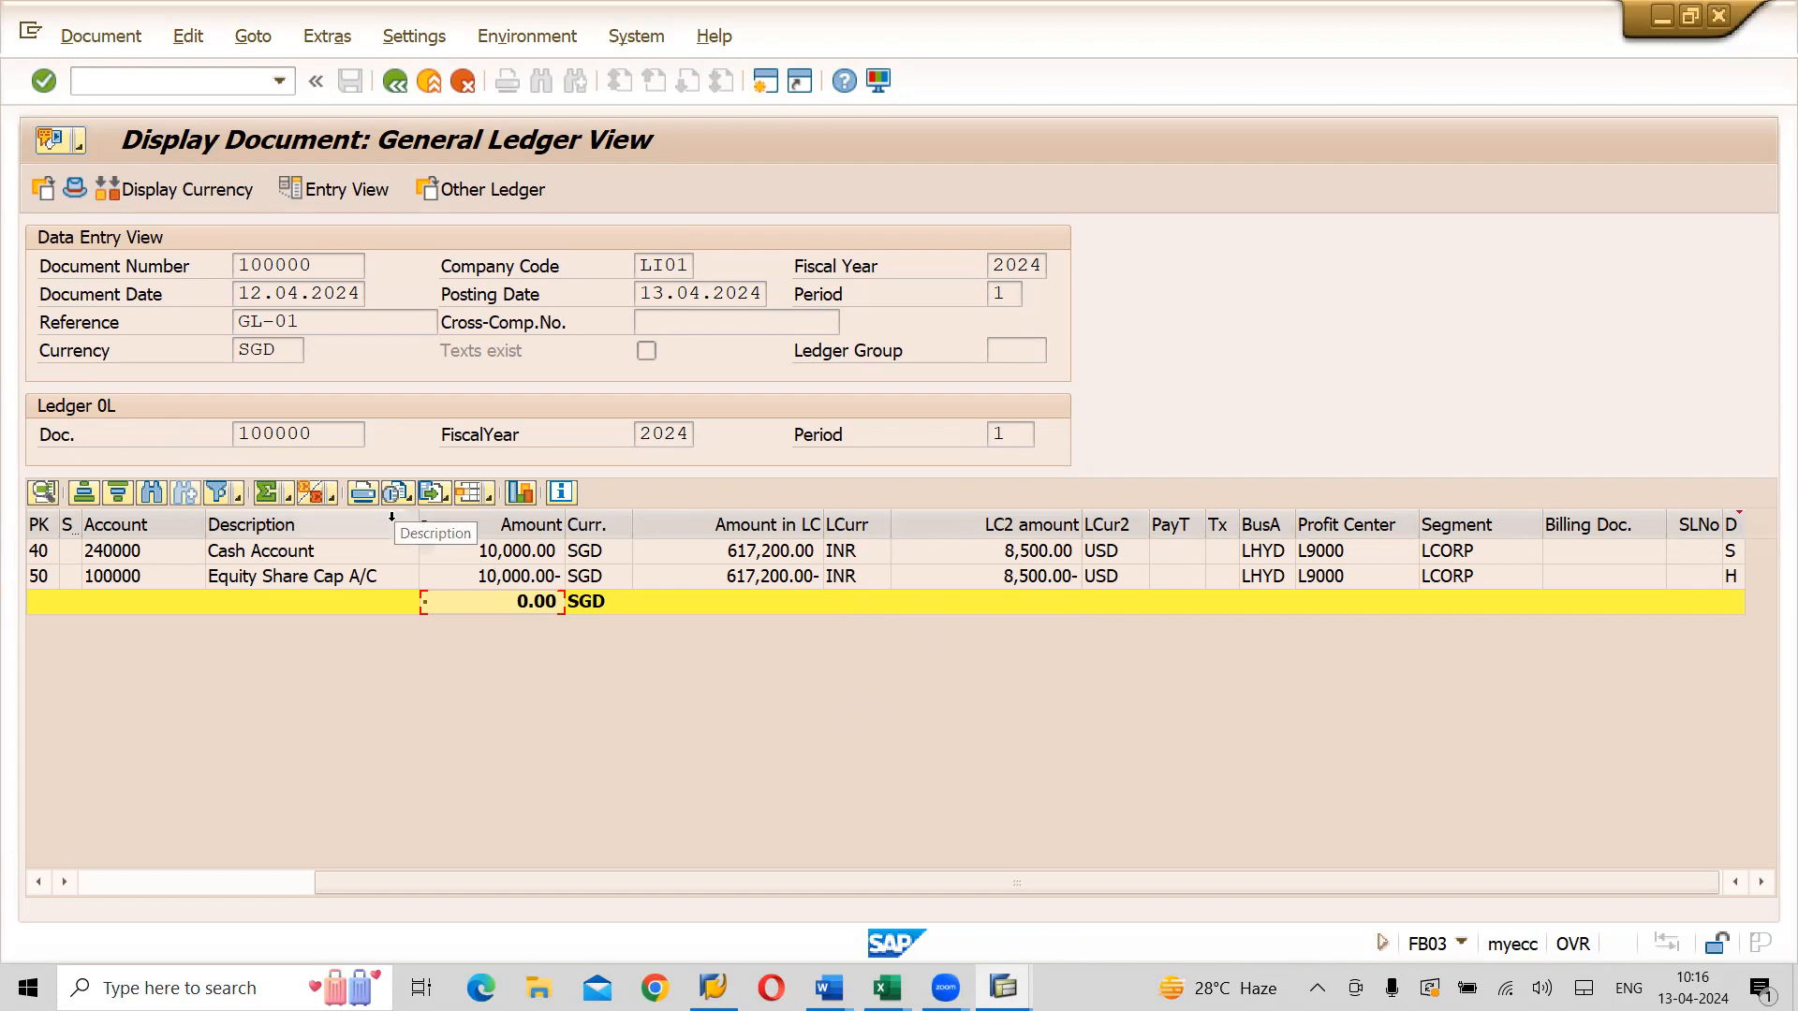
Display the document in the non-leading IFRS ledger RX and in the US GAAP ledger RY
{"action": "left_click", "coordinate": [521, 196]}
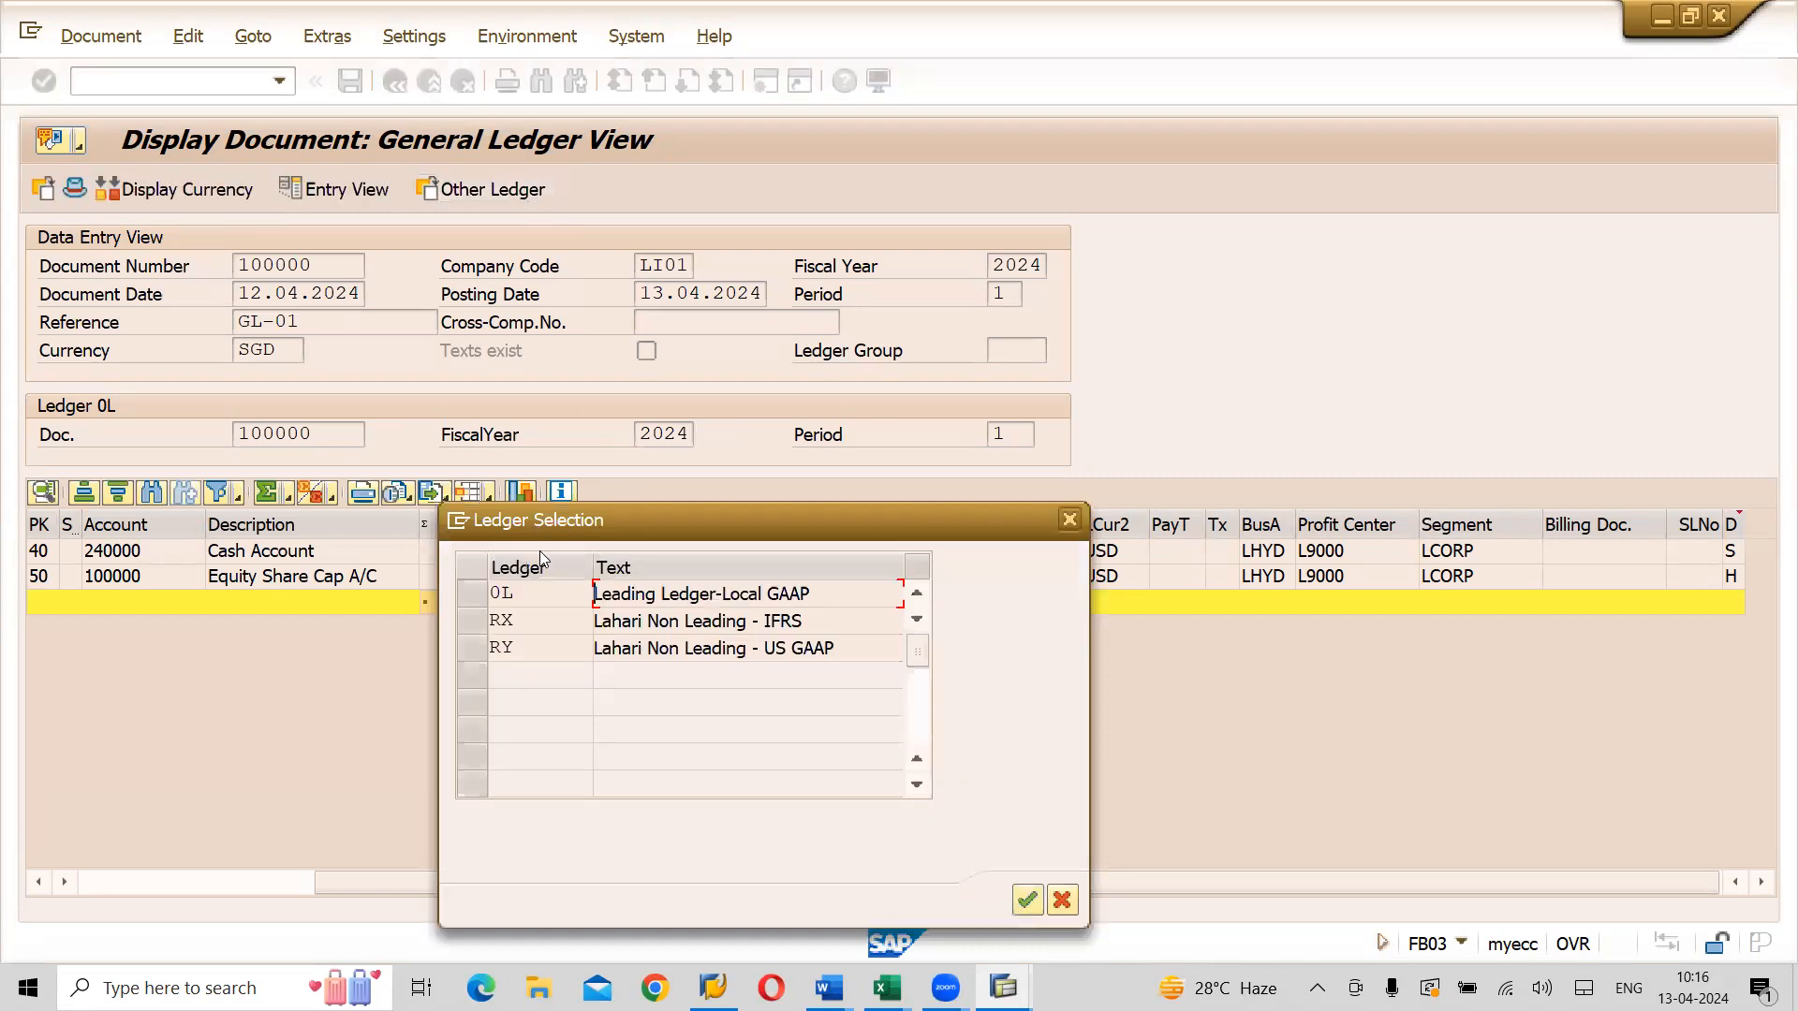
{"action": "double_click", "coordinate": [619, 619]}
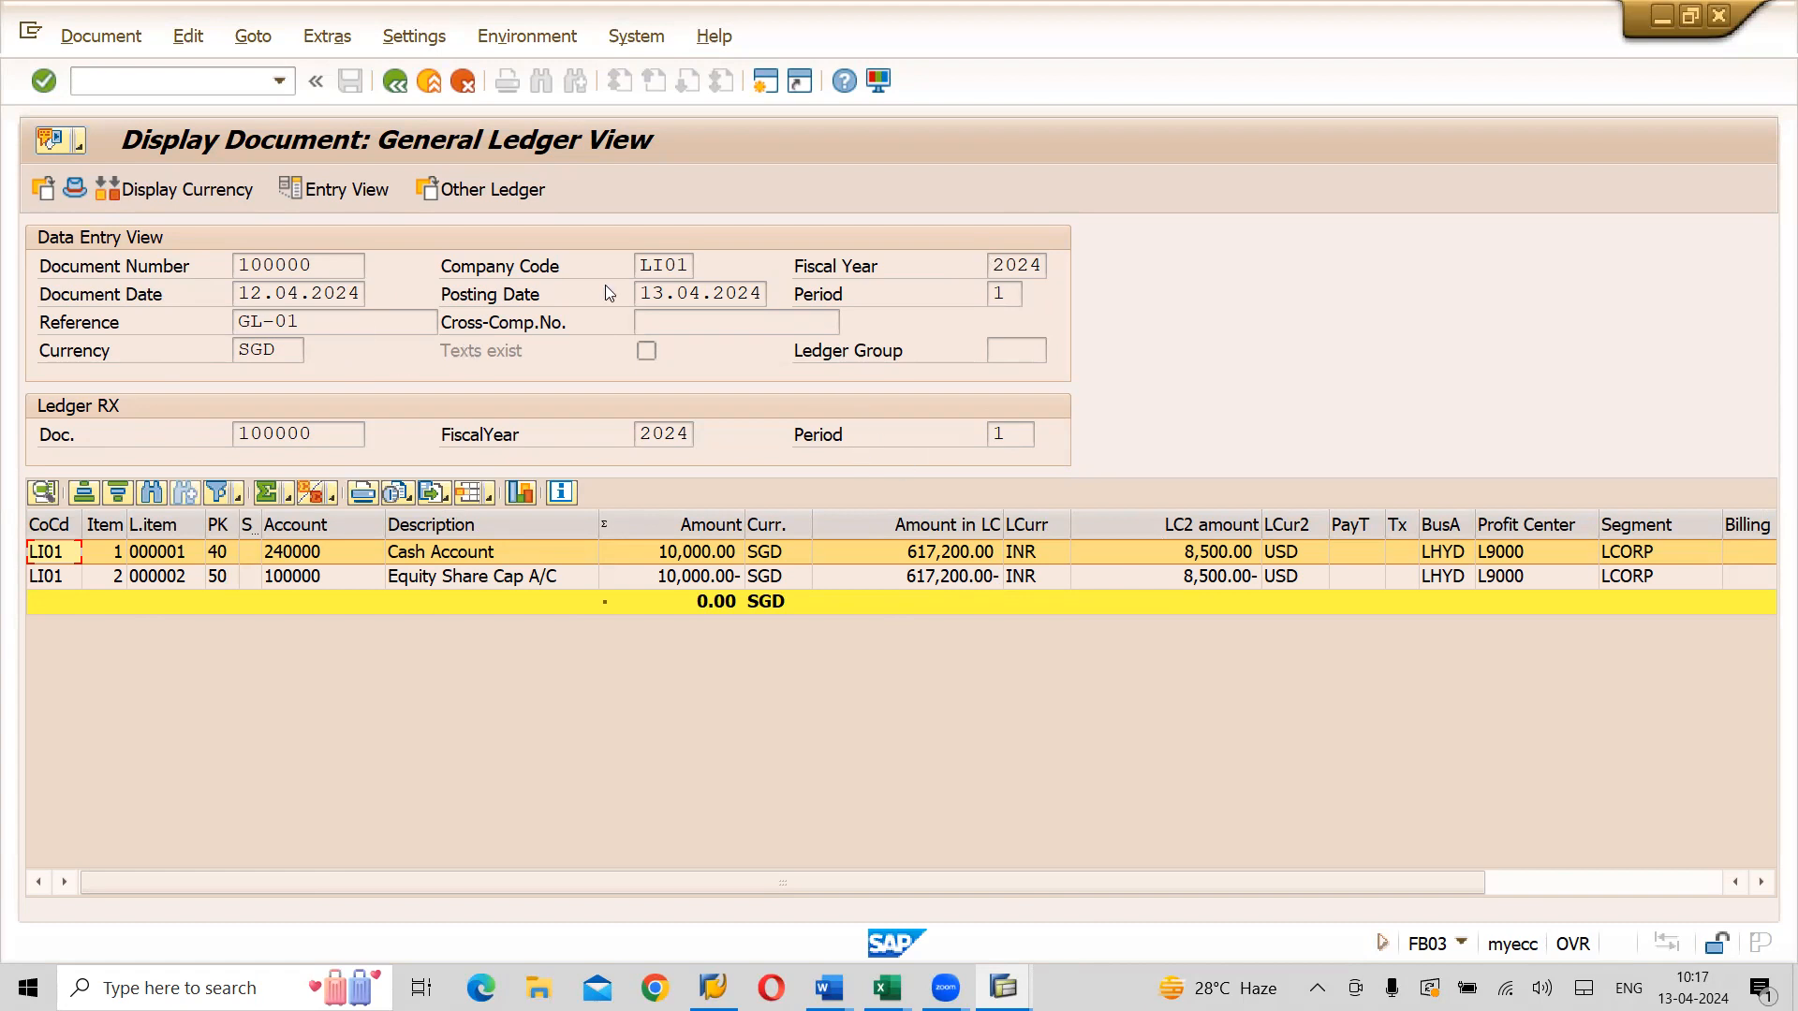
{"action": "left_click", "coordinate": [508, 192]}
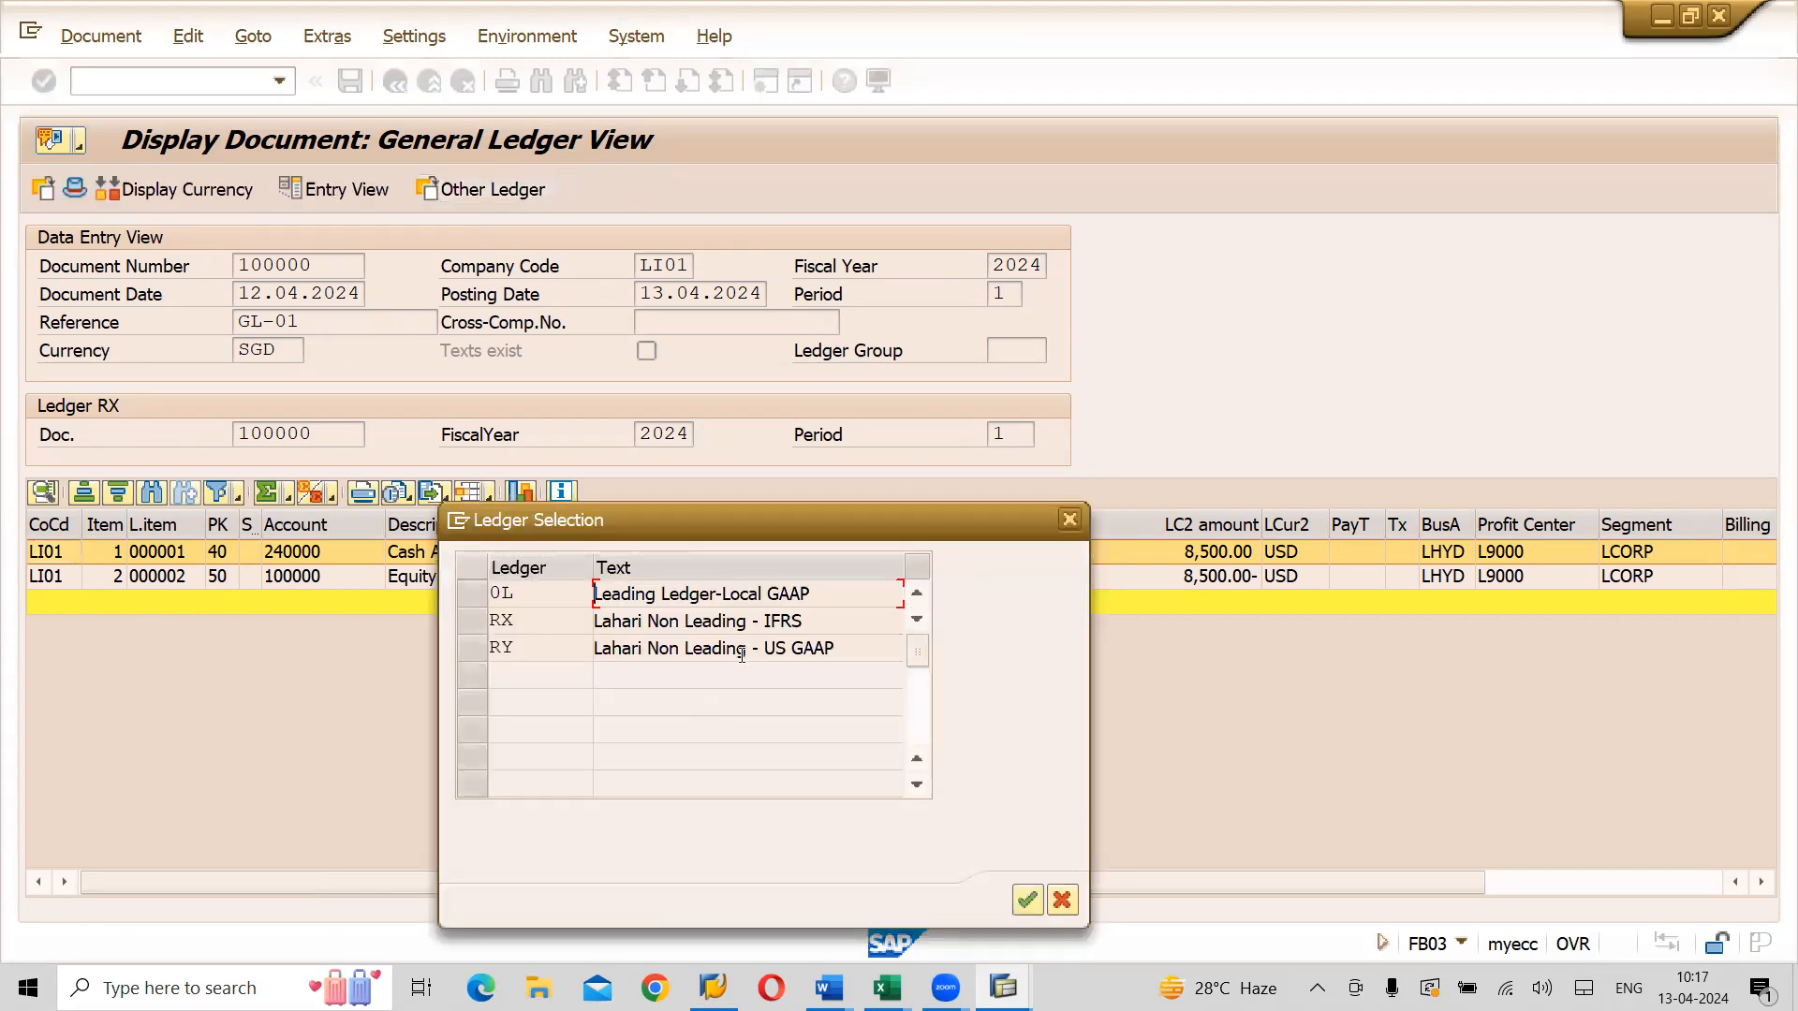
{"action": "double_click", "coordinate": [717, 648]}
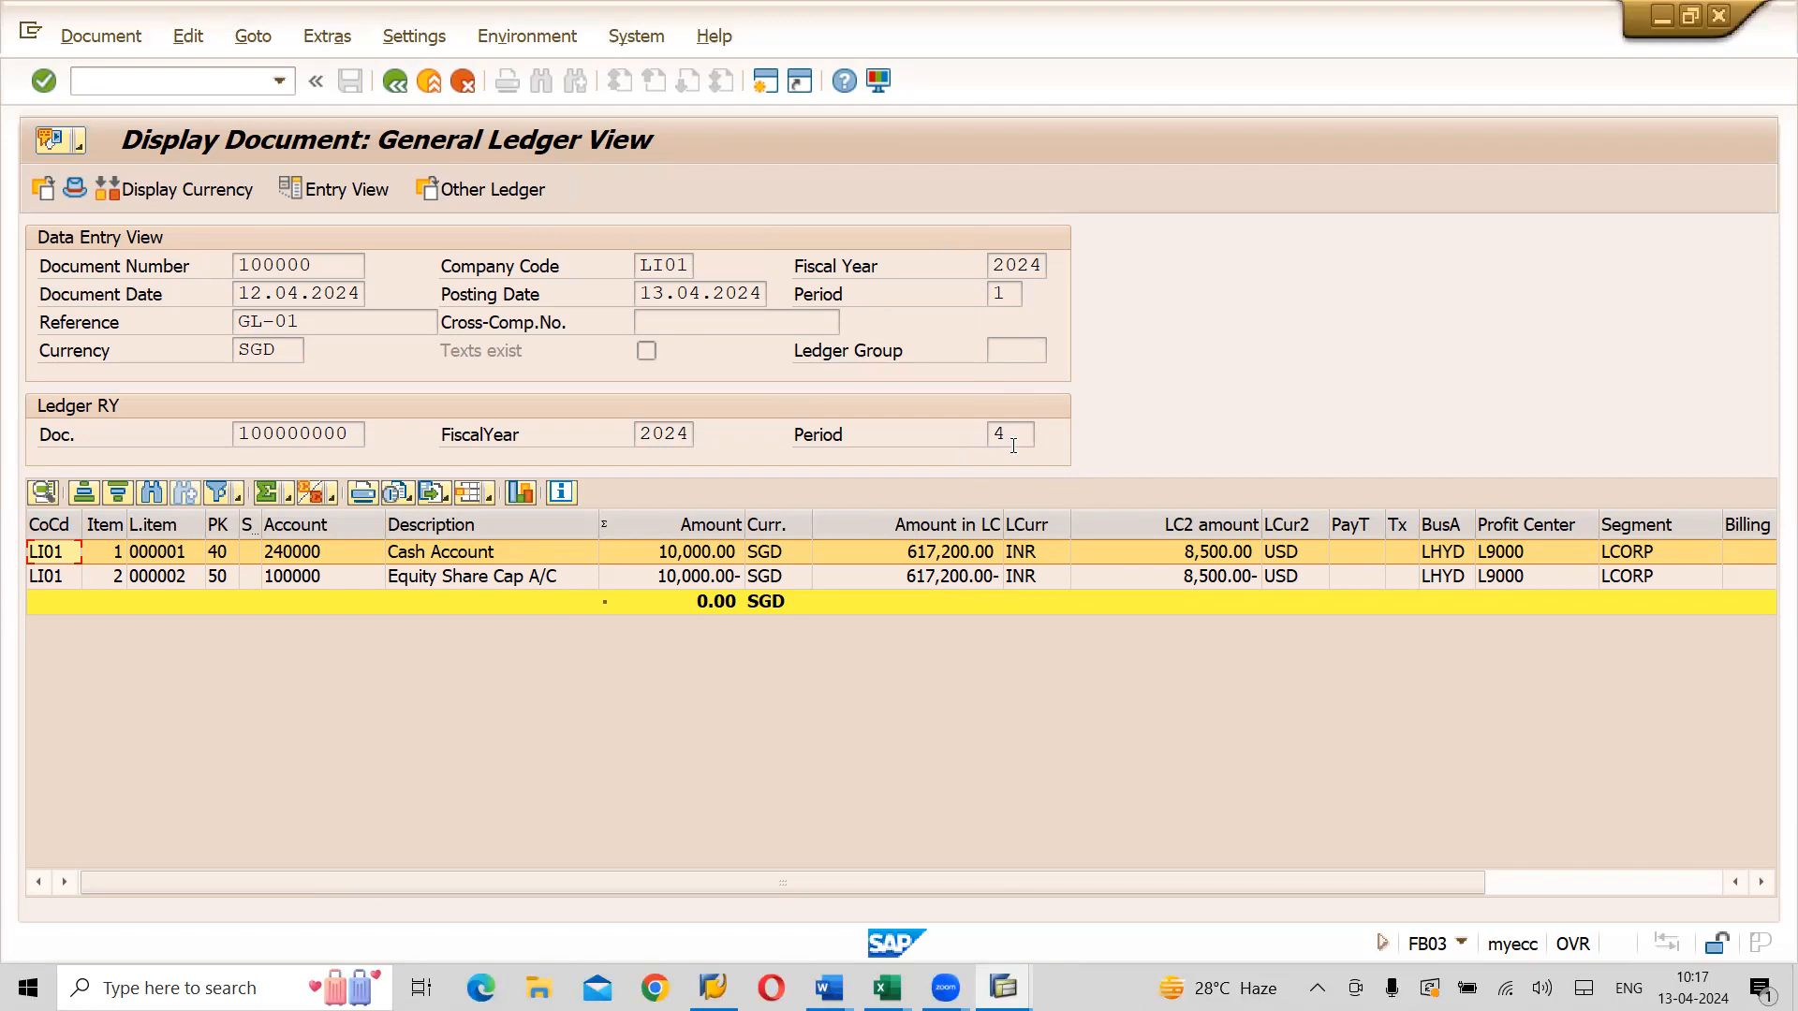
Check the available ledgers without changing the selection, and examine the document number shown for ledger RY
{"action": "left_click", "coordinate": [497, 192]}
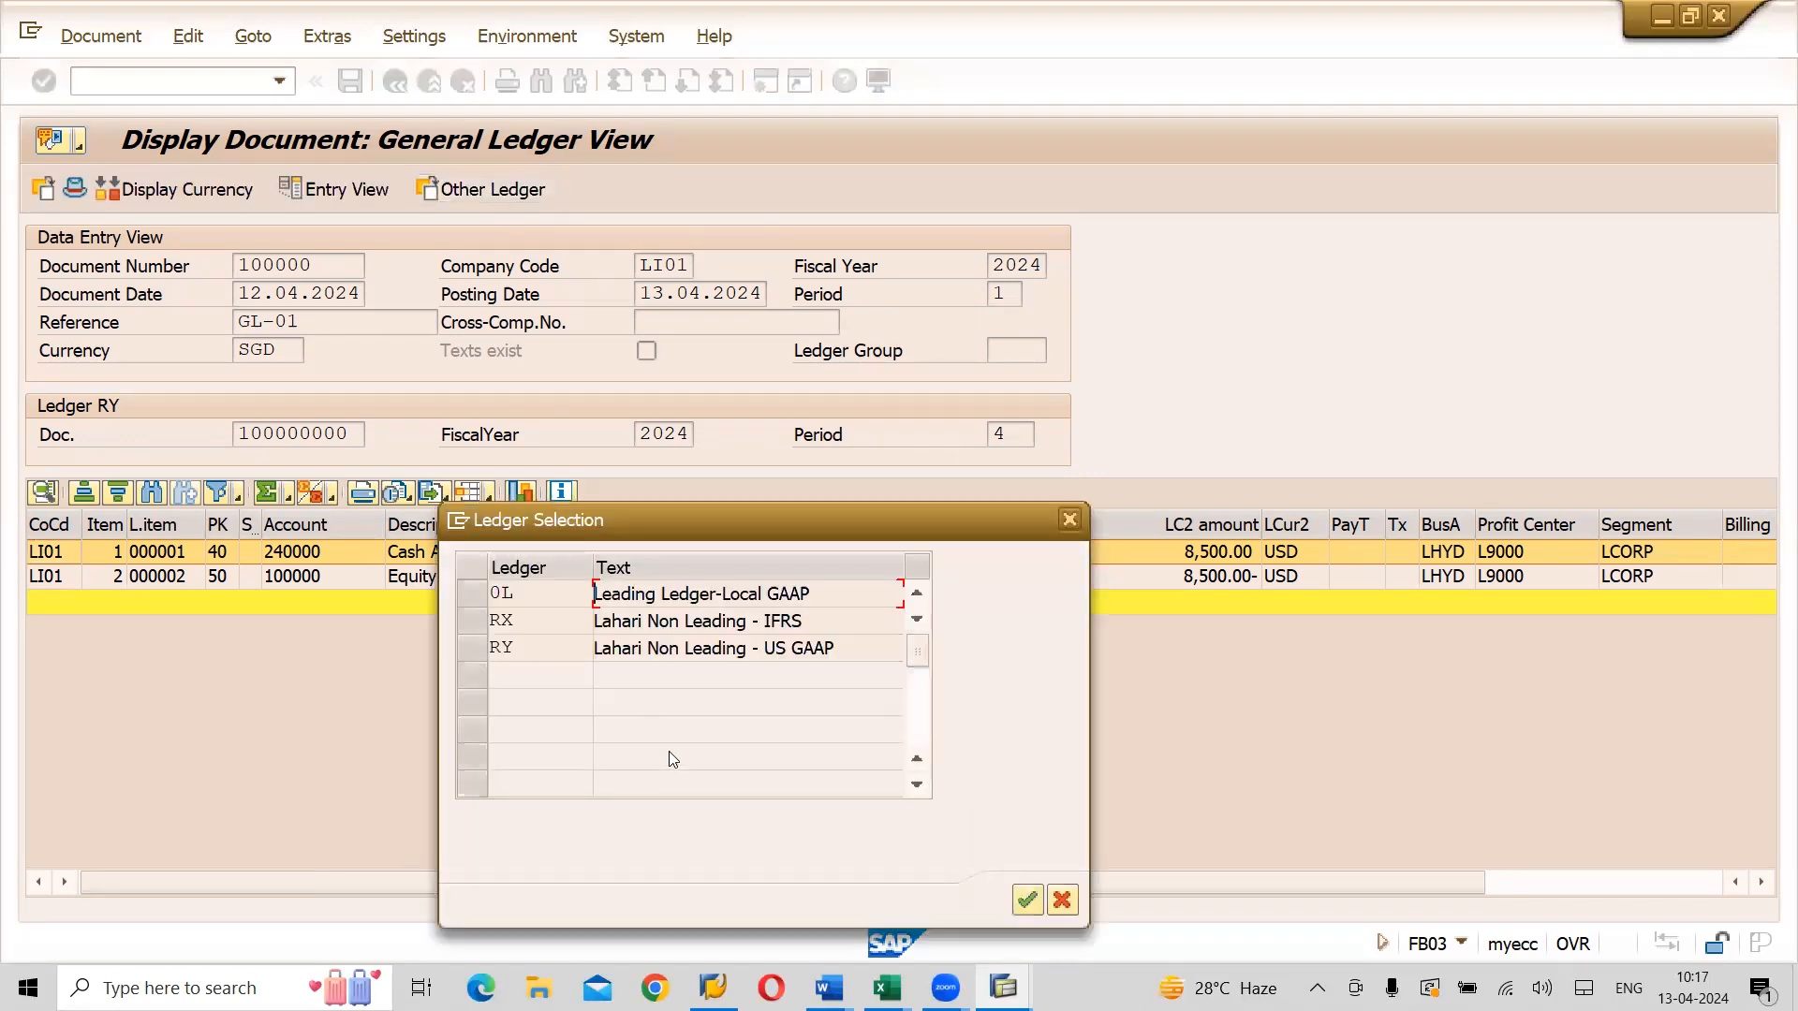
{"action": "left_click", "coordinate": [1069, 521]}
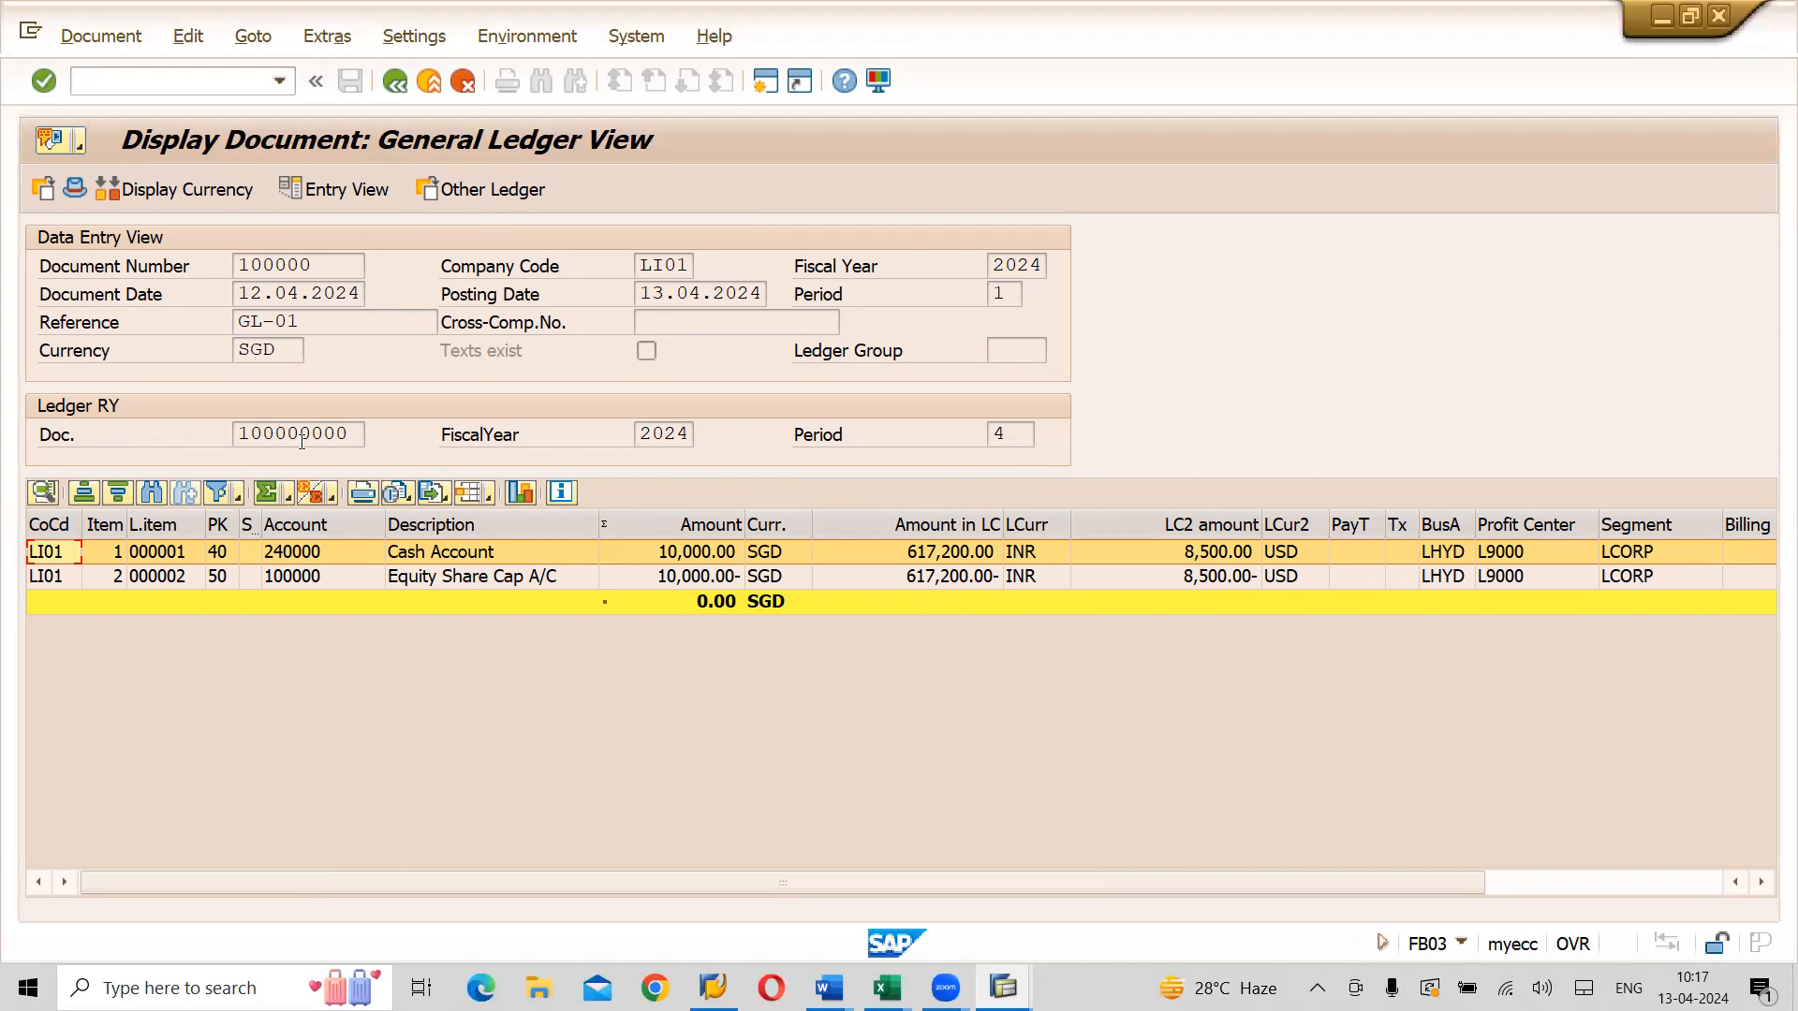
{"action": "left_click", "coordinate": [359, 433]}
{"action": "left_click_drag", "start_coordinate": [358, 432], "coordinate": [239, 440]}
{"action": "left_click", "coordinate": [239, 440]}
Display ledger RX again to compare its document number and period, and return to ledger RY
{"action": "left_click", "coordinate": [513, 199]}
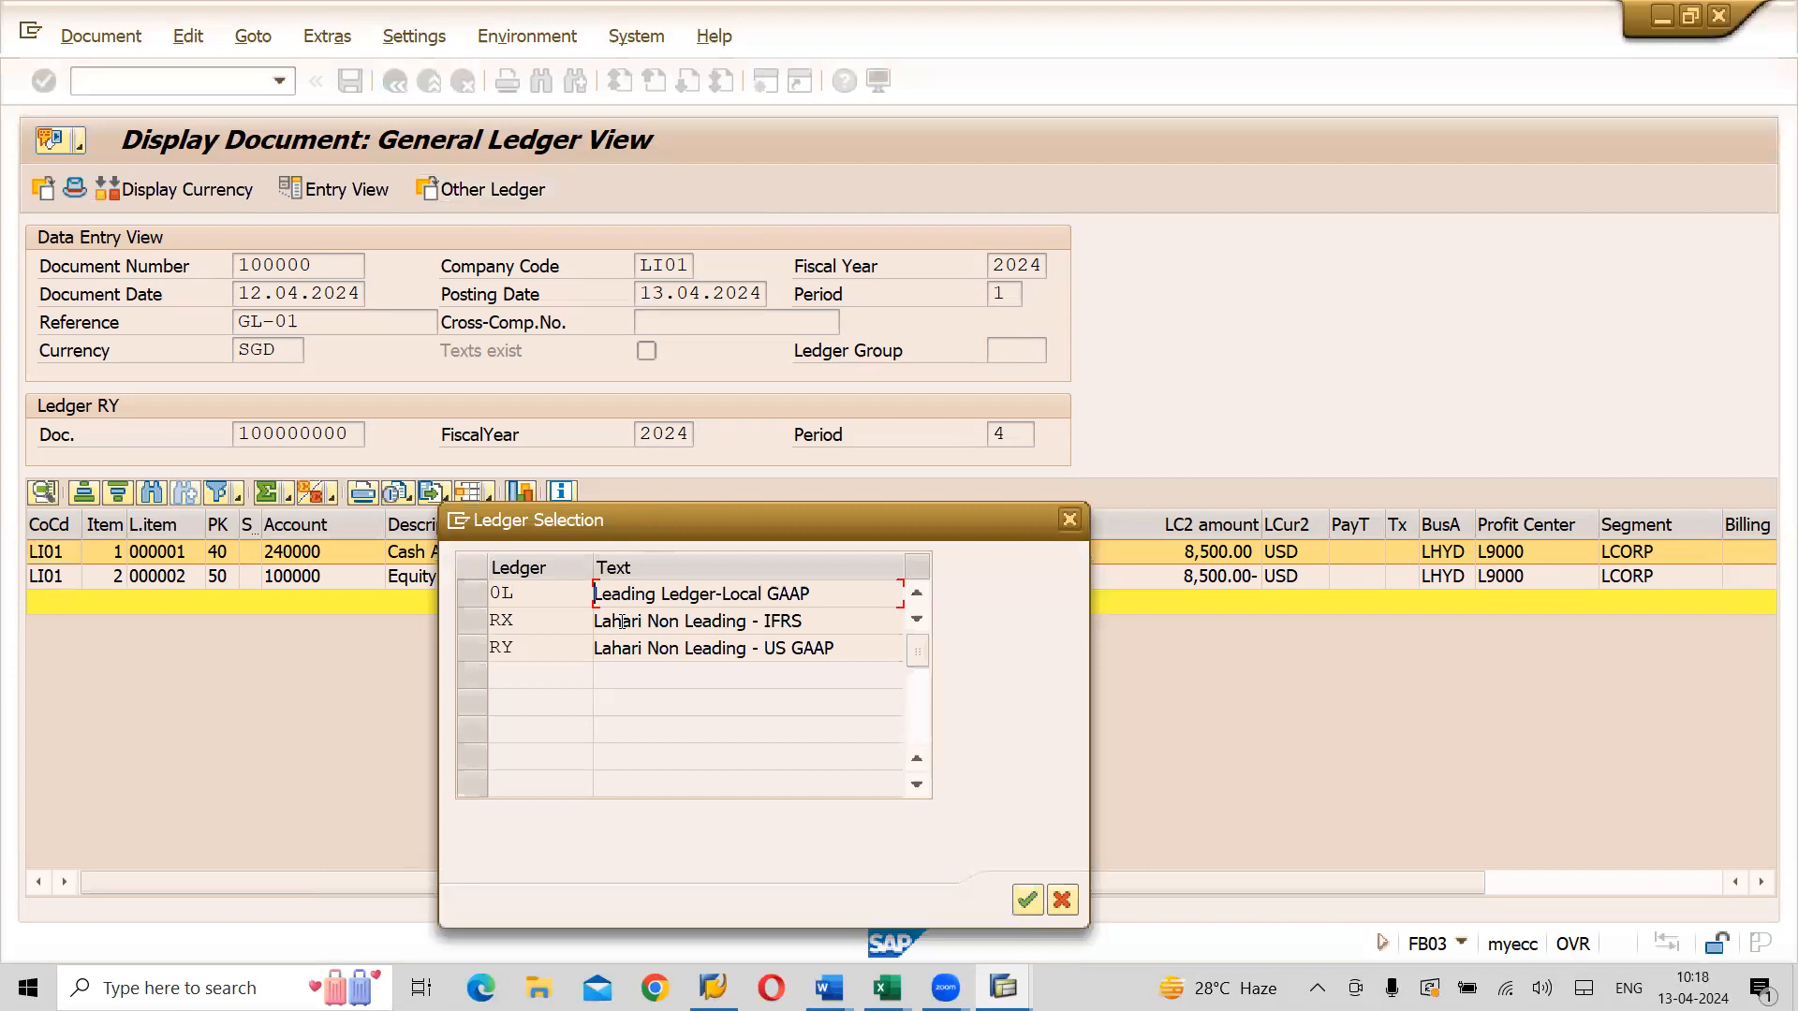
{"action": "double_click", "coordinate": [622, 624]}
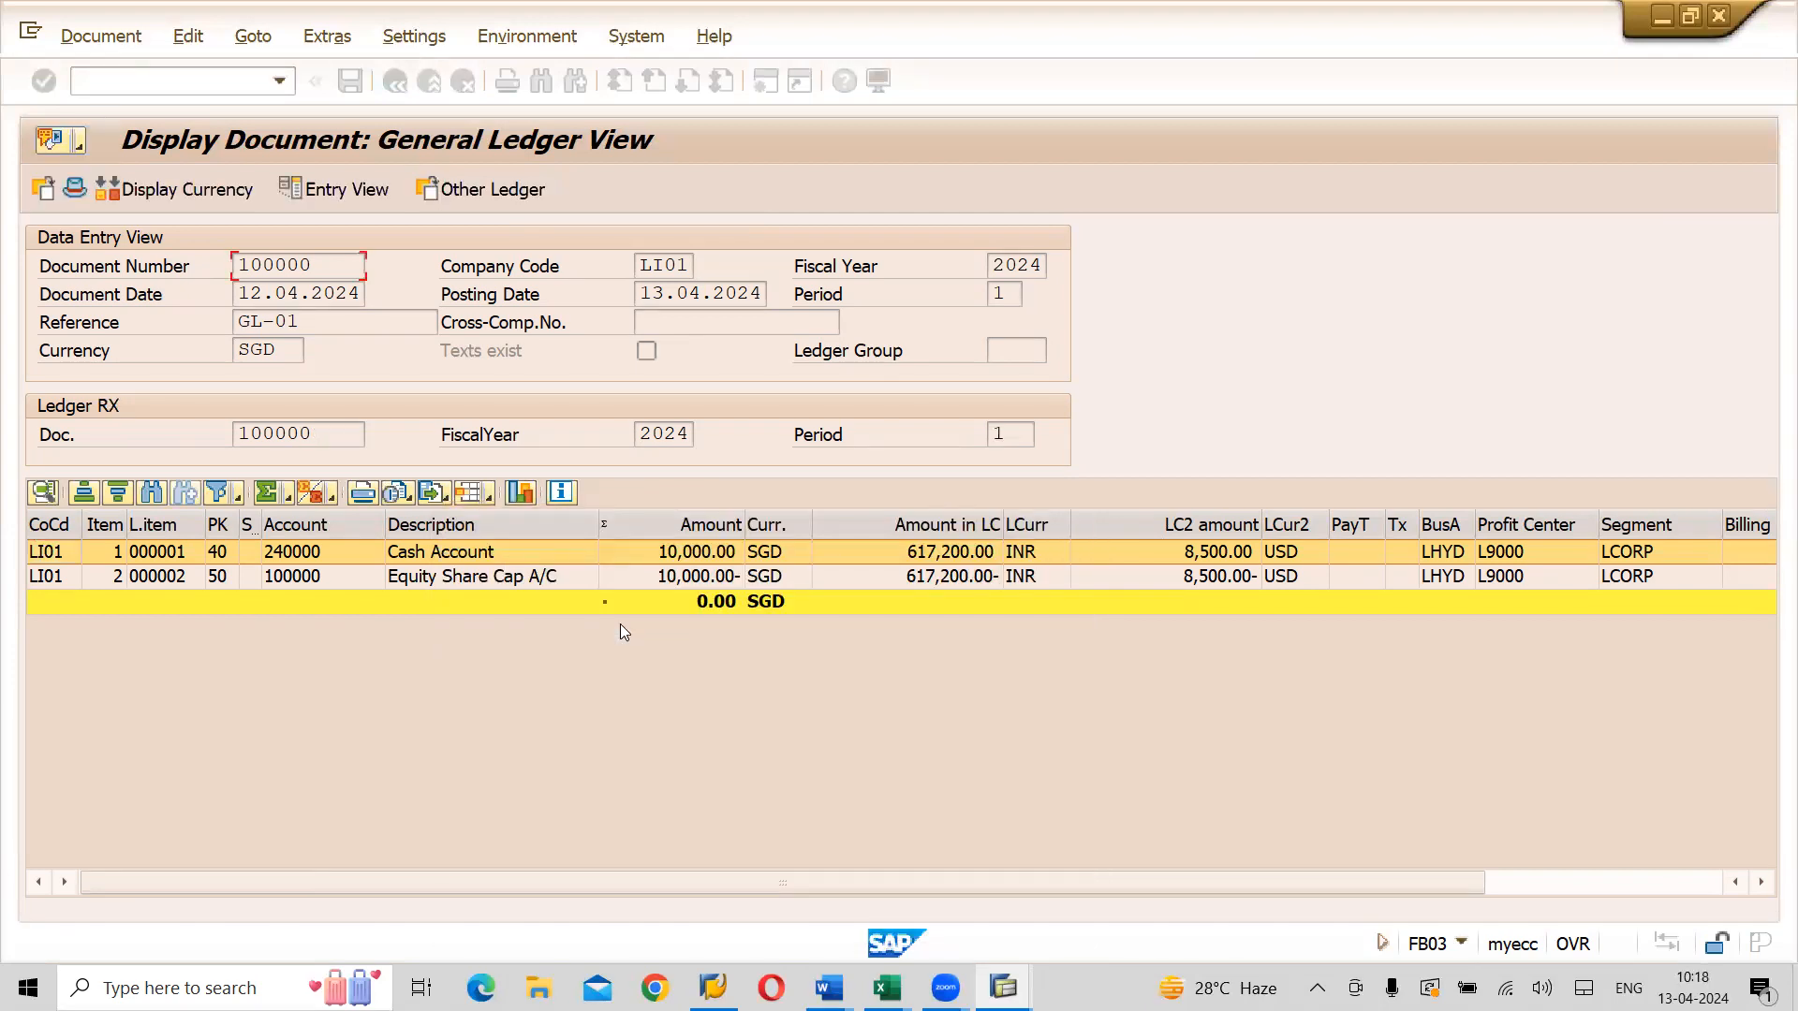
{"action": "left_click", "coordinate": [322, 431]}
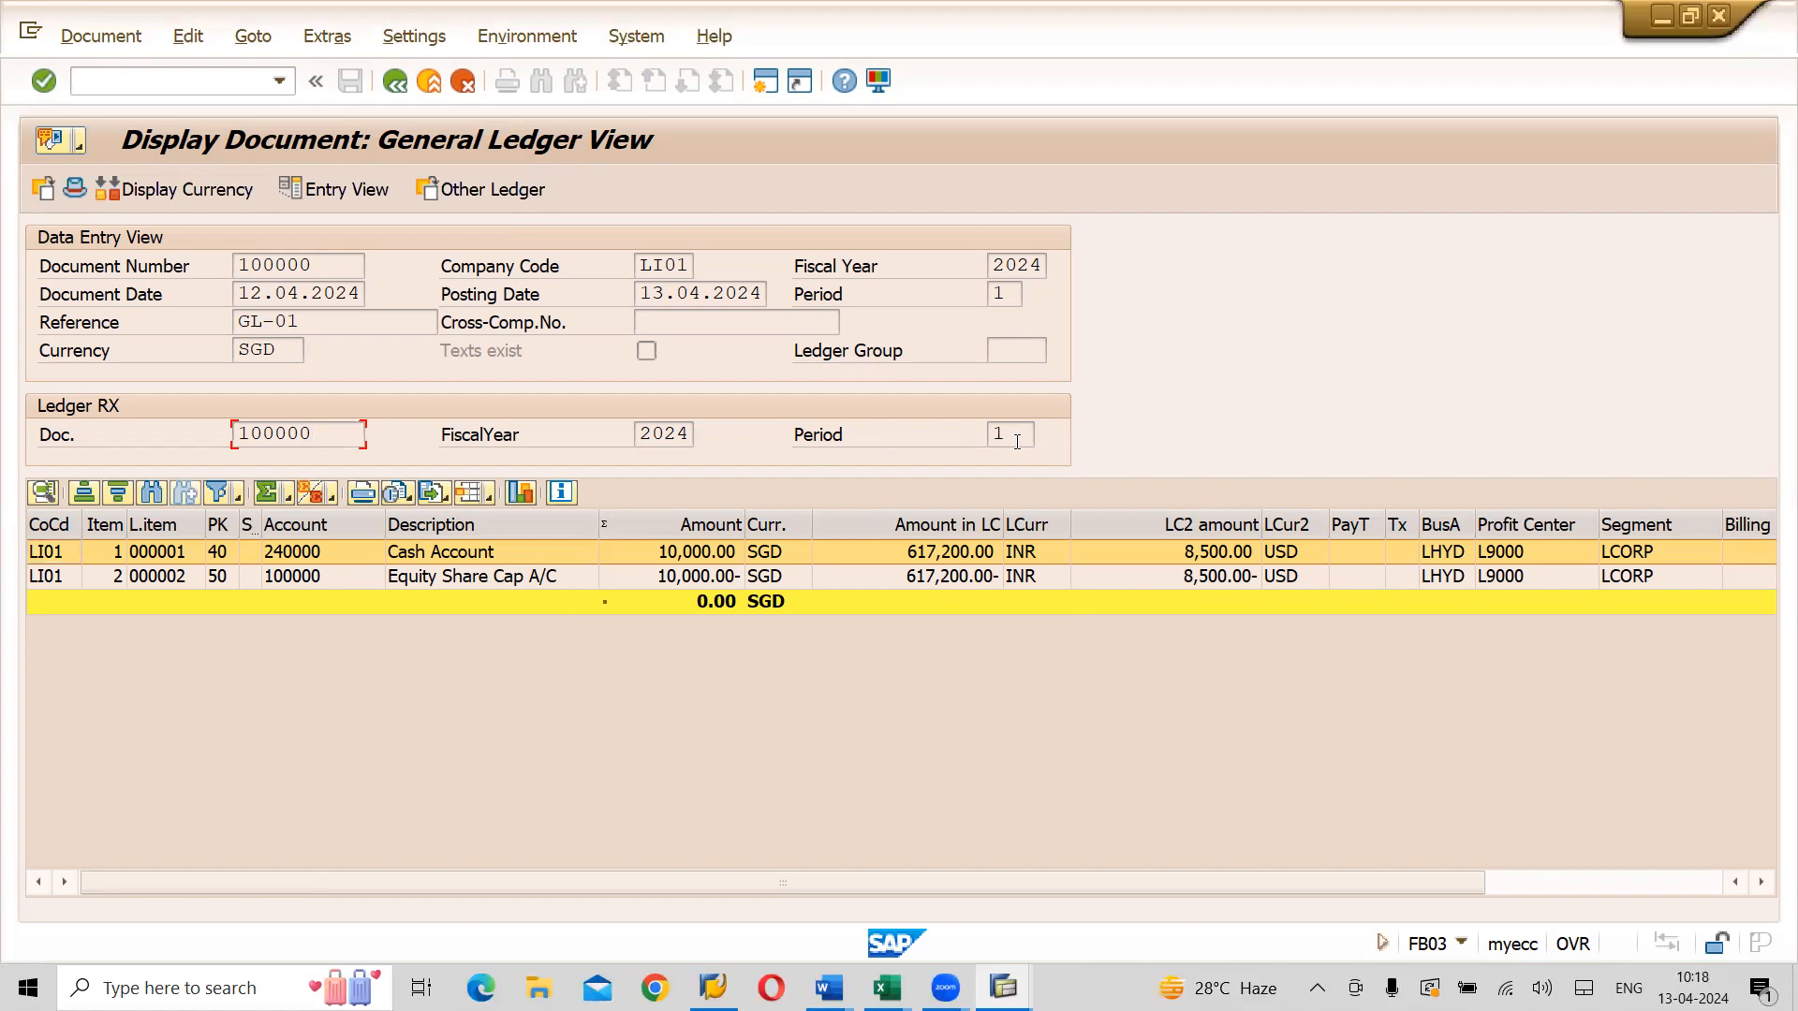
{"action": "left_click", "coordinate": [511, 191]}
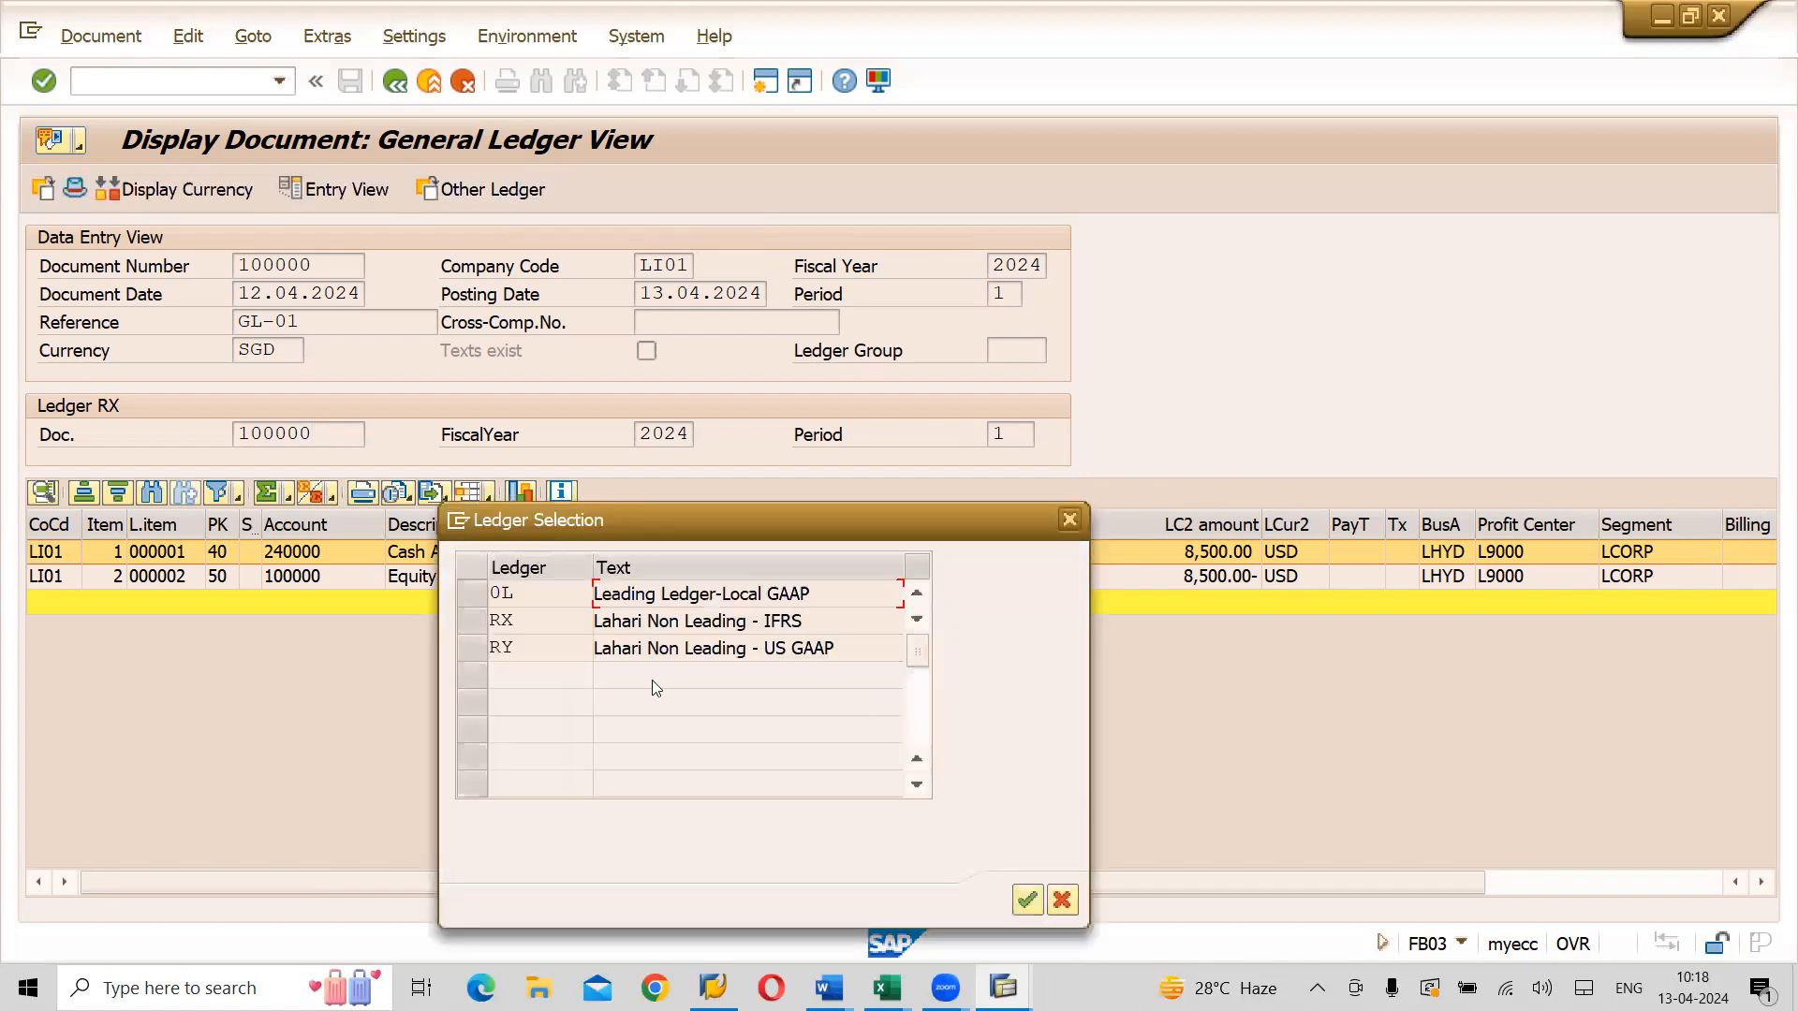
{"action": "double_click", "coordinate": [703, 647]}
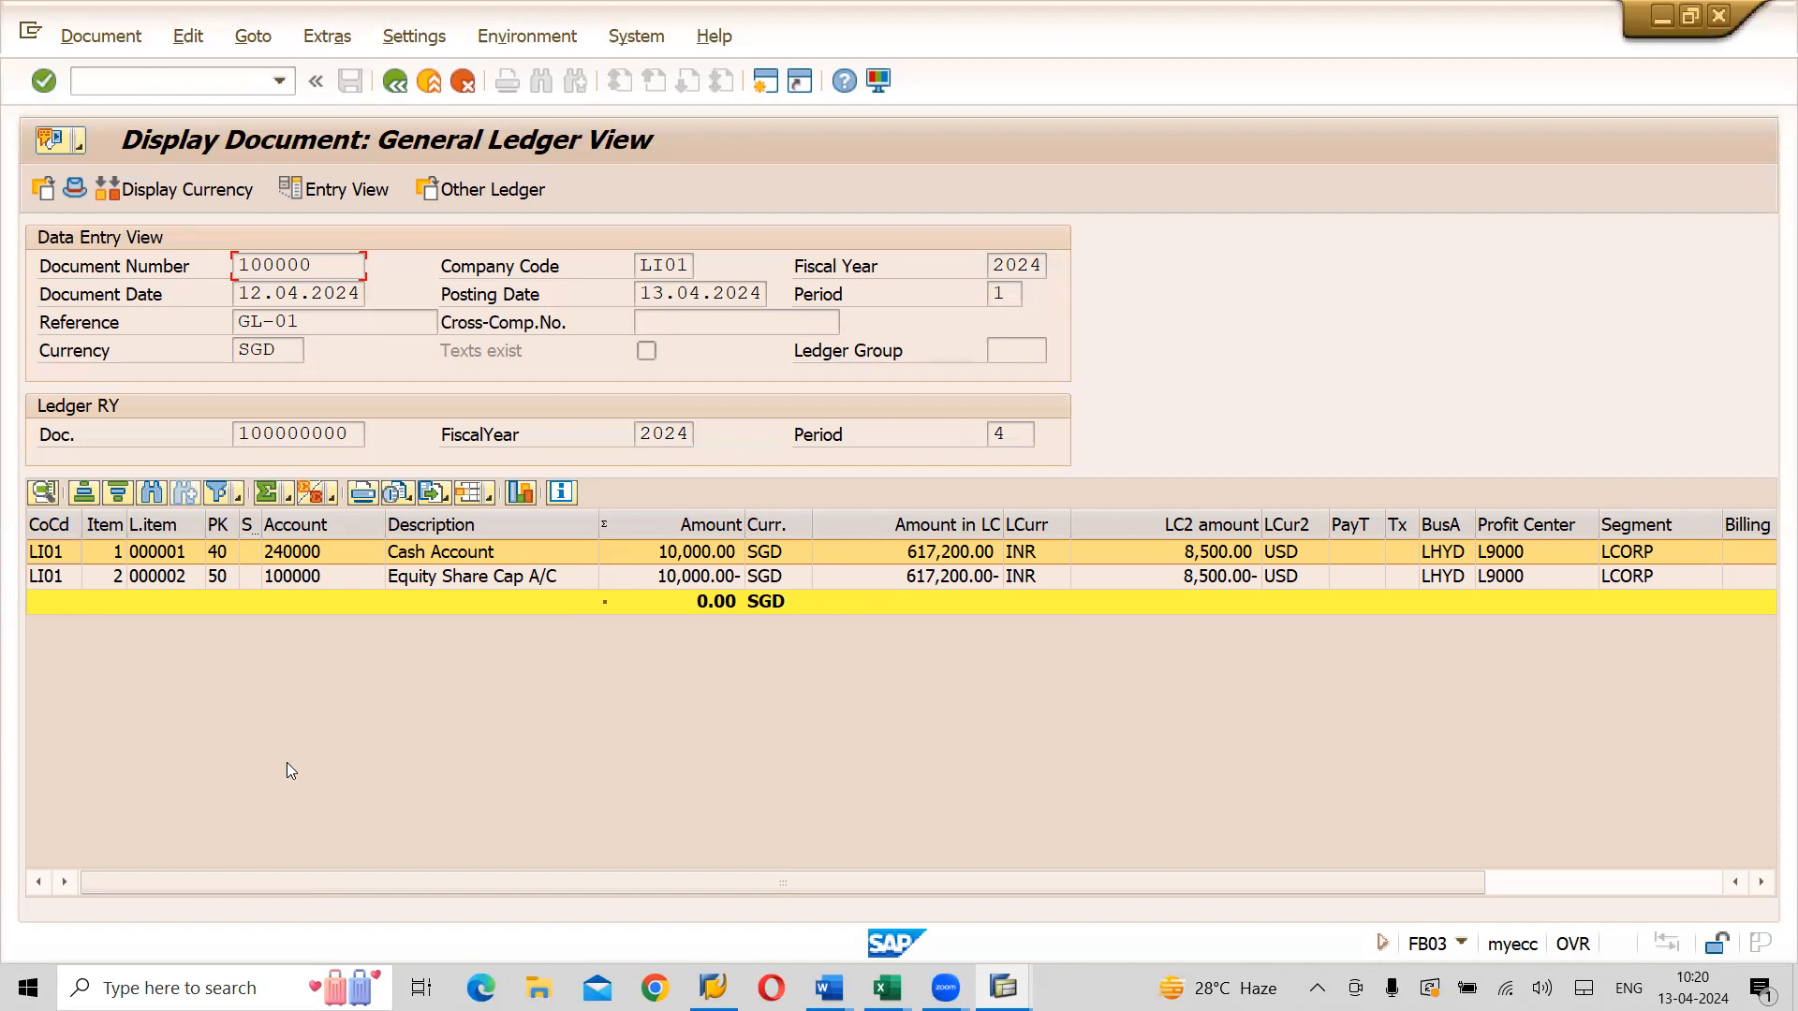
Switch to the SAP FI CO on S4 HANA Material New Notes document in Word
{"action": "key", "text": "alt+Tab"}
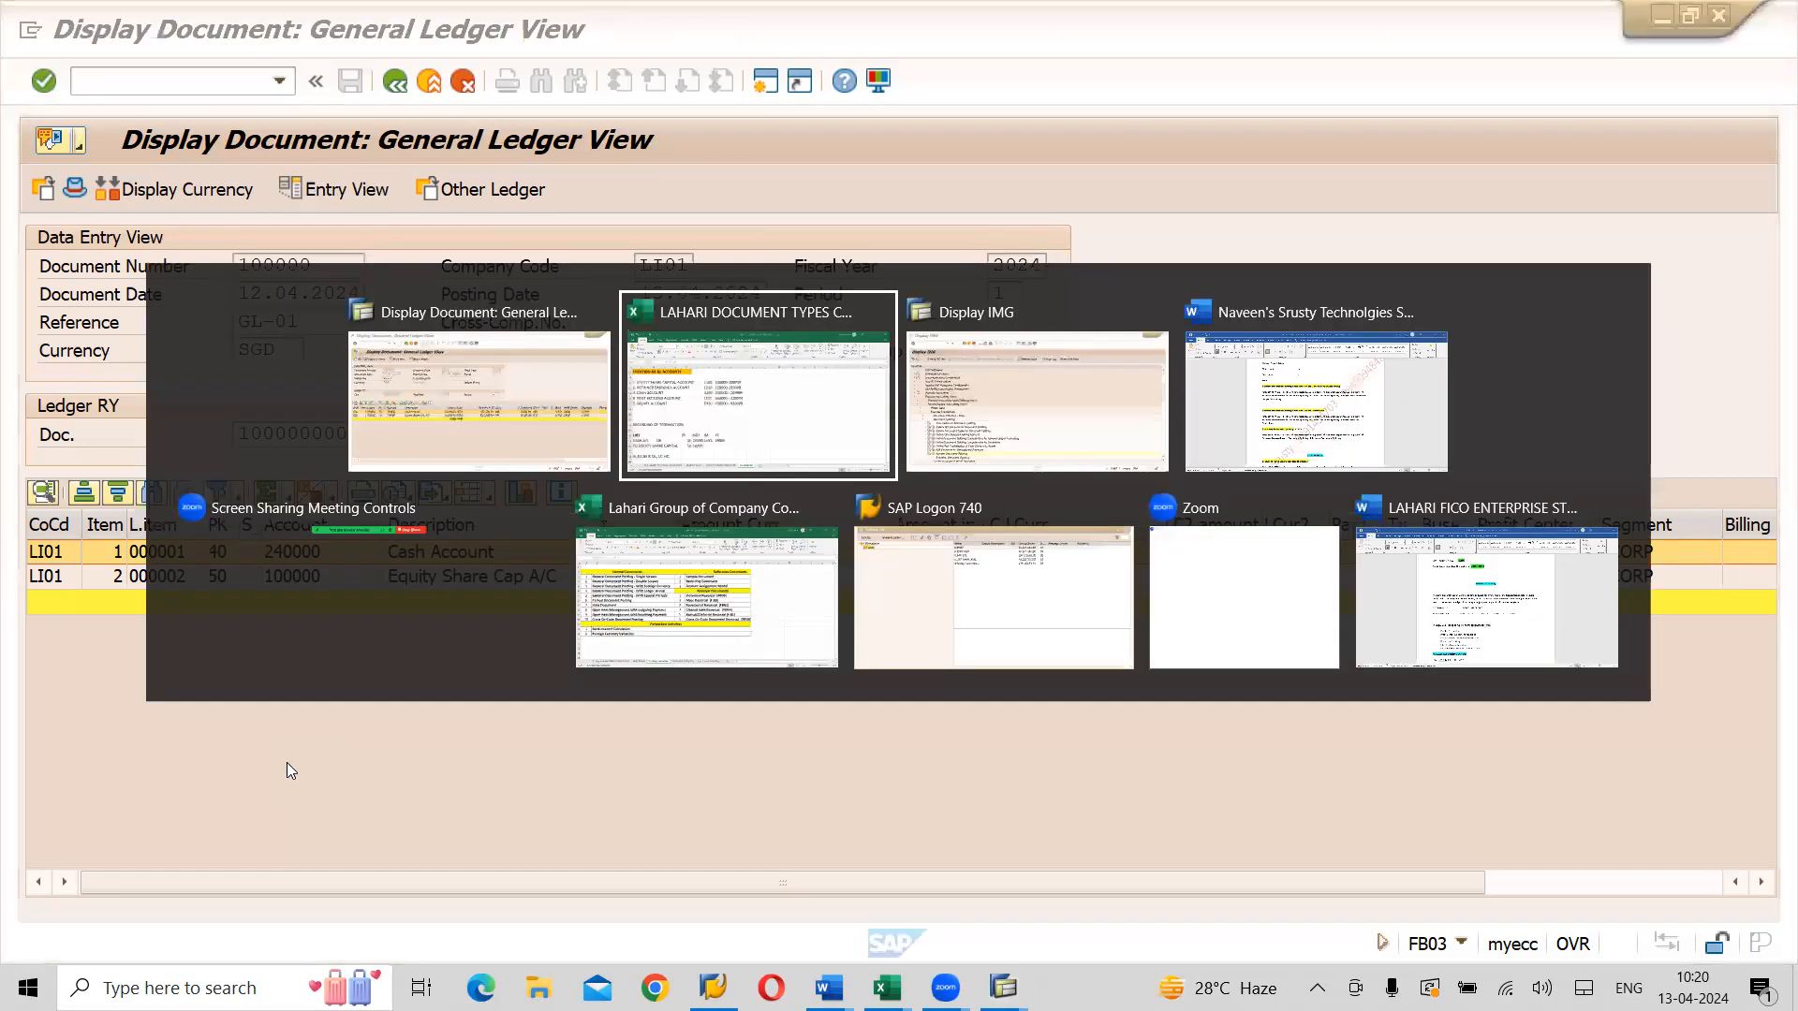
{"action": "key", "text": "alt+Tab"}
{"action": "key", "text": "alt+Tab"}
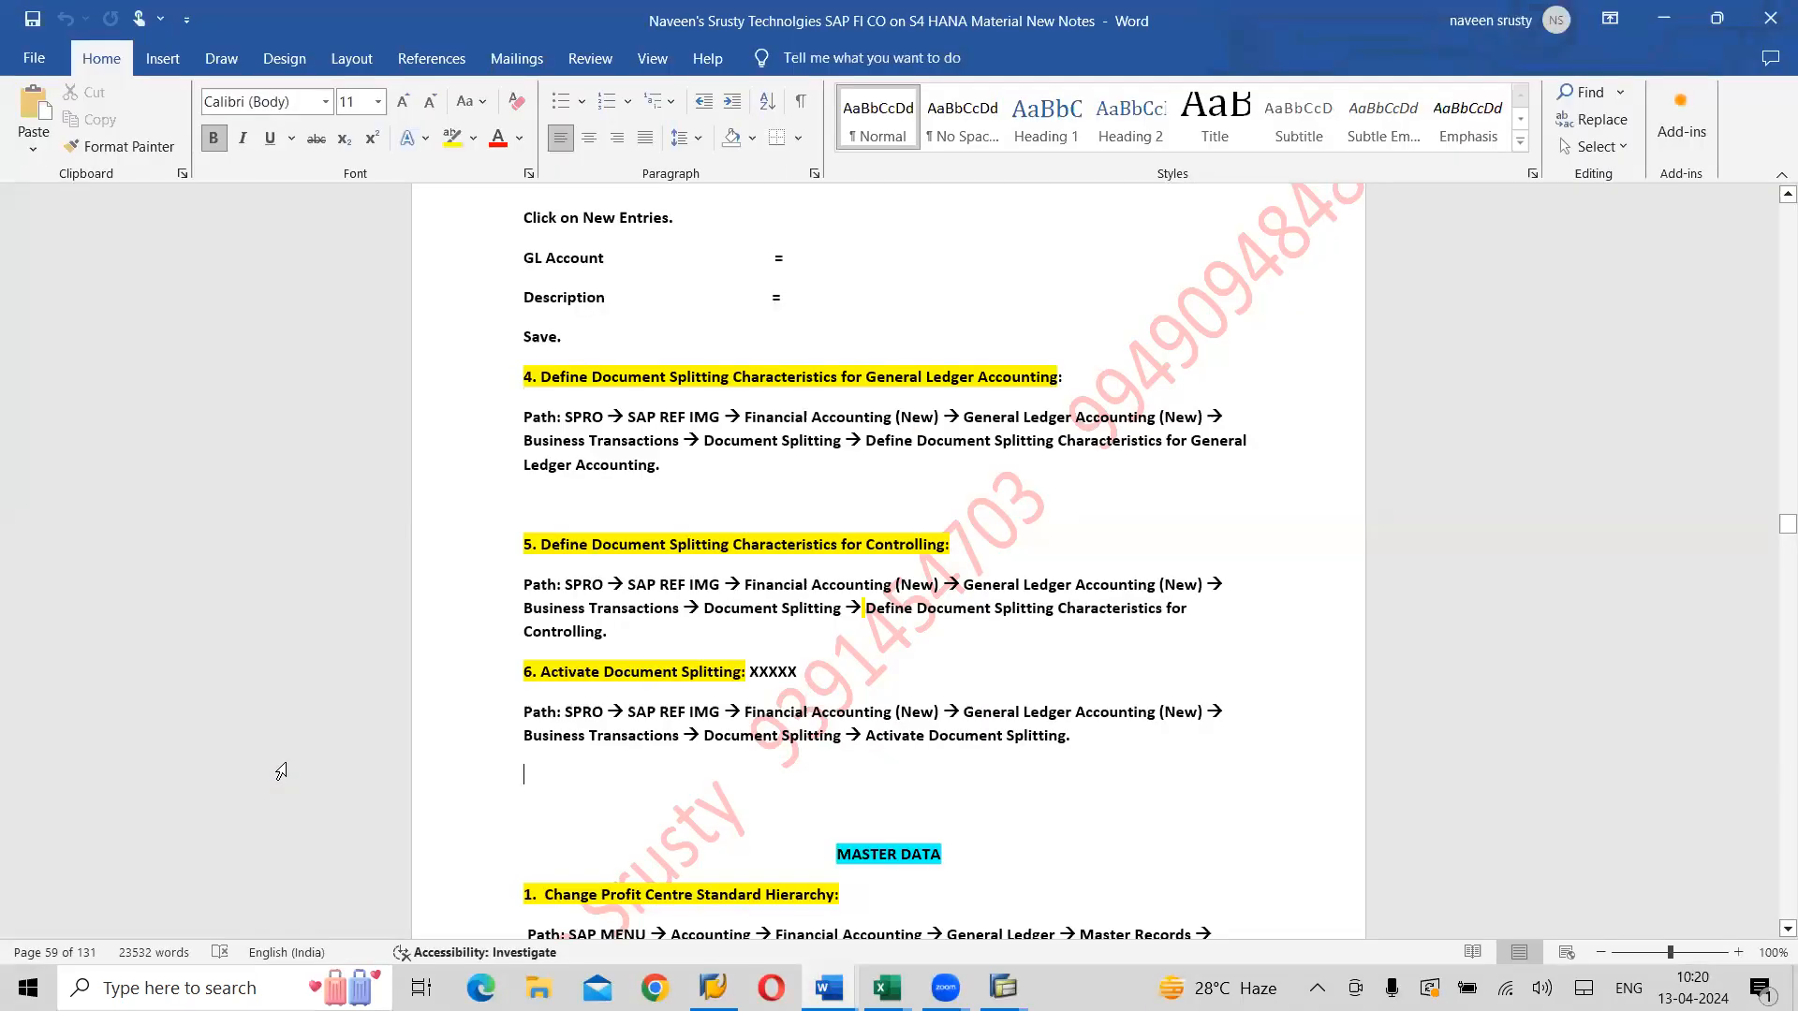
Read through the Word notes down to the GL master processing and Display Change GL Master sections, and switch to the SAP Display IMG session
{"action": "scroll", "coordinate": [282, 771], "scroll_direction": "down", "scroll_amount": 3}
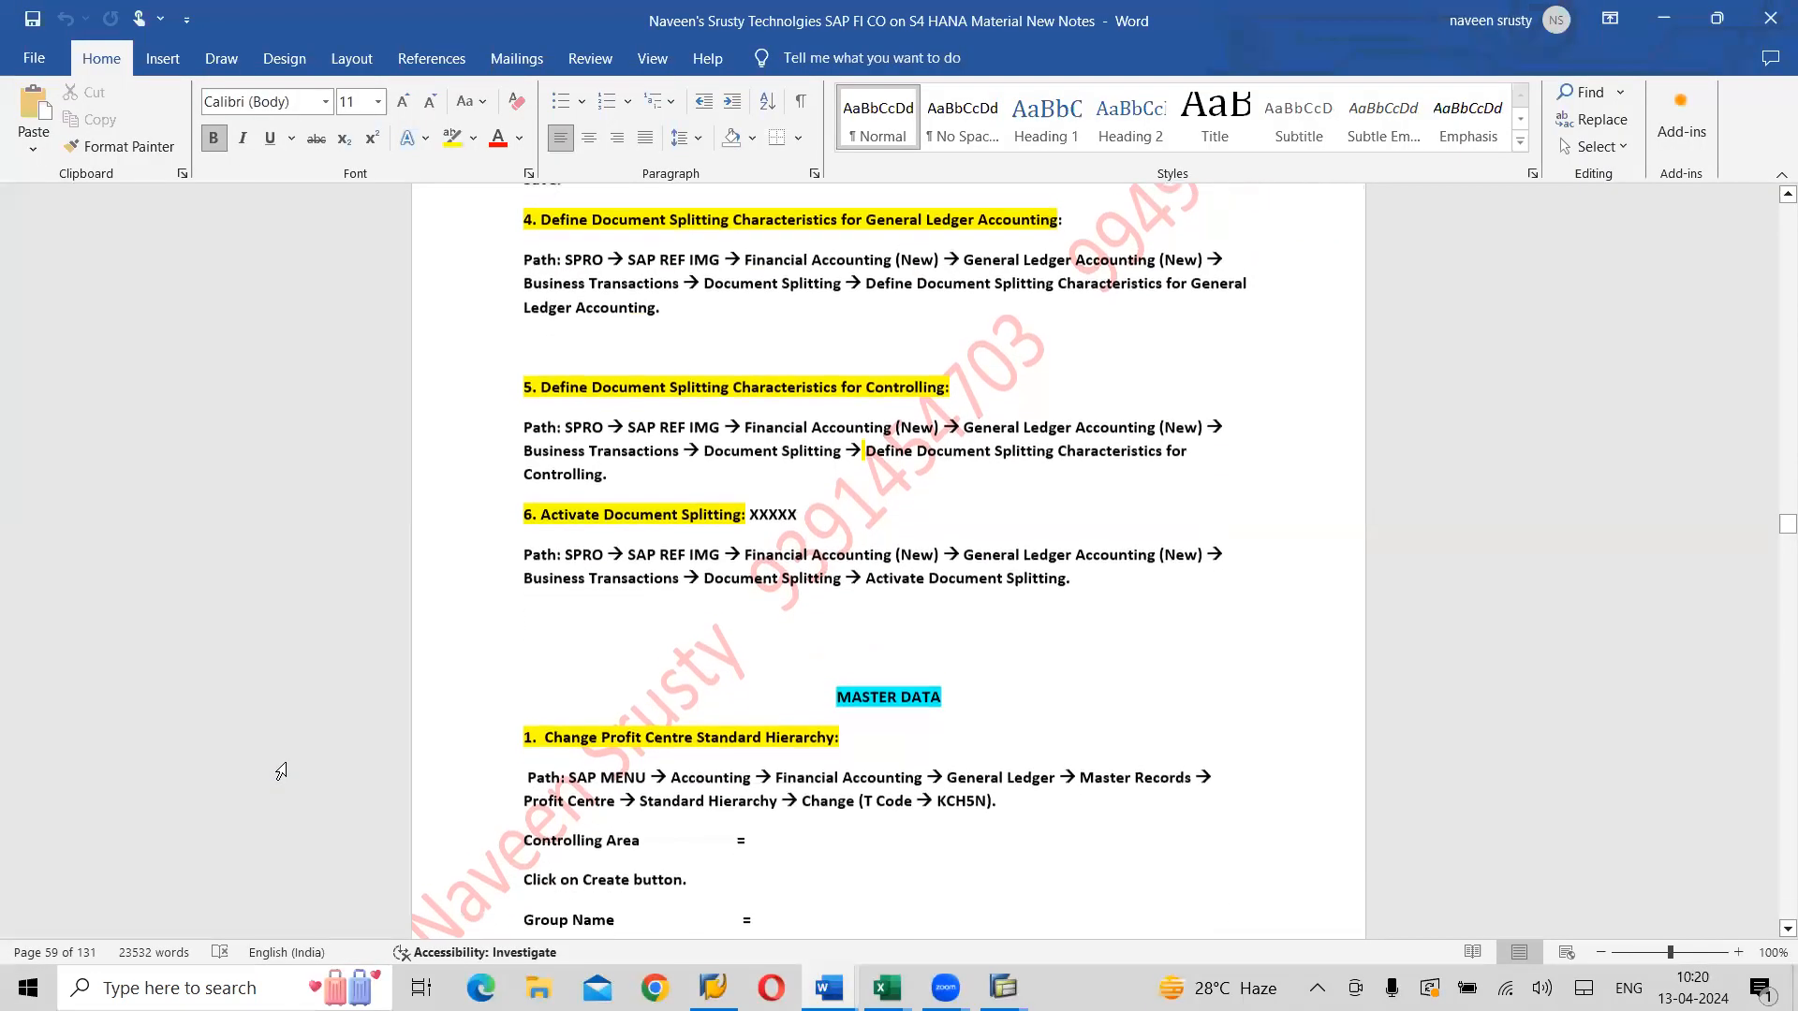
{"action": "scroll", "coordinate": [281, 771], "scroll_direction": "down", "scroll_amount": 20}
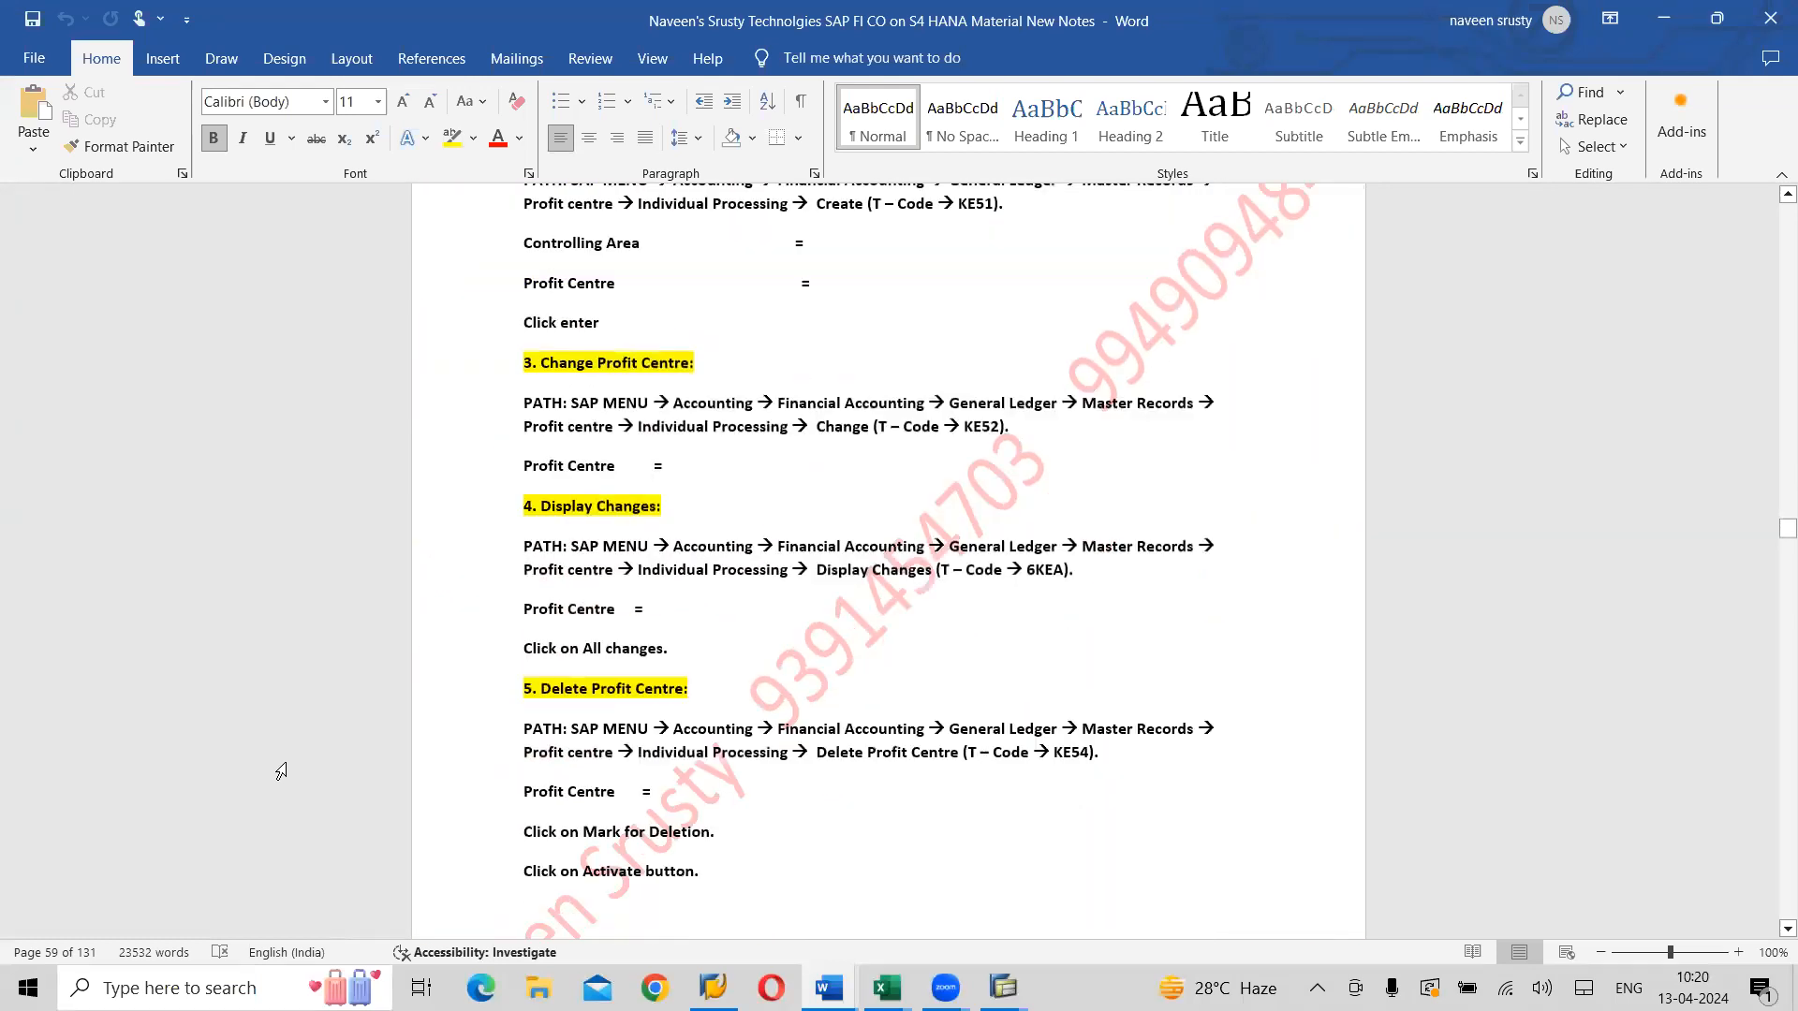
{"action": "scroll", "coordinate": [281, 771], "scroll_direction": "down", "scroll_amount": 7}
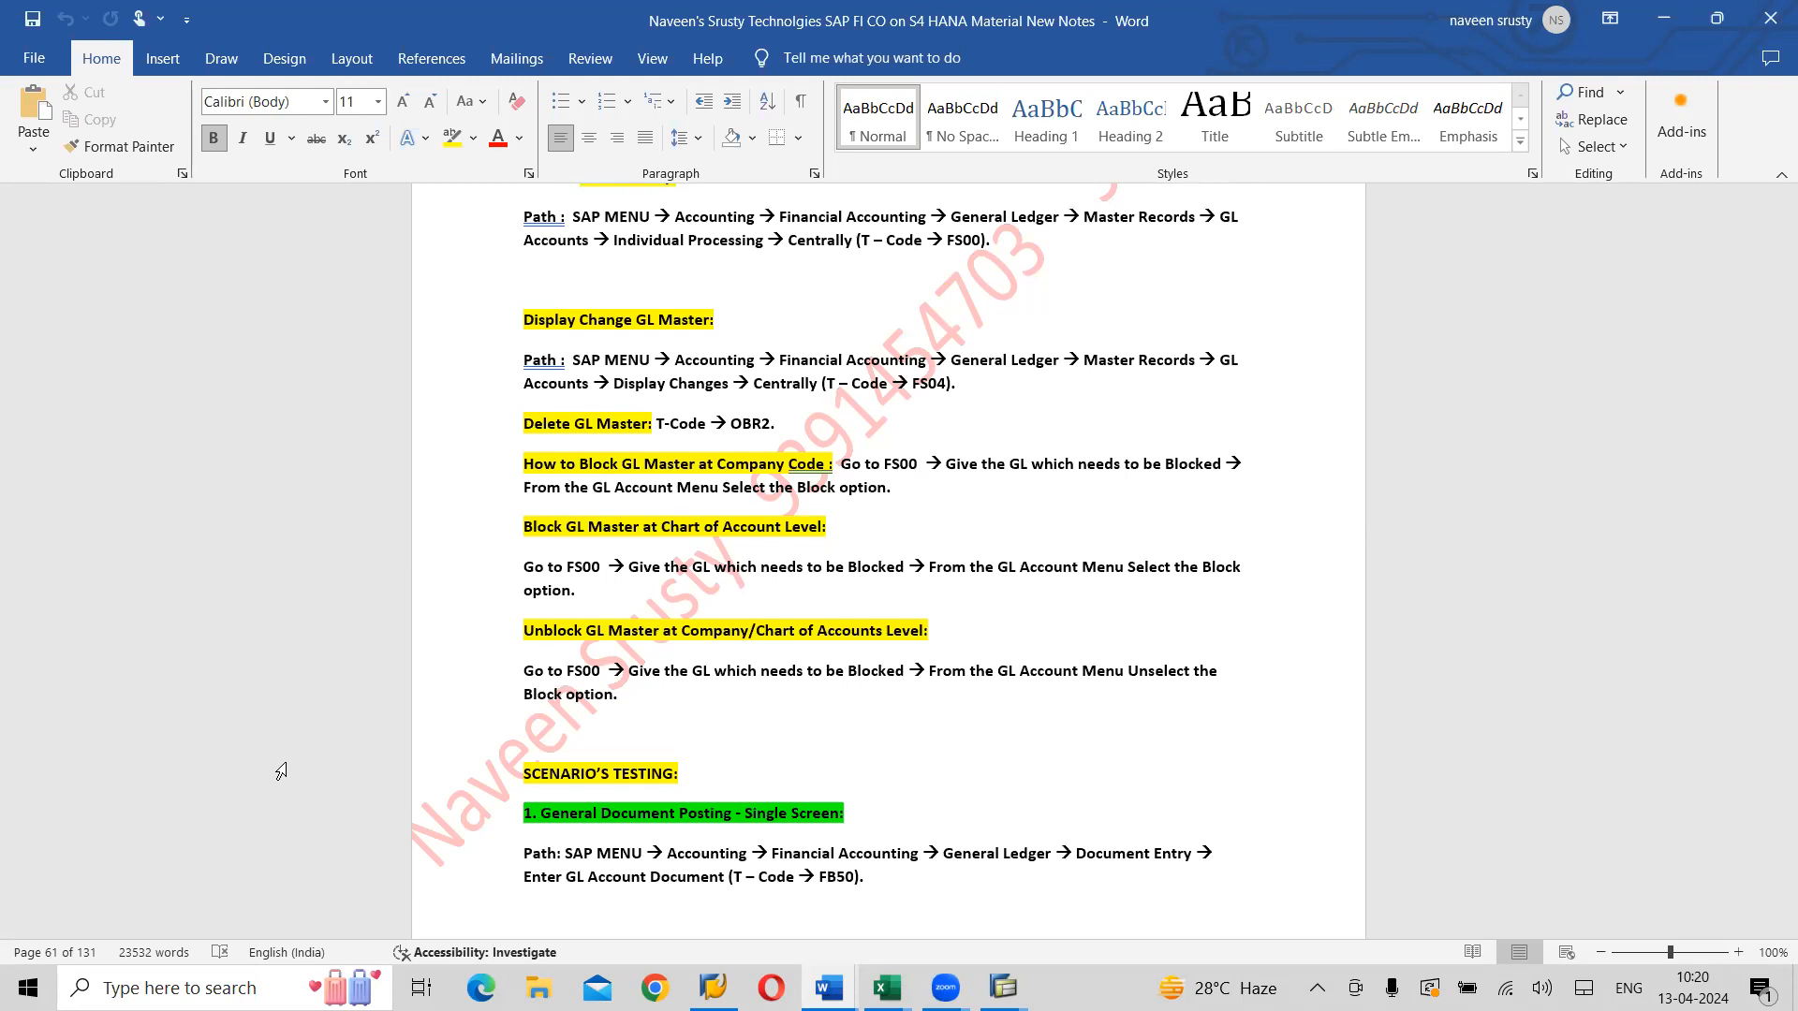
{"action": "key", "text": "alt+Tab"}
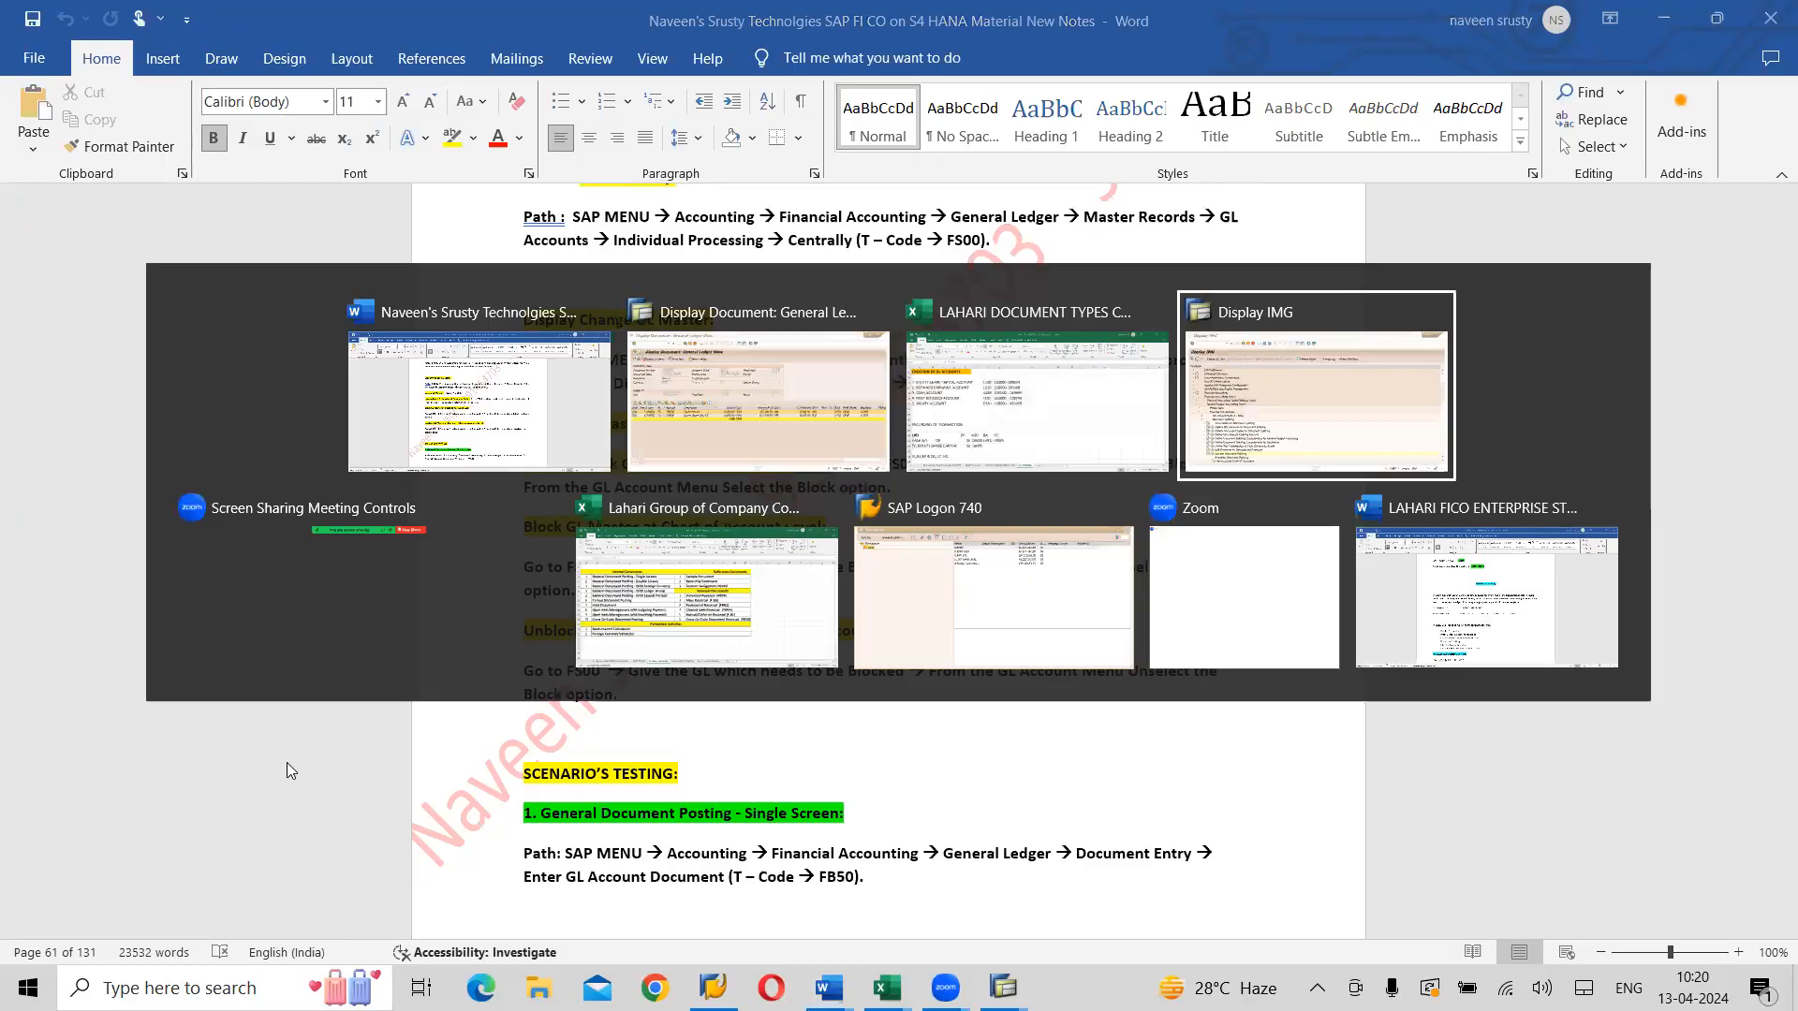
{"action": "key", "text": "alt+Tab"}
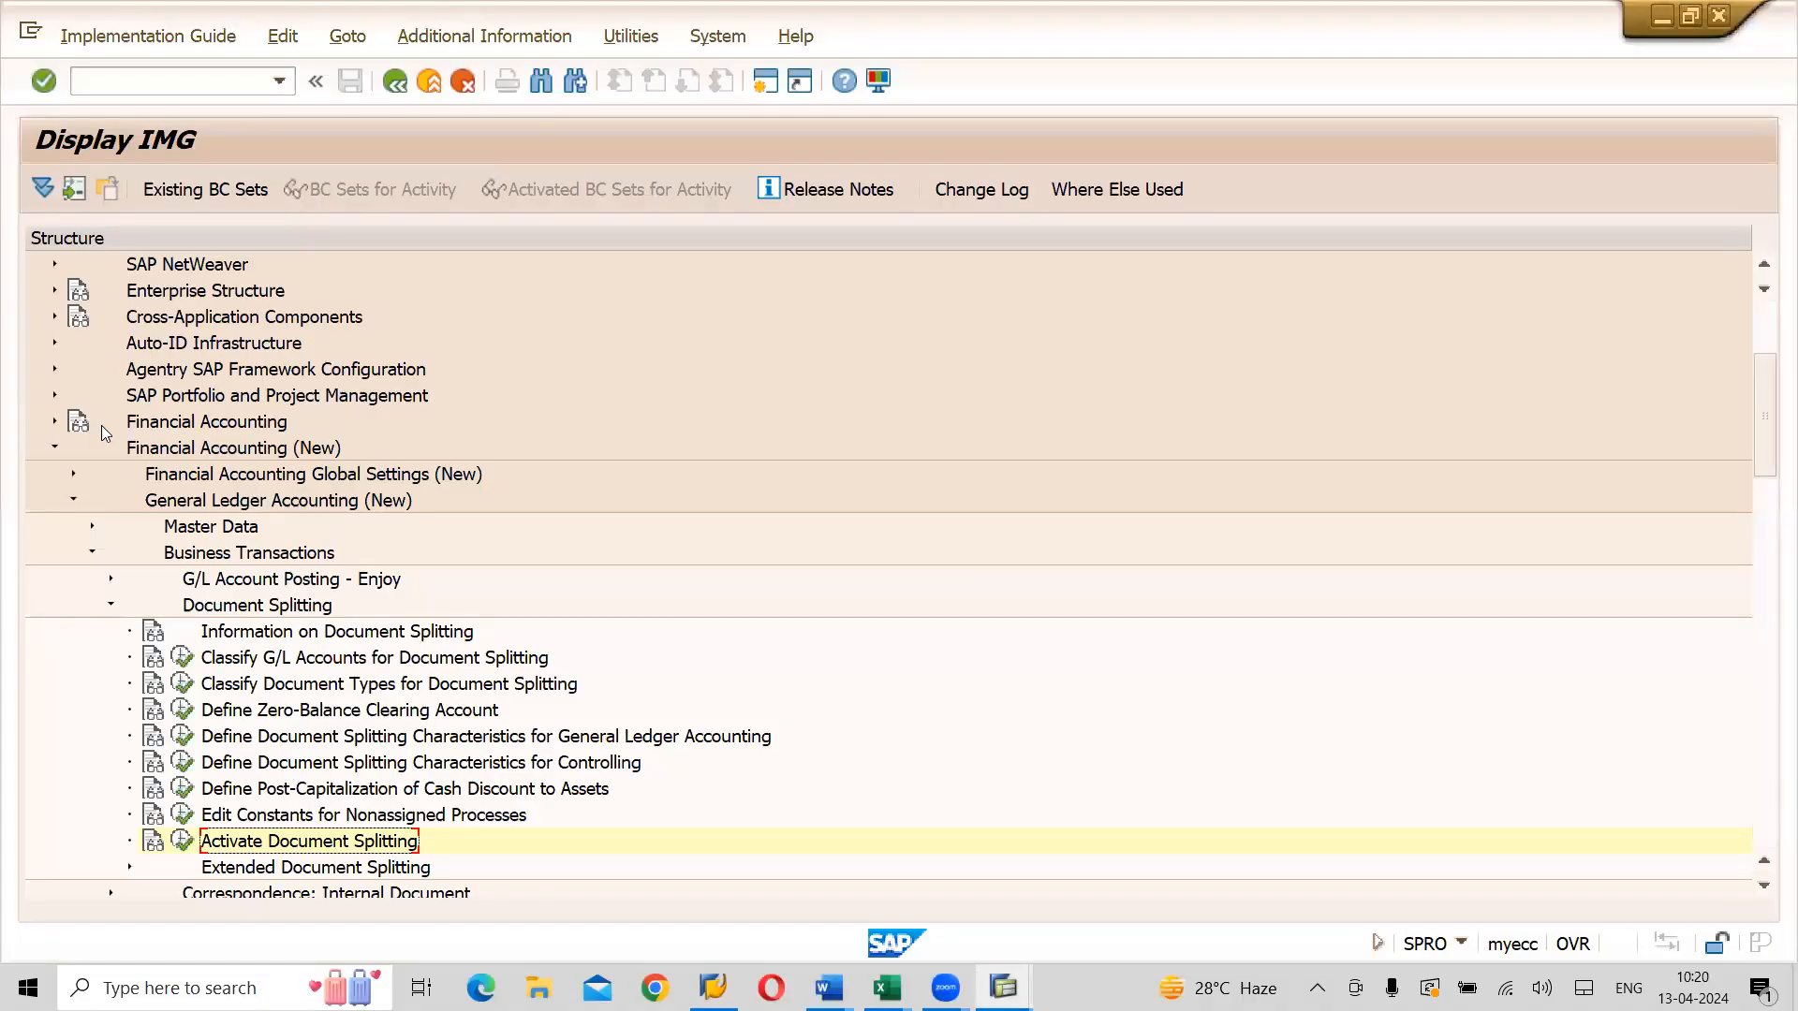
Leave the Display IMG session and start transaction FS00 to edit G/L accounts centrally
{"action": "left_click", "coordinate": [142, 84]}
{"action": "type", "text": "FS00"}
{"action": "key", "text": "Return"}
{"action": "left_click", "coordinate": [141, 81]}
{"action": "type", "text": "/NFS00"}
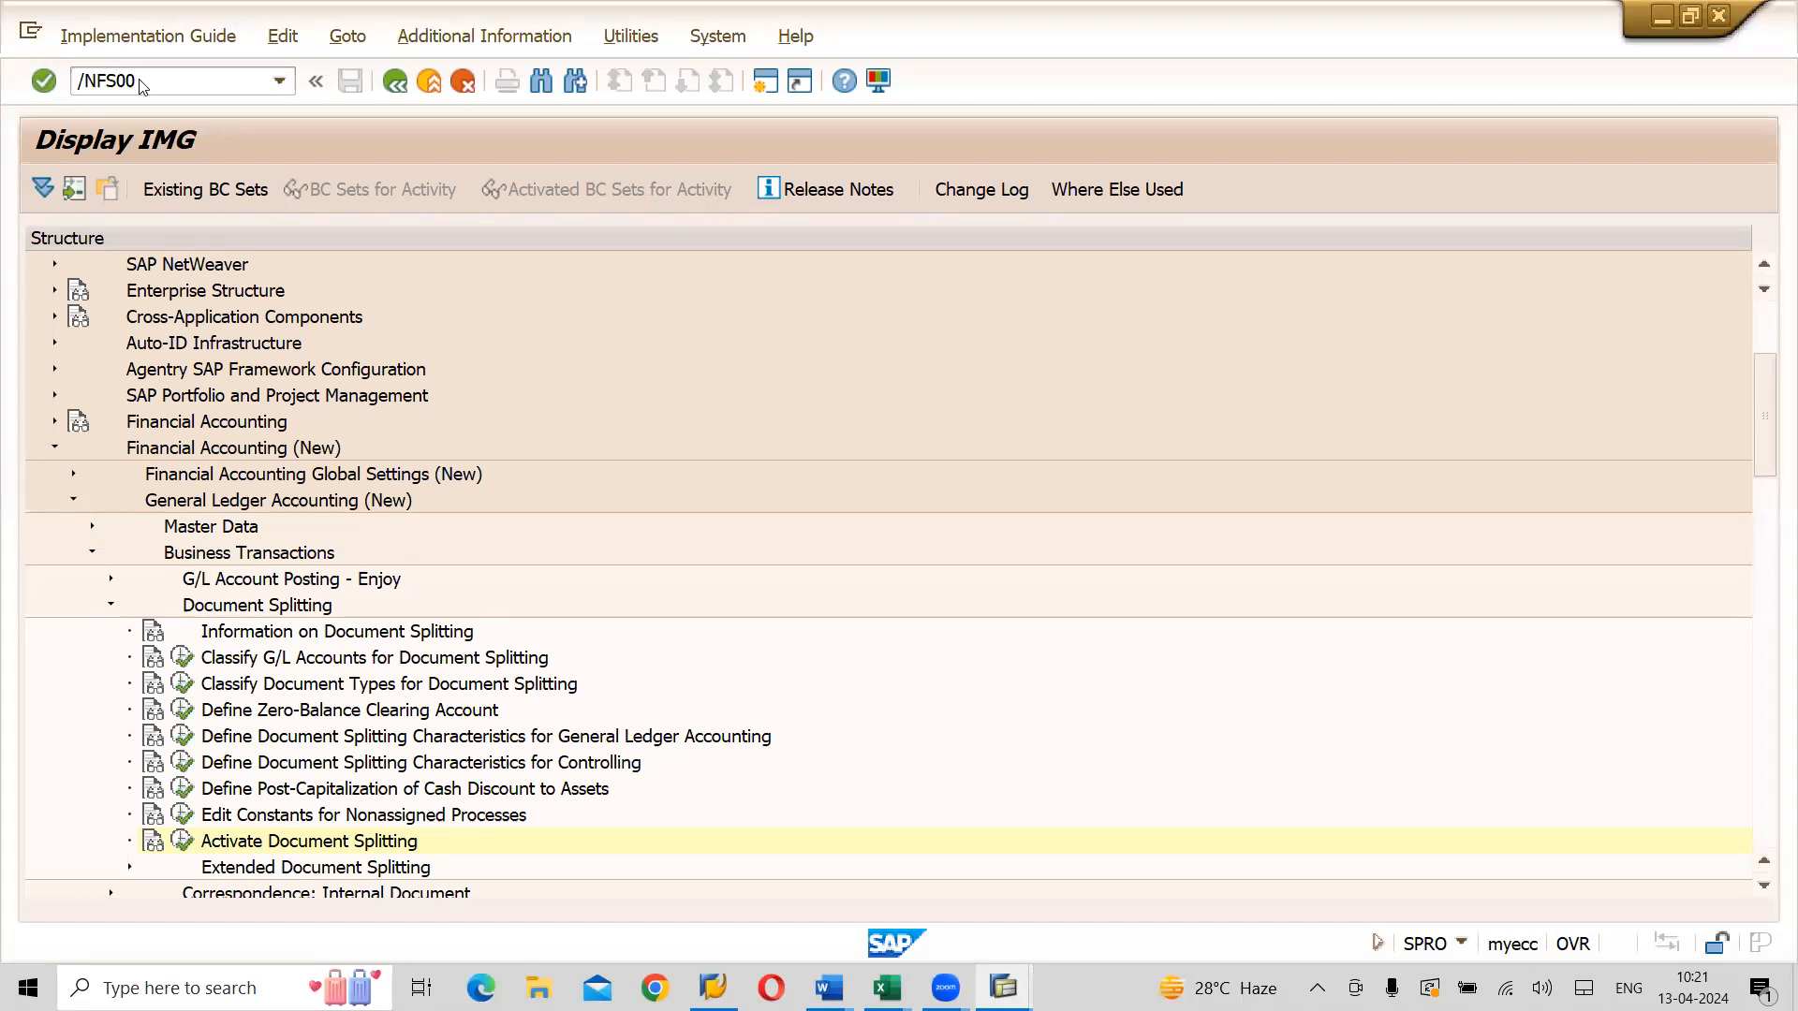
{"action": "key", "text": "Return"}
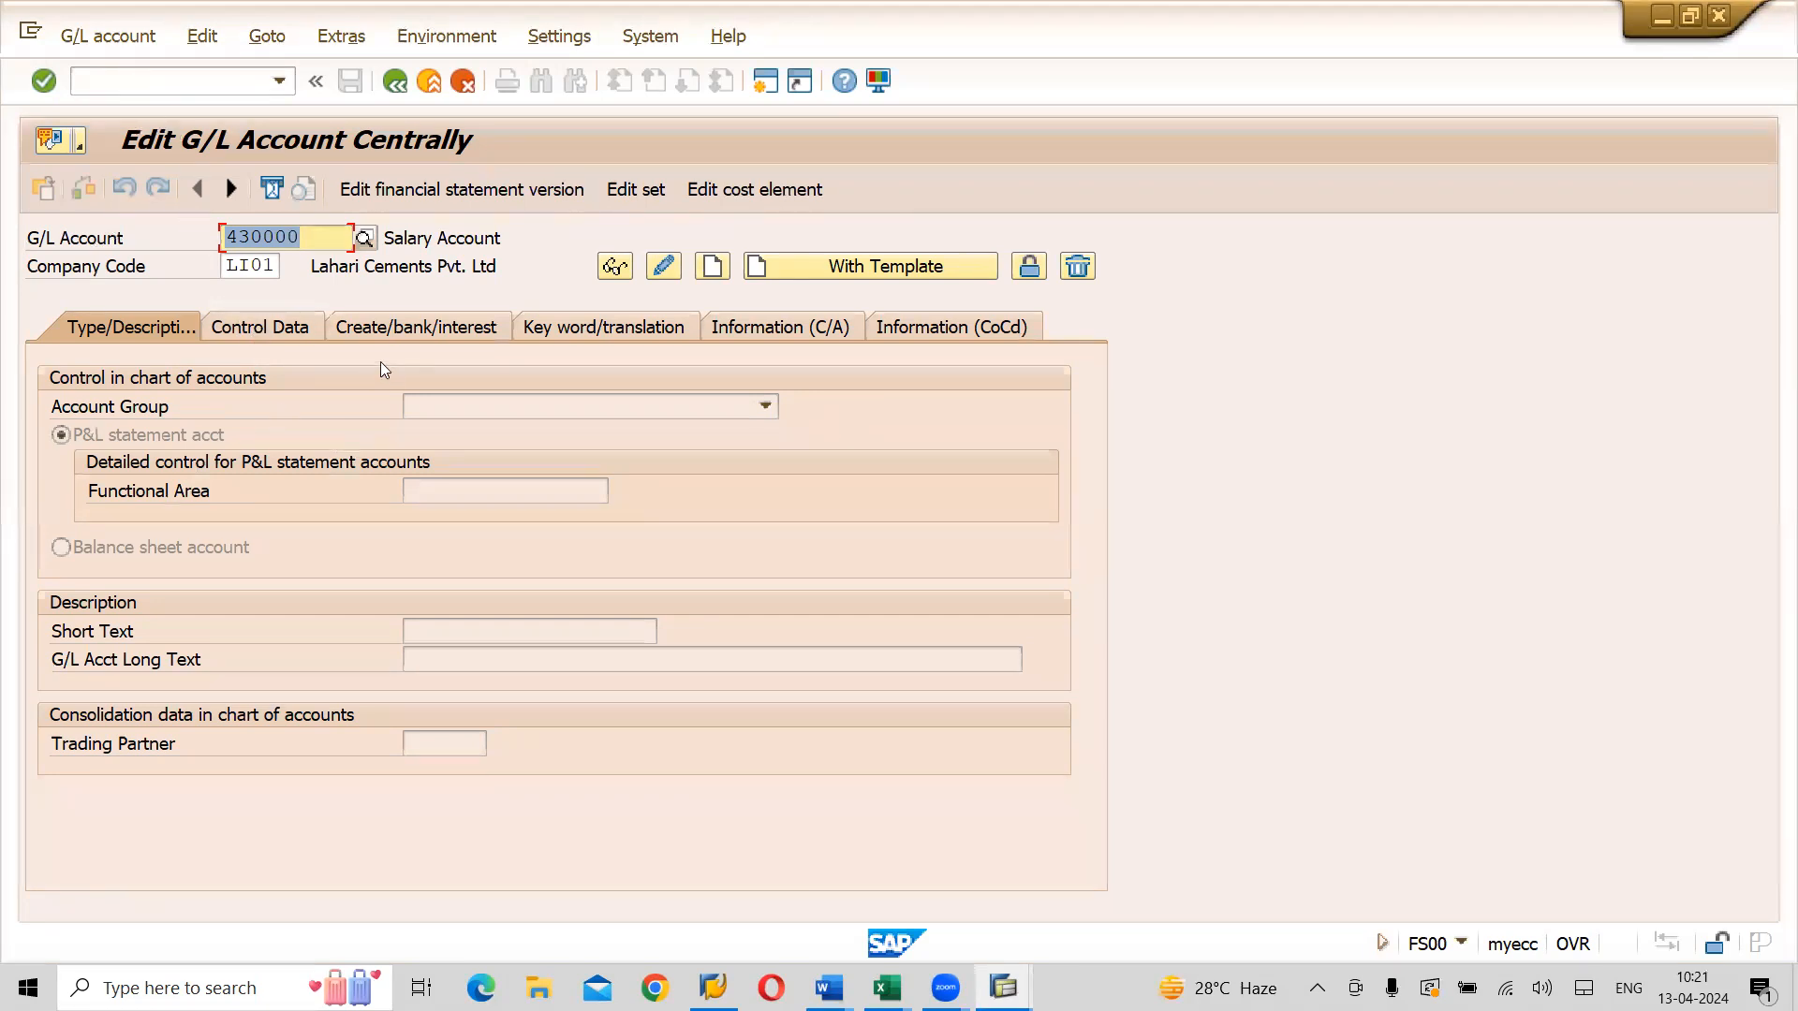
Display the Salary Account in company code LI01, switch it to change mode and set its functional area to LFIN
{"action": "key", "text": "Return"}
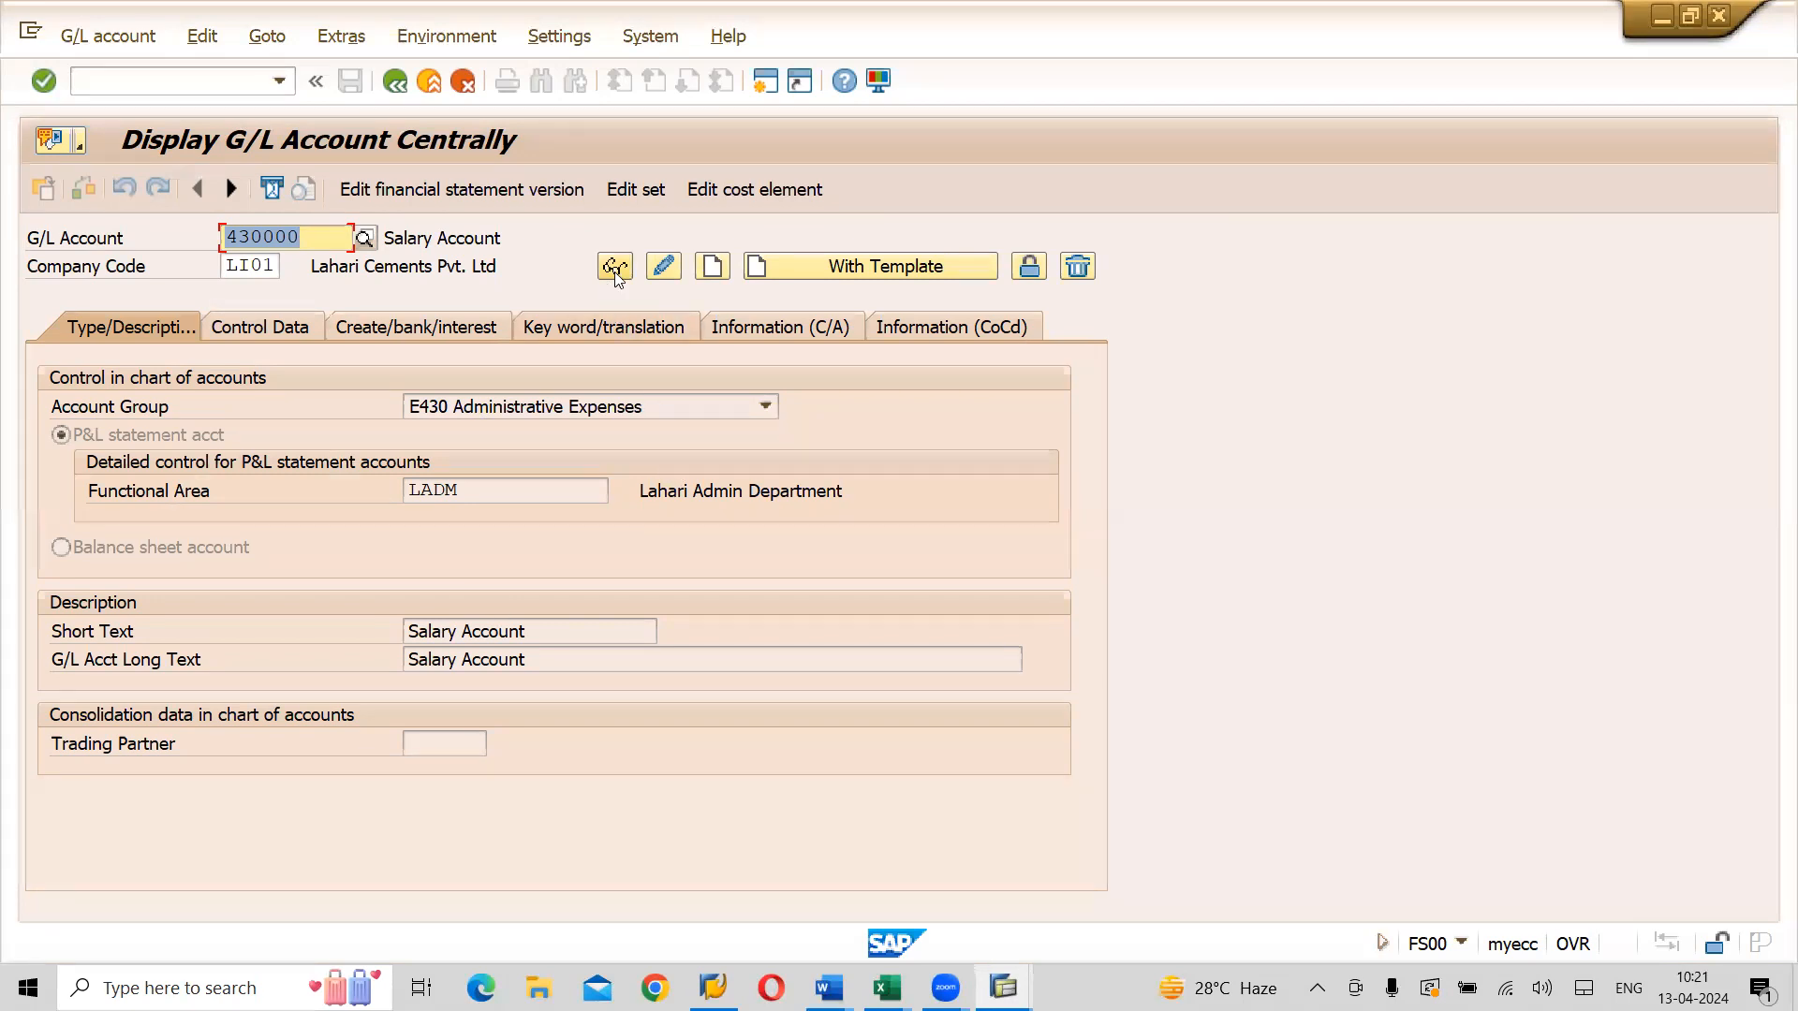
{"action": "left_click", "coordinate": [662, 270]}
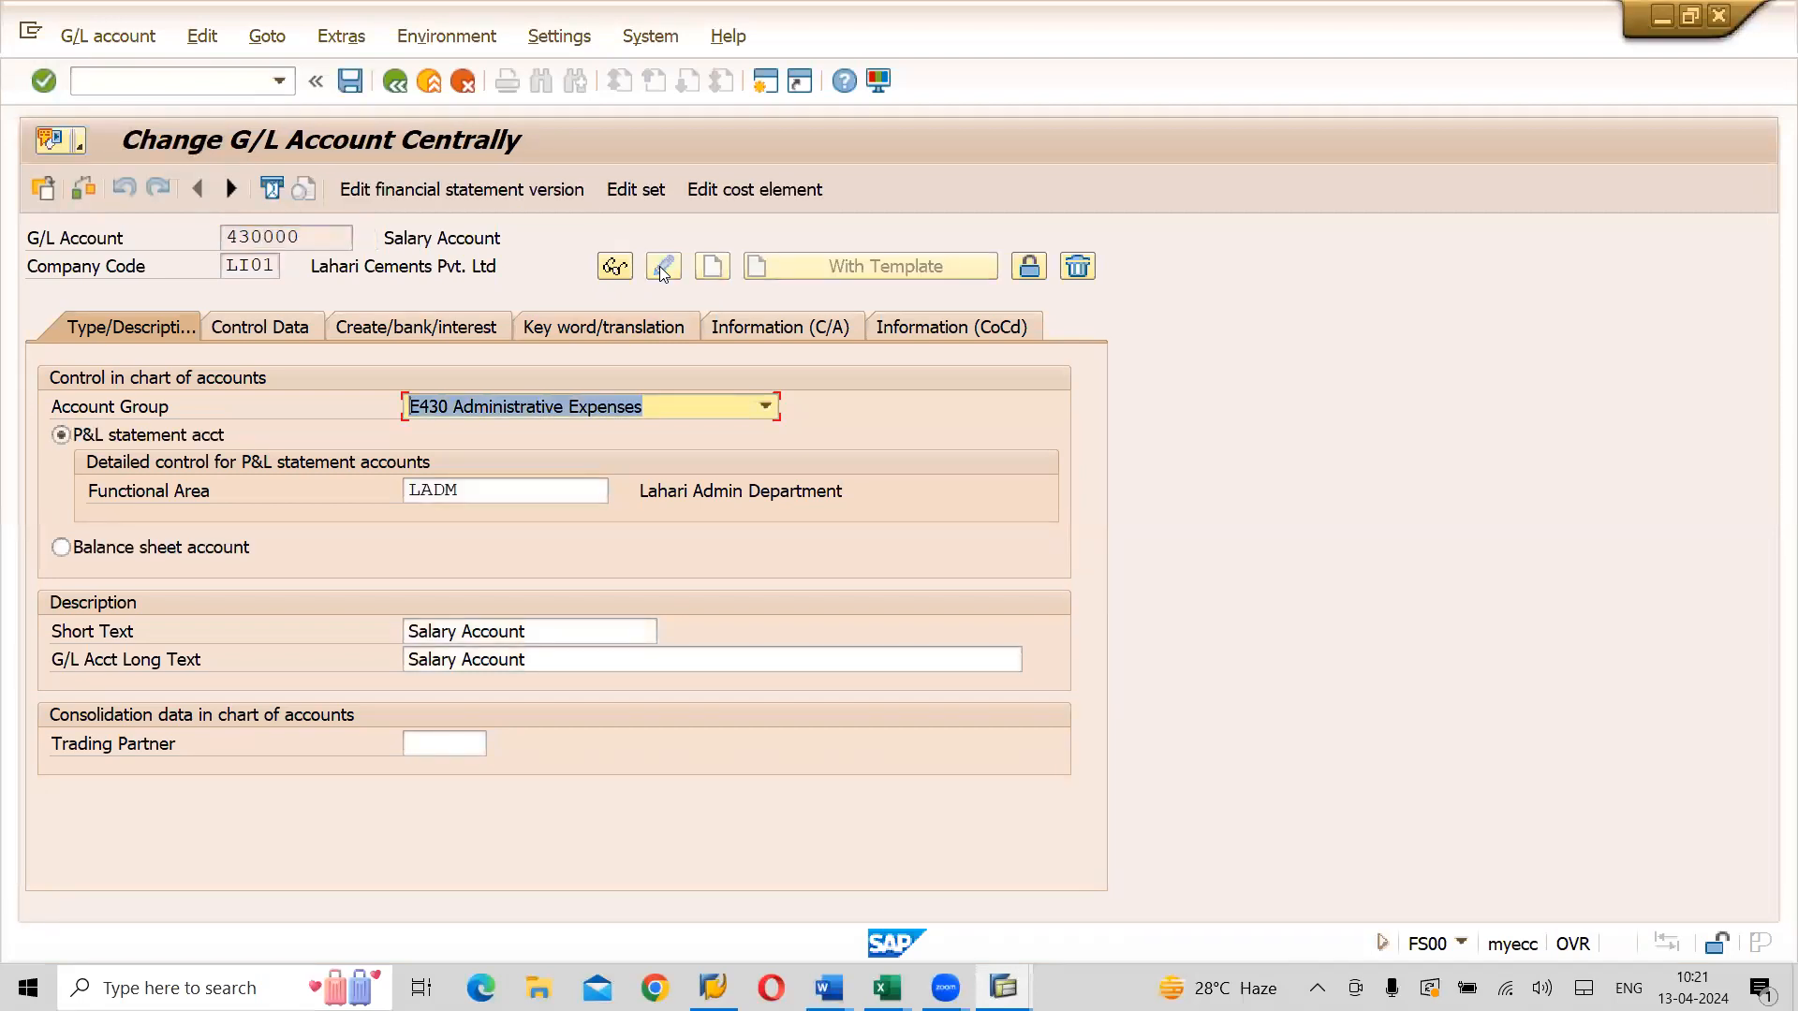
{"action": "left_click", "coordinate": [533, 490]}
{"action": "key", "text": "BackSpace"}
{"action": "key", "text": "BackSpace"}
{"action": "key", "text": "BackSpace"}
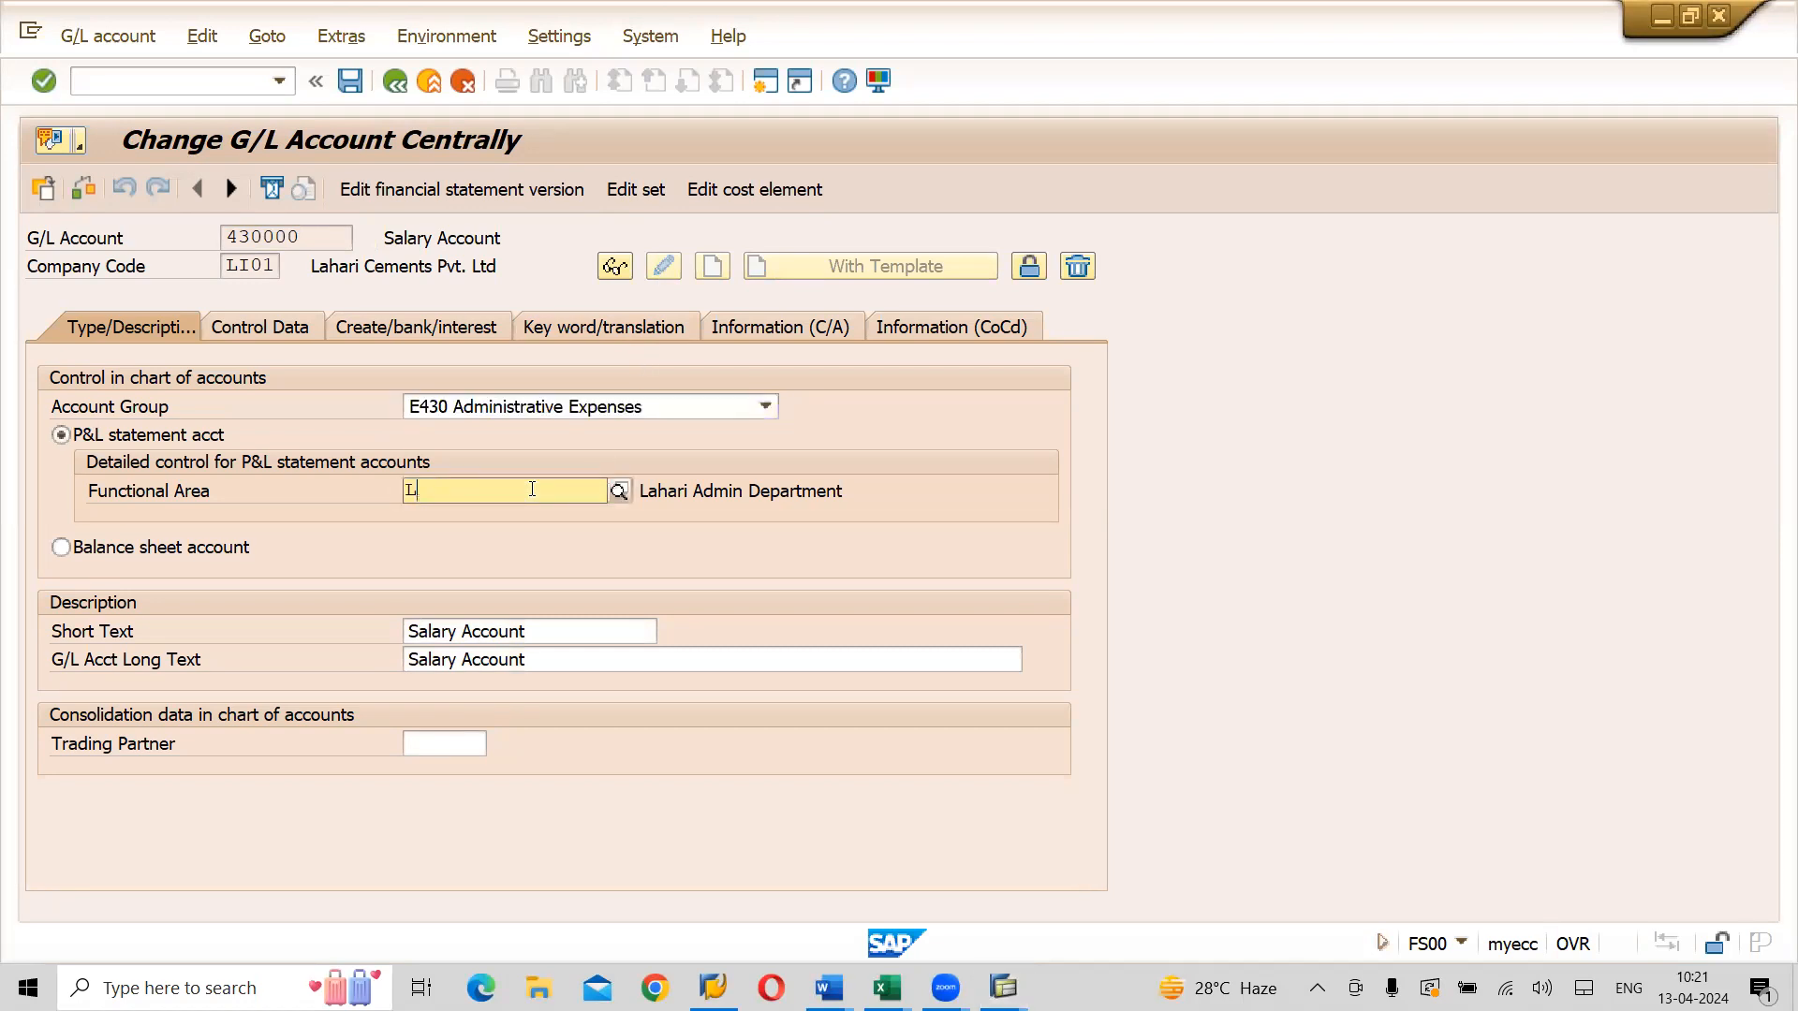
{"action": "type", "text": "FIN"}
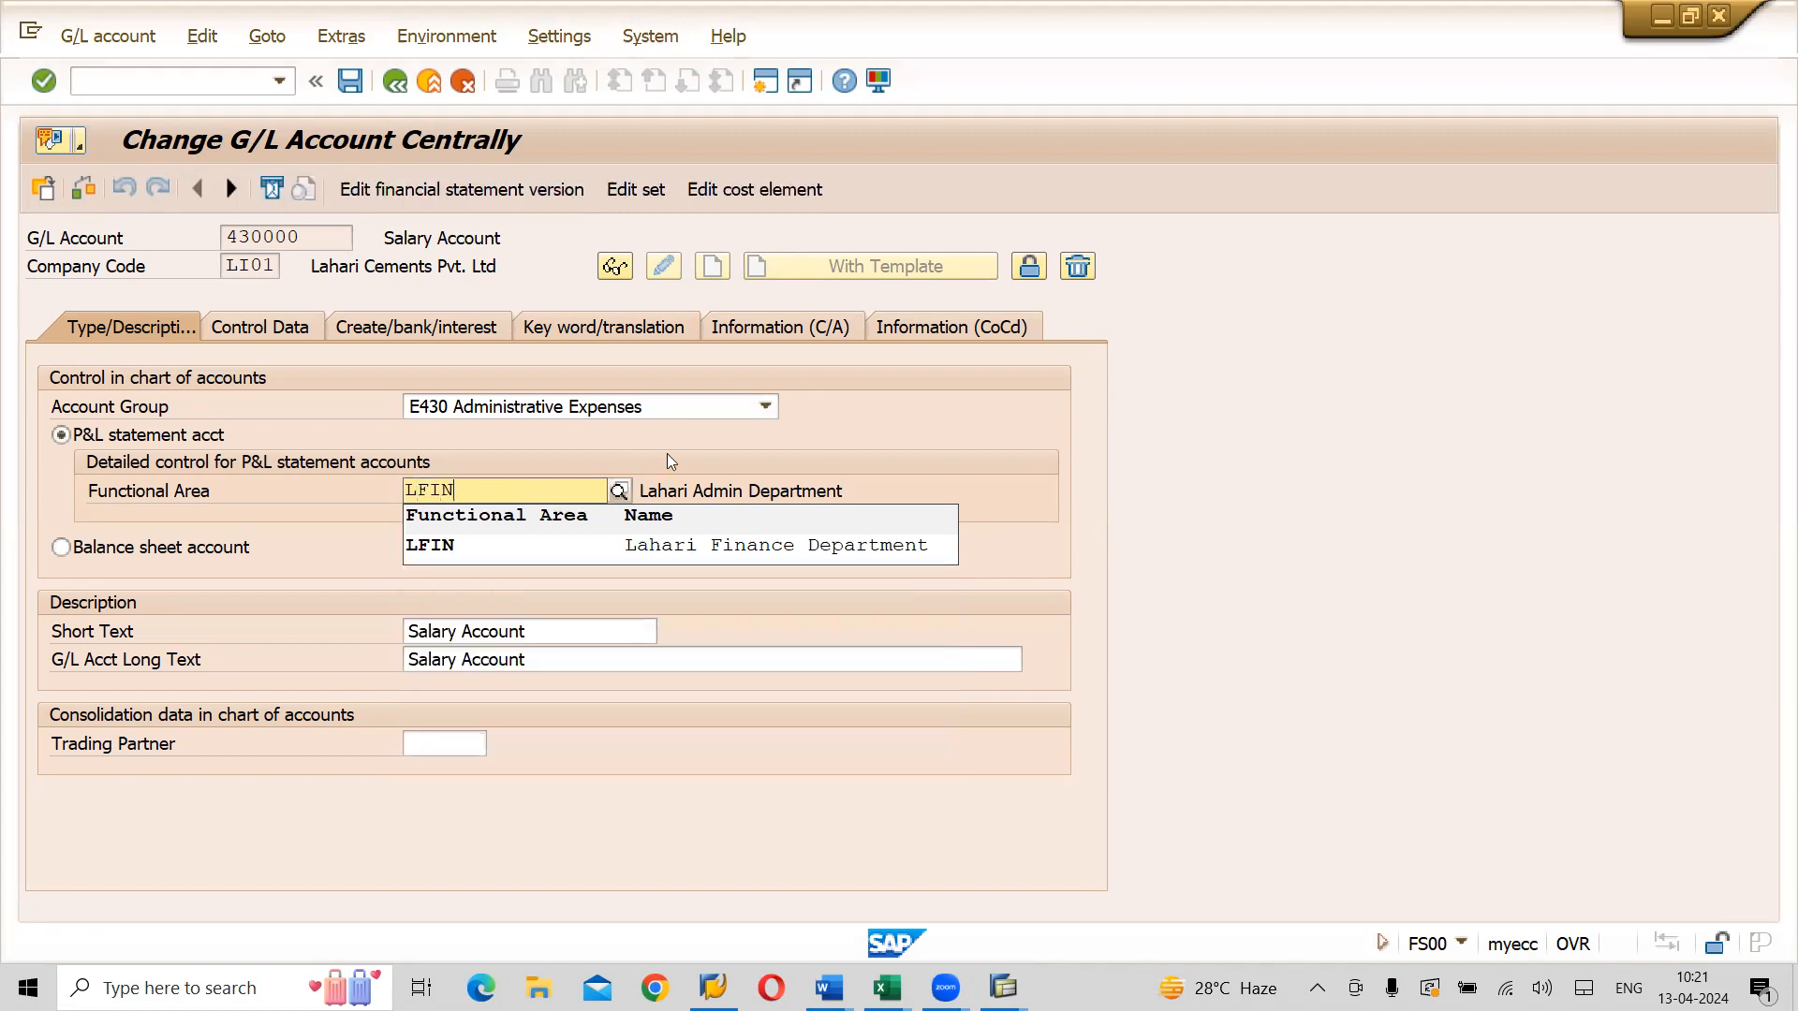
{"action": "left_click", "coordinate": [569, 544]}
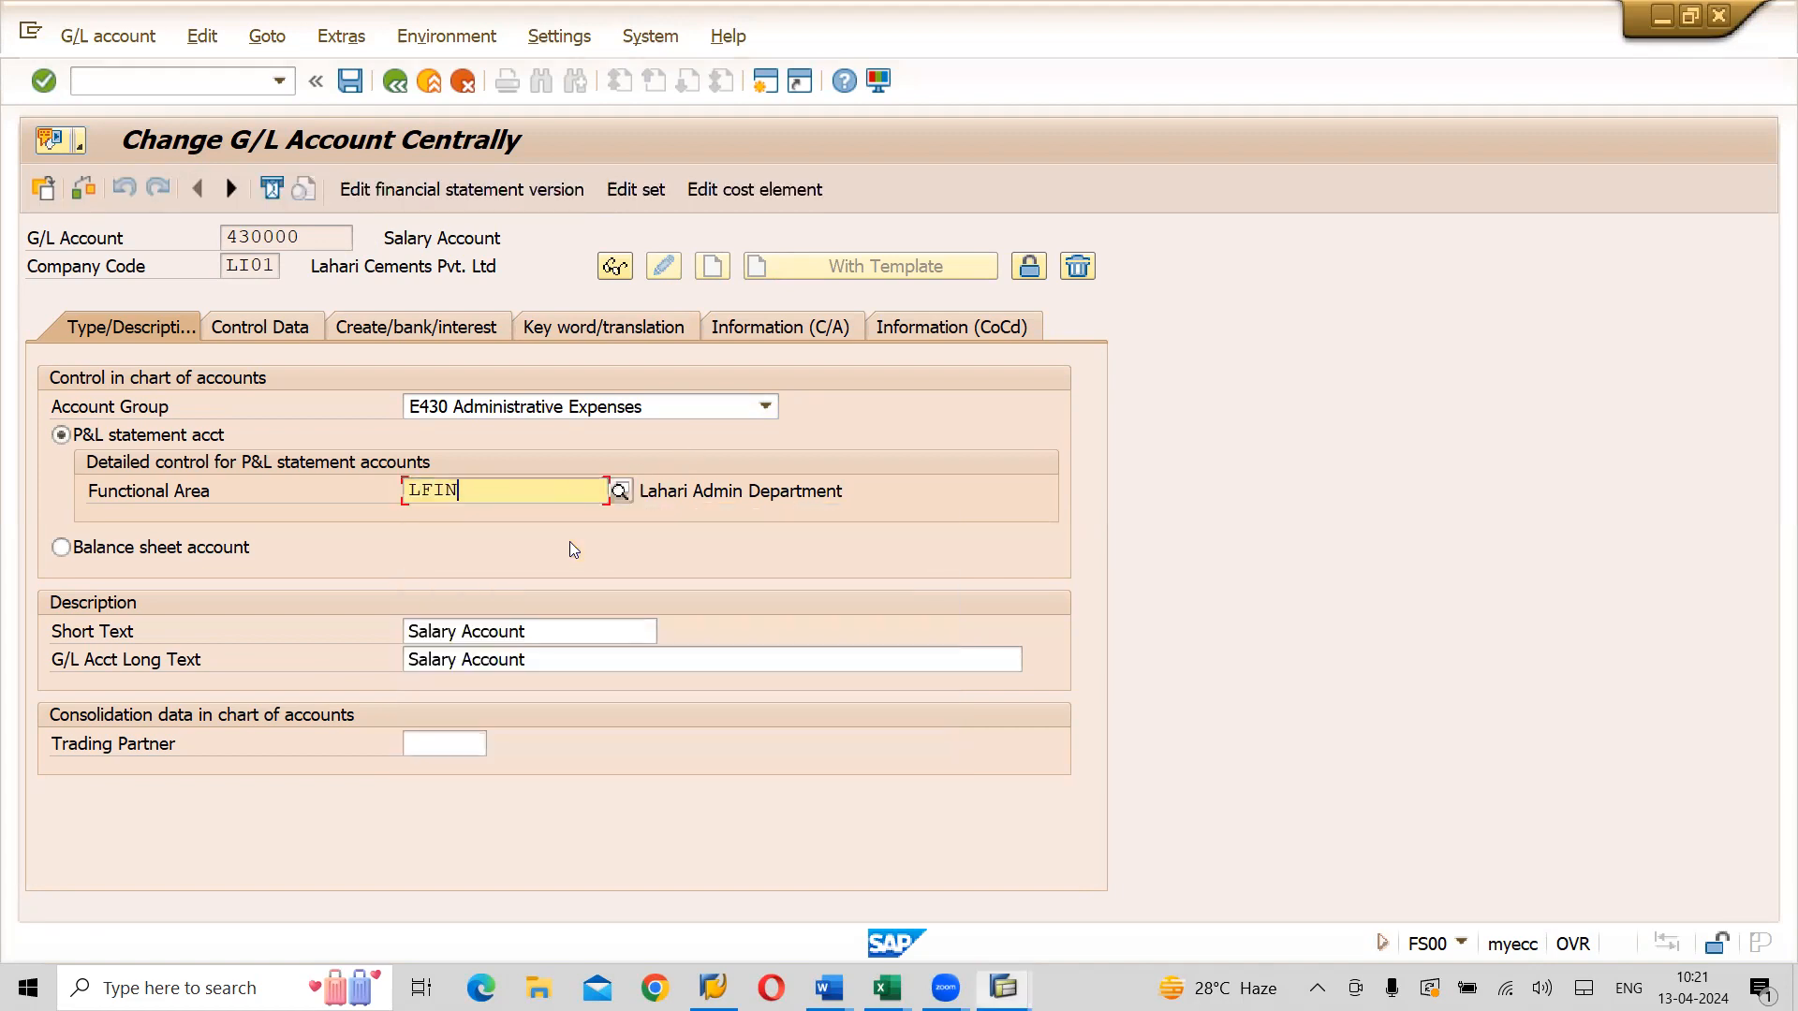
Change both the short text and the G/L account long text of the Salary Account to Office Salaries
{"action": "left_click", "coordinate": [573, 634]}
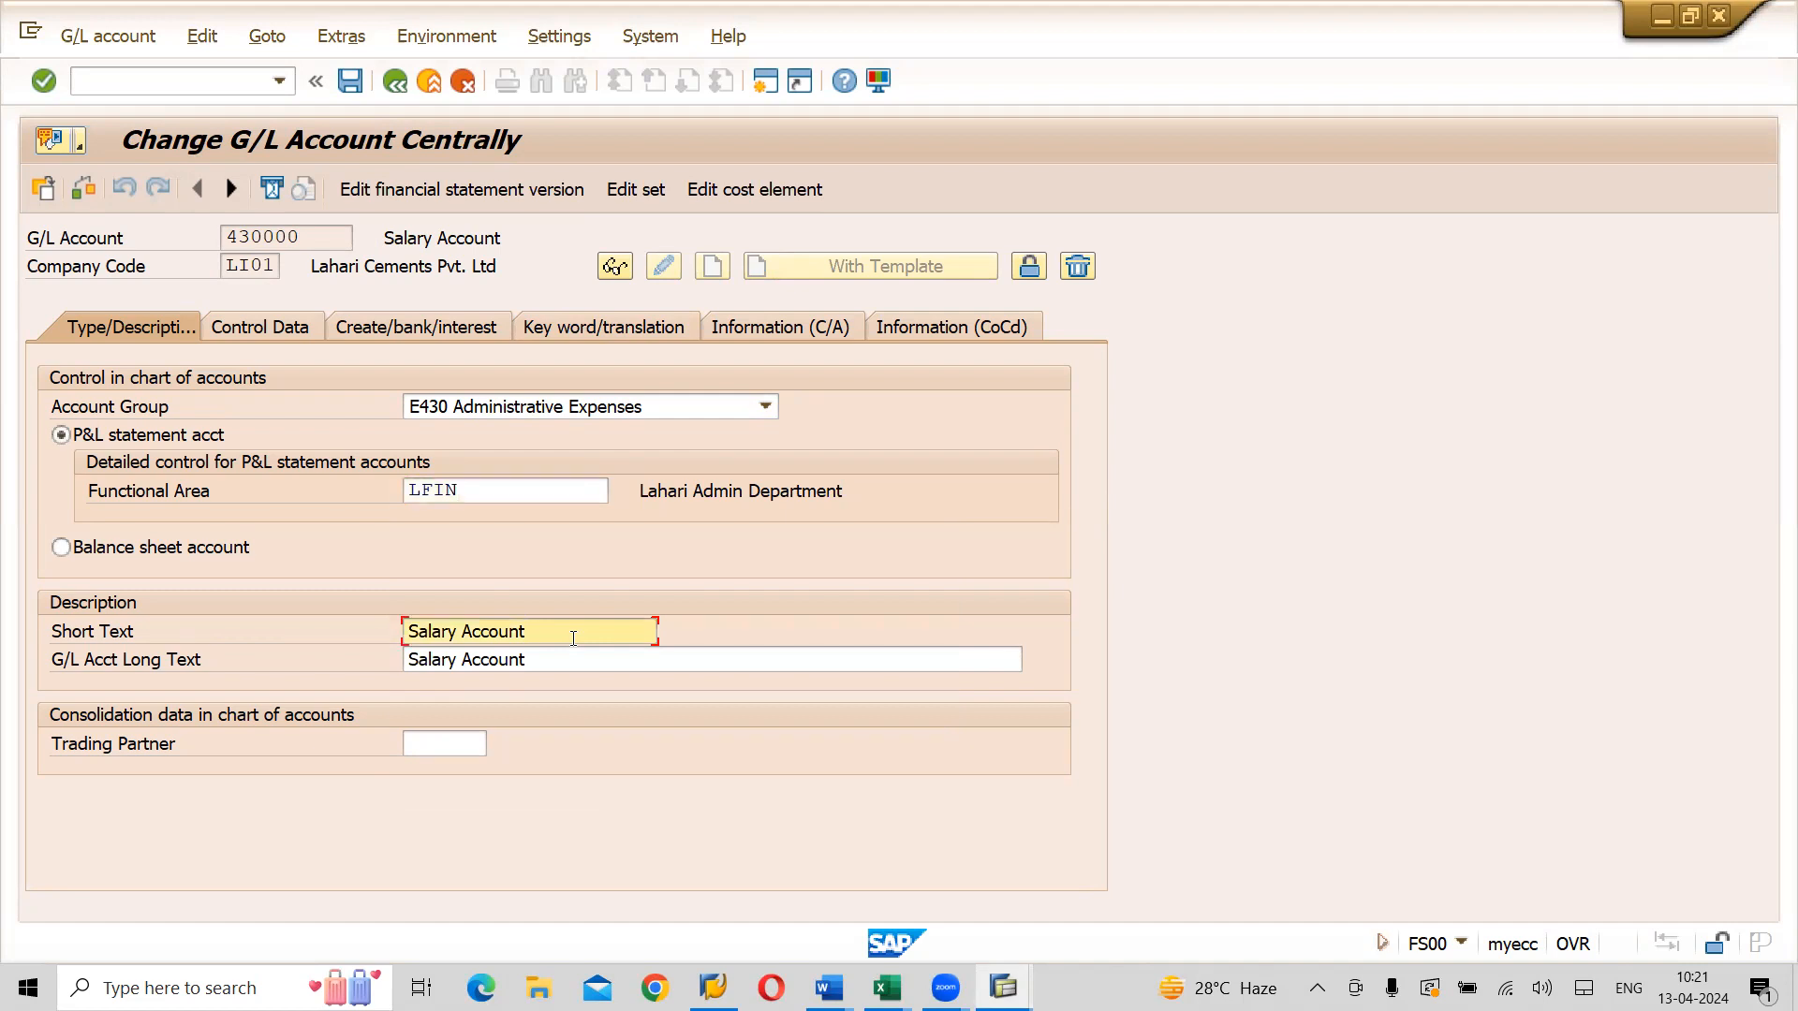
{"action": "key", "text": "BackSpace"}
{"action": "key", "text": "BackSpace"}
{"action": "key", "text": "BackSpace"}
{"action": "key", "text": "BackSpace"}
{"action": "key", "text": "BackSpace"}
{"action": "key", "text": "BackSpace"}
{"action": "key", "text": "BackSpace"}
{"action": "key", "text": "BackSpace"}
{"action": "key", "text": "BackSpace"}
{"action": "key", "text": "BackSpace"}
{"action": "key", "text": "BackSpace"}
{"action": "key", "text": "BackSpace"}
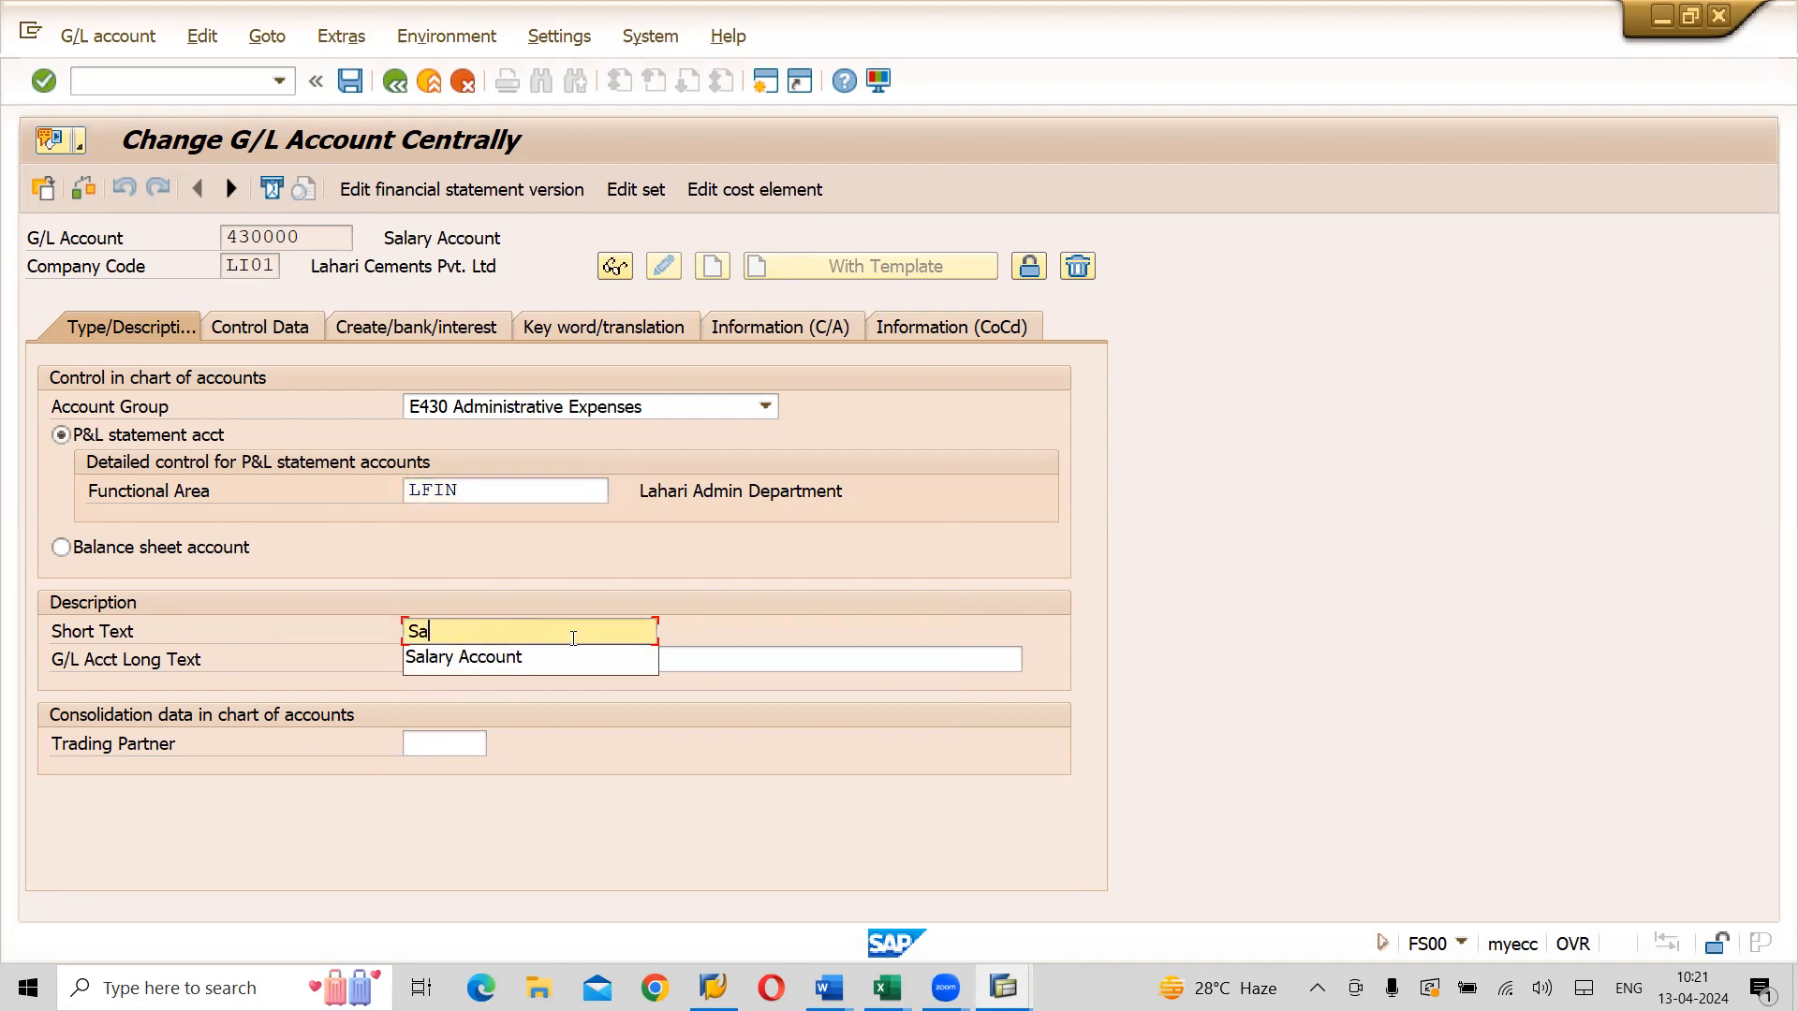
{"action": "key", "text": "BackSpace"}
{"action": "key", "text": "BackSpace"}
{"action": "type", "text": "Of"}
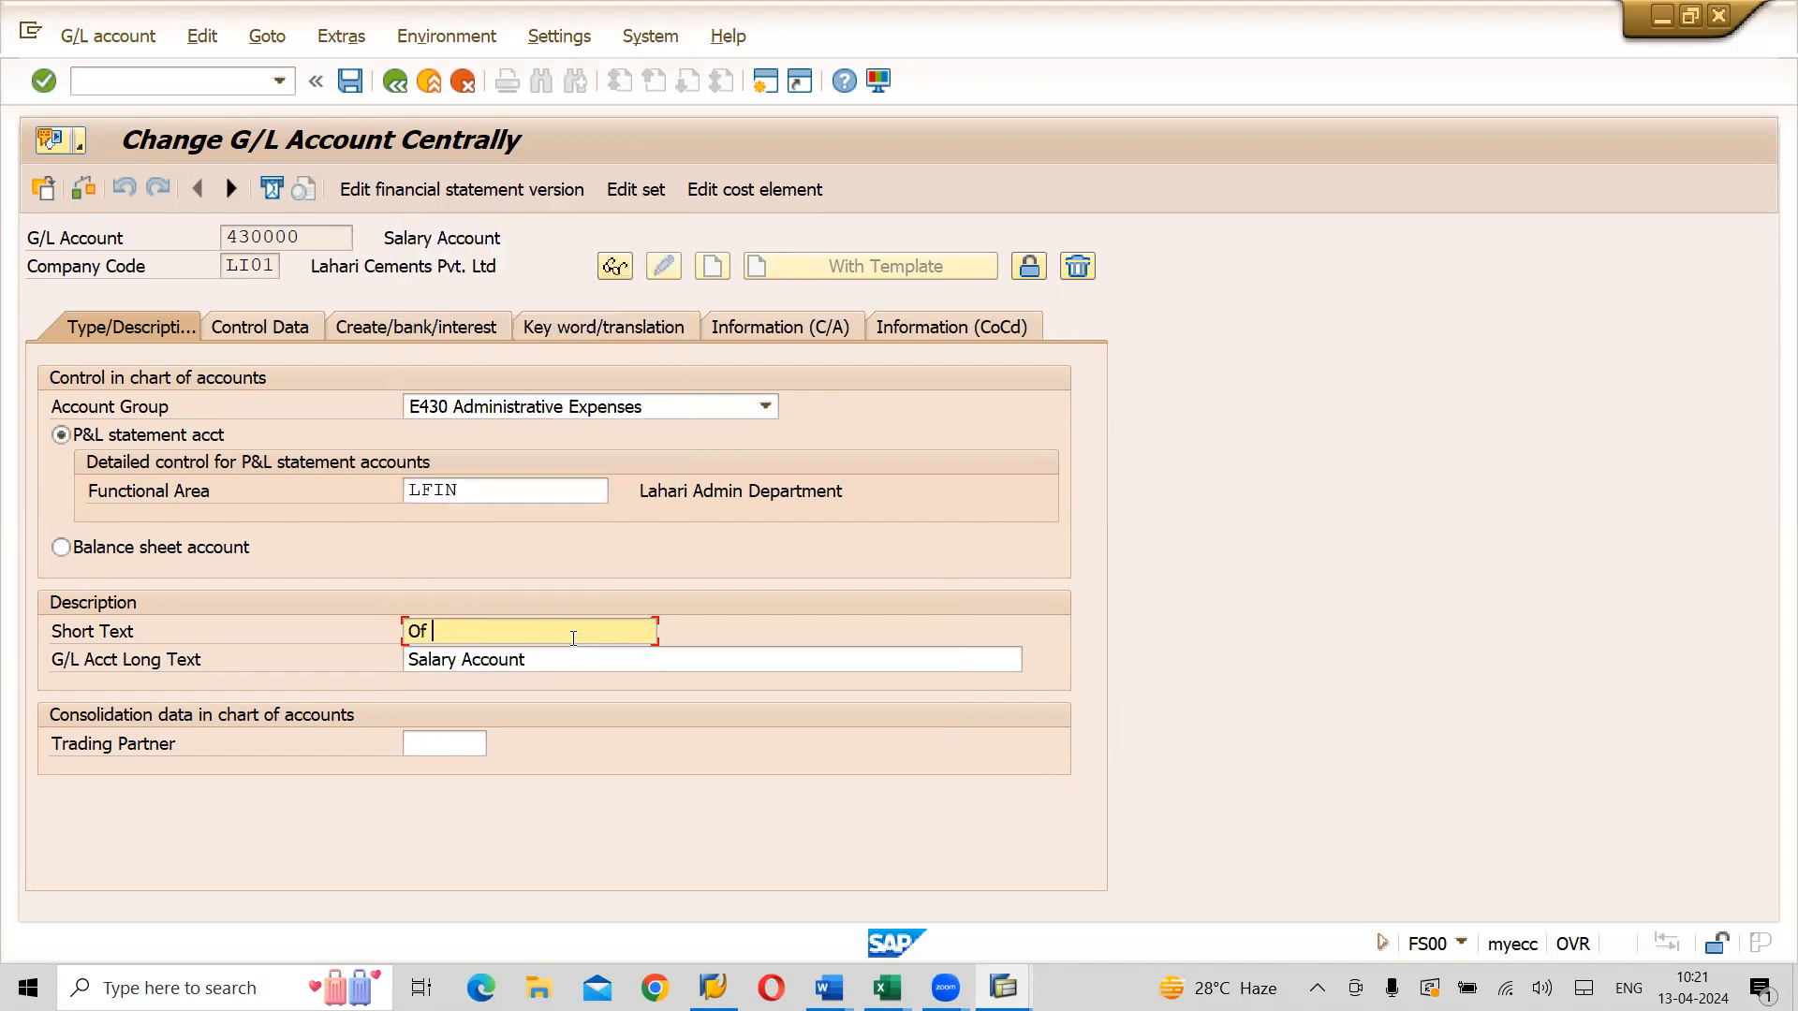
{"action": "type", "text": "fice Salaries"}
{"action": "key", "text": "Tab"}
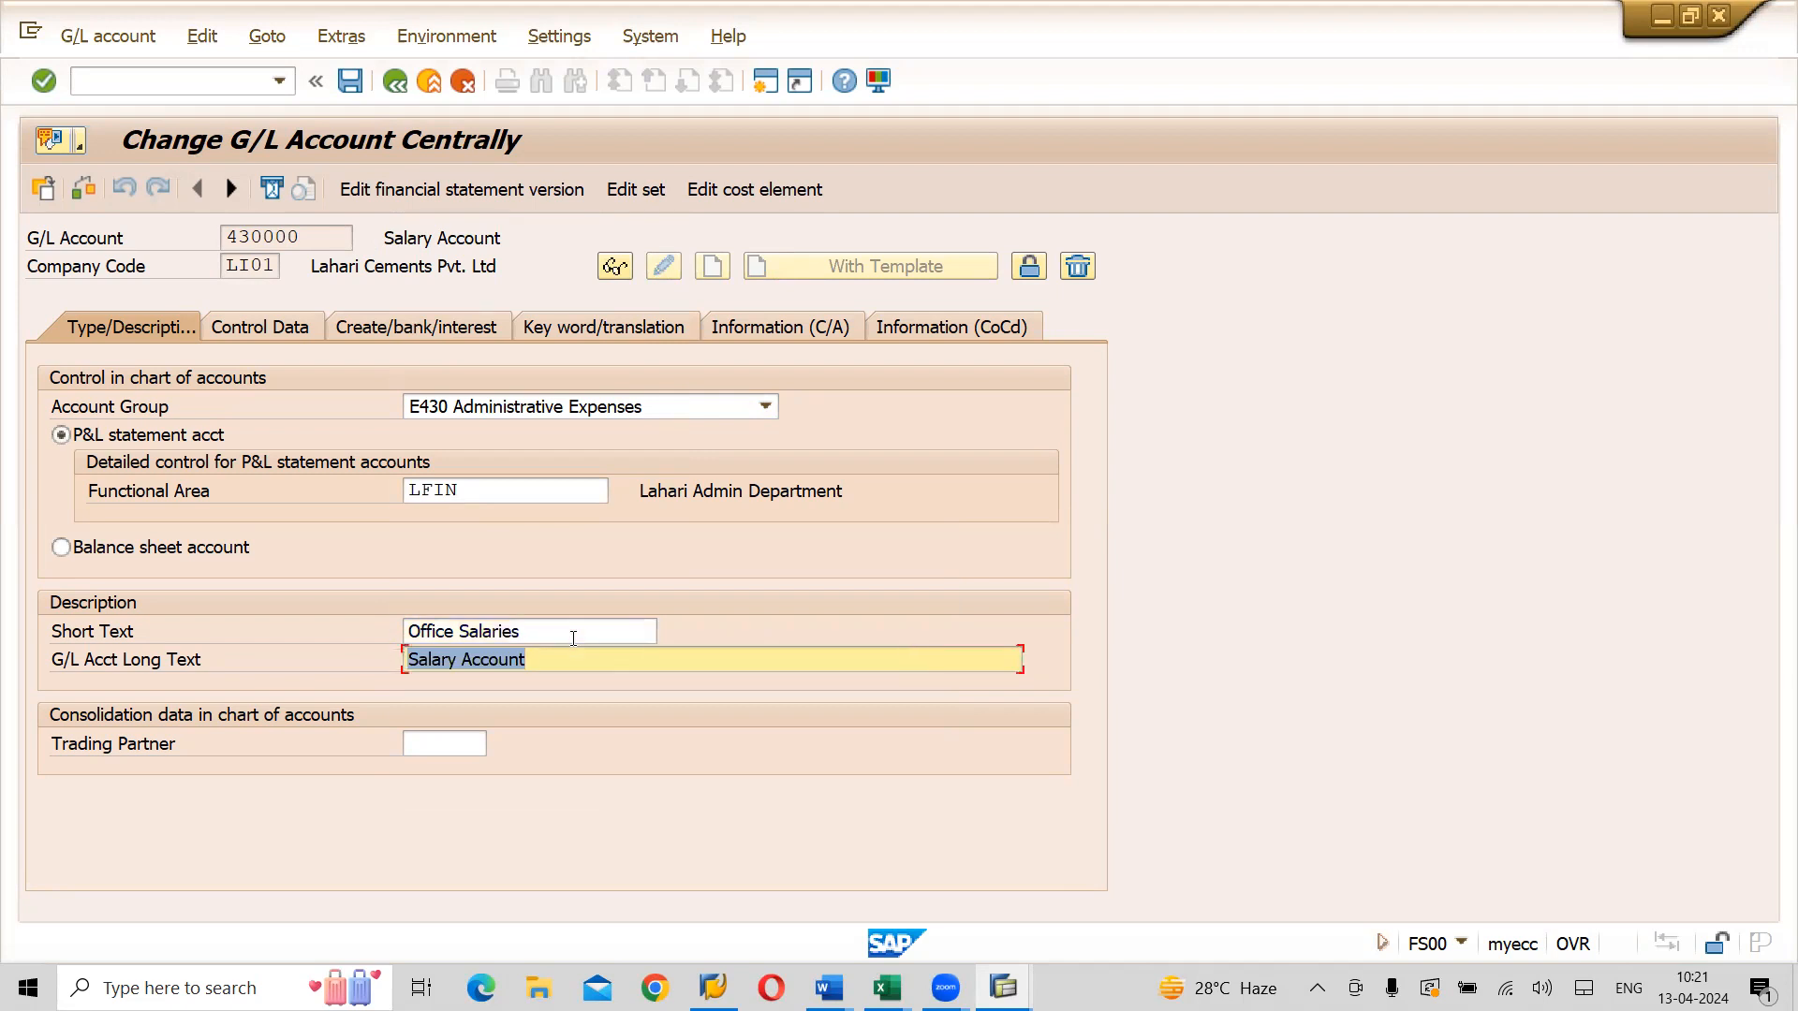
{"action": "type", "text": "Office Salaries"}
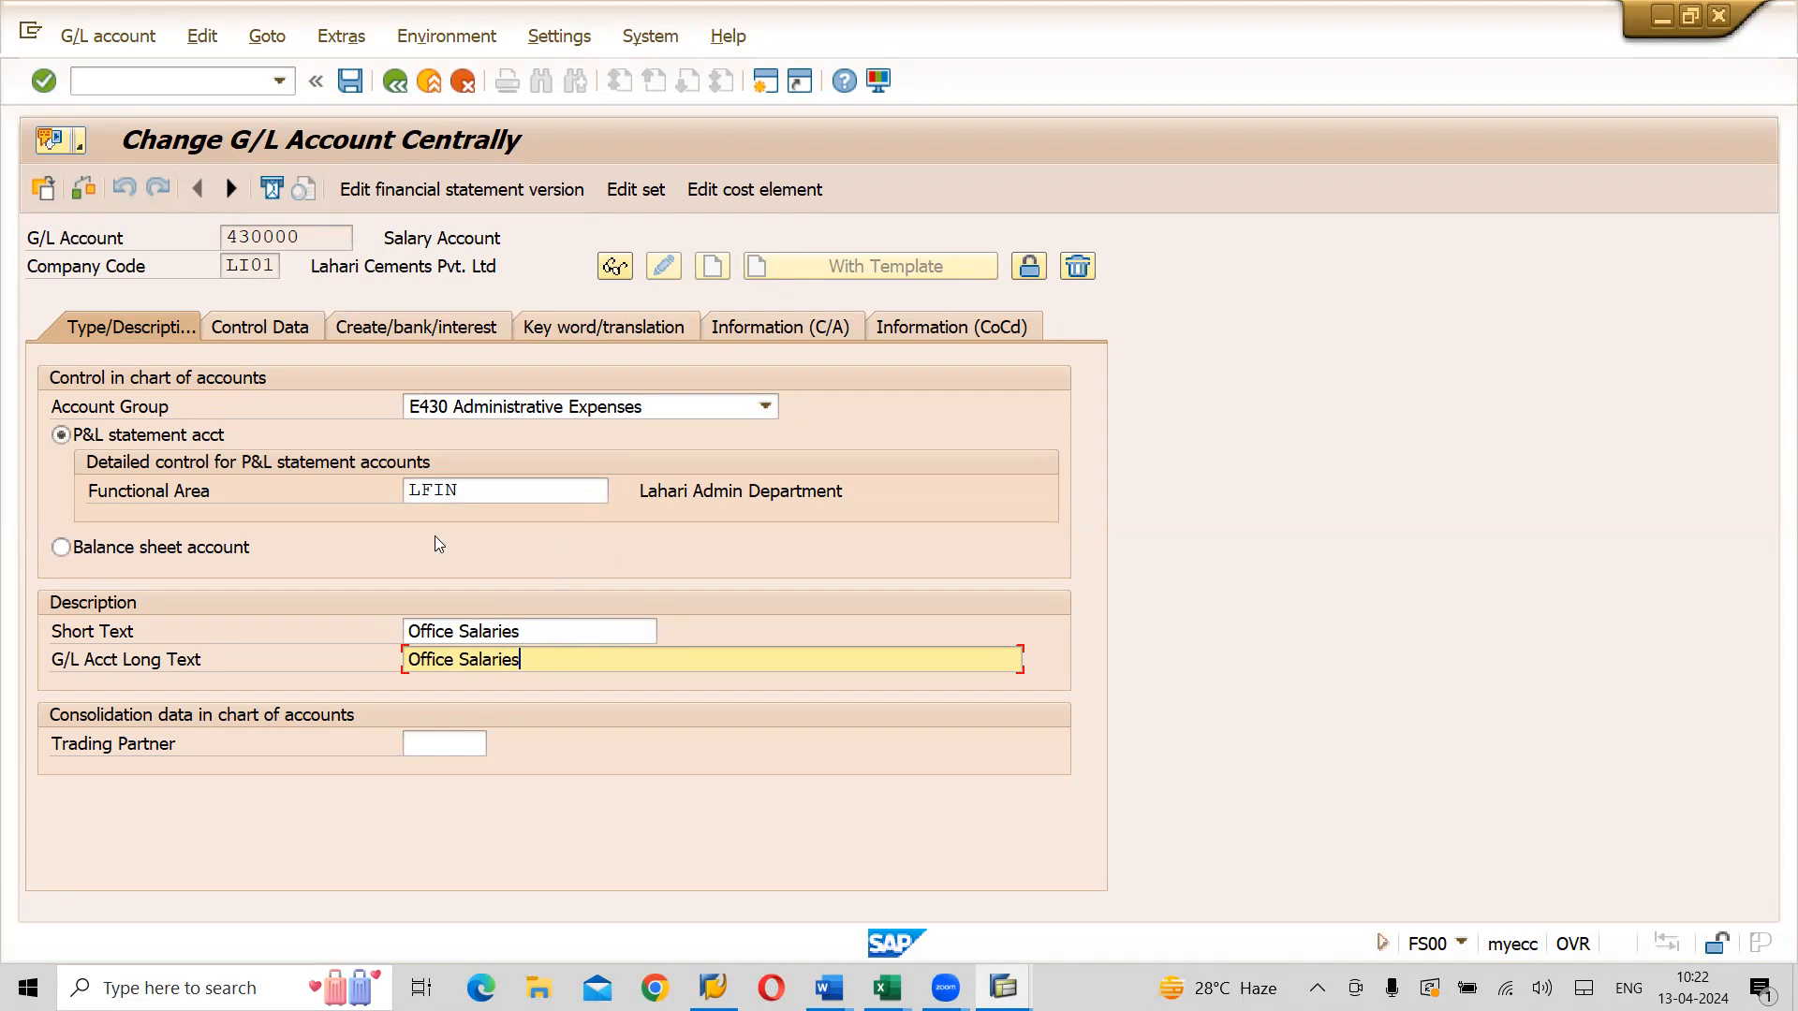
In the account's control data, disable Only balances in local crcy, set the sort key to 002, and save the account
{"action": "left_click", "coordinate": [271, 324]}
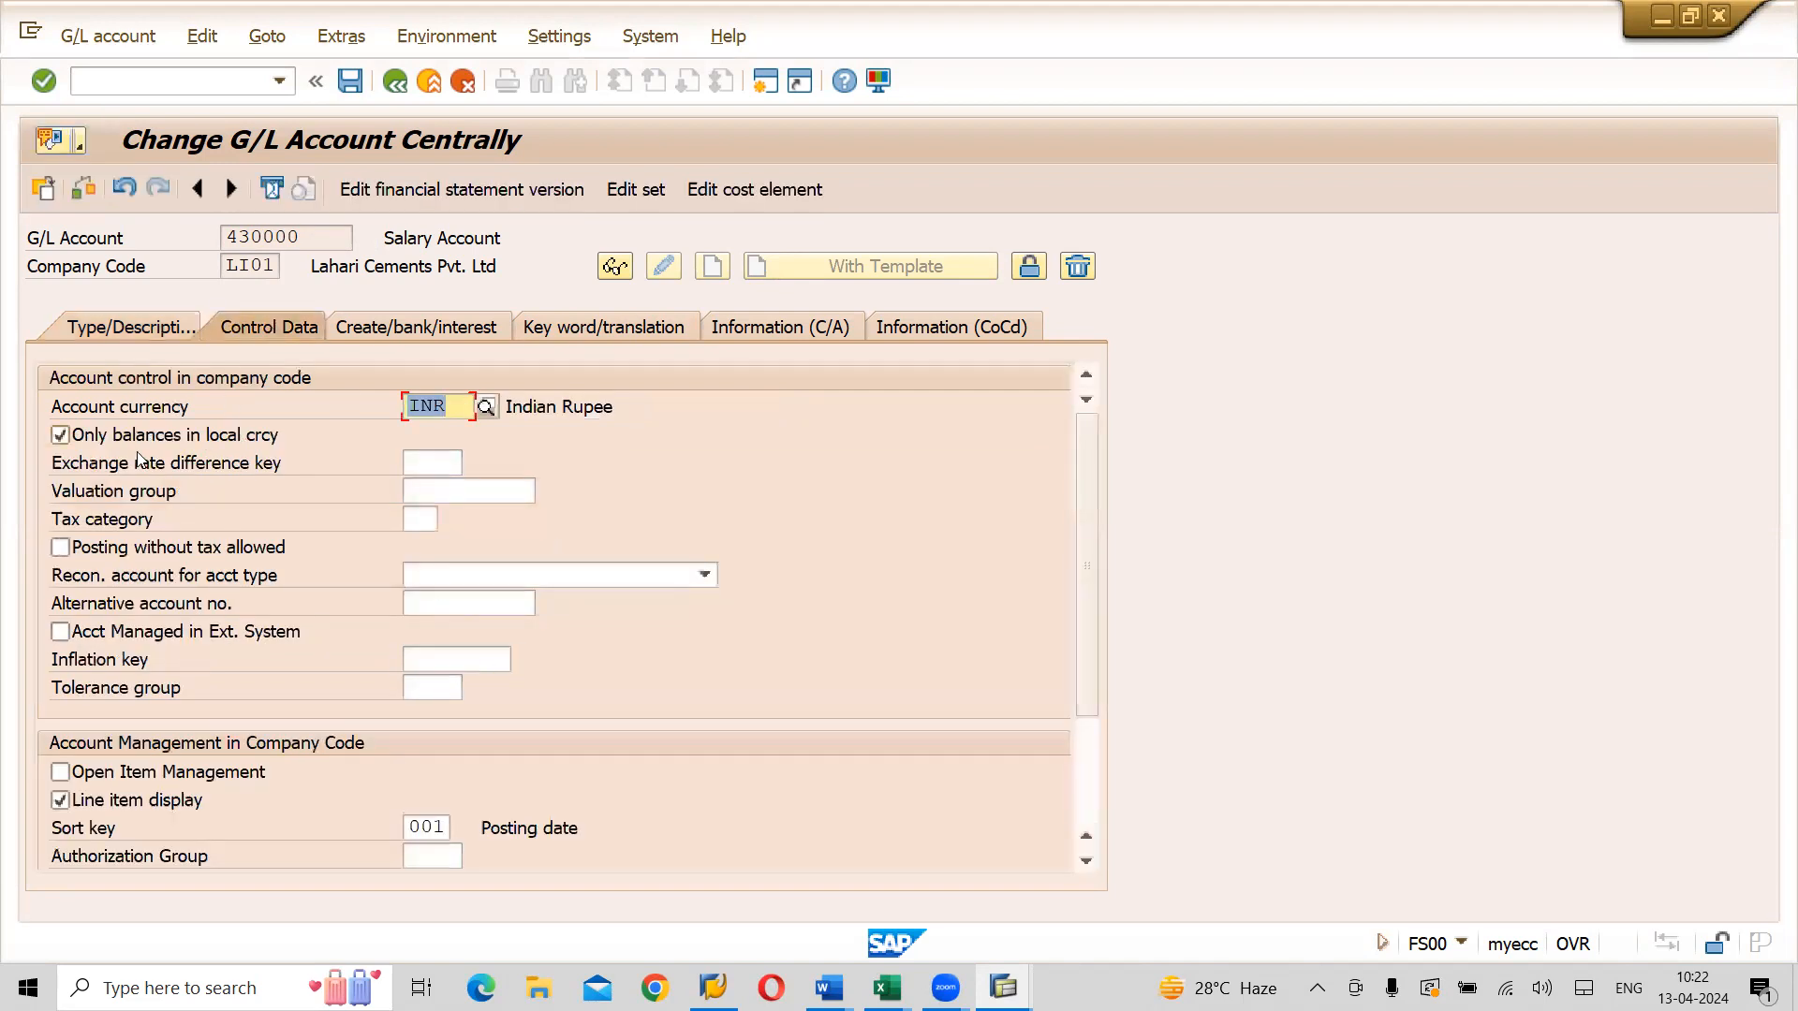
{"action": "left_click", "coordinate": [60, 437]}
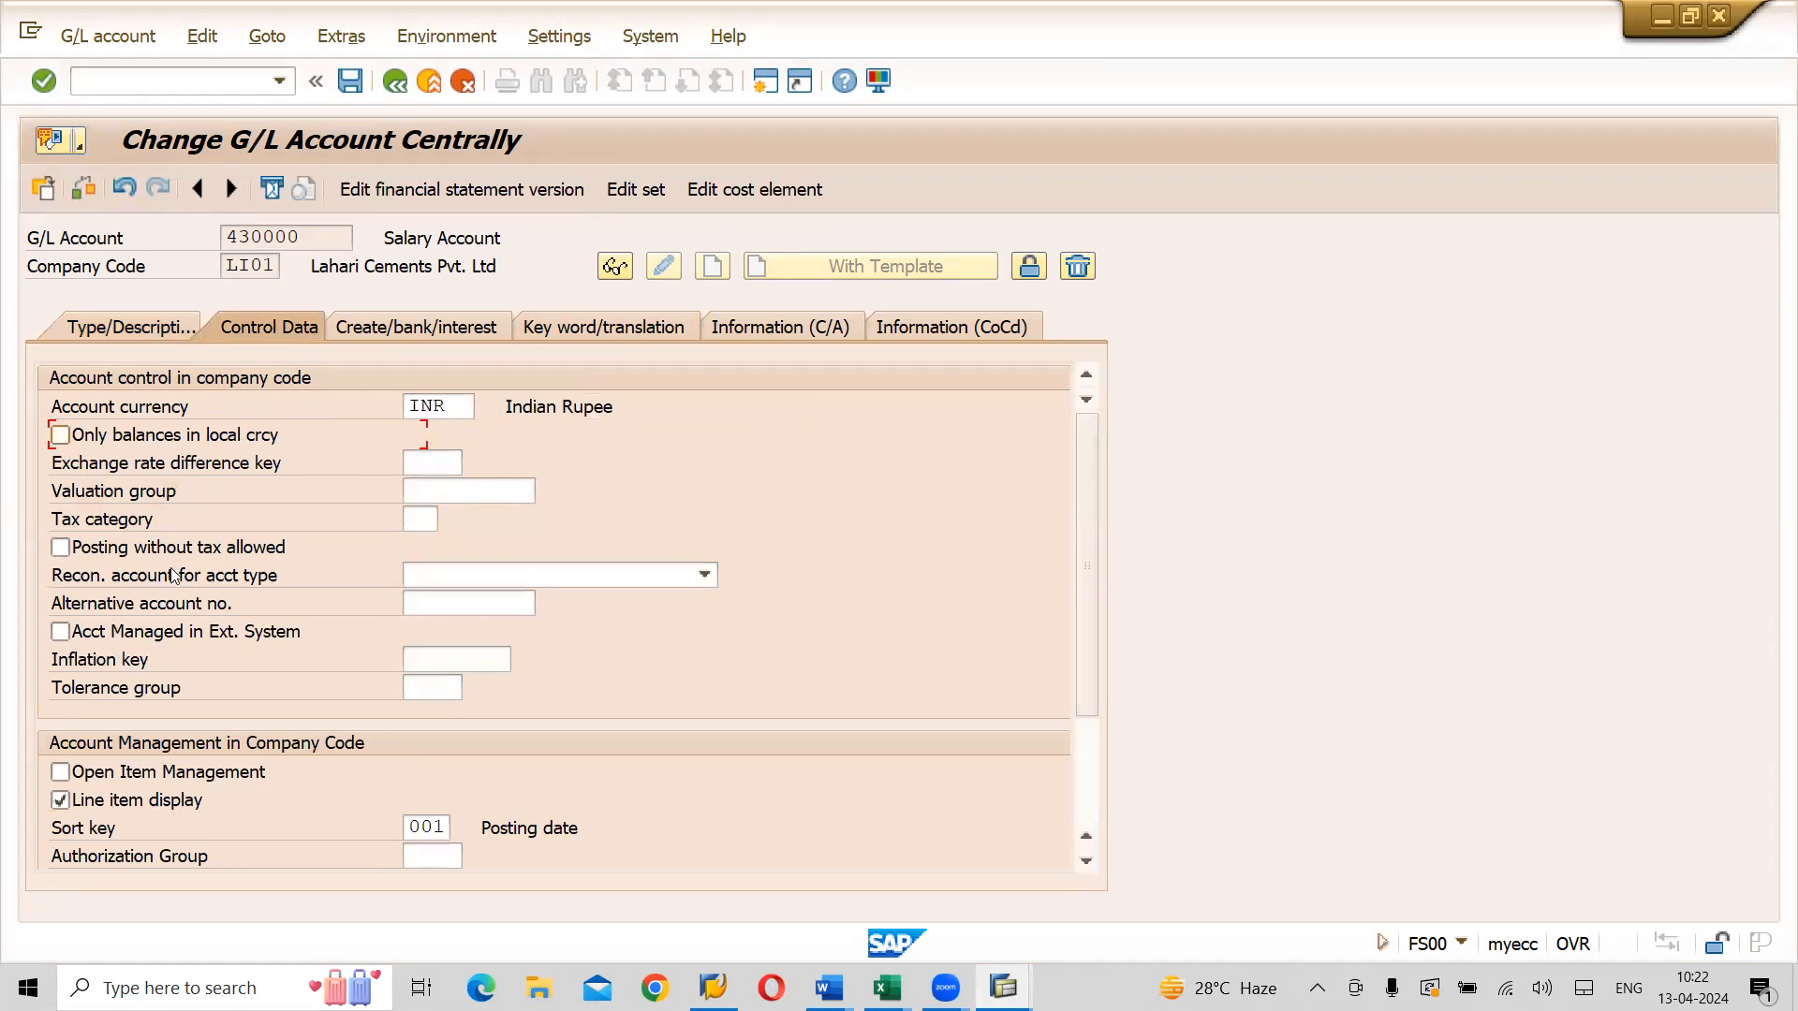
{"action": "left_click", "coordinate": [430, 829]}
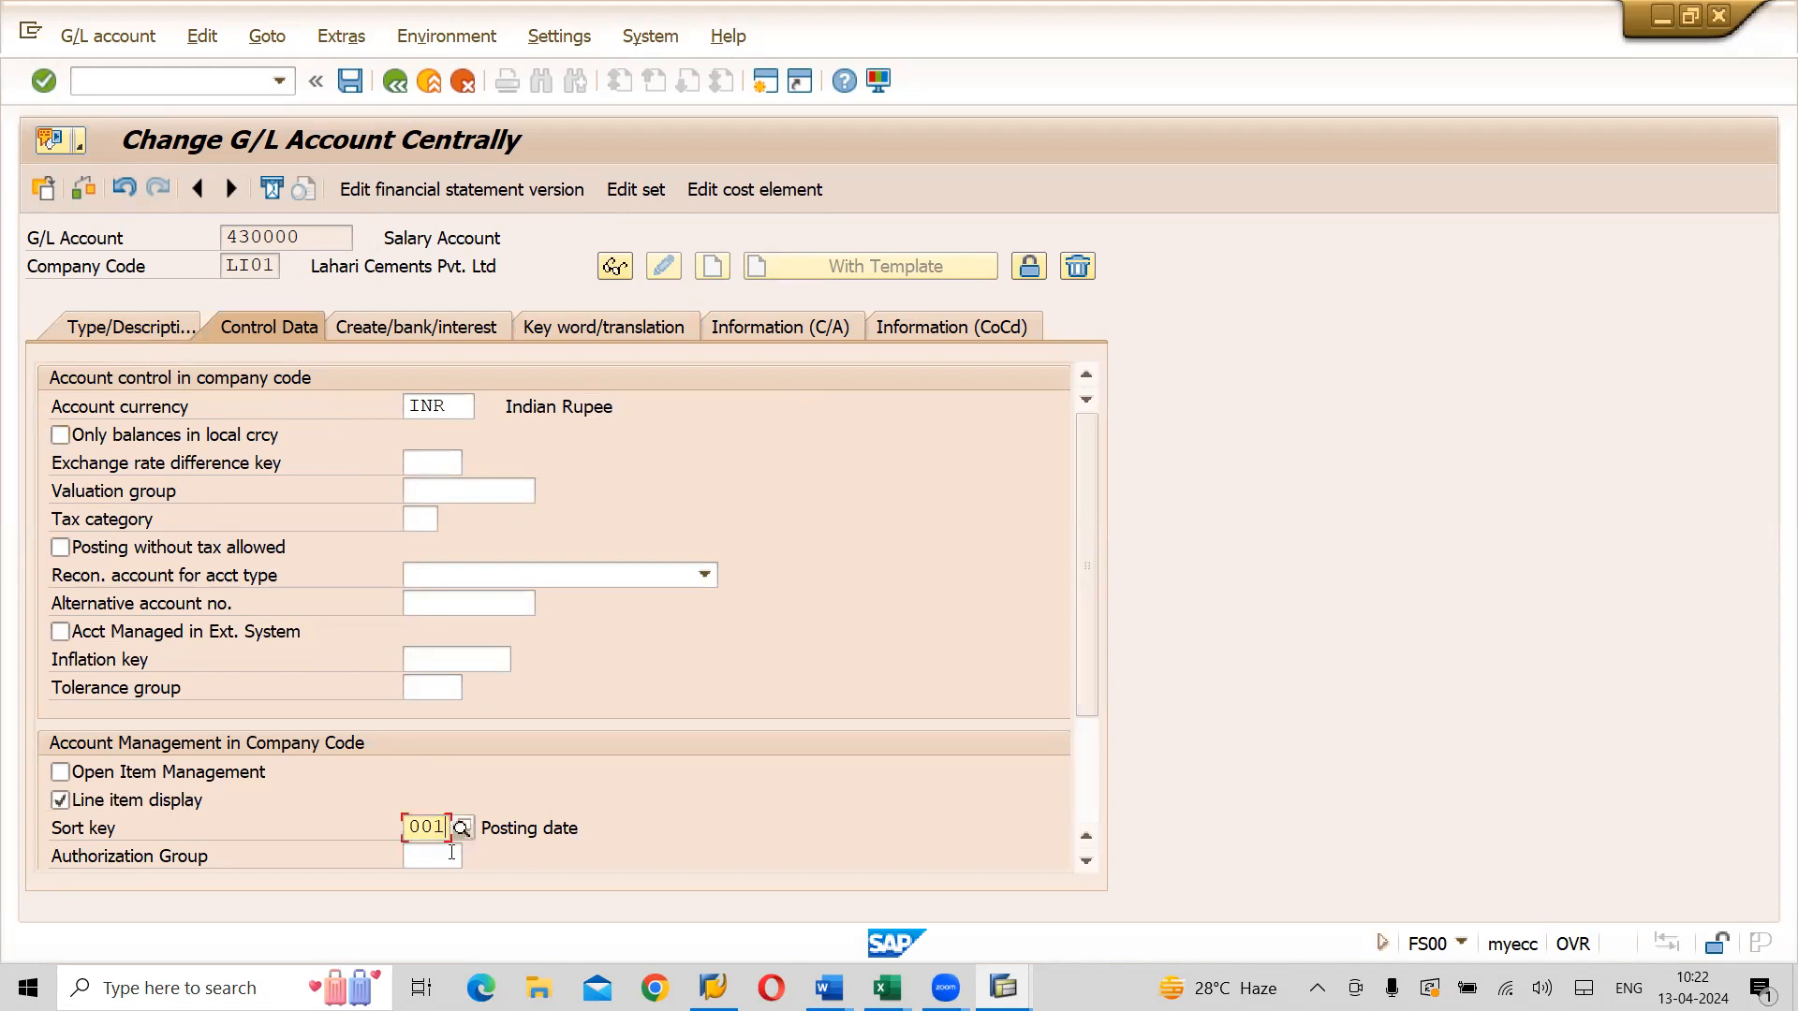
{"action": "type", "text": "2"}
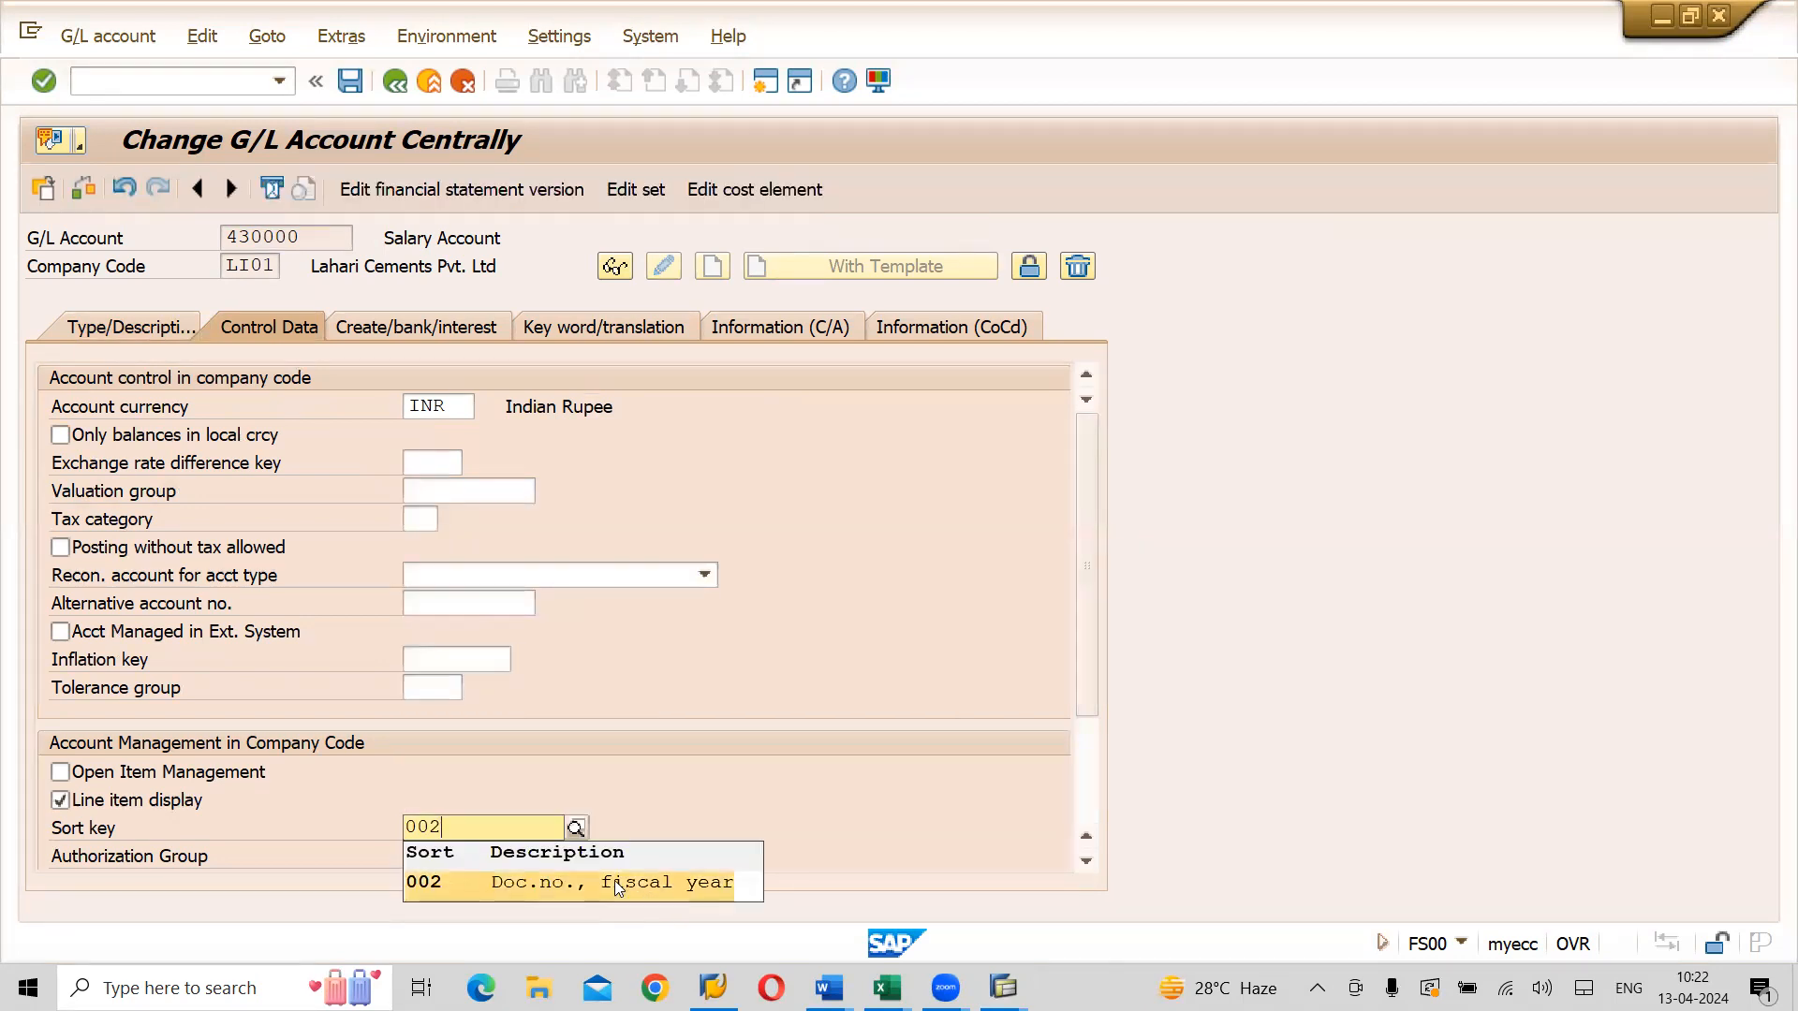
{"action": "left_click", "coordinate": [614, 880]}
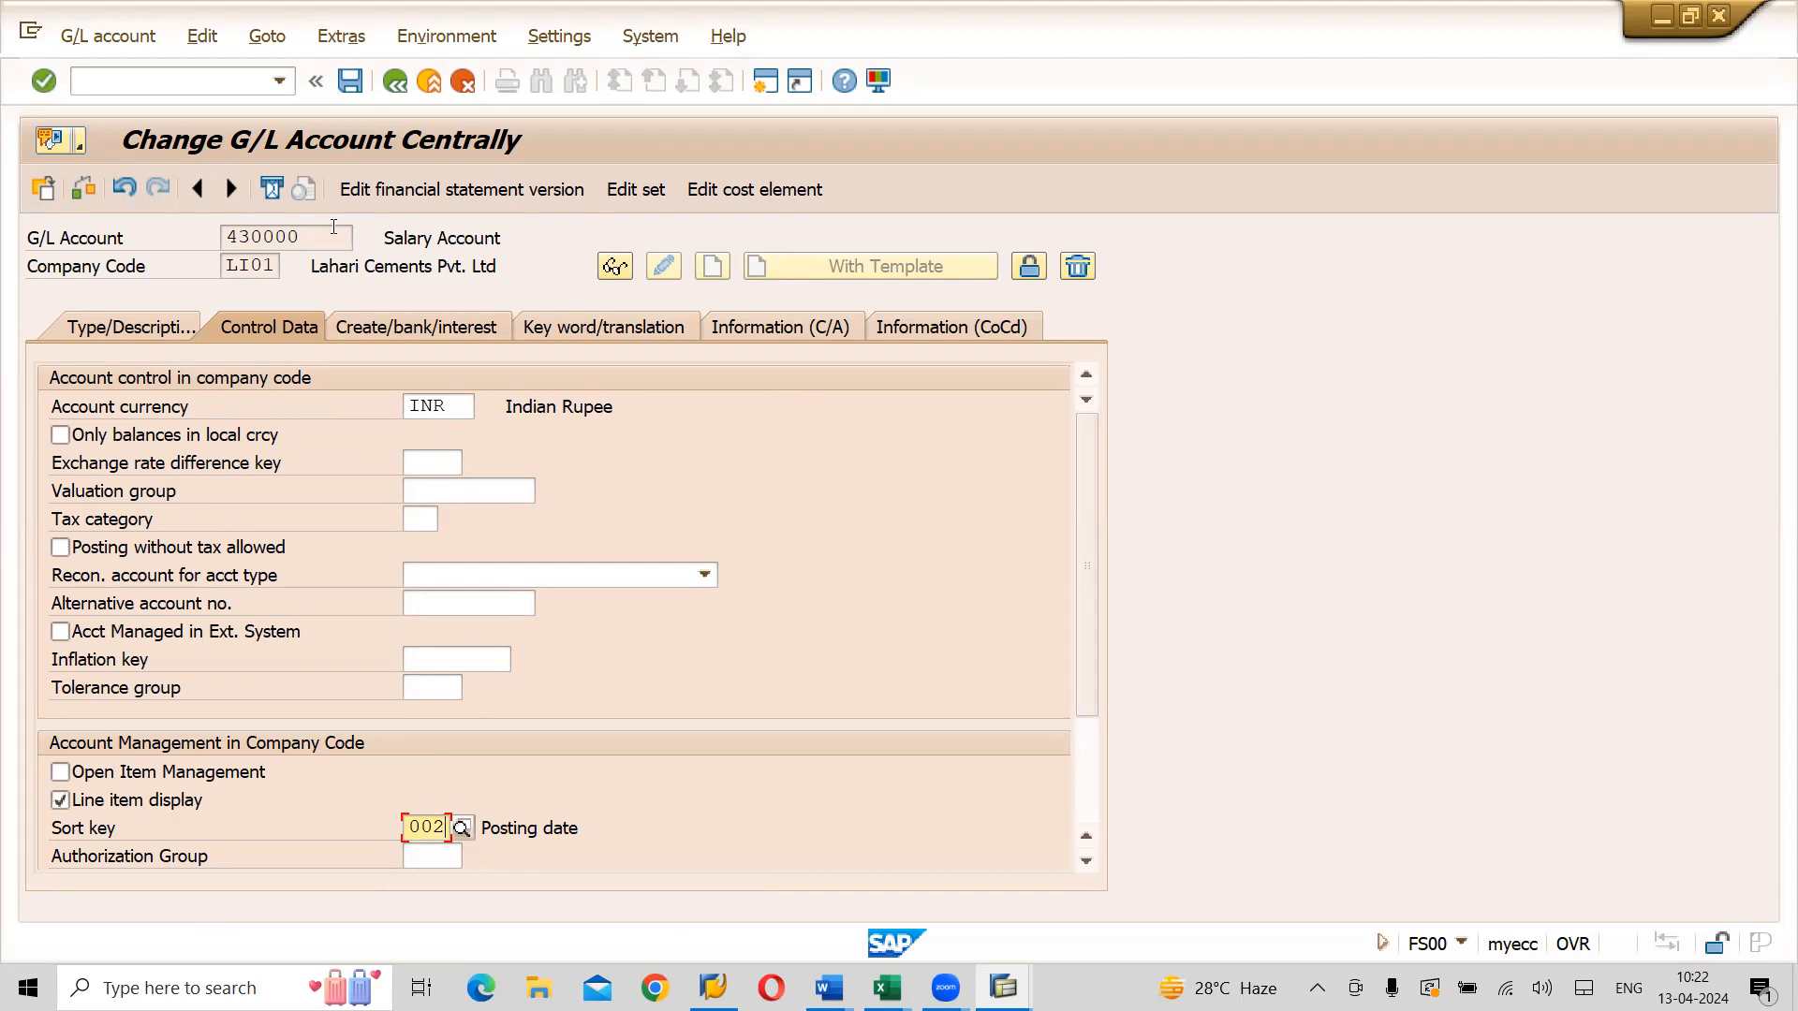
{"action": "left_click", "coordinate": [351, 83]}
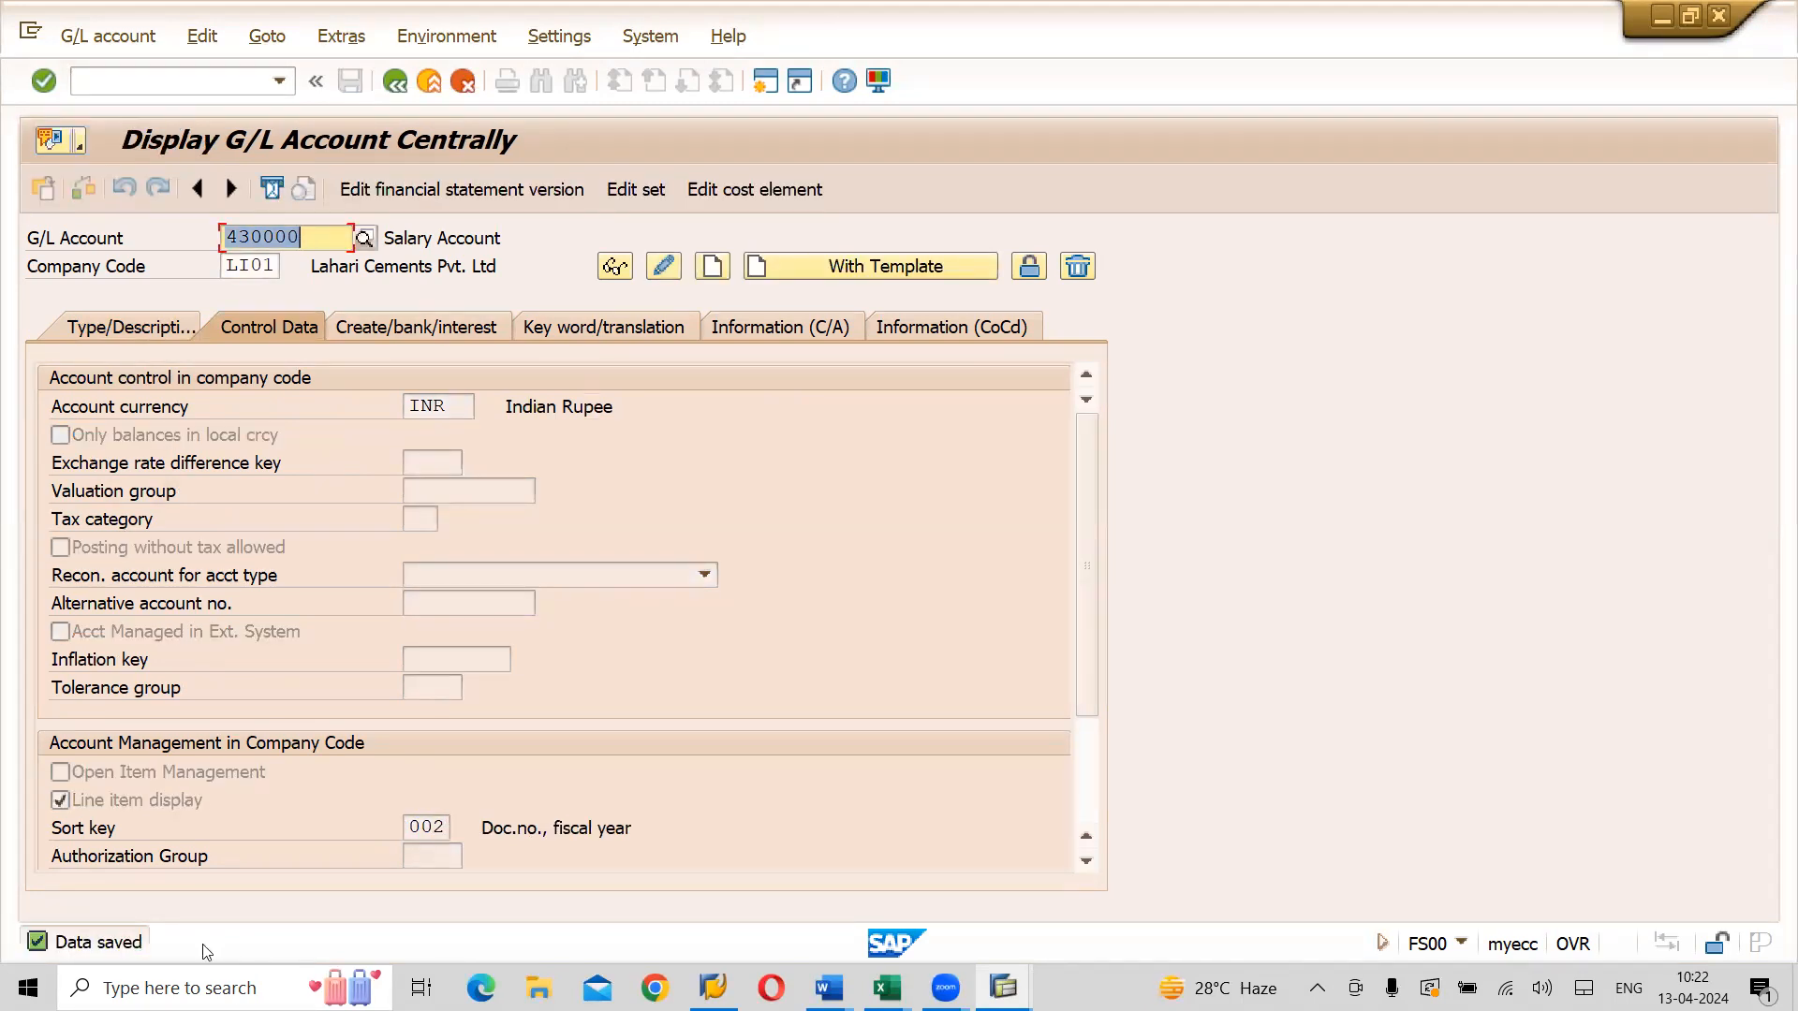
Review the saved description and control data, then check the Display Change GL Master path in the Word notes and return to SAP
{"action": "left_click", "coordinate": [134, 328]}
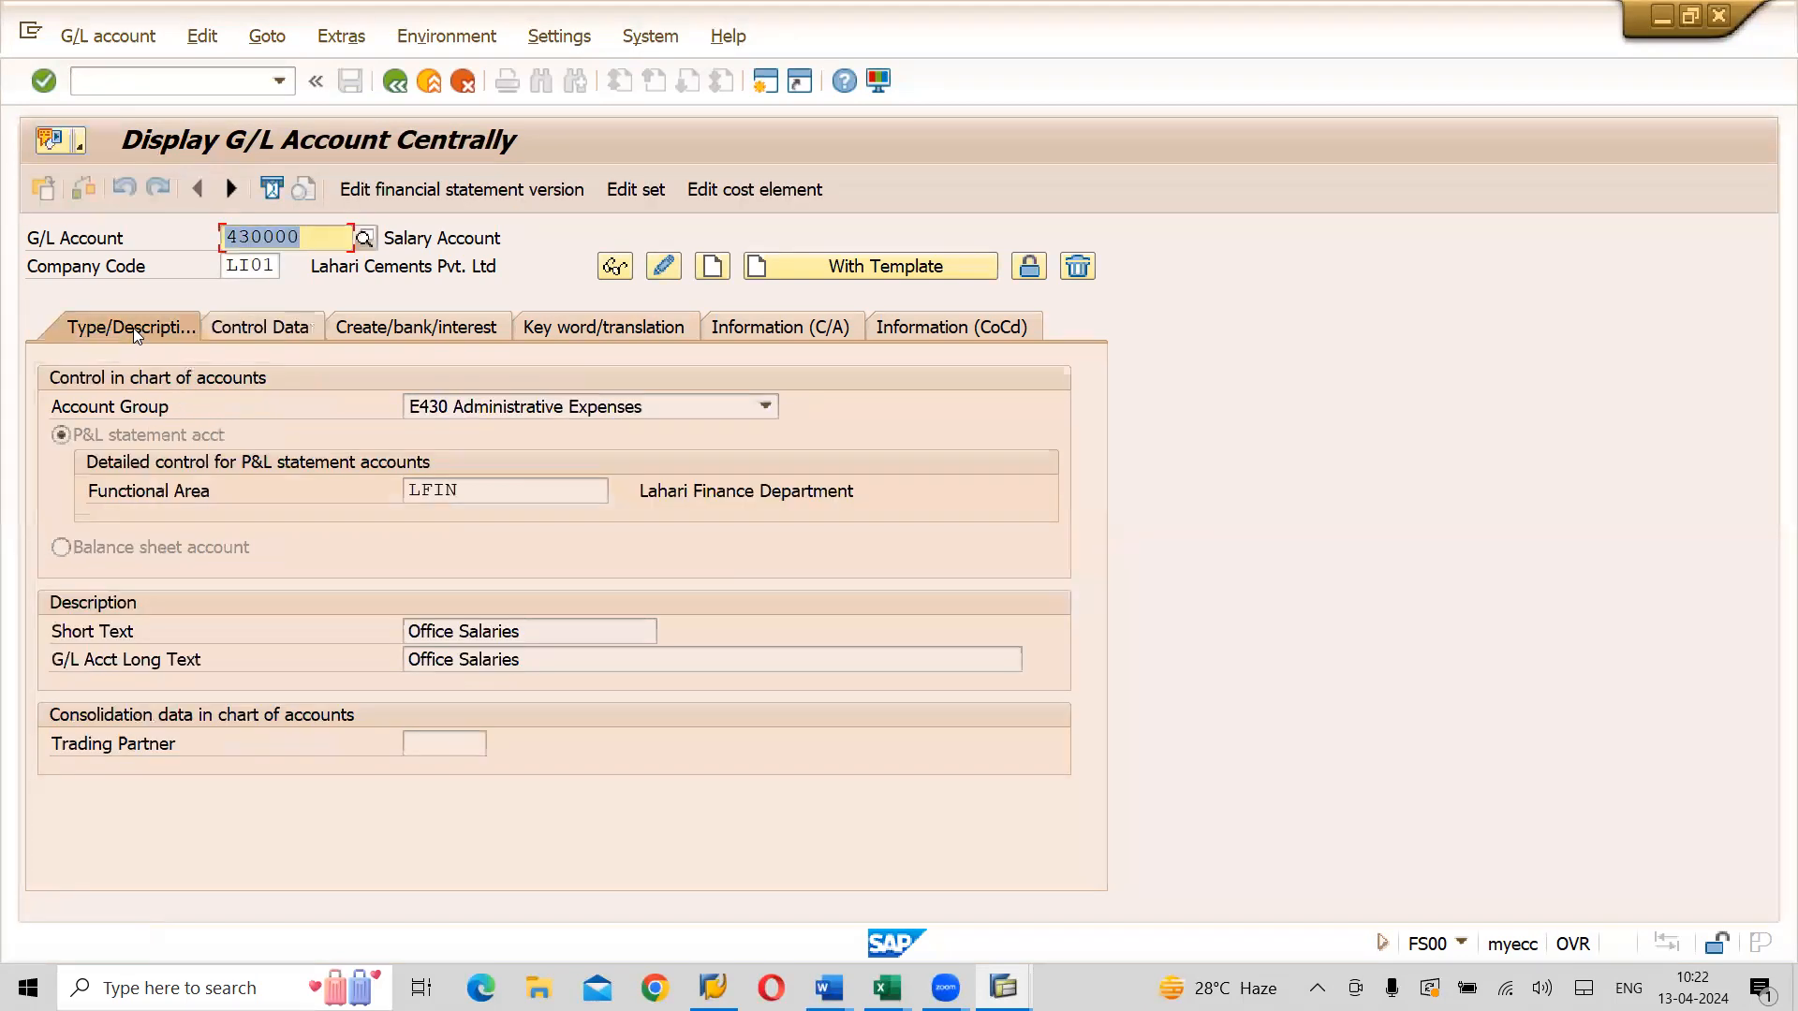
{"action": "left_click", "coordinate": [245, 324]}
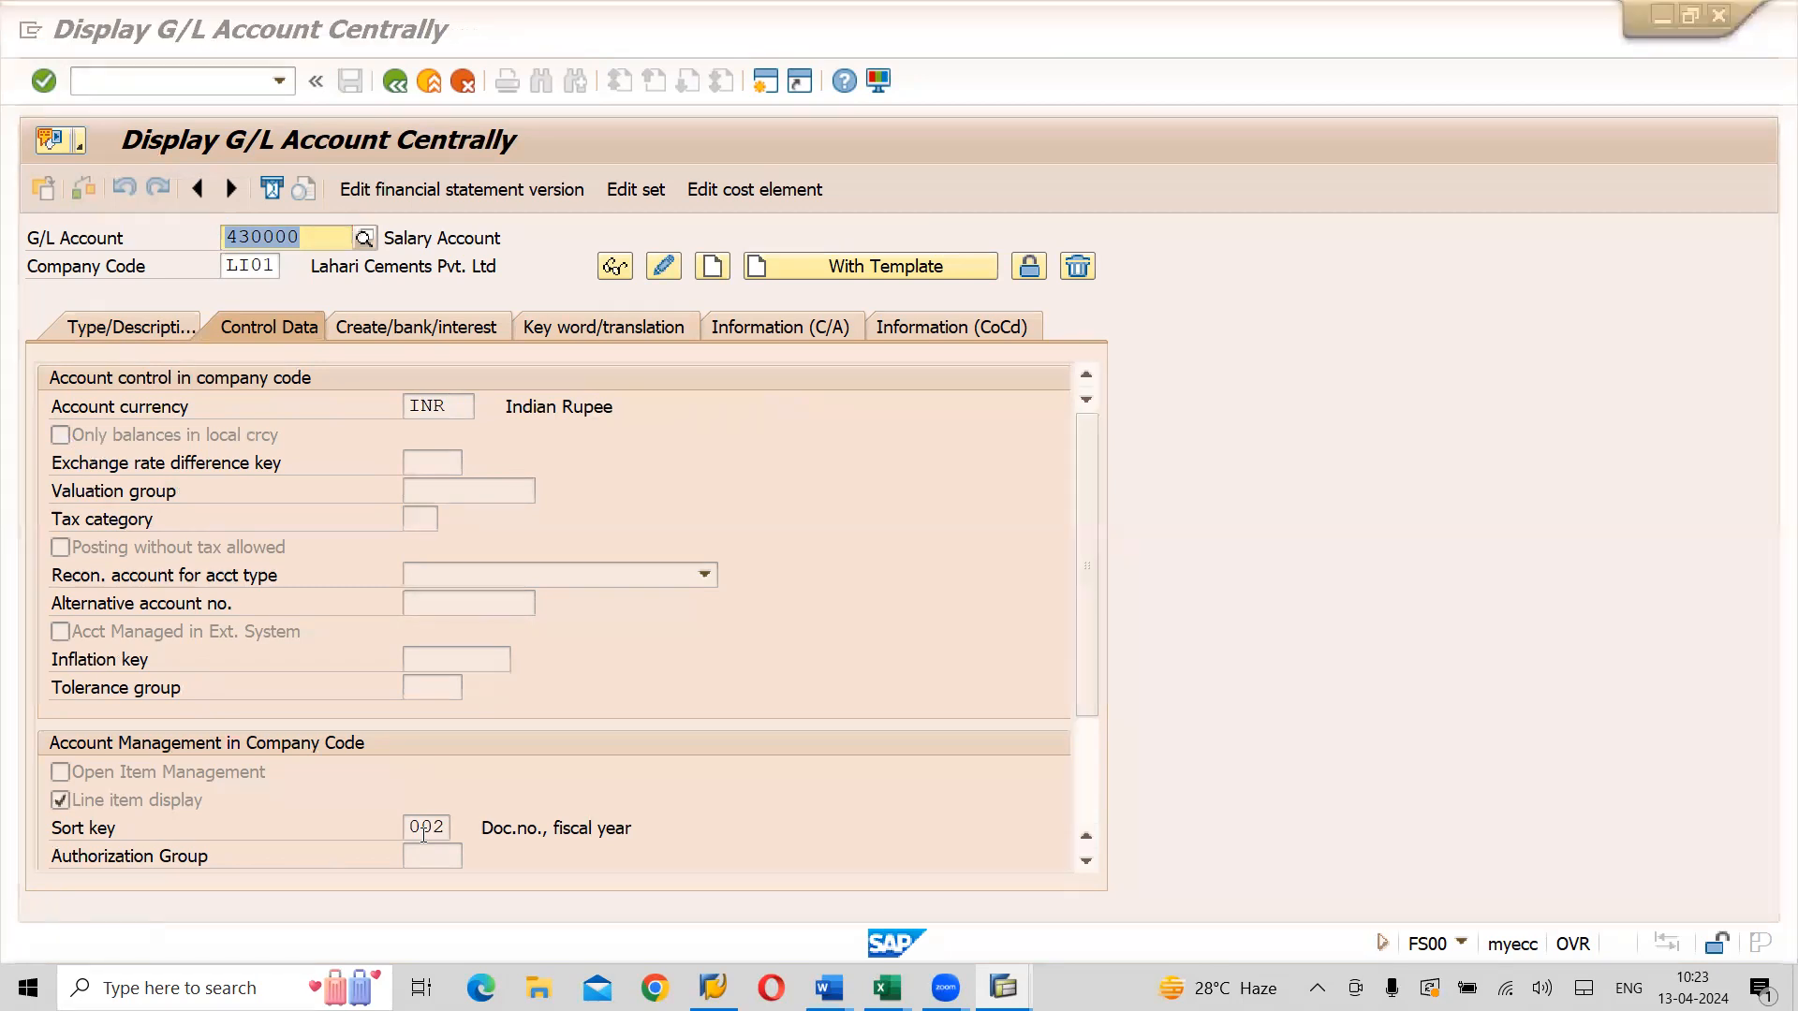
{"action": "key", "text": "alt+Tab"}
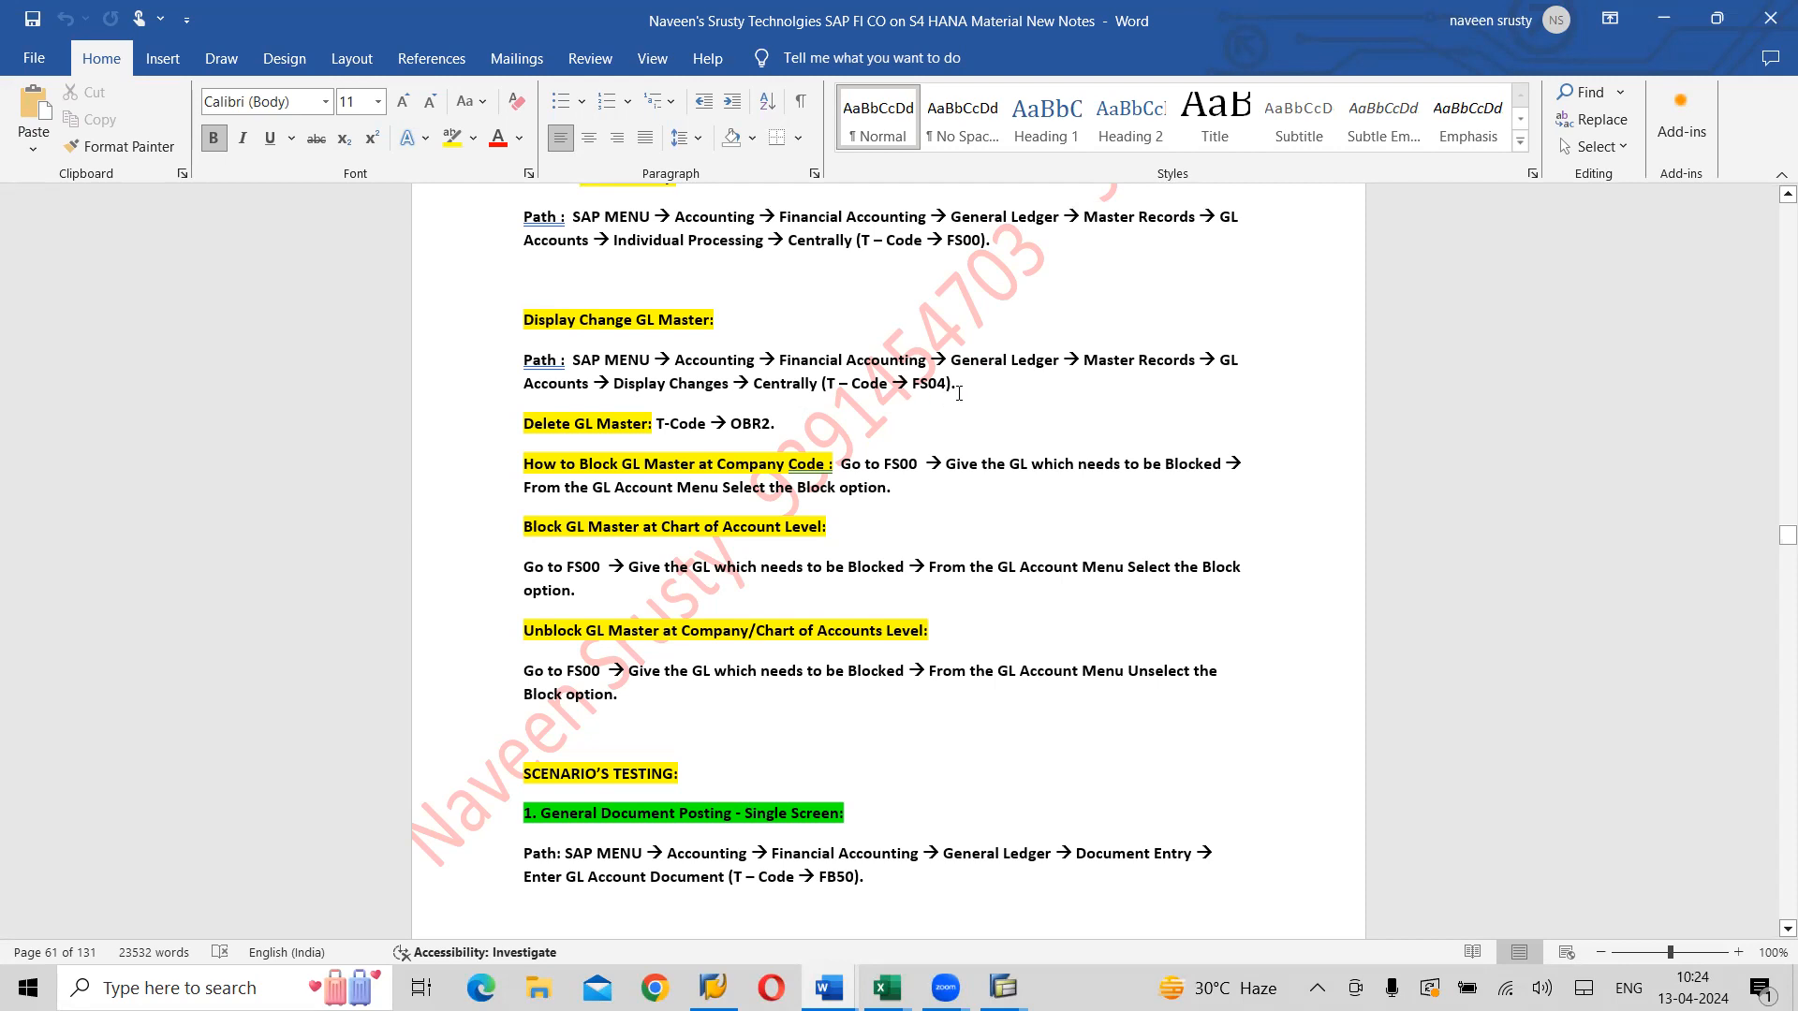
{"action": "key", "text": "alt+Tab"}
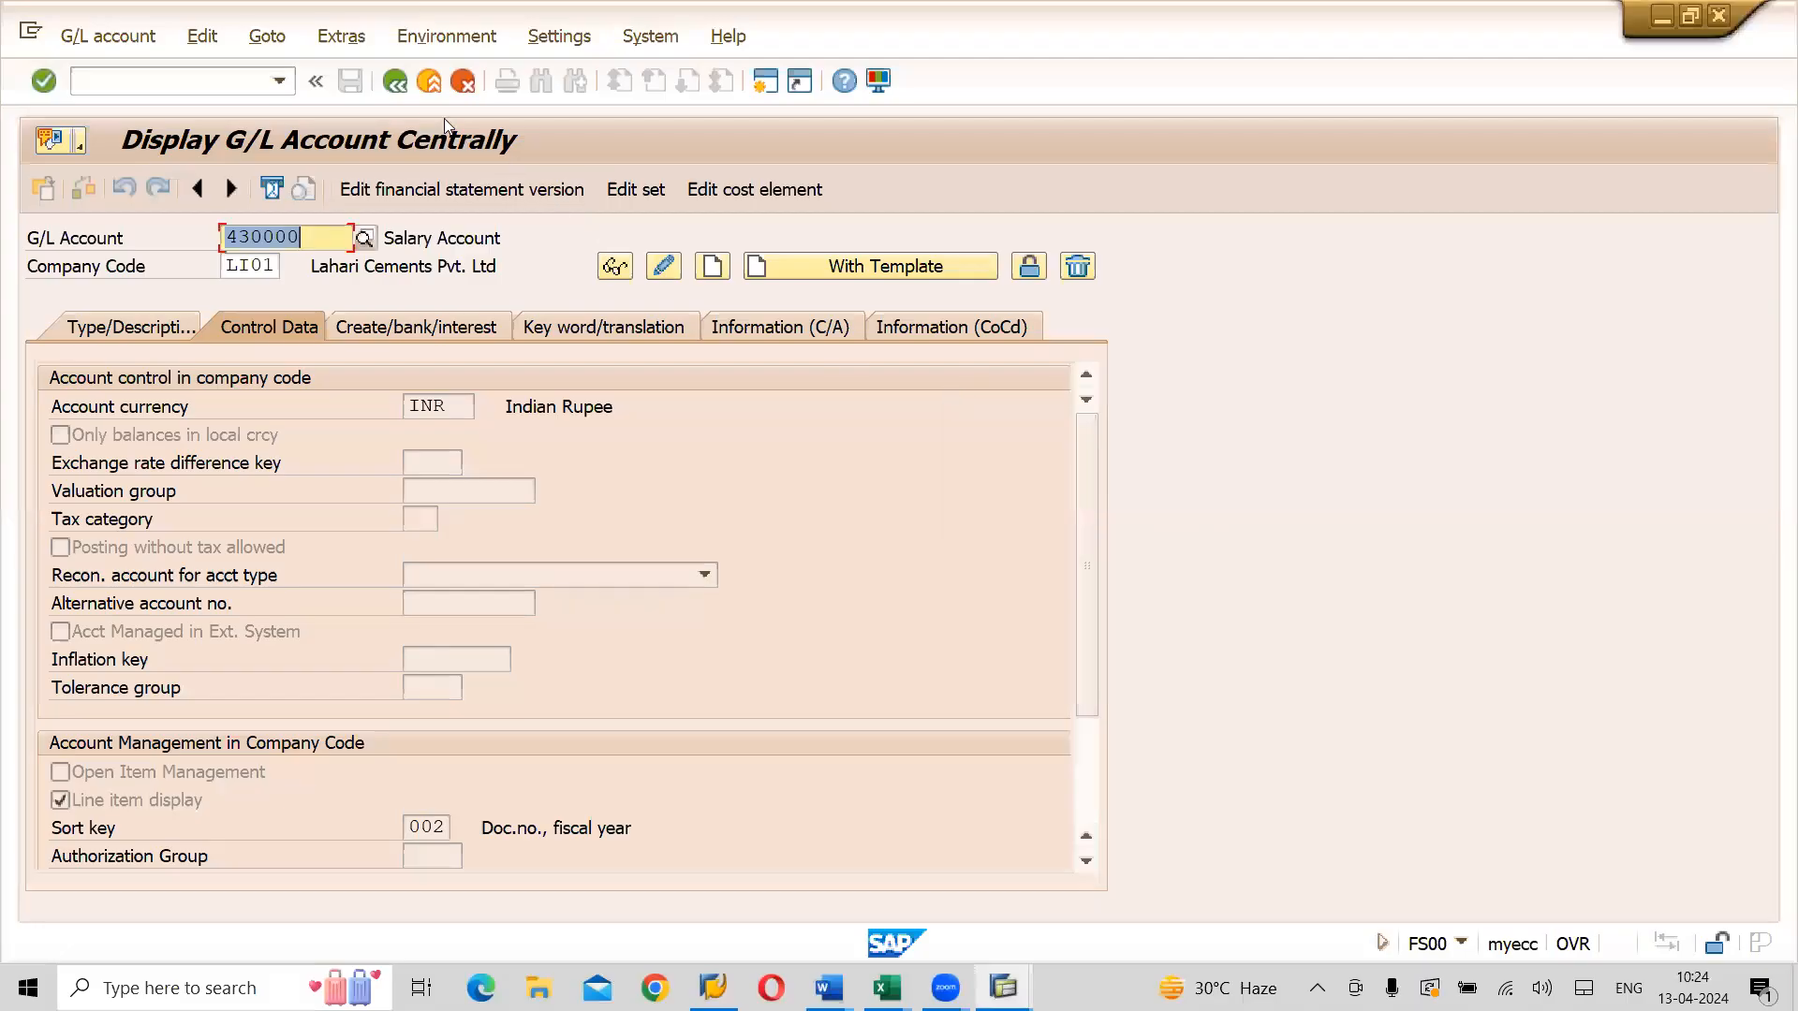
Leave the account display and expand the SAP Easy Access tree down to the General Ledger master records for G/L Accounts
{"action": "left_click", "coordinate": [390, 85]}
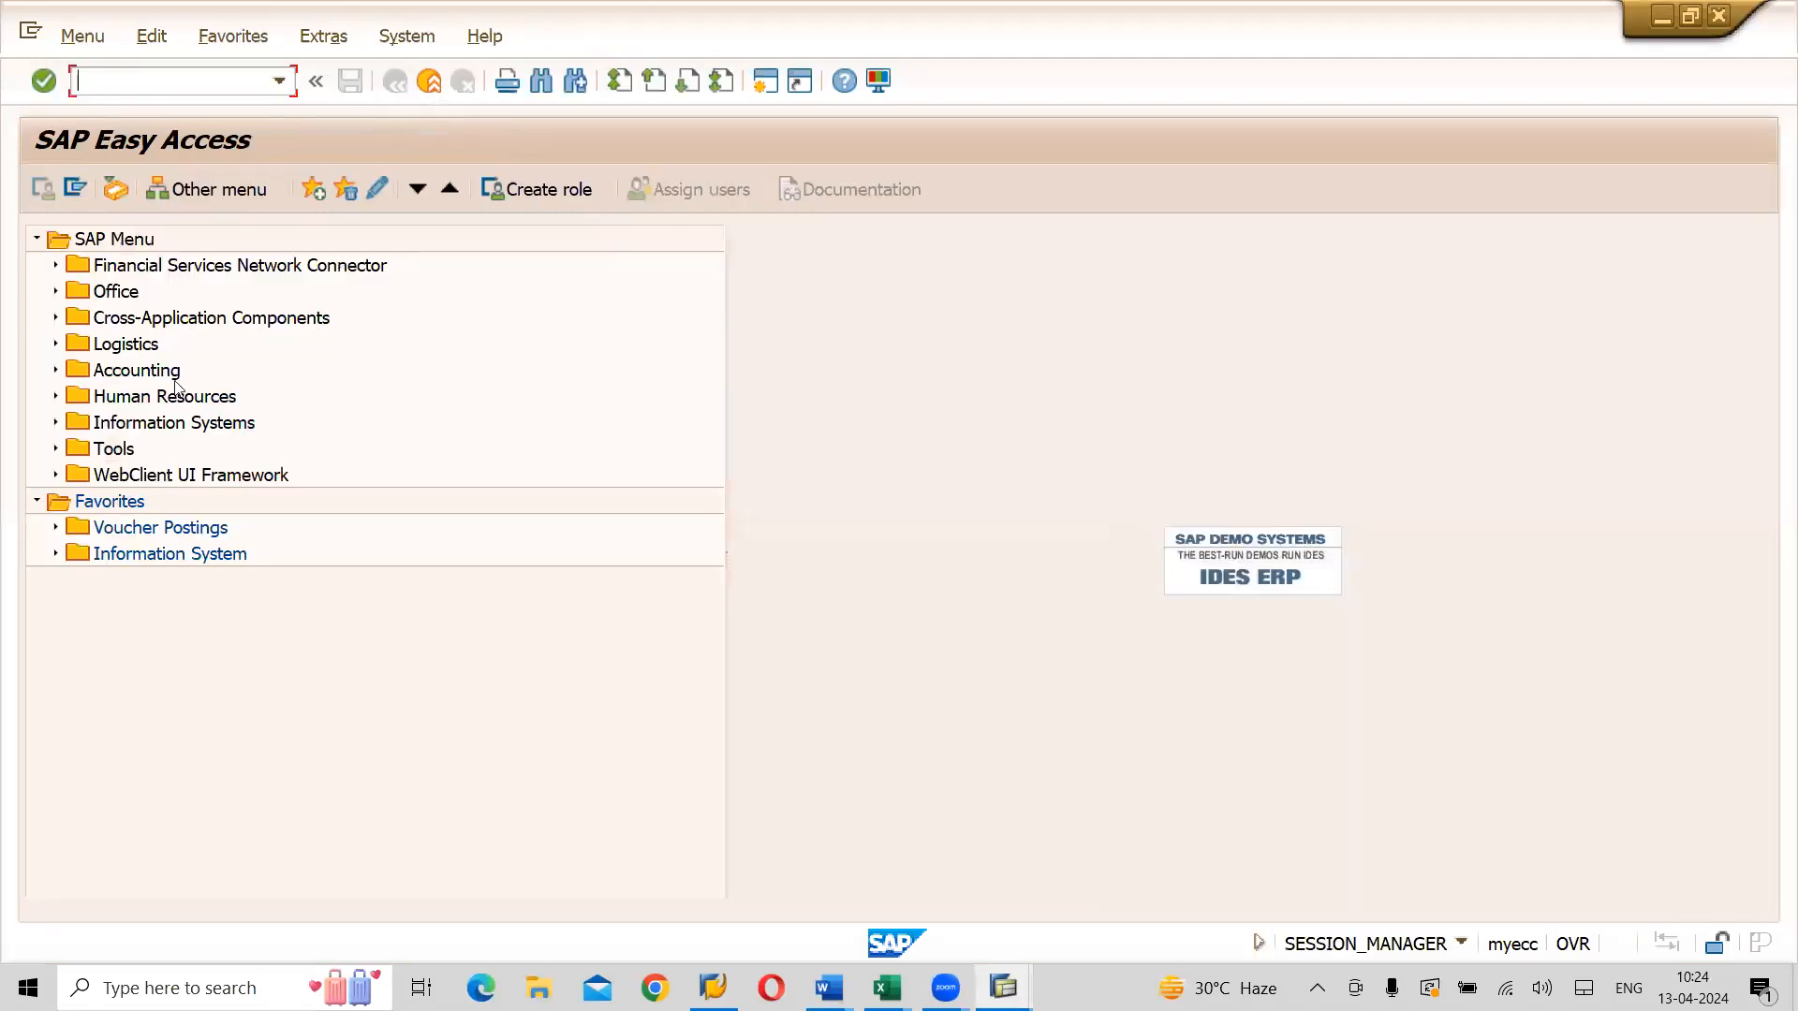
{"action": "left_click", "coordinate": [55, 371]}
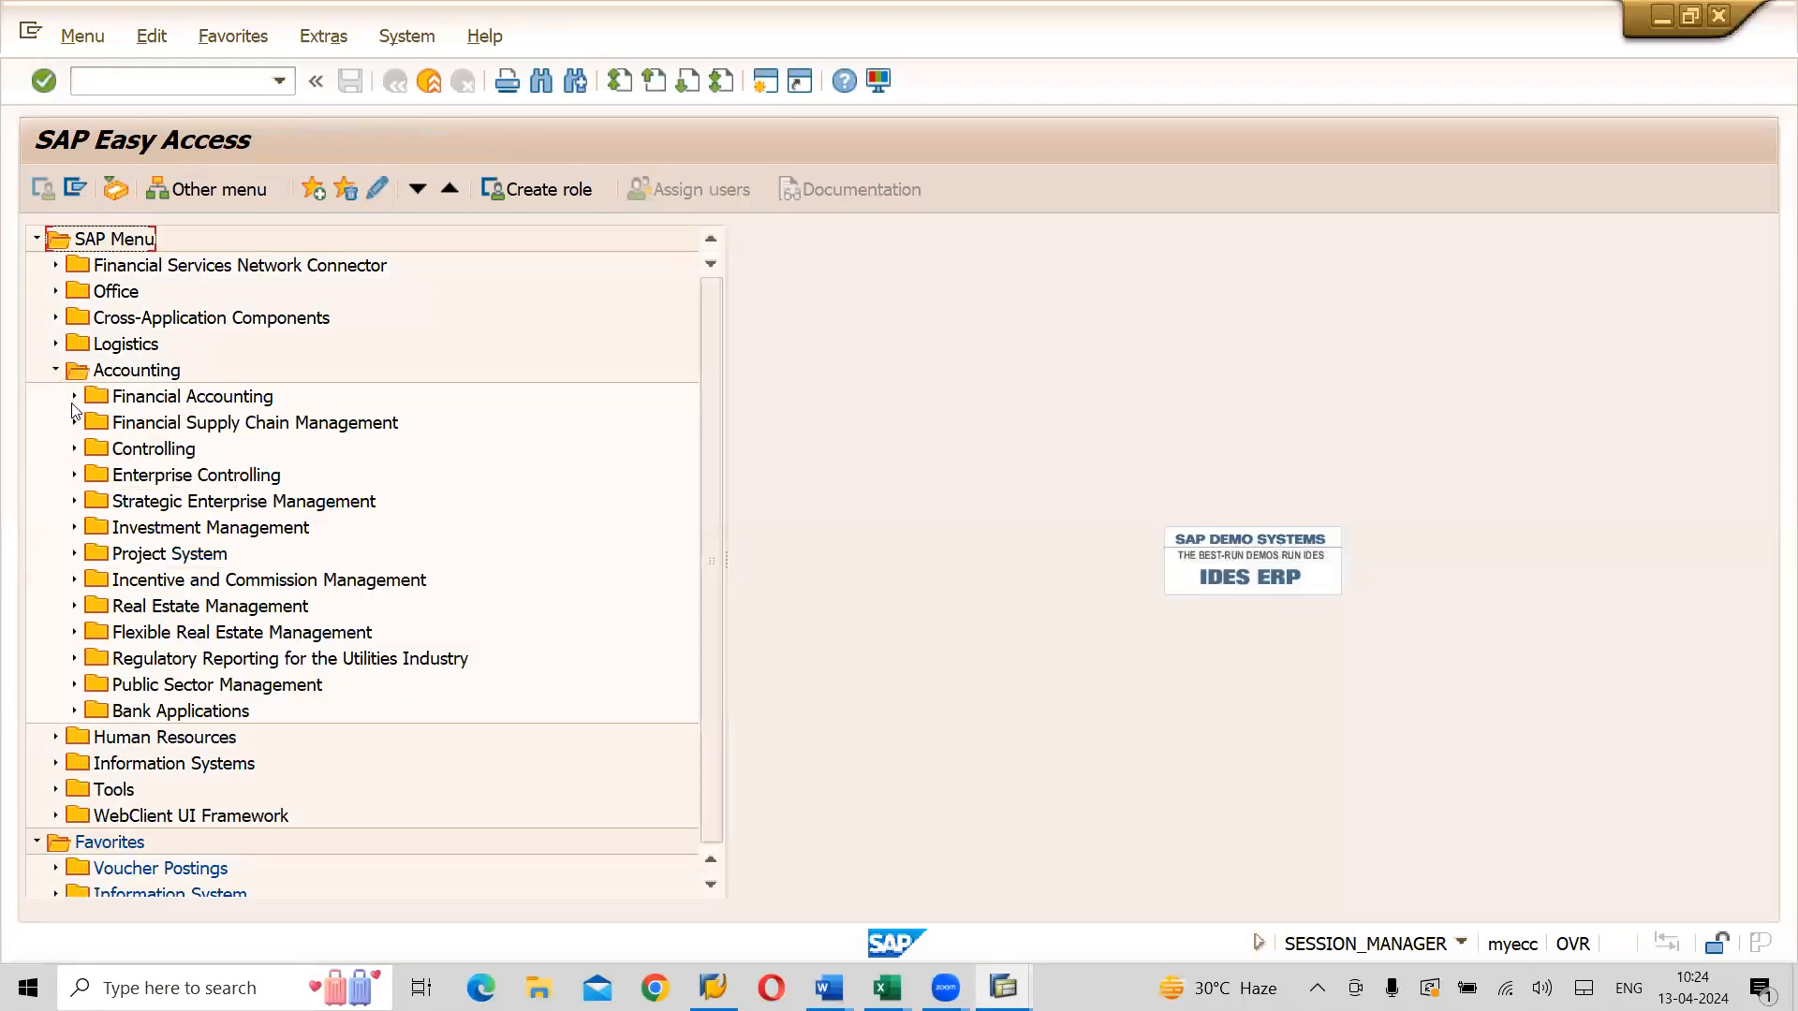
{"action": "left_click", "coordinate": [73, 398]}
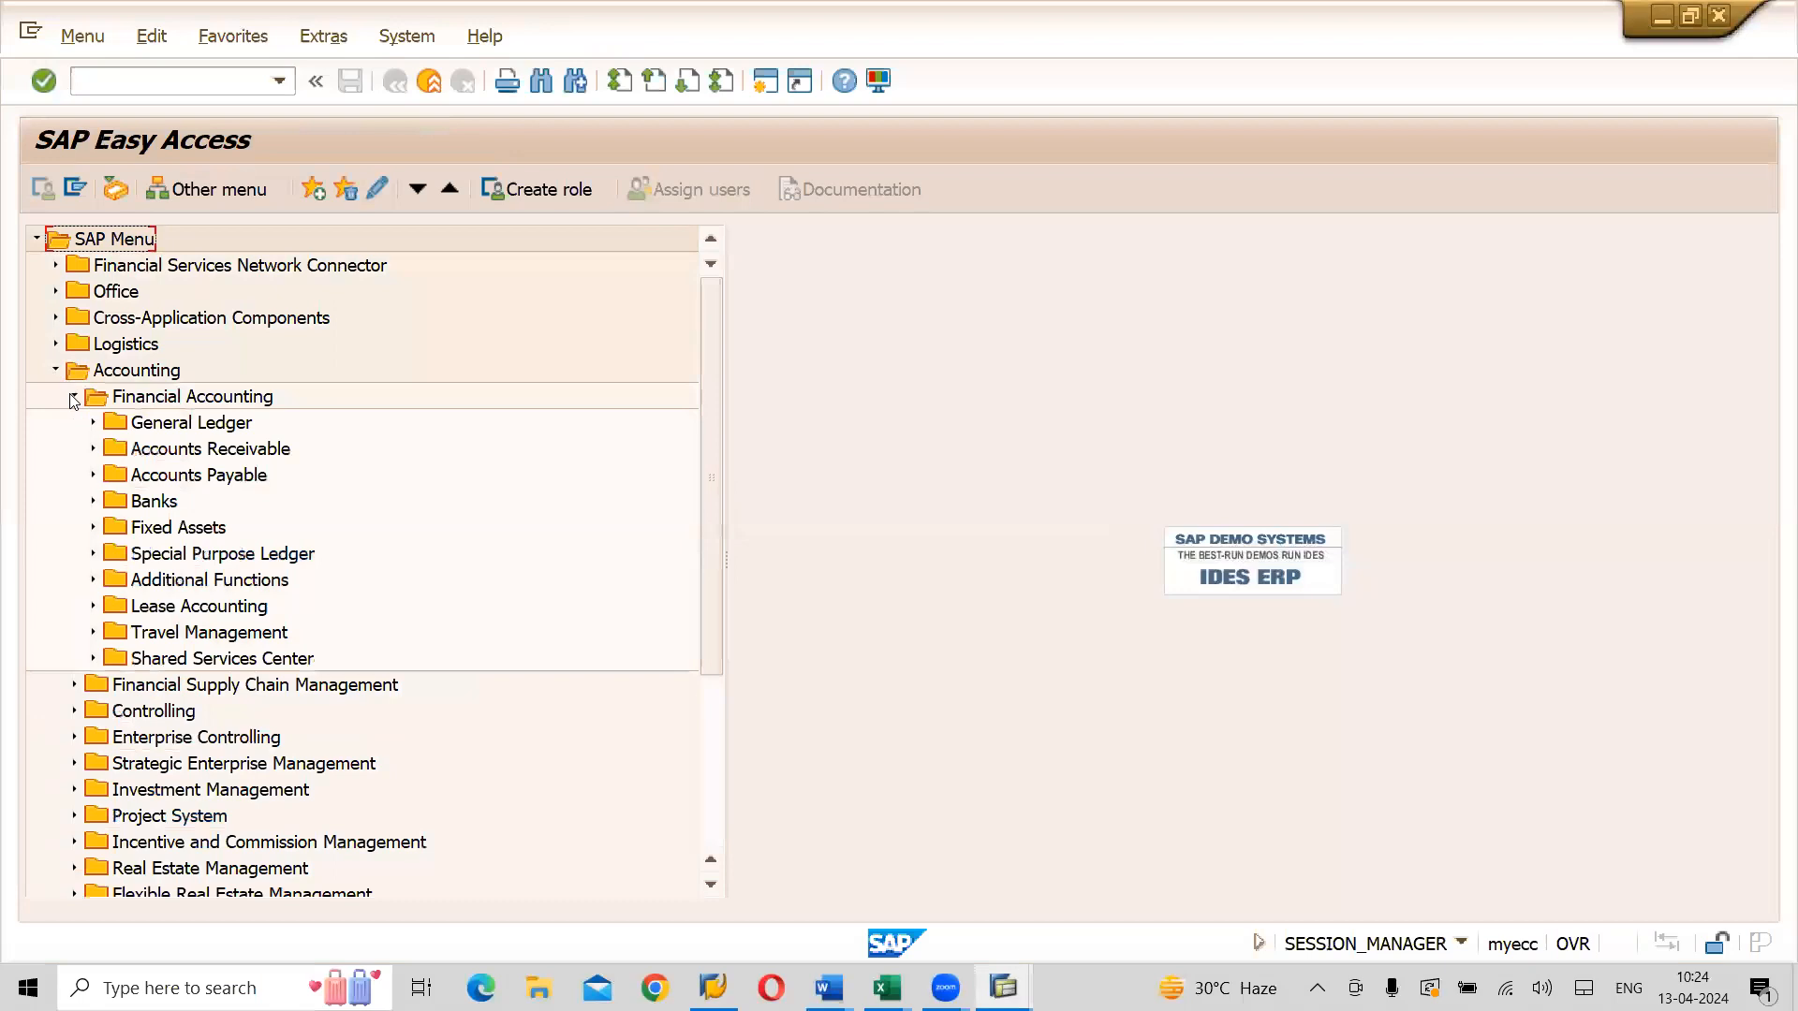
{"action": "left_click", "coordinate": [93, 425]}
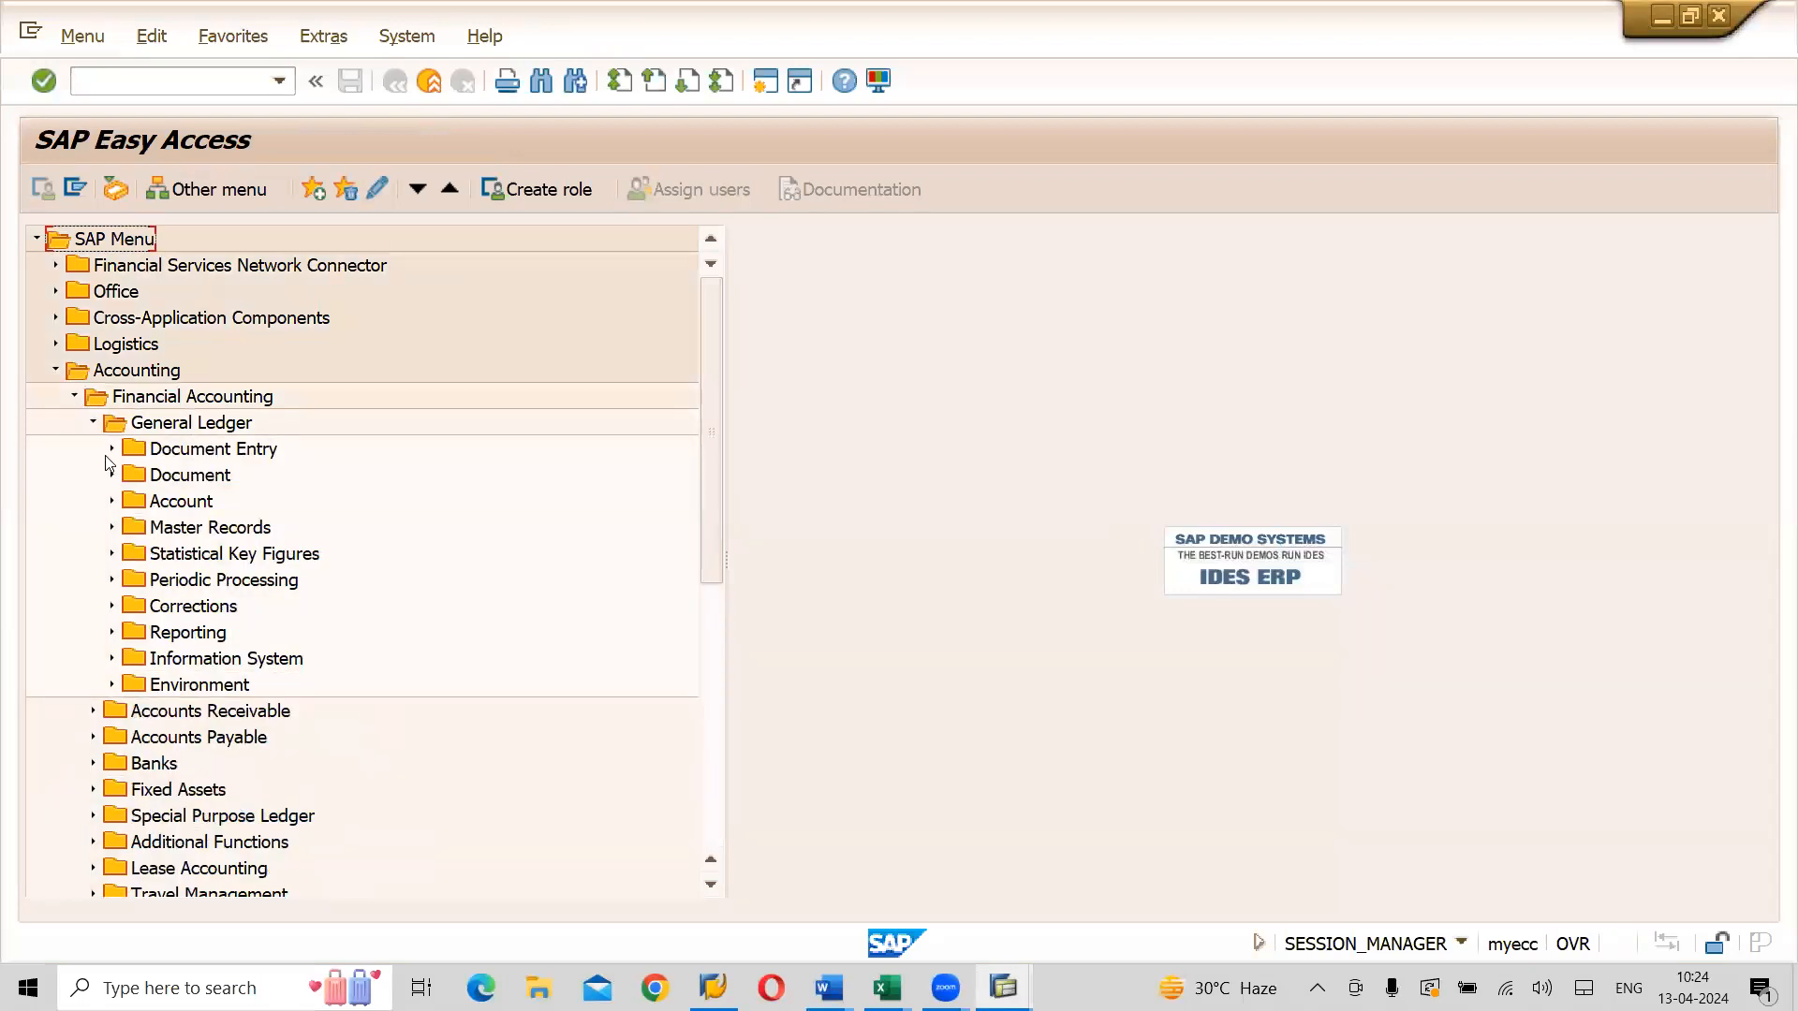
{"action": "left_click", "coordinate": [113, 530]}
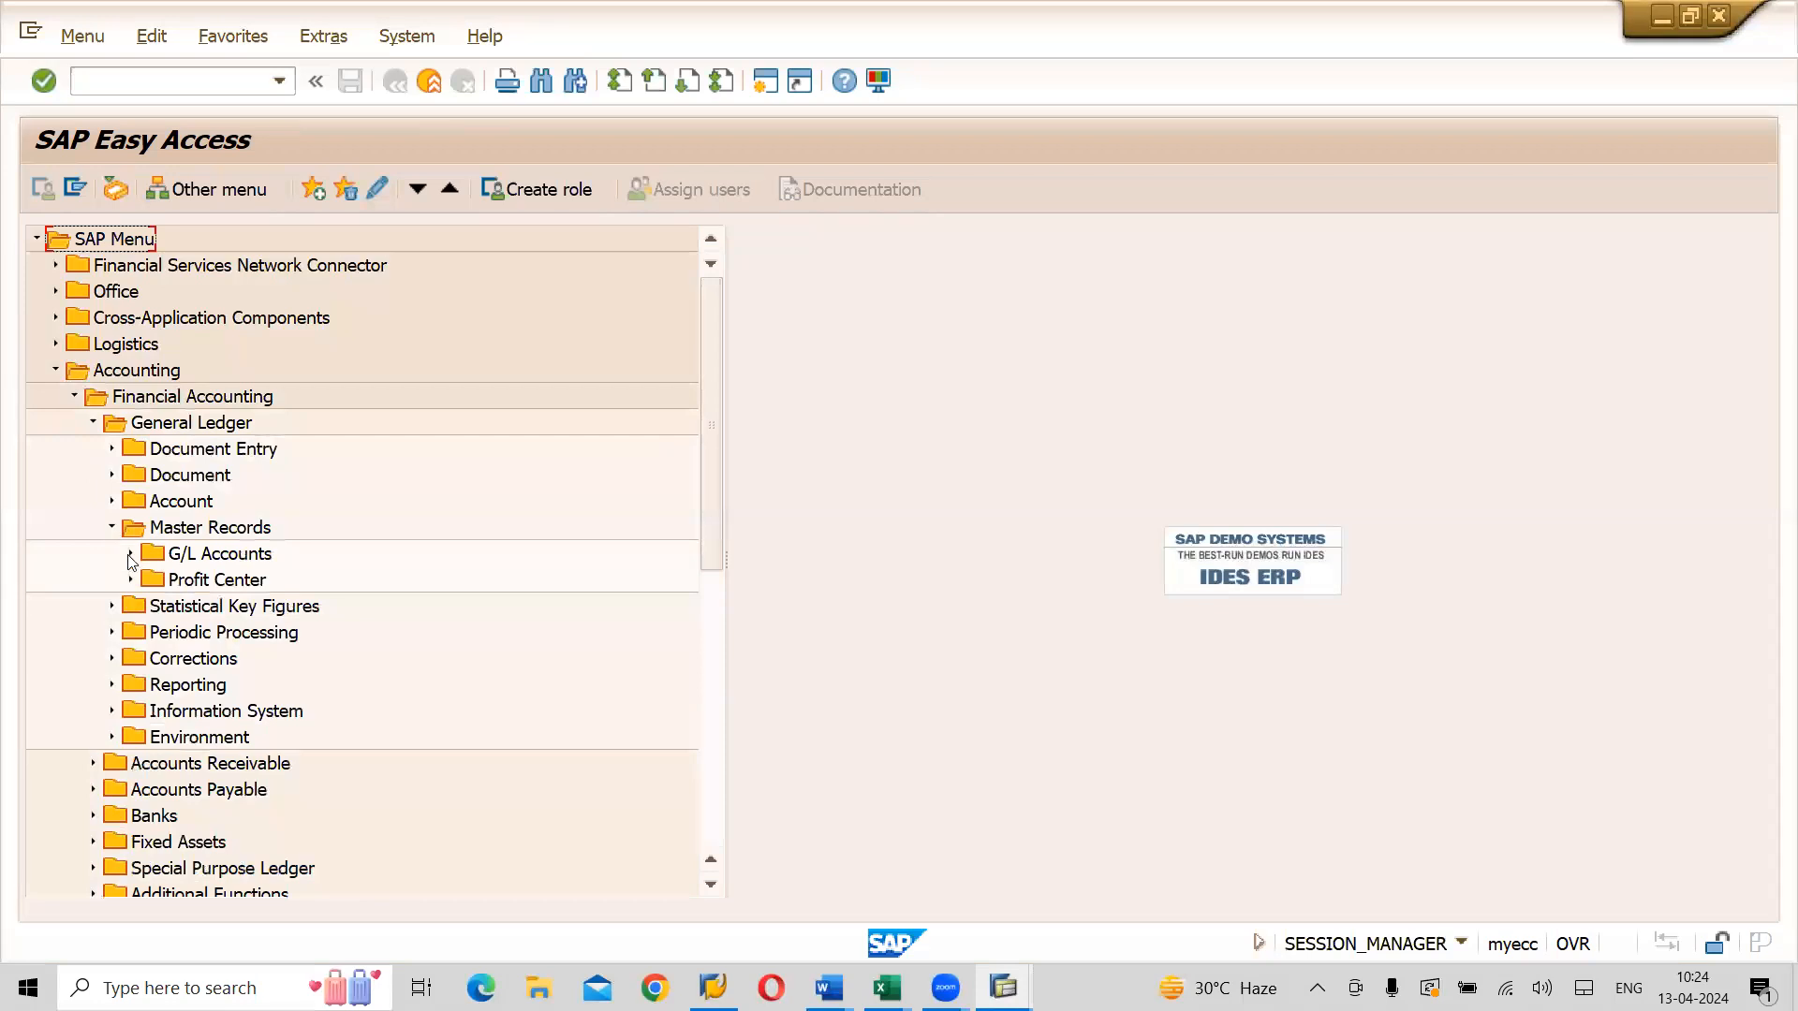
{"action": "left_click", "coordinate": [131, 555]}
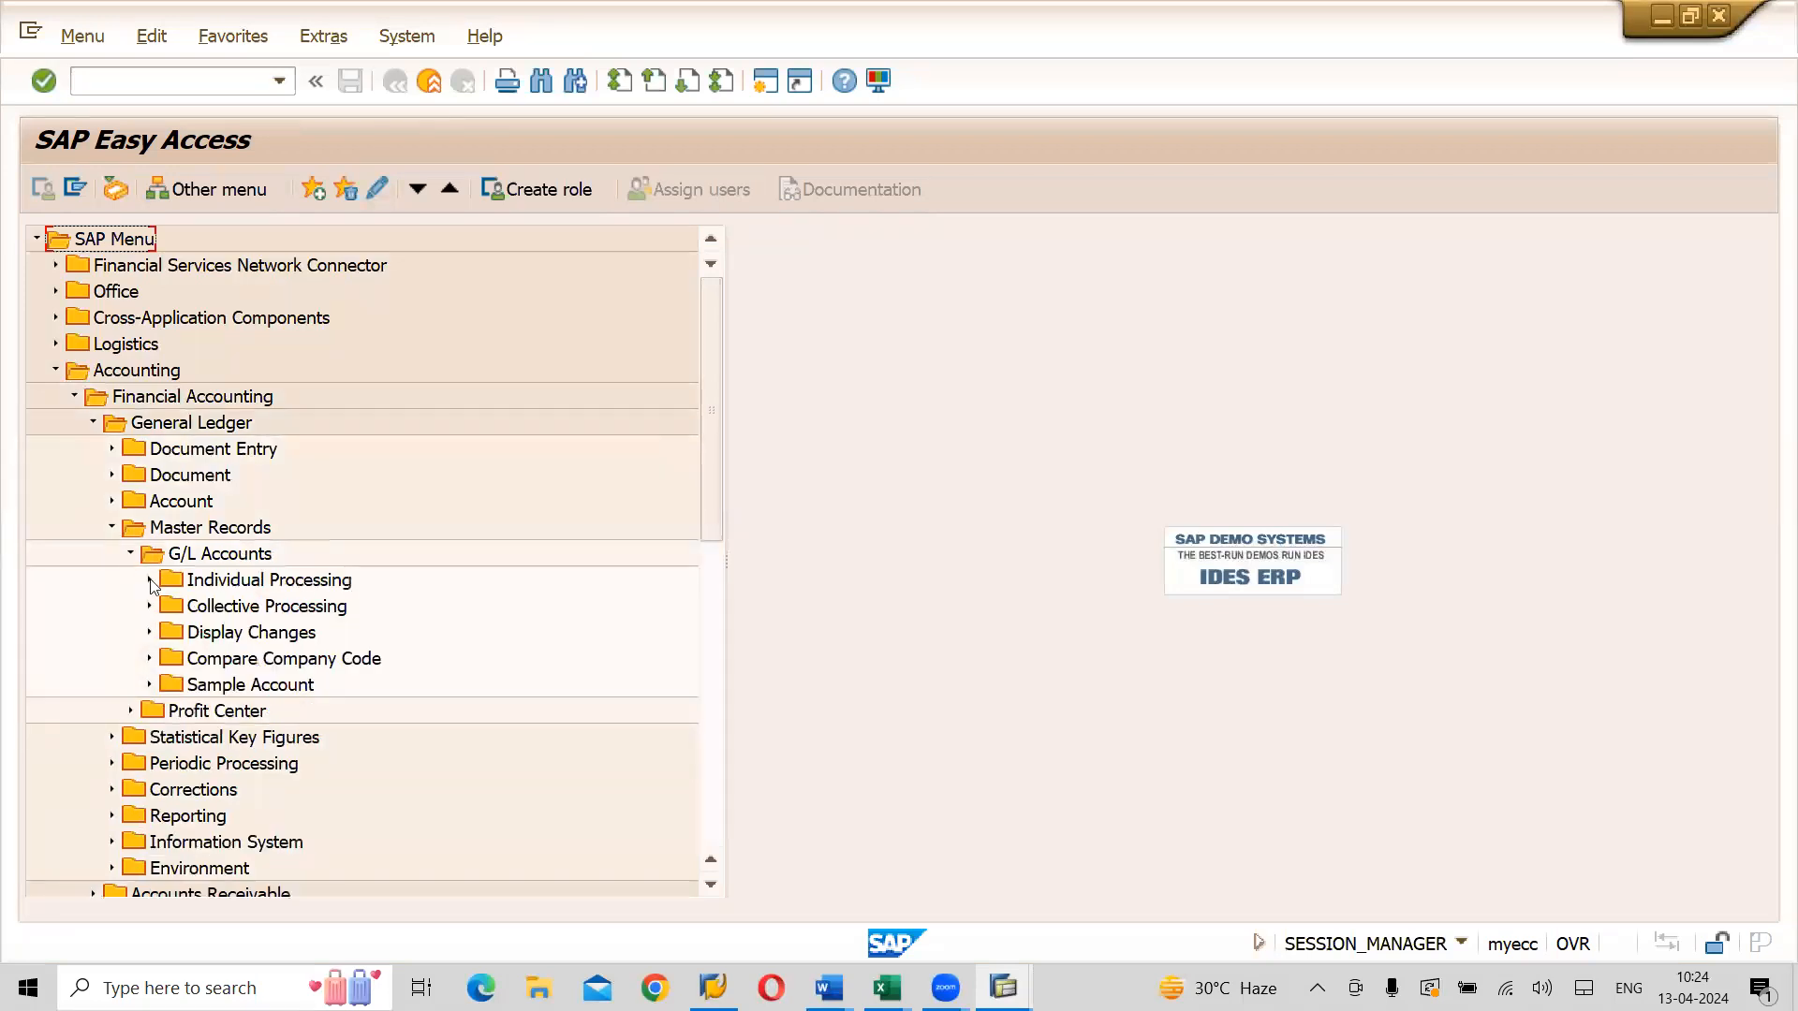
{"action": "left_click", "coordinate": [151, 580]}
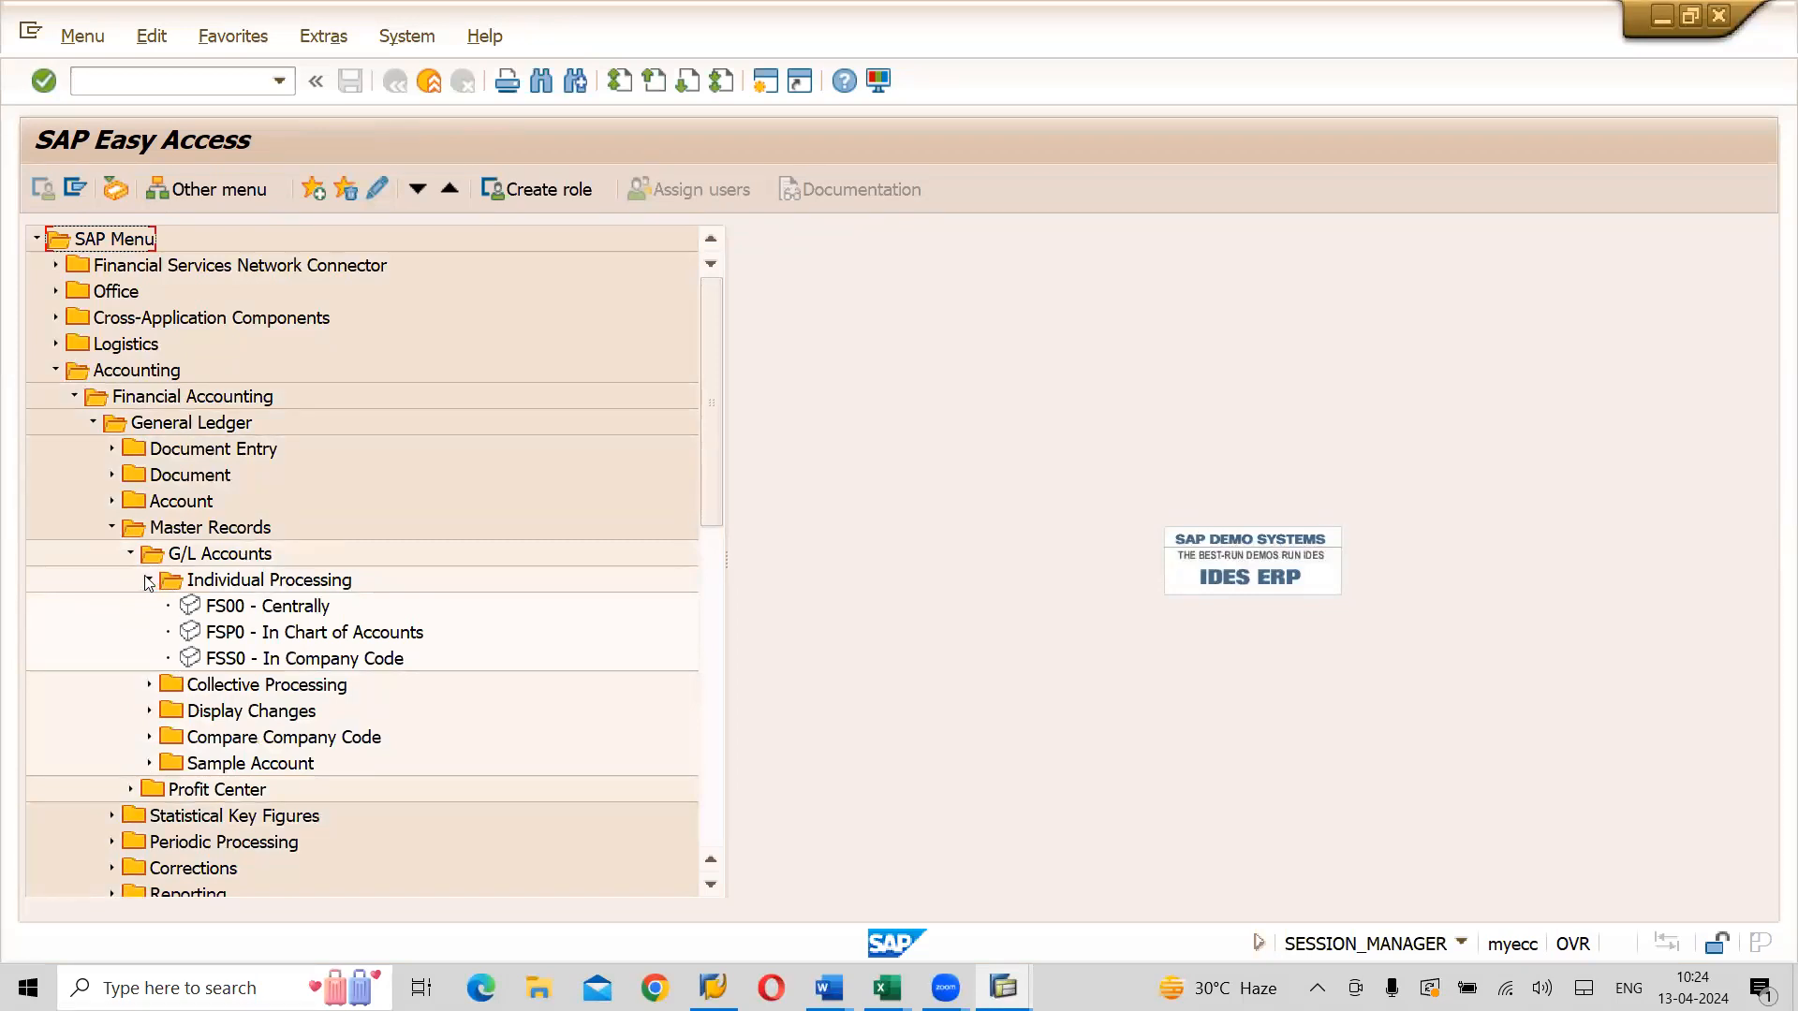
{"action": "left_click", "coordinate": [148, 581]}
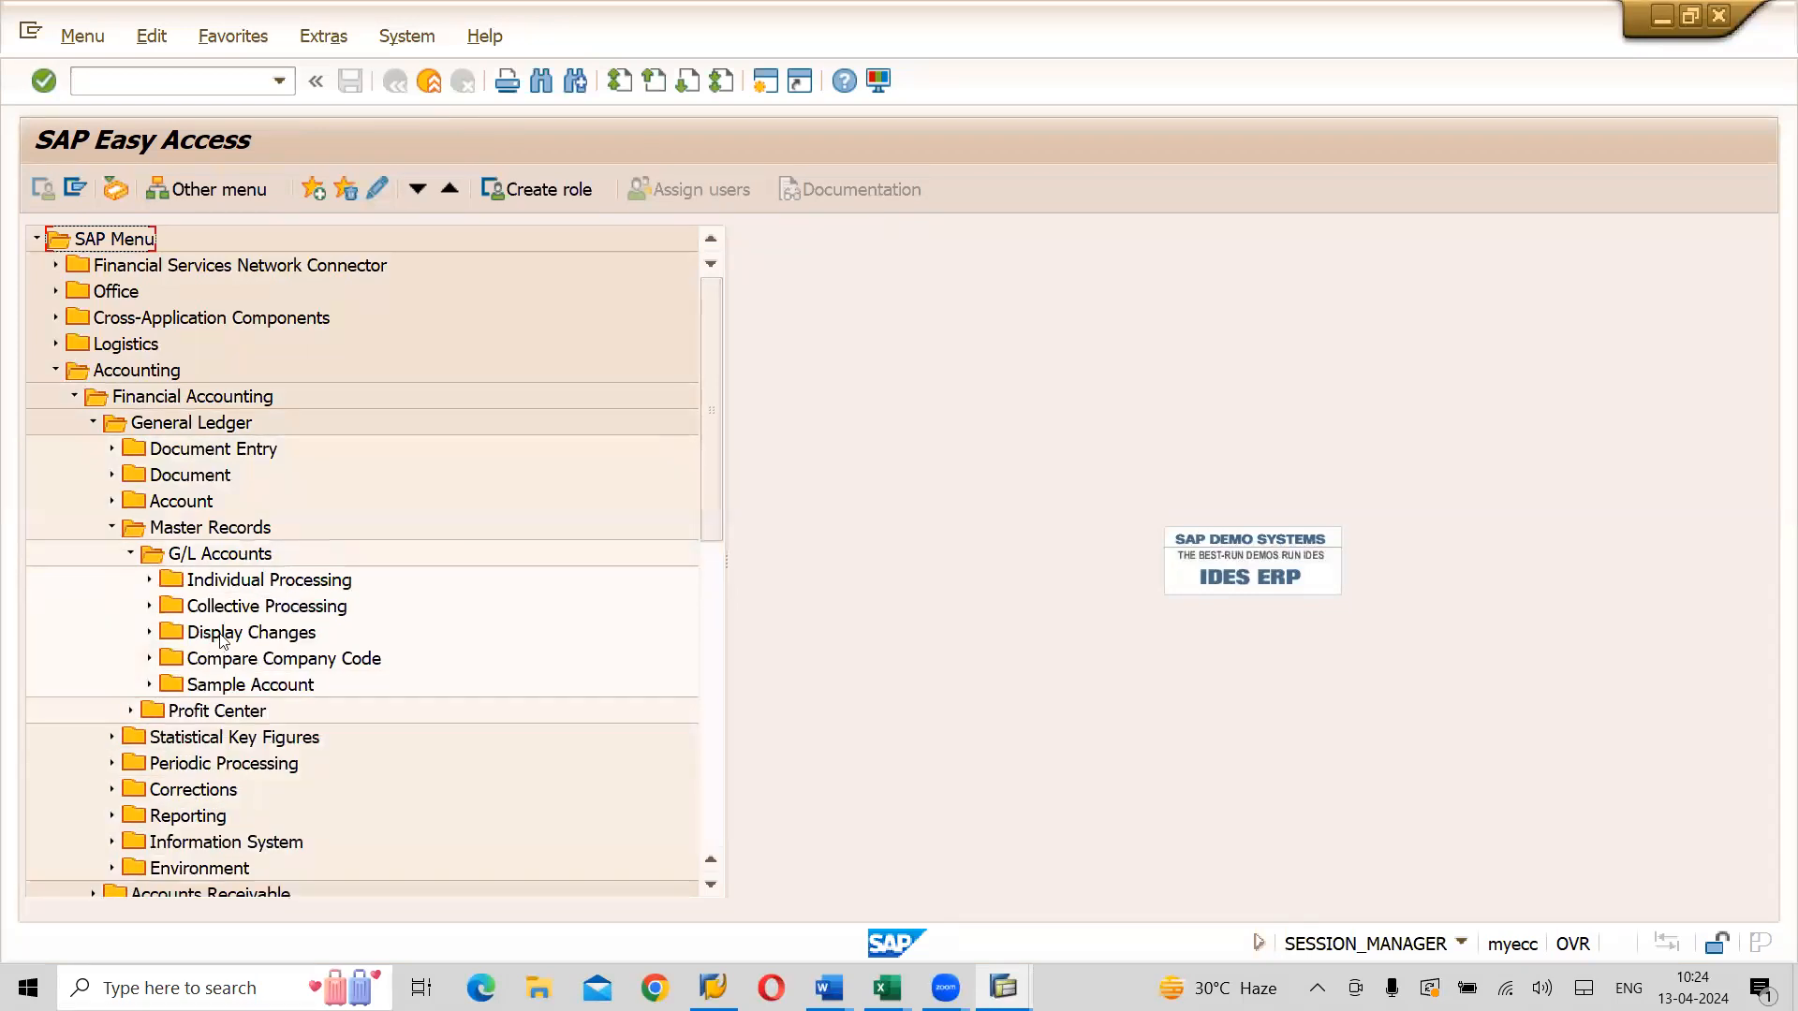
Open the central G/L account changes (FS04) and display all changes with new and old values for the salary account in company code LI01
{"action": "left_click", "coordinate": [223, 637]}
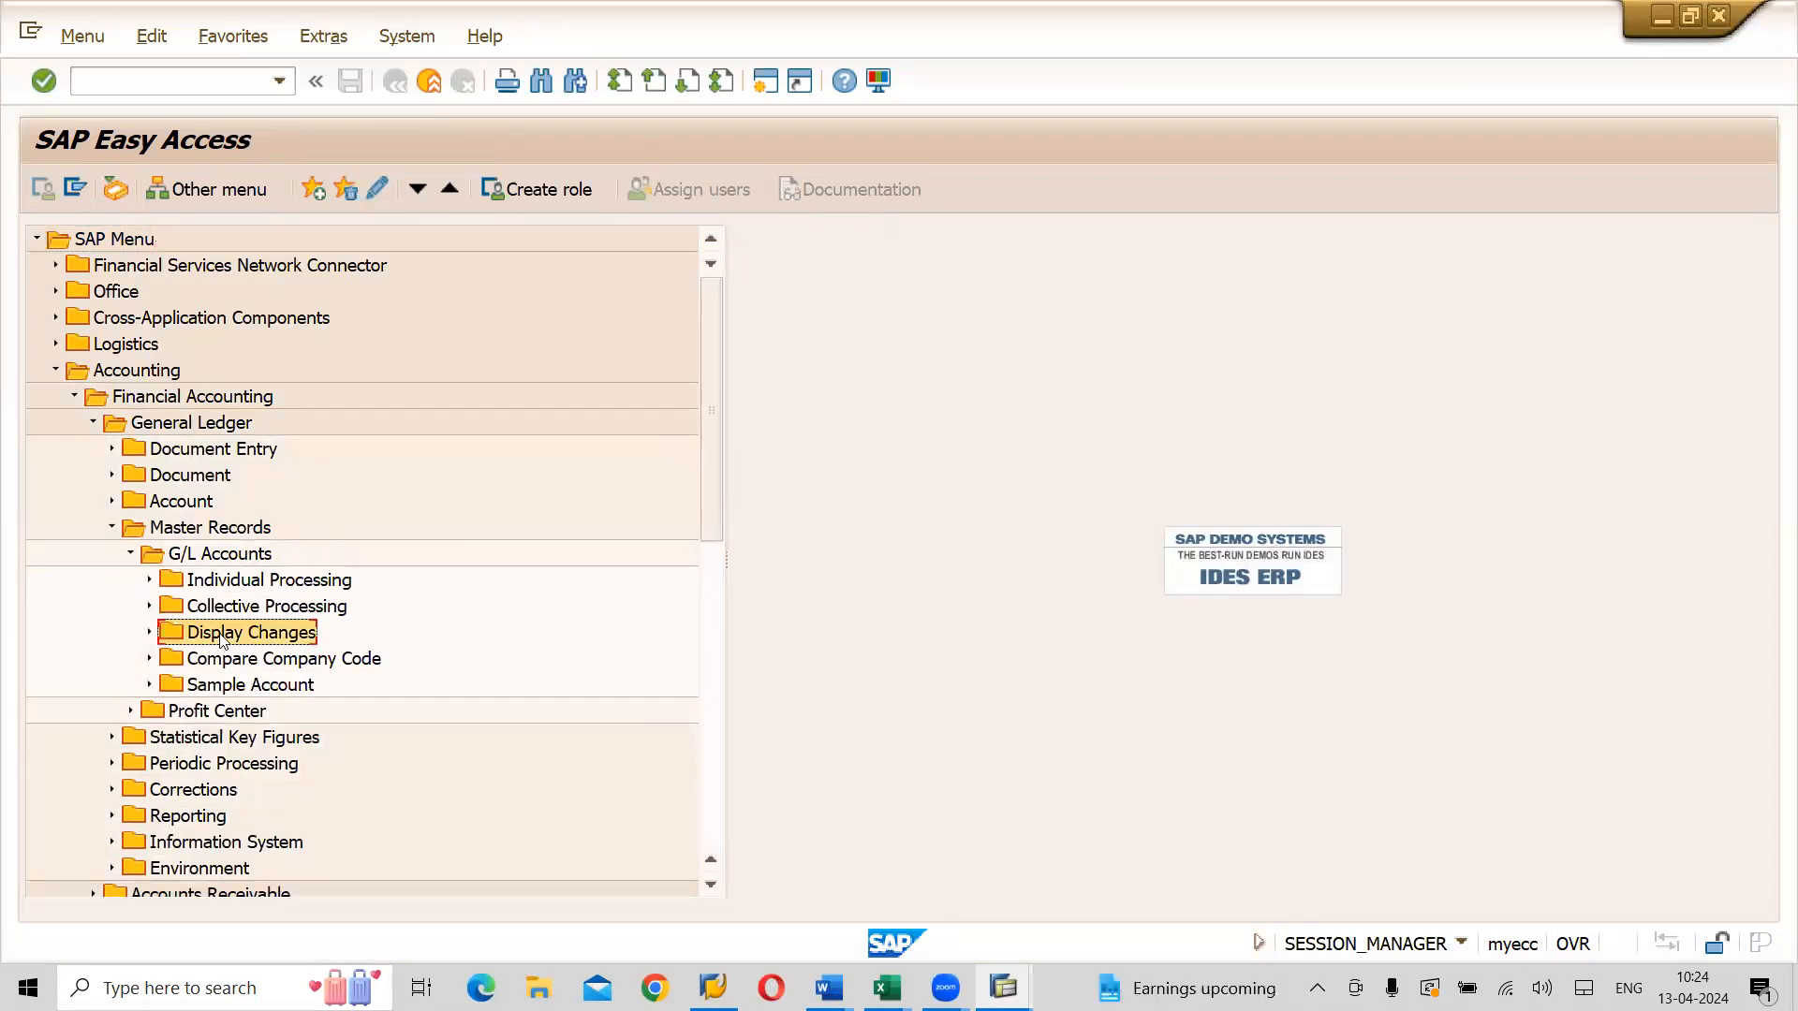
{"action": "left_click", "coordinate": [150, 634]}
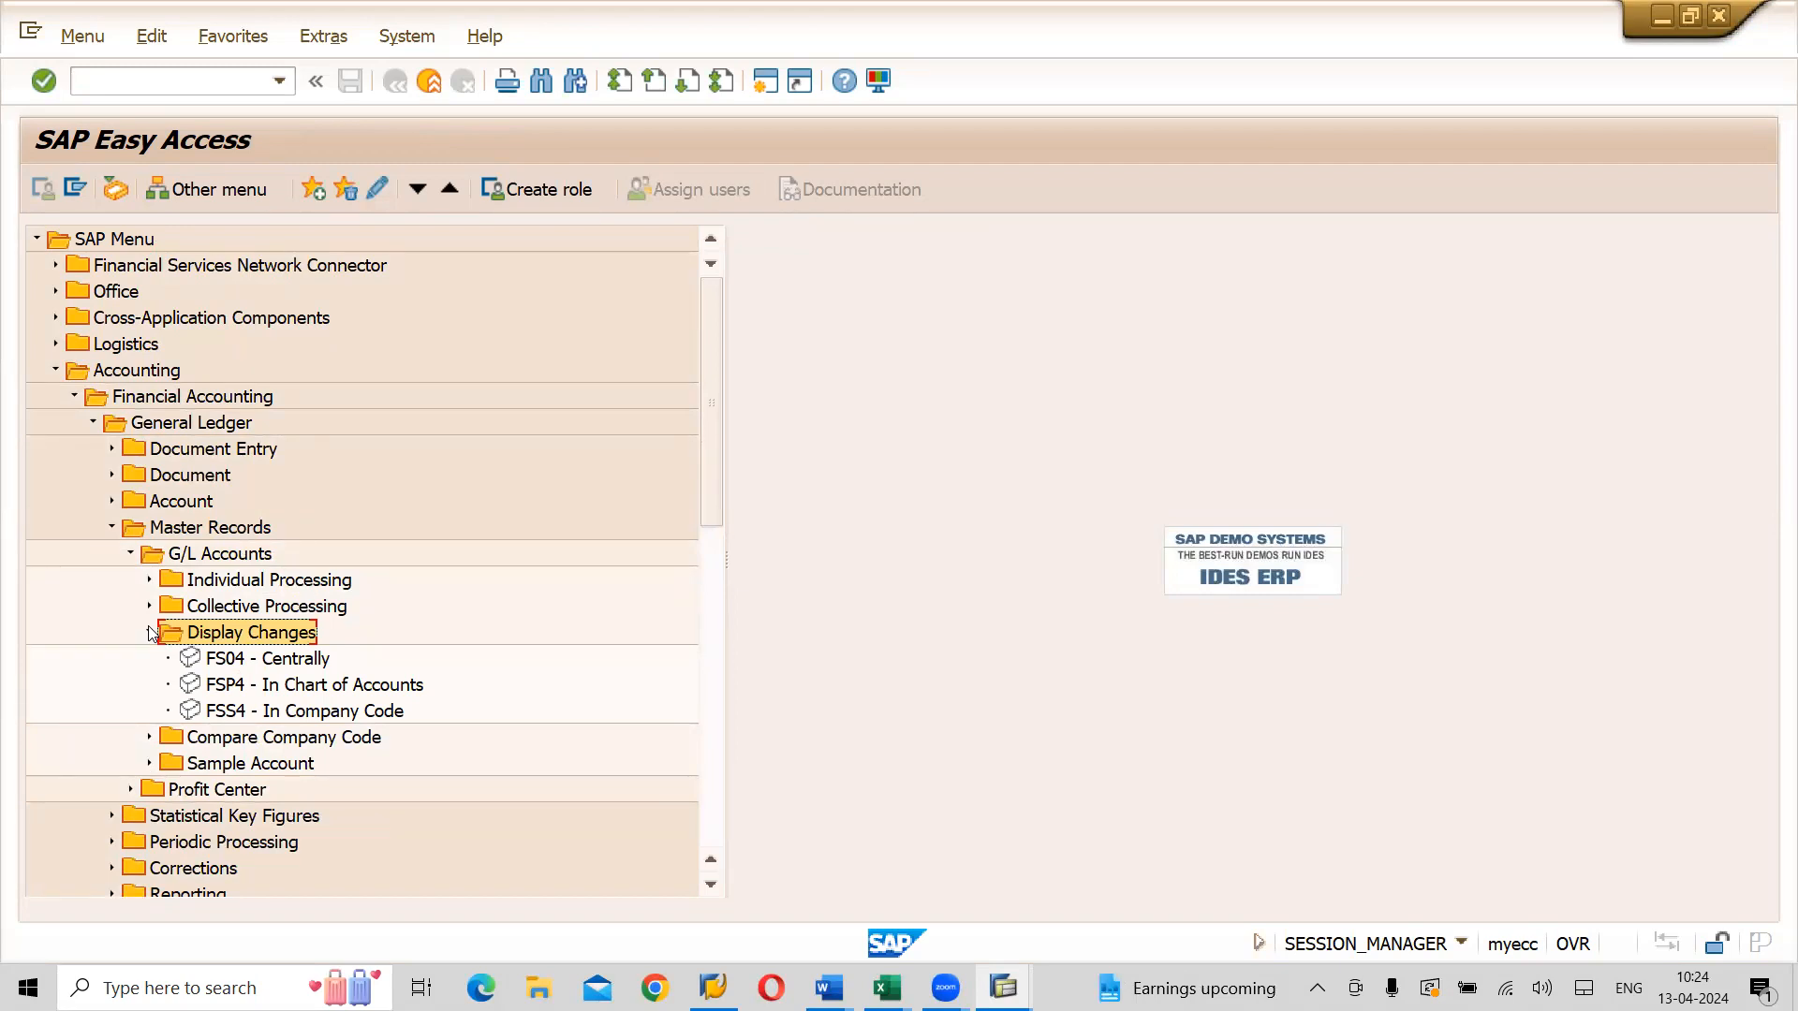
{"action": "left_click", "coordinate": [270, 665]}
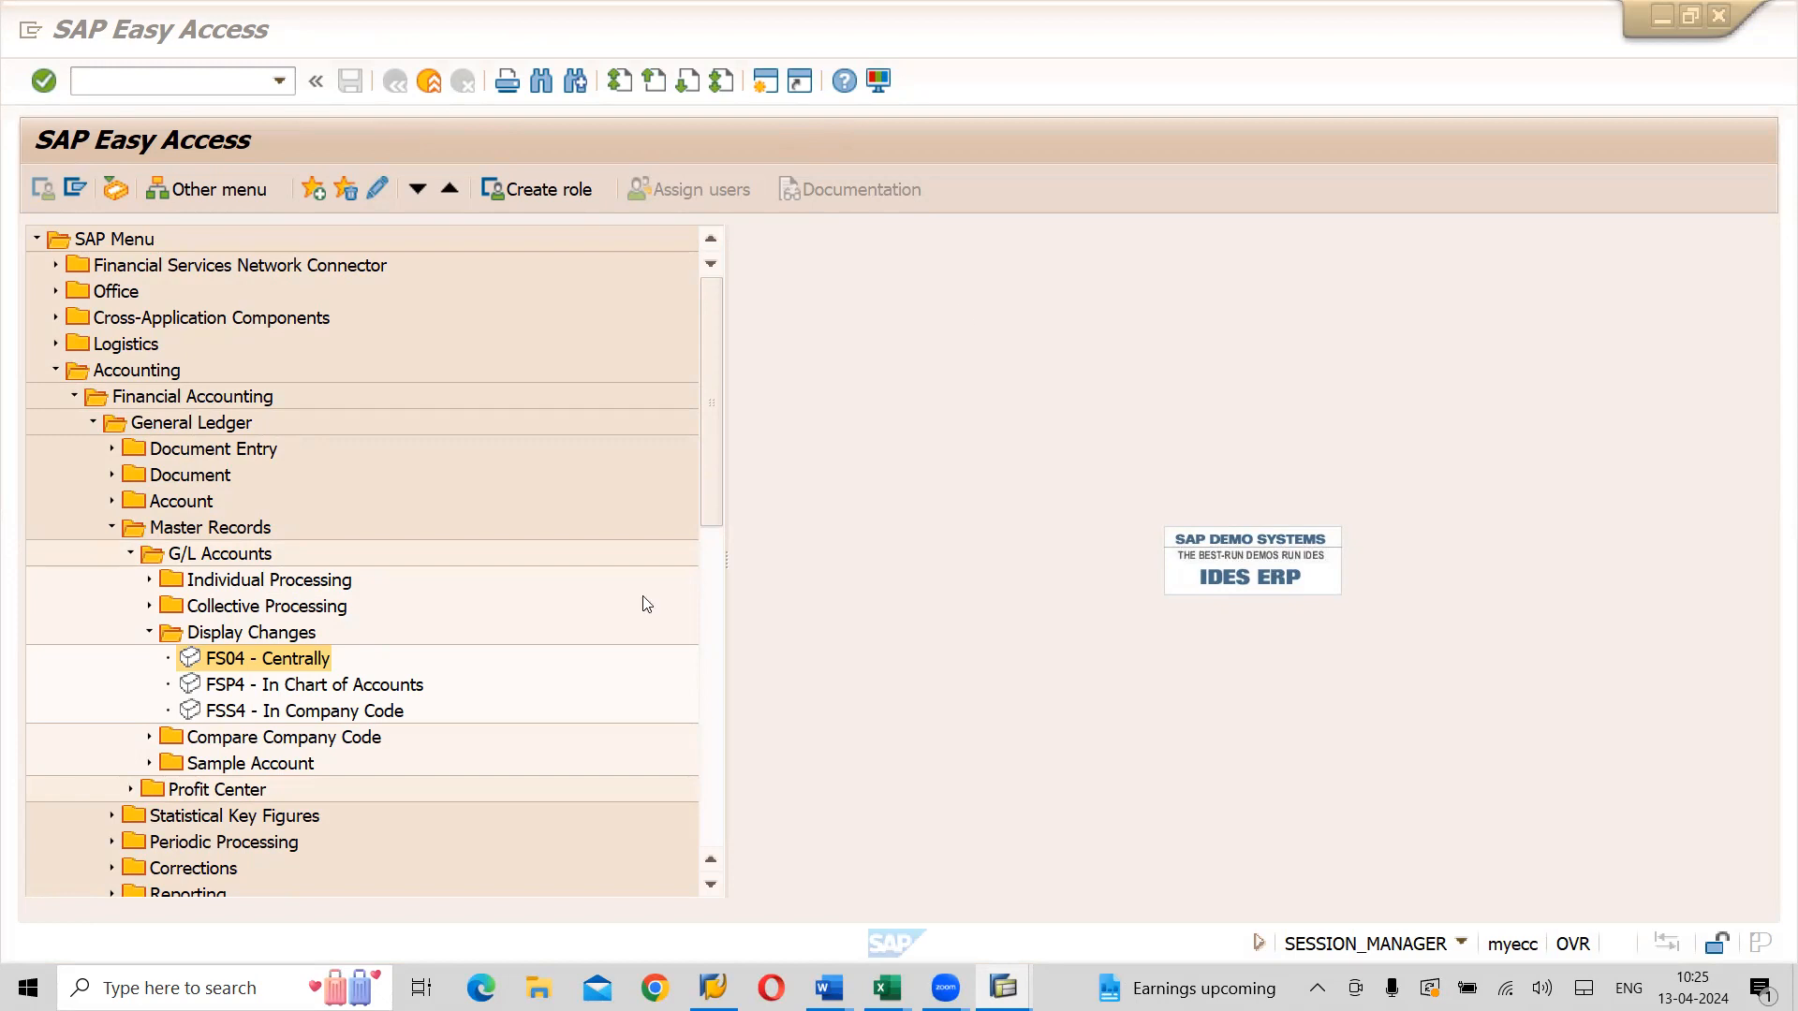
{"action": "double_click", "coordinate": [281, 661]}
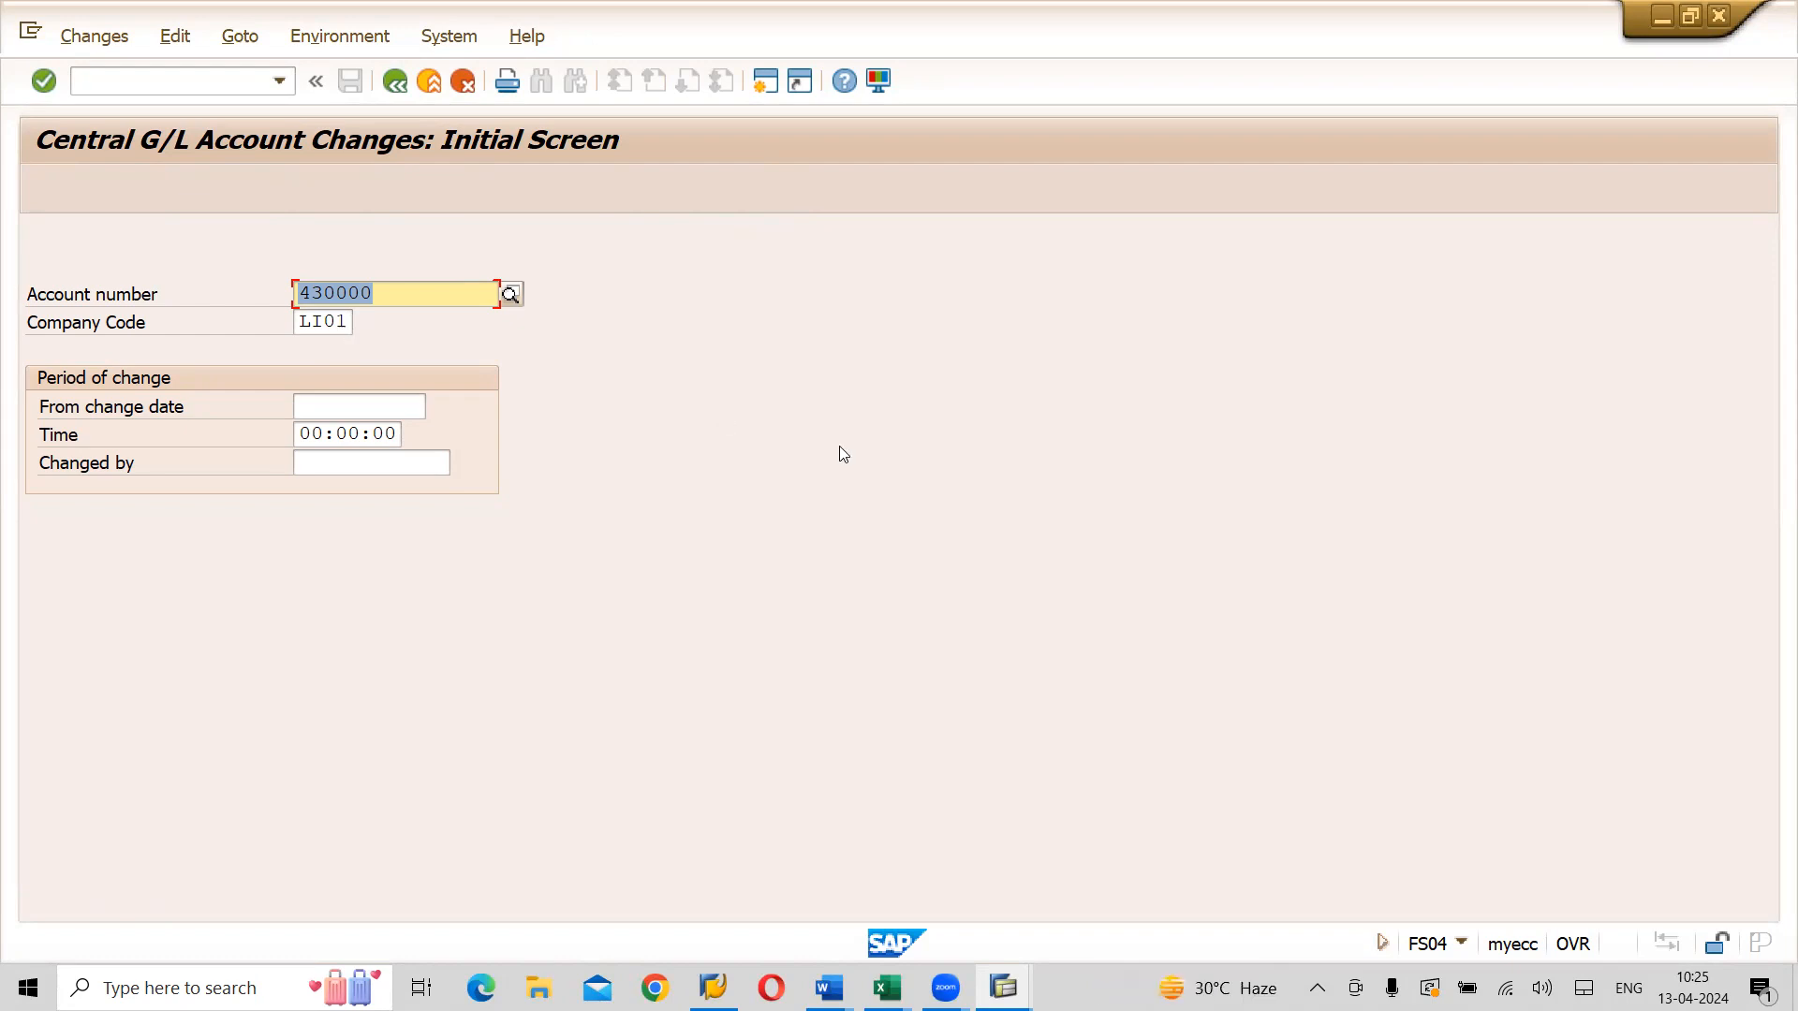
{"action": "key", "text": "Return"}
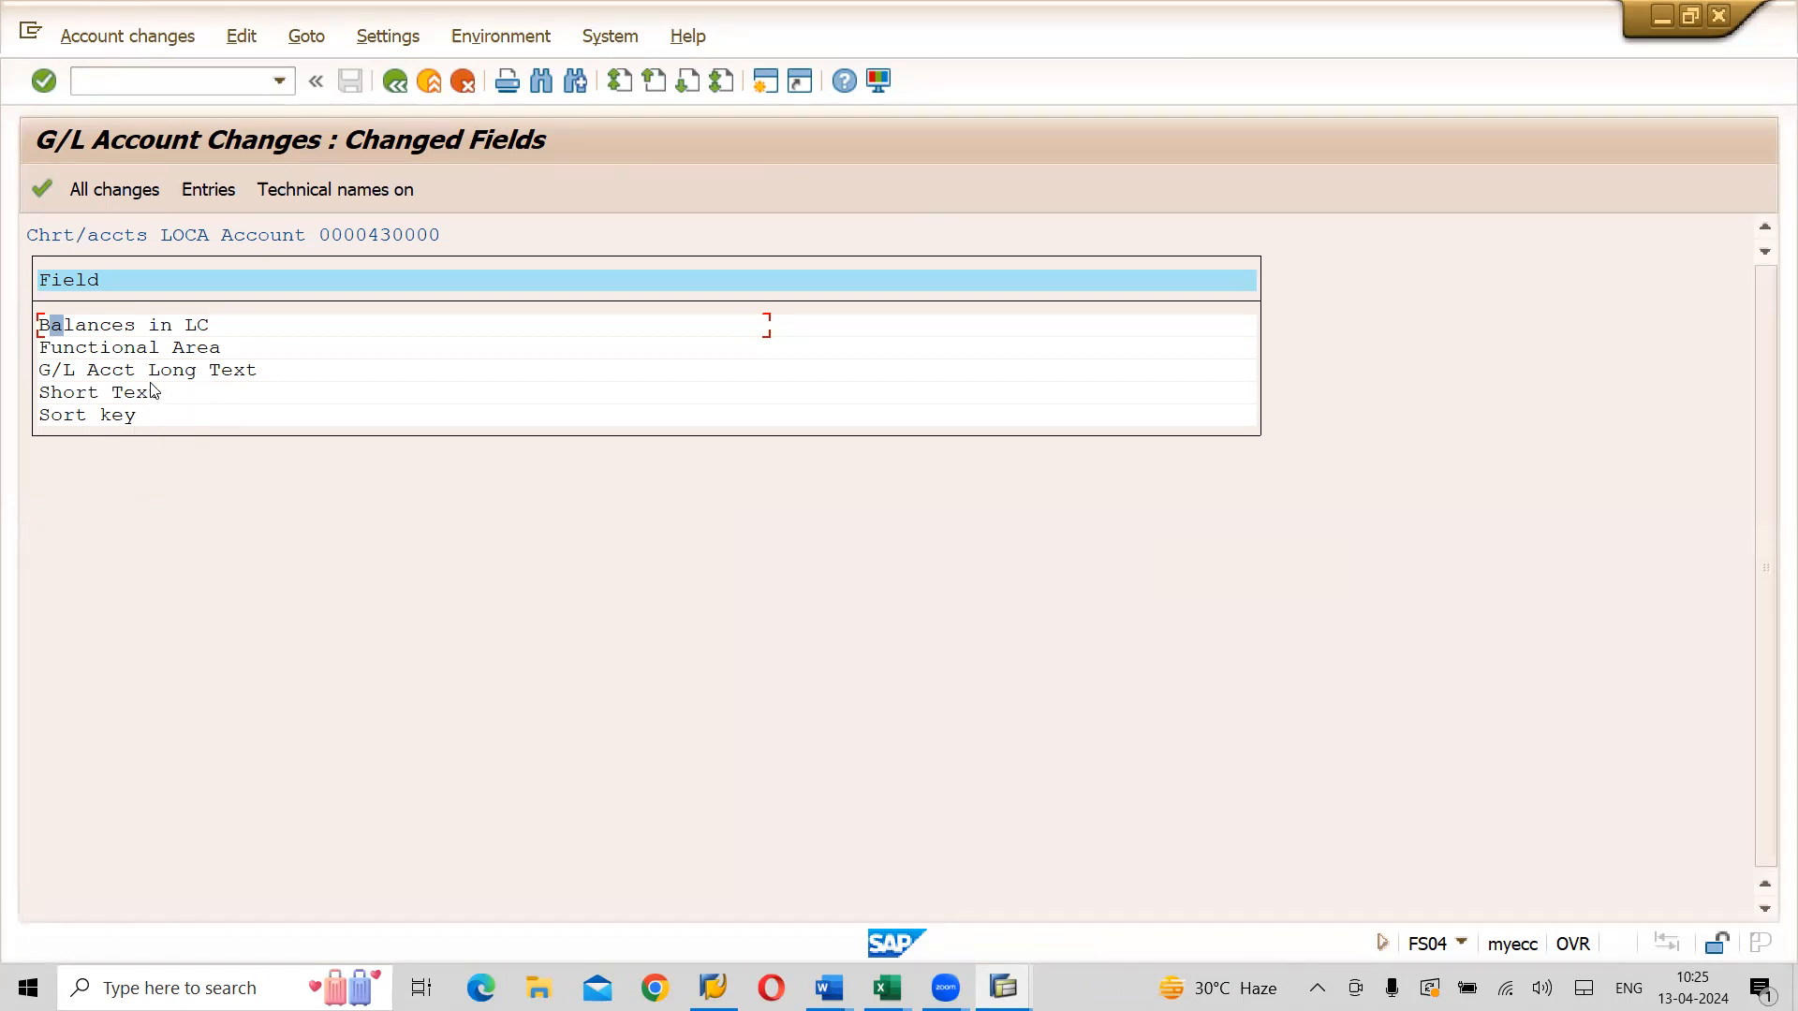
{"action": "left_click", "coordinate": [119, 196]}
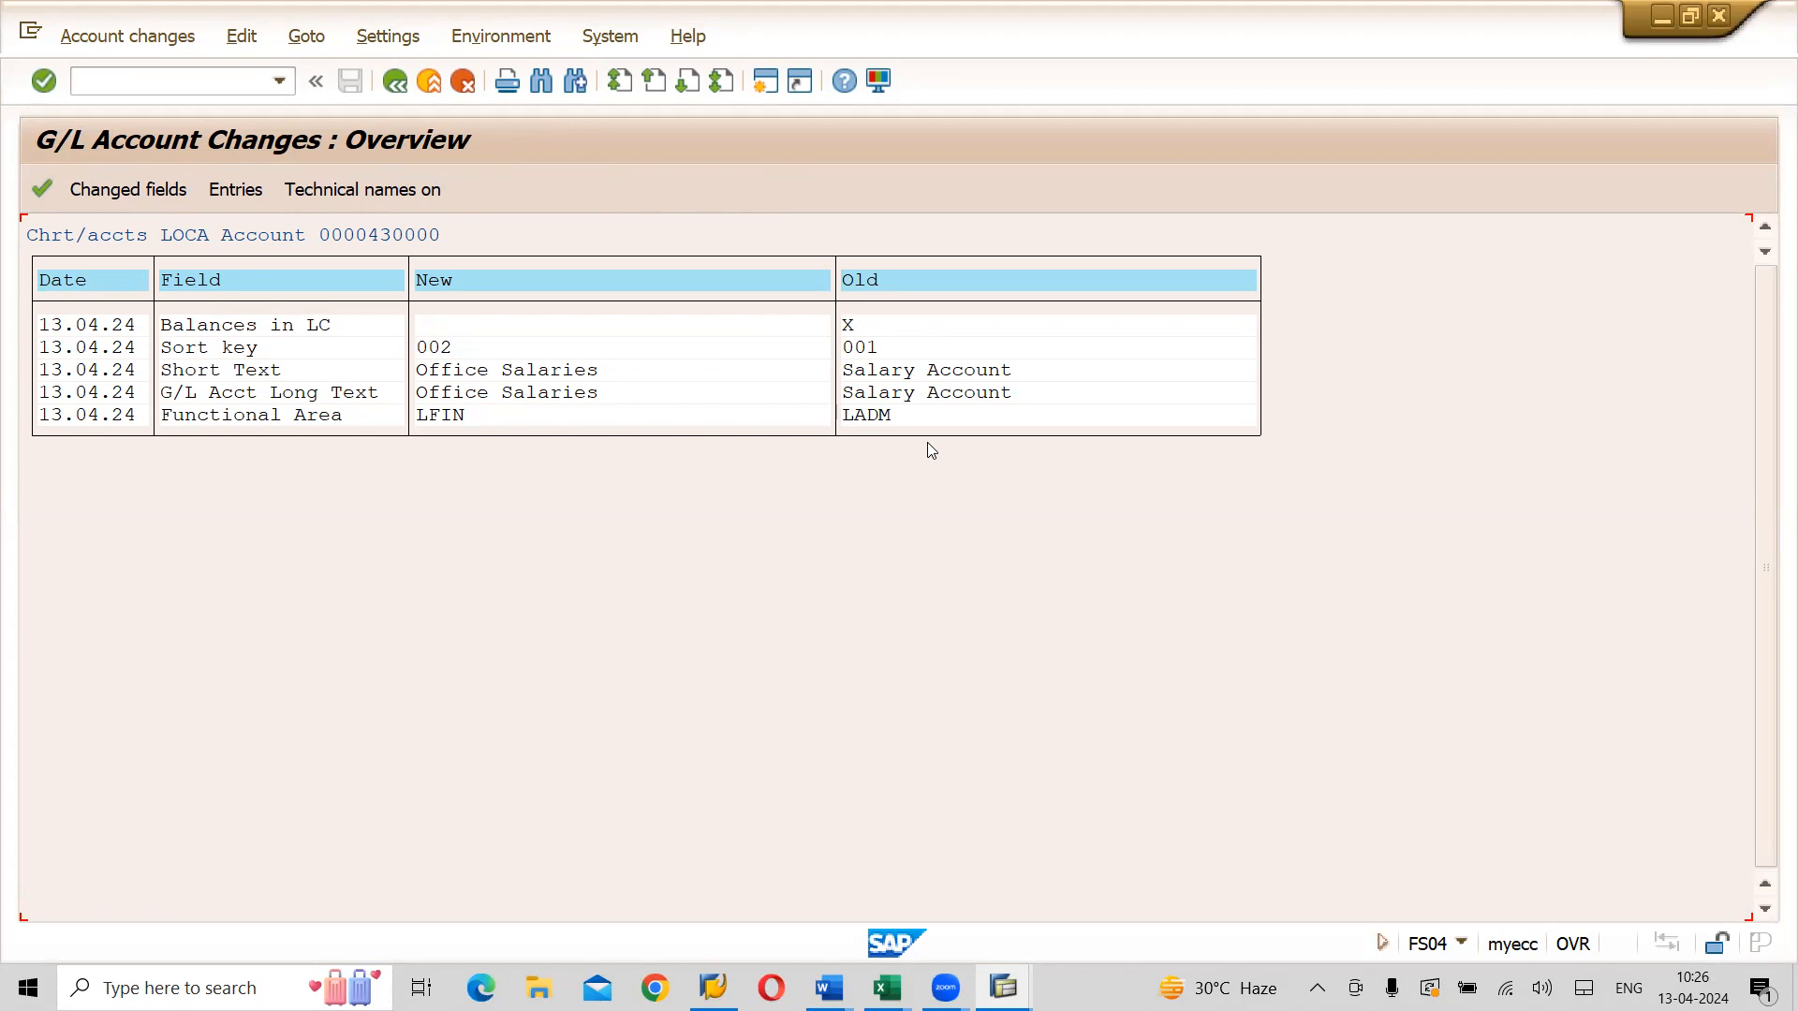
Examine the change details of the sort key and the G/L account long text, then show the changed fields' technical names
{"action": "double_click", "coordinate": [432, 353]}
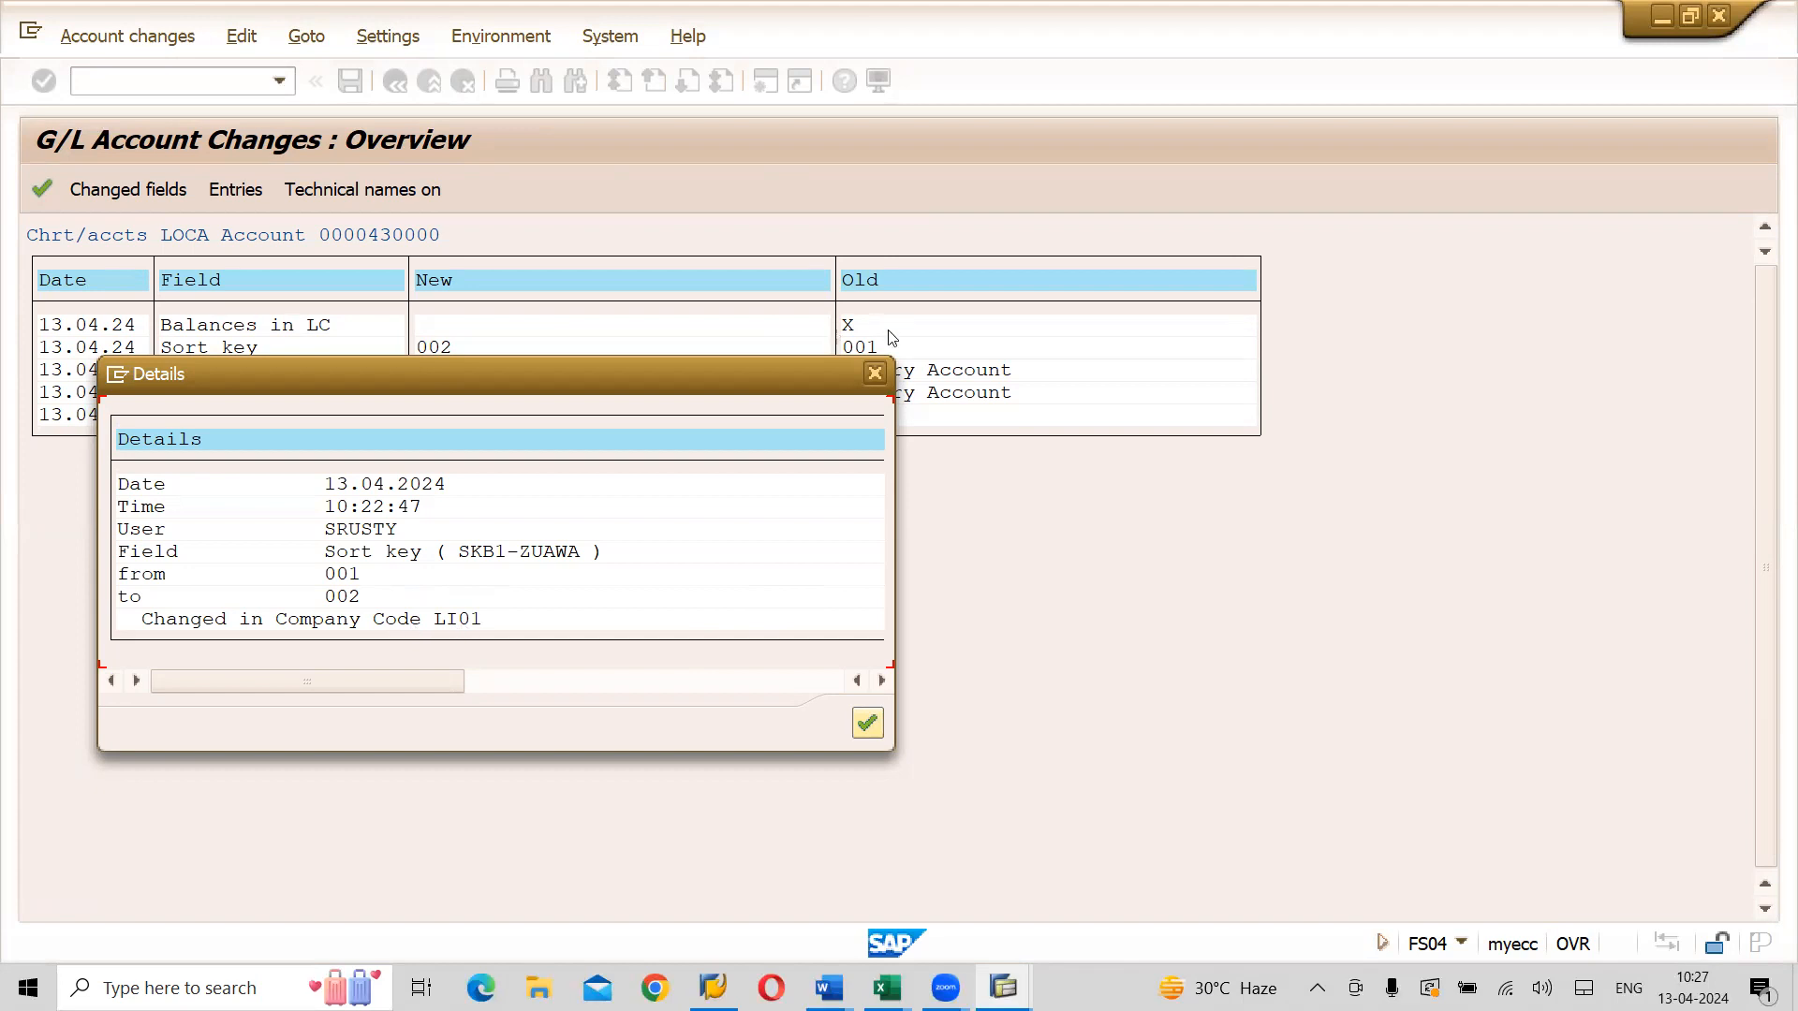
{"action": "left_click", "coordinate": [873, 381]}
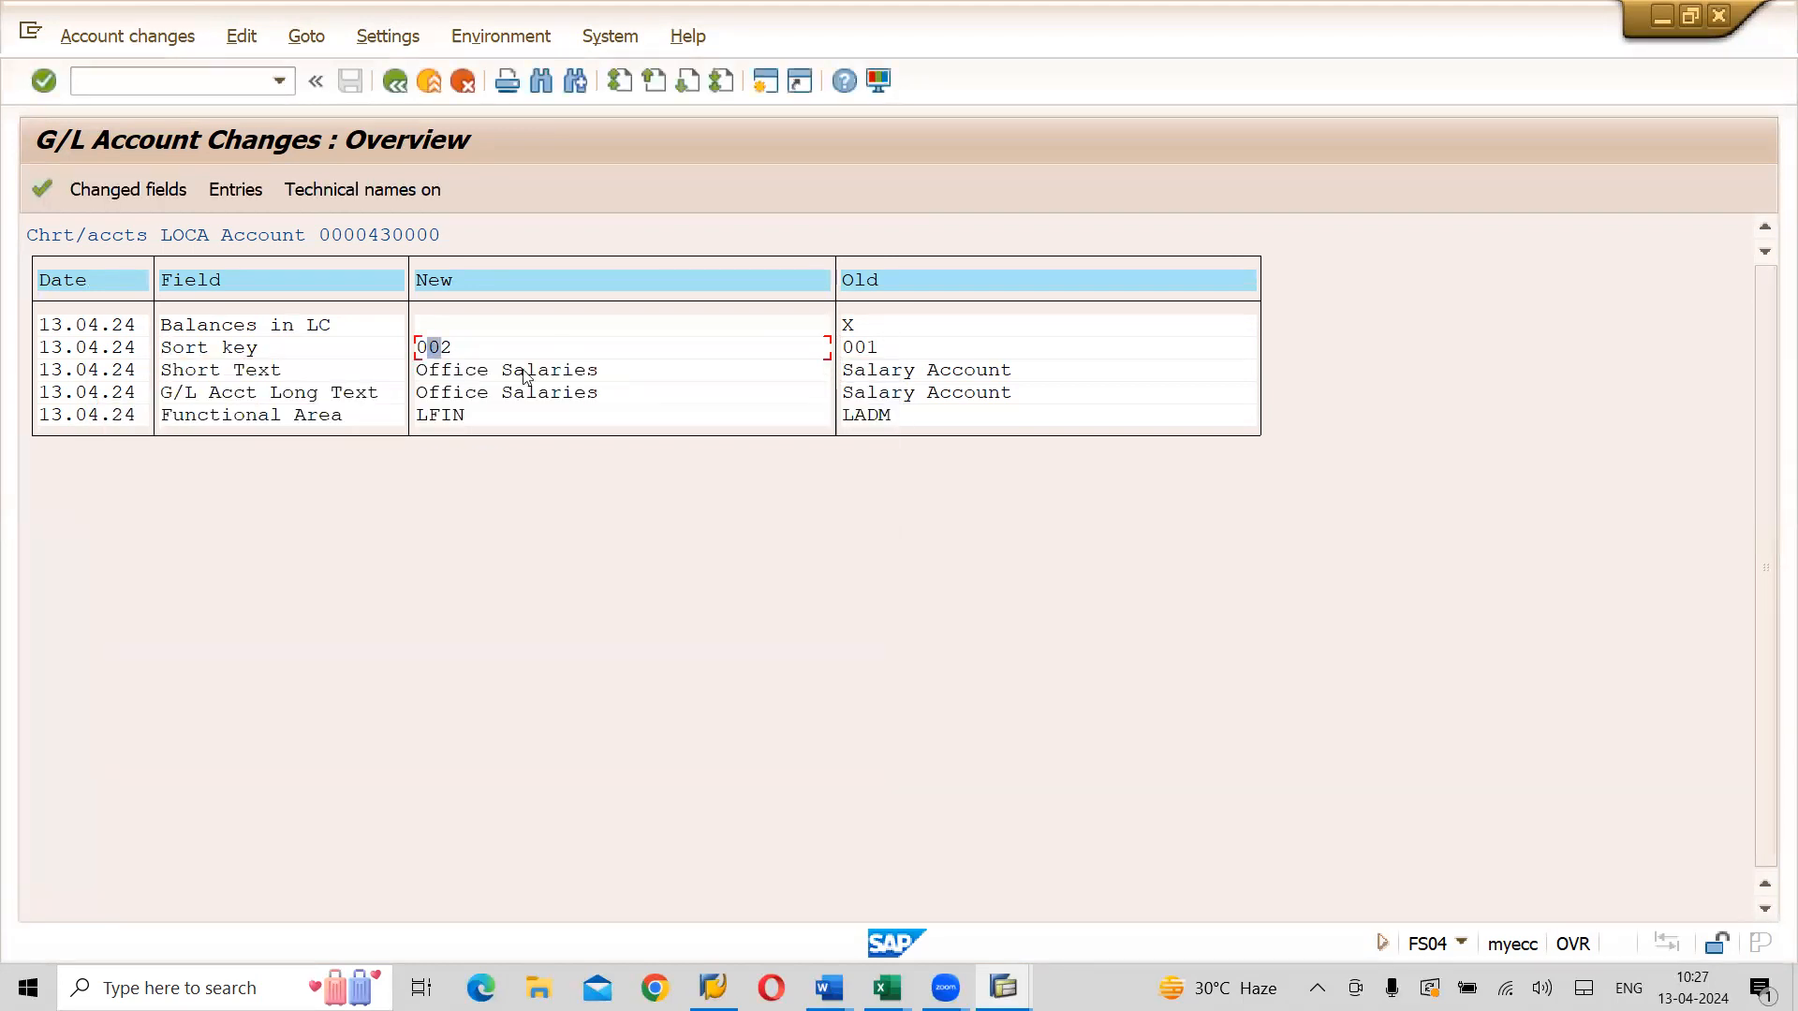
{"action": "double_click", "coordinate": [457, 393]}
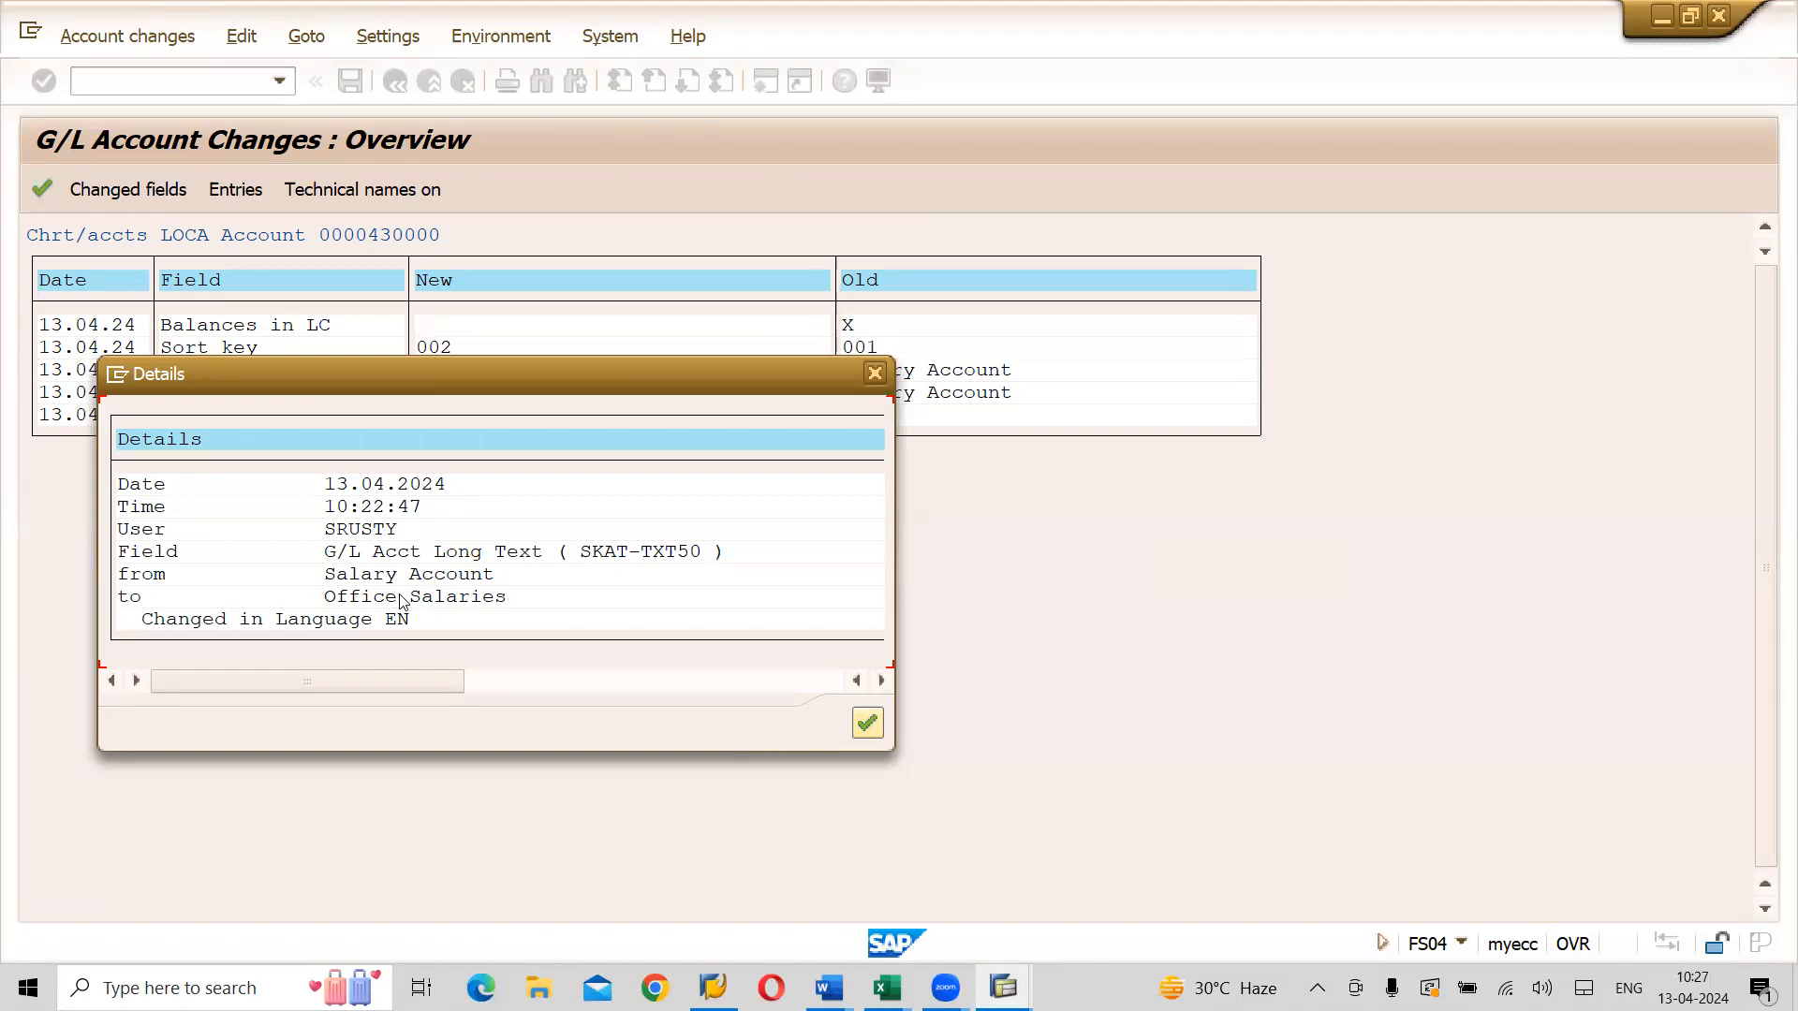
{"action": "left_click", "coordinate": [873, 373]}
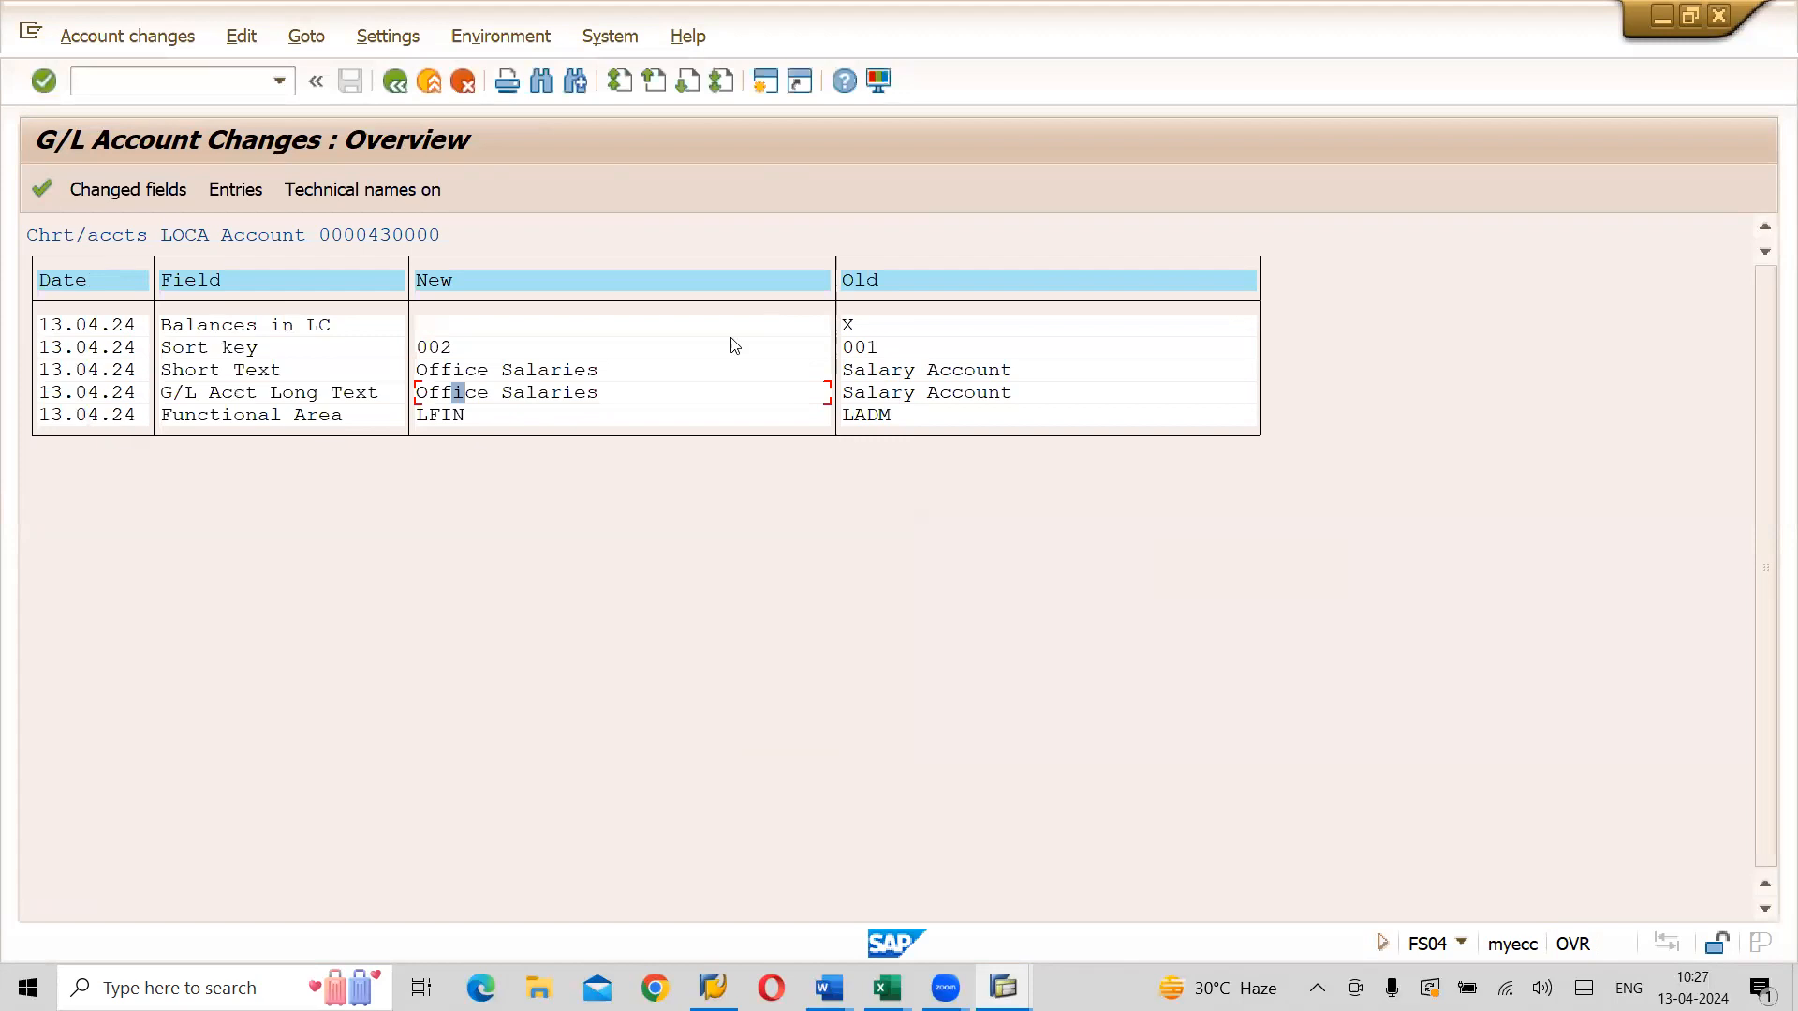
{"action": "left_click", "coordinate": [390, 196]}
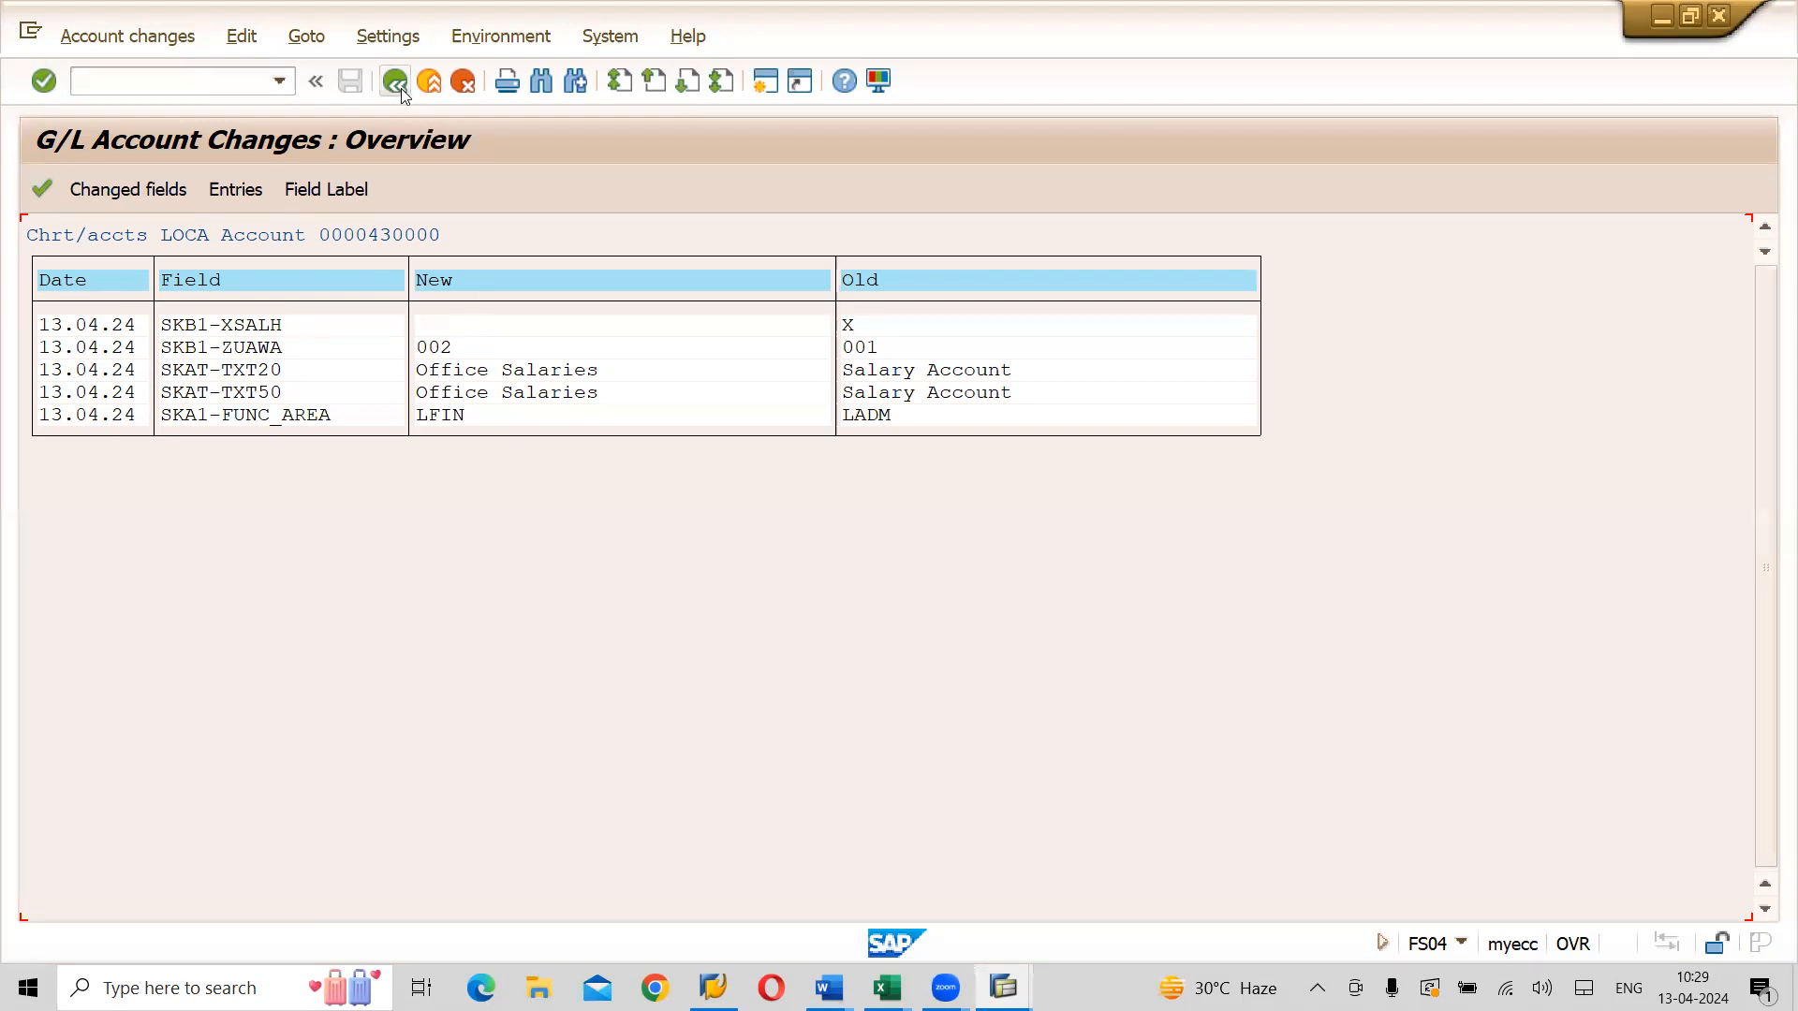
Open FS00 in a new session and switch the Office Salaries account in company code LI01 to change mode
{"action": "key", "text": "alt+Tab"}
{"action": "key", "text": "alt+shift+Tab"}
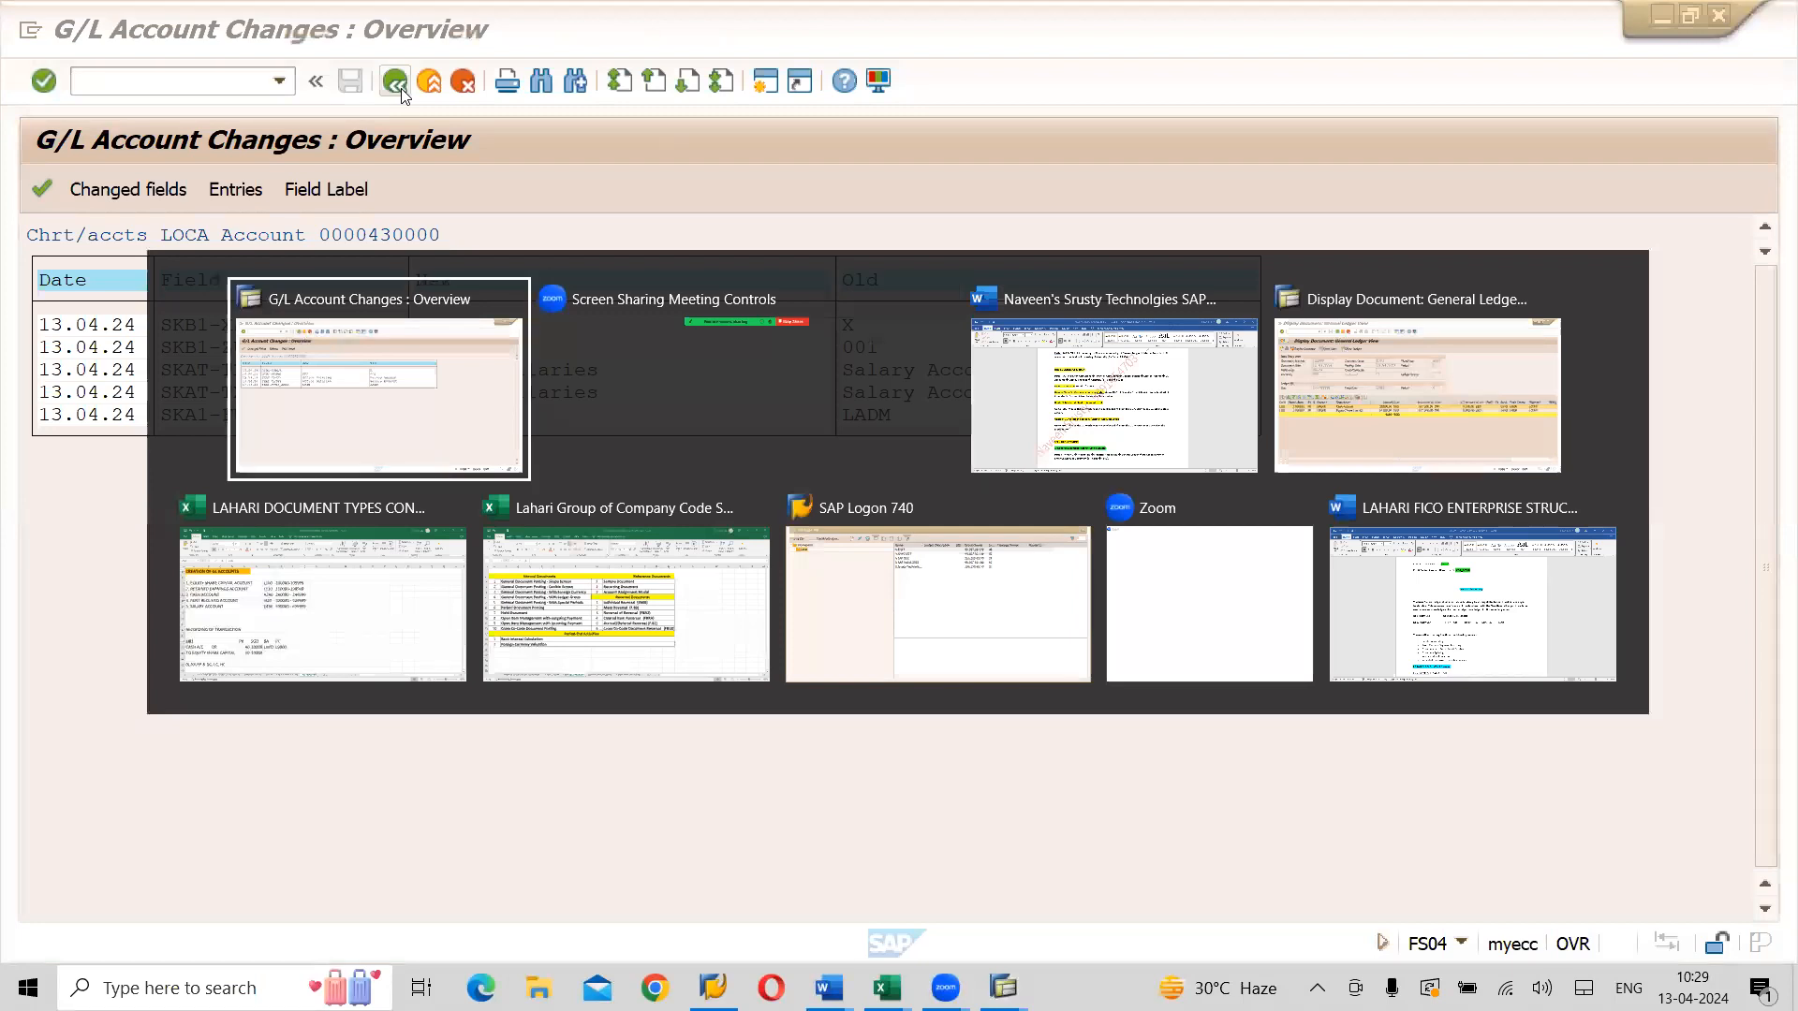
{"action": "left_click", "coordinate": [198, 74]}
{"action": "type", "text": "/ofs0"}
{"action": "type", "text": "4"}
{"action": "key", "text": "Return"}
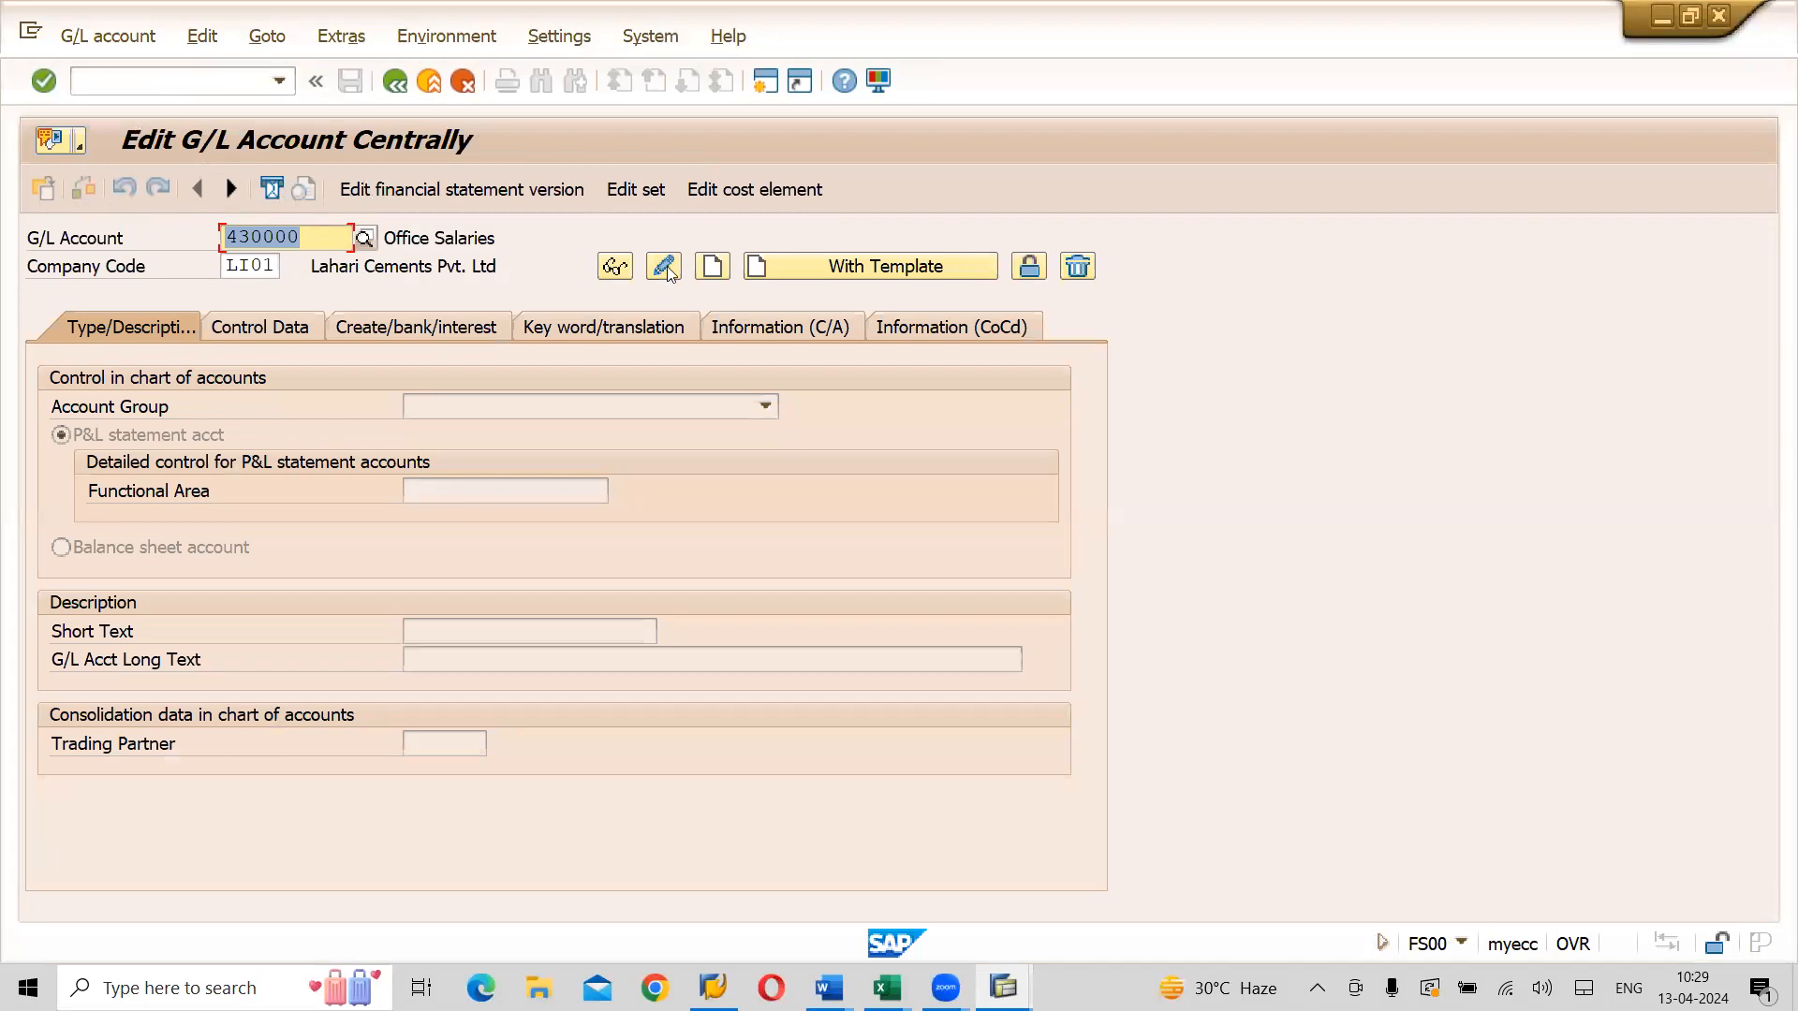
{"action": "left_click", "coordinate": [665, 268]}
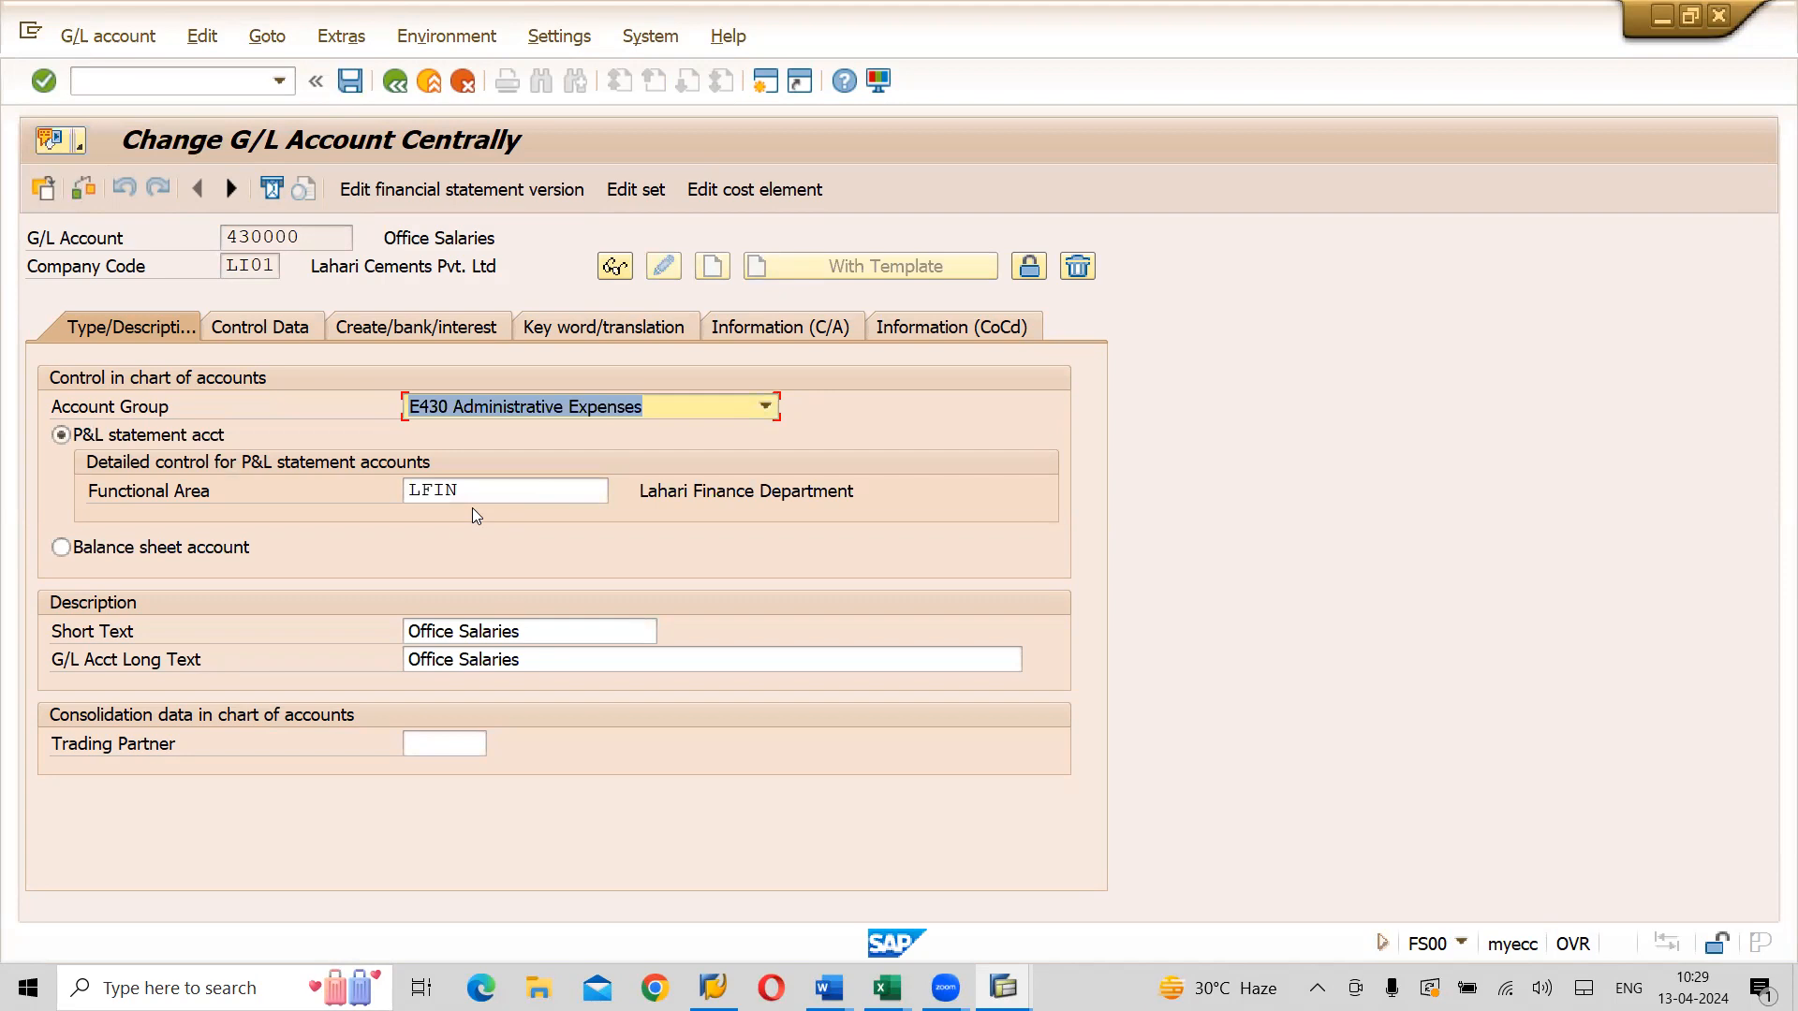
In the account's control data, set the sort key to 001, enable Only balances in local crcy, and save the account
{"action": "left_click", "coordinate": [278, 327]}
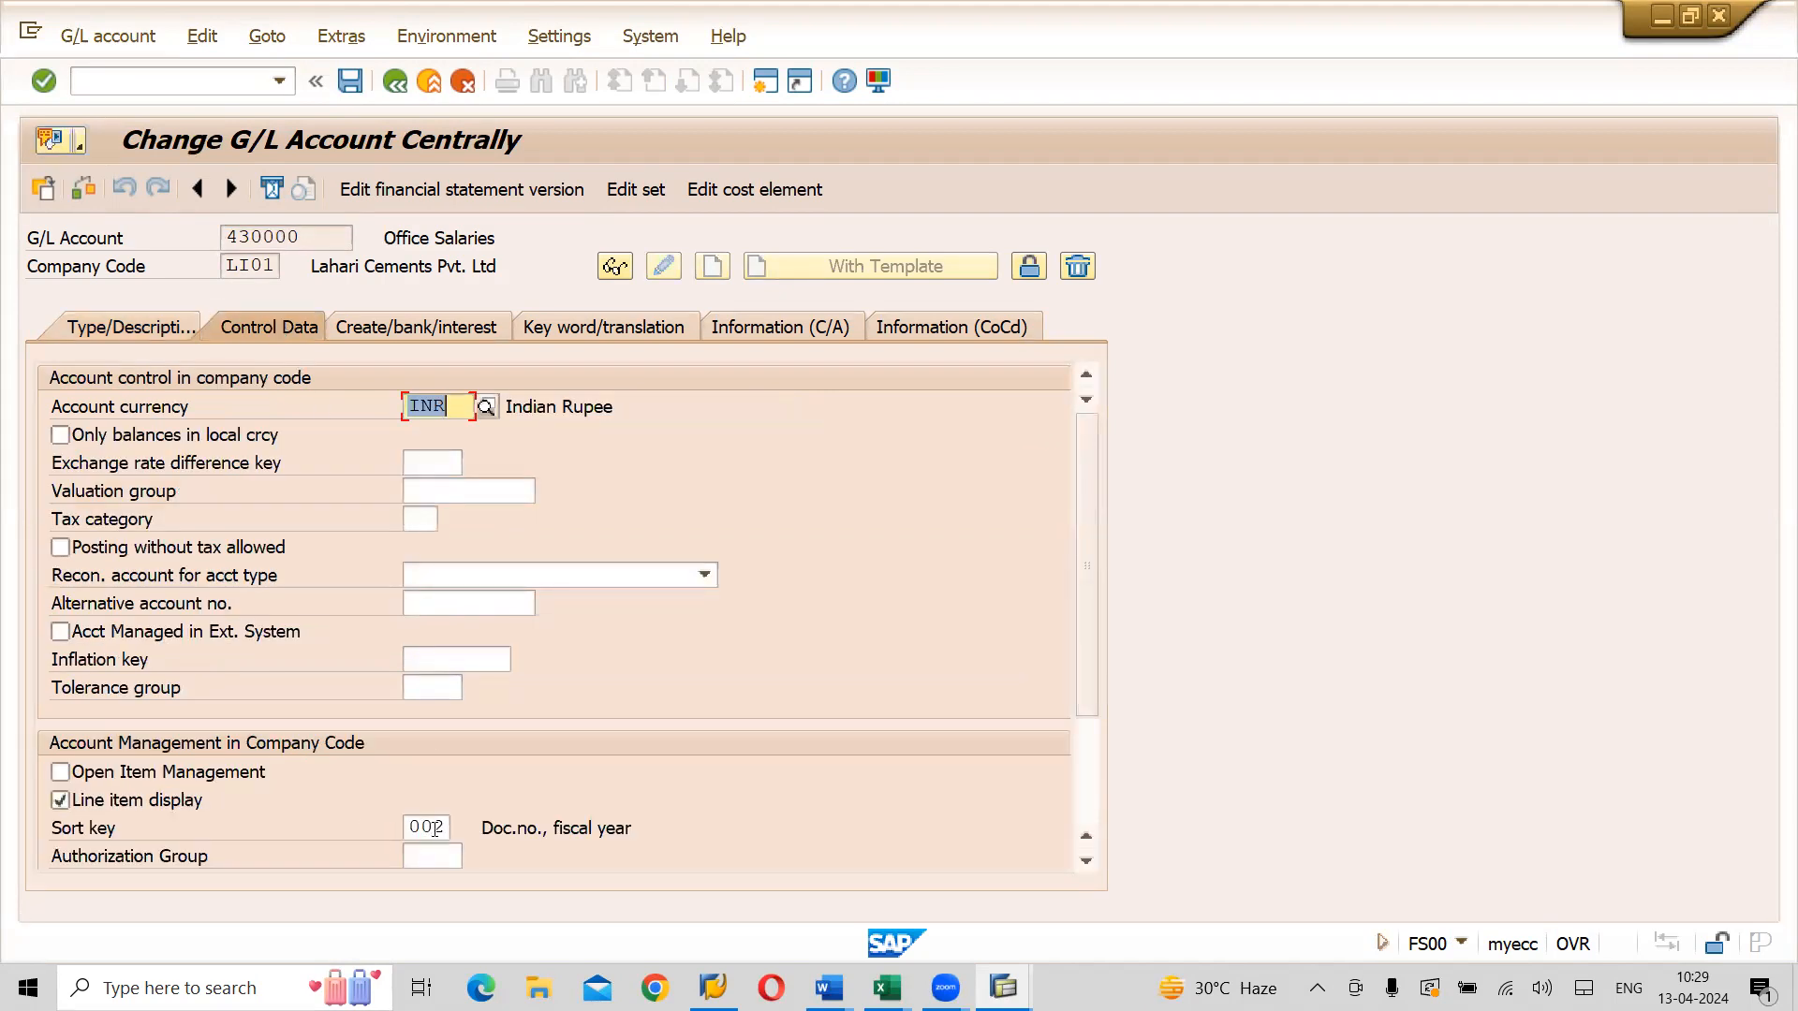
{"action": "left_click", "coordinate": [434, 827]}
{"action": "type", "text": "1"}
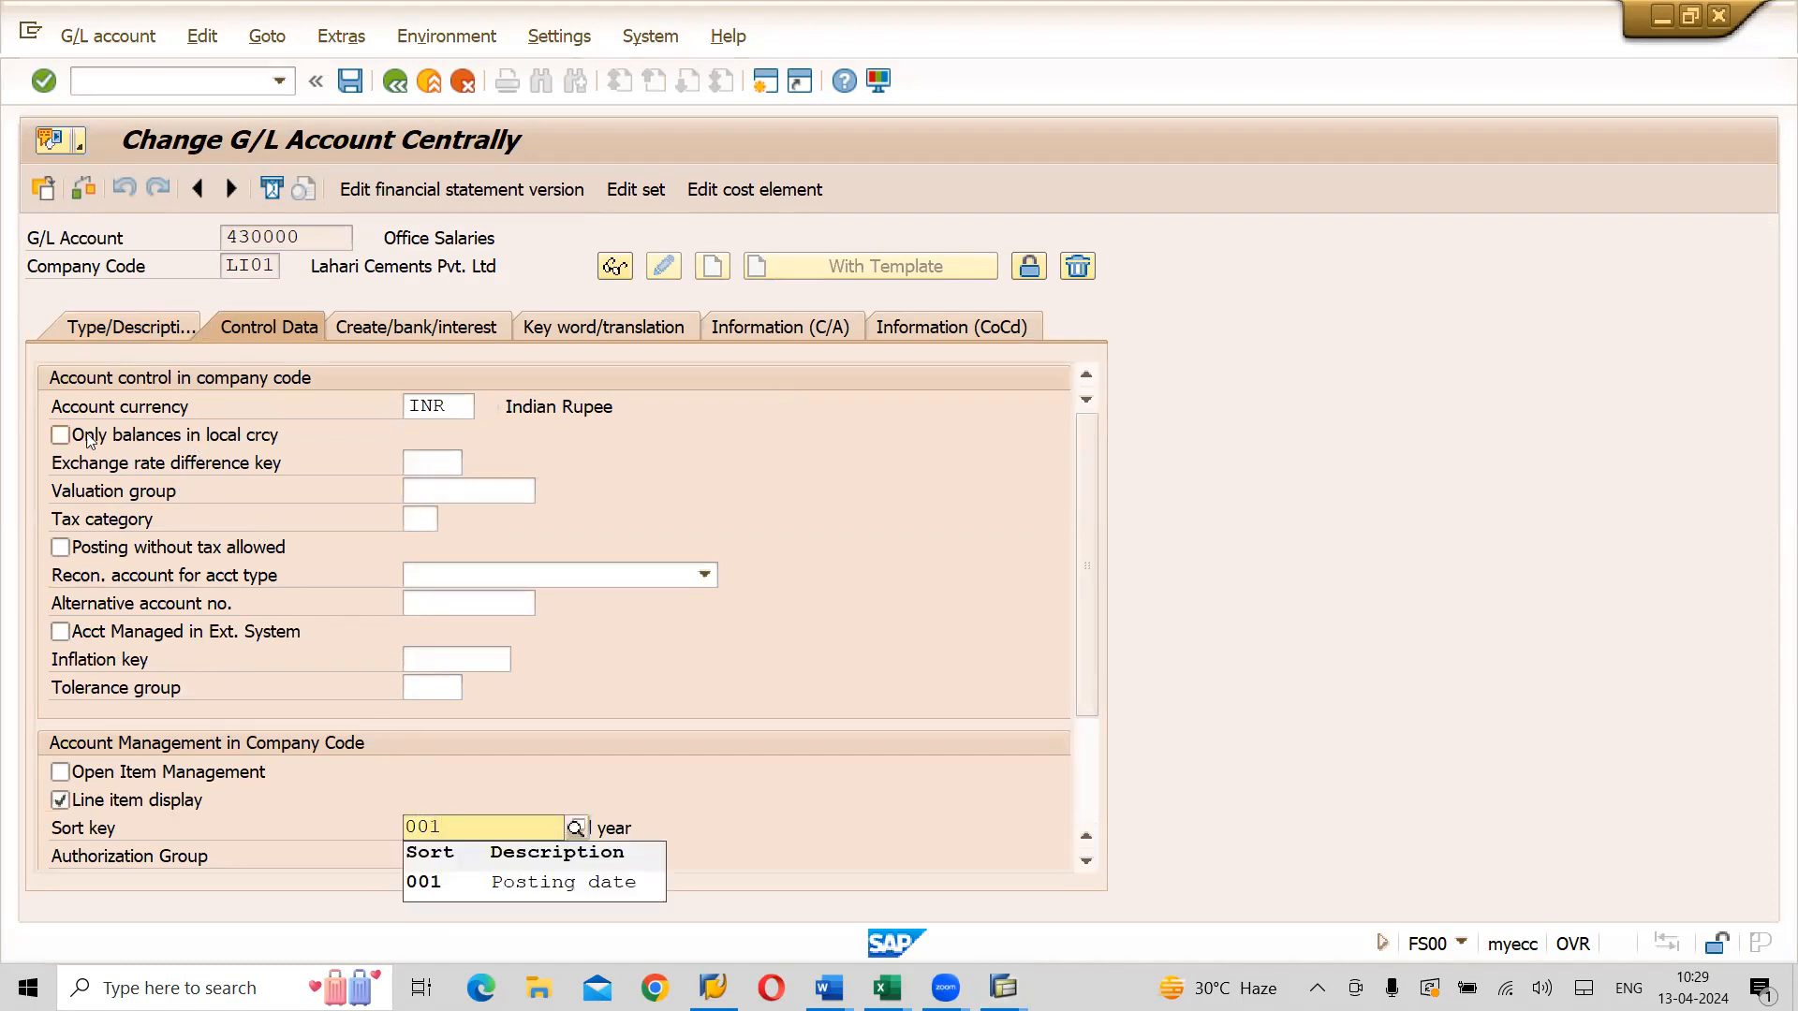
{"action": "left_click", "coordinate": [59, 435]}
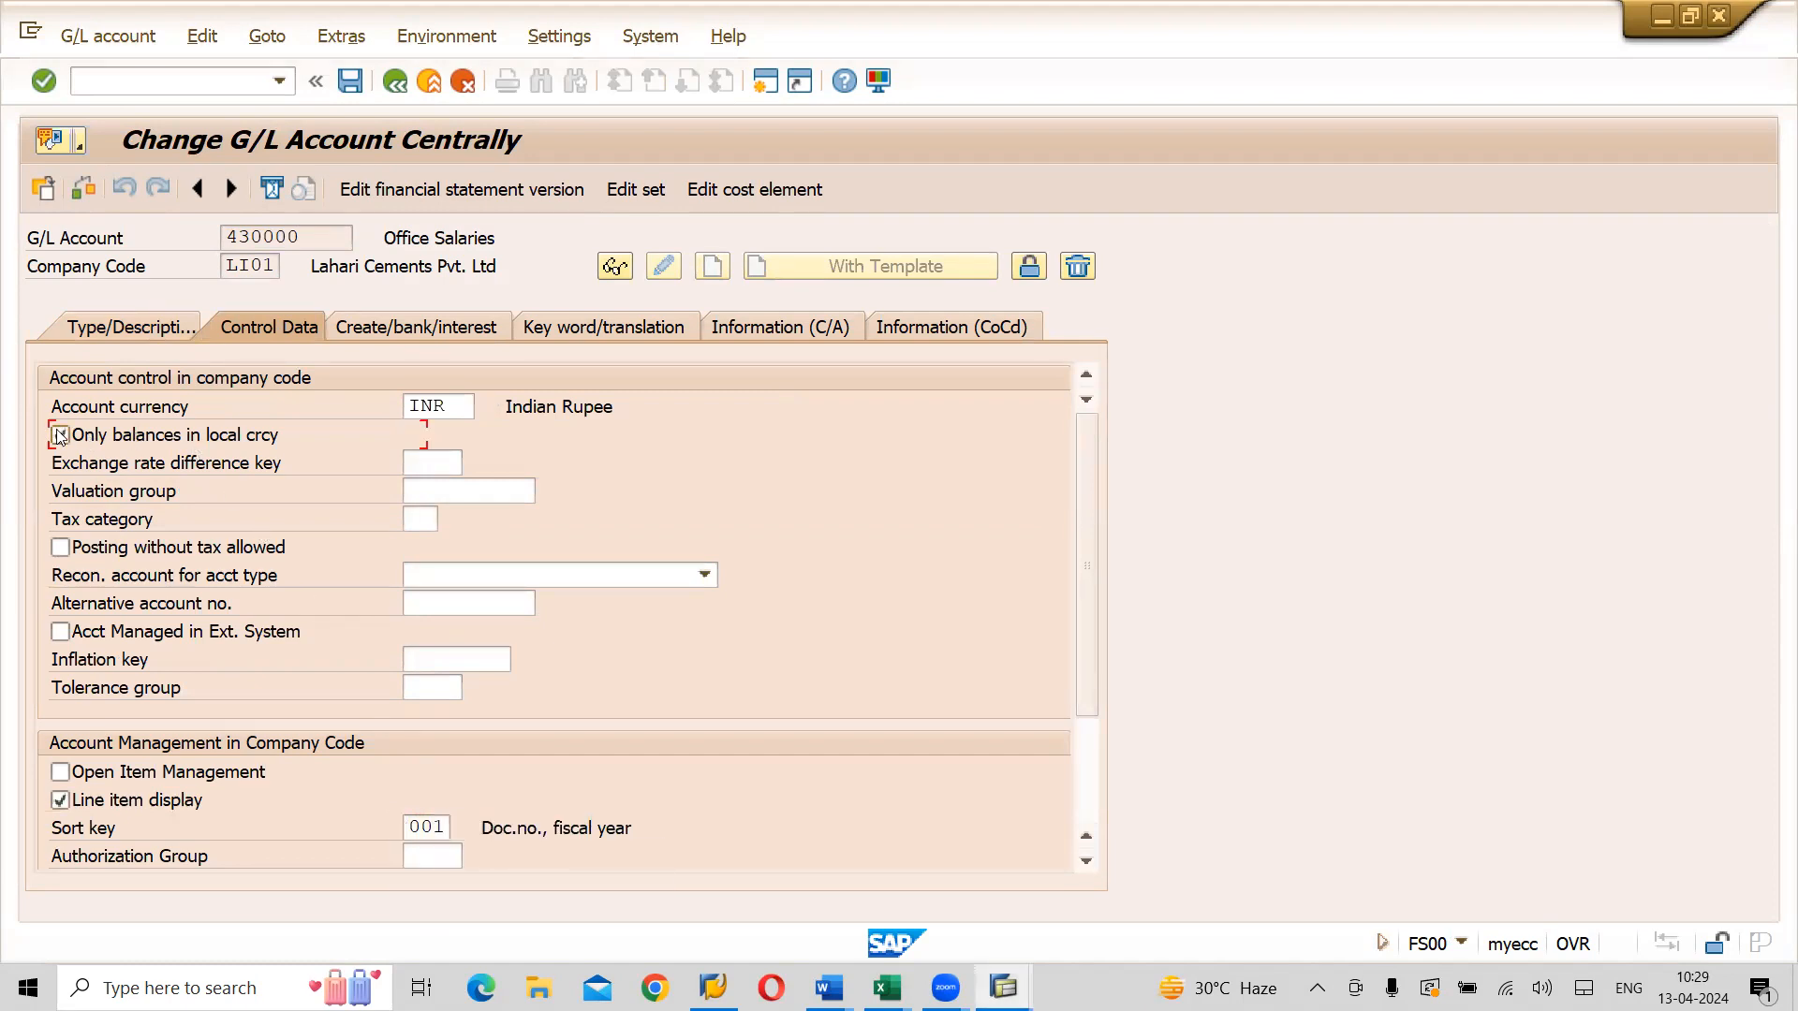
{"action": "left_click", "coordinate": [351, 84]}
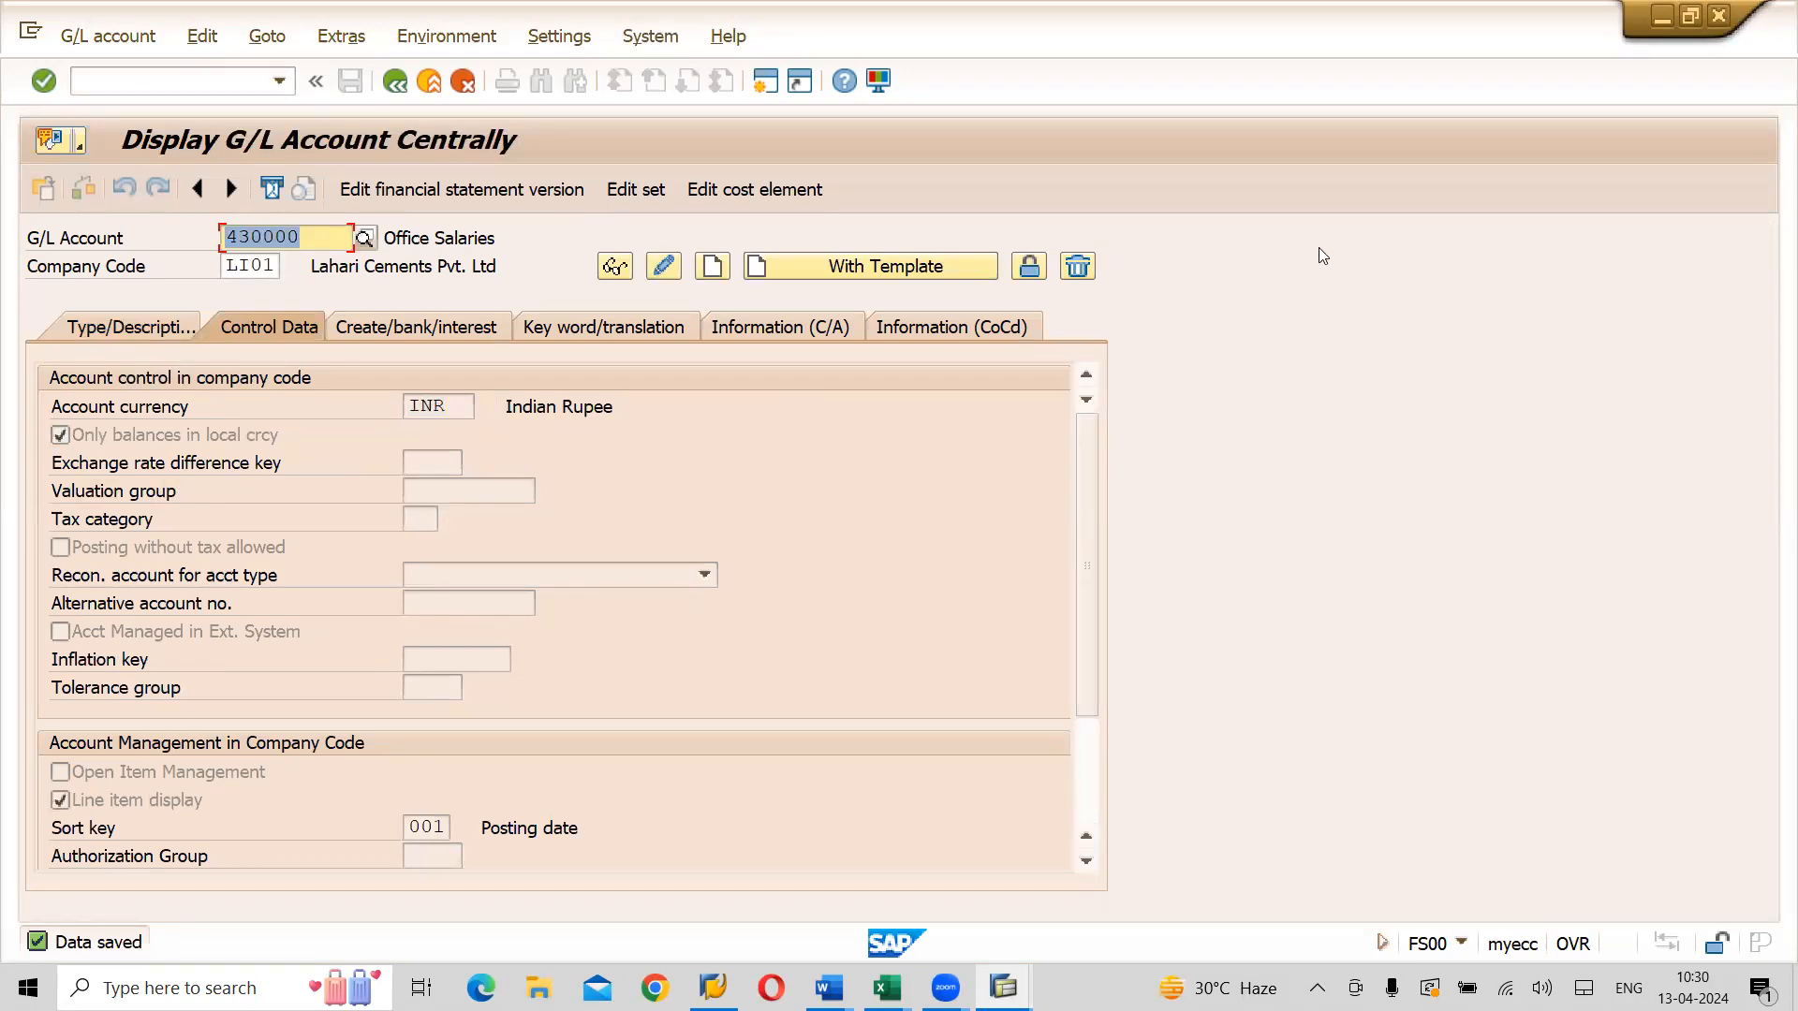
{"action": "left_click", "coordinate": [1059, 42]}
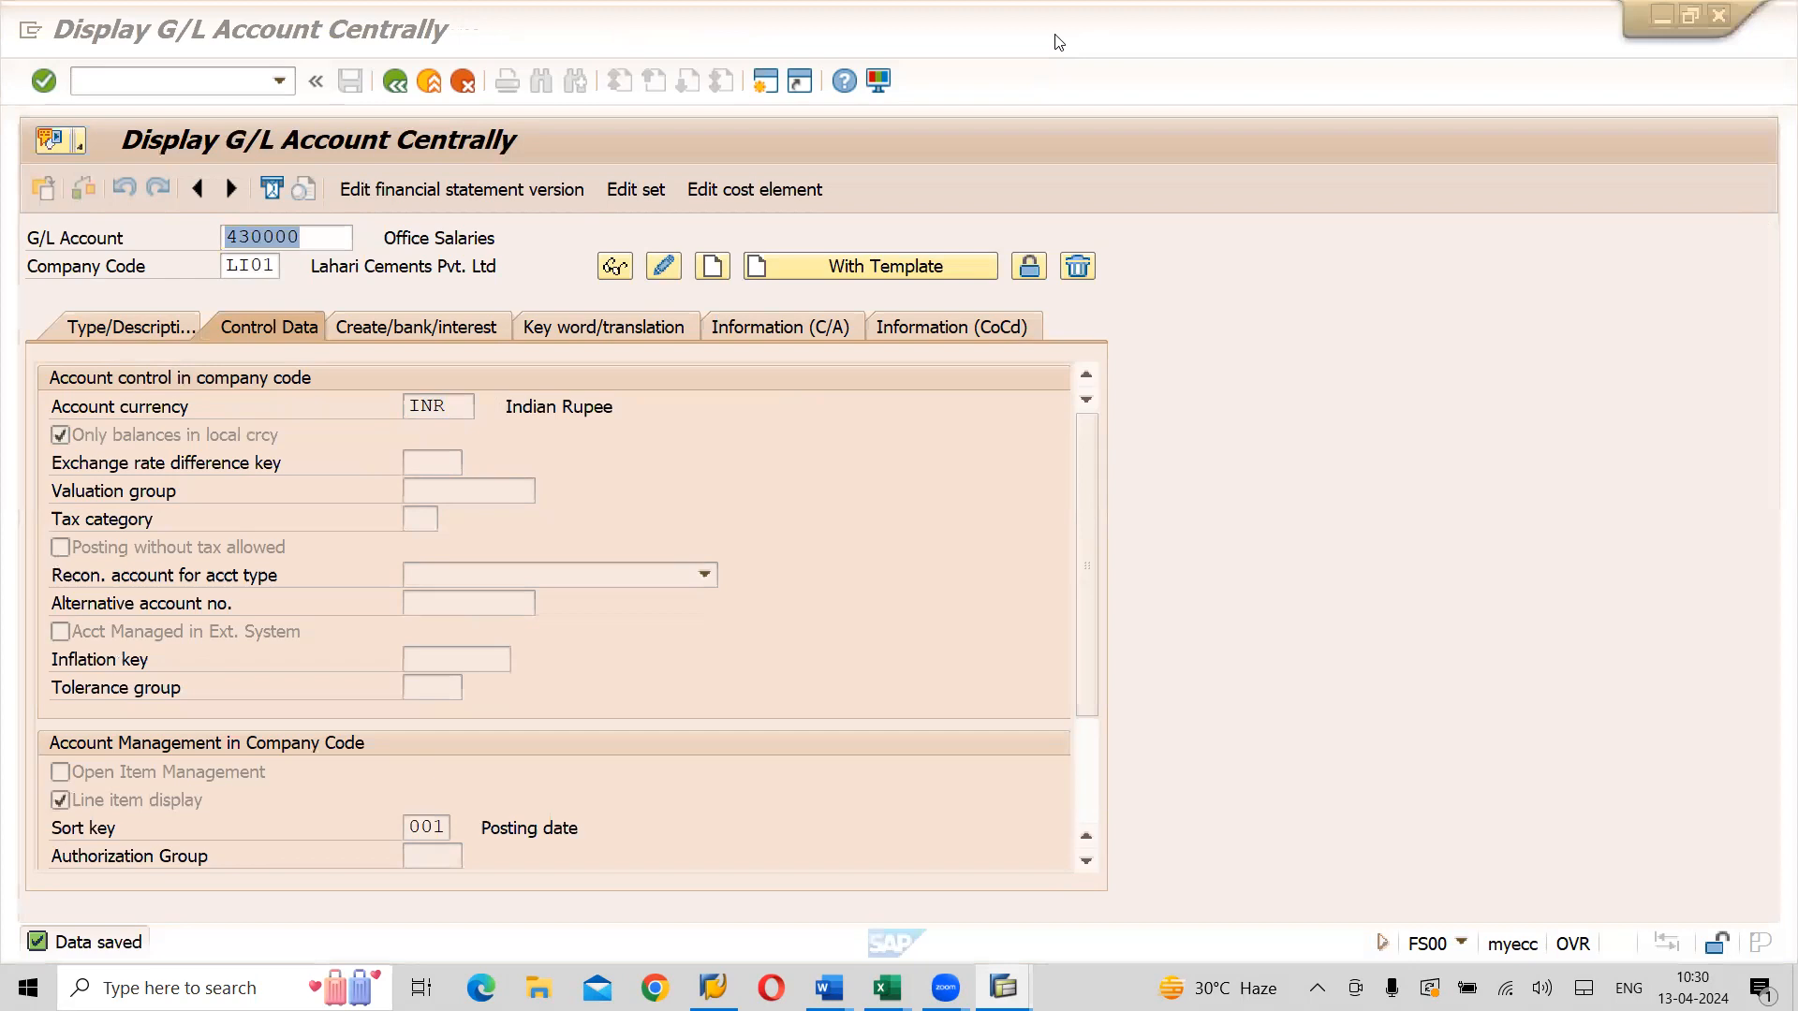